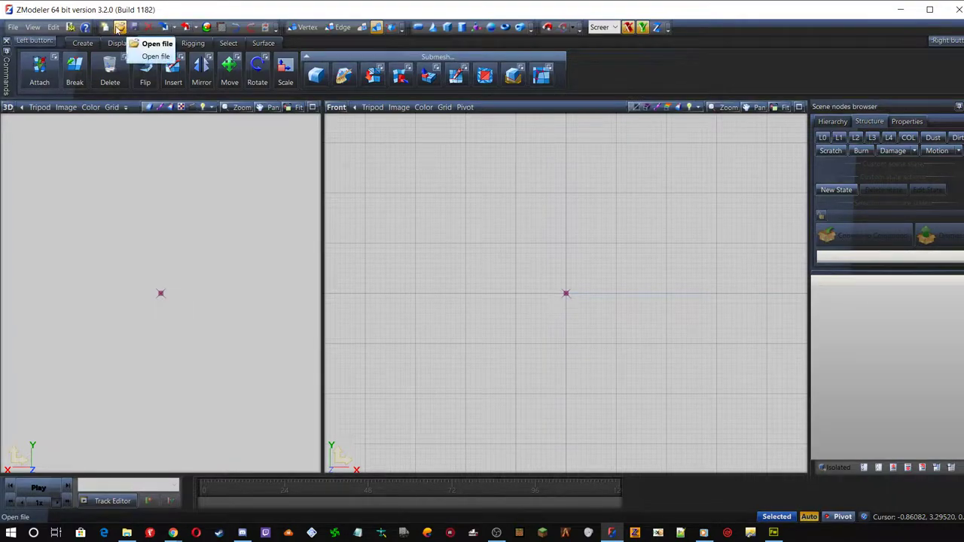
Open the file volvofh16gaminglives[pedido].z3d and display the Chs_4x2 scene state
click(120, 27)
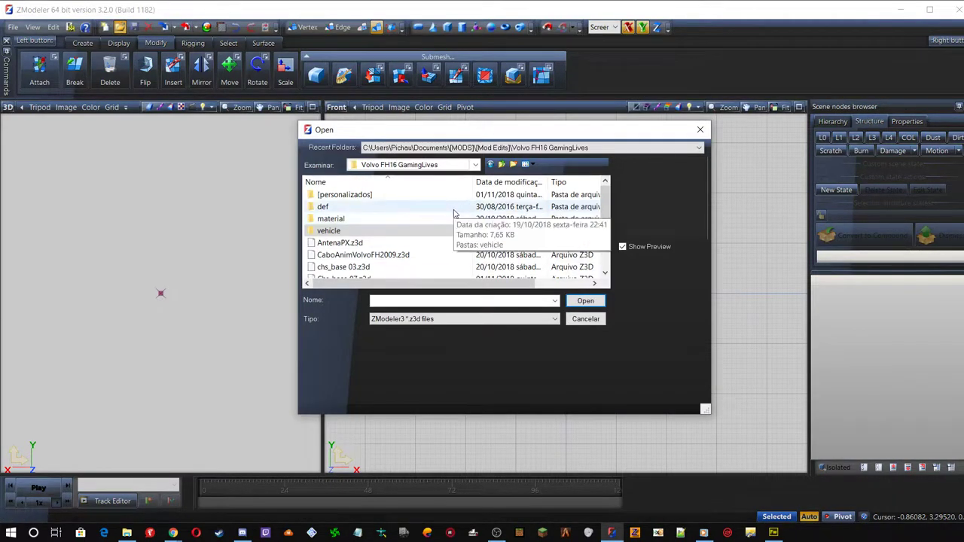
scroll(424, 210, down, 2)
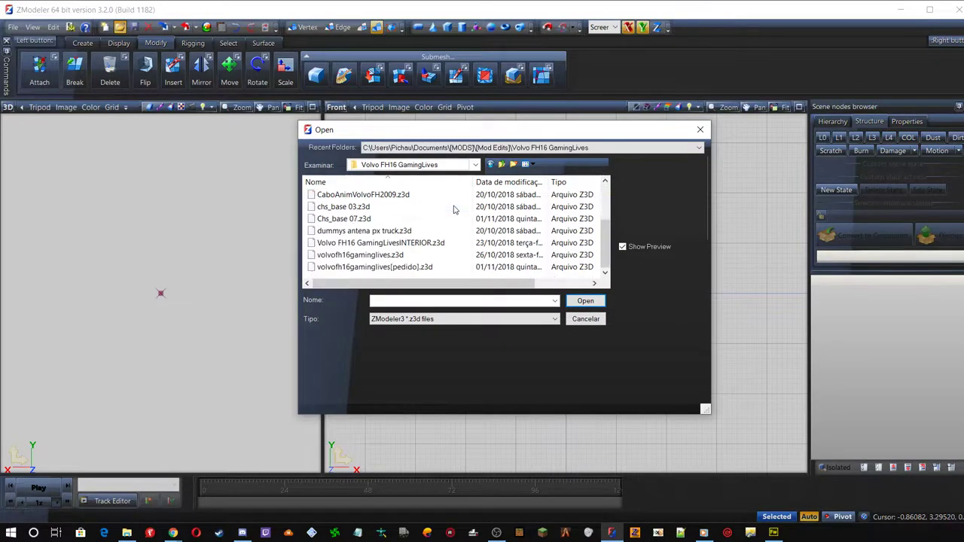
double_click(403, 269)
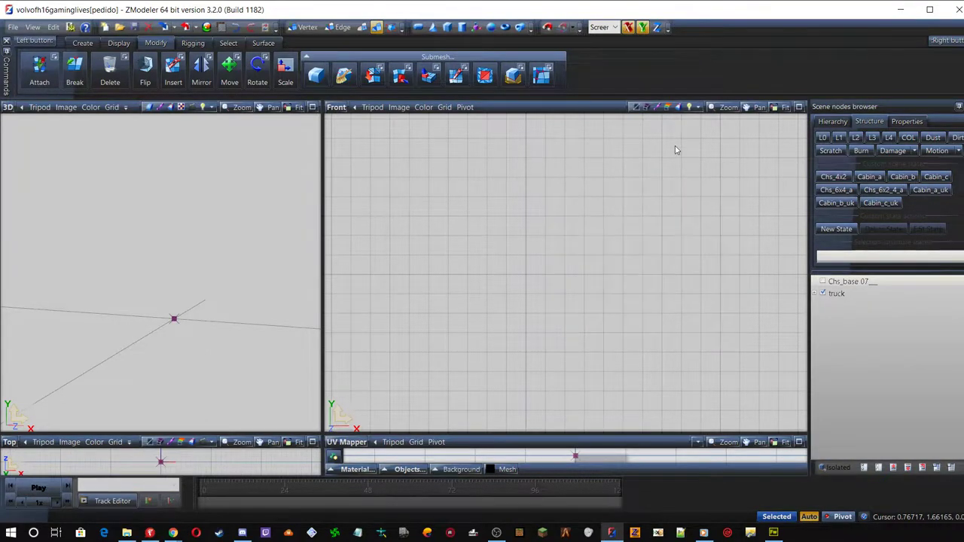
click(833, 177)
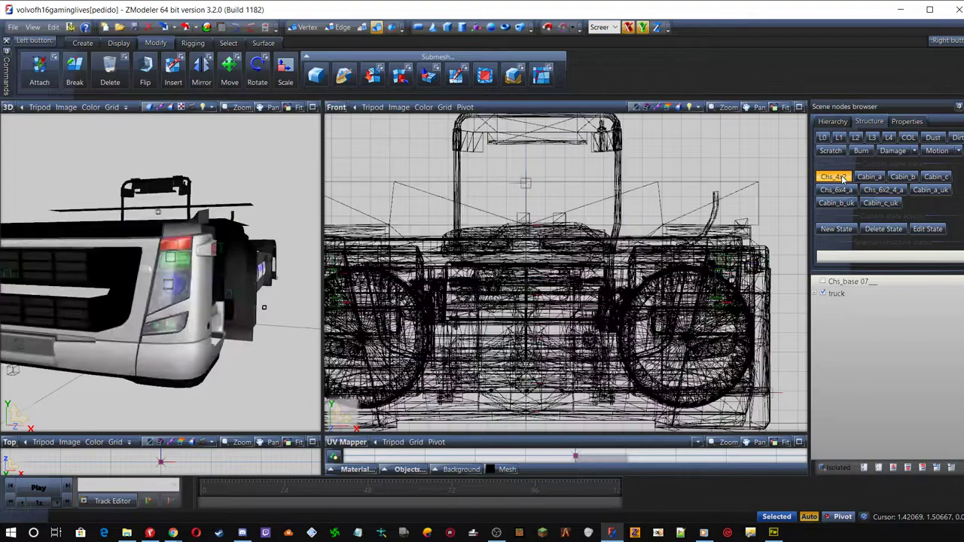
Examine the 4x2 chassis from several angles in the 3D view
middle_drag(150, 280, 202, 285)
click(338, 132)
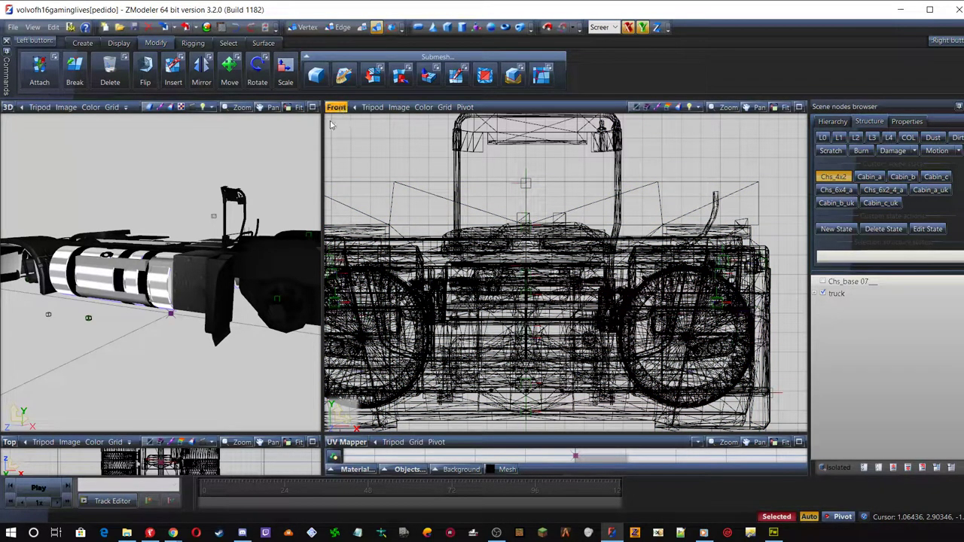
middle_drag(234, 260, 156, 263)
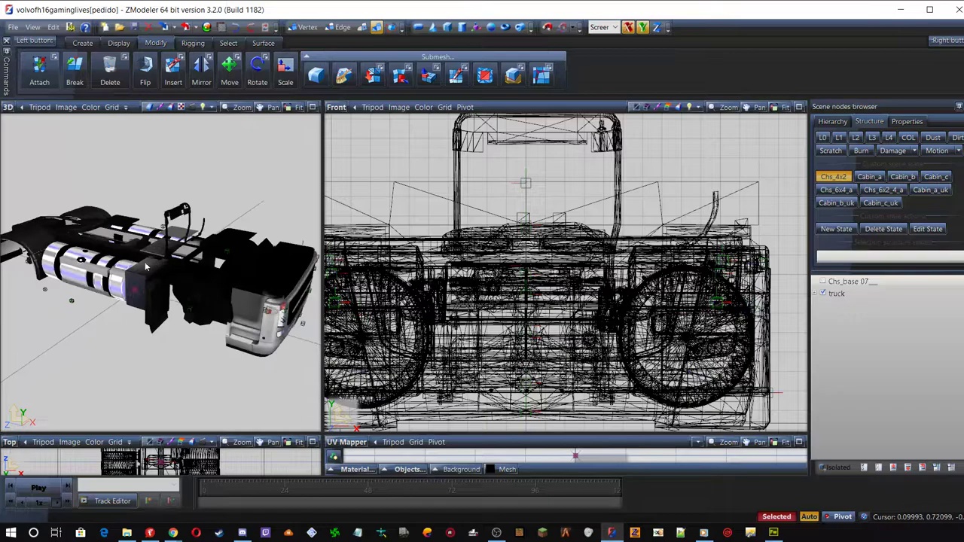
mouse_move(76, 263)
middle_down()
mouse_move(130, 258)
mouse_move(68, 260)
middle_up()
middle_drag(179, 222, 174, 223)
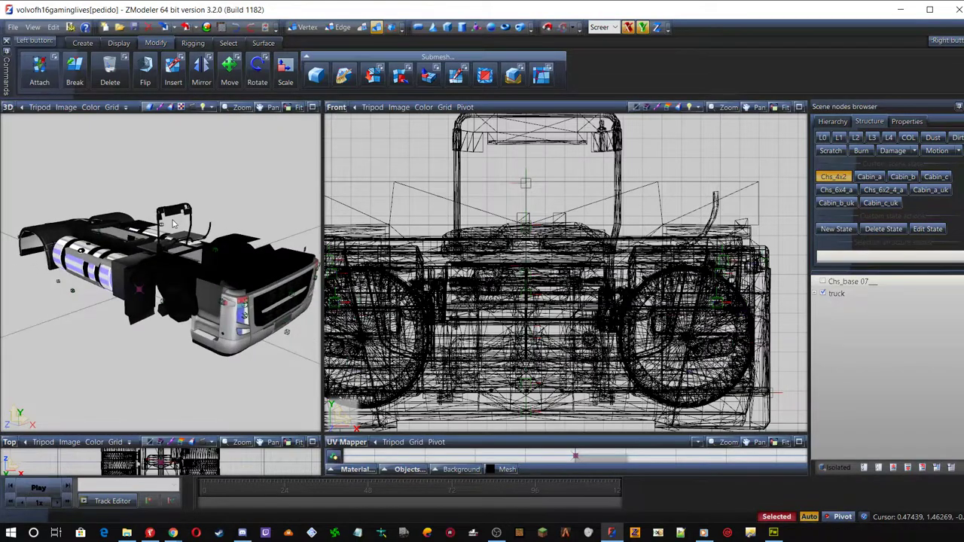
click(747, 210)
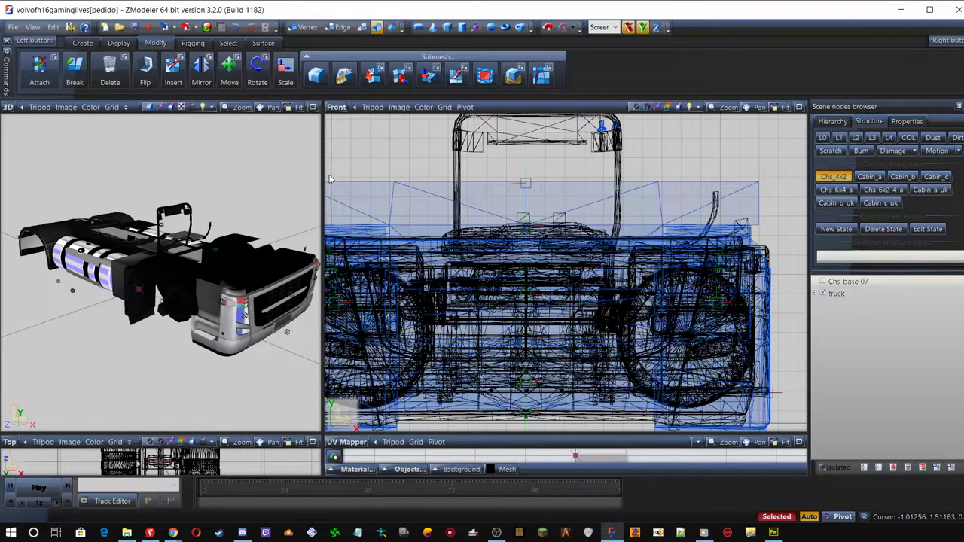
click(329, 179)
Enlarge the two upper viewports and change the Front viewport to the Right view, closing in on the box behind the cab
drag(322, 173, 361, 175)
drag(305, 436, 306, 475)
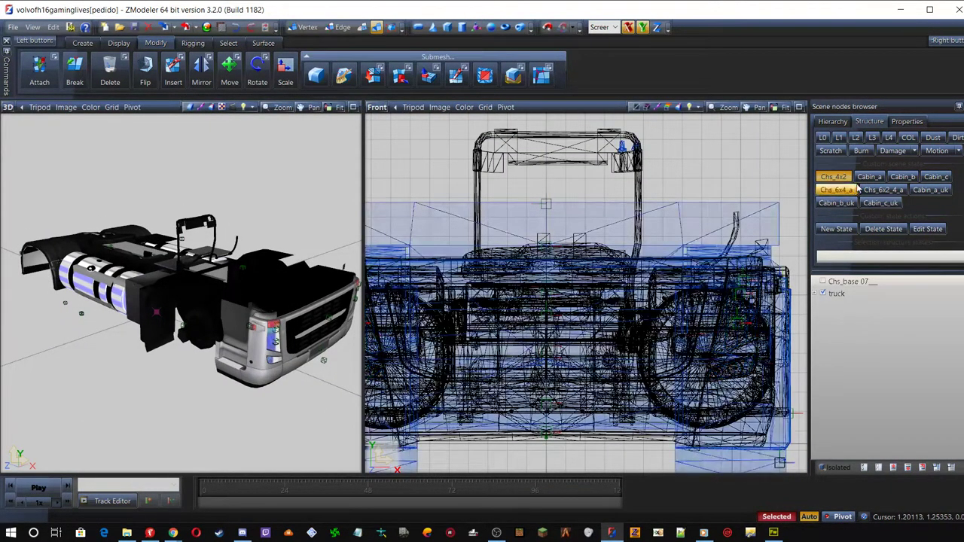
click(376, 107)
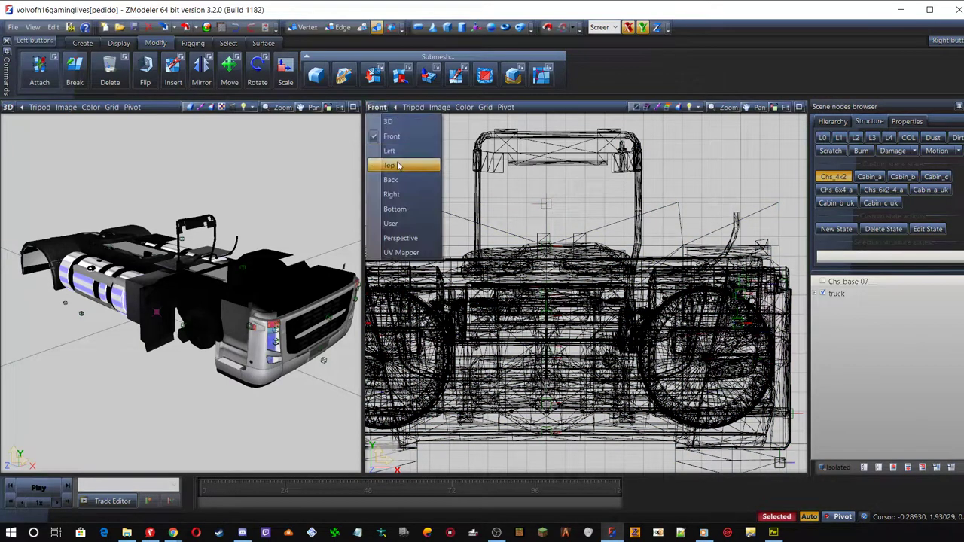
click(403, 153)
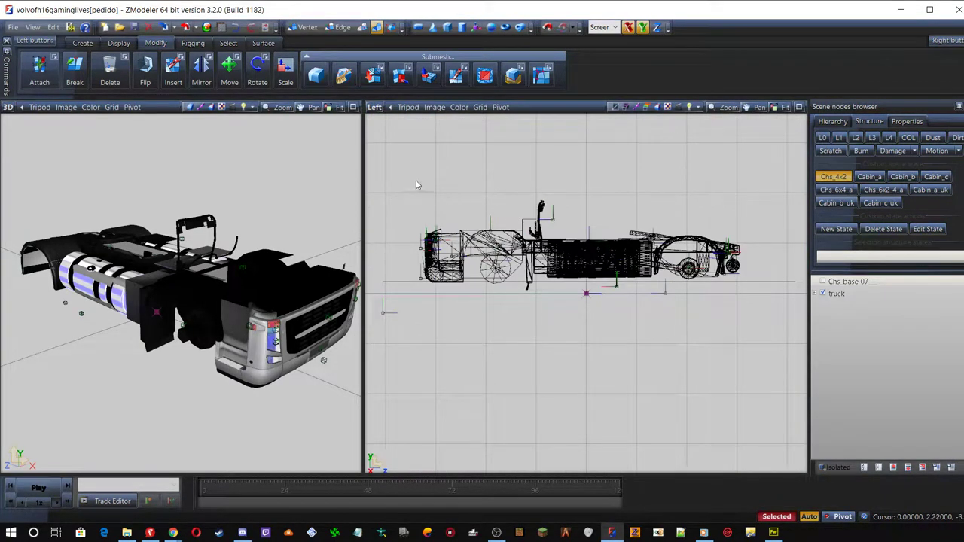
scroll(419, 183, up, 2)
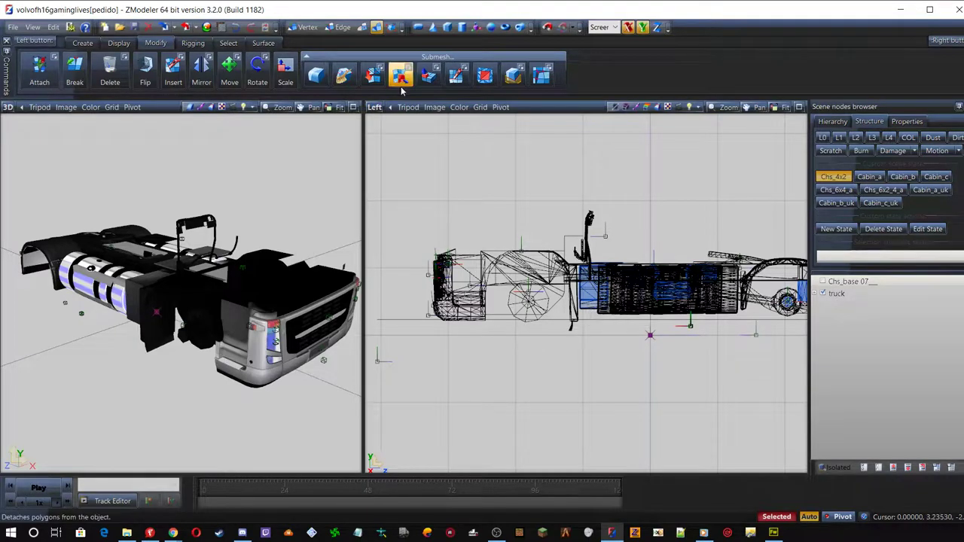
middle_drag(188, 271, 95, 270)
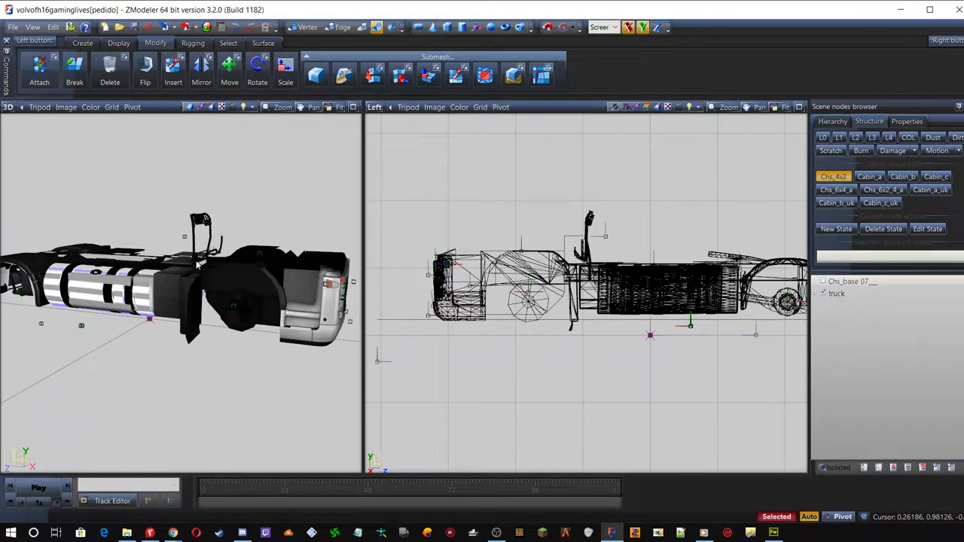
click(375, 107)
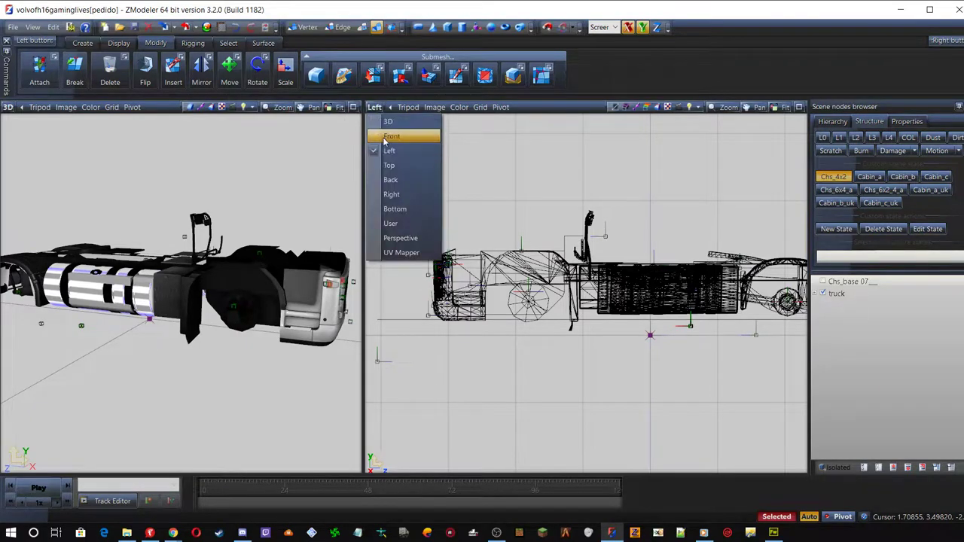
click(391, 193)
scroll(575, 275, up, 2)
scroll(588, 280, up, 3)
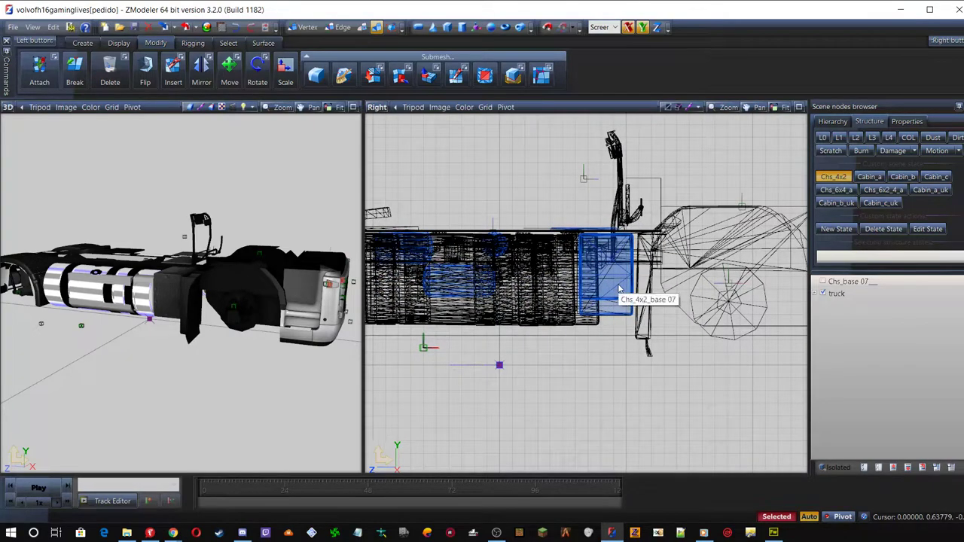
Expand truck and Chs_base, check Chs_base 07 in isolation, and restore the full chassis display
click(816, 294)
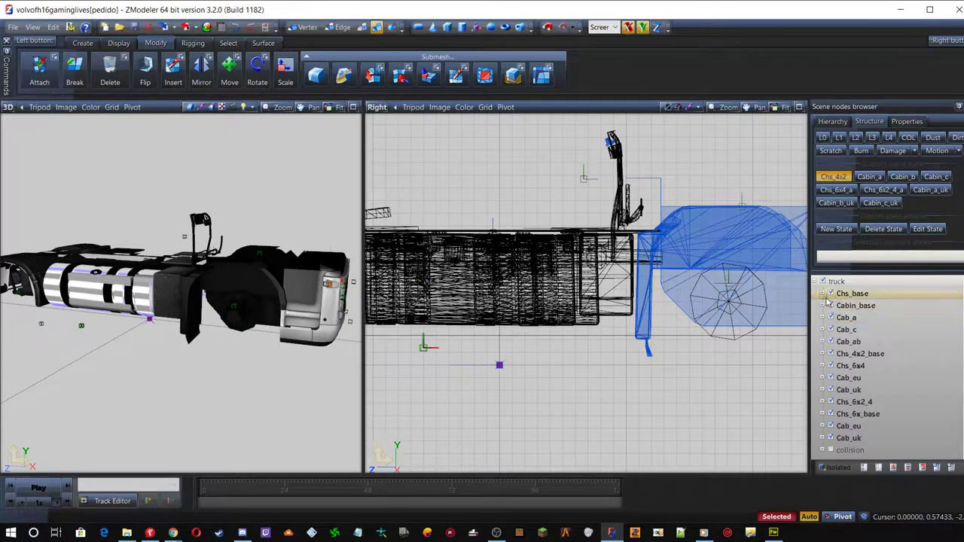
click(824, 295)
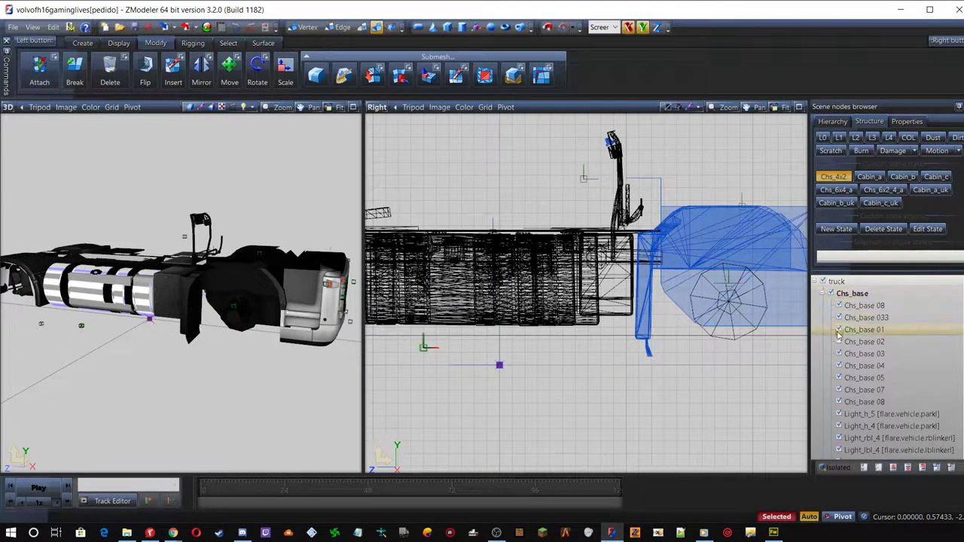
click(858, 391)
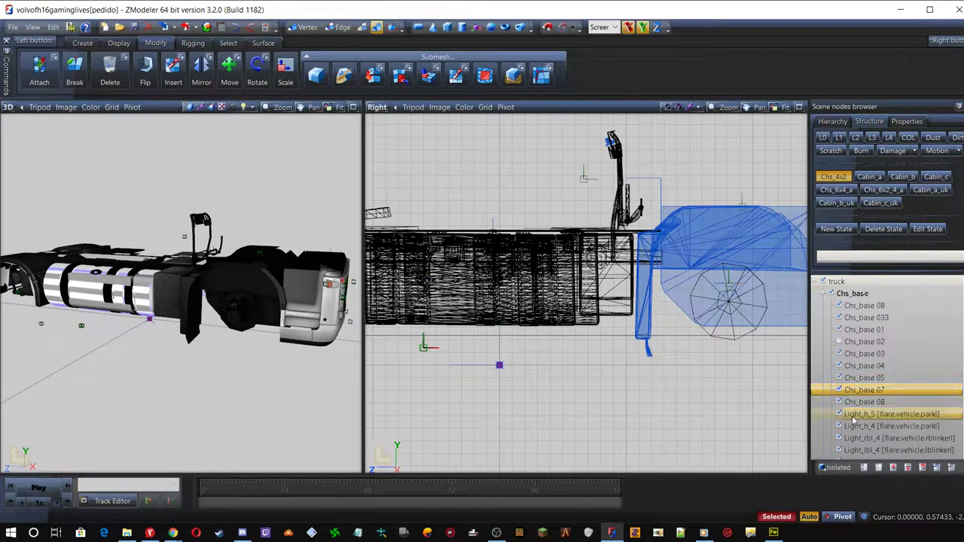
click(837, 468)
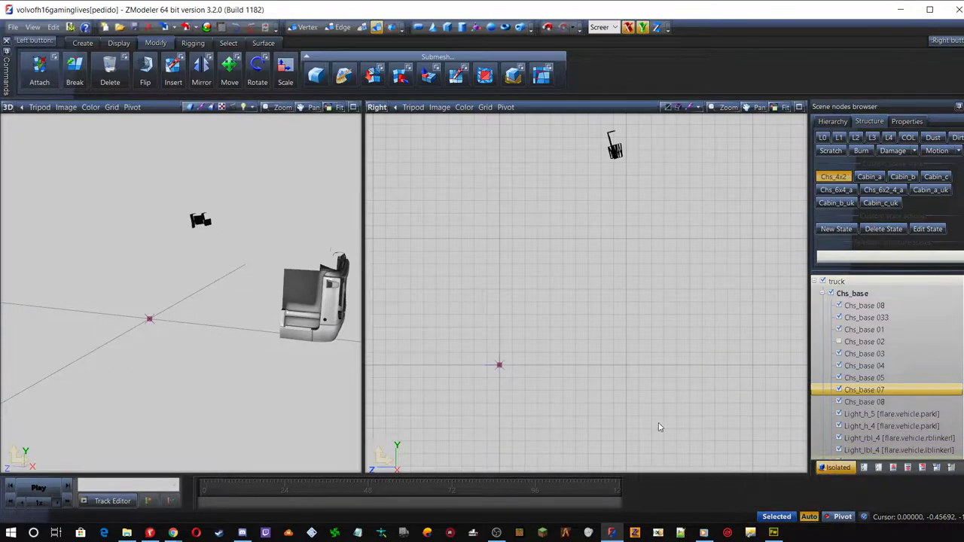
click(837, 468)
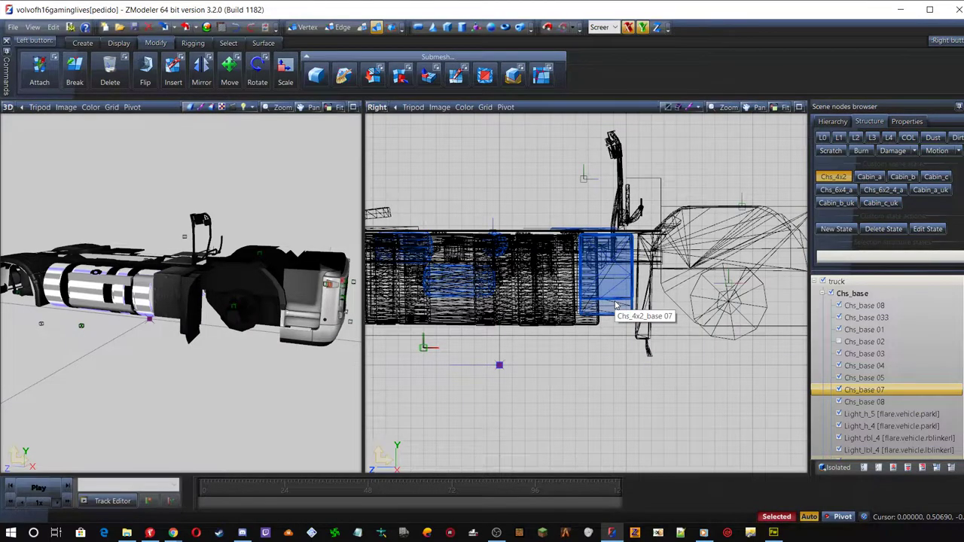
Expand the Chs_4x2_base node and isolate its Chs_4x2_base 07 object
click(709, 294)
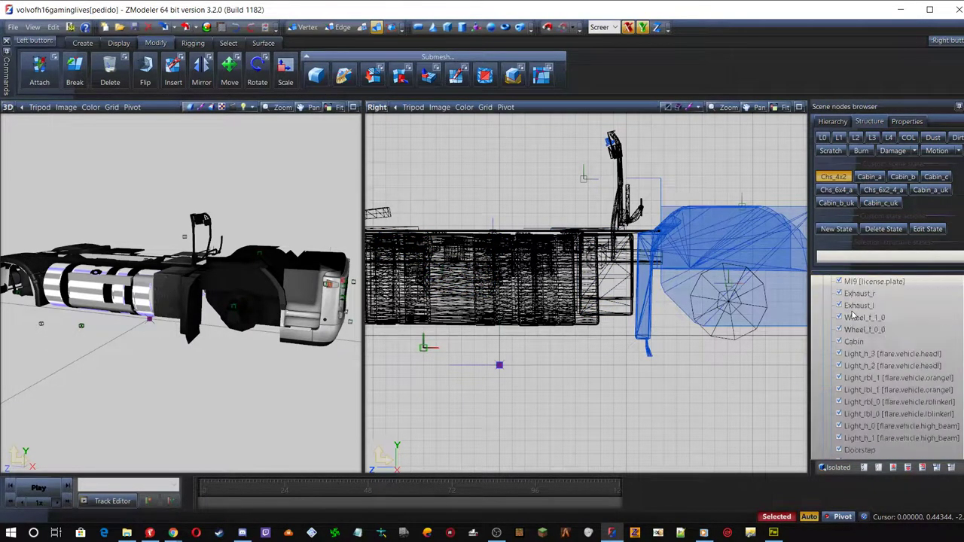
scroll(853, 314, down, 5)
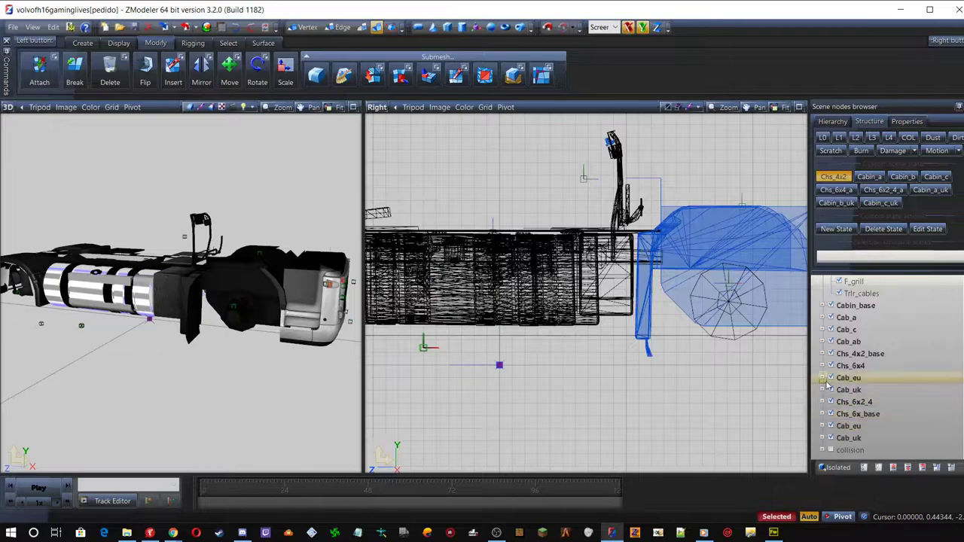
click(822, 354)
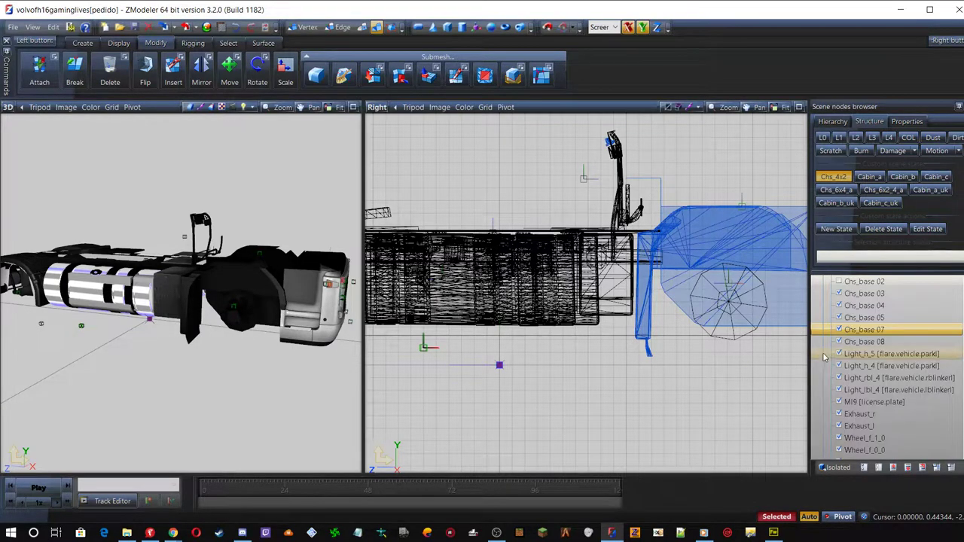
click(835, 468)
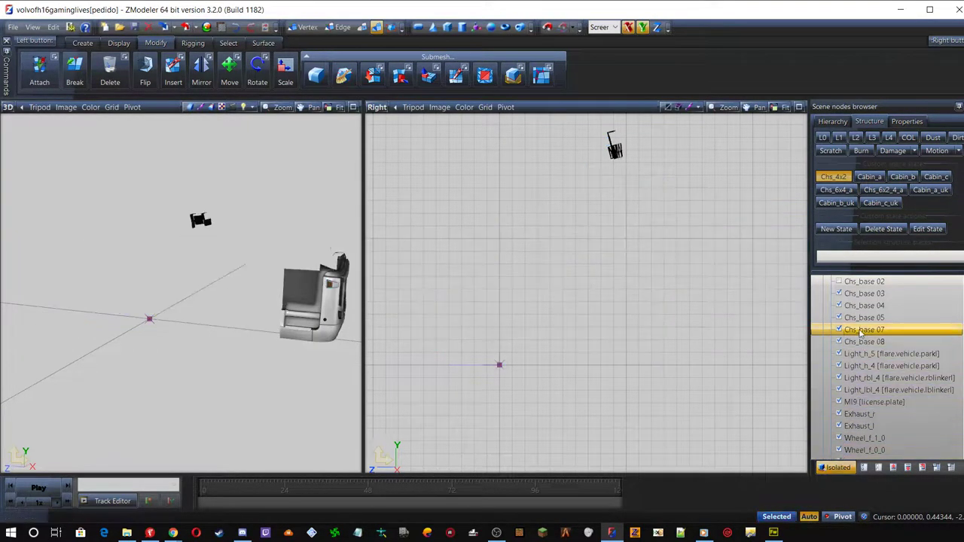
click(874, 320)
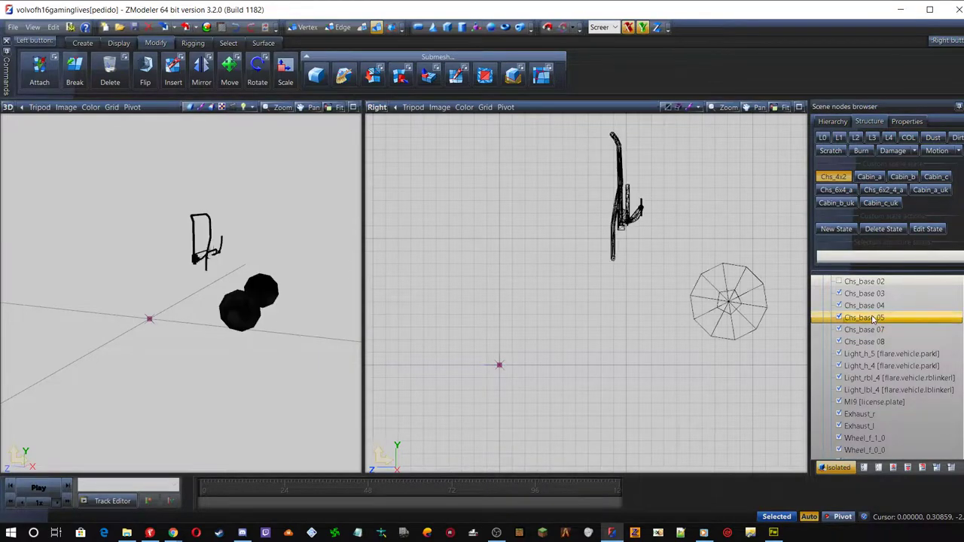
scroll(878, 339, up, 10)
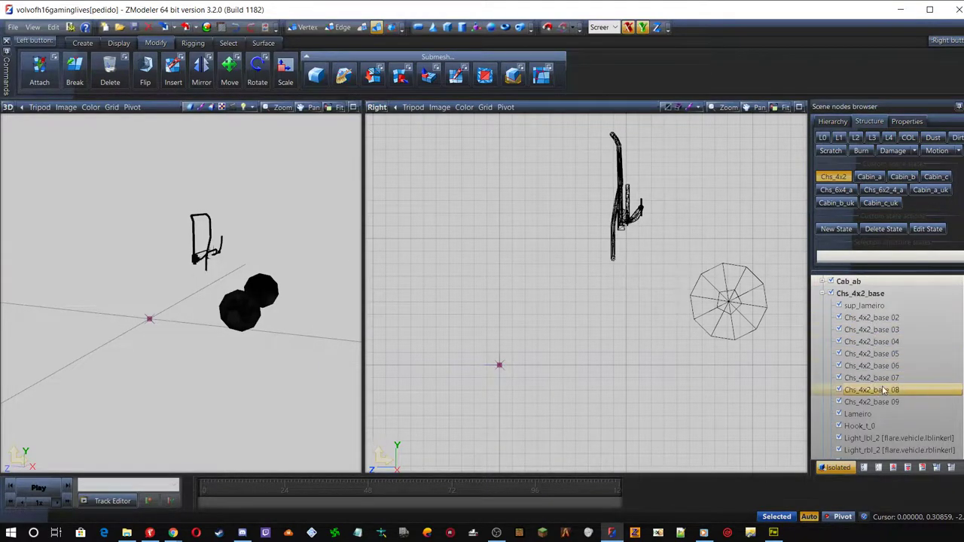
click(881, 378)
middle_drag(229, 249, 306, 242)
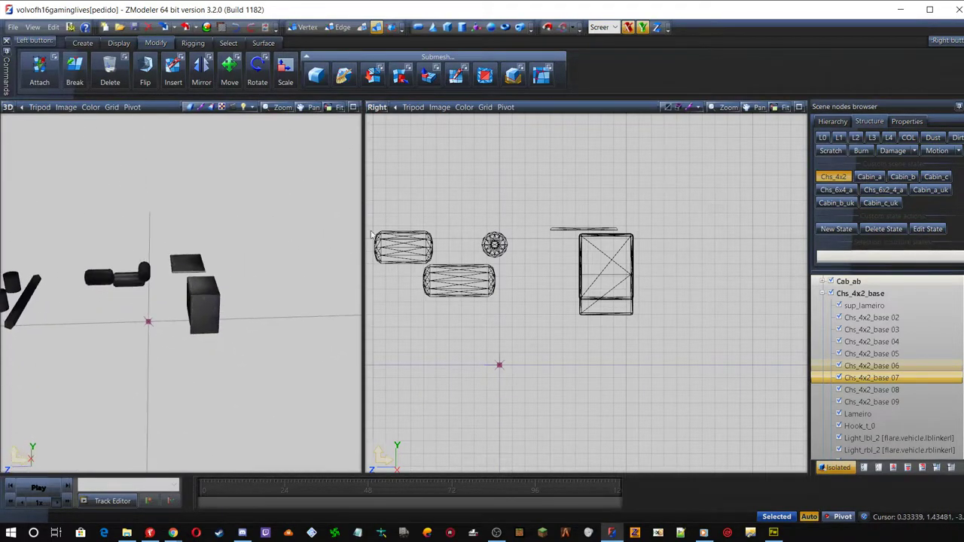
Detach the polygons of the rectangular box from Chs_4x2_base 07 as a separate object and return to object-level editing
click(588, 260)
scroll(589, 263, up, 3)
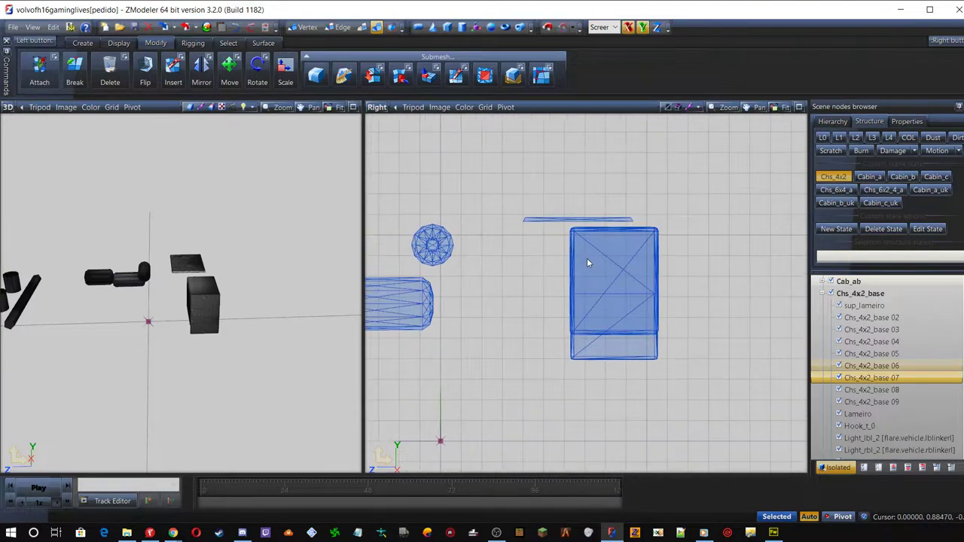
click(517, 201)
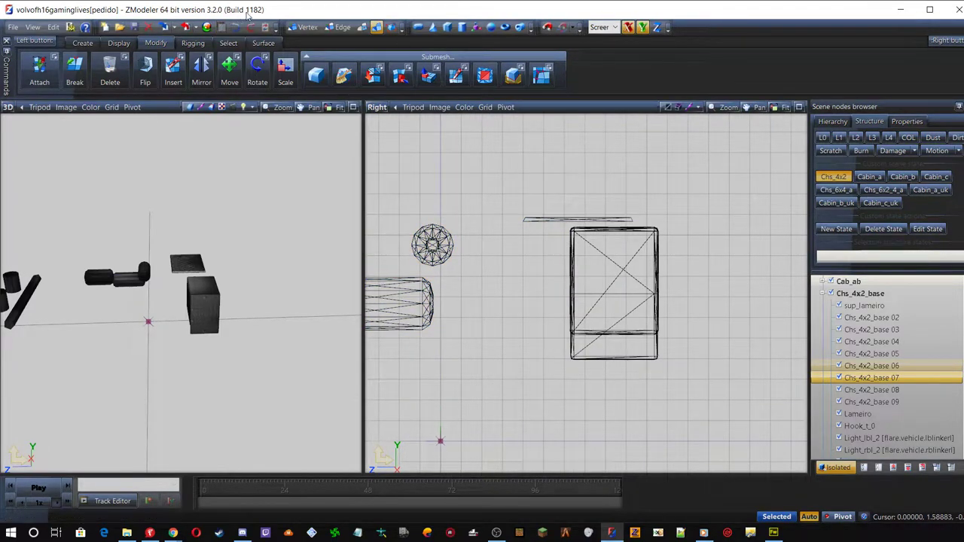
click(363, 27)
click(605, 292)
key(Return)
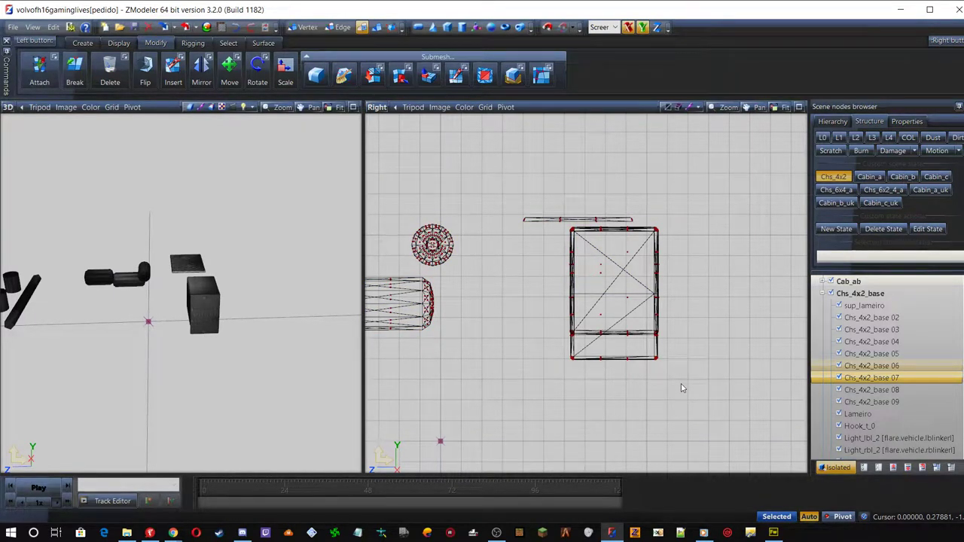
drag(681, 384, 561, 228)
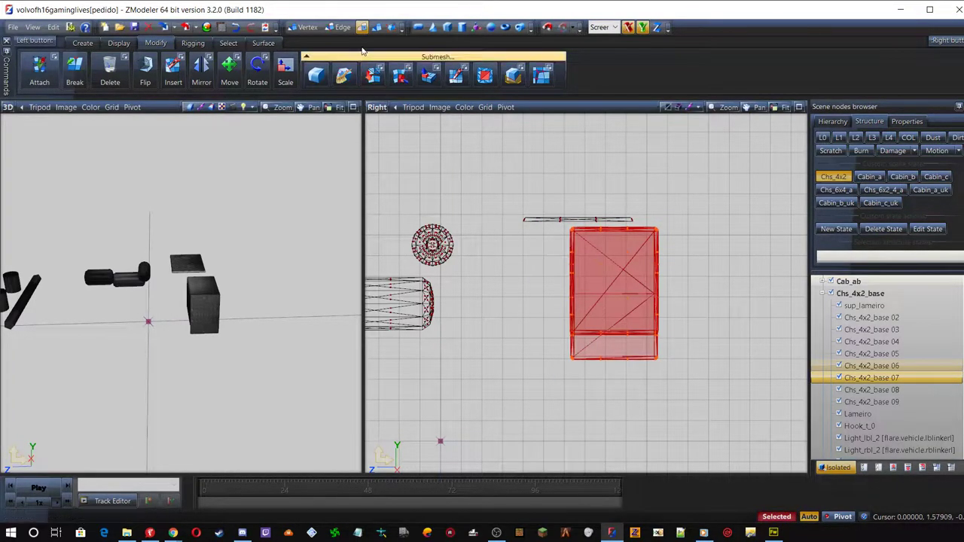
click(405, 70)
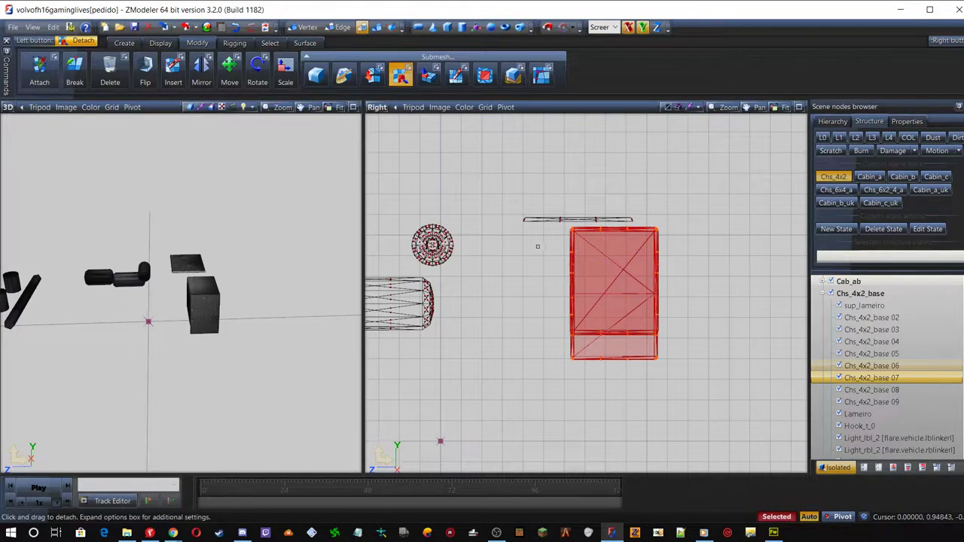
click(603, 270)
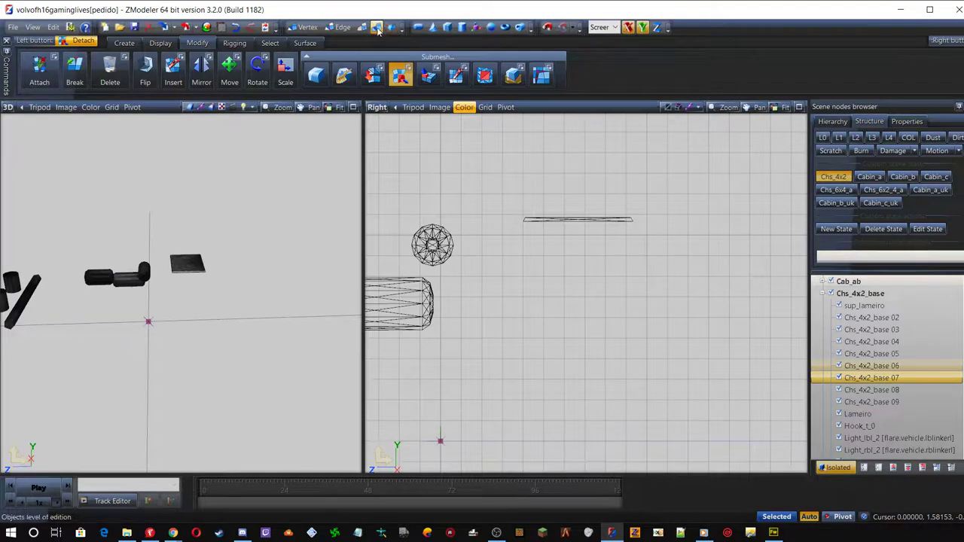
click(402, 76)
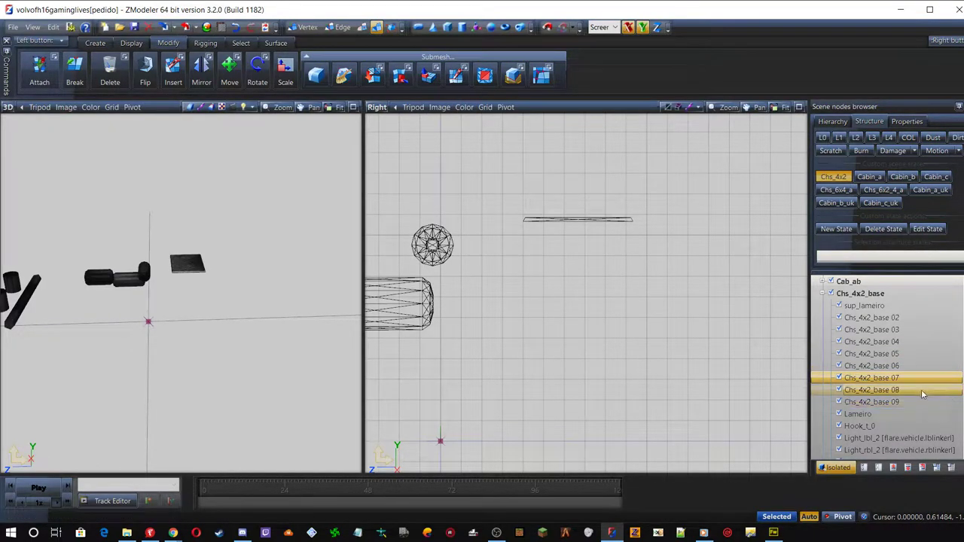
scroll(926, 394, down, 8)
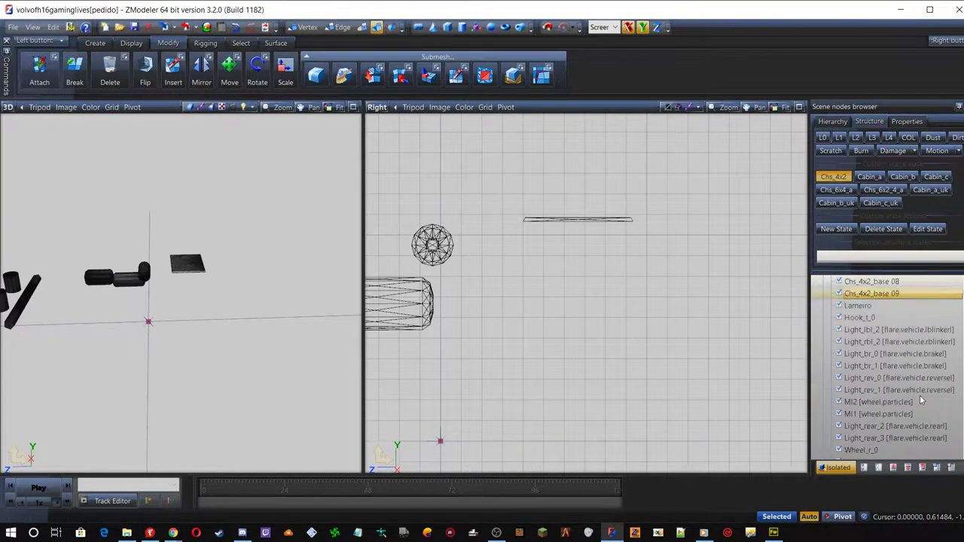
Restore the full chassis display and rename the detached box object Chs_4x2_base 07 to "Bateria"
click(837, 468)
drag(857, 449, 903, 343)
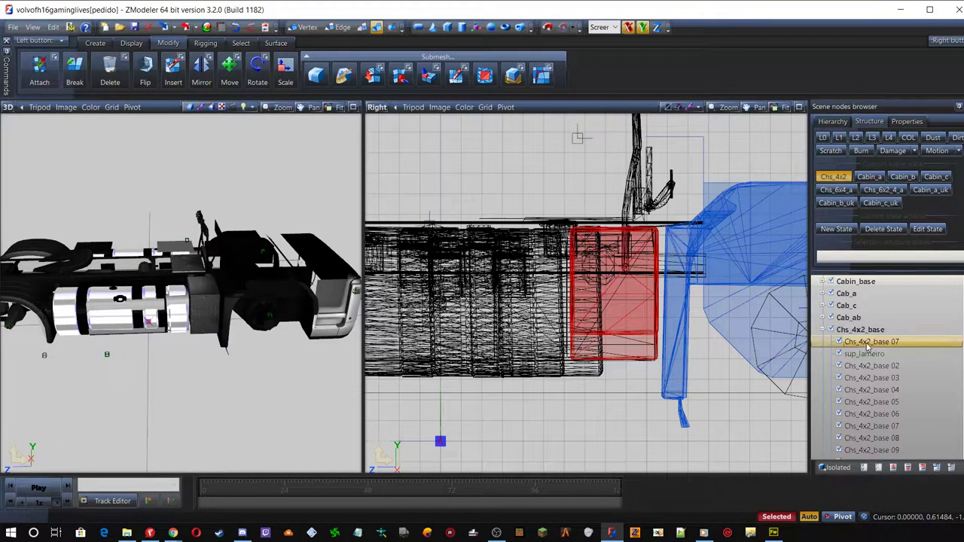
click(907, 342)
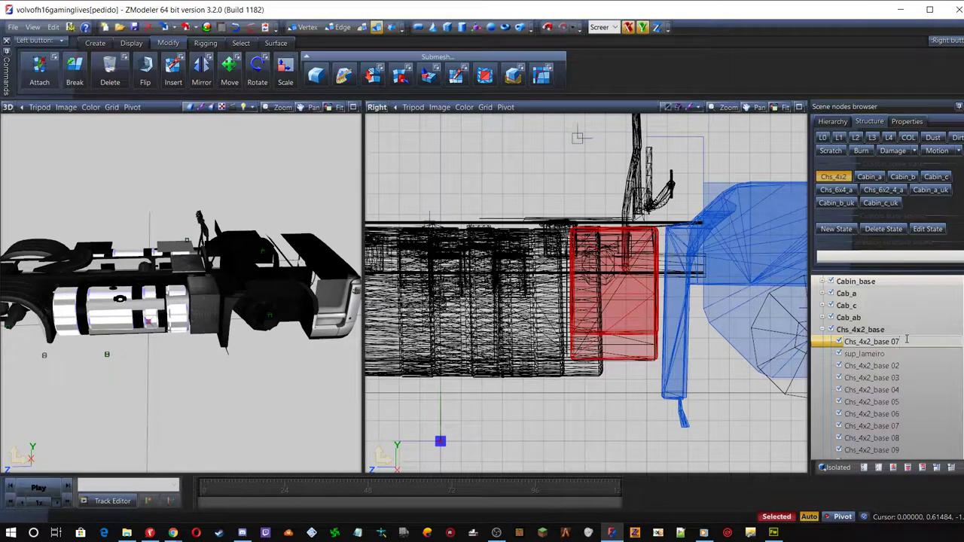
drag(904, 341, 830, 343)
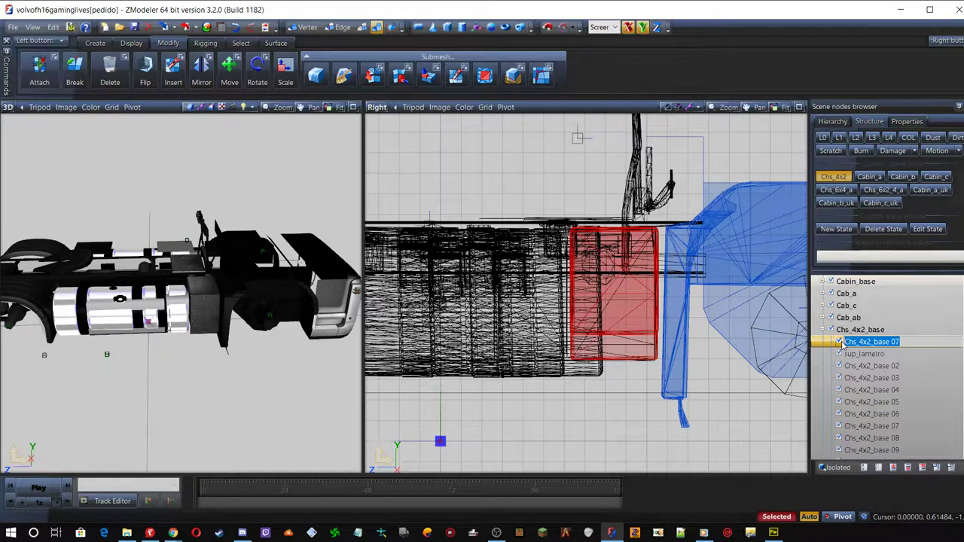
text(Bateria)
key(Return)
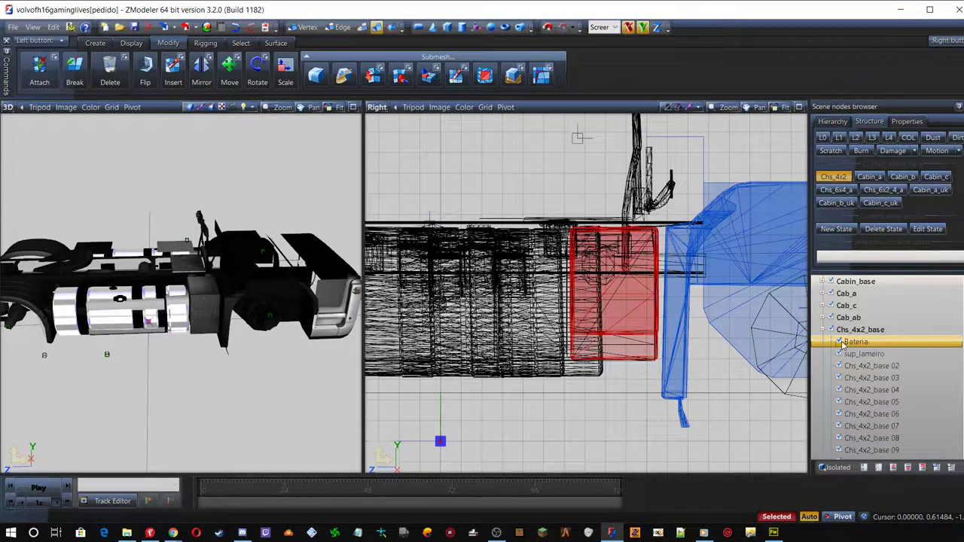
Isolate the Bateria object and inspect its outer side in the 3D view
click(859, 329)
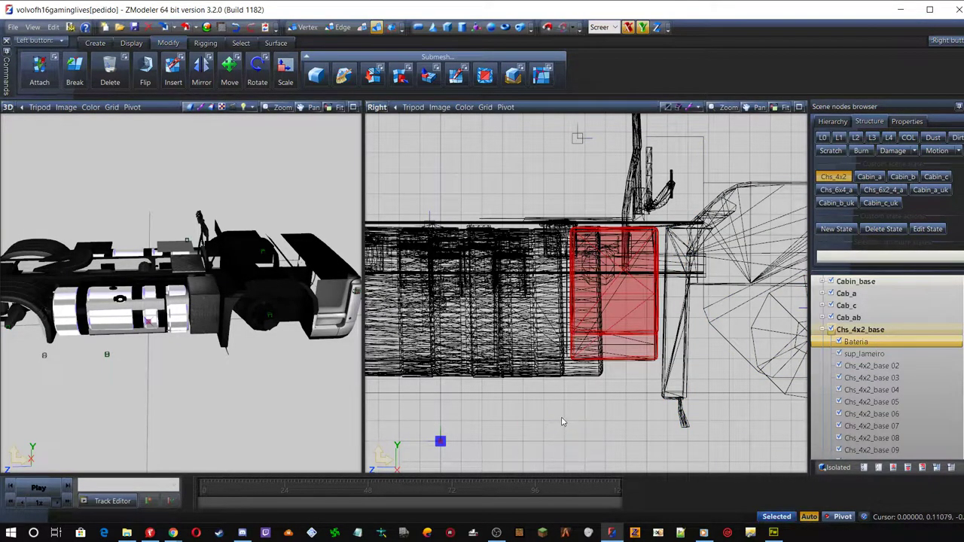
click(585, 419)
click(917, 354)
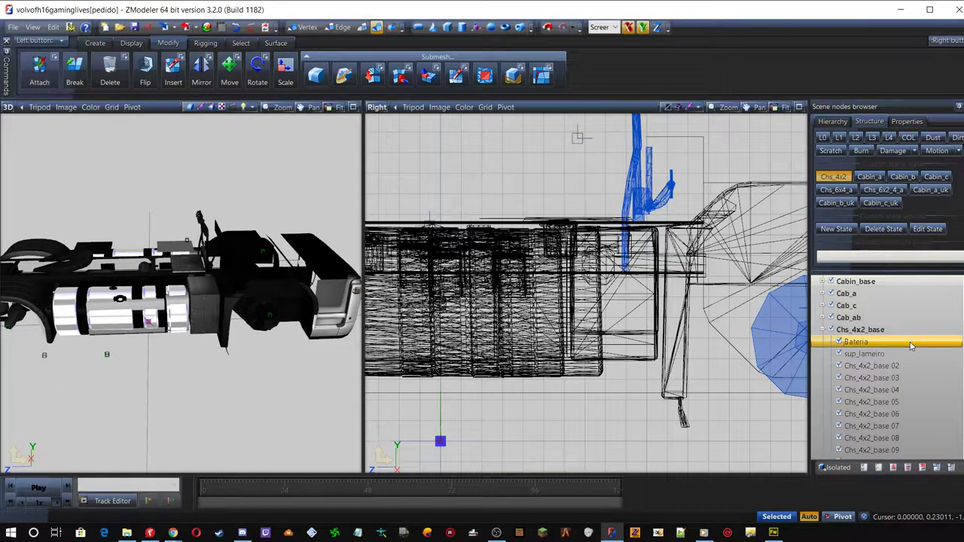
click(839, 468)
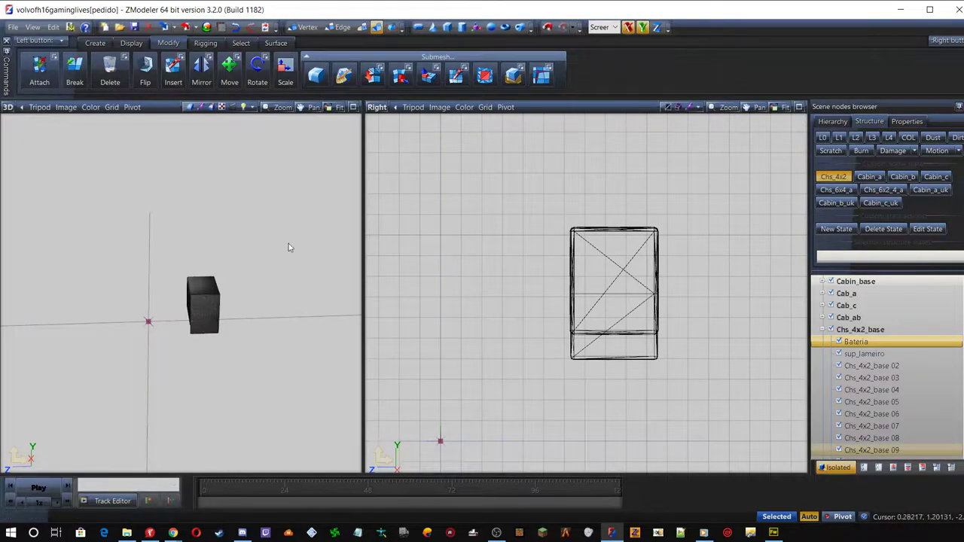
middle_drag(212, 242, 201, 247)
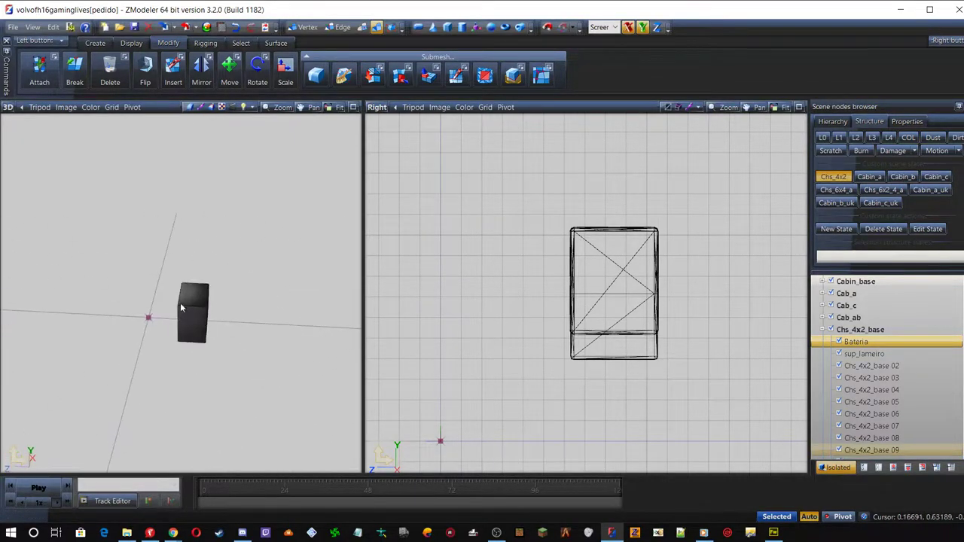
middle_drag(189, 324, 308, 290)
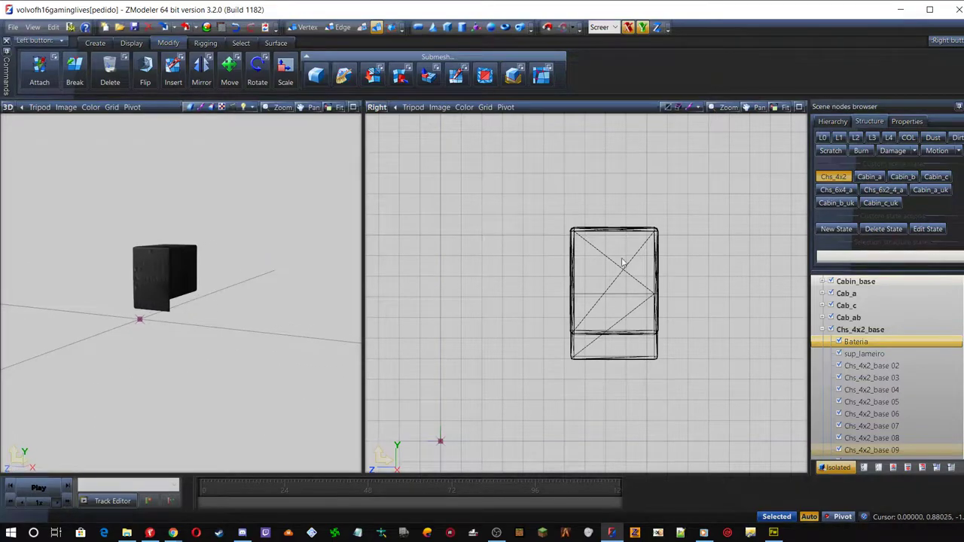
Change the Right viewport to the Front view and switch to polygon-level editing for the Bateria box
click(377, 107)
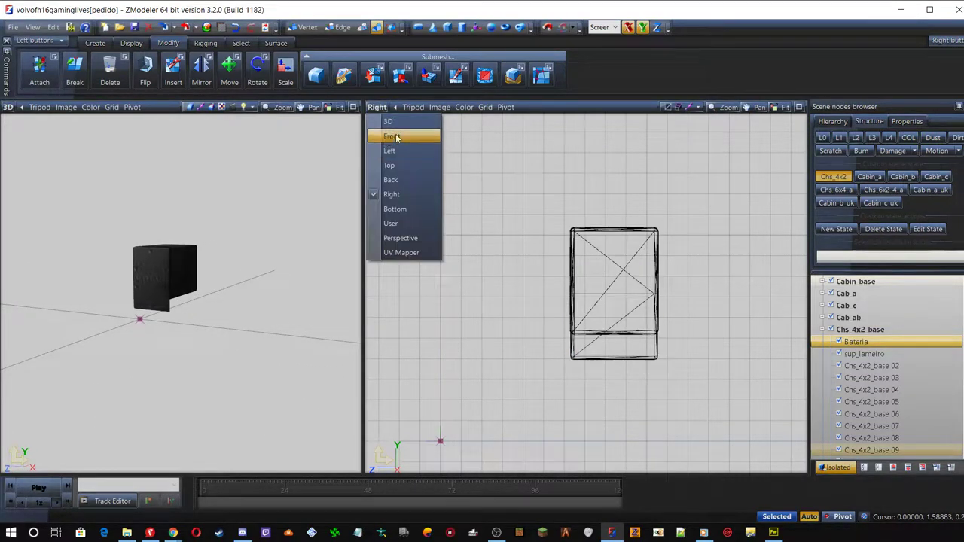
click(392, 137)
scroll(560, 251, up, 5)
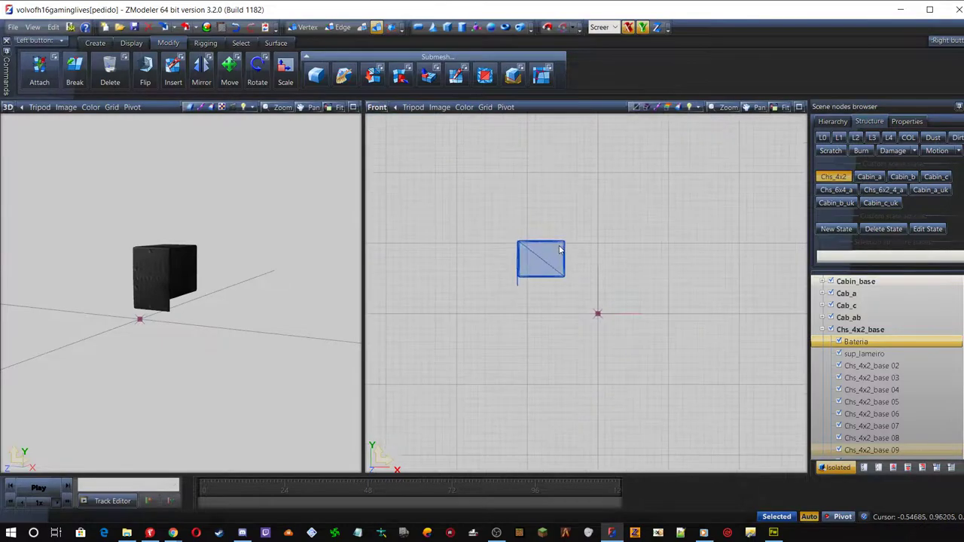
scroll(505, 285, up, 4)
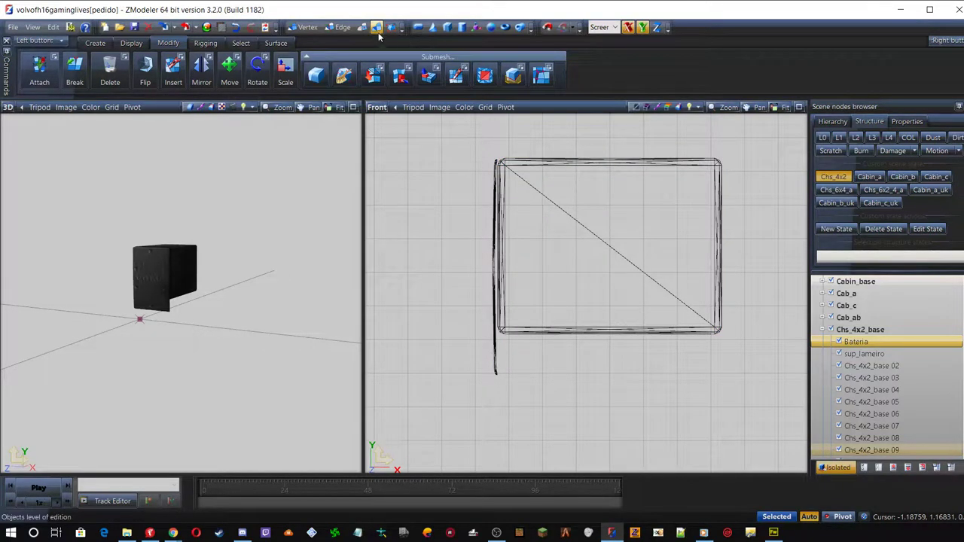
click(343, 28)
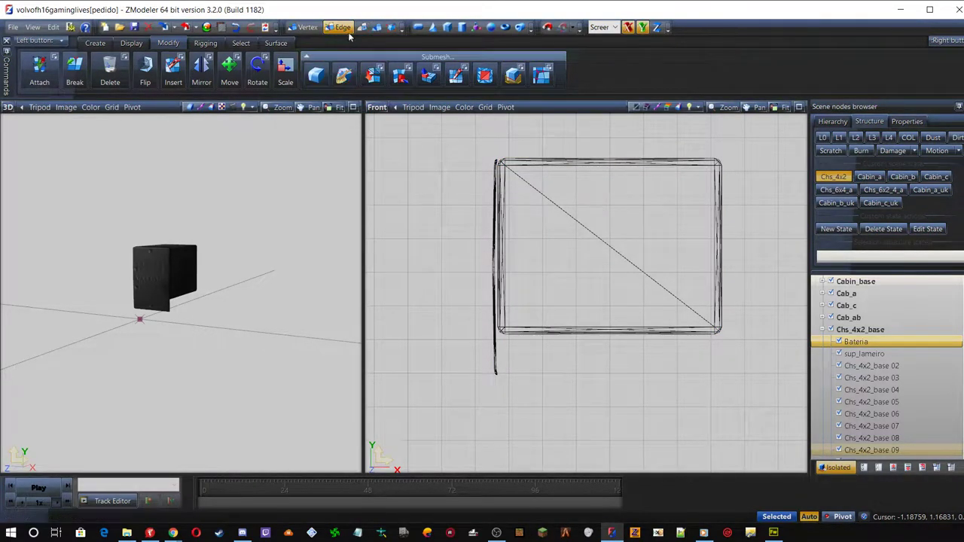
click(361, 28)
click(582, 268)
drag(452, 169, 389, 252)
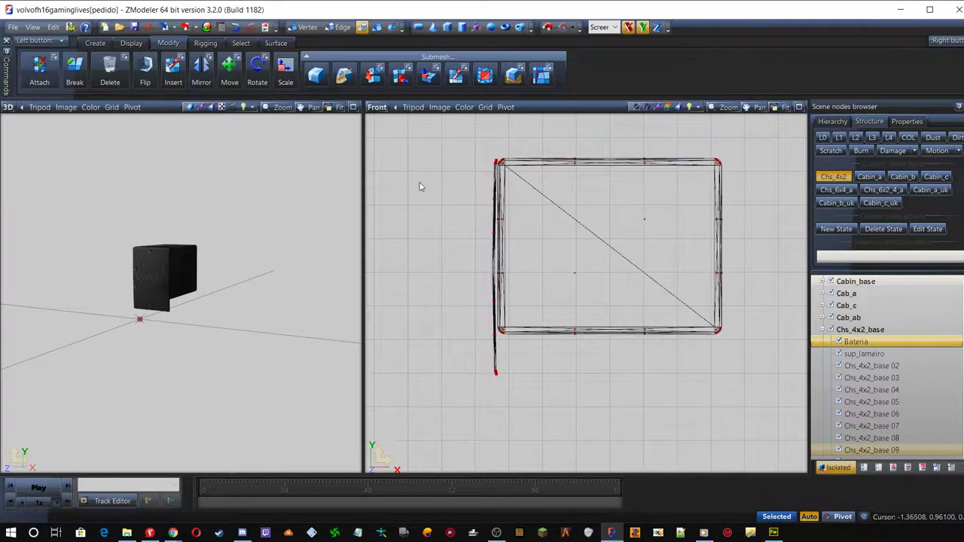
Select the polygons at the top edge and along the upper part of the thin outer plate beside the box
scroll(444, 153, up, 5)
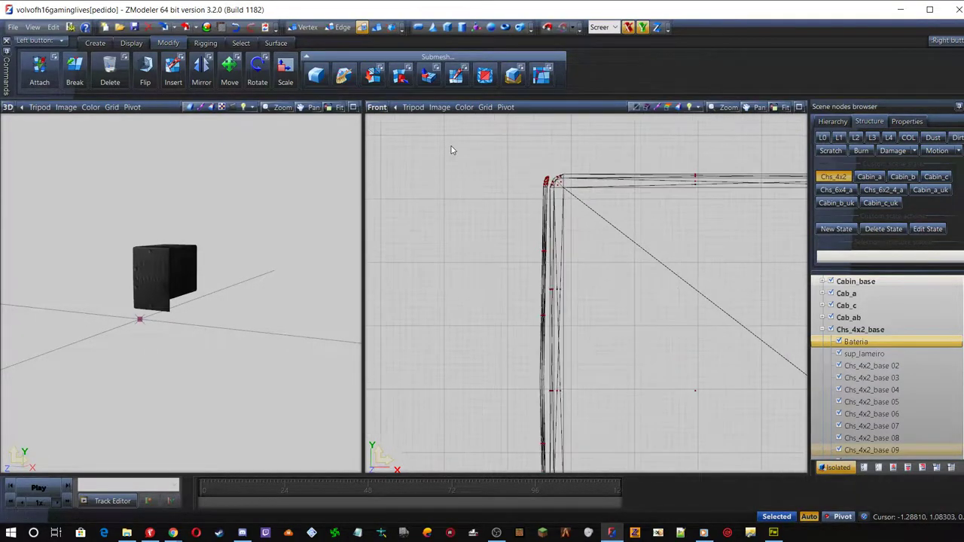
scroll(596, 187, up, 1)
scroll(567, 193, up, 1)
drag(566, 175, 623, 249)
scroll(516, 206, down, 2)
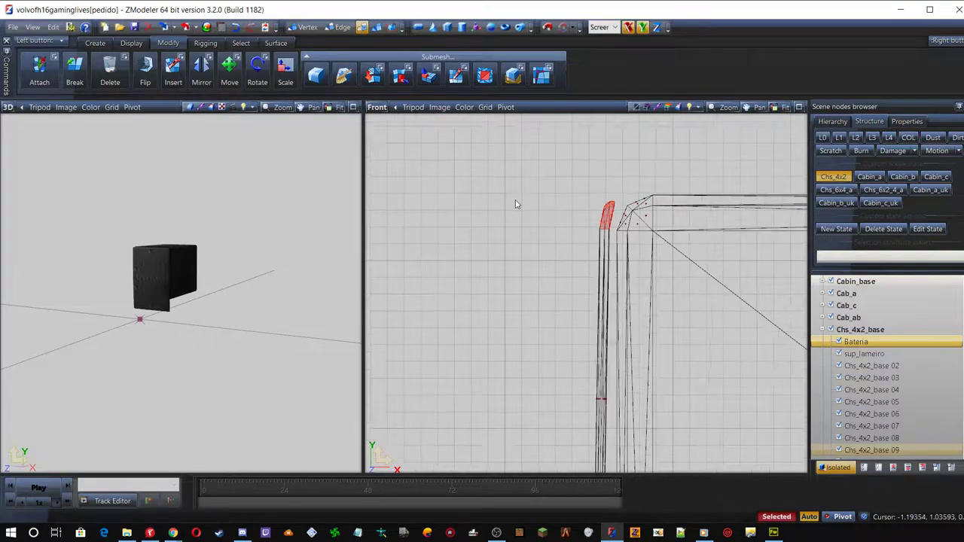
drag(551, 339, 589, 371)
scroll(517, 161, up, 3)
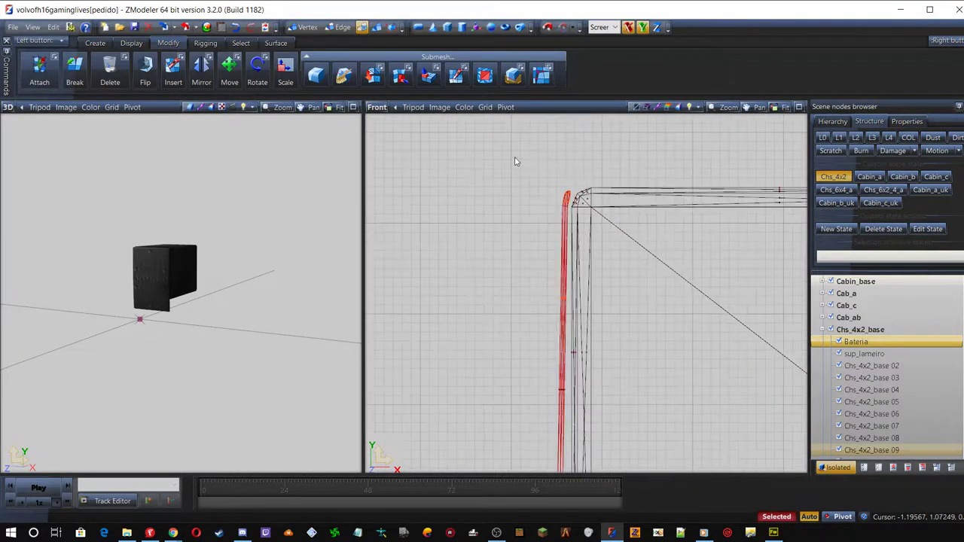
scroll(535, 356, up, 1)
scroll(534, 356, up, 2)
drag(546, 301, 575, 329)
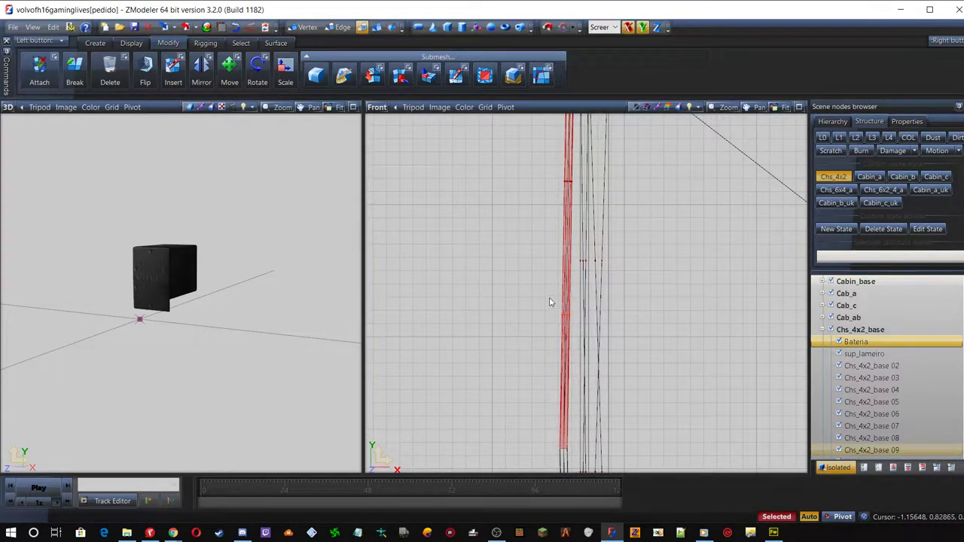
scroll(550, 302, up, 1)
scroll(527, 332, down, 4)
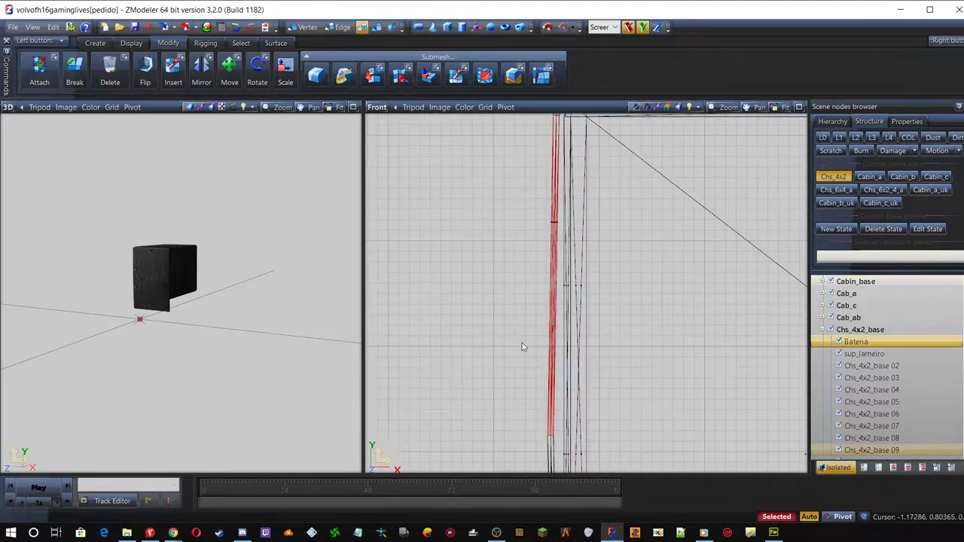
Extend the selection to the polygons along the middle and lower parts of the thin plate
drag(530, 158, 555, 192)
drag(525, 245, 563, 275)
click(521, 268)
scroll(527, 275, down, 2)
scroll(546, 434, up, 5)
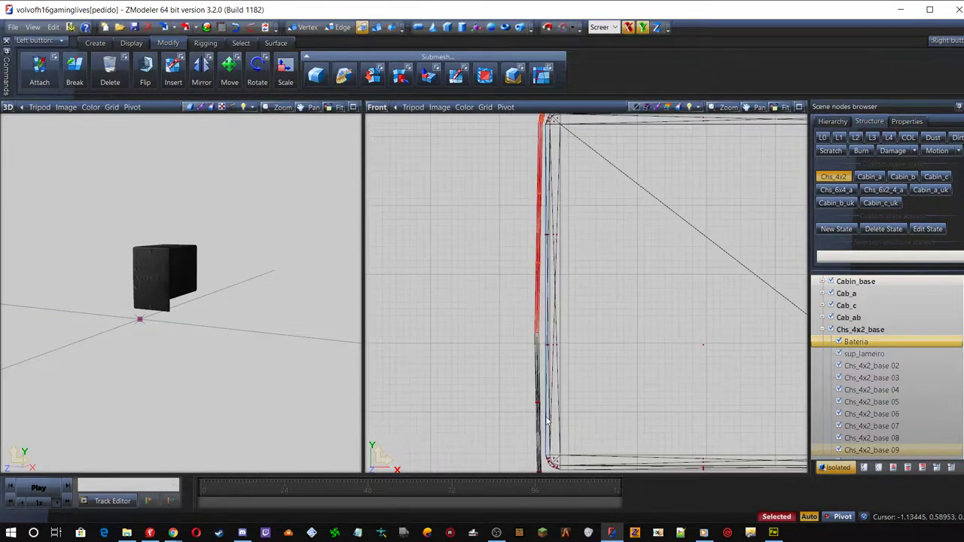
scroll(543, 399, up, 2)
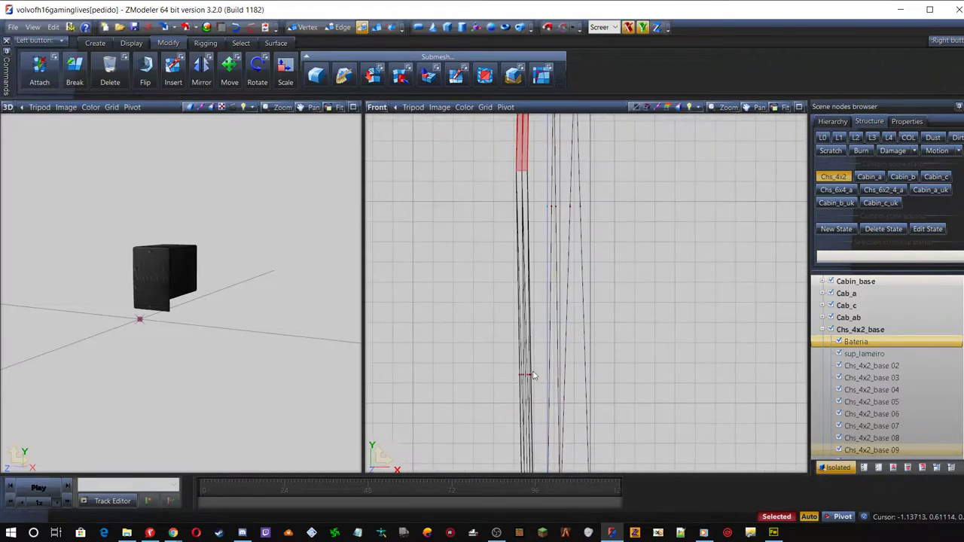
drag(484, 343, 543, 403)
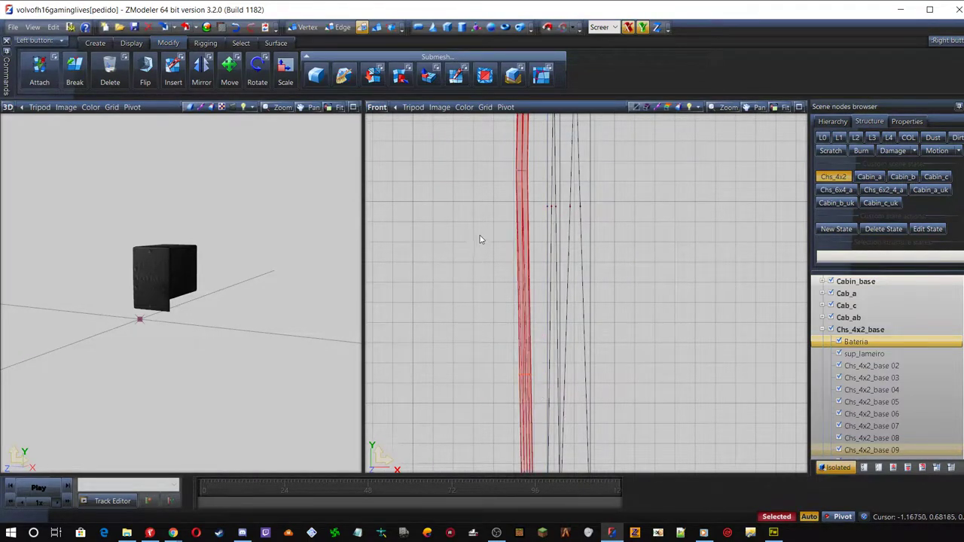
scroll(488, 225, down, 4)
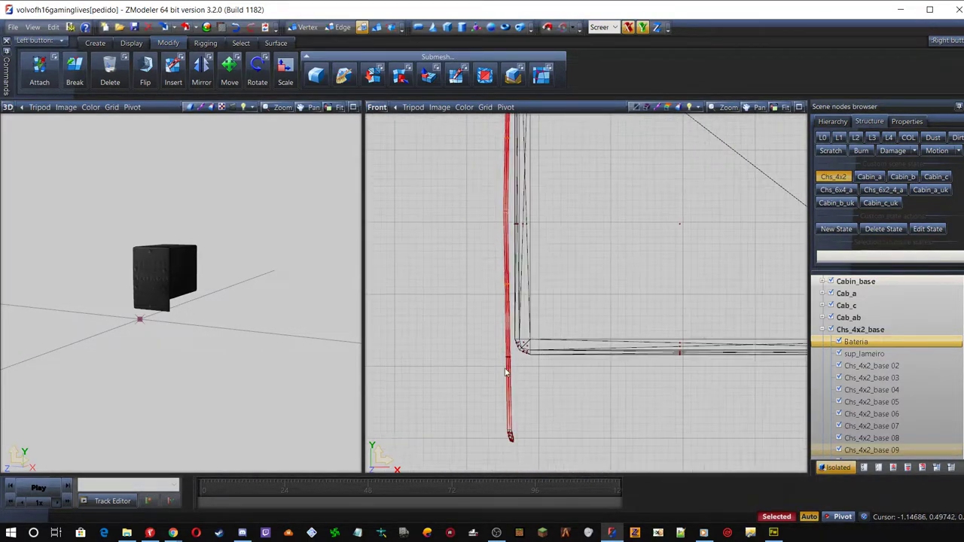
scroll(505, 372, up, 3)
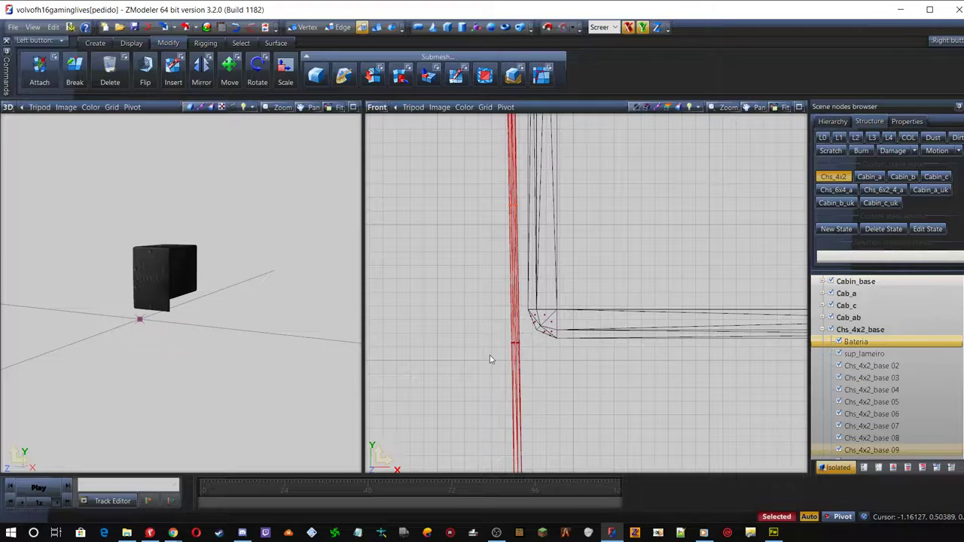
drag(496, 333, 531, 365)
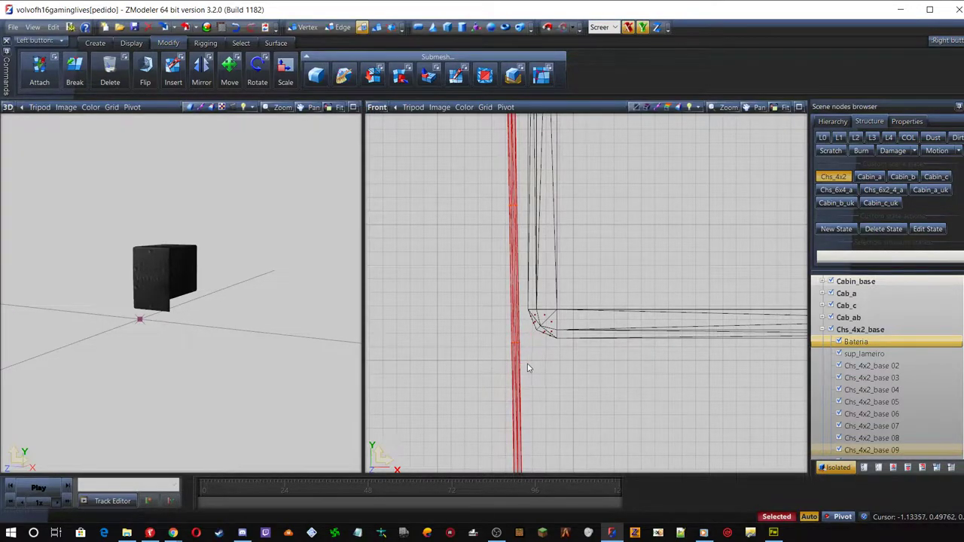
Switch to Windows Media Player, set its volume to 0, and return to ZModeler
click(703, 533)
click(624, 442)
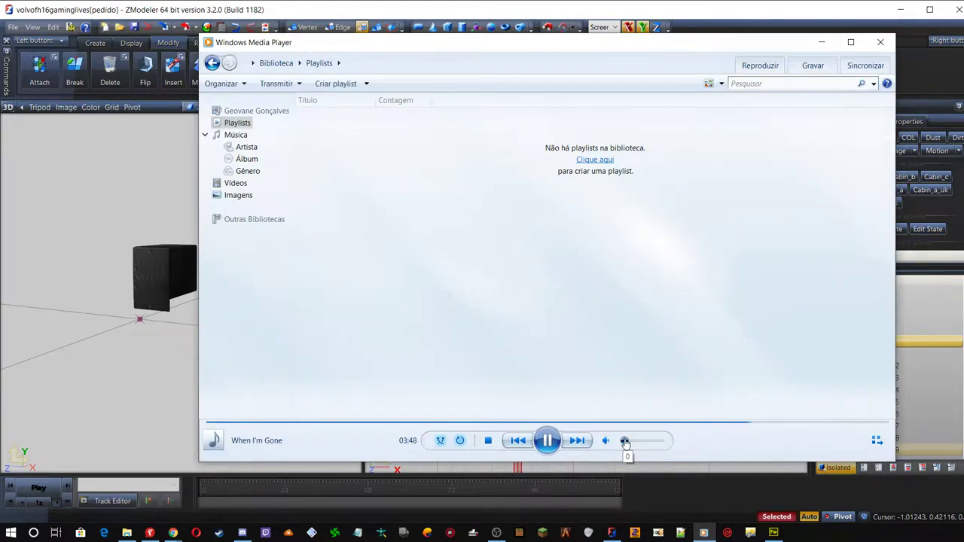
drag(624, 443, 626, 444)
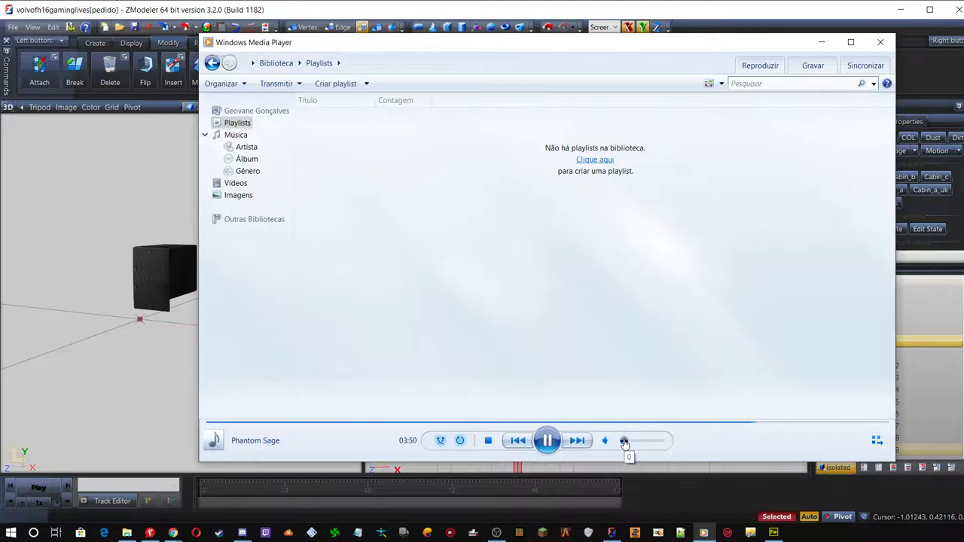
click(821, 42)
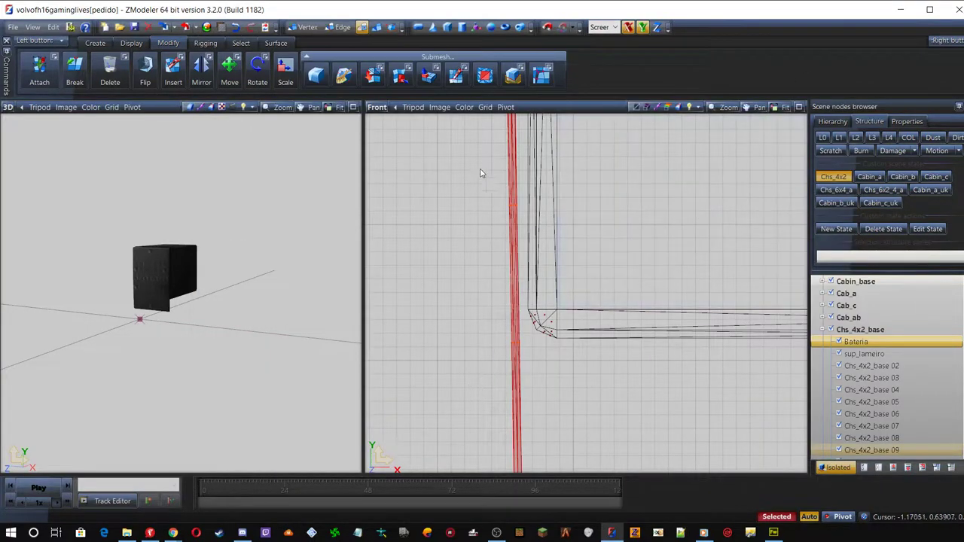
Add the polygons at the thin plate's bottom tip to the selection and check that the whole plate is covered
scroll(485, 164, down, 1)
drag(537, 439, 491, 393)
mouse_move(191, 249)
middle_down()
mouse_move(272, 256)
mouse_move(151, 287)
mouse_move(178, 260)
middle_up()
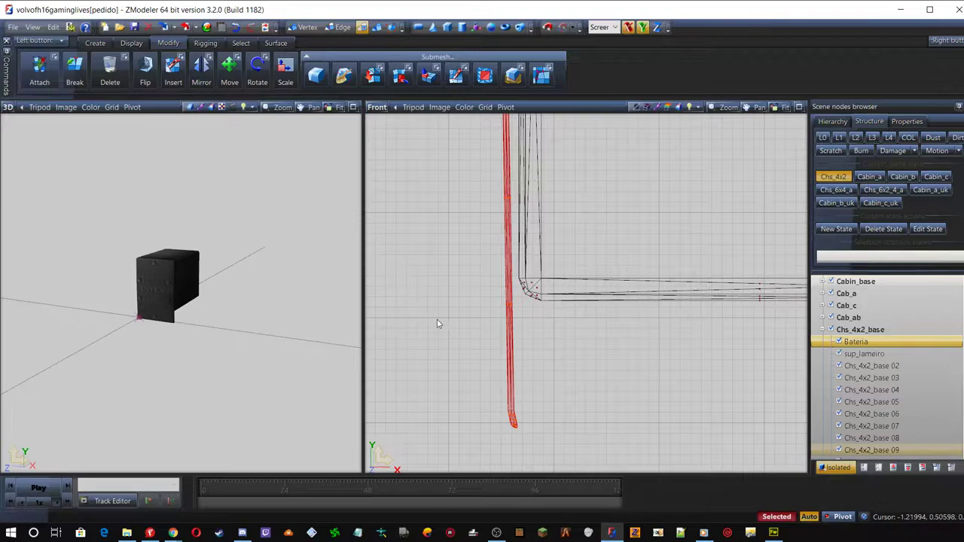
scroll(446, 410, down, 3)
scroll(446, 411, down, 1)
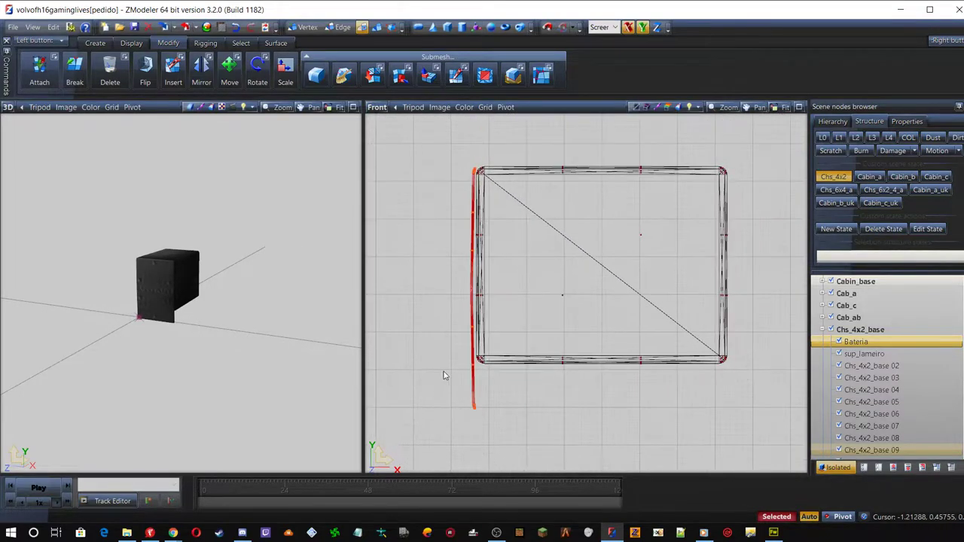
Detach the selected plate polygons from the Bateria box as a separate object
click(401, 74)
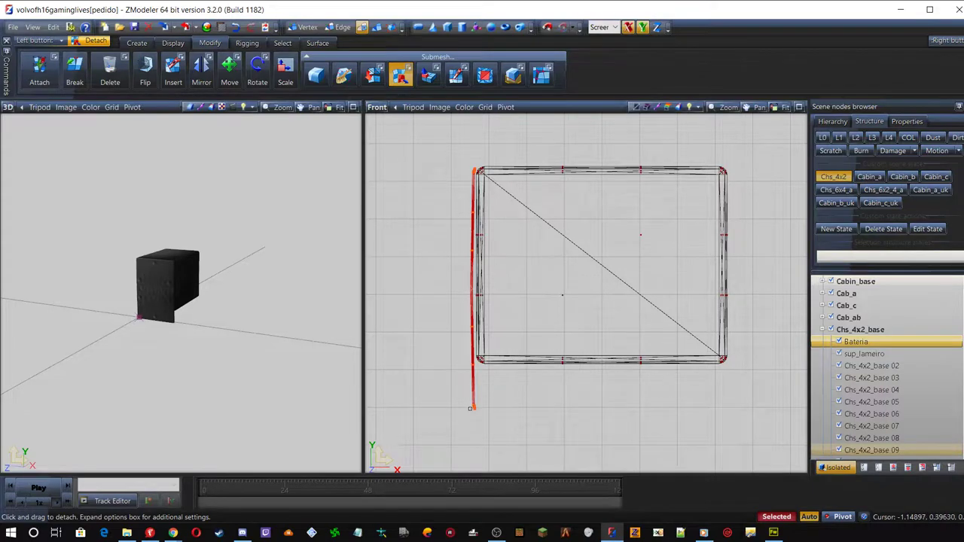
scroll(471, 407, up, 5)
scroll(477, 365, up, 3)
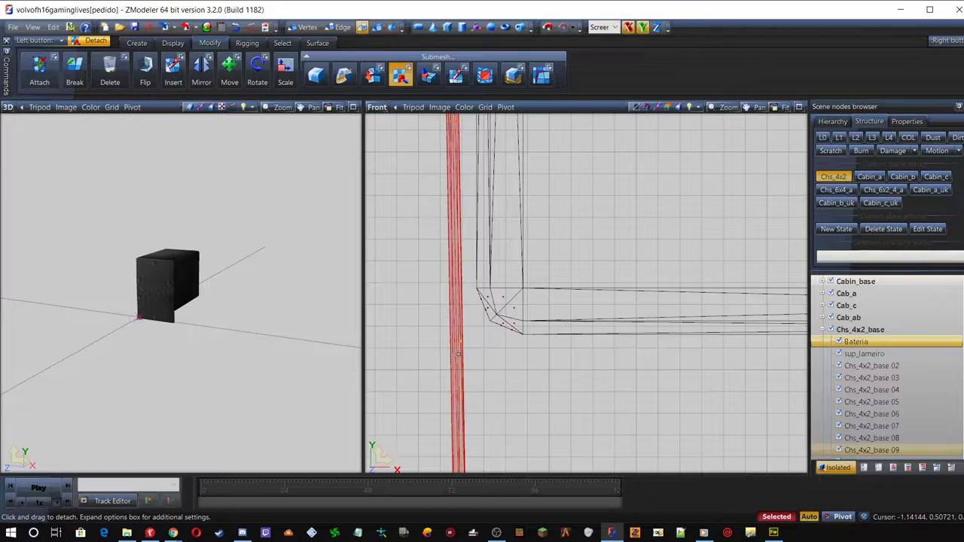
click(458, 354)
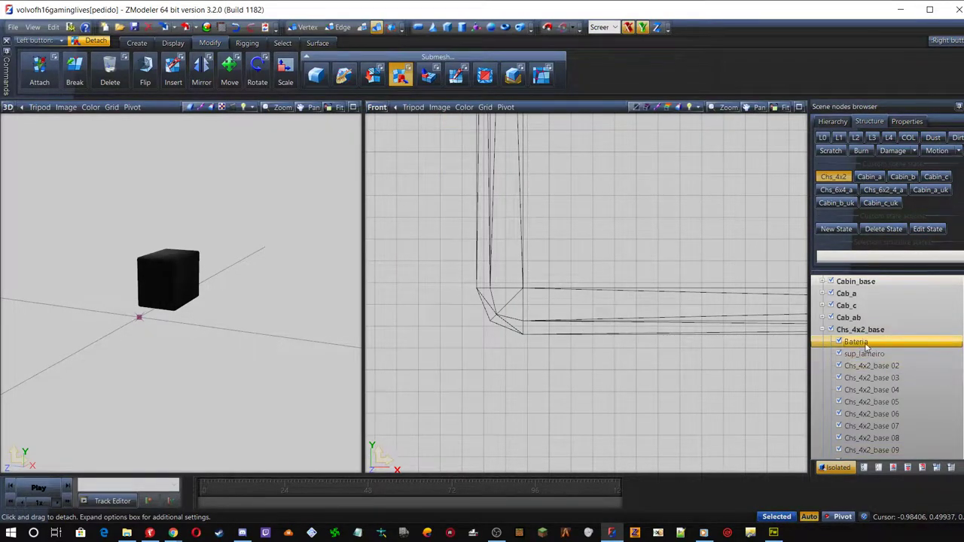
Rename the Bateria box node under Chs_4x2_base to Chs_4x2_base 07, copying the name from the existing node
click(873, 427)
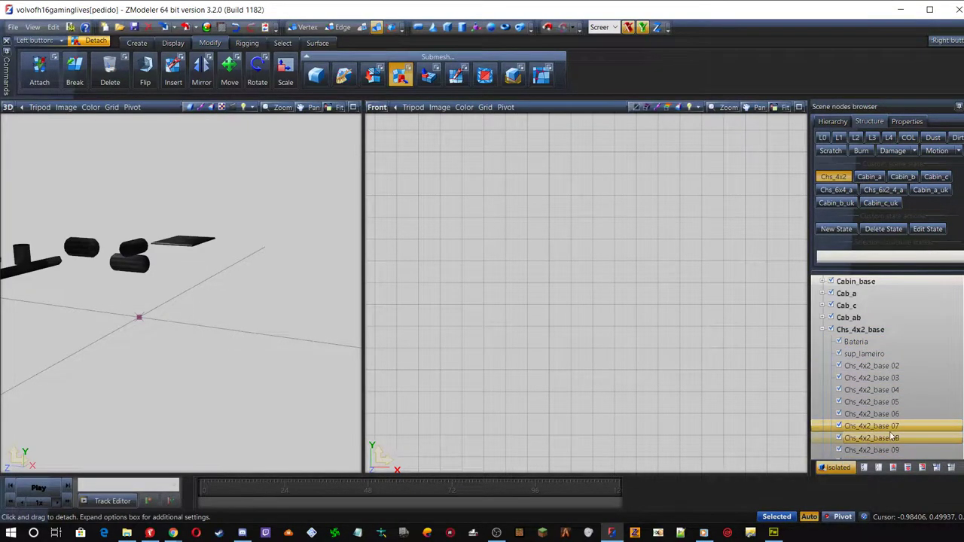
click(908, 427)
key(ctrl+c)
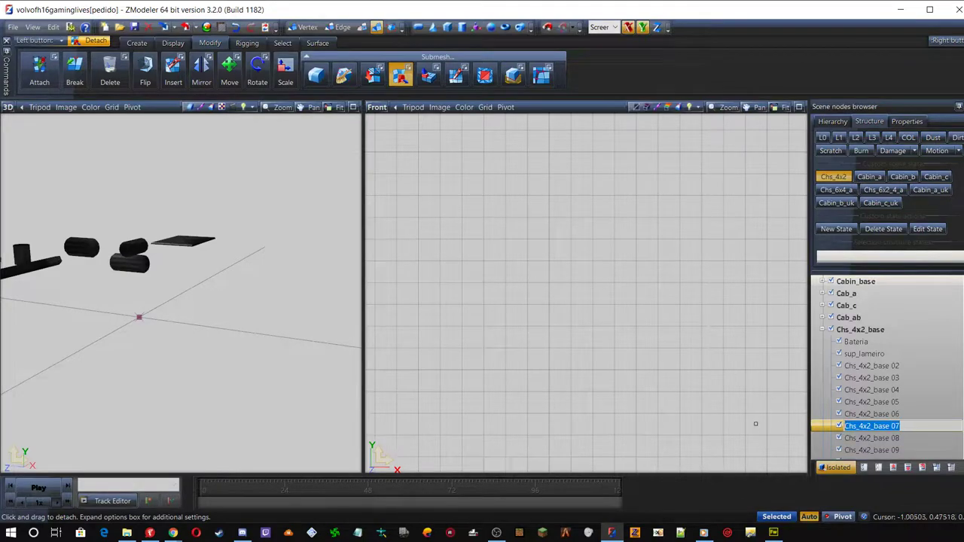
click(865, 342)
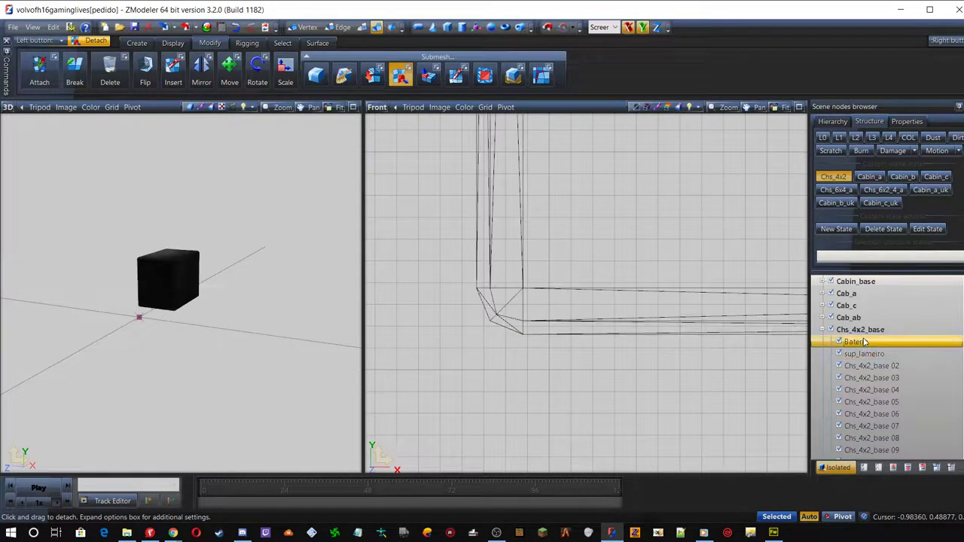
click(876, 345)
key(ctrl+v)
click(864, 353)
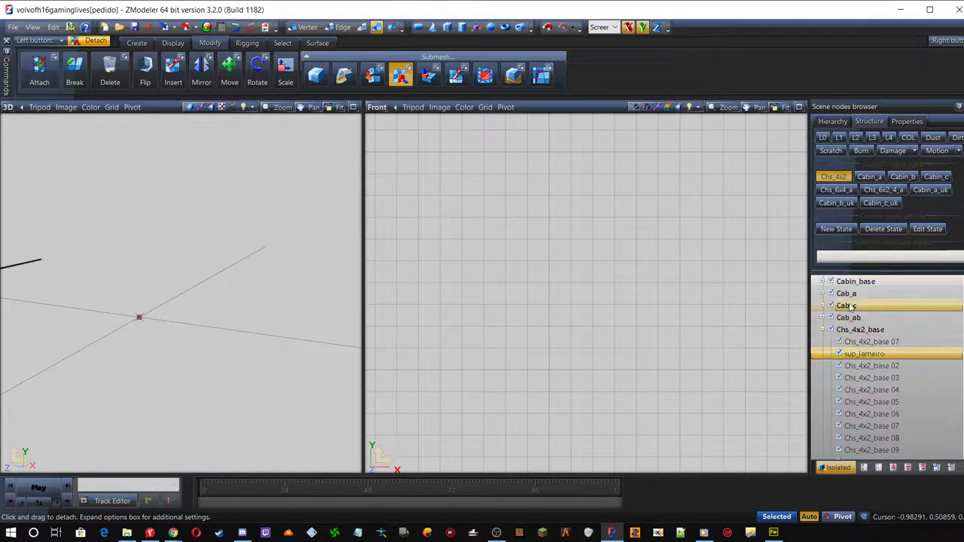
Turn off isolation and move the detached Bateria plate node to the start of the Chs_4x2_base group
scroll(859, 417, down, 10)
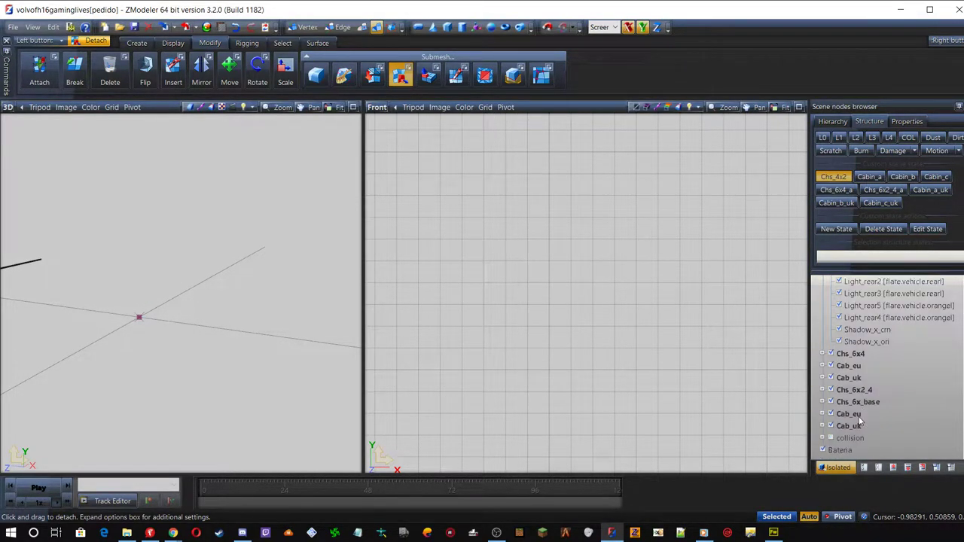
click(835, 467)
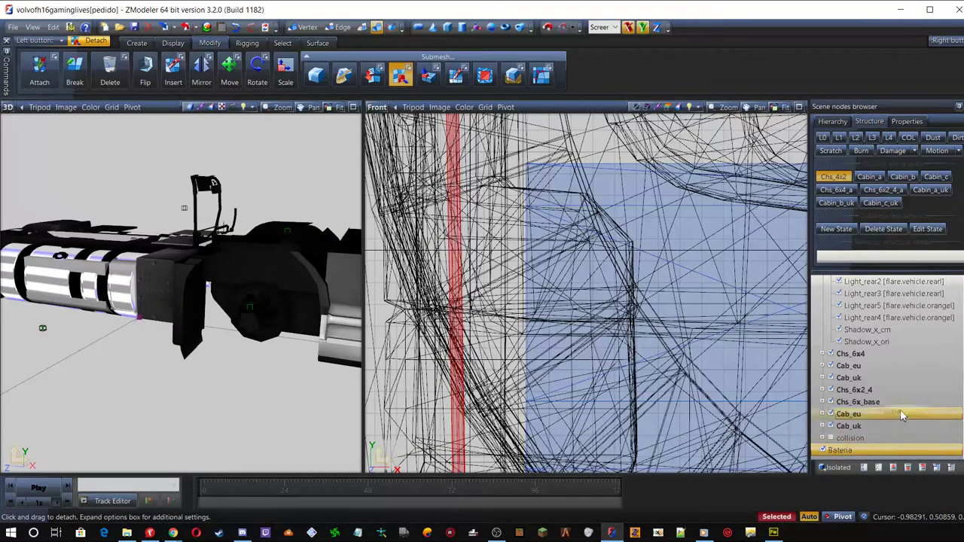
scroll(902, 417, up, 6)
click(874, 401)
drag(906, 402, 905, 399)
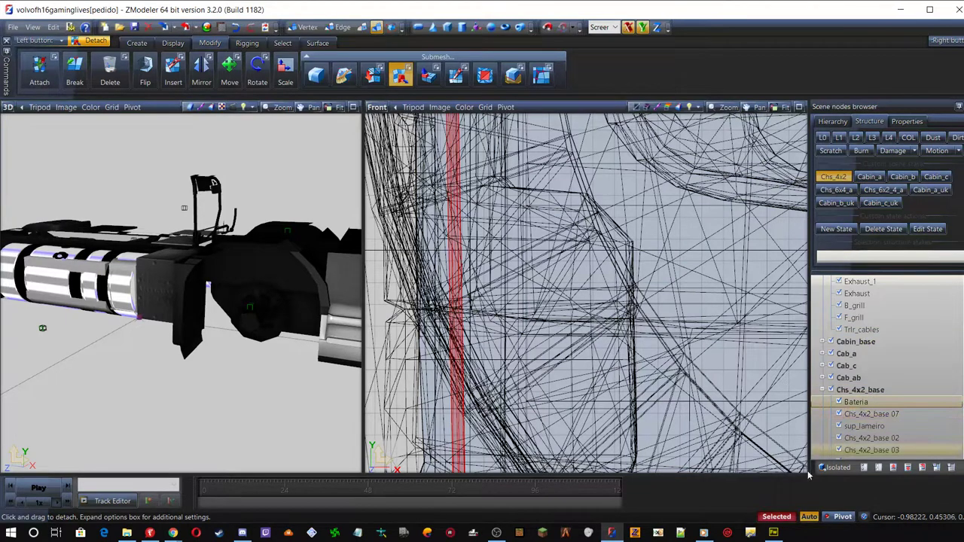
Isolate the Bateria plate, clear its polygon selection, and change the Front viewport to the Right view
click(839, 468)
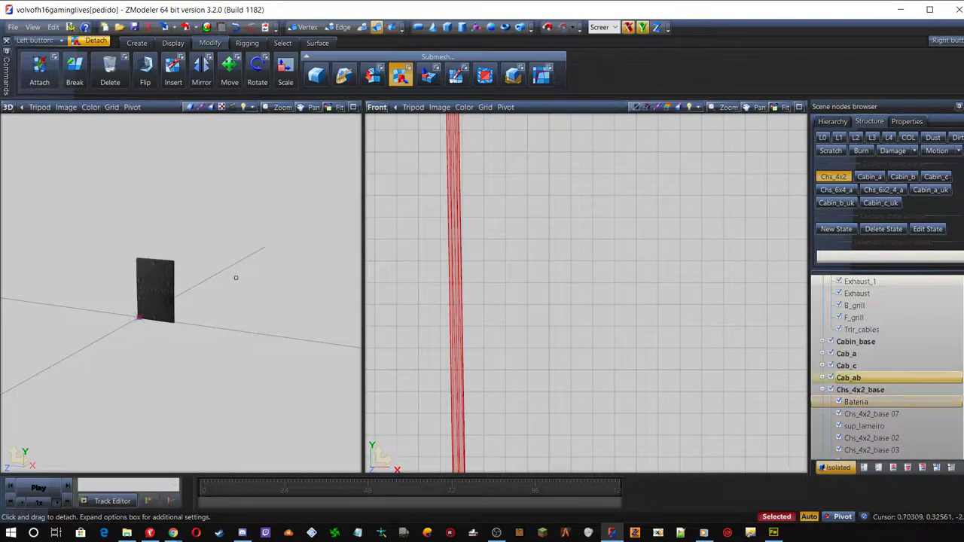
drag(497, 241, 580, 337)
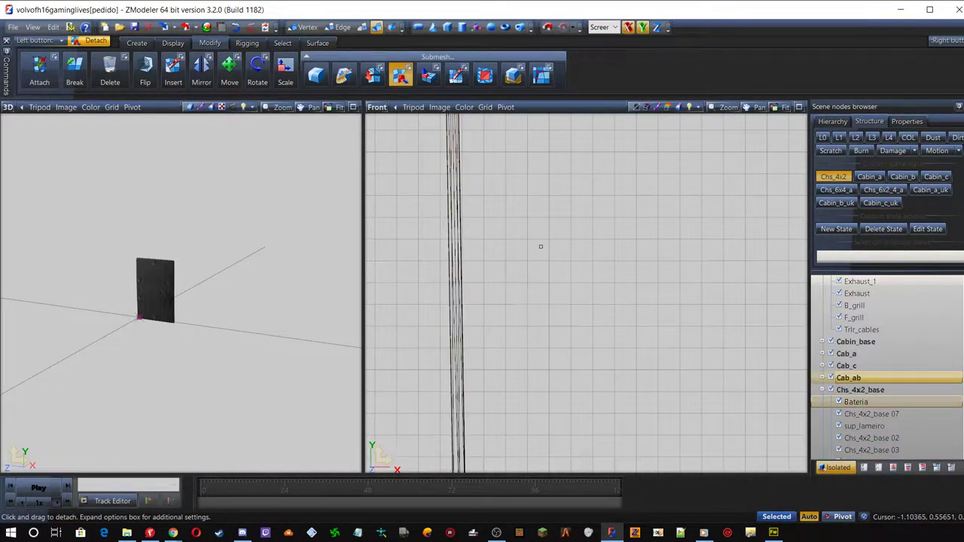
scroll(578, 278, down, 5)
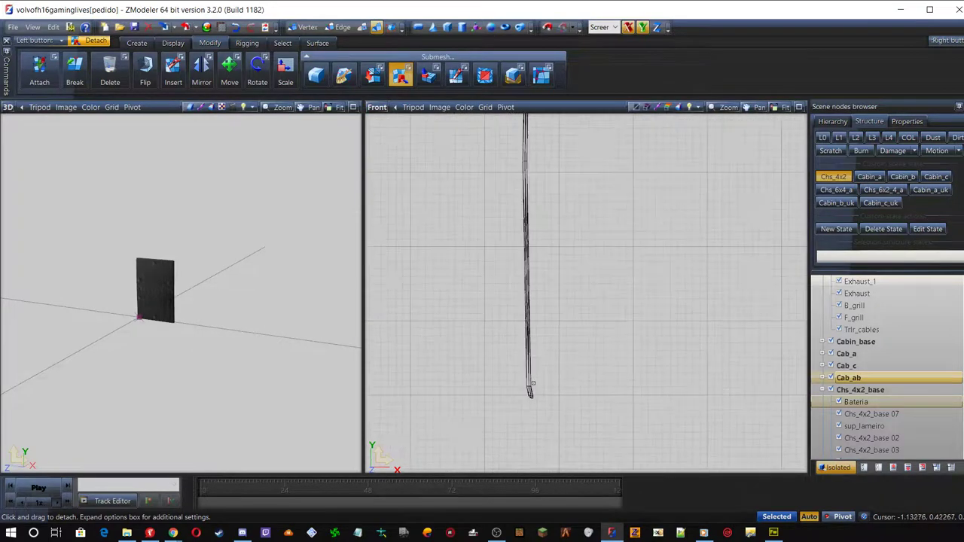
scroll(536, 373, down, 3)
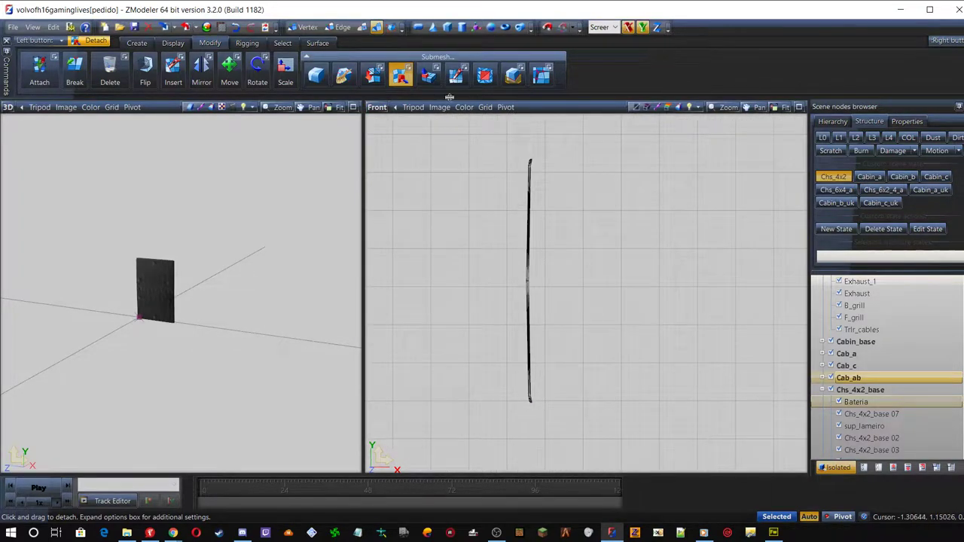
click(378, 107)
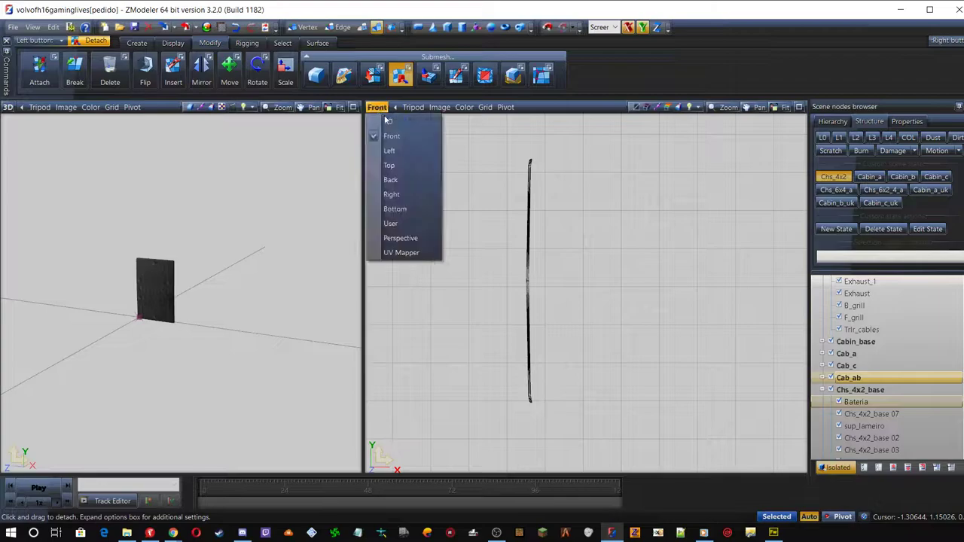
click(389, 194)
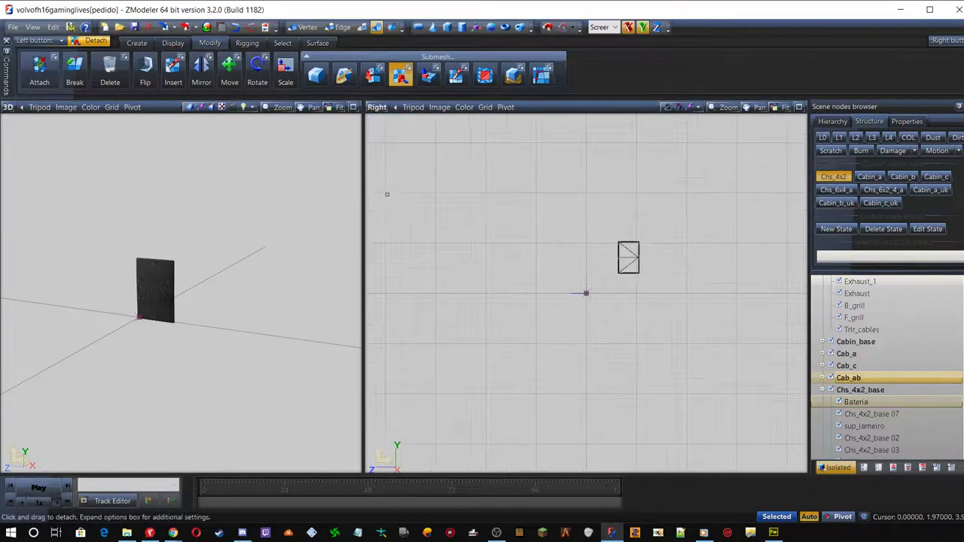
scroll(663, 242, up, 5)
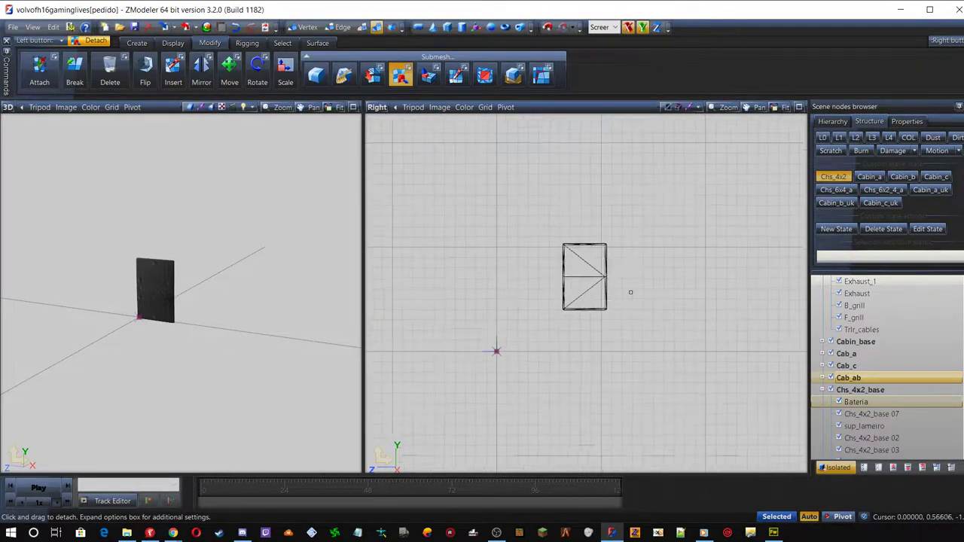
scroll(466, 191, up, 2)
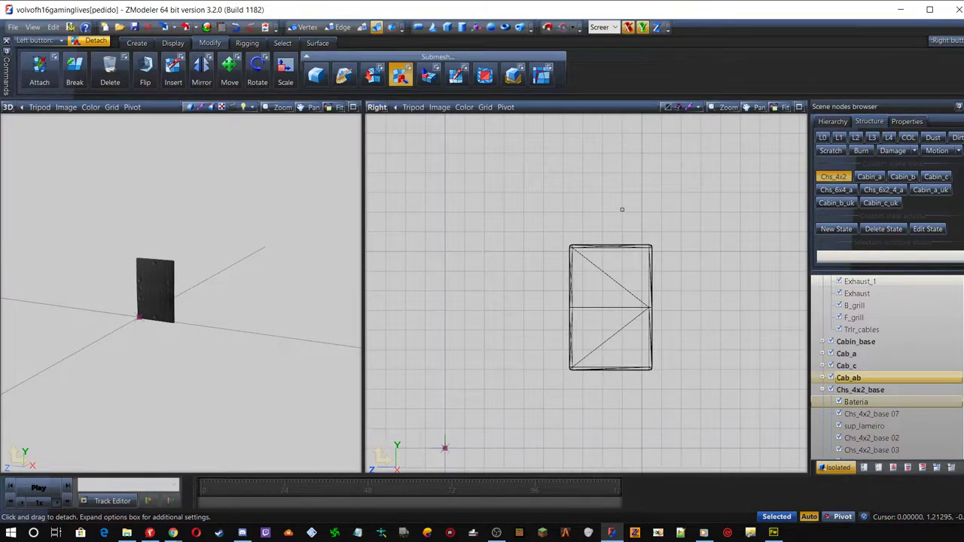
scroll(472, 214, down, 2)
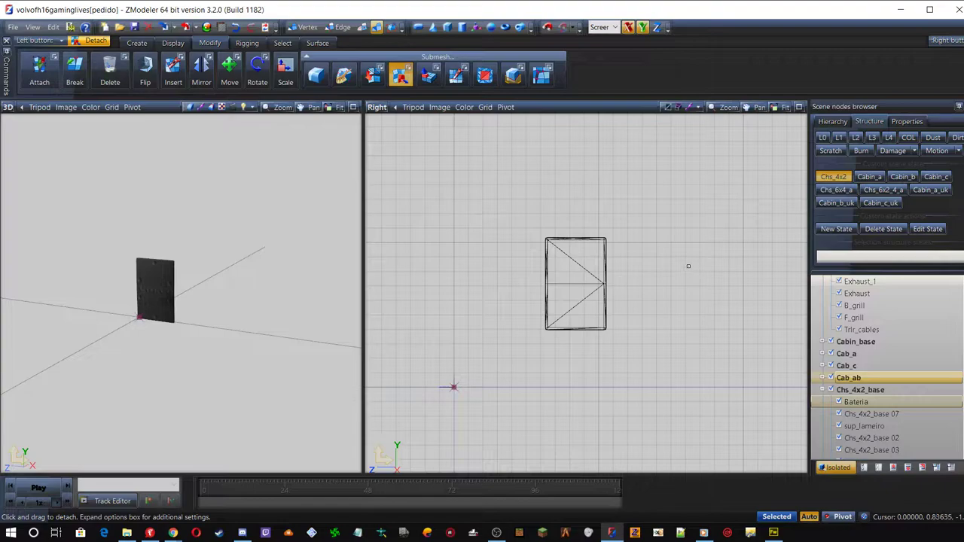
Examine the outer face of the isolated Bateria plate and its embossed details up close in 3D
scroll(688, 266, up, 1)
scroll(120, 278, up, 3)
scroll(119, 287, up, 4)
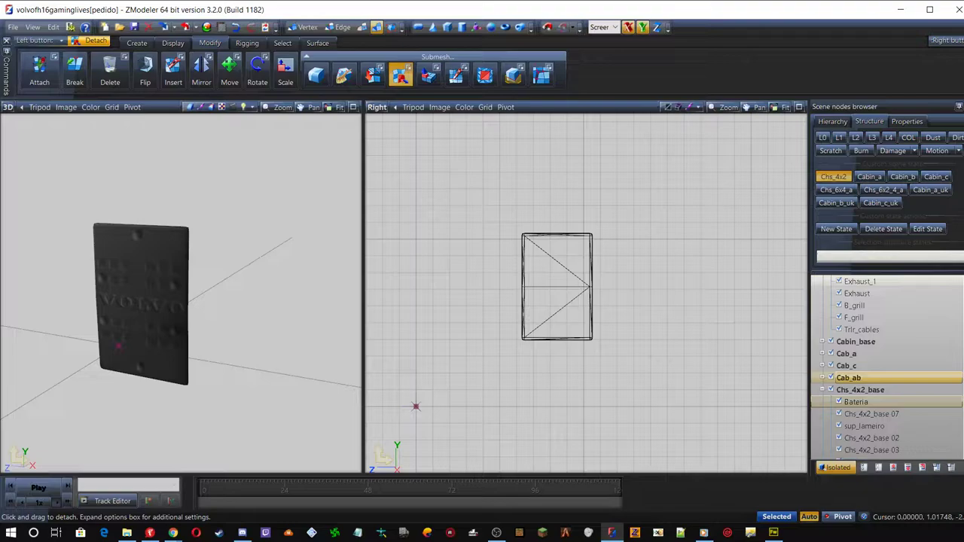
middle_drag(94, 288, 123, 296)
scroll(124, 298, up, 4)
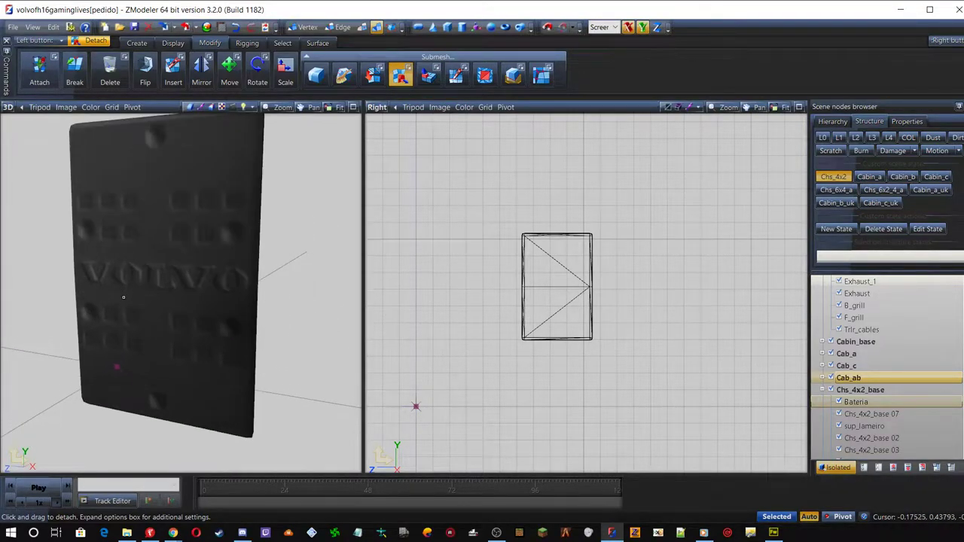
scroll(225, 237, up, 2)
scroll(209, 249, up, 2)
scroll(181, 301, down, 4)
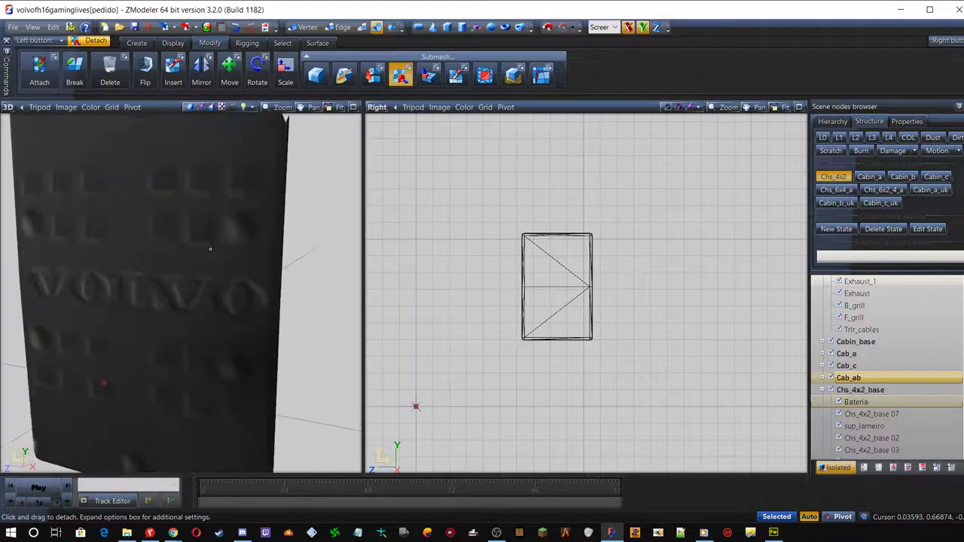
scroll(150, 339, down, 2)
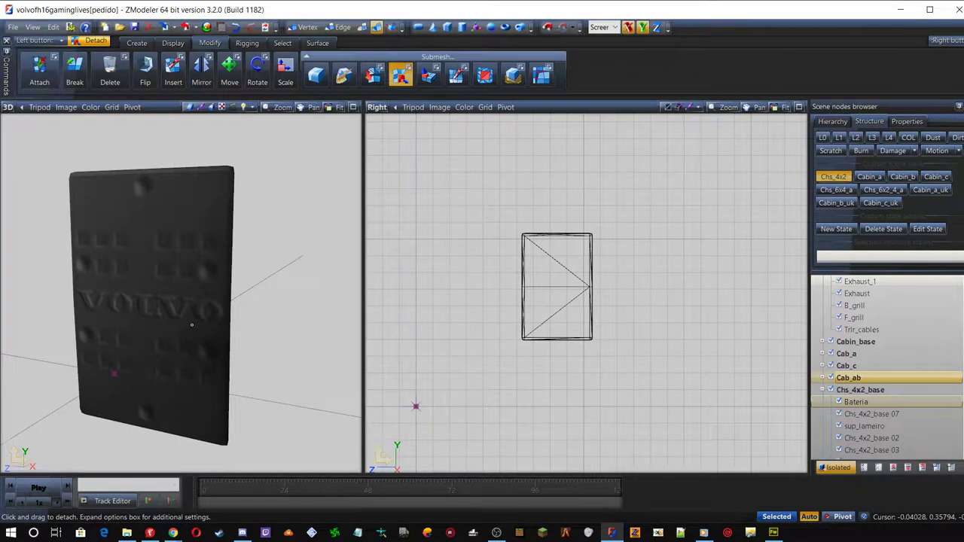
Switch to FussBot, start its connection to the livestream chat, and return to ZModeler
click(149, 533)
click(899, 462)
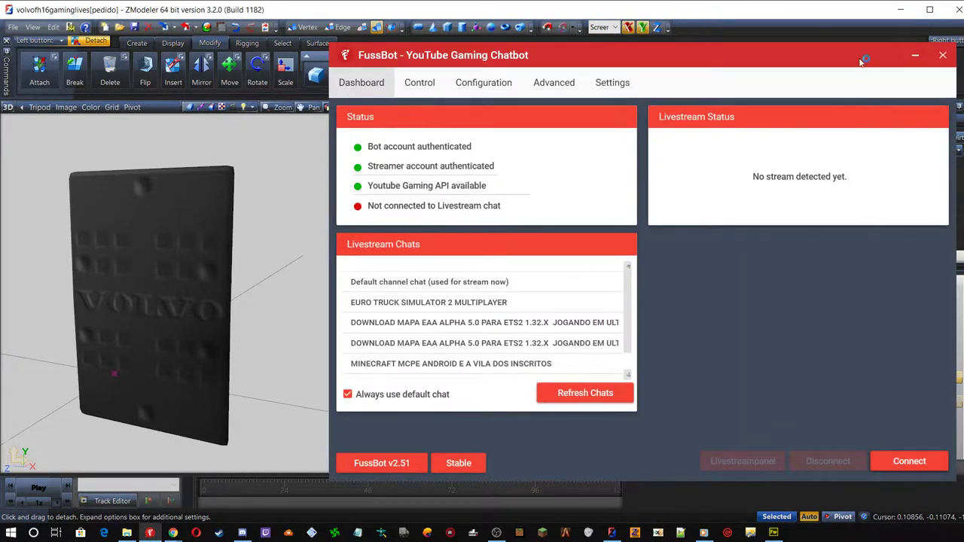
click(916, 57)
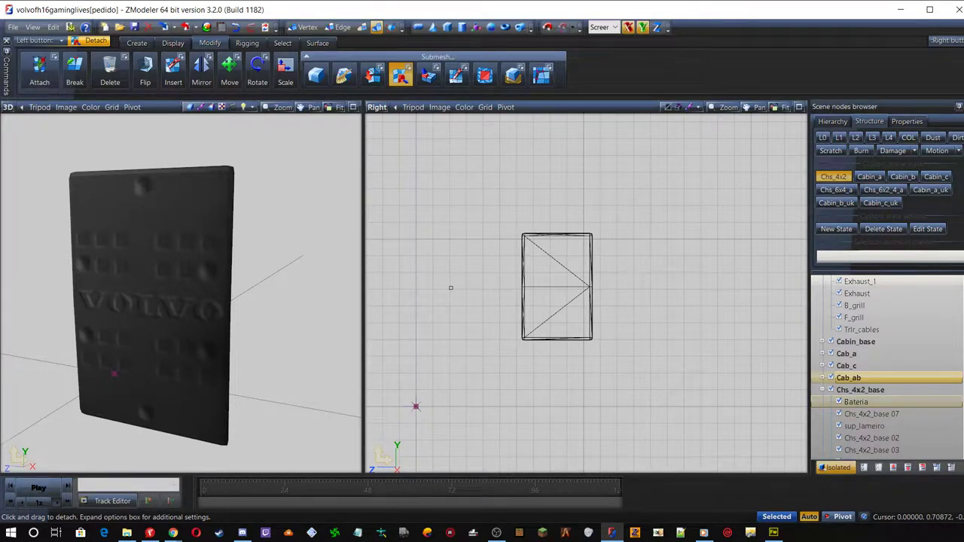
Deactivate the Detach tool
drag(556, 168, 509, 221)
click(401, 74)
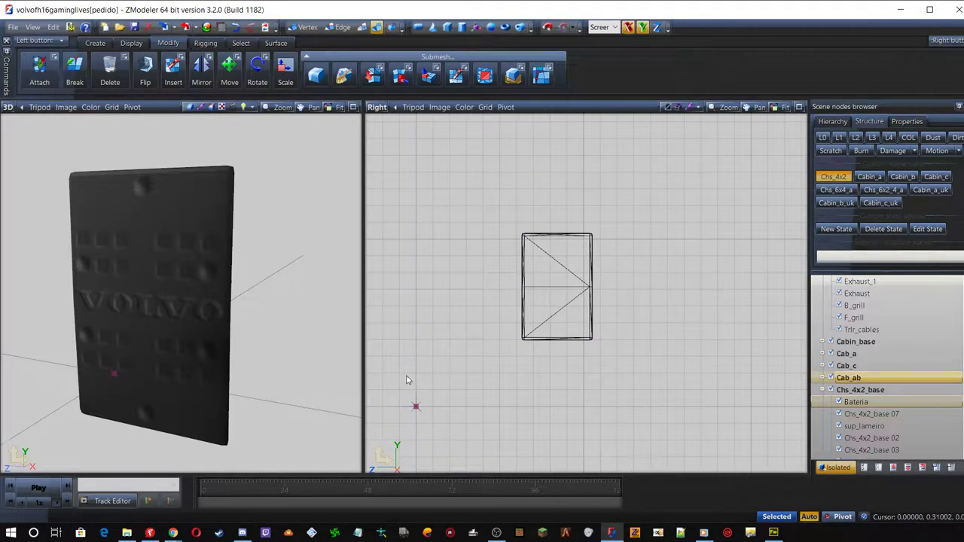
Switch to Adobe Fireworks and create a transparent 2048 × 2048 pixel document, viewed at 50%
click(774, 533)
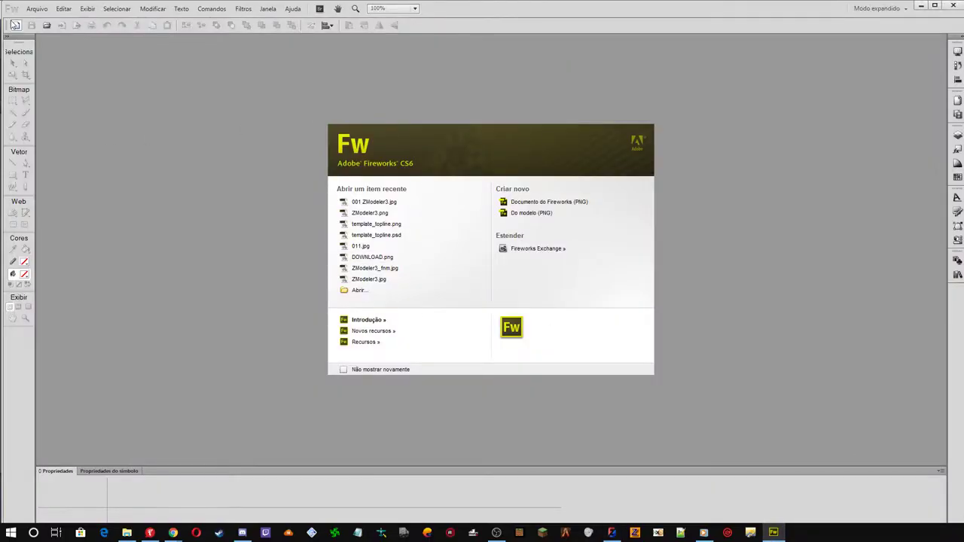
click(16, 26)
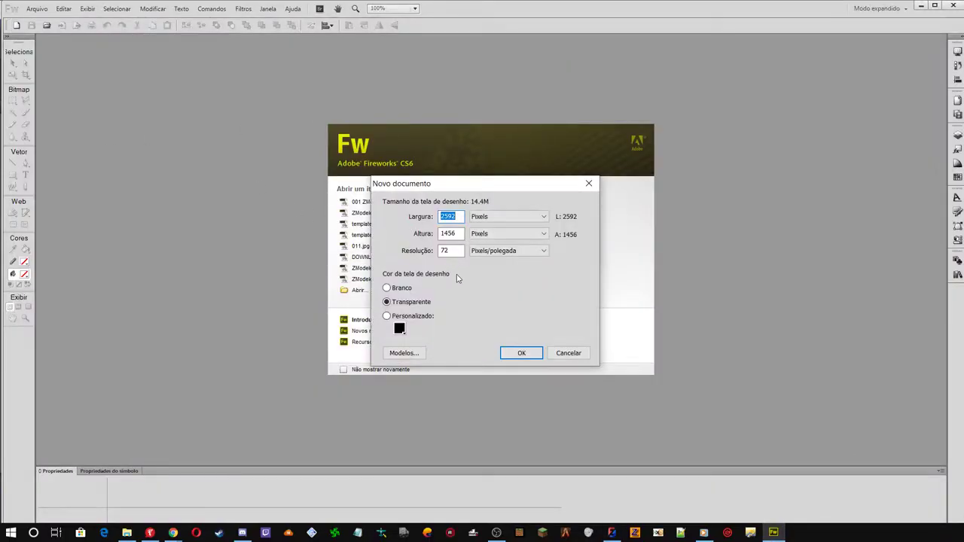
text(2048)
double_click(451, 234)
text(2048)
click(520, 353)
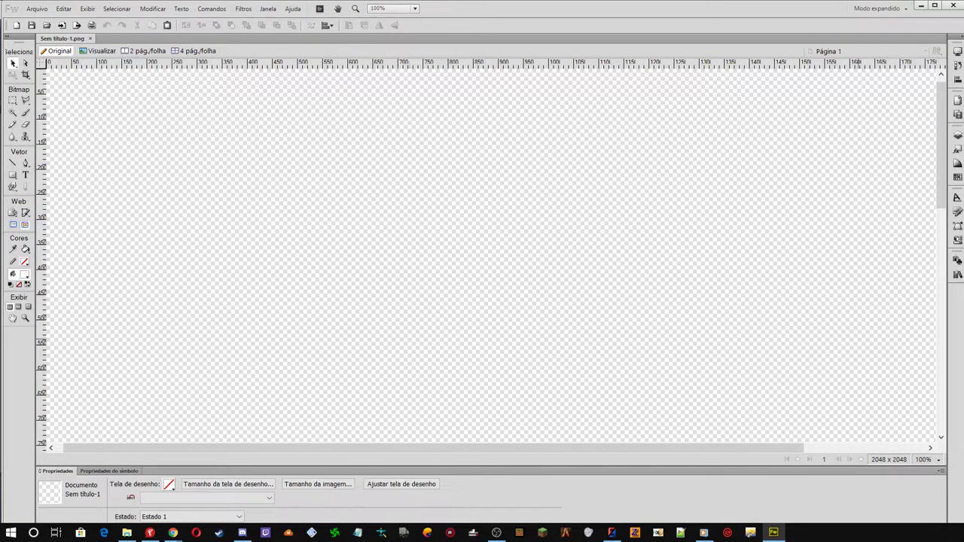
click(928, 460)
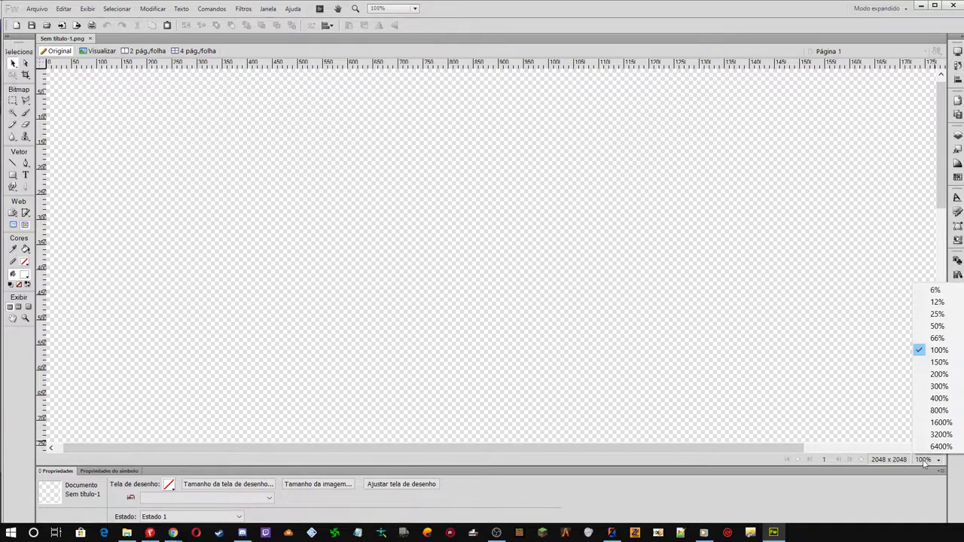
click(937, 326)
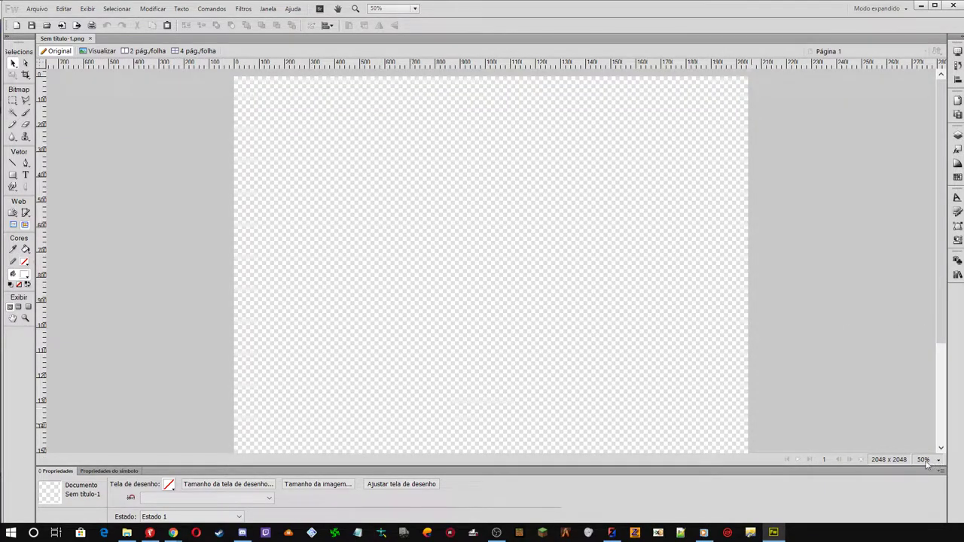
scroll(868, 317, down, 3)
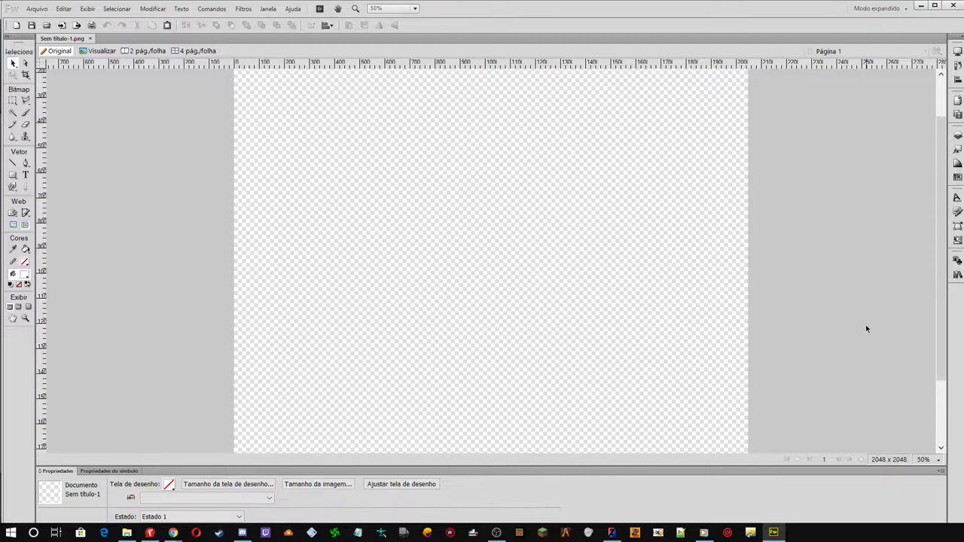
scroll(867, 328, up, 2)
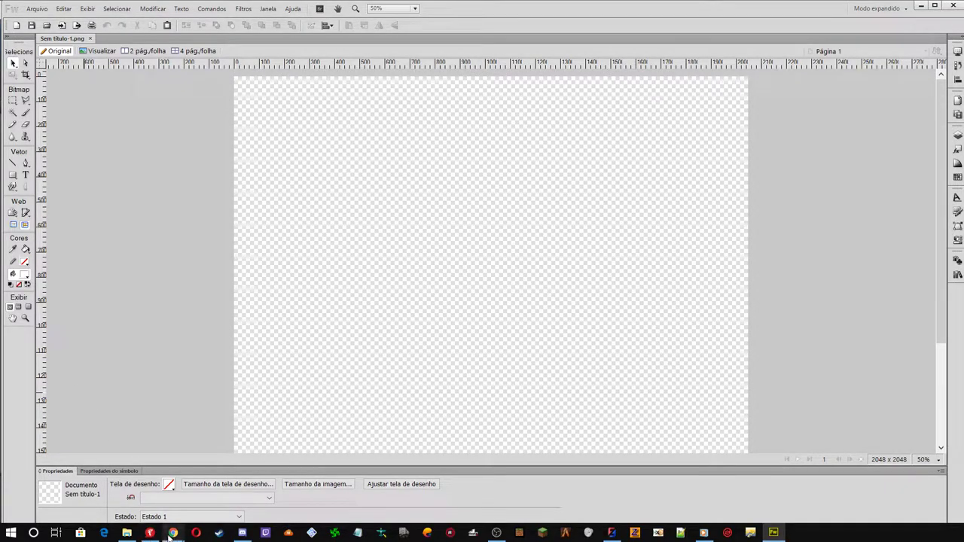
Close the Virus Found pop-up window in Chrome, switch to the main browser window, and close its Facebook group tab
mouse_move(173, 533)
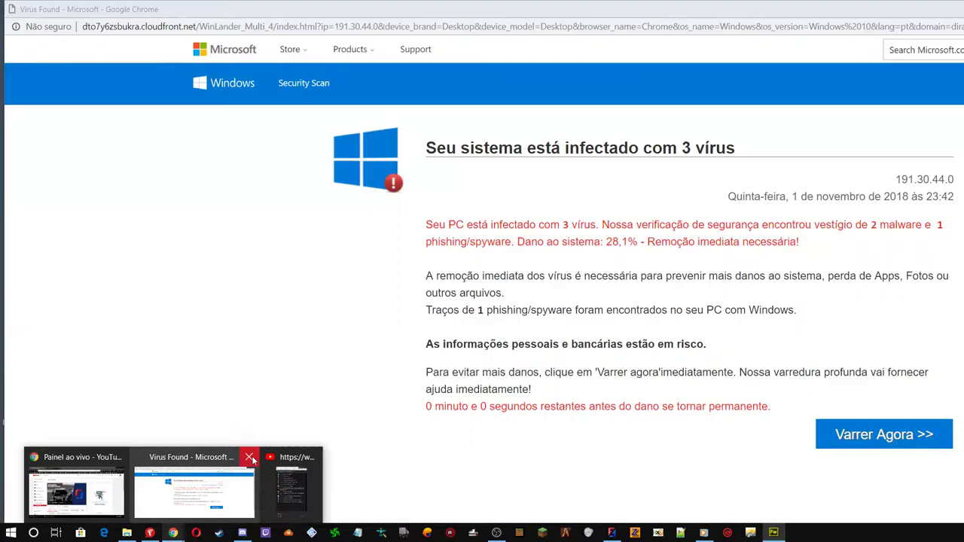
click(250, 457)
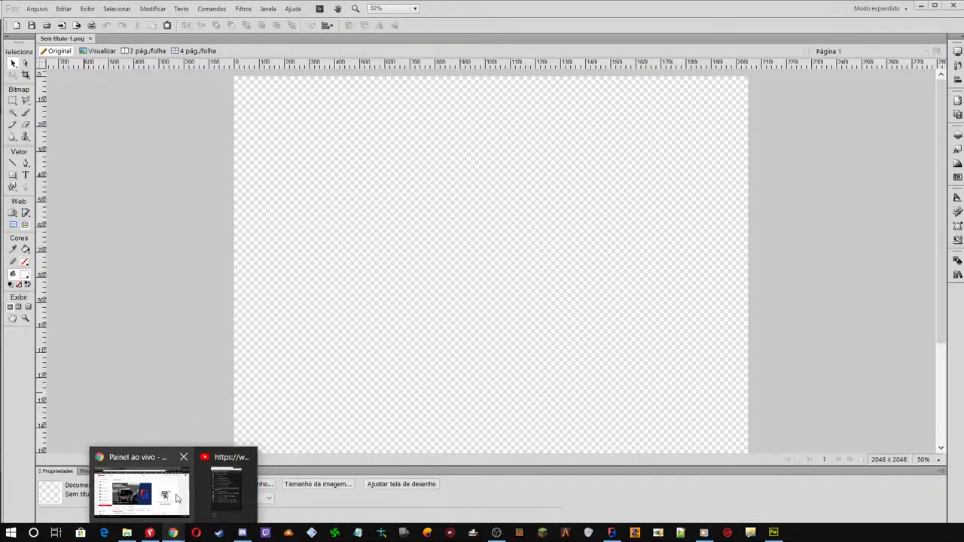
click(181, 499)
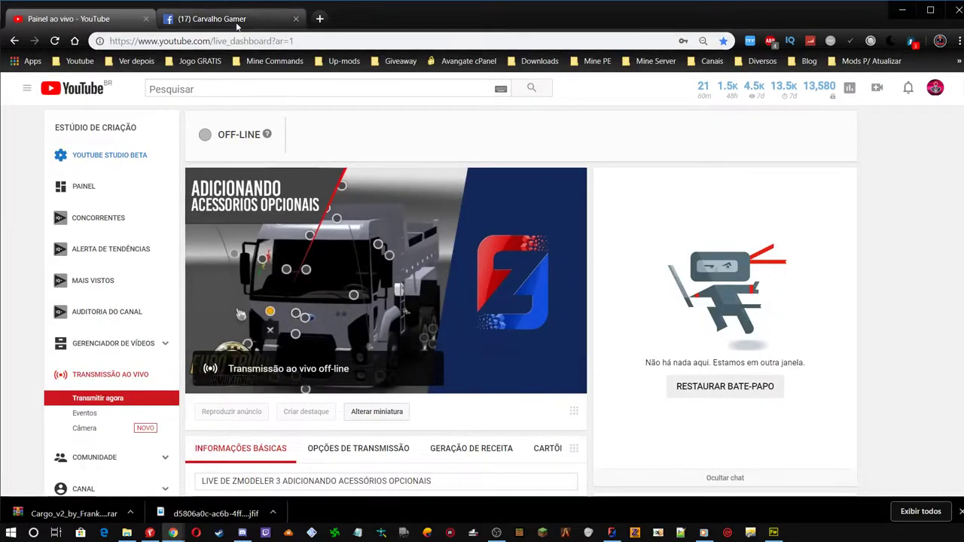
click(233, 22)
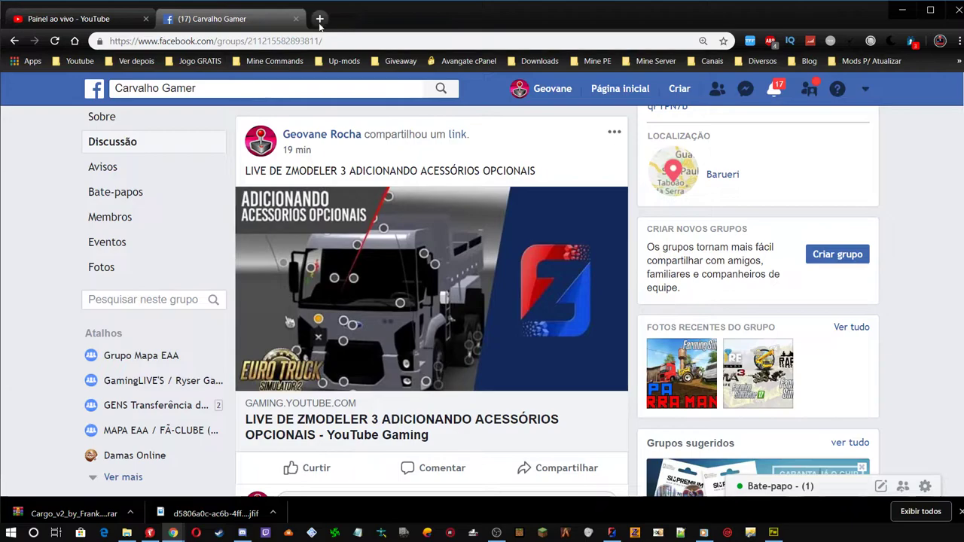
click(296, 19)
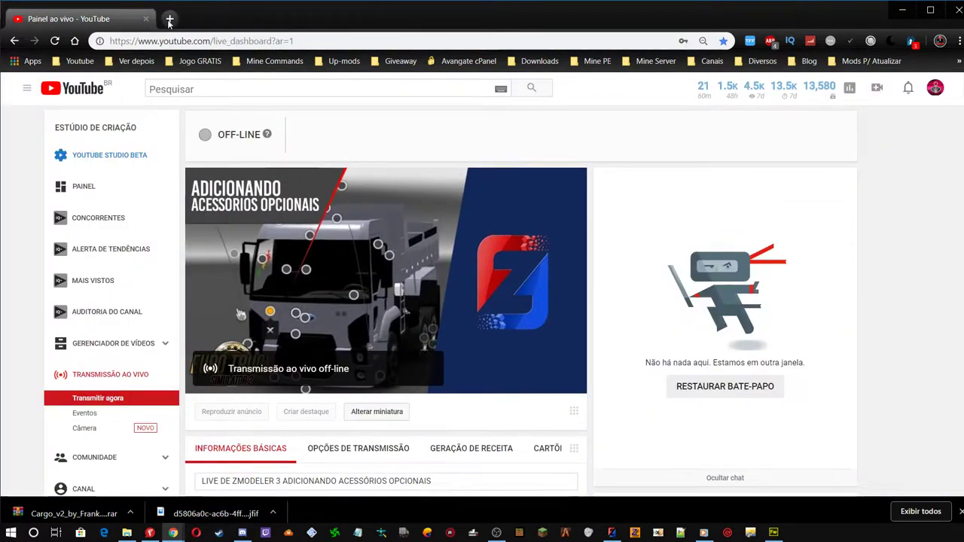
Open Google Images in a new browser tab and search for "adesivo gang31am"
click(169, 18)
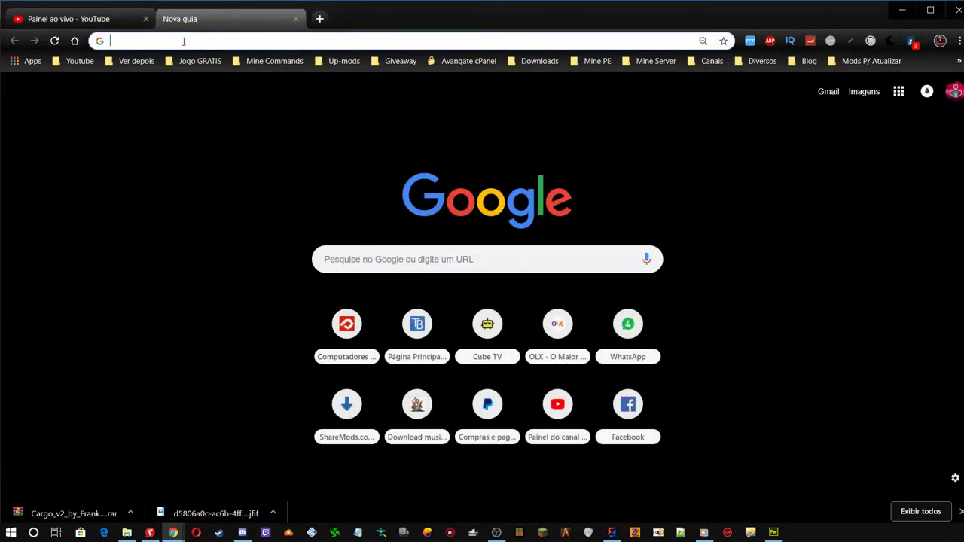
click(430, 259)
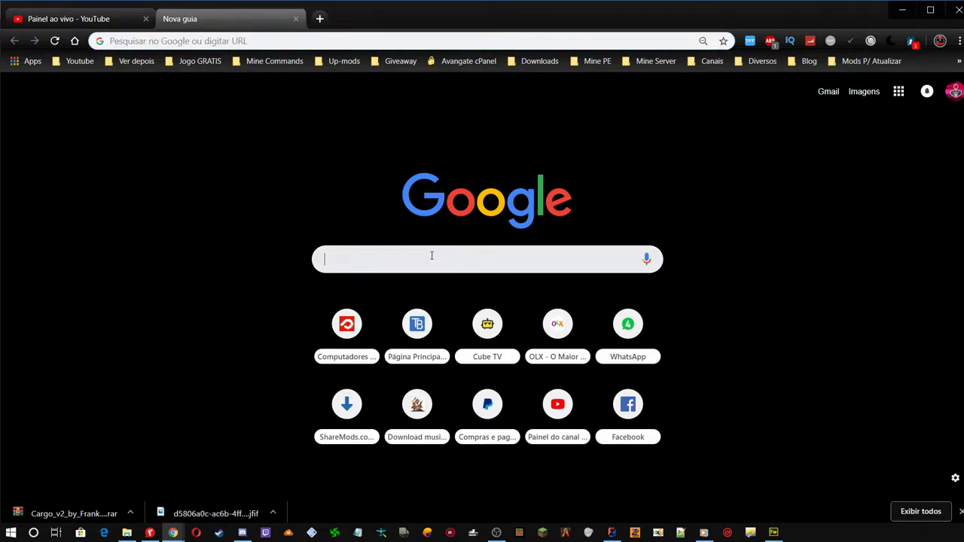
click(864, 91)
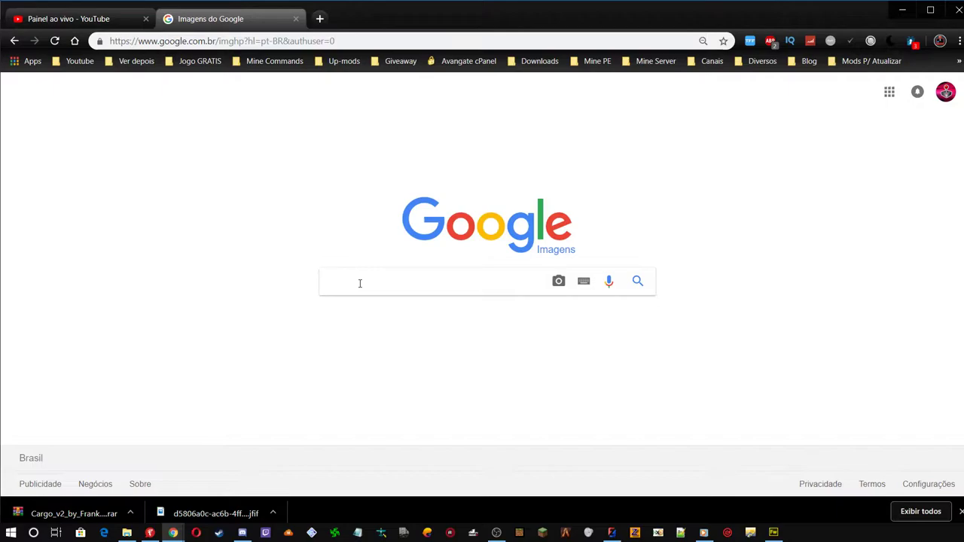
text(desiv)
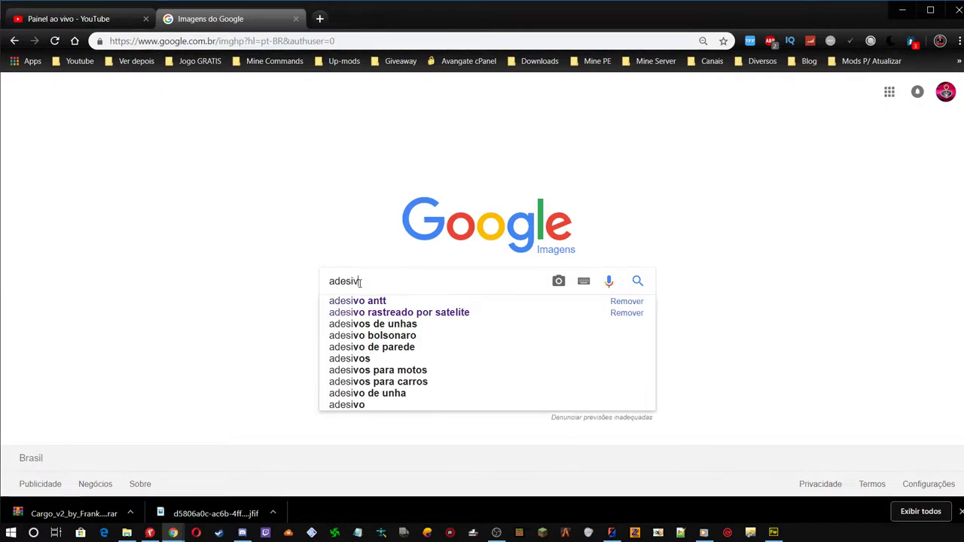
text(o)
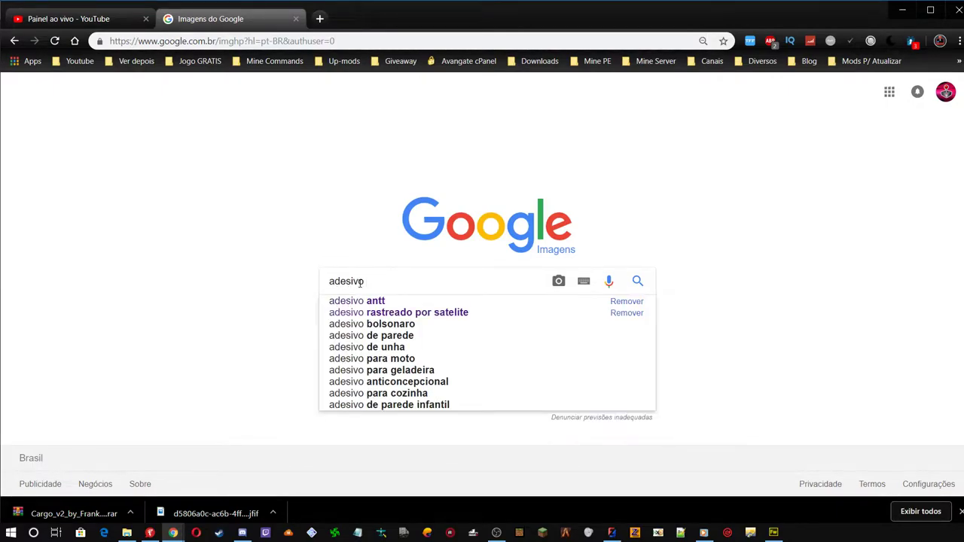
text( gang)
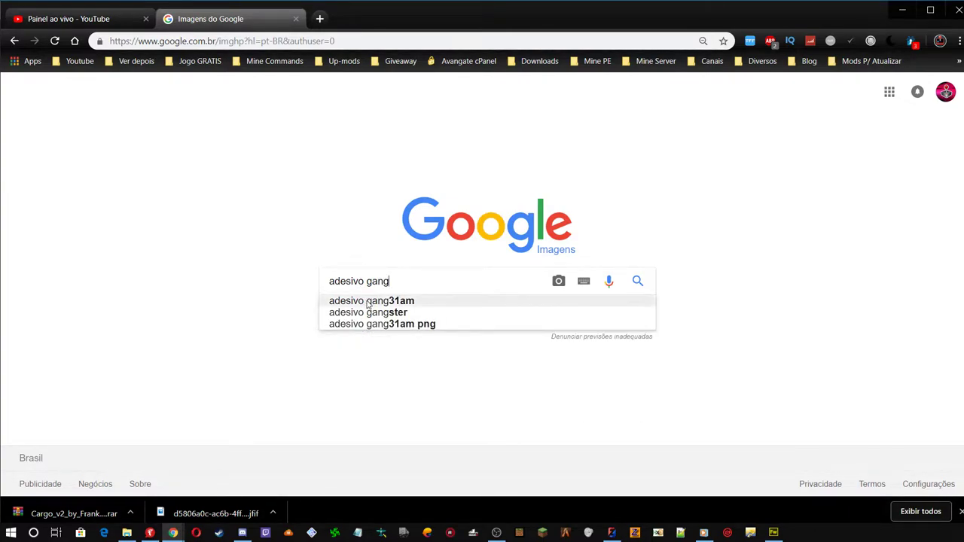
click(369, 301)
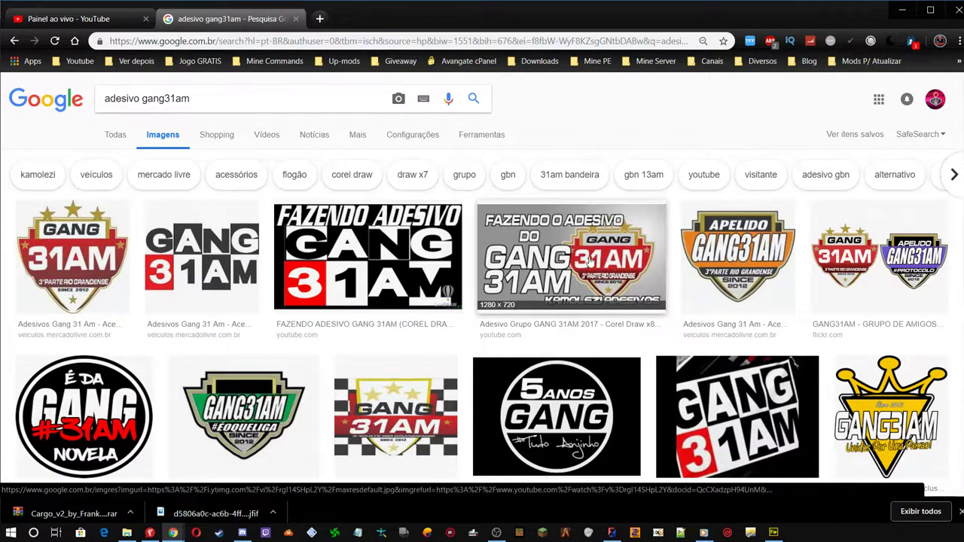
Find the 1024 × 615 checkered GANG 31AM sticker among the results, open its preview and copy the image
scroll(730, 247, down, 2)
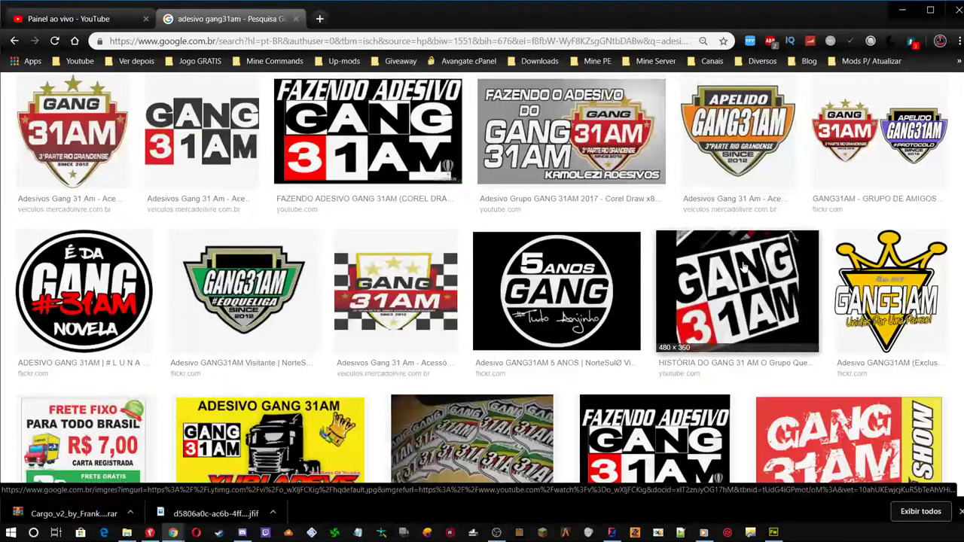
scroll(743, 267, down, 2)
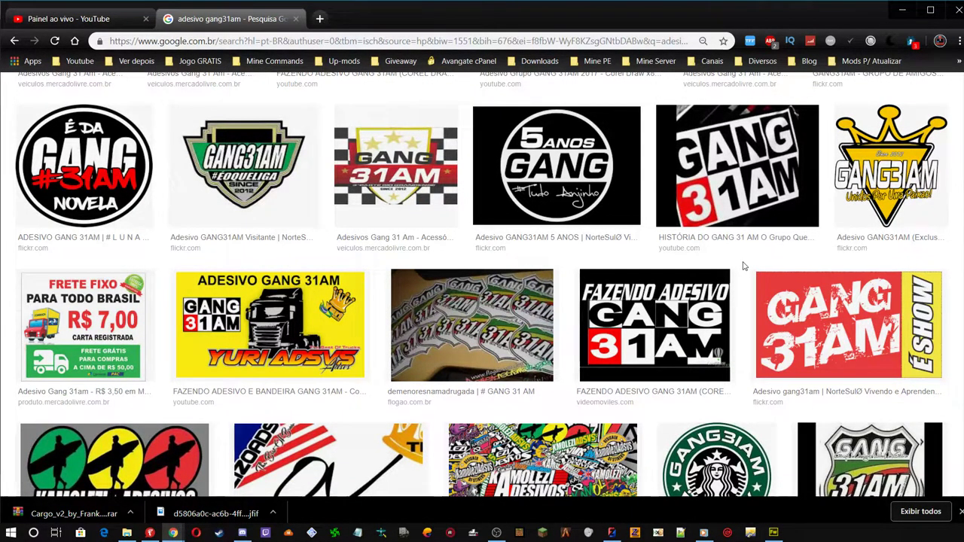
scroll(744, 267, down, 3)
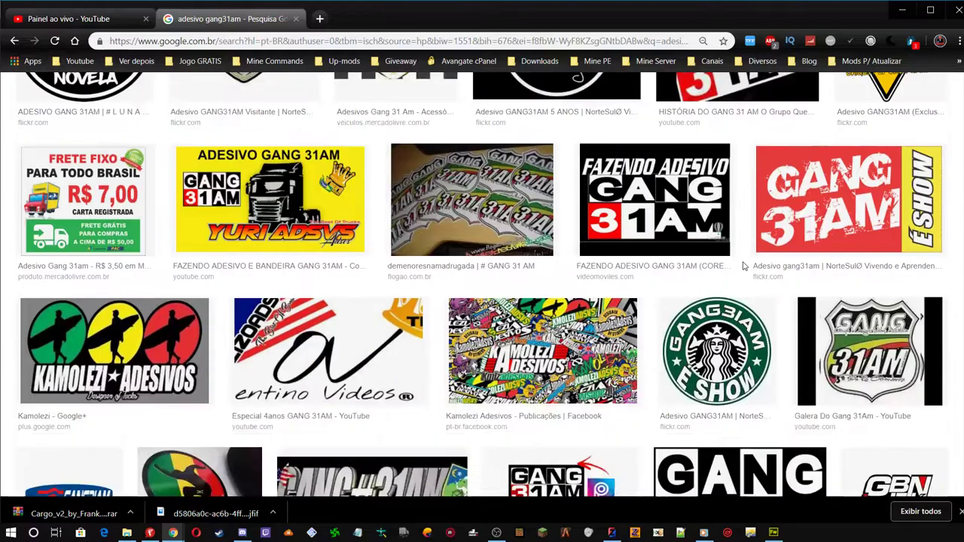
scroll(744, 267, down, 3)
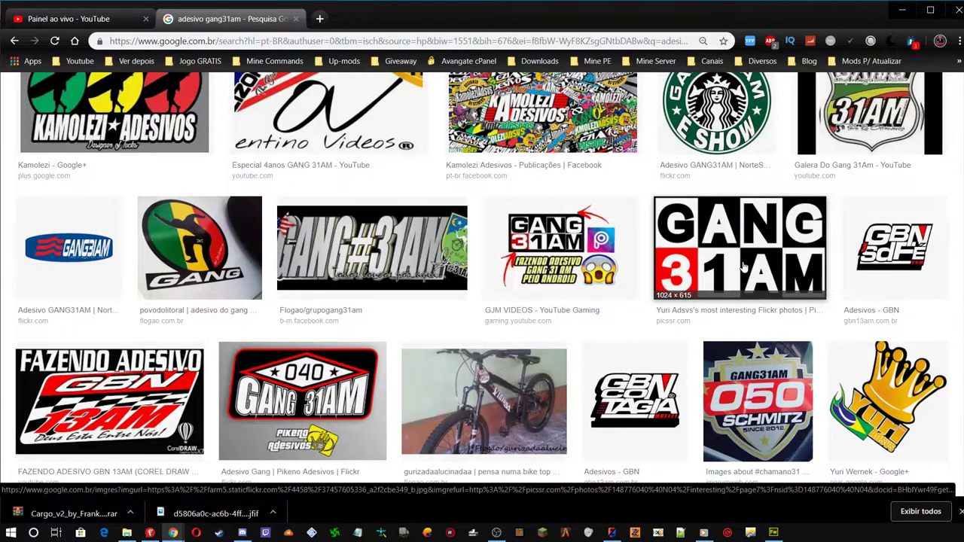
click(744, 265)
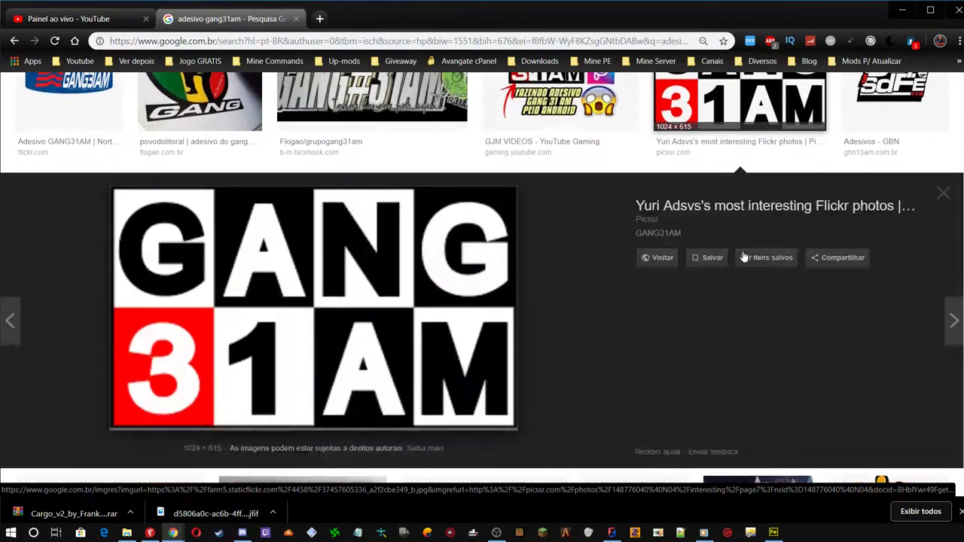
right_click(251, 295)
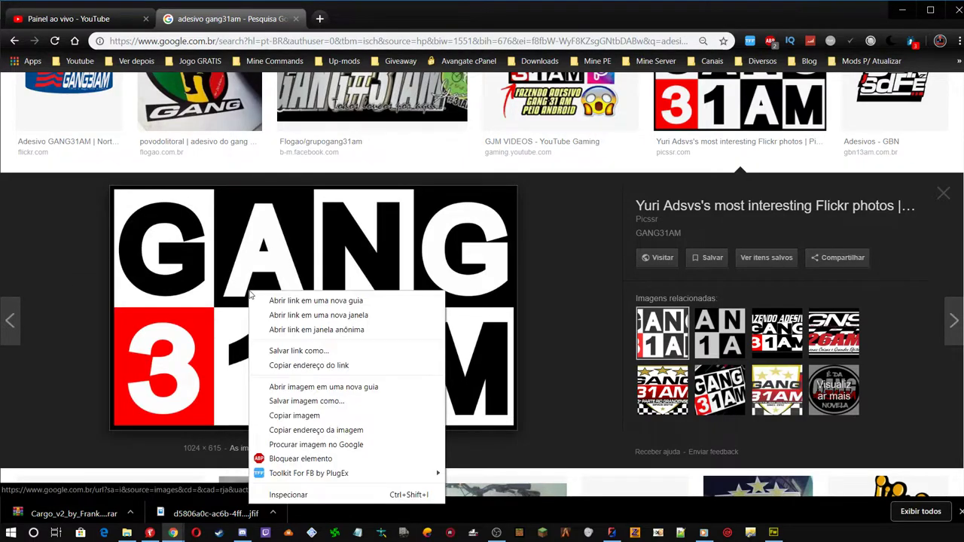
click(295, 415)
Switch to Adobe Fireworks, paste the copied sticker and move it near the canvas's upper-left corner, at X about 22
click(773, 532)
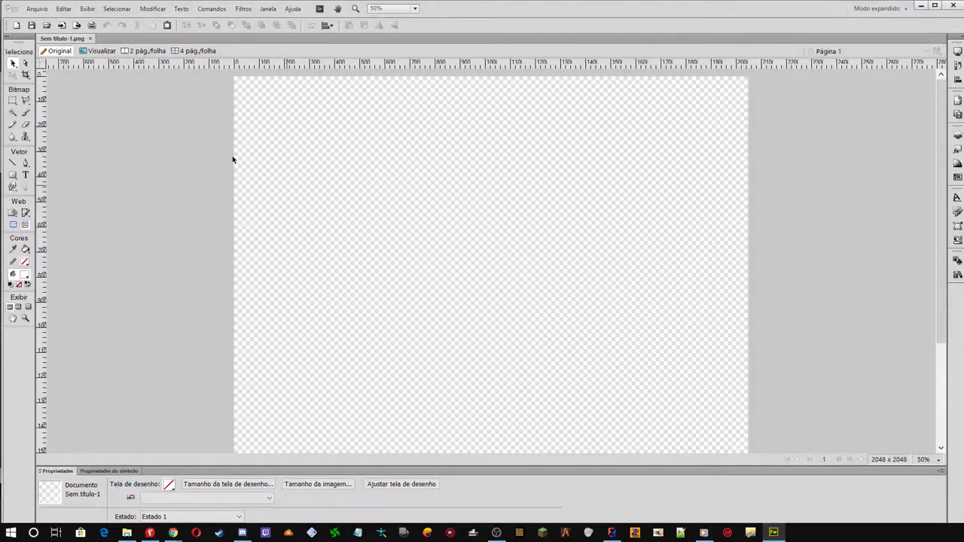
click(167, 25)
drag(437, 237, 343, 163)
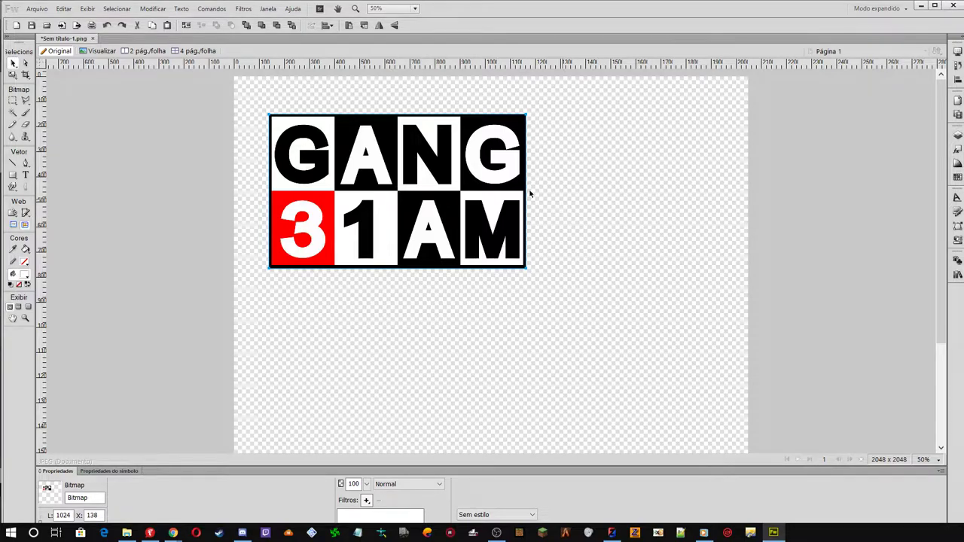
drag(374, 183, 345, 152)
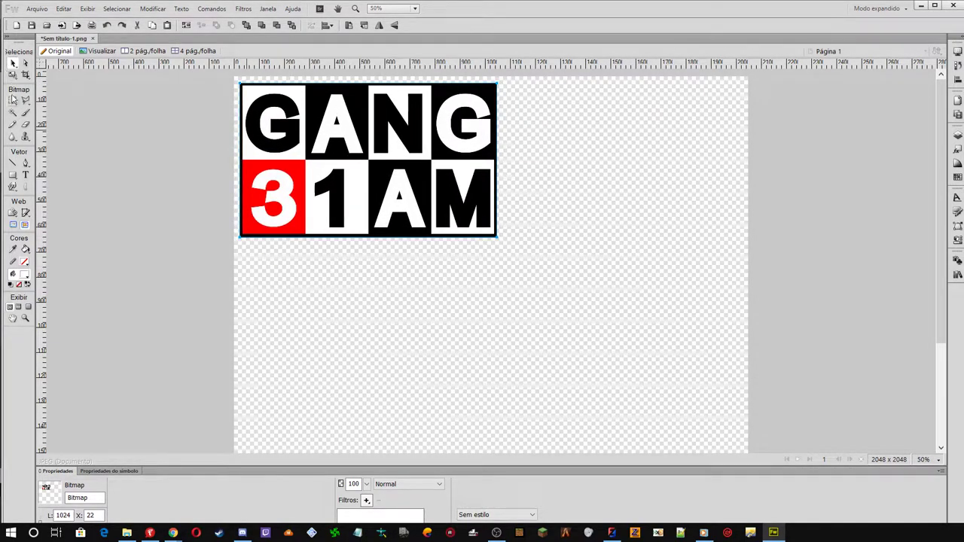
Scale the sticker proportionally down to about 516 px wide with the Scale tool, then deselect it with the Pointer tool
click(12, 74)
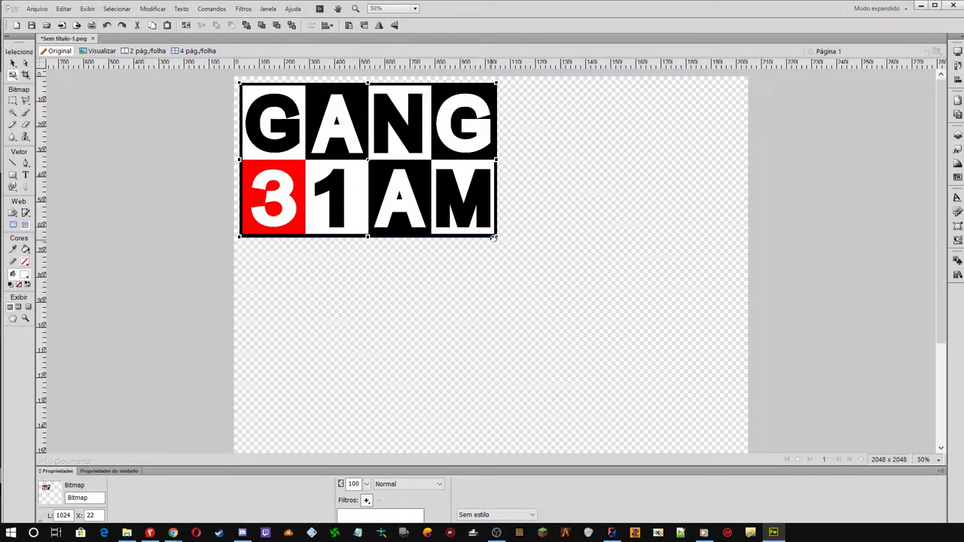
drag(497, 237, 369, 160)
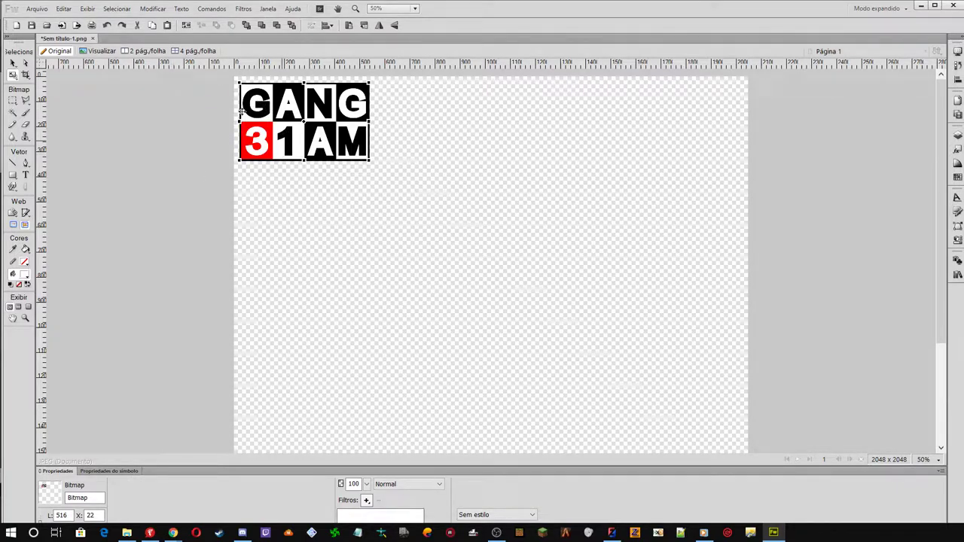
click(10, 67)
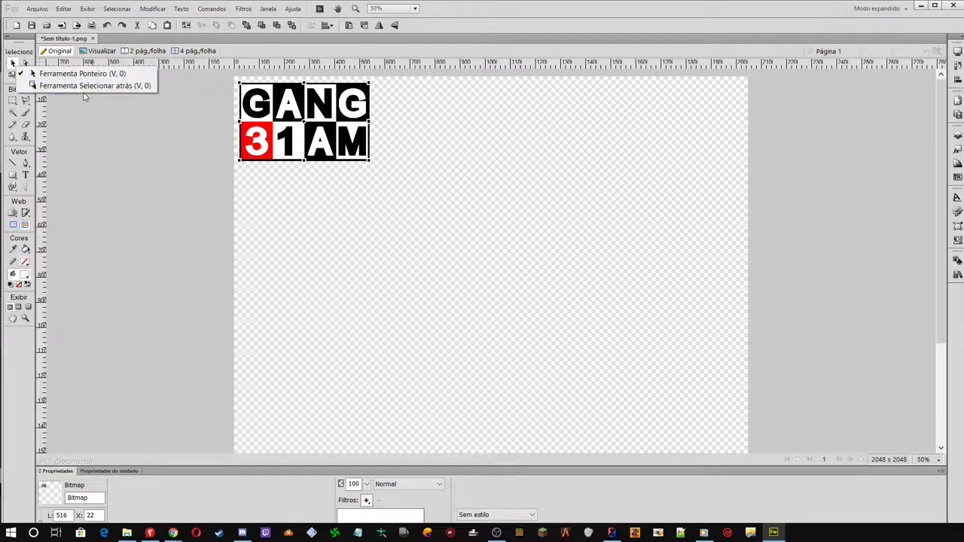
click(87, 68)
click(129, 170)
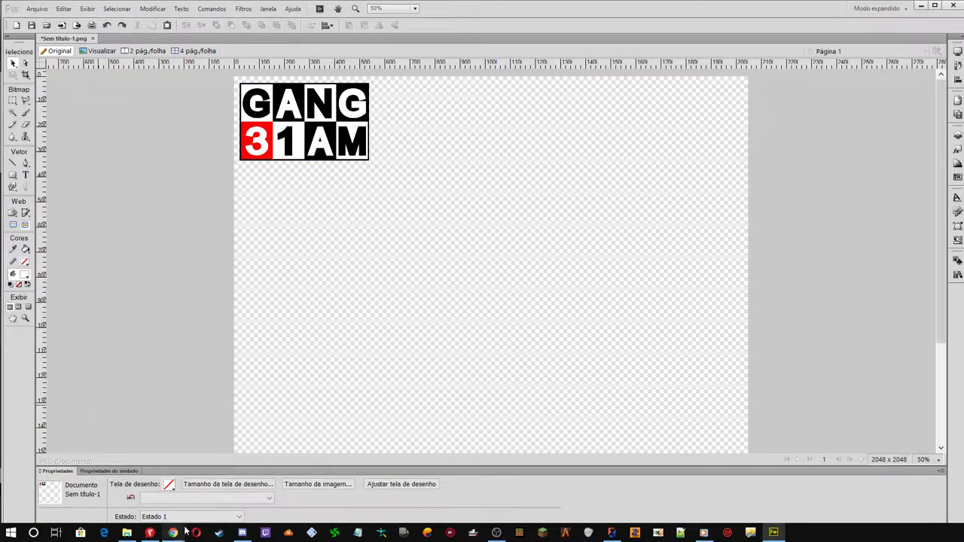
Change the canvas colour from transparent to a medium purplish grey, after trying a darker shade
click(169, 484)
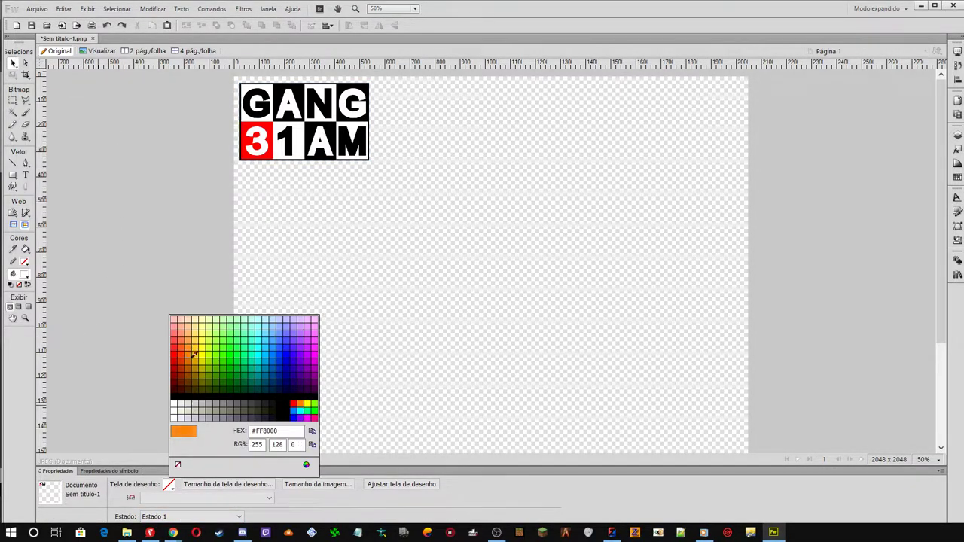
click(260, 414)
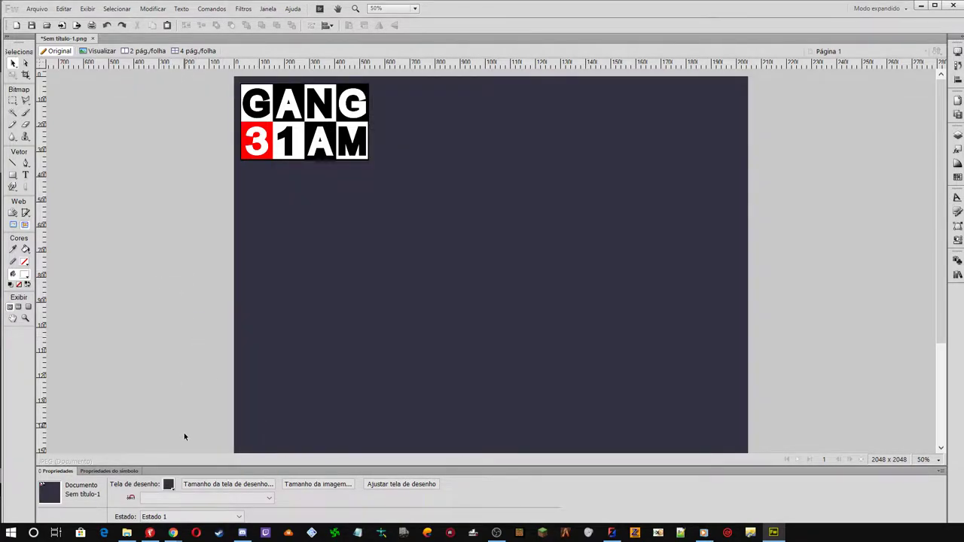
click(169, 486)
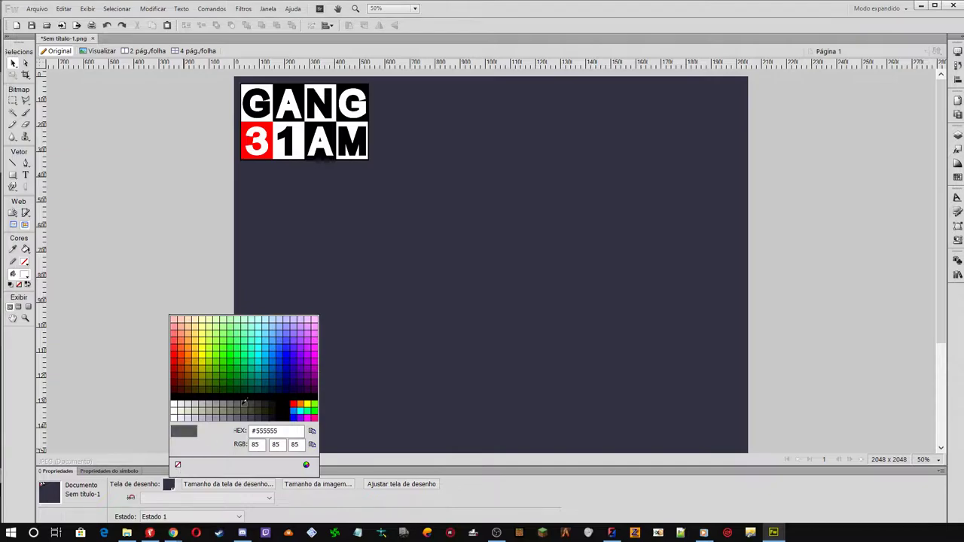
click(233, 413)
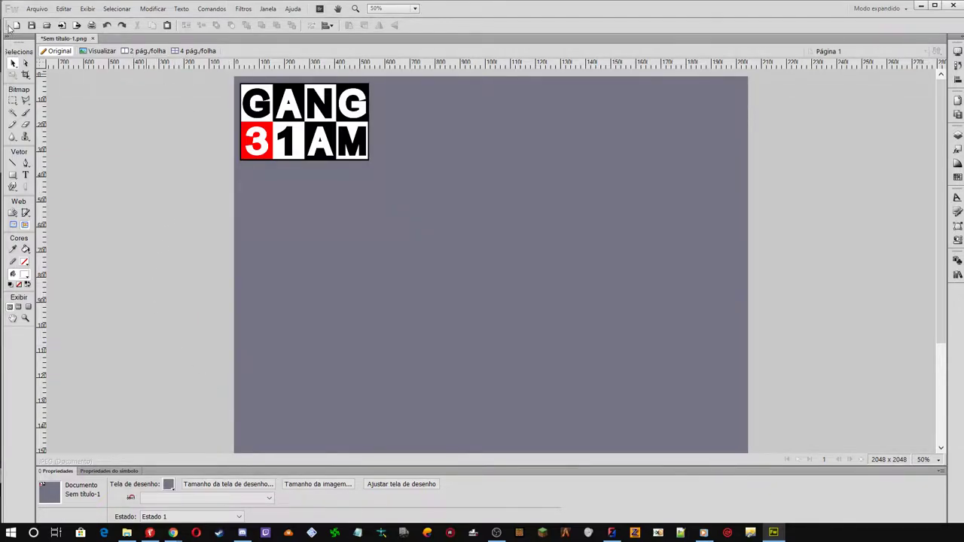
Start saving the document under a new location and browse to the [Mod Edits] folder inside Documentos > [MODS]
click(36, 8)
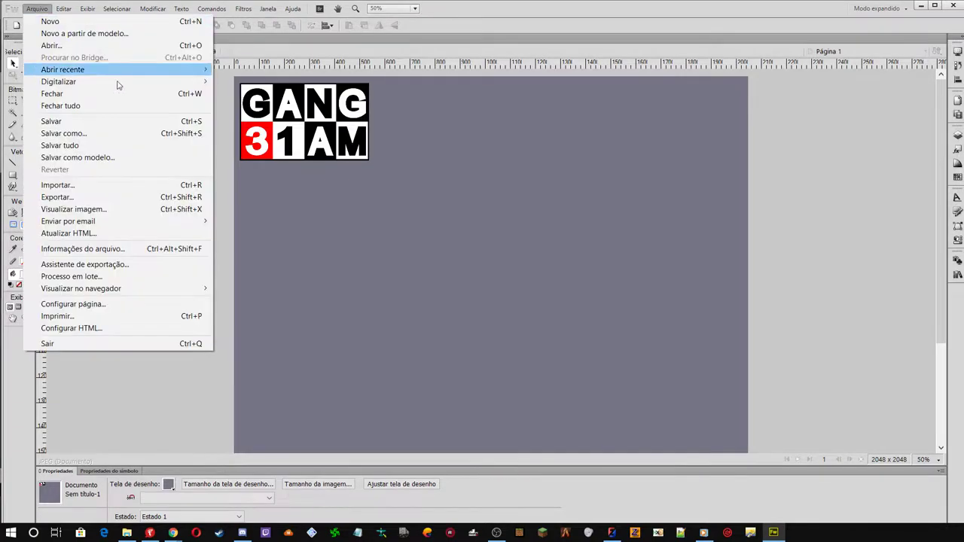
click(87, 134)
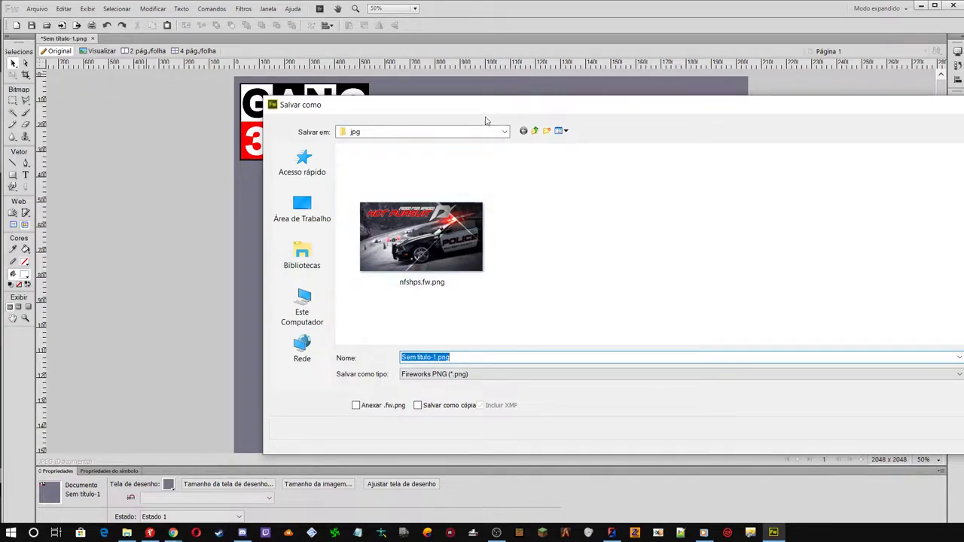
drag(493, 111, 350, 56)
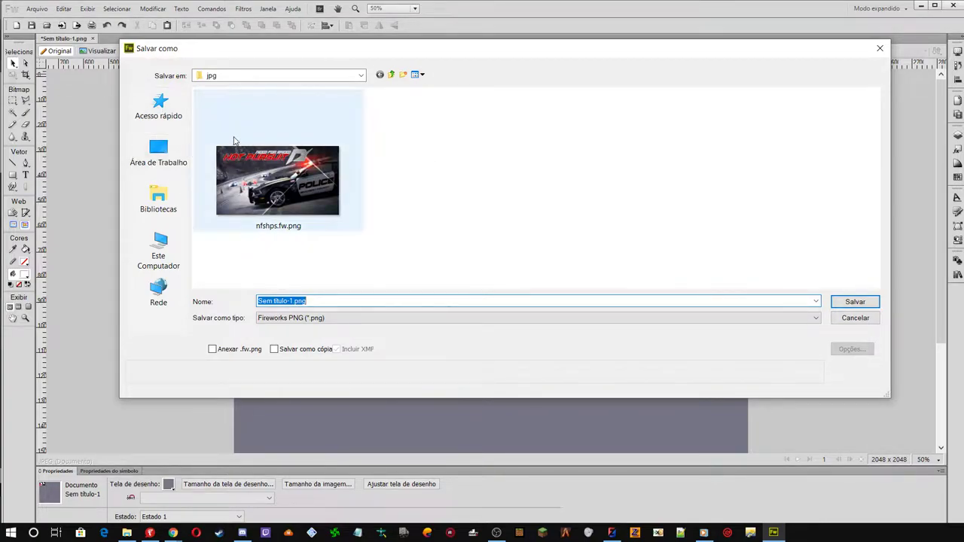
click(160, 201)
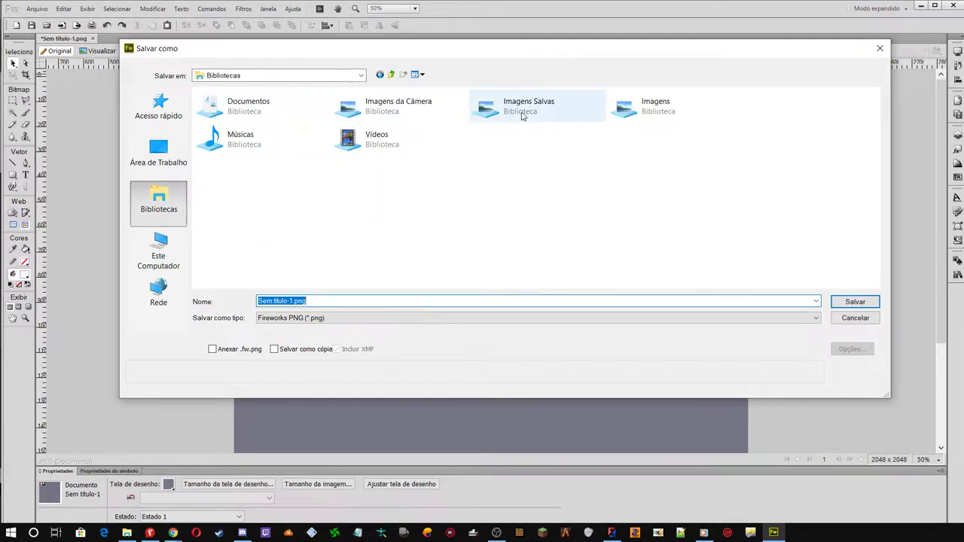
double_click(259, 113)
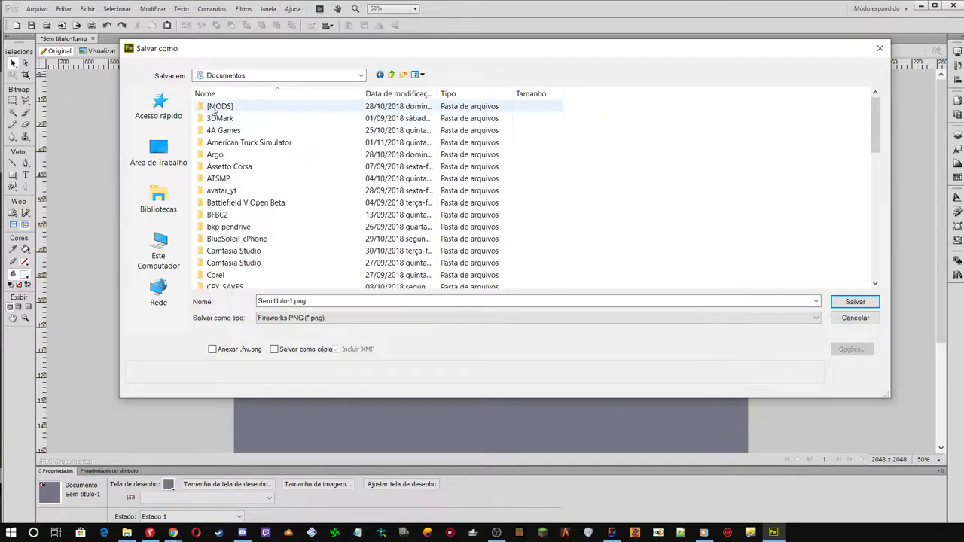
double_click(214, 108)
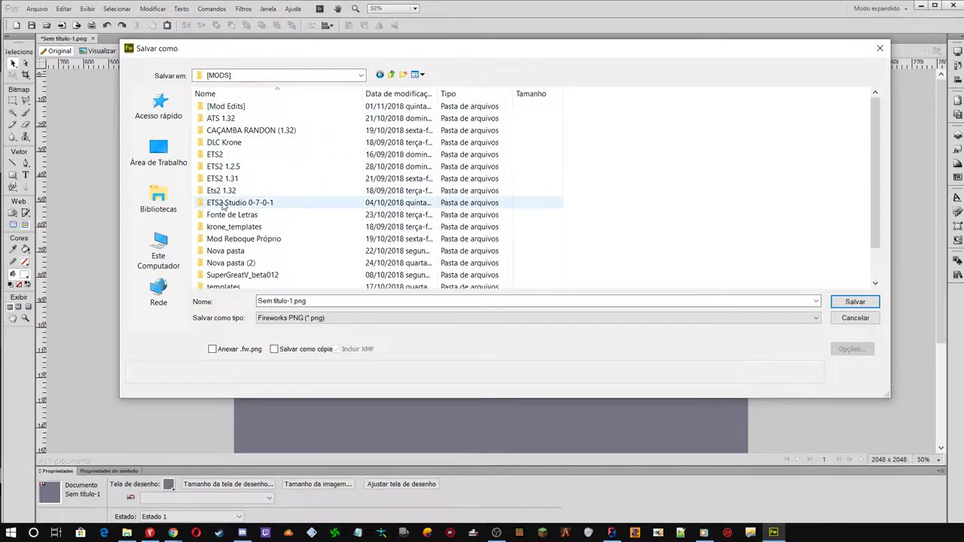
scroll(222, 205, down, 1)
scroll(222, 205, up, 1)
double_click(226, 108)
scroll(248, 178, down, 1)
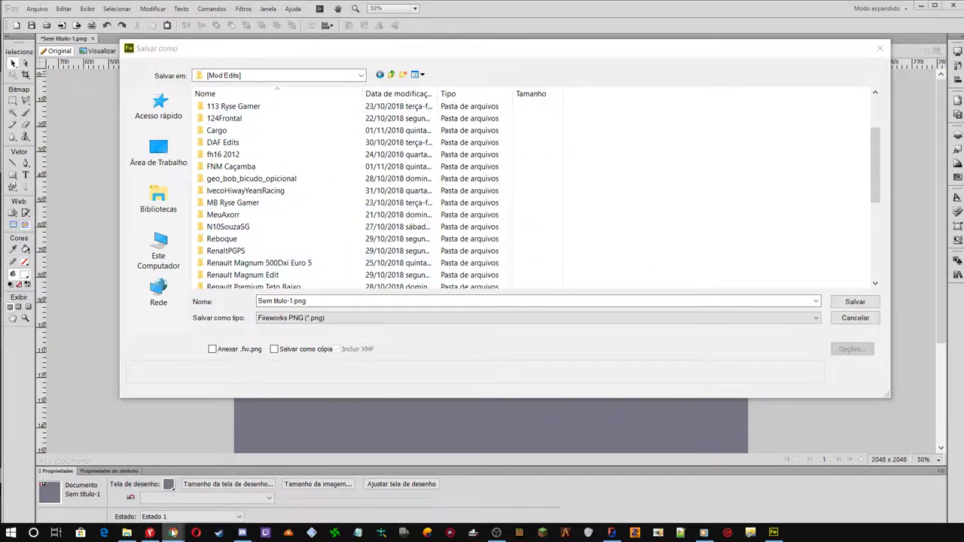
Switch to Chrome, restore the chat in the YouTube live dashboard, and close the WhatsApp group invitation tab
mouse_move(174, 533)
click(169, 498)
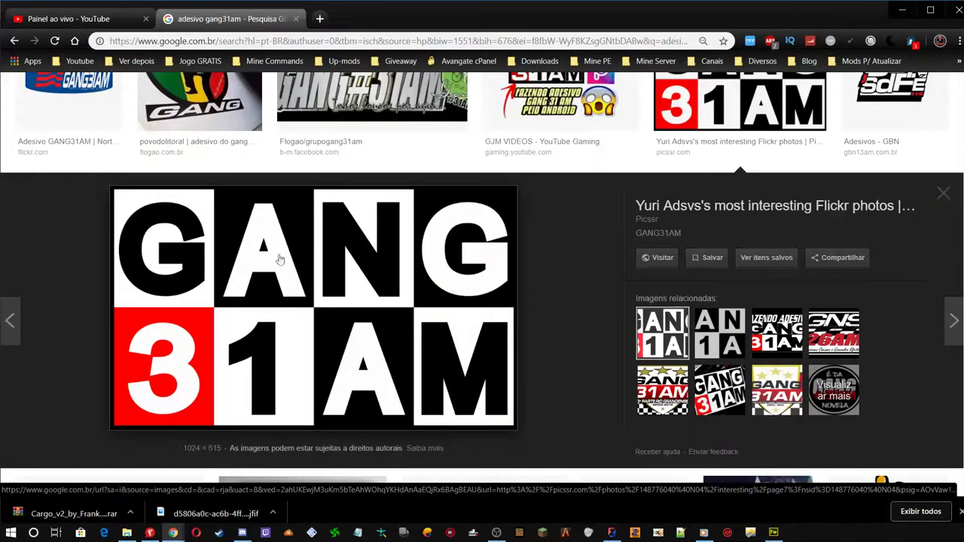
click(79, 19)
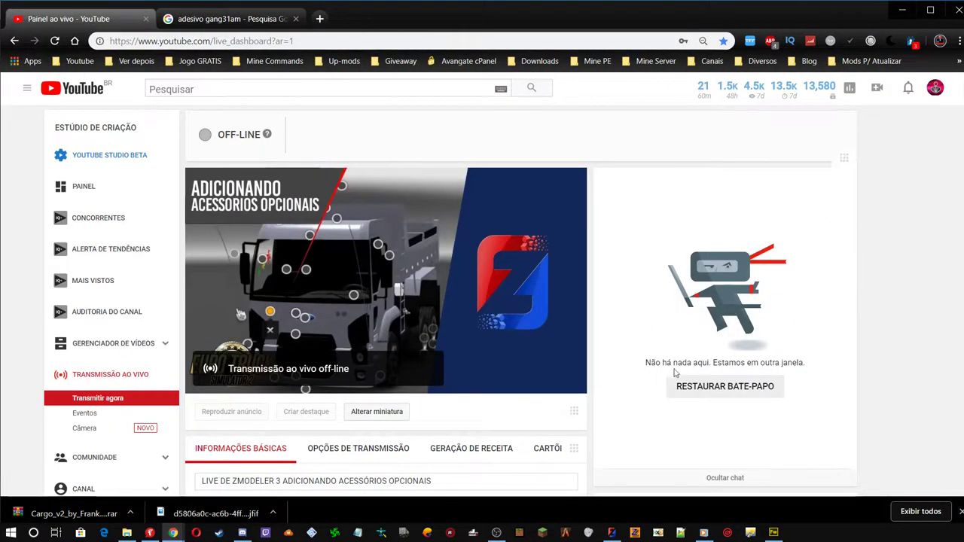
click(689, 390)
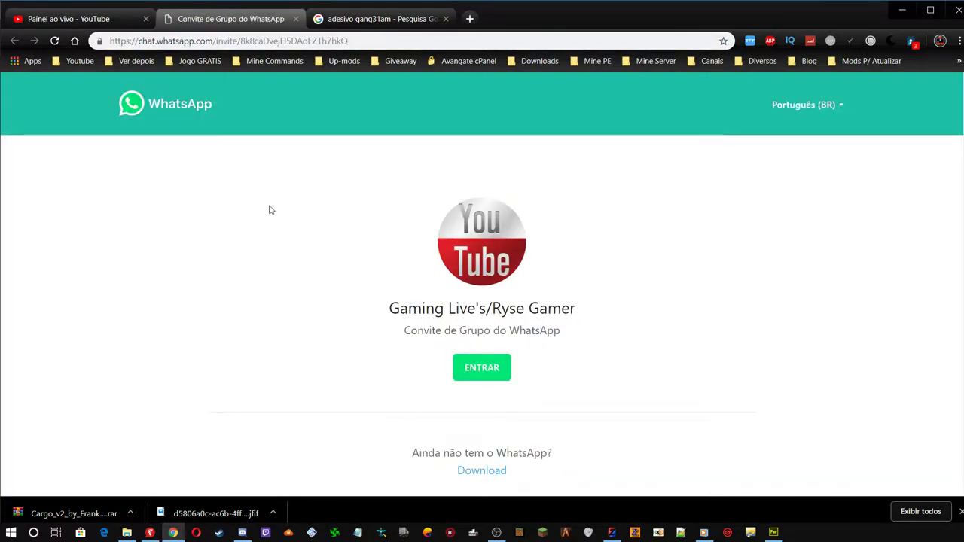
click(296, 19)
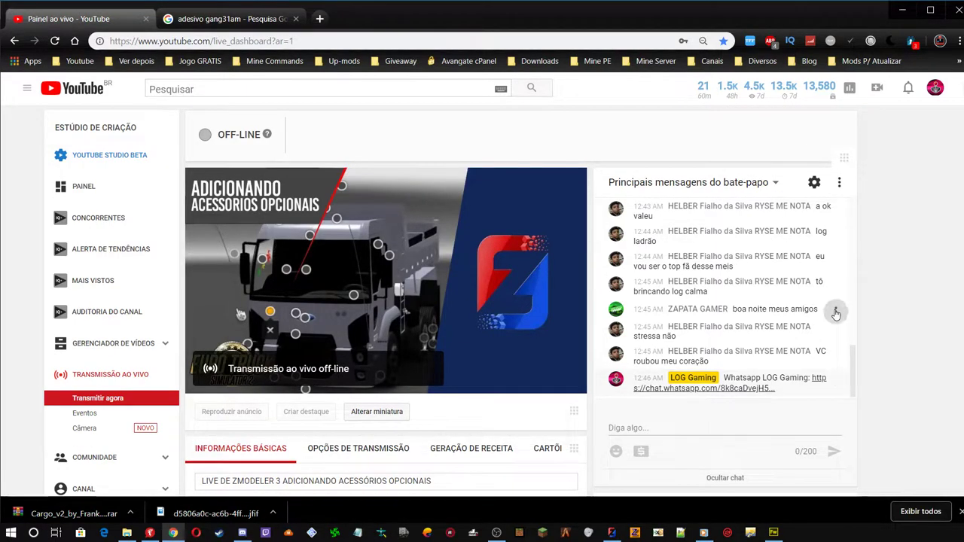
Reload the YouTube live dashboard and continue as the LOG Gaming channel with 1.257 videos
click(836, 312)
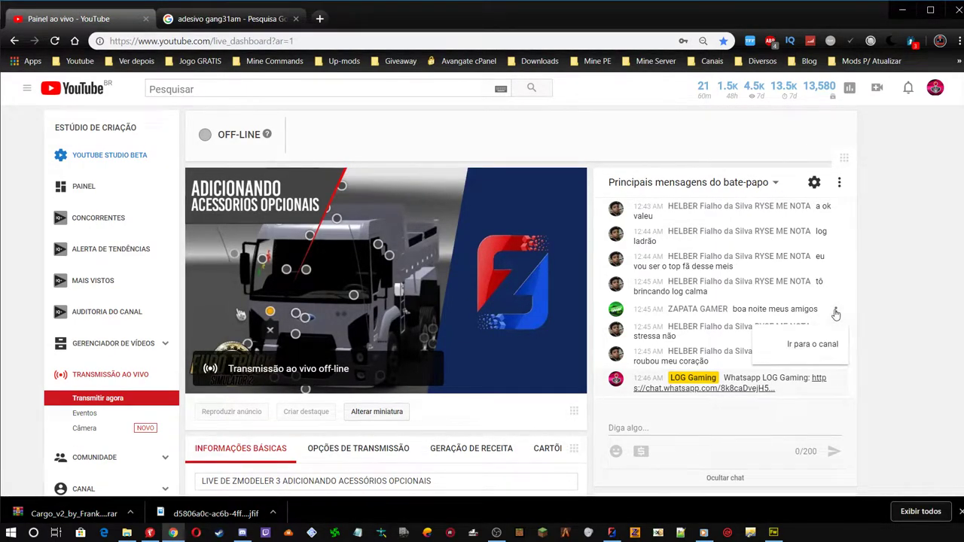
click(898, 281)
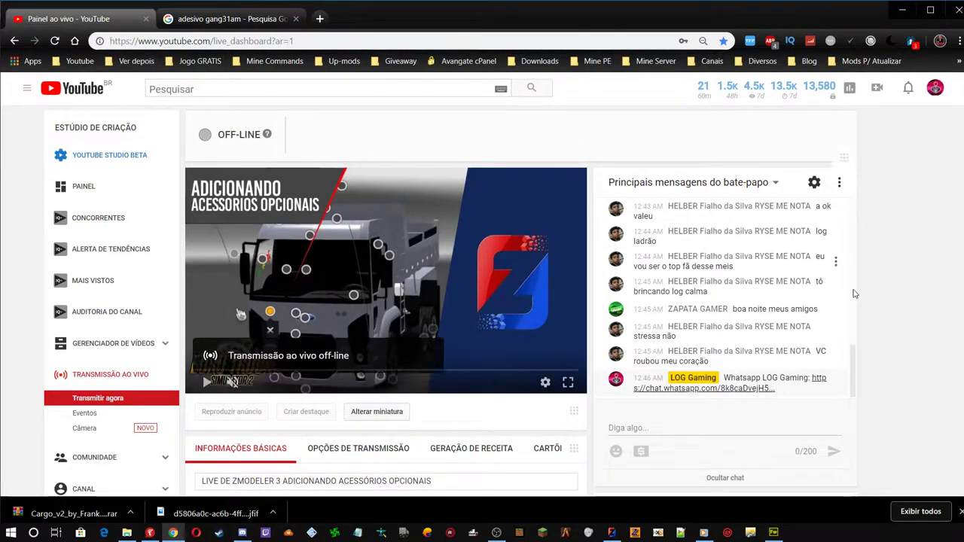
click(55, 41)
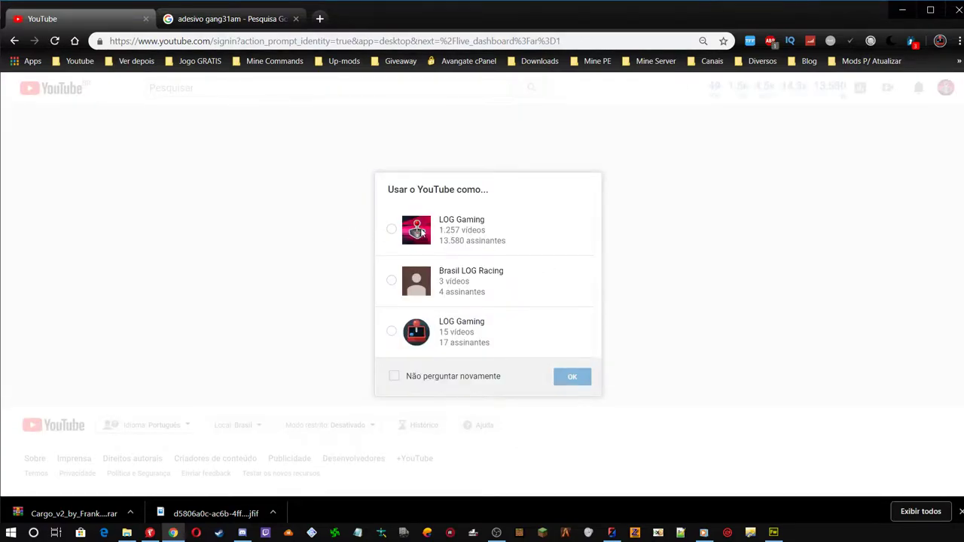
click(450, 232)
click(449, 232)
click(573, 379)
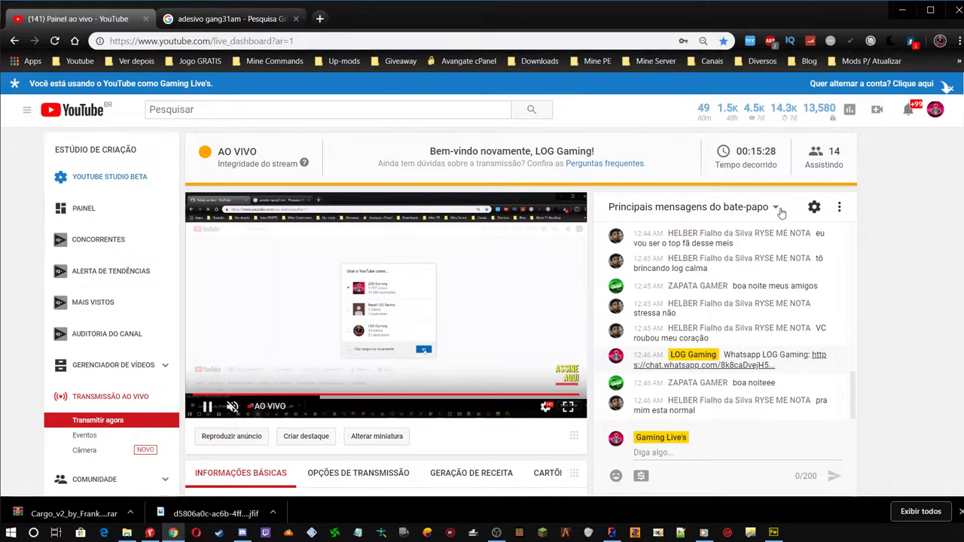
Pop the live chat out into its own window, move it off this screen, and play an ad on the stream
click(840, 208)
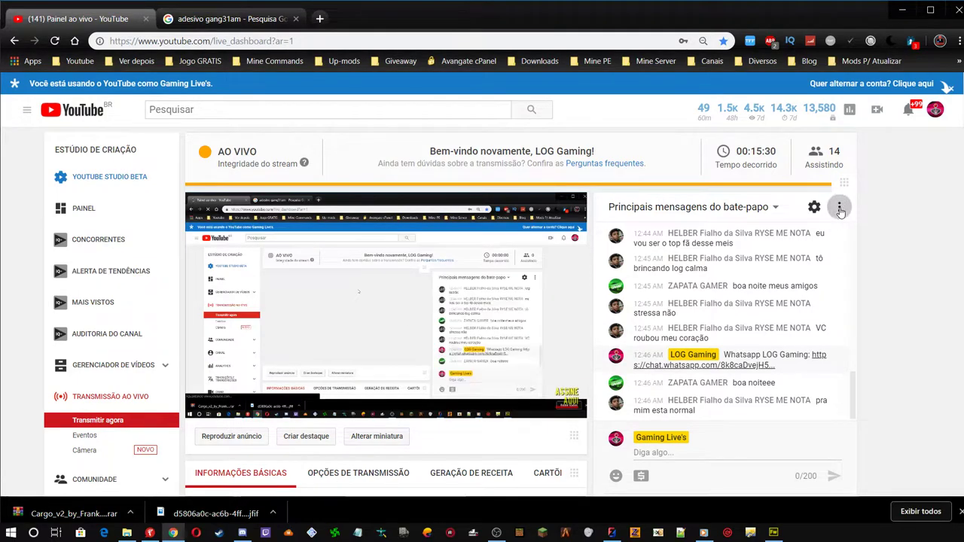
click(735, 301)
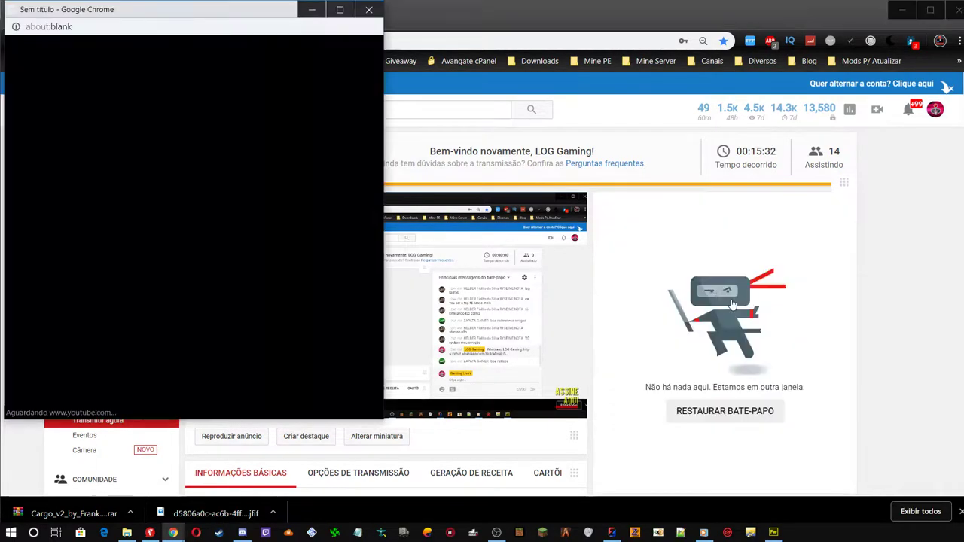
drag(127, 3, 958, 4)
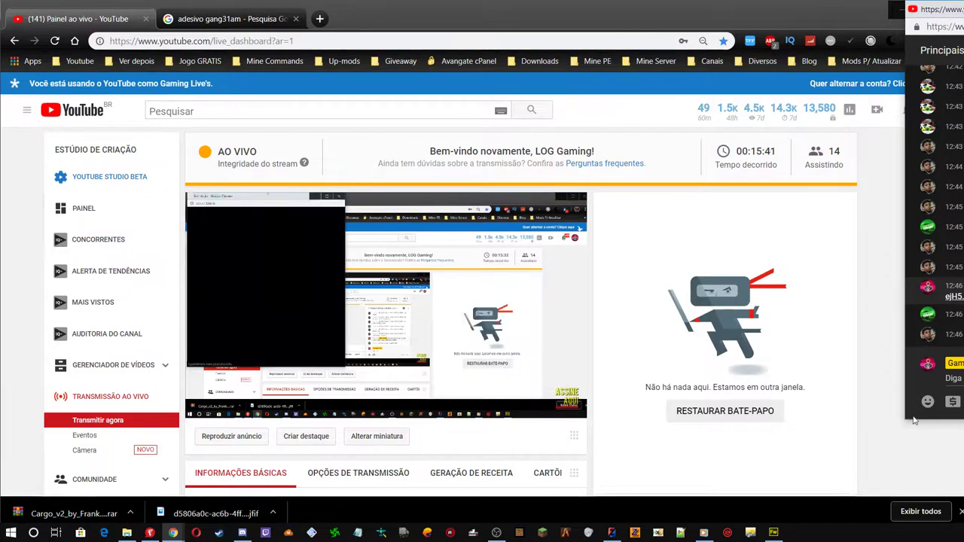
key(ctrl+w)
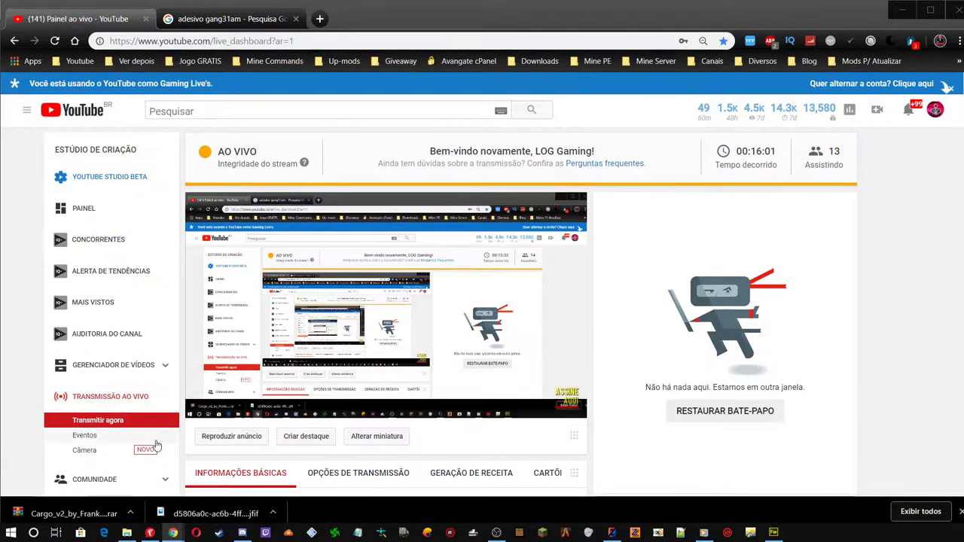
click(231, 436)
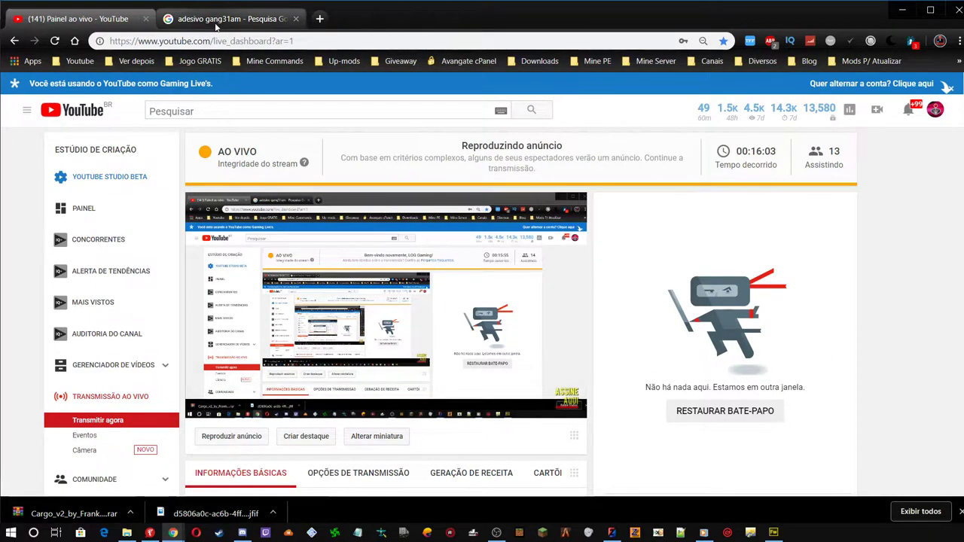
Switch to ZModeler and turn off isolation to show the whole 4x2 chassis around the Bateria plate
click(226, 18)
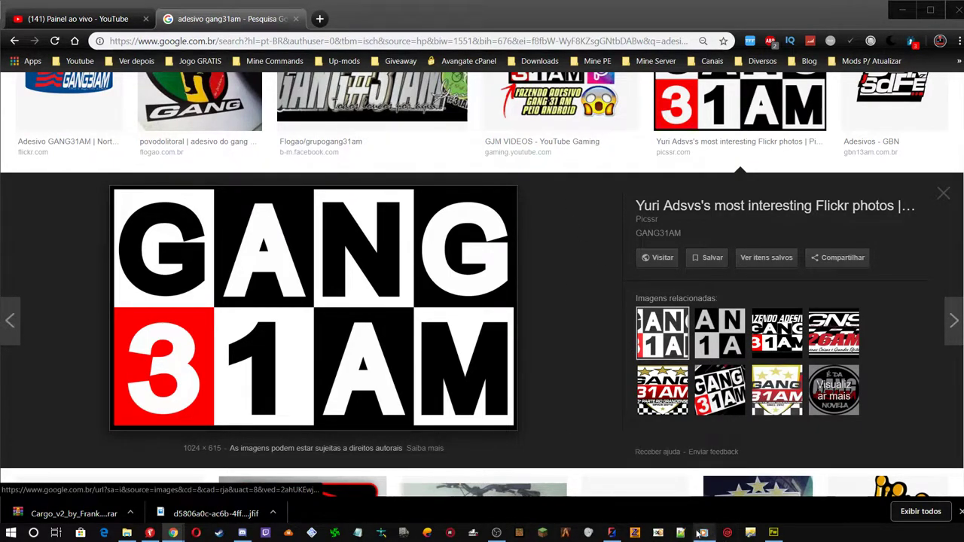
mouse_move(607, 537)
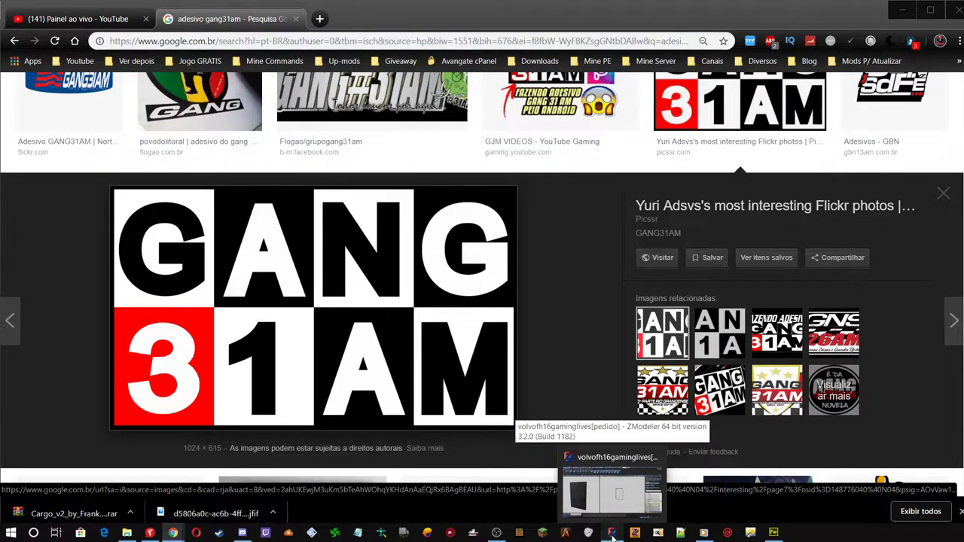
click(610, 536)
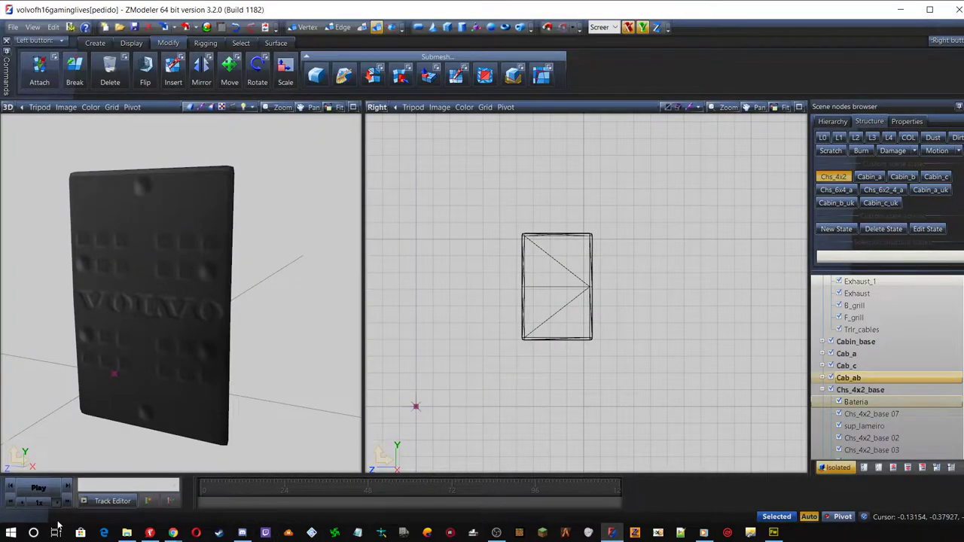
mouse_move(174, 535)
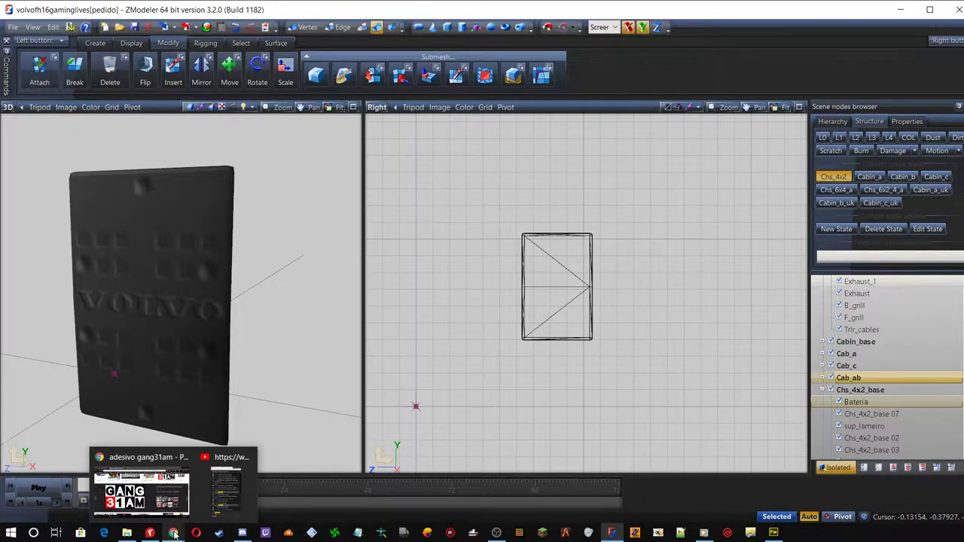
click(838, 468)
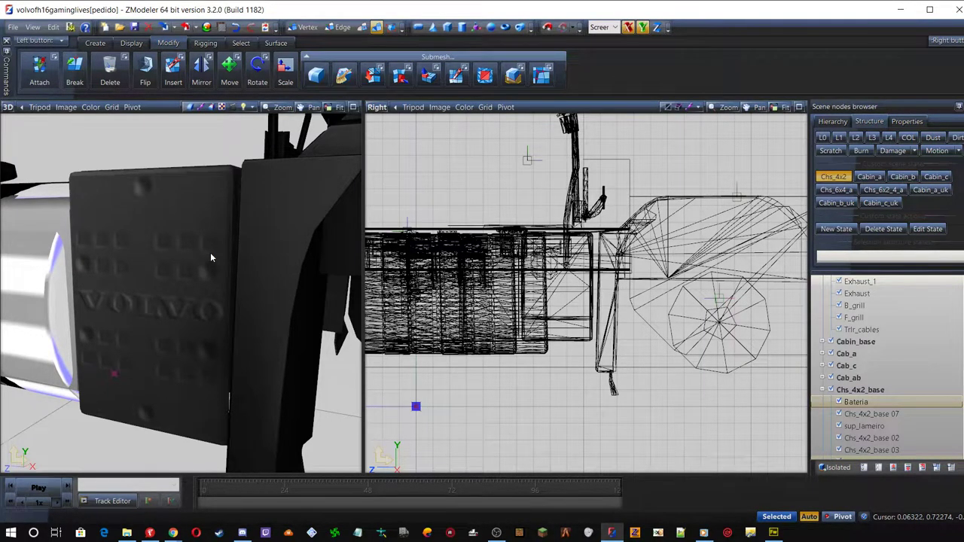
scroll(211, 258, down, 5)
middle_drag(210, 256, 199, 284)
scroll(215, 290, up, 3)
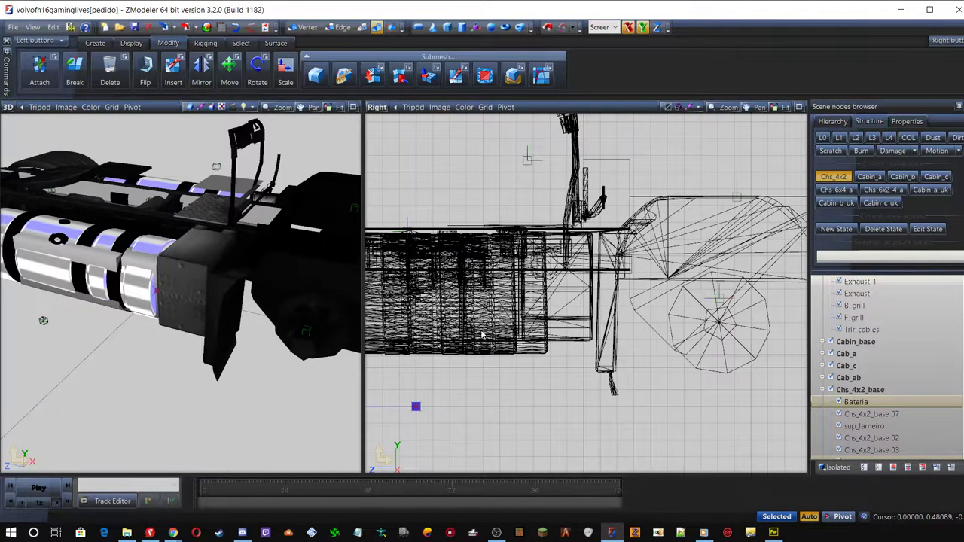
Return to Fireworks and browse the save location to Volvo FH16 GamingLives > vehicle > truck
key(alt+Tab)
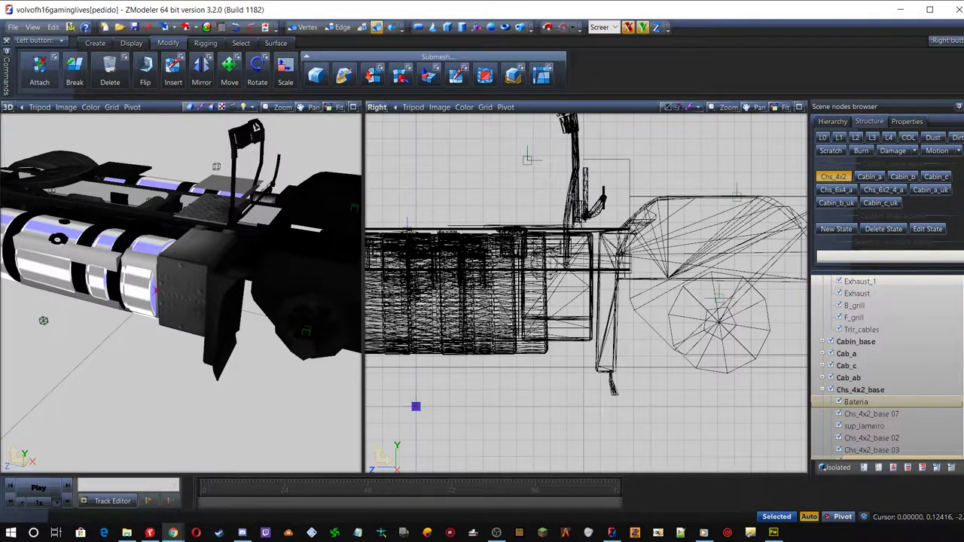
ctrl+click(834, 429)
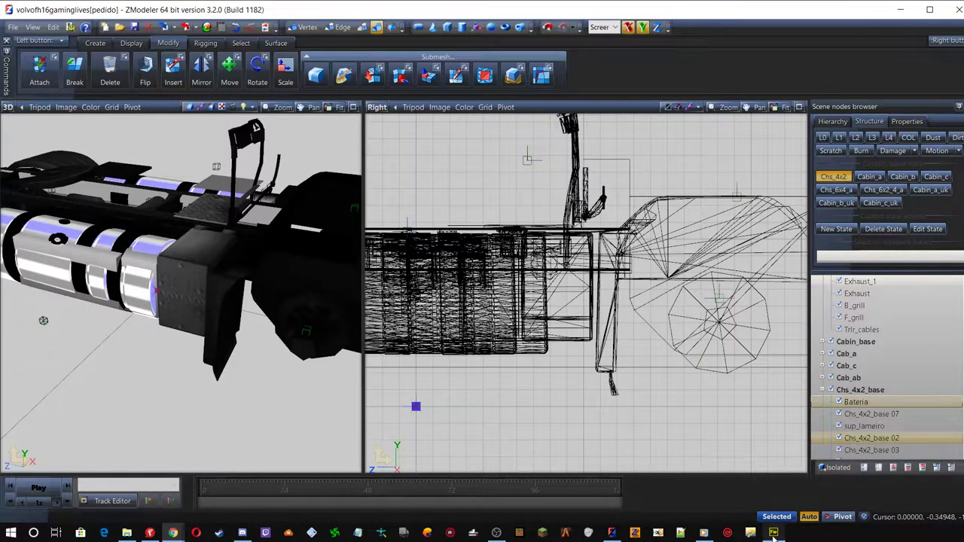
click(773, 533)
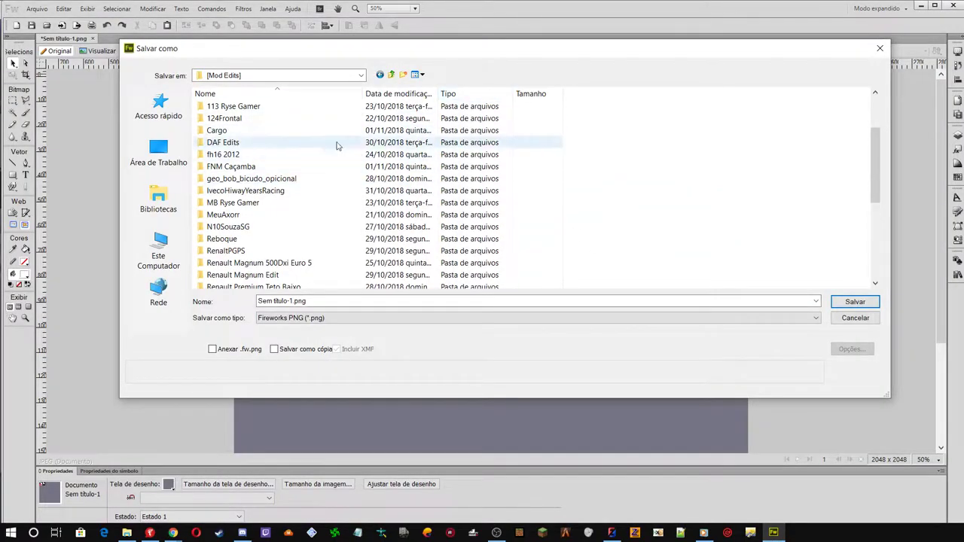
scroll(271, 162, down, 4)
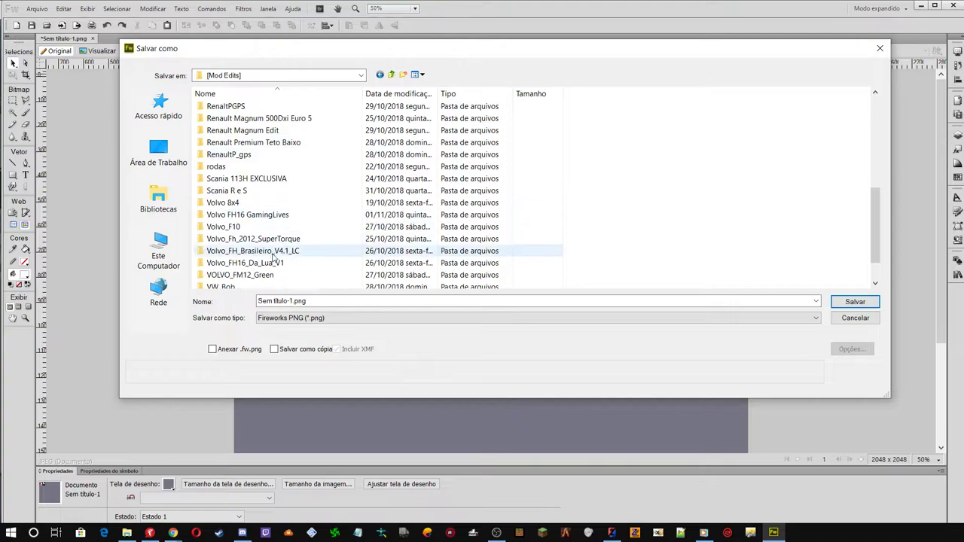
double_click(278, 216)
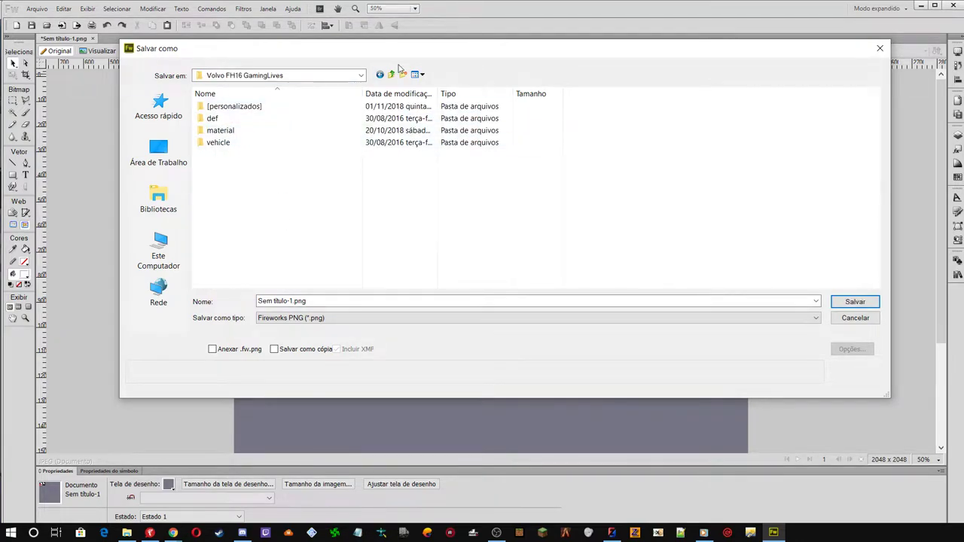
double_click(220, 143)
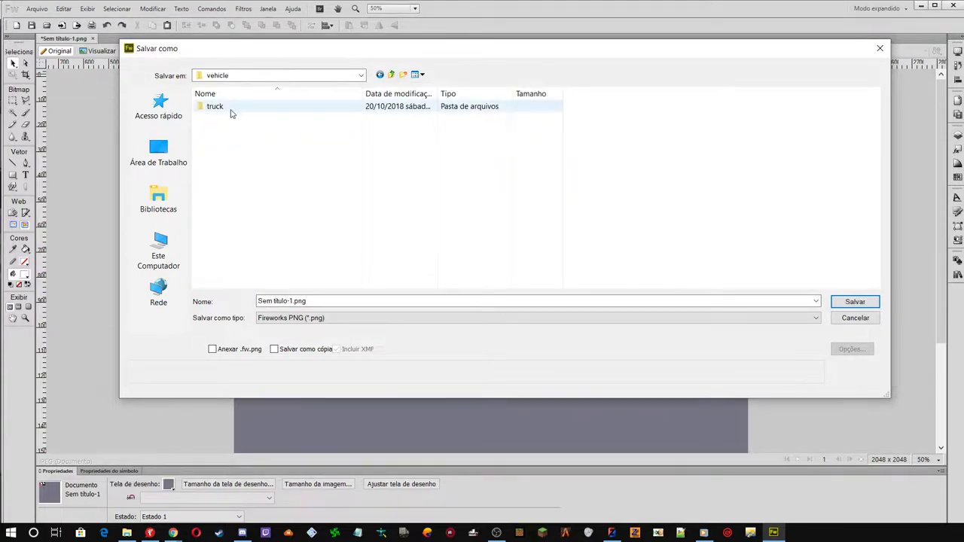
double_click(235, 108)
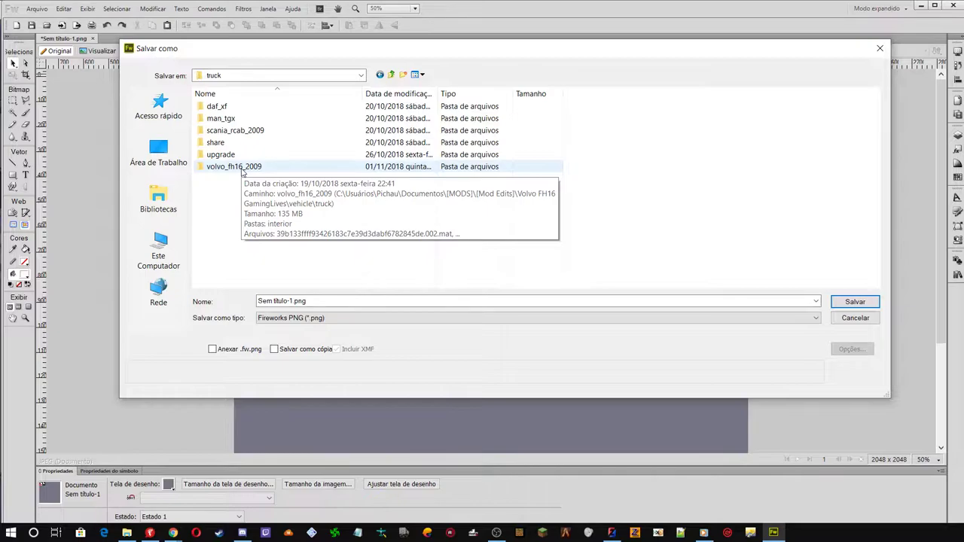
Create a folder named gaminglives inside the truck folder and open it as the save location
click(403, 74)
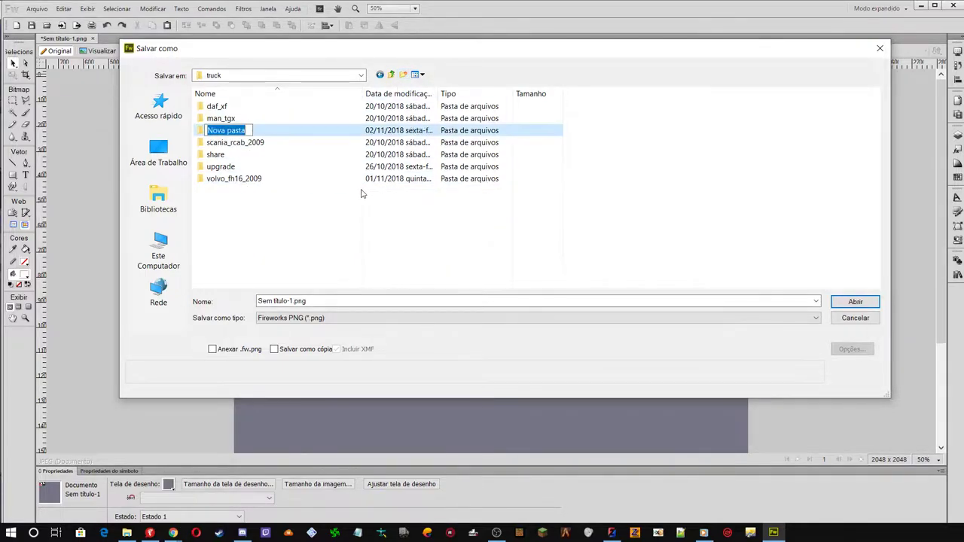
text(gam)
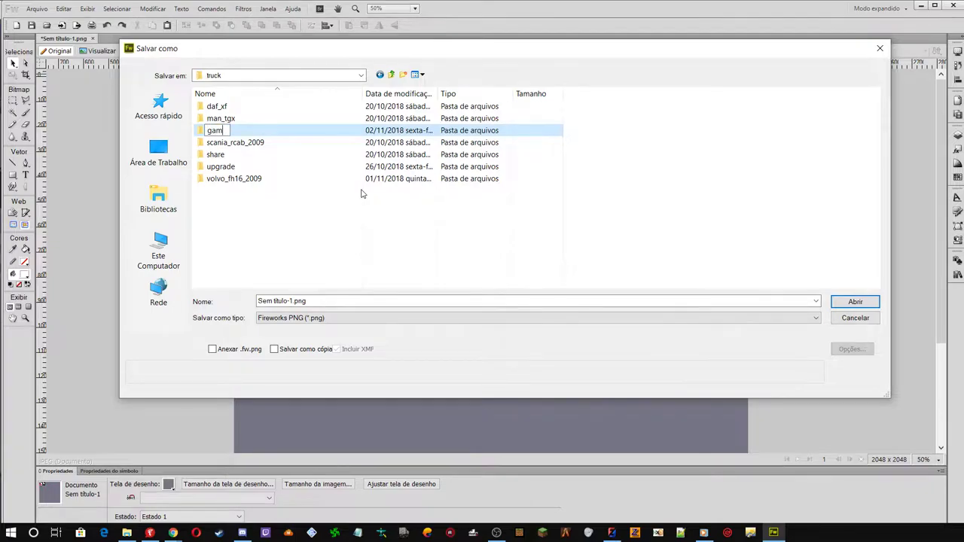
text(inglives)
key(Return)
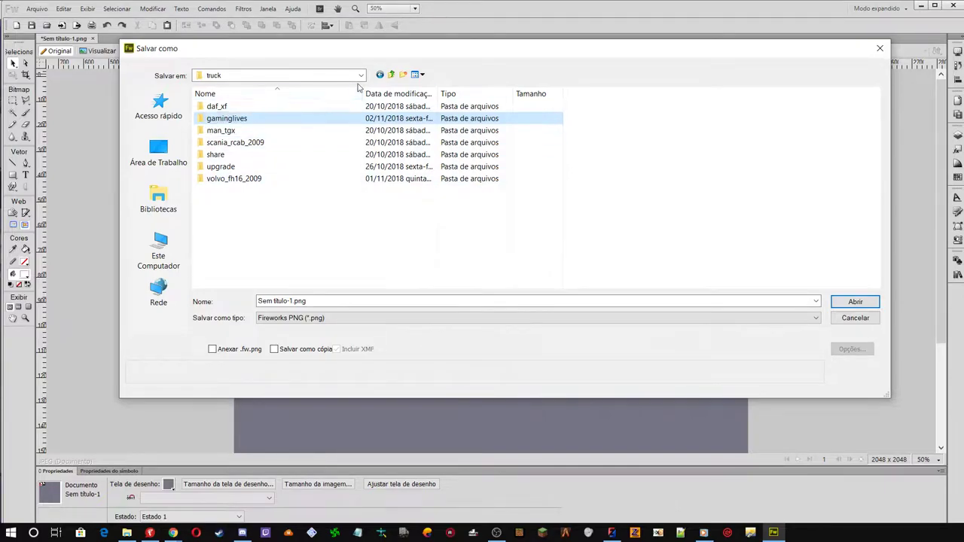
double_click(241, 123)
Save the sticker texture in BMP format under the name plotter in the gaminglives folder
click(295, 302)
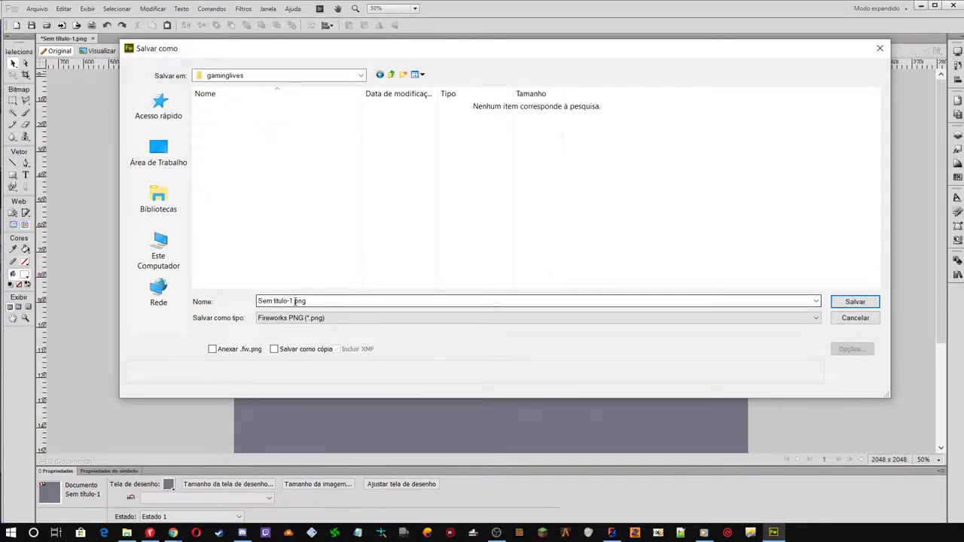
click(324, 318)
click(324, 318)
click(324, 318)
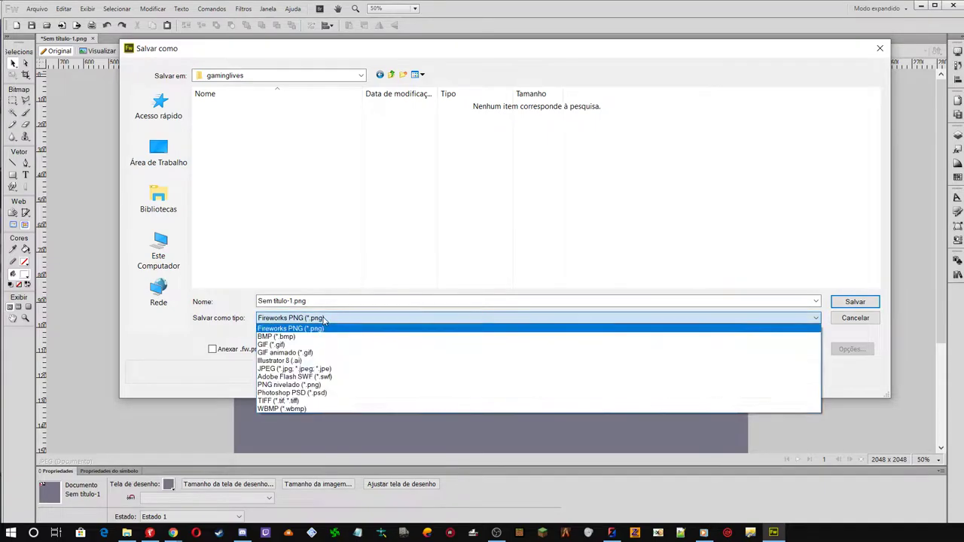
click(322, 337)
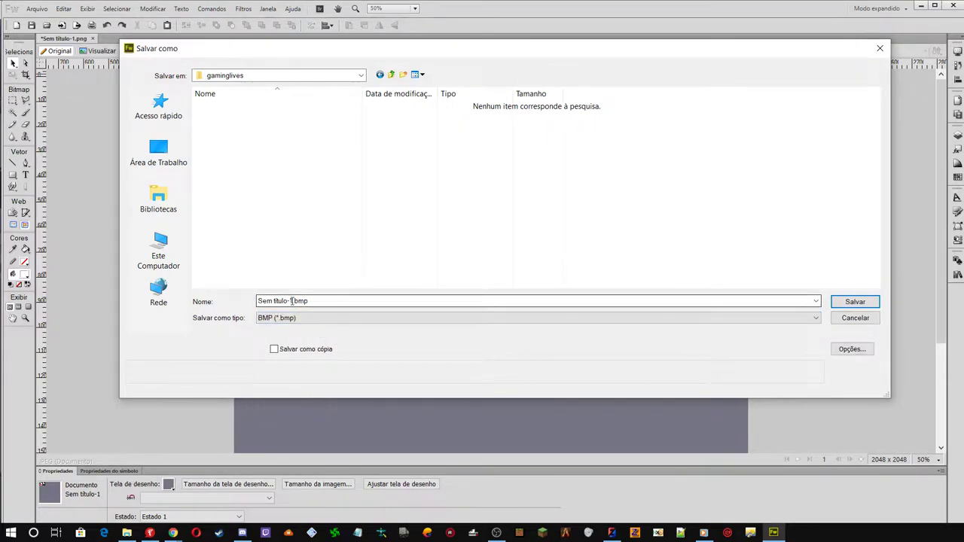
key(ctrl+a)
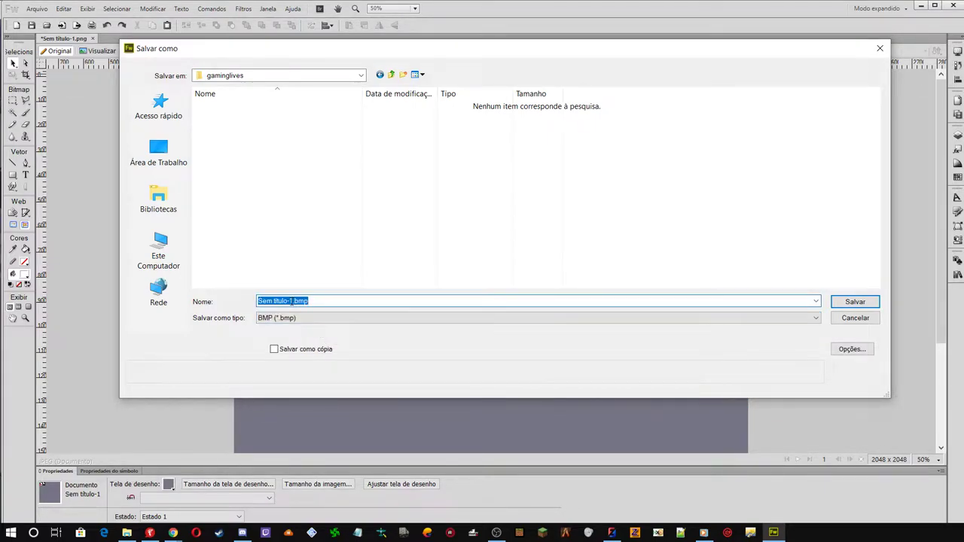
click(291, 301)
drag(293, 300, 194, 302)
text(plotter)
click(854, 303)
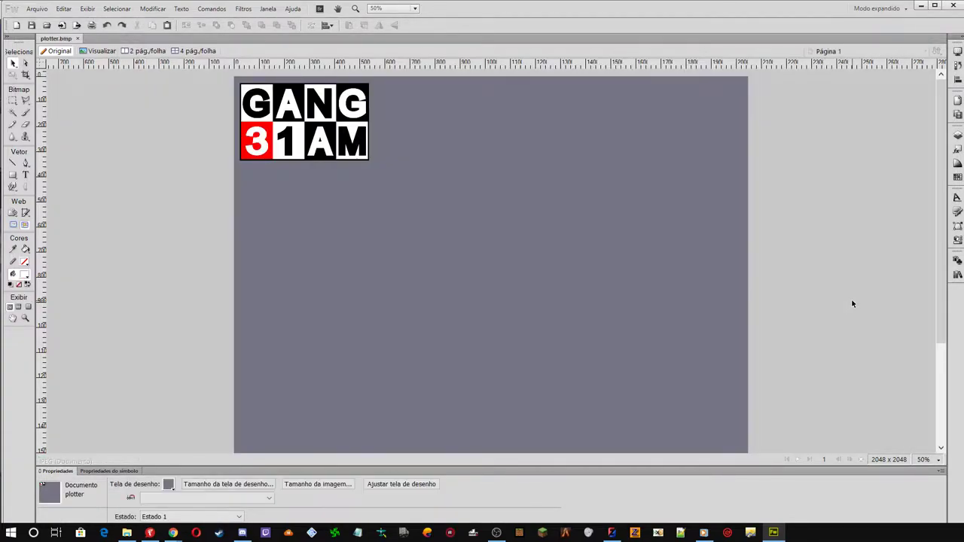
Switch to File Explorer and browse to the gaminglives folder under [Mod Edits] > Volvo FH16 GamingLives > vehicle > truck
click(921, 5)
click(529, 239)
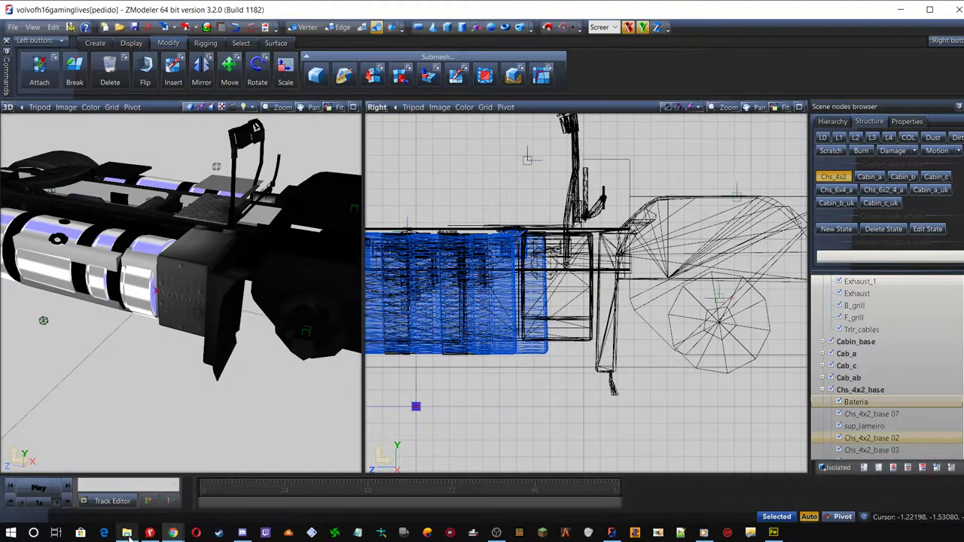
click(126, 533)
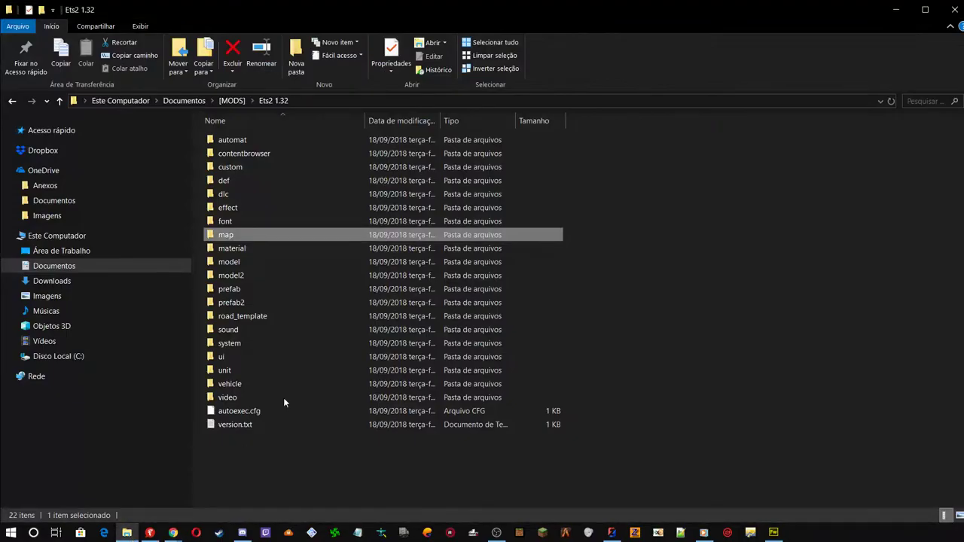
click(232, 101)
double_click(237, 140)
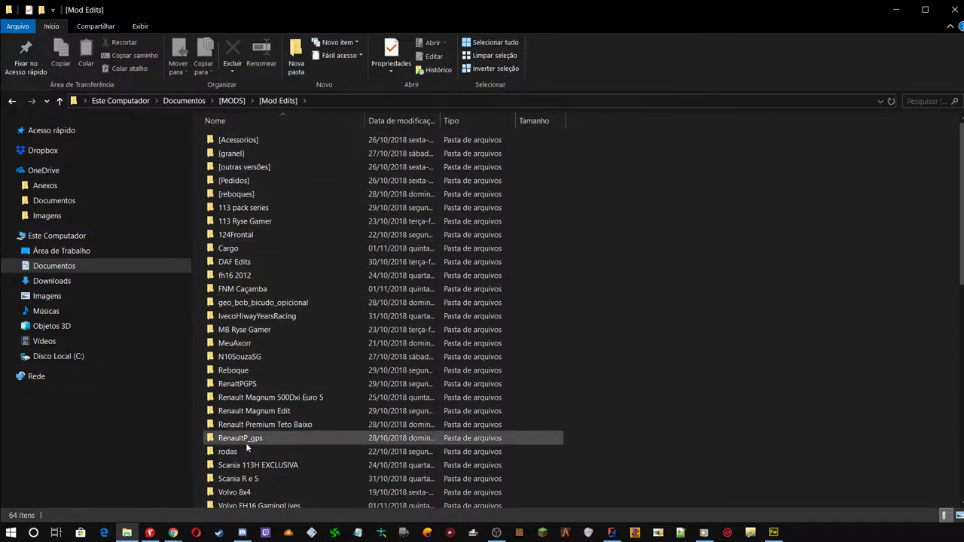
scroll(282, 388, down, 3)
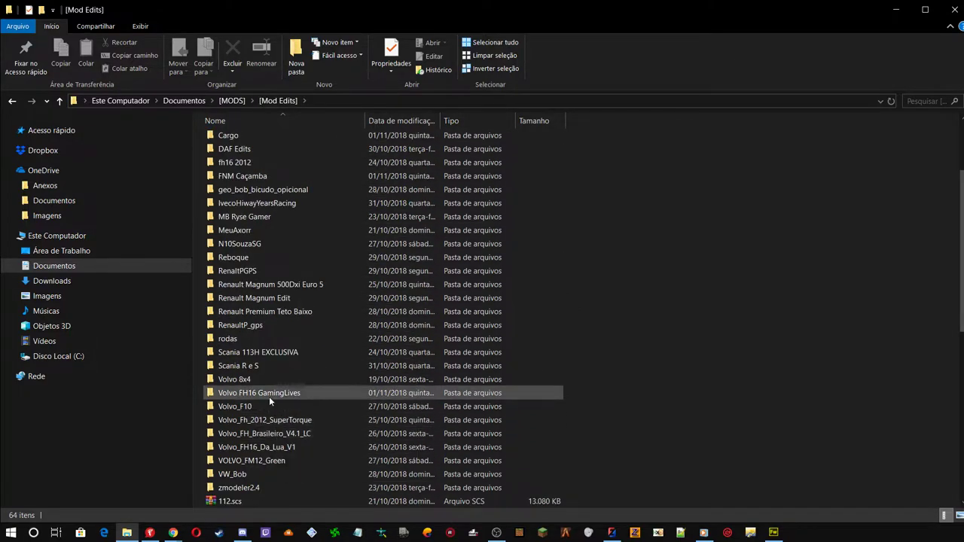
double_click(269, 397)
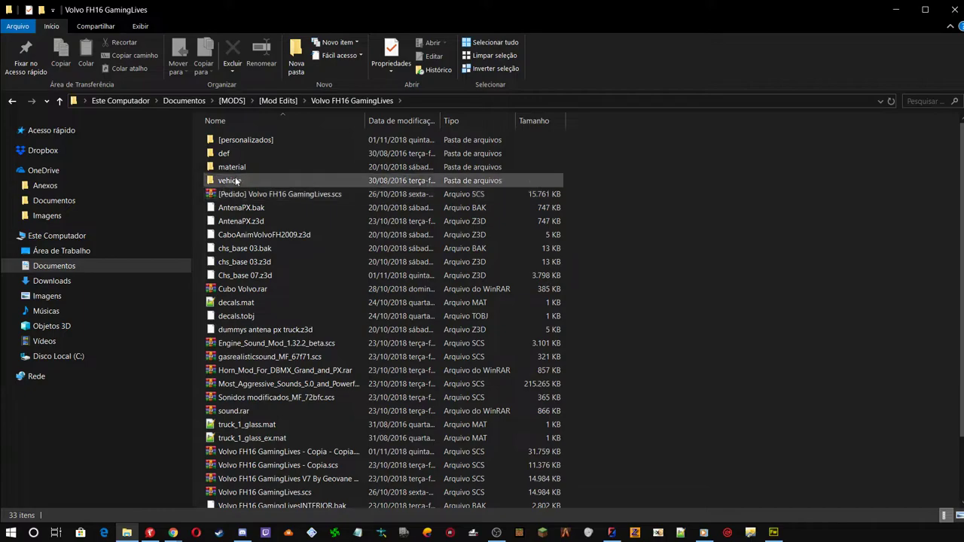
double_click(235, 181)
double_click(238, 142)
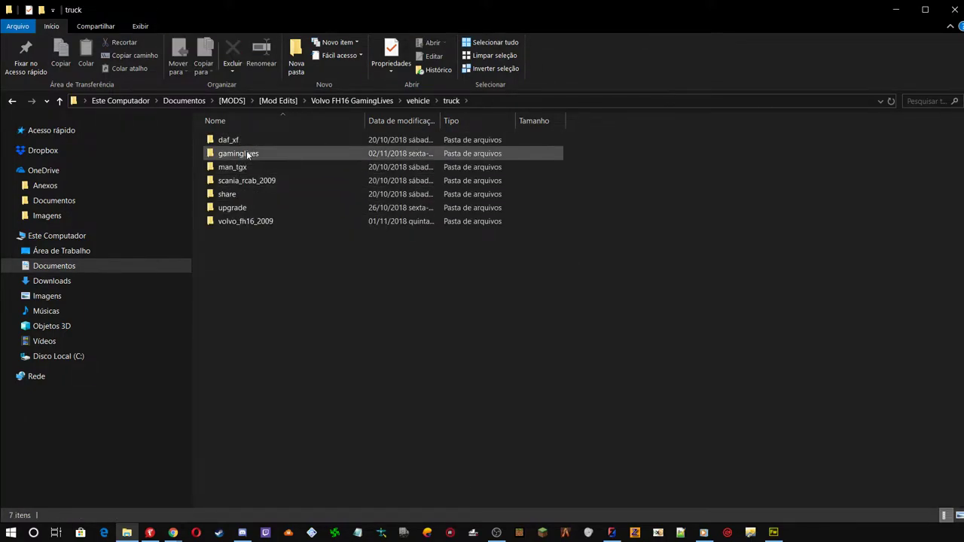
double_click(238, 154)
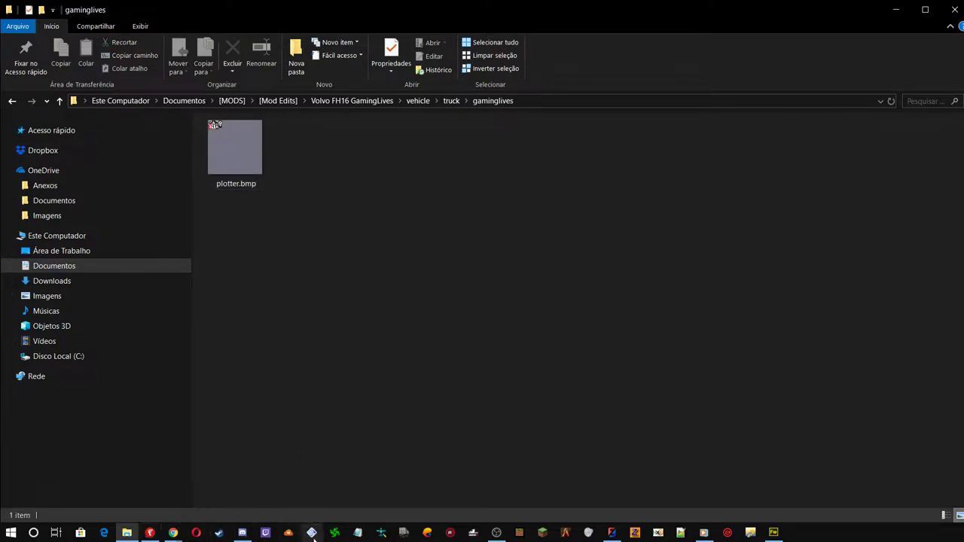
Load plotter.bmp into DXTBmp and export it to the gaminglives folder as plotter.dds in DDS DXT5 format
click(382, 532)
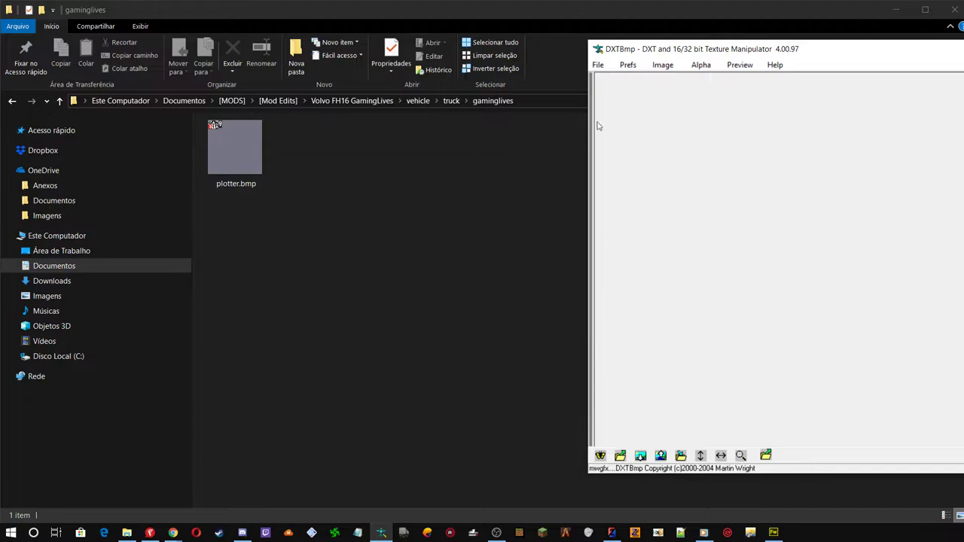
drag(237, 144, 621, 201)
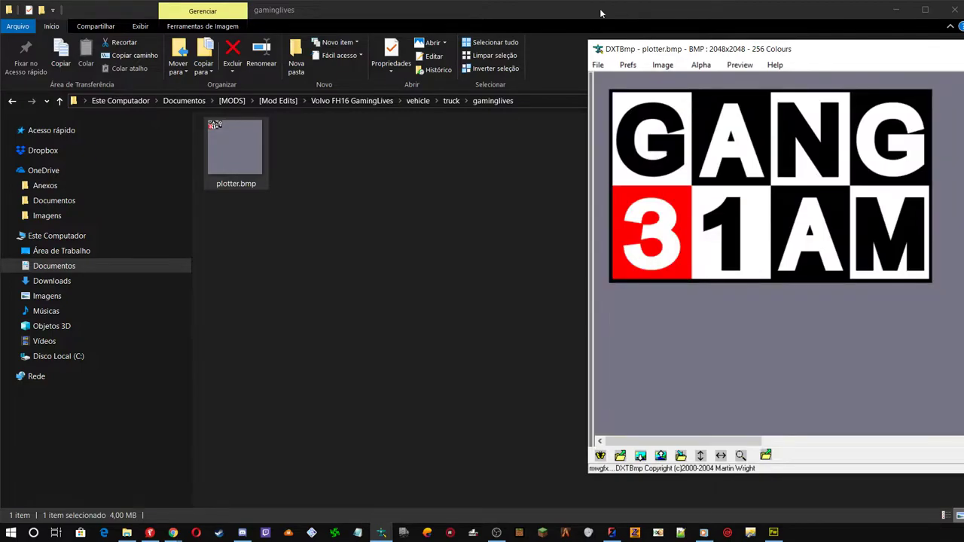
click(598, 65)
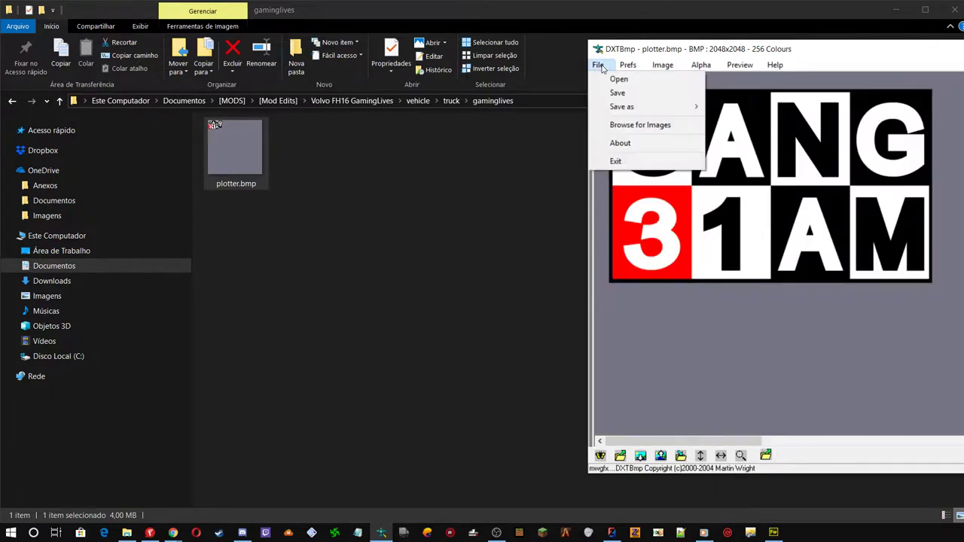
mouse_move(644, 108)
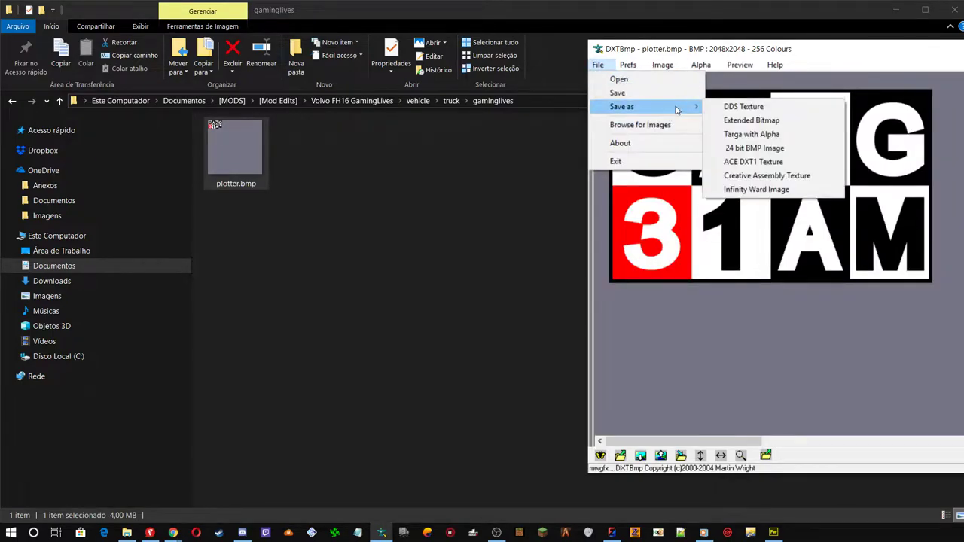
click(774, 108)
click(640, 285)
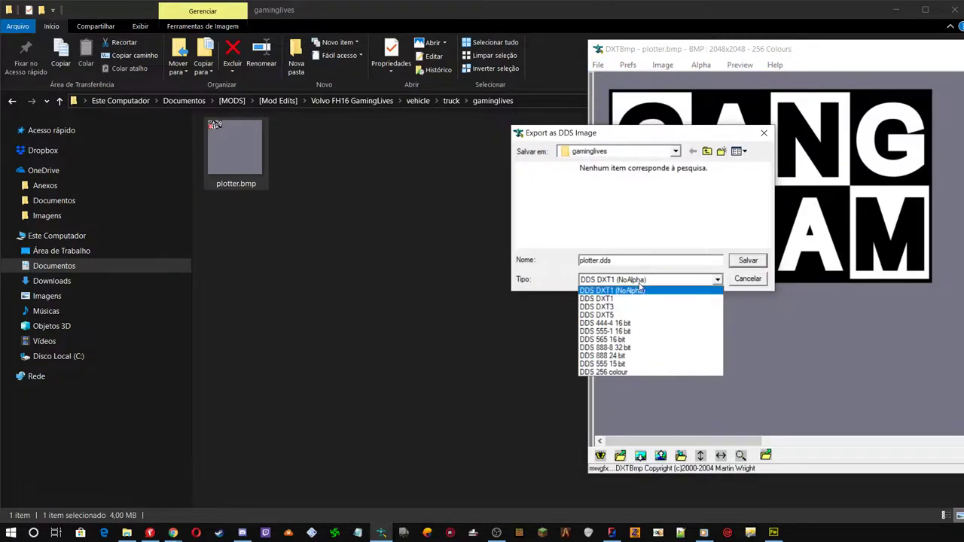
click(616, 312)
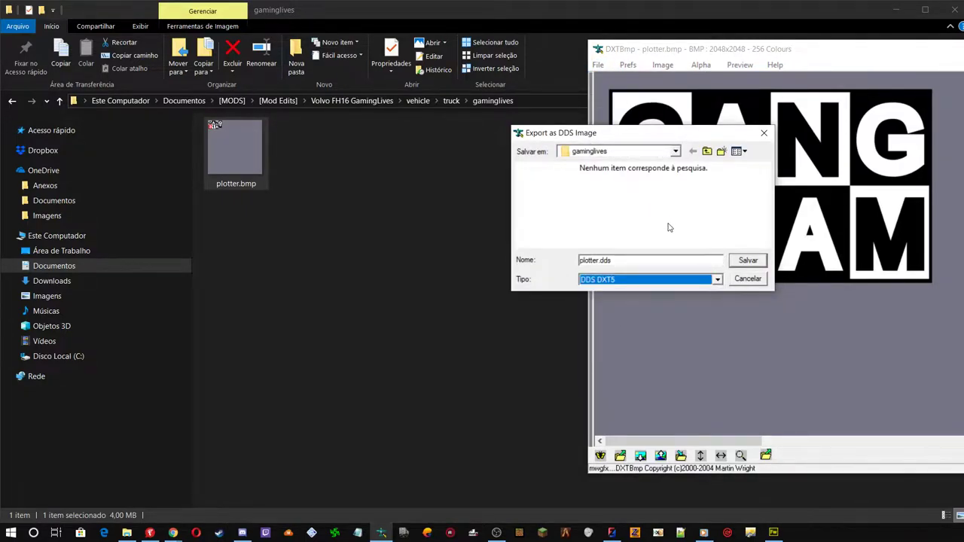
click(753, 261)
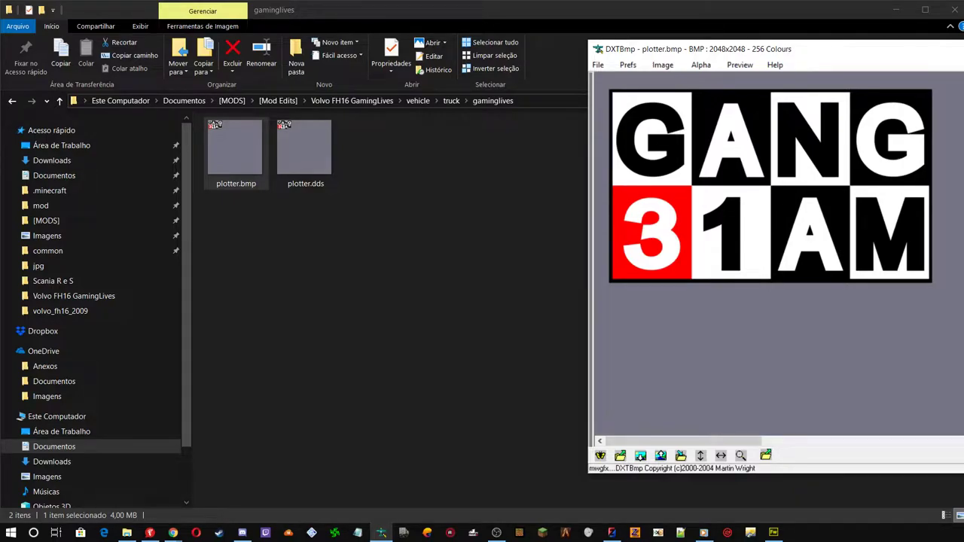
key(alt+Tab)
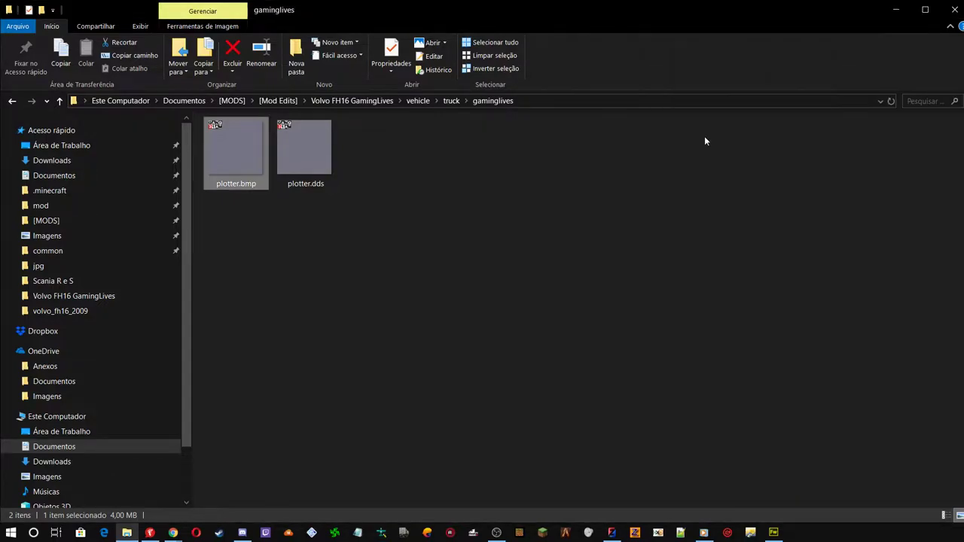
click(350, 300)
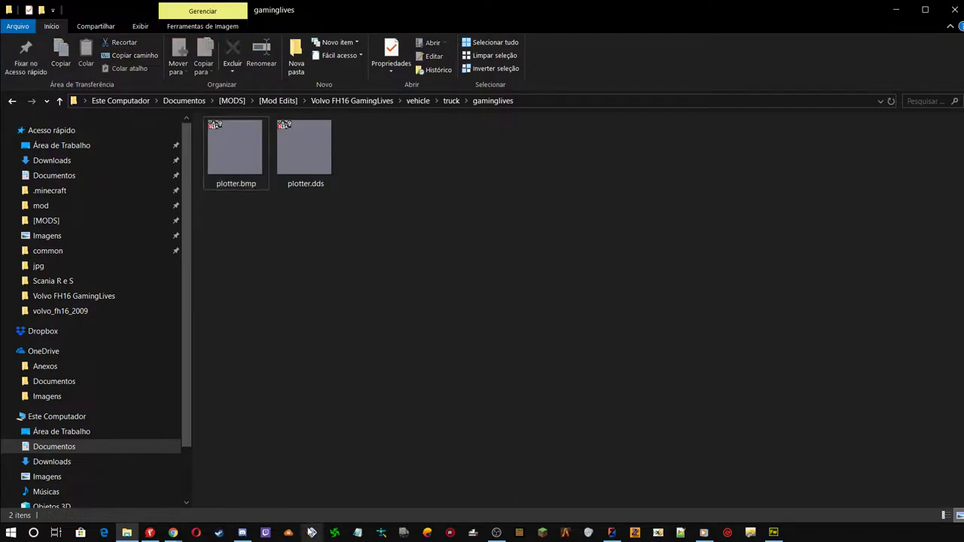
Switch to ZModeler and create a texture group named /vehicle/truck/gaminglives in the Textures Browser
click(611, 532)
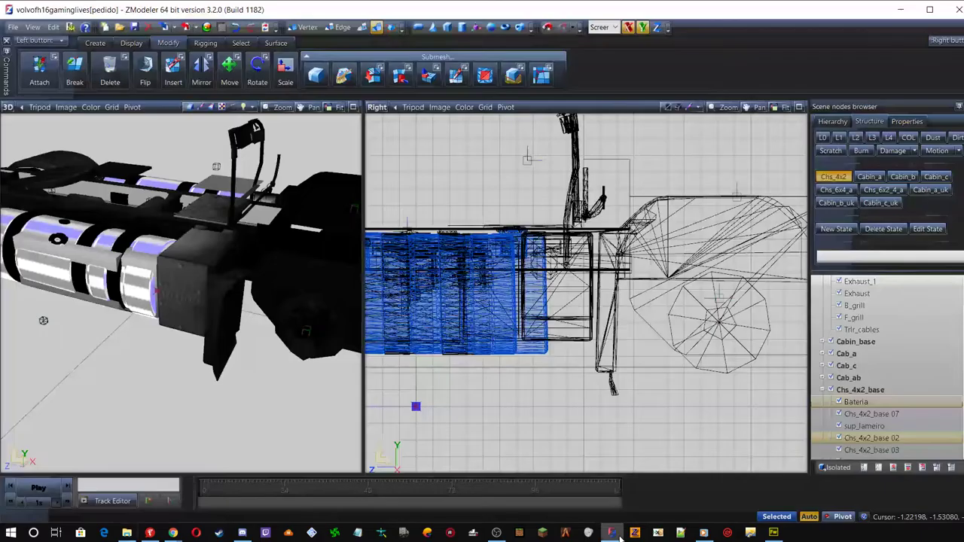
click(220, 27)
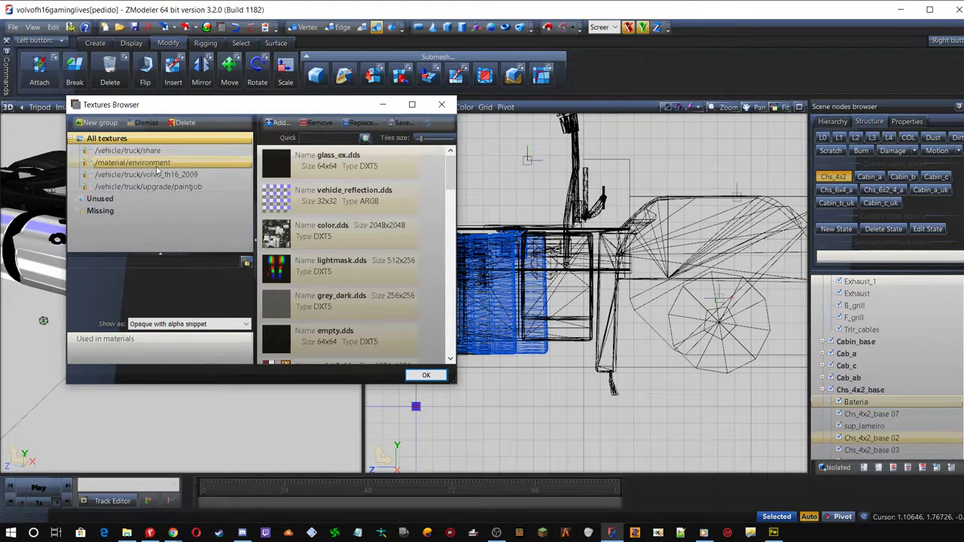
click(94, 122)
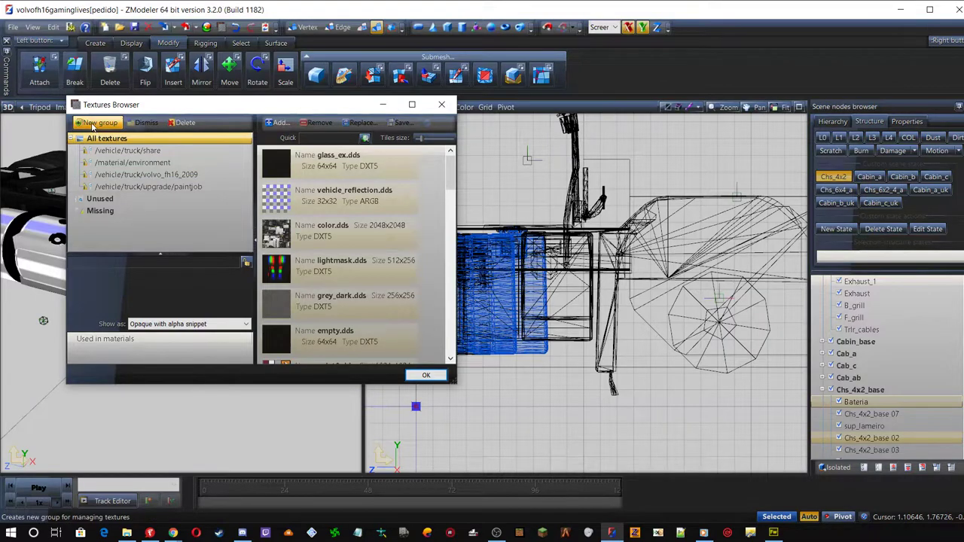
click(141, 199)
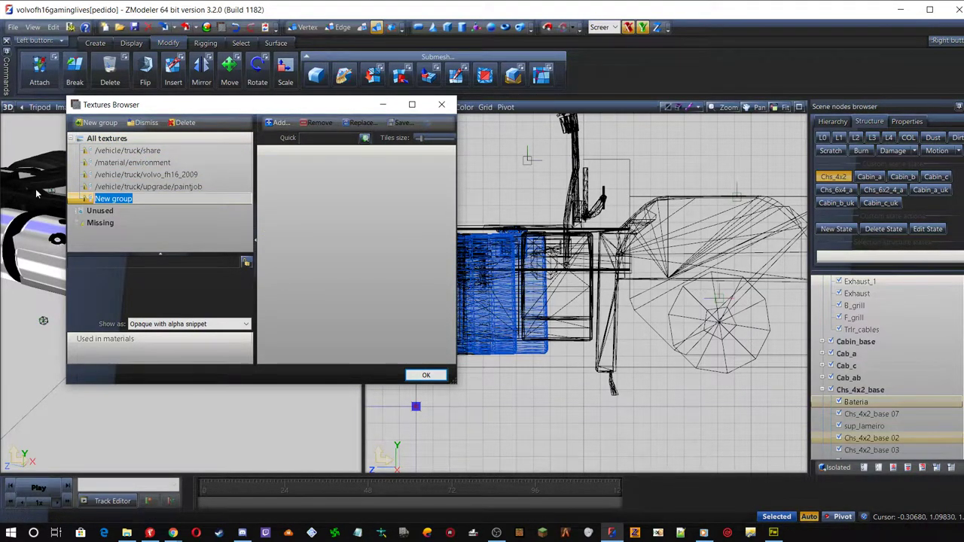
text(/vhhicl)
key(BackSpace)
key(BackSpace)
key(BackSpace)
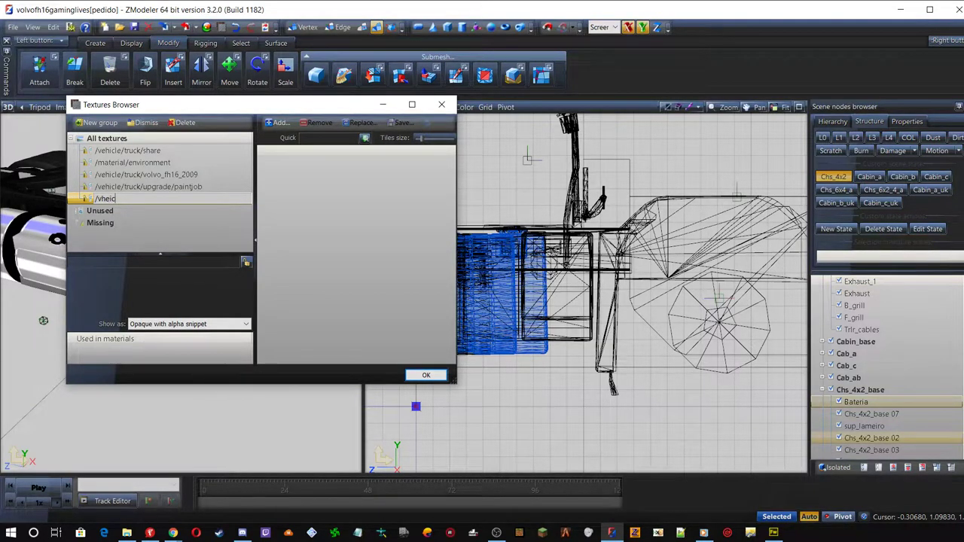
key(BackSpace)
text(ehicle/truck/gaminglives)
key(Return)
click(171, 201)
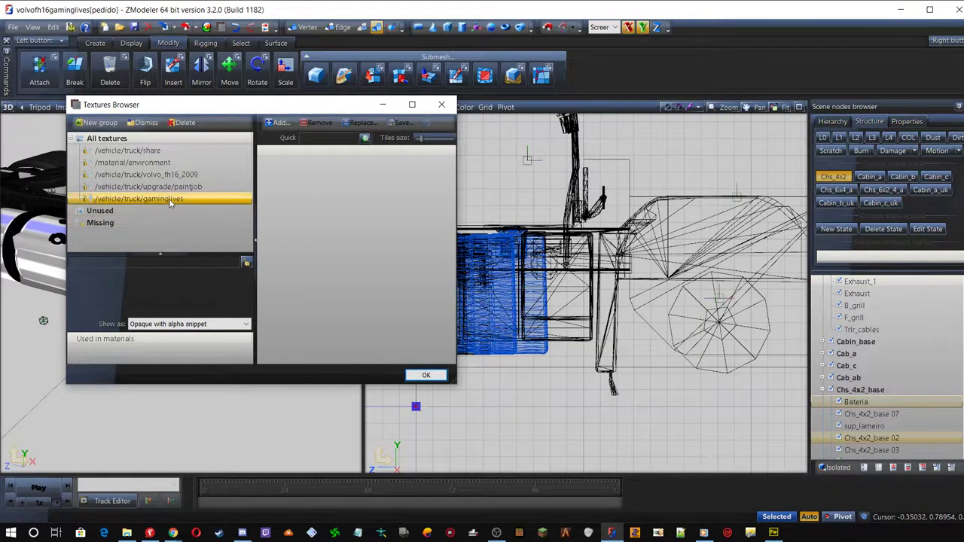
Add plotter.dds from the mod's vehicle > truck > gaminglives folder to the /vehicle/truck/gaminglives texture group
click(280, 123)
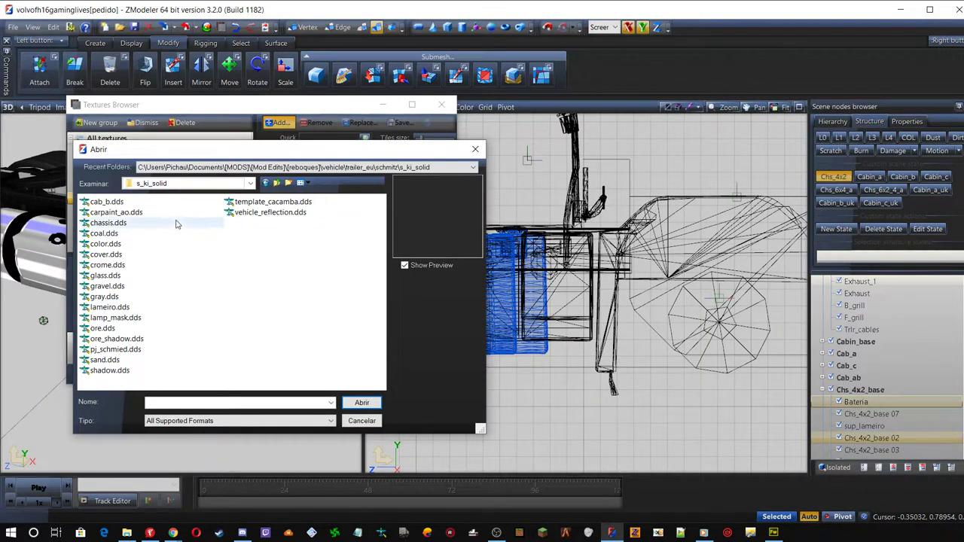
click(199, 186)
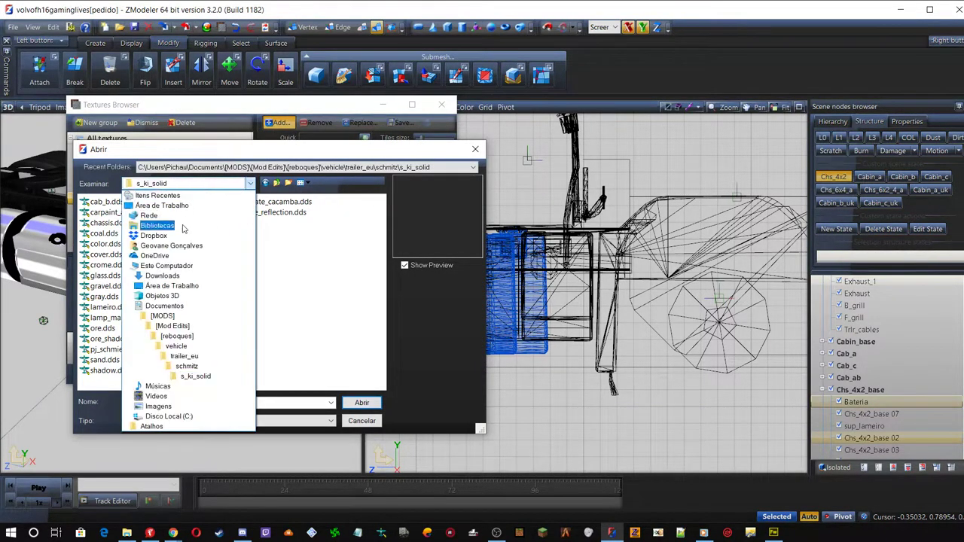
click(172, 326)
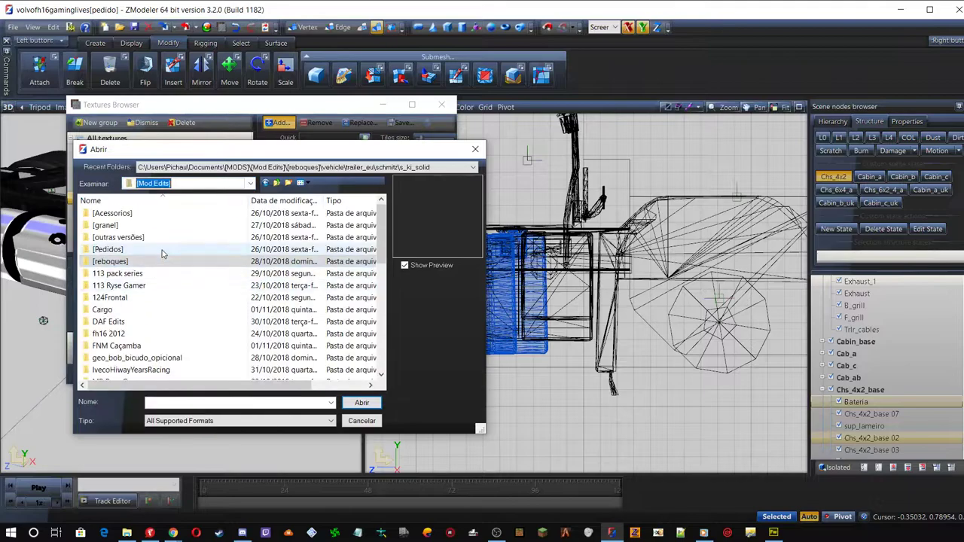
scroll(190, 325, down, 3)
scroll(190, 329, down, 3)
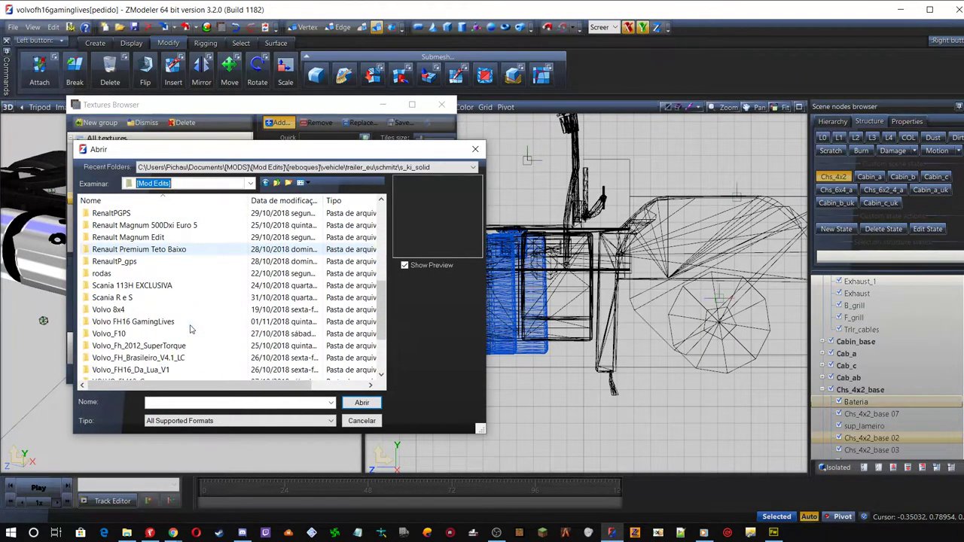
click(147, 325)
double_click(146, 326)
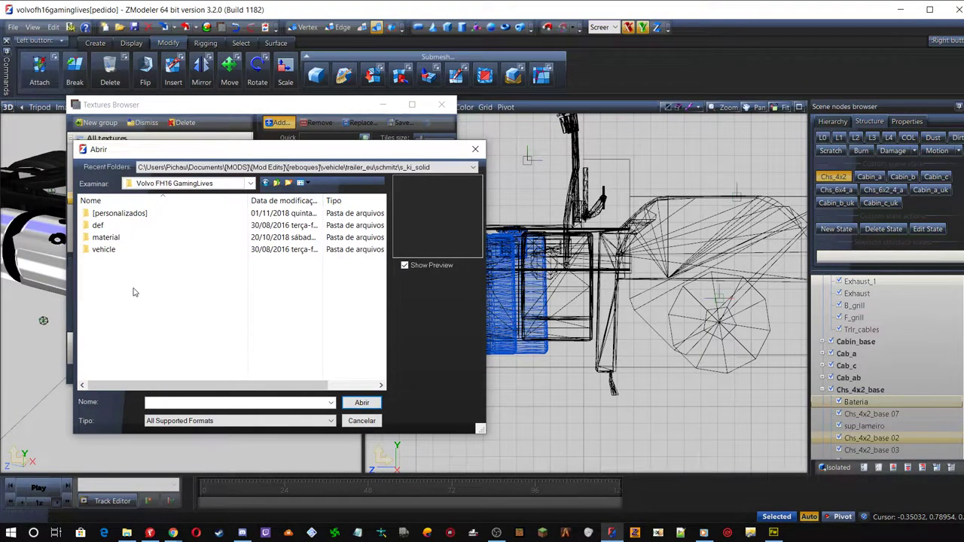
double_click(116, 253)
double_click(102, 214)
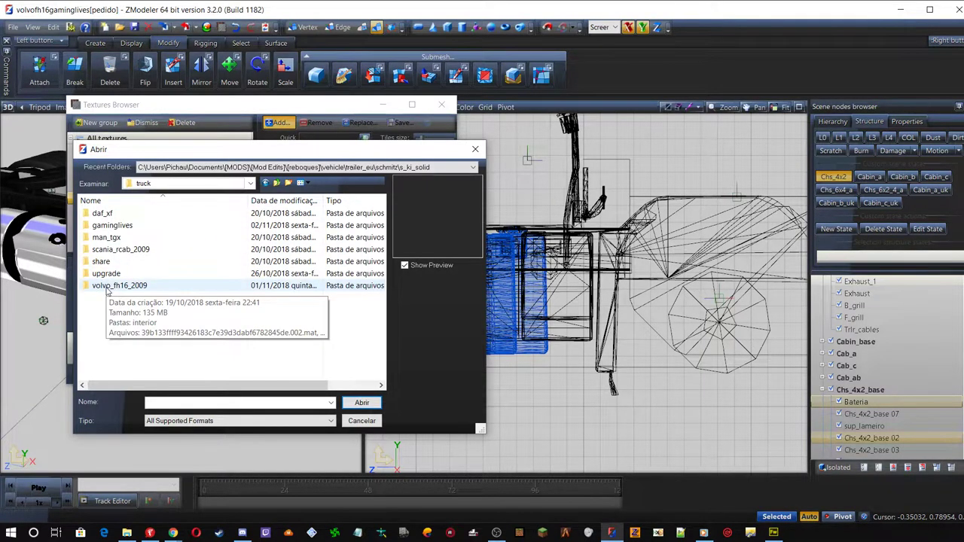
double_click(113, 225)
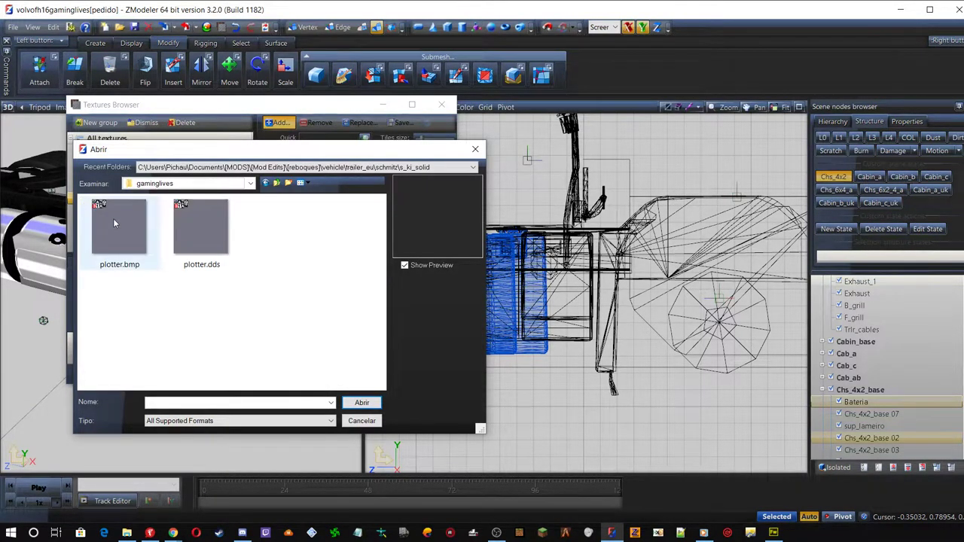
click(205, 227)
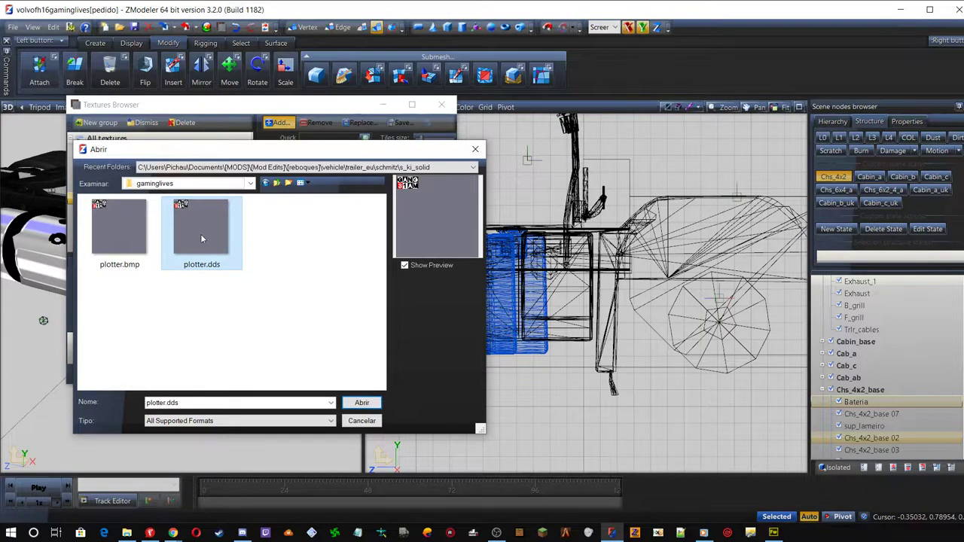
click(359, 402)
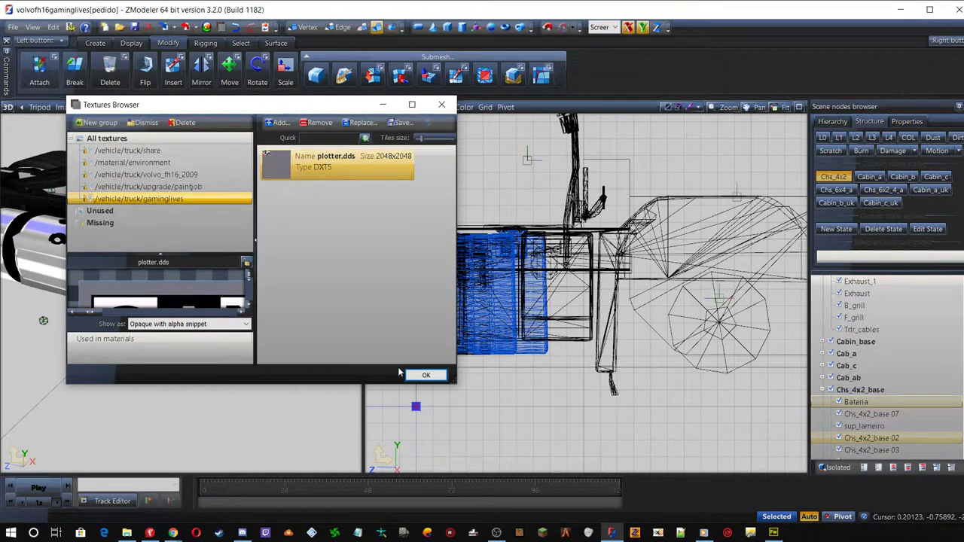
click(426, 375)
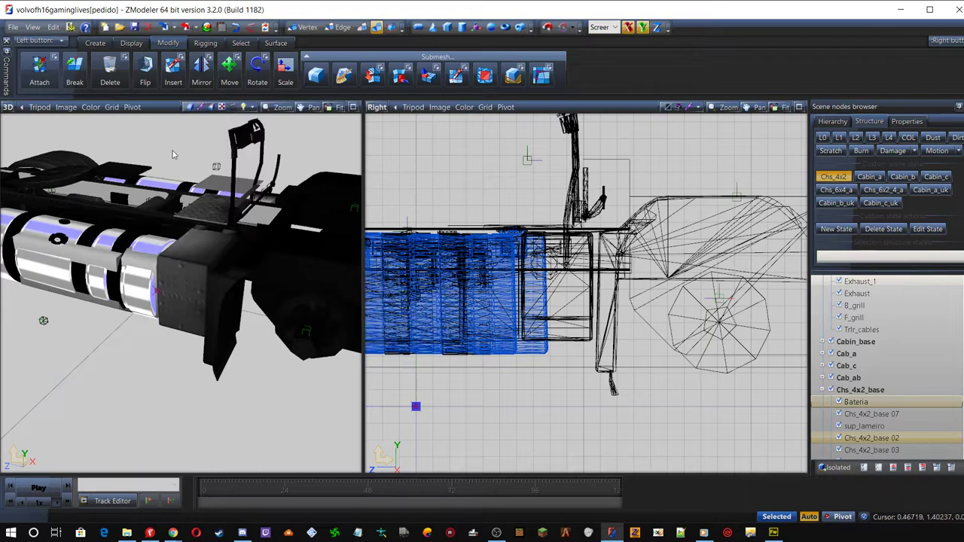
Duplicate the Diffuse+Spec material truck_4_color that follows truck_3_color in the Material Browser
click(206, 28)
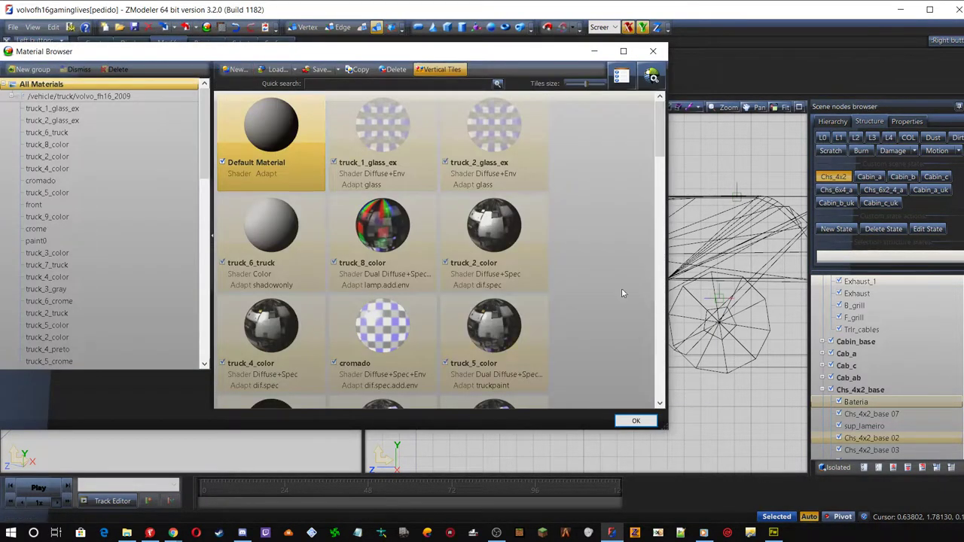
scroll(615, 283, down, 10)
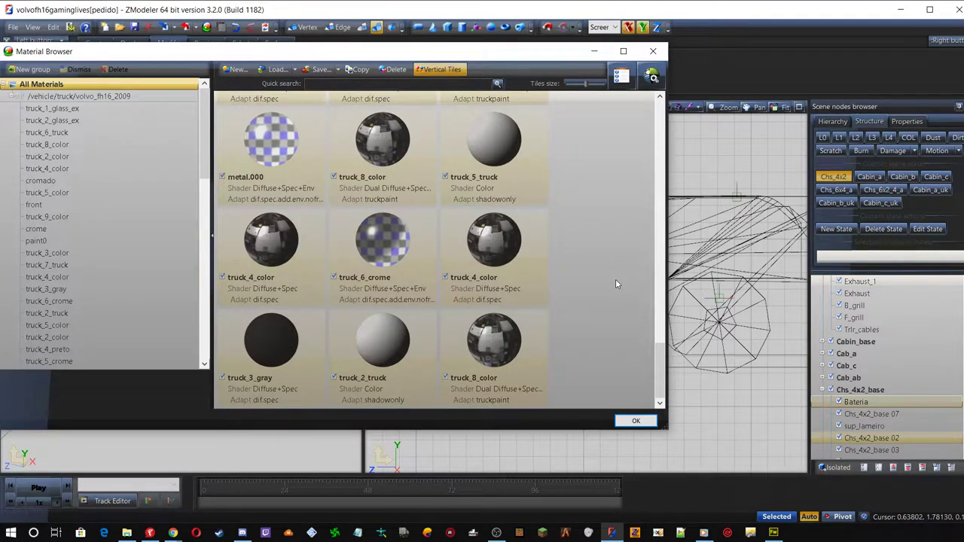
key(ctrl+s)
click(265, 344)
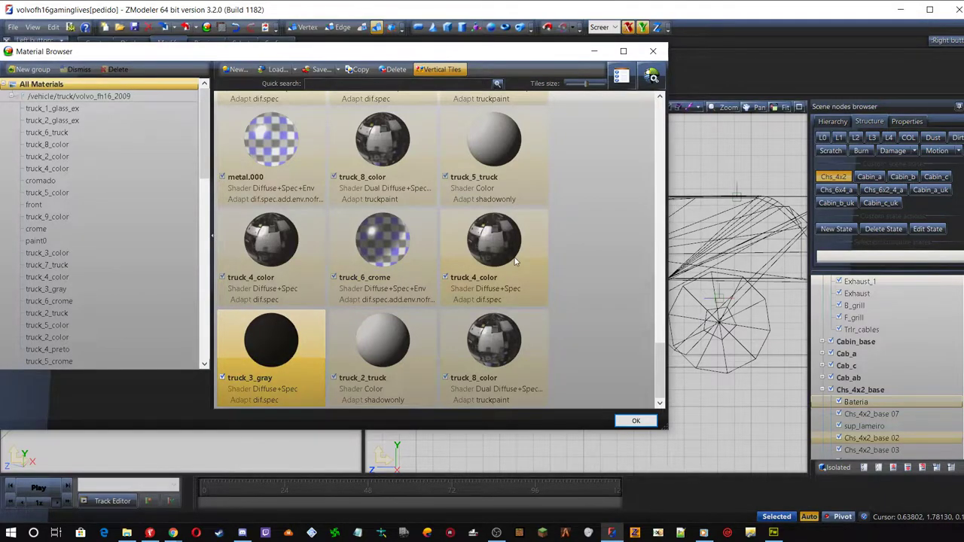
scroll(516, 262, down, 3)
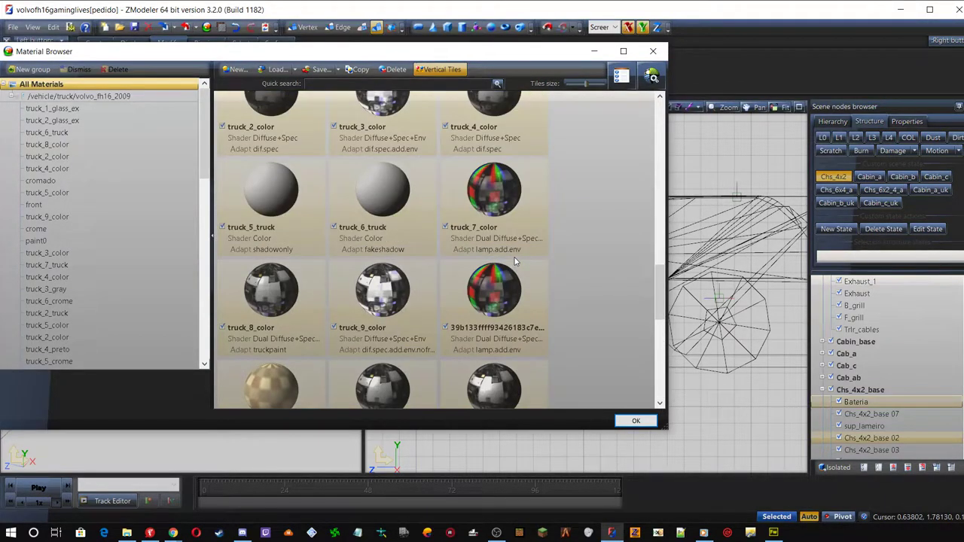
scroll(516, 261, up, 2)
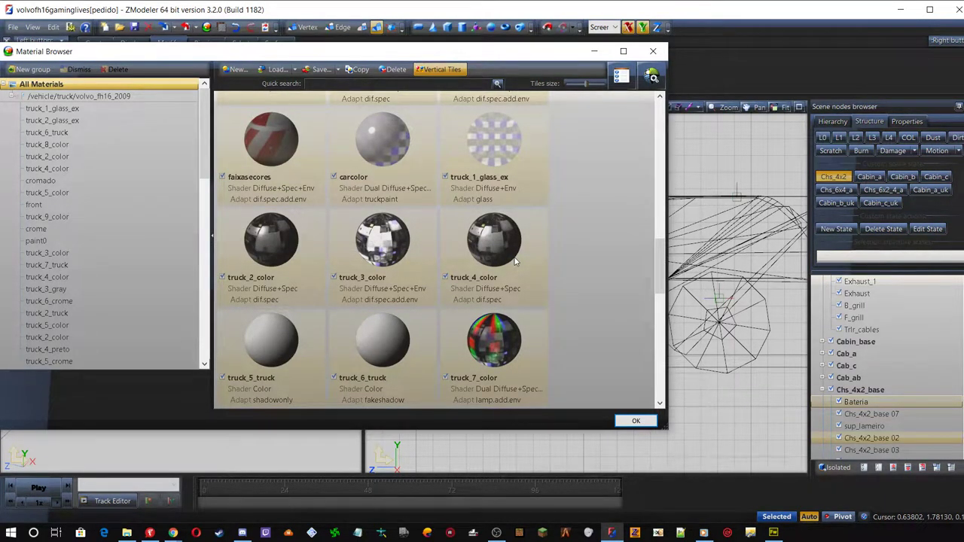
click(499, 240)
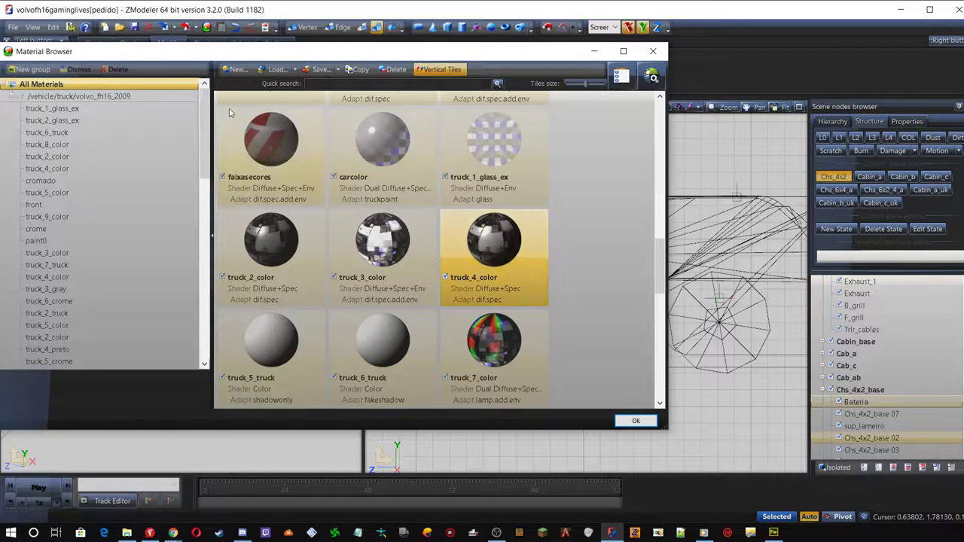
click(350, 69)
Set the DETAIL texture map of the last truck_8_color material to plotter.dds from the /vehicle/truck/gaminglives group
drag(656, 302, 664, 370)
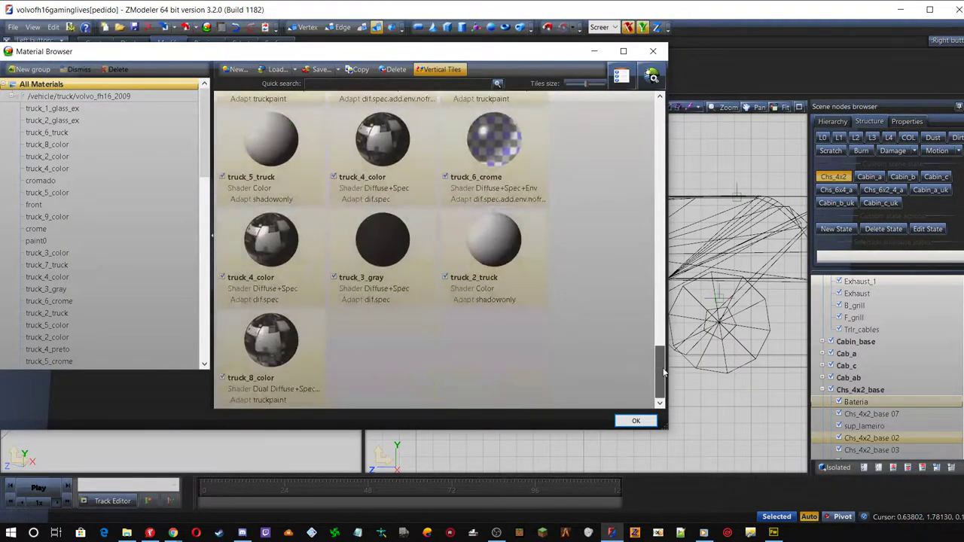
double_click(271, 340)
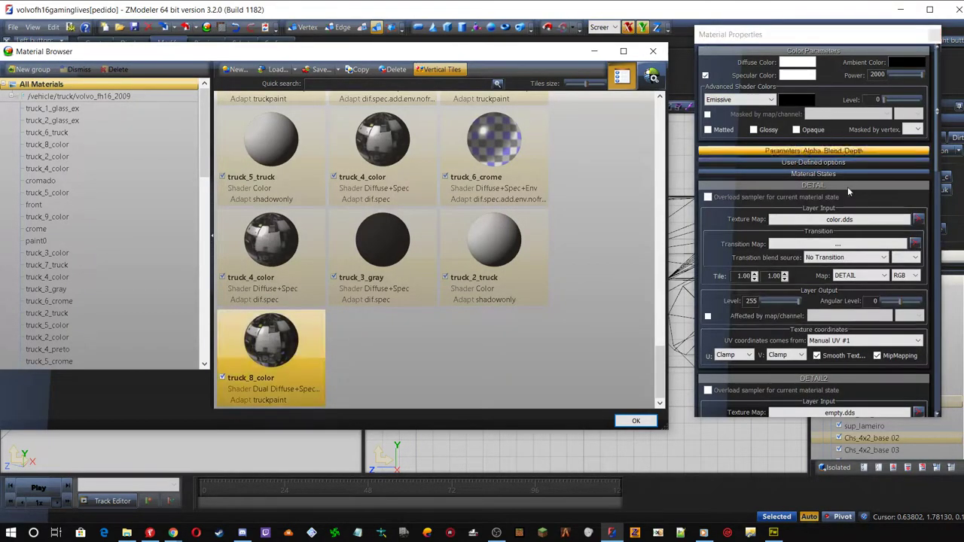
double_click(846, 219)
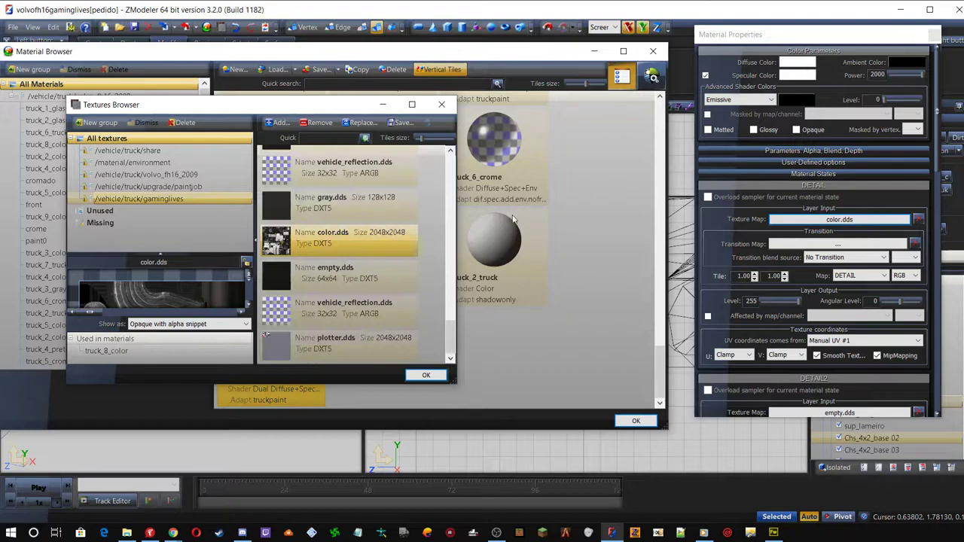
click(147, 174)
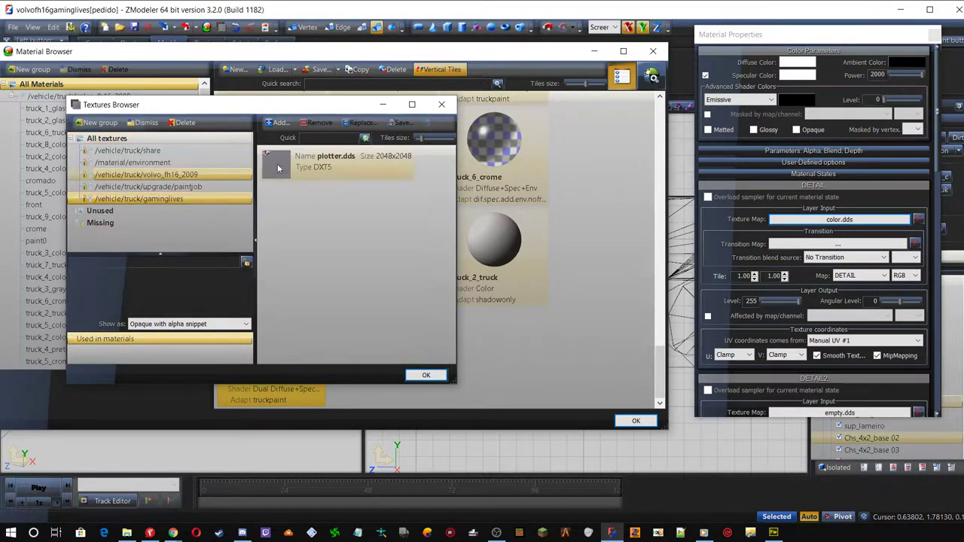
double_click(276, 170)
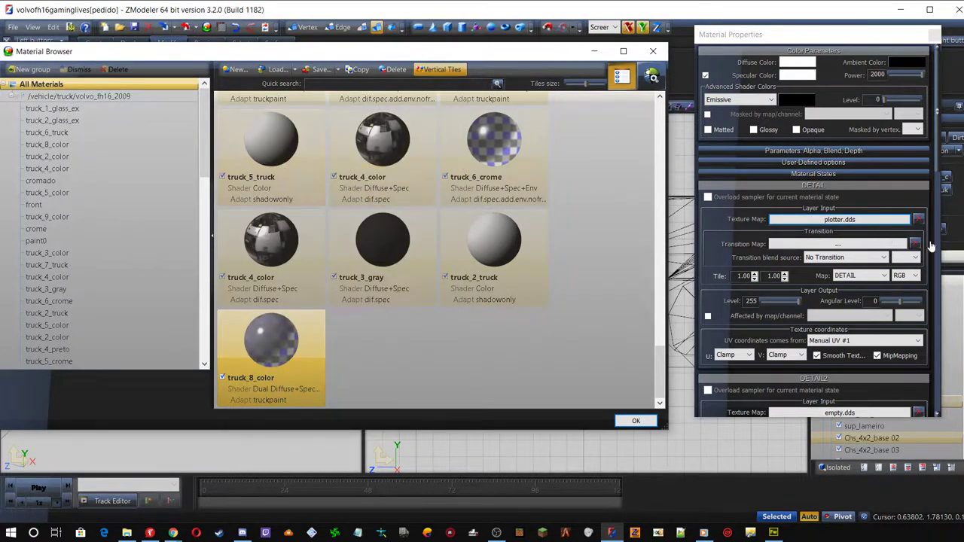
Set the same material's SPECMAP texture map to plotter.dds from the /vehicle/truck/gaminglives group
drag(939, 128, 944, 292)
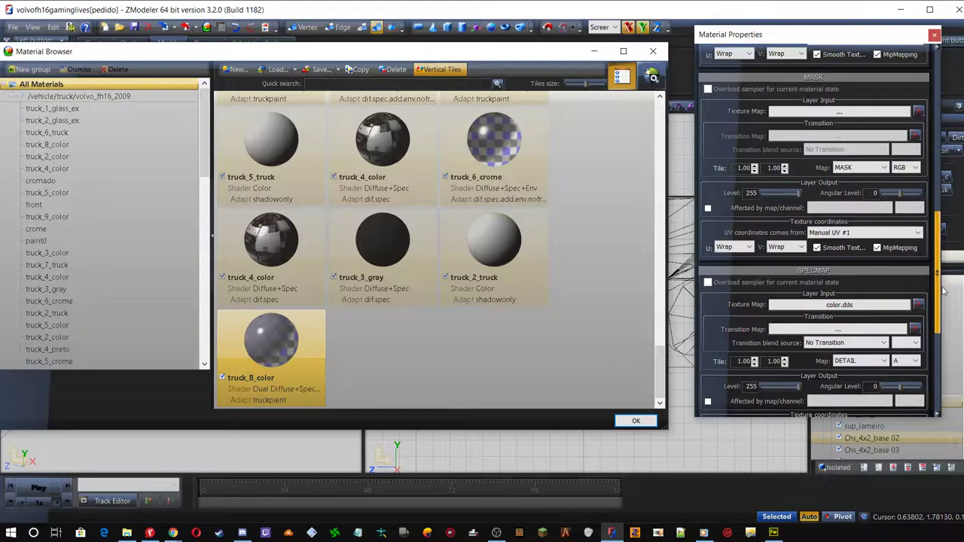
double_click(847, 308)
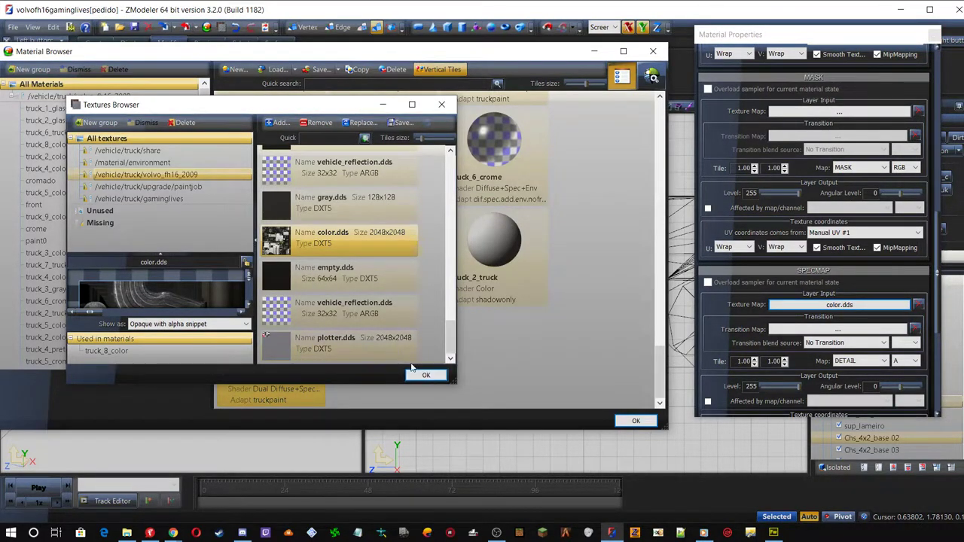
click(160, 199)
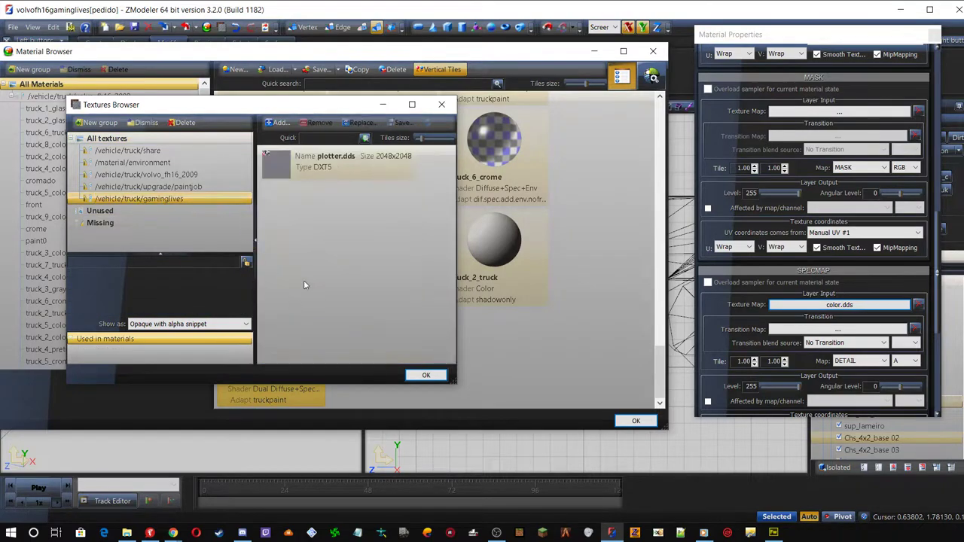
double_click(272, 169)
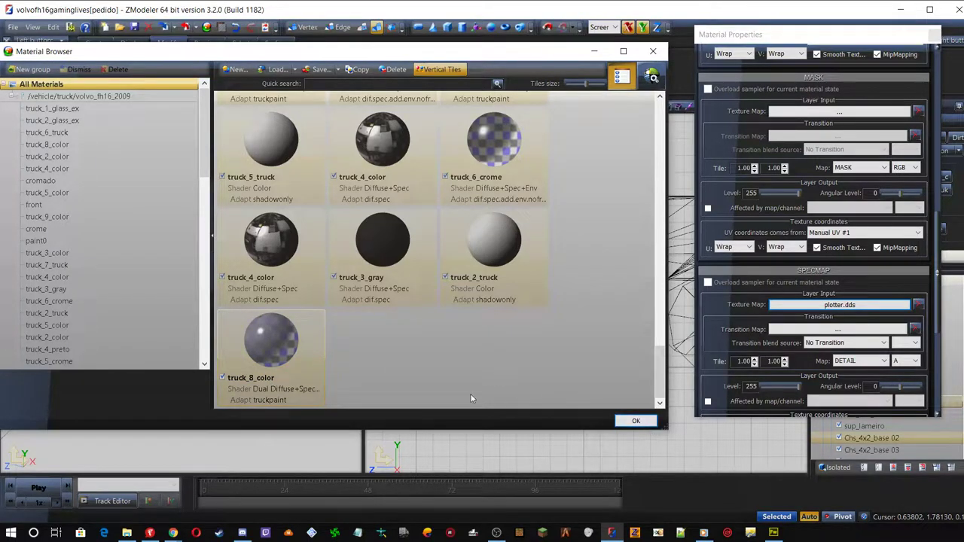
Rename the edited truck_8_color material as plotter and close the Material Browser
click(257, 379)
click(263, 379)
drag(278, 379, 222, 385)
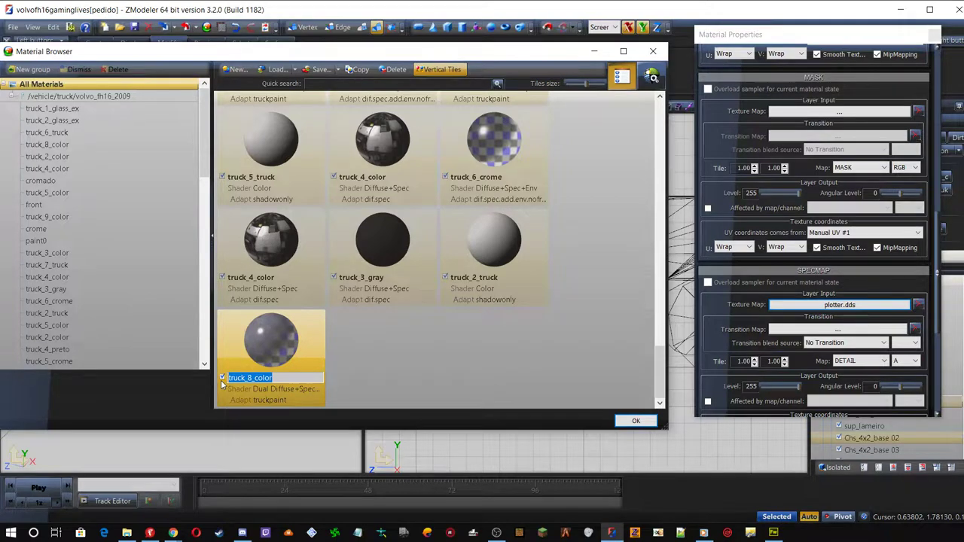
text(plotter)
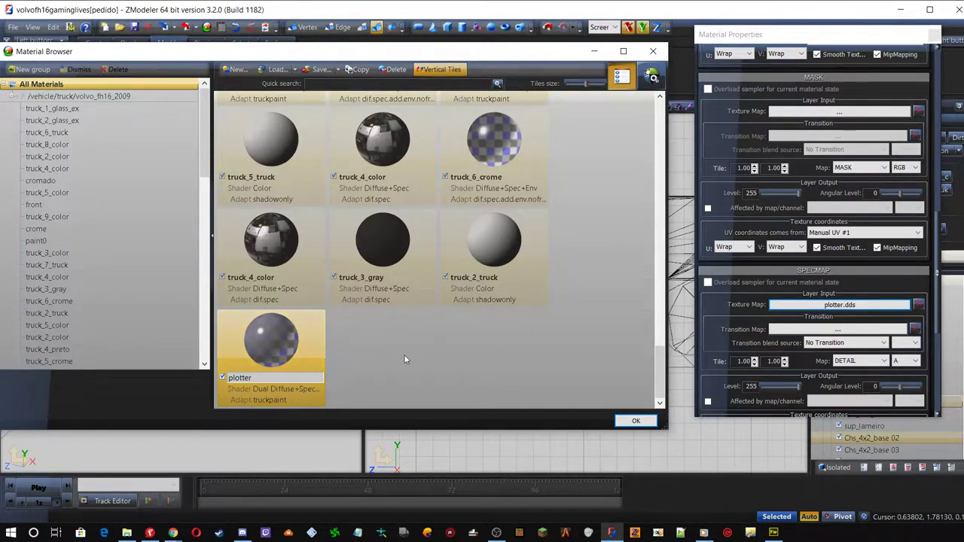
key(Return)
click(636, 421)
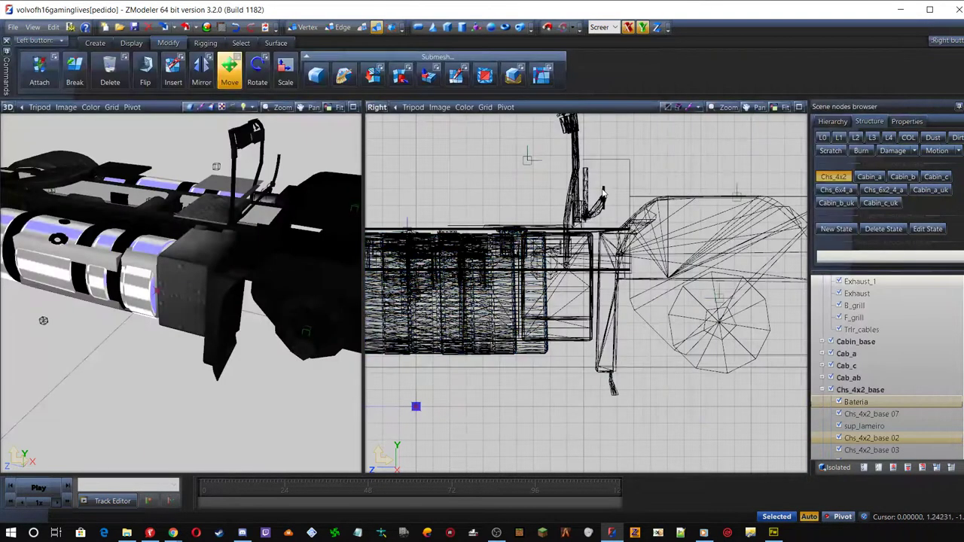
Isolate the Bateria plate under Chs_4x2_base so only it shows in the viewports
click(872, 403)
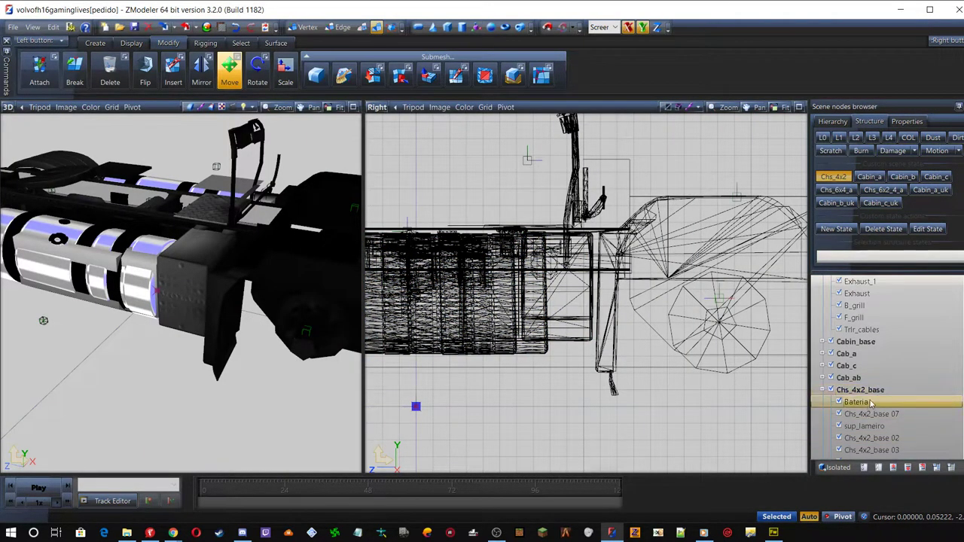
ctrl+click(868, 415)
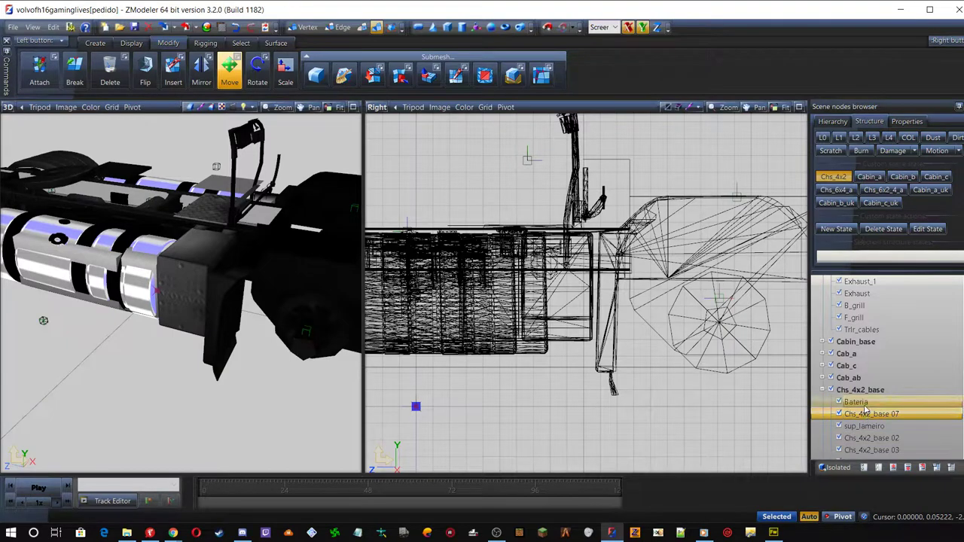
click(834, 467)
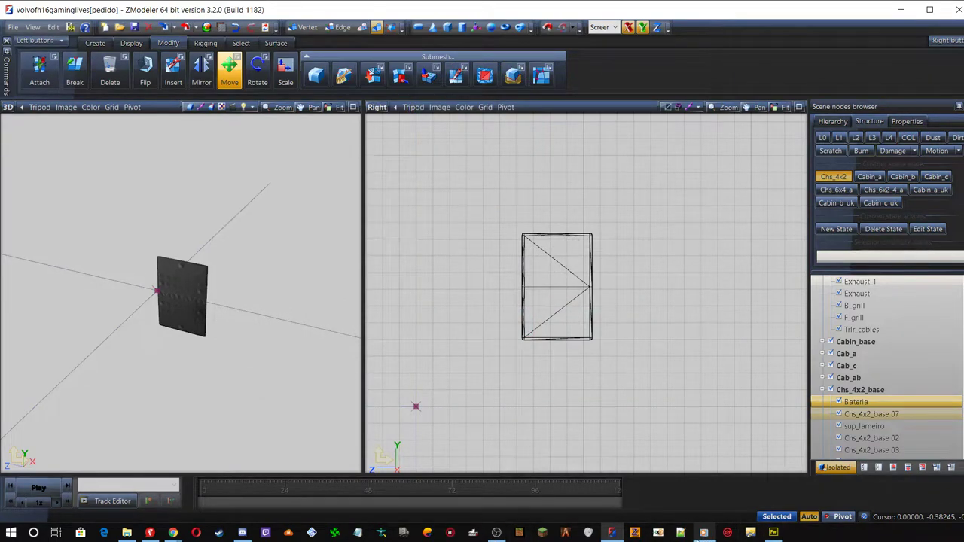
click(703, 532)
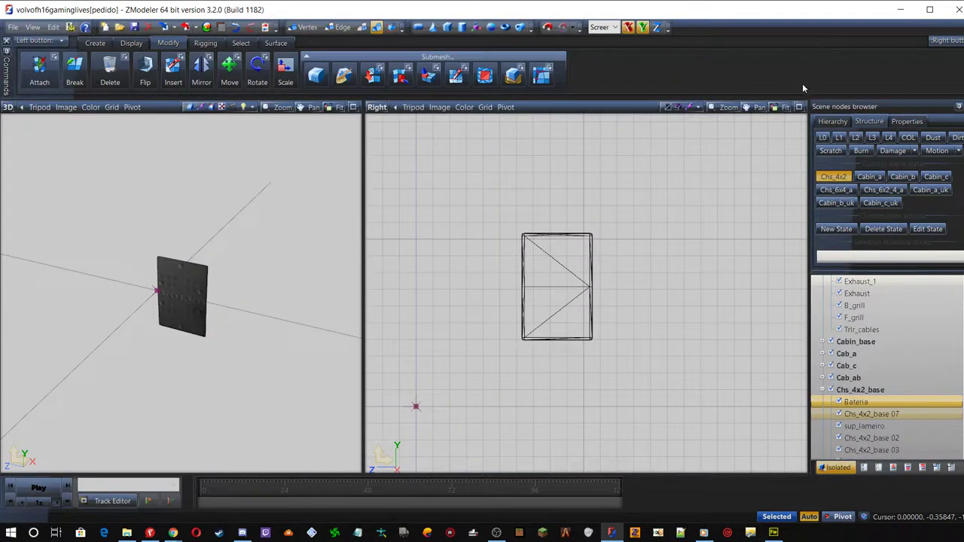
click(821, 42)
Generate new UV mapping for the Bateria plate on channel 1 from world XYZ with a continuous mesh surface
click(560, 270)
right_click(558, 260)
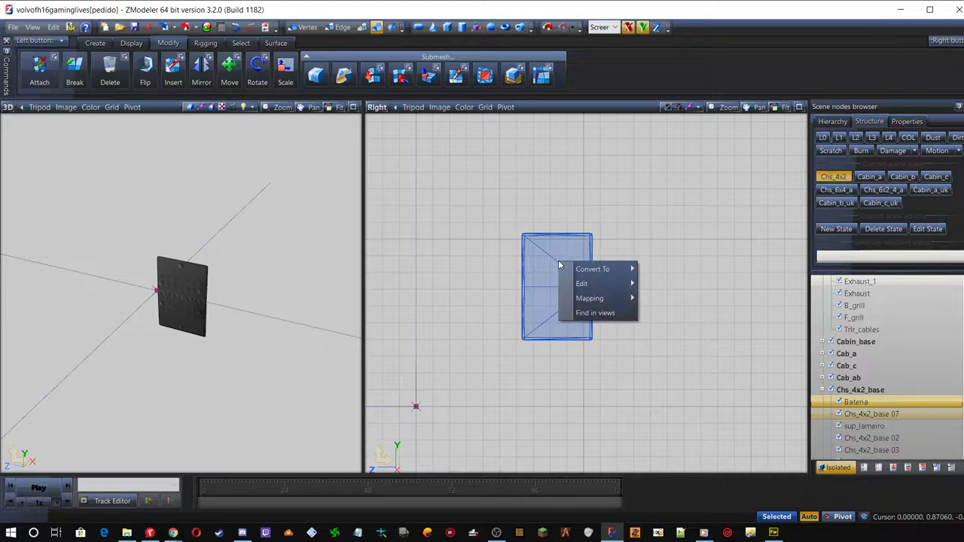
mouse_move(591, 299)
click(669, 300)
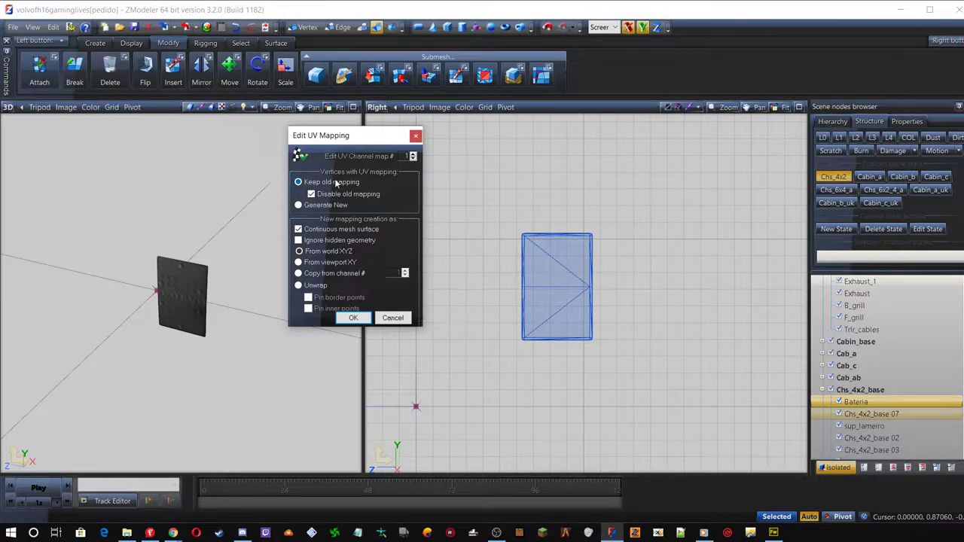
click(312, 208)
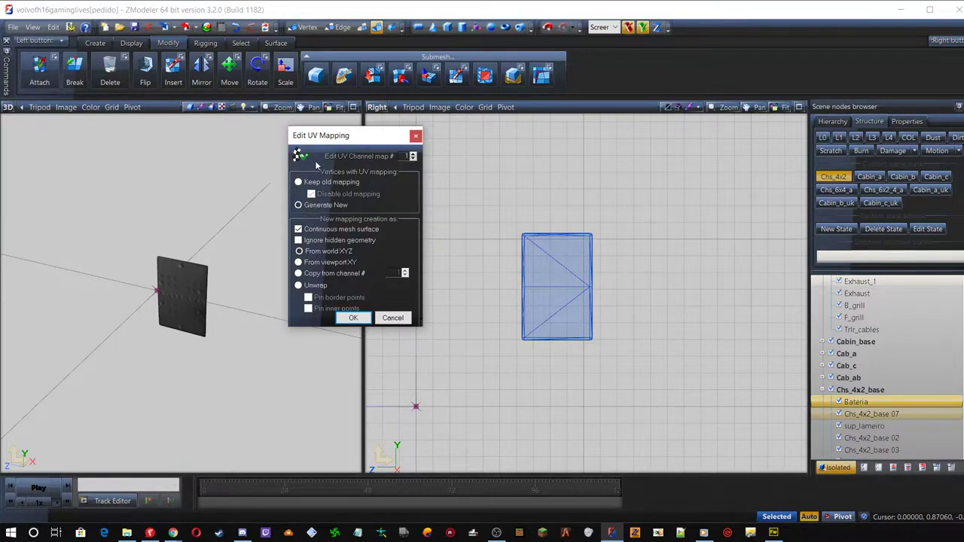
click(354, 317)
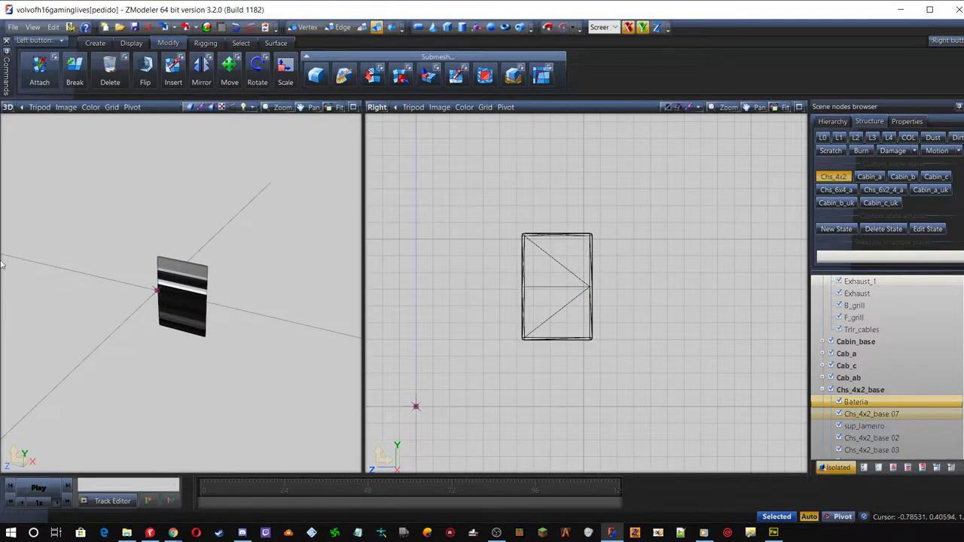
Assign the plotter material to the polygons of the Bateria mesh in its properties and apply the change
scroll(188, 327, up, 4)
scroll(188, 332, up, 3)
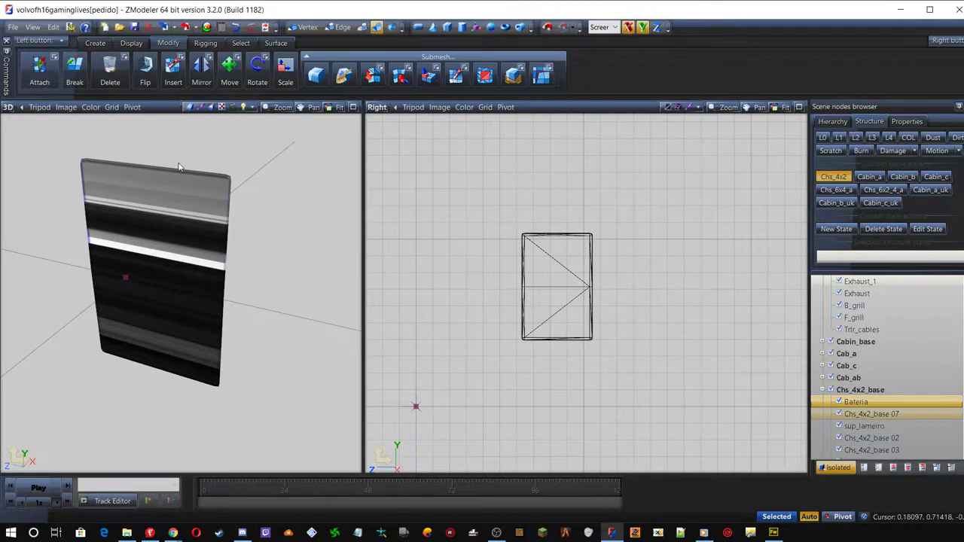
click(563, 278)
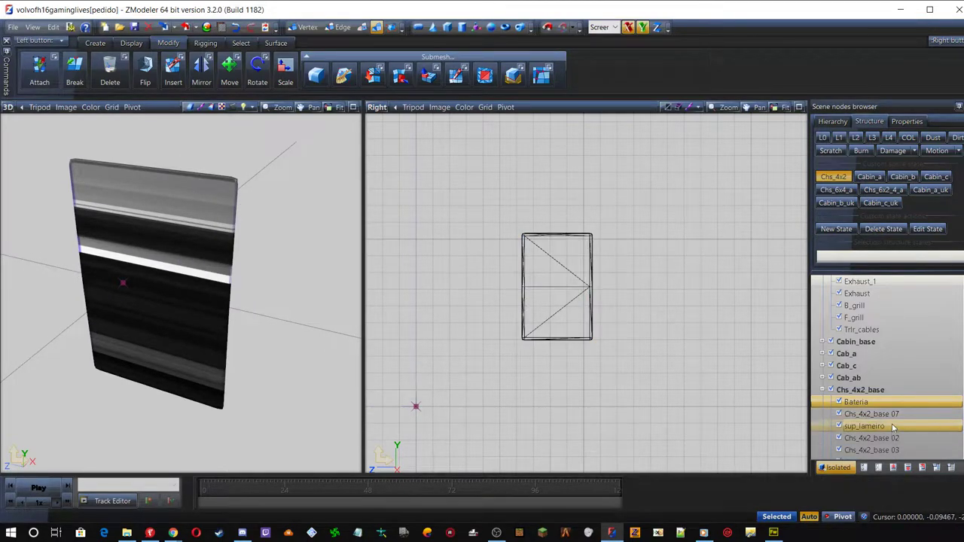
click(871, 414)
click(857, 402)
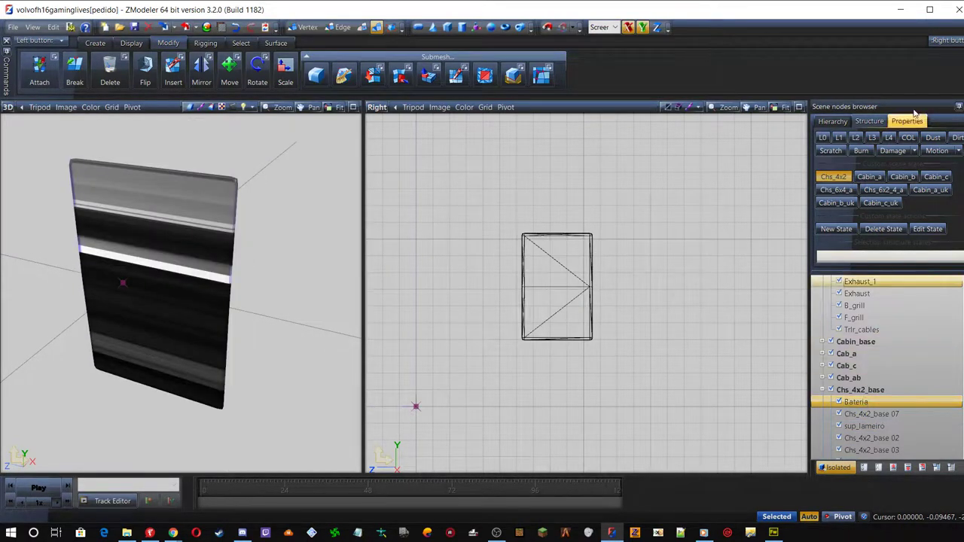
click(877, 258)
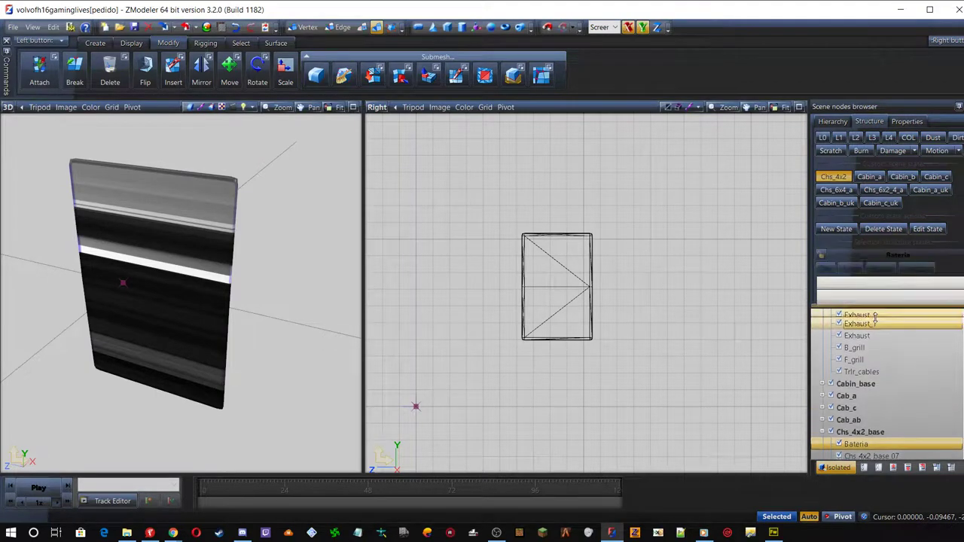
click(907, 121)
scroll(874, 271, down, 1)
click(829, 283)
scroll(959, 278, down, 1)
click(938, 285)
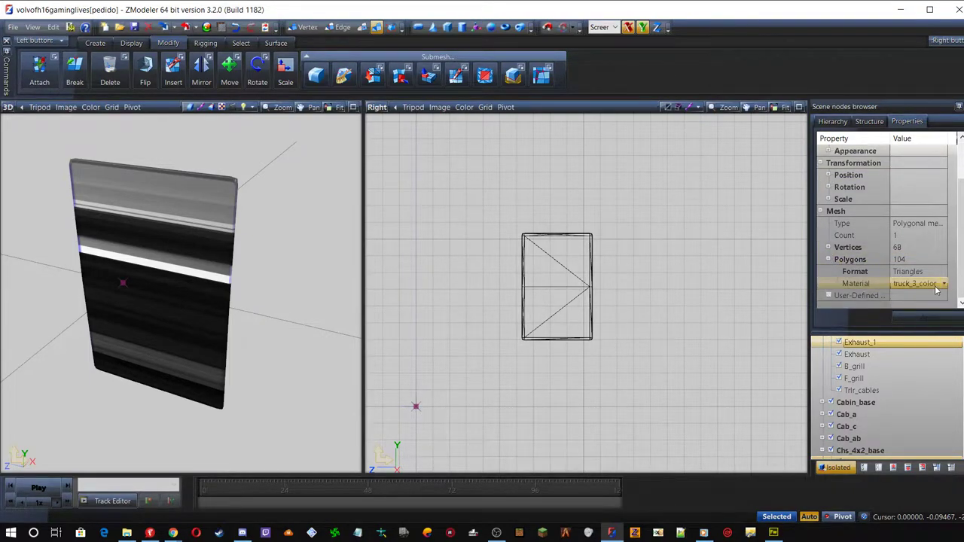
click(944, 283)
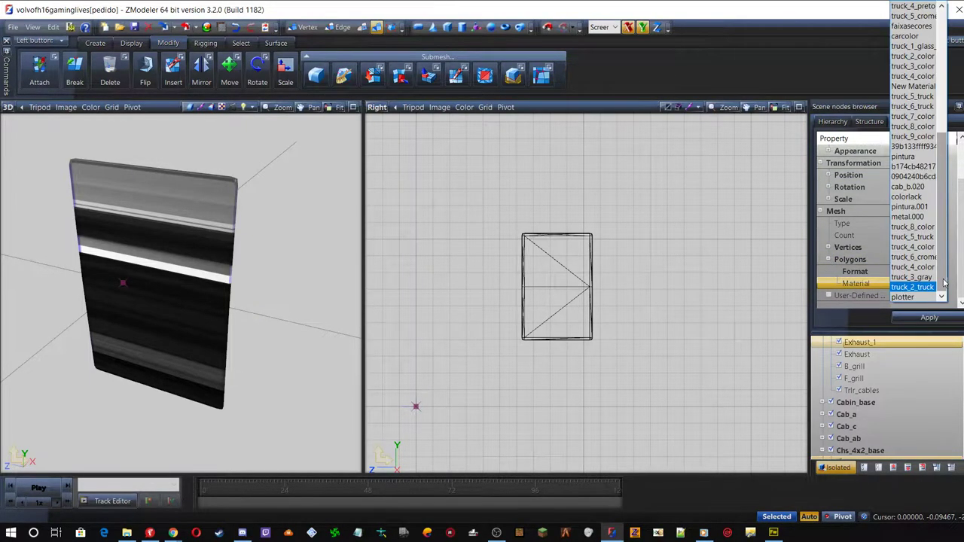
click(925, 297)
click(926, 317)
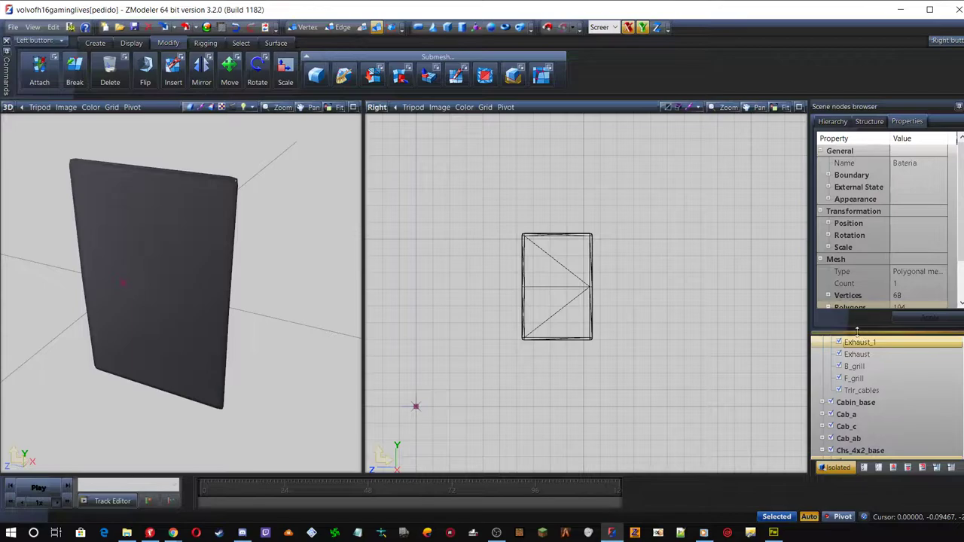
Change the Right viewport to the UV Mapper view
click(377, 108)
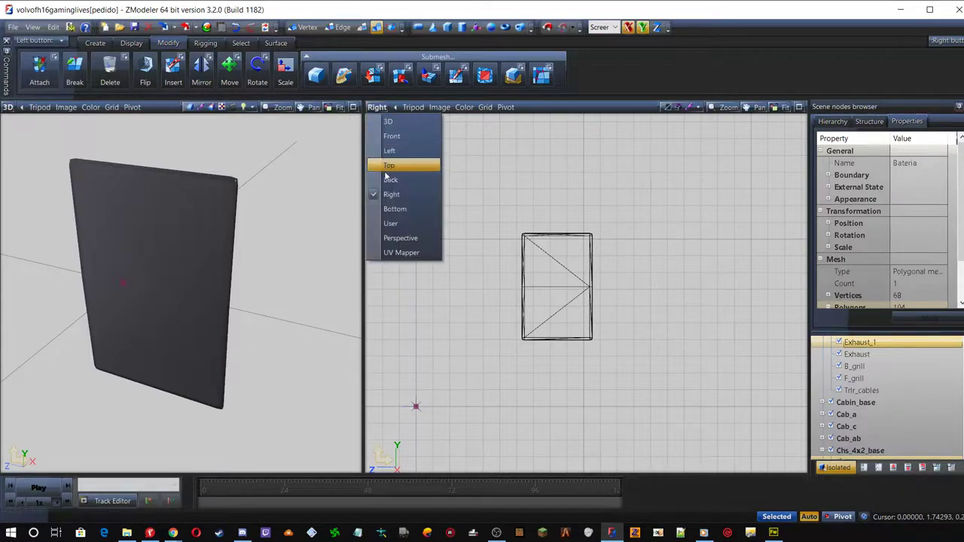
click(399, 253)
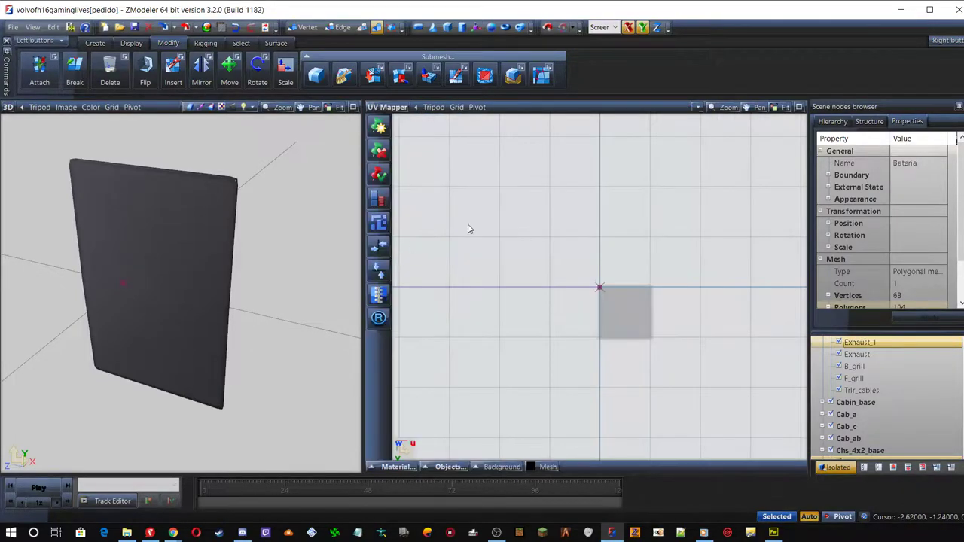
Display the UV#1 color.dds texture of the truck_3_color material in the UV Mapper
click(393, 467)
click(382, 372)
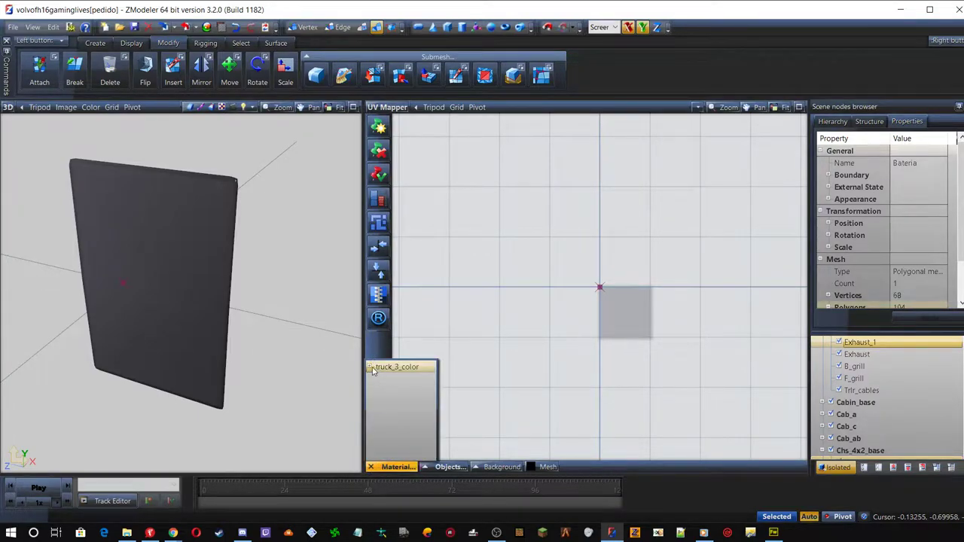
click(370, 367)
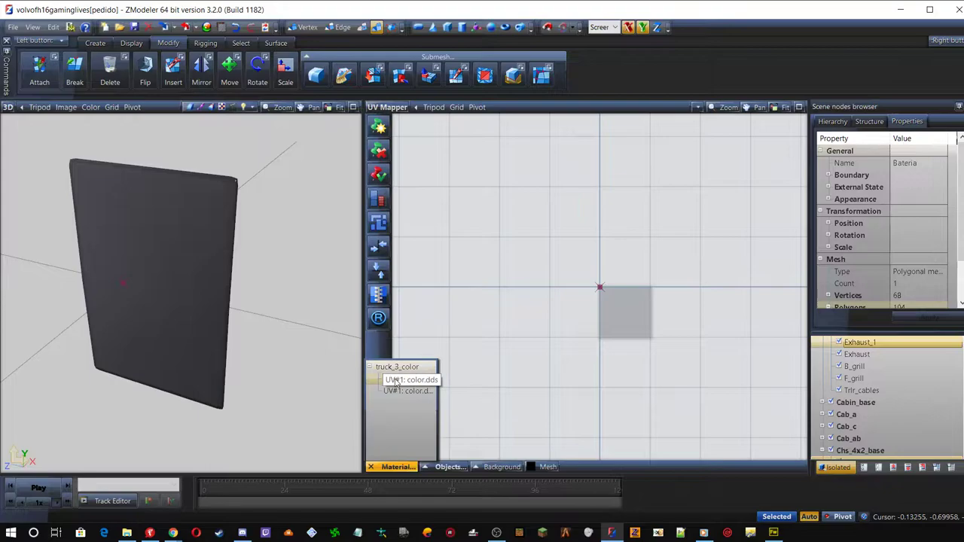
click(395, 381)
scroll(603, 309, up, 2)
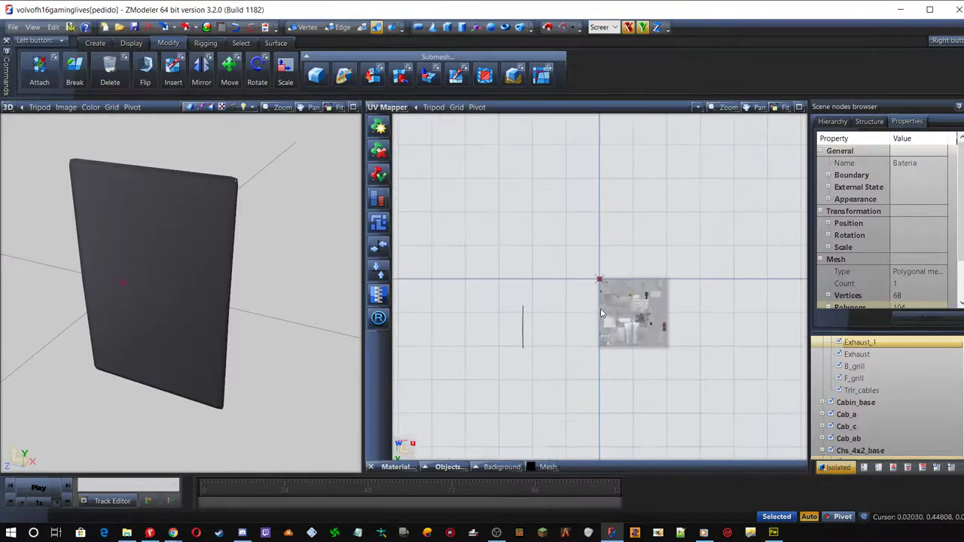
scroll(607, 310, up, 1)
scroll(629, 317, up, 2)
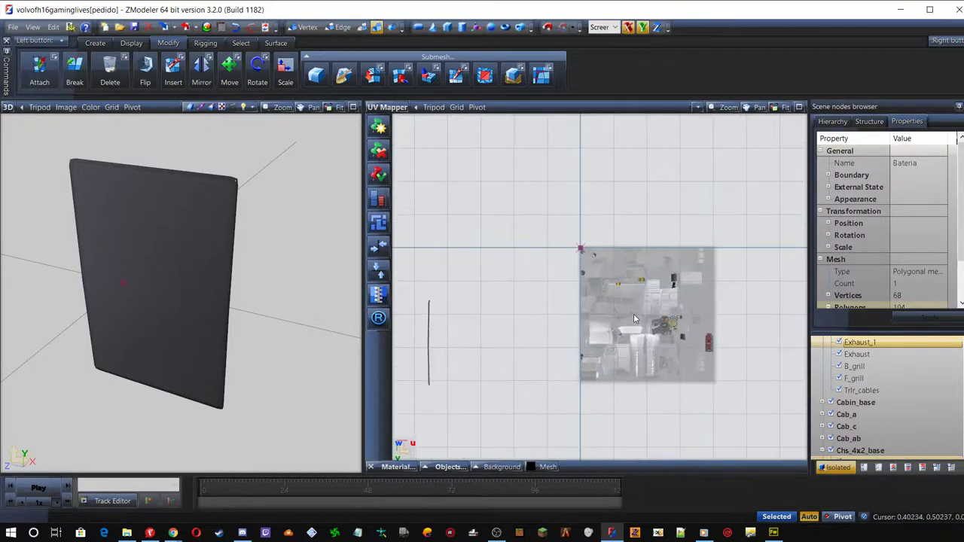
scroll(634, 318, down, 1)
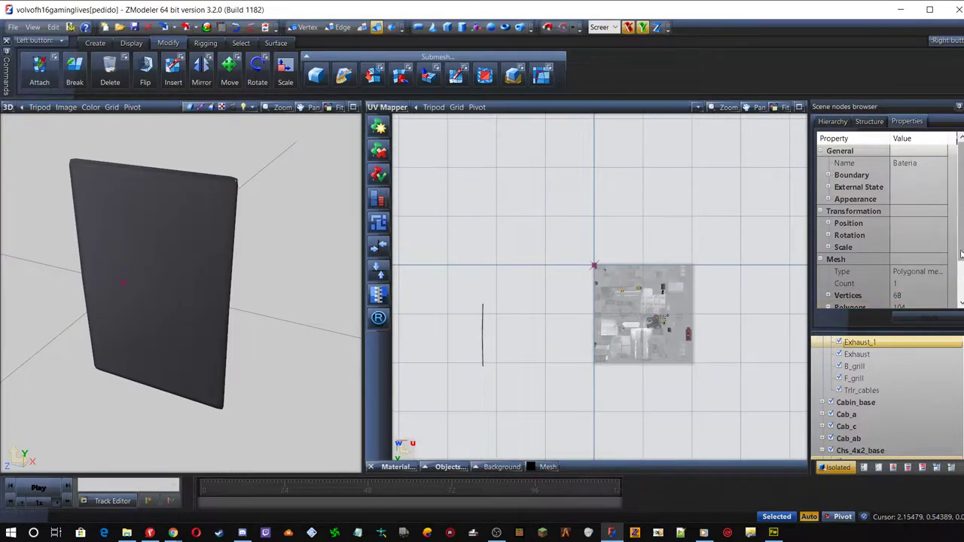
Check the material assigned to the Bateria polygons against the materials listed in the UV Mapper
scroll(962, 254, down, 2)
click(921, 285)
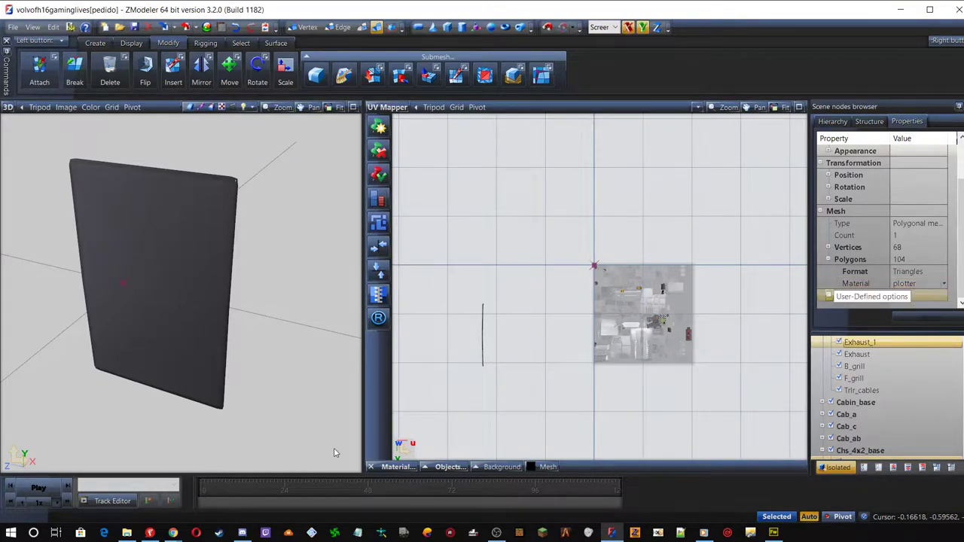
click(374, 468)
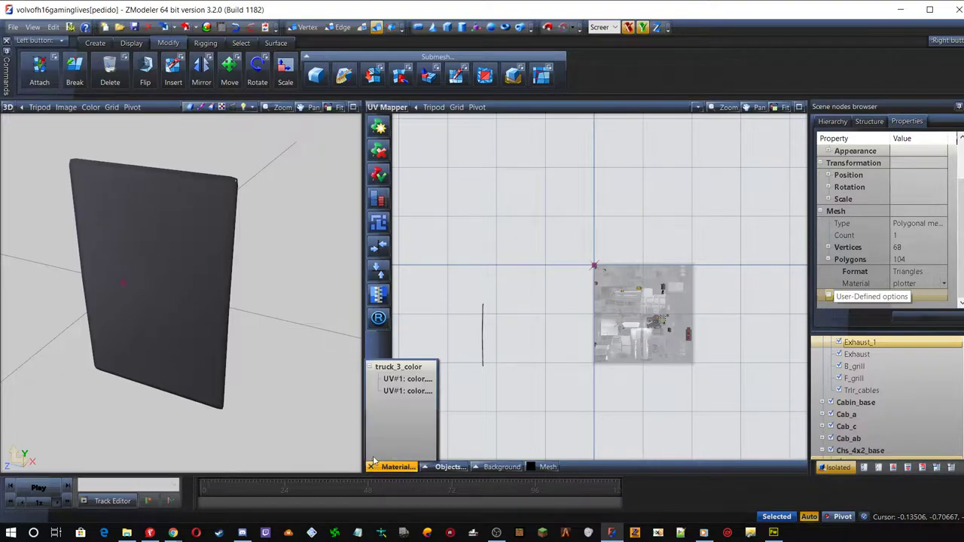
click(393, 393)
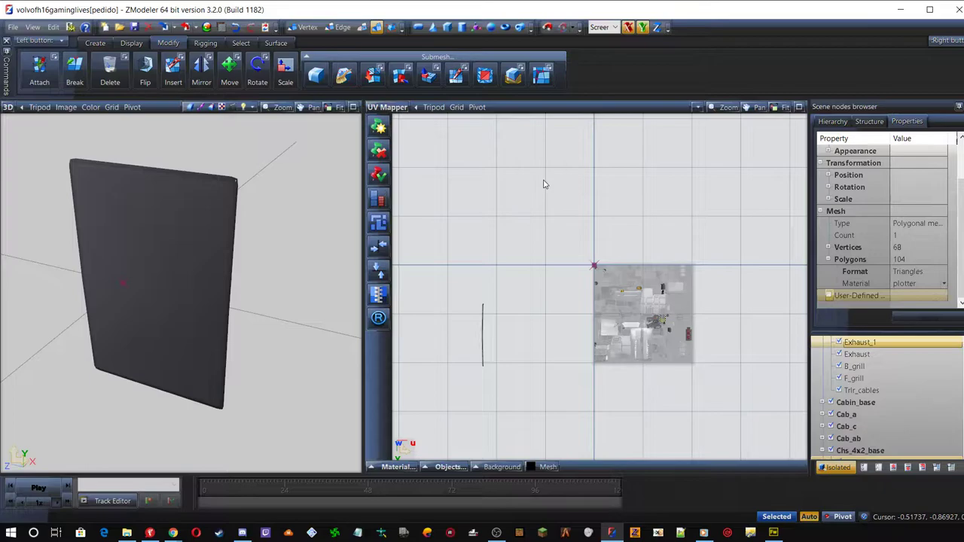
click(898, 284)
click(859, 295)
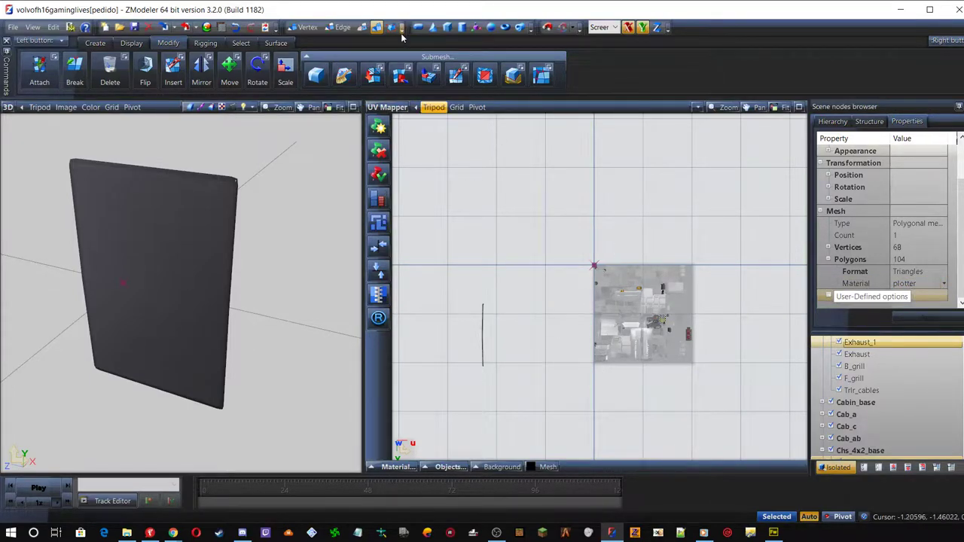
Change the UV Mapper viewport to the Right view
click(387, 108)
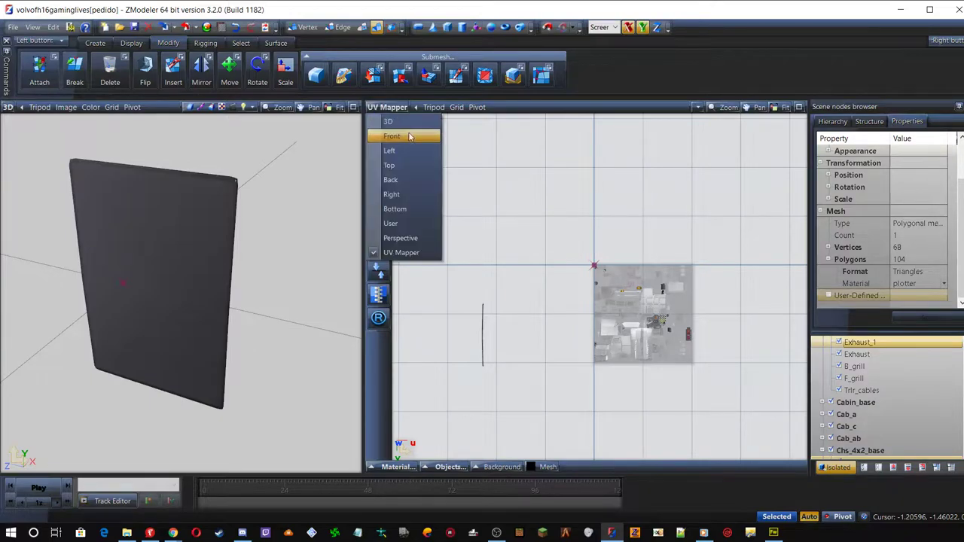
click(394, 194)
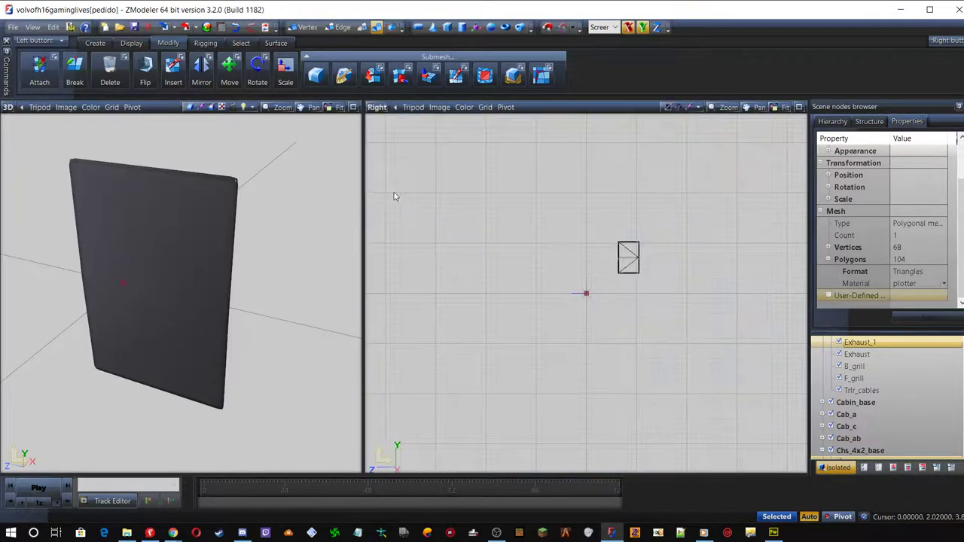
scroll(653, 256, up, 2)
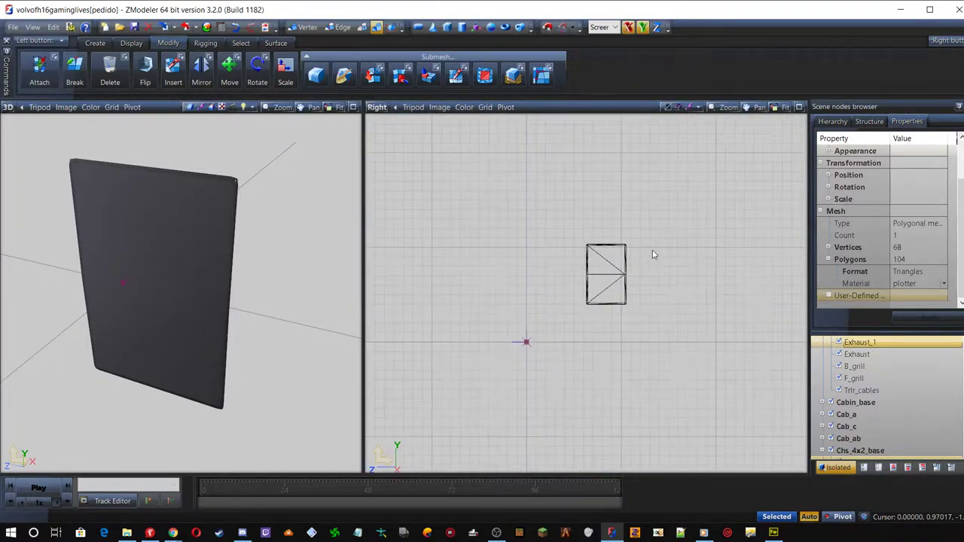
Examine the plotter material's Detail texture map and texture coordinate settings in its properties
click(208, 27)
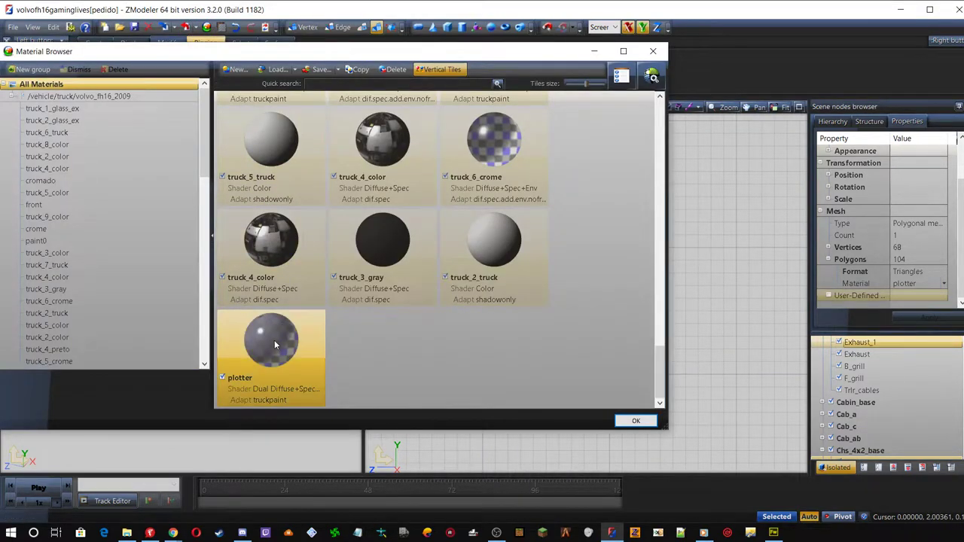
double_click(274, 340)
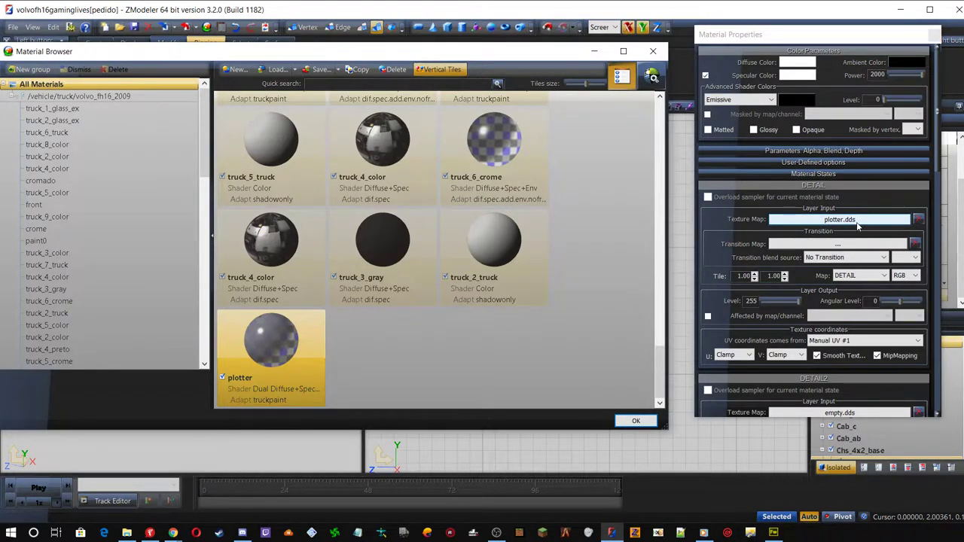
drag(936, 166, 941, 48)
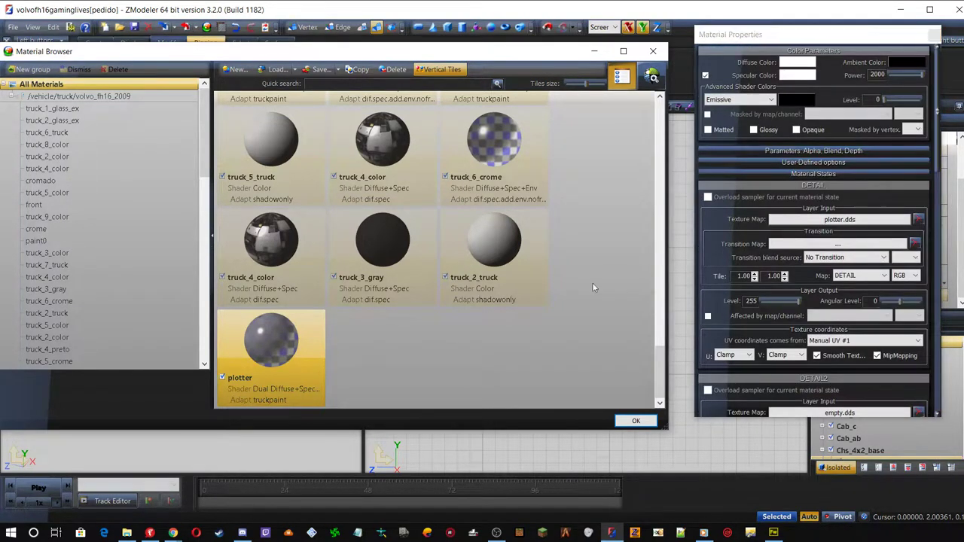
click(934, 35)
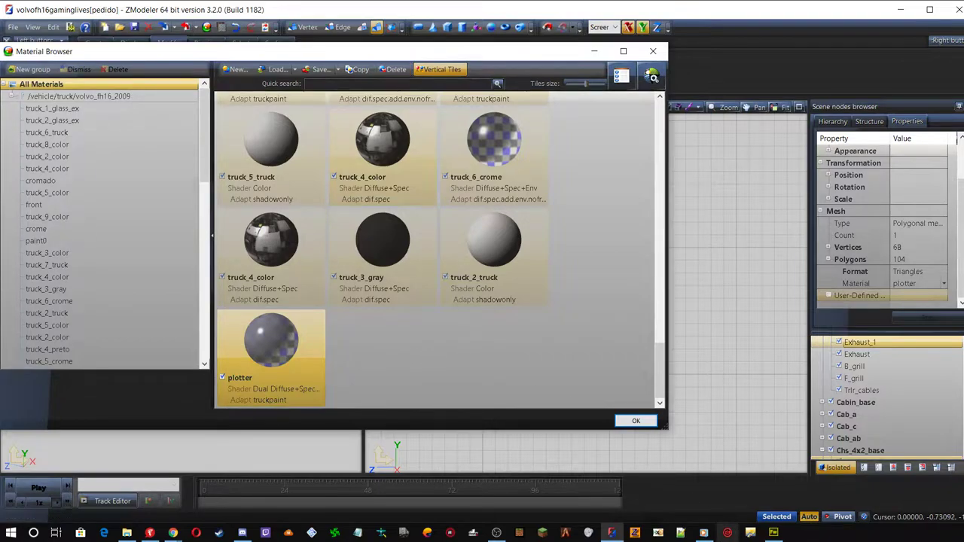
Delete the existing plotter material and create a new material named plotter in its place
key(Delete)
mouse_move(708, 533)
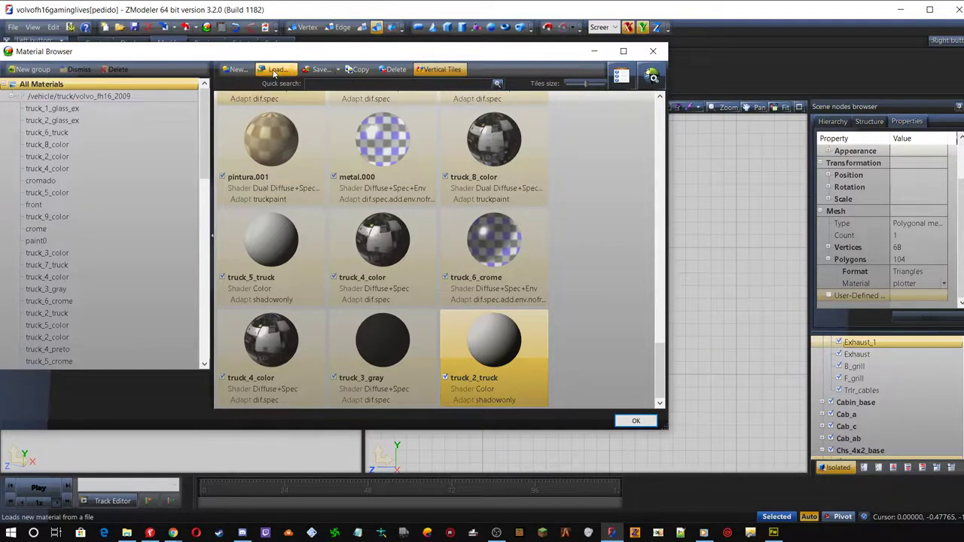
click(238, 69)
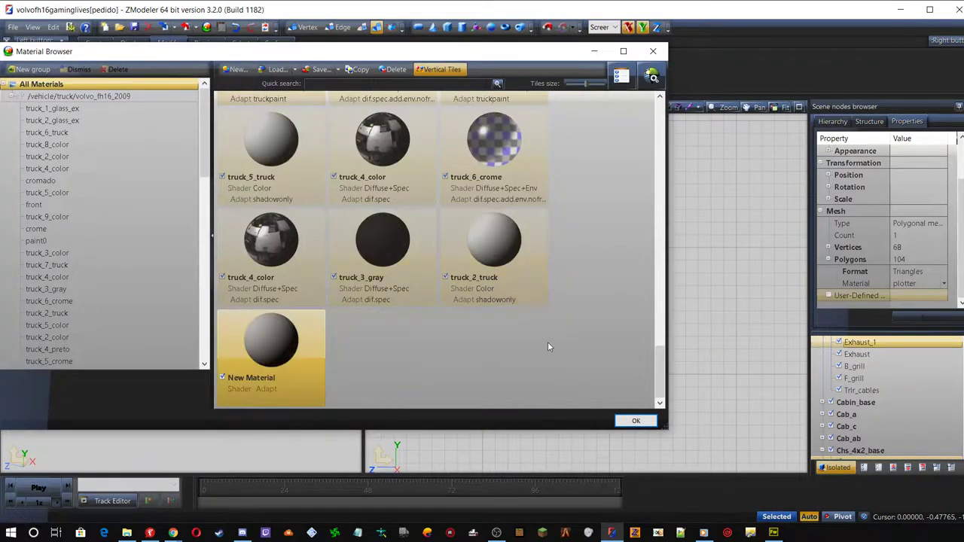
click(269, 376)
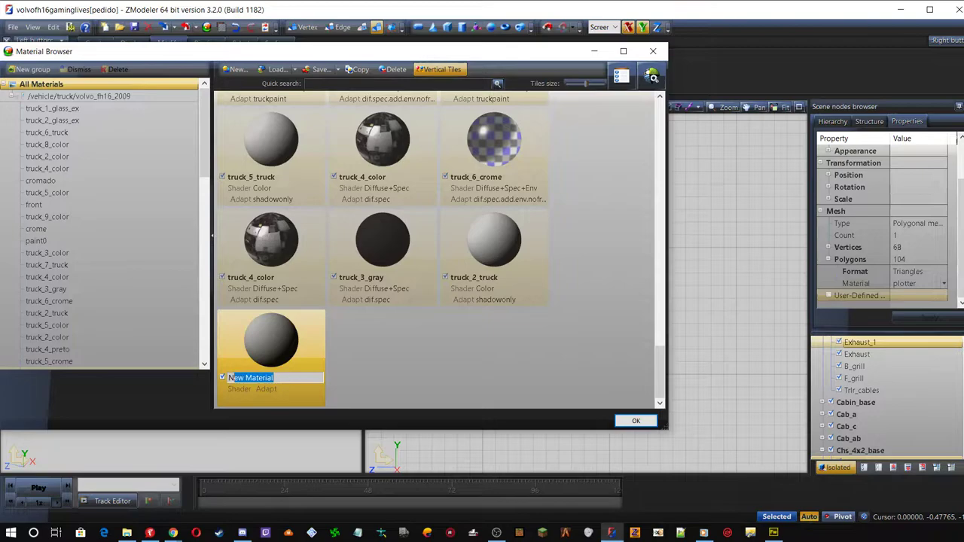
text(plottr)
key(BackSpace)
text(er)
key(Return)
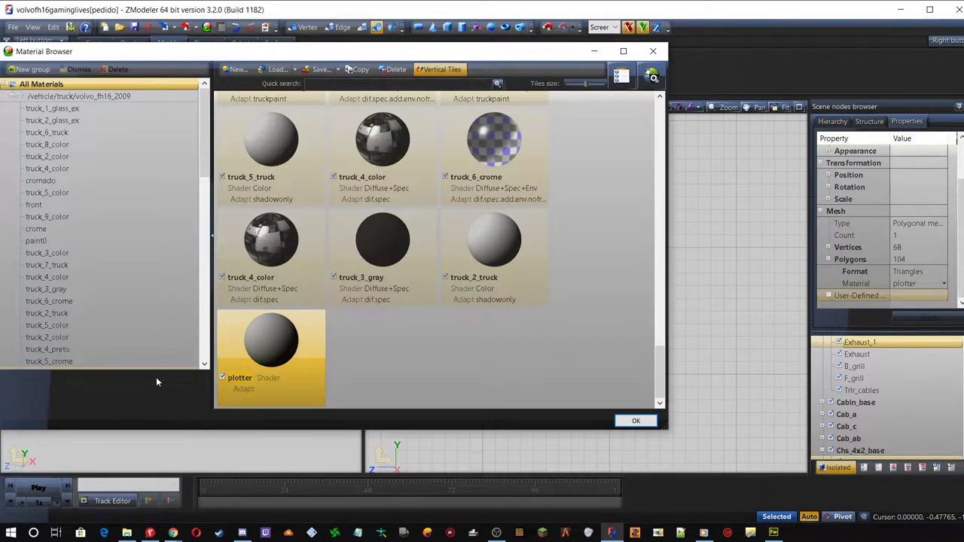
Set the new plotter material's Adapt value to dif.spec and turn it into a Shader Material
click(284, 389)
key(Return)
click(9, 98)
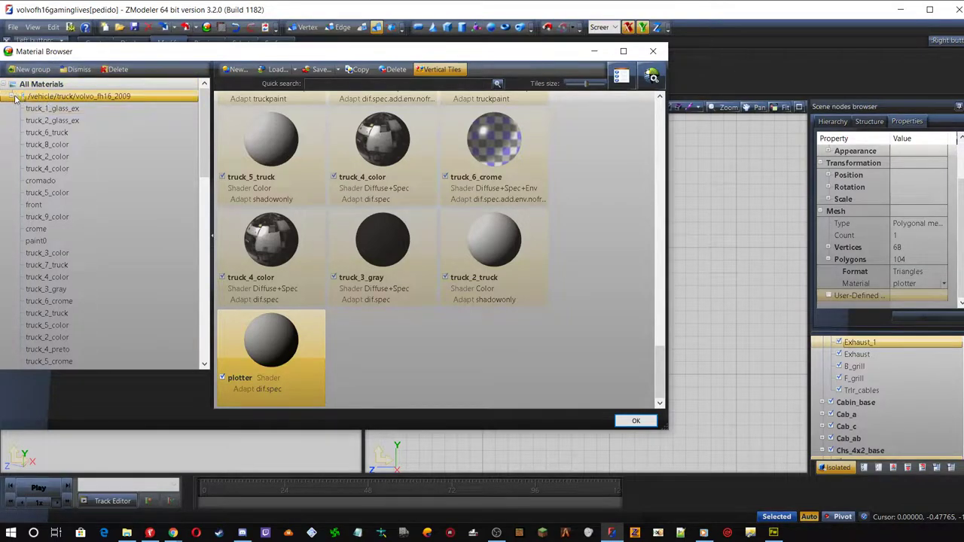
click(12, 96)
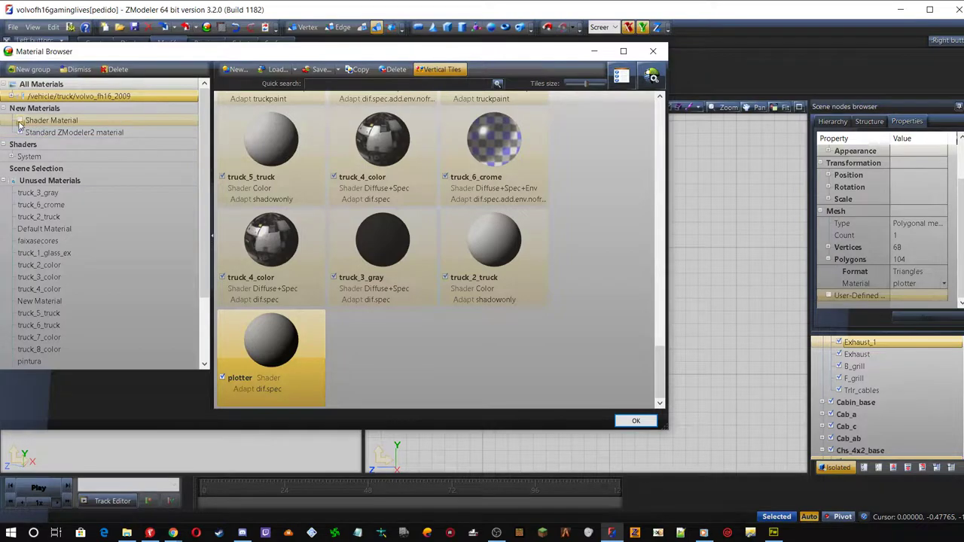
drag(52, 122, 267, 343)
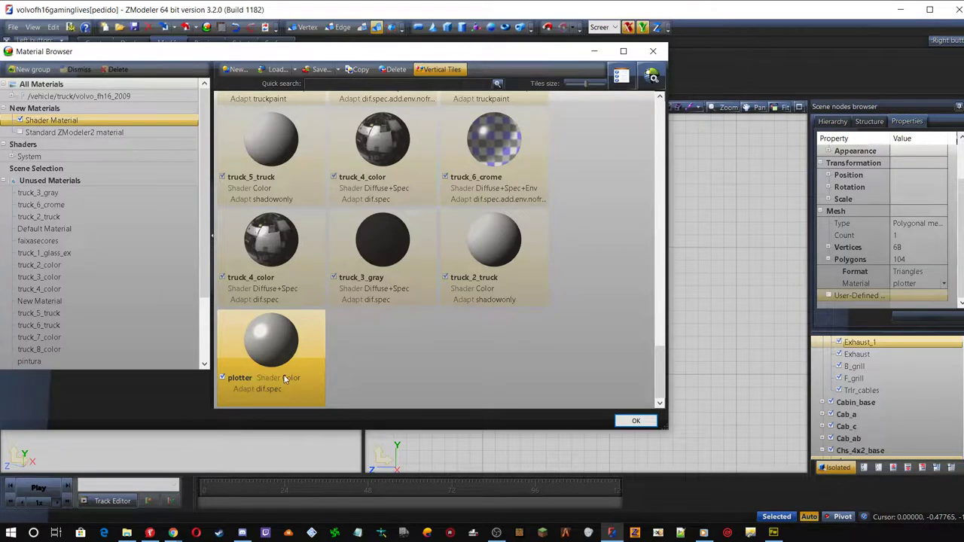
Apply the Diffuse+Spec system shader to the plotter material
double_click(248, 376)
click(275, 373)
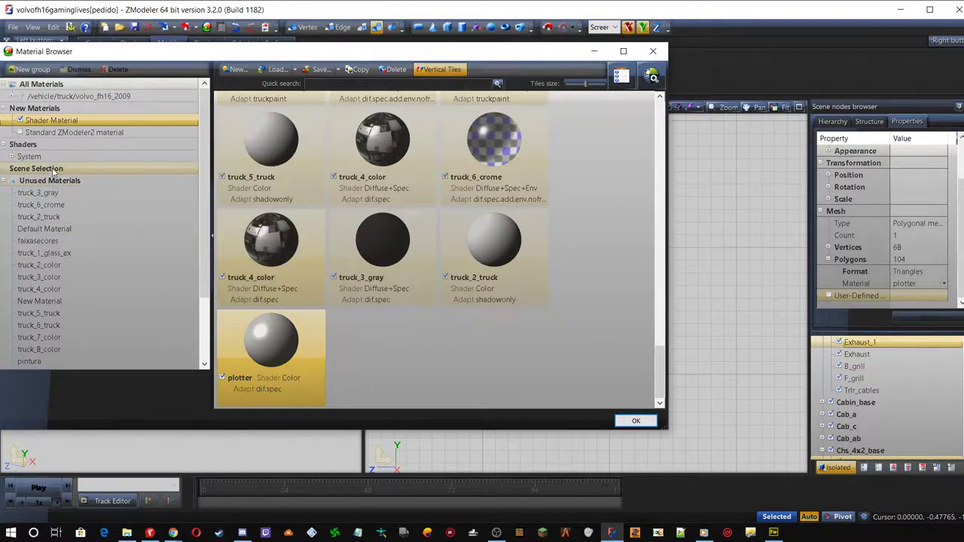
click(12, 157)
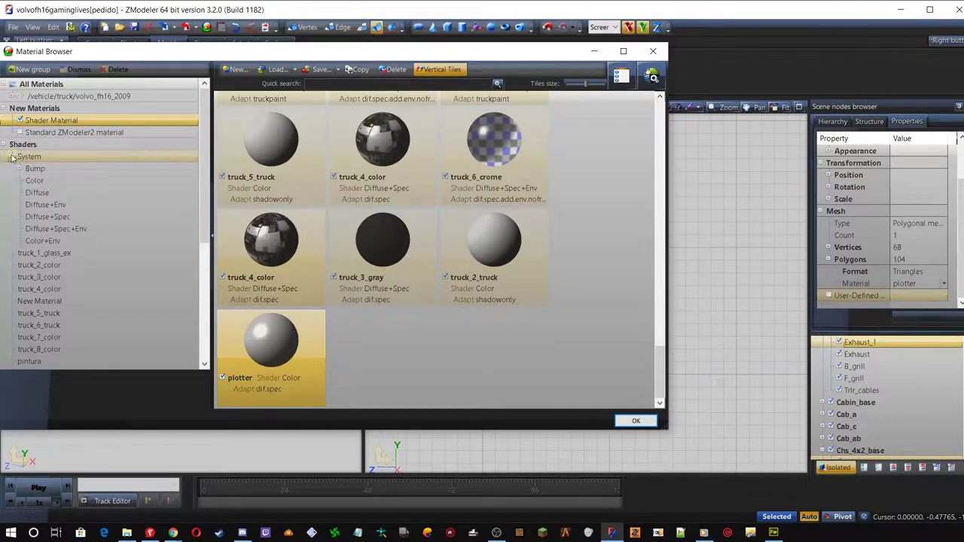
click(48, 217)
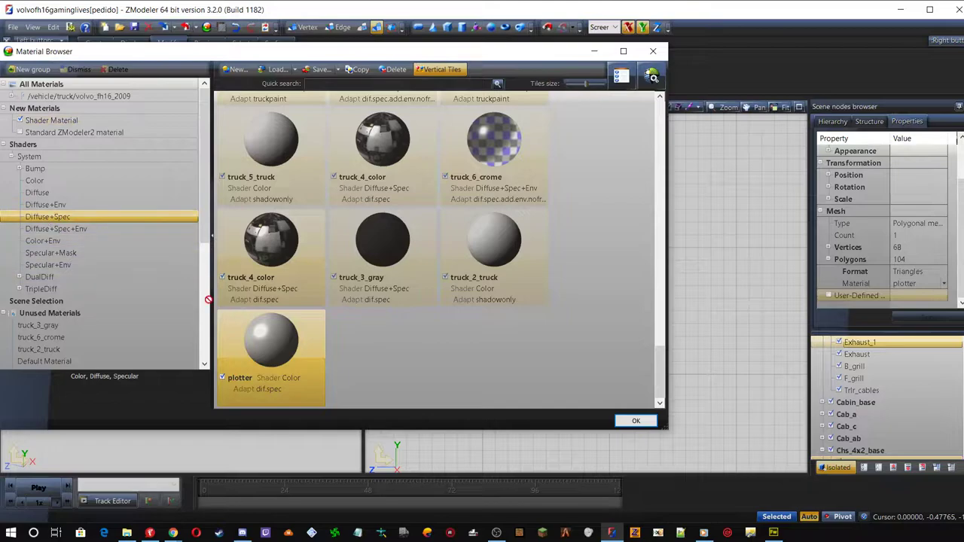
Assign plotter.dds from /vehicle/truck/gaminglives as the Detail texture map of the plotter material
double_click(276, 332)
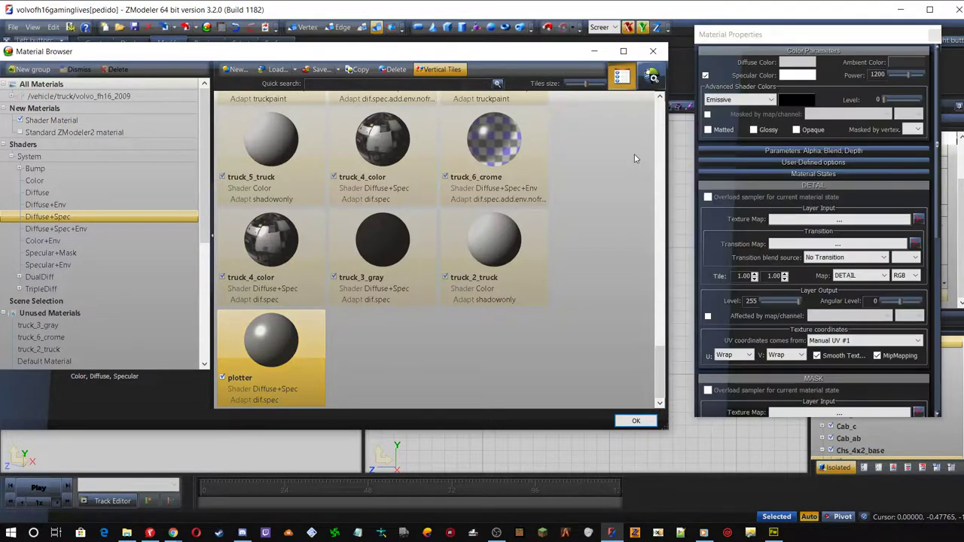
click(856, 220)
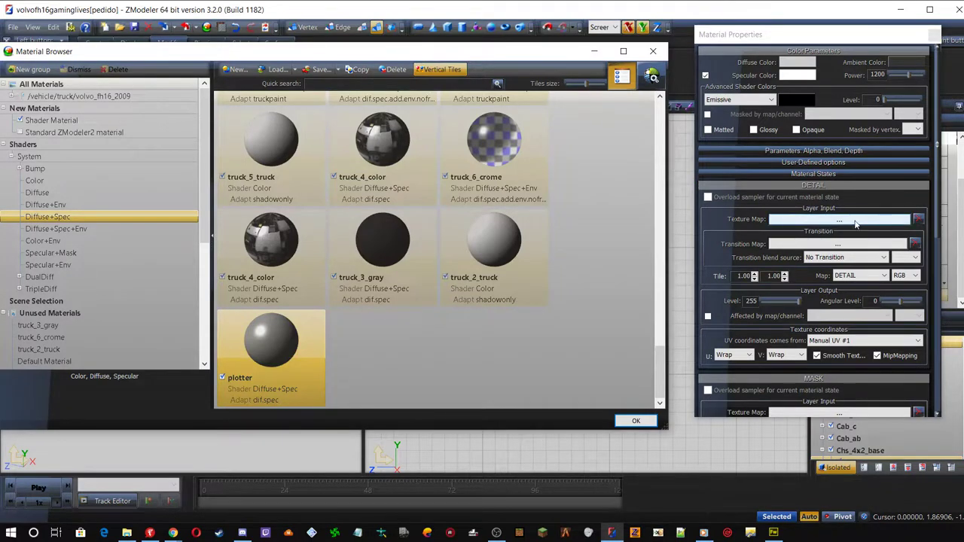
click(855, 220)
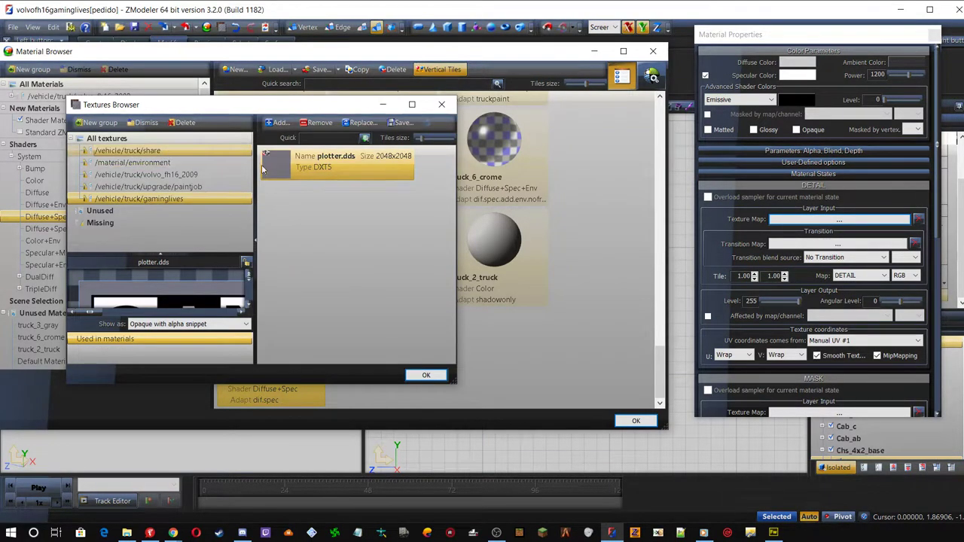
click(197, 199)
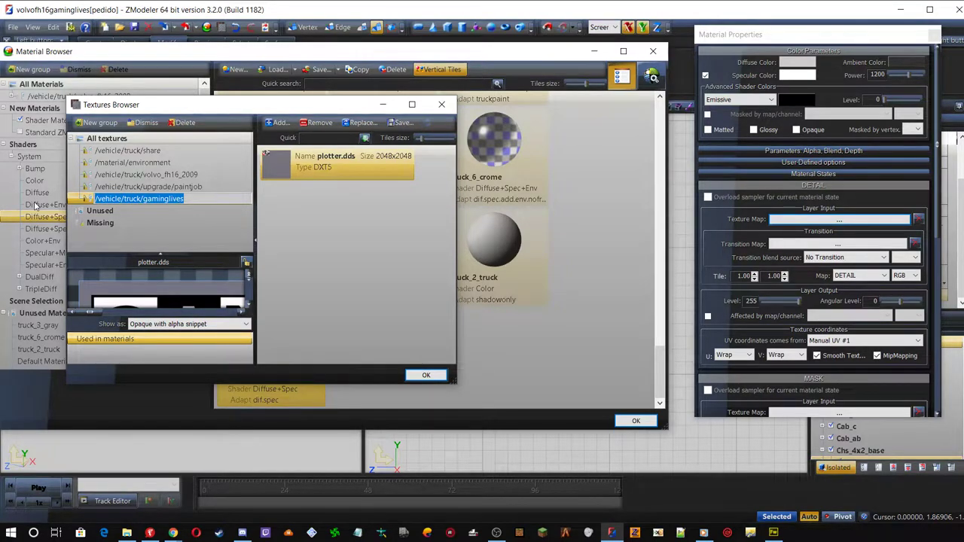
key(Escape)
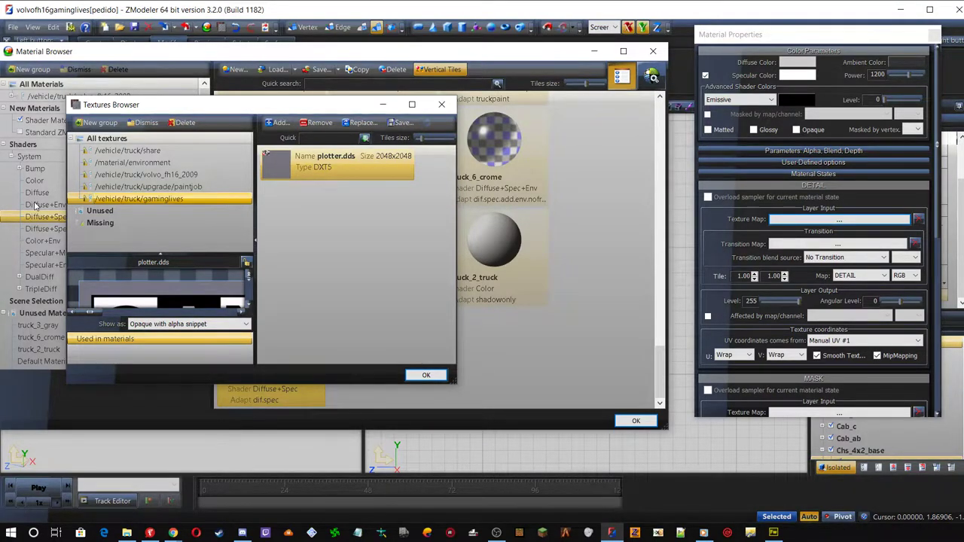
double_click(284, 165)
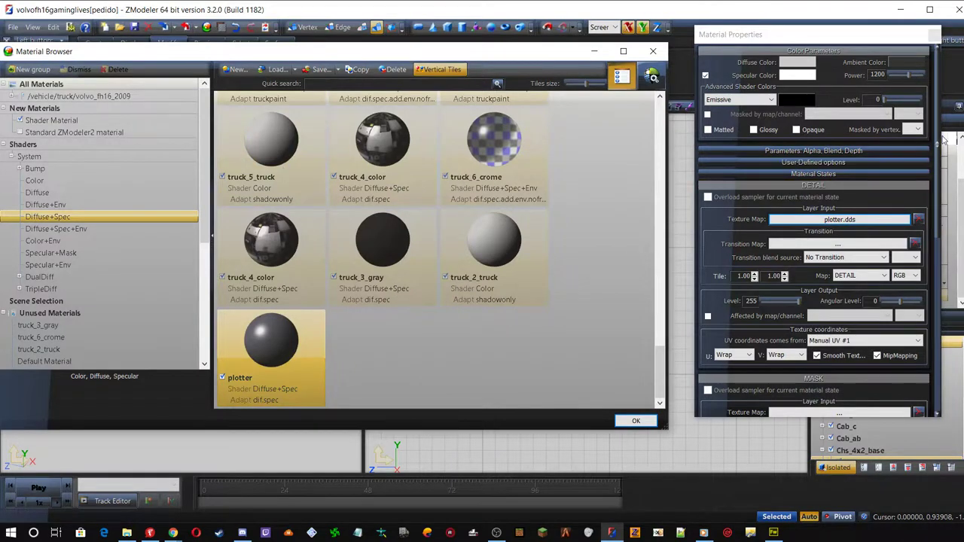
Review the plotter material's remaining texture layers and replace its shader with Diffuse
drag(941, 144, 943, 261)
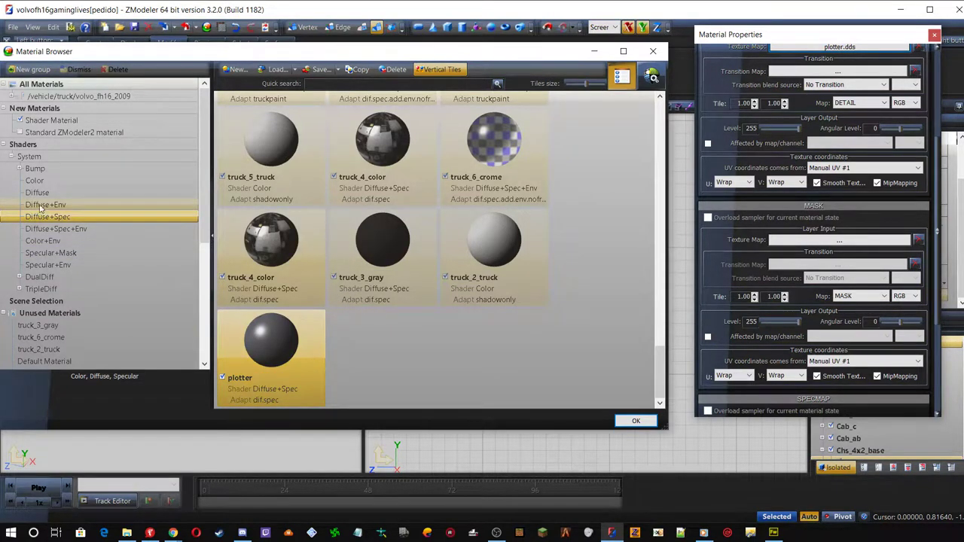
drag(36, 193, 90, 173)
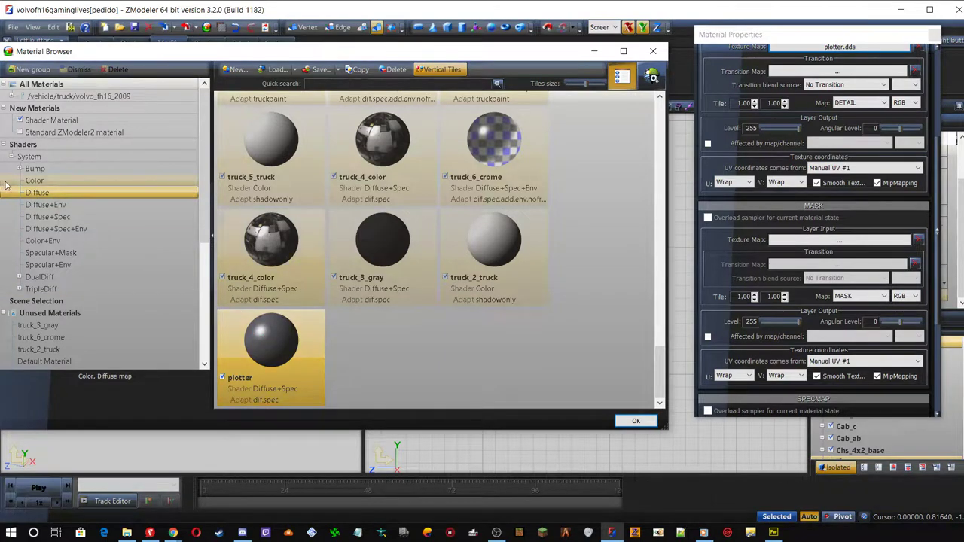
click(935, 35)
drag(33, 195, 267, 339)
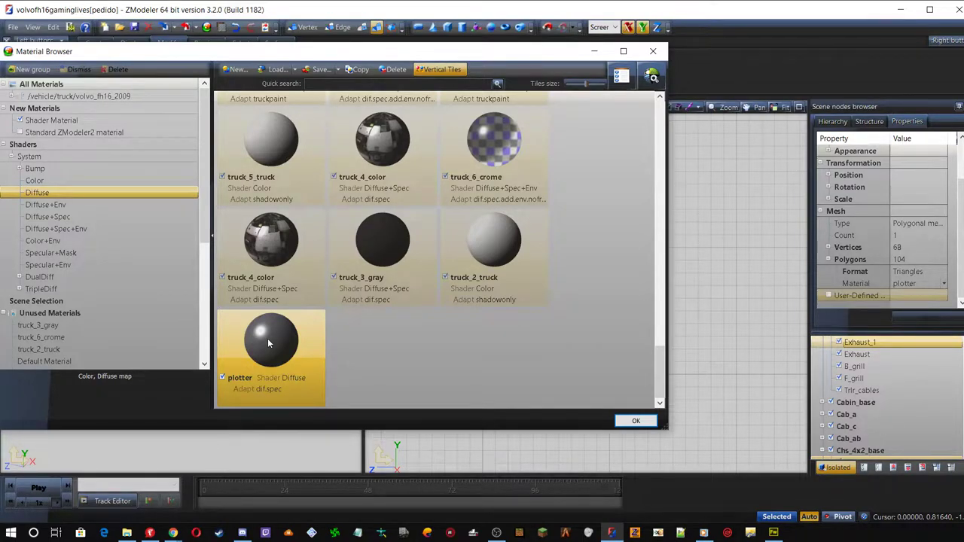
Lower the music volume in Windows Media Player and return to ZModeler
click(704, 533)
mouse_move(625, 443)
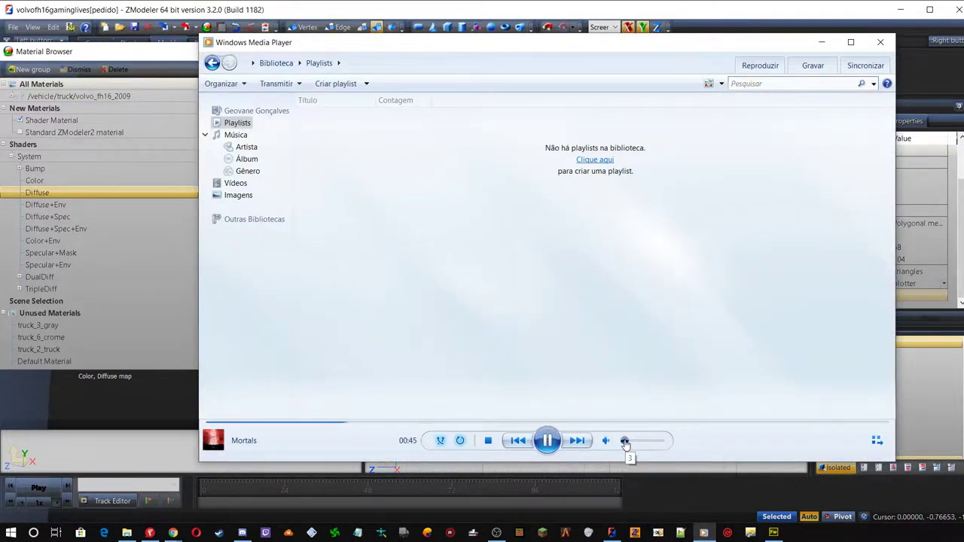
drag(626, 443, 623, 445)
click(821, 43)
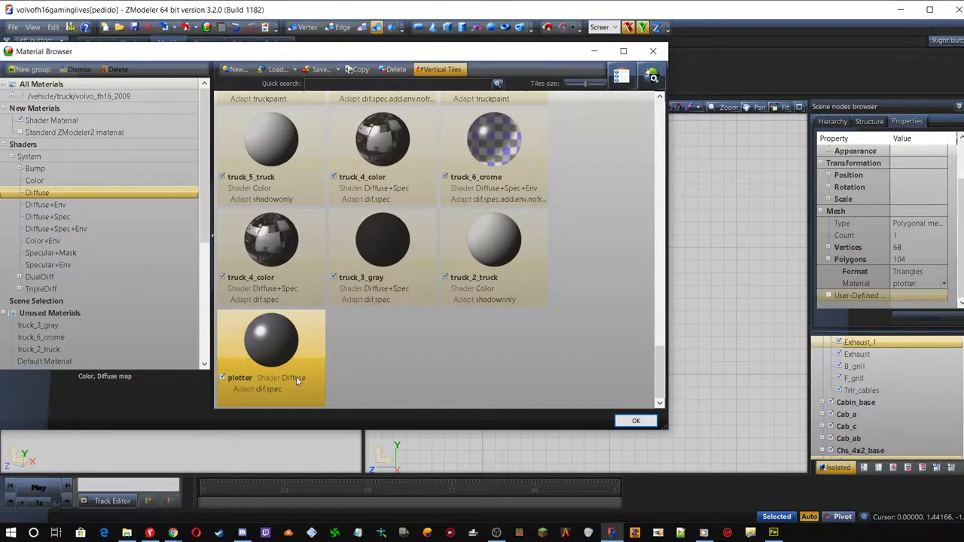
Set the plotter material's Detail layer to Clamp in both U and V, and close the Material Browser
double_click(268, 343)
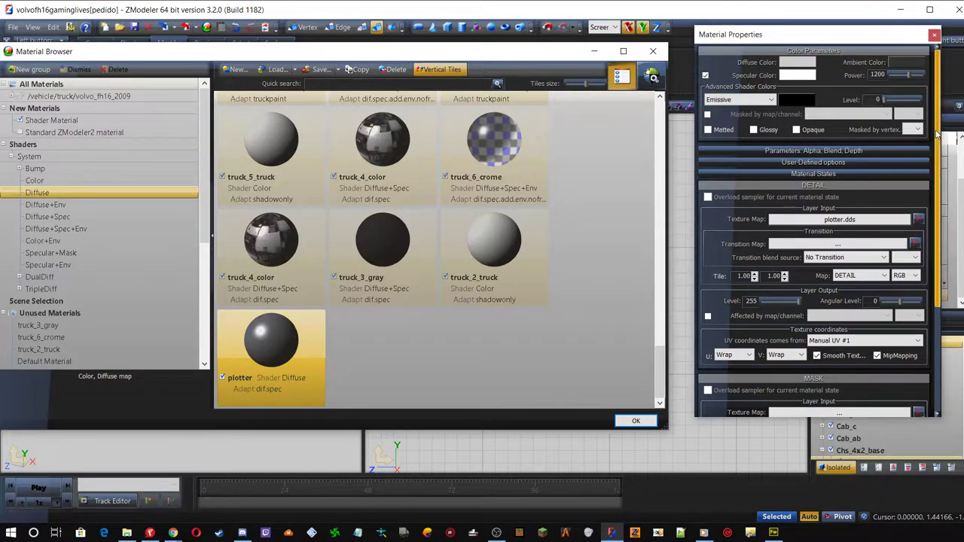
drag(938, 134, 932, 277)
scroll(932, 276, up, 5)
click(734, 355)
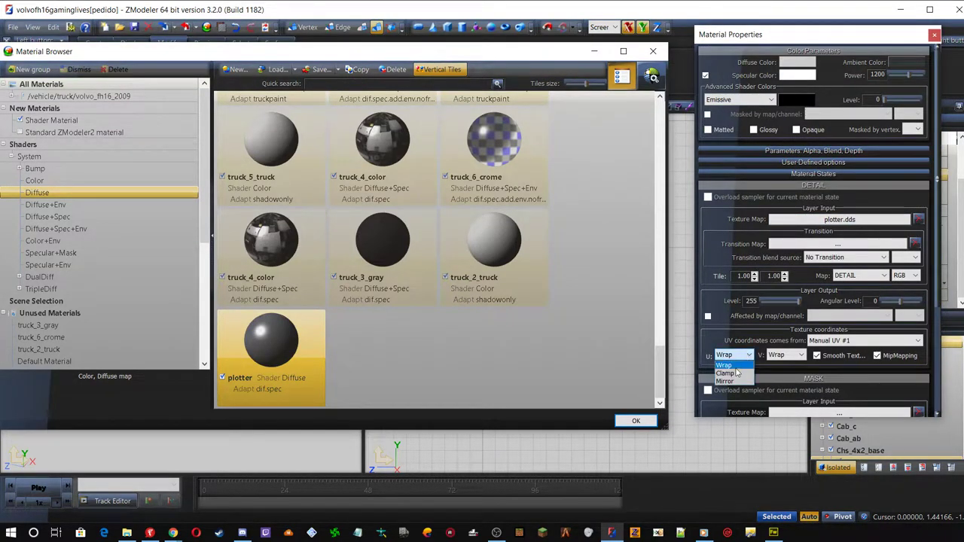
click(735, 371)
click(797, 355)
click(784, 371)
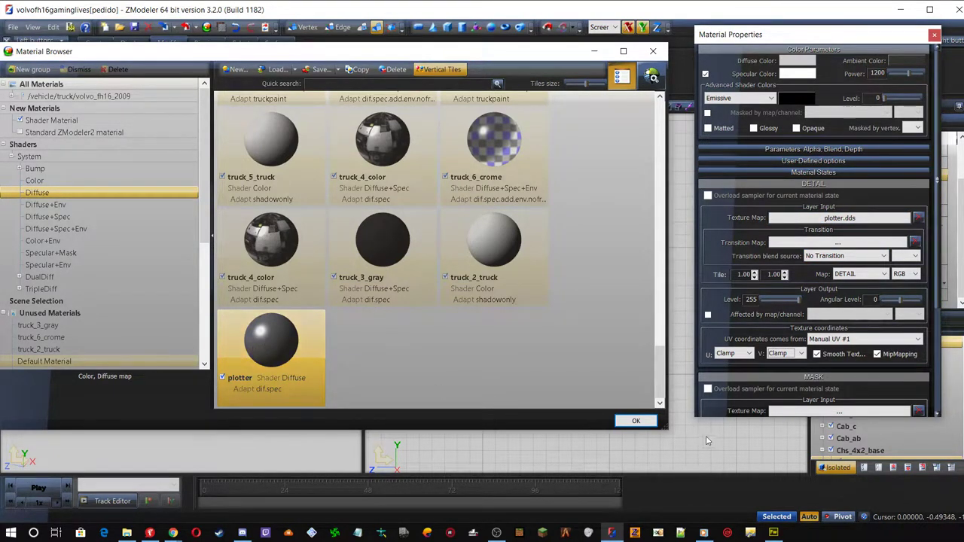
click(631, 422)
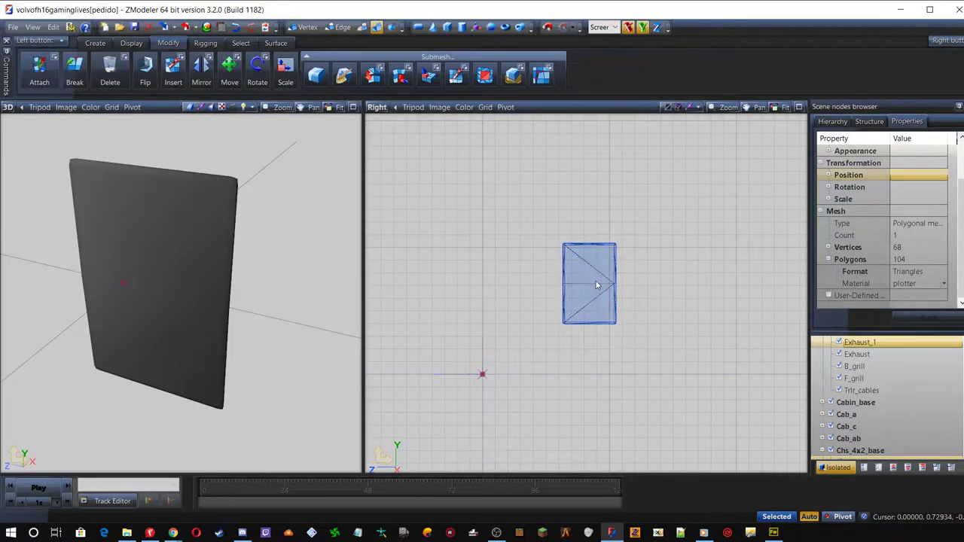
Select the Bateria node under Chs_4x2_base and apply the plotter material to its polygons
click(855, 404)
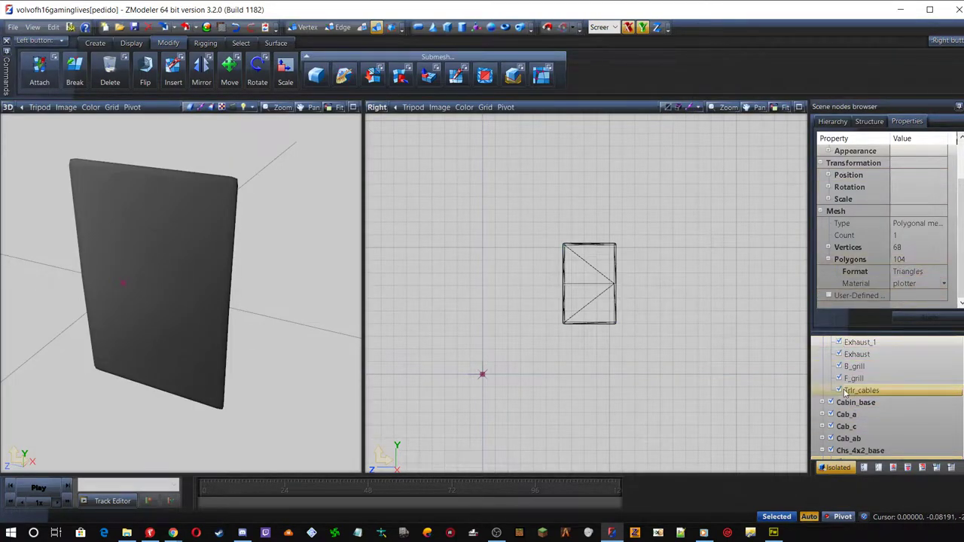
scroll(882, 407, up, 10)
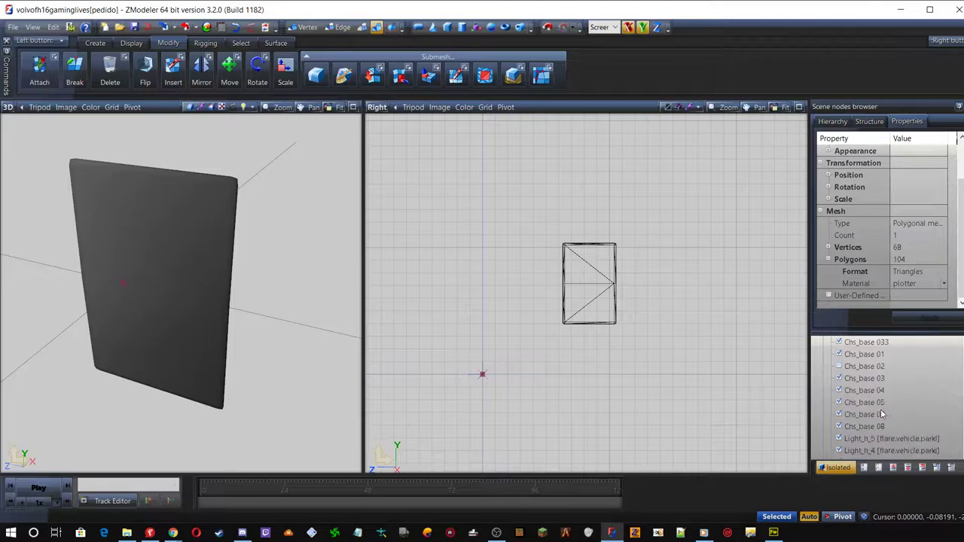
scroll(880, 393, up, 1)
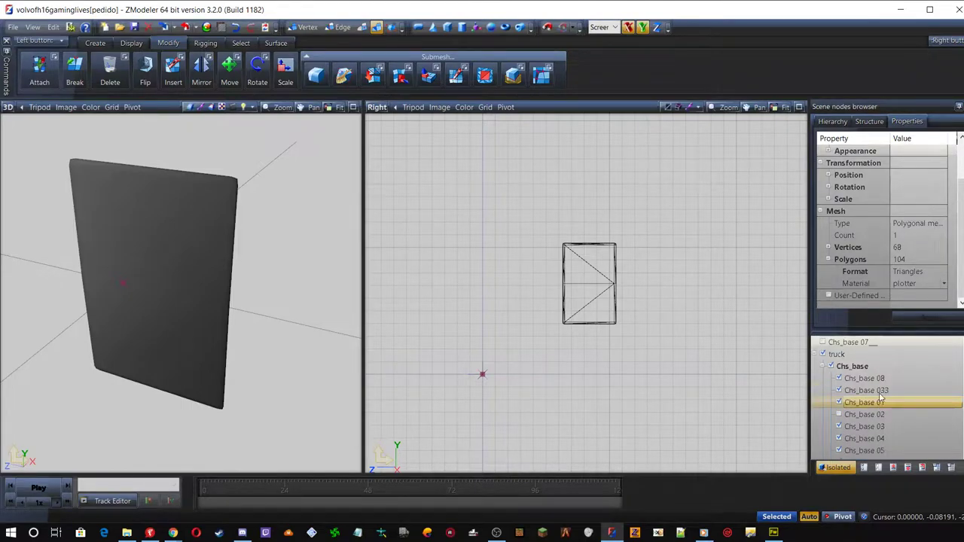
scroll(879, 398, down, 10)
scroll(879, 393, down, 2)
click(859, 450)
click(855, 439)
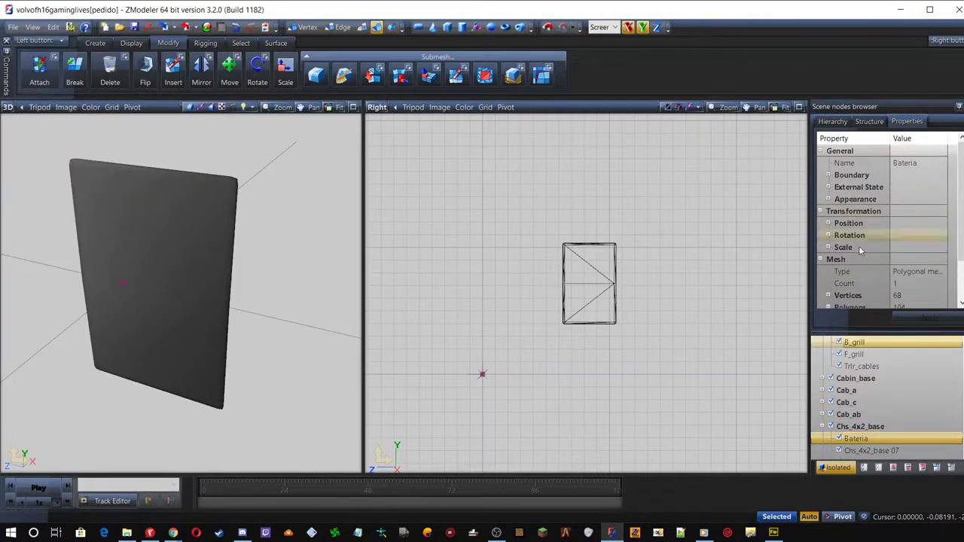
double_click(915, 305)
click(940, 285)
click(940, 283)
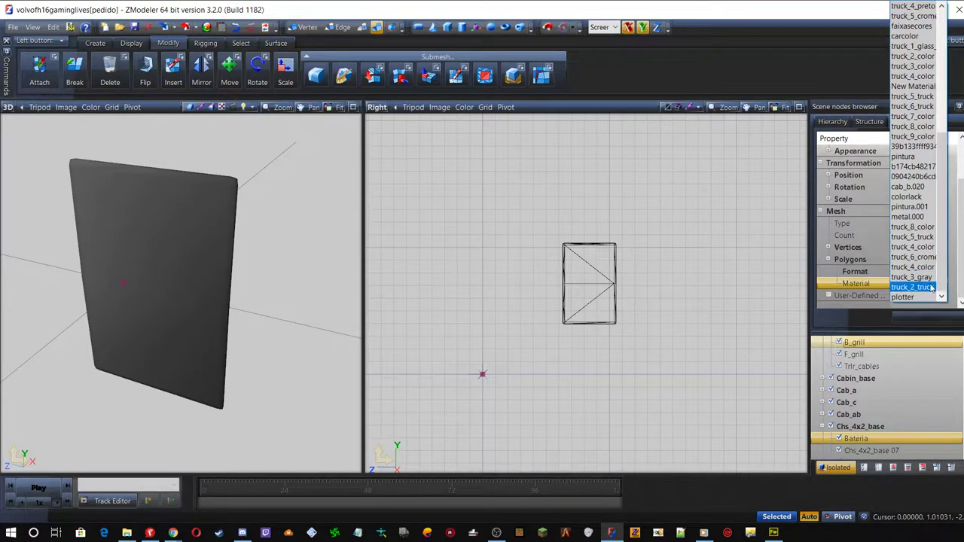
click(908, 297)
click(918, 315)
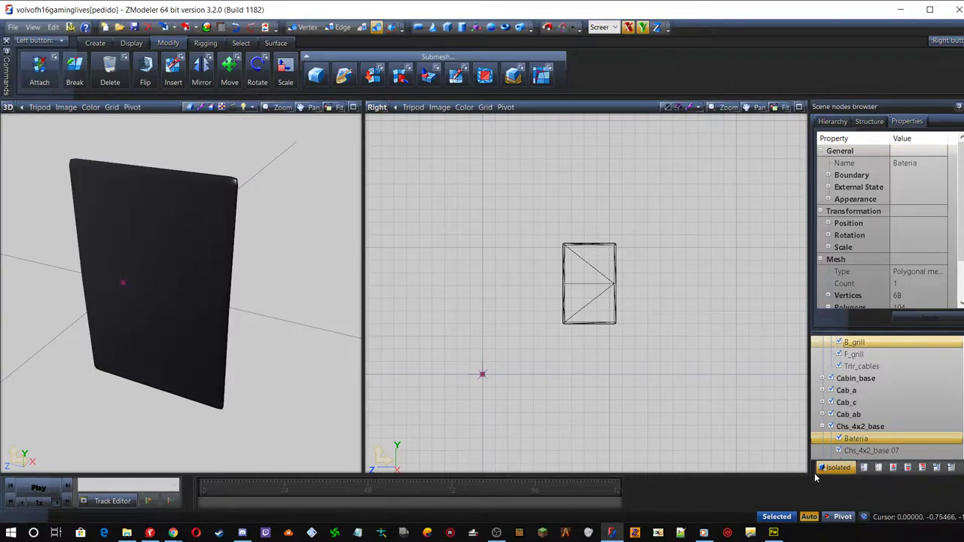
Generate a new UV mapping for the Bateria plate from world XYZ on channel 1
click(587, 284)
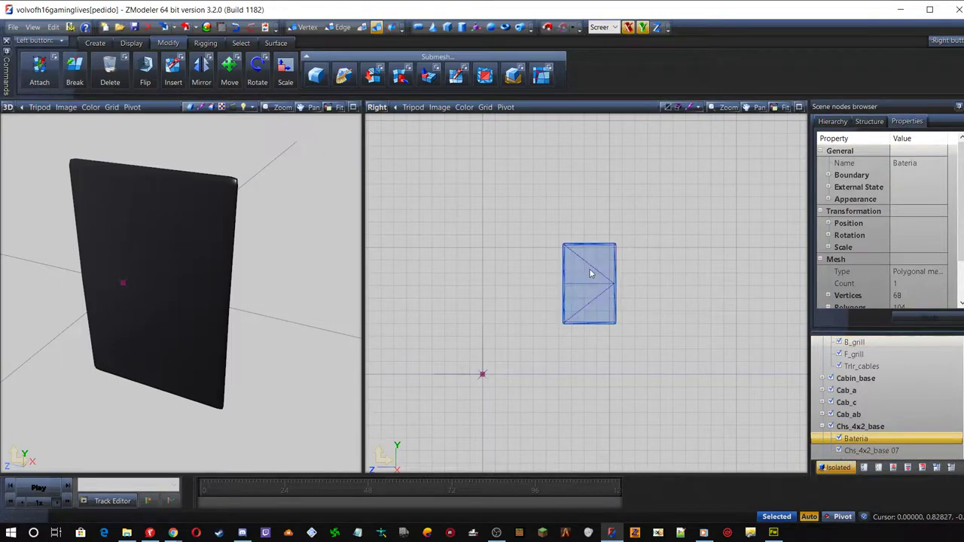
right_click(589, 270)
mouse_move(657, 310)
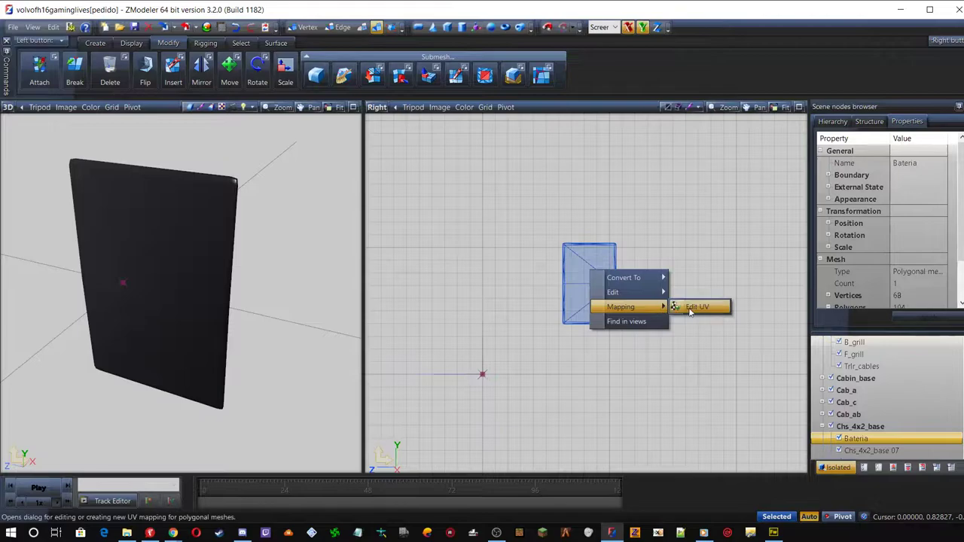
click(694, 309)
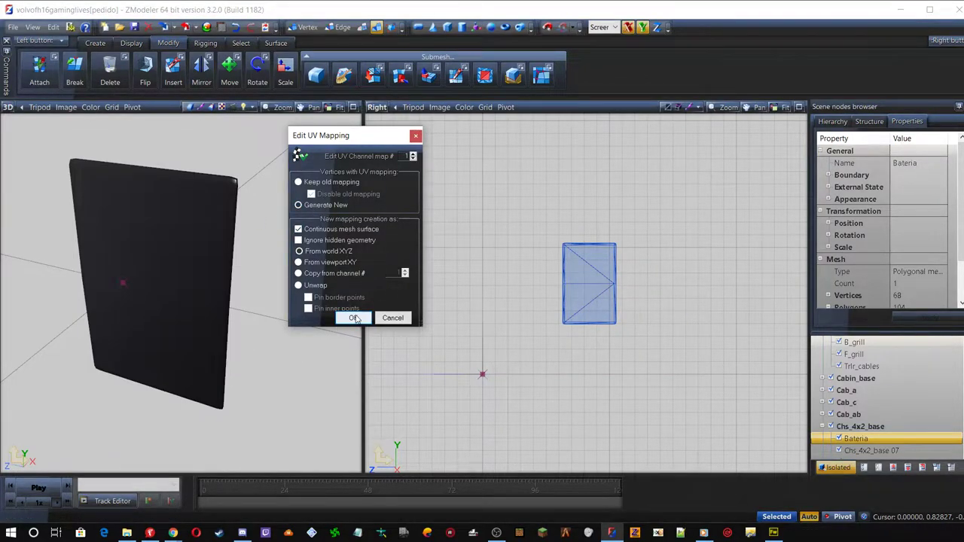
click(354, 317)
Change the Right view to the UV Mapper and display the plotter material's texture in it
click(371, 107)
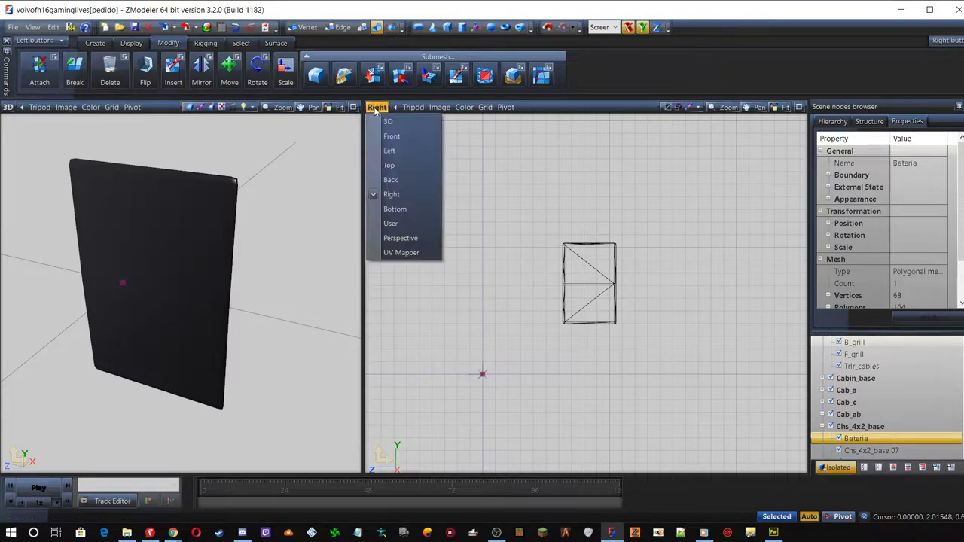
click(397, 251)
click(395, 467)
click(369, 367)
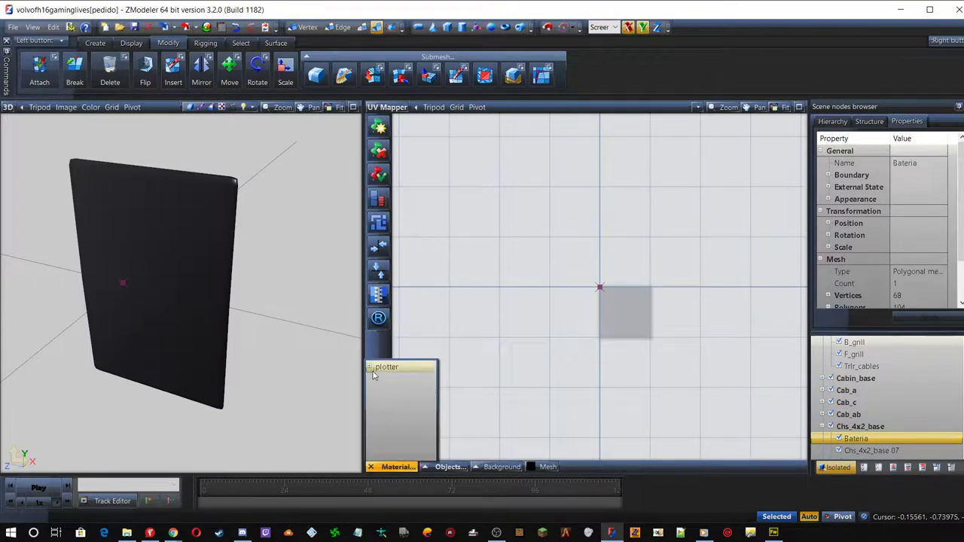
click(402, 380)
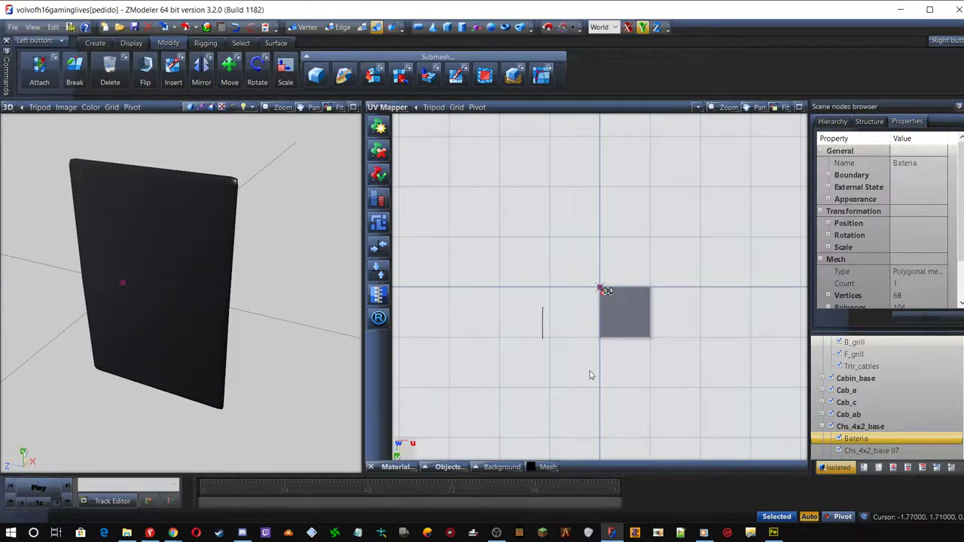
Select the Bateria plate's entire edge-on UV layout beside the sticker texture
scroll(634, 293, up, 1)
scroll(613, 317, up, 1)
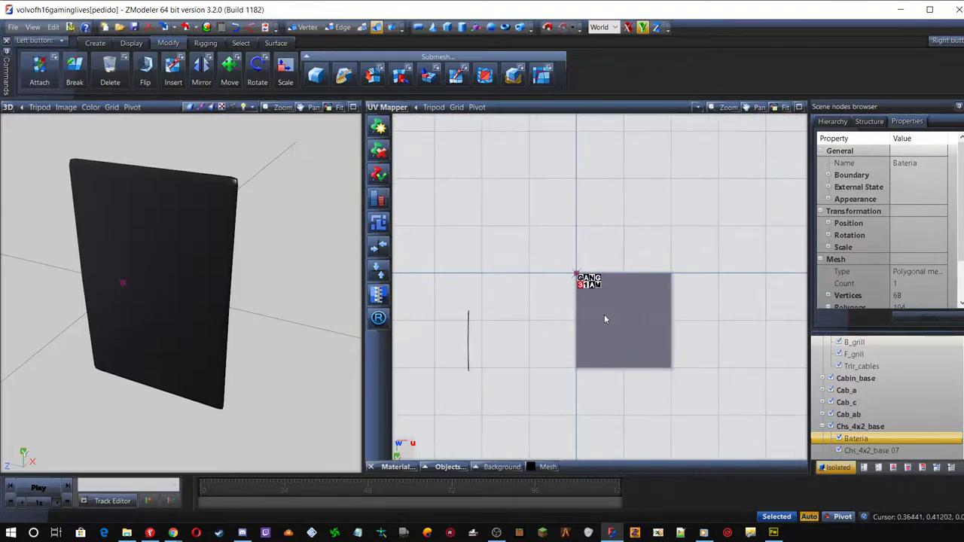
drag(432, 285, 504, 405)
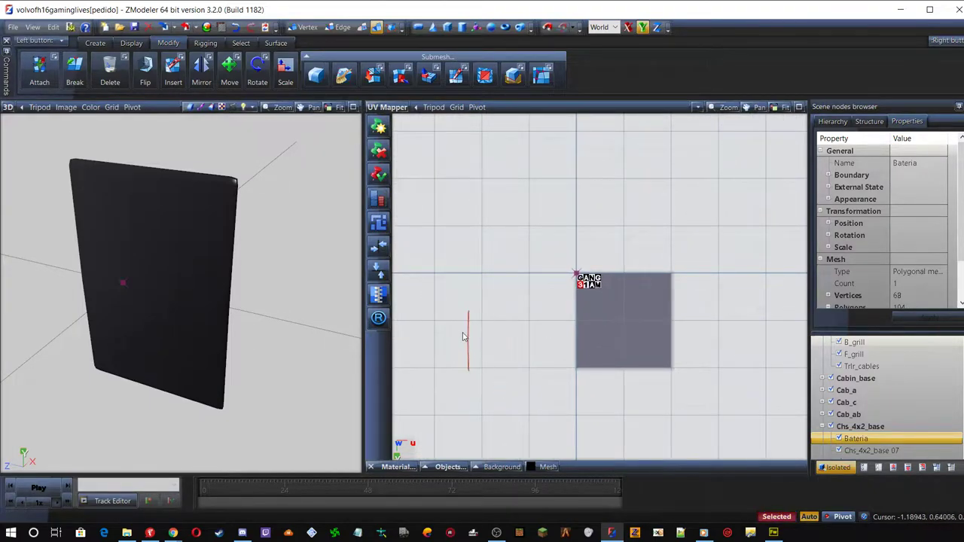
scroll(448, 336, up, 1)
scroll(448, 337, up, 1)
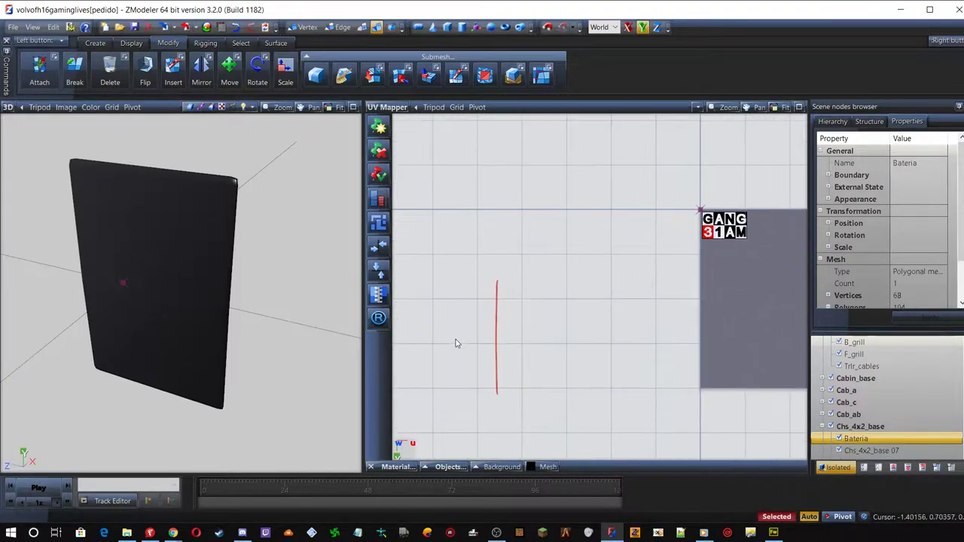
scroll(494, 422, up, 1)
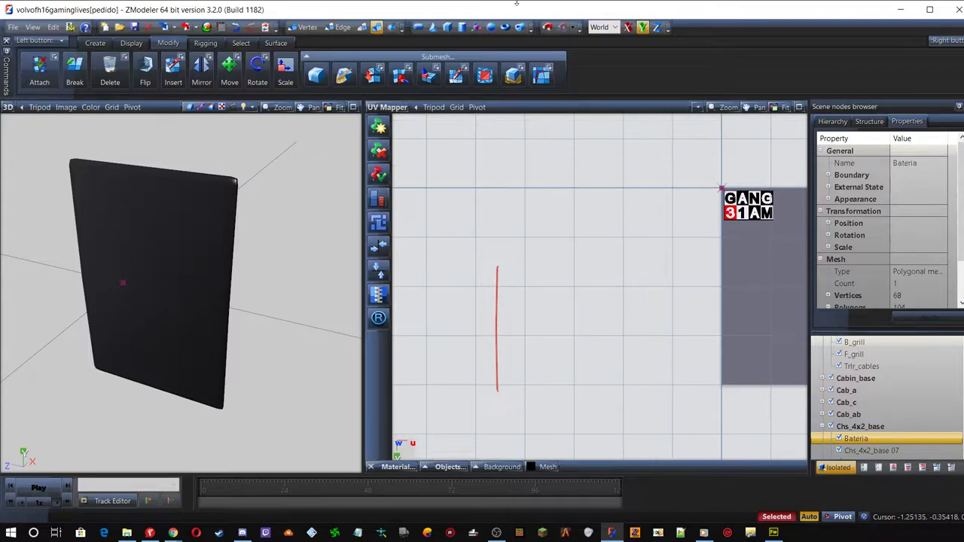
Try to rotate the selected UV layout 90° about the X axis
click(630, 27)
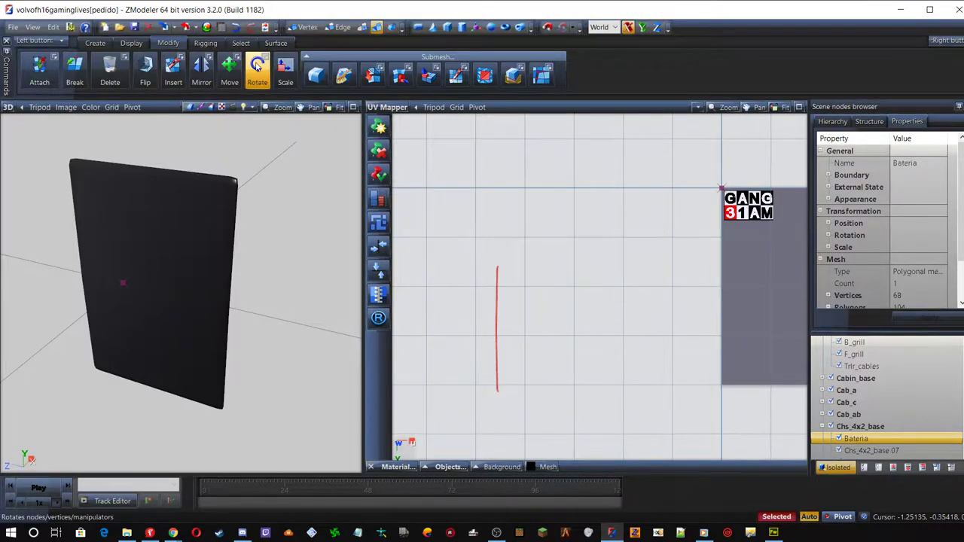
click(256, 72)
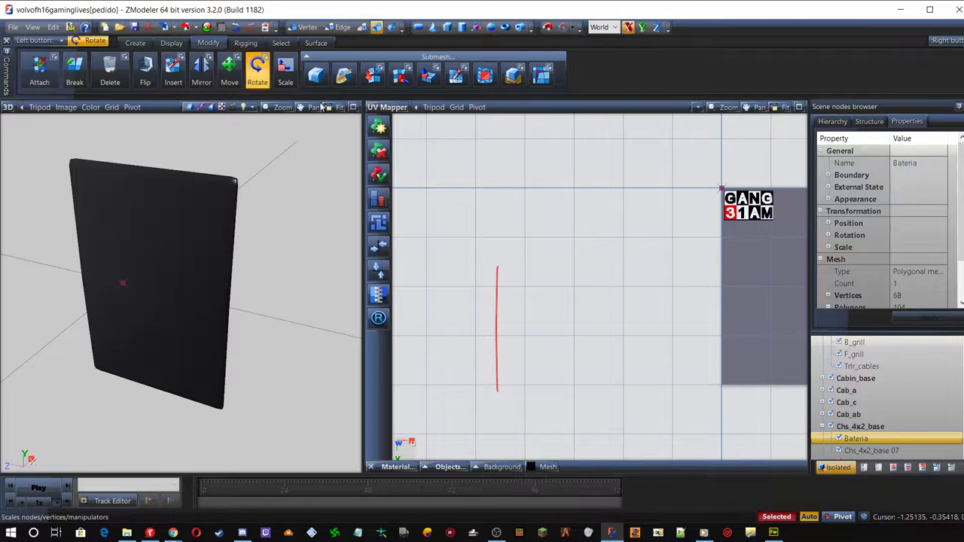
click(497, 332)
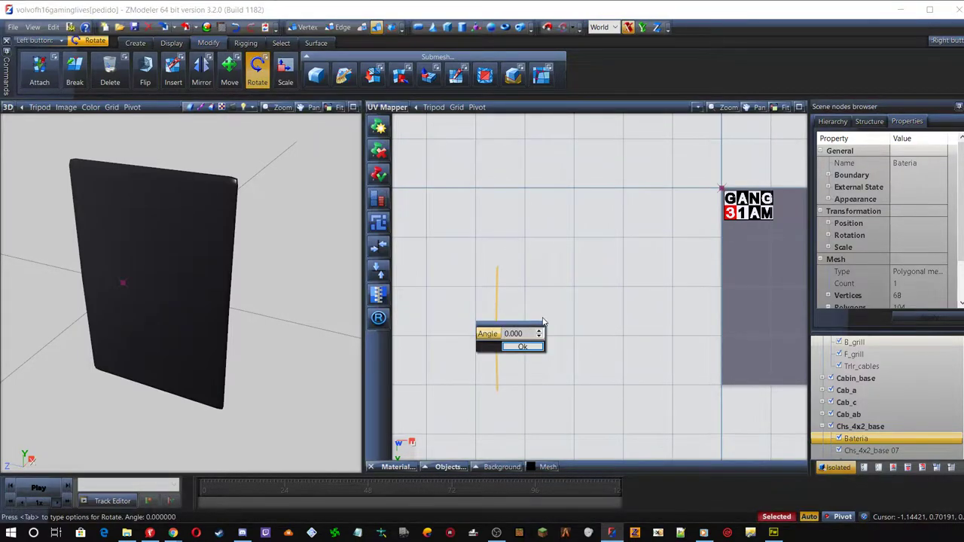
key(Return)
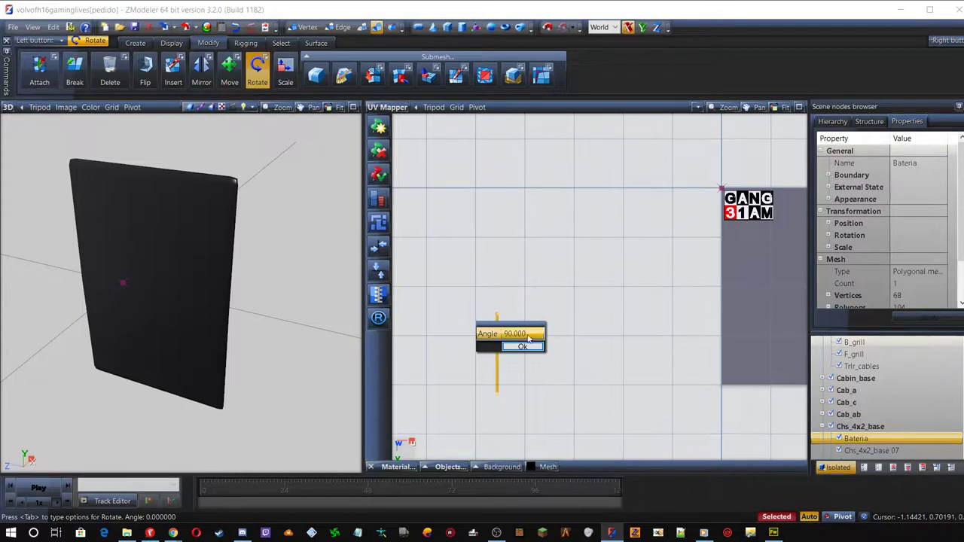
click(525, 347)
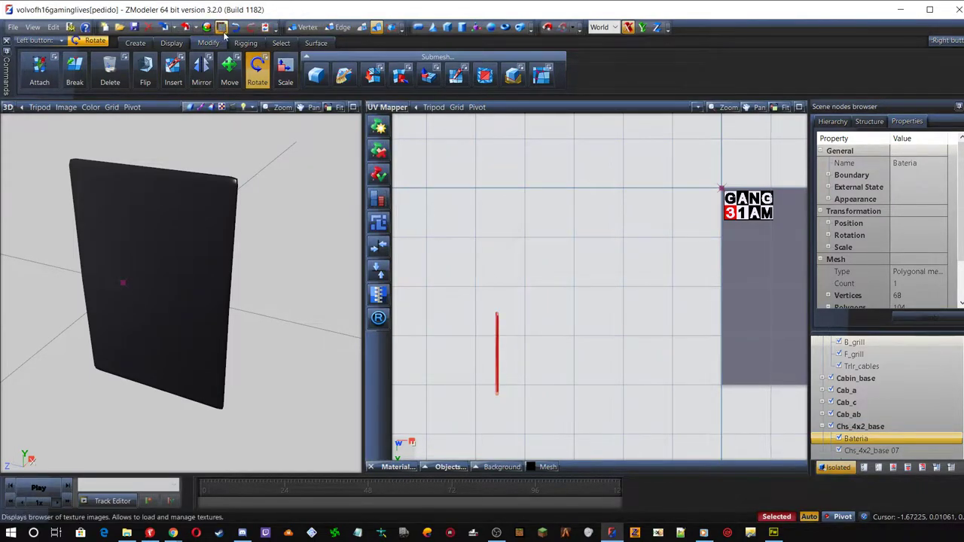
Rotate the plate's UV layout 90° about the Y axis so that its face lies flat
click(643, 27)
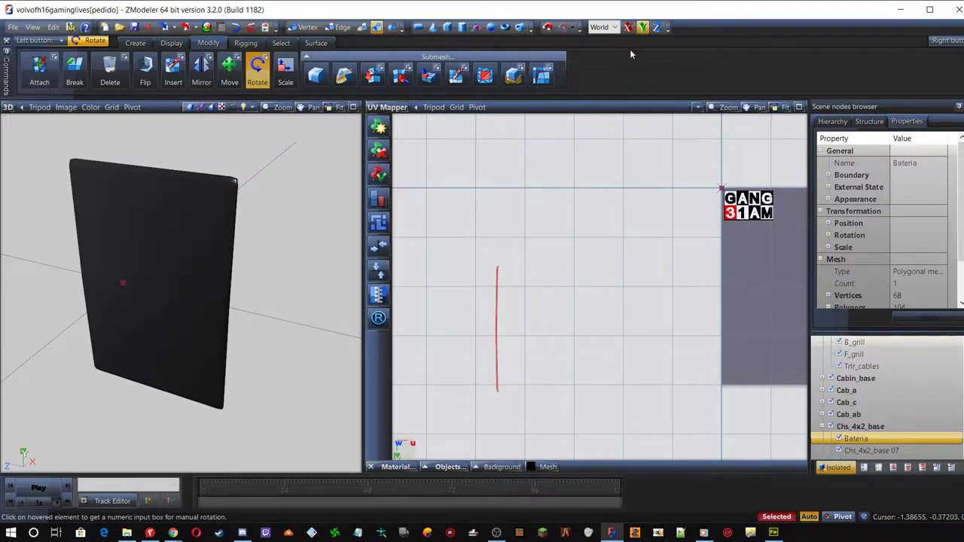
click(500, 311)
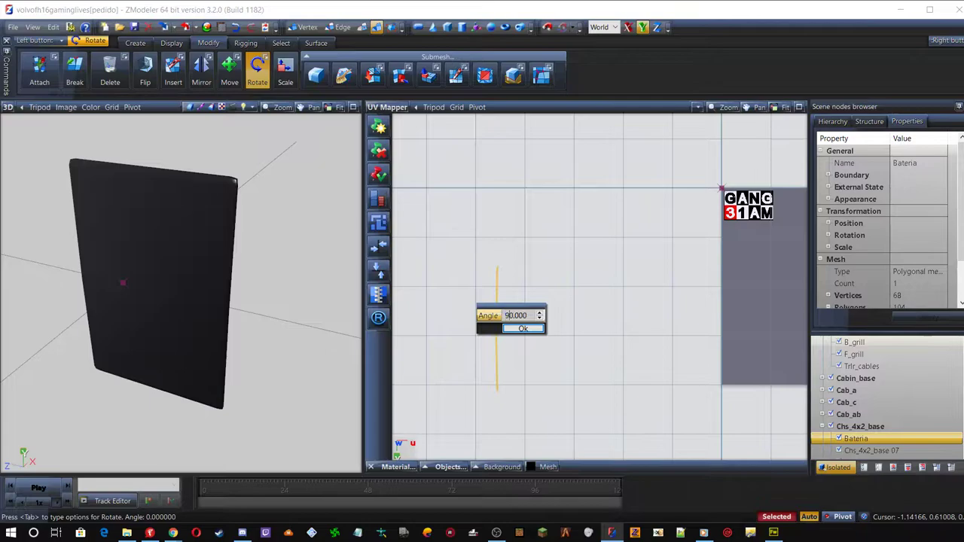
key(Return)
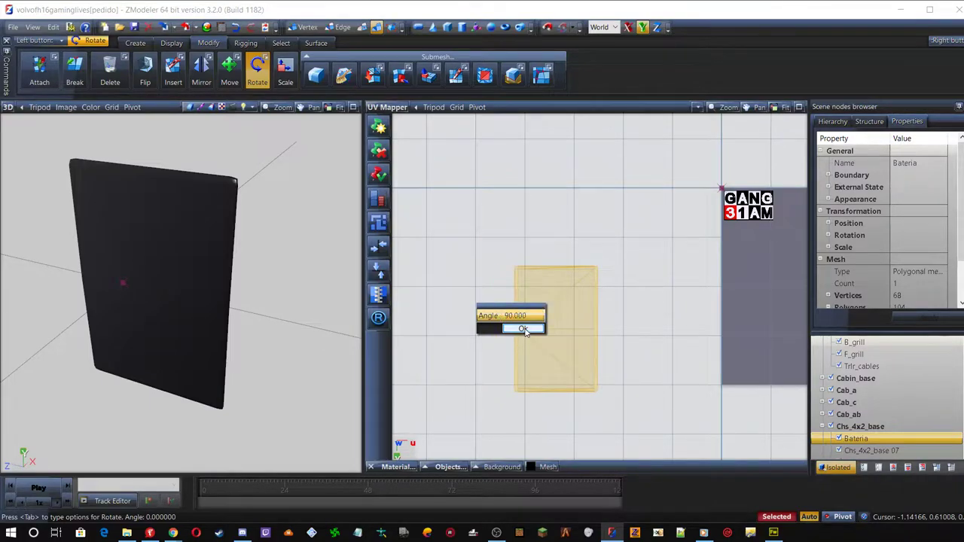
Move the plate's UV layout up and across onto the GANG 31AM sticker in the texture's corner
drag(469, 232, 656, 431)
click(229, 71)
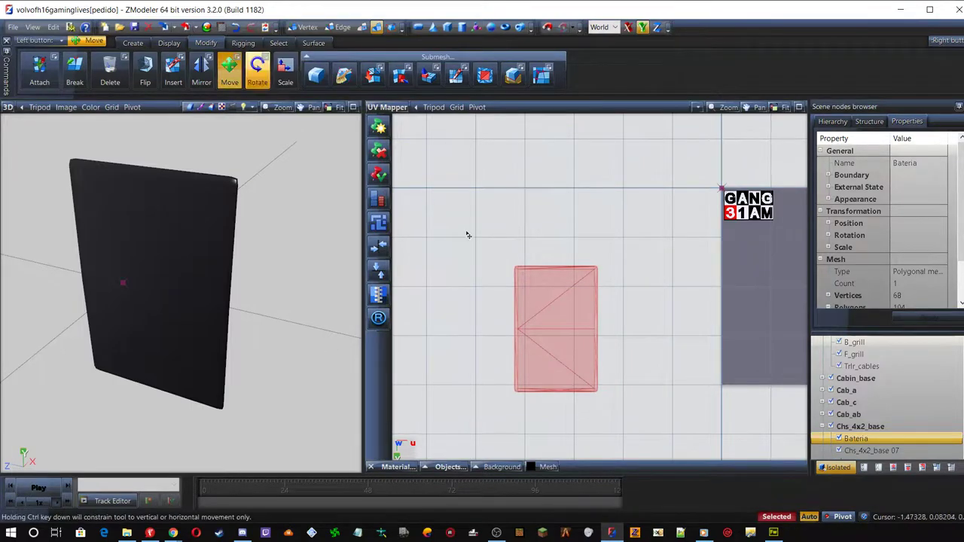
drag(532, 311, 743, 253)
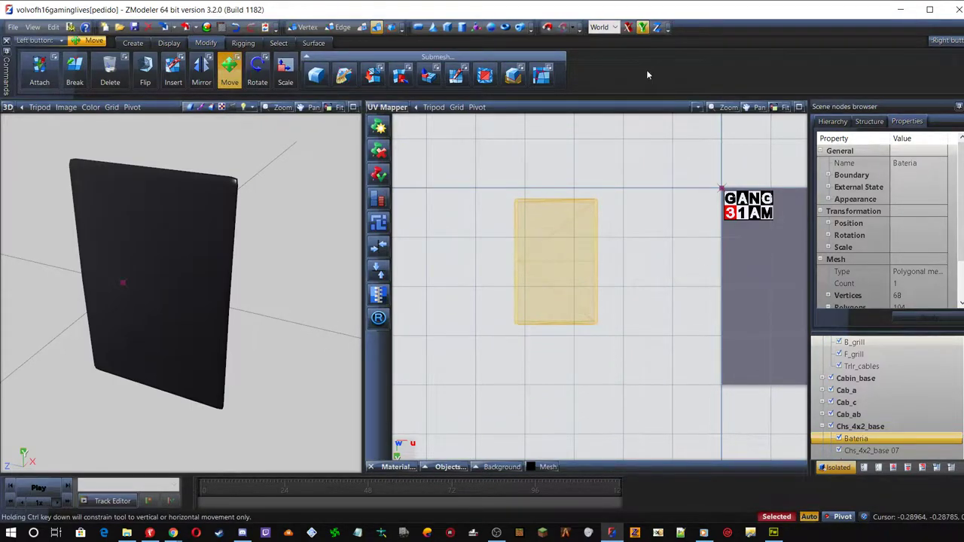
click(628, 27)
drag(556, 218, 763, 218)
Inspect the sticker's orientation on the Bateria plate and nudge the plate's UV layout slightly over the GANG 31AM sticker
middle_drag(132, 227, 168, 224)
scroll(188, 211, down, 3)
middle_drag(208, 199, 133, 224)
scroll(168, 217, up, 3)
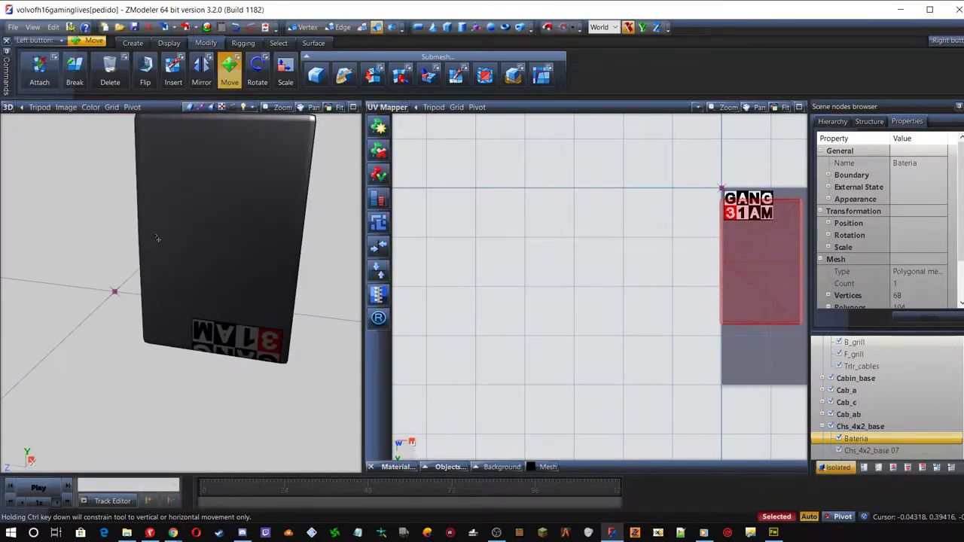
scroll(157, 238, down, 2)
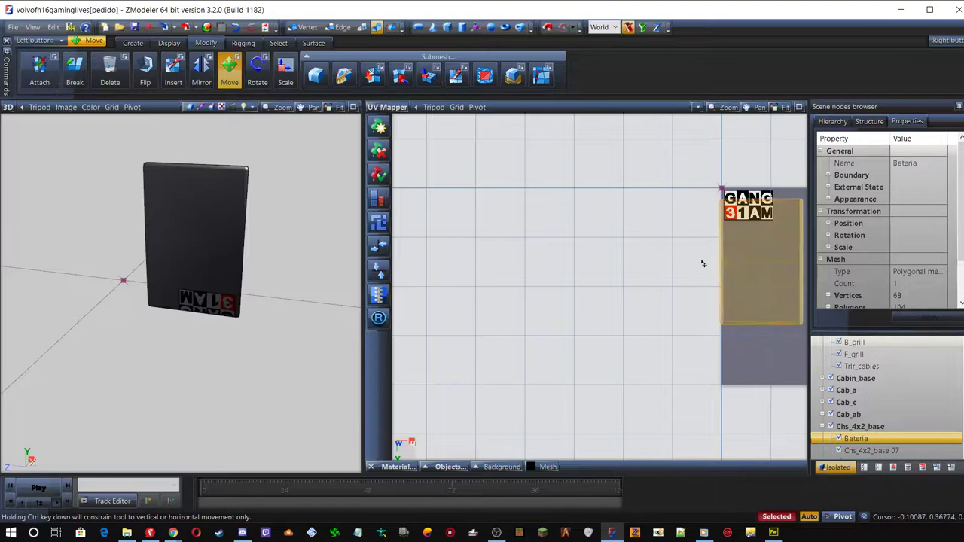
drag(737, 245, 735, 236)
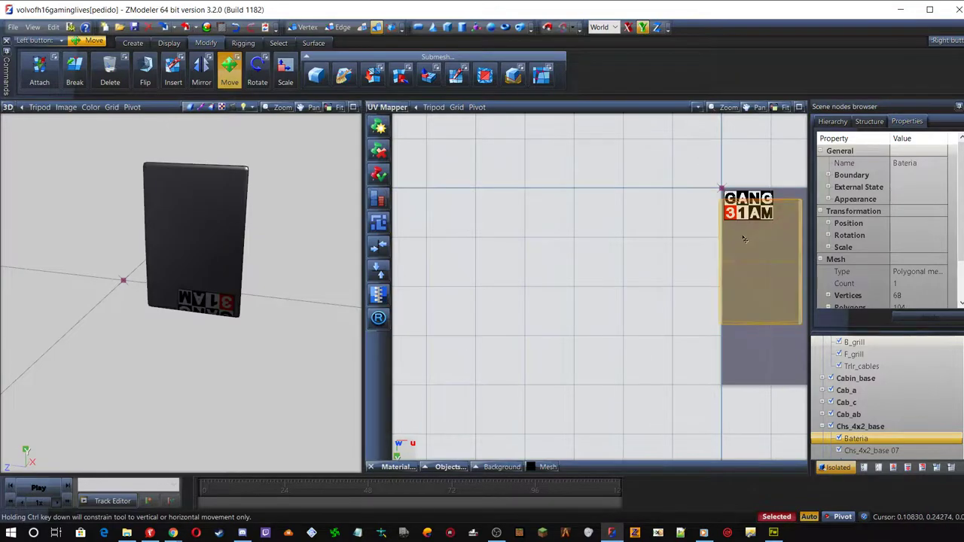
Rotate the plate's UV layout 180° about the Z axis so that the sticker reads upright
click(657, 27)
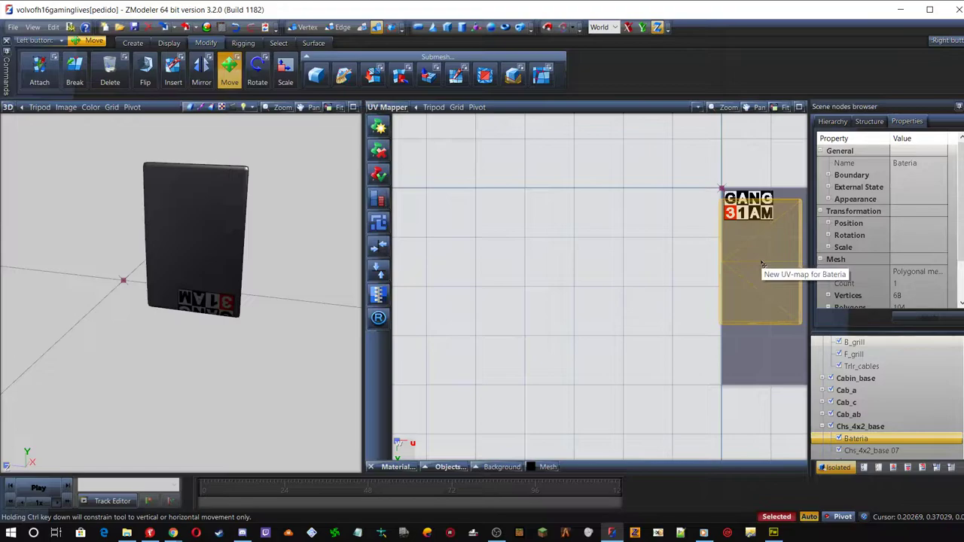
click(257, 69)
click(749, 269)
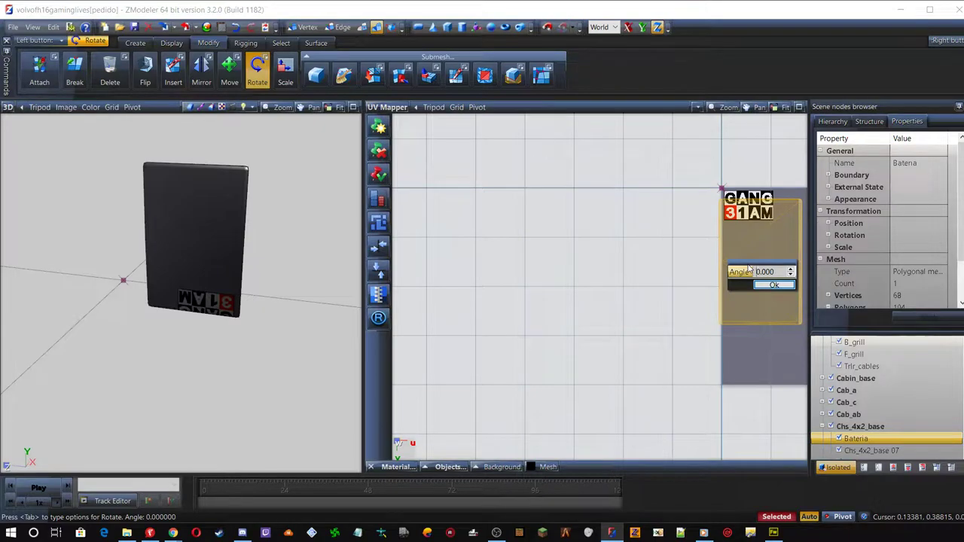
key(Return)
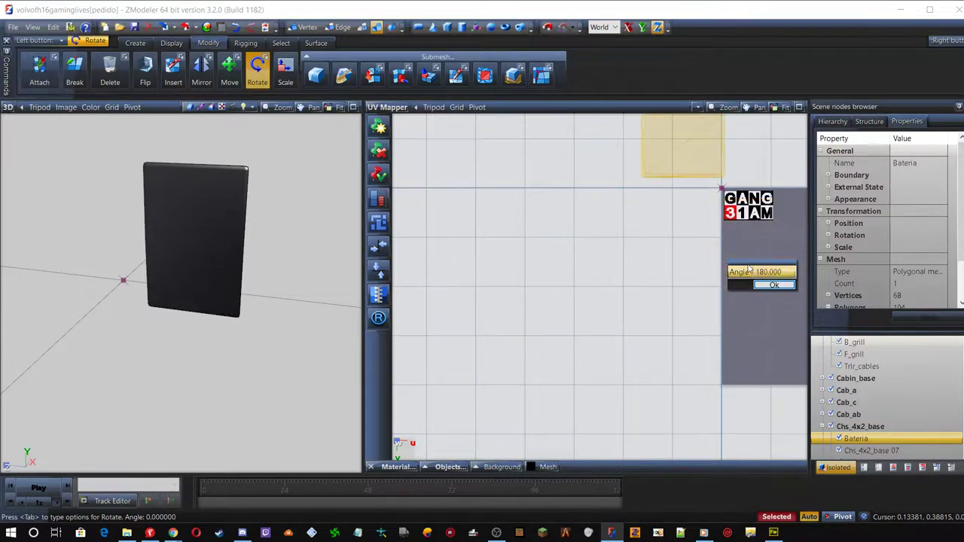
click(775, 284)
drag(689, 140, 527, 151)
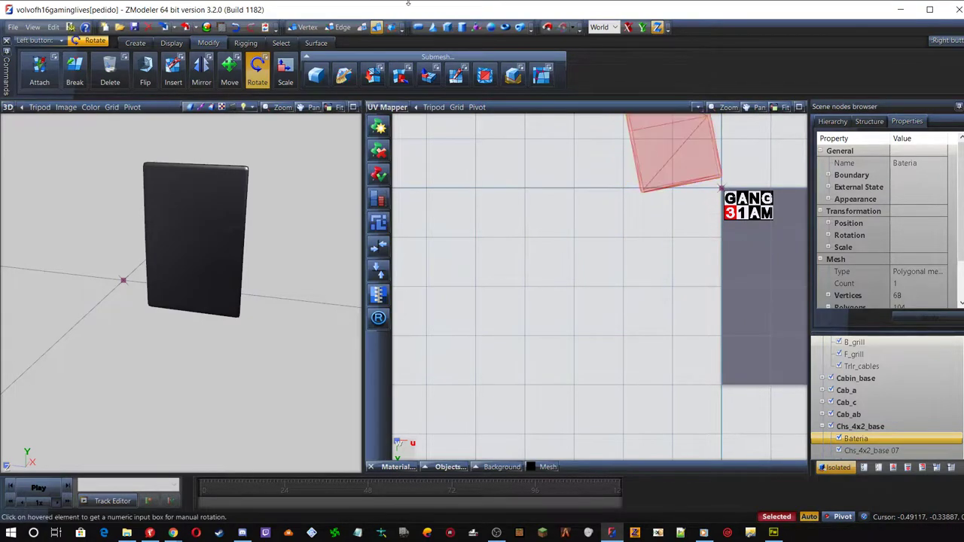
click(236, 27)
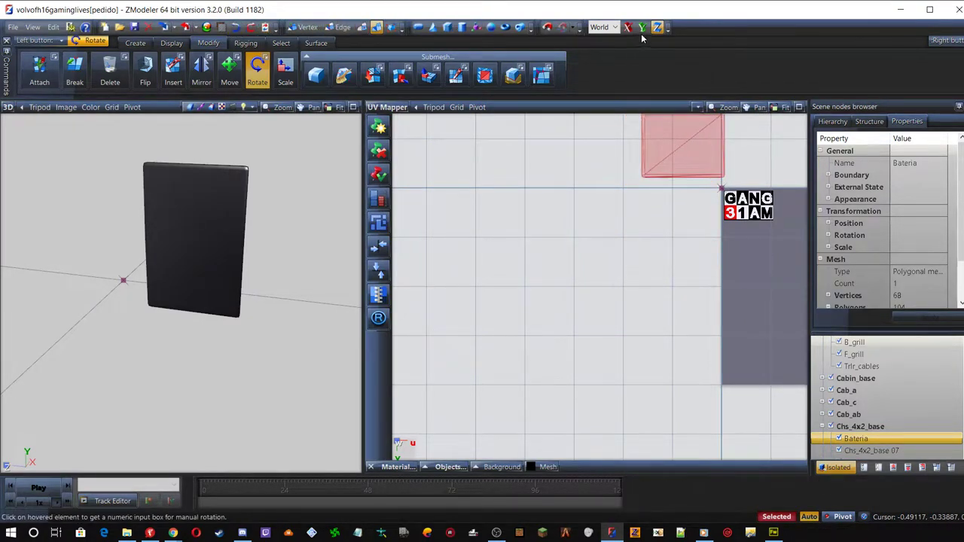
Move the rotated UV layout along X and down along Y until it covers the GANG 31AM sticker
click(229, 70)
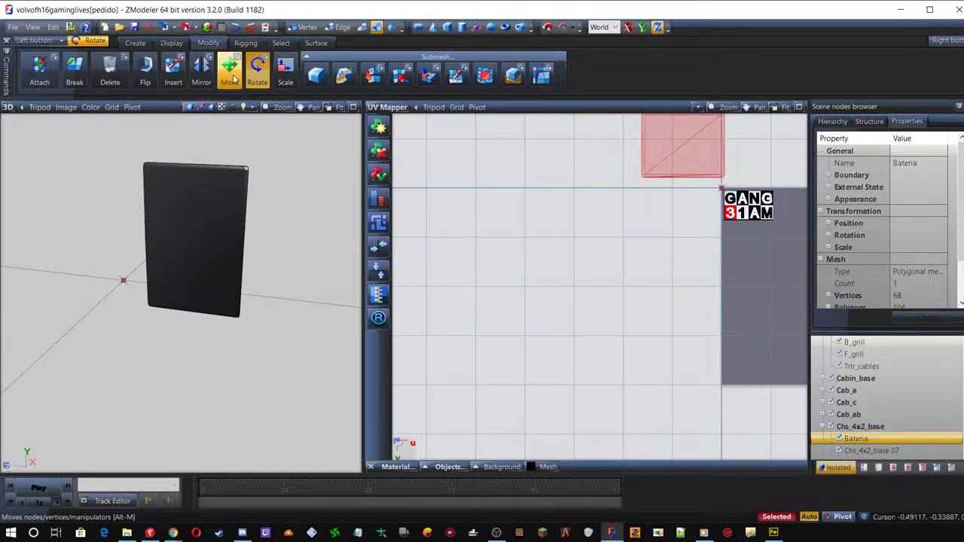
click(628, 27)
drag(680, 162, 724, 245)
click(645, 27)
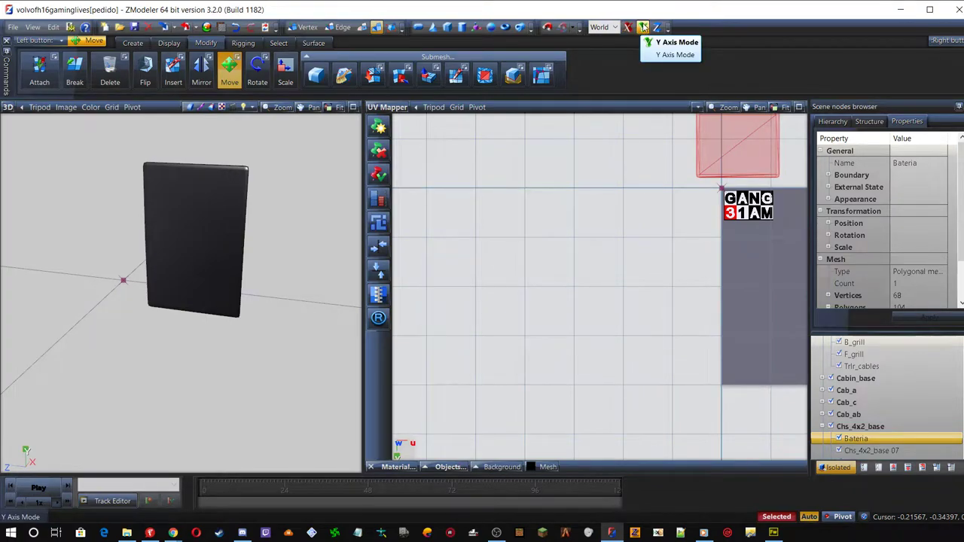
click(633, 28)
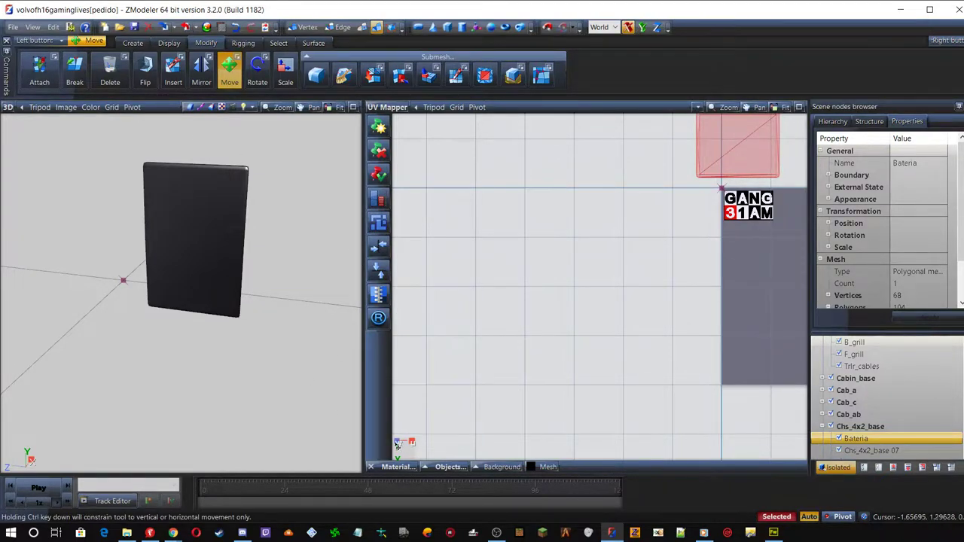
click(657, 28)
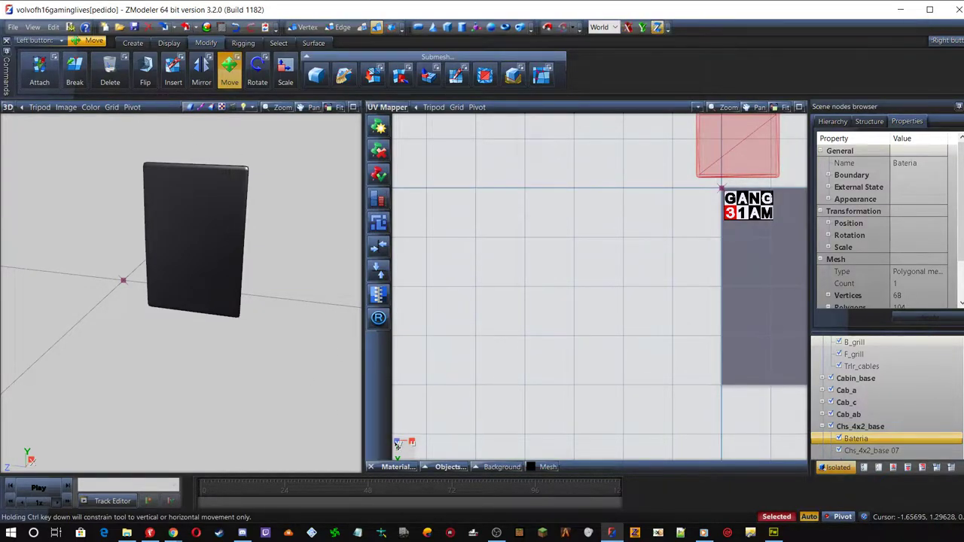
click(627, 28)
click(642, 28)
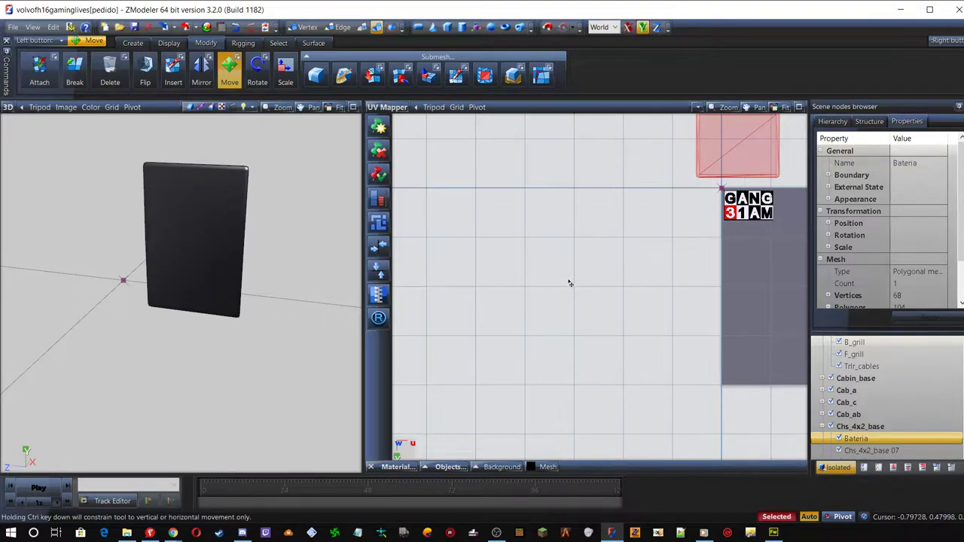
drag(730, 129, 725, 249)
scroll(482, 262, down, 3)
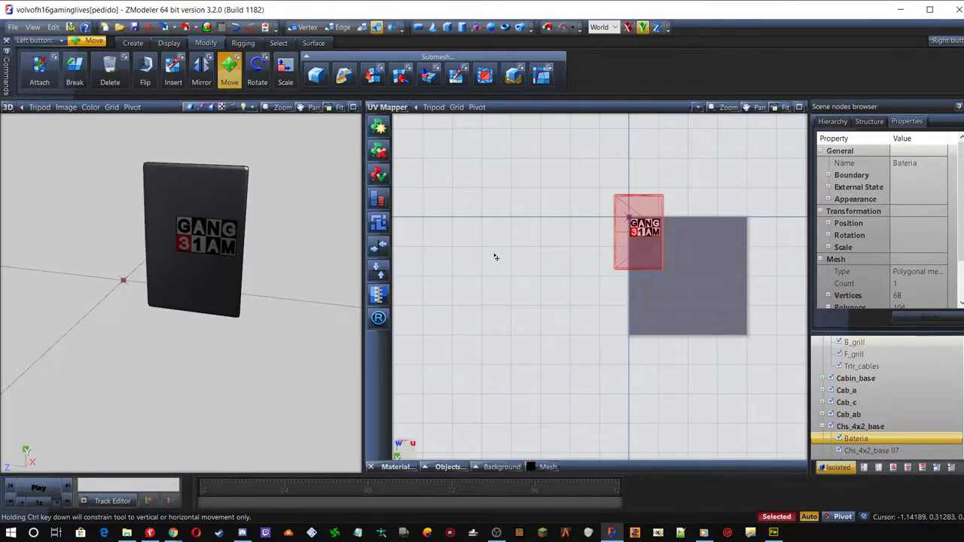
Shift the UV layout along X and Y so that its upper-left corner meets the sticker's upper-left corner
scroll(730, 223, up, 5)
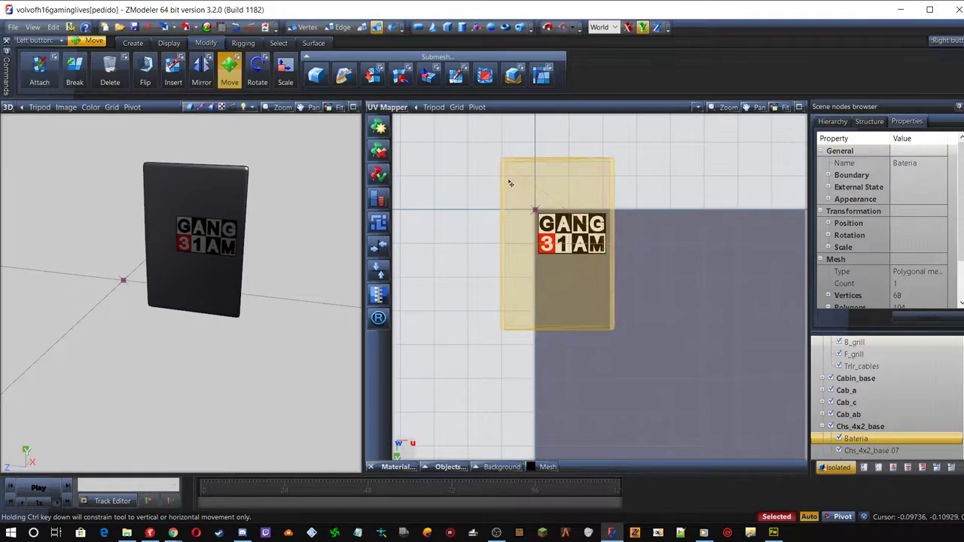
click(628, 27)
drag(525, 194, 564, 239)
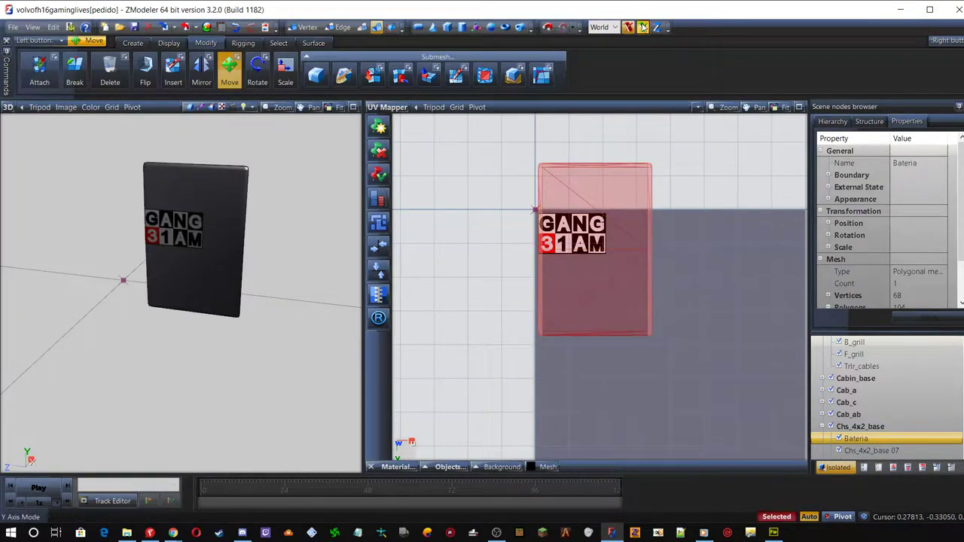
drag(612, 185, 614, 234)
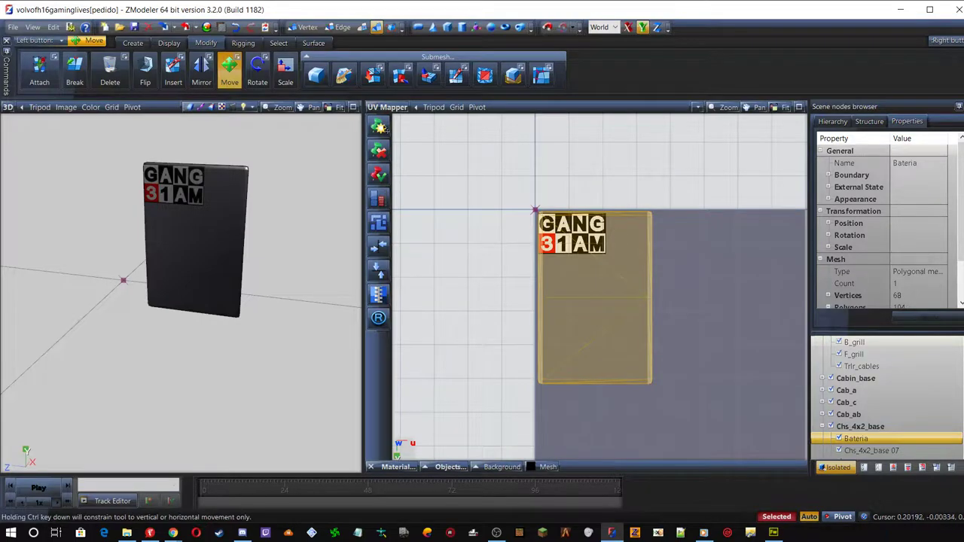
Scale the UV layout along X to the GANG 31AM sticker's width and check the result on the plate
click(286, 68)
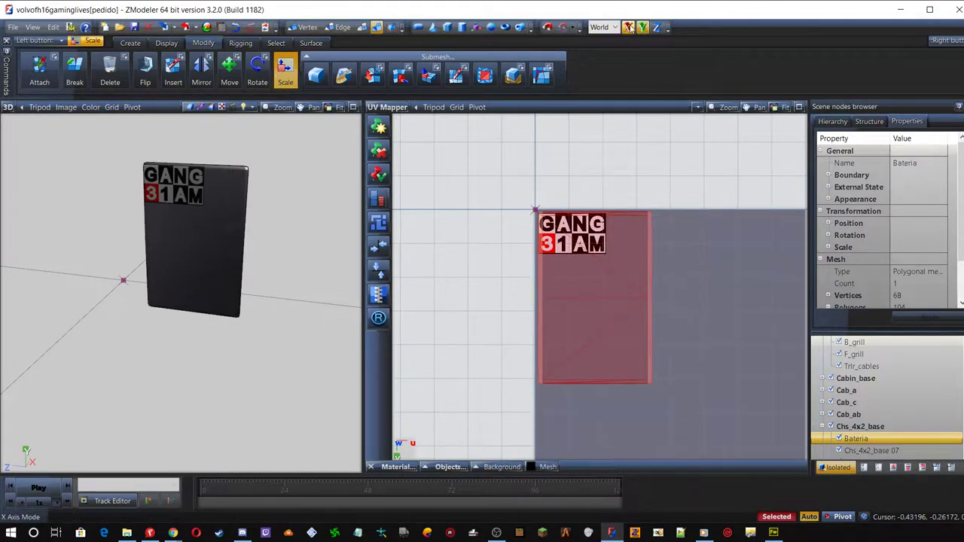
drag(638, 247, 584, 380)
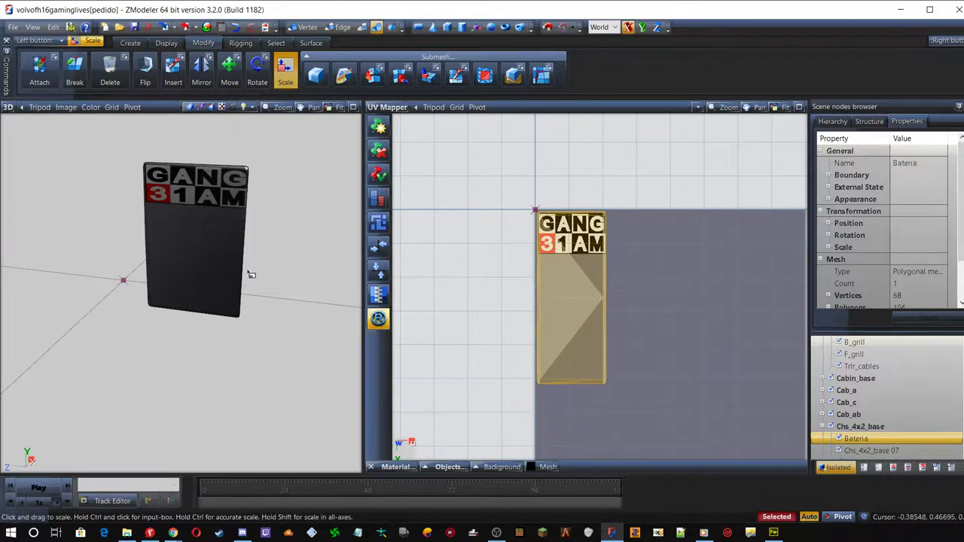
middle_drag(147, 214, 155, 218)
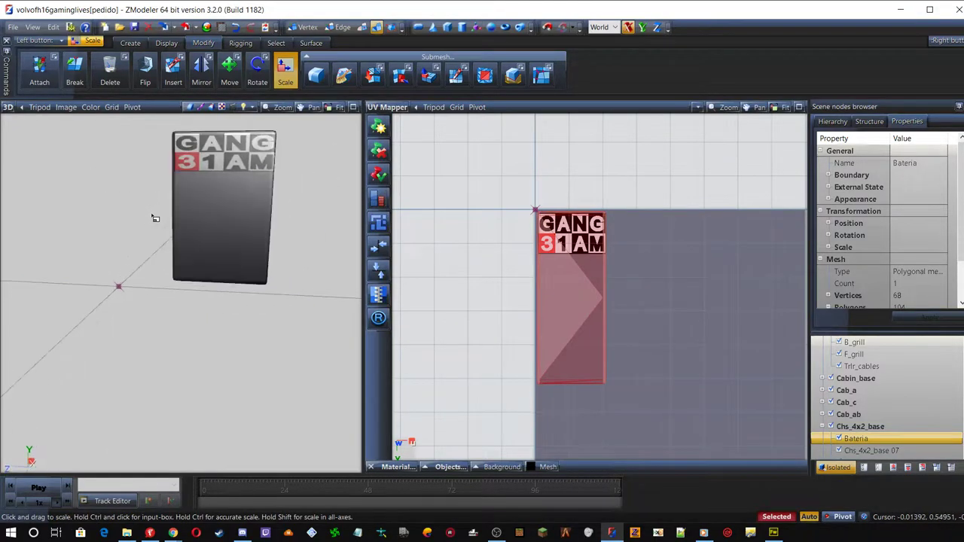
scroll(260, 147, up, 5)
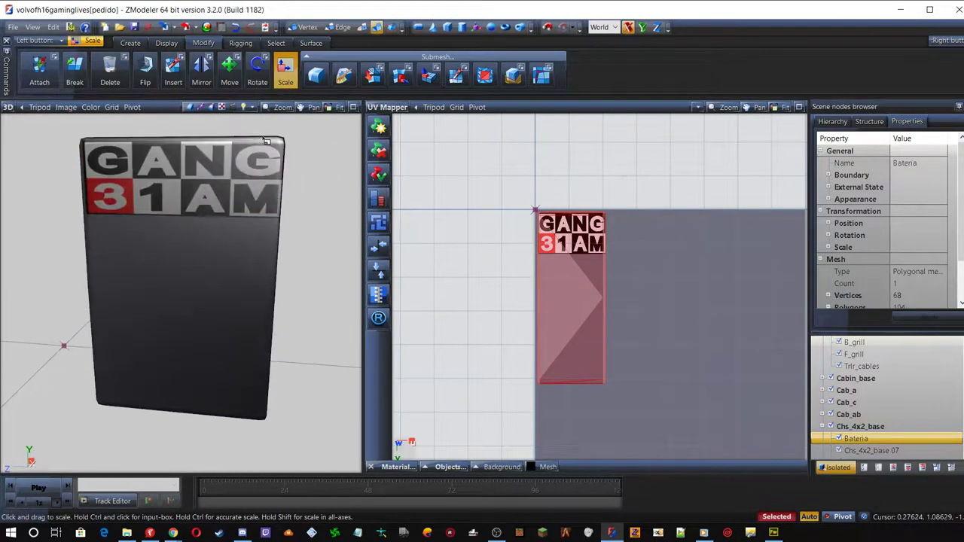
scroll(197, 280, down, 3)
middle_drag(208, 276, 268, 239)
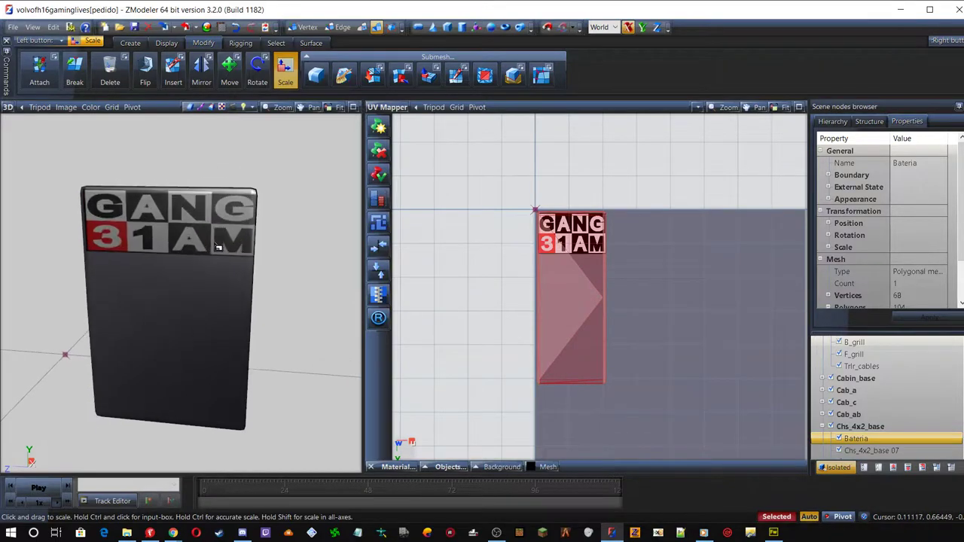
Scale the UV layout along Y until its height matches the GANG 31AM sticker
click(646, 27)
drag(554, 322, 578, 402)
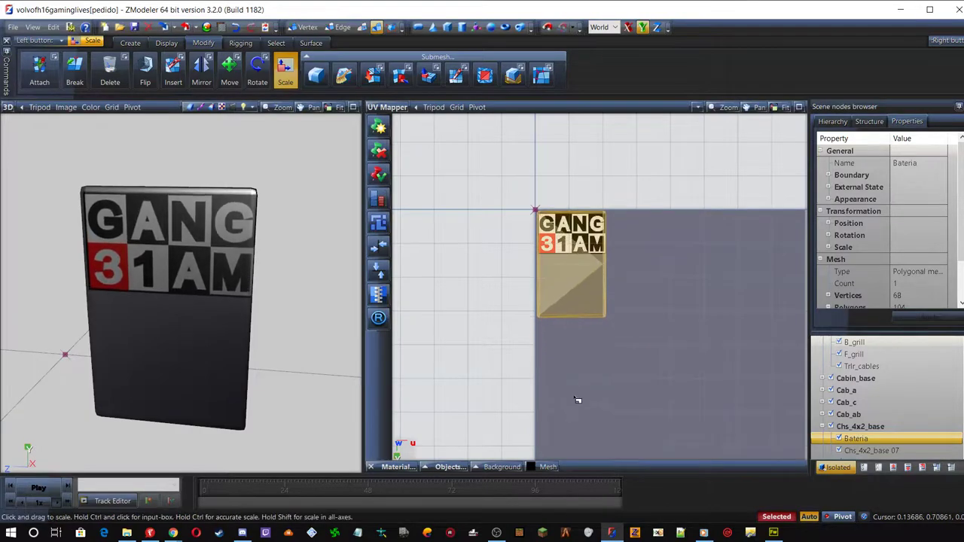
drag(581, 238, 586, 384)
drag(575, 226, 564, 288)
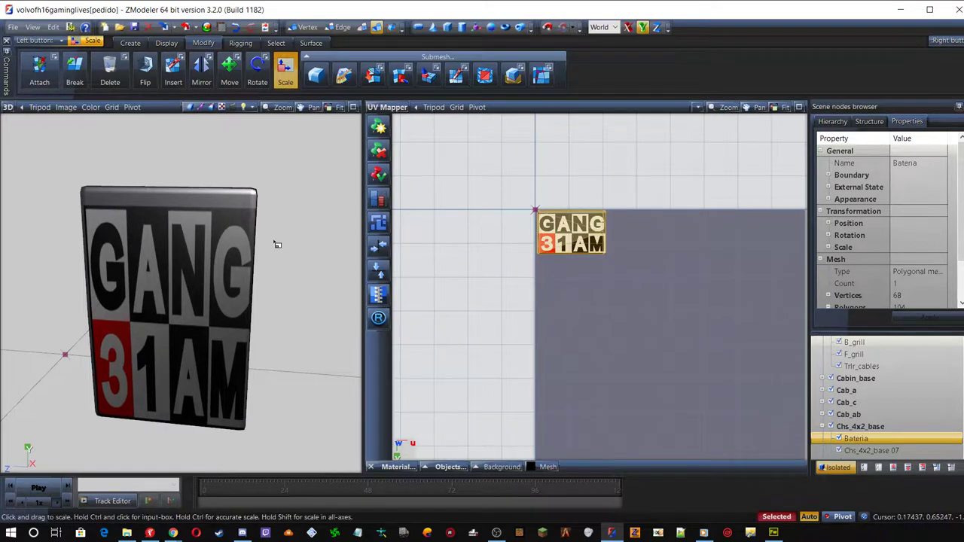
scroll(552, 233, up, 5)
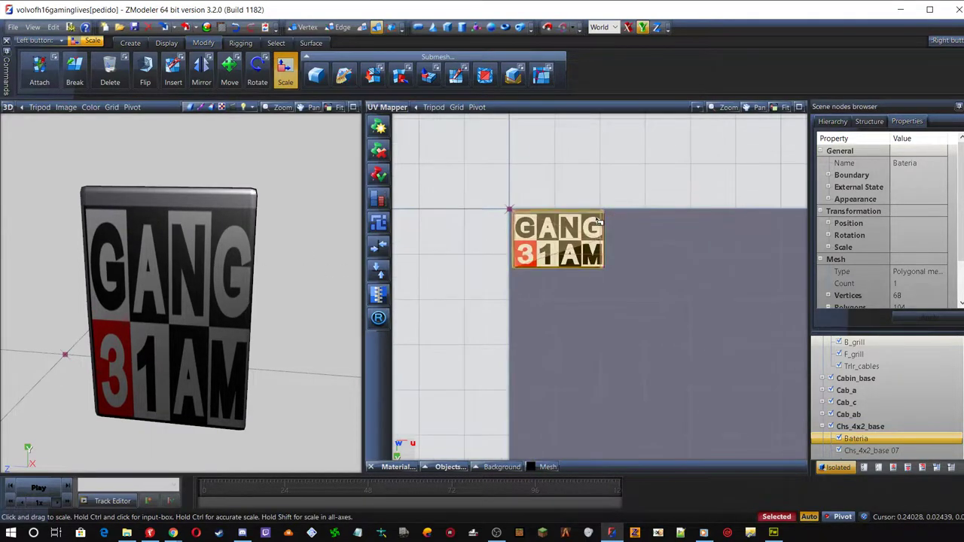
drag(538, 246, 535, 293)
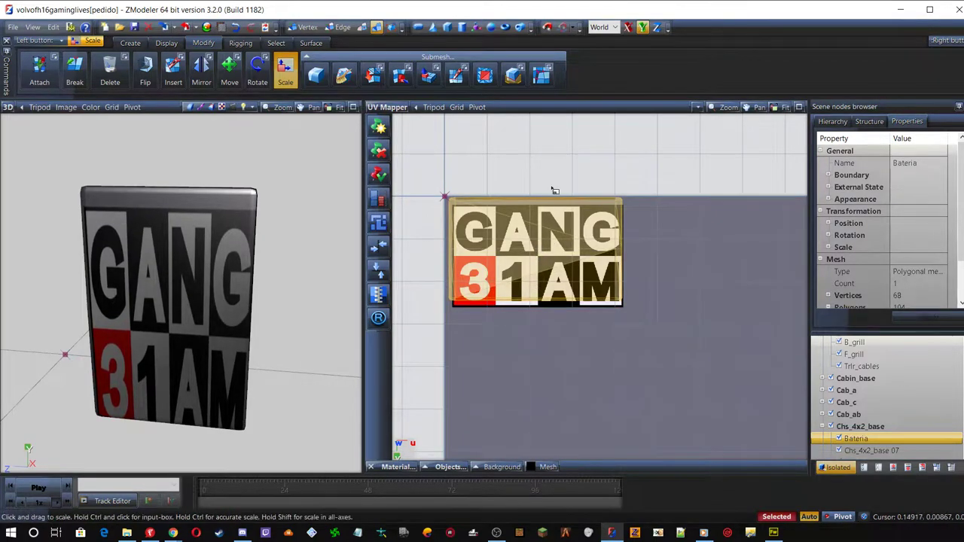
Lower the UV layout slightly onto the sticker and scale it along X to about 98% to fit the sticker's edges
click(229, 69)
drag(553, 219, 553, 225)
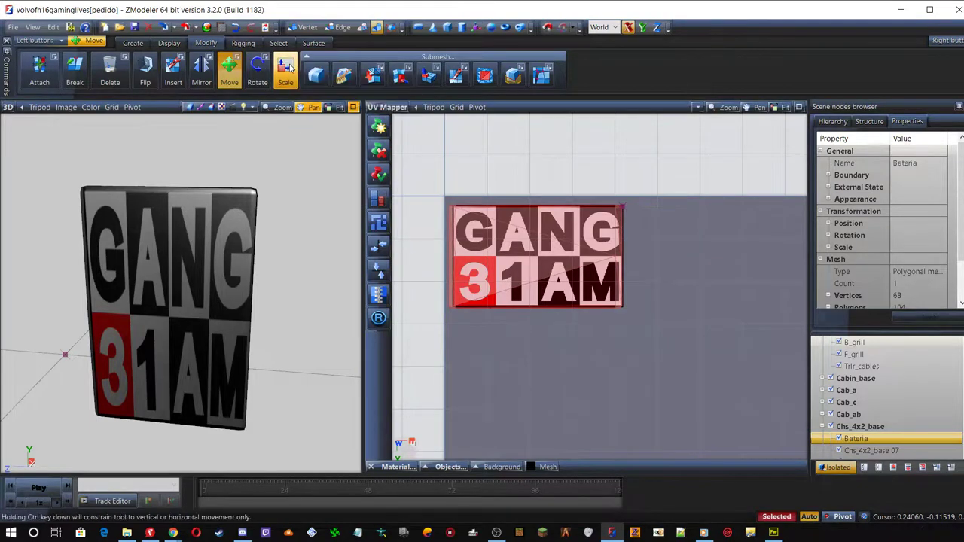
click(288, 71)
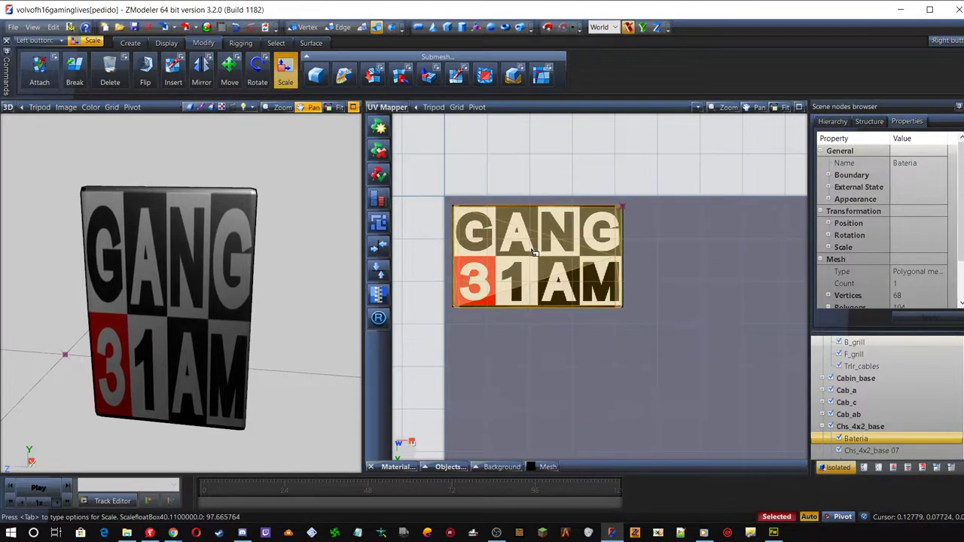
scroll(224, 260, up, 3)
scroll(218, 262, down, 4)
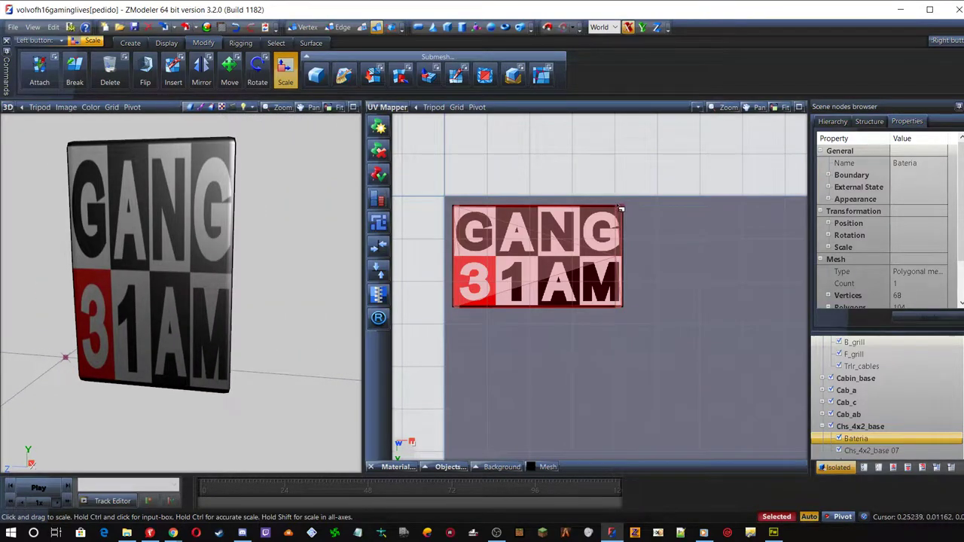
scroll(626, 200, up, 3)
scroll(626, 200, up, 2)
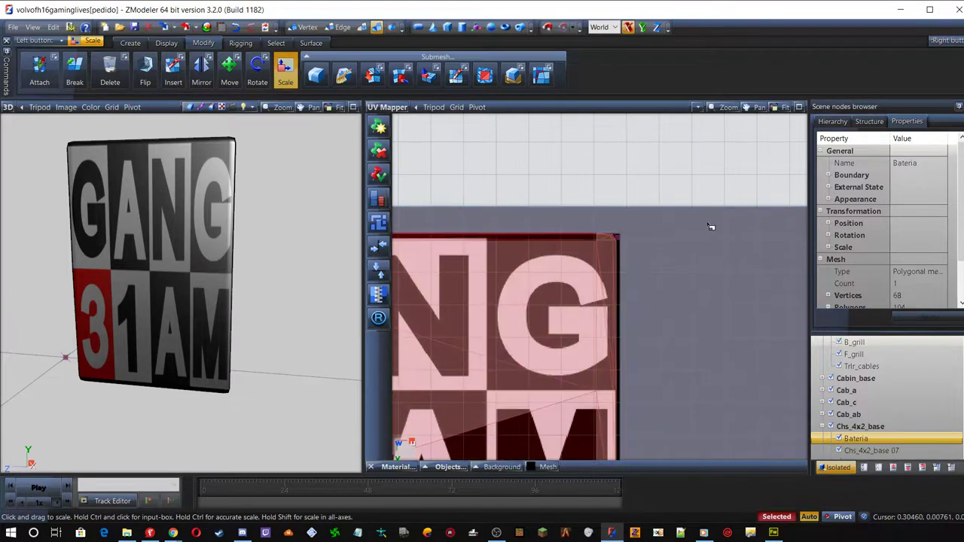
scroll(712, 226, down, 1)
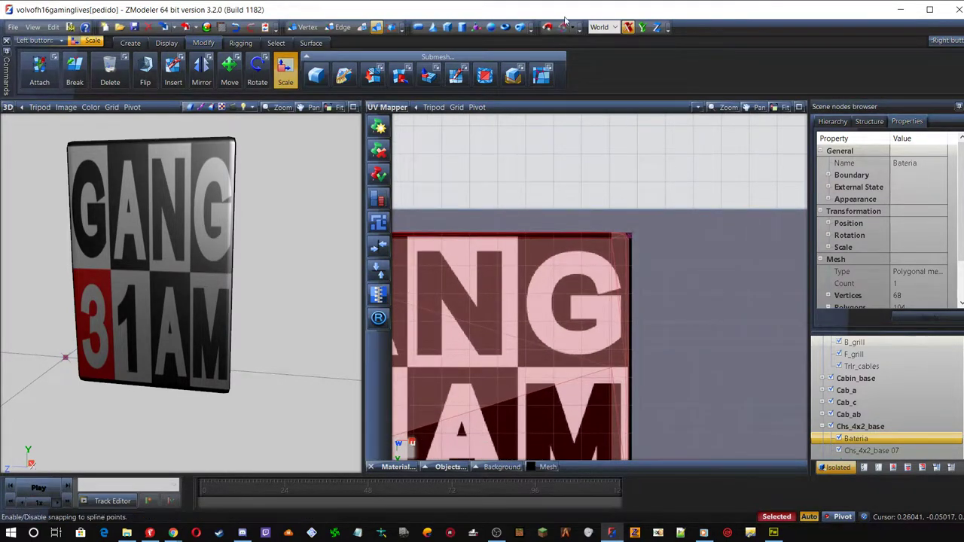
Nudge the UV layout about 0.002 along Y and check its edges against the sticker's border
click(229, 70)
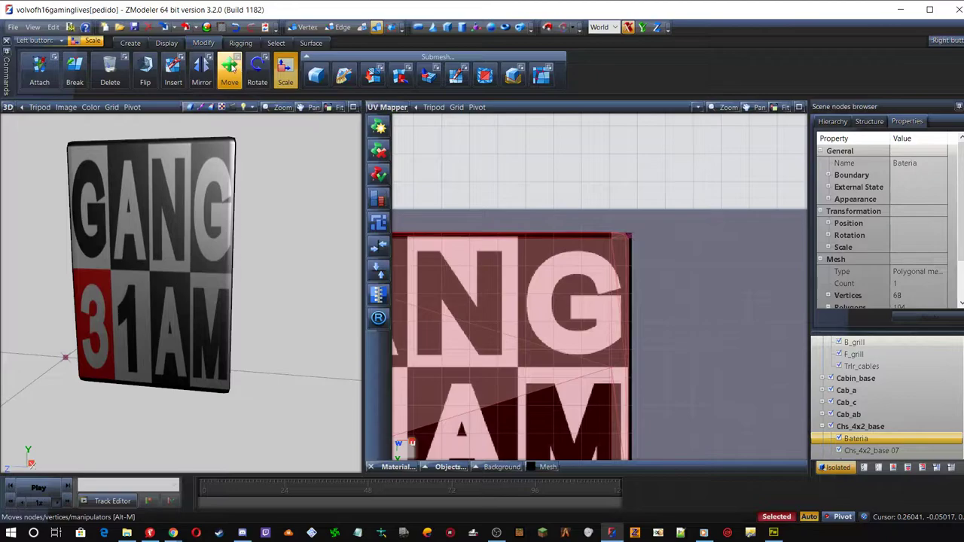
drag(508, 269, 511, 268)
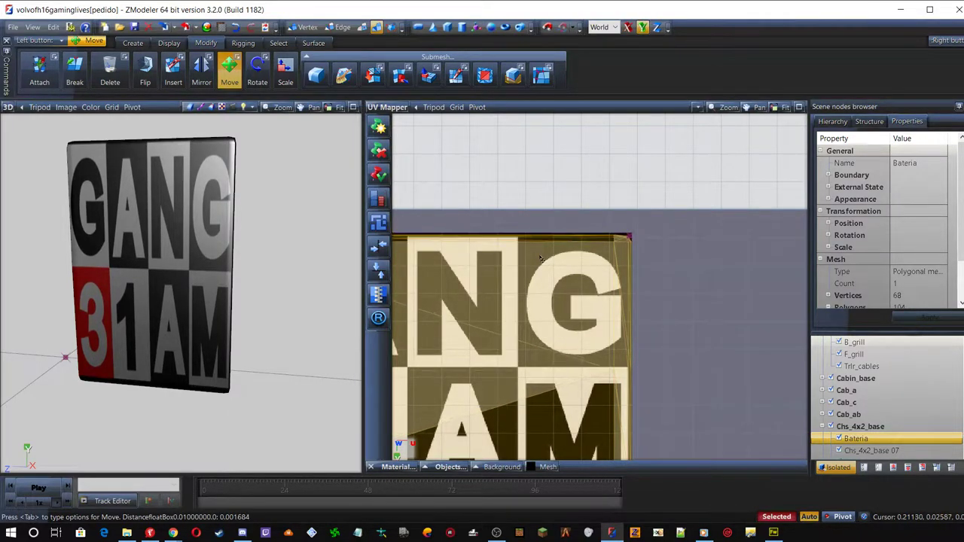
scroll(647, 143, down, 2)
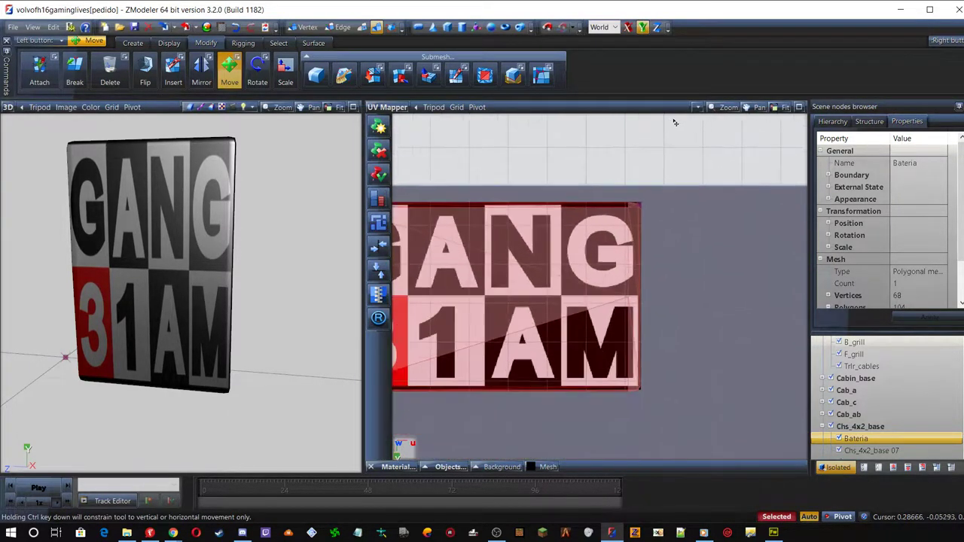
scroll(586, 325, up, 1)
scroll(586, 325, up, 2)
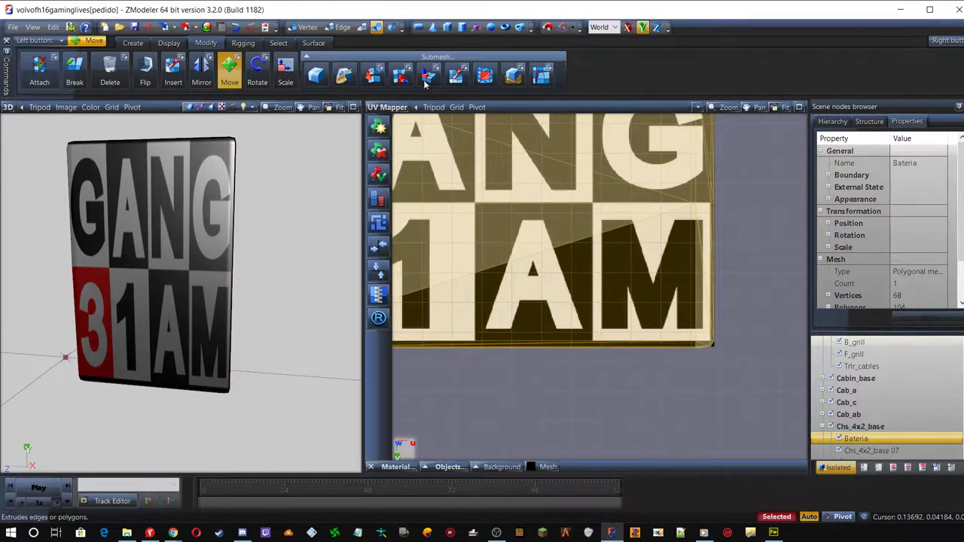
Scale the UV layout slightly along Y, and to about 100.3% along X, to match the sticker's edges
click(284, 72)
drag(595, 237, 598, 248)
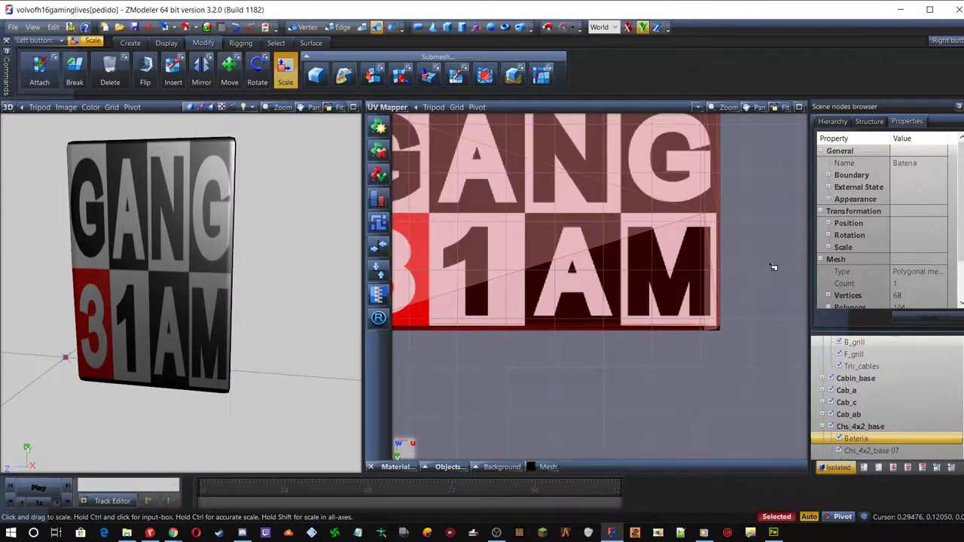
scroll(773, 267, down, 2)
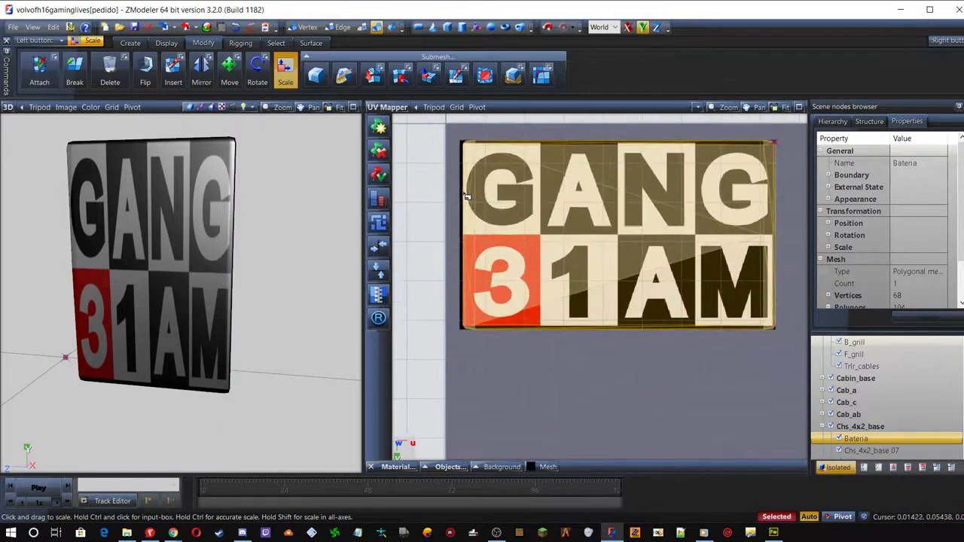
scroll(465, 196, up, 1)
click(486, 150)
click(627, 27)
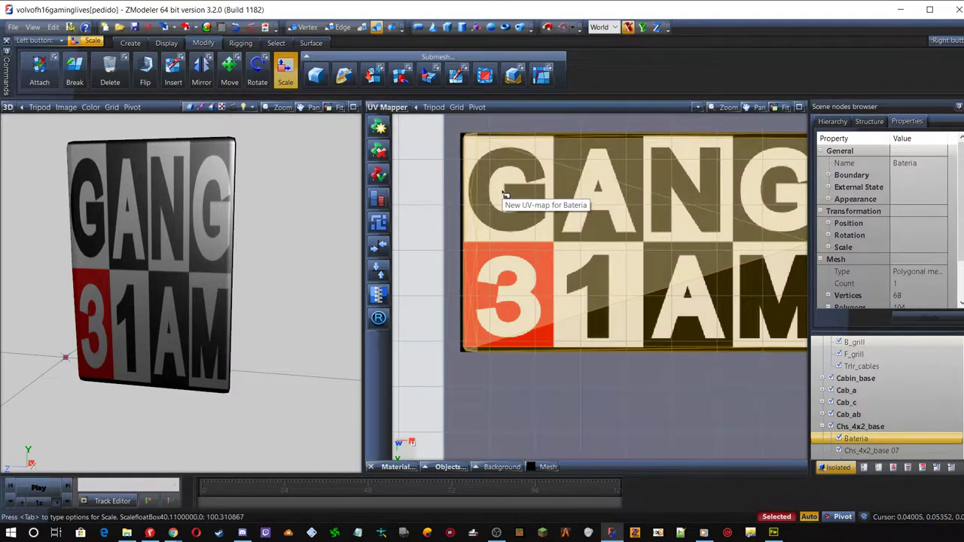
middle_drag(71, 236, 178, 193)
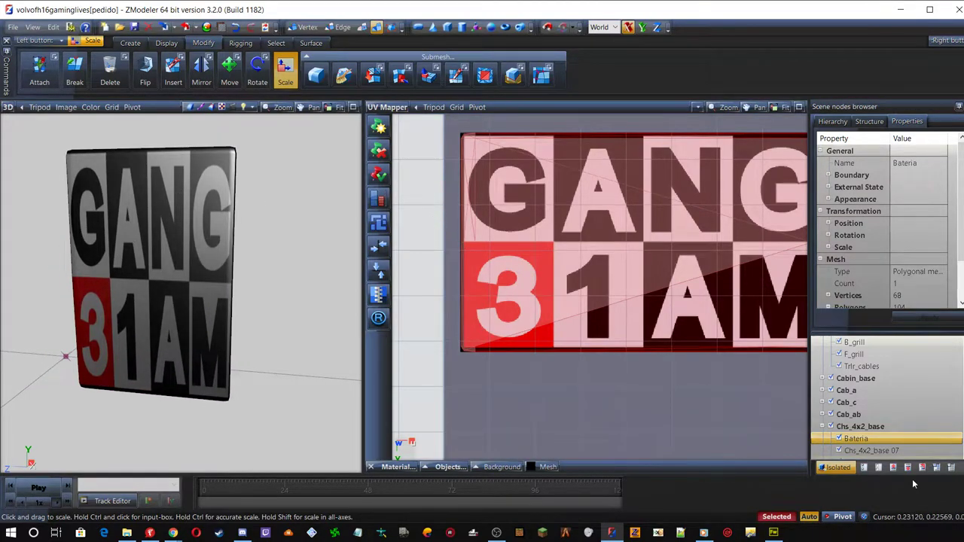
Turn off isolation and display the Cabin_c cab together with the 4x2 chassis
click(838, 468)
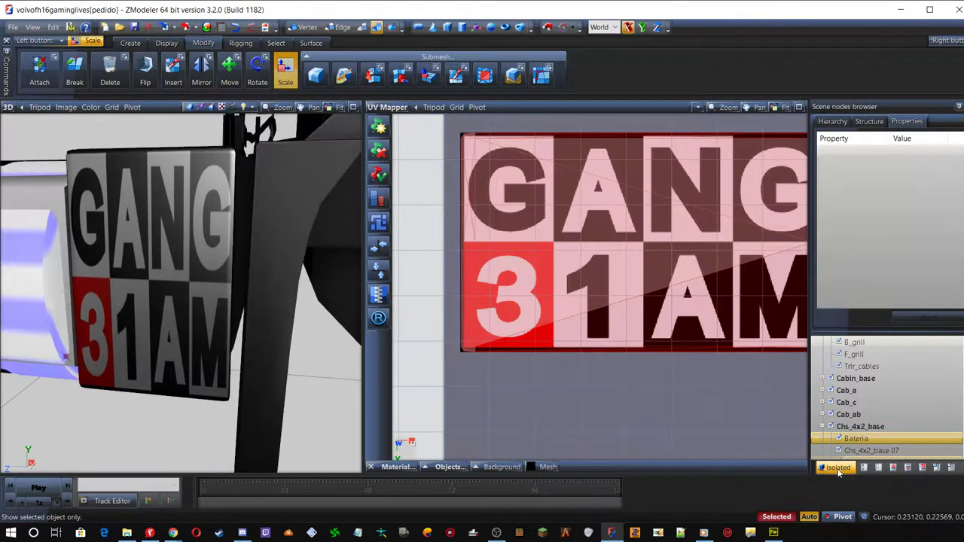
scroll(220, 252, down, 6)
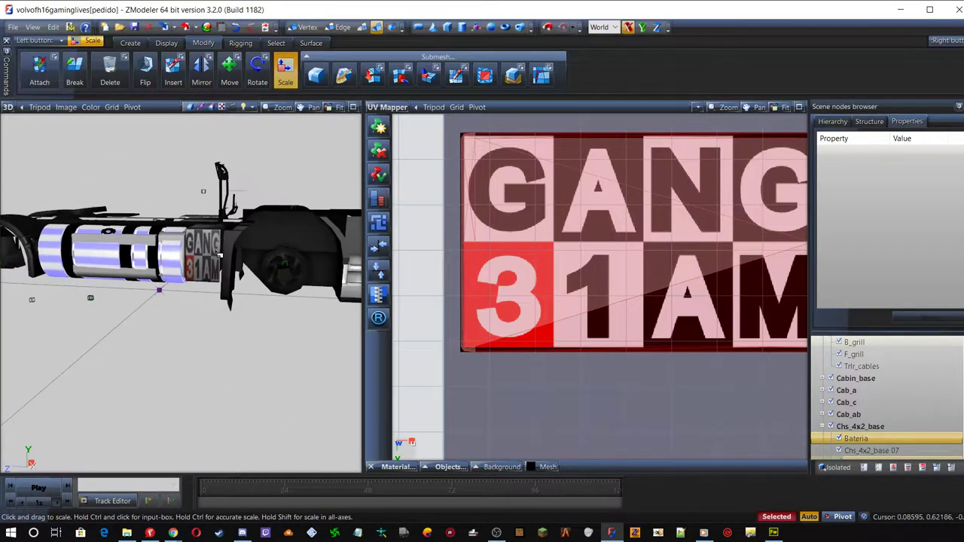
click(869, 122)
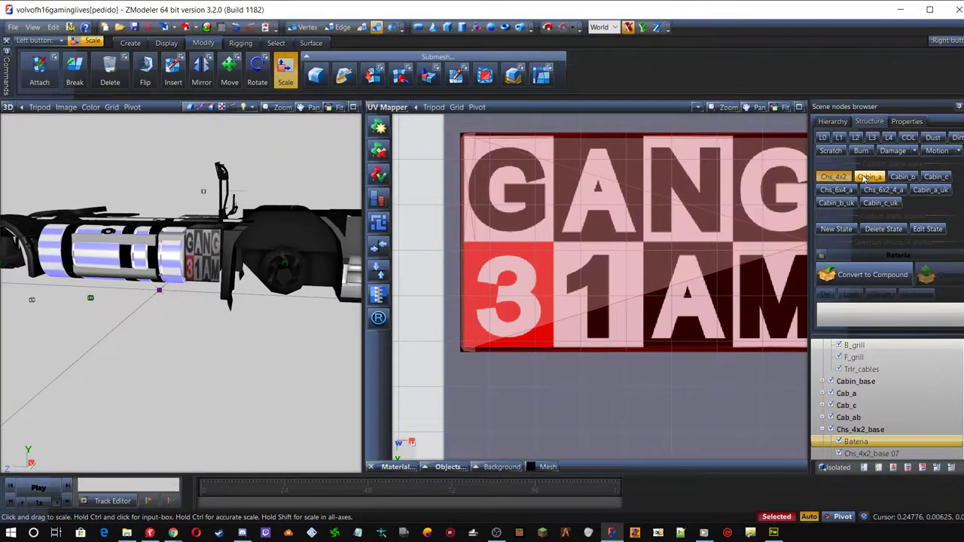
click(936, 176)
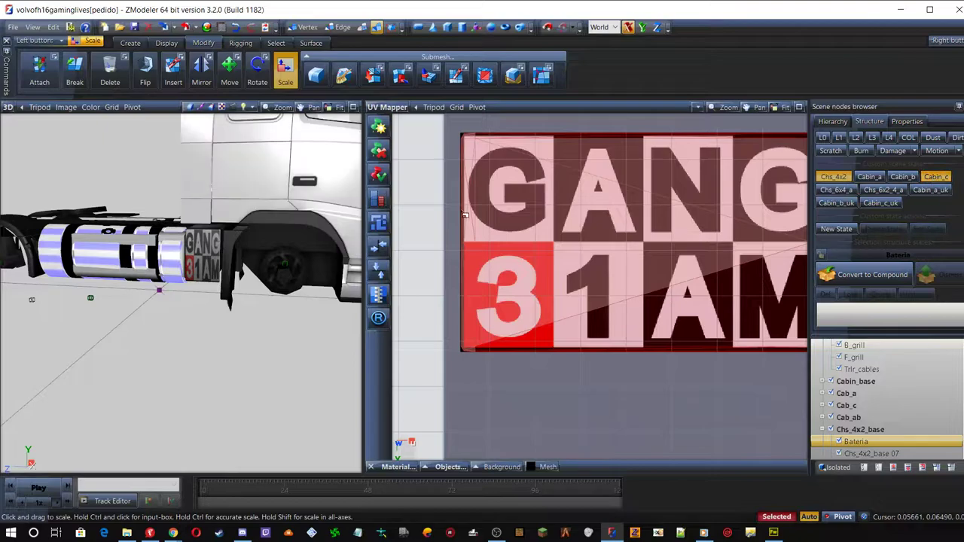
Inspect the GANG 31AM plate beside the fuel tank up close and save the scene
middle_drag(87, 250, 216, 229)
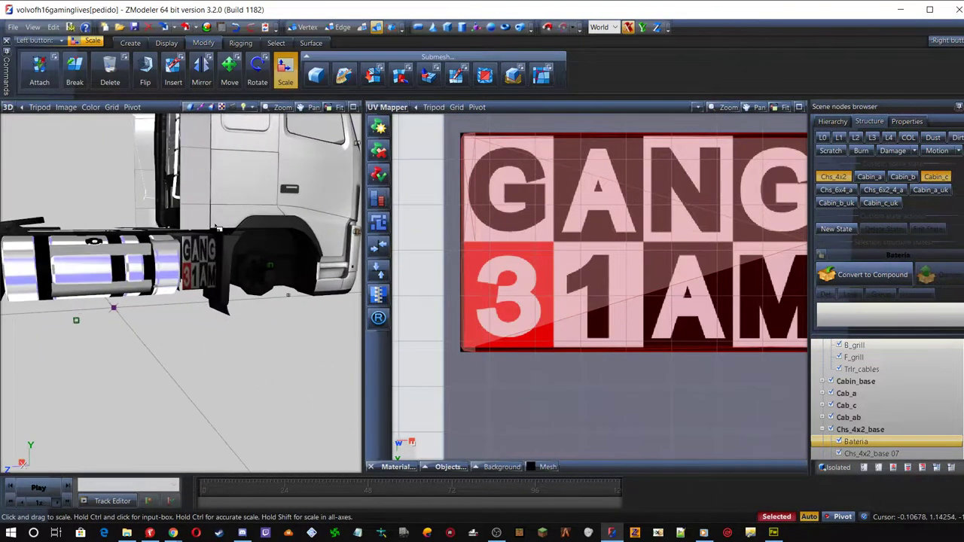
scroll(217, 228, up, 6)
middle_drag(225, 267, 223, 268)
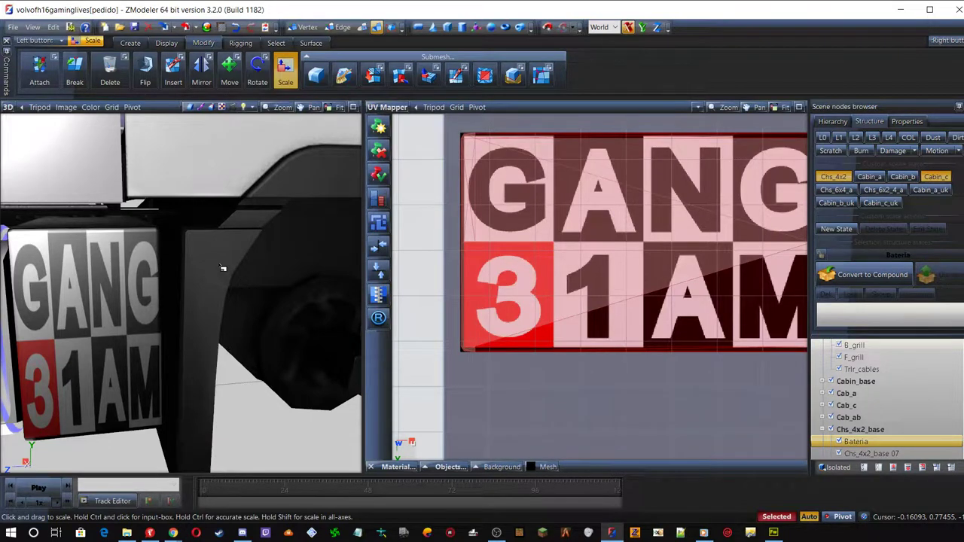
key(ctrl+s)
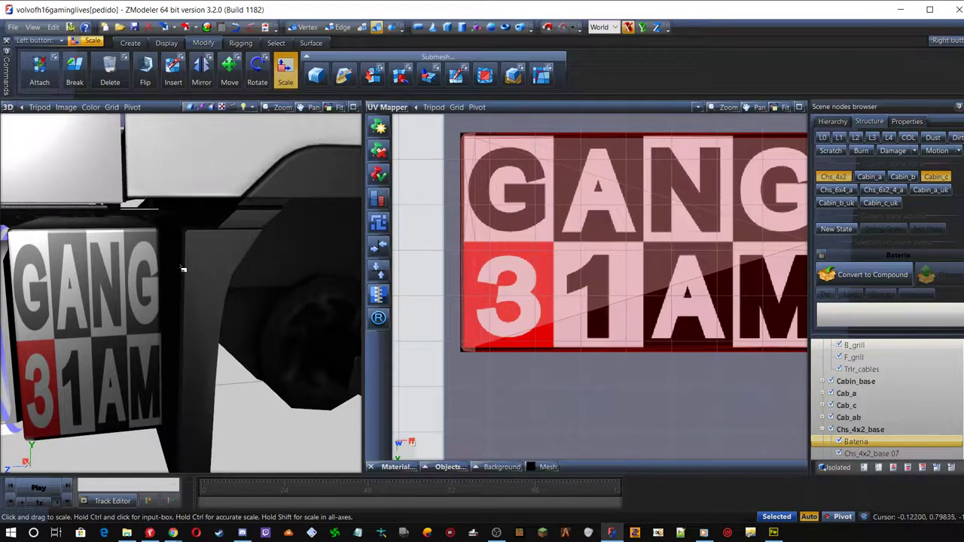
Scale the Bateria UV layout along X slightly past the sticker's side edge and check the plate on the truck
scroll(179, 272, up, 3)
scroll(170, 278, down, 3)
scroll(182, 277, up, 2)
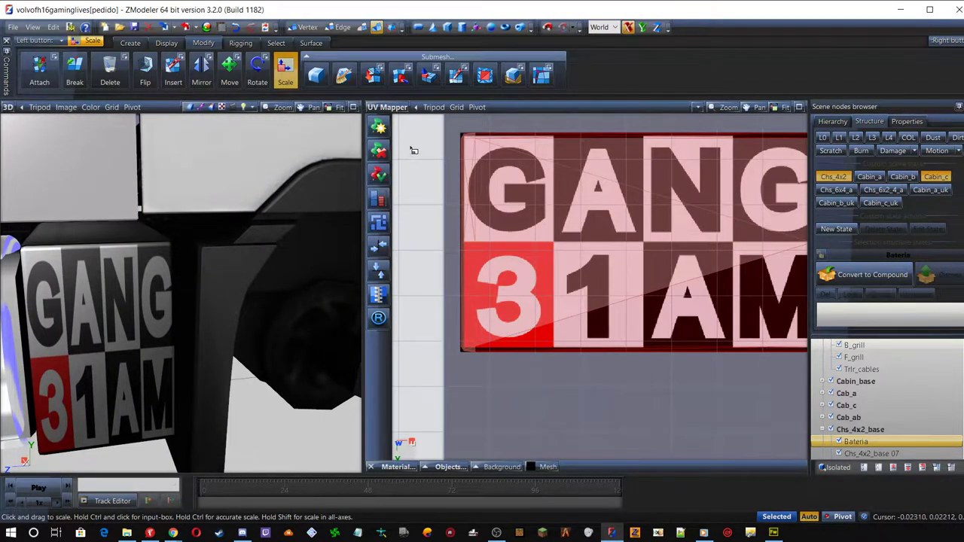
scroll(428, 203, down, 2)
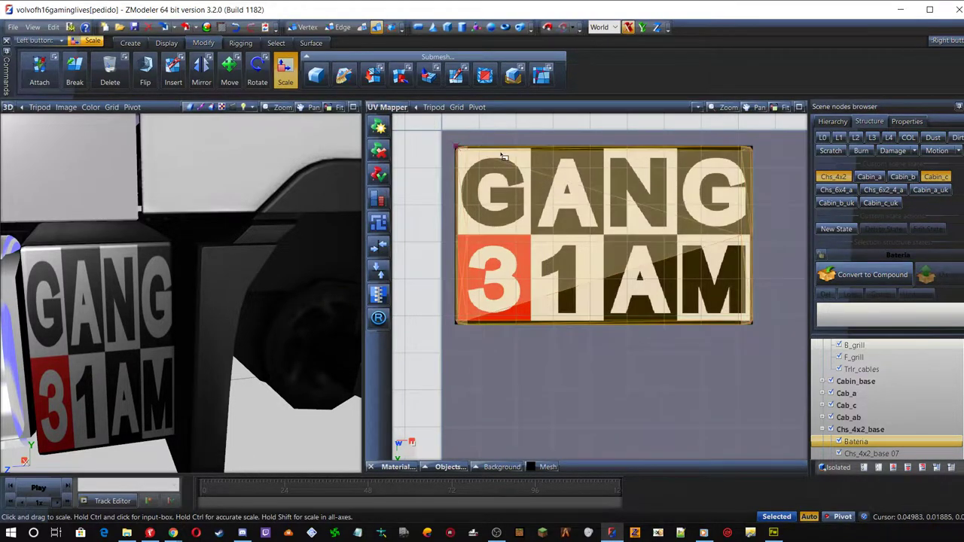
click(658, 192)
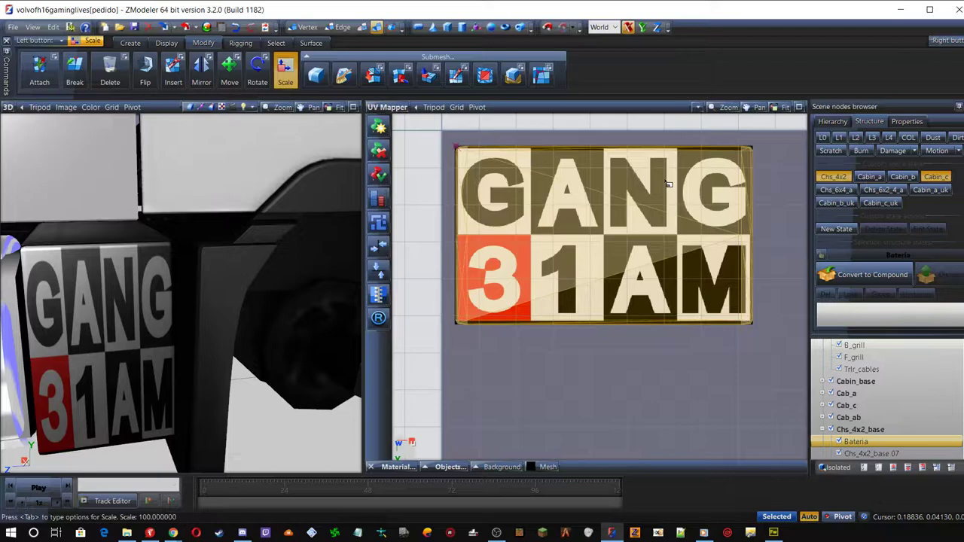
drag(669, 184, 663, 153)
middle_drag(166, 316, 108, 332)
scroll(108, 331, down, 3)
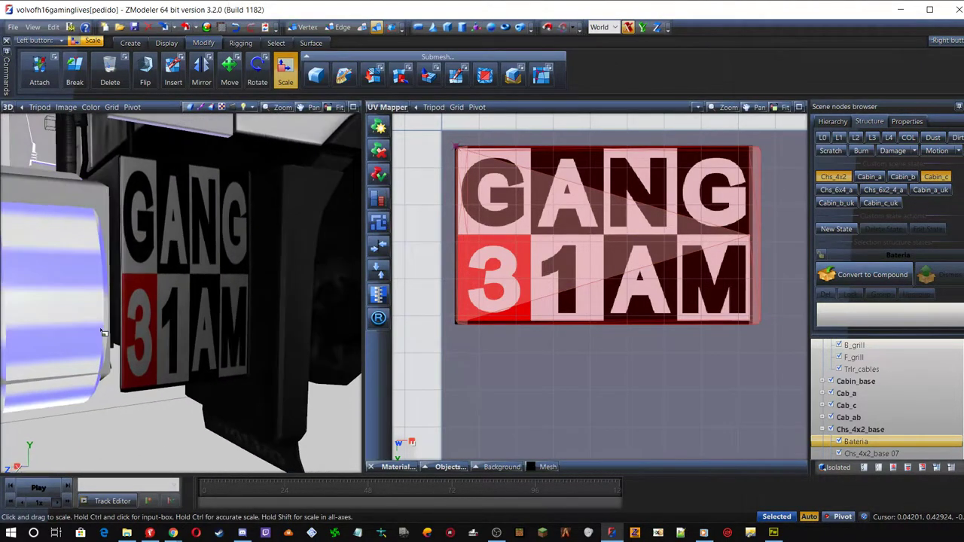
Turn off the Chs_4x2 state and show the Chs_6x4_a chassis under the Cabin_c cab
scroll(203, 302, down, 5)
scroll(200, 306, down, 3)
middle_drag(200, 306, 169, 311)
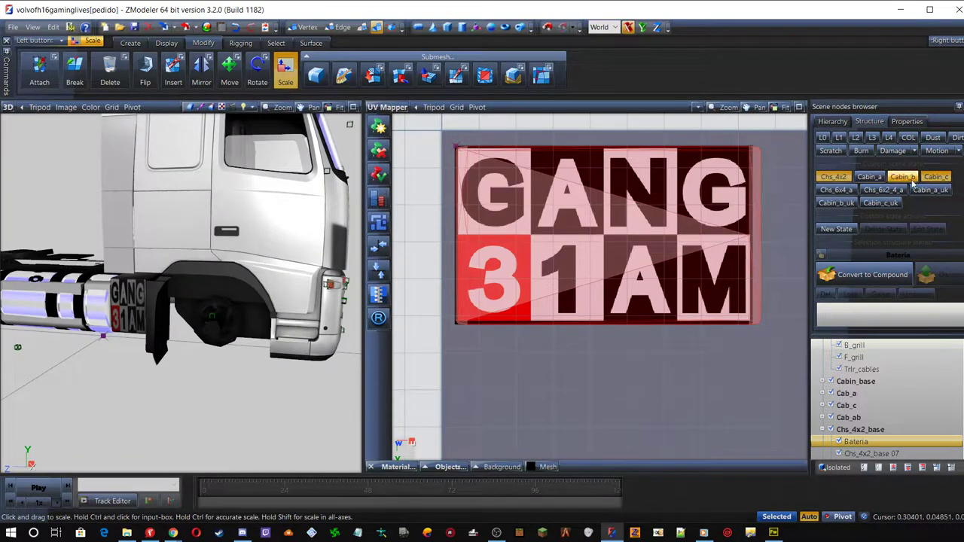
click(837, 189)
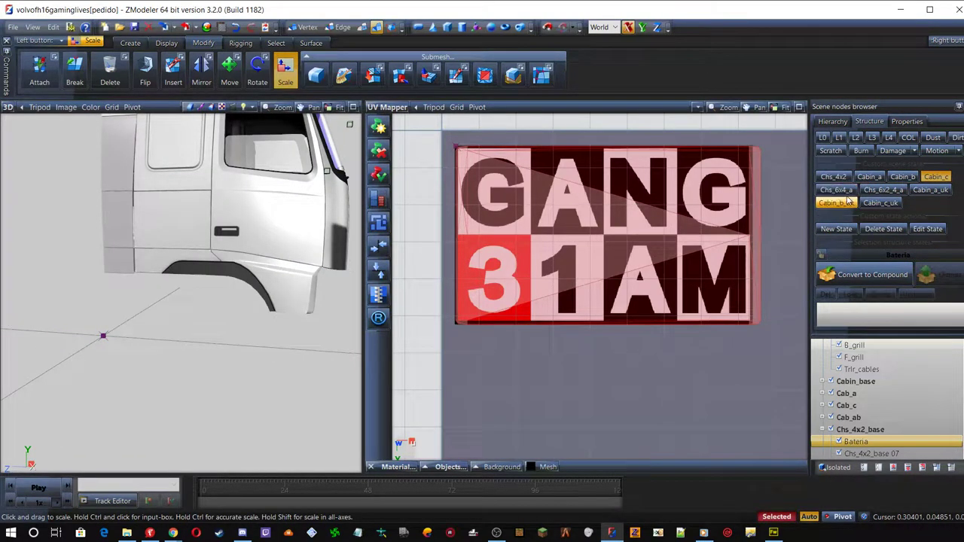
click(836, 190)
mouse_move(176, 238)
middle_down()
mouse_move(202, 261)
mouse_move(198, 249)
mouse_move(174, 243)
middle_up()
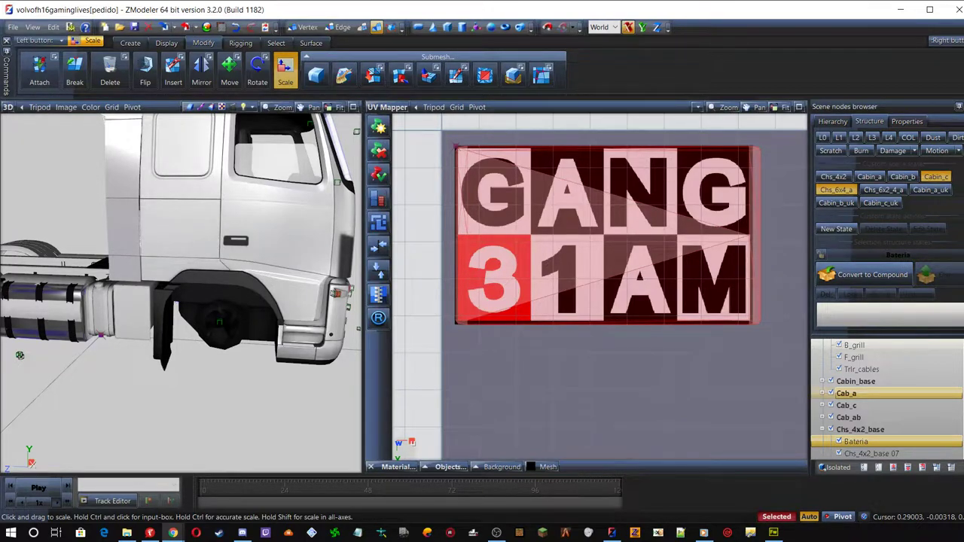
Change the UV Mapper viewport to the Right view to show the truck's side wireframe
click(854, 345)
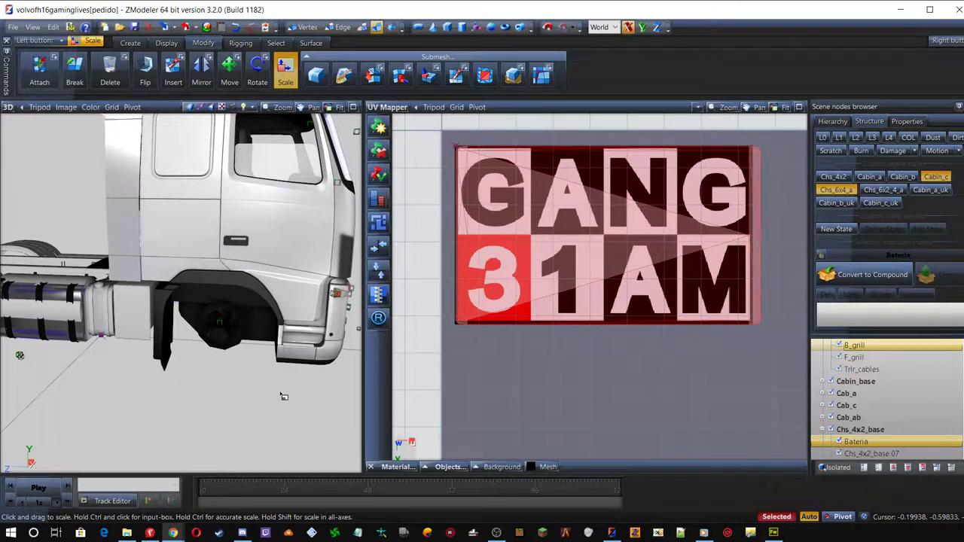
click(882, 369)
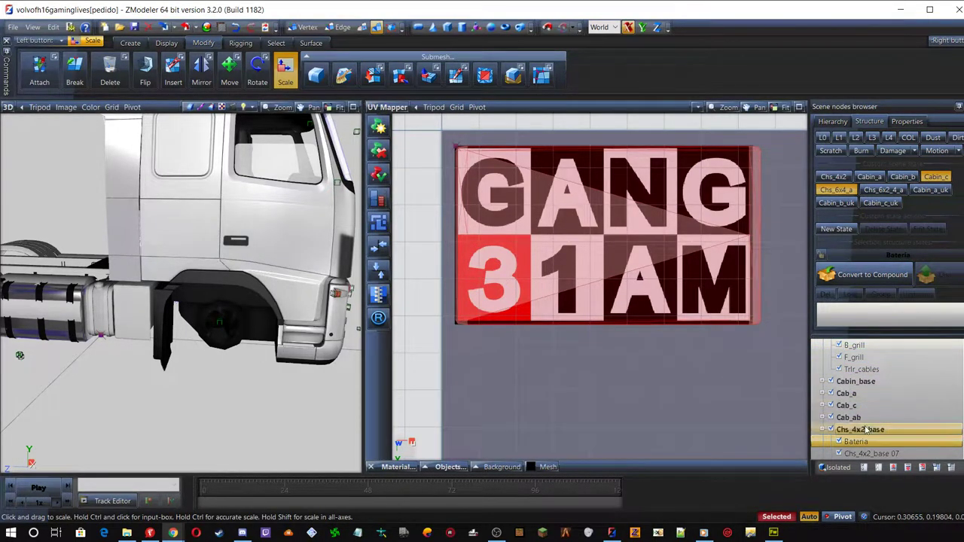
scroll(874, 386, down, 2)
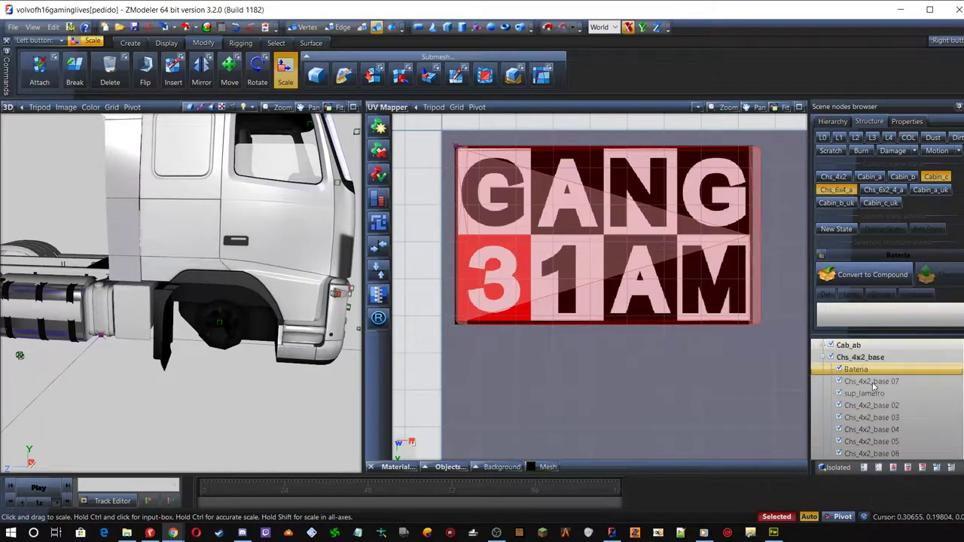
click(387, 108)
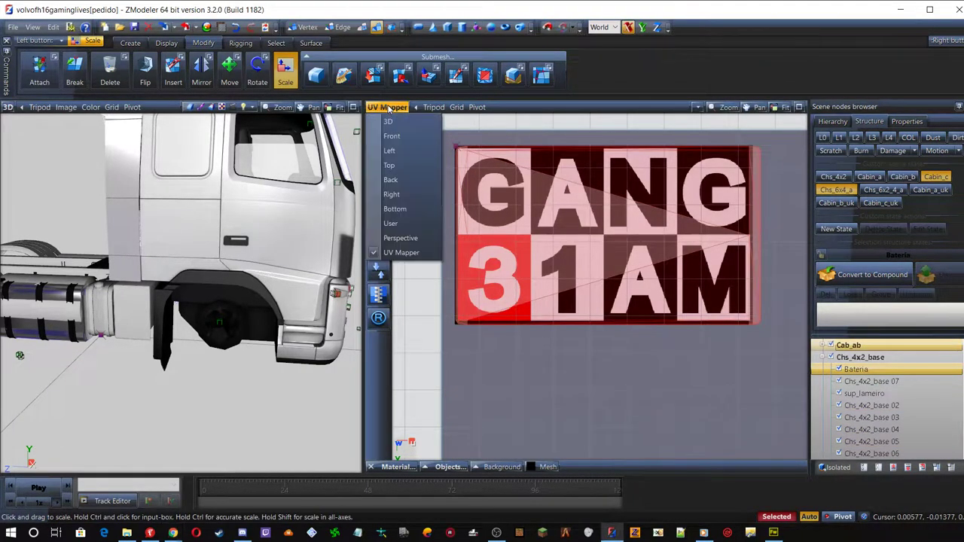
click(393, 196)
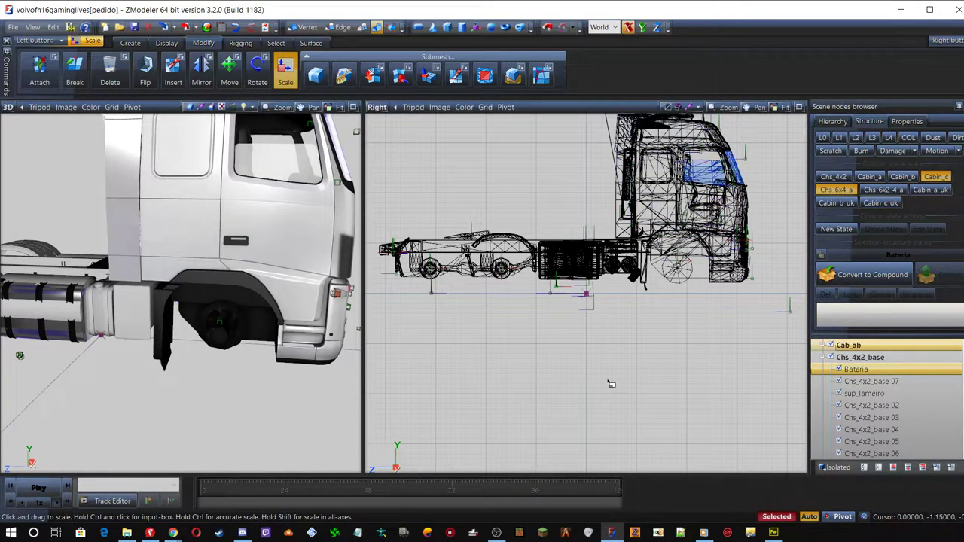
scroll(588, 391, down, 1)
Examine the 6x4 chassis around the fuel tank and the blank battery box in an enlarged 3D view
click(352, 107)
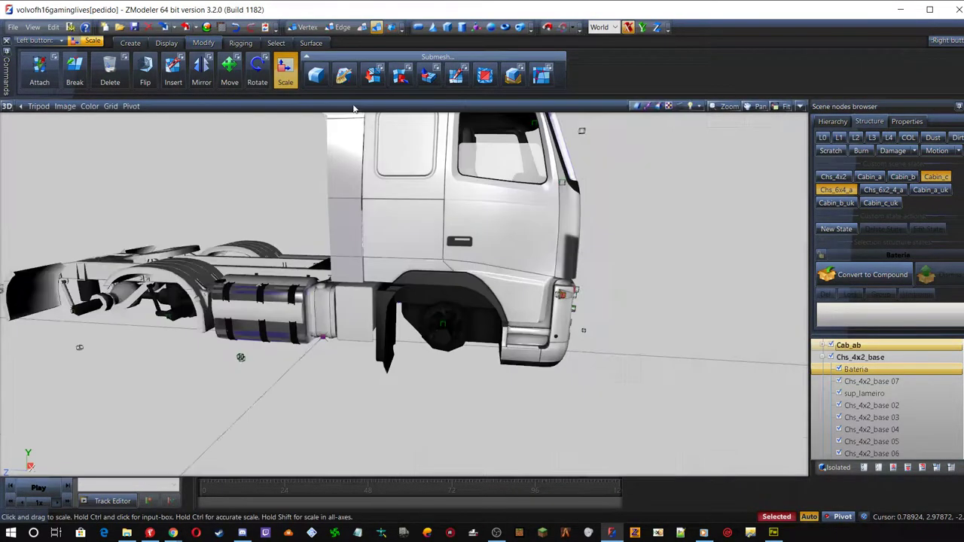
scroll(438, 202, down, 3)
middle_drag(437, 226, 444, 259)
middle_drag(385, 256, 398, 266)
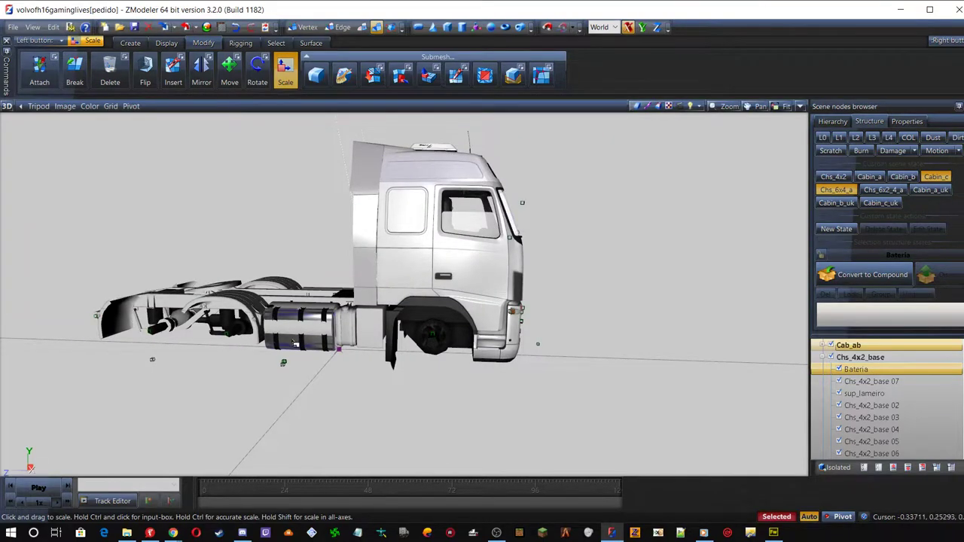
scroll(301, 324, up, 8)
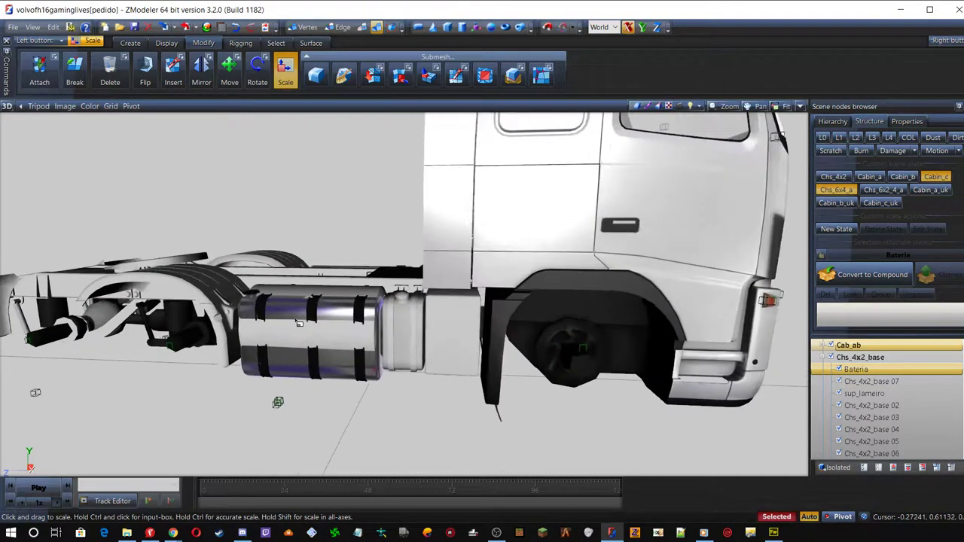
scroll(301, 309, up, 8)
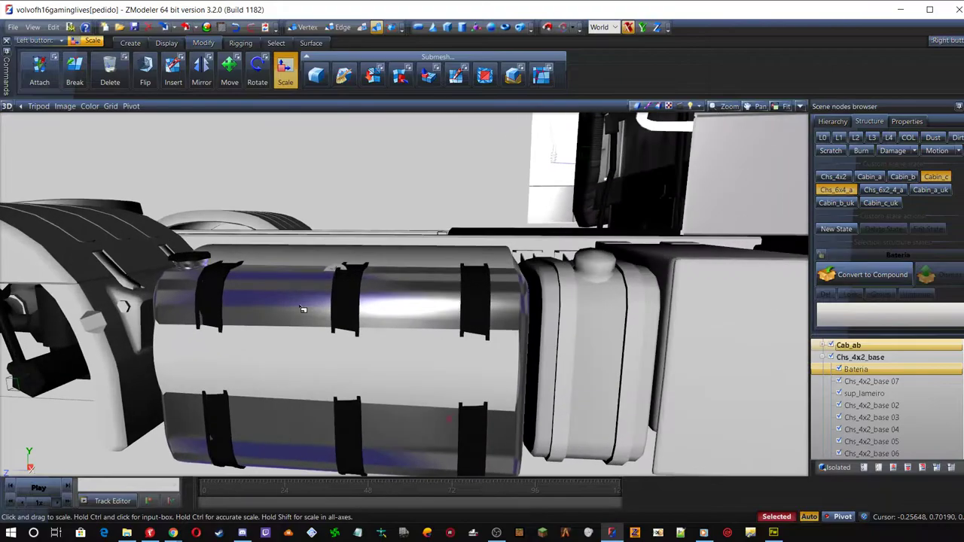
scroll(299, 309, up, 4)
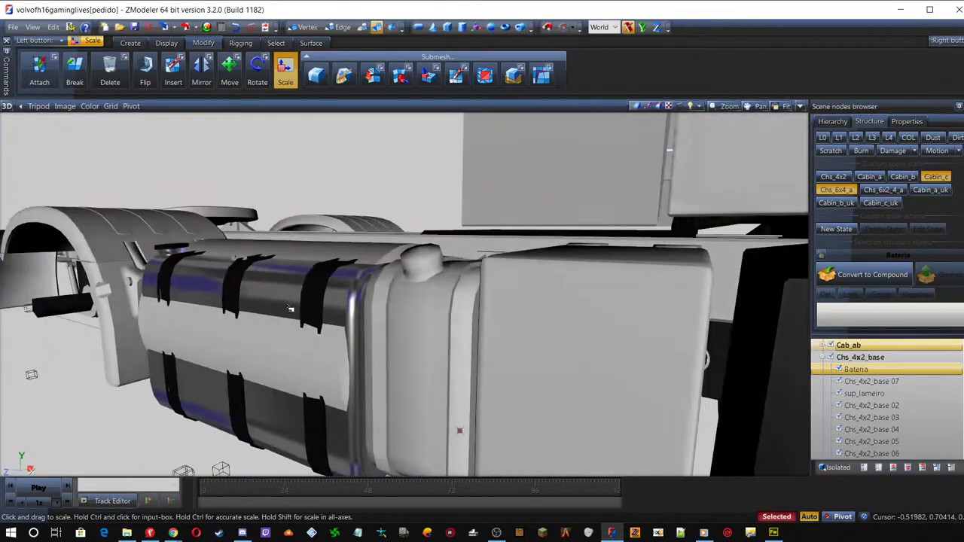
middle_drag(307, 307, 295, 309)
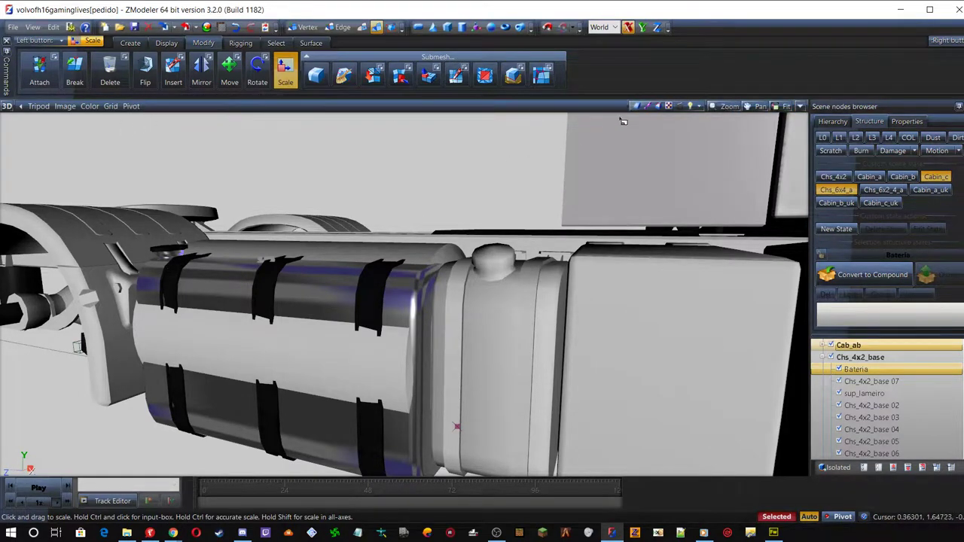
click(800, 107)
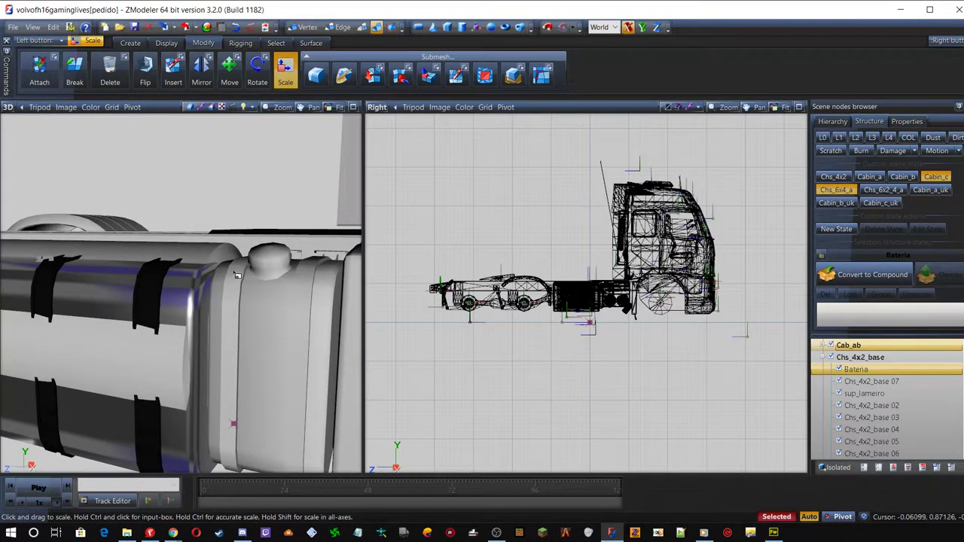
middle_drag(174, 219, 277, 279)
scroll(151, 260, up, 2)
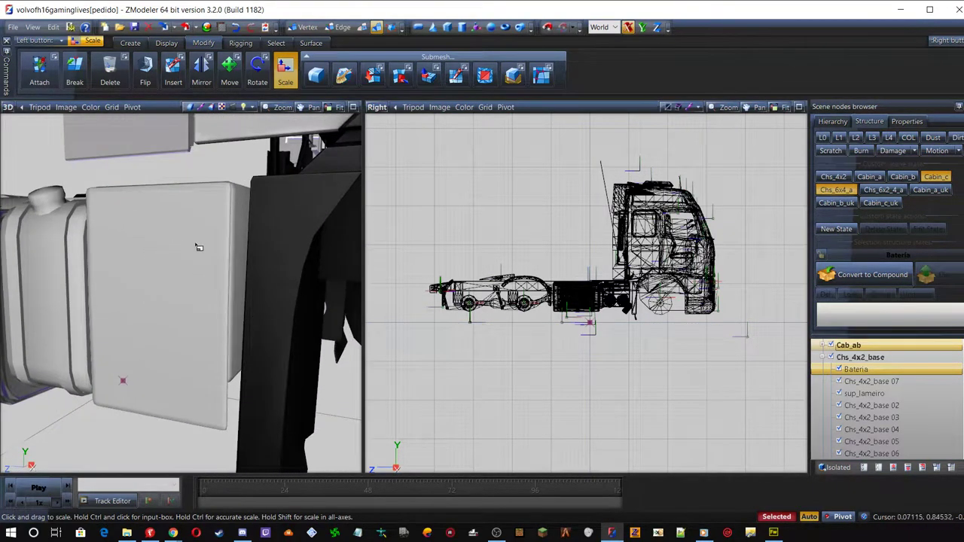
Collapse the Chs_4x2_base node, hide the Chs_6x2_4 node and enable the Chs_6x2_4_a state
click(824, 360)
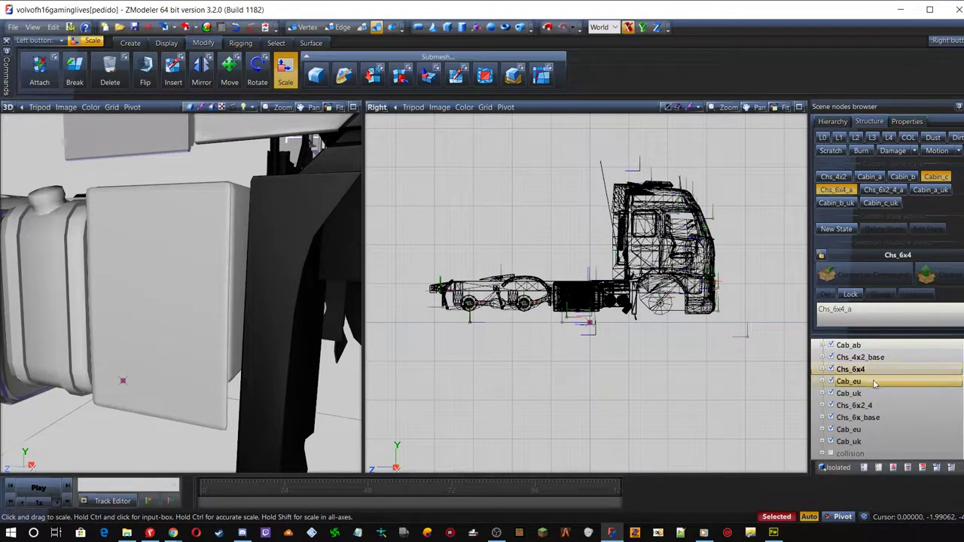
click(832, 407)
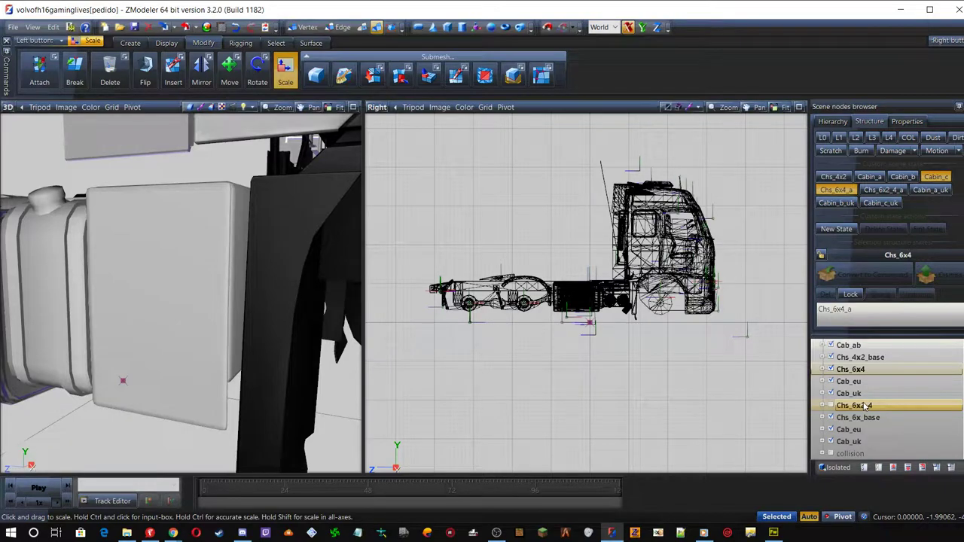
click(884, 189)
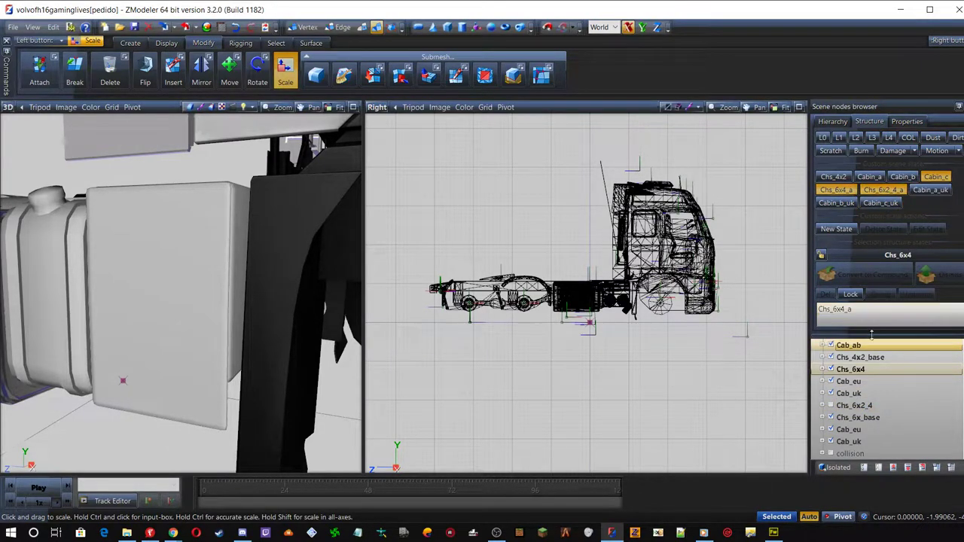
Expand the Chs_6x_base node in the scene tree and collapse the truck's Chs_base node
click(822, 417)
scroll(822, 423, down, 3)
scroll(899, 394, up, 3)
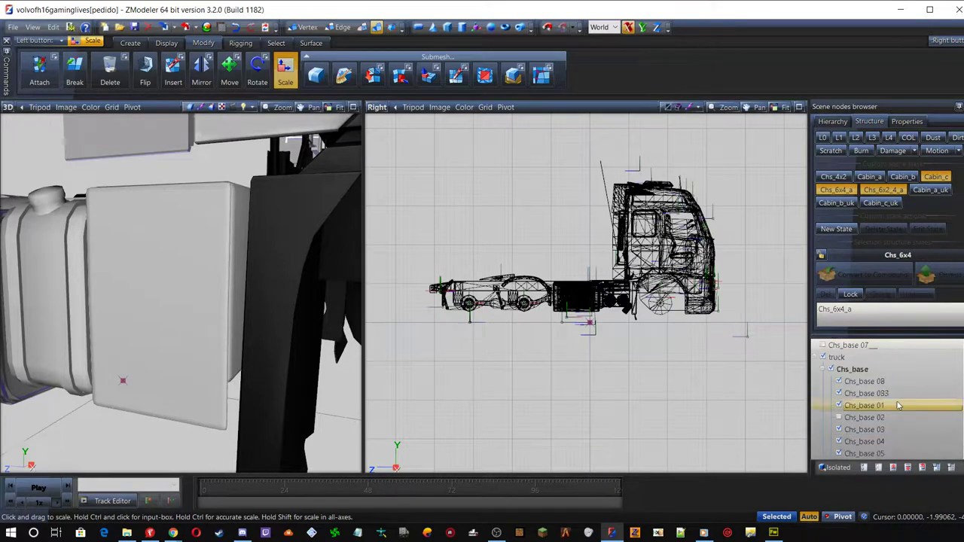
click(865, 382)
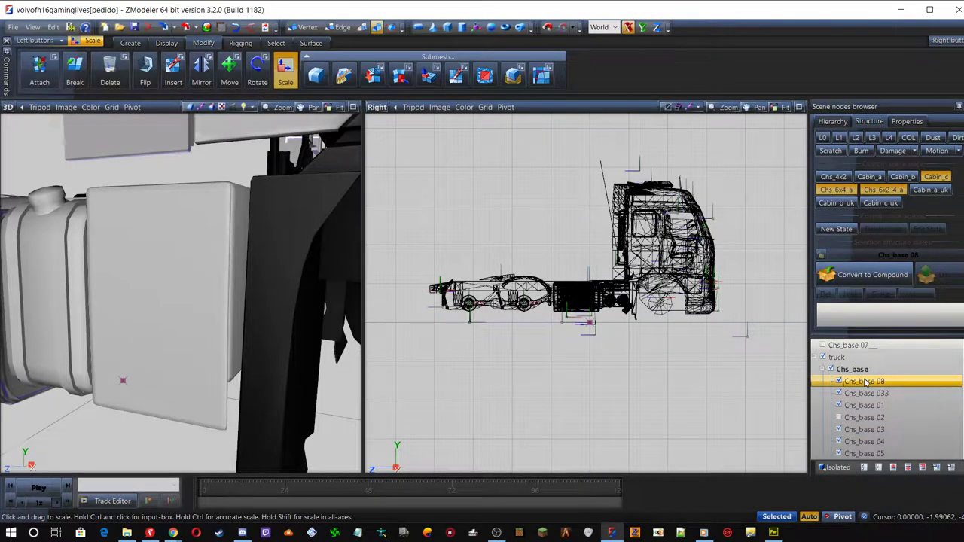
click(824, 370)
scroll(858, 402, down, 3)
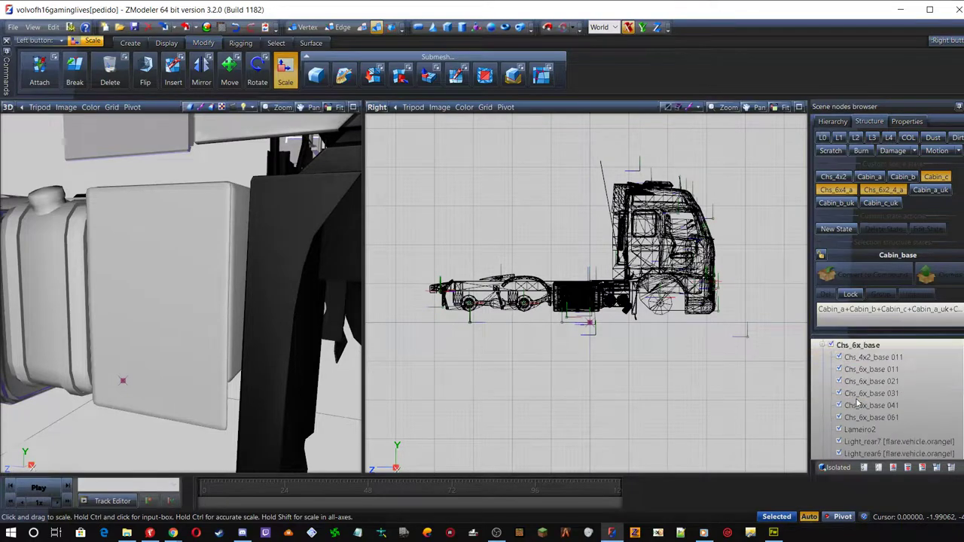
Isolate the Chs_6x_base parts one by one, from Chs_4x2_base 011 to Chs_6x_base 061, to identify the battery box mesh
click(873, 358)
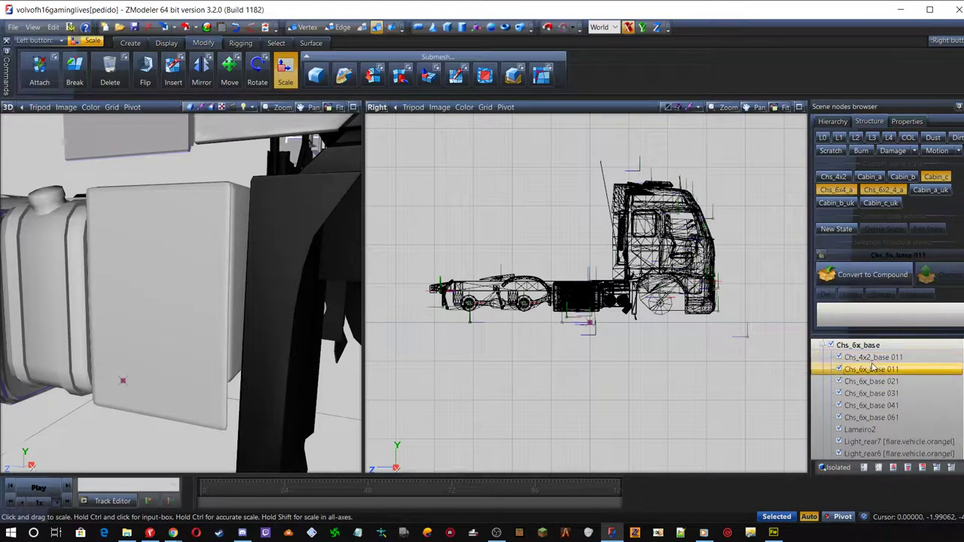
click(835, 467)
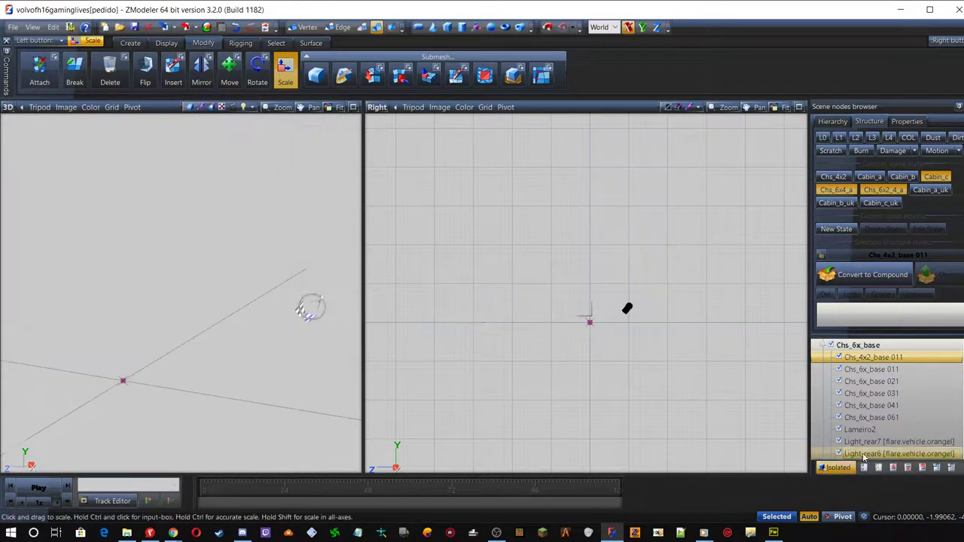
click(878, 370)
click(878, 382)
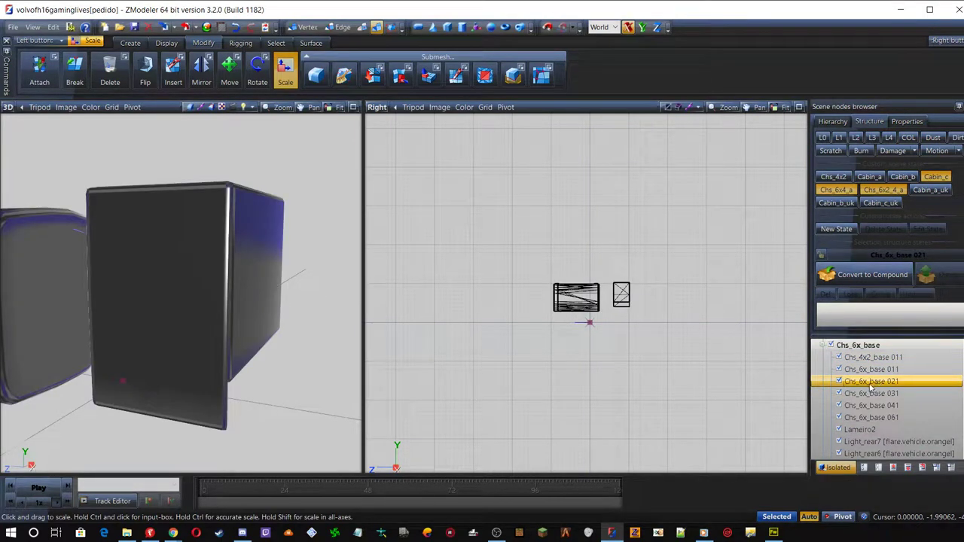
ctrl+click(859, 394)
click(856, 395)
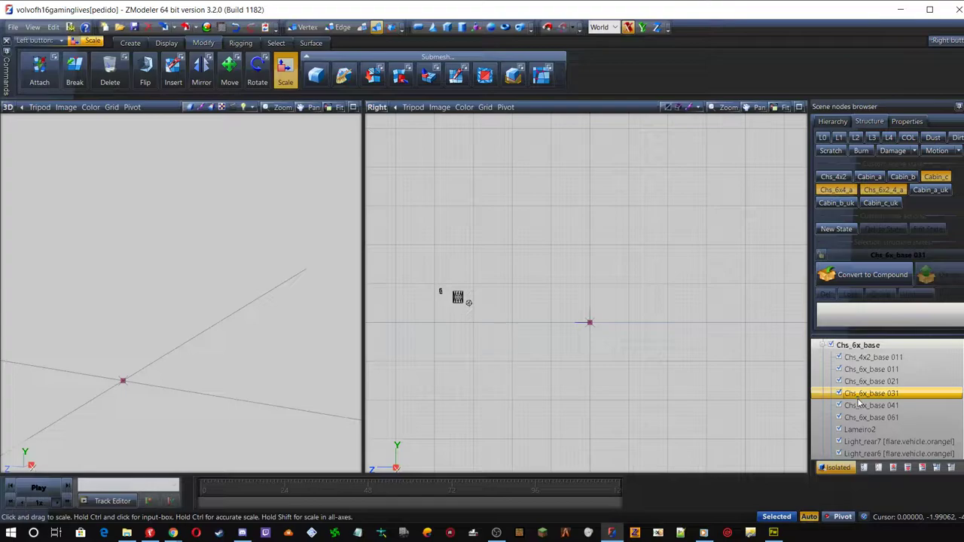
click(857, 407)
click(858, 419)
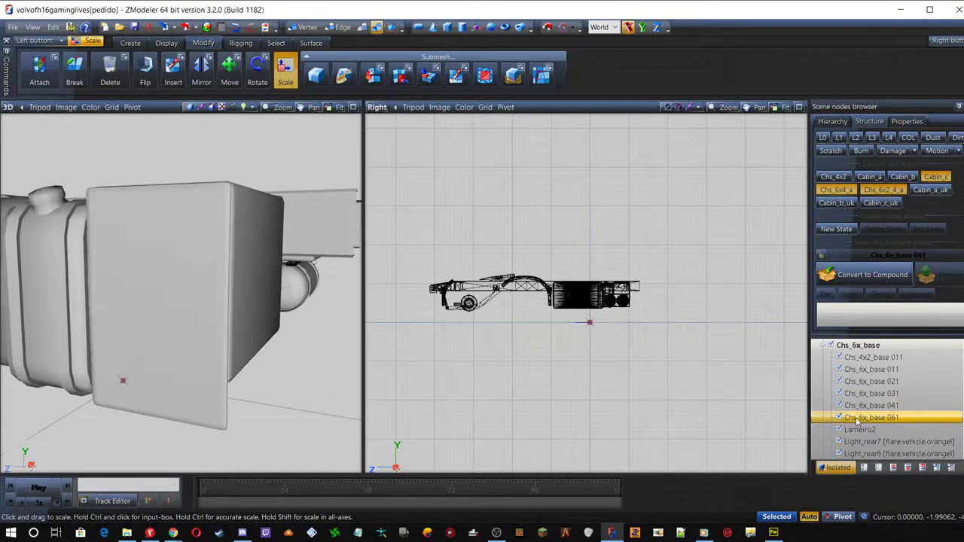
Hide the Chs_6x_base 061 mesh and turn off isolation to show the whole truck
click(856, 420)
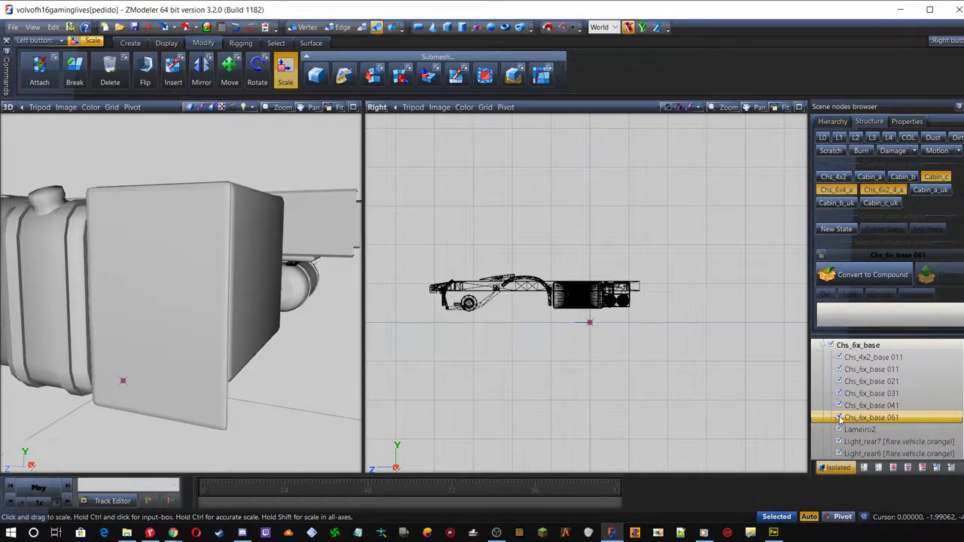
click(839, 417)
click(836, 467)
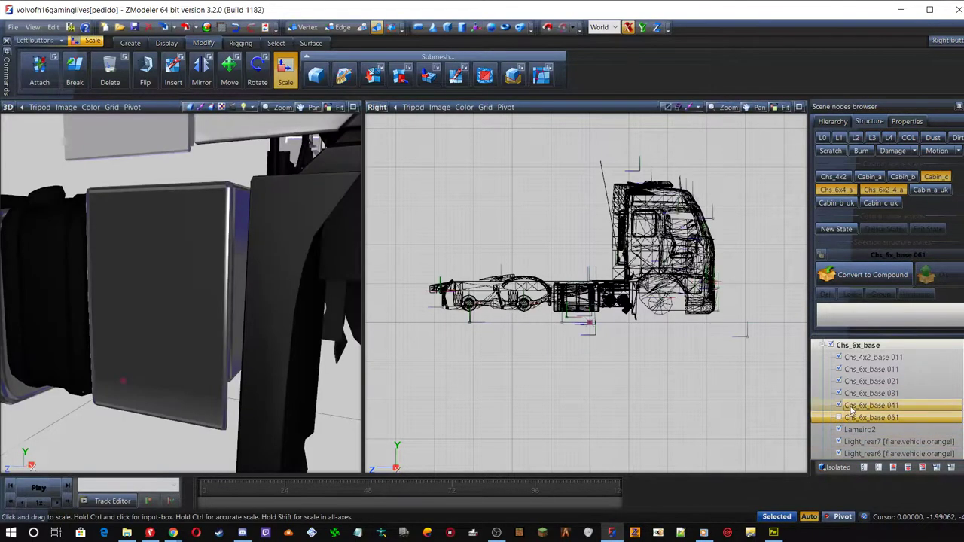
Examine the battery box beside the fuel tank from several angles in 3D and in the side wireframe
click(861, 384)
scroll(219, 285, up, 4)
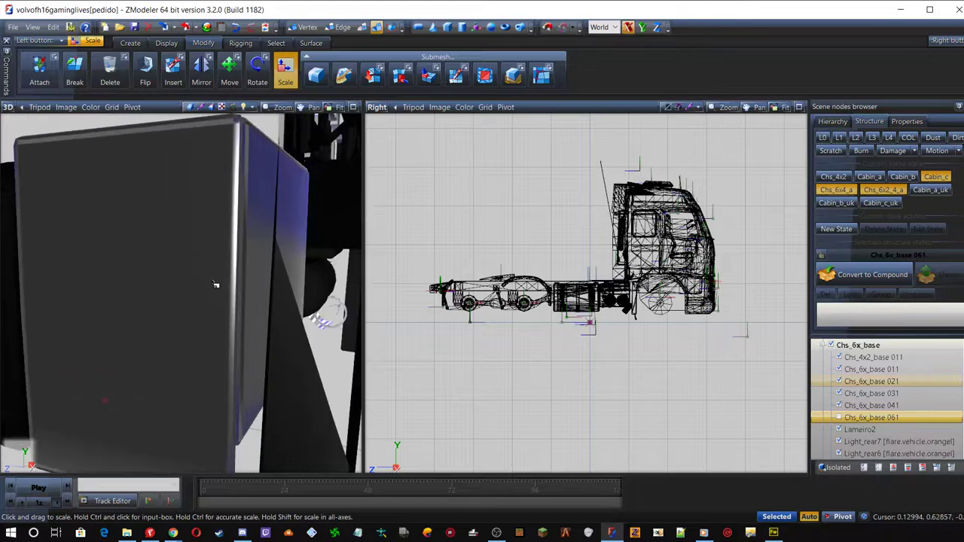
scroll(227, 285, down, 4)
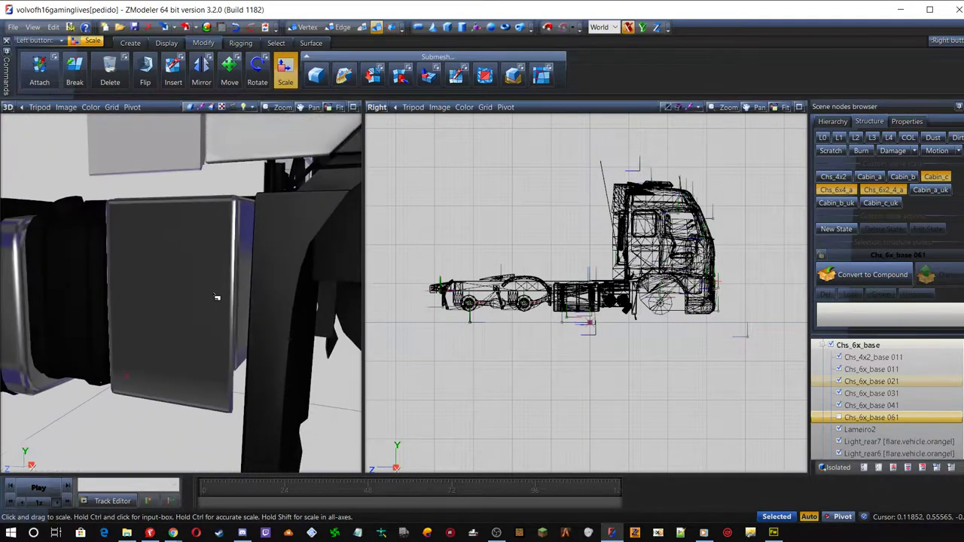
scroll(231, 310, up, 5)
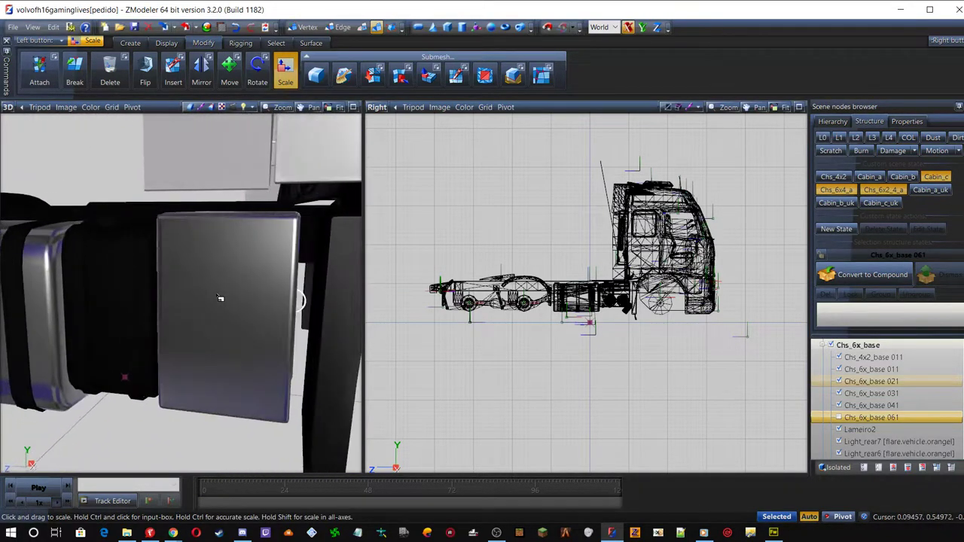
scroll(216, 297, up, 3)
scroll(218, 296, down, 3)
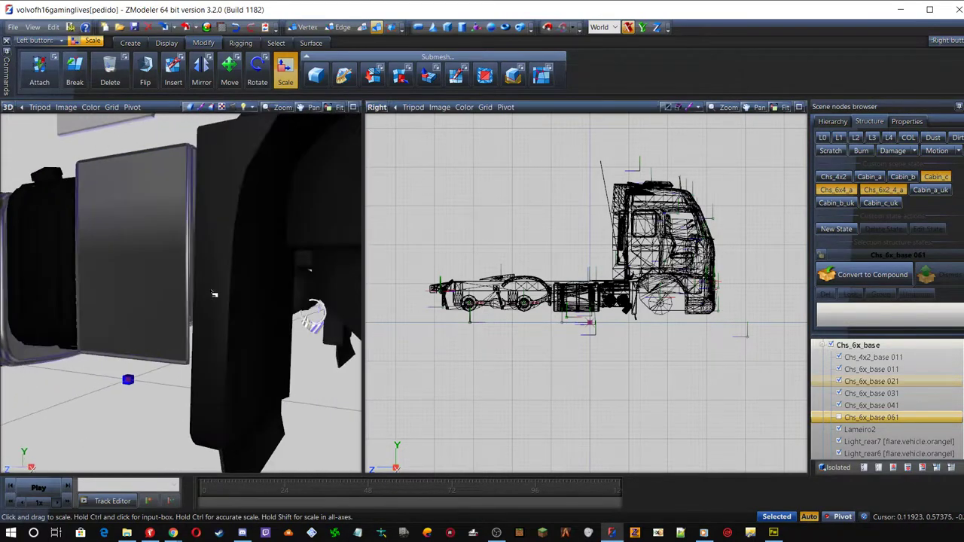
scroll(219, 301, up, 2)
scroll(217, 305, down, 3)
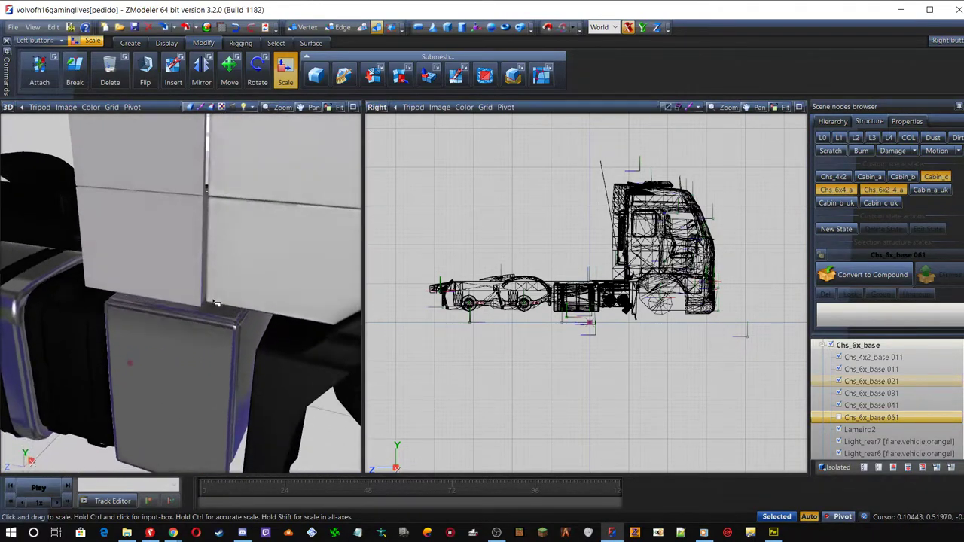
scroll(623, 295, up, 3)
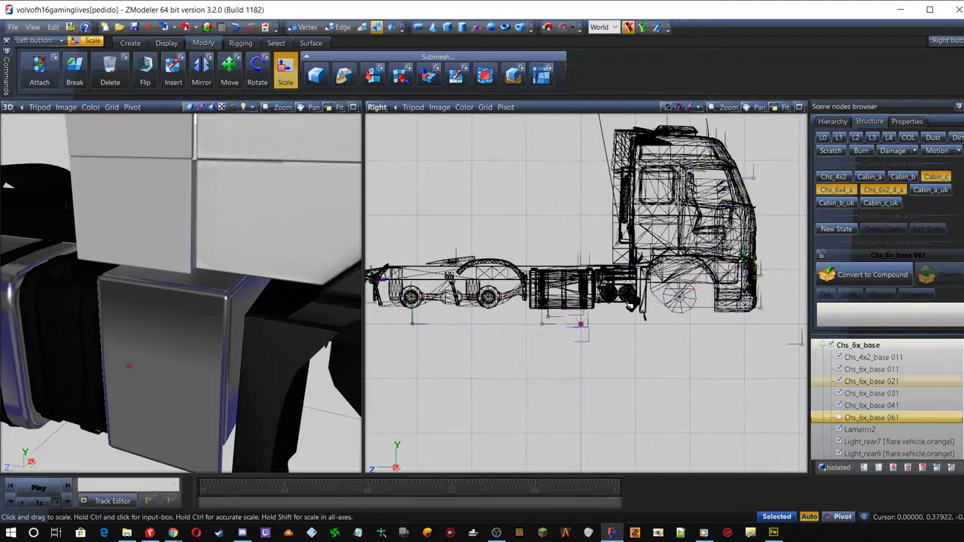
scroll(633, 294, up, 2)
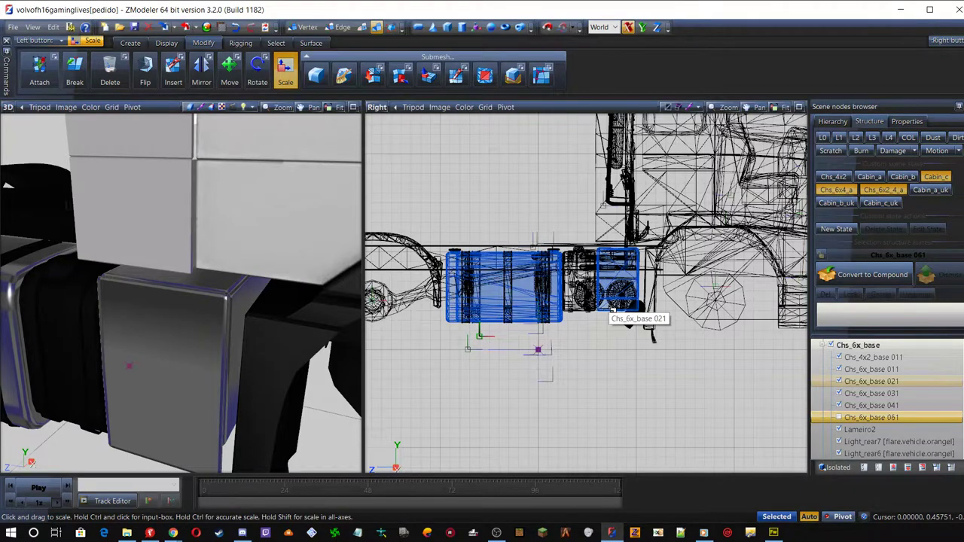
Isolate Chs_6x_base 021 and detach the battery box polygons from the fuel tanks as a separate object
click(864, 382)
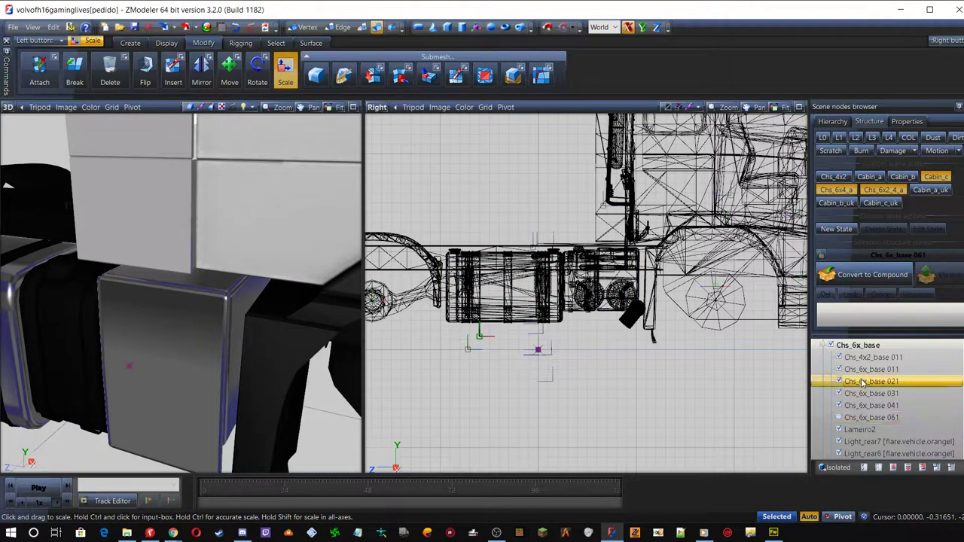
click(838, 467)
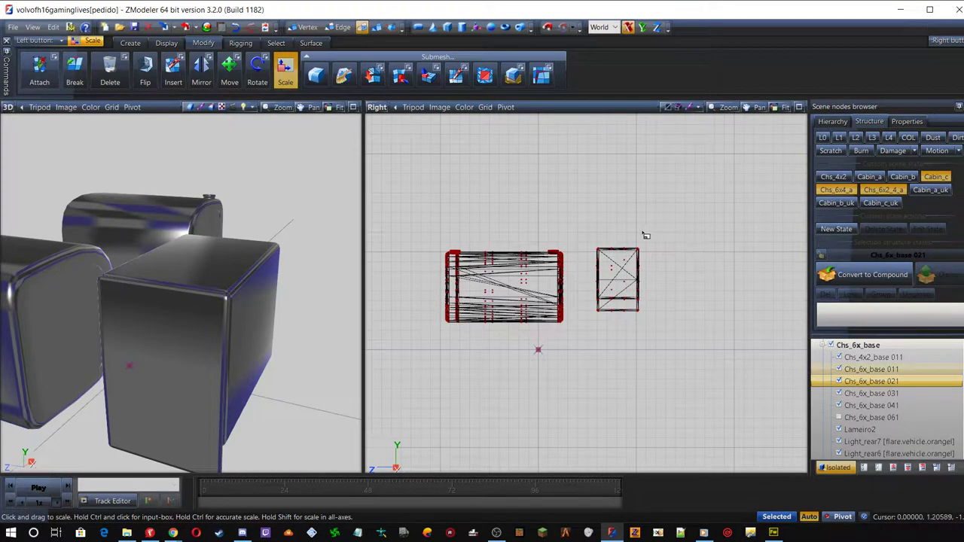
drag(585, 237, 658, 330)
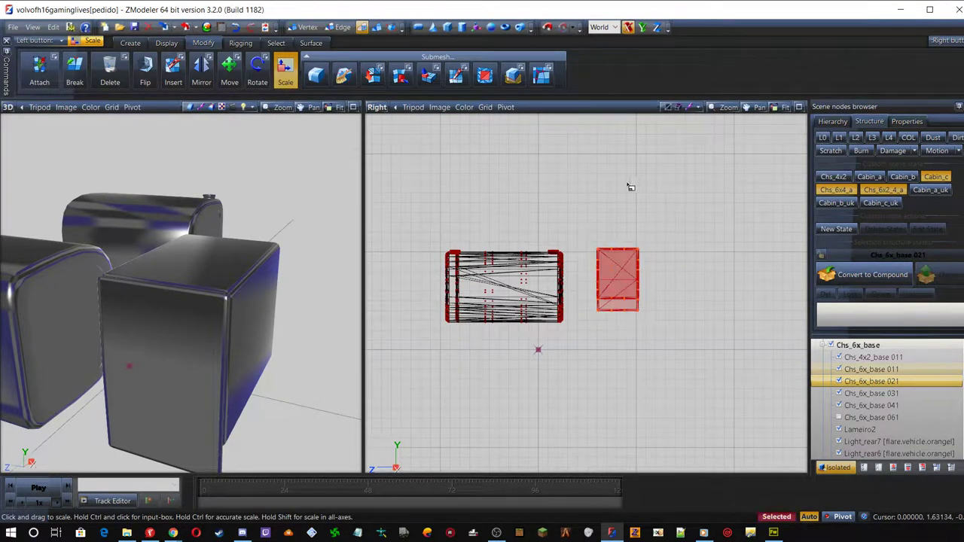
click(401, 73)
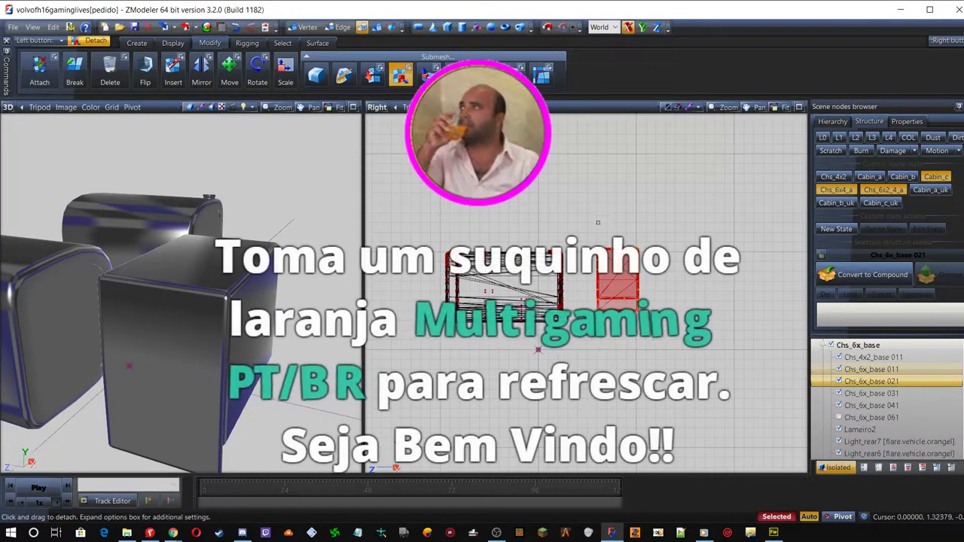
drag(582, 287, 587, 172)
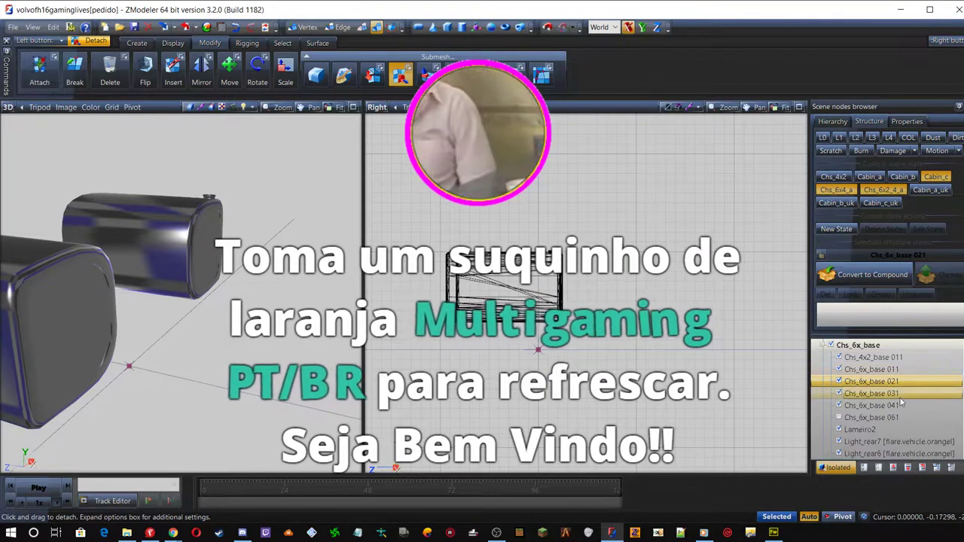
Turn off isolation and move the detached battery box node into the Chs_6x_base group beside the original Chs_6x_base 021
click(838, 467)
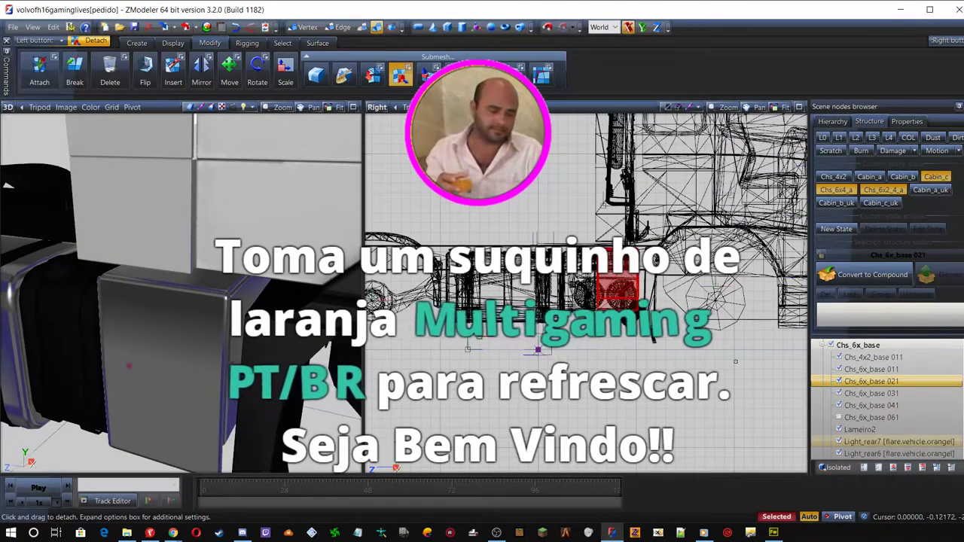
drag(946, 382, 823, 450)
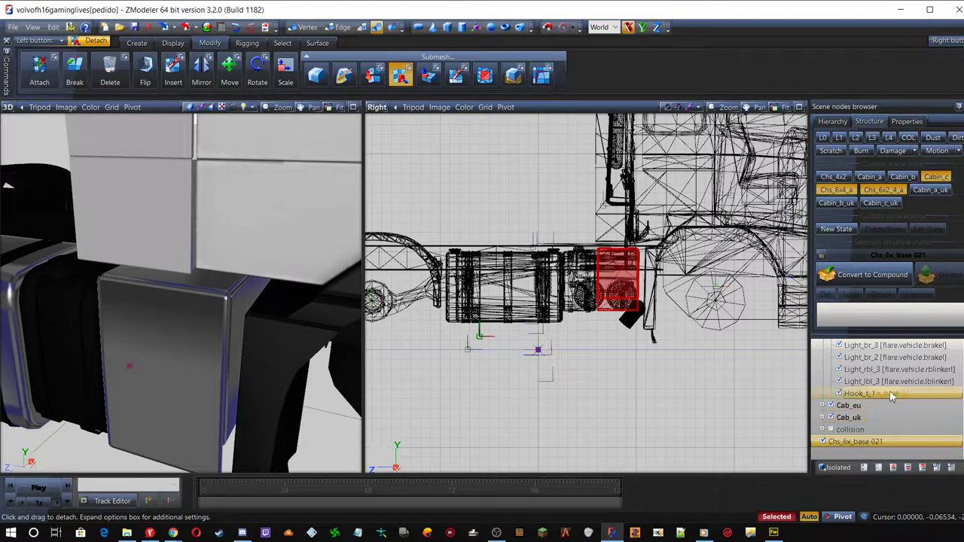
scroll(890, 391, up, 3)
scroll(890, 393, up, 2)
drag(890, 393, 896, 366)
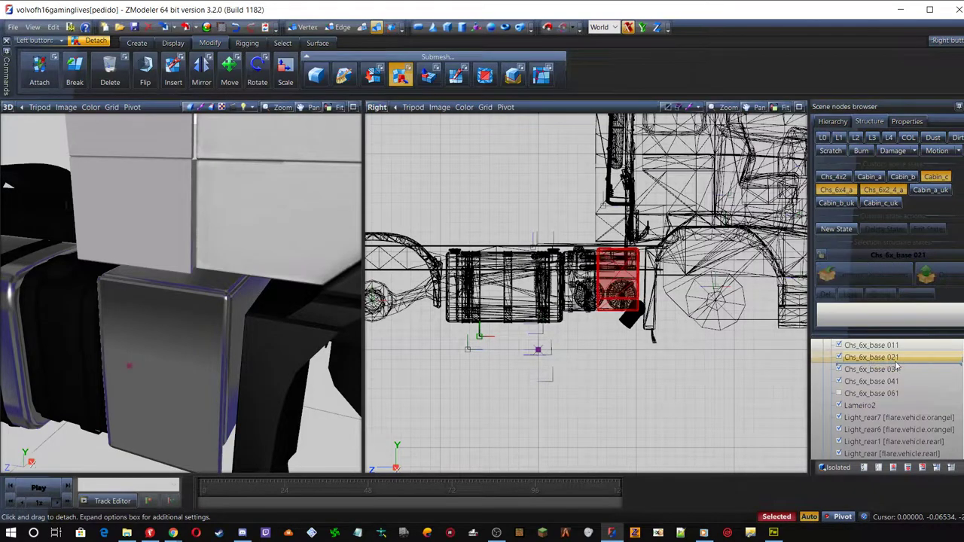
scroll(899, 398, up, 2)
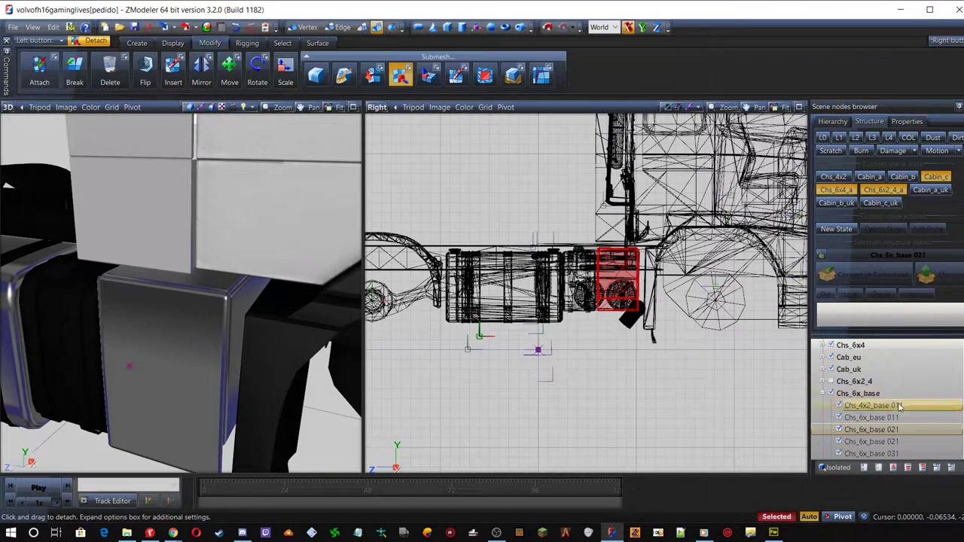
click(866, 441)
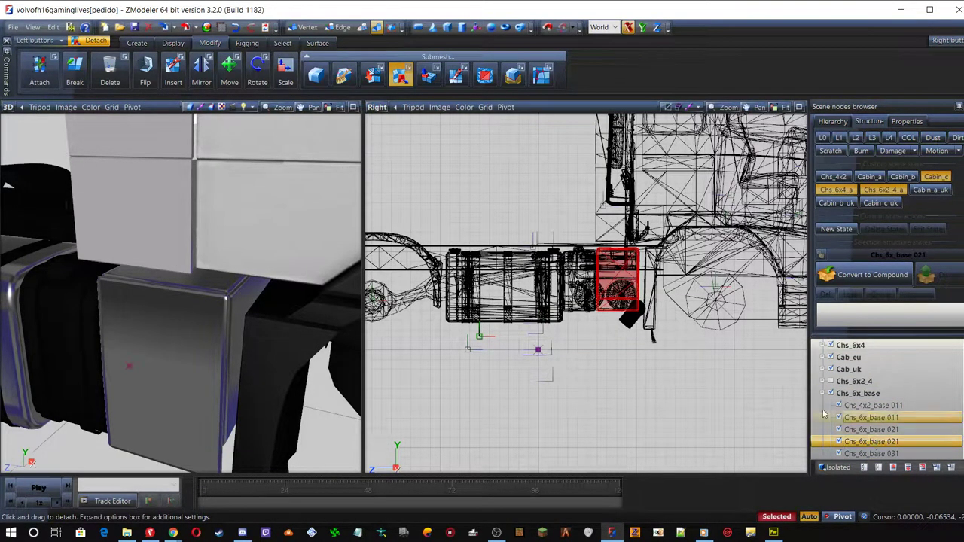
Isolate the selected Chs_6x_base 021 box mesh and switch to polygon-level selection
click(842, 468)
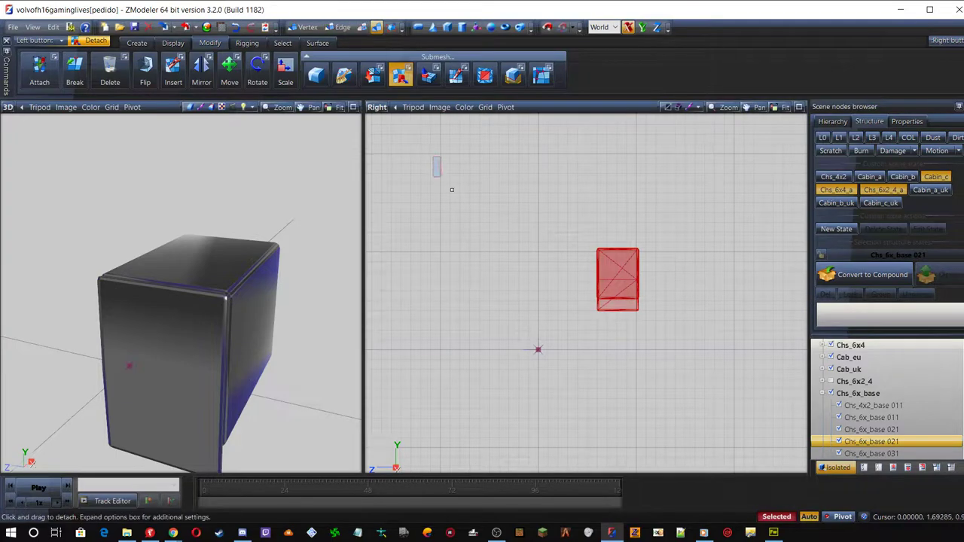
click(433, 138)
key(3)
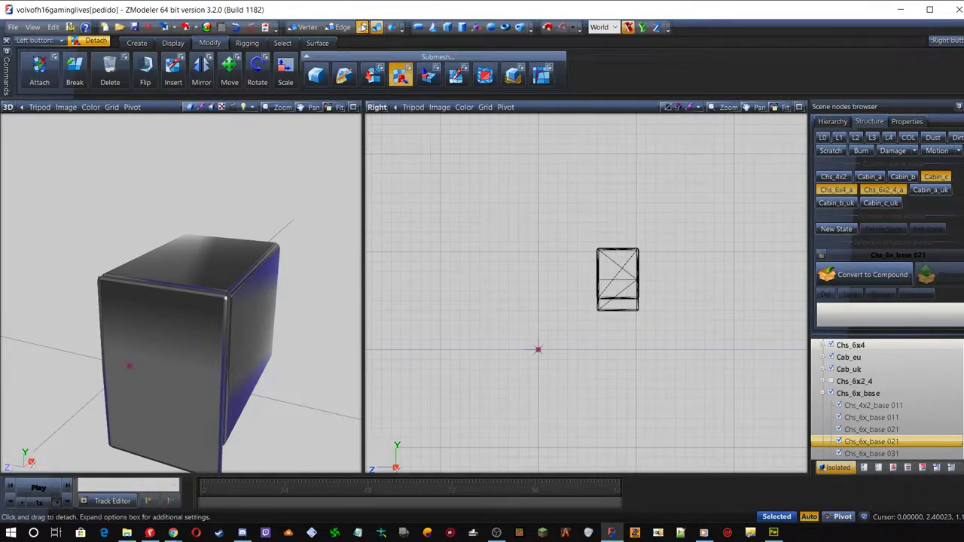
click(621, 297)
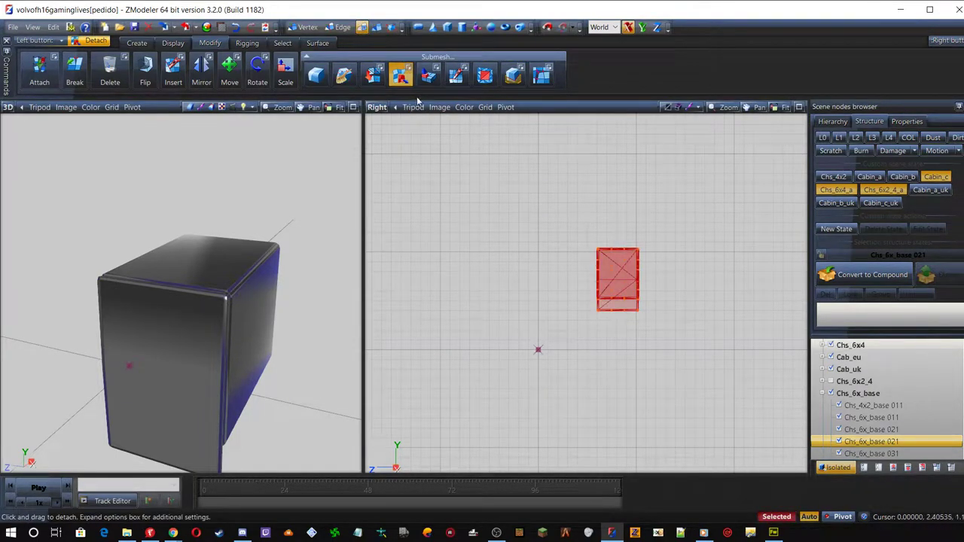
Show the isolated box from the front in the orthographic viewport and clear its polygon selection
click(376, 107)
click(389, 150)
scroll(542, 260, up, 2)
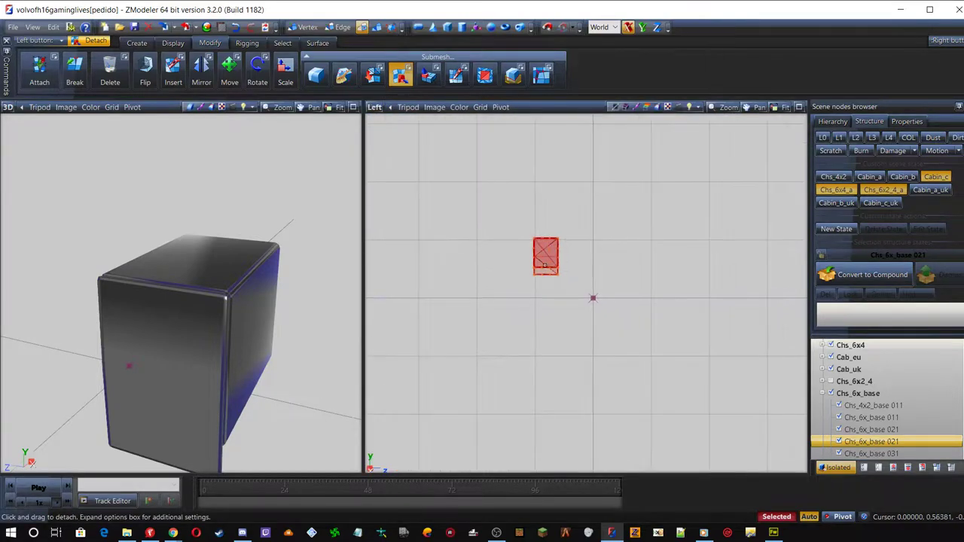
click(375, 107)
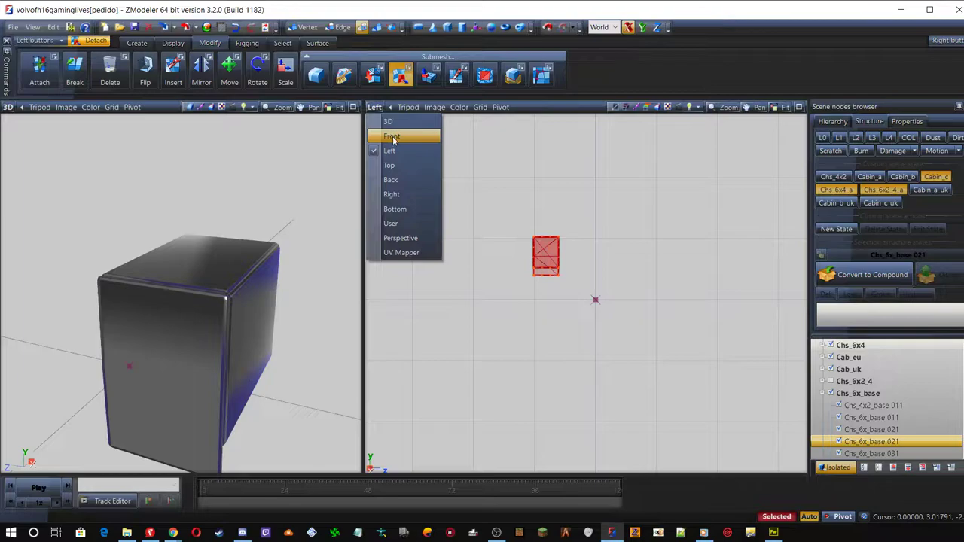
click(392, 136)
scroll(562, 271, up, 3)
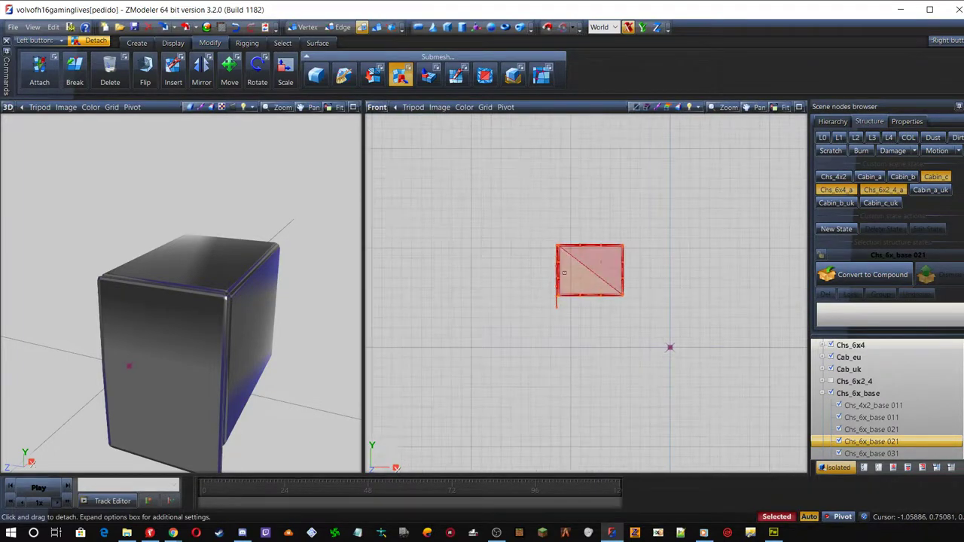
scroll(565, 273, up, 3)
drag(678, 151, 727, 158)
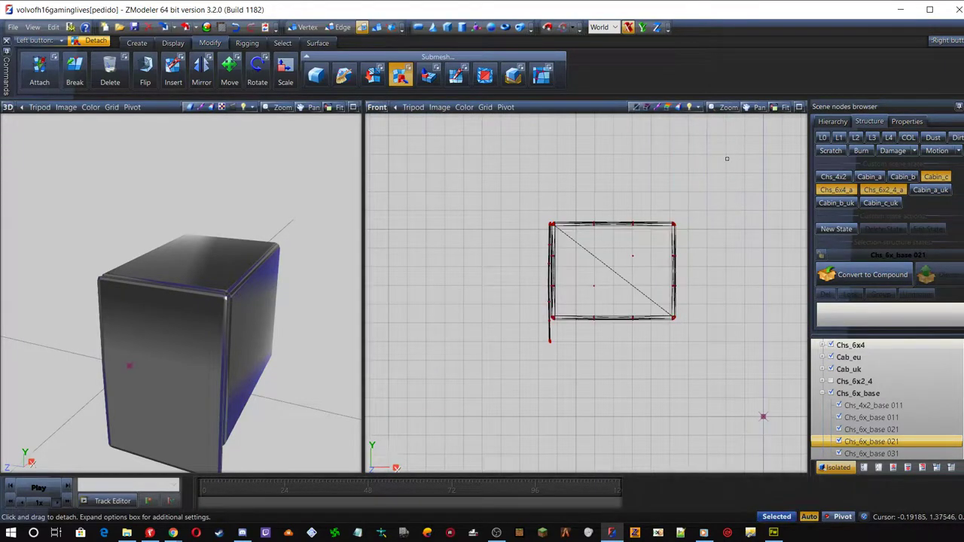
Select all polygons of the thin outer cover plate along its full height and detach them from the box as a separate mesh
scroll(498, 253, up, 4)
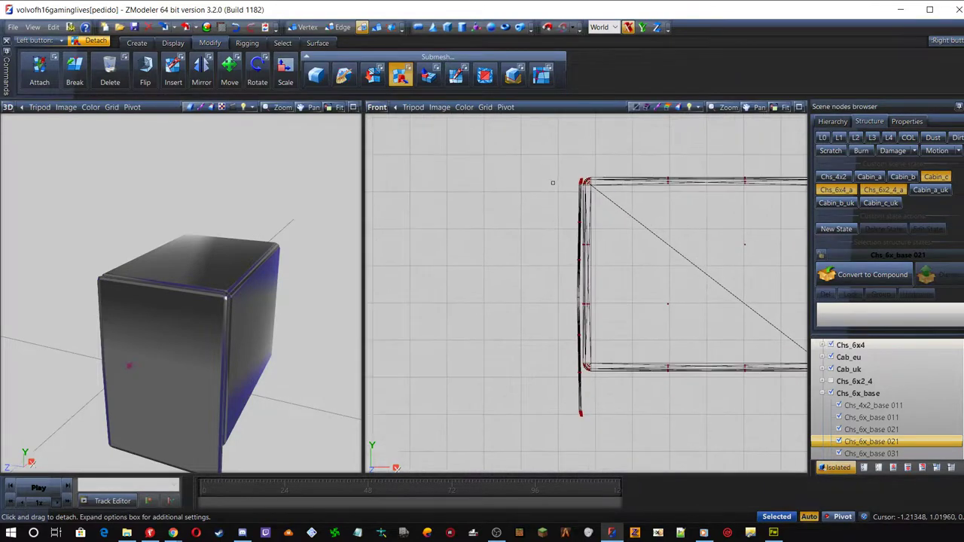
scroll(561, 169, up, 3)
drag(581, 189, 603, 205)
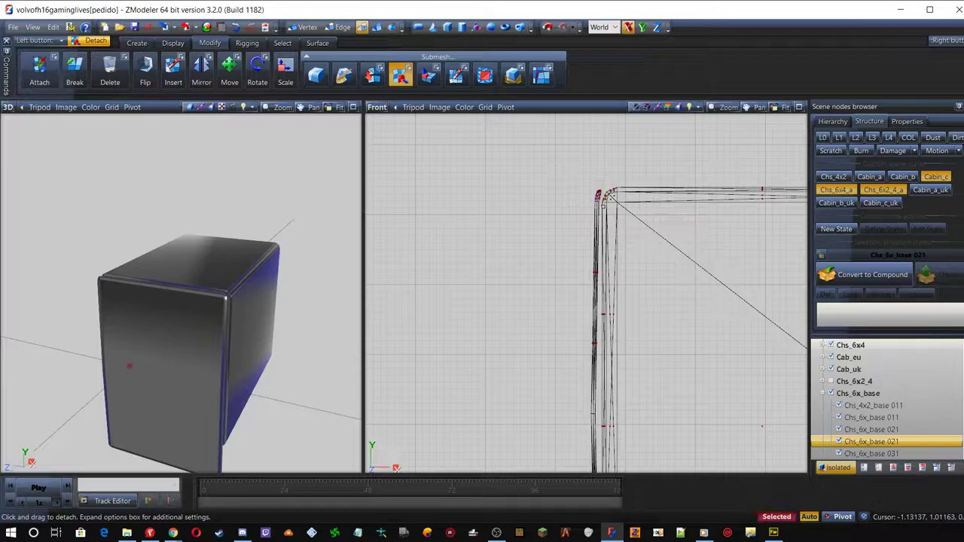
drag(585, 343, 607, 357)
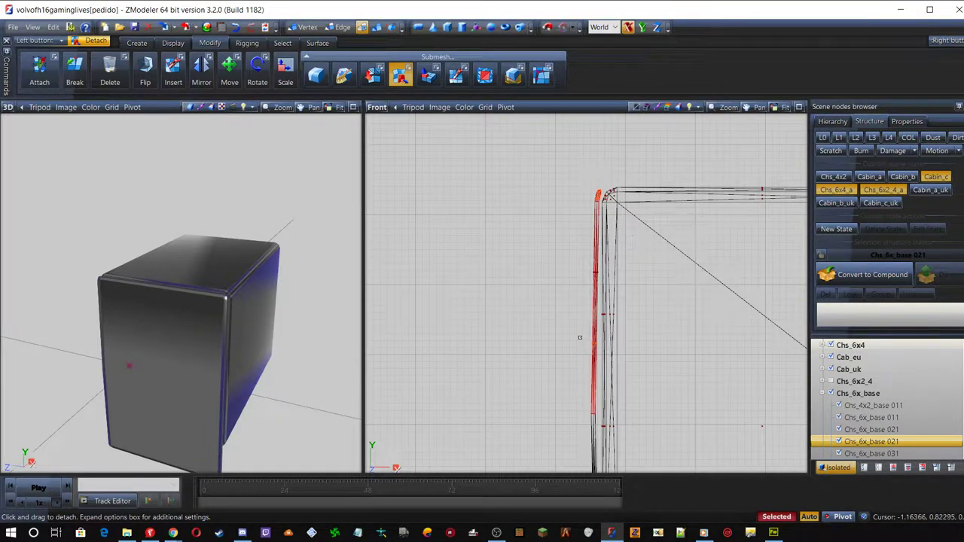
drag(575, 262, 625, 284)
scroll(562, 430, down, 5)
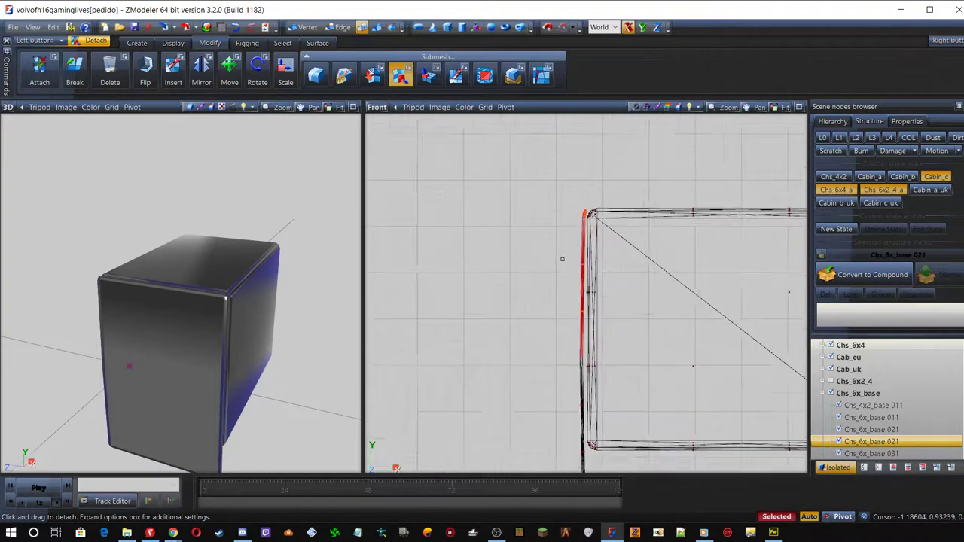
scroll(591, 400, up, 4)
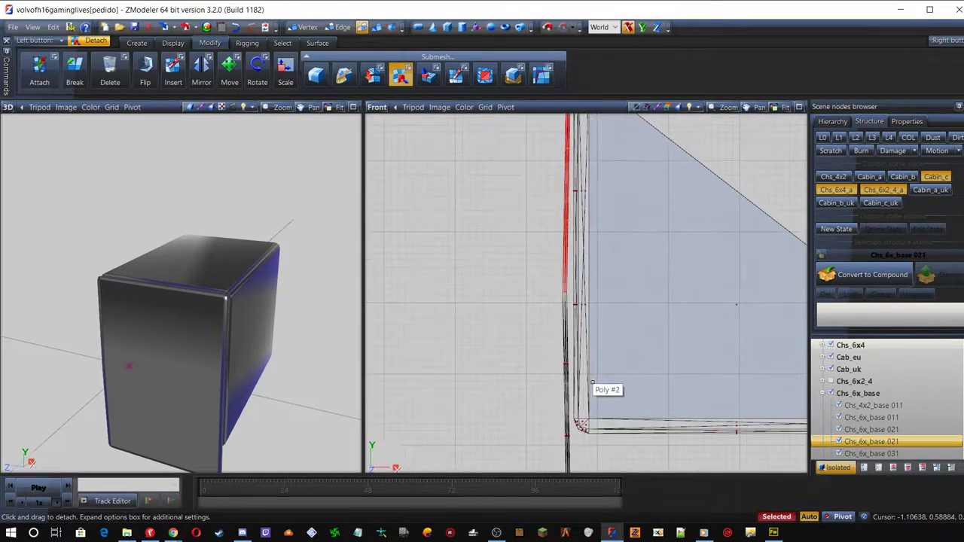
drag(519, 327, 579, 389)
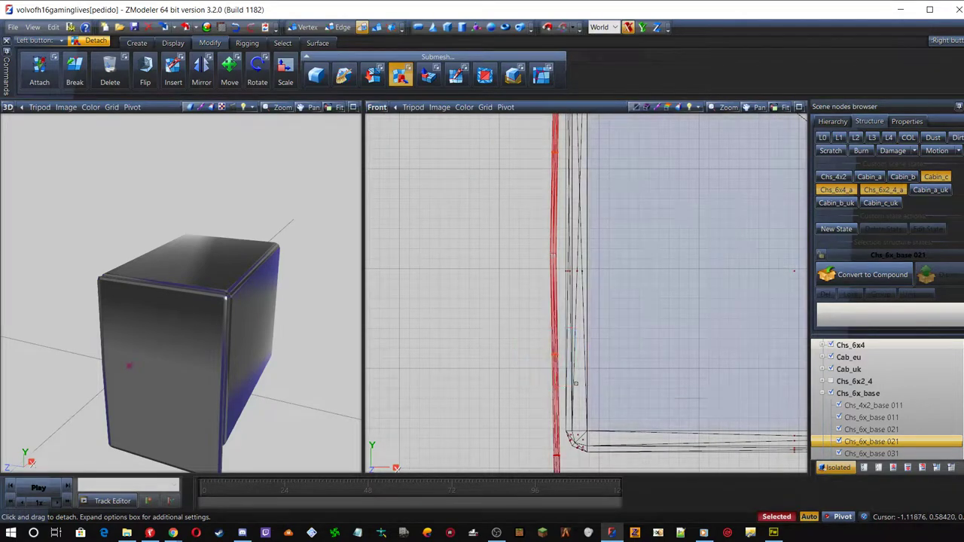
scroll(482, 332, down, 3)
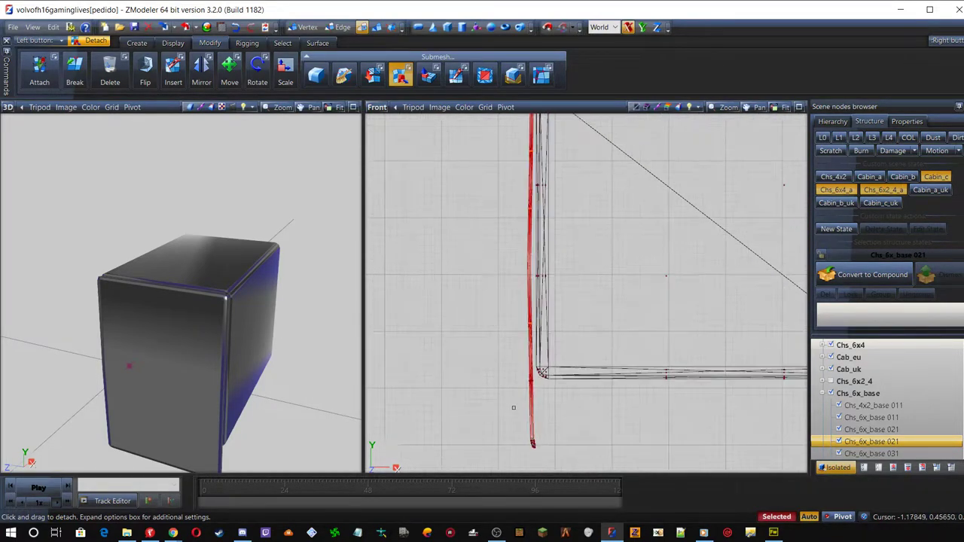
scroll(521, 390, up, 3)
drag(532, 342, 559, 374)
scroll(491, 269, down, 3)
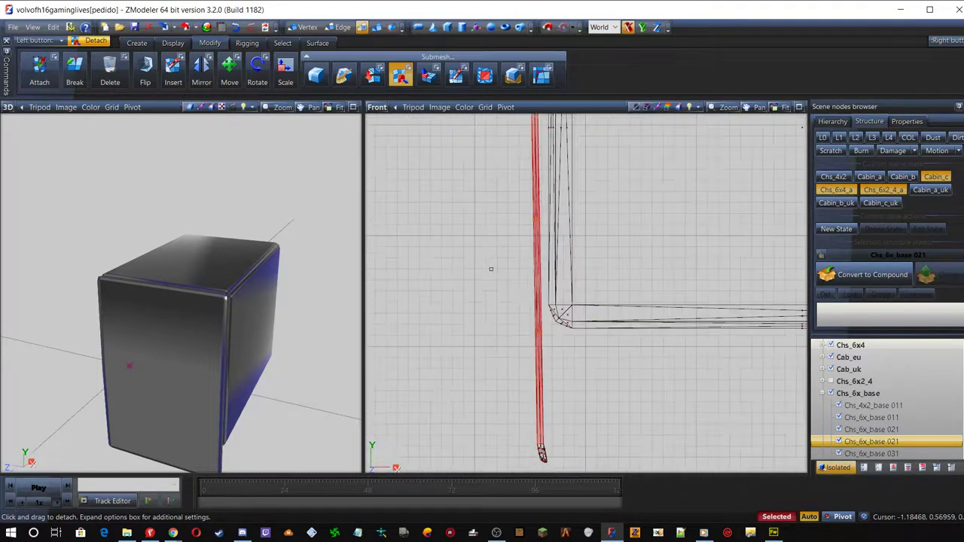
scroll(490, 269, down, 1)
drag(507, 437, 569, 378)
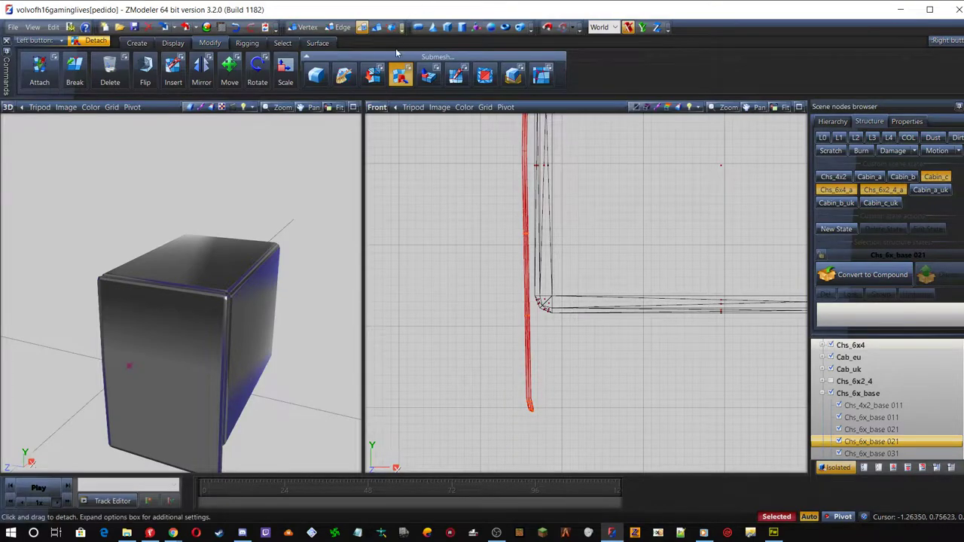
key(ctrl+z)
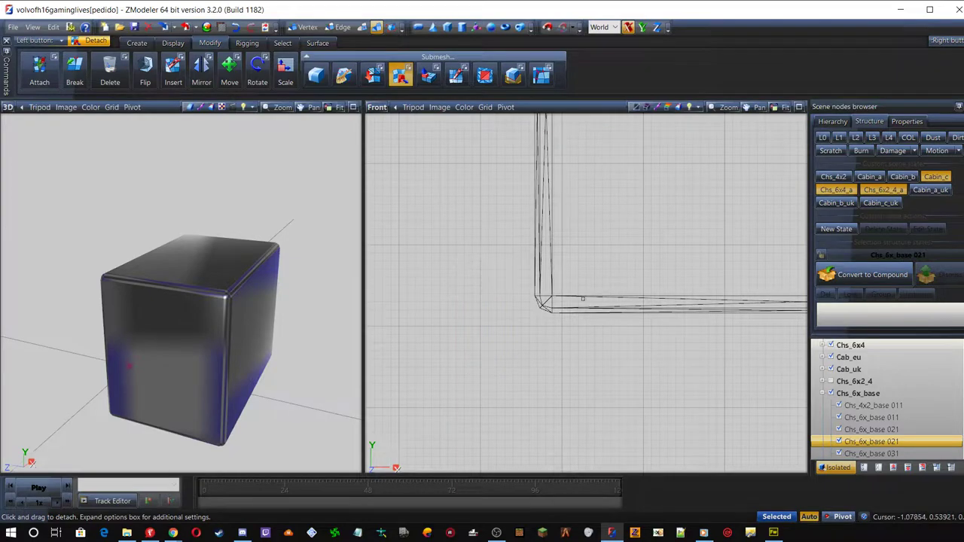
Rename the detached cover plate in the scene tree to Bateria
click(843, 455)
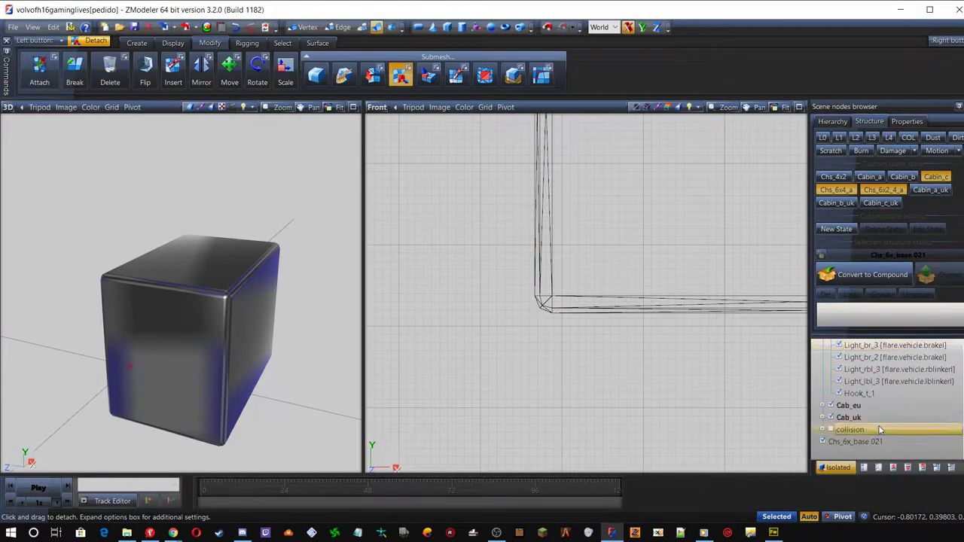
click(874, 441)
click(893, 442)
drag(892, 442, 758, 439)
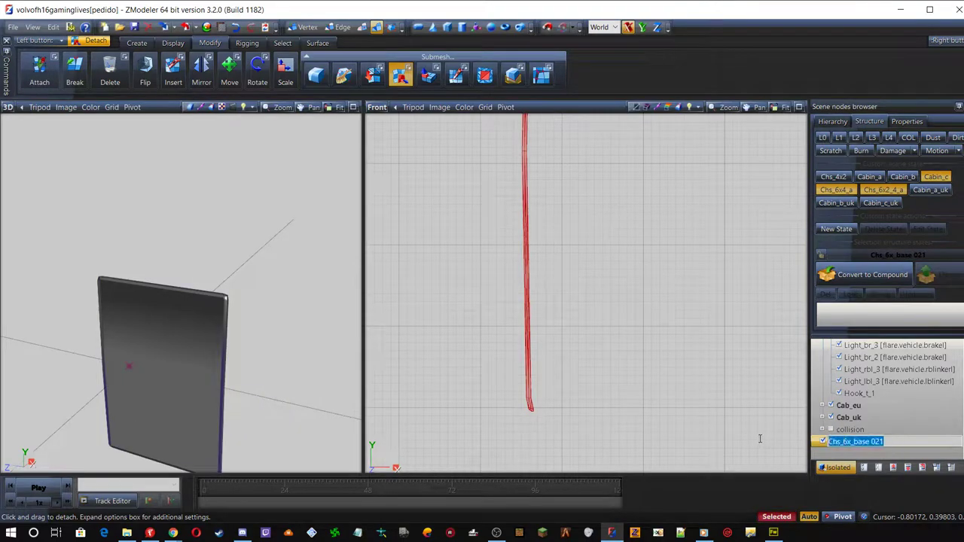
text(Ba)
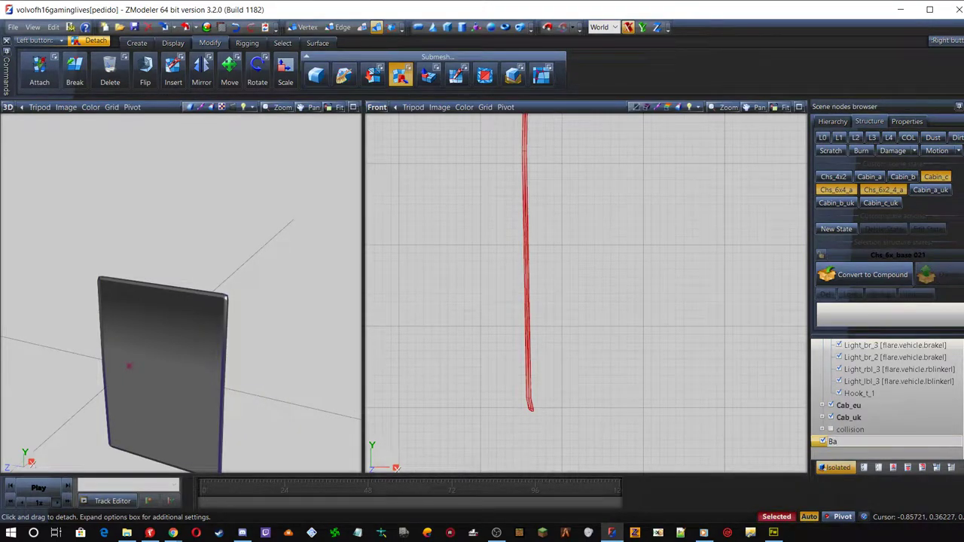
text(teria)
key(Return)
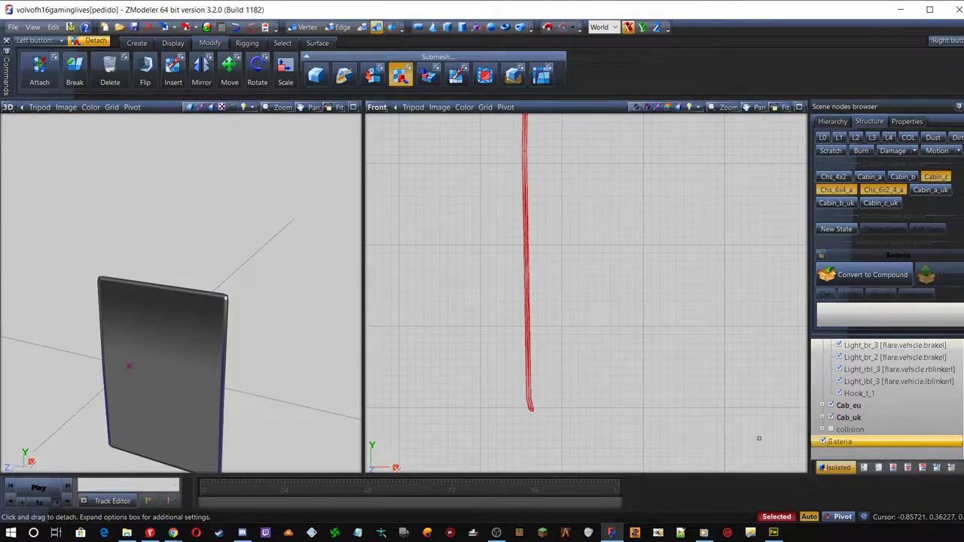
Turn off isolation, place Bateria under the Chs_6x_base node, and toggle its visibility to check the part on the truck
click(839, 467)
scroll(882, 405, up, 5)
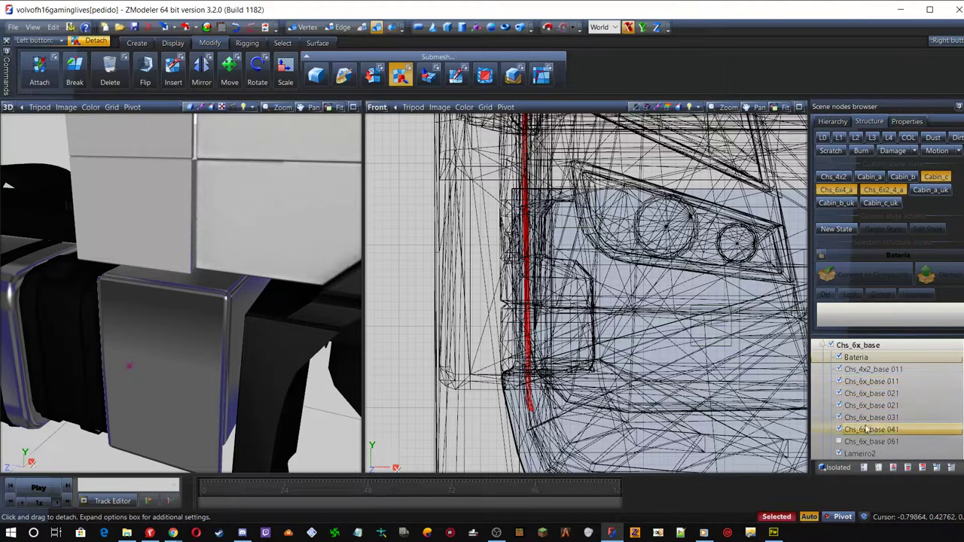
click(839, 359)
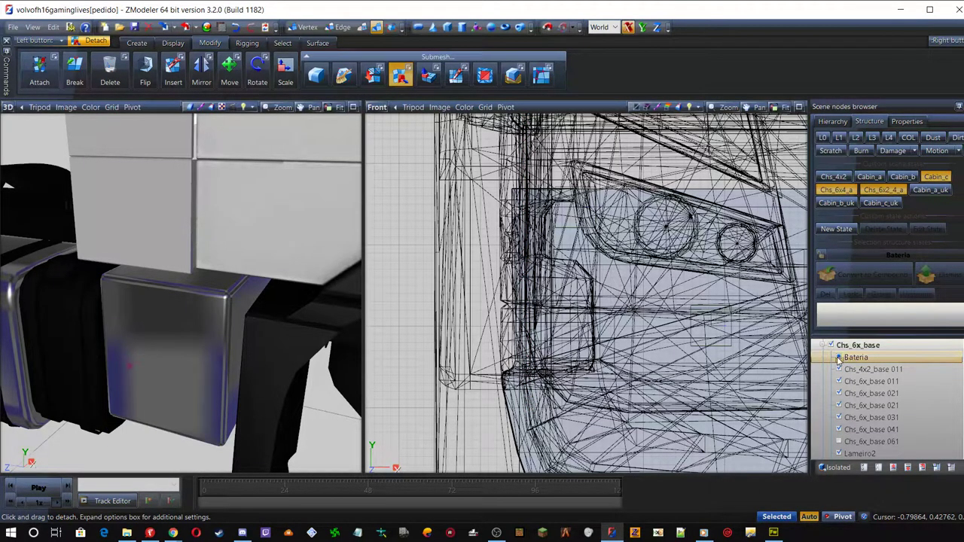
click(839, 358)
Isolate the Bateria cover plate and clear its selection
click(853, 359)
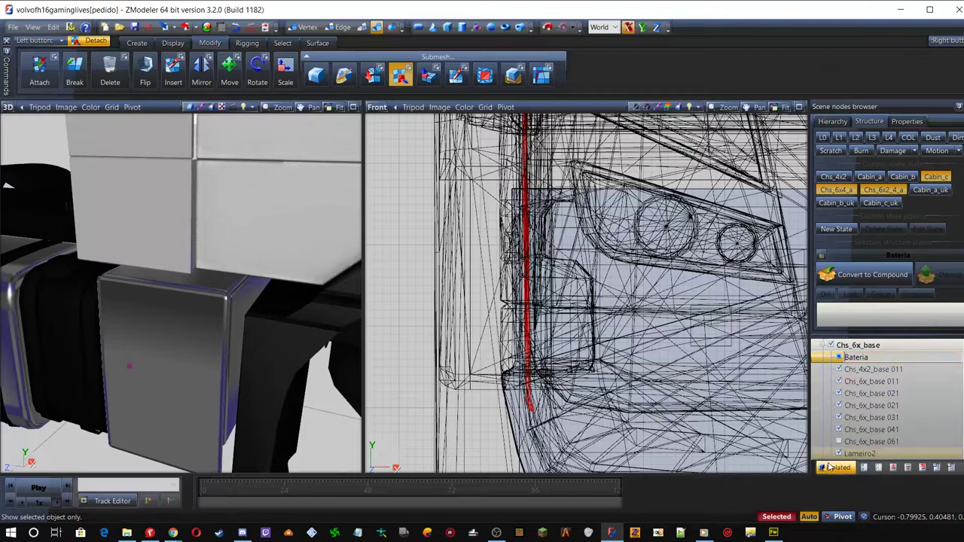
click(836, 468)
click(839, 359)
click(839, 358)
drag(598, 267, 717, 310)
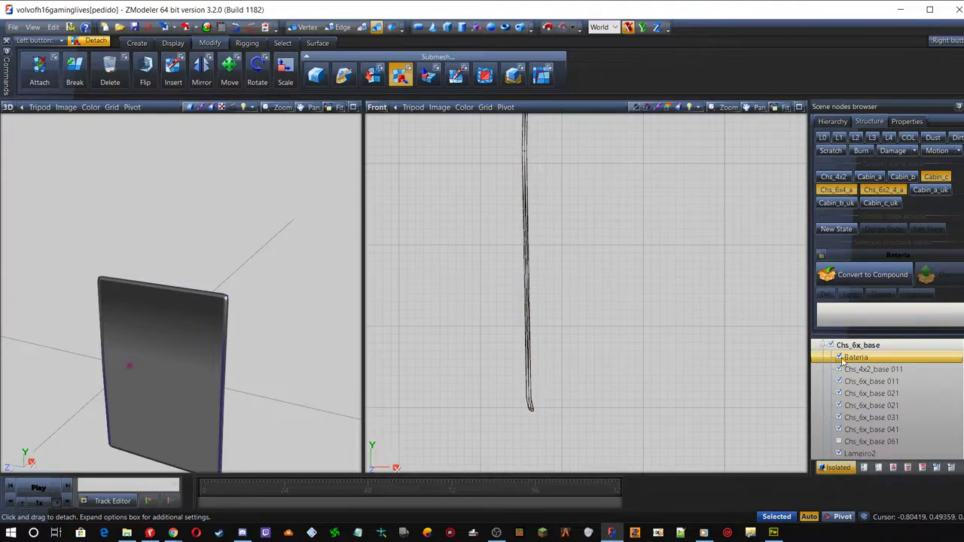
Show the isolated Bateria plate from the right side in the orthographic viewport
click(377, 108)
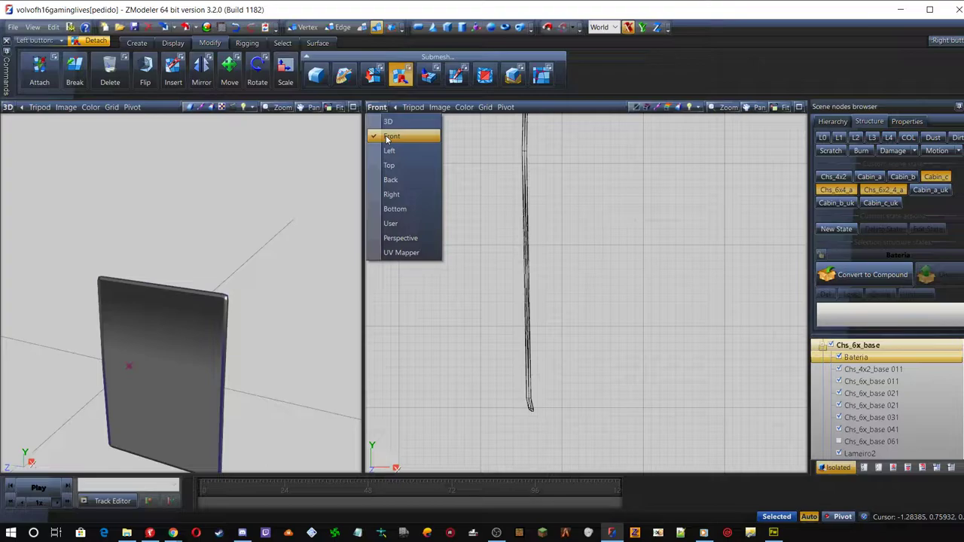
click(391, 194)
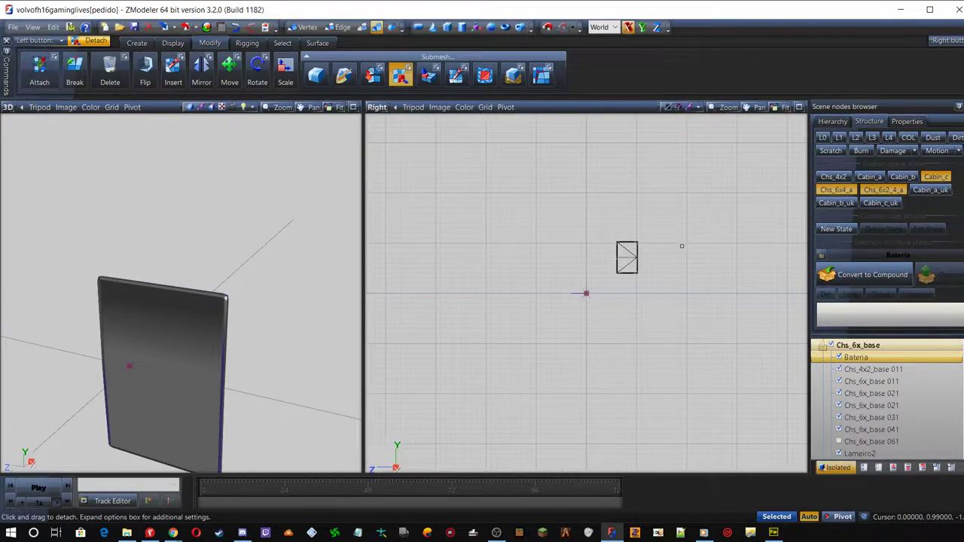
scroll(732, 230, up, 3)
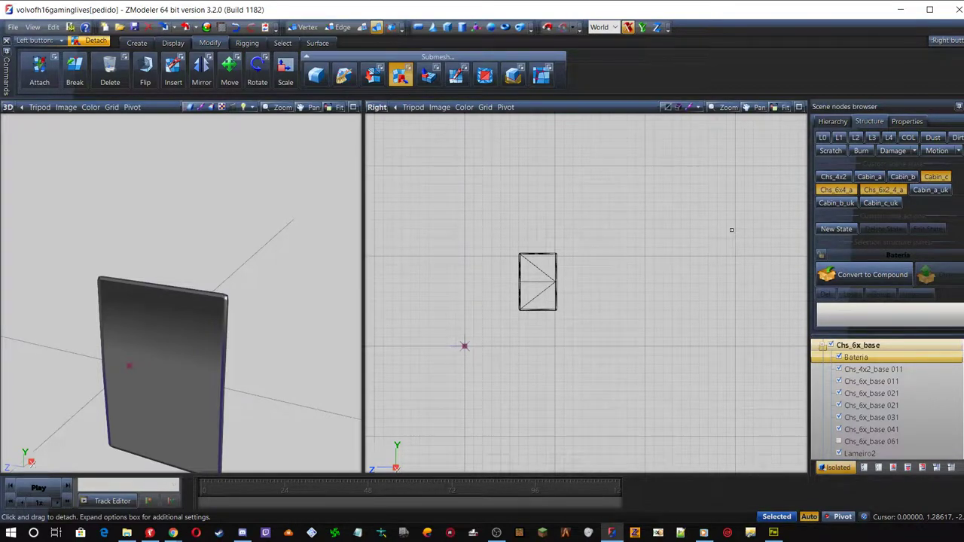
scroll(542, 282, up, 2)
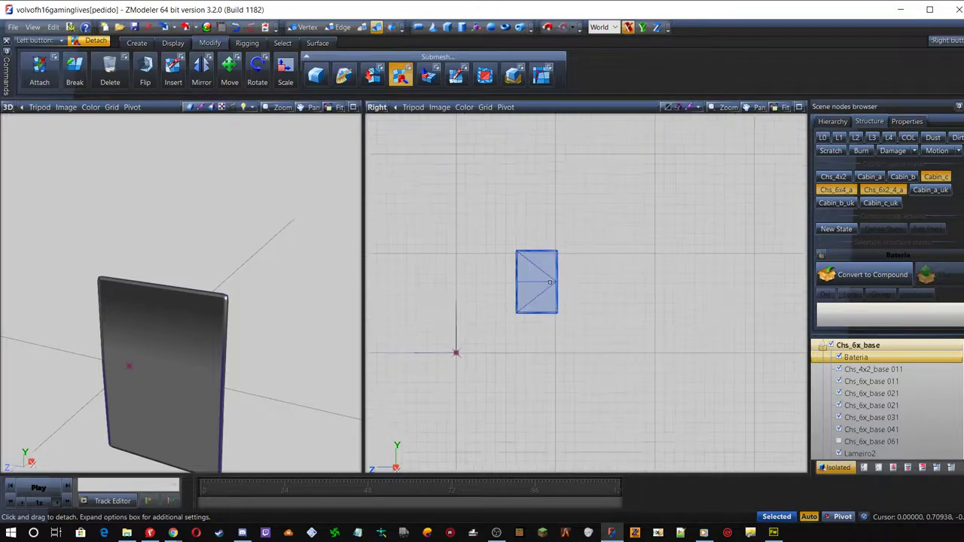
scroll(480, 350, up, 1)
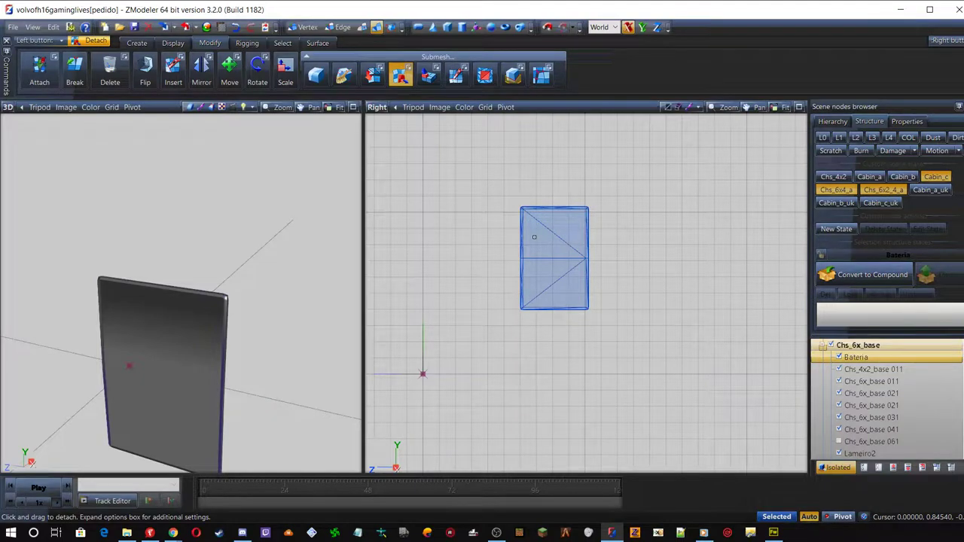
key(ctrl+d)
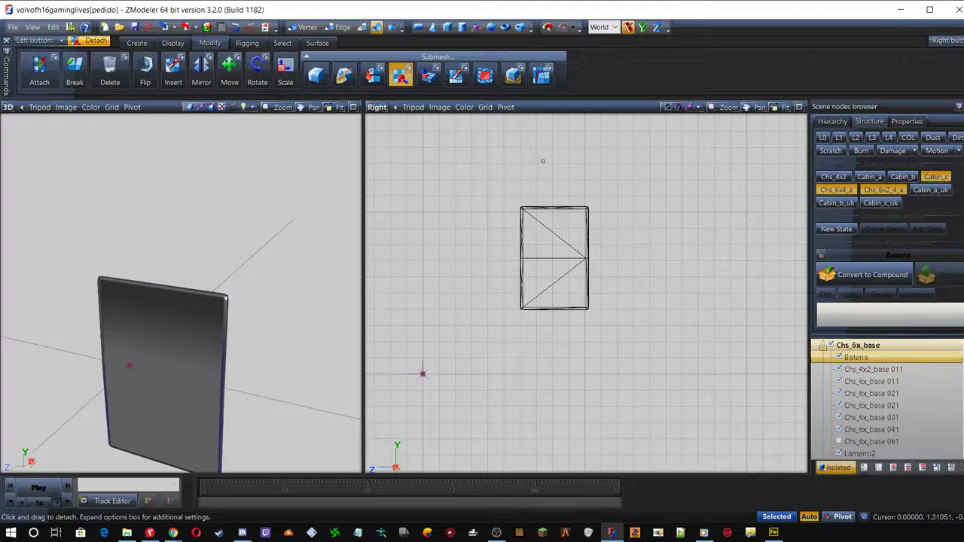
Change the Bateria mesh's material to plotter in its properties and apply it
click(908, 120)
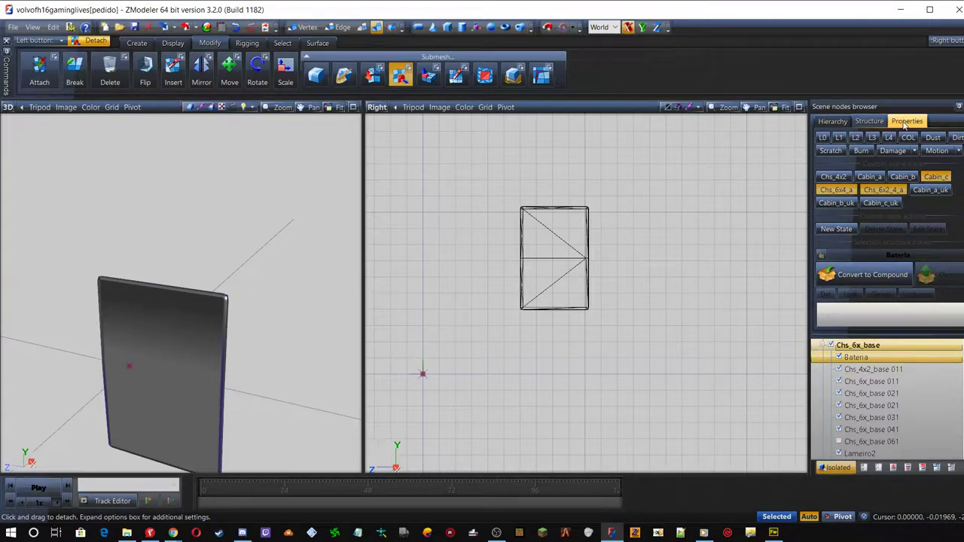
scroll(908, 216, down, 2)
click(916, 284)
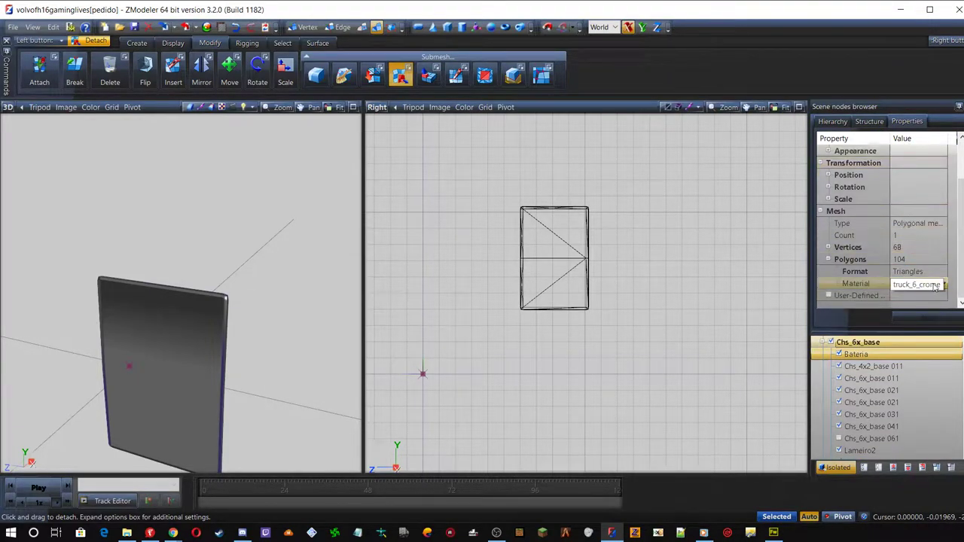
click(940, 284)
click(920, 297)
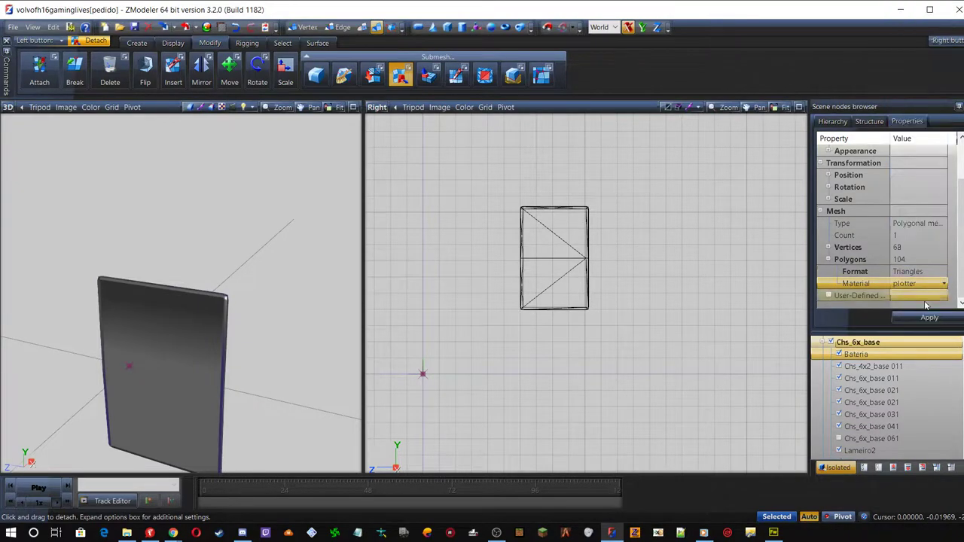
click(930, 318)
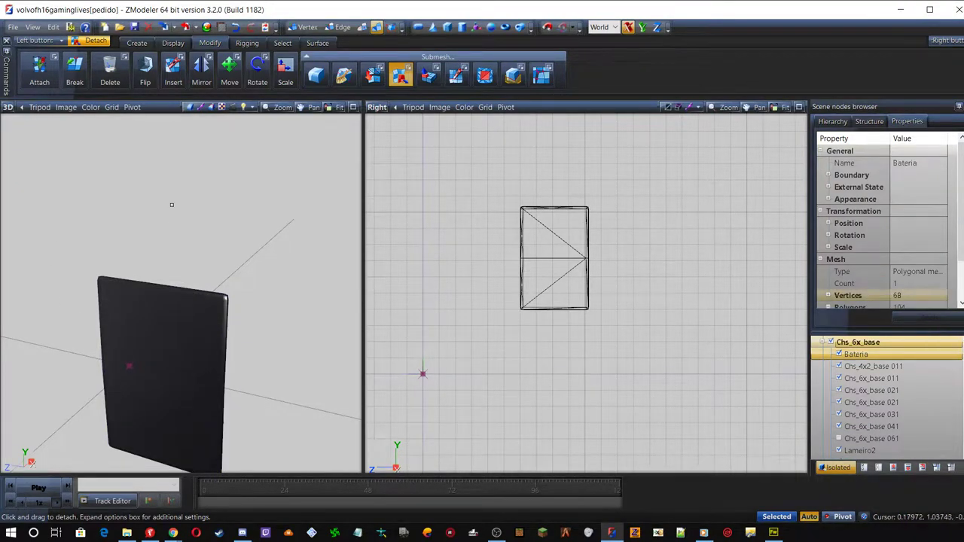
scroll(113, 301, down, 3)
scroll(180, 274, up, 5)
scroll(180, 274, up, 1)
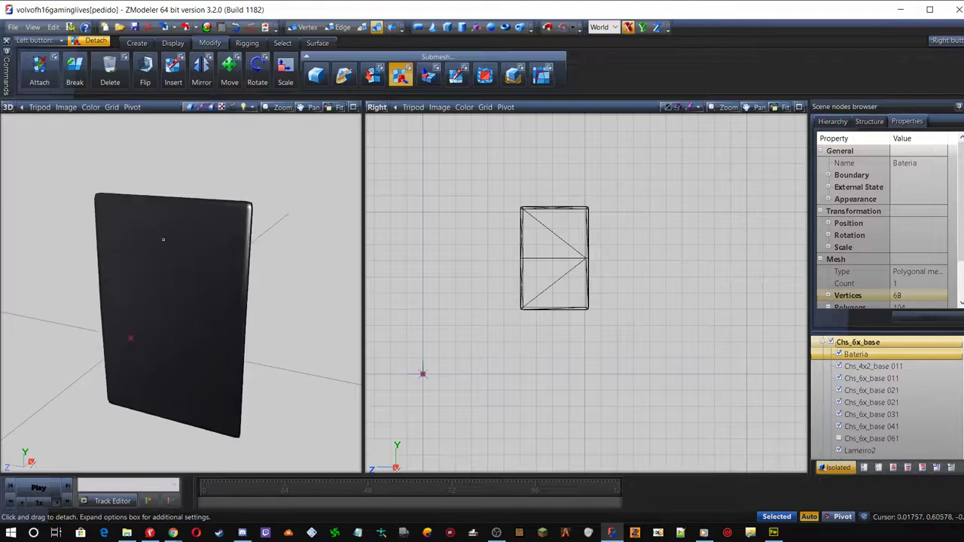
scroll(181, 286, down, 1)
scroll(181, 298, up, 2)
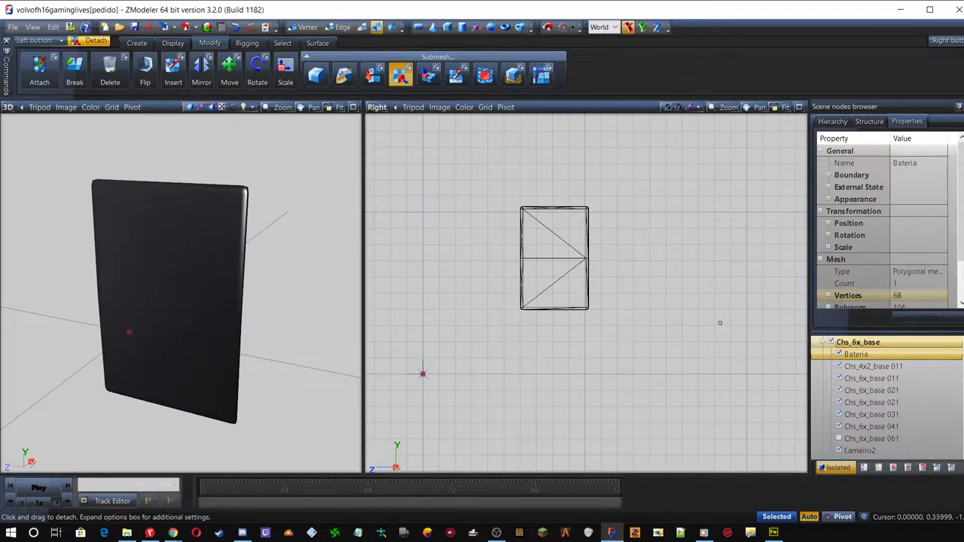
scroll(889, 264, down, 2)
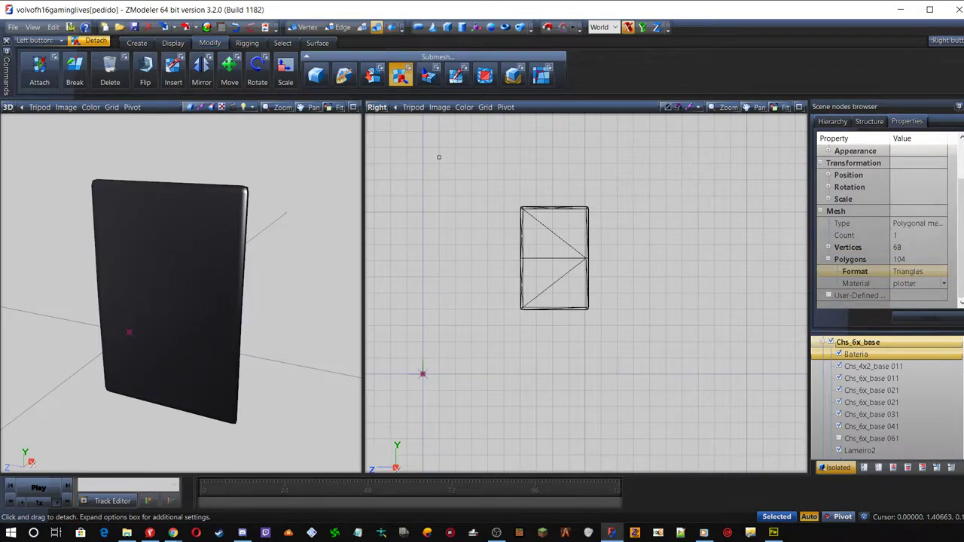
Generate a new UV mapping from world XYZ for the Bateria plate in the Right view
click(547, 251)
right_click(546, 248)
mouse_move(610, 284)
click(639, 284)
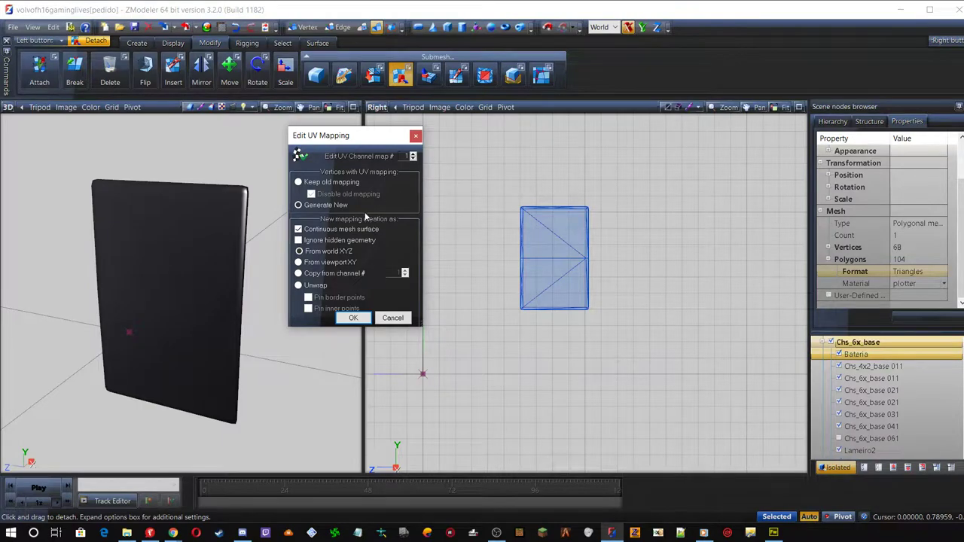
click(353, 317)
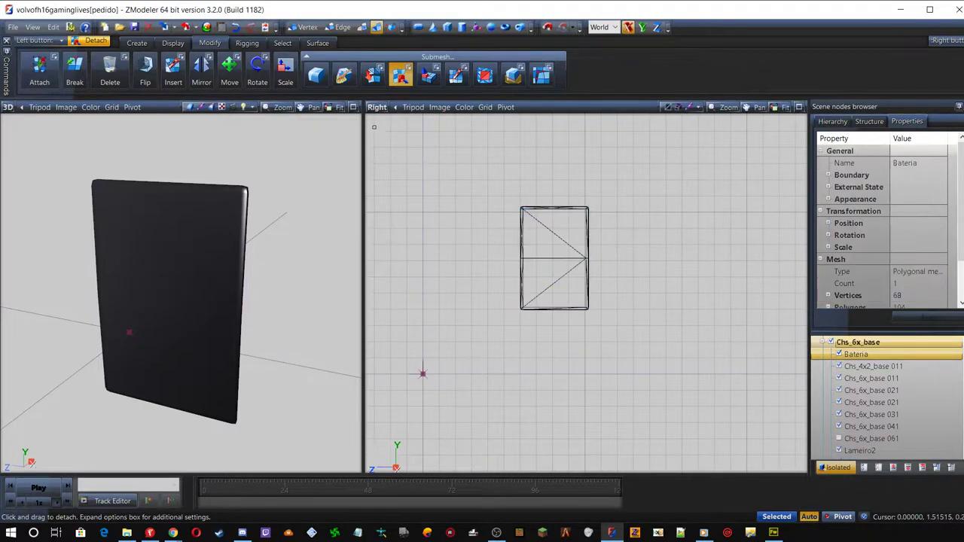
Set the orthographic viewport to the Front view and generate a new world XYZ UV mapping for the Bateria plate, using a continuous mesh surface
click(376, 107)
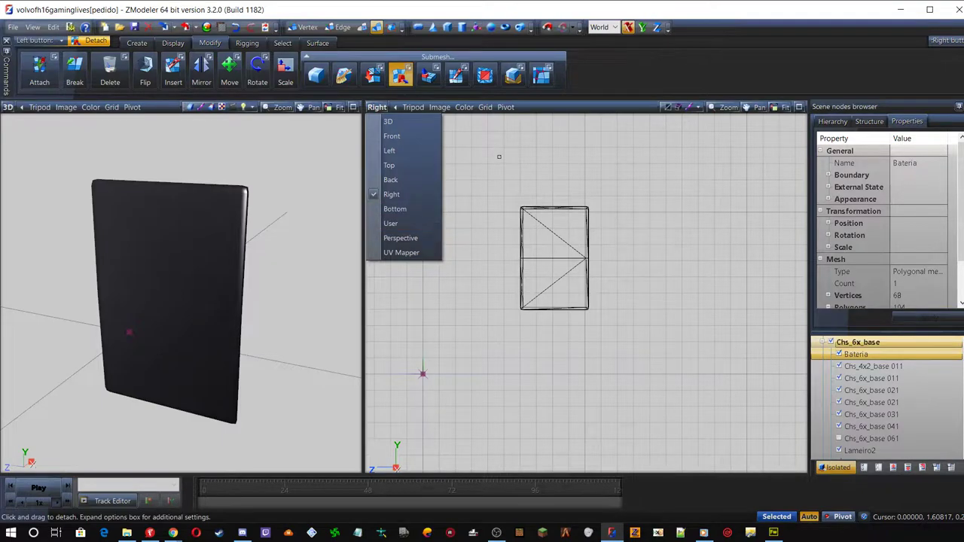
click(377, 107)
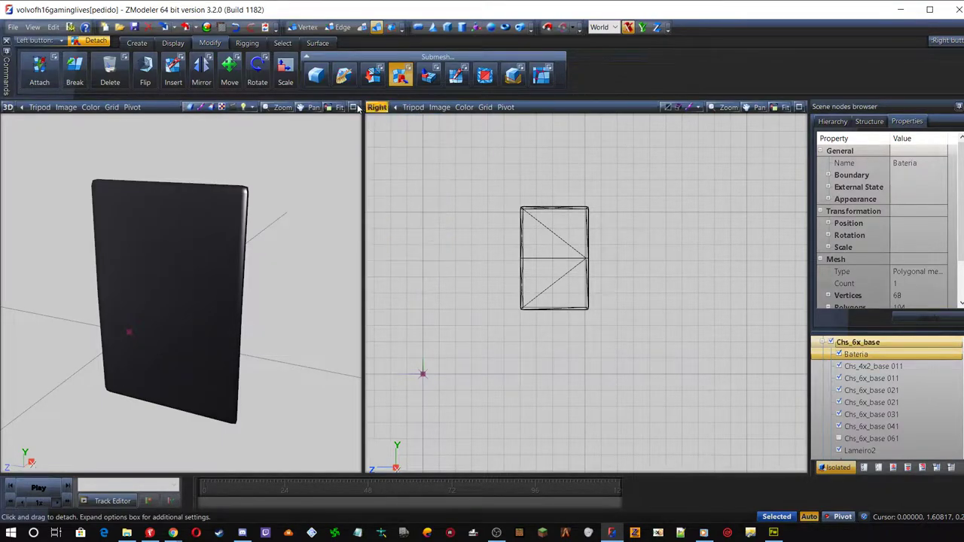
click(377, 107)
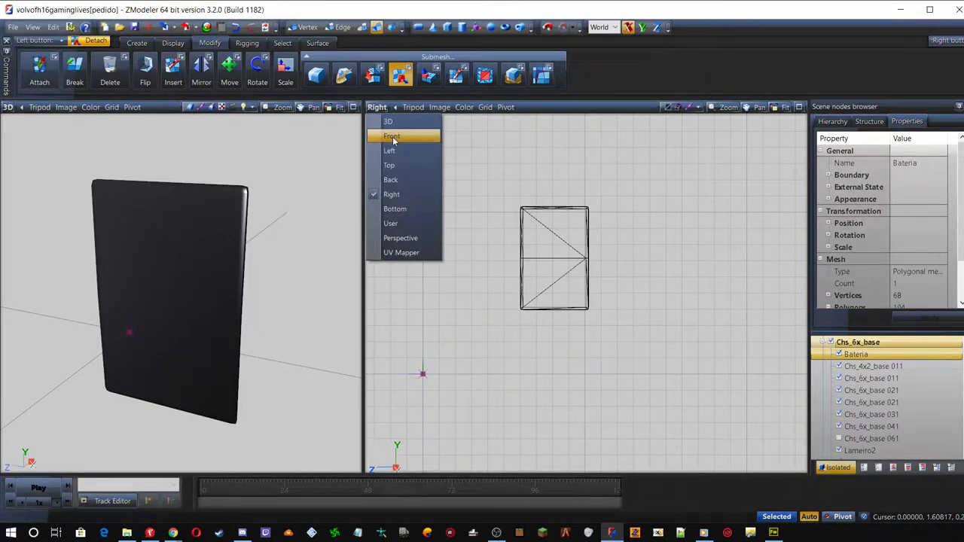
click(392, 137)
scroll(522, 263, up, 3)
scroll(523, 263, up, 3)
scroll(524, 259, up, 2)
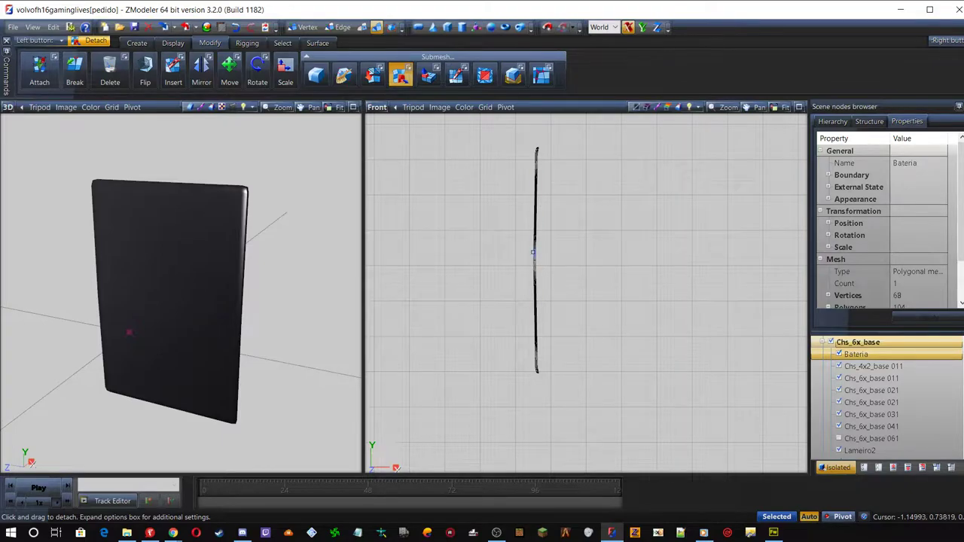
right_click(535, 253)
mouse_move(585, 291)
click(631, 290)
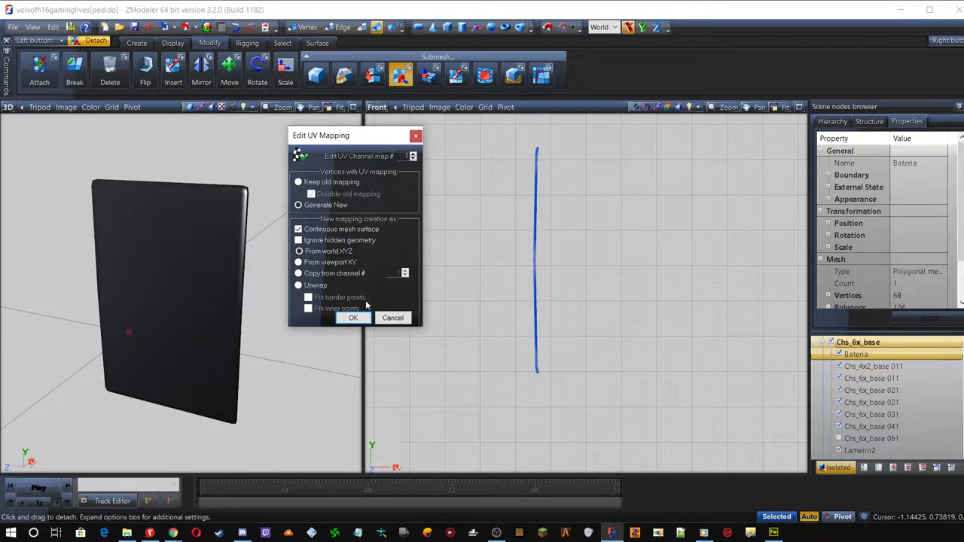
click(351, 317)
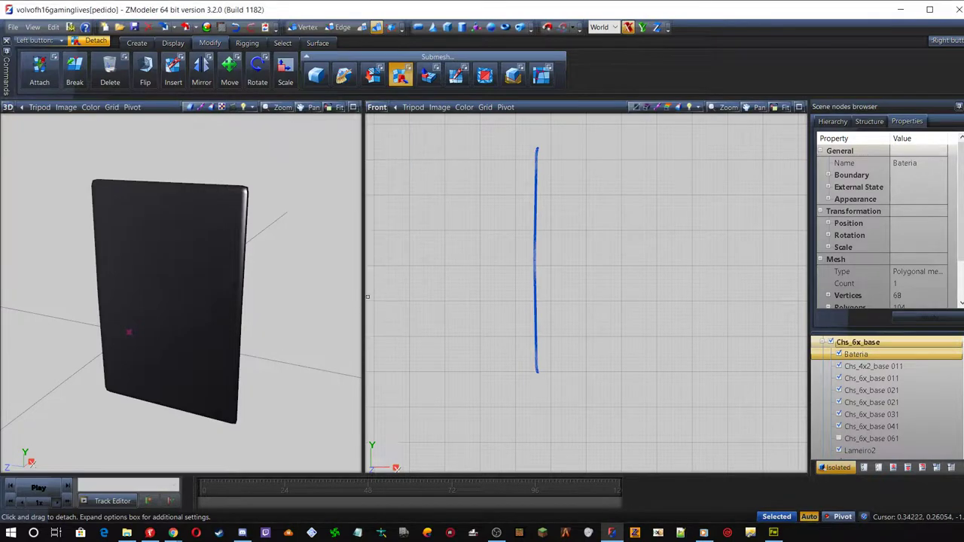
Open the UV Mapper with the plotter material's UV#1 texture as background and select the whole Bateria UV map
click(377, 107)
click(400, 253)
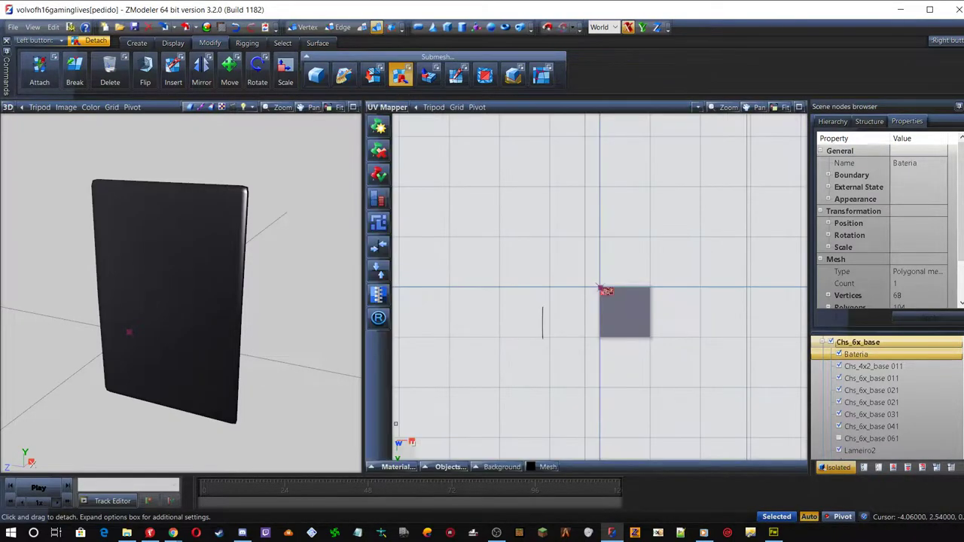
scroll(550, 331, up, 4)
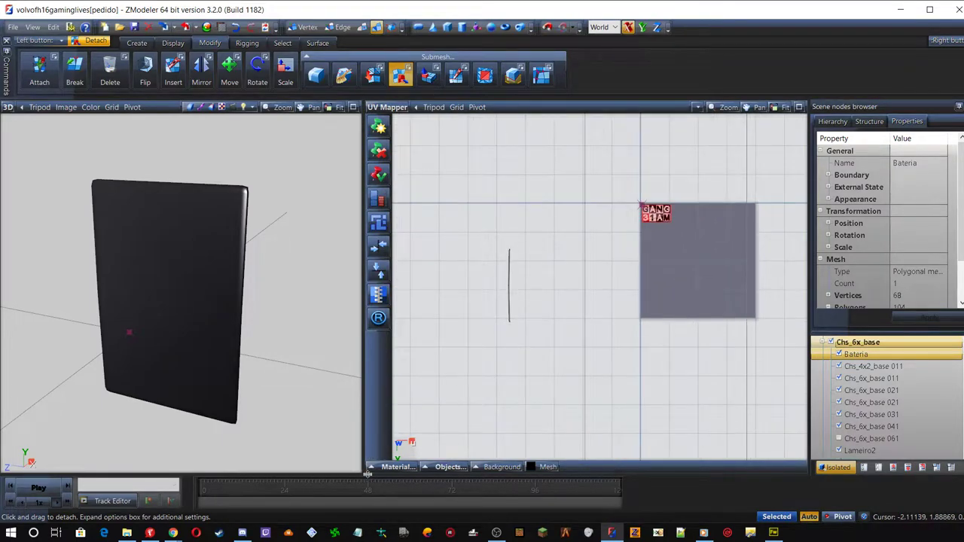
click(394, 467)
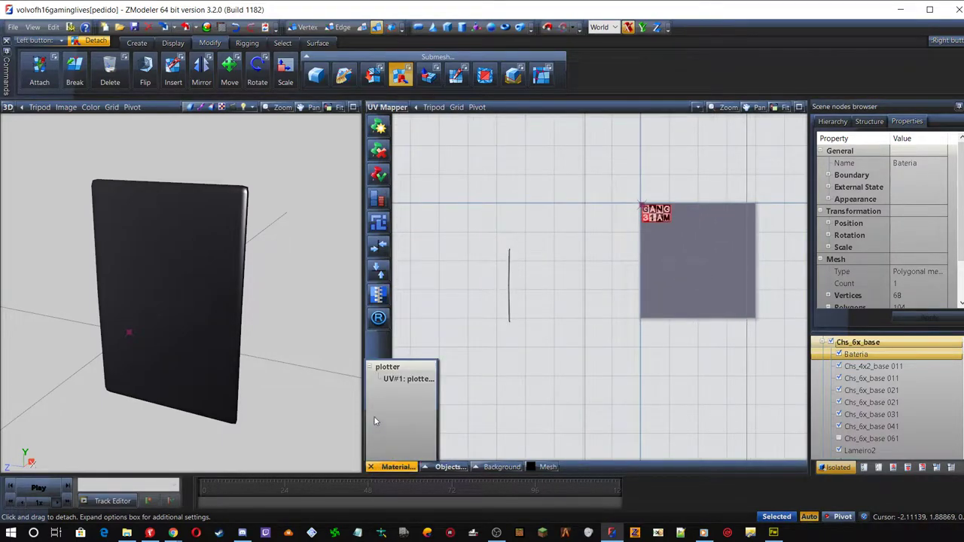
click(389, 379)
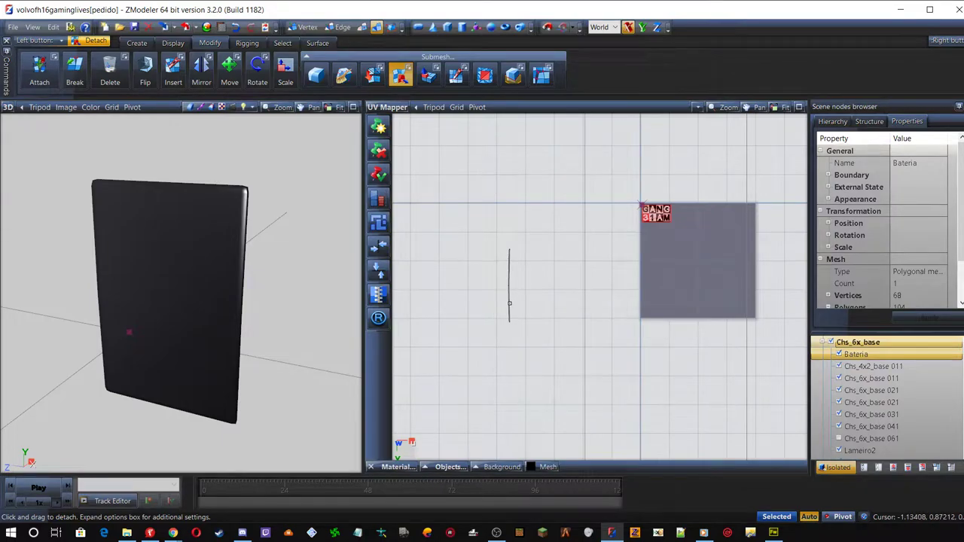
scroll(563, 251, up, 1)
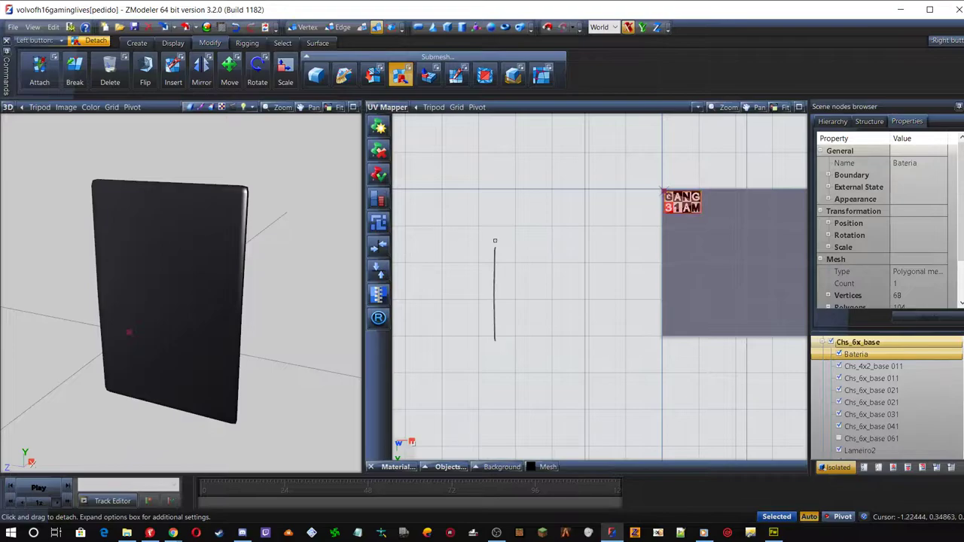
drag(467, 227, 533, 360)
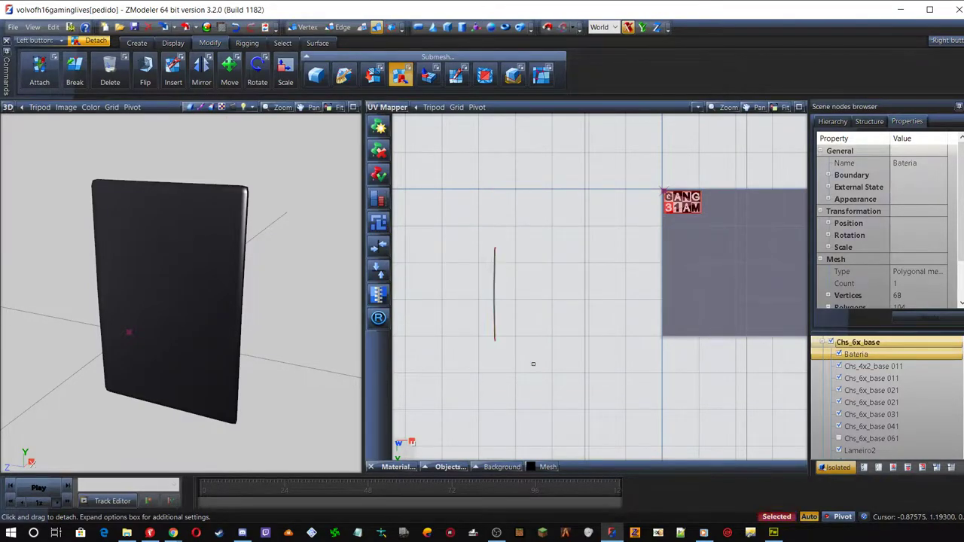
Try to rotate the selected Bateria UV map 90° about the Z axis
click(657, 27)
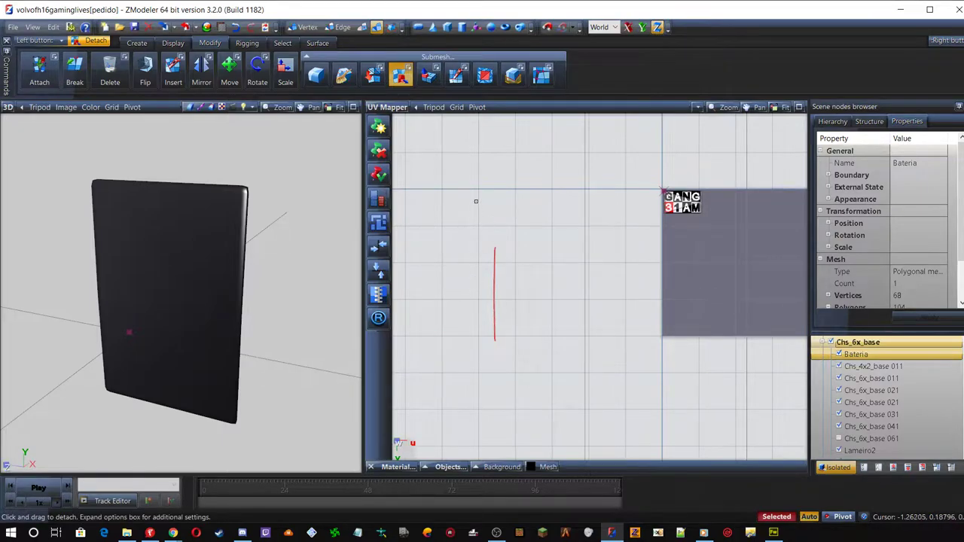
click(257, 73)
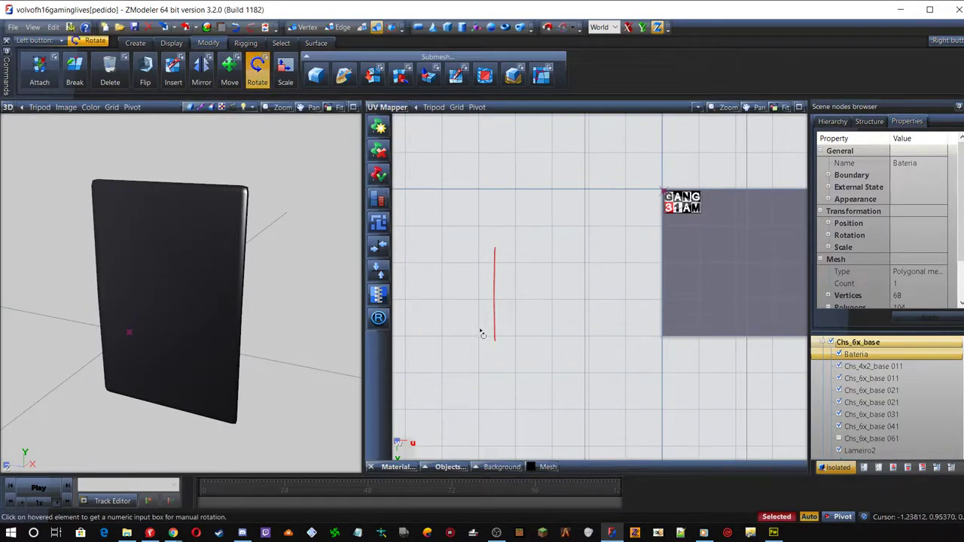
scroll(486, 328, up, 3)
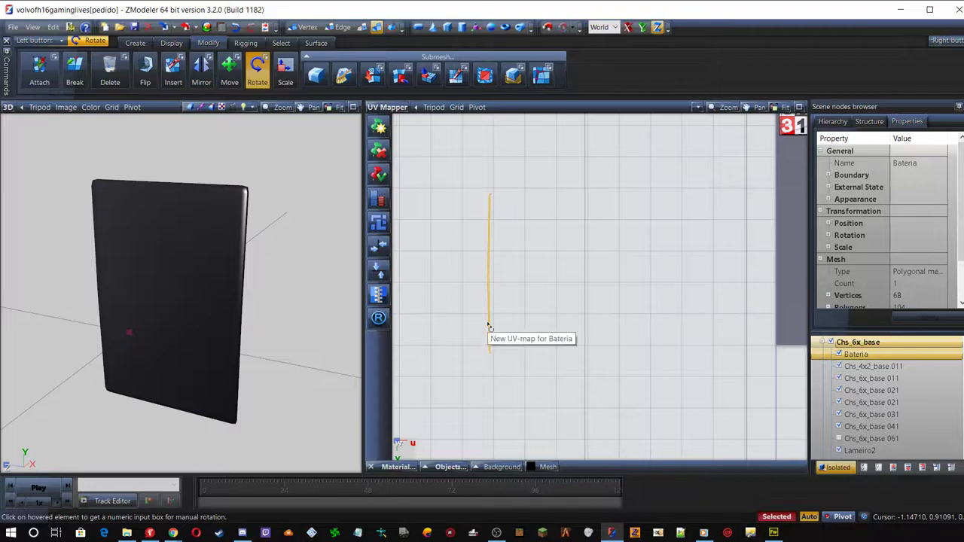
click(489, 330)
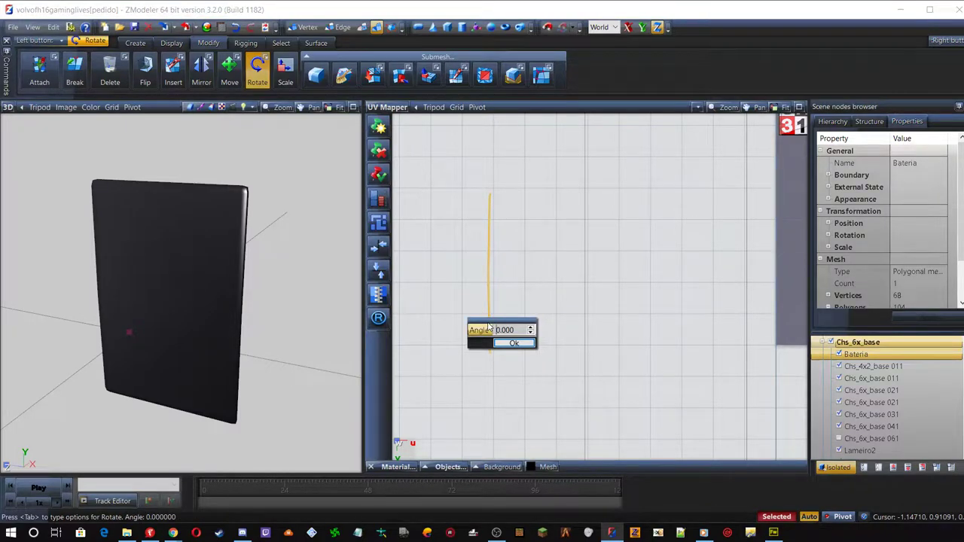
click(497, 330)
text(9)
key(Tab)
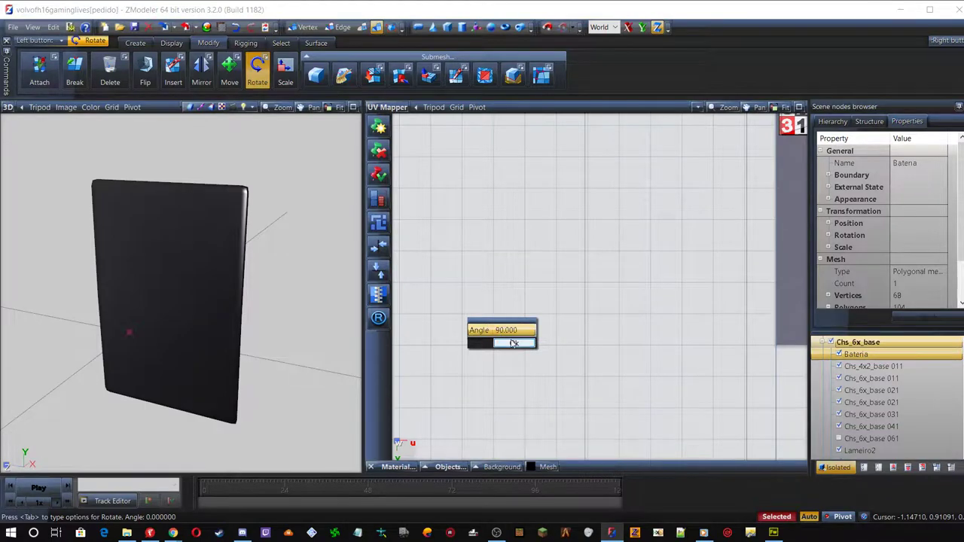
click(514, 343)
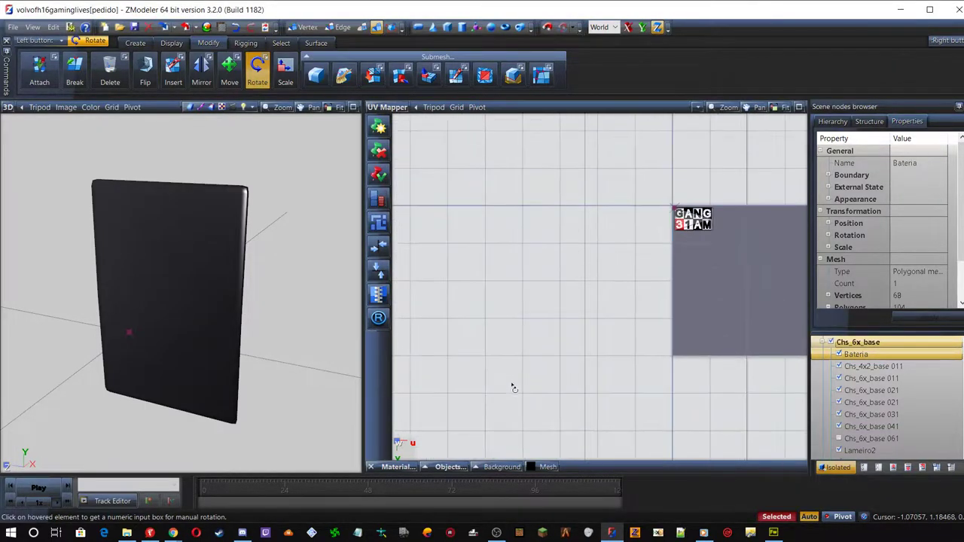
scroll(512, 386, down, 1)
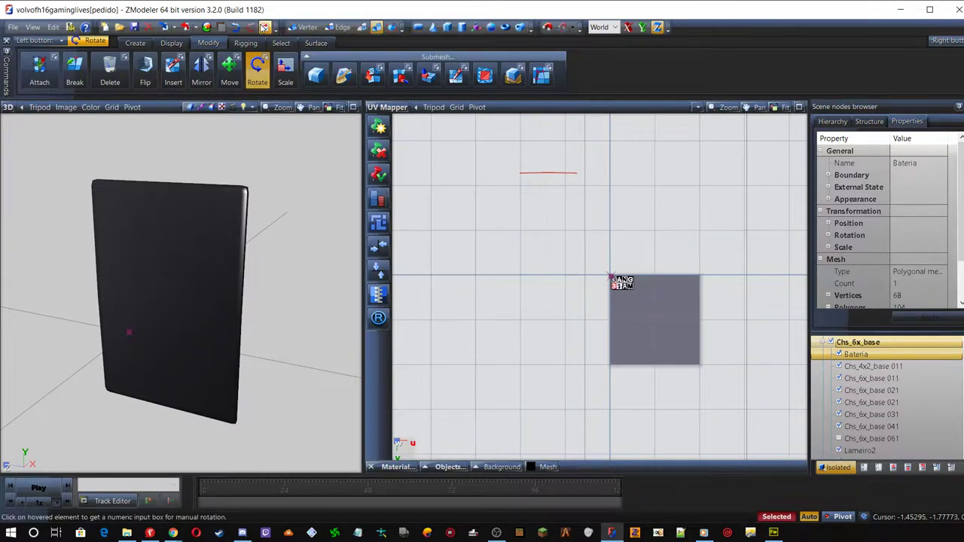
click(236, 27)
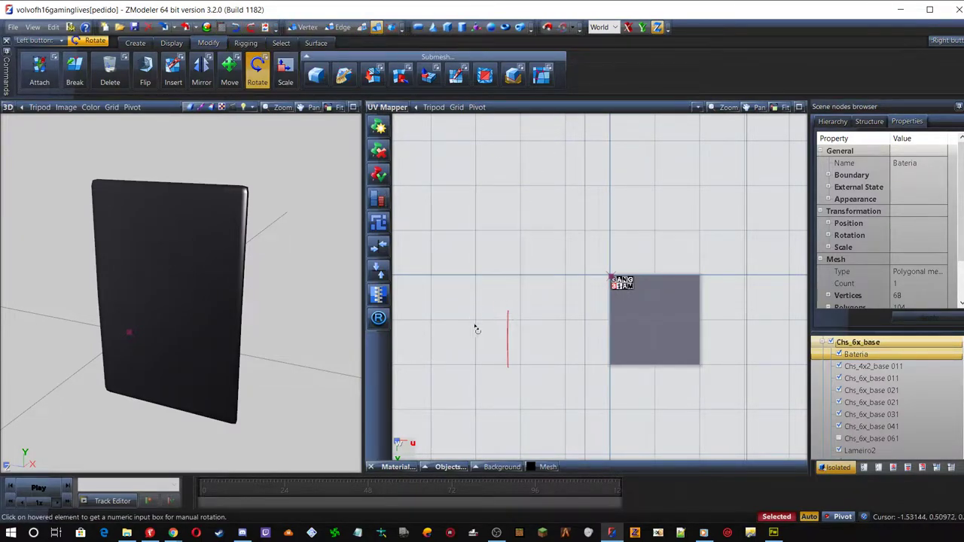
Rotate the selected Bateria UV map 90° about the Y axis
click(643, 27)
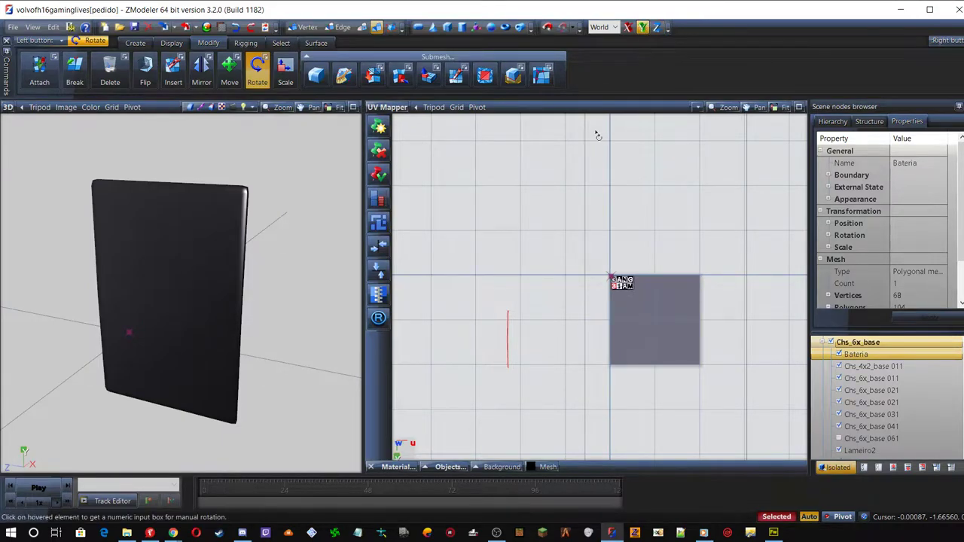
click(508, 333)
text(90.000)
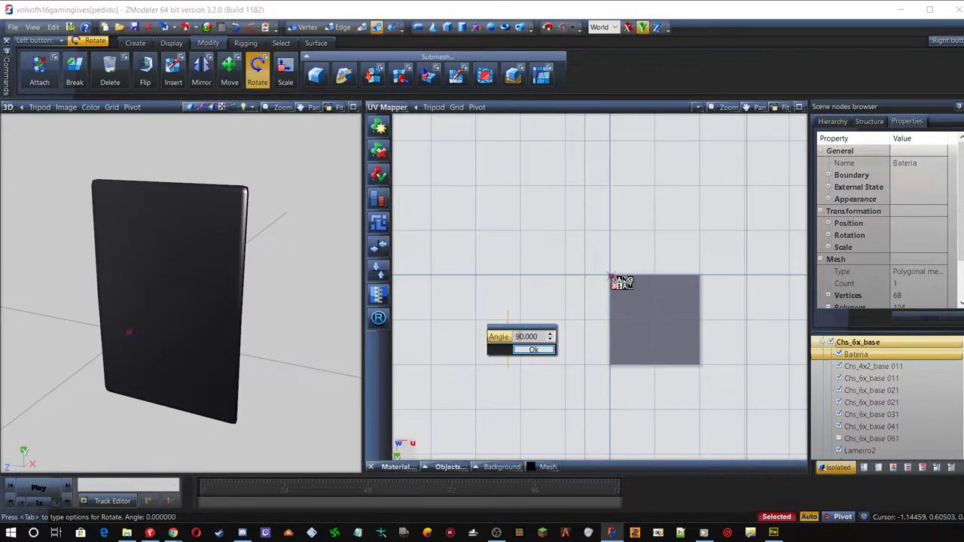
key(Return)
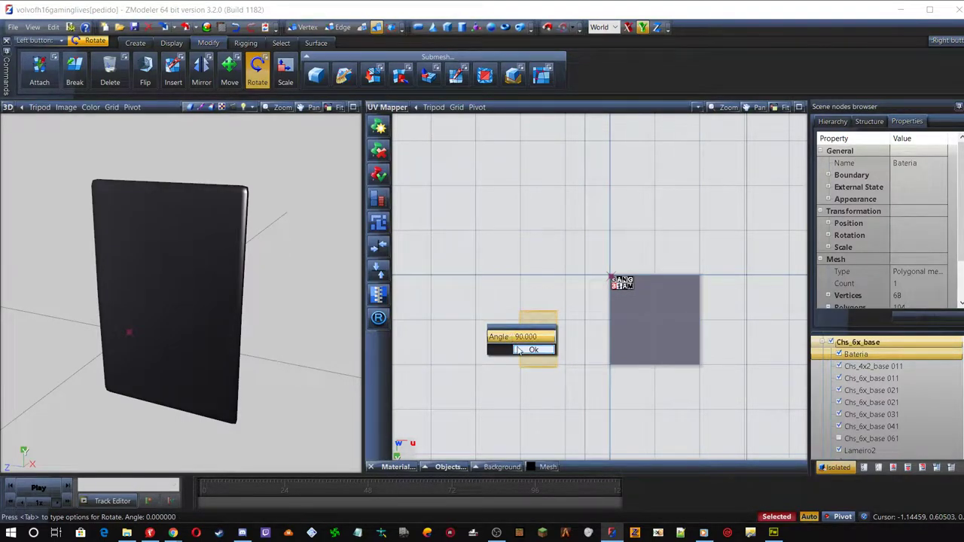
click(531, 350)
scroll(541, 355, up, 1)
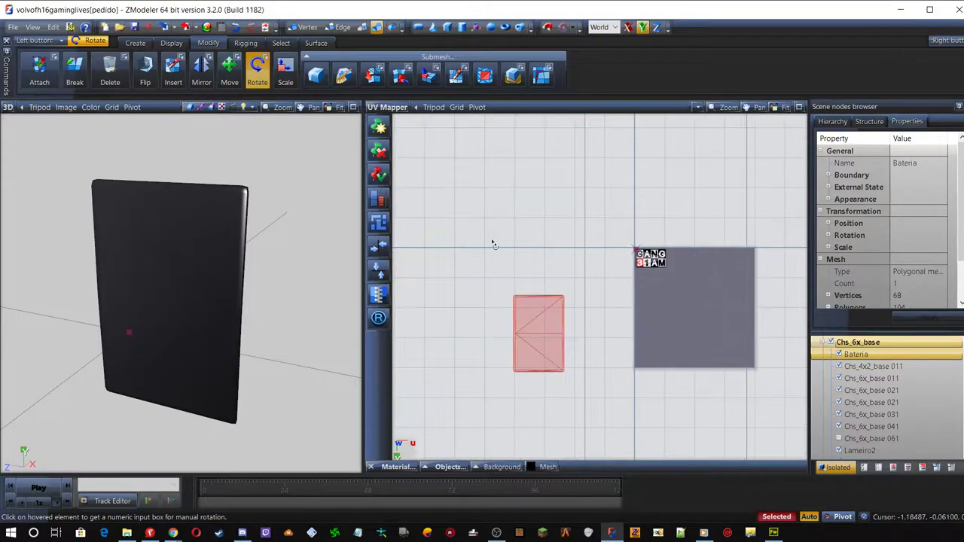
Enable both the X and Y axes and move the Bateria UV map over the GANG 31AM logo at the plotter texture's upper-left corner
click(239, 83)
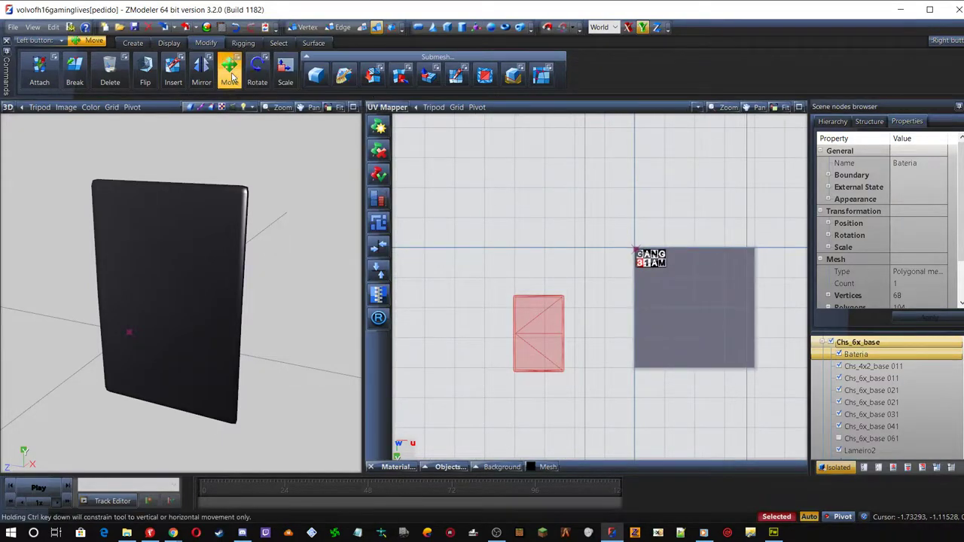
click(642, 27)
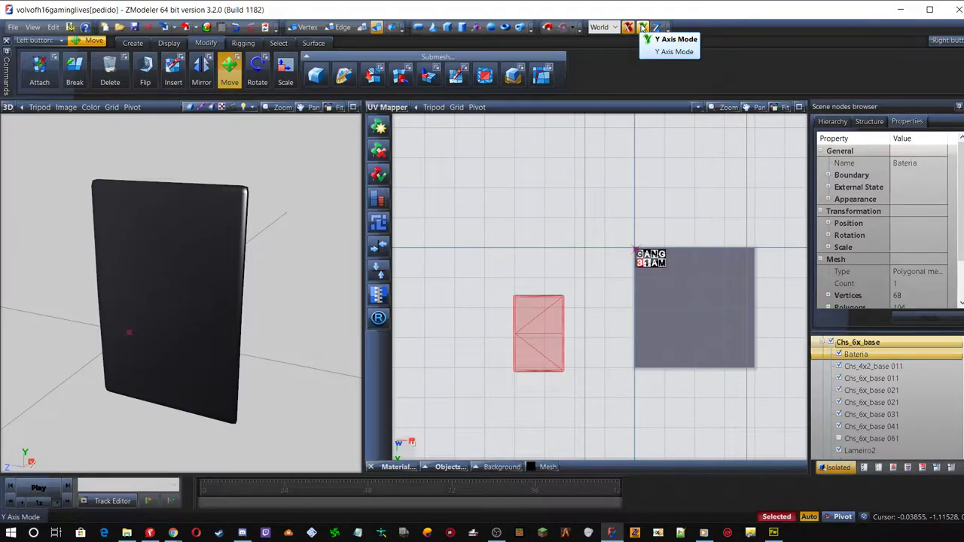
right_click(668, 30)
mouse_move(724, 101)
click(784, 104)
click(609, 28)
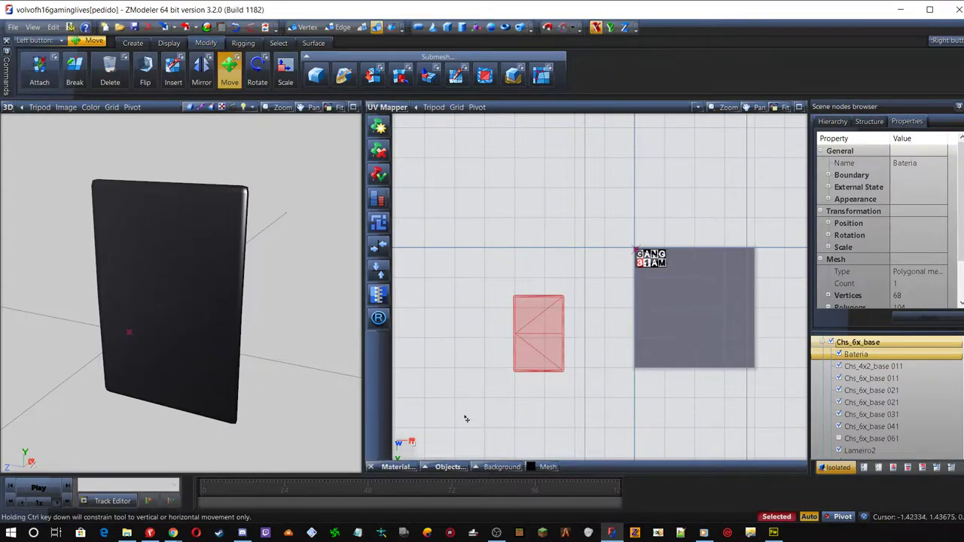
scroll(459, 336, down, 1)
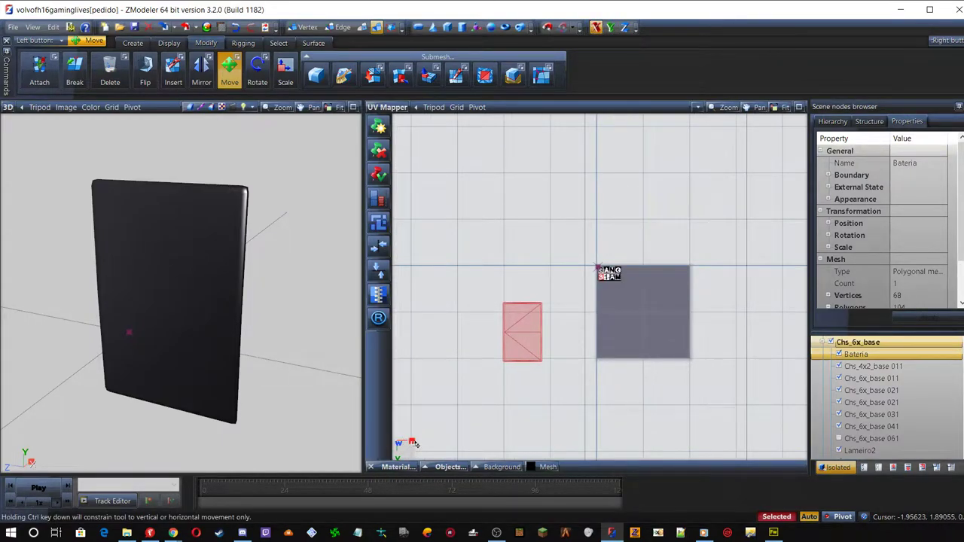
key(y)
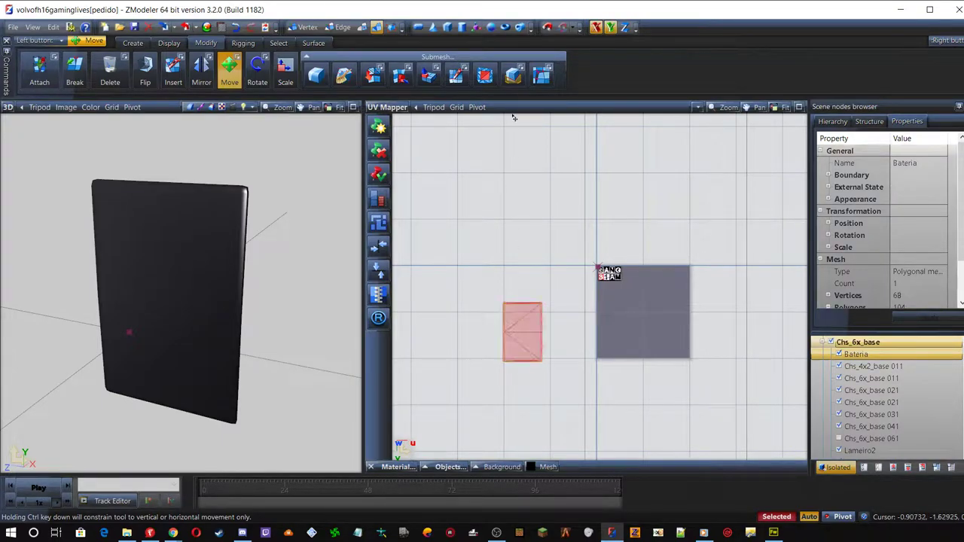
drag(568, 302, 609, 277)
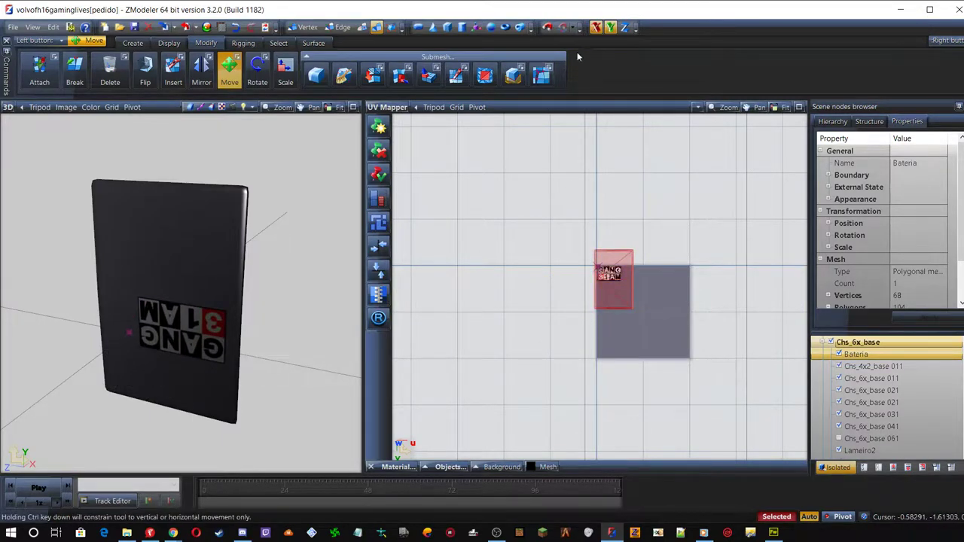
Rotate the selected Bateria UV map 180° about the Z axis
click(626, 27)
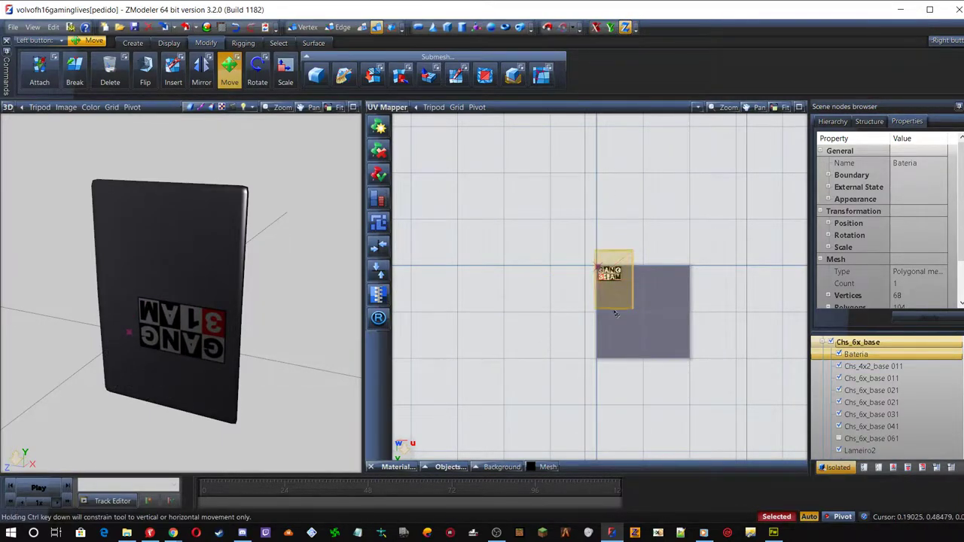
click(257, 70)
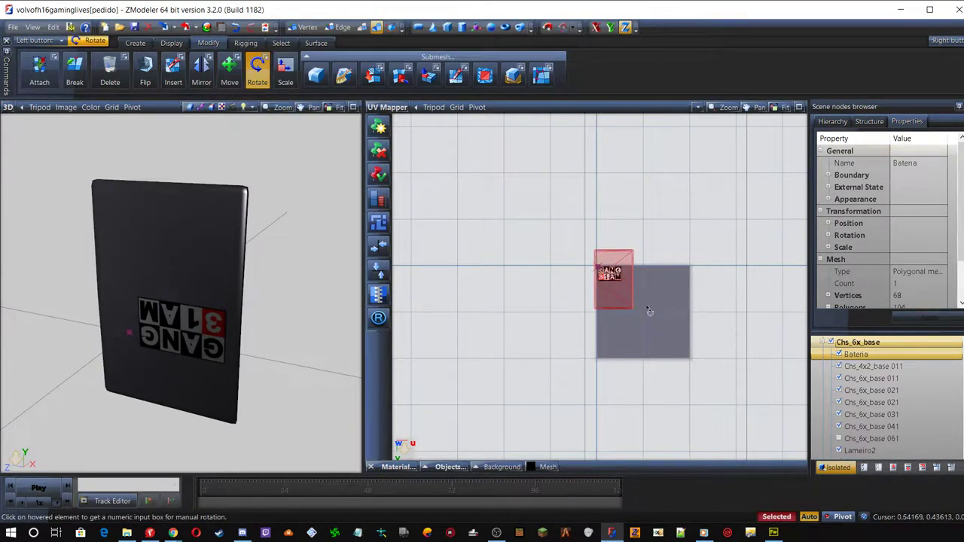
click(610, 293)
text(180.000)
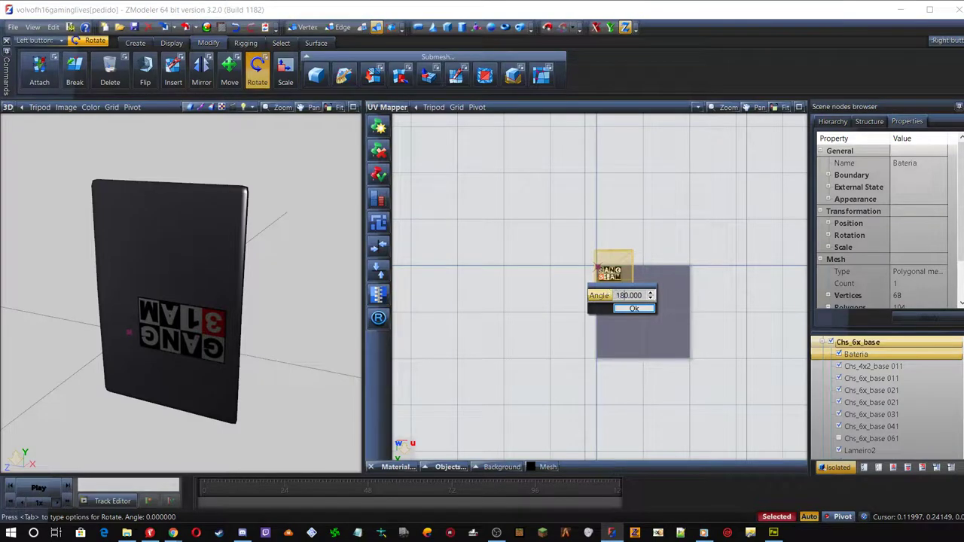
key(Return)
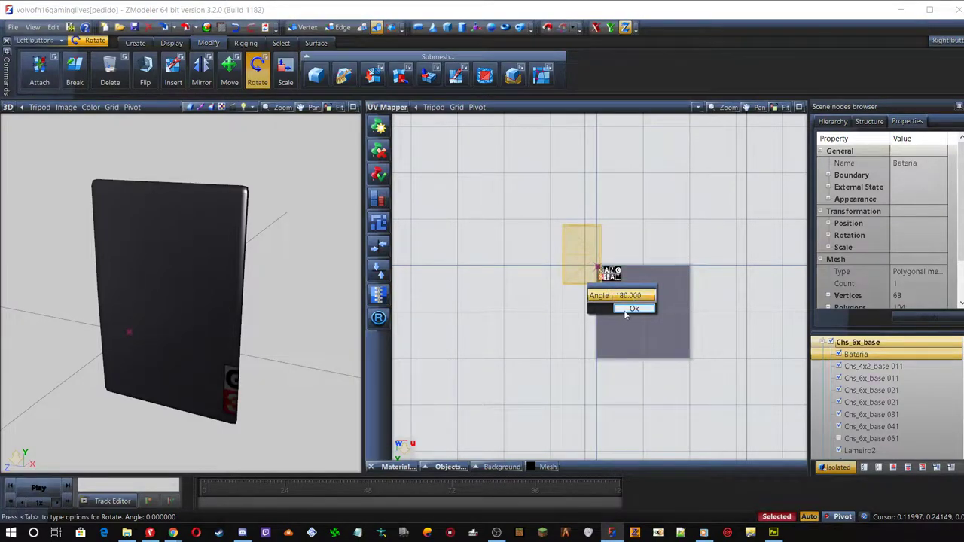
click(625, 310)
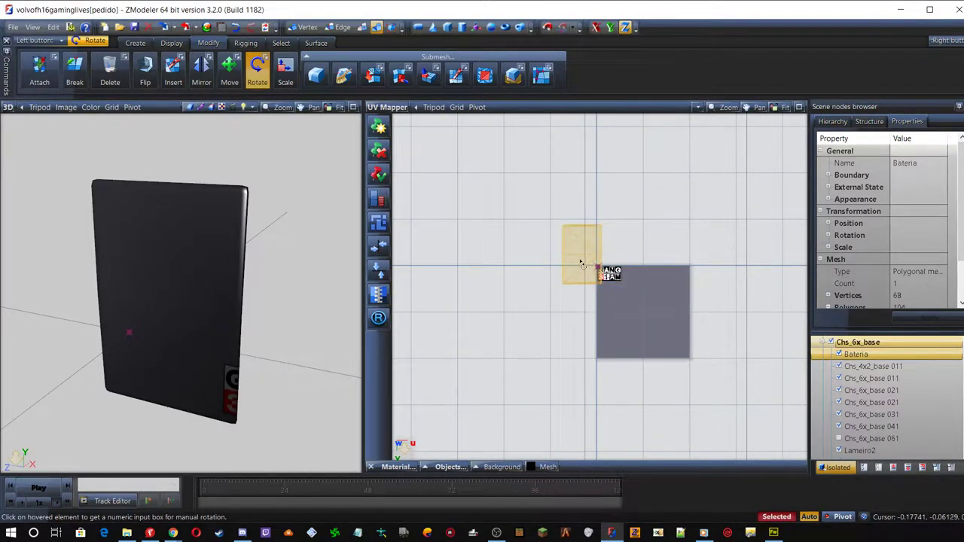
scroll(608, 277, up, 2)
scroll(599, 280, up, 3)
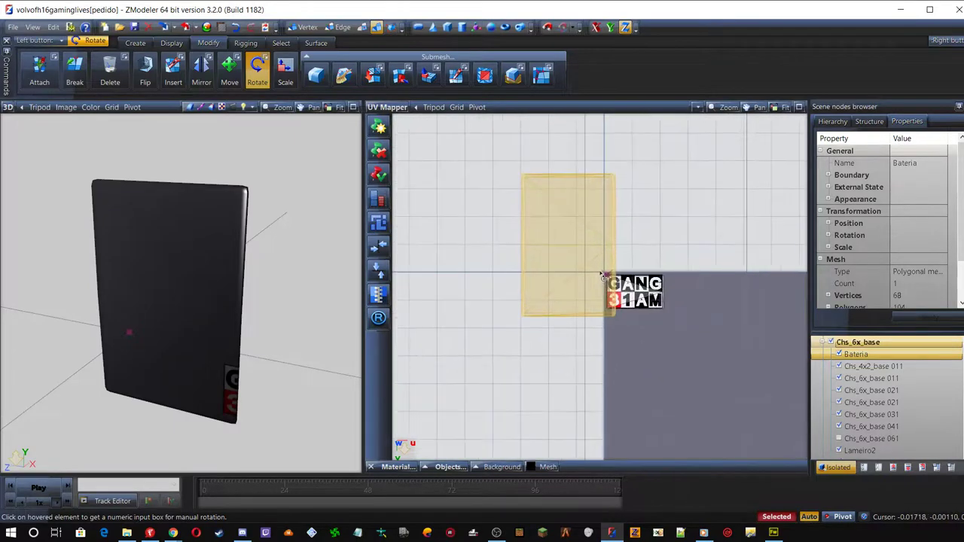
mouse_move(566, 223)
mouse_down()
mouse_move(603, 226)
mouse_move(580, 226)
mouse_up()
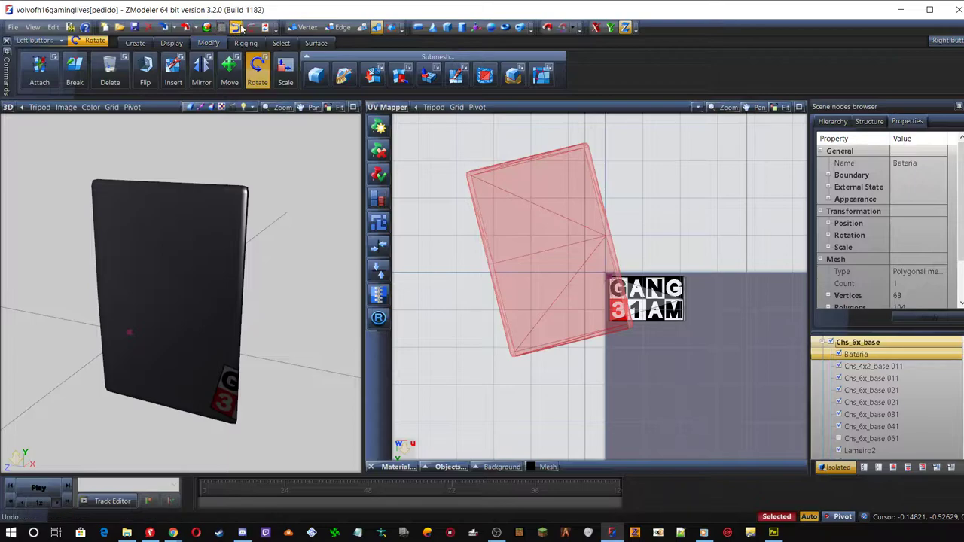
click(237, 27)
Enable the X and Y axes and move the Bateria UV map so its upper-left corner meets the GANG 31AM logo's upper-left corner
click(610, 27)
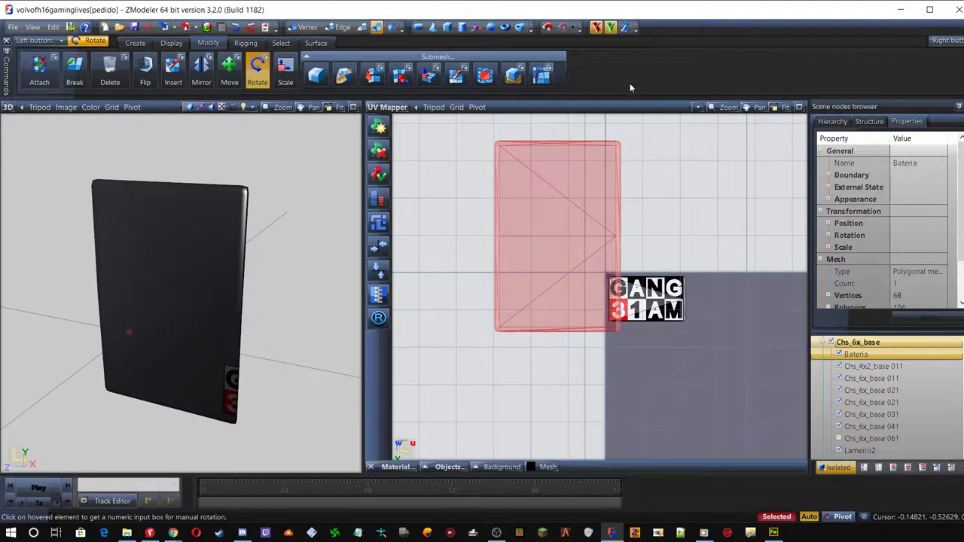
drag(547, 195, 623, 216)
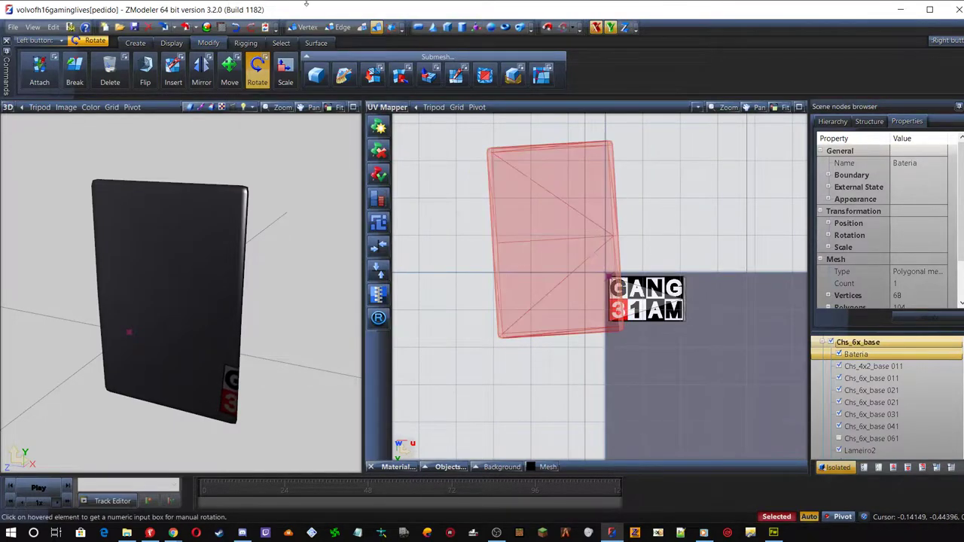
click(236, 27)
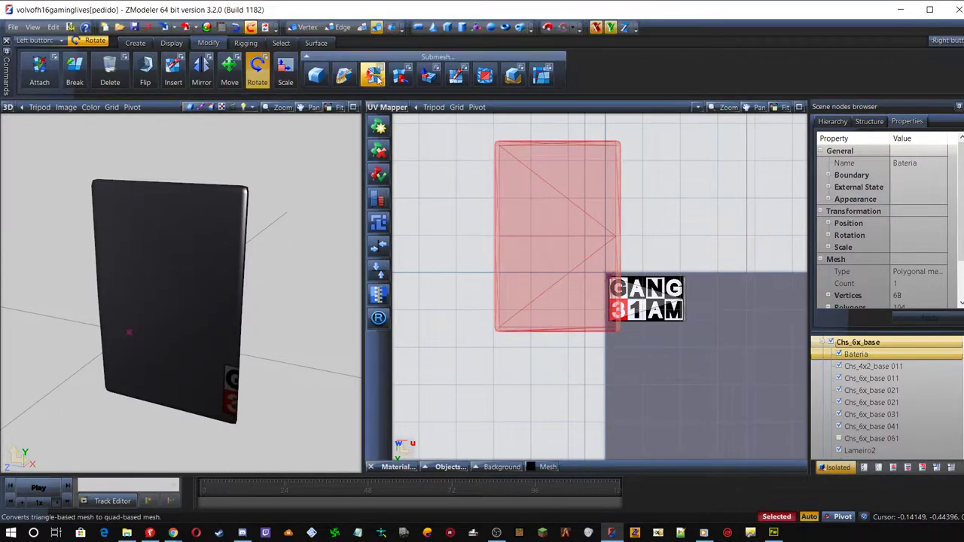
click(230, 72)
drag(522, 194, 637, 316)
scroll(641, 294, up, 5)
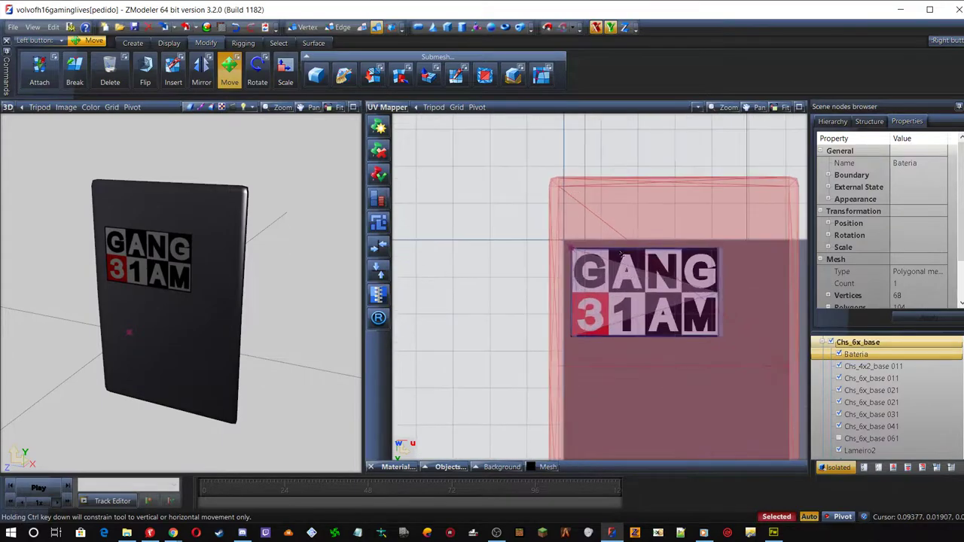
drag(558, 193, 585, 285)
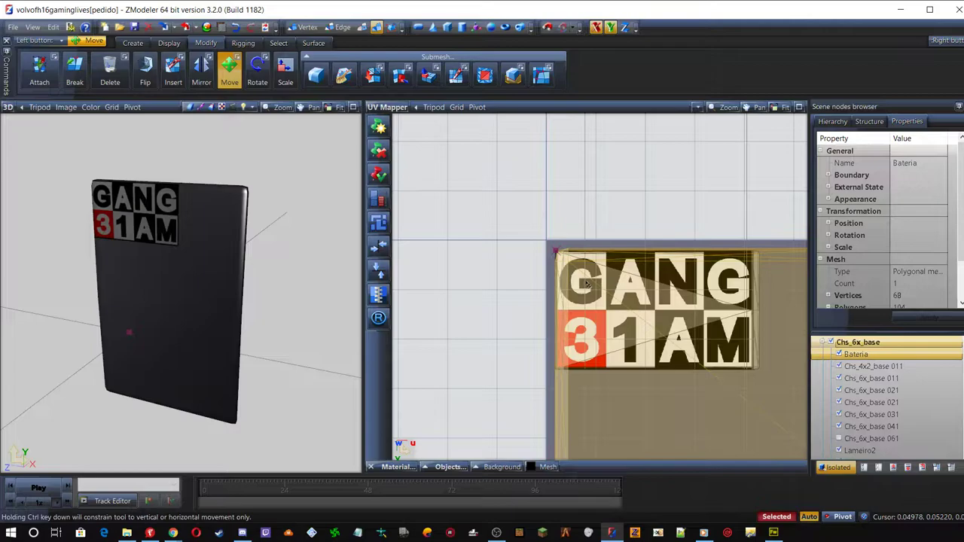
scroll(584, 268, up, 2)
scroll(584, 264, up, 5)
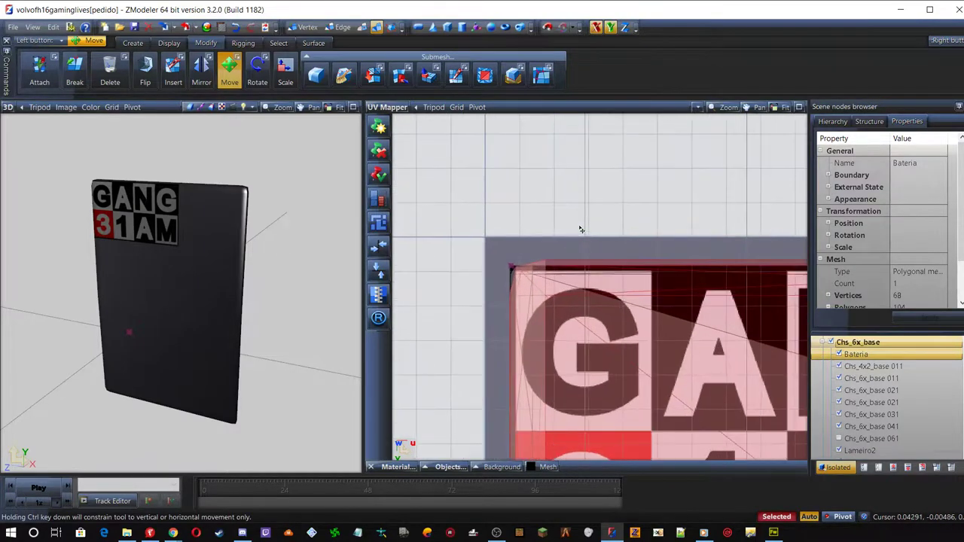
drag(555, 315, 554, 323)
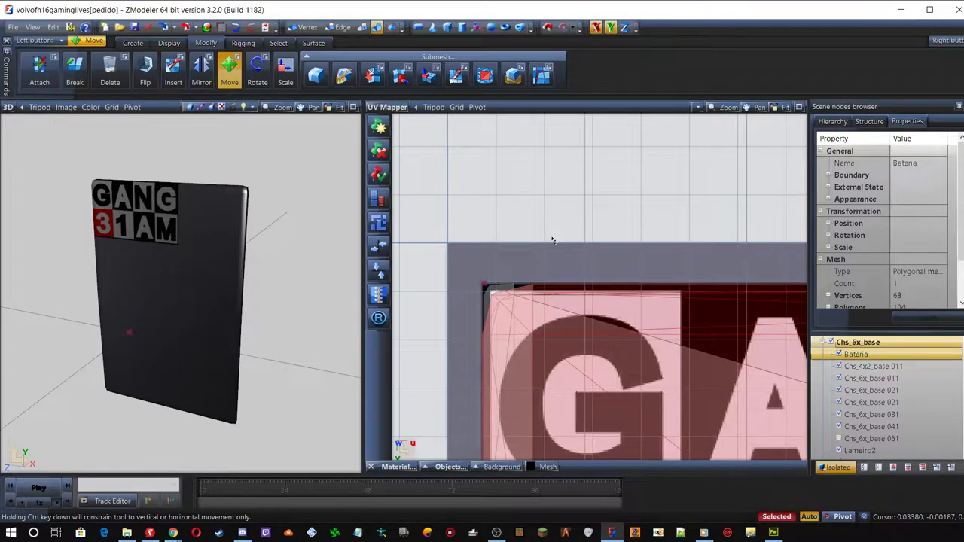
scroll(512, 203, down, 5)
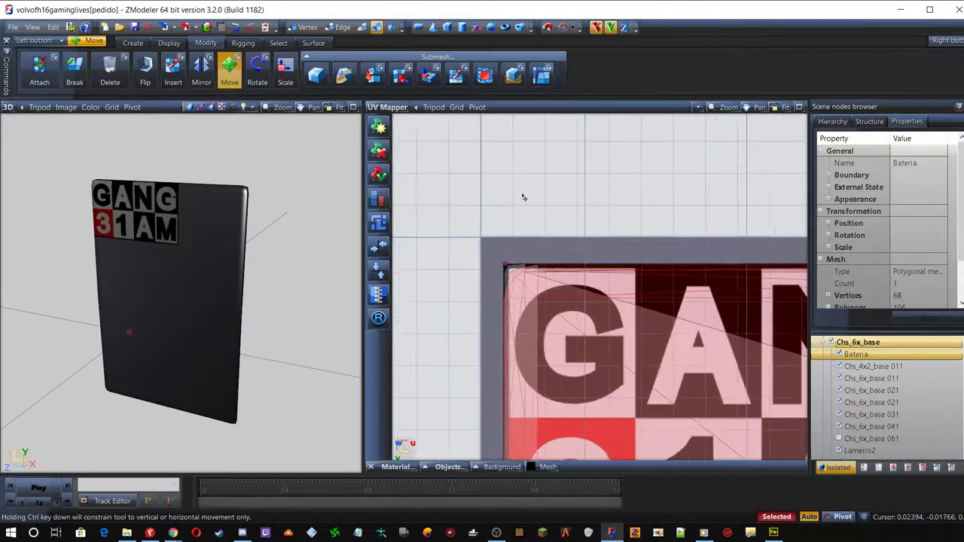
scroll(472, 189, down, 3)
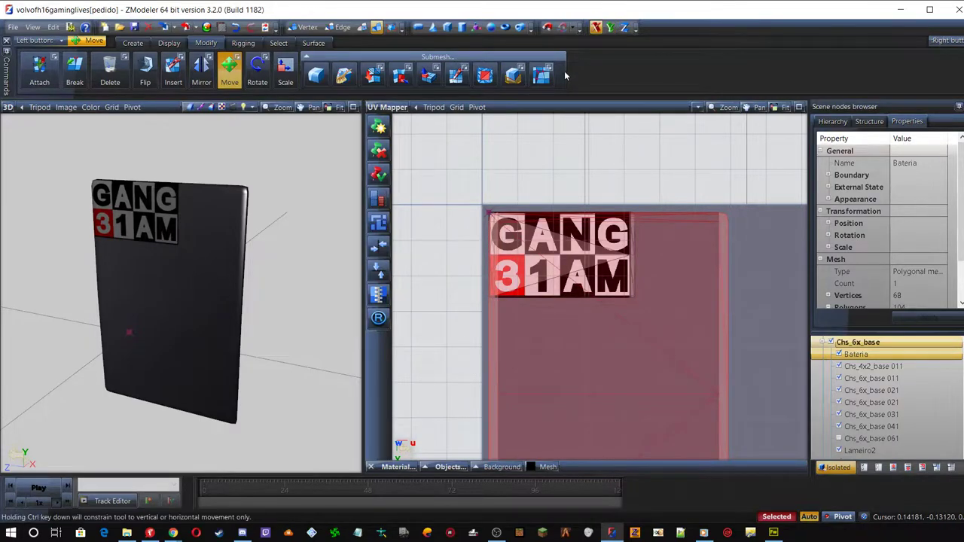
Scale the Bateria UV map along the X axis only until its width matches the GANG 31AM logo
click(285, 72)
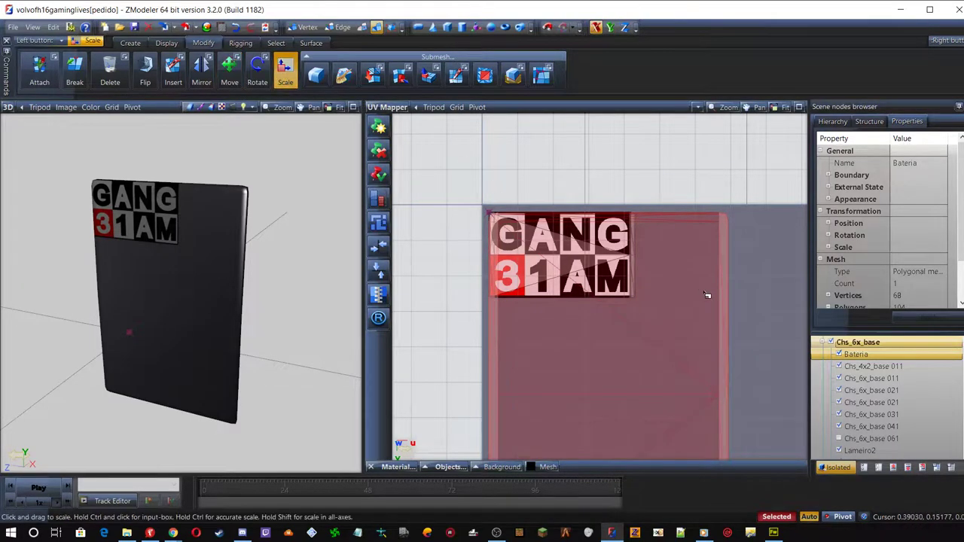
drag(695, 234, 561, 417)
scroll(647, 229, up, 4)
scroll(697, 127, down, 3)
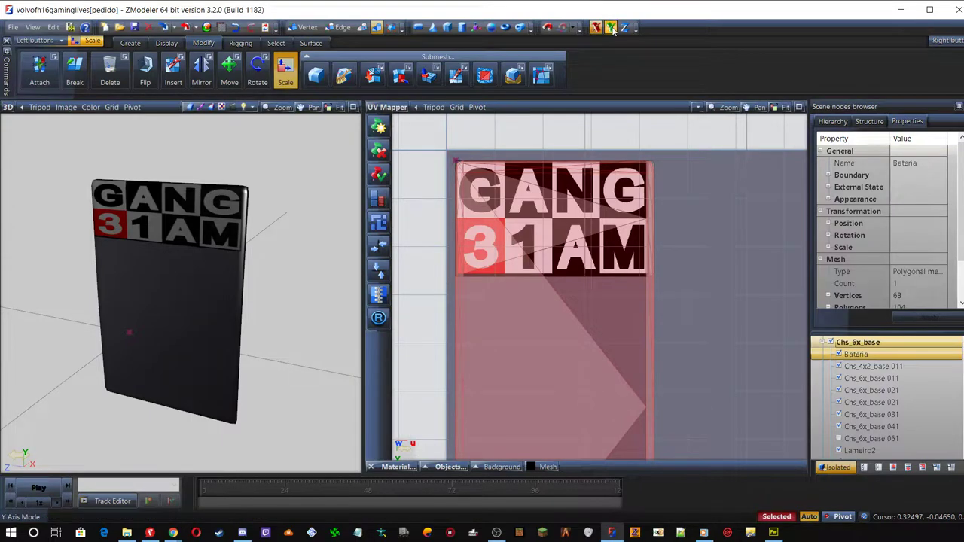
Scale the Bateria UV map along the Y axis only until its height matches the GANG 31AM logo
scroll(697, 158, down, 1)
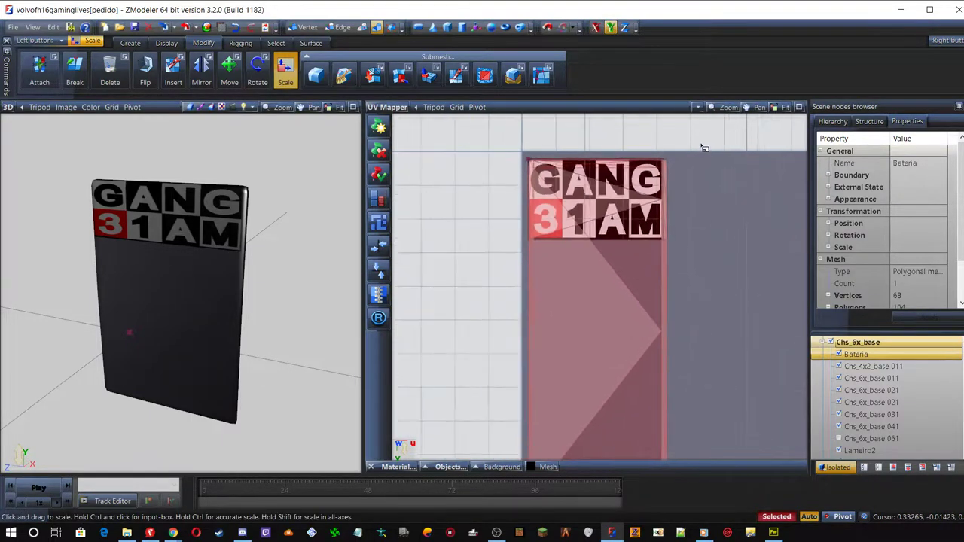
drag(592, 282, 591, 318)
drag(595, 238, 600, 294)
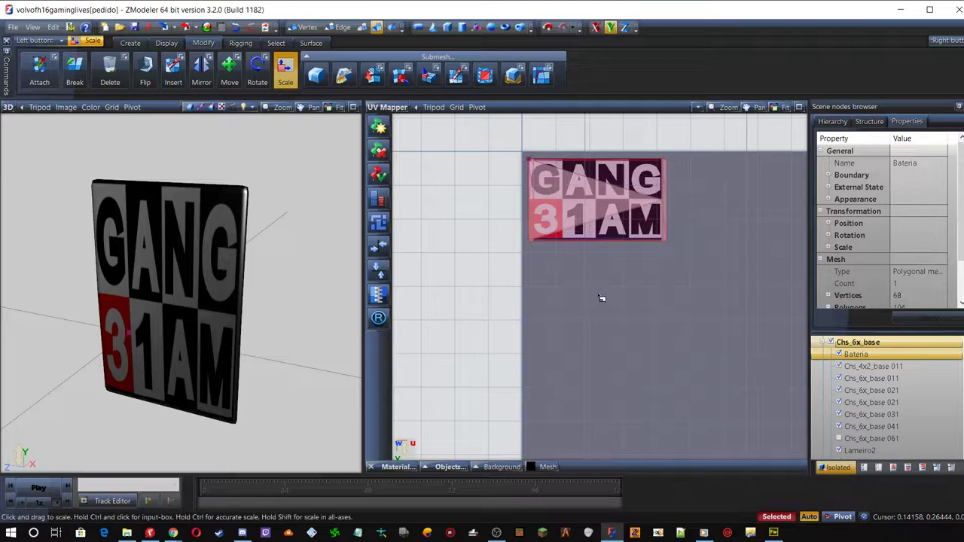
scroll(610, 284, up, 2)
scroll(581, 360, down, 1)
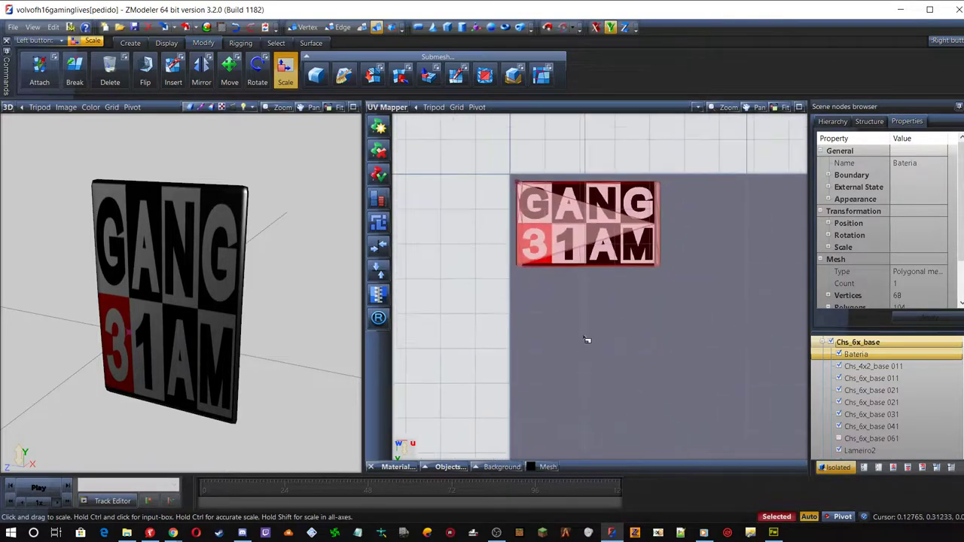
scroll(591, 182, up, 3)
scroll(581, 338, up, 1)
scroll(581, 339, up, 1)
drag(556, 258, 563, 275)
middle_drag(258, 286, 230, 293)
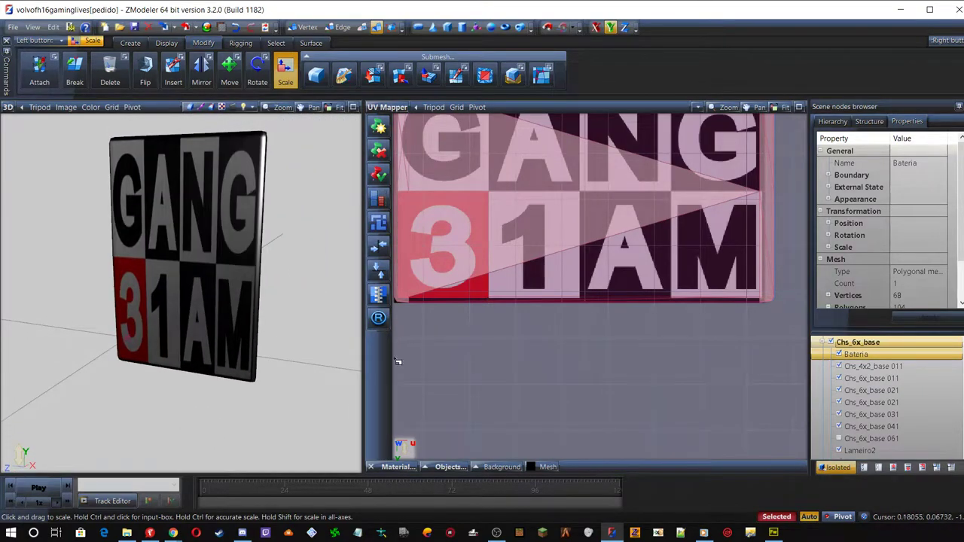
Change the UV Mapper viewport to the Right view and turn off isolation to inspect the GANG 31AM plate on the whole truck
click(388, 107)
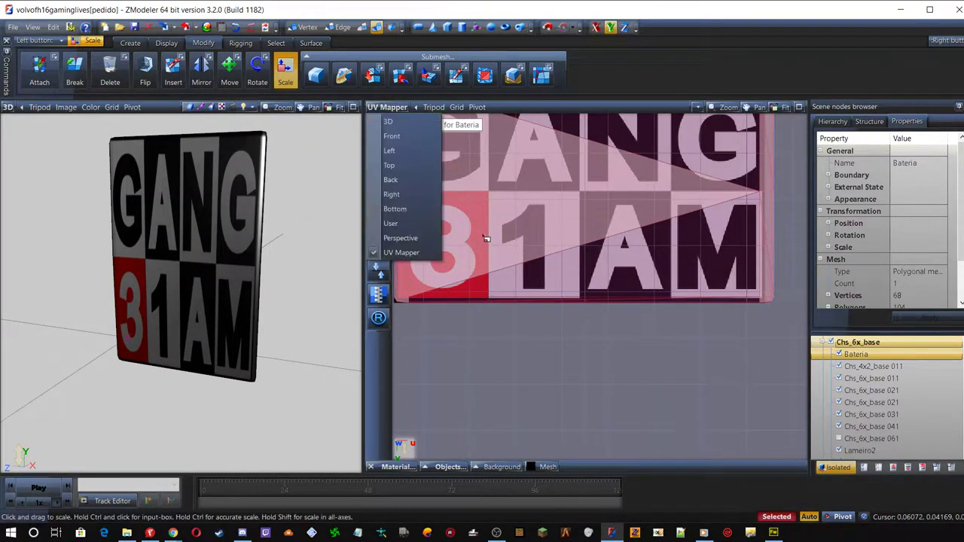
click(400, 196)
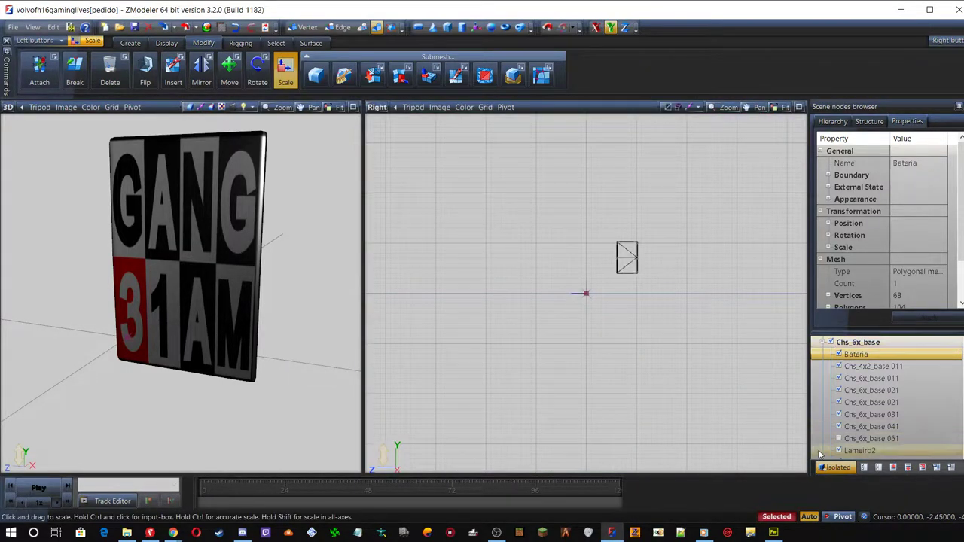
click(837, 469)
scroll(210, 266, down, 3)
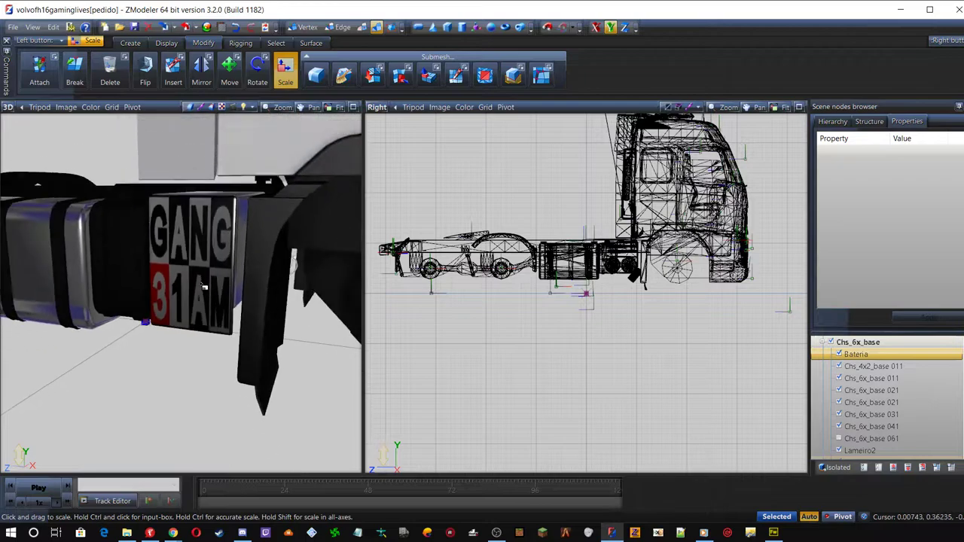
mouse_move(208, 279)
middle_down()
mouse_move(168, 275)
mouse_move(192, 272)
middle_up()
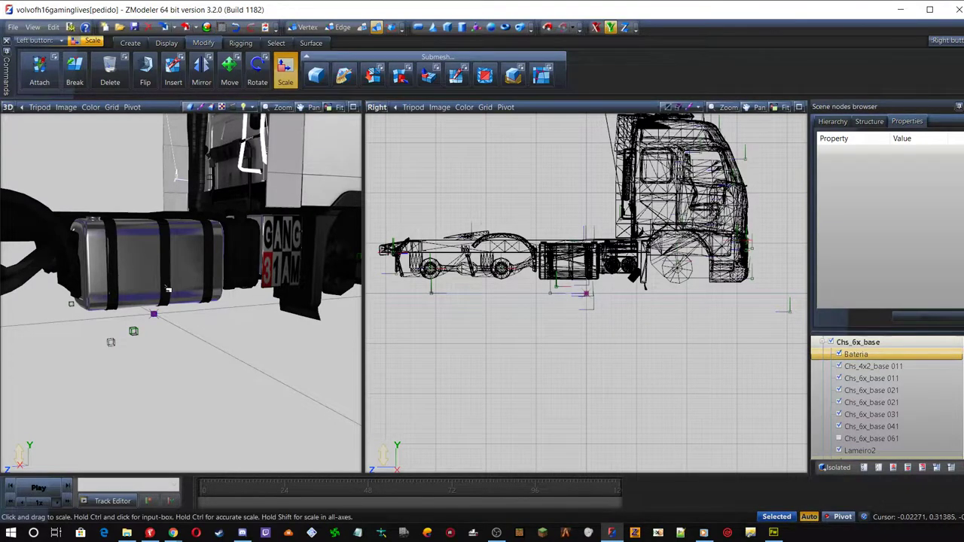
scroll(193, 272, down, 5)
middle_drag(211, 187, 210, 261)
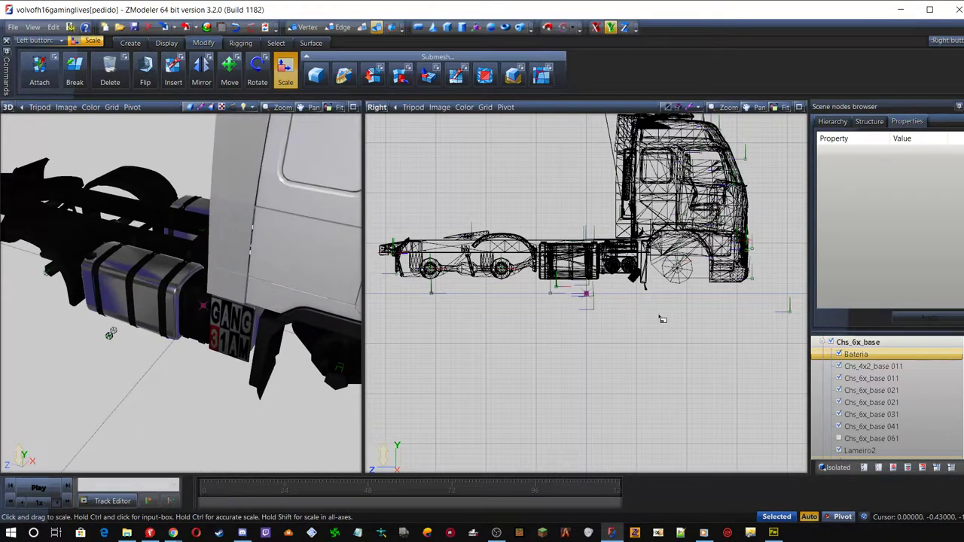
Select the first Chs_6x_base 021 object in the scene list and save the truck project
click(874, 390)
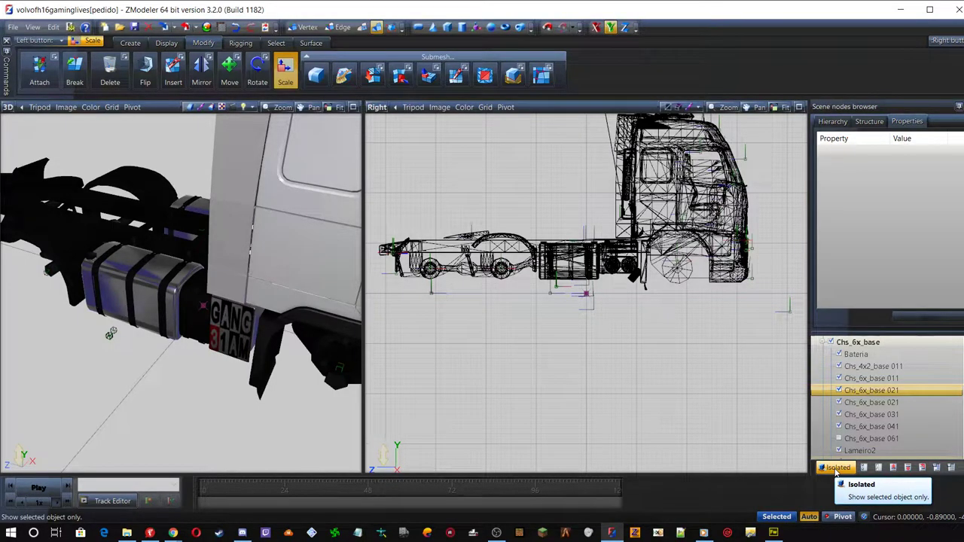
key(ctrl+s)
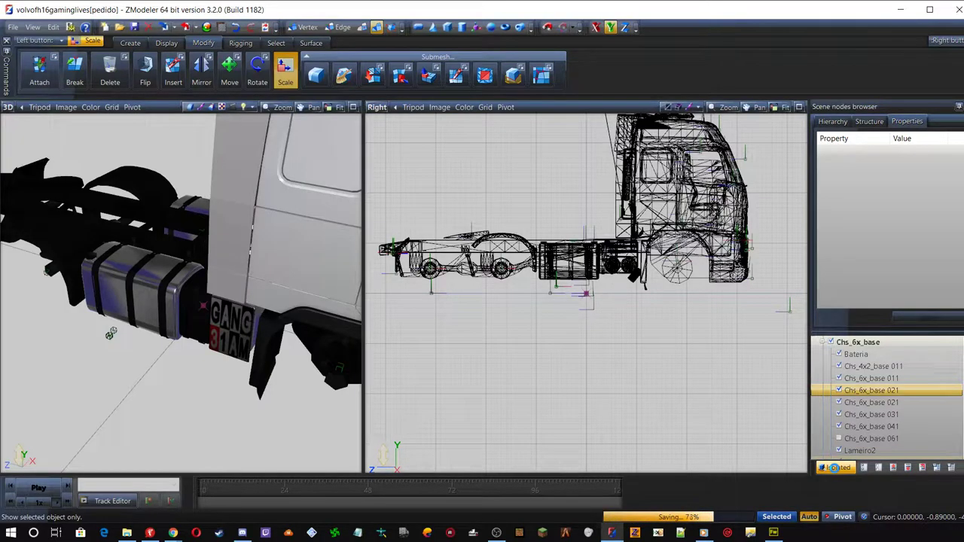
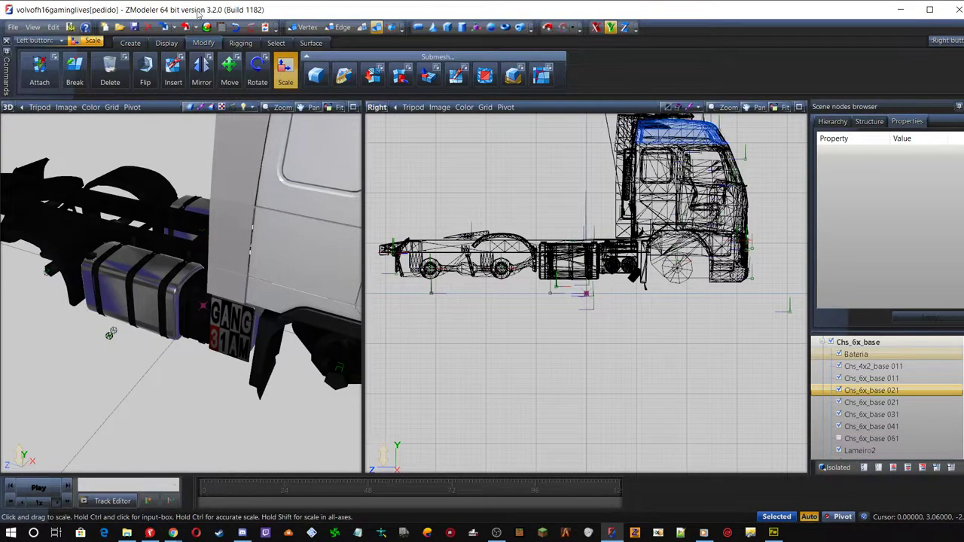
click(134, 27)
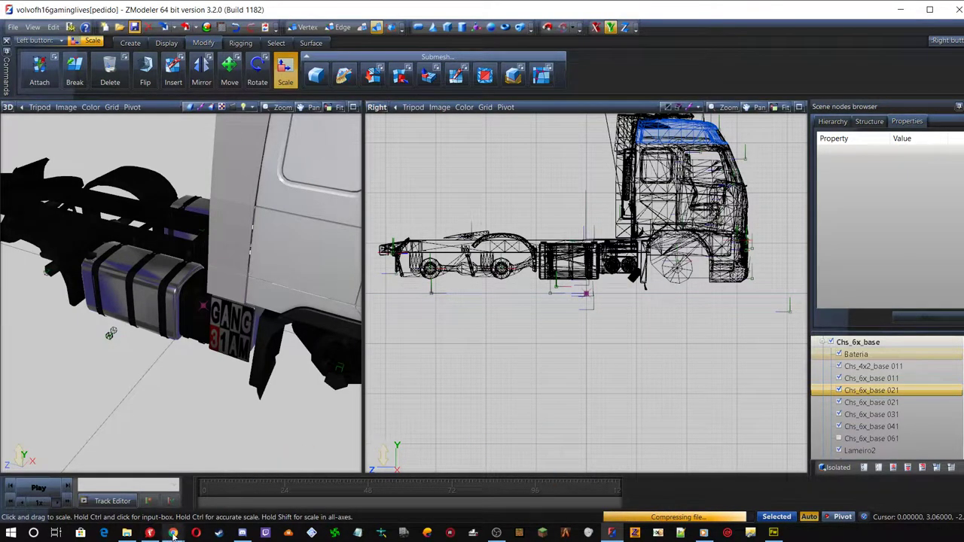
Switch to Chrome and open the dafont.com website in a new tab
mouse_move(173, 534)
click(189, 487)
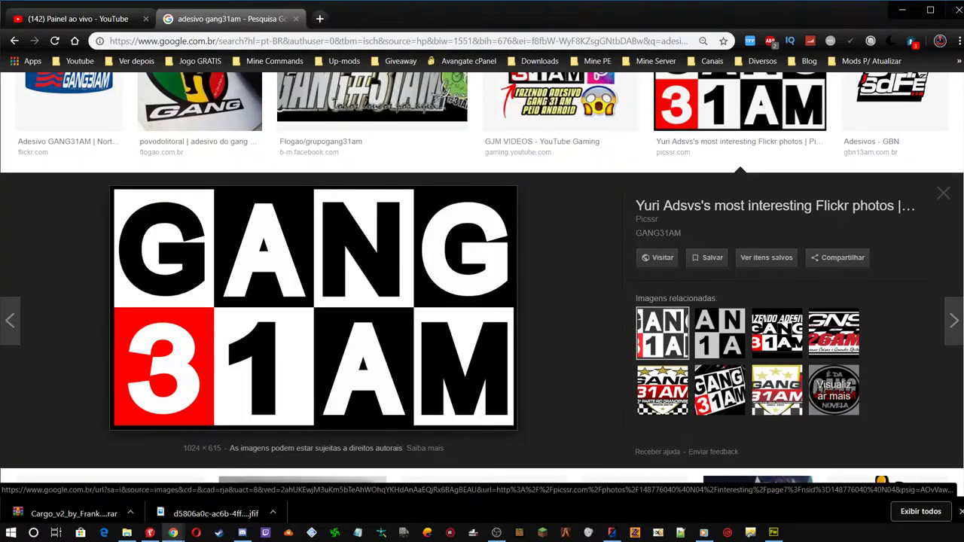
click(320, 18)
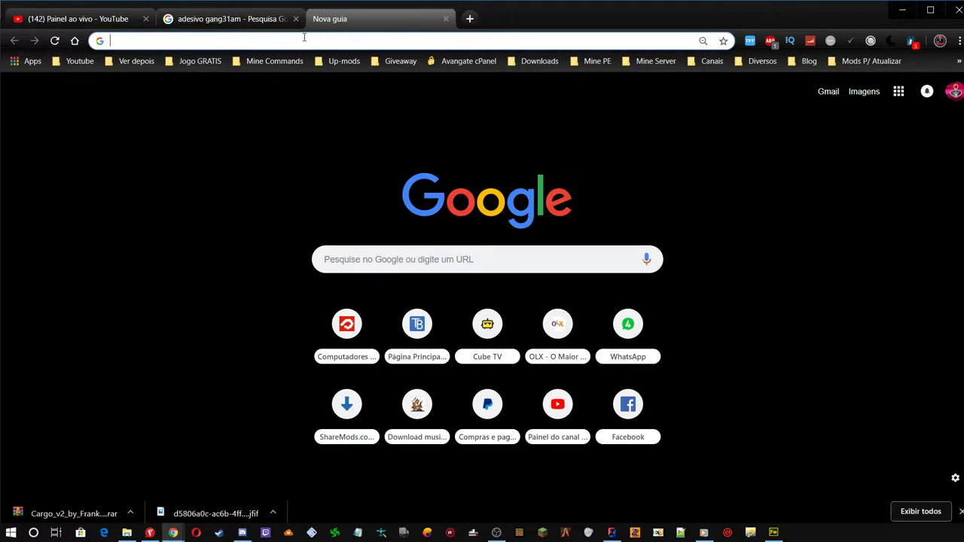
text(dafo)
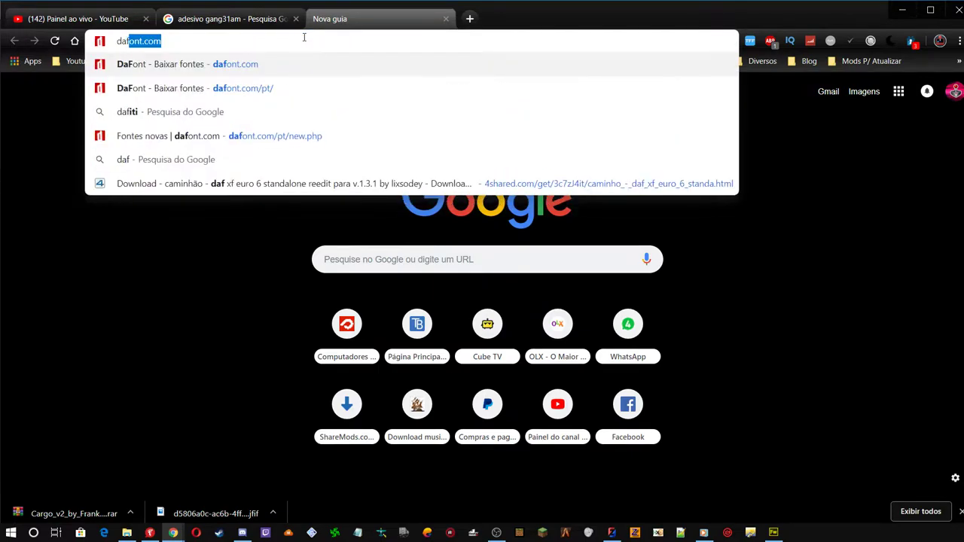
key(Return)
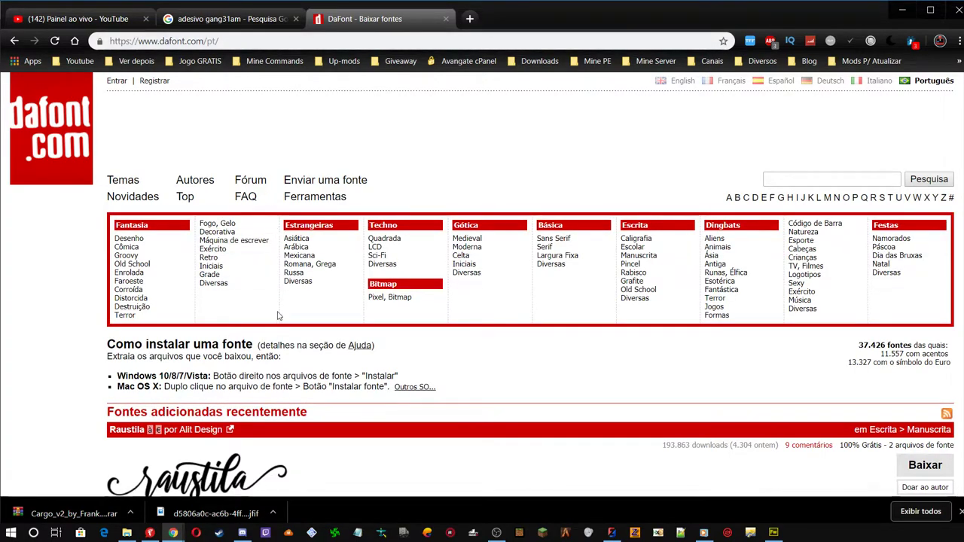
Open the complete list of newly added fonts and preview them with the person's first name as sample text
scroll(216, 278, down, 3)
scroll(216, 279, down, 5)
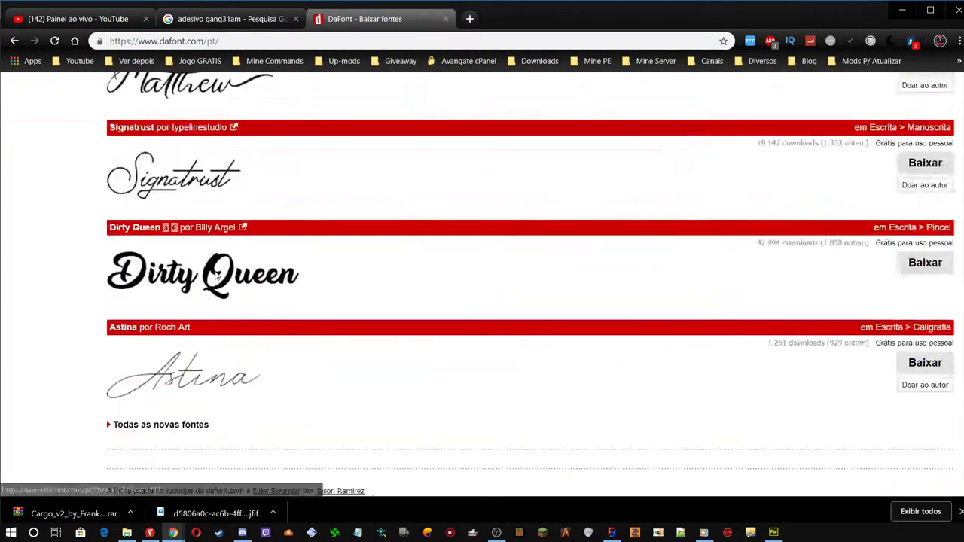
click(163, 320)
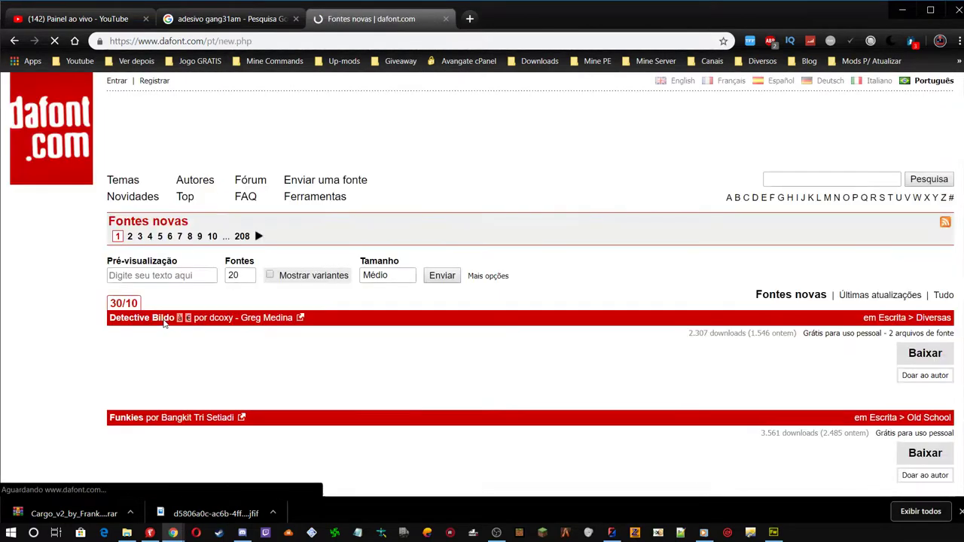
click(163, 276)
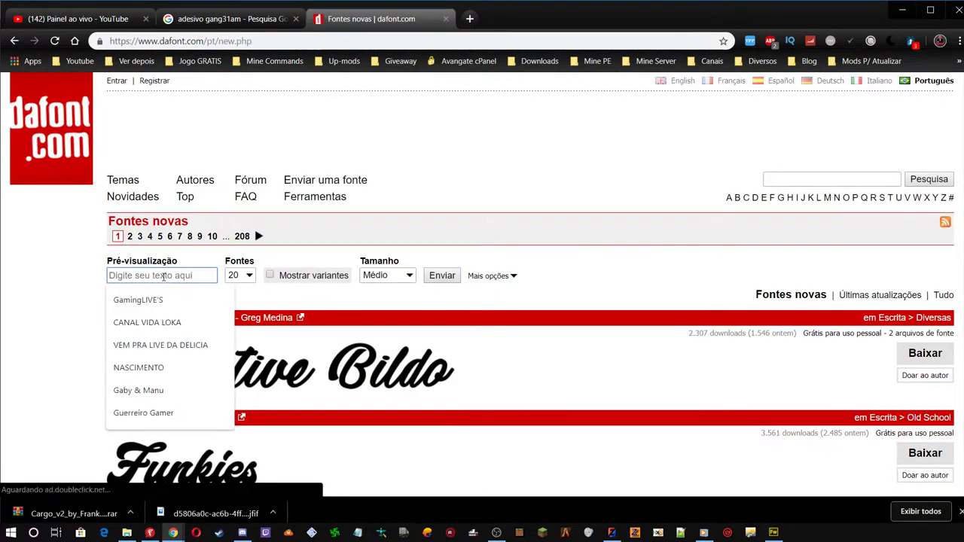
text(Bryan)
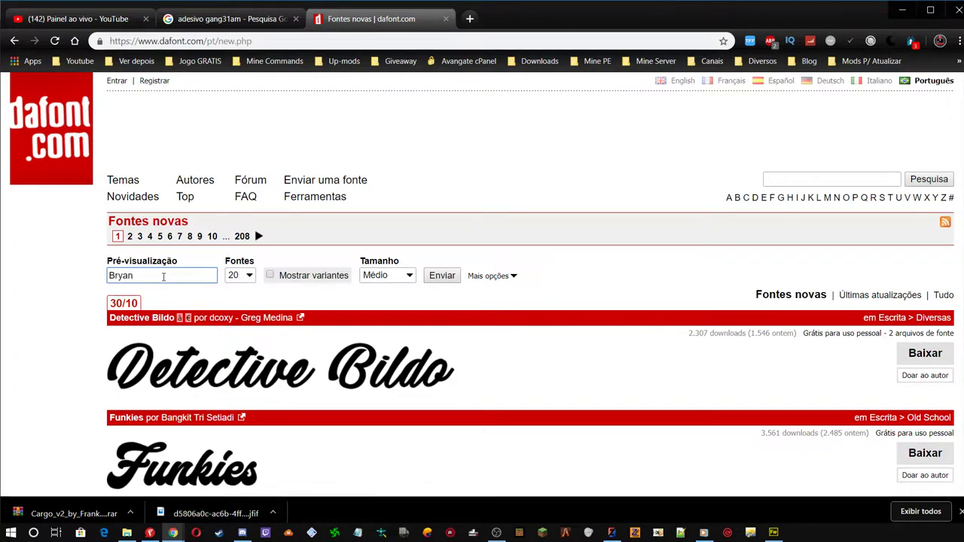
click(441, 277)
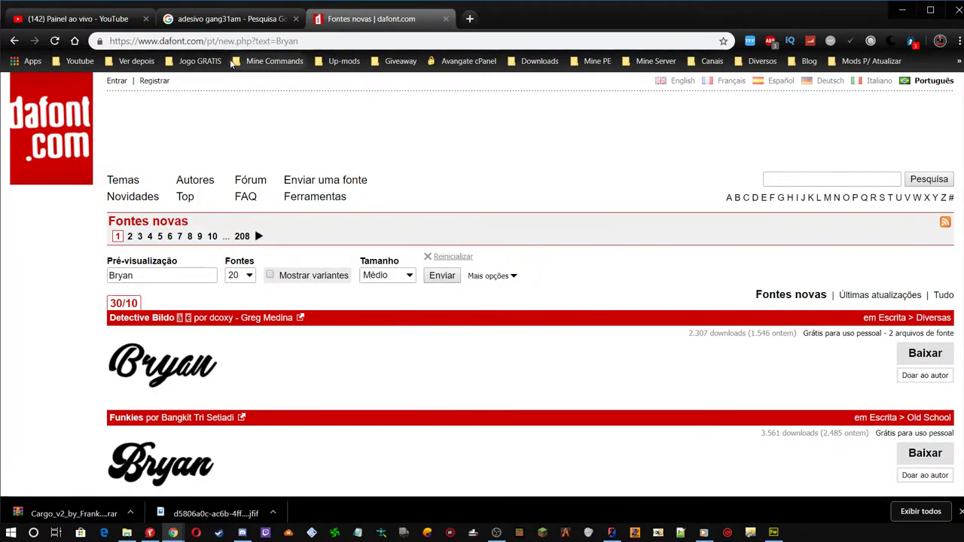
Browse the previewed new fonts for a bold script style and start downloading Empatlima
drag(208, 41, 108, 39)
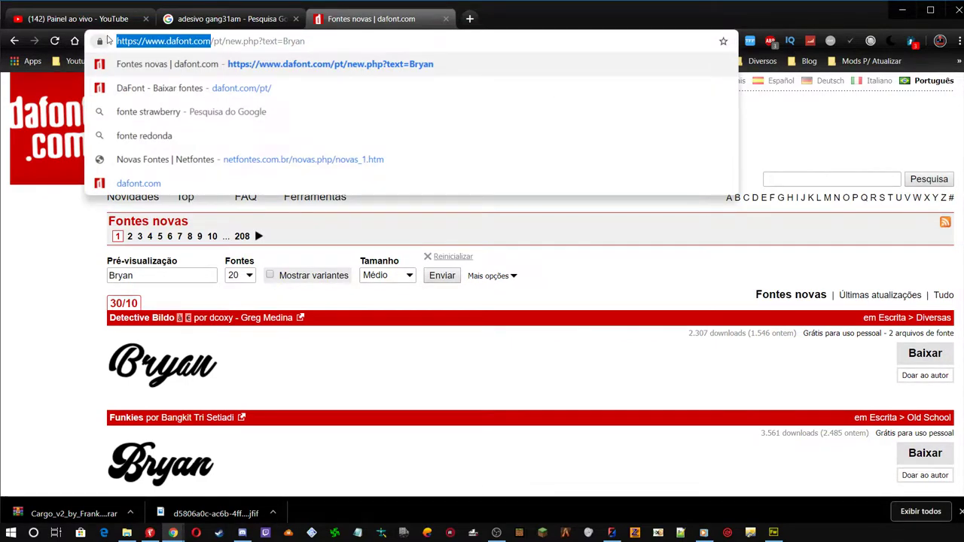
key(alt+Tab)
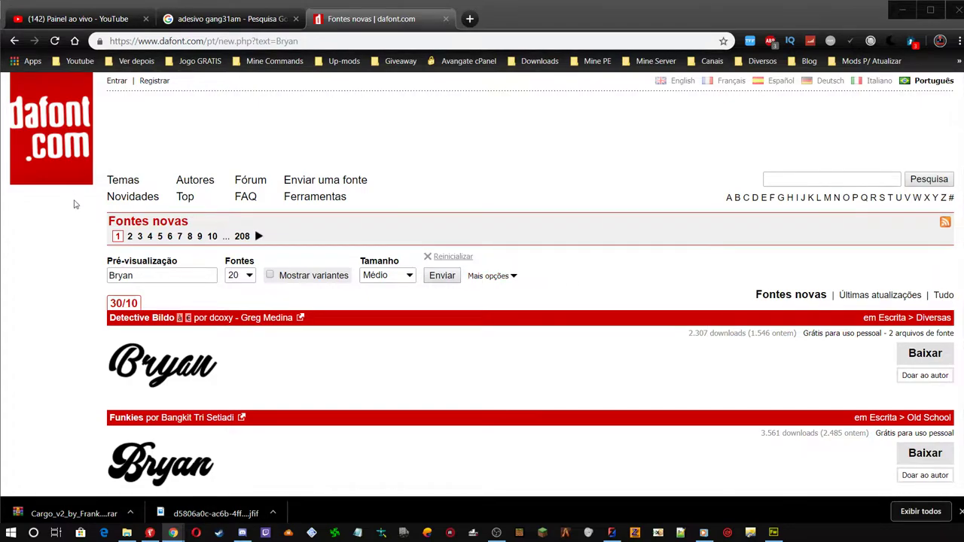
scroll(80, 248, down, 3)
scroll(266, 262, down, 4)
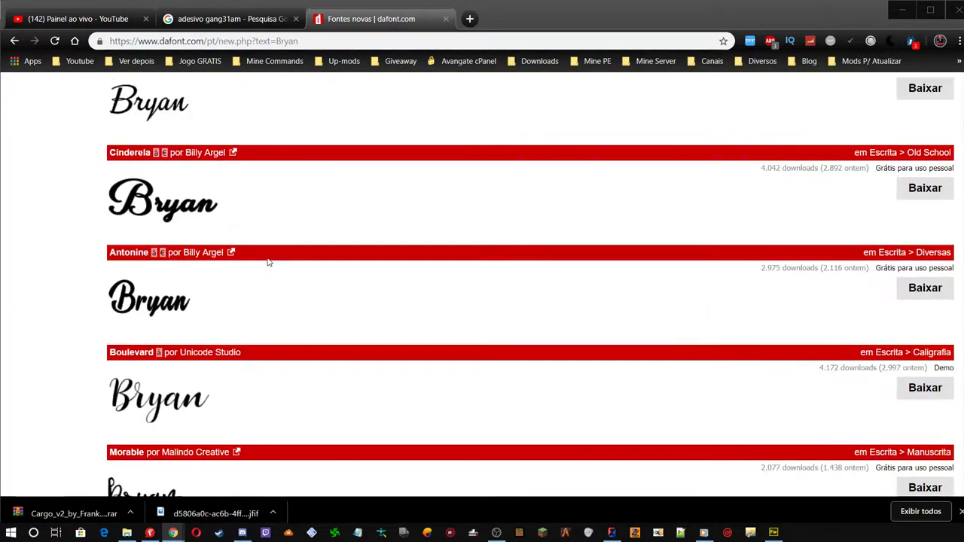
scroll(268, 261, down, 2)
scroll(269, 262, down, 4)
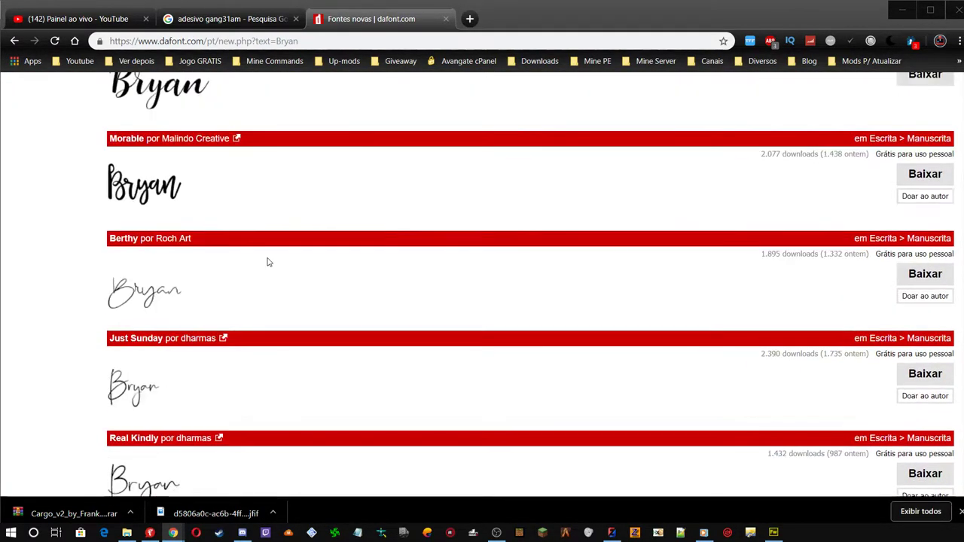
scroll(268, 261, down, 3)
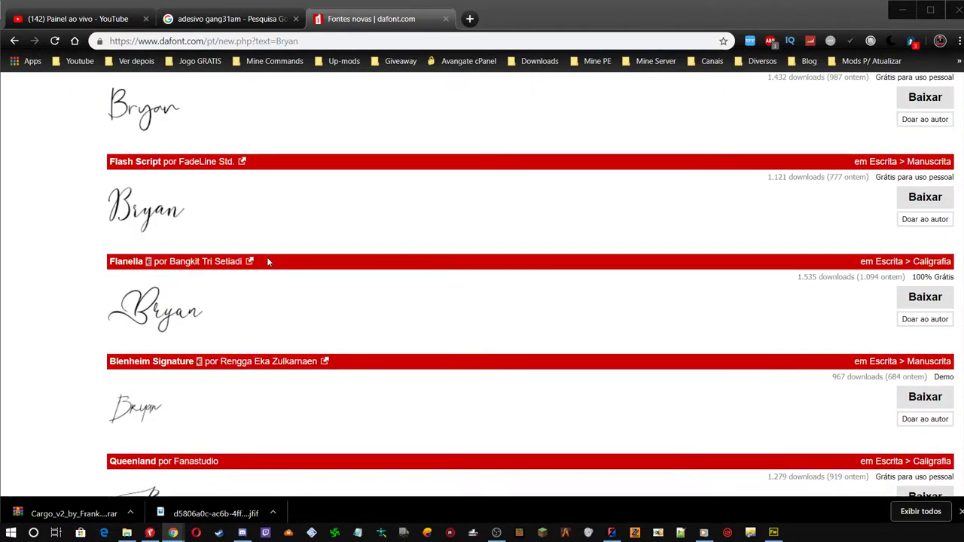
scroll(268, 262, down, 4)
scroll(268, 263, down, 1)
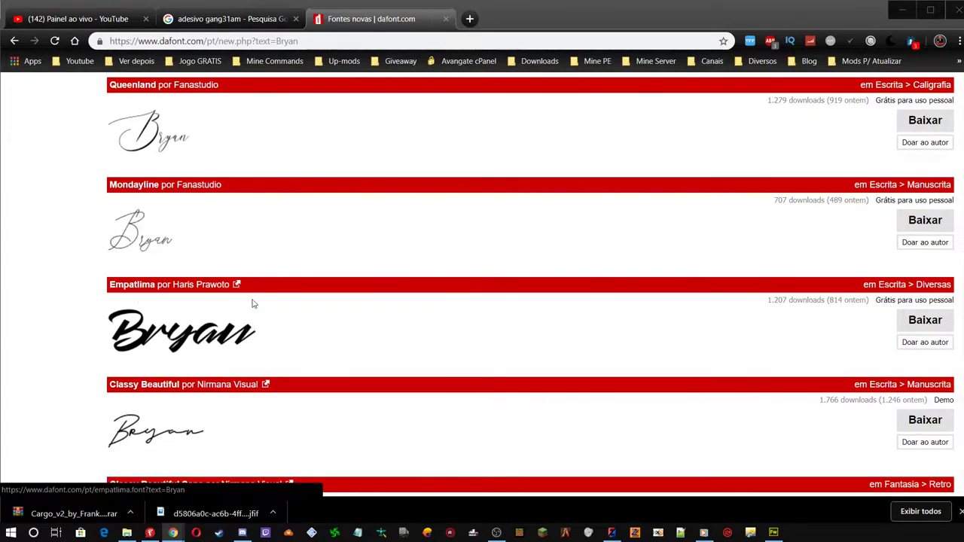
click(934, 320)
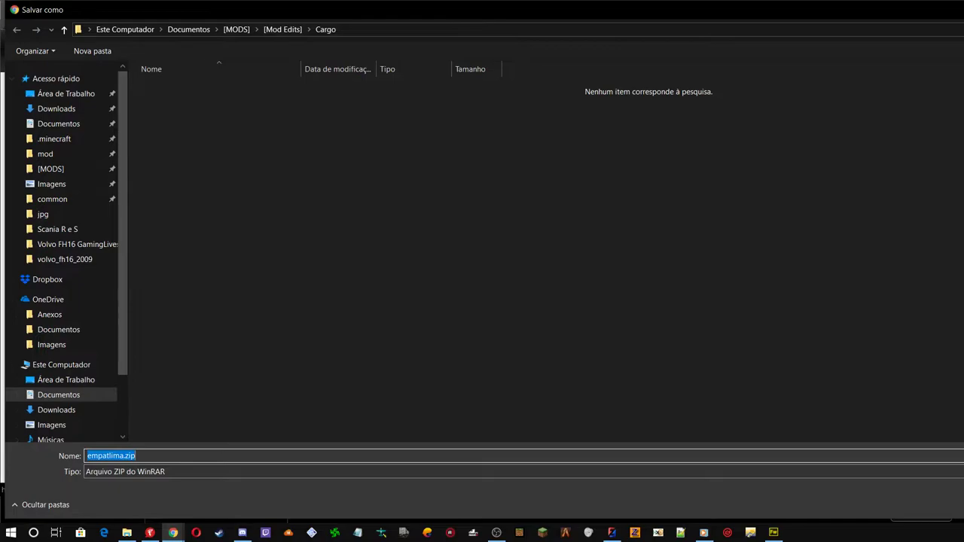
Set the save location for empatlima.zip to the Volvo FH16 GamingLives folder inside [Mod Edits]
drag(963, 520, 939, 437)
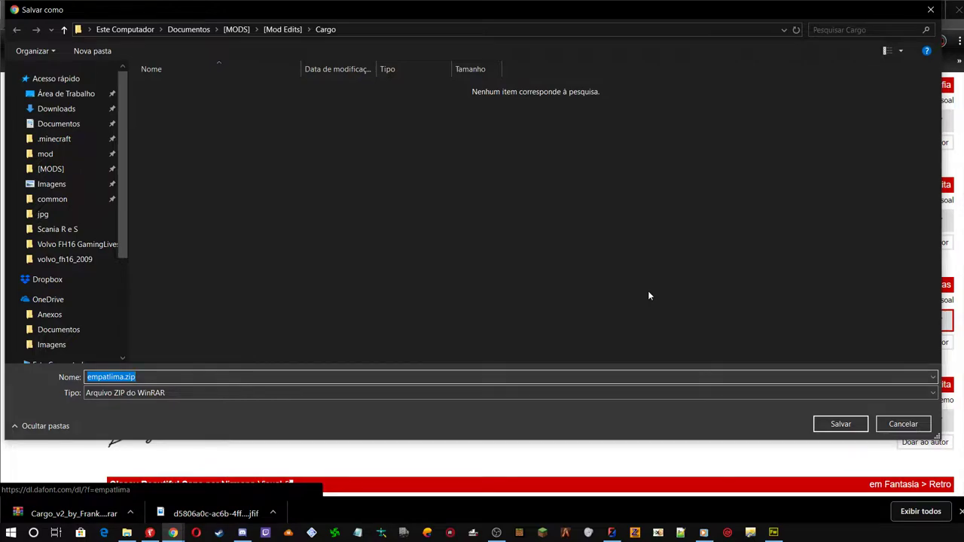
click(290, 30)
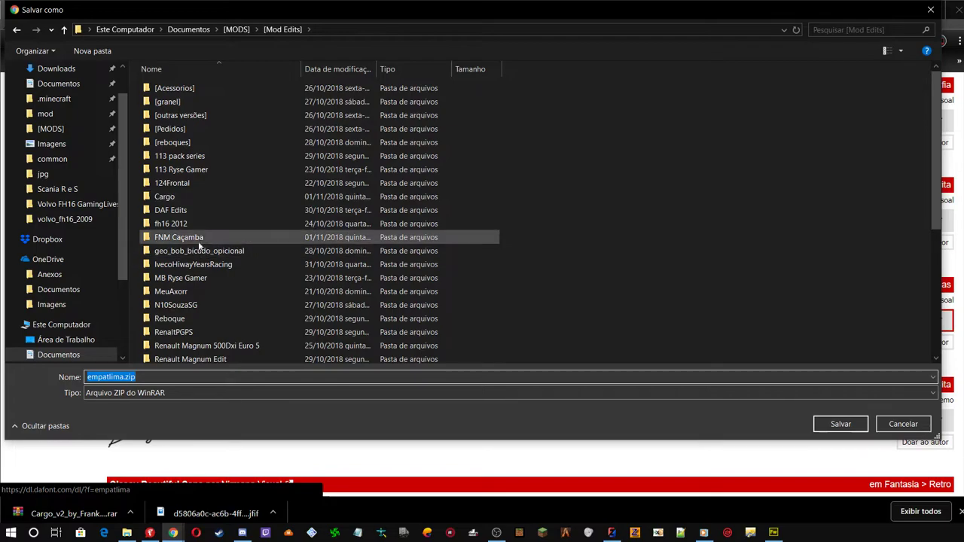
scroll(203, 234, down, 4)
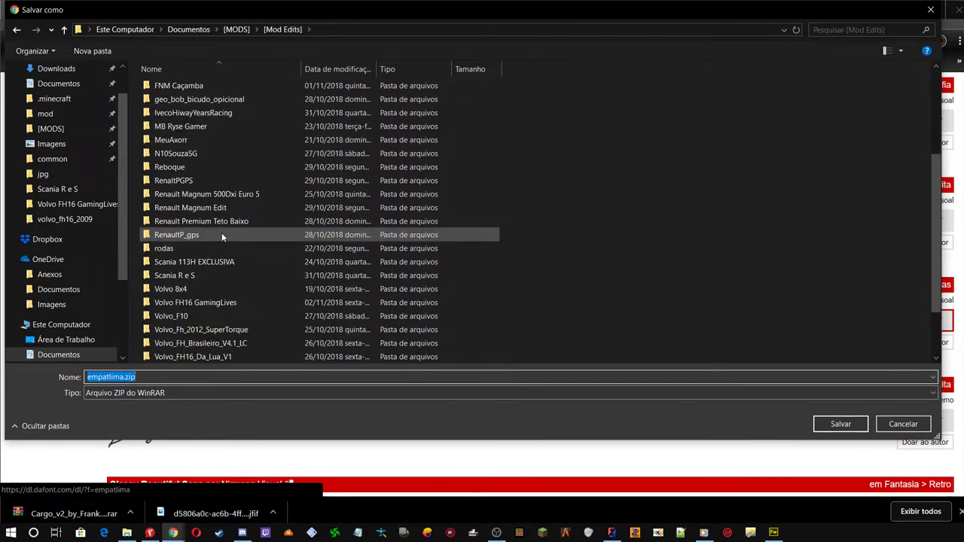
scroll(218, 234, down, 2)
double_click(207, 236)
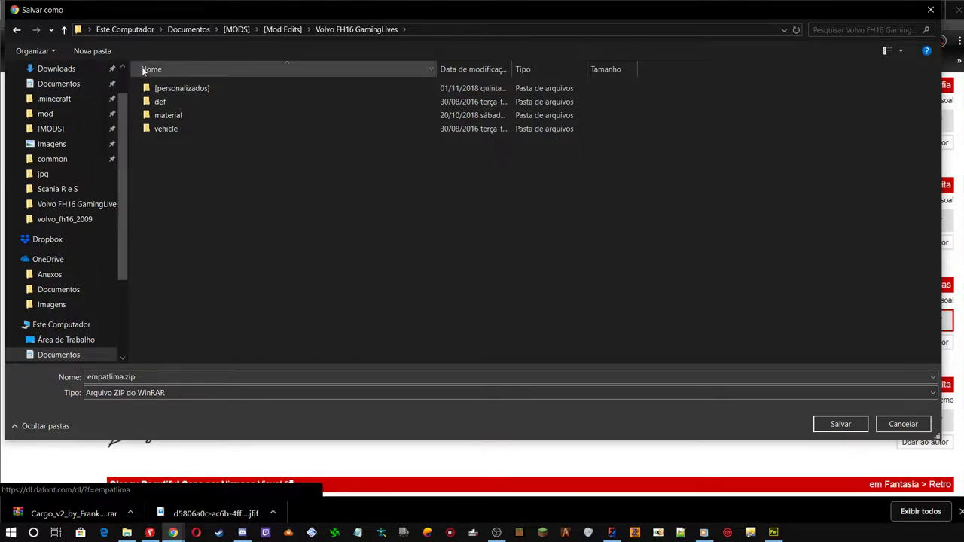
Create a folder named [acessorios] in the Volvo FH16 GamingLives folder and save empatlima.zip into it
click(92, 51)
text([)
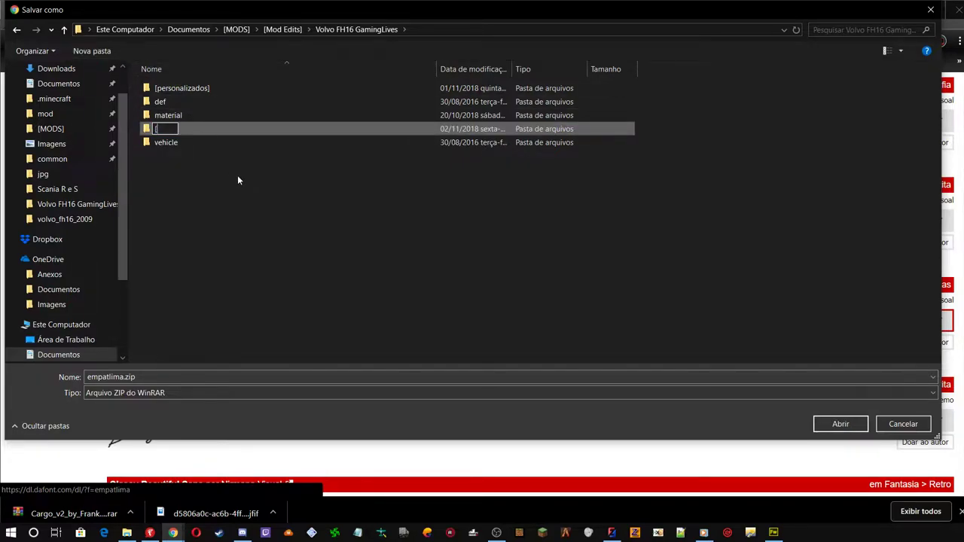
text(acessorios)
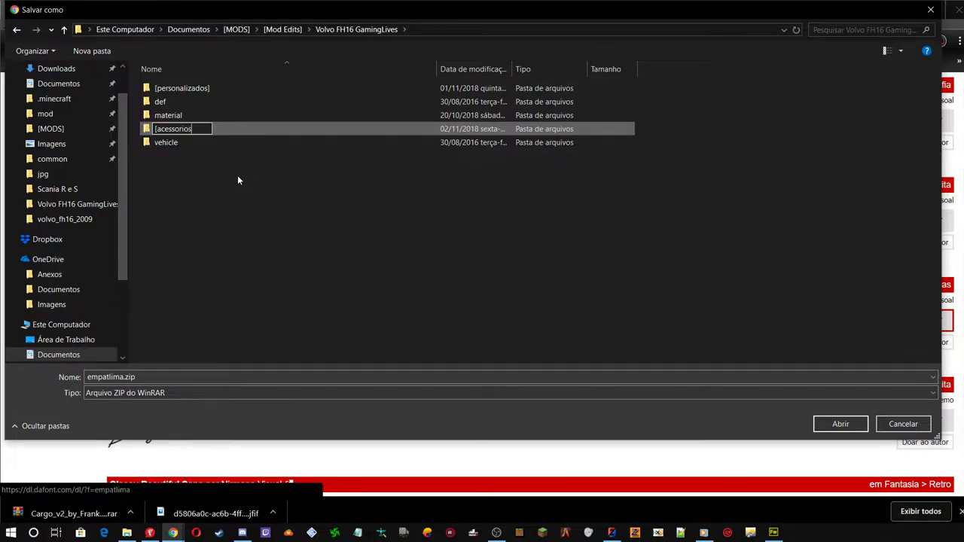
text(])
key(Return)
key(Return)
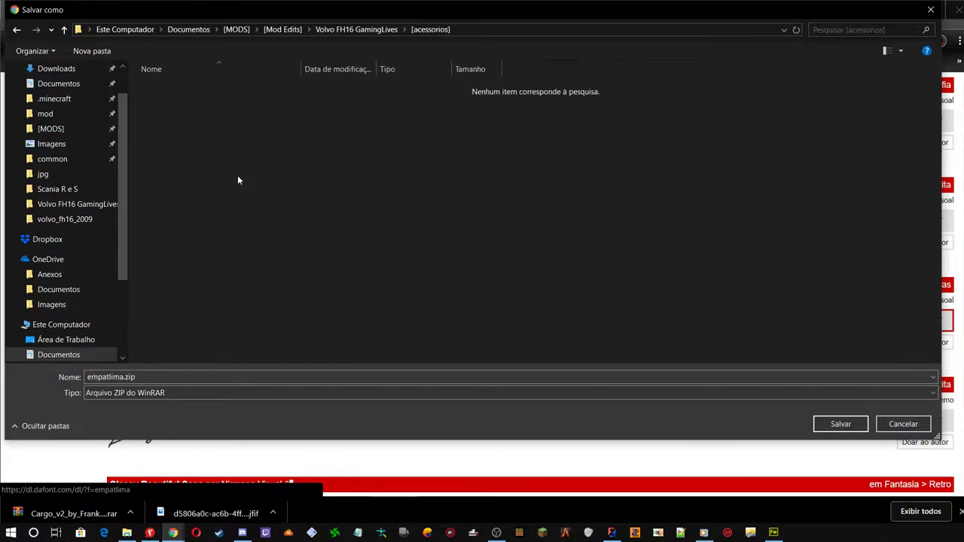
click(859, 424)
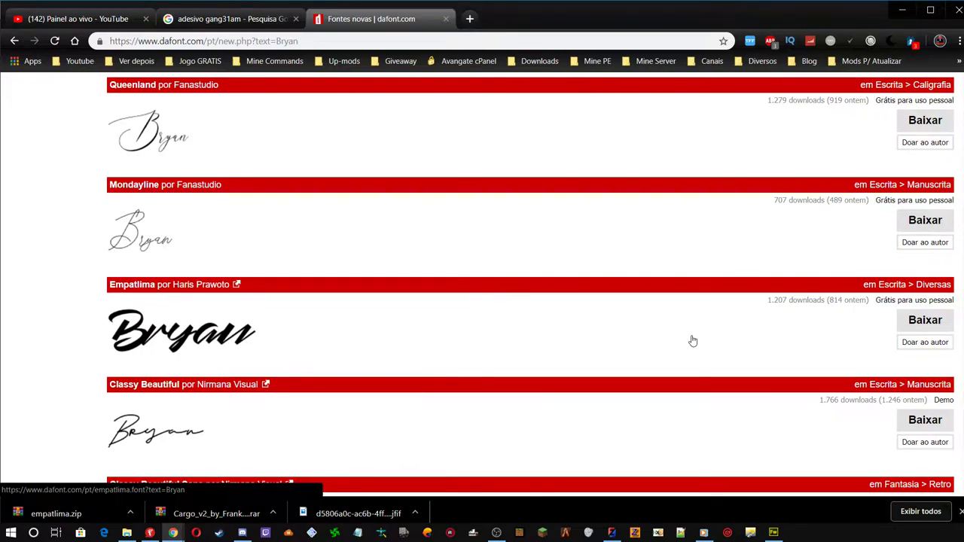
Show the downloaded empatlima.zip in its folder, open it in WinRAR and dismiss the licence reminder
click(131, 514)
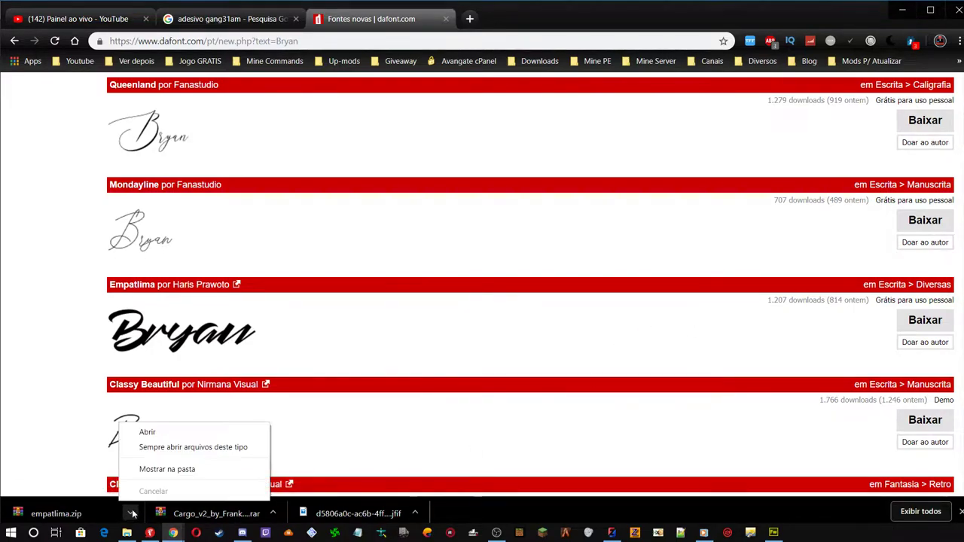
click(135, 469)
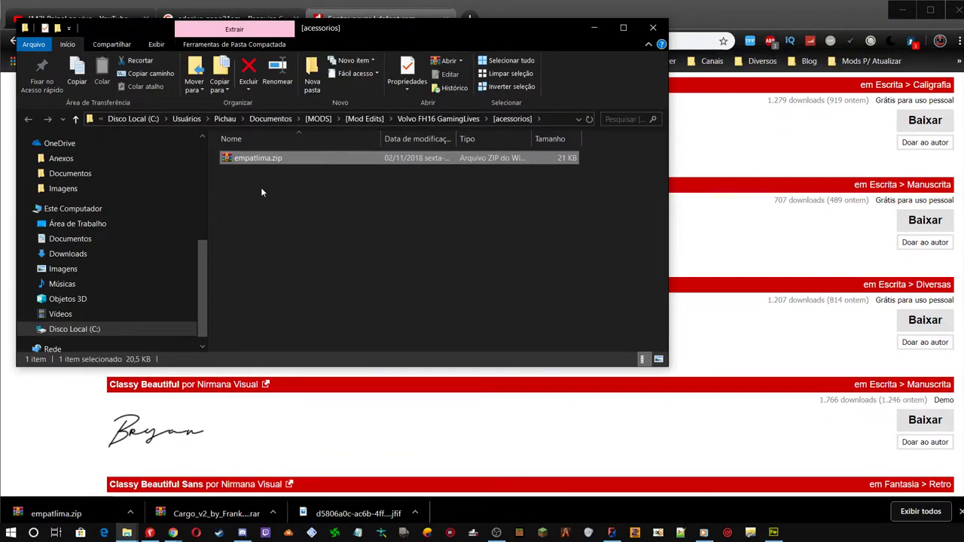
click(261, 181)
click(264, 162)
double_click(264, 161)
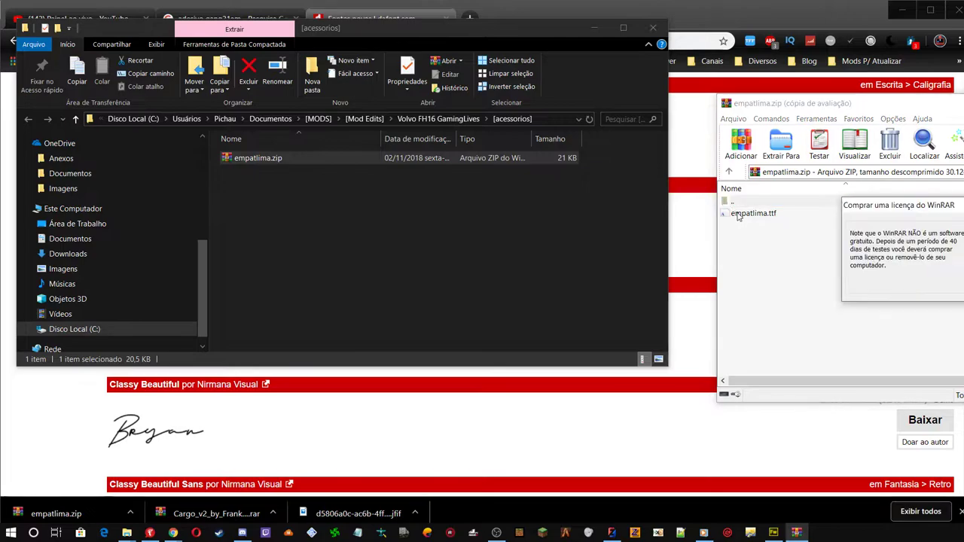
key(Escape)
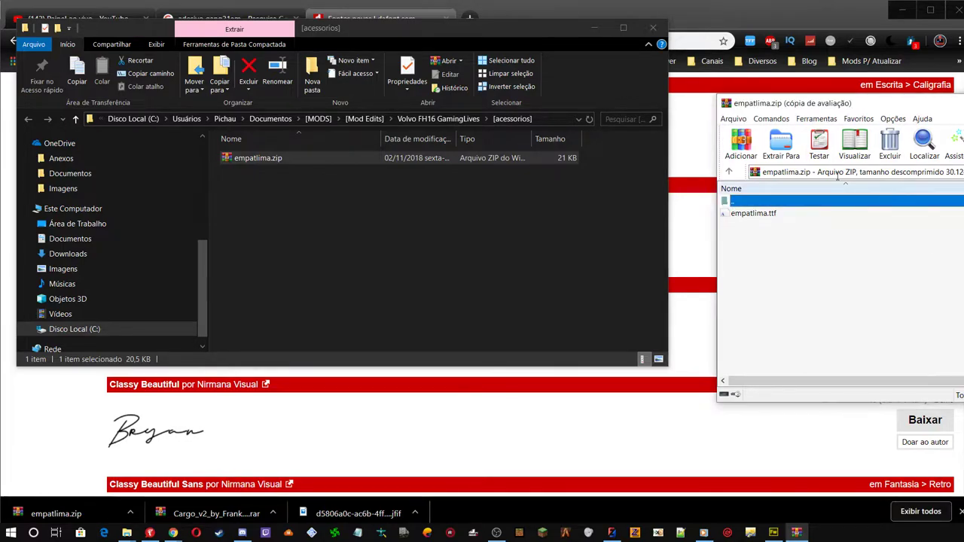
Install the empatlima.ttf font from the archive, and close the font preview and the archive window
drag(851, 107, 655, 117)
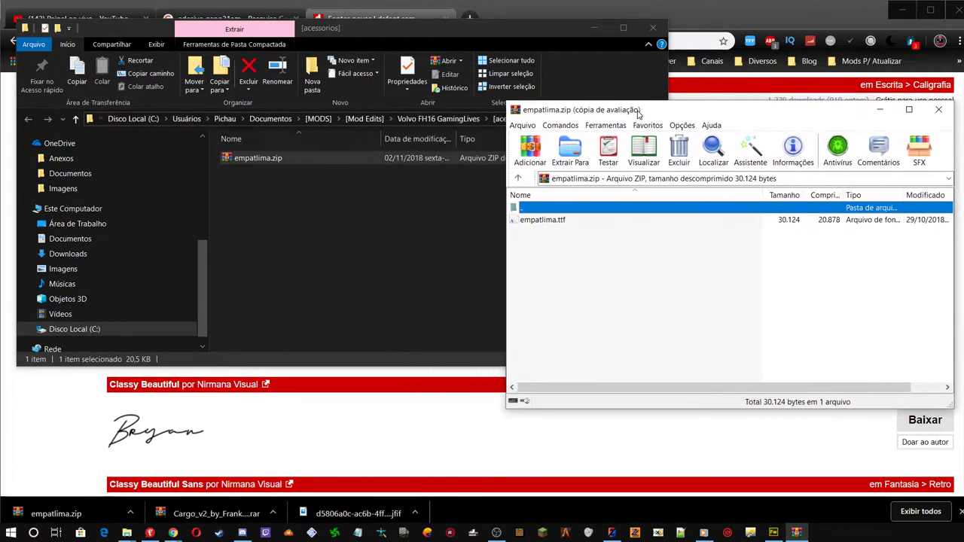
double_click(548, 220)
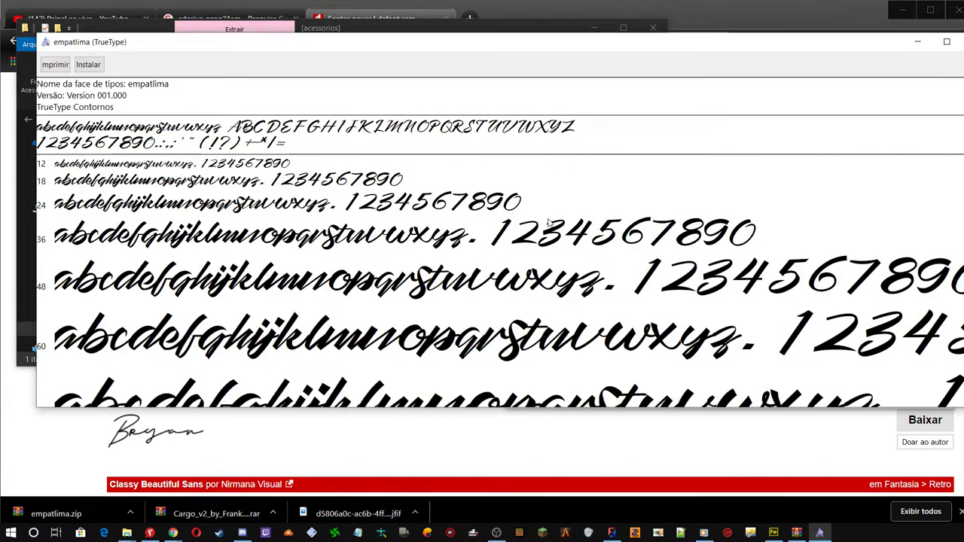
click(84, 66)
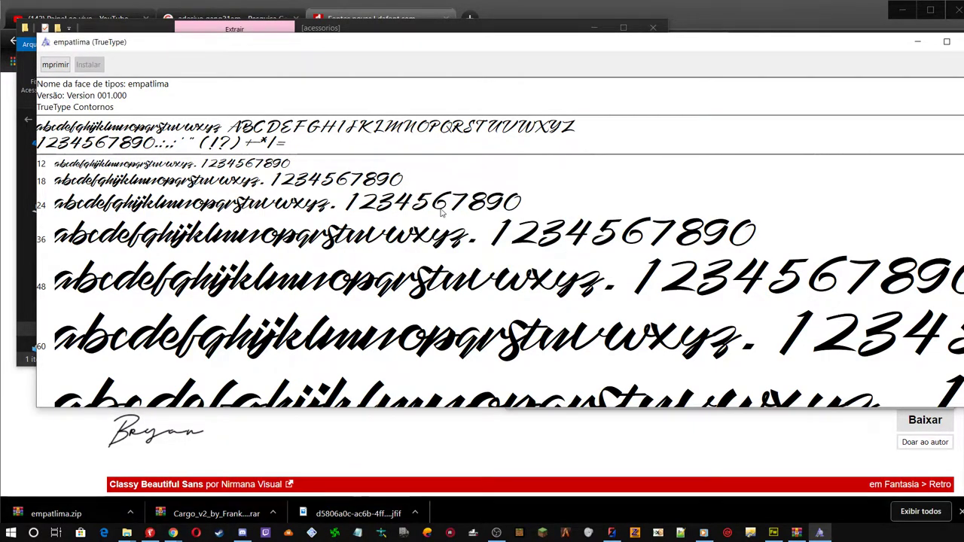
key(alt+F4)
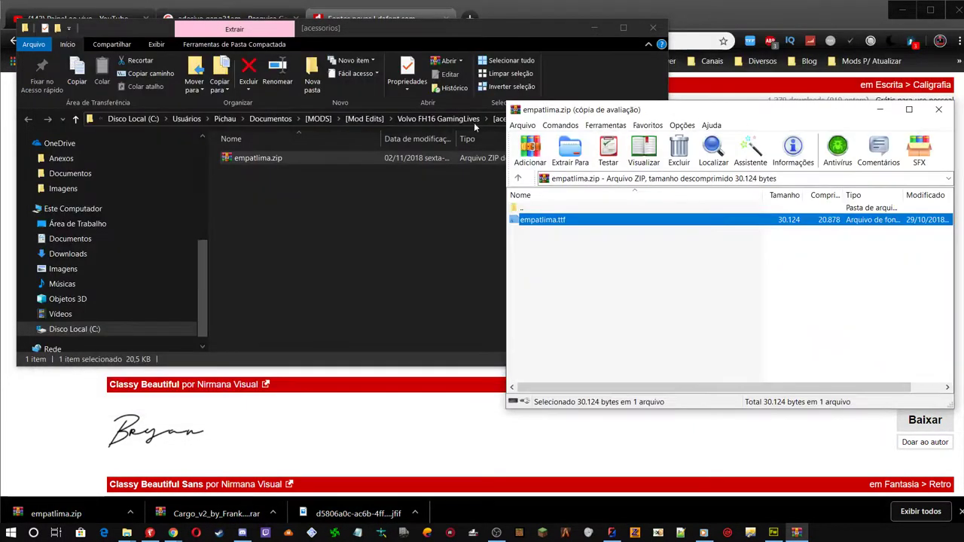
click(938, 110)
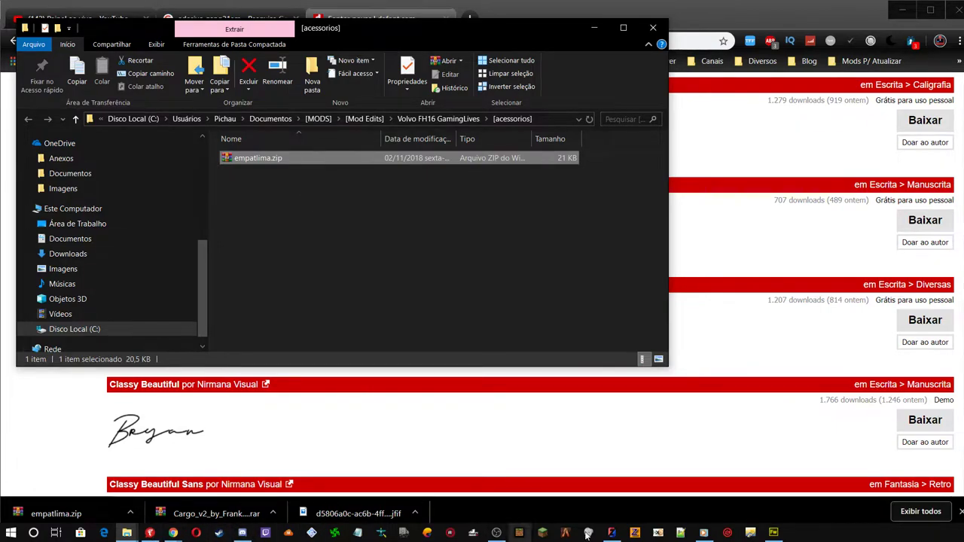
Switch to ZModeler and isolate the Cabin_base 01 glass mesh in the Cabin_base group
click(774, 533)
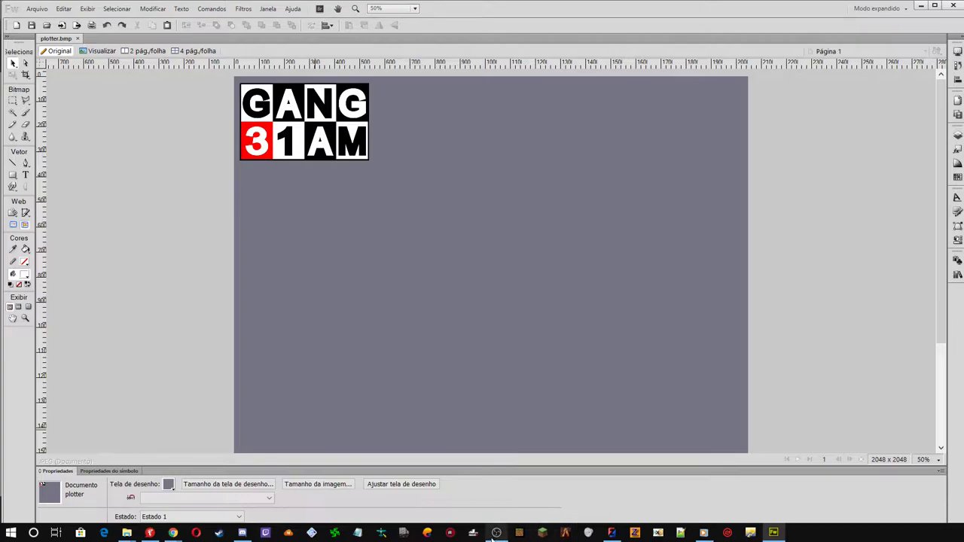
click(612, 533)
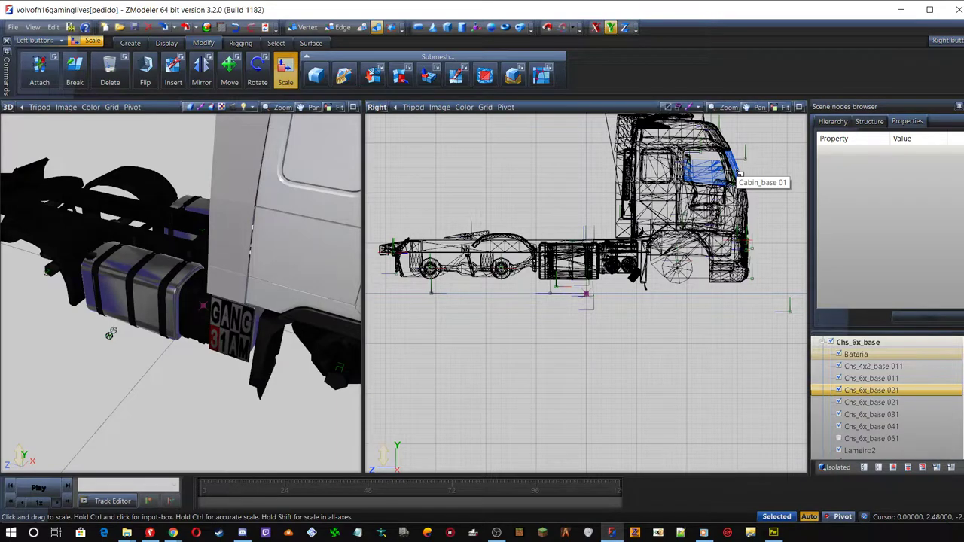
scroll(889, 365, up, 5)
click(889, 366)
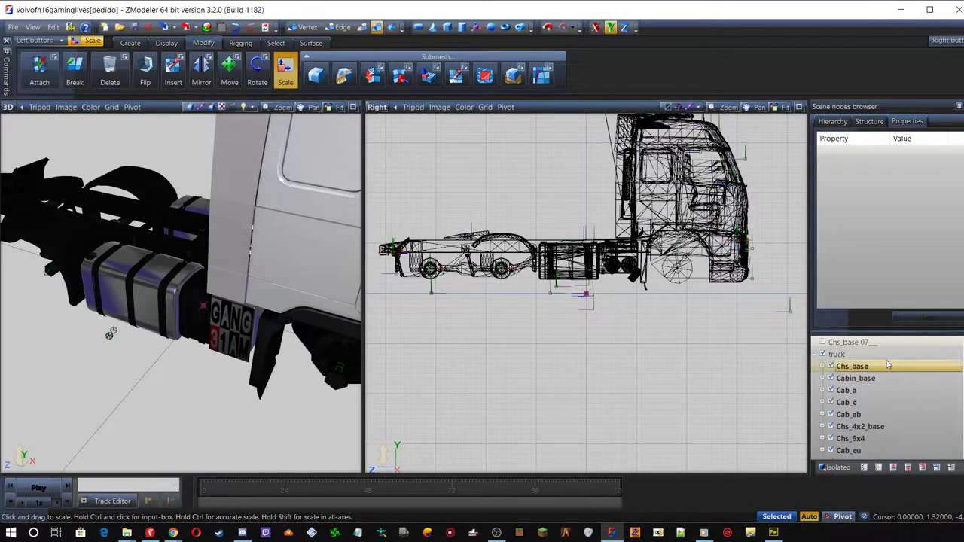
click(824, 379)
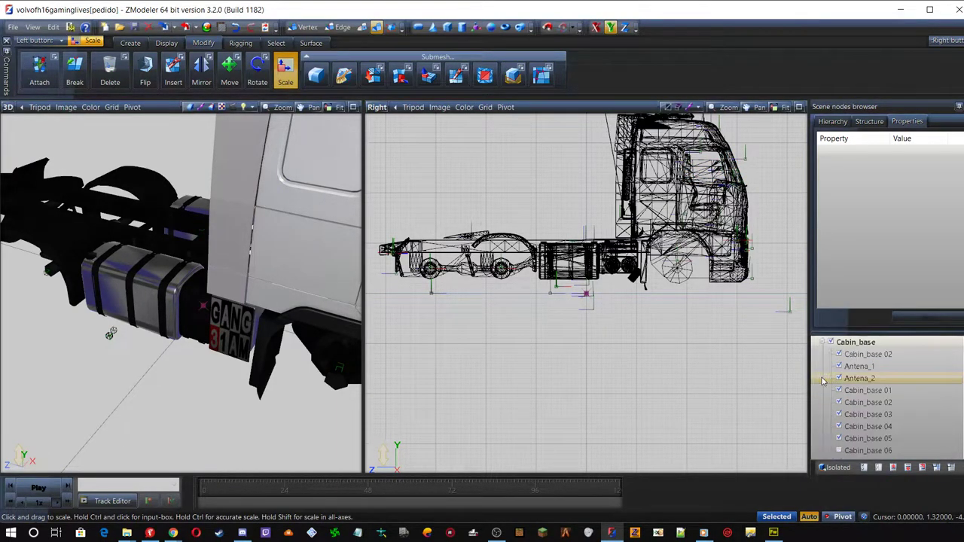
double_click(868, 391)
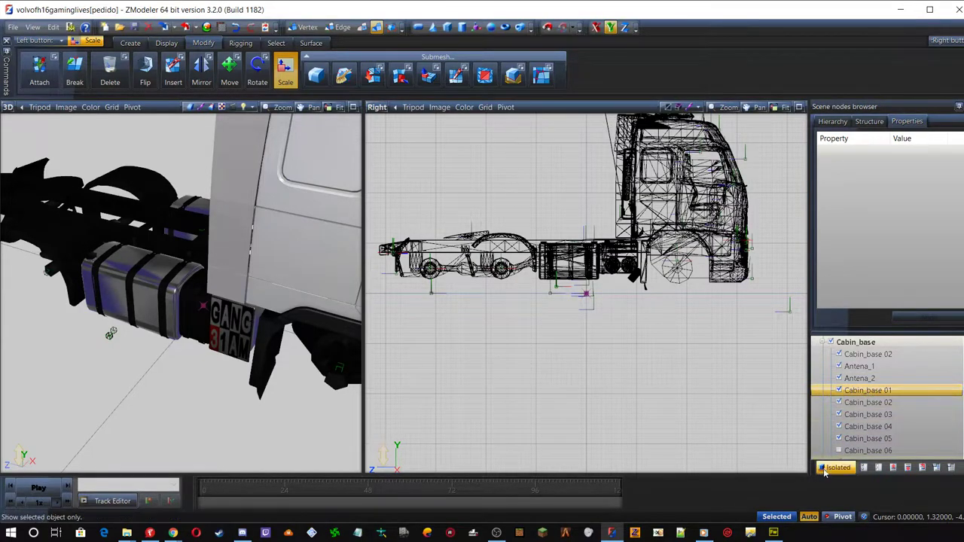
Show the isolated cabin glass in the Front view and copy a 759x239 screenshot of its windshield wireframe
click(378, 108)
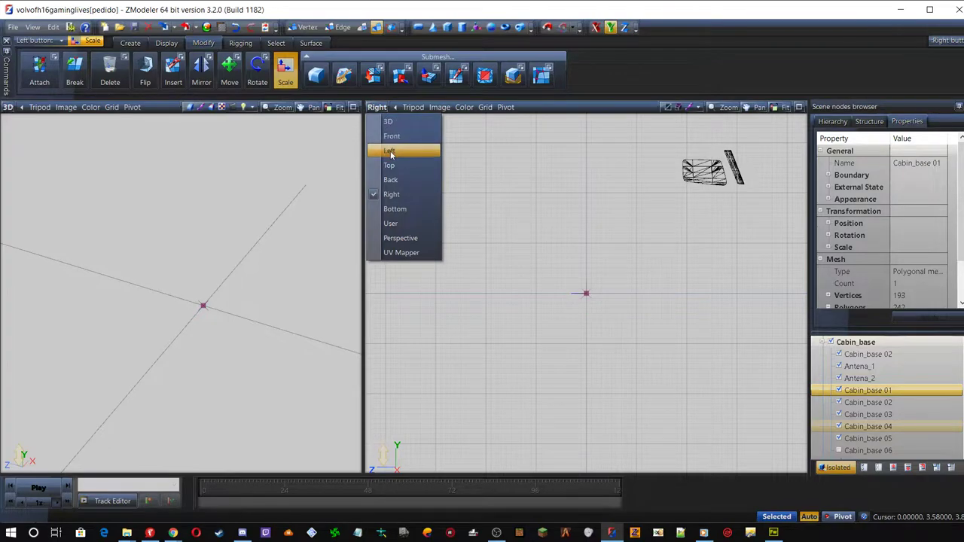
click(393, 140)
scroll(626, 146, up, 3)
scroll(593, 130, up, 5)
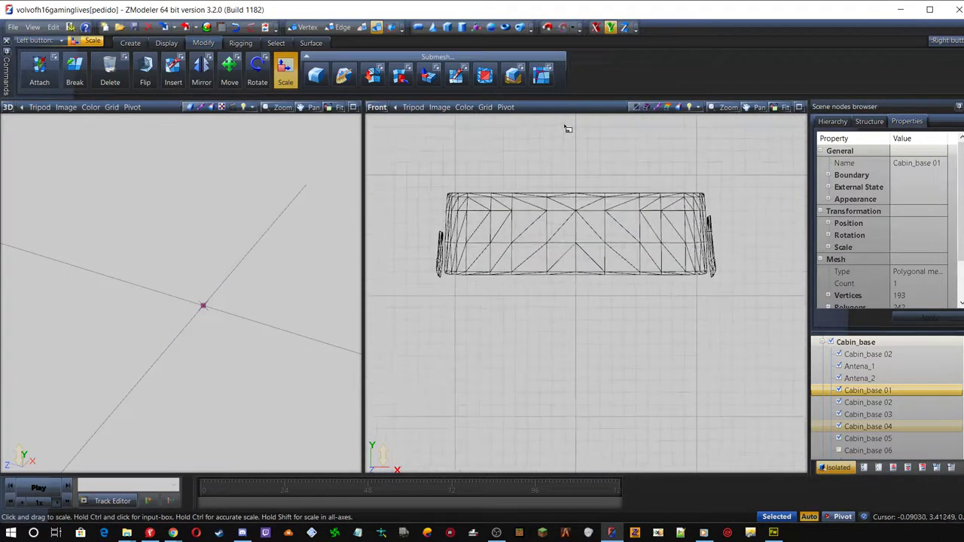
scroll(534, 139, up, 1)
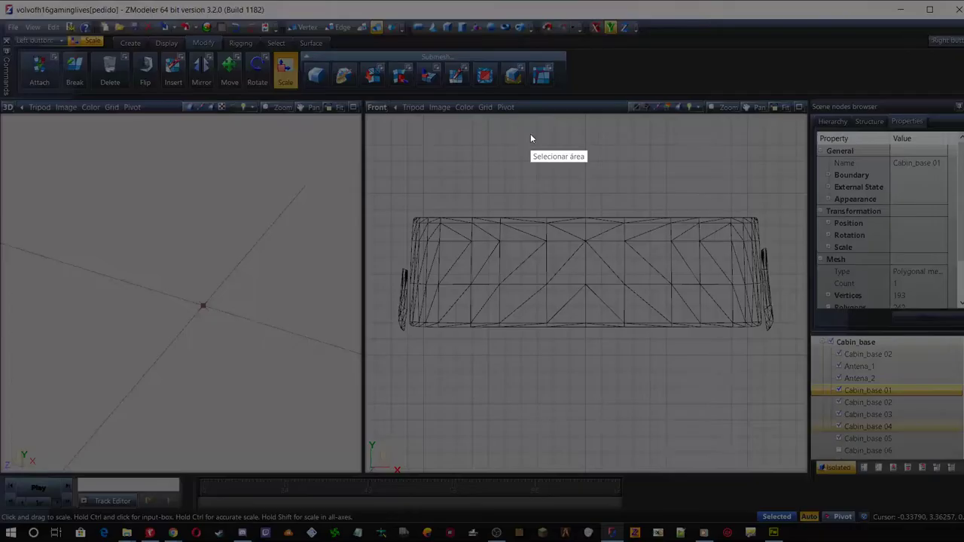
drag(387, 196, 779, 334)
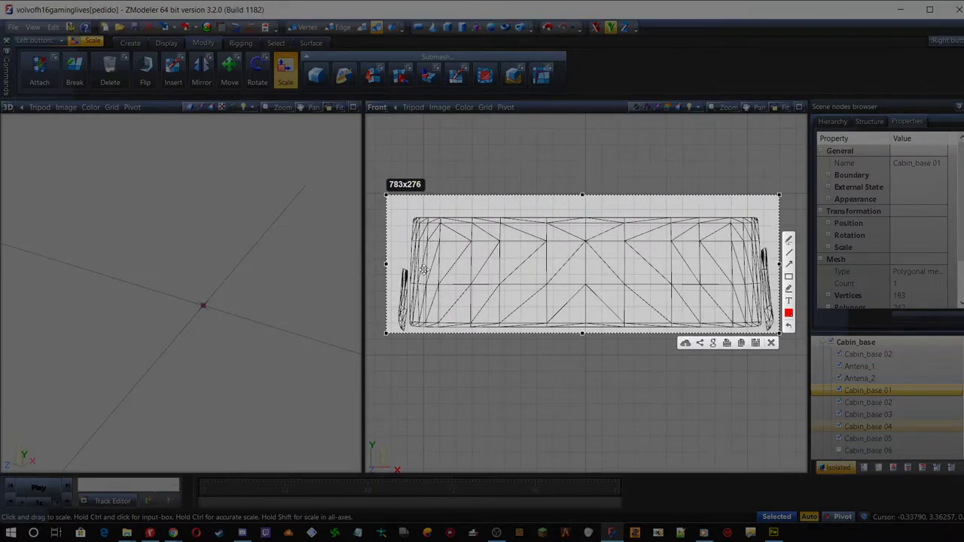
drag(386, 264, 395, 263)
drag(777, 264, 774, 263)
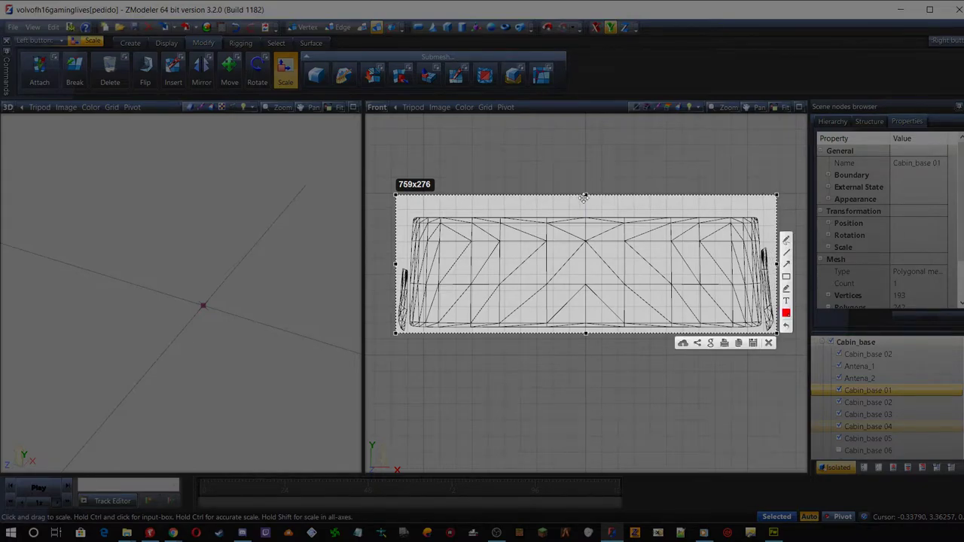
drag(585, 194, 586, 214)
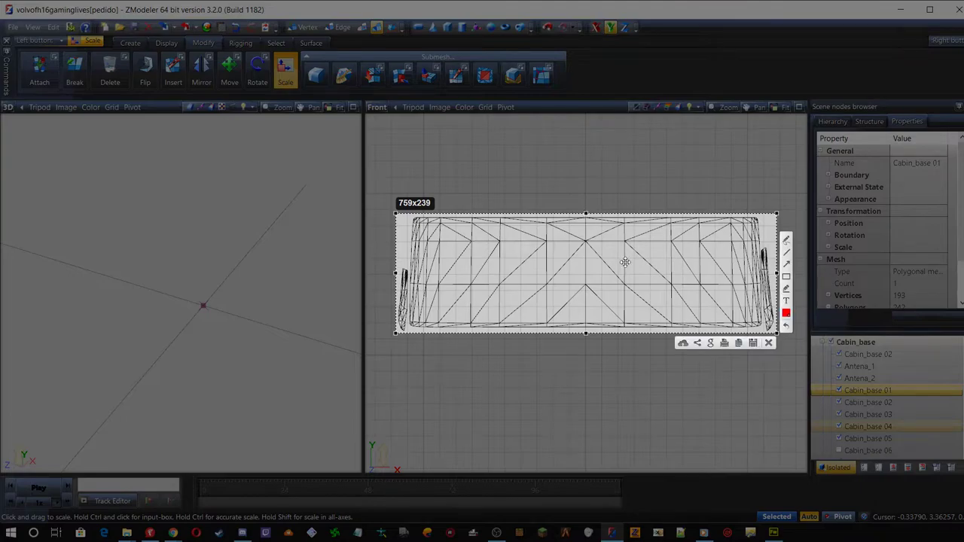
click(738, 344)
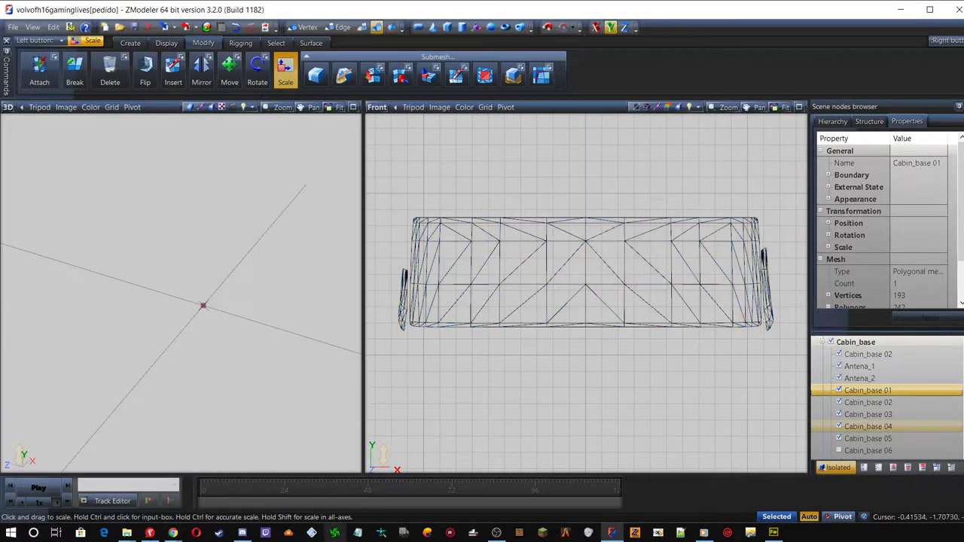
Switch to Fireworks, paste the windshield wireframe beside the GANG 31AM plate in plotter.bmp, and enlarge it to 984 px wide
click(774, 533)
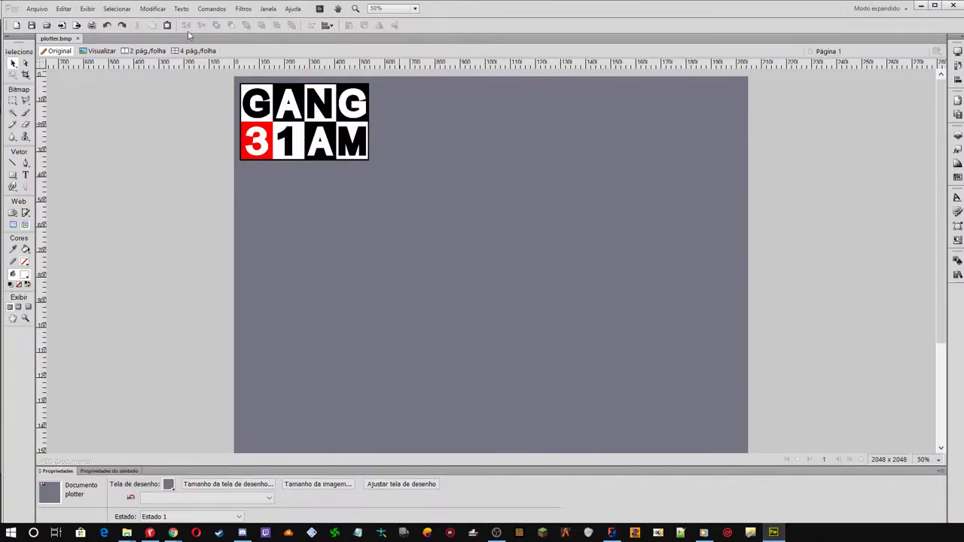
key(ctrl+v)
drag(474, 276, 452, 124)
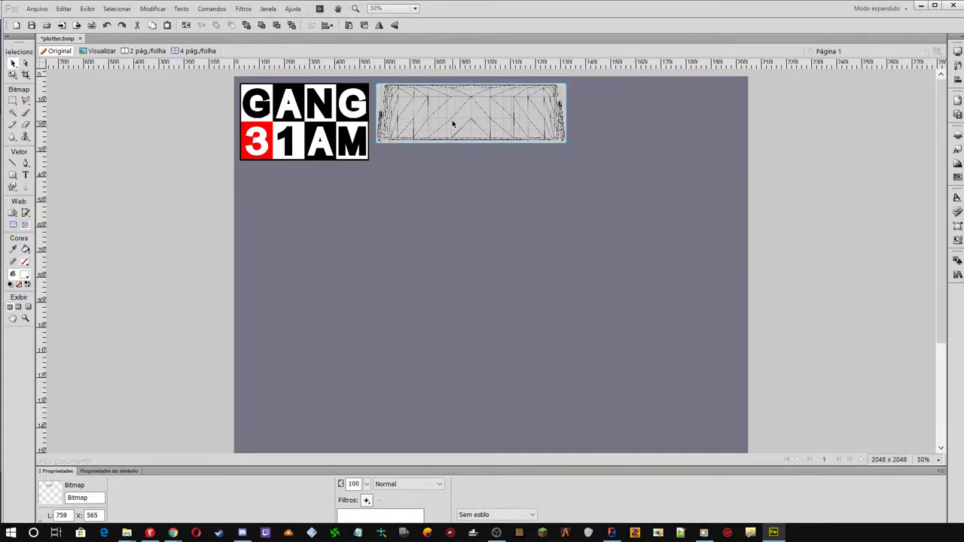
key(q)
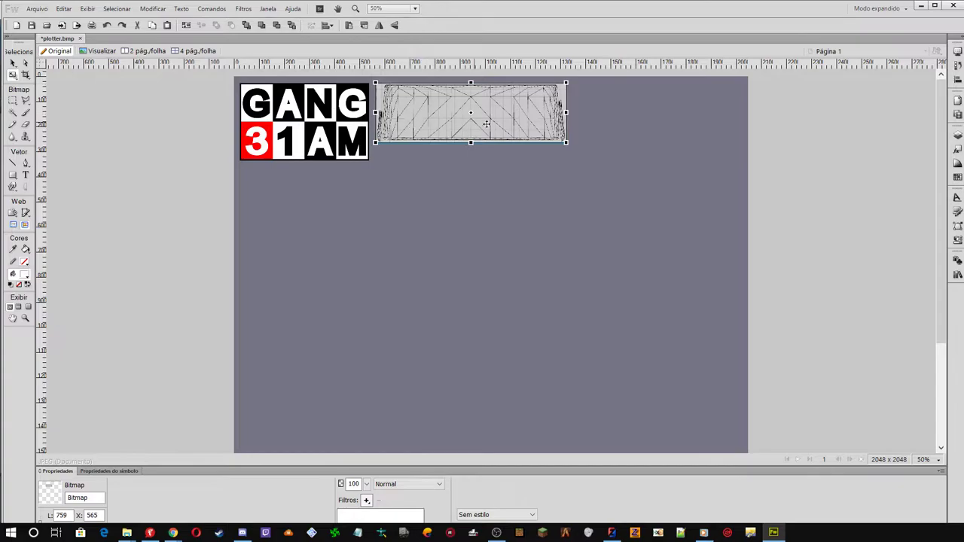
drag(567, 142, 597, 170)
Move the enlarged windshield wireframe further right of the GANG 31AM plate and nudge it horizontally
drag(505, 110, 575, 111)
drag(11, 65, 136, 68)
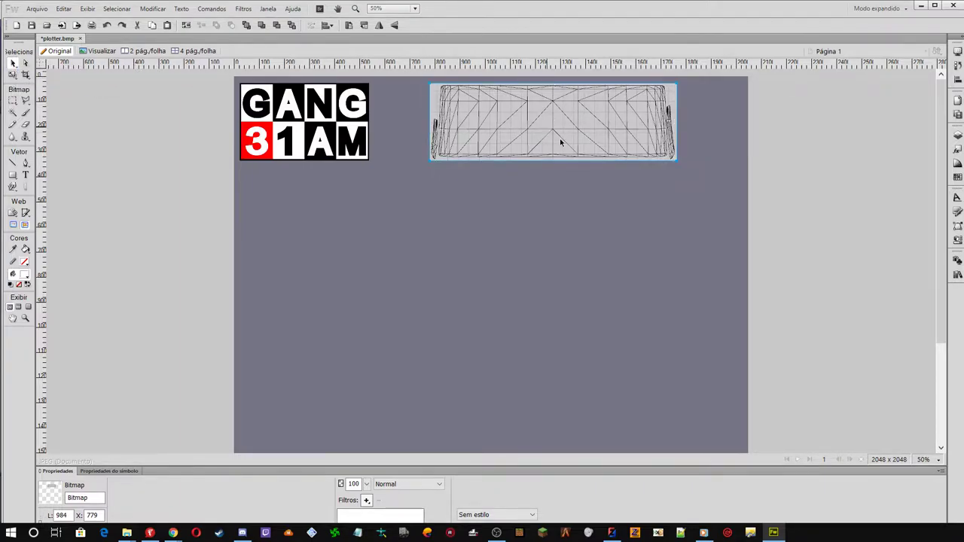
key(Right)
key(Right)
key(Right)
key(Right)
key(Right)
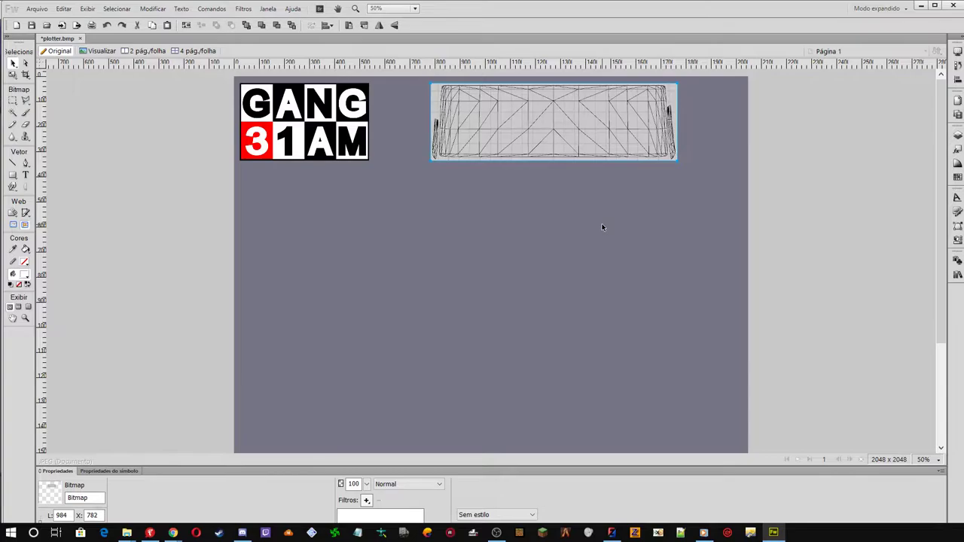
key(Left)
key(Left)
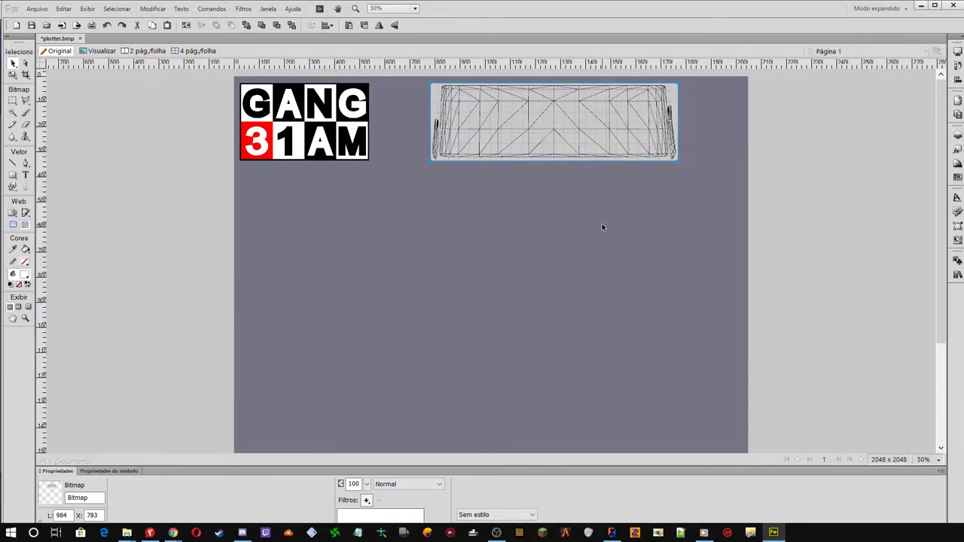
click(160, 135)
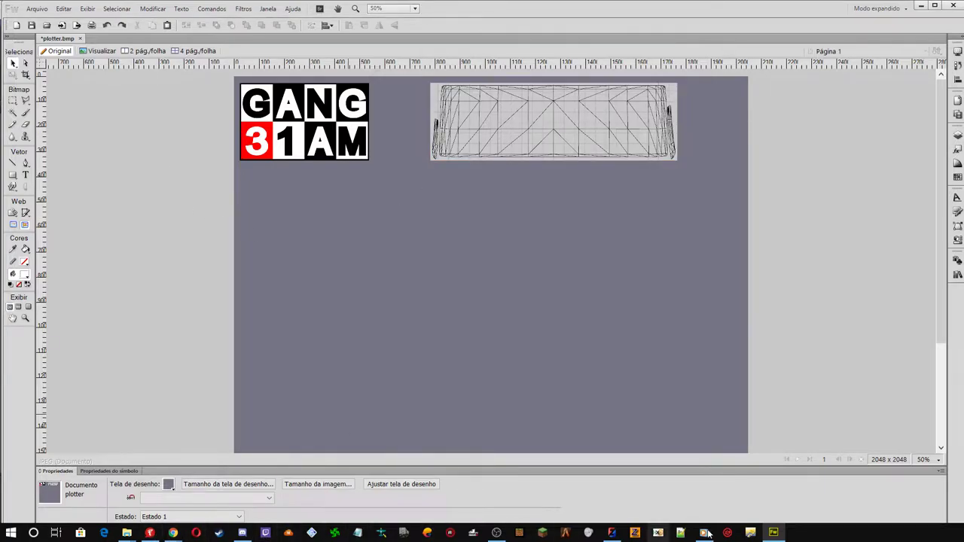
Switch to ZModeler, show the cabin glass in the Left view, and copy a 340x229 screenshot of the side window wireframe
click(612, 532)
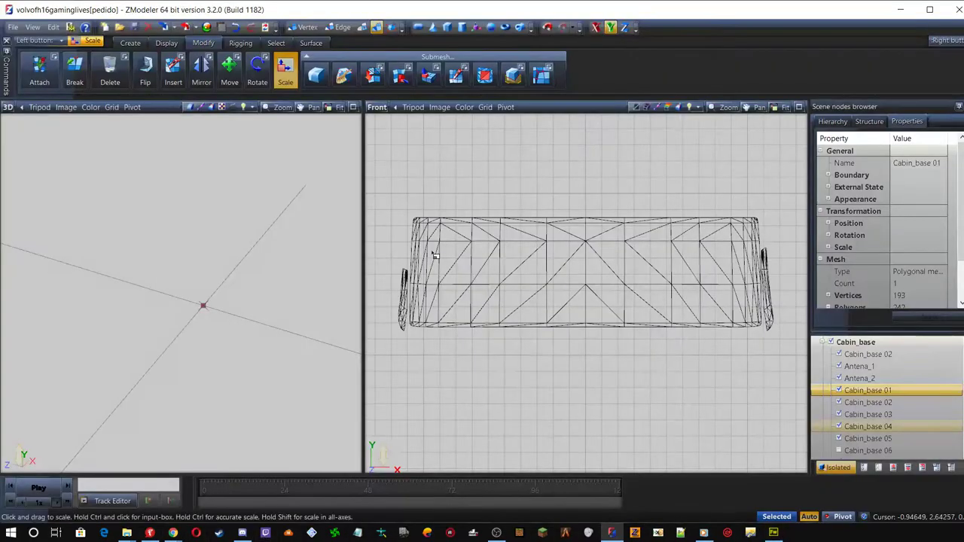
click(377, 108)
click(387, 157)
scroll(452, 143, up, 5)
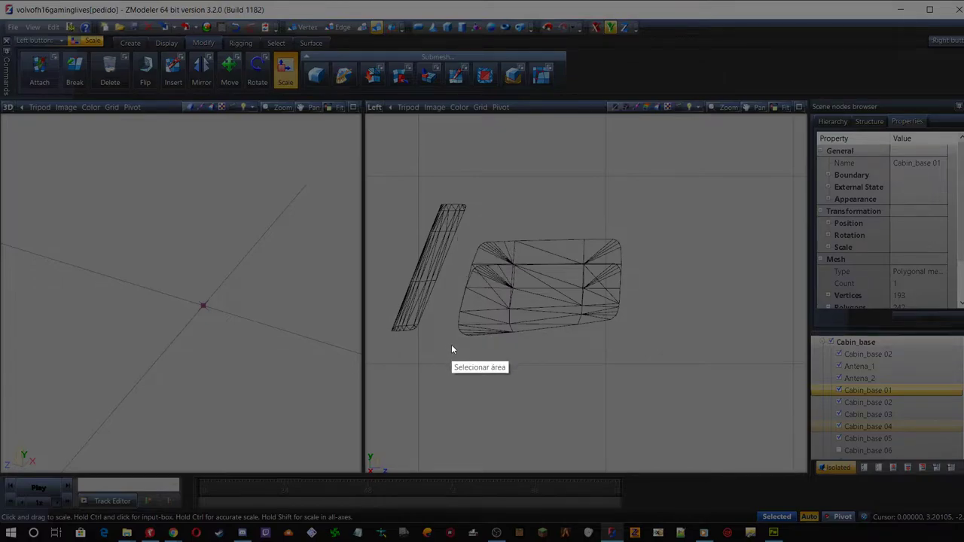
mouse_move(450, 345)
mouse_down()
mouse_move(520, 264)
mouse_move(624, 224)
mouse_move(652, 223)
mouse_move(626, 228)
mouse_up()
drag(450, 287, 456, 287)
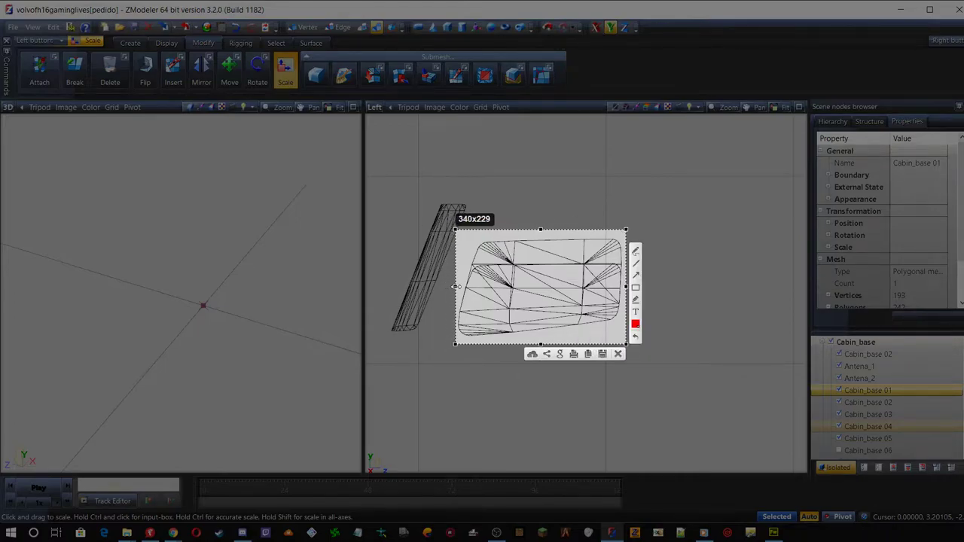
click(588, 355)
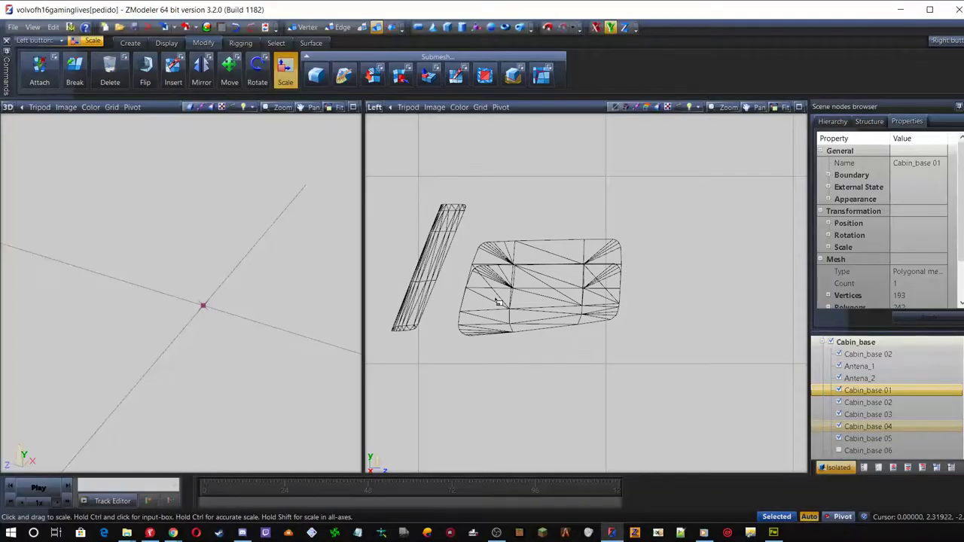
Paste the side window wireframe into plotter.bmp below the plate at 476 px wide, and place the windshield wireframe beside it at X 498
click(774, 534)
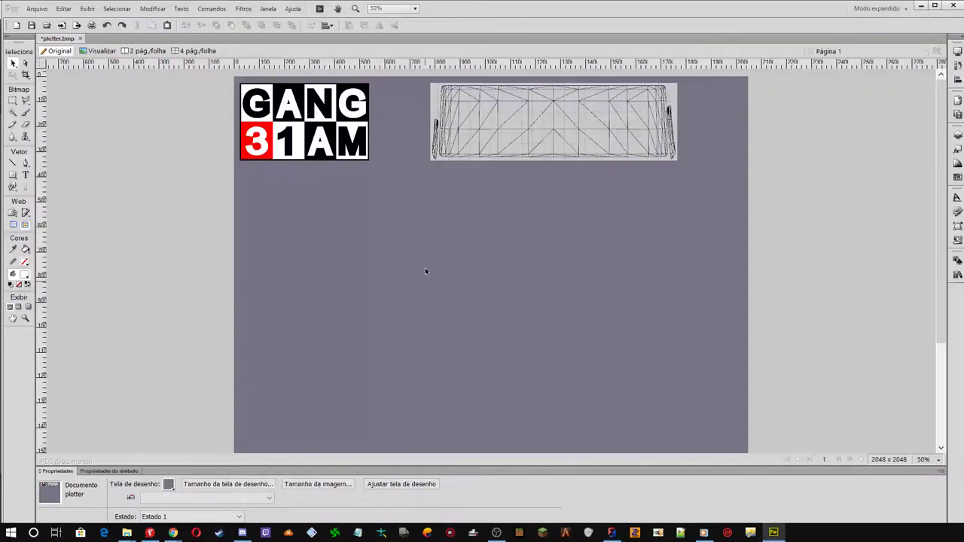
click(167, 25)
drag(496, 279, 359, 249)
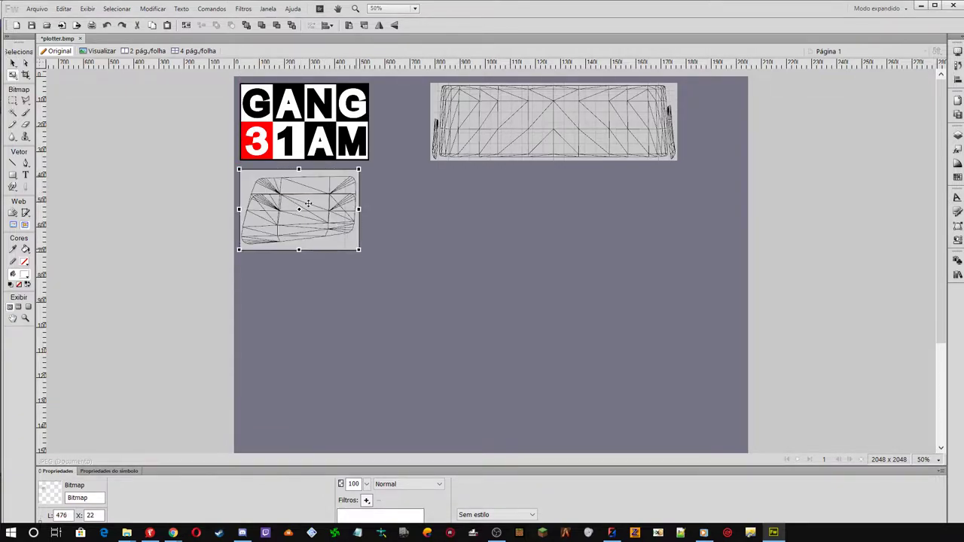
click(12, 65)
drag(506, 124, 437, 212)
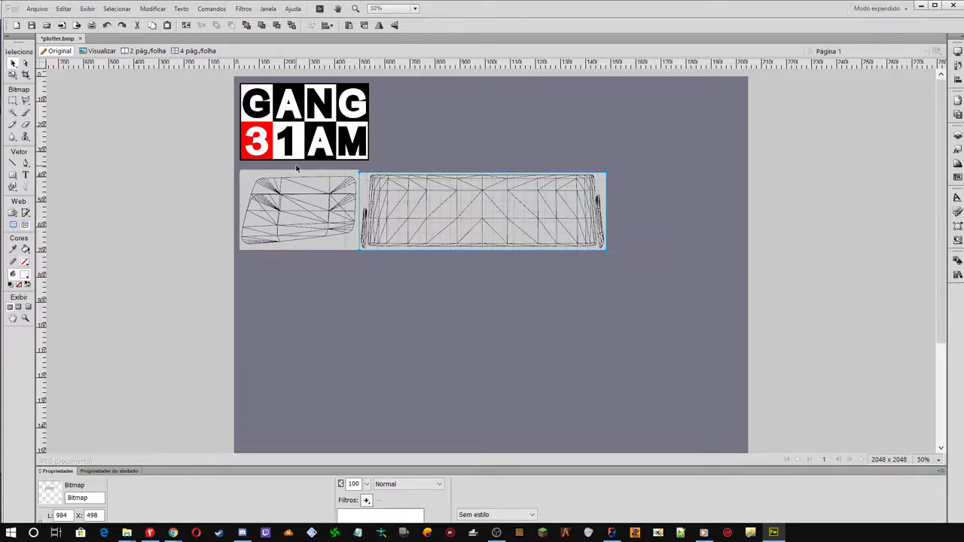
Shift the windshield wireframe slightly up and add horizontal guides along the top and bottom edges of its glass outline
click(929, 462)
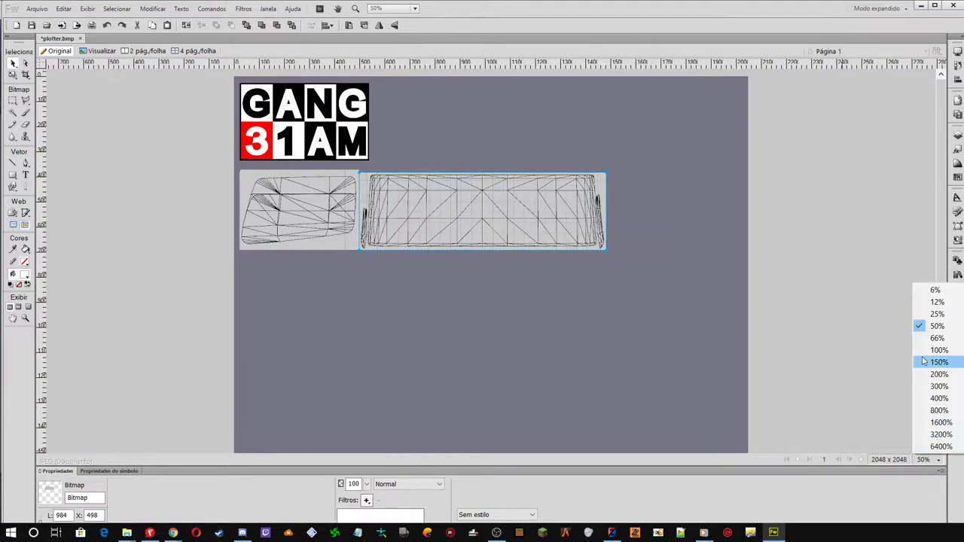
click(930, 352)
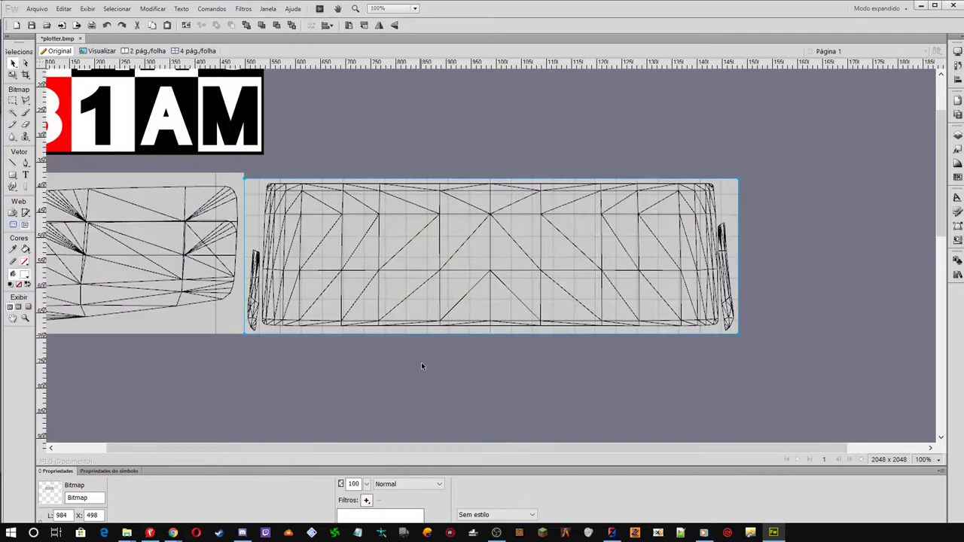
drag(275, 448, 106, 463)
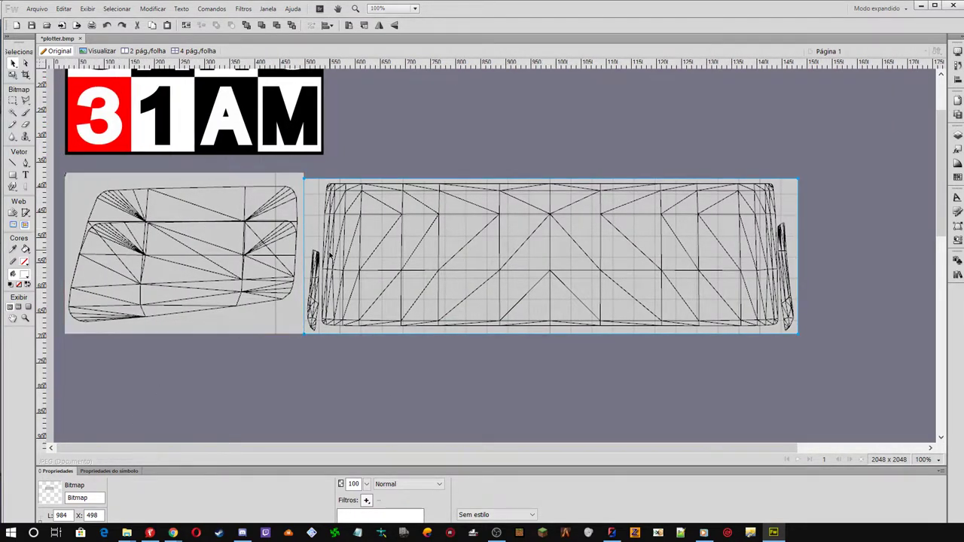
drag(353, 264, 354, 263)
drag(361, 62, 341, 179)
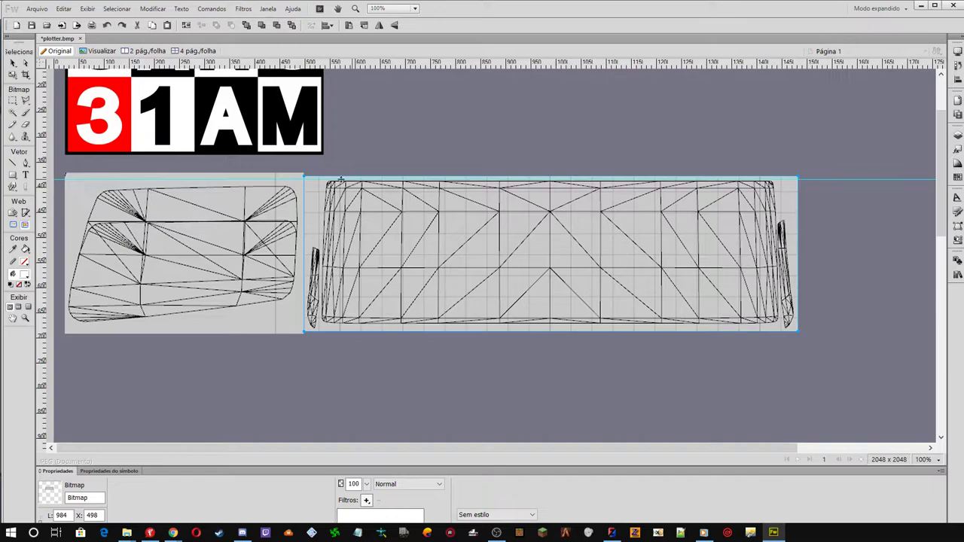
drag(378, 65, 341, 323)
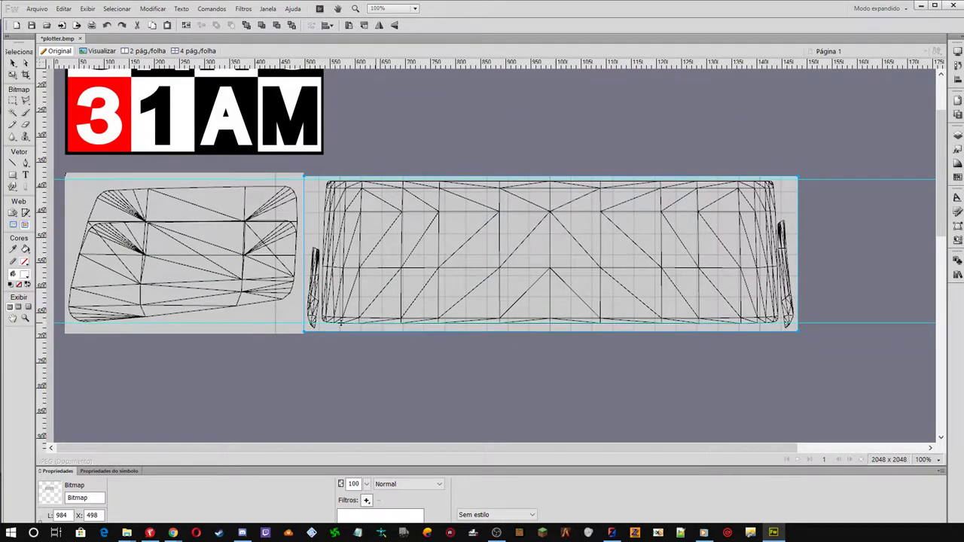
Scale the side window wireframe to 495 px wide so its glass outline spans the two horizontal guides
click(243, 211)
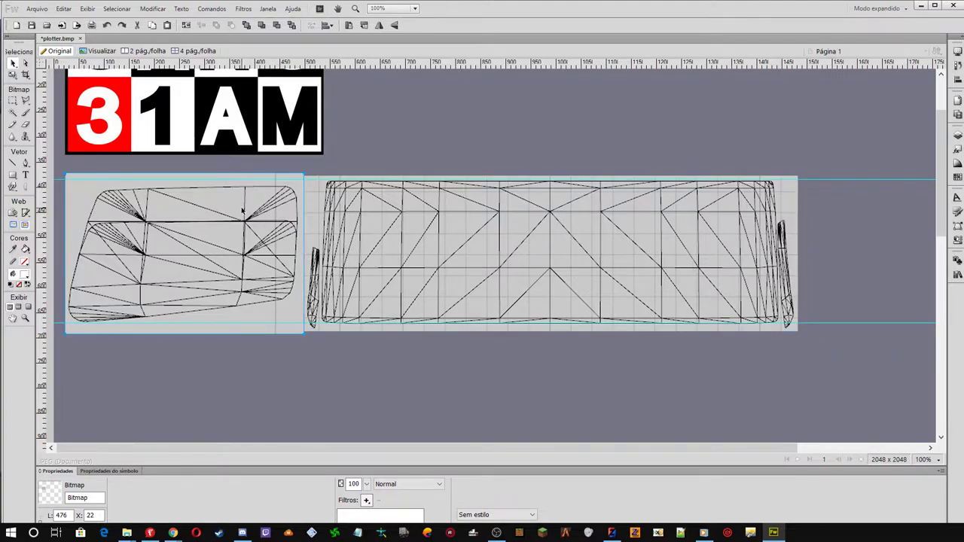
key(q)
drag(302, 174, 313, 165)
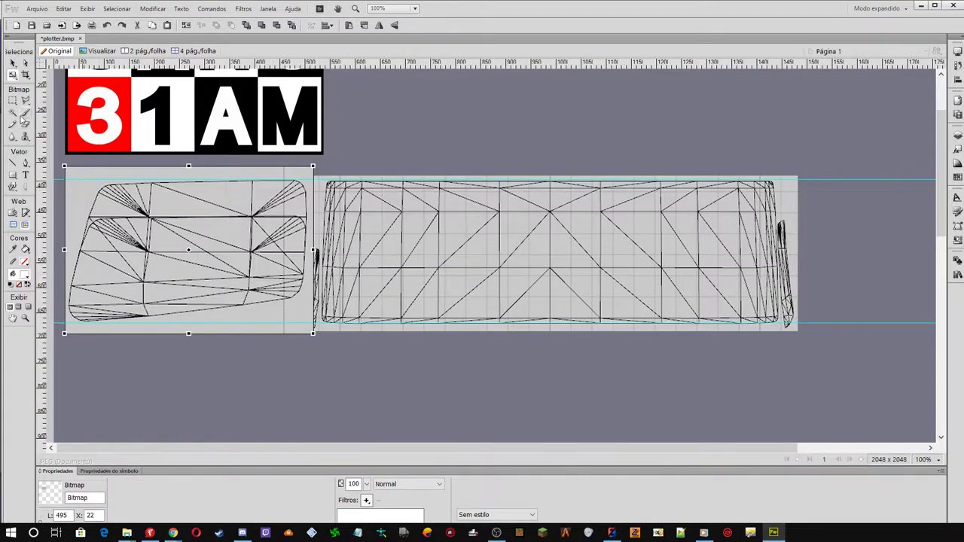
click(13, 64)
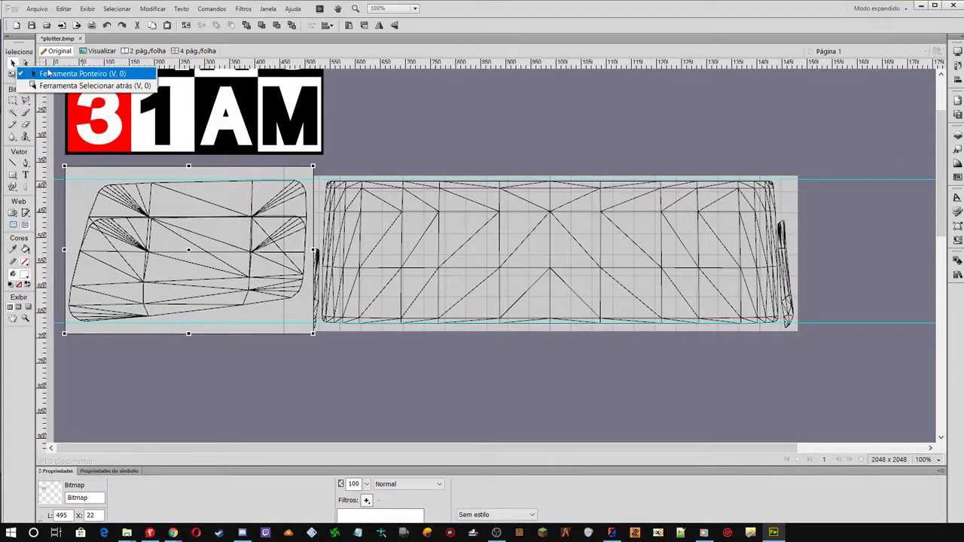
click(50, 75)
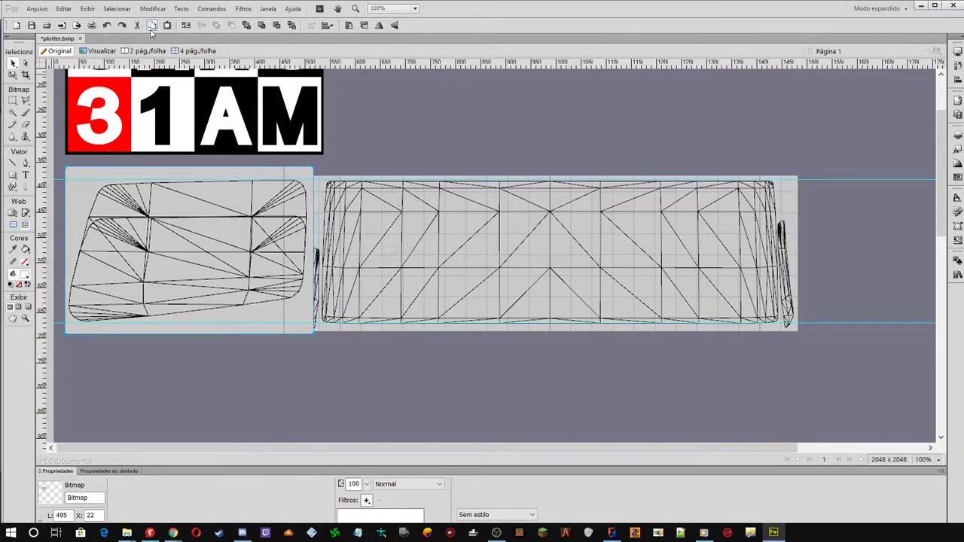
Duplicate the side window wireframe, flip the copy horizontally, and place it on the far side of the windshield at X 1482
click(154, 26)
click(379, 25)
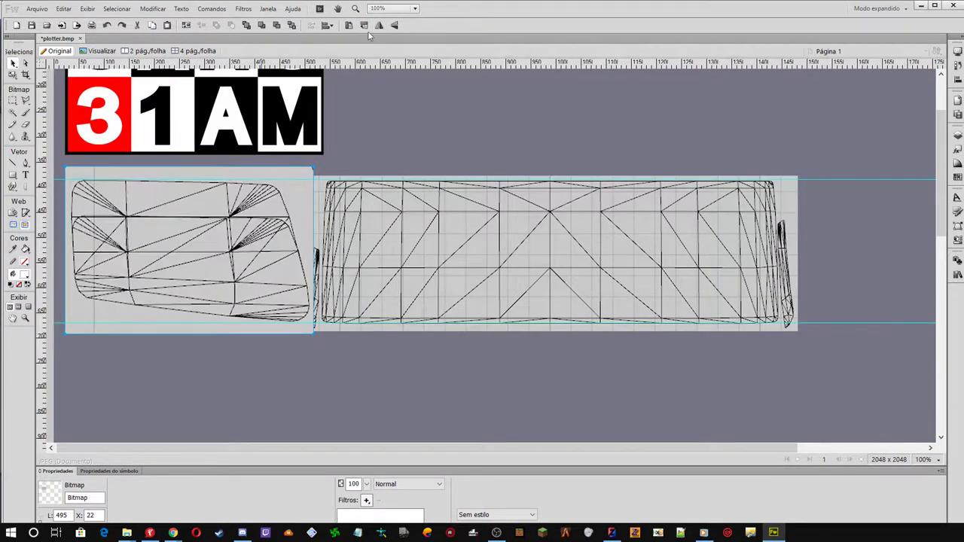
drag(148, 215, 878, 219)
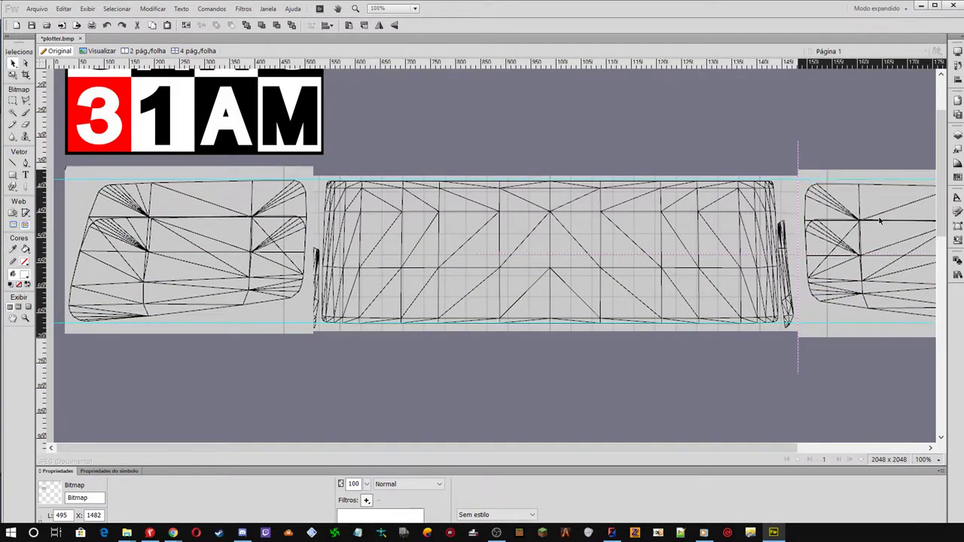
click(880, 216)
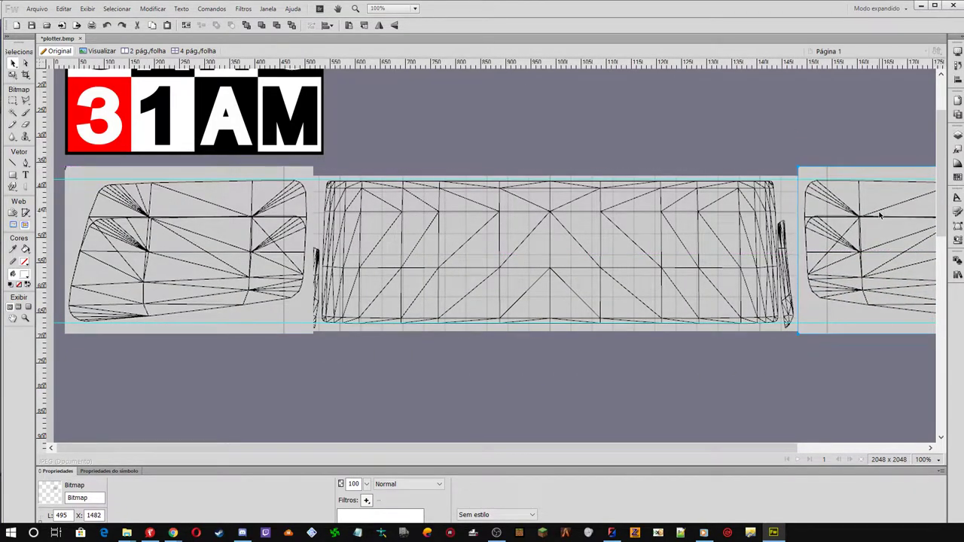
Nudge the mirrored side window wireframe to X 1446, close against the windshield's glass outline
key(Left)
key(Left)
key(Left)
key(Left)
key(Left)
key(Left)
key(Left)
key(Left)
key(Left)
key(Left)
key(Left)
key(Left)
key(Left)
key(Left)
key(Left)
key(Left)
key(Left)
key(Left)
key(Left)
key(Left)
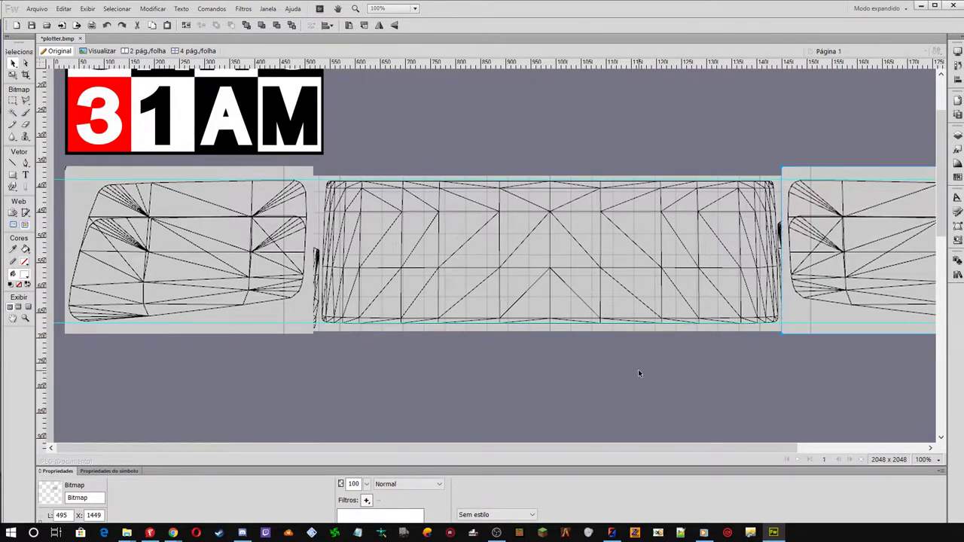
key(Left)
key(Left)
key(Left)
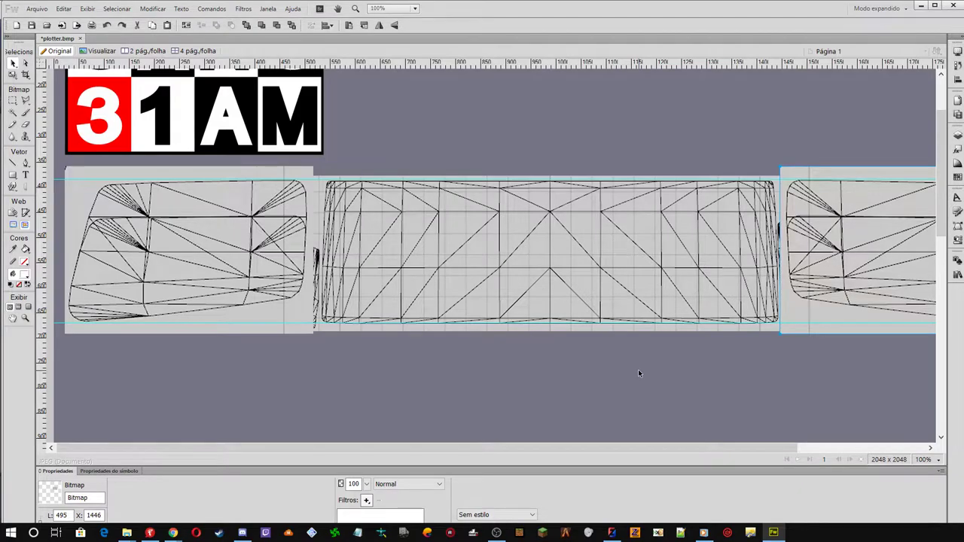
key(Left)
key(Right)
click(269, 374)
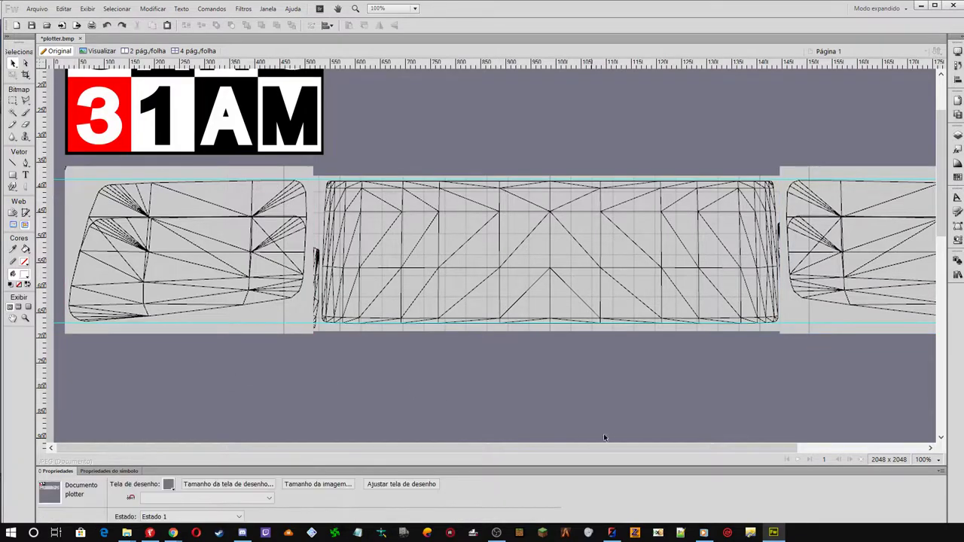
drag(621, 449, 791, 456)
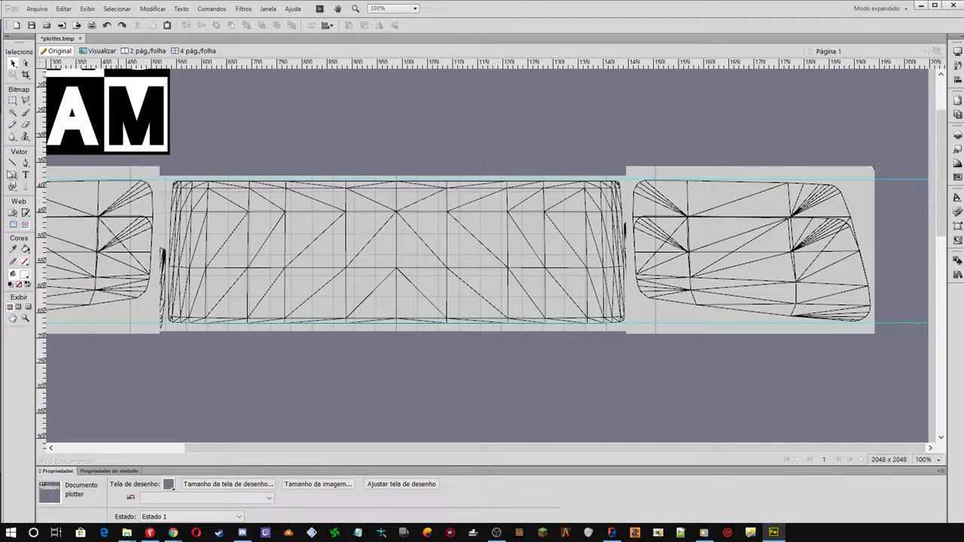
click(24, 101)
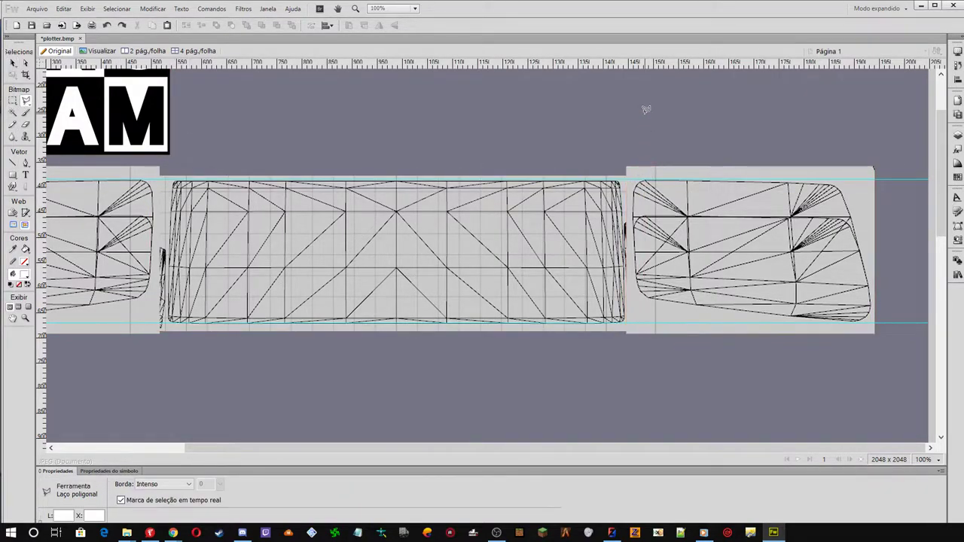
click(14, 64)
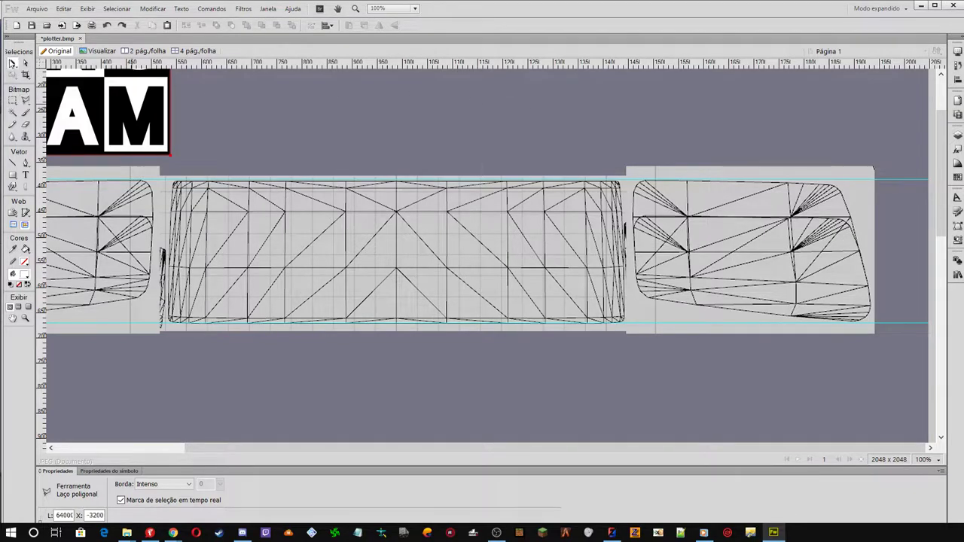
click(45, 77)
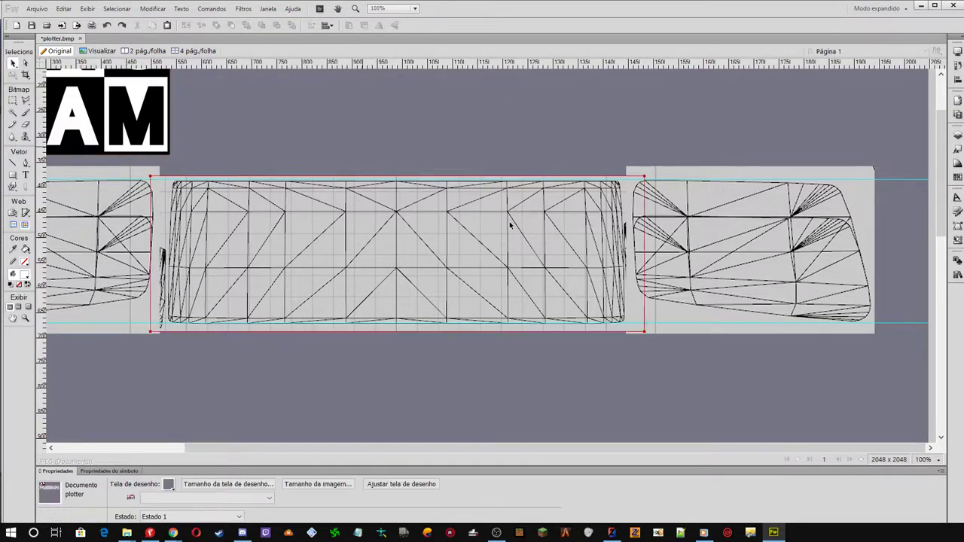
Select the grey background around the mirrored side window with the Magic Wand at tolerance 7 and delete it
click(692, 218)
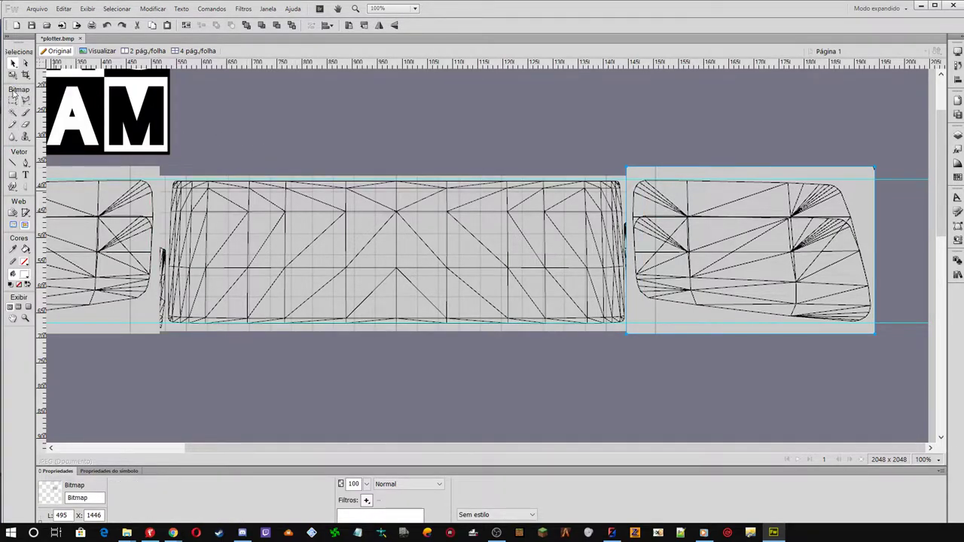
click(13, 112)
click(771, 172)
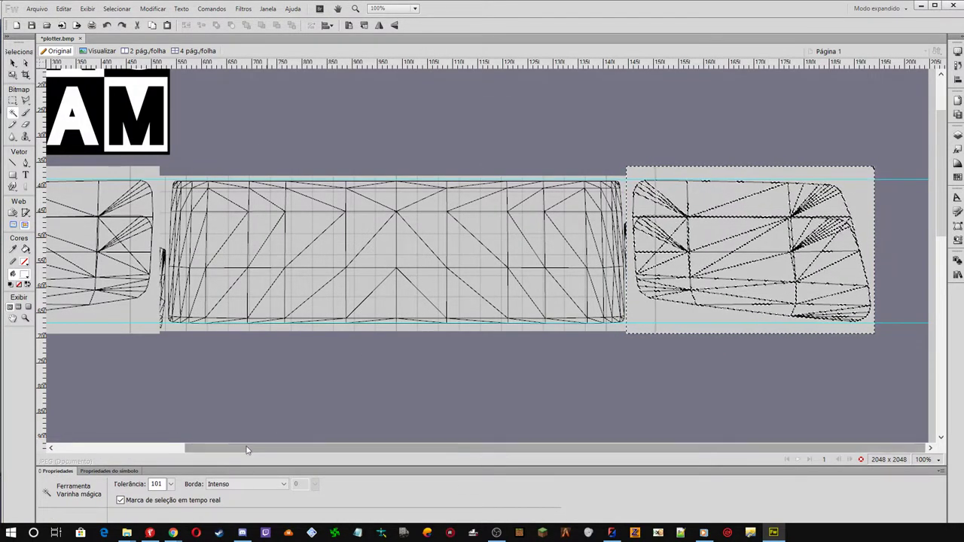
drag(171, 484, 175, 512)
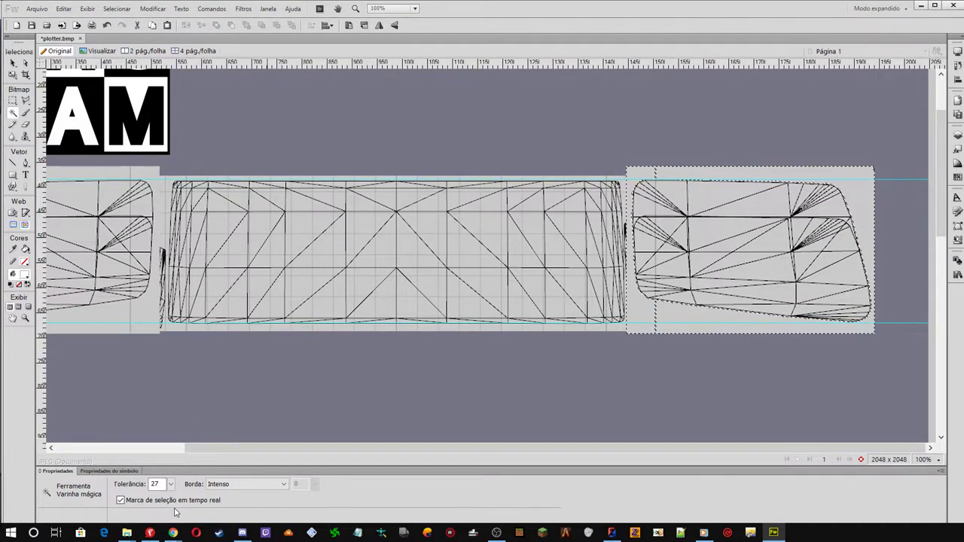
drag(173, 485, 173, 494)
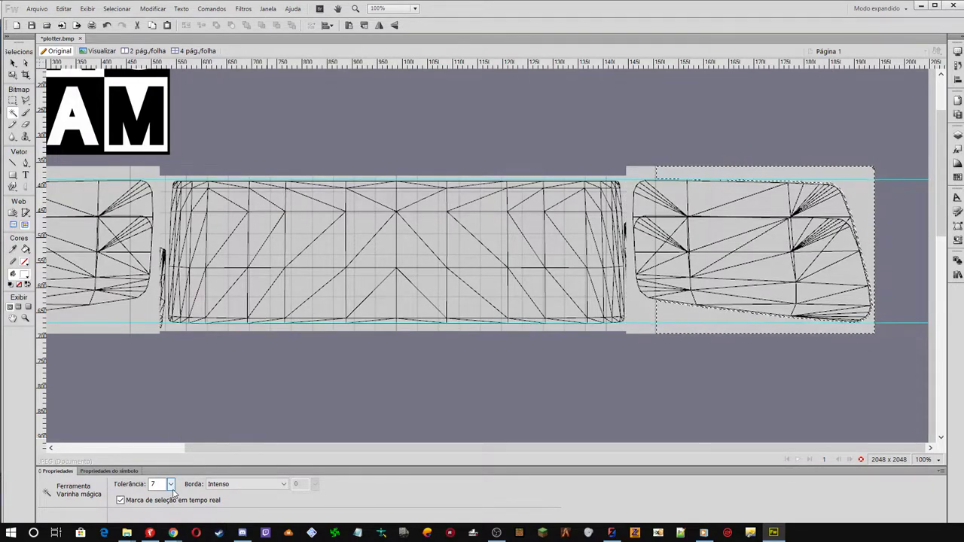
key(ctrl+z)
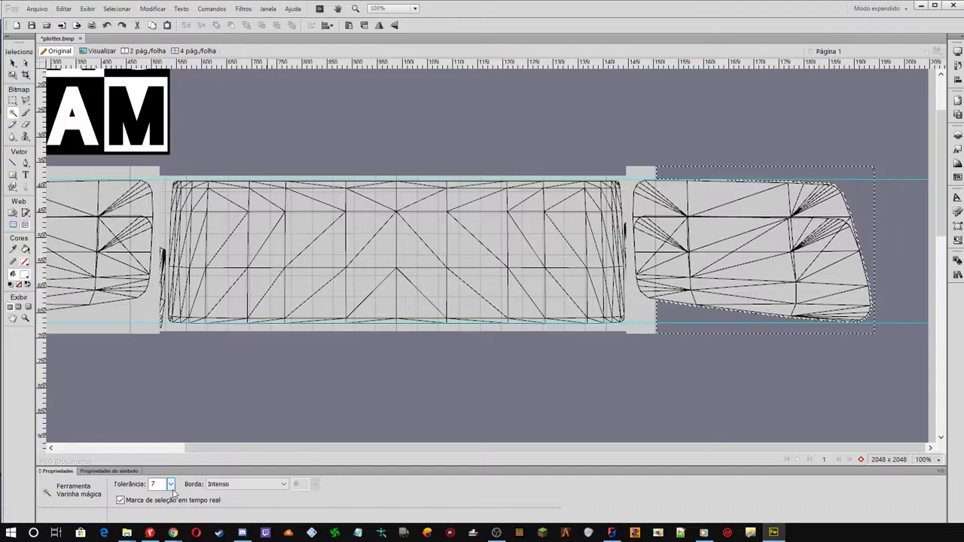
Delete the remaining grey background strip between the mirrored side window and the windshield, and clear the selection
click(641, 172)
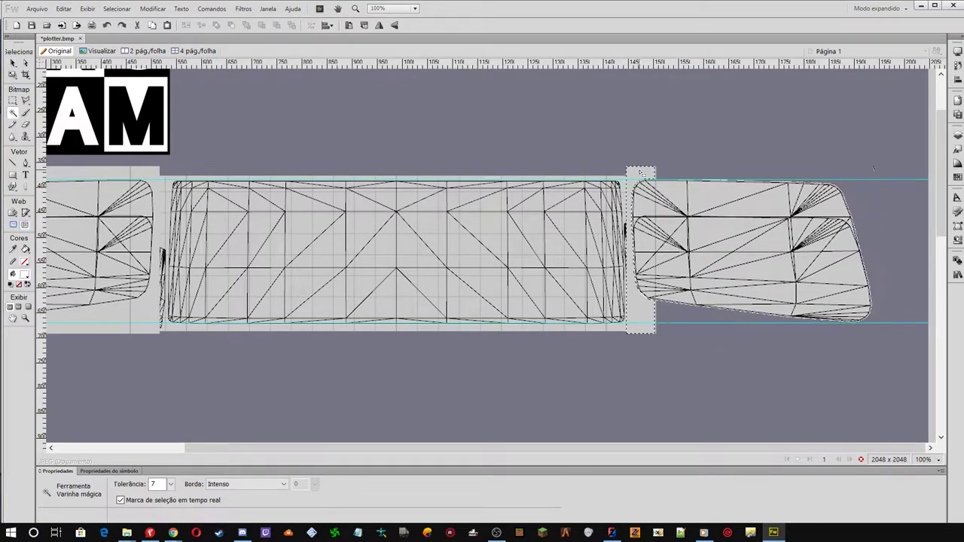
key(Delete)
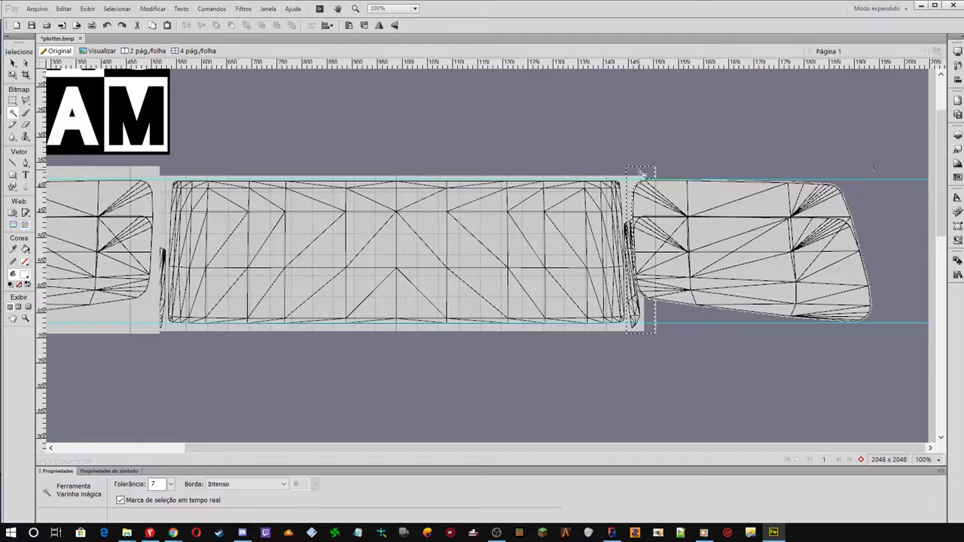
key(ctrl+d)
Erase the leftover vertical line pieces below and above the mirrored side window using rectangular marquee selections at 200% zoom
key(m)
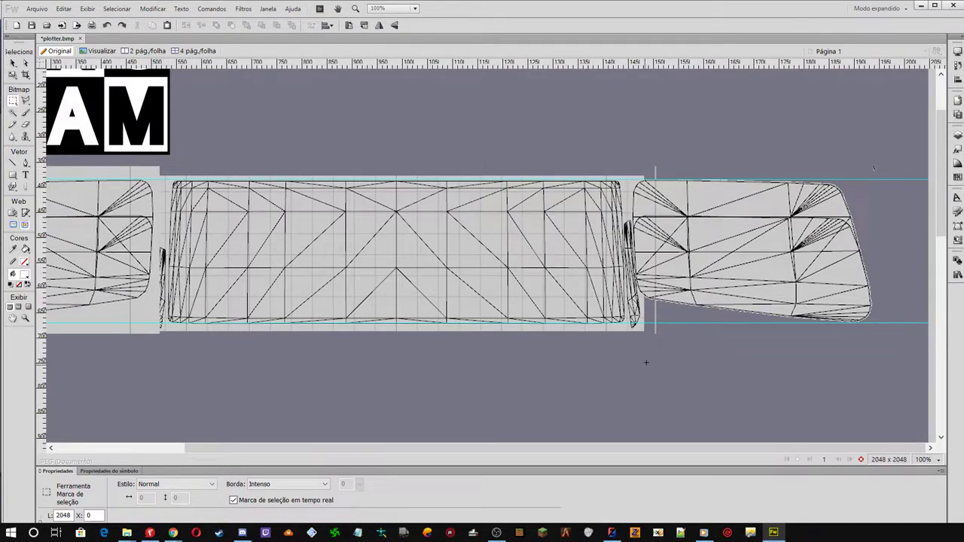
click(924, 461)
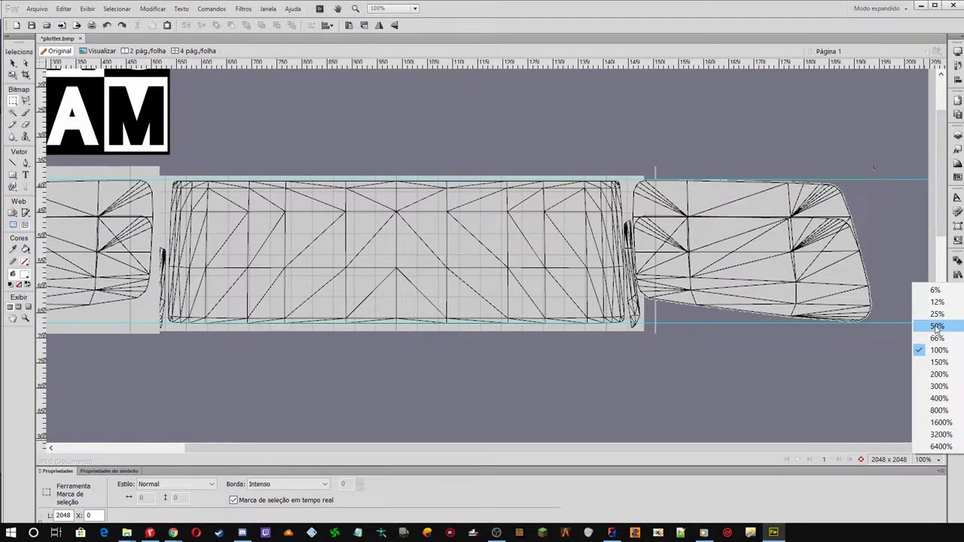
click(936, 326)
click(934, 460)
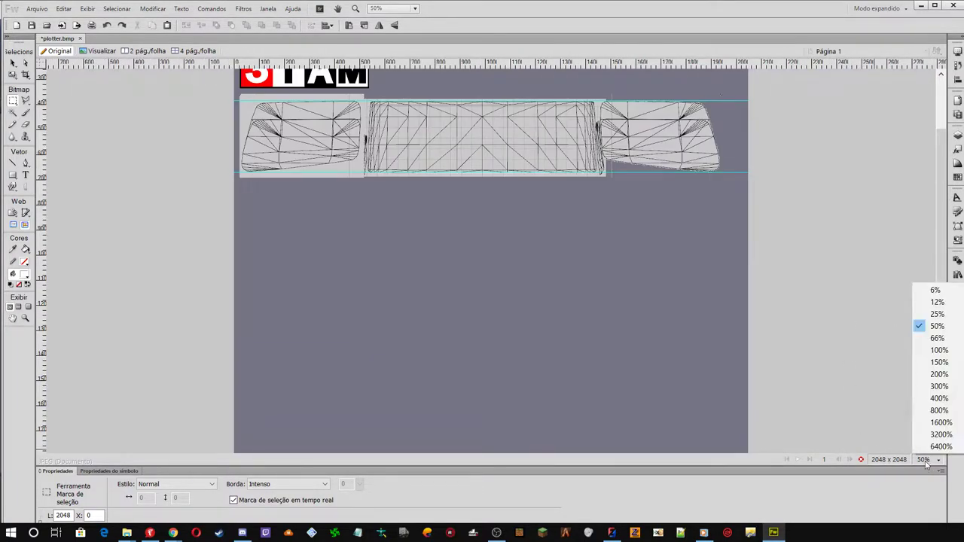
click(939, 374)
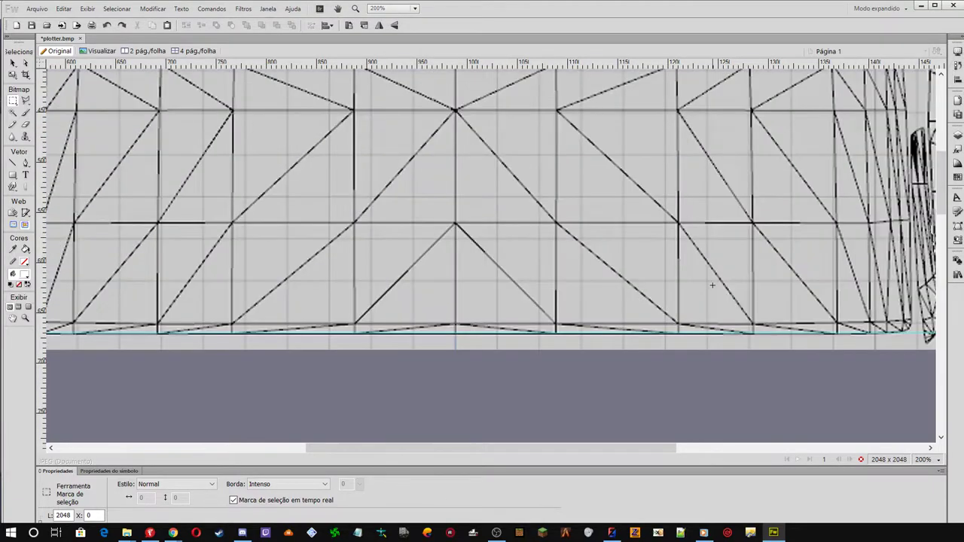
drag(622, 448, 874, 451)
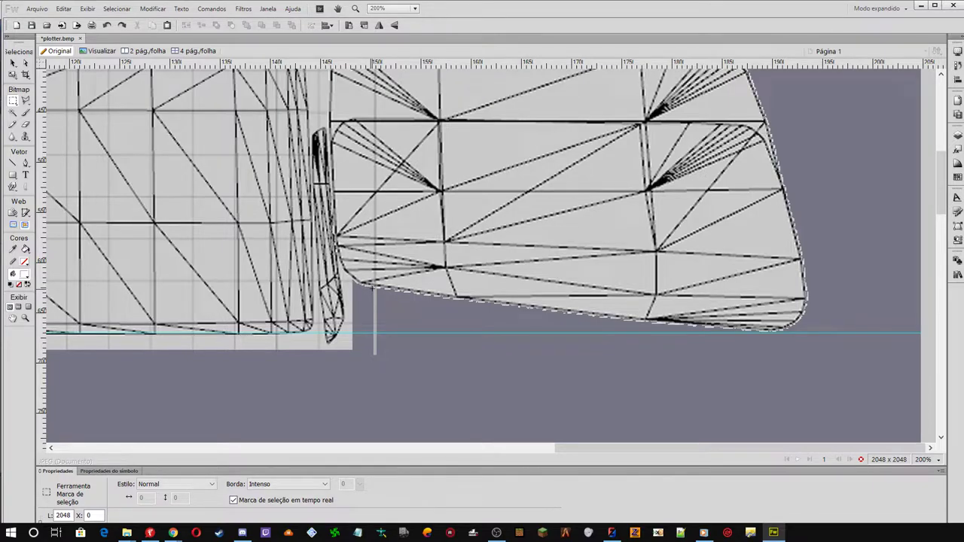
drag(368, 289, 382, 382)
scroll(437, 202, up, 3)
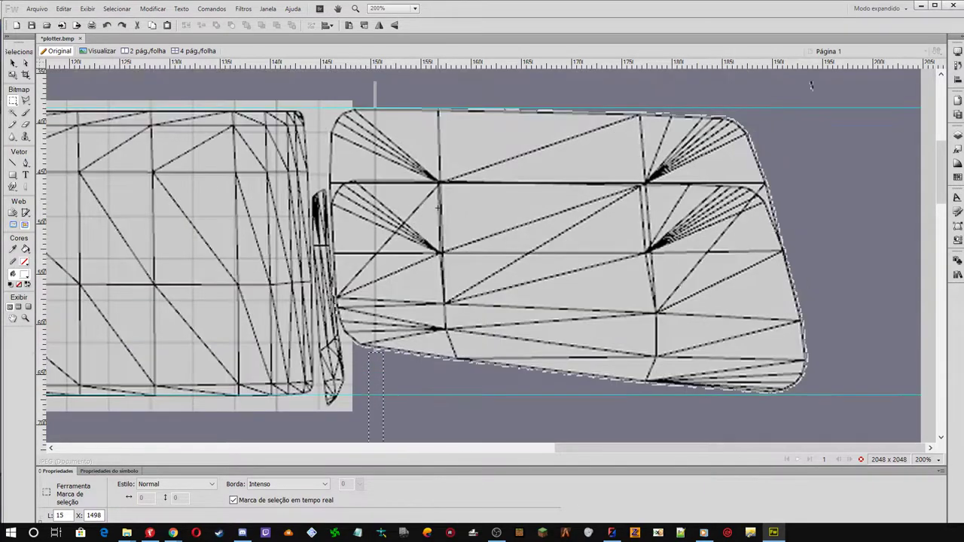
drag(359, 110, 392, 167)
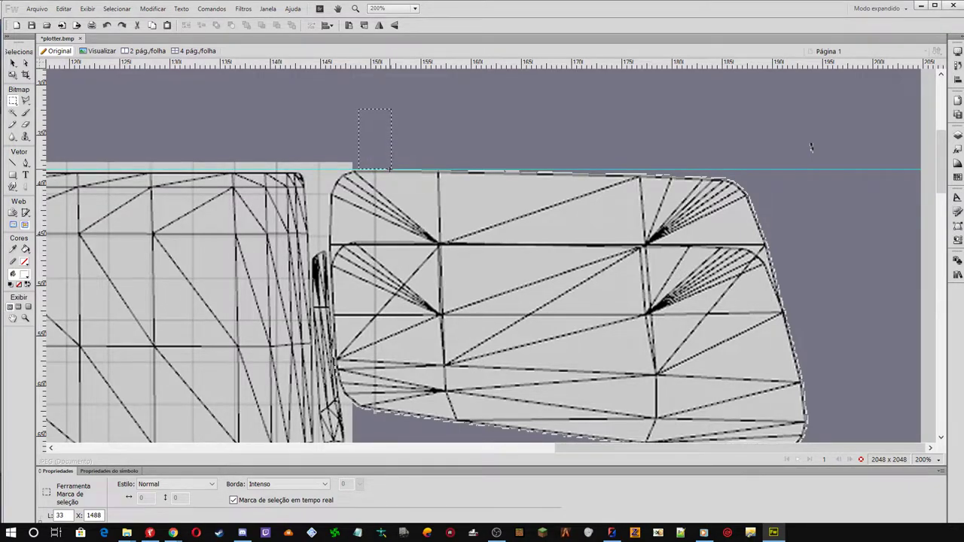
Erase the stray speck above the mirrored side window's outer corner with a marquee selection and clear the selection
click(535, 116)
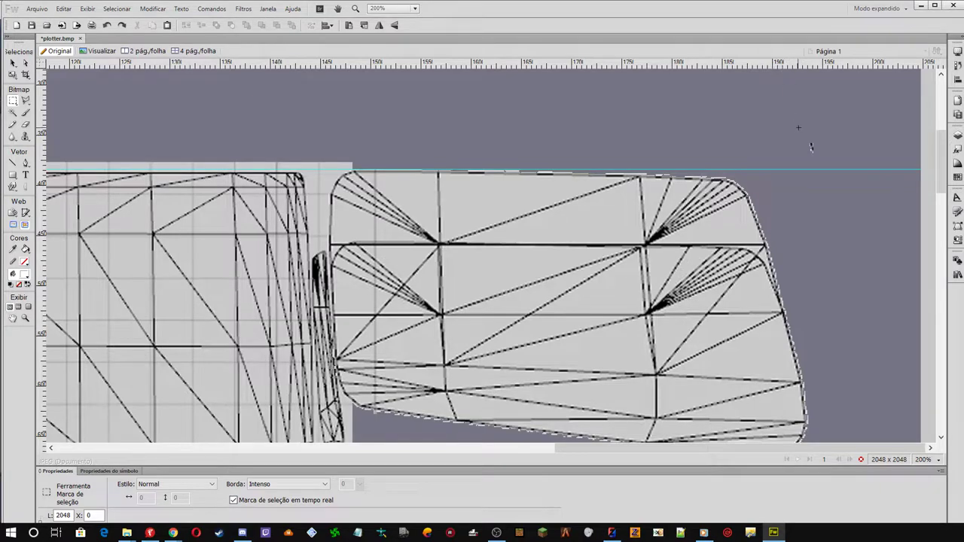
drag(798, 128, 832, 172)
click(748, 157)
scroll(755, 298, down, 3)
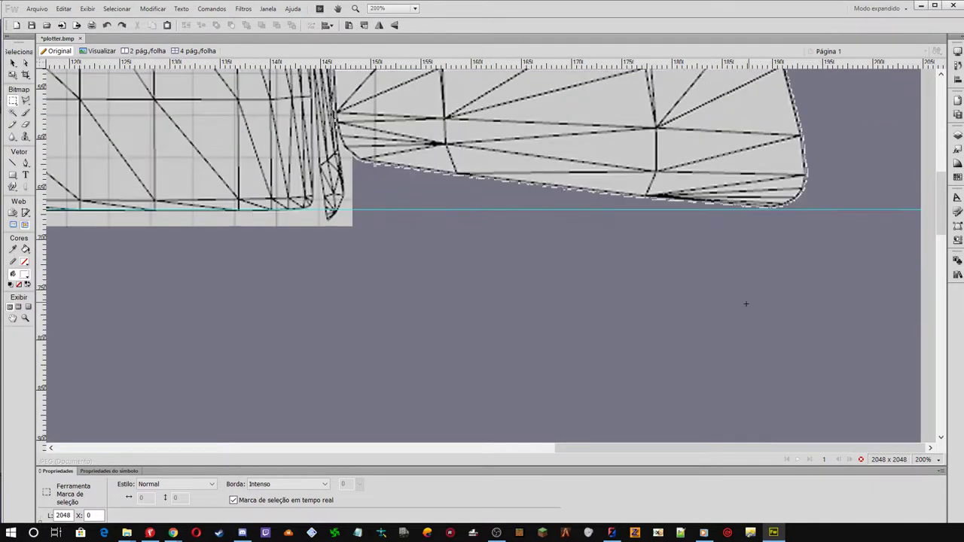
scroll(746, 304, up, 2)
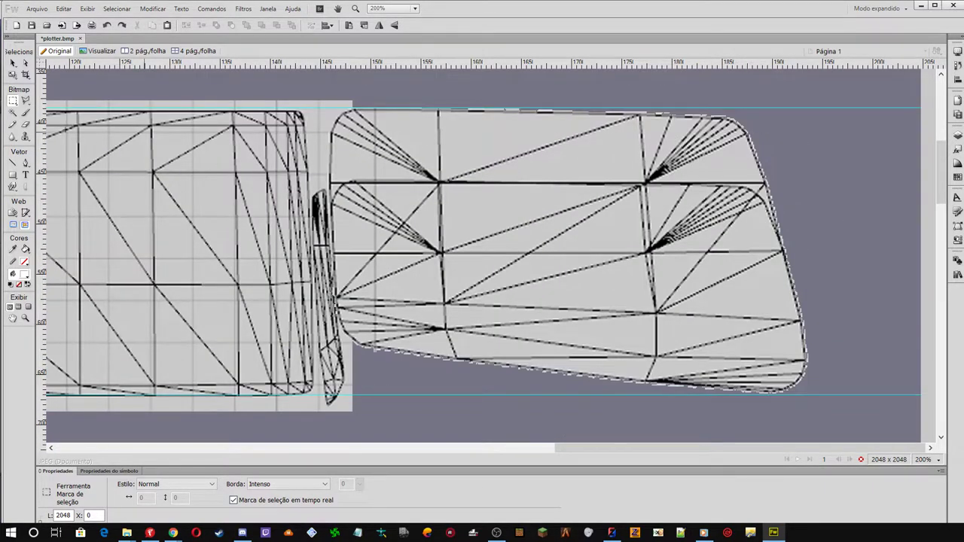
Select the windshield wireframe bitmap instead of the mirrored side window
drag(814, 449, 652, 455)
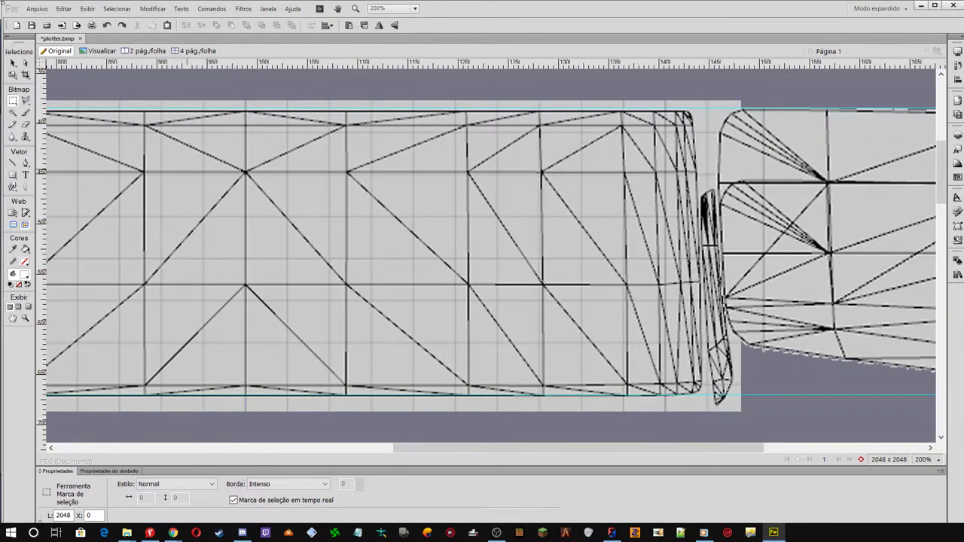
drag(26, 100, 68, 115)
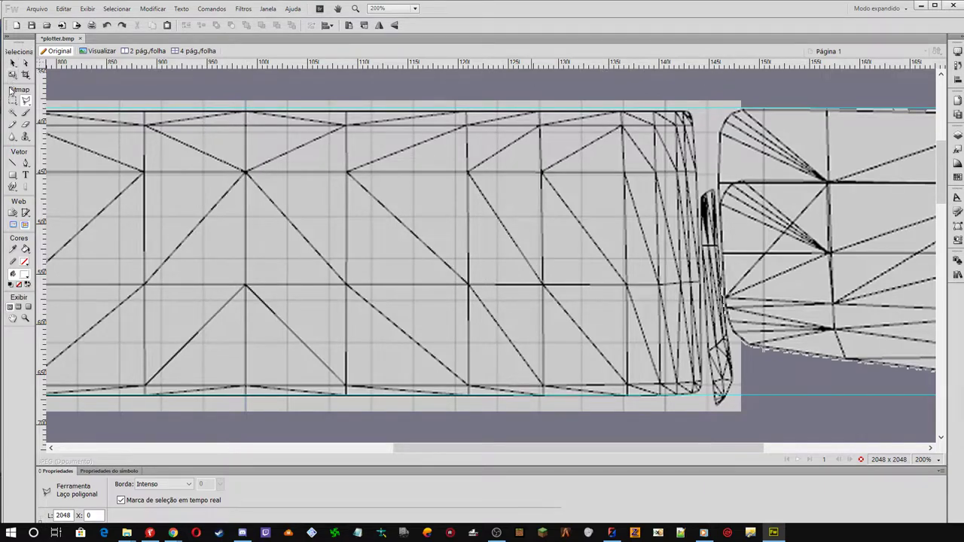
click(12, 63)
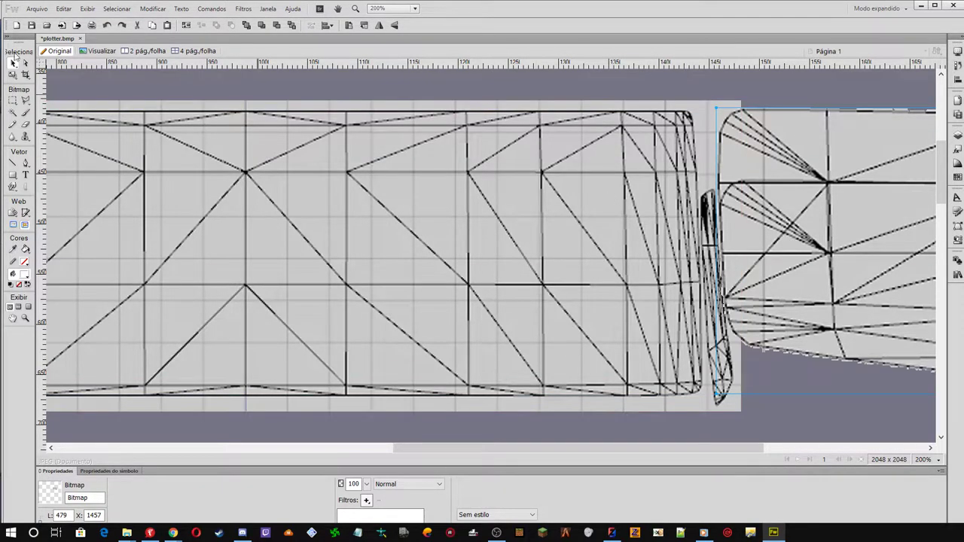
click(166, 130)
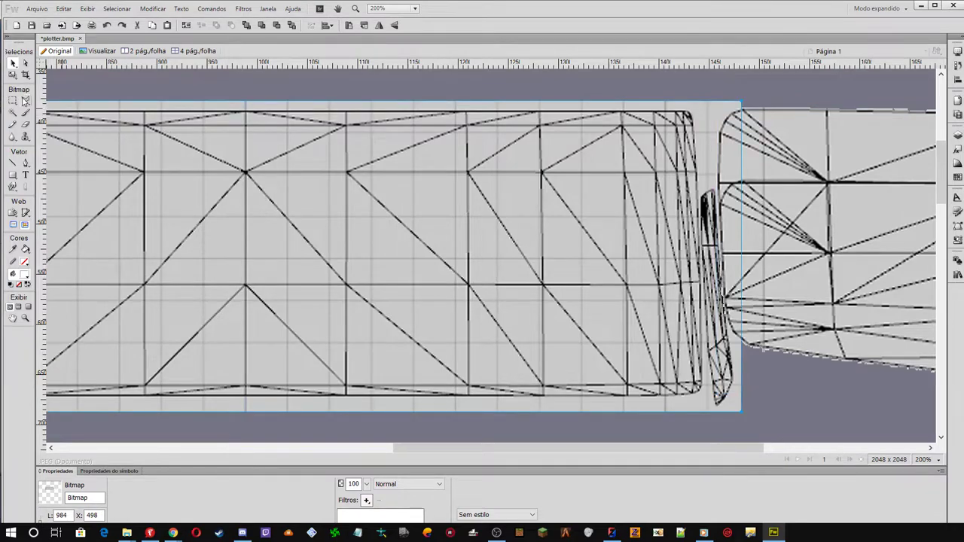
click(24, 100)
click(145, 112)
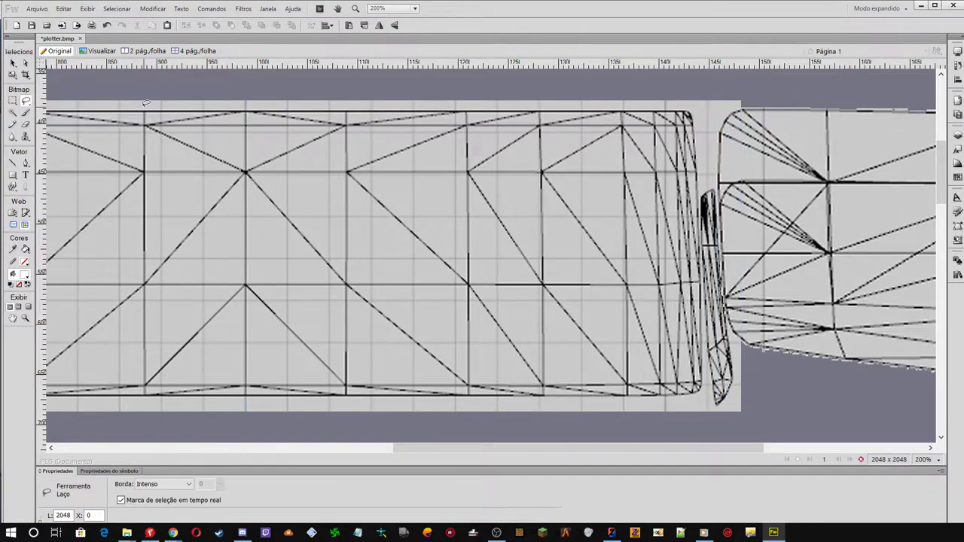
click(25, 100)
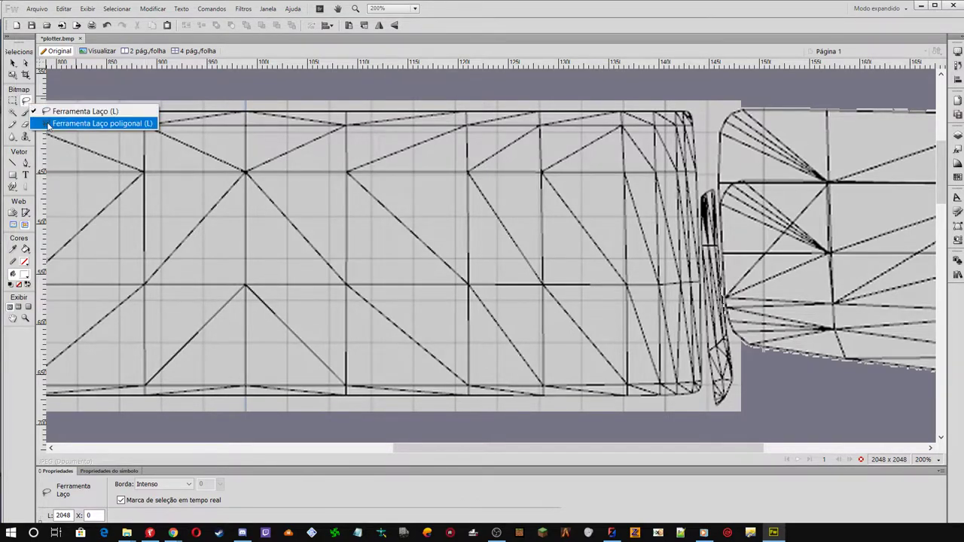
click(82, 123)
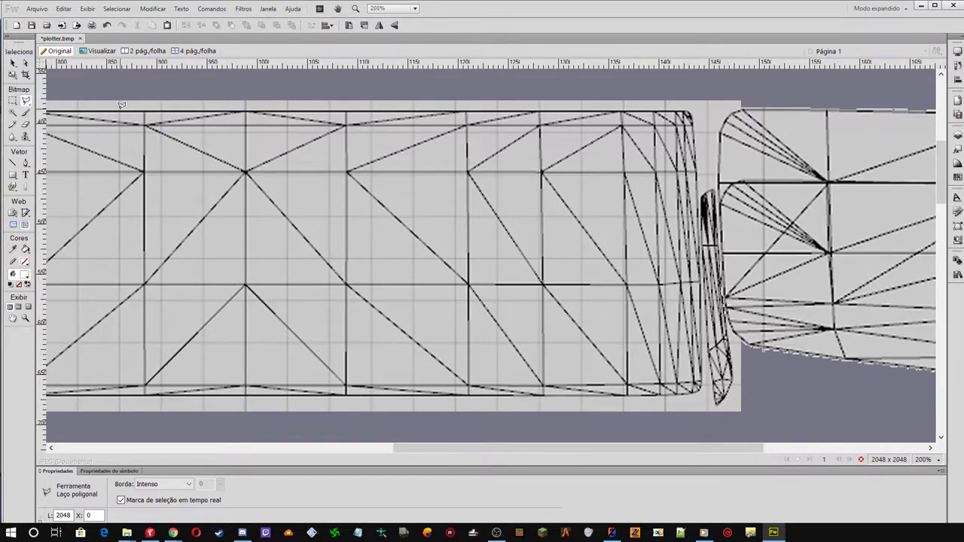
click(122, 105)
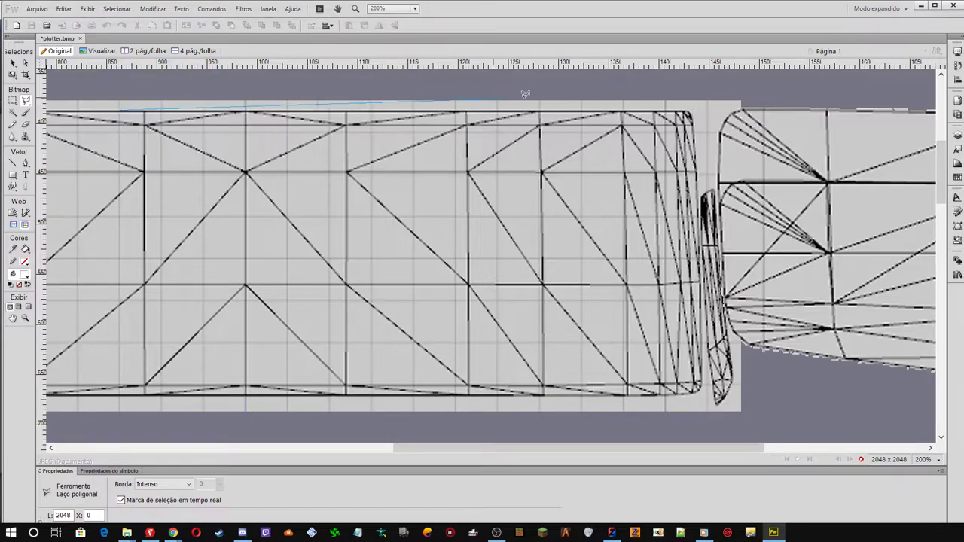
click(691, 116)
click(699, 386)
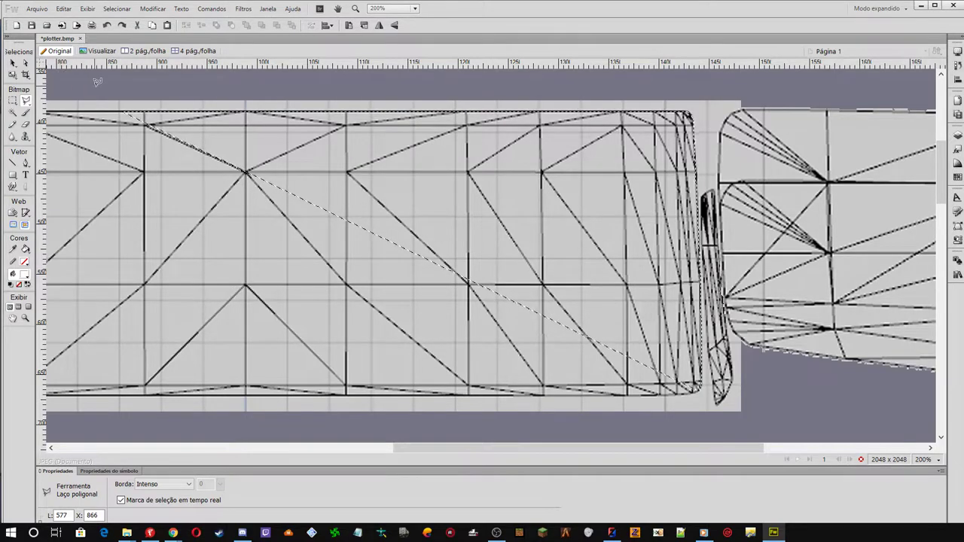
click(13, 101)
click(68, 110)
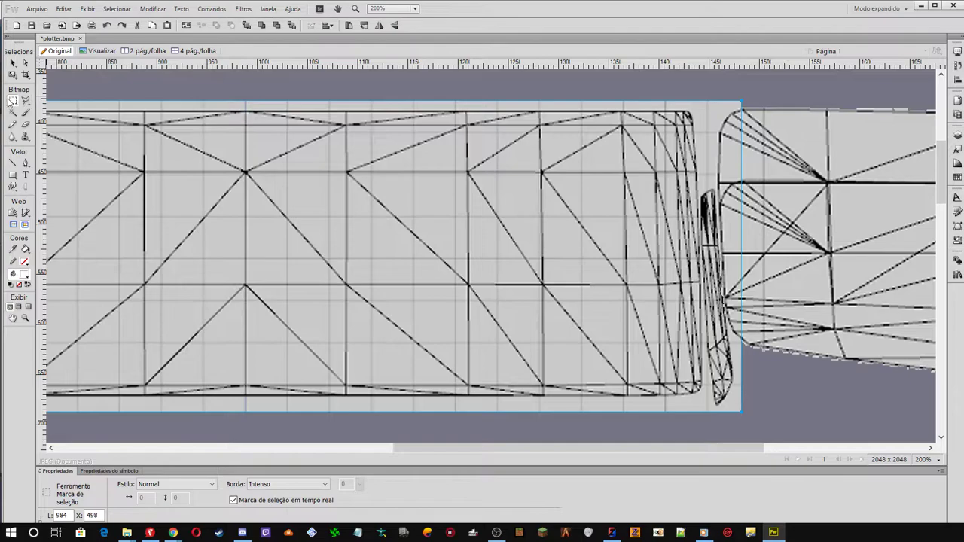
click(25, 101)
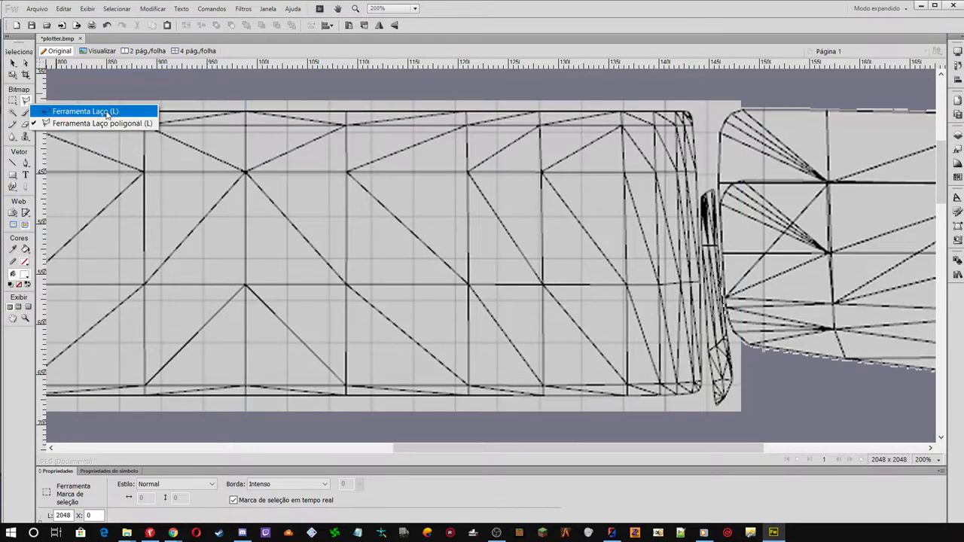
click(83, 123)
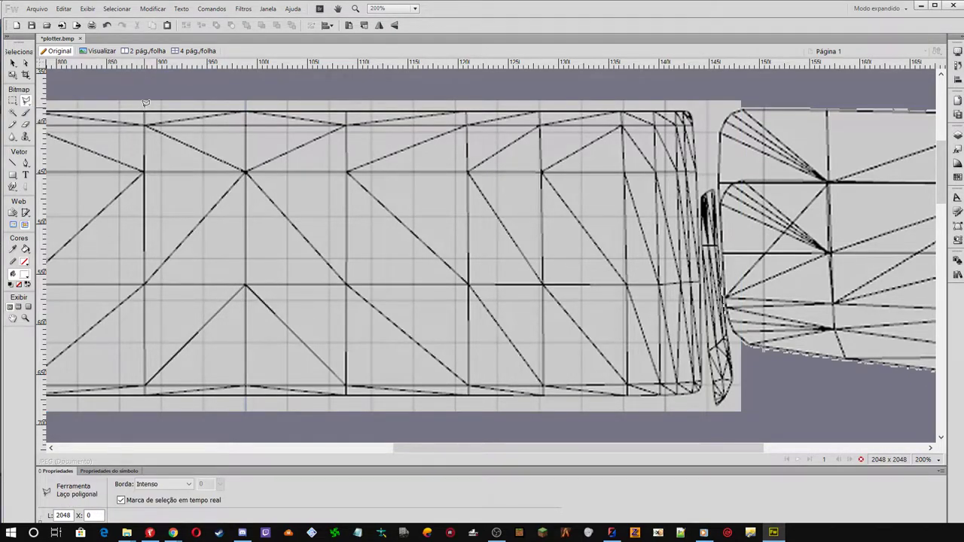
click(147, 104)
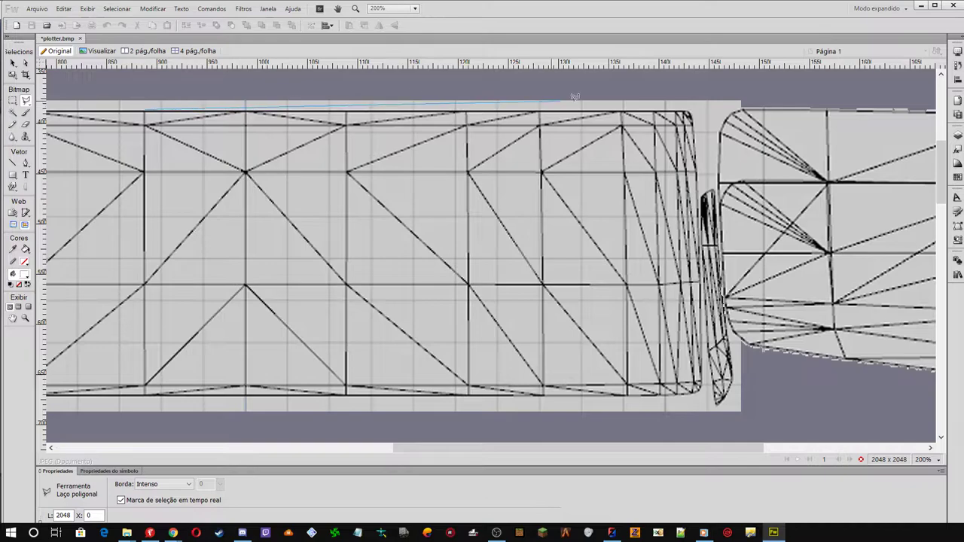
click(687, 104)
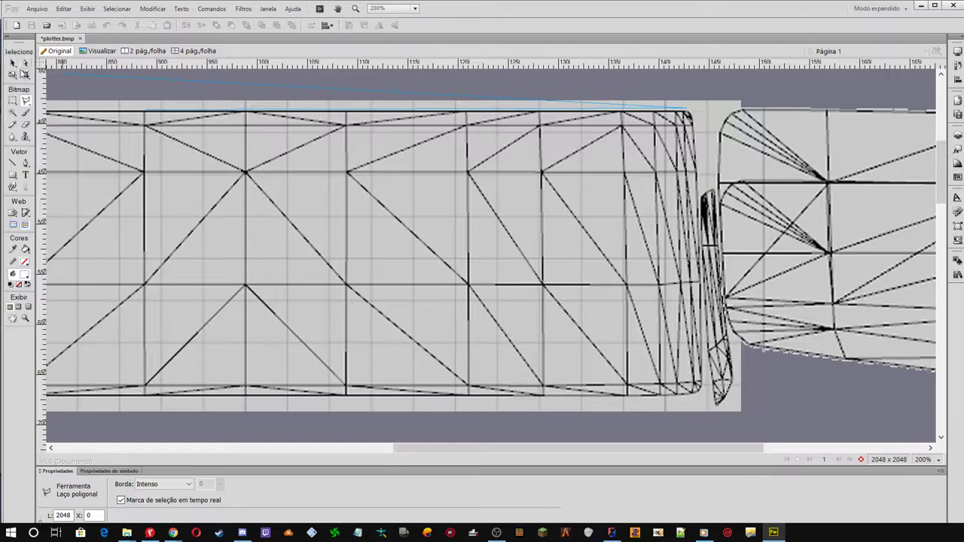
click(12, 100)
Trace the windshield with the Polygonal Lasso from its upper edge around the right side and along the lower edge to the lower-left corner
click(26, 100)
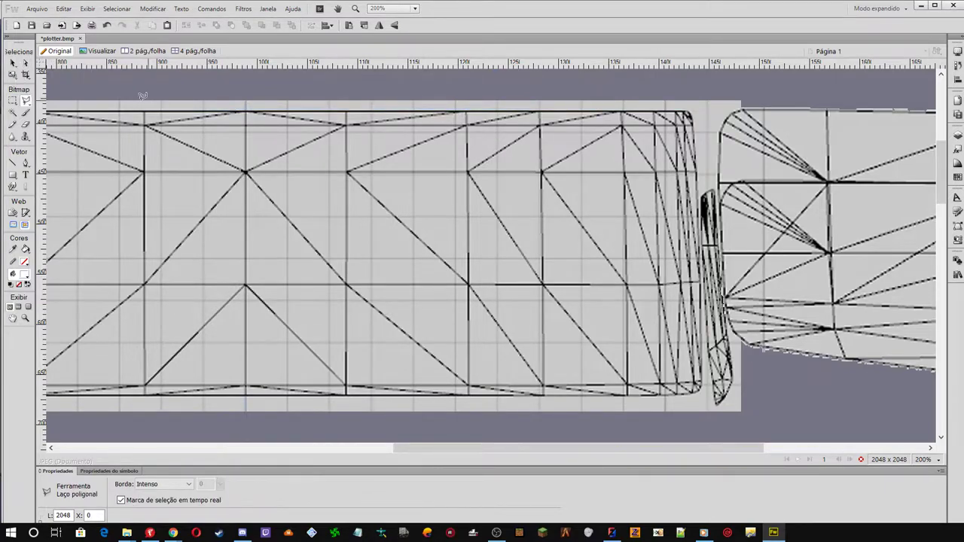
click(145, 111)
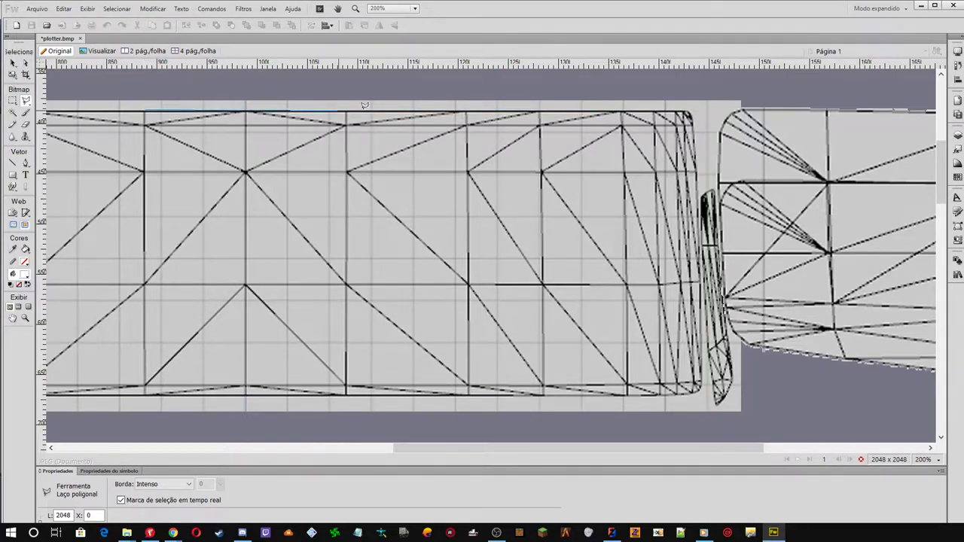
click(692, 116)
click(699, 392)
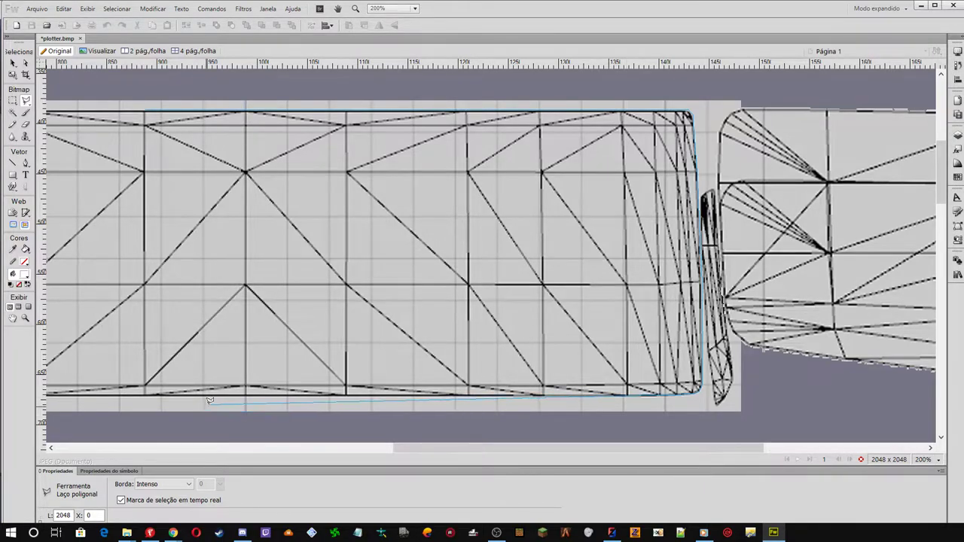
click(246, 393)
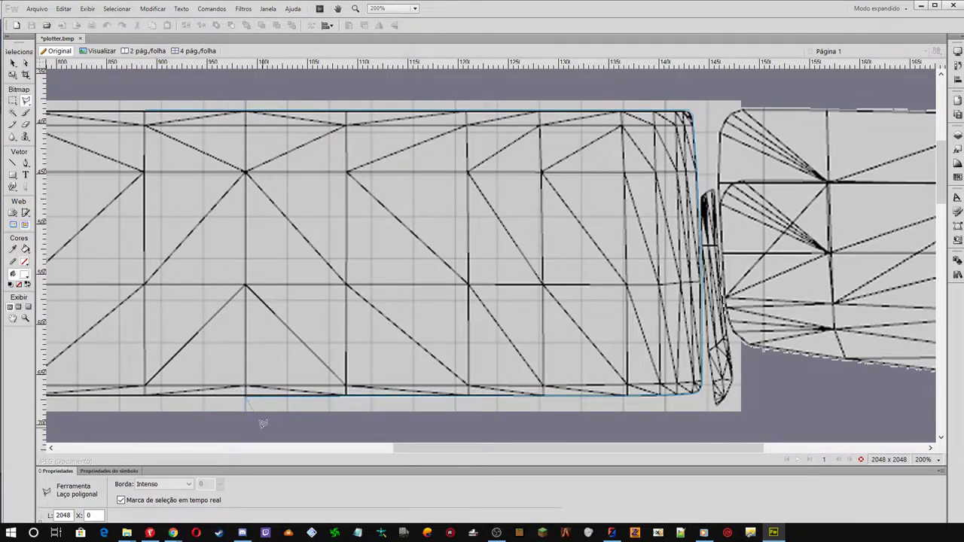
mouse_move(473, 450)
mouse_down()
mouse_move(269, 452)
mouse_move(277, 453)
mouse_up()
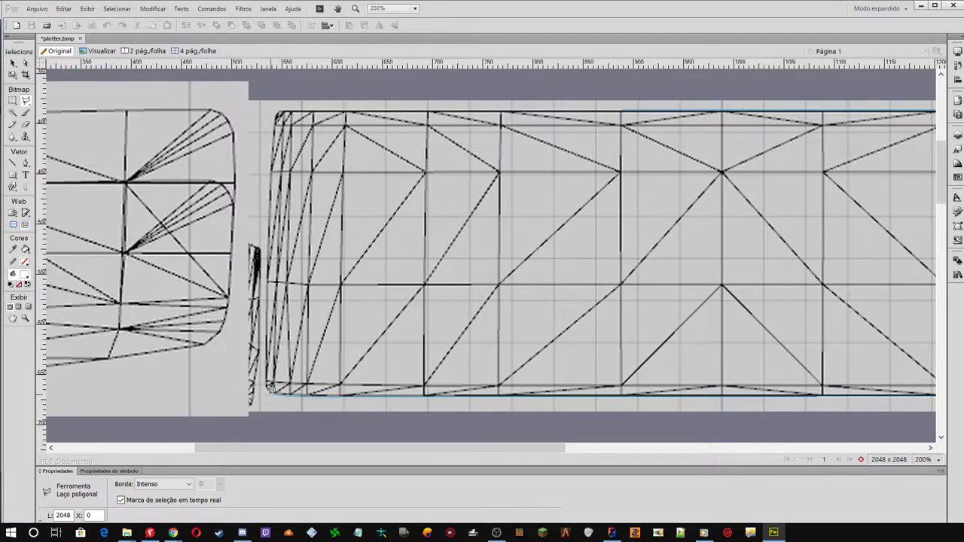
double_click(266, 383)
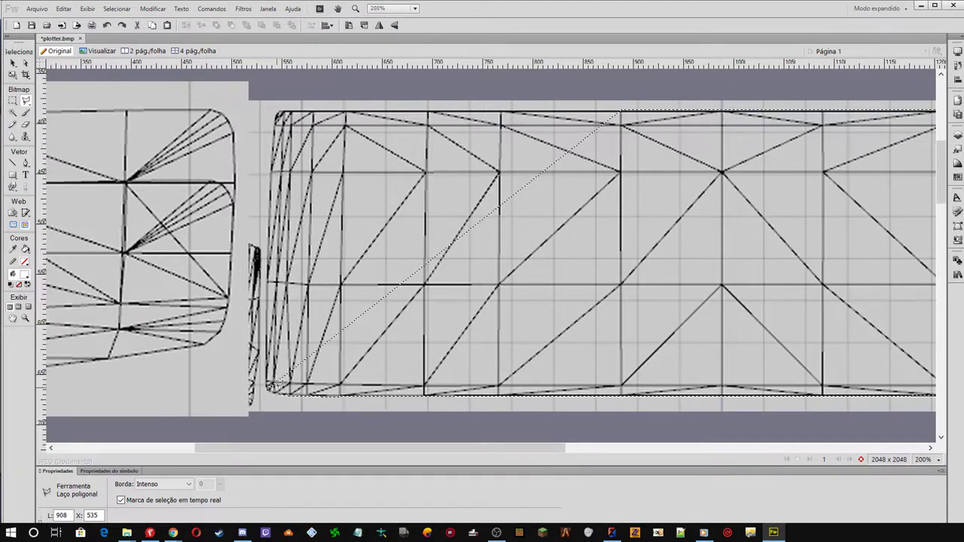
Add the windshield's remaining left part to the lasso selection, following its left edge and upper edge
click(327, 383)
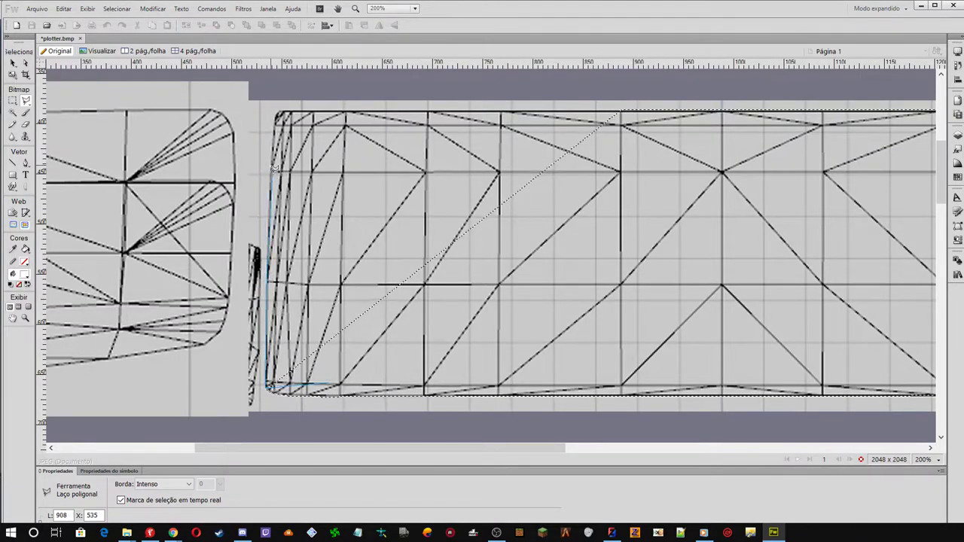
click(277, 111)
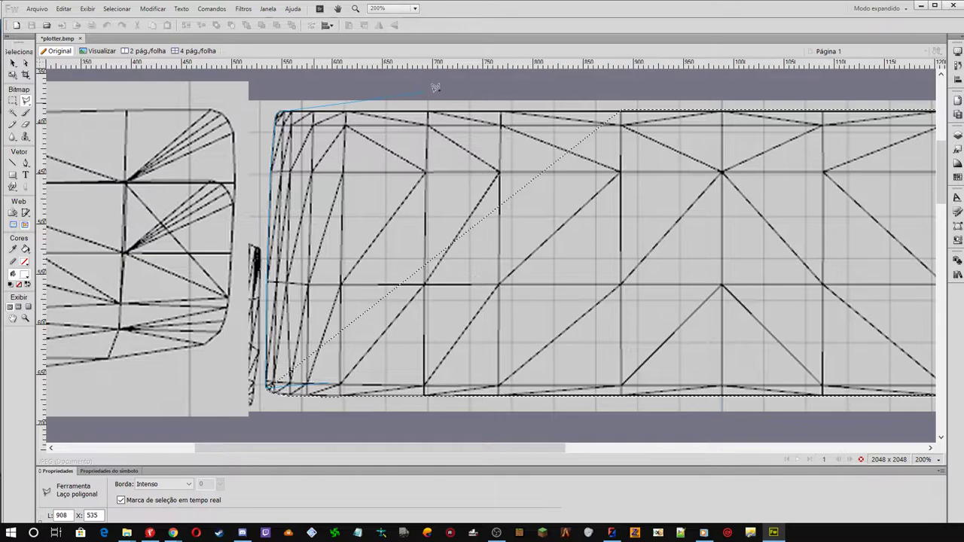
double_click(627, 107)
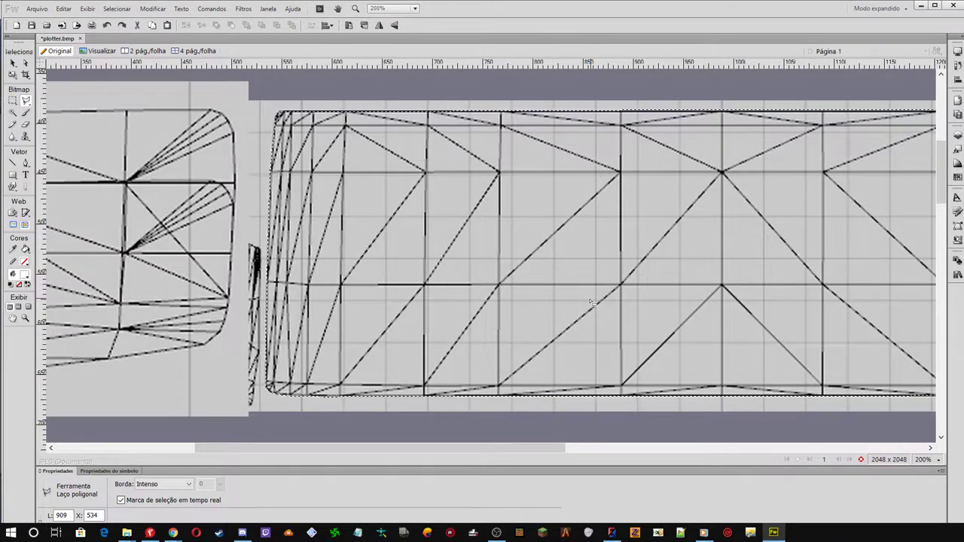
Separate the selected windshield from its original bitmap and delete the leftover grey background around it
key(Delete)
key(ctrl+z)
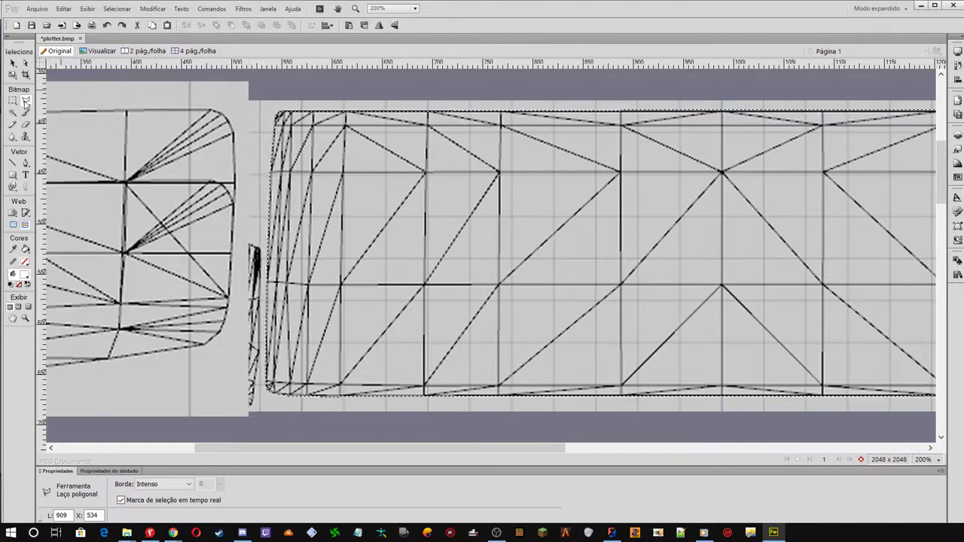
key(m)
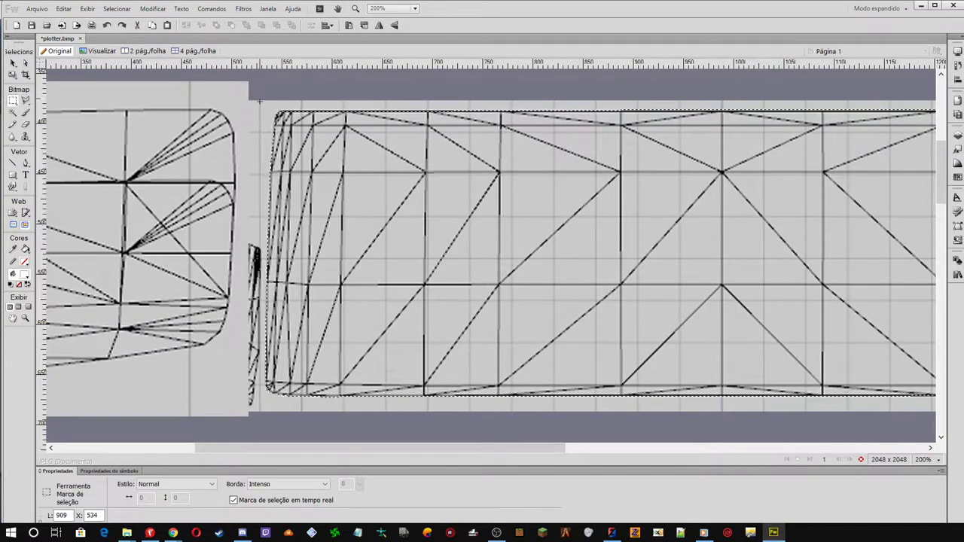
key(ctrl+d)
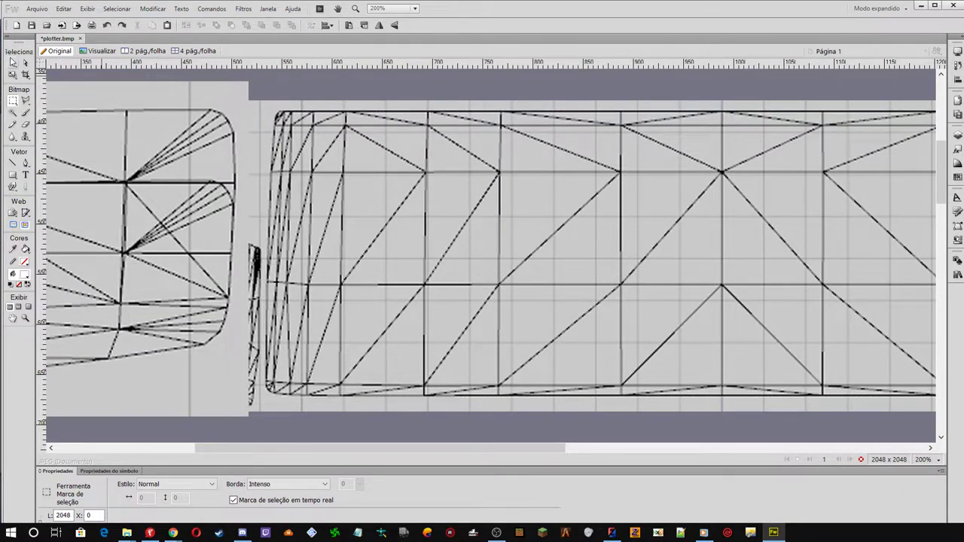
click(12, 62)
click(256, 113)
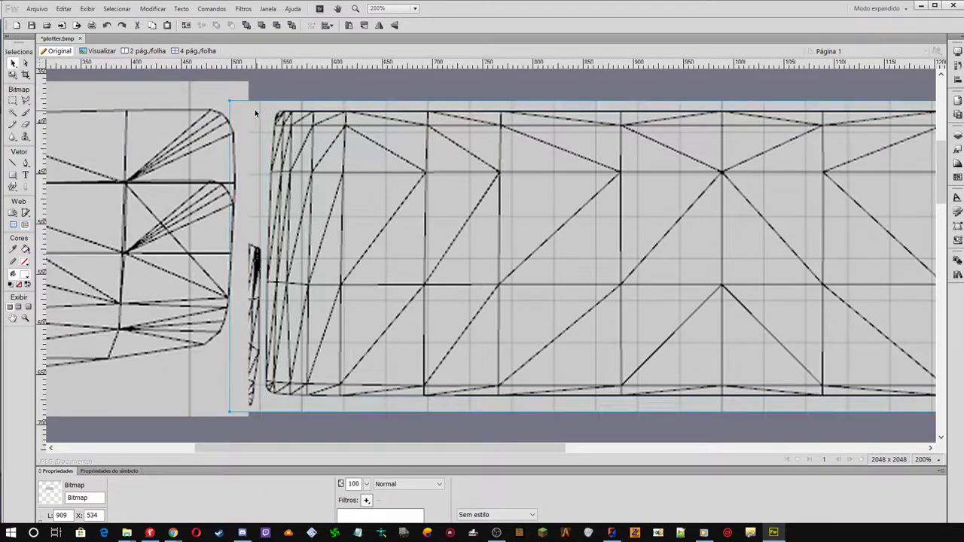
key(ctrl+d)
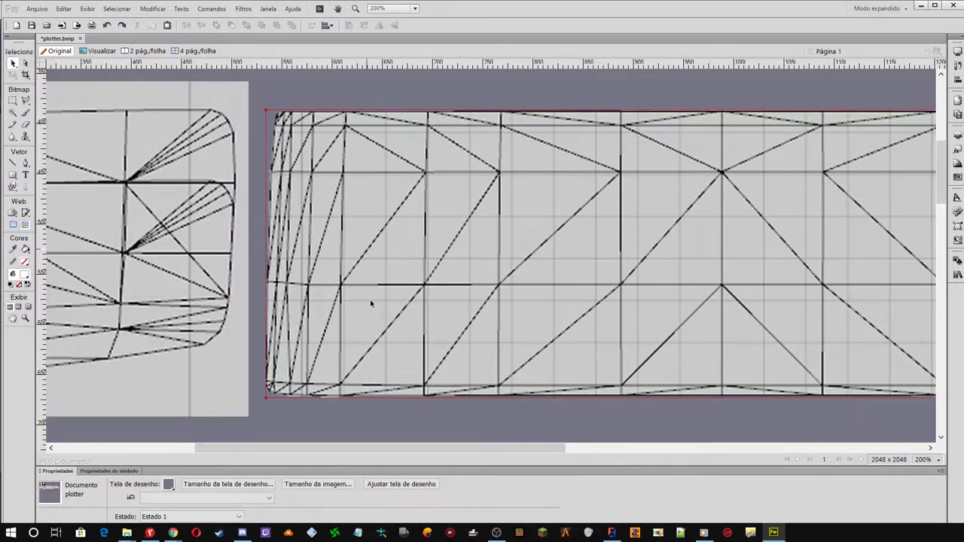
Trace the left side window wireframe with the Polygonal Lasso from its upper-left corner down the left side to the lower-left corner
drag(376, 455, 232, 454)
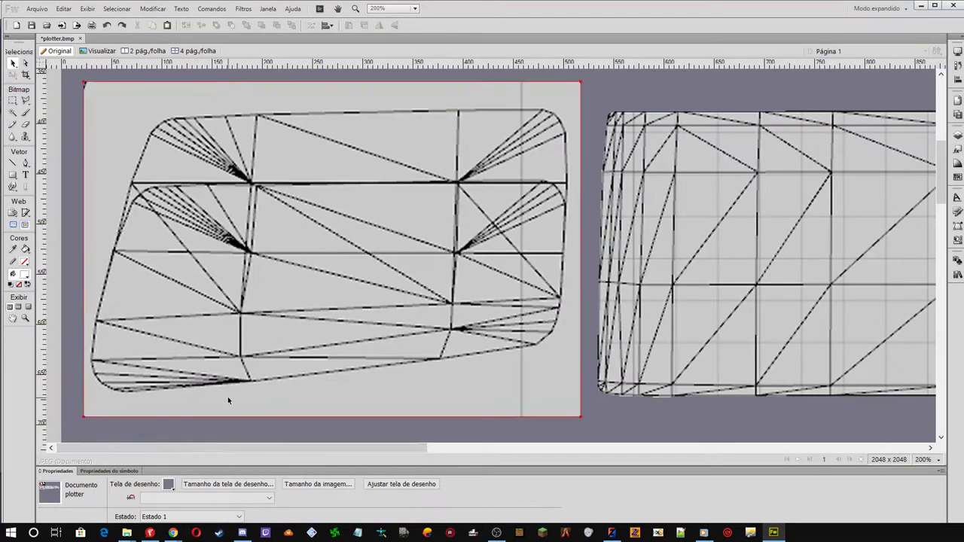
key(m)
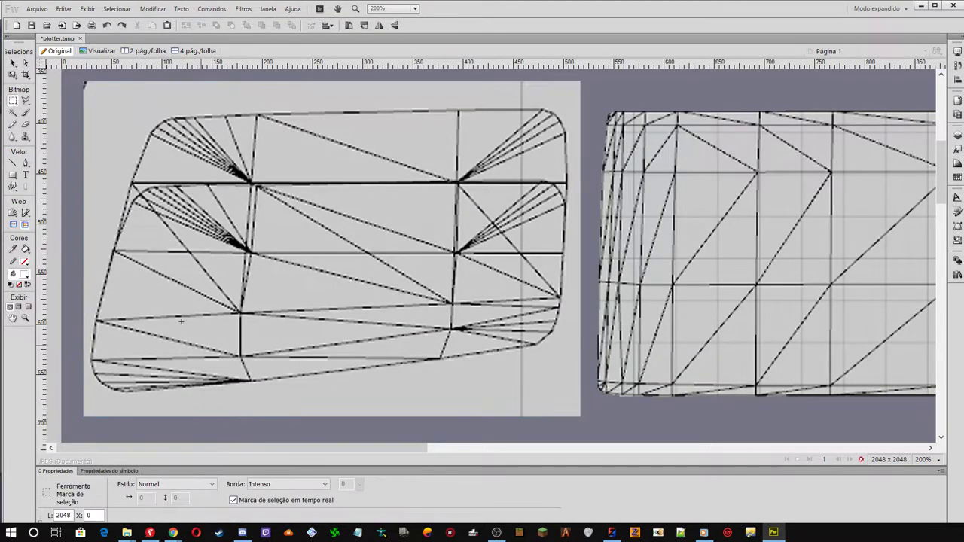
click(26, 100)
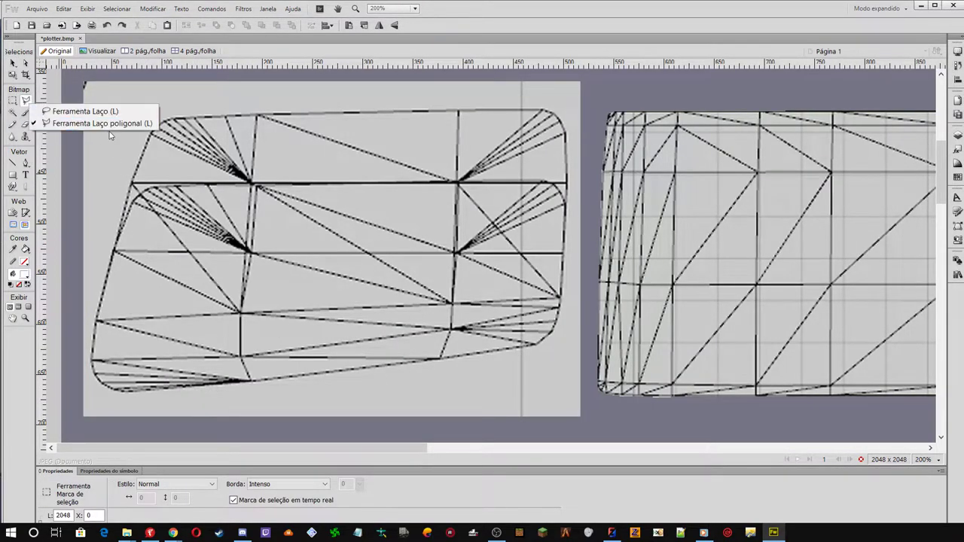
click(103, 124)
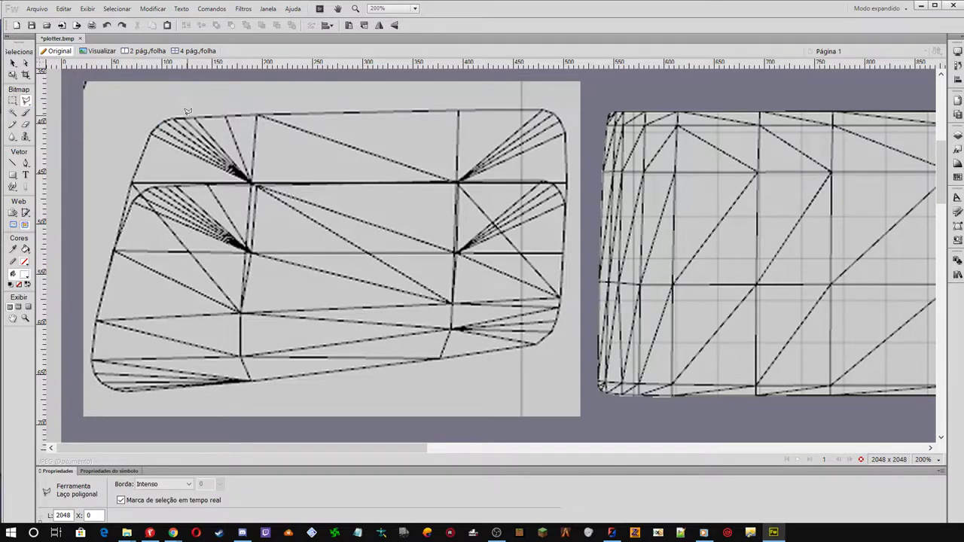
click(148, 134)
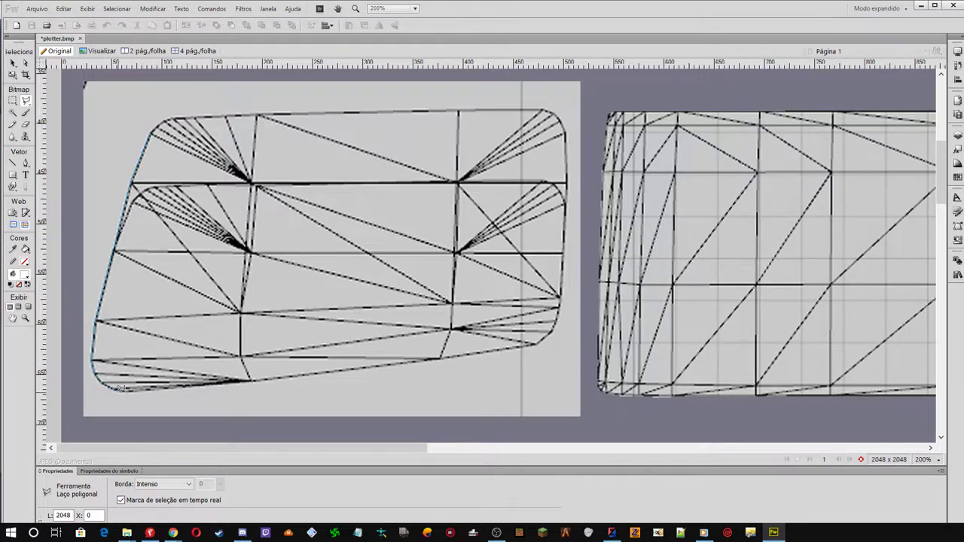
click(121, 387)
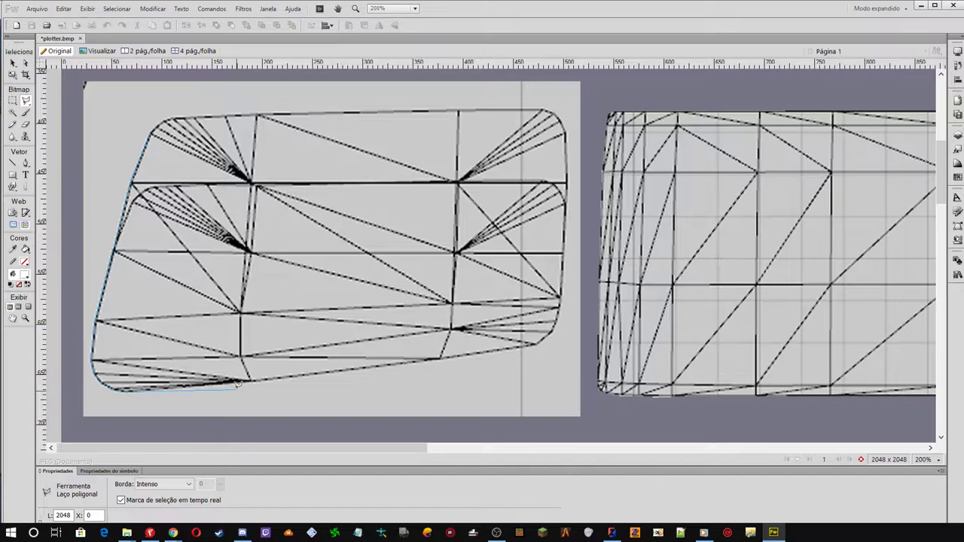
Complete the side window's lasso selection along its lower edge, right side and upper edge back to the starting corner
click(252, 379)
click(442, 358)
click(538, 343)
click(561, 299)
click(544, 110)
click(167, 115)
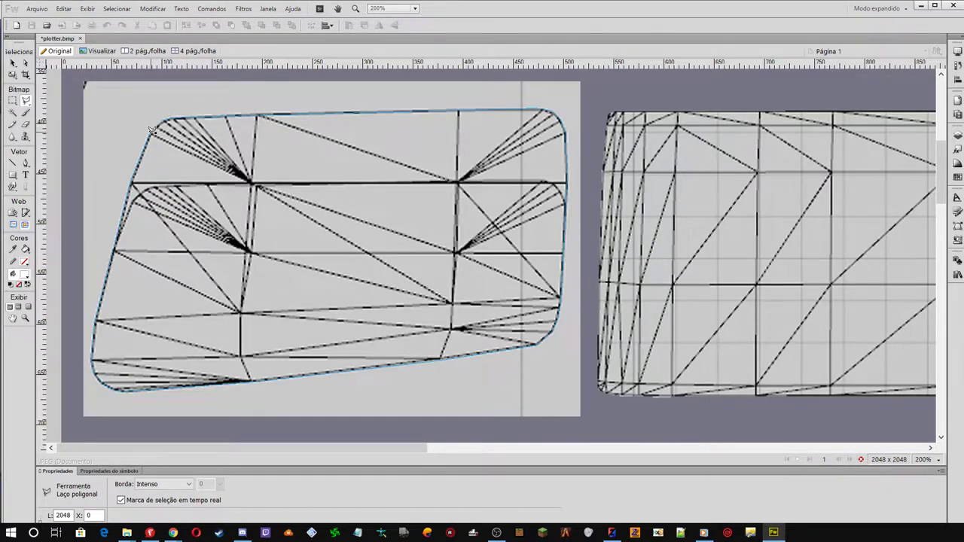
click(152, 131)
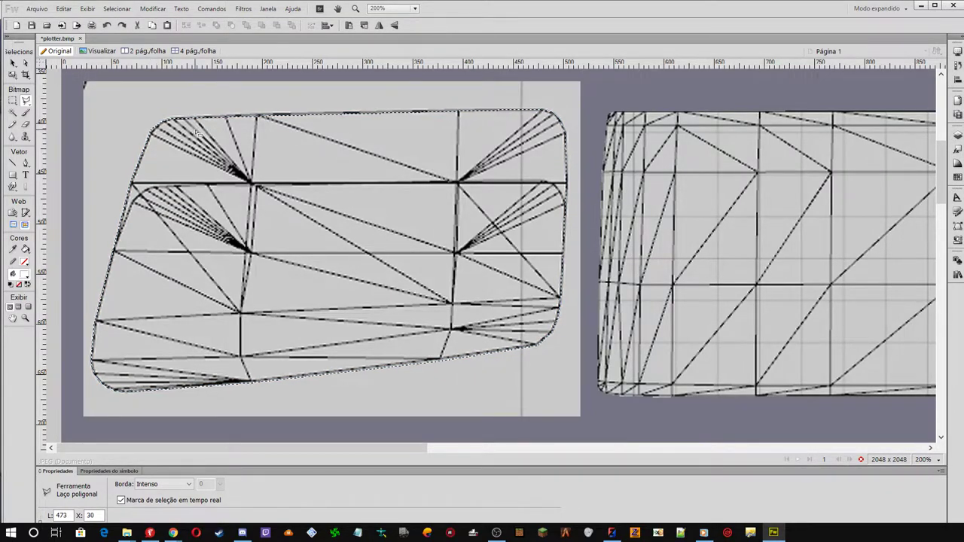
Separate the selected side window from its original bitmap and delete the leftover grey background around it
key(Delete)
key(ctrl+z)
key(m)
click(623, 93)
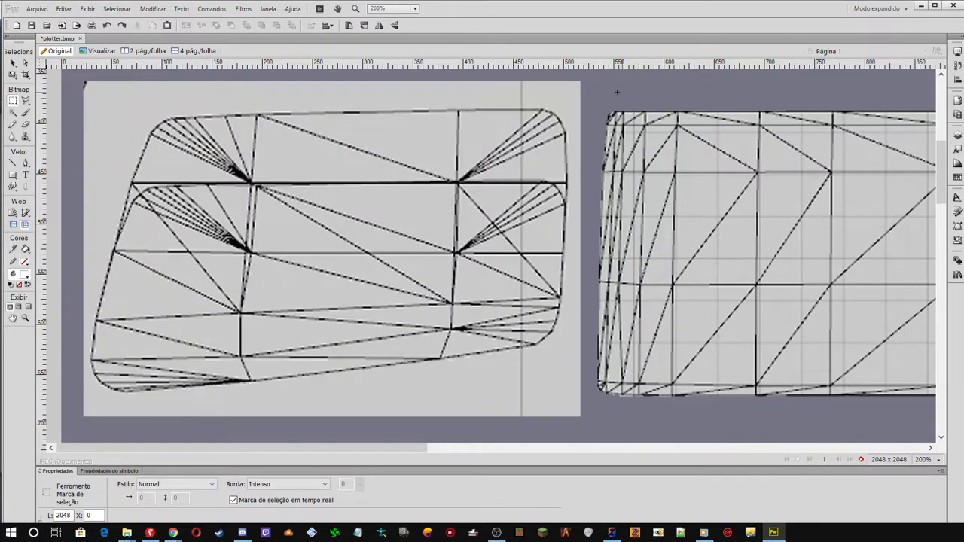
click(13, 64)
click(120, 92)
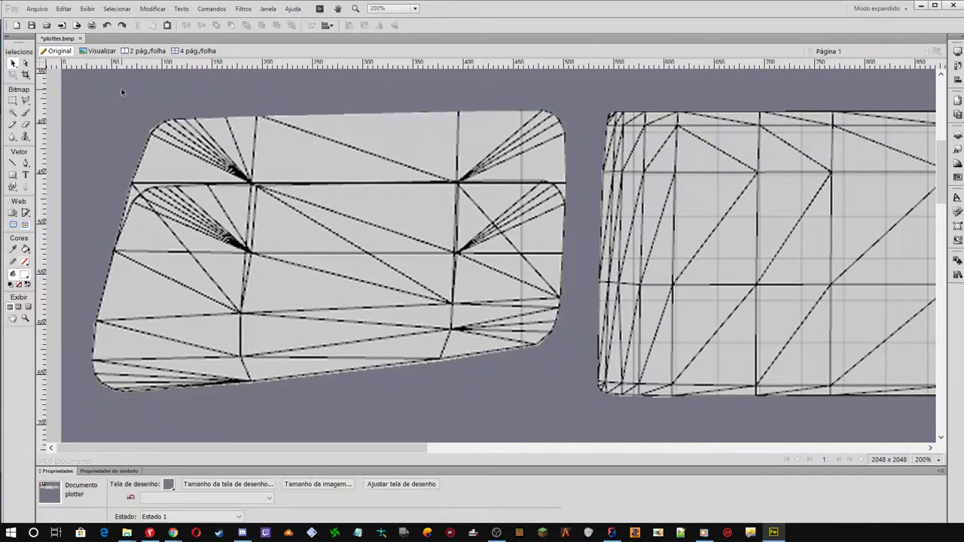
Trace the upper edge of the inner outline of the cut-out side window with the Polygonal Lasso, from its left side to its upper-right corner
click(210, 156)
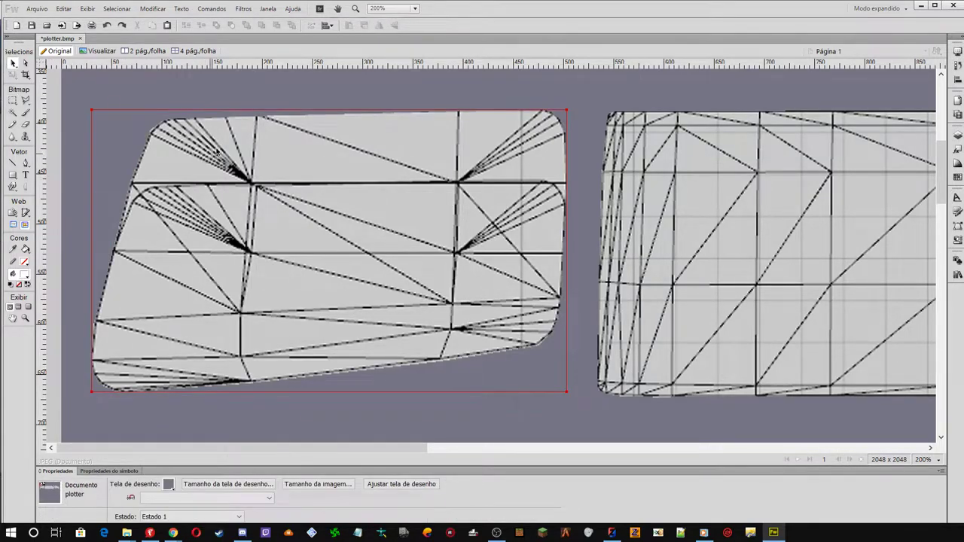
click(25, 100)
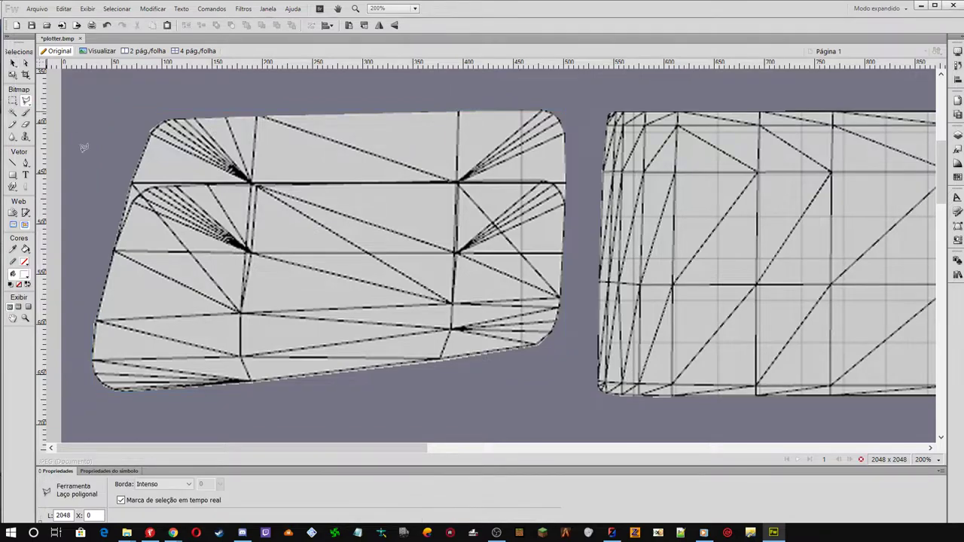
click(115, 245)
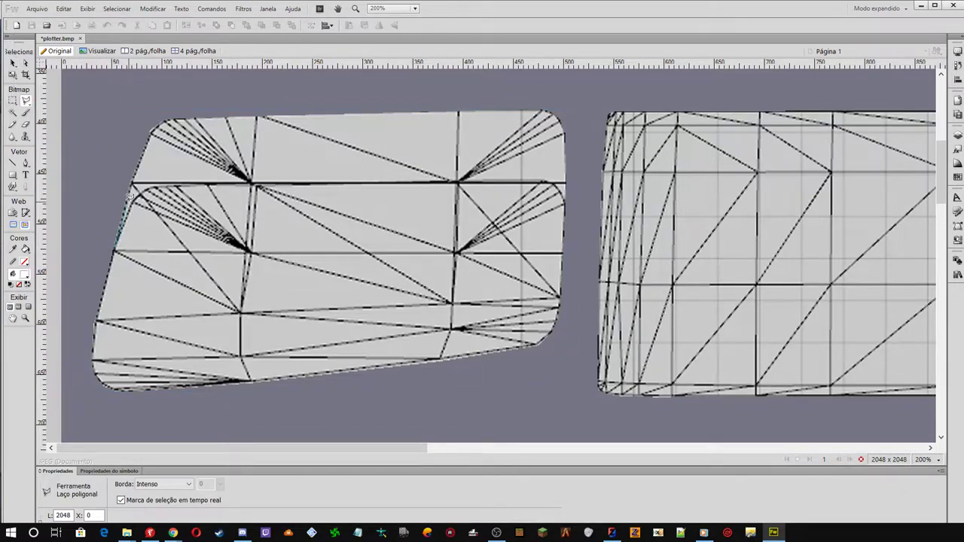
click(137, 193)
click(153, 184)
click(257, 182)
click(460, 179)
click(567, 178)
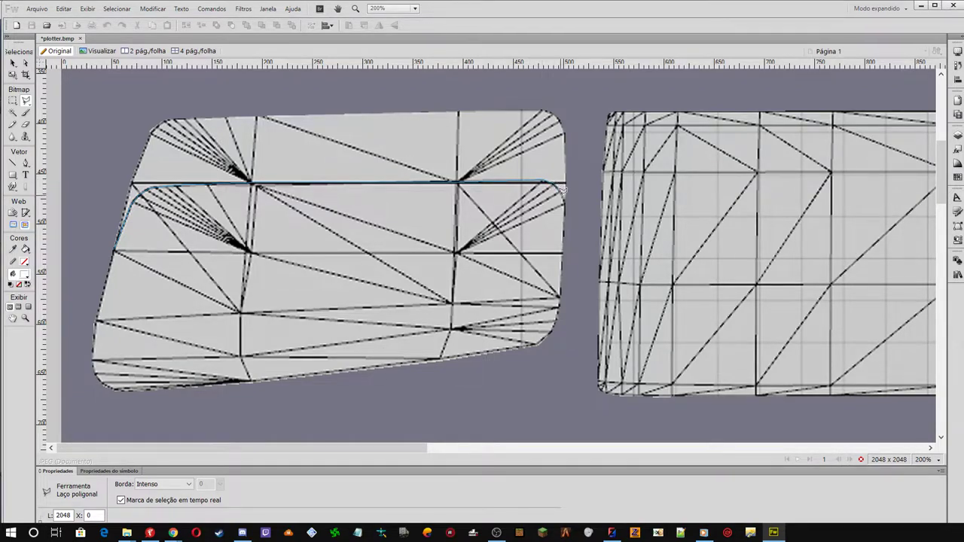
Close the lasso selection around the strip above the side window's inner outline, delete that strip and clear the selection
click(578, 228)
click(576, 89)
click(194, 92)
click(123, 129)
click(94, 255)
click(113, 247)
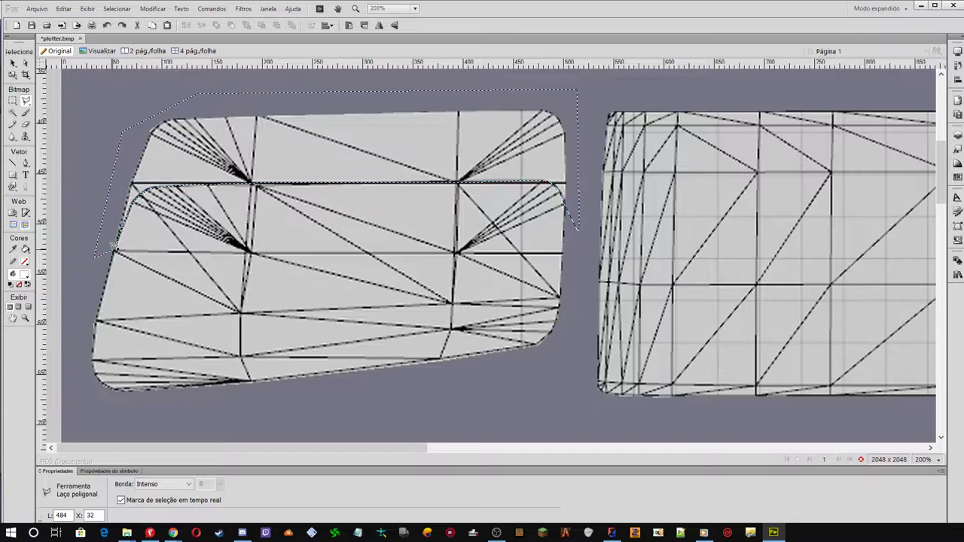
key(Delete)
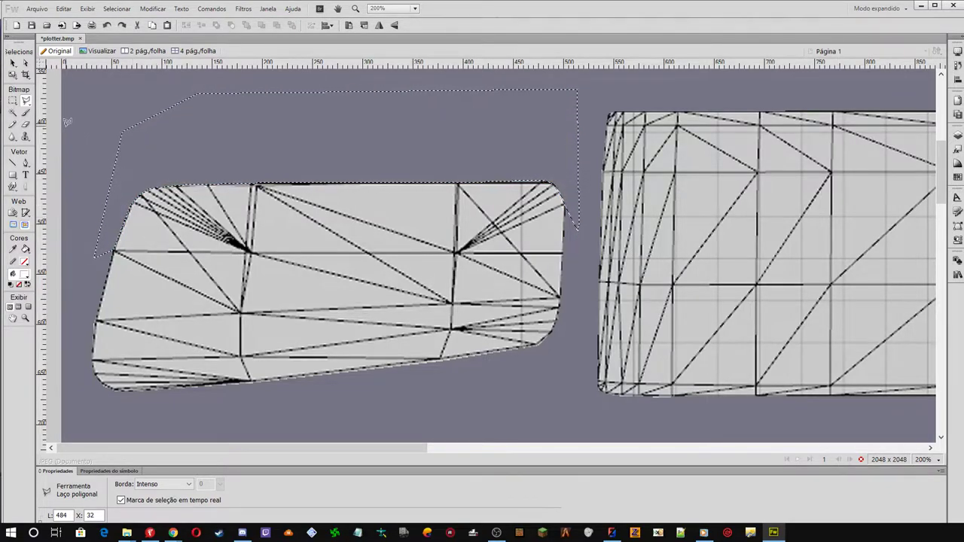
click(13, 100)
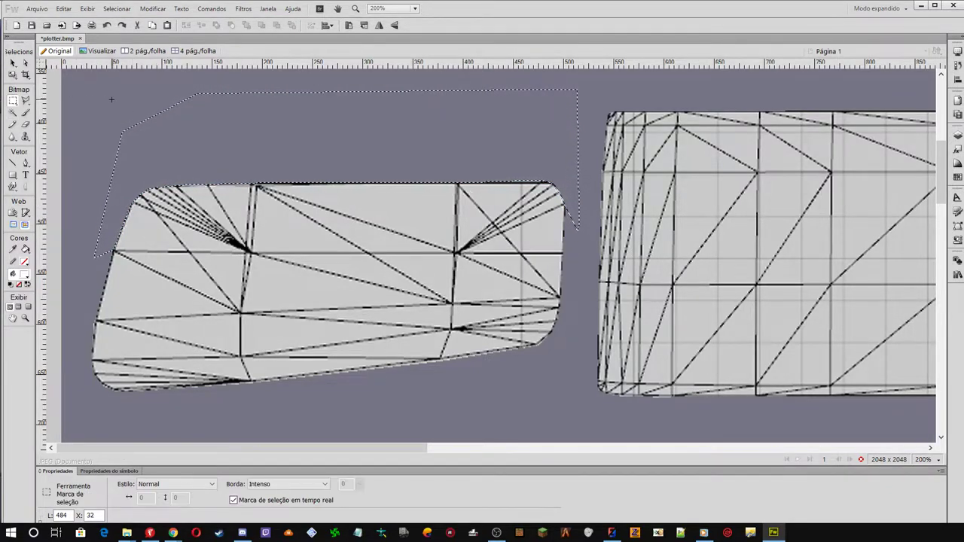
key(ctrl+d)
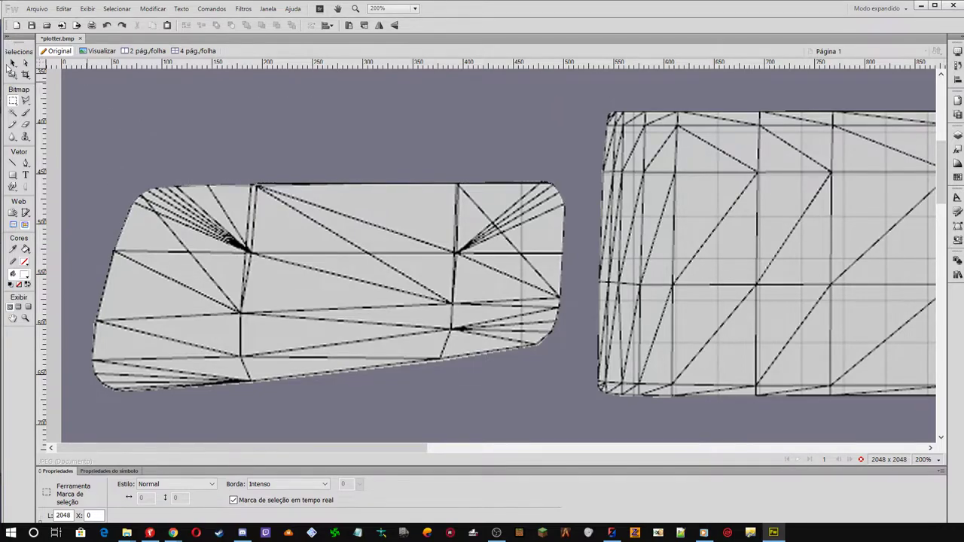
click(13, 63)
click(98, 105)
Select the windshield and both side window wireframes together and move them slightly to the right to centre them on the canvas
click(281, 275)
scroll(253, 259, down, 2)
click(796, 405)
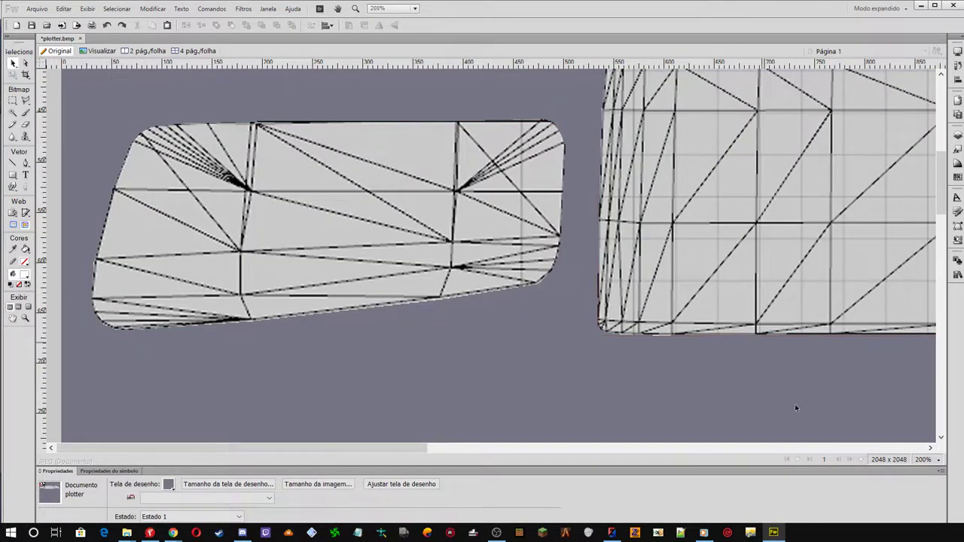
click(923, 462)
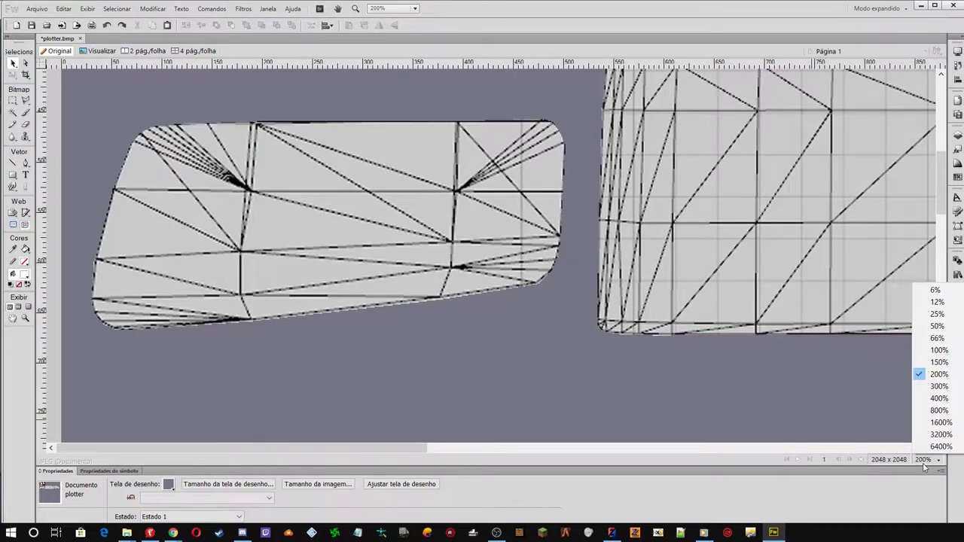
click(934, 325)
click(390, 200)
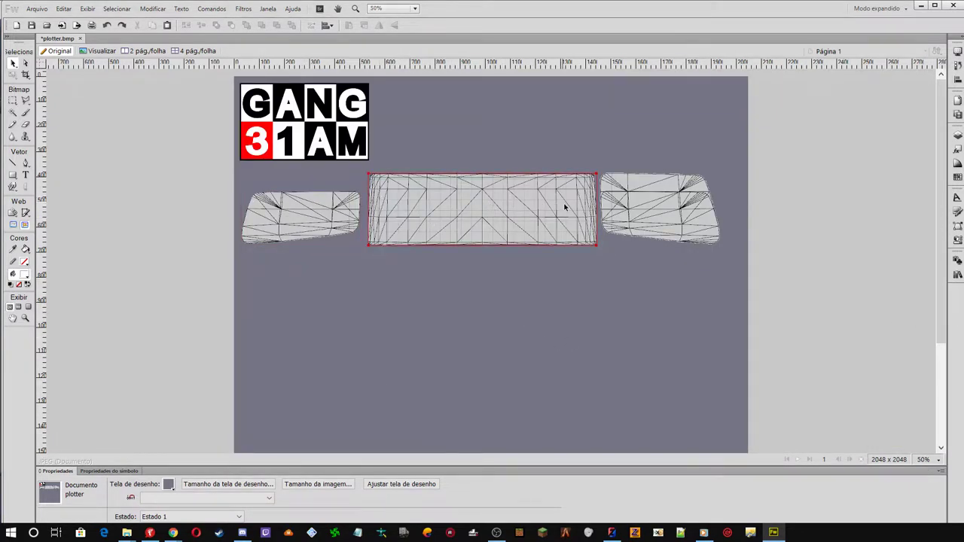
click(125, 181)
drag(174, 177, 701, 252)
drag(652, 212, 661, 212)
click(625, 306)
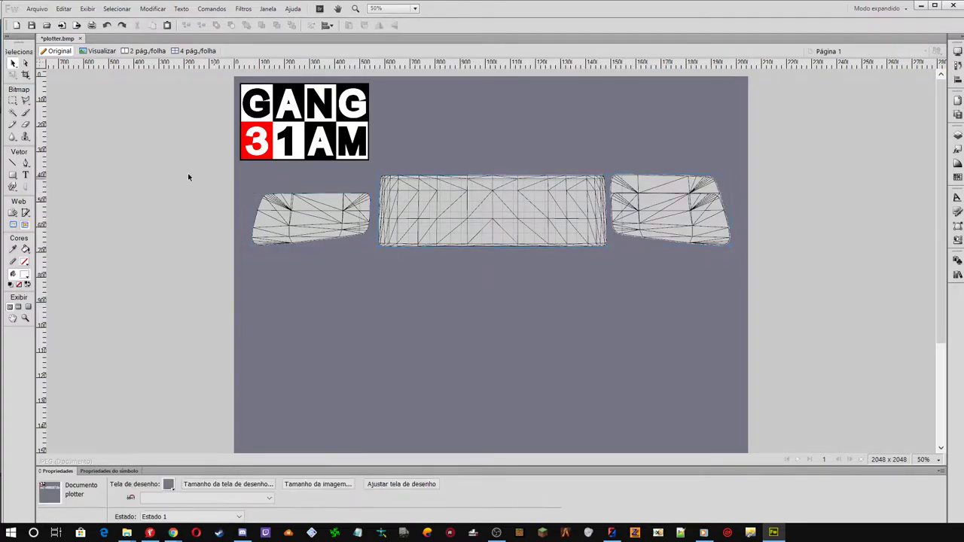
Save plotter.bmp in BMP format and switch to ZModeler
click(31, 25)
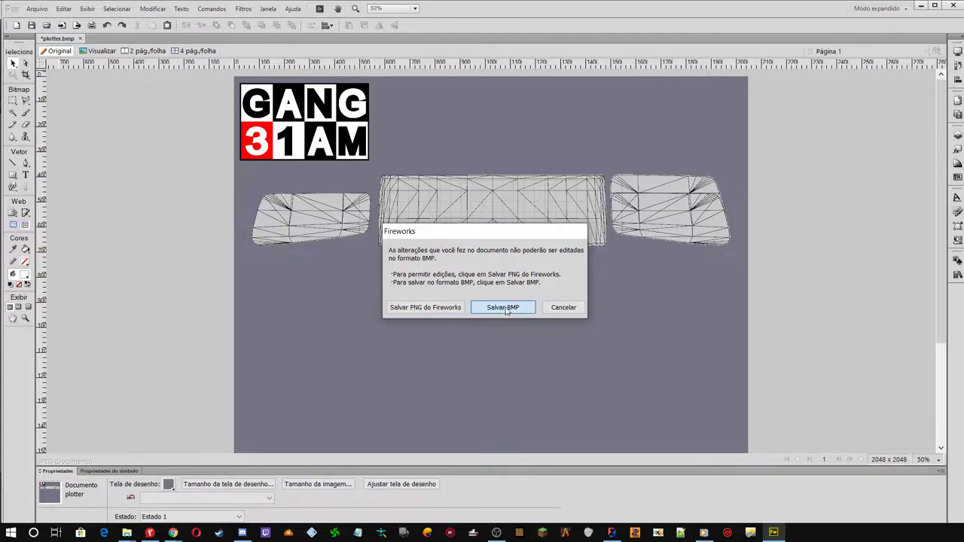
click(505, 308)
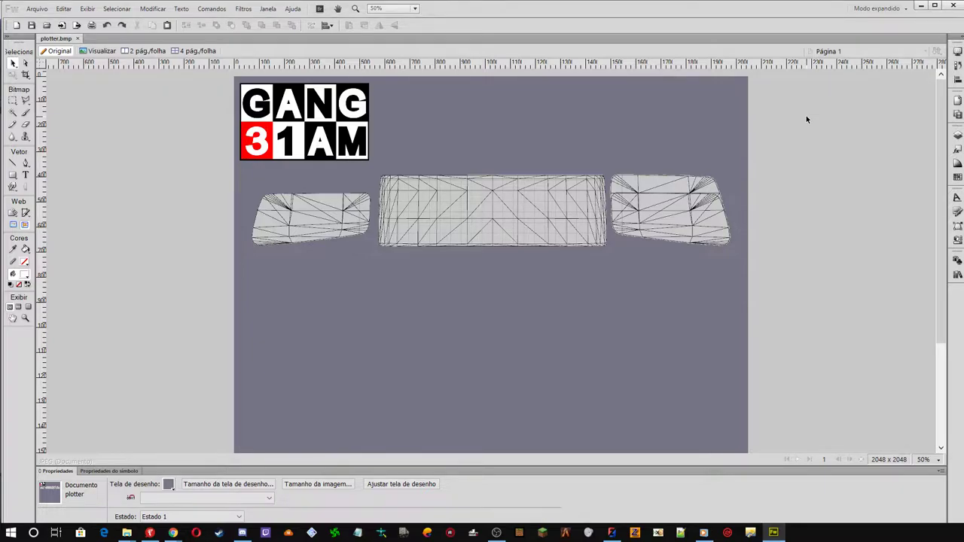
click(922, 5)
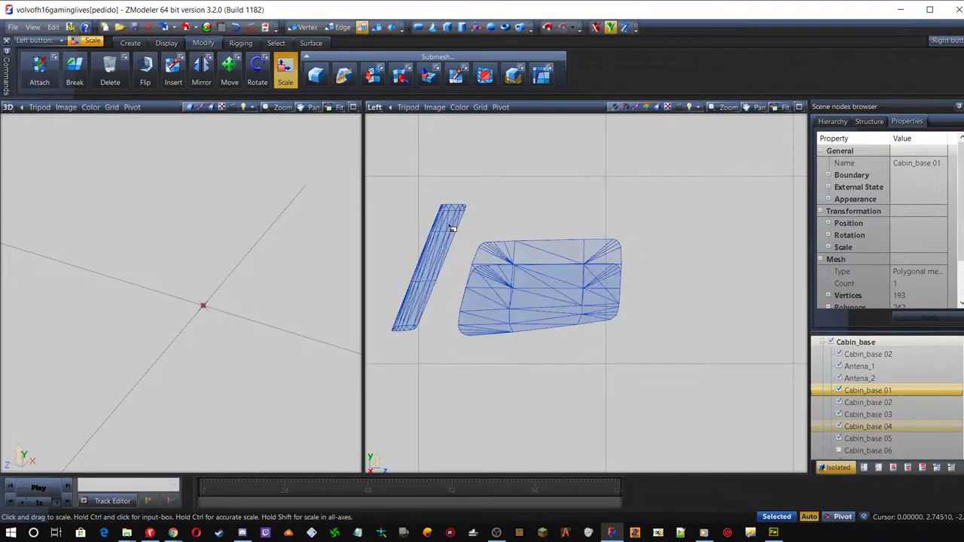
Switch to polygon level and examine the windshield and side window meshes in the 3D and Perspective views
key(3)
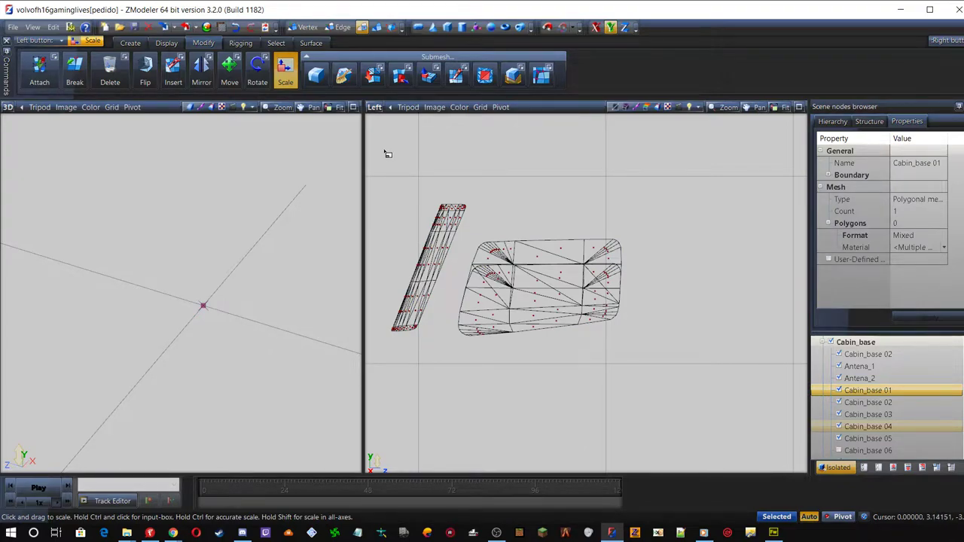
scroll(182, 269, down, 1)
middle_drag(182, 269, 329, 321)
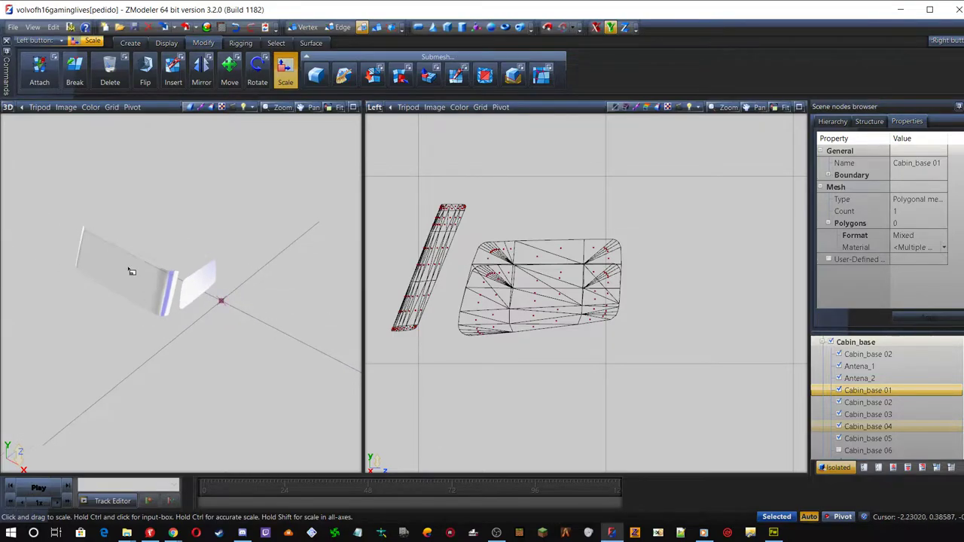
scroll(135, 271, up, 2)
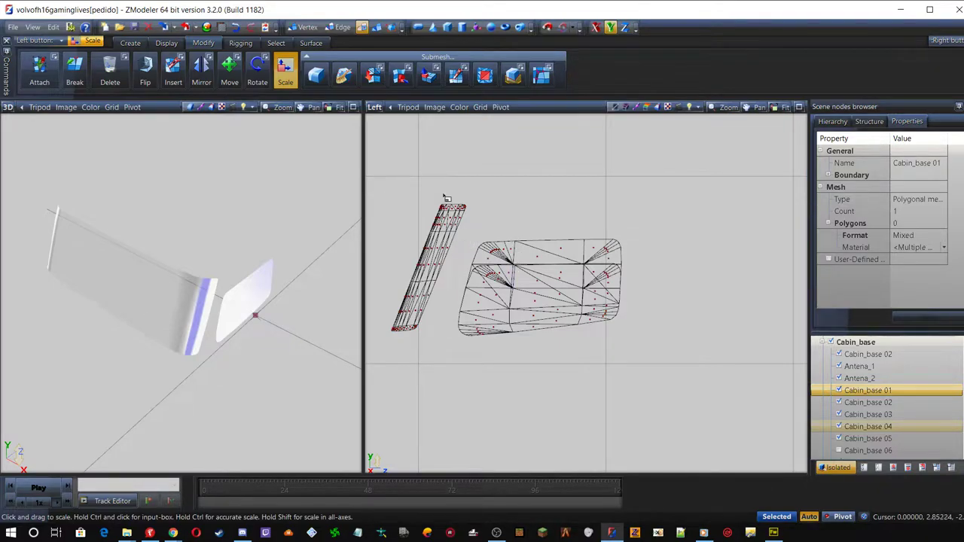
click(374, 107)
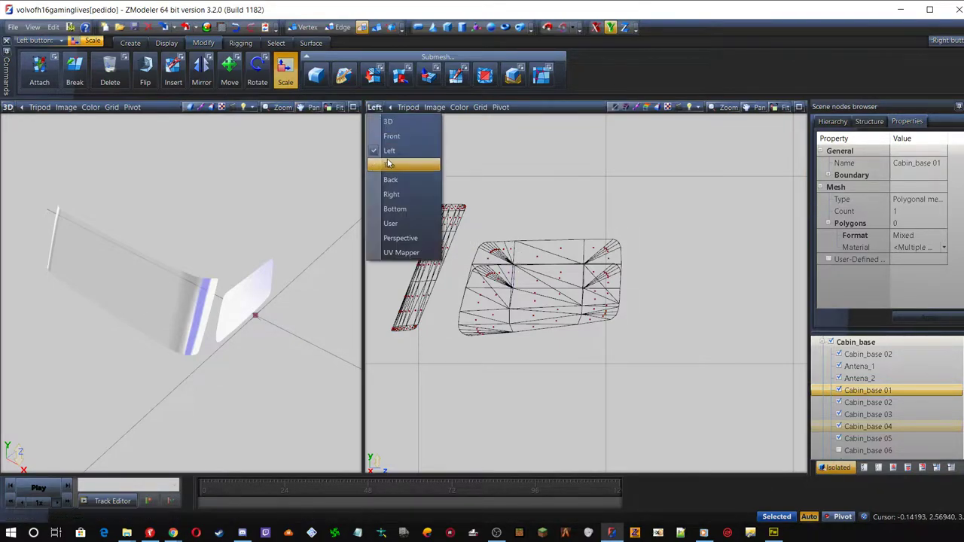
click(412, 238)
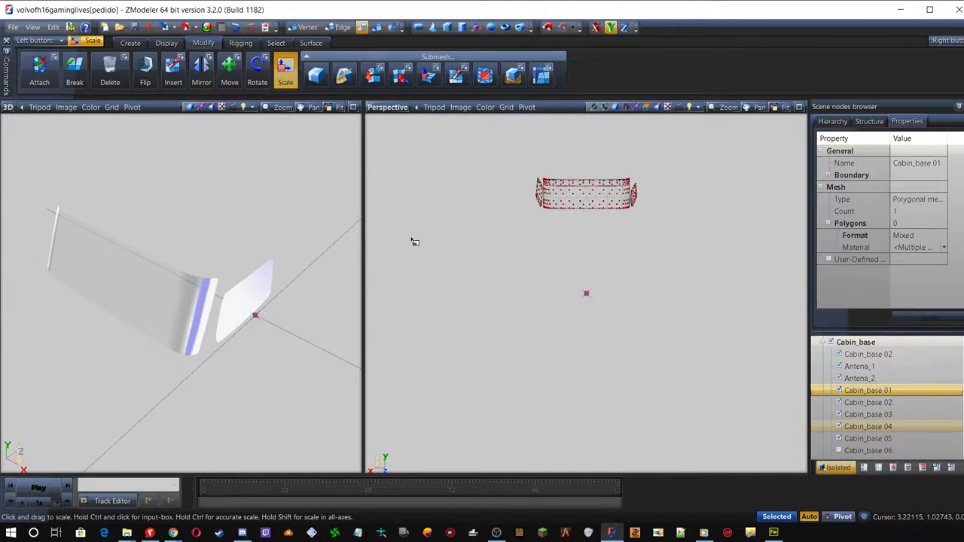
middle_drag(447, 245, 483, 263)
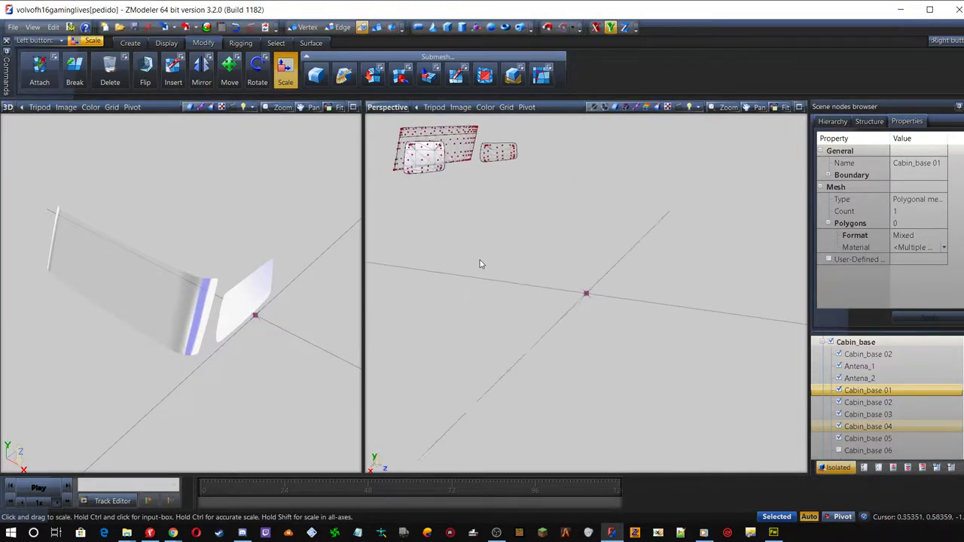
middle_drag(497, 344, 502, 369)
scroll(442, 187, up, 4)
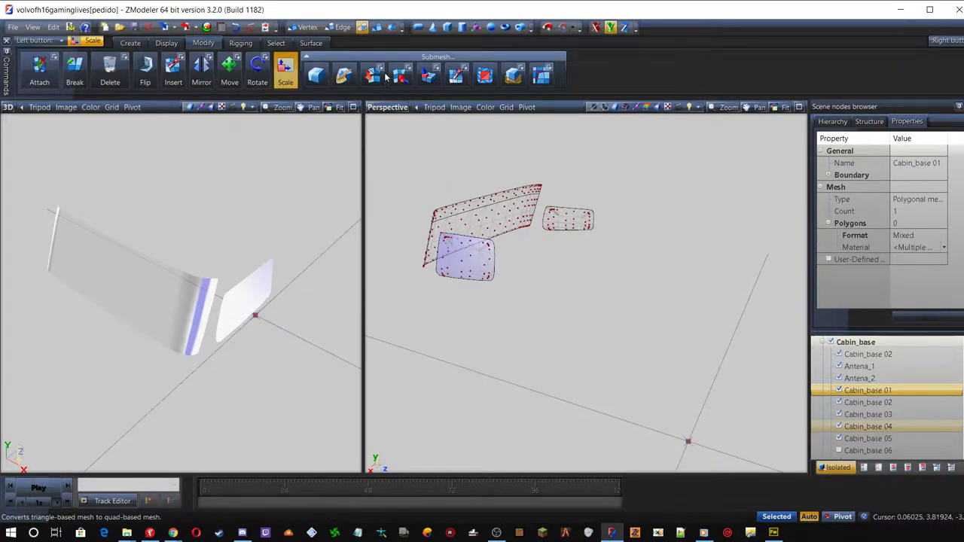
Change the Perspective viewport to the Front view and examine the gap between the windshield and the adjacent side window
click(387, 107)
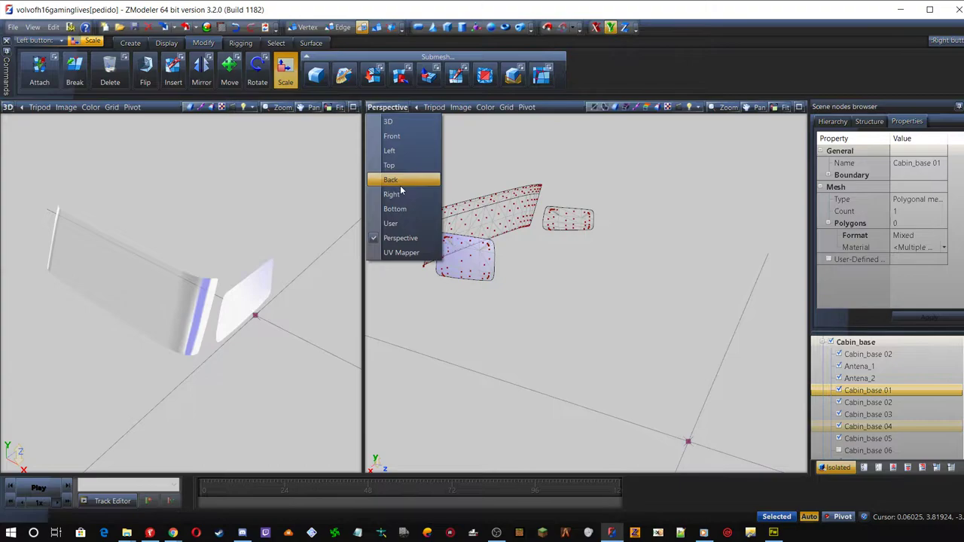
click(394, 135)
scroll(580, 144, up, 5)
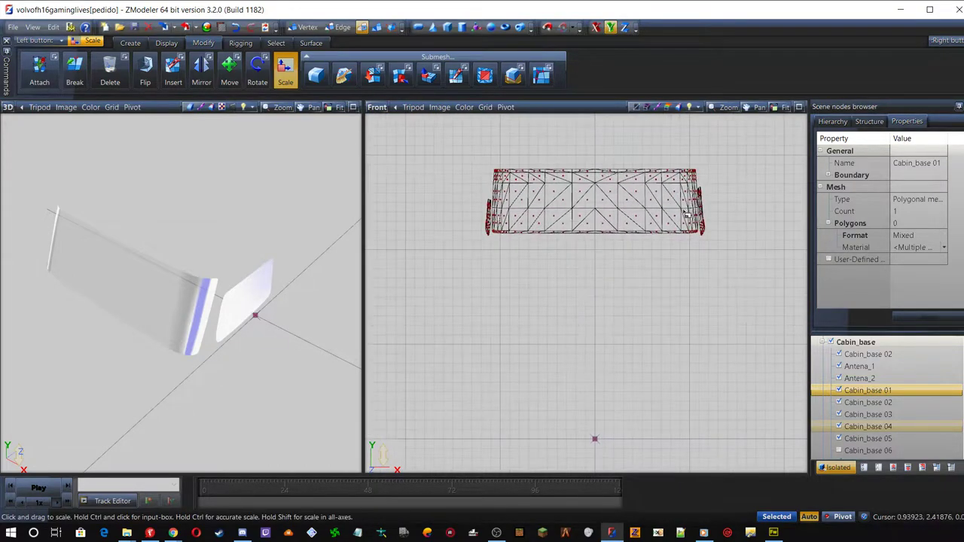
scroll(706, 193, up, 4)
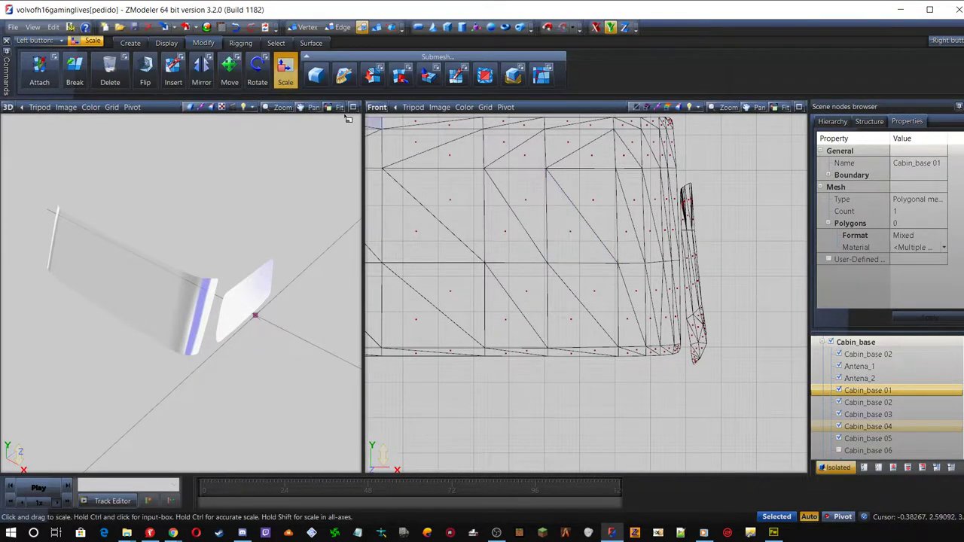
Switch the Front viewport back to the Perspective view and bring the windshield and side windows into view
click(378, 109)
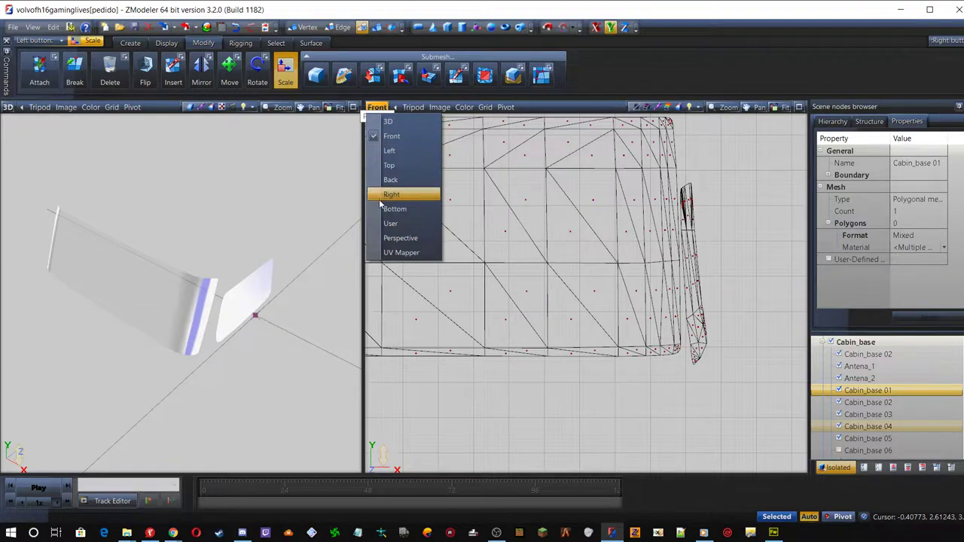
click(395, 238)
middle_drag(512, 245, 540, 259)
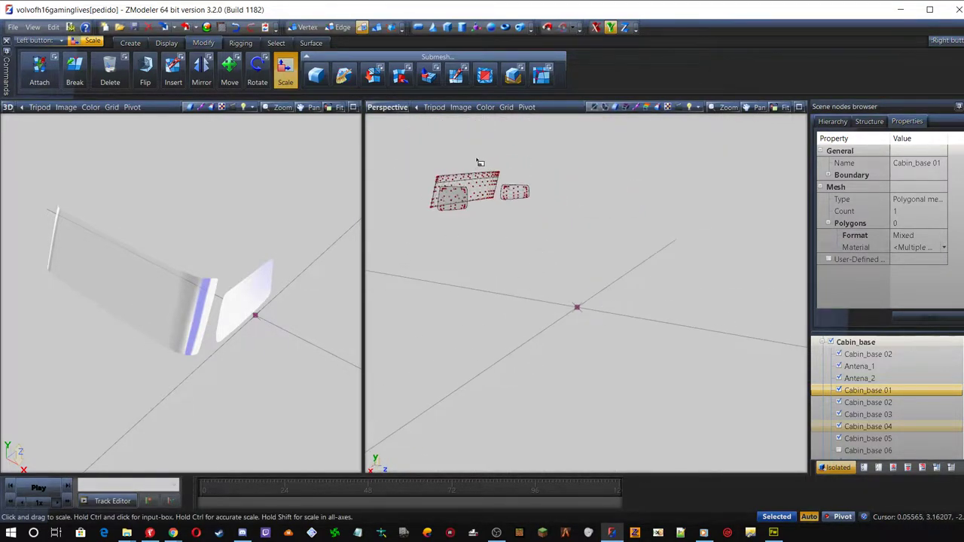
scroll(479, 159, up, 3)
scroll(481, 161, up, 1)
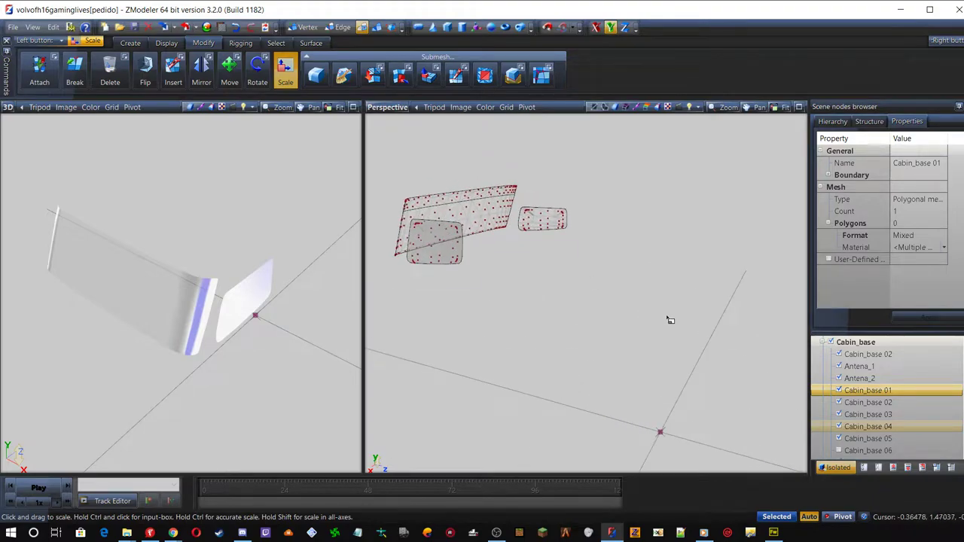
Rename the isolated Cabin_base 01 glass mesh as Parabrisa
click(895, 392)
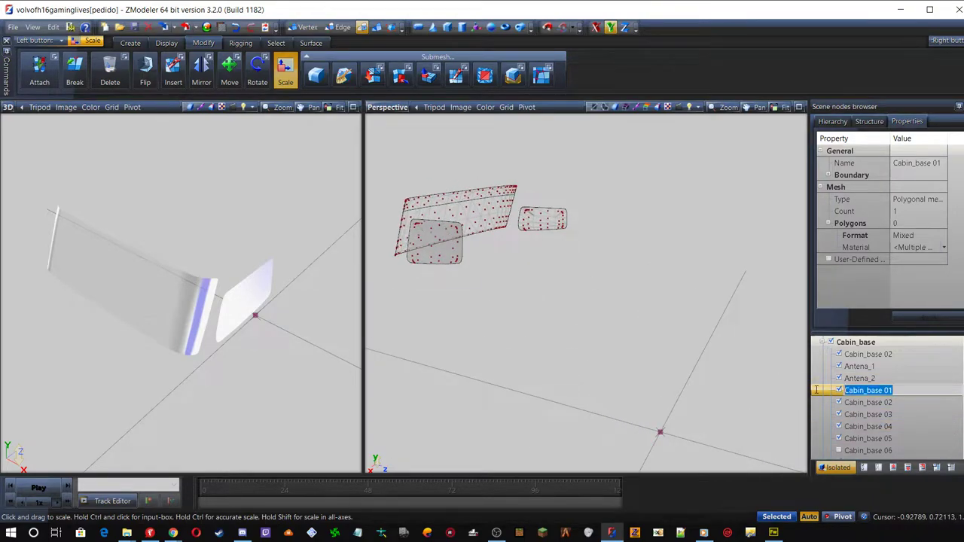
text(P)
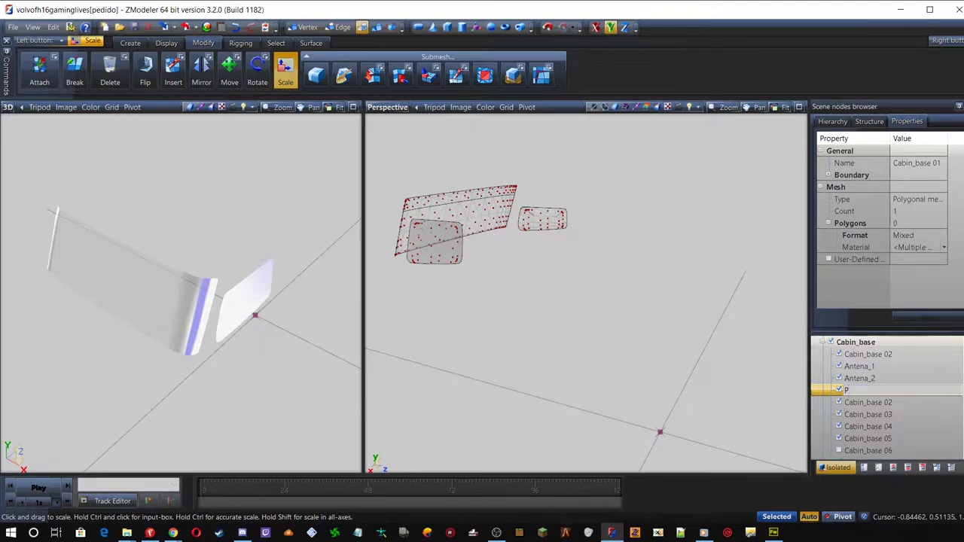
text(arabrisa)
key(Return)
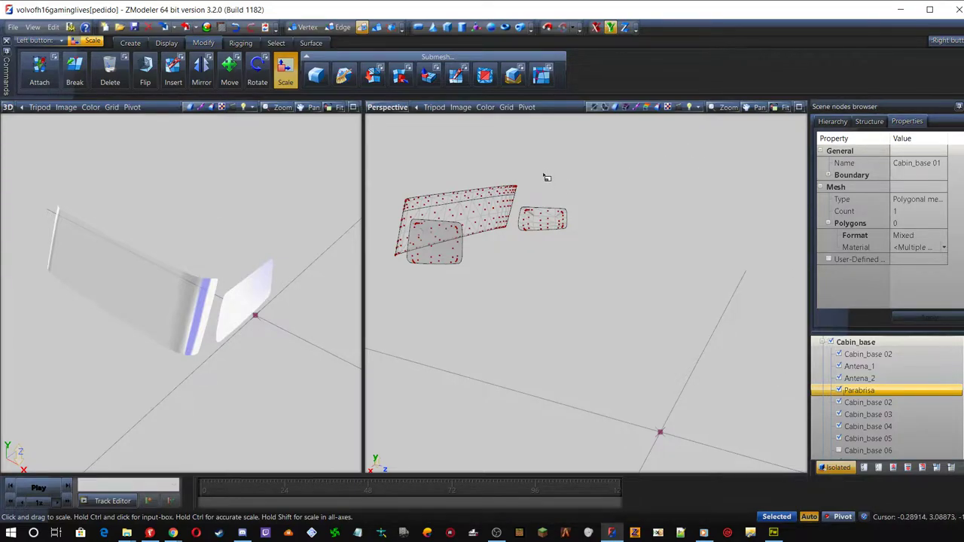
Select all polygons of the left side window and detach them from the Parabrisa mesh
scroll(545, 177, up, 2)
scroll(535, 204, up, 2)
scroll(531, 215, up, 2)
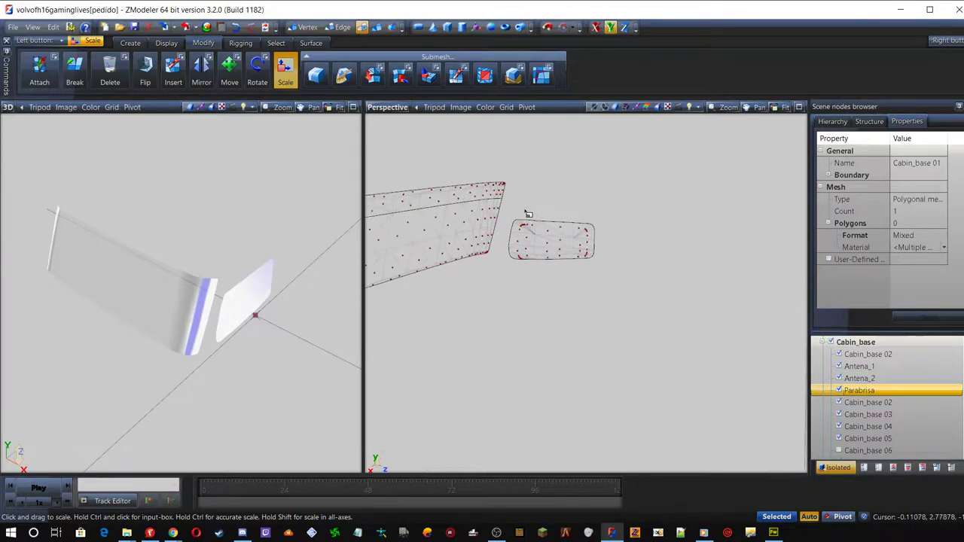
drag(504, 211, 611, 288)
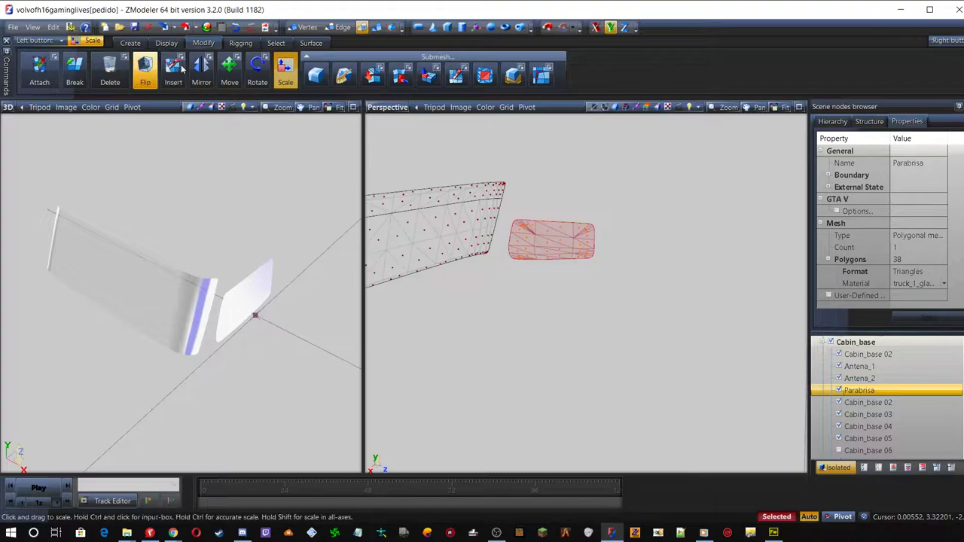
click(400, 75)
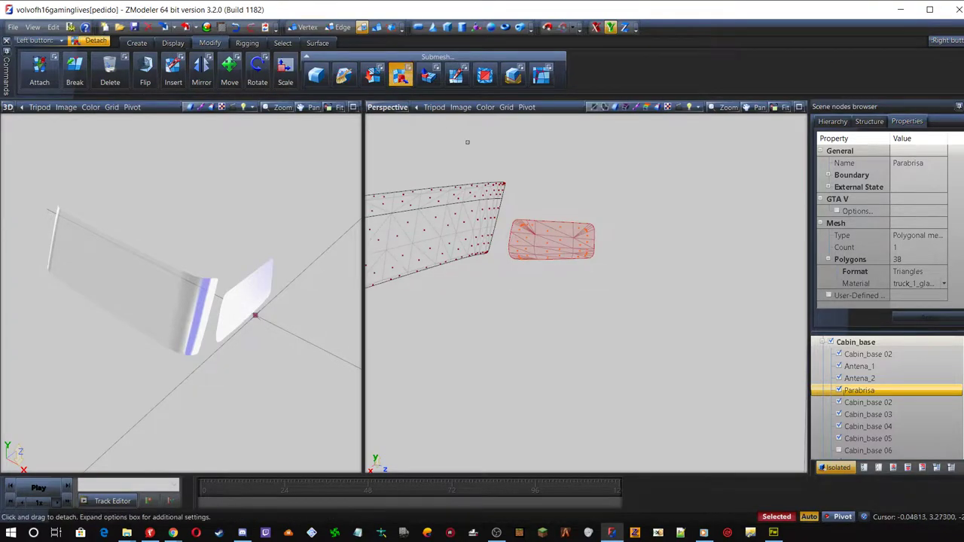
click(554, 240)
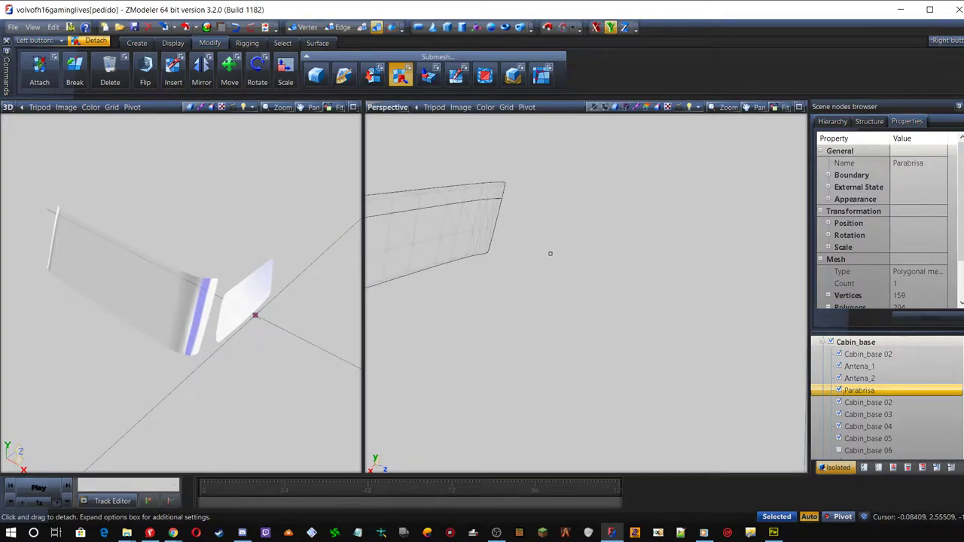
Select the remaining side window's polygons and detach them so Parabrisa contains only the windshield
scroll(668, 288, up, 3)
scroll(667, 289, down, 2)
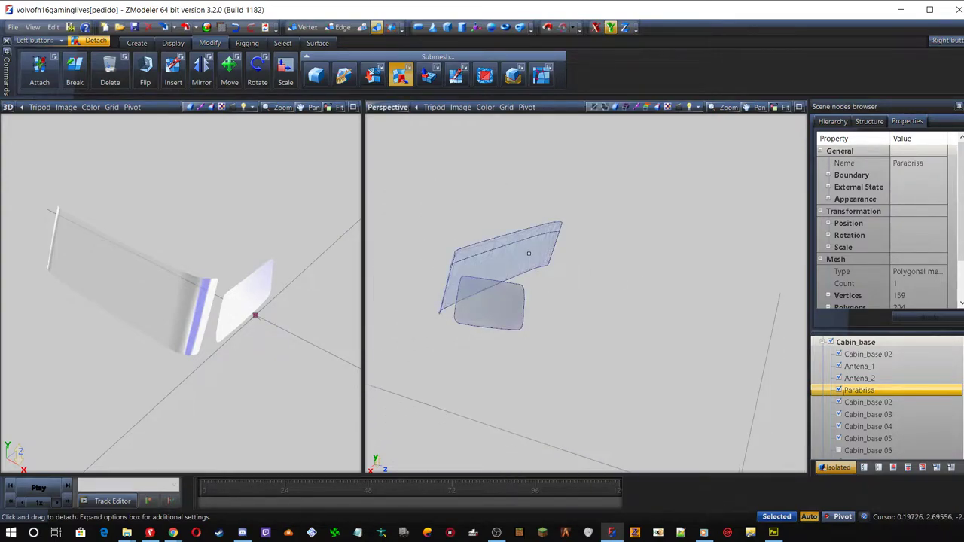
click(401, 76)
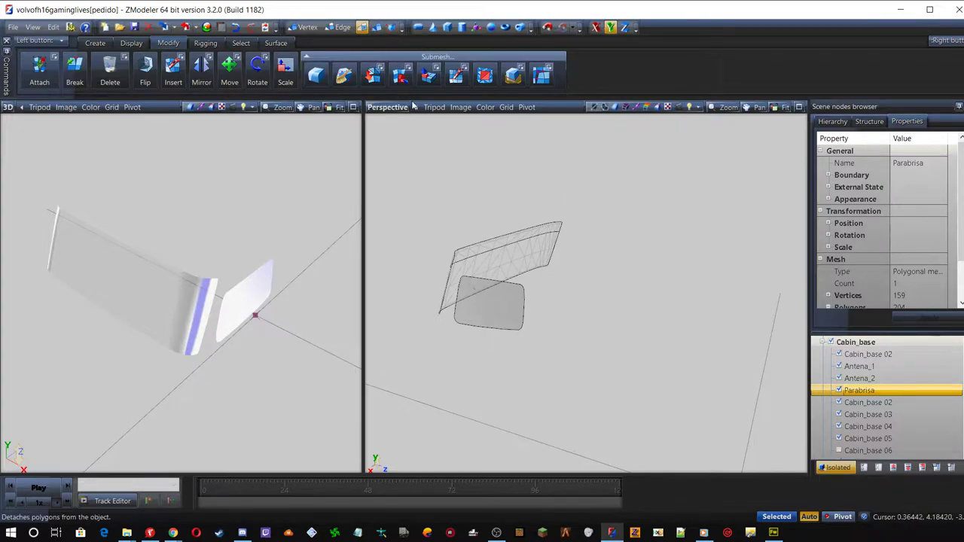
click(485, 248)
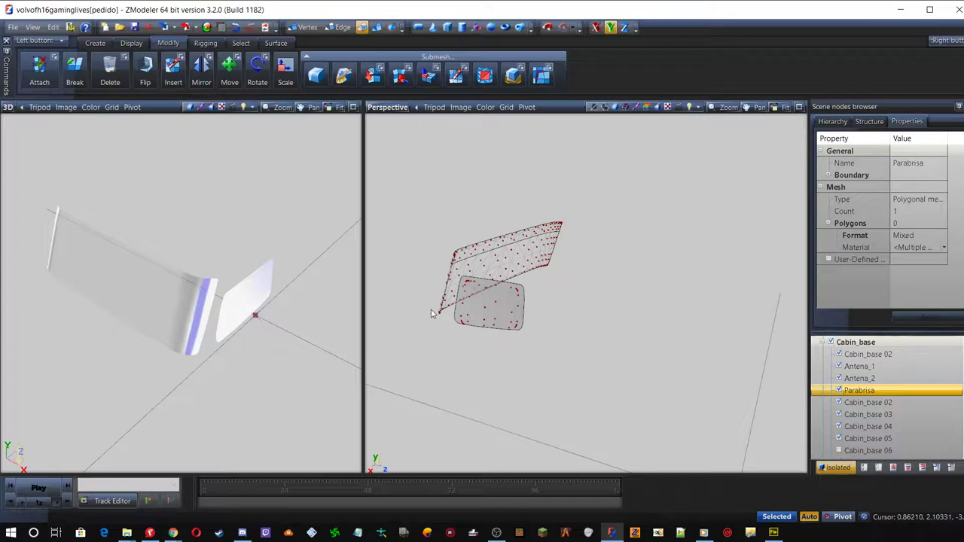
middle_drag(426, 275, 446, 275)
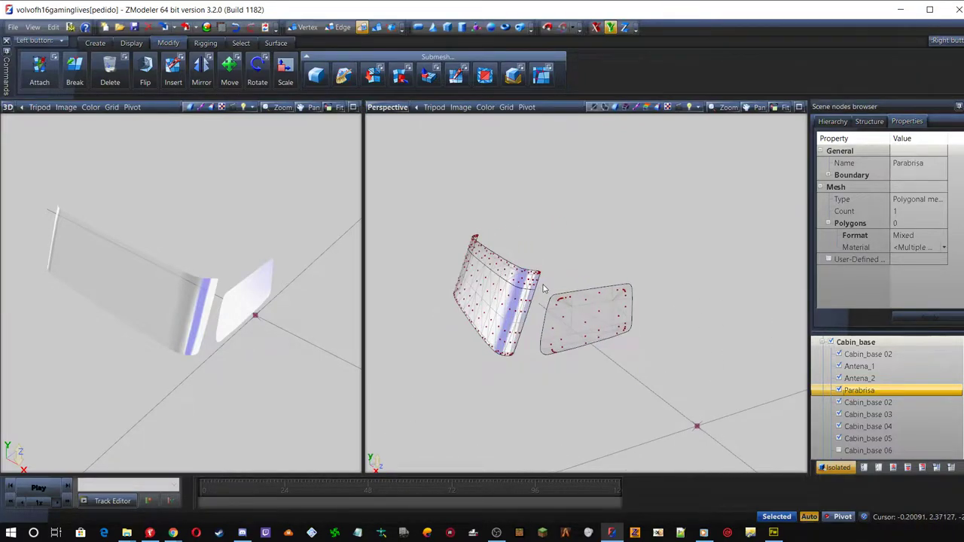
click(619, 332)
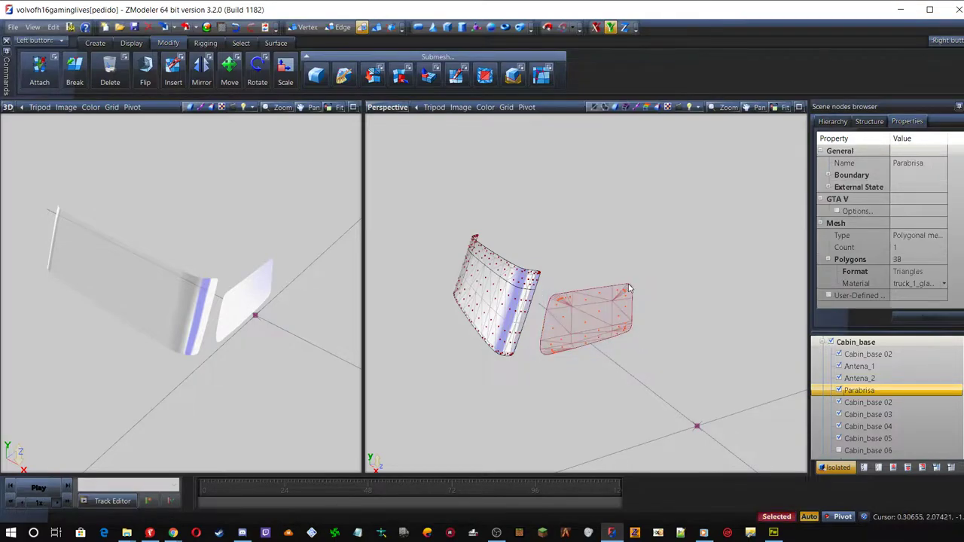
click(401, 74)
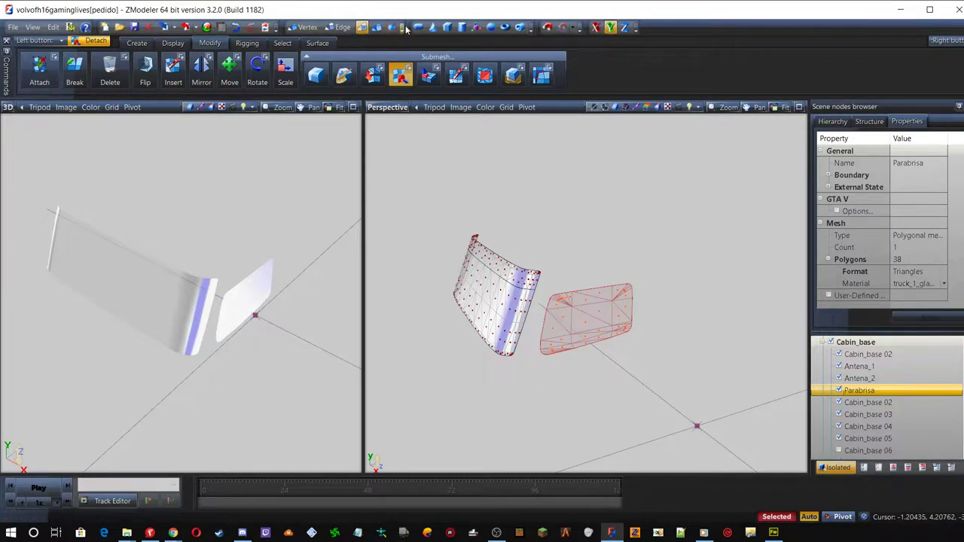
click(589, 312)
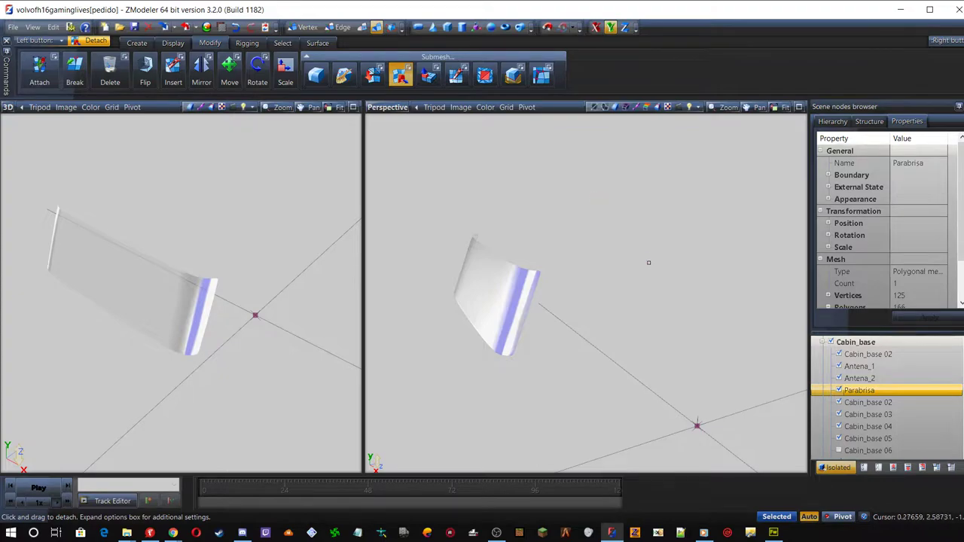
Find the detached window nodes at the end of the scene tree and rename the first one as Janela_Esquerdo
scroll(891, 419, down, 5)
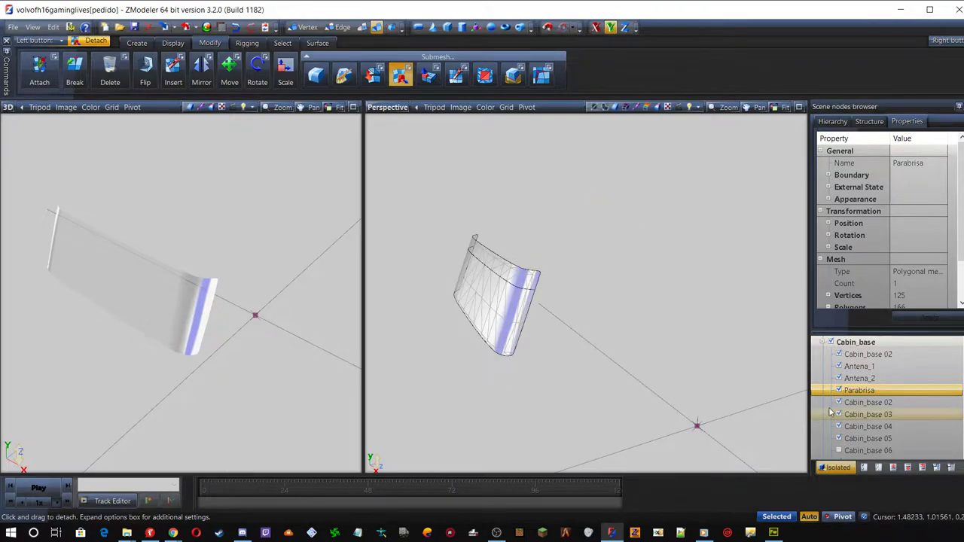
scroll(891, 417, down, 10)
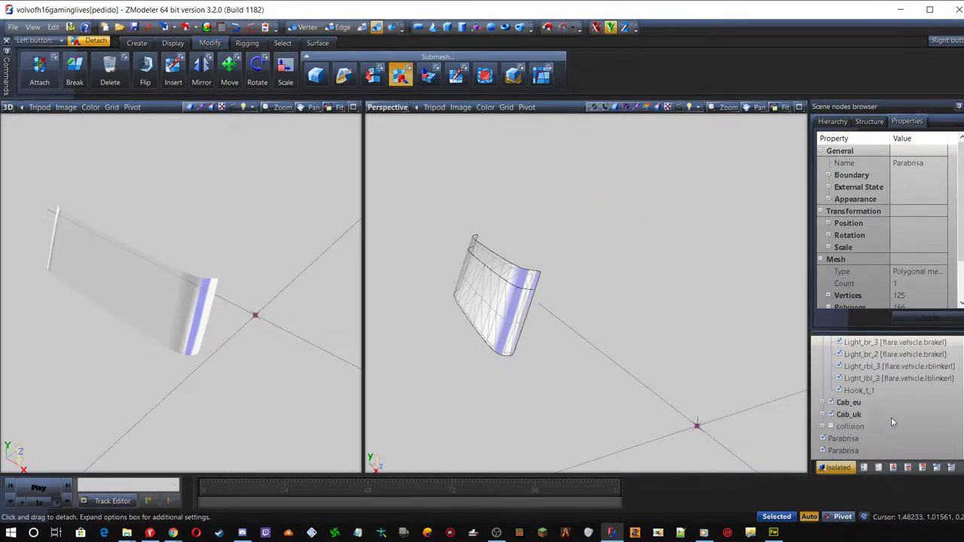
click(846, 439)
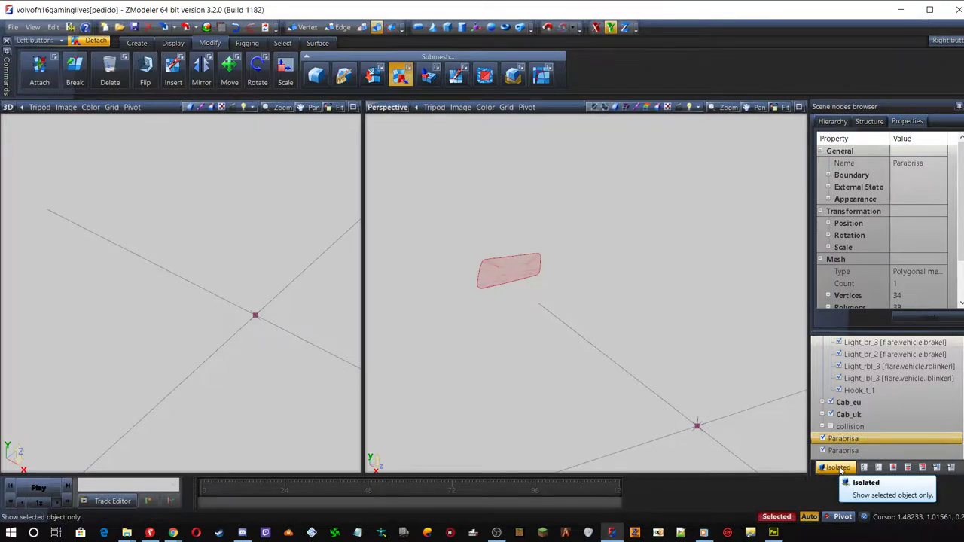
click(839, 467)
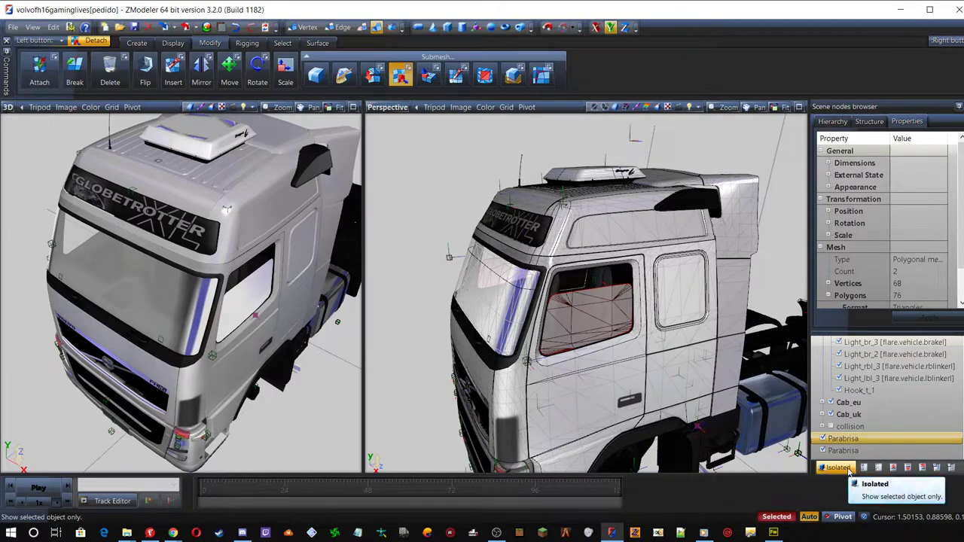
click(847, 468)
double_click(829, 439)
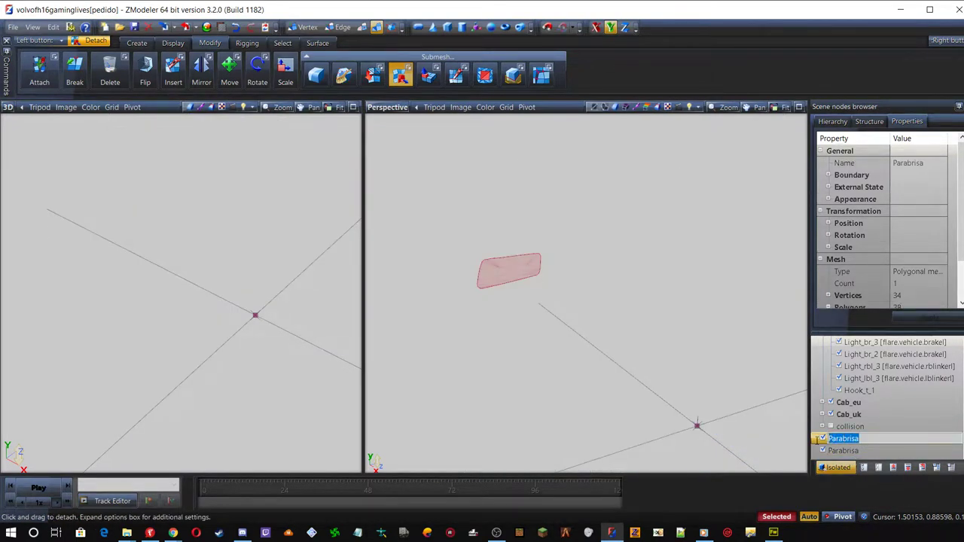
text(Ja)
key(Return)
text(squerdo)
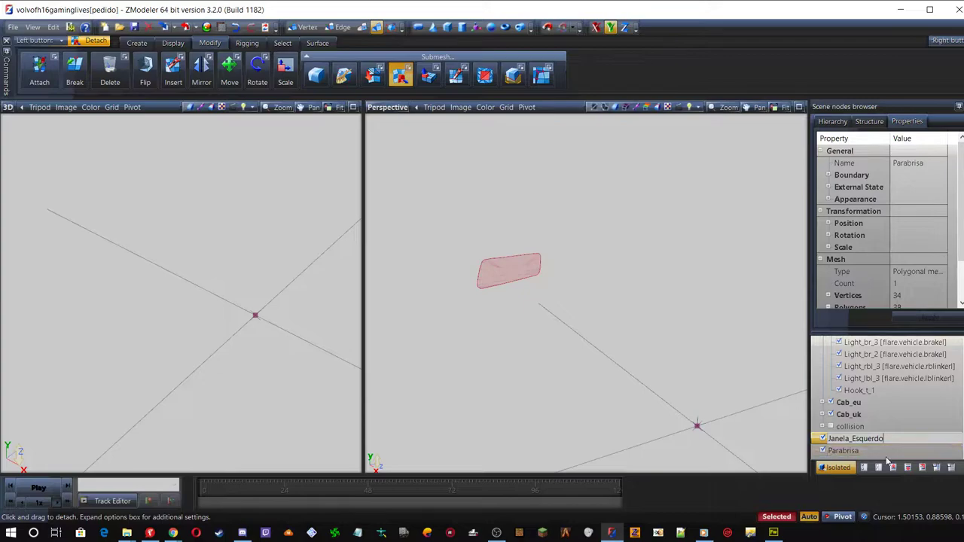
Rename the second detached window node as Janela_Direito
click(859, 452)
click(865, 451)
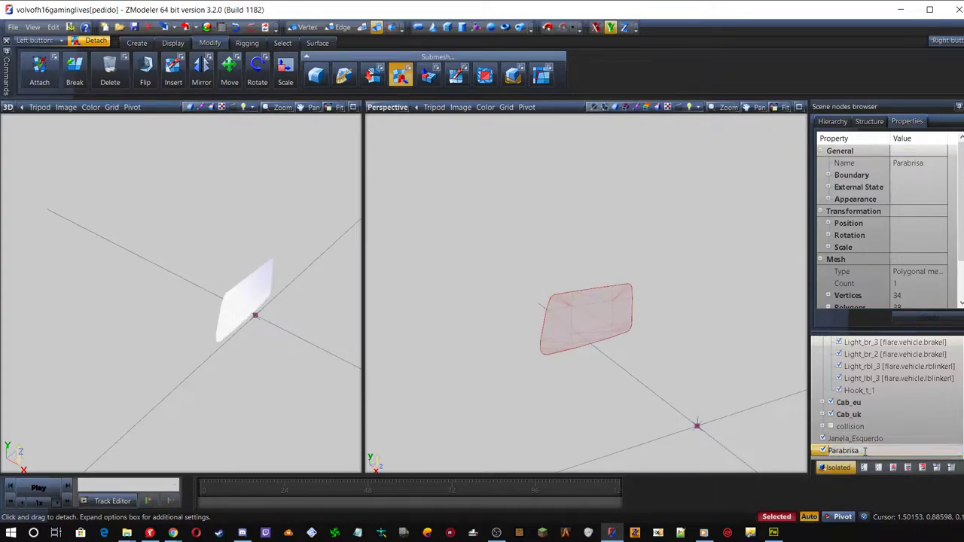
drag(857, 451, 796, 447)
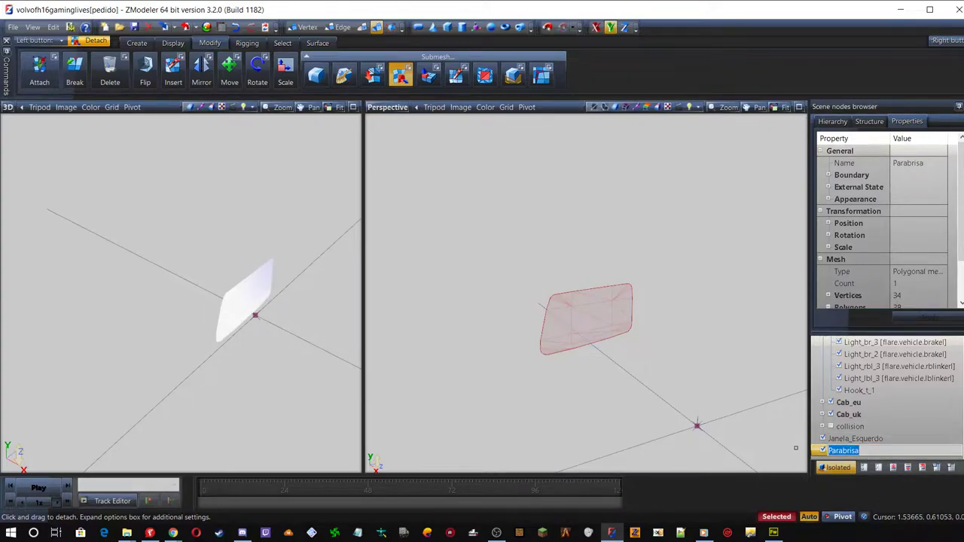
text(Janela_Direito)
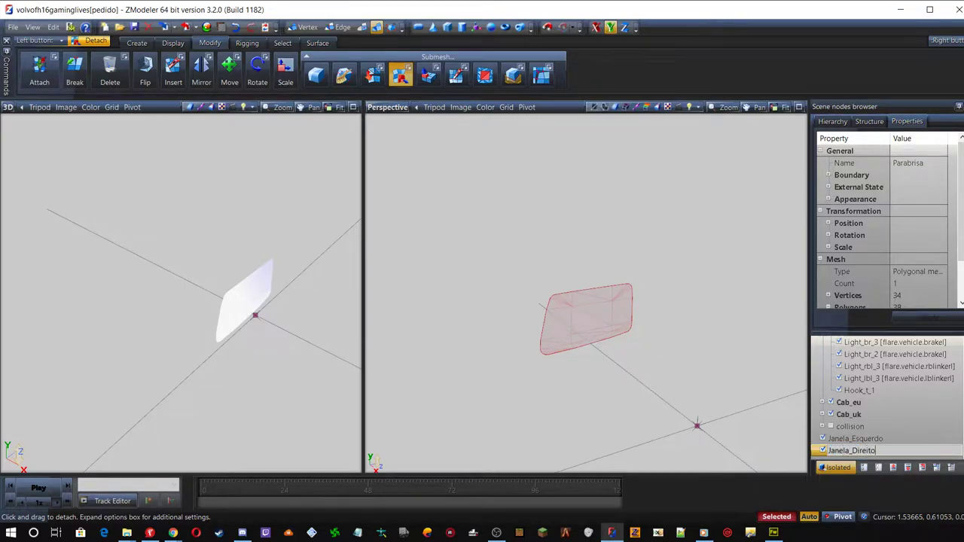
Turn off isolation and move Janela_Esquerdo and Janela_Direito together into the Cabin_base group, directly below Parabrisa
click(856, 441)
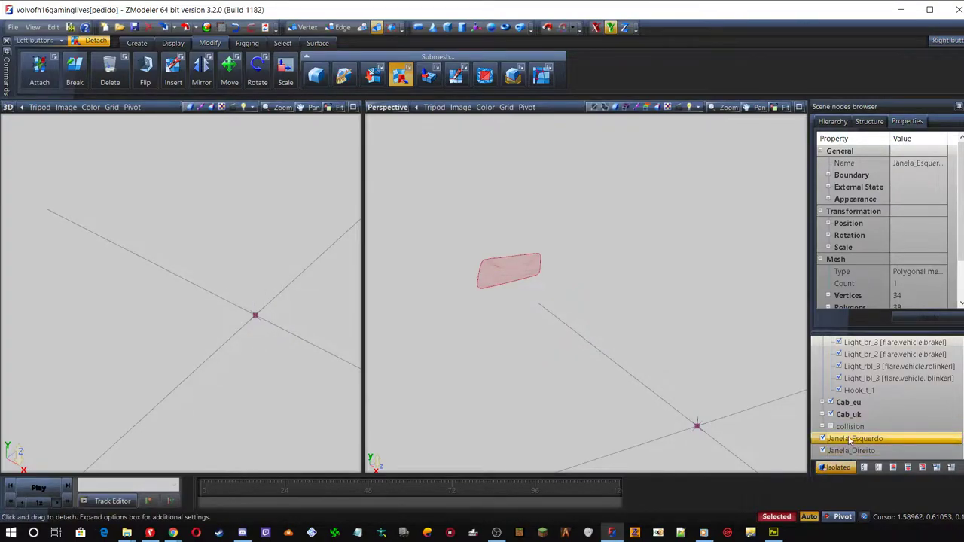
click(842, 467)
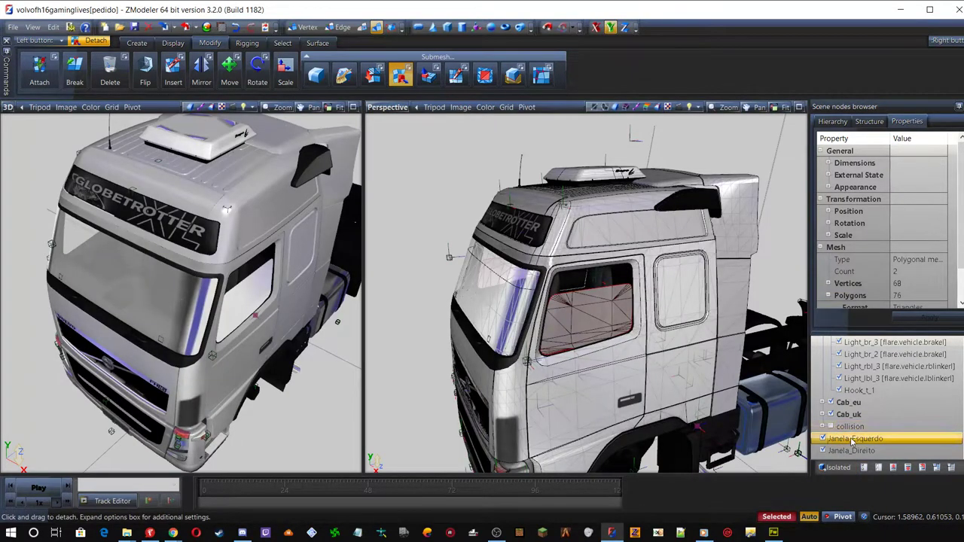
click(854, 451)
ctrl+click(855, 440)
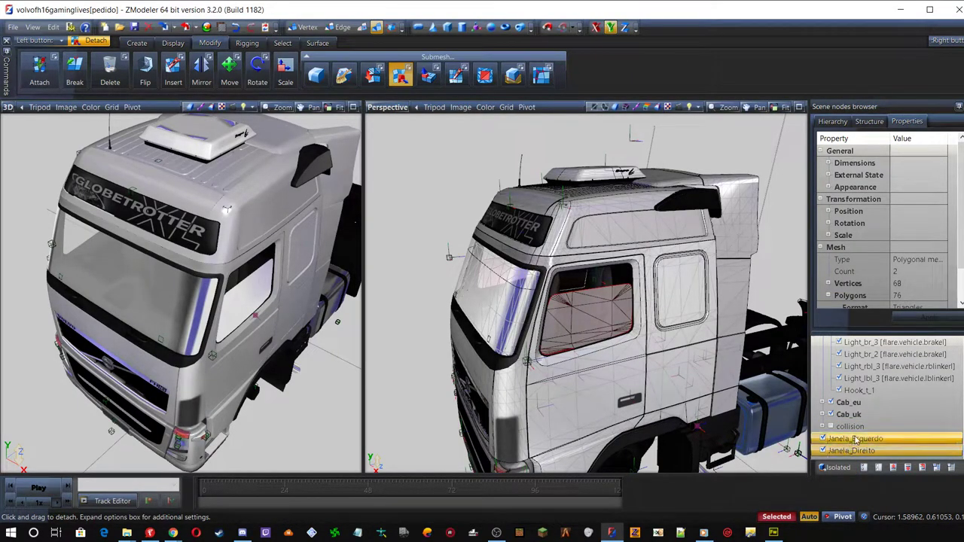
drag(855, 442, 889, 427)
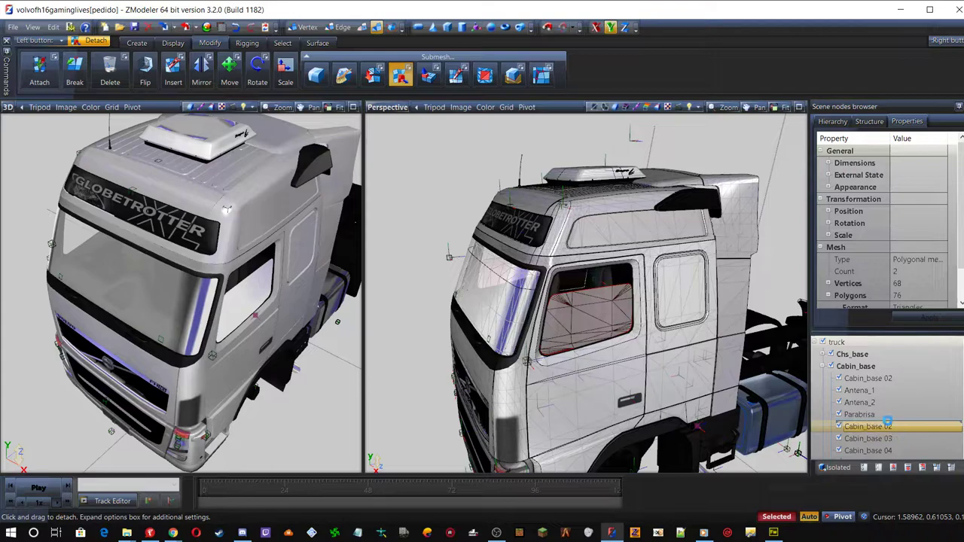
Isolate the glass nodes again, leave Detach, and deselect the Janela_Esquerdo and Janela_Direito meshes
ctrl+click(863, 414)
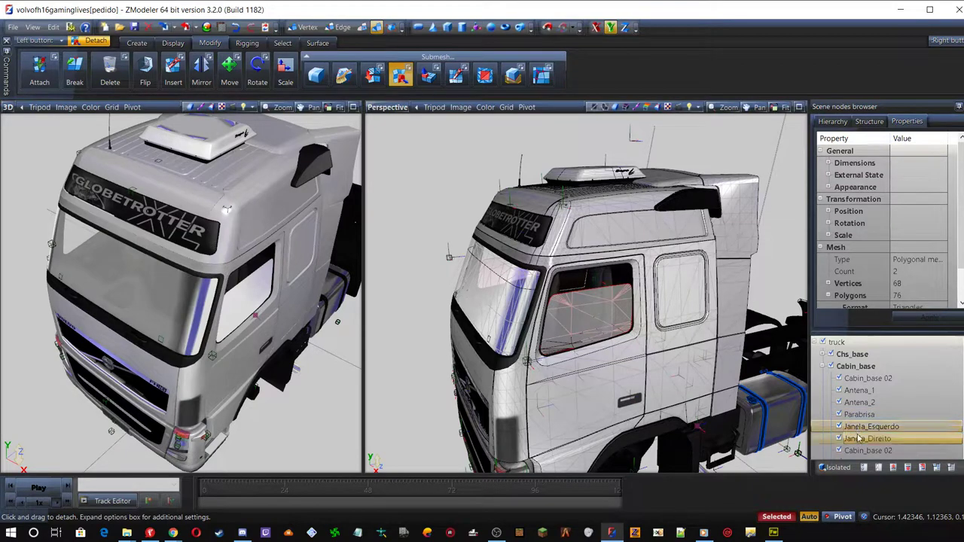
click(835, 467)
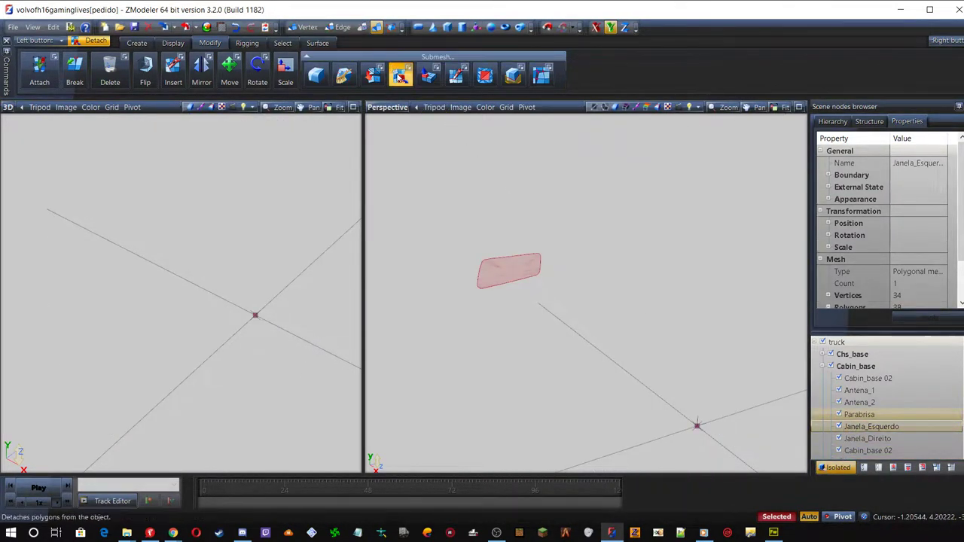
click(399, 72)
mouse_move(528, 190)
mouse_down()
mouse_move(577, 233)
mouse_move(545, 193)
mouse_up()
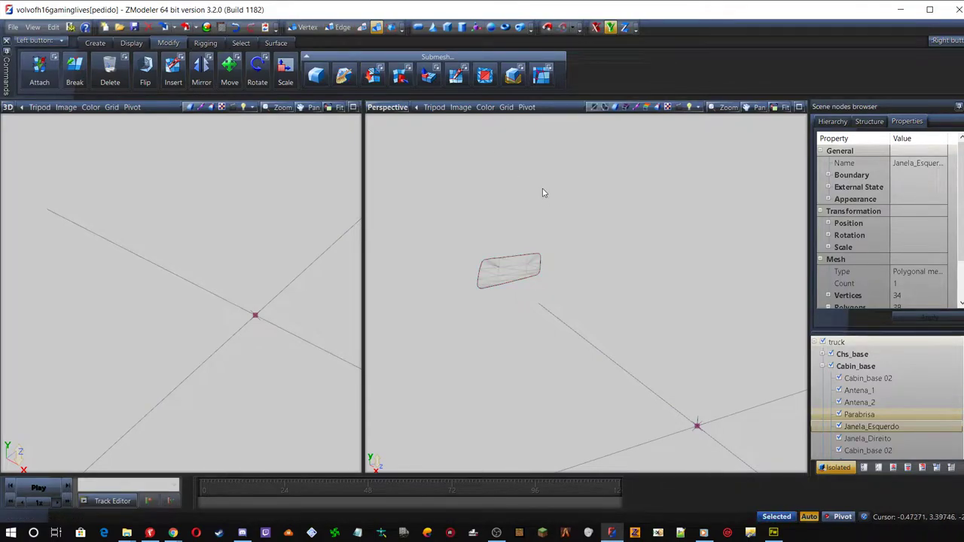
click(865, 439)
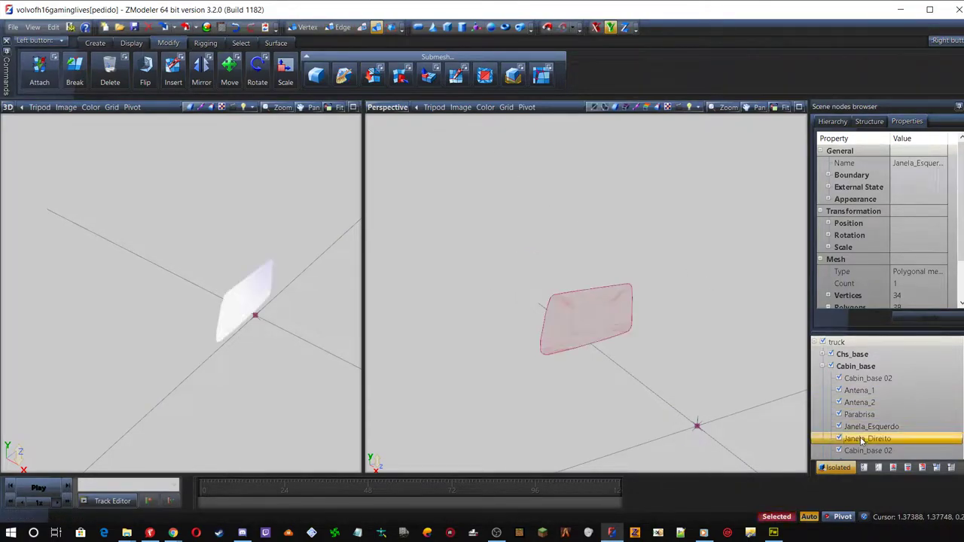
drag(536, 196, 597, 228)
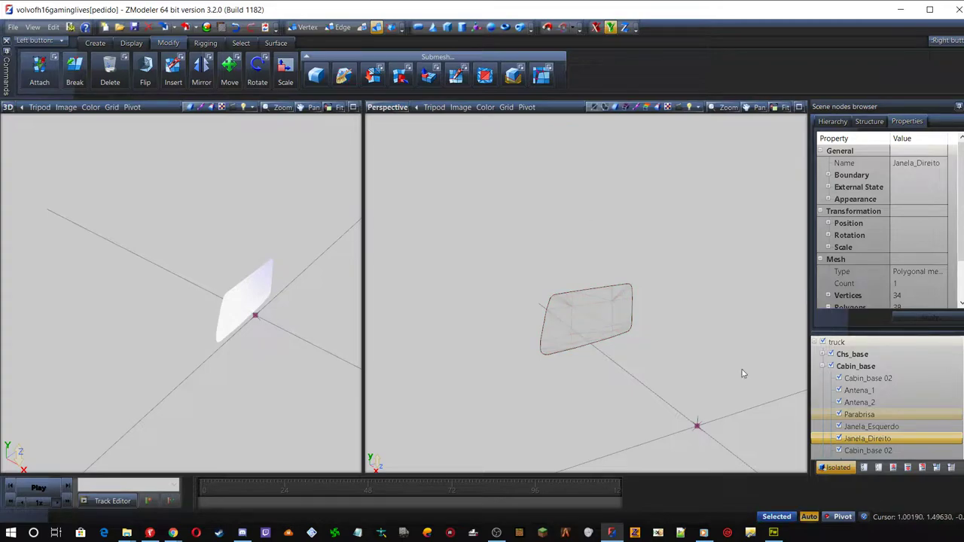
Select the Parabrisa mesh and show it enlarged in a Front view in place of the Perspective view
click(864, 416)
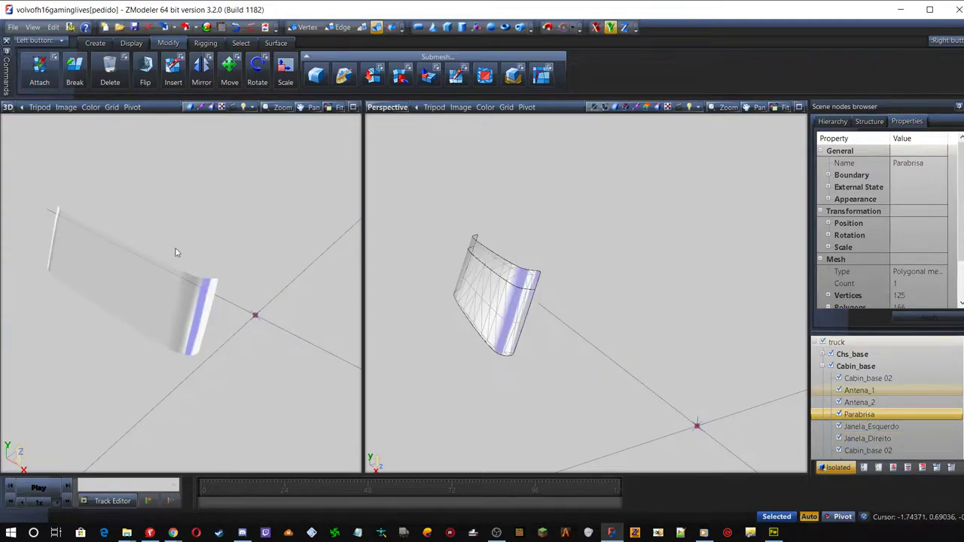
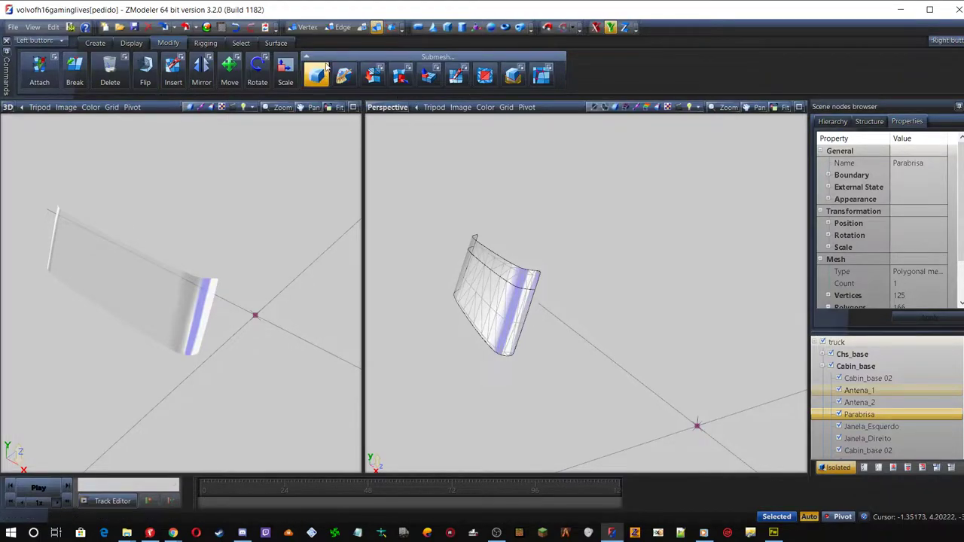
click(390, 110)
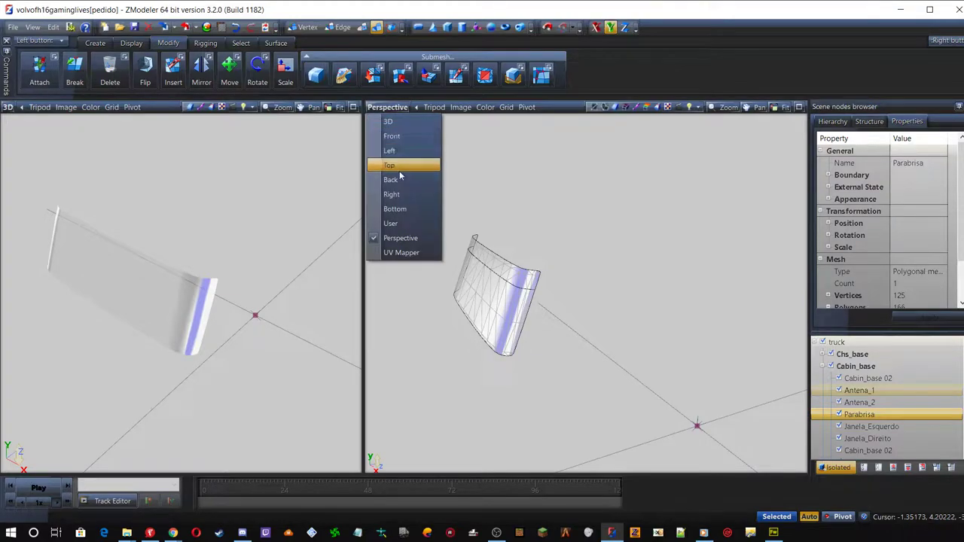
click(400, 136)
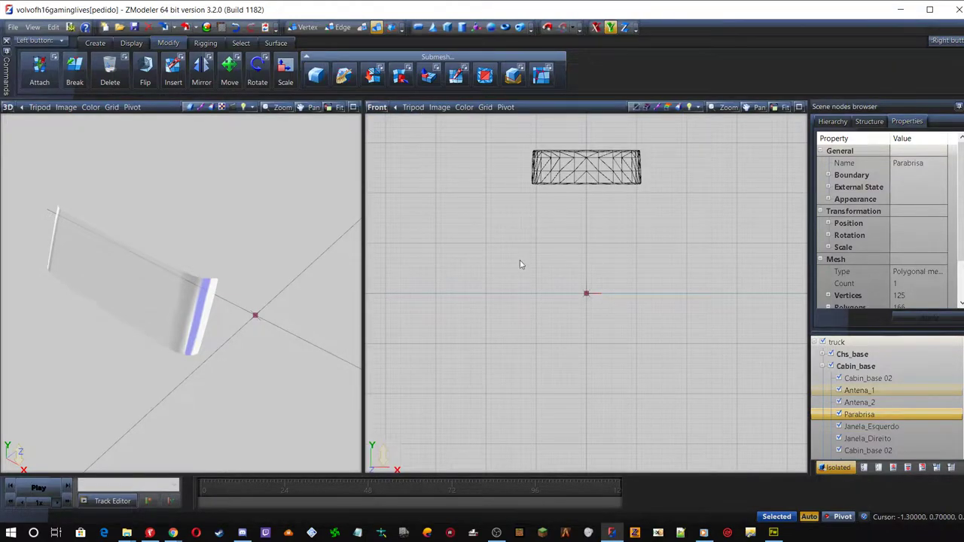
scroll(602, 192, up, 5)
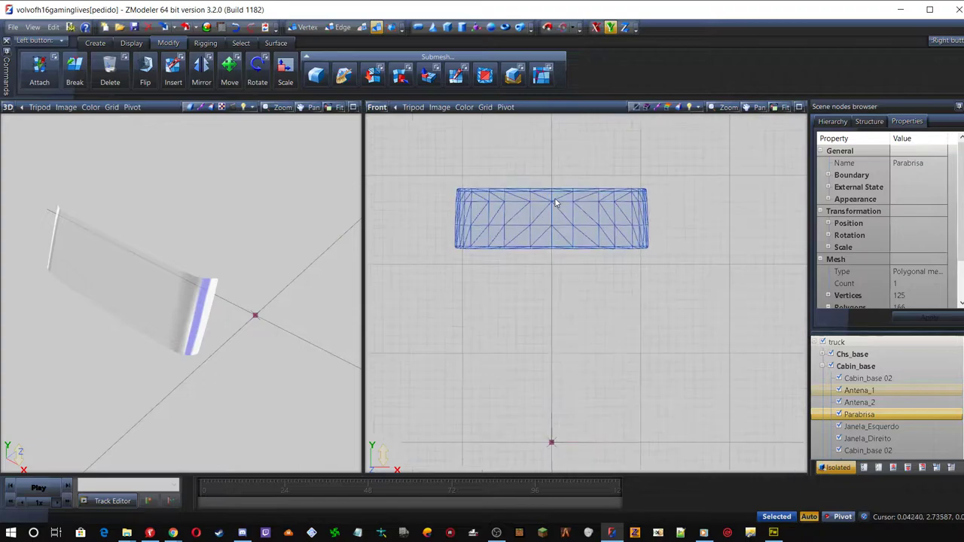
scroll(544, 151, up, 2)
scroll(506, 144, up, 1)
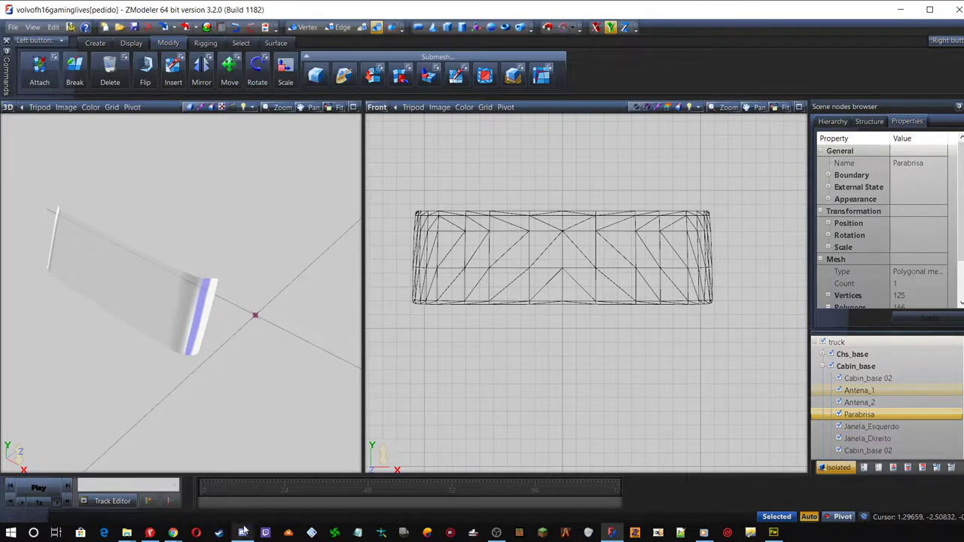
Switch to the gaminglives folder, open plotter.dds in DXTBmp and load plotter.bmp into it
mouse_move(128, 534)
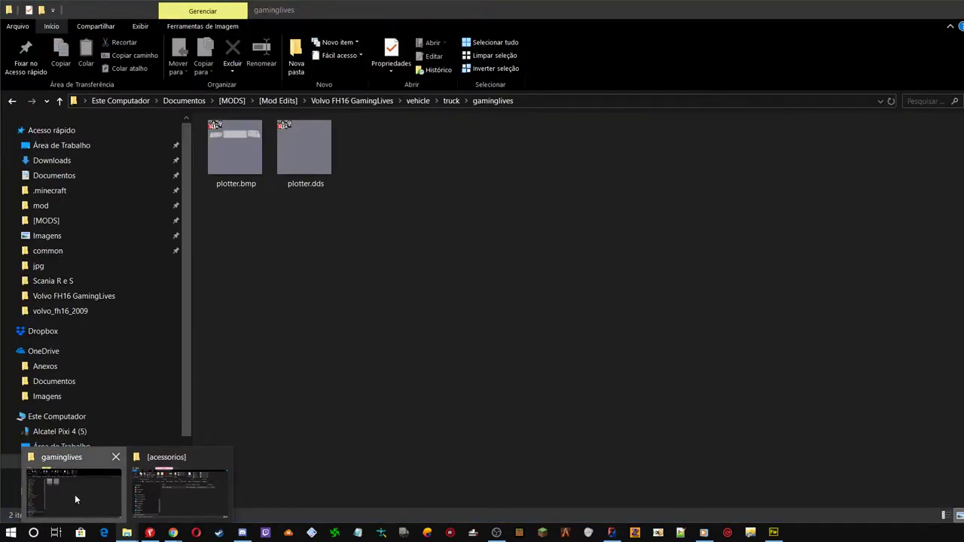
click(75, 494)
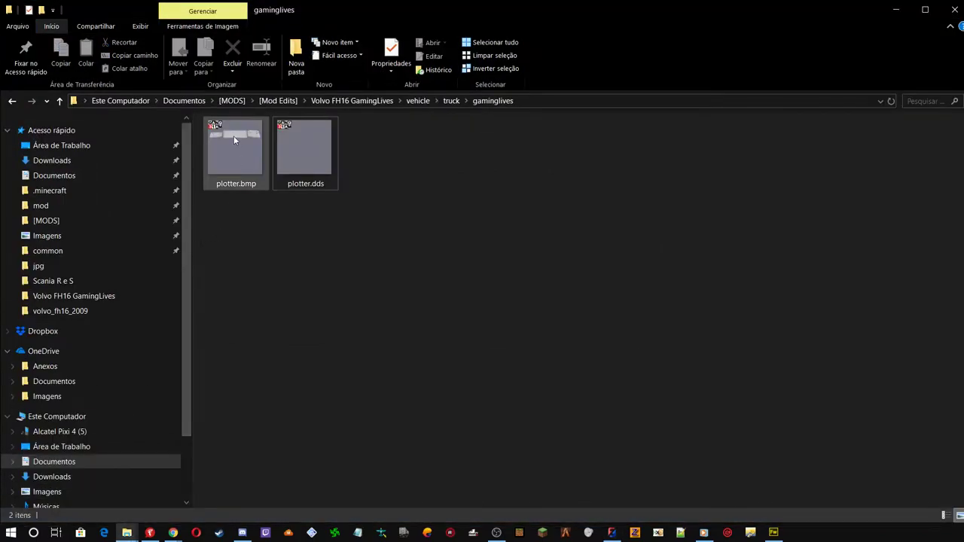
click(292, 133)
double_click(292, 133)
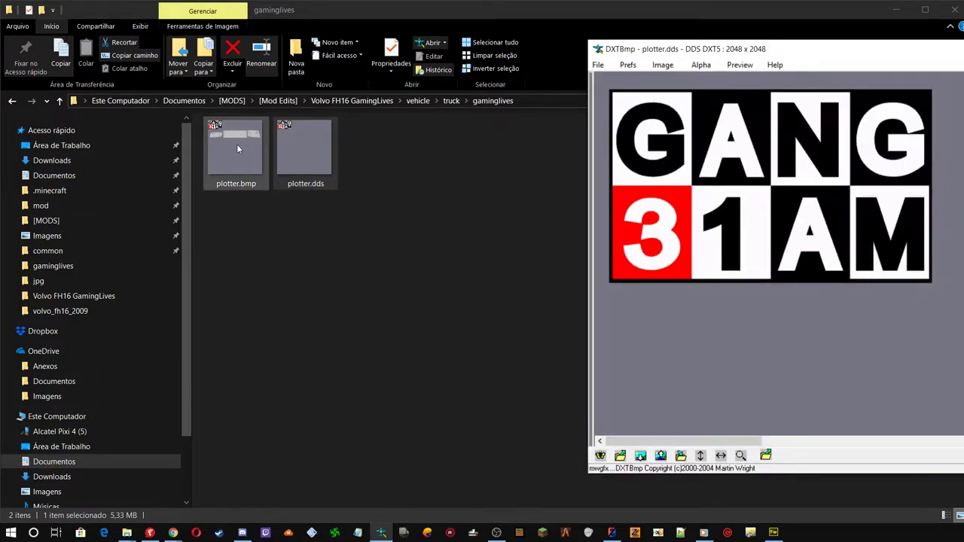
drag(237, 149, 674, 339)
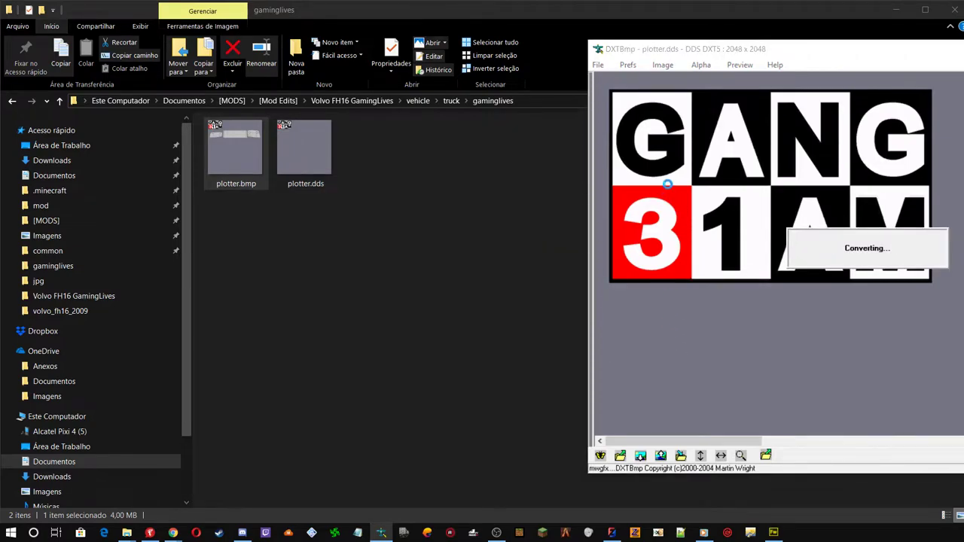
Export the image as a DDS DXT5 texture over plotter.dds, then close DXTBmp and return to ZModeler
click(598, 65)
mouse_move(659, 107)
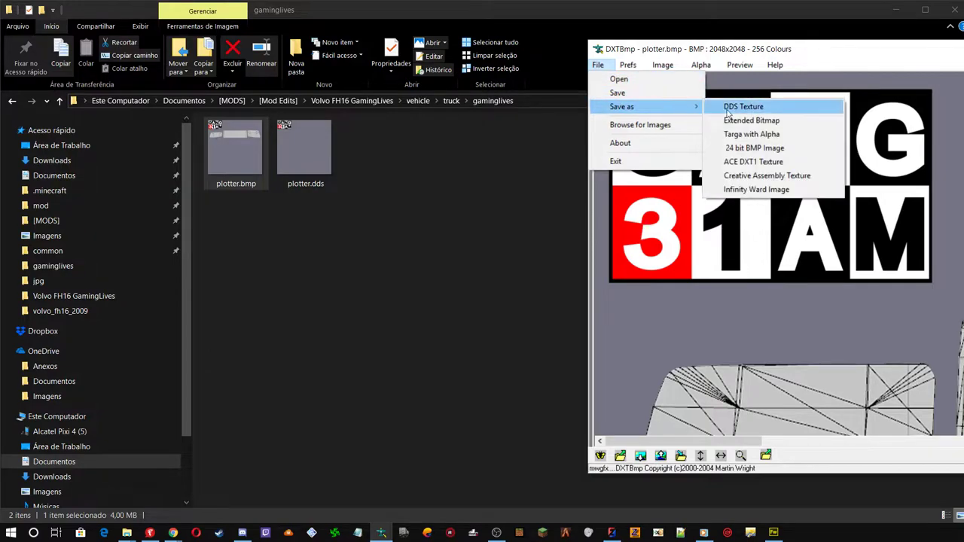
click(745, 107)
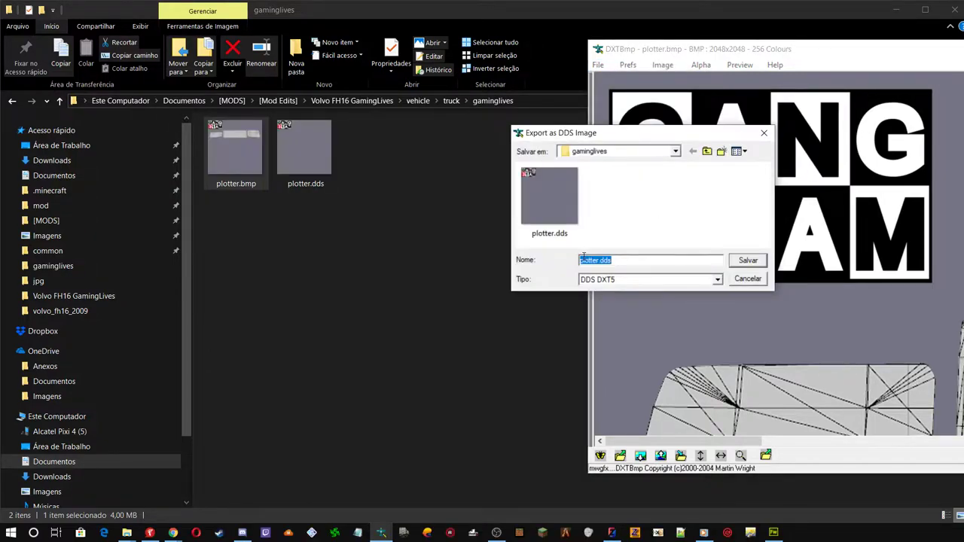
click(752, 262)
click(678, 272)
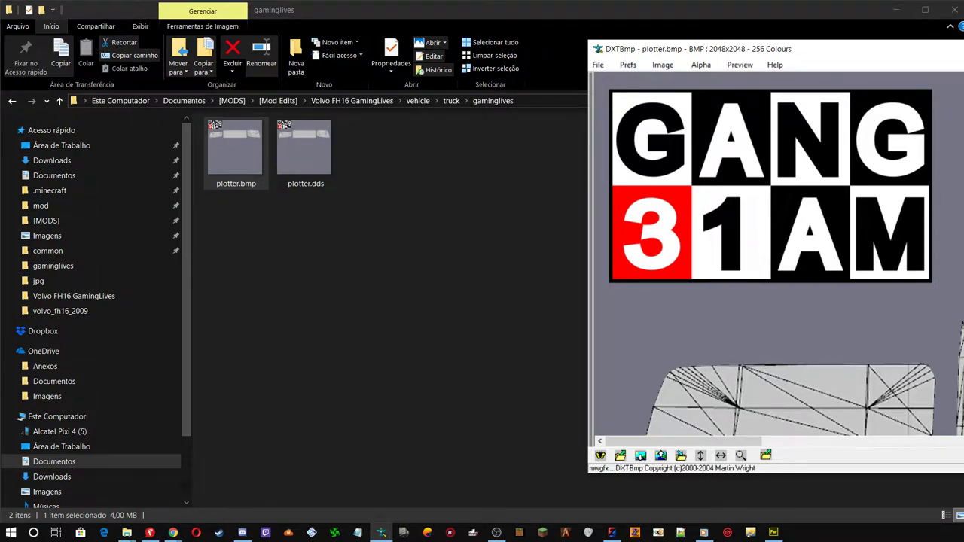
key(alt+F4)
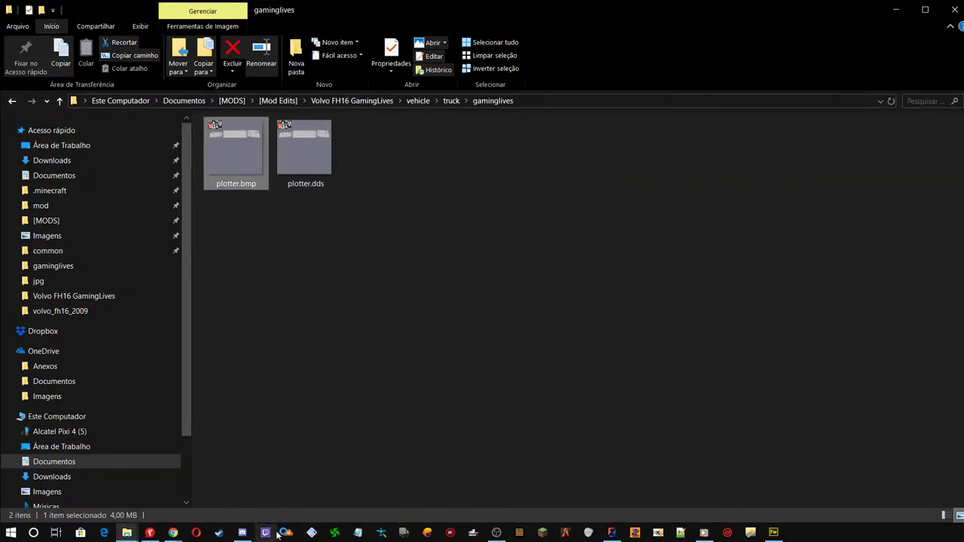
click(612, 532)
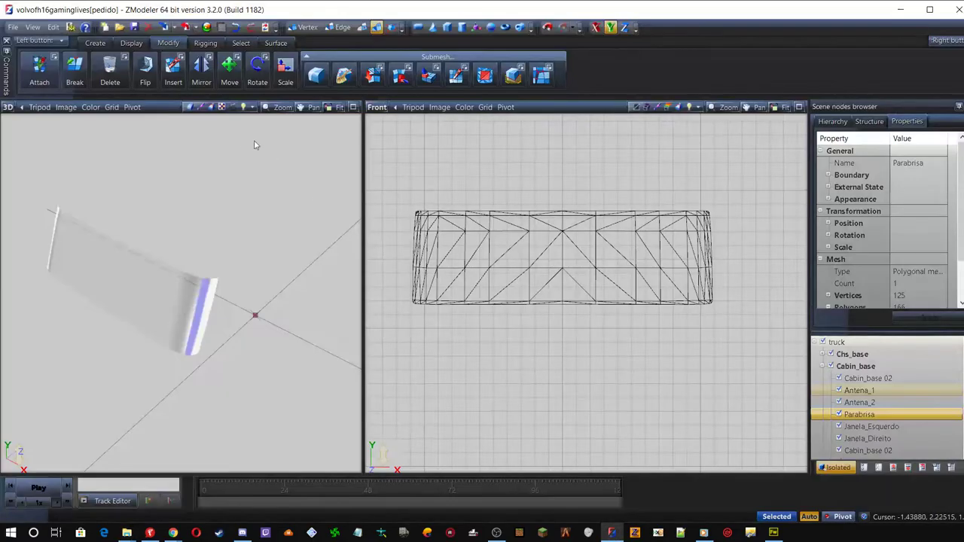
Inspect the windshield layout in the preview of plotter.dds from /vehicle/truck/gaminglives in the Textures Browser
click(221, 28)
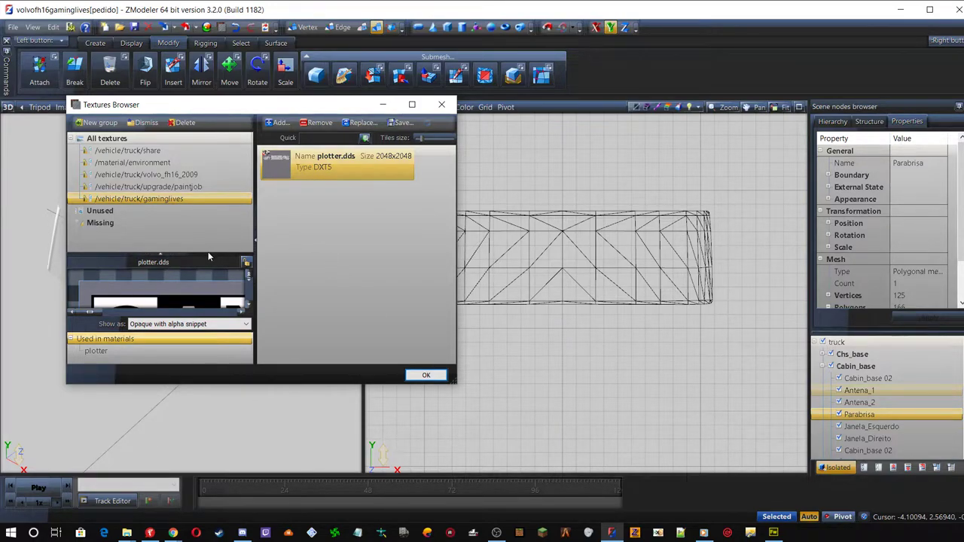
drag(208, 251, 204, 219)
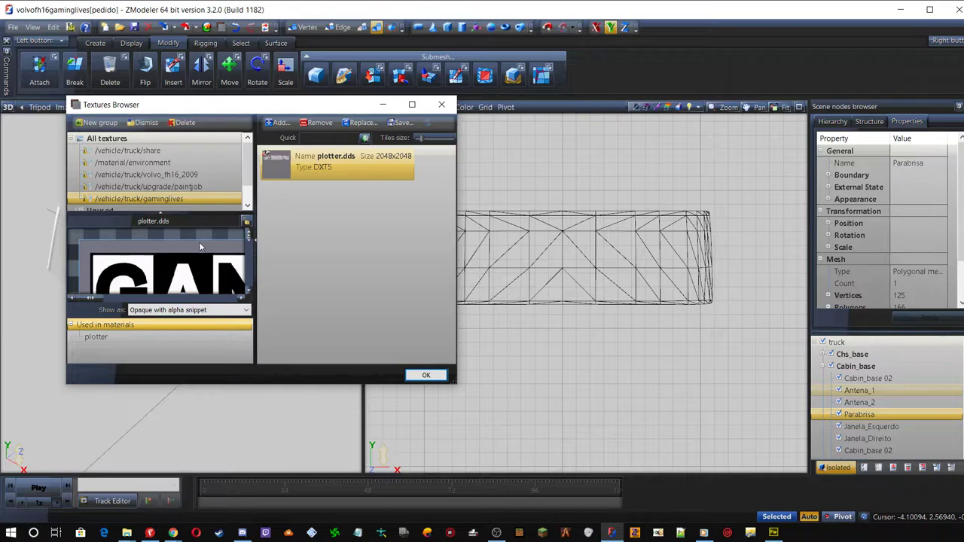
scroll(179, 262, down, 5)
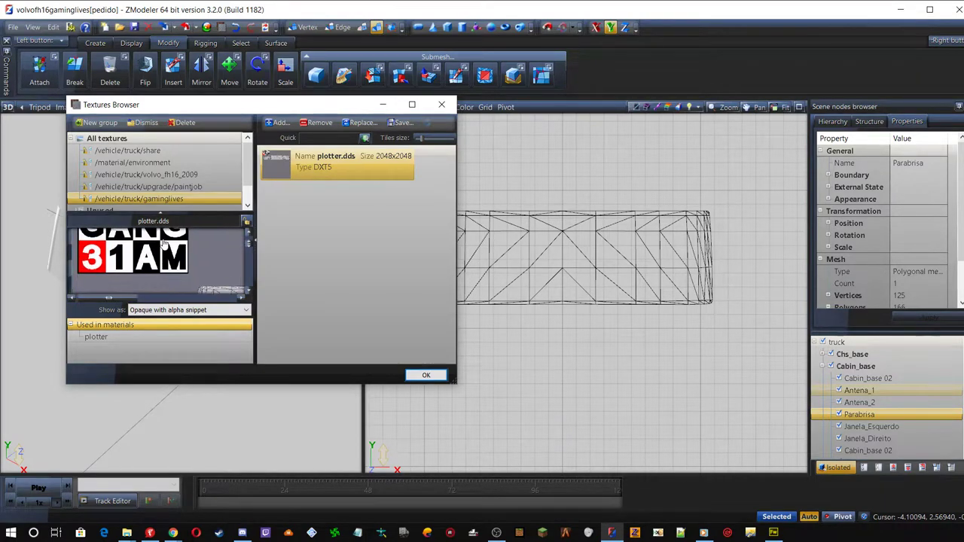
scroll(158, 245, up, 4)
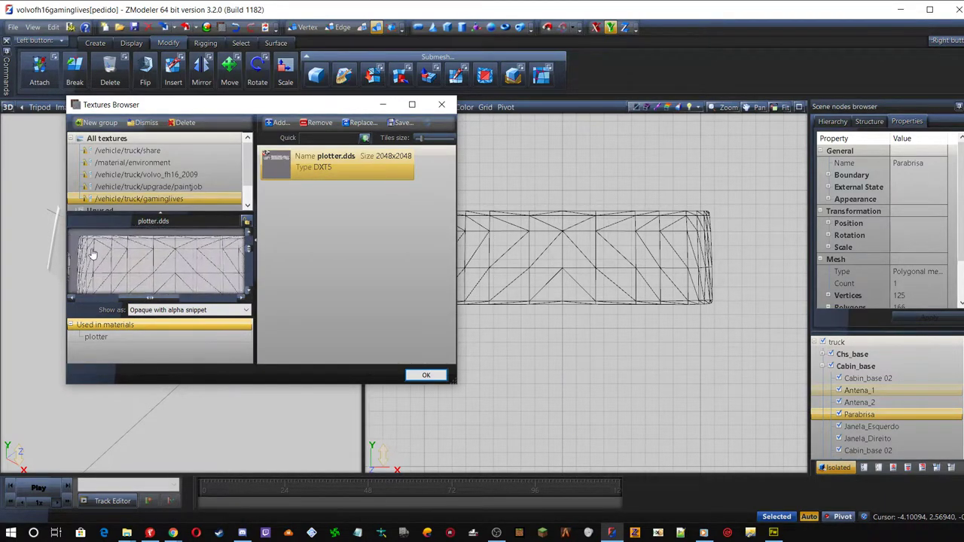
click(422, 376)
Copy the Parabrisa mesh and find the copied node at the end of the scene tree
click(562, 228)
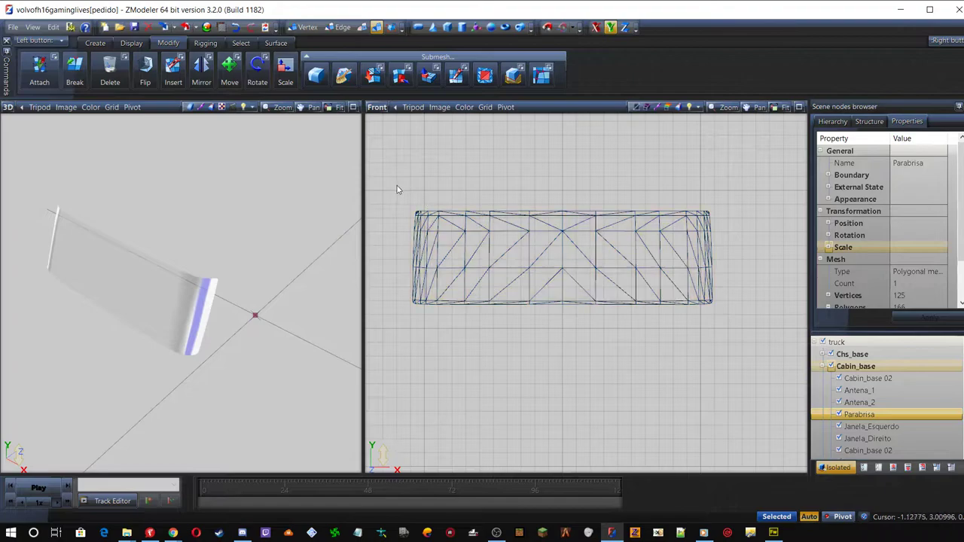
click(95, 43)
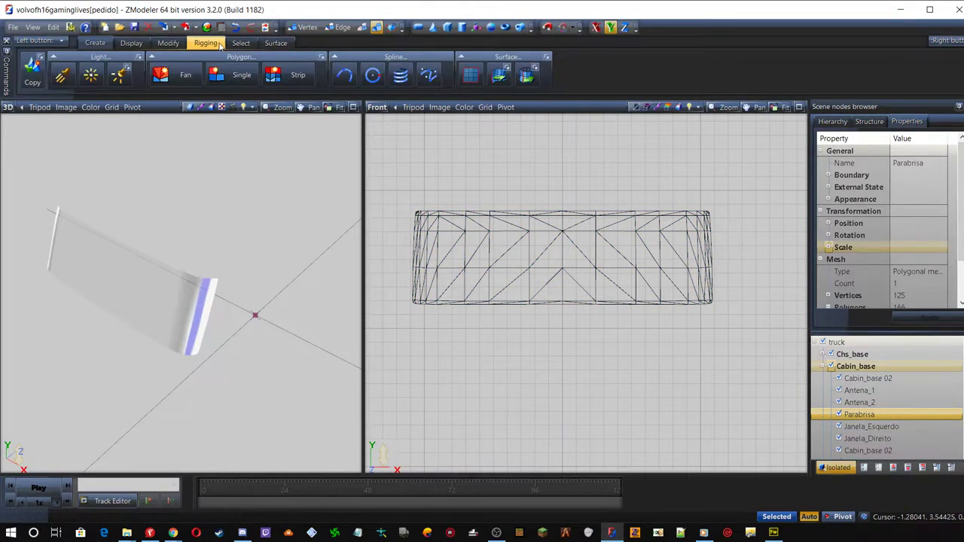
click(32, 68)
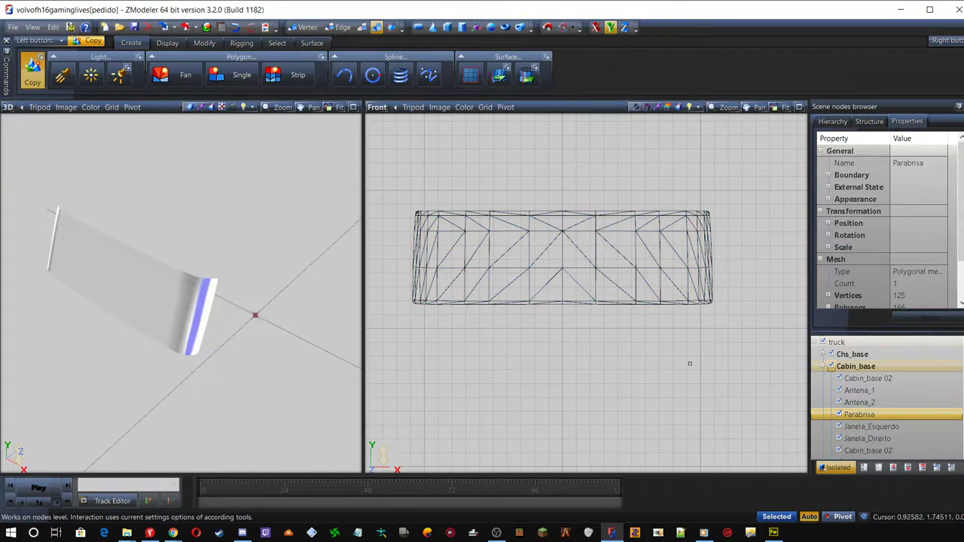
scroll(885, 414, down, 5)
scroll(886, 414, up, 2)
scroll(894, 402, down, 5)
scroll(894, 414, down, 4)
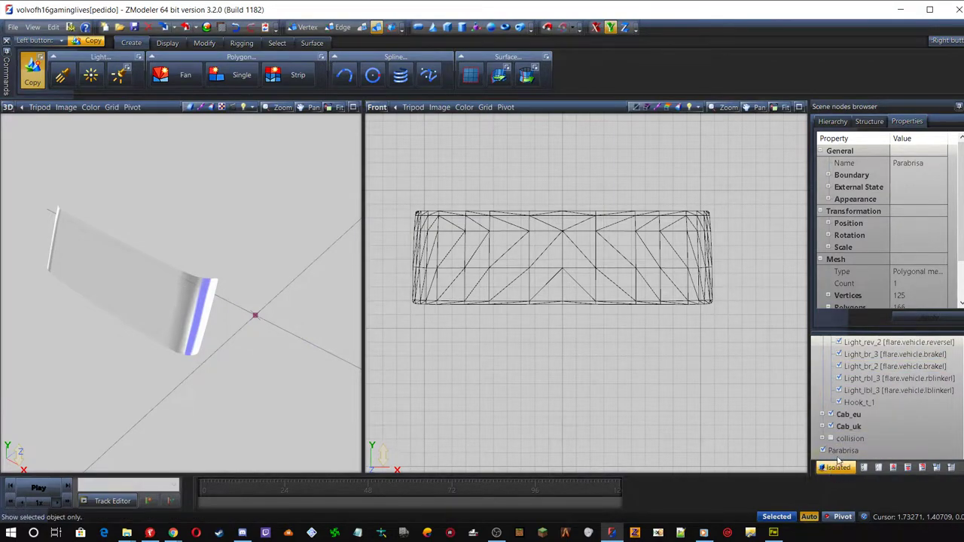
Isolate the Parabrisa copy at the end of the scene tree and duplicate it once more, keeping only the first copy selected
click(837, 467)
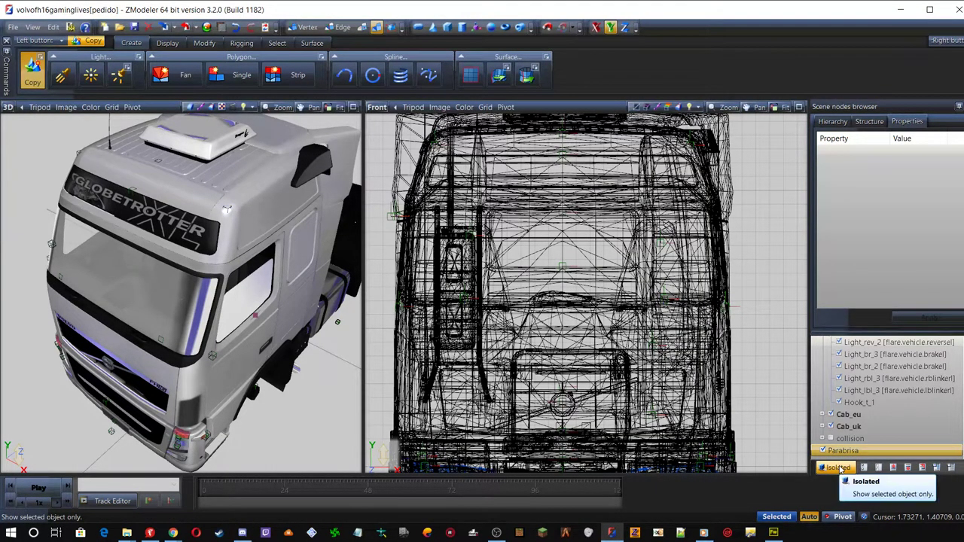
click(838, 468)
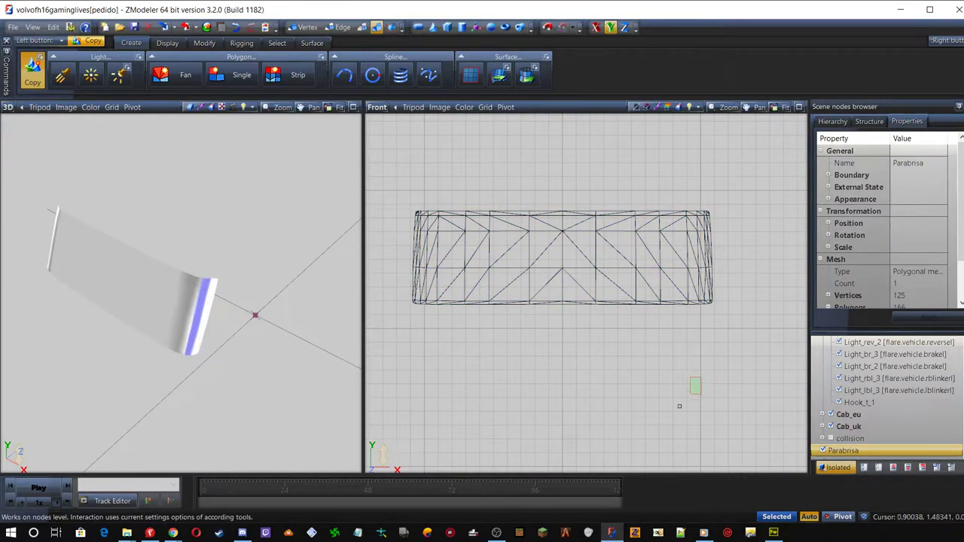
click(866, 450)
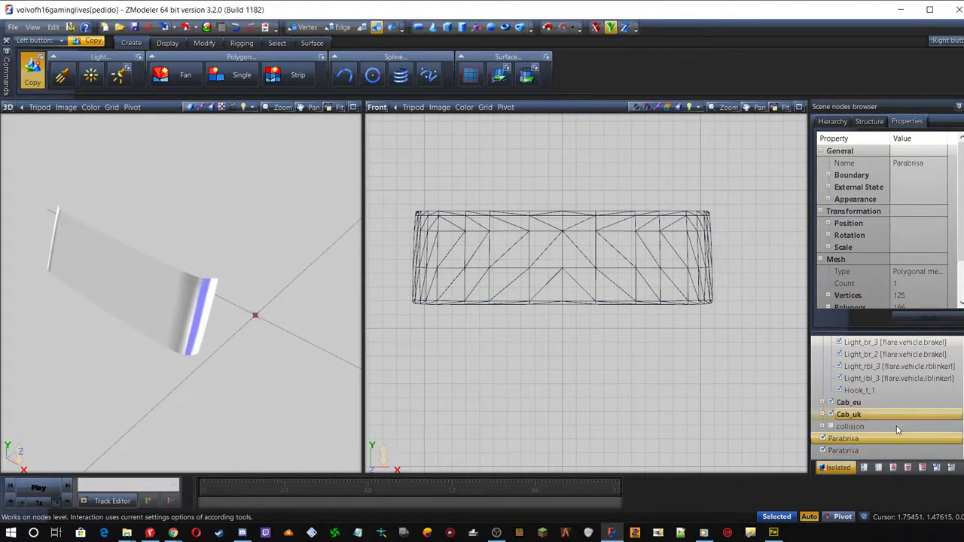
ctrl+click(854, 450)
Try to flip the faces of the selected Parabrisa copy and check the mesh from several angles
middle_drag(207, 309, 172, 307)
middle_drag(258, 323, 122, 244)
middle_drag(170, 290, 158, 287)
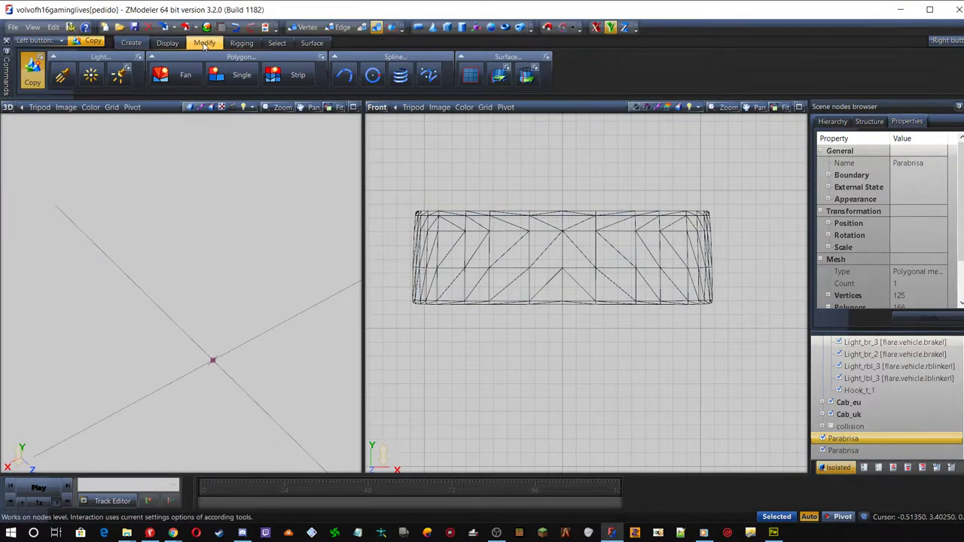
click(205, 44)
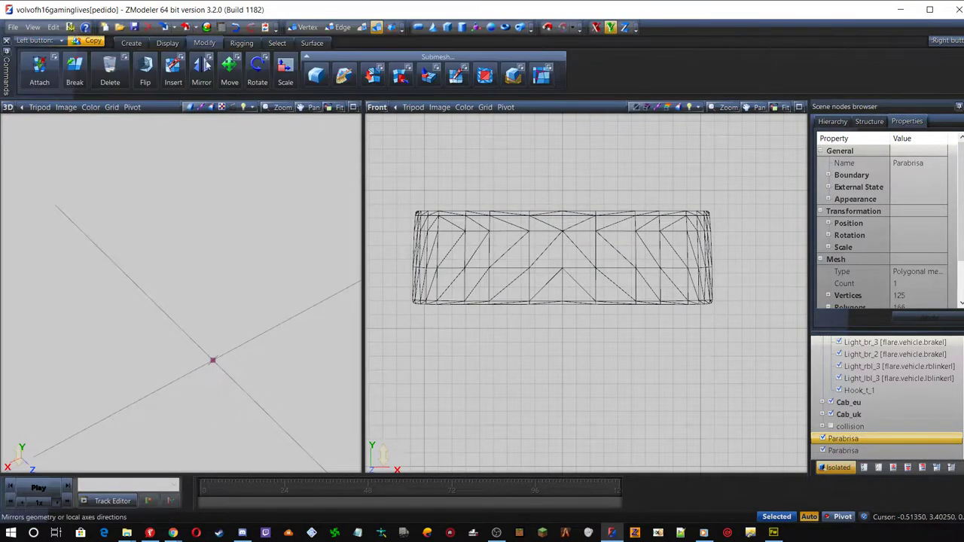
click(145, 75)
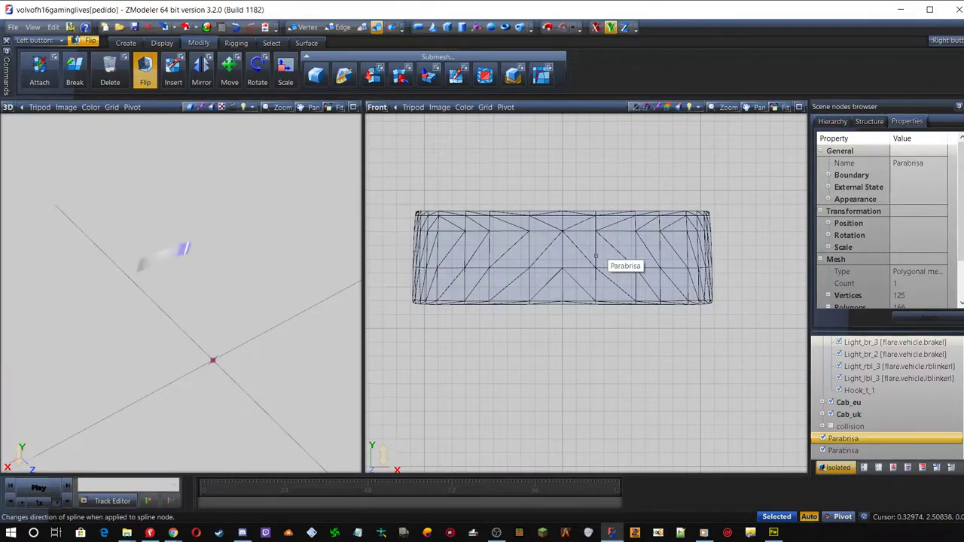
middle_drag(183, 252, 159, 268)
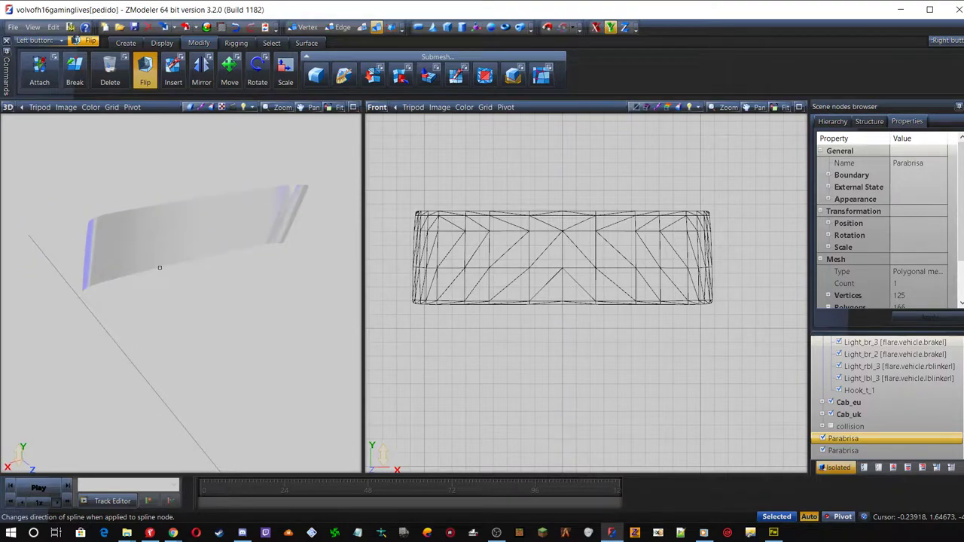
middle_drag(160, 268, 186, 266)
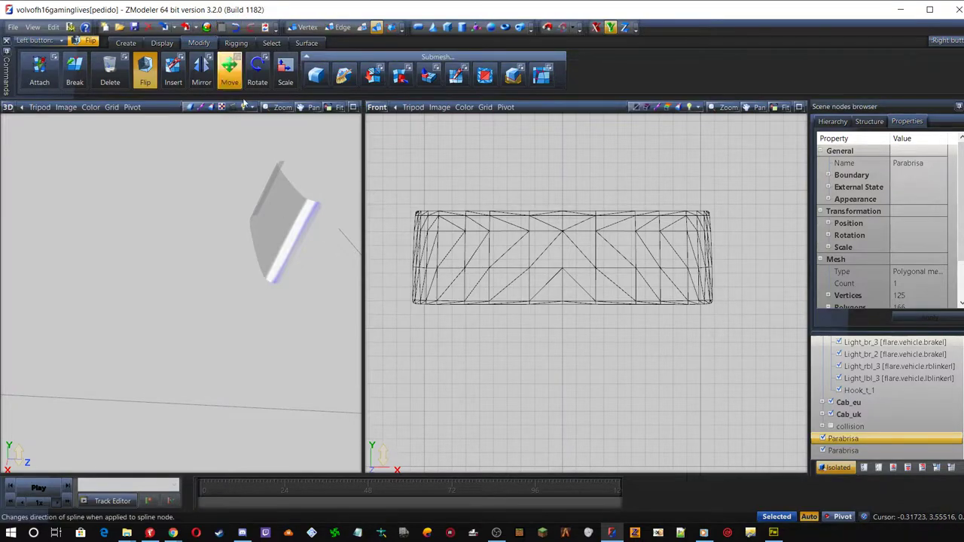
Undo the flip of the Parabrisa copy
key(ctrl+z)
key(ctrl+z)
click(235, 28)
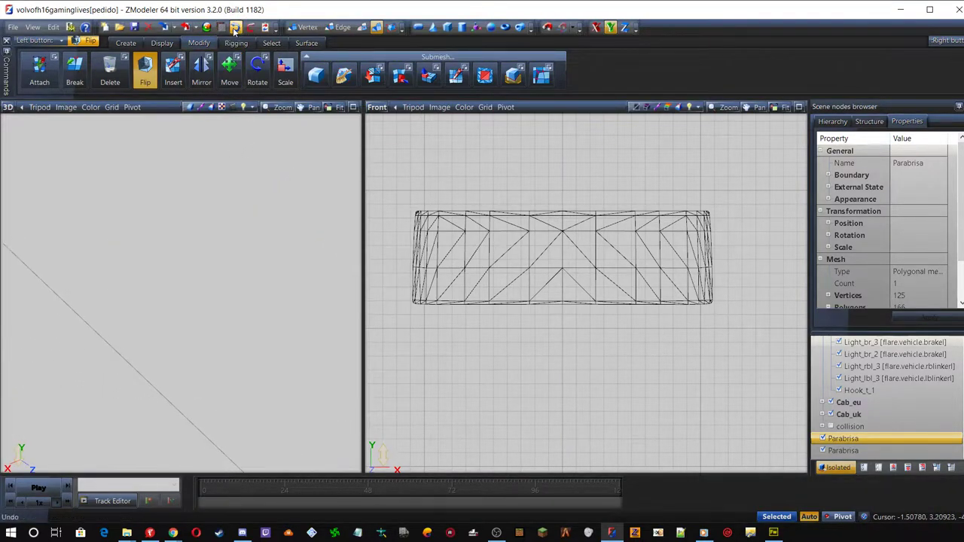
Delete the second Parabrisa copy at the end of the scene tree and isolate the remaining copy
click(835, 469)
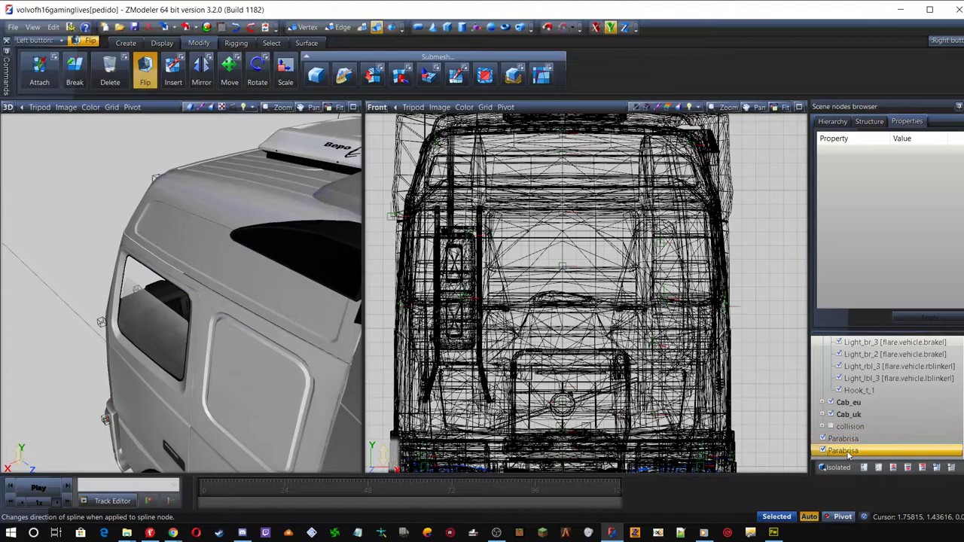
right_click(844, 456)
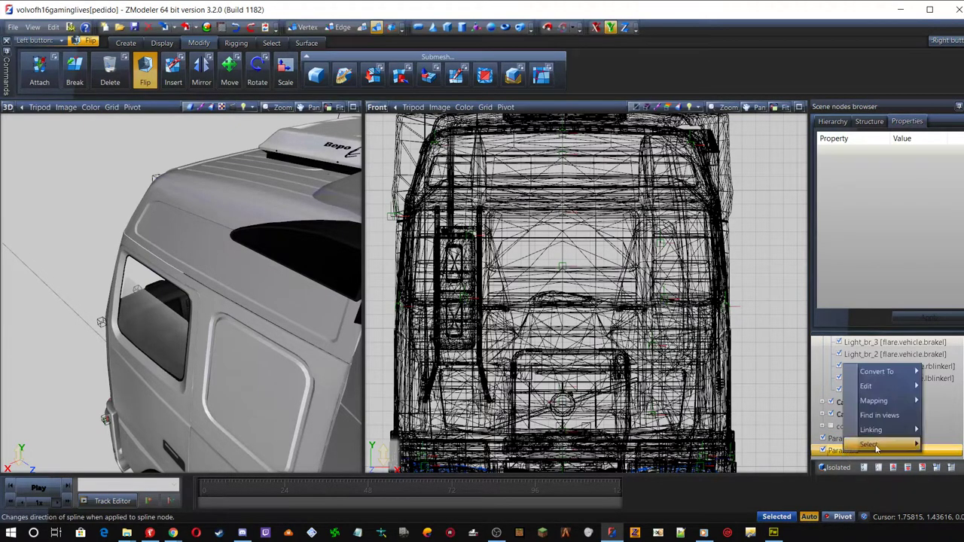
mouse_move(904, 387)
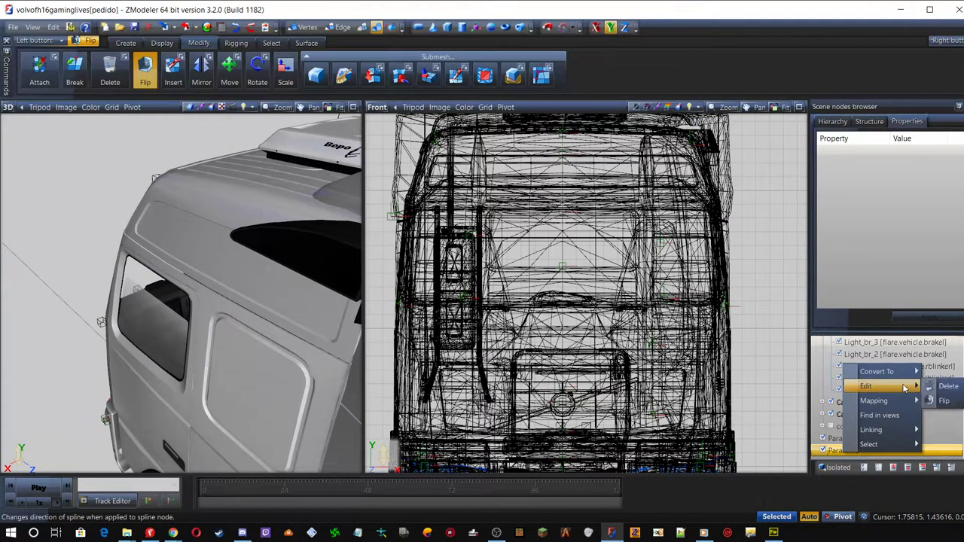
click(937, 386)
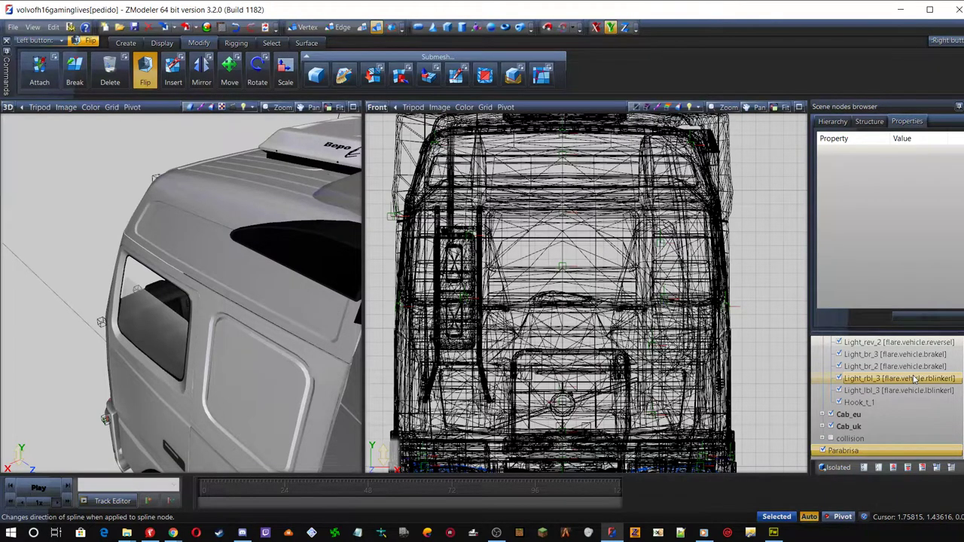
click(908, 343)
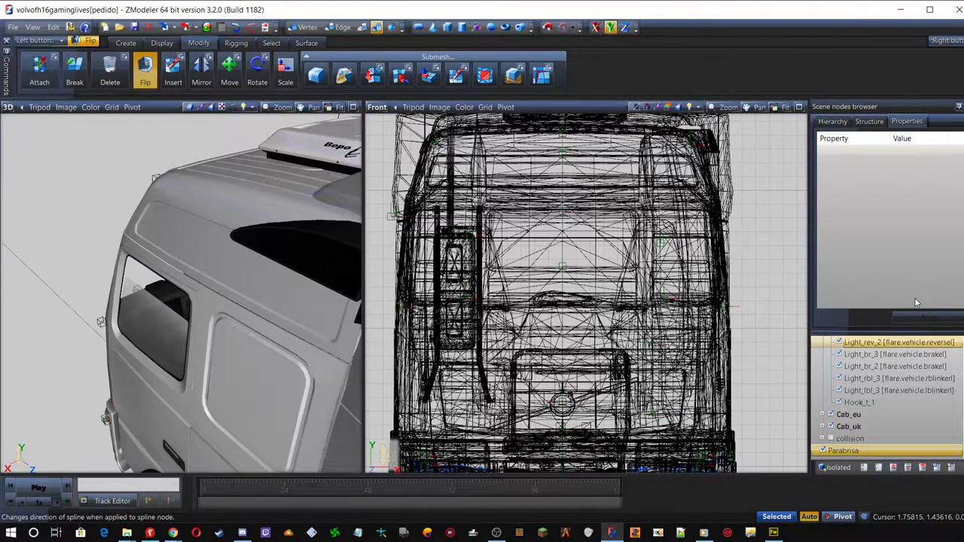
click(839, 468)
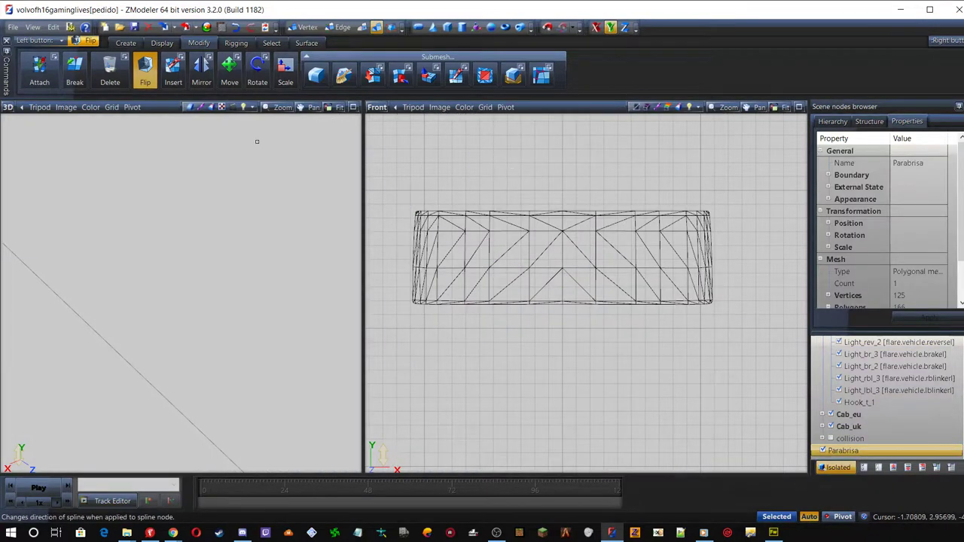
Assign the plotter material to the polygons of the isolated Parabrisa copy and check it in the 3D view
click(519, 244)
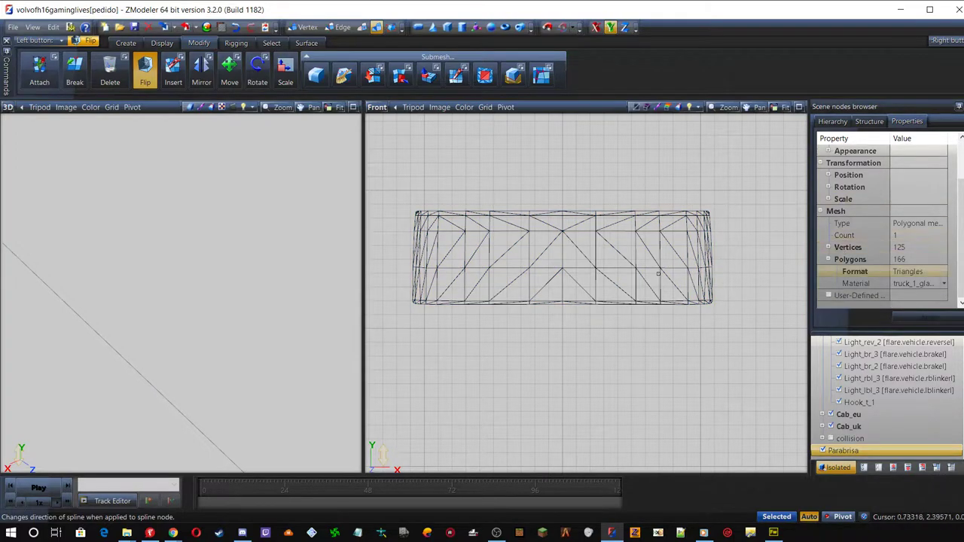
click(939, 284)
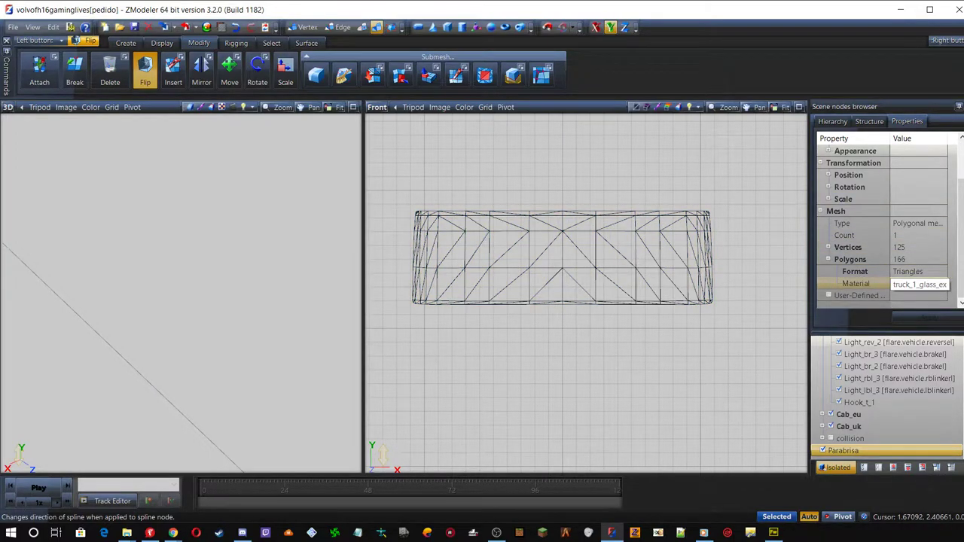
click(944, 285)
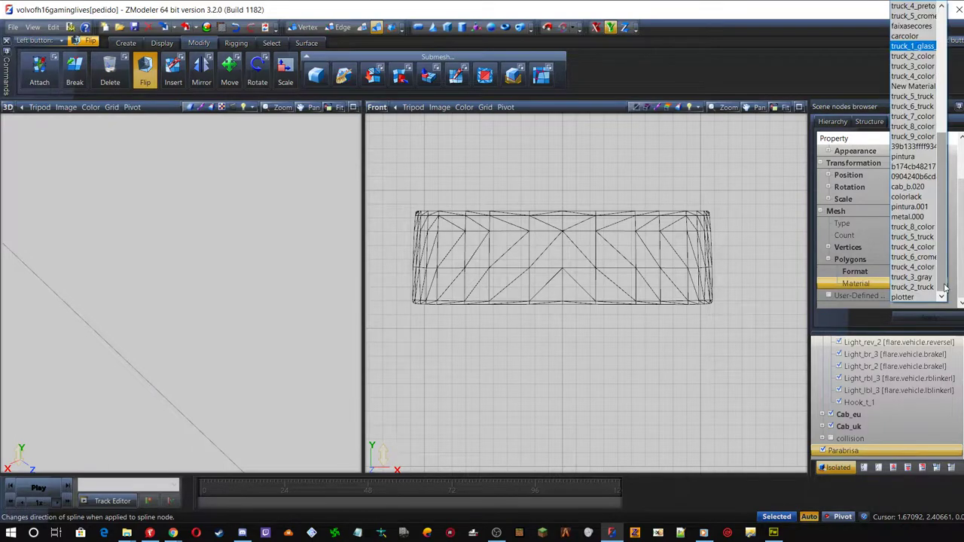
click(916, 296)
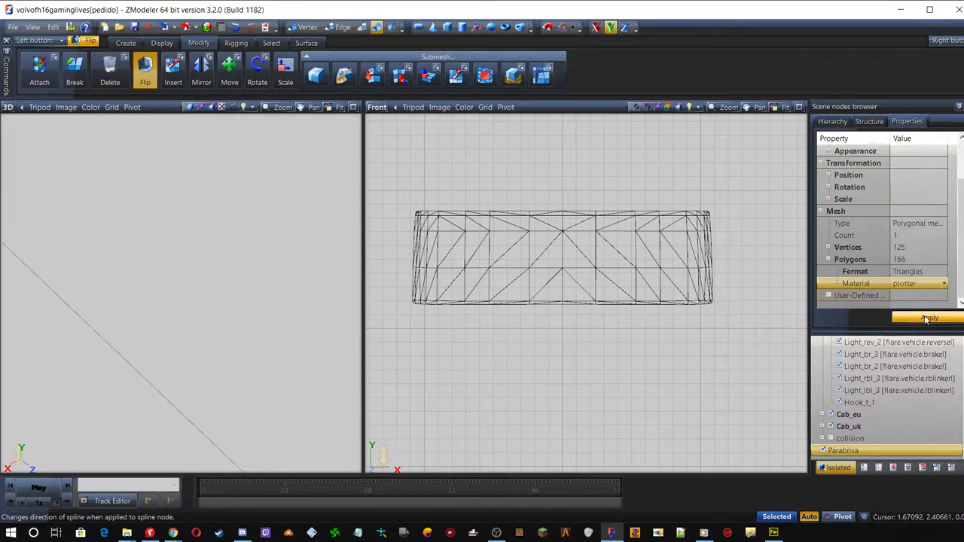
click(926, 319)
middle_drag(43, 269, 94, 269)
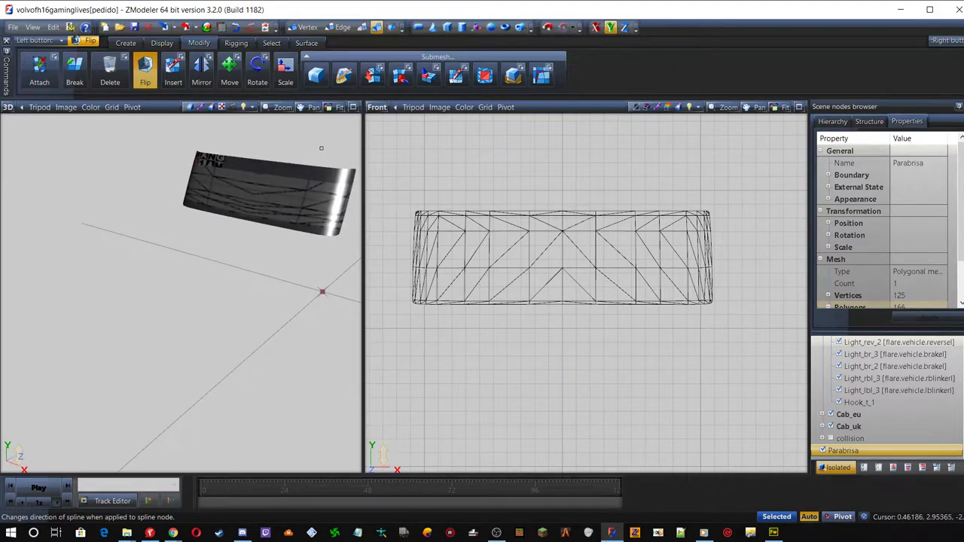
scroll(173, 296, up, 4)
middle_drag(172, 295, 226, 295)
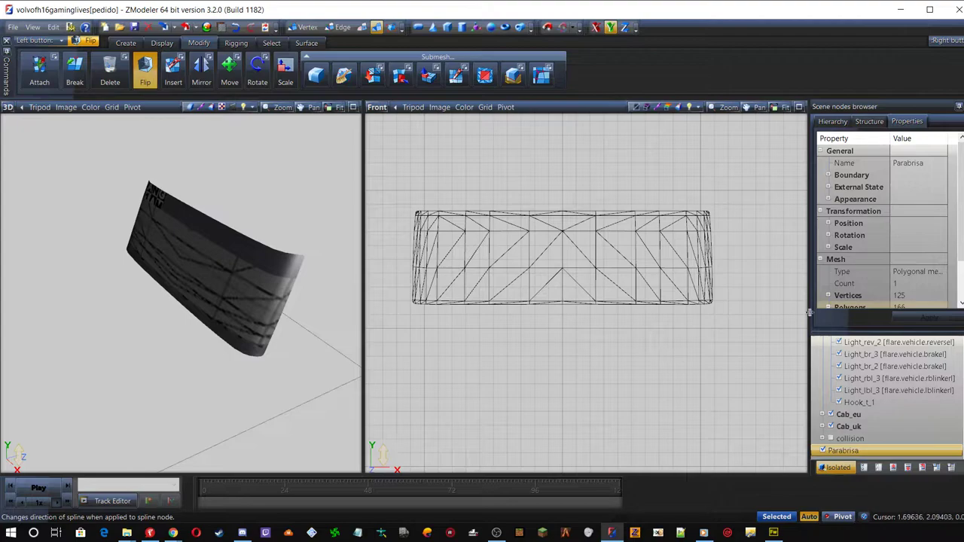
Generate a new UV mapping on channel 1 for the Parabrisa copy
scroll(892, 256, down, 2)
click(855, 283)
click(580, 247)
right_click(581, 247)
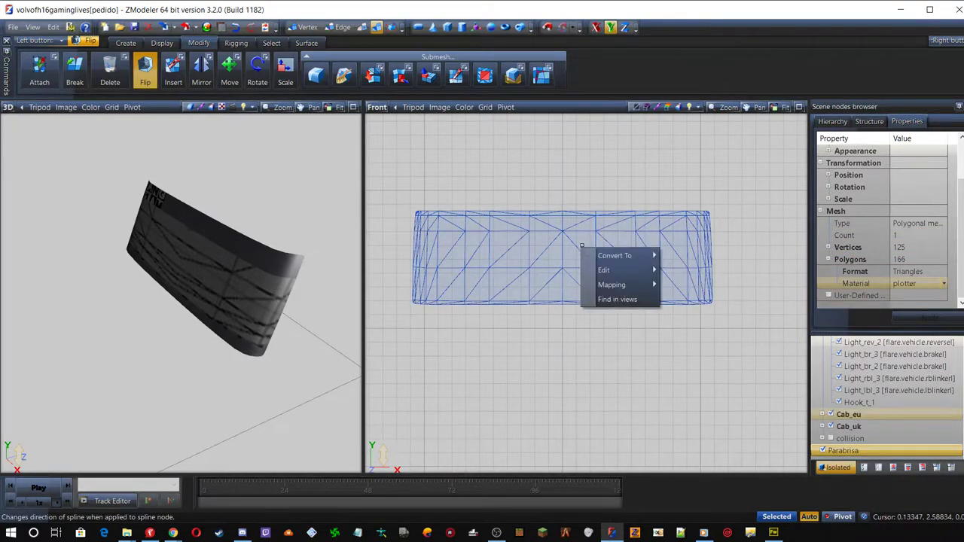
mouse_move(629, 287)
click(687, 285)
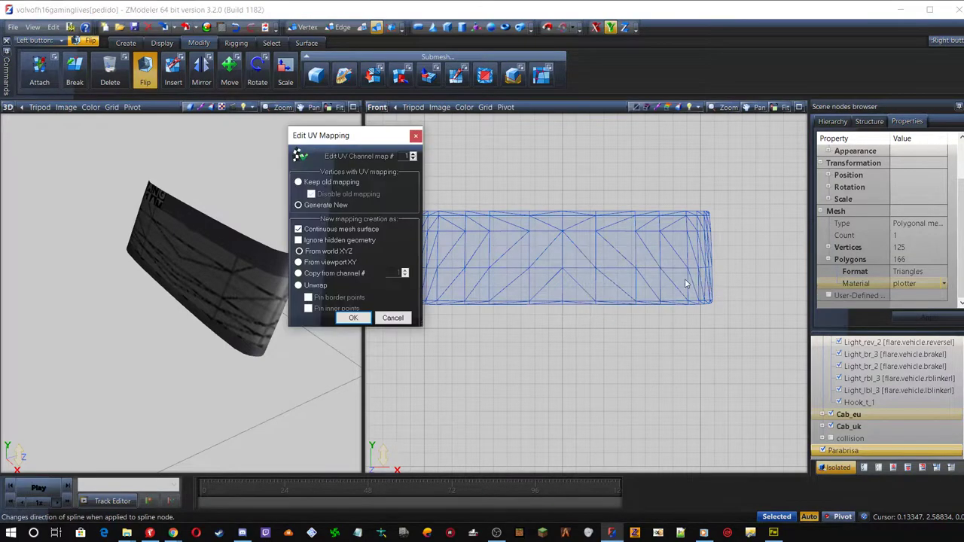
click(354, 318)
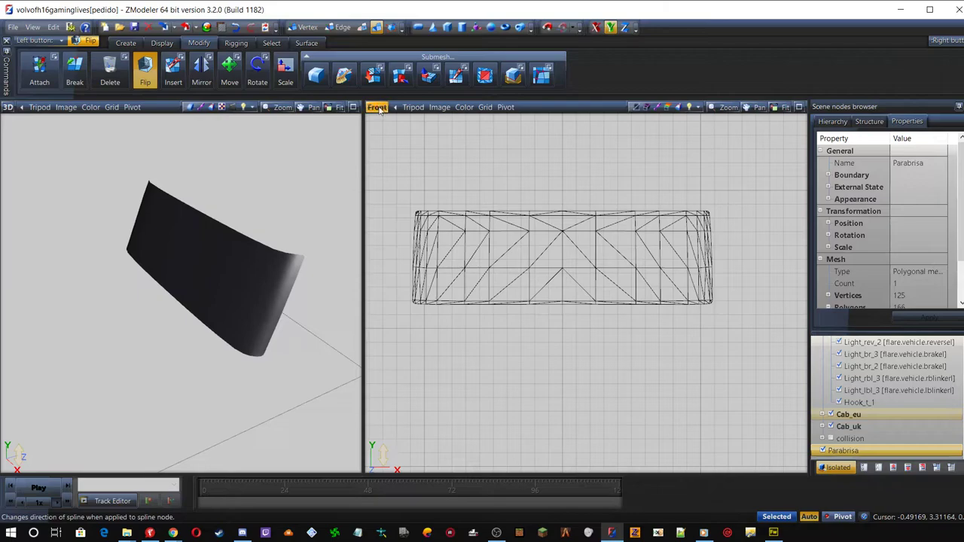
Show the Parabrisa copy in the UV Mapper and move its entire mapping up over the plotter texture
click(379, 107)
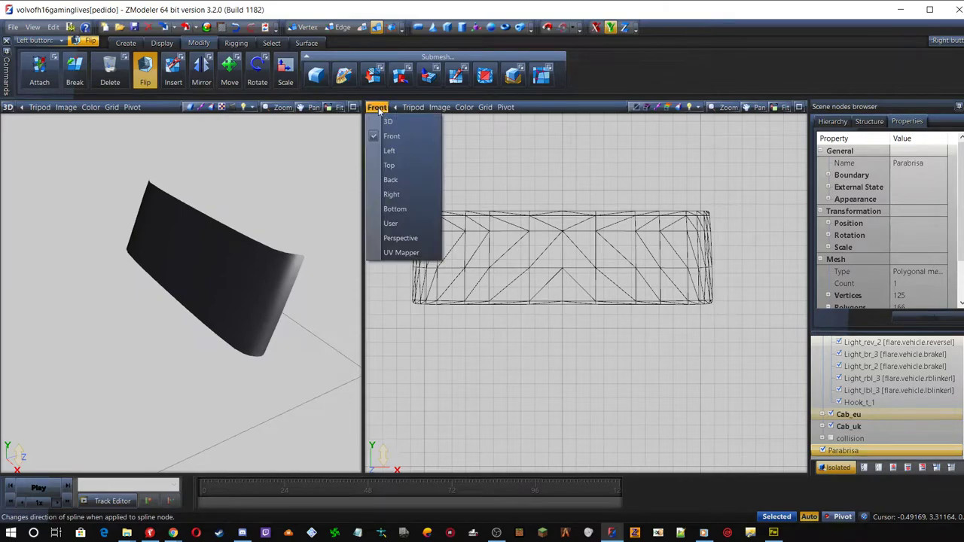
click(402, 253)
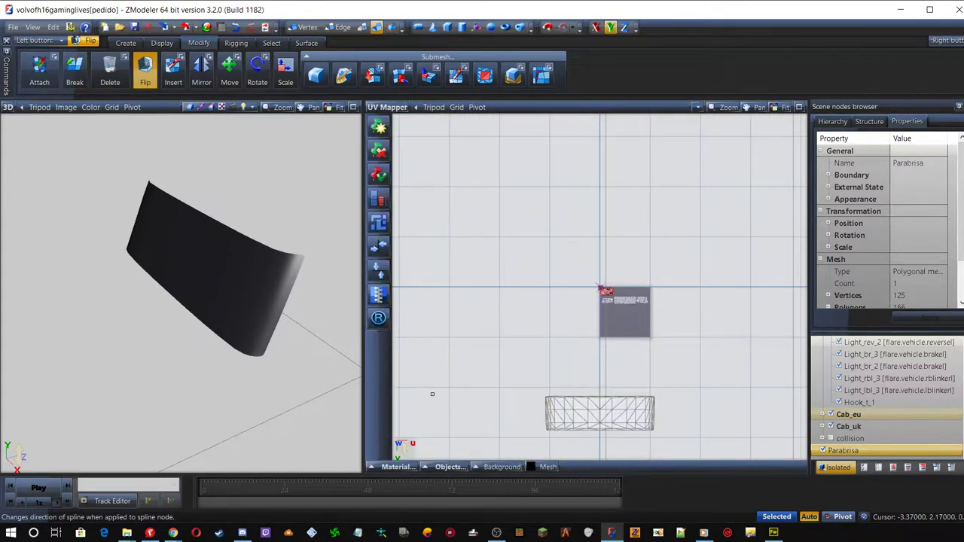
scroll(622, 445, up, 3)
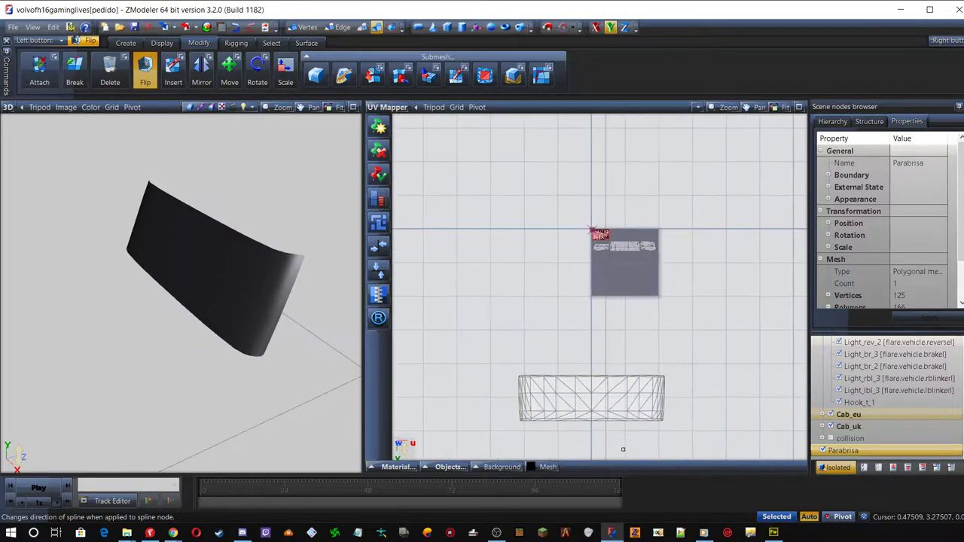
drag(438, 321, 759, 434)
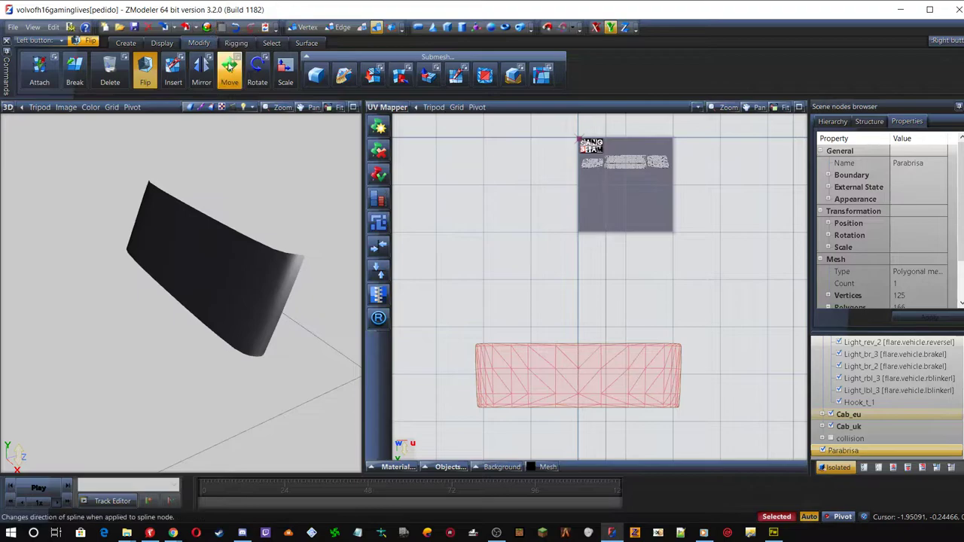
click(229, 70)
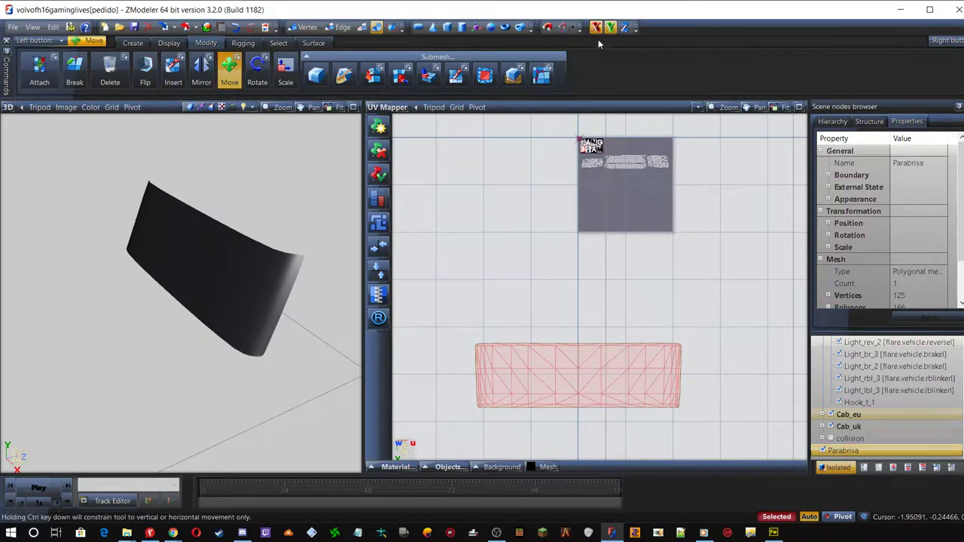
drag(555, 382, 609, 214)
scroll(660, 157, up, 2)
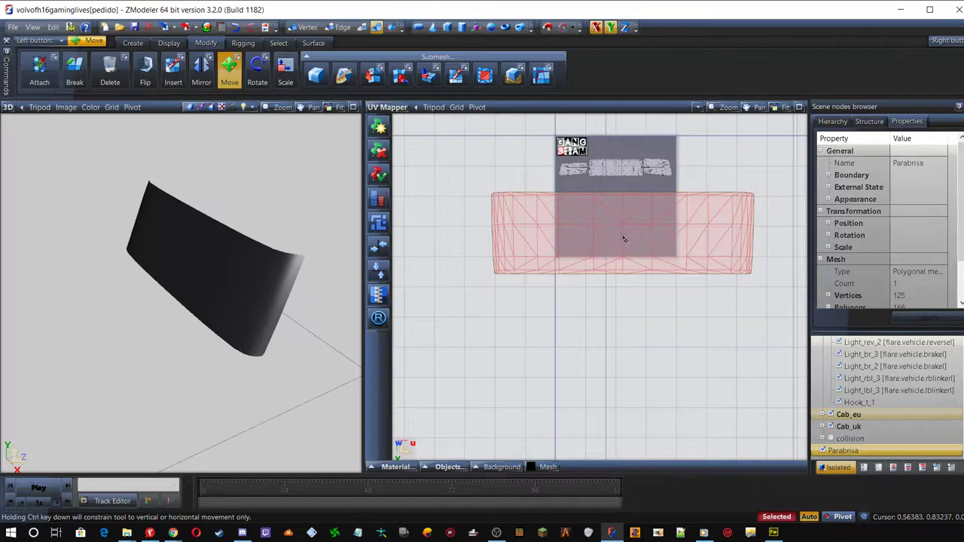
Rotate the selected Parabrisa UV mapping by 180 degrees
click(253, 68)
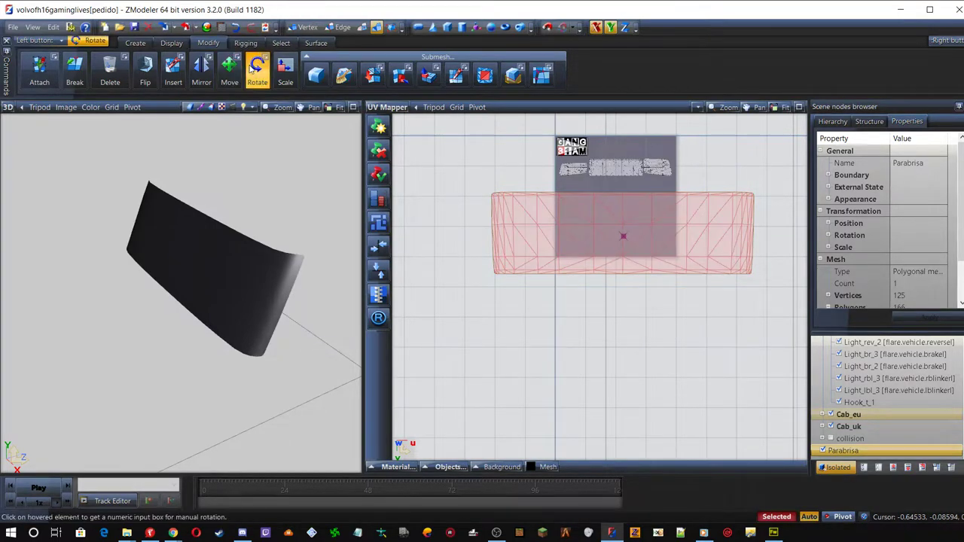
click(531, 227)
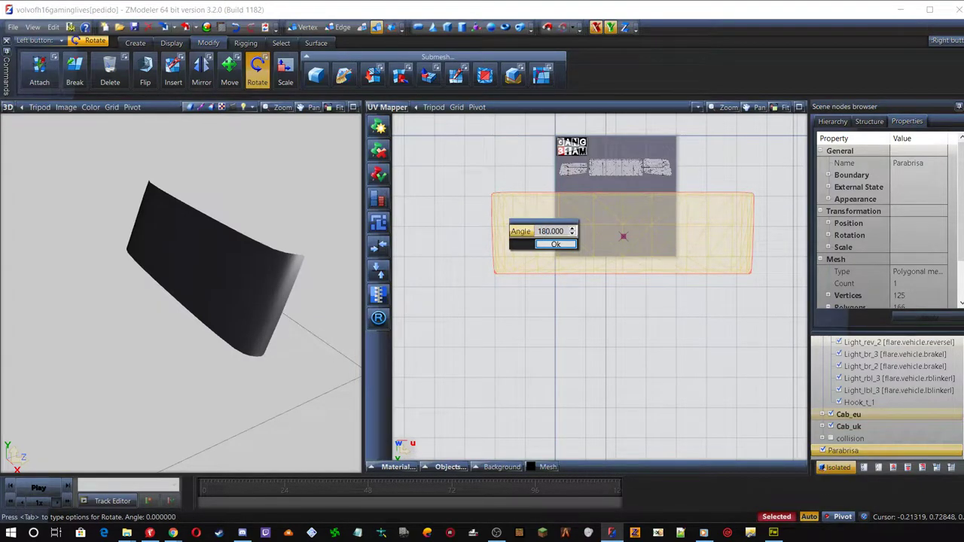
click(547, 246)
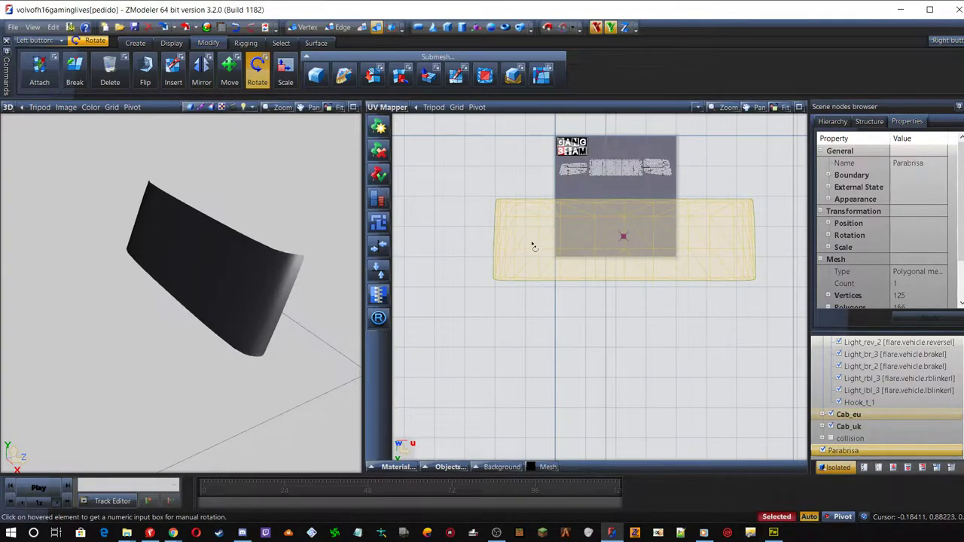
Move the Parabrisa UV mapping so its upper-left corner sits on the matching corner of the windshield template in the texture
click(235, 81)
drag(573, 231, 622, 202)
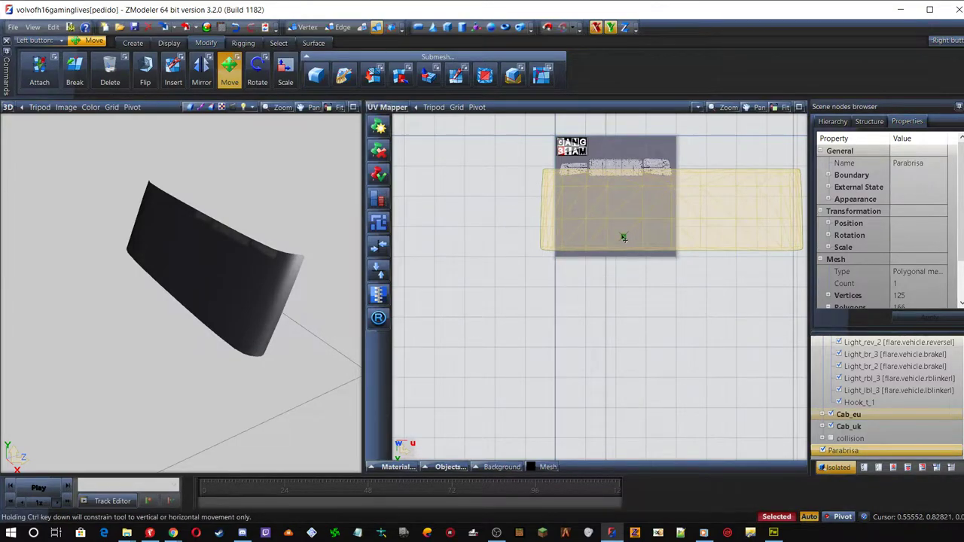
scroll(596, 172, up, 5)
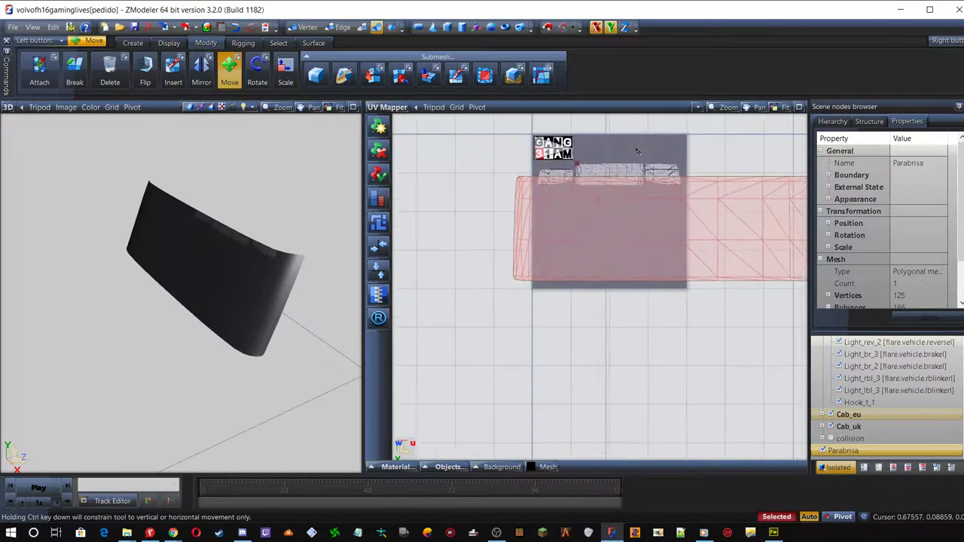
scroll(599, 179, up, 5)
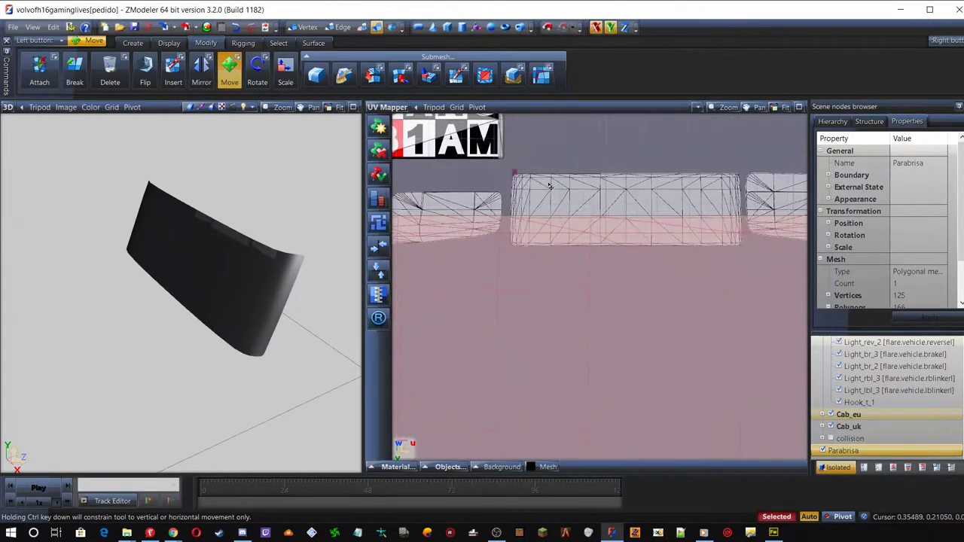
scroll(525, 184, up, 3)
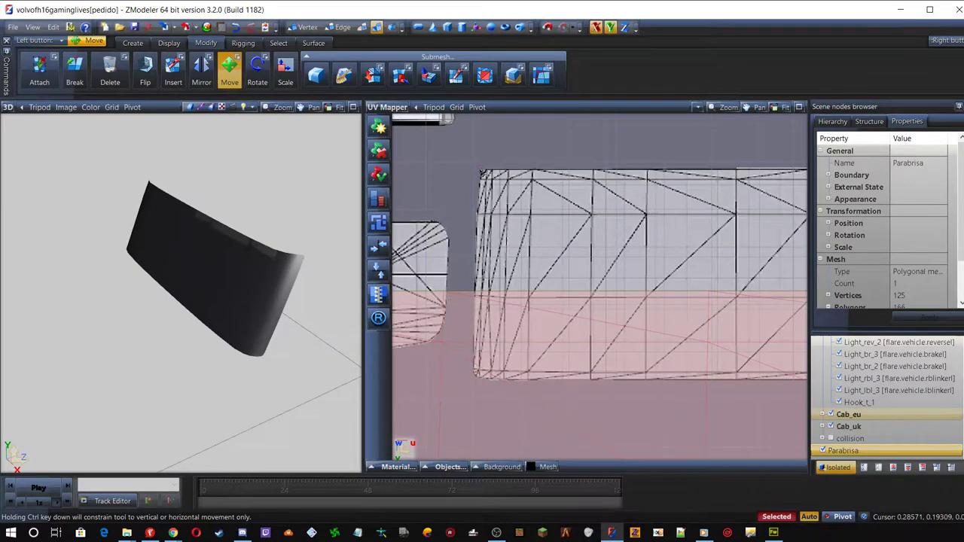
click(478, 317)
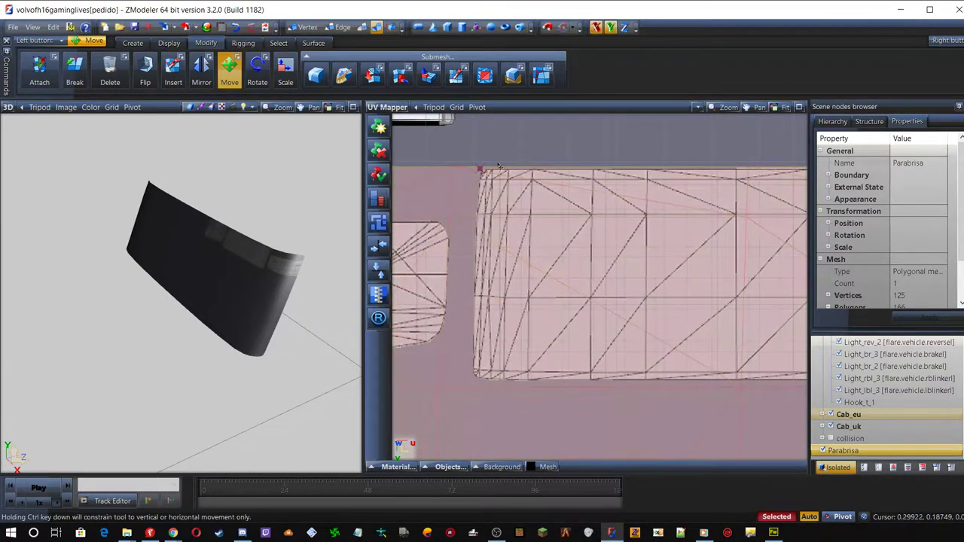
drag(427, 201, 714, 202)
scroll(433, 142, down, 5)
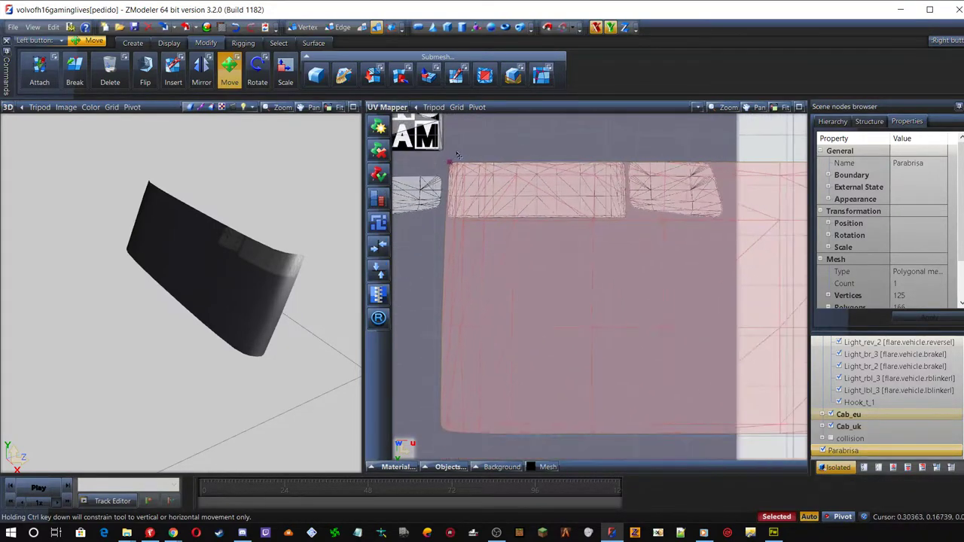
Scale the Parabrisa UV mapping down from its upper-left corner to roughly the size of the windshield template
click(284, 72)
drag(660, 195, 595, 393)
drag(551, 209, 575, 357)
scroll(557, 174, up, 1)
scroll(557, 174, up, 1)
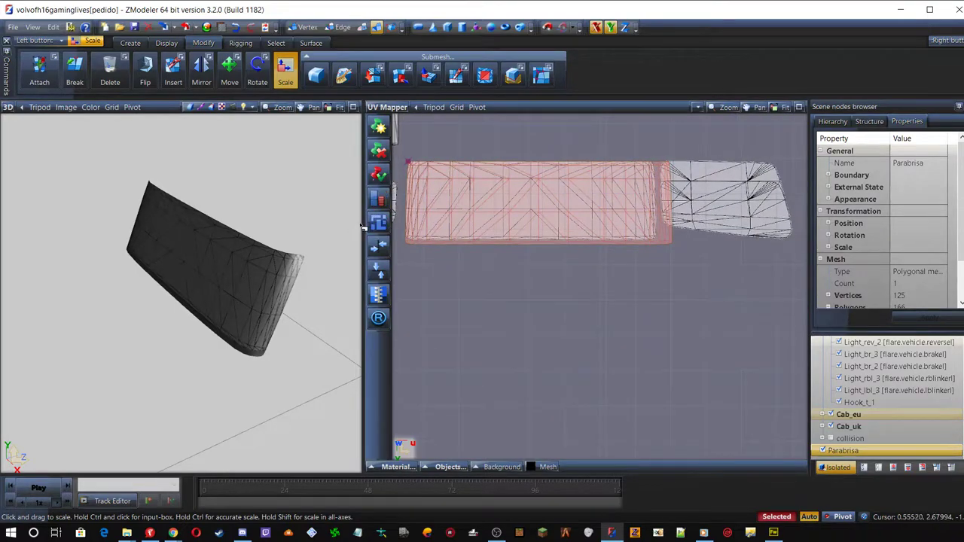
Widen the UV Mapper view and fine-tune the UV mapping's scale until its edges match the windshield template
drag(362, 224, 250, 219)
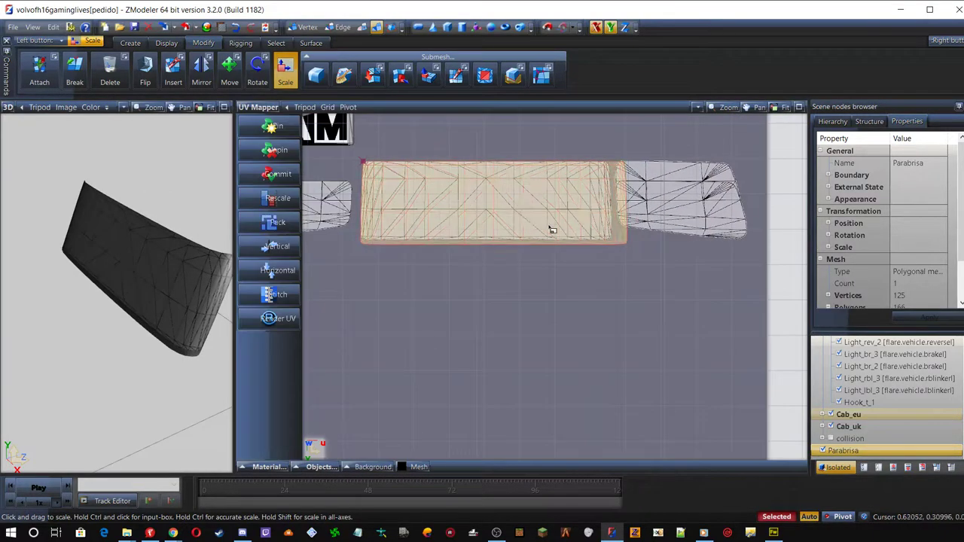
drag(448, 192, 463, 221)
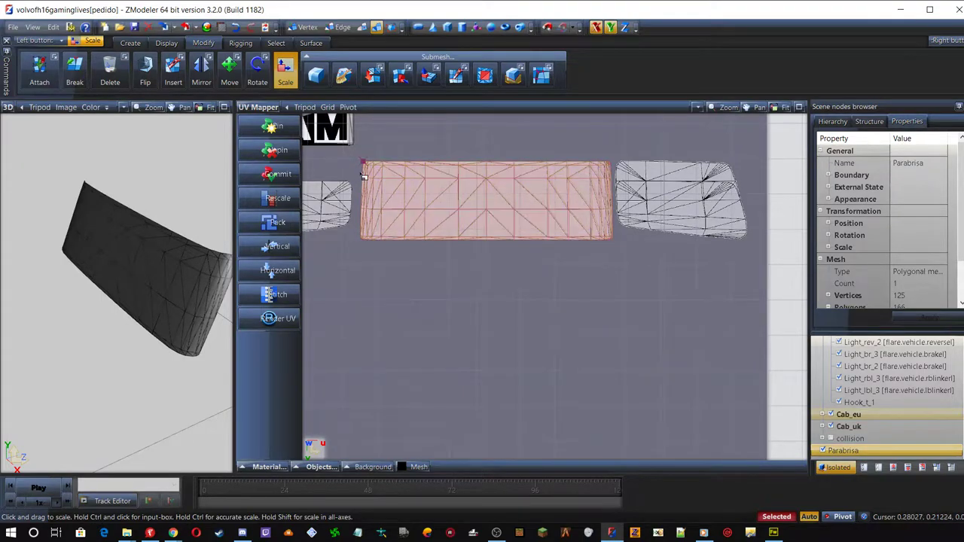
scroll(399, 178, up, 2)
scroll(731, 215, up, 5)
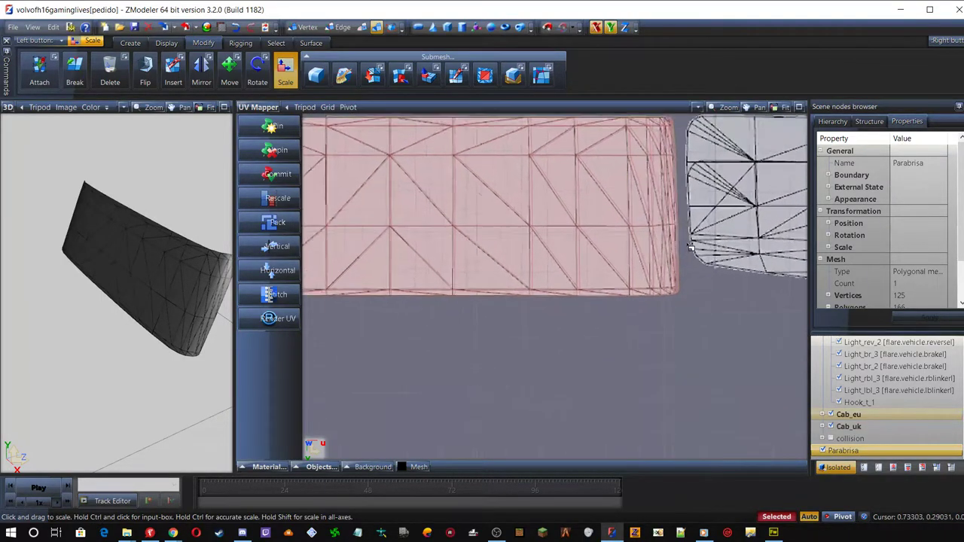
drag(585, 192, 600, 195)
scroll(770, 324, down, 2)
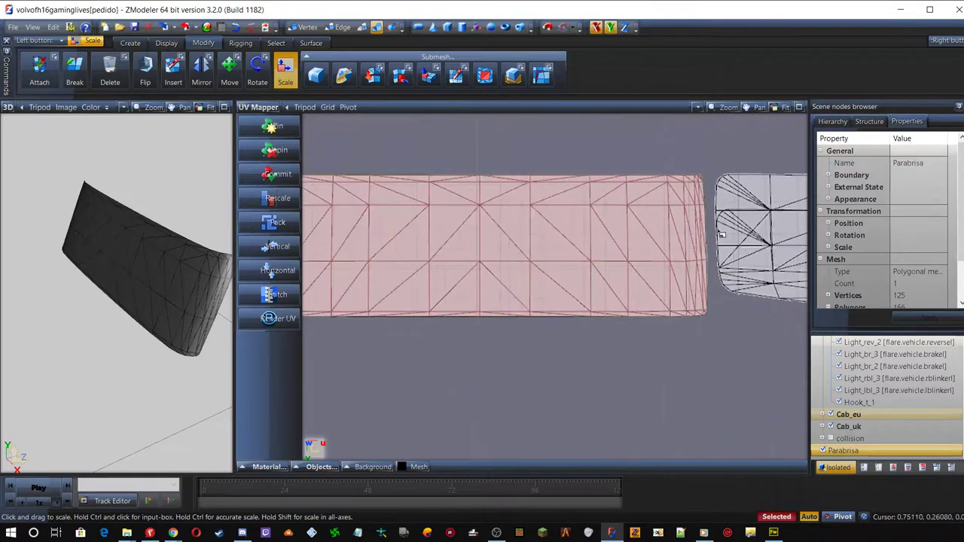
Review the Parabrisa UV mapping against the whole plotter texture and deselect it
scroll(411, 151, down, 2)
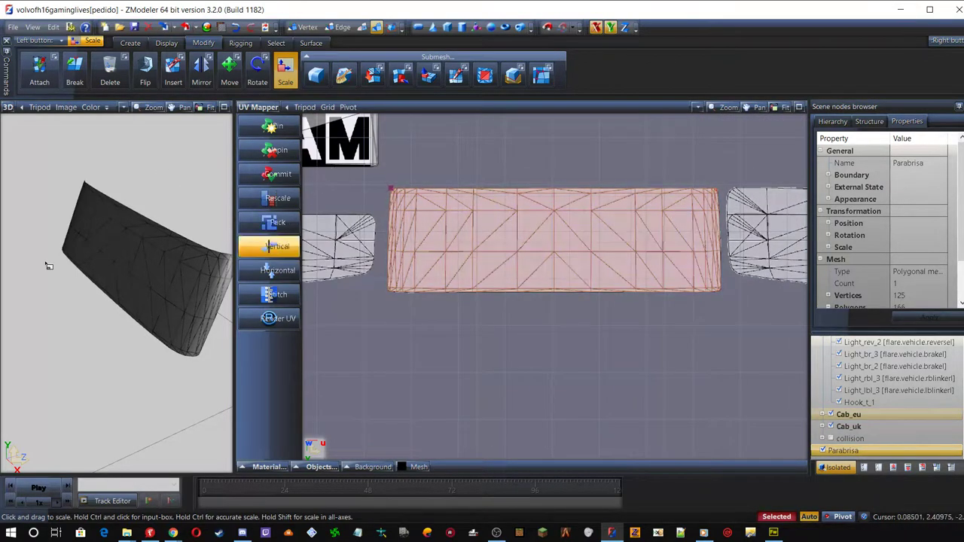
scroll(83, 239, up, 2)
mouse_move(82, 239)
middle_down()
mouse_move(129, 241)
mouse_move(47, 243)
mouse_move(46, 231)
mouse_move(138, 232)
mouse_move(108, 217)
mouse_move(88, 235)
middle_up()
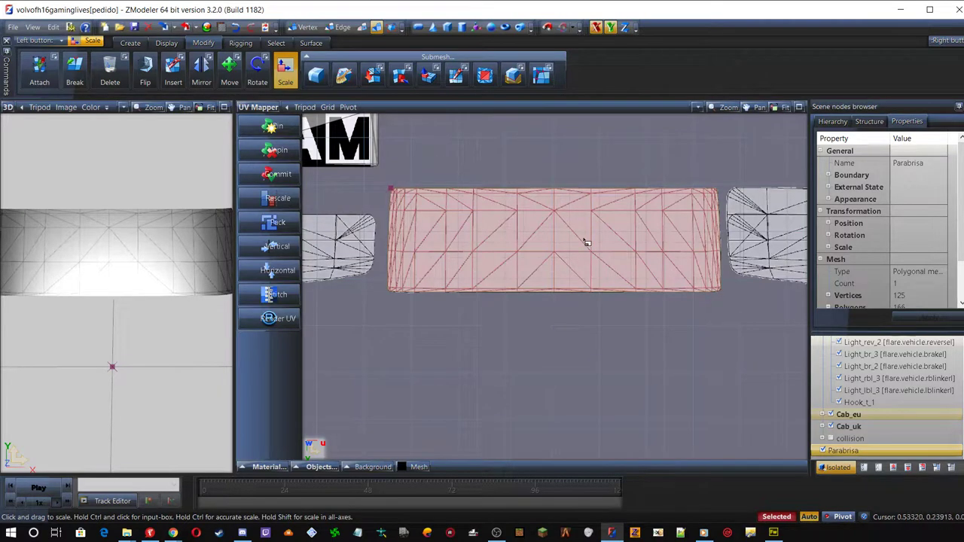
scroll(618, 362, down, 3)
scroll(560, 171, down, 2)
scroll(560, 171, down, 1)
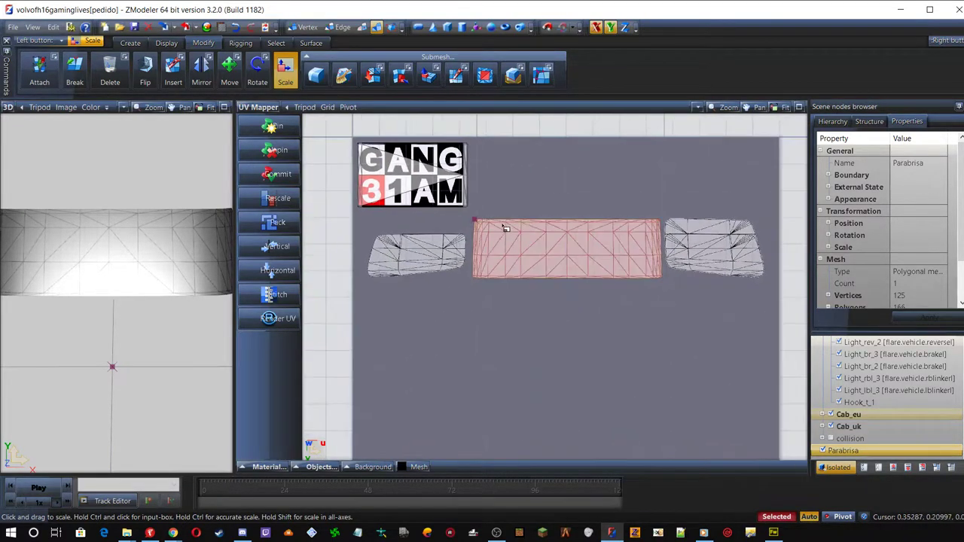
drag(327, 134, 323, 172)
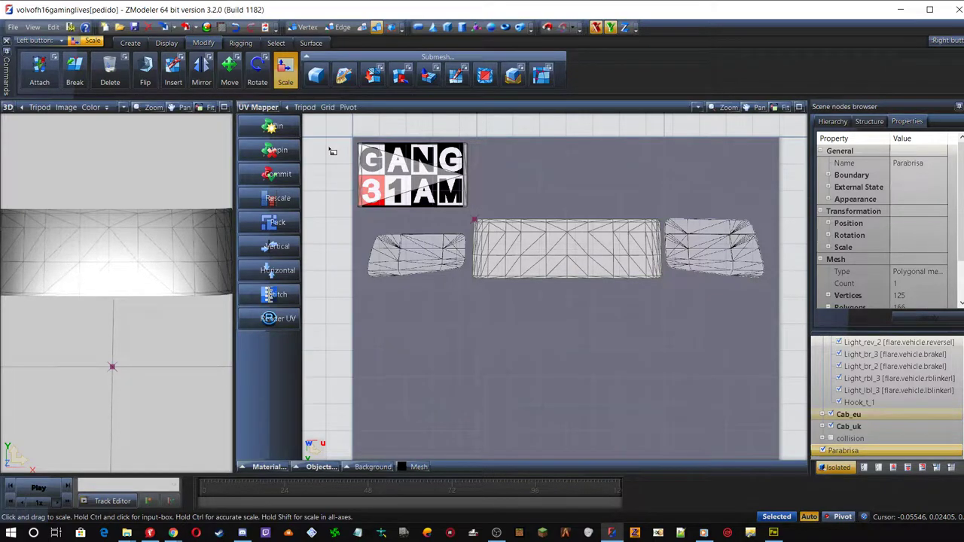
click(572, 249)
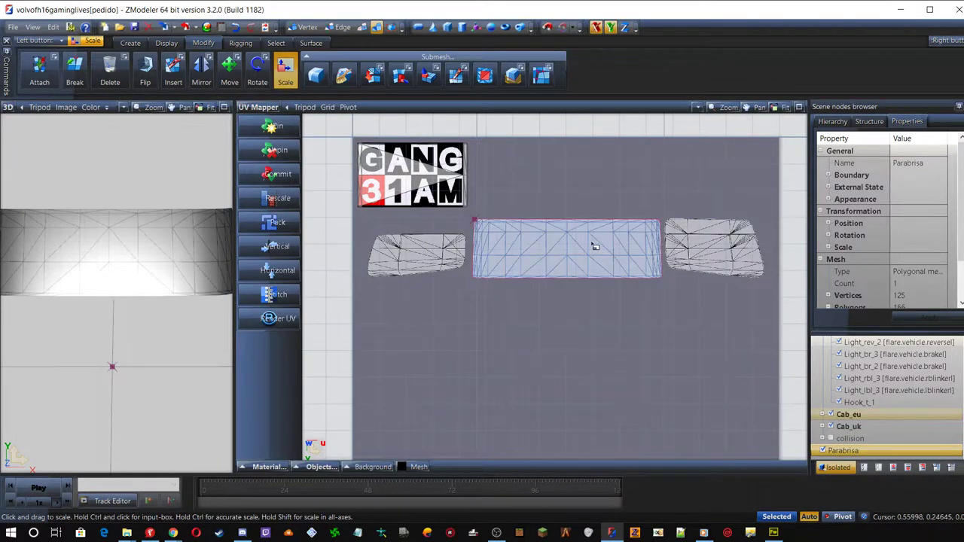
click(447, 224)
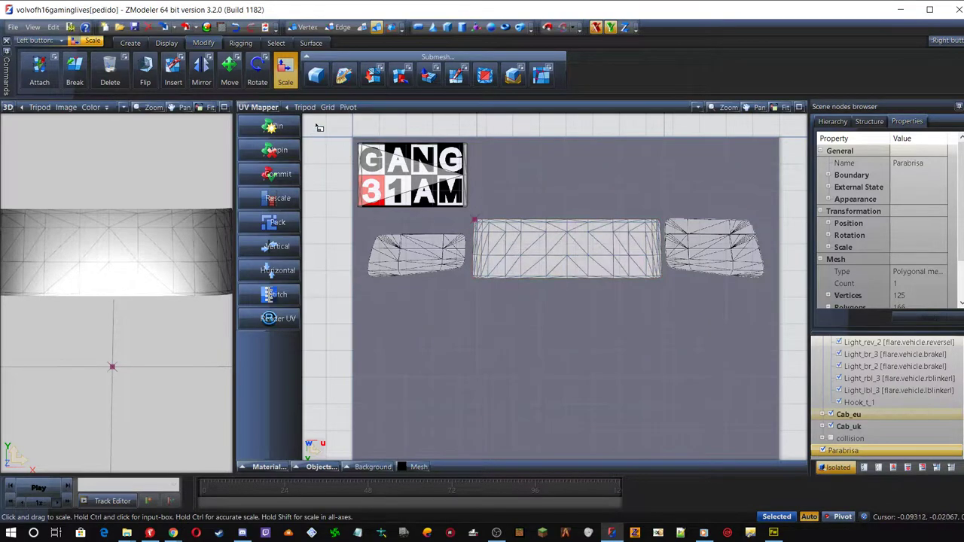
Change the UV Mapper viewport to the Front view, showing the Parabrisa mesh
click(270, 107)
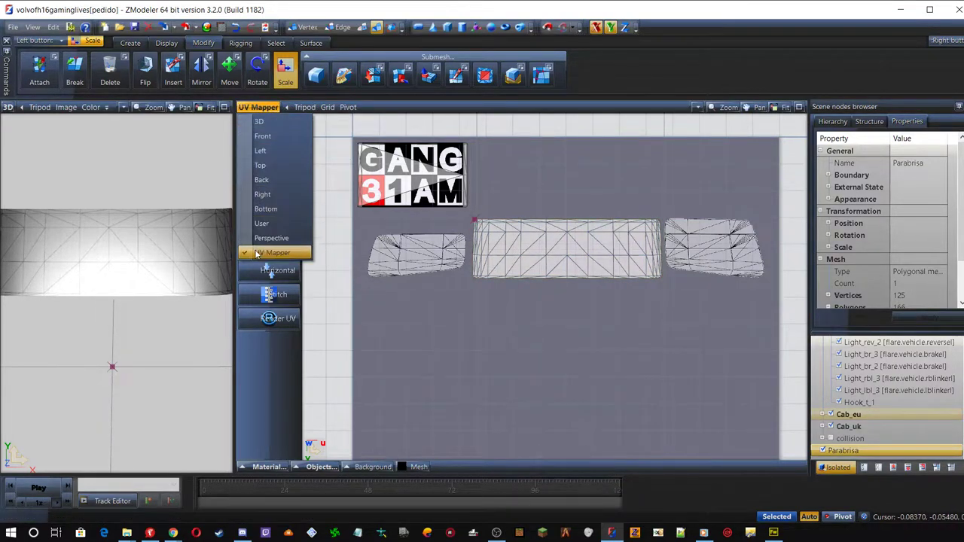
click(263, 137)
scroll(503, 136, up, 5)
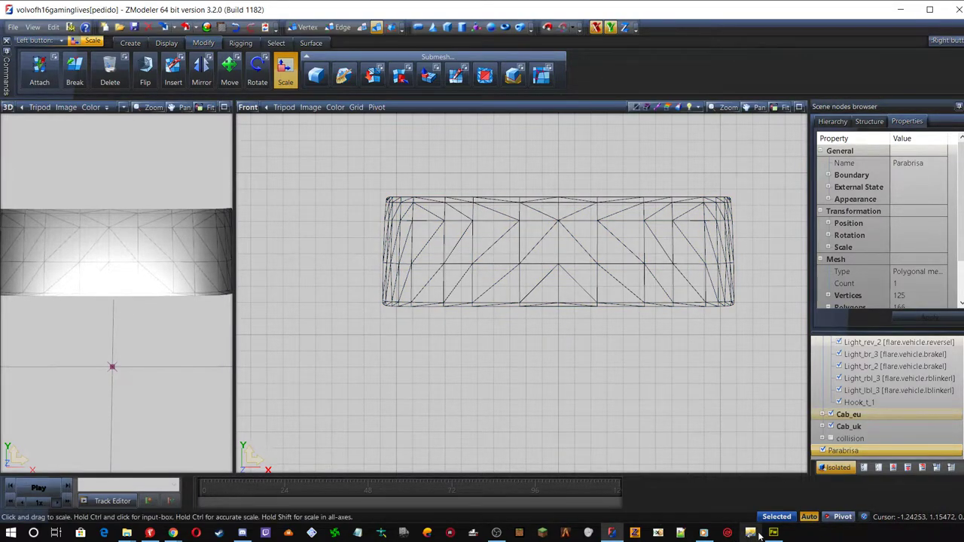
Switch to plotter.bmp in Fireworks and add the first name as white text below the window templates
mouse_move(774, 534)
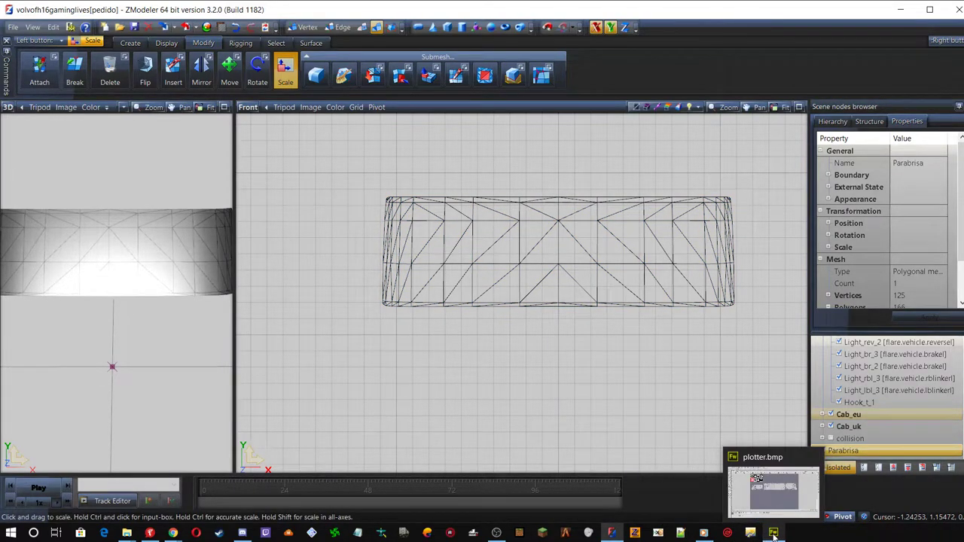
click(774, 534)
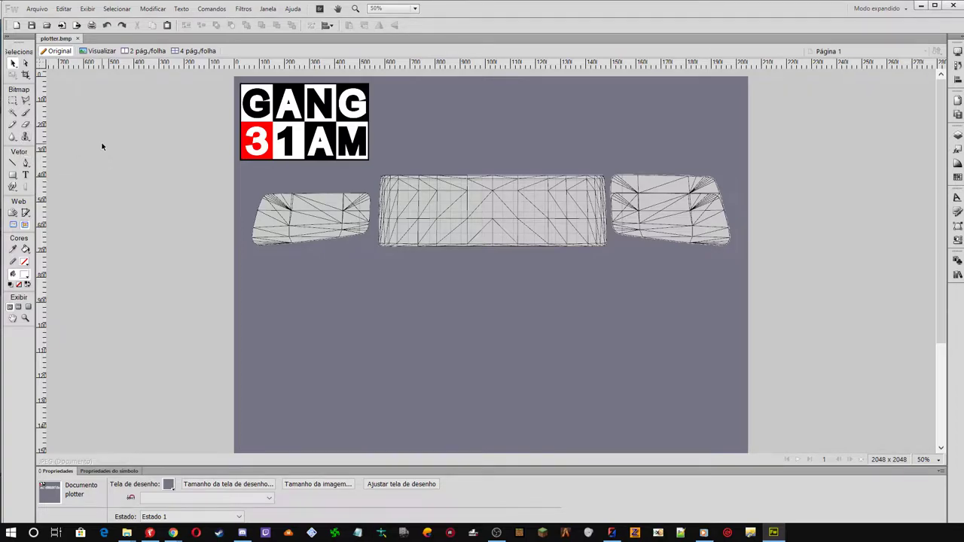
click(25, 174)
click(478, 386)
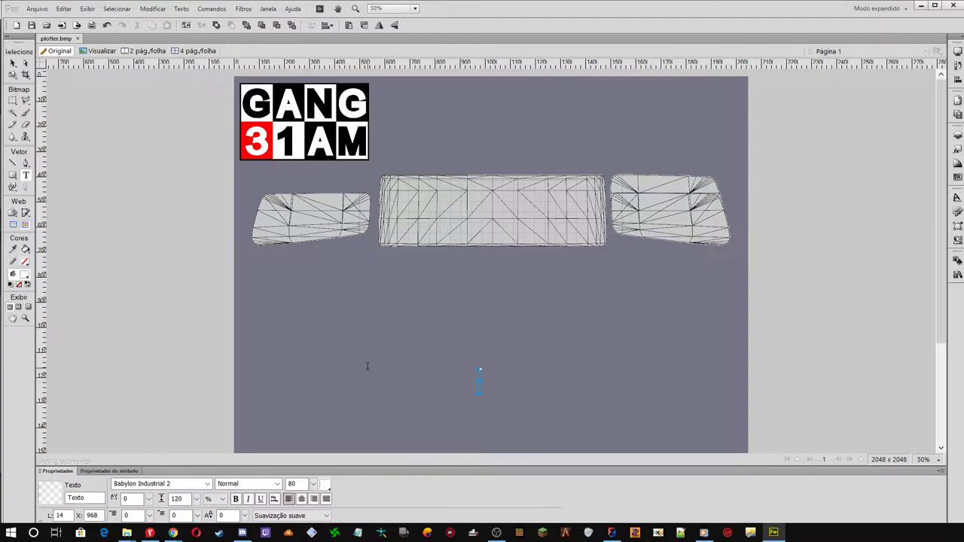
text(3R)
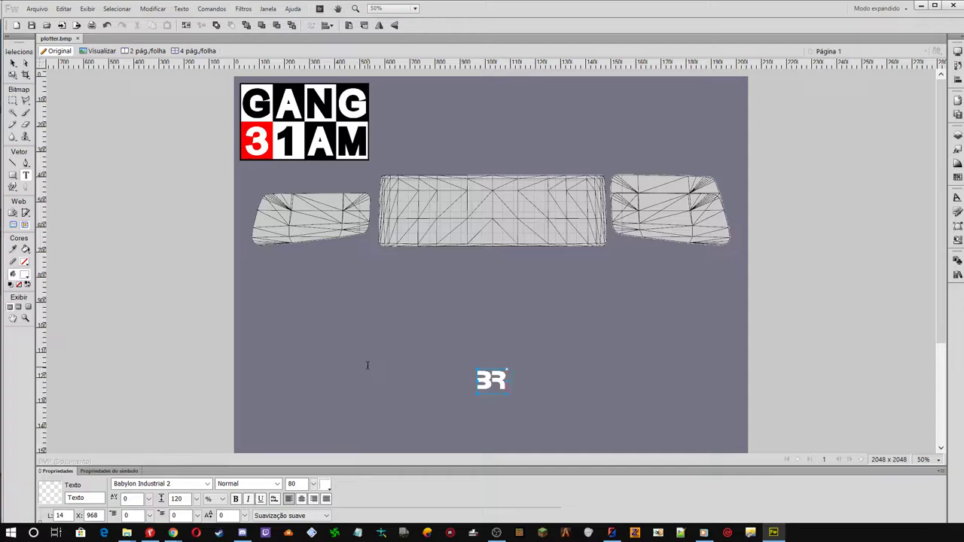
text(YAN)
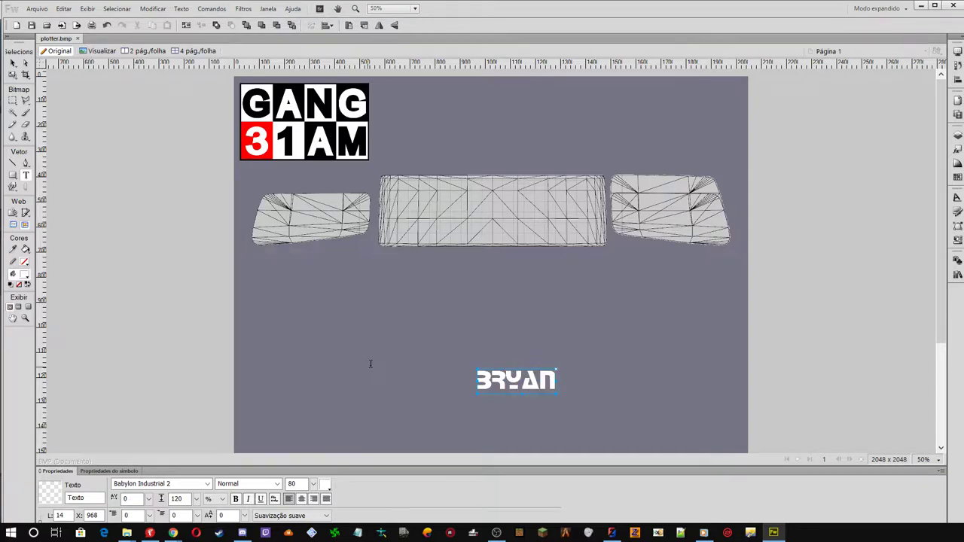
click(13, 63)
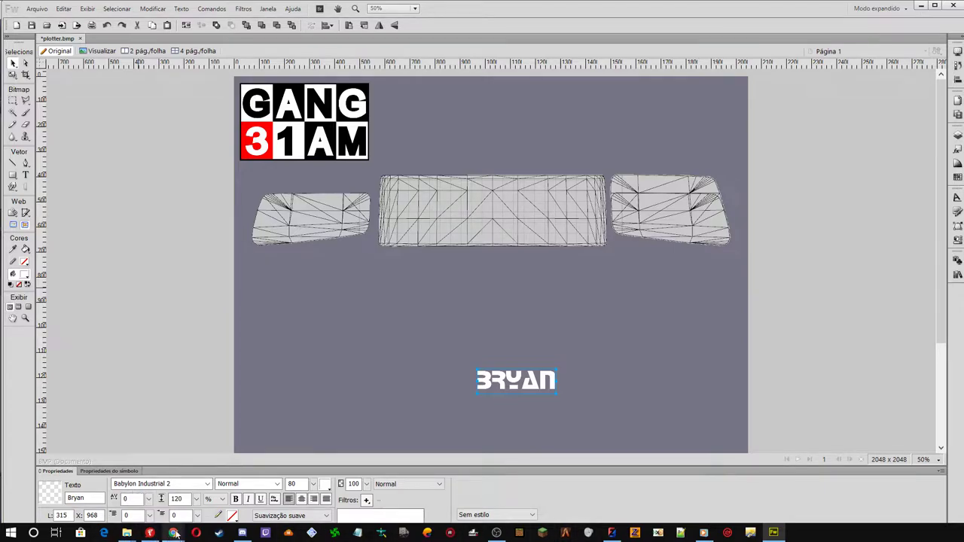
Change the name text's font to empatlima
mouse_move(175, 533)
mouse_move(181, 501)
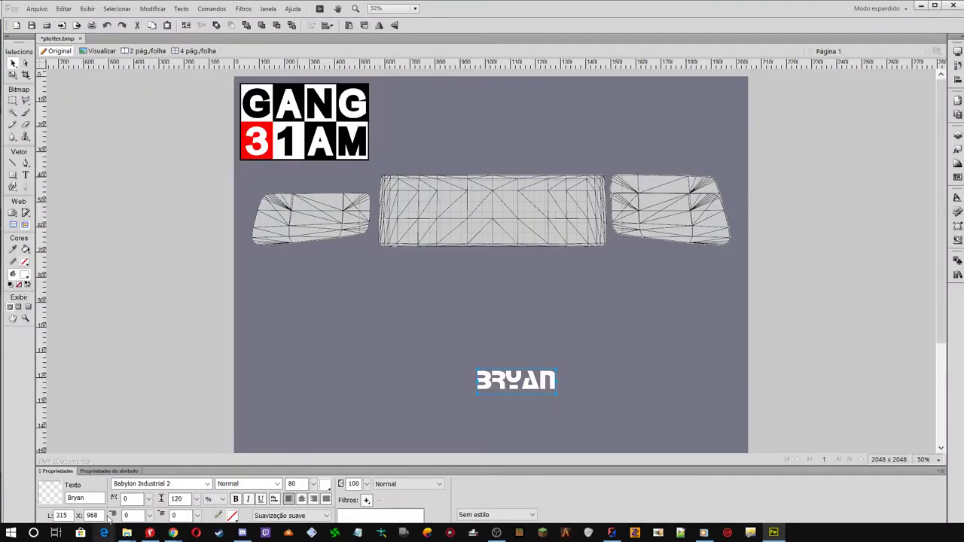
click(184, 486)
text(empatlima)
key(Return)
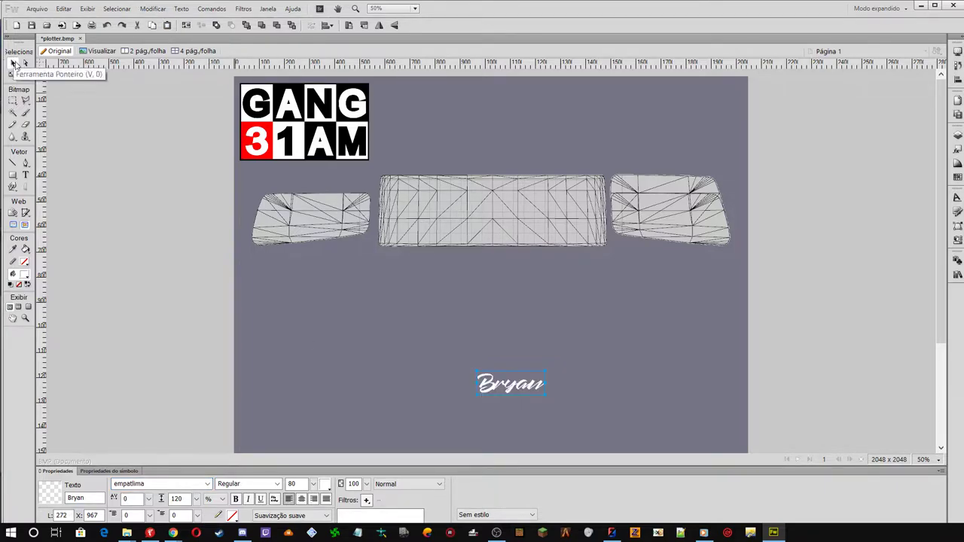
Move the name text to the upper middle of the windshield template and set its font size to 96
drag(515, 388, 497, 204)
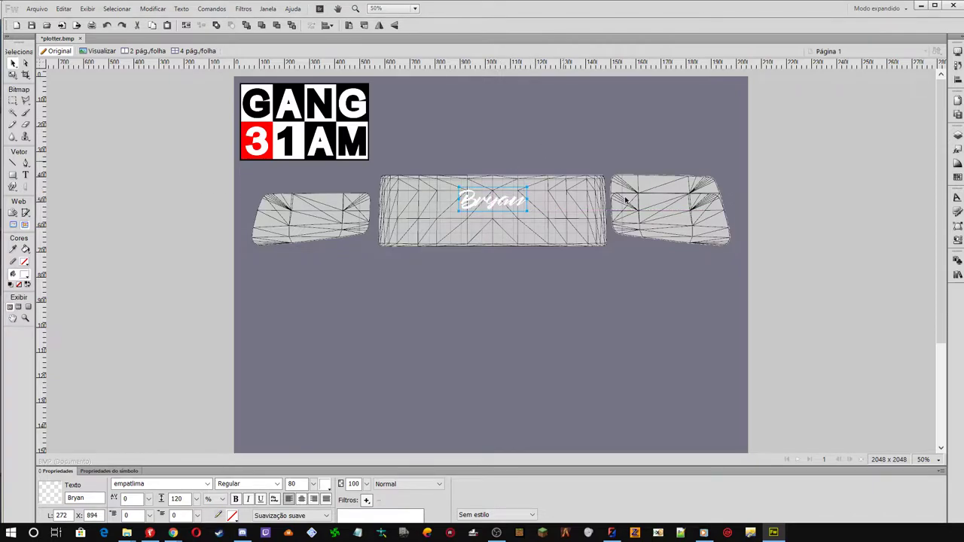
click(931, 460)
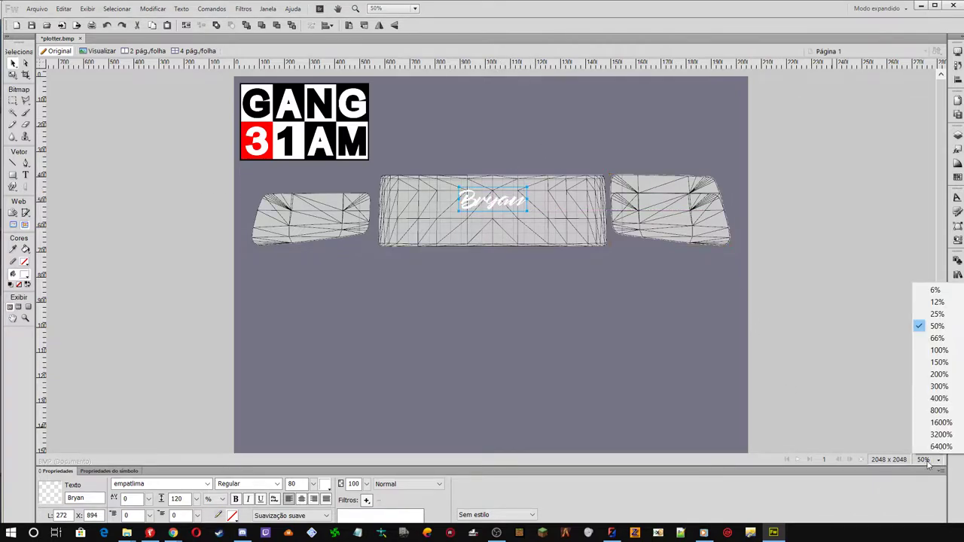
click(940, 350)
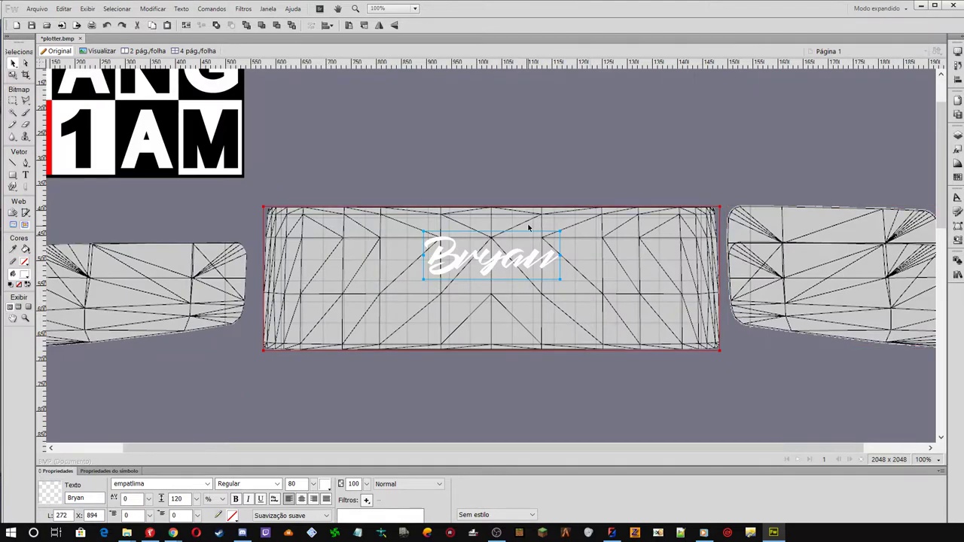
scroll(530, 230, down, 3)
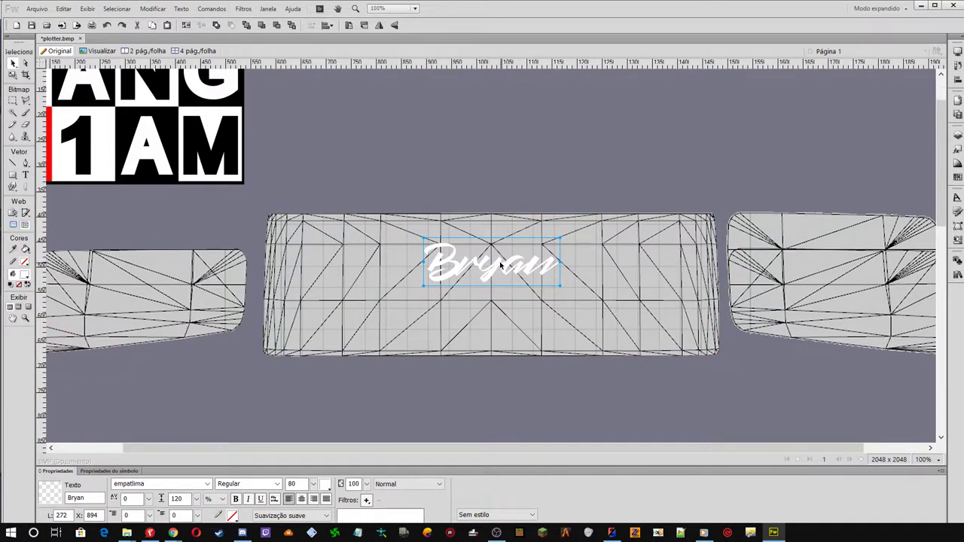
drag(325, 484, 317, 416)
drag(502, 270, 493, 271)
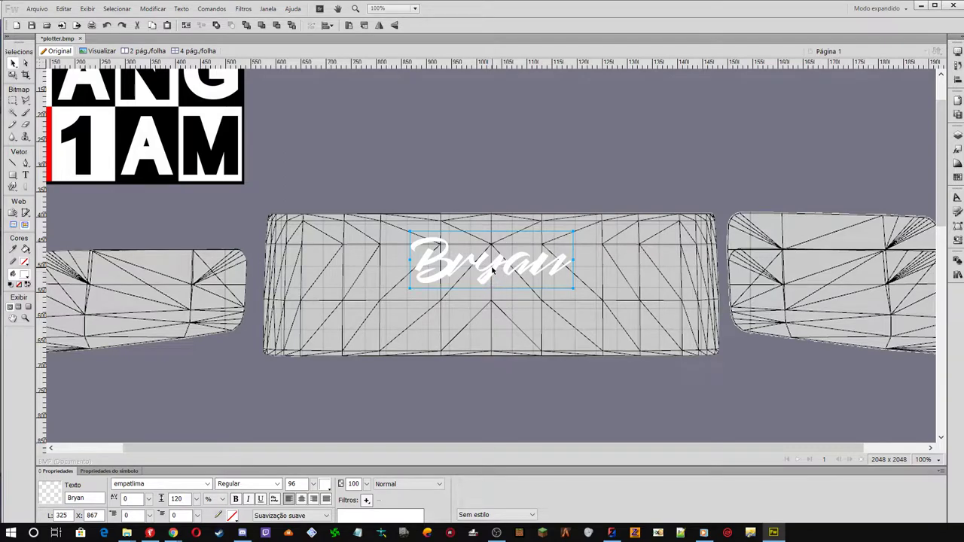
drag(493, 269, 493, 271)
Select the windshield template bitmap behind the name text
click(287, 240)
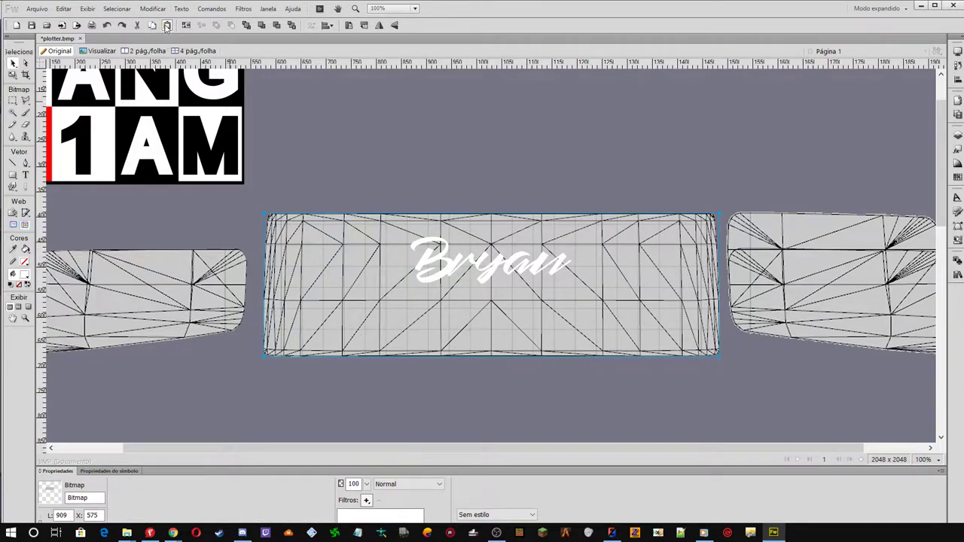
click(243, 8)
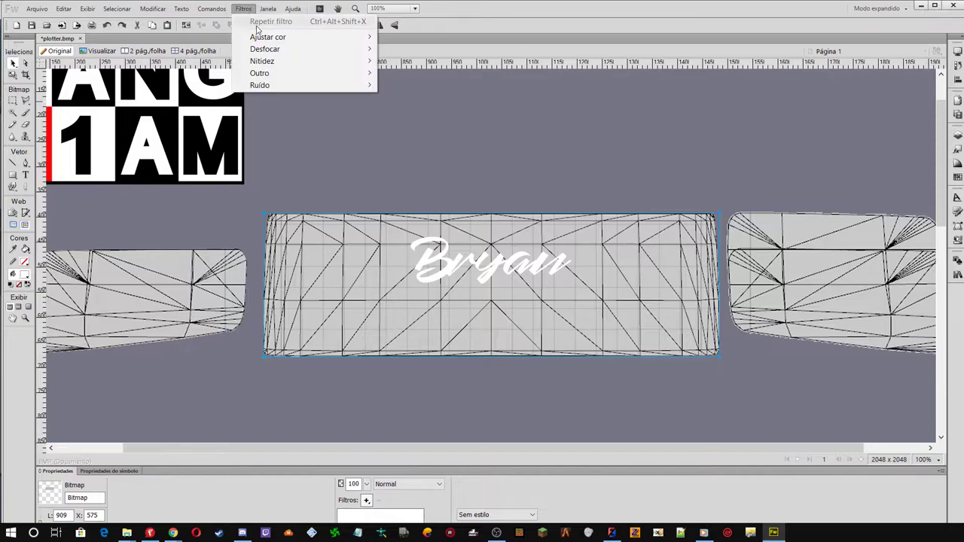
mouse_move(331, 38)
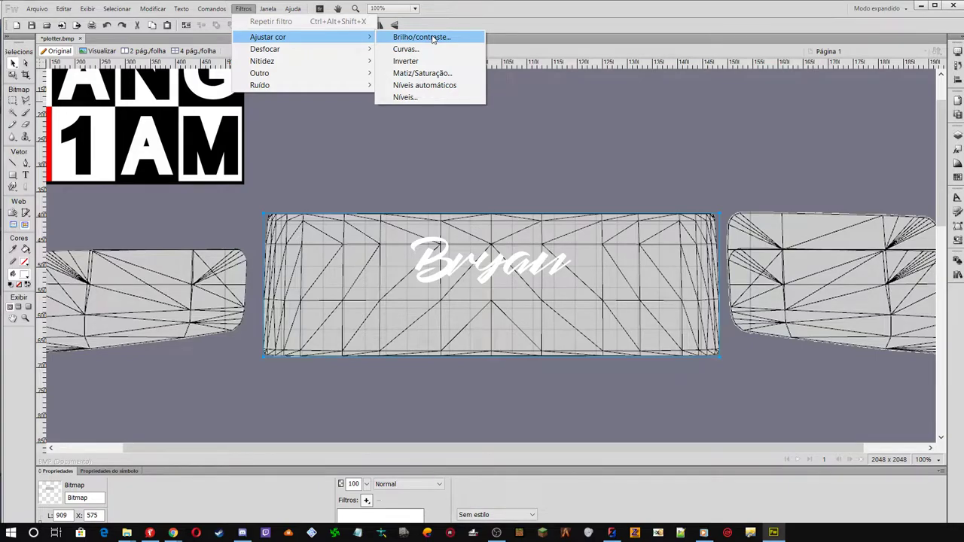
click(433, 37)
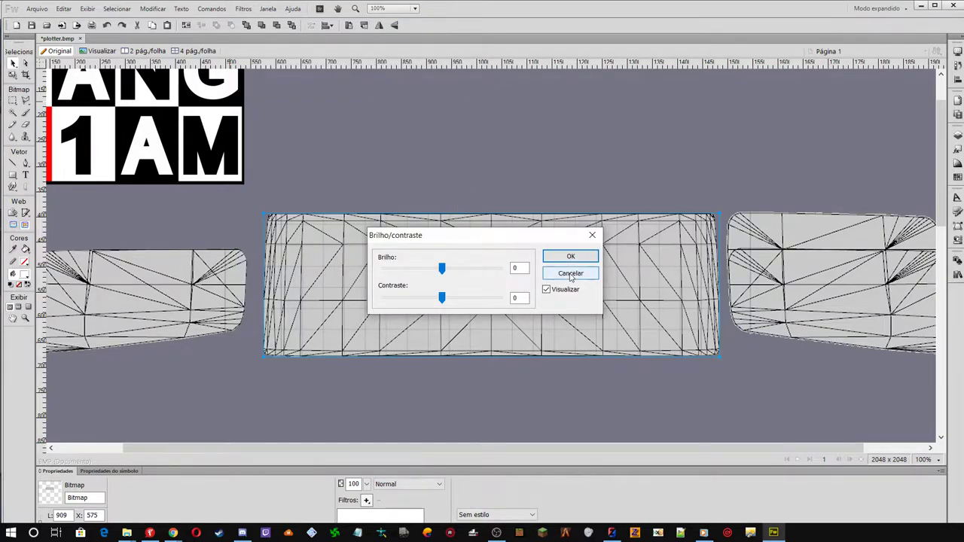
click(572, 275)
Turn the windshield template bitmap black with the Hue/Saturation filter by setting the luminosity to -100
click(243, 8)
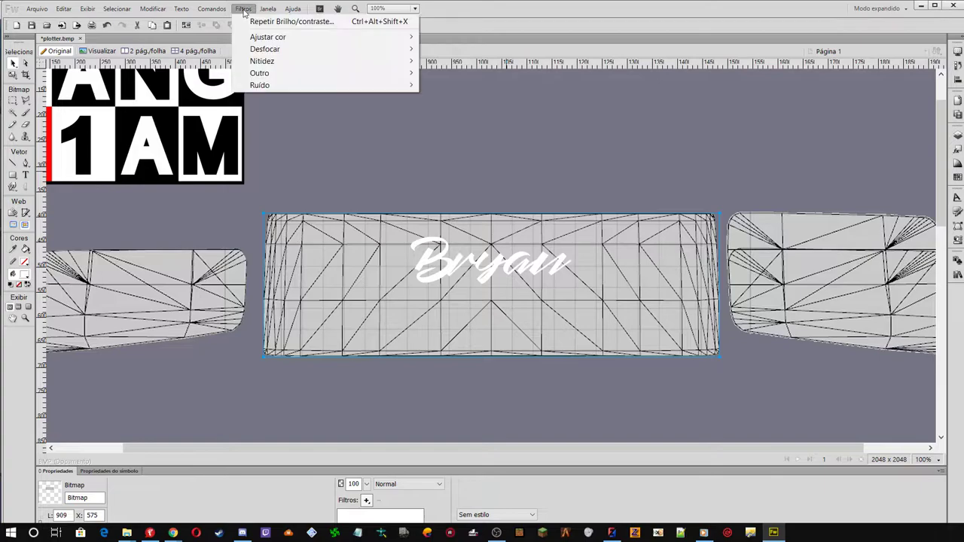
mouse_move(354, 37)
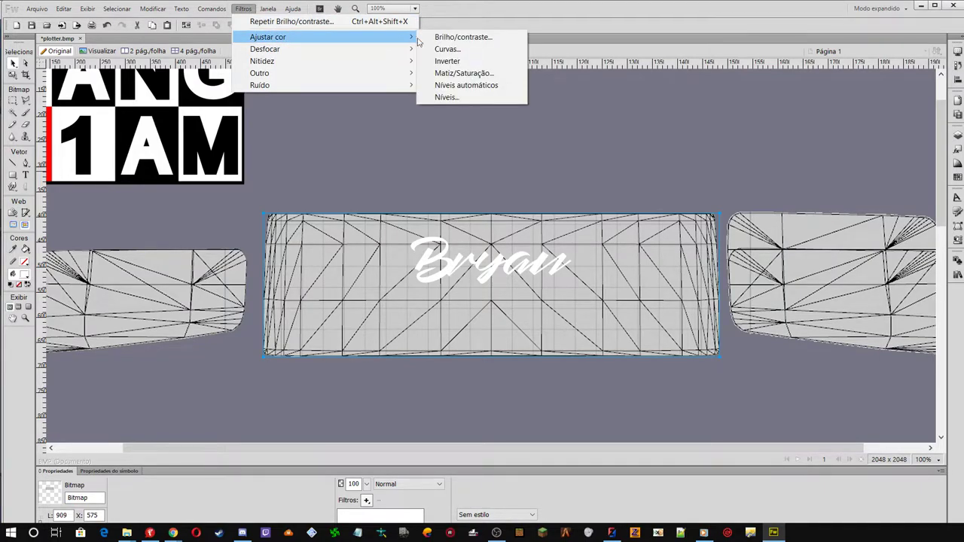
click(463, 74)
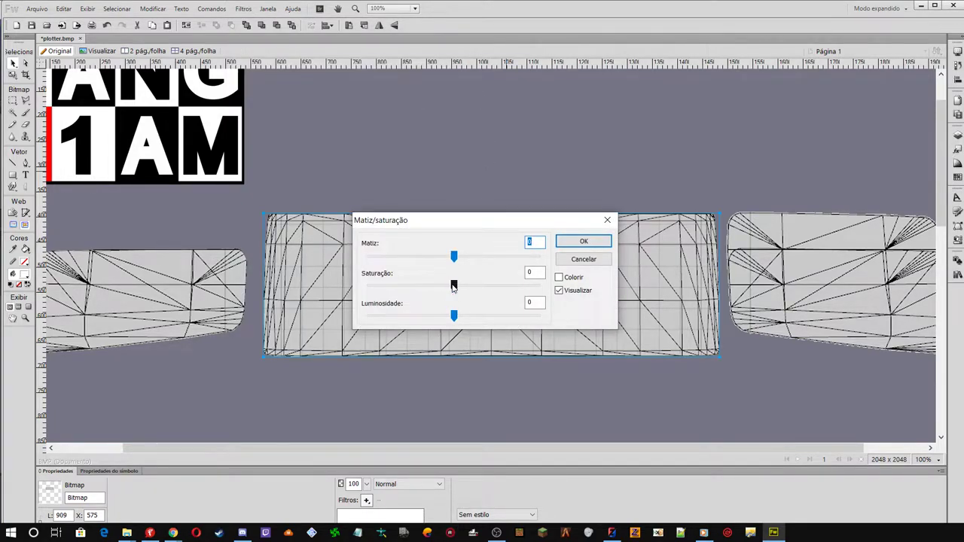
drag(455, 317, 265, 320)
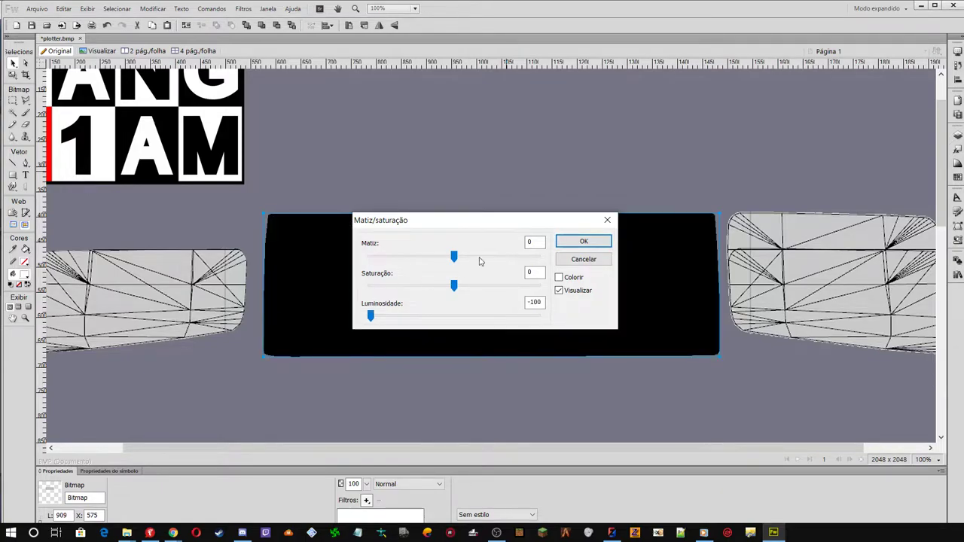
click(583, 244)
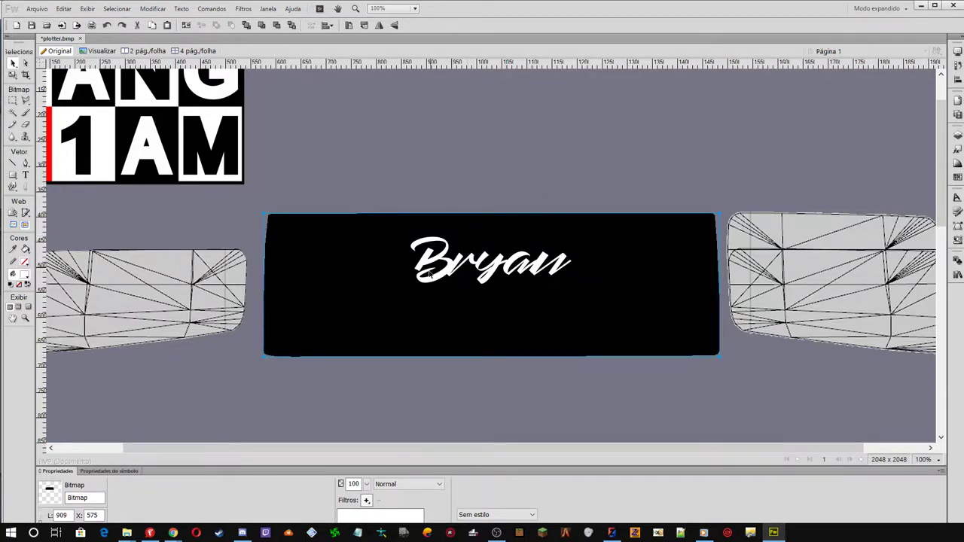
Deselect the windshield bitmap and save plotter.bmp
click(381, 137)
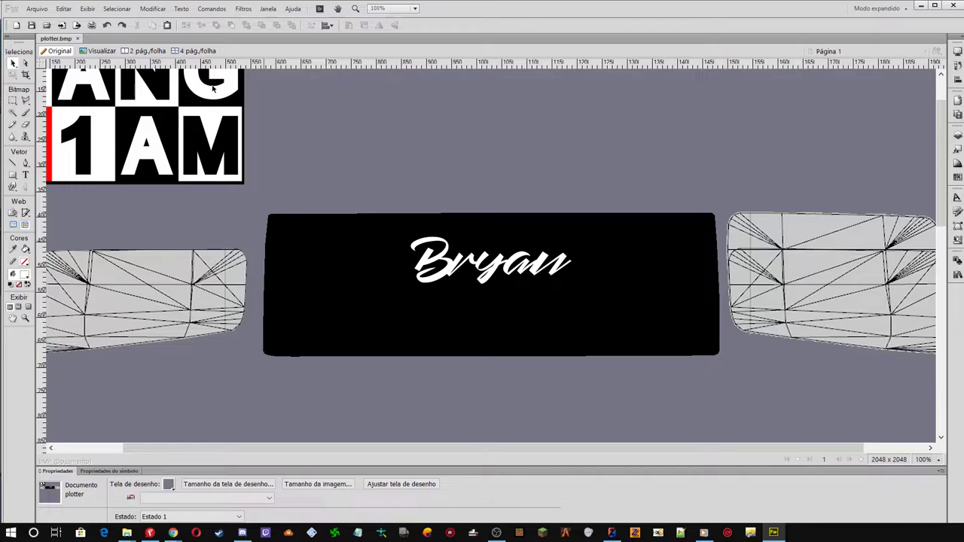
click(461, 293)
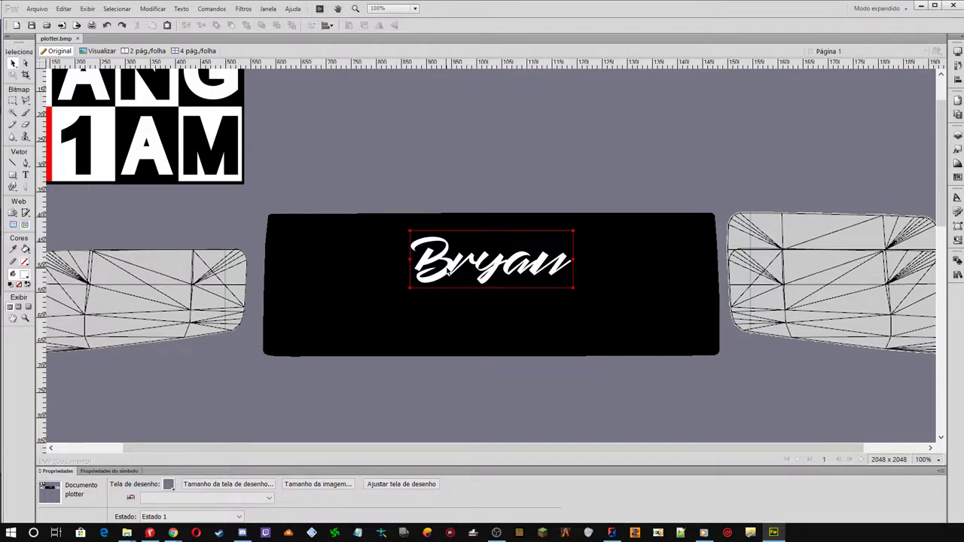
click(403, 201)
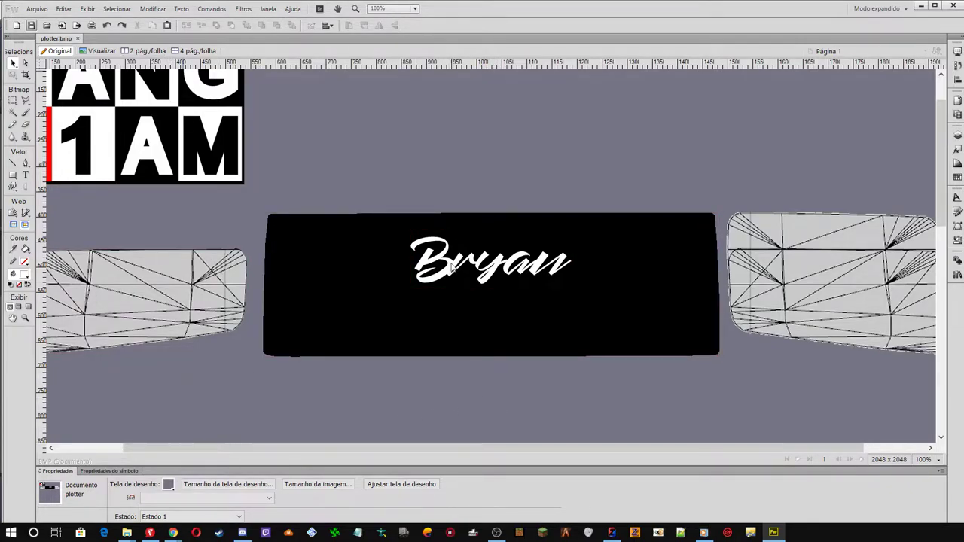
Open plotter.dds from the gaminglives folder in DXTBmp and load the edited plotter.bmp in its place
mouse_move(127, 534)
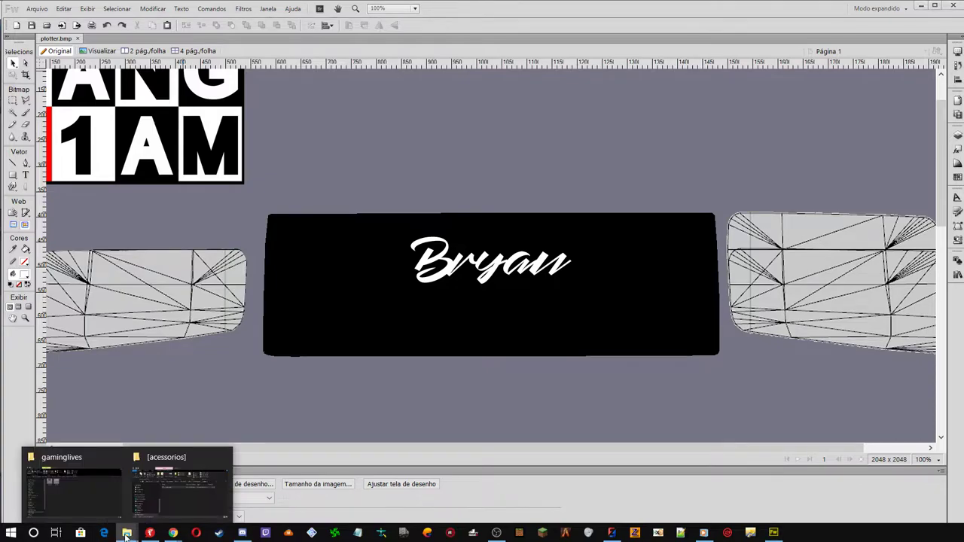
click(87, 488)
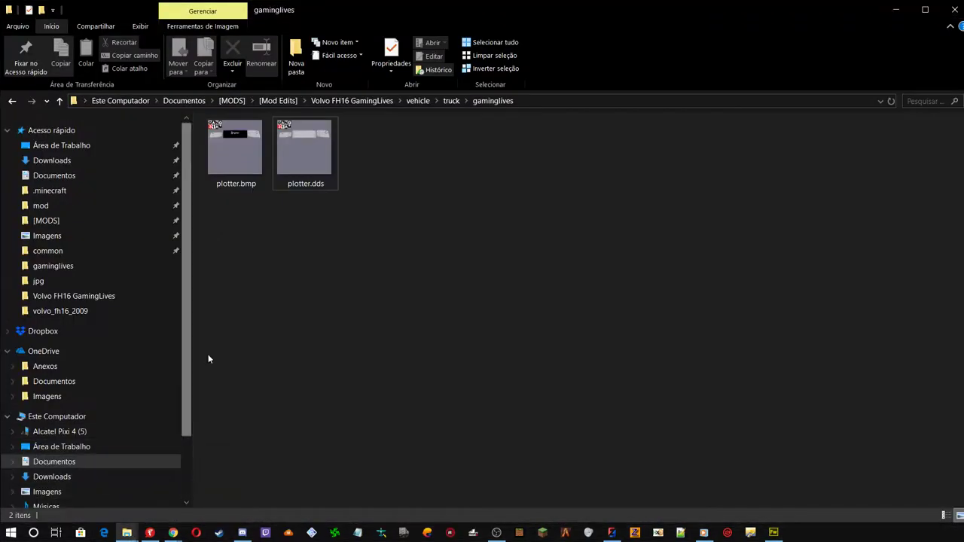
double_click(293, 150)
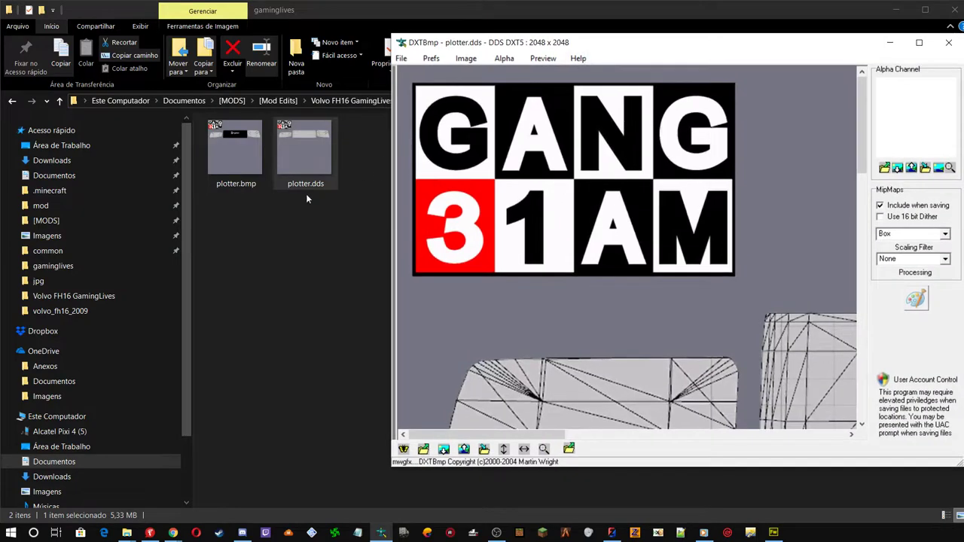
click(238, 143)
drag(238, 144, 494, 317)
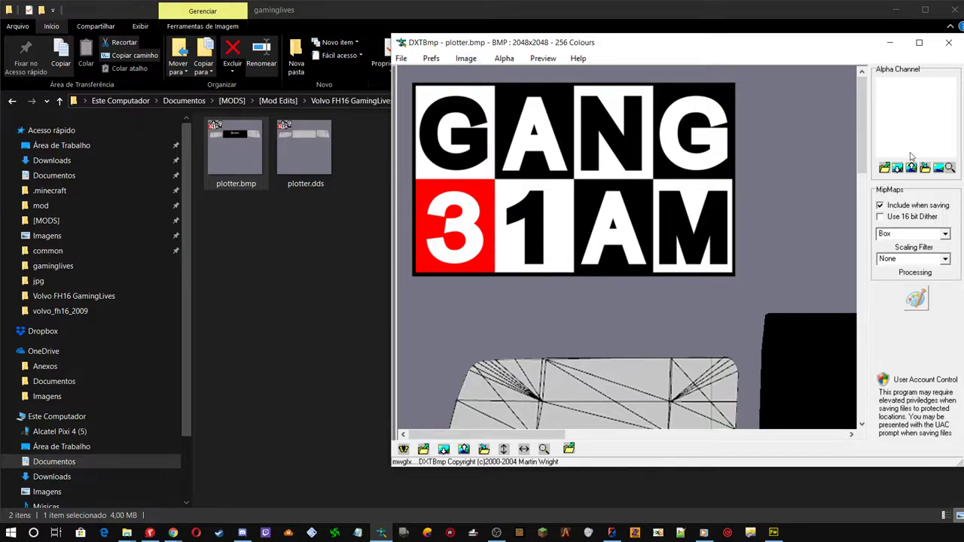
Start importing an alpha channel for plotter.bmp and browse to the Volvo FH16 GamingLives folder inside [Mod Edits]
click(885, 168)
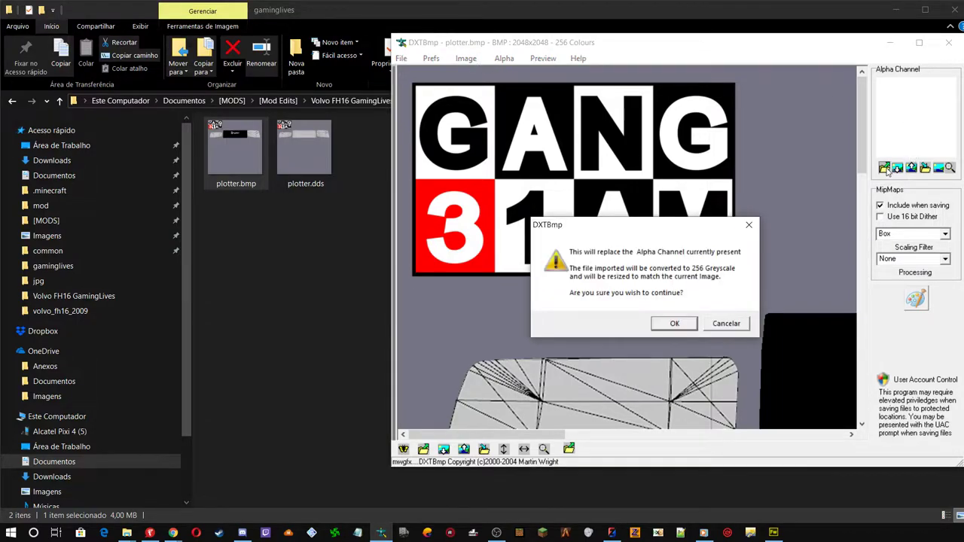
click(675, 324)
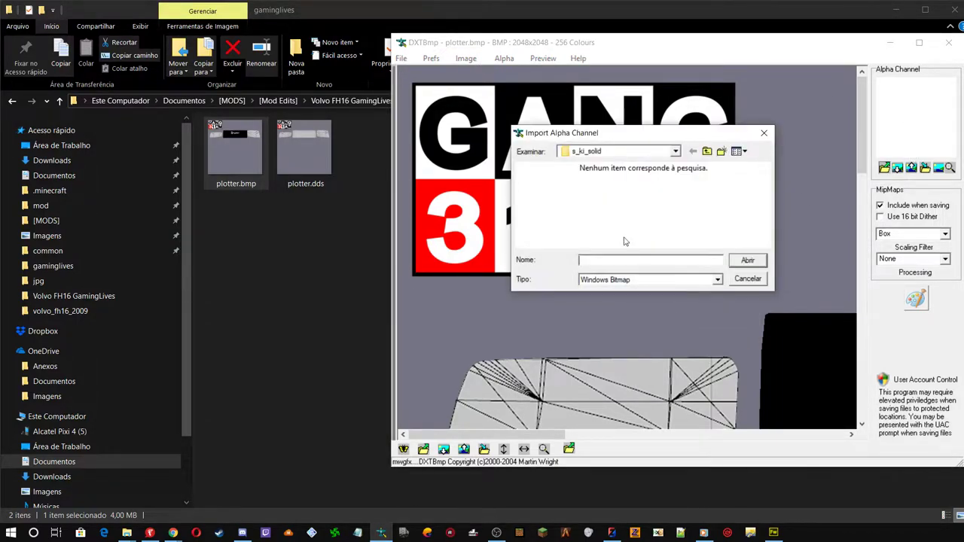
click(616, 153)
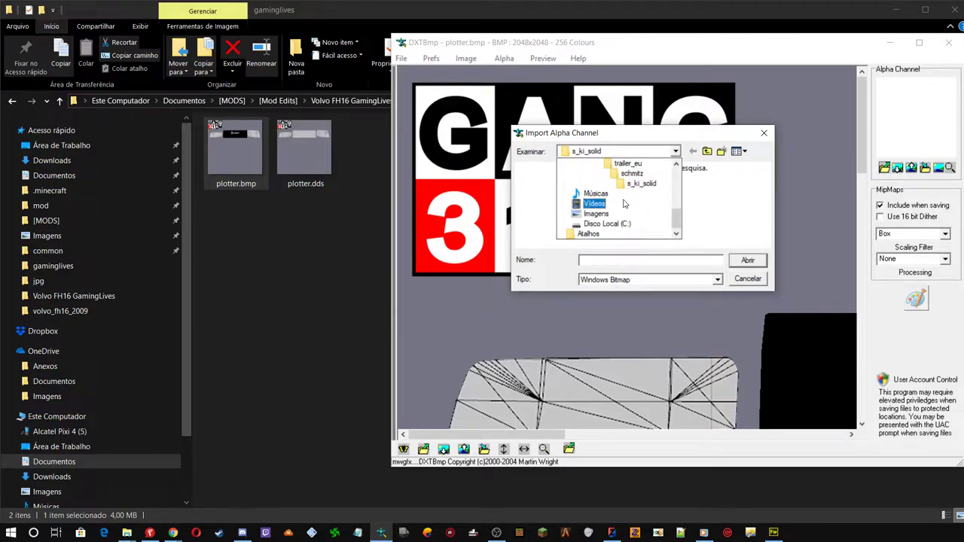
scroll(624, 203, up, 5)
scroll(623, 198, down, 3)
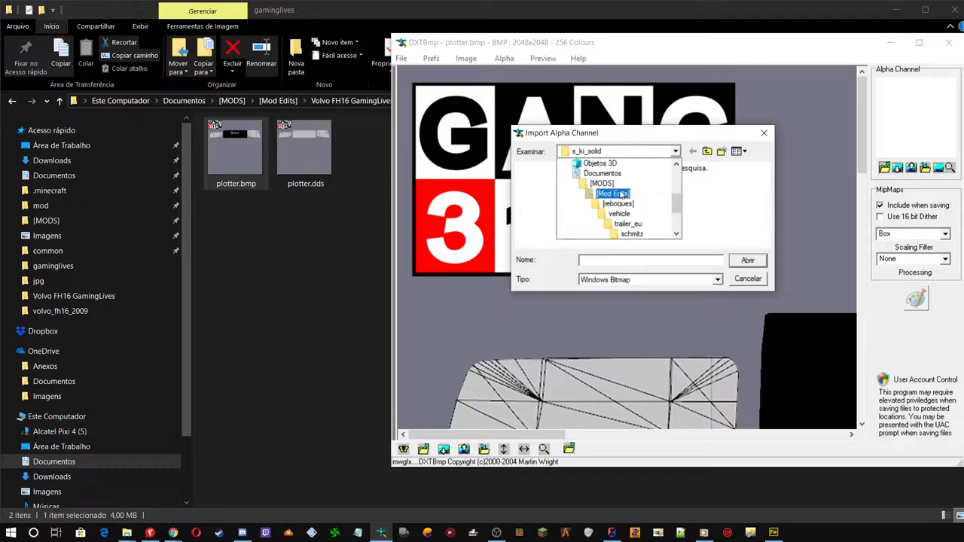
click(612, 194)
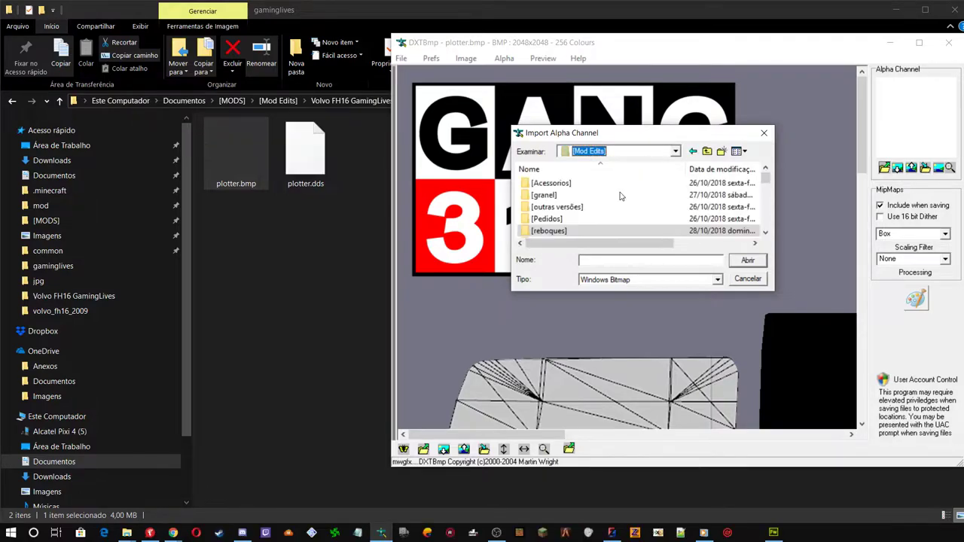
scroll(621, 196, down, 10)
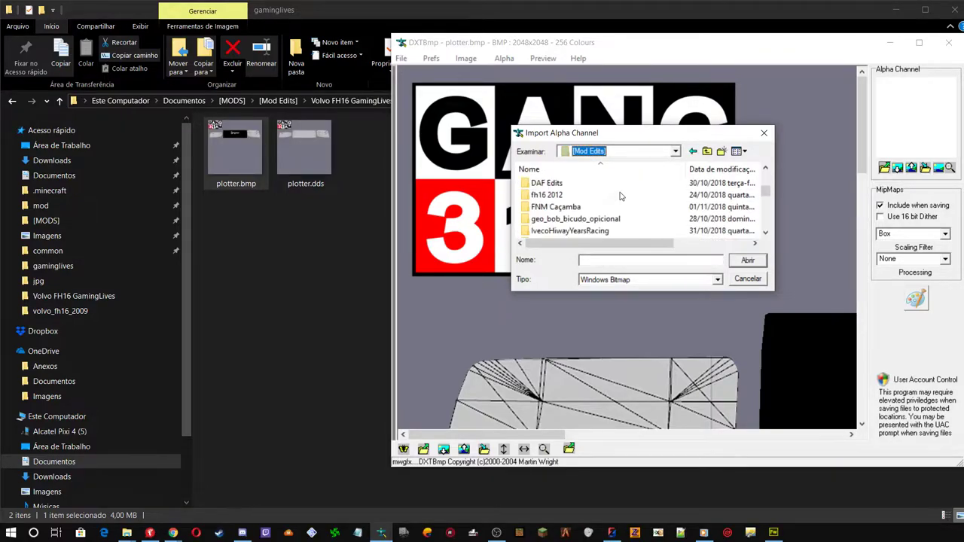
scroll(621, 195, down, 5)
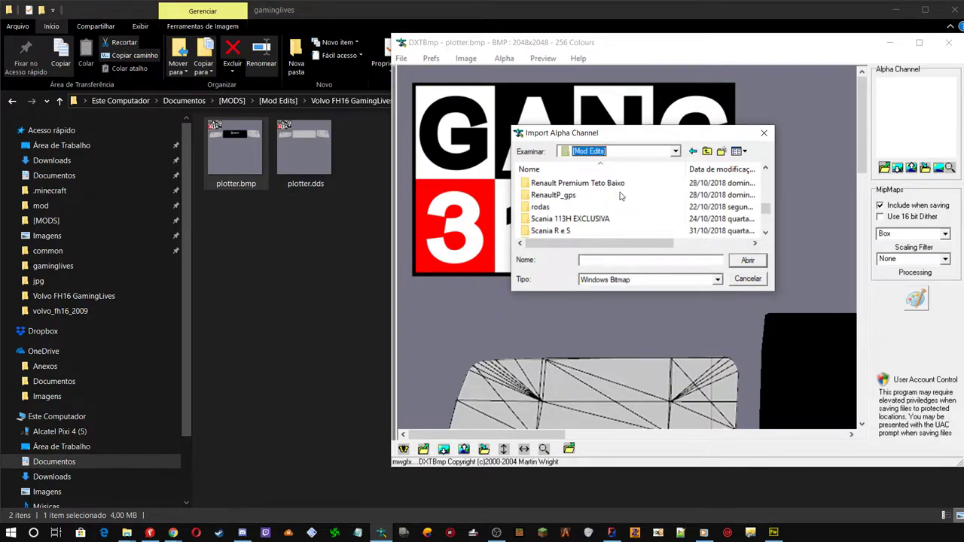
scroll(621, 196, down, 1)
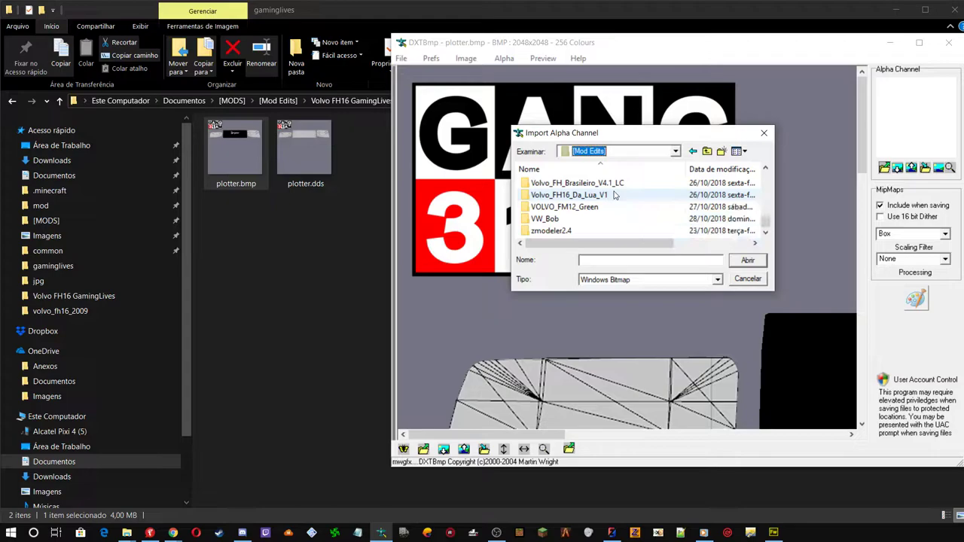
scroll(610, 207, up, 1)
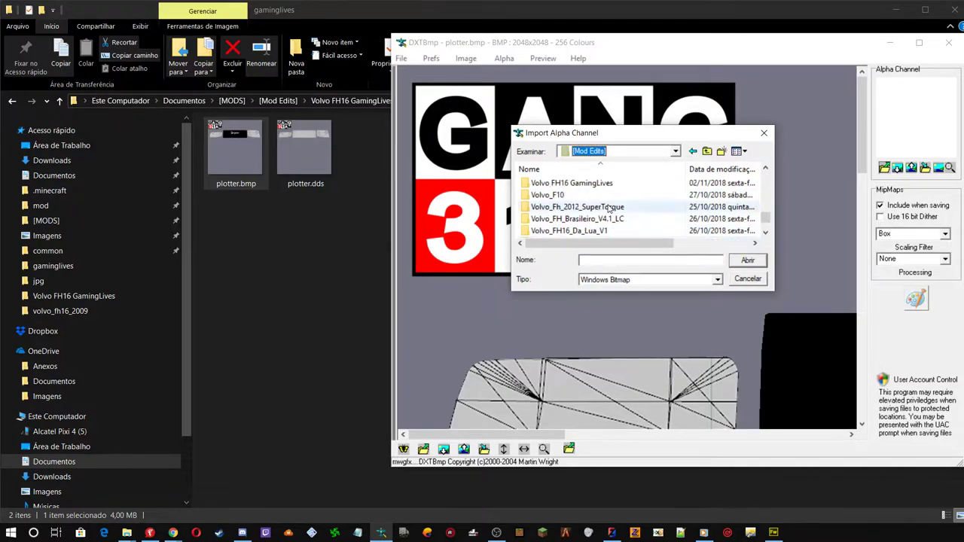
double_click(561, 185)
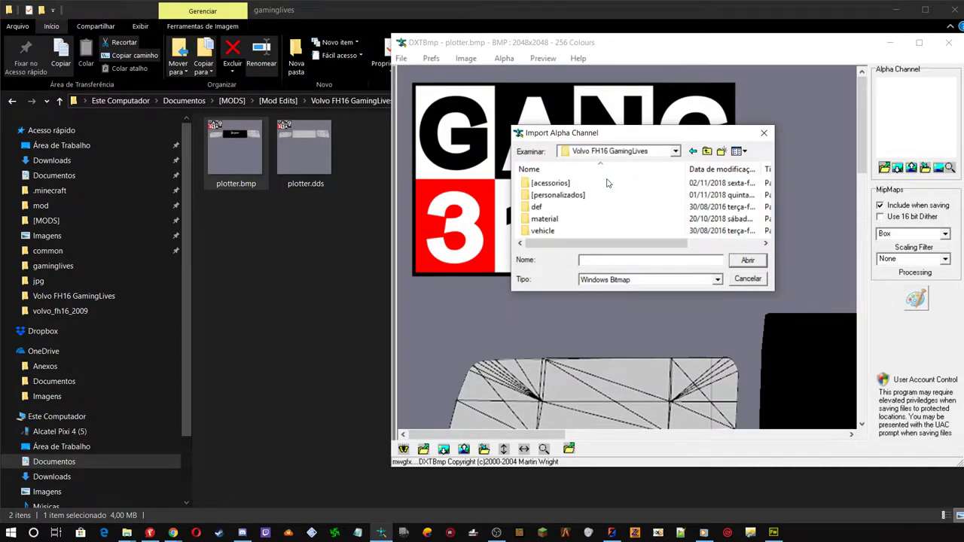
Search the [acessorios] and [personalizados] folders using the Any Image File type, and return to the Volvo FH16 GamingLives folder
double_click(561, 184)
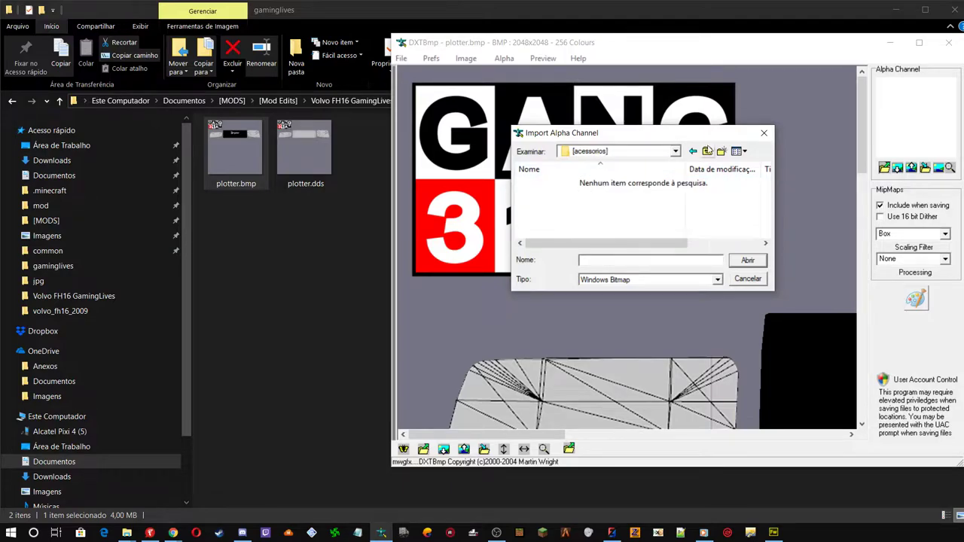
click(708, 152)
double_click(561, 186)
click(690, 281)
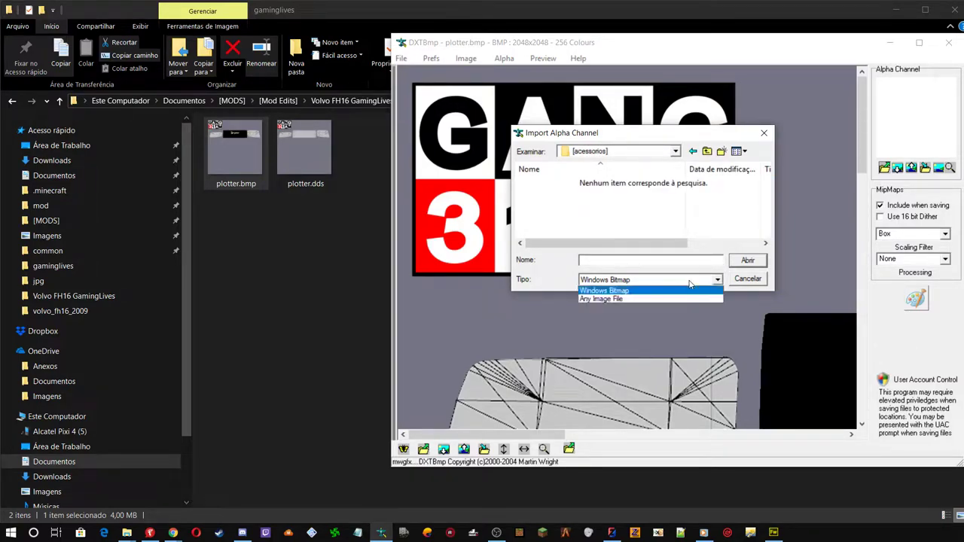
click(642, 299)
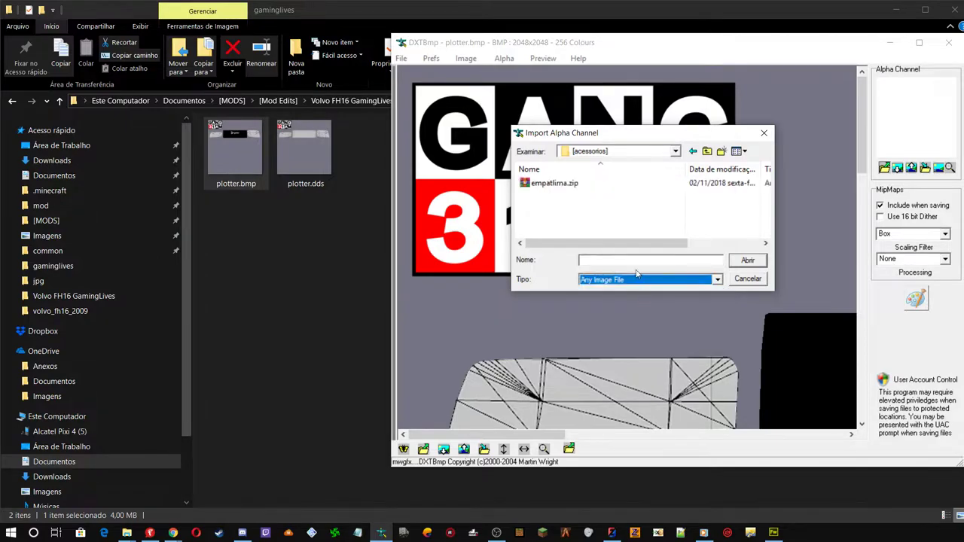
click(708, 151)
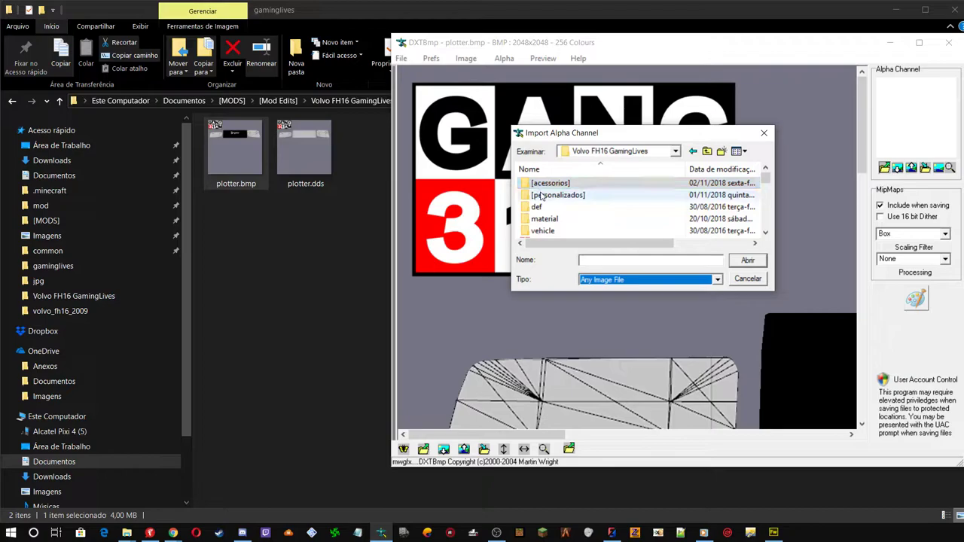
double_click(541, 195)
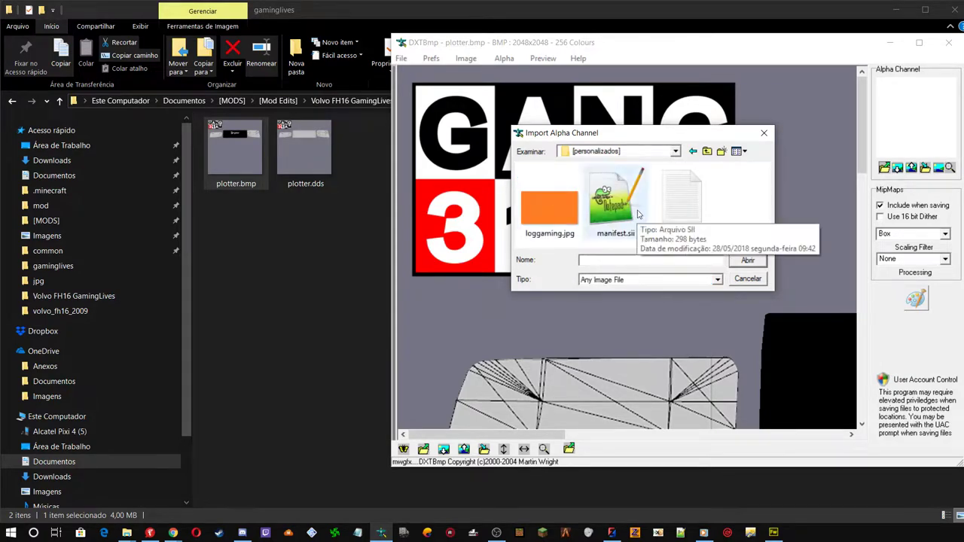
click(645, 152)
scroll(642, 189, up, 2)
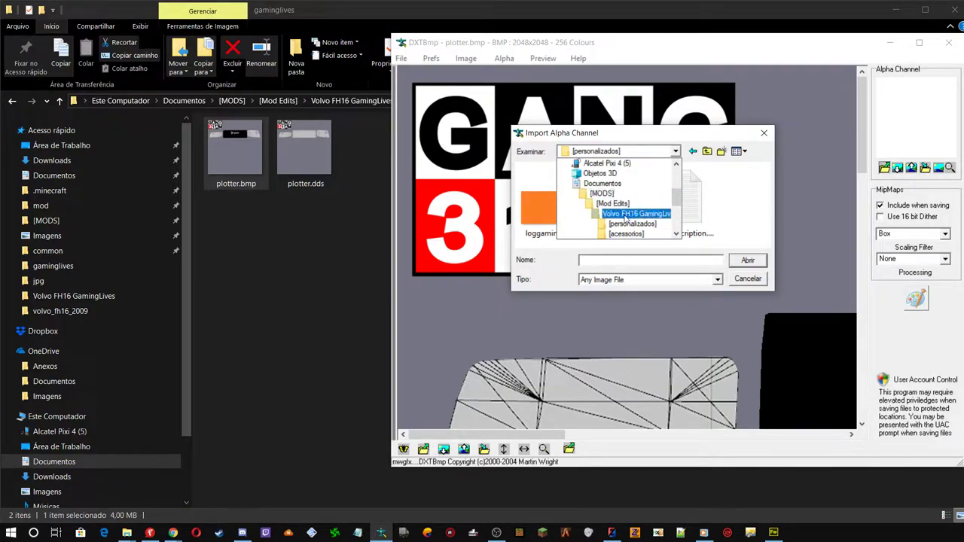
click(636, 214)
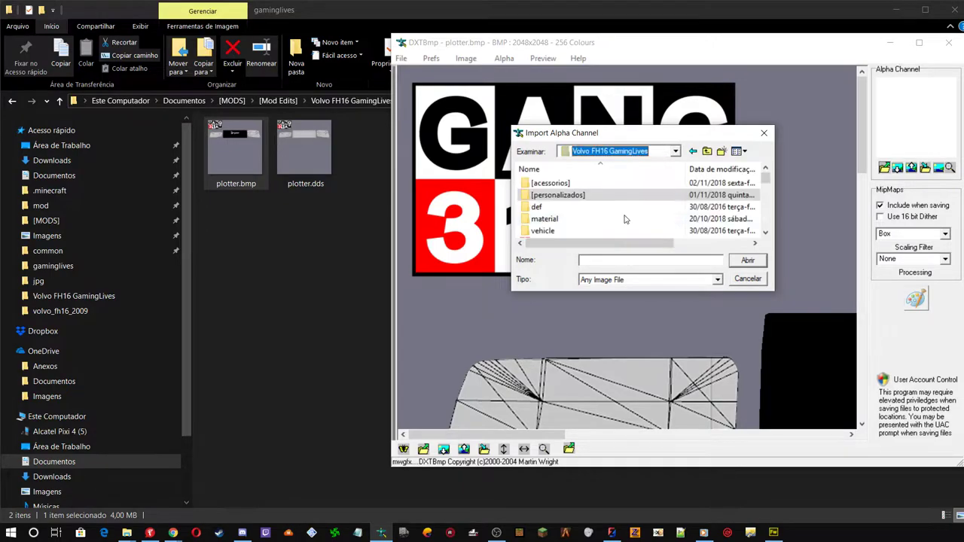
Import plotter.bmp from the vehicle/truck/gaminglives folder as the alpha channel
double_click(538, 231)
double_click(540, 183)
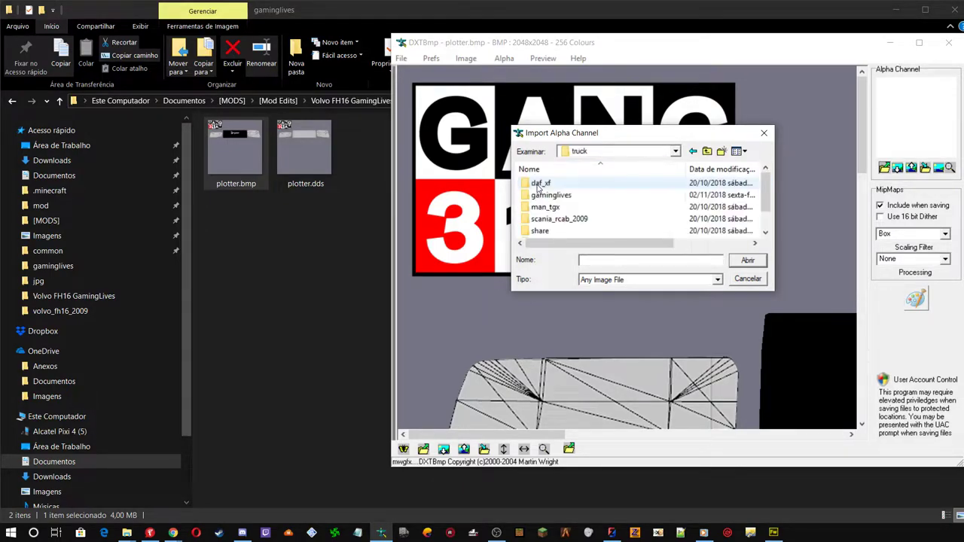
double_click(542, 197)
click(547, 195)
click(741, 262)
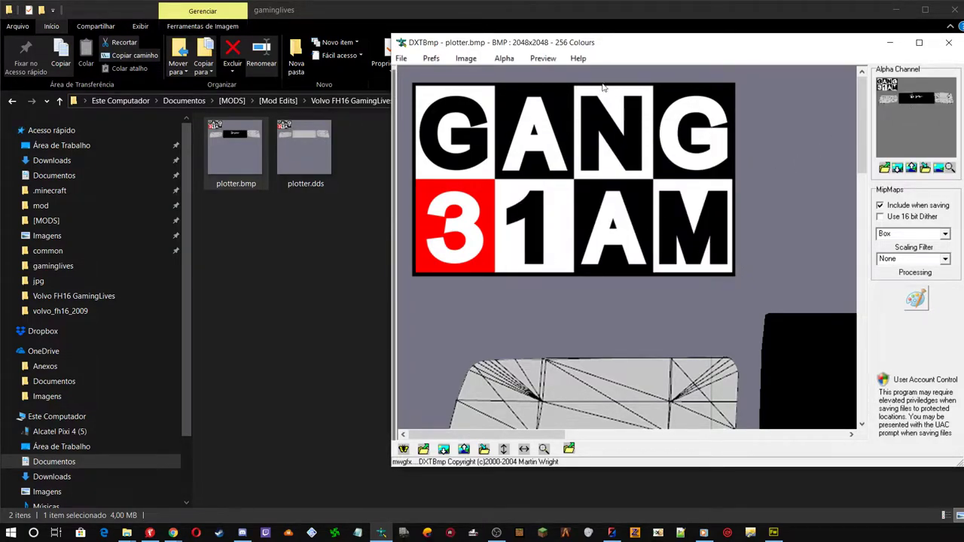
Export the texture as a DDS DXT5 image, overwriting plotter.dds in the gaminglives folder
click(401, 58)
mouse_move(452, 104)
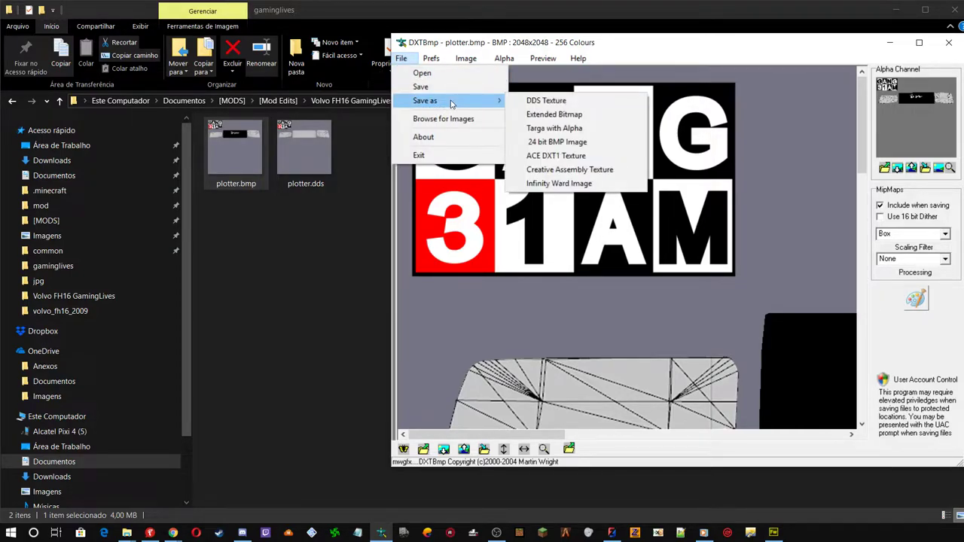
click(548, 101)
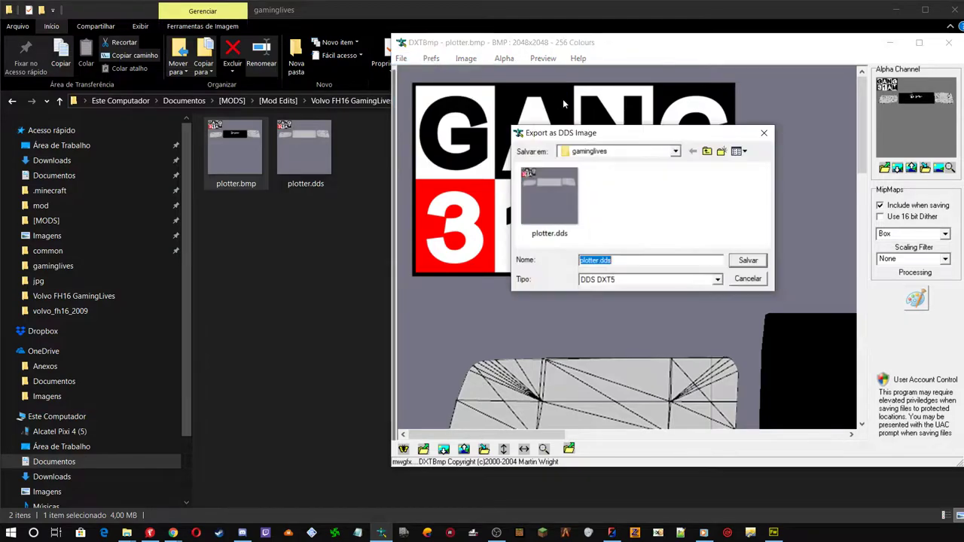
click(557, 193)
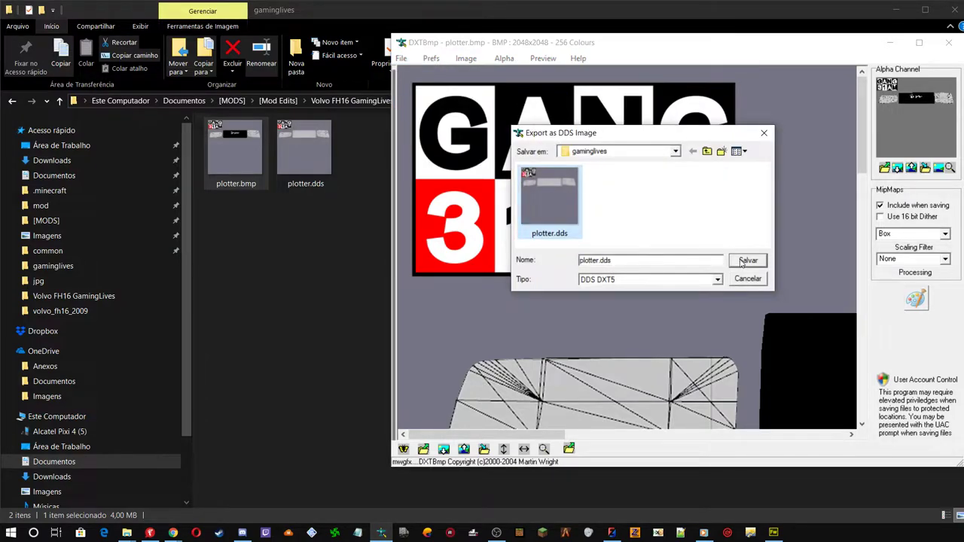
click(744, 261)
click(673, 275)
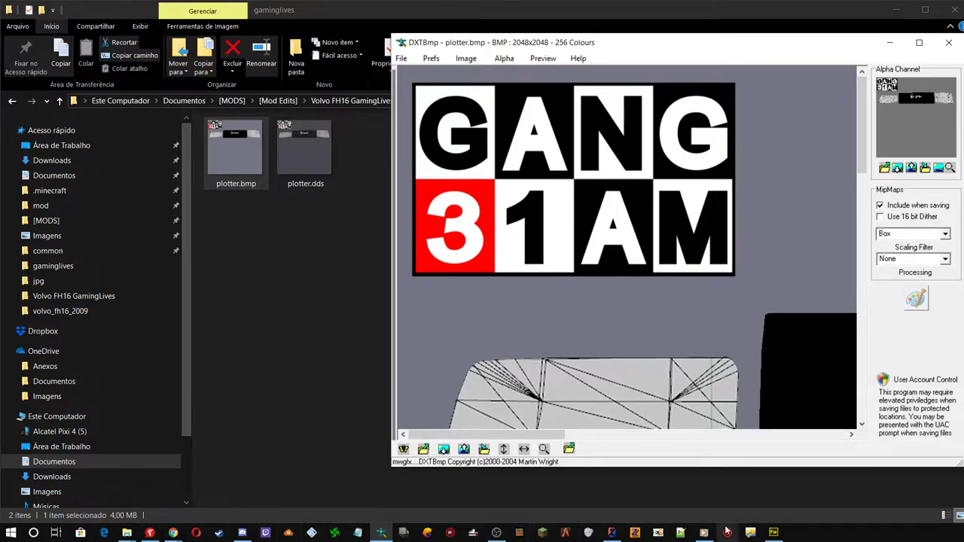
Switch to ZModeler and inspect the lettering on the Parabrisa mesh in the 3D view
click(613, 532)
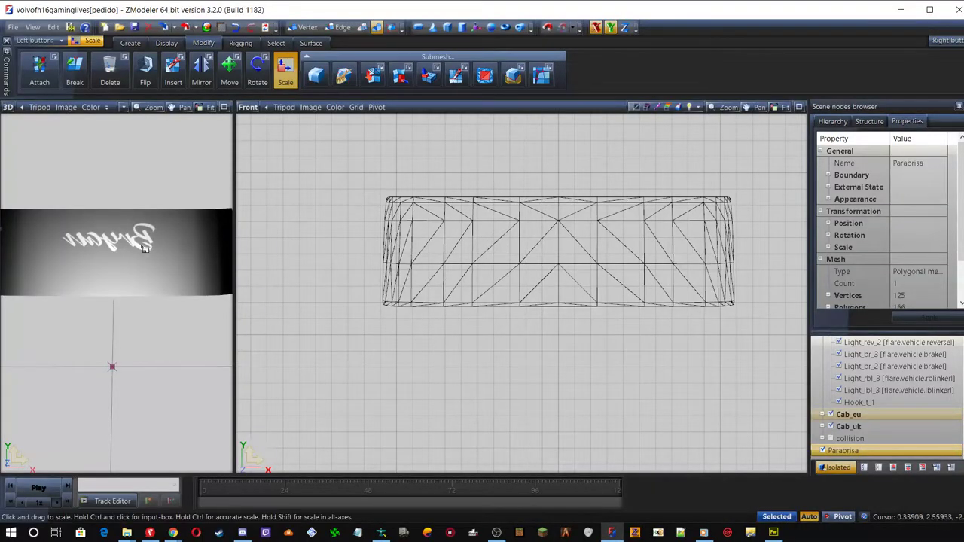
mouse_move(123, 265)
middle_down()
mouse_move(196, 256)
mouse_move(151, 254)
mouse_move(120, 270)
mouse_move(132, 271)
middle_up()
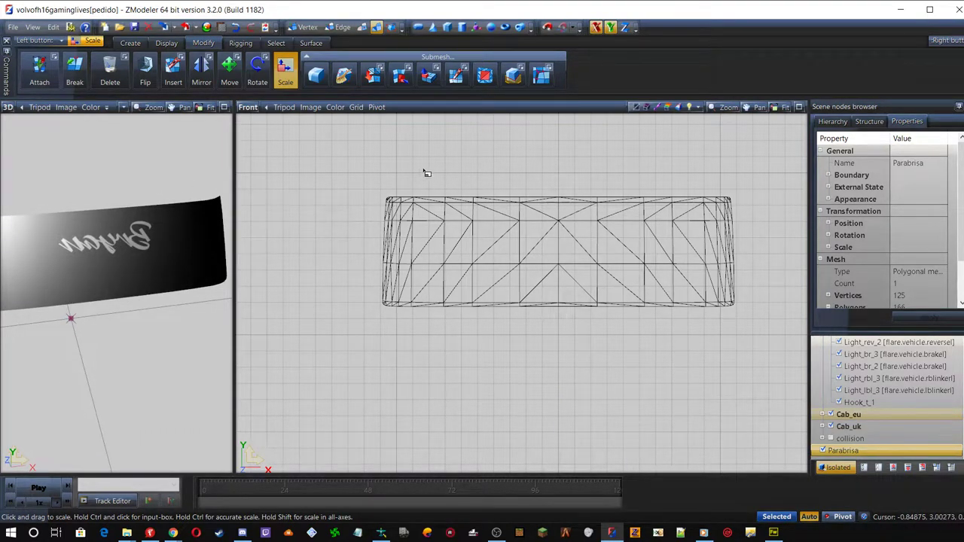
Flip the Parabrisa mesh's faces and flip them back
click(153, 73)
click(510, 244)
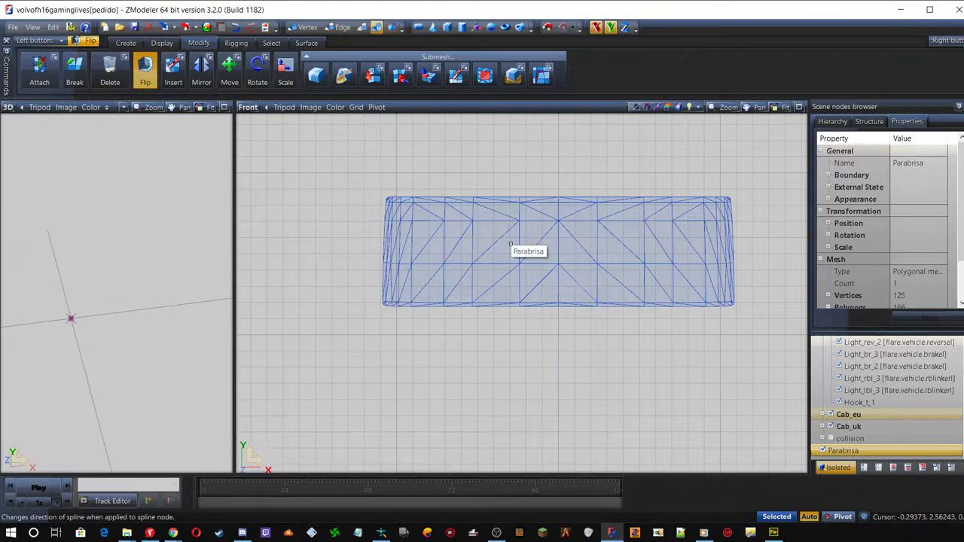
middle_drag(162, 273, 138, 237)
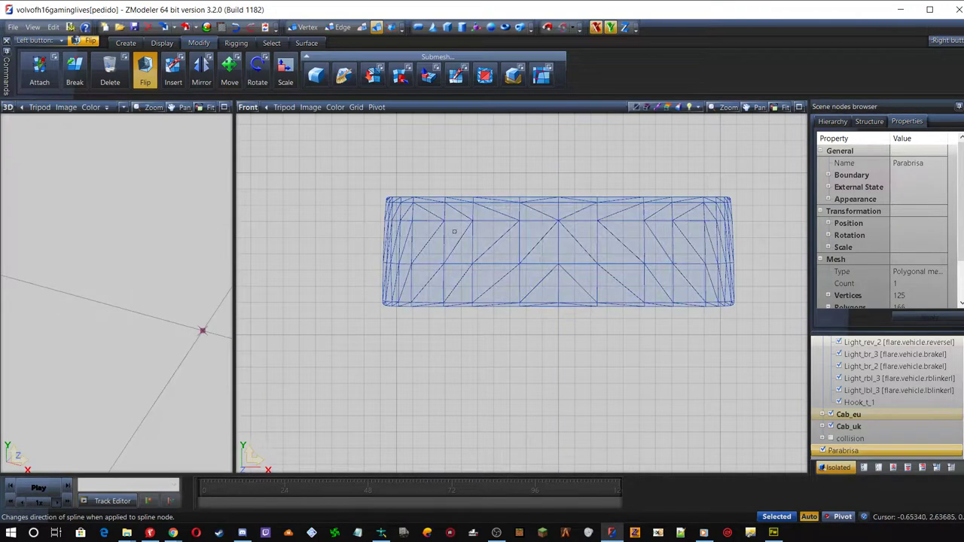
click(490, 237)
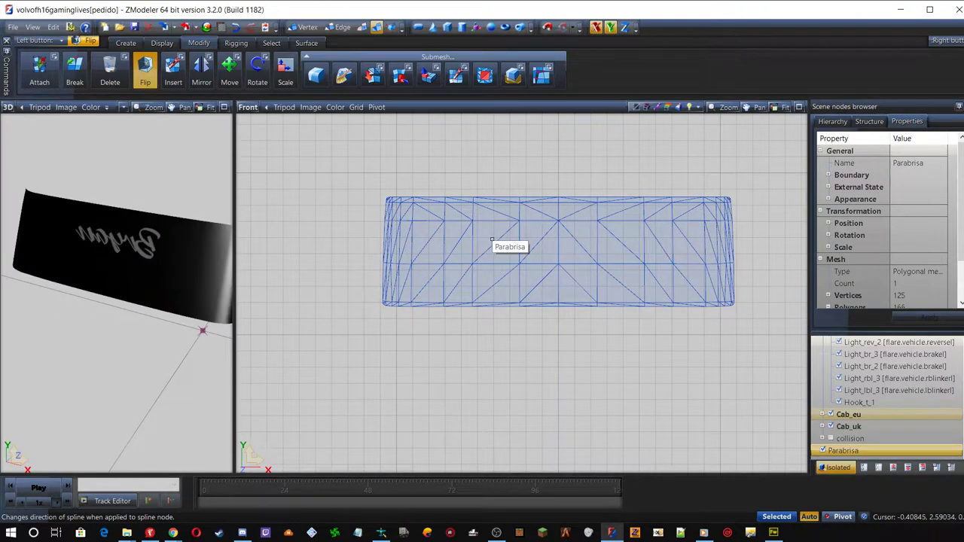
Generate a new UV mapping for the Parabrisa mesh on channel 1, from world XYZ with a continuous mesh surface
click(248, 108)
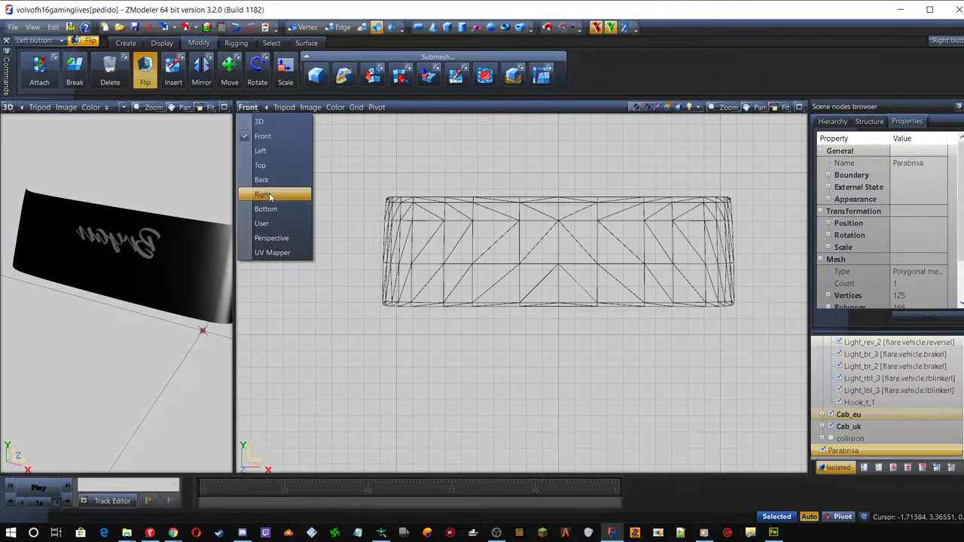
click(364, 153)
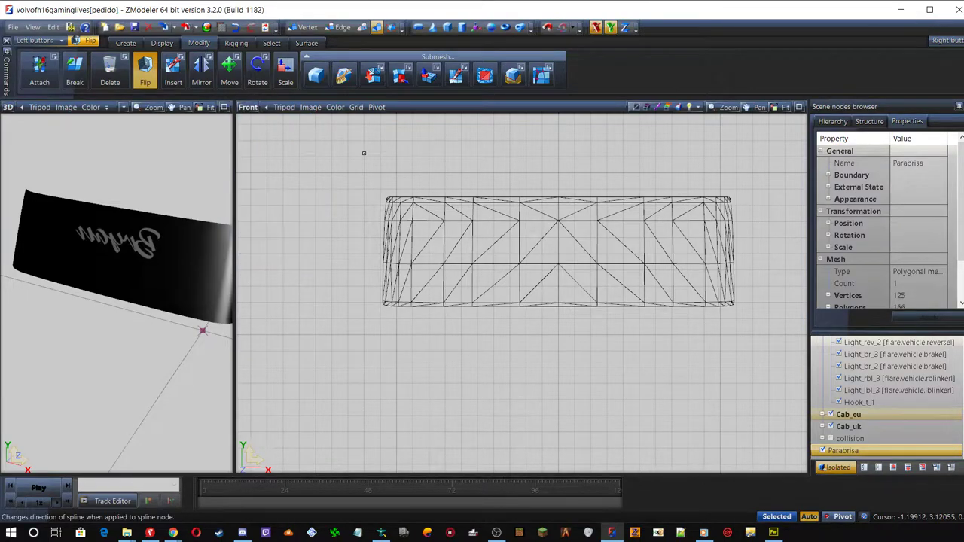
click(446, 219)
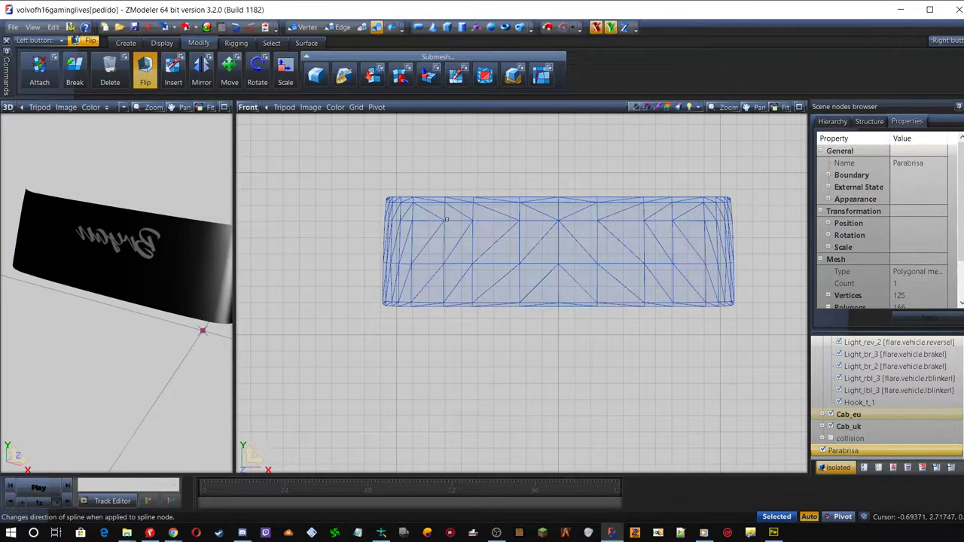
right_click(492, 221)
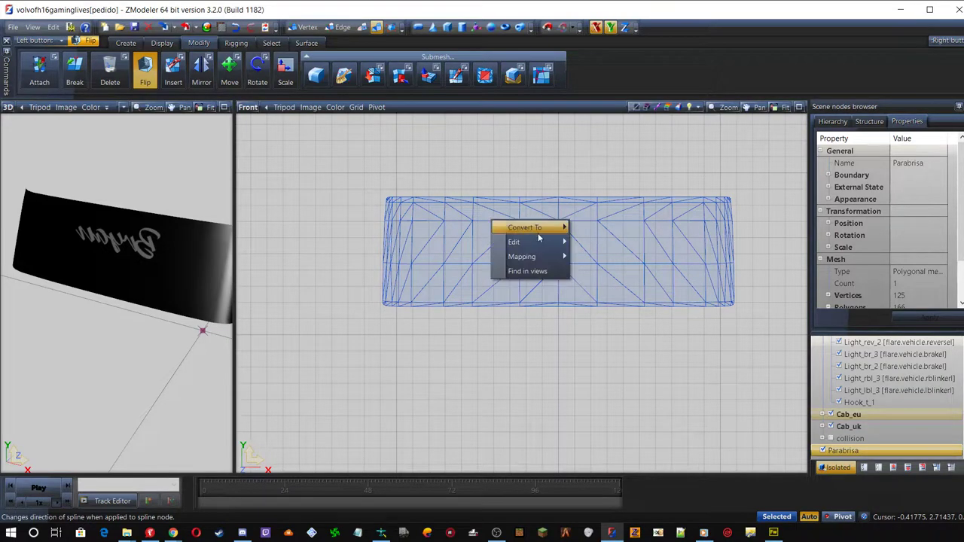
mouse_move(531, 257)
click(620, 258)
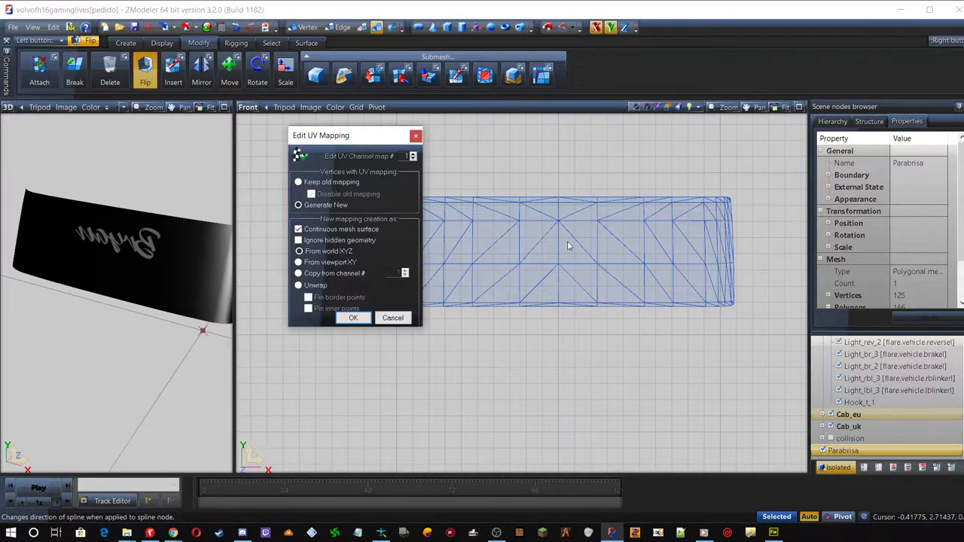
click(354, 318)
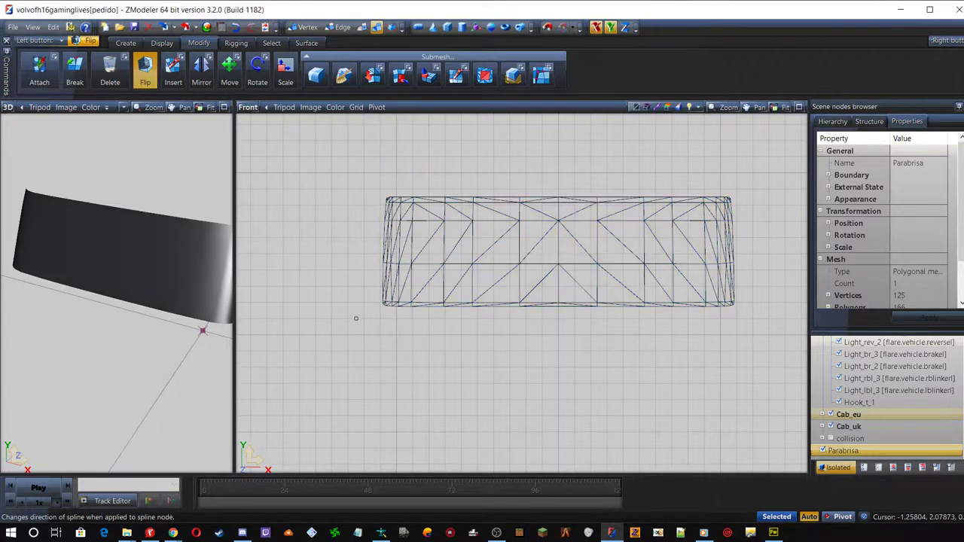
Show the UV Mapper in the Front viewport and select the whole new Parabrisa UV layout below the texture
click(248, 108)
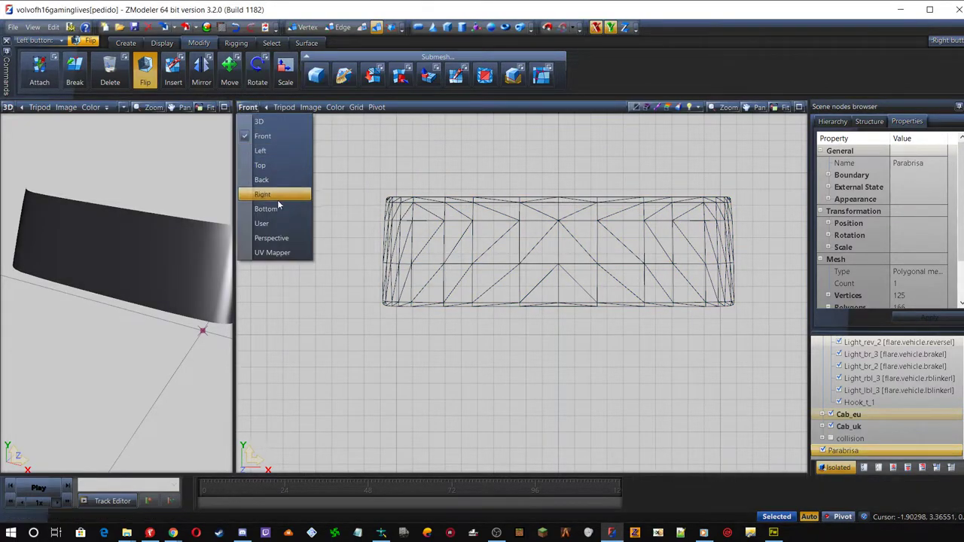
click(272, 252)
click(555, 413)
scroll(572, 440, up, 2)
click(568, 344)
scroll(568, 339, up, 2)
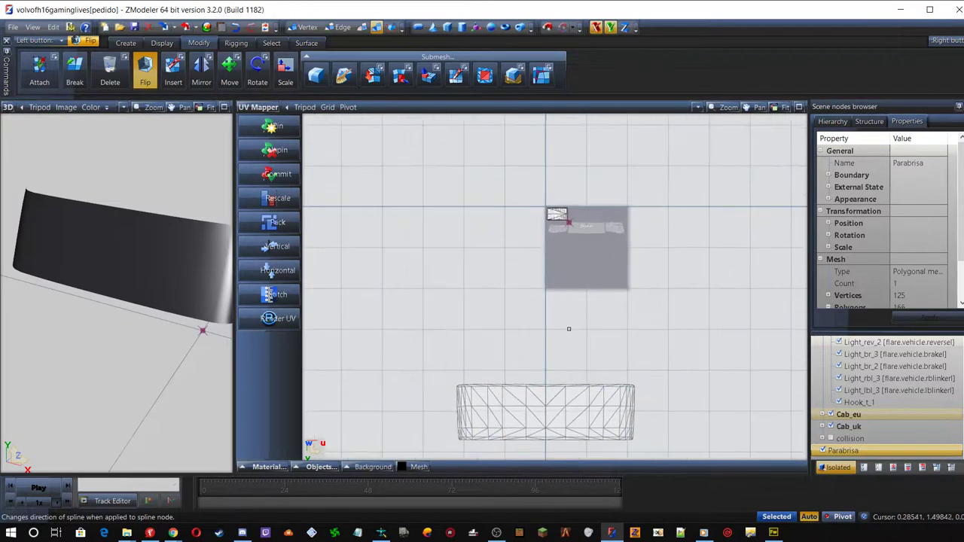
scroll(467, 332, down, 1)
drag(416, 368, 649, 450)
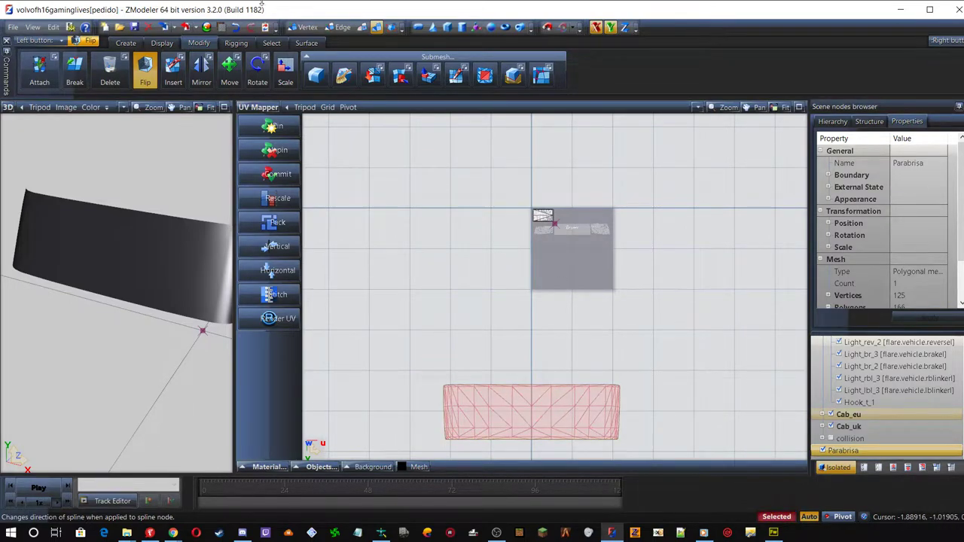
Rotate the selected Parabrisa UV layout 180 degrees about the pivot
click(269, 223)
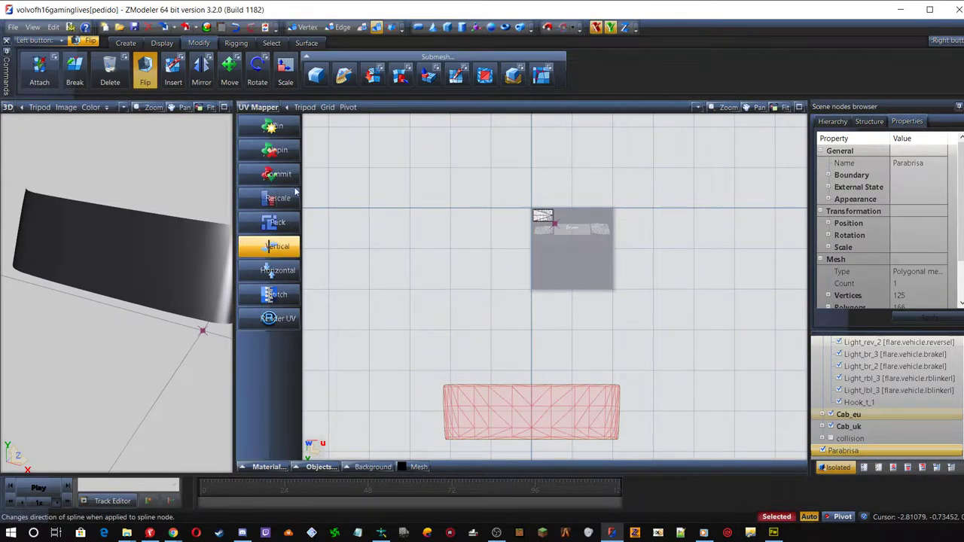
click(257, 72)
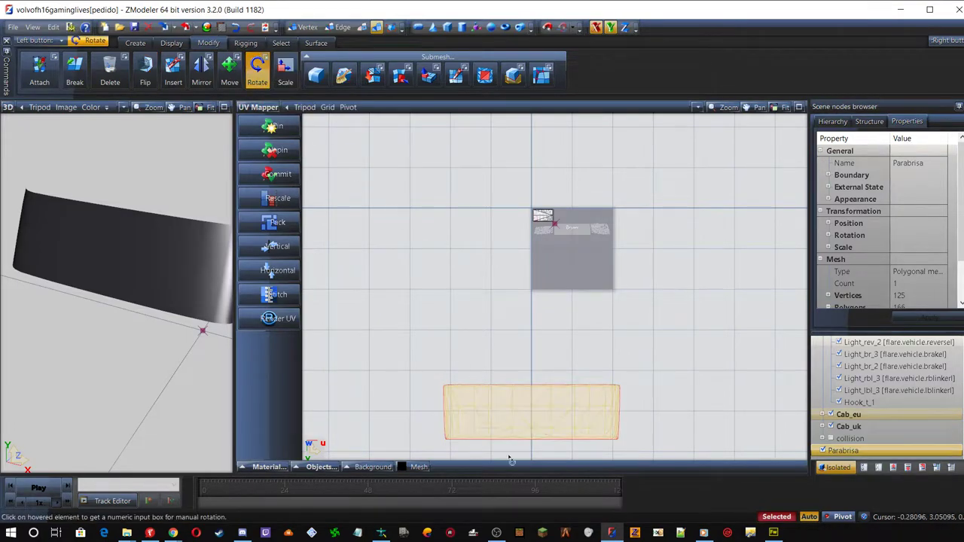
click(511, 426)
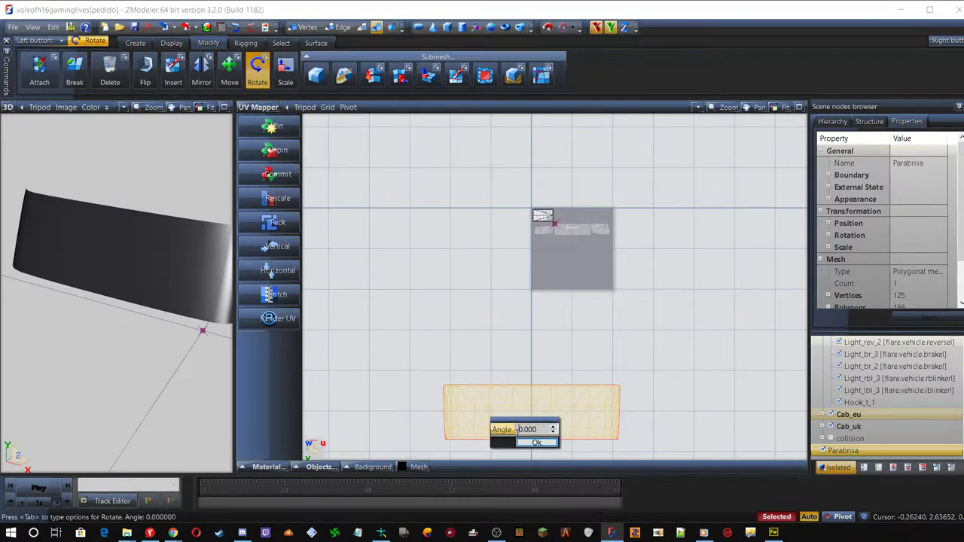
click(517, 429)
text(1)
click(536, 444)
scroll(531, 335, down, 1)
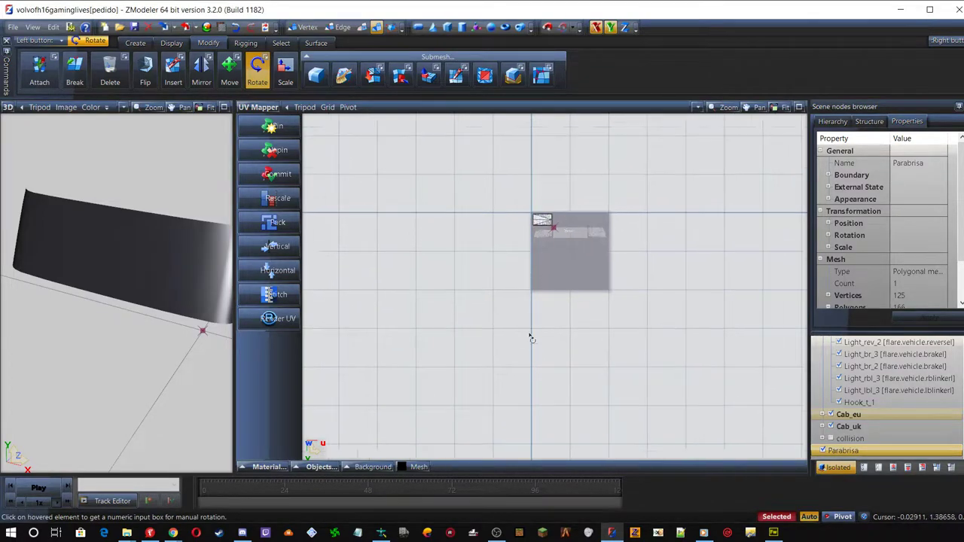
scroll(531, 335, down, 3)
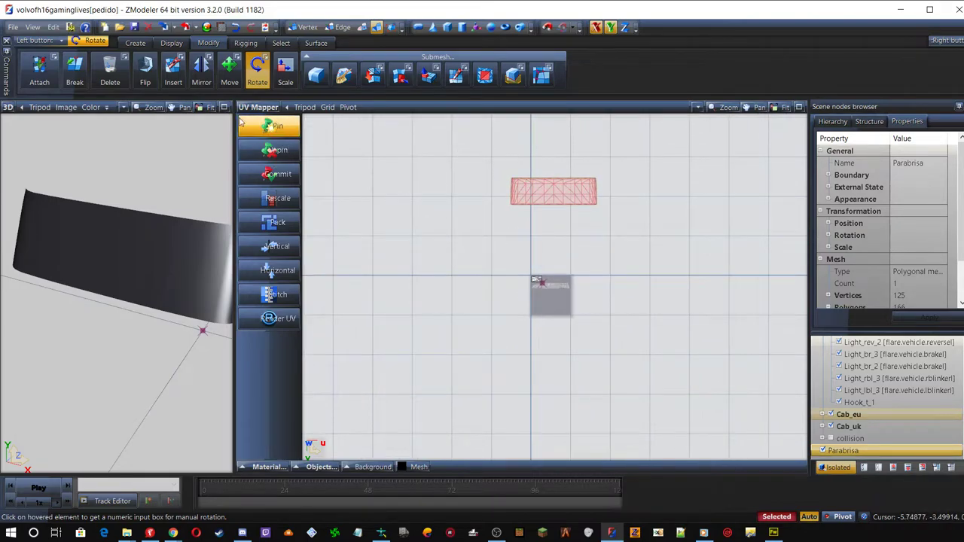
Move the Parabrisa UV layout down onto the plotter texture, near the lettering panel
click(229, 69)
click(541, 188)
drag(491, 167, 622, 230)
drag(570, 194, 601, 298)
scroll(613, 307, up, 1)
scroll(613, 306, up, 6)
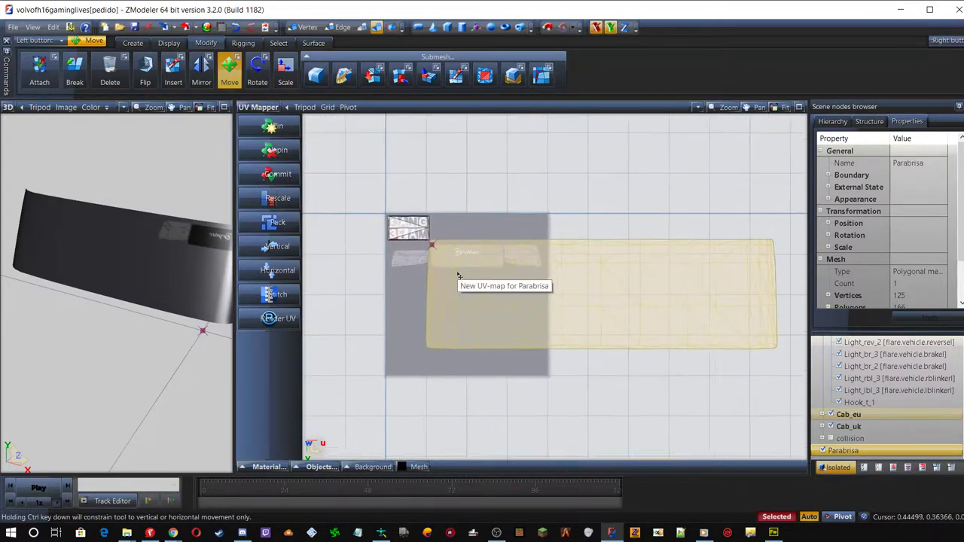
Align the upper-left corner of the UV layout with the pivot at the lettering panel's upper-left corner
scroll(458, 238, up, 5)
scroll(458, 238, up, 4)
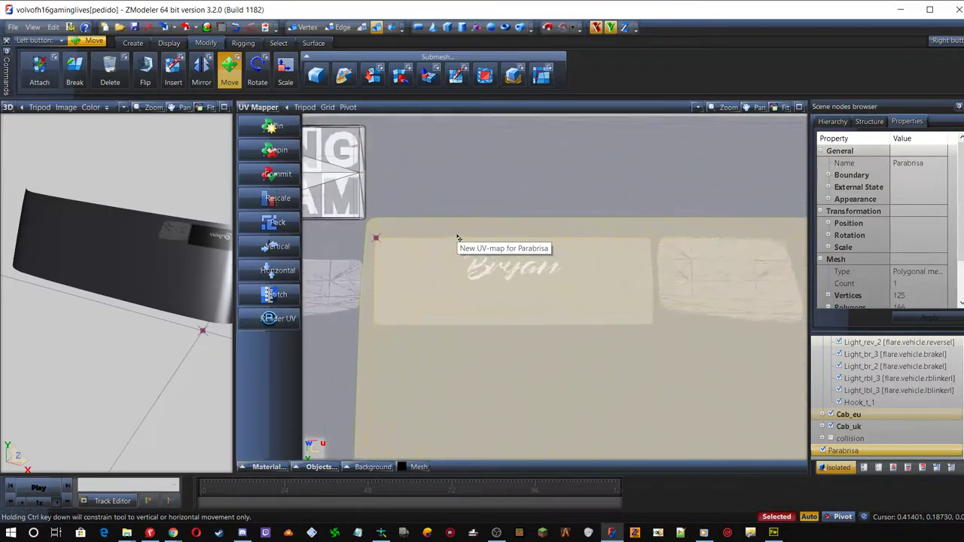
scroll(450, 255, down, 1)
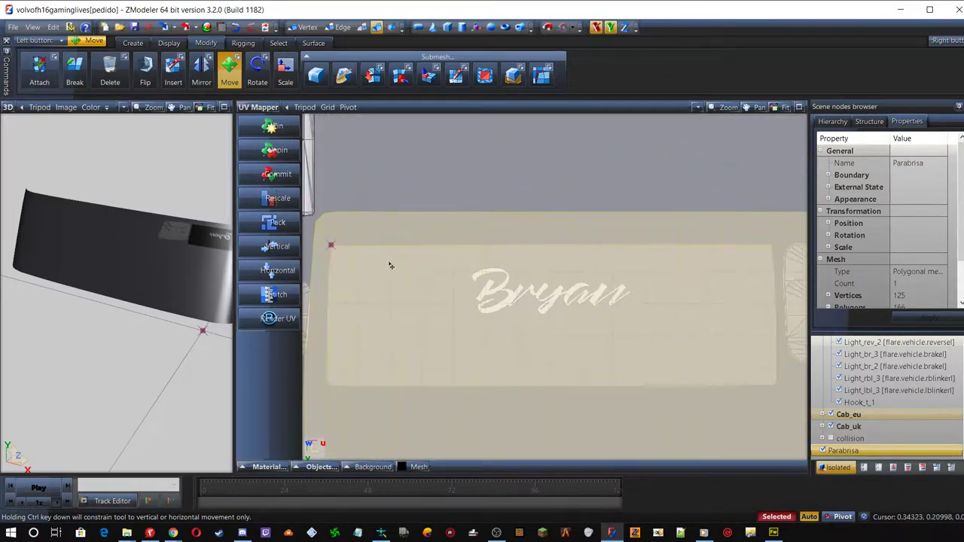
drag(338, 255, 359, 298)
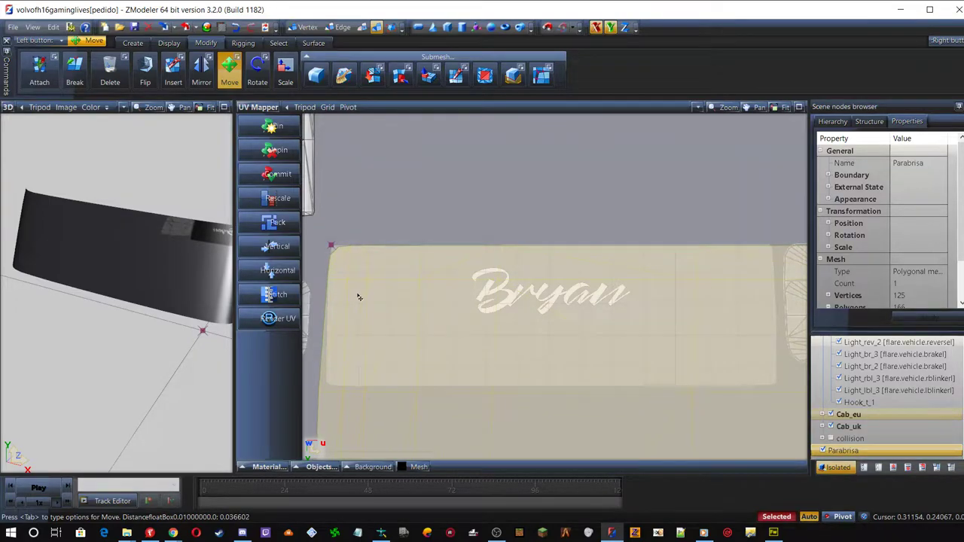
scroll(396, 158, down, 3)
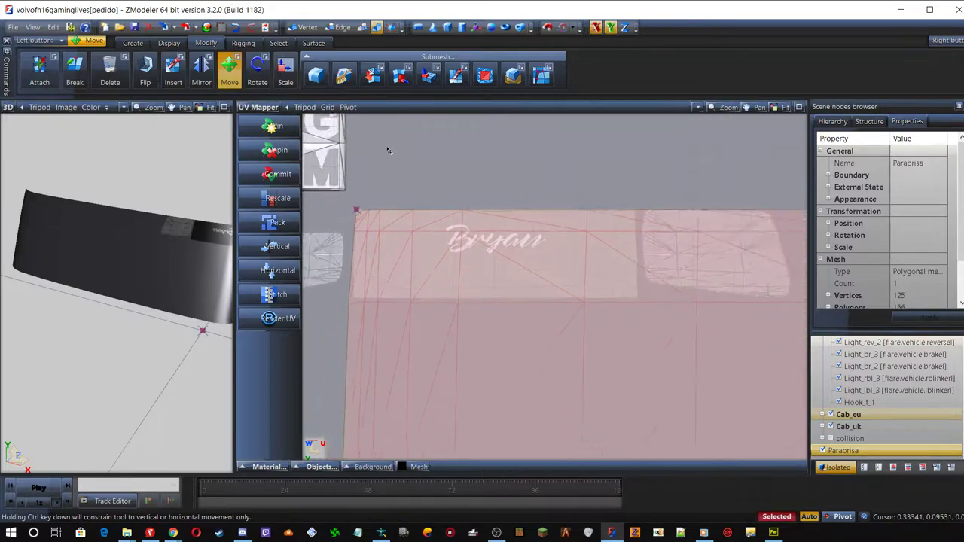
Scale the UV layout down from the pivot to roughly the size of the lettering panel
scroll(389, 151, down, 5)
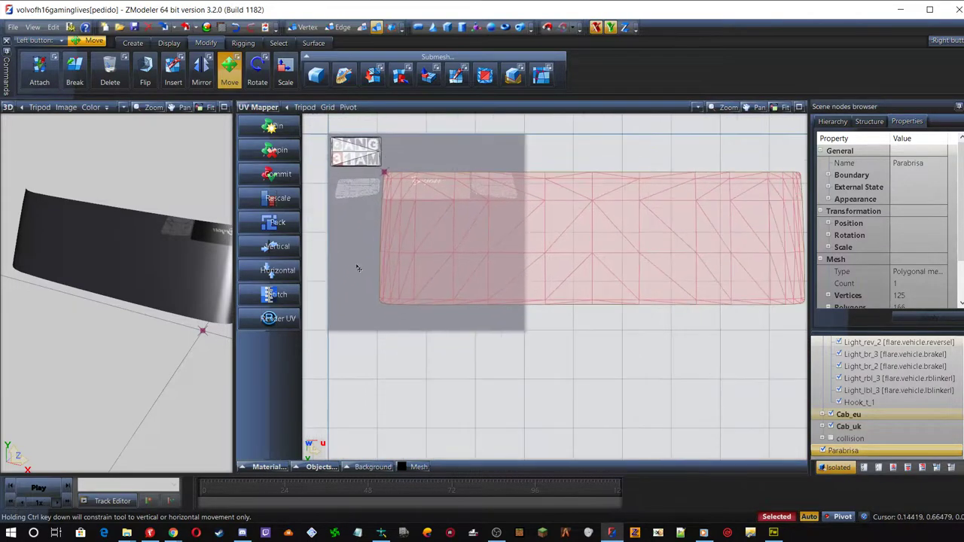
scroll(326, 322, down, 1)
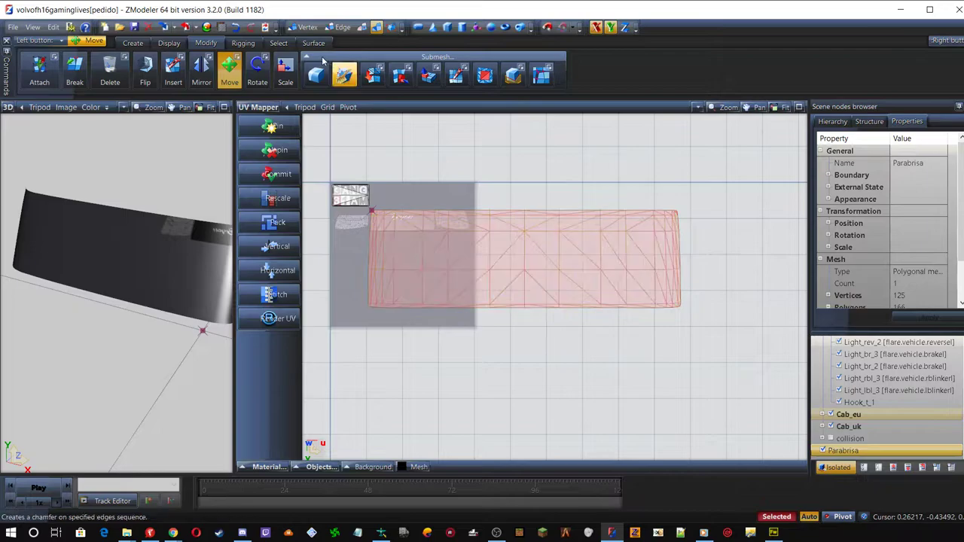
click(286, 72)
drag(535, 264, 493, 324)
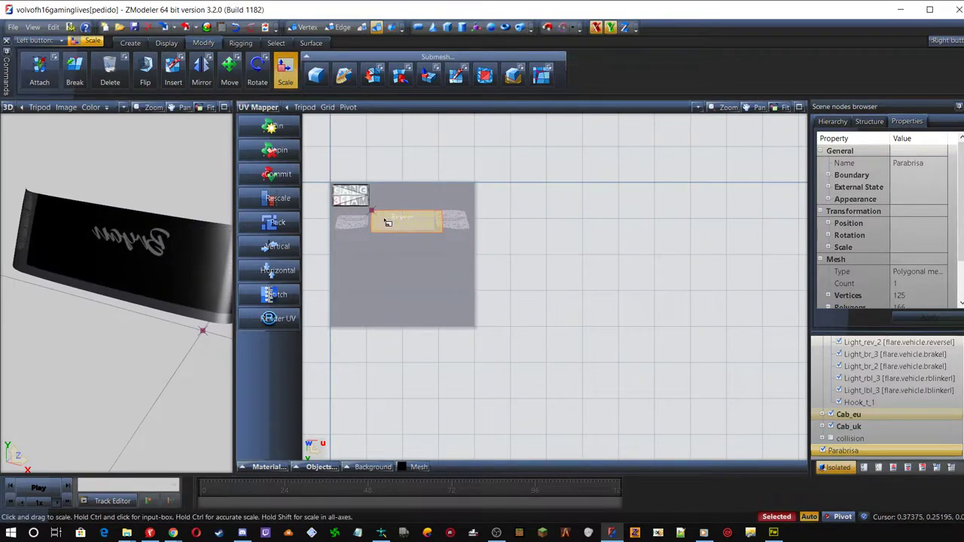
scroll(387, 221, up, 1)
scroll(384, 219, up, 1)
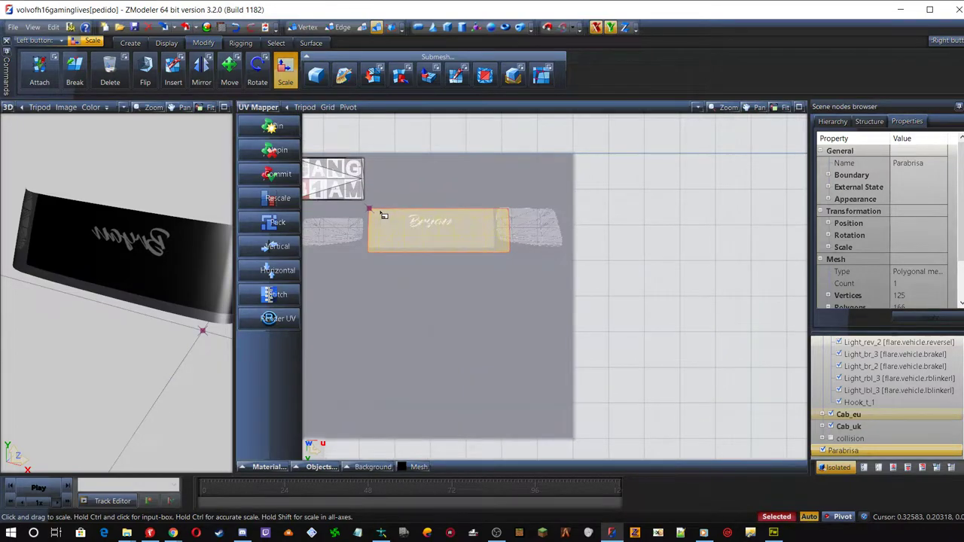
scroll(378, 212, up, 3)
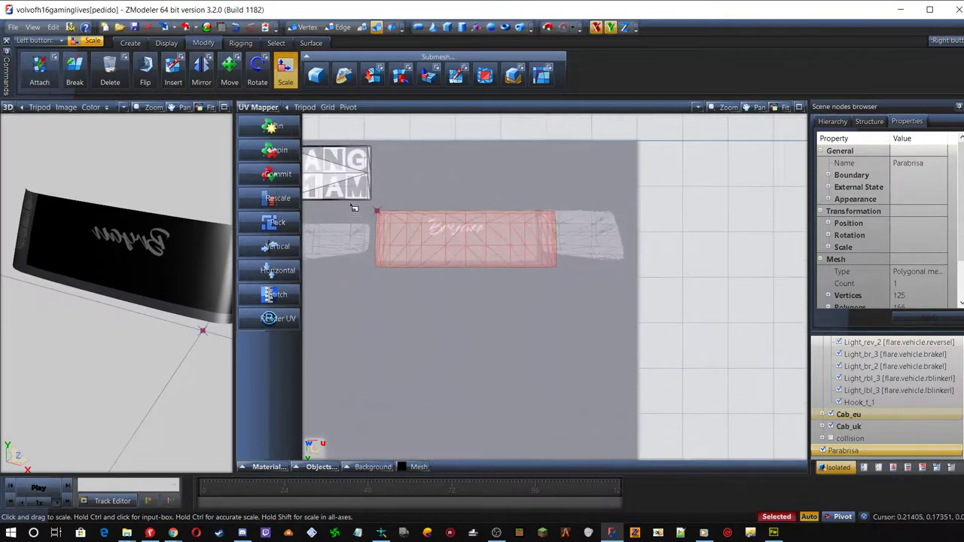
Fine-tune the scale of the UV layout so its outline matches the edges of the lettering panel
scroll(524, 253, up, 1)
drag(580, 230, 596, 321)
key(Tab)
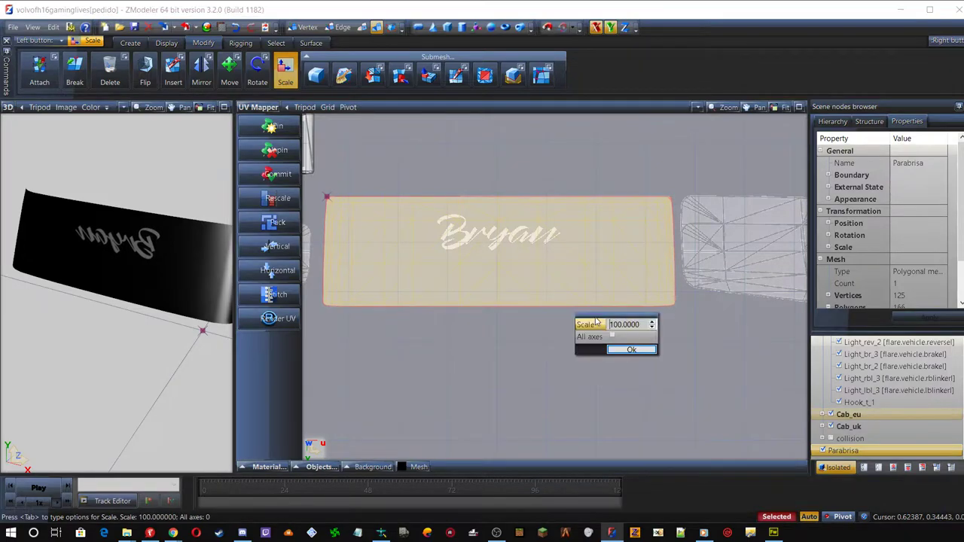
click(625, 350)
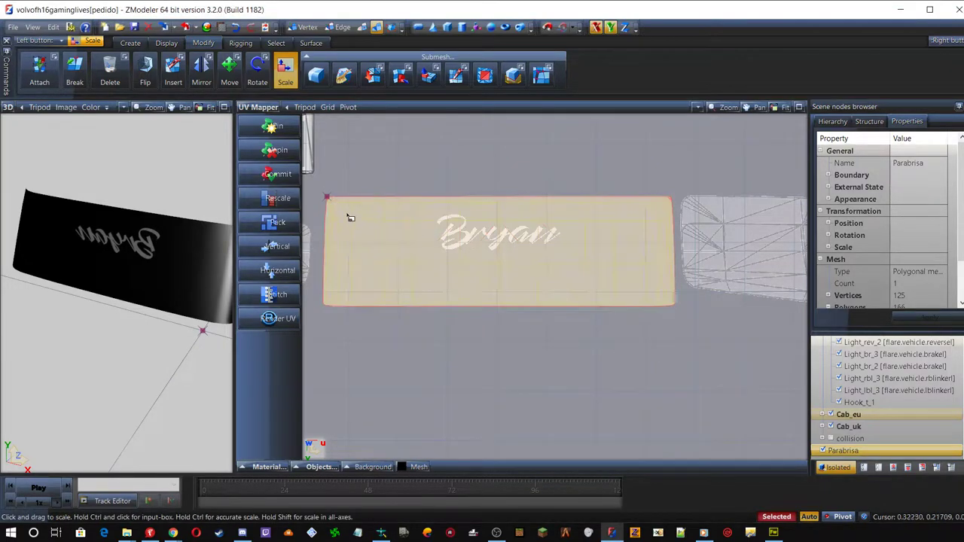
drag(321, 204, 532, 256)
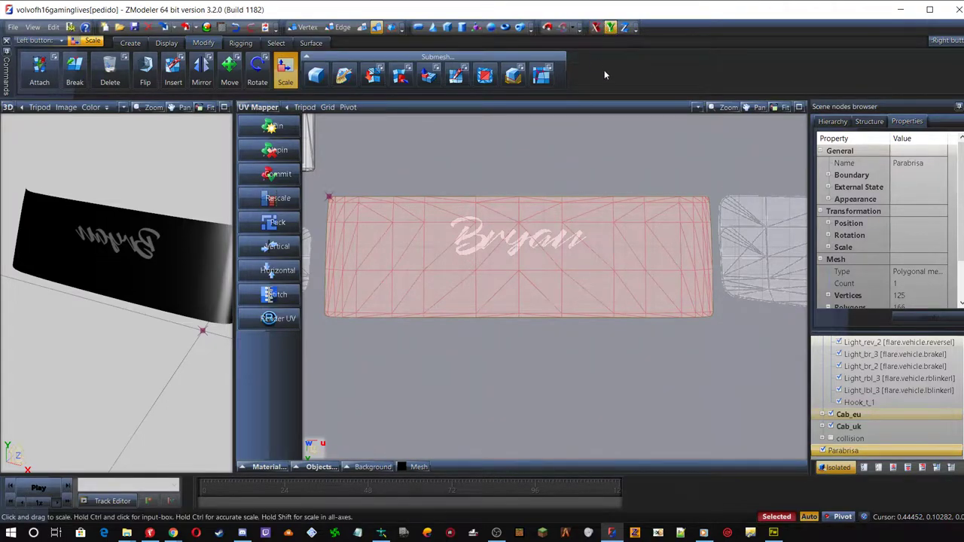
Activate only the X axis and place the pivot at the horizontal middle of the UV layout, leaving the scale at 100
click(599, 31)
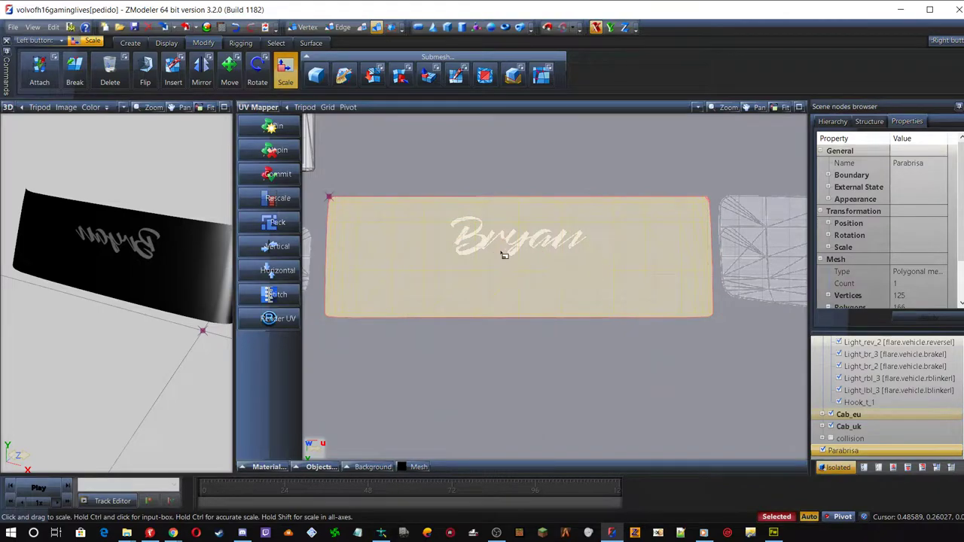
click(329, 198)
click(528, 219)
ctrl+click(507, 269)
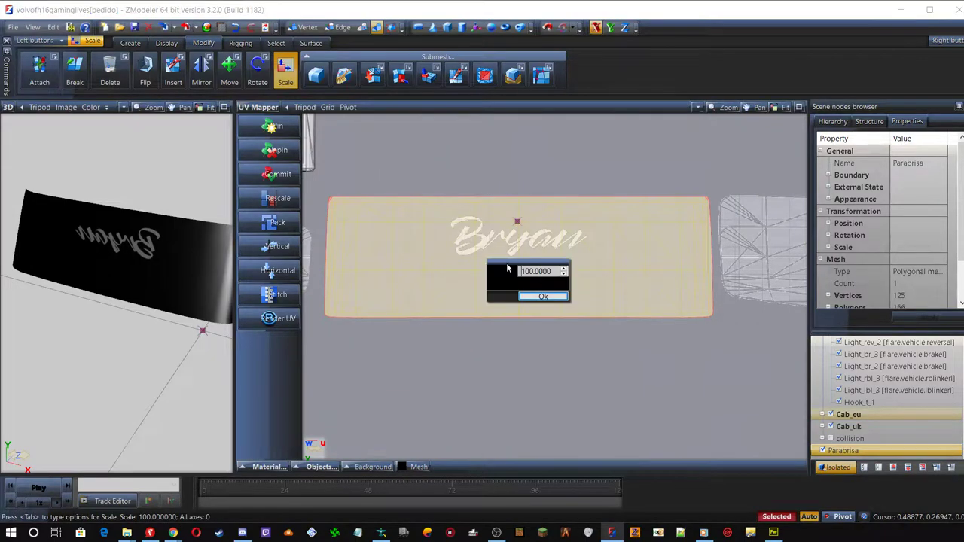
click(543, 297)
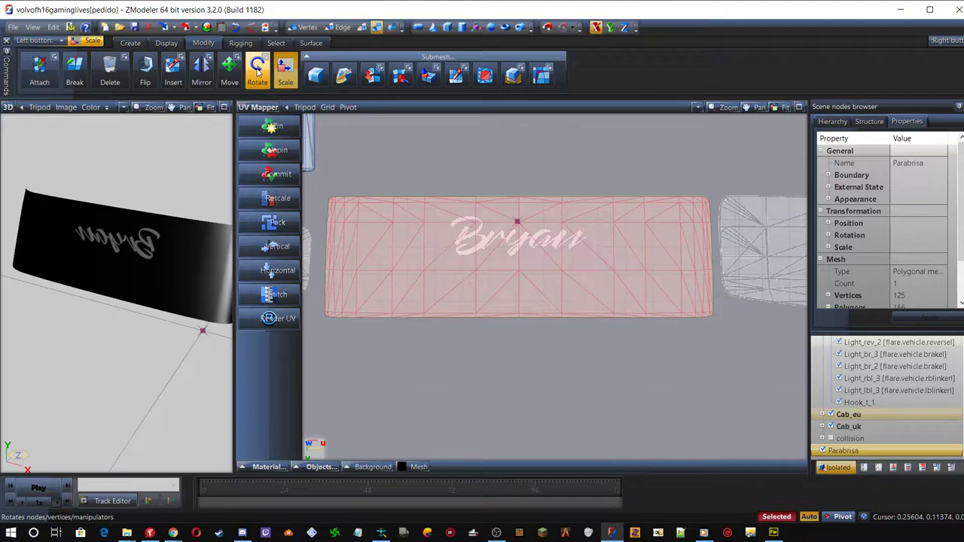
Try rotating the UV layout 180 degrees with only the X axis active, and undo the rotation
click(257, 69)
click(513, 254)
key(Tab)
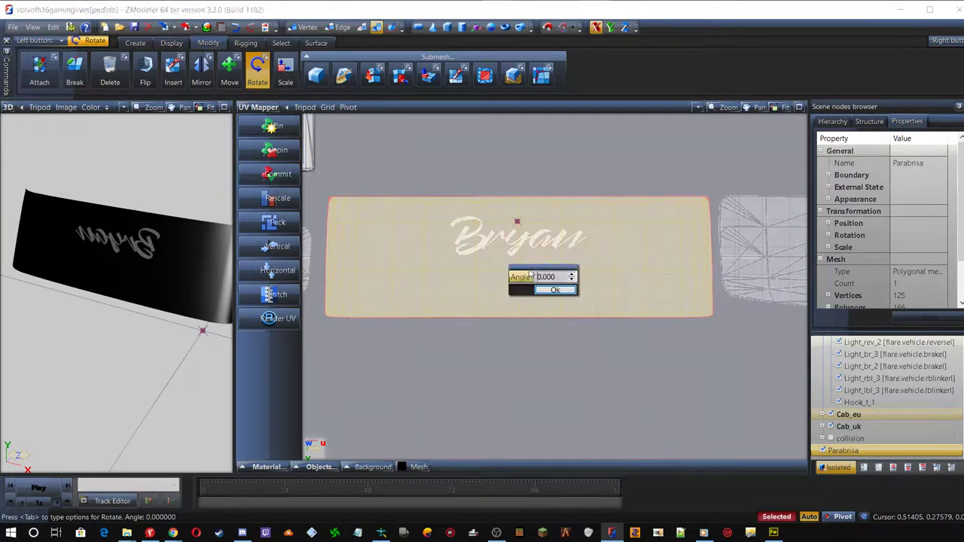
text(18)
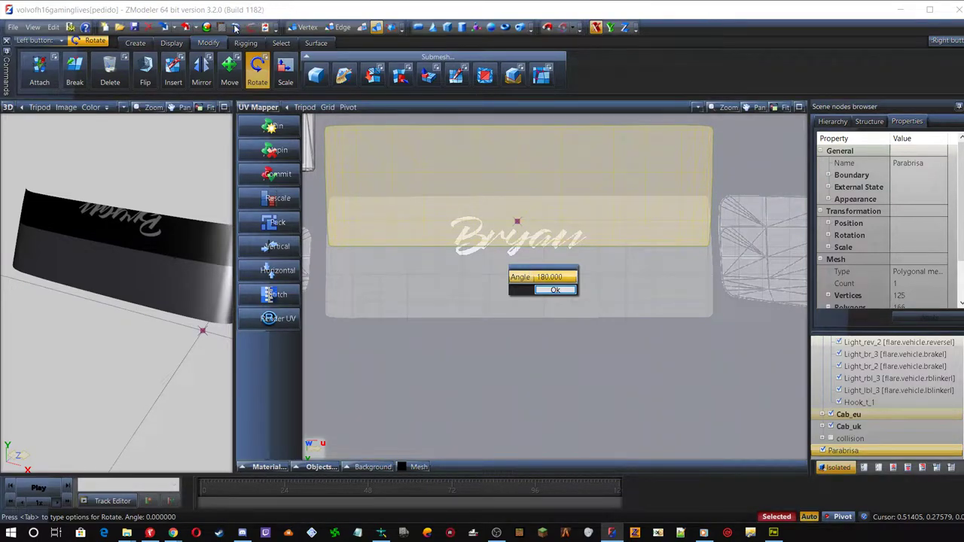
click(555, 290)
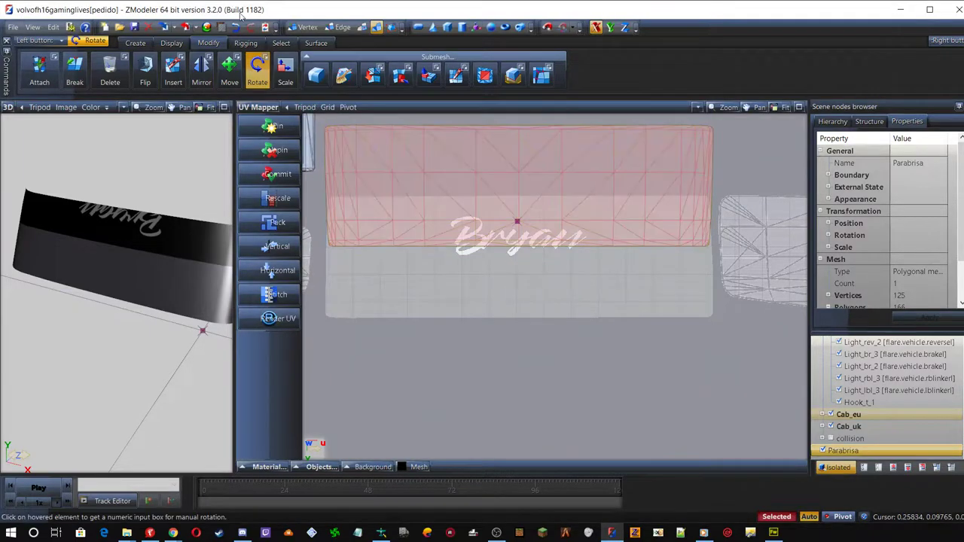
click(236, 27)
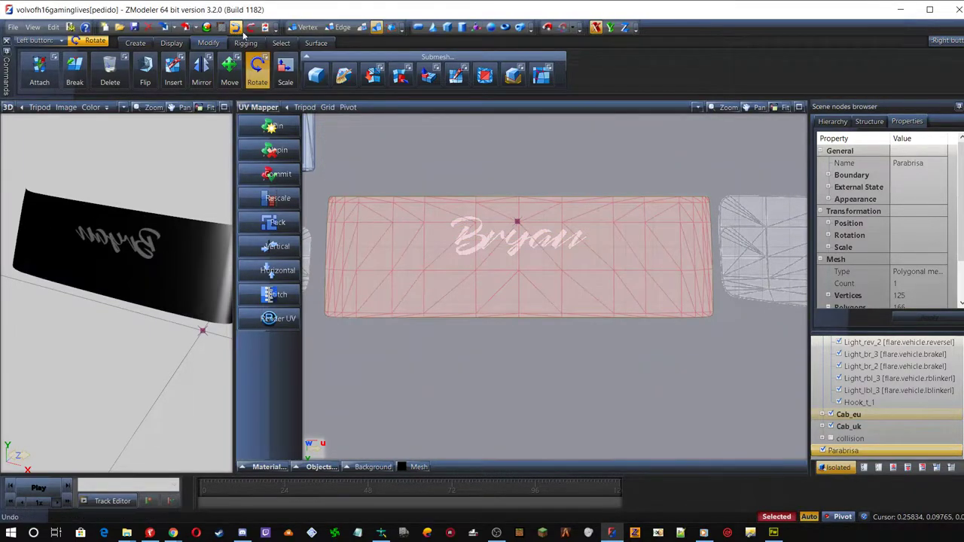
Rotate the UV layout 180 degrees with only the Y axis active to unmirror the lettering
click(610, 28)
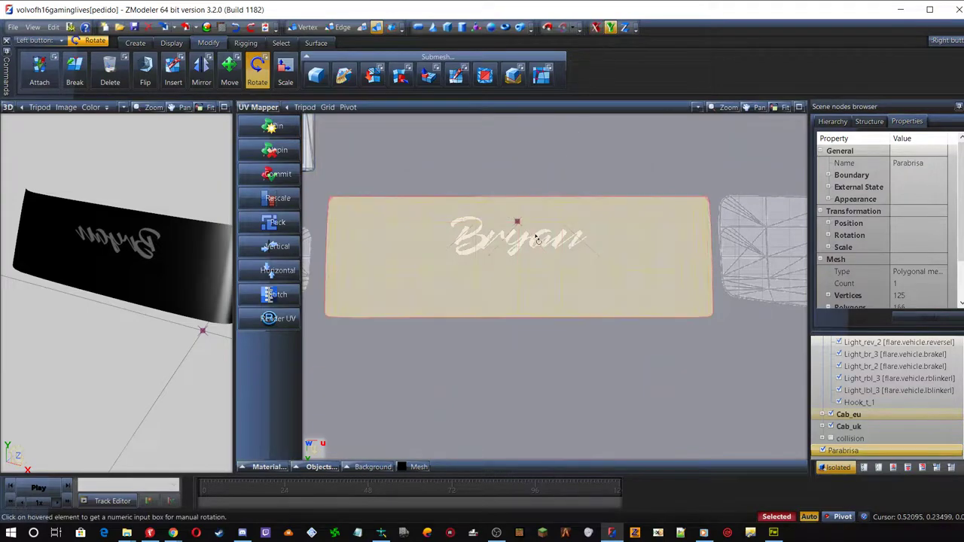
click(550, 259)
text(180.000)
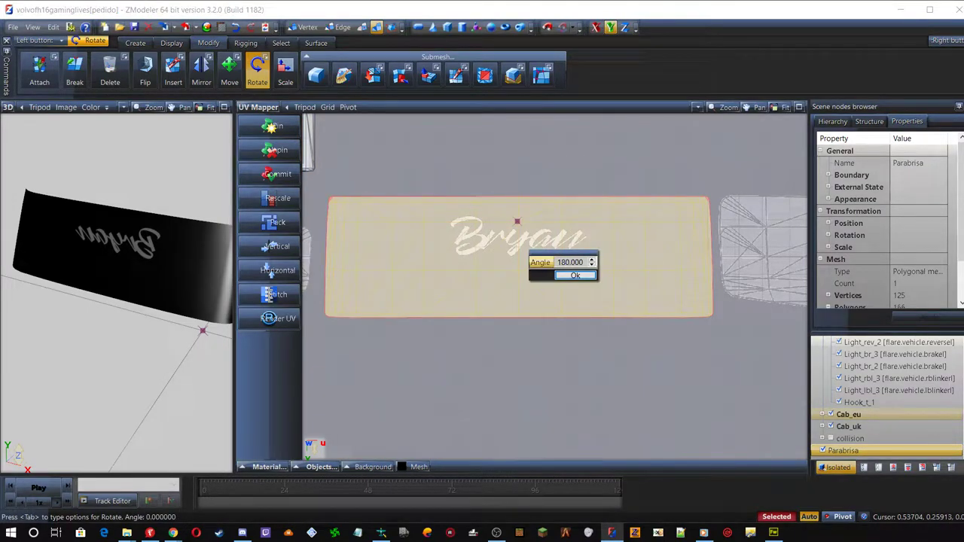
key(Return)
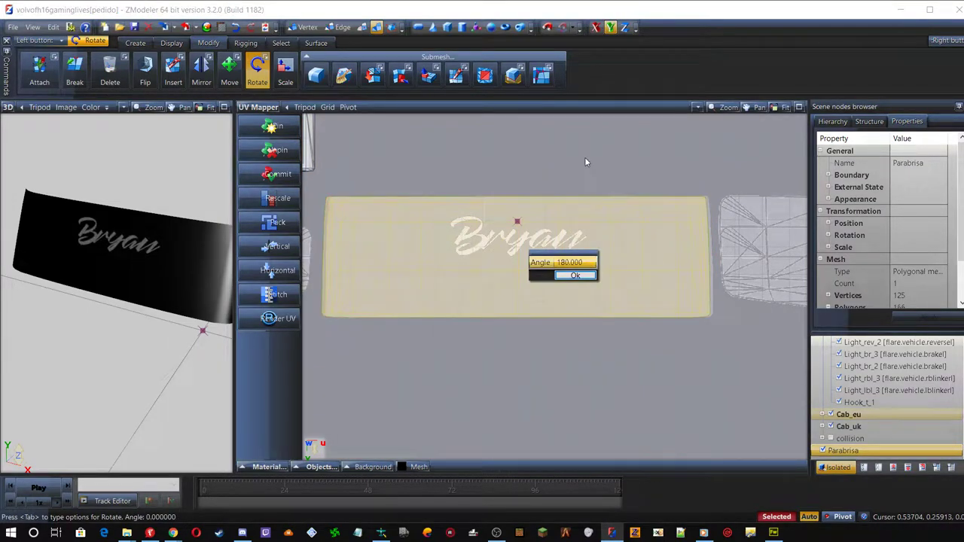
click(575, 276)
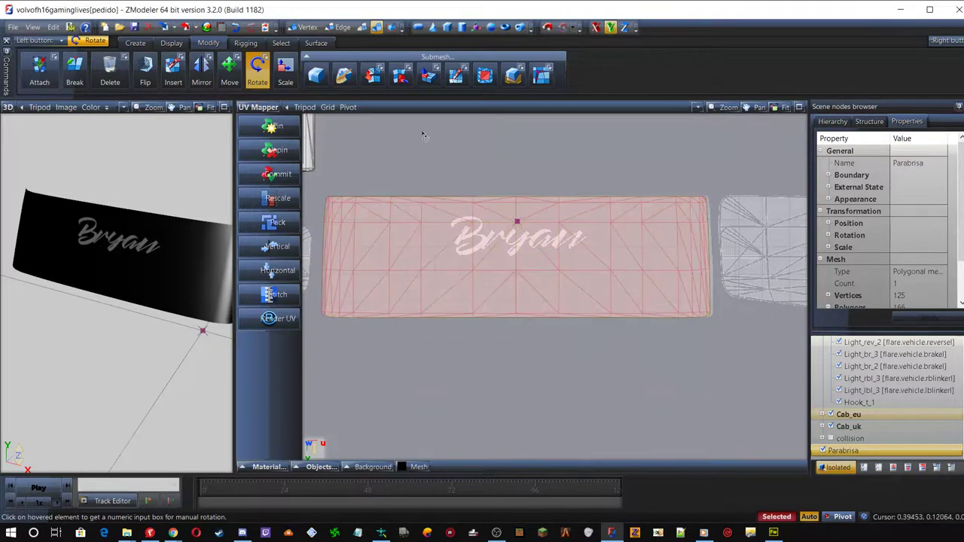
Shift the UV layout slightly along the X axis to line its outline up with the lettering panel
click(229, 70)
mouse_move(135, 249)
middle_down()
mouse_move(159, 239)
mouse_move(140, 241)
middle_up()
middle_drag(75, 246, 119, 228)
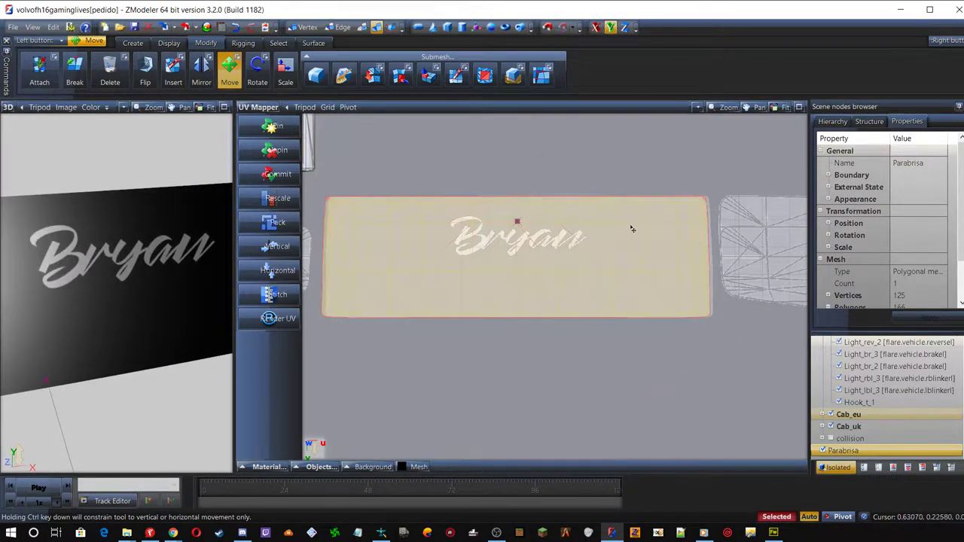
click(595, 27)
click(611, 27)
drag(626, 208, 628, 213)
middle_drag(68, 260, 95, 290)
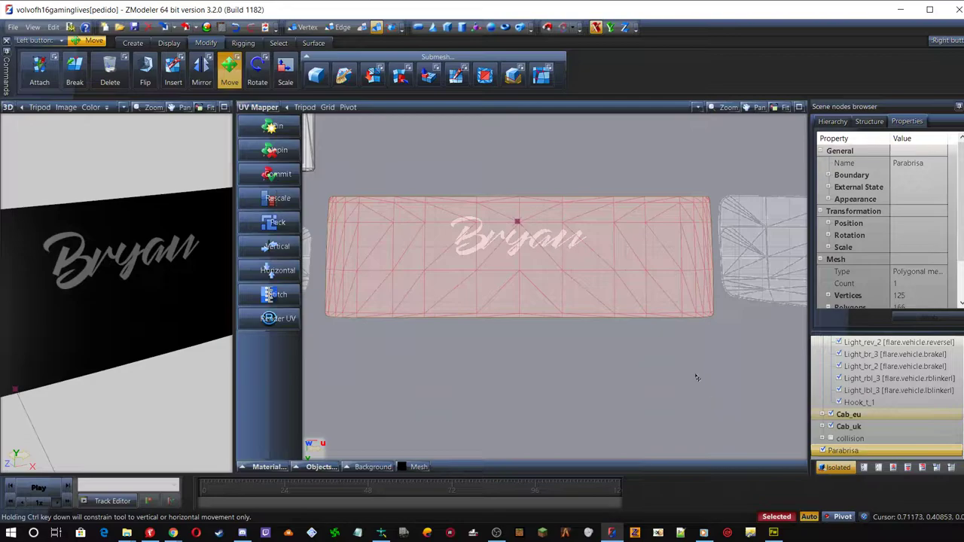
Switch the UV Mapper viewport to the Front view and duplicate the Parabrisa windshield mesh in place
click(256, 109)
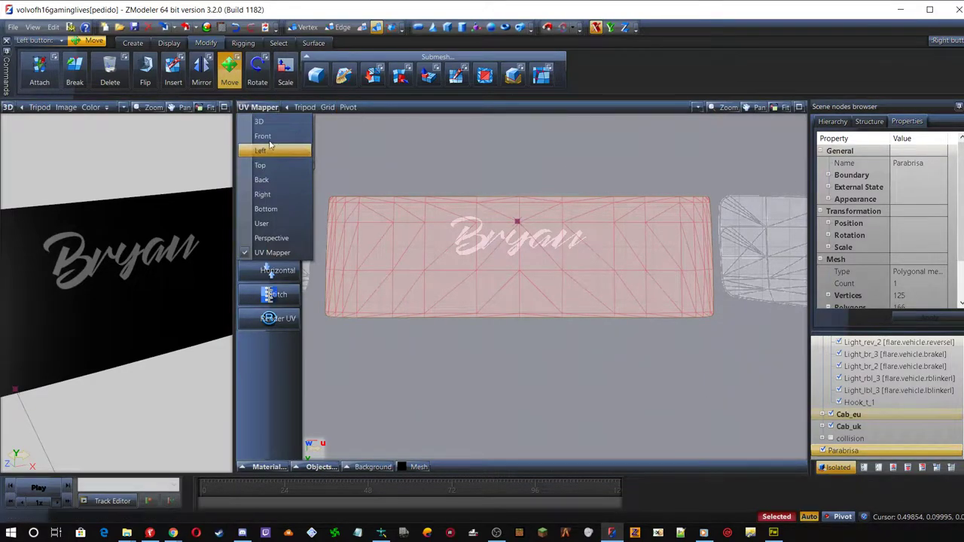
click(270, 136)
scroll(529, 142, up, 5)
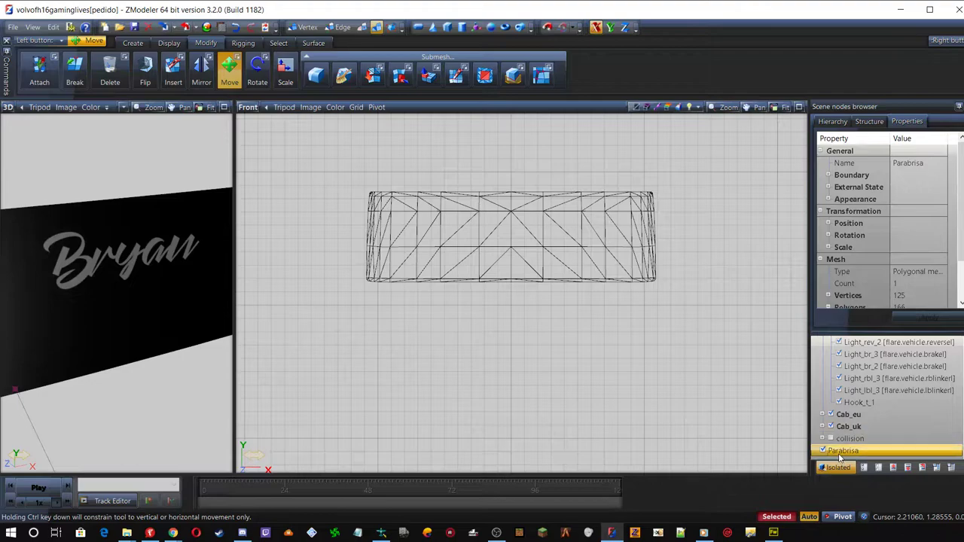
click(132, 43)
click(33, 68)
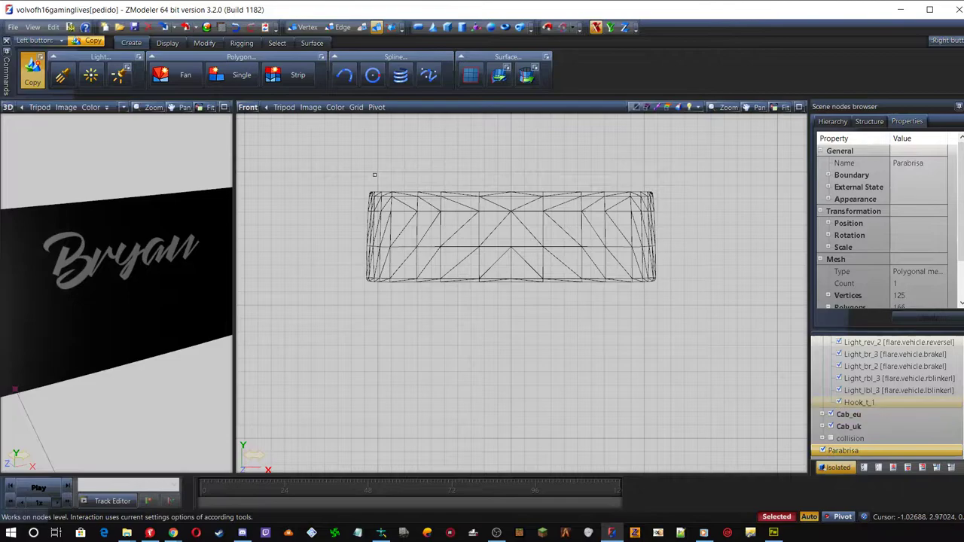
drag(346, 173, 763, 339)
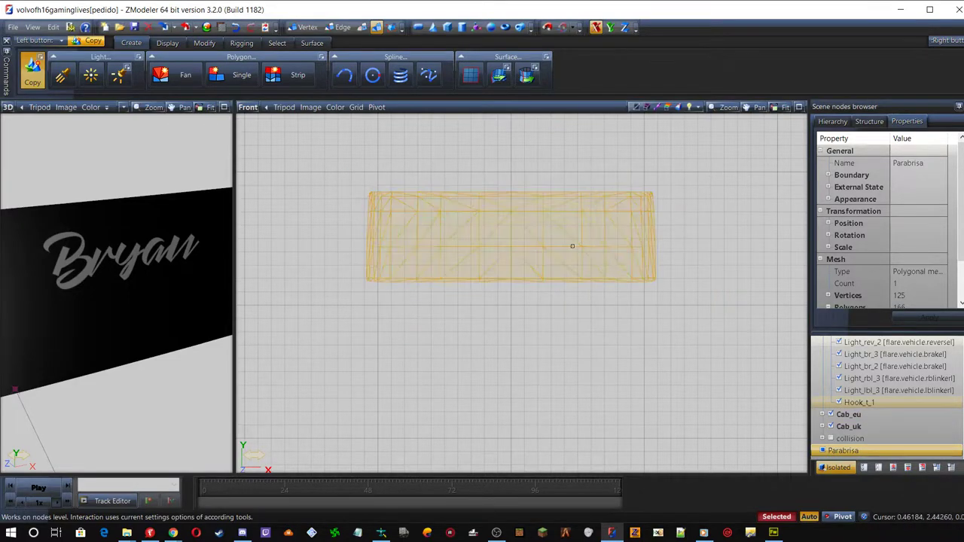
click(711, 283)
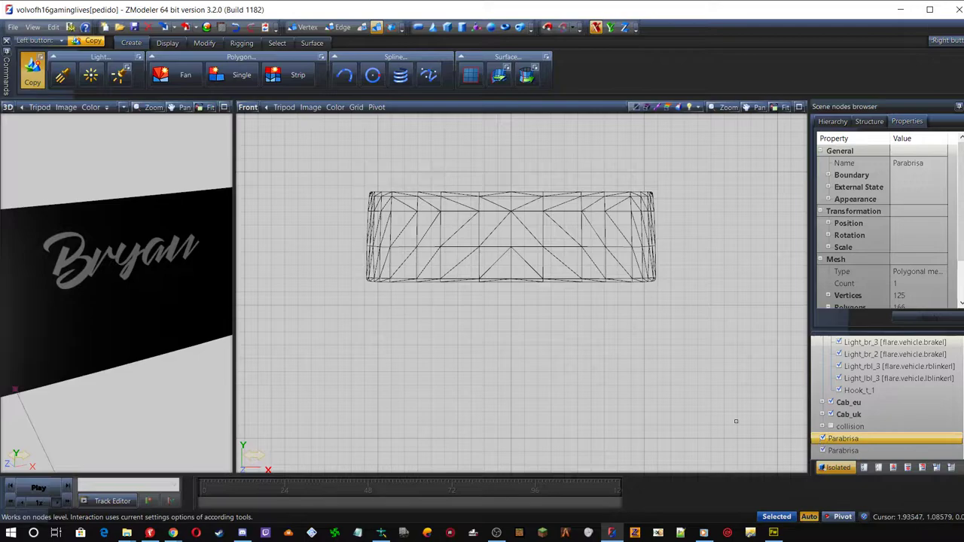
Select the second Parabrisa node, restore the four-viewport layout, and change the Top viewport to a 3D view
click(852, 450)
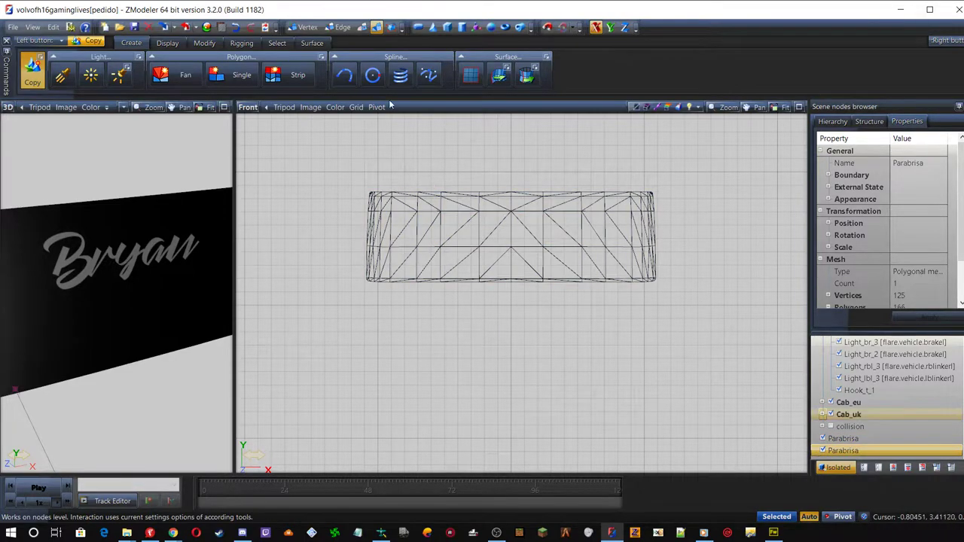
middle_drag(195, 219, 172, 213)
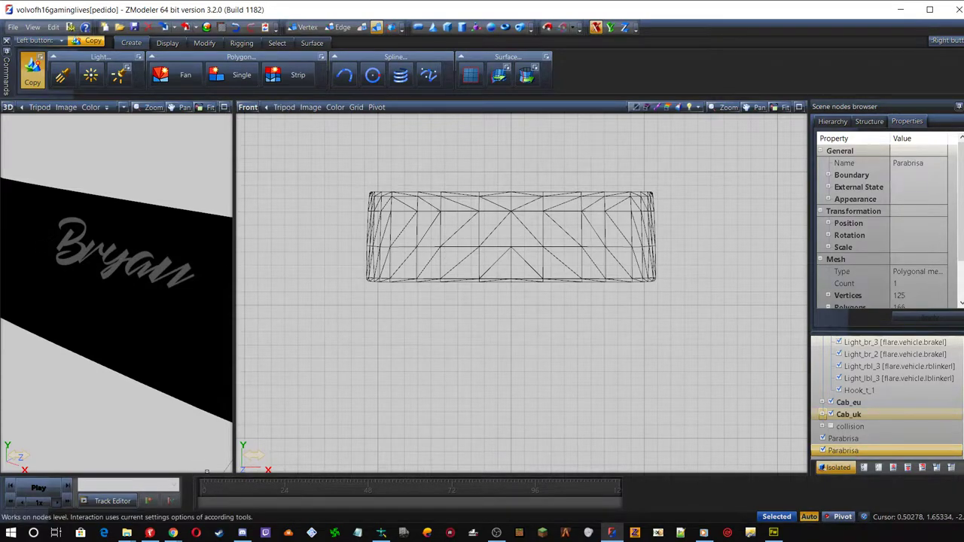
drag(209, 472, 217, 286)
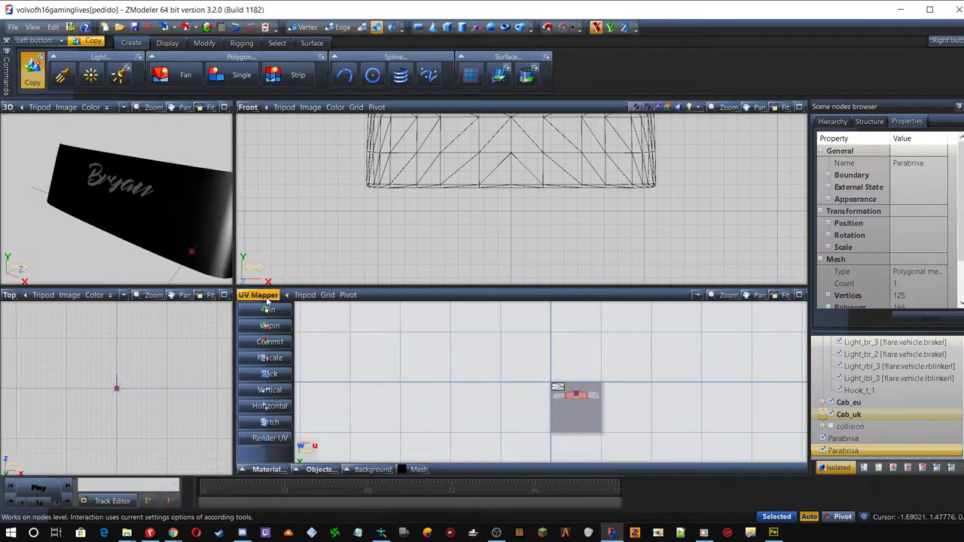
middle_drag(128, 181, 113, 174)
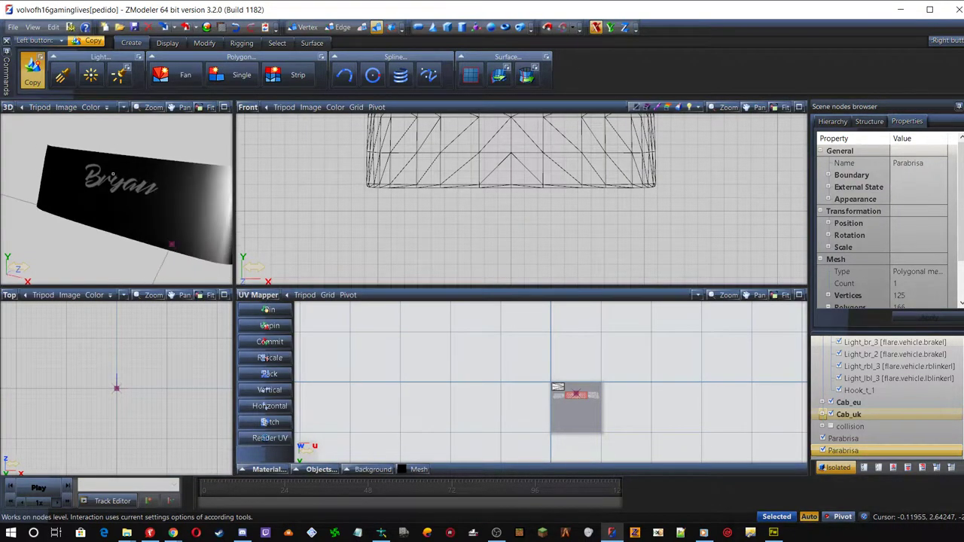
click(15, 296)
click(67, 367)
middle_drag(67, 368, 87, 433)
middle_drag(54, 308, 46, 312)
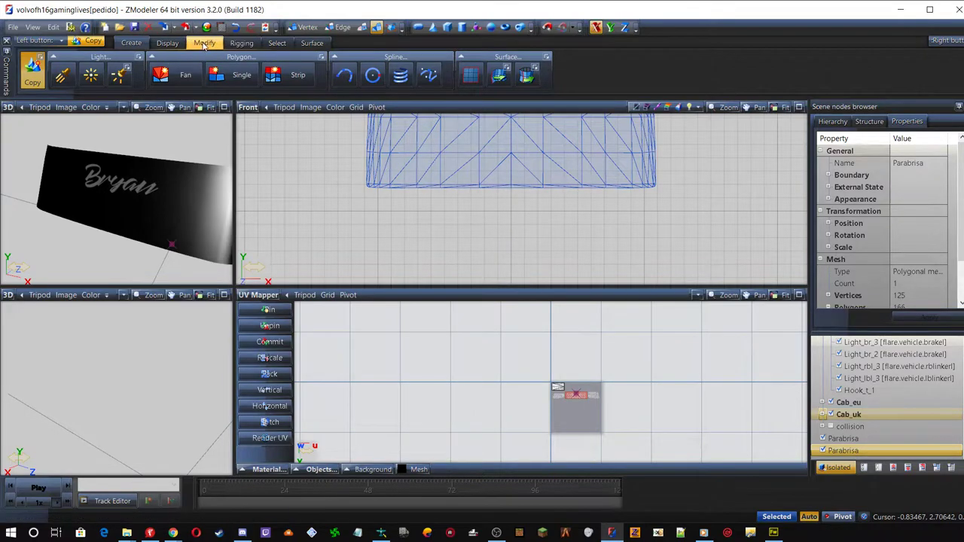
Flip the polygons of the selected Parabrisa copy with the Flip tool so it faces the cab interior
click(205, 44)
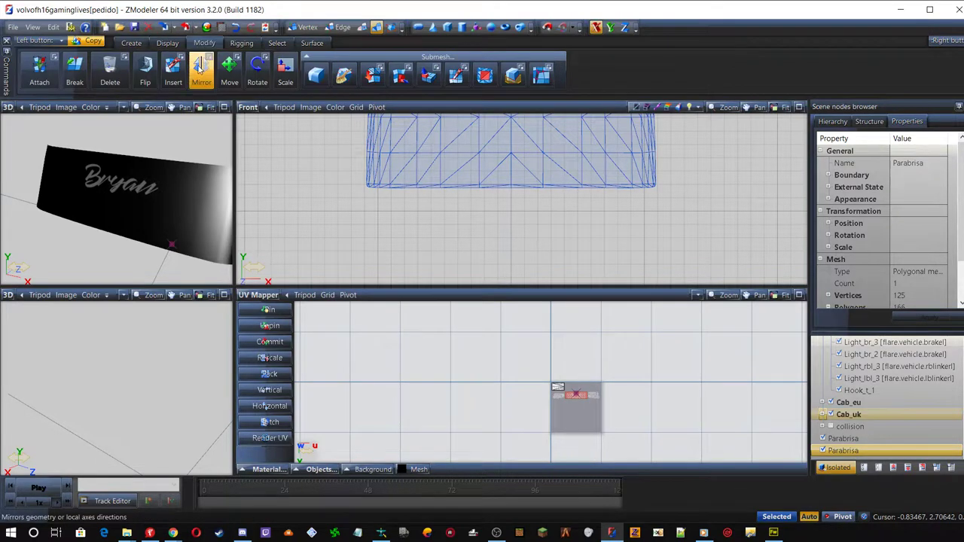
click(146, 75)
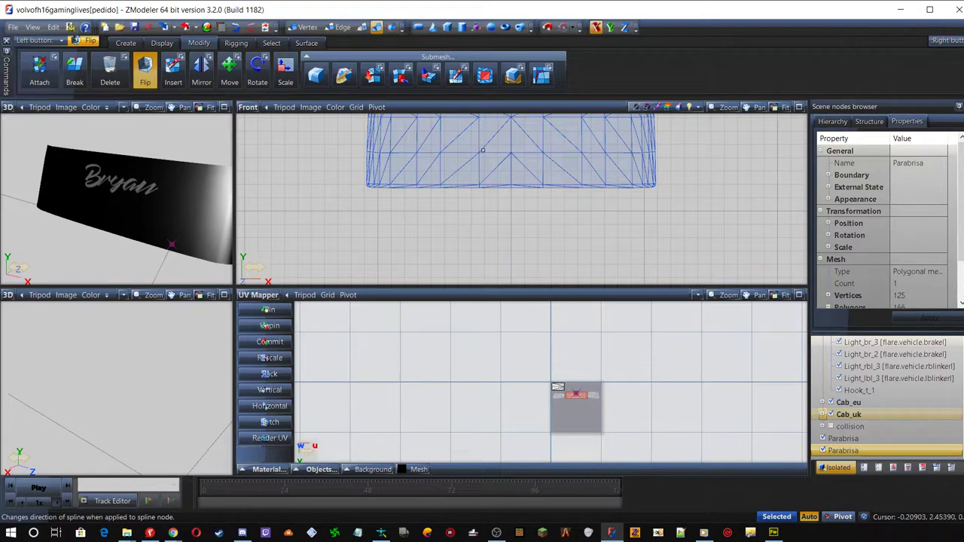
click(483, 150)
drag(409, 211, 467, 245)
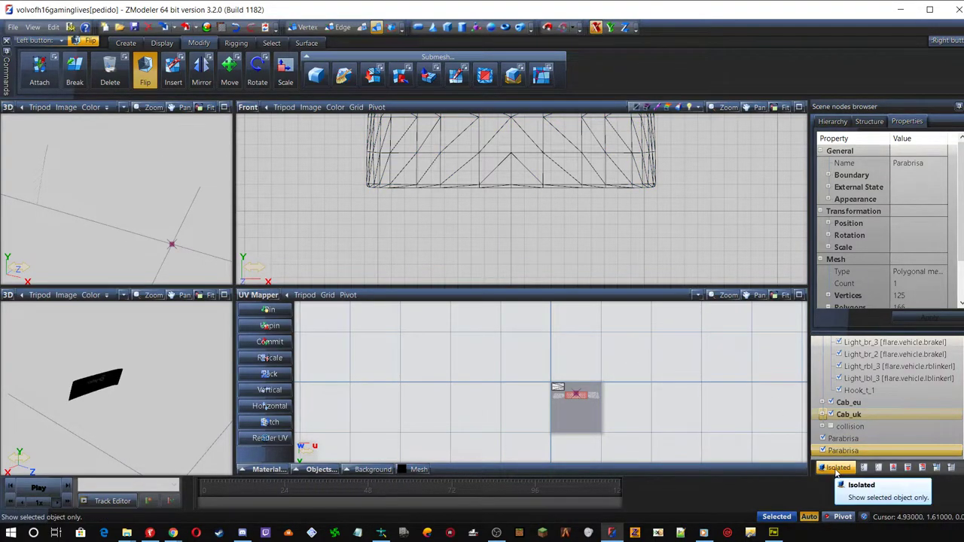
Turn off Isolated mode to show the whole truck, and enlarge the 3D and Front viewports to full height
click(836, 470)
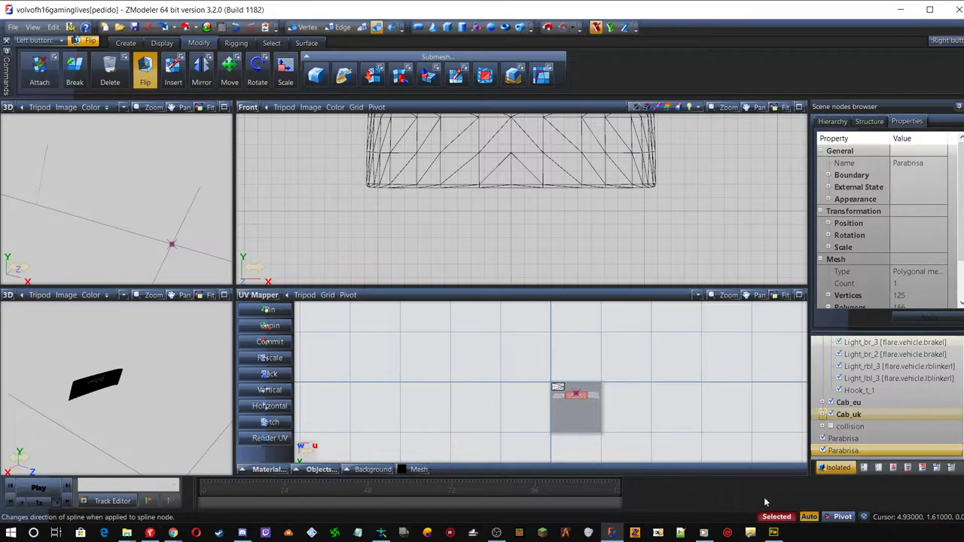
click(835, 468)
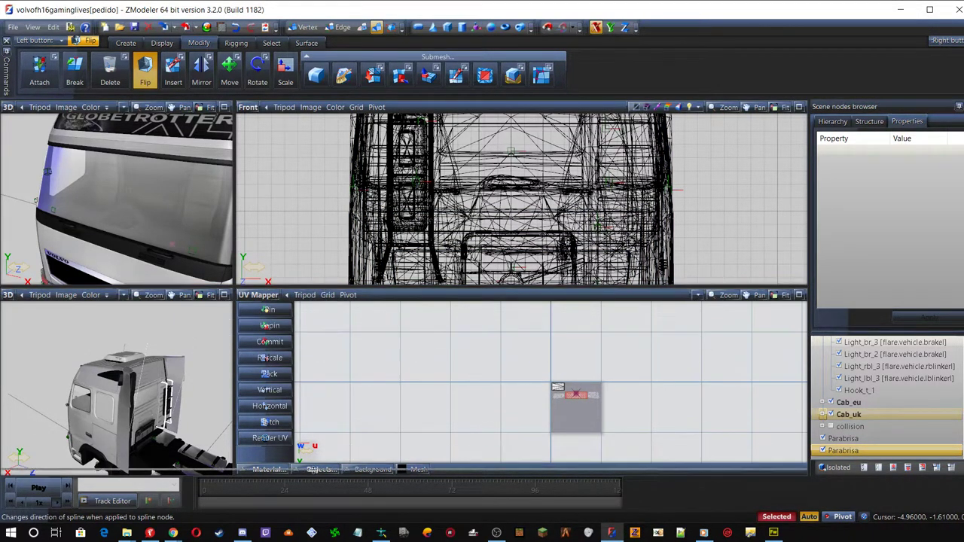
click(321, 470)
scroll(57, 233, down, 8)
middle_drag(87, 265, 162, 260)
Select both loose Parabrisa nodes and move them into the Cabin_base group beside its existing Parabrisa node
click(854, 441)
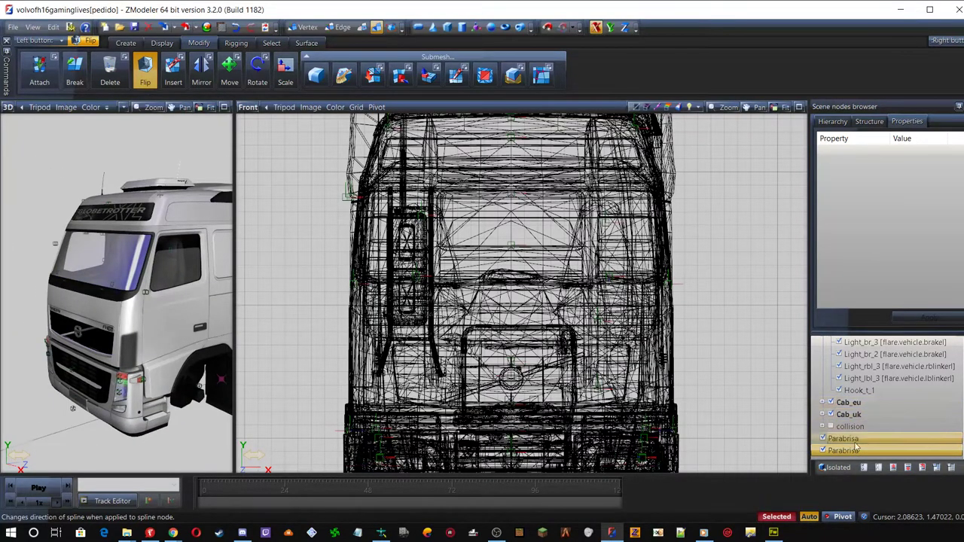
click(852, 442)
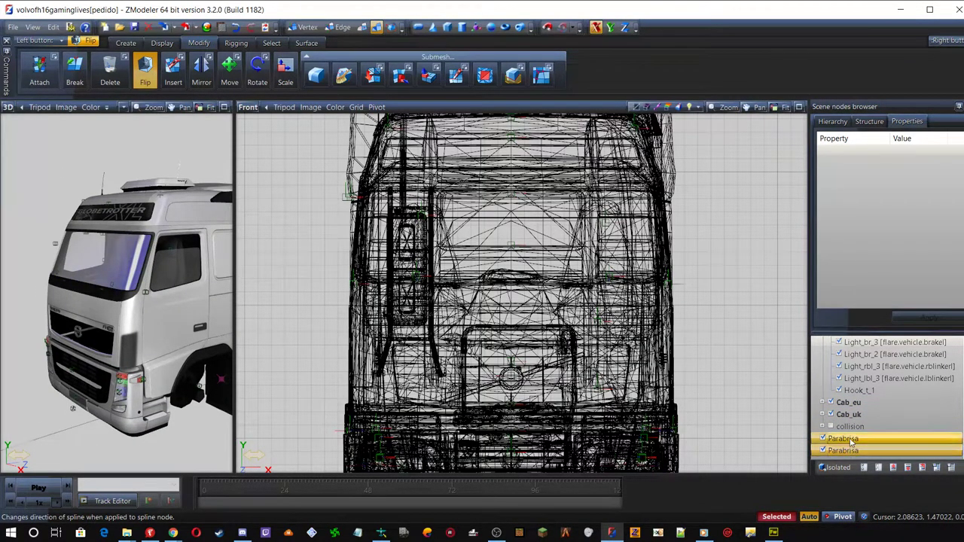
scroll(895, 403, down, 5)
scroll(895, 402, up, 4)
scroll(895, 407, up, 3)
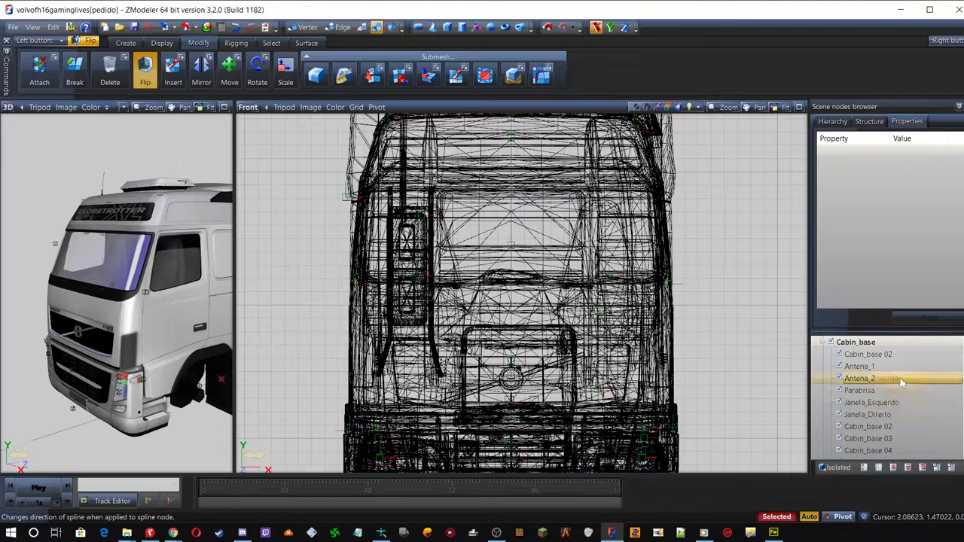
drag(901, 392, 901, 389)
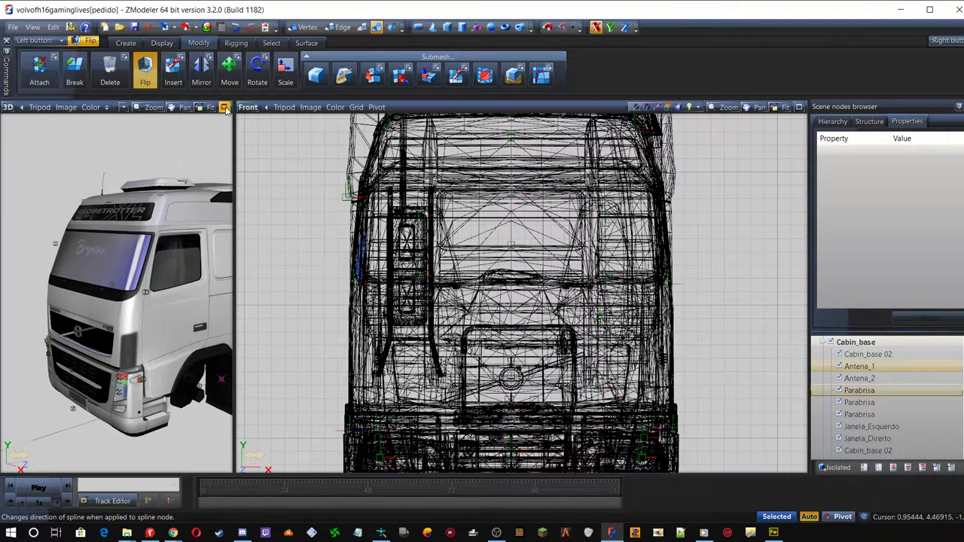
Maximize the 3D viewport and examine the windshield lettering from outside and inside the cab
click(225, 108)
scroll(452, 287, up, 5)
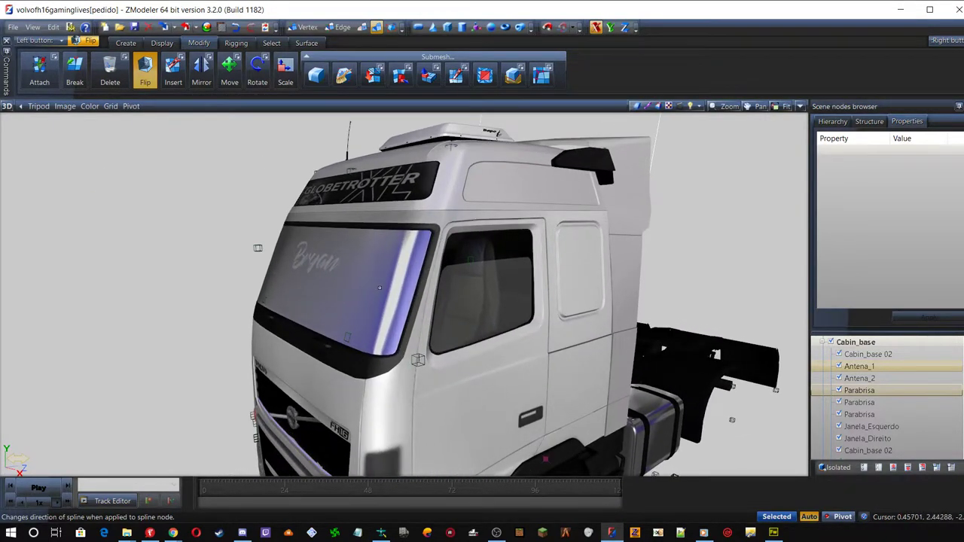
middle_drag(407, 294, 297, 300)
scroll(369, 294, up, 8)
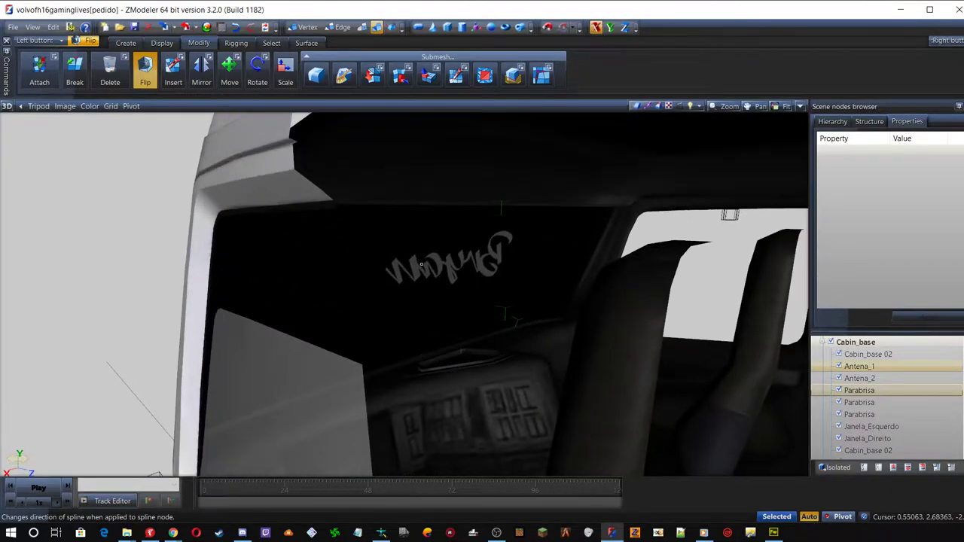
middle_drag(421, 264, 475, 289)
scroll(483, 301, down, 6)
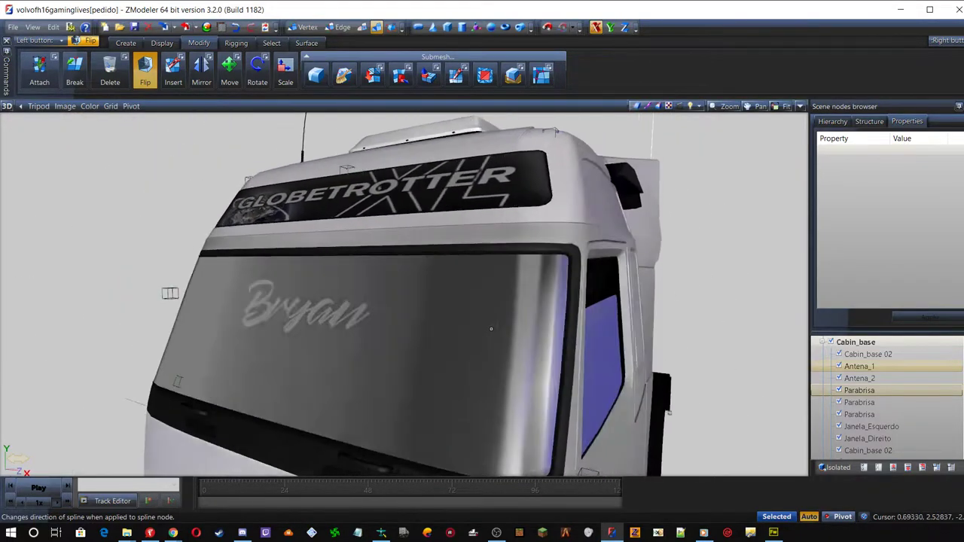
middle_drag(491, 328, 262, 368)
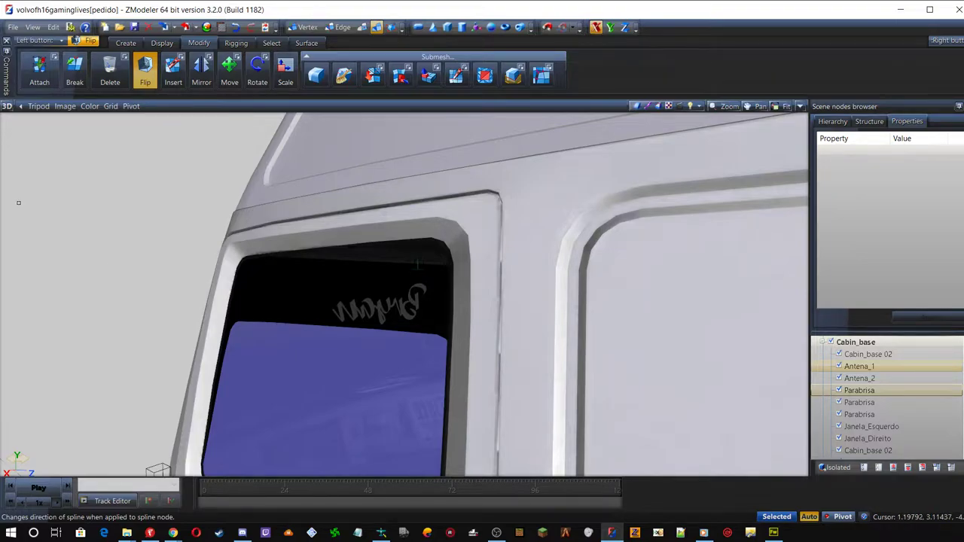
scroll(19, 203, down, 4)
middle_drag(100, 269, 170, 272)
middle_drag(23, 215, 540, 274)
scroll(446, 267, up, 4)
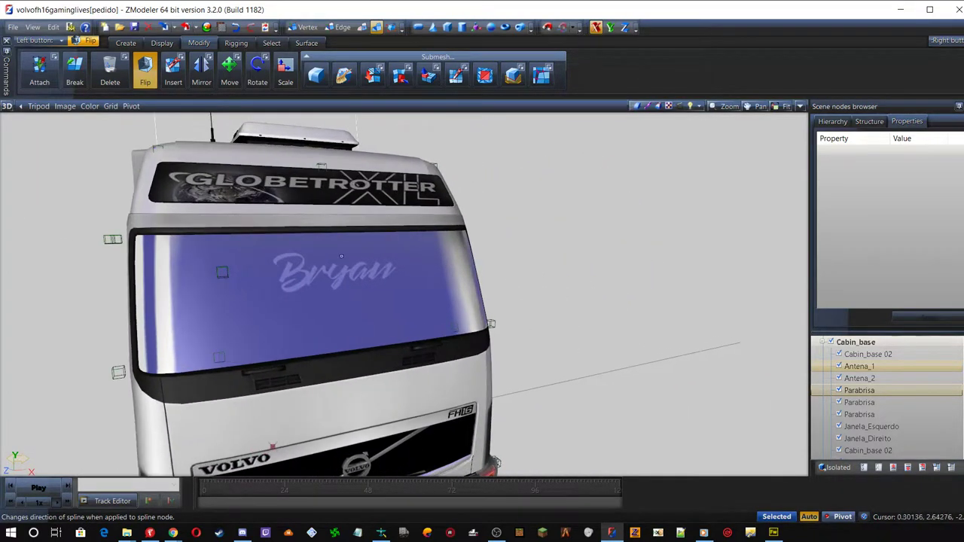
middle_drag(331, 263, 332, 263)
click(873, 392)
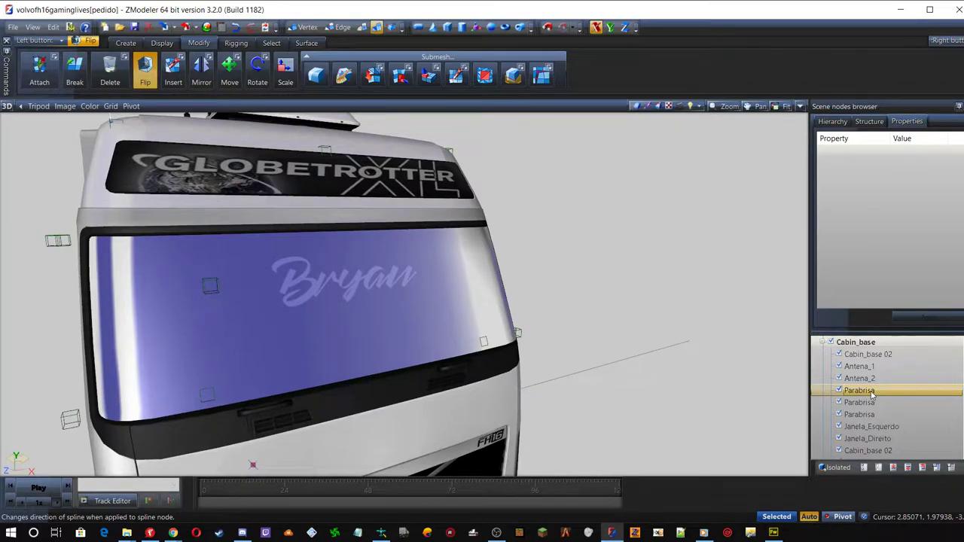
middle_drag(324, 301, 422, 302)
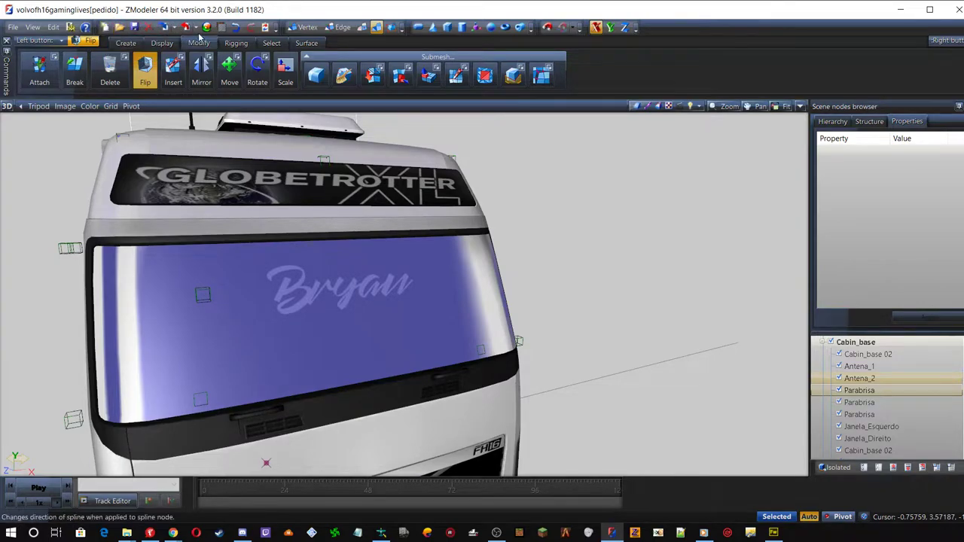
Start loading a material in the Material Browser and browse to the Scania 113H EXCLUSIVA mod's vehicle/truck/upgrade/tanque folder
click(207, 28)
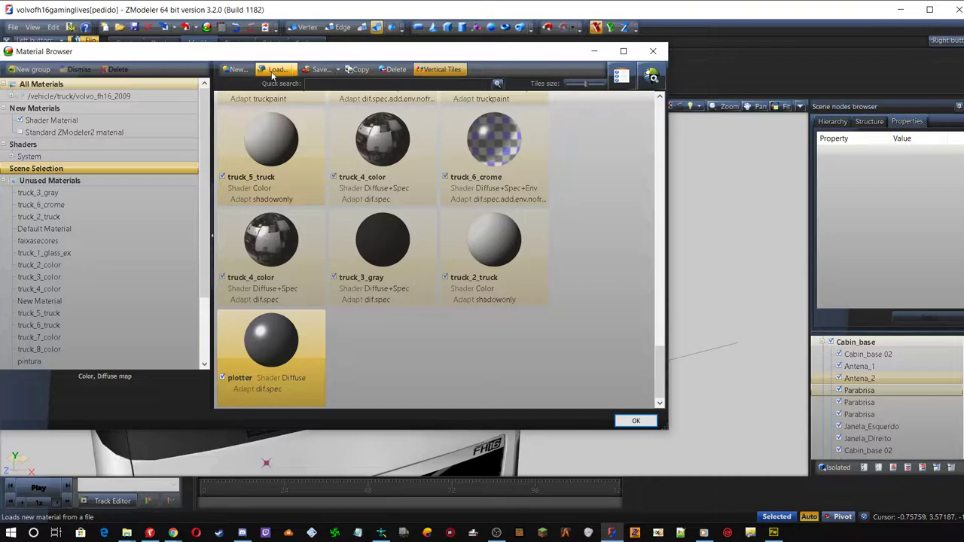
click(275, 69)
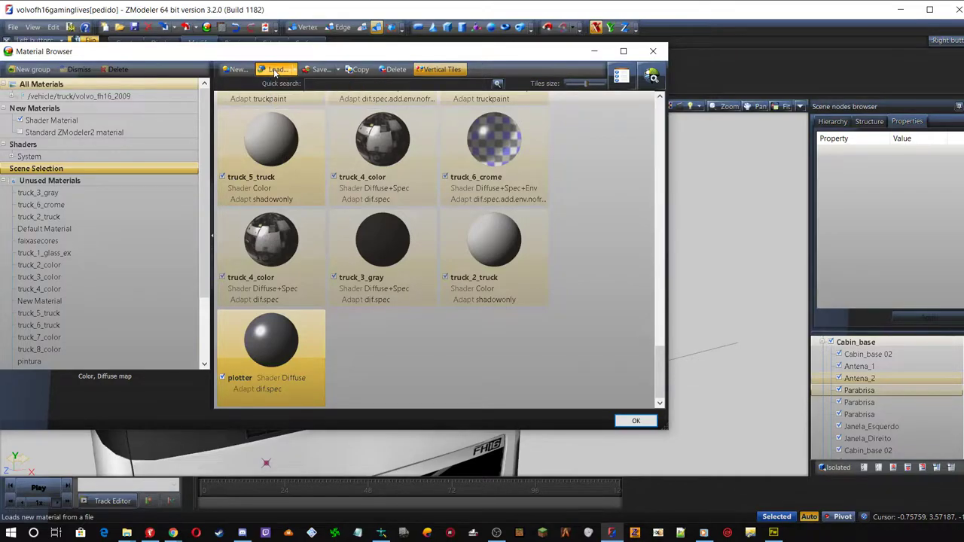
click(402, 162)
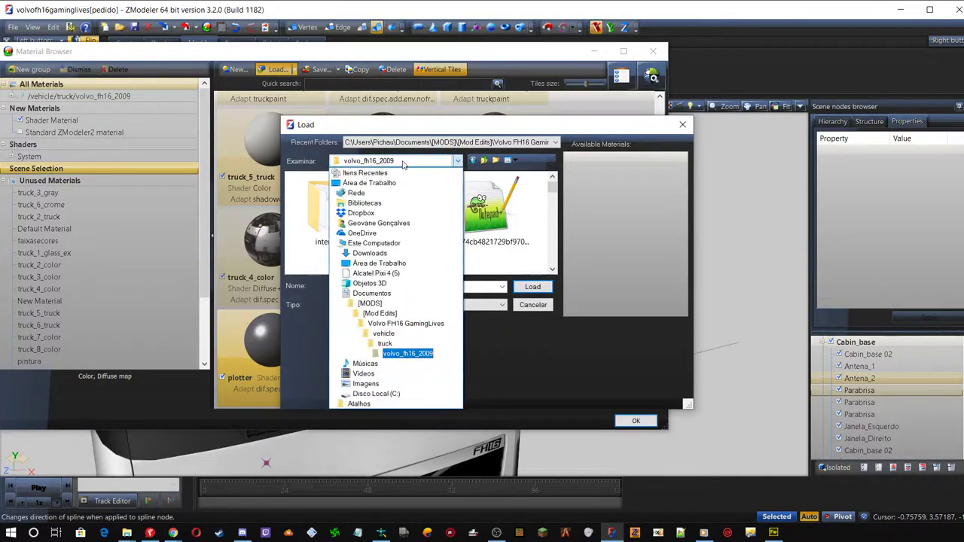
click(403, 317)
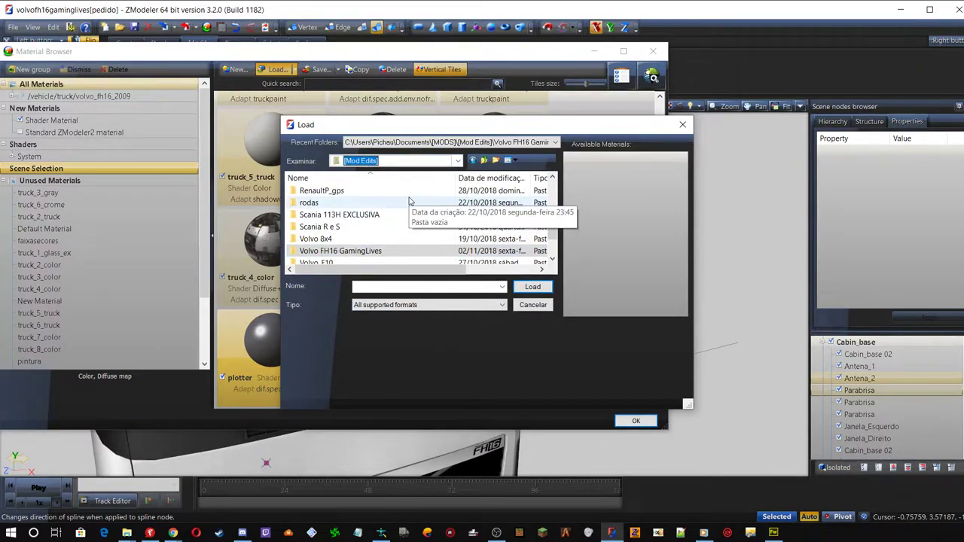
double_click(316, 214)
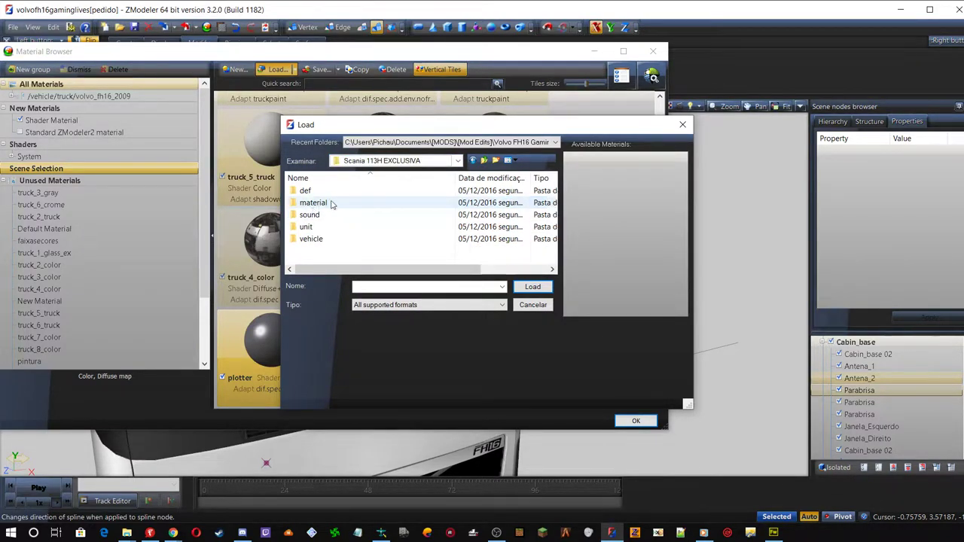
double_click(310, 239)
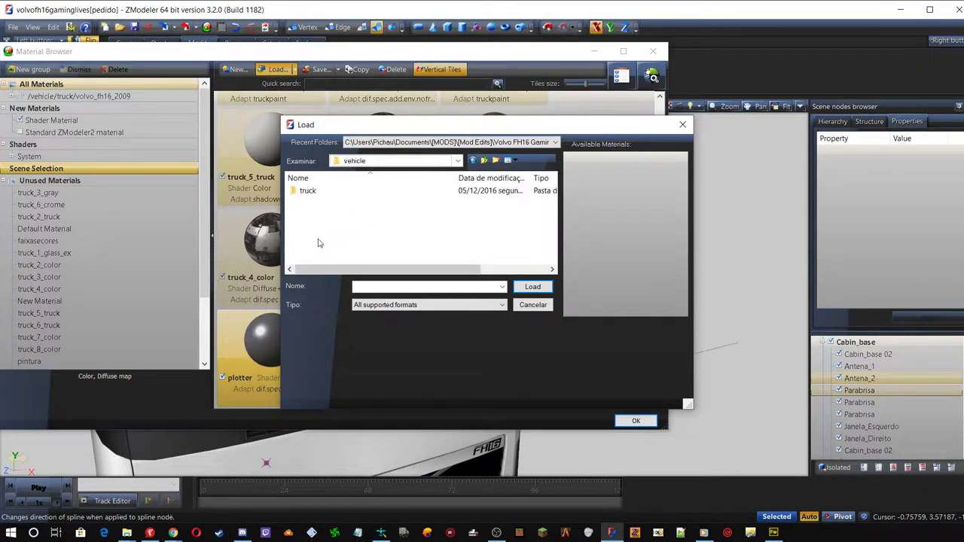
double_click(307, 193)
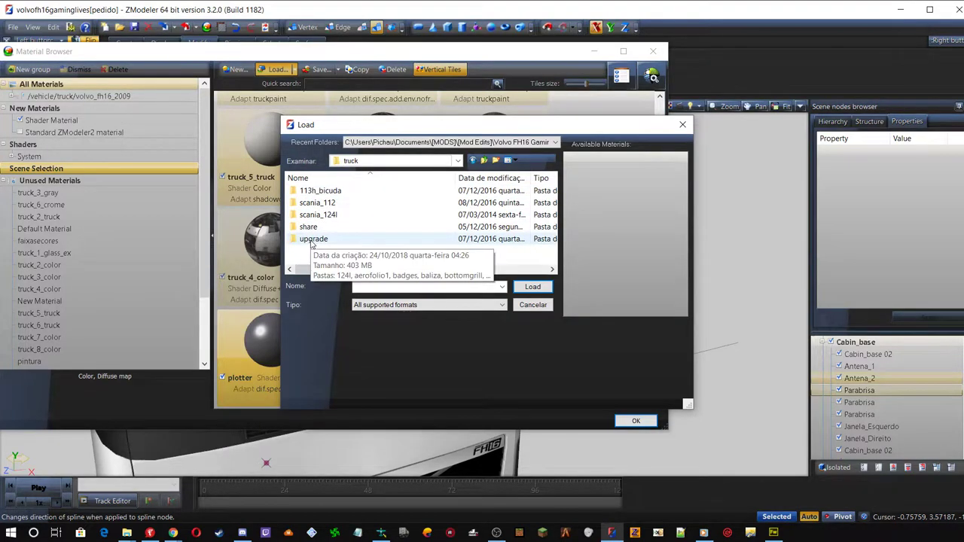
double_click(312, 240)
scroll(355, 193, down, 4)
scroll(356, 191, down, 2)
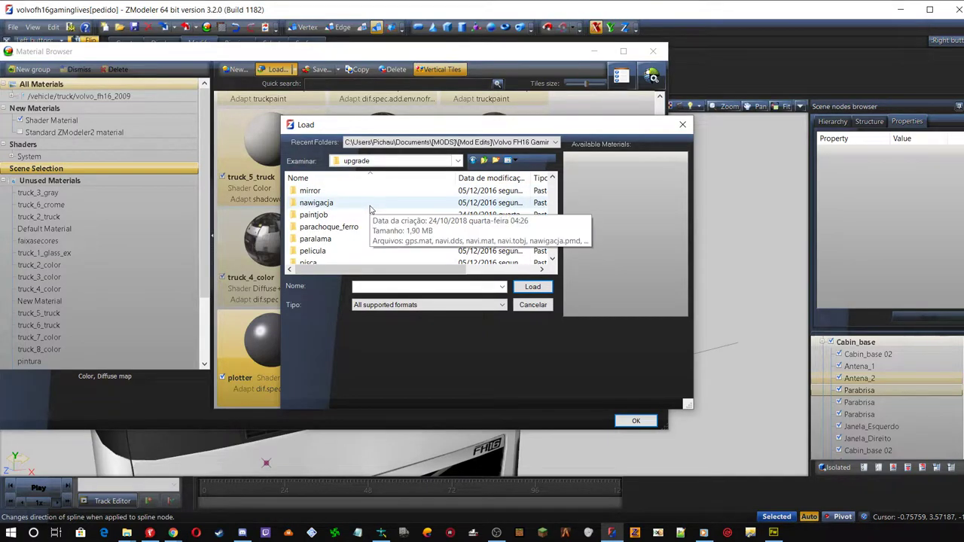
scroll(370, 210, down, 4)
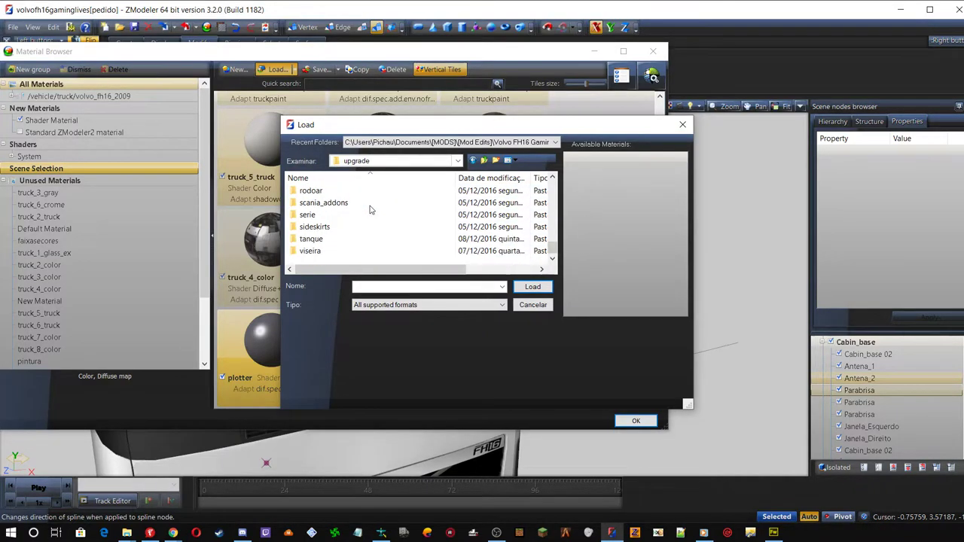
double_click(331, 239)
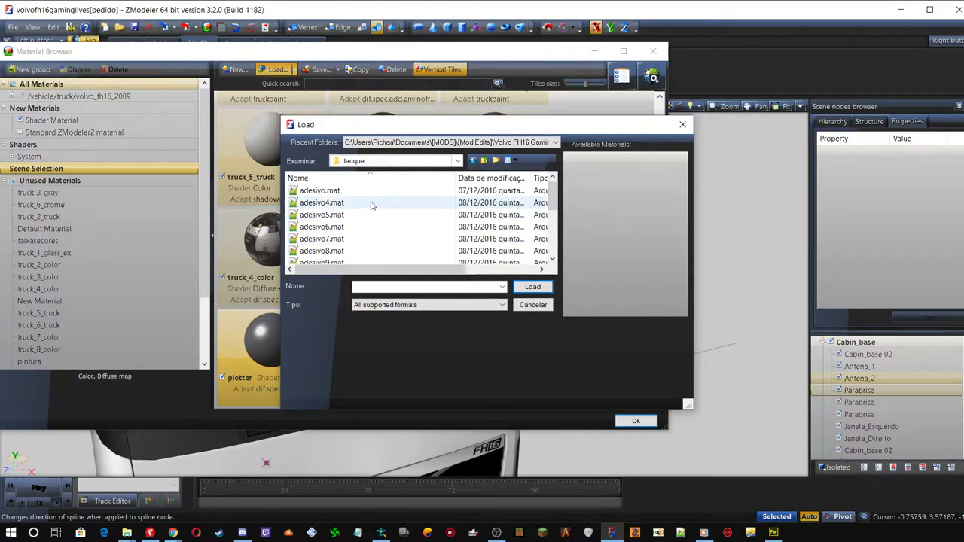
Look through the tanque folder's .mat files and load adesivo.mat into the scene materials
scroll(386, 202, down, 4)
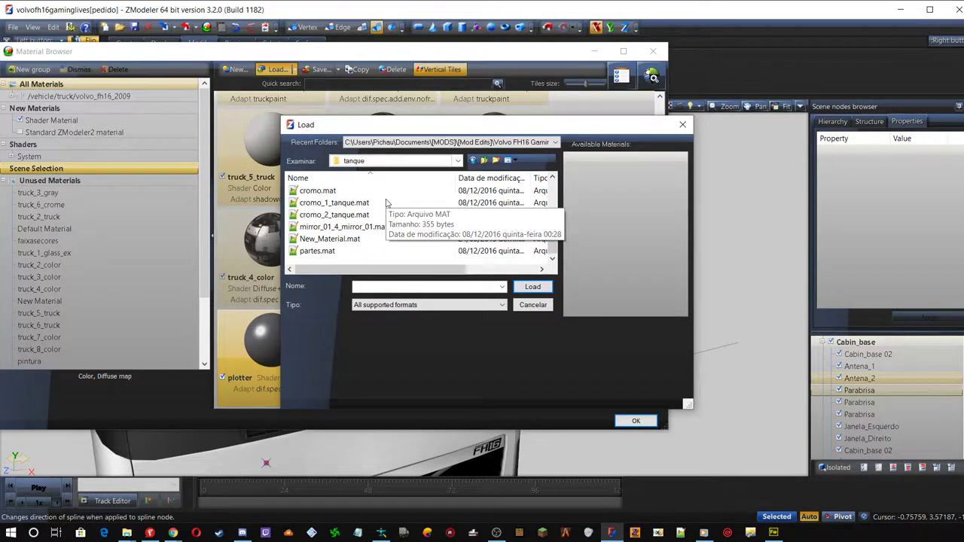
scroll(386, 203, up, 3)
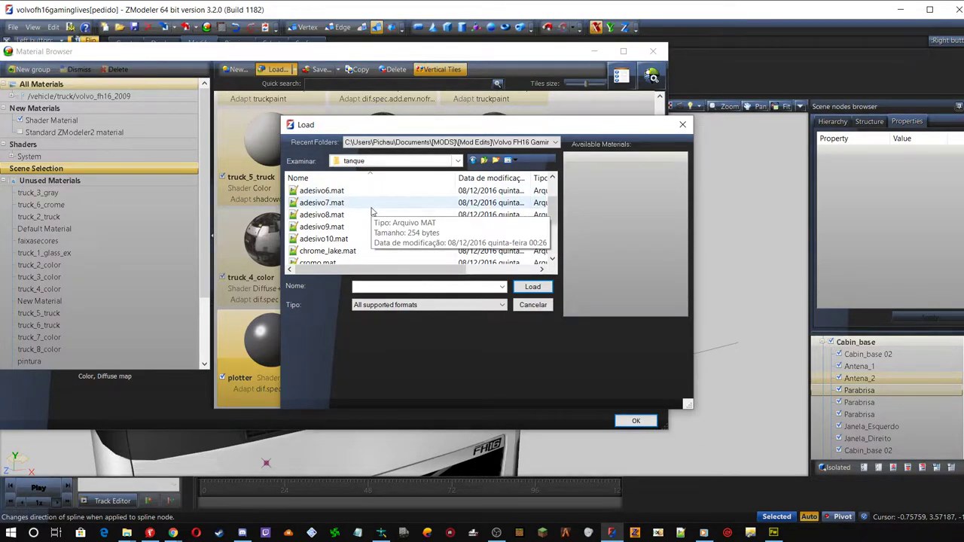
scroll(372, 211, up, 1)
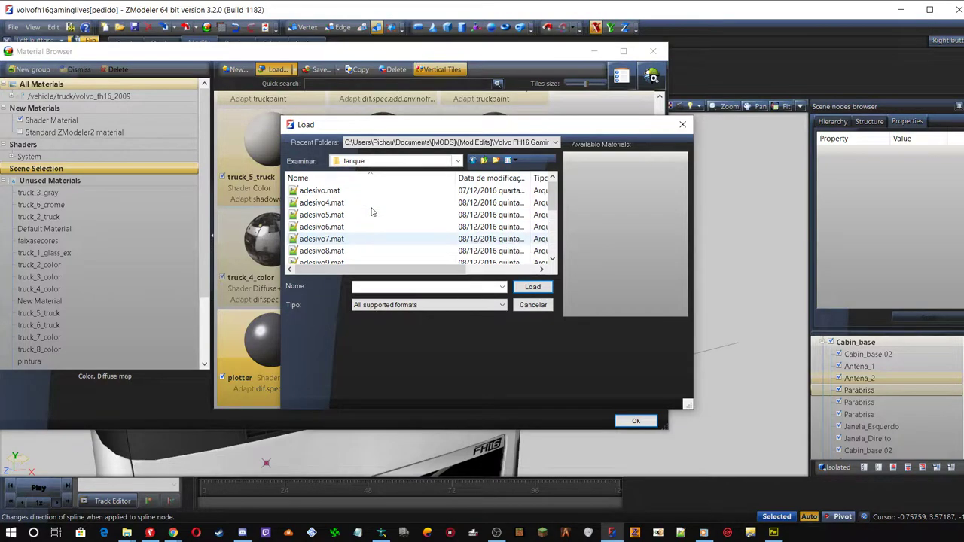
click(320, 191)
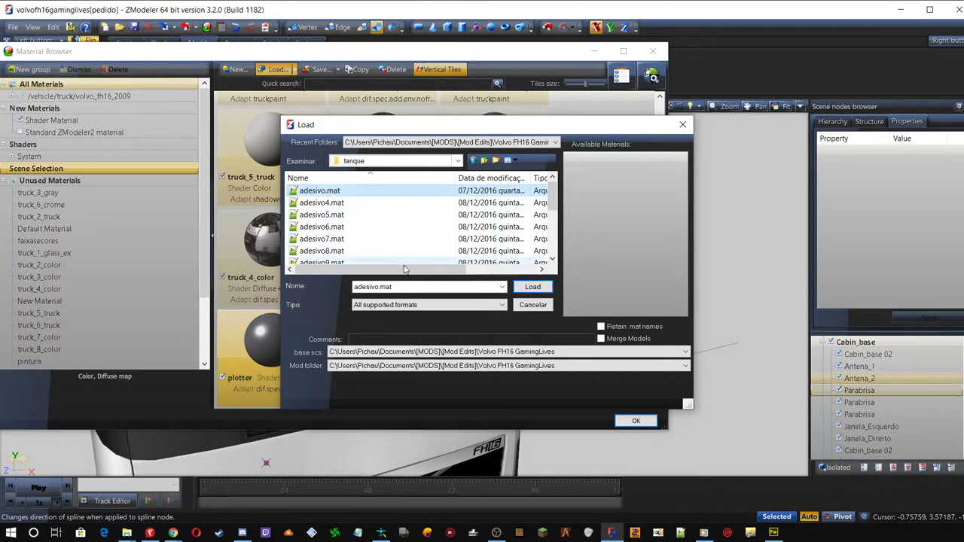
click(533, 286)
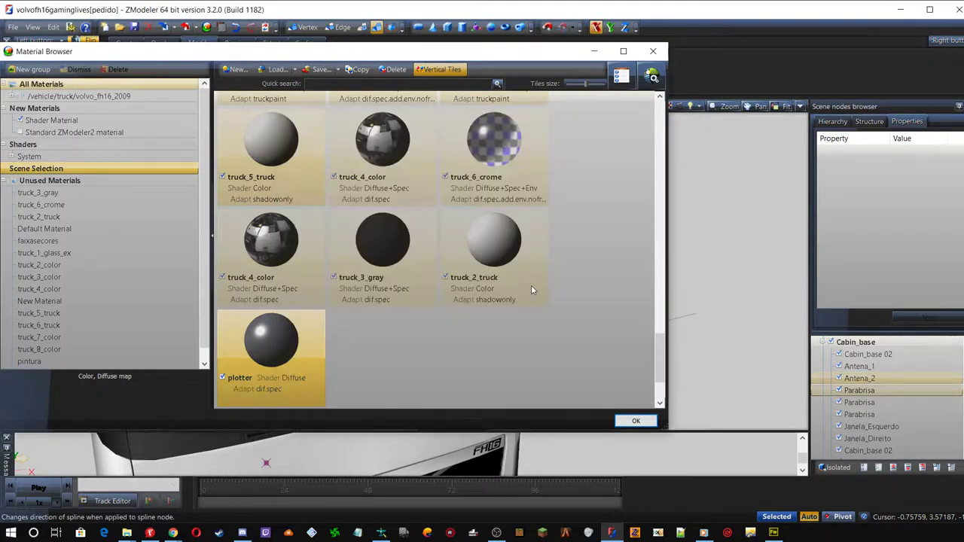
Rename the loaded adesivo material as parabrisa
click(403, 347)
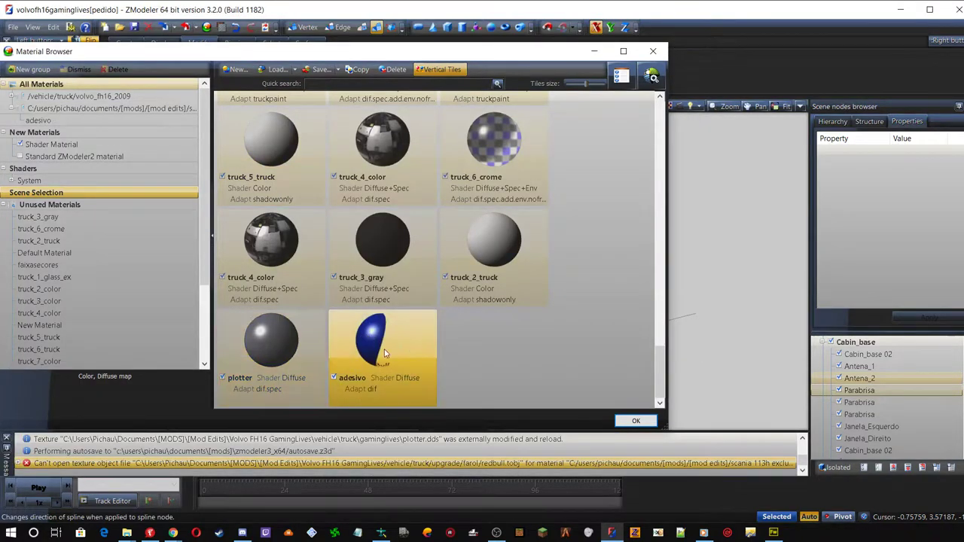
click(365, 383)
drag(367, 377, 324, 377)
text(parabrisa)
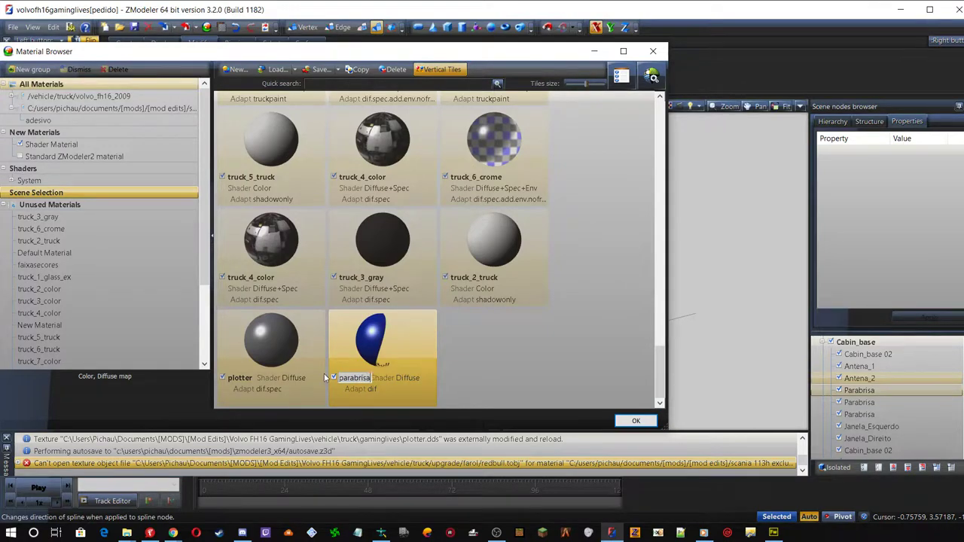
key(Return)
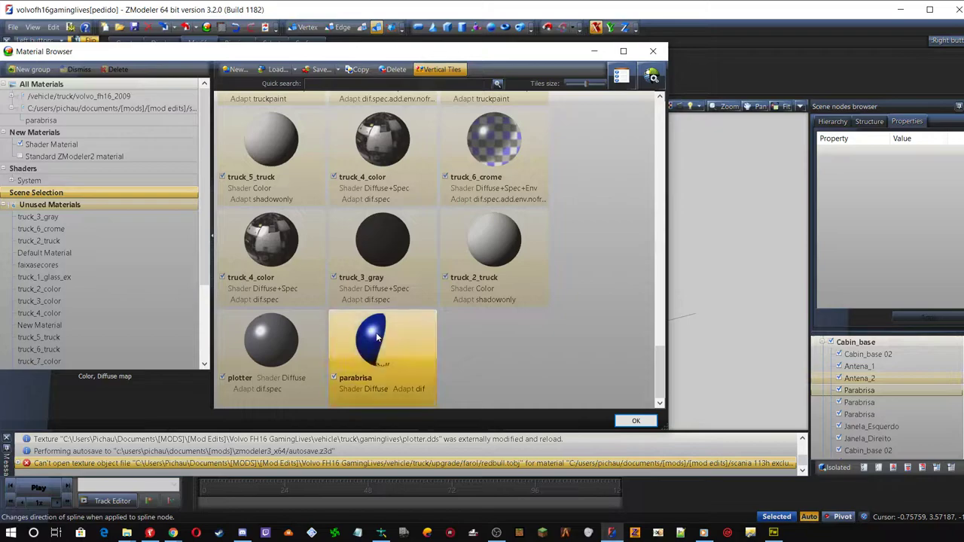
Change the newly loaded sticker material's name to parabrisa_volvo
scroll(63, 268, down, 3)
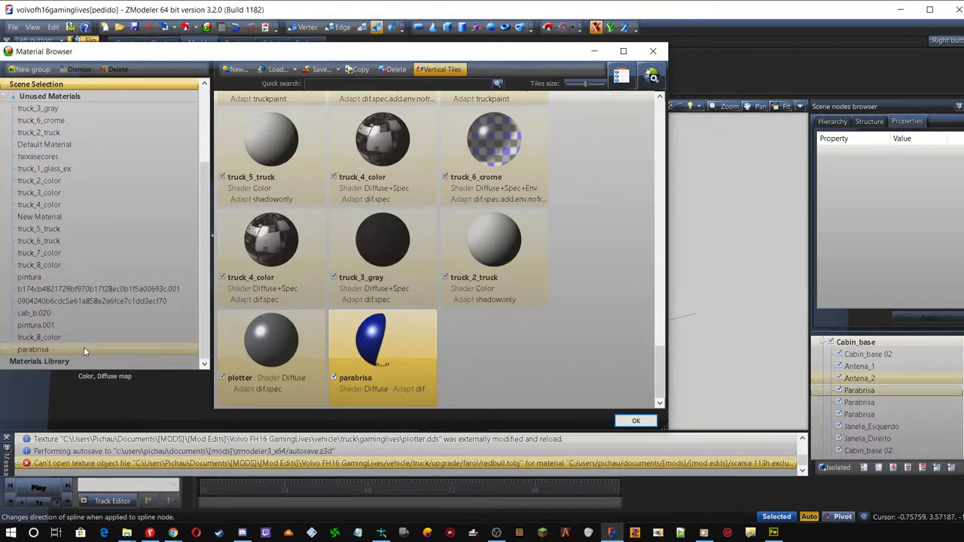
click(382, 378)
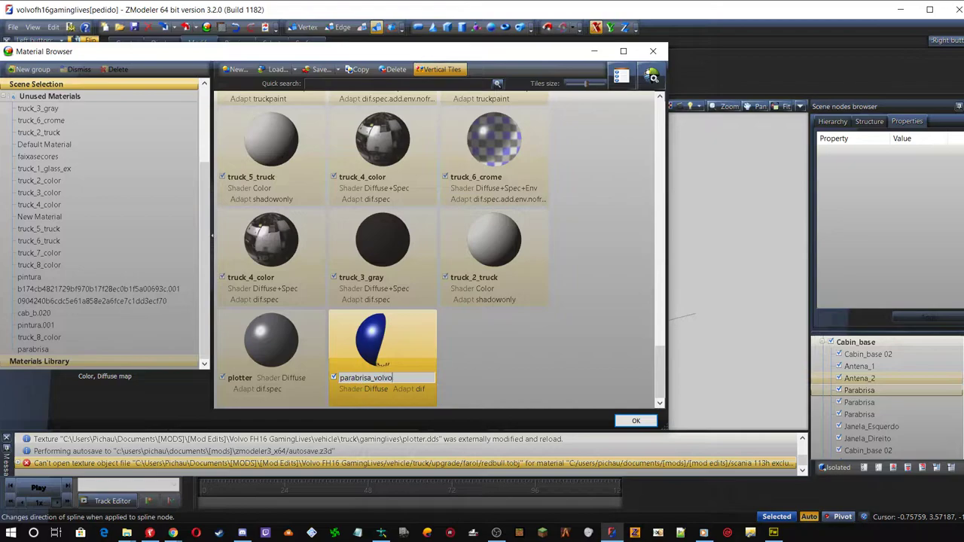
key(Return)
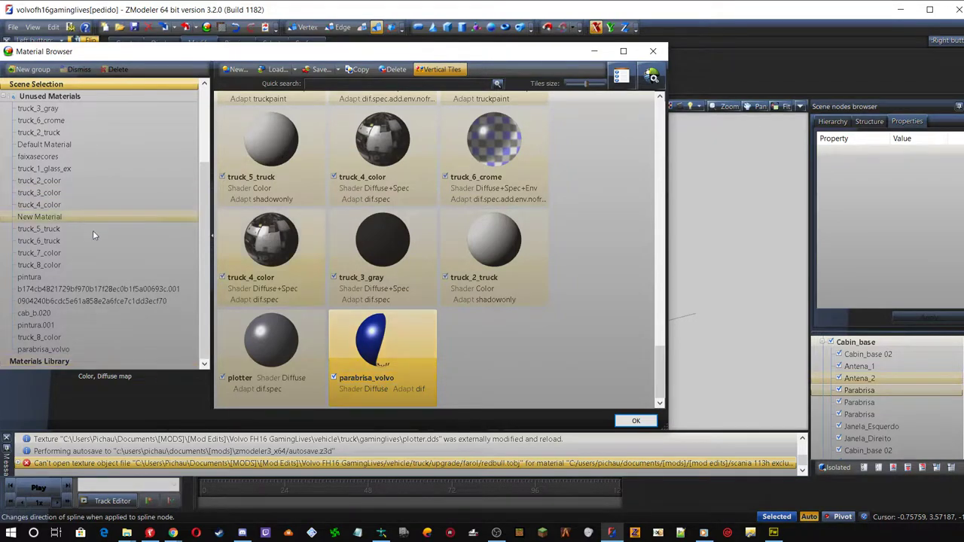
scroll(109, 237, up, 3)
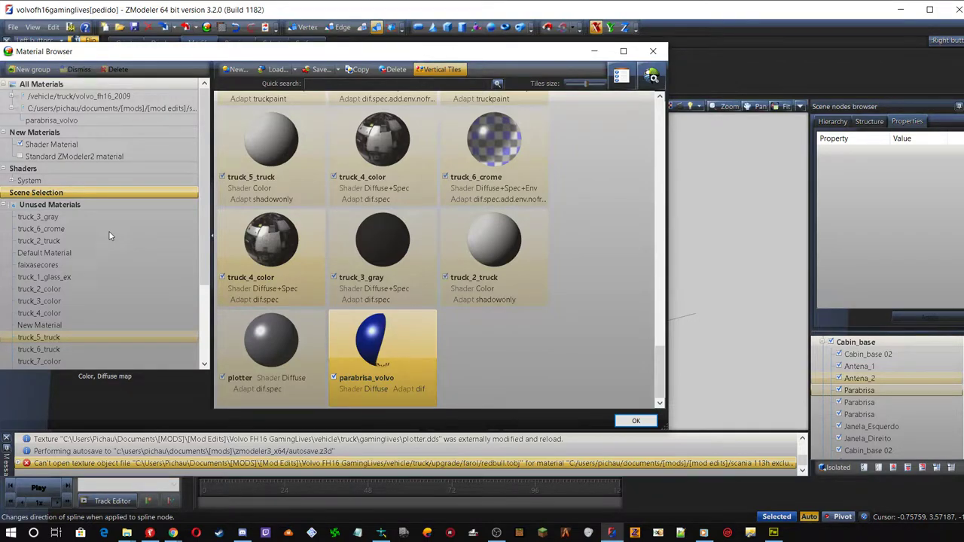
click(109, 238)
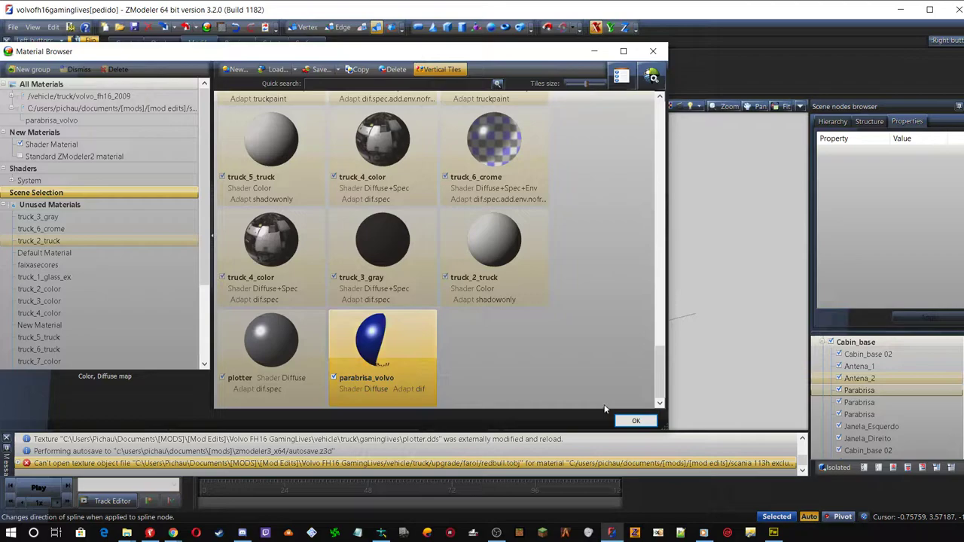
Set the parabrisa_volvo material's DETAIL texture map to plotter.dds from /vehicle/truck/gaminglives, and close the Material Browser
double_click(363, 339)
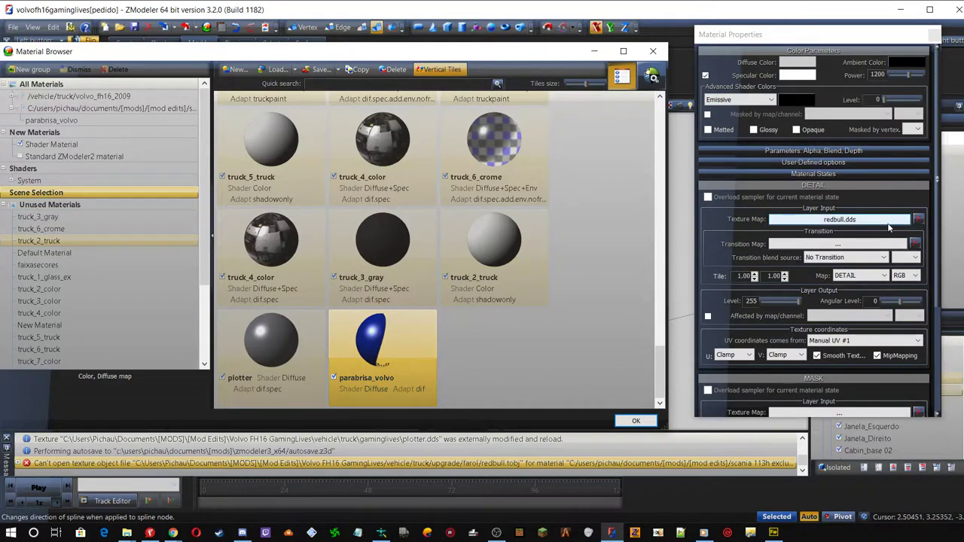
click(869, 221)
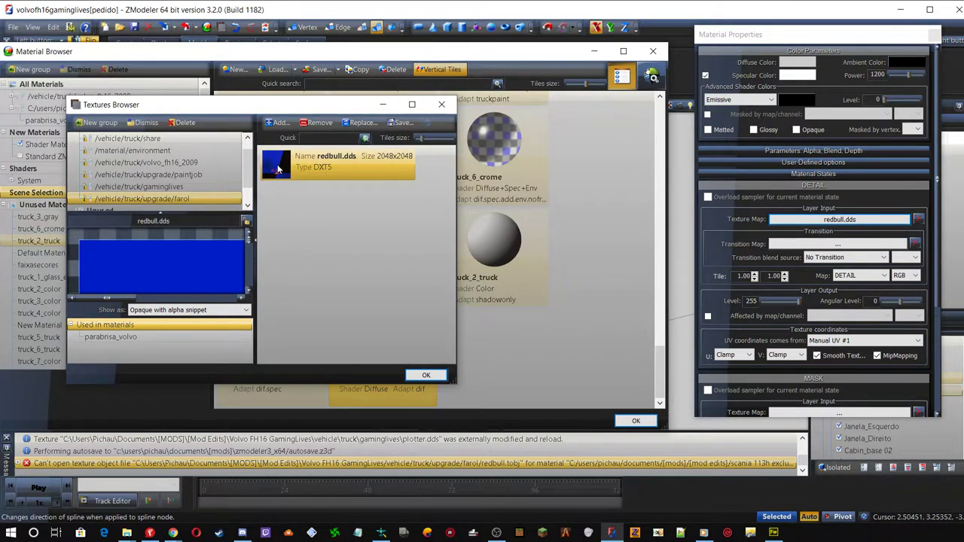
click(172, 186)
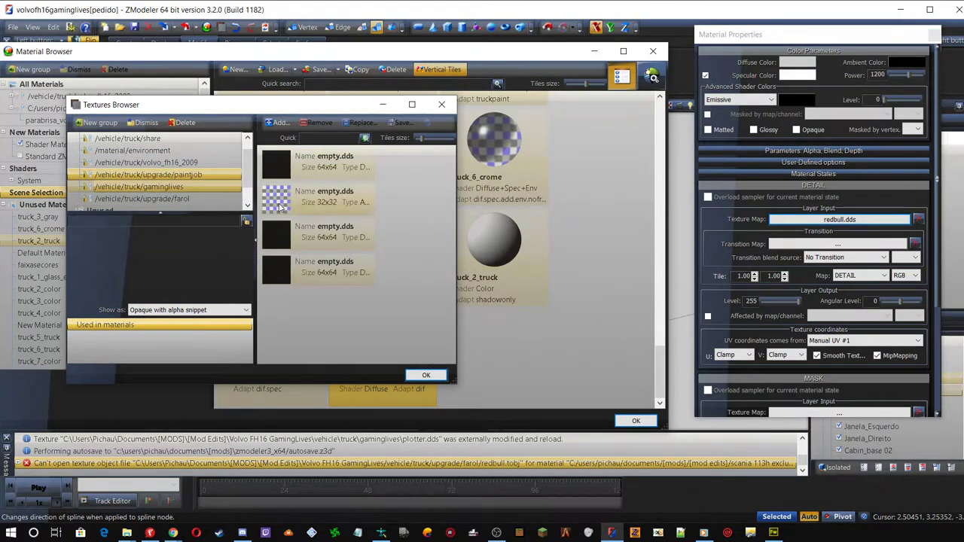
click(151, 188)
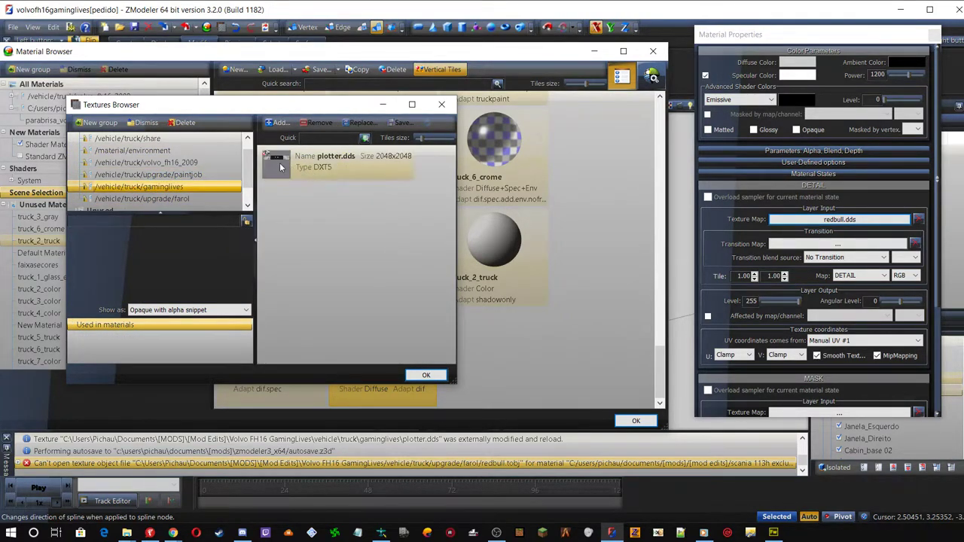
click(280, 167)
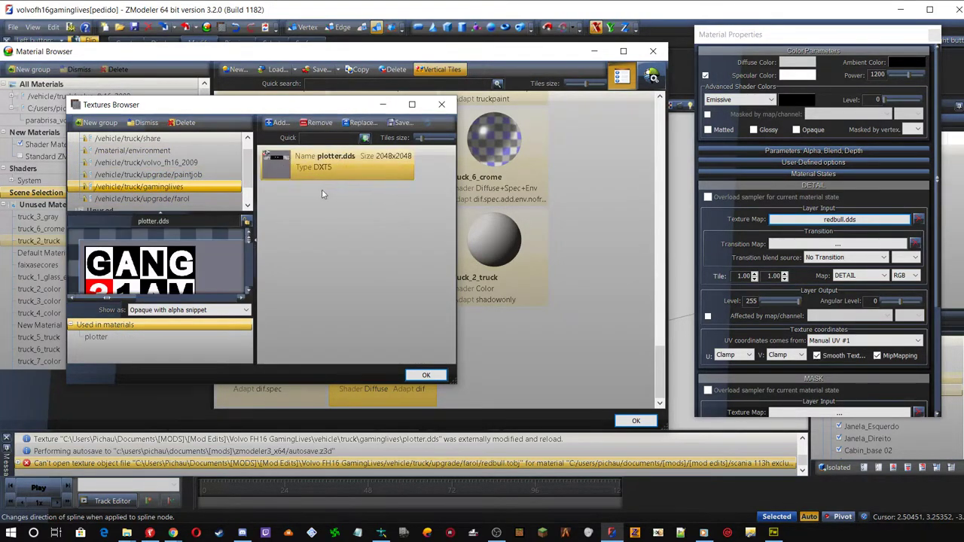
double_click(279, 166)
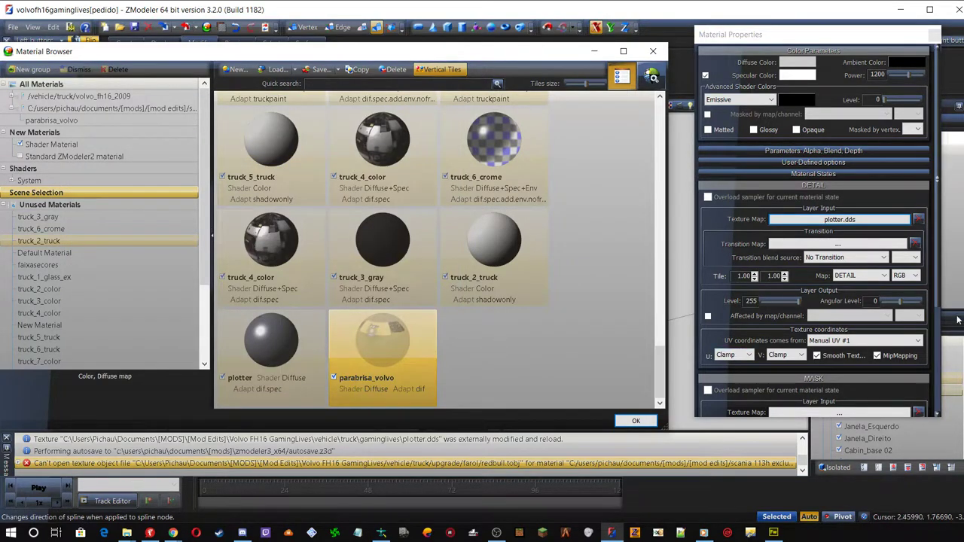
click(940, 224)
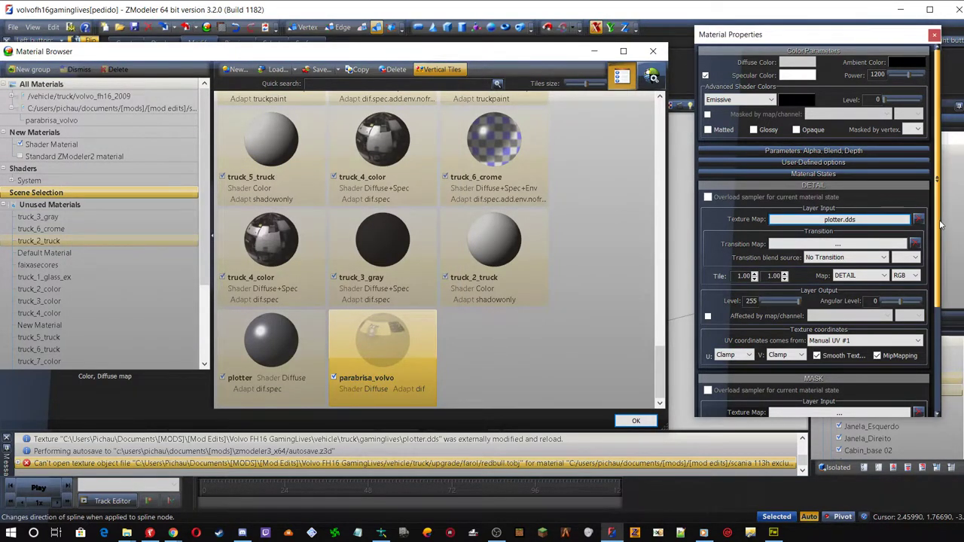
scroll(941, 224, down, 5)
scroll(943, 211, up, 5)
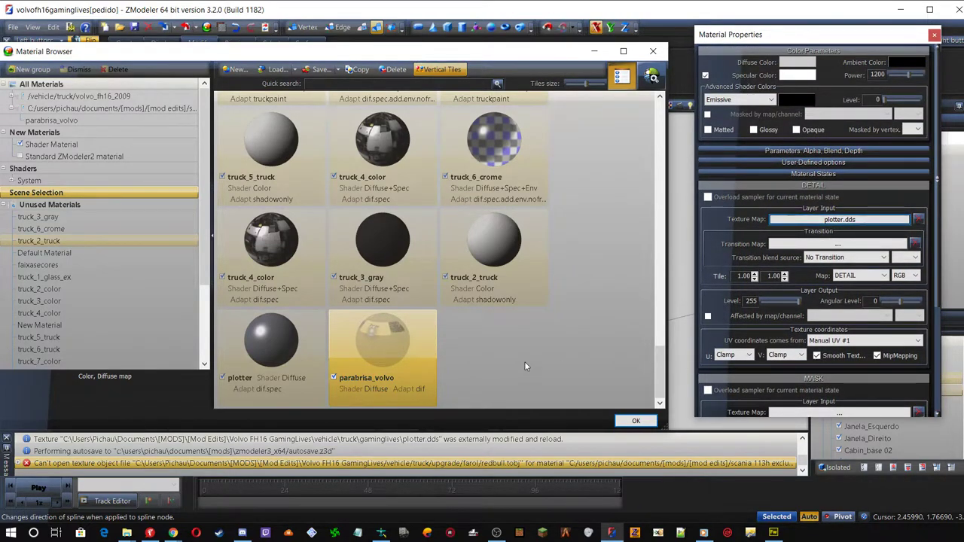
click(633, 422)
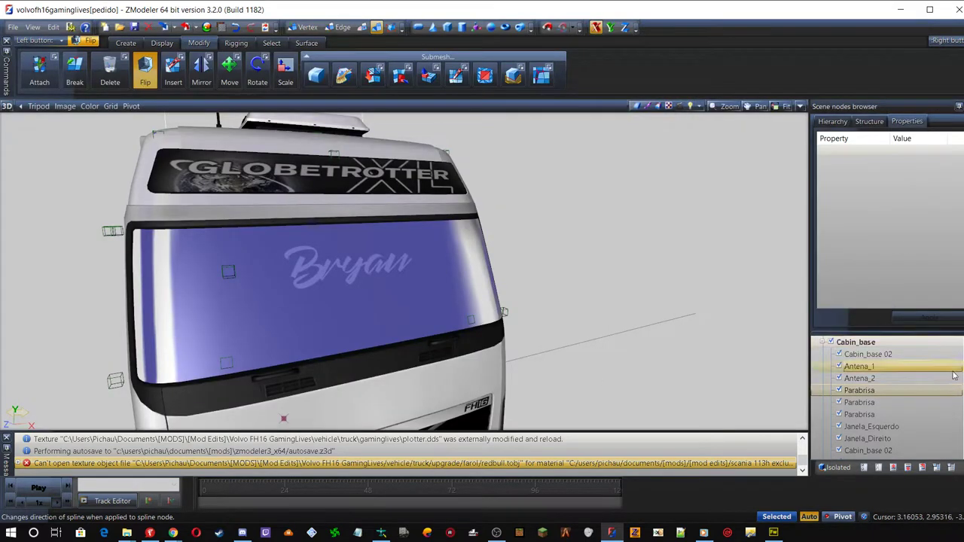
Isolate the selected Parabrisa mesh and apply the parabrisa_volvo material to its polygons
click(857, 403)
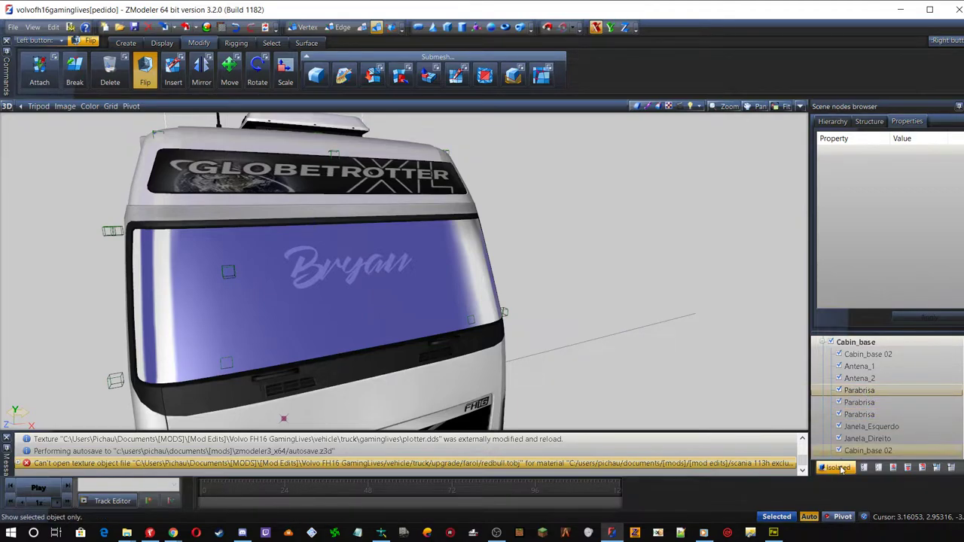
click(829, 307)
click(929, 284)
click(929, 284)
click(929, 287)
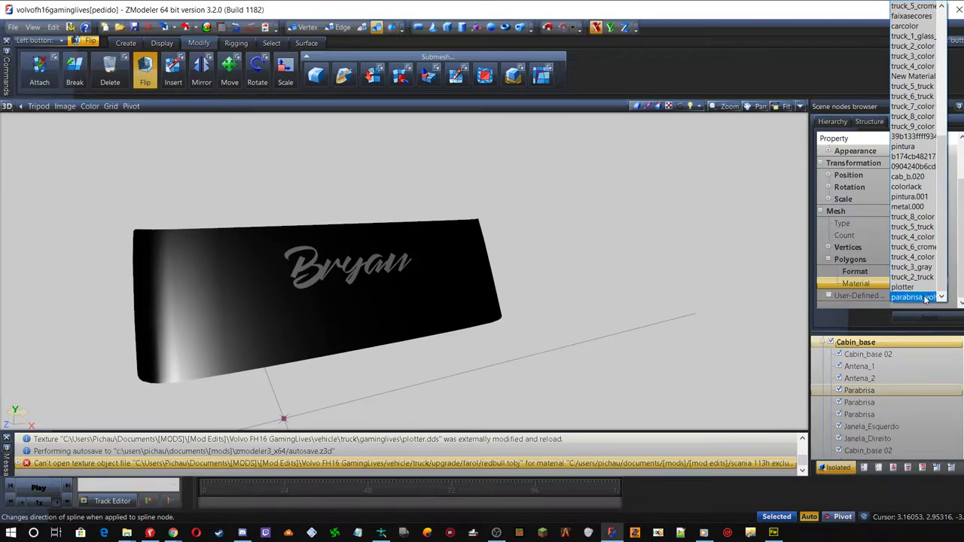
click(921, 319)
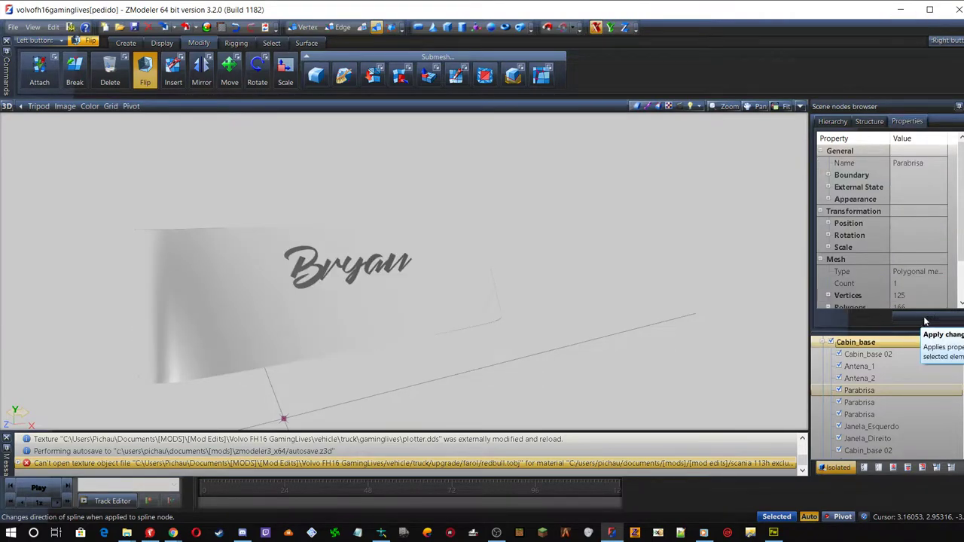
Apply the parabrisa_volvo material to the polygons of the second Parabrisa mesh under Cabin_base
click(859, 368)
key(z)
middle_drag(340, 285, 545, 304)
click(797, 349)
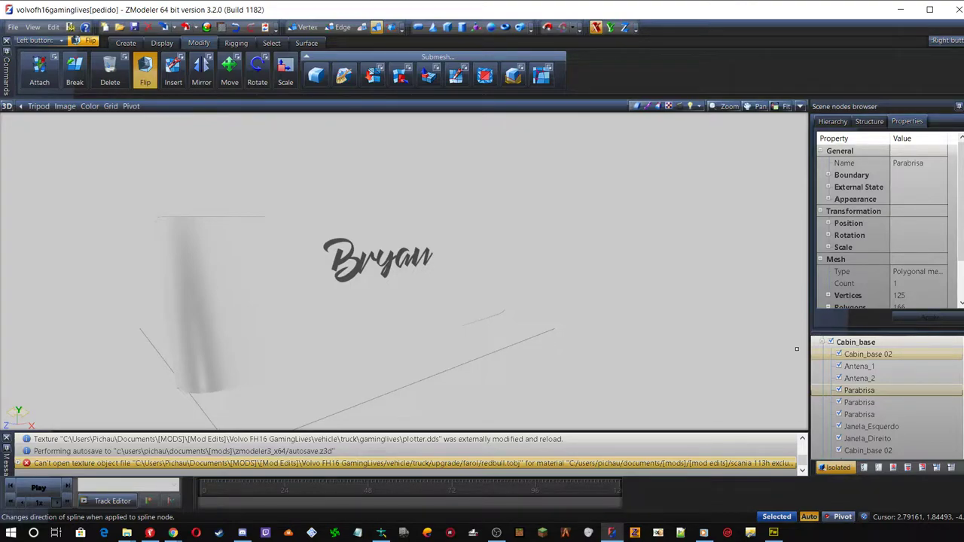
click(860, 403)
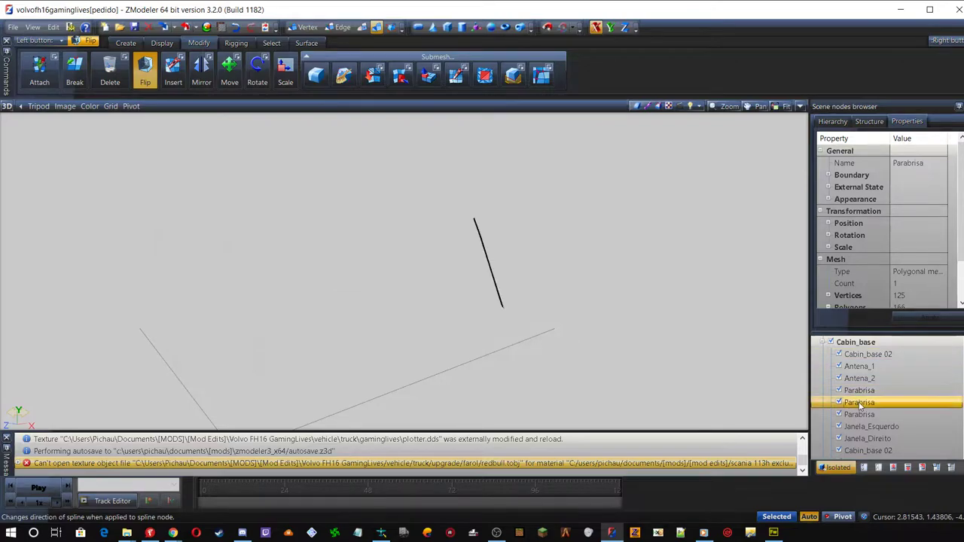
middle_drag(394, 295, 434, 295)
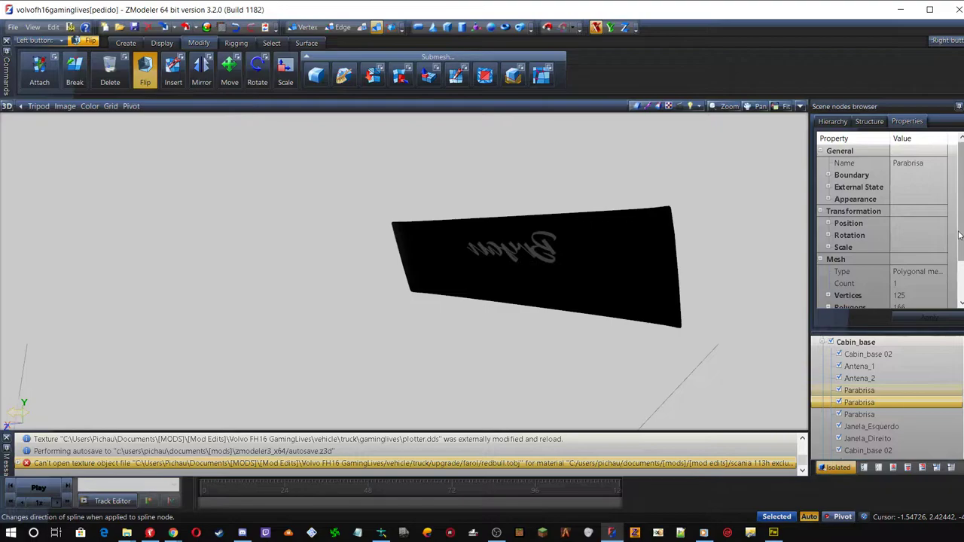
scroll(961, 283, down, 2)
click(944, 284)
click(944, 284)
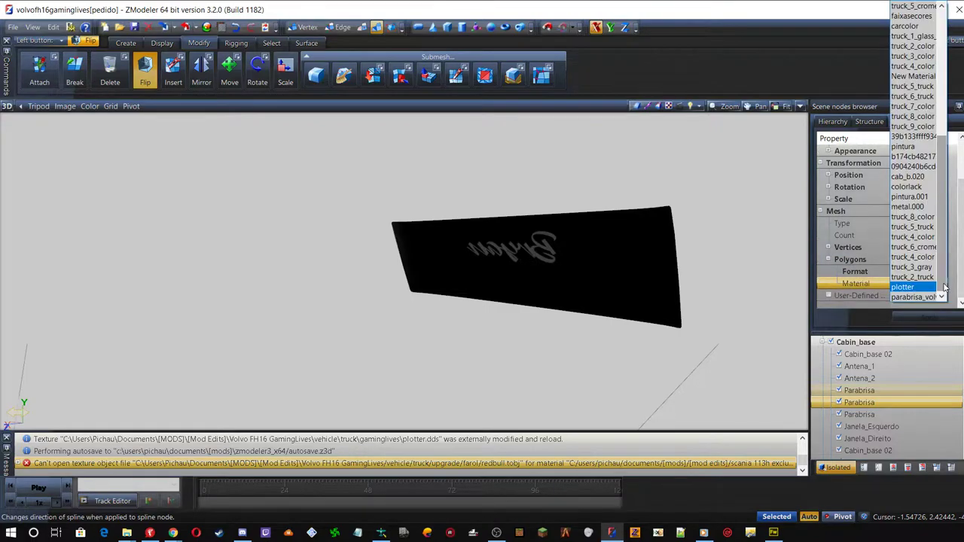
click(915, 297)
click(917, 317)
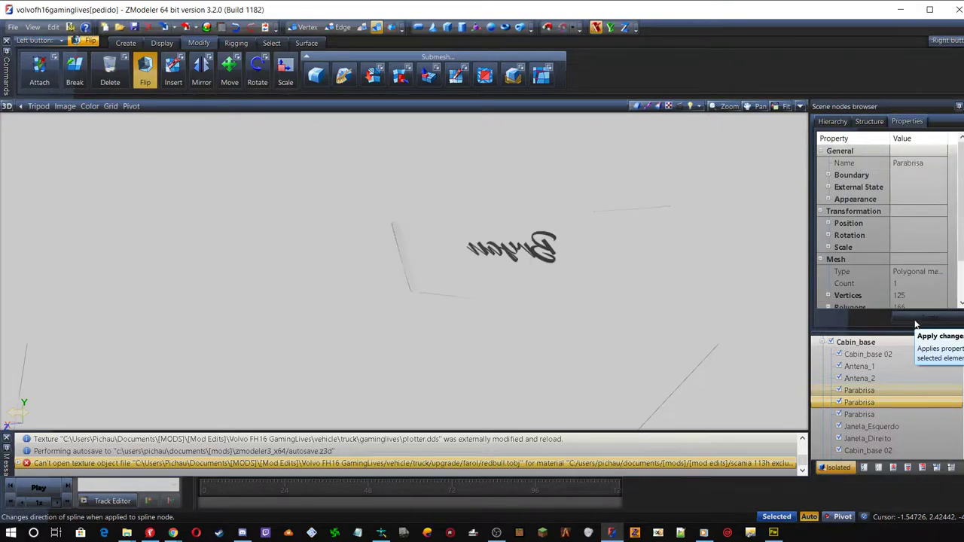
Turn off isolation to show the whole truck and examine the windshield lettering from several angles
click(838, 468)
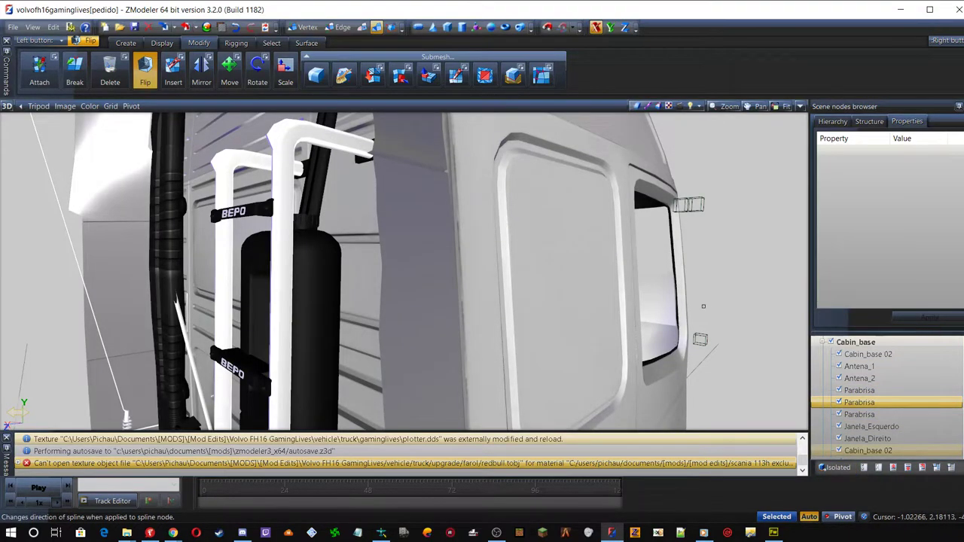
middle_drag(577, 296, 534, 300)
scroll(767, 284, down, 2)
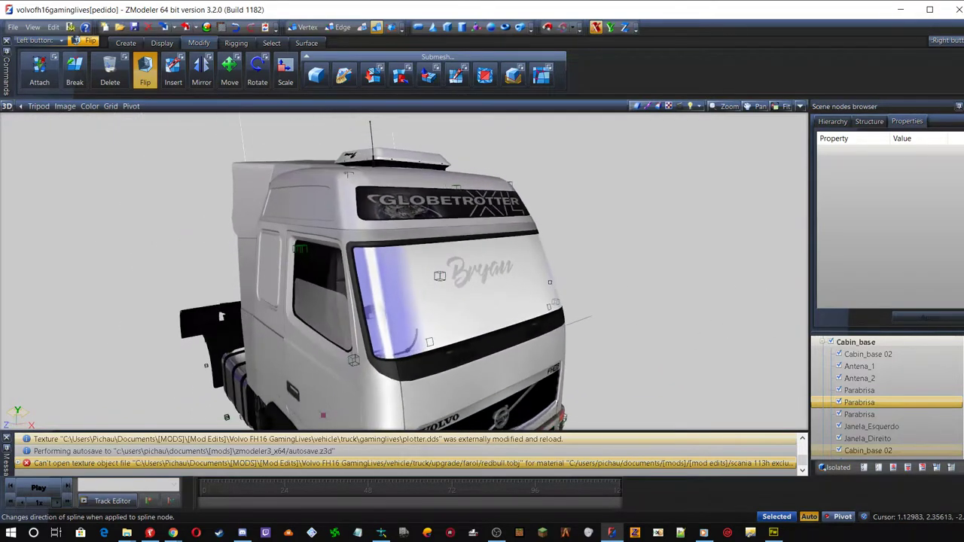
scroll(504, 270, up, 5)
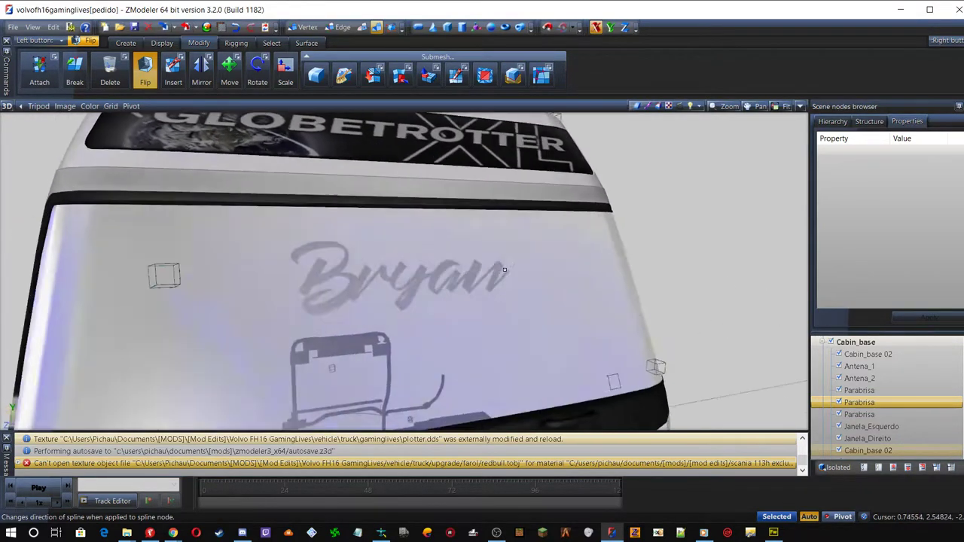
middle_drag(505, 269, 557, 273)
middle_drag(657, 259, 620, 253)
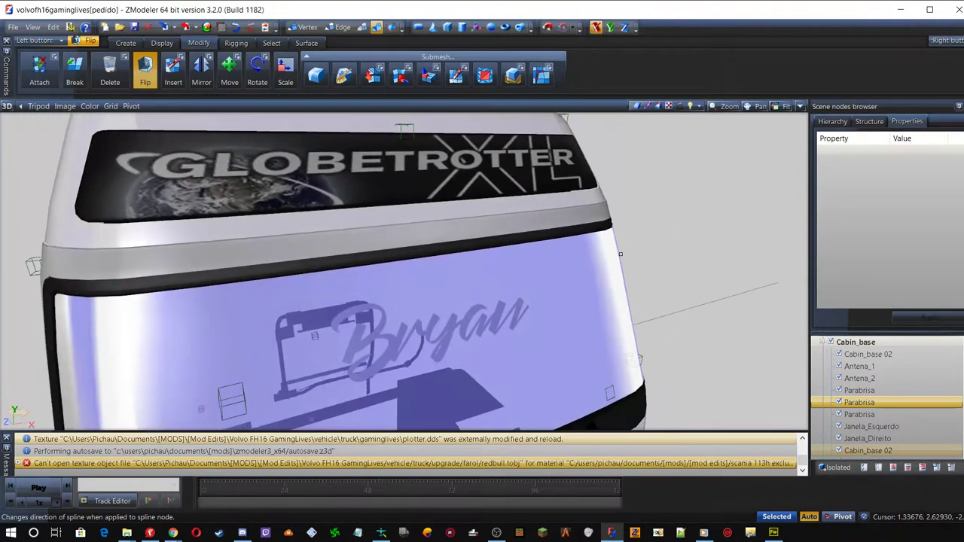
middle_drag(701, 205, 713, 207)
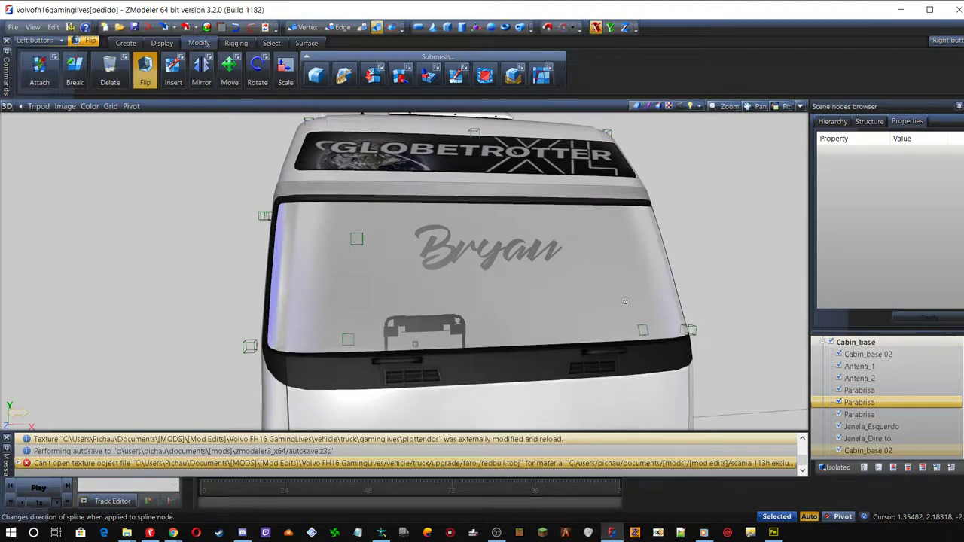
middle_drag(710, 250, 410, 277)
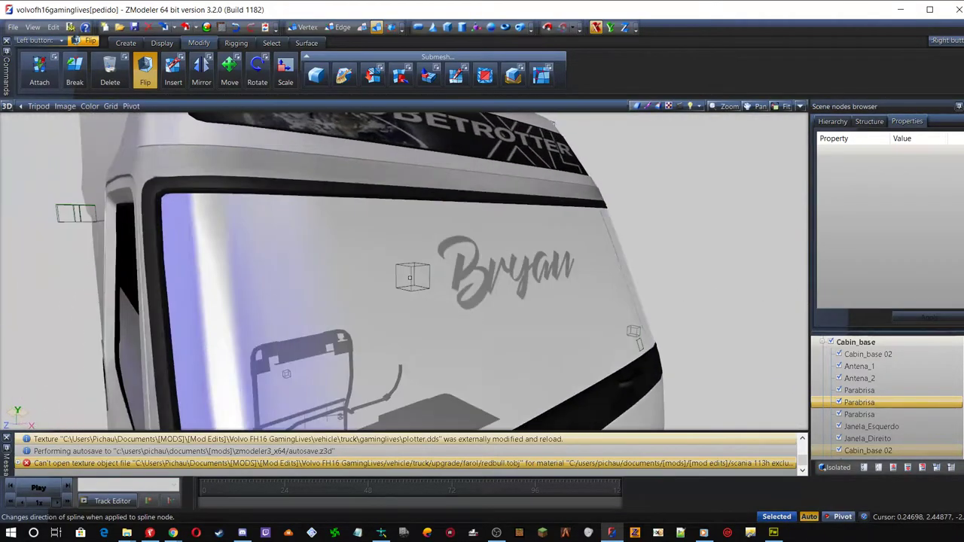
Switch to Fireworks and save the plotter texture under the new name plotter_alpha.bmp in the gaminglives folder
click(773, 533)
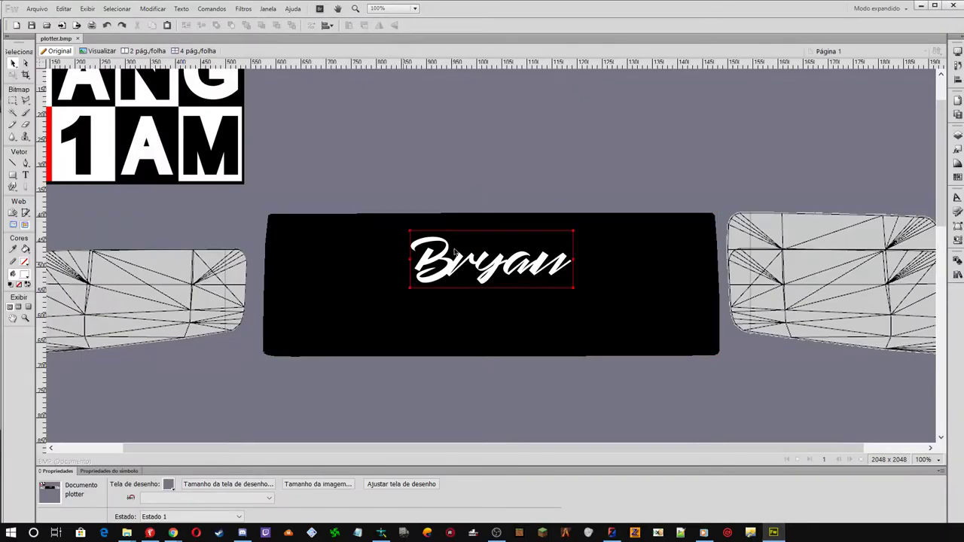
click(443, 276)
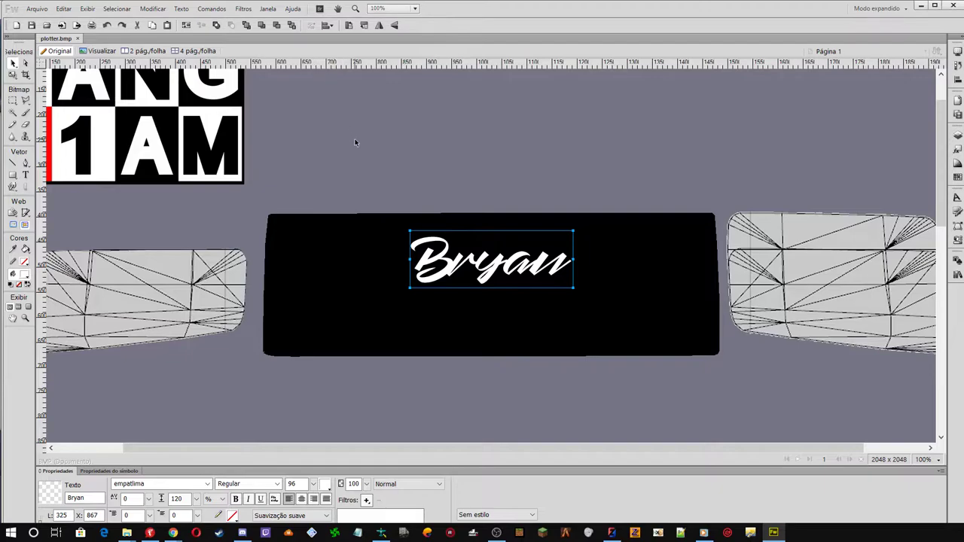
click(387, 170)
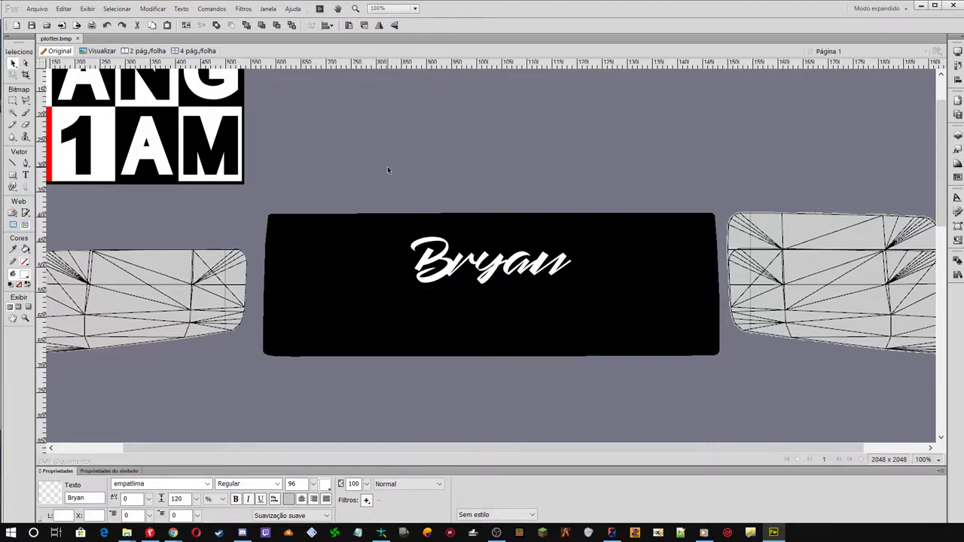
click(36, 9)
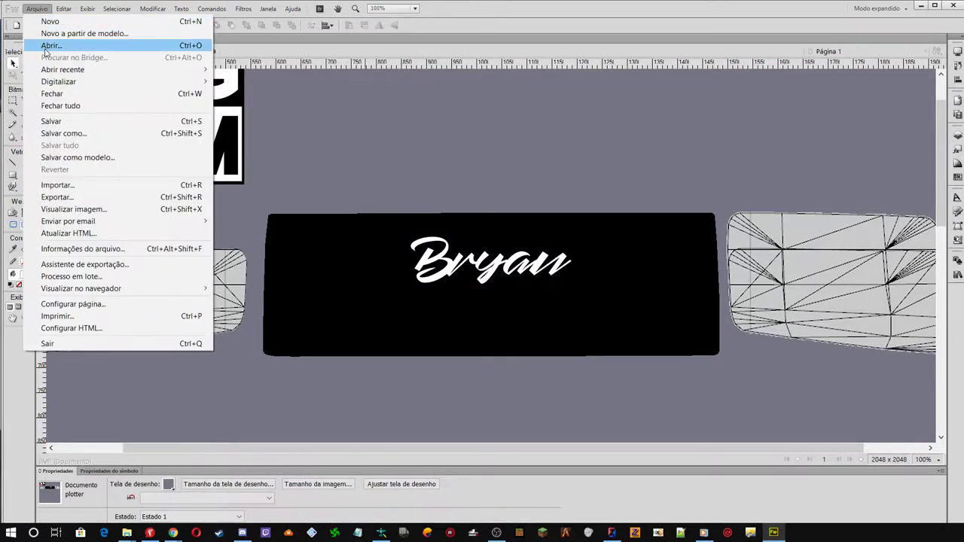
click(63, 135)
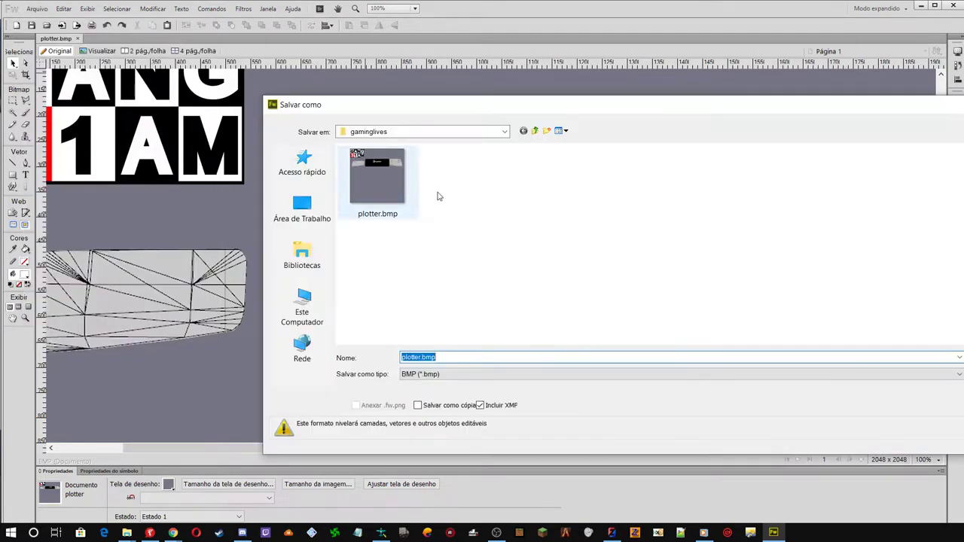
click(402, 358)
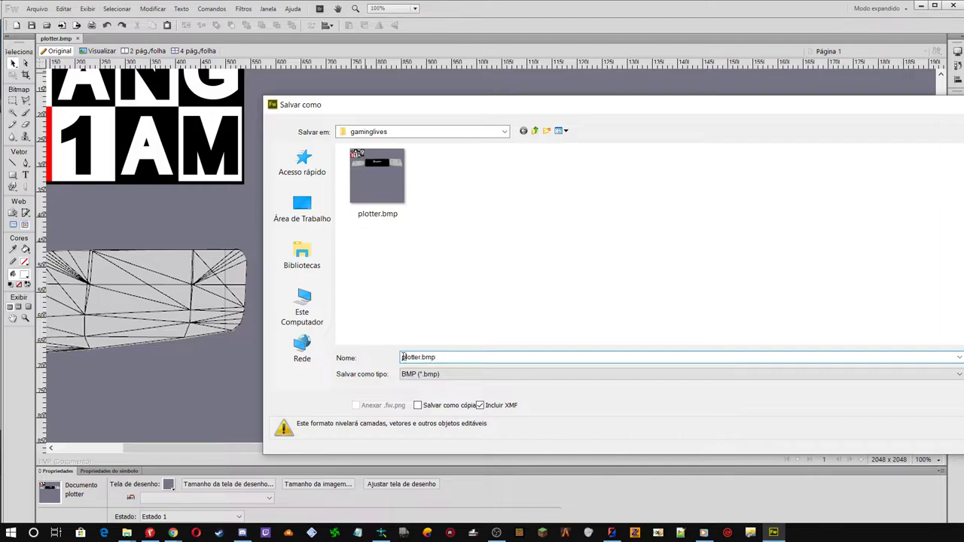
key(Right)
key(Right)
key(Right)
key(Right)
key(Right)
key(Right)
key(Right)
text(_alph)
key(Return)
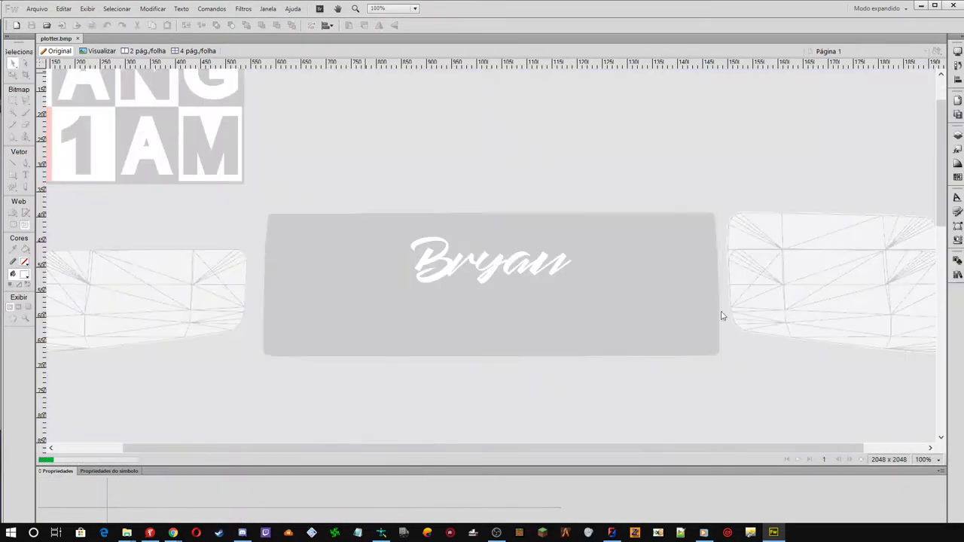
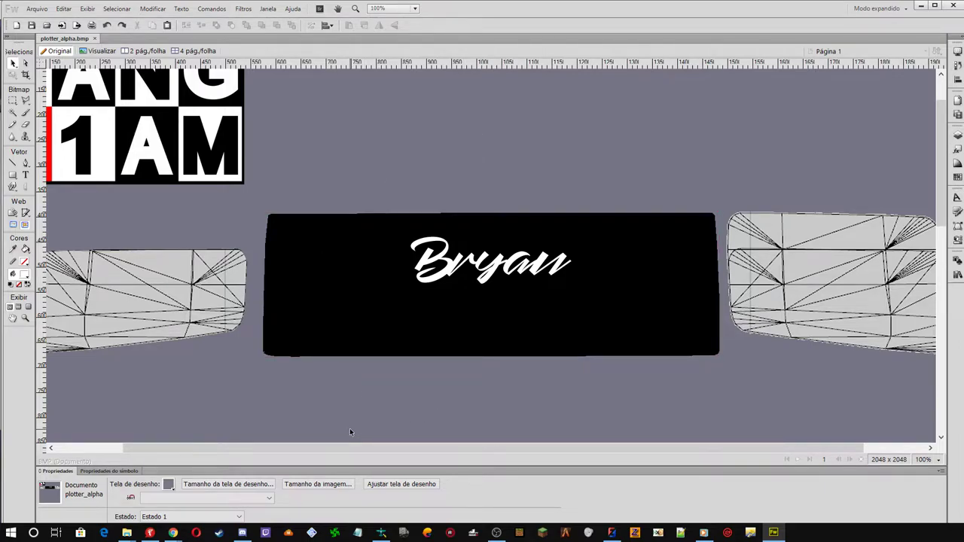
Move the white name lettering off the black windshield shape to the empty area above it
mouse_move(158, 539)
click(73, 450)
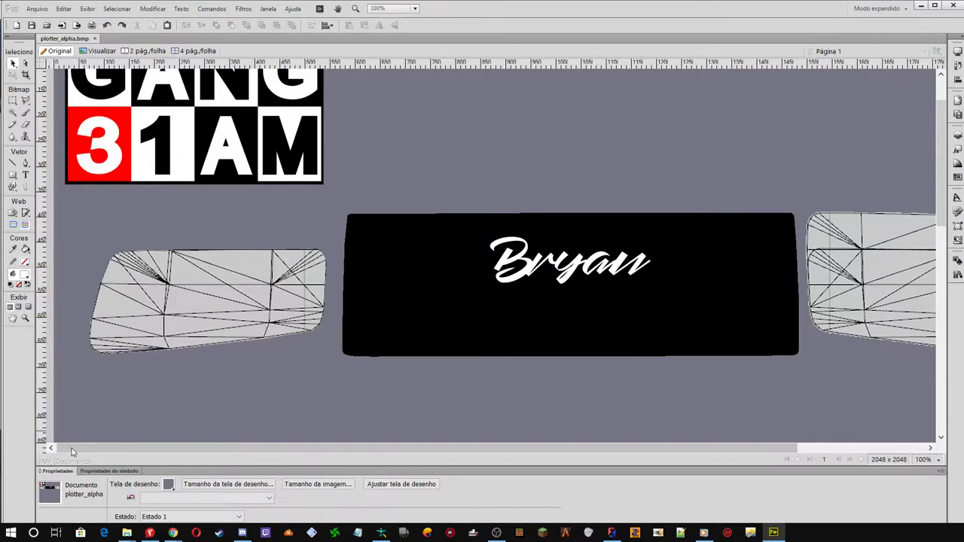
drag(334, 450, 259, 452)
click(215, 322)
click(241, 424)
click(520, 241)
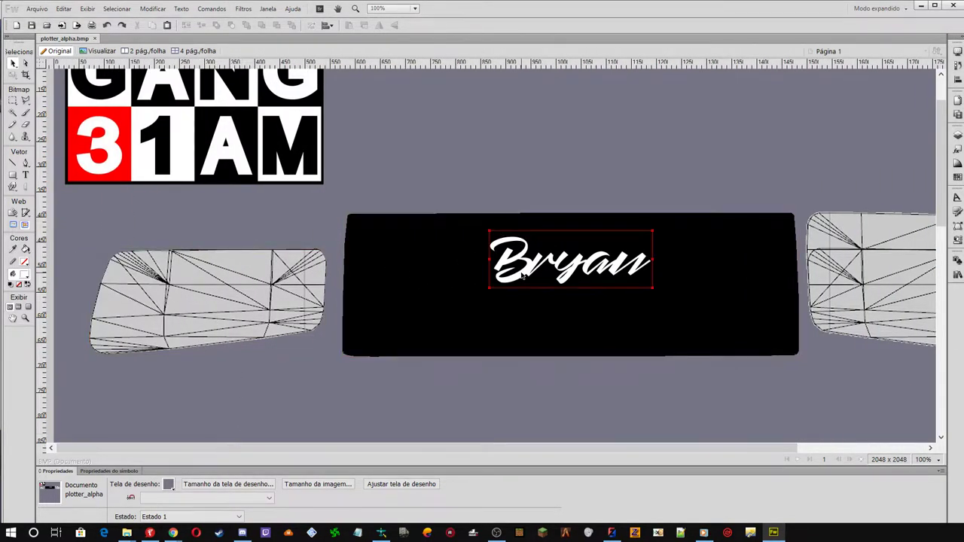
drag(522, 277, 519, 170)
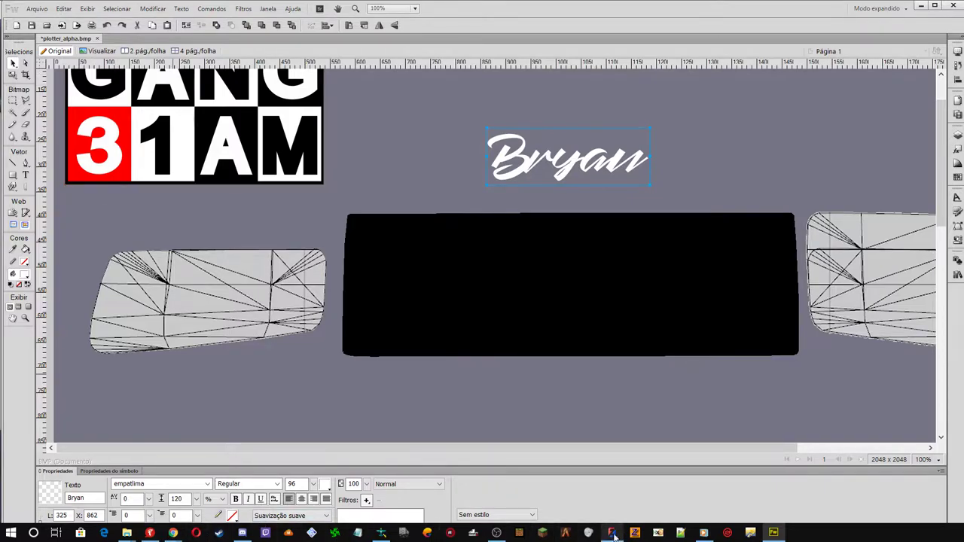
Switch to ZModeler and toggle the visibility of the first and third Parabrisa meshes to compare the windshield layers
click(753, 533)
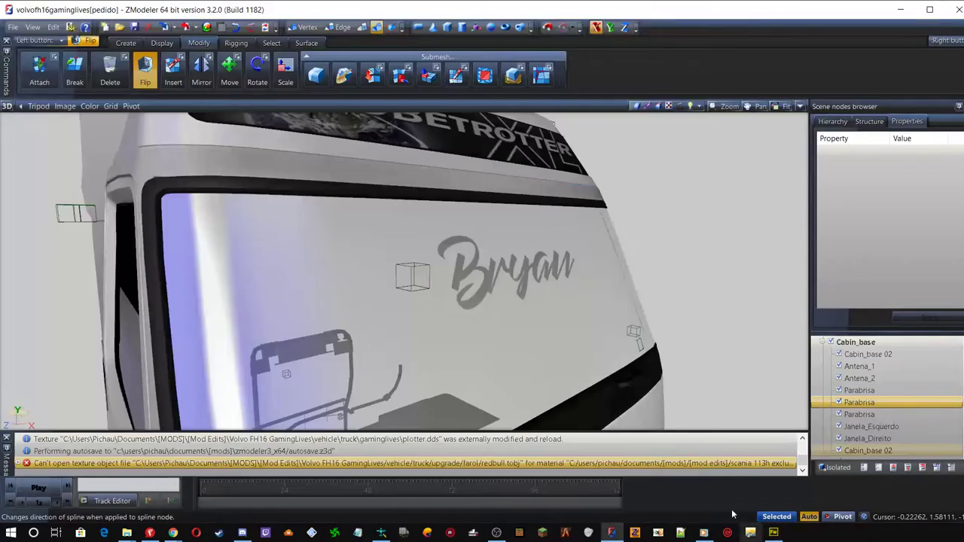
mouse_move(467, 267)
middle_down()
mouse_move(458, 269)
mouse_move(475, 275)
mouse_move(467, 267)
middle_up()
click(851, 391)
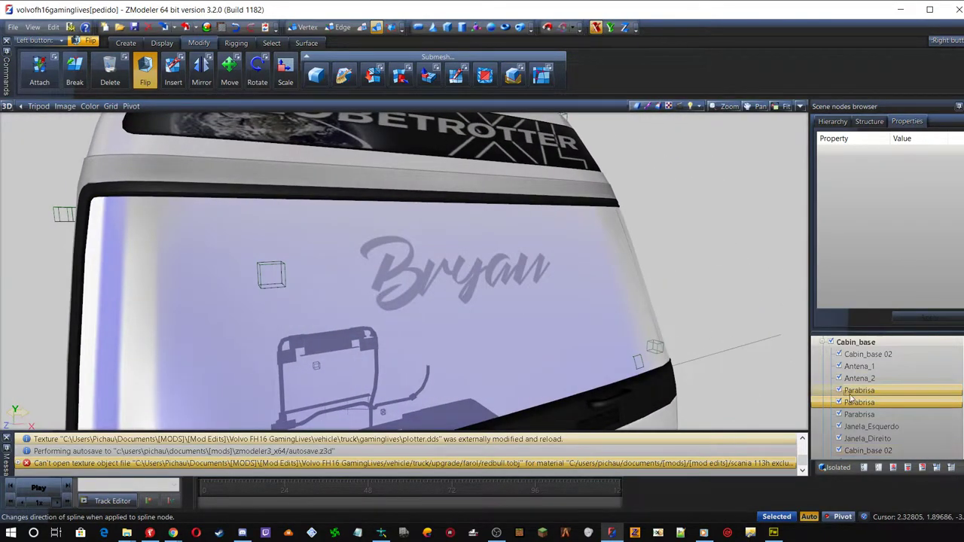
click(840, 391)
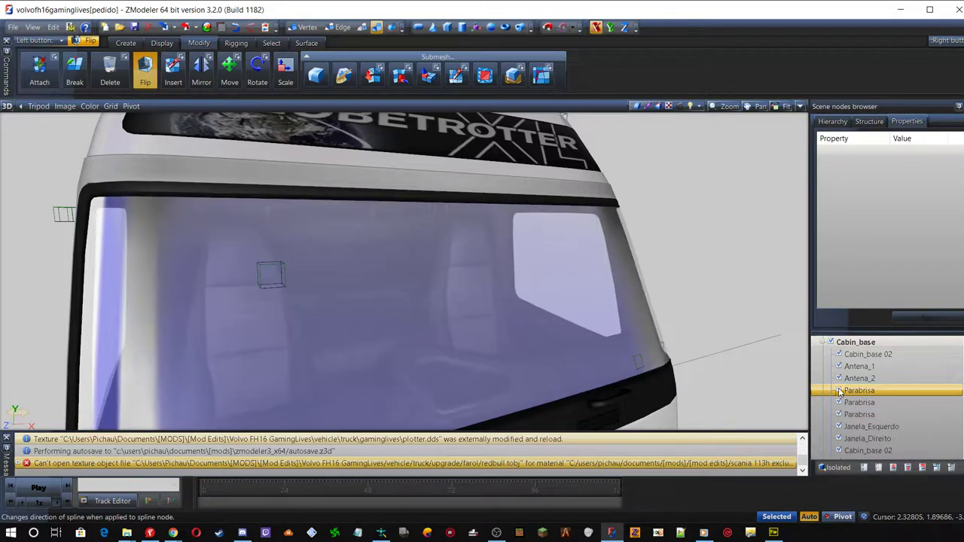
click(839, 391)
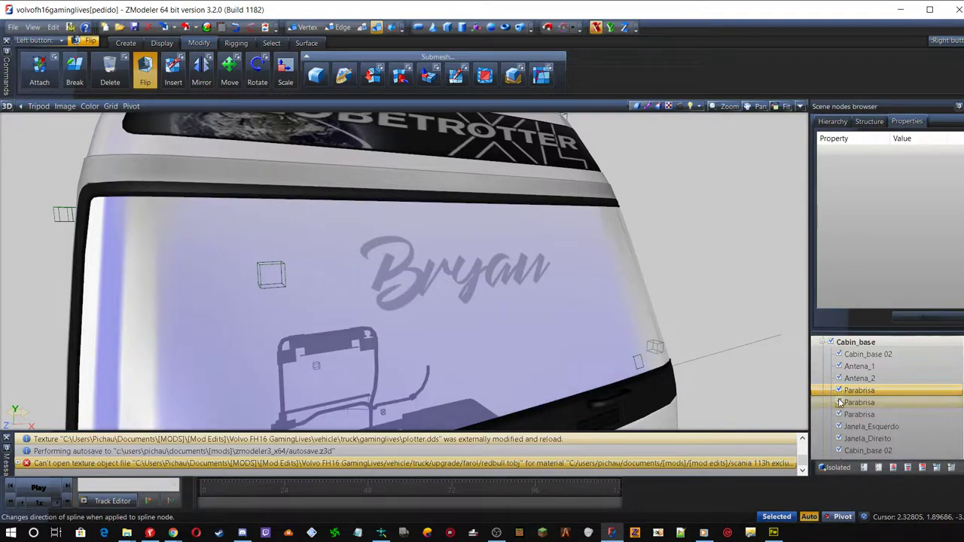
click(839, 415)
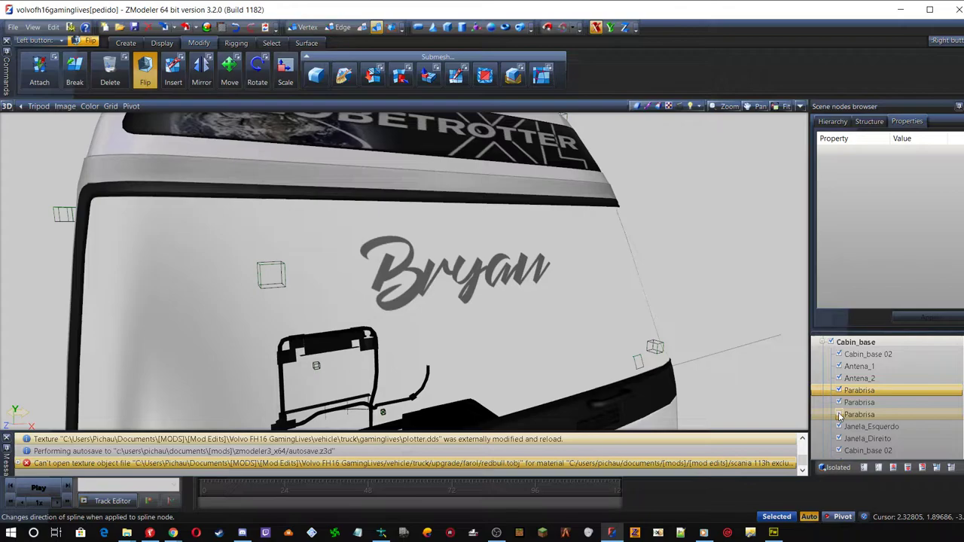
middle_drag(573, 316, 522, 316)
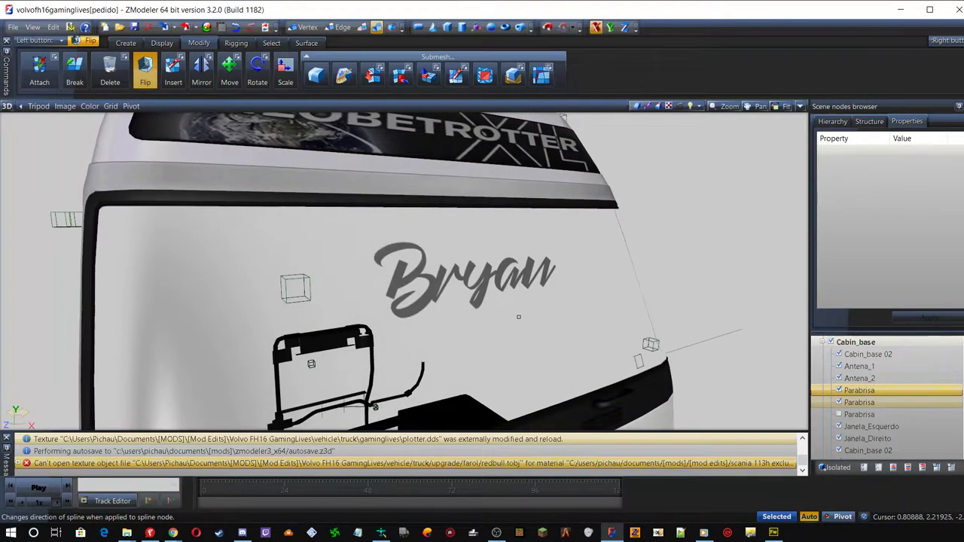
click(841, 416)
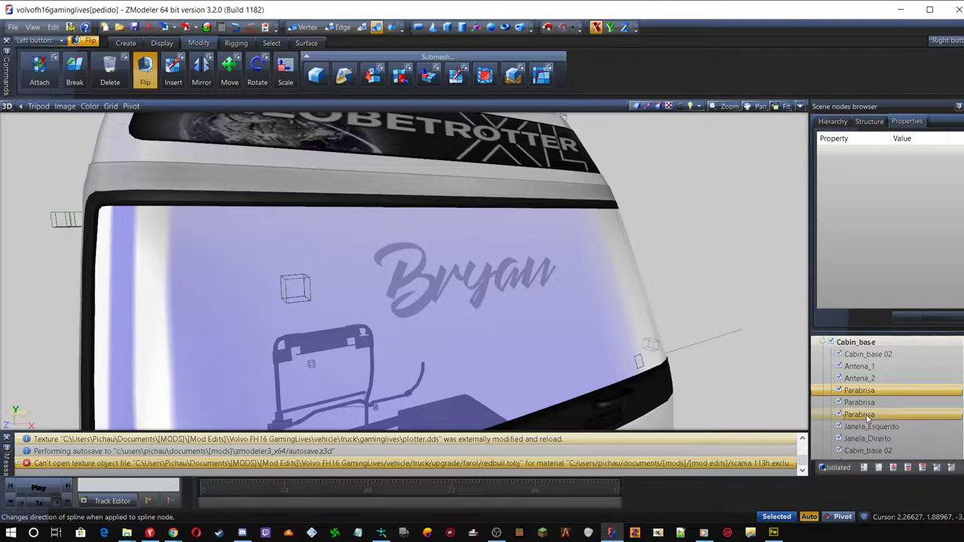
Isolate the third Parabrisa mesh and display it in the top view beside the 3D view
click(841, 417)
click(839, 469)
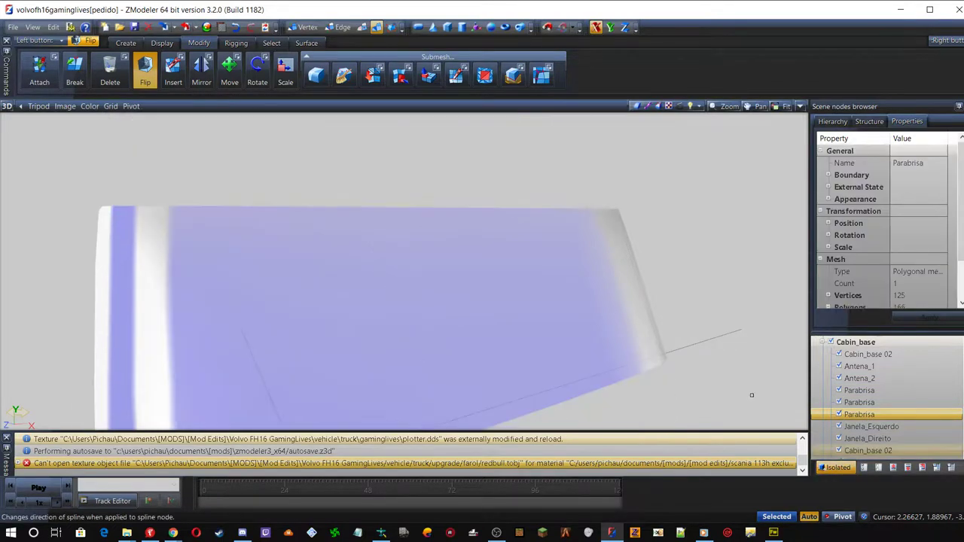
click(800, 106)
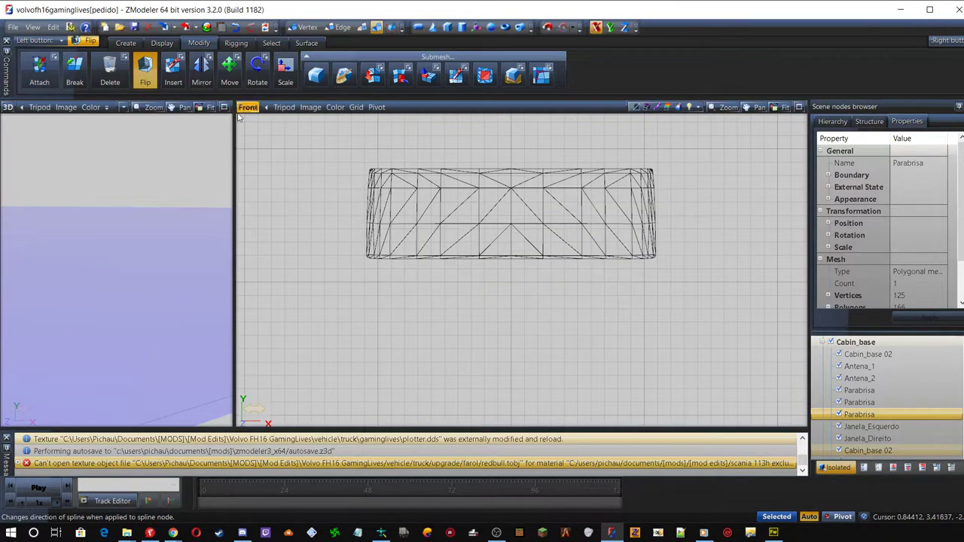
click(248, 107)
click(261, 167)
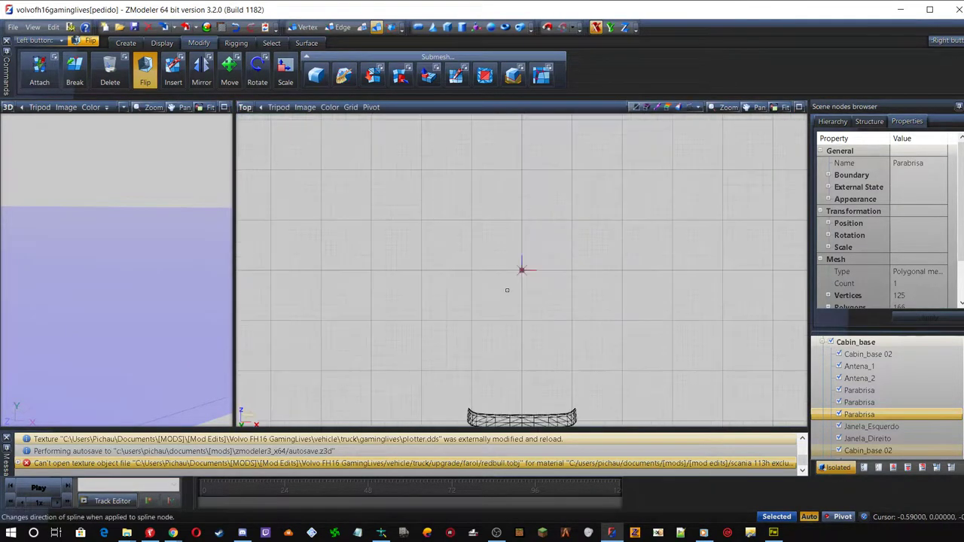
scroll(488, 216, down, 2)
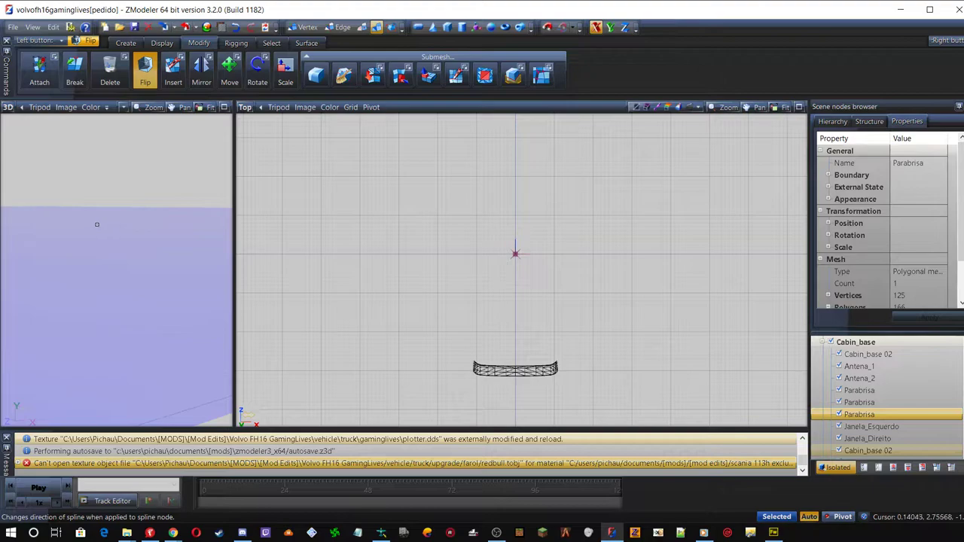
scroll(97, 225, down, 2)
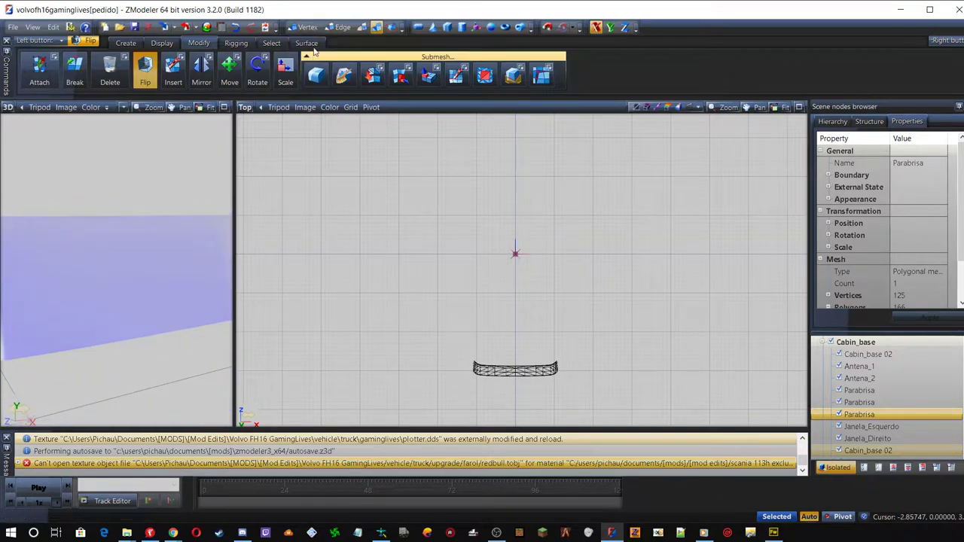
Select all polygons of the isolated Parabrisa mesh in the top view
click(345, 30)
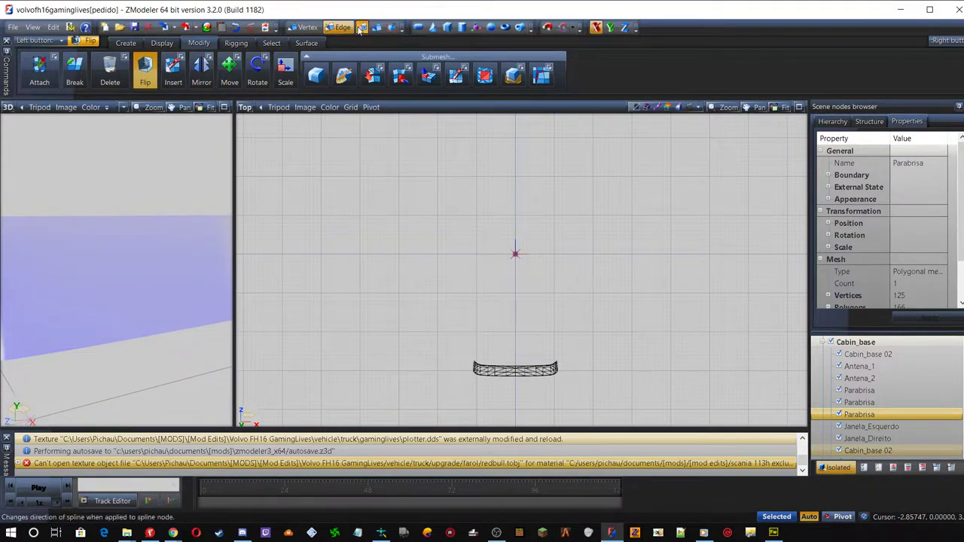
click(362, 28)
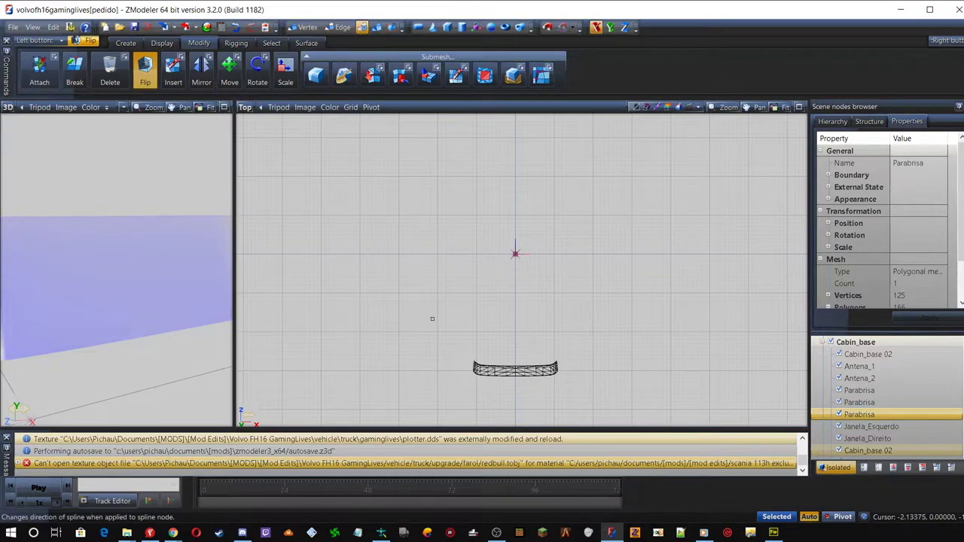
click(497, 370)
drag(447, 338, 601, 396)
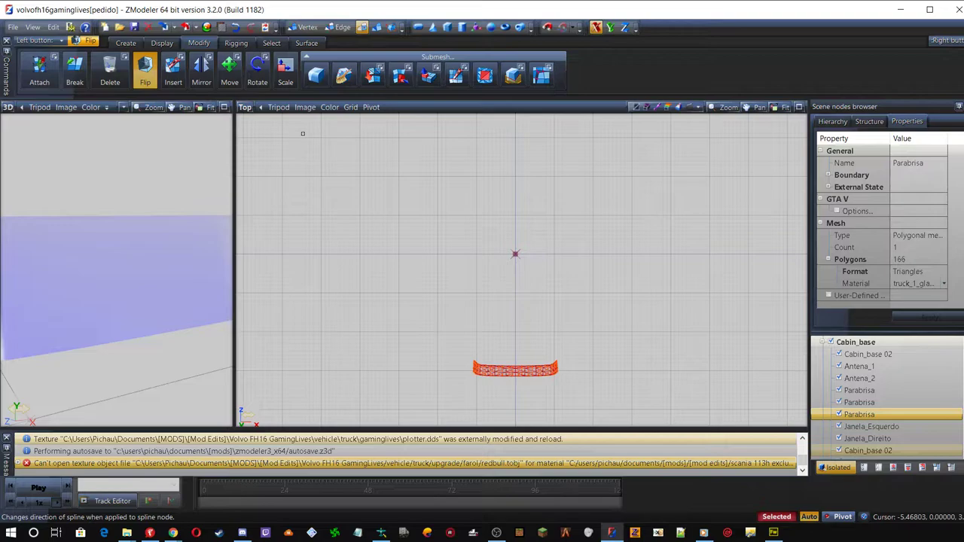
scroll(461, 283, up, 3)
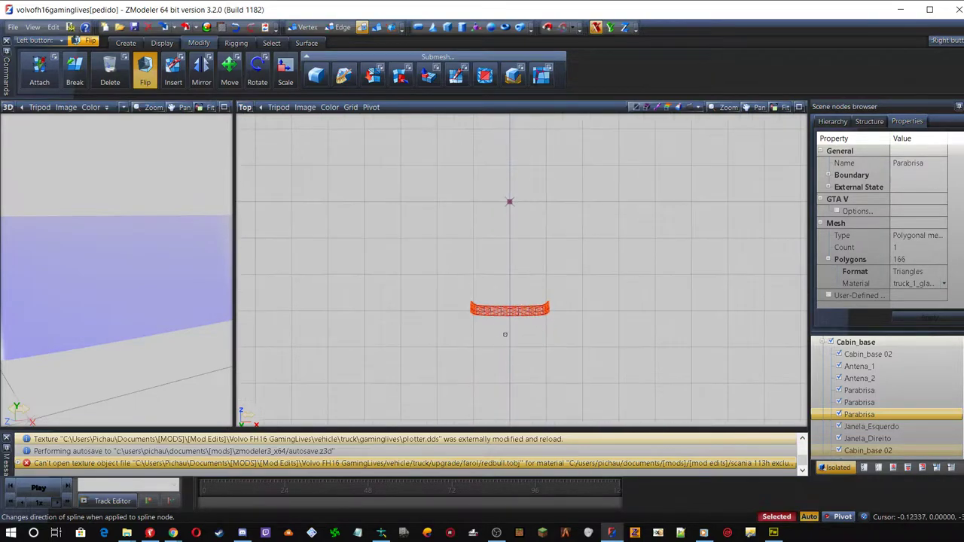
scroll(505, 335, up, 2)
scroll(505, 306, up, 1)
scroll(505, 307, up, 1)
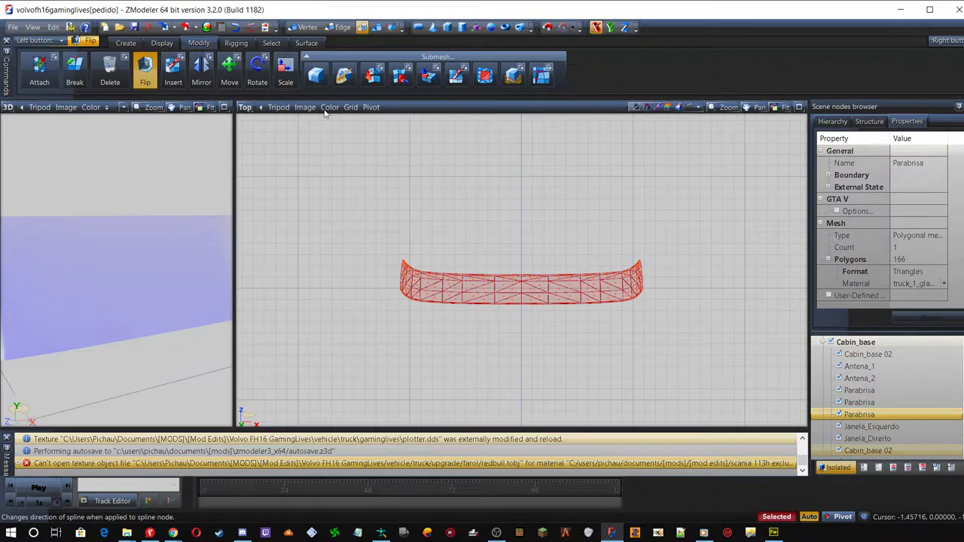
Turn off isolation and limit the polygon selection to the windshield, leaving out the side window
click(839, 467)
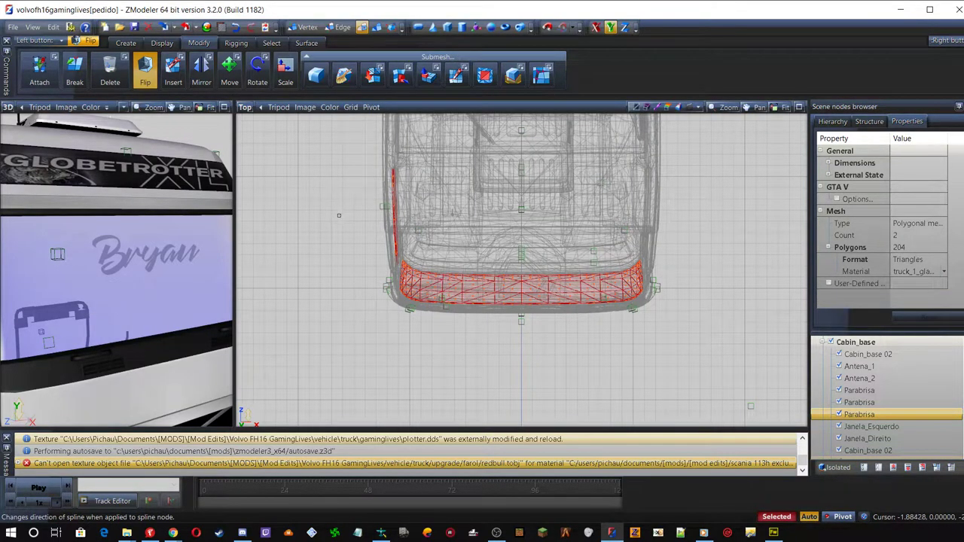
scroll(503, 227, up, 2)
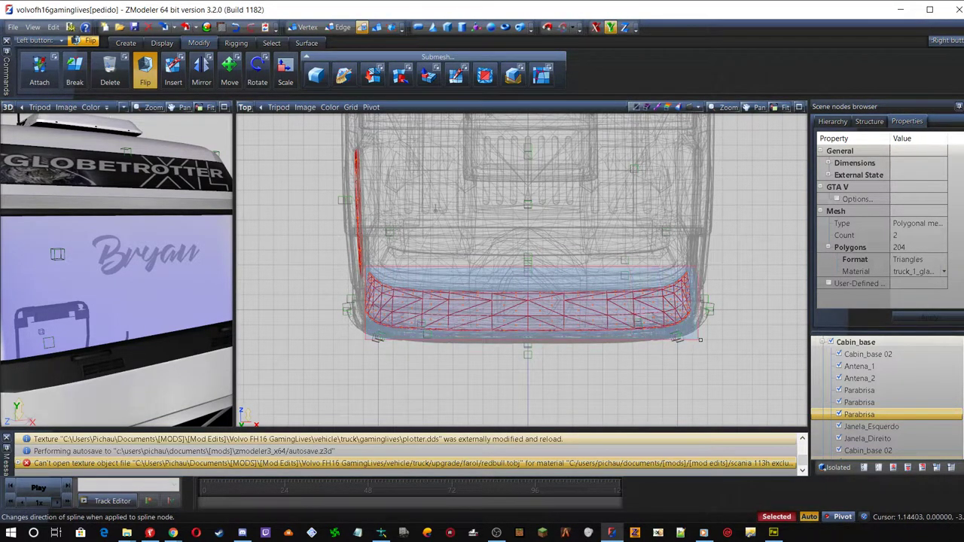
key(Delete)
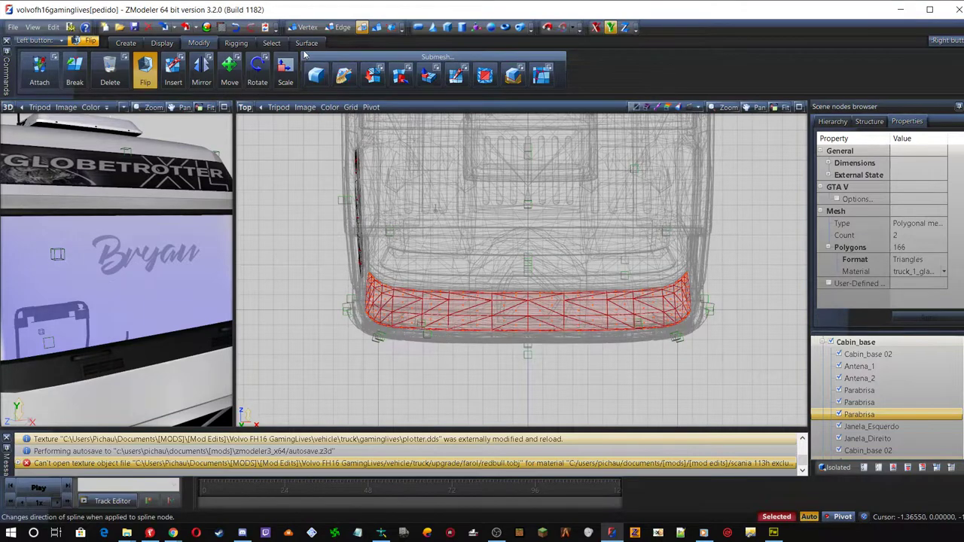
Try to move the selected windshield polygons slightly in the top view, checking the lettering in the 3D view
click(229, 69)
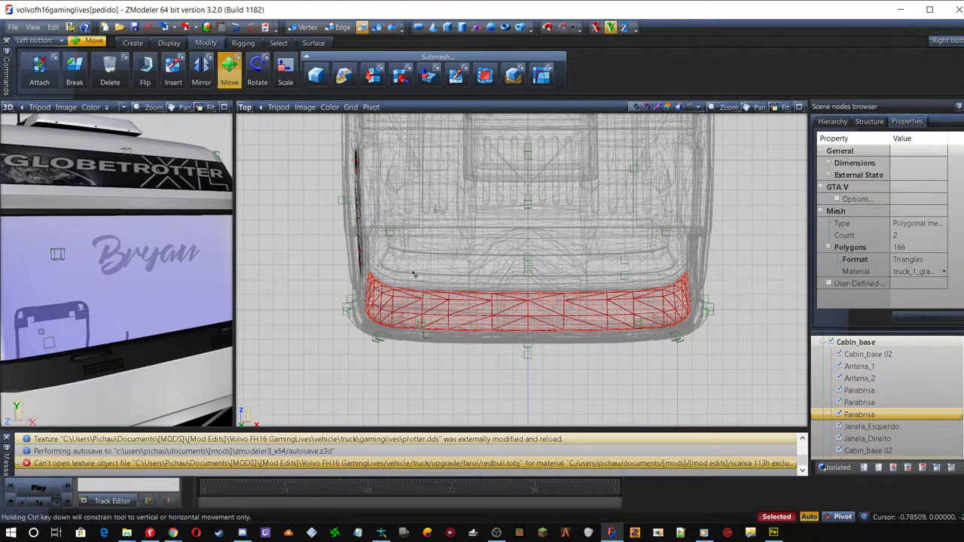
drag(490, 302, 490, 302)
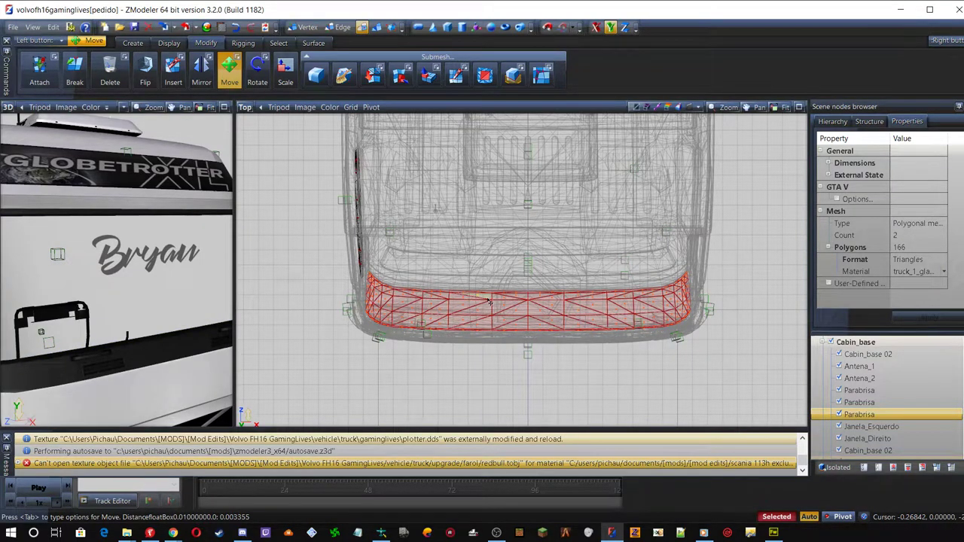
drag(490, 303, 490, 302)
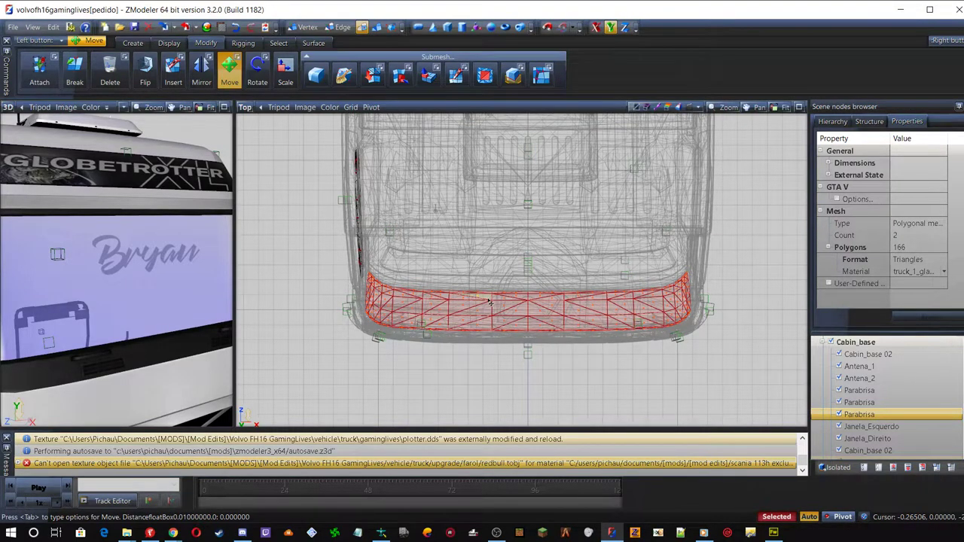
drag(490, 302, 491, 302)
middle_drag(83, 226, 226, 270)
drag(389, 291, 391, 294)
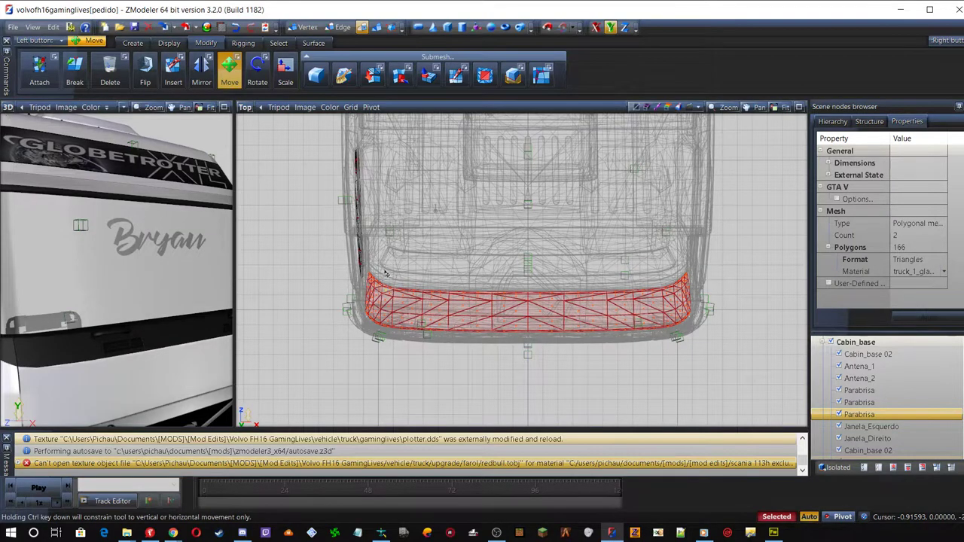
Undo the windshield polygon moves, leave no polygons selected, and return to the full-size 3D view of the windshield
click(236, 28)
click(236, 27)
click(236, 28)
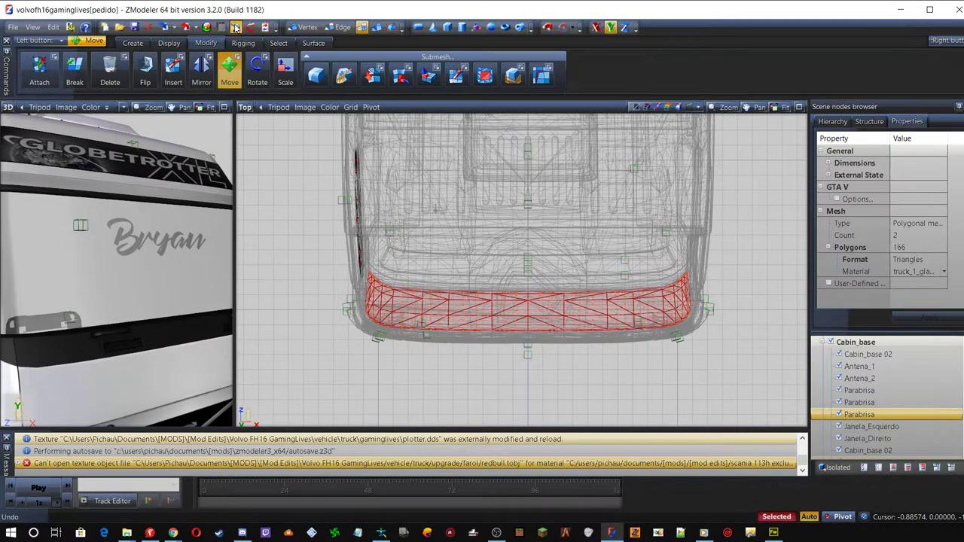
click(236, 28)
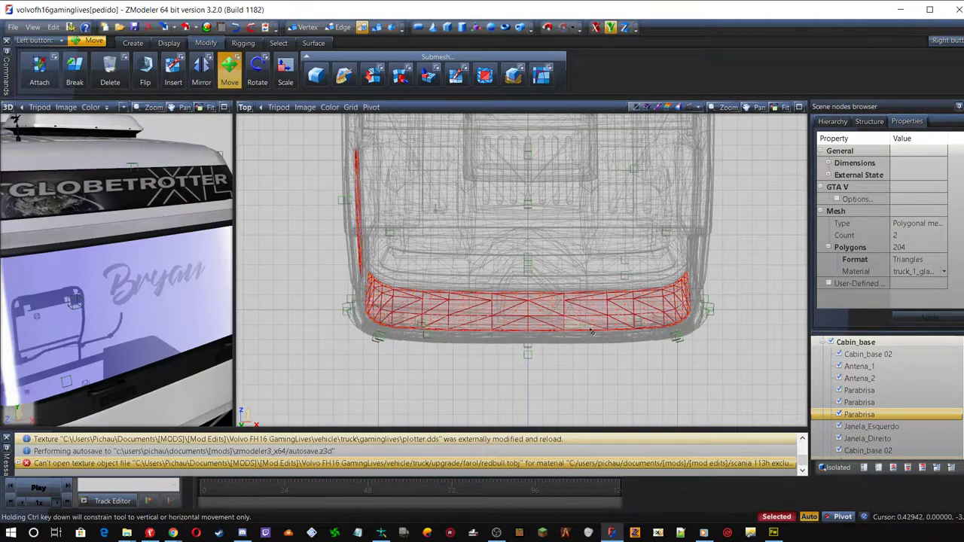
click(553, 371)
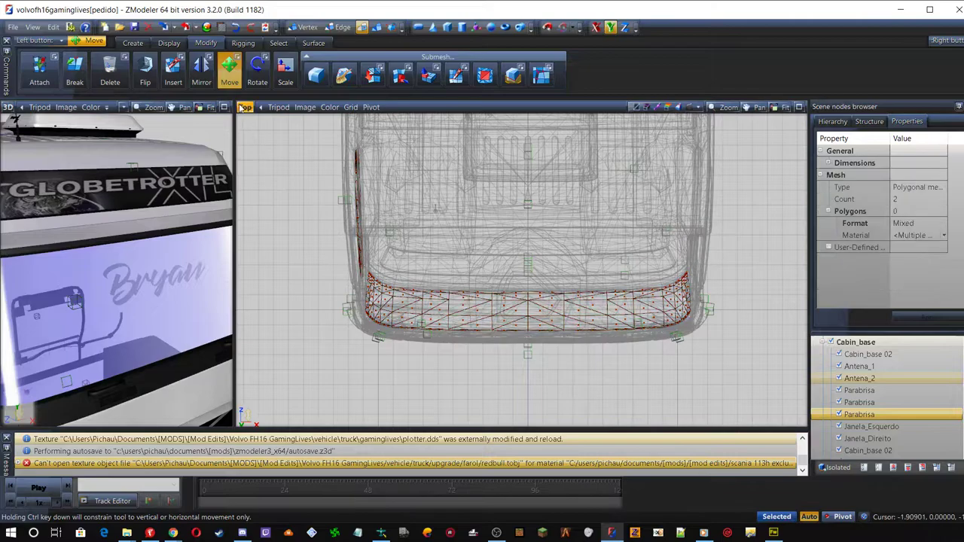
key(alt+w)
right_drag(553, 291, 486, 322)
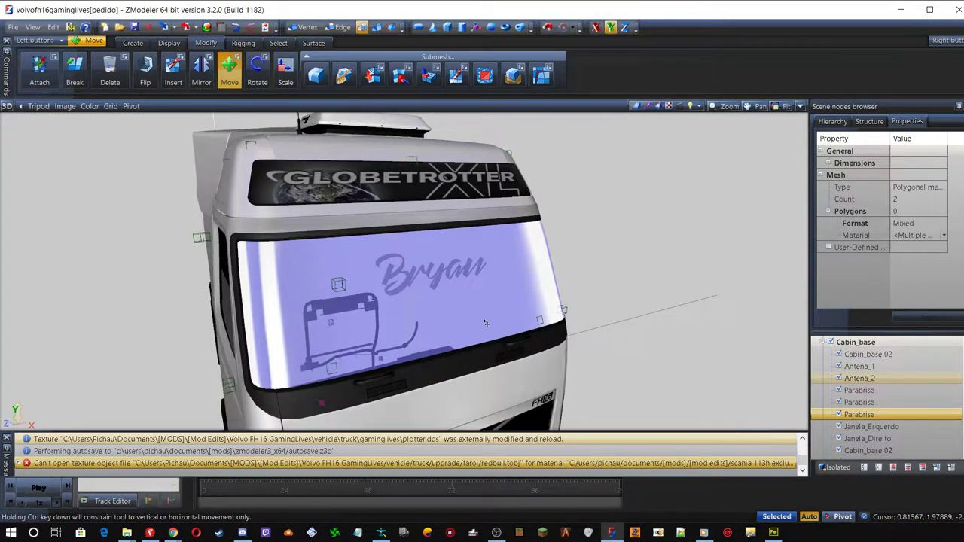
scroll(486, 322, up, 3)
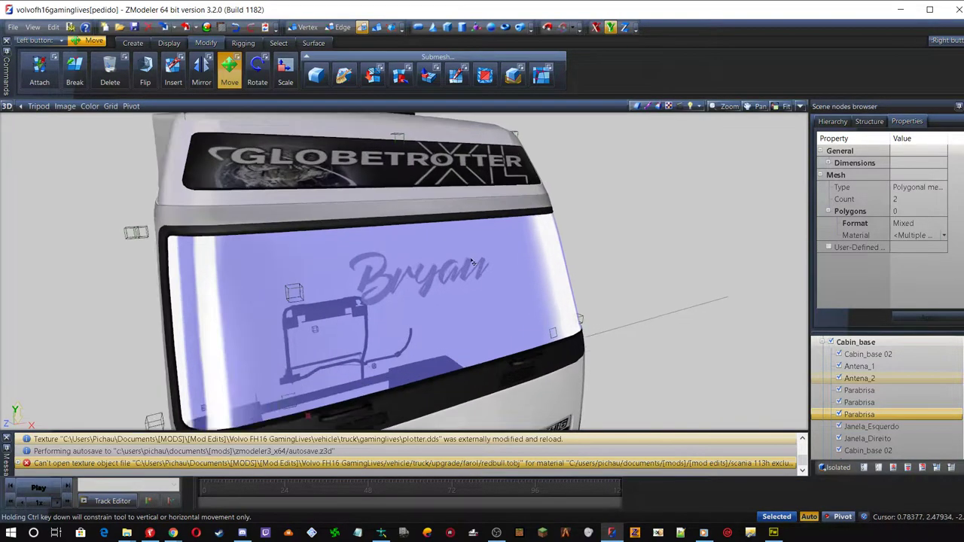
right_drag(393, 331, 394, 324)
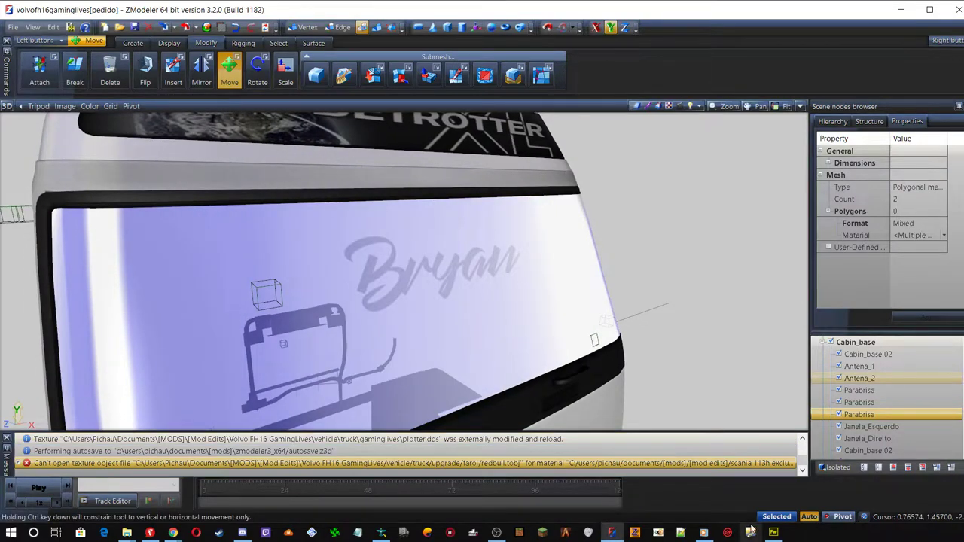
Switch to Chrome and copy the green-and-white GANG 31AM sticker image from the "adesivo gang31am" image results
mouse_move(157, 534)
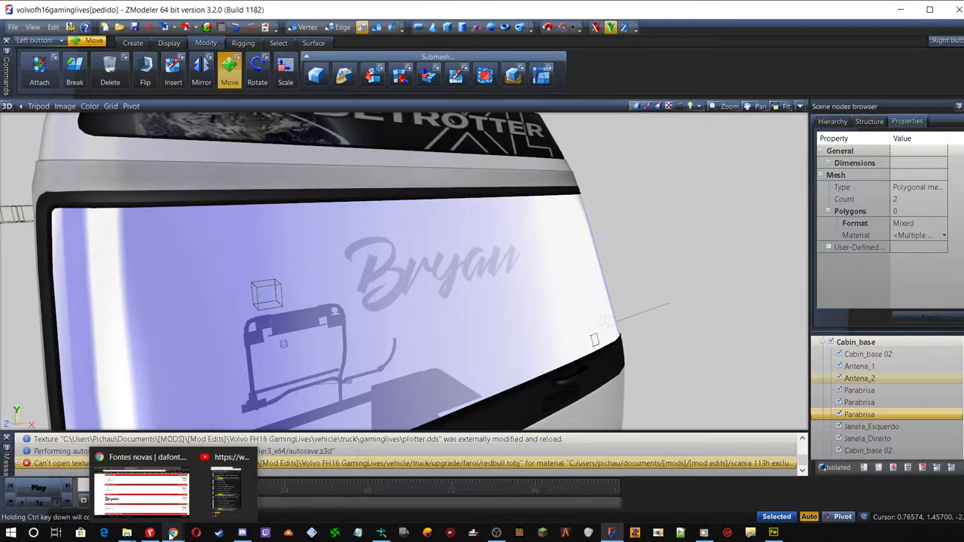
click(188, 498)
click(226, 18)
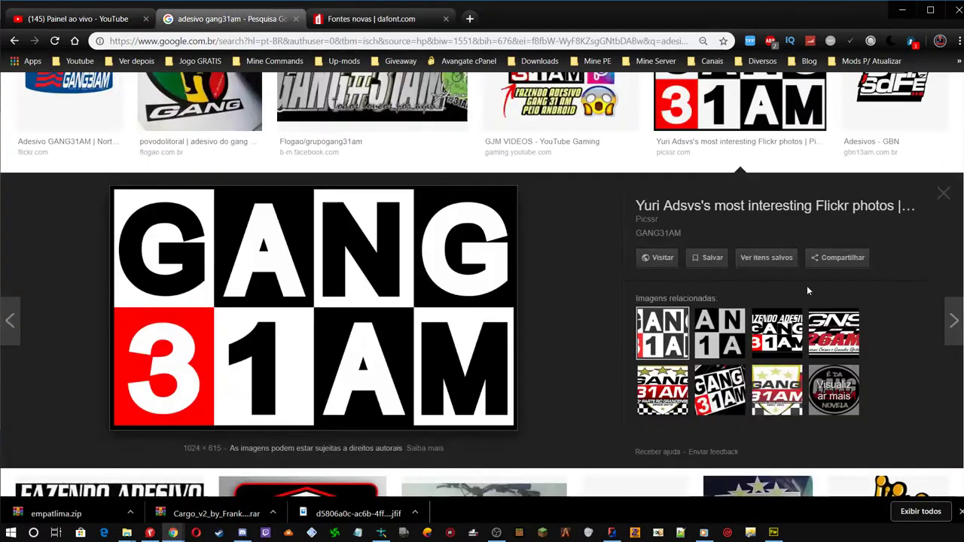
scroll(571, 251, down, 3)
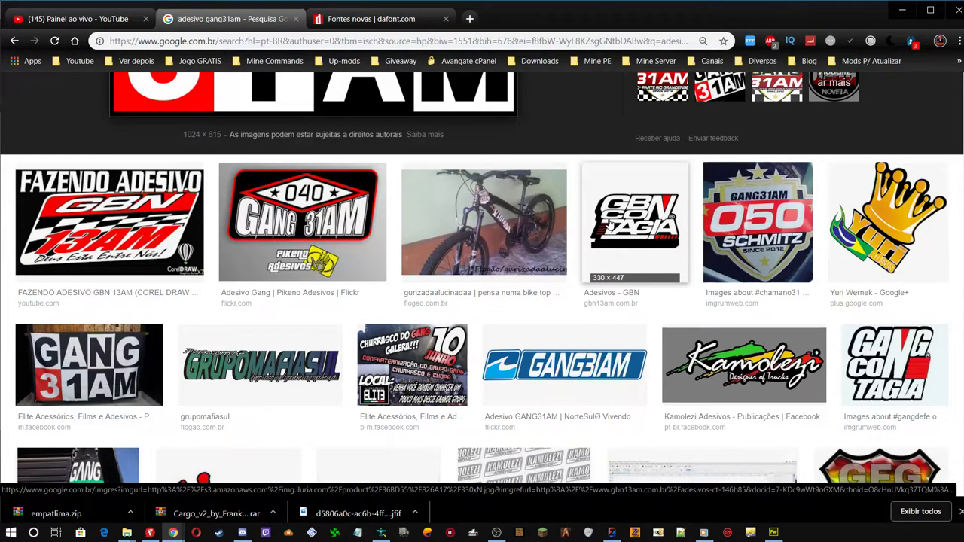
scroll(610, 222, down, 2)
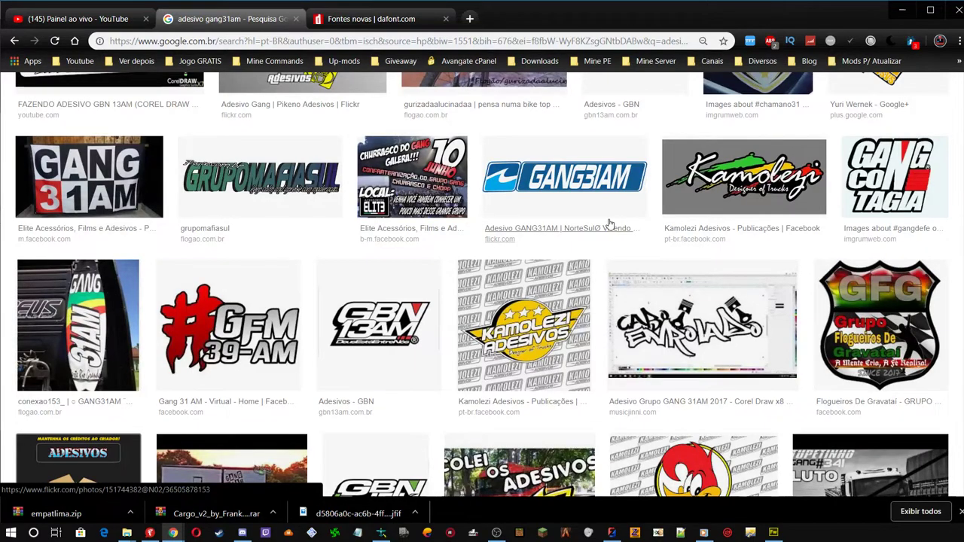
scroll(610, 224, down, 2)
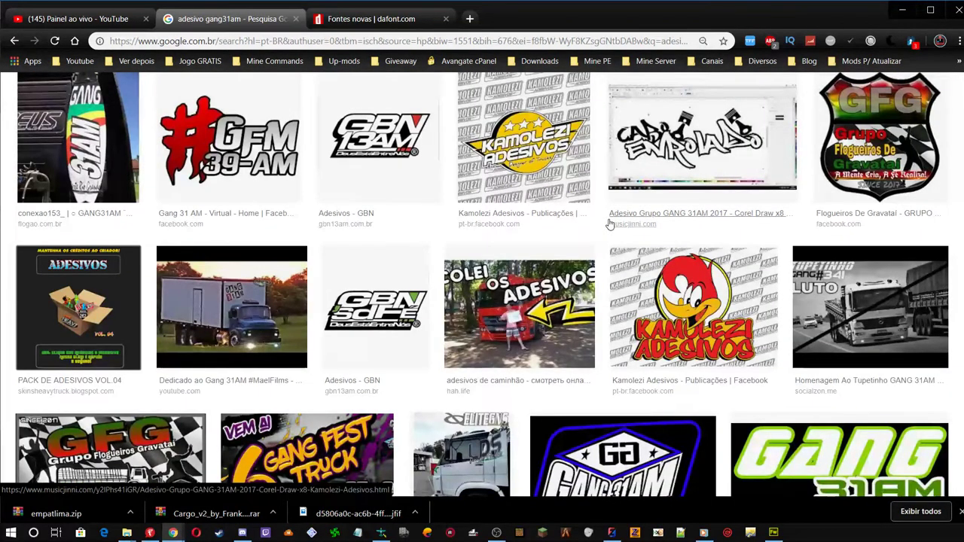
scroll(610, 224, down, 2)
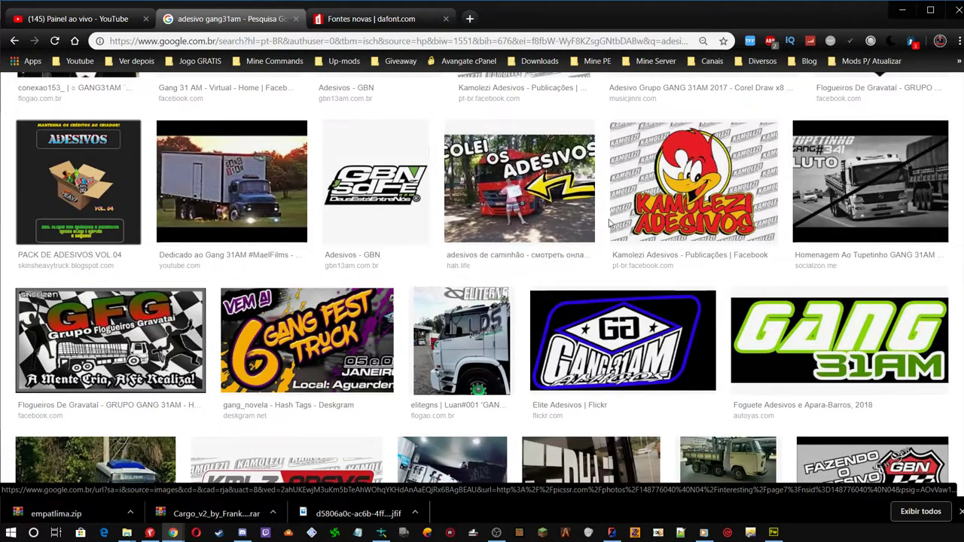
scroll(610, 222, down, 2)
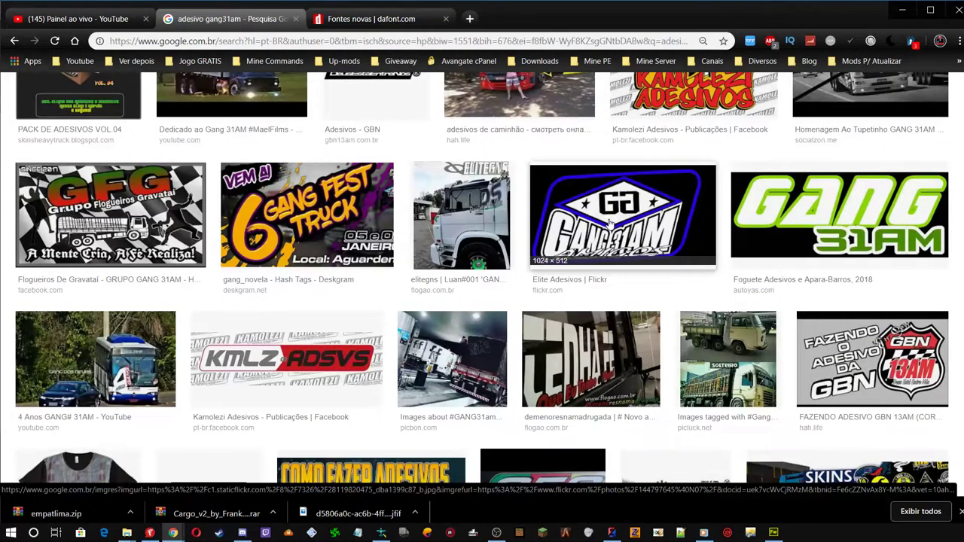
click(759, 253)
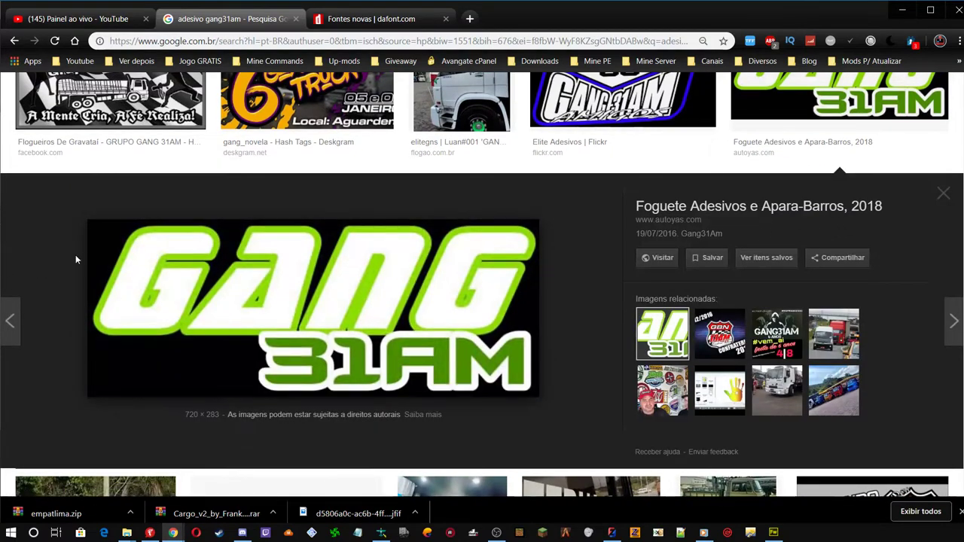
right_click(209, 289)
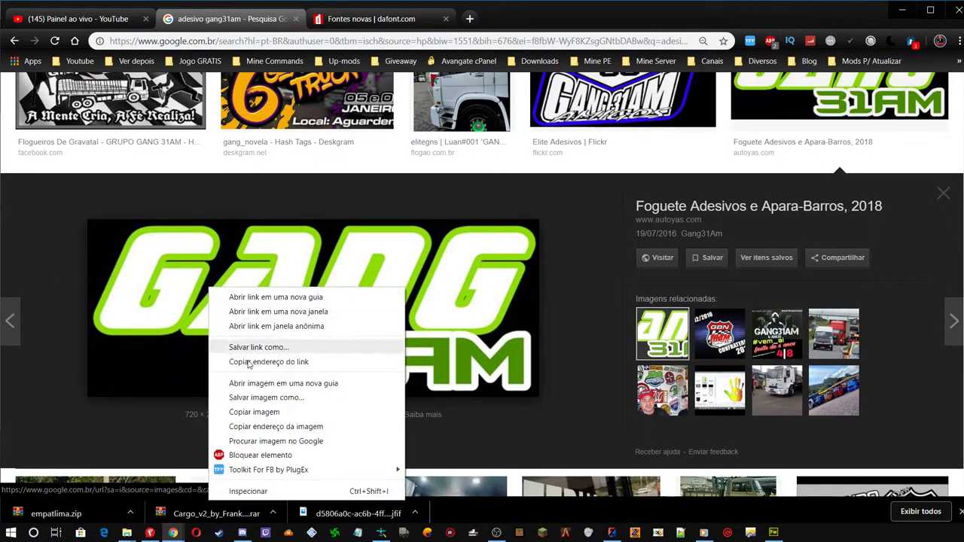
click(254, 412)
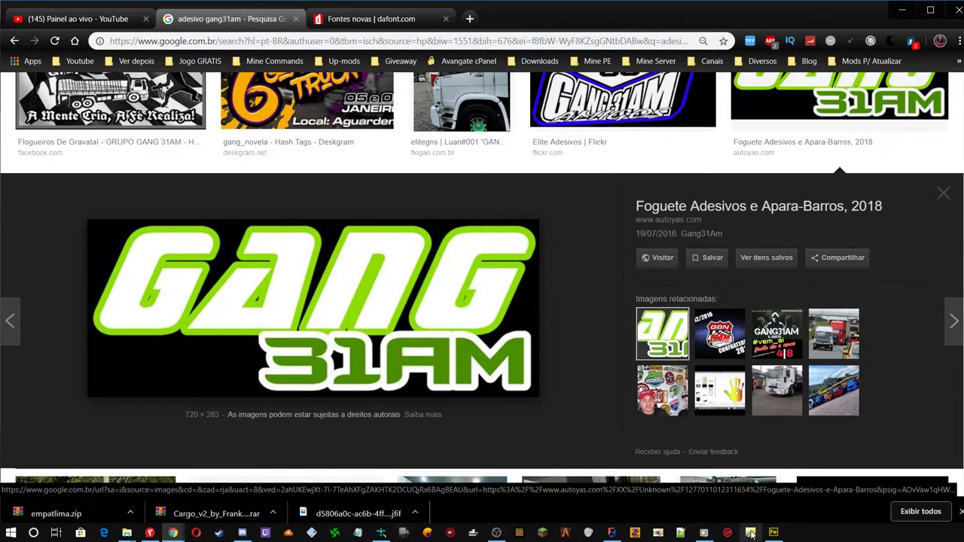
Switch to Fireworks, paste the GANG 31AM image into plotter_alpha.bmp and place it over the black windshield shape
click(773, 533)
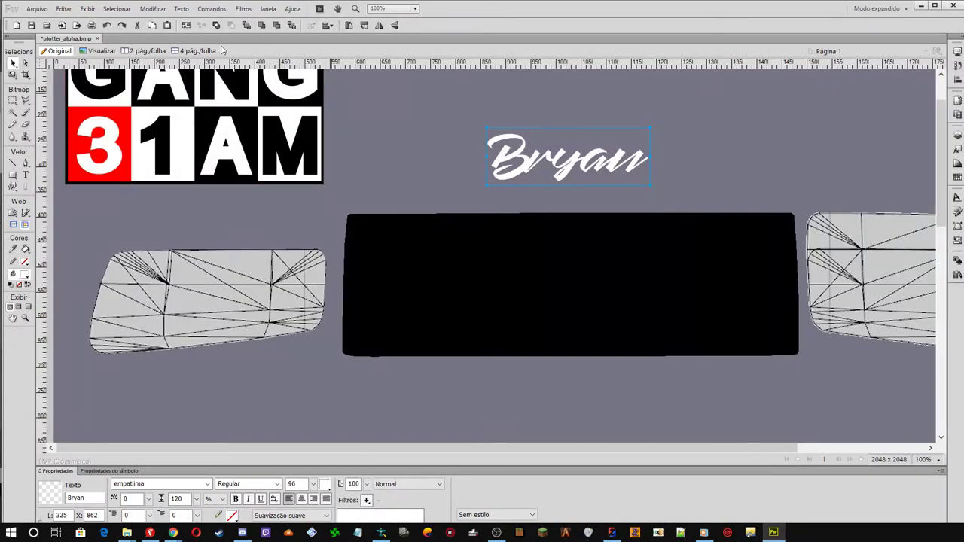
click(167, 25)
drag(422, 200, 504, 270)
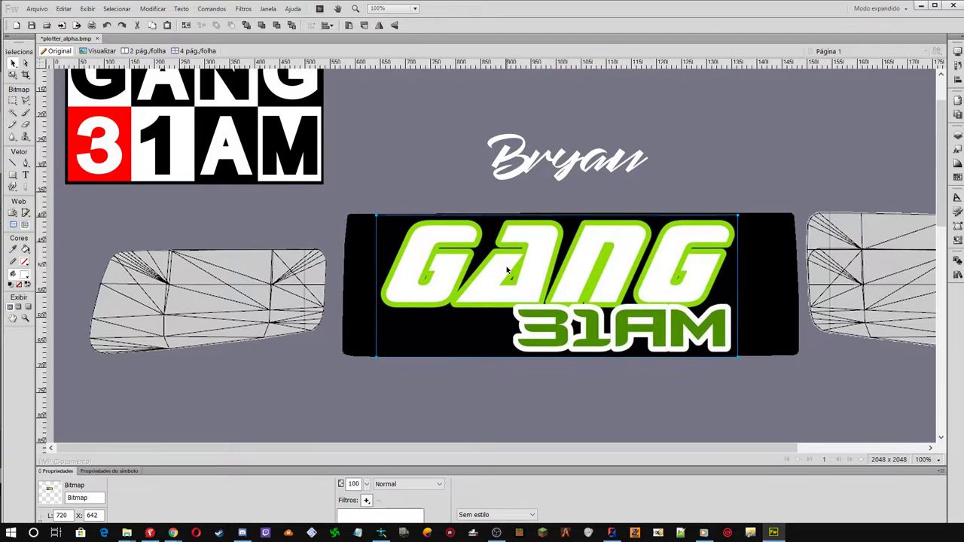
Scale the green-and-white GANG 31AM sticker down to about 348 px wide and place it in the upper middle of the black windshield shape
key(q)
drag(737, 357, 596, 301)
drag(450, 248, 540, 262)
drag(685, 315, 640, 297)
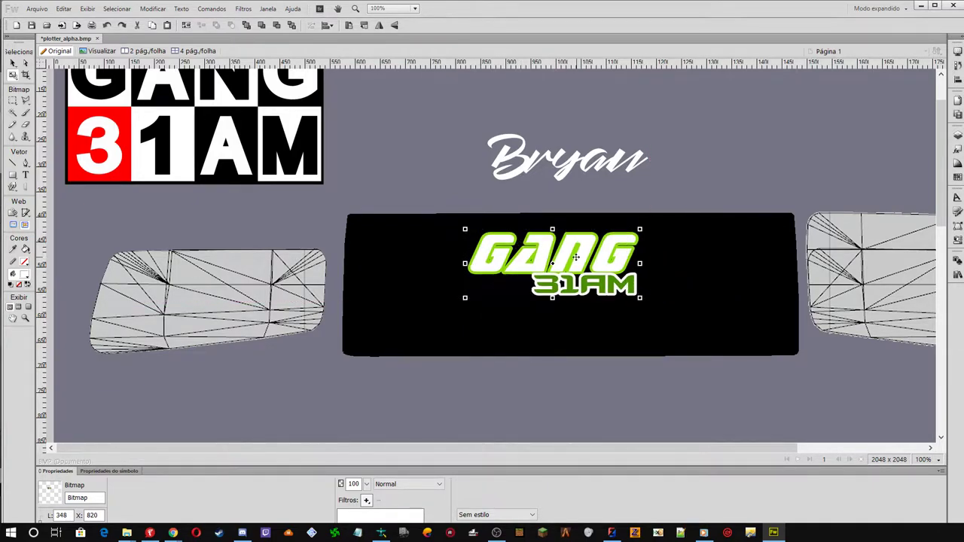
drag(592, 256, 613, 253)
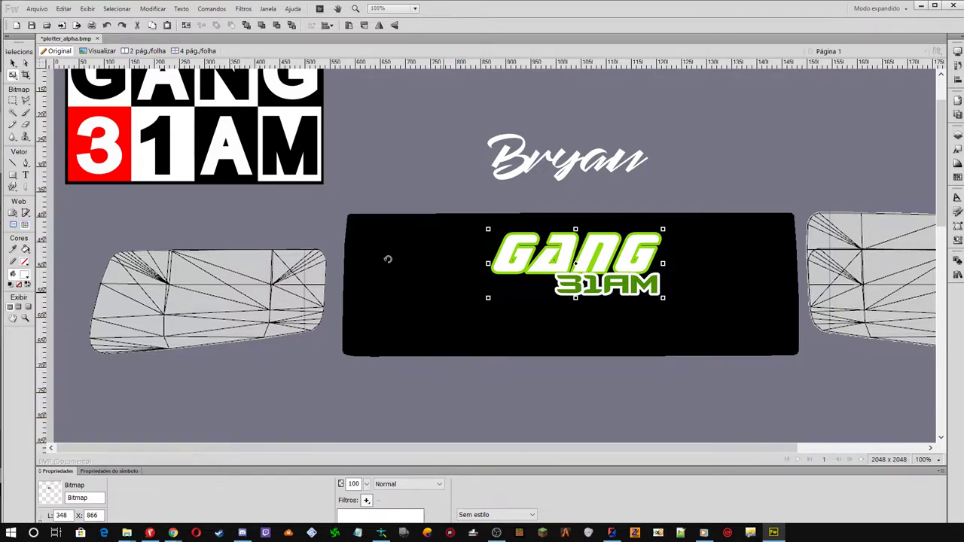
click(13, 65)
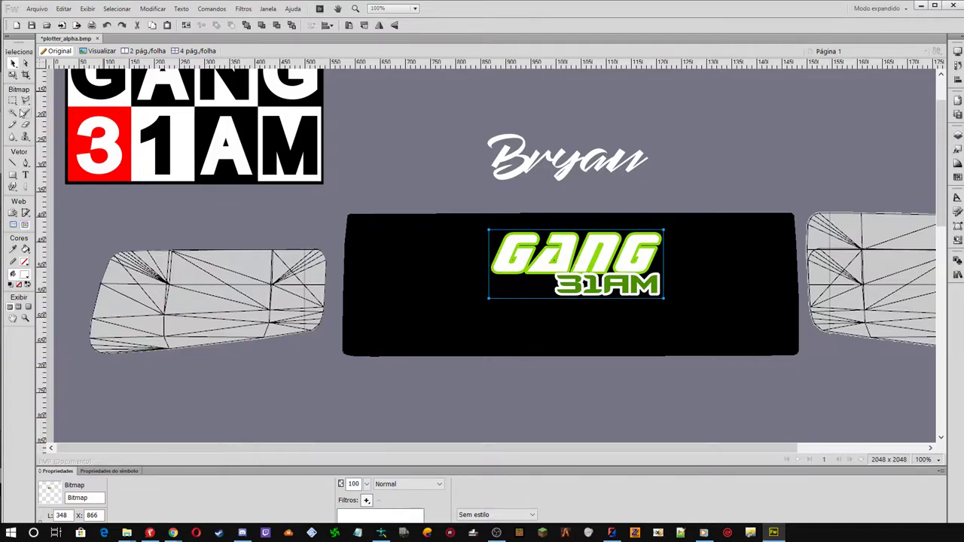
Remove the background around the green-and-white sticker's lettering using the Magic Wand with a tolerance of 54
click(12, 113)
click(496, 249)
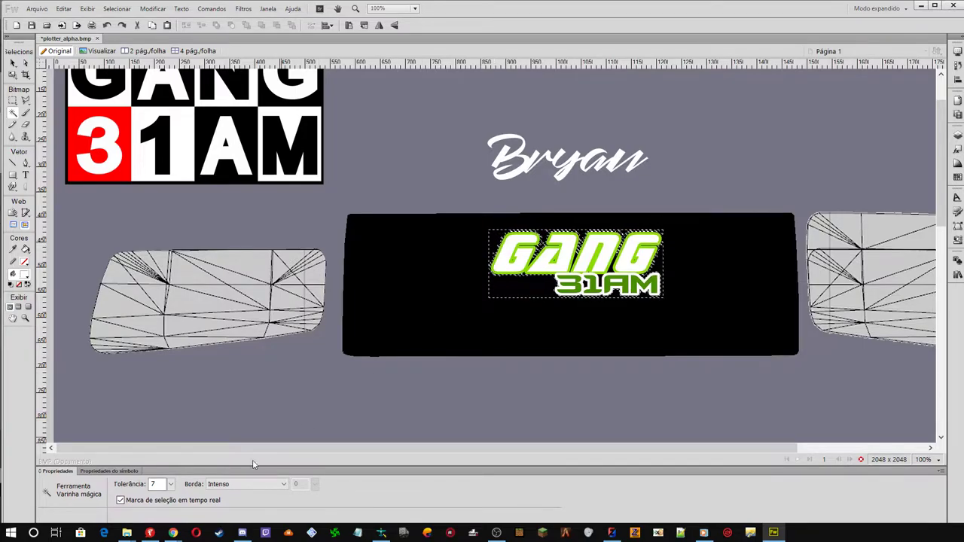
drag(172, 485, 171, 481)
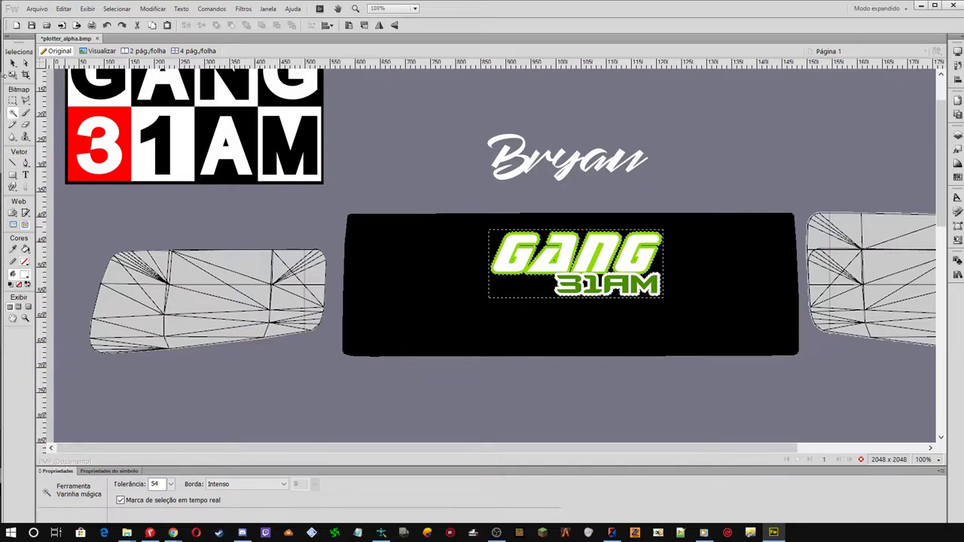
drag(12, 100, 99, 111)
click(383, 132)
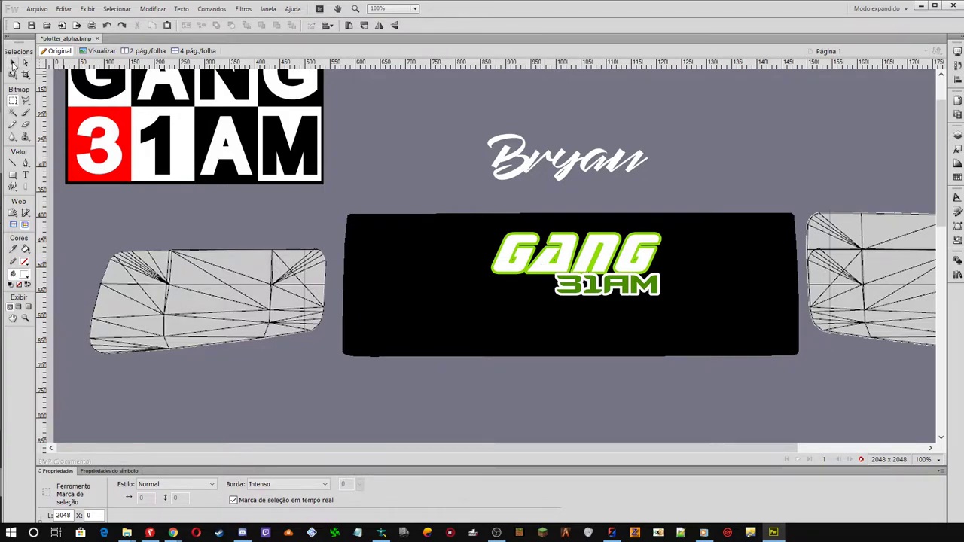
click(12, 65)
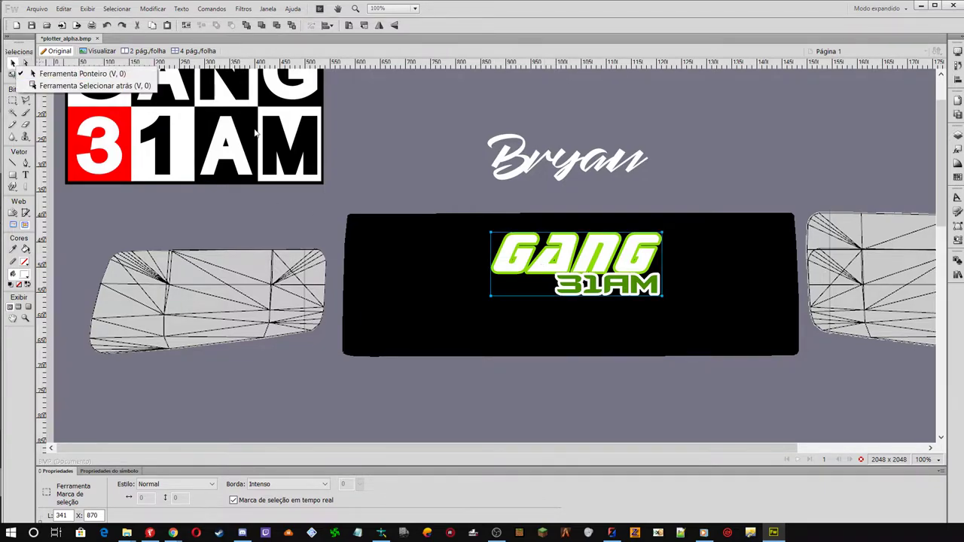
click(138, 75)
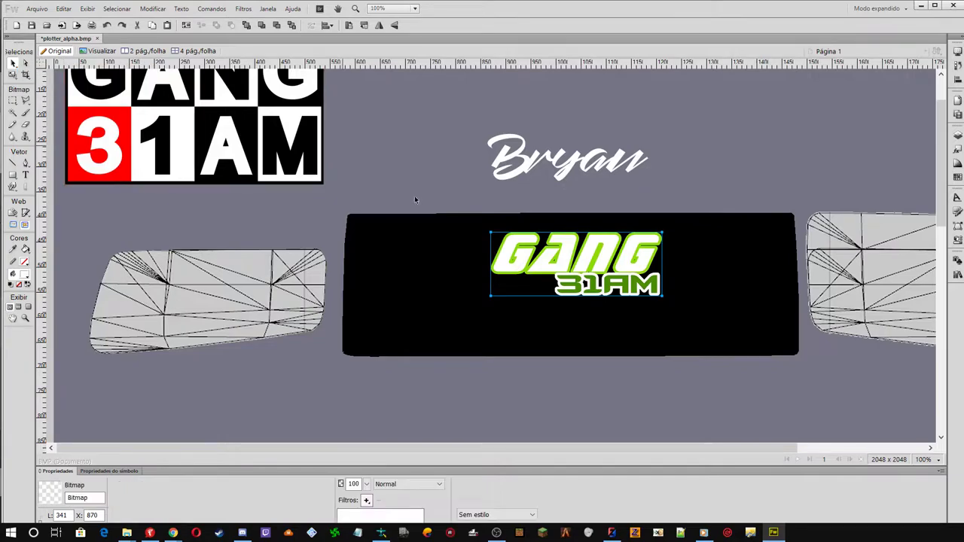
Save plotter_alpha.bmp, then save the artwork with the coloured sticker as plotter.bmp in the gaminglives folder, replacing the existing file
click(423, 148)
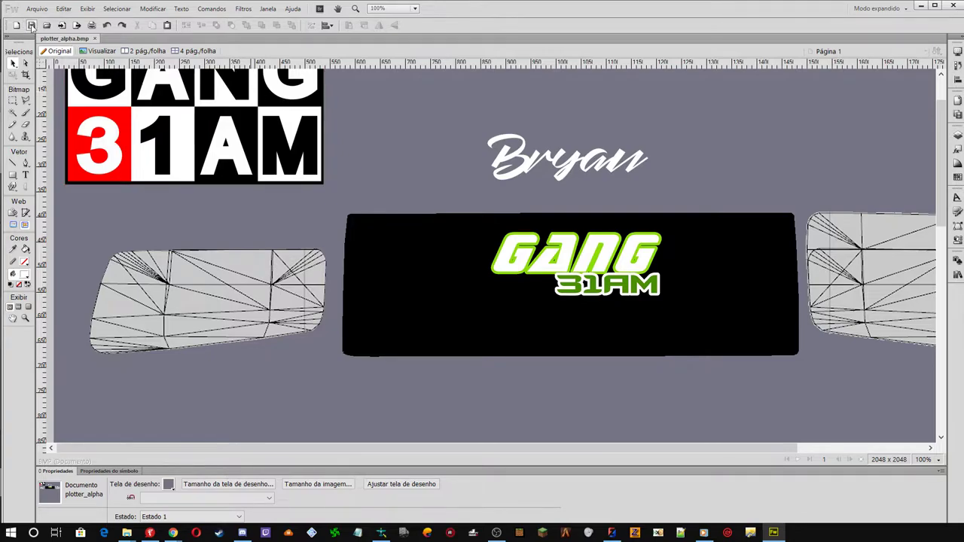
click(556, 258)
click(557, 259)
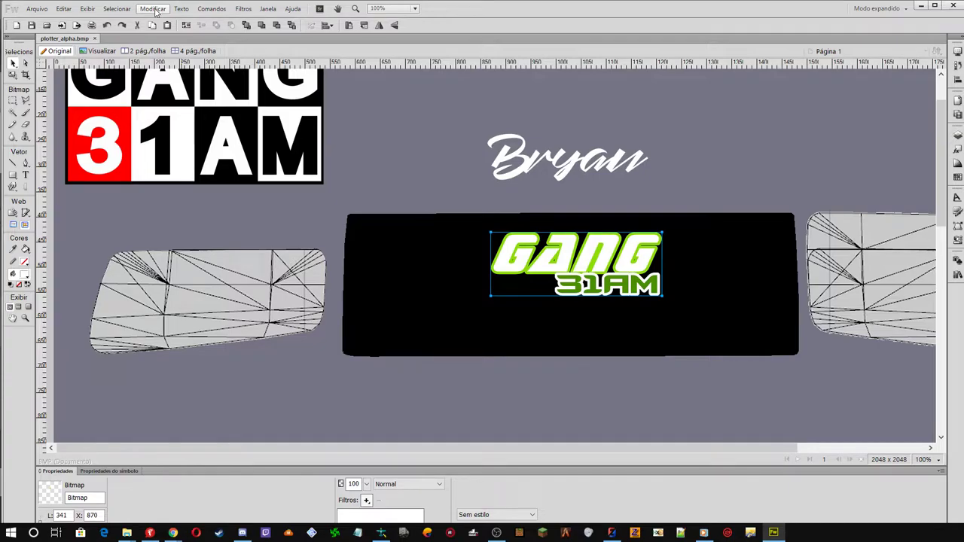
click(36, 8)
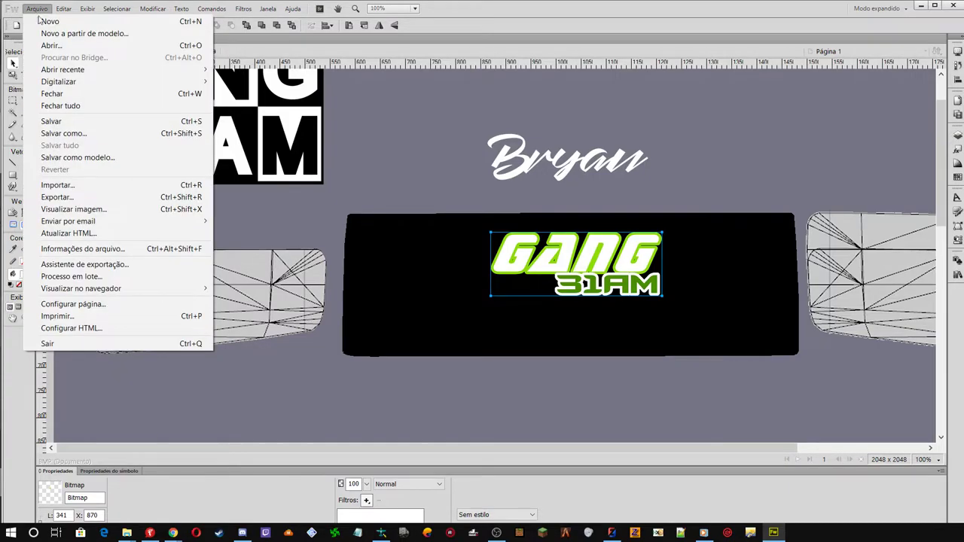
click(120, 134)
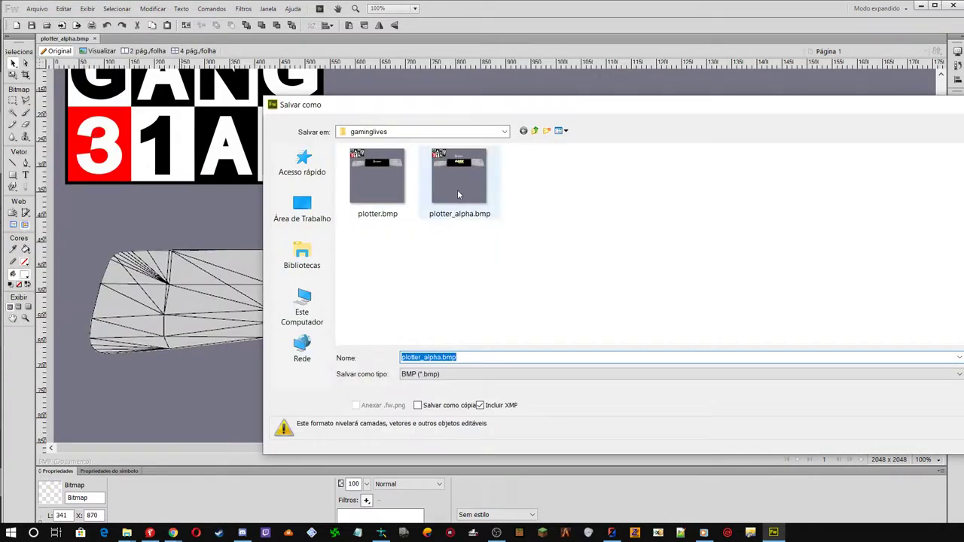
click(375, 176)
key(Return)
click(668, 275)
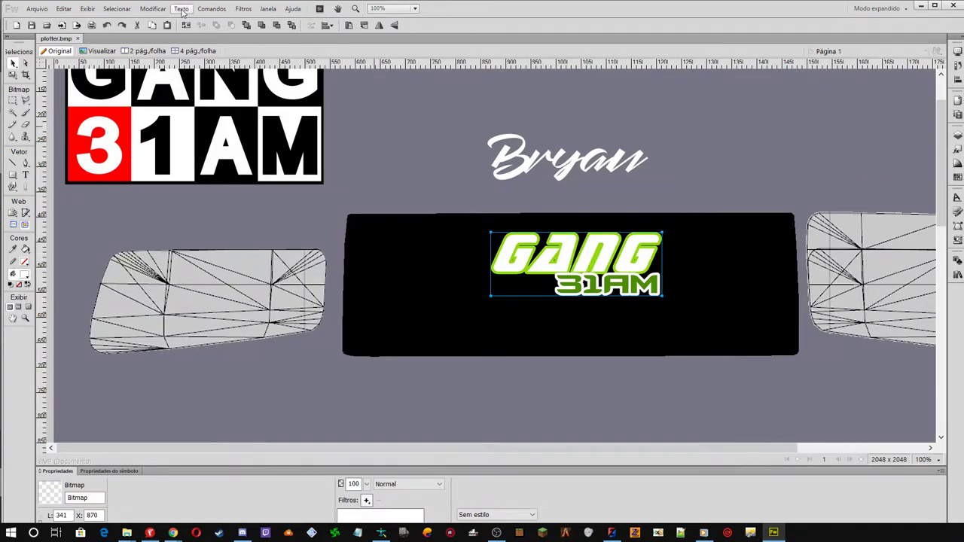
Turn the windshield sticker solid white by raising its lightness to the maximum with the Hue/Saturation filter
click(241, 10)
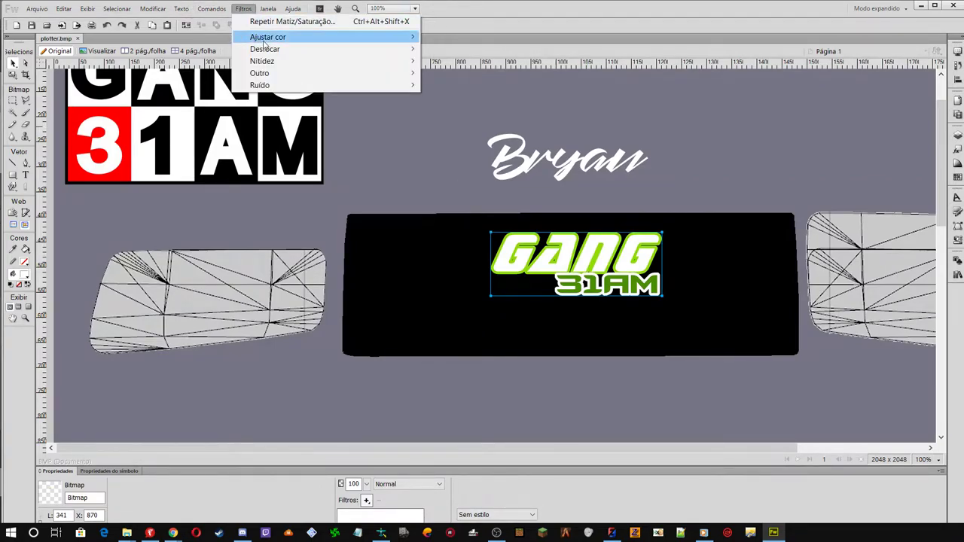
mouse_move(265, 39)
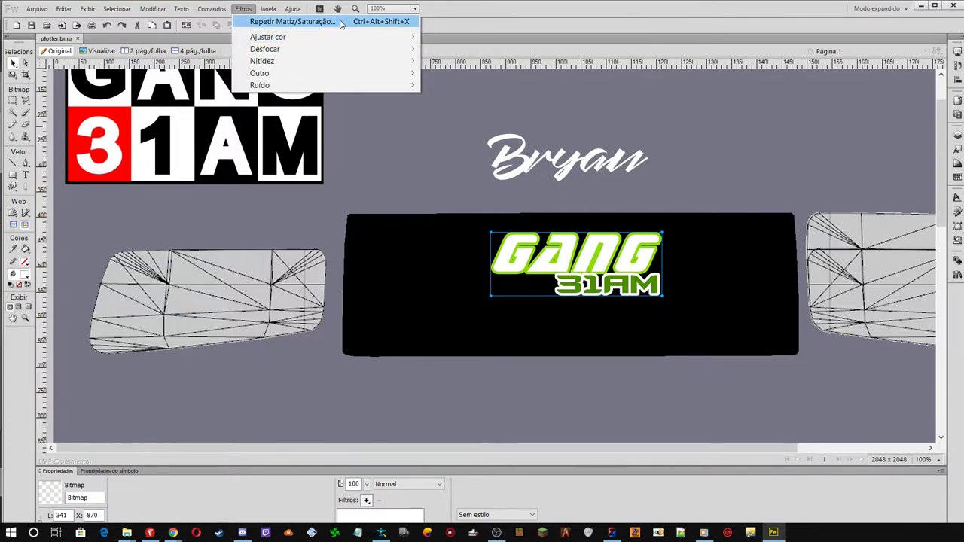
click(343, 21)
drag(541, 219, 344, 106)
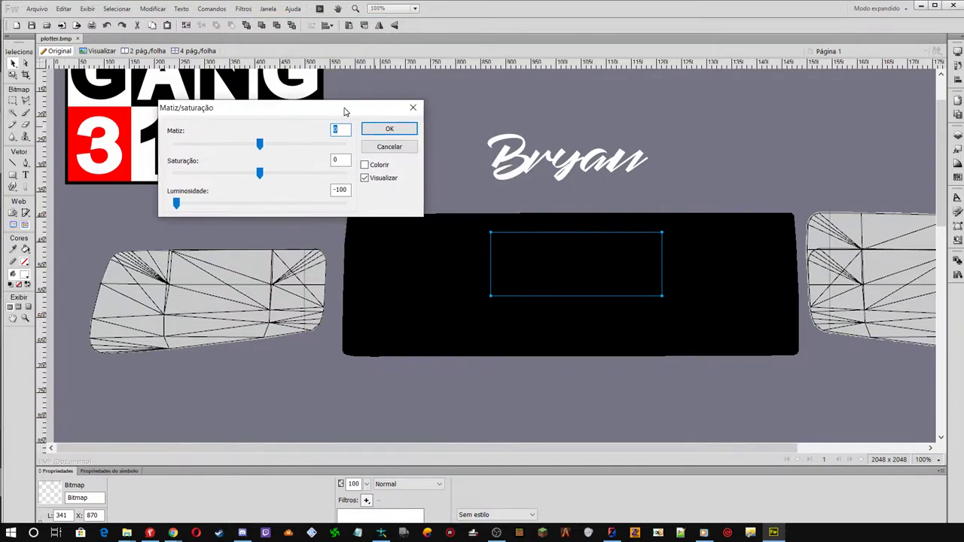
drag(177, 210, 385, 208)
click(388, 129)
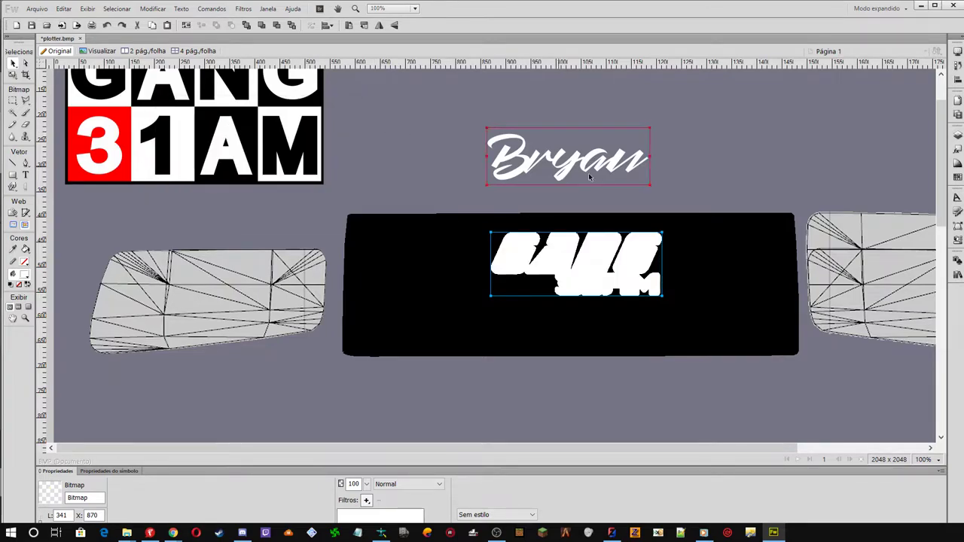
click(431, 174)
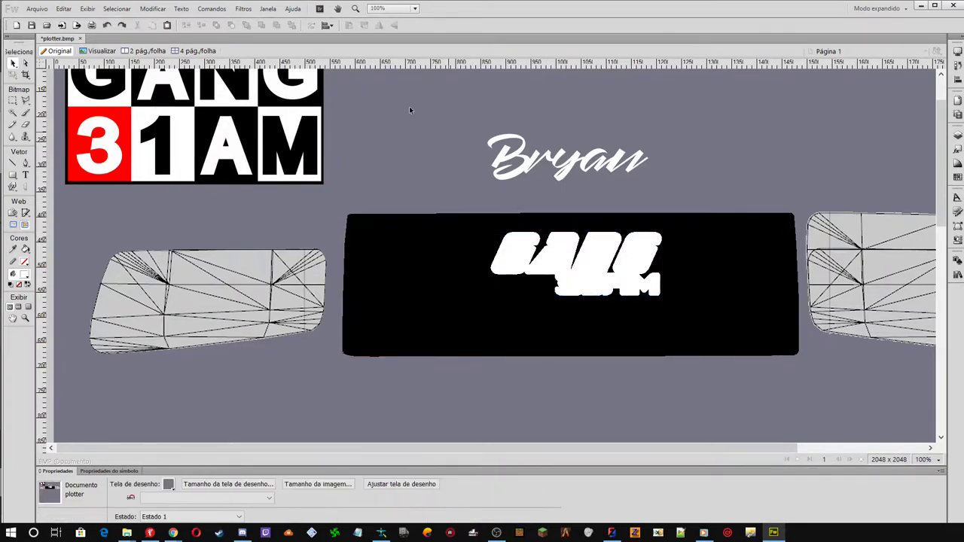
Save the artwork with the white sticker as plotter_alpha.bmp in the gaminglives folder, overwriting the existing file
click(36, 8)
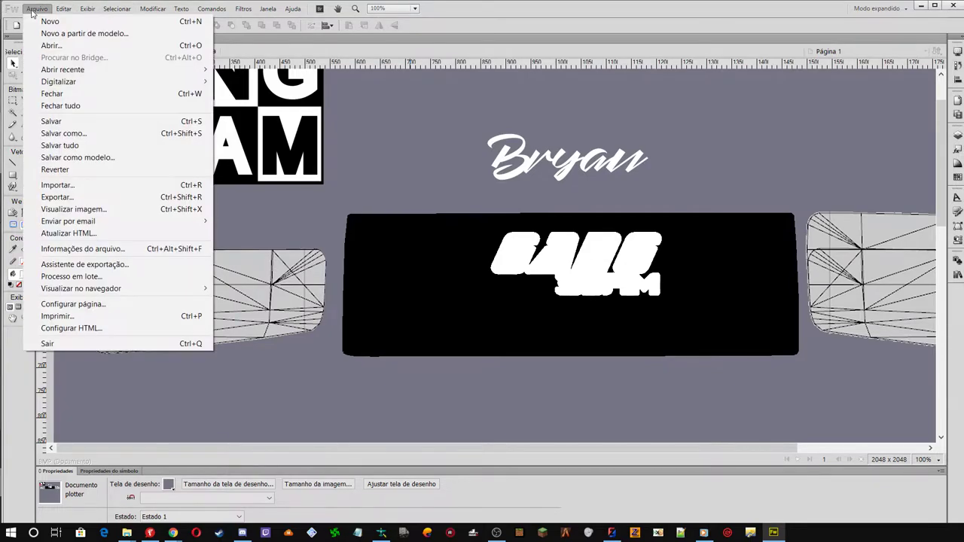
click(83, 134)
click(452, 186)
click(960, 346)
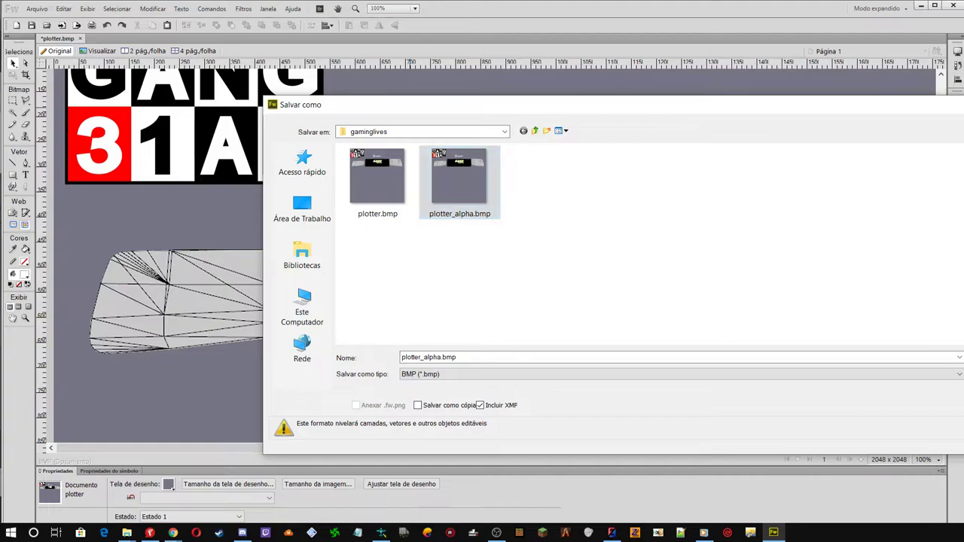
click(670, 273)
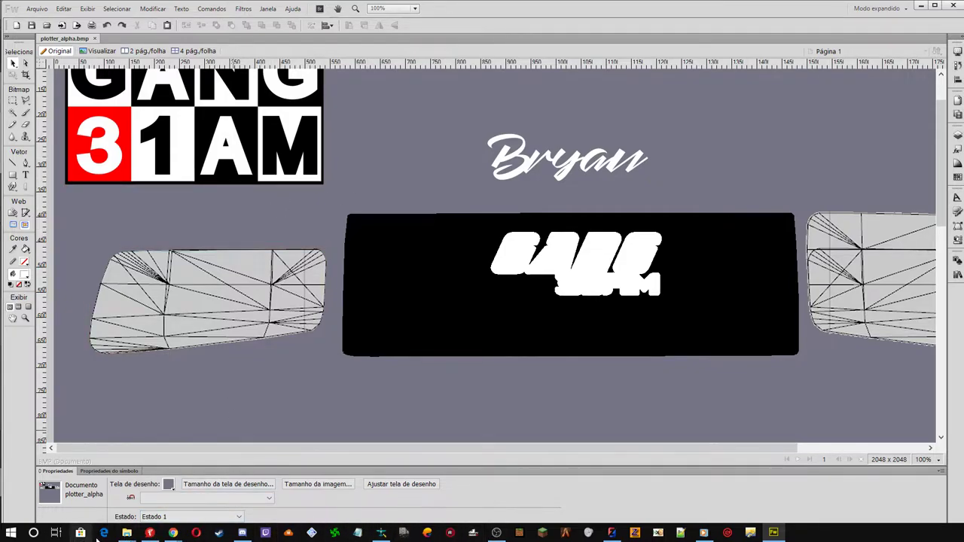
Switch to File Explorer and open plotter.dds from the gaminglives folder in DXTBmp
mouse_move(126, 533)
click(85, 492)
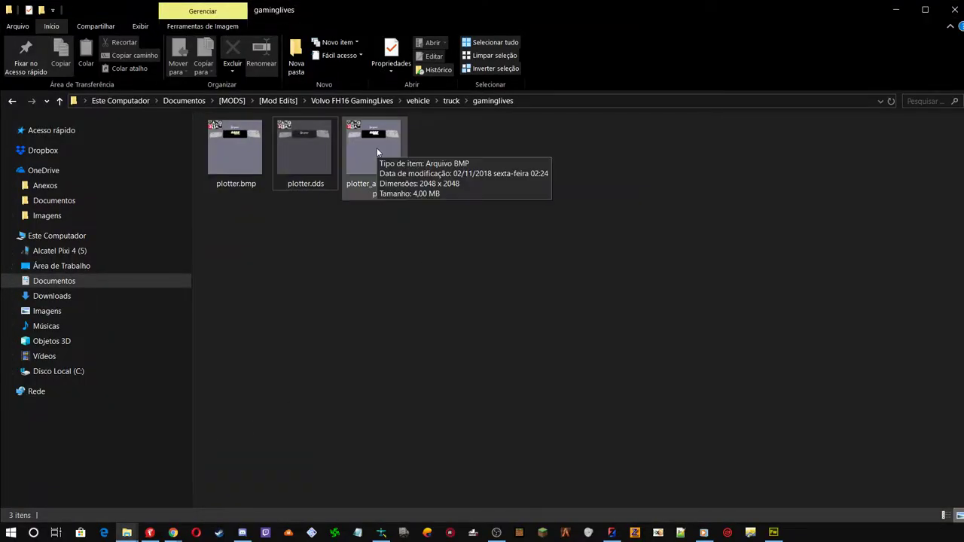
double_click(289, 152)
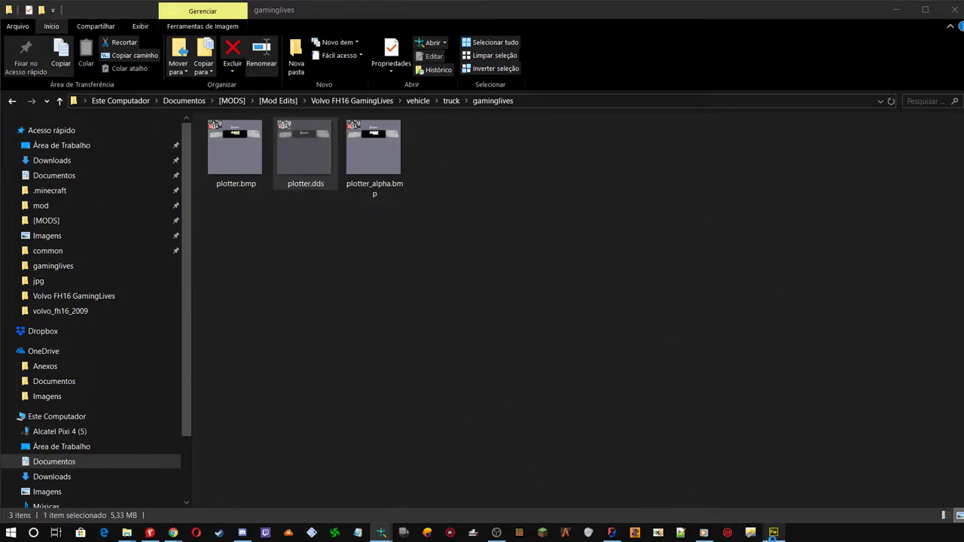
Switch back to Fireworks and cover the checkered GANG 31AM logo with a white rectangle about 530 px wide
click(774, 533)
mouse_move(776, 537)
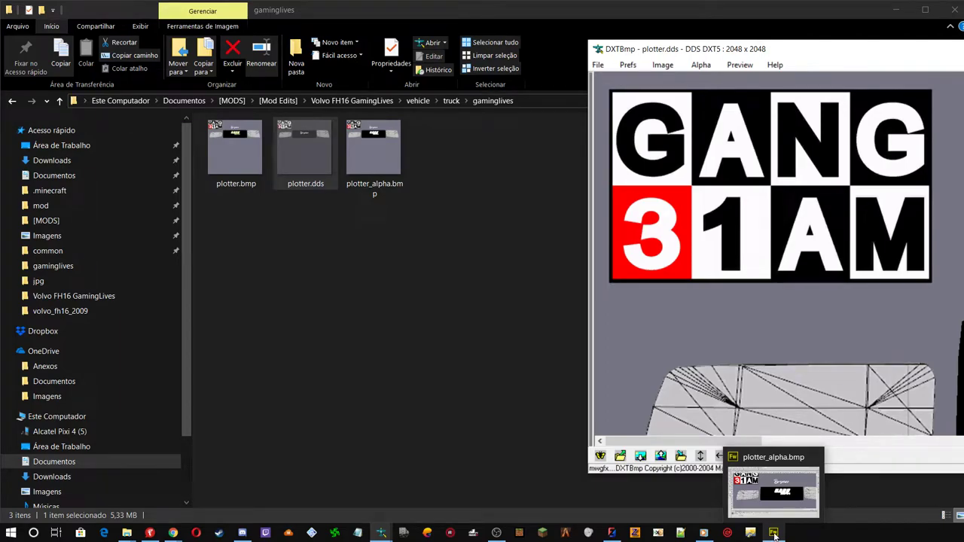
click(775, 536)
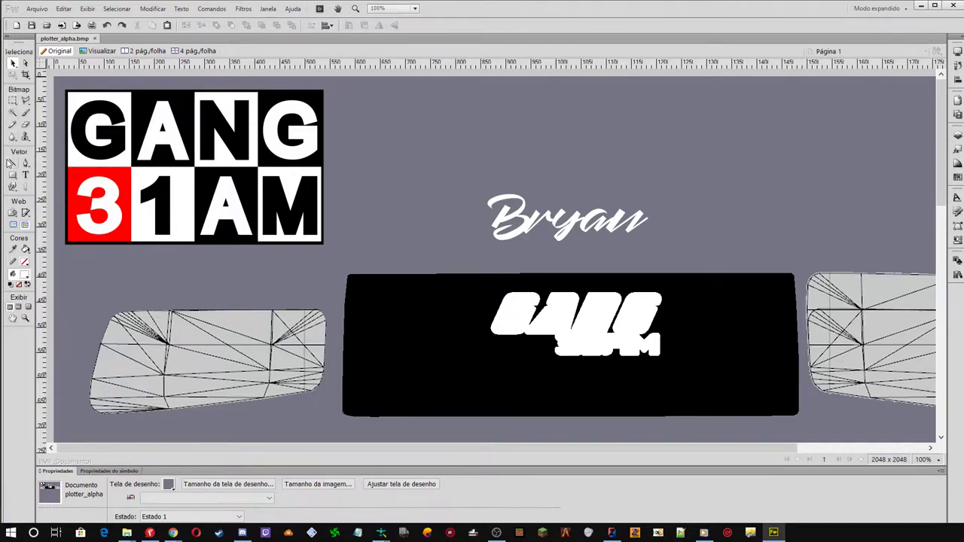
click(12, 175)
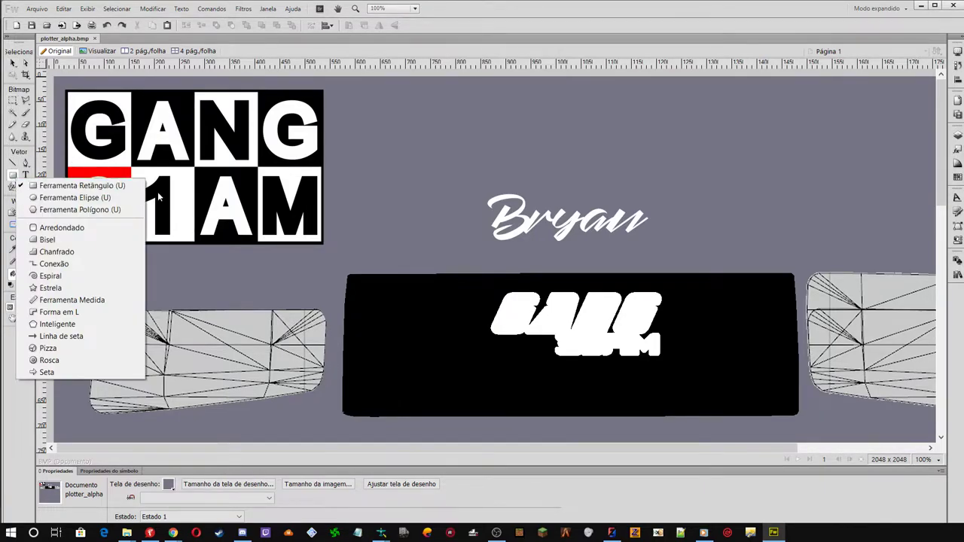
click(76, 186)
drag(61, 89, 326, 250)
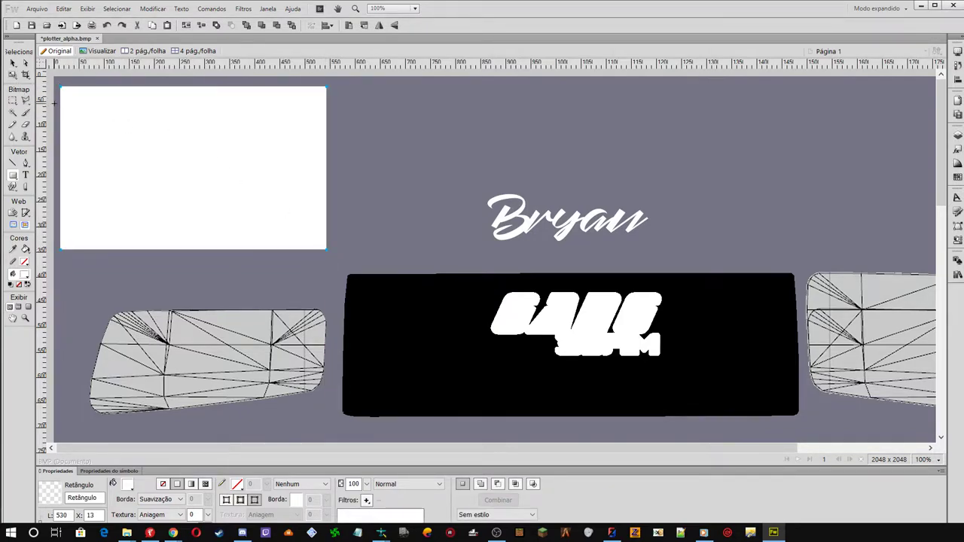
click(12, 66)
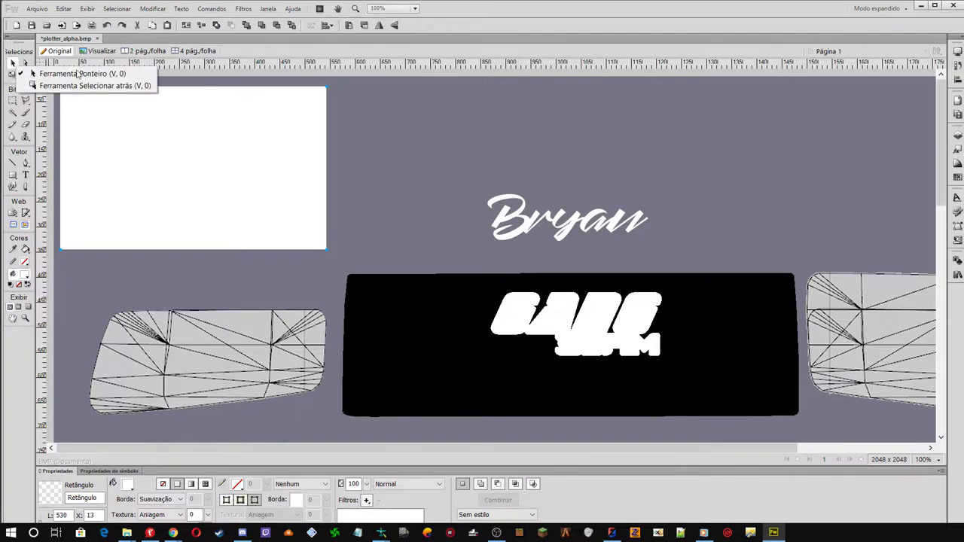
click(121, 73)
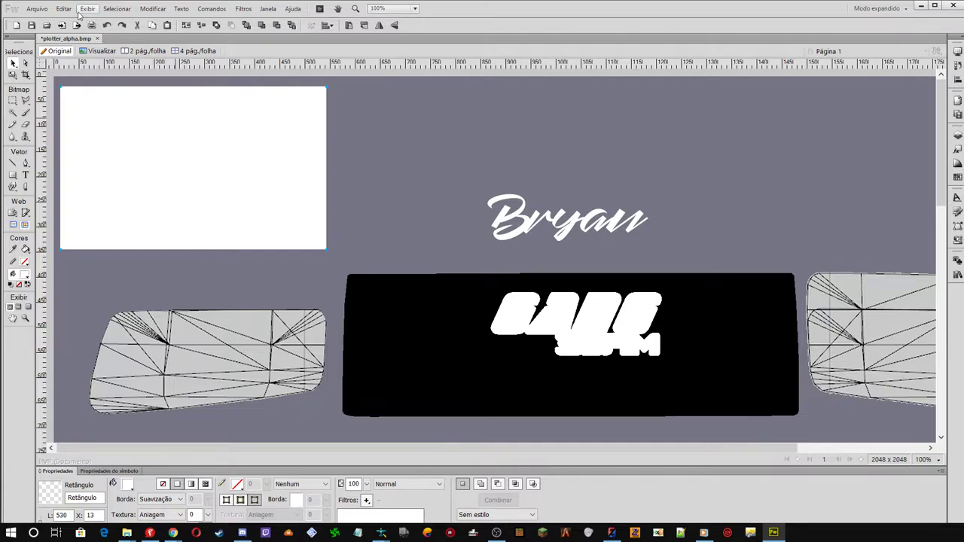
Save plotter_alpha.bmp with the white rectangle over the checkered logo
click(30, 11)
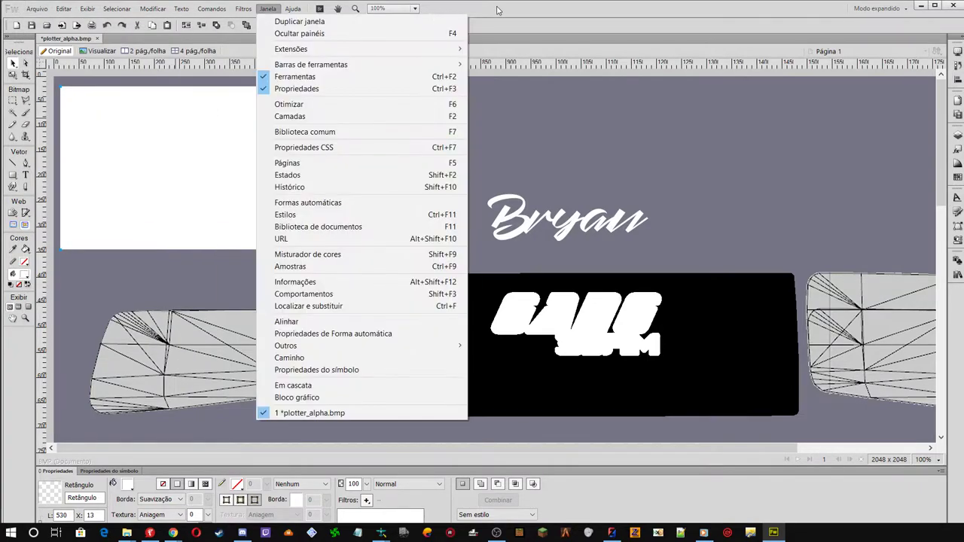
click(499, 12)
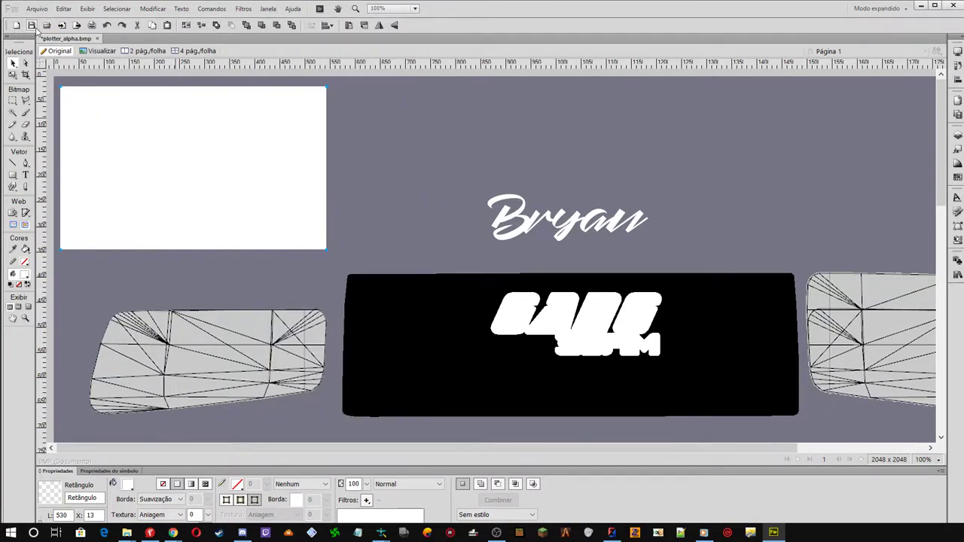
click(487, 296)
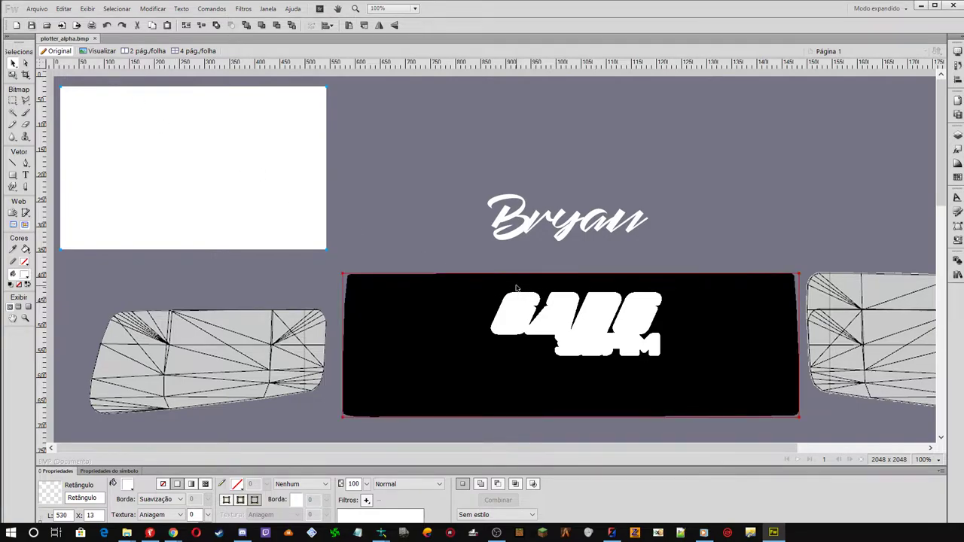
click(379, 192)
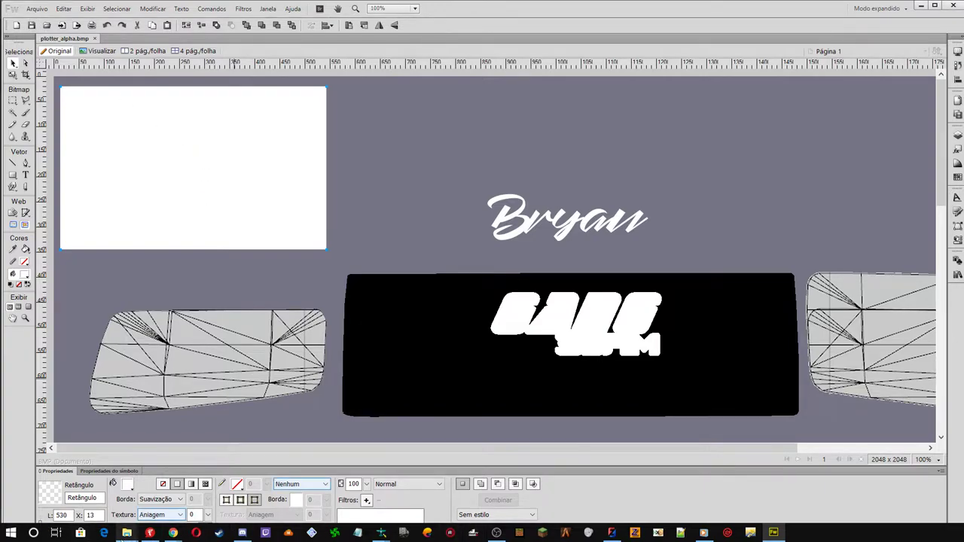
Switch to File Explorer, close the extra DXTBmp window and load plotter.bmp from the gaminglives folder into the remaining DXTBmp window
mouse_move(127, 533)
click(104, 489)
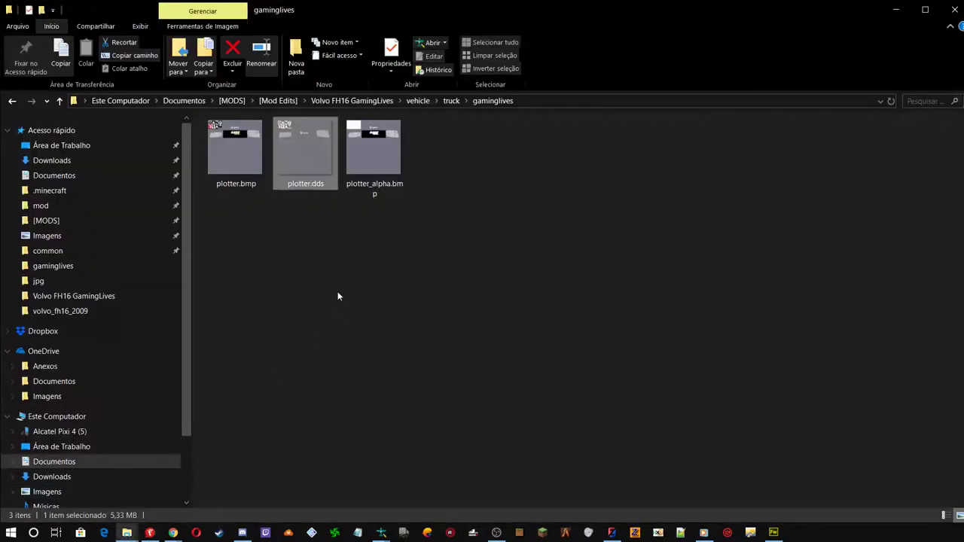
mouse_move(381, 533)
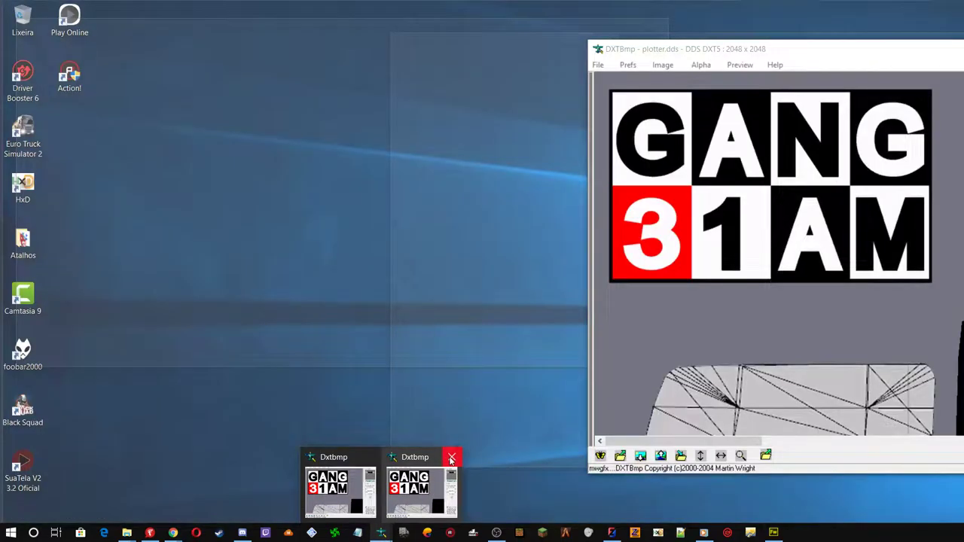
click(450, 457)
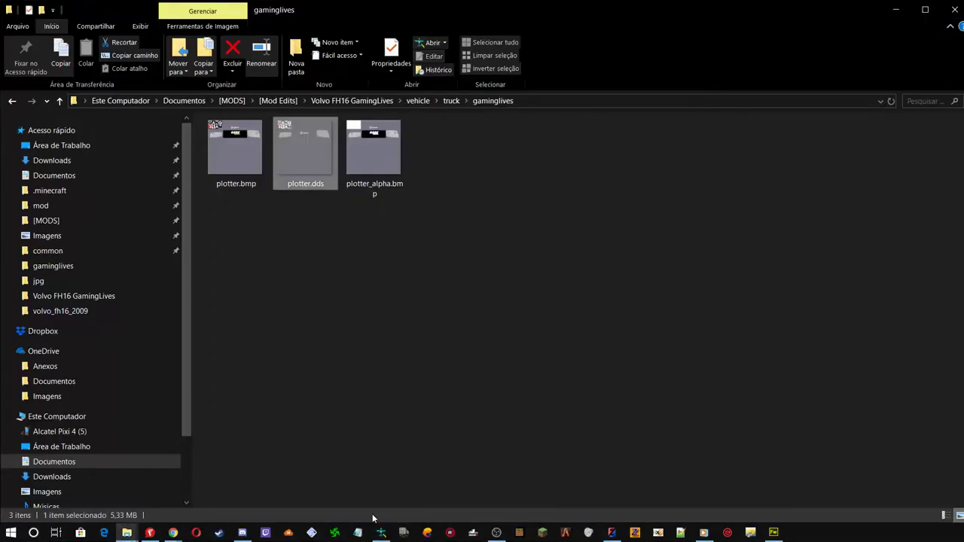
click(381, 532)
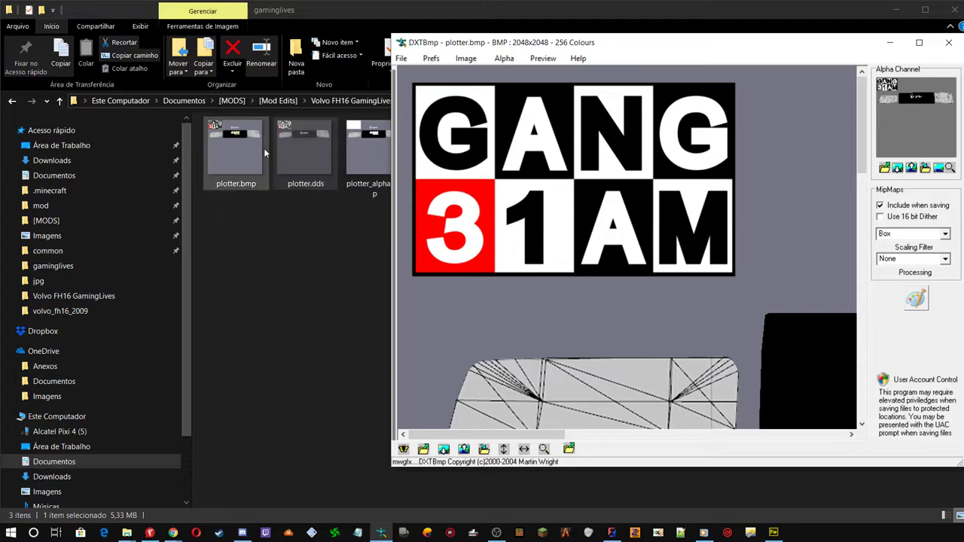
drag(236, 149, 517, 197)
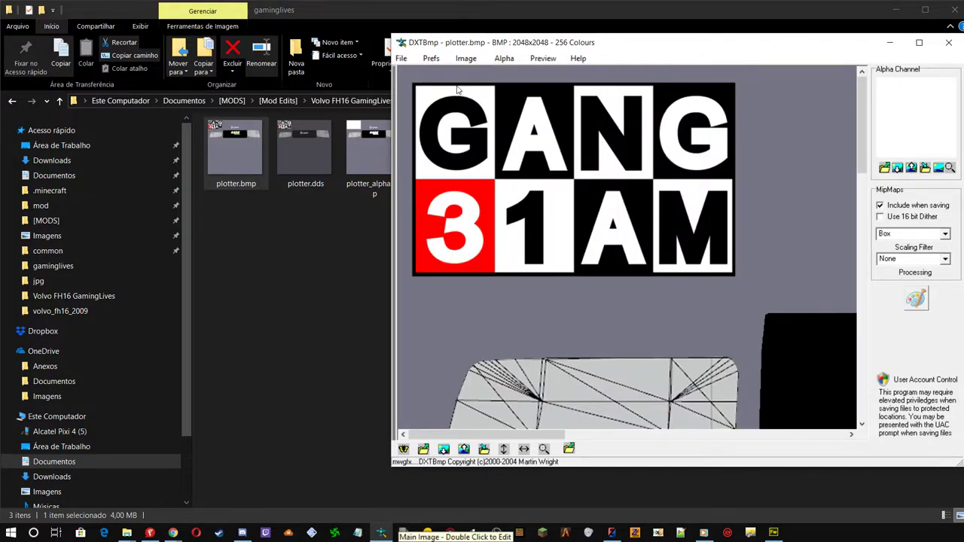
Import plotter_alpha.bmp from the gaminglives folder as the alpha channel of plotter.bmp
click(885, 169)
click(674, 324)
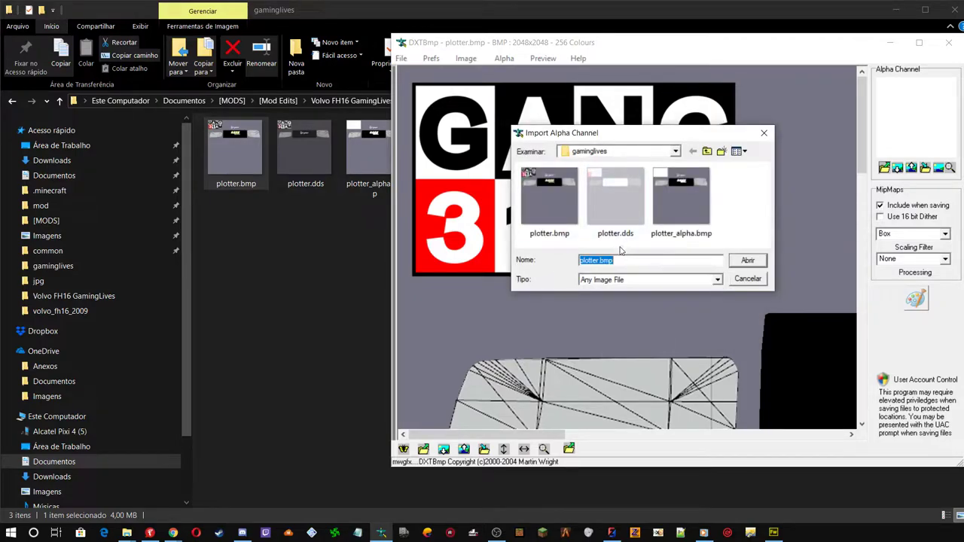
click(677, 213)
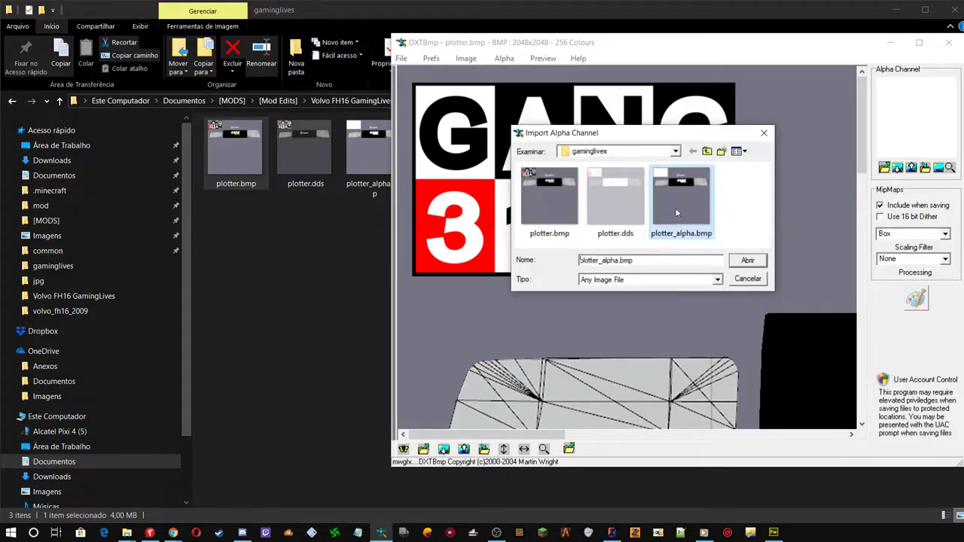
click(744, 260)
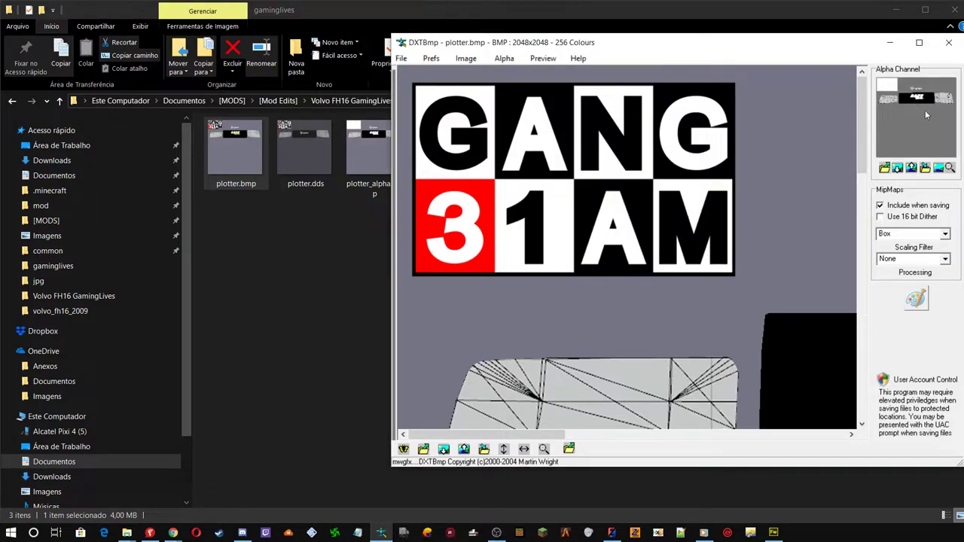
Export the combined image as plotter.dds in DDS DXT5 format, overwriting the existing file in the gaminglives folder
click(401, 58)
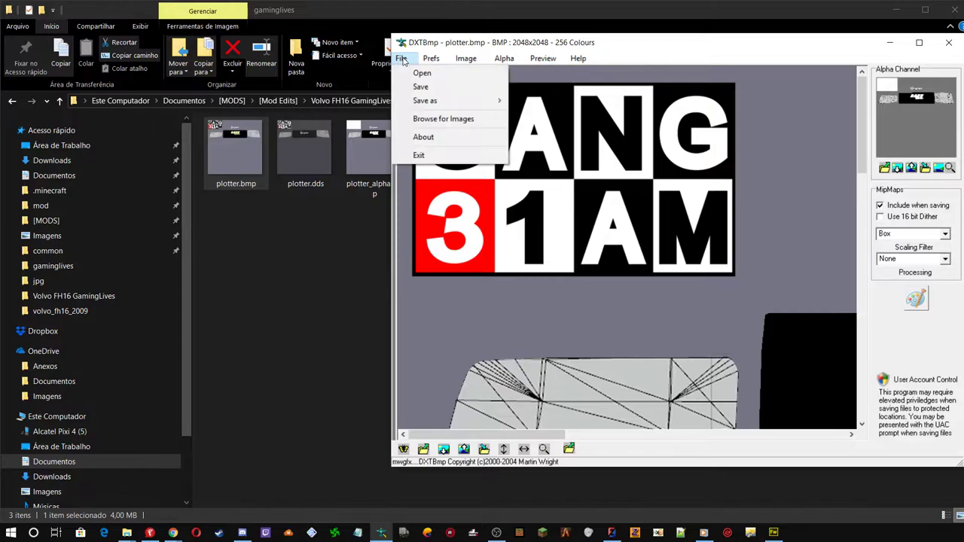
mouse_move(446, 104)
click(546, 101)
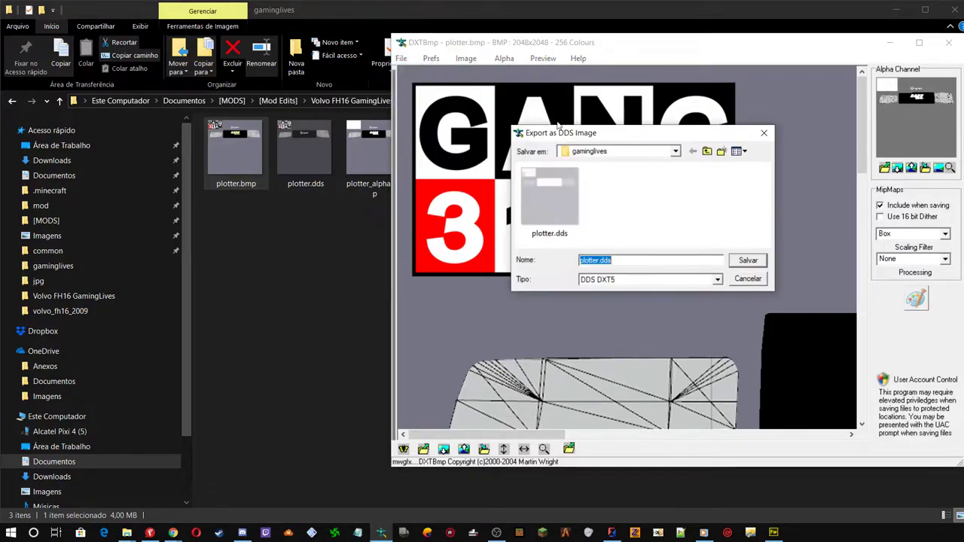
click(748, 260)
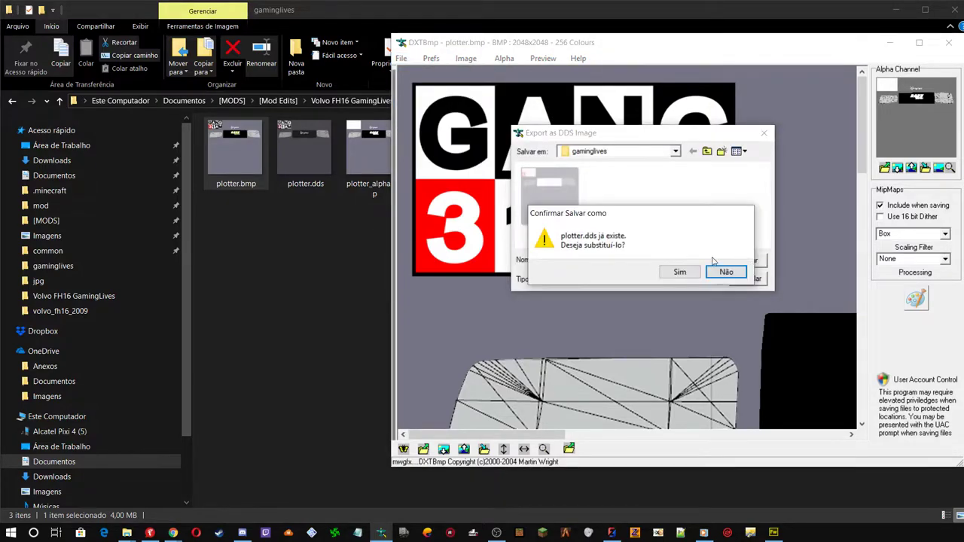
click(665, 274)
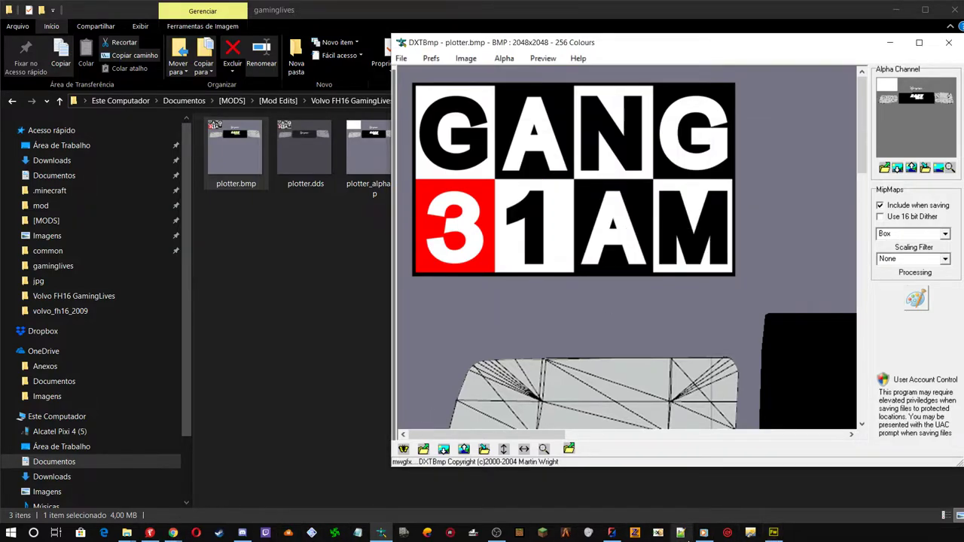
Switch to ZModeler and examine the GANG 31AM sticker on the windshield from inside and outside the cabin
click(612, 533)
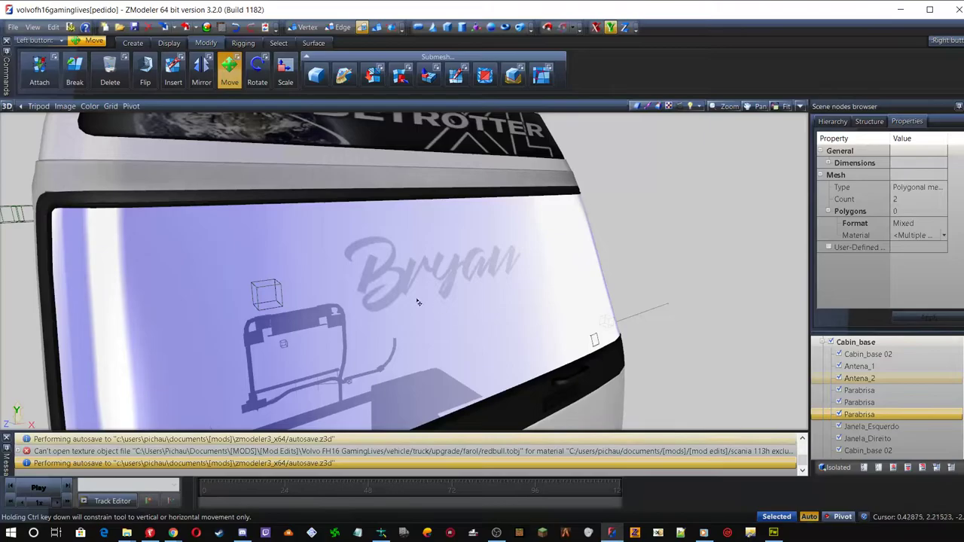
middle_drag(430, 323, 509, 309)
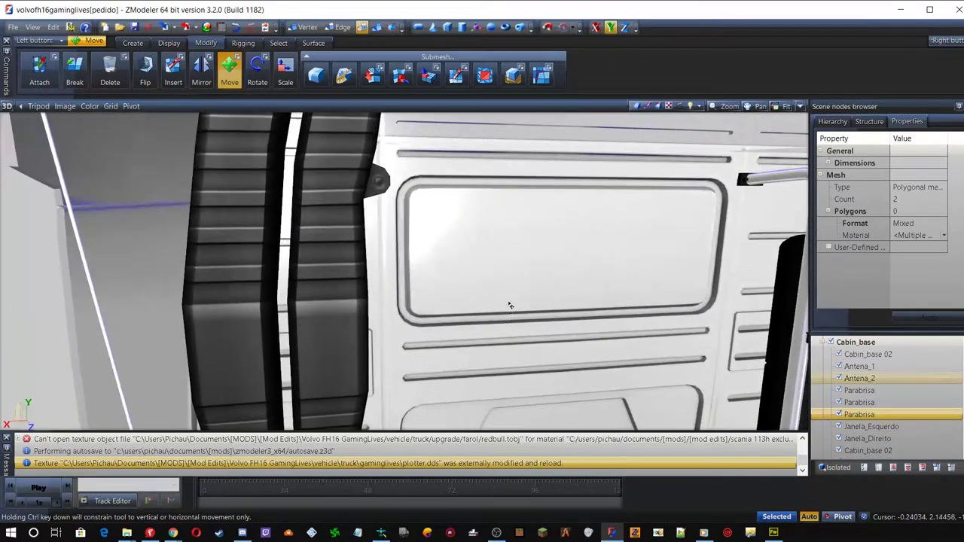
scroll(517, 202, up, 6)
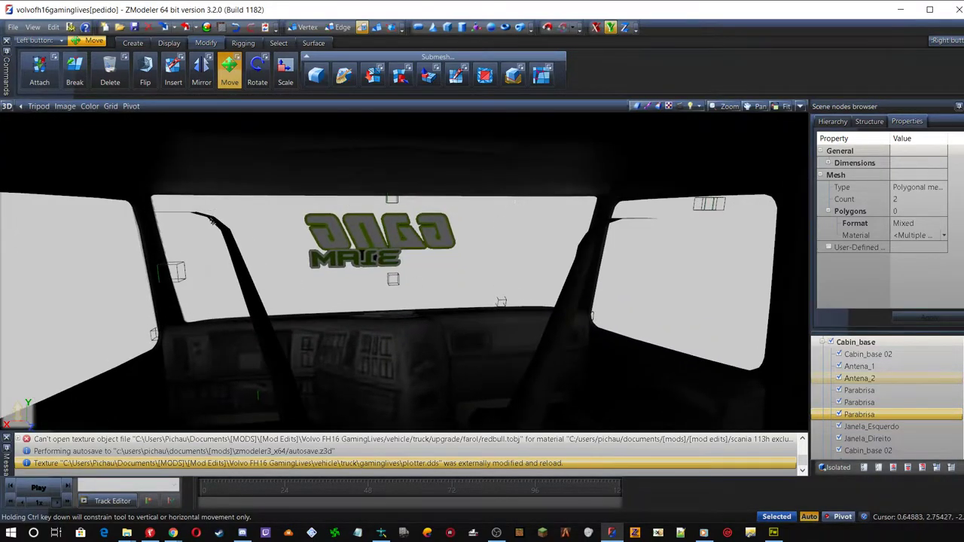
scroll(213, 222, up, 6)
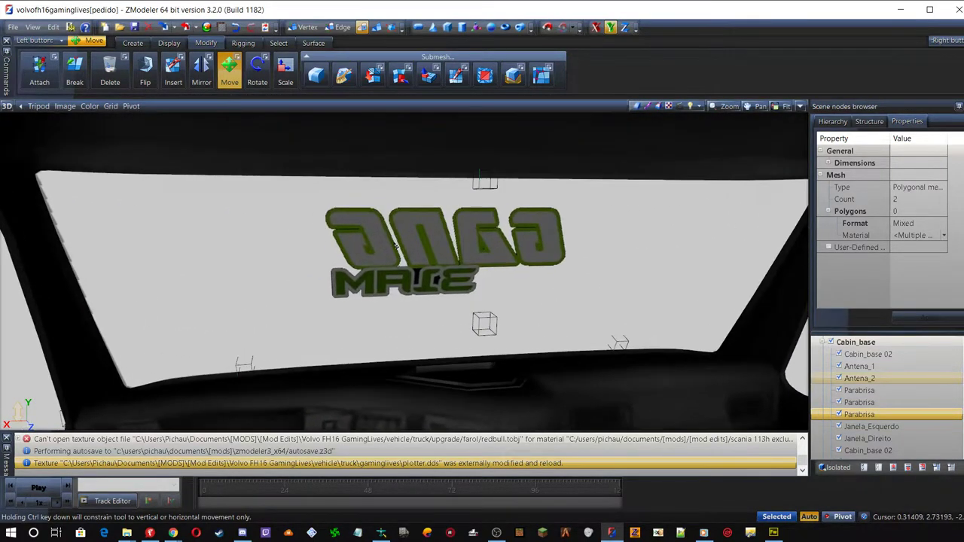
scroll(395, 246, down, 3)
middle_drag(395, 246, 376, 261)
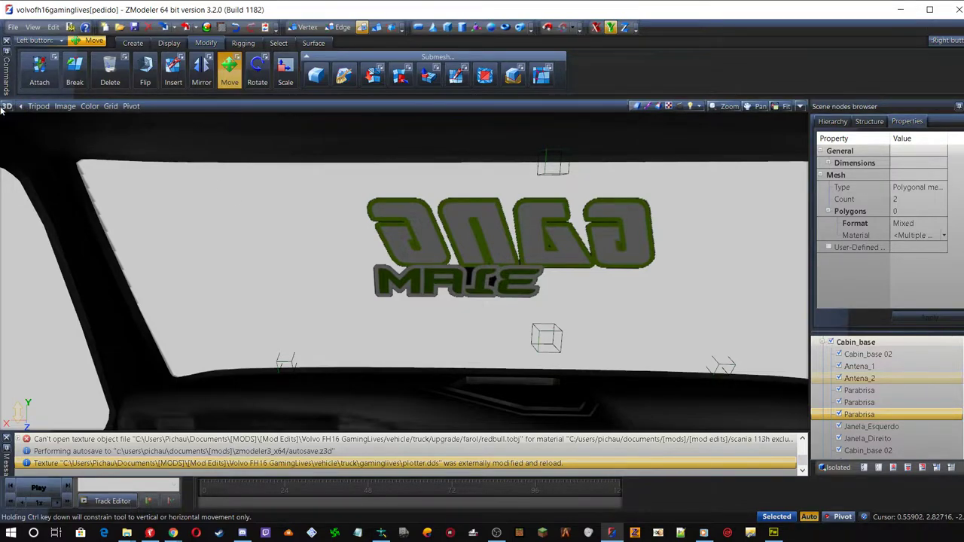
scroll(515, 282, up, 5)
scroll(373, 214, up, 6)
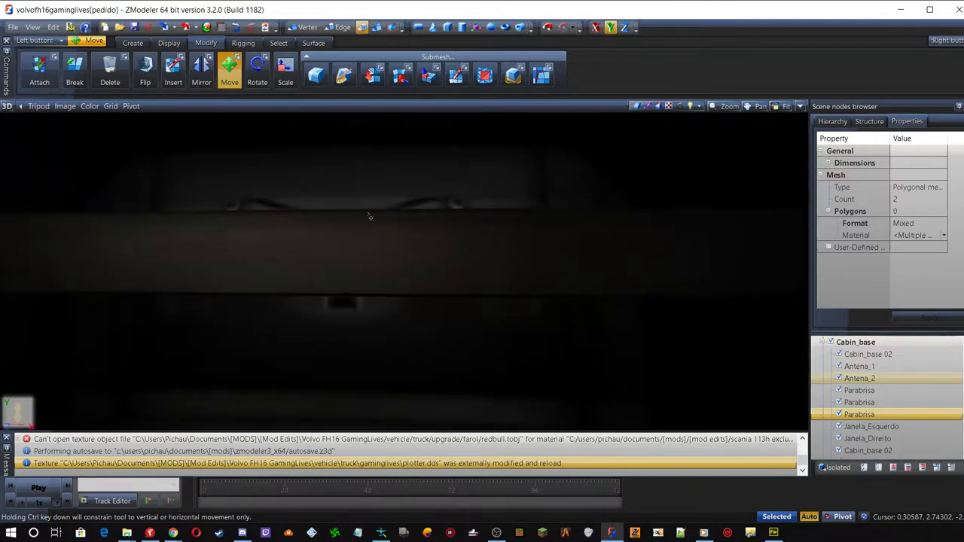
scroll(380, 209, down, 10)
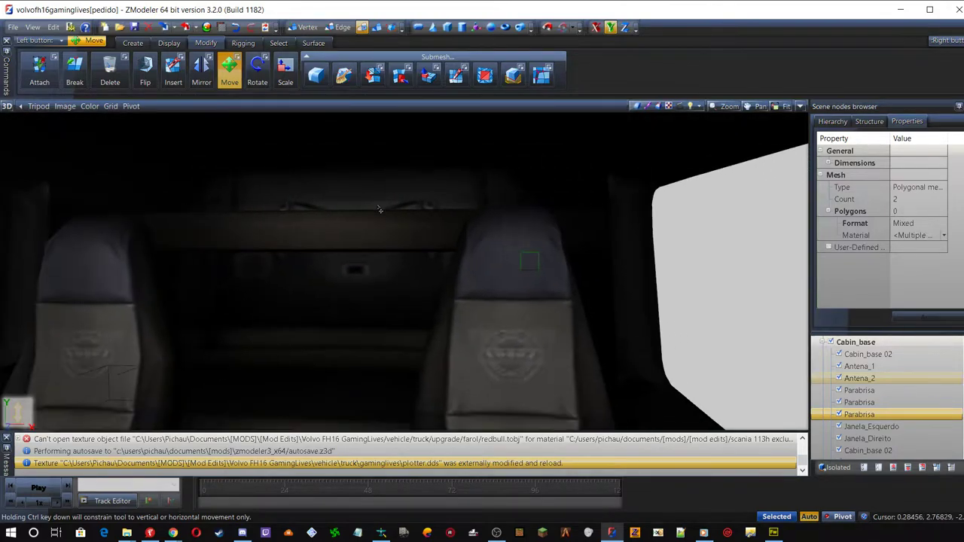
middle_drag(346, 267, 368, 268)
scroll(368, 268, up, 5)
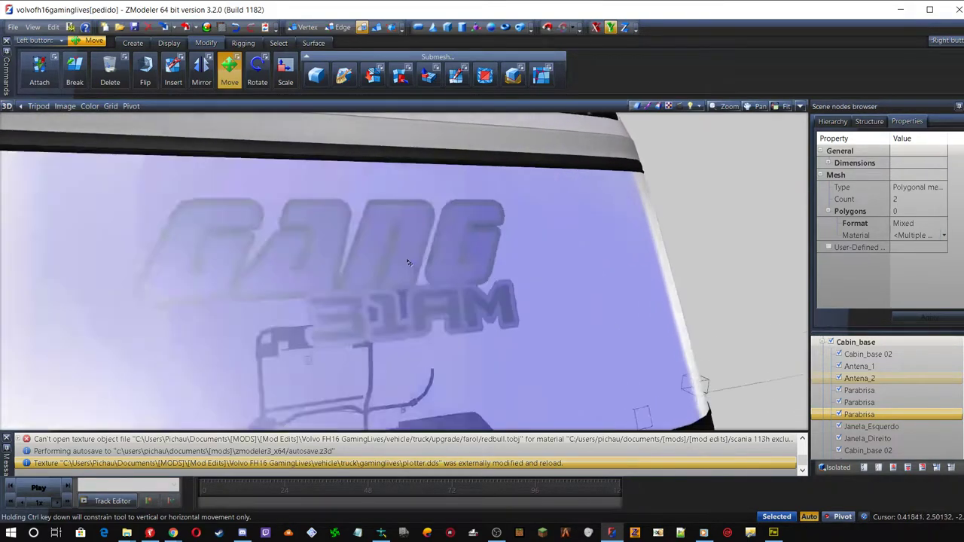
middle_drag(407, 262, 410, 262)
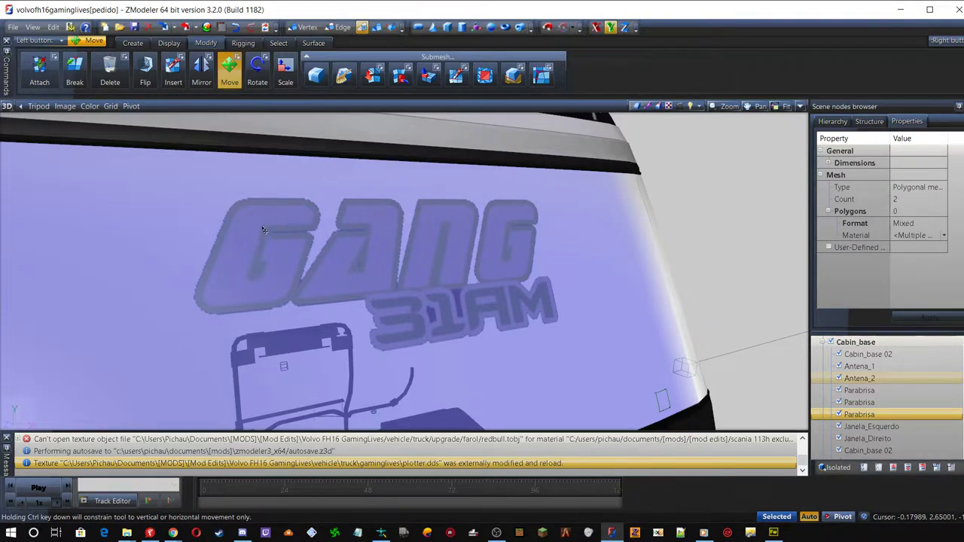
middle_drag(263, 230, 265, 231)
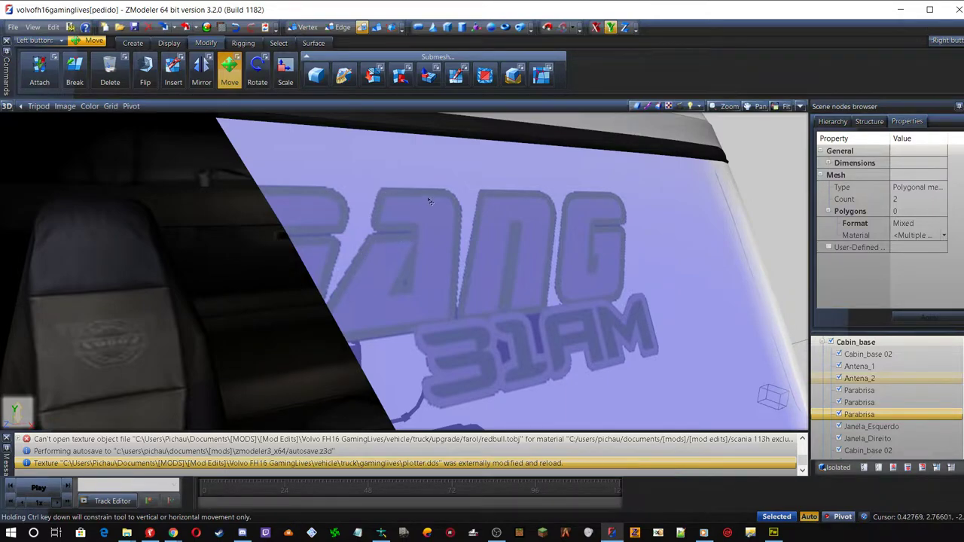
scroll(480, 241, down, 6)
middle_drag(480, 241, 526, 309)
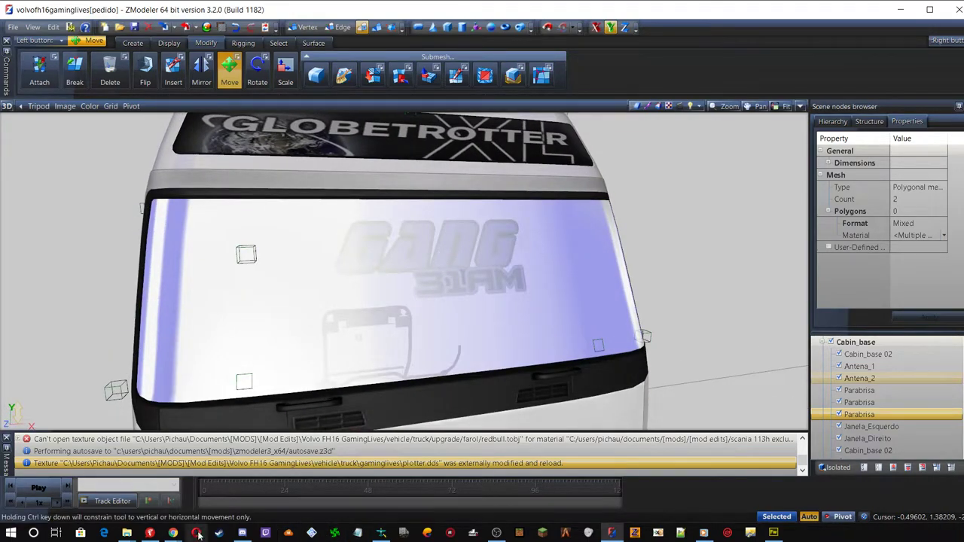
Switch to Fireworks, try deleting the white GANG 31AM sticker, and undo both that deletion and the white rectangle over the checkered logo
click(774, 533)
click(557, 339)
click(557, 339)
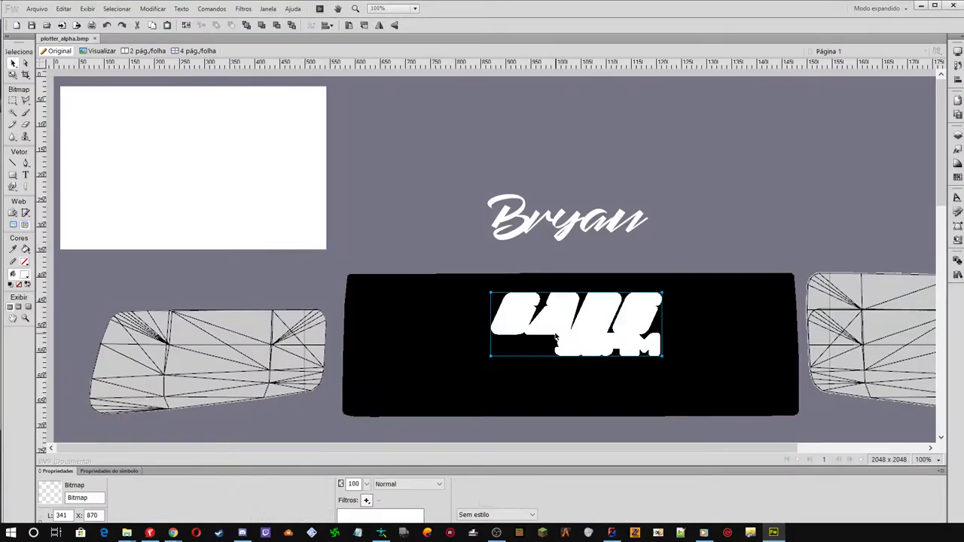
key(Delete)
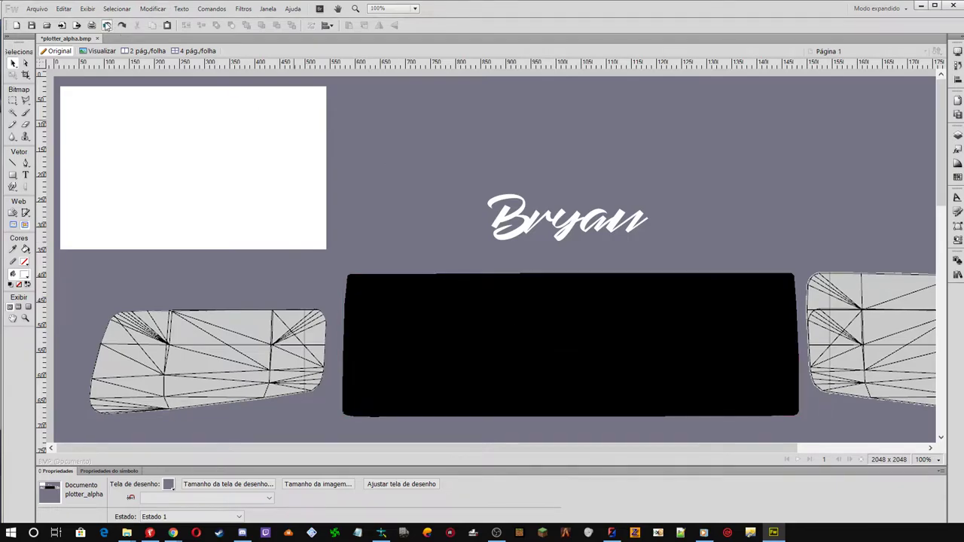
click(106, 26)
click(106, 25)
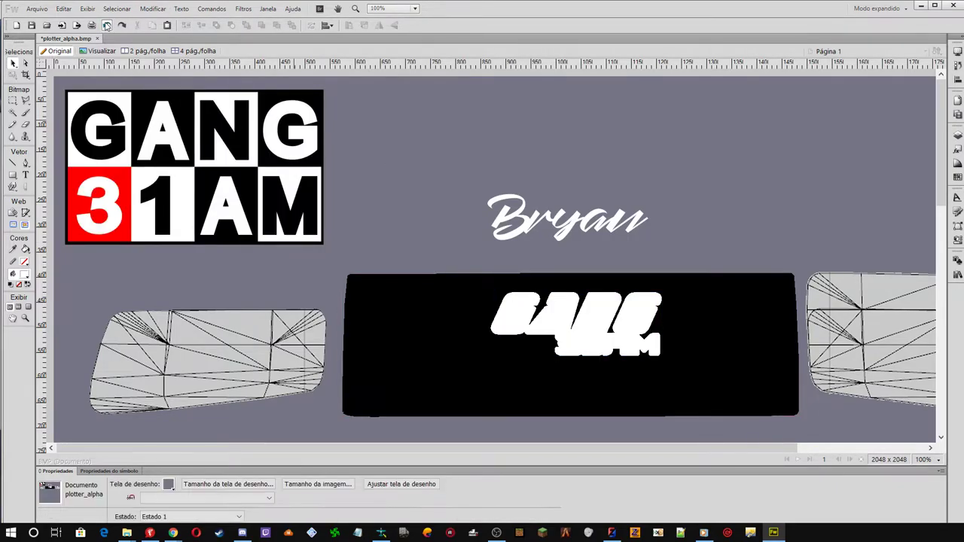
Delete the white GANG 31AM sticker from the black windshield area and move the white script name into its place
click(551, 322)
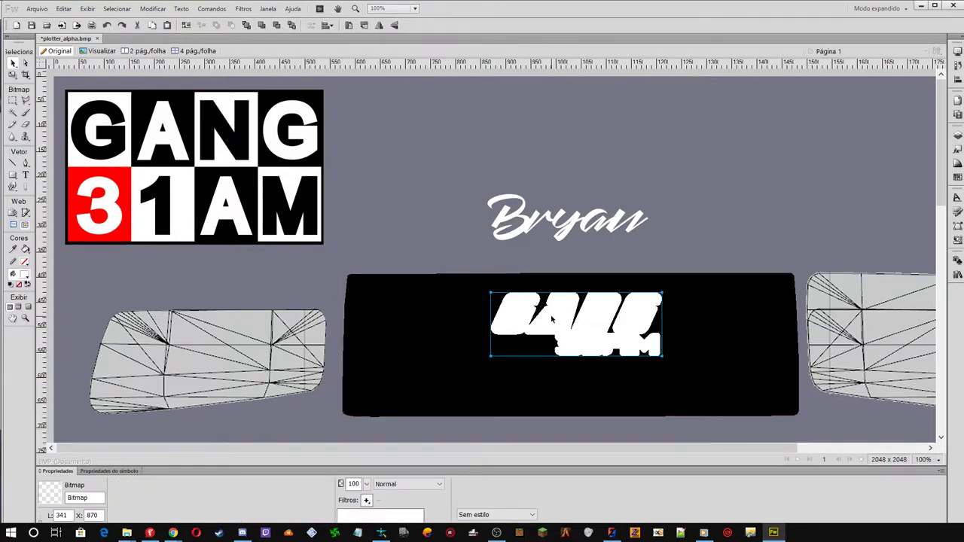
key(Delete)
drag(570, 226, 574, 325)
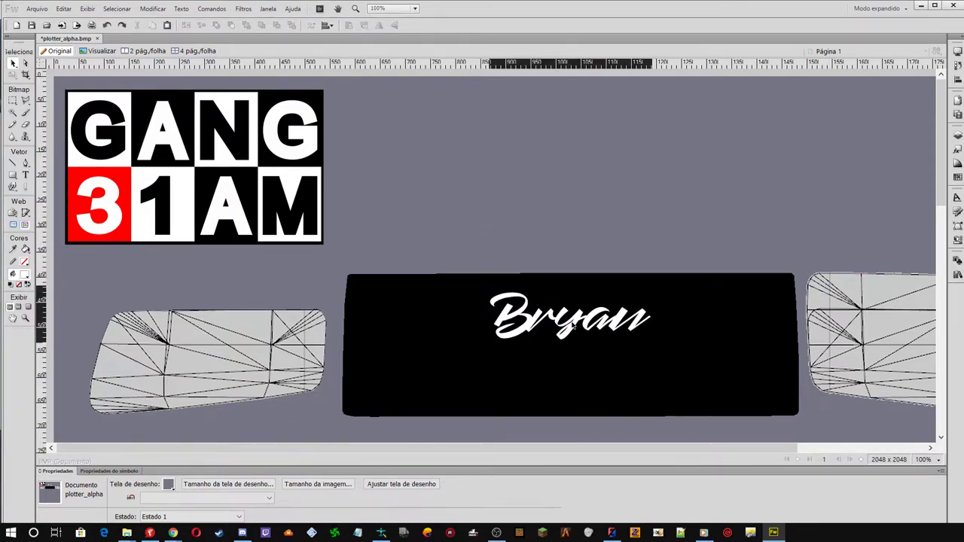
Add a red exterior stroke of size 3 at 100 opacity to the script name text with Photoshop Live Effects
click(574, 325)
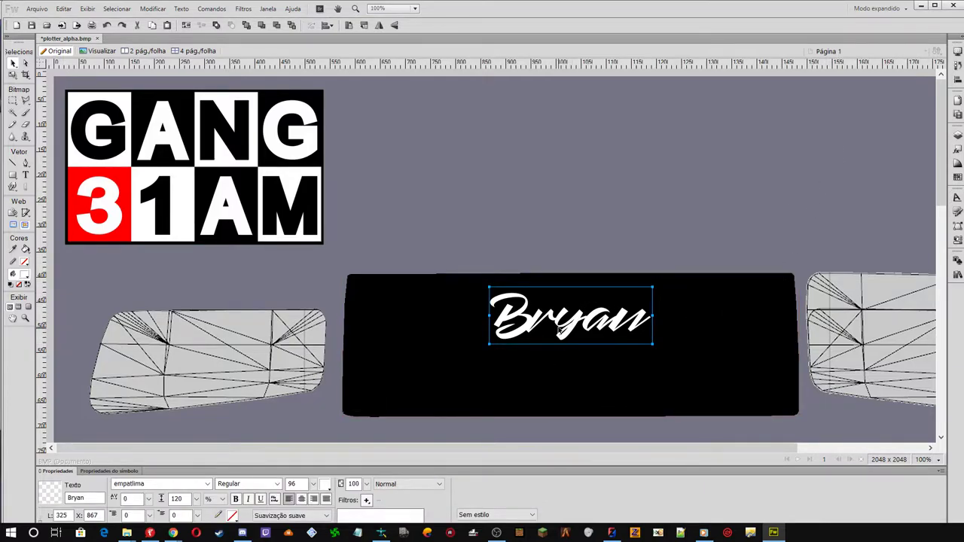
click(367, 501)
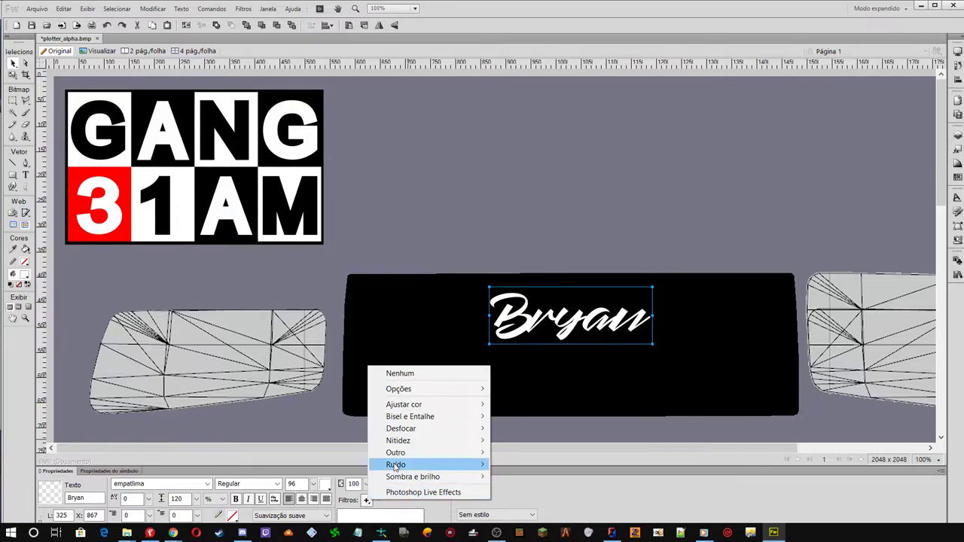
click(423, 493)
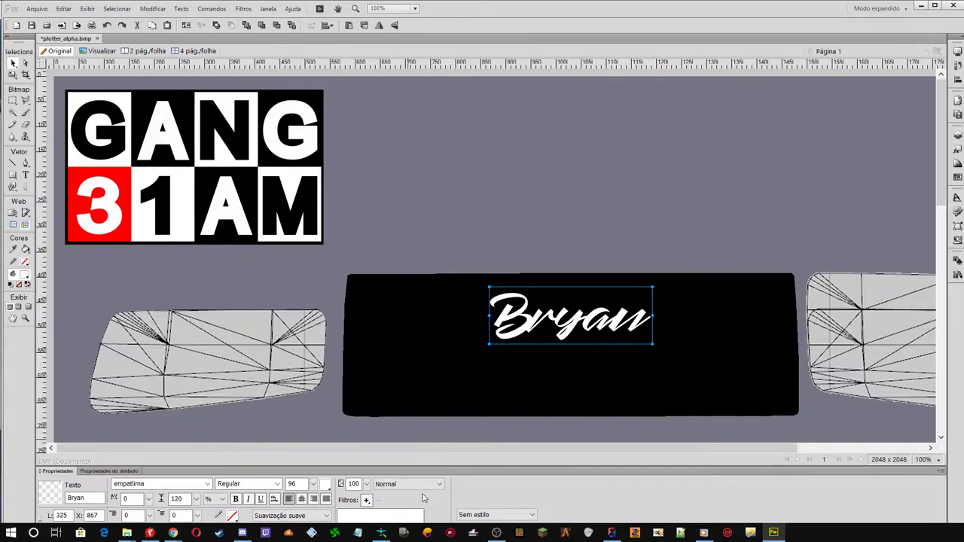
click(318, 271)
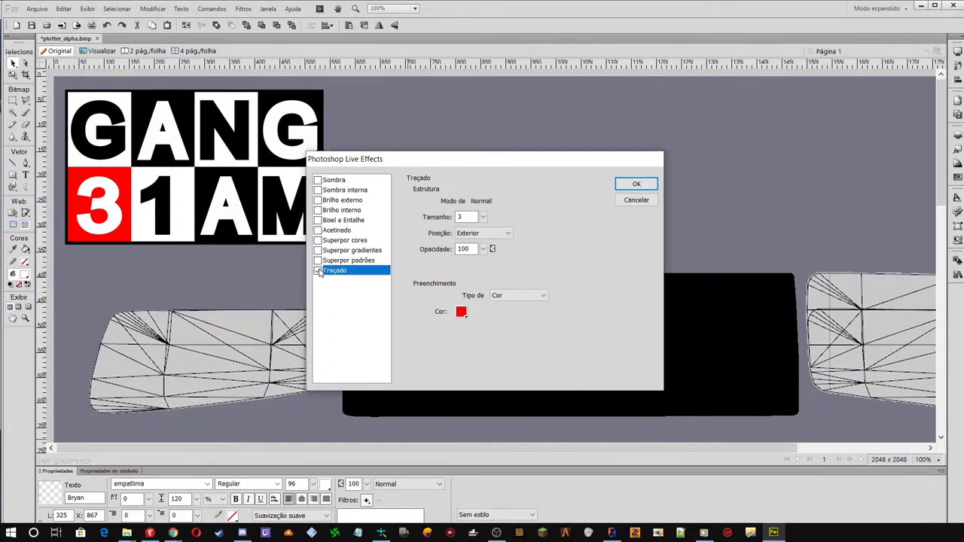
drag(713, 122, 221, 96)
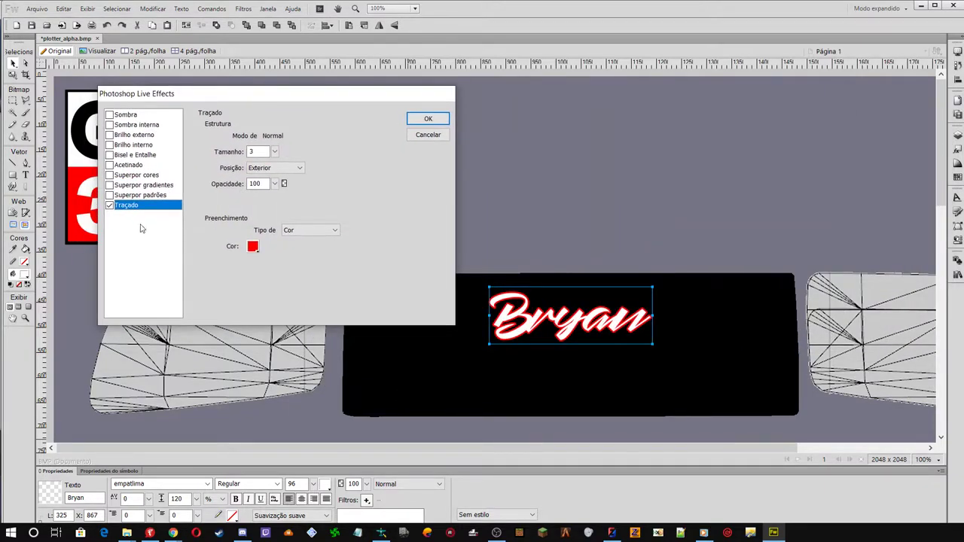
click(428, 120)
click(573, 188)
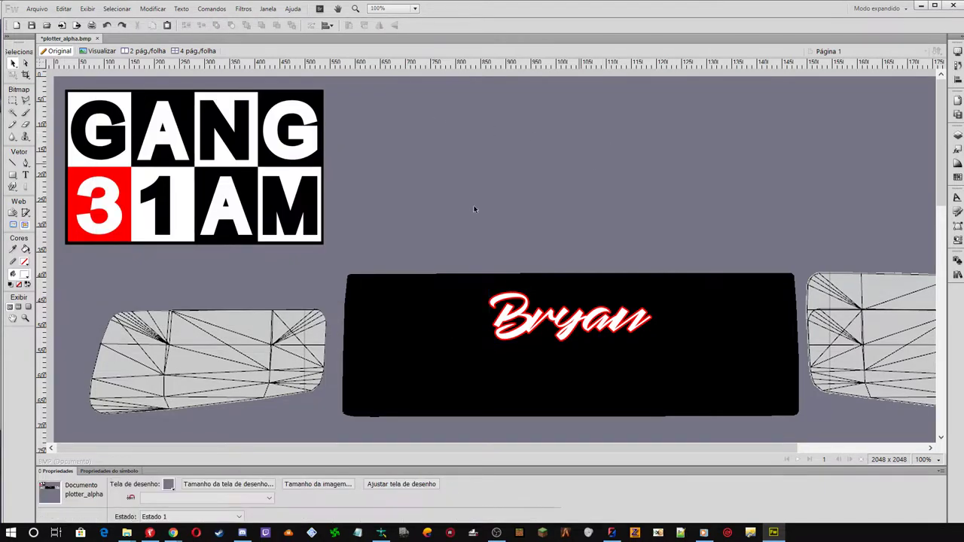
Save the texture as plotter.bmp in the gaminglives folder, replacing the existing file
click(37, 9)
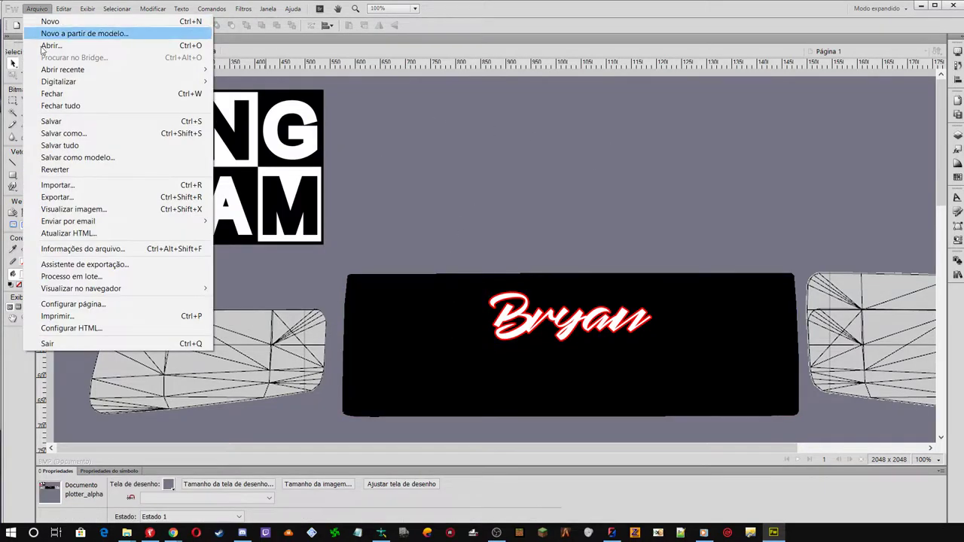
click(63, 134)
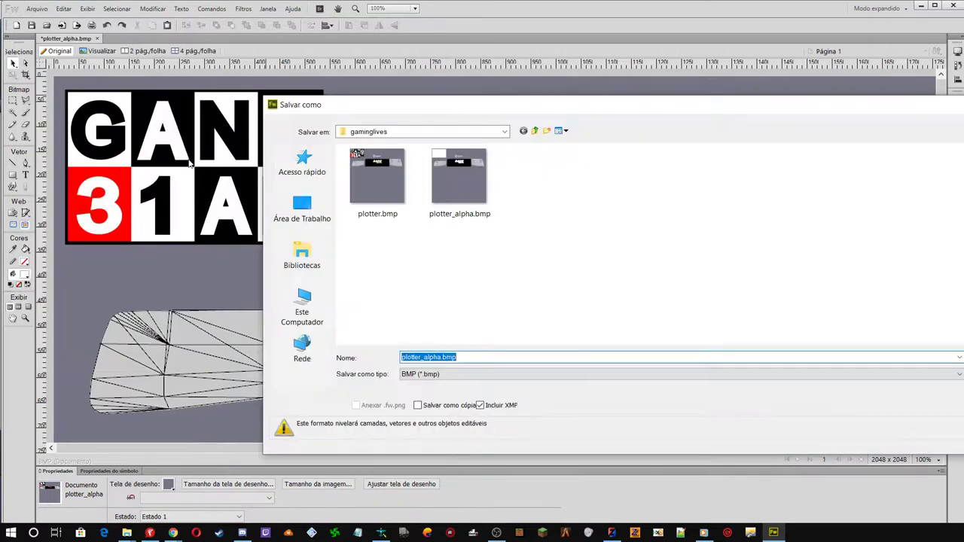
click(382, 191)
double_click(382, 195)
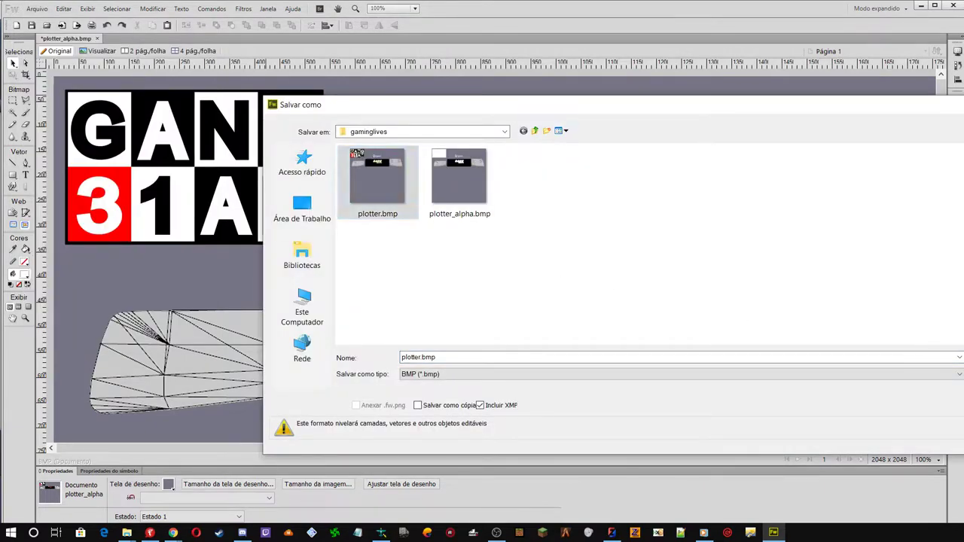
click(683, 274)
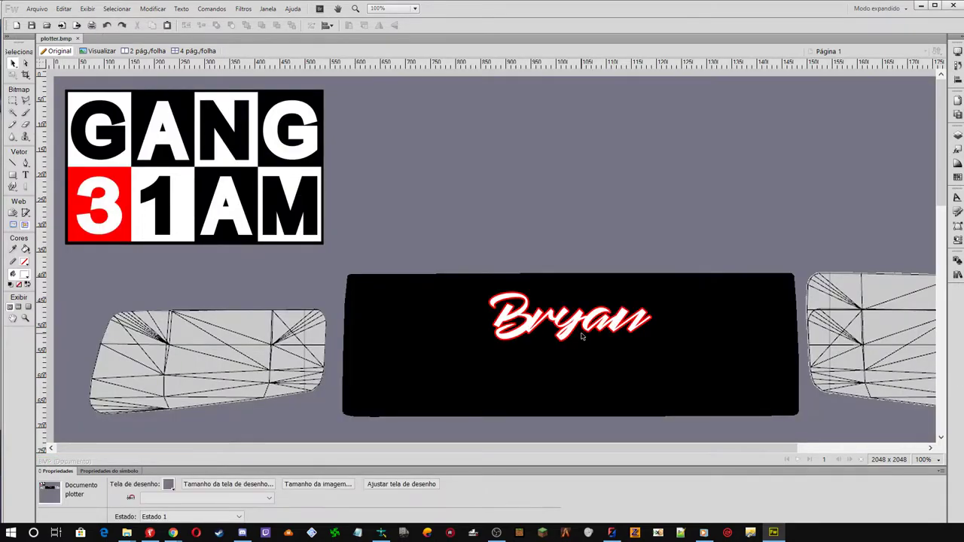
Try to flatten the red-outlined script name text into a bitmap
click(530, 326)
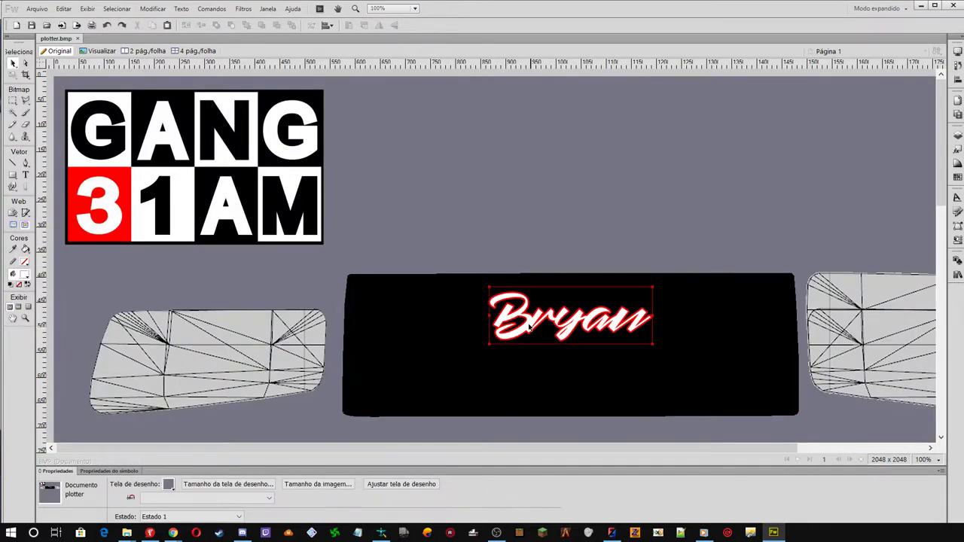
click(530, 326)
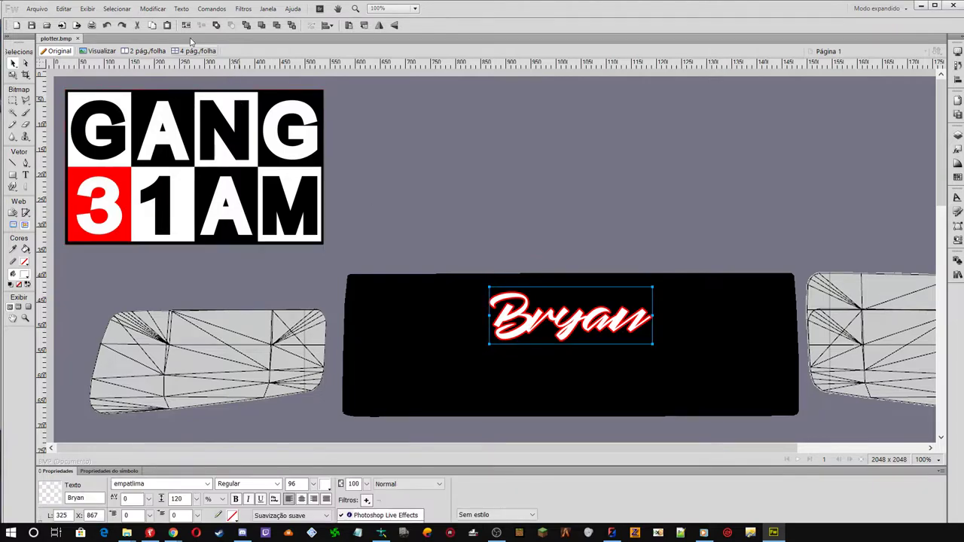
click(150, 8)
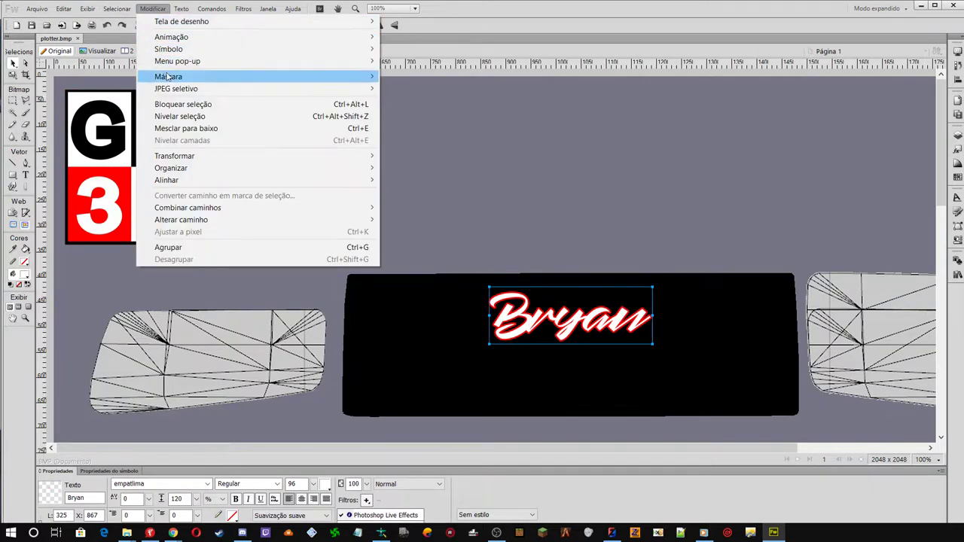
click(175, 116)
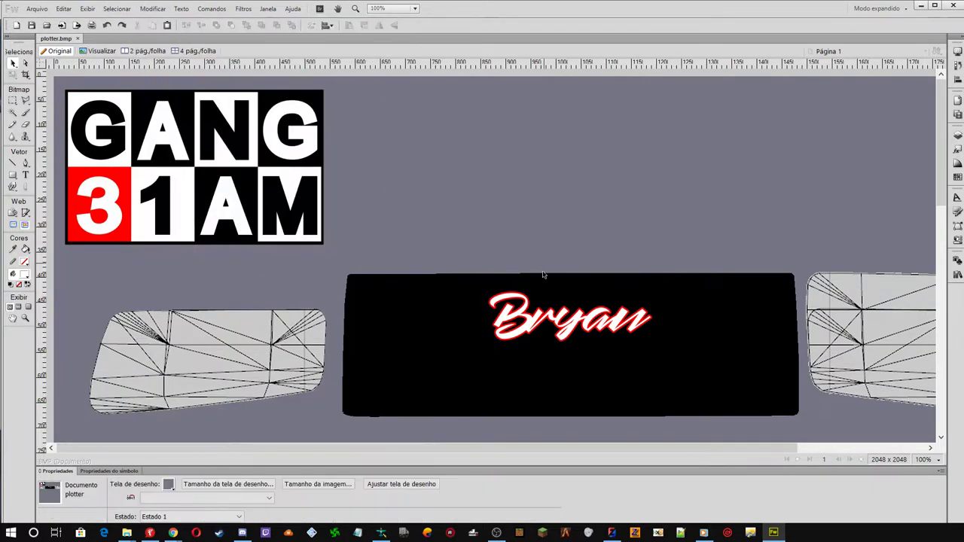
Place a copy of the red-outlined script name above the black windshield area and flatten the original name into a bitmap
click(535, 325)
alt+drag(536, 326, 538, 214)
click(518, 310)
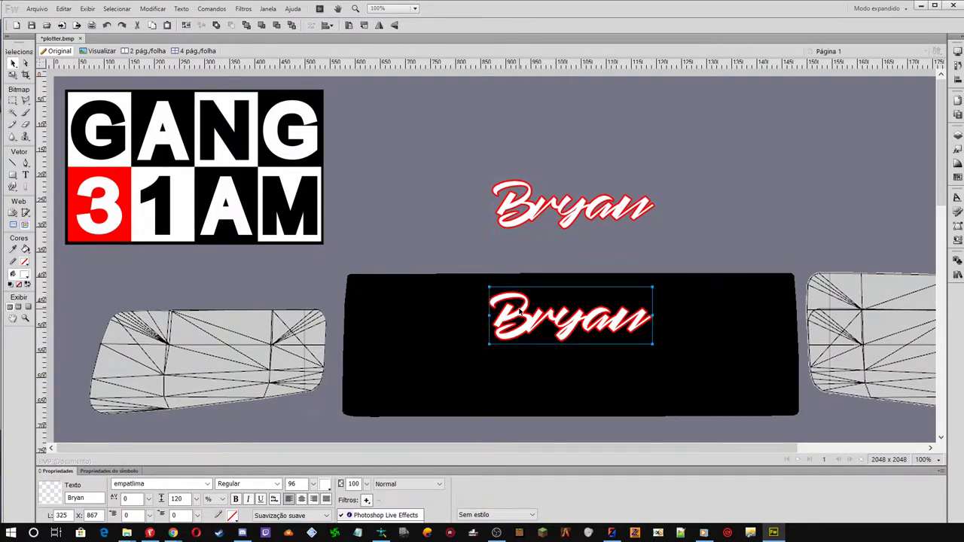
click(153, 8)
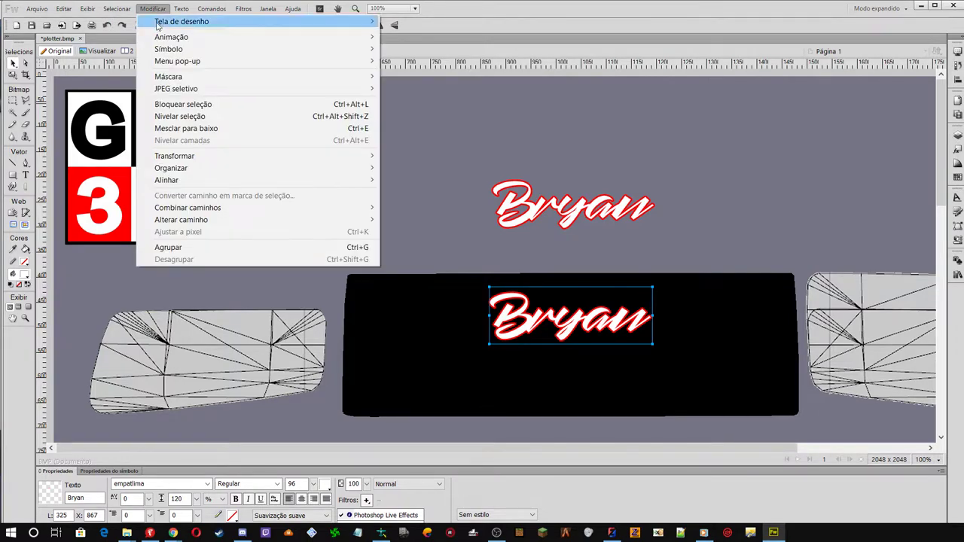
click(200, 118)
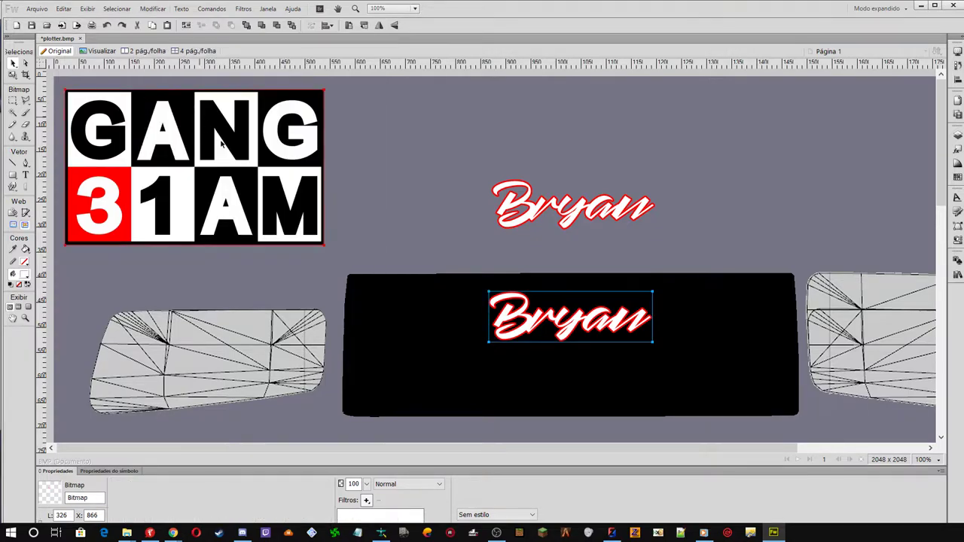
Turn the flattened script name on the black windshield area fully white with Hue/Saturation at lightness 100
click(243, 9)
click(281, 22)
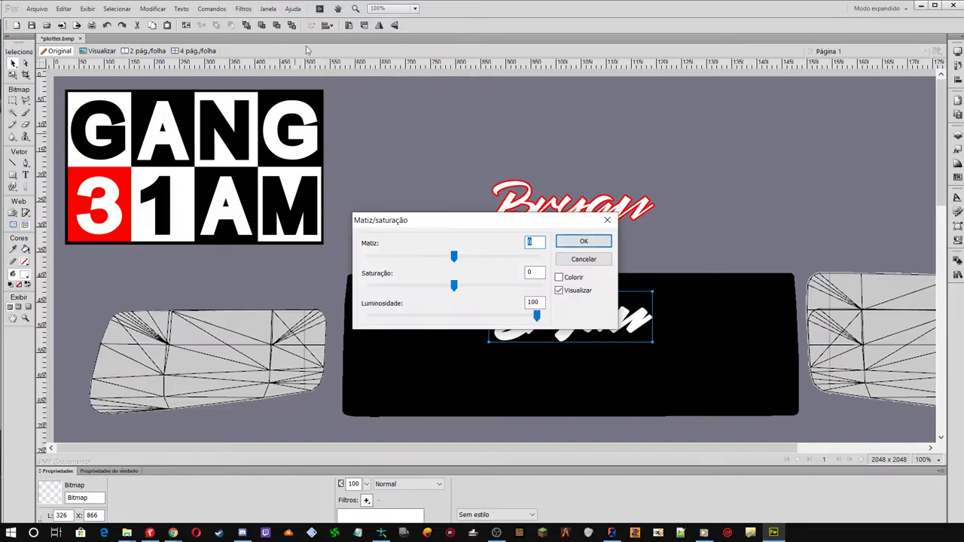
click(585, 241)
click(446, 156)
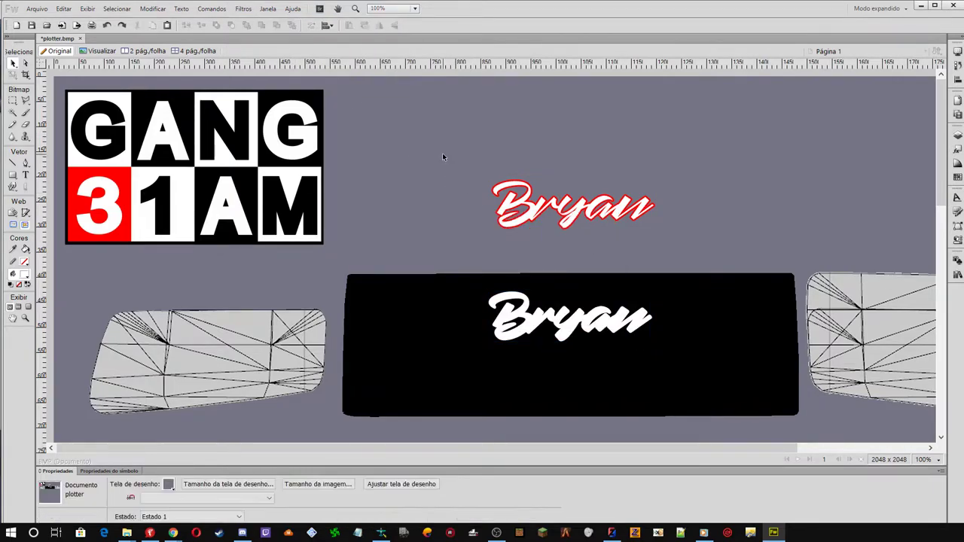
Save the texture as plotter_alpha.bmp in the gaminglives folder, replacing the existing file
click(36, 8)
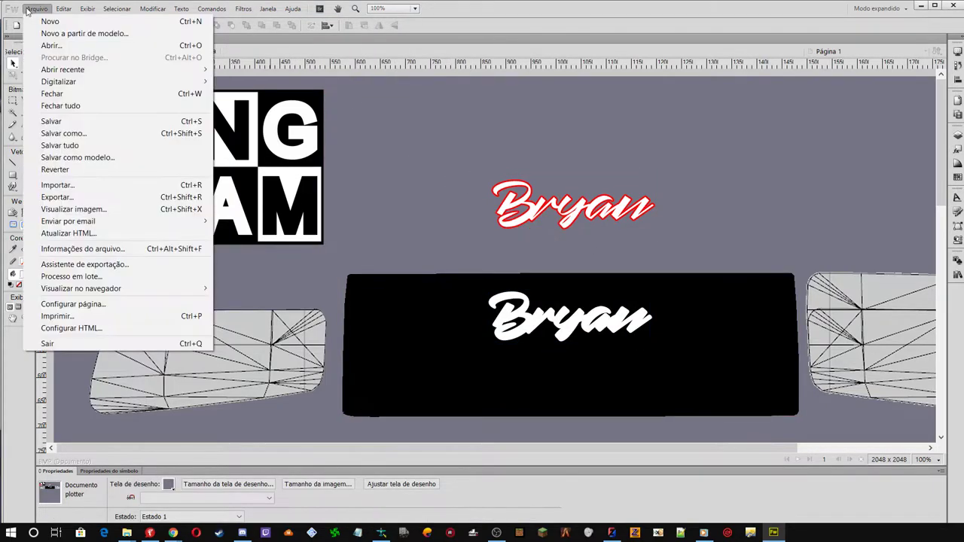
click(81, 134)
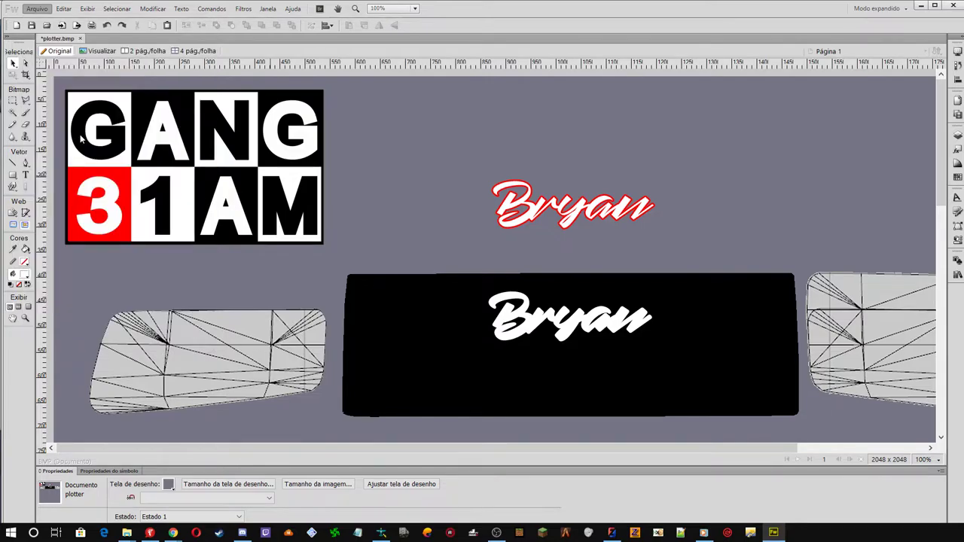
click(456, 177)
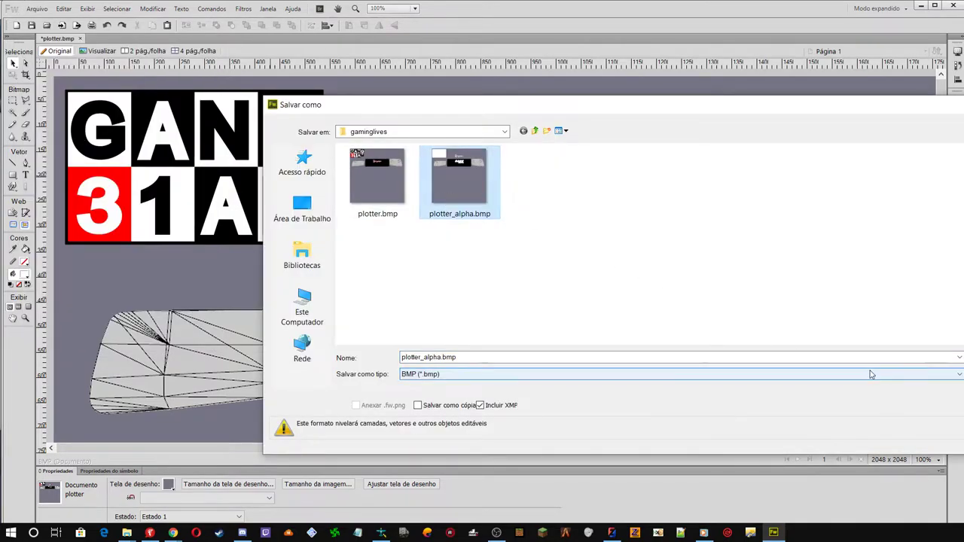
key(Return)
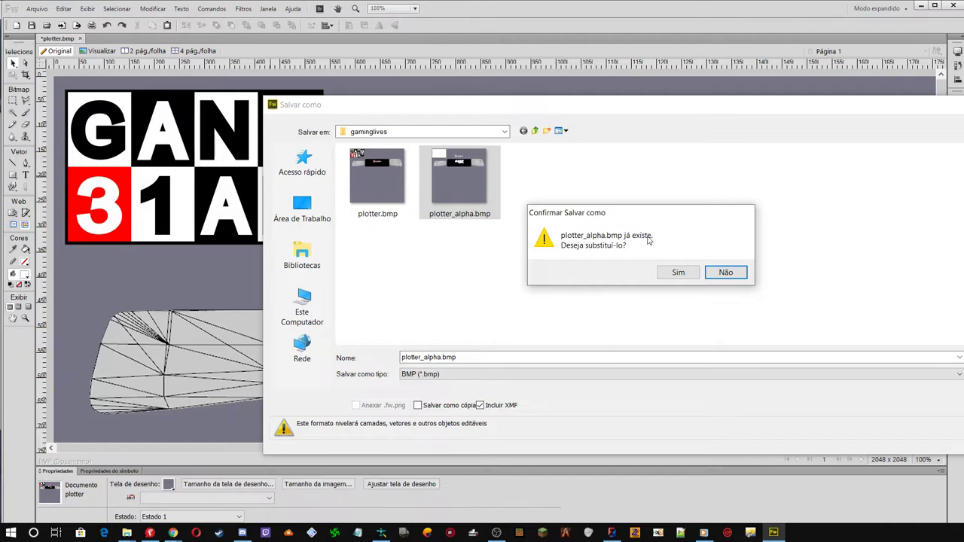
click(694, 275)
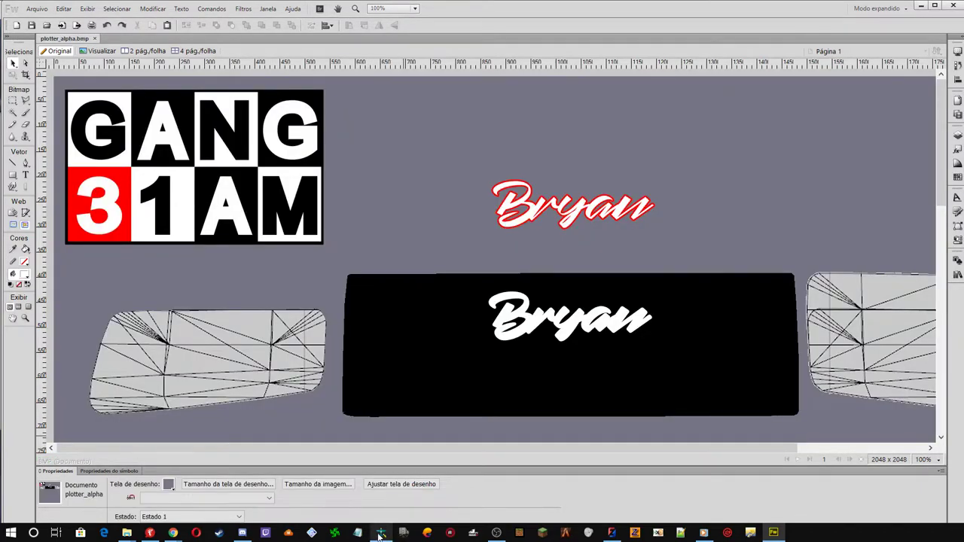
Switch to the gaminglives folder and DXTBmp, and load plotter.dds and after it plotter.bmp into DXTBmp
mouse_move(126, 533)
click(75, 463)
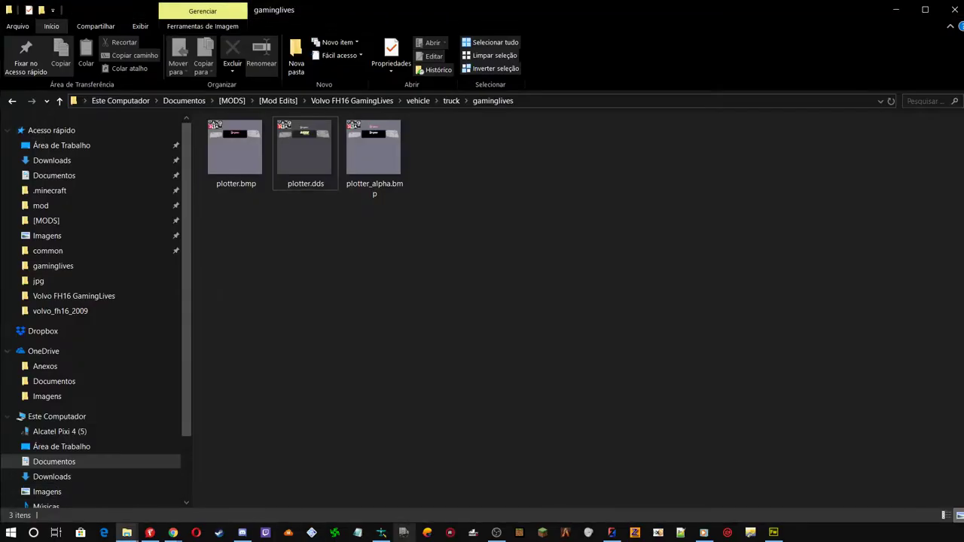
click(382, 533)
drag(307, 151, 476, 202)
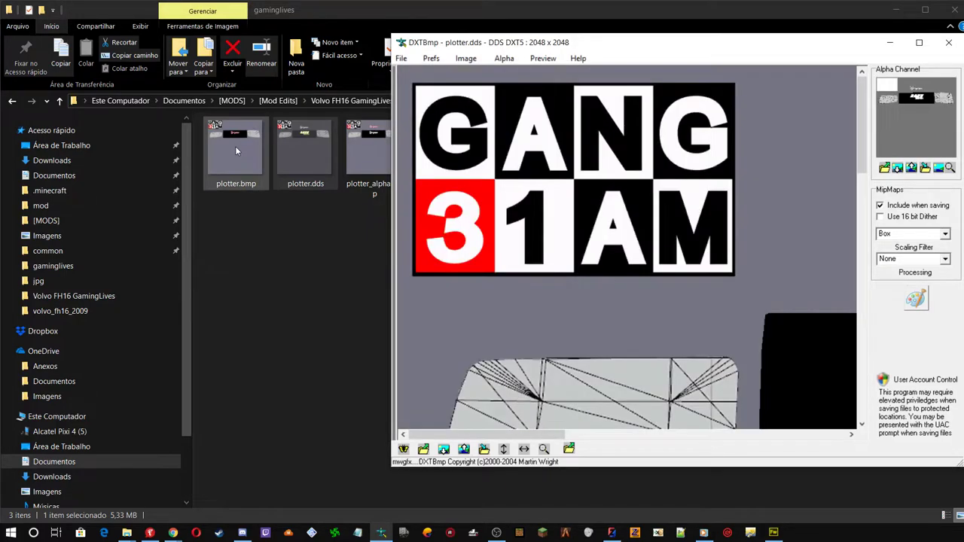
click(236, 151)
drag(235, 147, 432, 180)
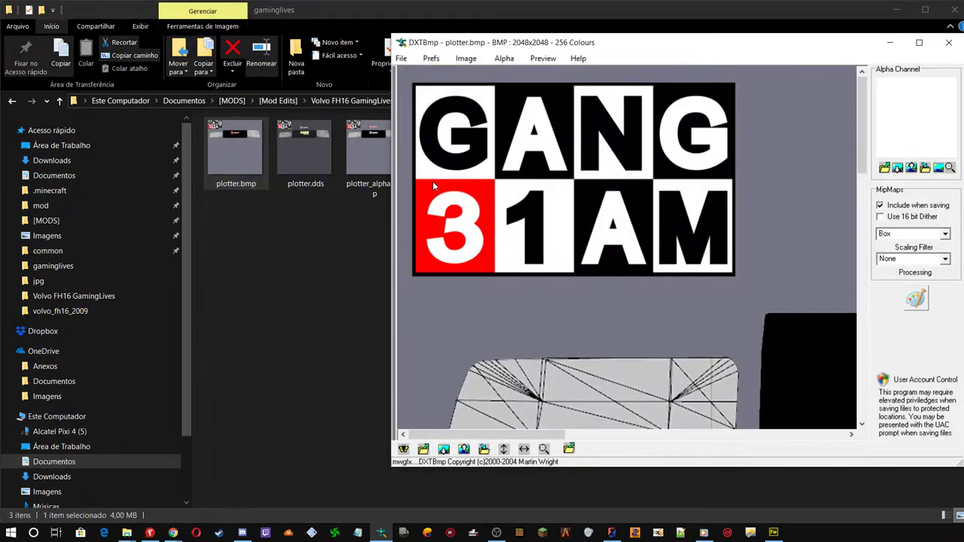
click(885, 168)
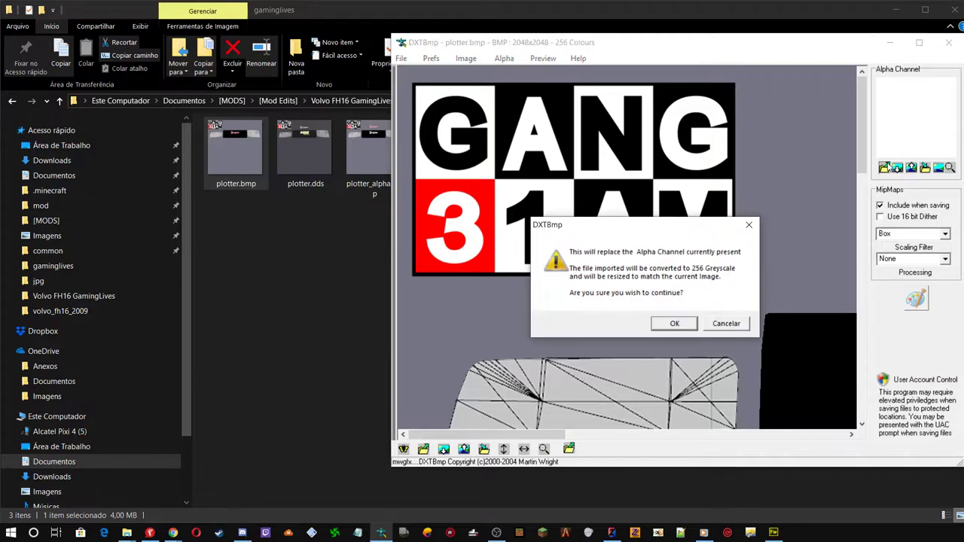
click(731, 326)
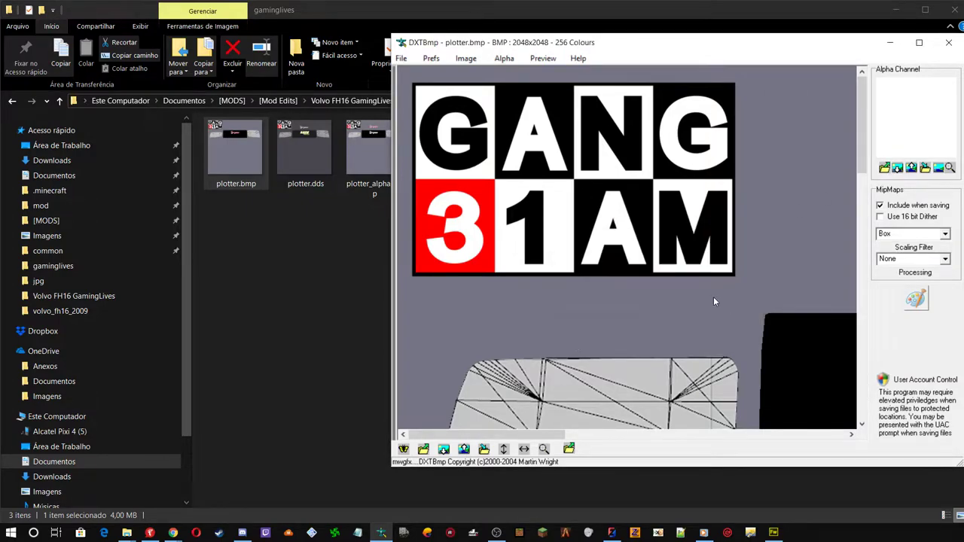
Switch to Fireworks, cover the GANG 31AM checkered logo with a white rectangle about 529 px wide, and save plotter_alpha.bmp
click(774, 534)
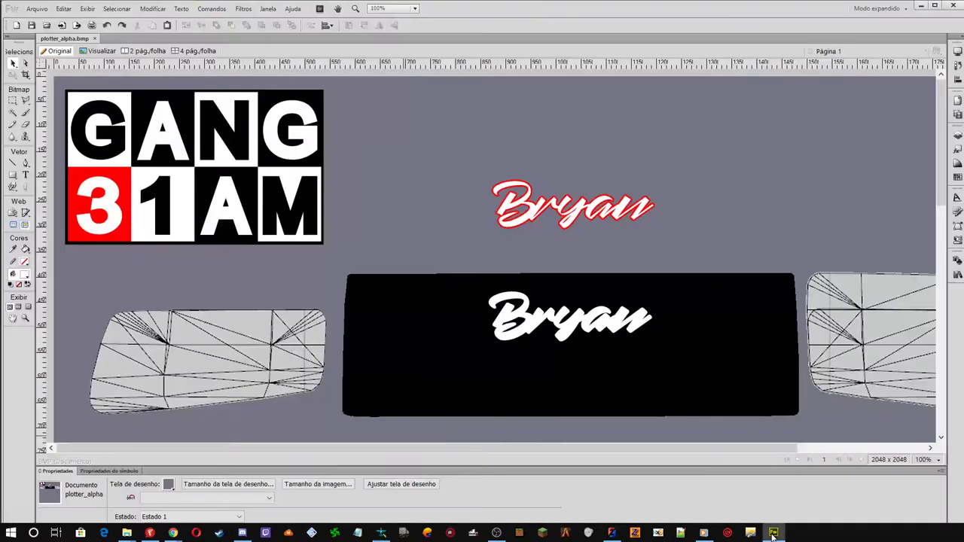
click(12, 175)
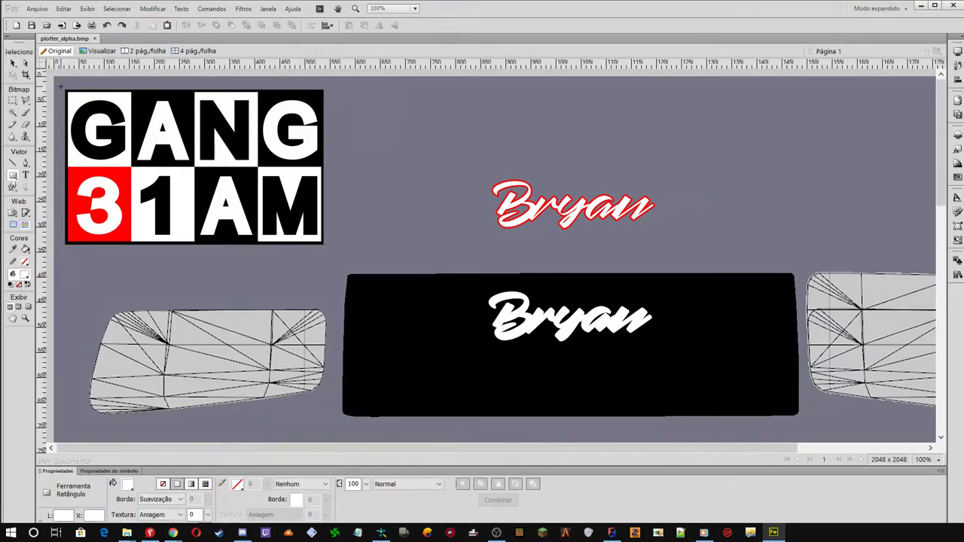
drag(60, 86, 326, 247)
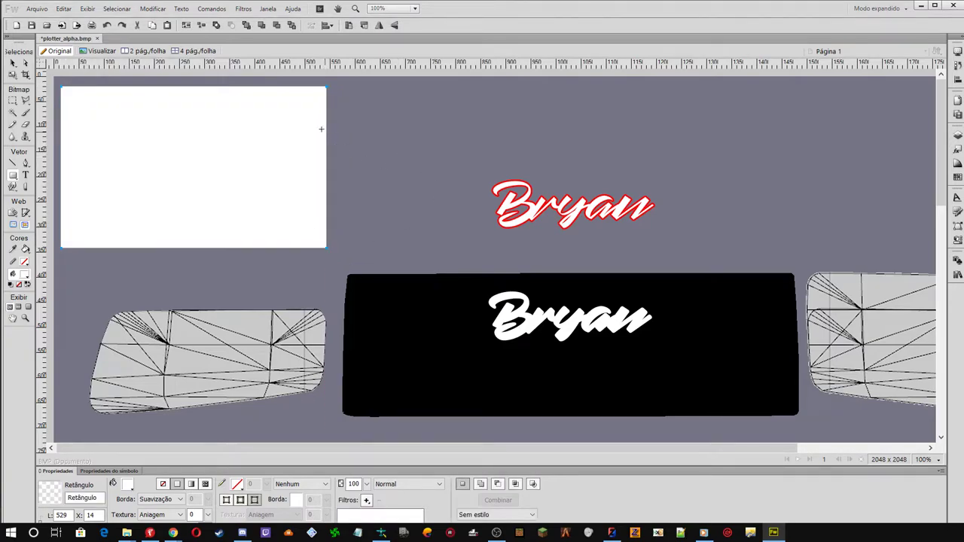
click(32, 25)
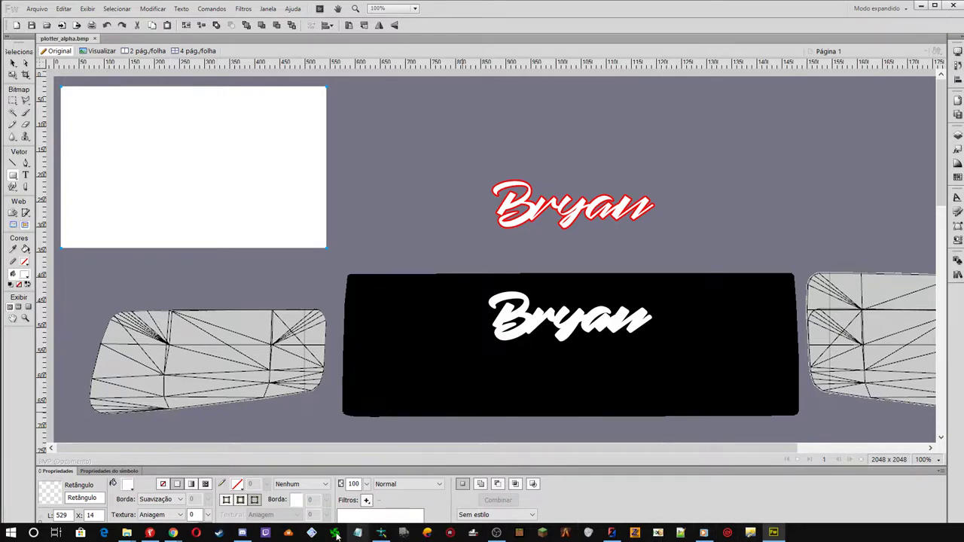
Switch to DXTBmp and import plotter_alpha.bmp as the alpha channel of plotter.bmp
click(383, 533)
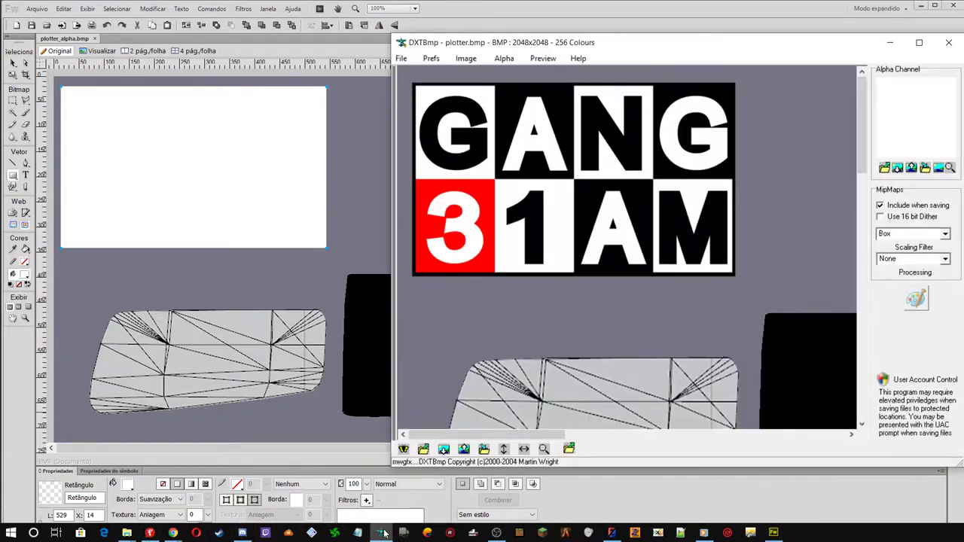
click(885, 167)
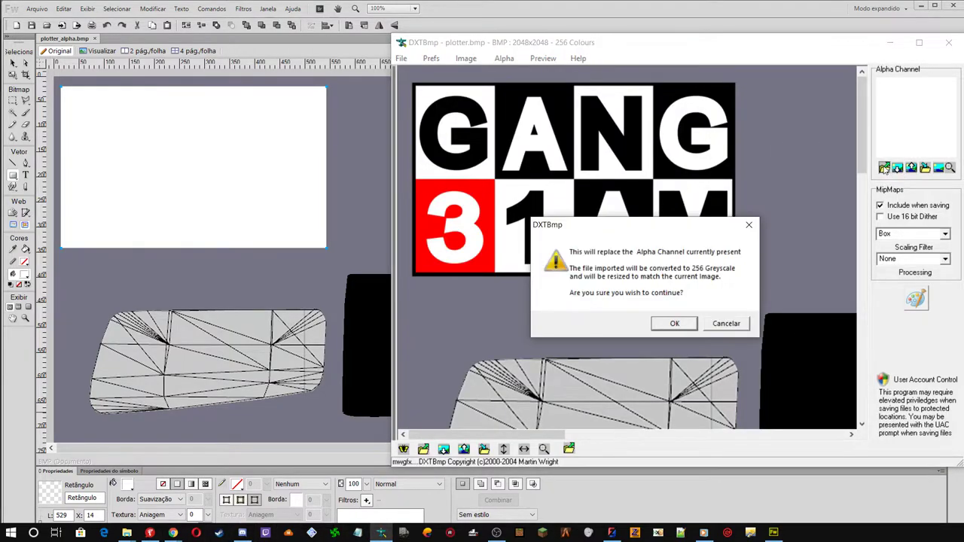
click(674, 324)
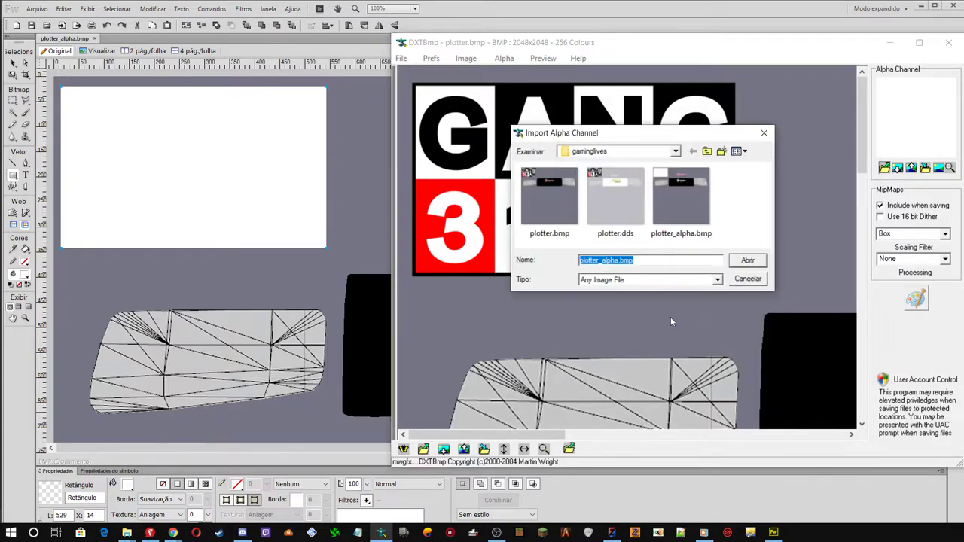
click(682, 208)
click(755, 262)
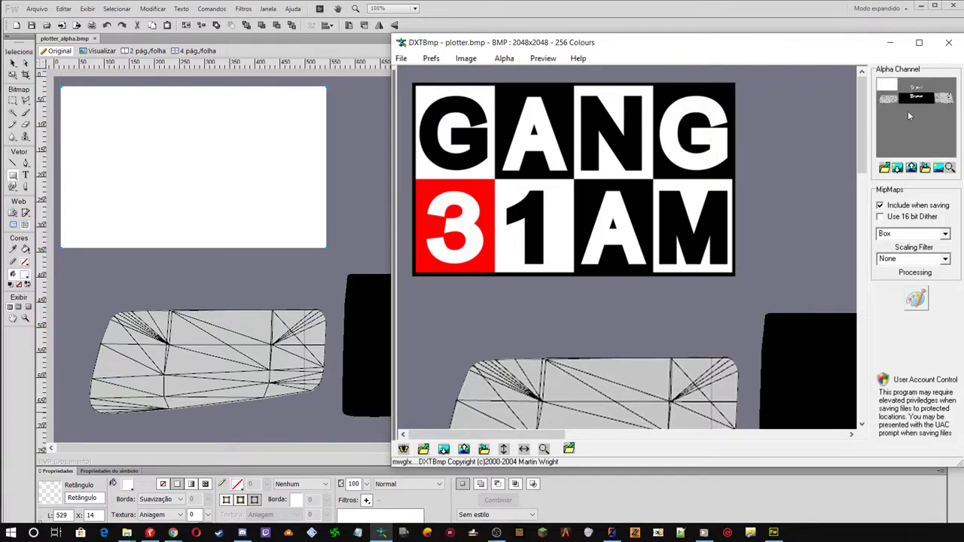
Export the image with its alpha channel as plotter.dds in DDS DXT5 format, replacing the existing file
click(401, 59)
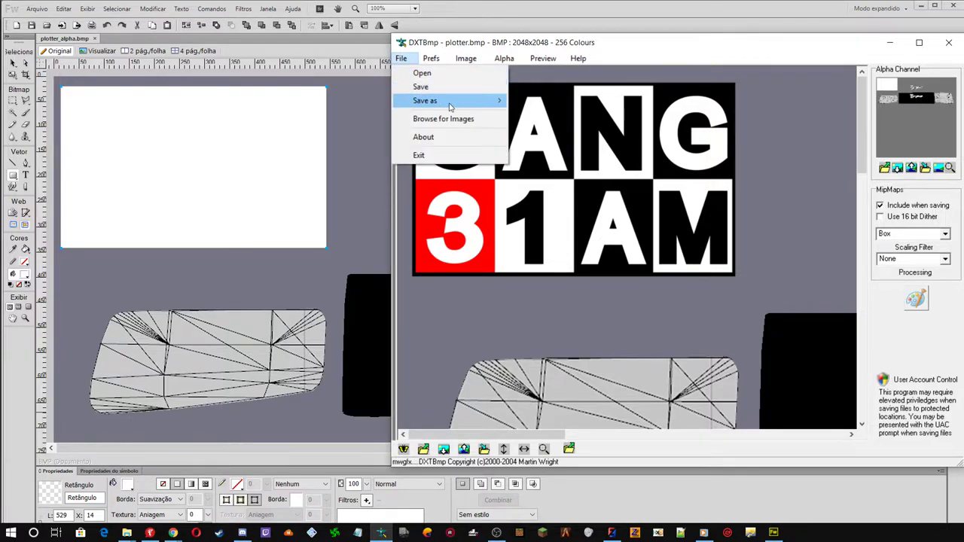
mouse_move(449, 103)
click(556, 101)
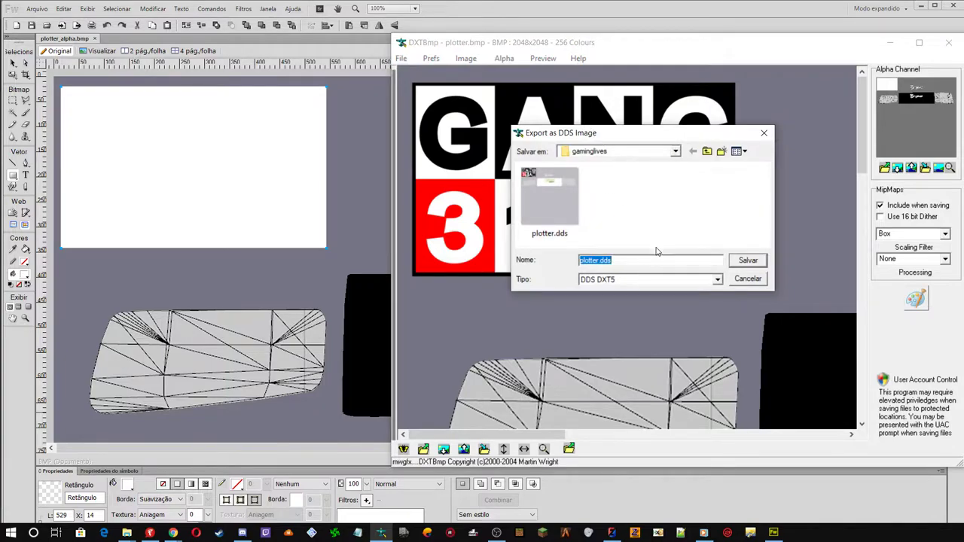
click(760, 261)
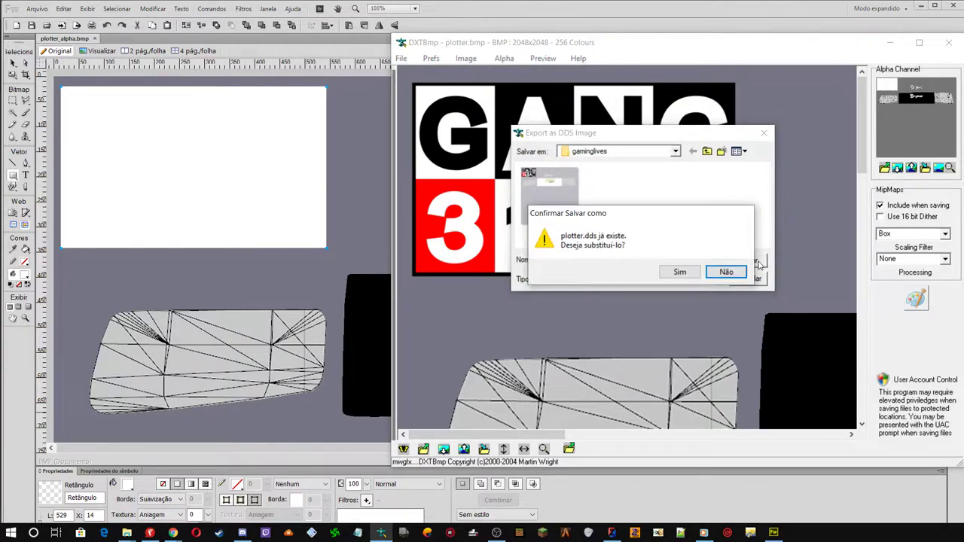
click(671, 274)
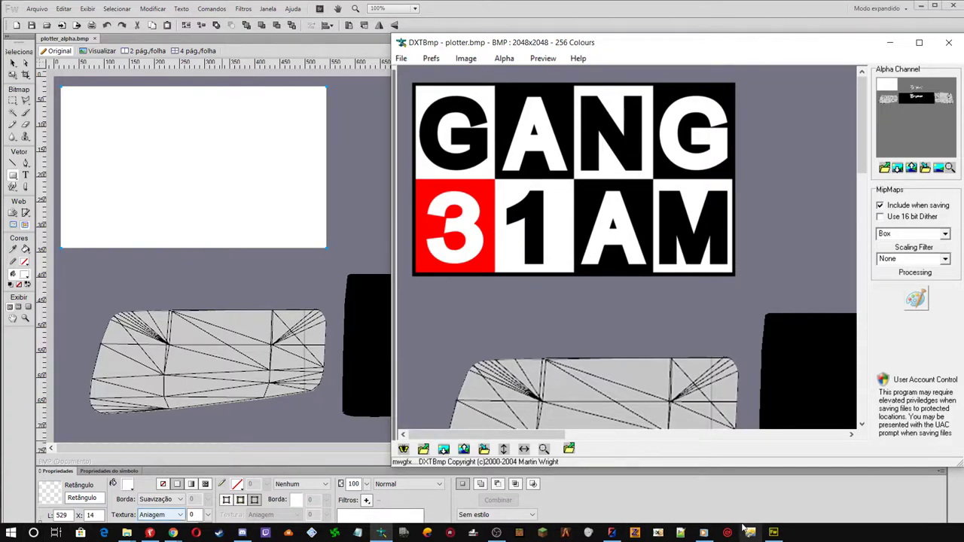
Switch to ZModeler, close the message log and examine the reloaded name lettering on the windshield from several angles
click(612, 532)
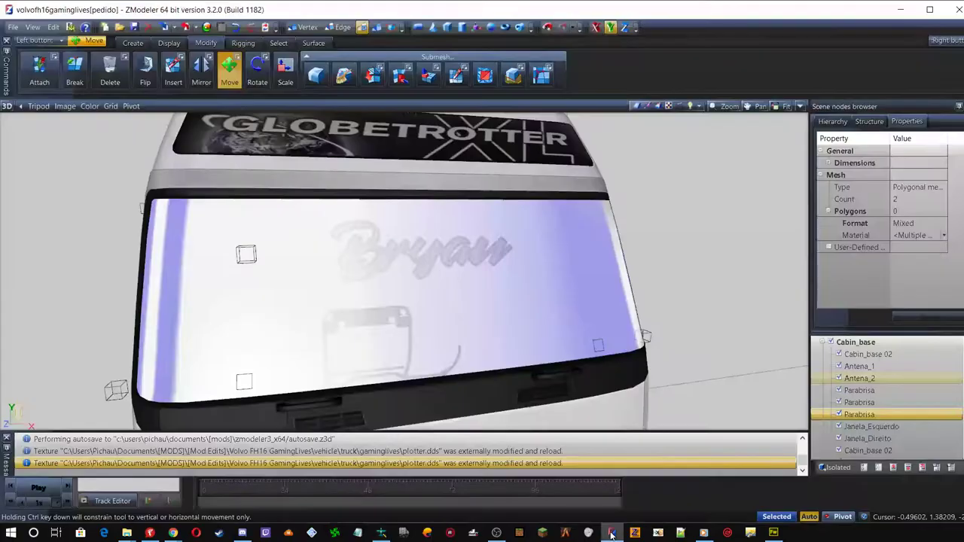
middle_drag(422, 316, 469, 265)
middle_drag(411, 298, 349, 270)
scroll(350, 270, down, 10)
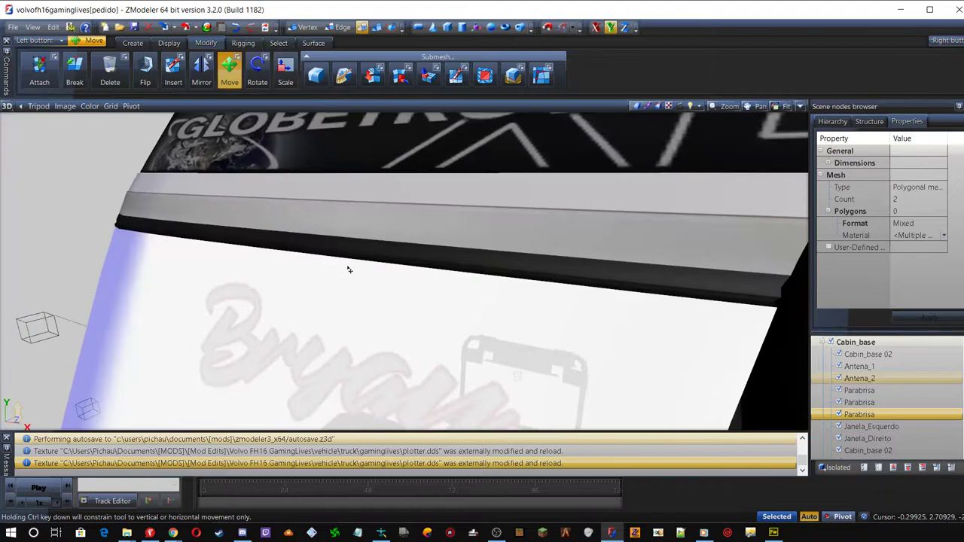
middle_drag(359, 321, 428, 327)
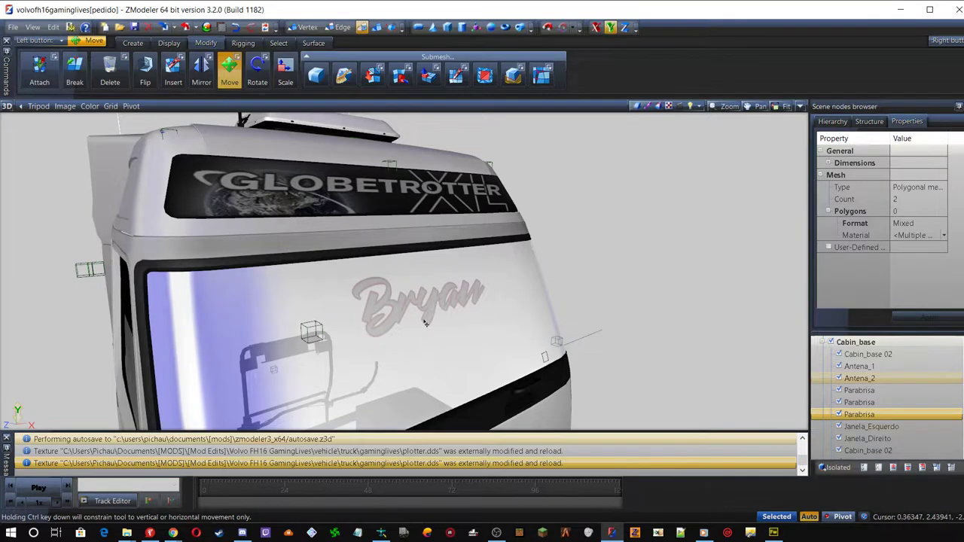
click(6, 438)
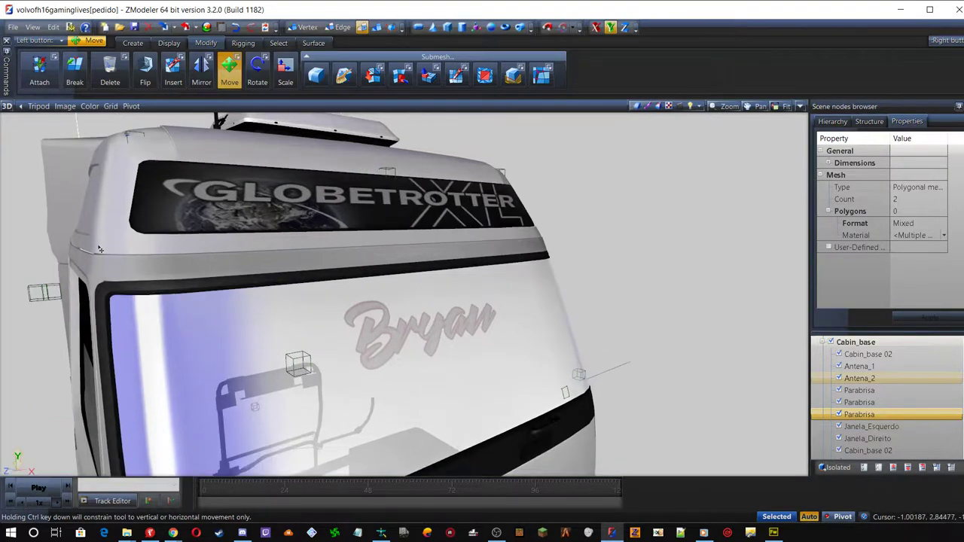
middle_drag(422, 339, 475, 360)
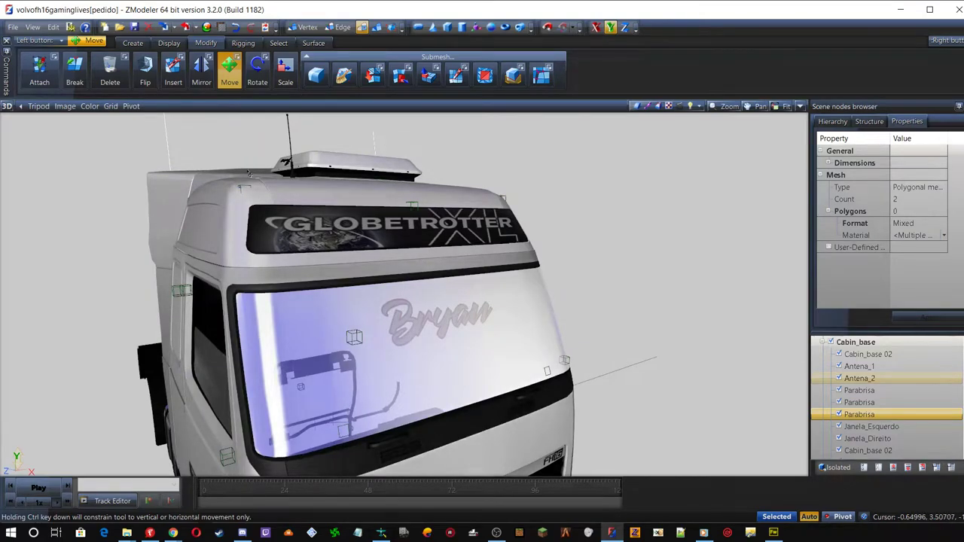
middle_drag(269, 363, 286, 302)
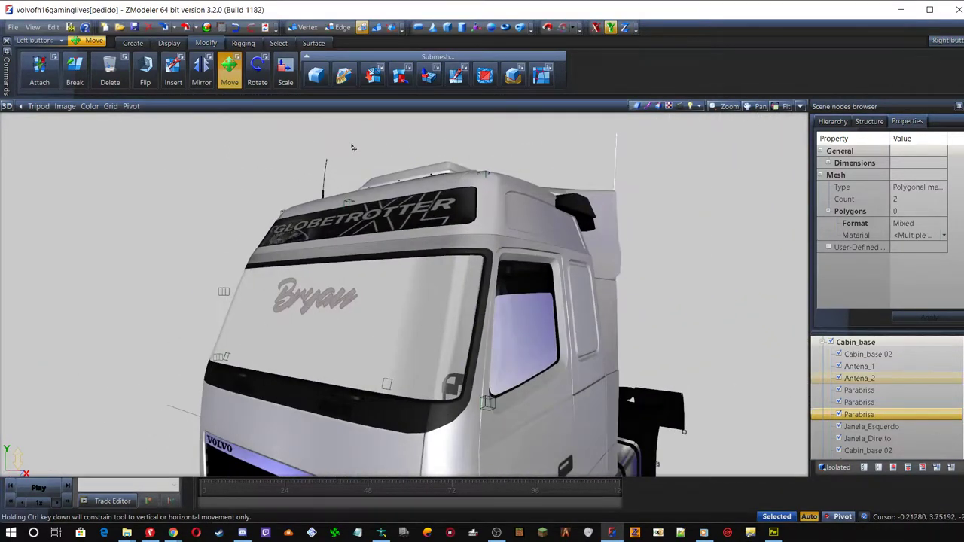
Turn on isolated display and check the Janela_Esquerdo, Janela_Direito and third Parabrisa meshes one at a time
click(867, 391)
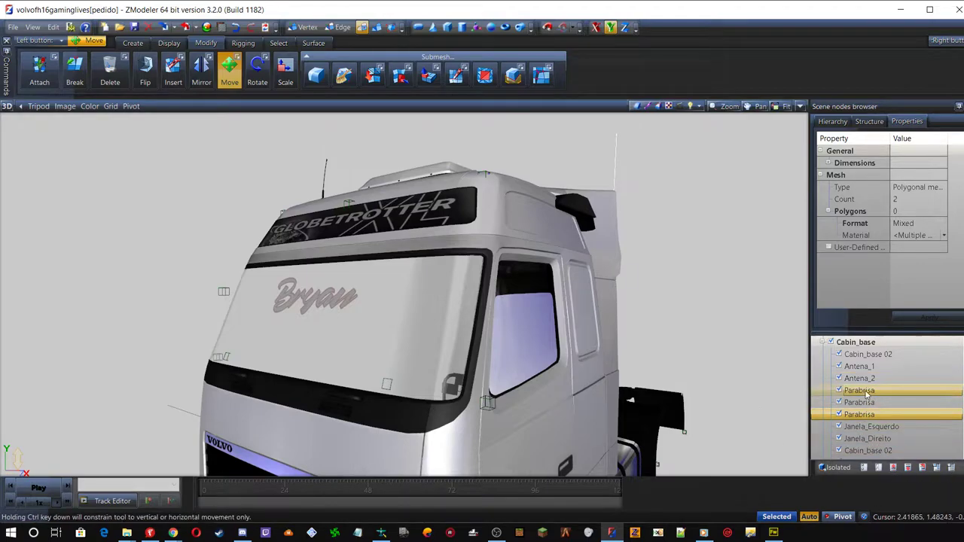
click(868, 426)
click(838, 468)
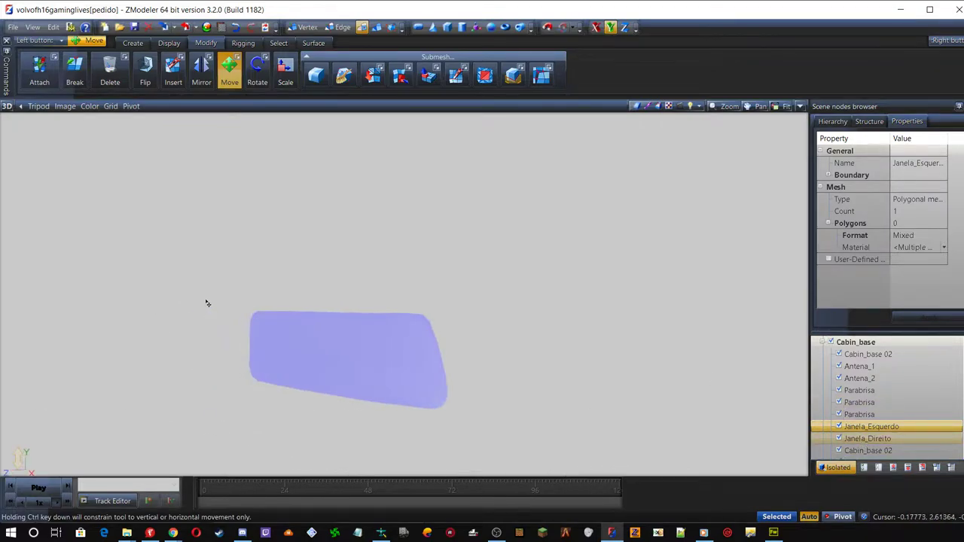
click(889, 438)
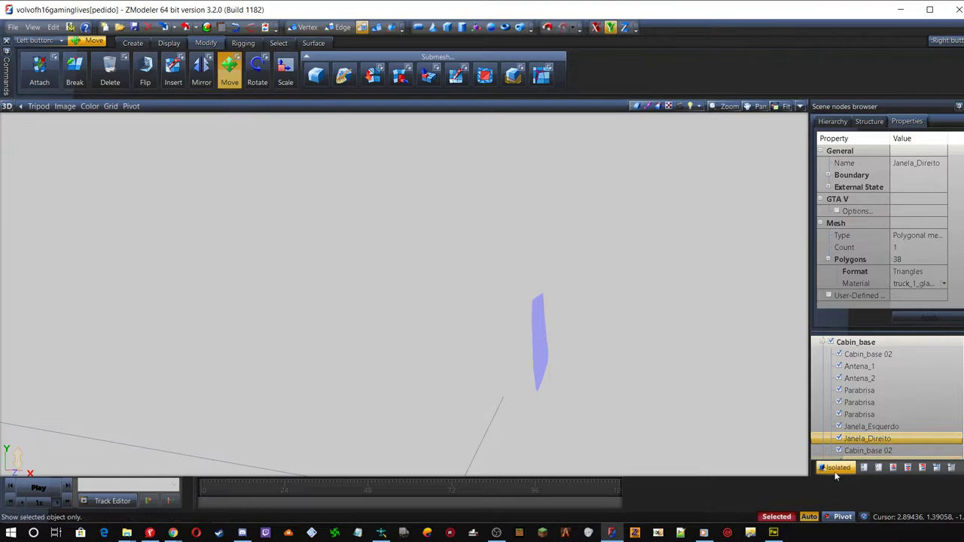
click(870, 415)
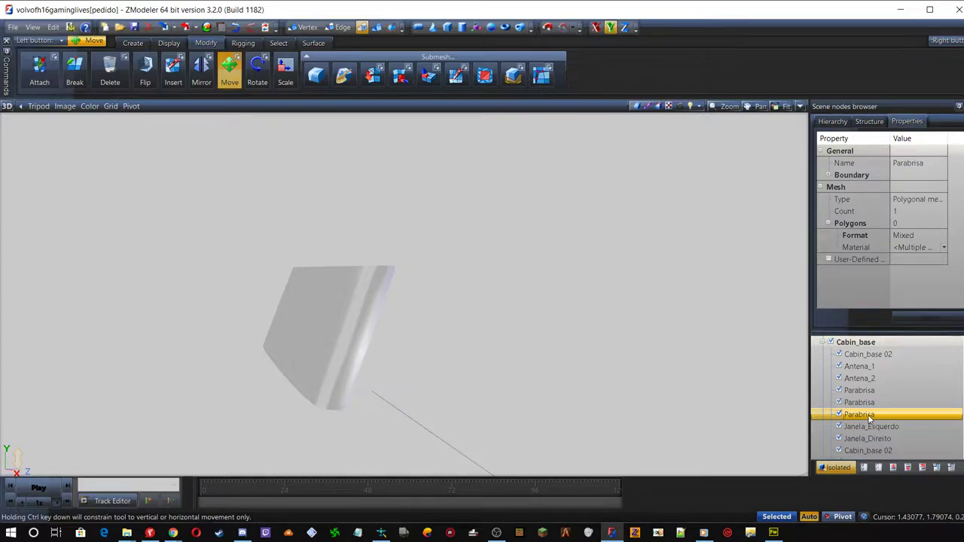
middle_drag(338, 327, 364, 332)
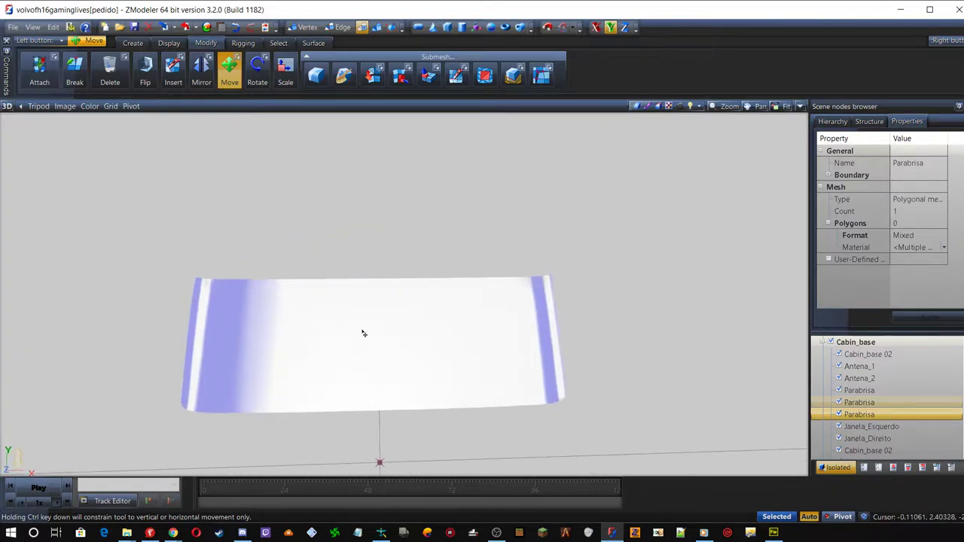
Rename the second Parabrisa object under Cabin_base as Parabrisa_interior
click(845, 404)
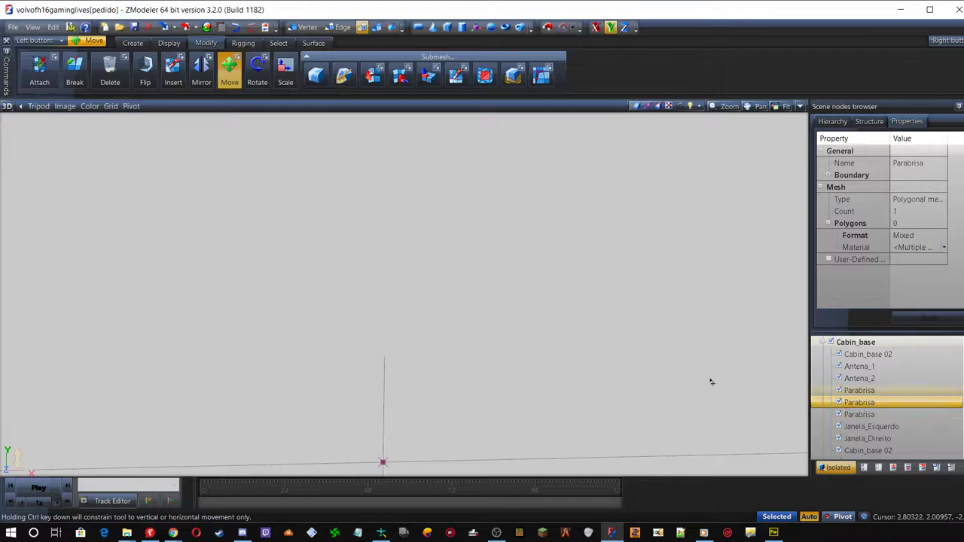
mouse_move(339, 376)
middle_down()
mouse_move(404, 370)
mouse_move(338, 372)
middle_up()
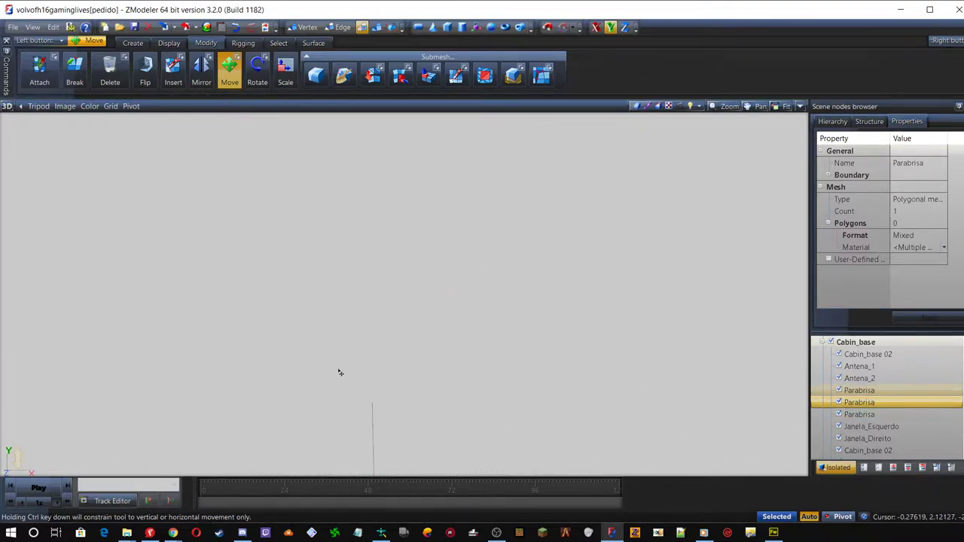
click(892, 403)
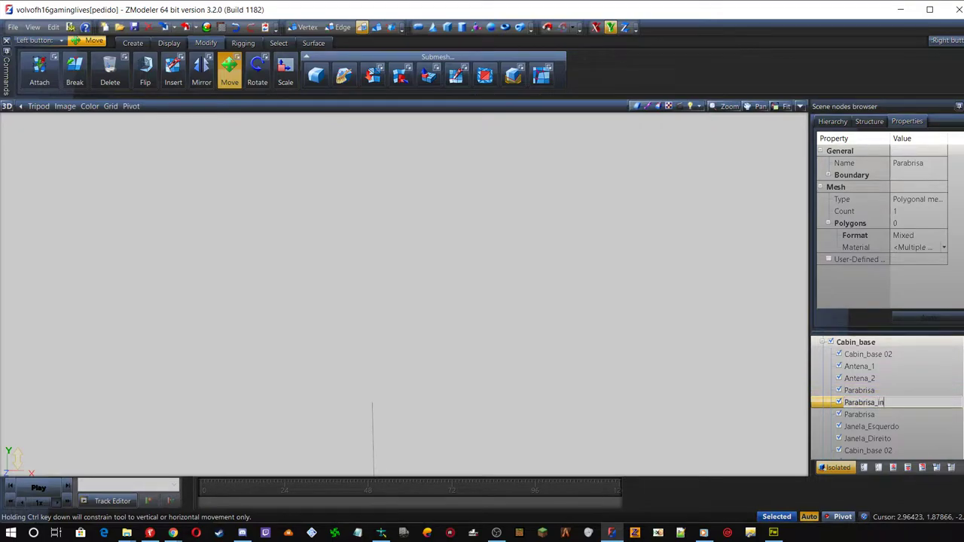
text(ior)
key(Return)
Rename the first Parabrisa object, which carries the outward-facing lettering, as Parabrisa_exterior_plotado
click(871, 390)
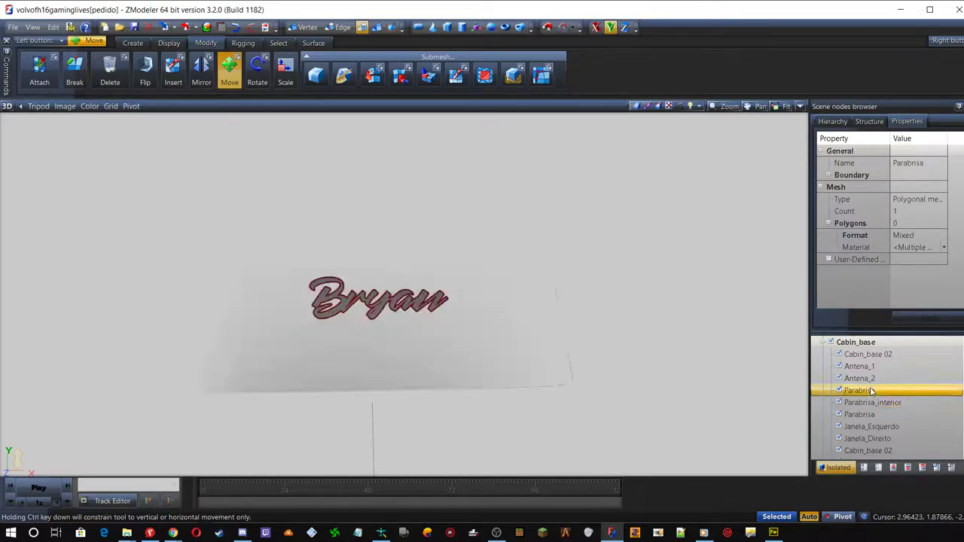
click(879, 393)
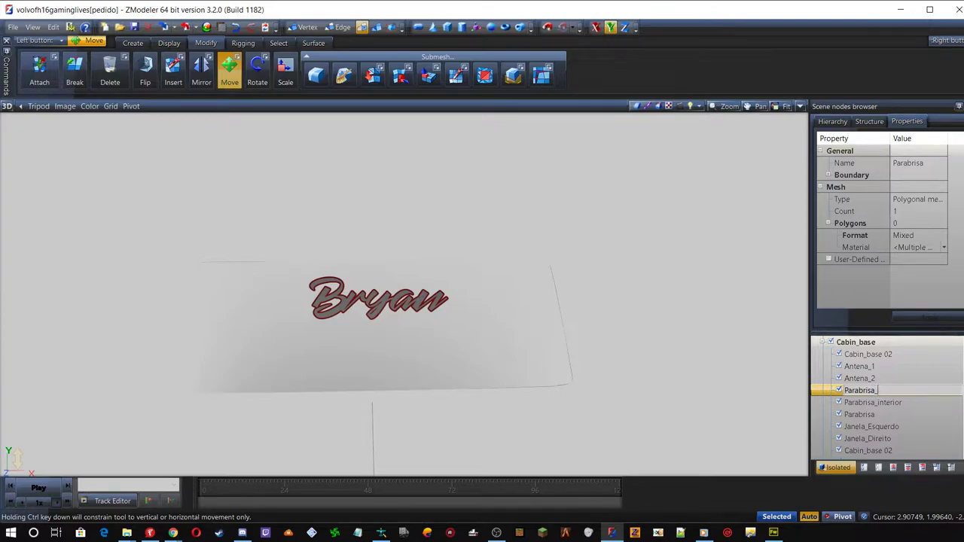
text(_ext)
text(erior_plotado)
Replace the plotado suffix so the exterior lettering object is named Parabrisa_exterior_adesivo
click(920, 403)
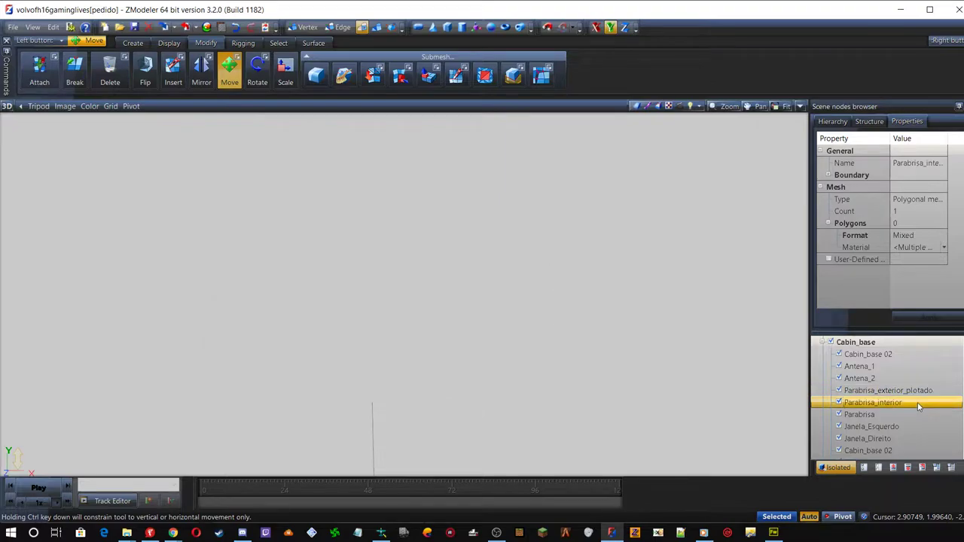
click(910, 390)
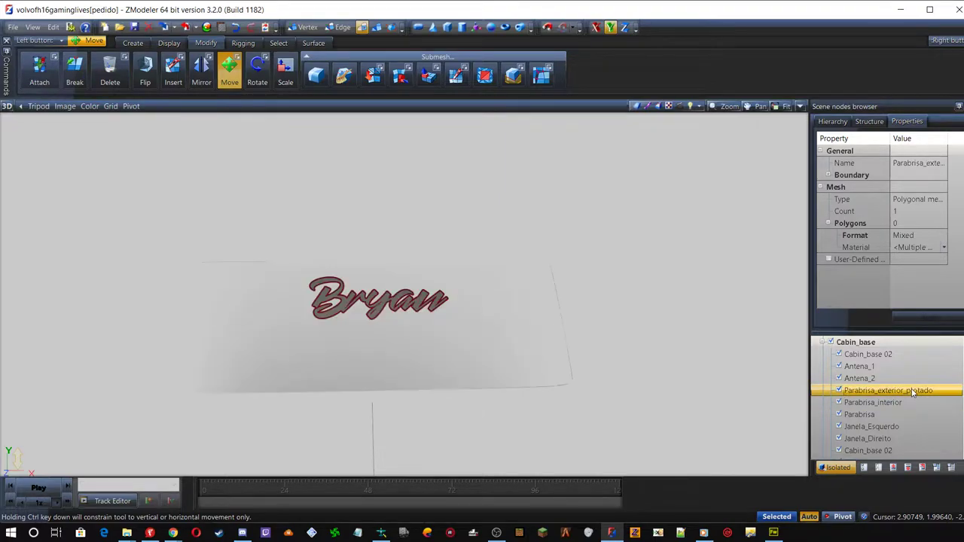
click(909, 390)
drag(906, 390, 933, 390)
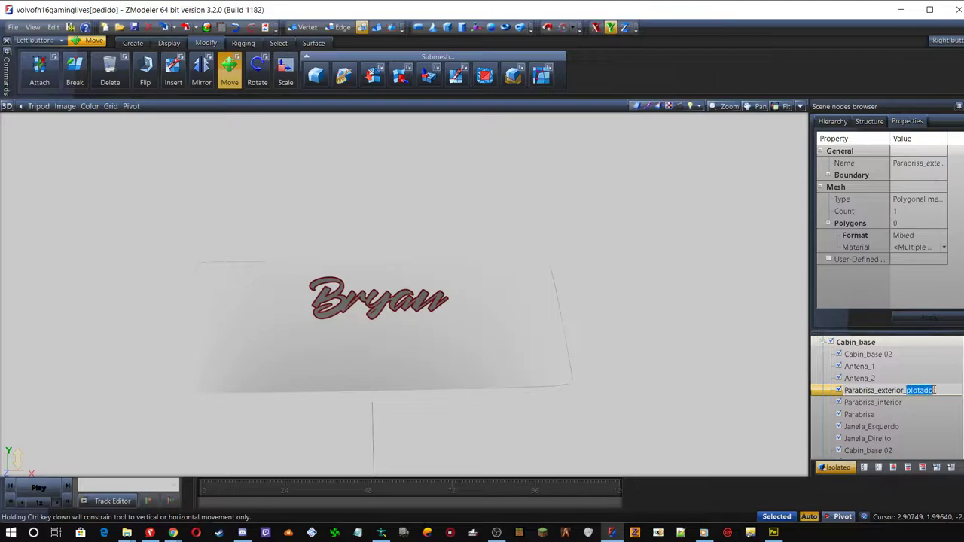
text(ad)
key(Return)
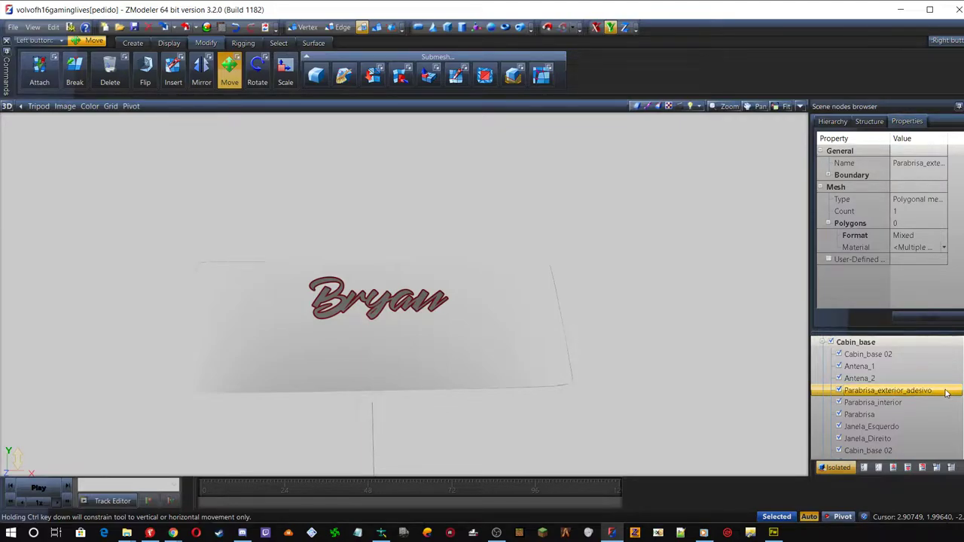
Add the suffix _adesivo to Parabrisa_interior, naming it Parabrisa_interior_adesivo
click(897, 403)
click(902, 403)
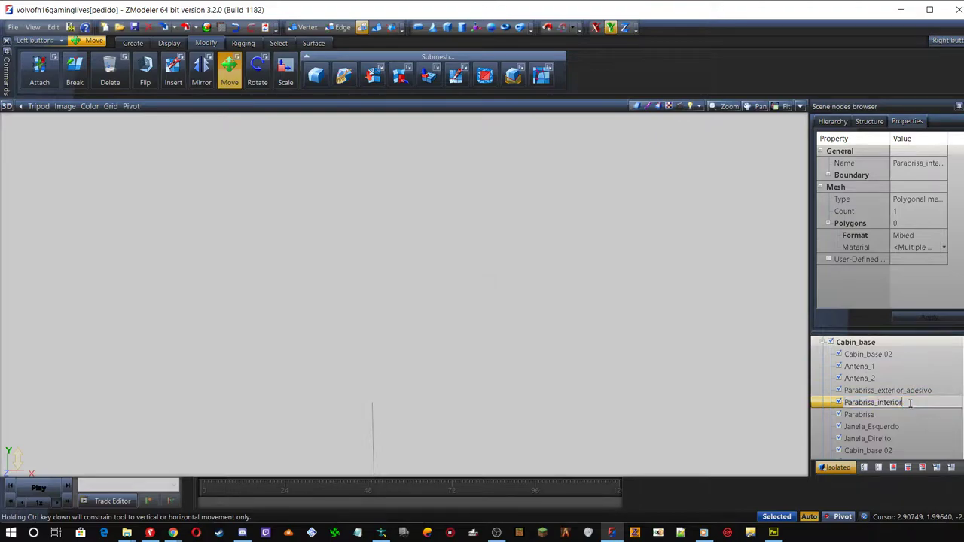
text(_adesivo)
key(Return)
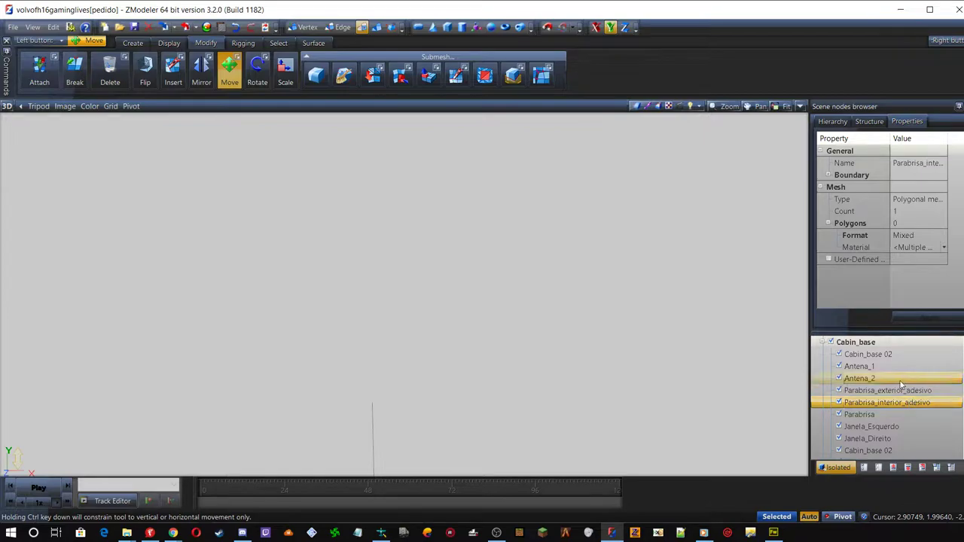
Examine the lettering on Parabrisa_interior_adesivo from inside the cab and on Parabrisa_exterior_adesivo from outside
scroll(270, 284, up, 2)
scroll(270, 285, down, 3)
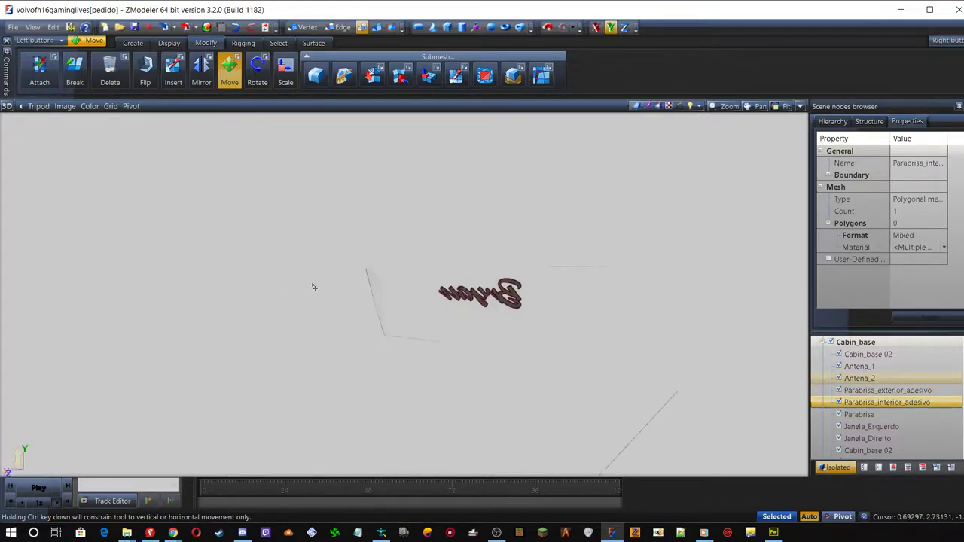
scroll(422, 264, up, 4)
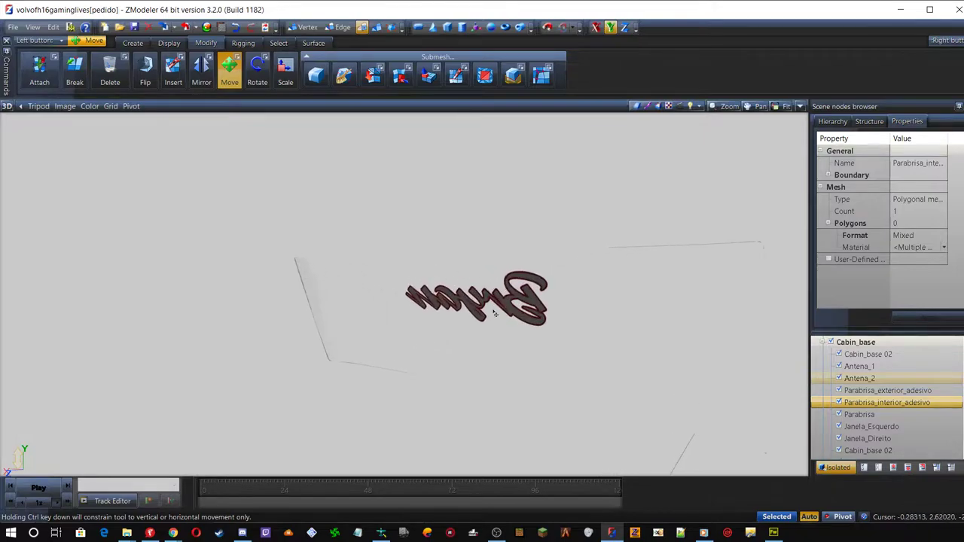
scroll(503, 287, up, 3)
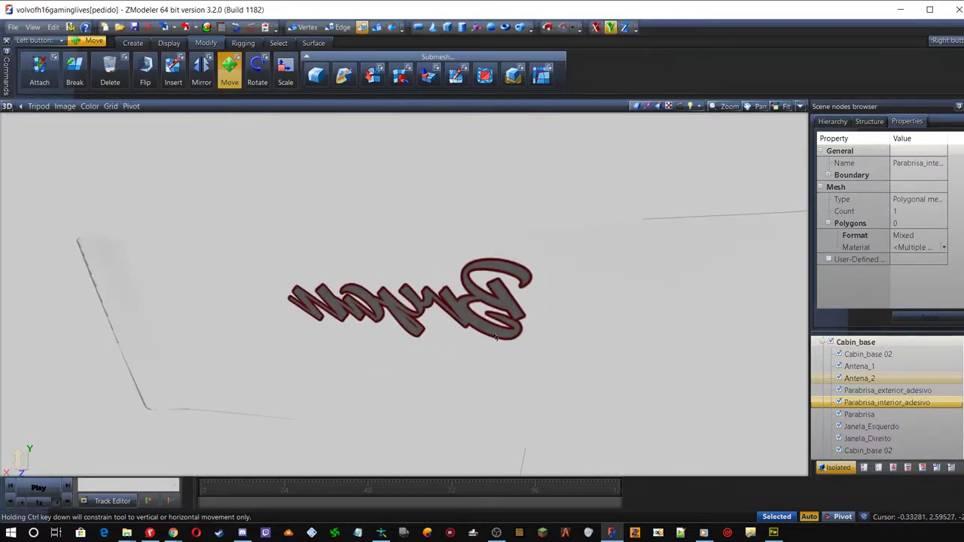
click(886, 392)
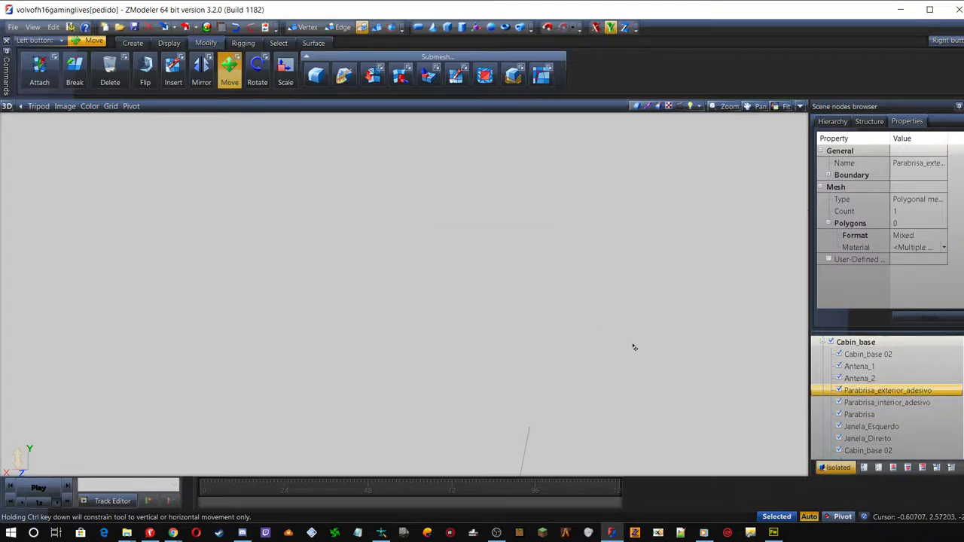
middle_drag(554, 340, 456, 374)
scroll(207, 235, down, 3)
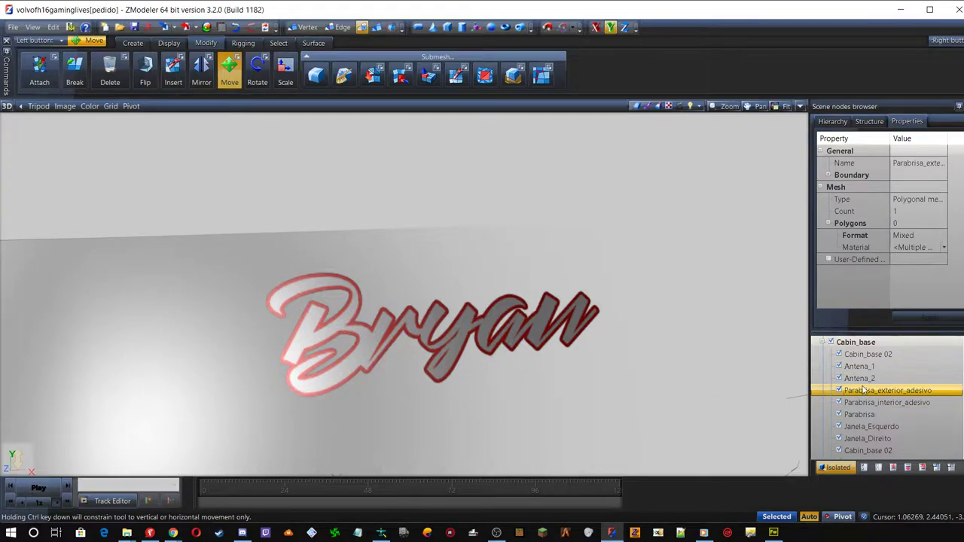
Examine the isolated Parabrisa glass and the Janela_Esquerdo side window from different angles
click(860, 415)
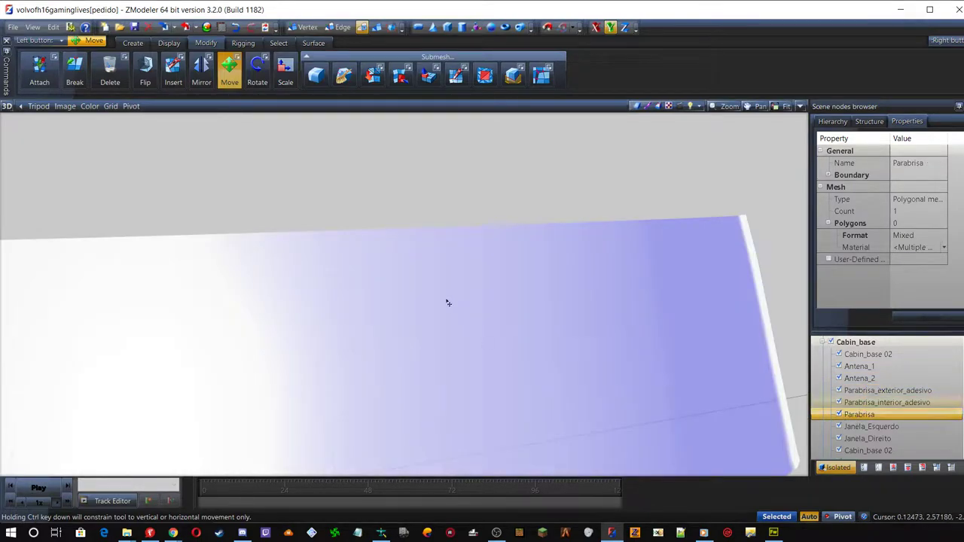
middle_drag(452, 308, 475, 243)
scroll(476, 246, down, 2)
mouse_move(480, 329)
middle_down()
mouse_move(443, 329)
mouse_move(505, 333)
mouse_move(452, 334)
mouse_move(501, 329)
mouse_move(480, 330)
middle_up()
mouse_move(315, 325)
middle_down()
mouse_move(56, 297)
mouse_move(293, 330)
mouse_move(305, 319)
middle_up()
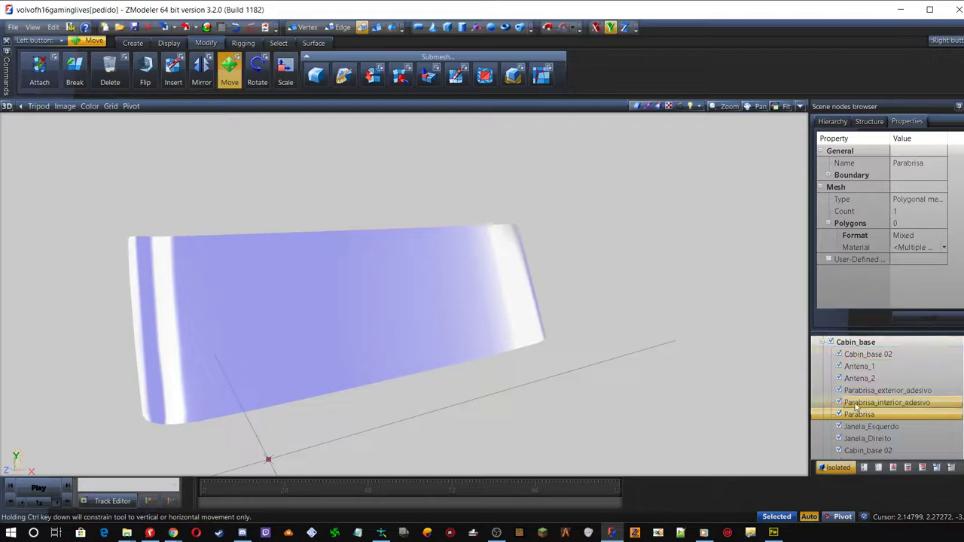
click(867, 427)
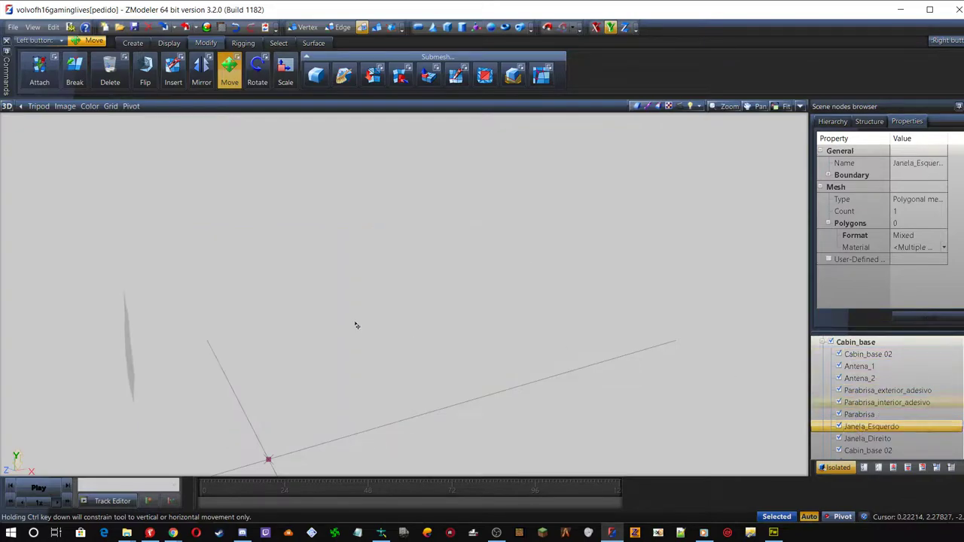
mouse_move(309, 329)
middle_down()
mouse_move(327, 327)
mouse_move(296, 325)
mouse_move(319, 323)
middle_up()
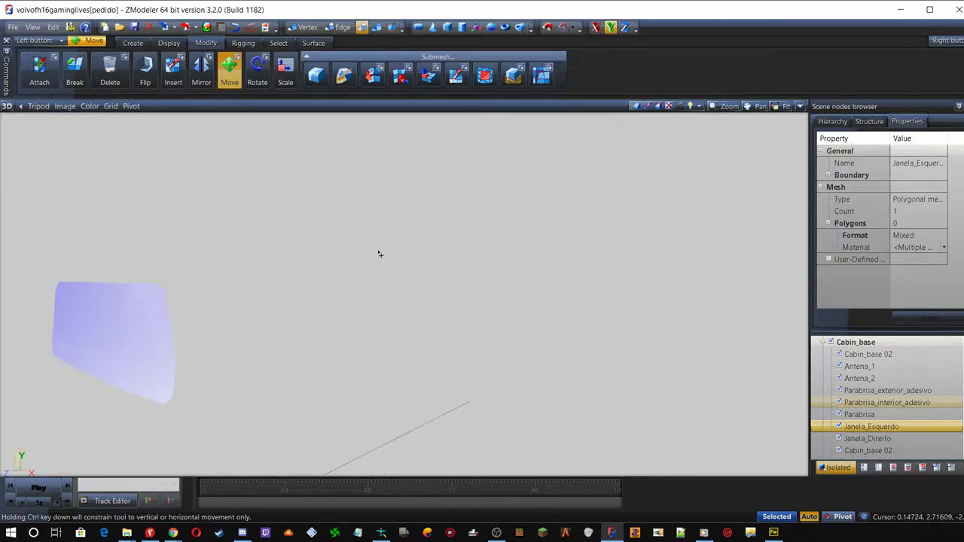
ctrl+click(874, 441)
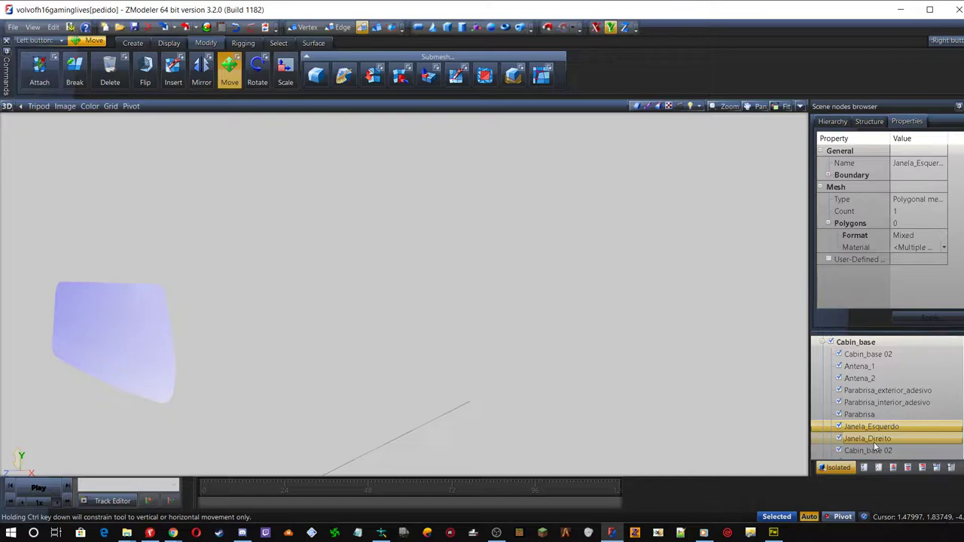
click(875, 430)
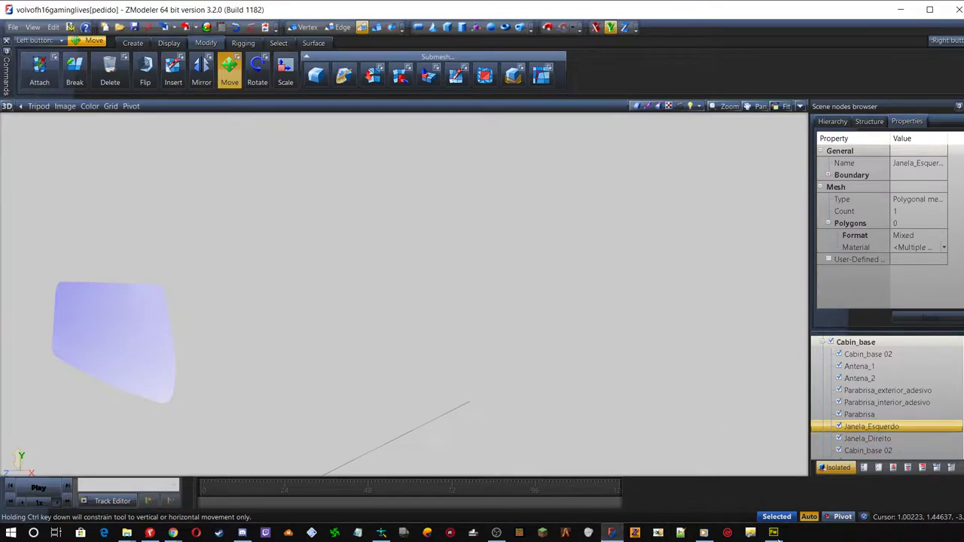
Examine the windshield and side-window layout of plotter_alpha.bmp in Fireworks and the isolated Janela_Esquerdo glass in ZModeler
click(775, 534)
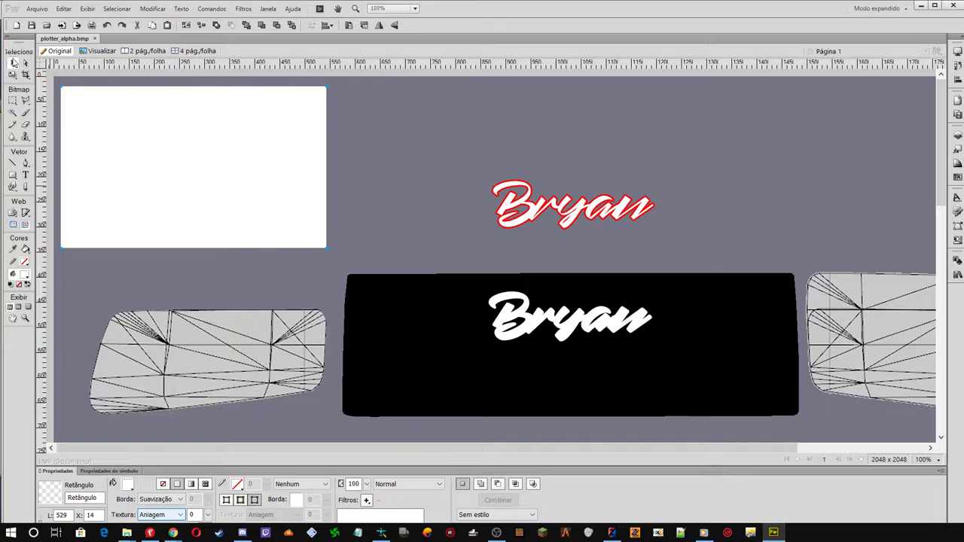
key(m)
click(369, 315)
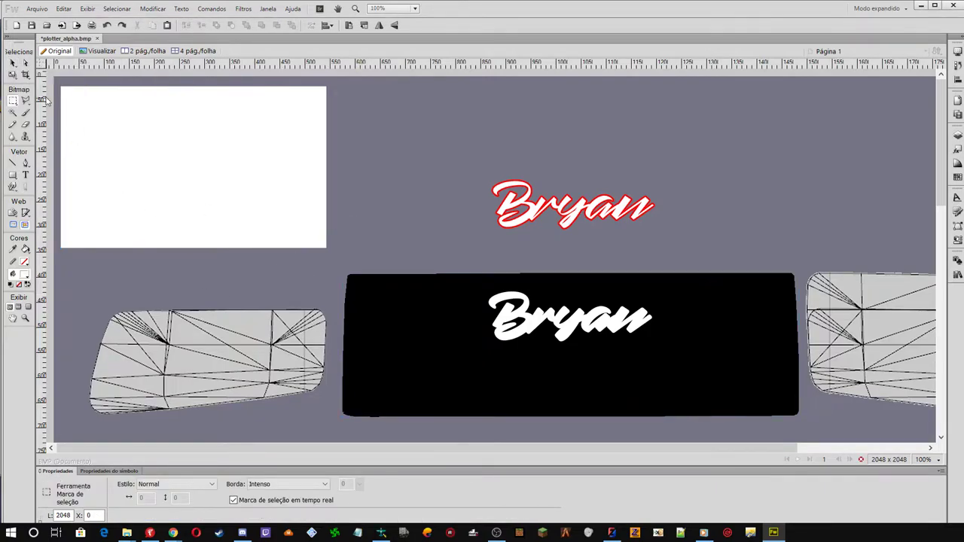
click(13, 64)
click(523, 345)
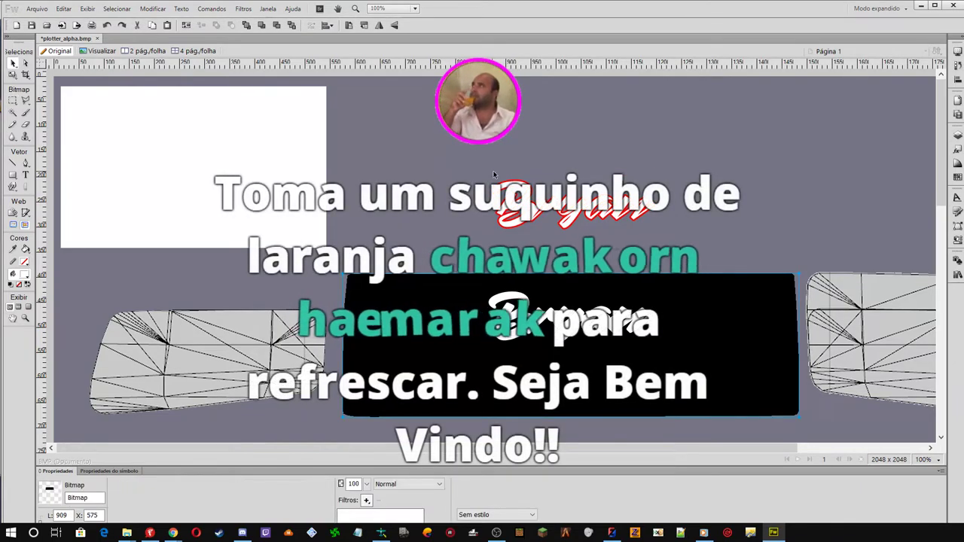
click(496, 533)
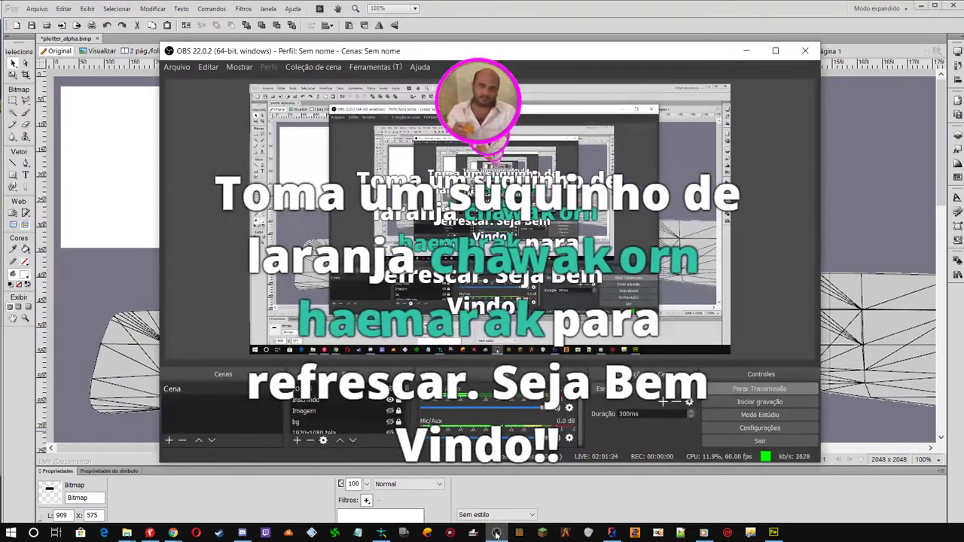
click(496, 533)
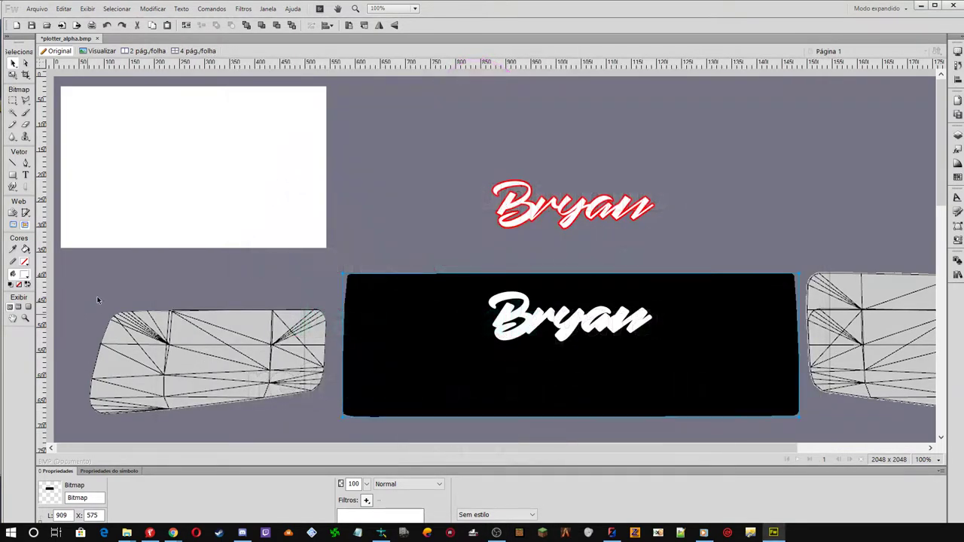
click(123, 314)
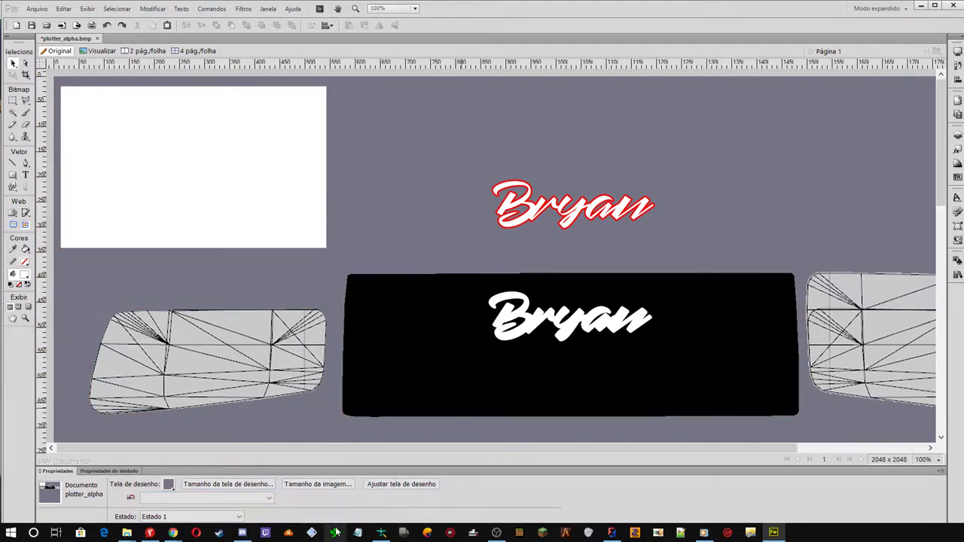
click(612, 534)
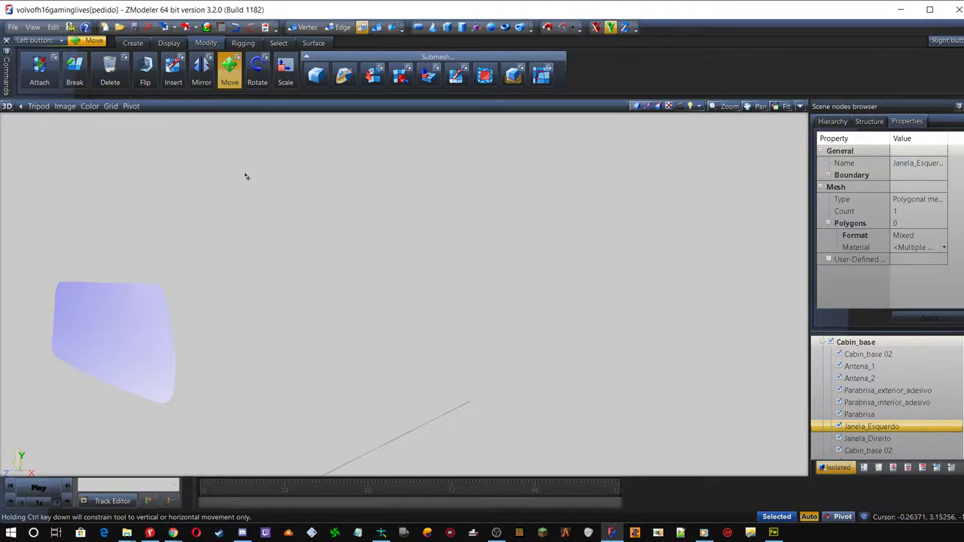
mouse_move(172, 534)
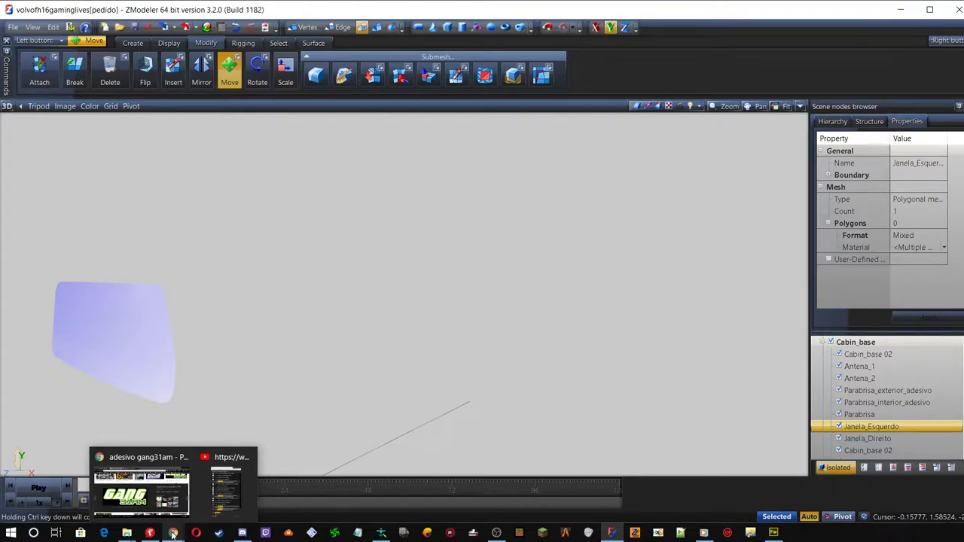
mouse_move(174, 338)
middle_down()
mouse_move(463, 368)
mouse_move(203, 359)
mouse_move(254, 423)
middle_up()
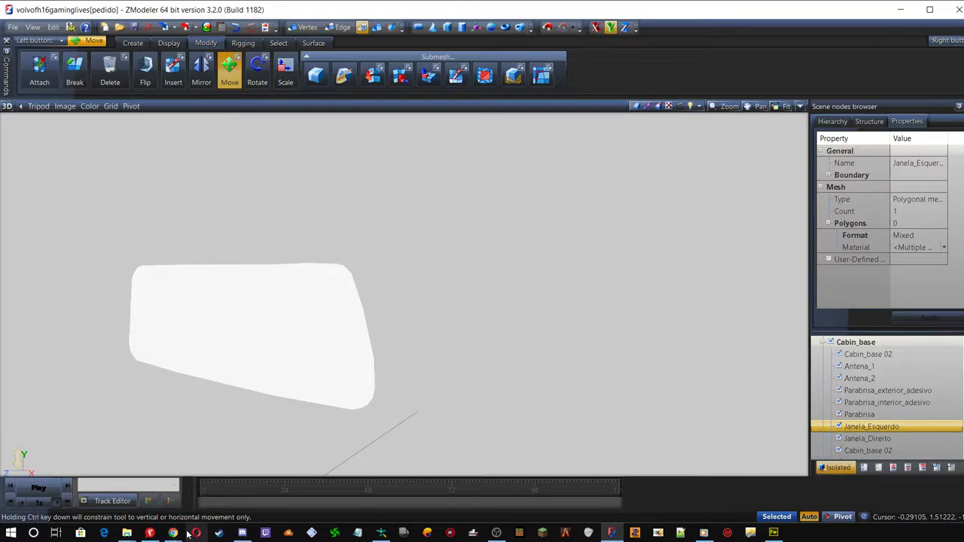
Switch to Chrome and browse the adesivo gang31am image results for another sticker design
click(138, 482)
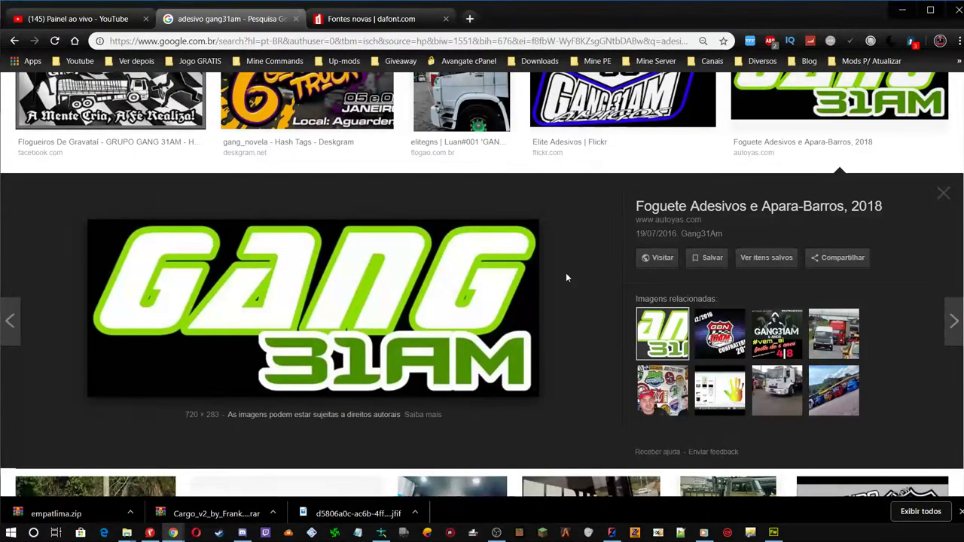
click(709, 334)
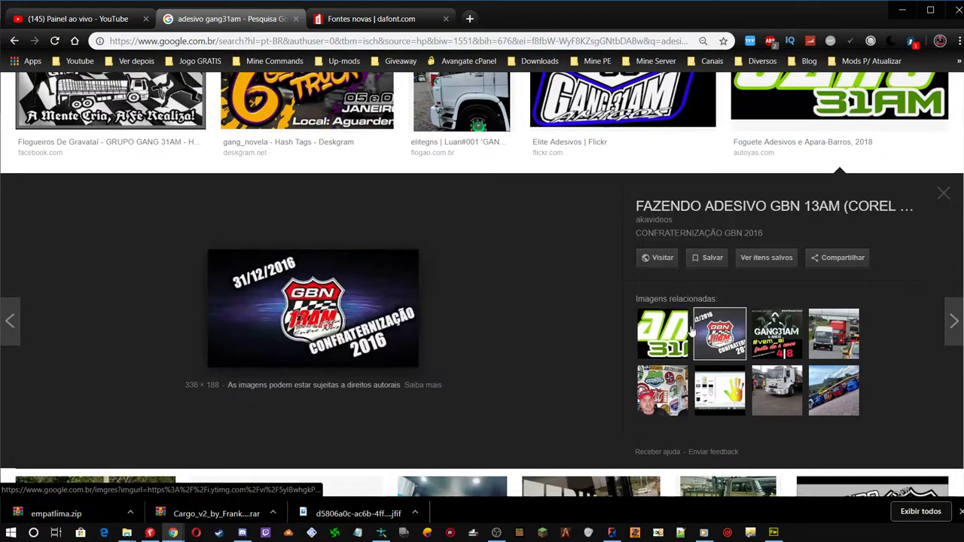
scroll(519, 302, up, 3)
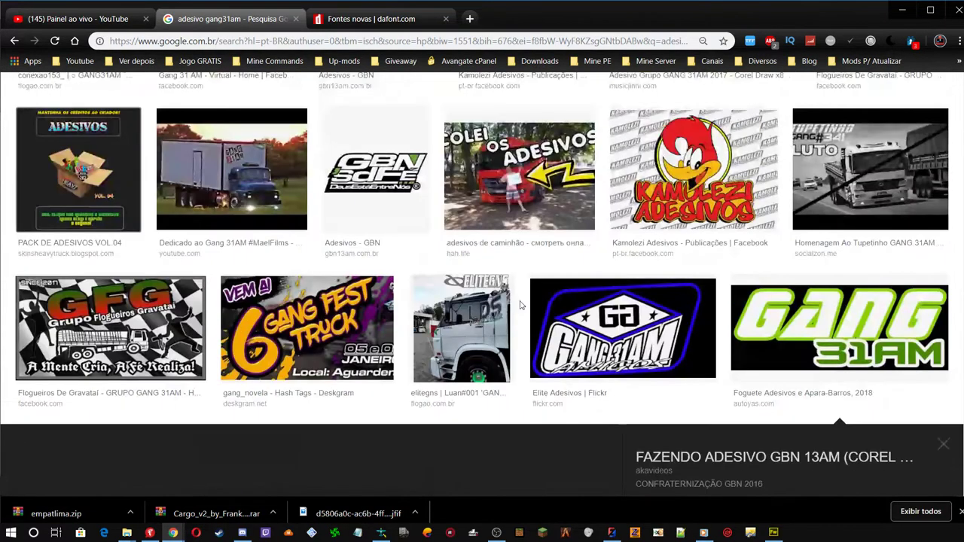
scroll(520, 306, down, 7)
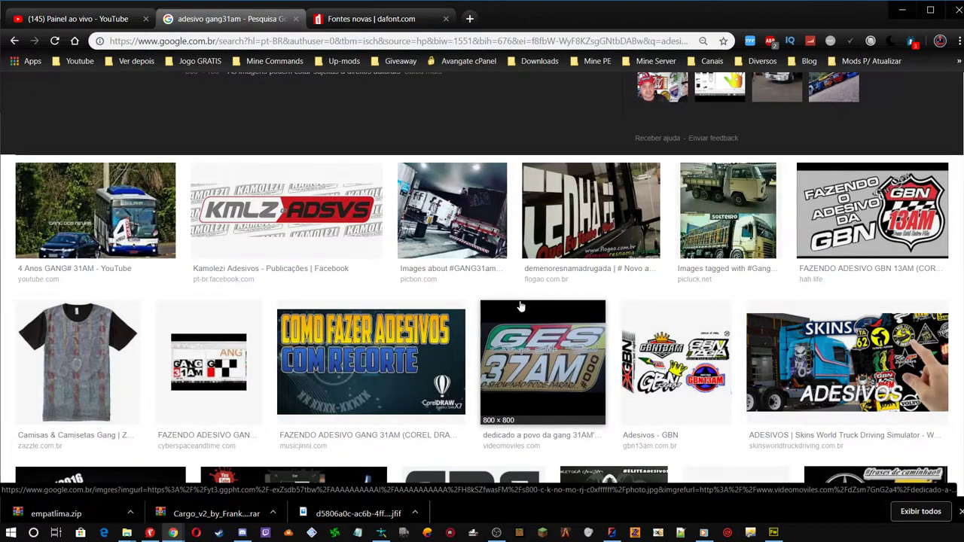
scroll(520, 307, down, 2)
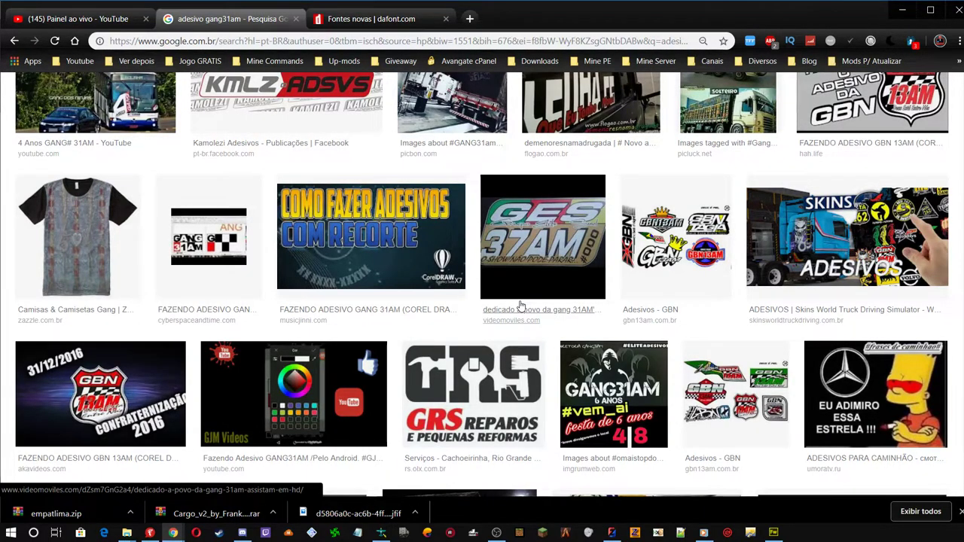
Open the Adesivos - GBN result and copy the related GBN CONTAGIA sticker image
click(764, 384)
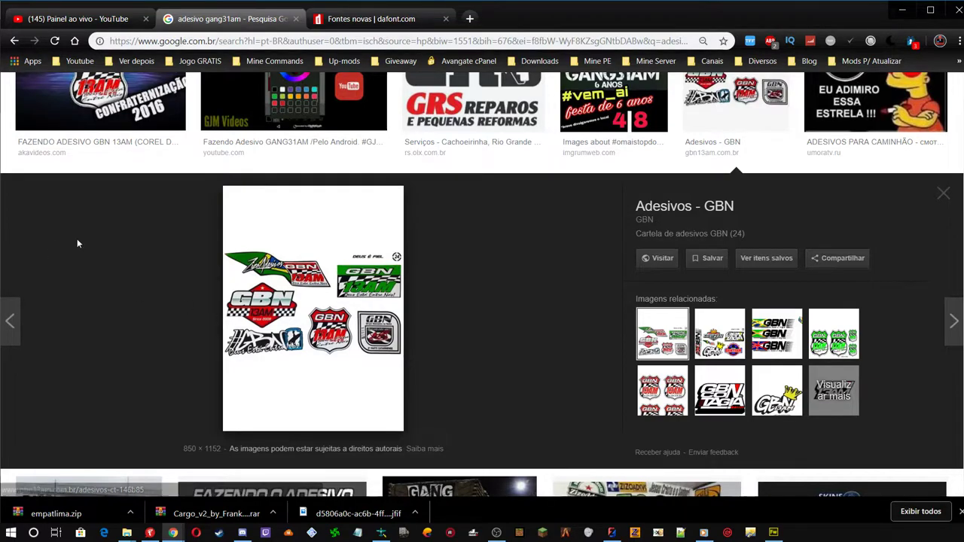
scroll(77, 238, down, 1)
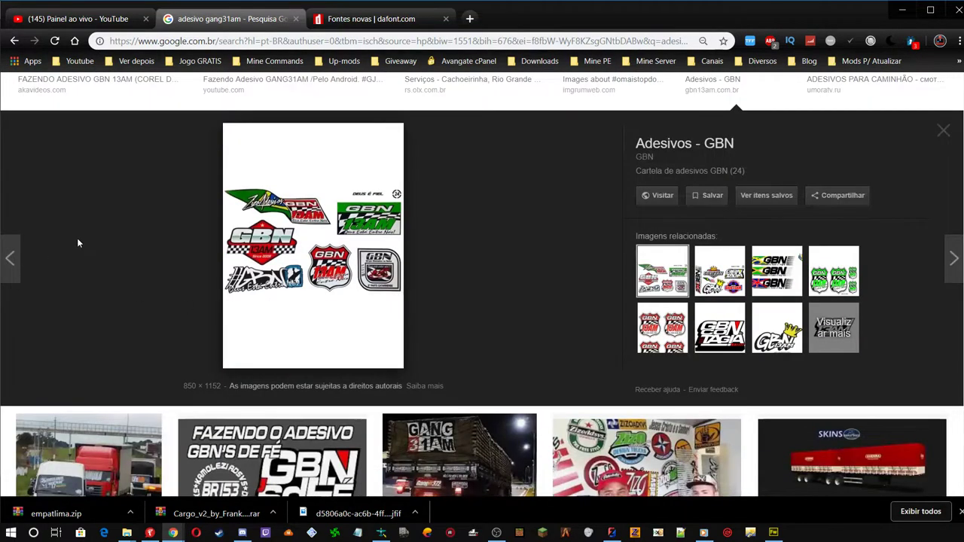
click(712, 320)
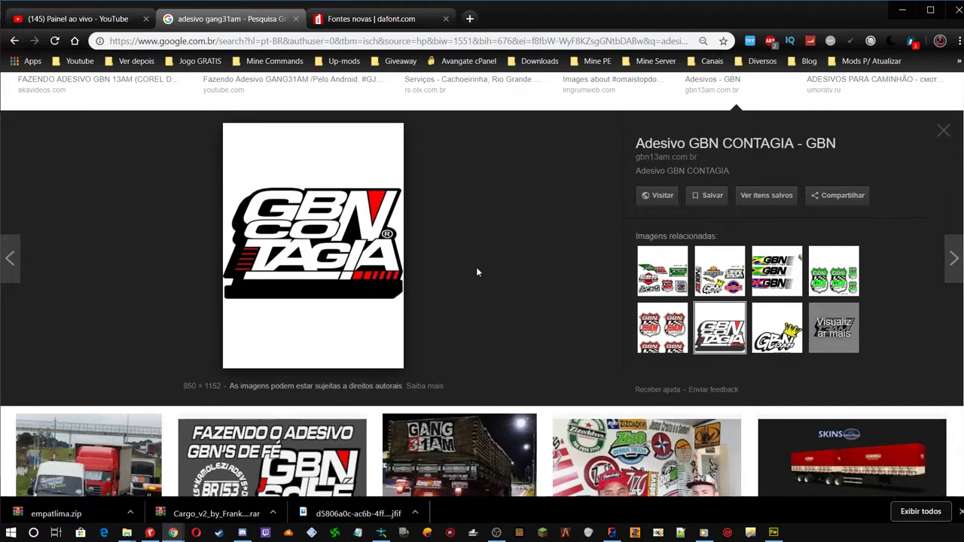
right_click(335, 227)
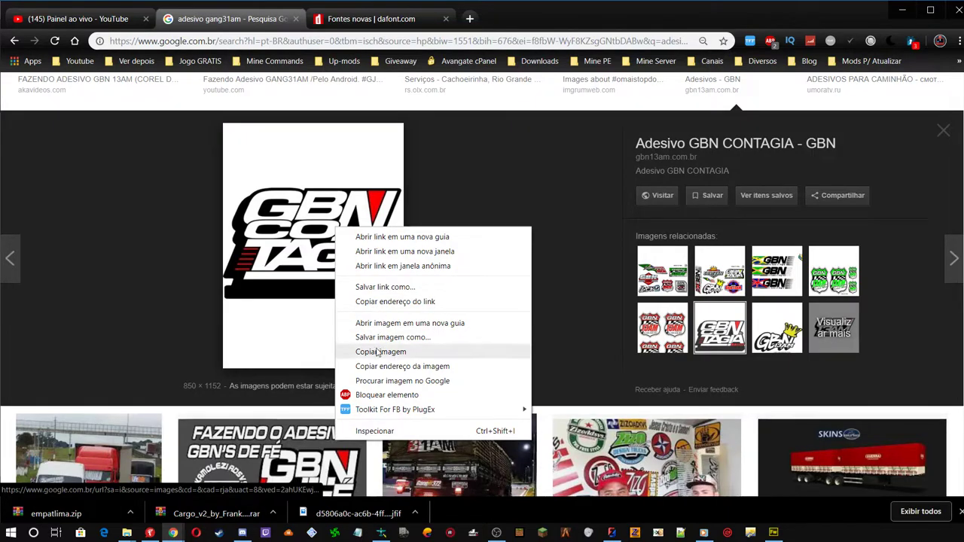
click(414, 351)
Replace the image search query and search Google Images for adesivo gbn png
scroll(531, 332, down, 5)
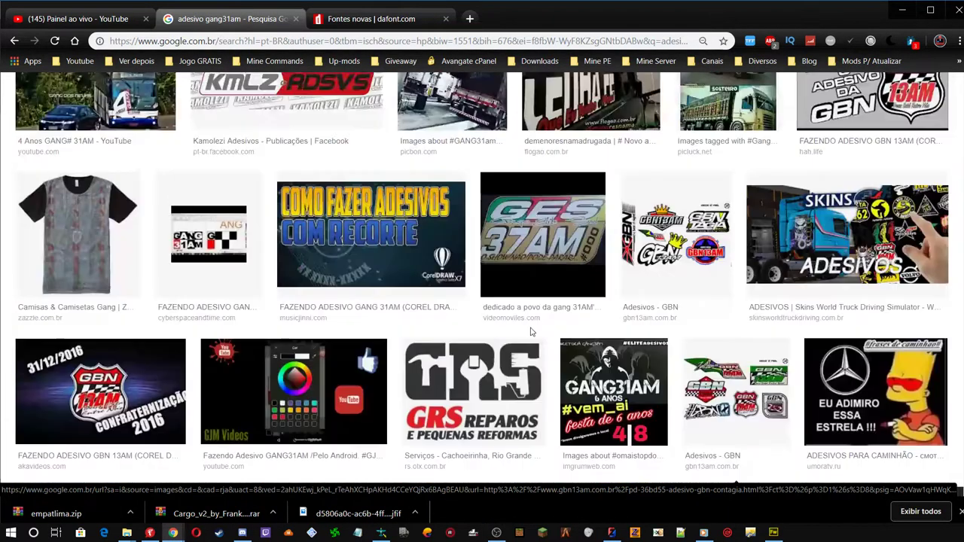
scroll(531, 332, down, 10)
scroll(532, 332, up, 15)
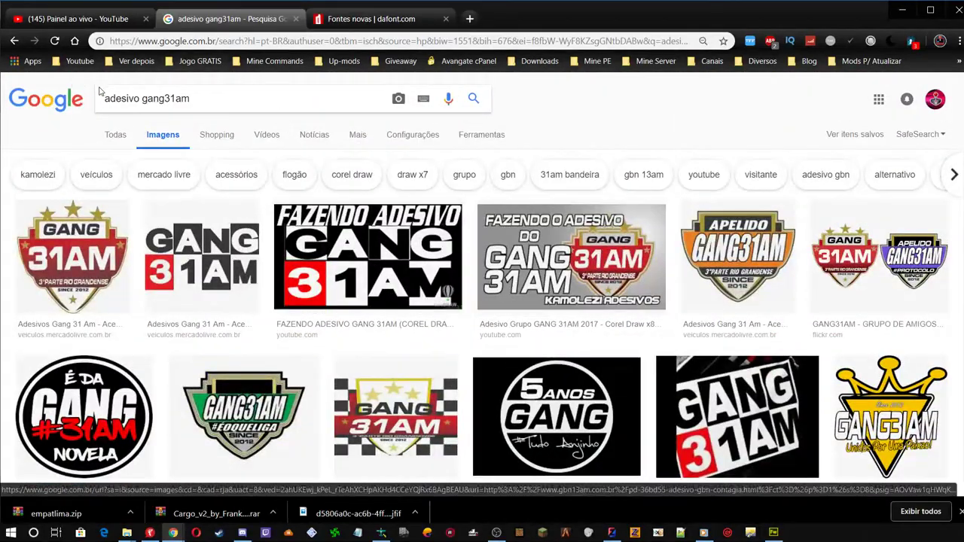
click(216, 101)
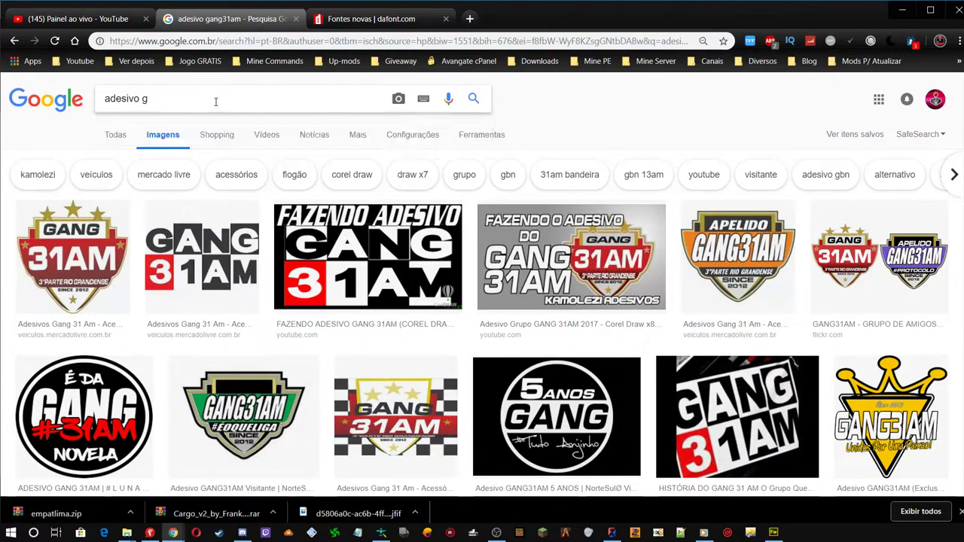
key(BackSpace)
text(g)
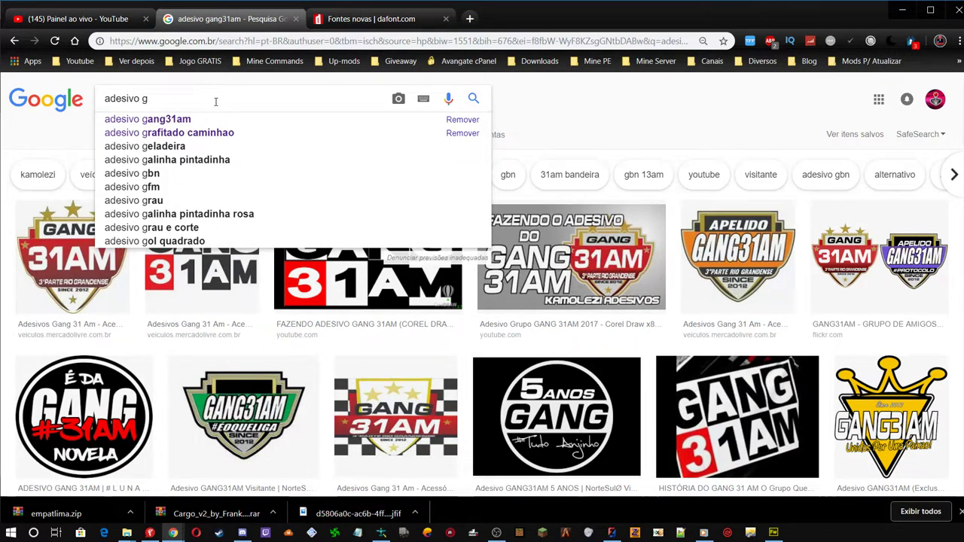
text(bn)
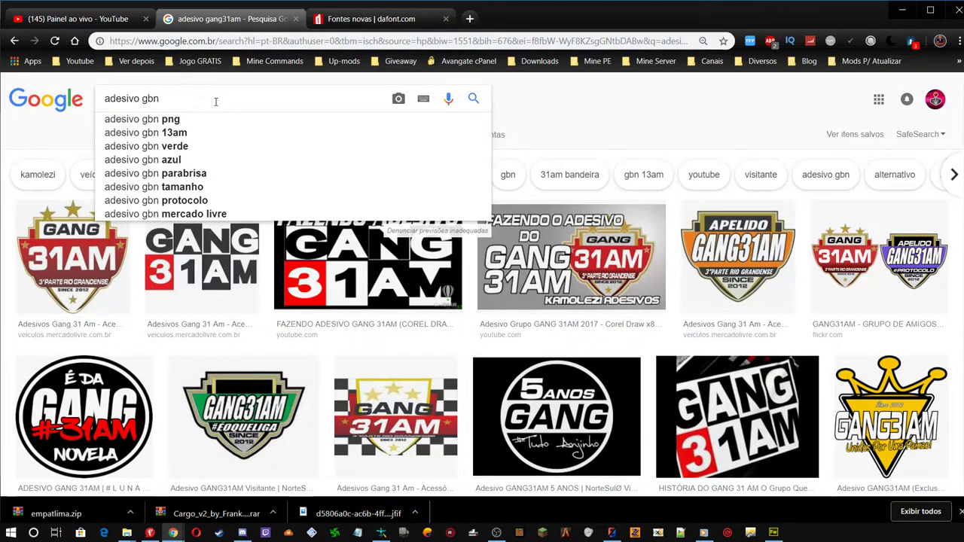
click(170, 121)
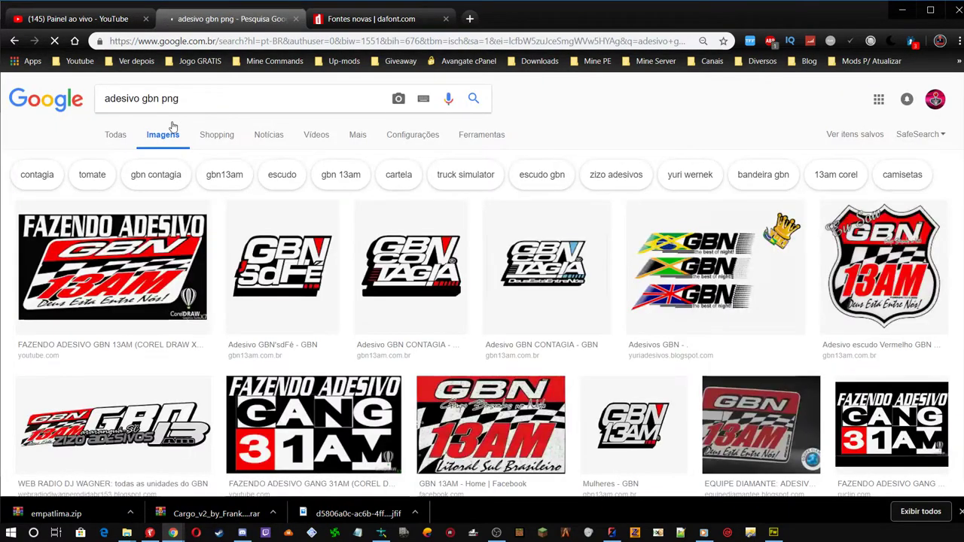
Preview the GBN'sdFé, flag-themed GBN, both GBN CONTAGIA and the red GBN 13AM shield stickers among the image results
click(265, 263)
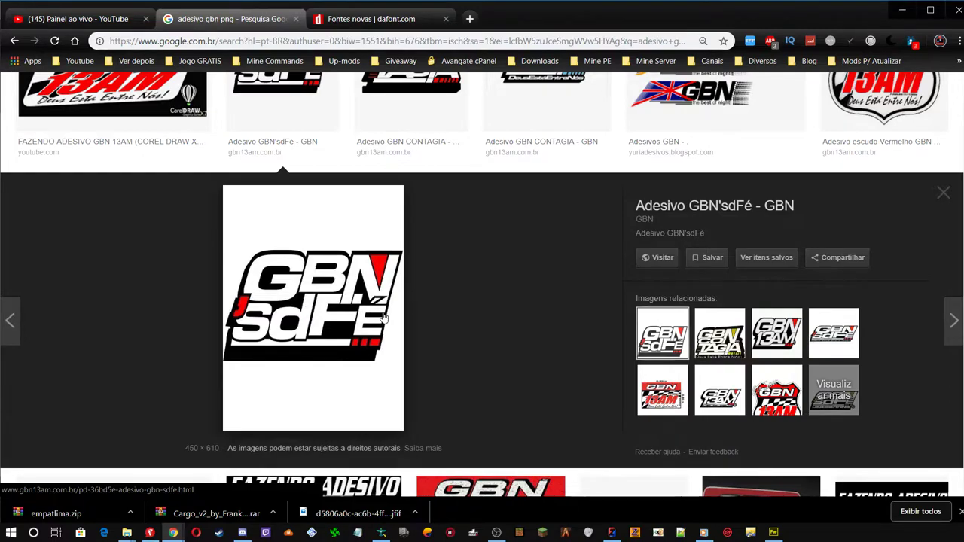
scroll(307, 311, up, 3)
click(693, 263)
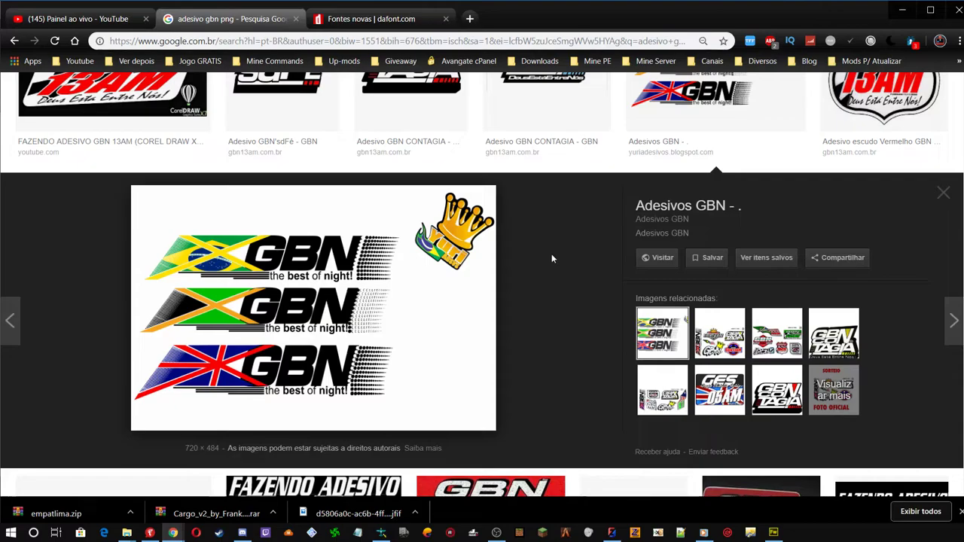
scroll(539, 276, up, 3)
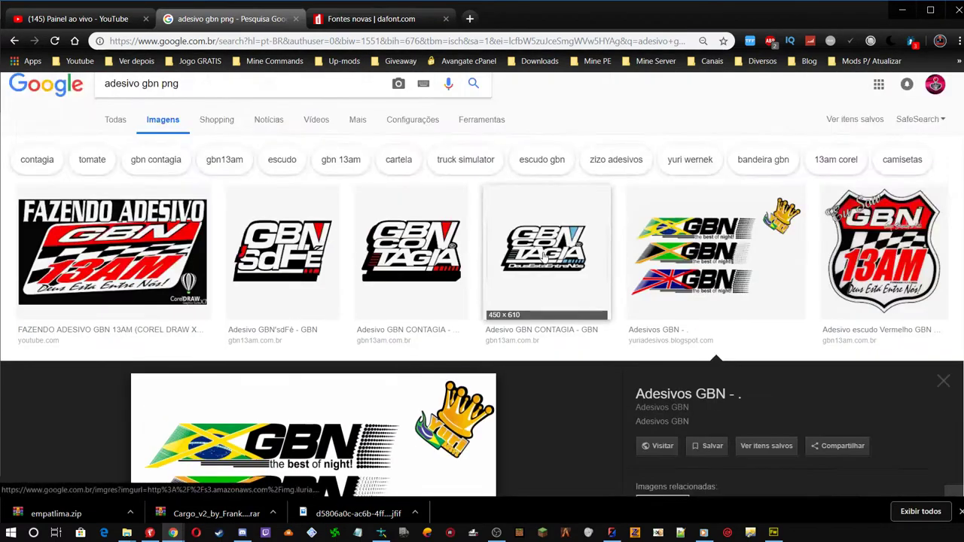
click(544, 254)
scroll(542, 250, up, 2)
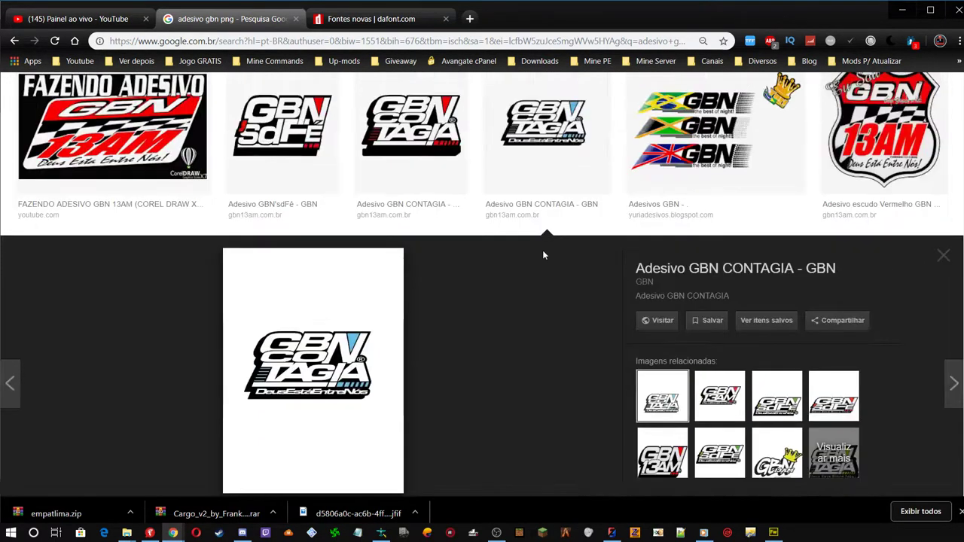
click(450, 226)
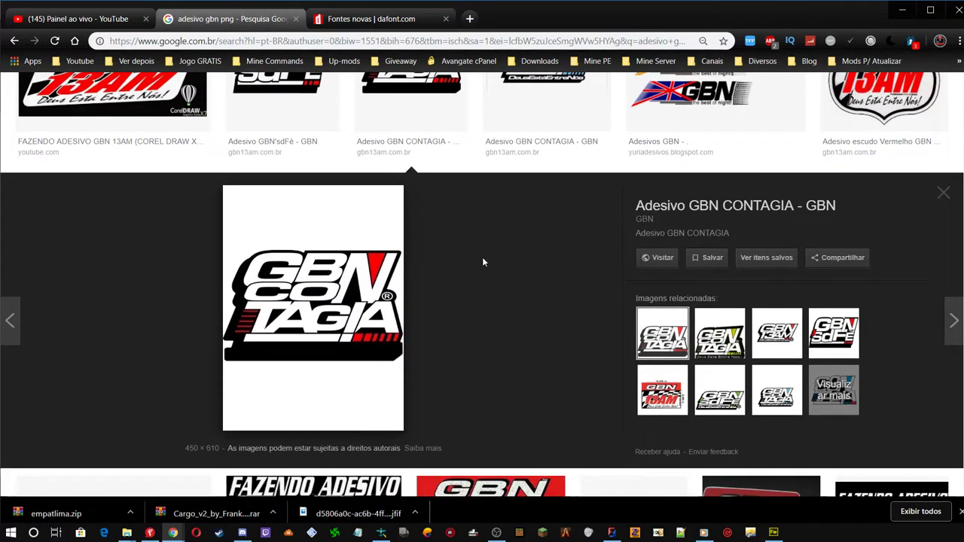
scroll(482, 257, up, 3)
click(887, 241)
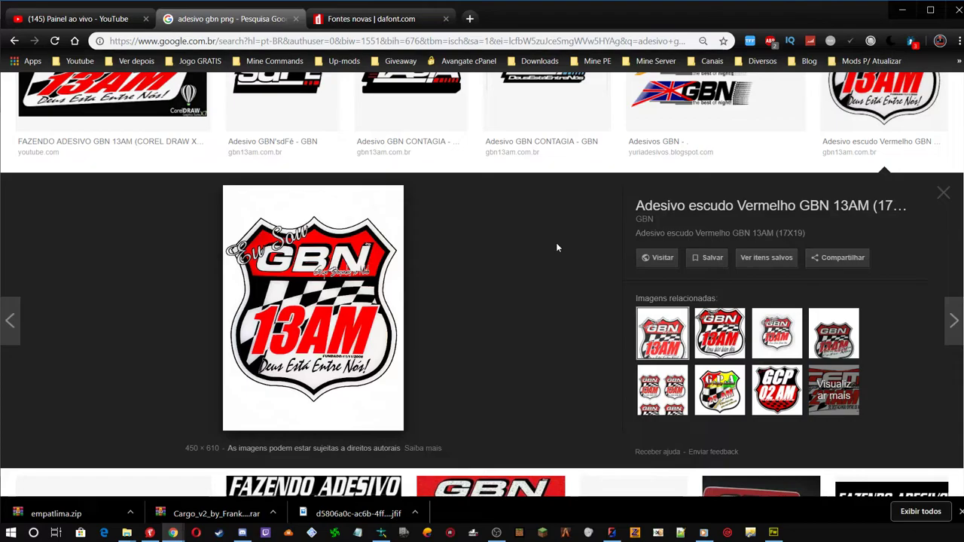
Preview the wide Araranguá-SC GBN, blue GBN 13AM shield and Zizo Adesivos stickers further down the results
scroll(557, 248, down, 3)
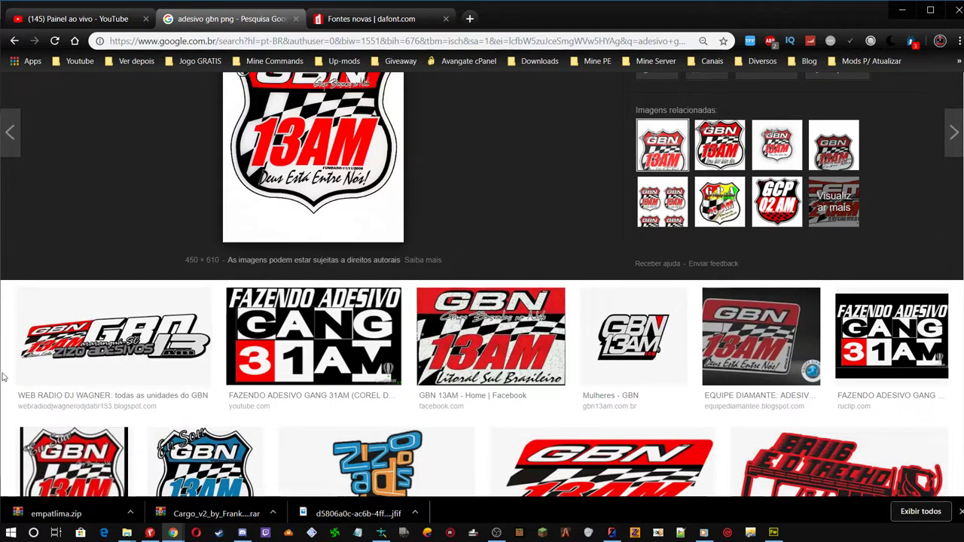
click(87, 333)
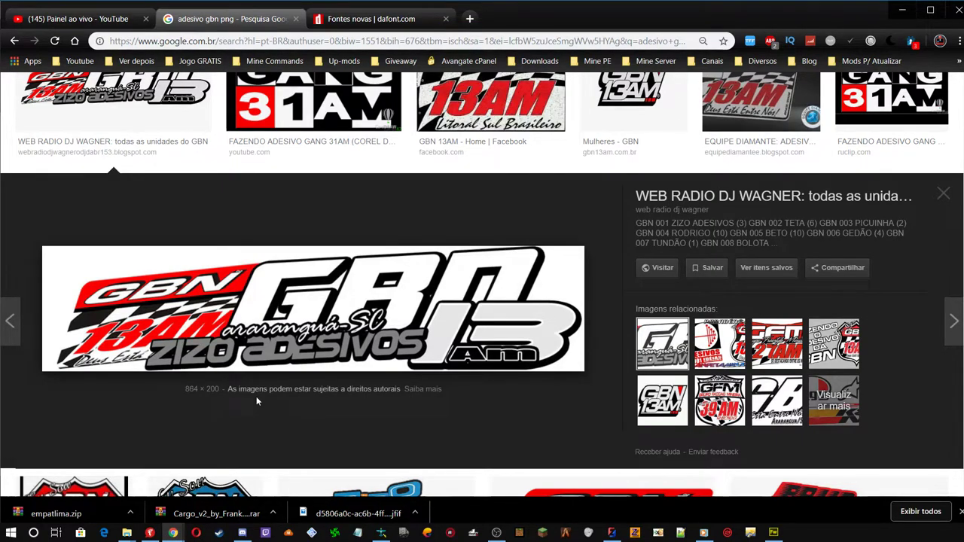
scroll(433, 285, down, 2)
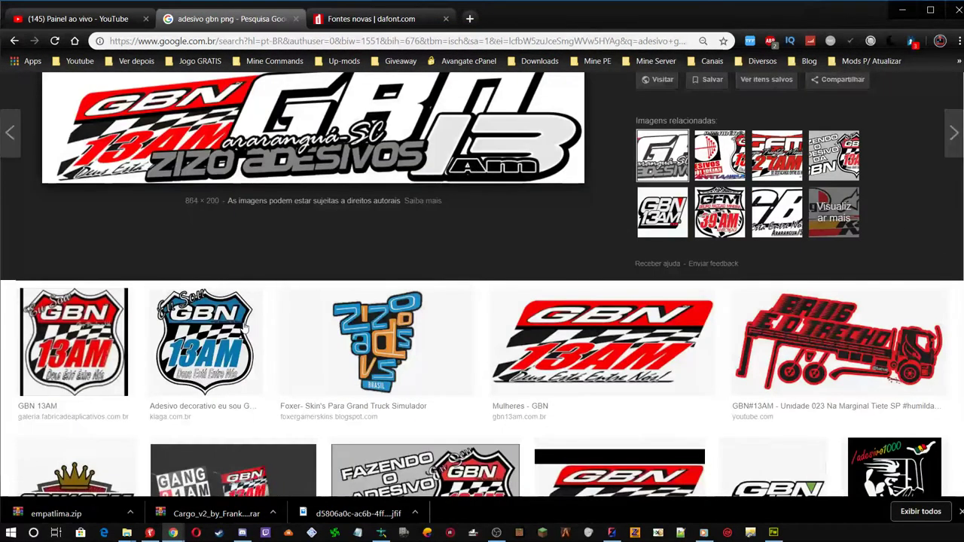
click(214, 331)
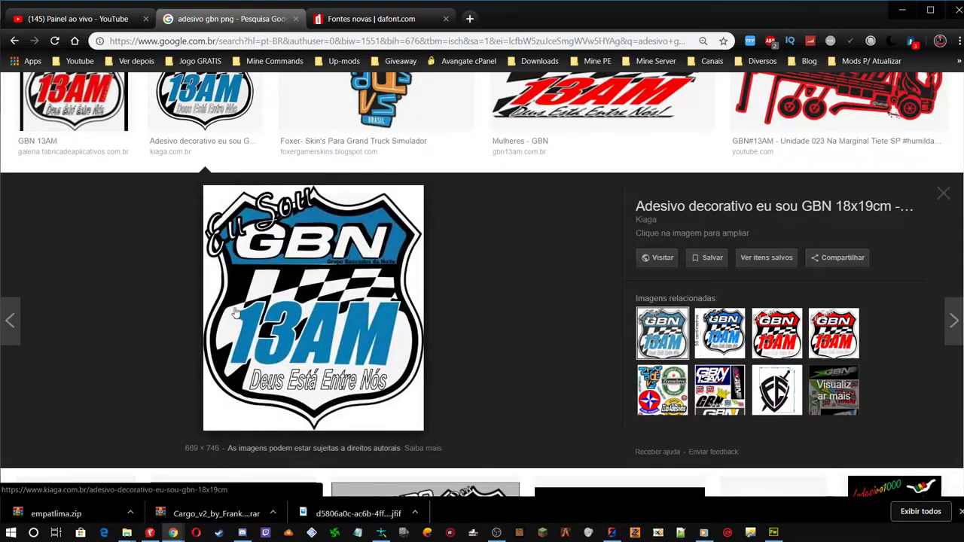
click(364, 119)
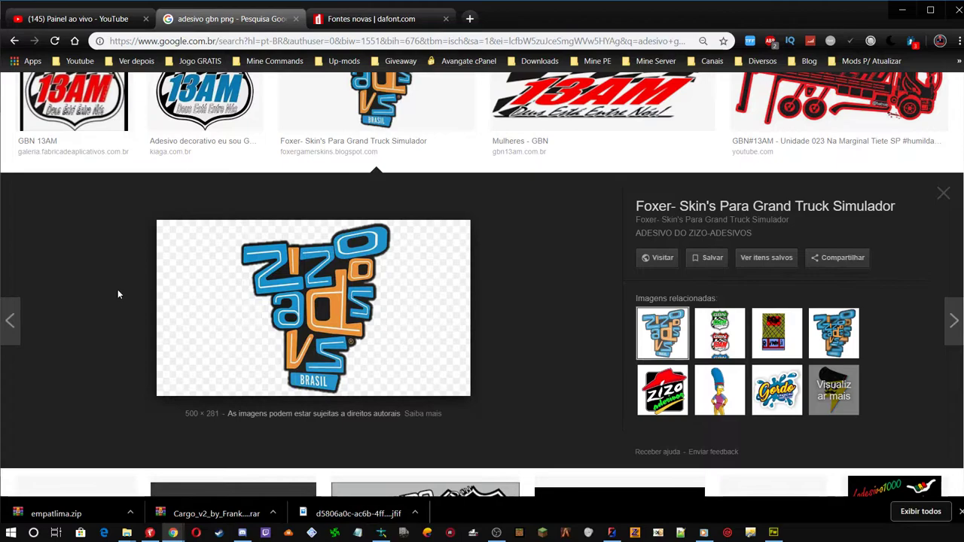
Save the Zizo Adesivos Brasil image as zizo.png in the Volvo FH16 GamingLives vehicle/truck/gaminglives folder
right_click(330, 287)
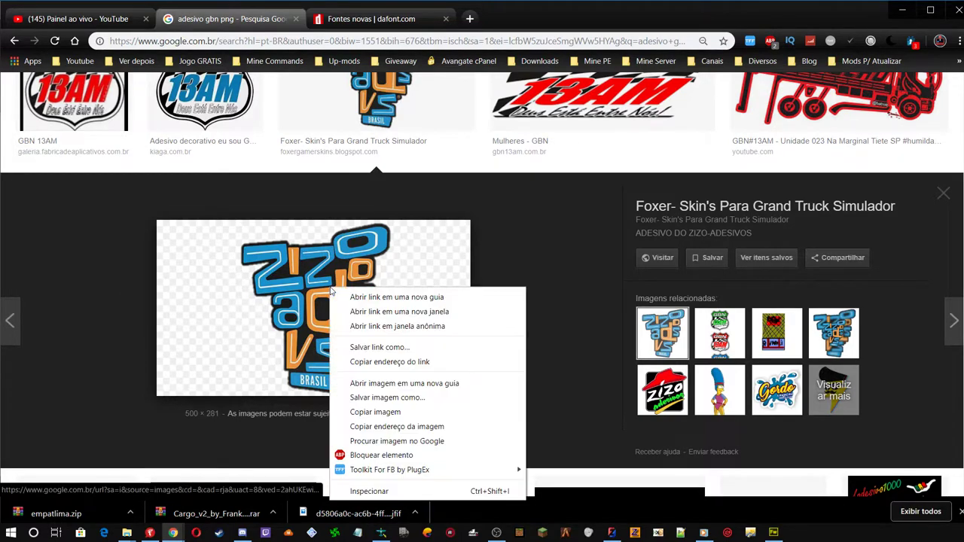
click(386, 398)
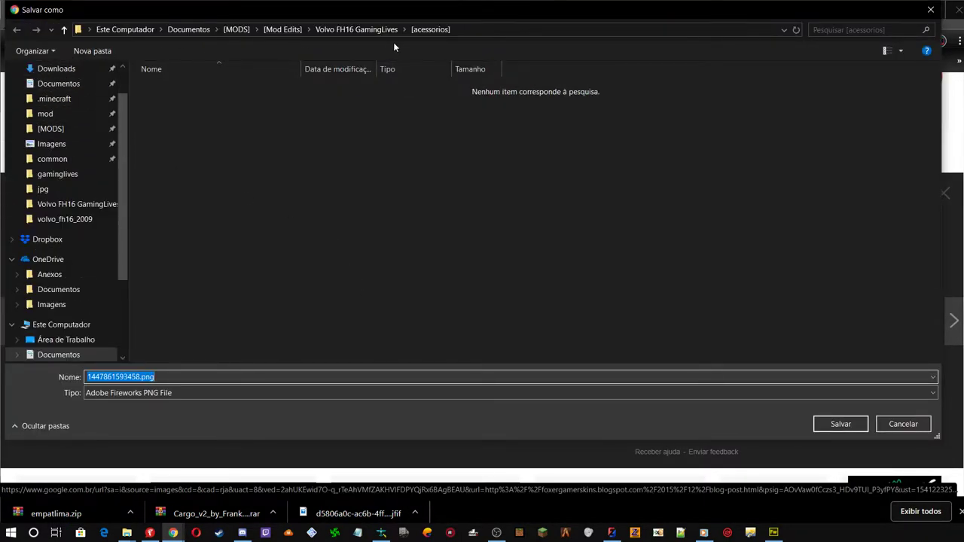
click(361, 30)
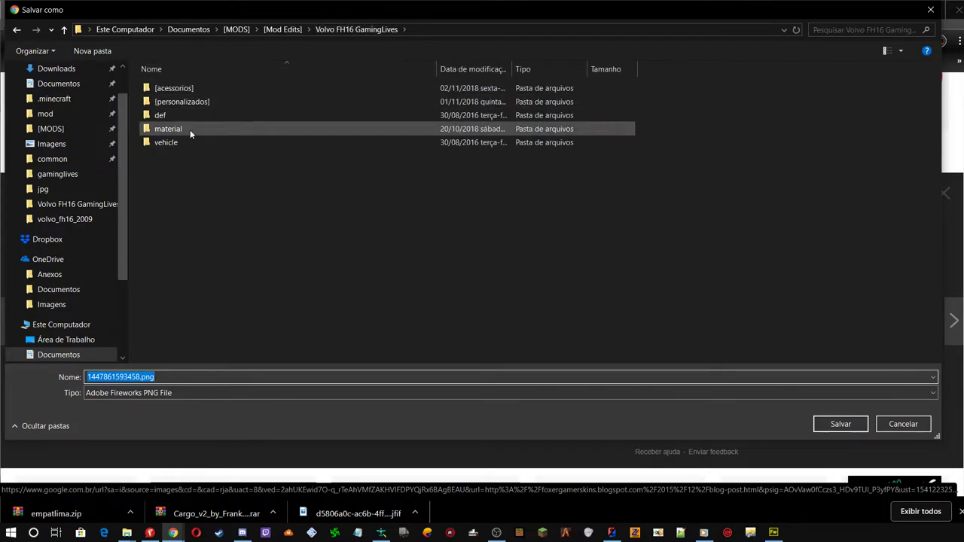
click(168, 147)
double_click(160, 88)
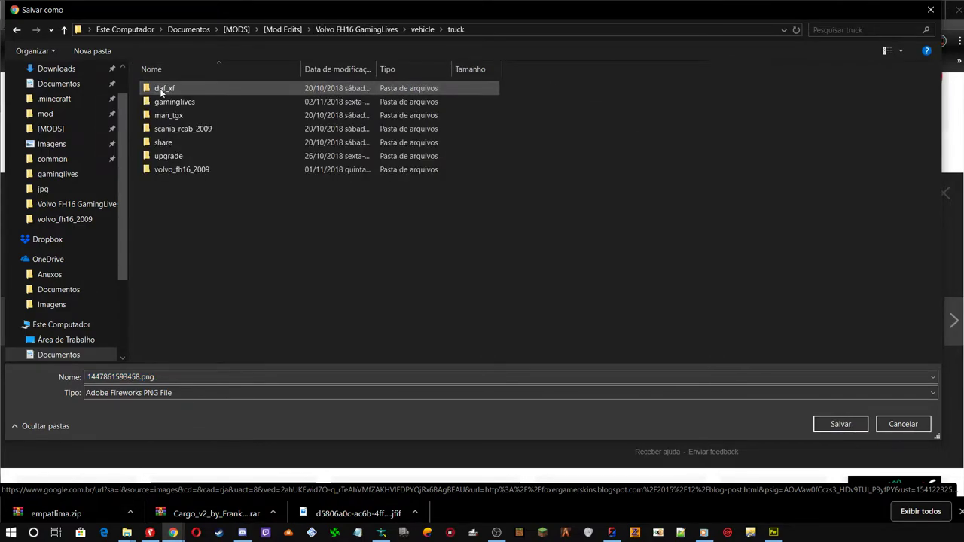
click(164, 104)
double_click(164, 103)
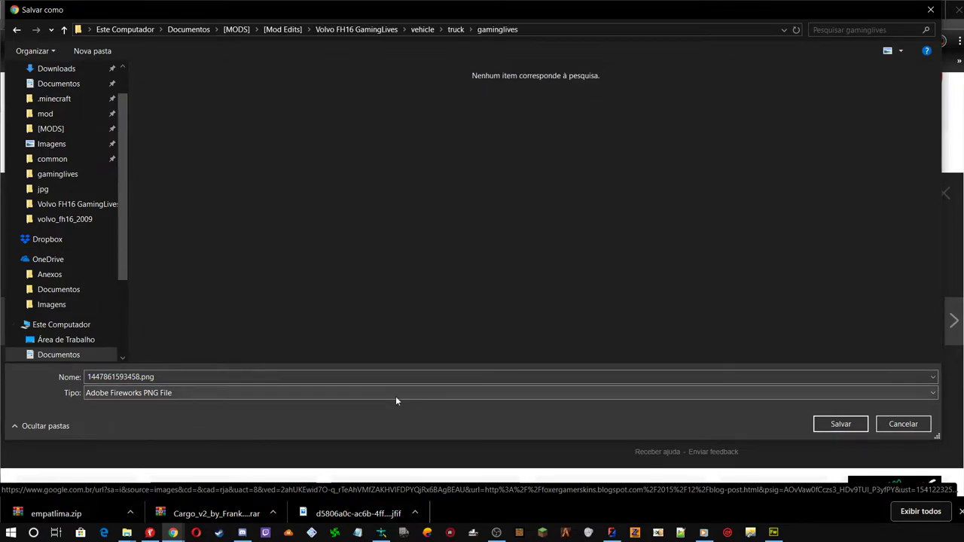
click(140, 377)
click(140, 377)
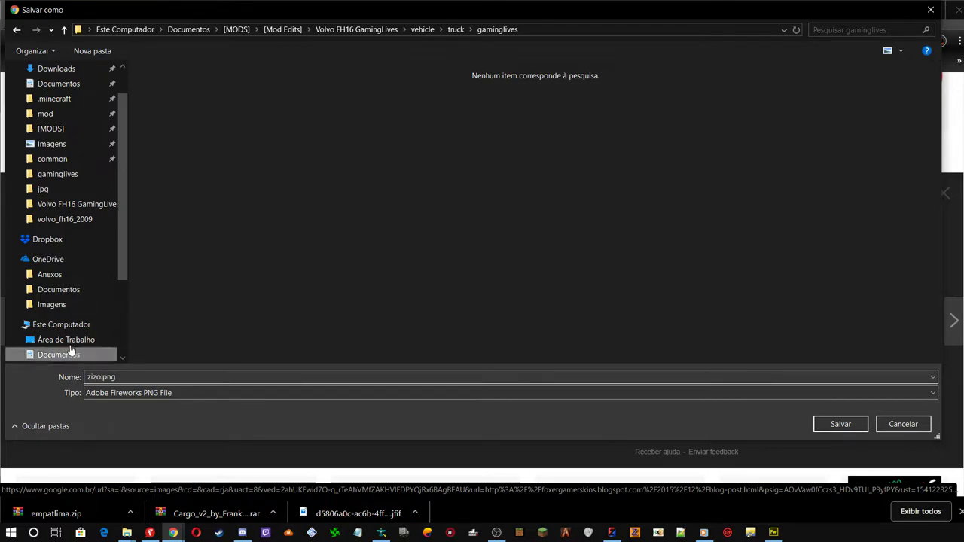
text(zizo)
click(835, 424)
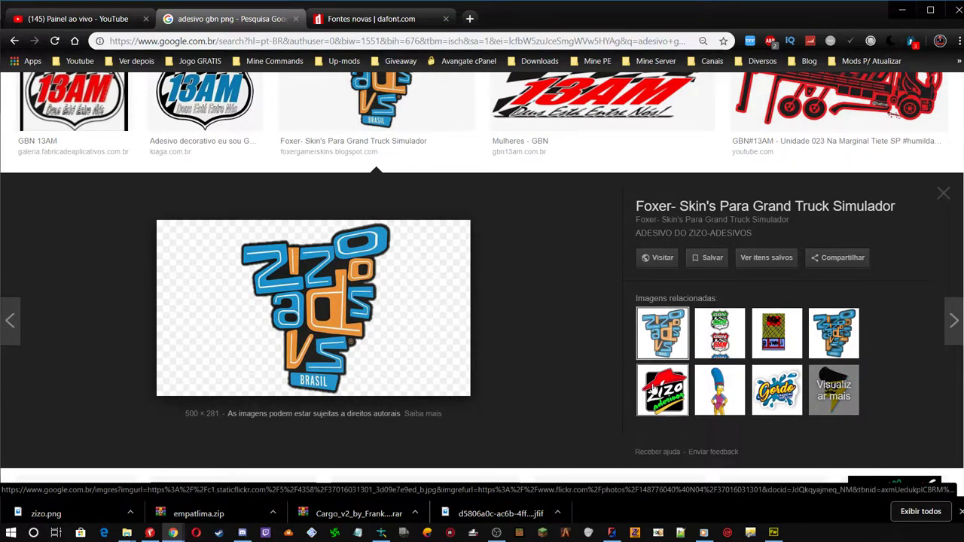
Preview the related red-roof Zizo Adesivos, Gordo and blurred-background Zizo sticker images
click(653, 388)
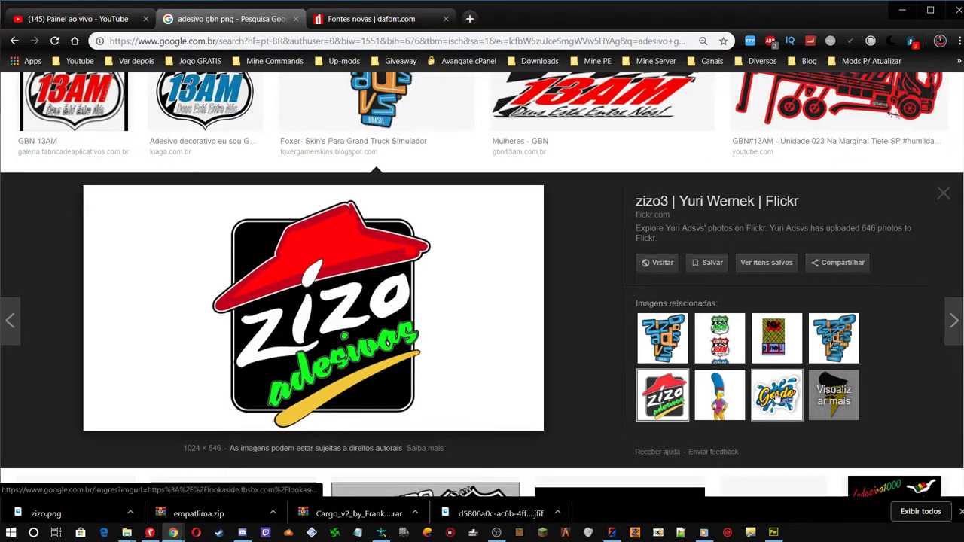
click(776, 395)
click(834, 333)
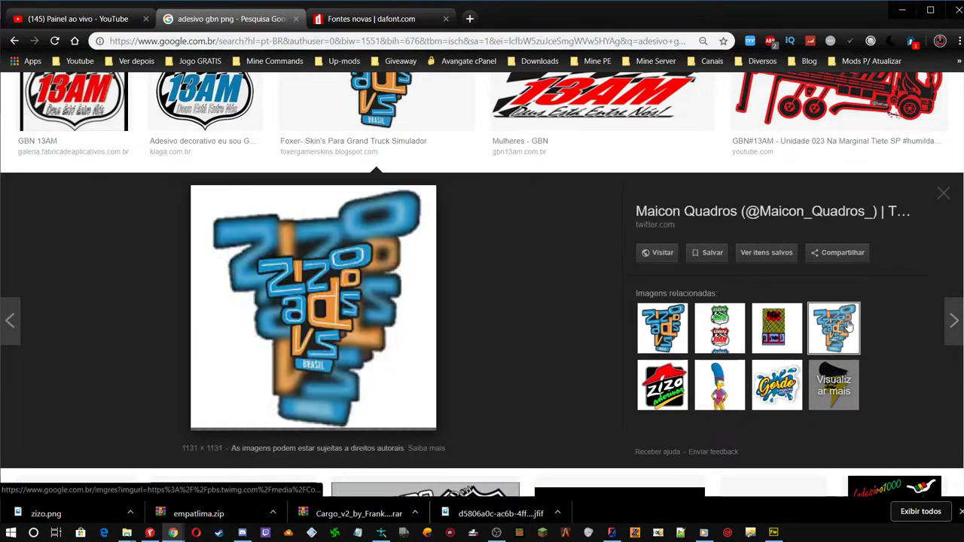
Preview the Pikeno Adesivos tomato sticker and browse the remaining GBN sticker results further down
scroll(533, 283, down, 1)
scroll(537, 284, down, 2)
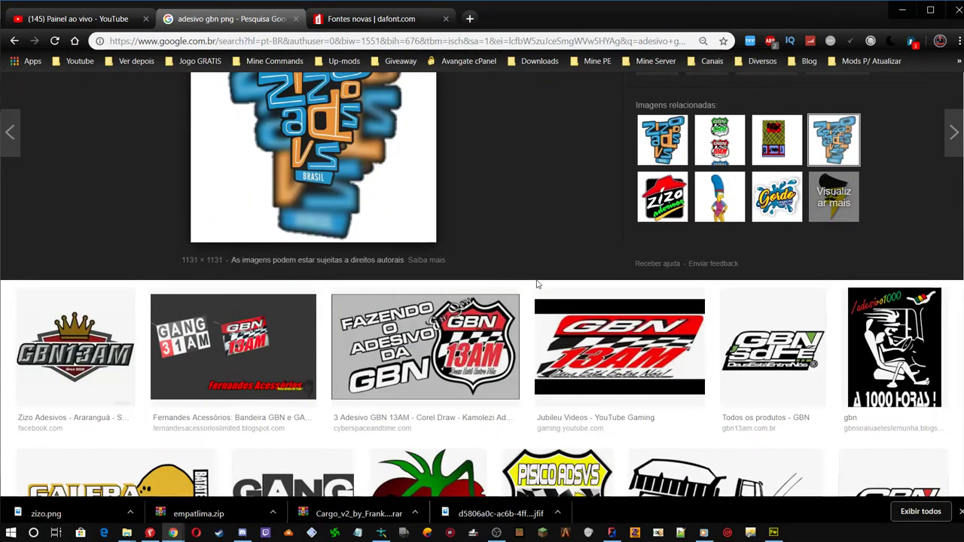
scroll(537, 284, down, 3)
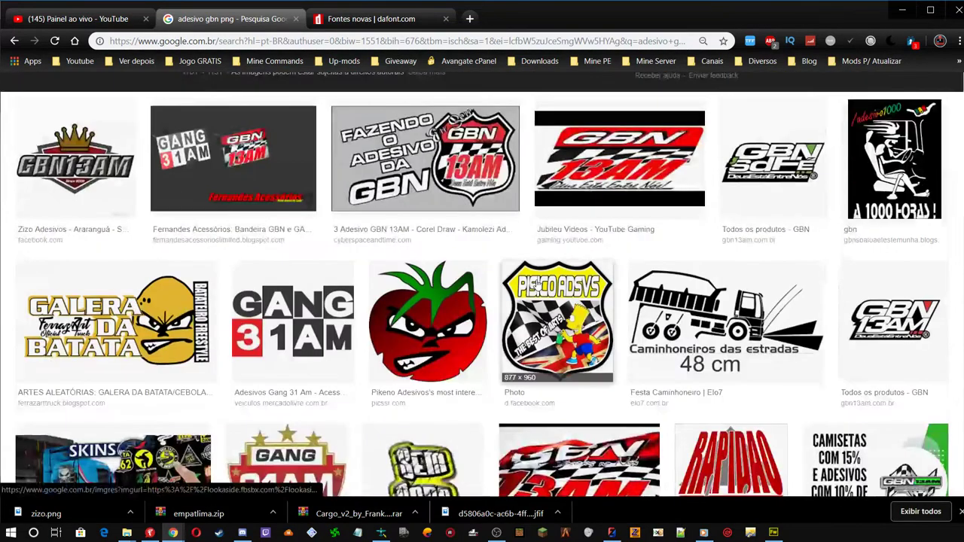
click(450, 332)
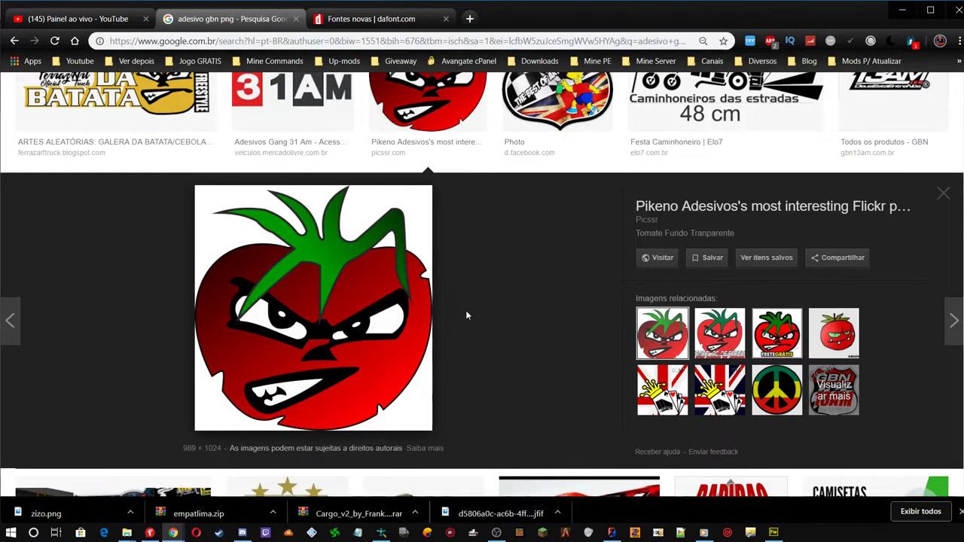
scroll(505, 307, up, 2)
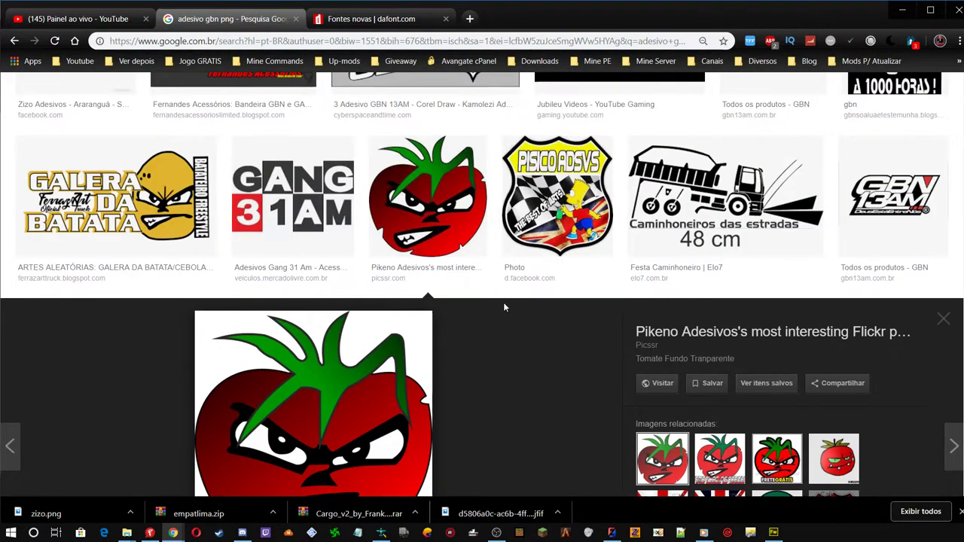
scroll(505, 307, down, 4)
click(505, 308)
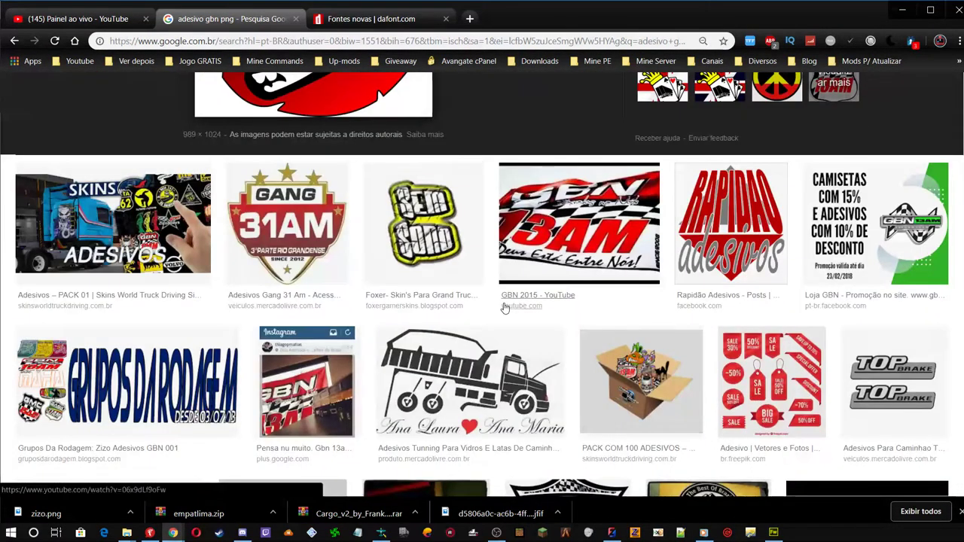
scroll(504, 308, down, 2)
scroll(502, 322, down, 4)
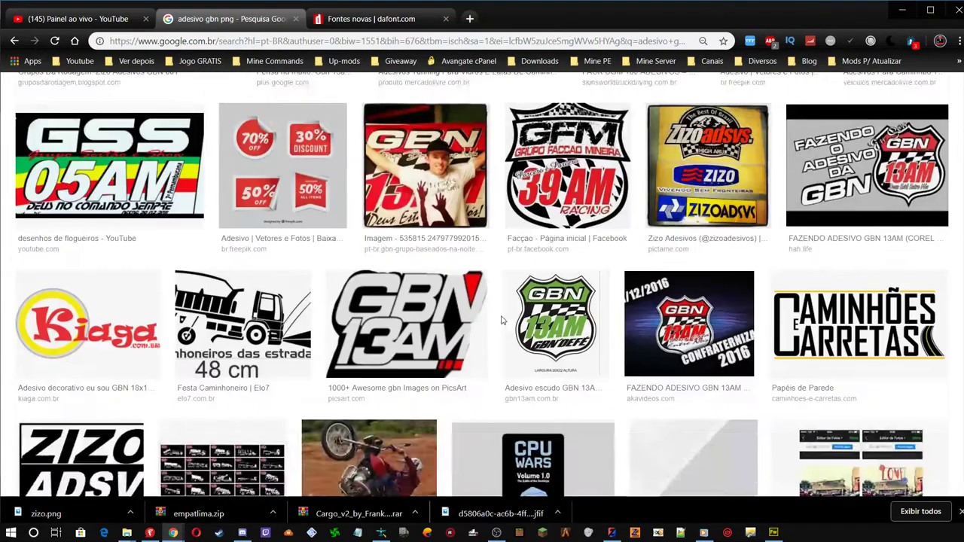
Switch to Fireworks and start an import into plotter_alpha.bmp, browsing to the [Mod Edits] folder under Documentos and [MODS]
click(774, 533)
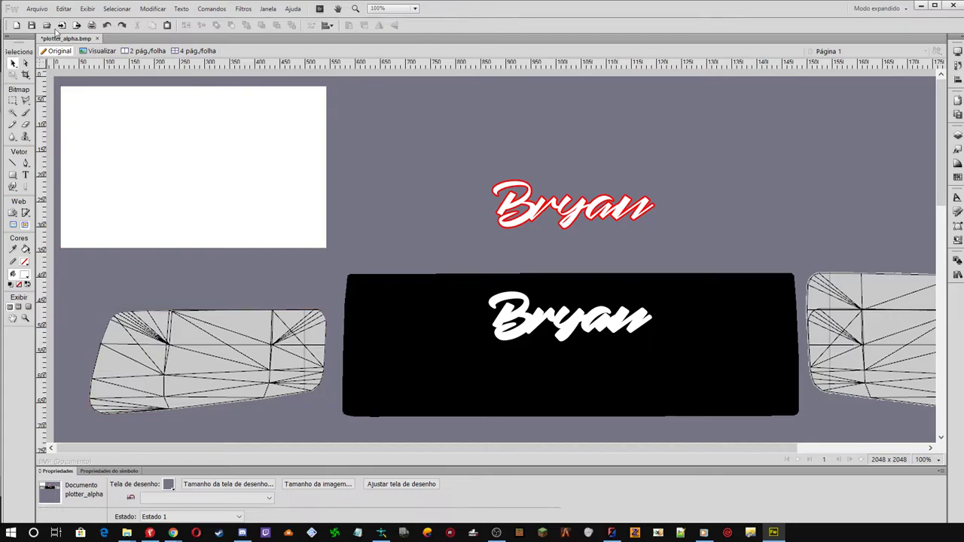
click(63, 25)
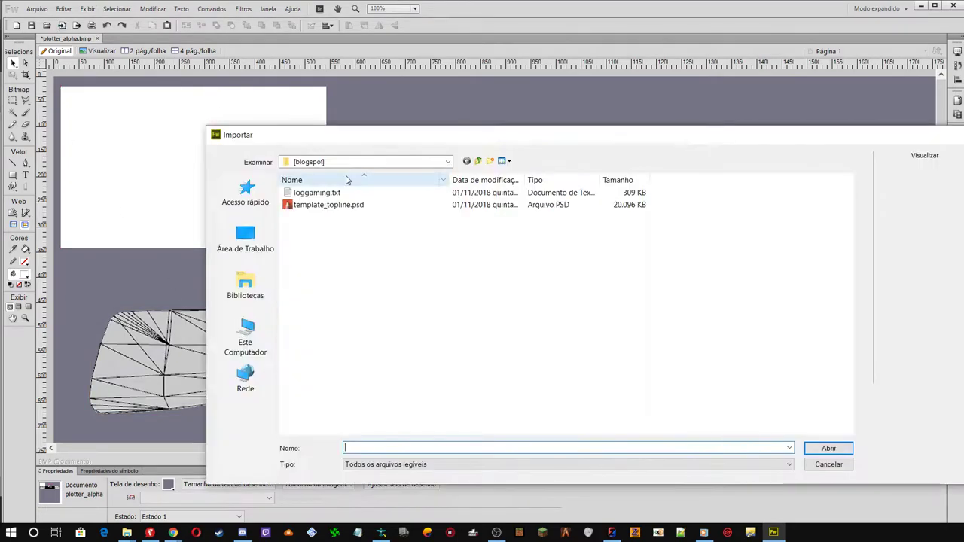
click(334, 162)
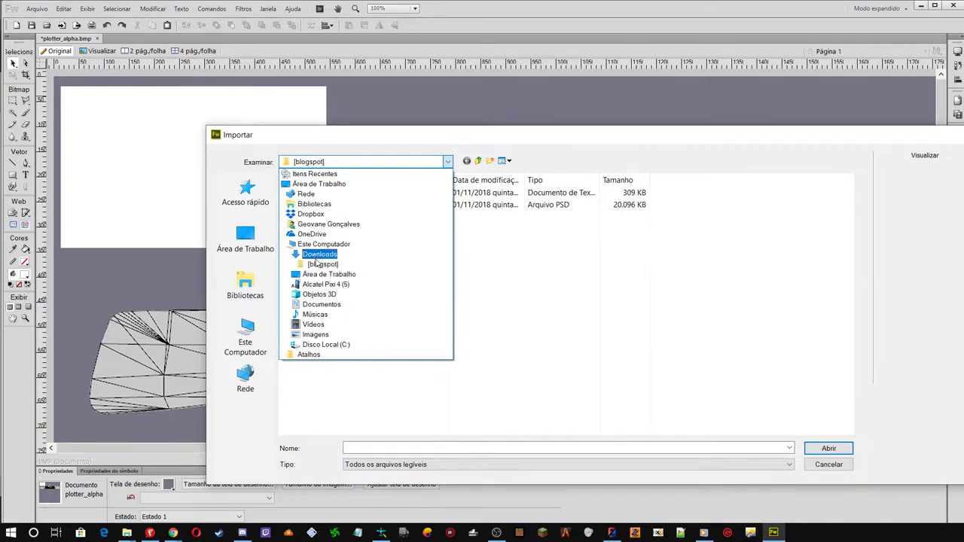
click(317, 304)
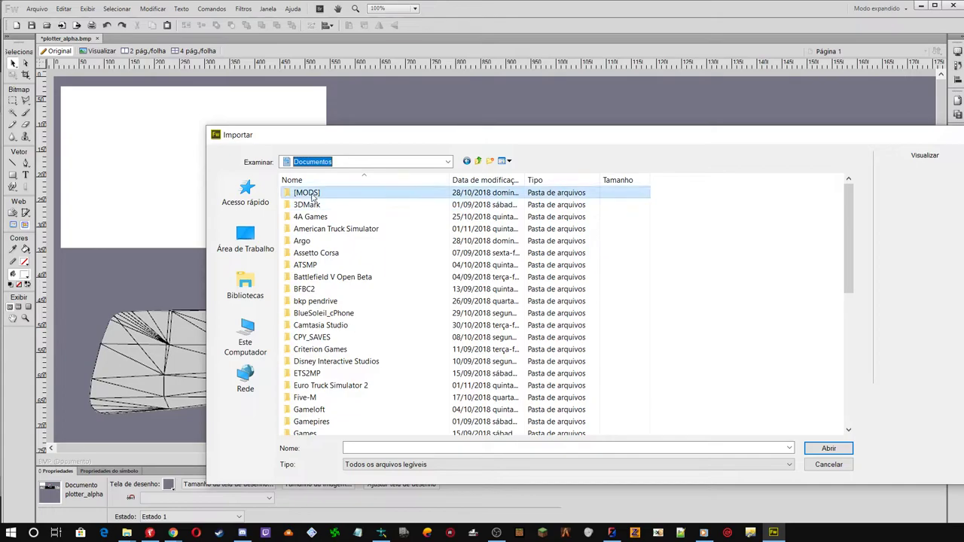
double_click(313, 195)
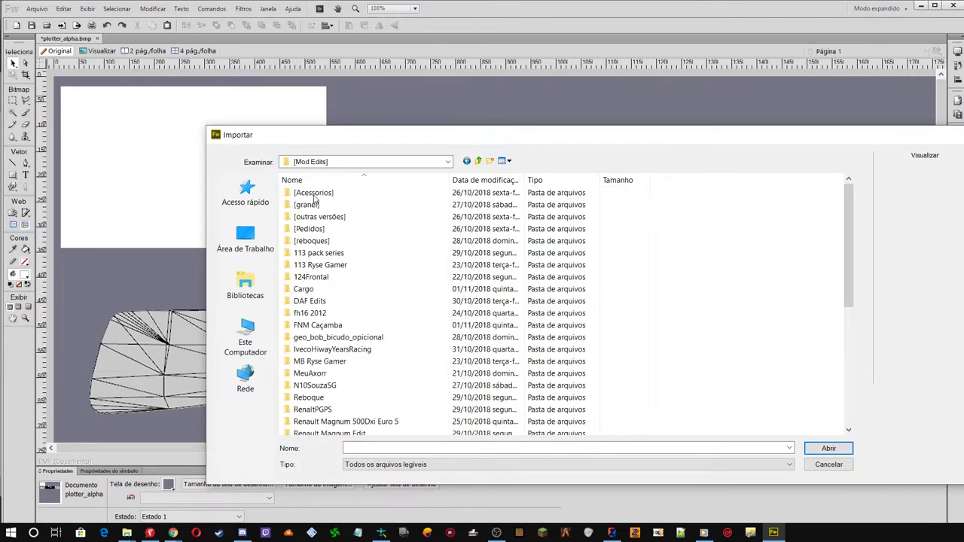
Browse the import location to the Volvo FH16 GamingLives folder's vehicle/truck/gaminglives subfolder
scroll(336, 230, down, 1)
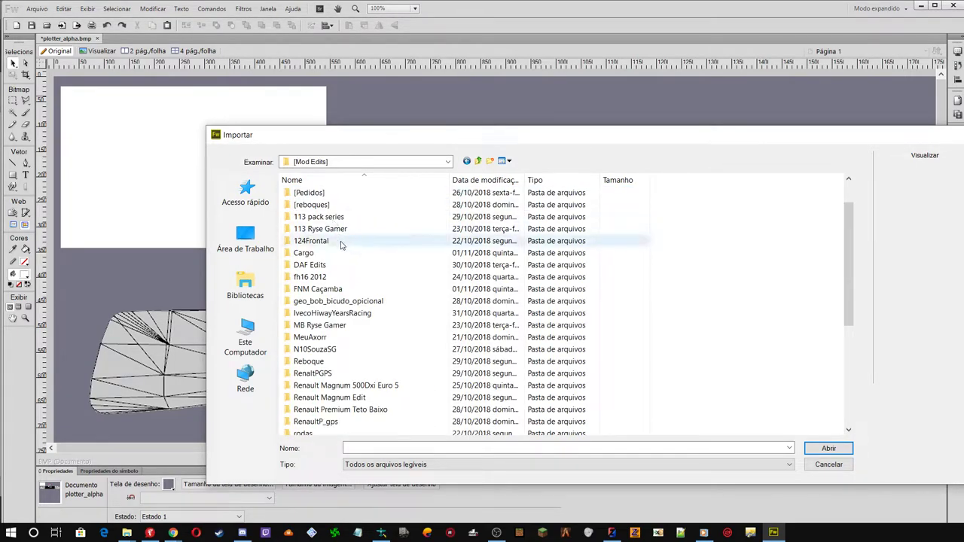
scroll(362, 270, down, 4)
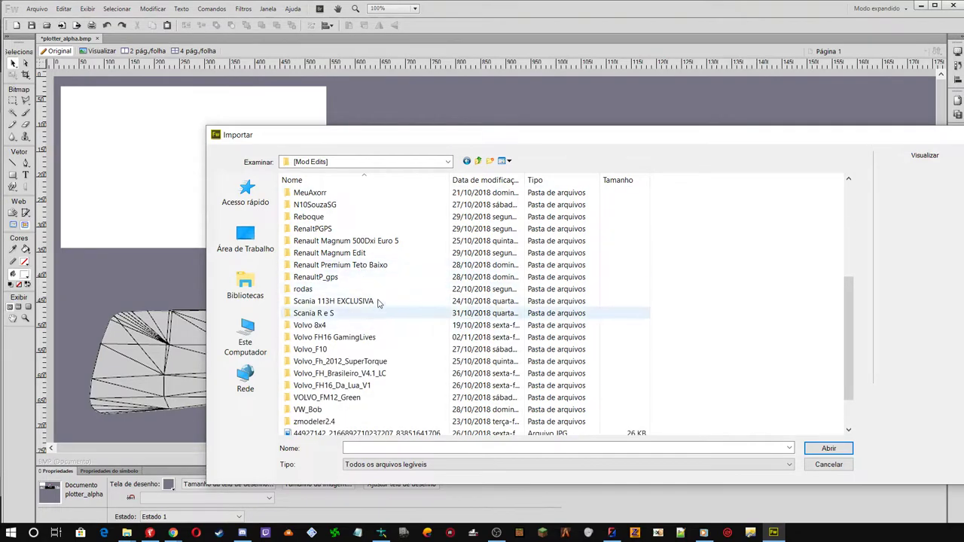
scroll(374, 271, down, 2)
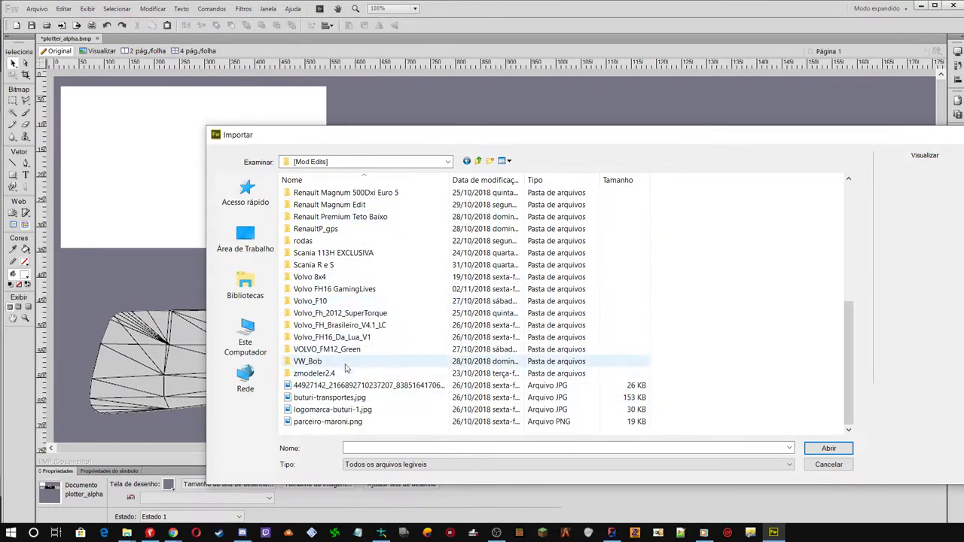
double_click(332, 290)
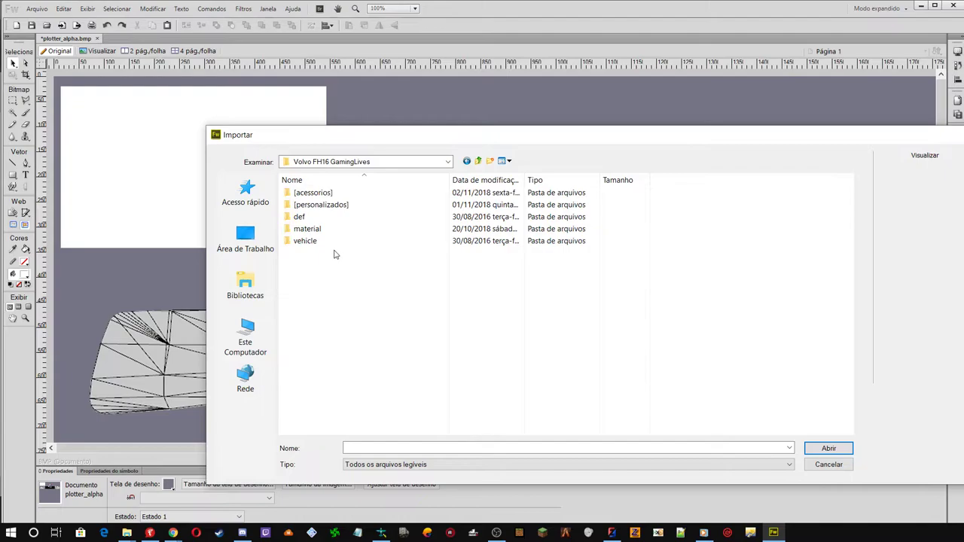
double_click(304, 240)
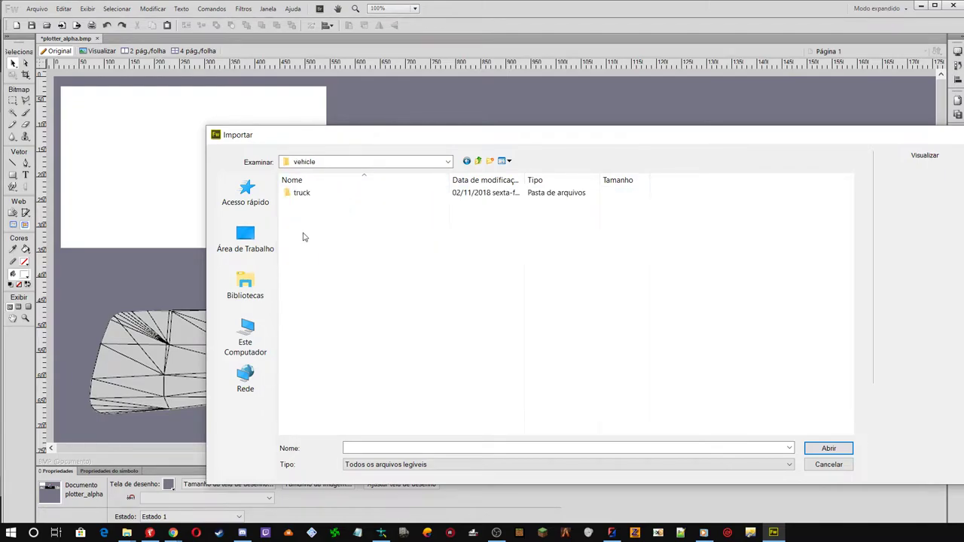
double_click(302, 193)
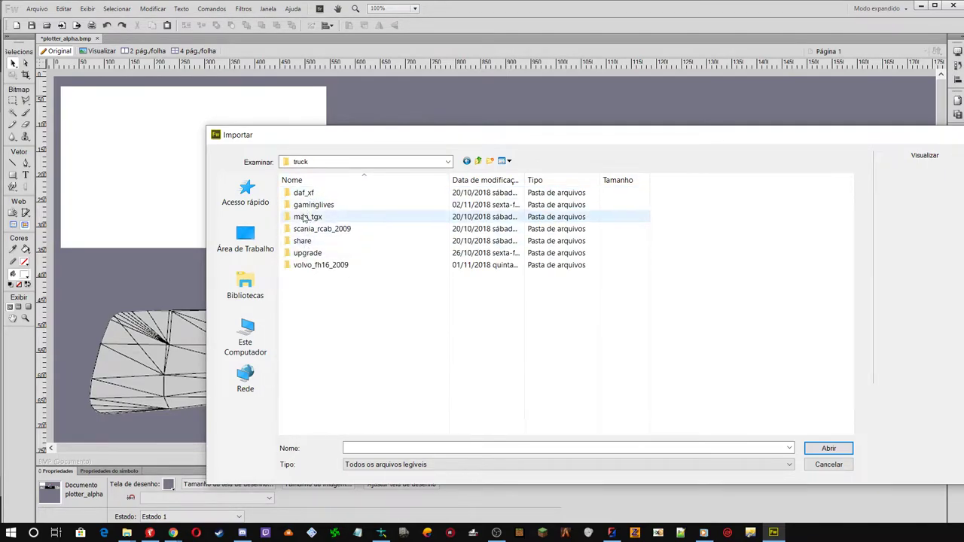
double_click(309, 205)
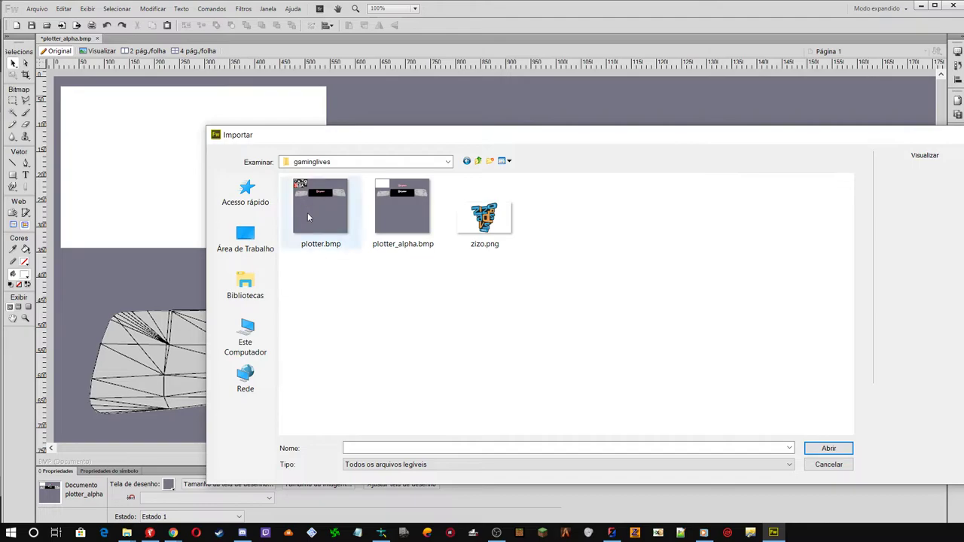
Import zizo.png and place it on the canvas above the windshield template
click(479, 213)
click(828, 449)
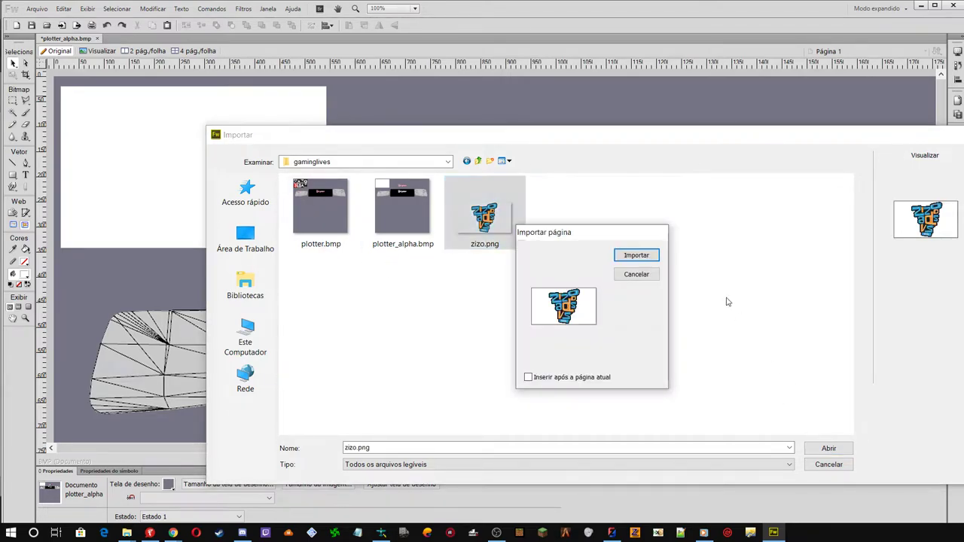
click(649, 257)
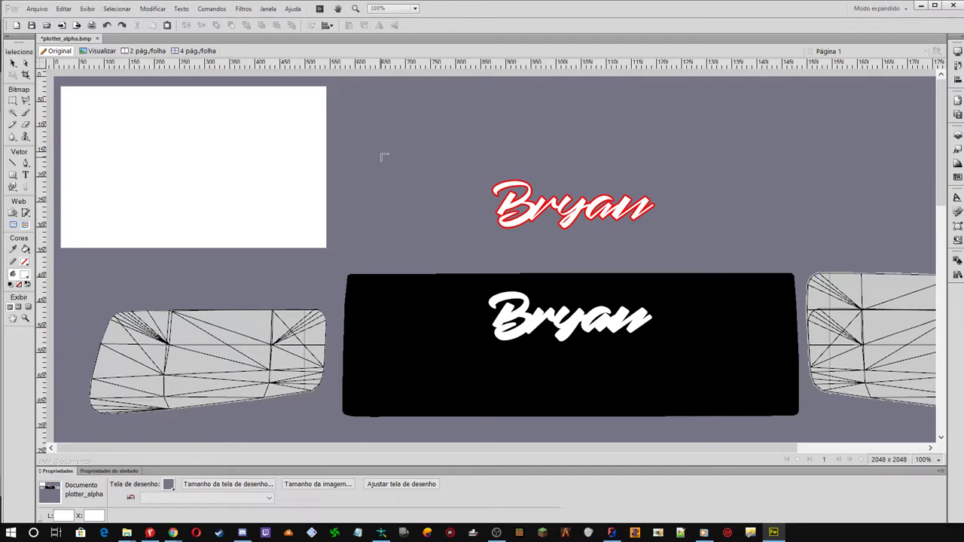
click(449, 157)
Move the Zizo Adesivos logo onto the front part of the side window template right of the windshield
drag(490, 220, 373, 278)
click(449, 434)
scroll(450, 434, down, 3)
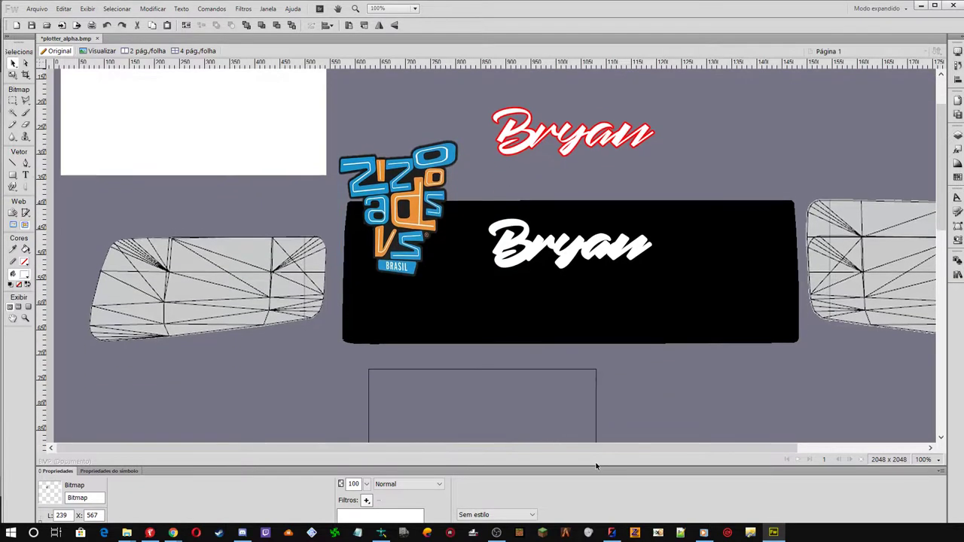
drag(383, 448, 585, 441)
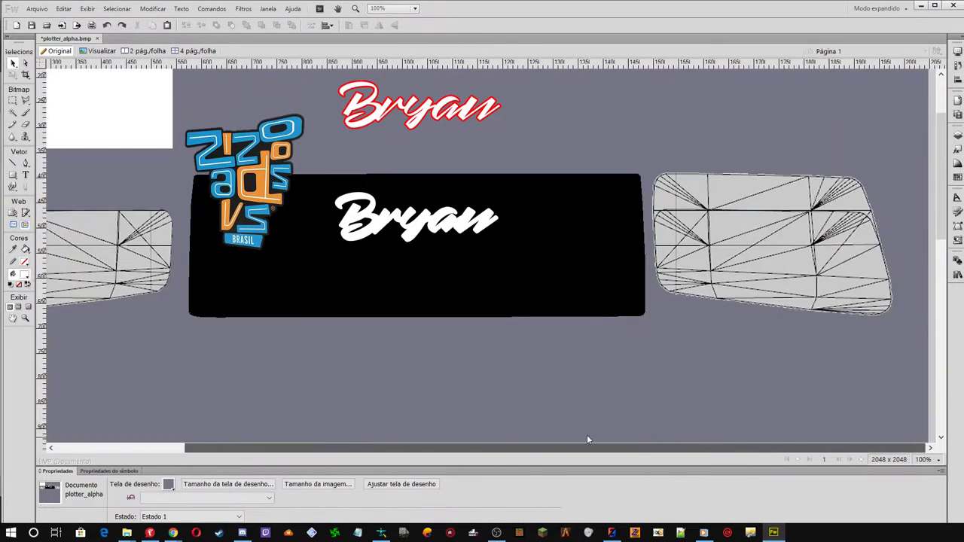
drag(237, 146, 716, 206)
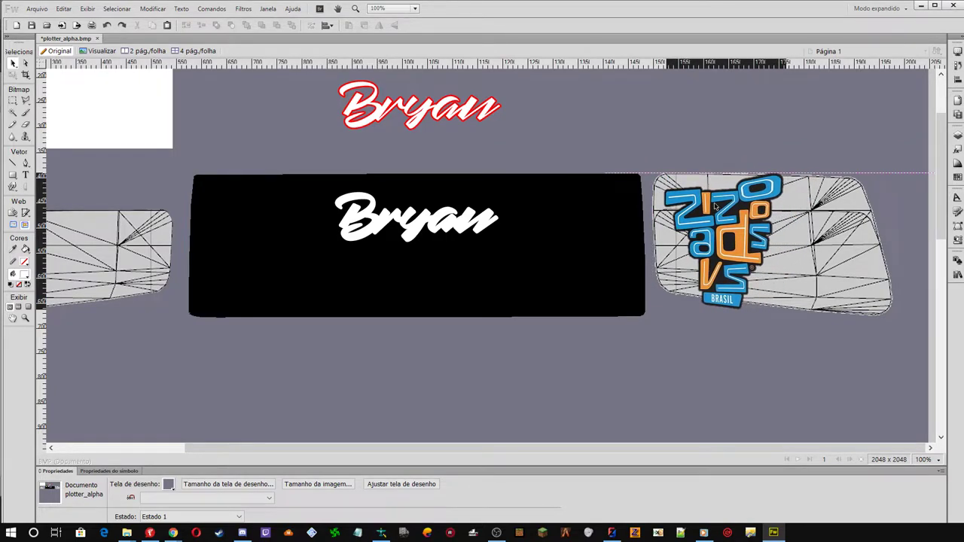
drag(716, 206, 715, 207)
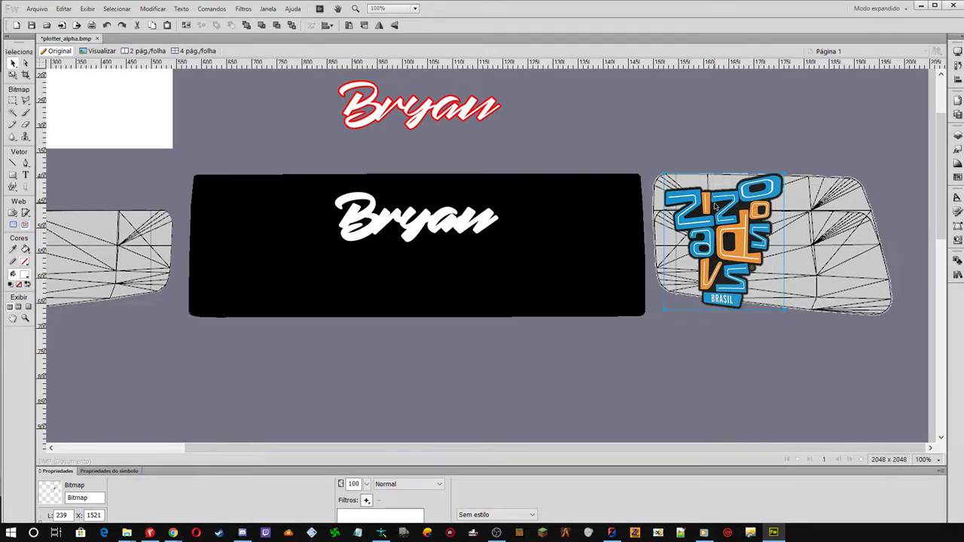
mouse_move(726, 241)
mouse_down()
mouse_move(718, 241)
mouse_move(810, 242)
mouse_move(728, 247)
mouse_move(741, 251)
mouse_up()
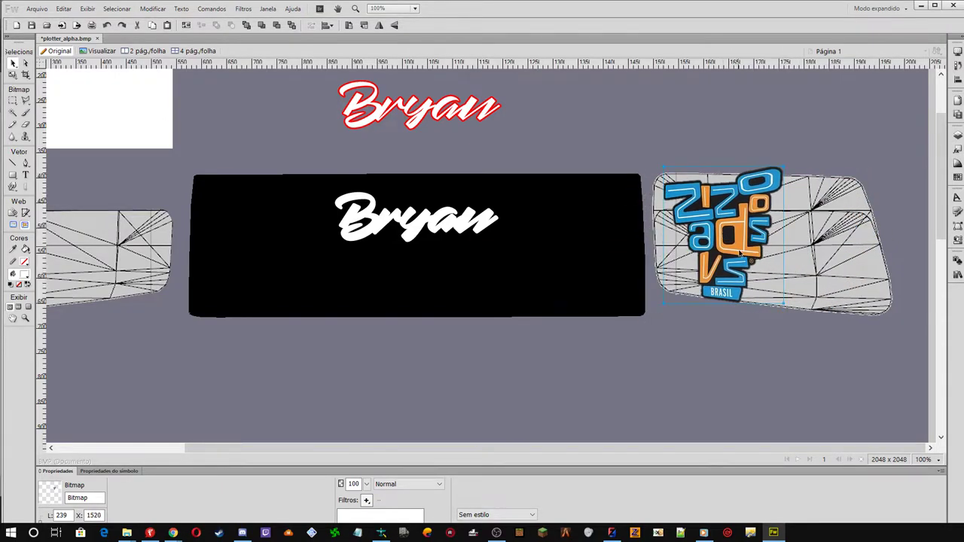
Activate the Scale tool on the Zizo Adesivos logo over the right side window template
key(q)
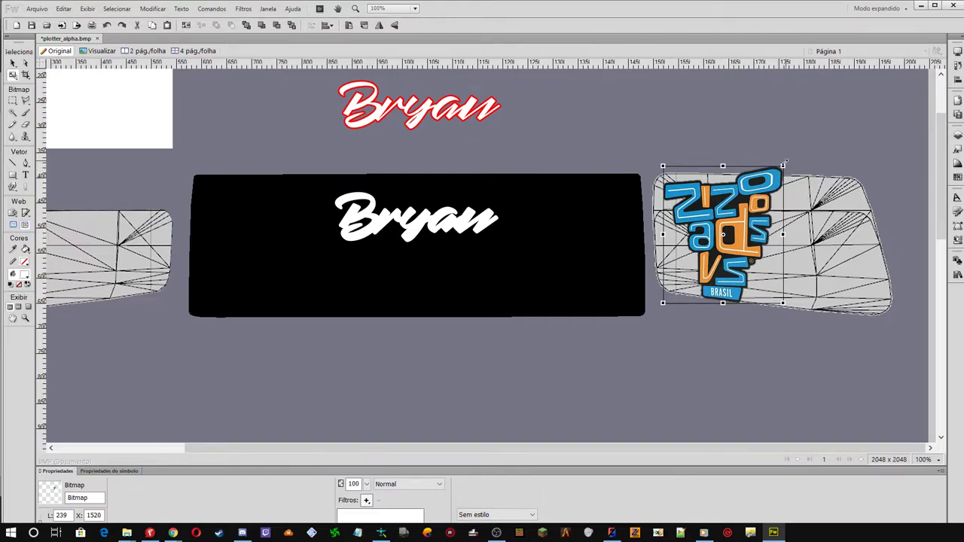
Shrink the Zizo Adsvs logo to about 144 px wide and place it near the right-hand wireframe panel's upper-left corner
drag(783, 165, 742, 214)
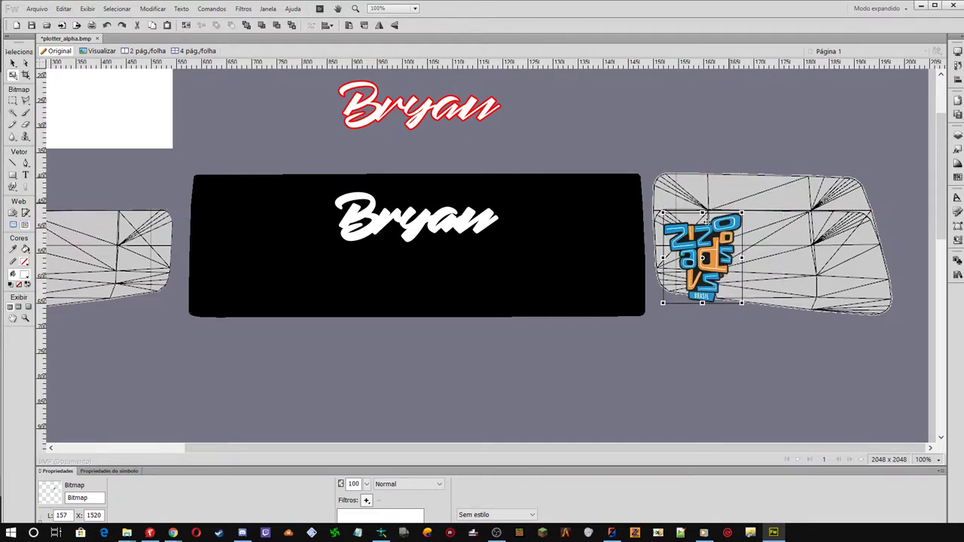
drag(687, 238, 701, 226)
drag(740, 271, 729, 259)
key(Left)
key(Left)
key(Left)
key(Left)
key(Left)
key(Left)
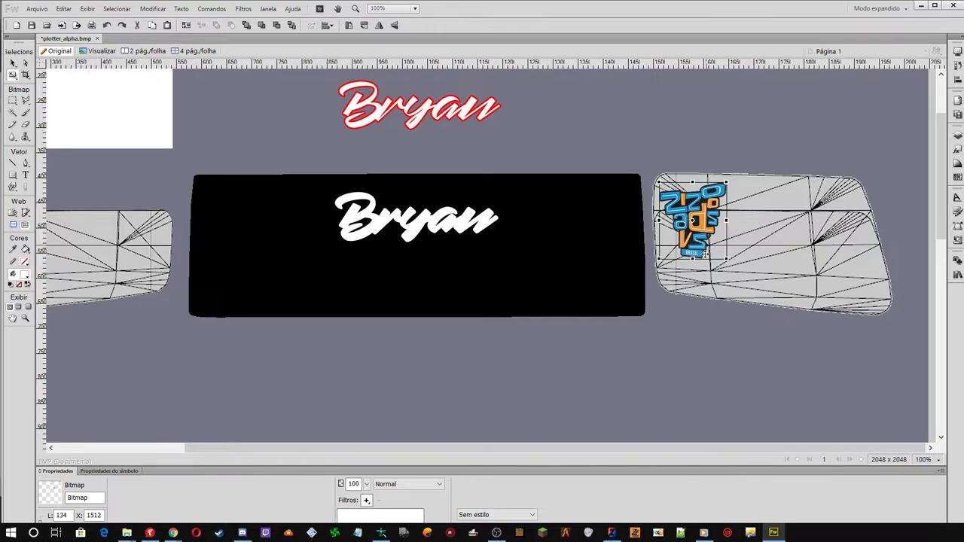
drag(727, 259, 731, 265)
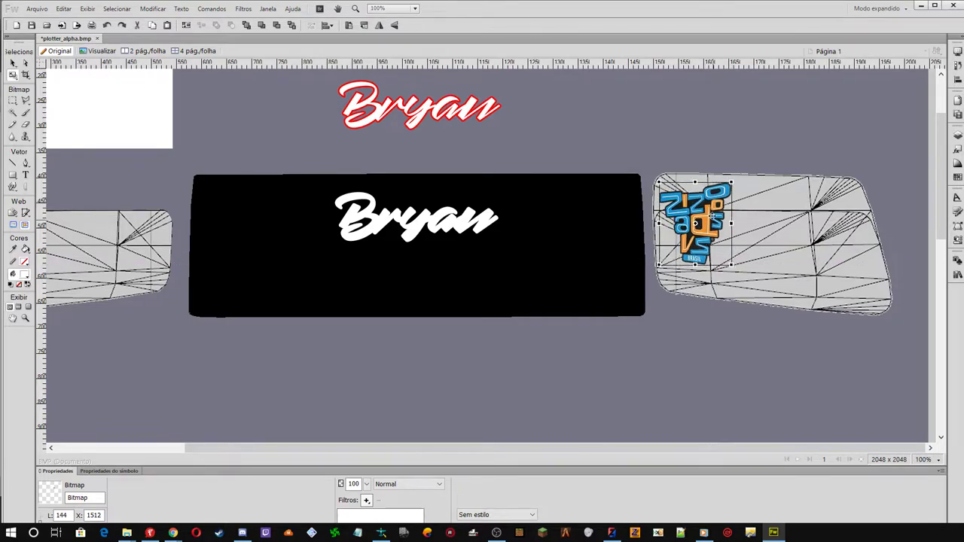
Turn the right-hand wireframe panel solid black with Hue/Saturation, setting its lightness to -100
click(12, 64)
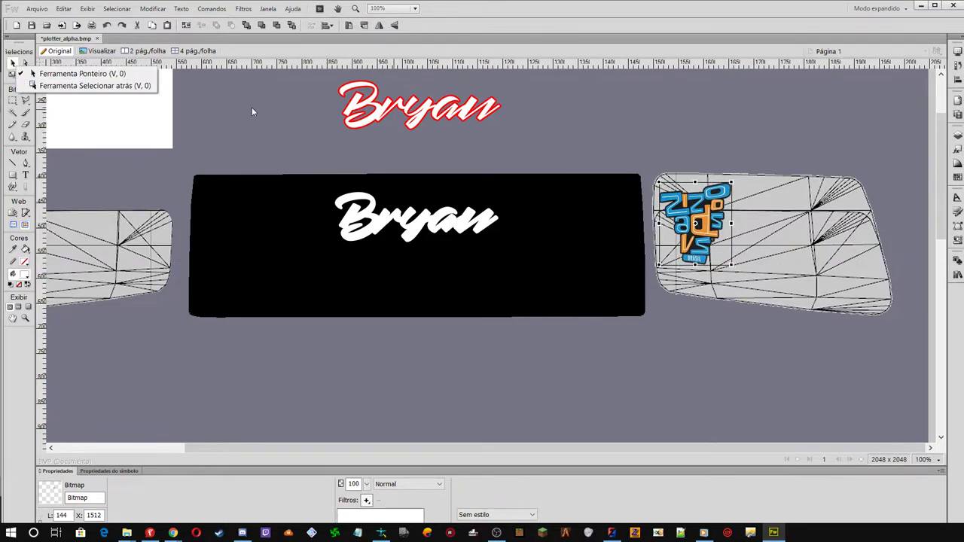
click(28, 68)
click(583, 198)
click(761, 241)
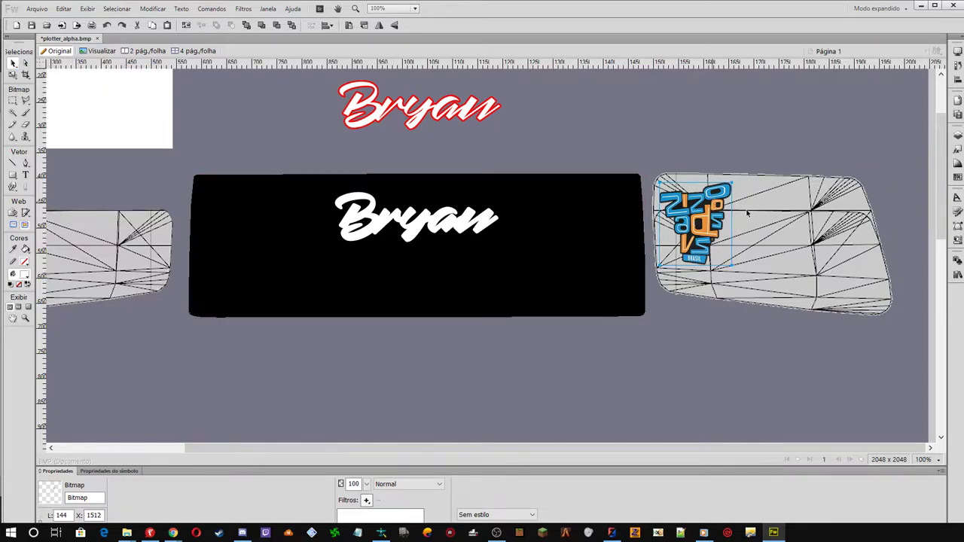
click(243, 8)
mouse_move(307, 39)
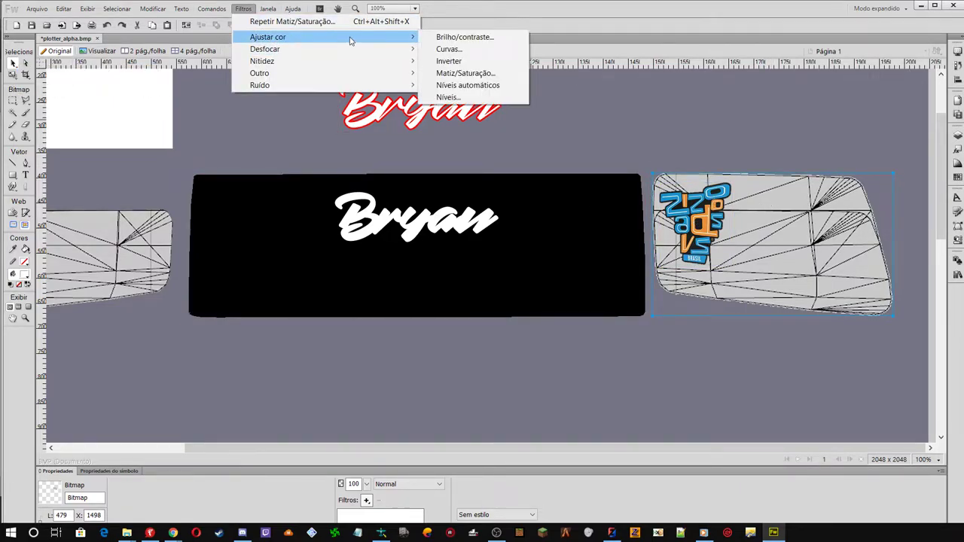
click(494, 74)
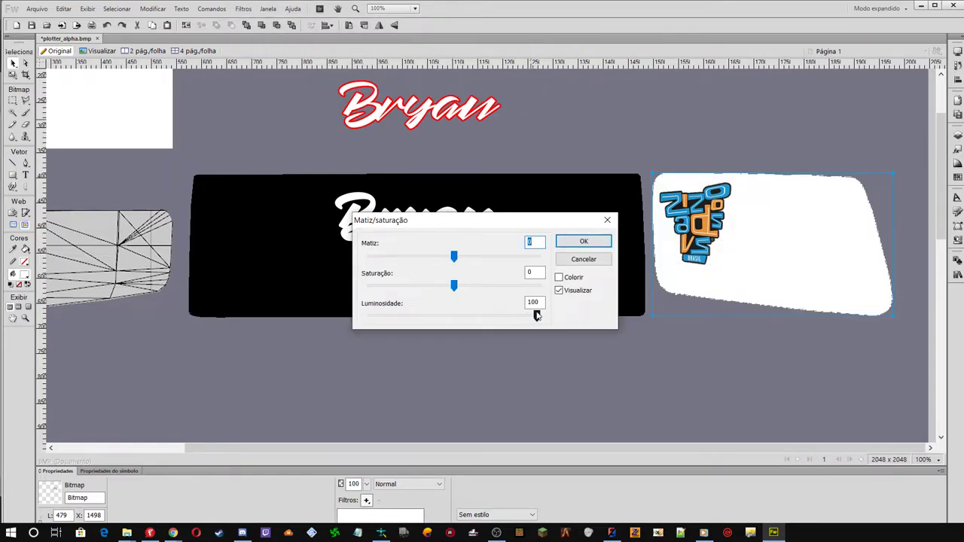
click(571, 242)
Copy the Zizo Adsvs logo, open plotter.bmp and paste it onto the right-hand wireframe panel
click(698, 220)
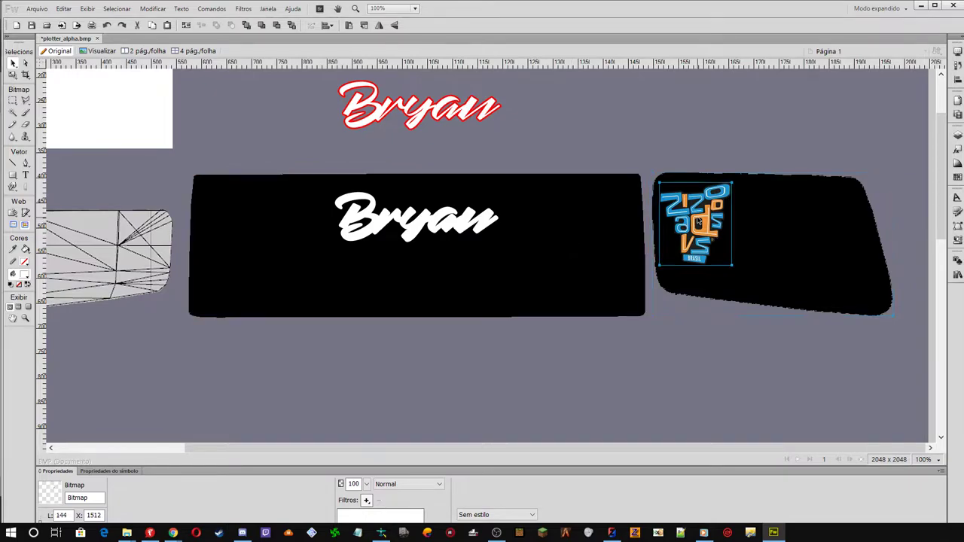
click(391, 219)
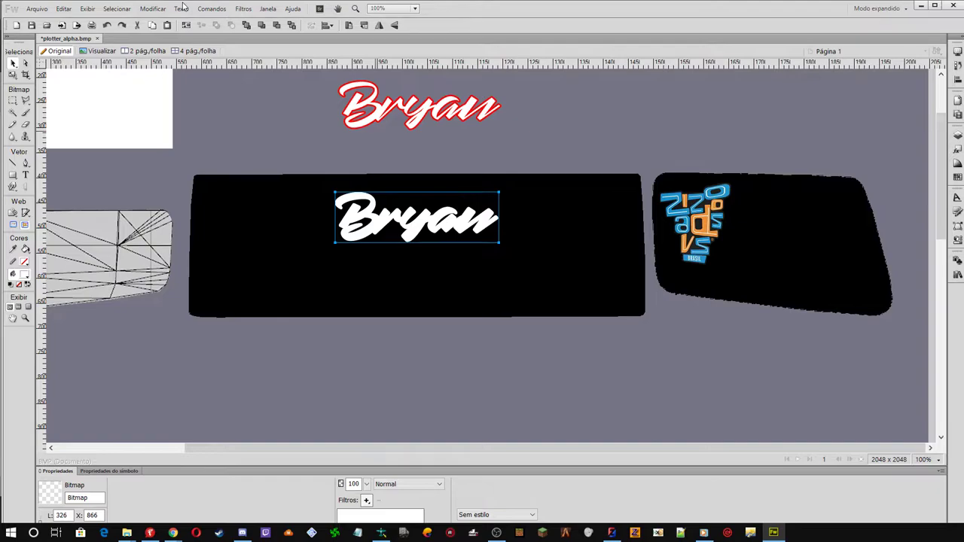
click(669, 104)
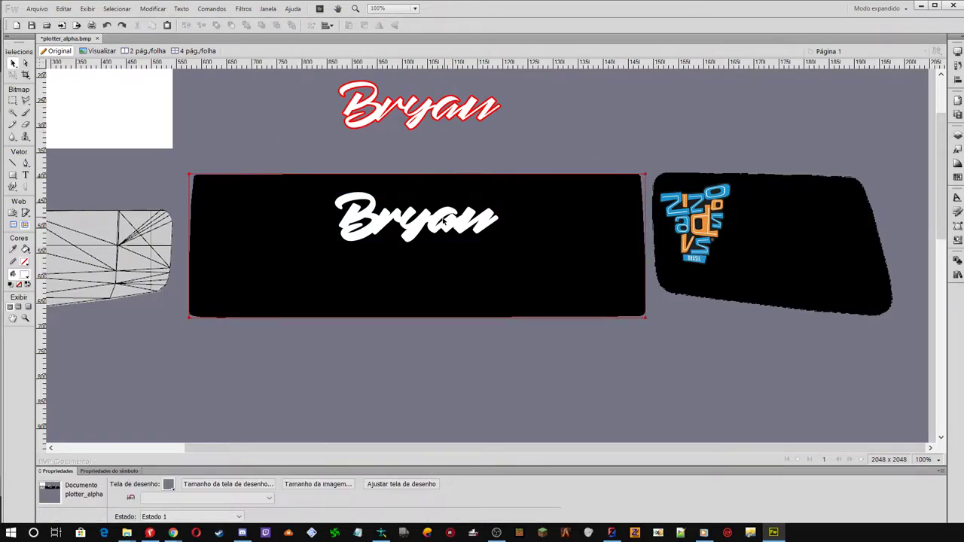
click(718, 218)
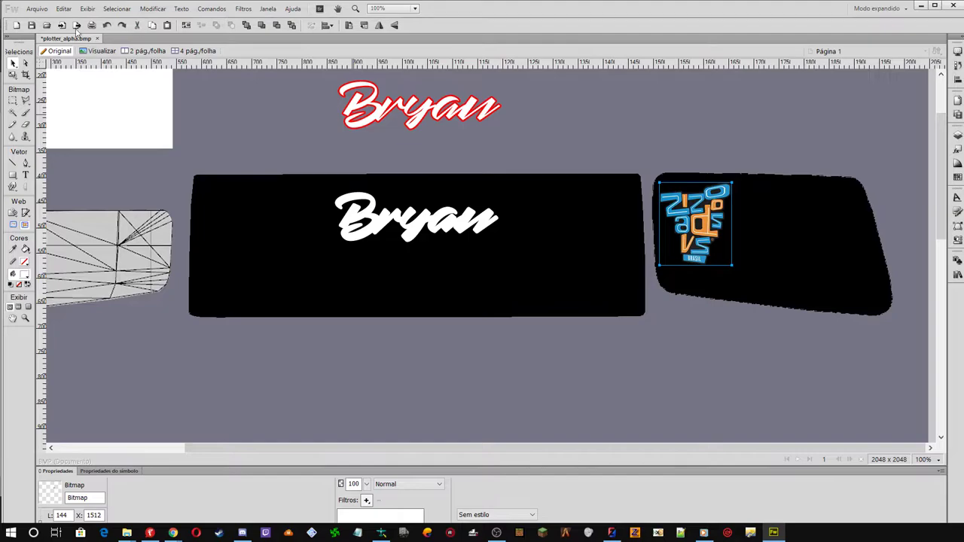
click(31, 25)
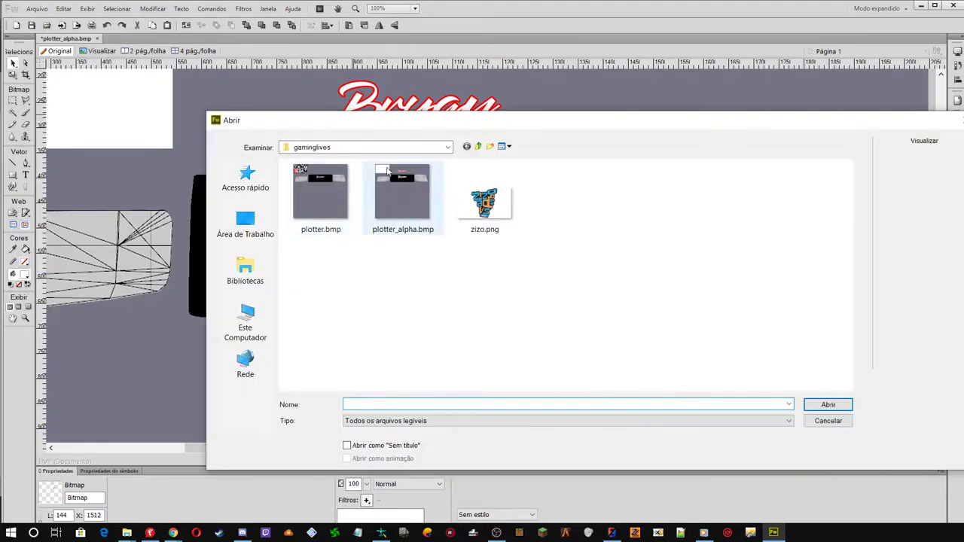
click(312, 191)
click(844, 407)
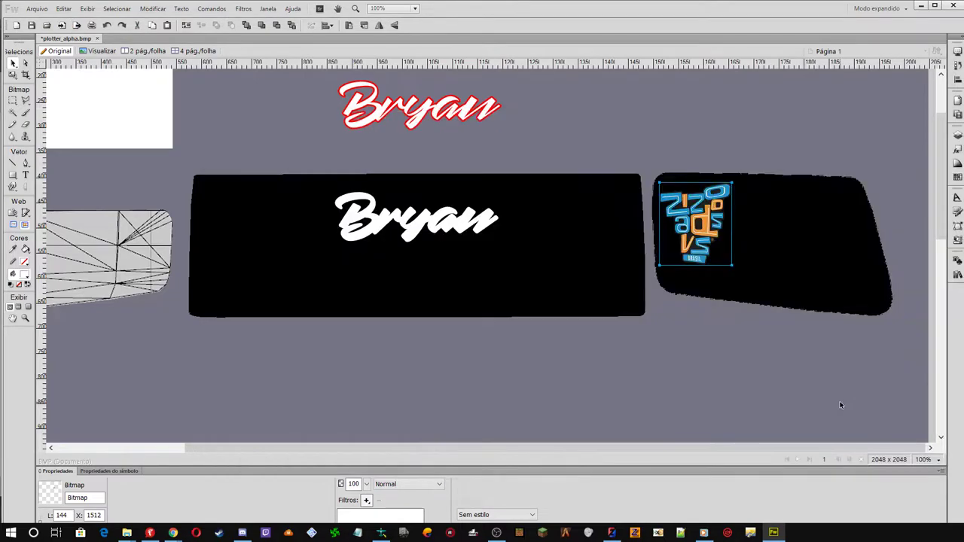
drag(468, 449, 751, 460)
click(169, 25)
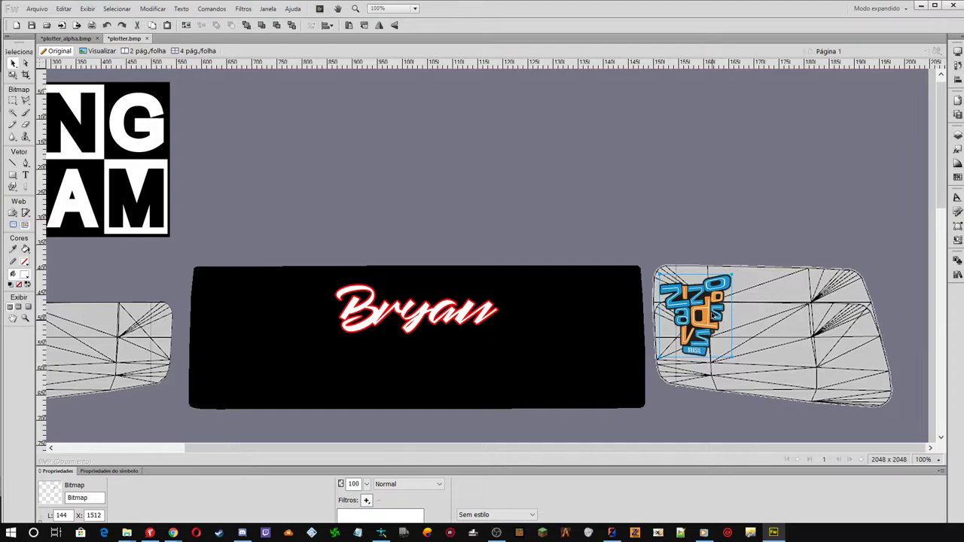
click(783, 295)
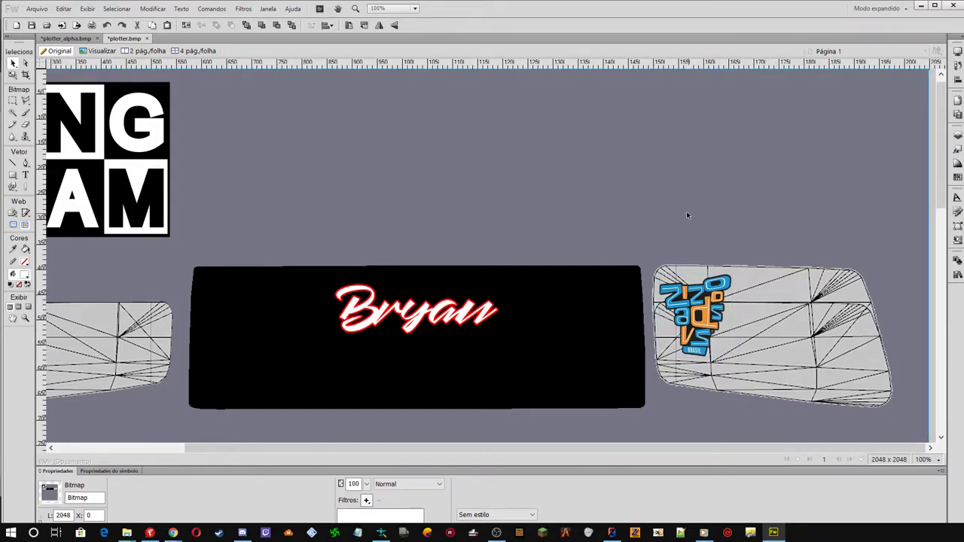
Copy the black right-hand panel together with its logo from plotter_alpha.bmp and paste both into plotter.bmp
click(66, 38)
click(812, 227)
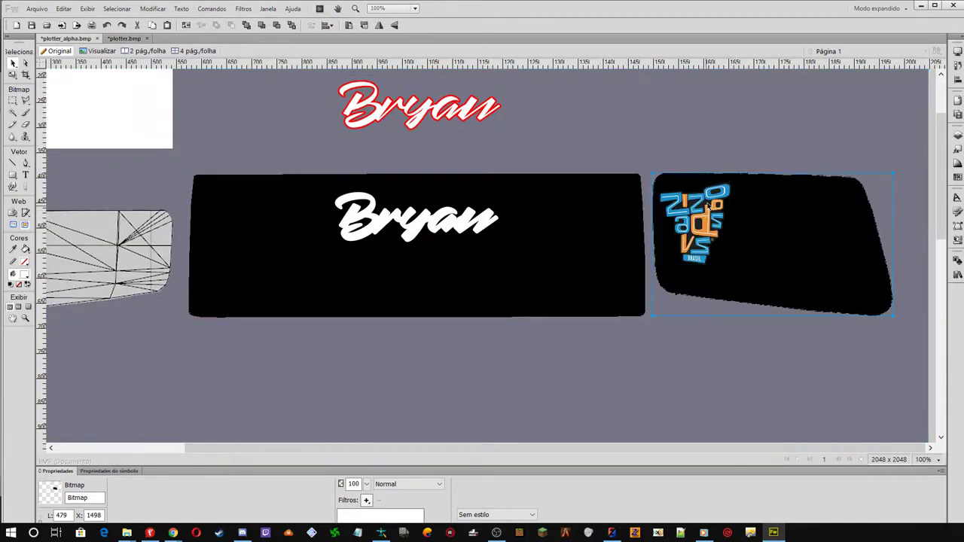
shift+click(713, 199)
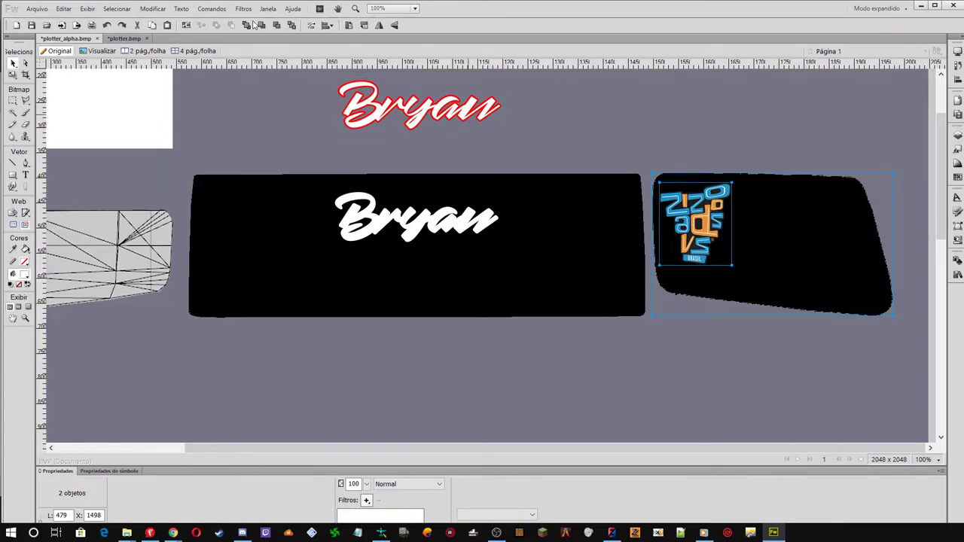
click(124, 38)
click(167, 26)
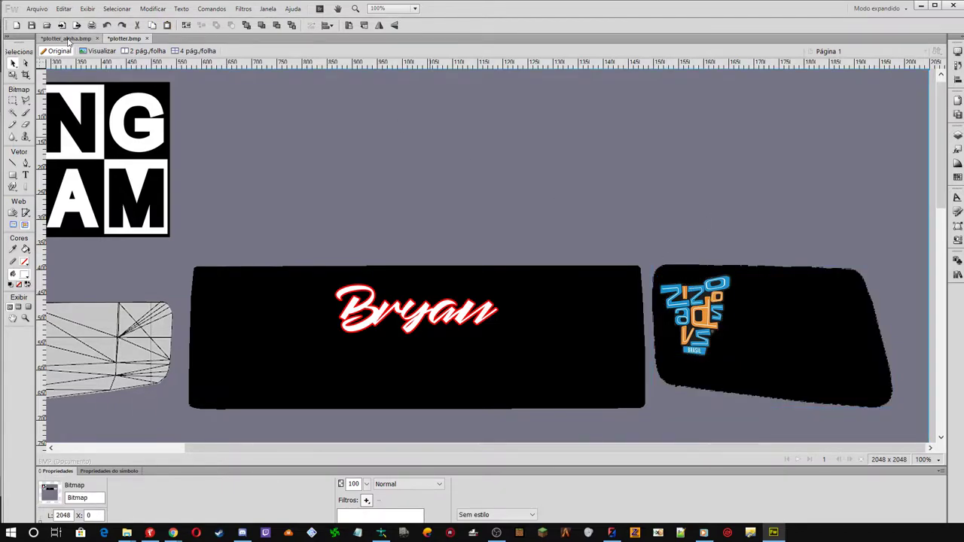
Turn the Zizo Adsvs logo in plotter_alpha.bmp solid white with Hue/Saturation, raising its lightness to the maximum
click(68, 39)
click(729, 153)
click(694, 222)
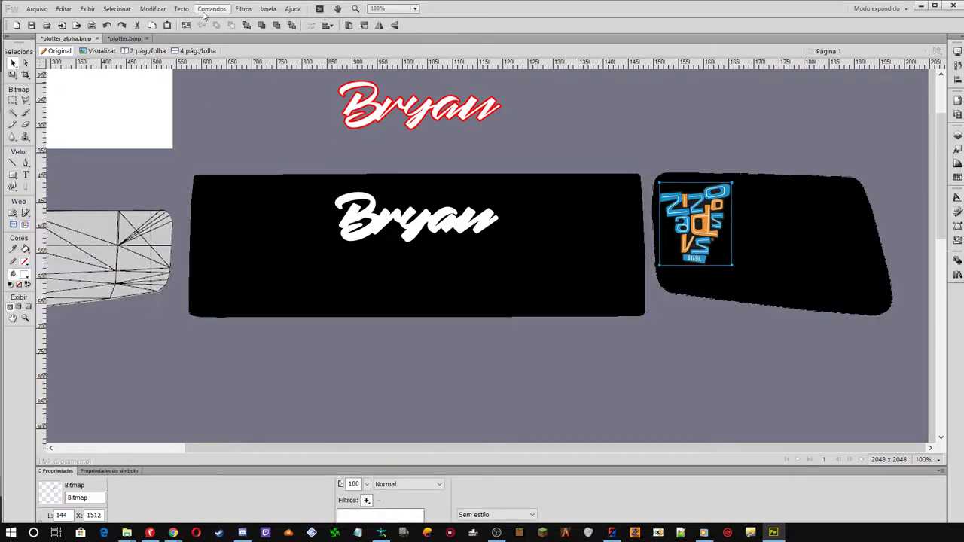
click(243, 9)
click(259, 22)
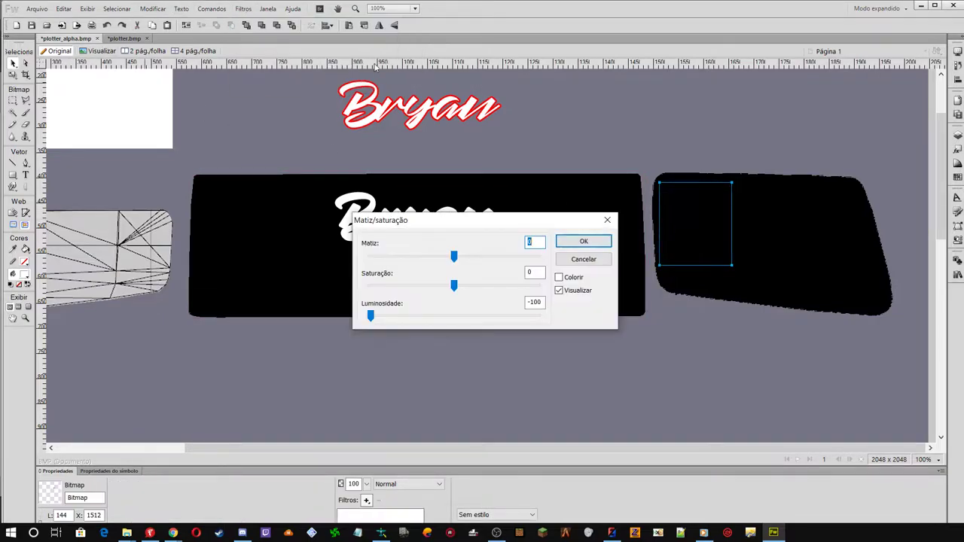
drag(526, 326, 634, 322)
click(586, 242)
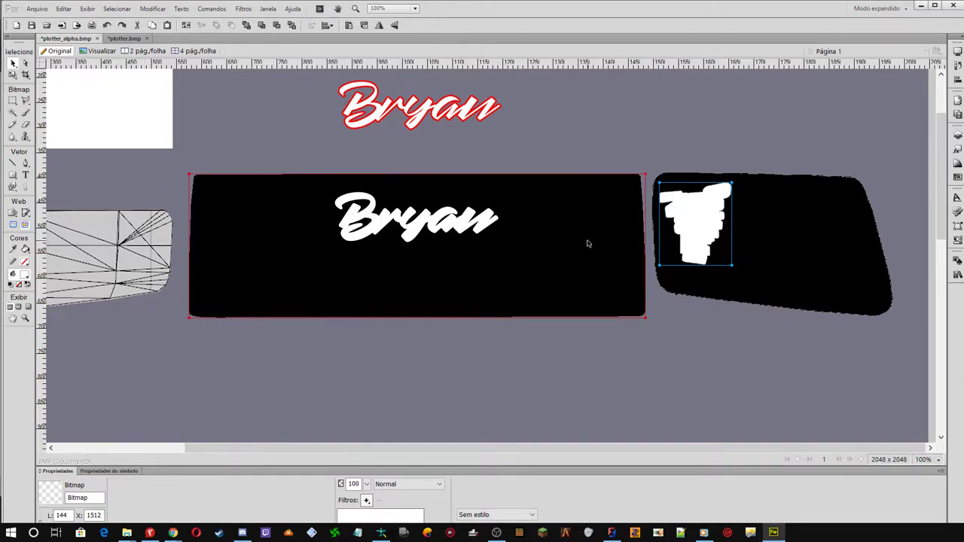
click(679, 141)
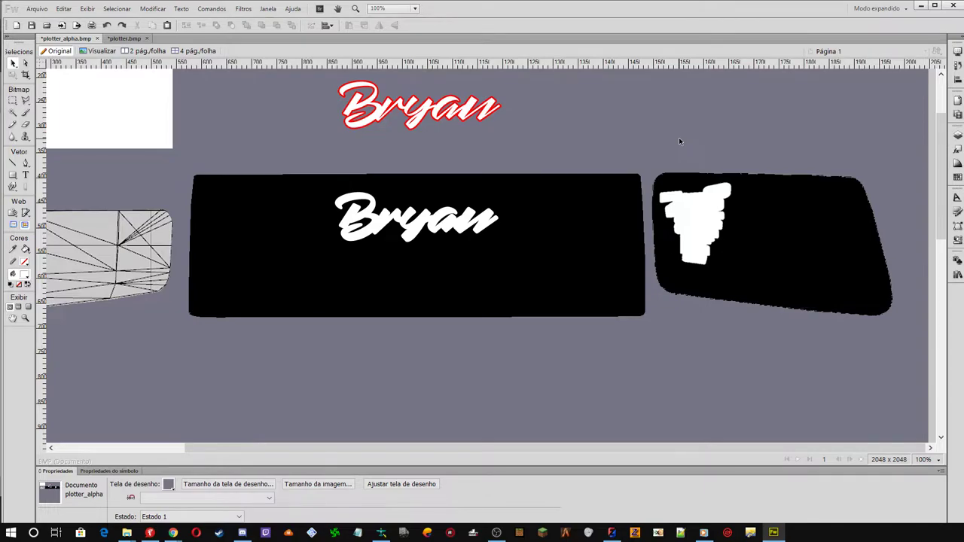
Switch to the Chrome image results for "adesivo gbn png" and preview the "Zizo Adesivos Logo" sticker sheet
drag(130, 452, 97, 468)
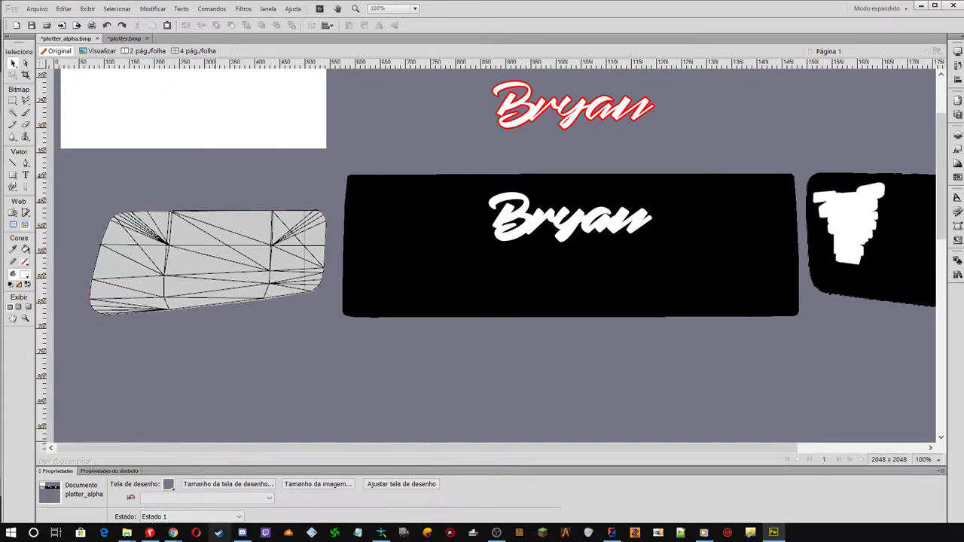
mouse_move(173, 534)
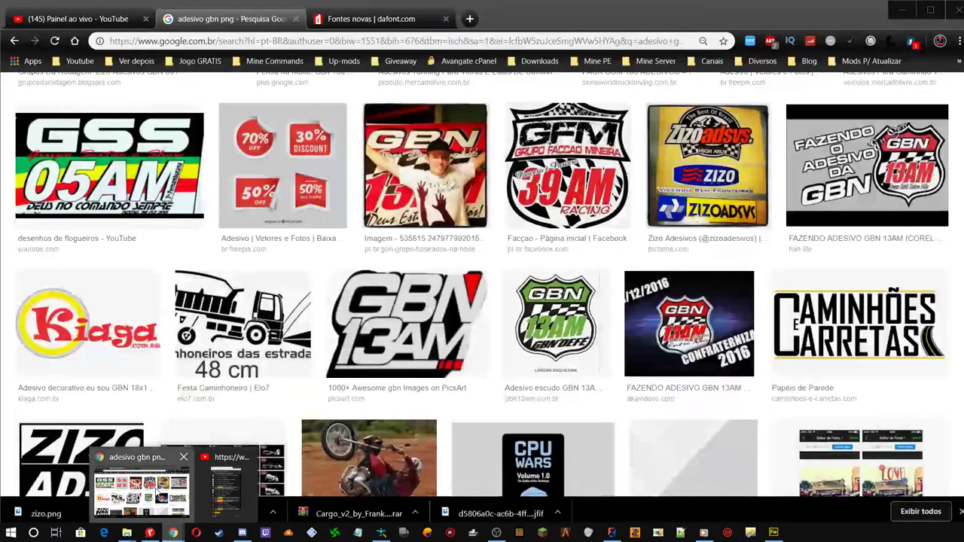
click(143, 489)
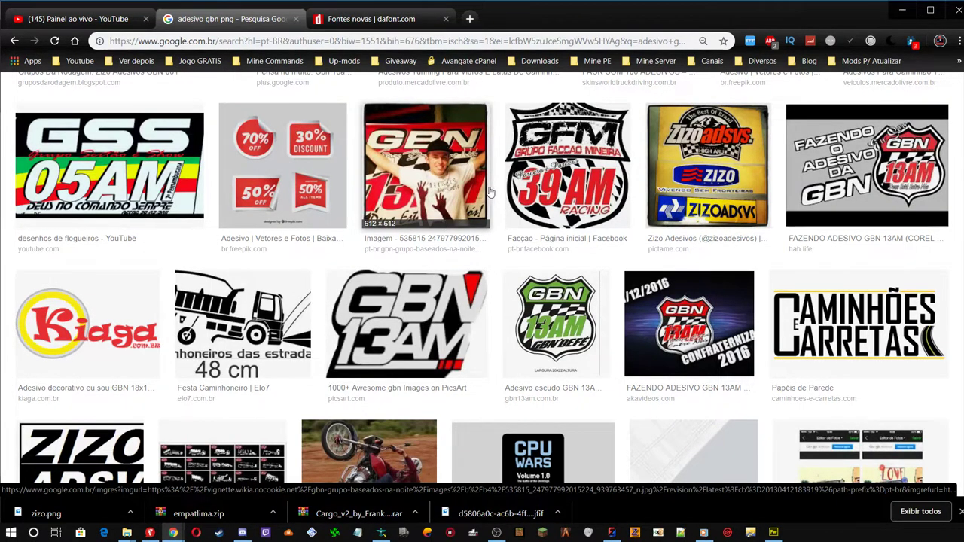
scroll(490, 192, down, 5)
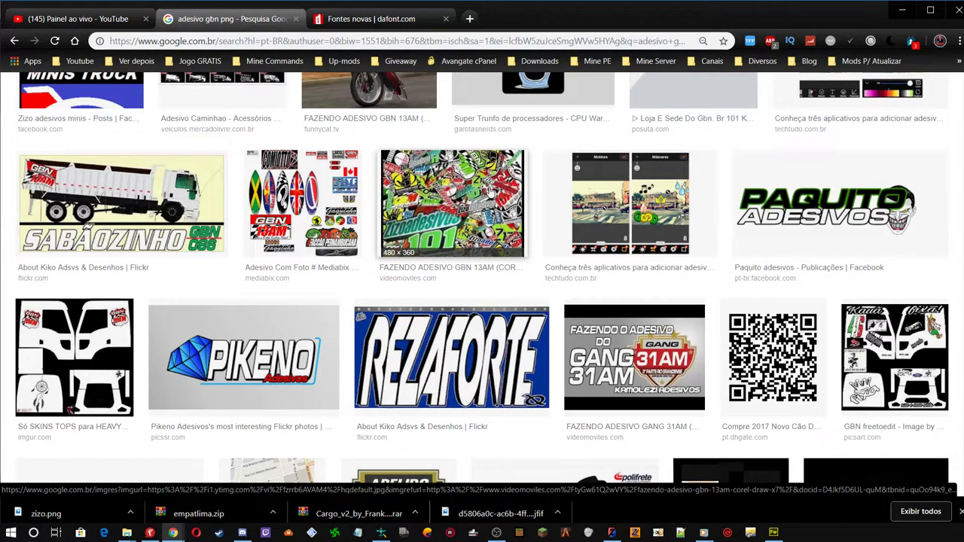
scroll(490, 192, down, 4)
scroll(490, 192, down, 5)
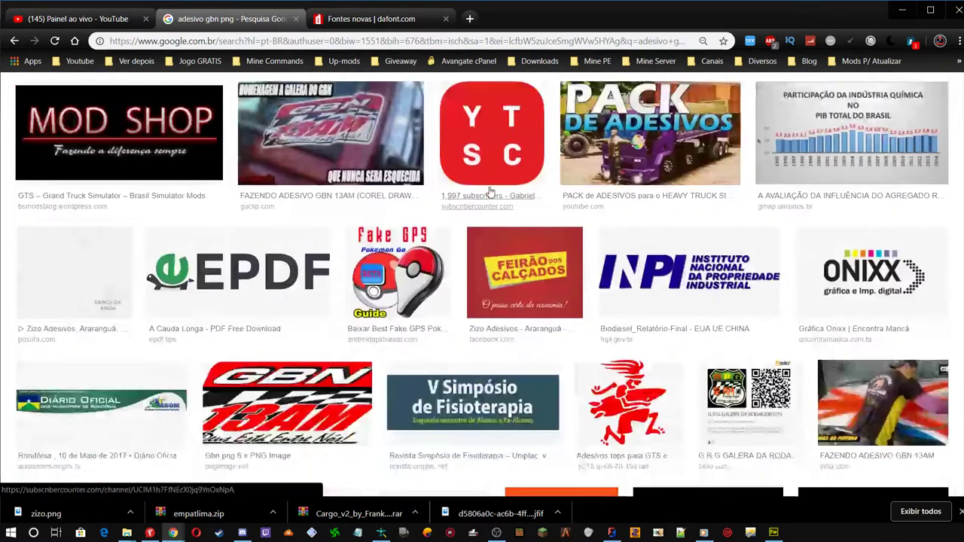
scroll(490, 192, down, 4)
scroll(489, 193, down, 5)
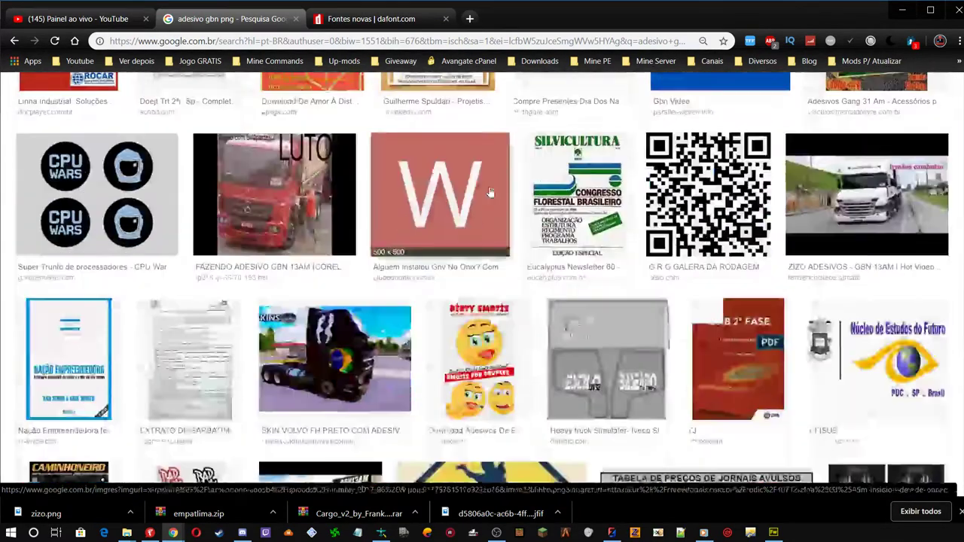
scroll(490, 193, down, 3)
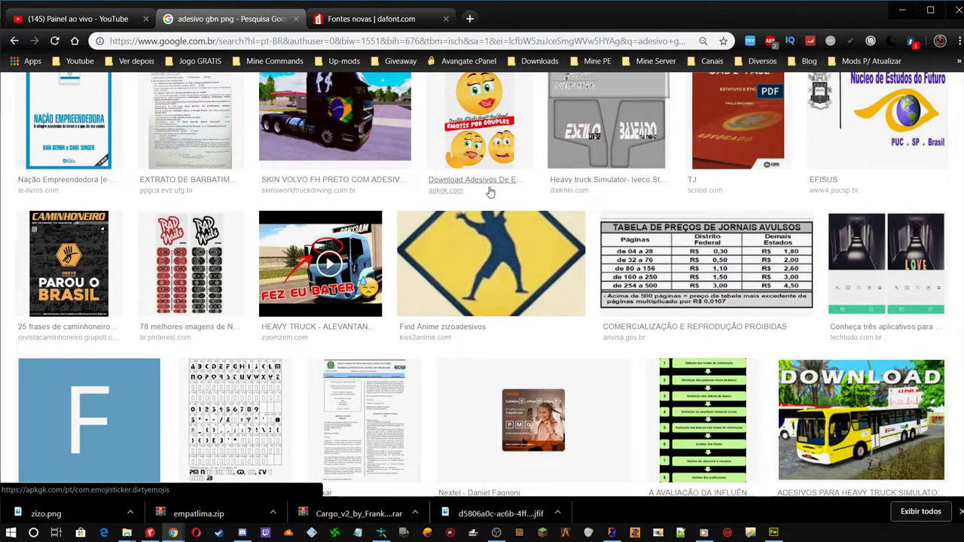
scroll(489, 193, down, 2)
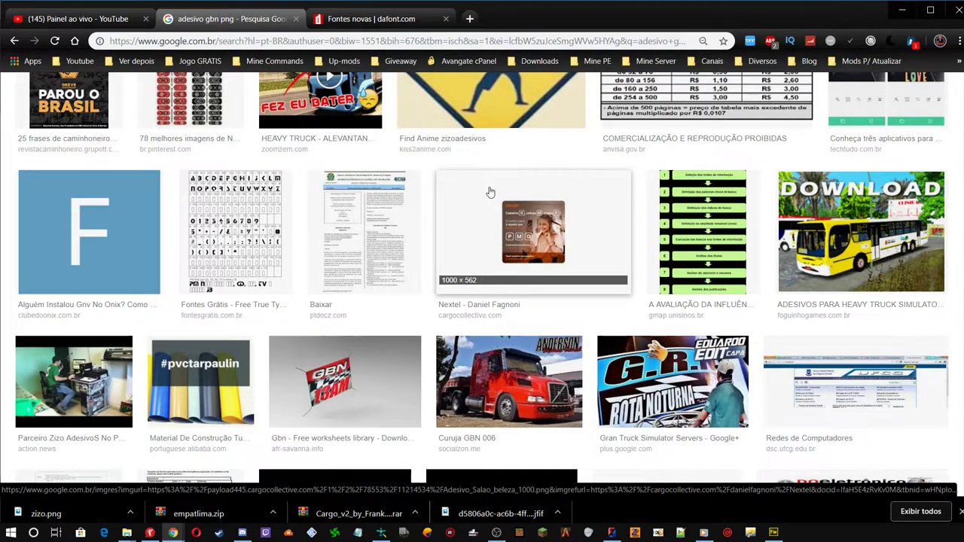
scroll(490, 192, down, 5)
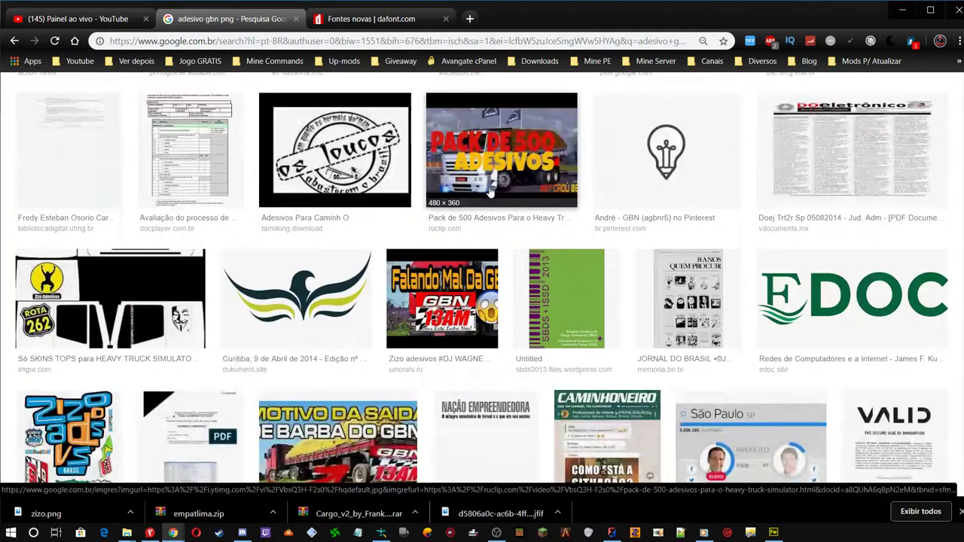
scroll(489, 192, down, 3)
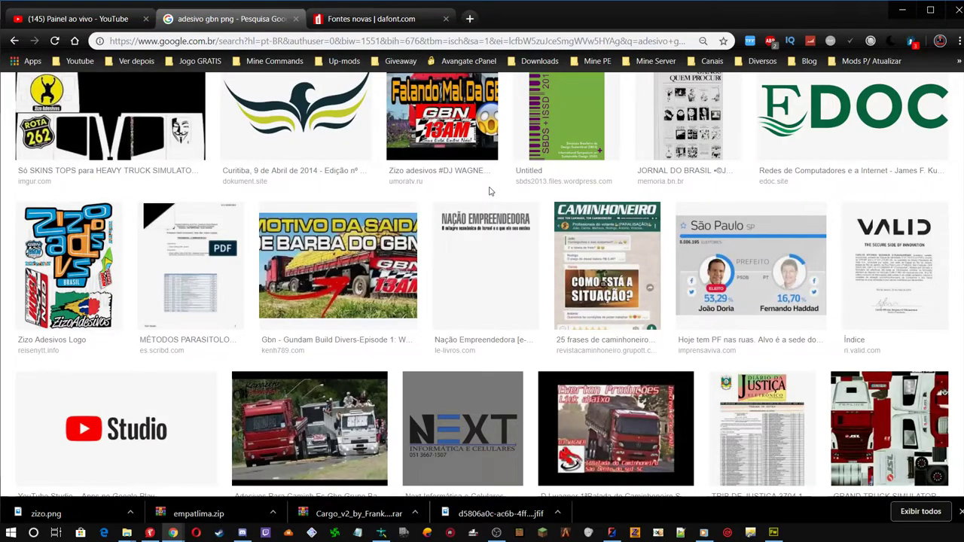
click(41, 241)
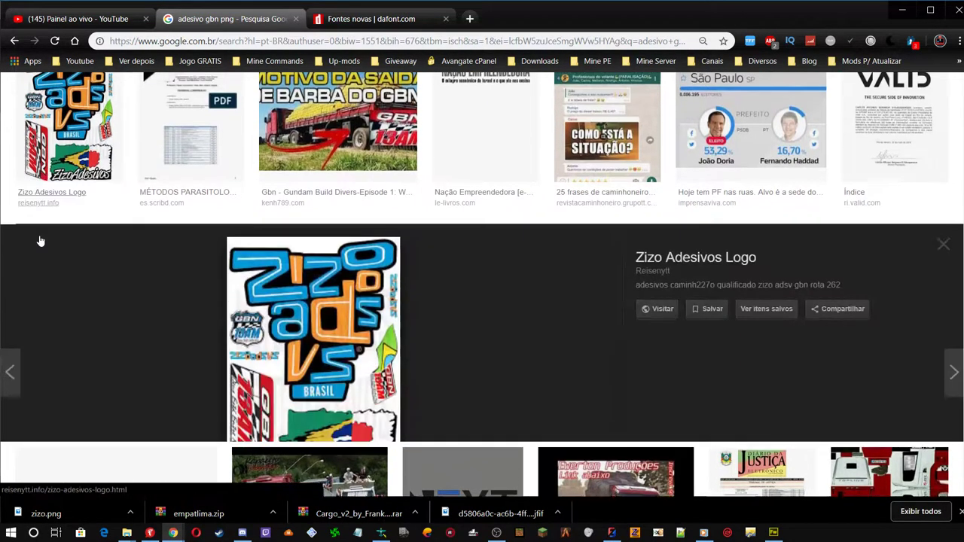
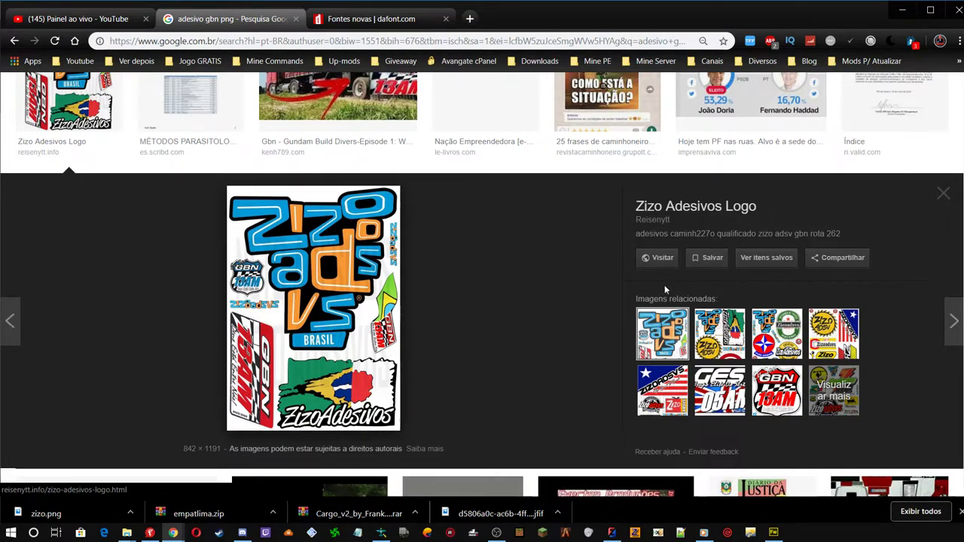
Browse further sticker results and preview the "Gbn Grupo baseados na noite" photo of a dump truck with GBN 13AM stickers
scroll(518, 282, down, 3)
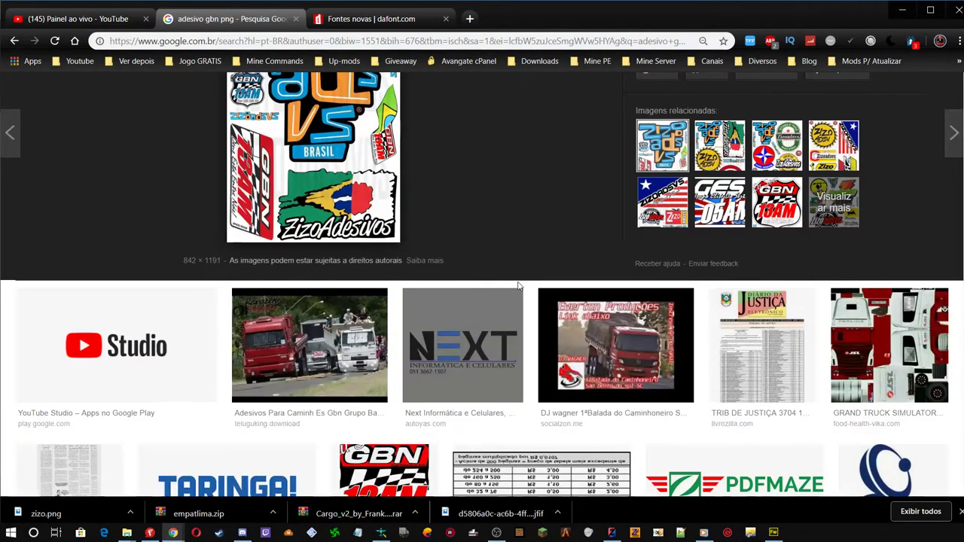
scroll(518, 284, down, 3)
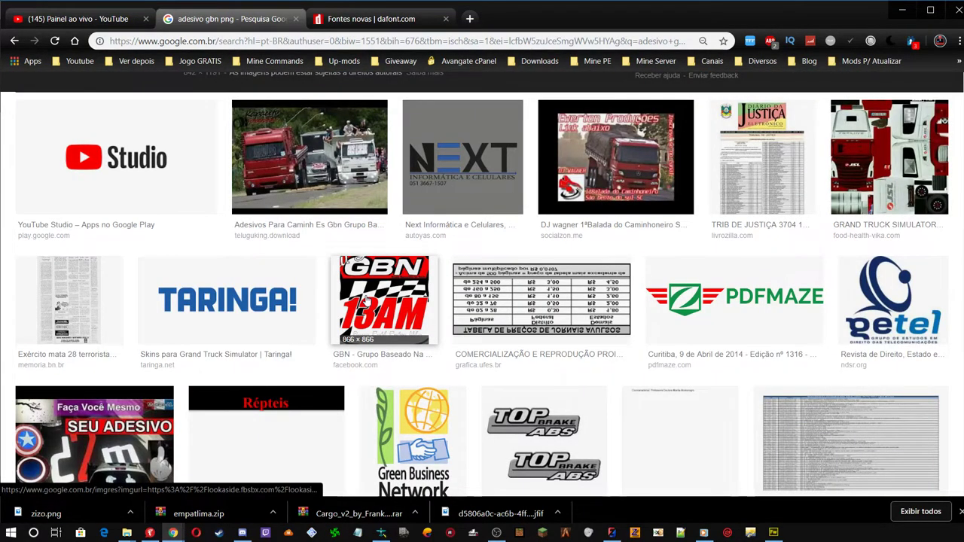
scroll(564, 301, down, 3)
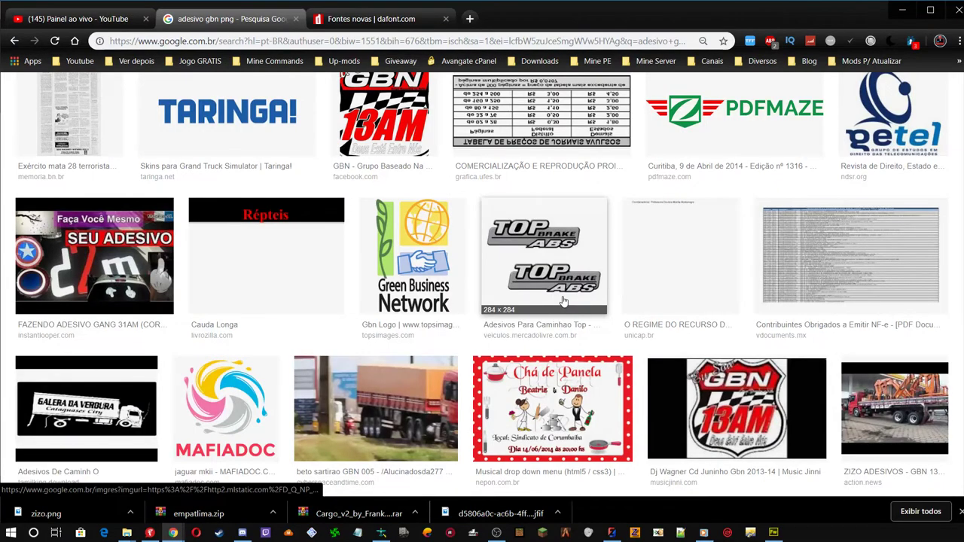
scroll(563, 301, down, 5)
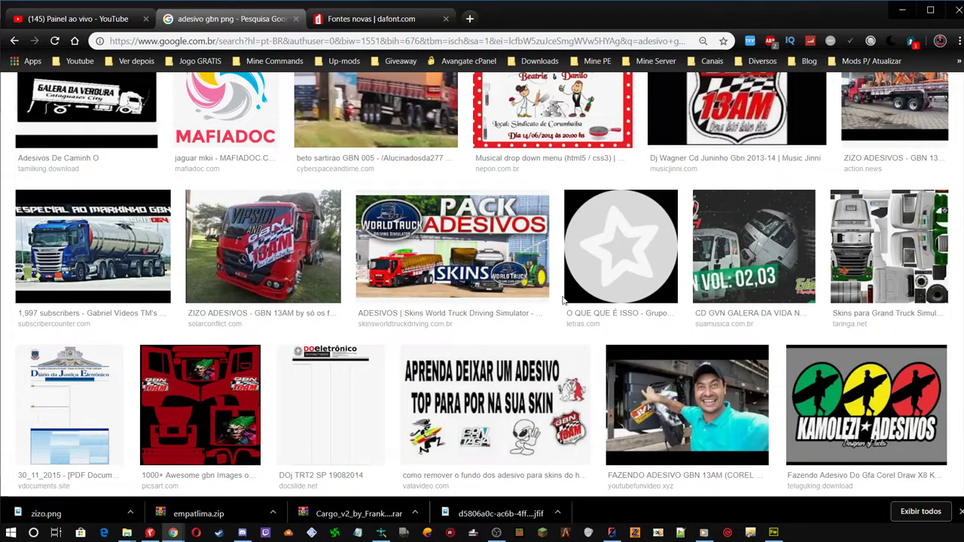
scroll(563, 301, down, 4)
scroll(564, 301, down, 2)
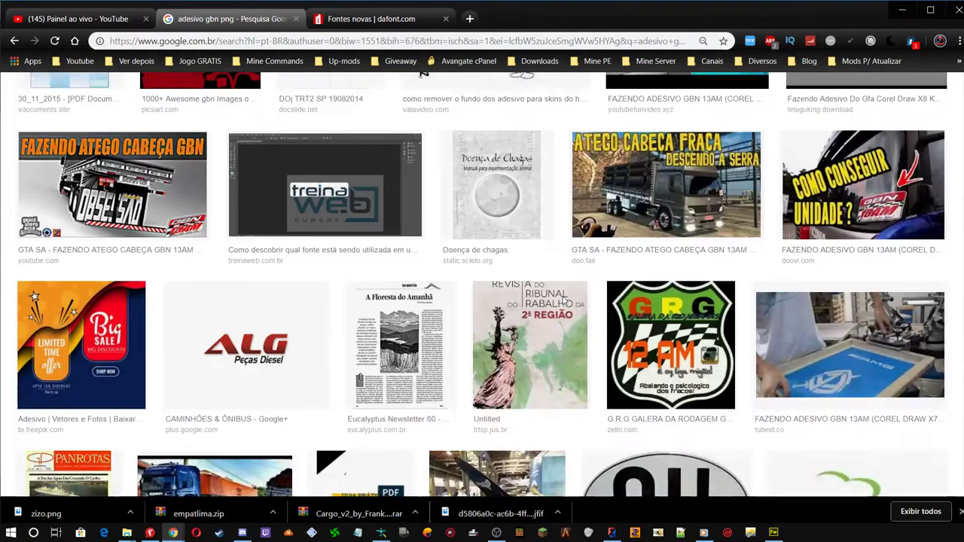
scroll(564, 301, down, 1)
scroll(564, 302, down, 4)
scroll(564, 302, down, 5)
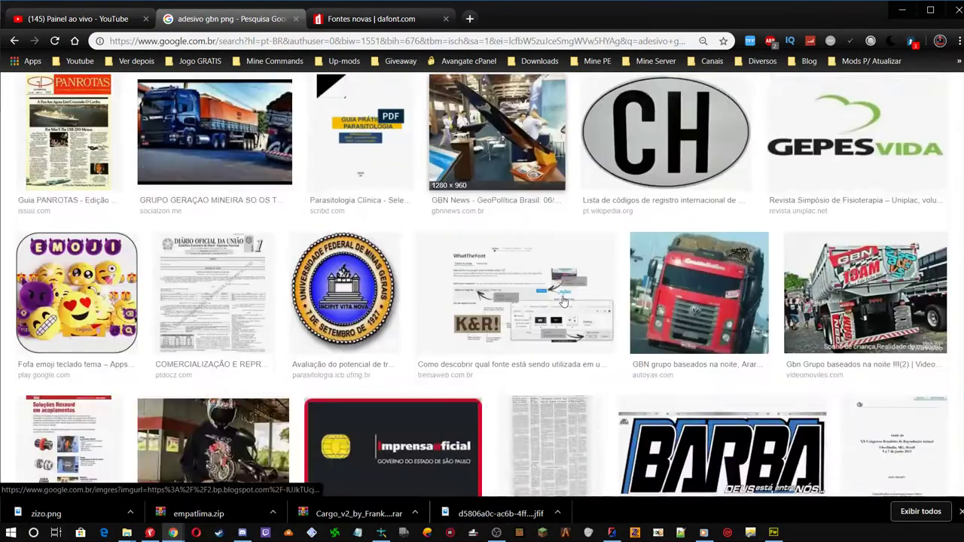
scroll(563, 301, down, 2)
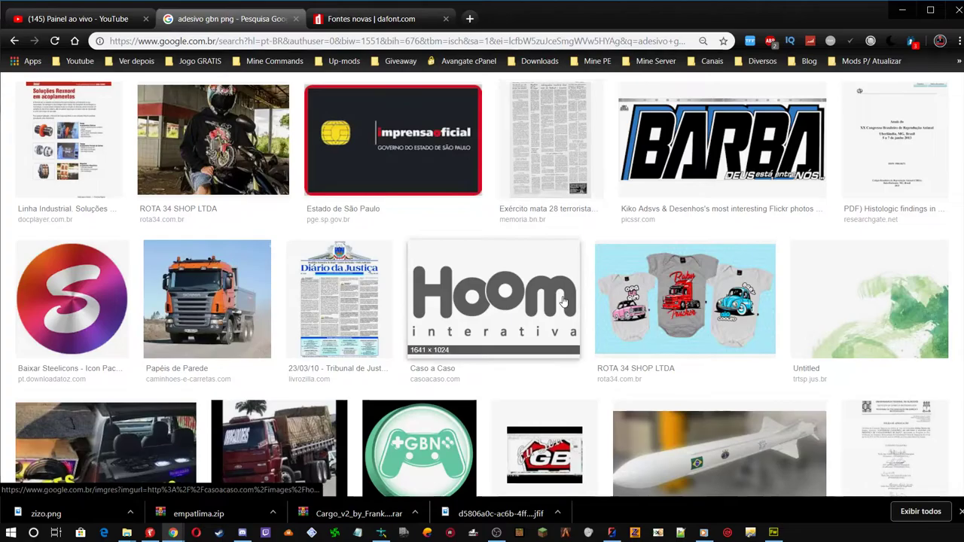
scroll(564, 302, down, 3)
scroll(563, 302, up, 3)
scroll(564, 302, down, 15)
scroll(564, 301, up, 8)
scroll(564, 301, down, 6)
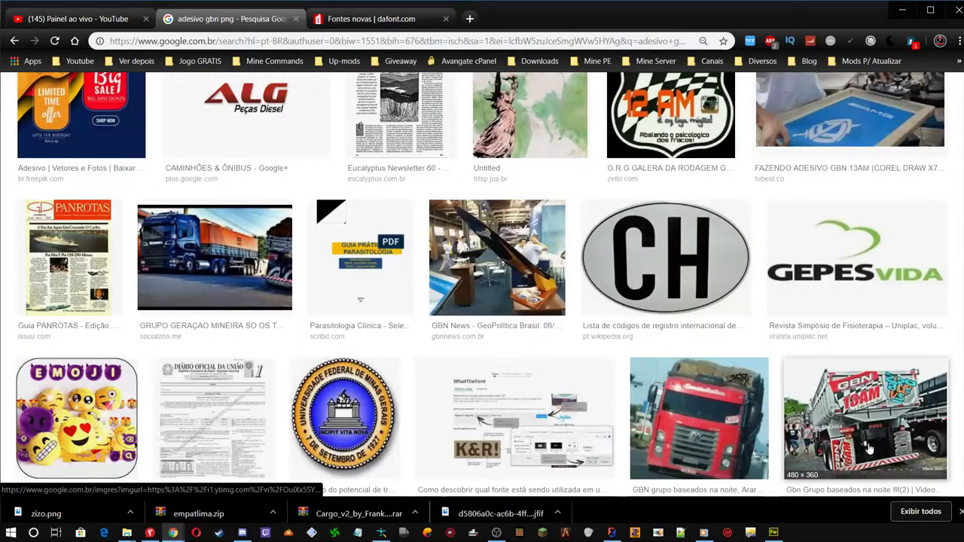
click(859, 390)
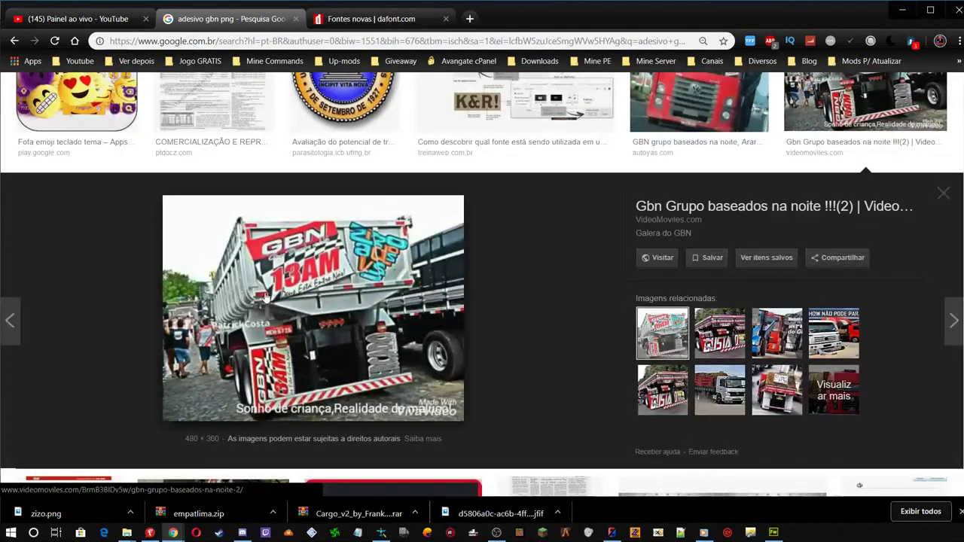
click(530, 309)
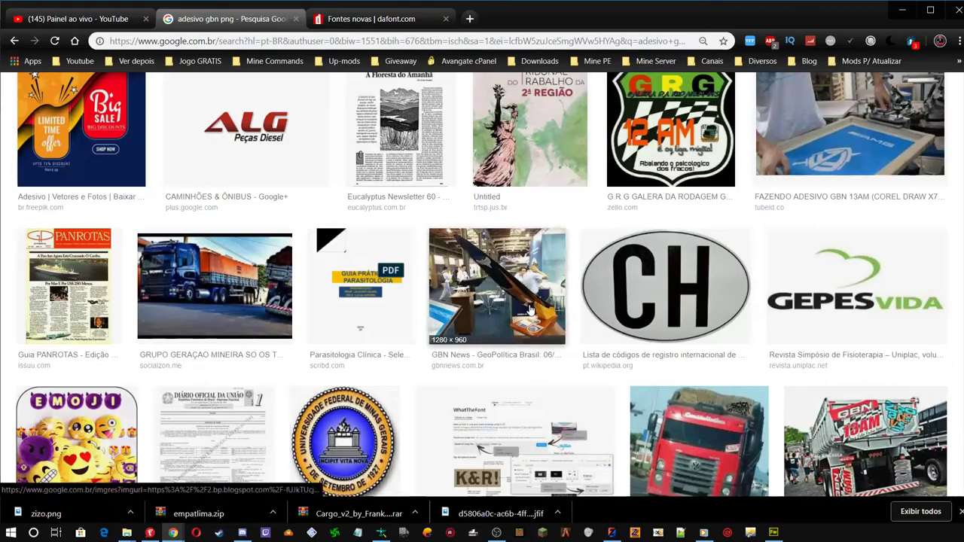
Look back through the earlier sticker results and preview the green "Adesivo escudo GBN 13AM" shield
scroll(530, 308, down, 10)
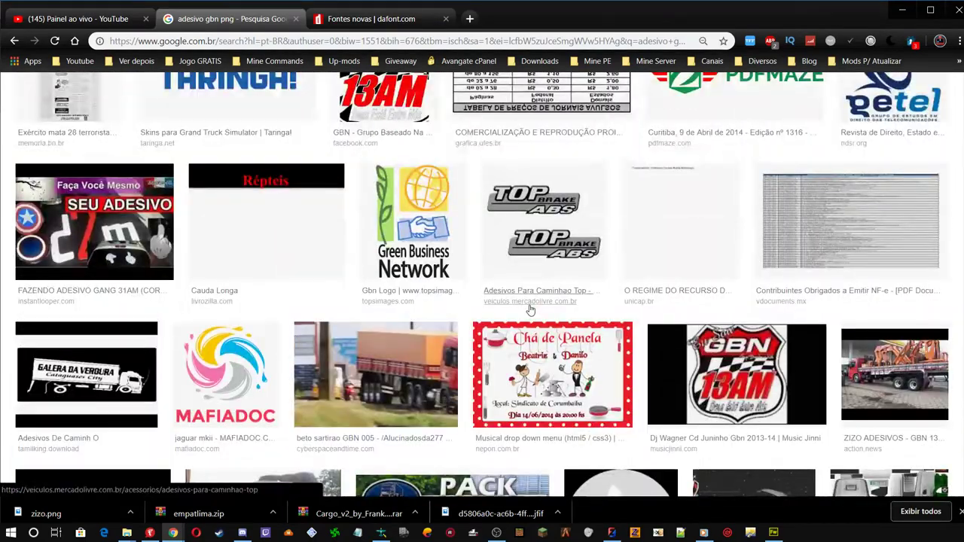
scroll(530, 309, up, 2)
scroll(530, 309, down, 10)
scroll(530, 309, up, 5)
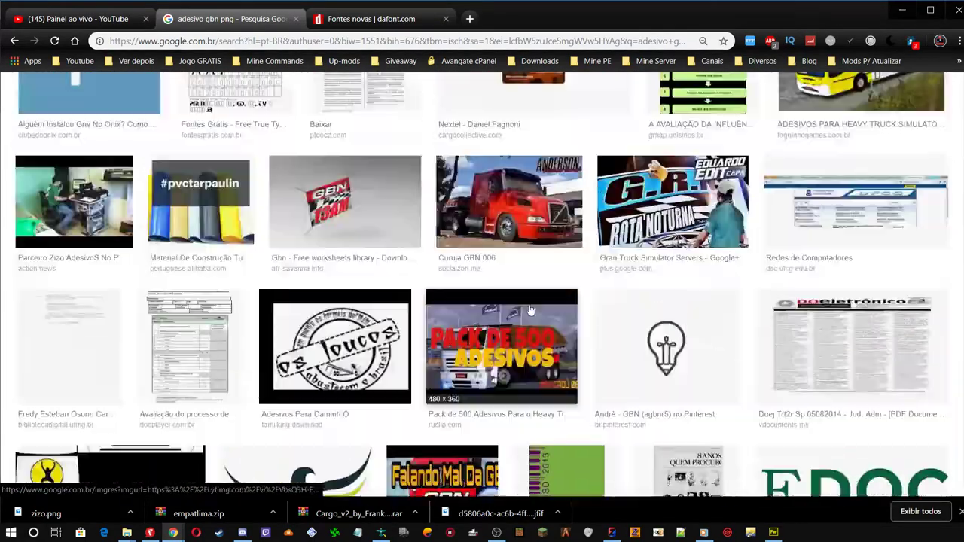
scroll(530, 309, up, 7)
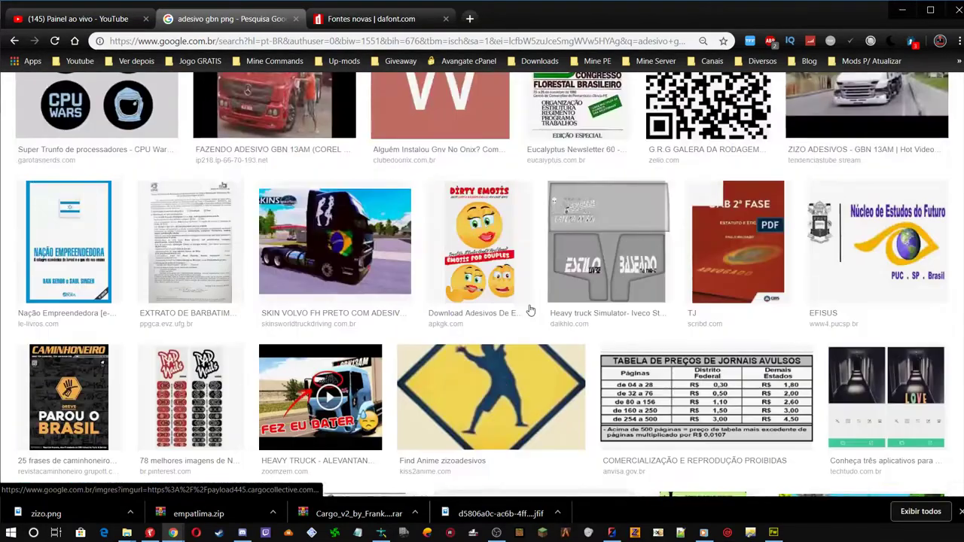
scroll(530, 309, up, 4)
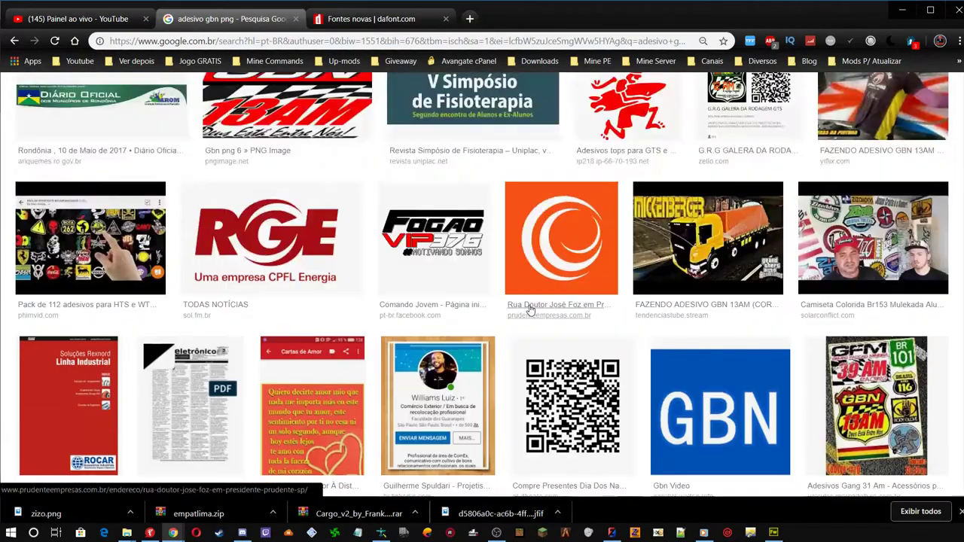
scroll(530, 309, up, 6)
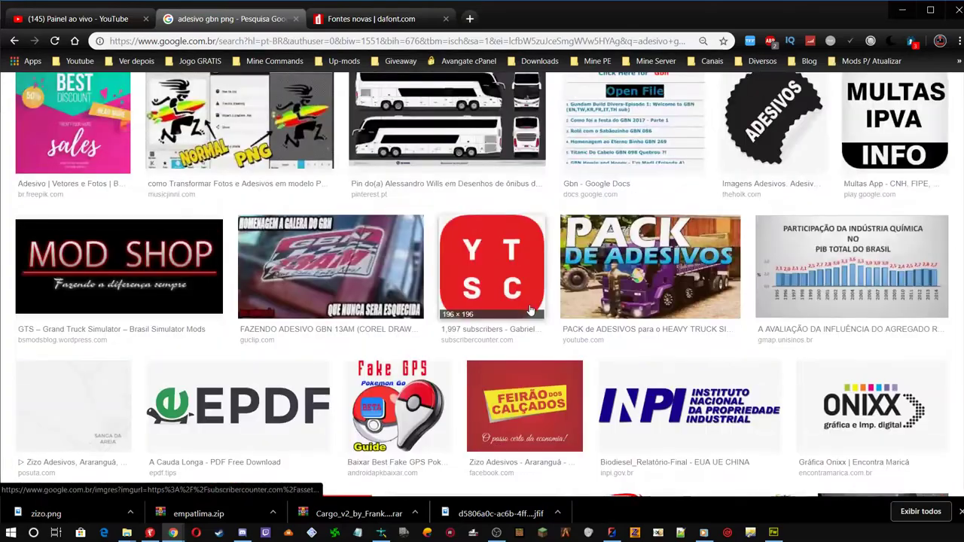
scroll(529, 309, up, 6)
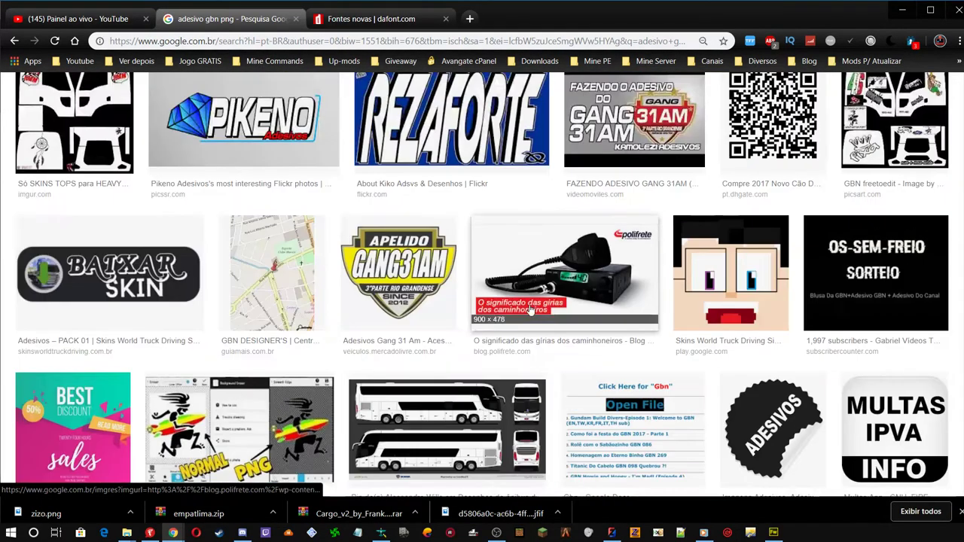
scroll(530, 309, up, 5)
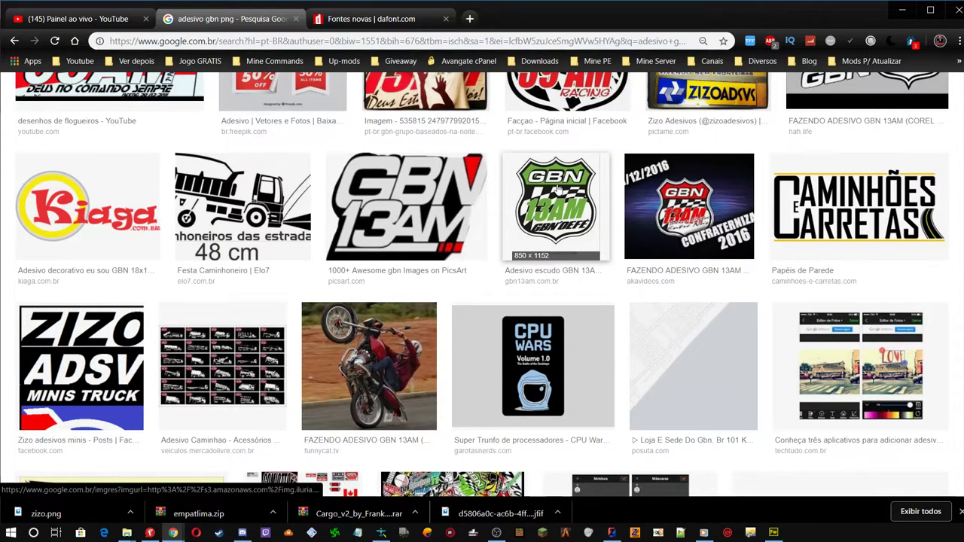
click(557, 190)
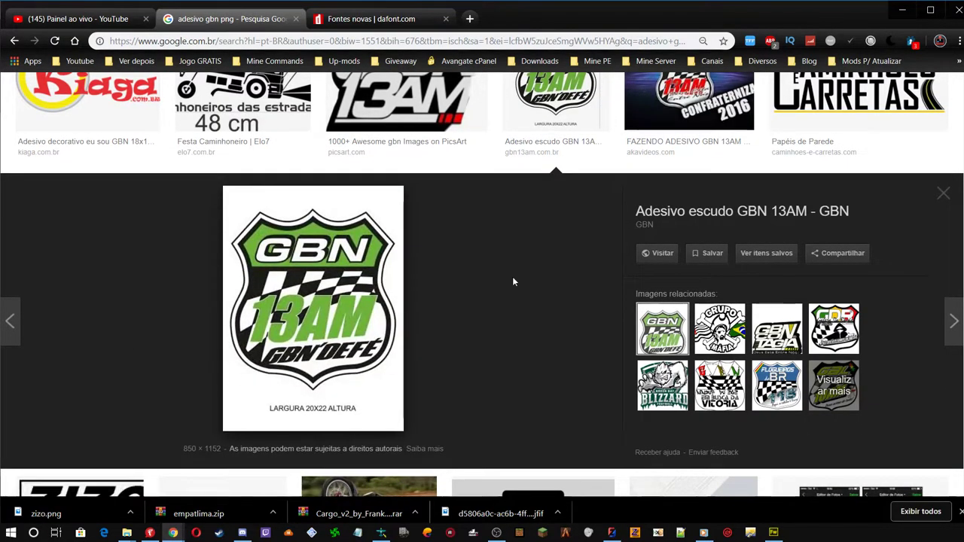
Find the red, black and white GBN 13AM logo titled "Mulheres - GBN" and open its preview
scroll(512, 282, up, 2)
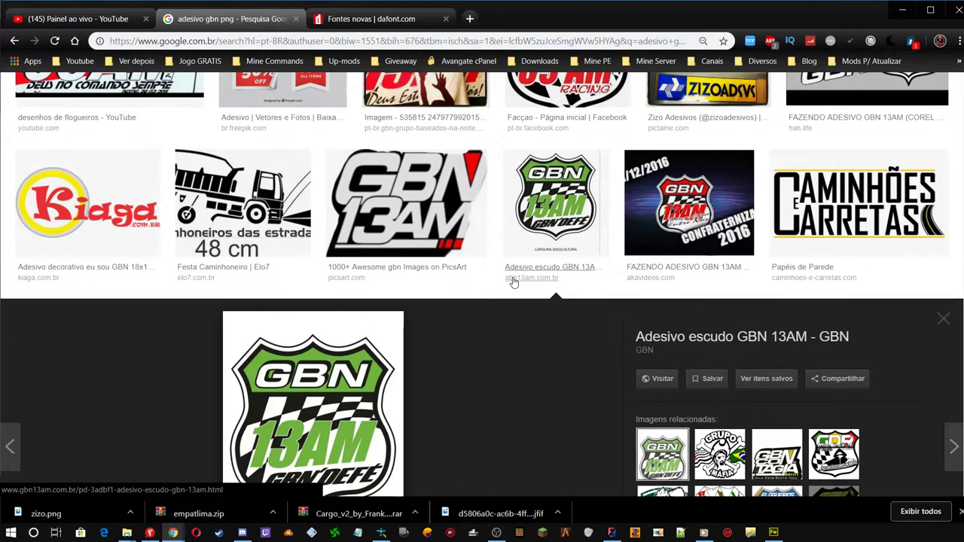
scroll(512, 282, up, 4)
scroll(512, 282, up, 9)
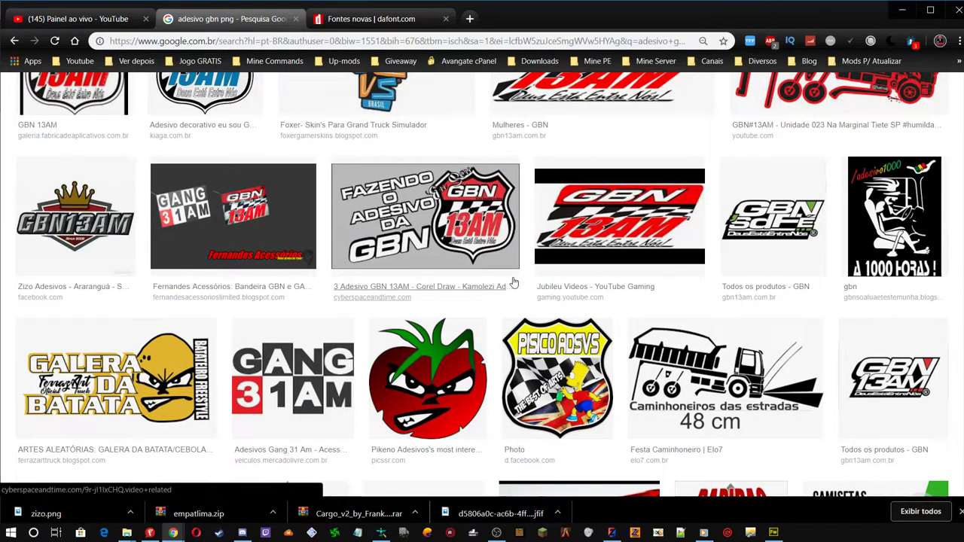
scroll(513, 282, up, 1)
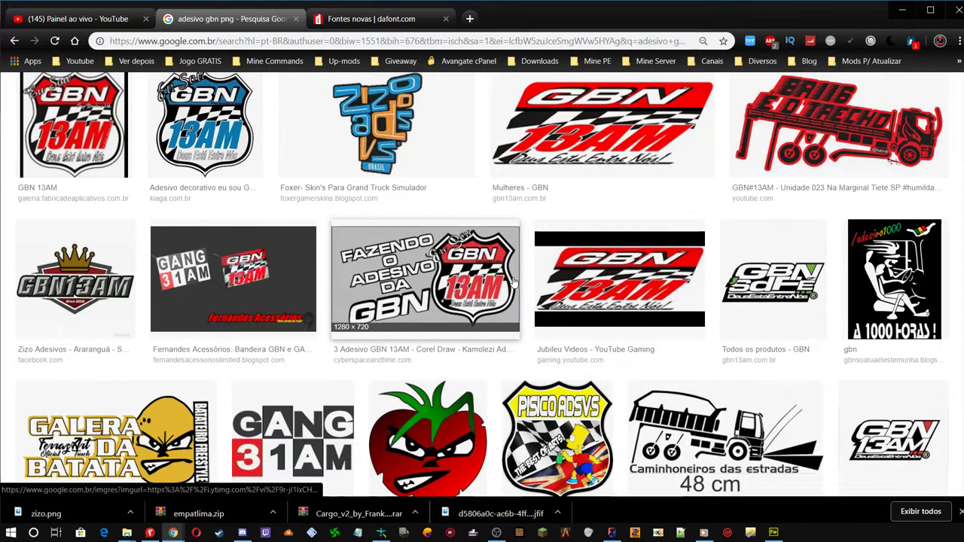
scroll(513, 282, up, 2)
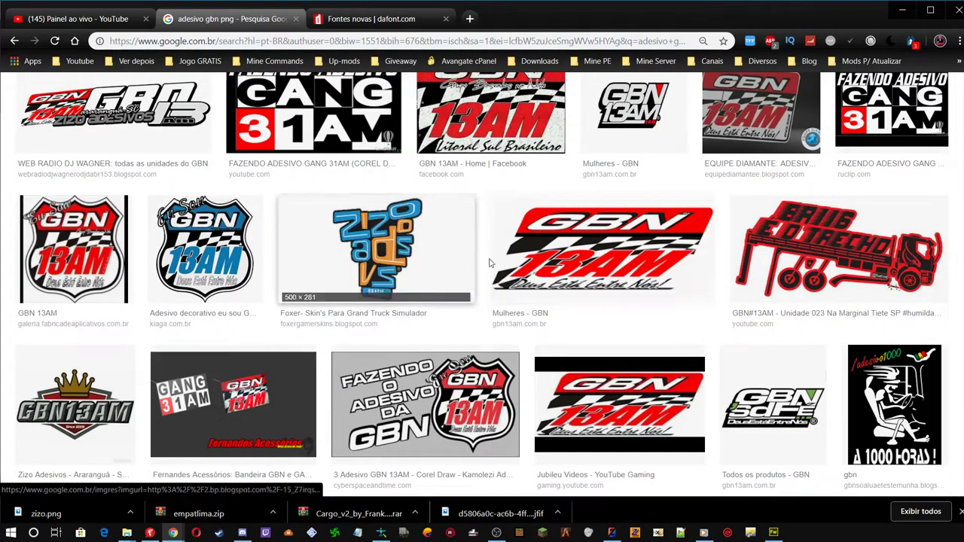
click(560, 247)
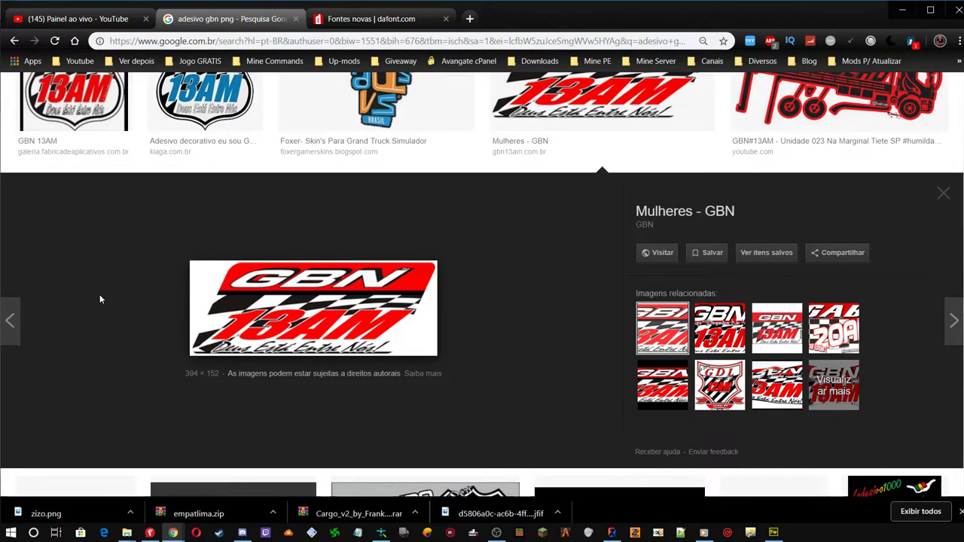
Copy the GBN 13AM logo image from Chrome and paste it into plotter_alpha.bmp in Fireworks, just below the gray wireframe window panel
right_click(289, 307)
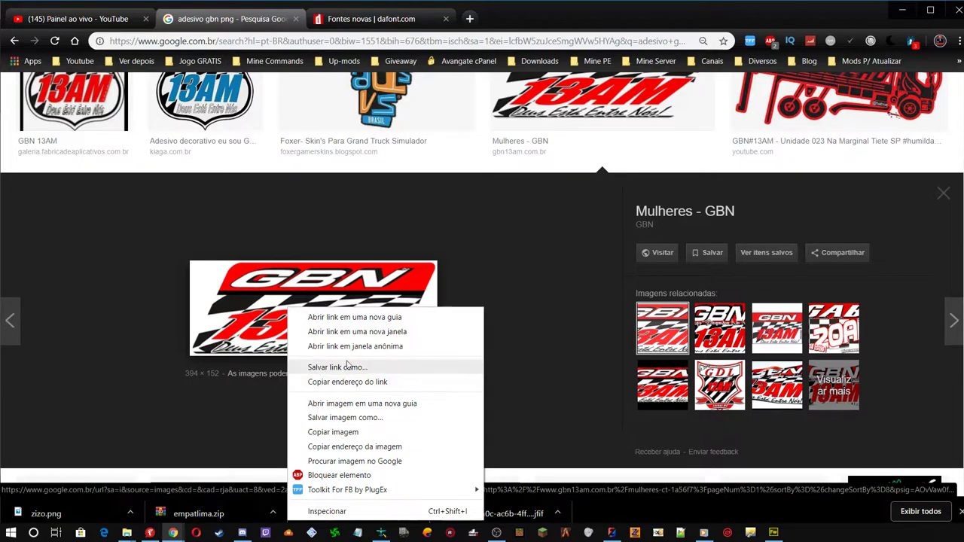
click(340, 433)
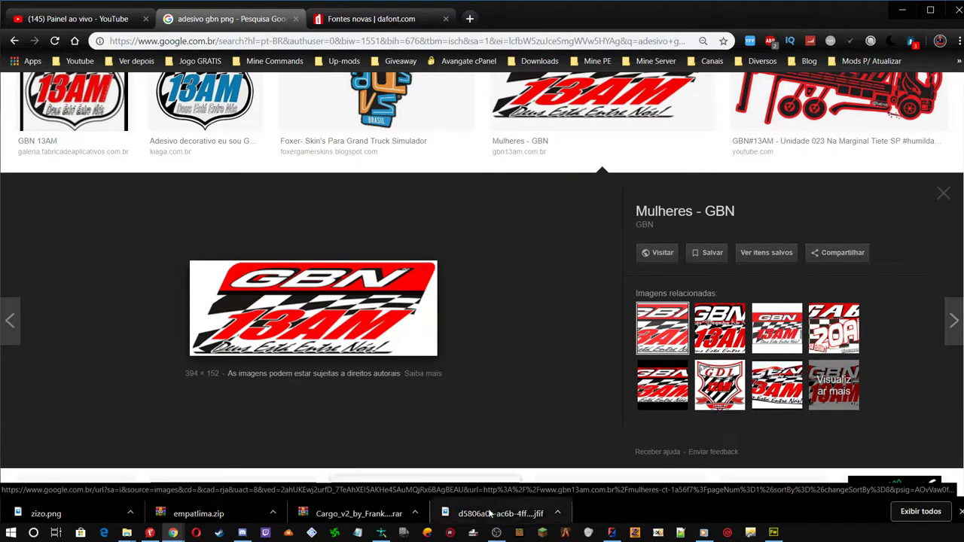
click(775, 534)
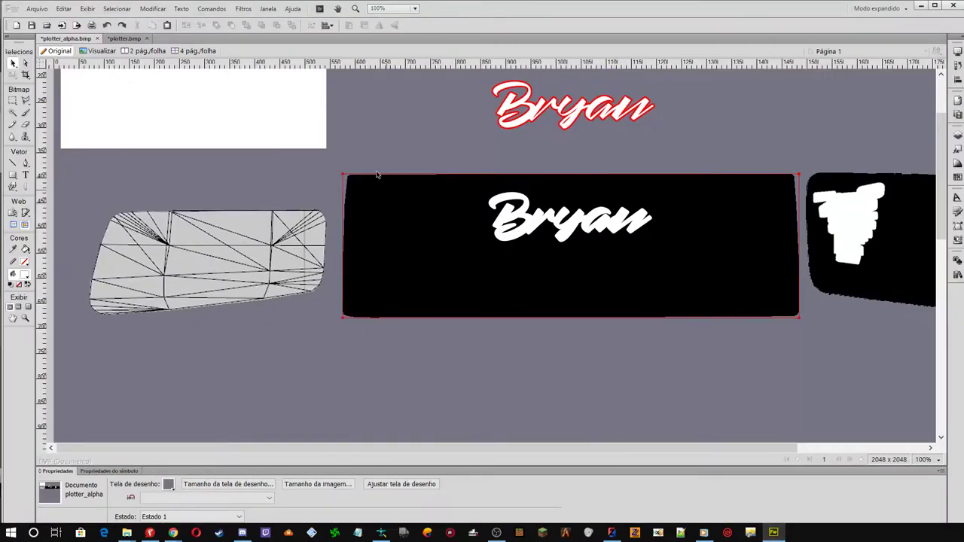
click(167, 25)
drag(491, 260, 216, 387)
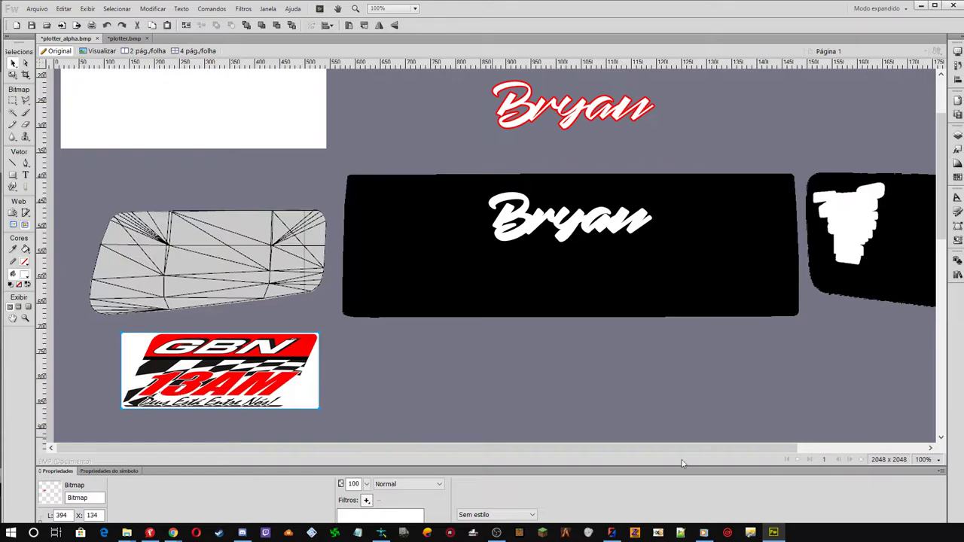
Draw a rounded rectangle about 345 px wide over the pasted GBN 13AM logo
click(926, 460)
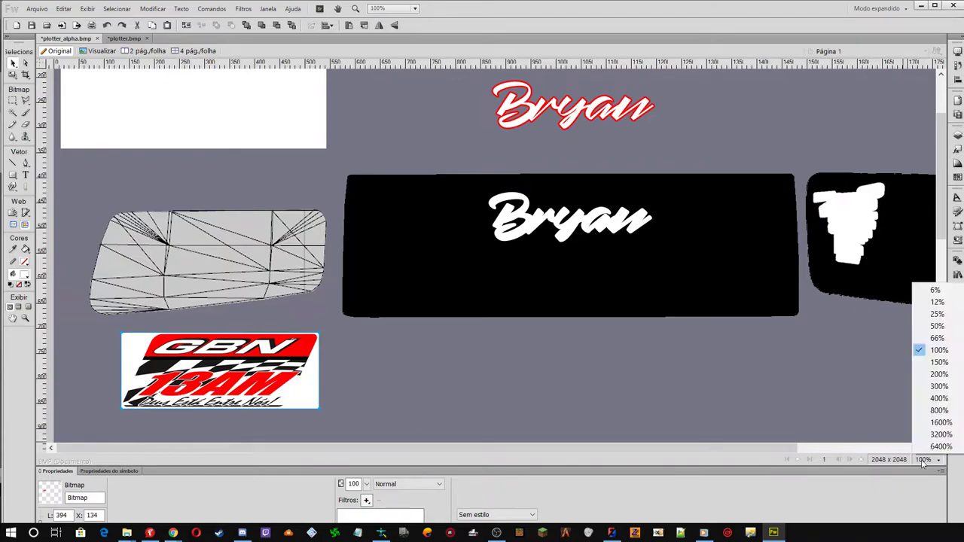
click(939, 399)
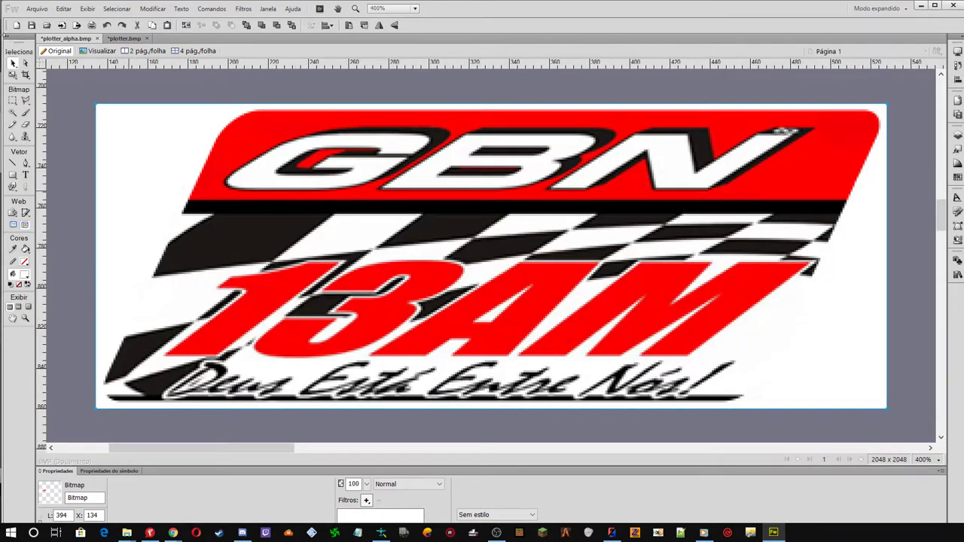
click(11, 179)
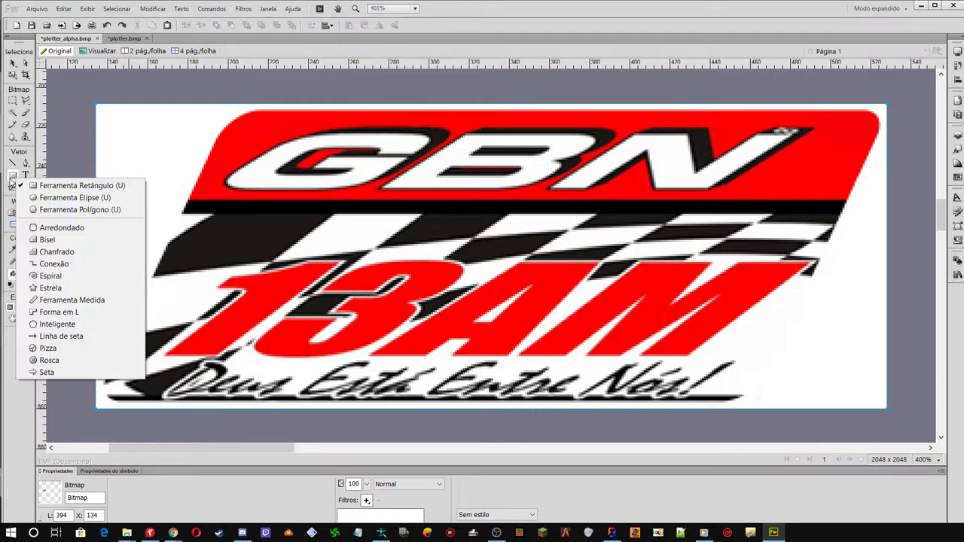
click(54, 228)
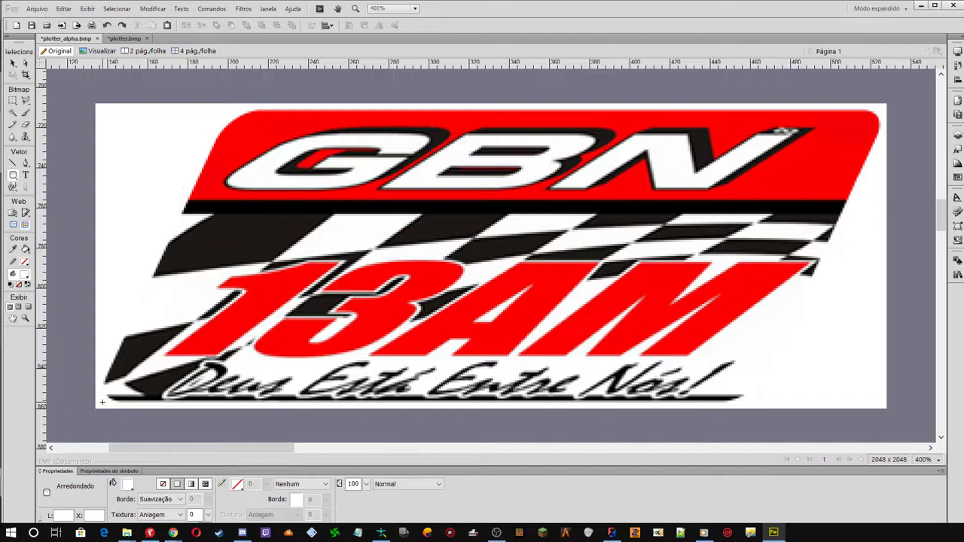
mouse_move(103, 402)
mouse_down()
mouse_move(240, 151)
mouse_move(655, 108)
mouse_move(928, 111)
mouse_move(776, 115)
mouse_move(795, 113)
mouse_up()
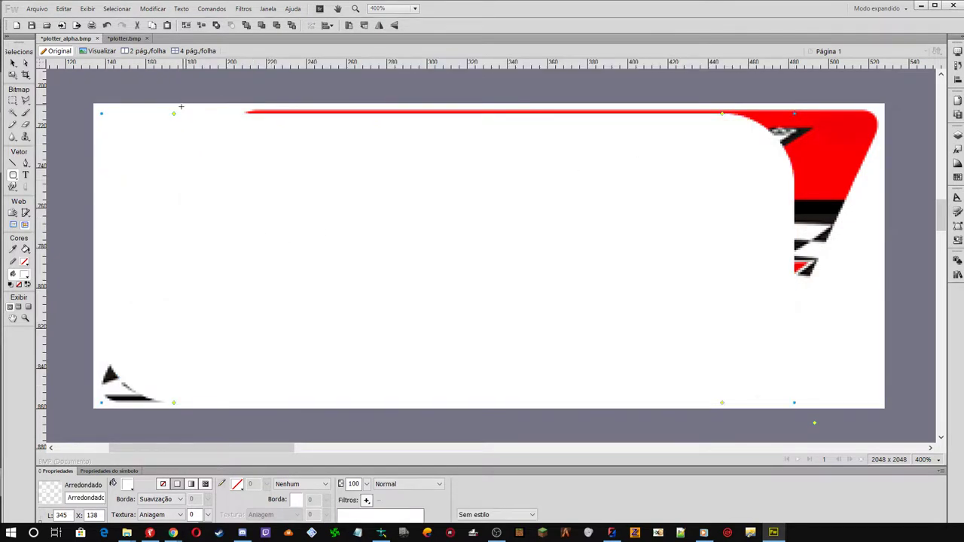
Fill the rounded rectangle with red and reduce its corner rounding to resemble the logo's corners
click(129, 485)
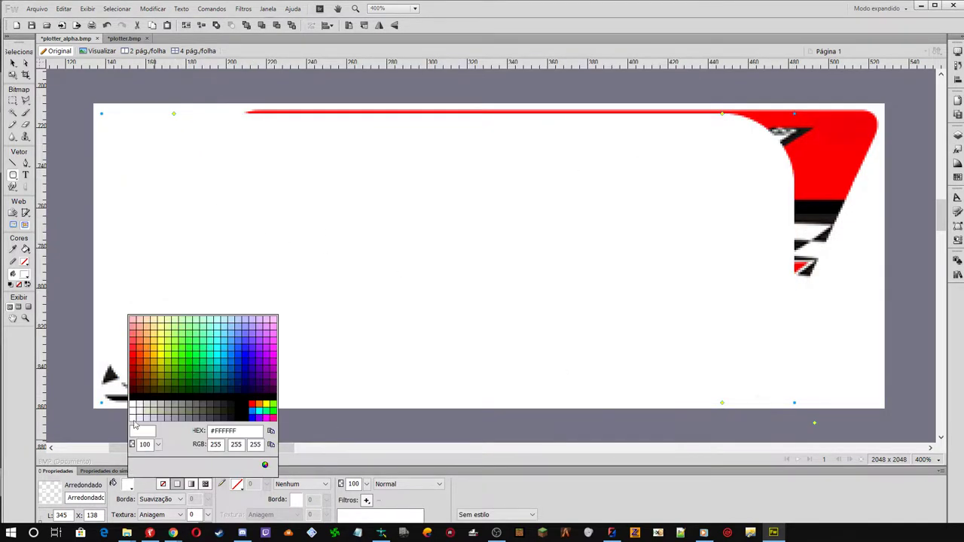
click(135, 360)
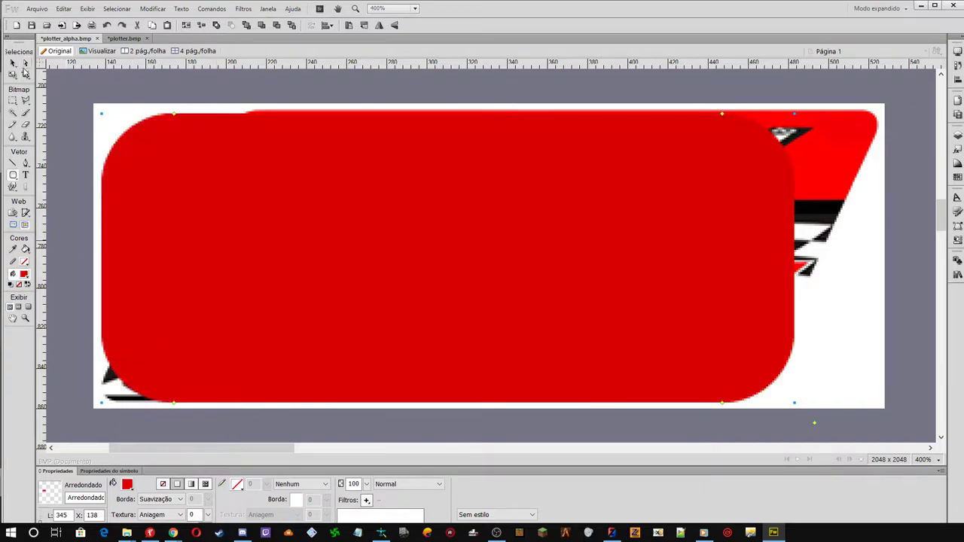
drag(10, 63, 62, 70)
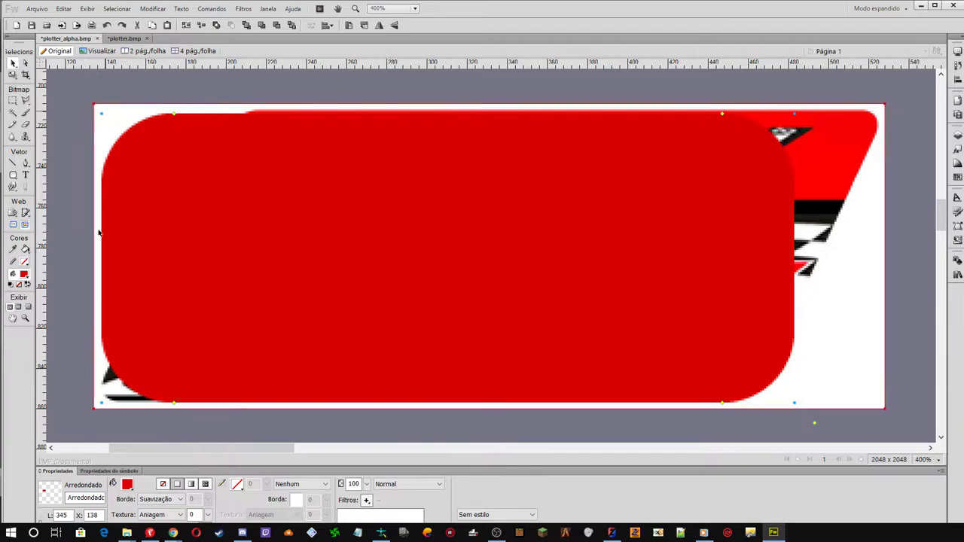
drag(174, 404, 124, 407)
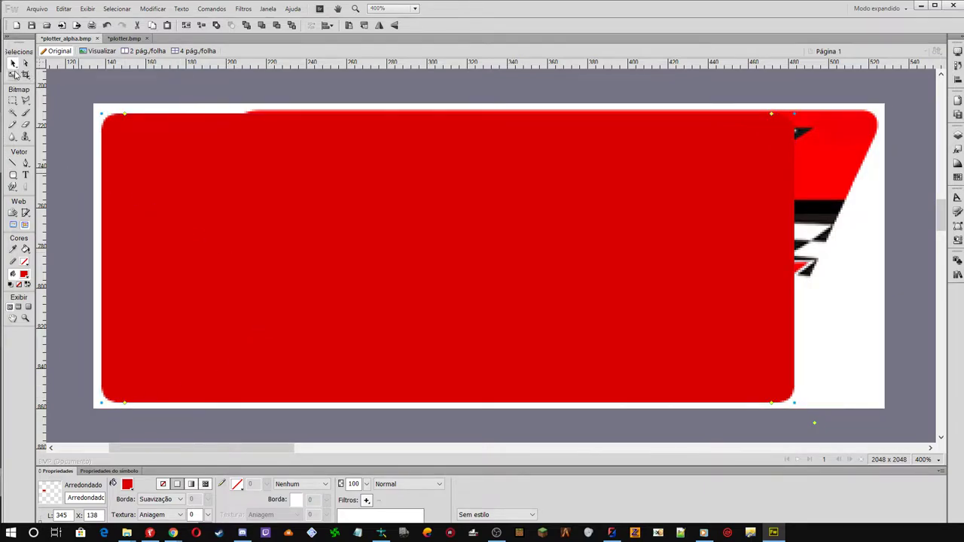
click(14, 75)
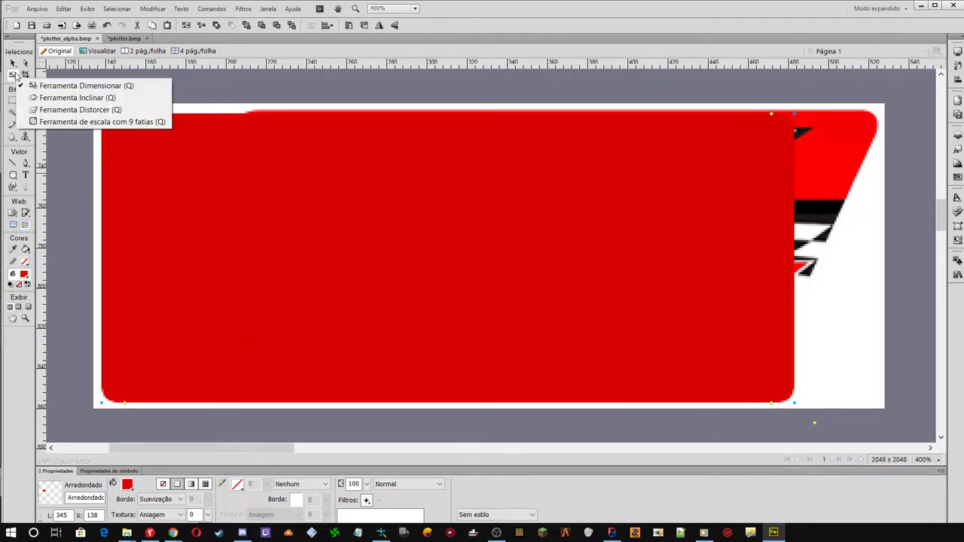
click(79, 98)
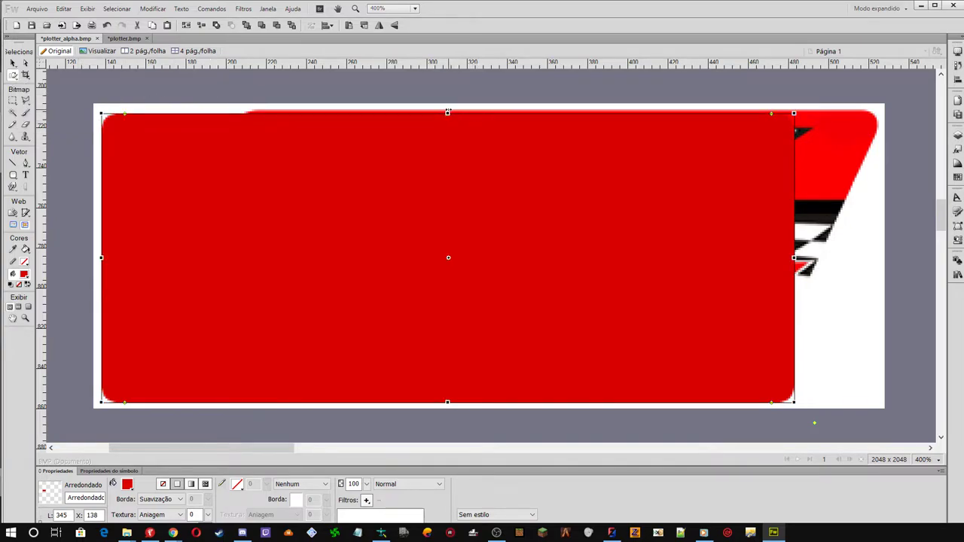
drag(449, 113, 592, 101)
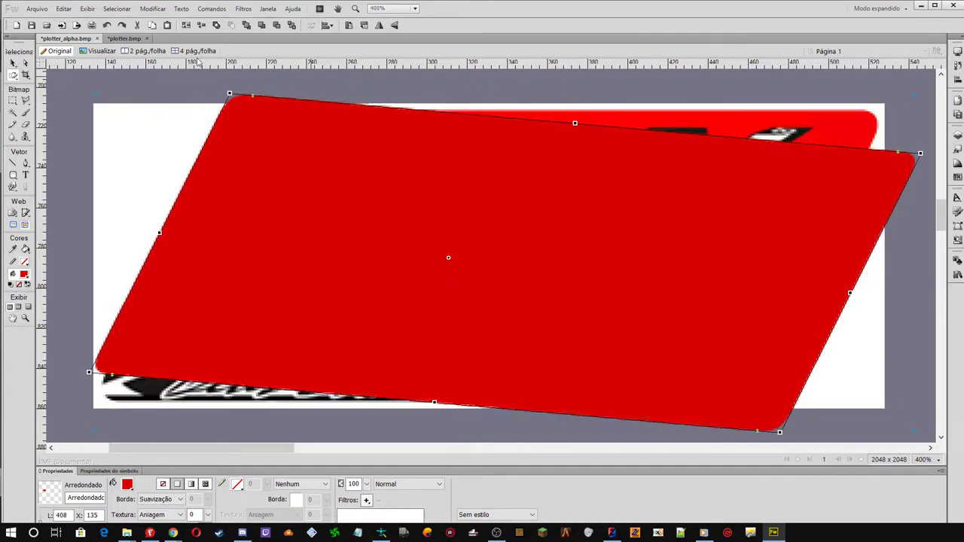
click(107, 25)
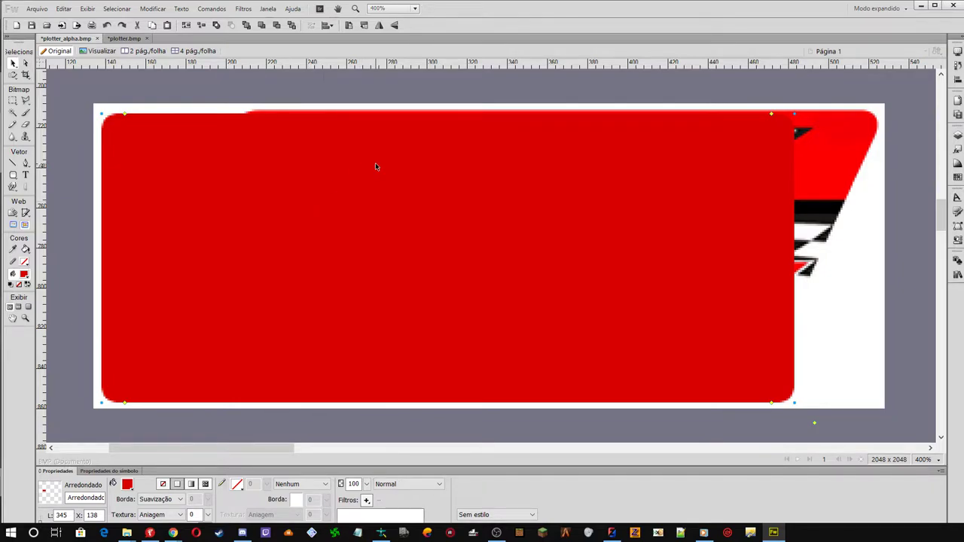
key(q)
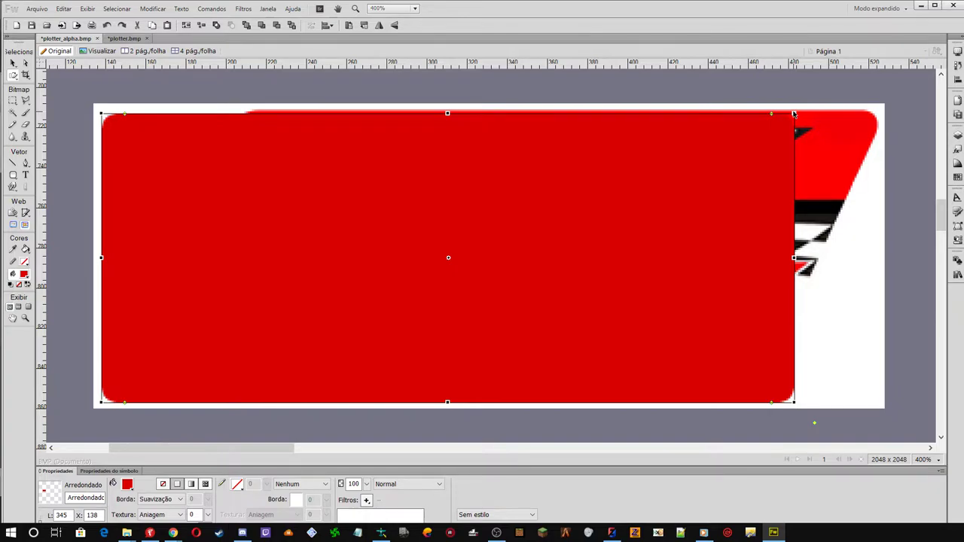
key(q)
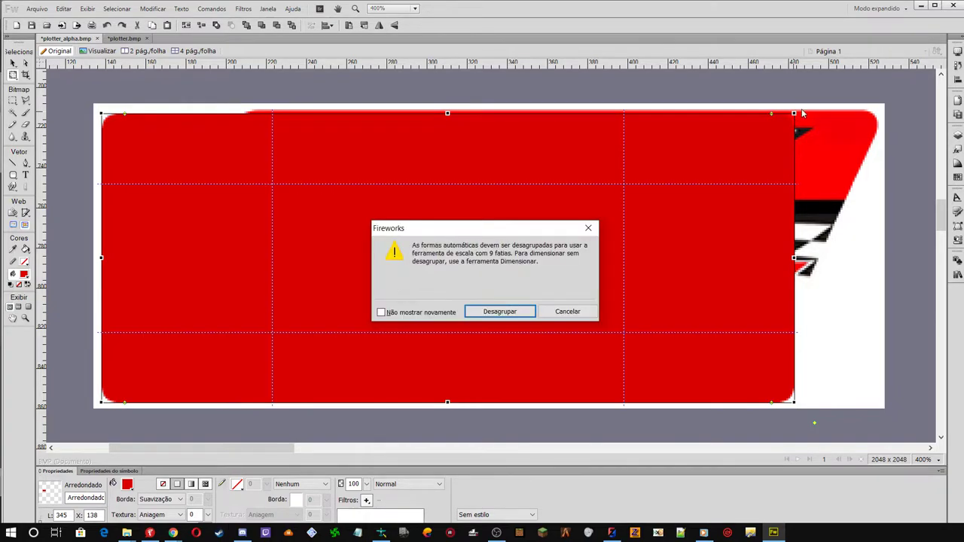
click(567, 314)
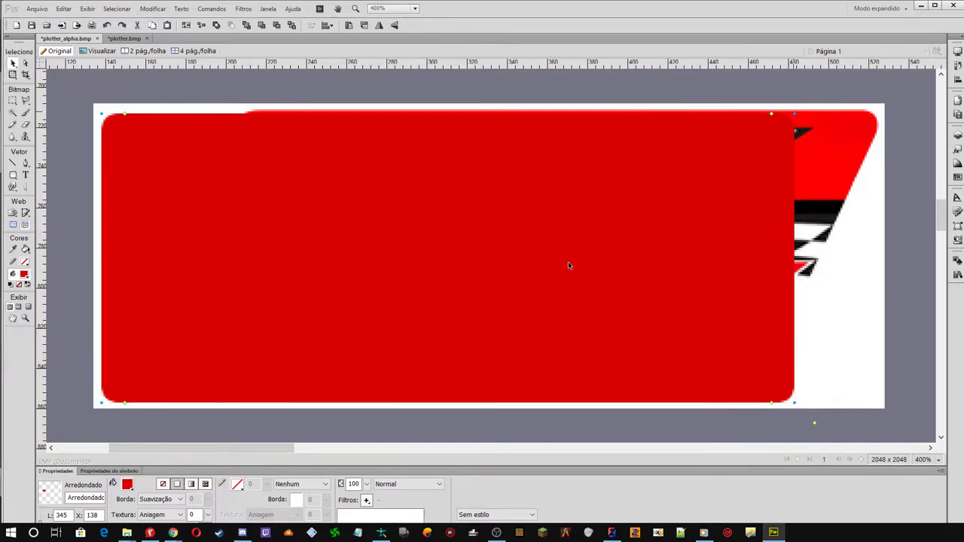
Ungroup the red rounded rectangle and enlarge it to about 350 px wide, up to the logo's upper edge
key(q)
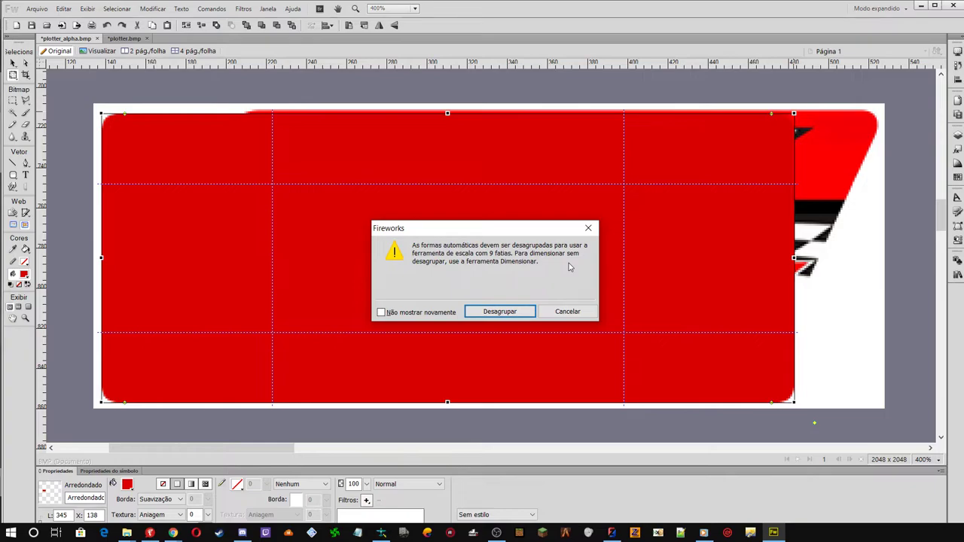
click(484, 312)
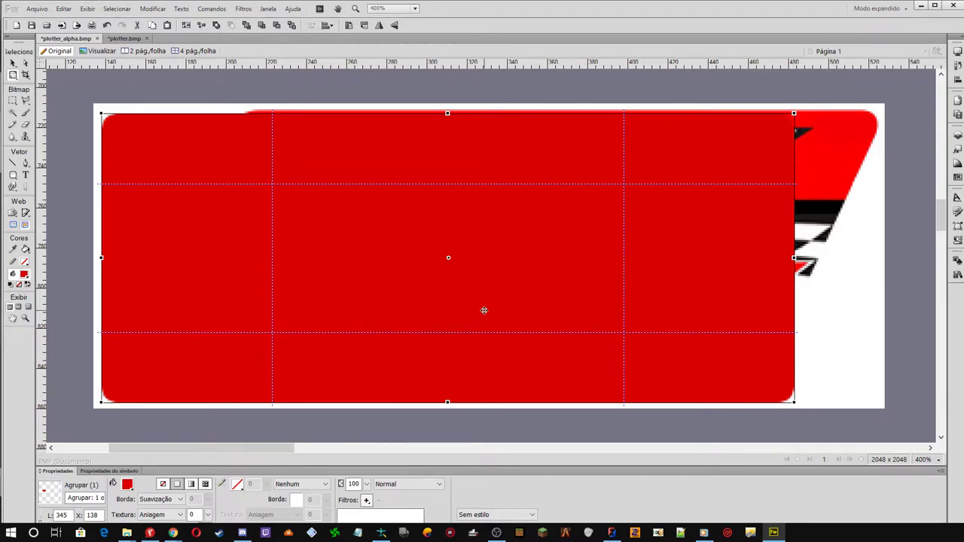
double_click(455, 170)
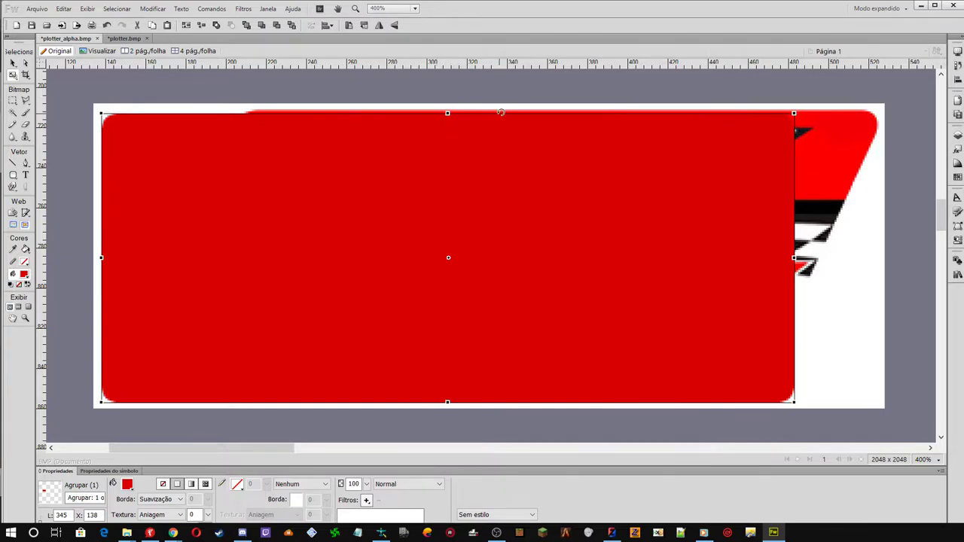
drag(797, 110, 804, 109)
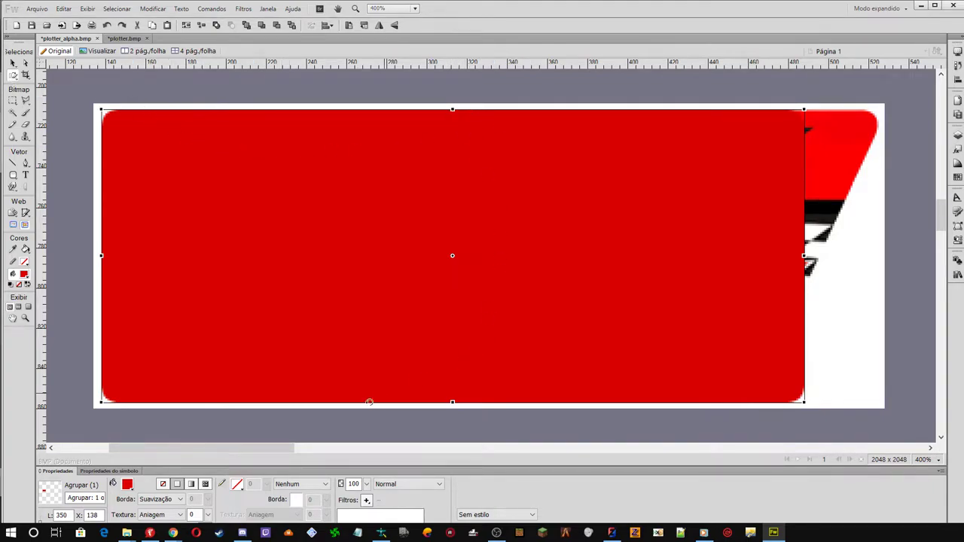
Set the red shape's blend mode to Multiply (Multiplicar) over the logo
click(393, 484)
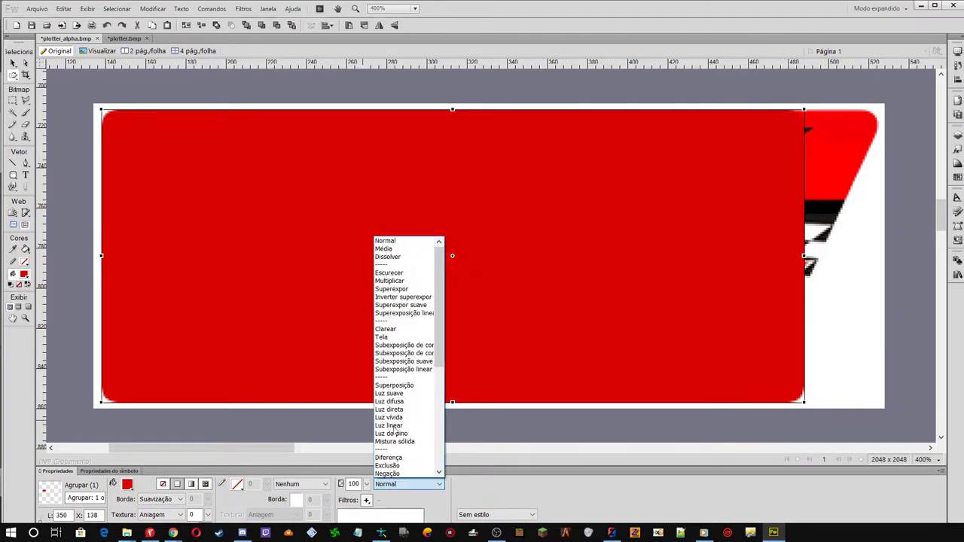
click(390, 281)
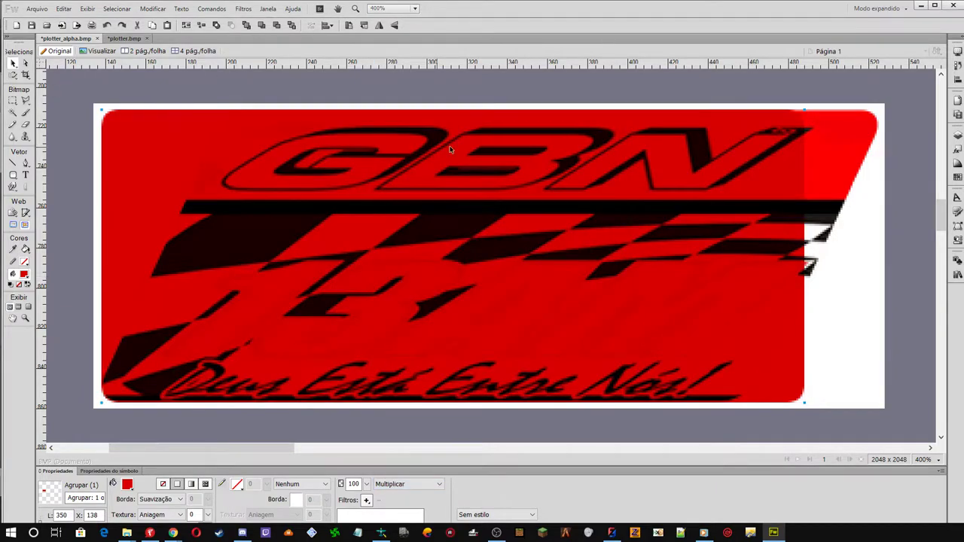
click(177, 143)
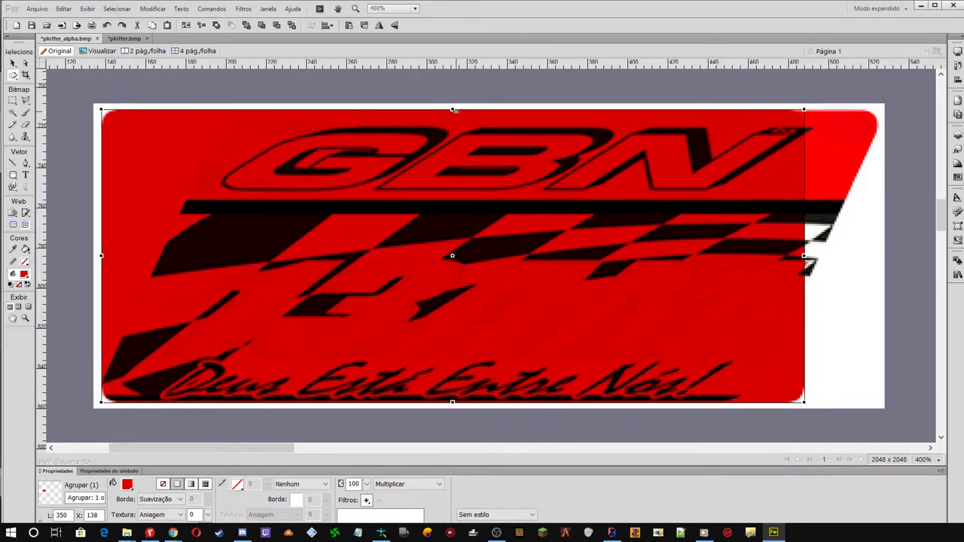
drag(453, 110, 584, 103)
click(106, 24)
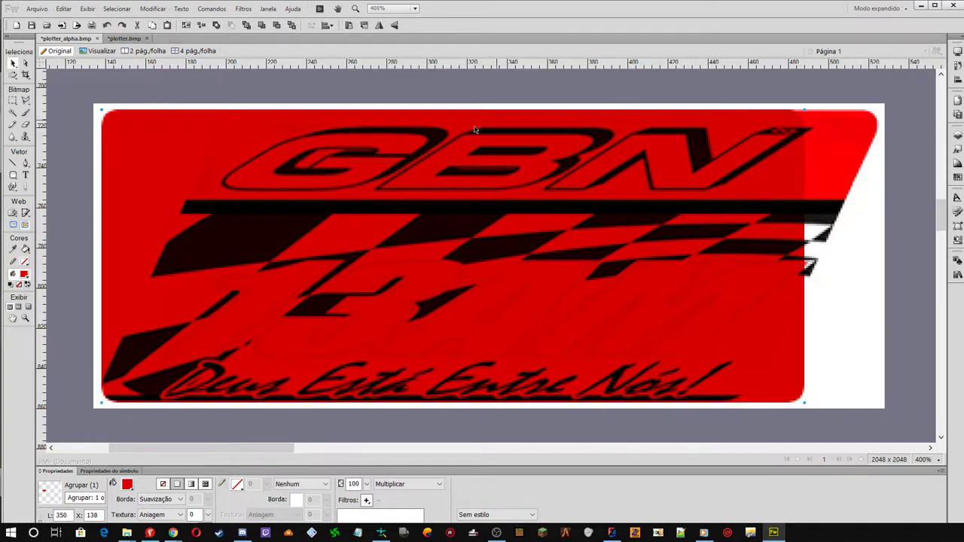
Skew the red shape horizontally, slanting its upper edge rightward to match the logo's slanted sides
key(q)
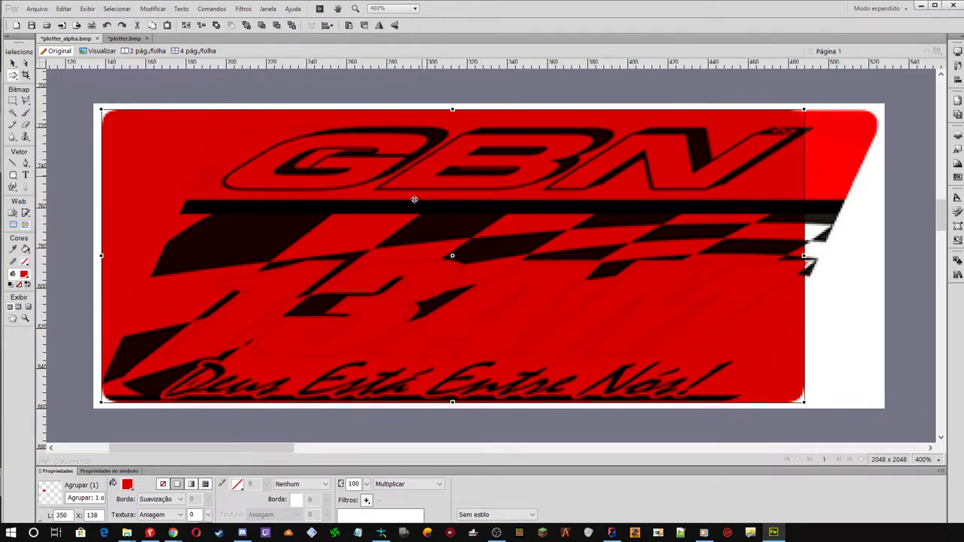
drag(452, 110, 595, 111)
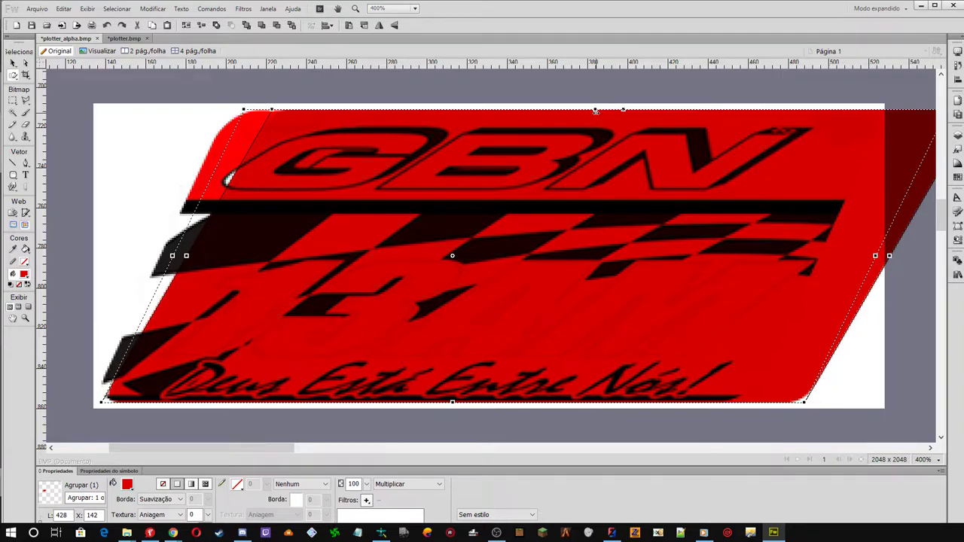
drag(595, 111, 591, 111)
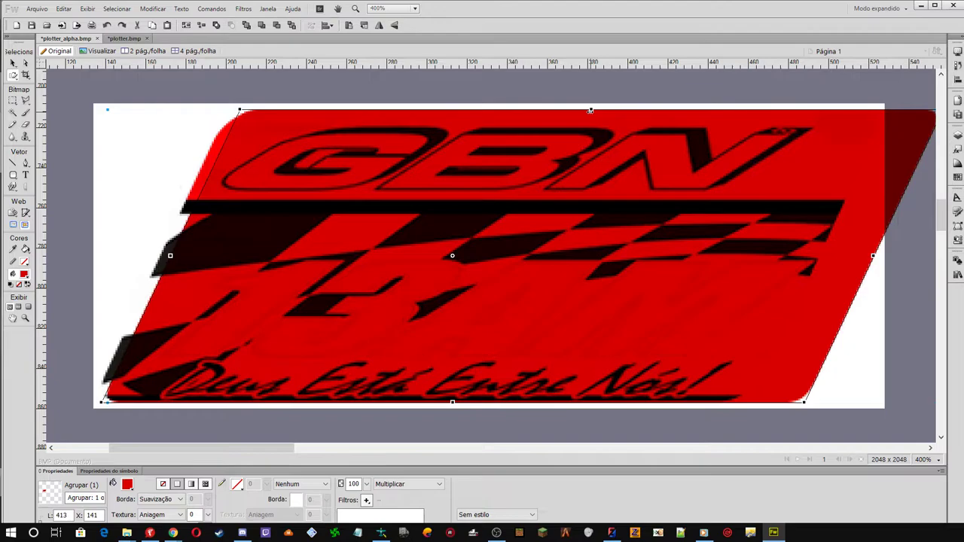
Move the skewed red shape to X 136 along the logo's left edge and narrow it to 390 px wide
click(12, 65)
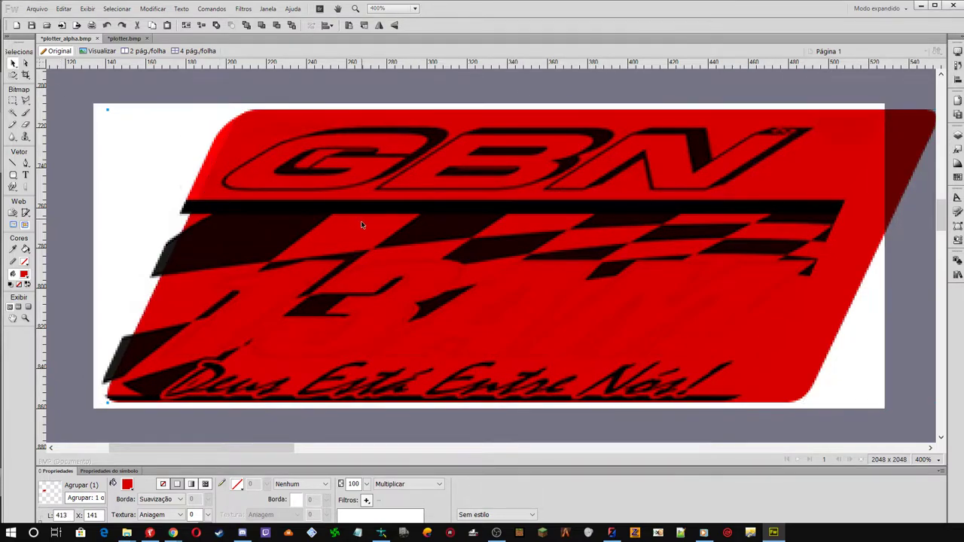
drag(346, 229, 350, 229)
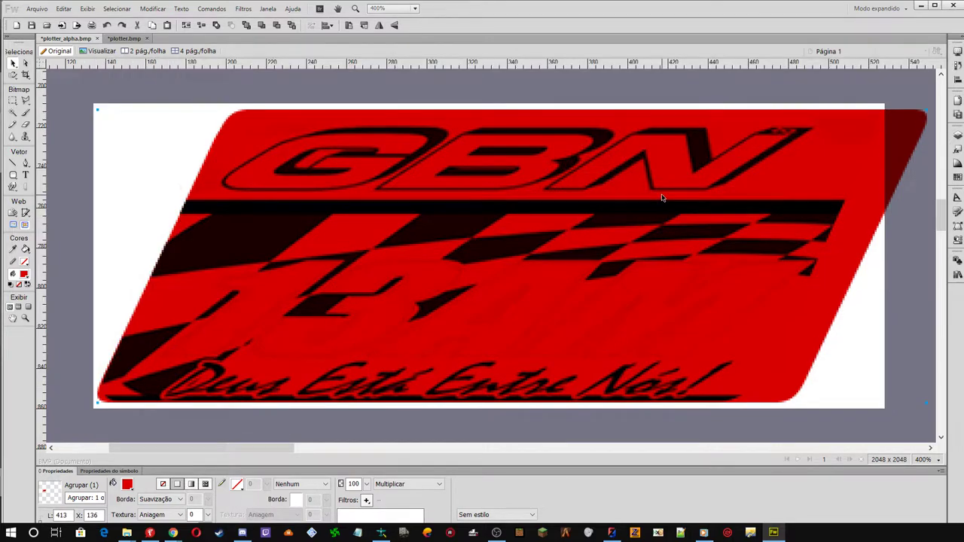
key(q)
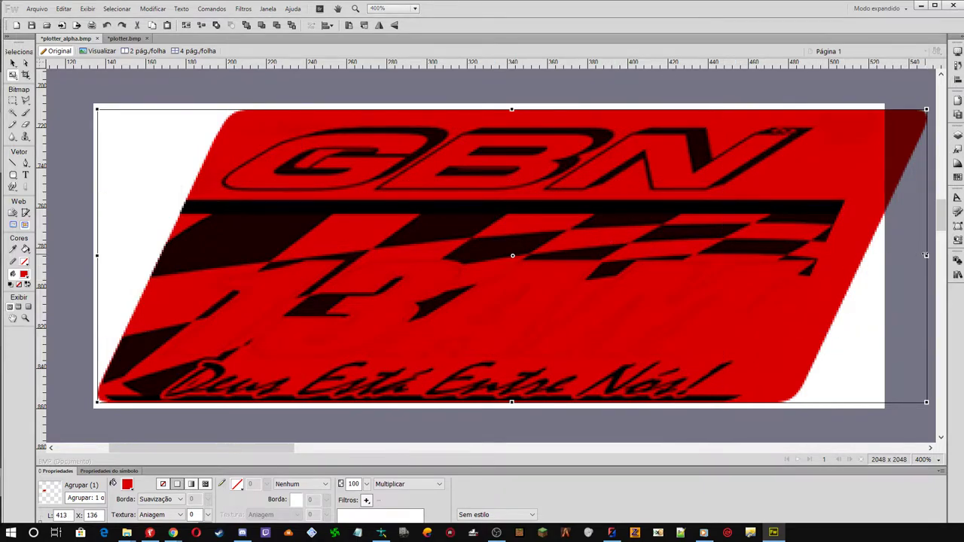
drag(927, 255, 880, 256)
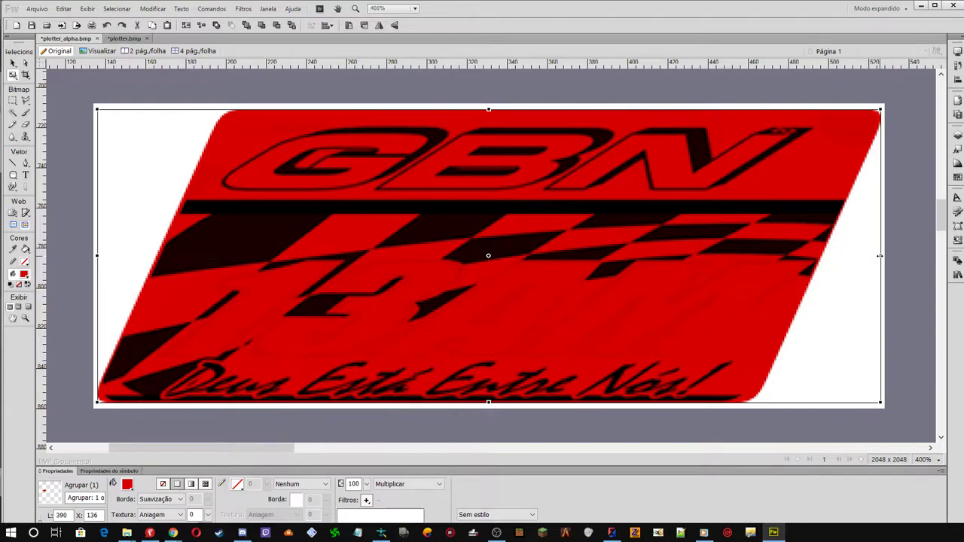
Narrow the red slanted shape to 388 px wide and nudge it to X 137 so it fits the logo's outline
drag(880, 256, 878, 256)
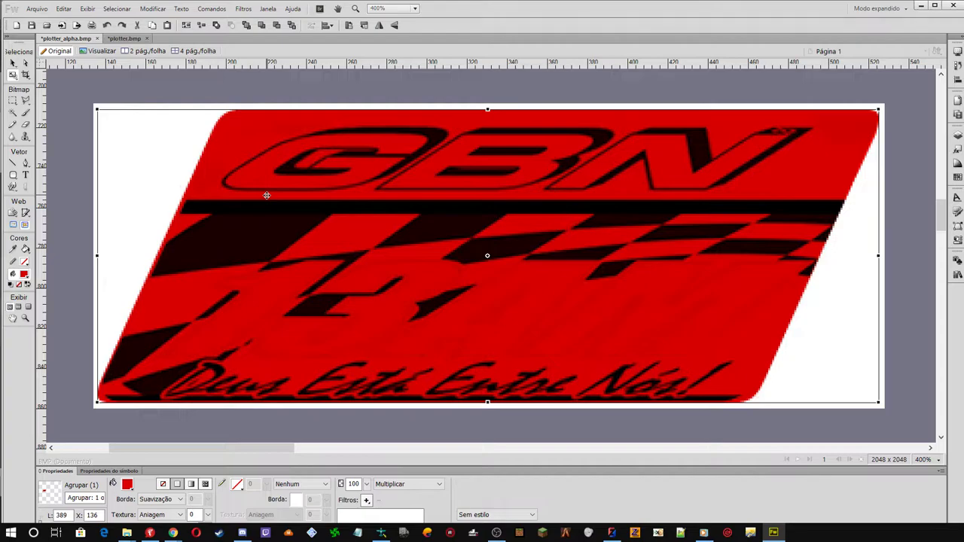
key(v)
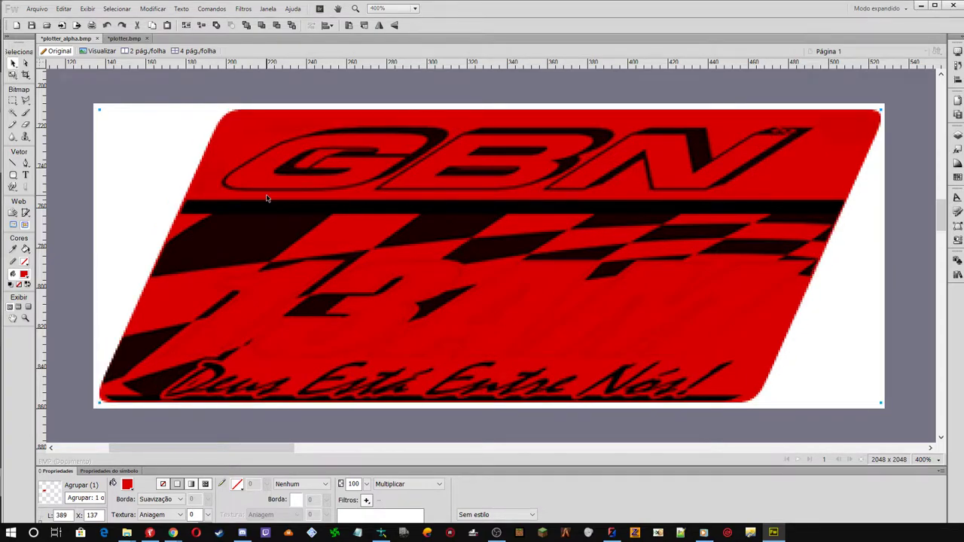
key(q)
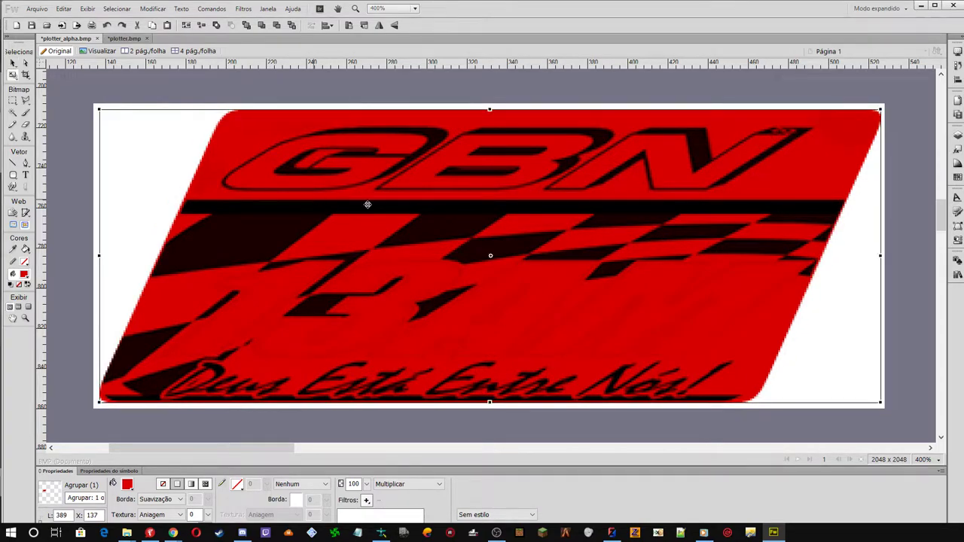
drag(883, 255, 877, 257)
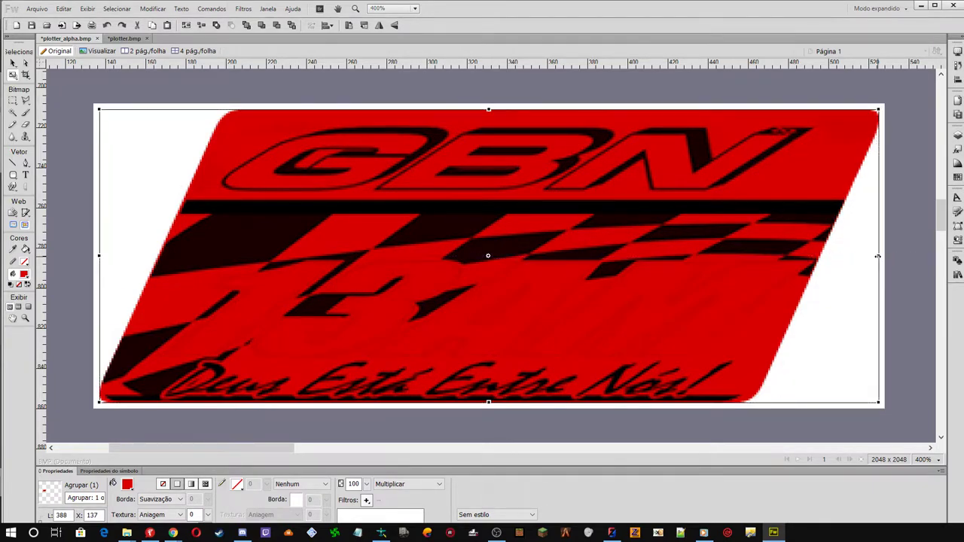
Set the red slanted shape's blend mode back to Normal
click(13, 64)
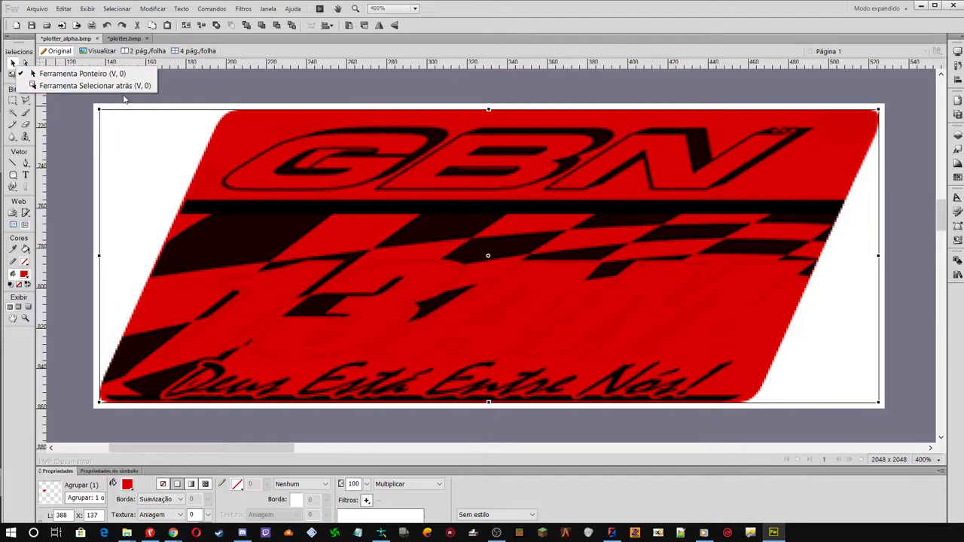
click(91, 74)
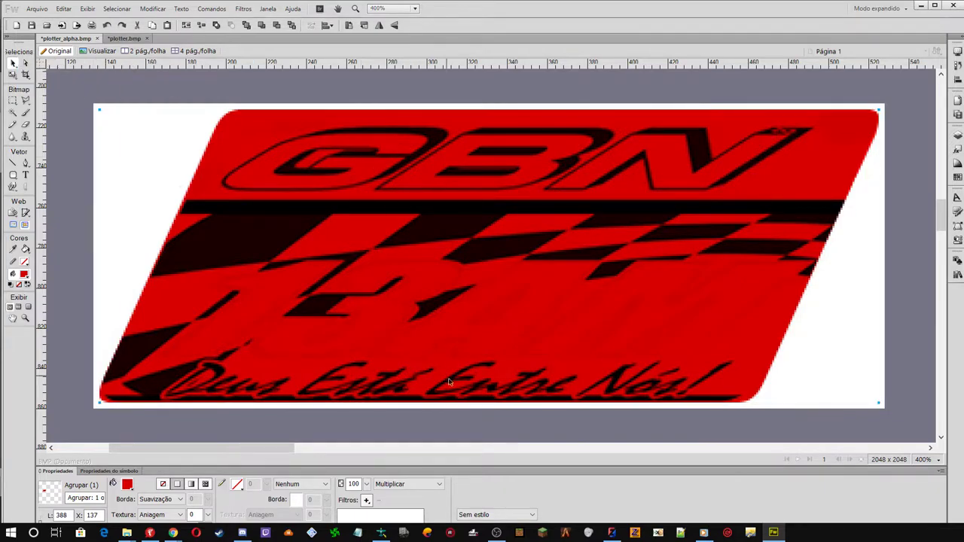
click(421, 485)
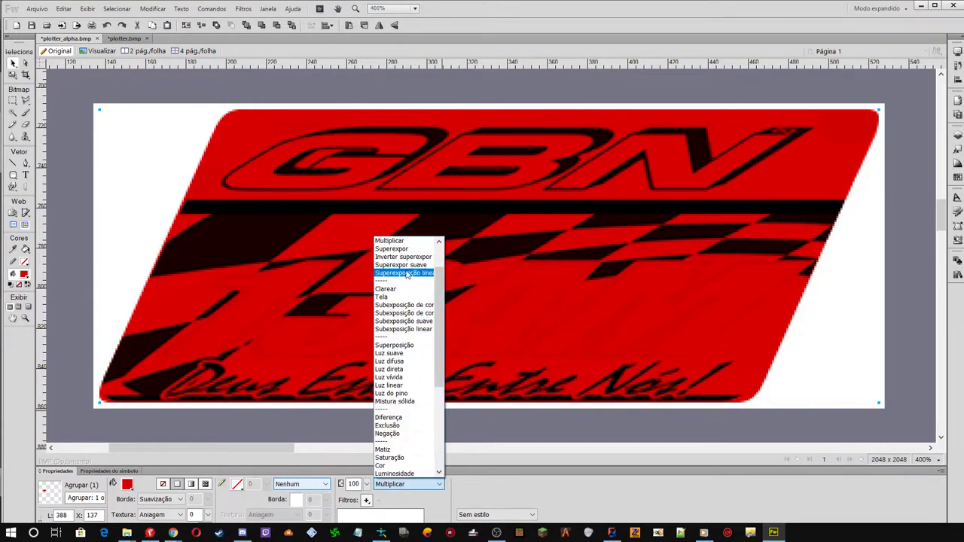
scroll(413, 252, up, 2)
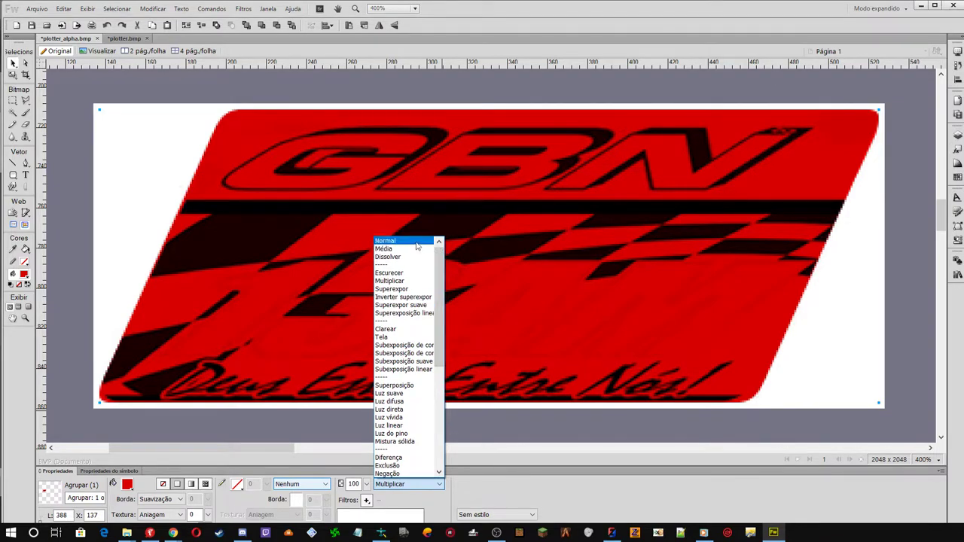
click(416, 244)
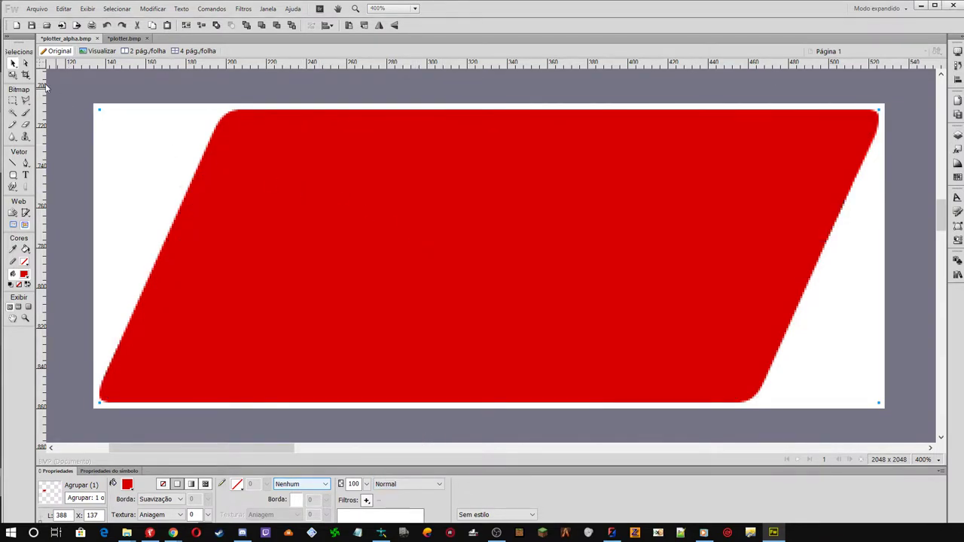
click(12, 113)
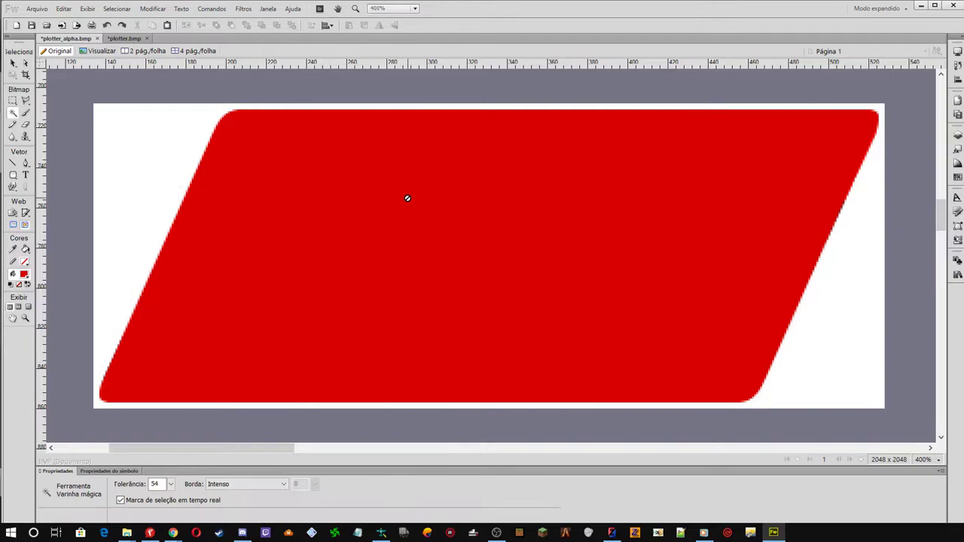
click(12, 100)
click(62, 113)
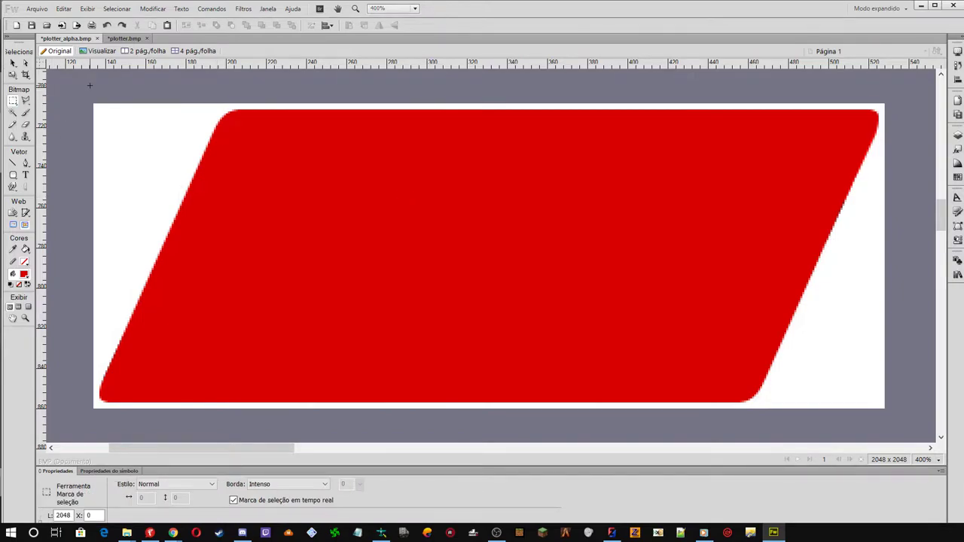
click(13, 63)
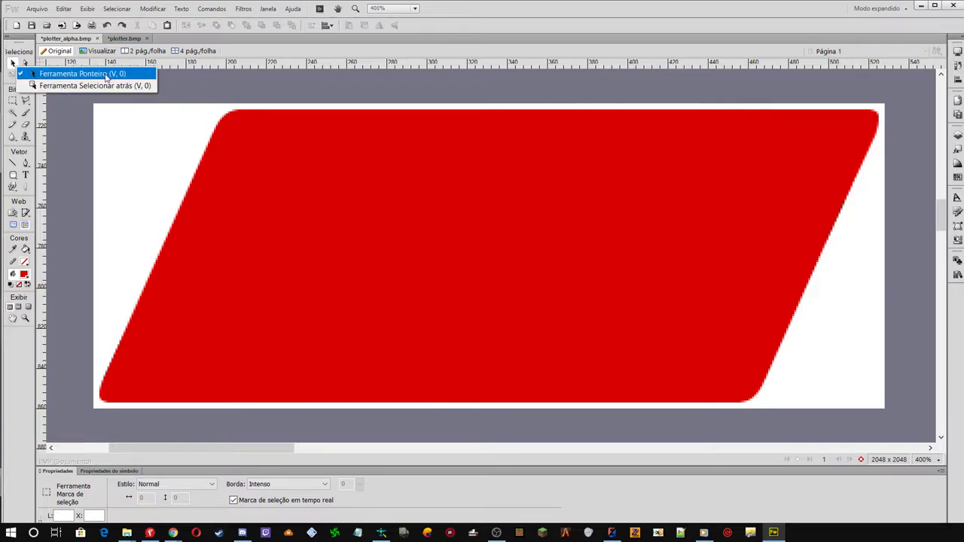
click(61, 70)
click(386, 191)
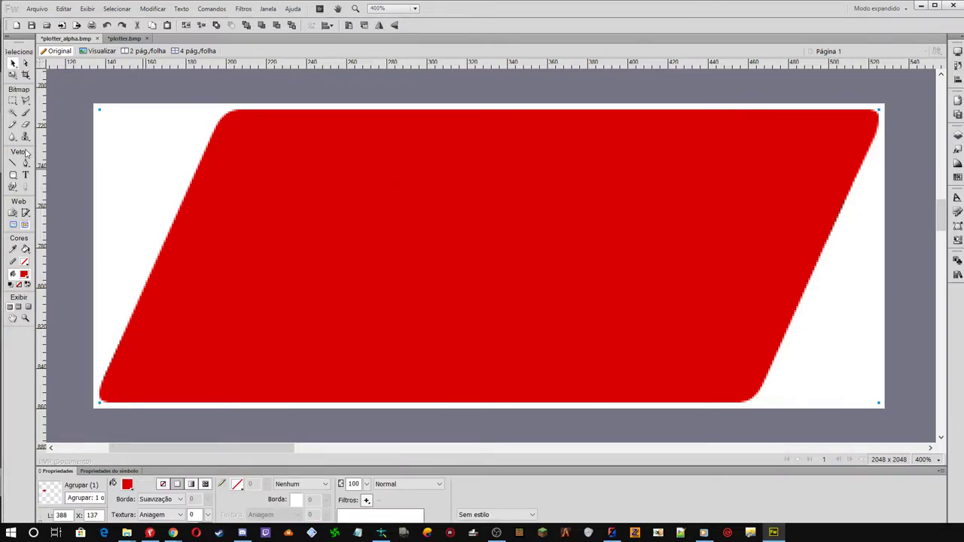
click(12, 113)
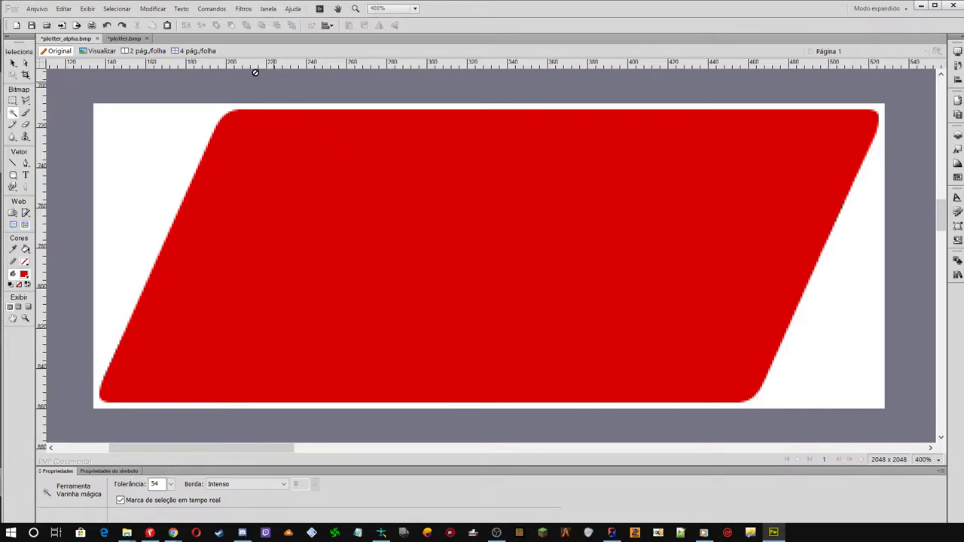
click(13, 64)
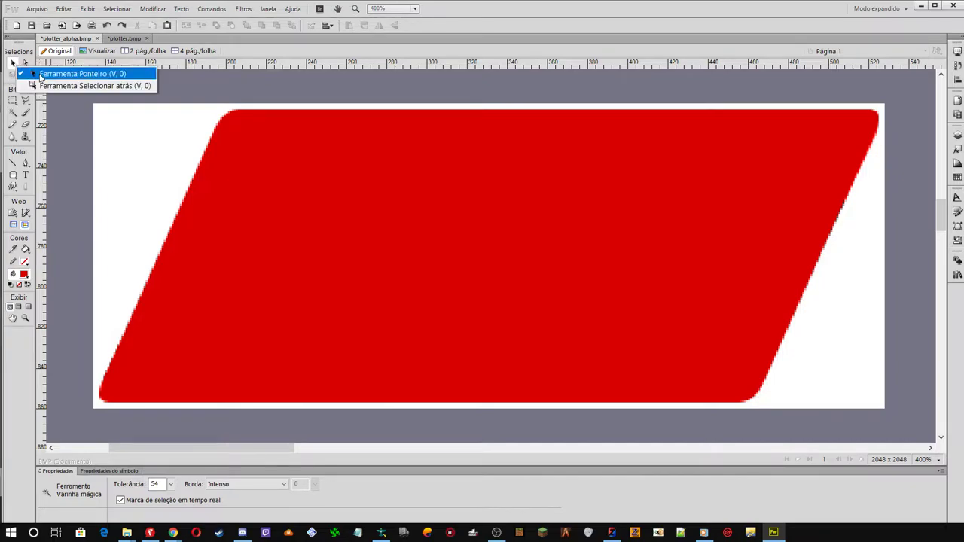
click(121, 73)
click(296, 172)
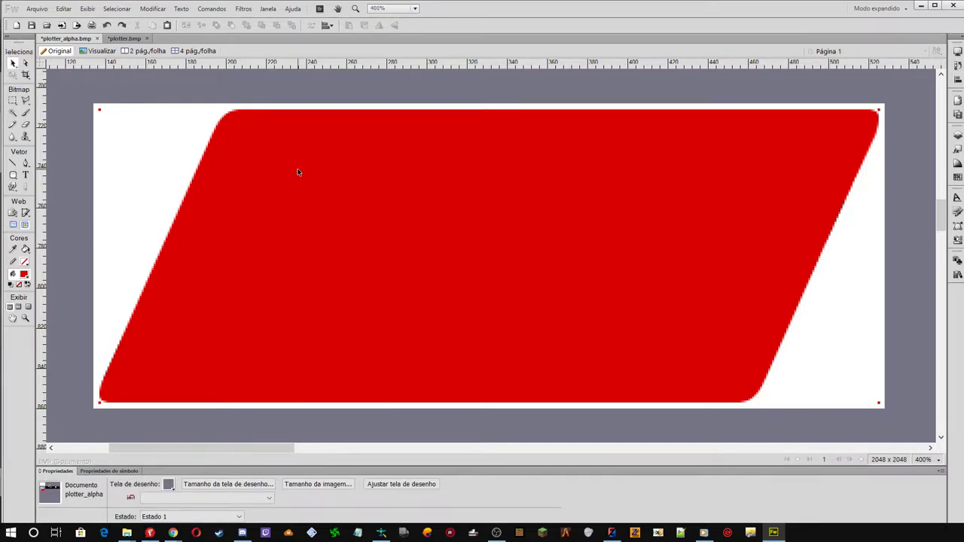
click(12, 113)
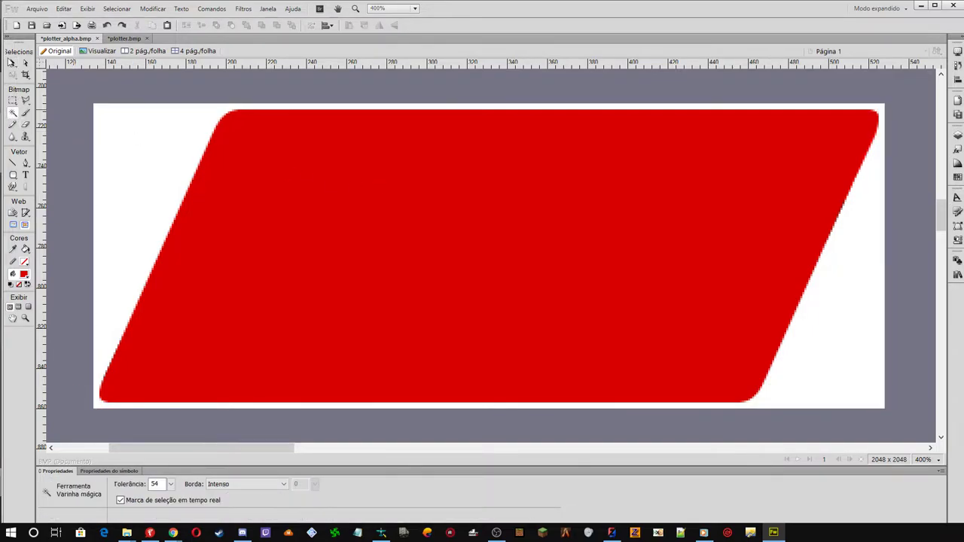
click(12, 64)
click(83, 73)
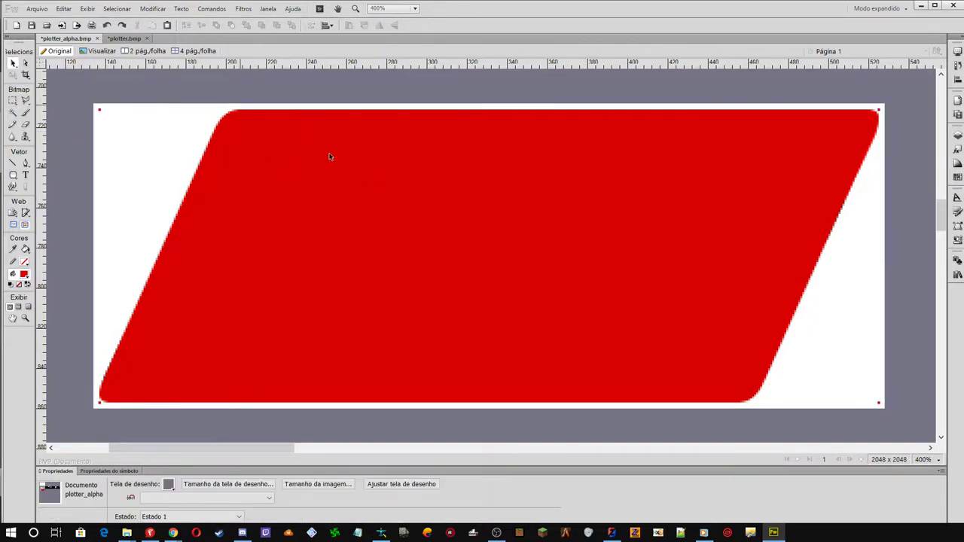
click(153, 9)
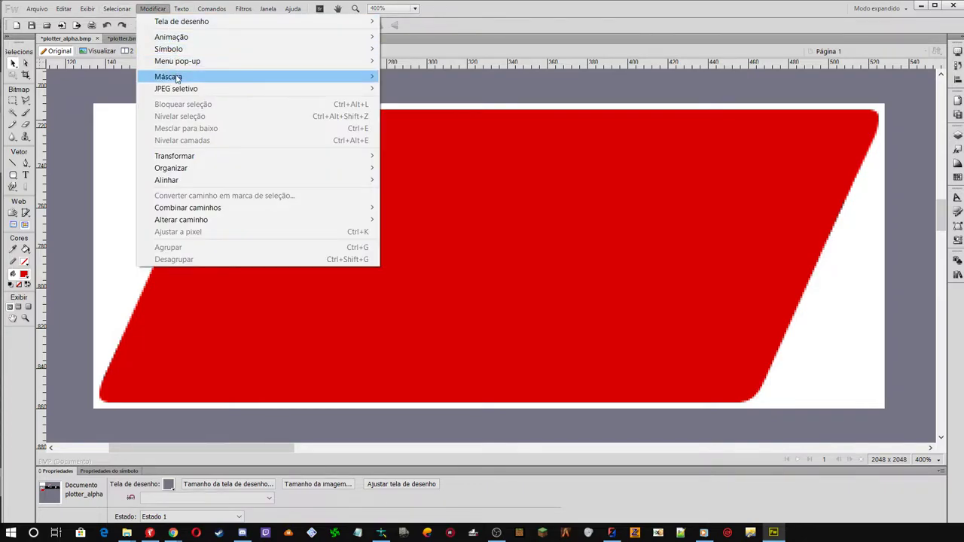
click(491, 14)
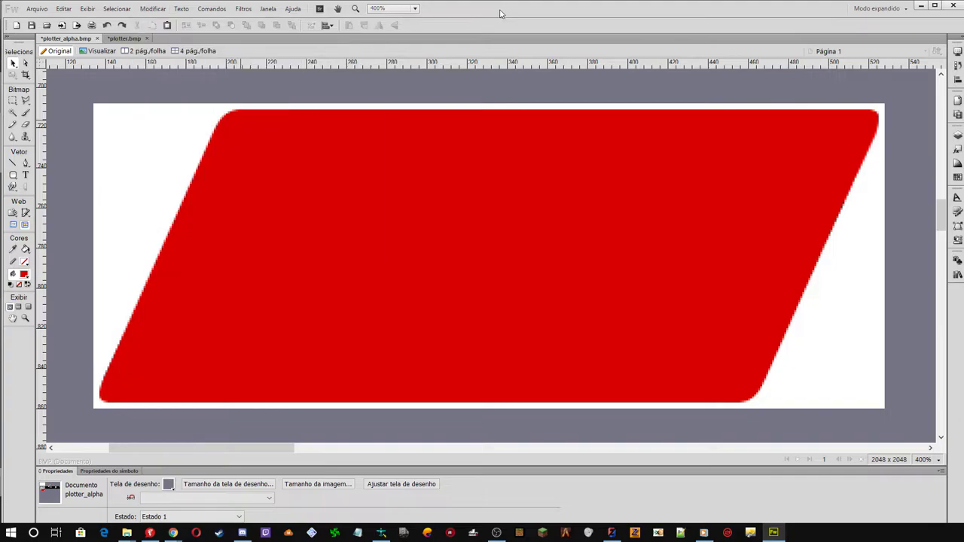
Ungroup the red slanted shape into a single path and keep that path selected
click(400, 159)
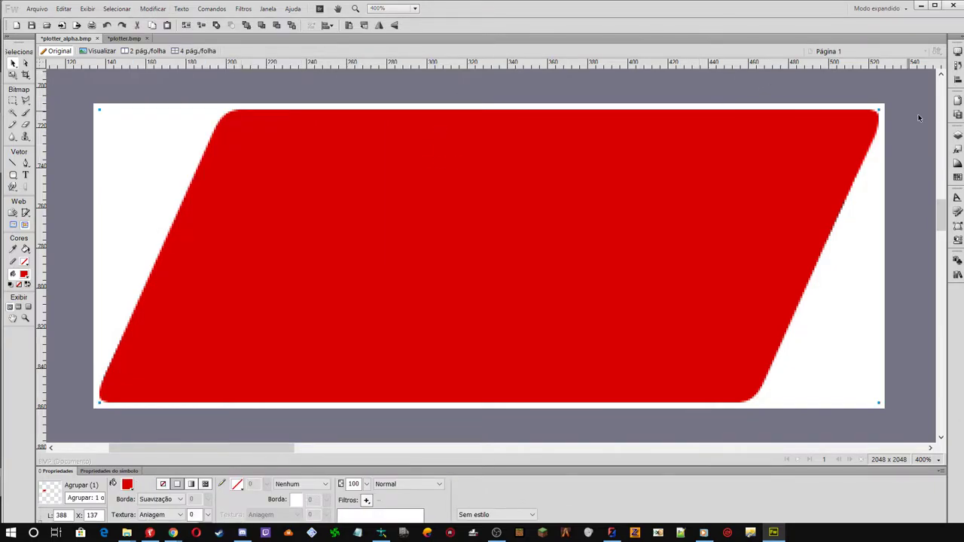
click(958, 134)
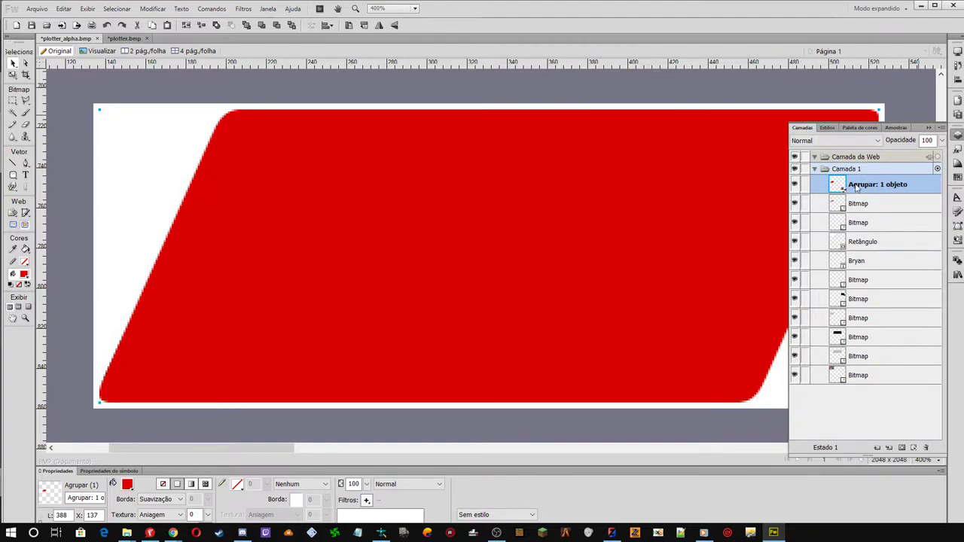
click(202, 27)
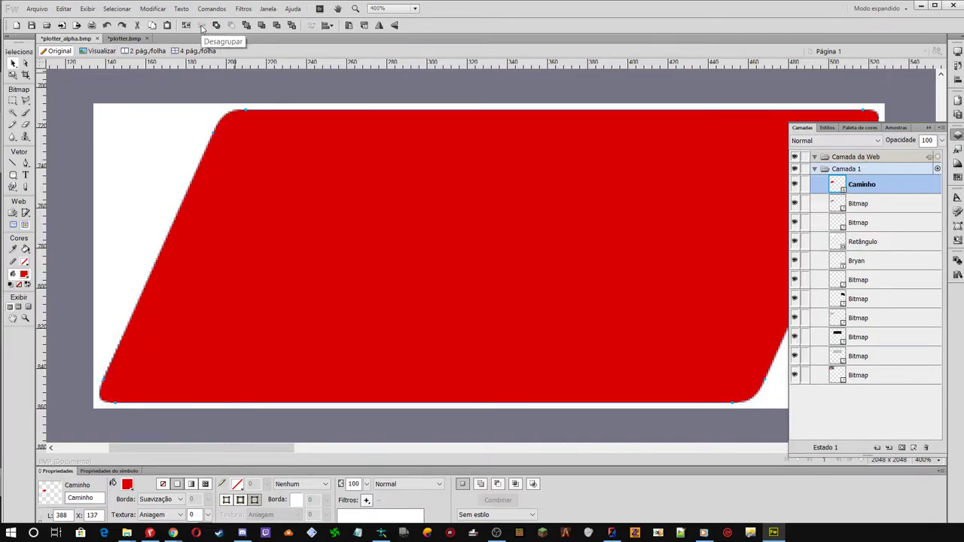
click(870, 205)
click(869, 185)
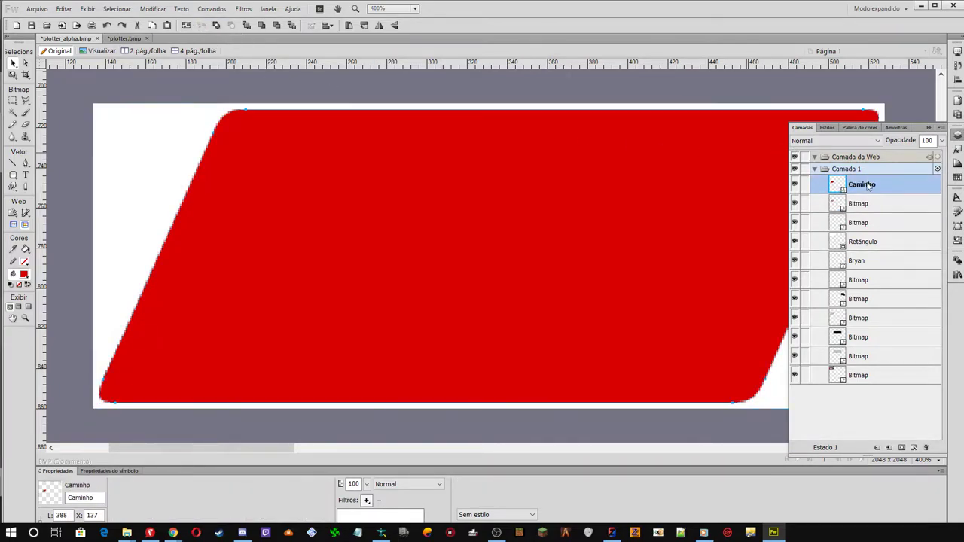
click(930, 128)
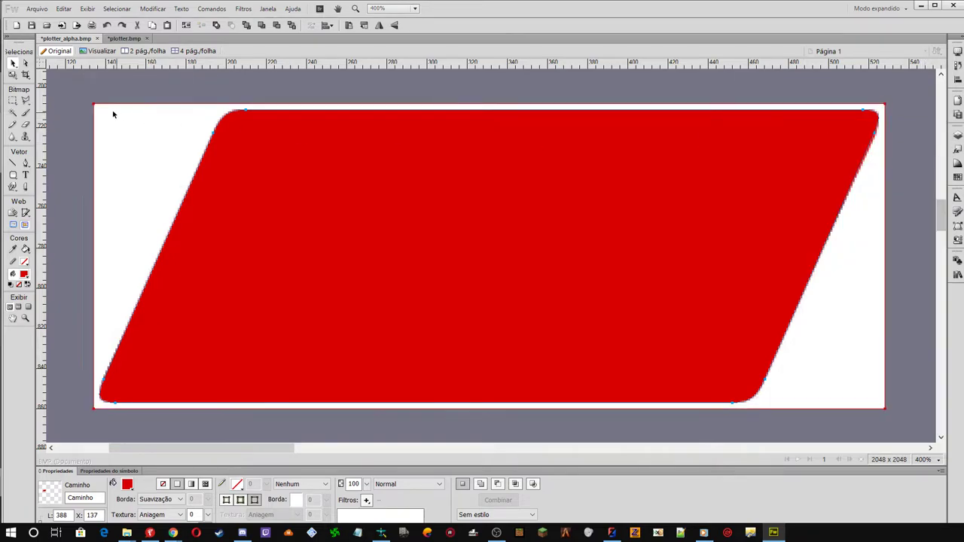
Draw a square-cornered rectangle about 394 px wide from X 134 over the logo's full white area and fill it black
click(13, 112)
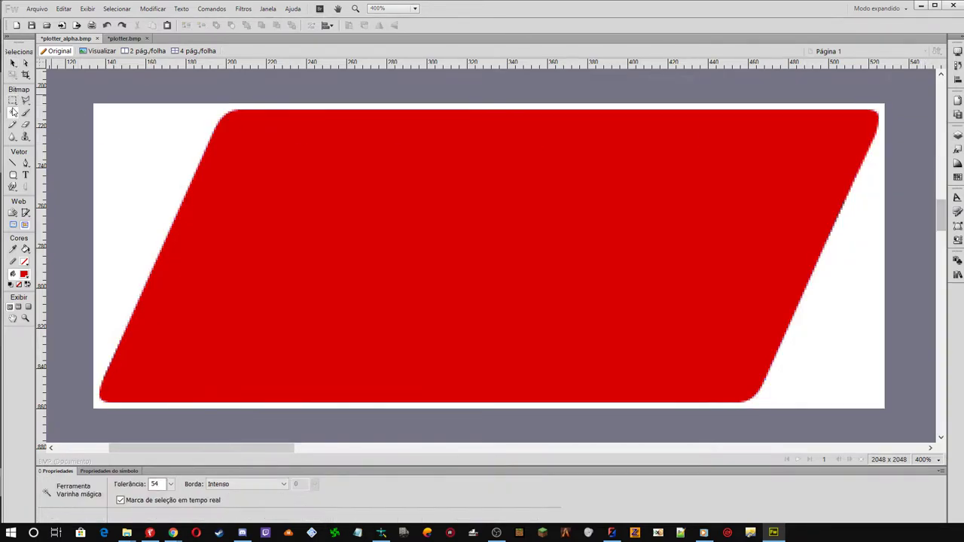
click(13, 64)
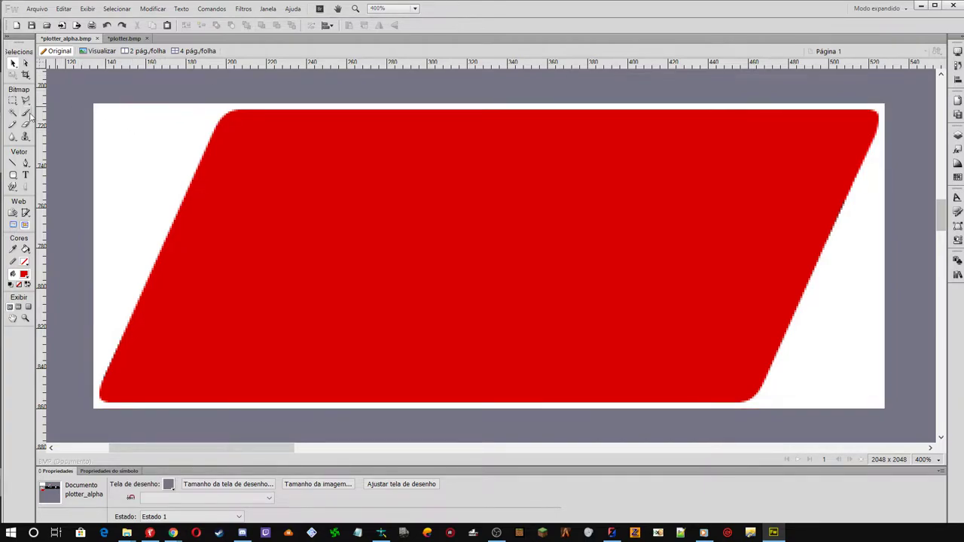
click(13, 176)
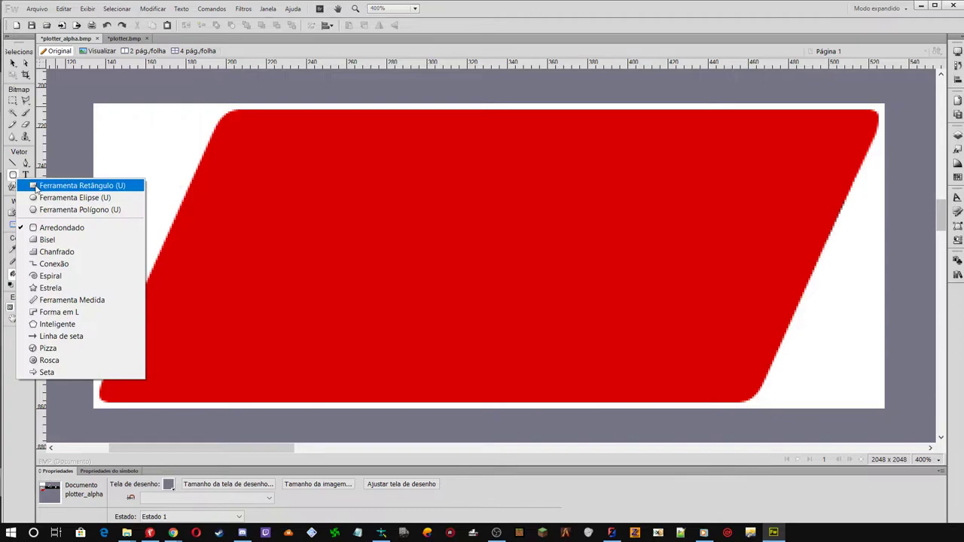
click(45, 184)
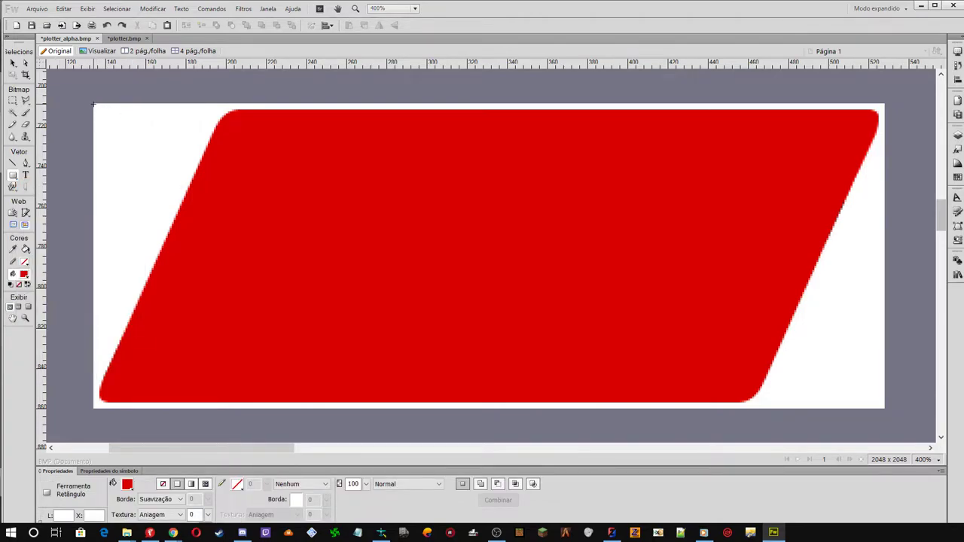
drag(93, 102, 816, 409)
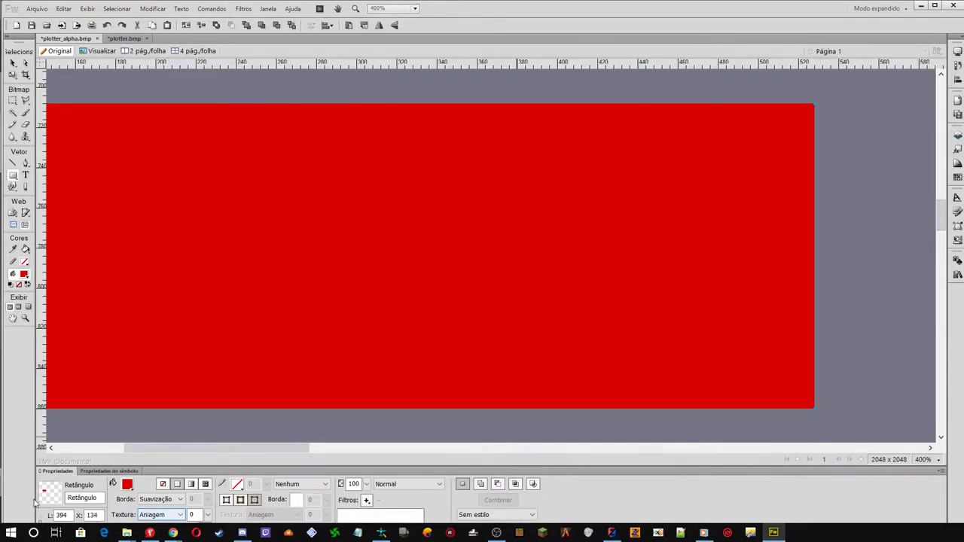
click(126, 484)
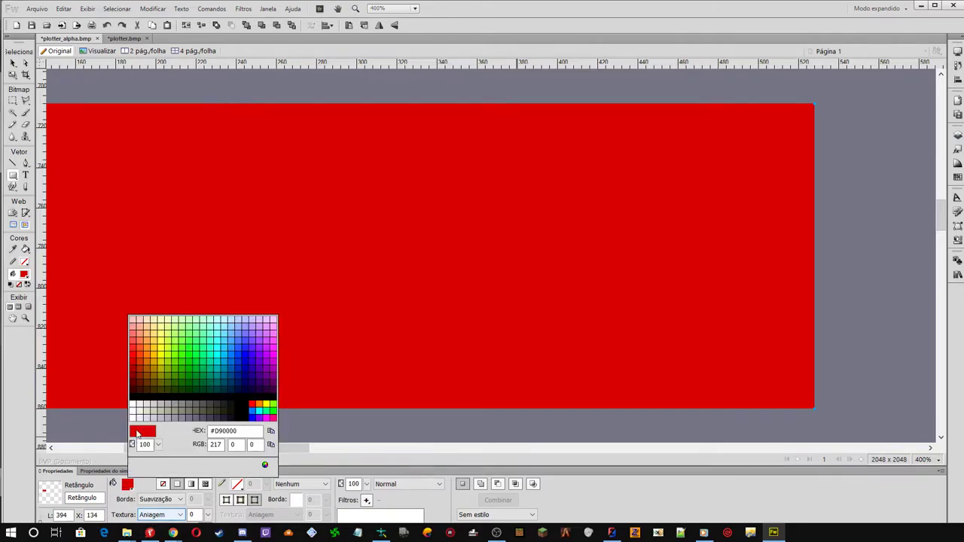
click(136, 392)
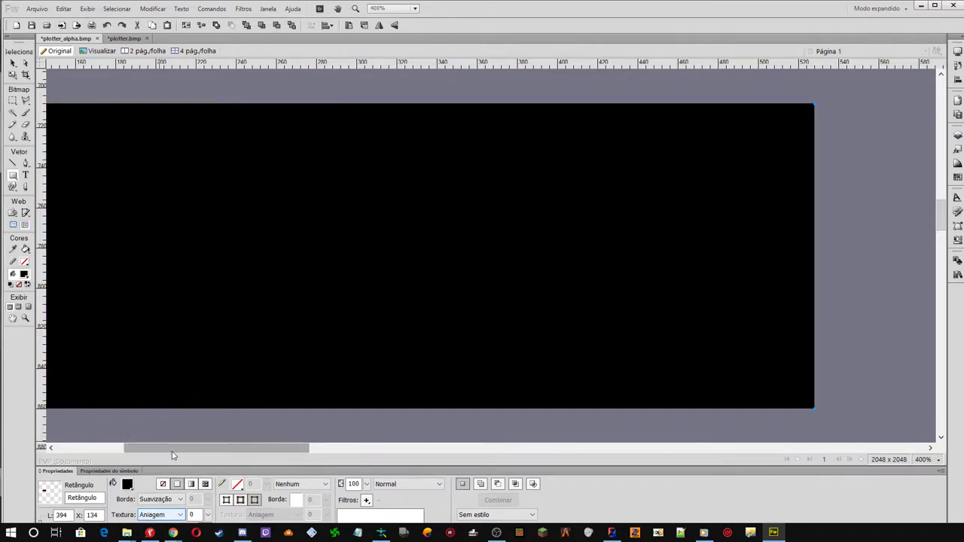
Move the black rectangle down the layer order, beneath the red path and the logo bitmap
drag(173, 449, 107, 452)
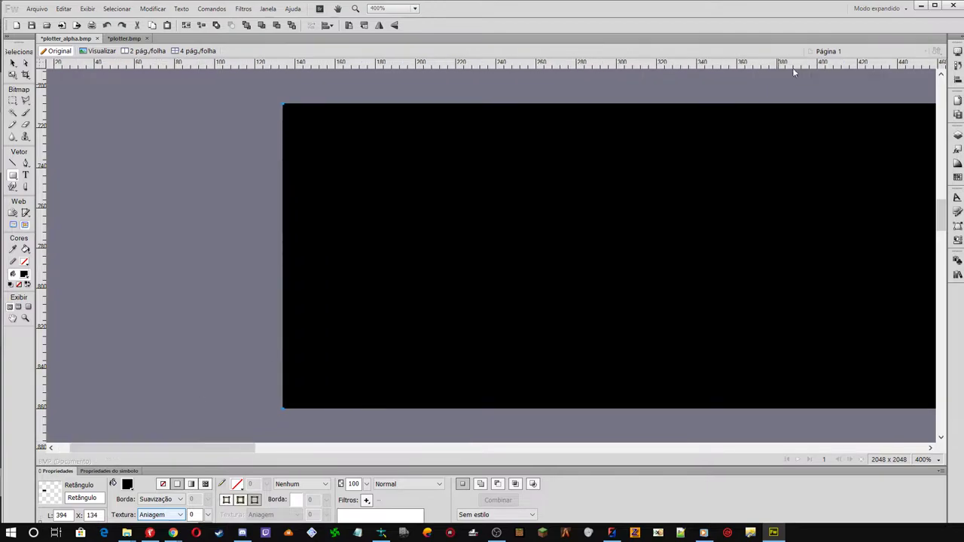
click(958, 135)
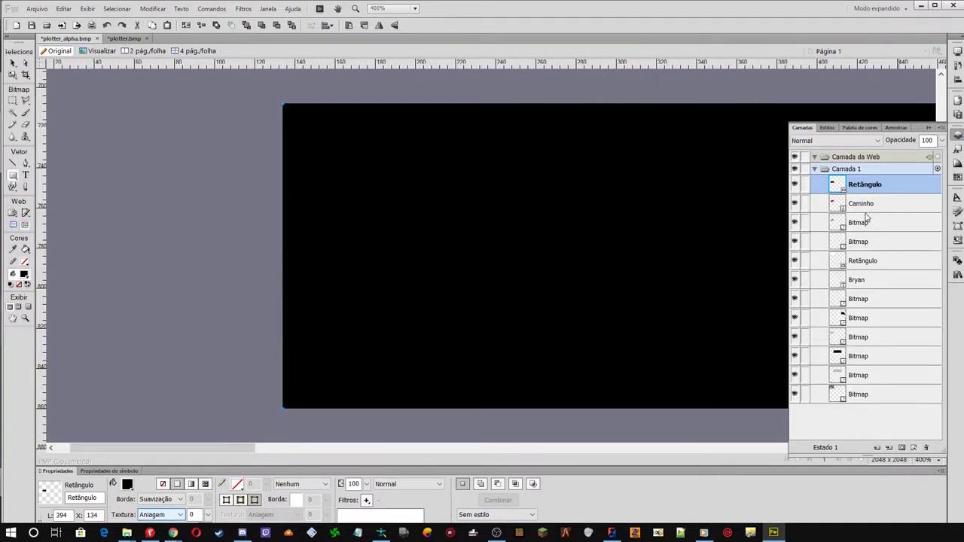
drag(864, 186, 854, 221)
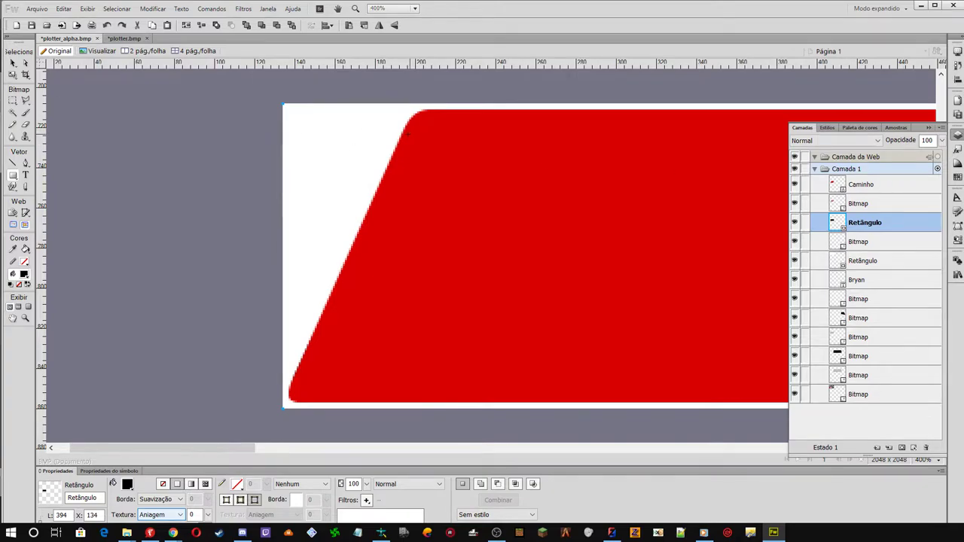
click(12, 63)
click(70, 73)
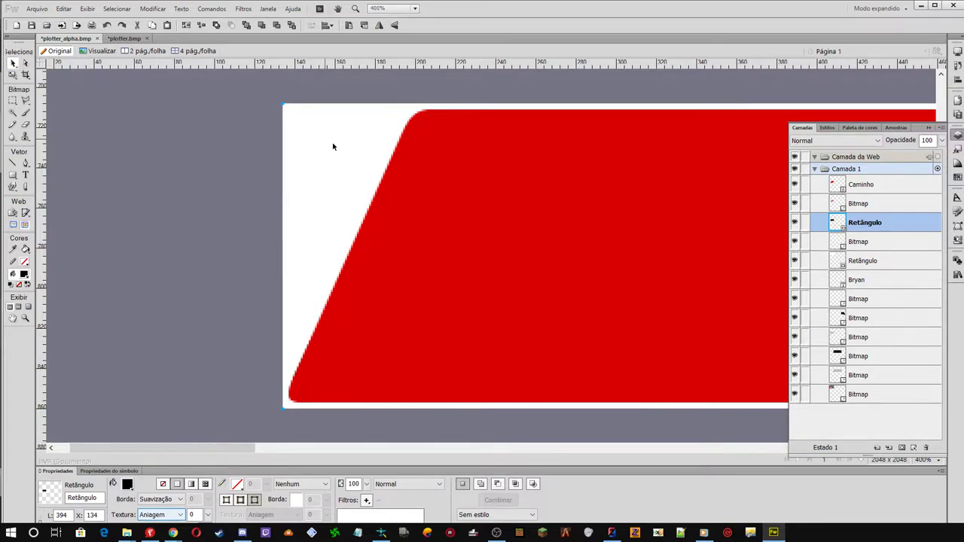
click(308, 150)
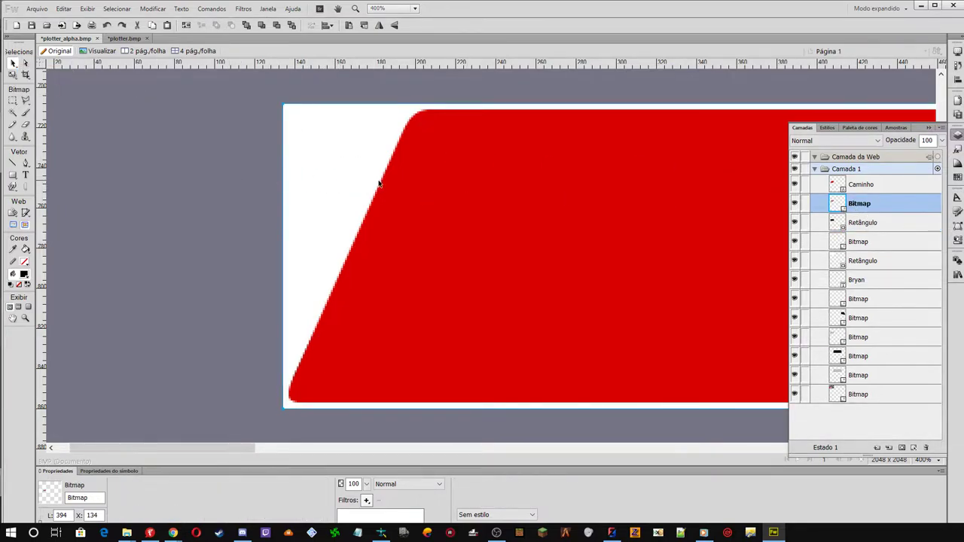
click(469, 201)
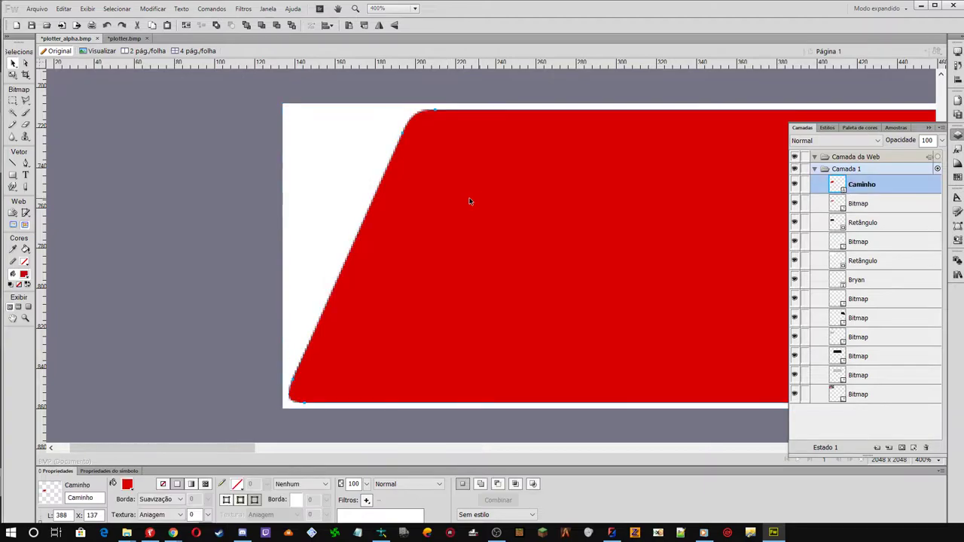
click(335, 174)
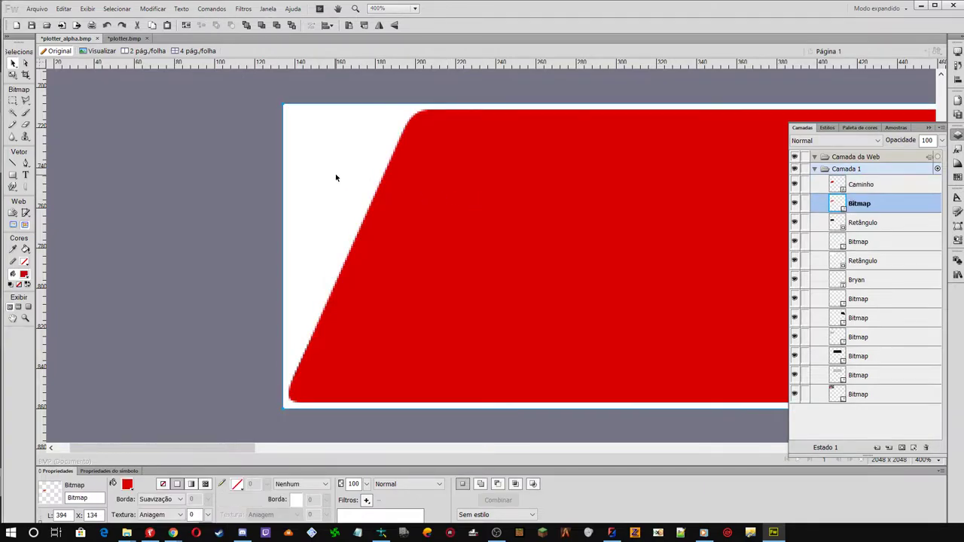
click(465, 195)
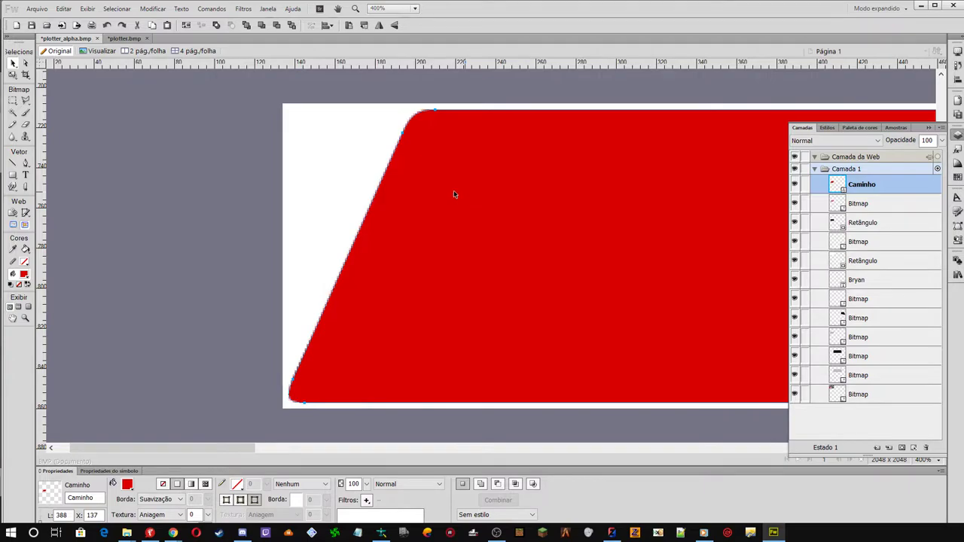
click(296, 151)
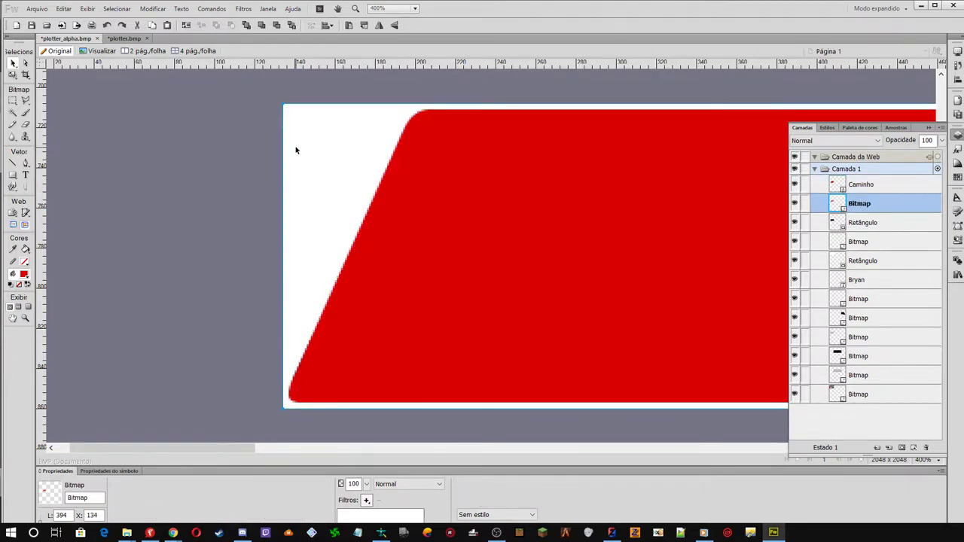
Move the red slanted path beneath the GBN 13AM logo bitmap and hide that bitmap
click(481, 193)
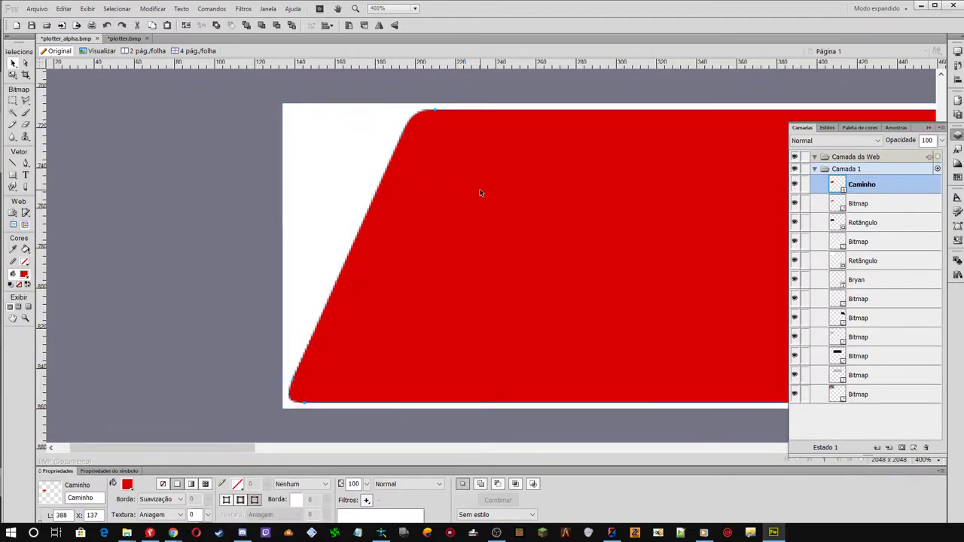
drag(863, 187, 864, 211)
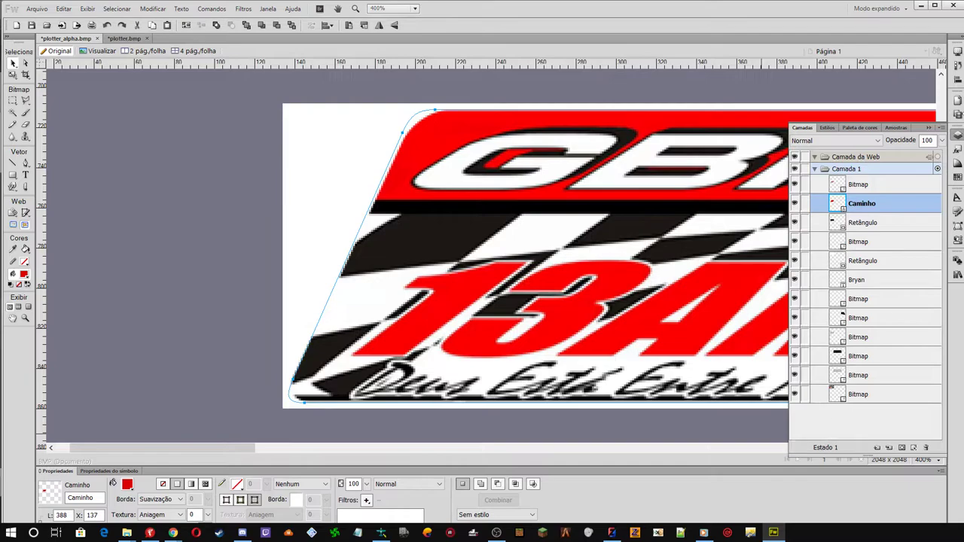
click(795, 184)
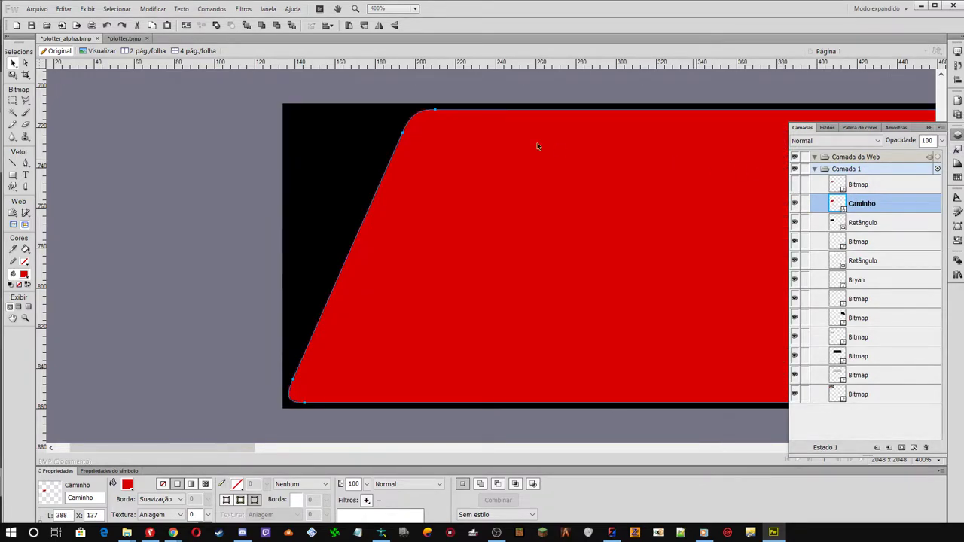
Punch the red slanted path out of the black rectangle with Perfuração
shift+click(355, 135)
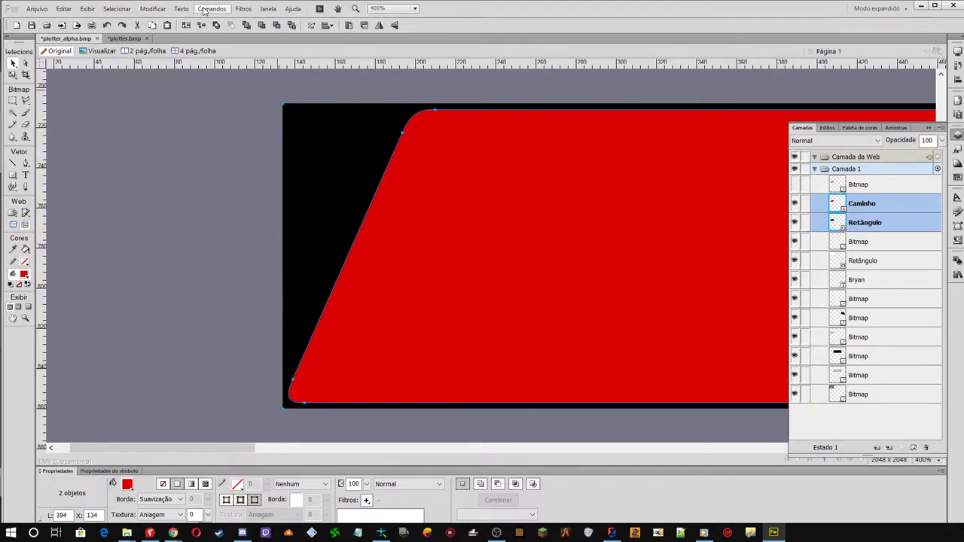
click(165, 13)
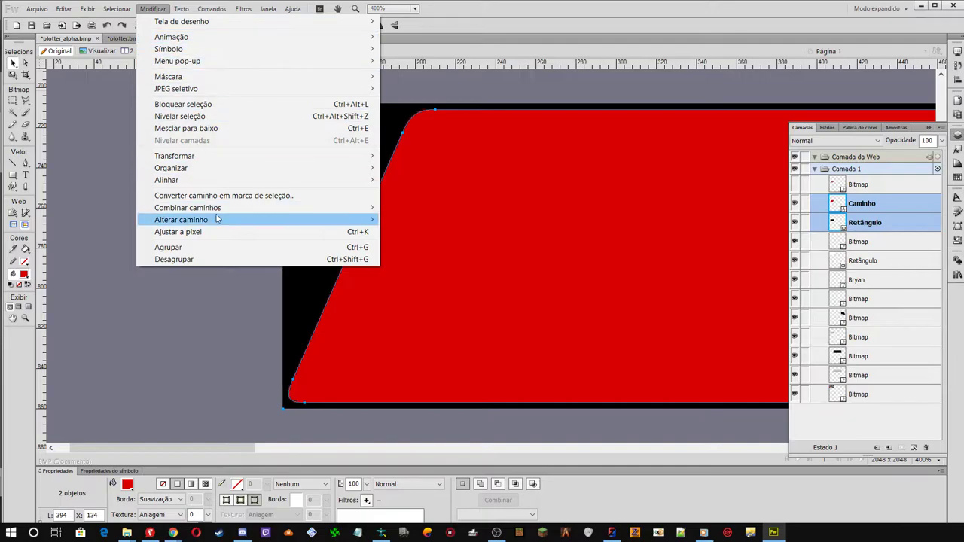
mouse_move(311, 209)
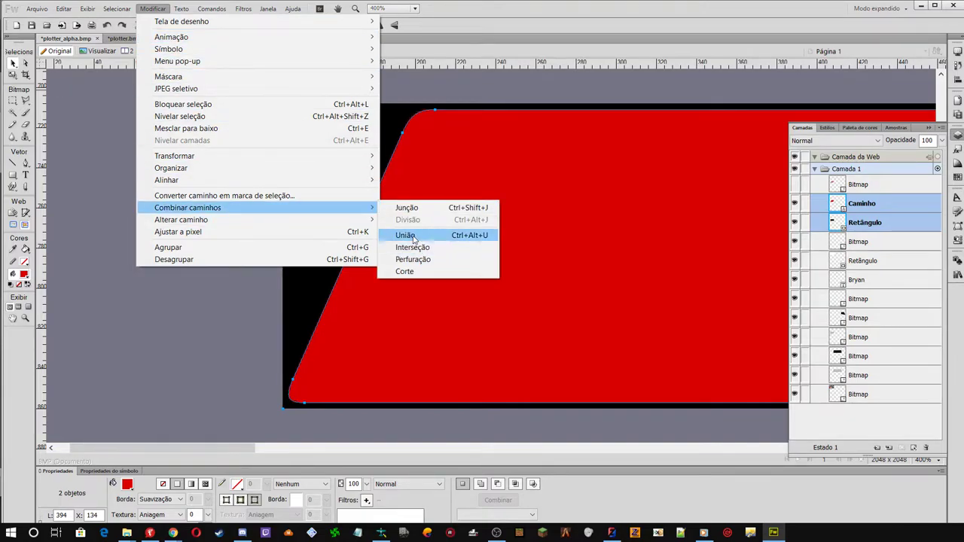
click(413, 260)
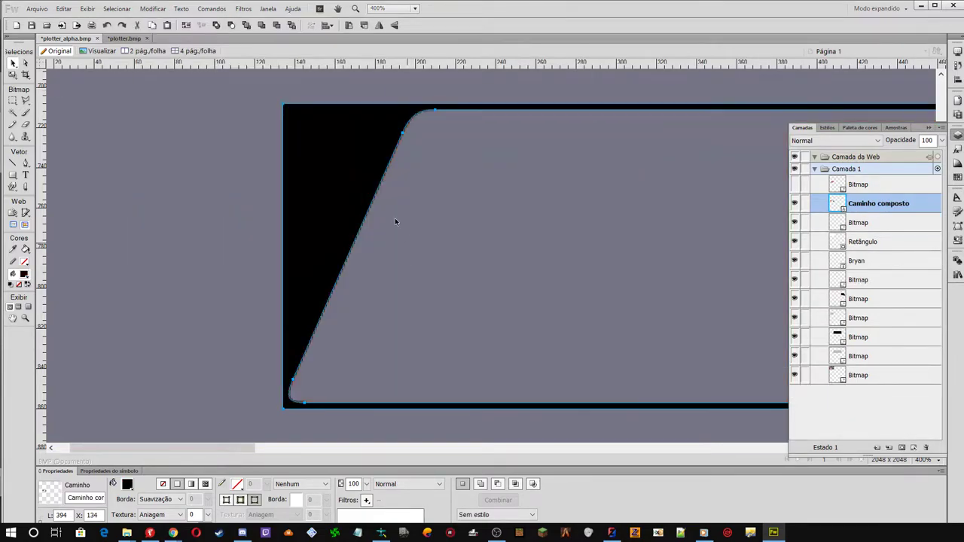
Show the logo bitmap again and move it beneath the black compound path
click(795, 184)
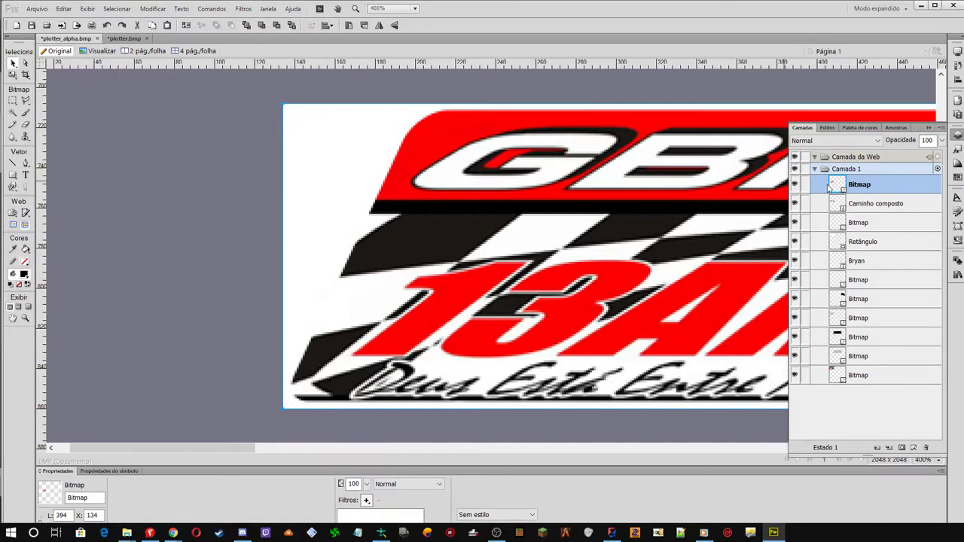
drag(825, 187, 824, 215)
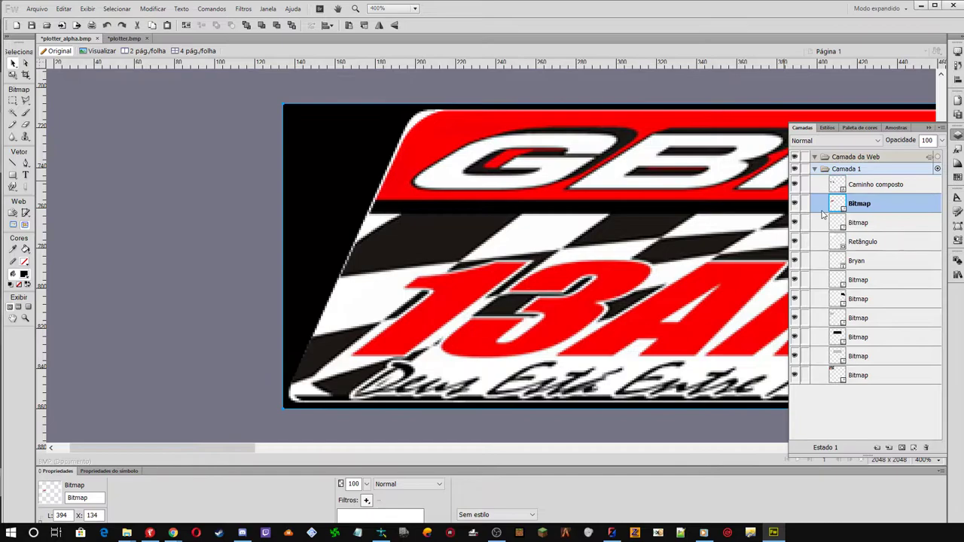
click(931, 129)
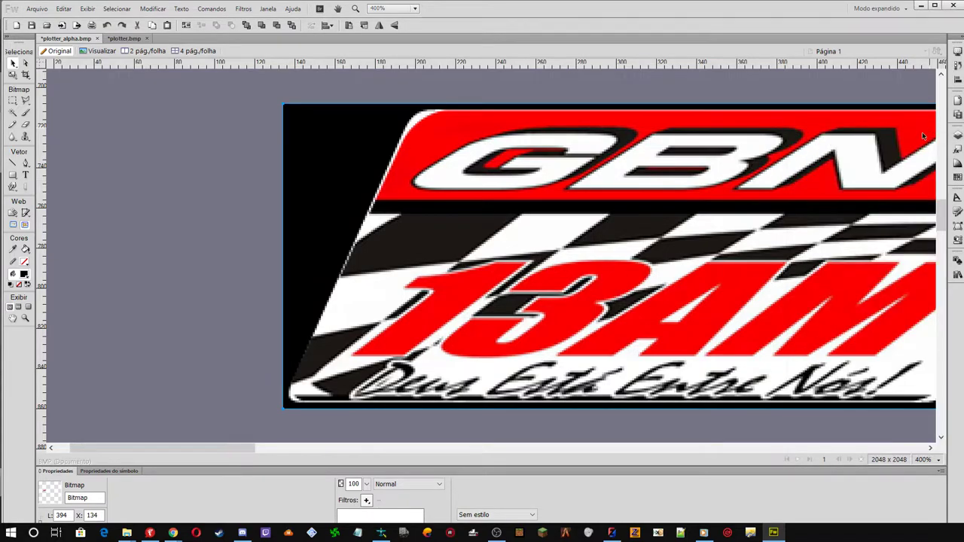
Add two empty layers above Camada 1, which holds the logo and its black frame
drag(232, 451, 276, 449)
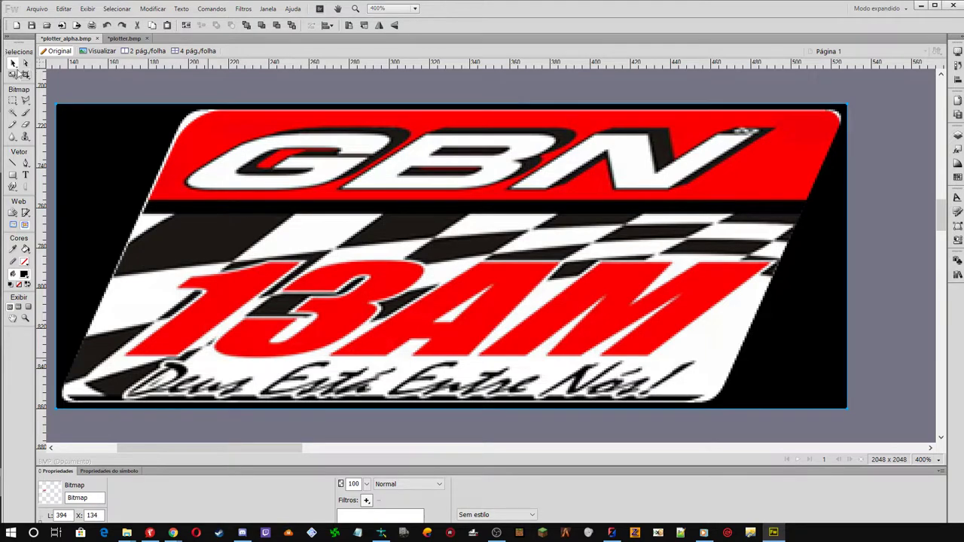
click(91, 79)
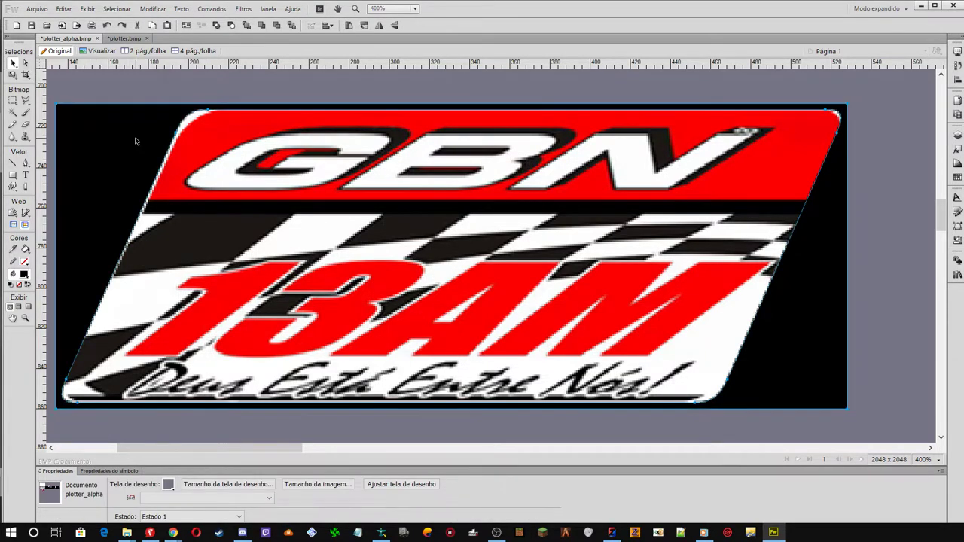
click(136, 140)
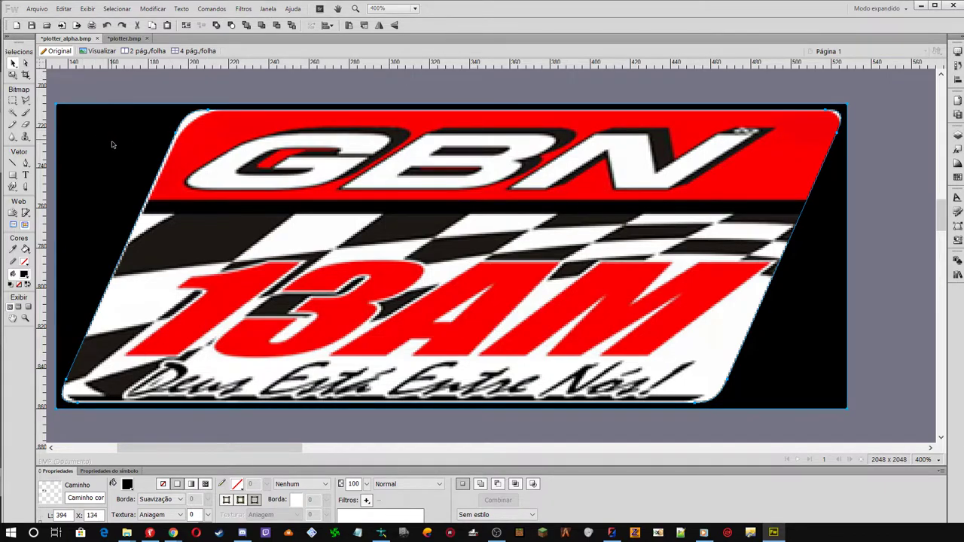
click(957, 134)
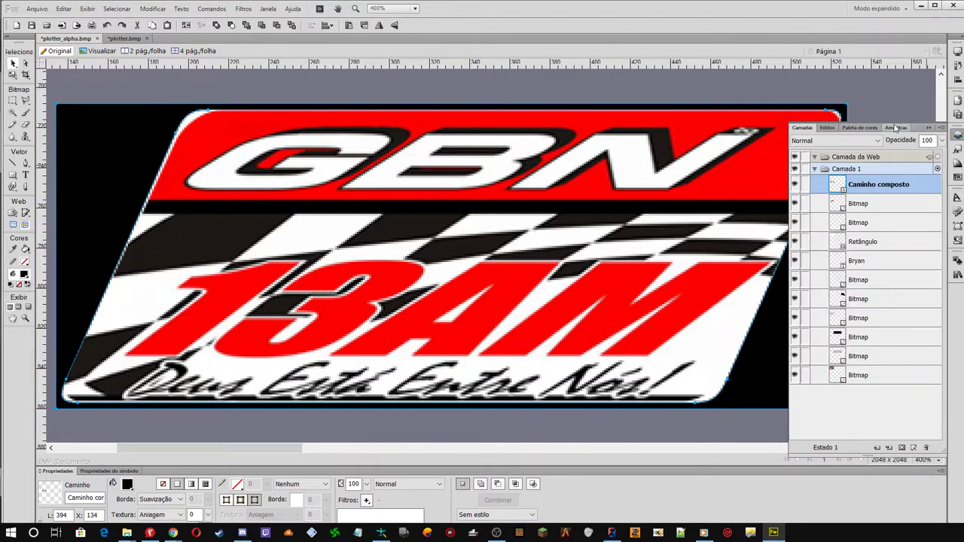
click(878, 449)
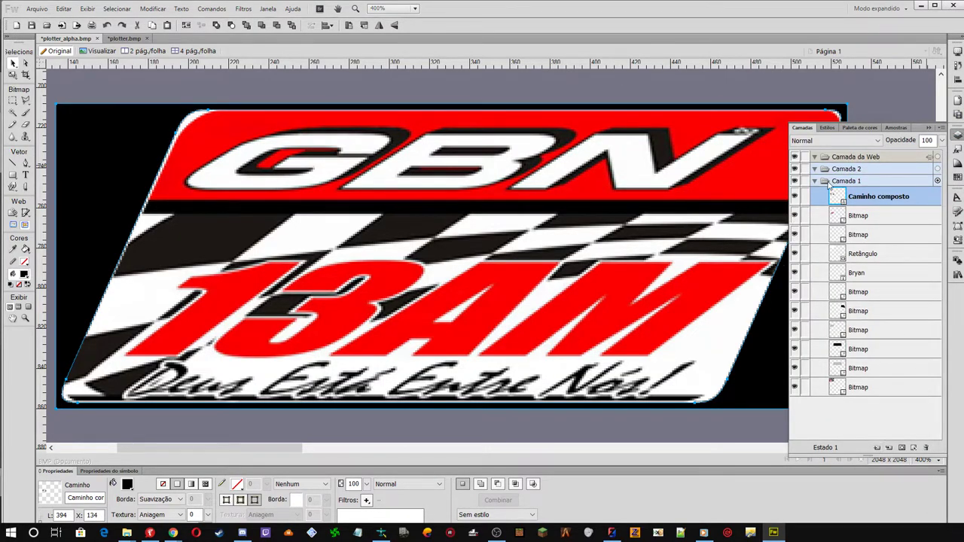
mouse_move(867, 199)
mouse_down()
mouse_move(866, 225)
mouse_move(864, 194)
mouse_up()
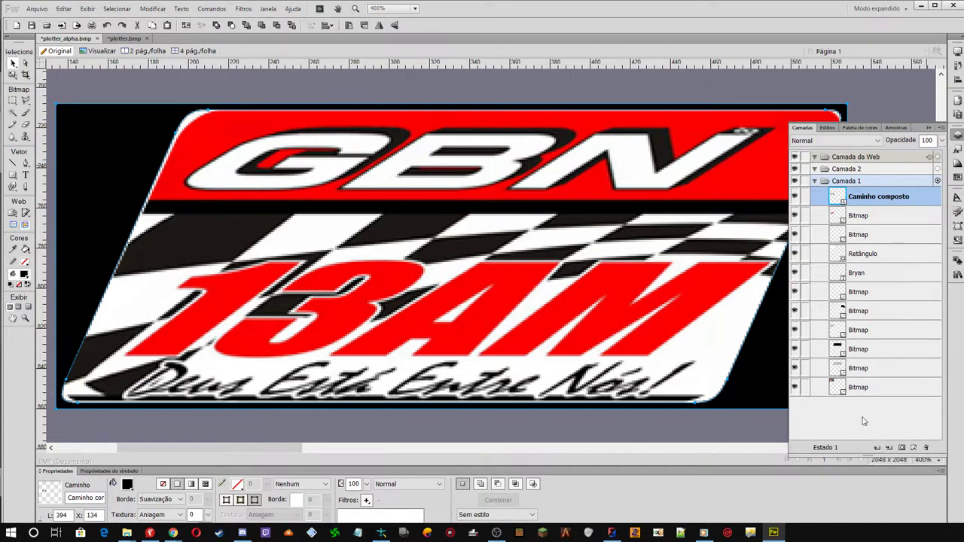
click(729, 432)
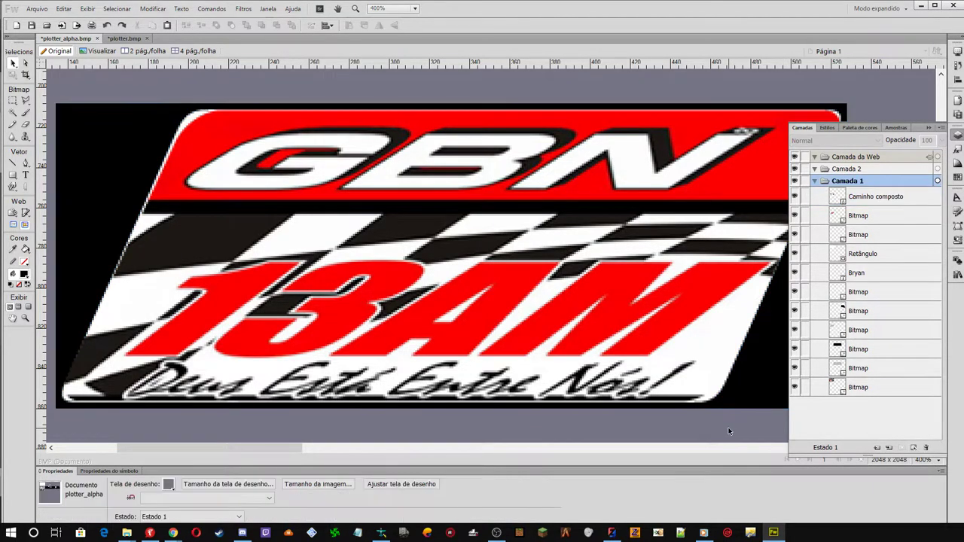
click(877, 447)
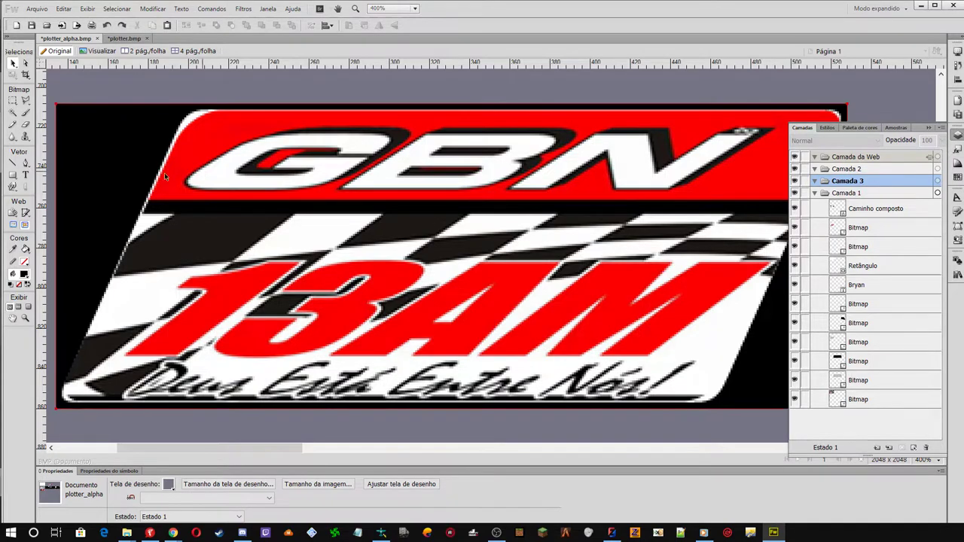
Select the logo bitmap for painting and set the Brush to red, size 24, with edge softness 0
click(24, 114)
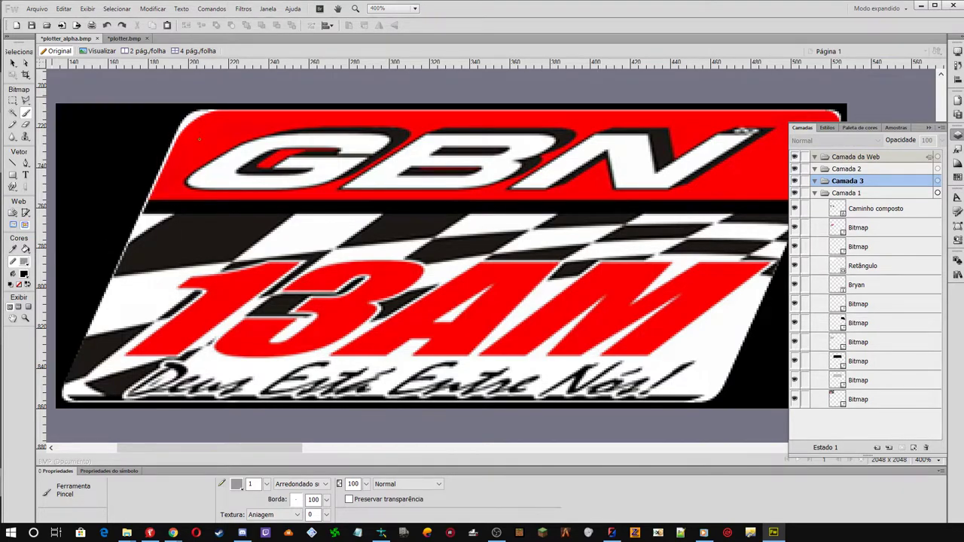
click(859, 227)
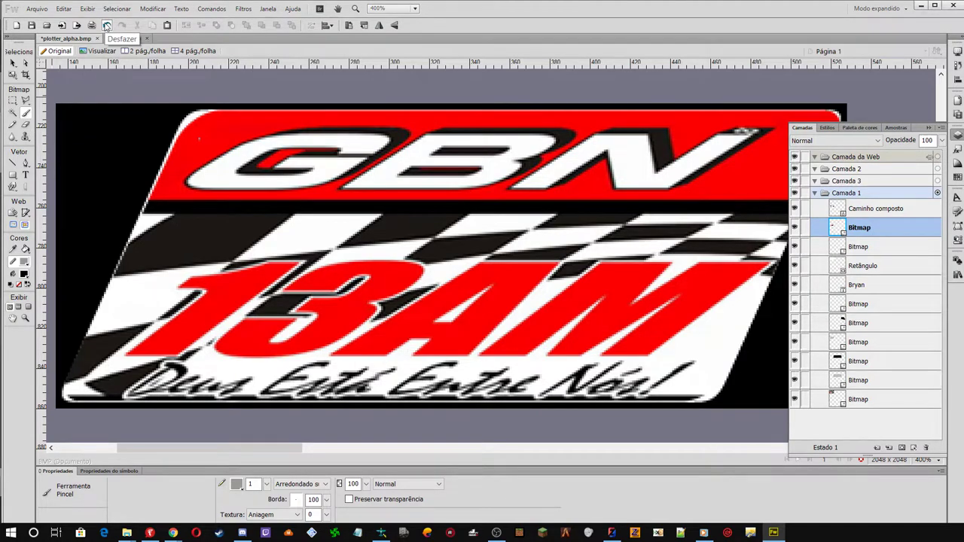
click(107, 25)
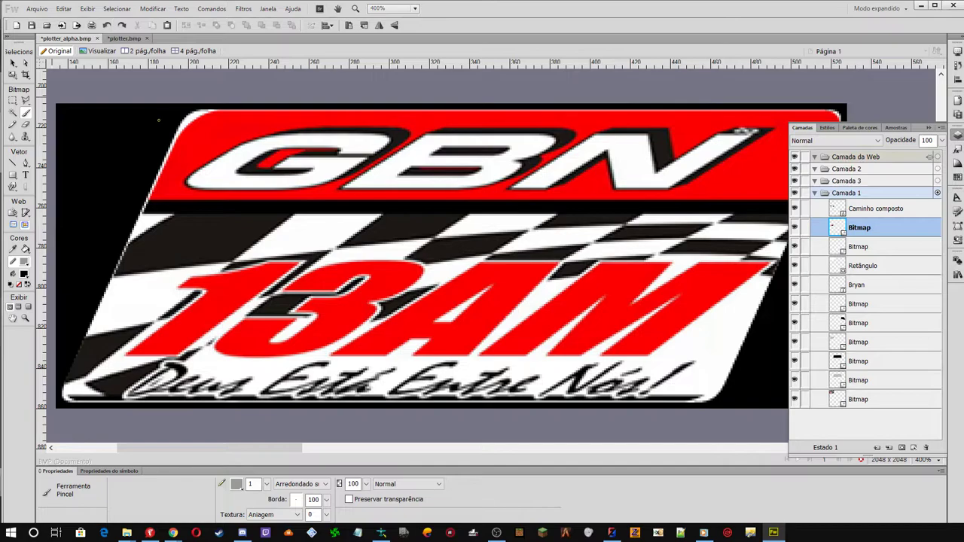
click(25, 261)
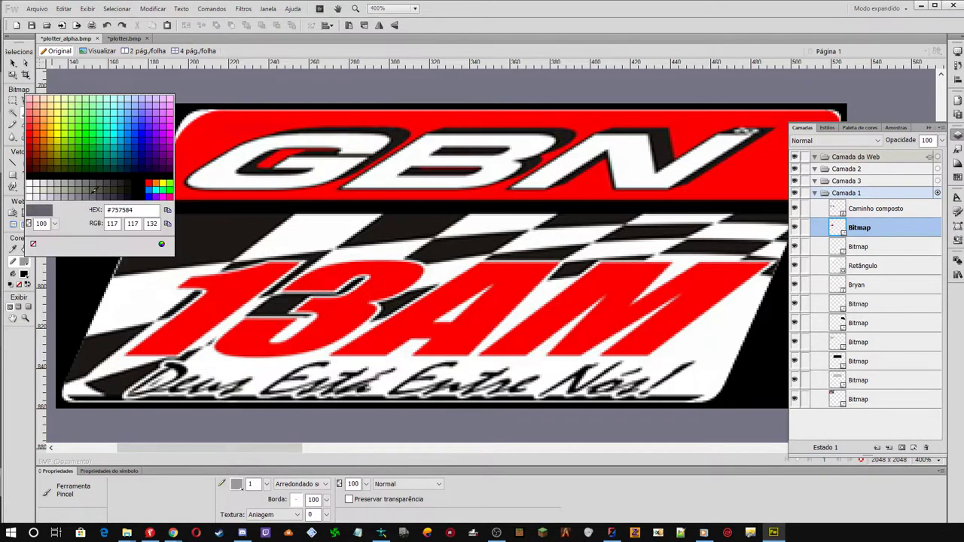
click(209, 121)
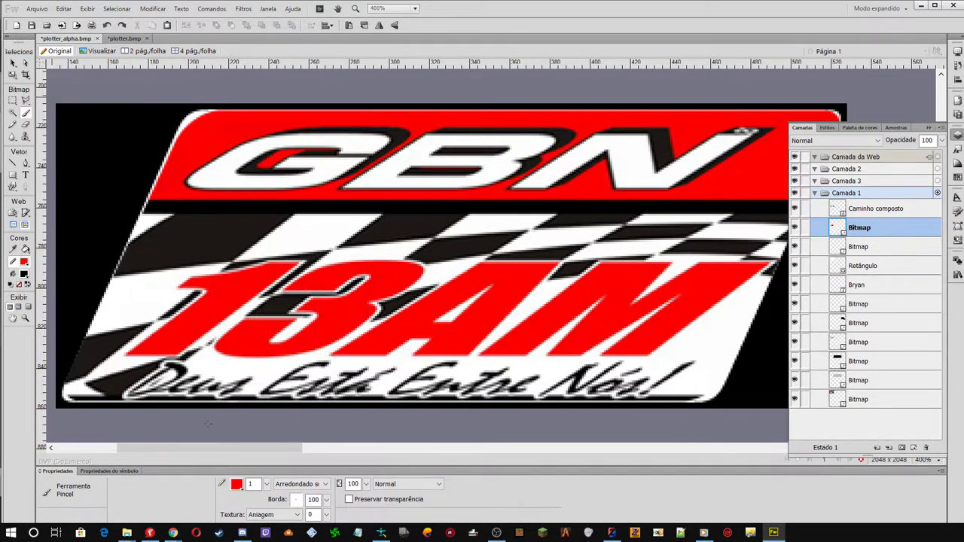
drag(266, 483, 267, 465)
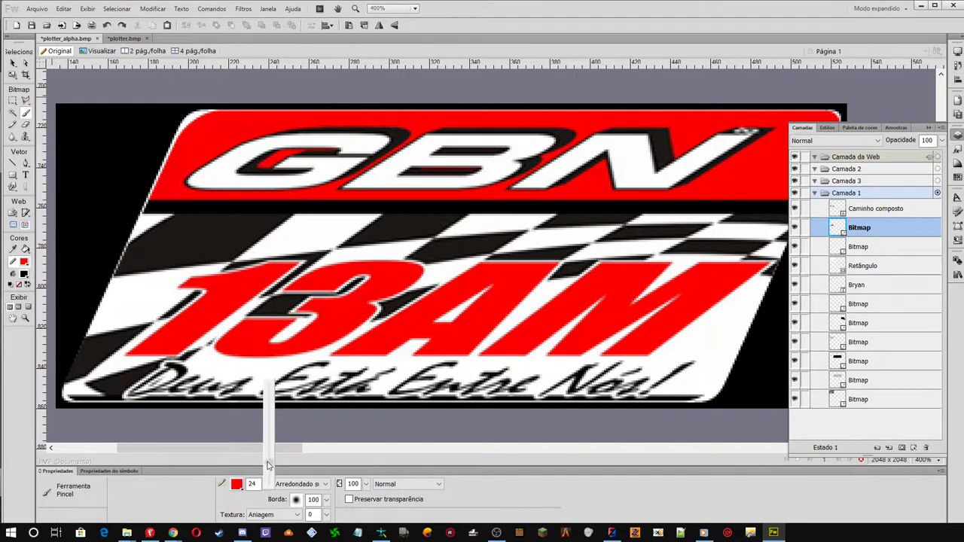
drag(327, 500, 336, 523)
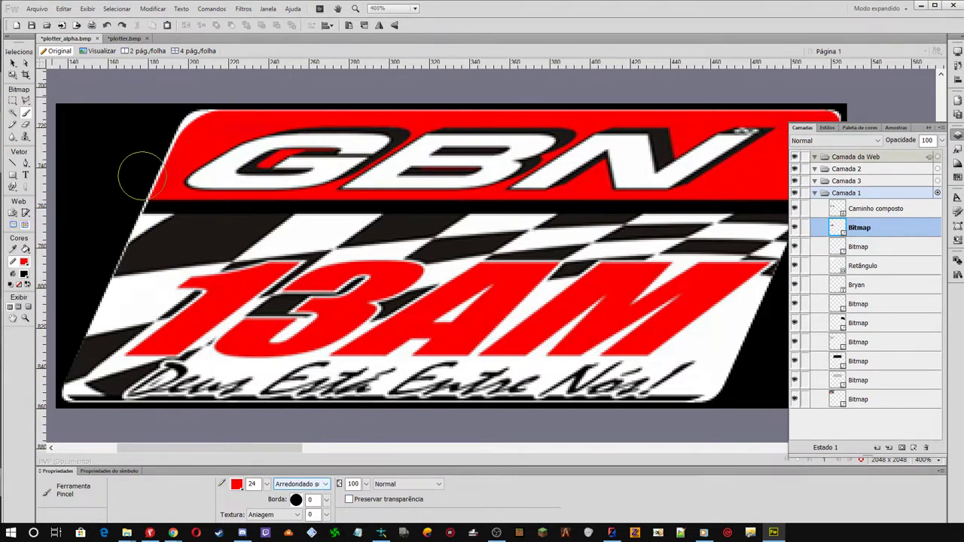
Paint the white gaps along the red band's slanted edge and upper corners red, reducing the brush size to 8 for the corners
mouse_move(141, 175)
mouse_down()
mouse_move(161, 134)
mouse_move(201, 112)
mouse_up()
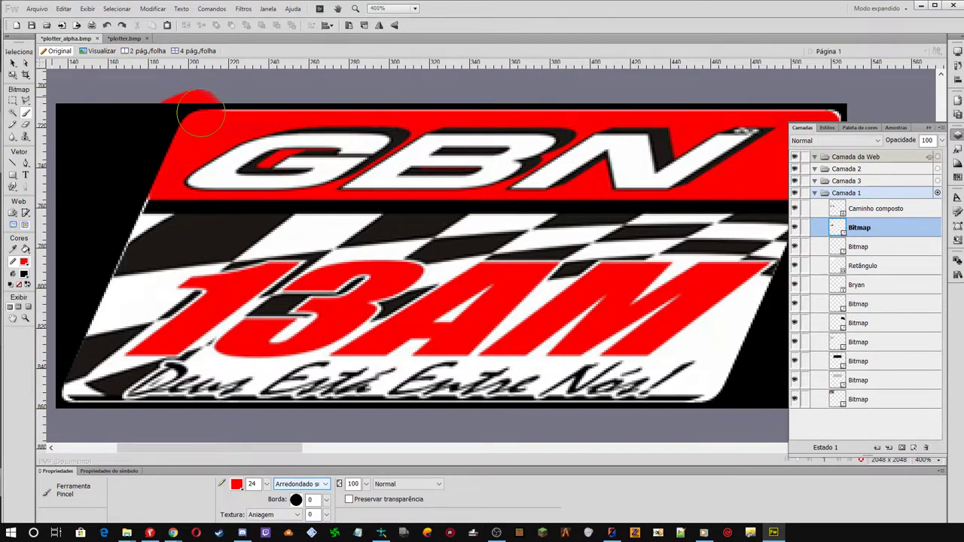
click(107, 25)
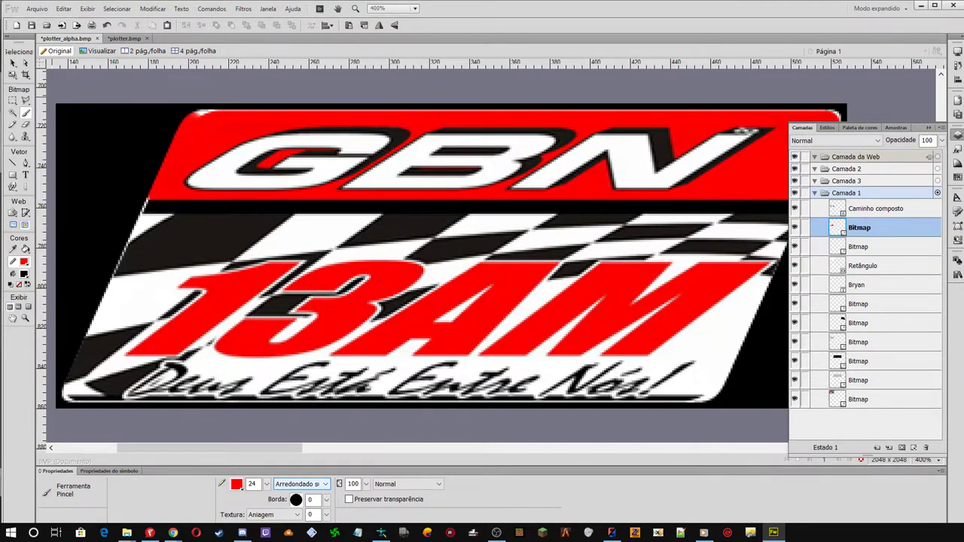
drag(267, 484, 268, 499)
drag(195, 123, 213, 116)
drag(267, 485, 267, 488)
click(958, 134)
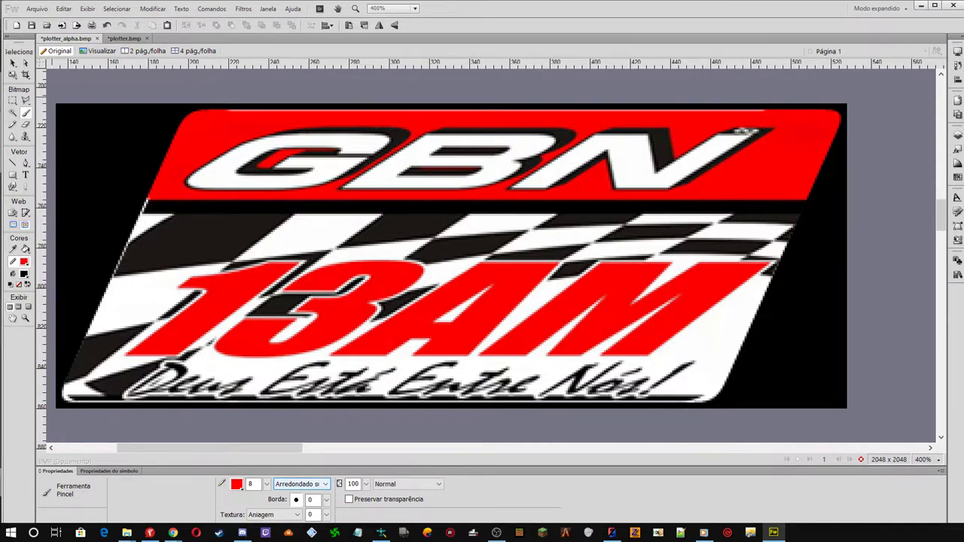
Marquee-select a thin strip along the logo's top edge, paint its white line red with the Brush, and clear the selection
drag(12, 100, 113, 104)
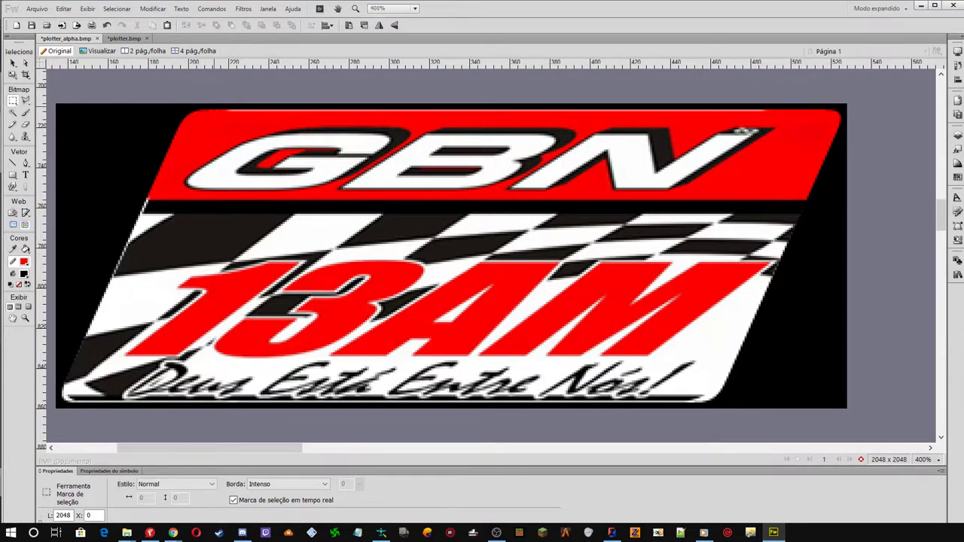
drag(214, 110, 785, 120)
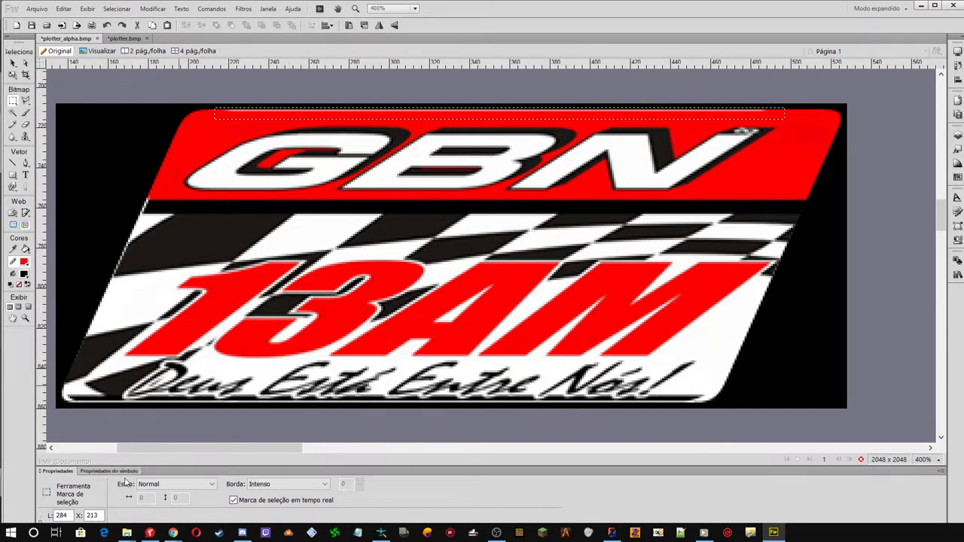
click(25, 113)
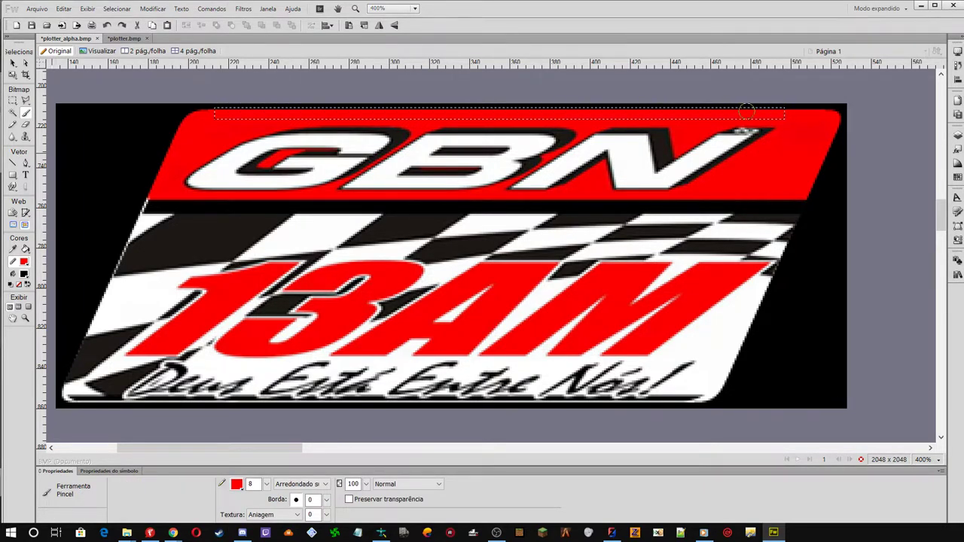
click(12, 100)
click(102, 95)
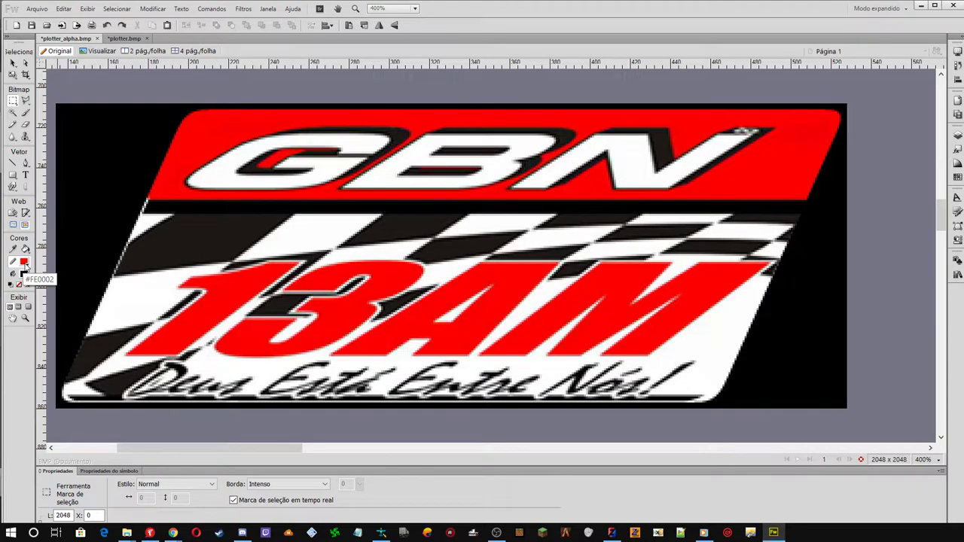
Set the stroke colour to black, sampled from the bar beneath the red GBN band
click(24, 263)
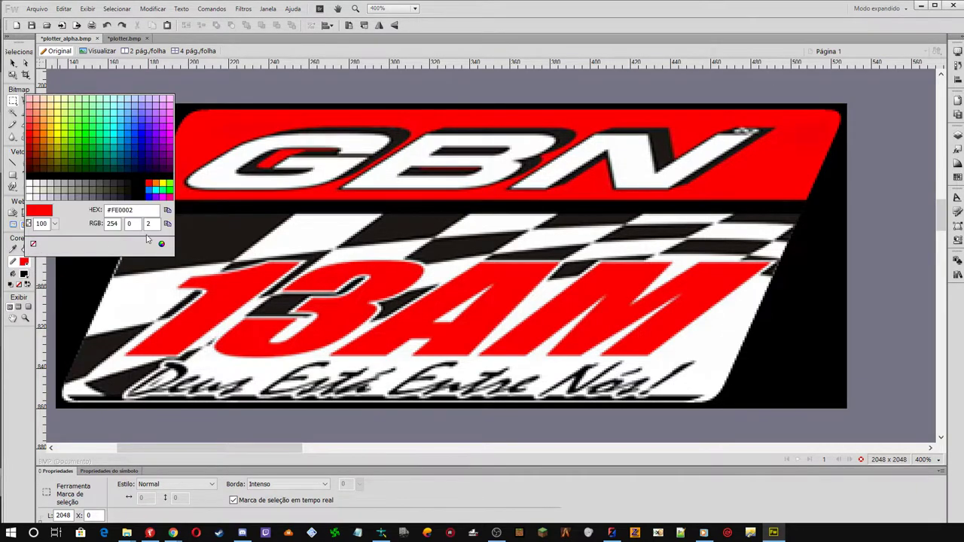
click(204, 208)
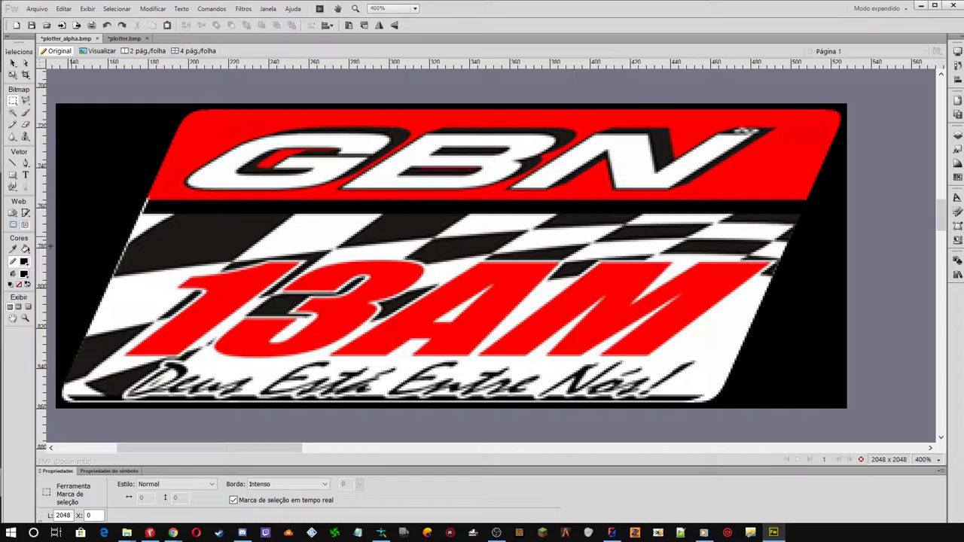
Try painting the white gap beside the slanted edge's black bar freehand with the size 8 Brush, and undo the strokes
click(25, 113)
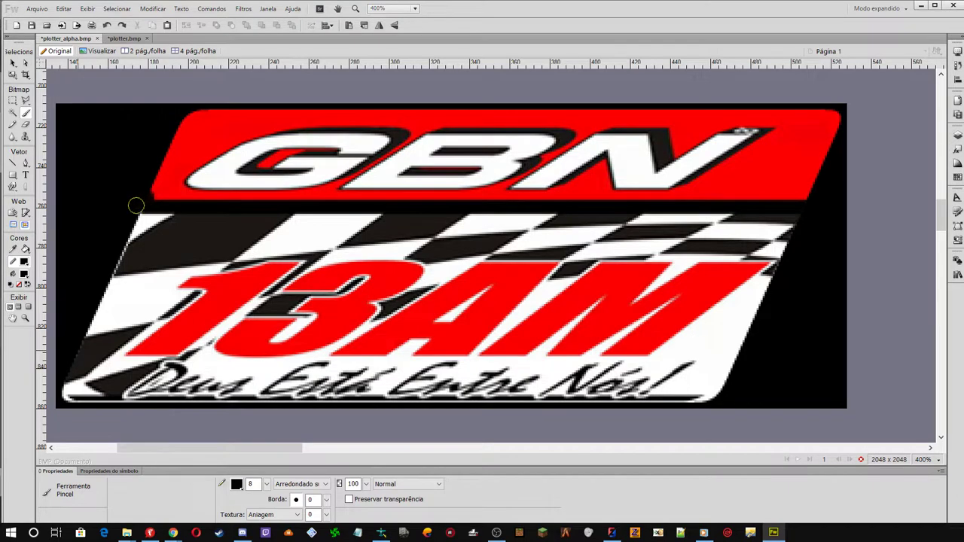
click(107, 25)
click(107, 26)
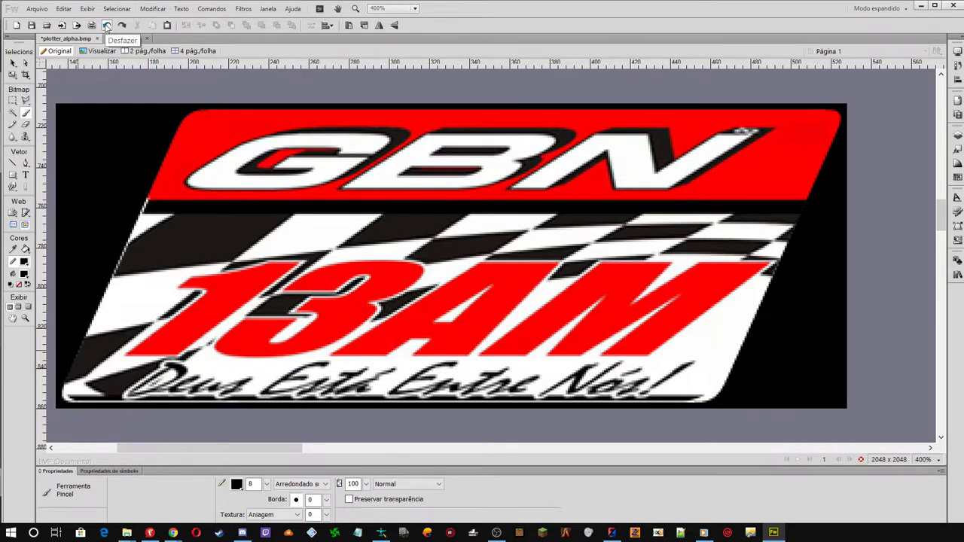
Marquee-select the slanted edge between the black bar and the first dark check, and paint its white gaps black with the Brush
click(12, 101)
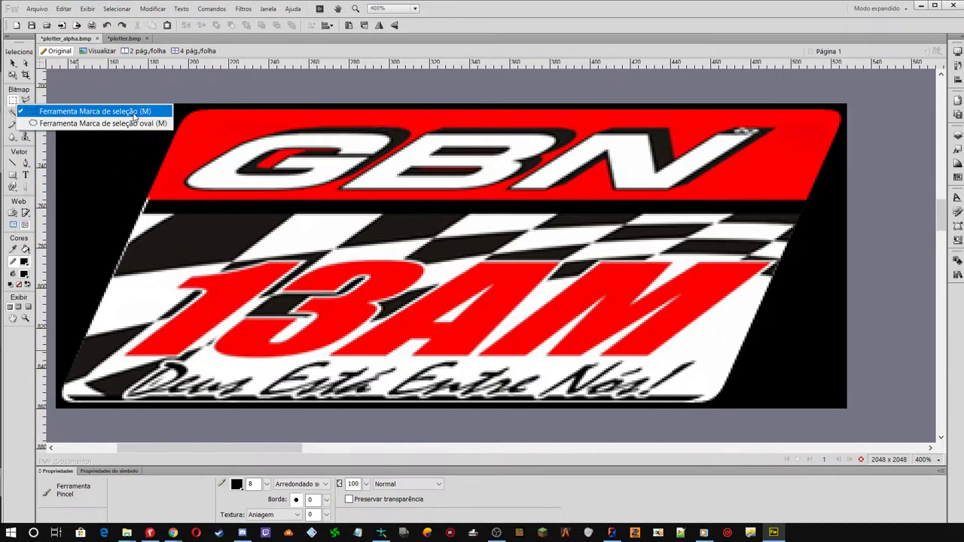
click(75, 101)
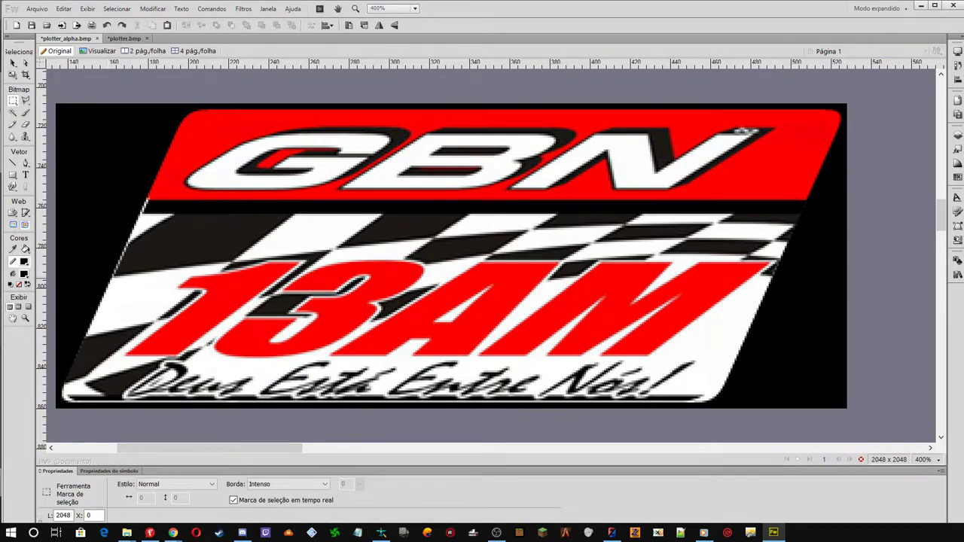
mouse_move(108, 279)
mouse_down()
mouse_move(120, 231)
mouse_move(148, 197)
mouse_move(164, 200)
mouse_up()
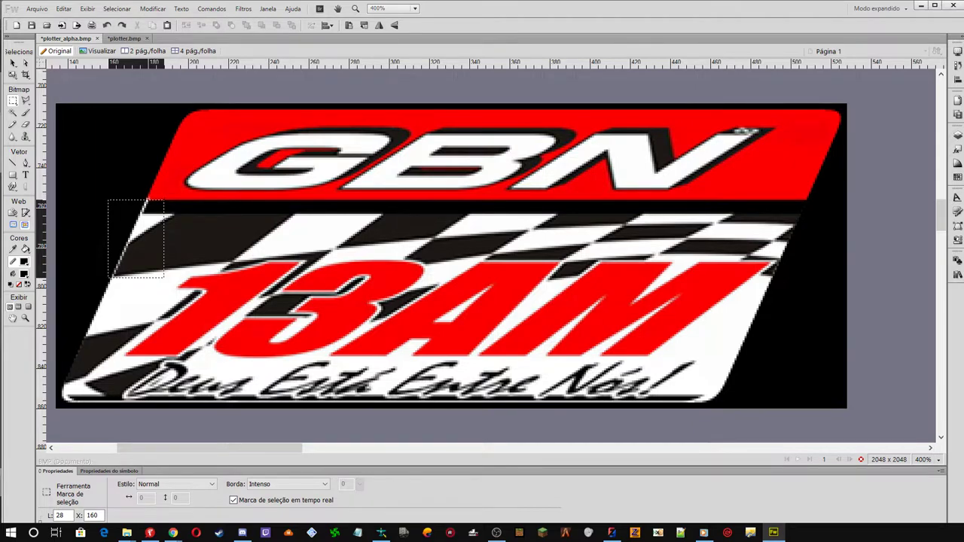
click(24, 114)
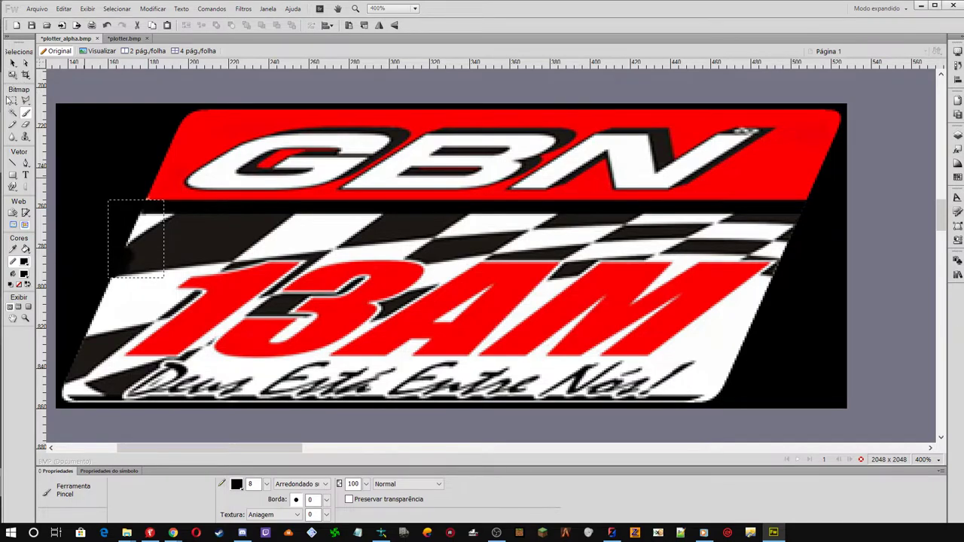
drag(12, 101, 81, 112)
click(59, 94)
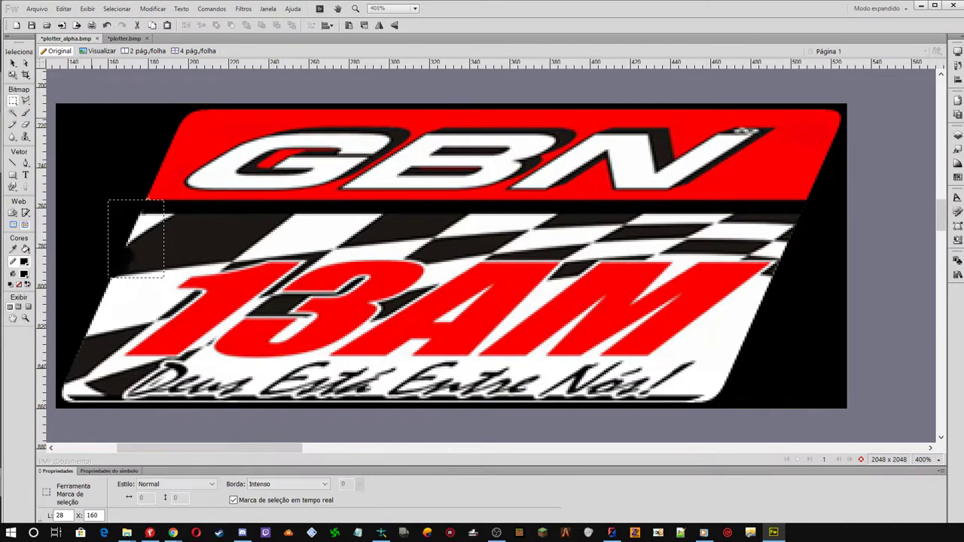
Flatten the black compound path framing the logo into a bitmap
click(13, 63)
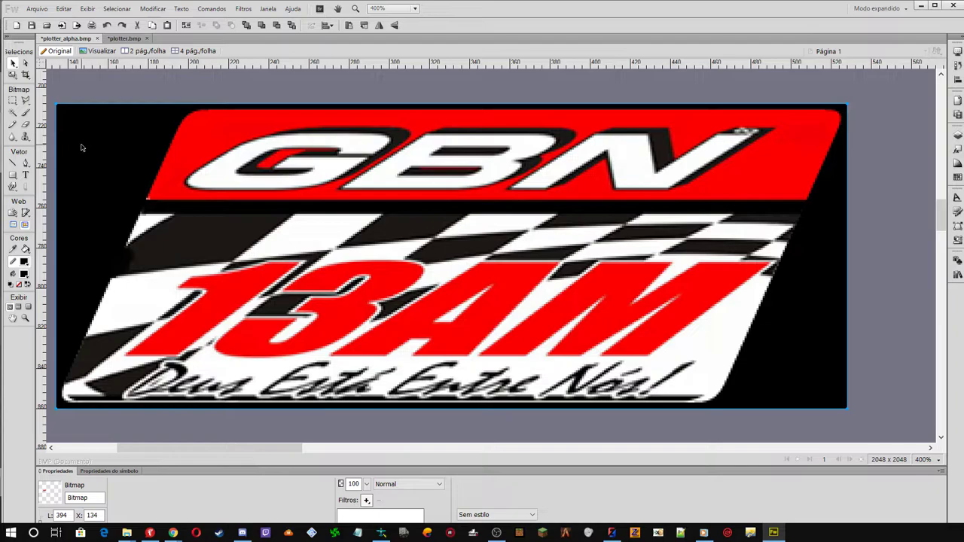
click(132, 80)
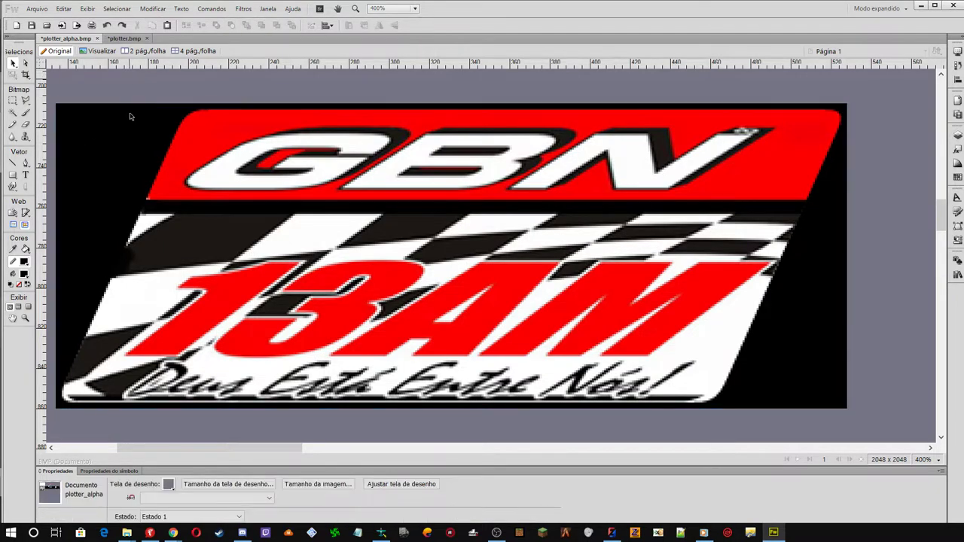
click(124, 156)
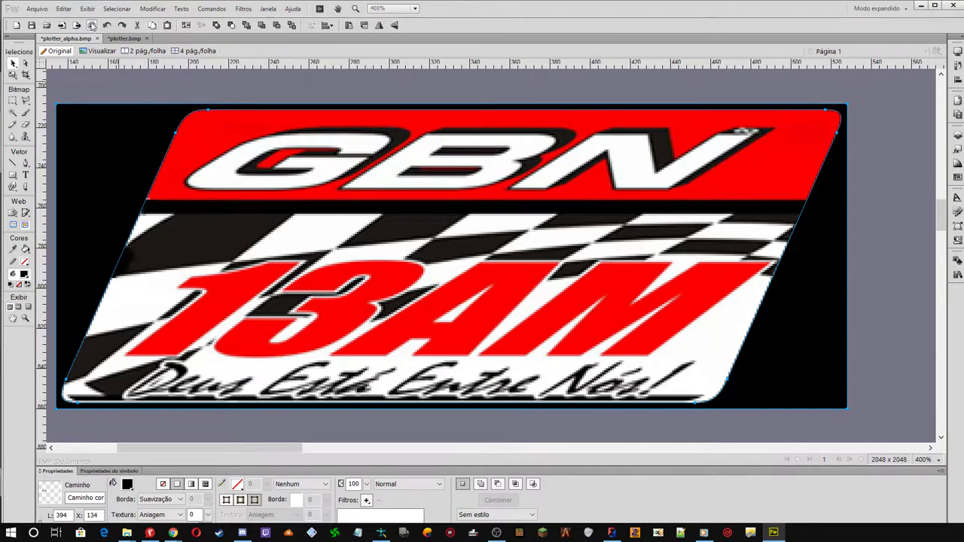
click(153, 9)
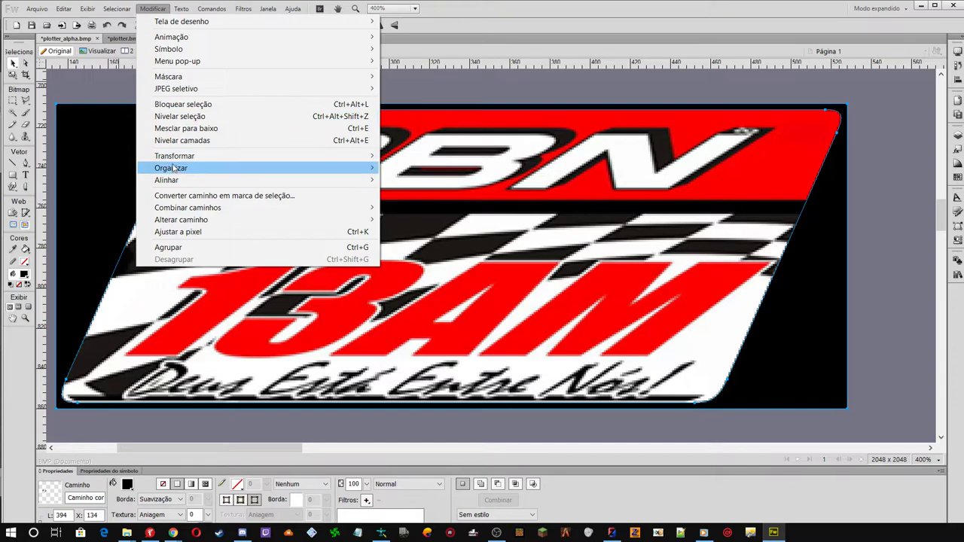
click(200, 118)
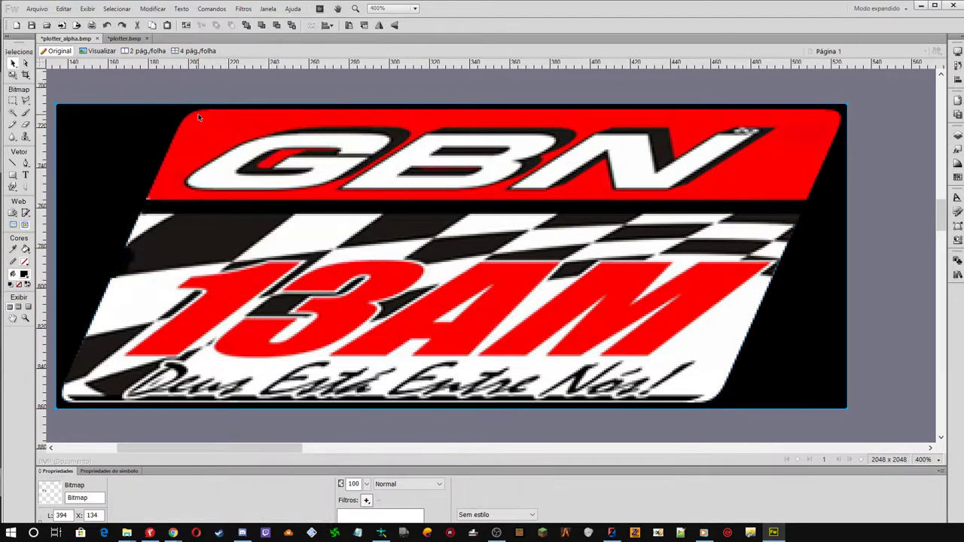
Select the black frame area of the flattened bitmap with the Magic Wand and invert the selection
key(m)
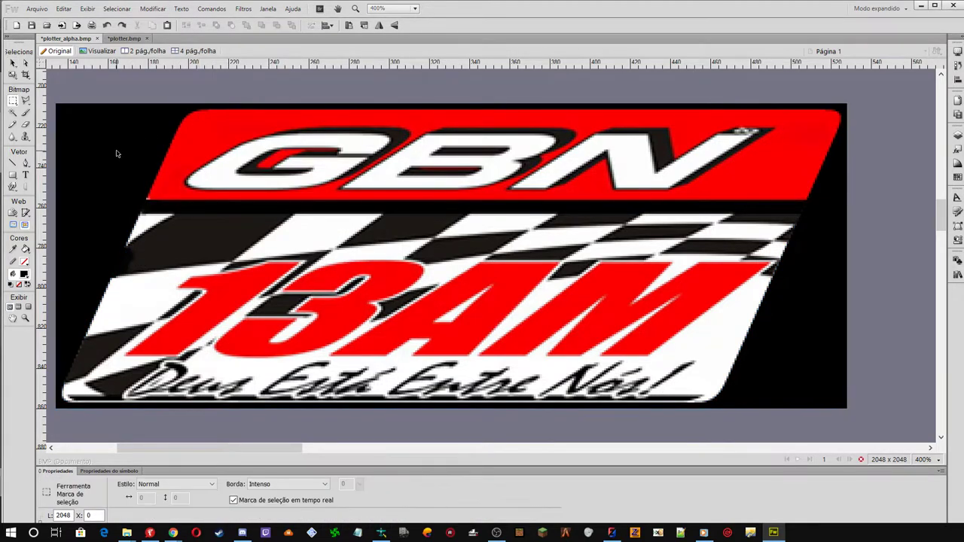
click(12, 64)
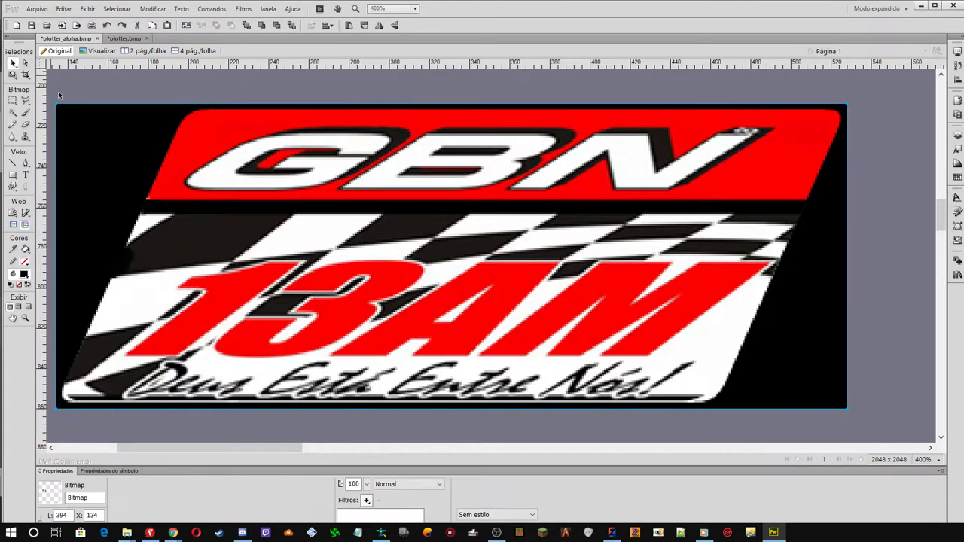
click(12, 112)
click(99, 139)
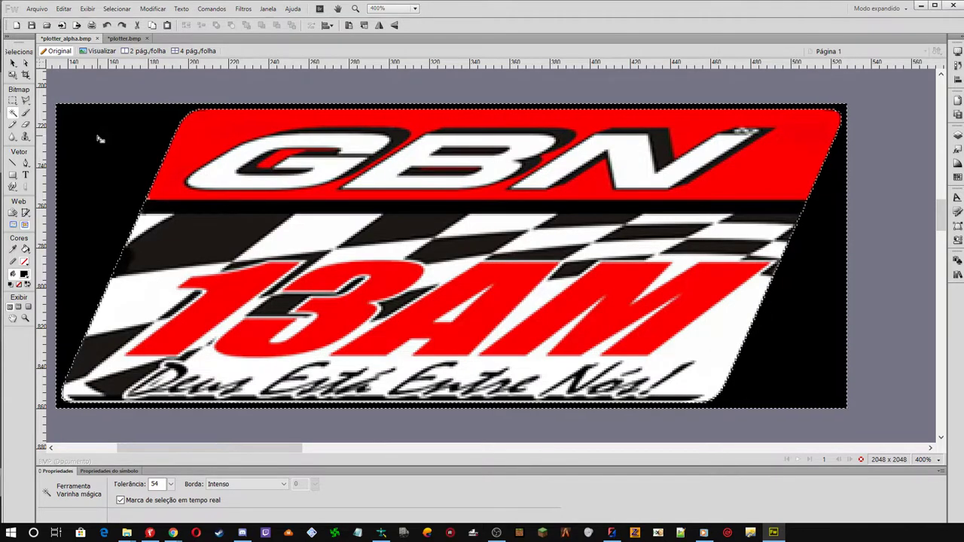
click(13, 102)
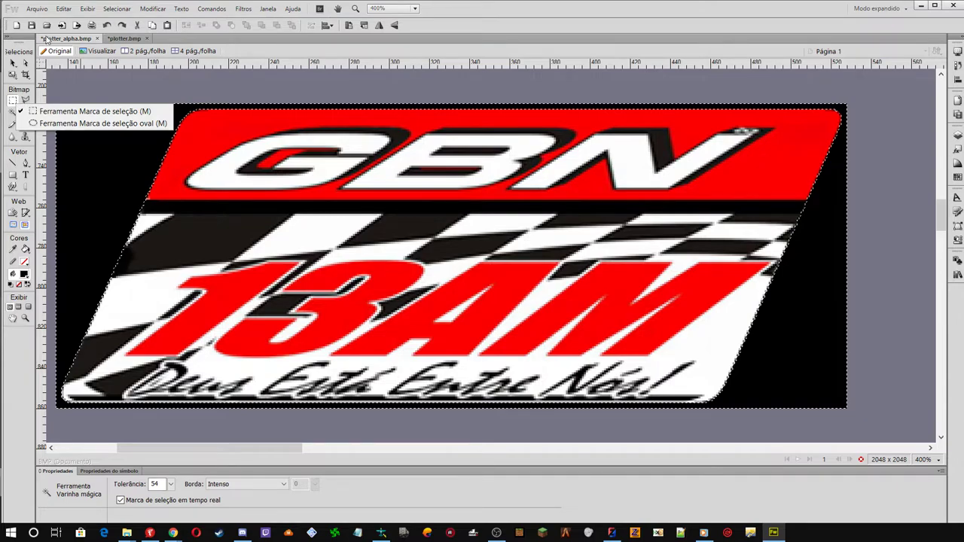
click(84, 113)
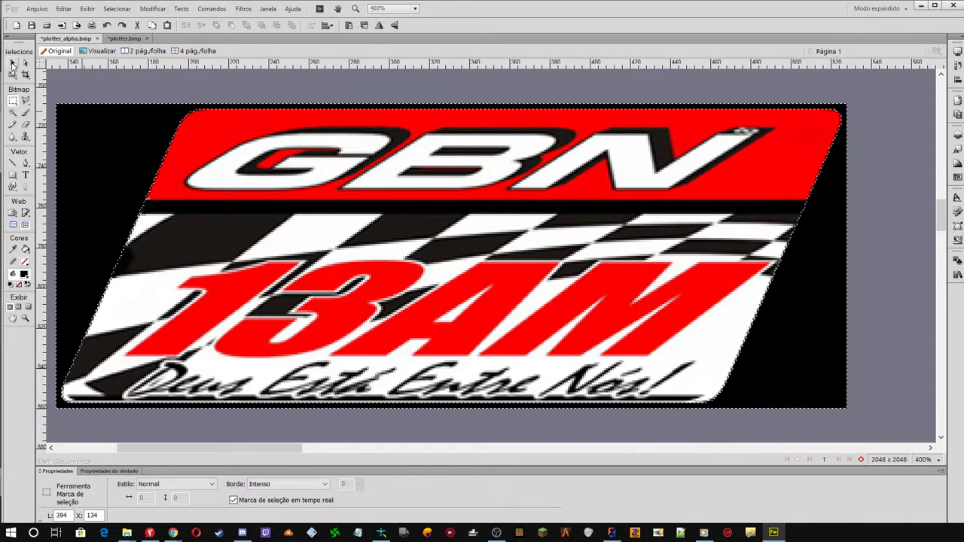
click(13, 64)
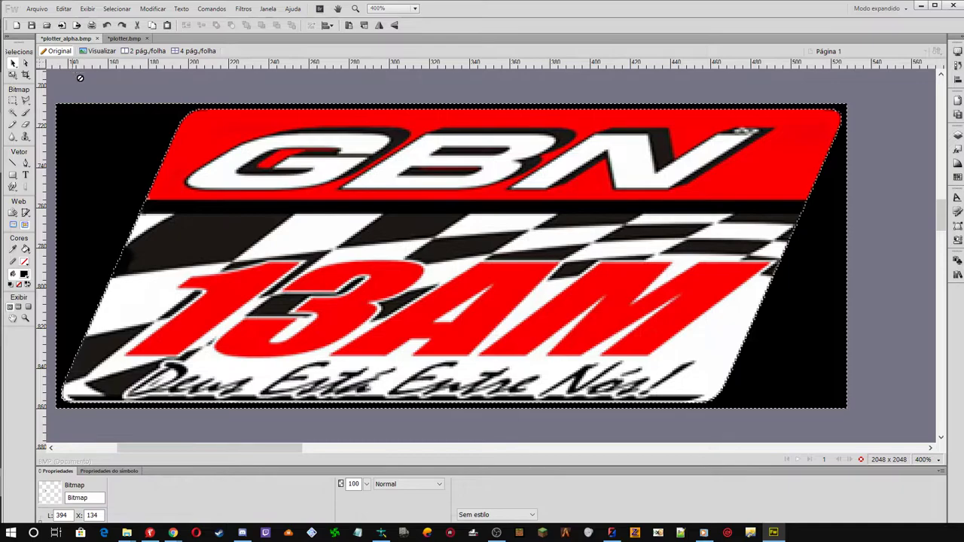
click(97, 142)
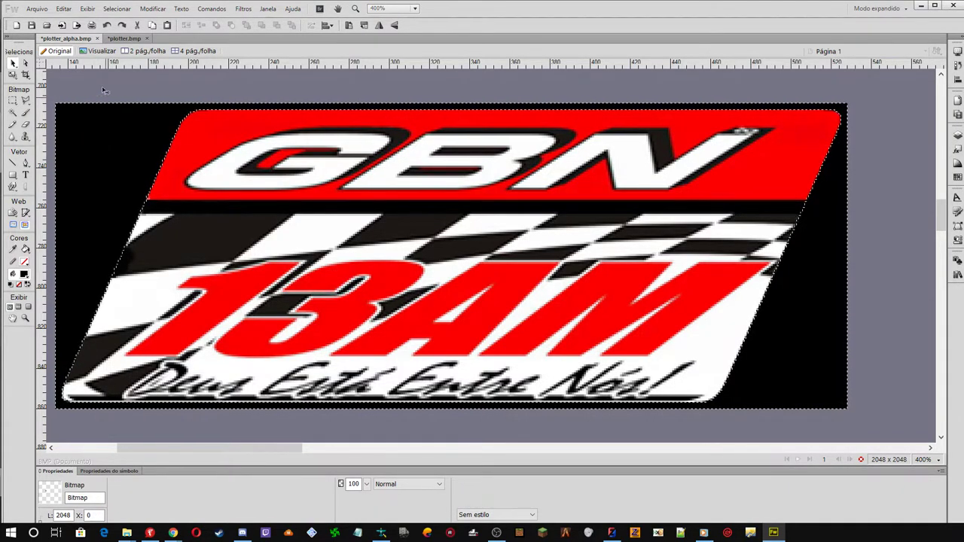
click(214, 179)
click(214, 179)
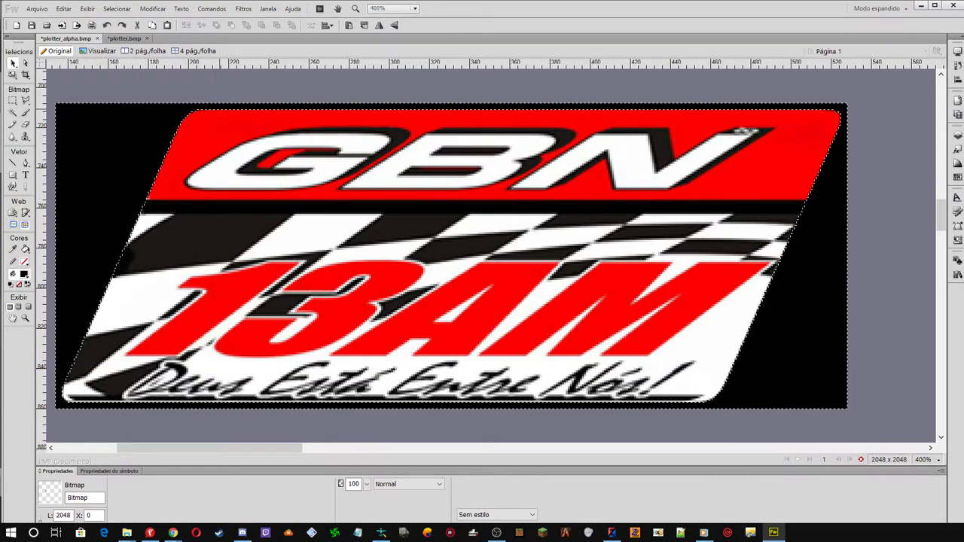
Target the logo bitmap beneath the frame in Camada 1, cut the selected area from it and paste it
click(957, 133)
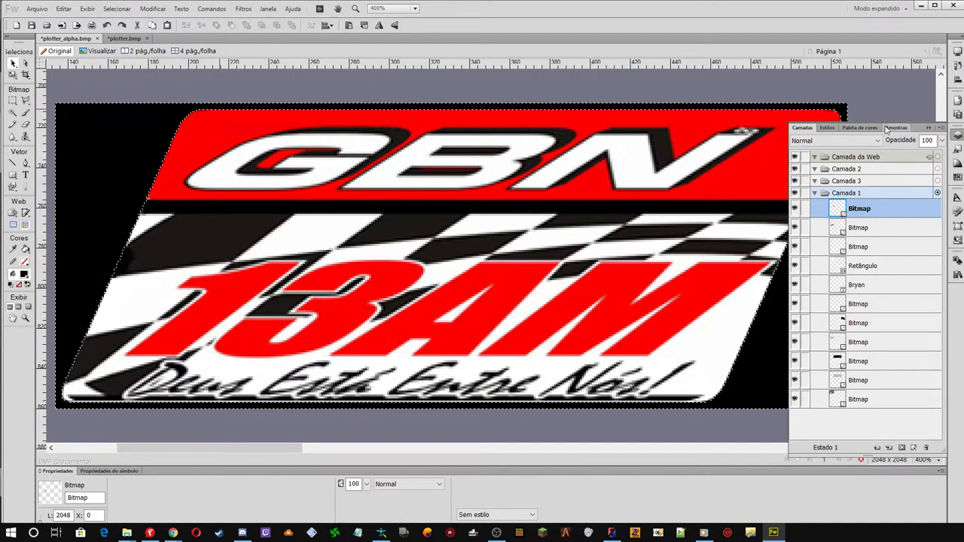
click(861, 230)
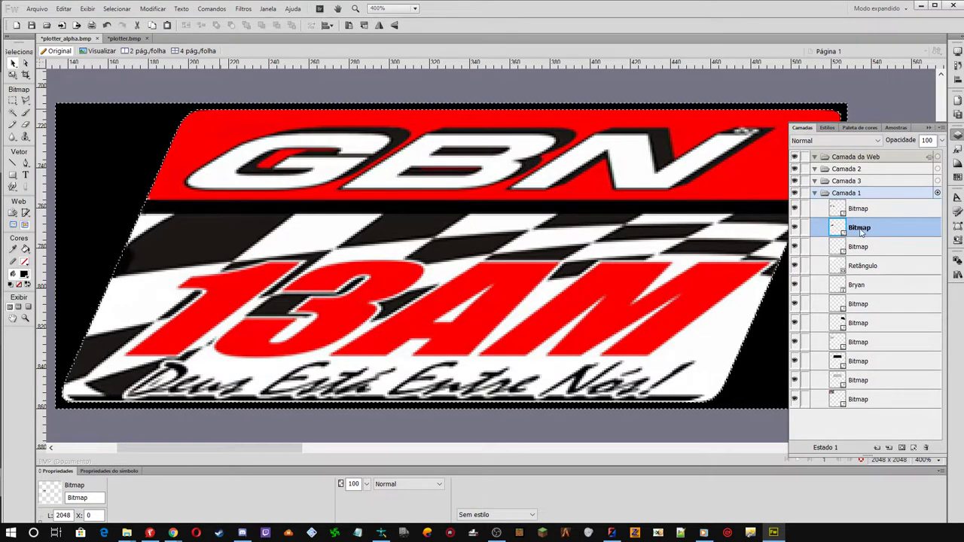
click(137, 25)
click(167, 25)
click(167, 25)
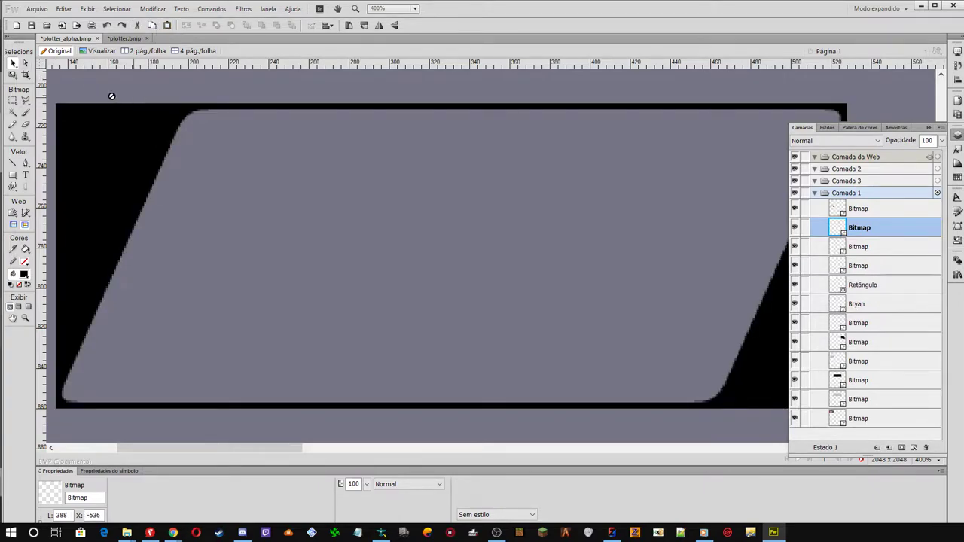
Undo the paste and the cut on the logo bitmap
click(12, 64)
click(106, 26)
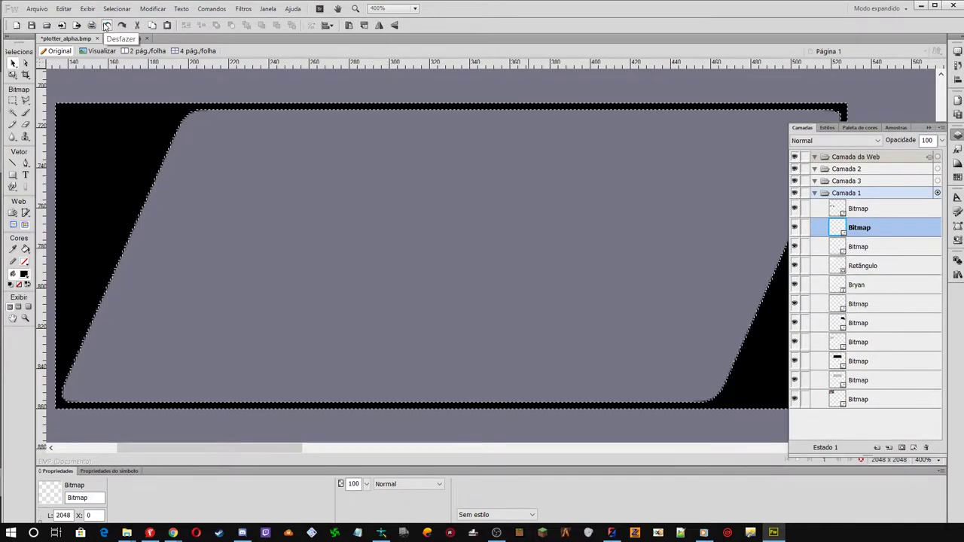
click(106, 26)
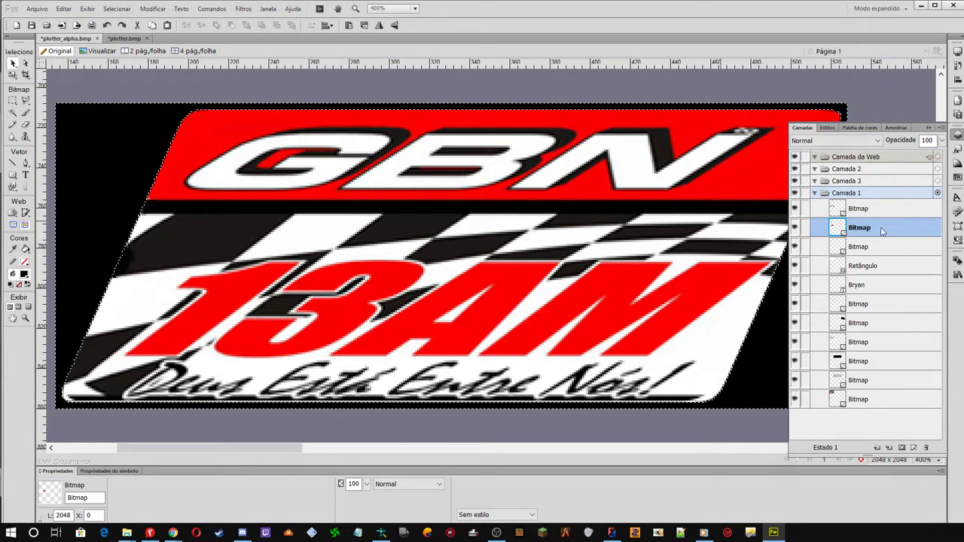
Hide the flattened frame bitmap to examine the painted logo beneath it, and show the frame again
click(863, 210)
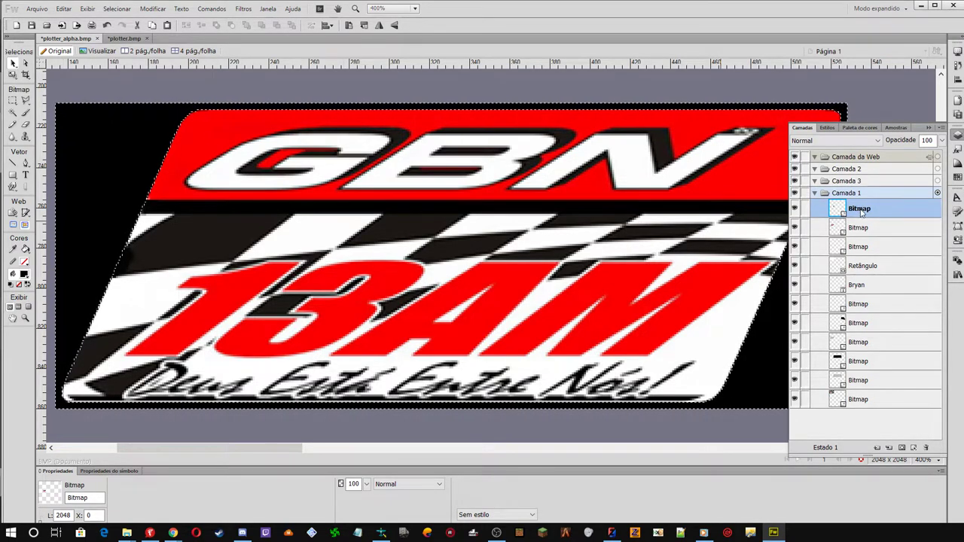
click(796, 209)
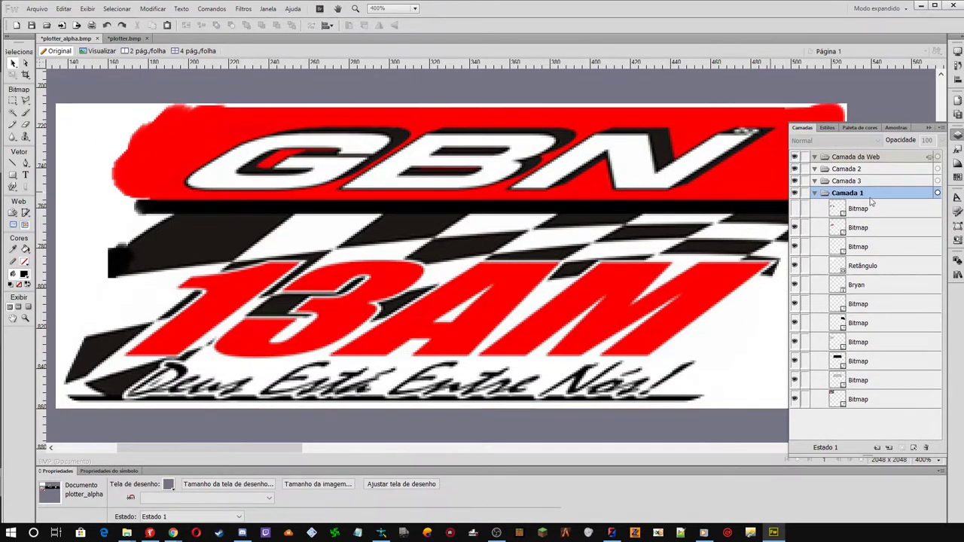
click(794, 209)
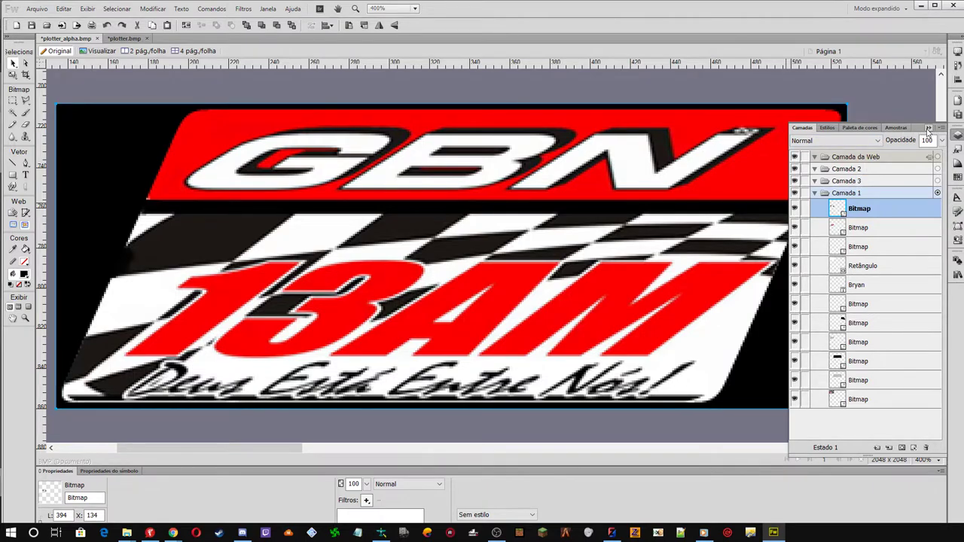
click(929, 128)
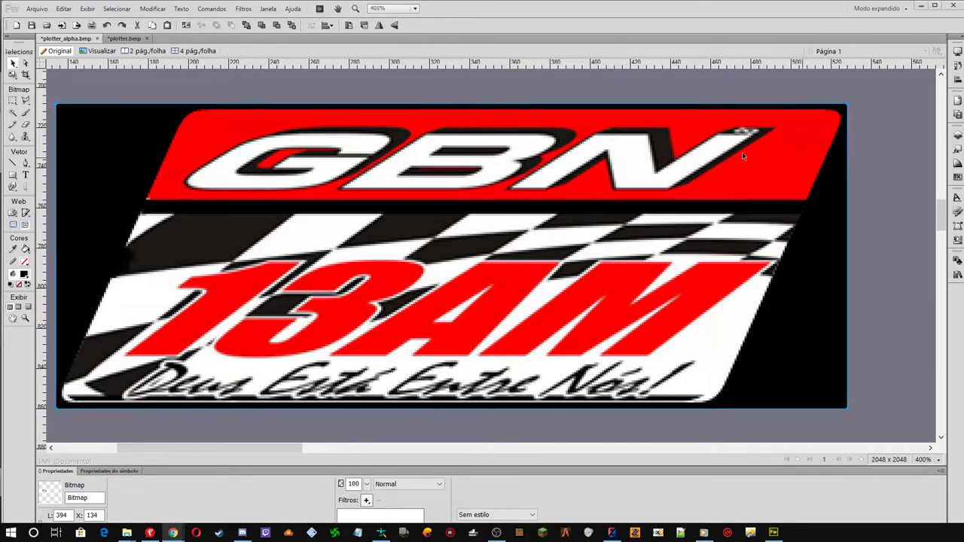
Select the black frame bitmap and the logo bitmap together and flatten the document's layers into a single layer
click(66, 90)
click(124, 185)
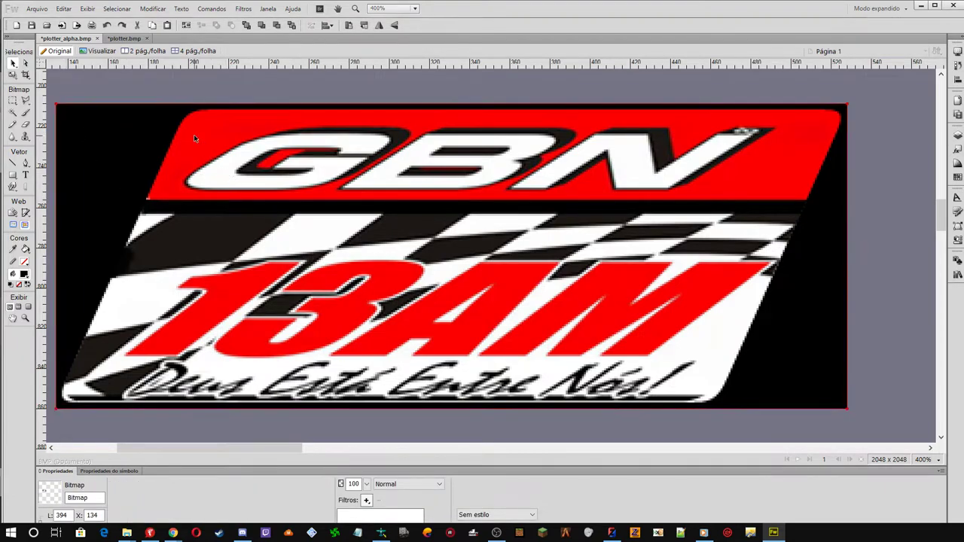
key(ctrl+a)
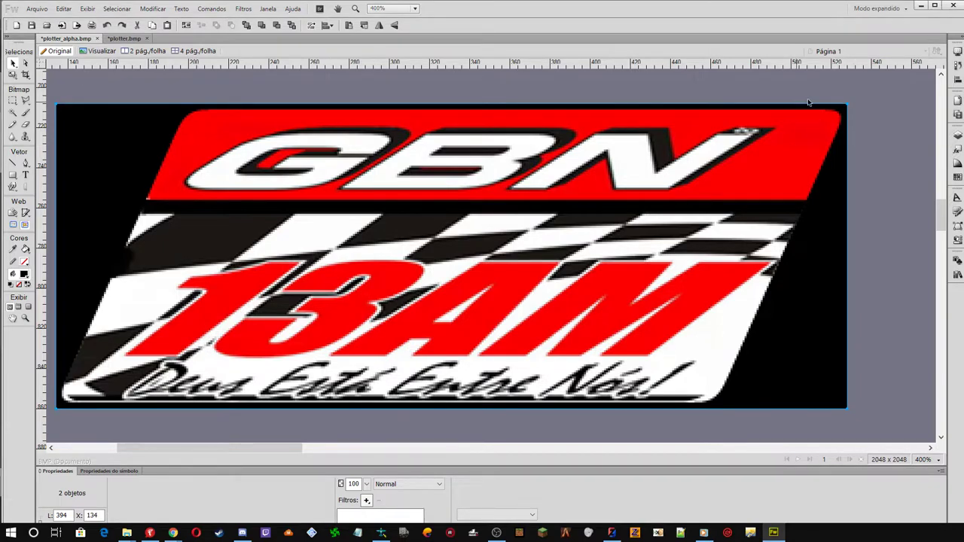
click(958, 137)
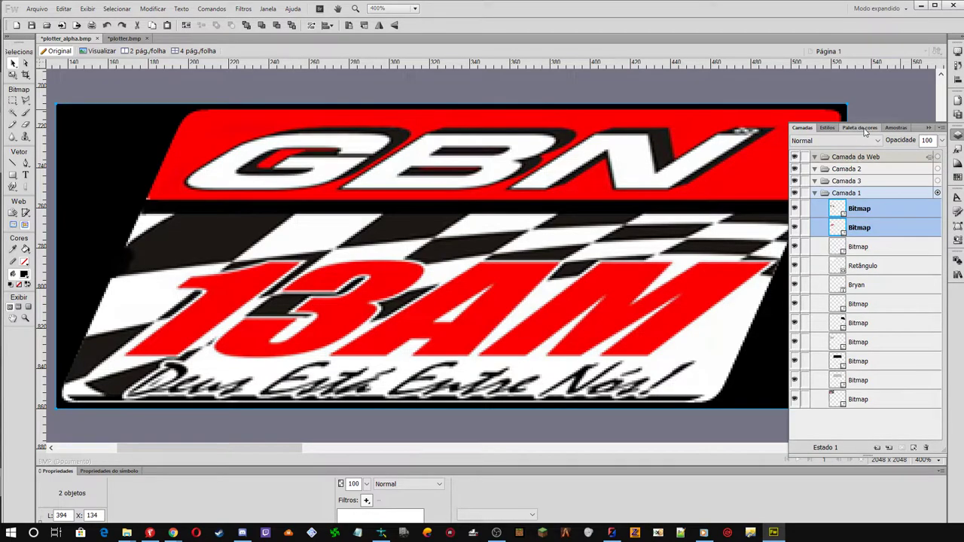
click(152, 8)
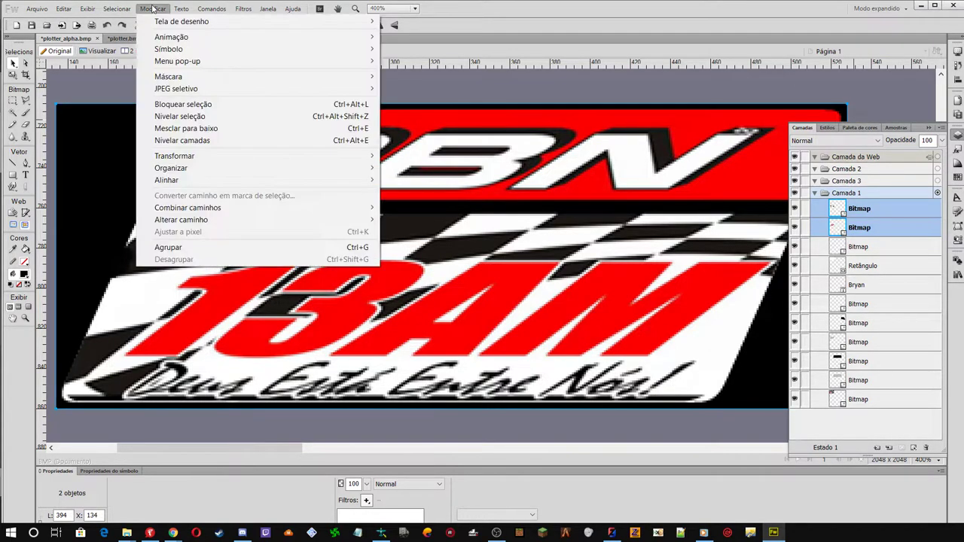
click(186, 141)
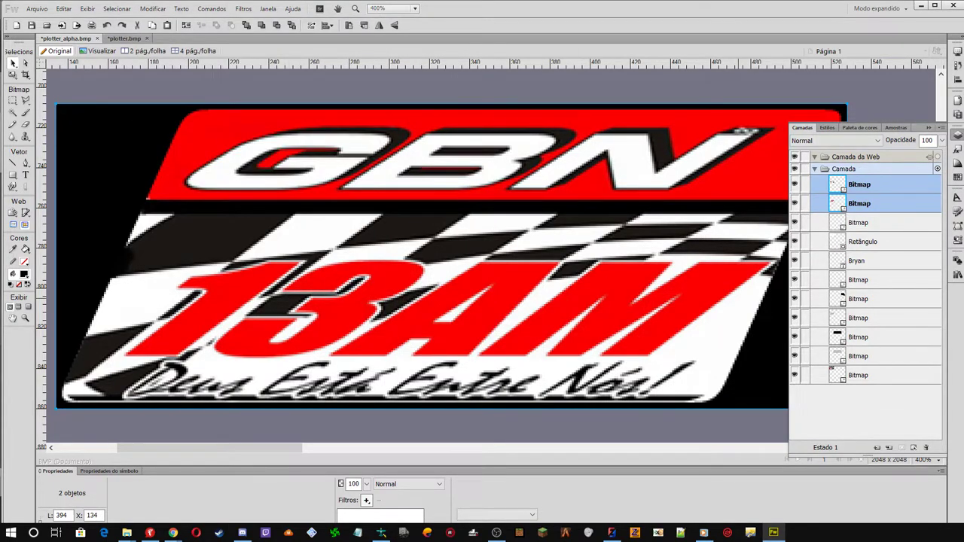
Flatten the selected frame and logo bitmaps into one bitmap and deselect it
click(152, 9)
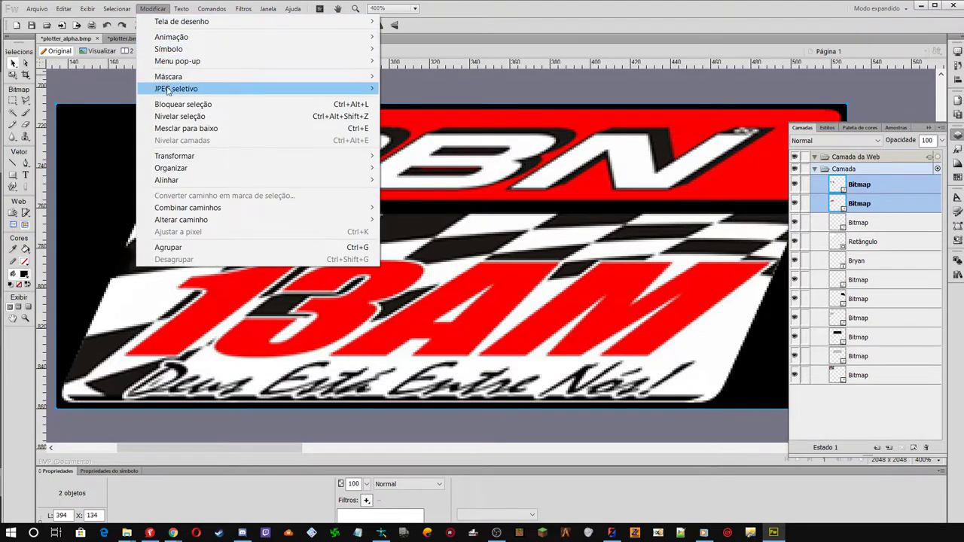
click(173, 118)
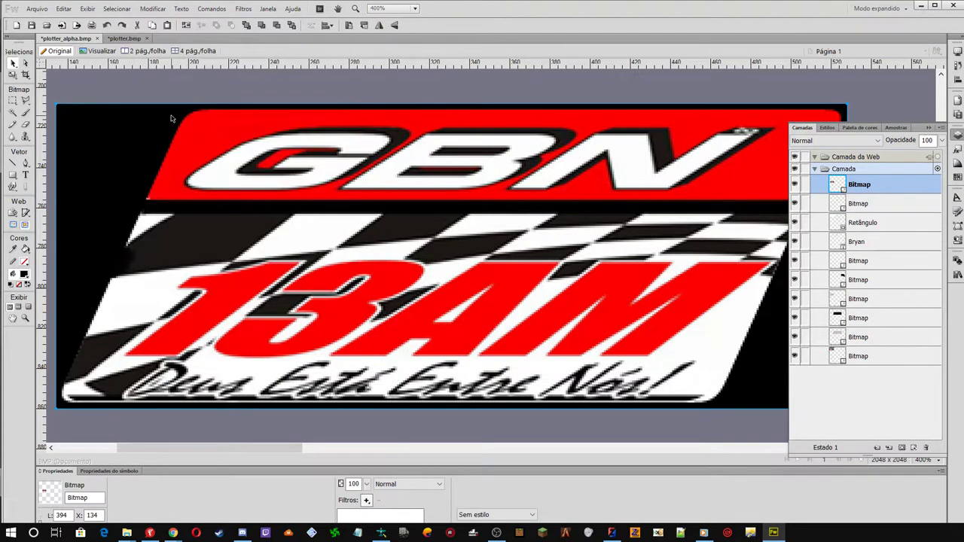
click(929, 127)
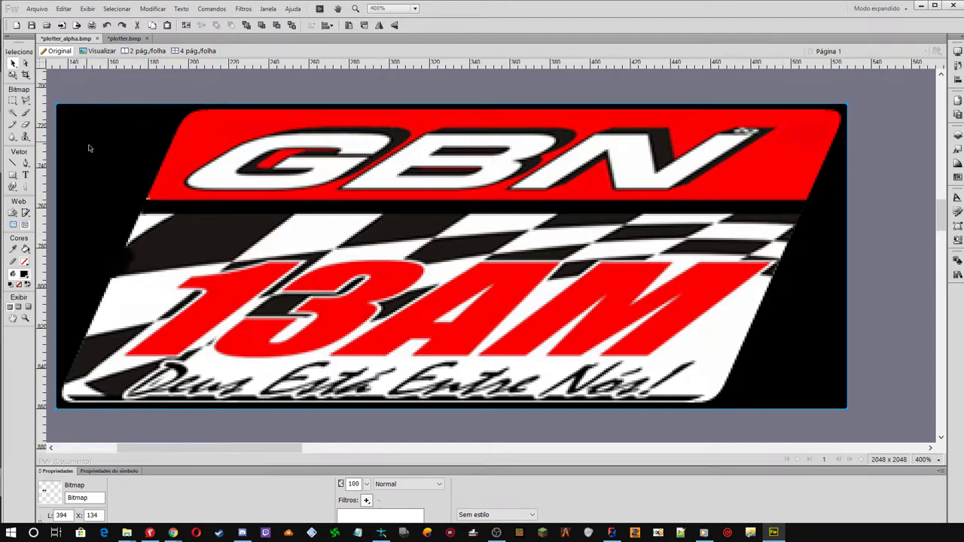
click(60, 94)
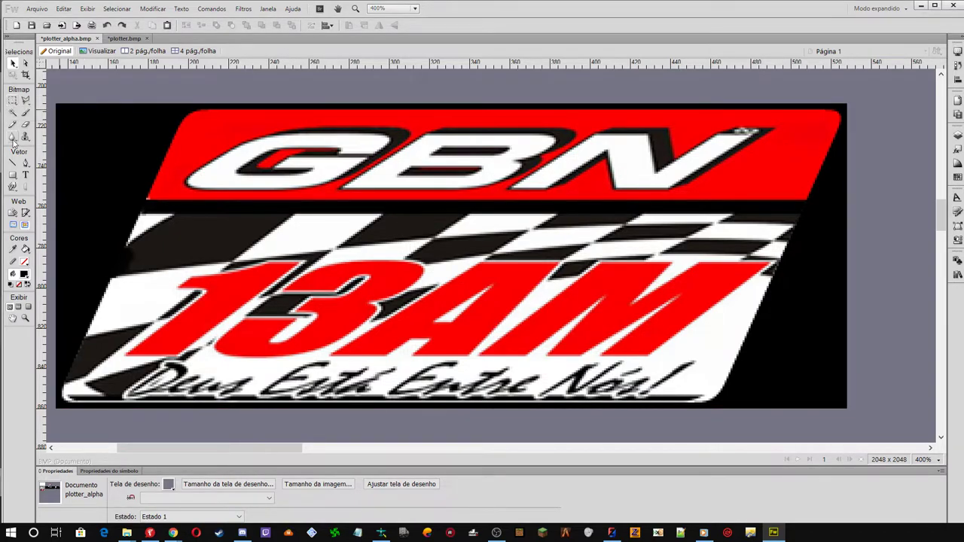
Draw a rounded rectangle about 350 px wide over the logo, matching its full height, and fill it with cyan
click(12, 174)
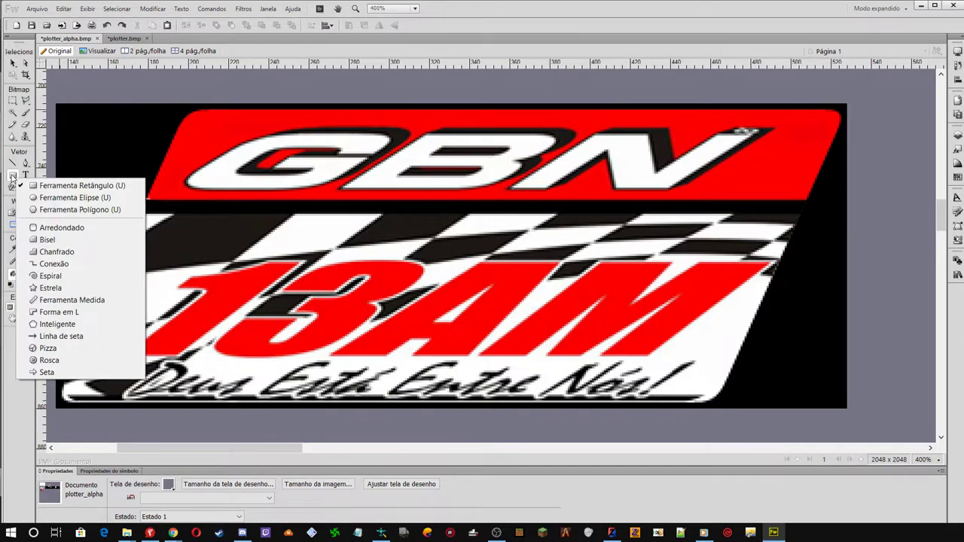
click(46, 230)
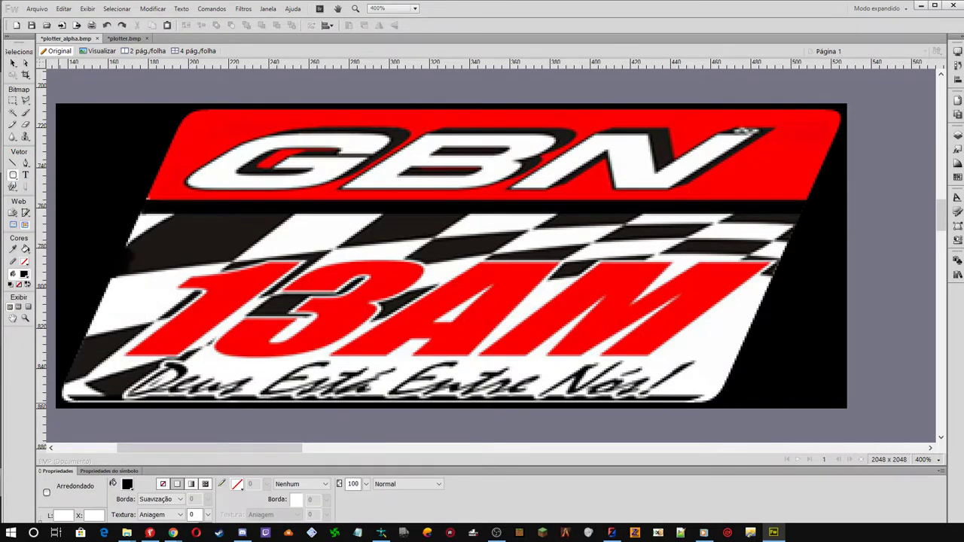
drag(63, 406, 765, 110)
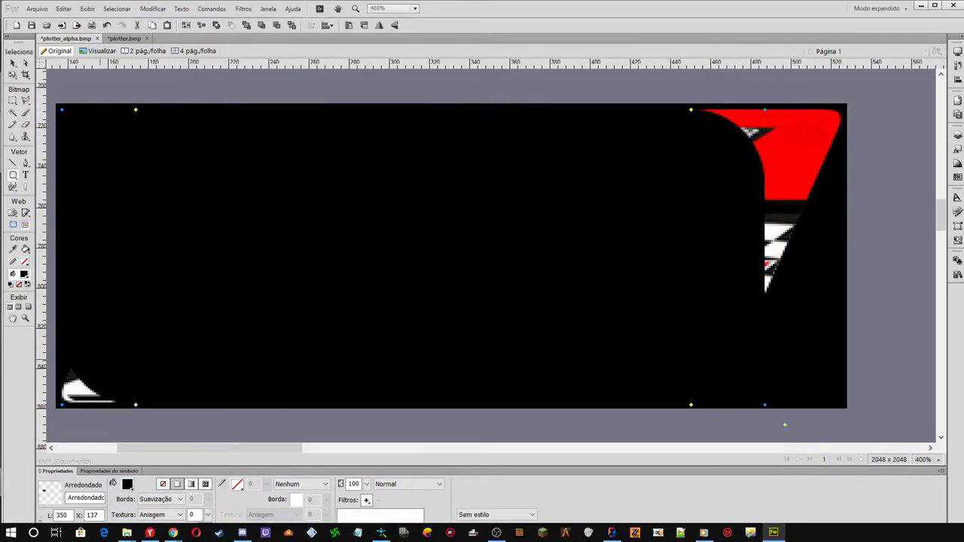
click(128, 485)
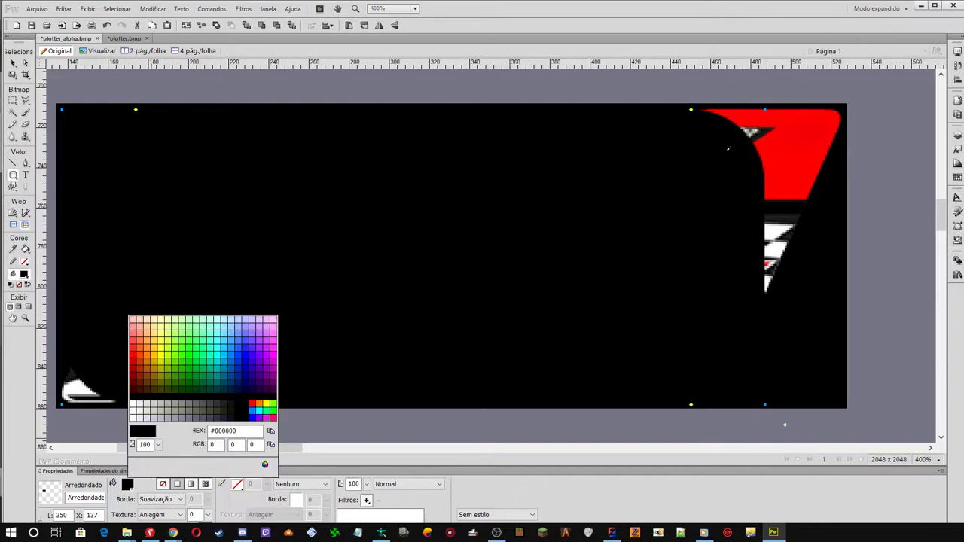
click(218, 344)
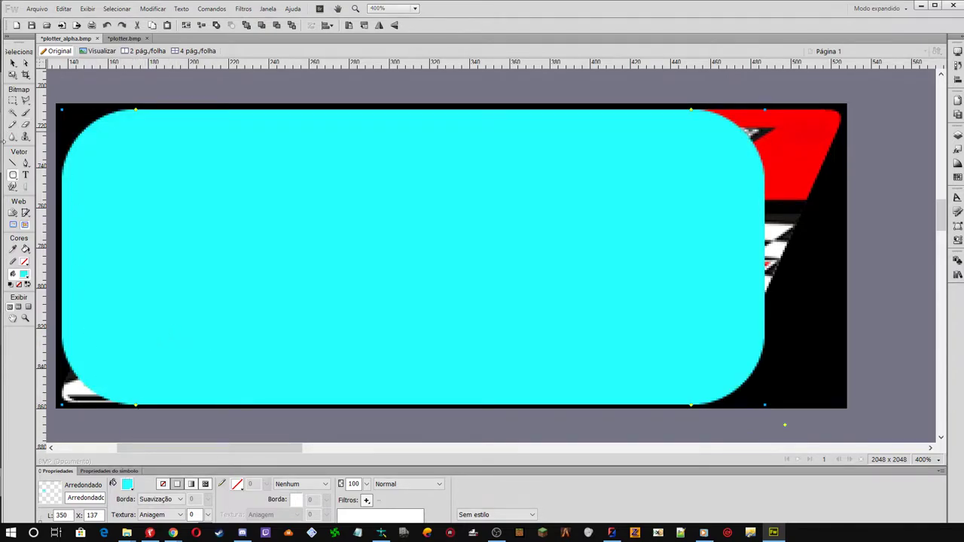
Reduce the cyan rectangle's corner rounding to small corners like those of the logo's frame
click(12, 64)
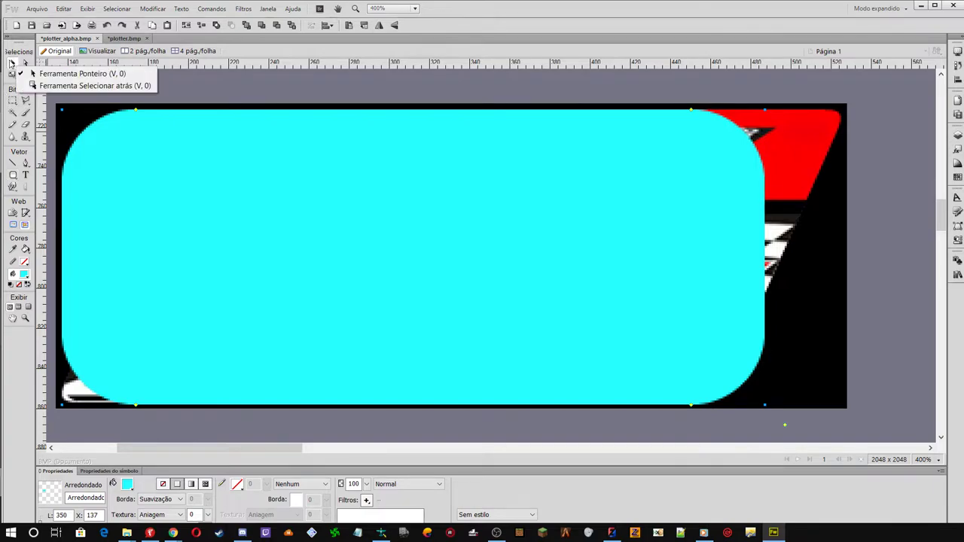
click(76, 74)
drag(134, 405, 65, 406)
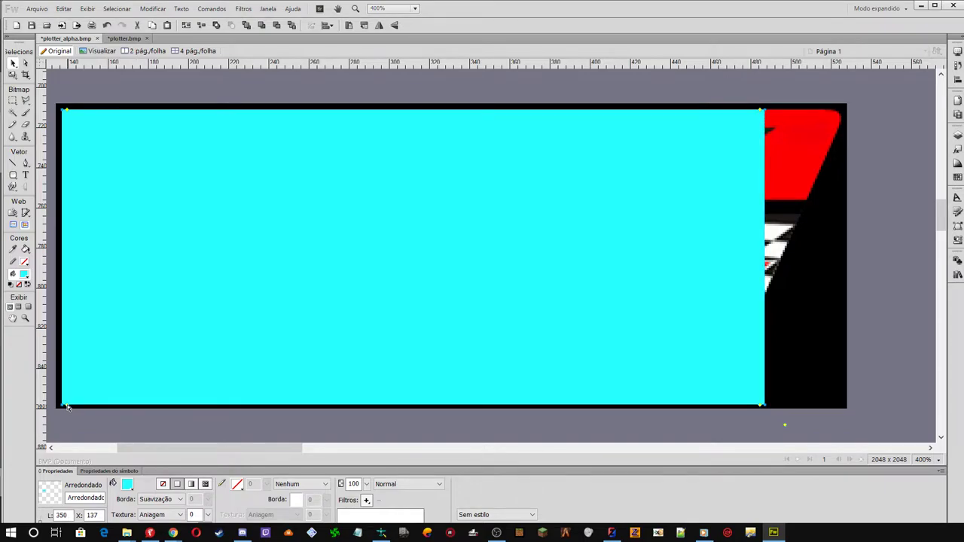
drag(67, 407, 77, 409)
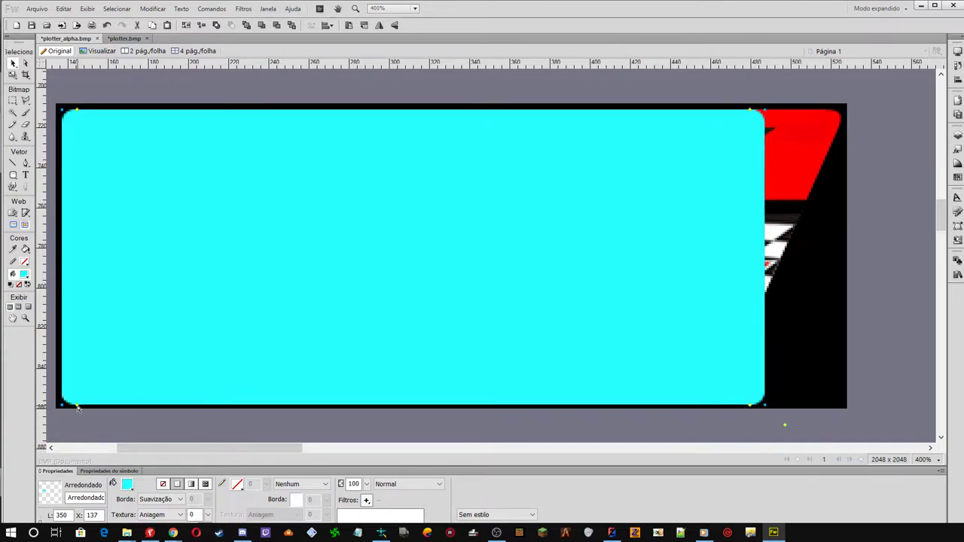
Skew the cyan rectangle's upper edge sideways into a slanted shape about 405 px wide
click(13, 75)
drag(13, 75, 23, 95)
drag(412, 109, 532, 109)
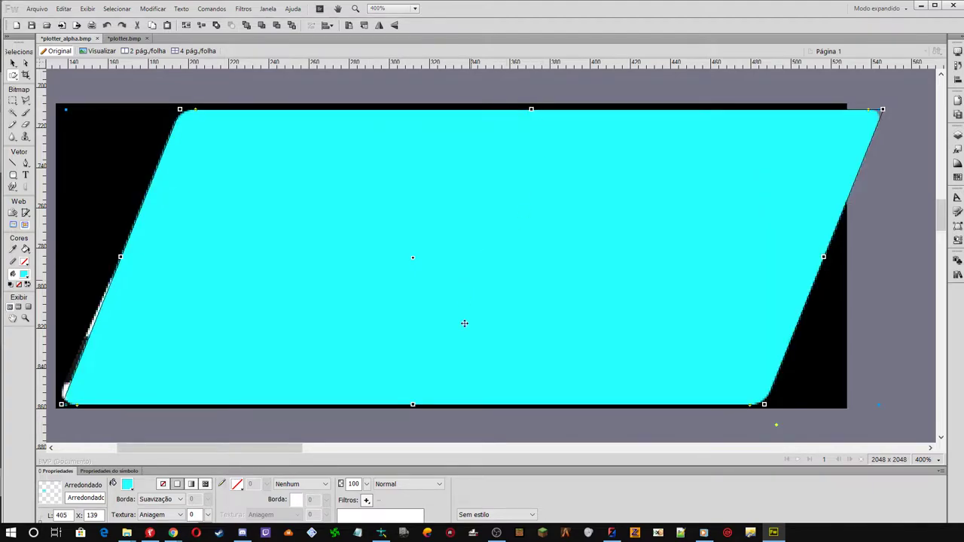
Set the cyan shape's blend mode to Multiplicar and skew it slightly further so its slanted side follows the logo's edge
click(386, 485)
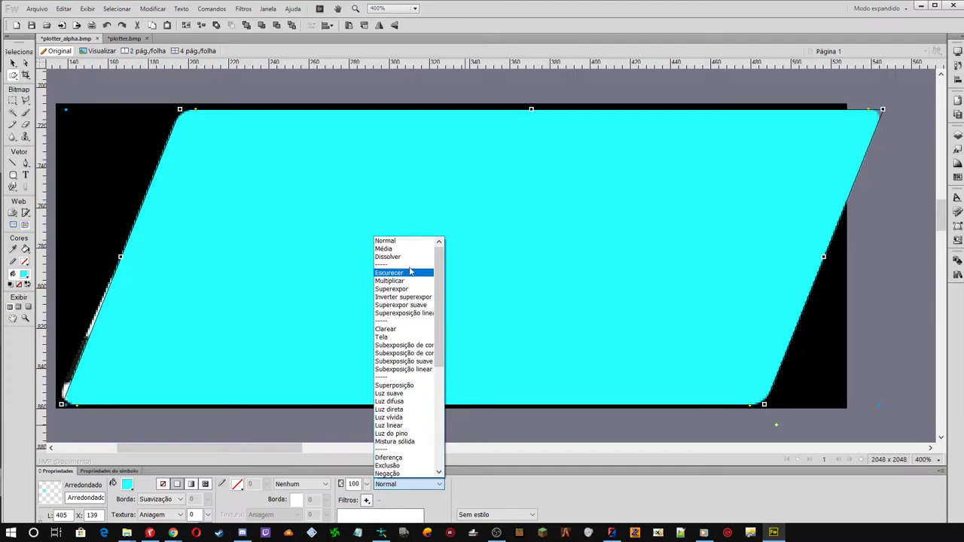
click(396, 282)
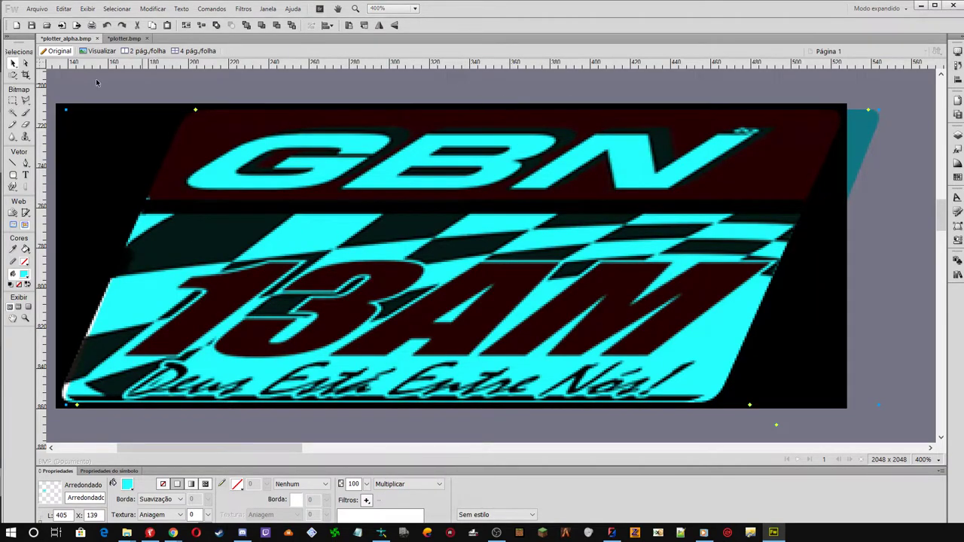
click(13, 75)
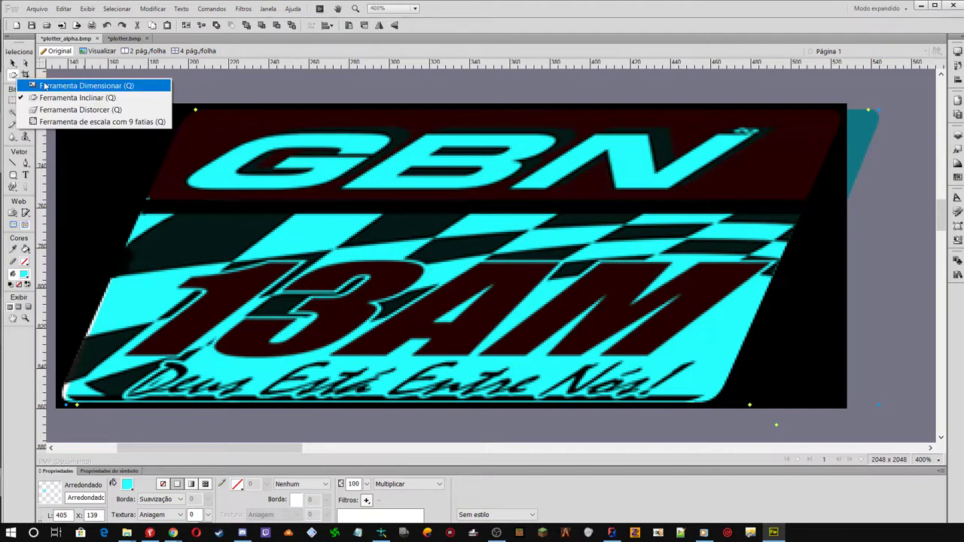
click(79, 88)
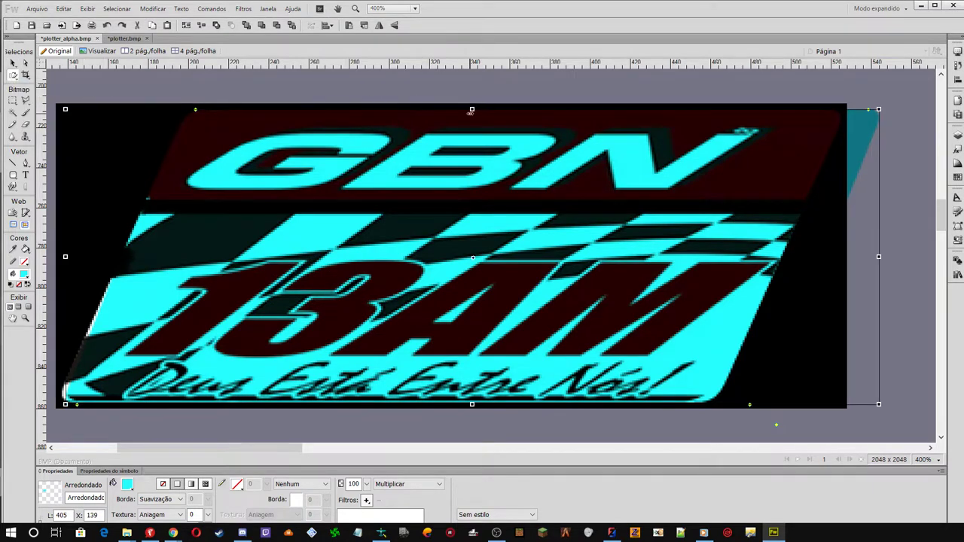
drag(472, 109, 483, 109)
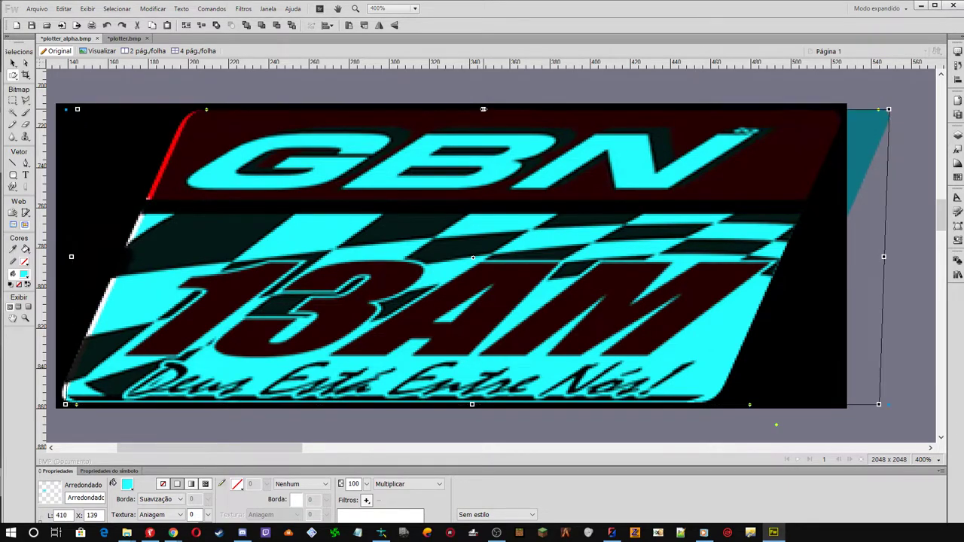
double_click(392, 151)
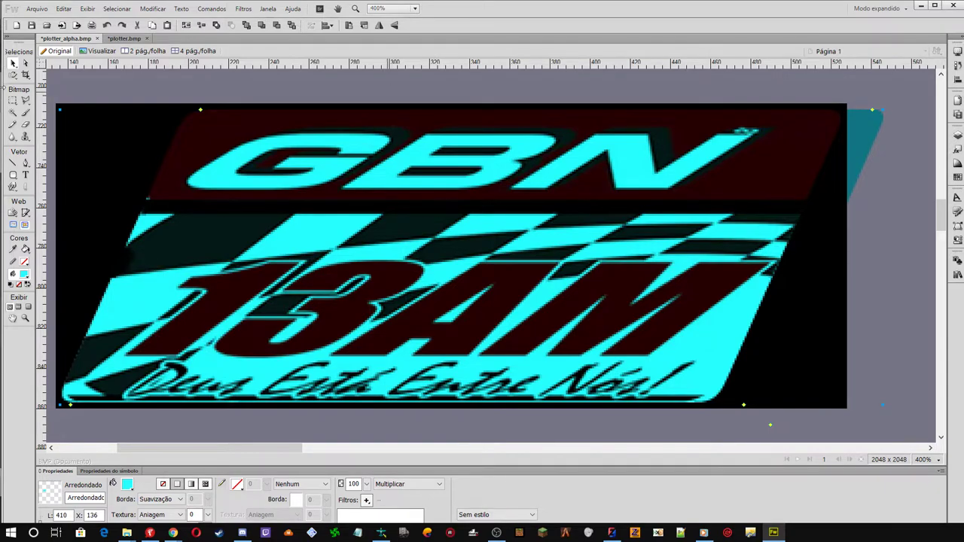
Ungroup the cyan auto shape and scale its width down to about 392 px
click(13, 75)
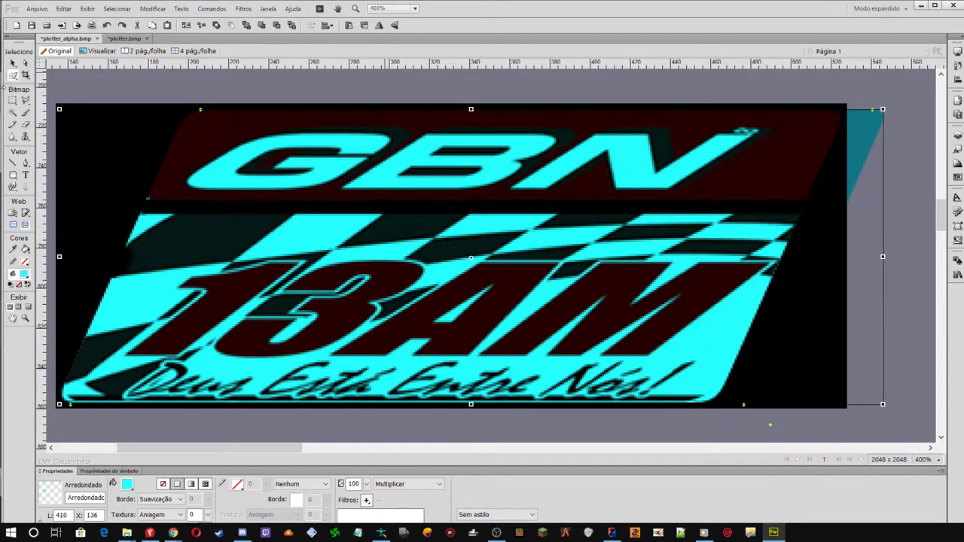
key(q)
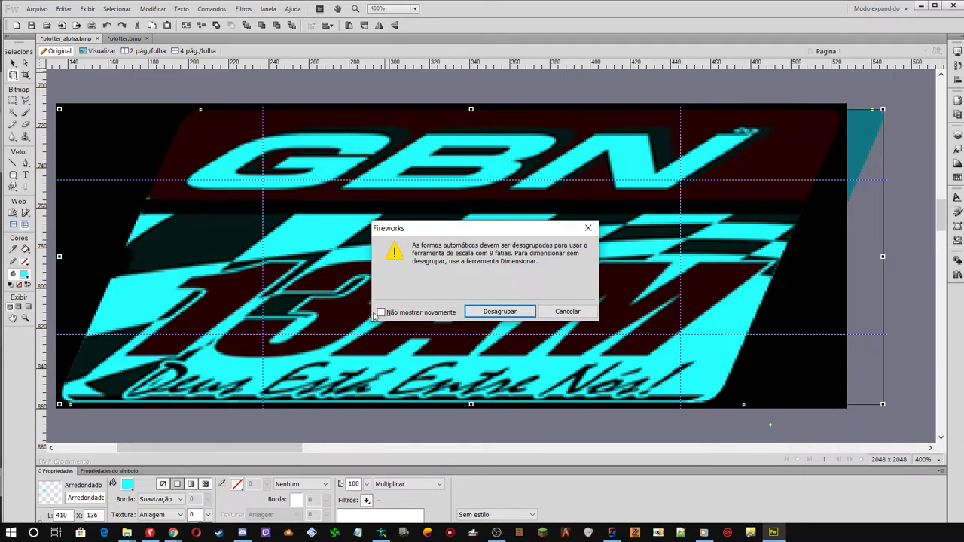
click(498, 310)
key(q)
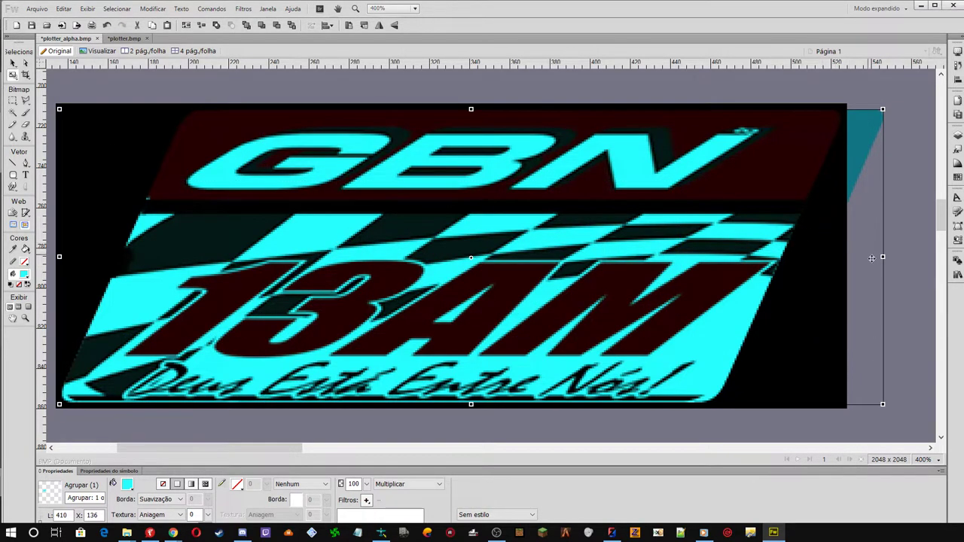
drag(883, 257, 846, 258)
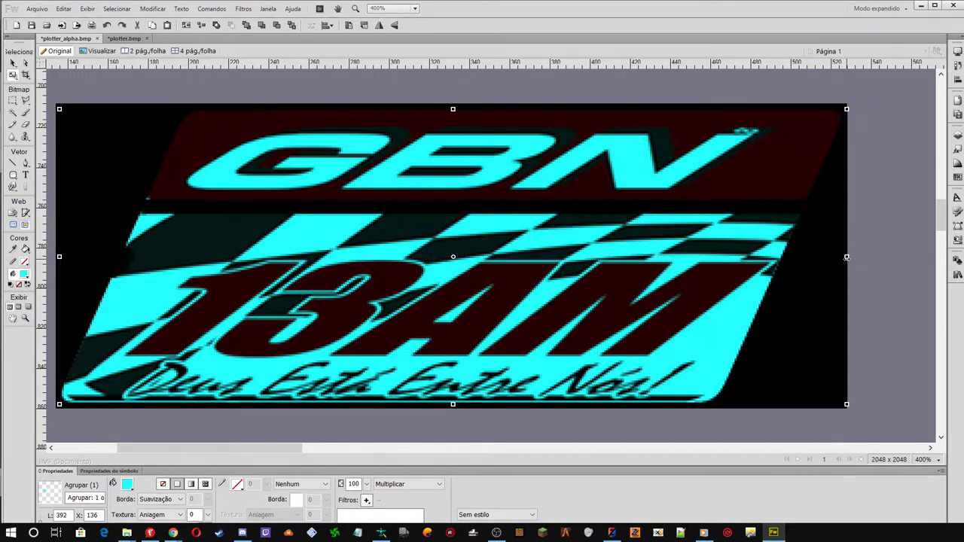
Set the cyan shape's blend mode to Normal
click(399, 484)
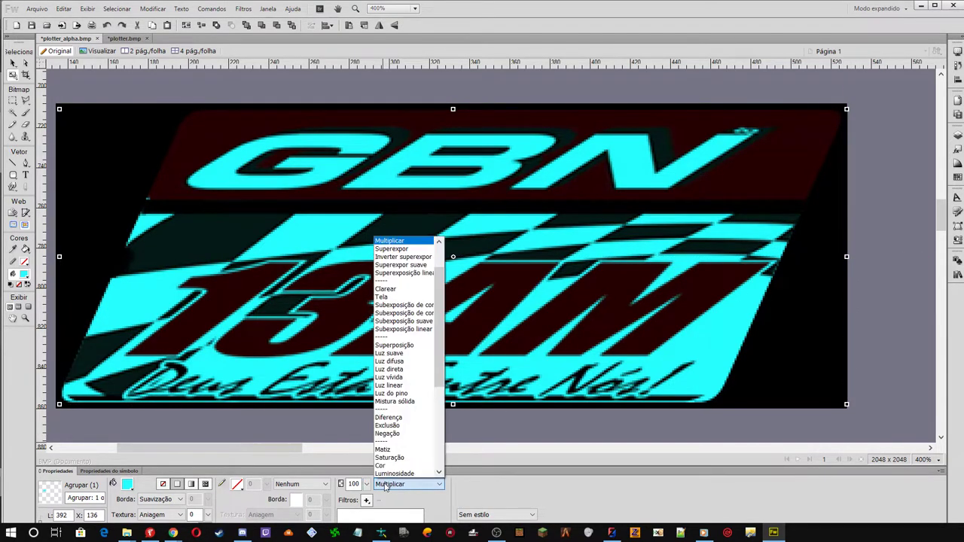
scroll(410, 239, up, 2)
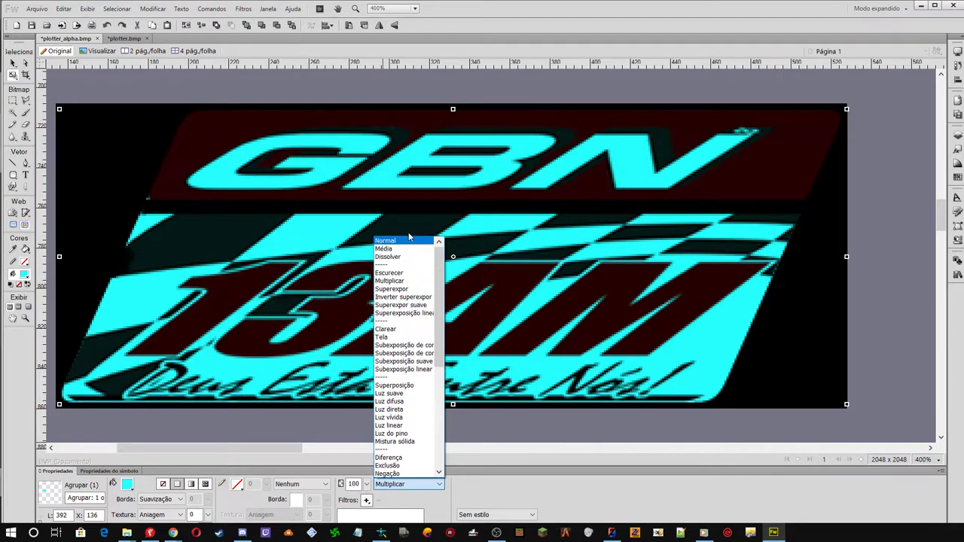
click(408, 239)
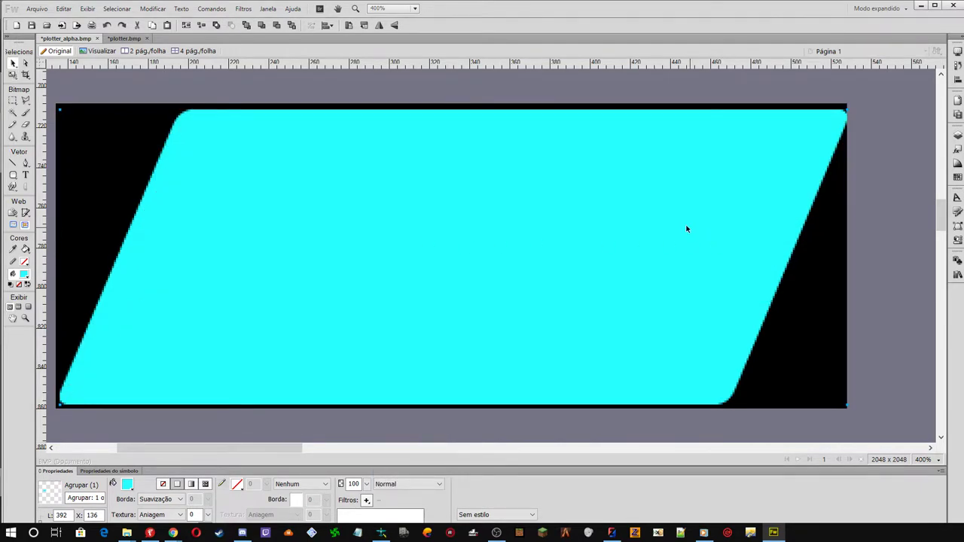
Narrow the cyan shape to about 384 px and skew its upper edge to cover the logo's slanted outline exactly
key(q)
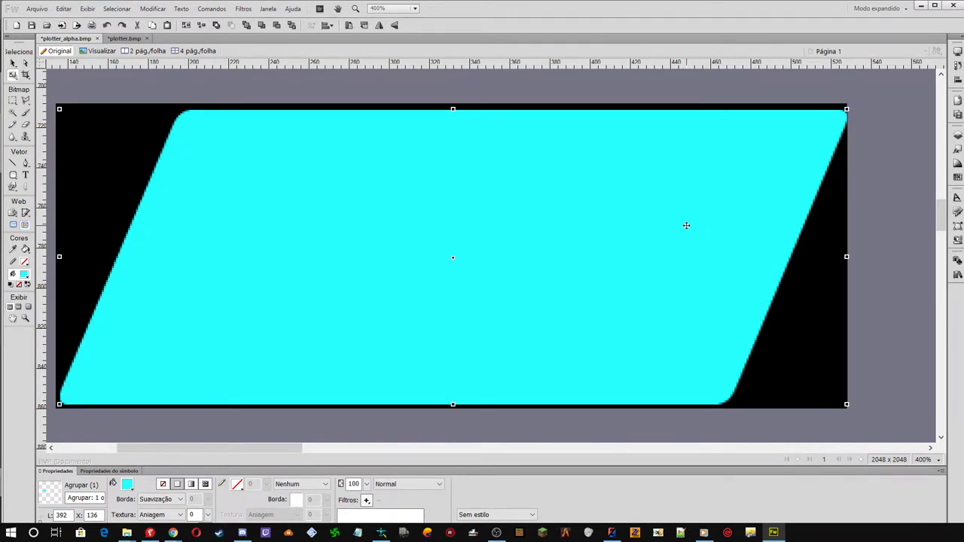
drag(847, 257, 831, 257)
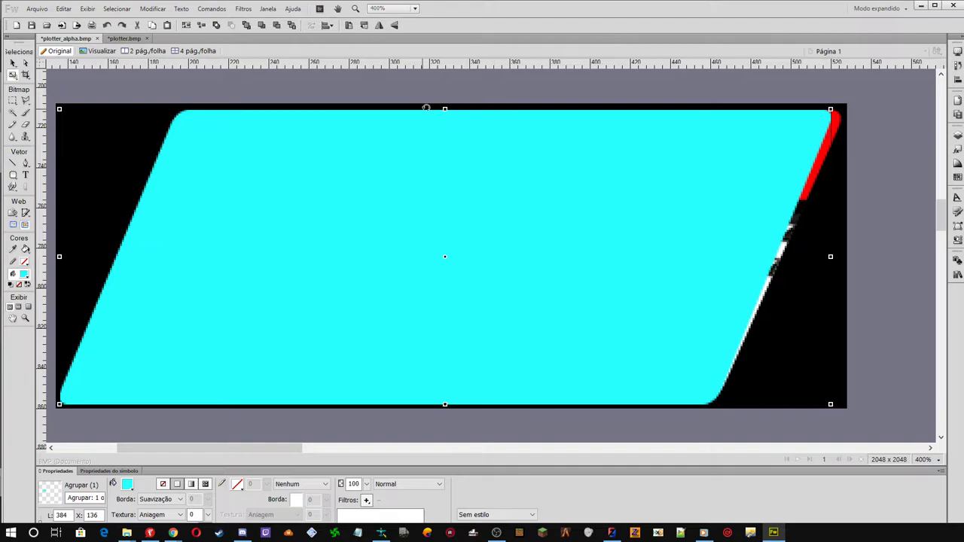
drag(446, 109, 455, 109)
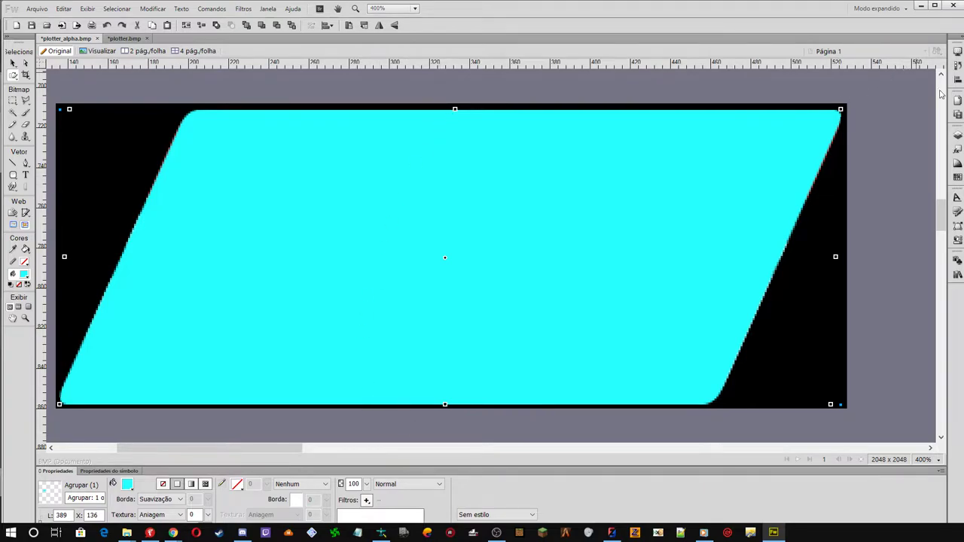
click(958, 136)
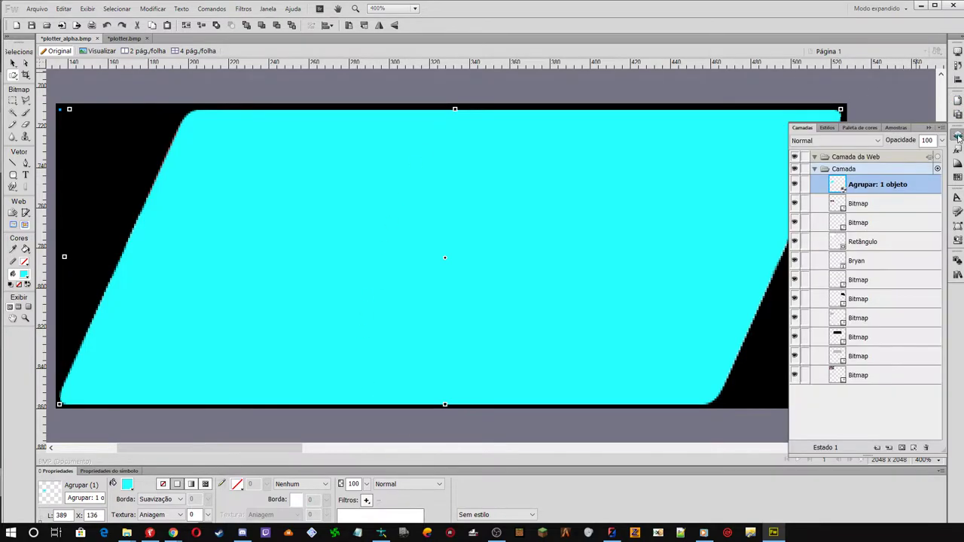
Toggle the cyan shape's visibility to compare its outline with the GBN 13AM logo underneath
click(795, 185)
click(795, 184)
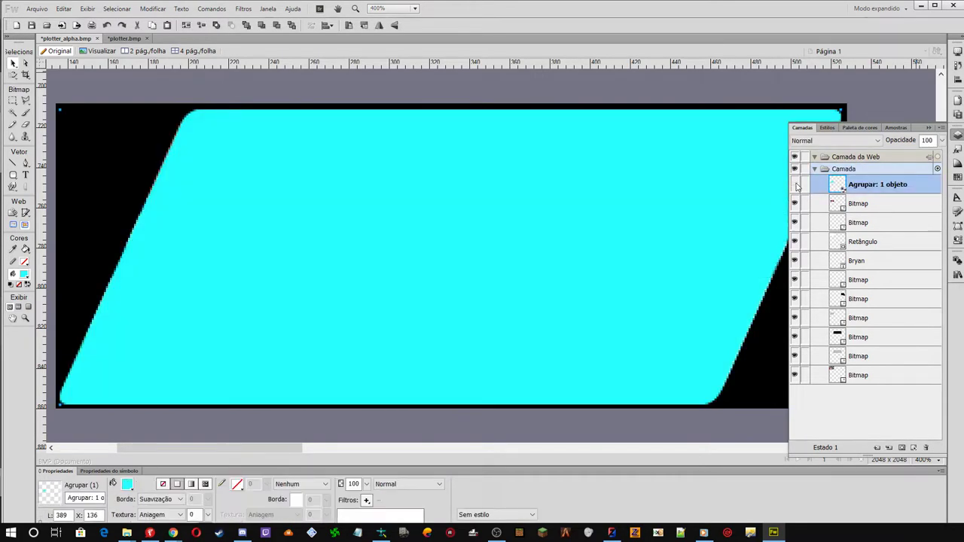
click(795, 184)
click(795, 184)
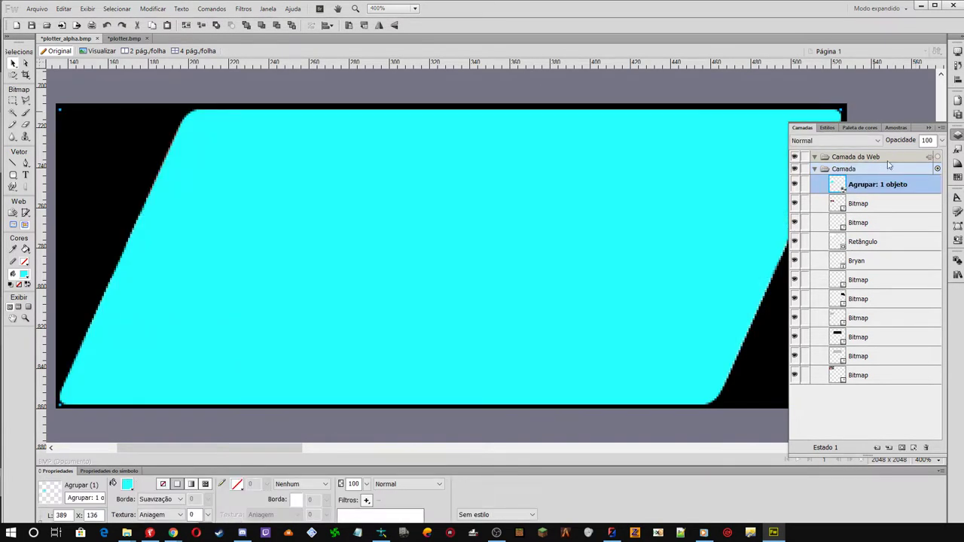
click(930, 127)
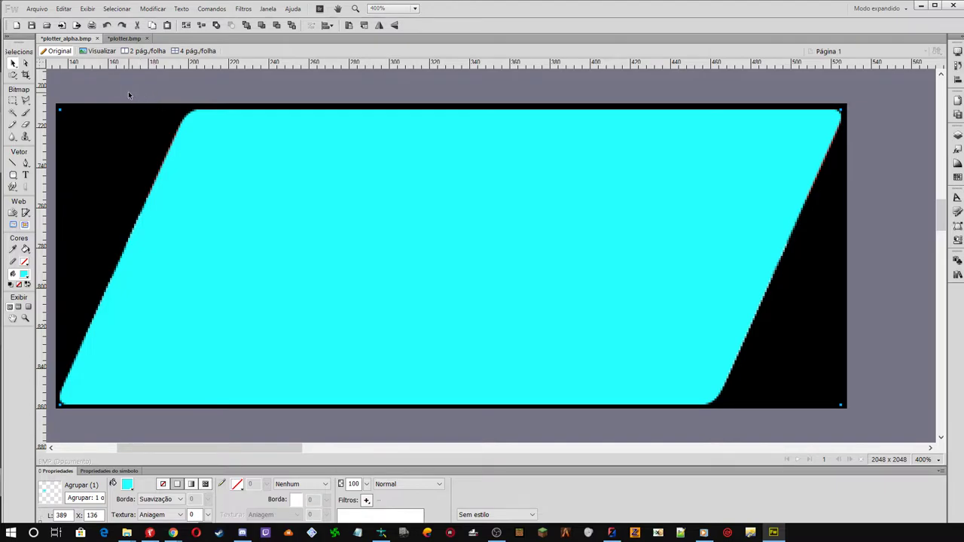
Move the cyan shape off the GBN 13AM logo to the empty area below it and shift the logo slightly
click(931, 459)
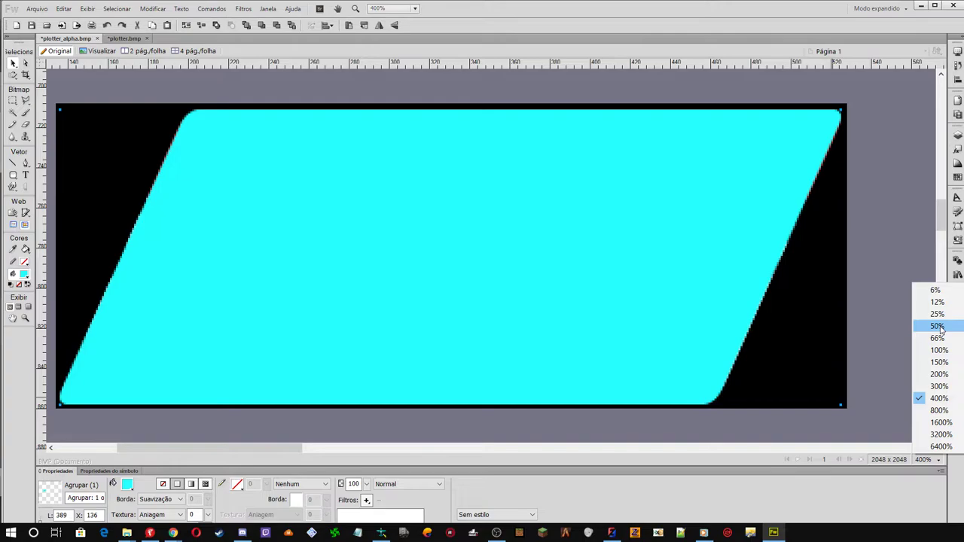
click(939, 351)
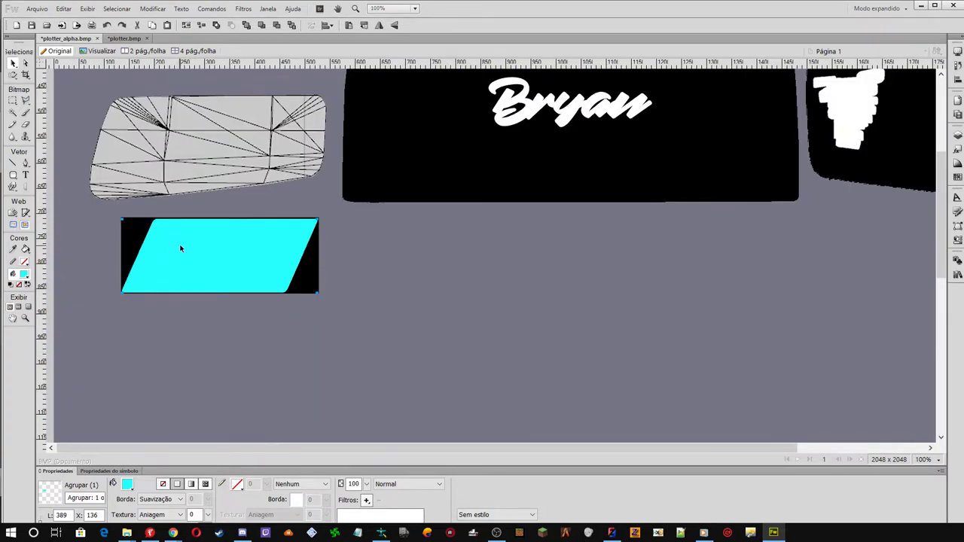
drag(187, 249, 186, 351)
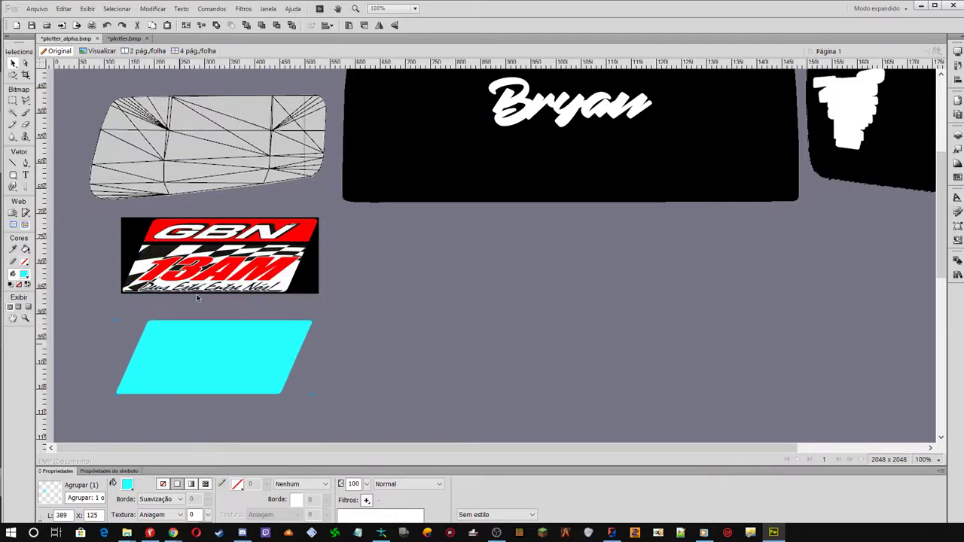
drag(209, 254, 221, 264)
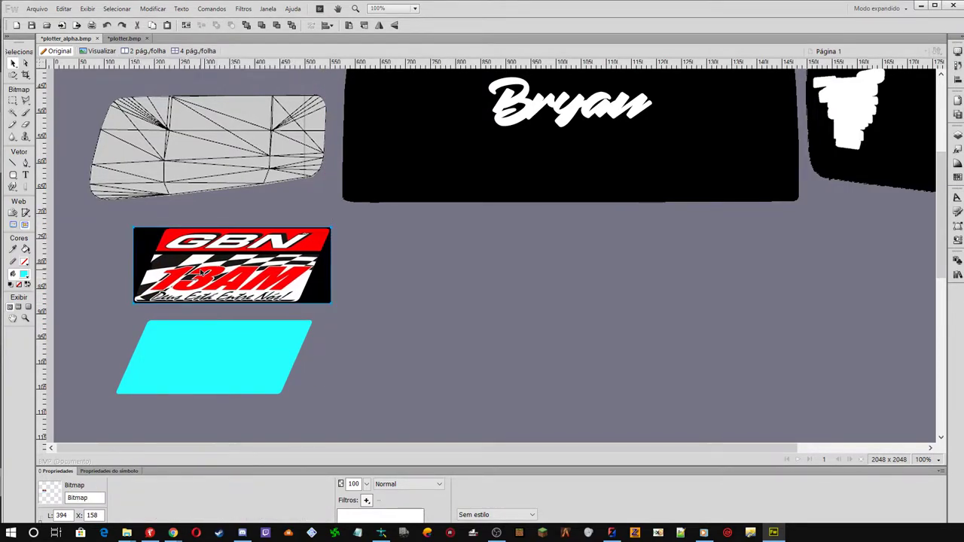
Try scaling the logo alone to about 232 px wide and placing it in the lower corner of the left window mesh
key(q)
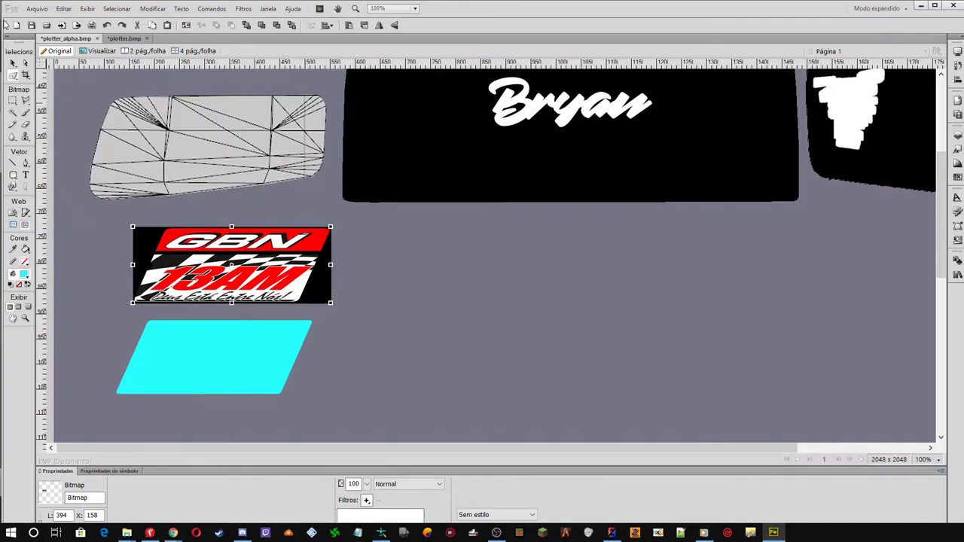
click(13, 76)
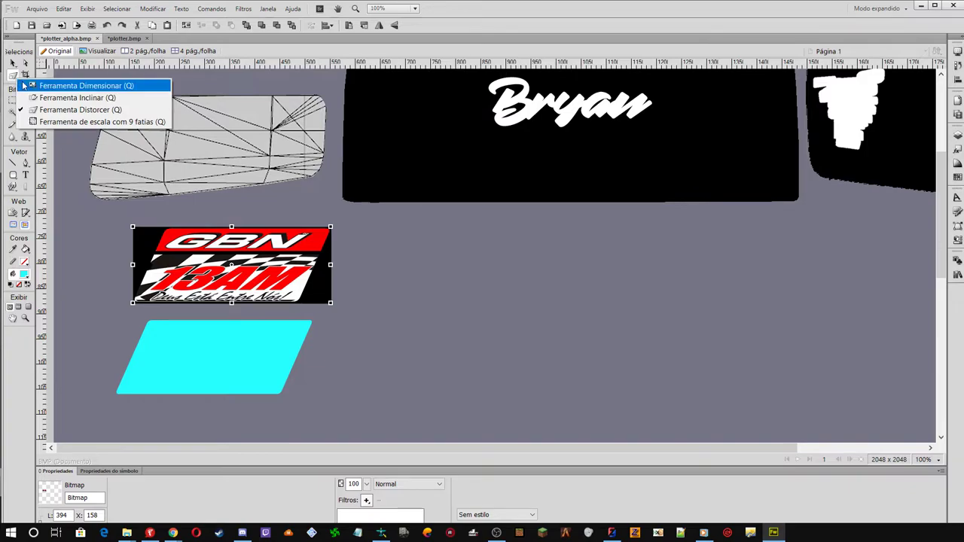
click(76, 86)
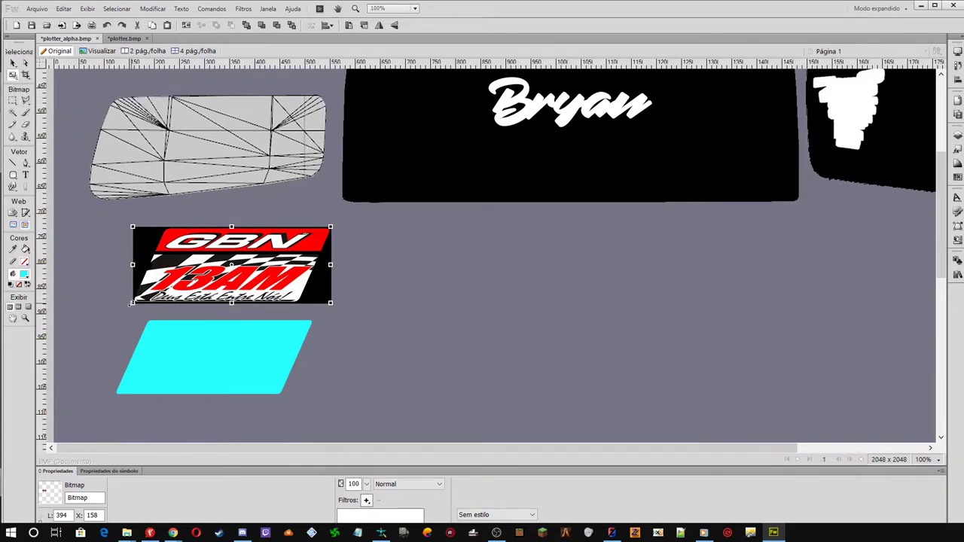
drag(132, 303, 182, 284)
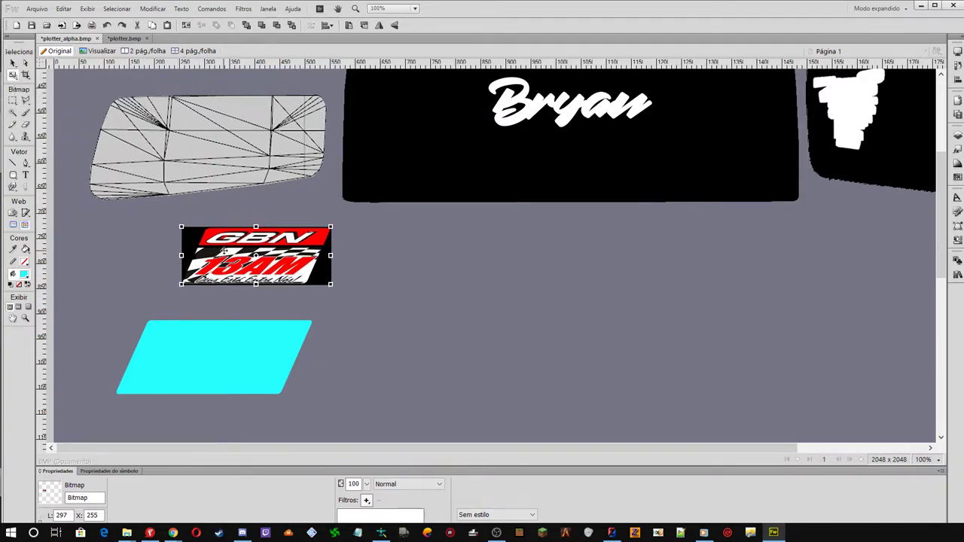
click(213, 138)
drag(213, 138, 213, 162)
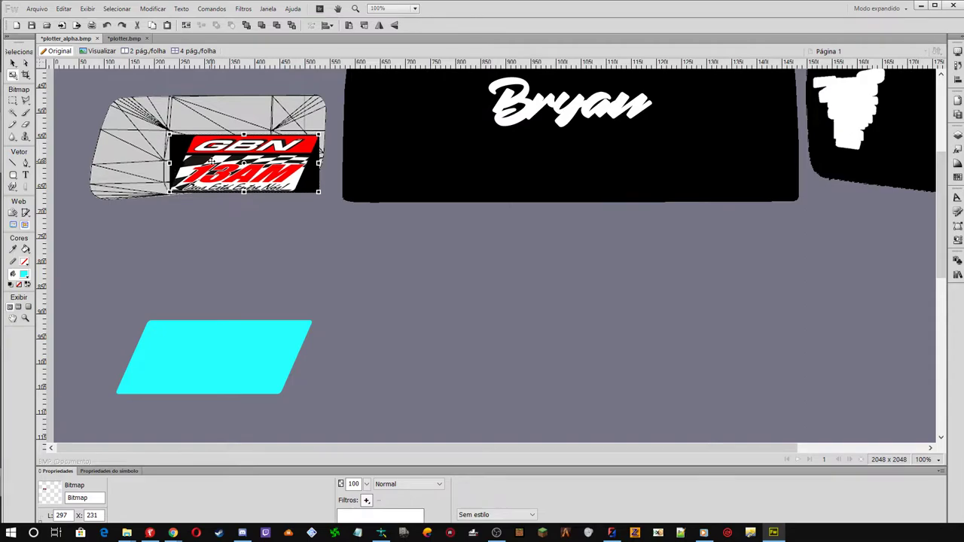
drag(170, 135, 132, 176)
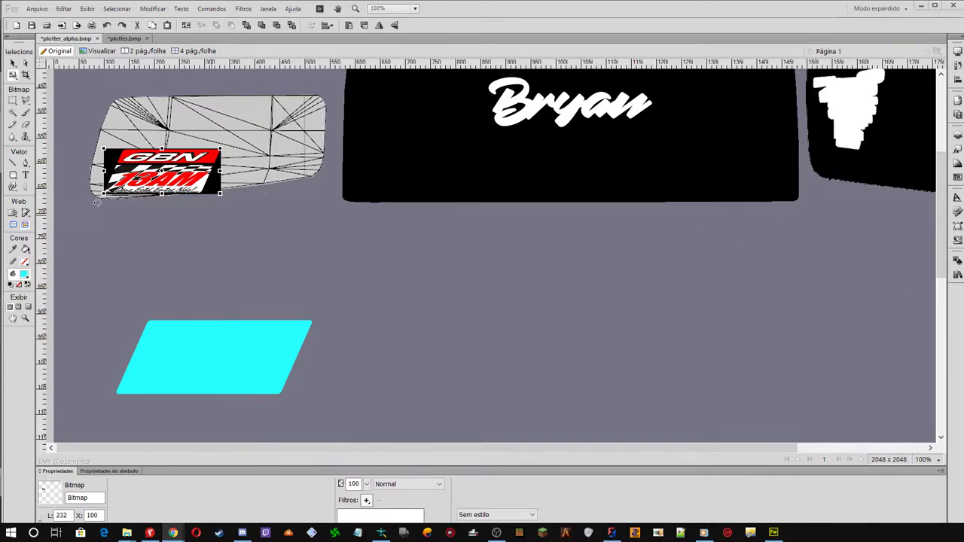
Undo the logo's scaling and placement and the separation of the cyan shape from the logo
click(107, 25)
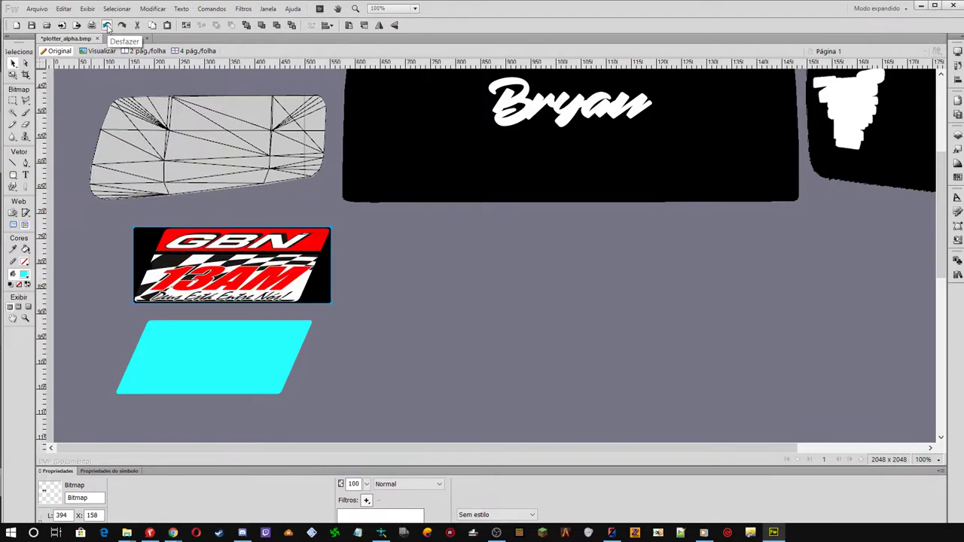
click(107, 25)
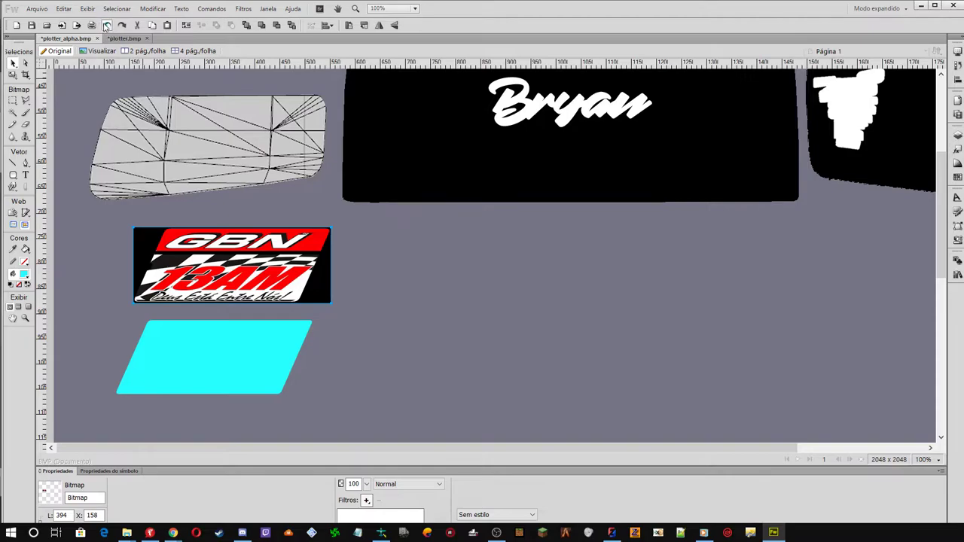
click(107, 25)
click(107, 25)
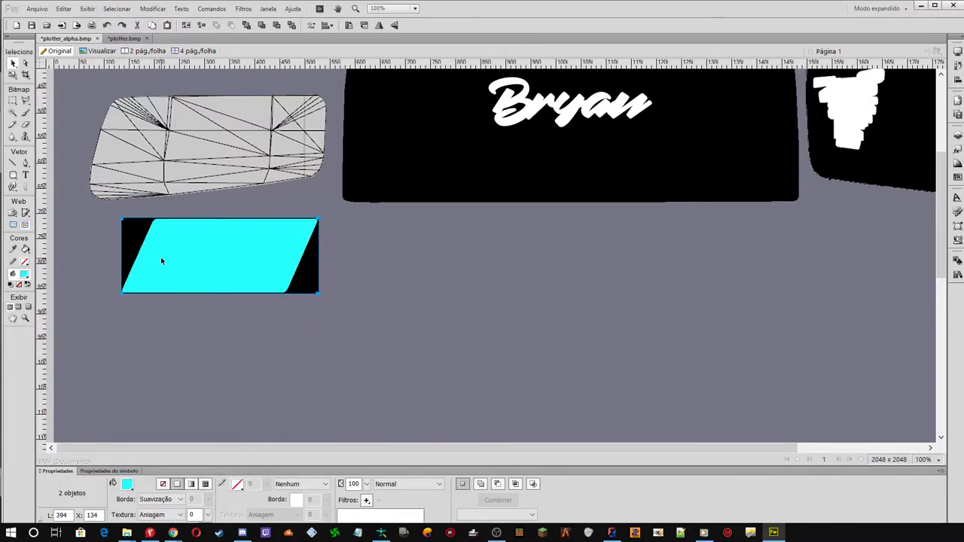
Scale the cyan shape and the logo together to about 218 px wide and place them in the upper-right area of the left window mesh
click(159, 329)
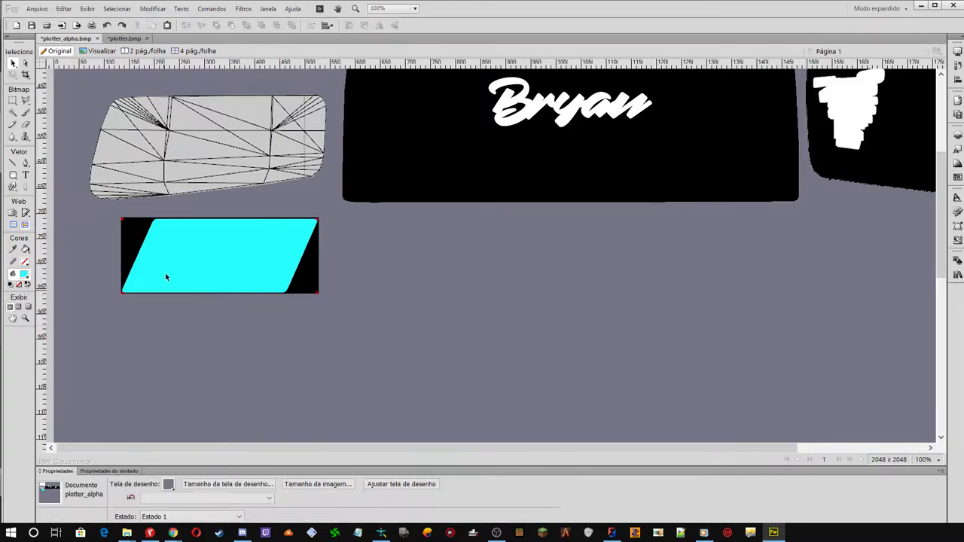
click(167, 259)
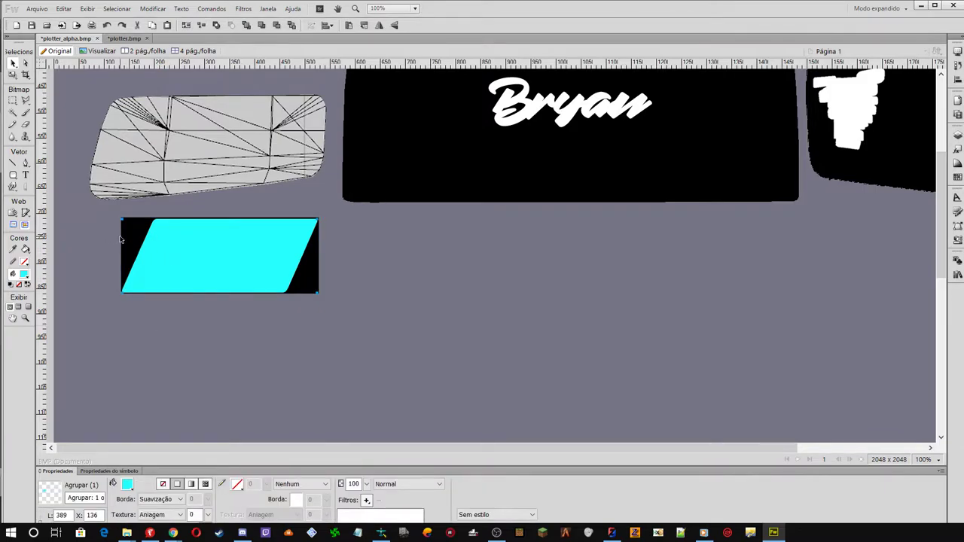
key(ctrl+shift+g)
drag(207, 271, 204, 171)
drag(306, 116, 228, 147)
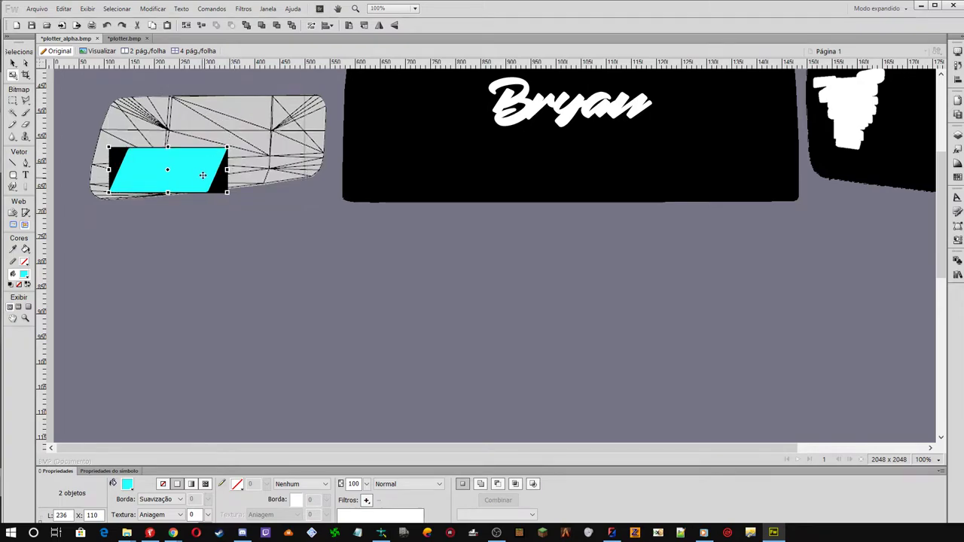
click(276, 119)
drag(275, 120, 290, 125)
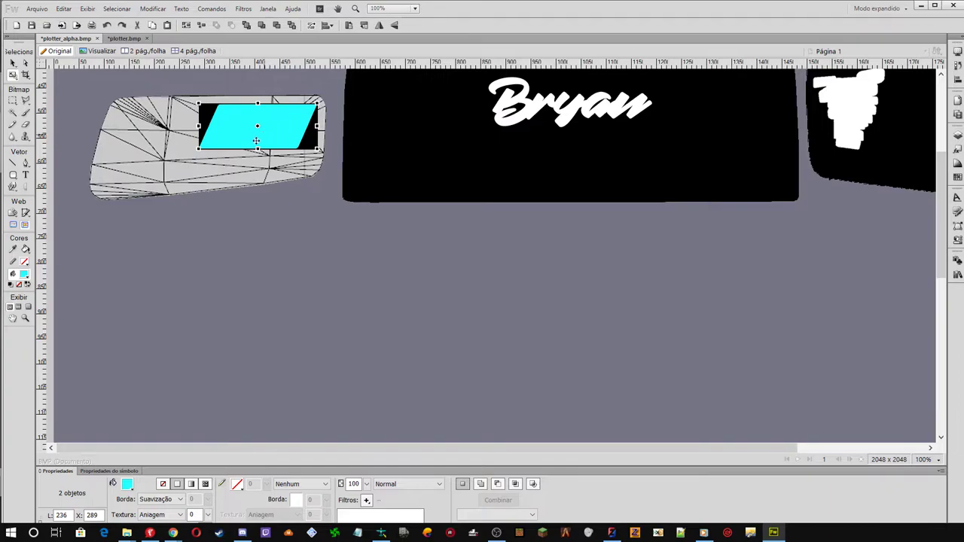
key(Return)
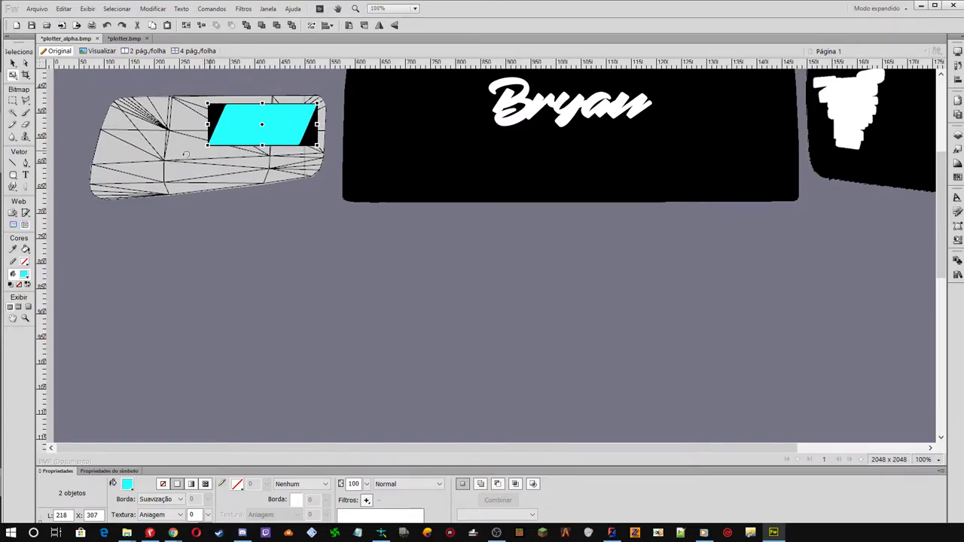
drag(11, 67, 67, 70)
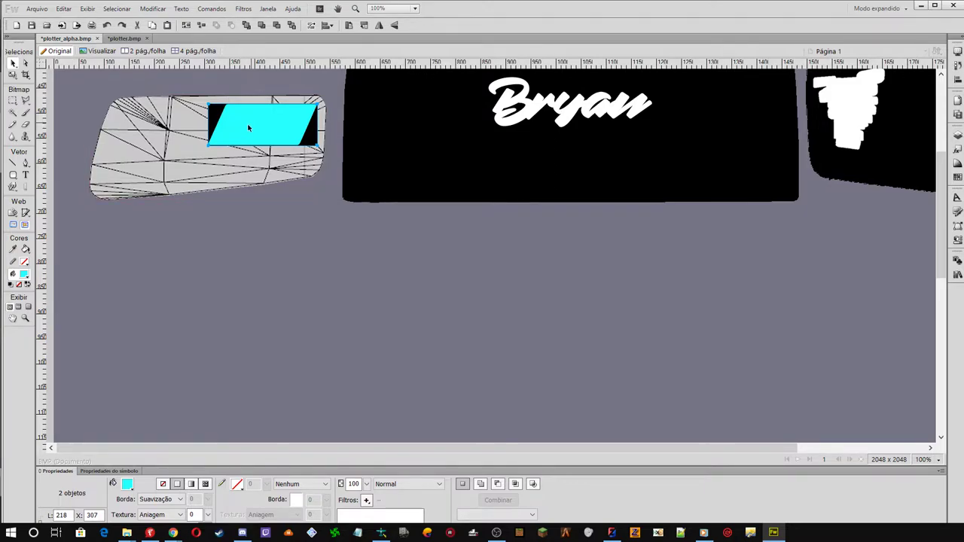
Change the fill of the slanted cyan shape on the left window to white
click(228, 238)
click(243, 125)
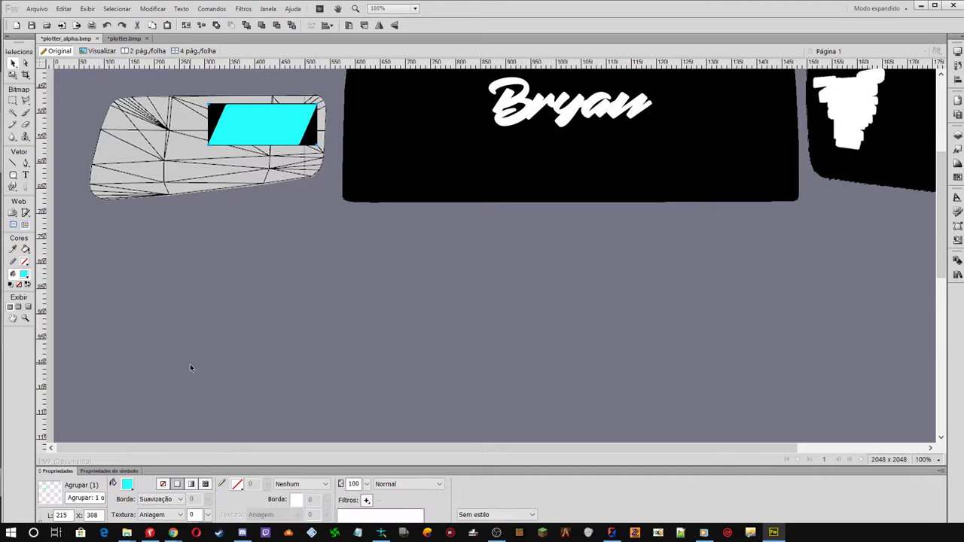
click(127, 483)
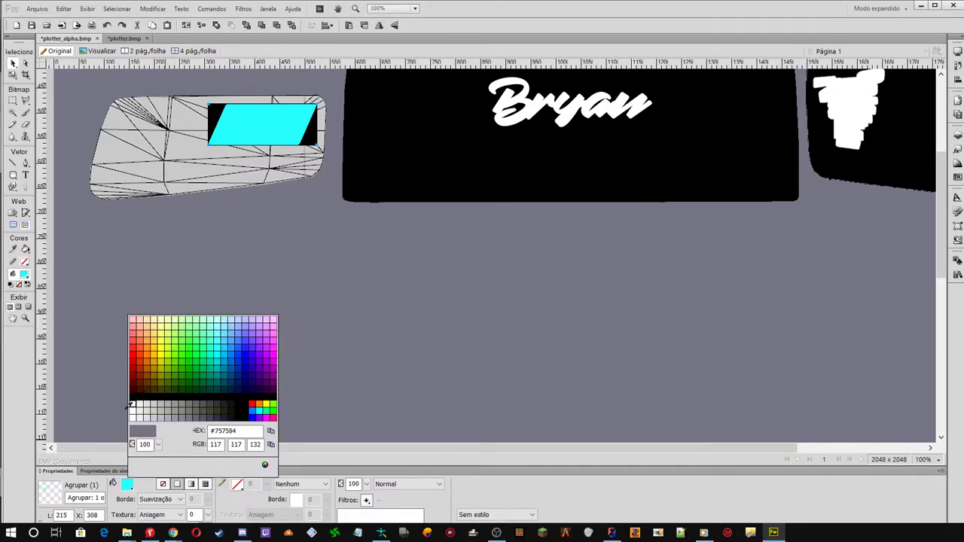
click(133, 402)
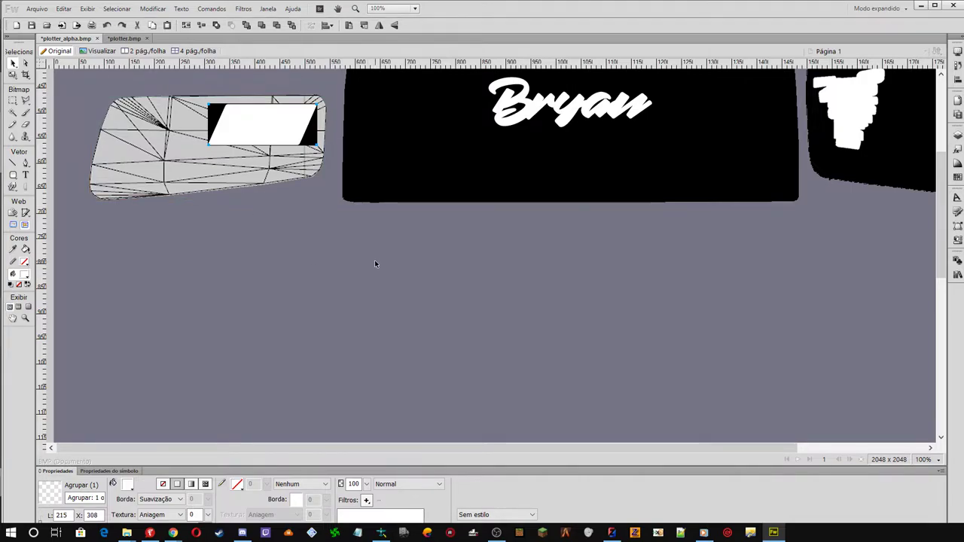
Turn the left window mesh bitmap black by setting its Matiz/Saturação lightness to -100
click(127, 129)
click(242, 8)
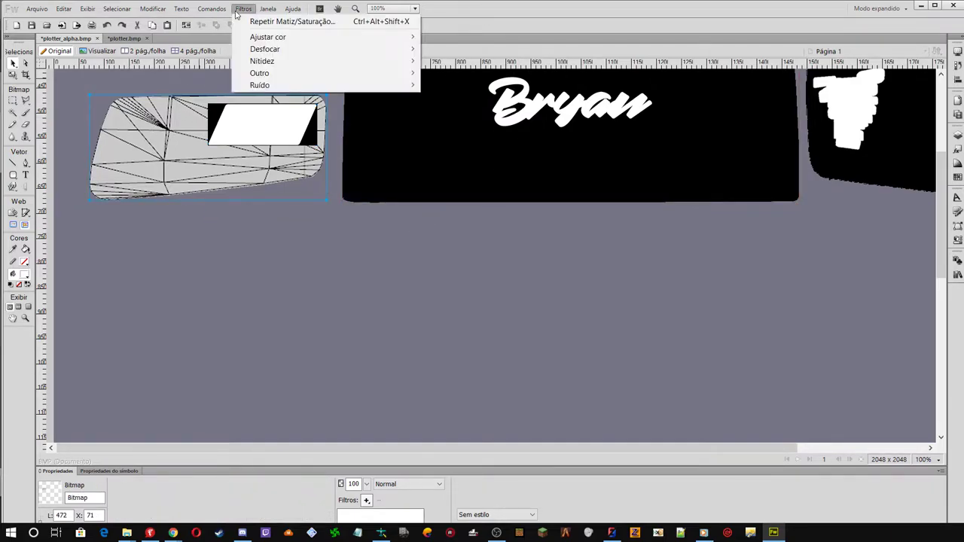
click(256, 21)
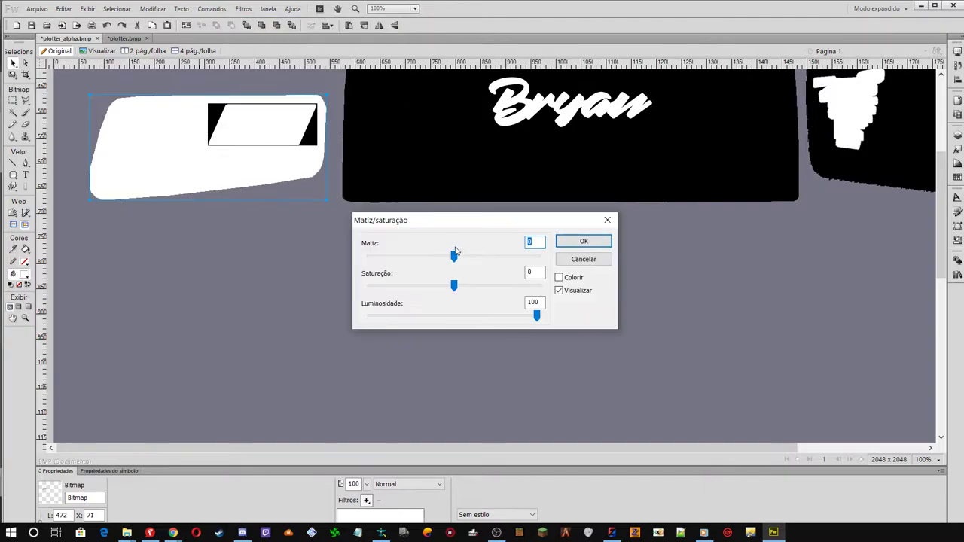
drag(536, 316, 276, 318)
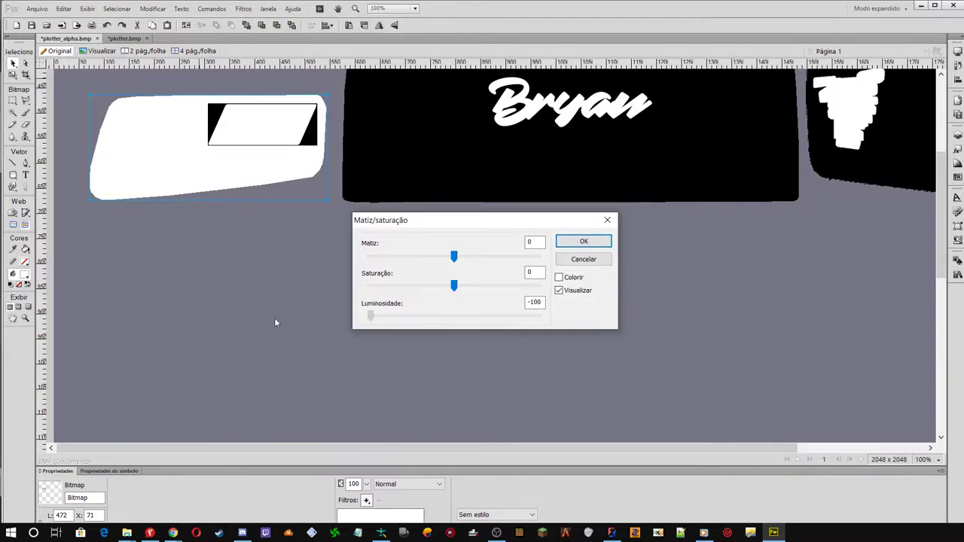
click(584, 242)
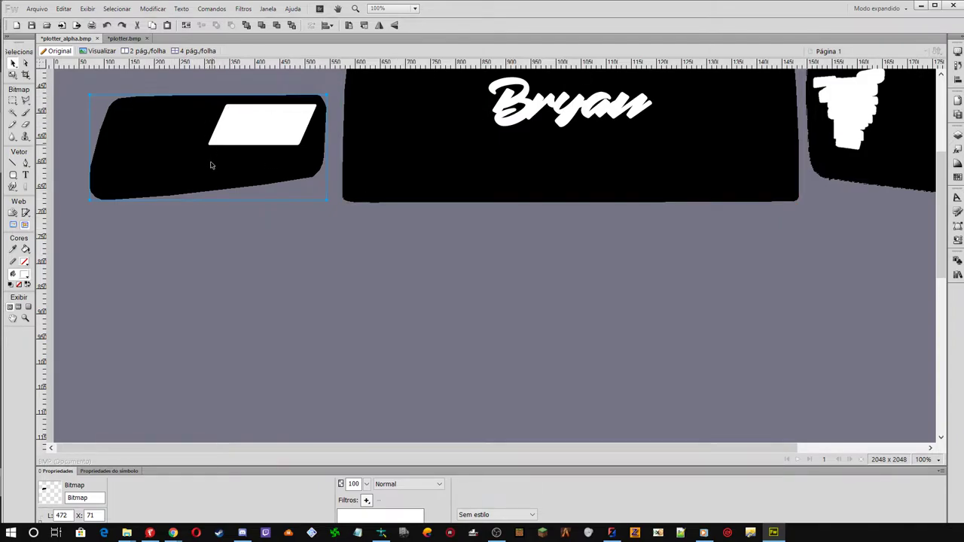
Copy the logo bitmap beneath the white shape and the black left window bitmap from plotter_alpha.bmp into plotter.bmp
click(256, 133)
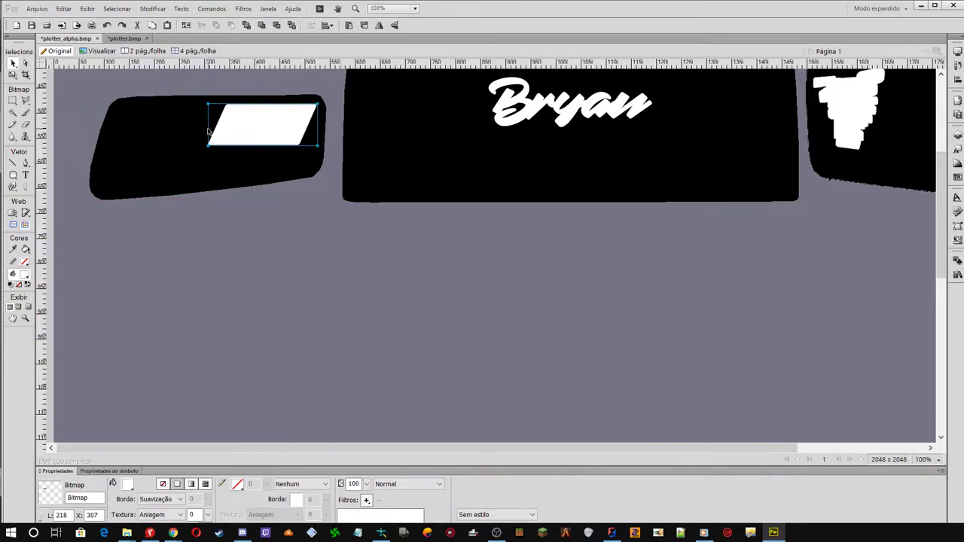
shift+click(159, 150)
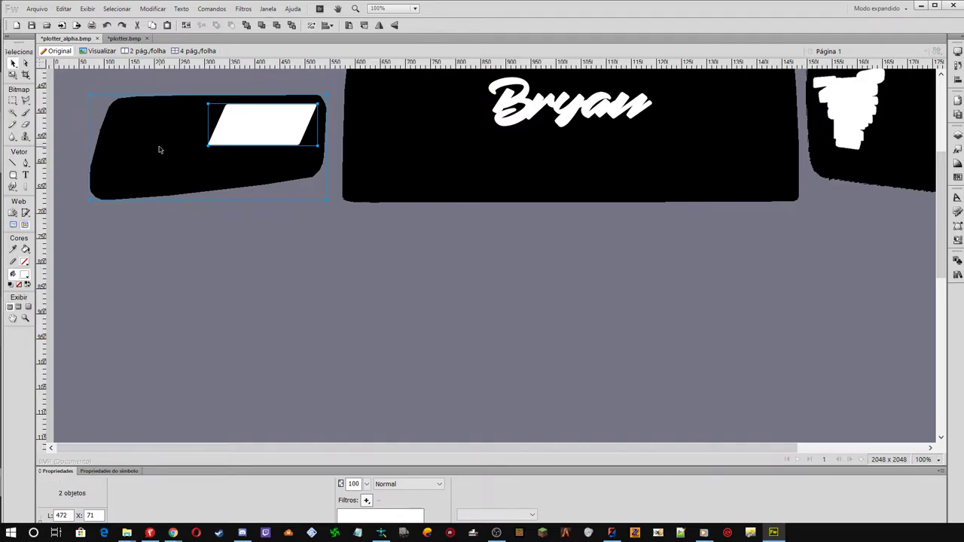
click(129, 38)
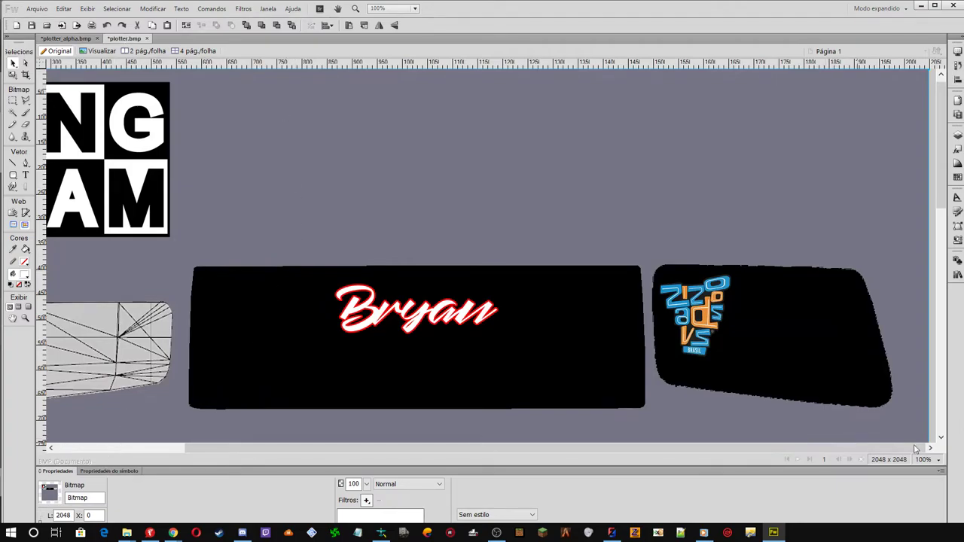
click(938, 461)
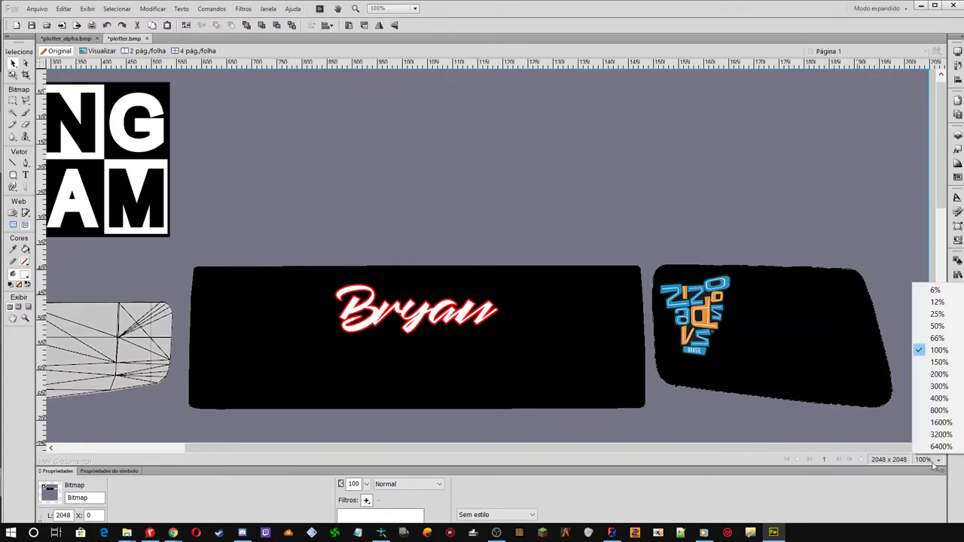
click(931, 328)
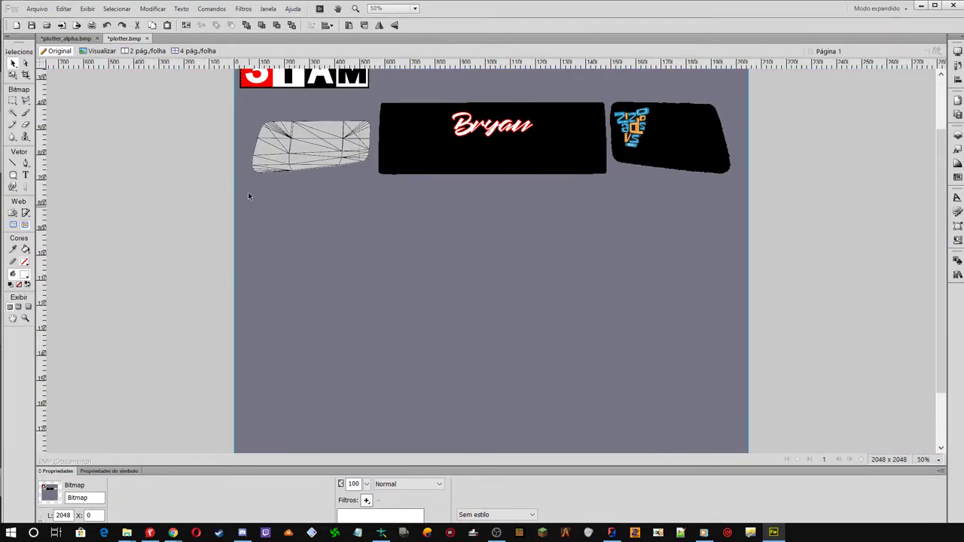
scroll(248, 195, up, 2)
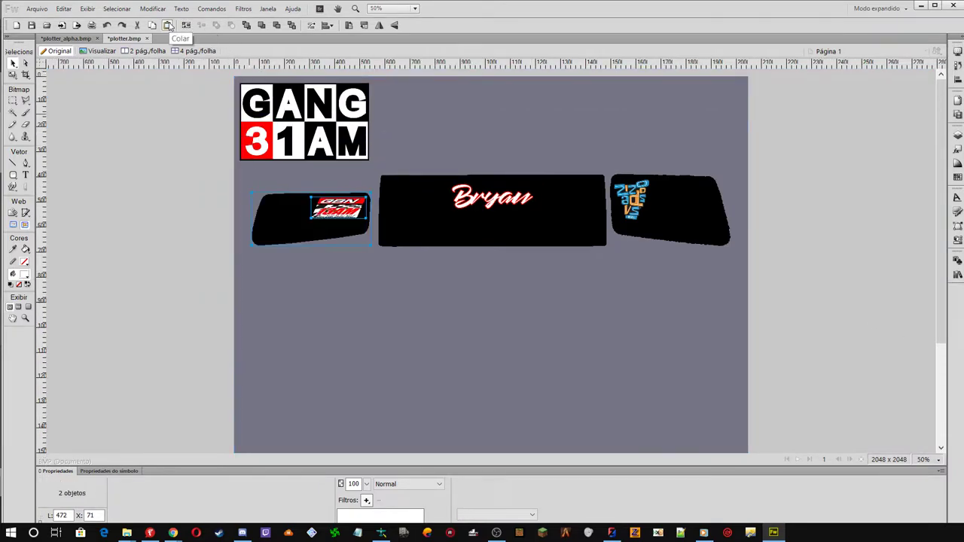
Clear the selections in plotter.bmp and plotter_alpha.bmp, then save plotter_alpha.bmp at 50% view
click(179, 182)
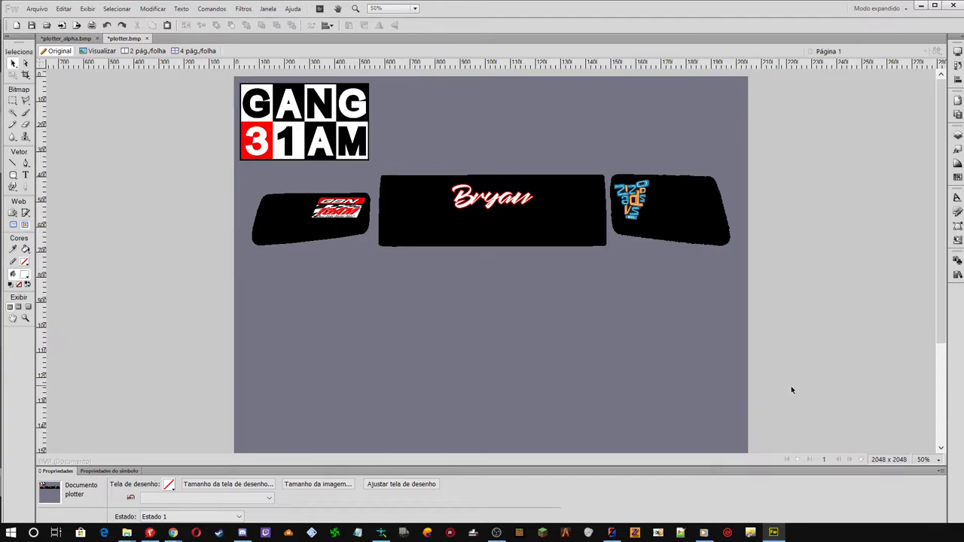
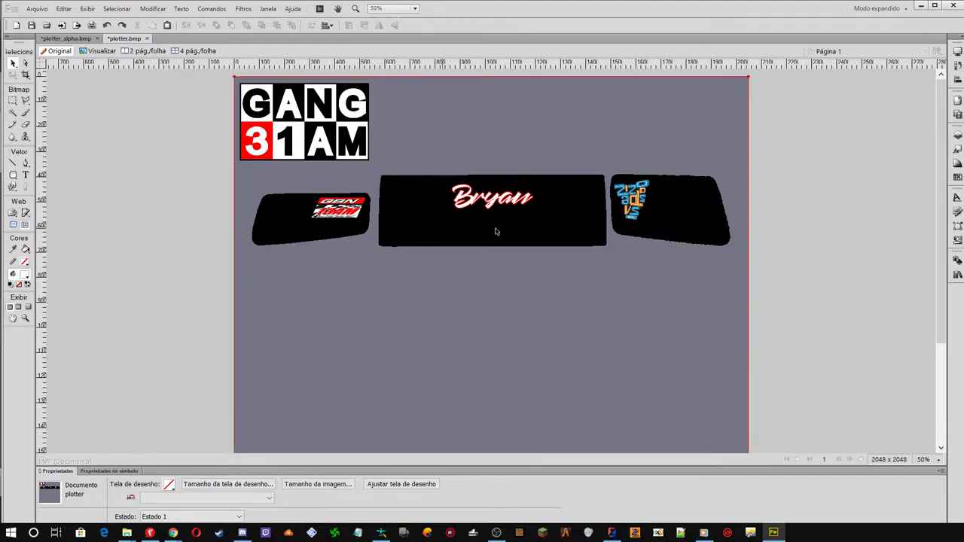
click(68, 39)
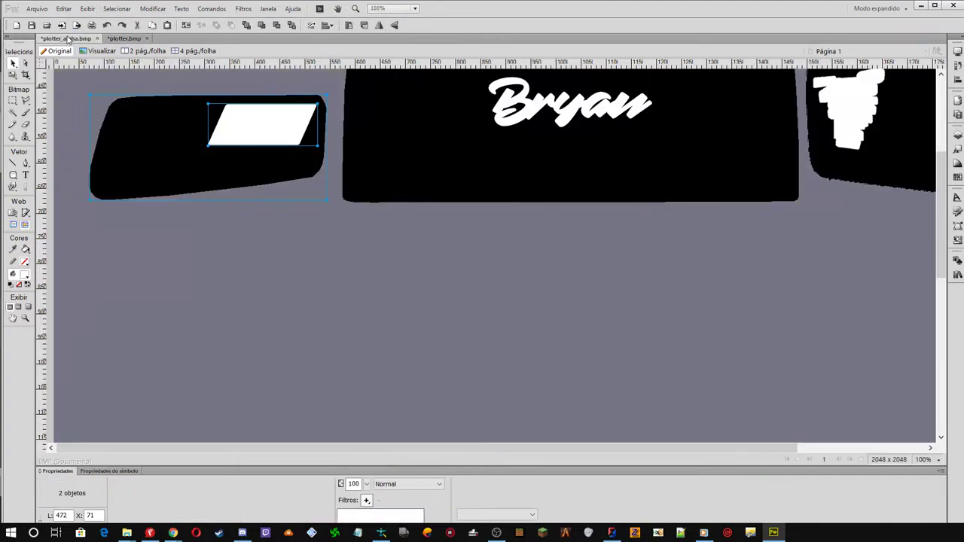
click(185, 305)
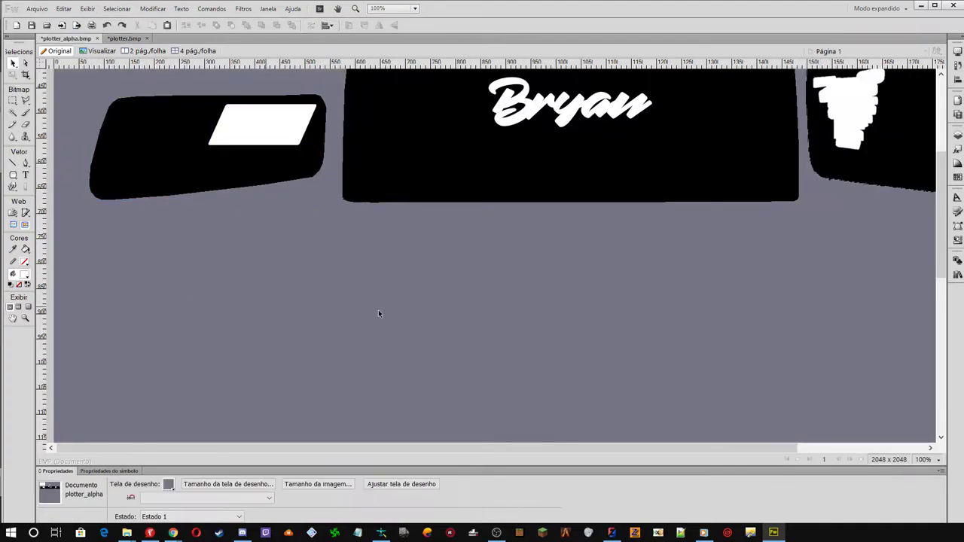
click(928, 467)
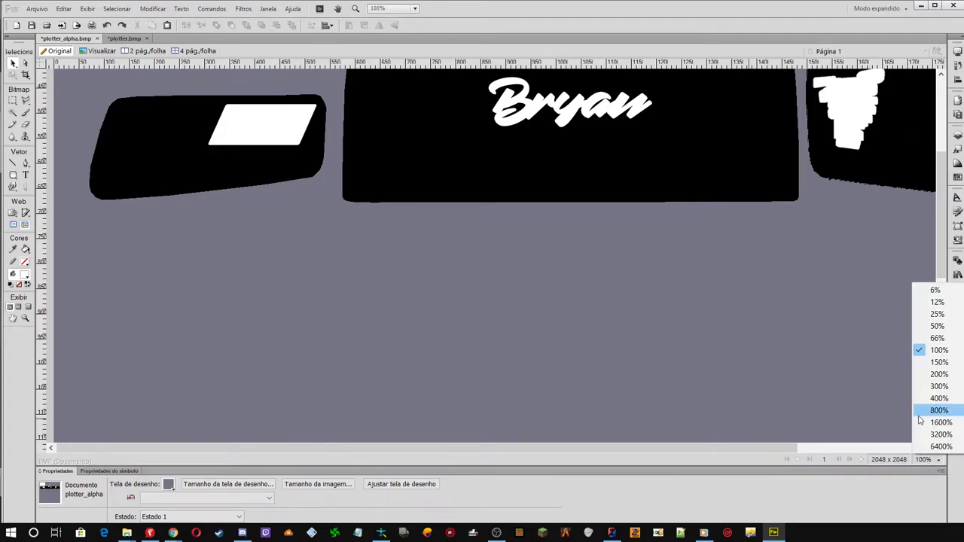
click(925, 329)
scroll(692, 369, up, 1)
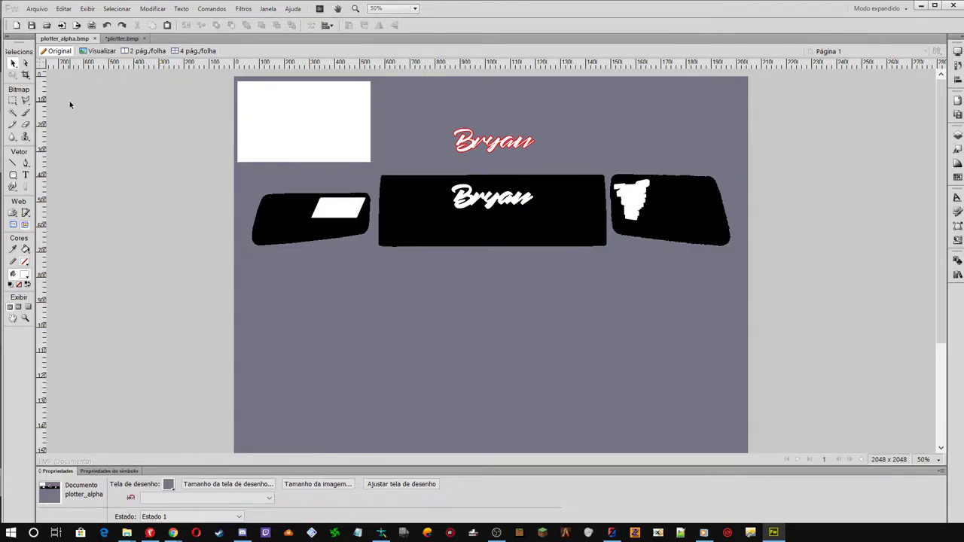
Save the updated window sticker texture plotter.bmp
click(120, 38)
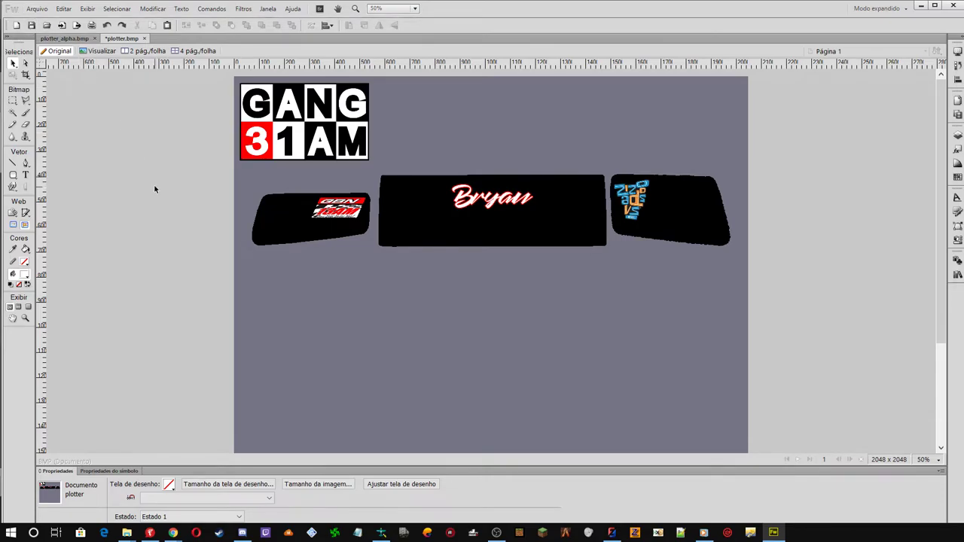
click(31, 25)
click(501, 310)
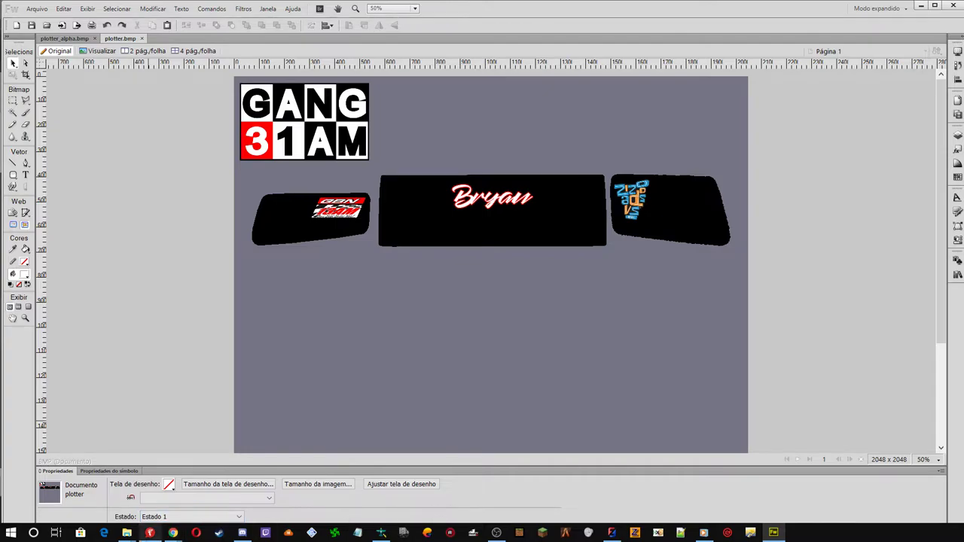
Switch to DXTBmp and load plotter.bmp from the gaminglives folder
mouse_move(242, 534)
mouse_move(127, 532)
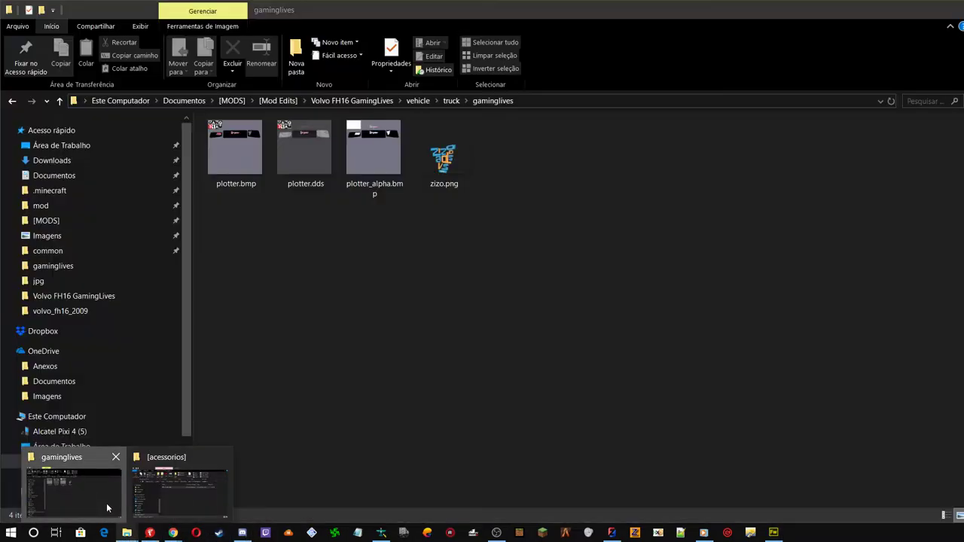
click(107, 504)
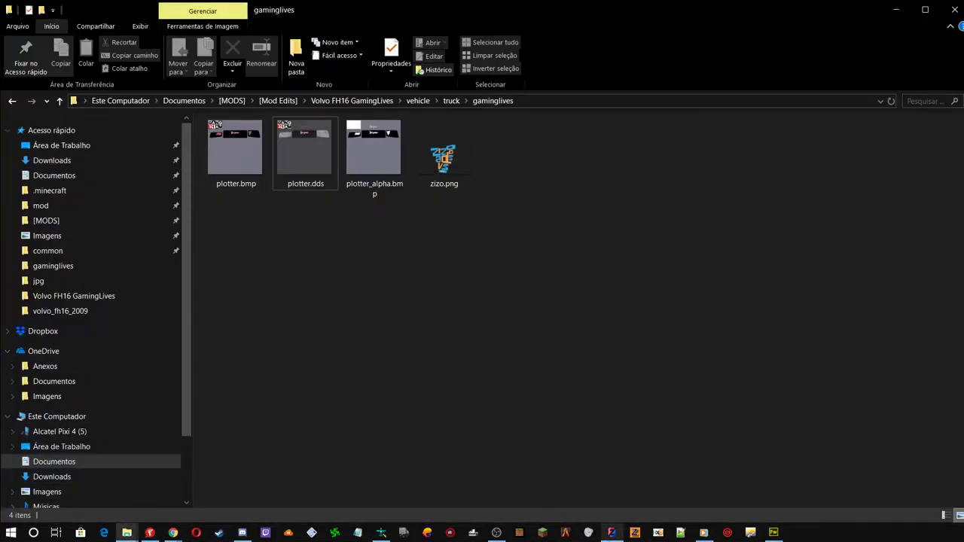
click(381, 533)
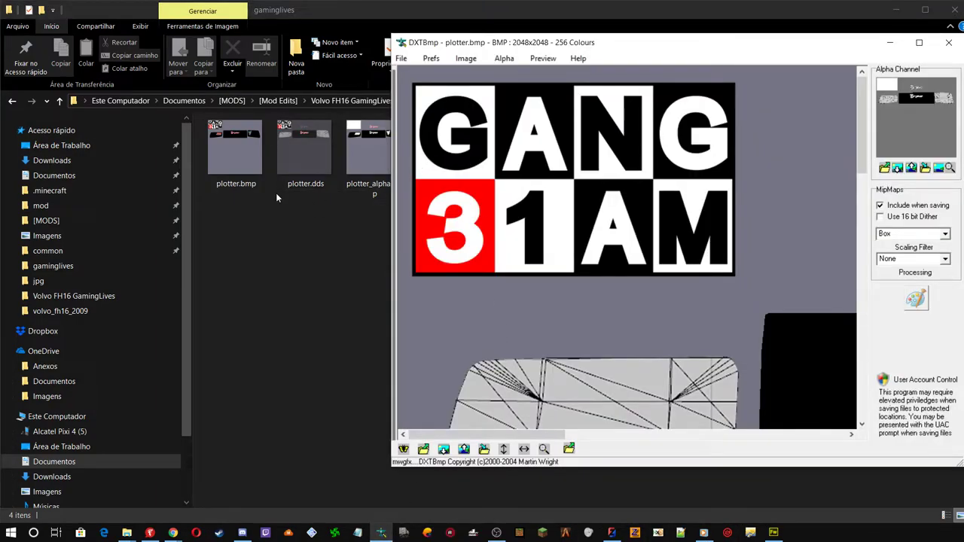
drag(291, 142, 451, 287)
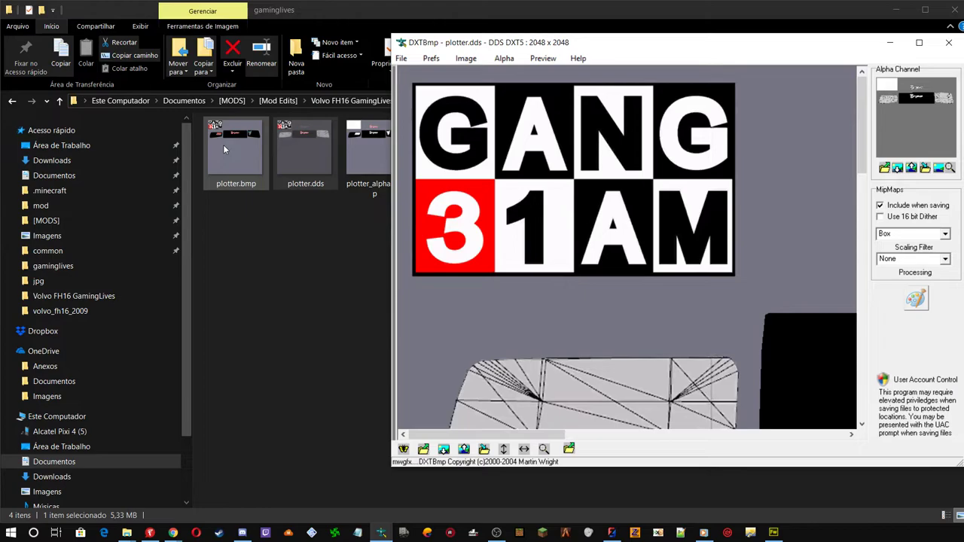
drag(223, 148, 426, 293)
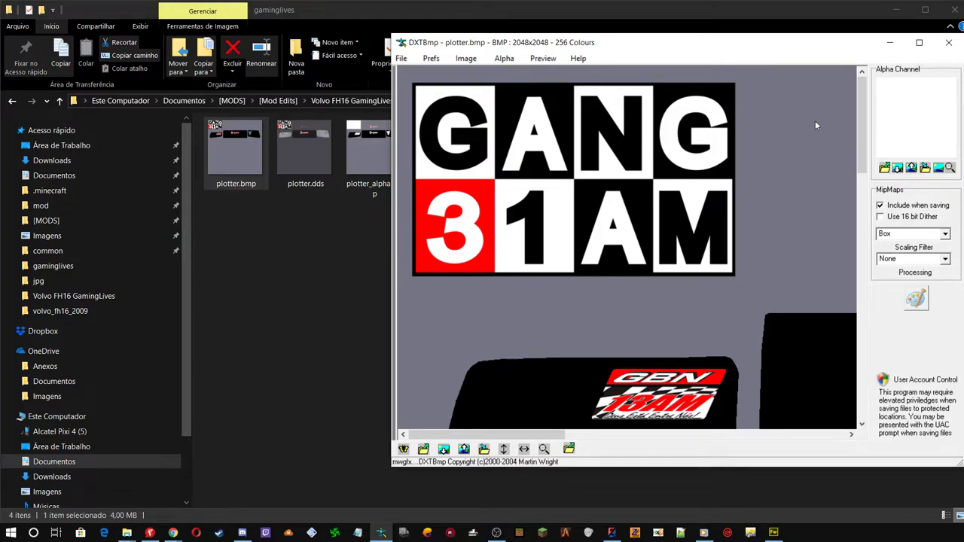
Replace the texture's alpha channel with plotter_alpha.bmp from the gaminglives folder
click(884, 168)
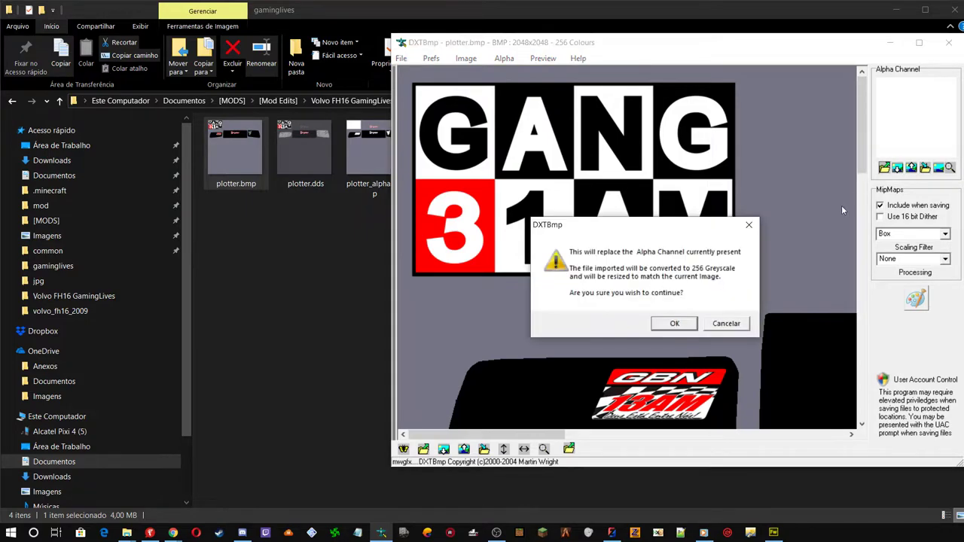
click(674, 324)
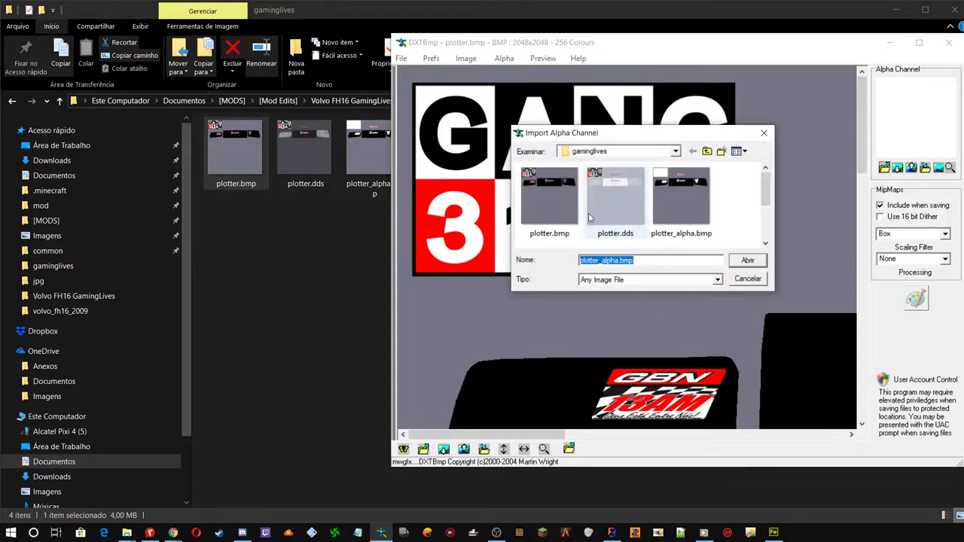
click(674, 194)
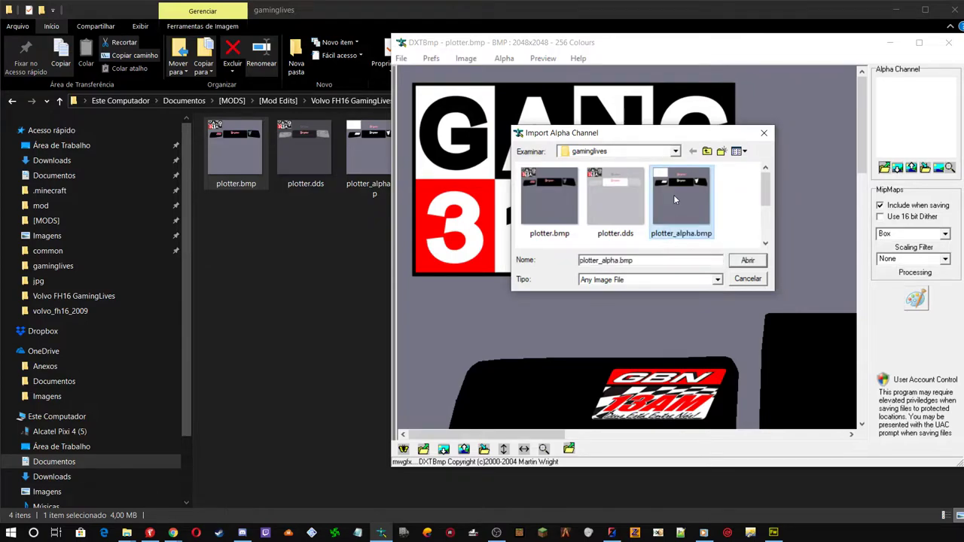
click(746, 261)
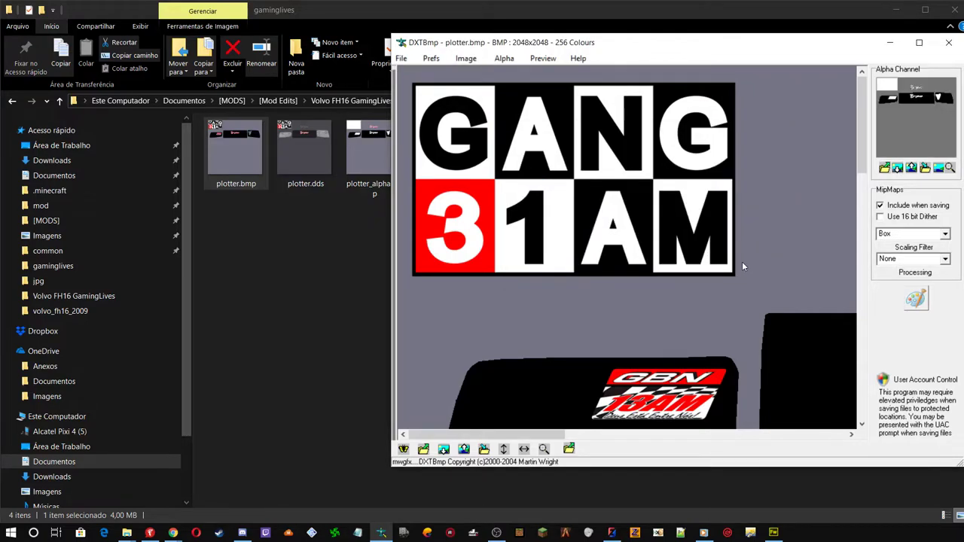
Export the texture as DDS DXT5, overwriting plotter.dds in the gaminglives folder
click(401, 59)
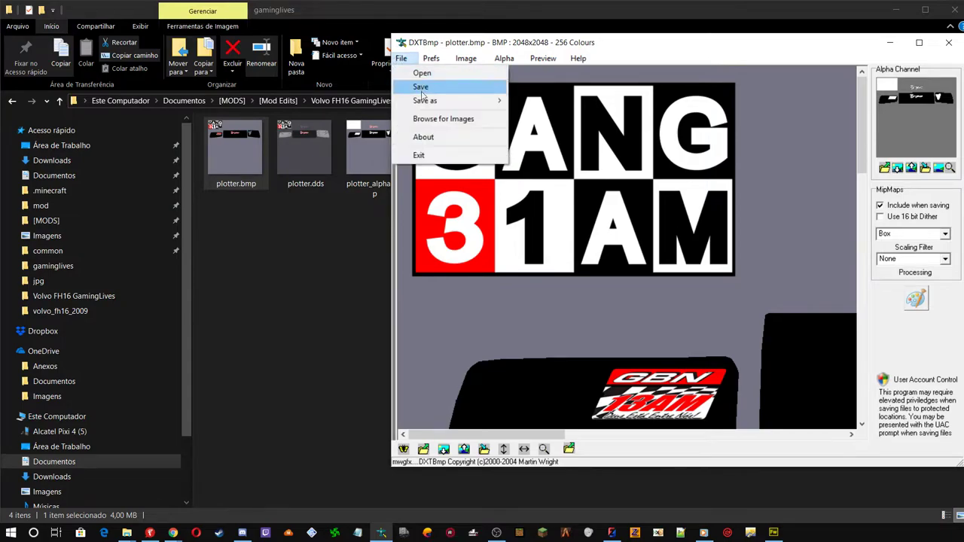
mouse_move(440, 101)
click(546, 101)
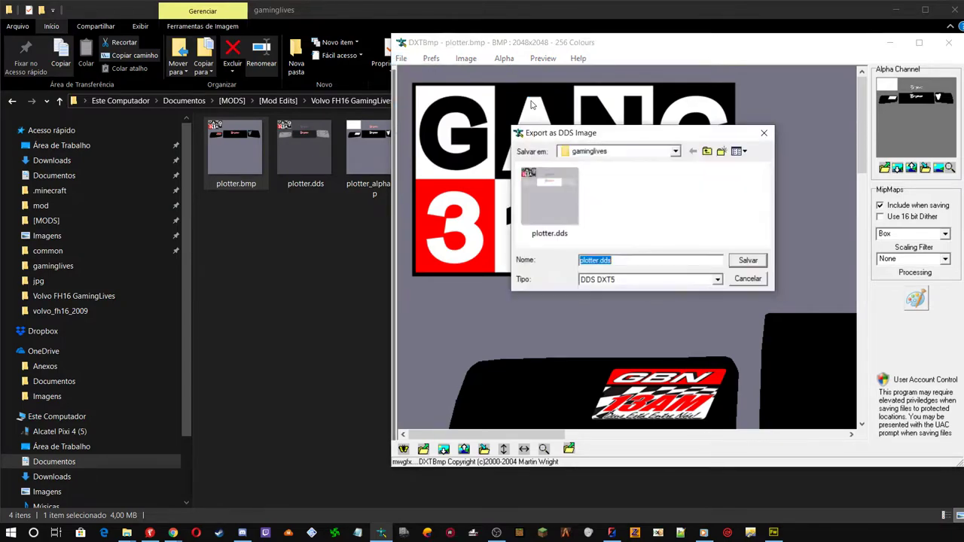
click(748, 261)
click(673, 275)
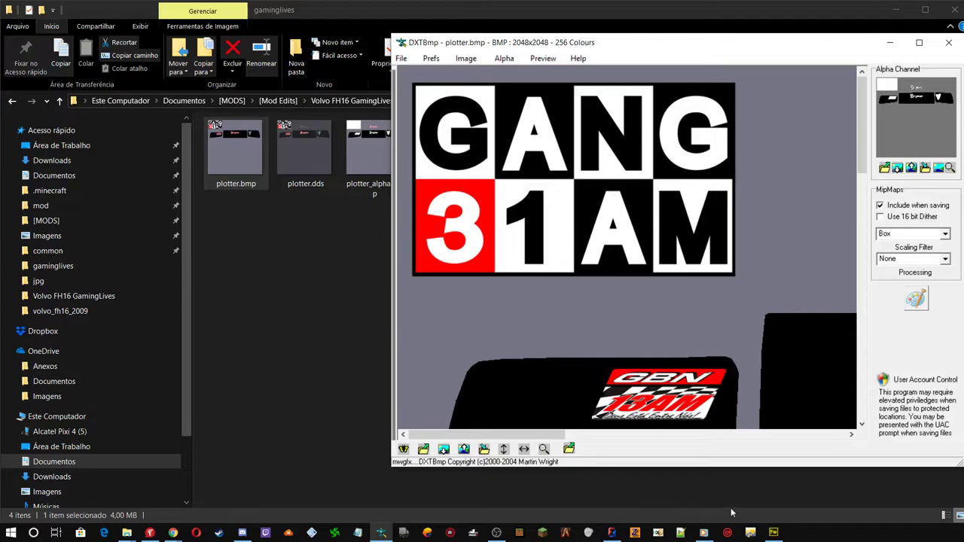
Switch to ZModeler and turn off isolation to view the side window and windshield on the whole cab
click(612, 532)
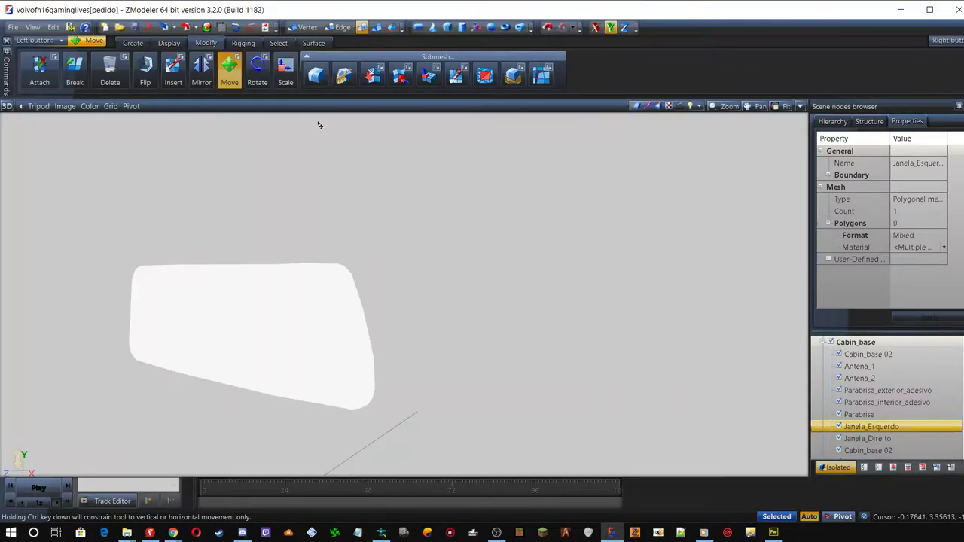
middle_drag(276, 248, 388, 248)
click(835, 468)
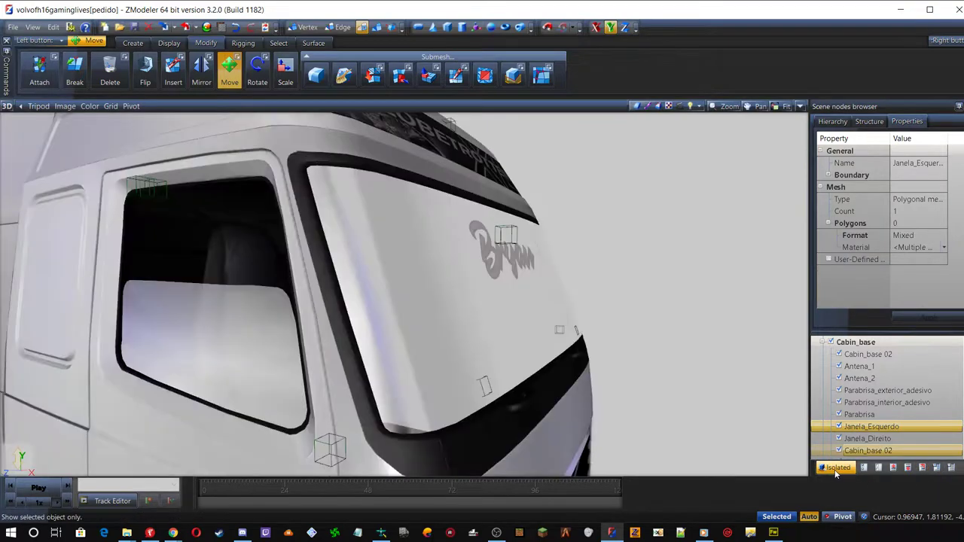
middle_drag(376, 296, 475, 322)
scroll(449, 314, up, 3)
scroll(528, 325, down, 3)
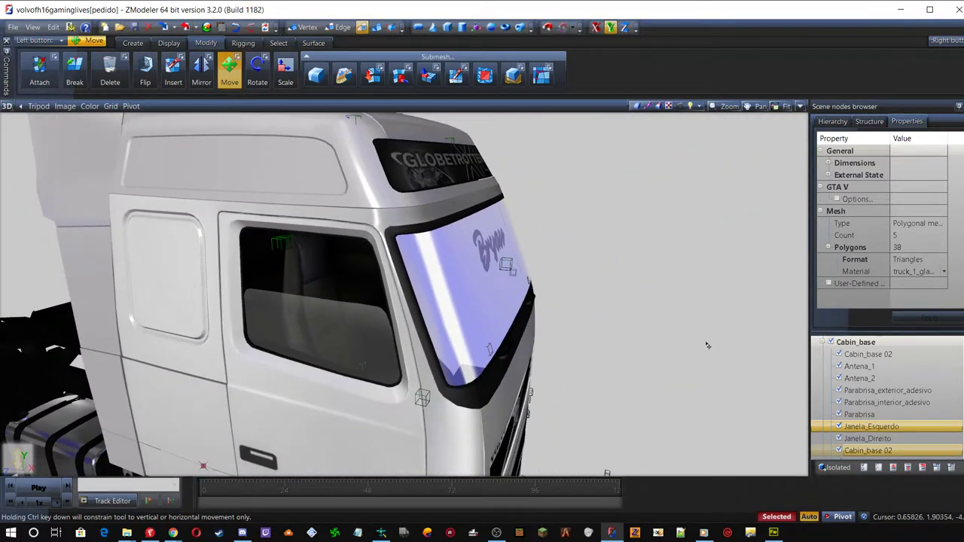
Switch the viewport to the Left view and clear the polygon selection on the cab glass
click(6, 107)
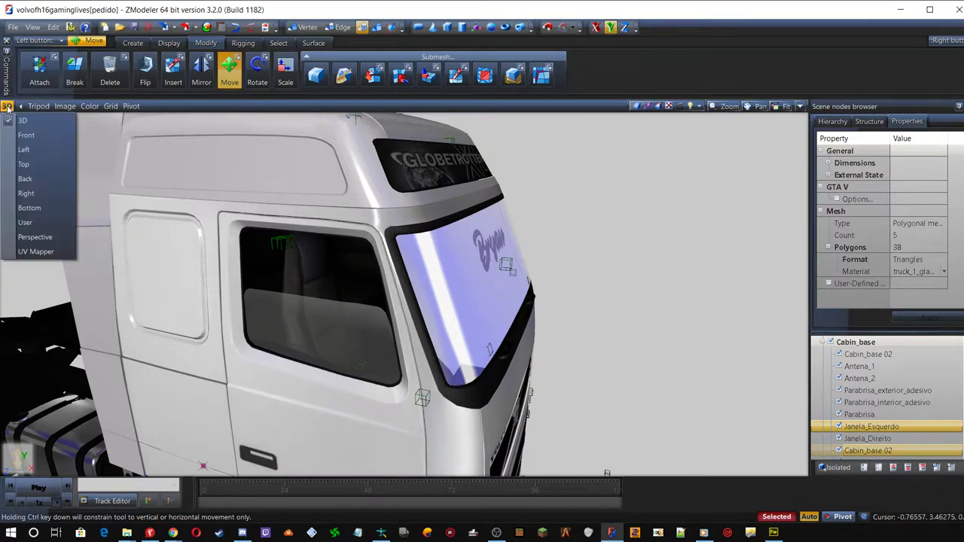
click(25, 150)
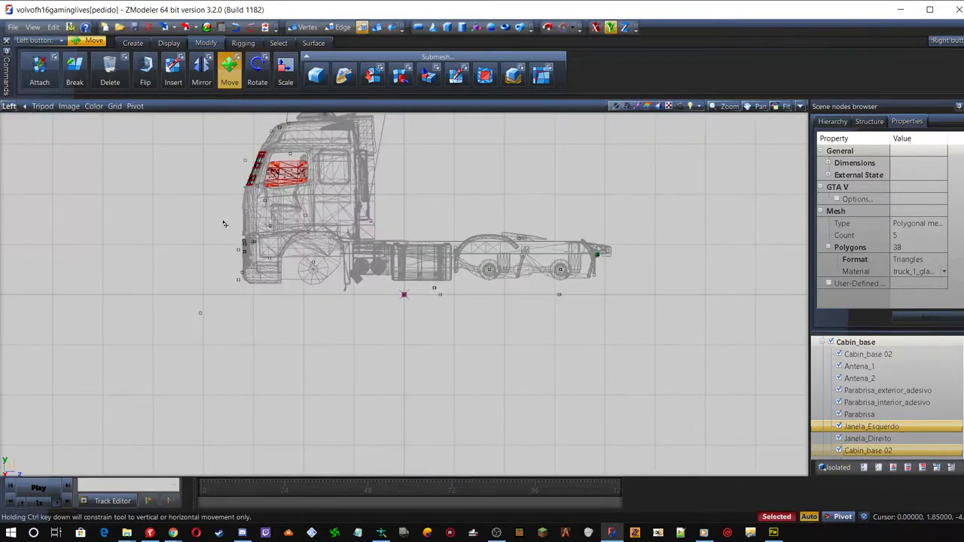
scroll(302, 241, down, 1)
scroll(299, 181, up, 1)
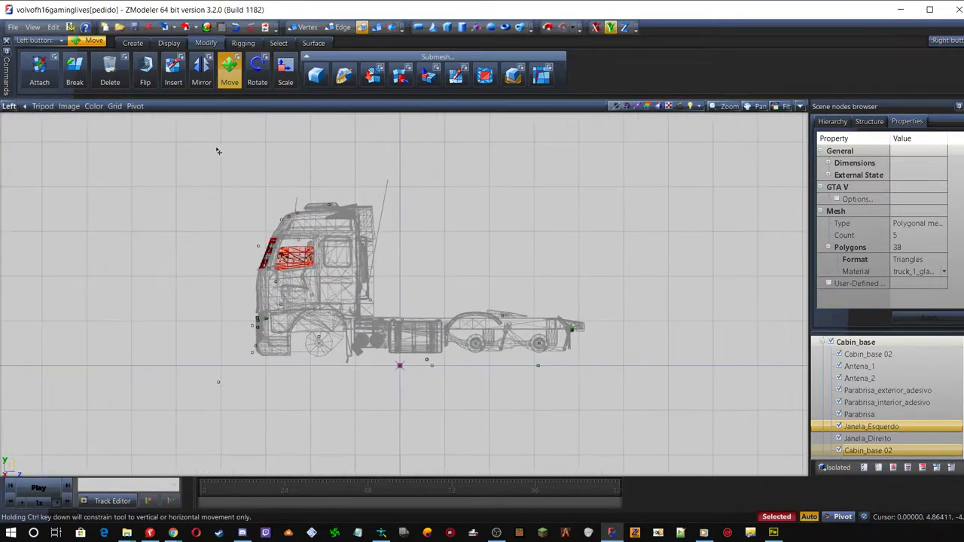
click(124, 214)
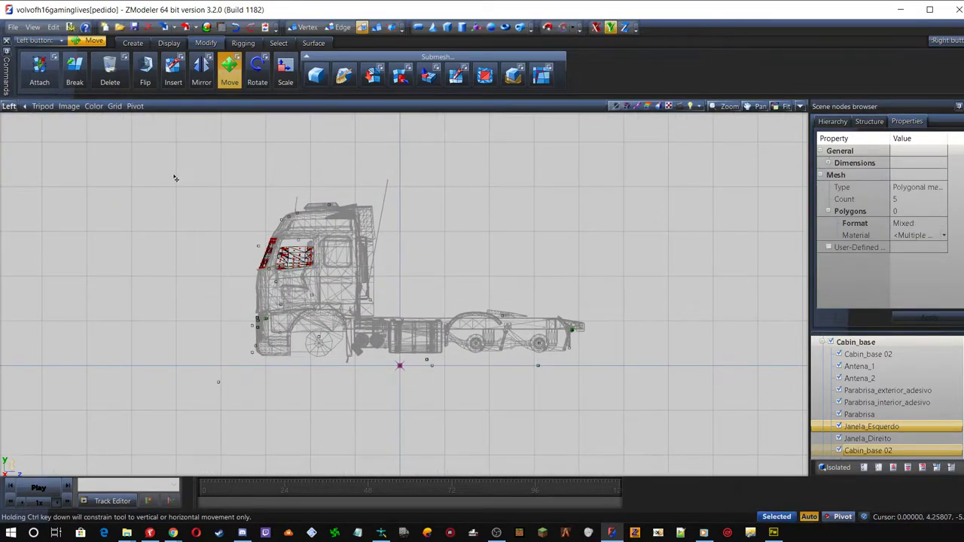
Leave polygon-level editing for object level and isolate the Janela_Direito mesh
click(377, 27)
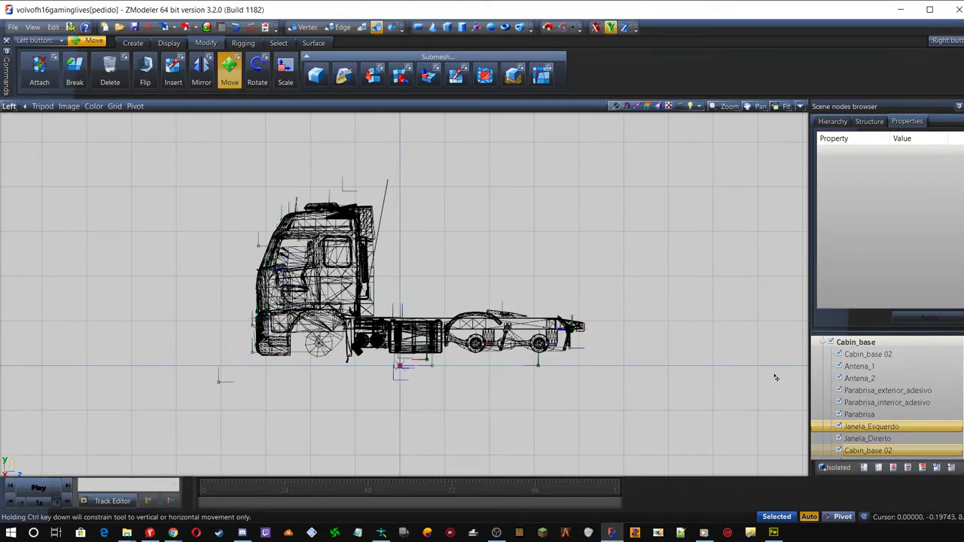
click(877, 439)
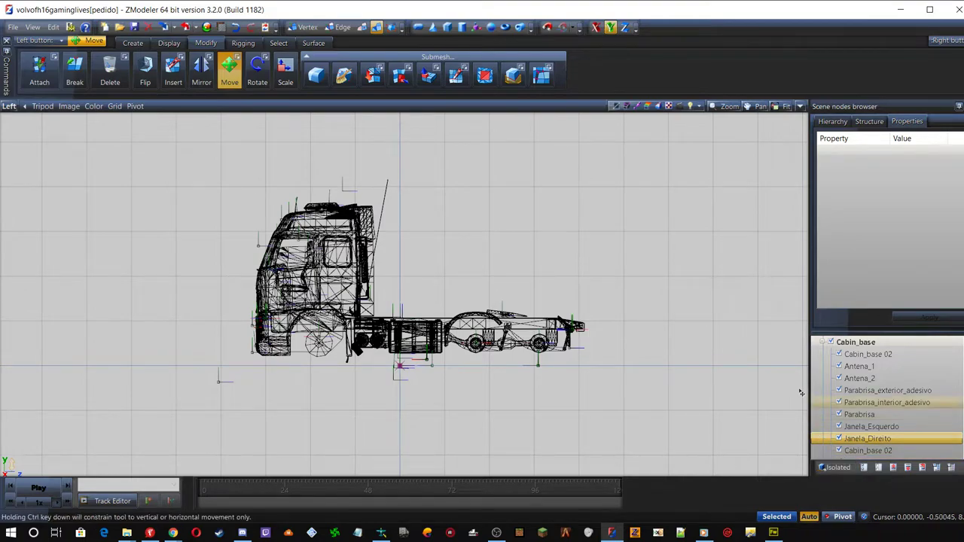
ctrl+click(860, 427)
click(866, 439)
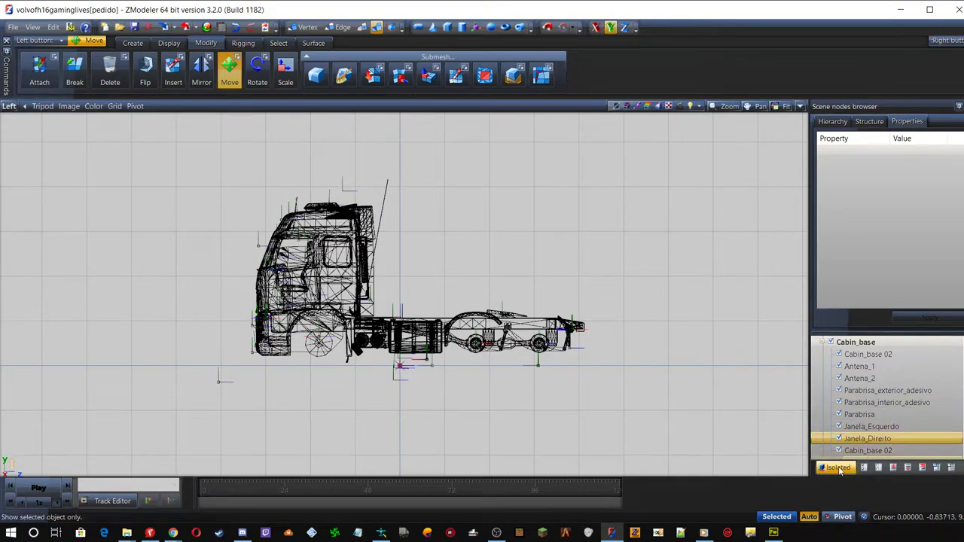
click(839, 468)
scroll(267, 264, up, 5)
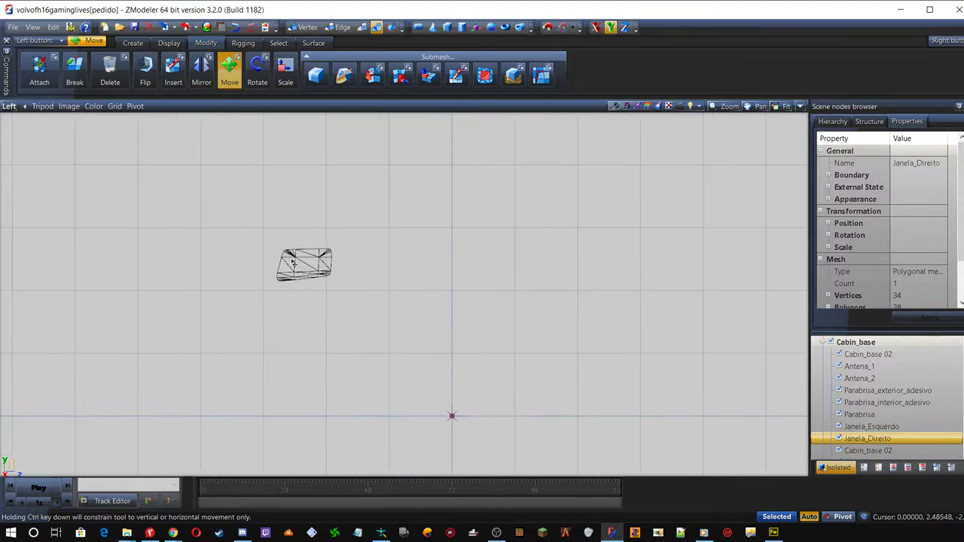
scroll(266, 267, up, 1)
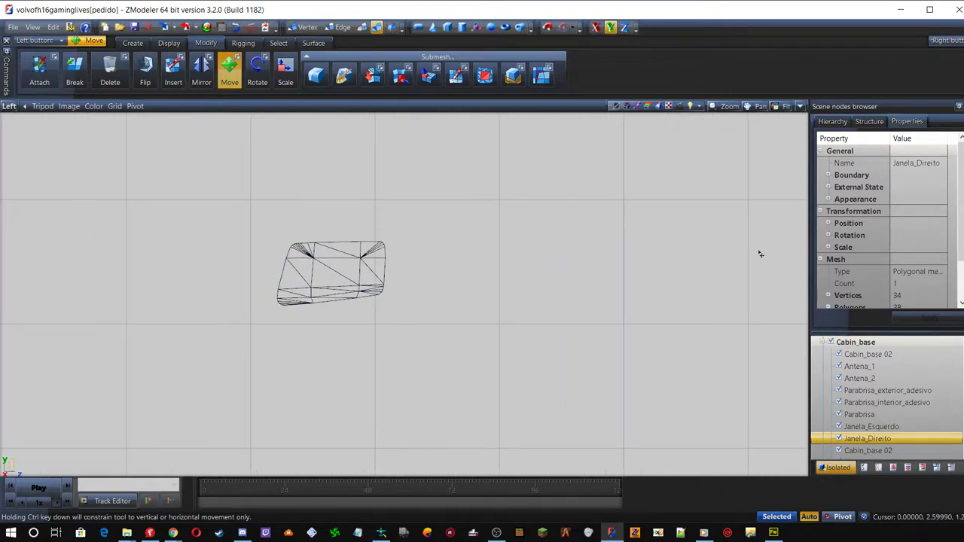
Choose another material for the Janela_Direito mesh and apply the property change
scroll(925, 221, down, 2)
click(942, 284)
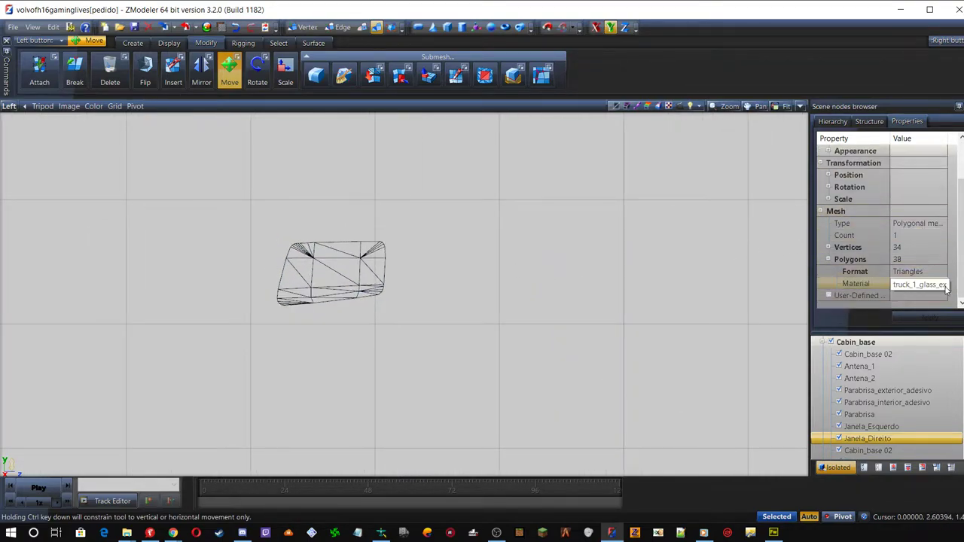
click(943, 286)
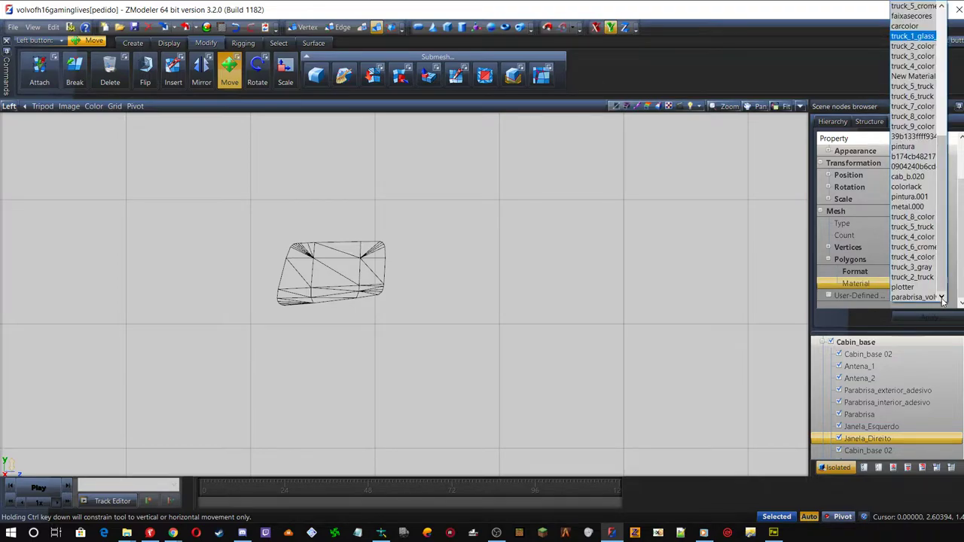
click(938, 298)
click(927, 321)
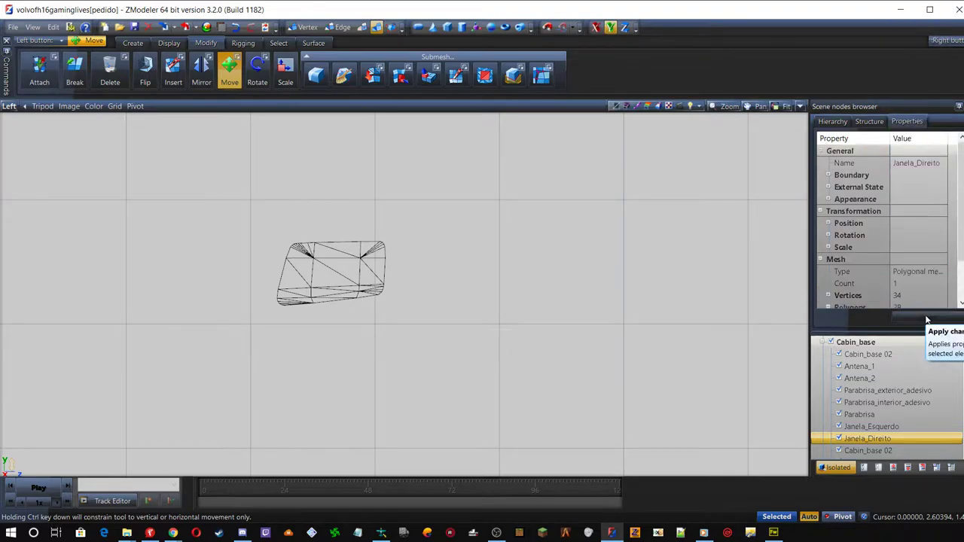
Restore the multi-viewport layout and set the smaller viewport to a 3D close-up of the Janela_Direito mesh
click(800, 107)
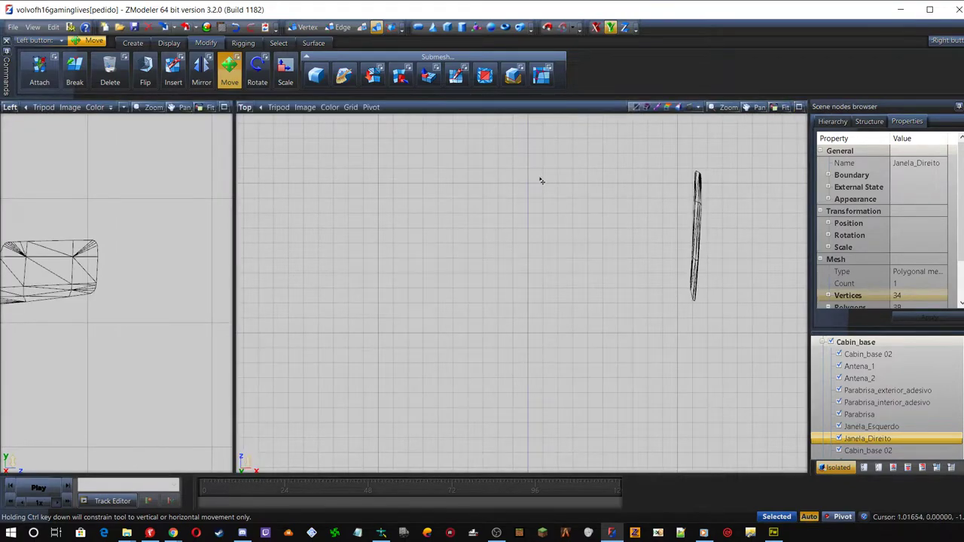
click(10, 108)
click(22, 123)
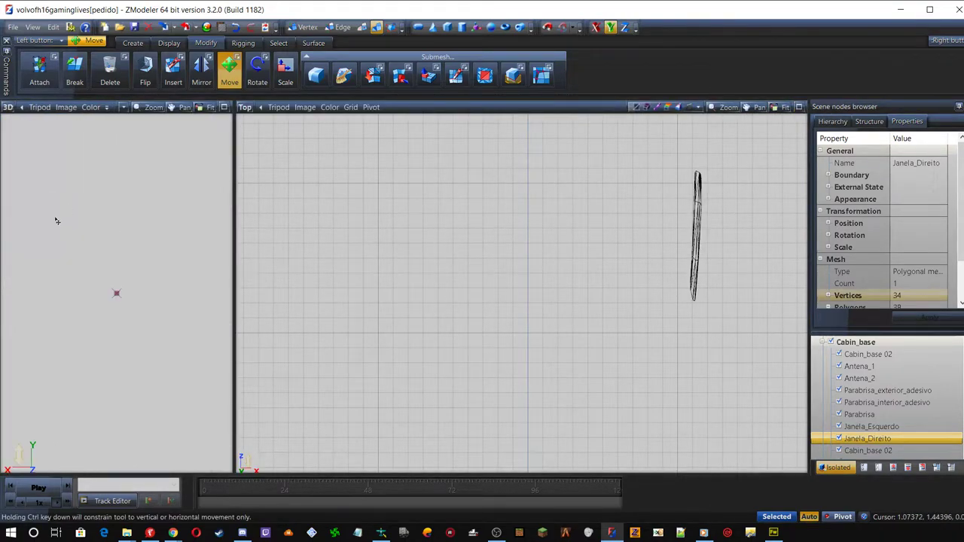
middle_drag(82, 219, 73, 293)
scroll(26, 263, up, 4)
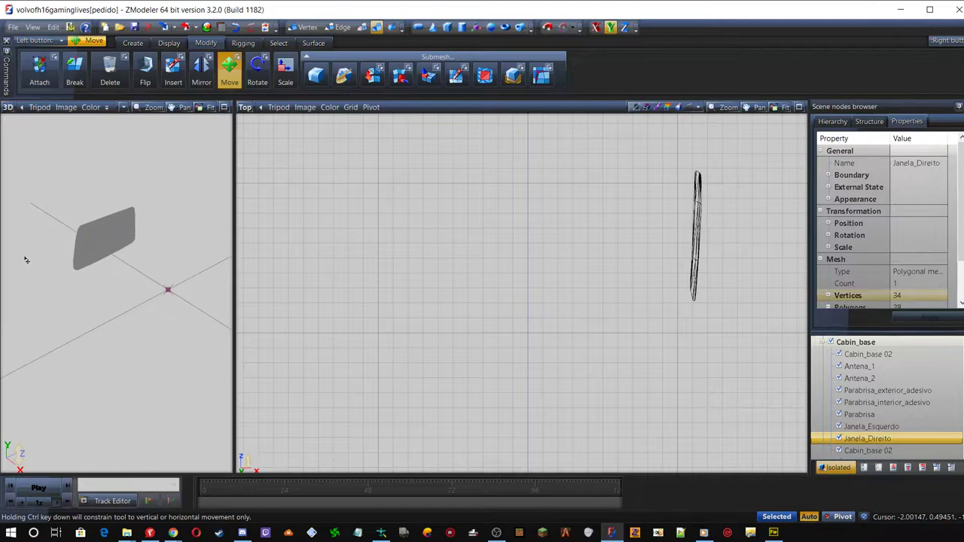
scroll(119, 250, up, 3)
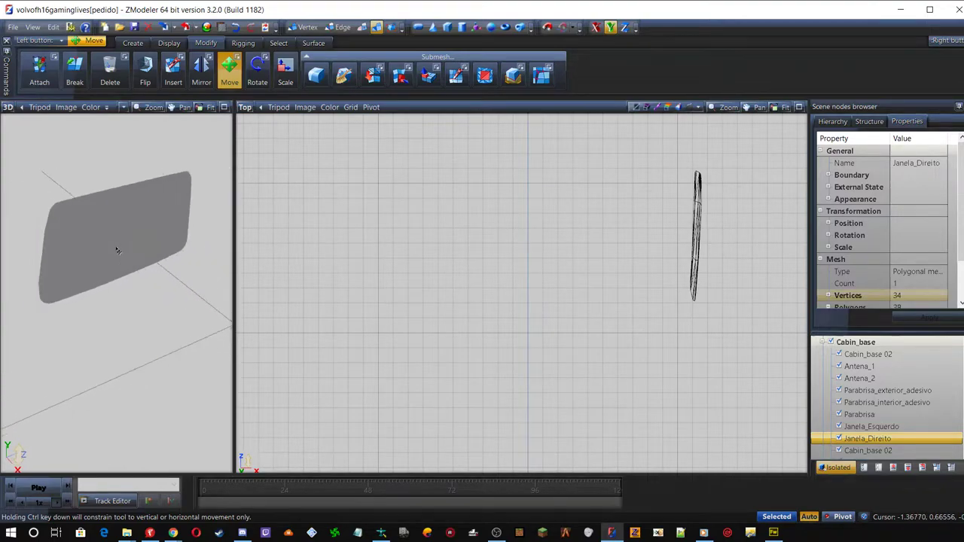
middle_drag(166, 324, 143, 289)
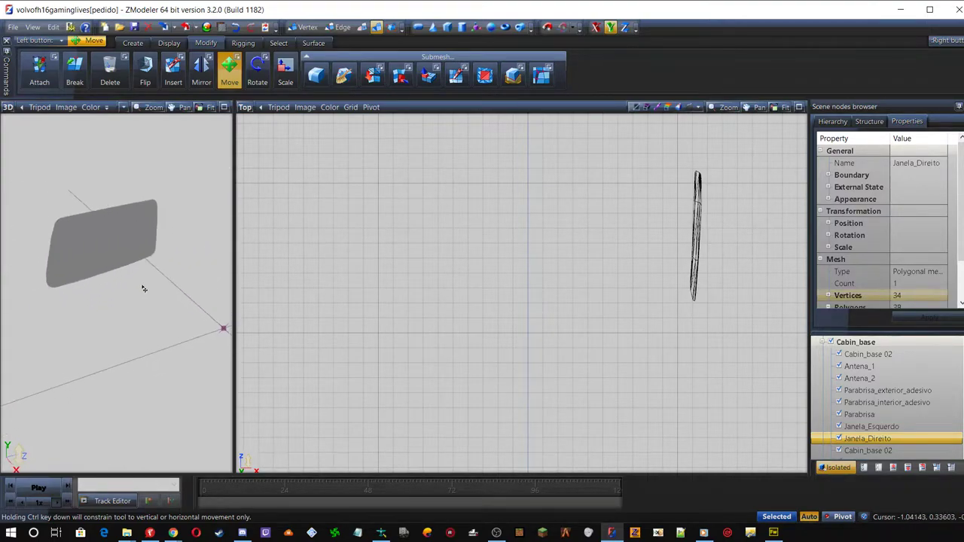
scroll(24, 210, up, 2)
scroll(67, 256, up, 1)
scroll(72, 256, up, 2)
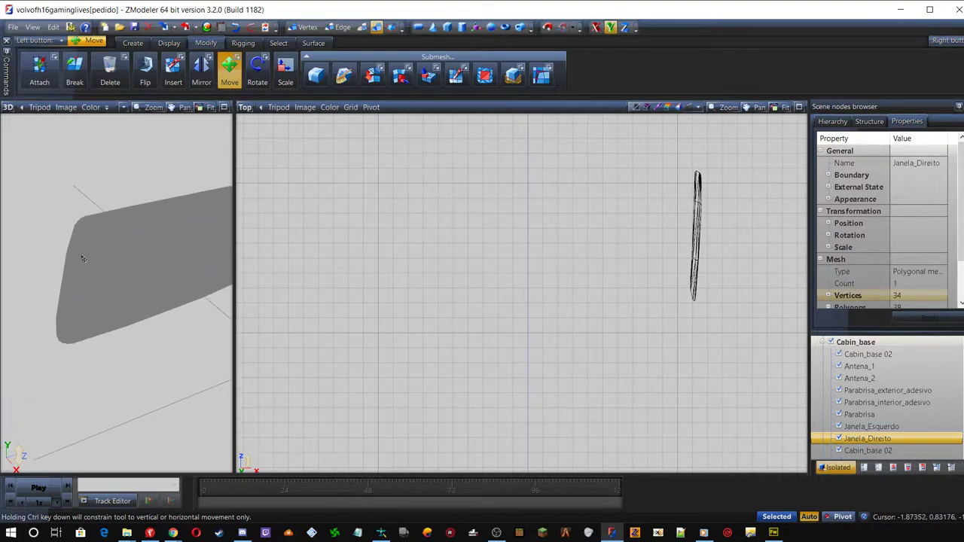
scroll(130, 270, up, 2)
scroll(128, 269, down, 1)
scroll(128, 270, up, 2)
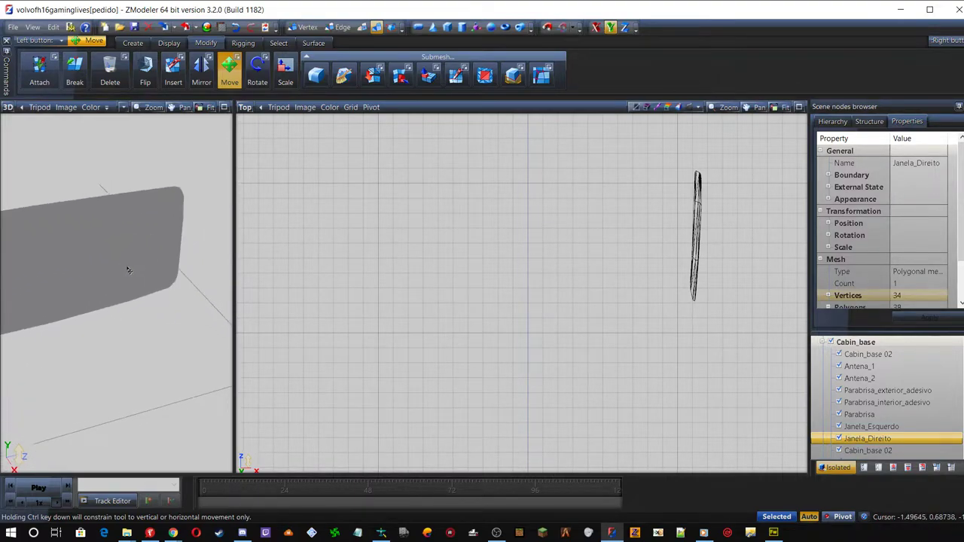
scroll(129, 271, up, 1)
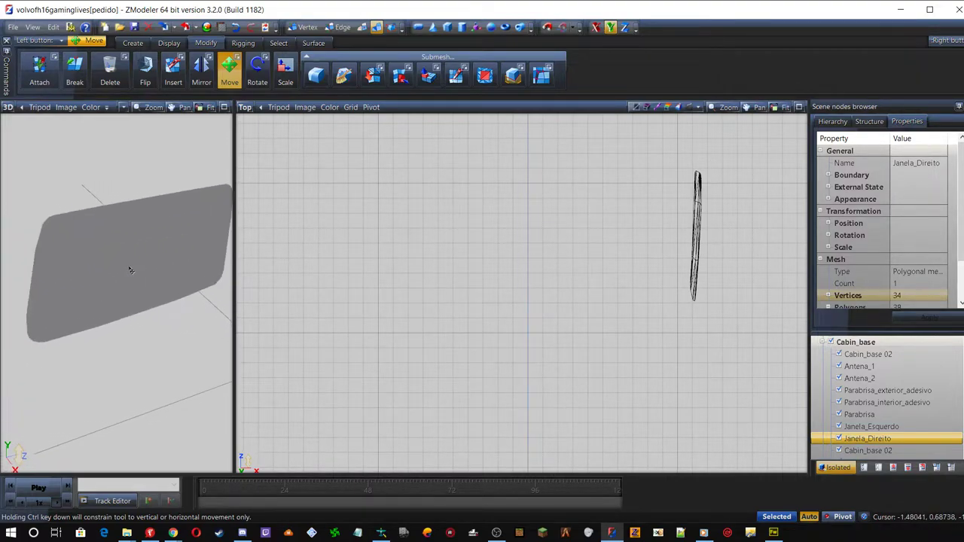
Show the mesh in Left view in the larger viewport and generate a new UV mapping for Janela_Direito from world XYZ
click(245, 107)
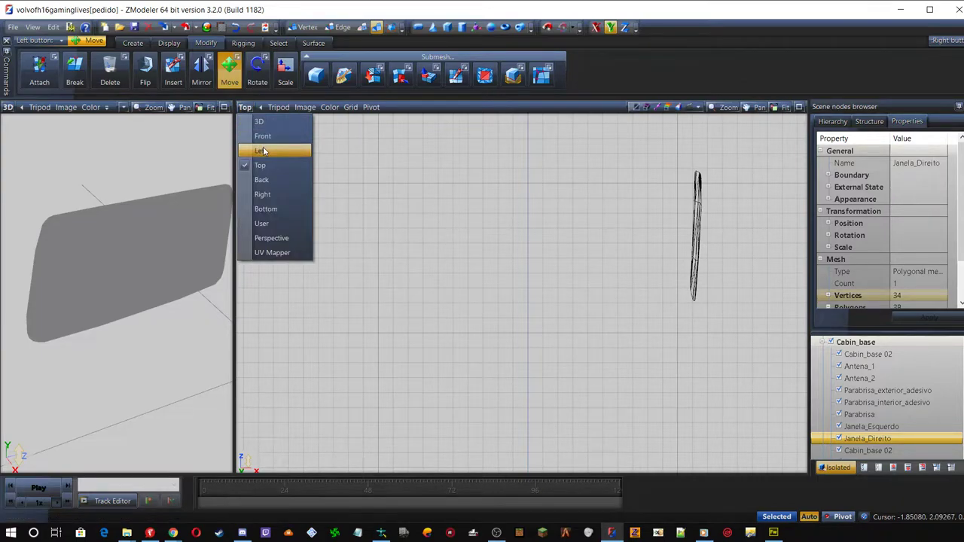
click(261, 151)
scroll(380, 151, up, 3)
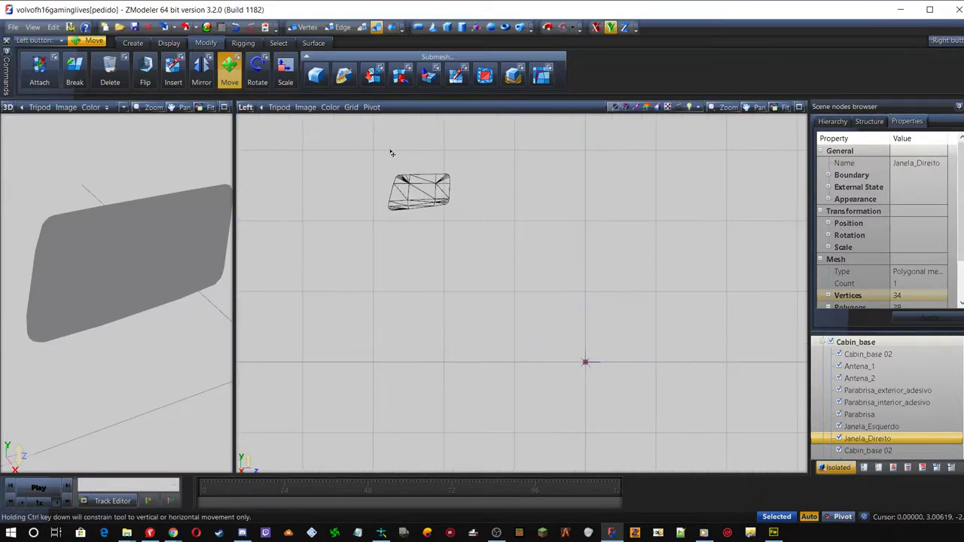
scroll(368, 171, up, 2)
scroll(368, 172, up, 3)
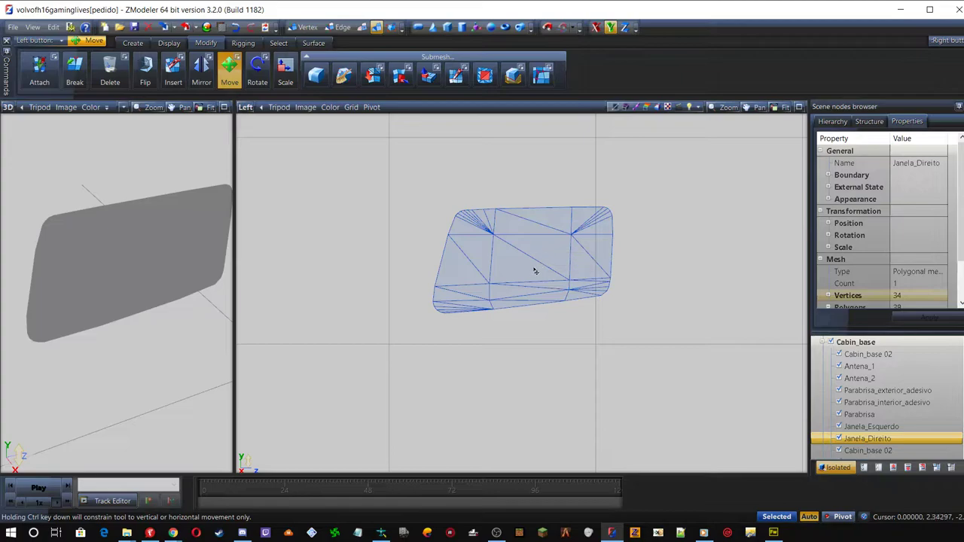
right_click(538, 255)
mouse_move(603, 290)
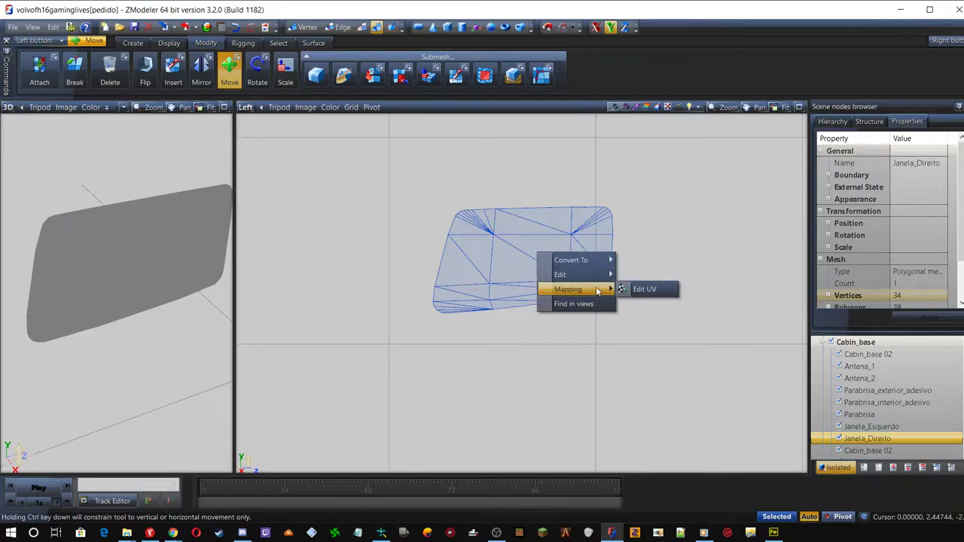
click(644, 291)
click(299, 205)
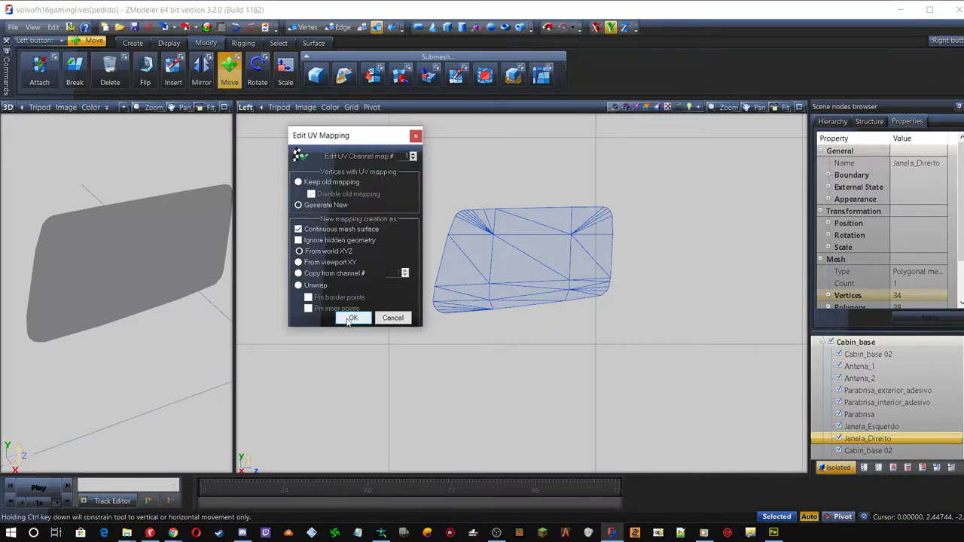
click(353, 318)
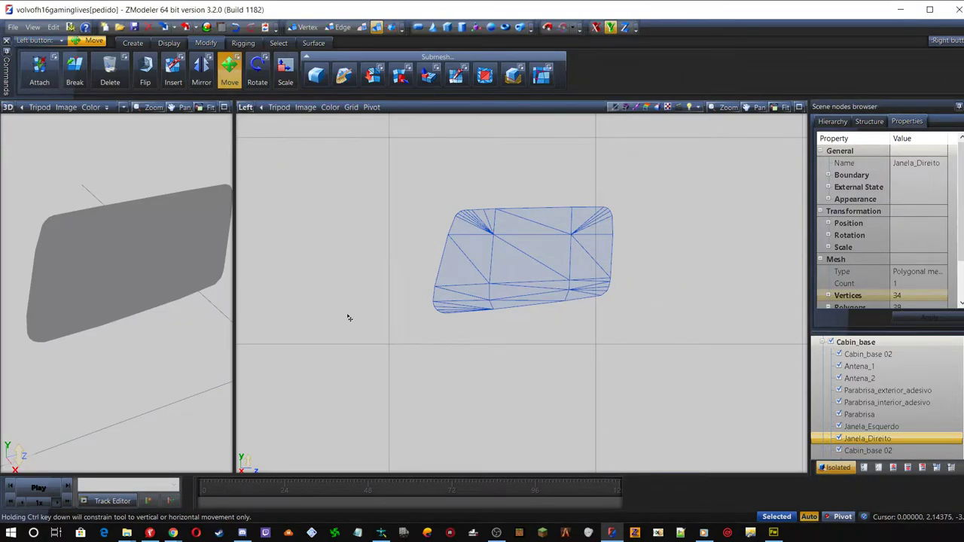
Switch the larger viewport to the UV Mapper and display the UV map under the parabrisa_volvo material
click(245, 107)
click(264, 252)
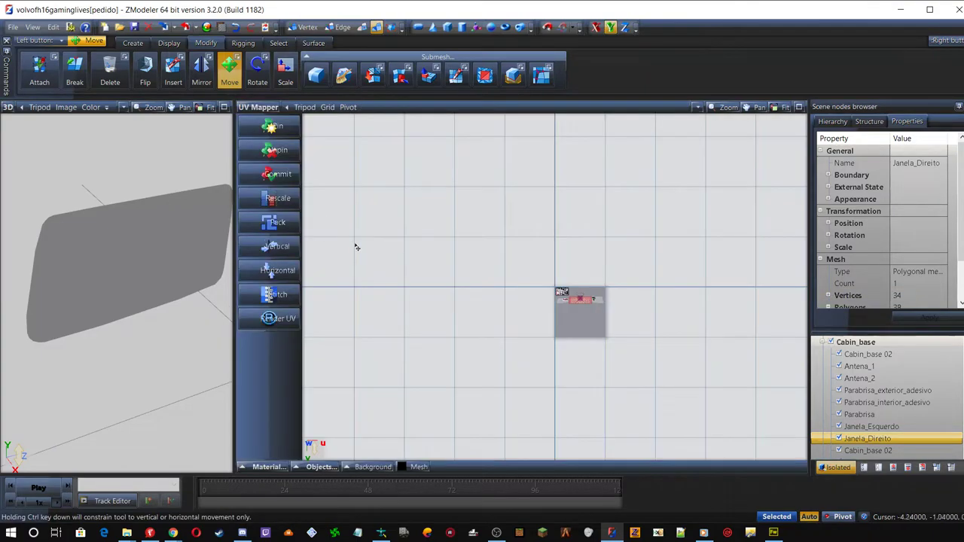
click(242, 467)
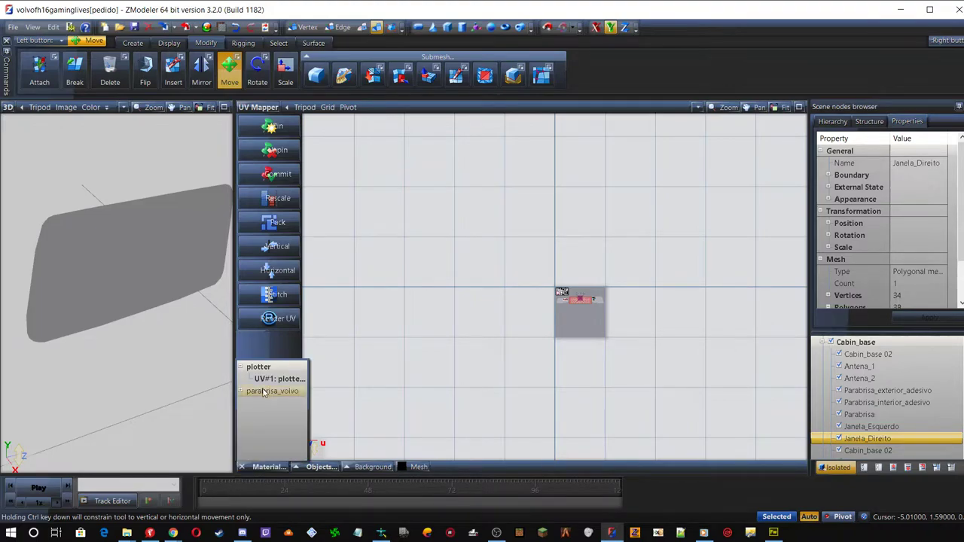
drag(243, 392, 269, 407)
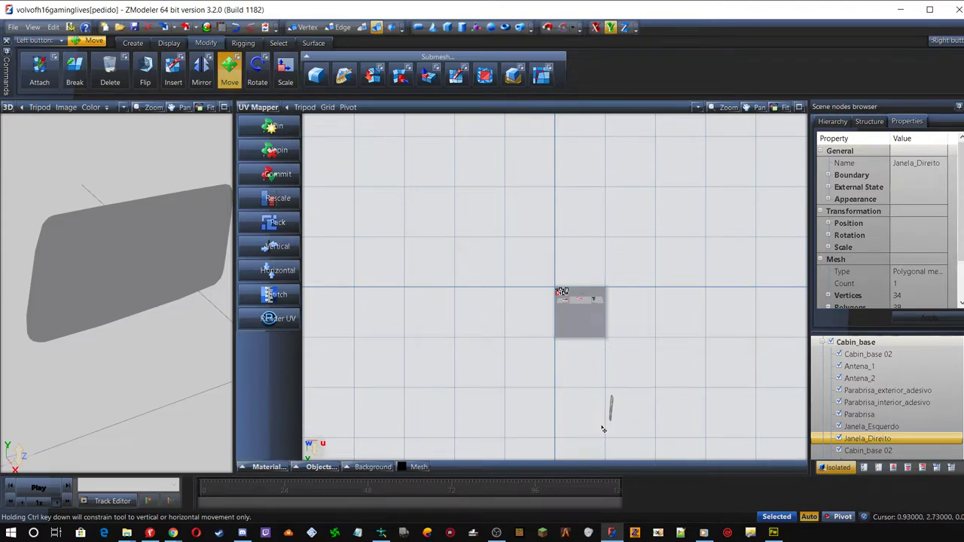
Select the side window's UV points and rotate them 90 degrees about the Y axis
scroll(609, 420, up, 3)
drag(568, 367, 638, 452)
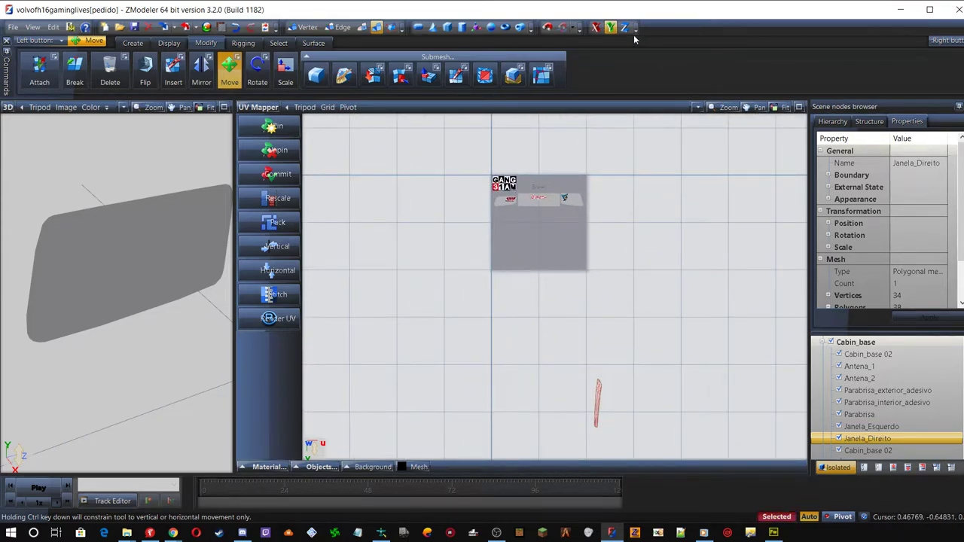
click(256, 73)
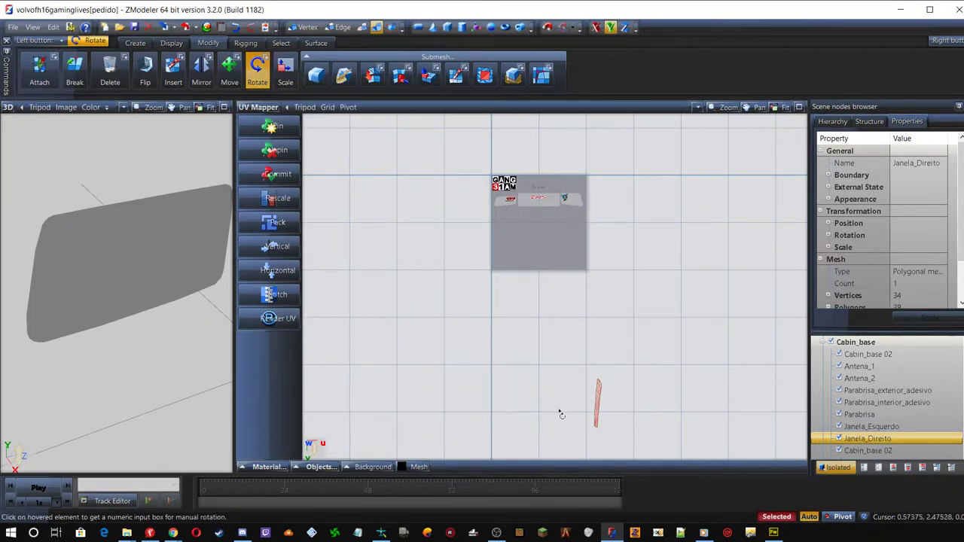
click(600, 401)
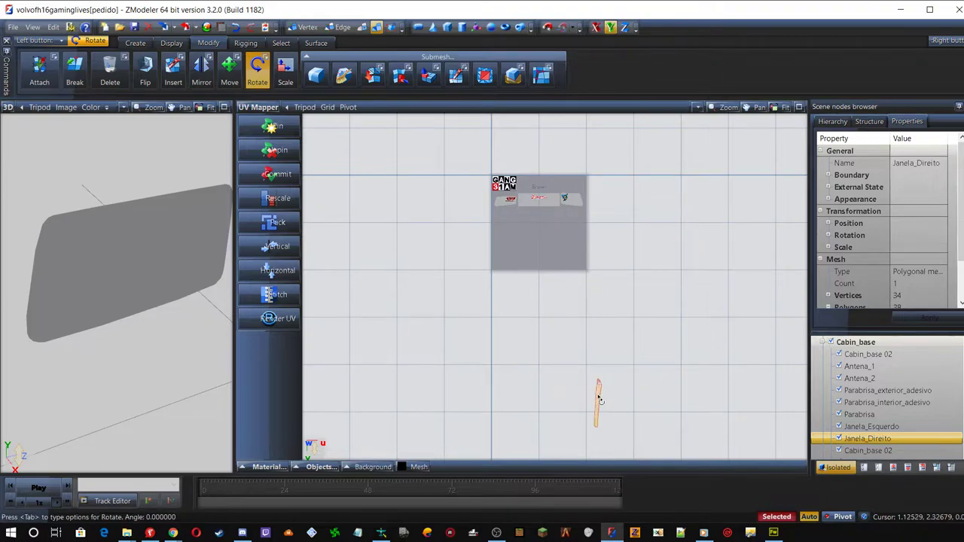
key(Return)
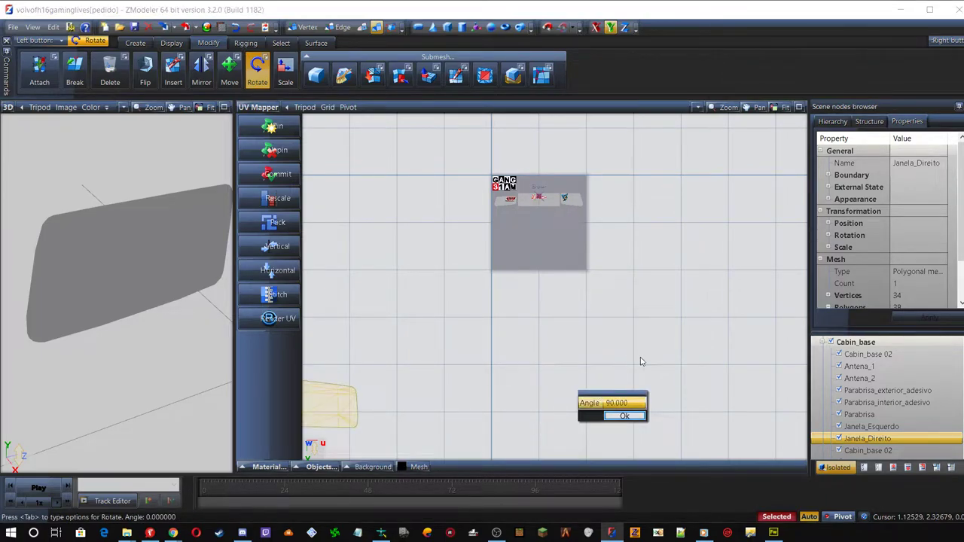
click(625, 416)
Rotate the side window's UV island 180 degrees about the Y axis
scroll(63, 284, up, 2)
scroll(63, 284, up, 1)
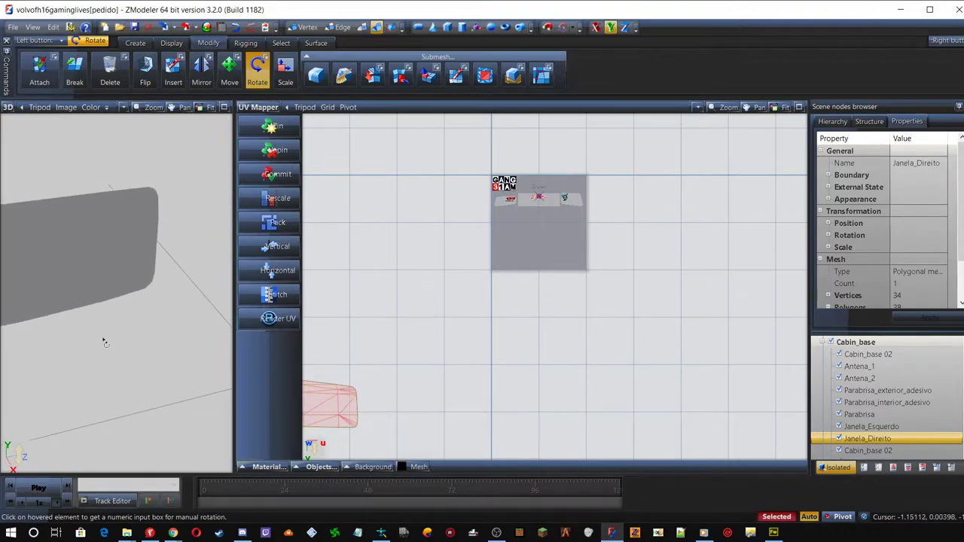
scroll(103, 338, down, 3)
scroll(115, 325, up, 2)
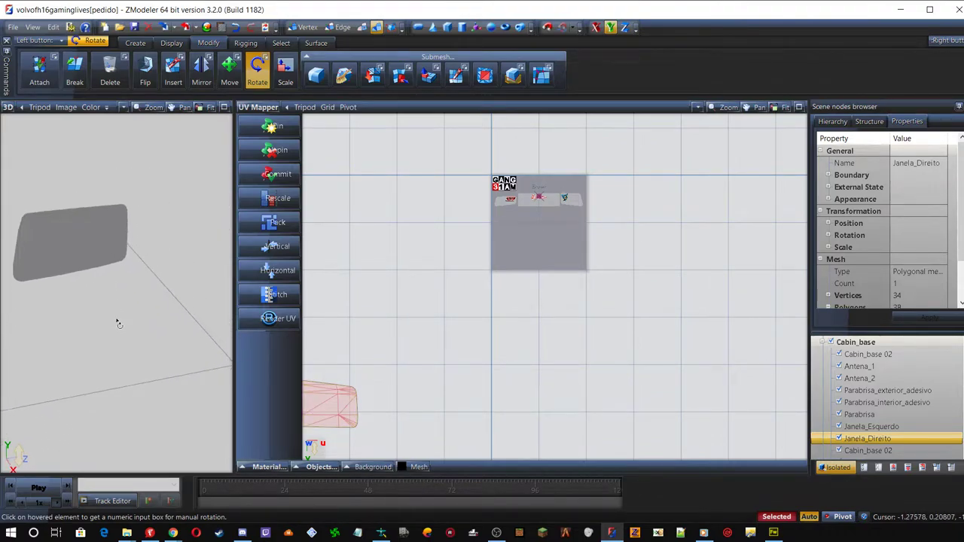
scroll(675, 387, down, 1)
scroll(674, 386, down, 1)
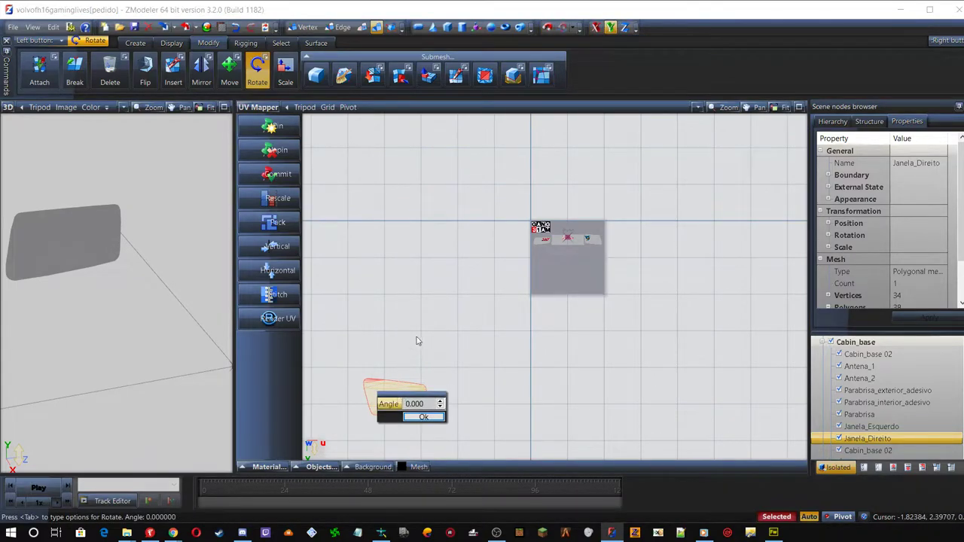
text(1)
key(Return)
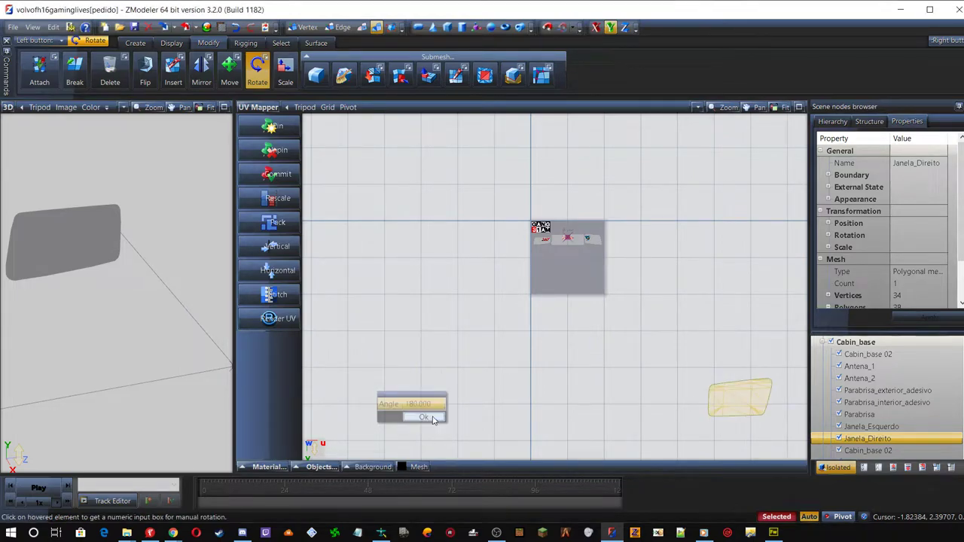
click(426, 419)
Move the side window's UV island onto the sticker texture, just below the row of window stickers
drag(673, 368, 793, 435)
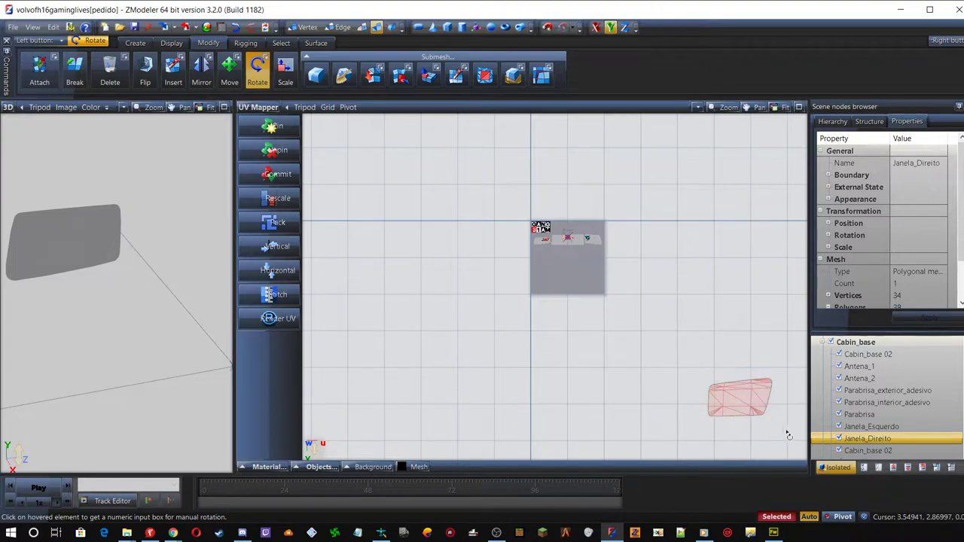
click(230, 71)
drag(585, 406, 585, 284)
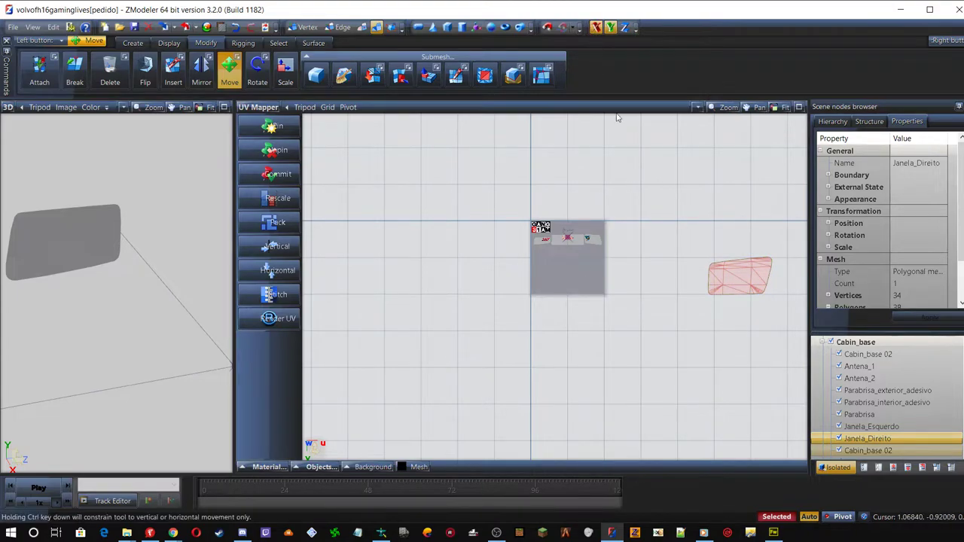
drag(742, 277, 567, 255)
scroll(565, 263, up, 3)
scroll(571, 241, up, 5)
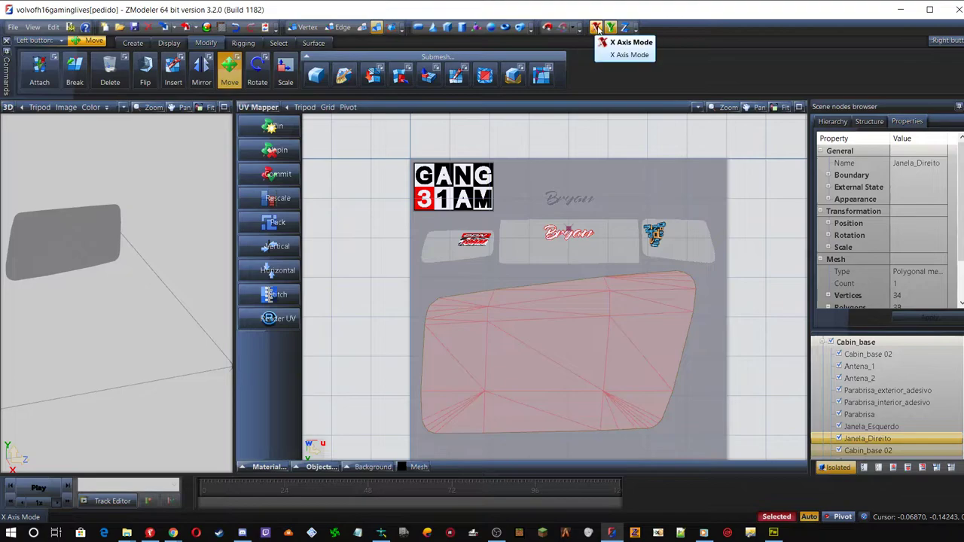
Rotate the side window's UV island 180 degrees about the Z axis
click(625, 27)
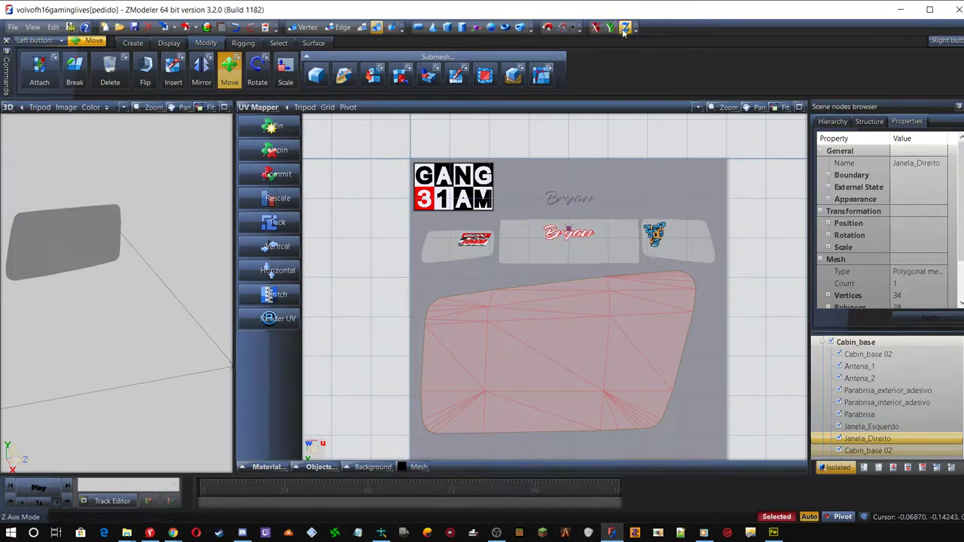
key(r)
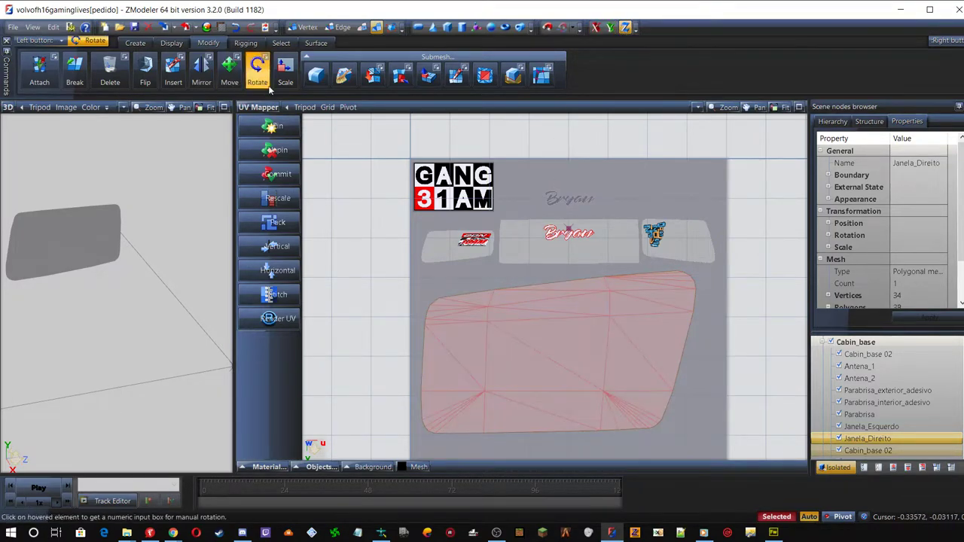
click(553, 359)
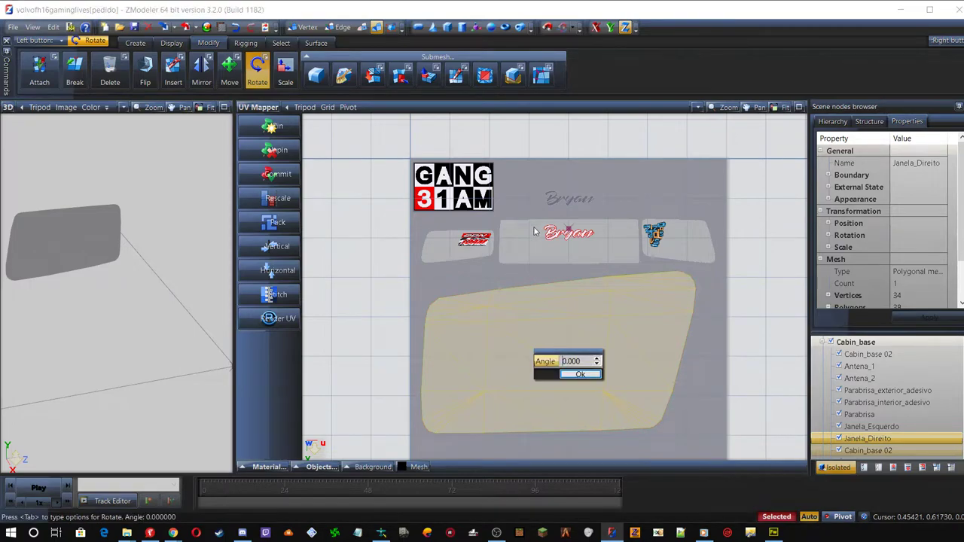
key(Return)
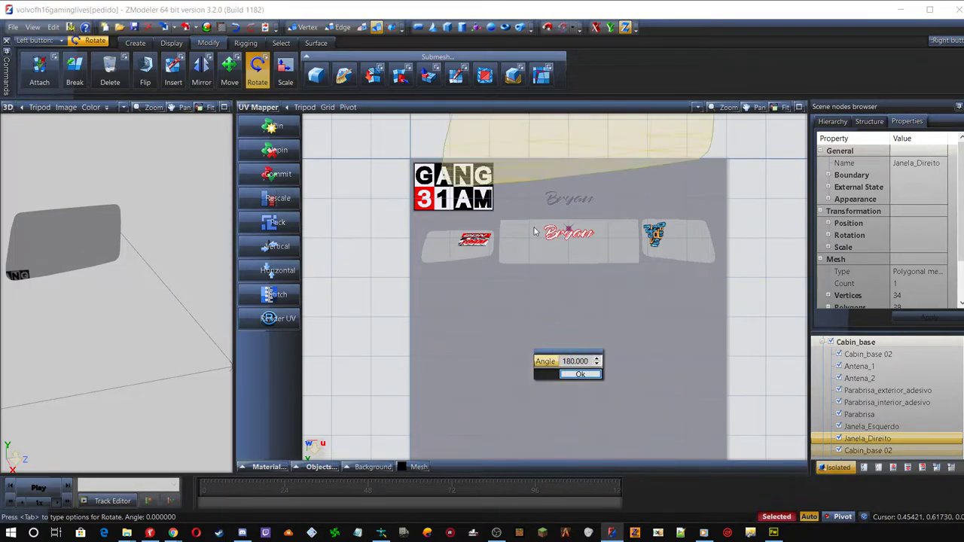
click(579, 375)
Rotate the side window's UV island 180 degrees about the Y axis
scroll(551, 388, down, 2)
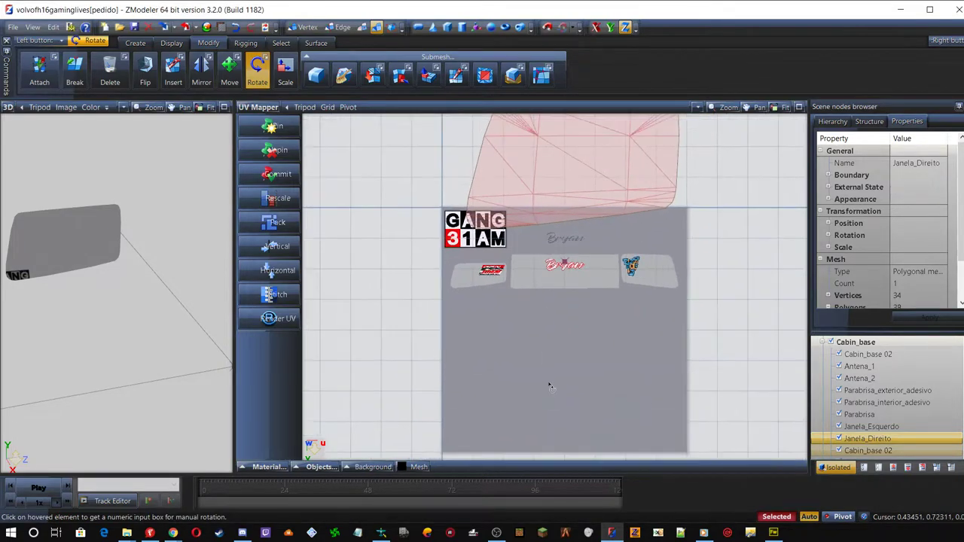
scroll(551, 388, down, 1)
scroll(558, 188, up, 2)
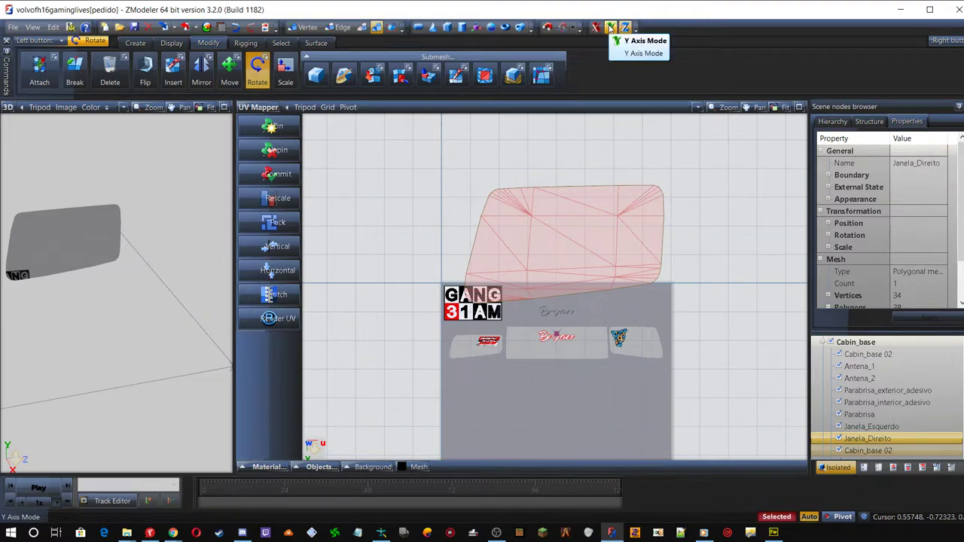
click(611, 28)
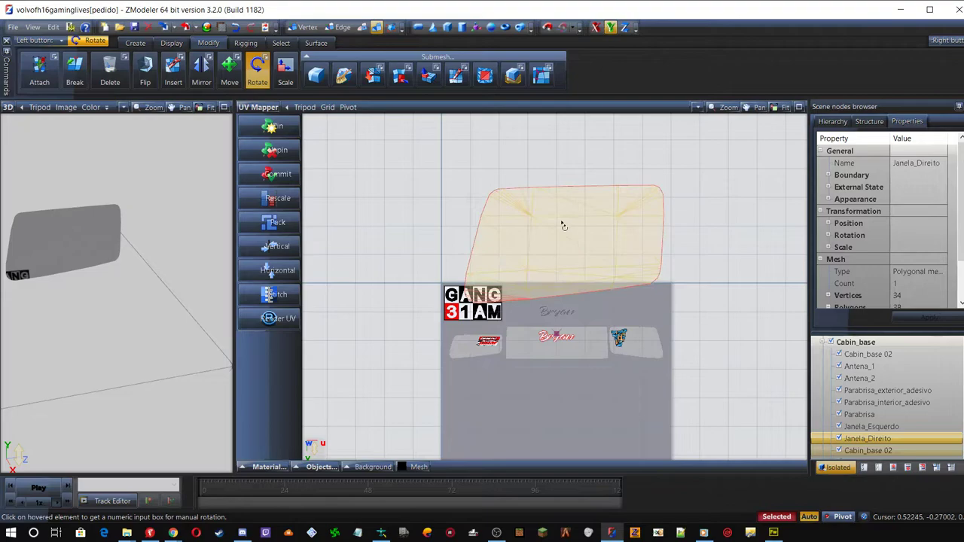
click(575, 243)
text(180)
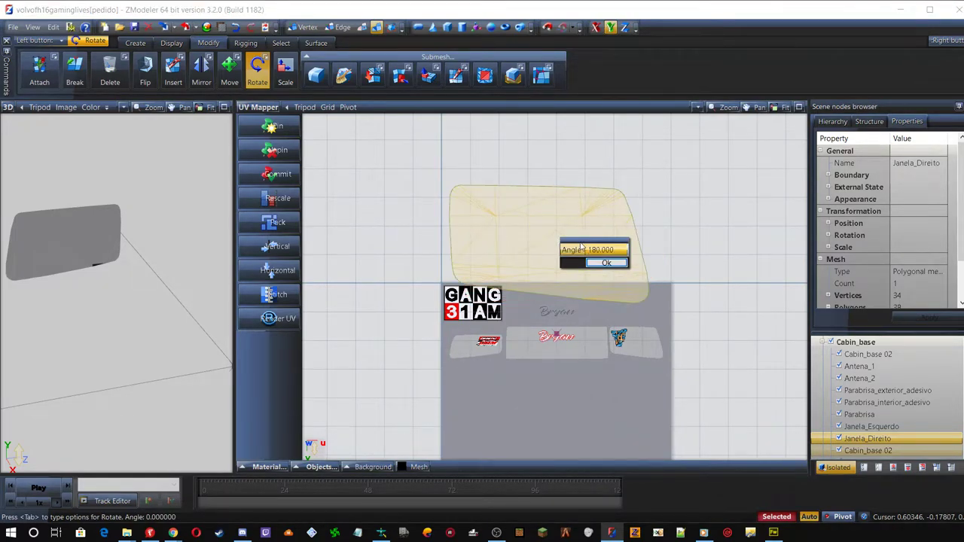
click(607, 263)
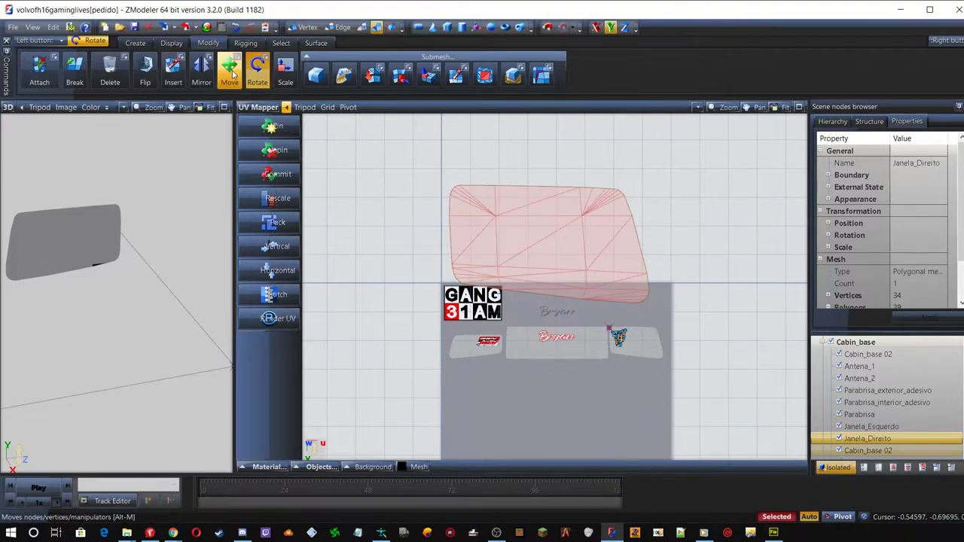
Move the side window's UV island so its upper corner meets the corner of the window outline with the blue and orange sticker
click(229, 72)
drag(480, 218, 564, 294)
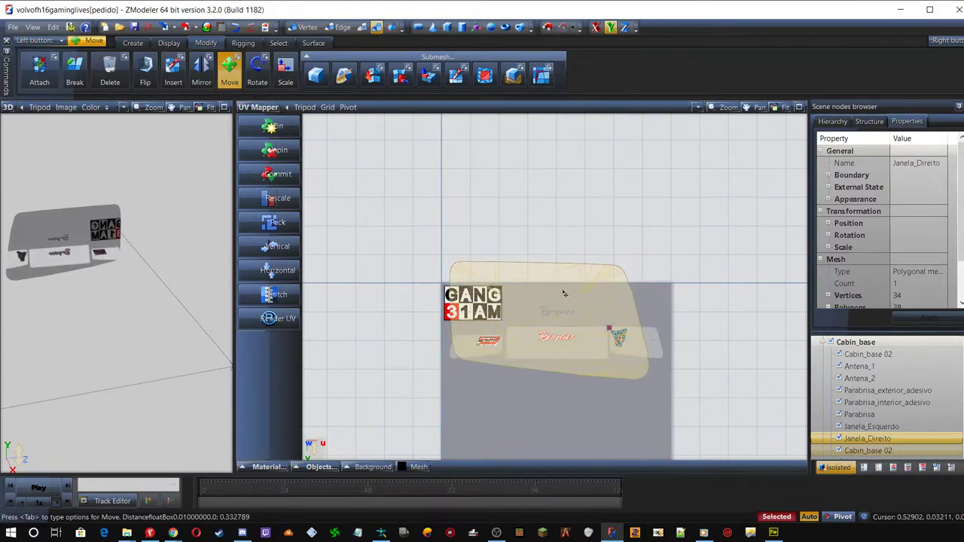
click(595, 28)
drag(477, 270, 635, 337)
scroll(89, 252, up, 3)
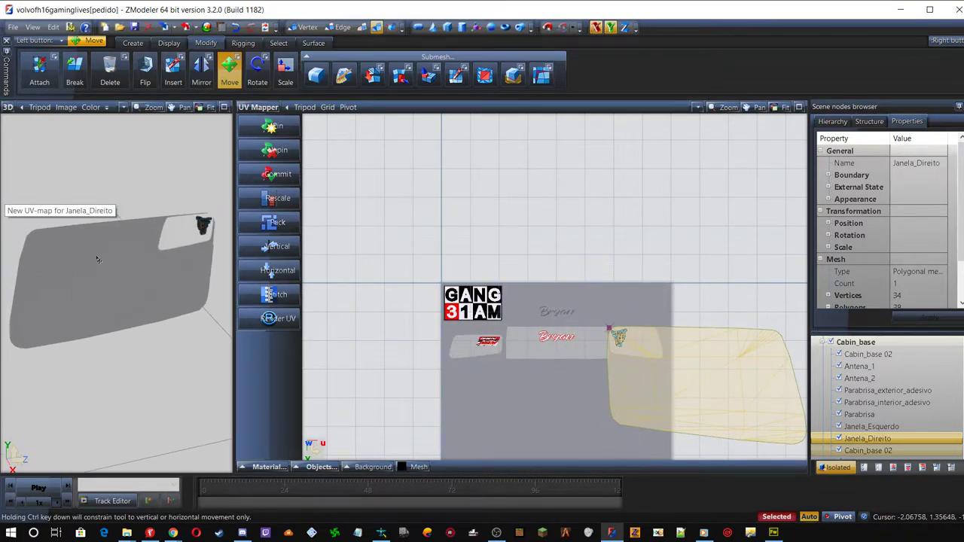
scroll(92, 288, down, 2)
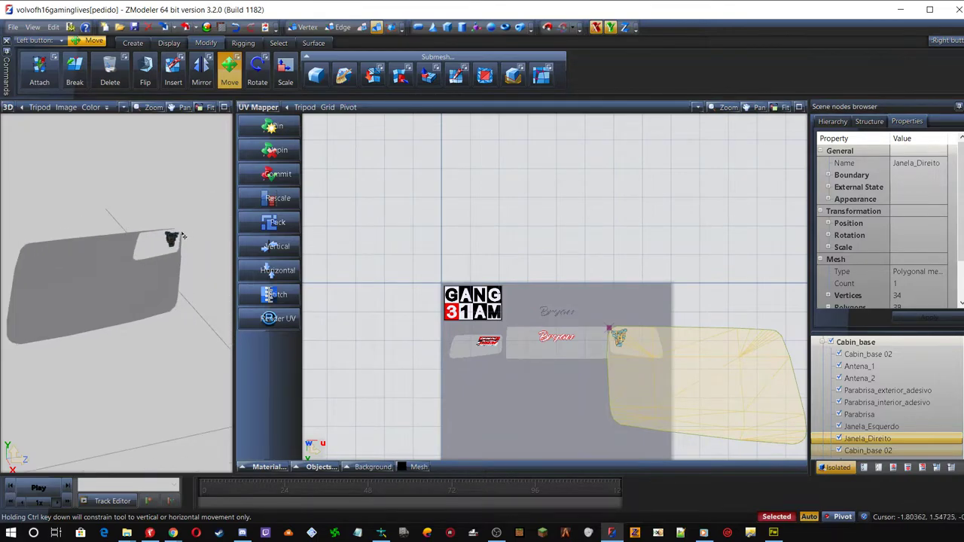
scroll(183, 235, up, 2)
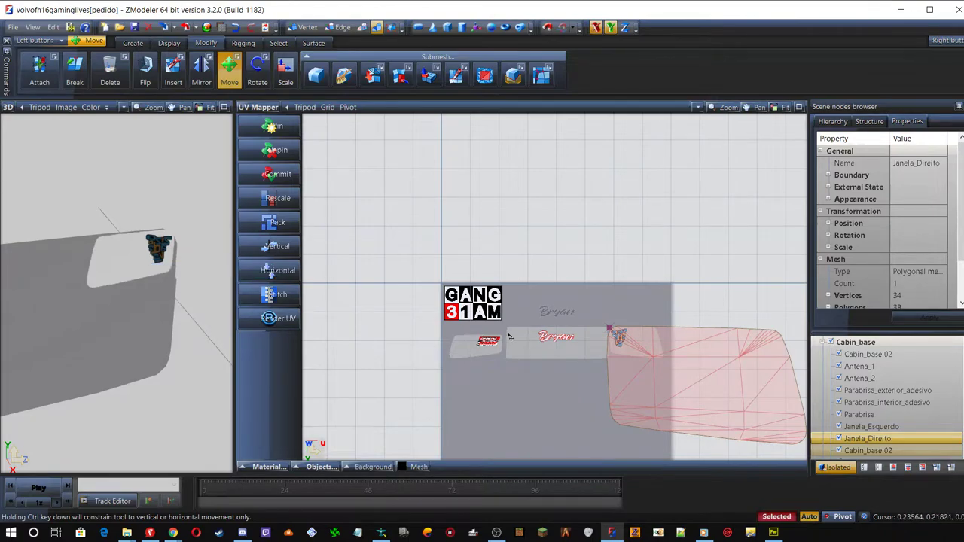
Scale the side window's UV island down to roughly the size of the window outline with the blue and orange sticker
scroll(471, 245, down, 1)
scroll(349, 238, down, 1)
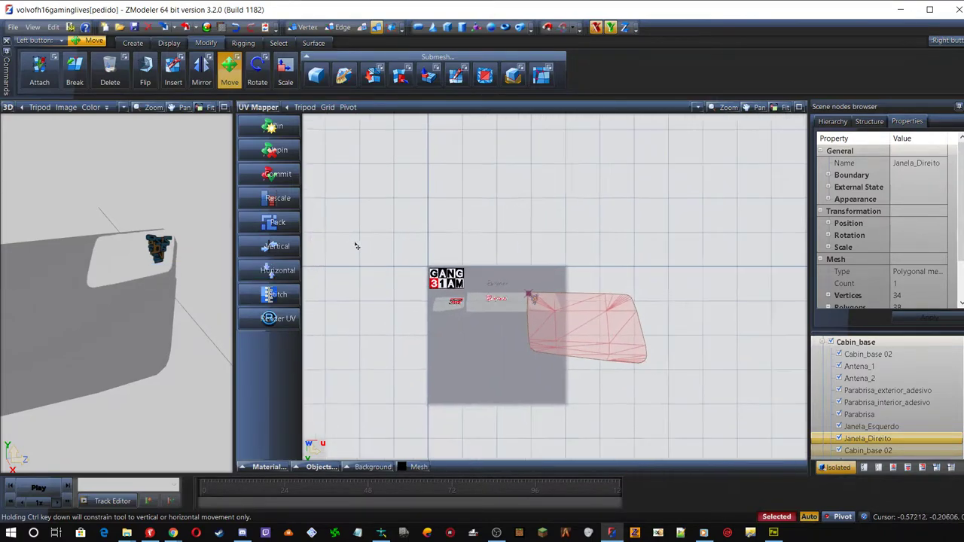
scroll(569, 325, up, 5)
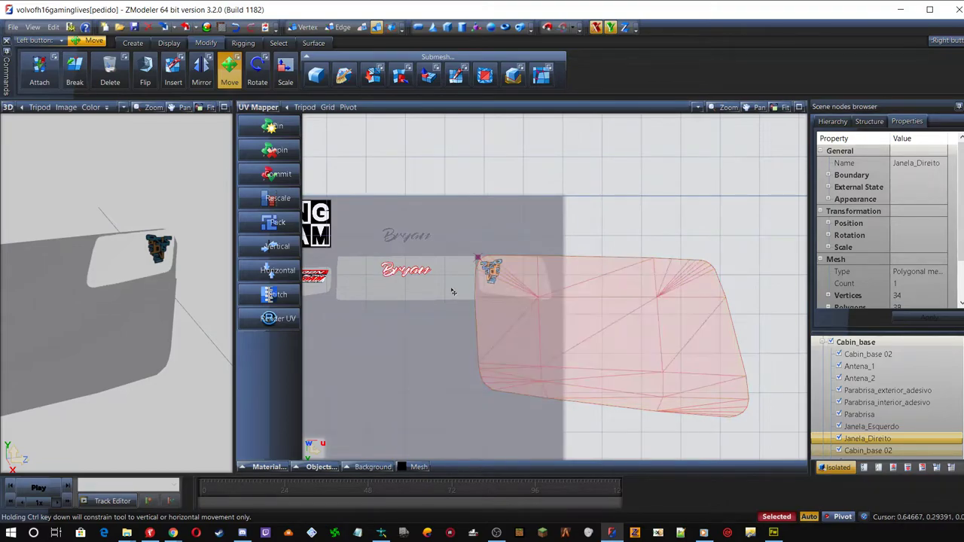
click(284, 75)
drag(553, 292, 612, 327)
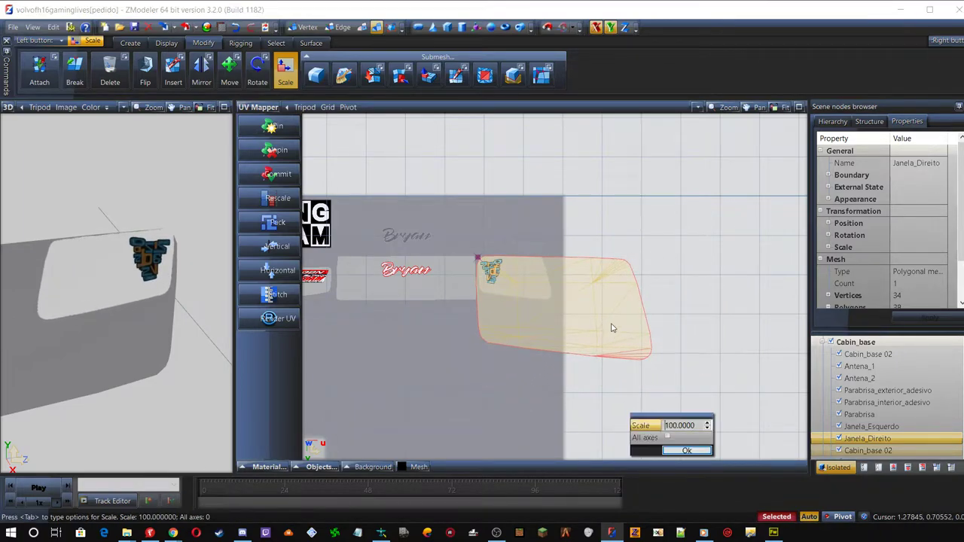
click(686, 451)
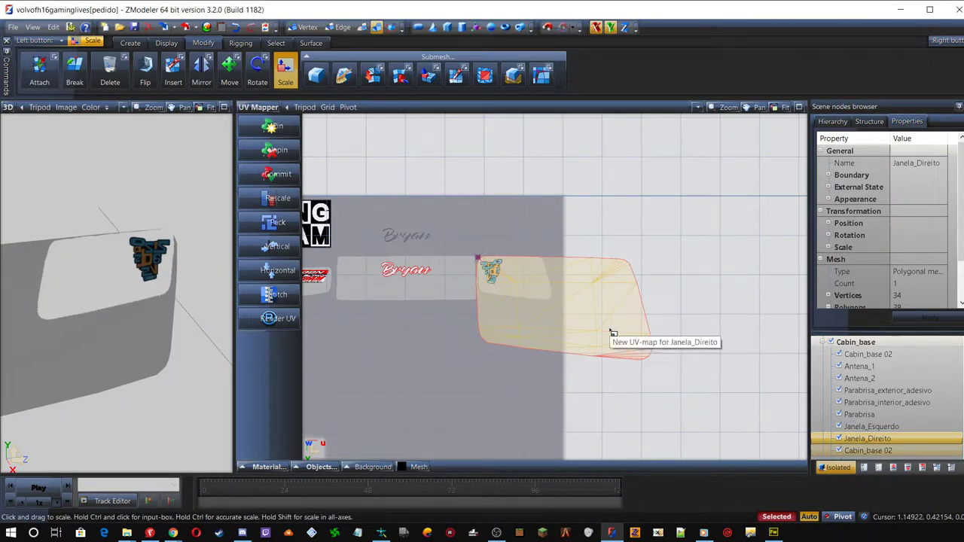
drag(523, 287, 640, 457)
drag(518, 293, 545, 351)
scroll(450, 263, up, 4)
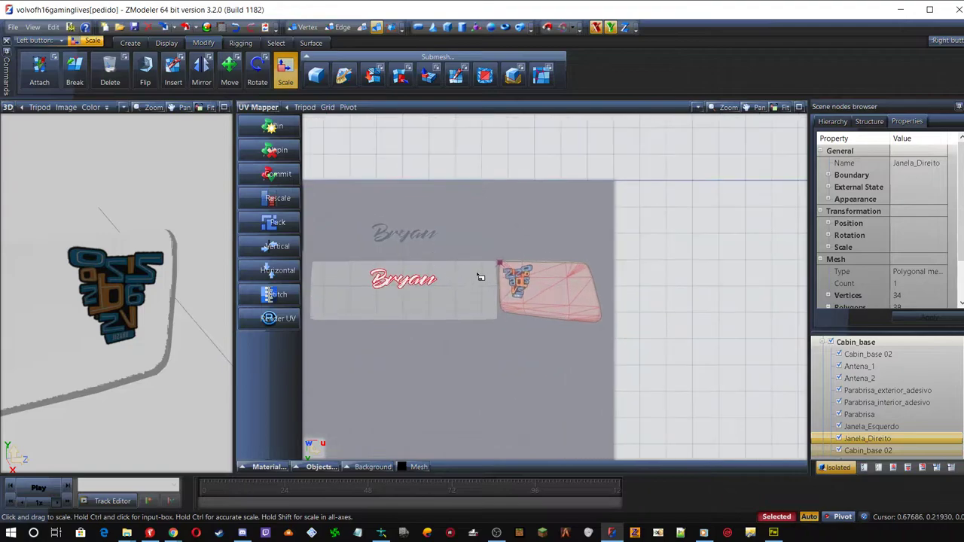
Fine-tune the UV island's size and position over the window outline with the blue and orange sticker
middle_drag(111, 253, 162, 247)
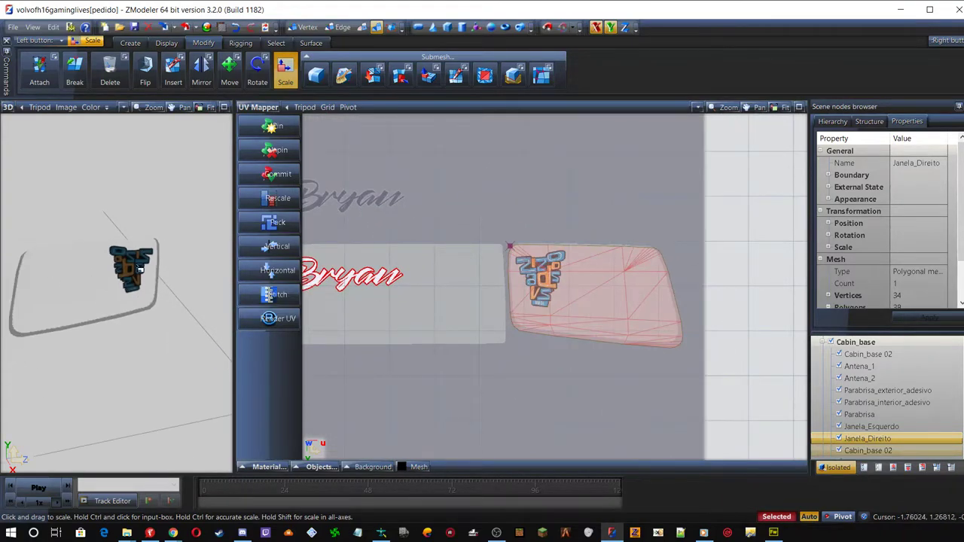
middle_drag(108, 273, 105, 278)
drag(590, 294, 600, 313)
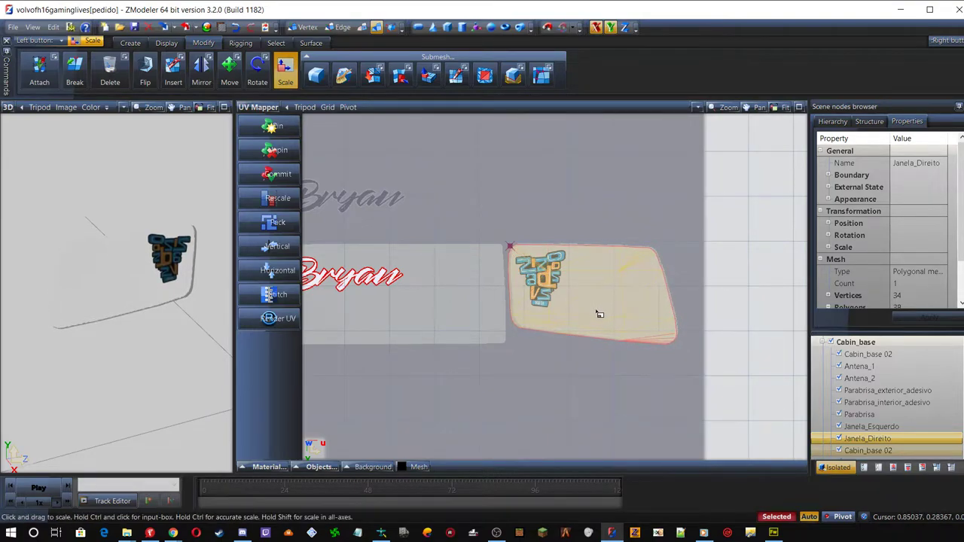
scroll(634, 305, up, 4)
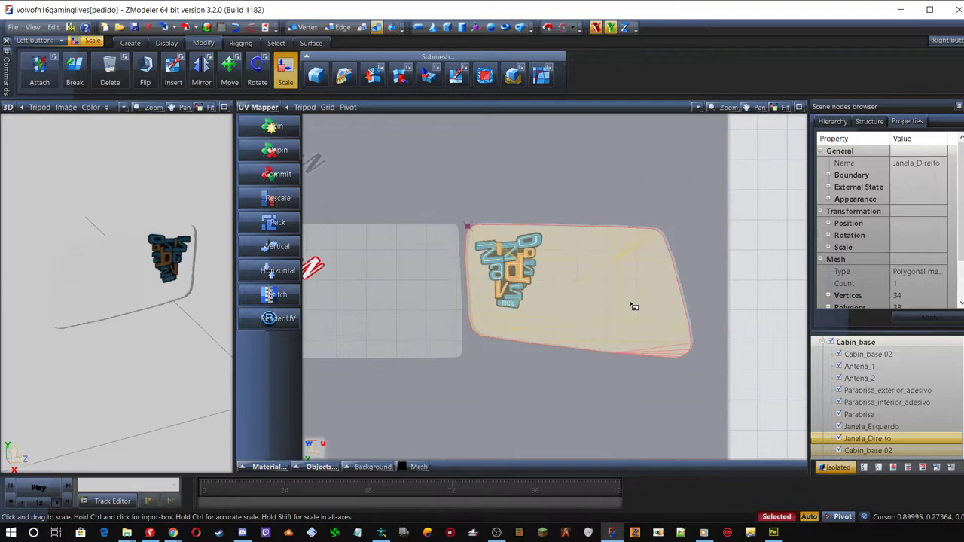
drag(555, 258, 536, 253)
click(230, 69)
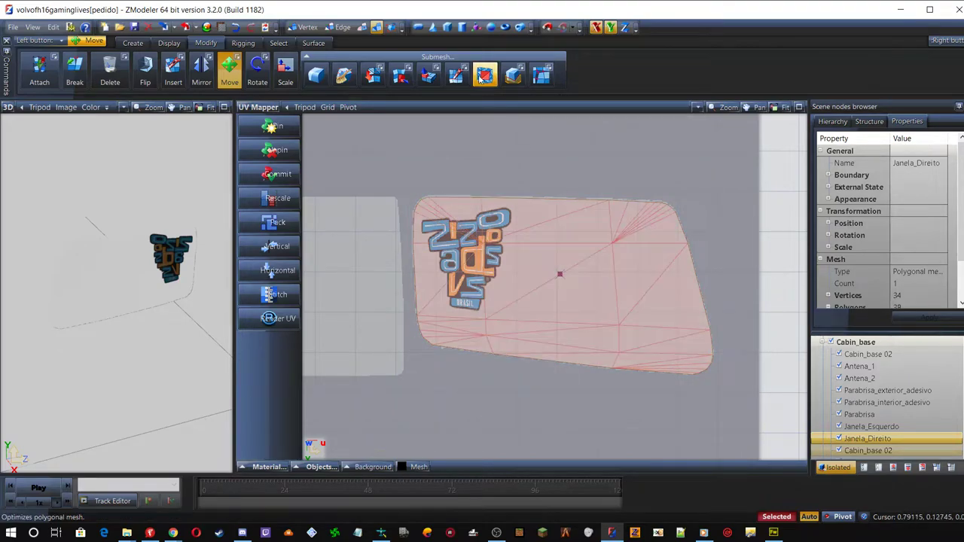
Scale the UV island down slightly about its centre so its edges sit just inside the window outline
click(285, 69)
drag(538, 243, 546, 260)
middle_drag(170, 286, 141, 285)
scroll(140, 285, up, 5)
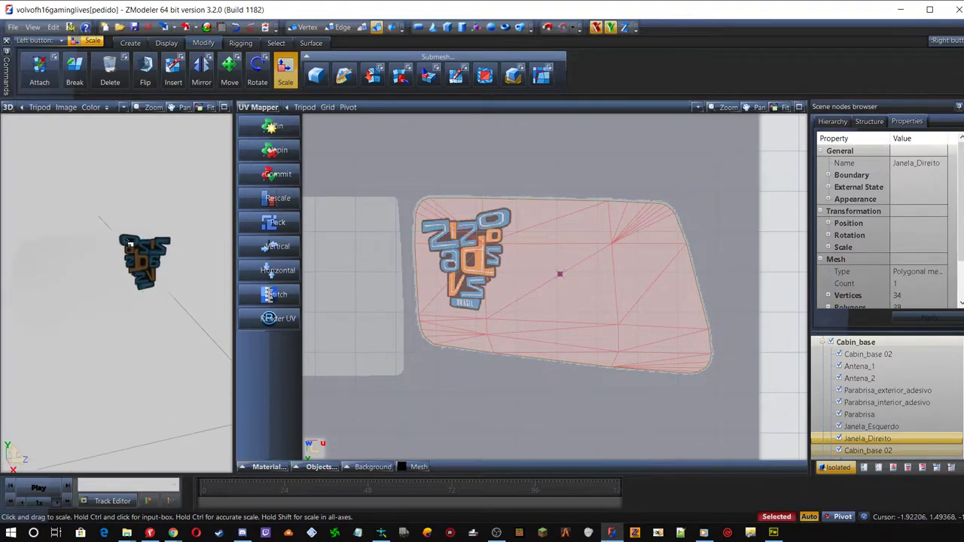
scroll(138, 286, down, 5)
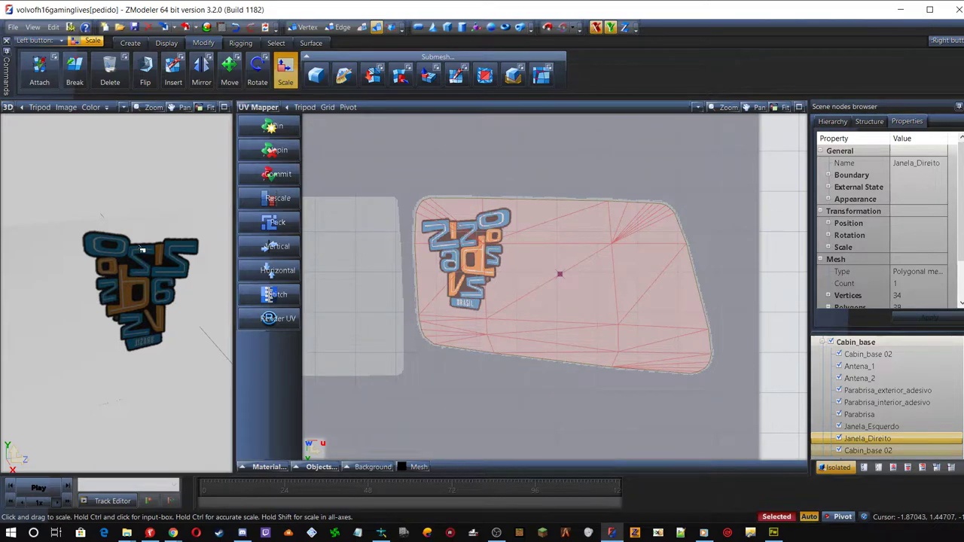
scroll(142, 250, down, 2)
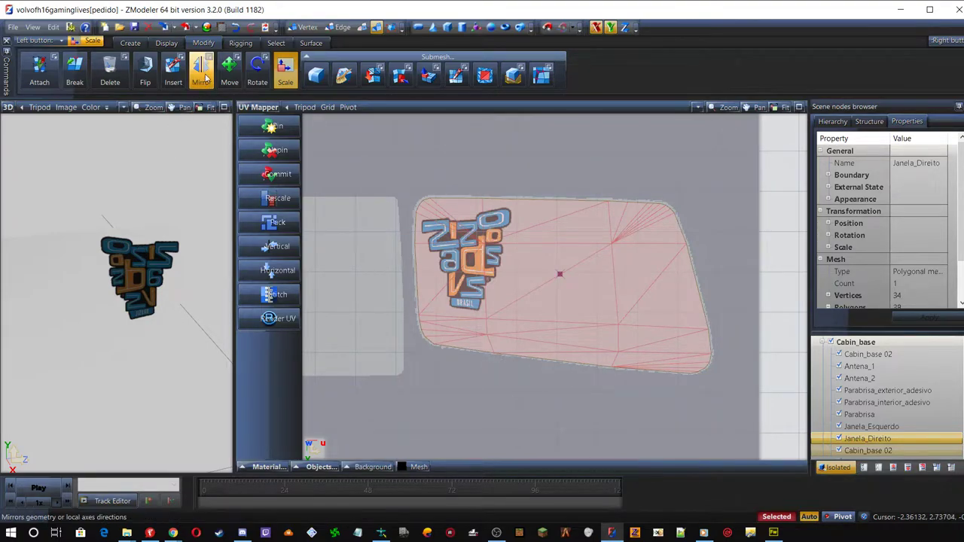
Try to flip the side window's UV island with the Flip tool
click(145, 68)
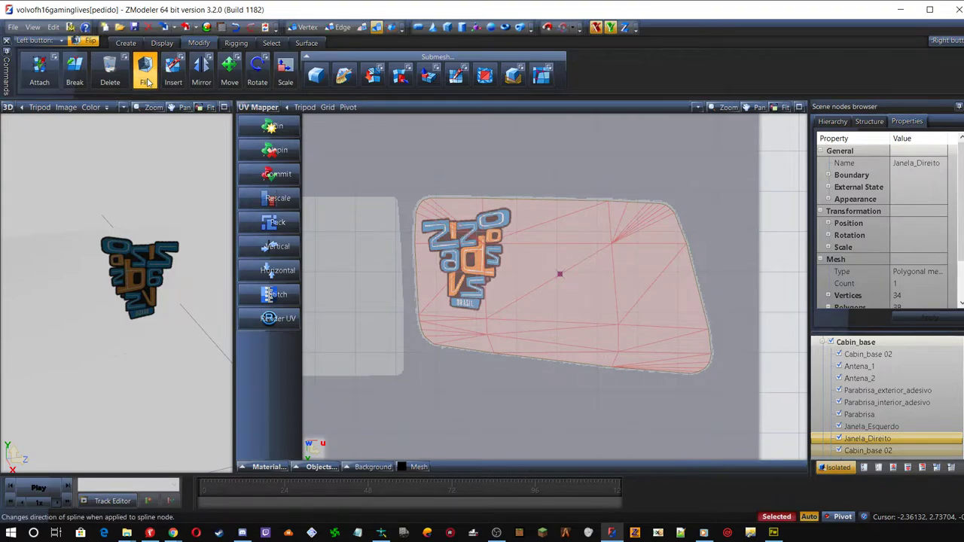
click(580, 267)
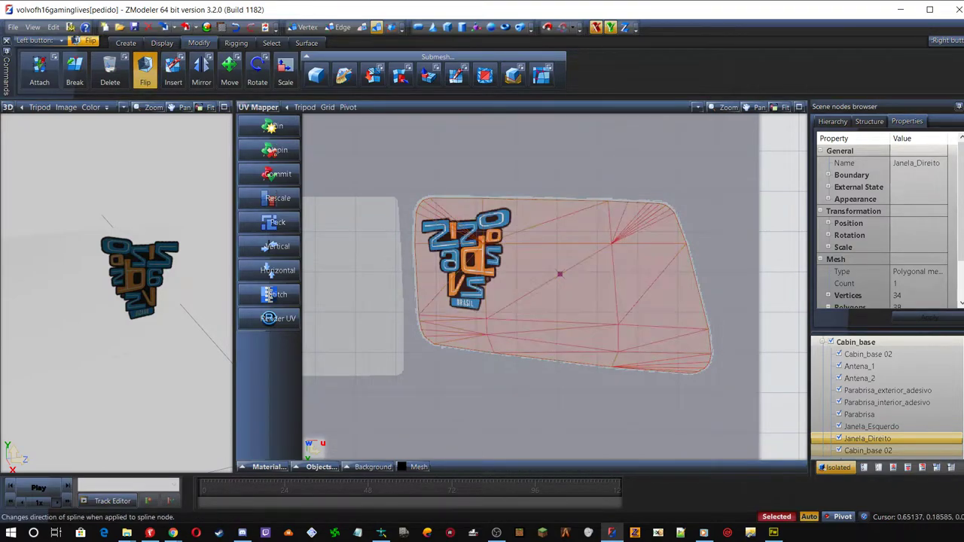
click(145, 69)
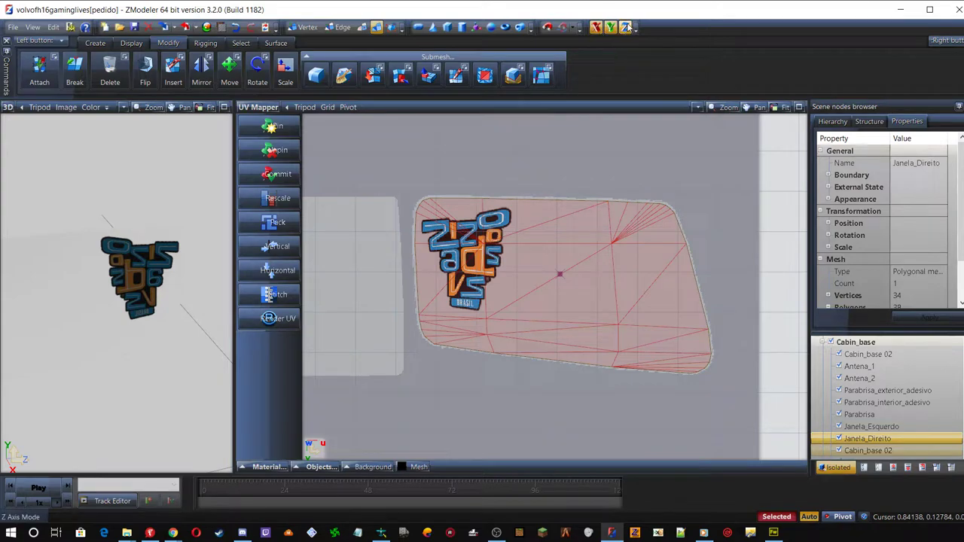
Try rotating the side window's UV island 180 degrees about the Z axis, and undo the rotation
click(257, 72)
key(Tab)
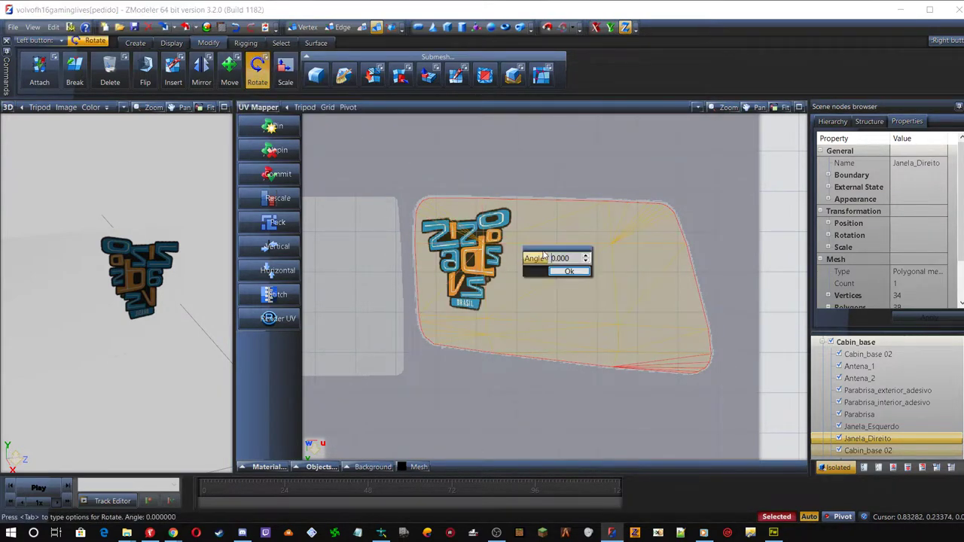
text(18)
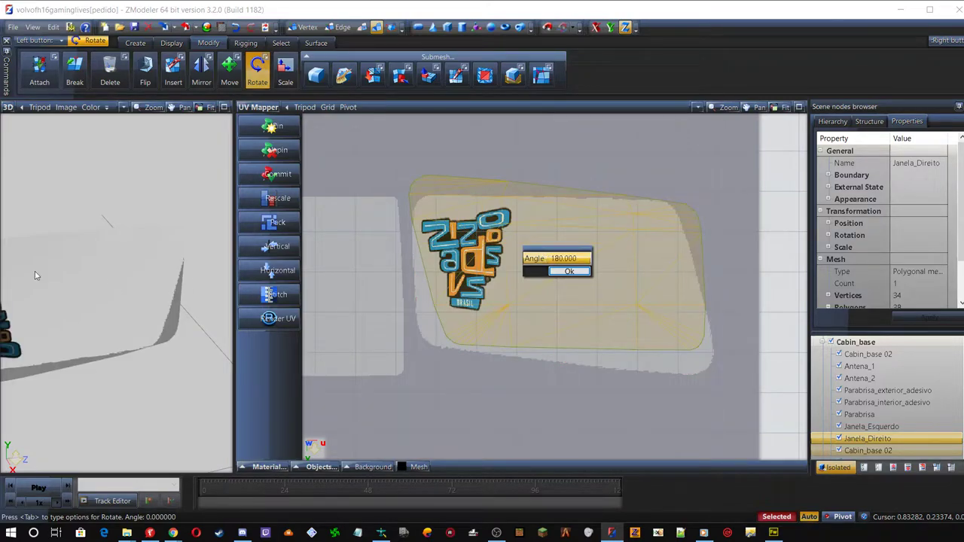
click(571, 272)
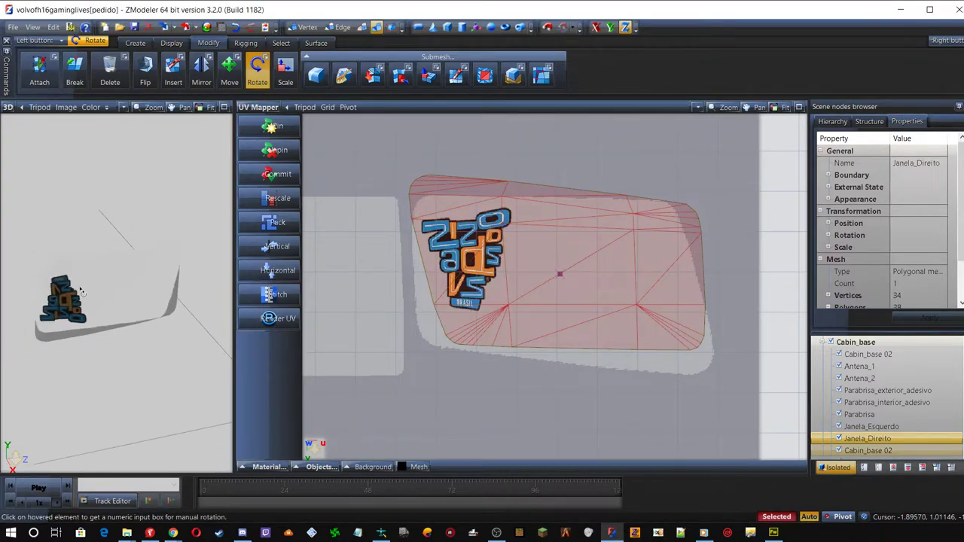
scroll(82, 290, up, 2)
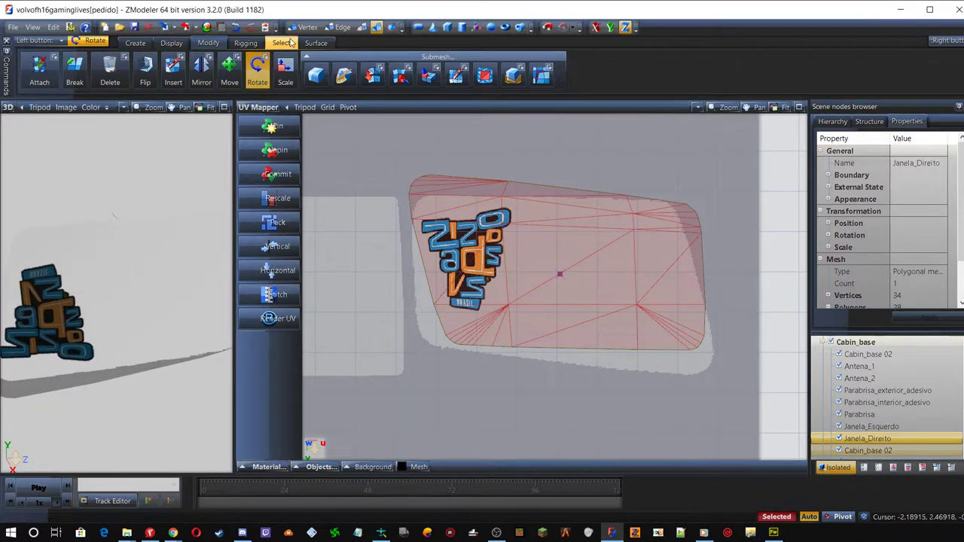
click(236, 27)
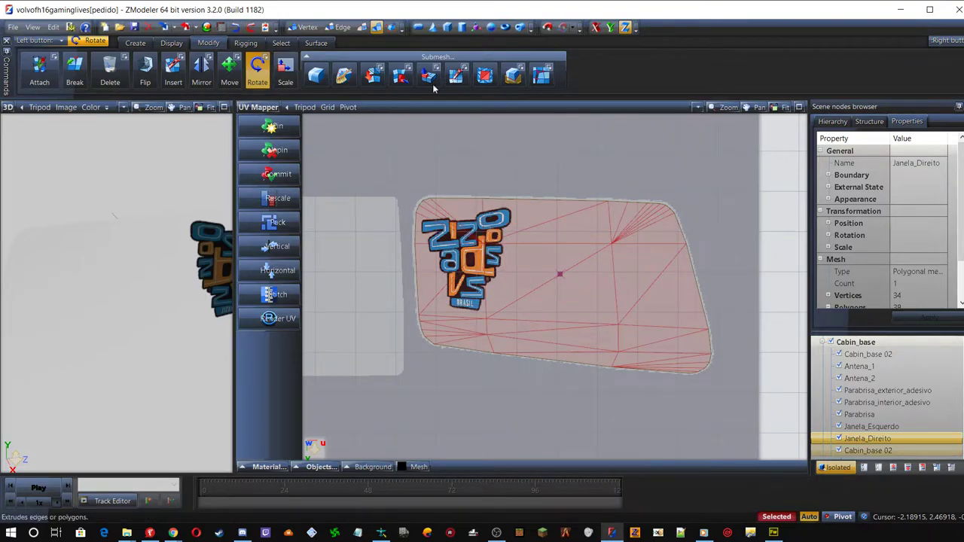
Try rotating the side window's UV island 180 degrees about the X axis, and undo the rotation
click(596, 28)
click(590, 250)
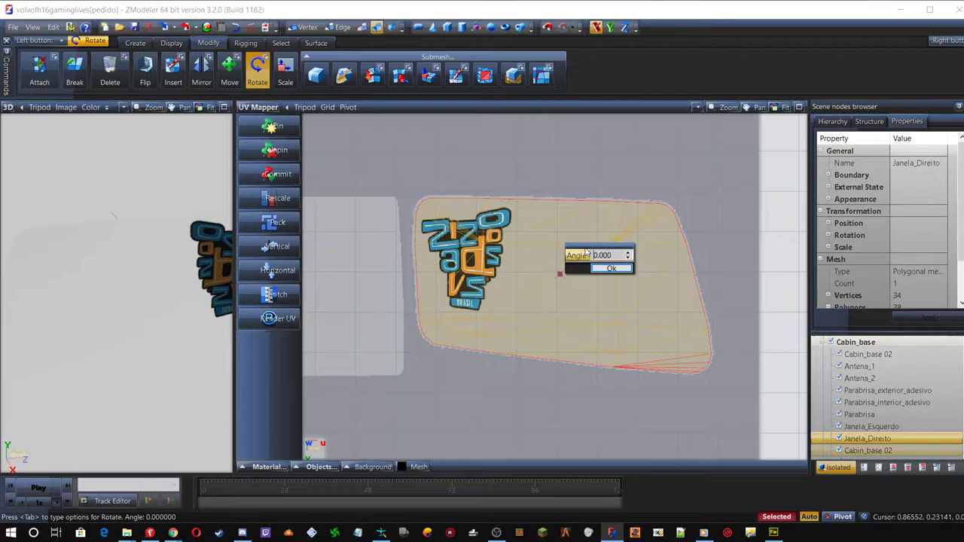
text(18)
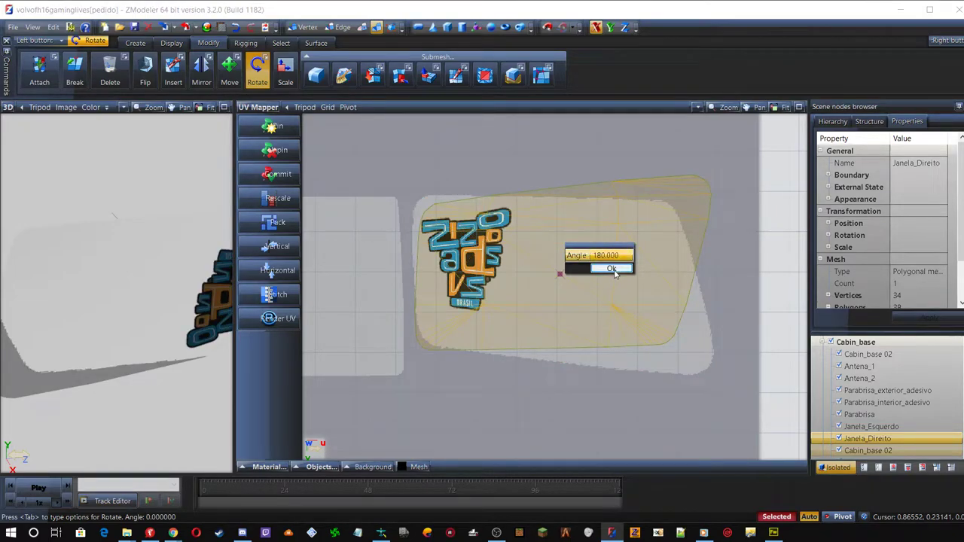
click(611, 269)
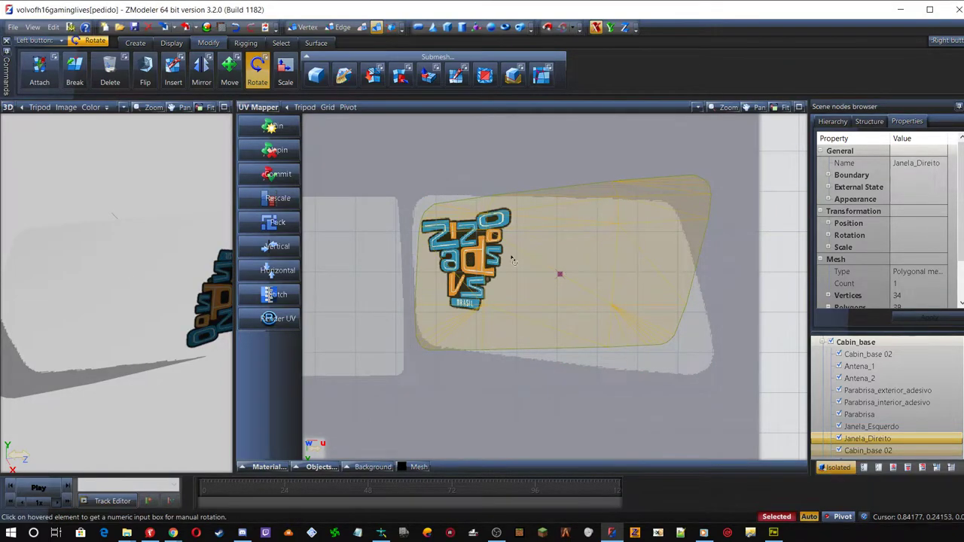
click(236, 27)
Rotate the fitted side window's UV island 180 degrees about the Y axis to mirror the sticker
click(611, 27)
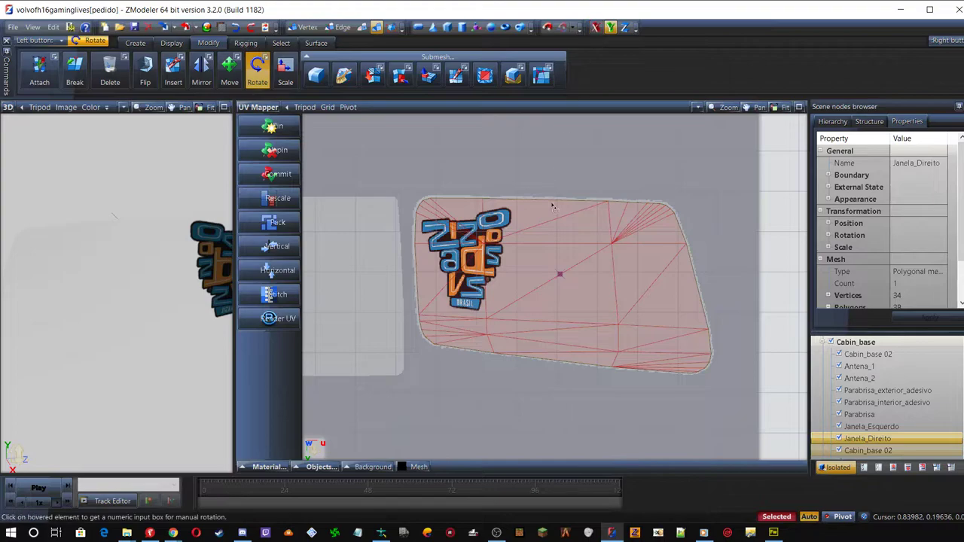
key(Tab)
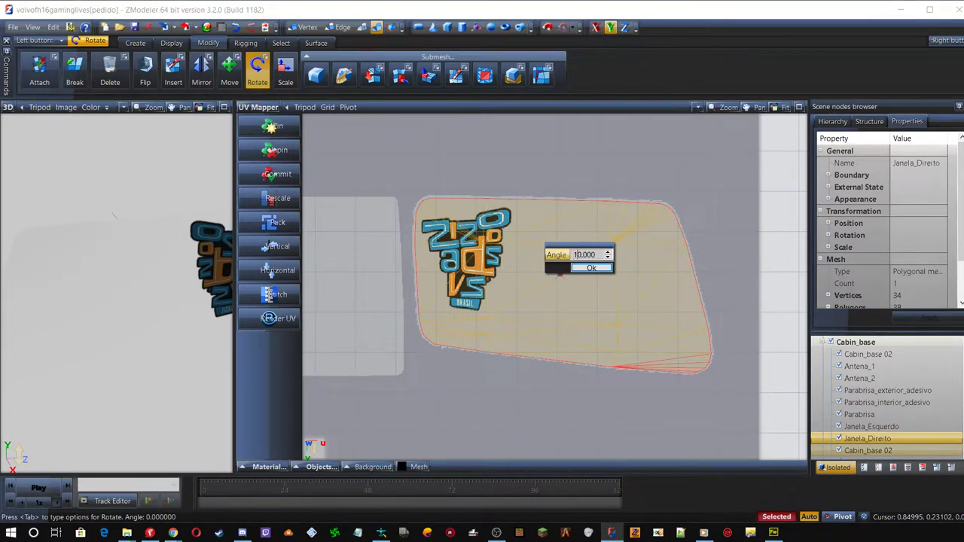
text(18)
key(Return)
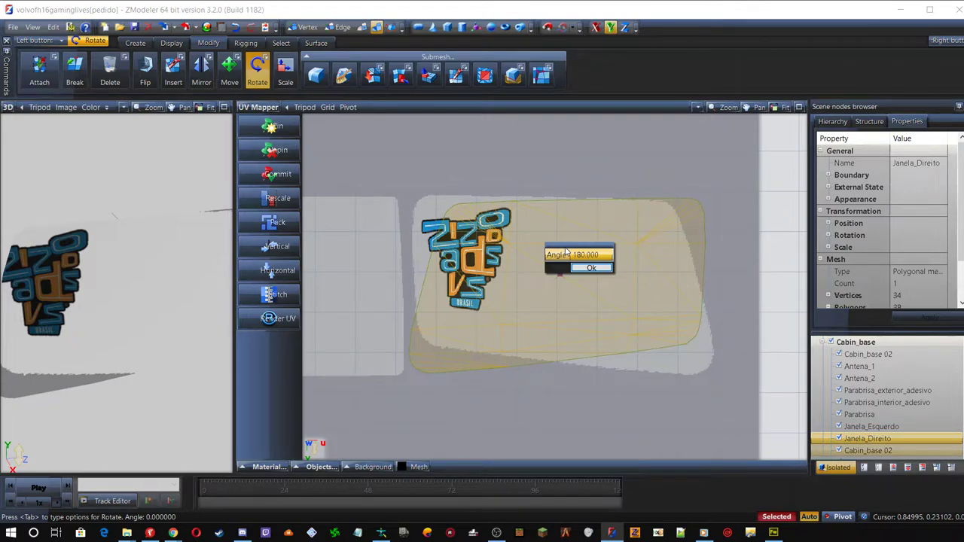
Apply the 180-degree rotation to the side window's UV island and inspect the sticker on the window in 3D
click(592, 268)
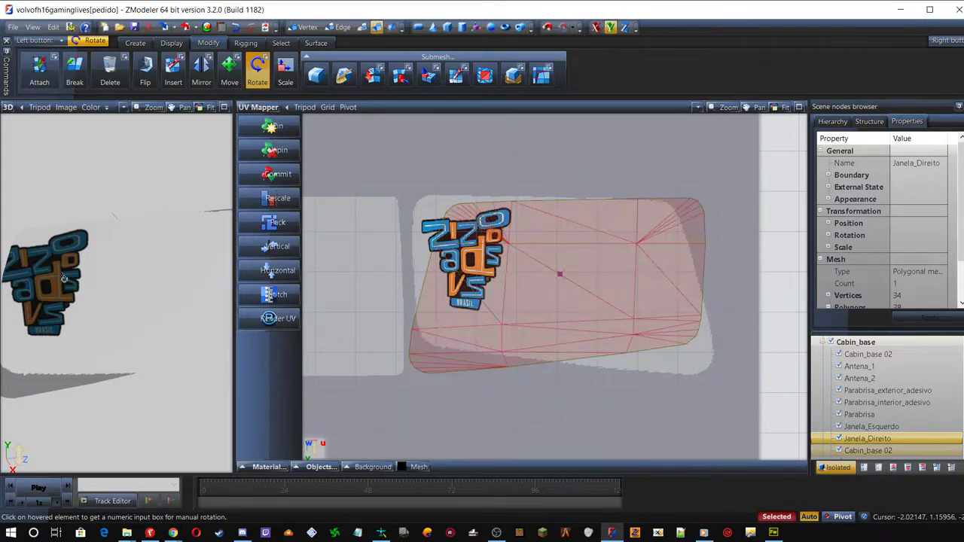
middle_drag(68, 280, 100, 300)
scroll(102, 299, up, 2)
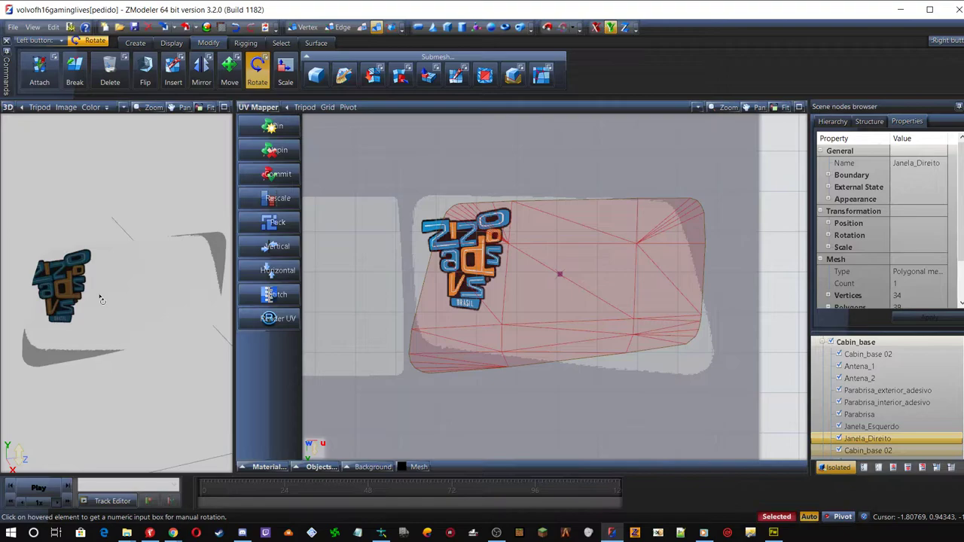
scroll(100, 299, up, 2)
middle_drag(105, 300, 101, 298)
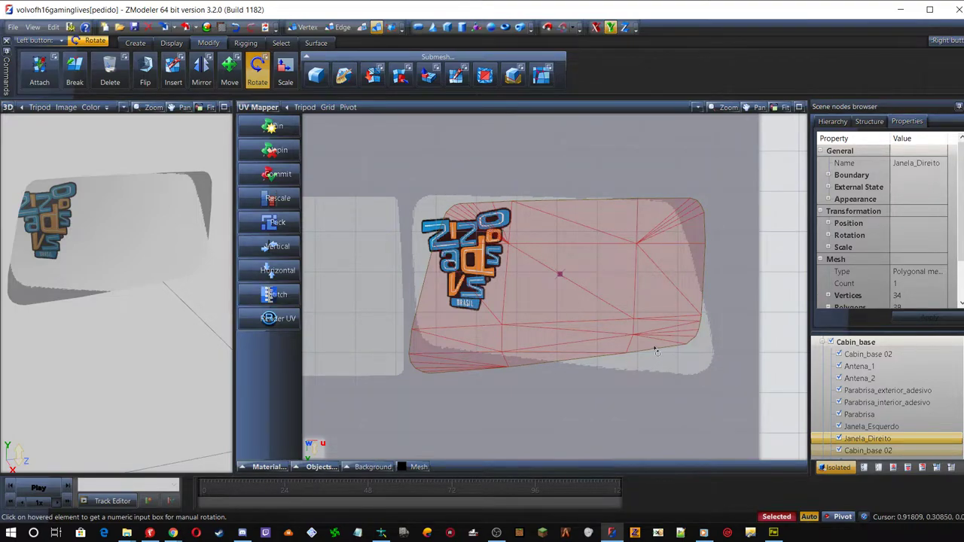
Move the side window's UV island along the X axis only onto the window area with the GBN Team sticker, and deselect it
scroll(725, 342, down, 2)
scroll(743, 344, down, 4)
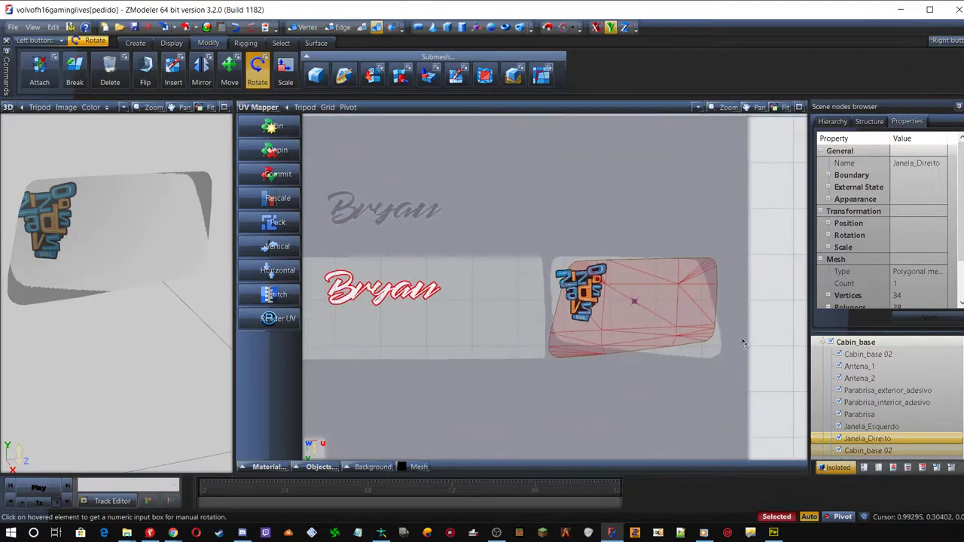
scroll(744, 344, down, 1)
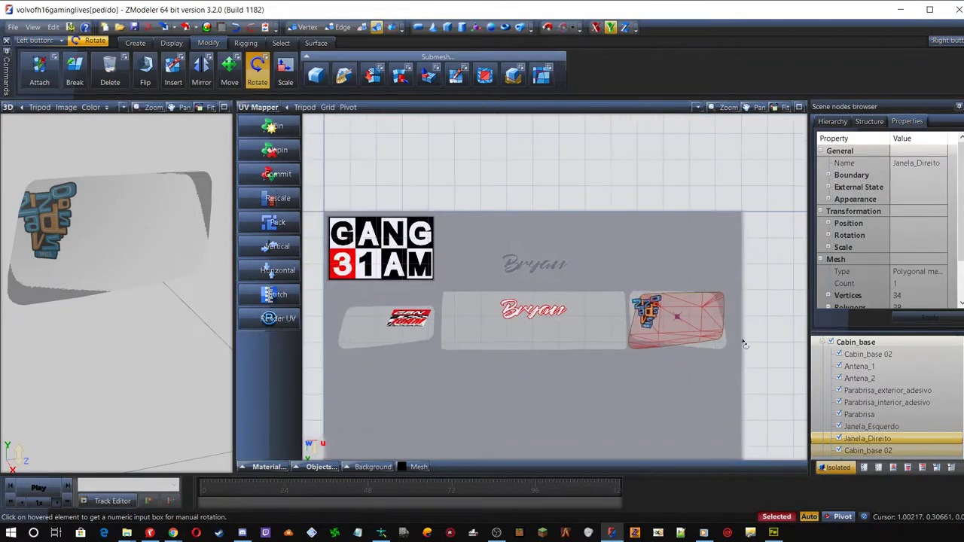
click(229, 72)
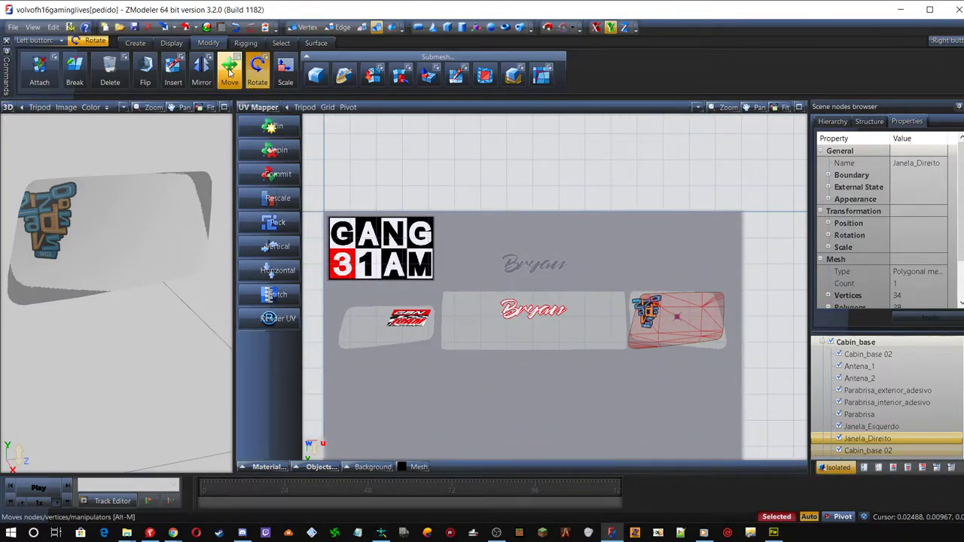
click(595, 27)
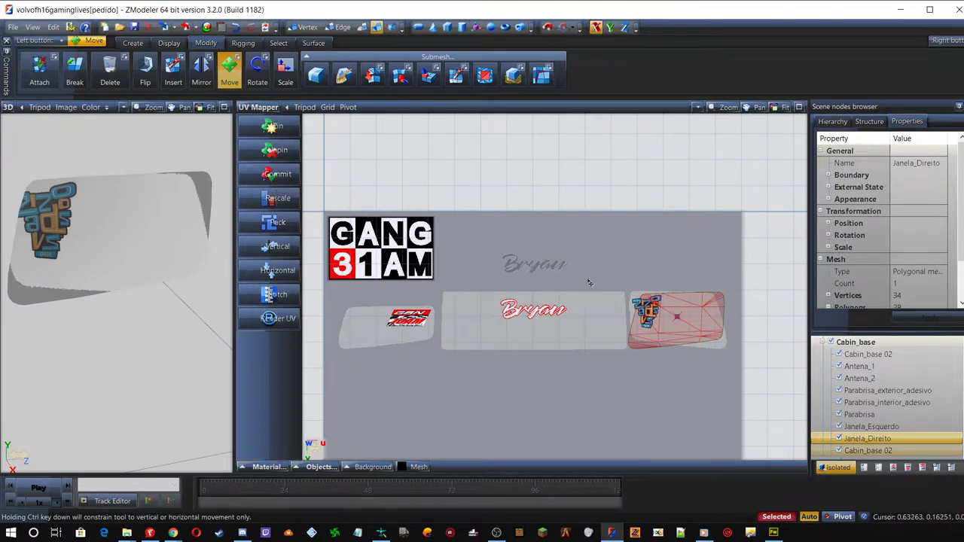
drag(677, 340, 391, 352)
middle_drag(117, 253, 140, 259)
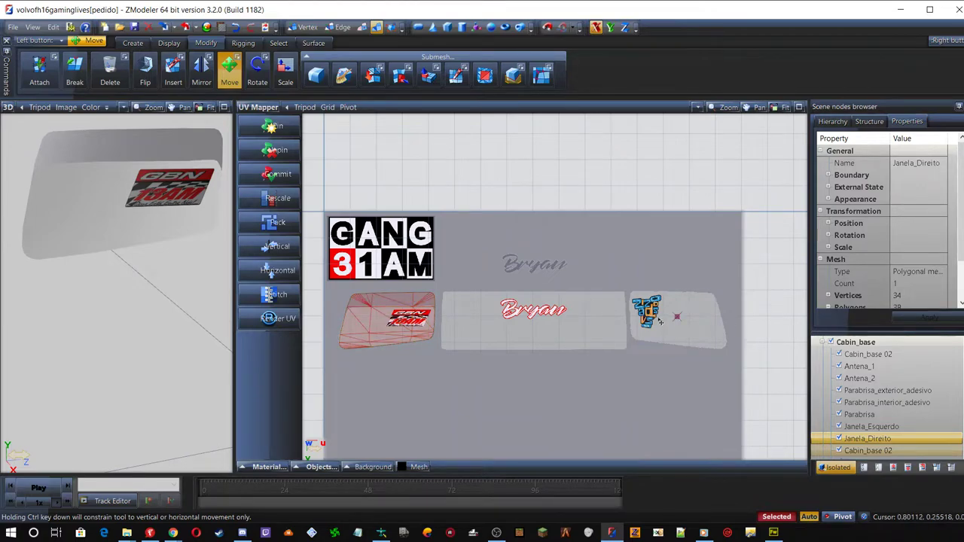
click(392, 392)
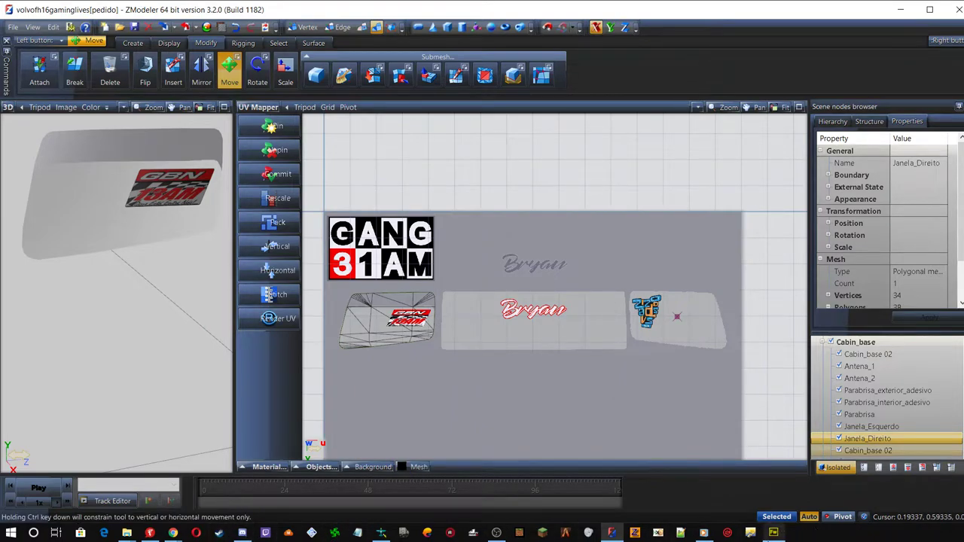
Switch to Fireworks and move the GBN Team logo with its black window shape in plotter.bmp over the right-hand window area
click(773, 534)
click(308, 230)
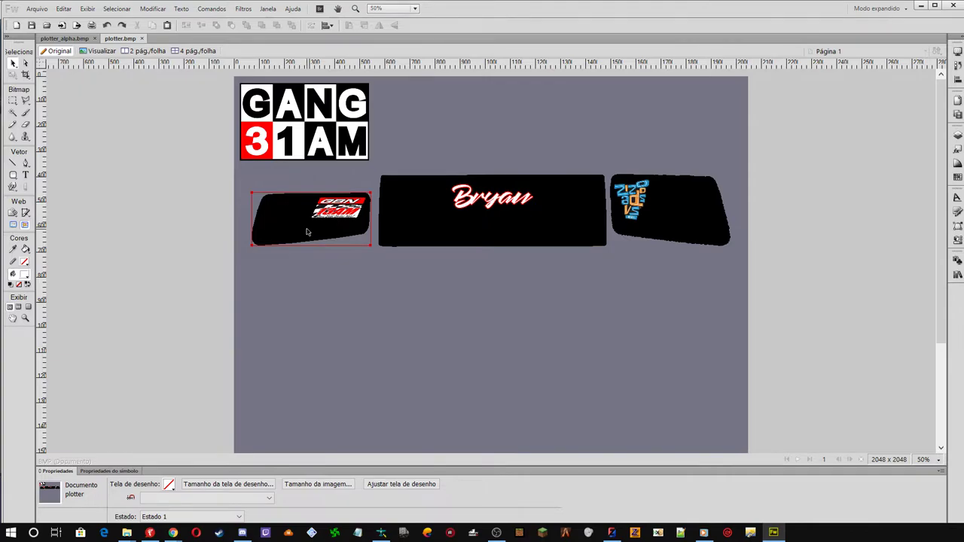
key(m)
drag(310, 197, 368, 219)
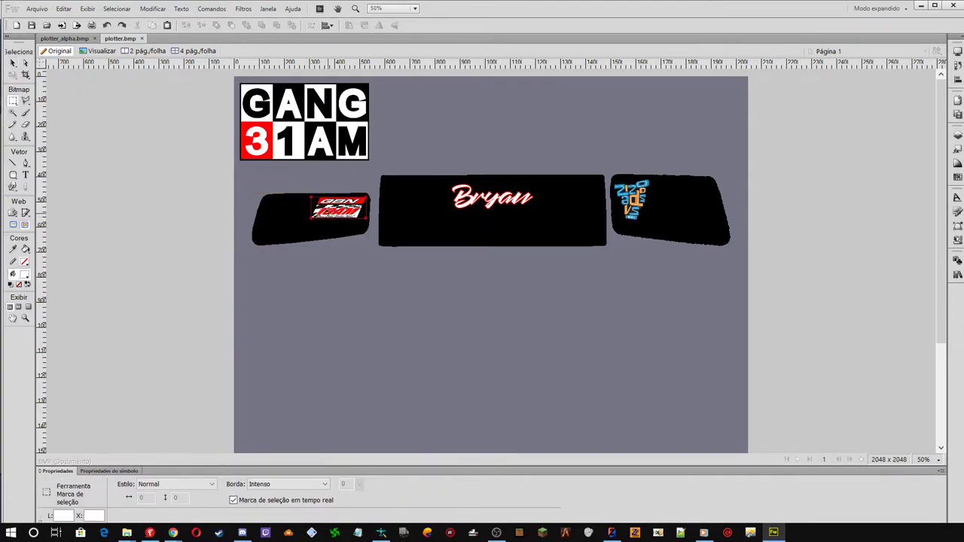
key(ctrl+d)
click(13, 63)
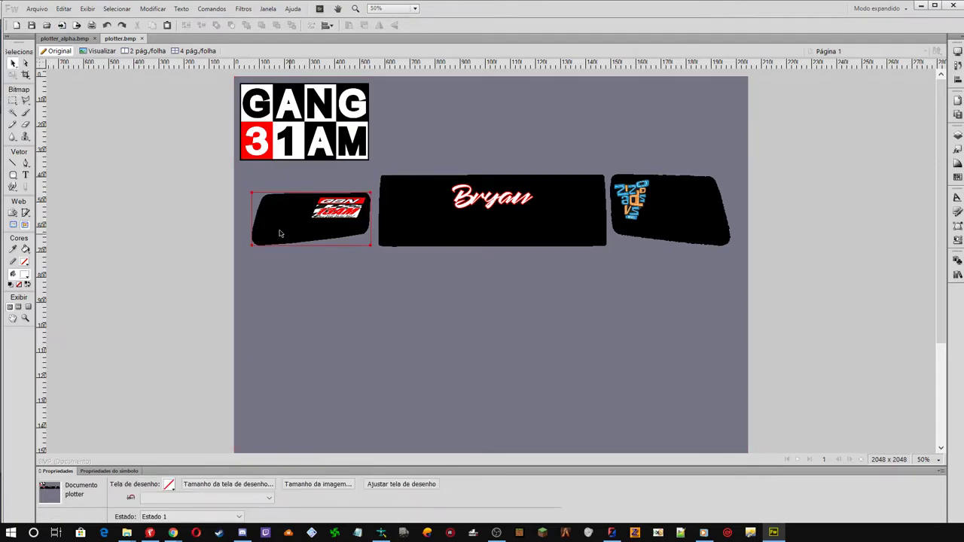
click(321, 213)
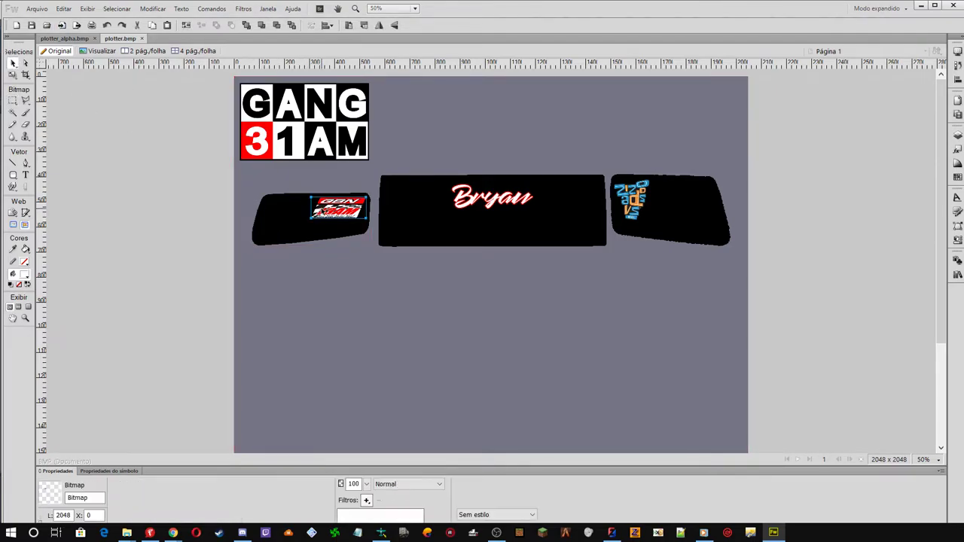
shift+click(288, 214)
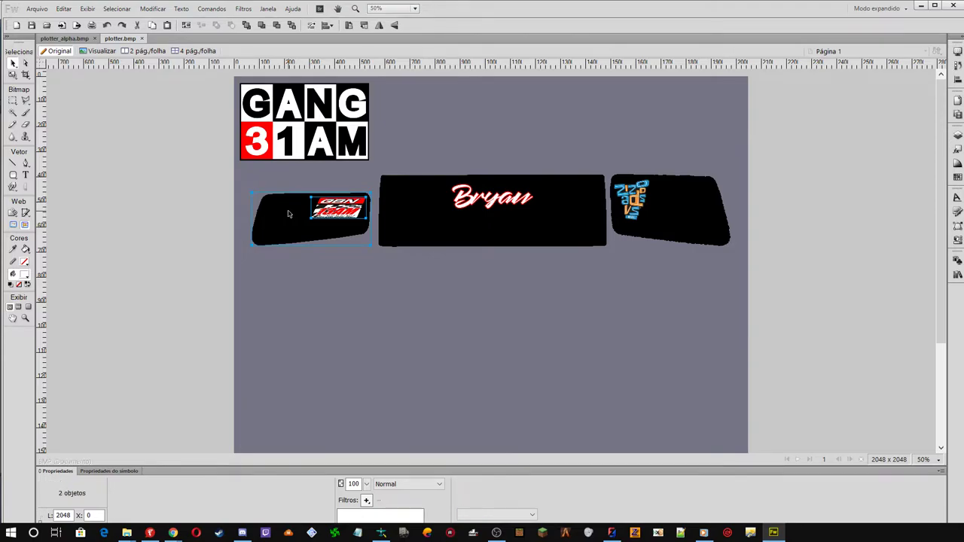
drag(287, 214, 637, 215)
drag(639, 282, 647, 281)
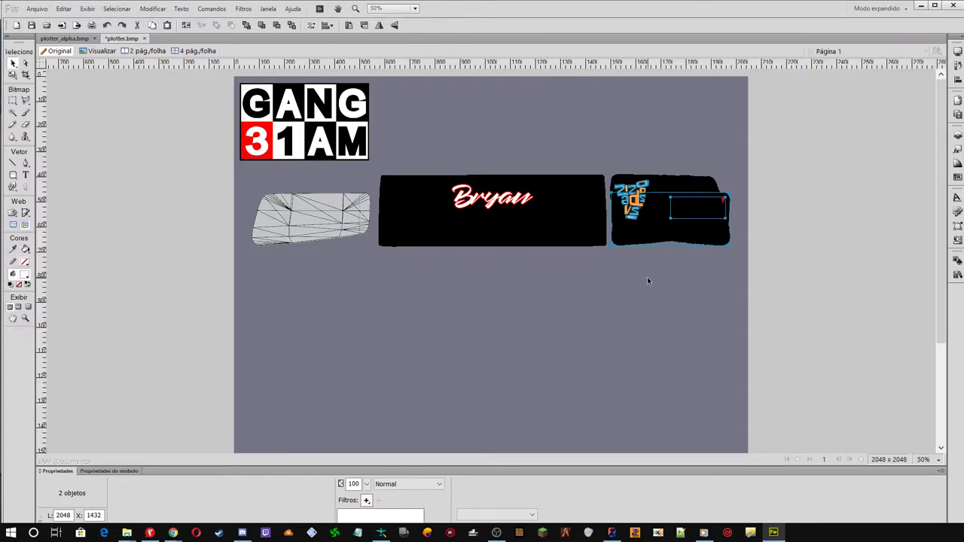
Try to move the blue-and-orange logo together with its window shape, and undo the move
click(645, 192)
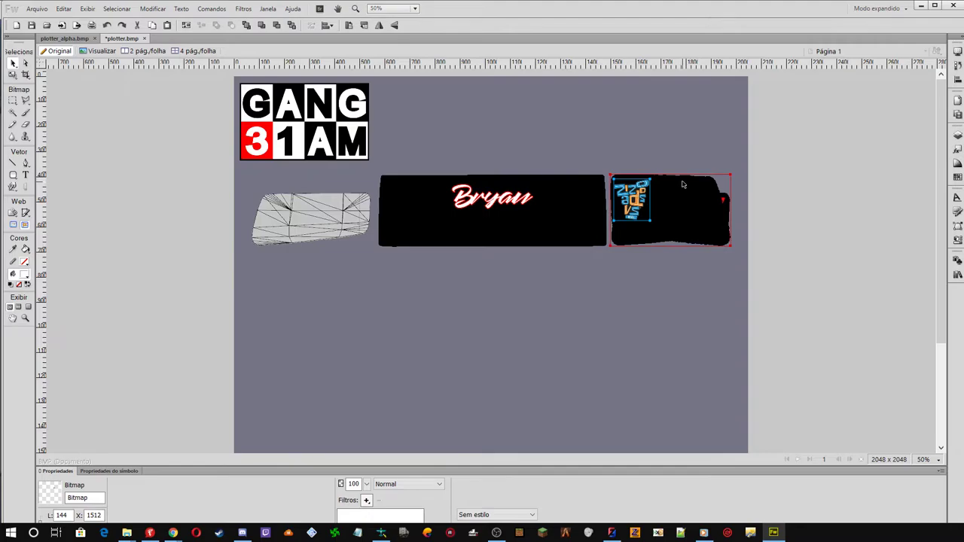
shift+click(686, 185)
key(ctrl+a)
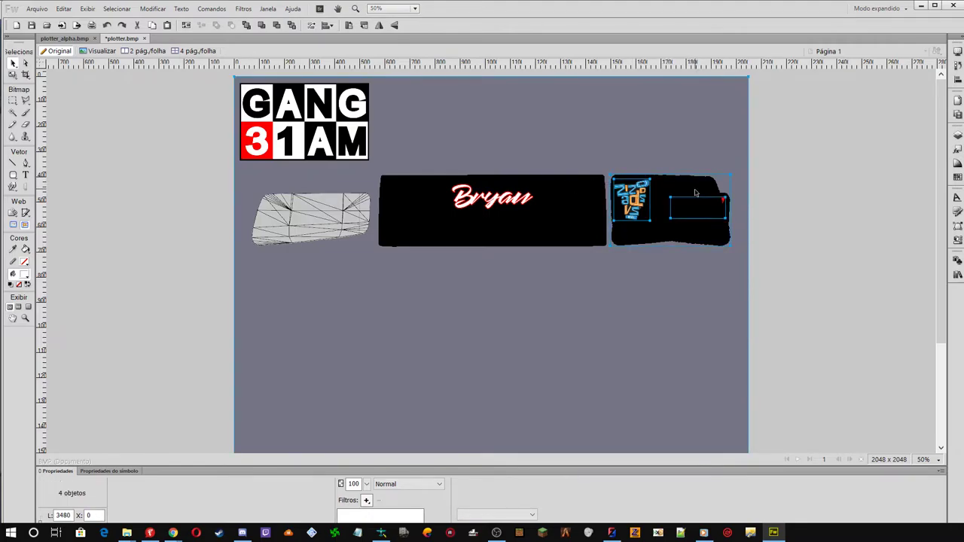
drag(680, 137, 691, 146)
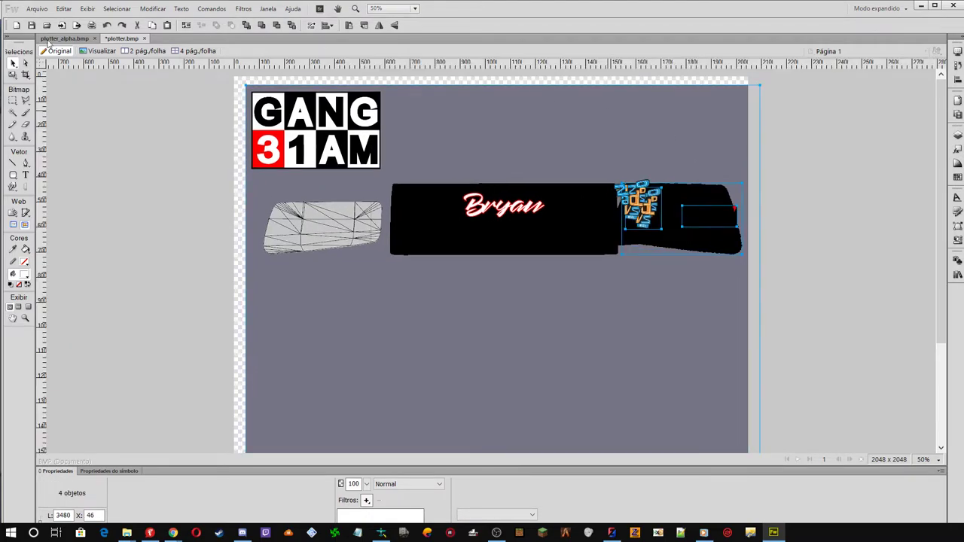
click(106, 25)
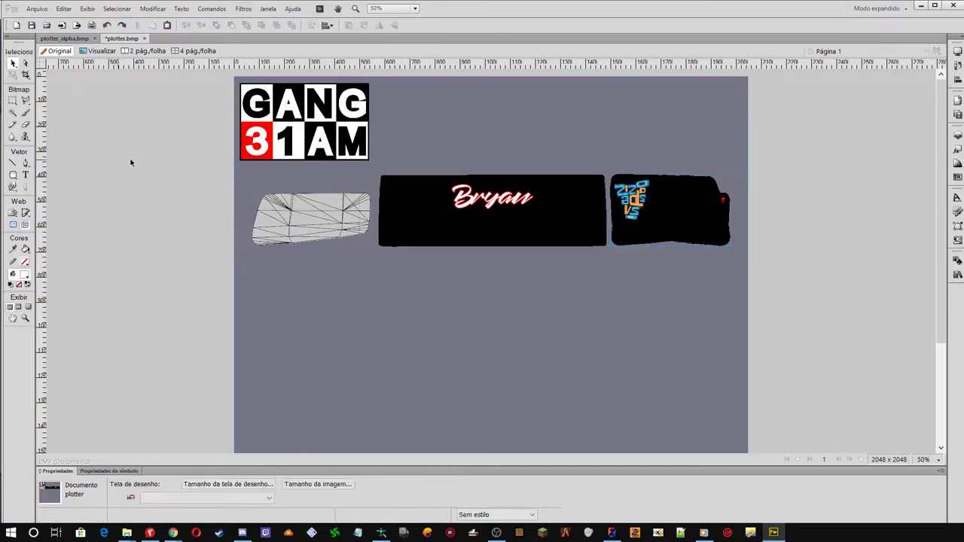
Move the blue-and-orange logo with its window shape onto the left-hand window area, and delete the leftover logo on the right-hand window
click(636, 200)
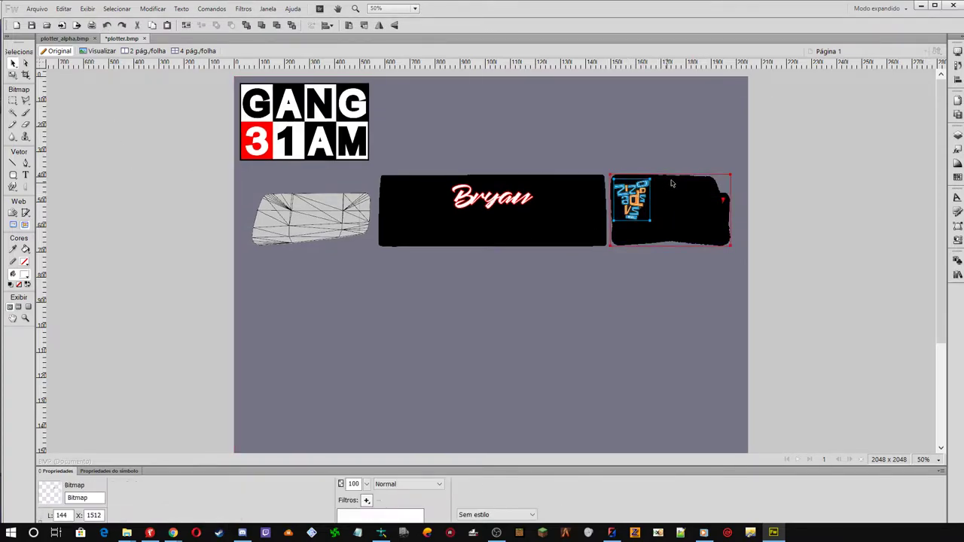
shift+click(672, 183)
drag(698, 185, 339, 185)
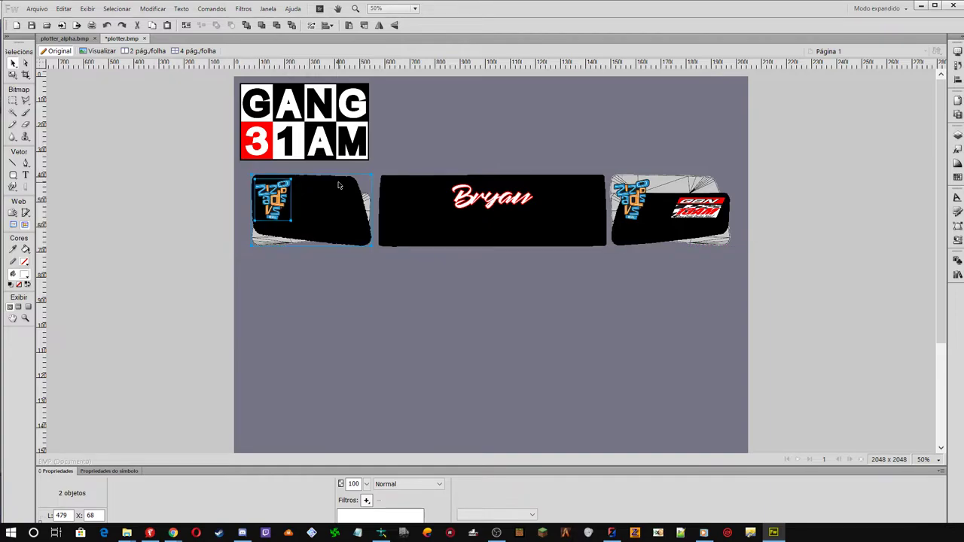
click(622, 193)
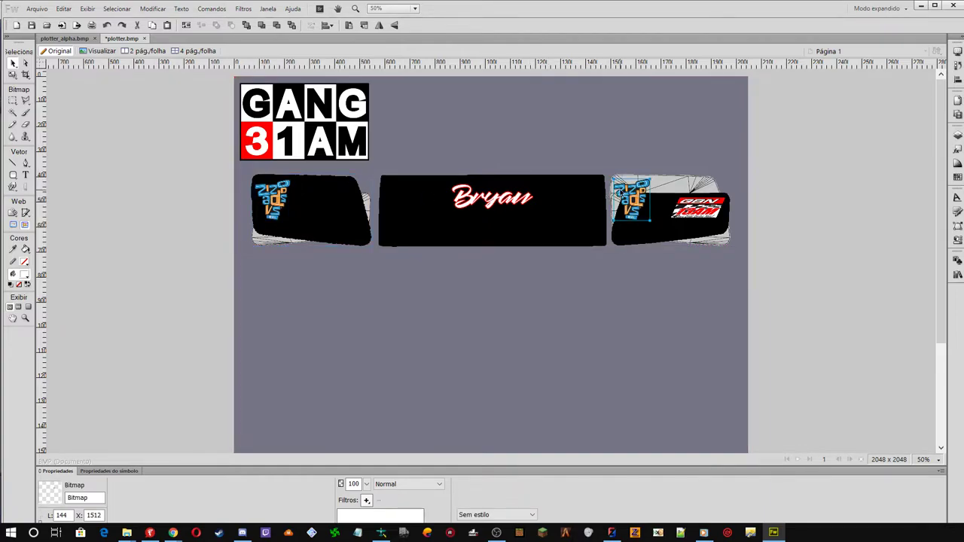
key(Delete)
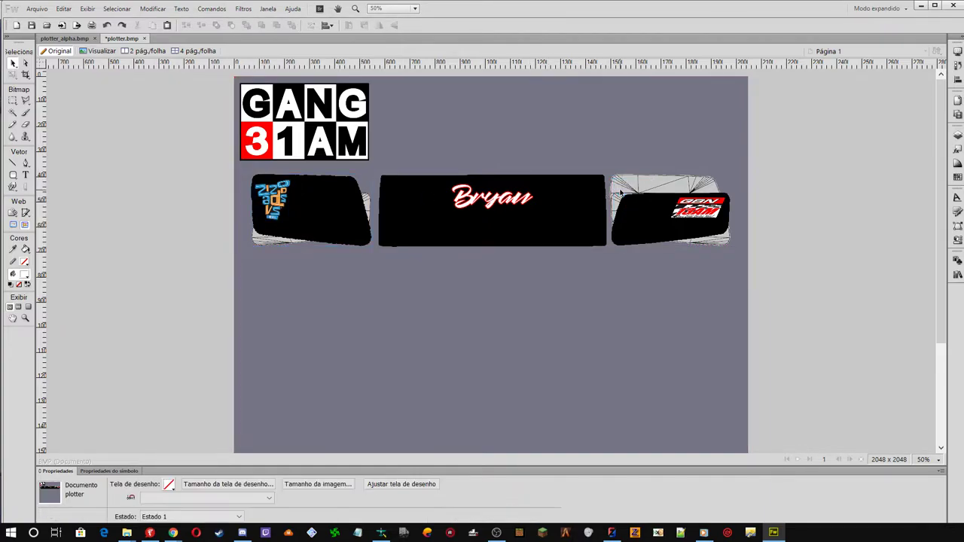
Marquee-select the left-hand window area on the background bitmap, about 536 px wide, and choose the Brush tool
click(264, 242)
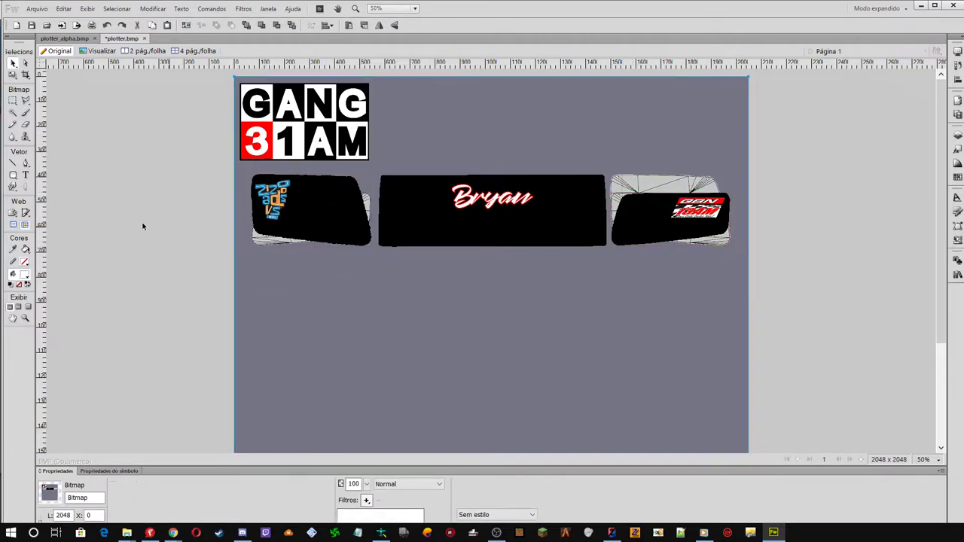
key(m)
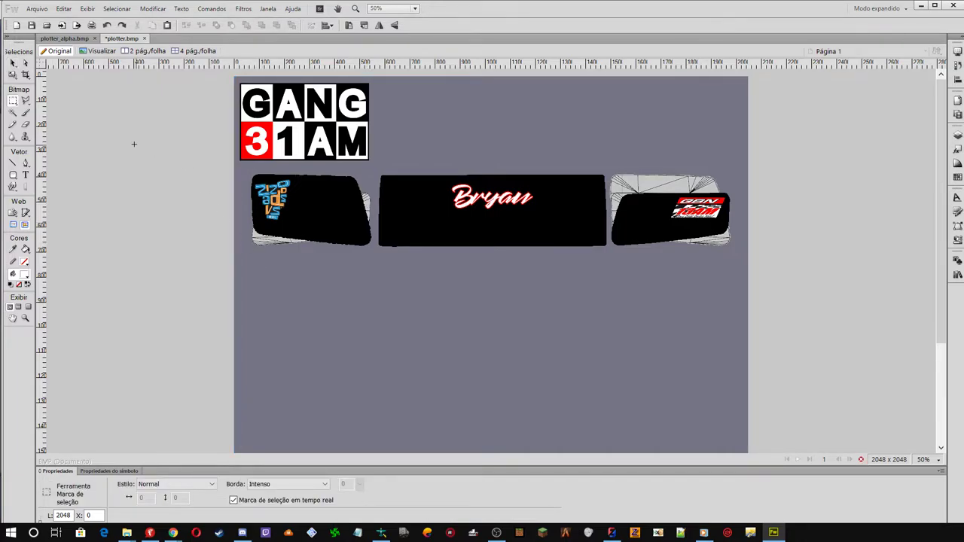
click(12, 63)
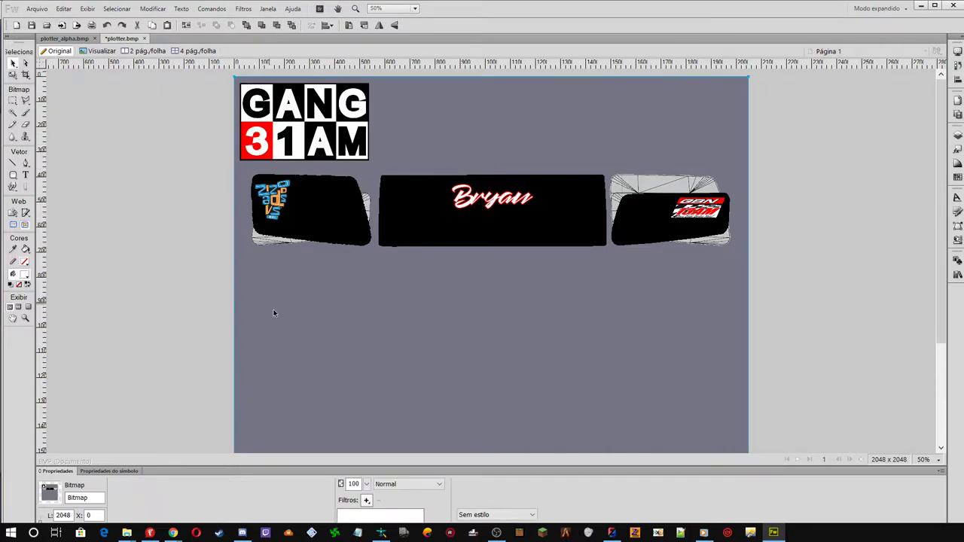
click(12, 100)
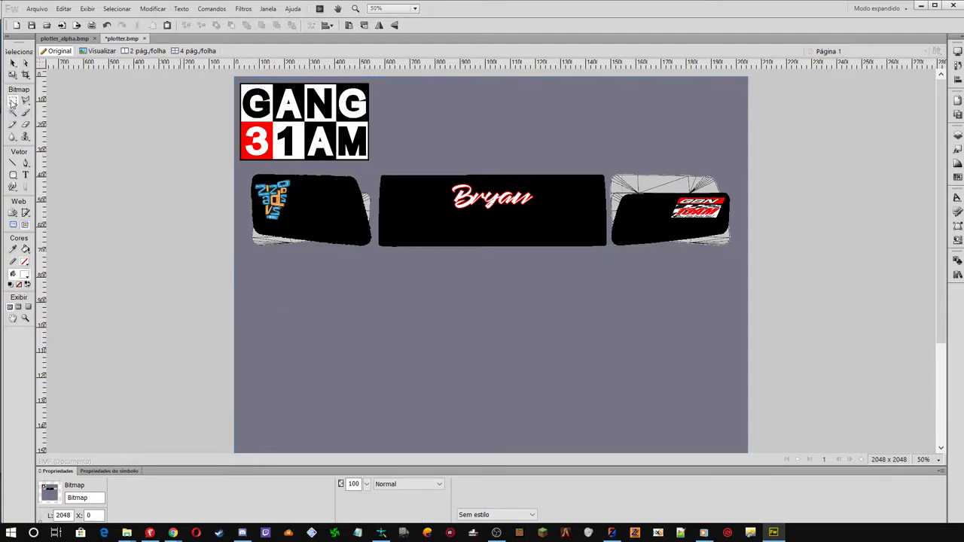
mouse_move(235, 167)
mouse_down()
mouse_move(342, 253)
mouse_move(376, 257)
mouse_move(256, 165)
mouse_move(242, 166)
mouse_up()
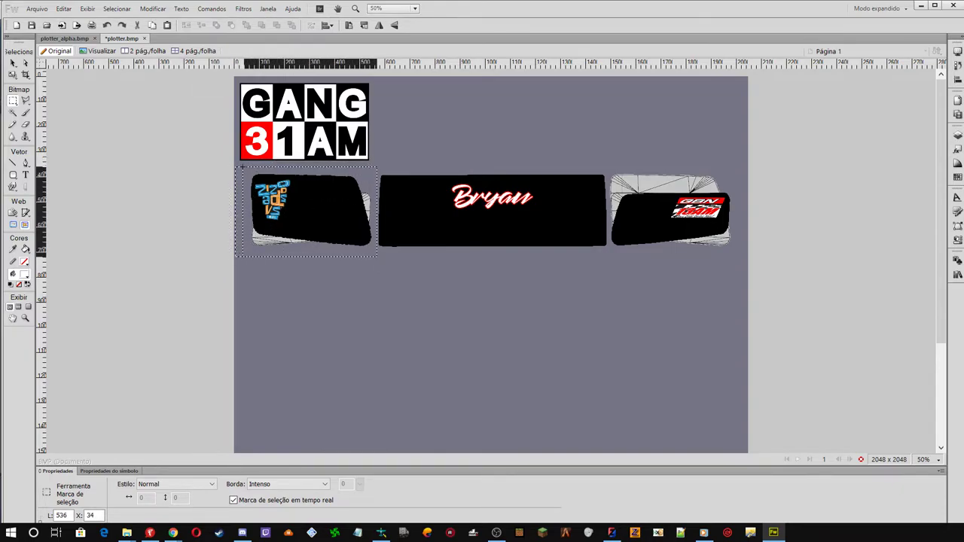
click(25, 113)
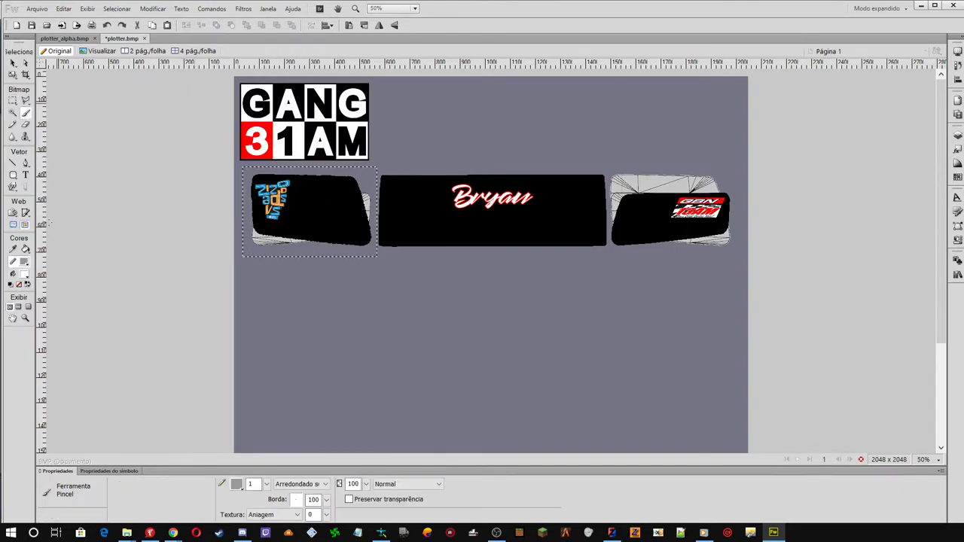
Paint over the wireframe remnants around the blue-and-orange logo's window shape using the canvas's grey-purple, brush size 100 and edge 0
click(24, 262)
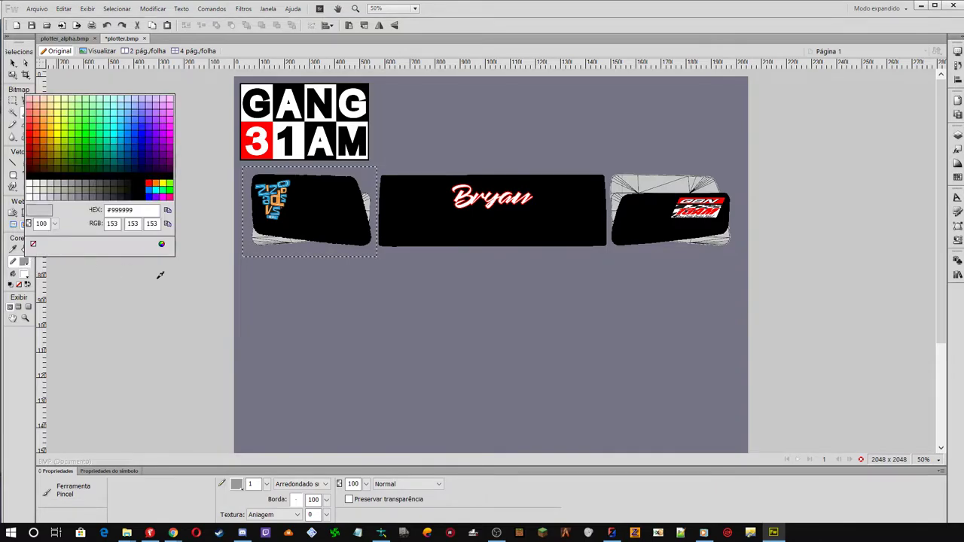
click(323, 294)
drag(267, 484, 271, 382)
drag(326, 500, 328, 519)
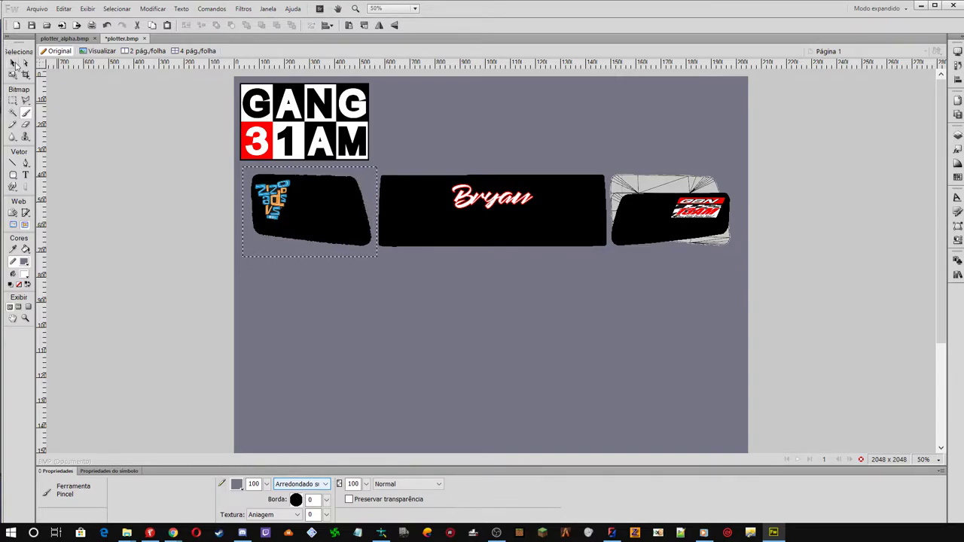
Marquee-select the area around the window shape with the GBN logo and brush over its leftover wireframe in the background colour
click(14, 65)
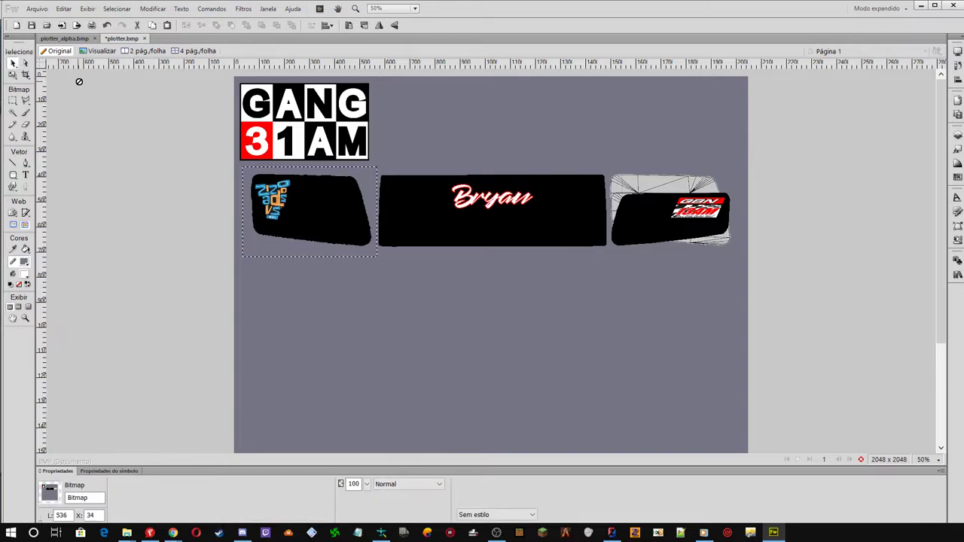
click(12, 99)
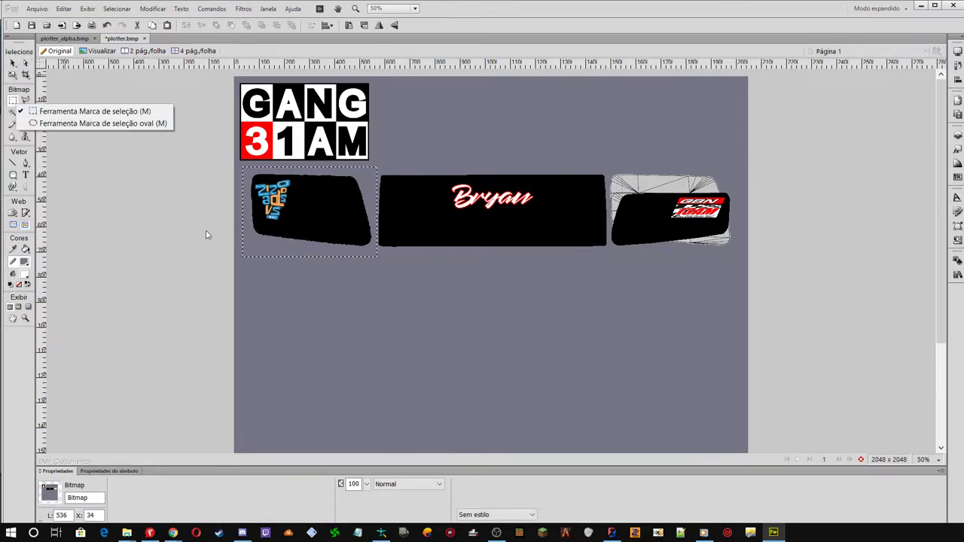
click(98, 112)
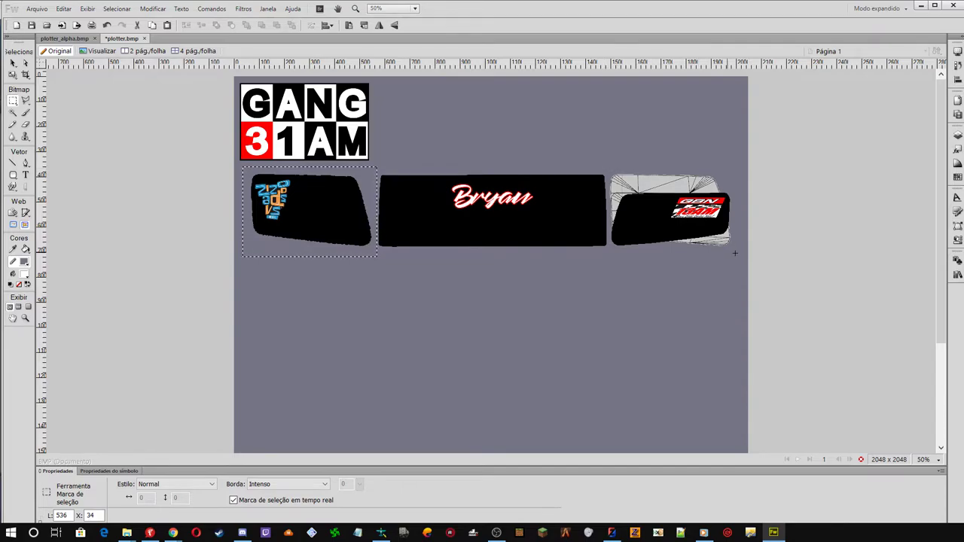
mouse_move(731, 262)
shift+mouse_down()
mouse_move(646, 157)
mouse_move(609, 143)
mouse_move(648, 163)
mouse_move(736, 257)
shift+mouse_up()
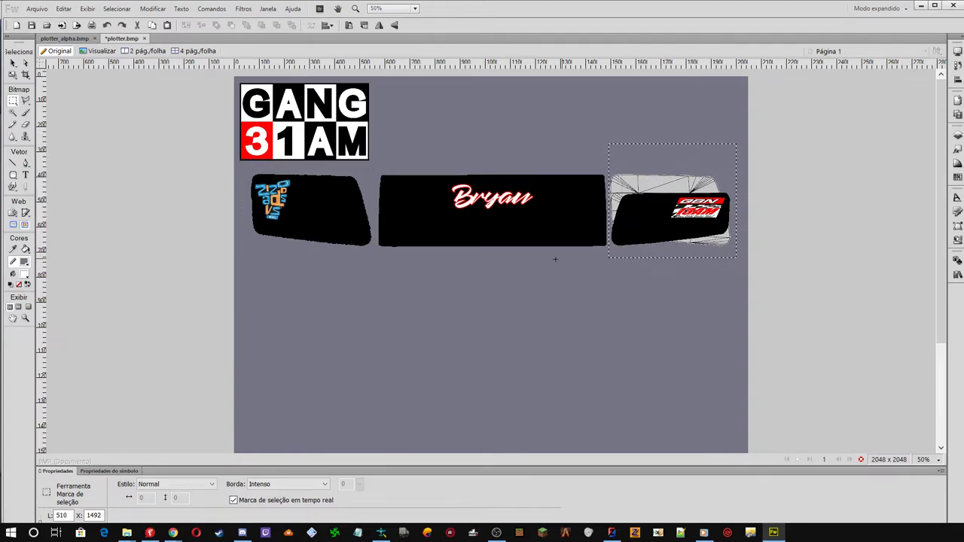
click(25, 113)
mouse_move(625, 178)
mouse_down()
mouse_move(641, 180)
mouse_move(615, 218)
mouse_up()
mouse_move(644, 180)
mouse_down()
mouse_move(653, 205)
mouse_move(657, 184)
mouse_move(716, 186)
mouse_up()
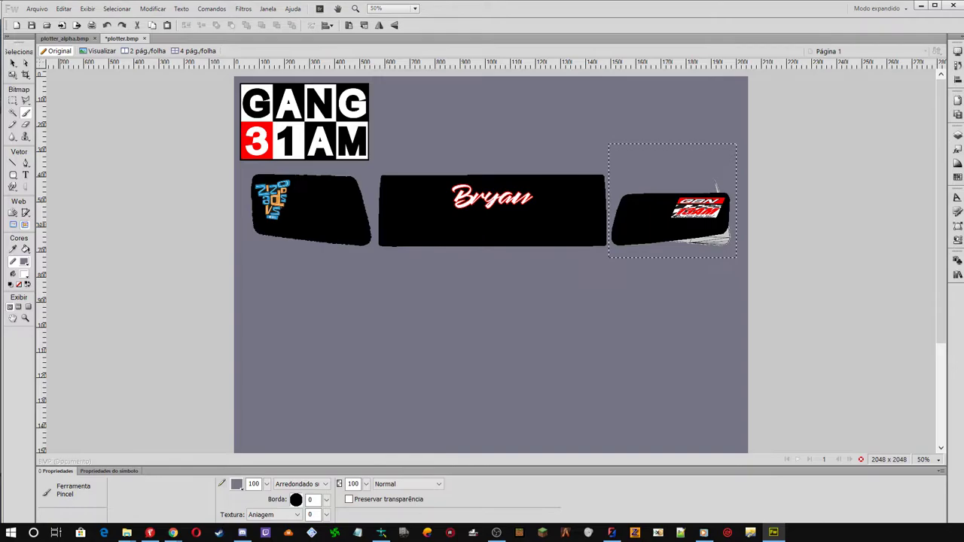
drag(722, 236, 663, 241)
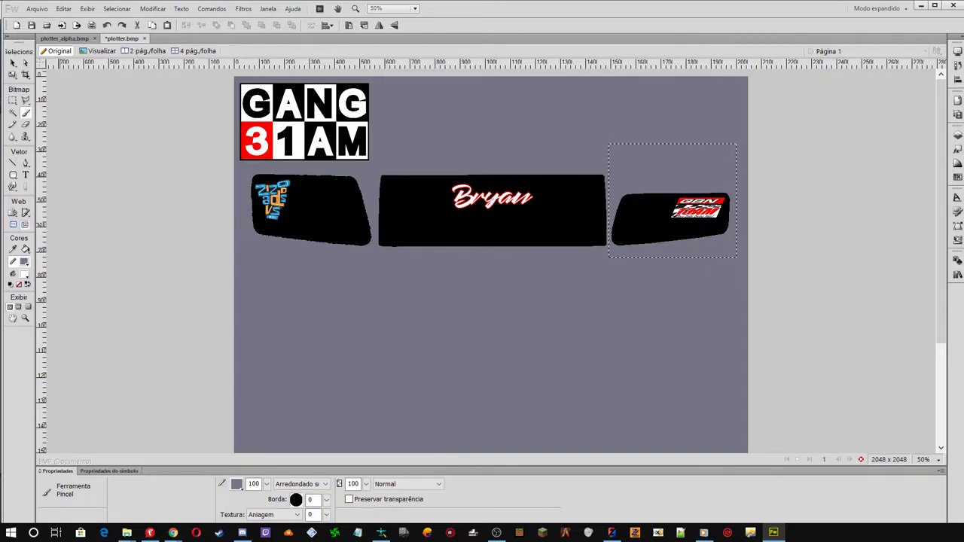
Clear the marquee selection and save plotter.bmp
click(12, 100)
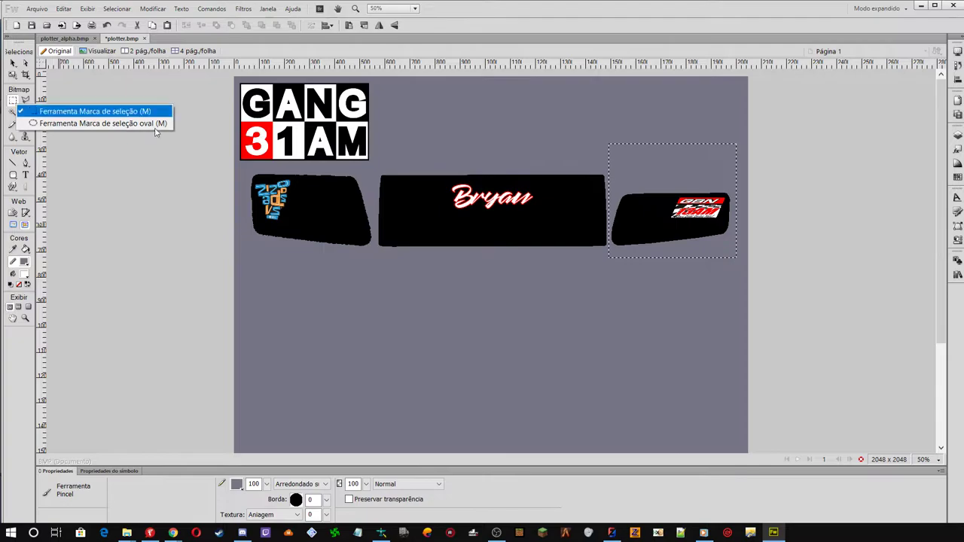
click(104, 112)
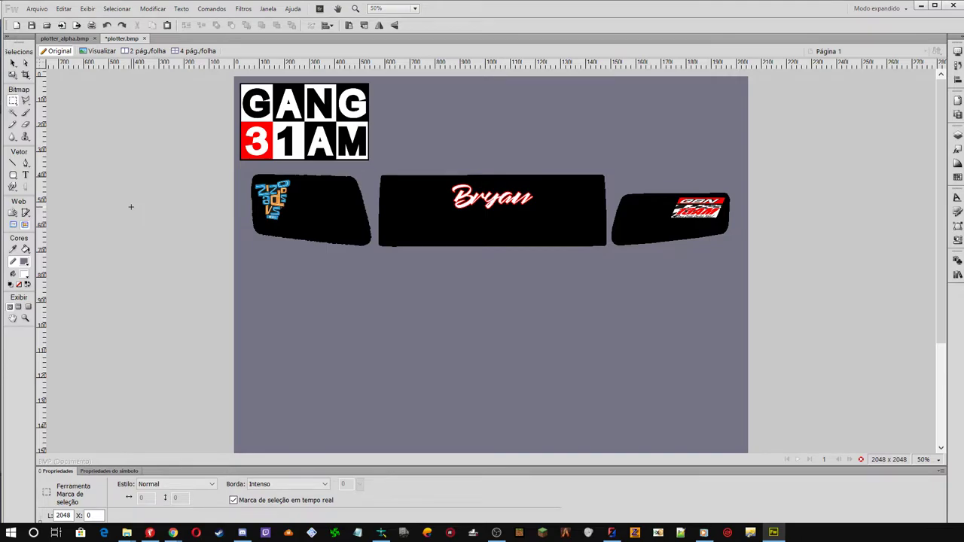
click(31, 25)
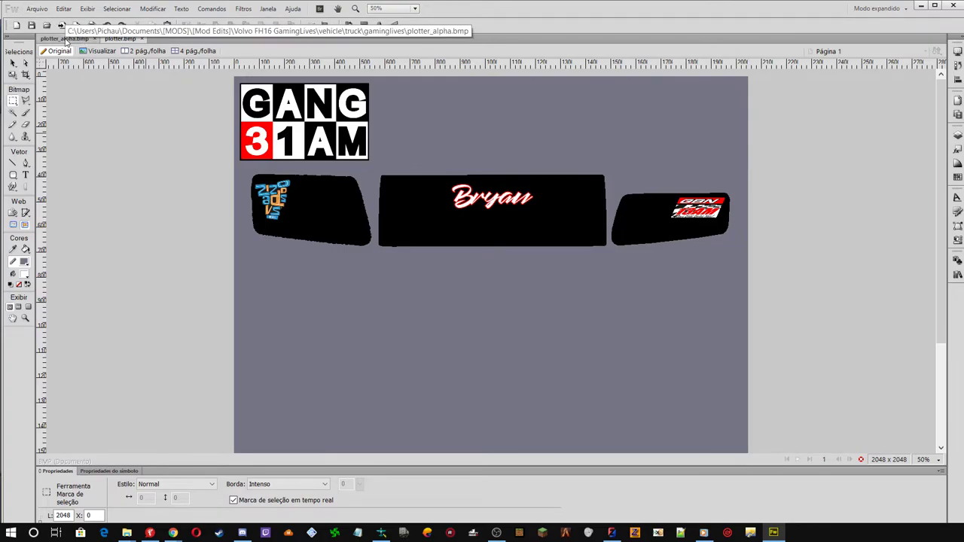
Copy both window logos, both side window shapes and the background bitmap from plotter.bmp, and paste them into plotter_alpha.bmp
click(13, 64)
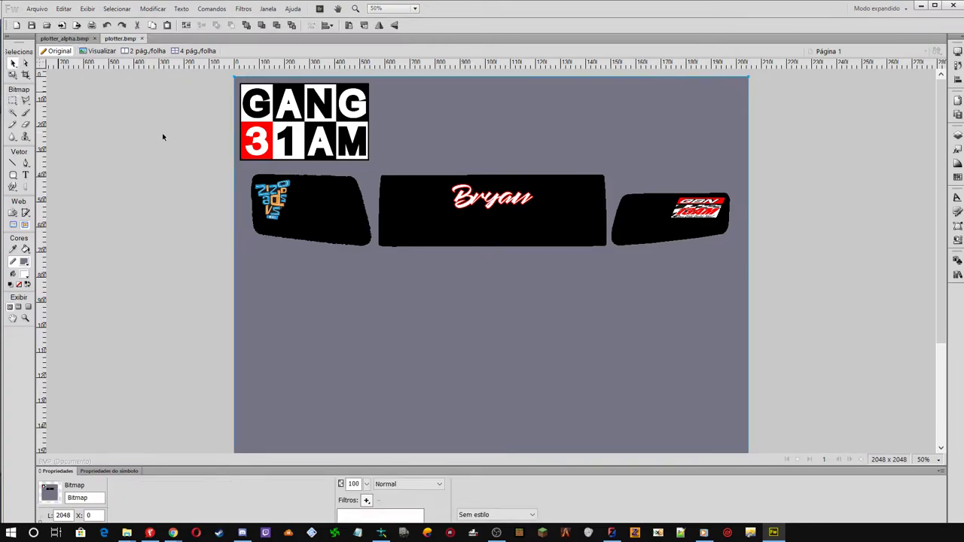
click(273, 197)
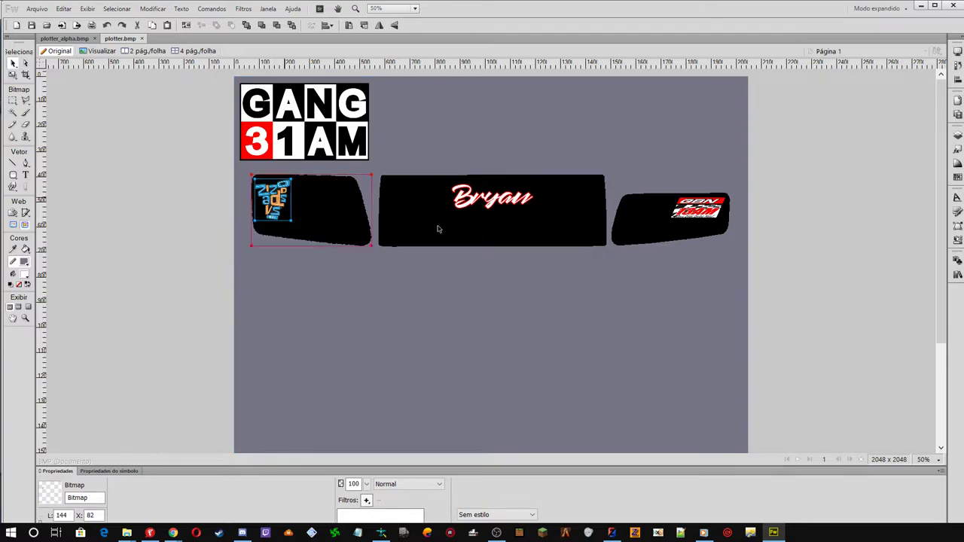
shift+click(685, 207)
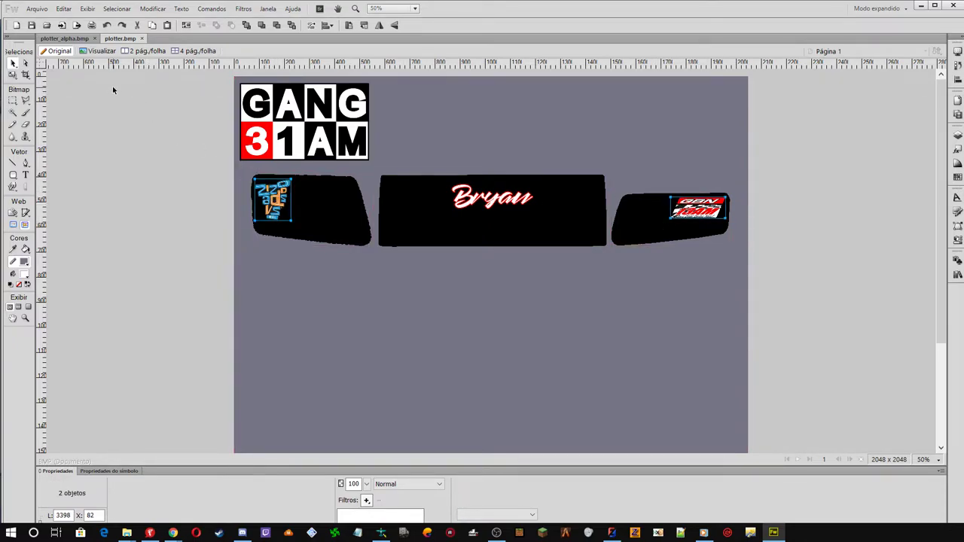
shift+click(337, 218)
shift+click(628, 221)
shift+click(320, 286)
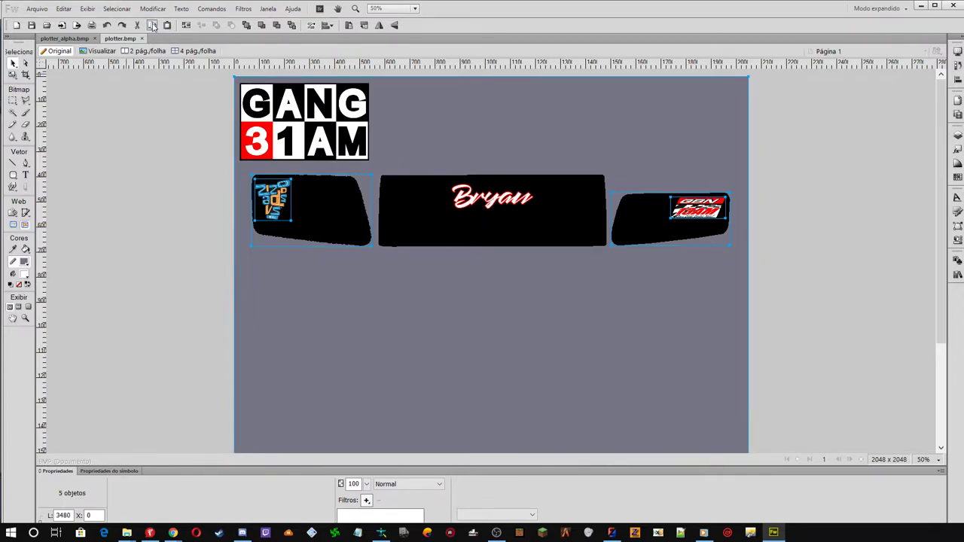
click(75, 39)
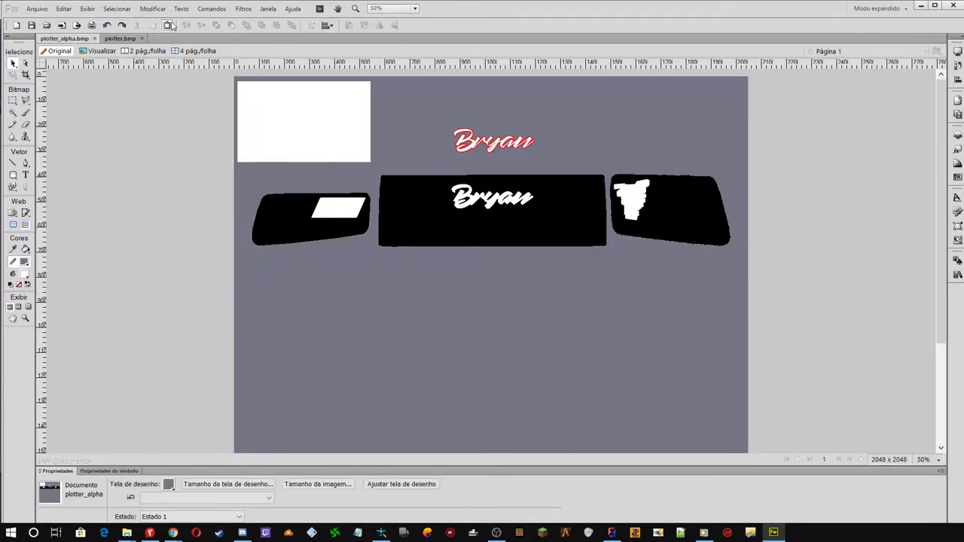
click(167, 25)
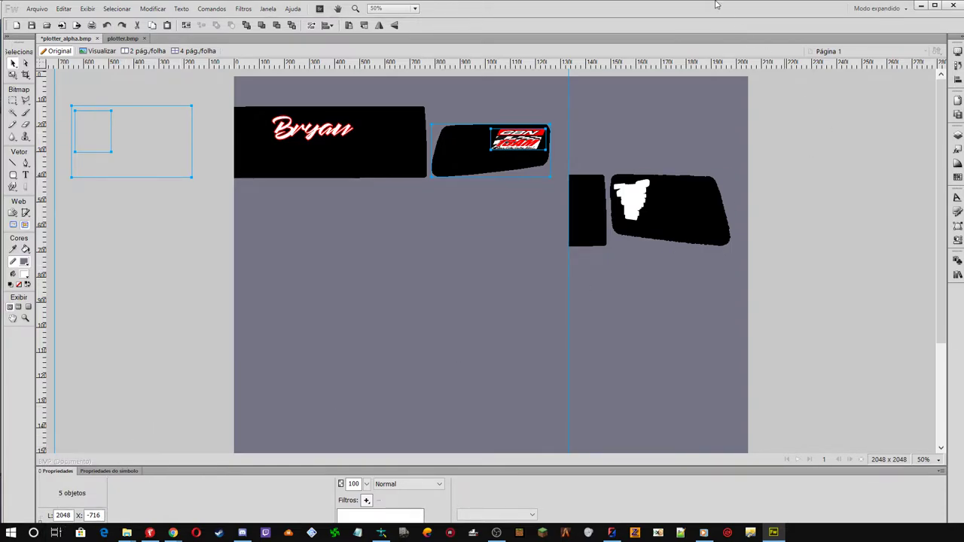
Reposition and resize the Fireworks window so the selected objects' position values are accessible
drag(720, 14, 721, 18)
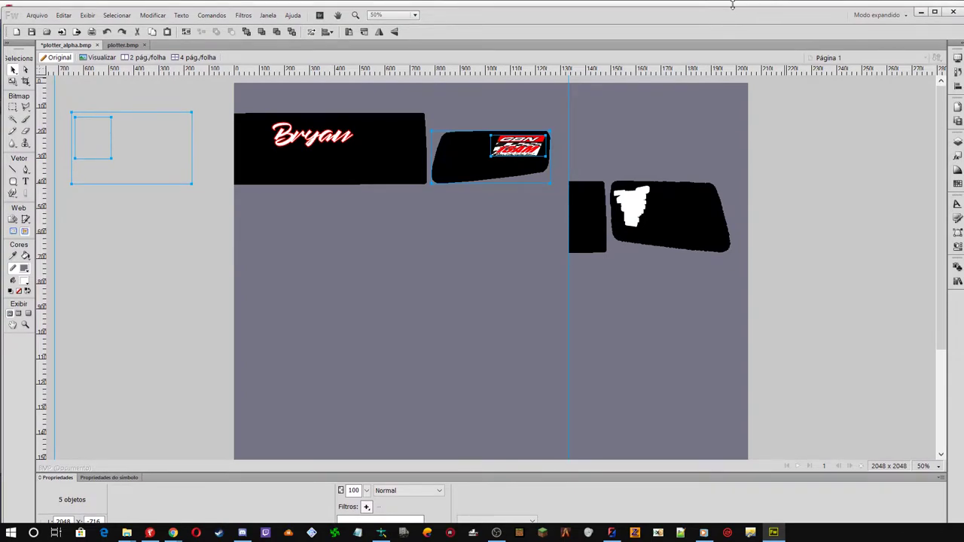
key(alt+Tab)
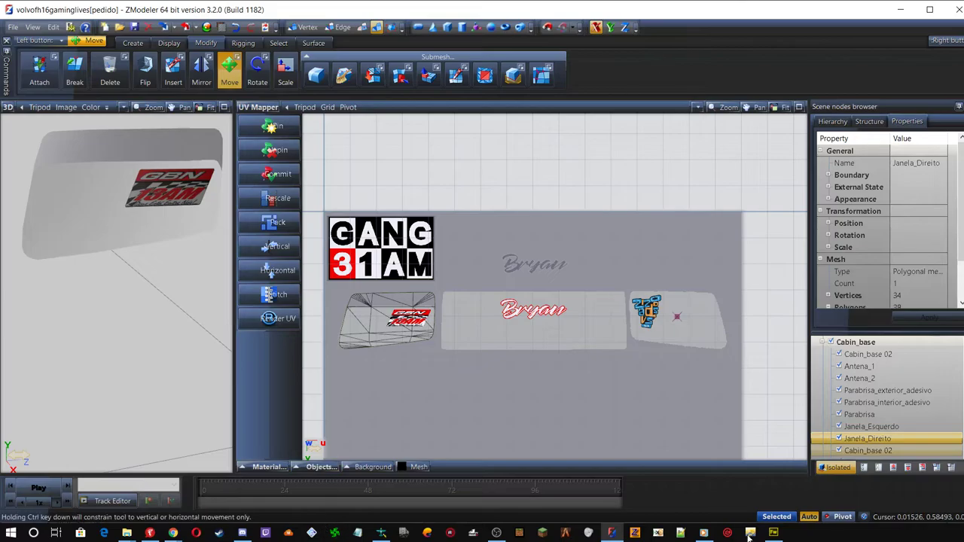
key(alt+Tab)
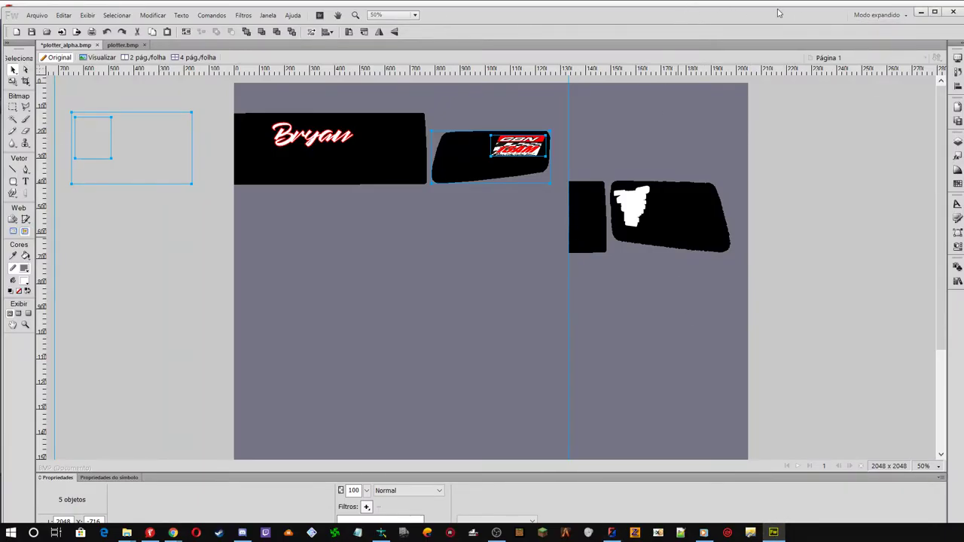
drag(780, 13, 777, 35)
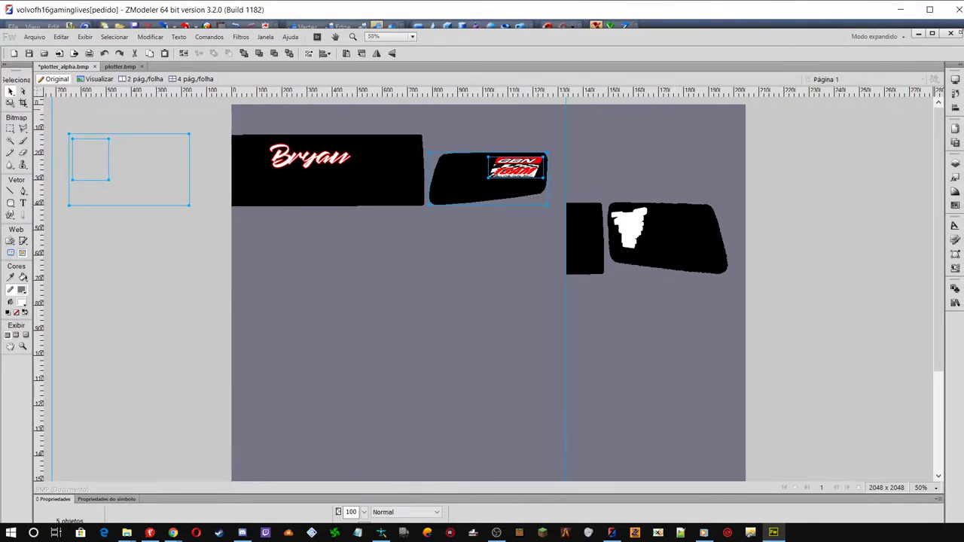
drag(703, 60, 634, 20)
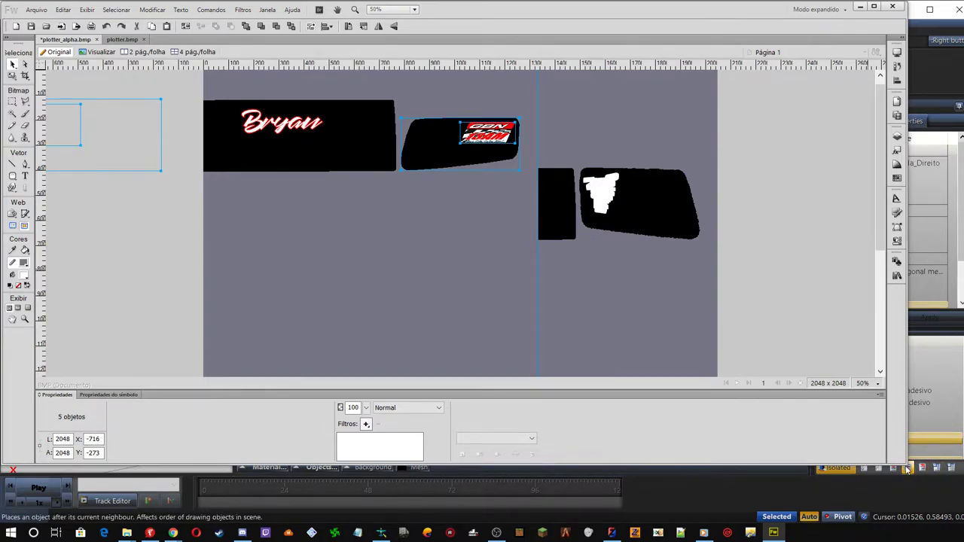
key(super+Up)
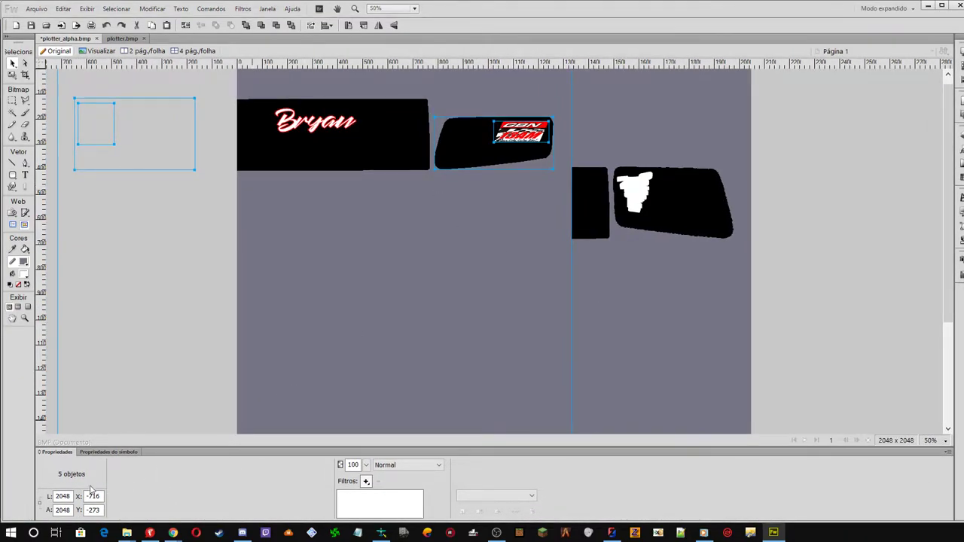
Position the five pasted objects at X 0 and Y 0 in plotter_alpha.bmp, and compare the layout with plotter.bmp
click(101, 496)
text(0)
key(Return)
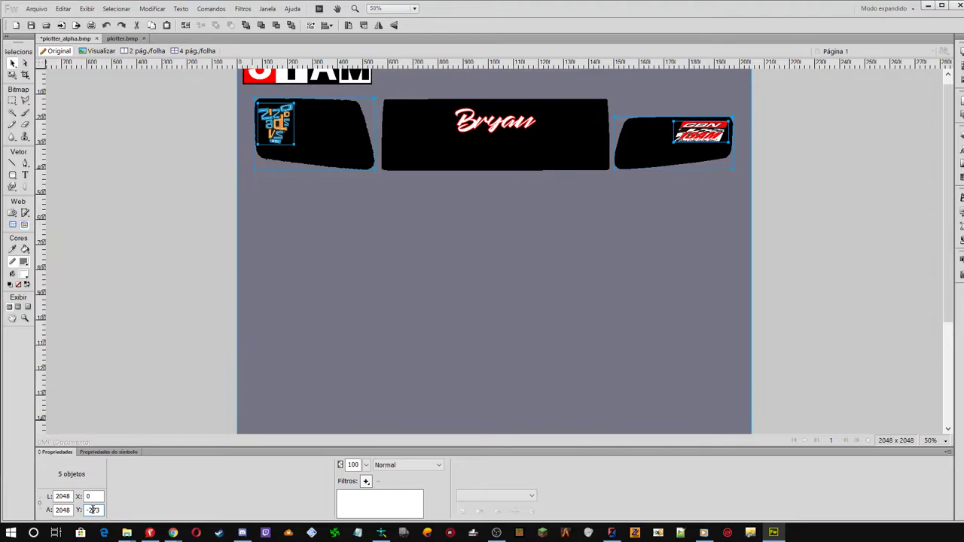
text(0)
key(Return)
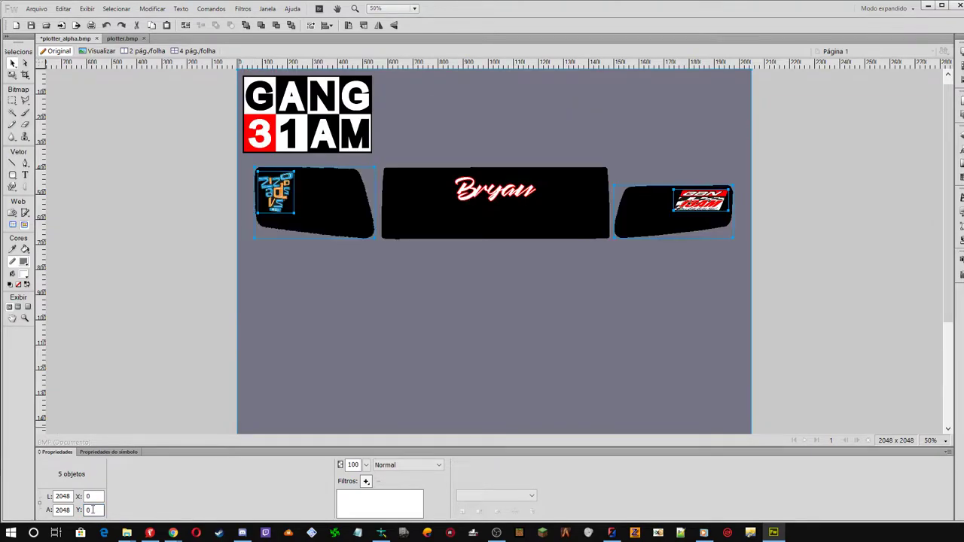
click(152, 238)
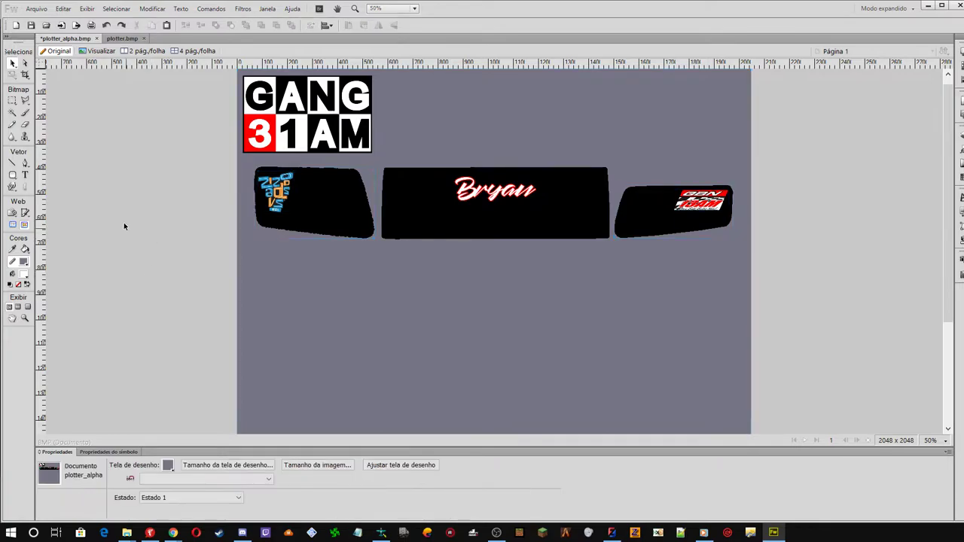
key(ctrl+a)
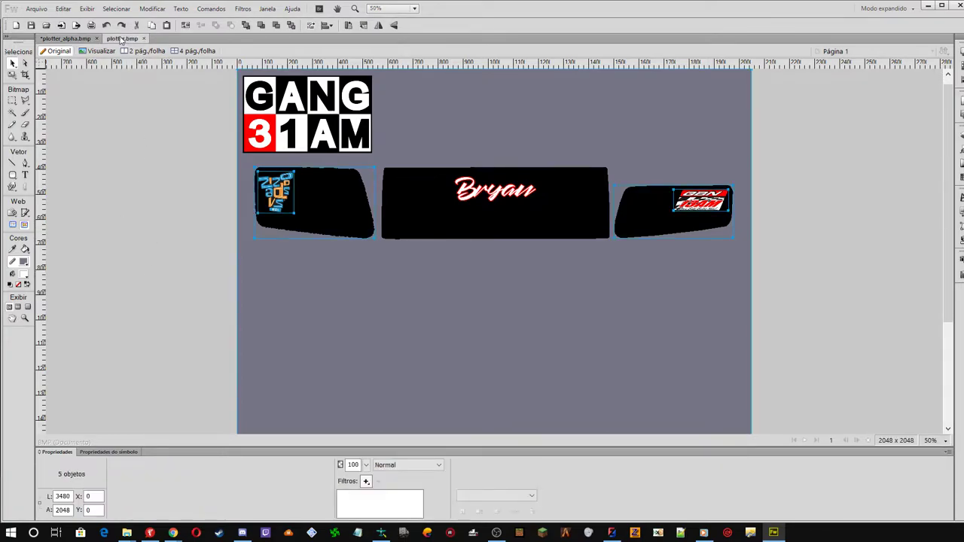
click(68, 39)
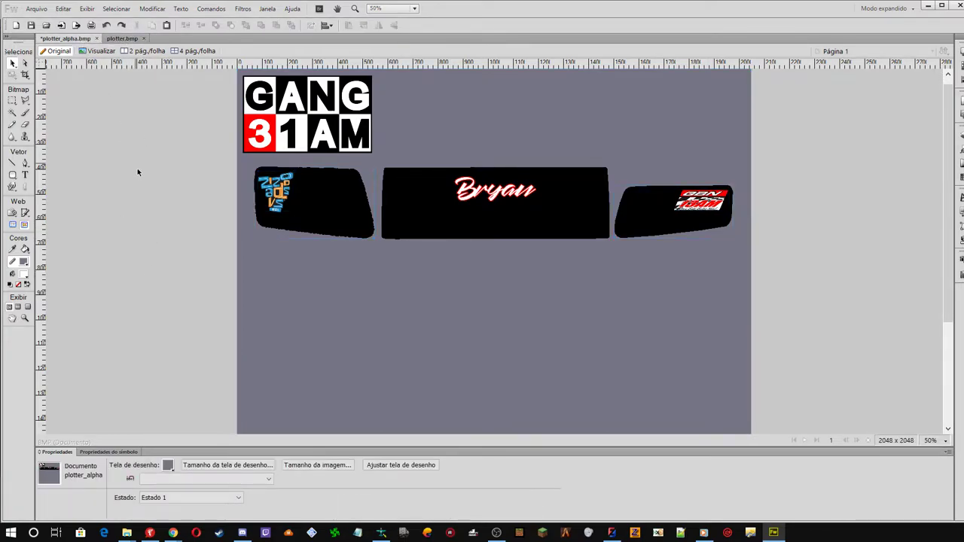
Turn the blue-and-orange logo and the GBN logo in plotter_alpha.bmp white using Hue/Saturation with lightness 100
click(276, 193)
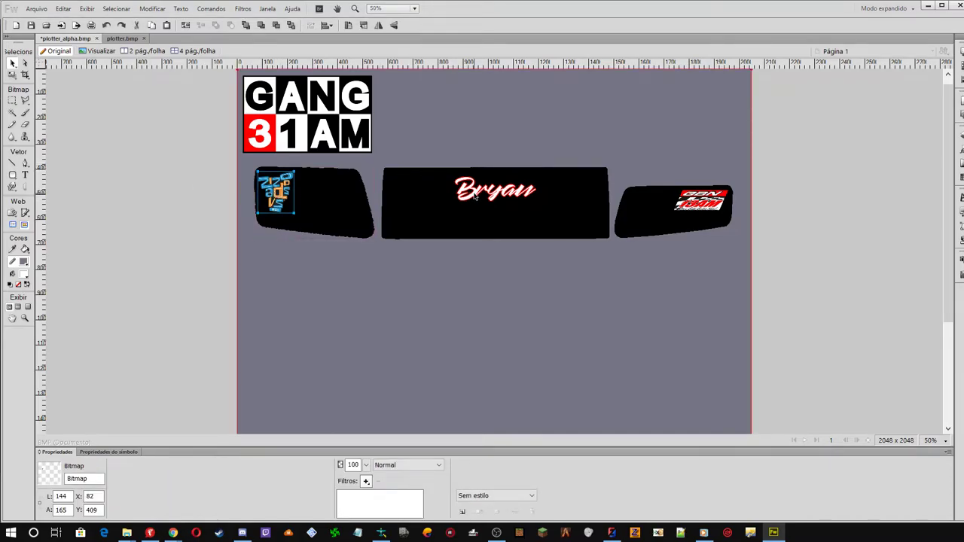
shift+click(701, 200)
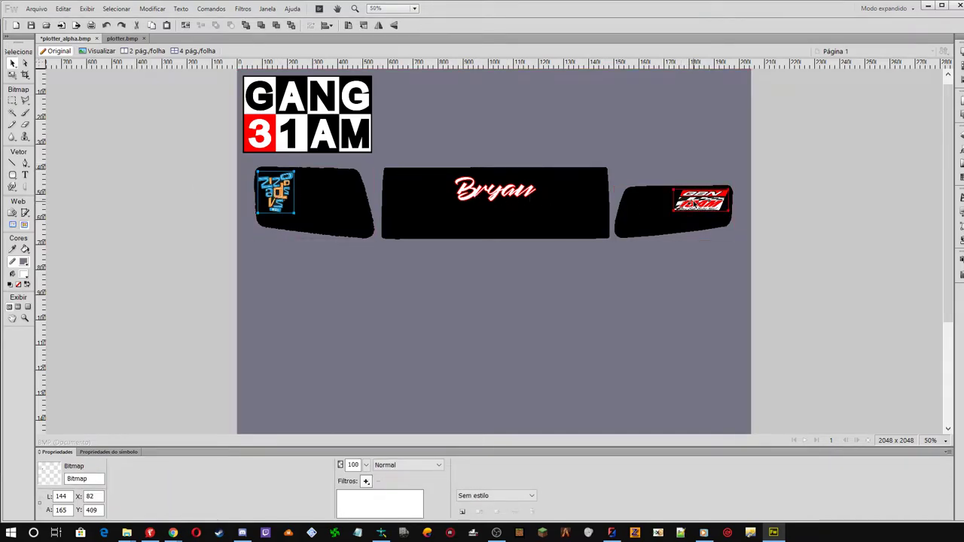
click(243, 9)
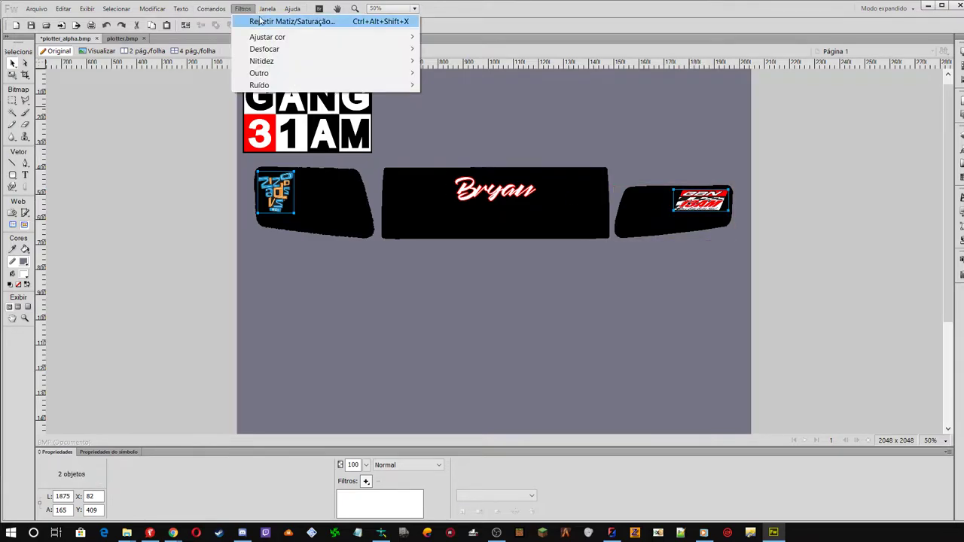
click(260, 21)
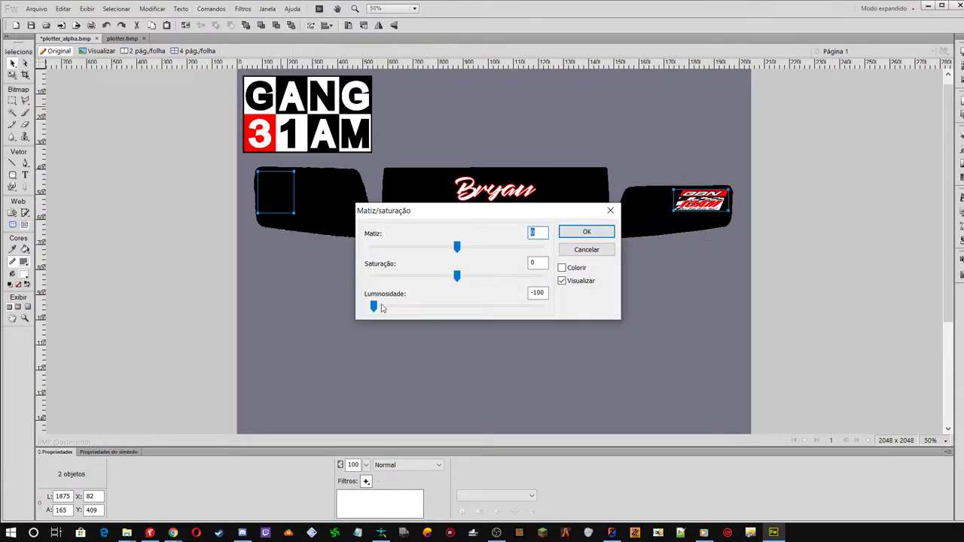
drag(374, 306, 560, 309)
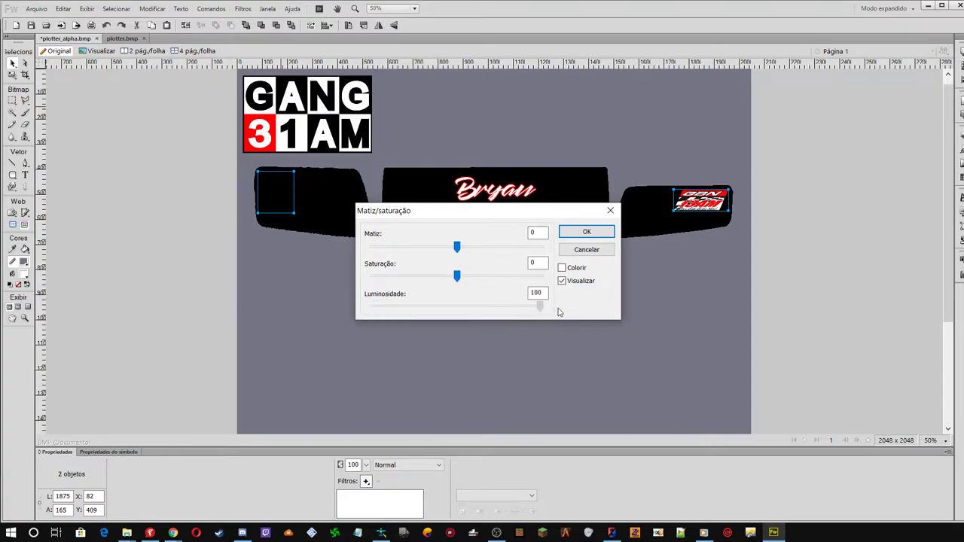
click(587, 232)
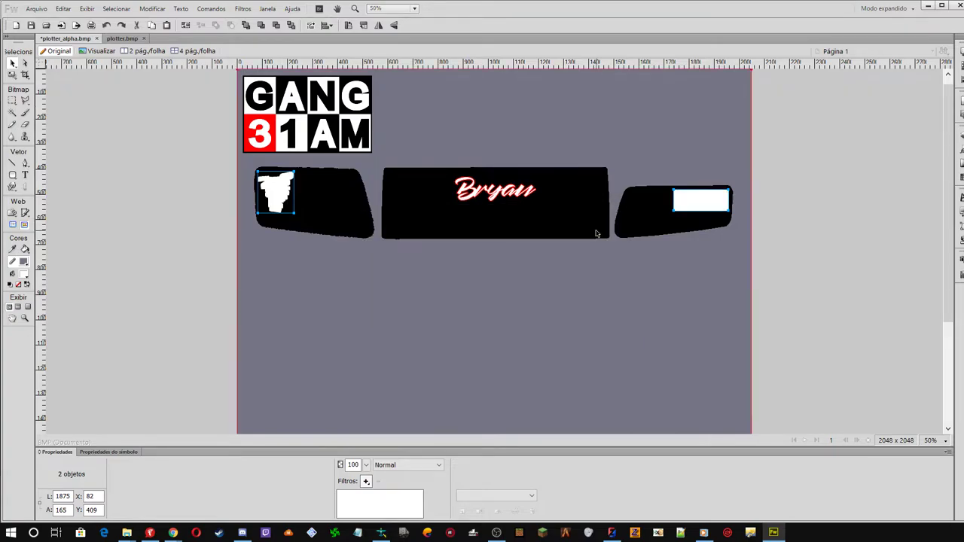
click(167, 167)
Compare the logos and window shapes in plotter.bmp with the whitened versions in plotter_alpha.bmp
click(122, 38)
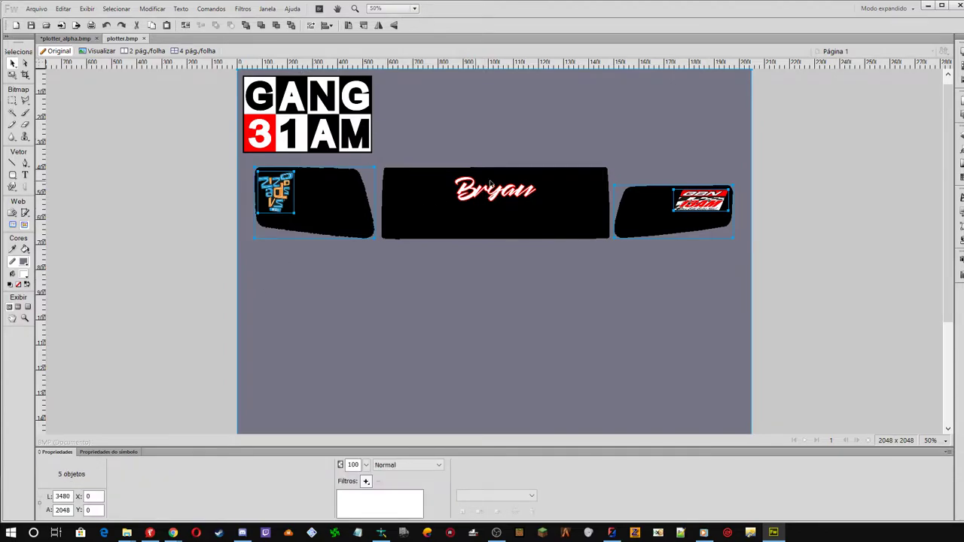
click(154, 132)
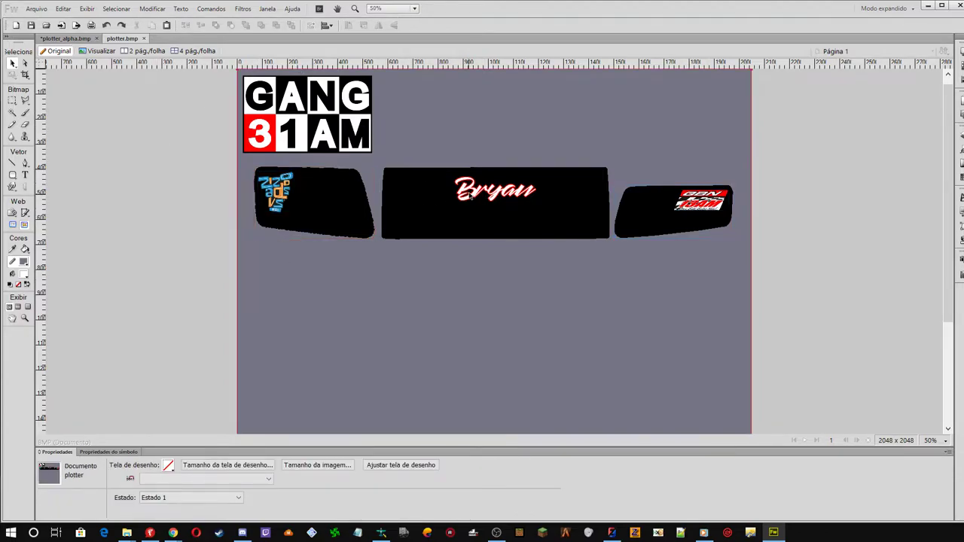
click(65, 38)
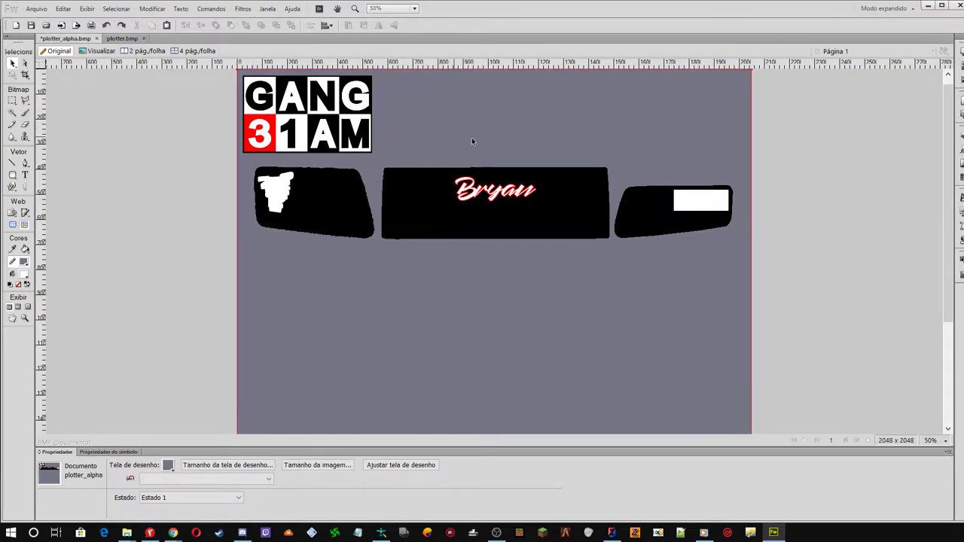
scroll(489, 143, up, 1)
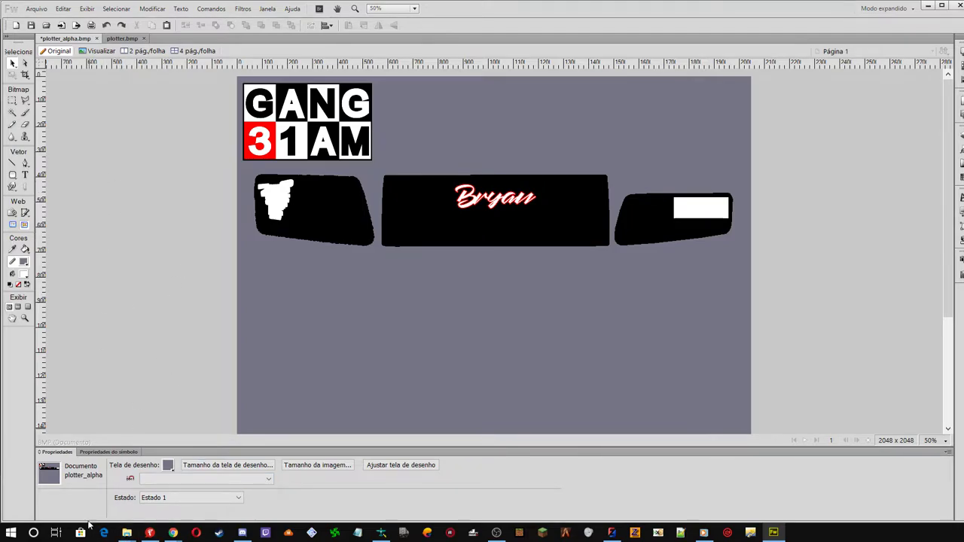
Switch to the gaminglives folder in File Explorer and make a duplicate of plotter_alpha.bmp there
mouse_move(126, 533)
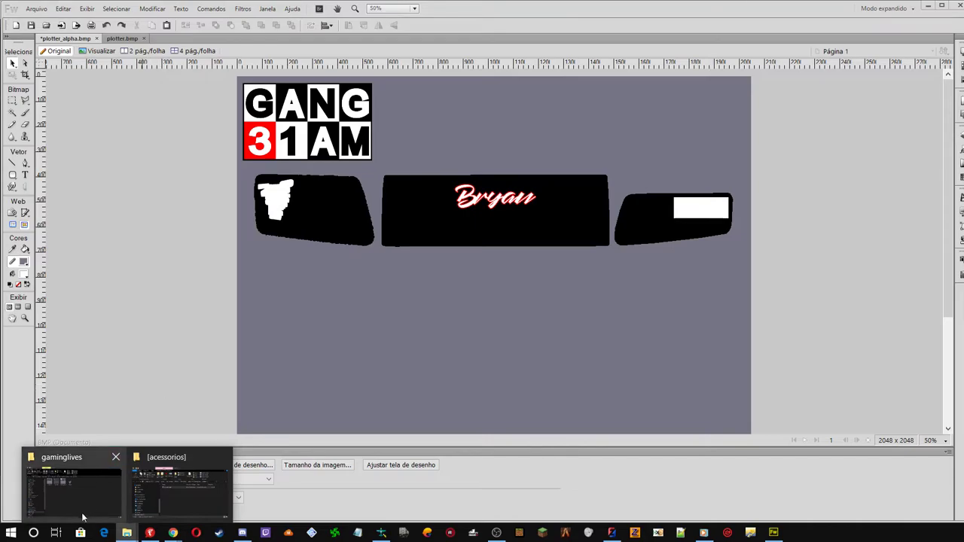
click(75, 489)
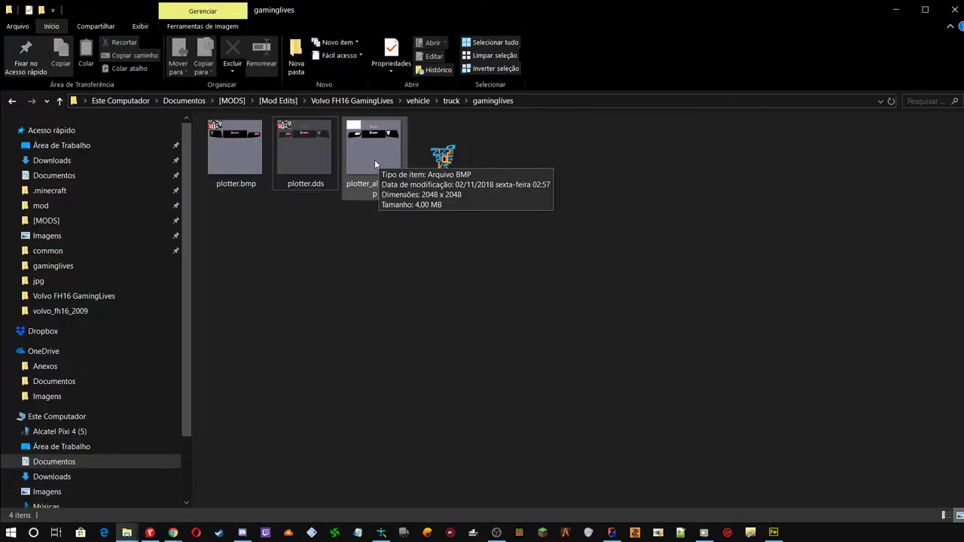
drag(375, 161, 388, 232)
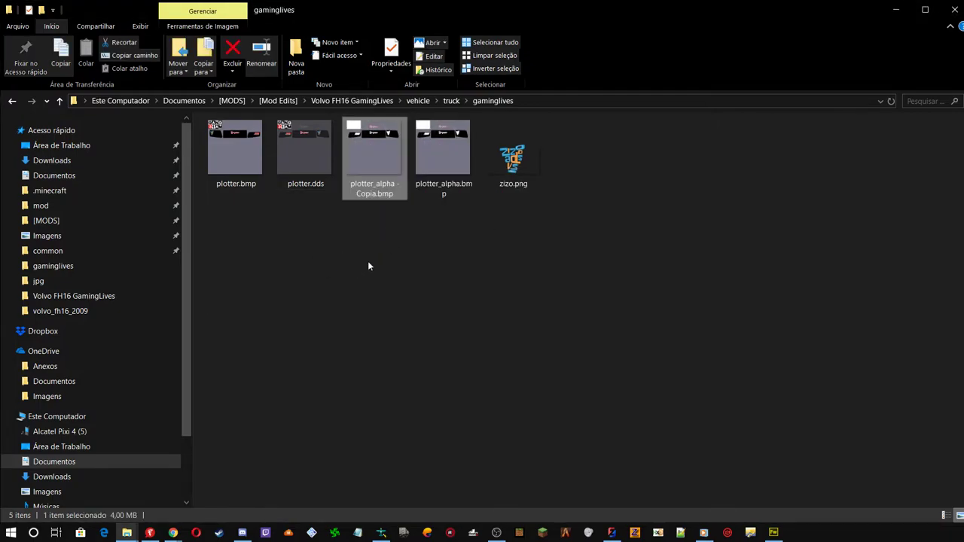
click(369, 266)
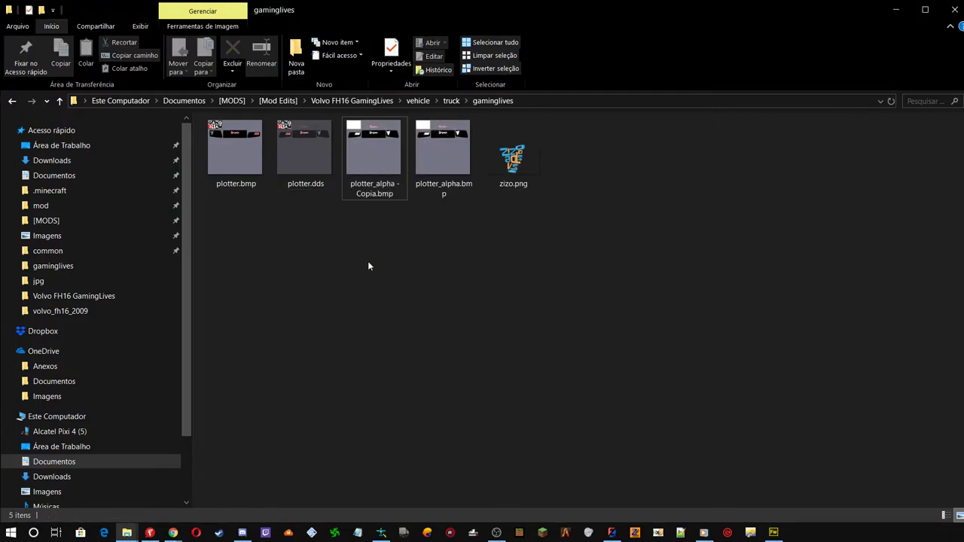
Switch back to Fireworks and open plotter_alpha - Copia.bmp from the gaminglives folder
click(772, 533)
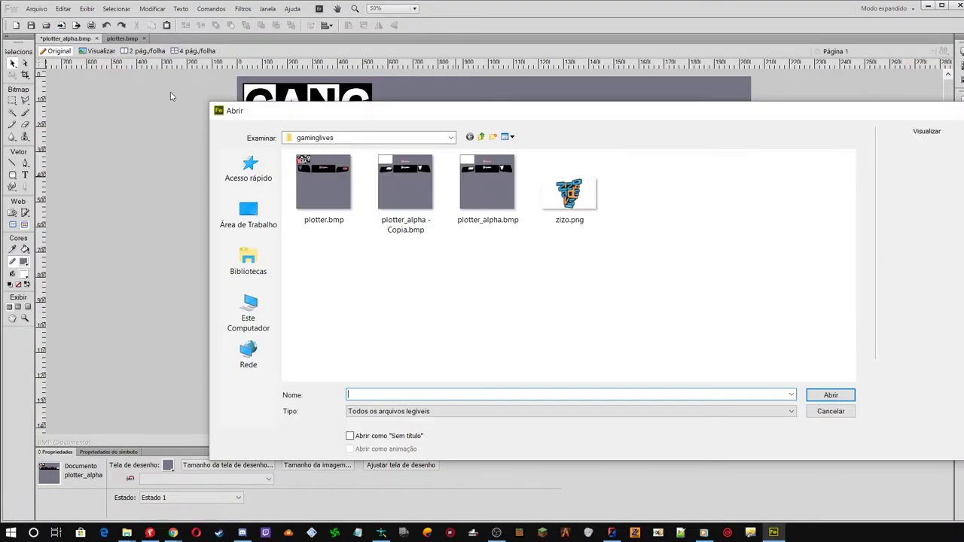
click(45, 25)
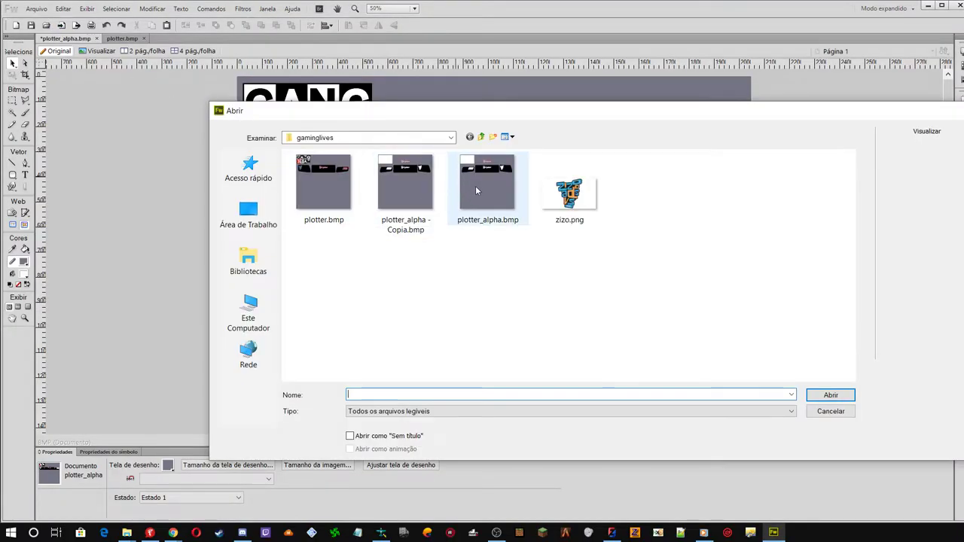
click(410, 194)
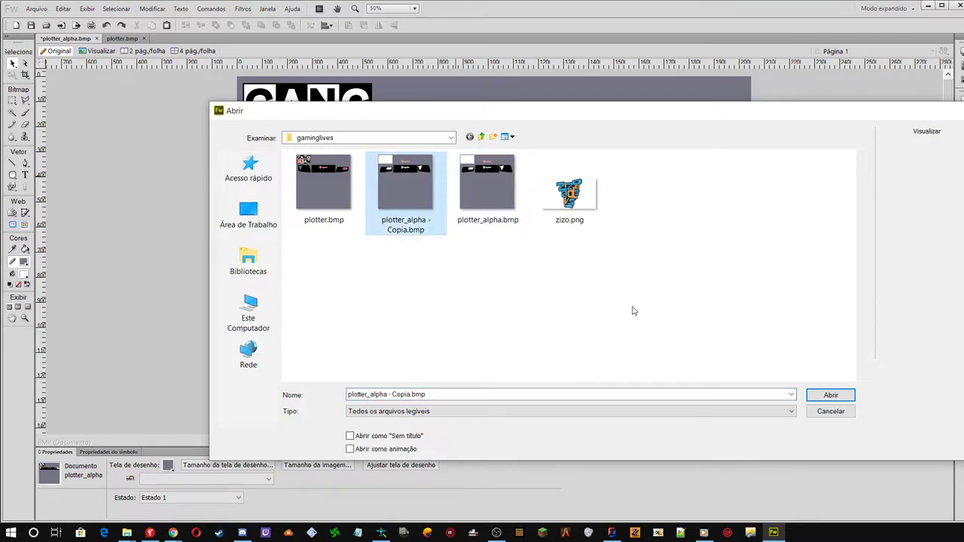
click(831, 395)
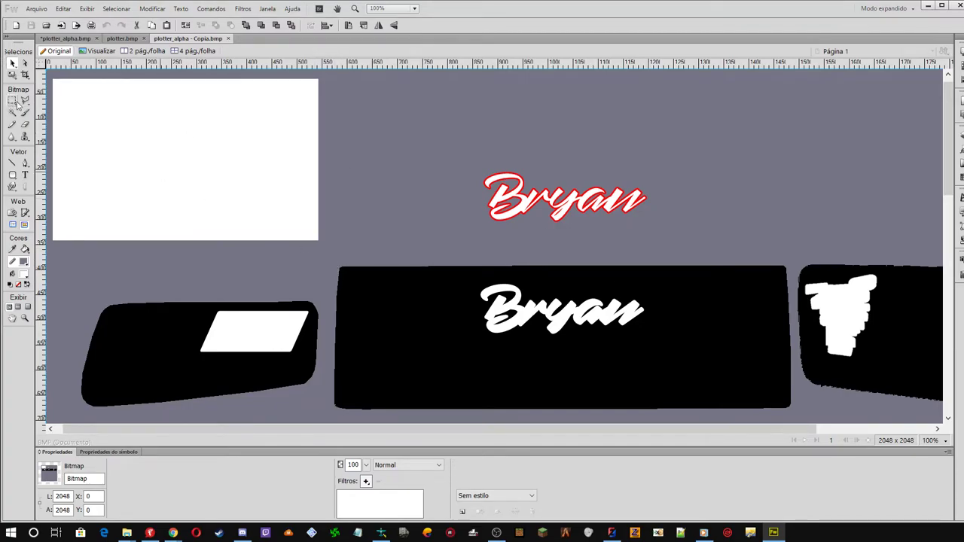
Copy the black center window with its white lettering from plotter_alpha - Copia.bmp using a rectangular Marquee selection
click(15, 104)
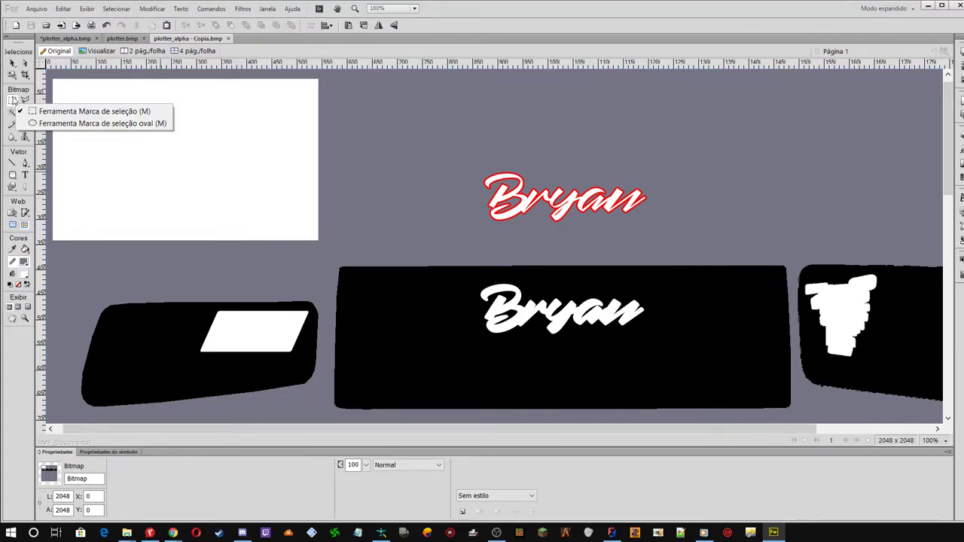
click(111, 112)
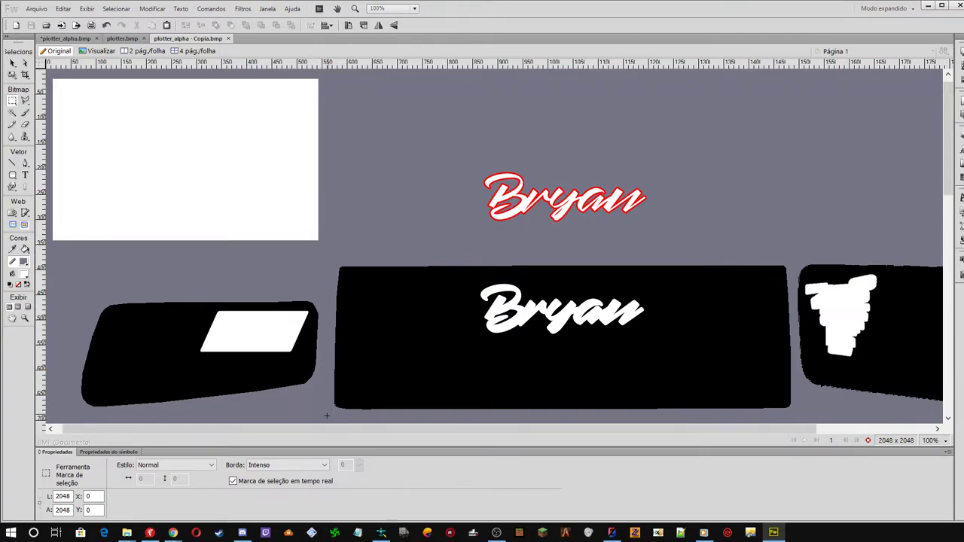
drag(325, 419, 795, 246)
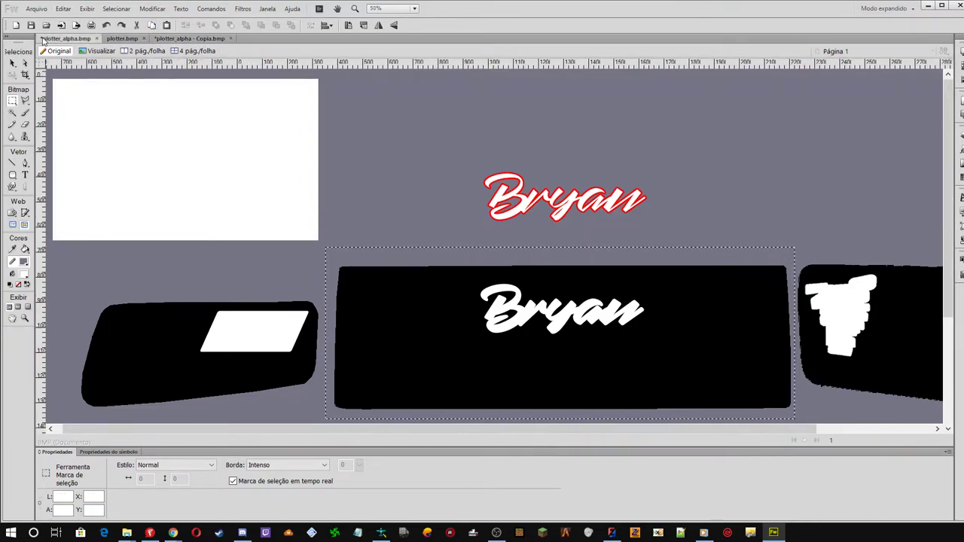
Paste the copied center window over the red-outlined one in plotter_alpha.bmp, check its alignment at 100% zoom and save the file
click(190, 39)
click(935, 441)
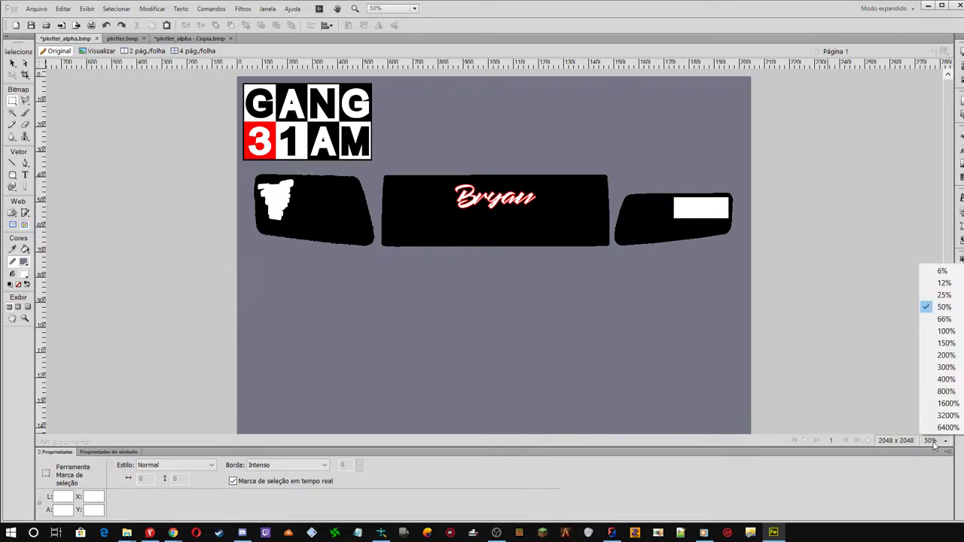
click(938, 294)
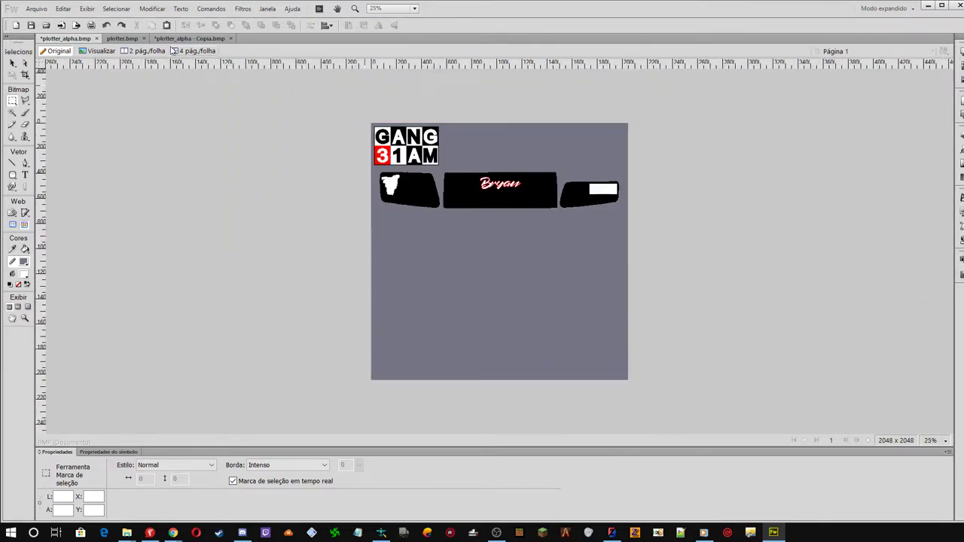
click(167, 26)
click(931, 442)
click(944, 331)
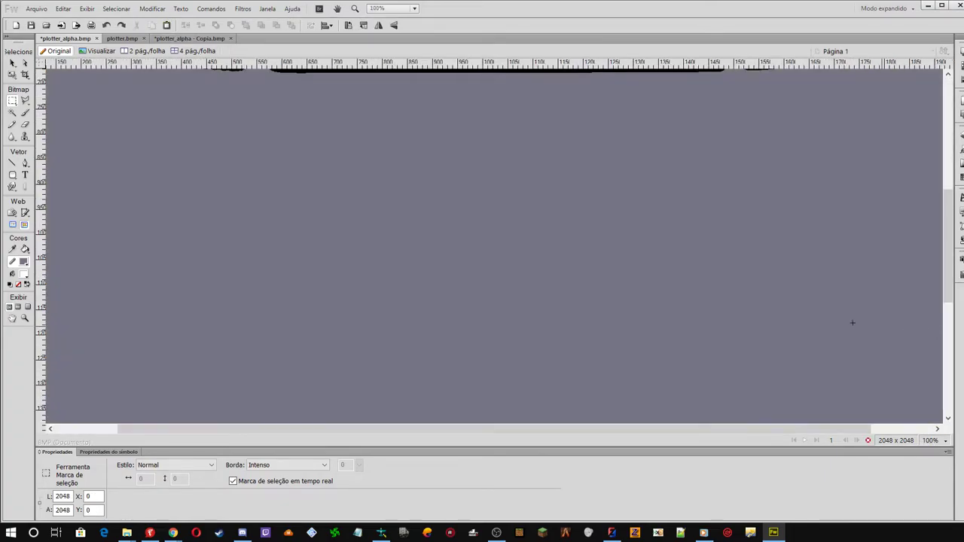
scroll(701, 340, up, 5)
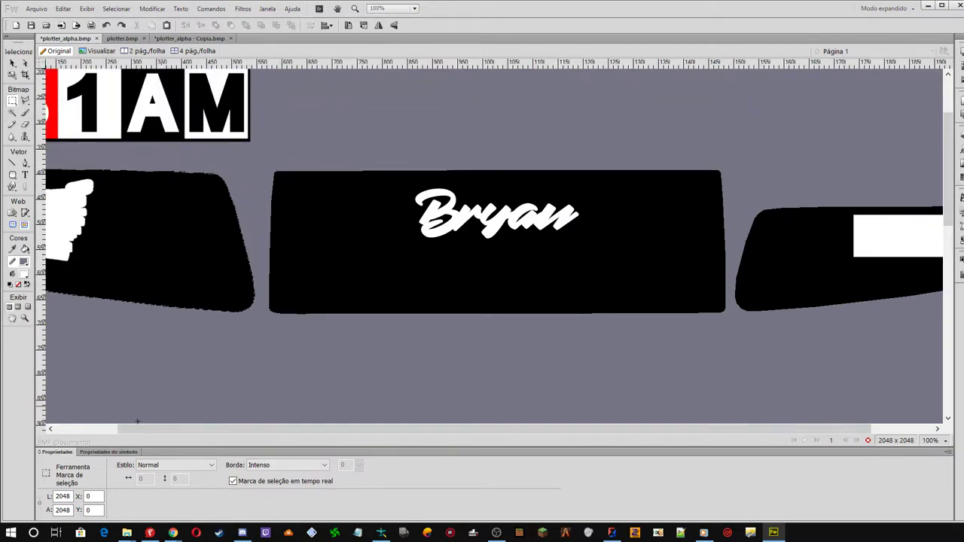
drag(146, 429, 84, 429)
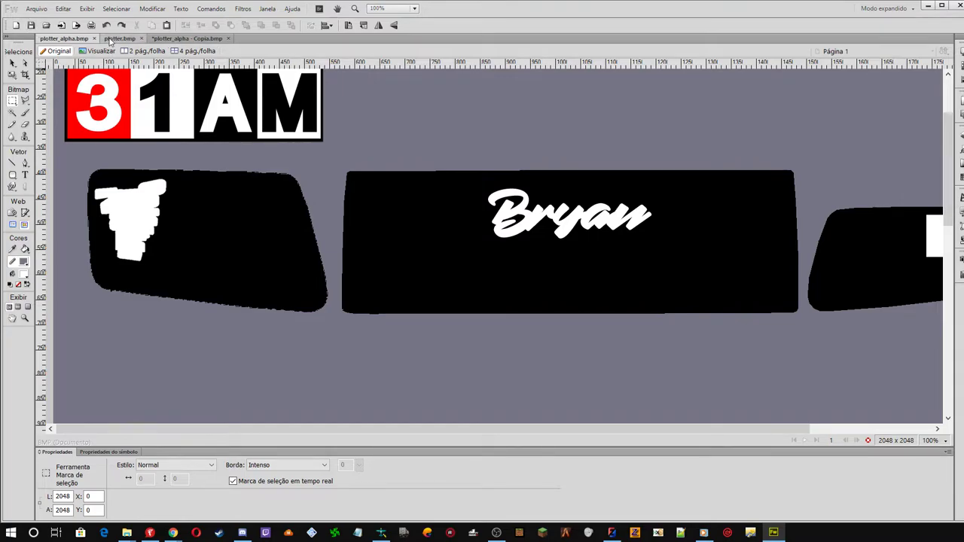
Review plotter.bmp, switch to DXTBmp and load plotter.bmp into it from the gaminglives folder
click(110, 38)
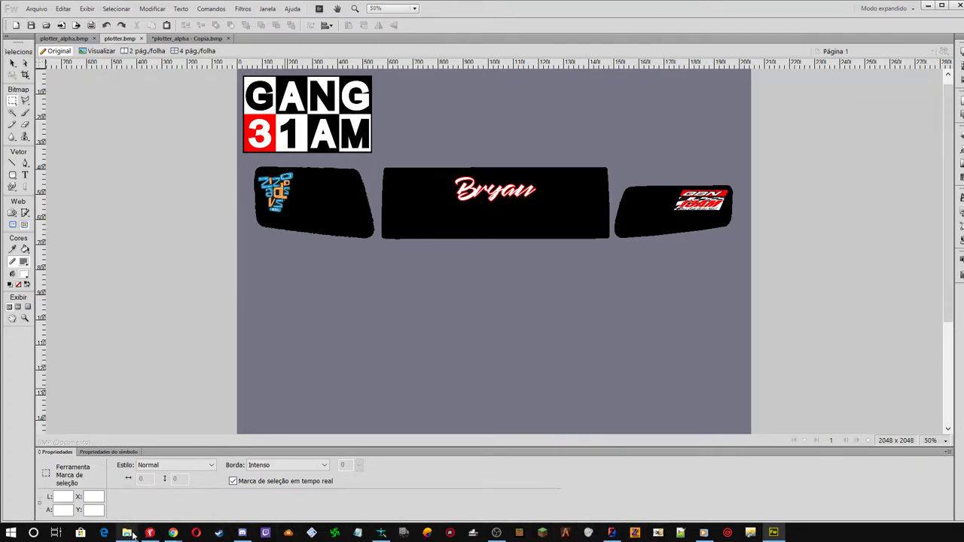
mouse_move(128, 534)
click(83, 499)
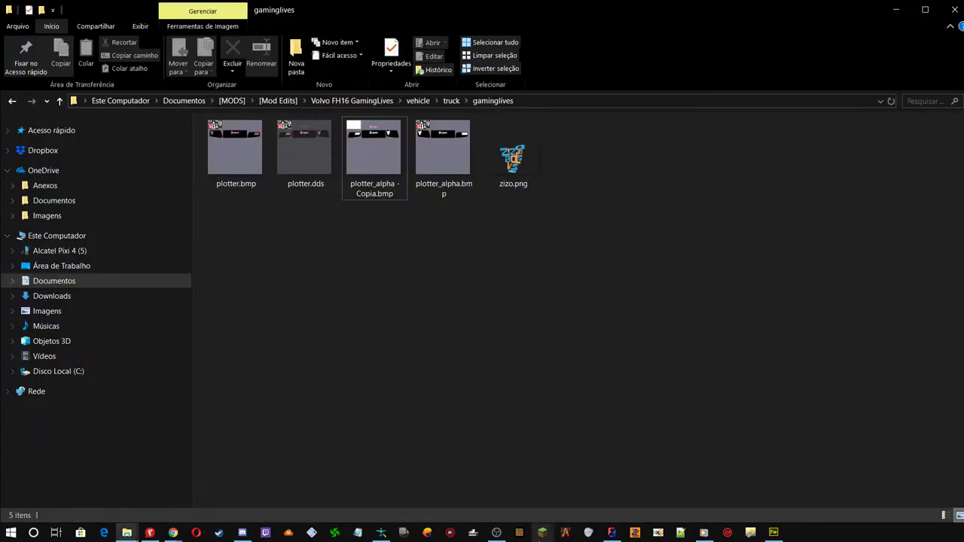
click(382, 533)
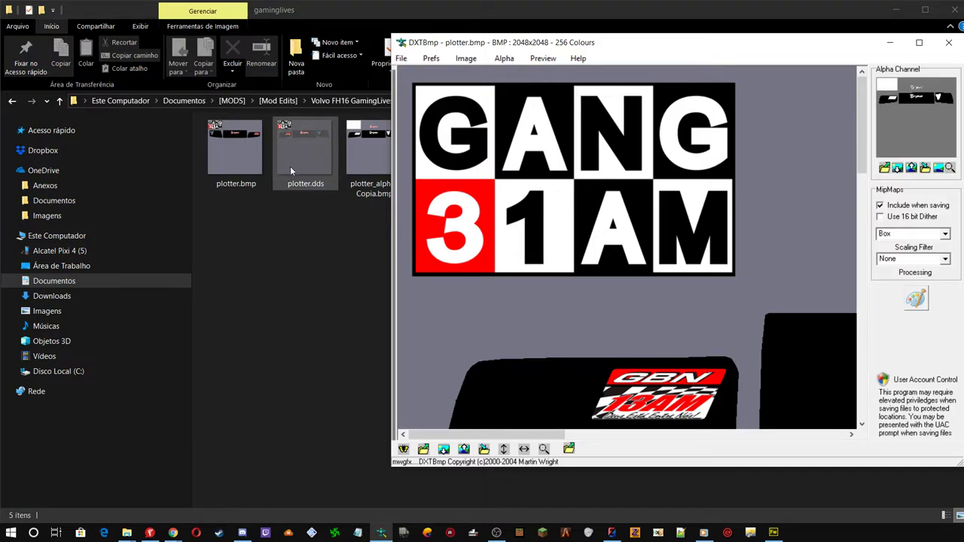
drag(230, 157, 430, 166)
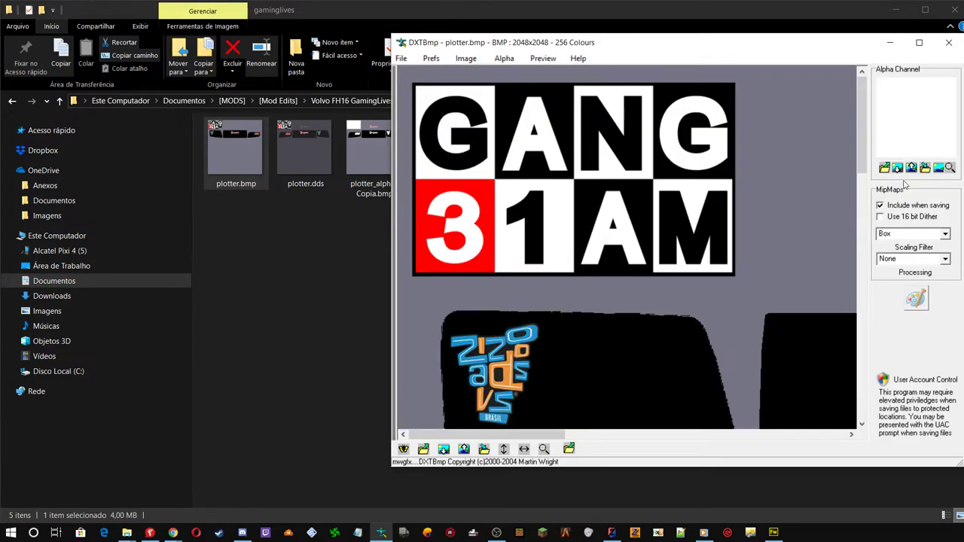
Import plotter_alpha - Copia.bmp as the alpha channel of plotter.bmp, replacing the present channel
click(886, 170)
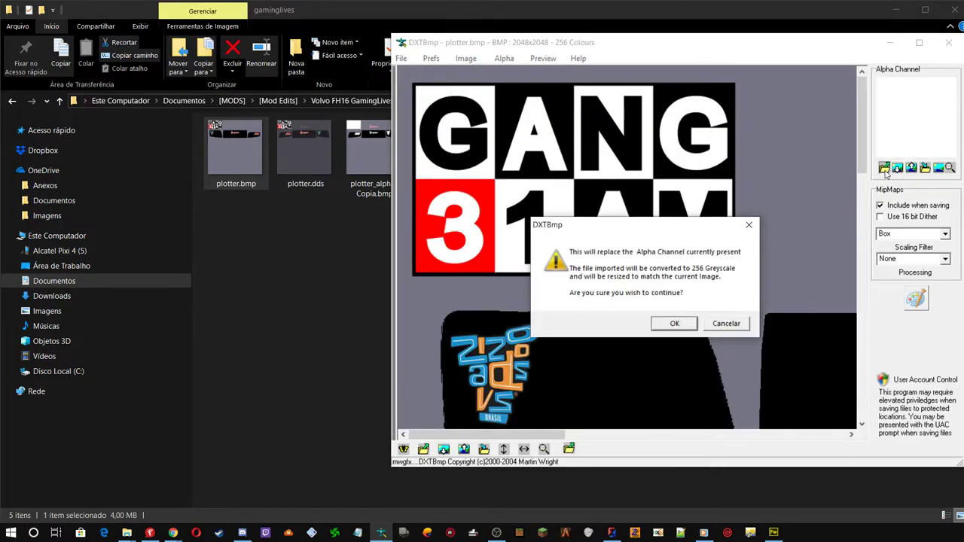
click(669, 322)
click(612, 193)
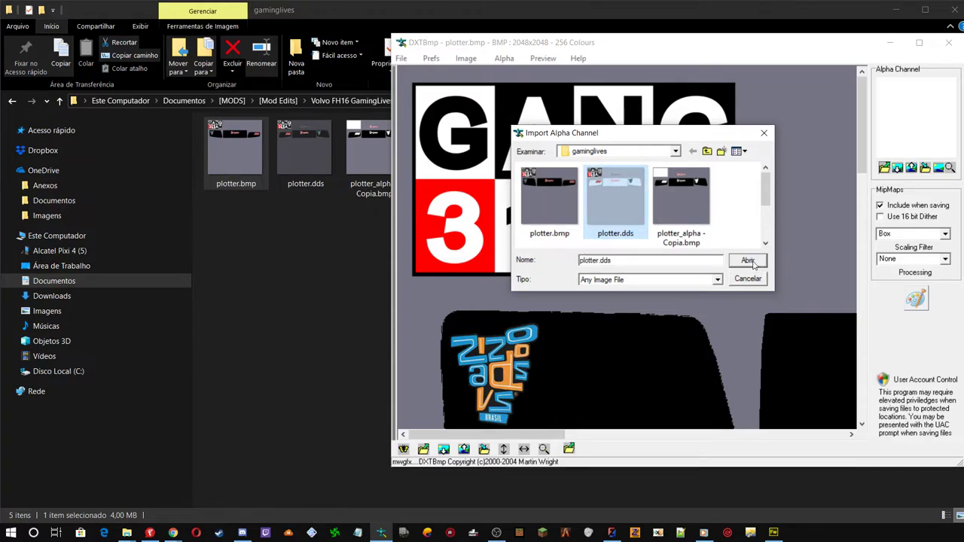
click(685, 207)
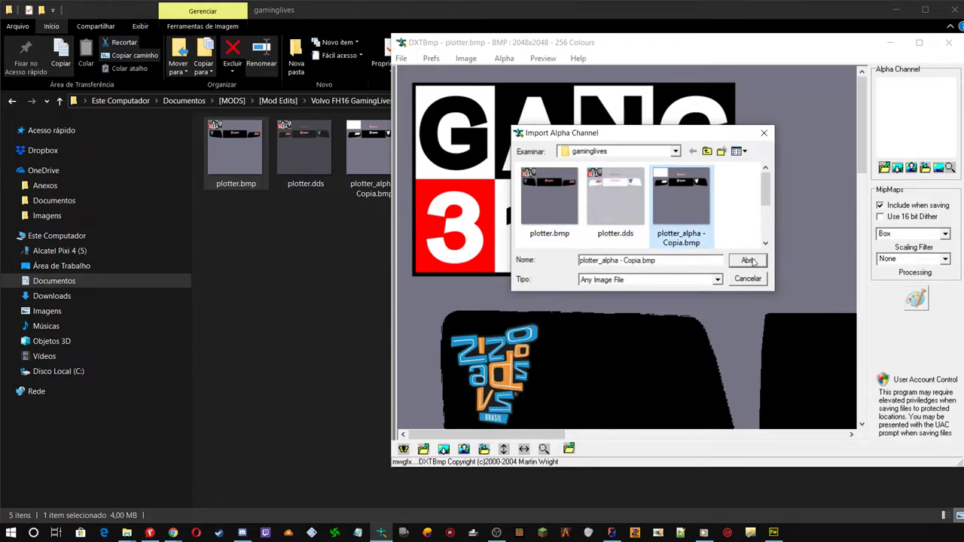
click(748, 261)
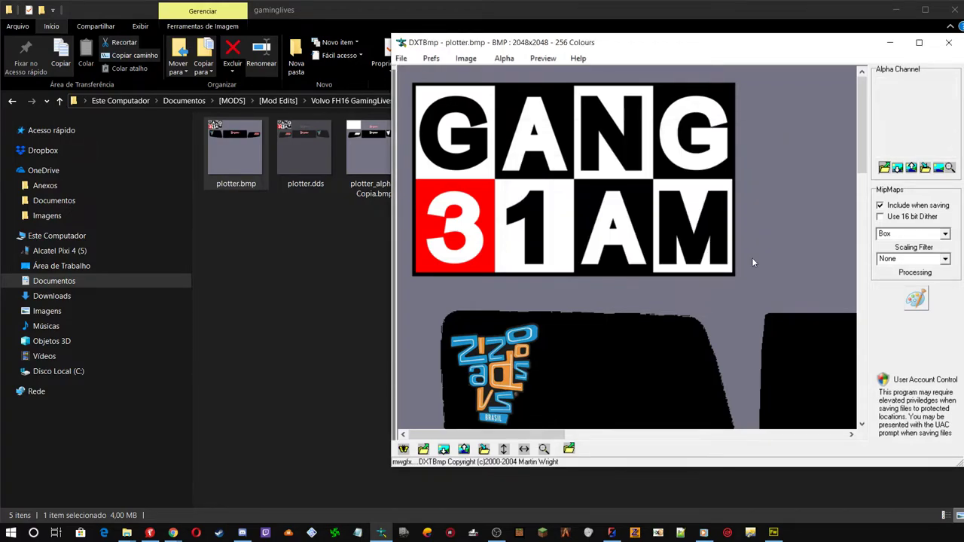
Export the texture with its alpha as a DDS DXT5 file, overwriting plotter.dds in the gaminglives folder
click(413, 61)
mouse_move(428, 100)
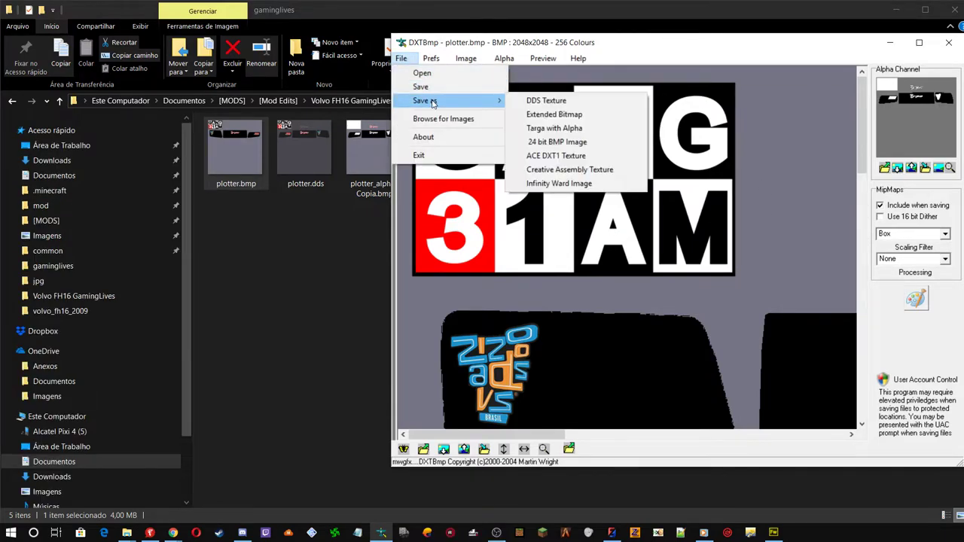
click(548, 101)
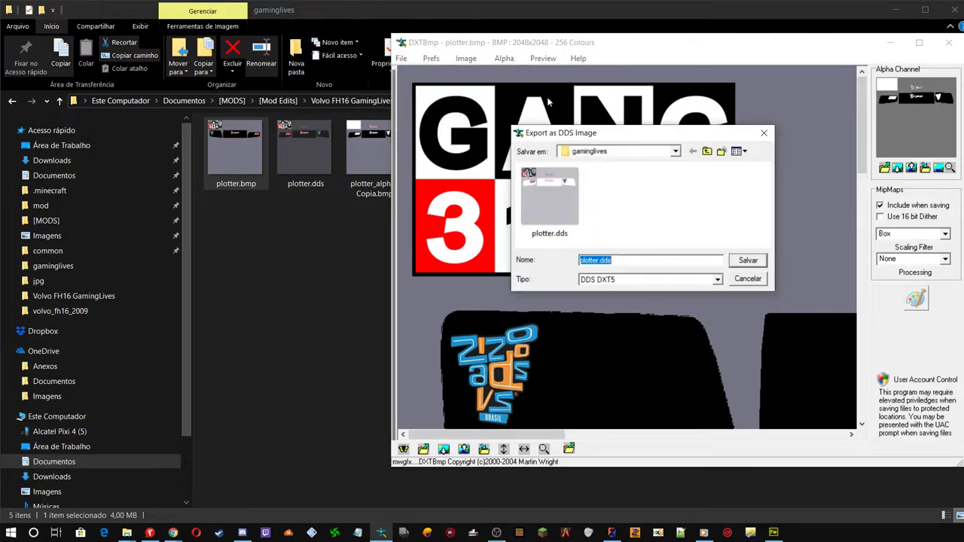
click(754, 265)
click(666, 273)
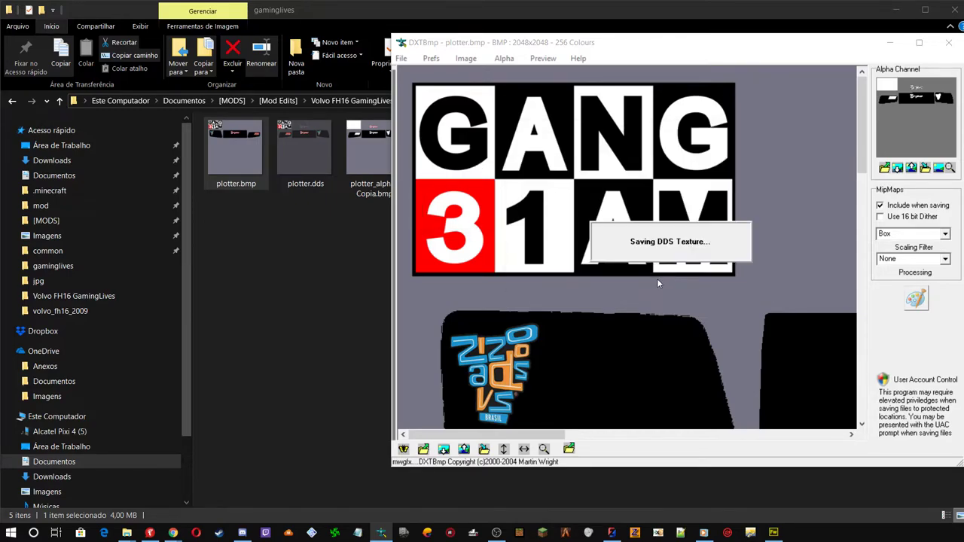
Switch to ZModeler and compare the sticker texture on the Janela_Direito UV layout with plotter.bmp in Fireworks
click(611, 534)
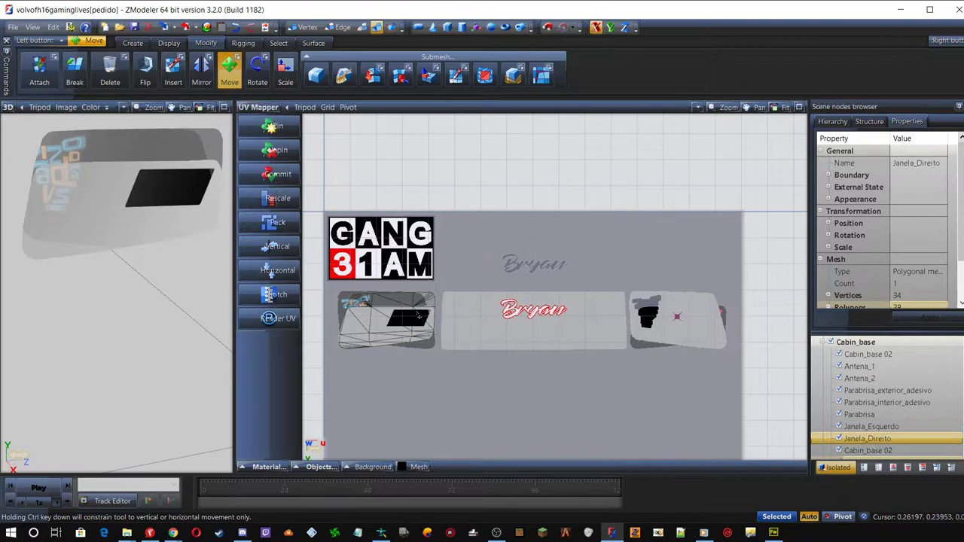
scroll(391, 344, up, 1)
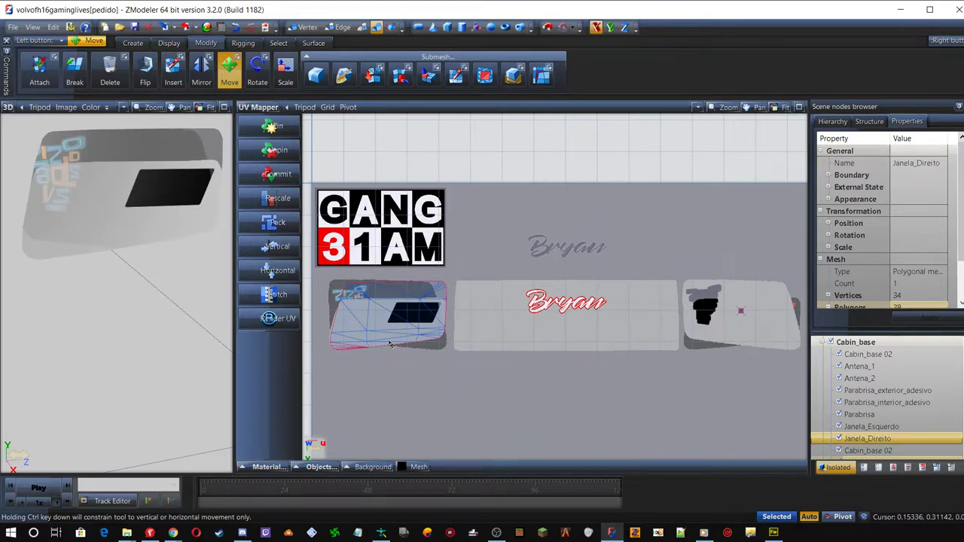
click(425, 410)
click(774, 533)
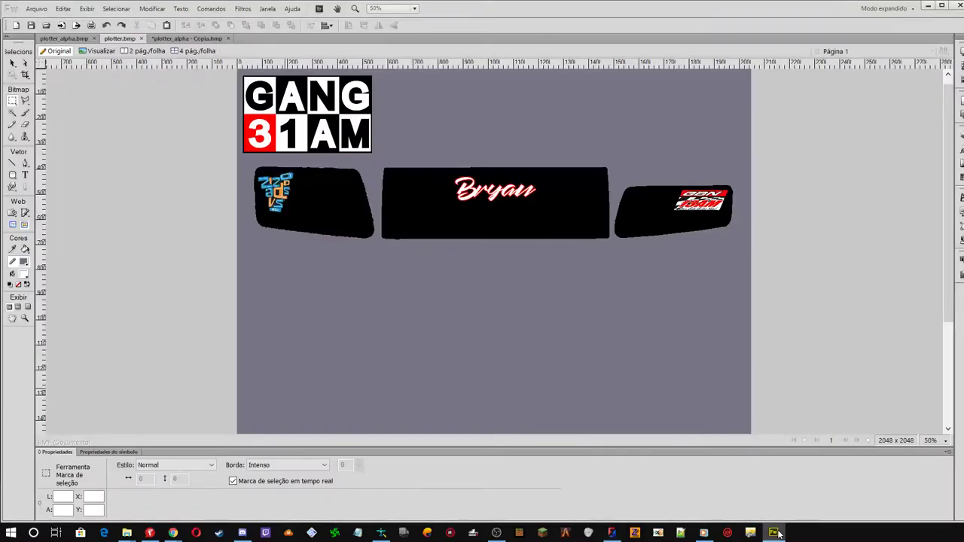
click(774, 533)
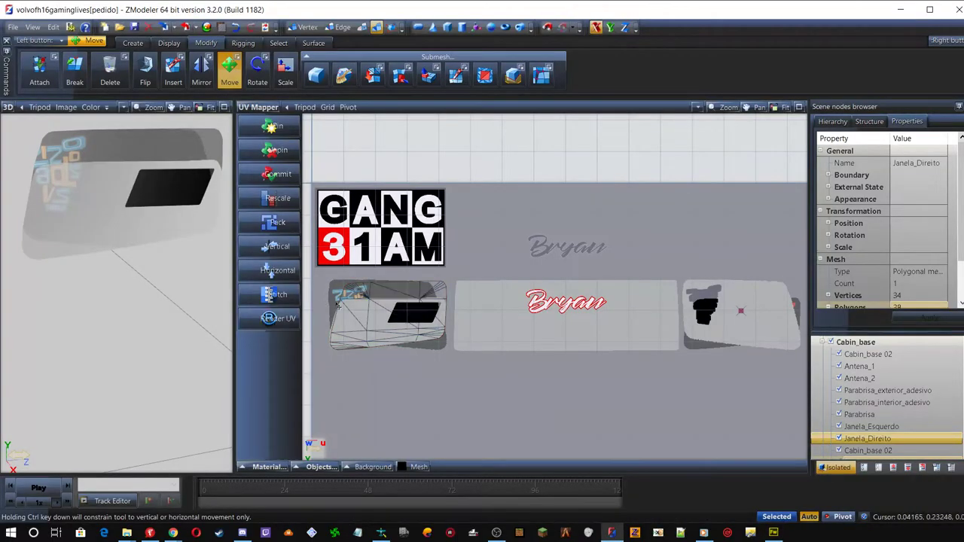
Select the whole UV mesh of Janela_Direito and rotate it 180 degrees in Y axis mode
click(365, 322)
click(417, 316)
click(391, 317)
scroll(339, 306, up, 4)
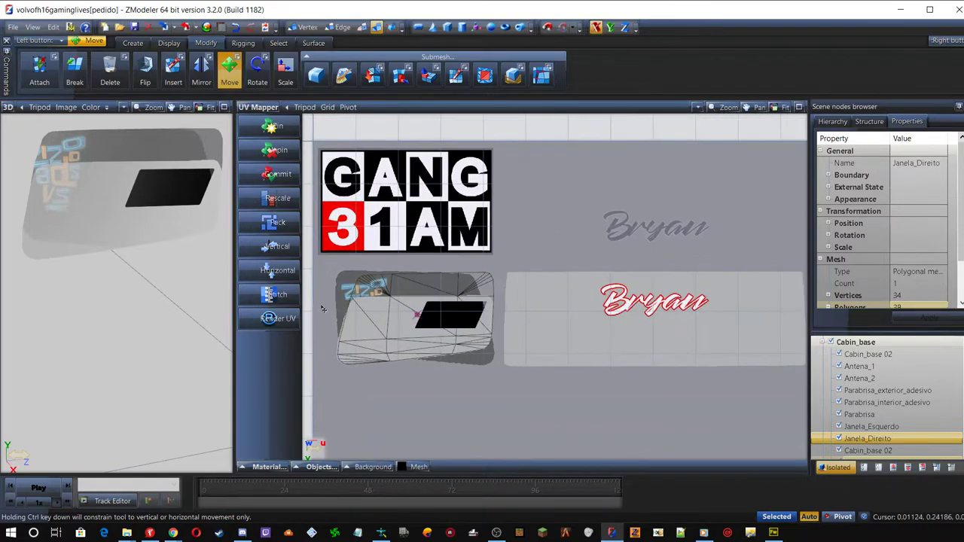
scroll(339, 306, up, 2)
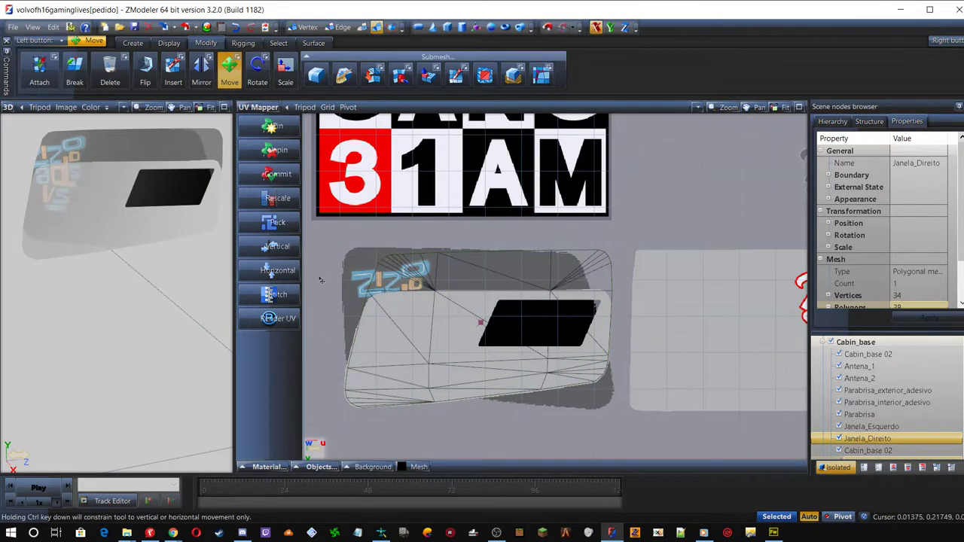
drag(322, 232, 522, 385)
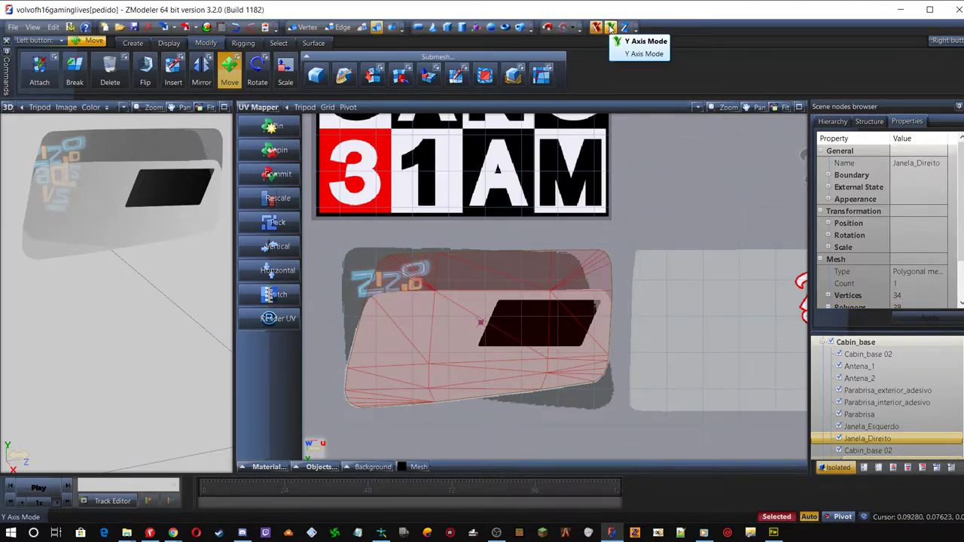
click(611, 28)
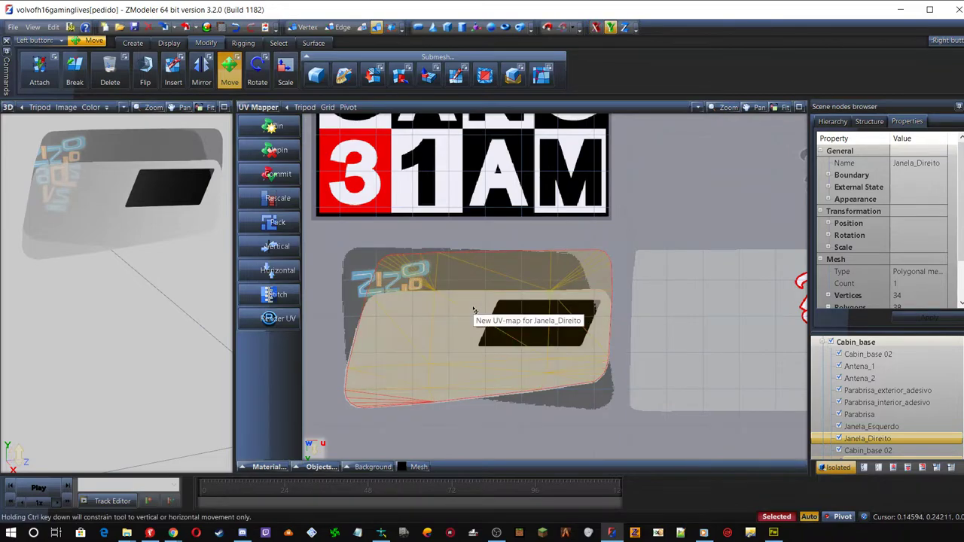
click(257, 67)
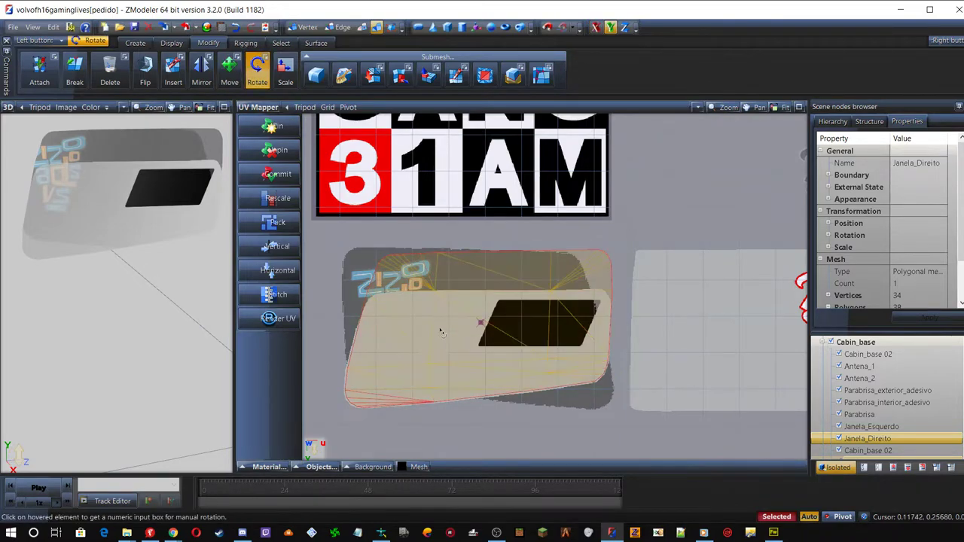
key(Tab)
text(180)
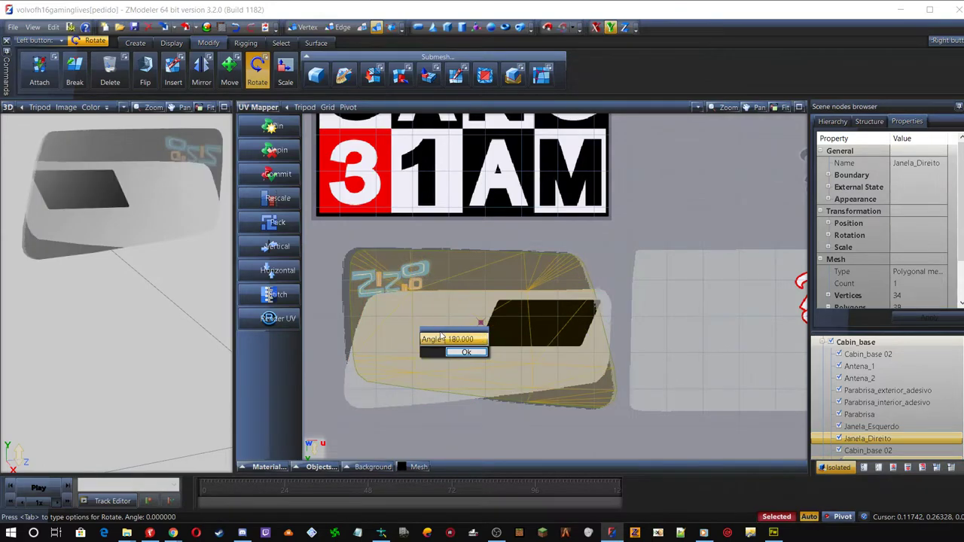
click(466, 352)
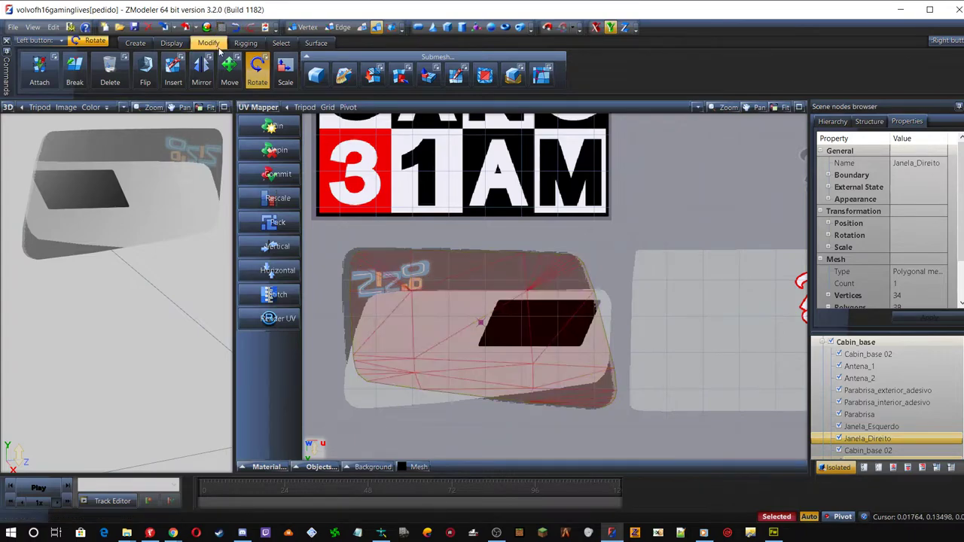
Move the rotated Janela_Direito UV mesh to align with the dark window outline on the sticker texture, then deselect it
click(229, 70)
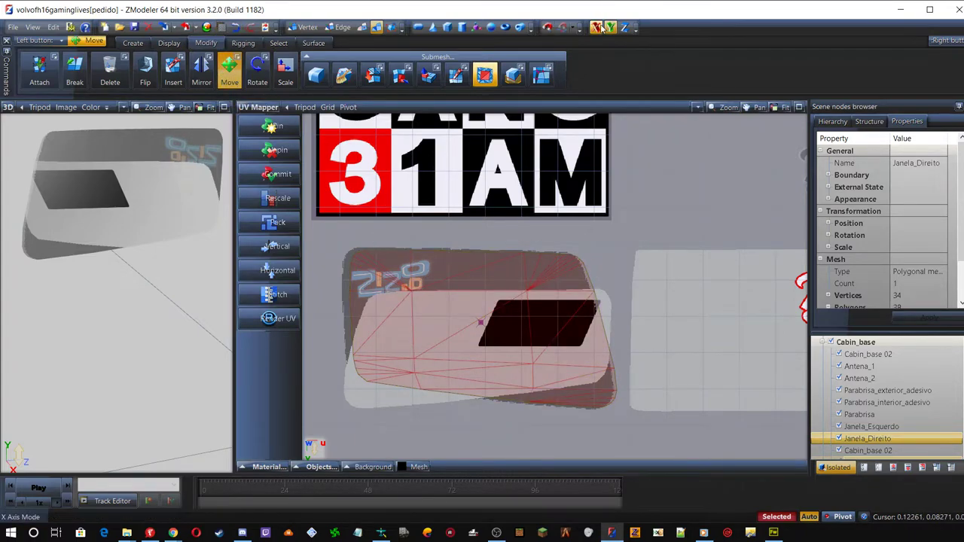
drag(392, 284, 391, 285)
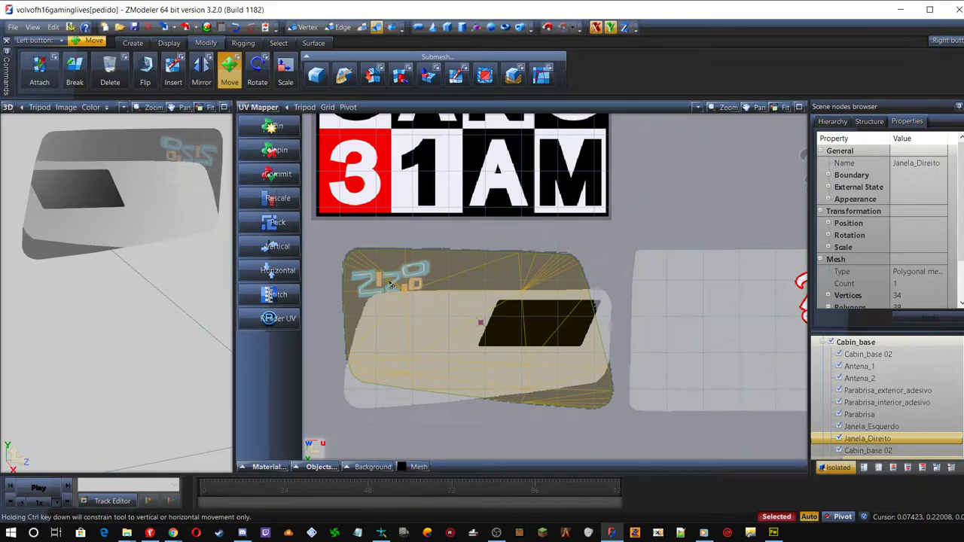
click(632, 189)
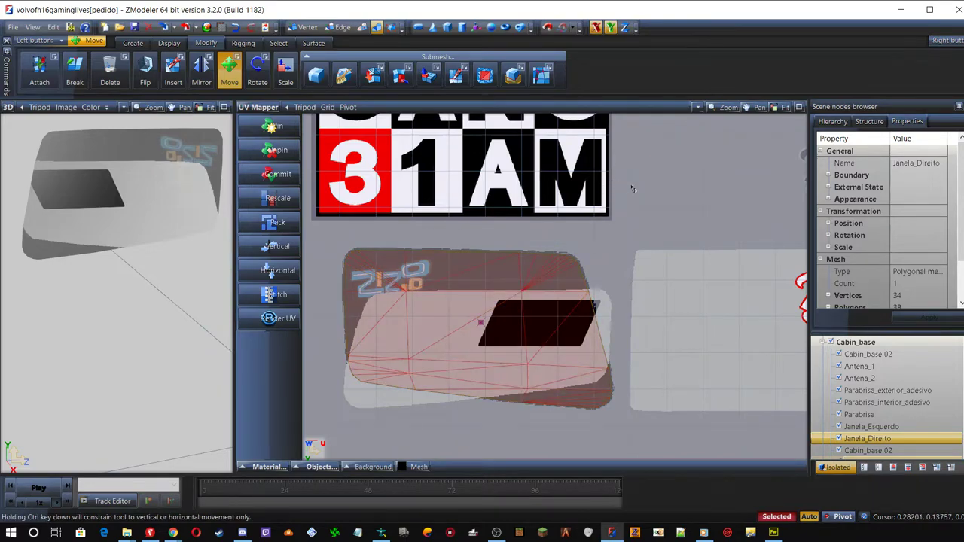
click(657, 184)
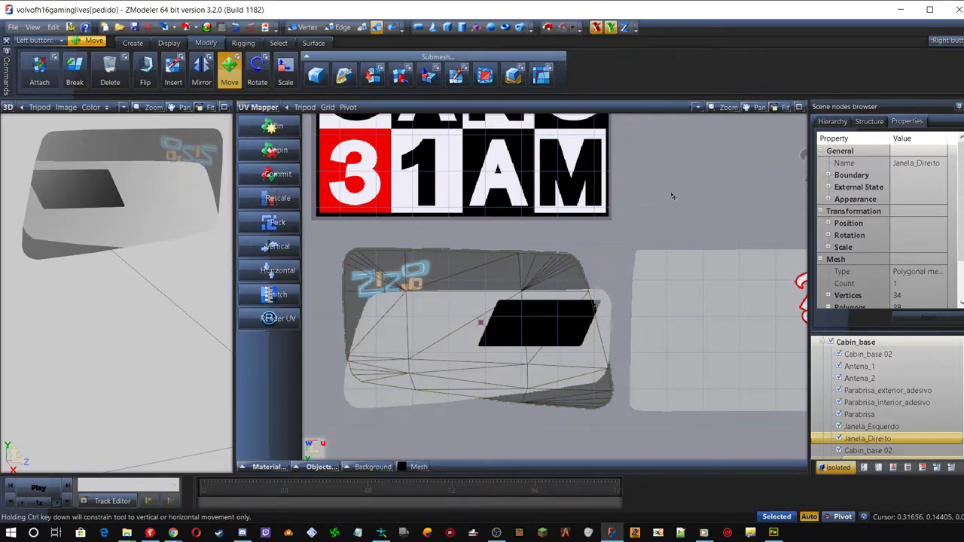
Change the UV Mapper viewport to the Left view and replace the plotter.dds texture with the re-exported plotter.dds from the gaminglives folder
click(267, 107)
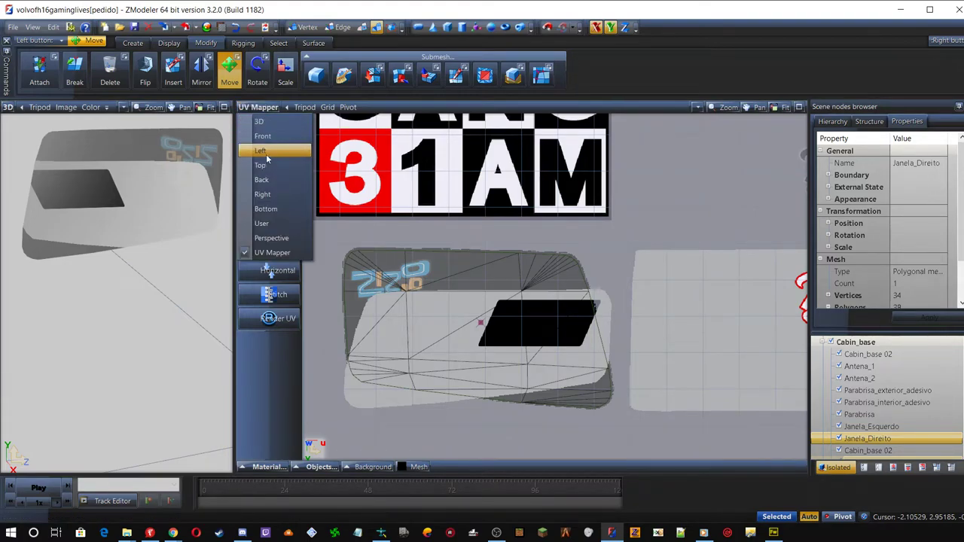
click(262, 151)
scroll(361, 171, up, 1)
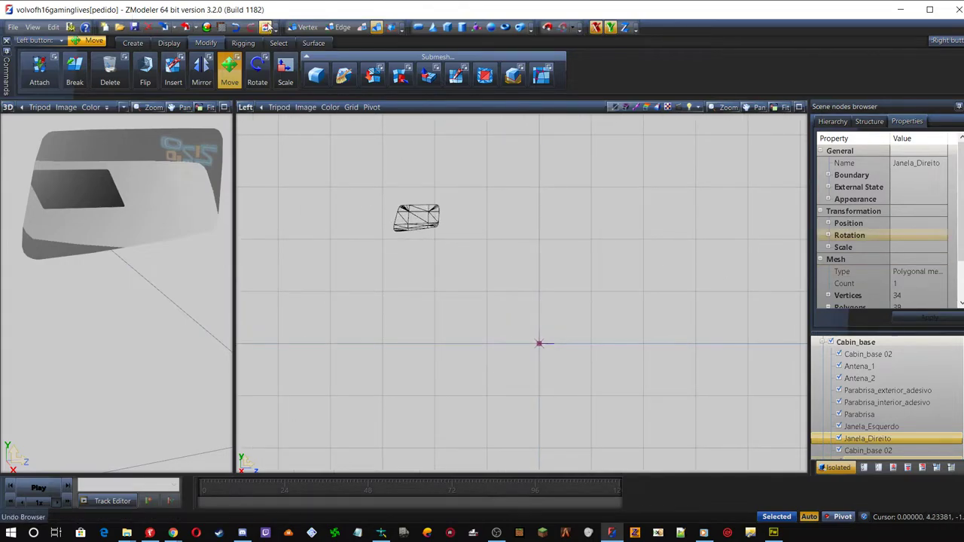
click(220, 27)
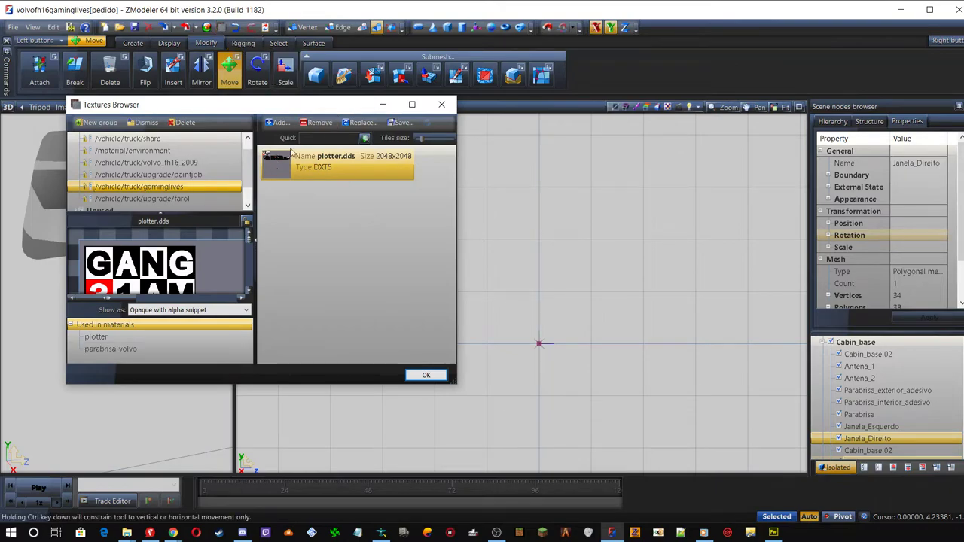
click(360, 122)
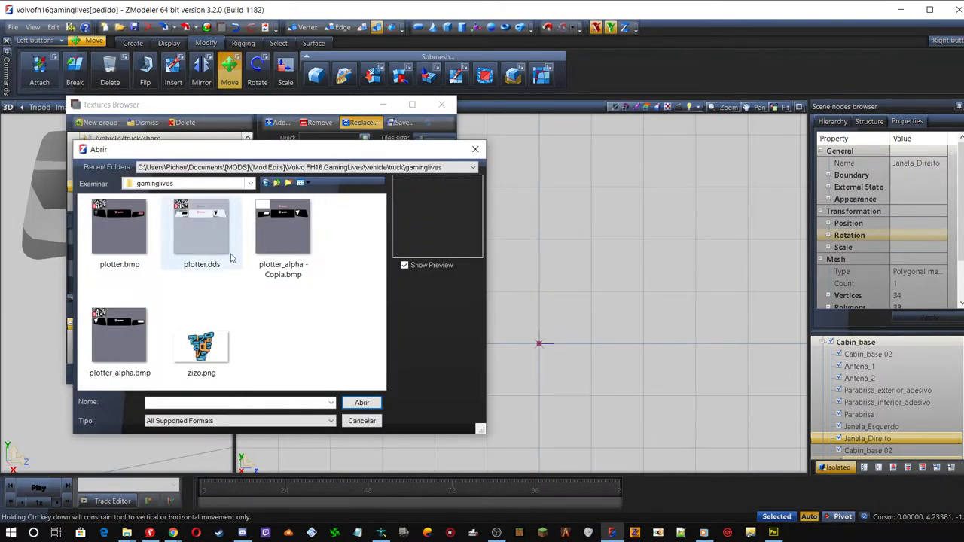
click(198, 230)
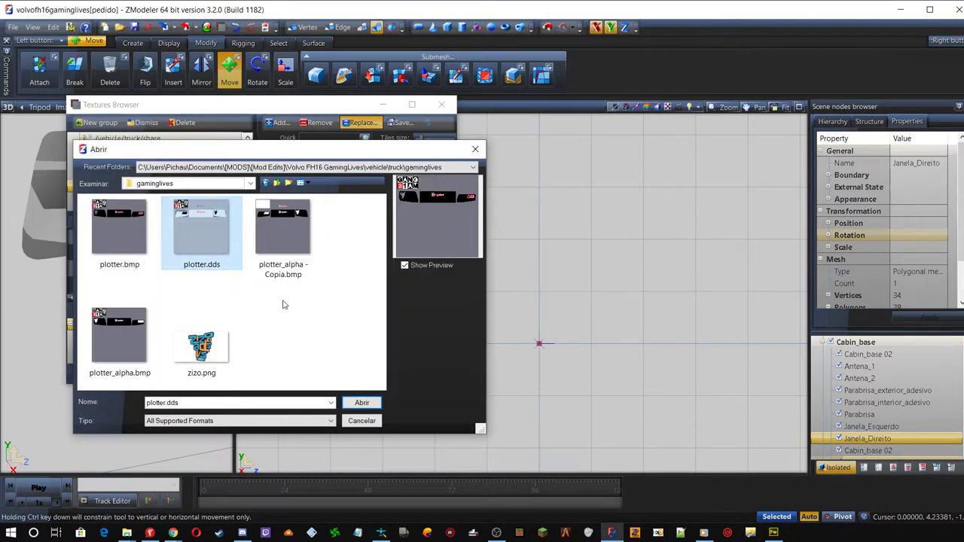
click(362, 404)
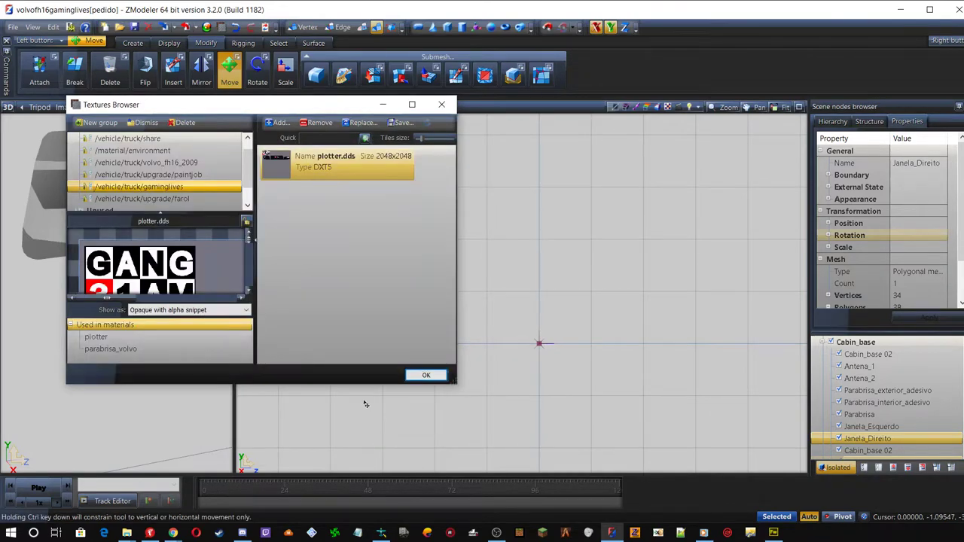
click(419, 372)
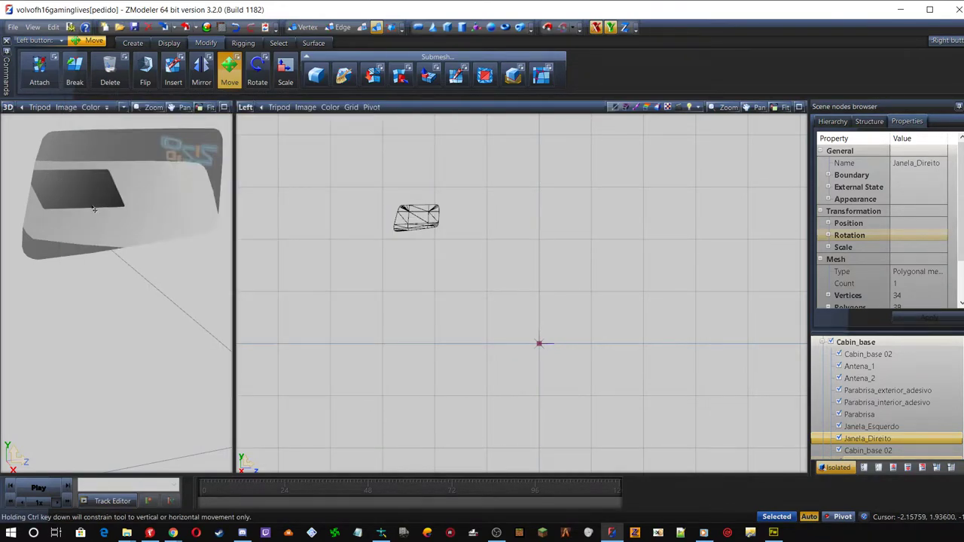
scroll(93, 208, up, 5)
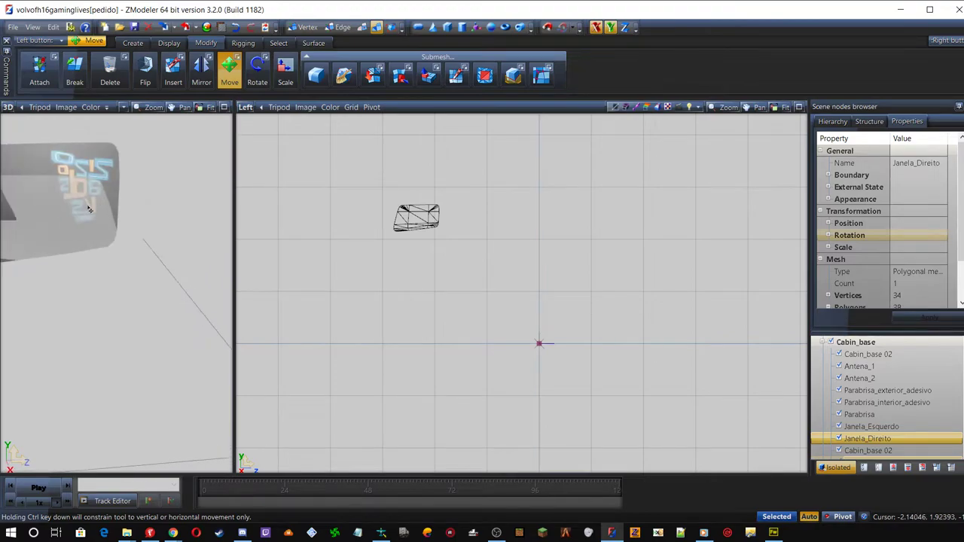
middle_drag(89, 209, 89, 241)
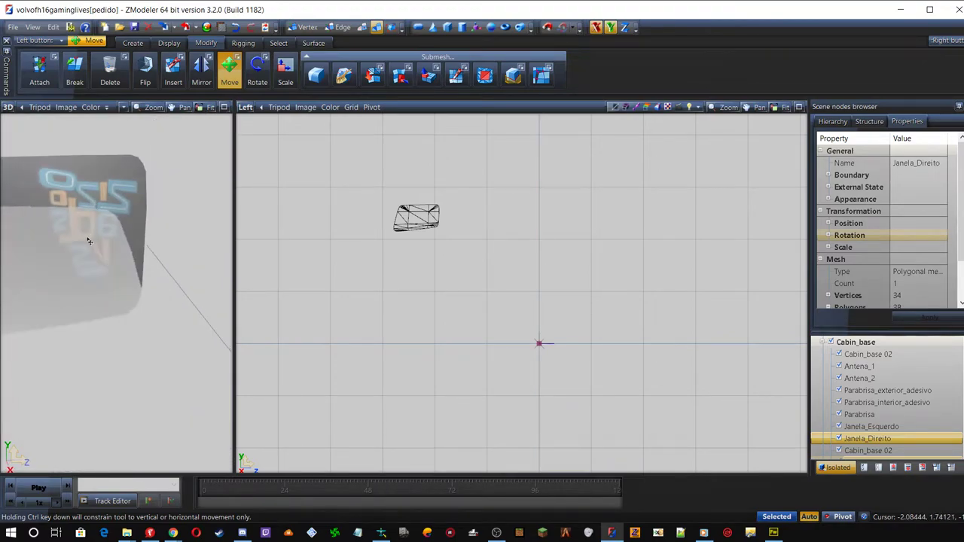
scroll(91, 241, up, 5)
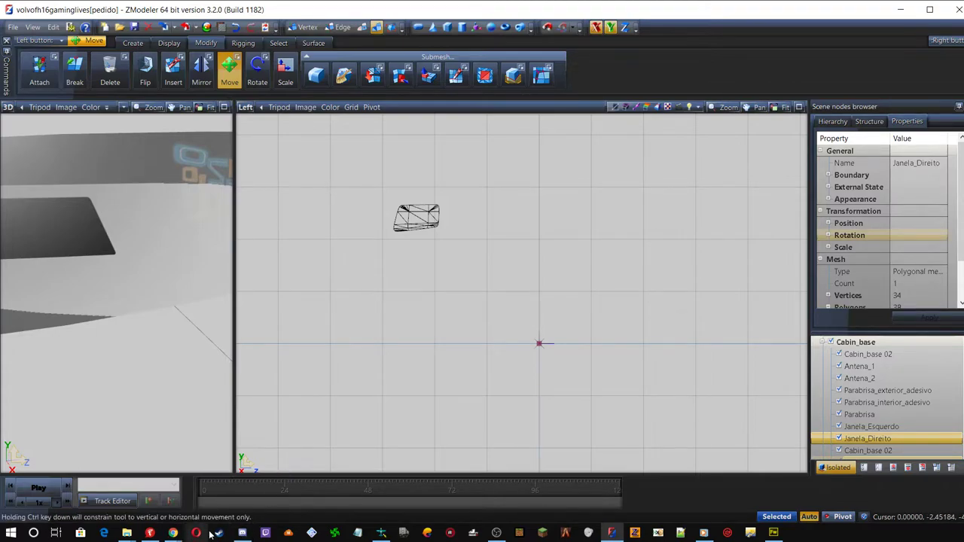
click(382, 533)
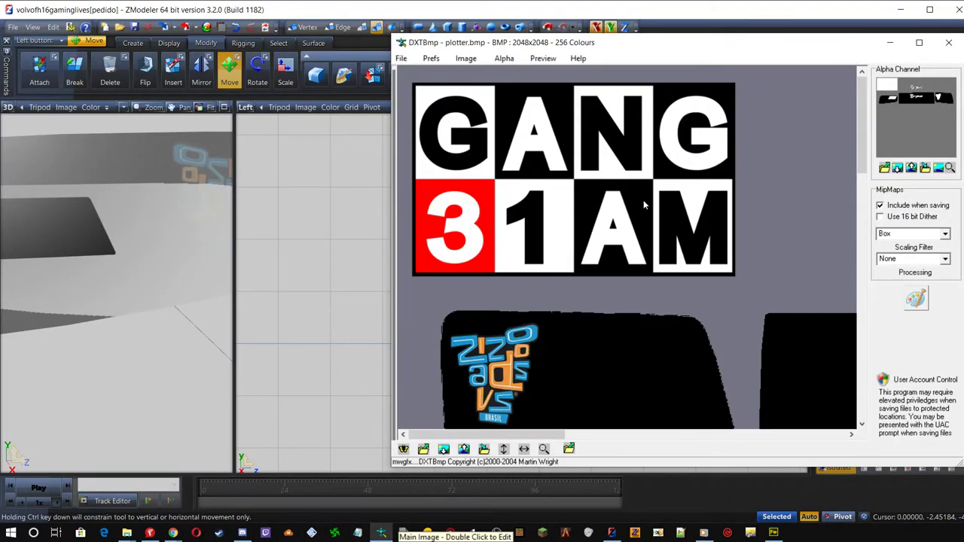
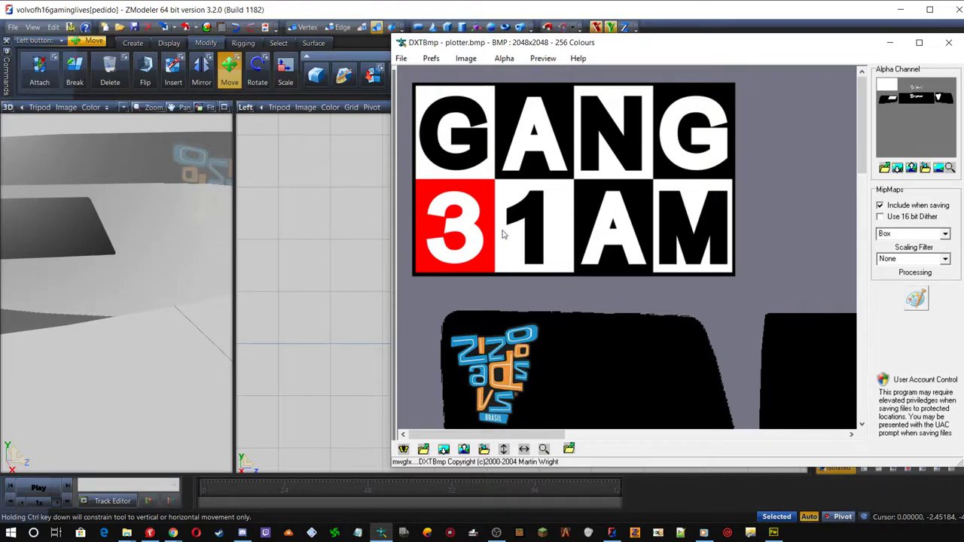
click(885, 168)
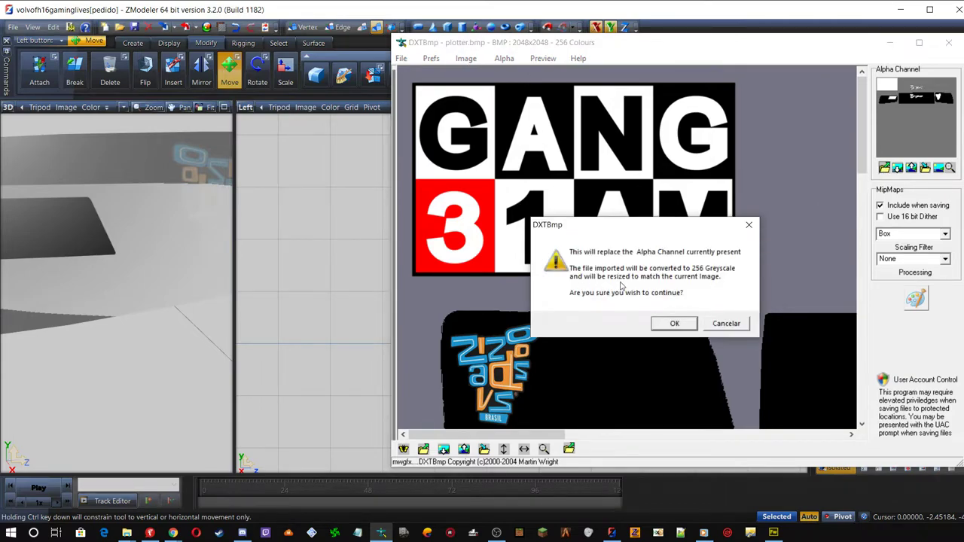
click(727, 324)
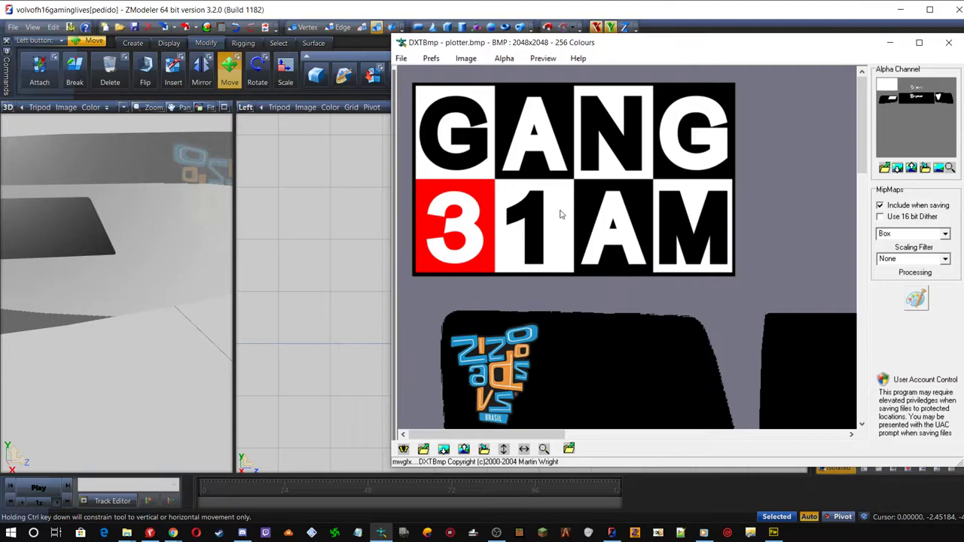
click(401, 59)
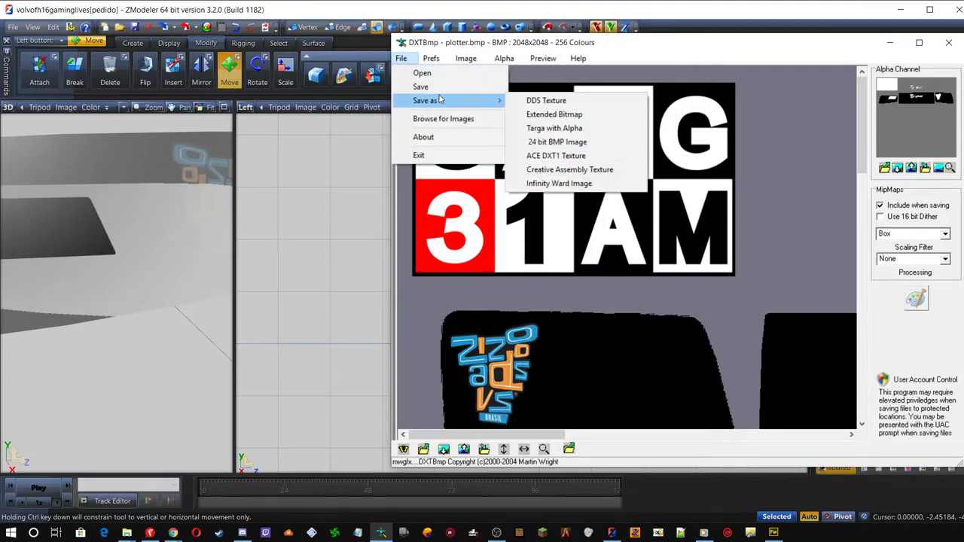
click(660, 48)
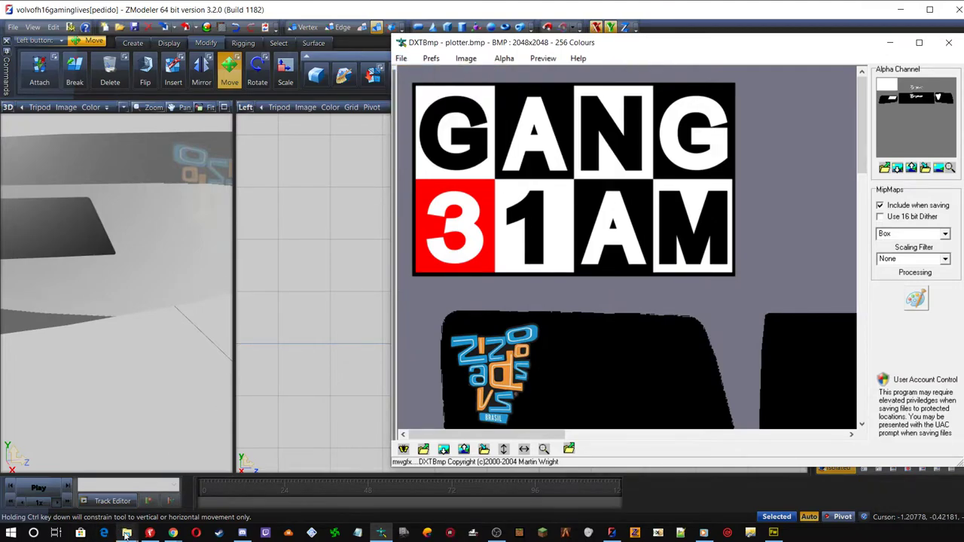
click(127, 533)
click(104, 496)
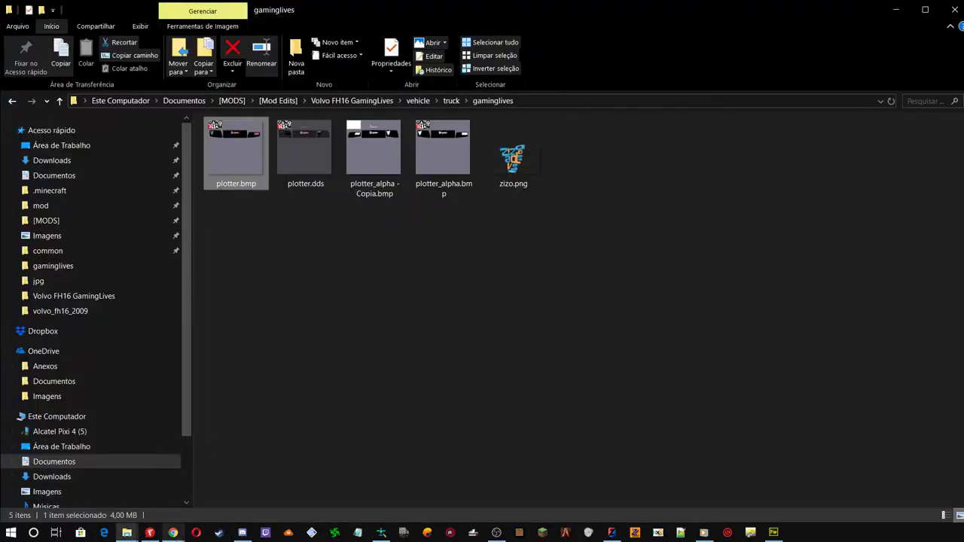
click(381, 533)
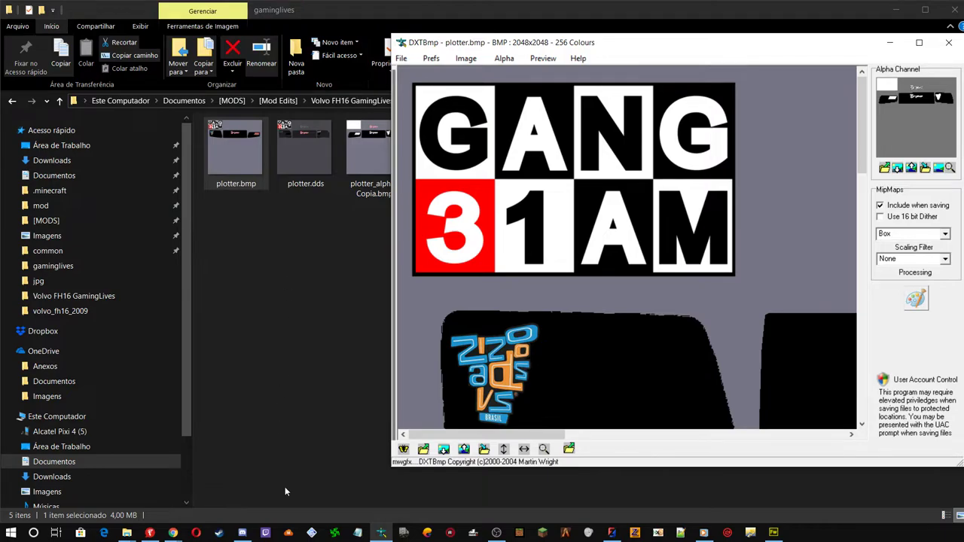
Switch to Fireworks and compare the window areas of plotter_alpha.bmp with those of plotter.bmp at 50% zoom
click(774, 533)
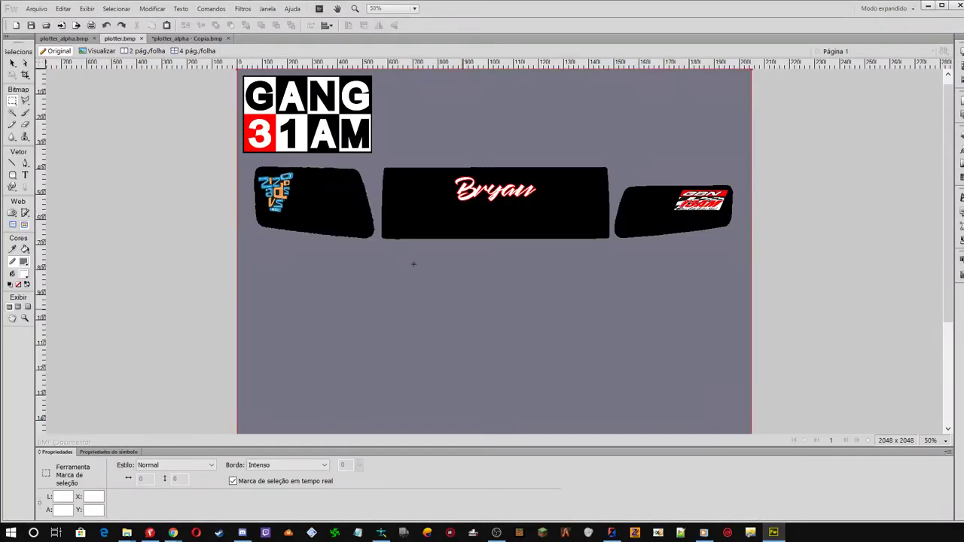
click(73, 39)
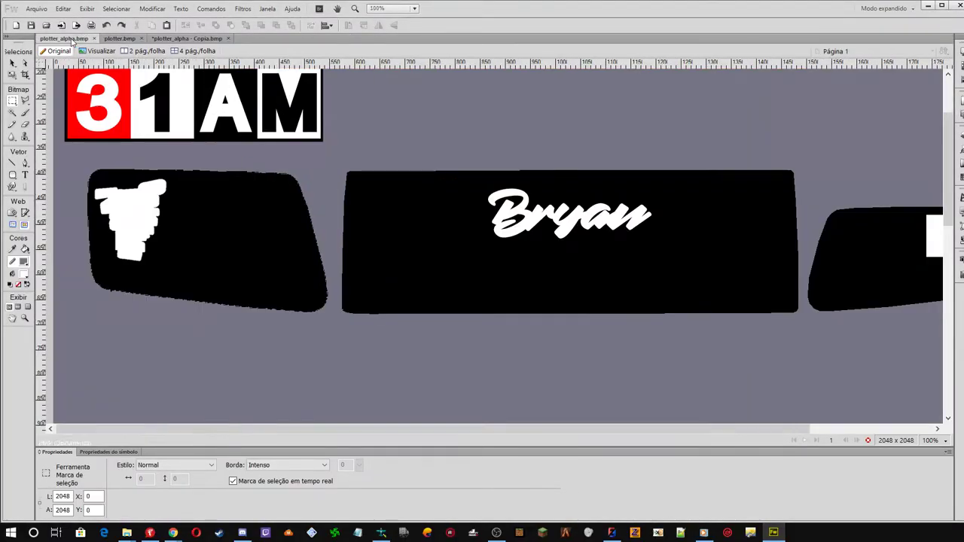
click(932, 442)
click(942, 306)
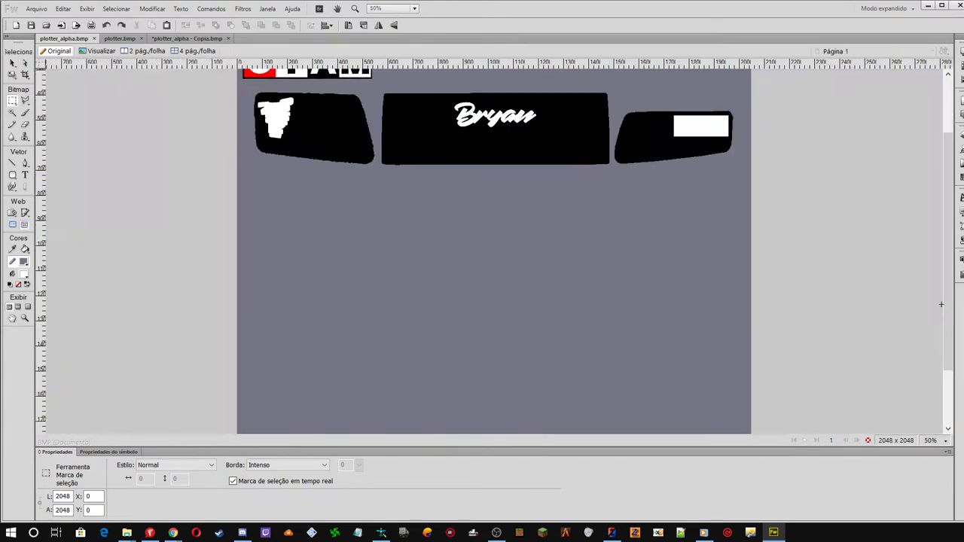
scroll(202, 190, up, 3)
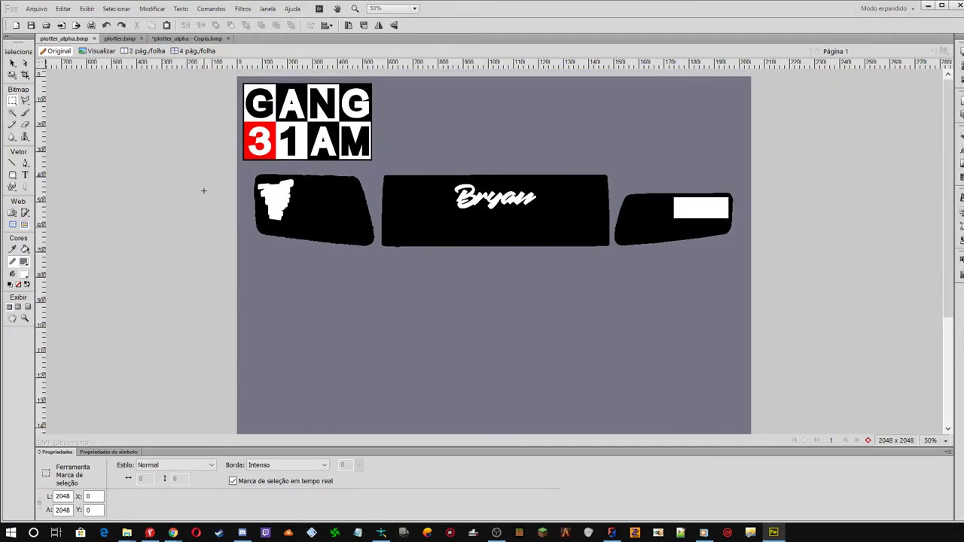
click(122, 39)
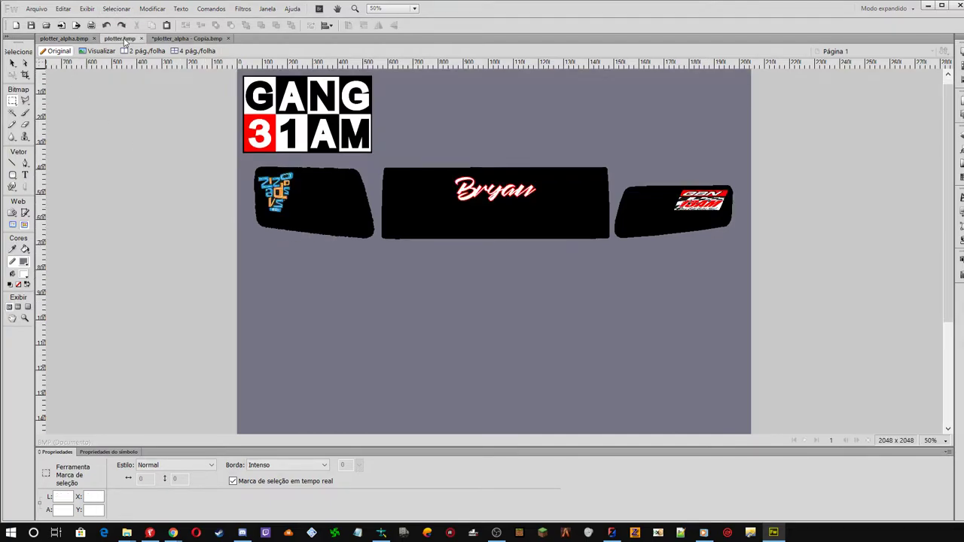
click(63, 39)
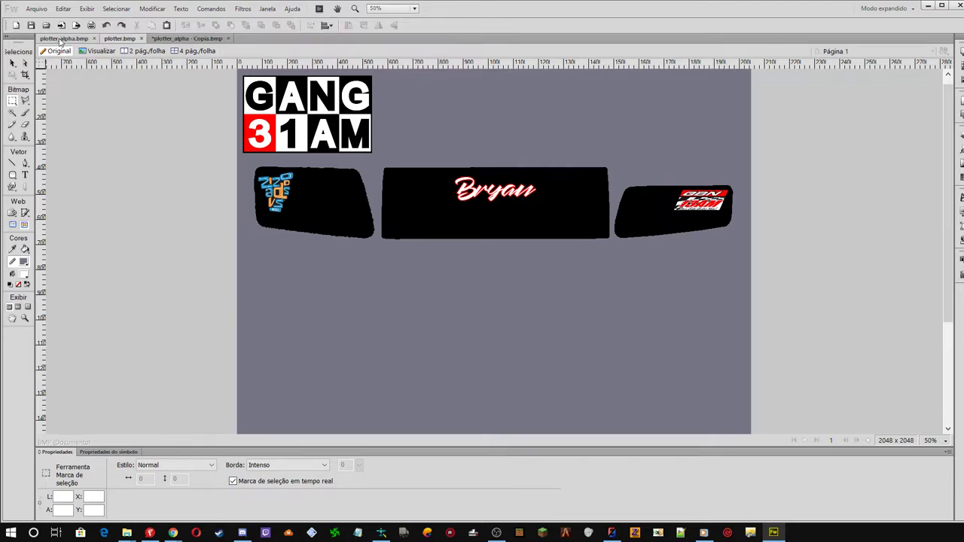
Compare plotter.bmp with plotter_alpha.bmp, close the plotter_alpha - Copia.bmp document, and return to plotter.bmp
click(119, 38)
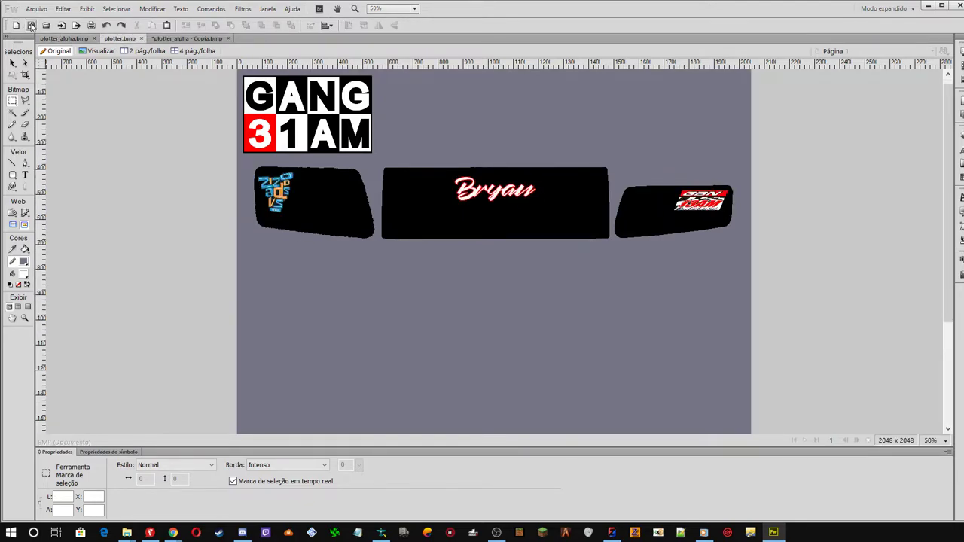
click(63, 39)
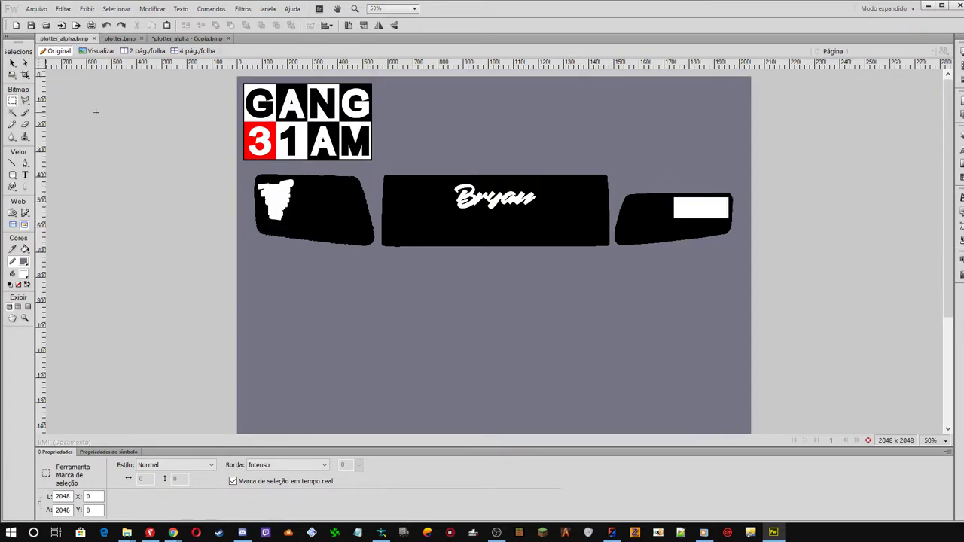
click(173, 40)
key(ctrl+d)
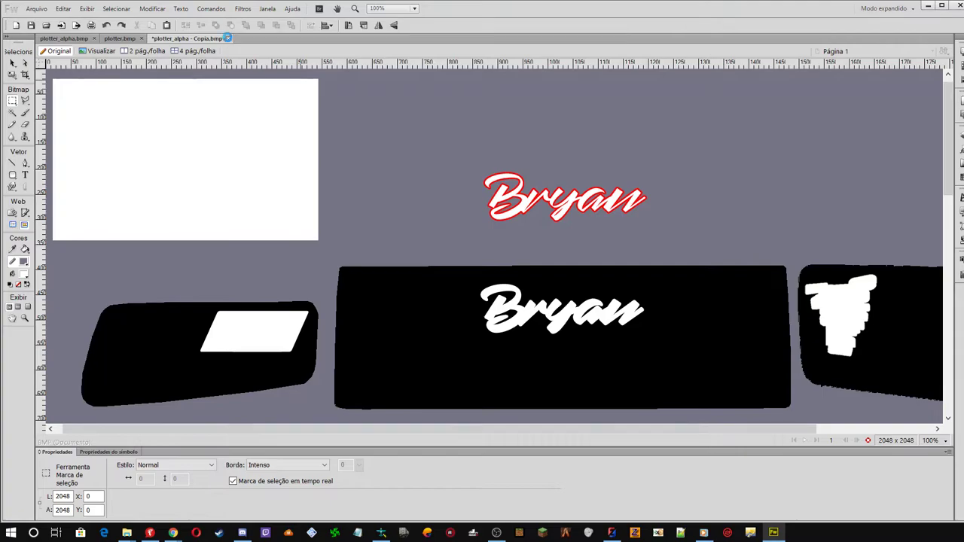
click(228, 39)
click(501, 296)
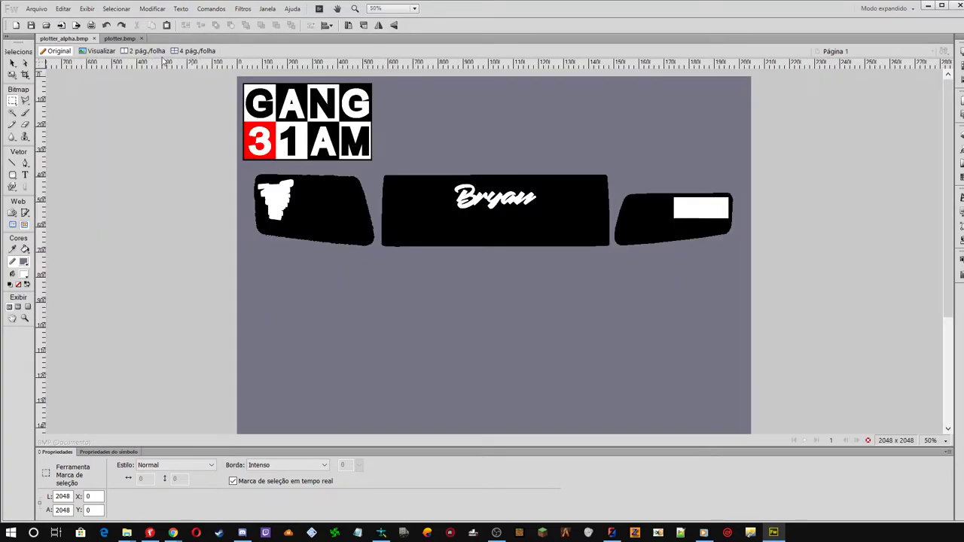
click(117, 39)
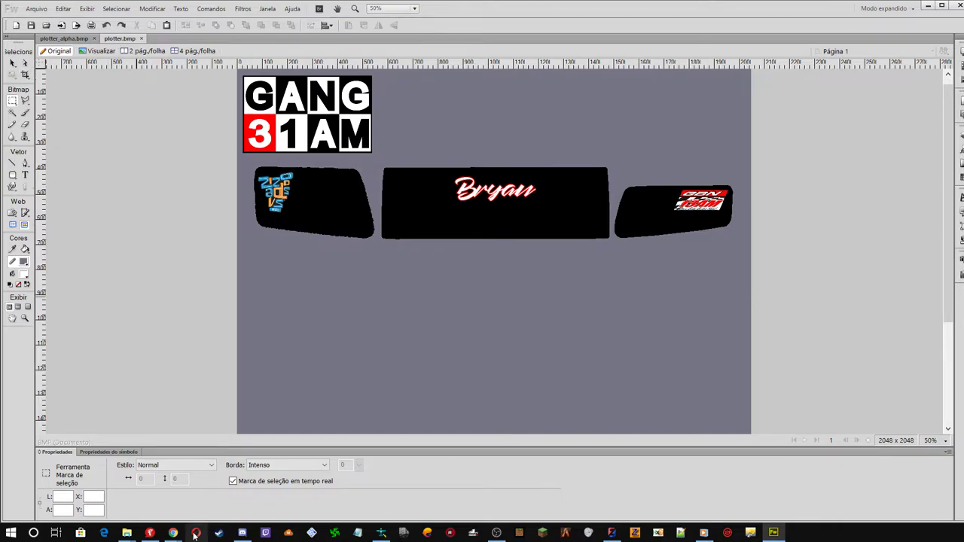
Switch to the gaminglives folder and bring up DXTBmp over it, positioned so that the image files stay reachable
mouse_move(127, 533)
click(99, 501)
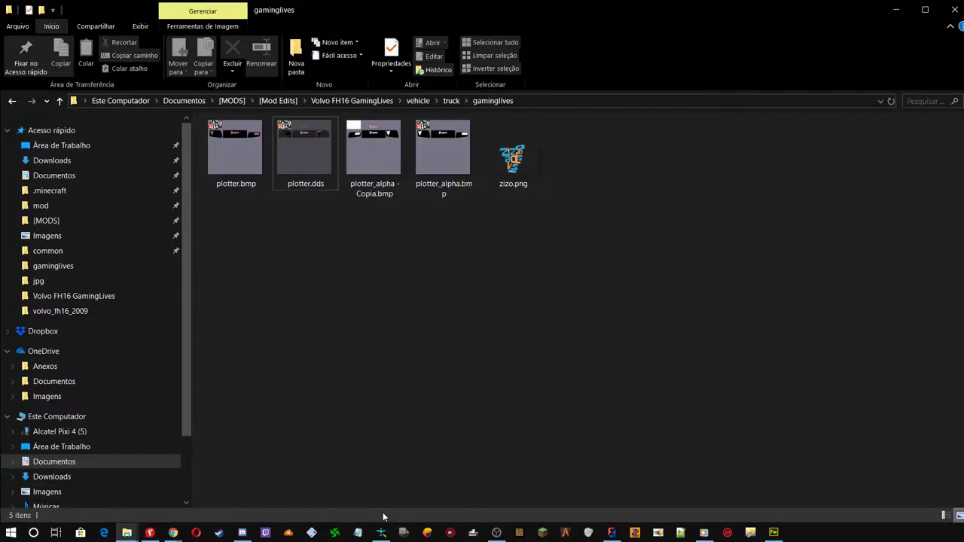
click(381, 533)
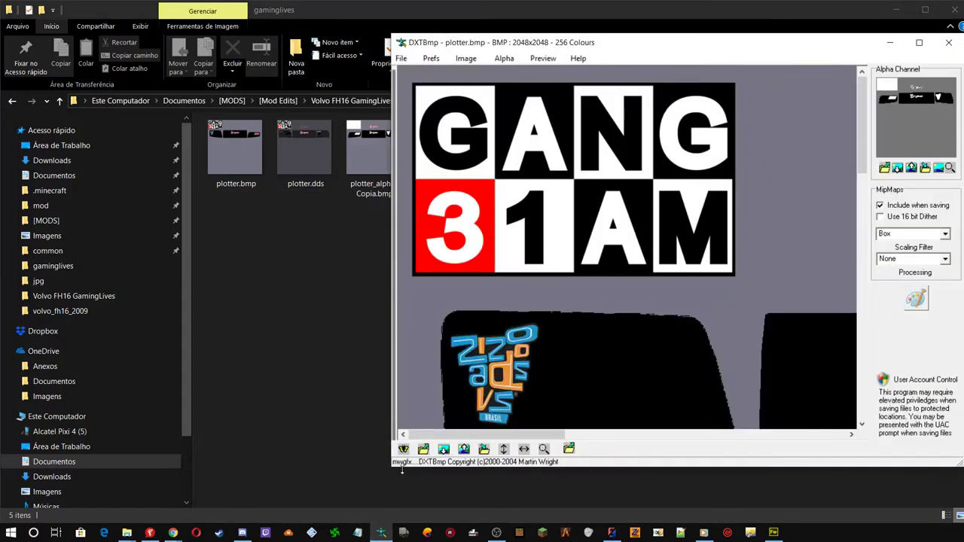
drag(474, 44, 339, 218)
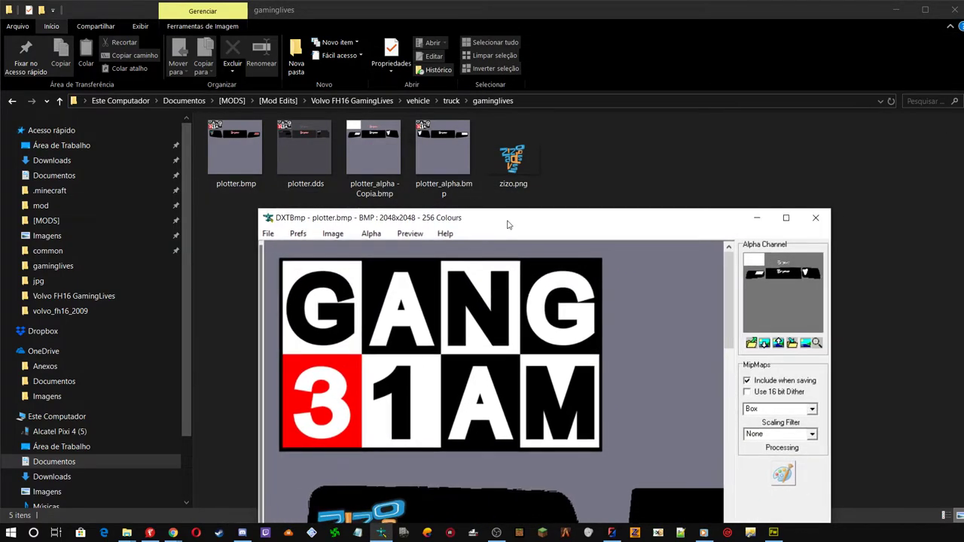
Try to load plotter_alpha.bmp from the gaminglives folder directly into DXTBmp's alpha channel
drag(441, 147, 461, 245)
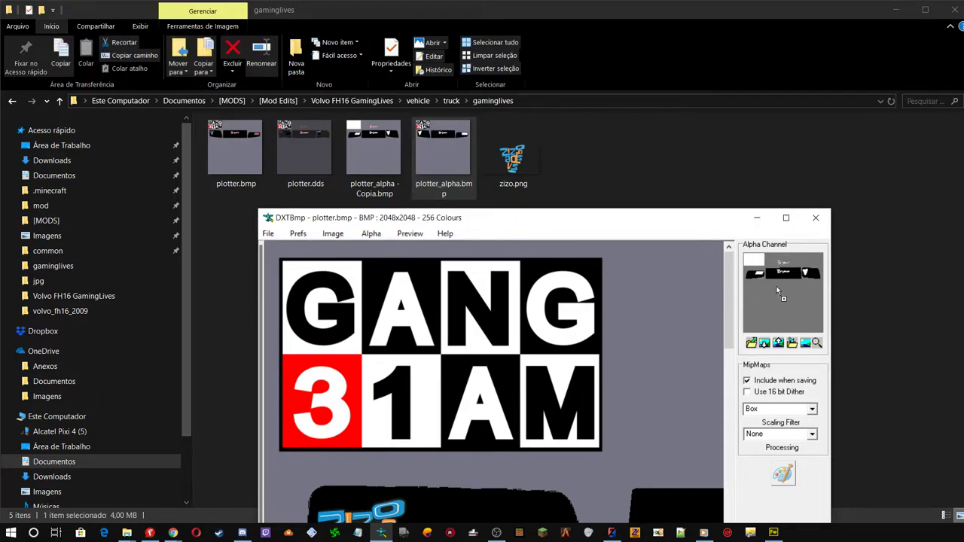
drag(779, 290, 778, 287)
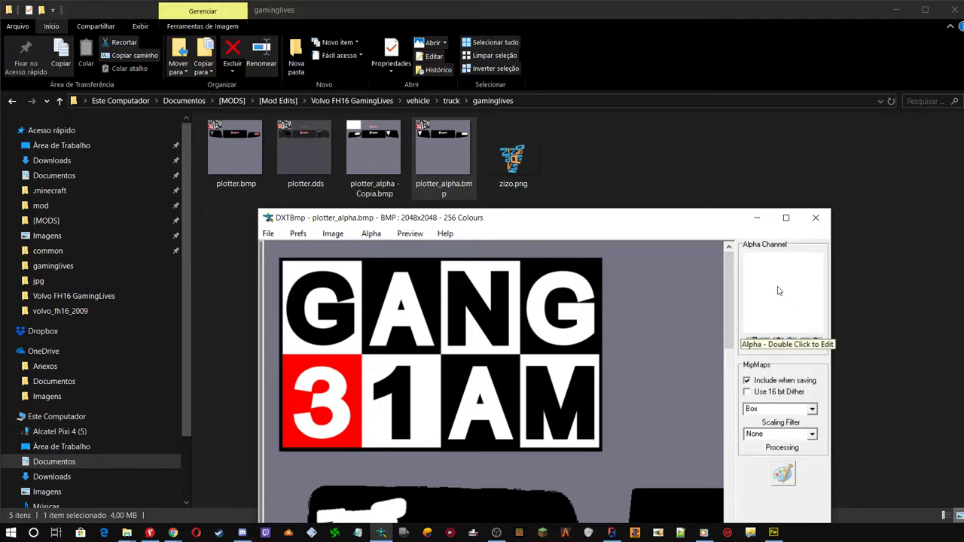
Reload plotter.bmp as the main image in DXTBmp and import plotter_alpha.bmp as its alpha channel
drag(218, 141, 343, 294)
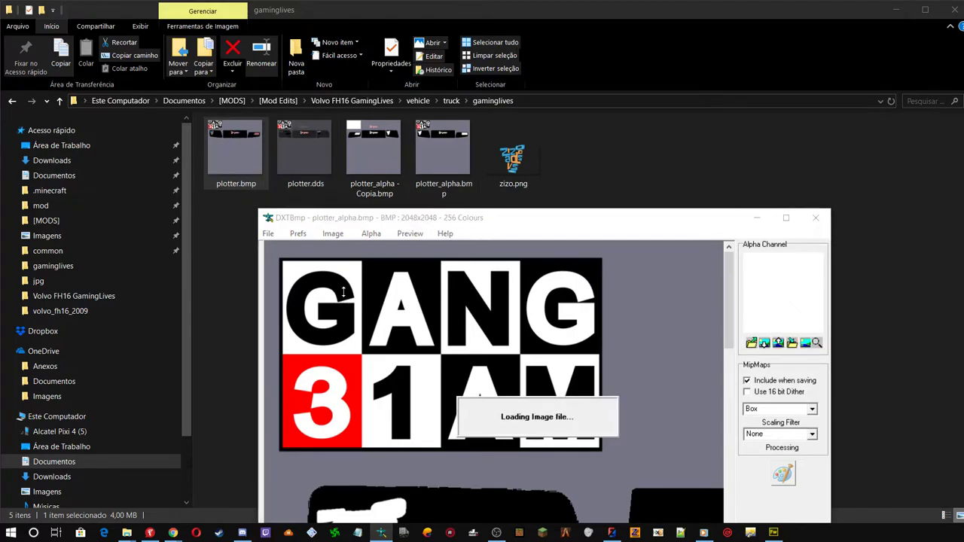
click(752, 344)
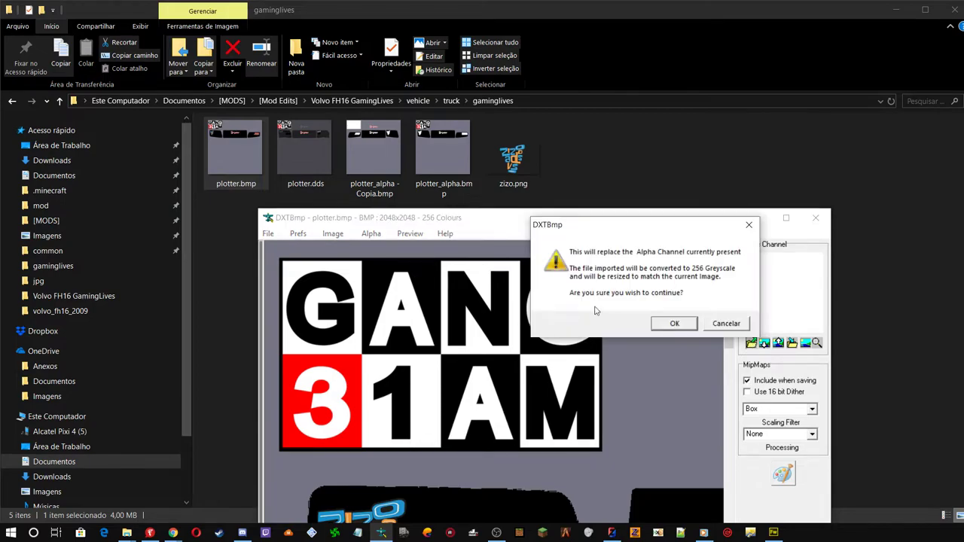
click(667, 324)
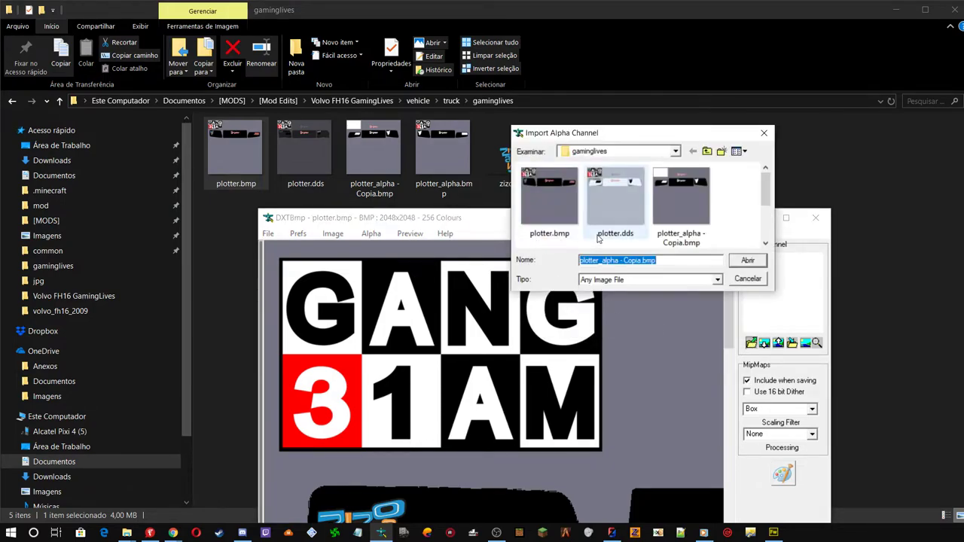
drag(765, 190, 765, 216)
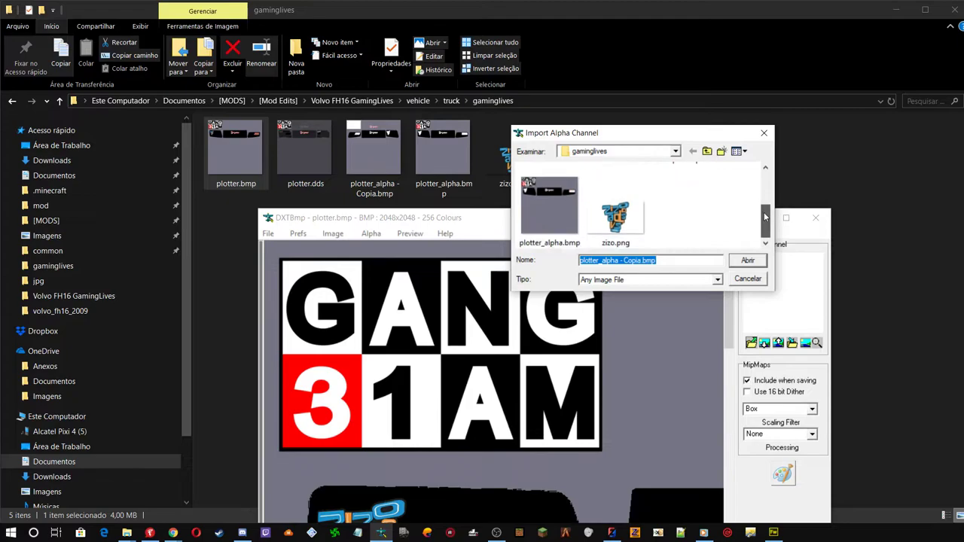
click(550, 204)
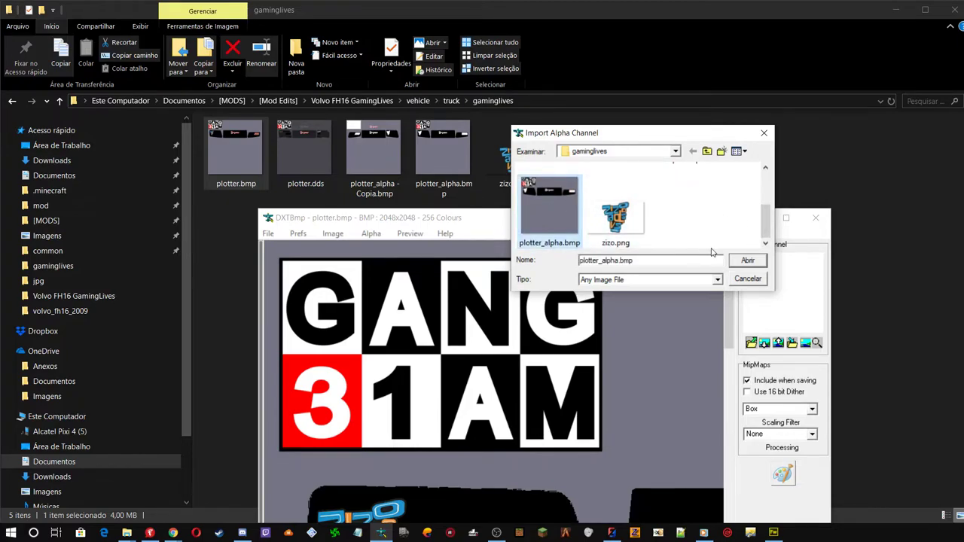
click(748, 262)
Export the image as a DDS DXT5 texture, overwriting plotter.dds in the gaminglives folder
drag(543, 223, 656, 43)
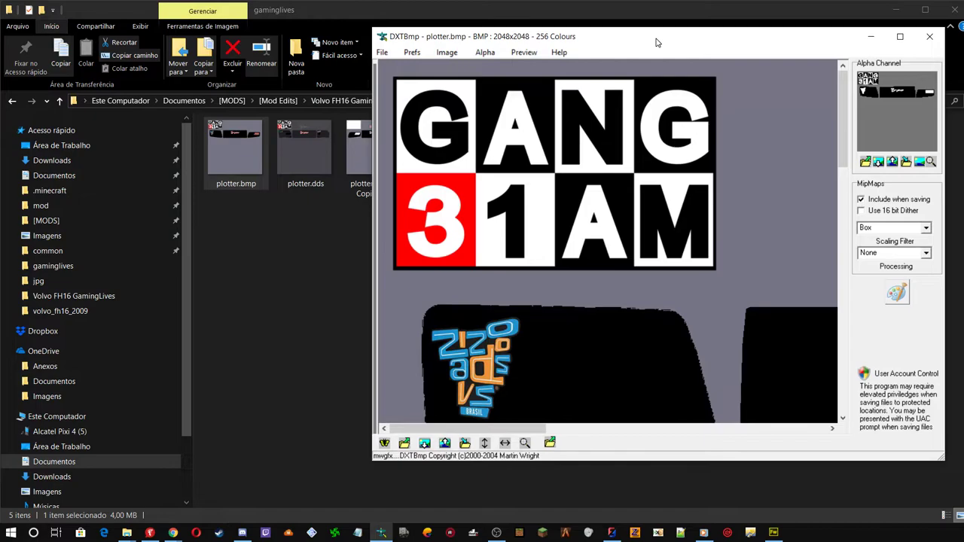
click(382, 52)
mouse_move(449, 95)
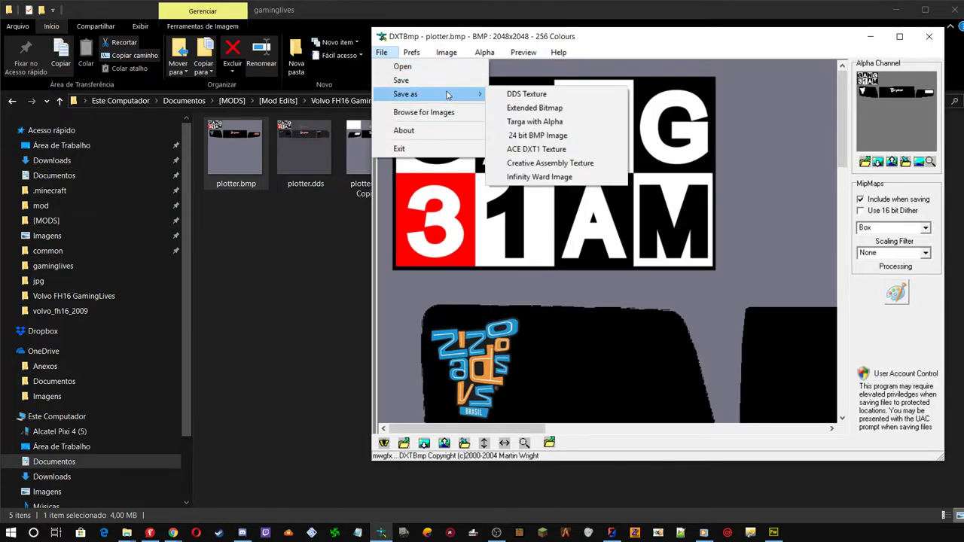
click(522, 96)
click(548, 199)
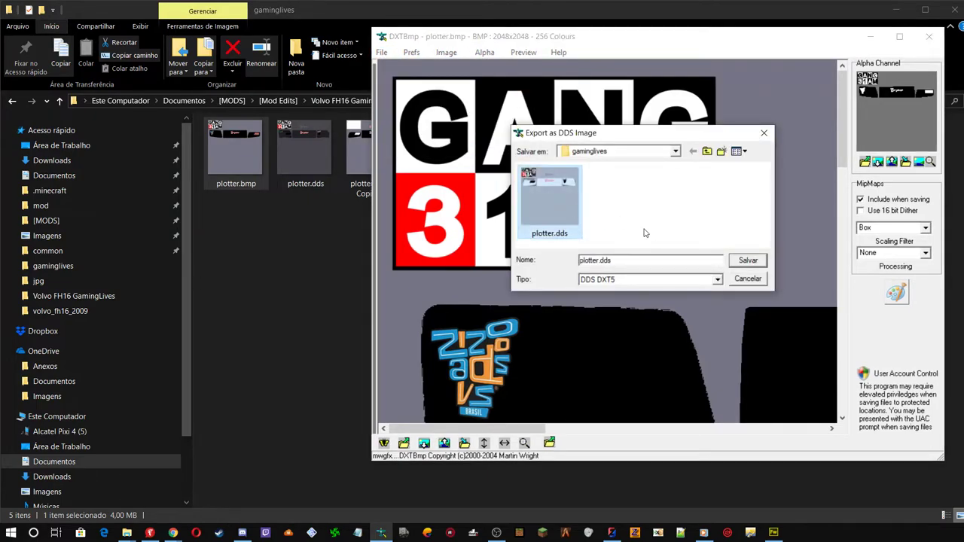
click(749, 261)
click(678, 276)
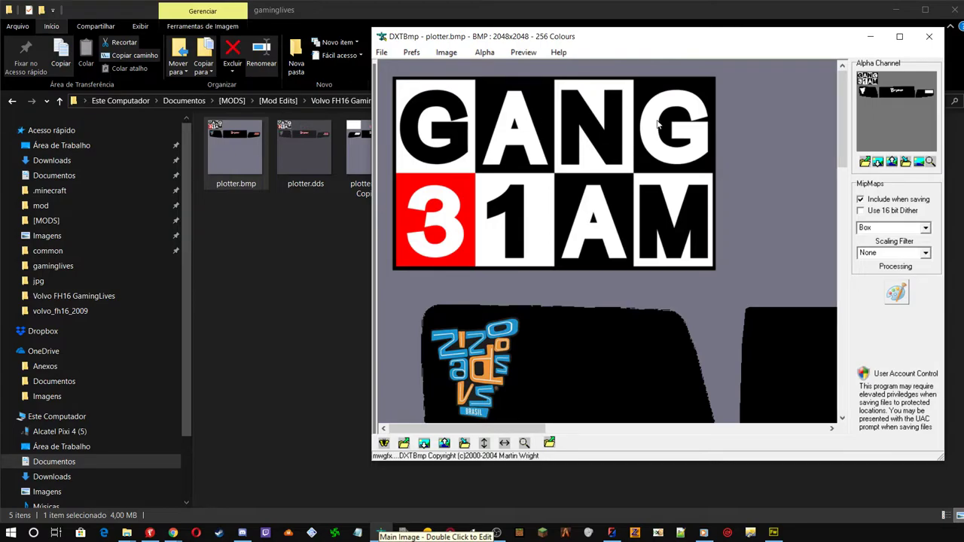
Switch to ZModeler, check the sticker on the isolated Janela_Direito, and turn off isolation to show the whole truck
click(613, 533)
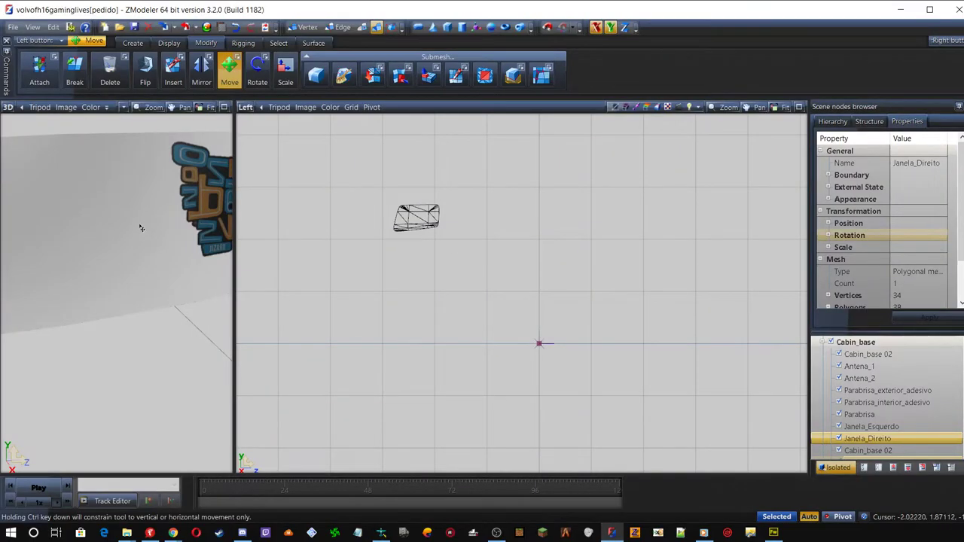
scroll(139, 230, down, 3)
middle_drag(135, 236, 143, 209)
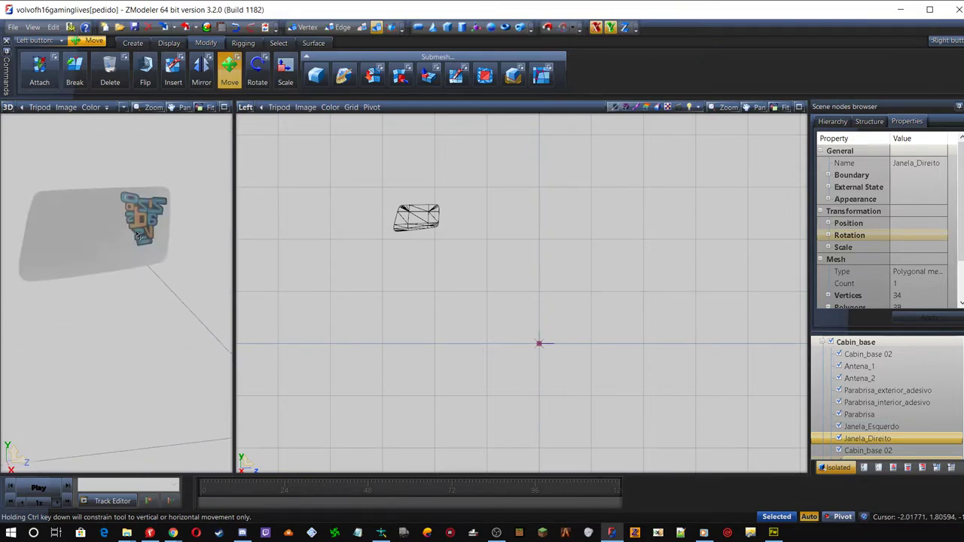
scroll(152, 220, up, 4)
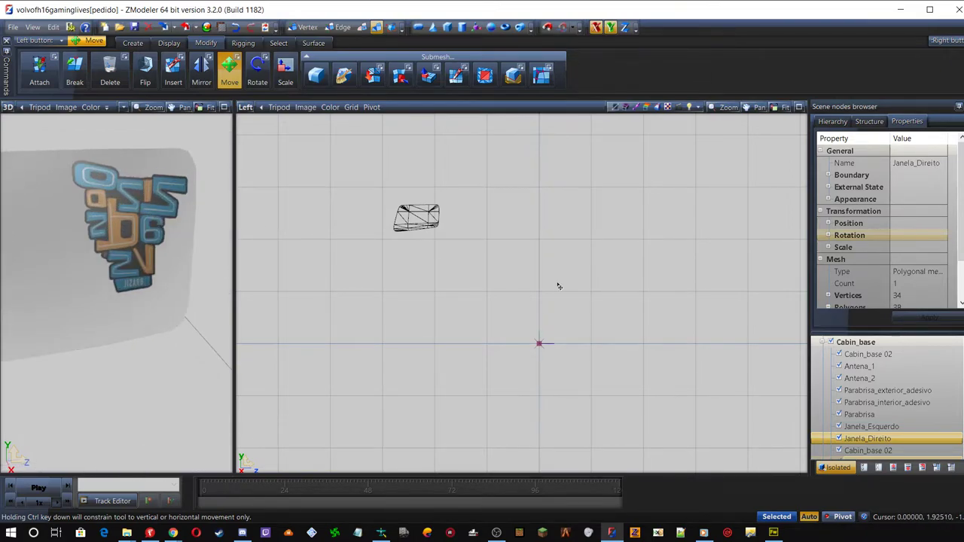
click(837, 468)
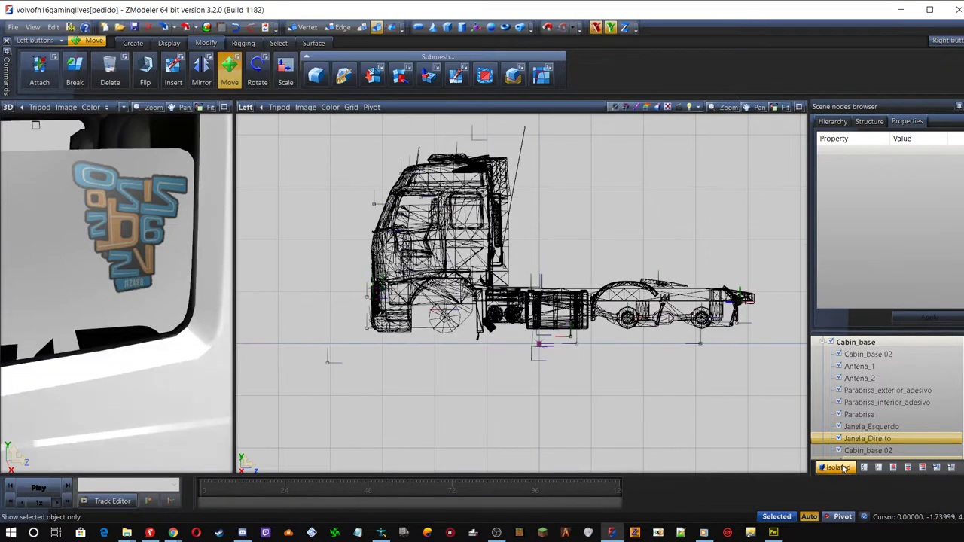
Maximize the 3D view and examine the Zizo sticker on the truck's side window from several angles and distances
scroll(217, 268, down, 5)
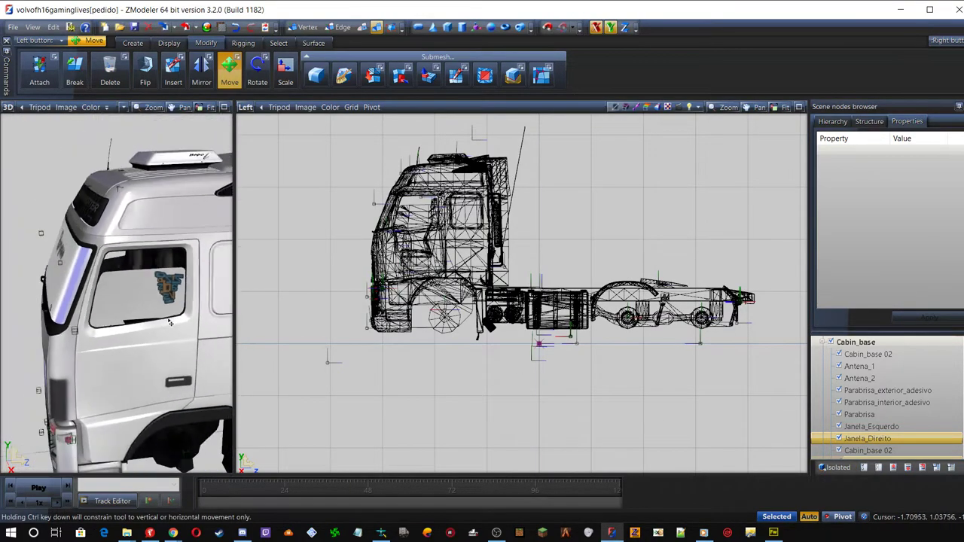
mouse_move(137, 352)
middle_down()
mouse_move(154, 354)
mouse_move(120, 355)
mouse_move(149, 353)
mouse_move(134, 354)
middle_up()
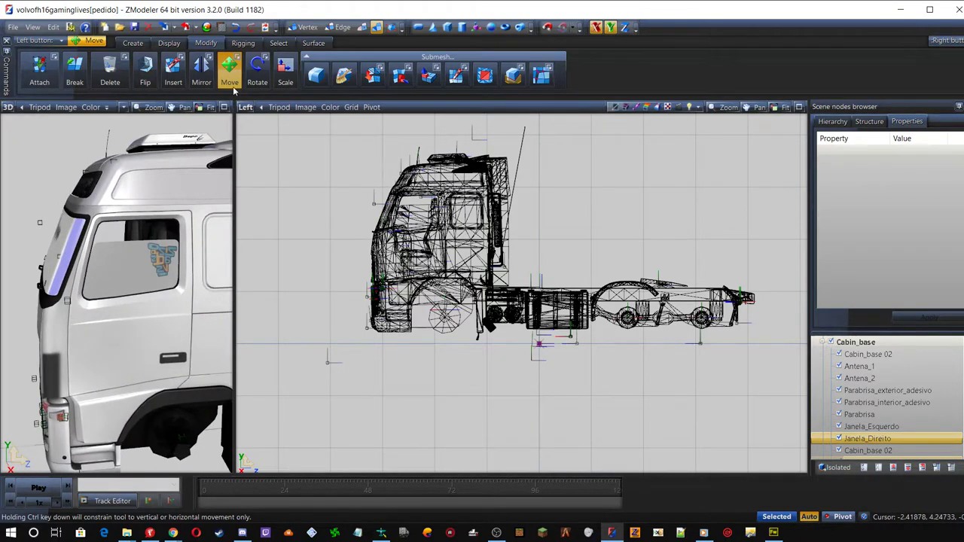
click(223, 107)
scroll(434, 258, up, 3)
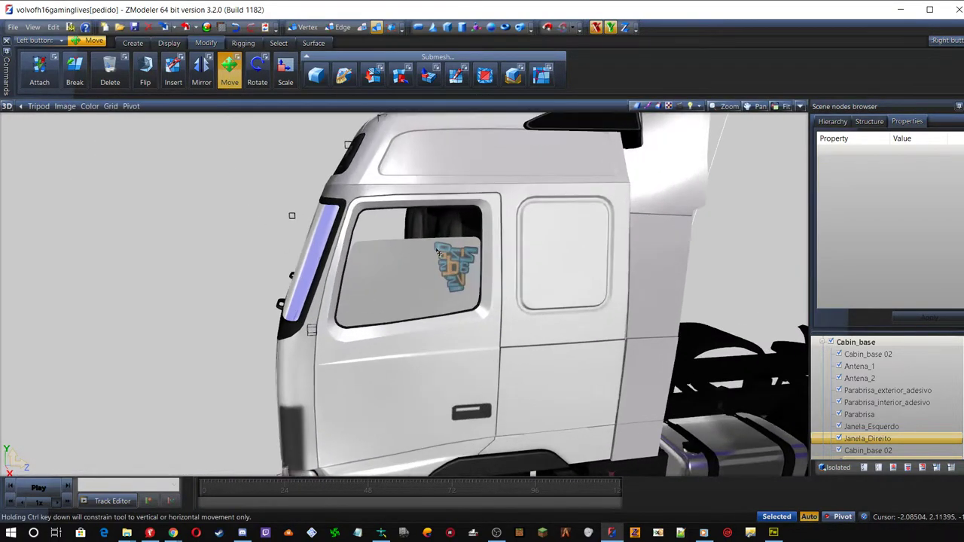
middle_drag(435, 271, 421, 302)
scroll(432, 305, down, 5)
scroll(418, 305, up, 5)
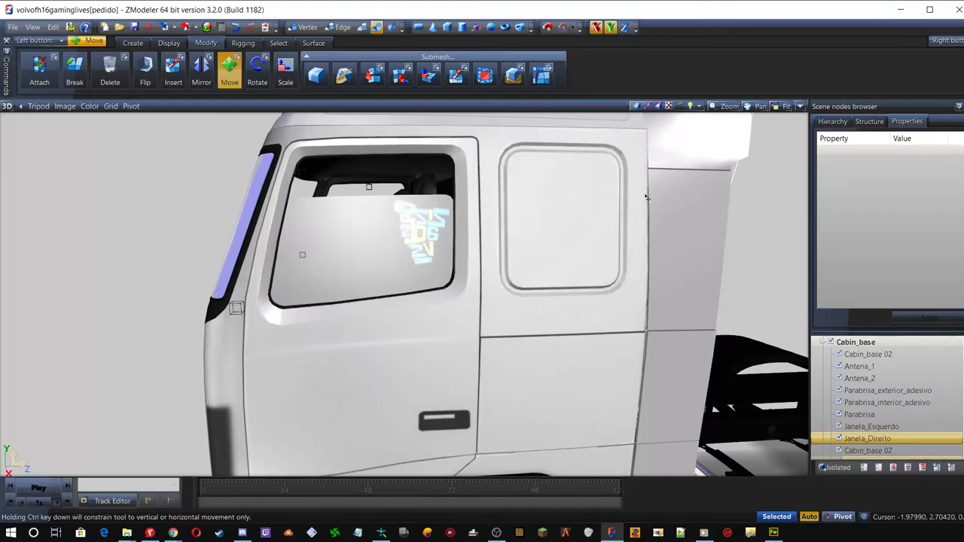
scroll(440, 261, down, 3)
middle_drag(440, 261, 304, 340)
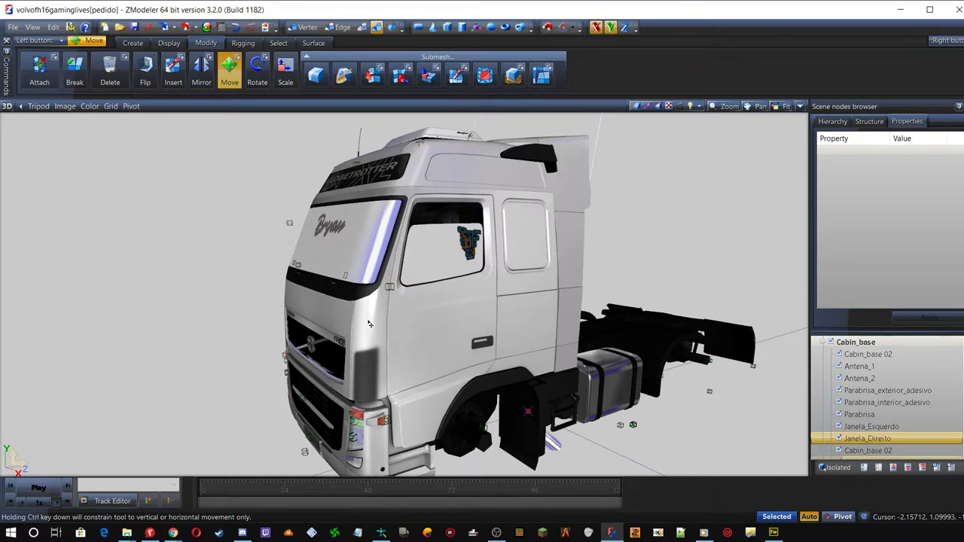
scroll(210, 277, down, 2)
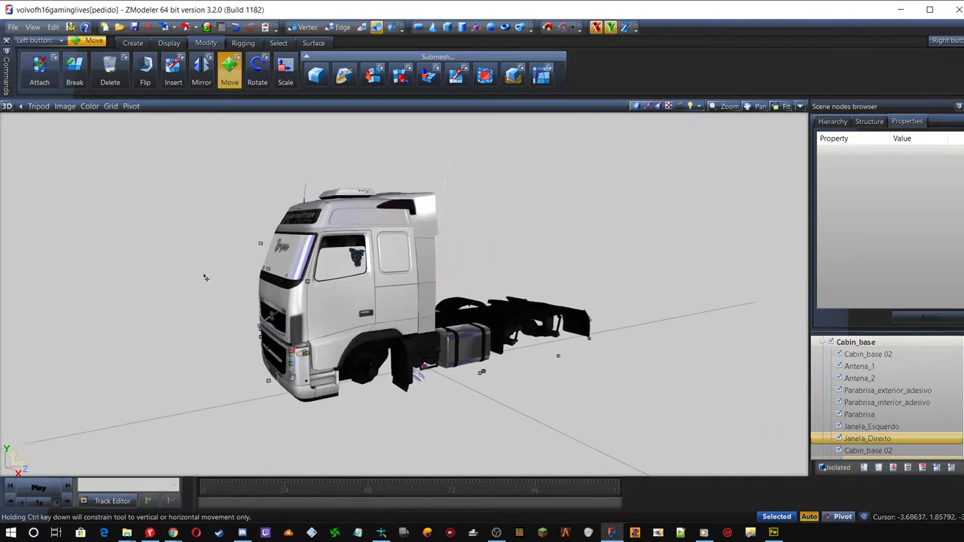
scroll(287, 268, up, 4)
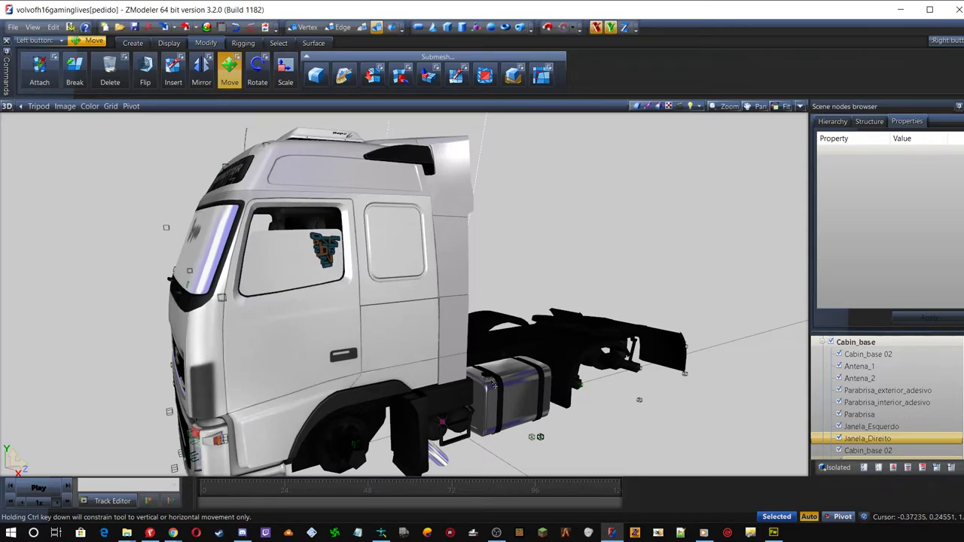
Examine the opposite side window and the windshield sticker of the truck in the 3D view
middle_drag(477, 344, 480, 241)
scroll(527, 286, up, 1)
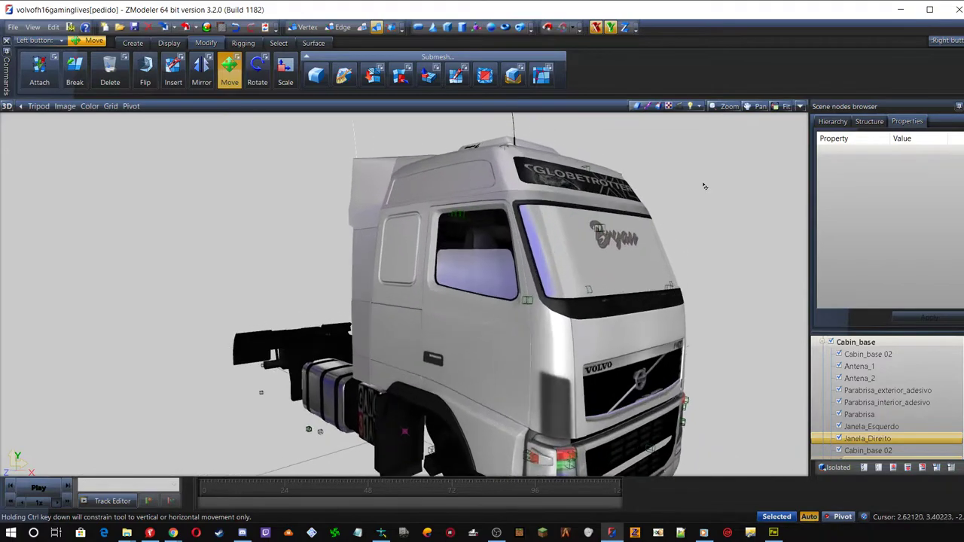
scroll(552, 312, up, 1)
mouse_move(552, 311)
middle_down()
mouse_move(674, 224)
mouse_move(554, 311)
middle_up()
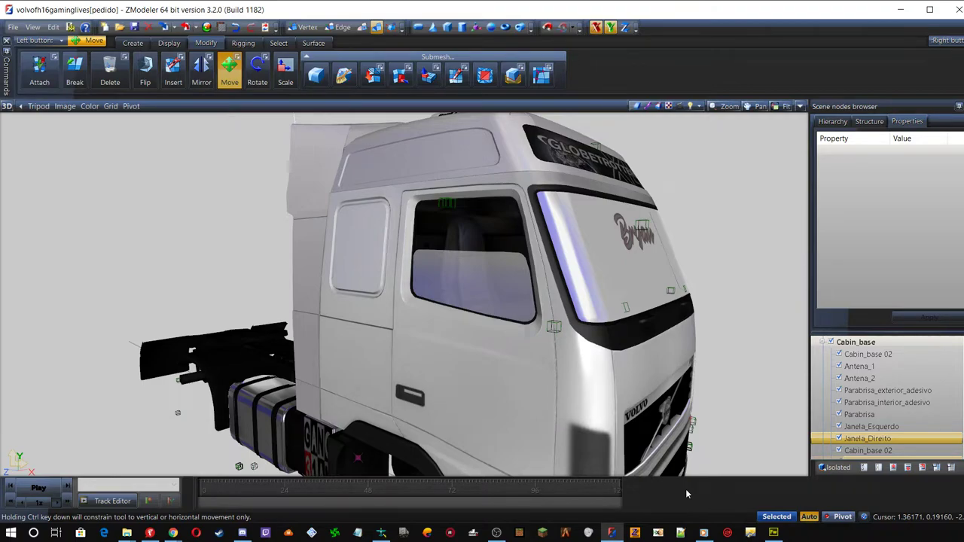
scroll(583, 279, up, 3)
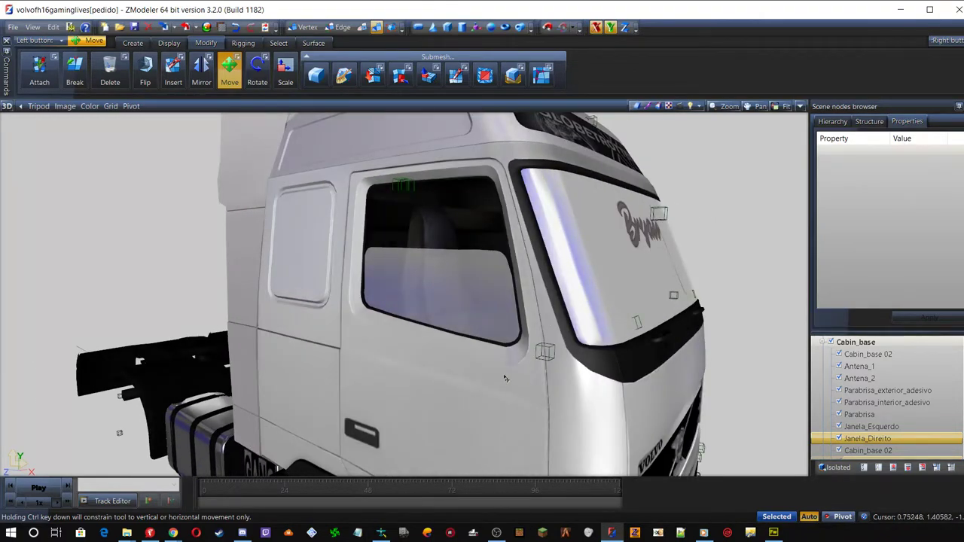
scroll(624, 309, down, 2)
scroll(609, 394, up, 1)
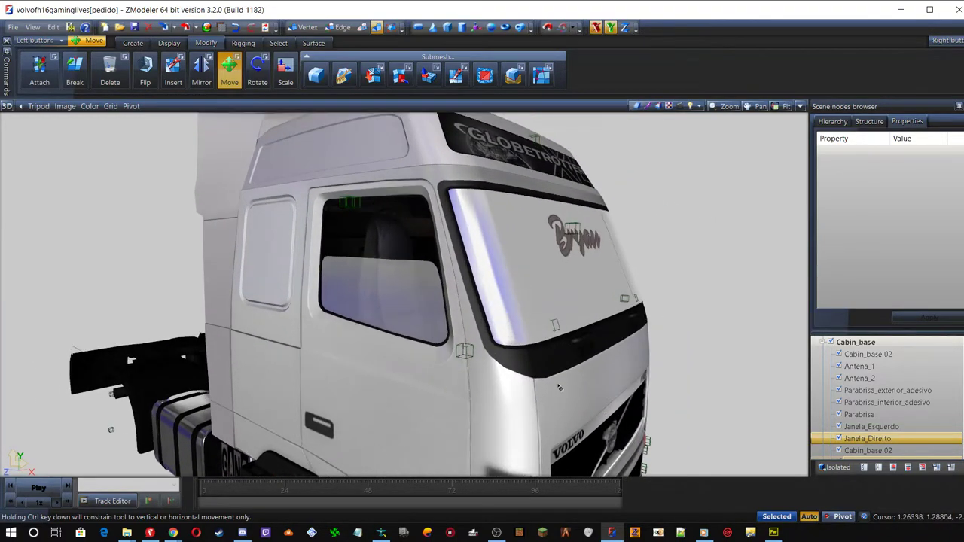
scroll(609, 394, up, 1)
click(786, 107)
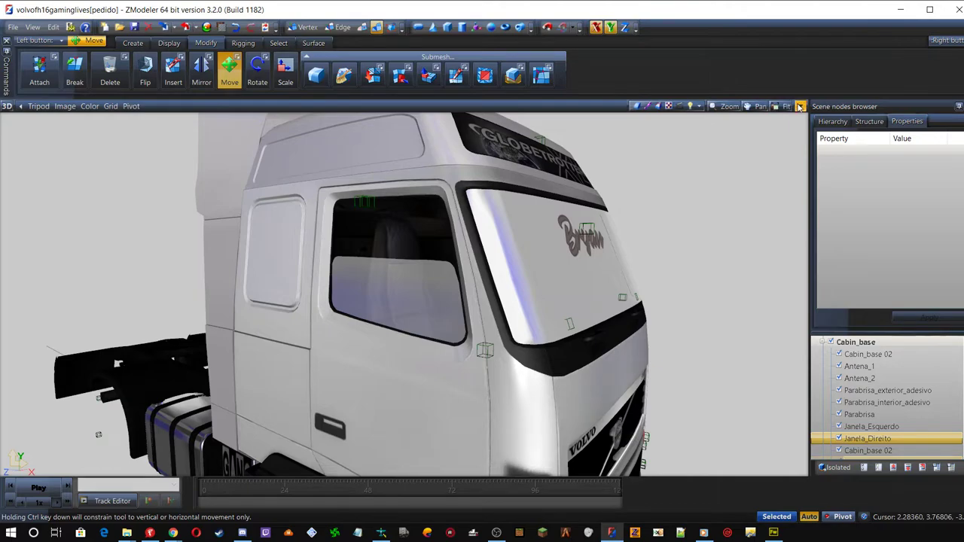
Restore the split view layout and isolate the Janela_Esquerdo window mesh
click(800, 107)
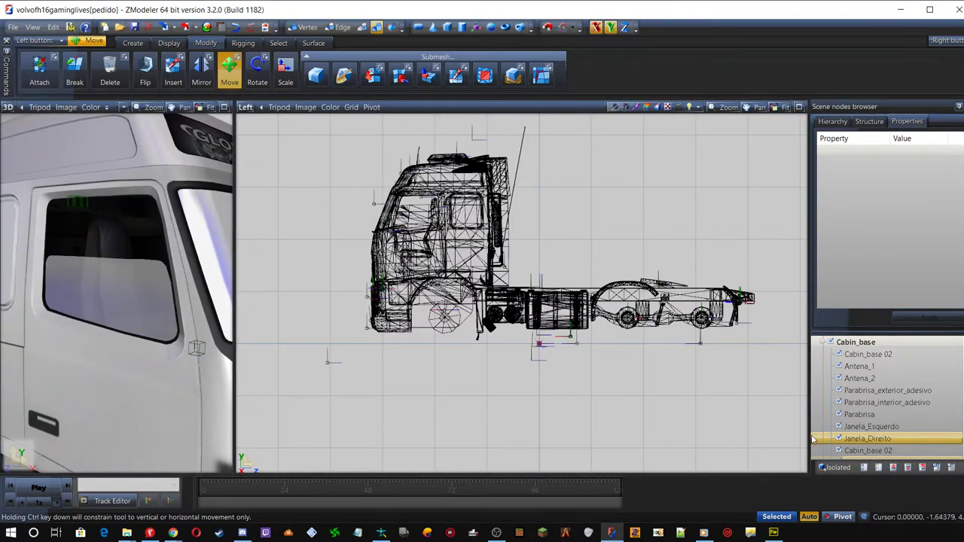
ctrl+click(872, 452)
click(877, 439)
click(873, 427)
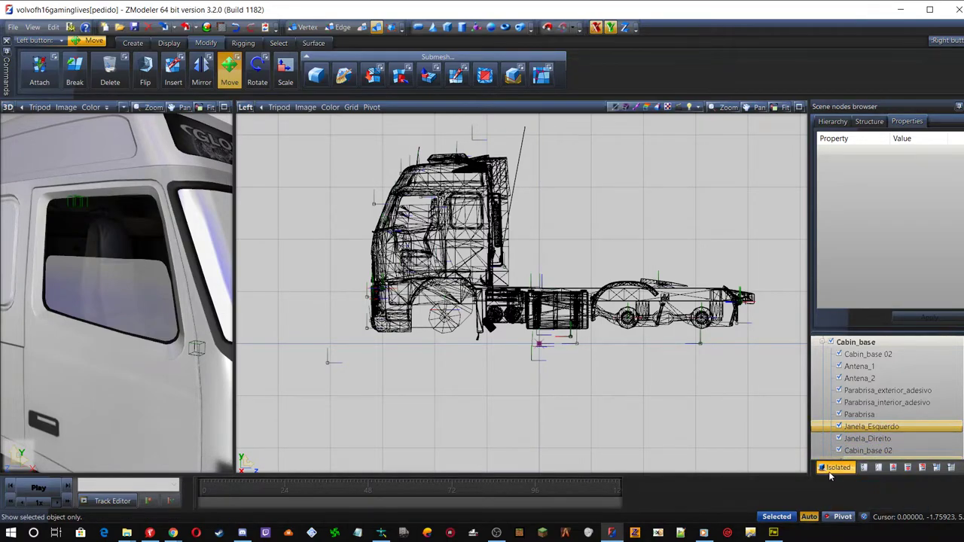
click(831, 470)
scroll(377, 198, up, 3)
scroll(361, 204, up, 4)
click(508, 261)
right_click(509, 262)
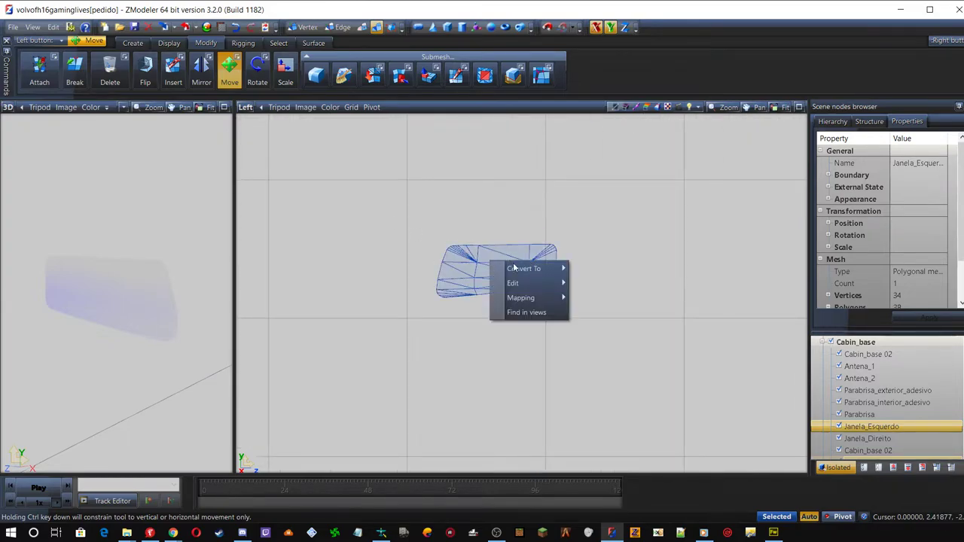
click(650, 185)
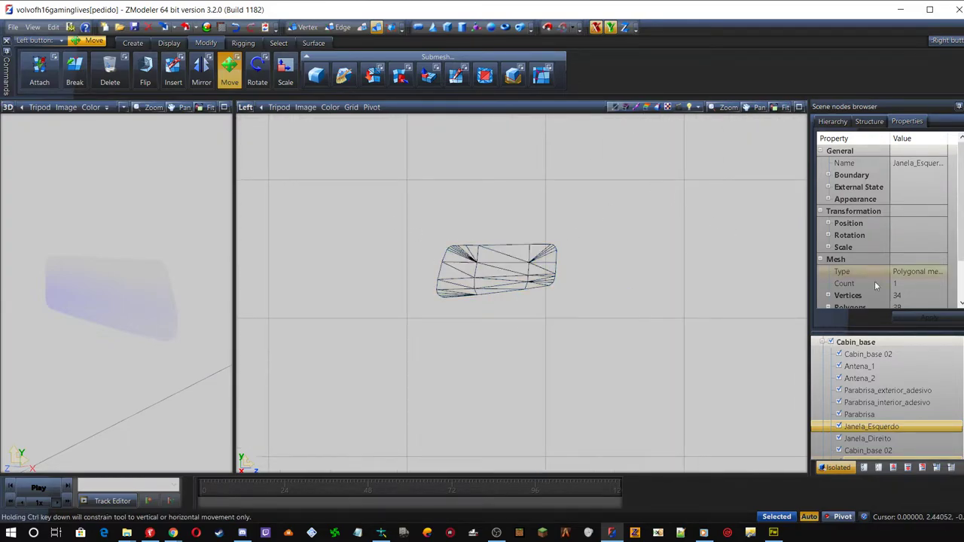
Assign the parabrisa_volvo material to the polygons of Janela_Esquerdo
scroll(935, 275, down, 2)
click(932, 284)
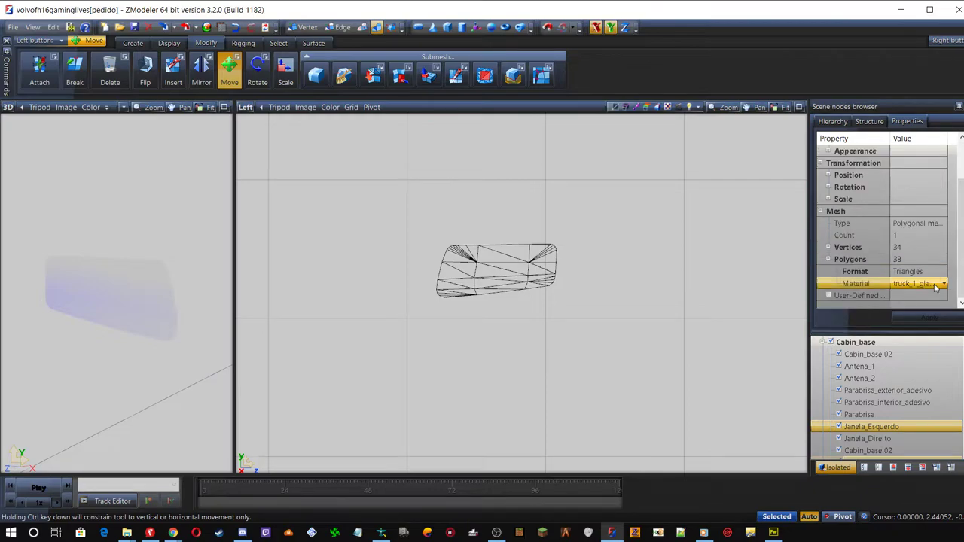
click(931, 286)
click(925, 297)
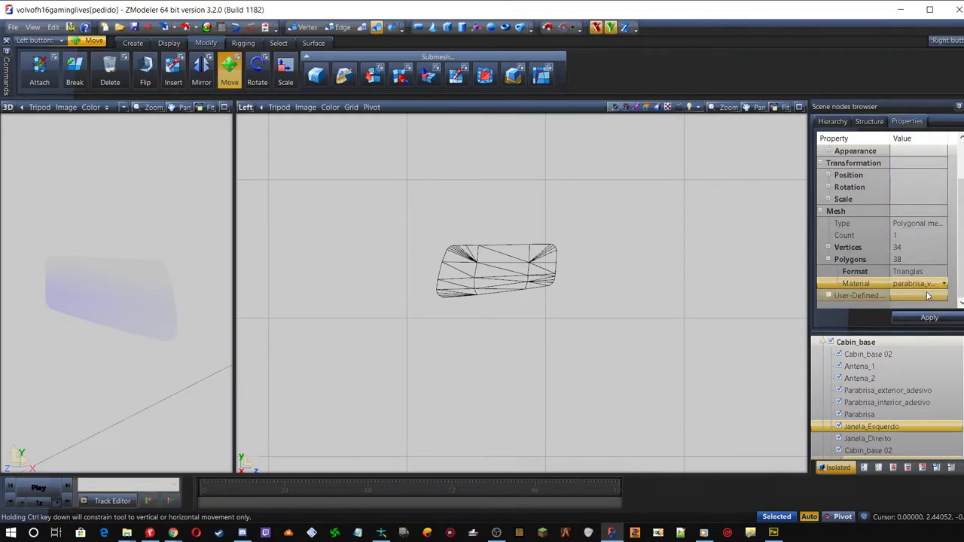
click(921, 317)
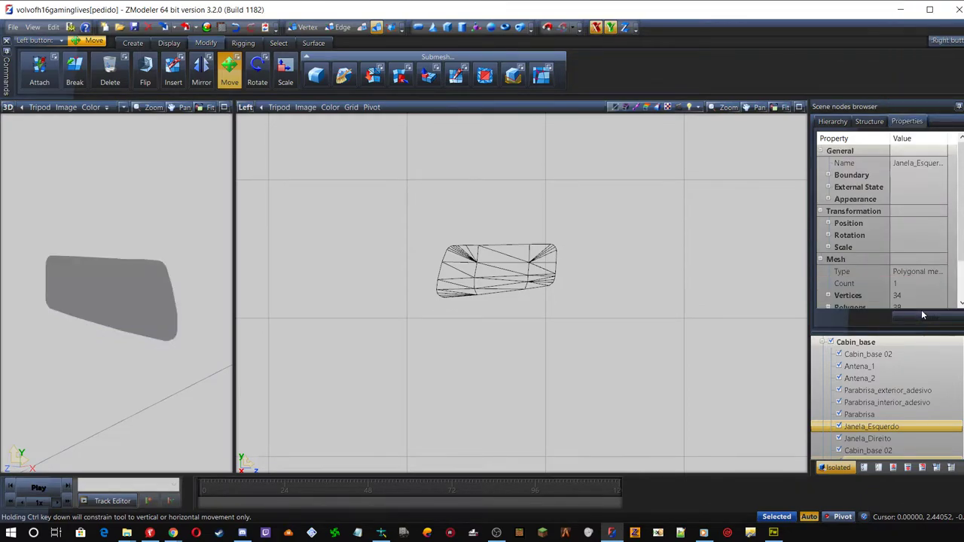
Generate a new UV mapping for Janela_Esquerdo from world XYZ as a continuous mesh surface
click(467, 265)
right_click(505, 267)
mouse_move(558, 302)
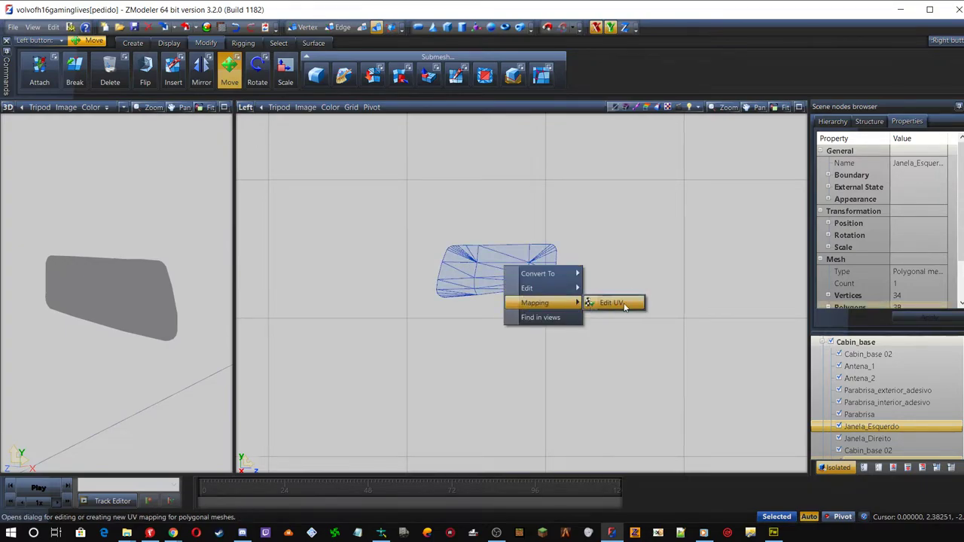
click(612, 303)
click(305, 208)
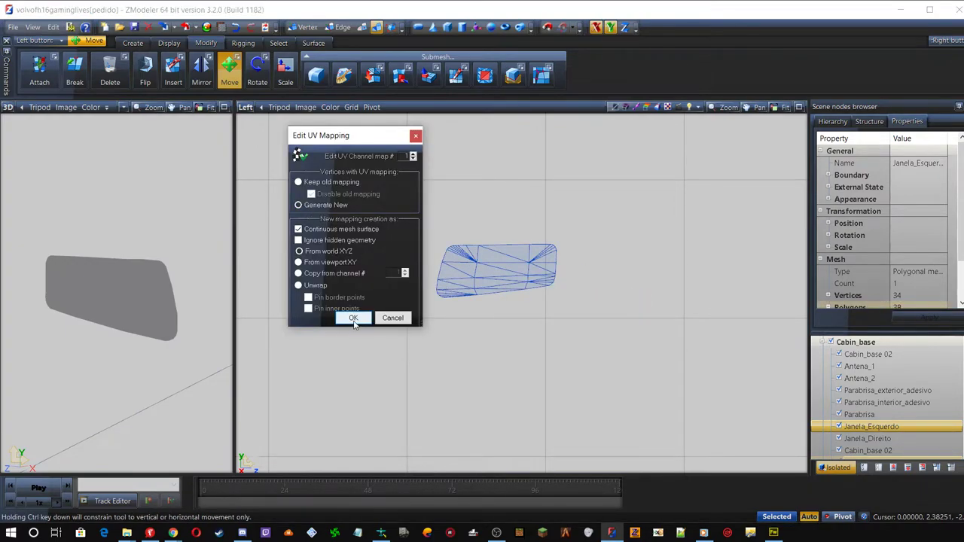
click(353, 317)
Switch the Left viewport to UV Mapper, show the parabrisa_volvo plotter texture, and select the Janela_Esquerdo UV map
click(247, 107)
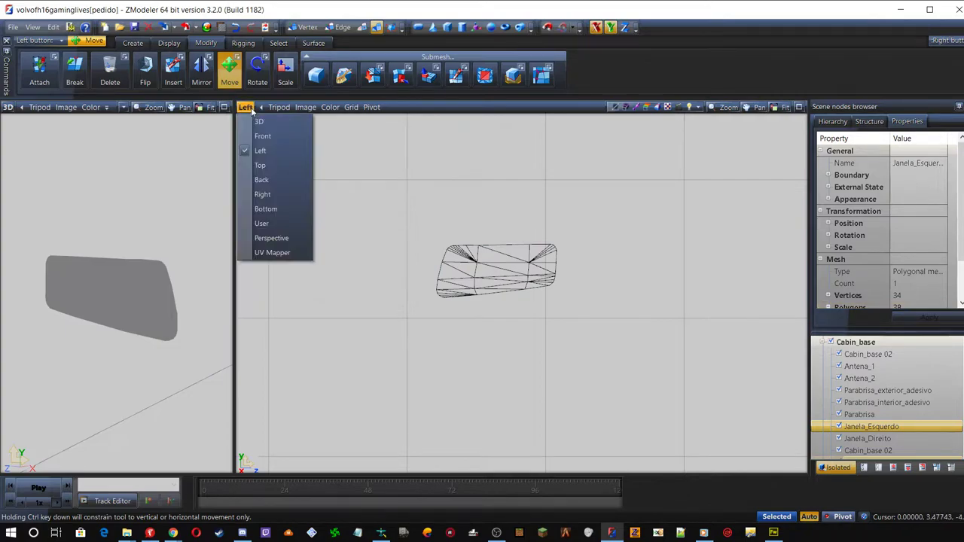
click(268, 375)
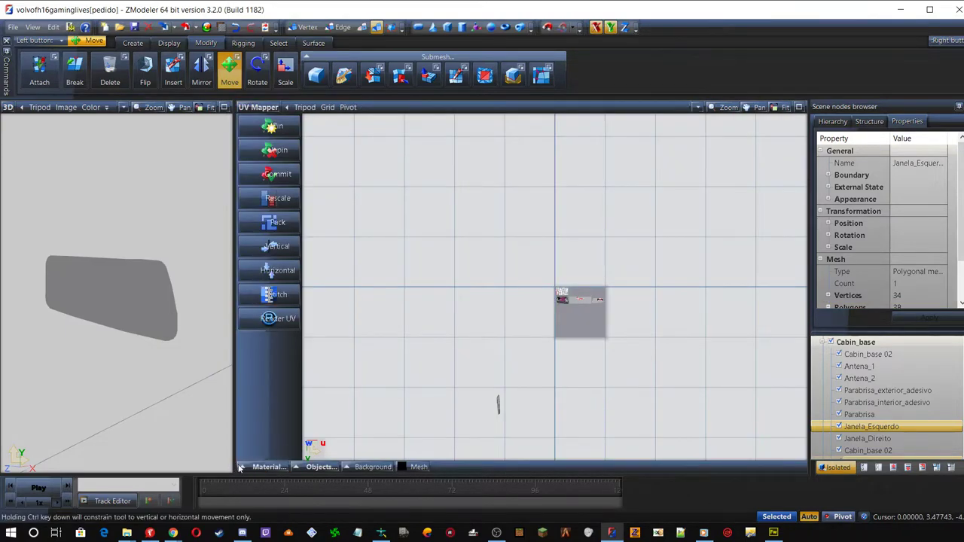
click(242, 468)
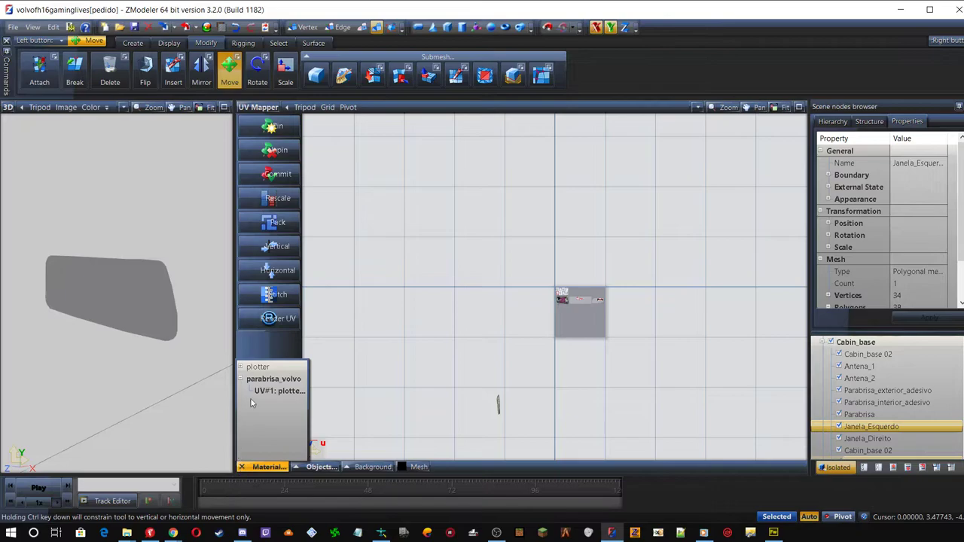
click(271, 392)
drag(472, 375, 542, 442)
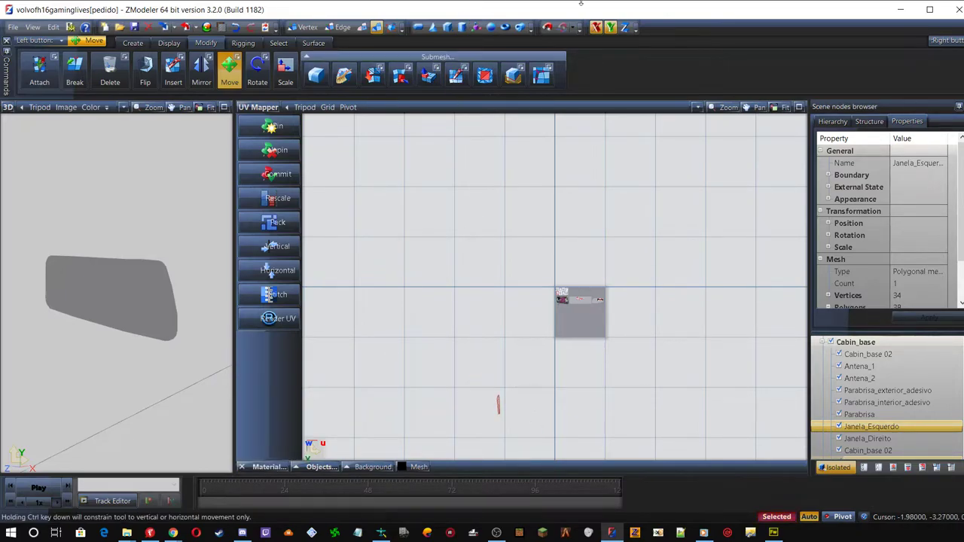
Try rotating the Janela_Esquerdo UV map 90 degrees about the Z axis, and undo the rotation
click(625, 27)
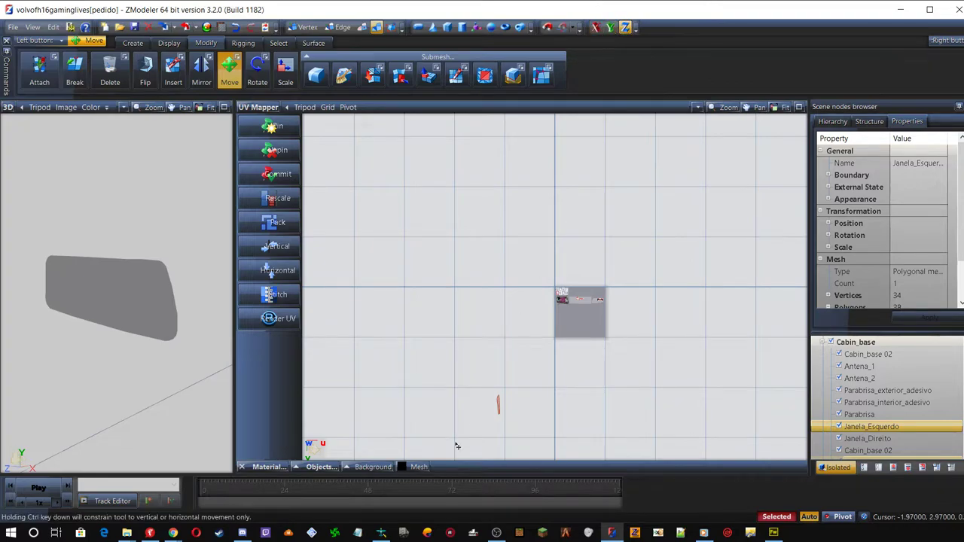
key(r)
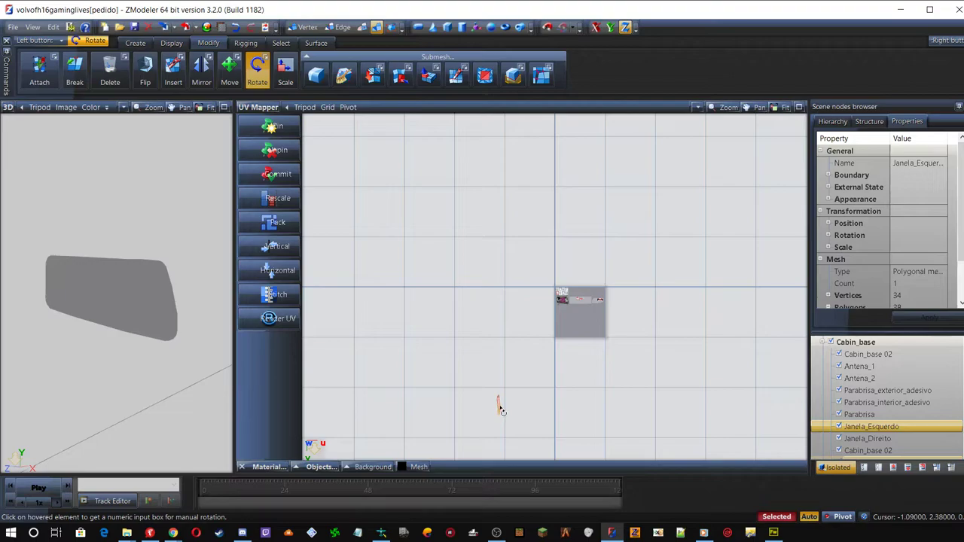
click(499, 408)
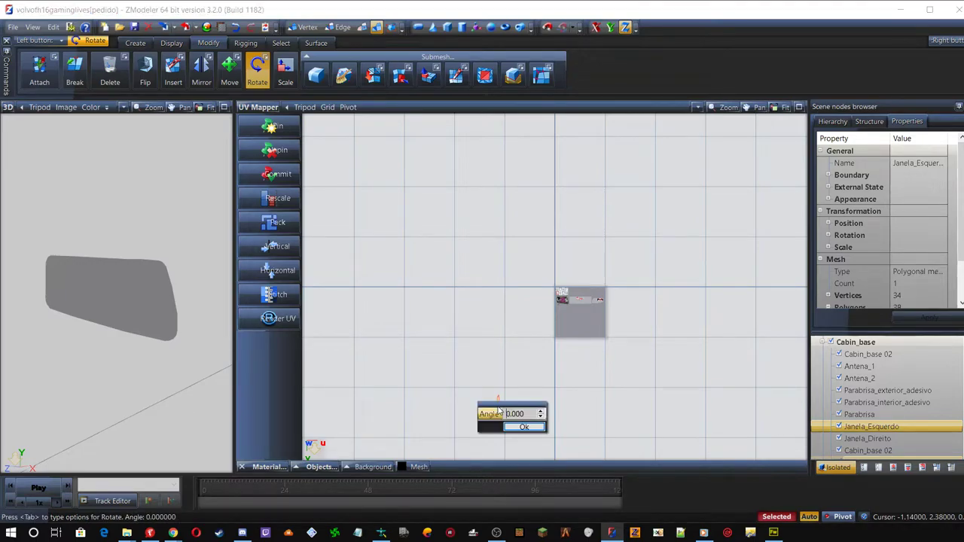
key(Return)
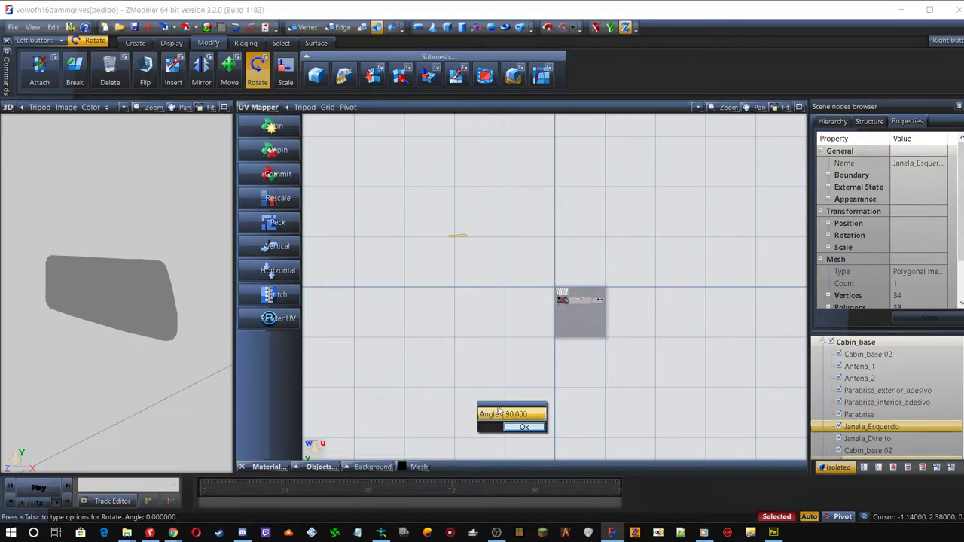
click(524, 427)
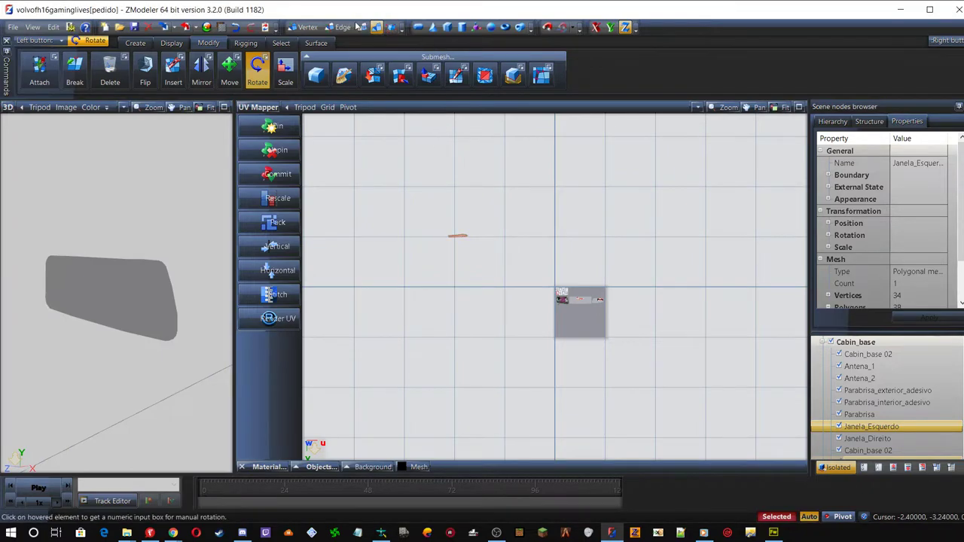
click(235, 27)
Try rotating the Janela_Esquerdo UV map 90 degrees about the Y axis, and undo the rotation
click(610, 27)
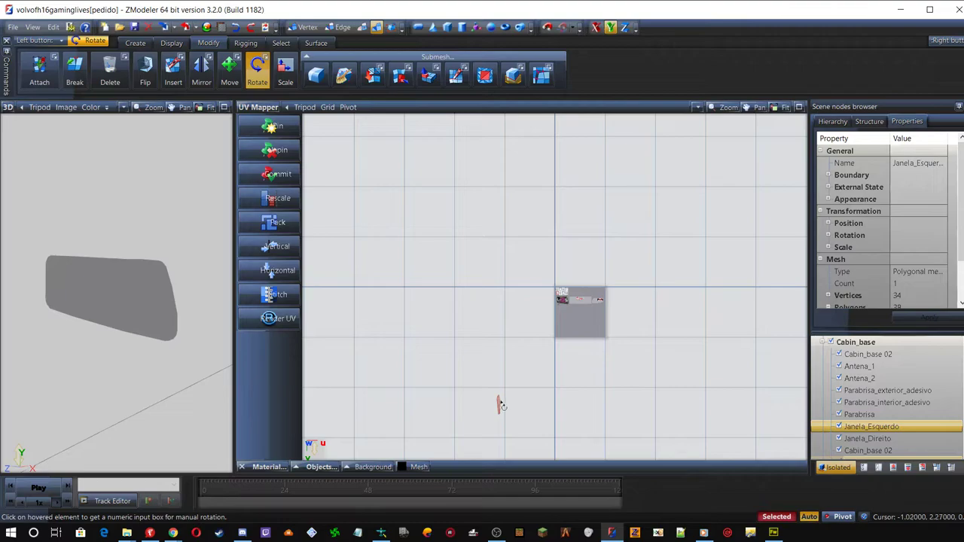
click(500, 404)
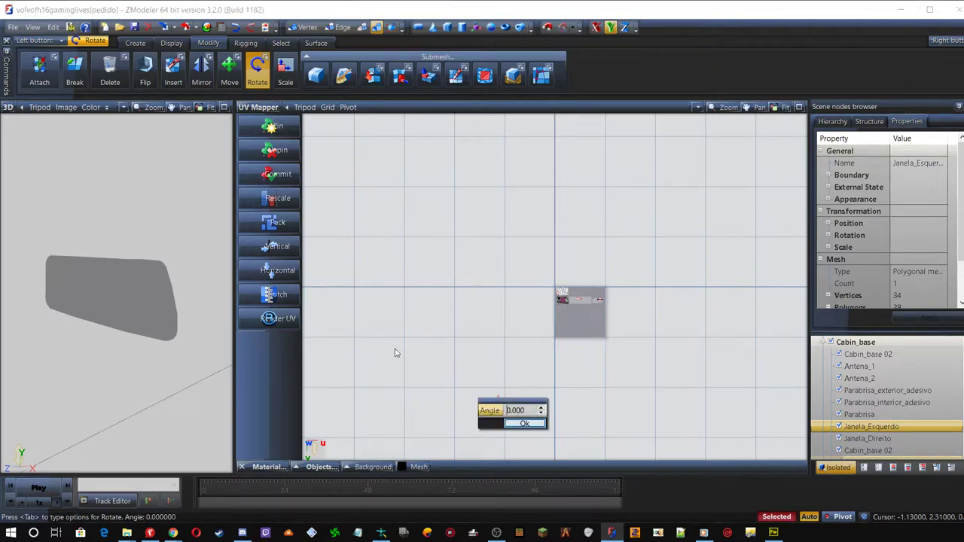
key(Return)
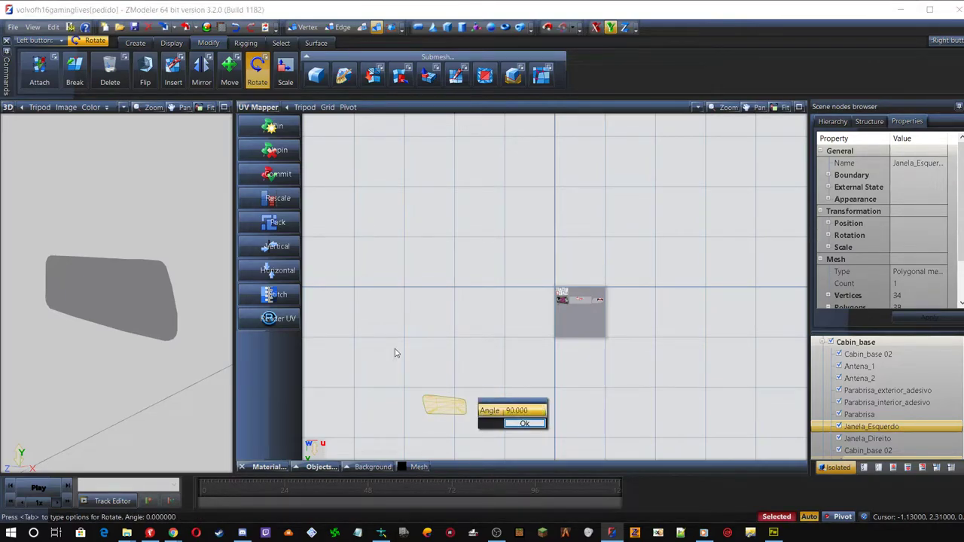
click(526, 425)
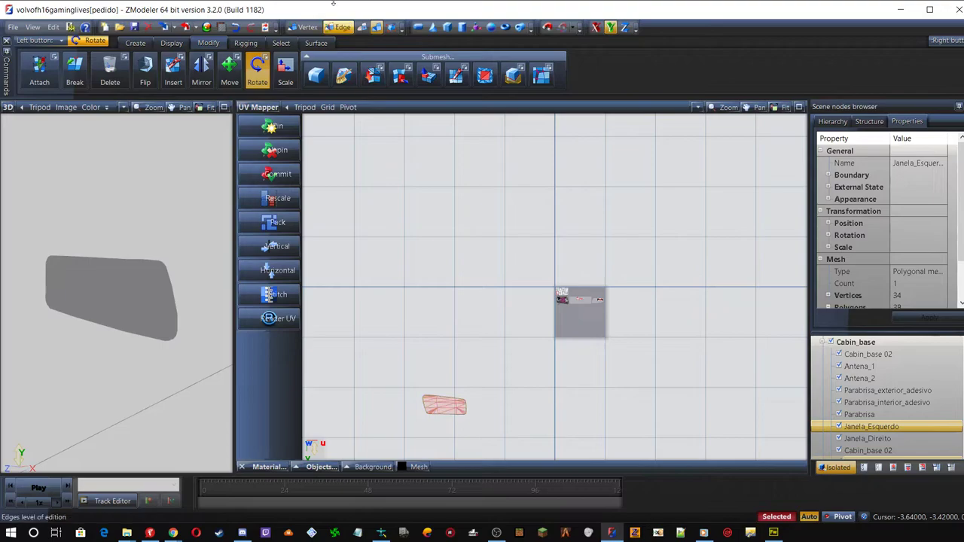
click(236, 27)
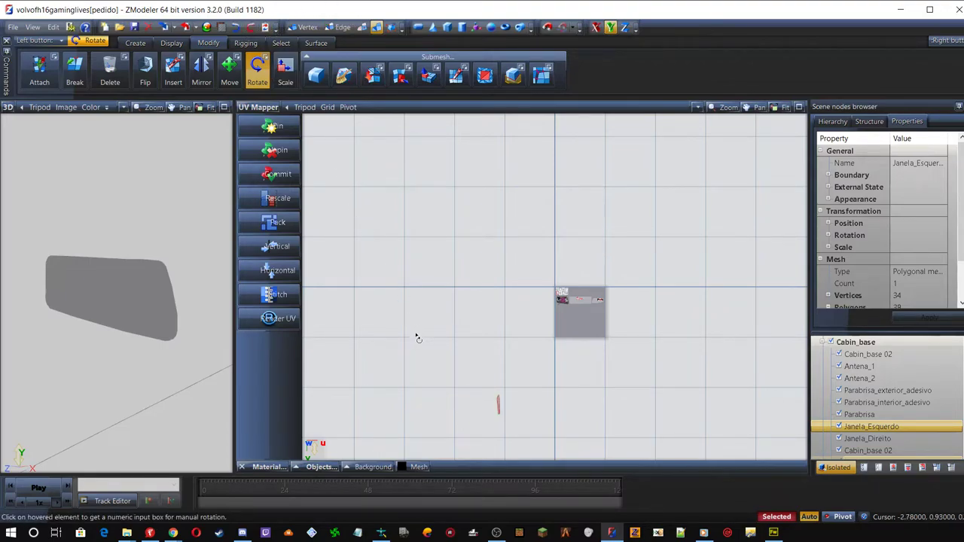
Rotate the Janela_Esquerdo UV map by -90 degrees about the Y axis
click(499, 407)
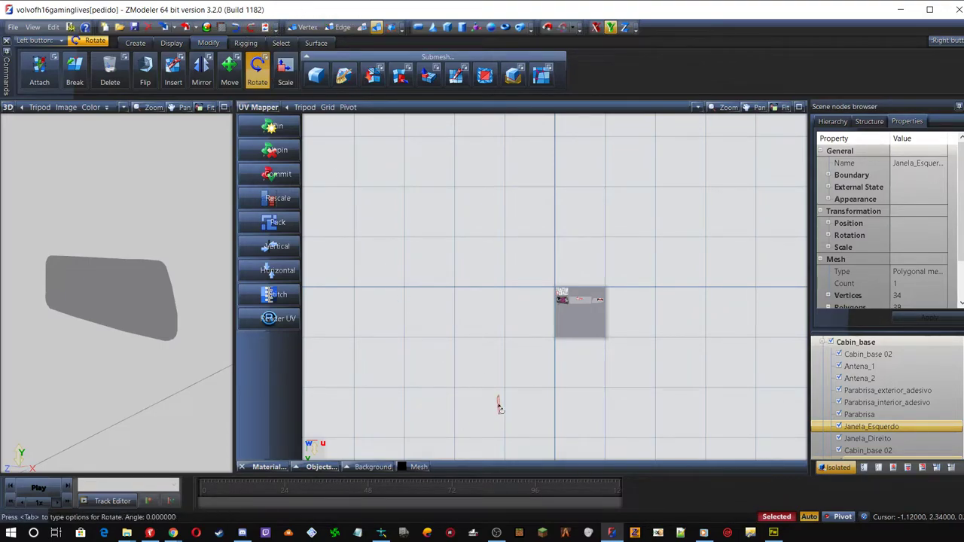
click(508, 412)
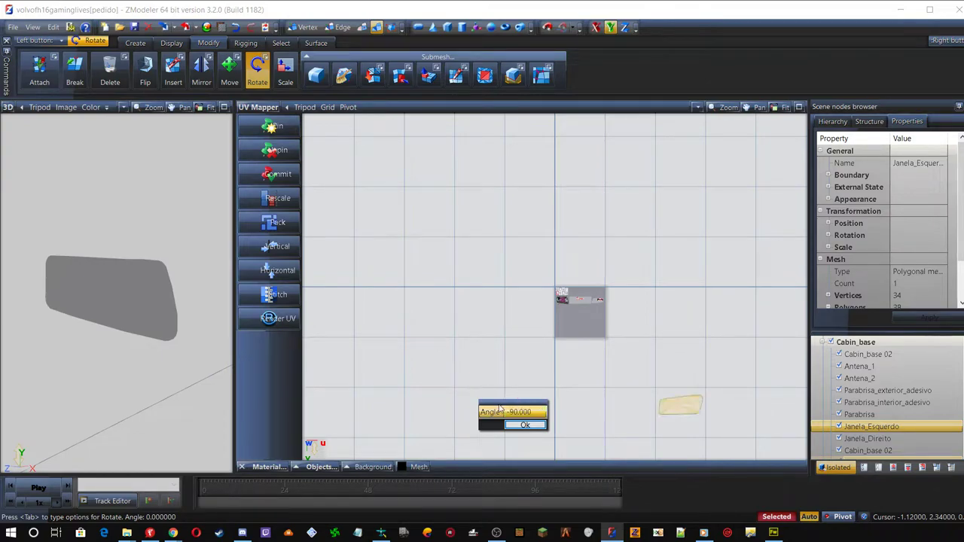
click(526, 427)
drag(640, 385, 733, 435)
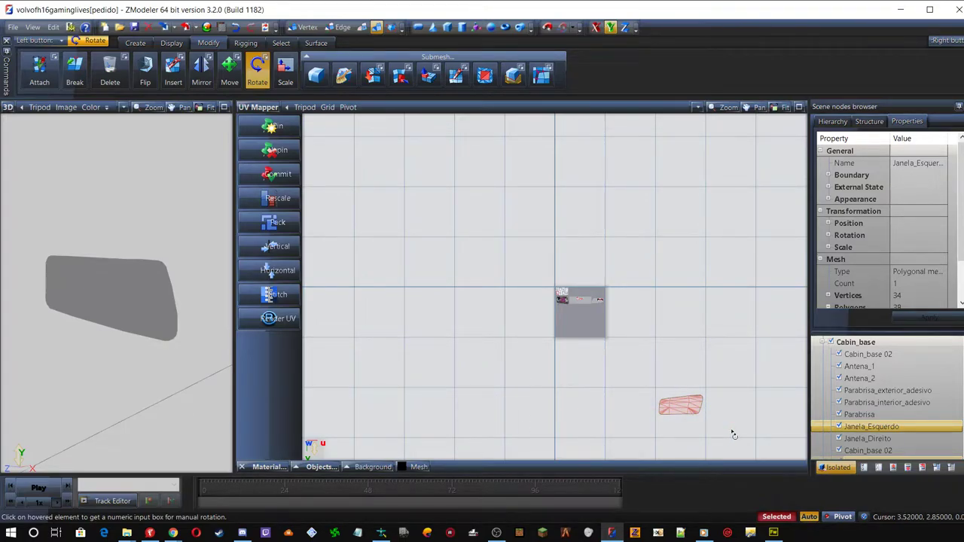
Move the UV map in X and Y onto the texture's window template with the GBN 13AM sticker, aligning their lower-left corners
click(230, 70)
key(x)
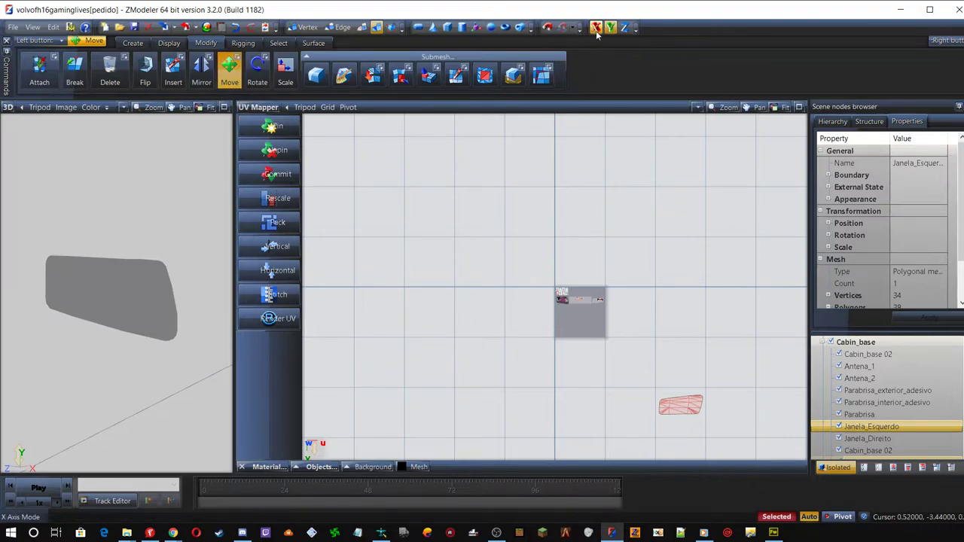
drag(669, 405, 607, 308)
scroll(607, 309, up, 5)
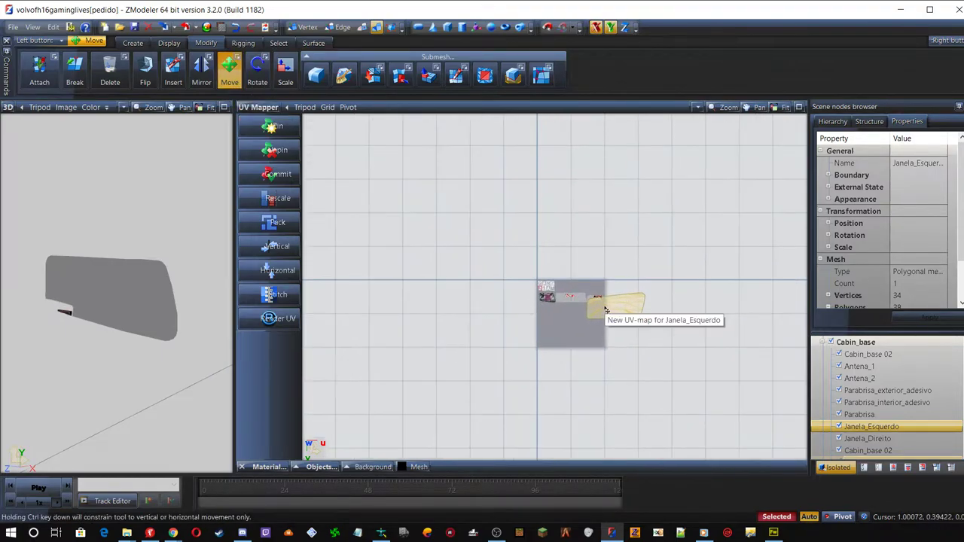
scroll(593, 288, up, 6)
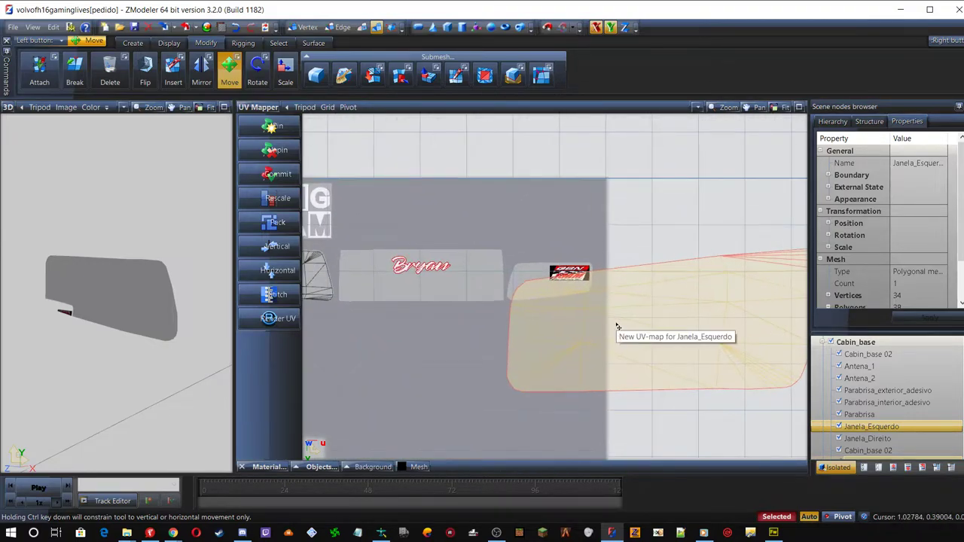
click(469, 335)
scroll(482, 334, down, 2)
click(533, 334)
drag(533, 334, 535, 274)
click(406, 339)
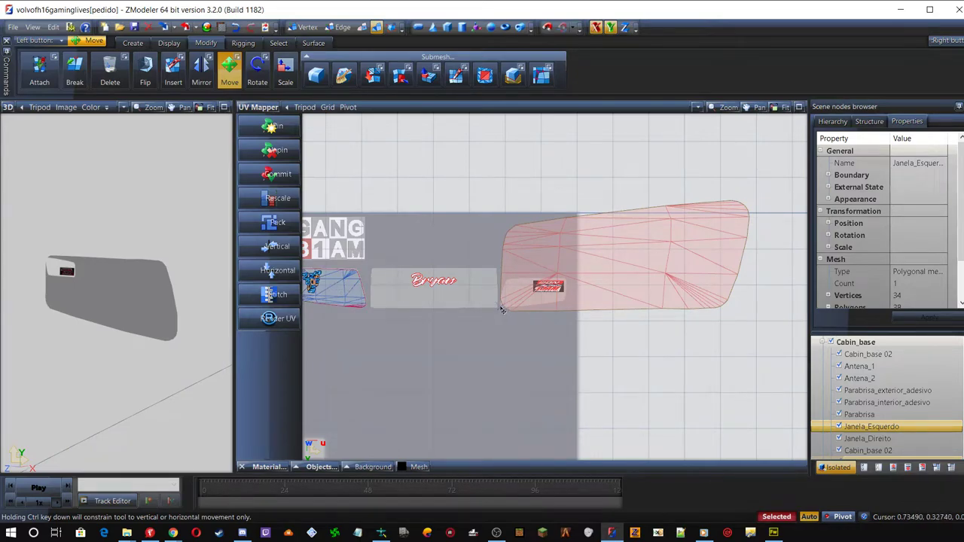
Set the scaling point at the template's lower-left corner and scale the UV map down to the size of the GBN 13AM window template
click(505, 319)
scroll(501, 324, up, 3)
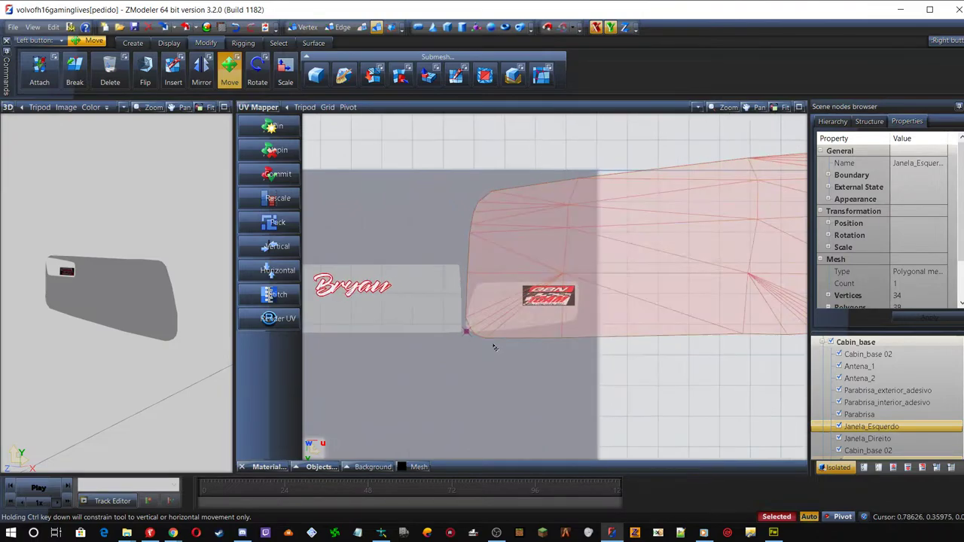
scroll(496, 332, up, 3)
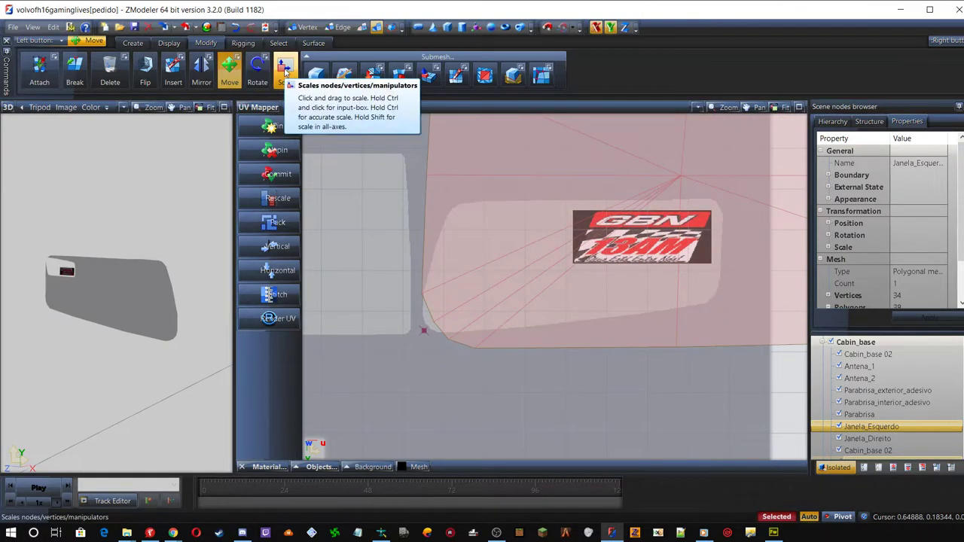
click(285, 72)
drag(527, 166, 440, 480)
drag(506, 179, 447, 415)
drag(498, 187, 461, 371)
drag(483, 258, 456, 402)
drag(491, 244, 441, 370)
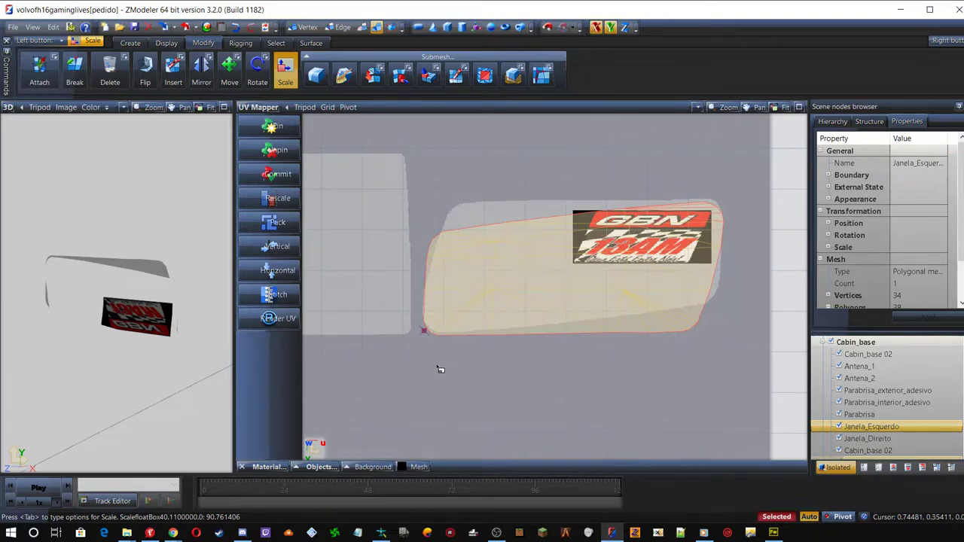
drag(441, 370, 441, 370)
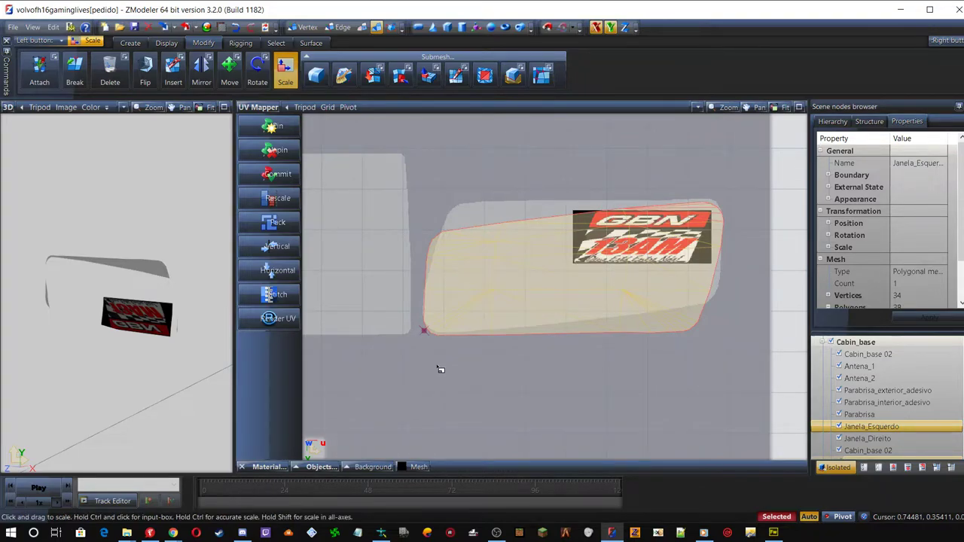
Move the scaled UV map directly below the GBN 13AM window template
click(230, 69)
mouse_move(477, 288)
mouse_down()
mouse_move(485, 316)
mouse_move(461, 381)
mouse_move(472, 382)
mouse_up()
scroll(509, 252, down, 2)
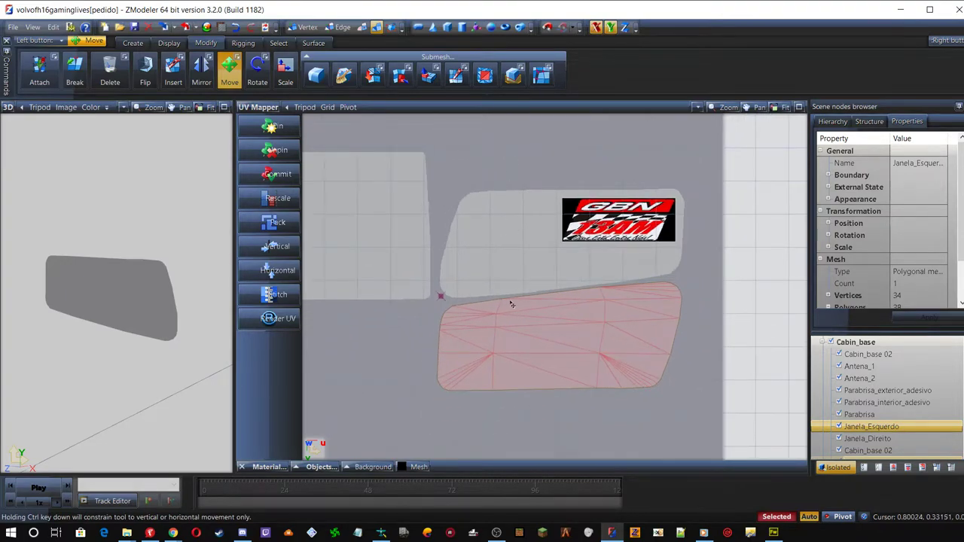
Rotate the Janela_Esquerdo UV map by 180 degrees about the Z axis
scroll(511, 304, up, 1)
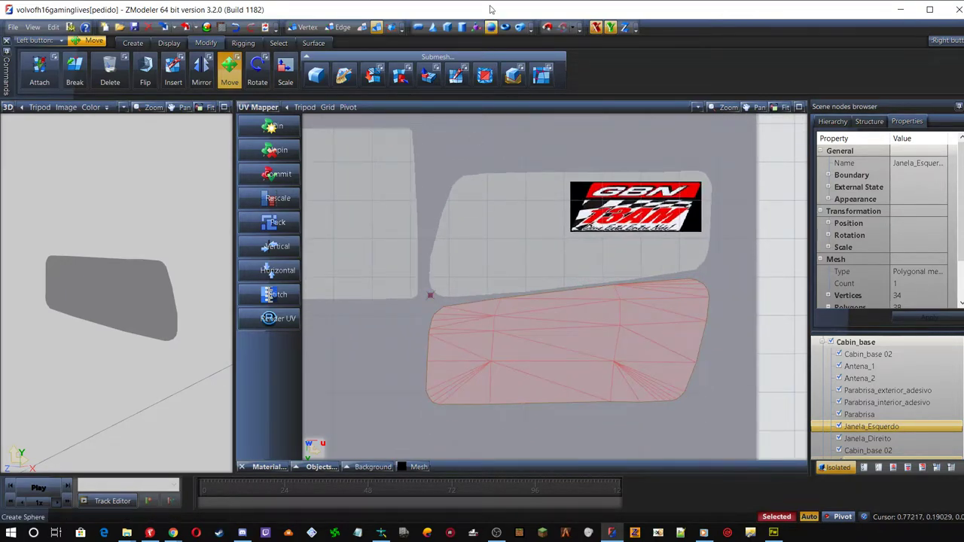
click(538, 340)
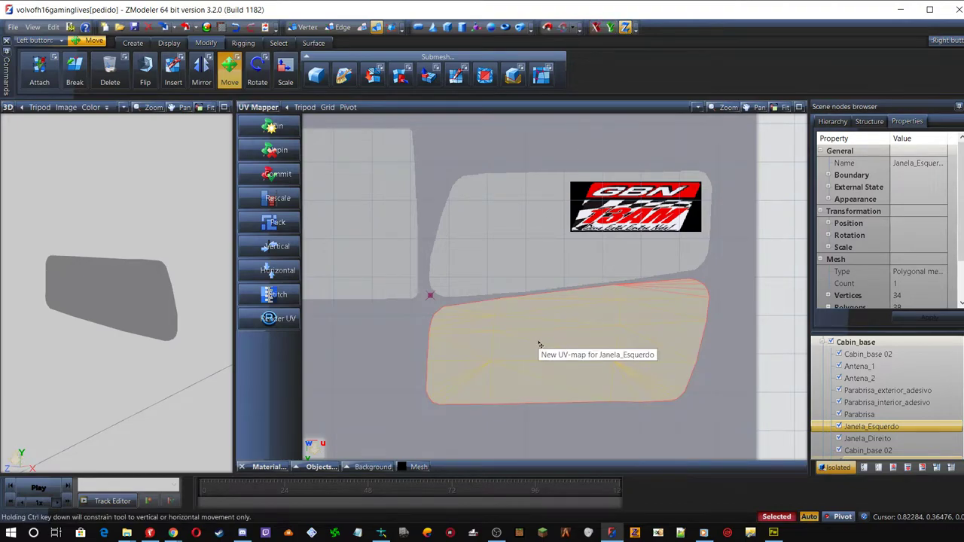
click(239, 68)
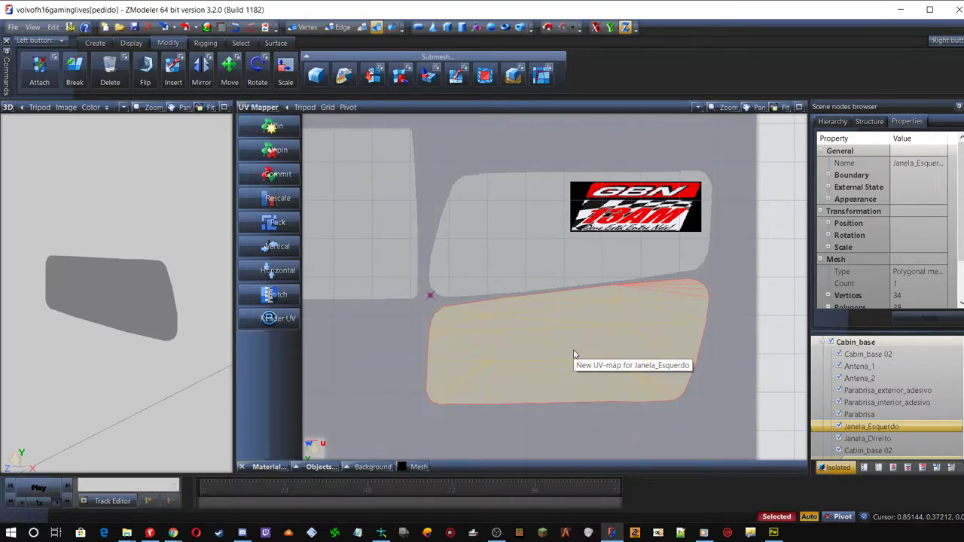
click(257, 68)
click(510, 341)
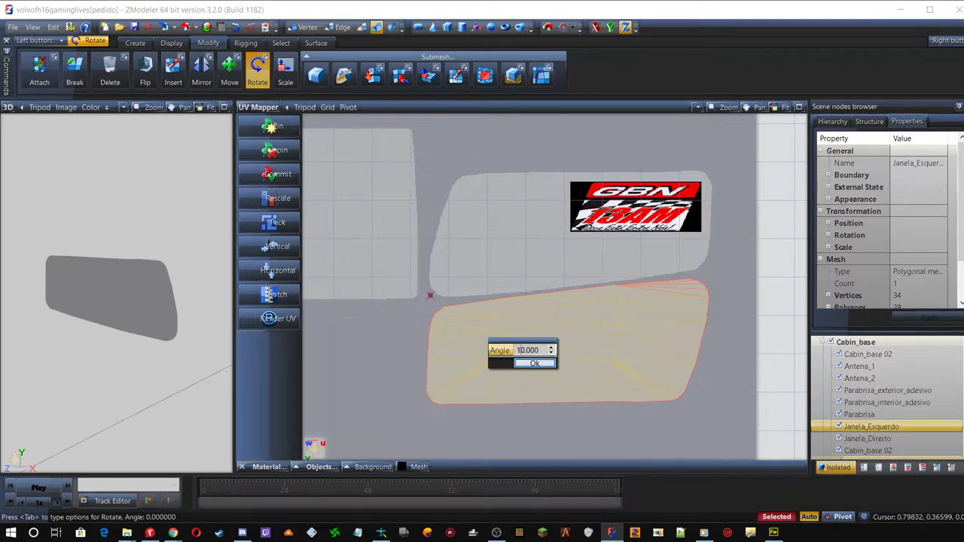
key(Return)
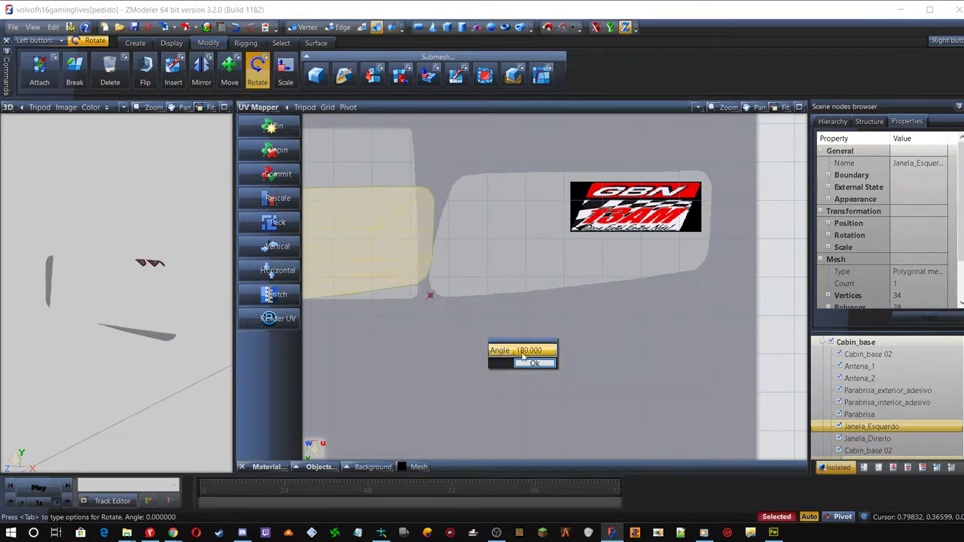
click(528, 364)
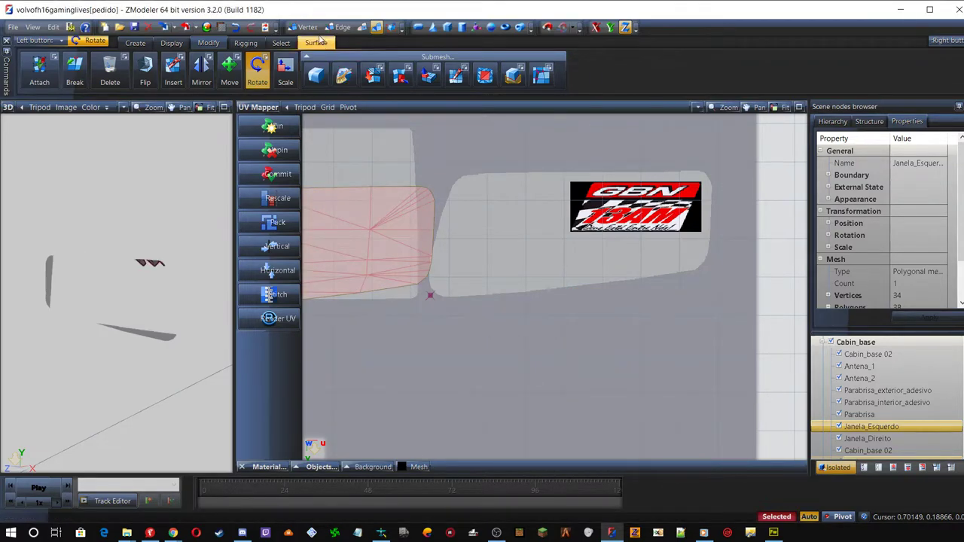
Move the rotated UV map in X and Y onto the window template with the GBN 13AM sticker
click(230, 76)
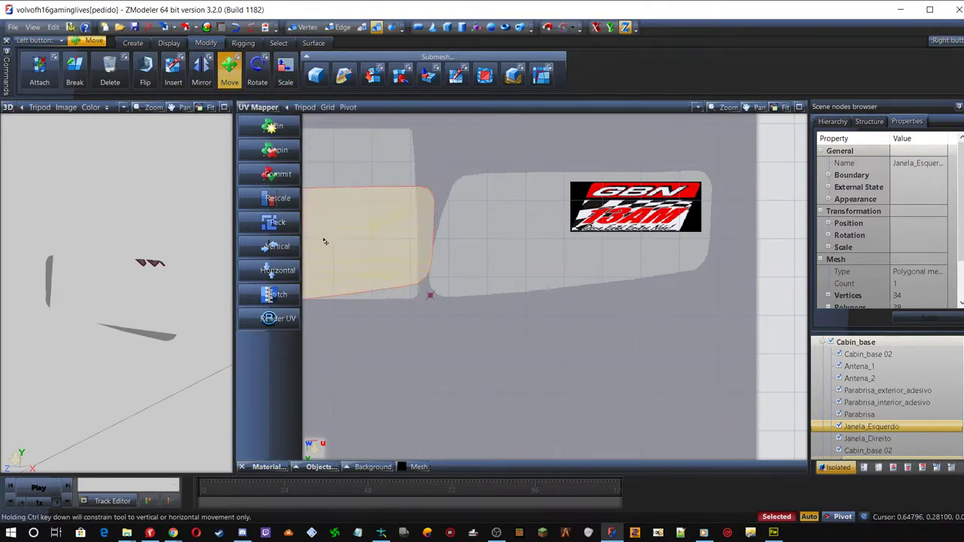
click(370, 211)
click(596, 27)
click(610, 27)
drag(364, 253, 639, 226)
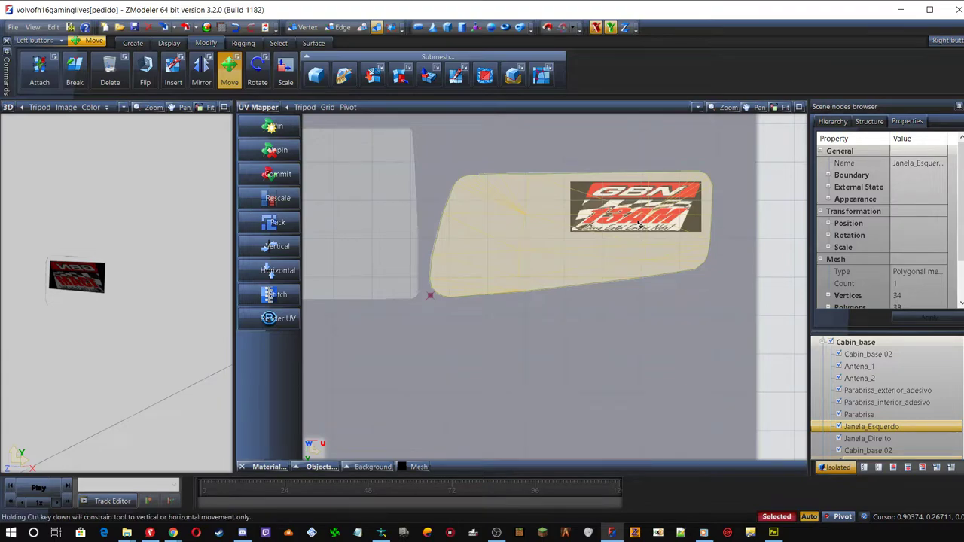
Place the scaling point at the GBN 13AM sticker's lower-left corner, and nudge and slightly scale the UV map to fit the window template
scroll(620, 260, up, 1)
scroll(543, 156, up, 1)
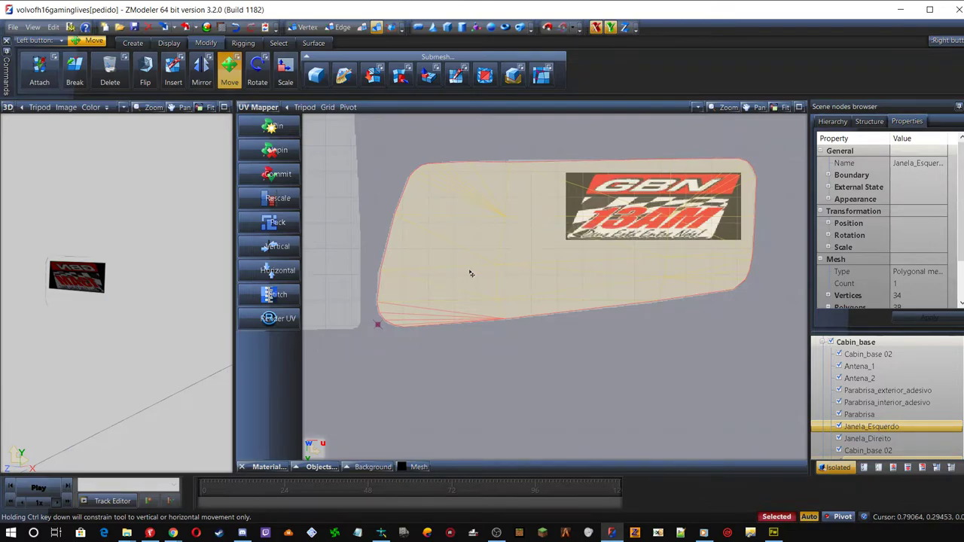
click(376, 329)
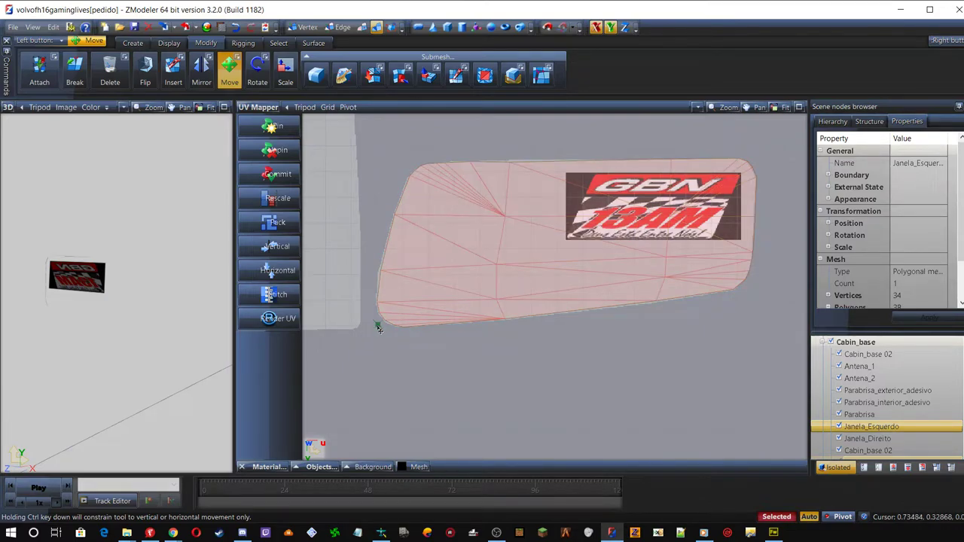
click(564, 241)
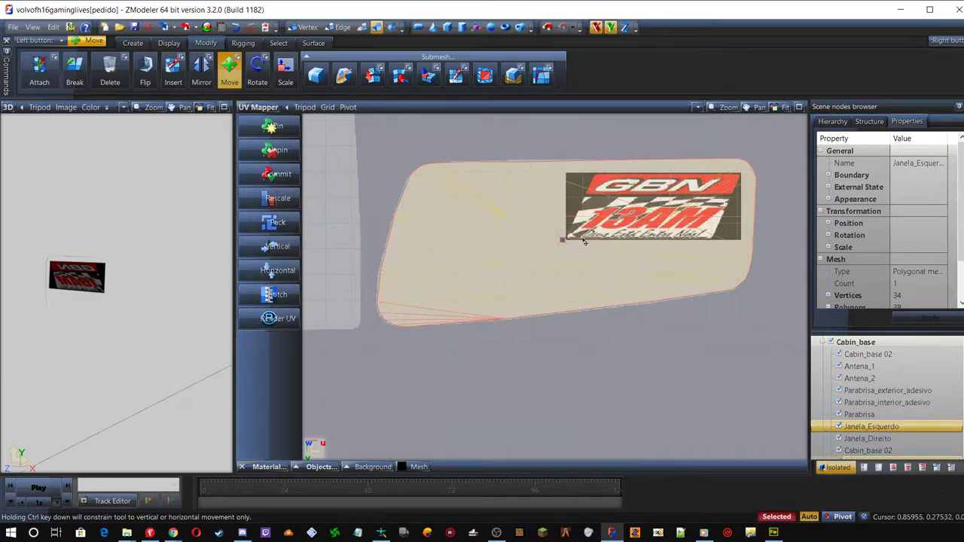
click(589, 258)
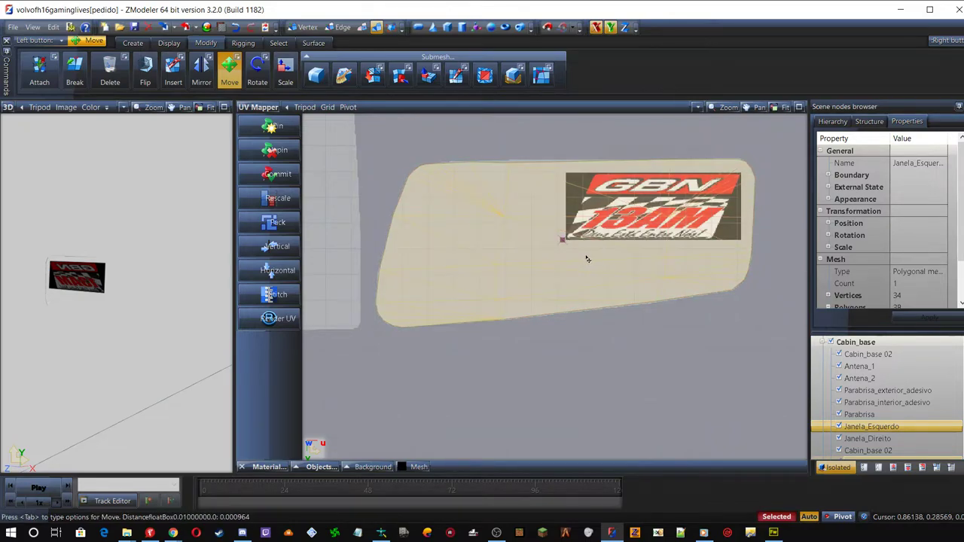
middle_drag(125, 250, 123, 250)
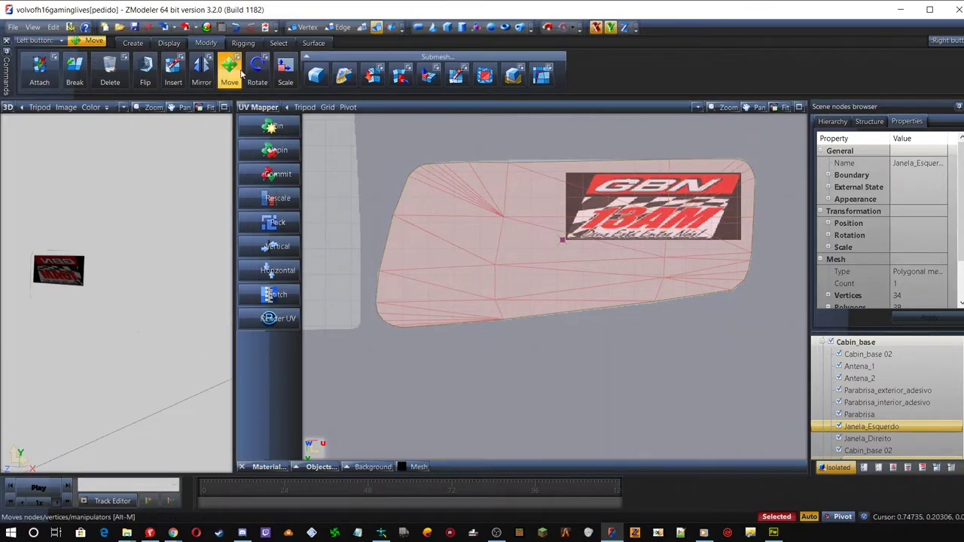
click(286, 68)
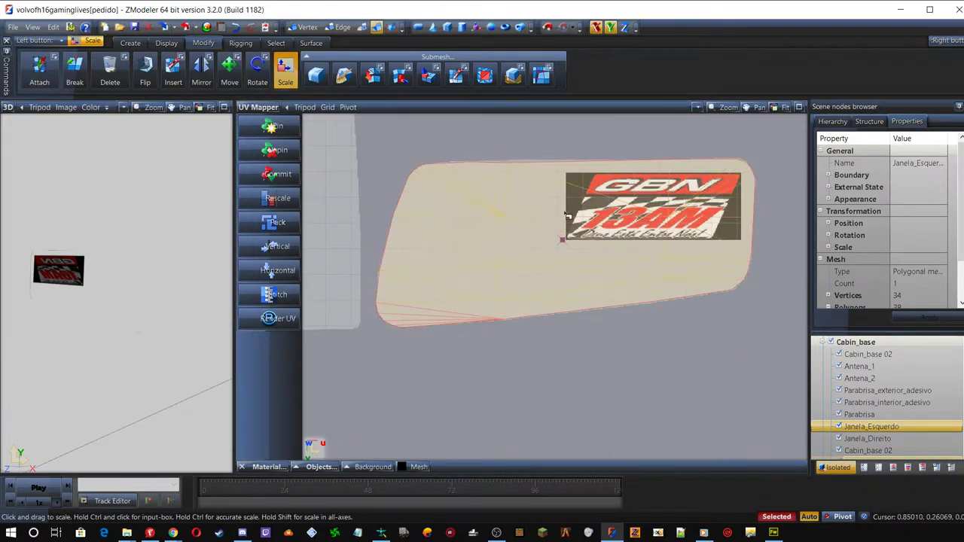
drag(562, 209, 567, 216)
Replace the UV Mapper with the Left view, maximize the 3D view and turn off isolation to inspect the window sticker on the truck
middle_drag(104, 316, 91, 318)
middle_drag(67, 241, 33, 251)
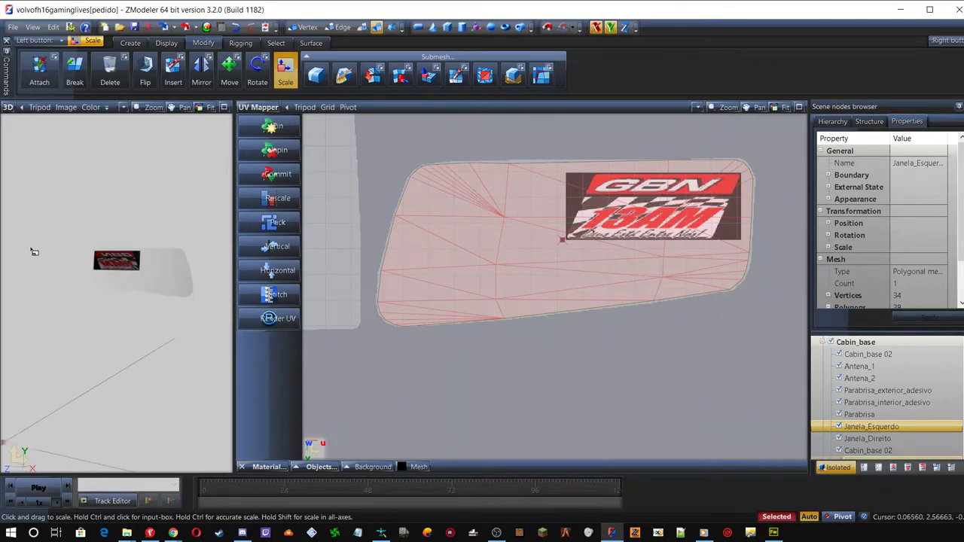
mouse_move(151, 267)
middle_down()
mouse_move(141, 272)
mouse_move(143, 265)
middle_up()
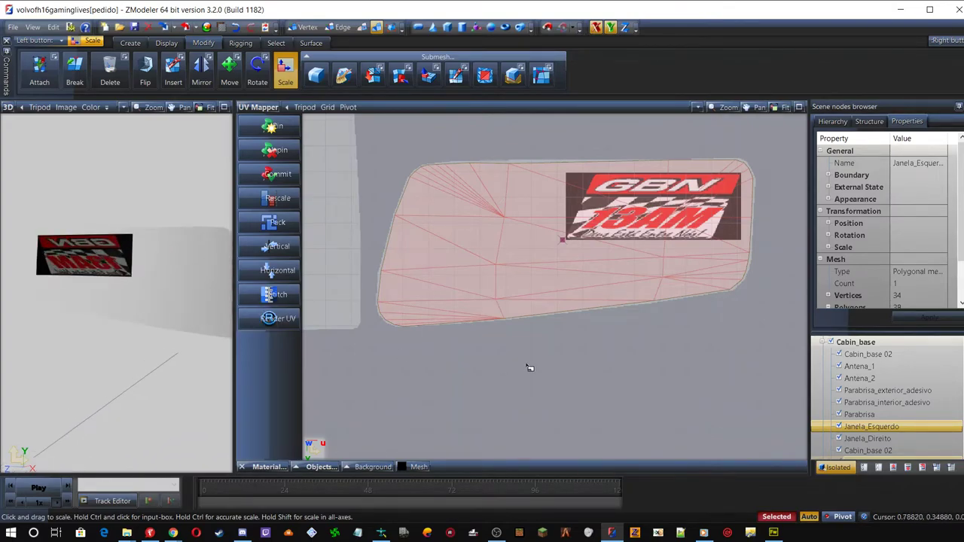
click(242, 110)
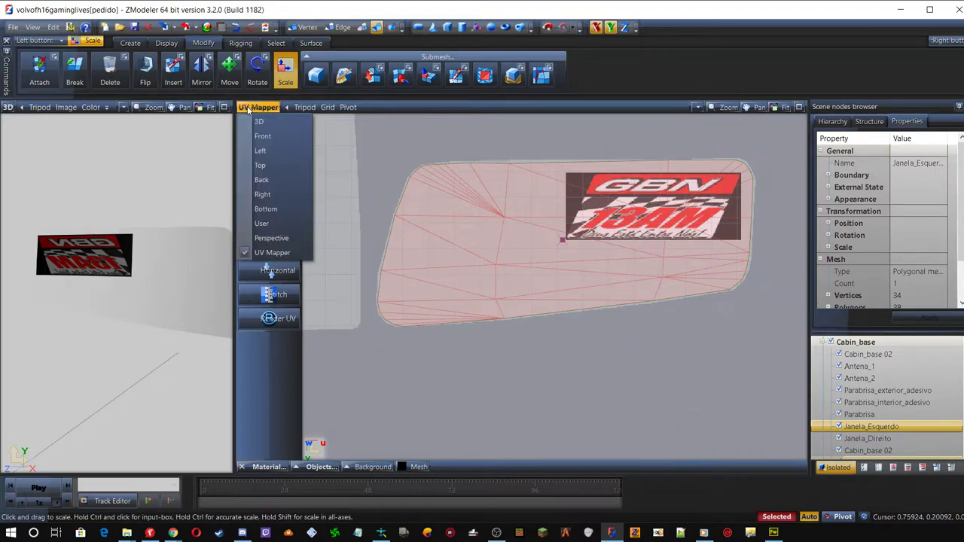
click(261, 152)
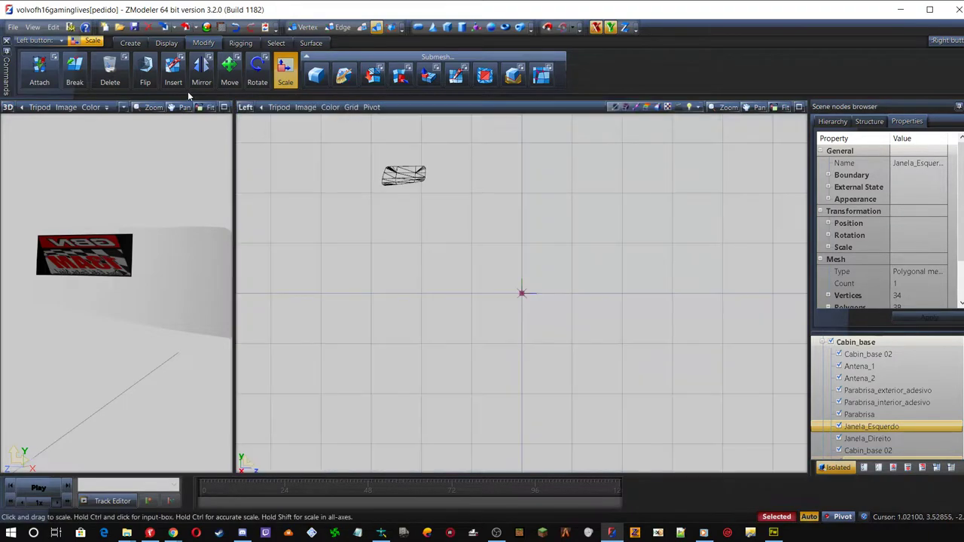
click(224, 107)
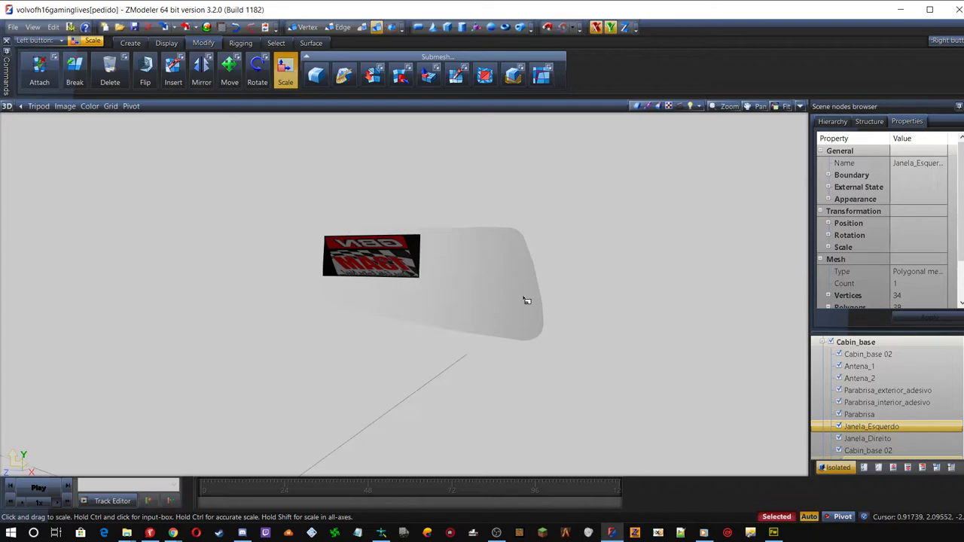
click(839, 467)
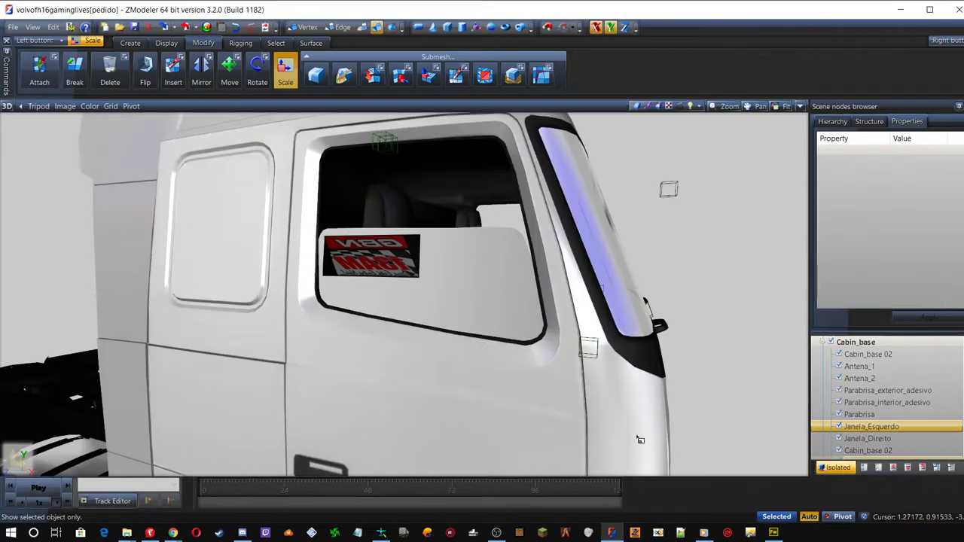
middle_drag(316, 319, 321, 340)
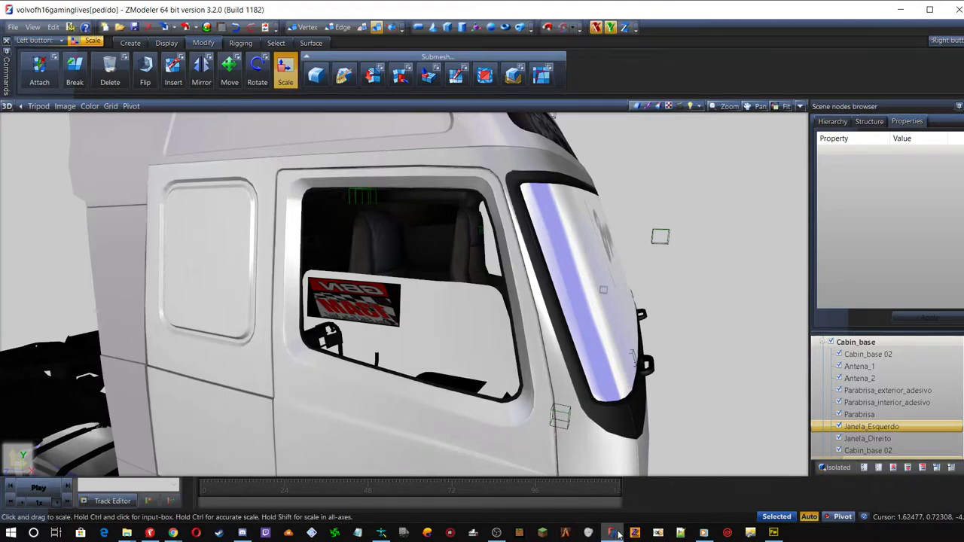
Switch to Fireworks, bring up plotter_alpha.bmp and activate the Pointer tool
click(773, 533)
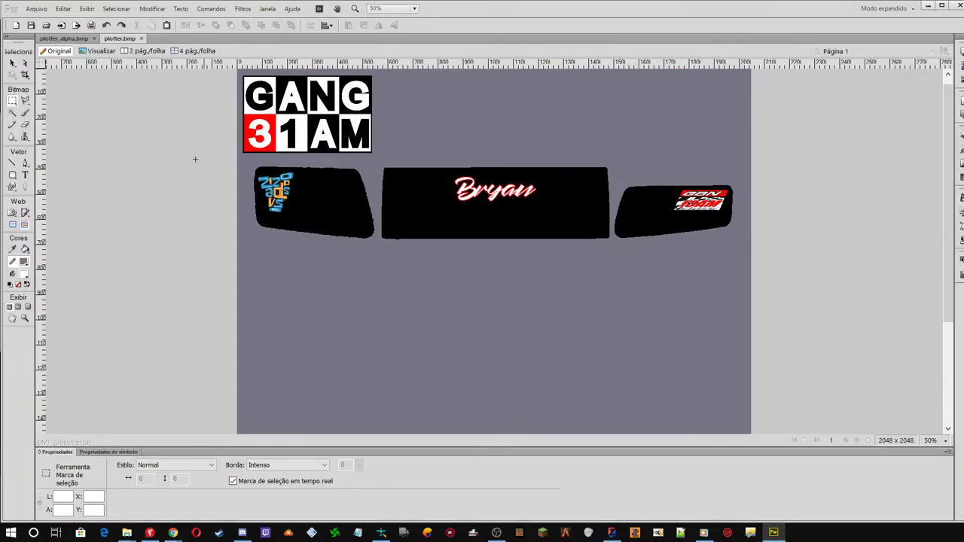
click(56, 39)
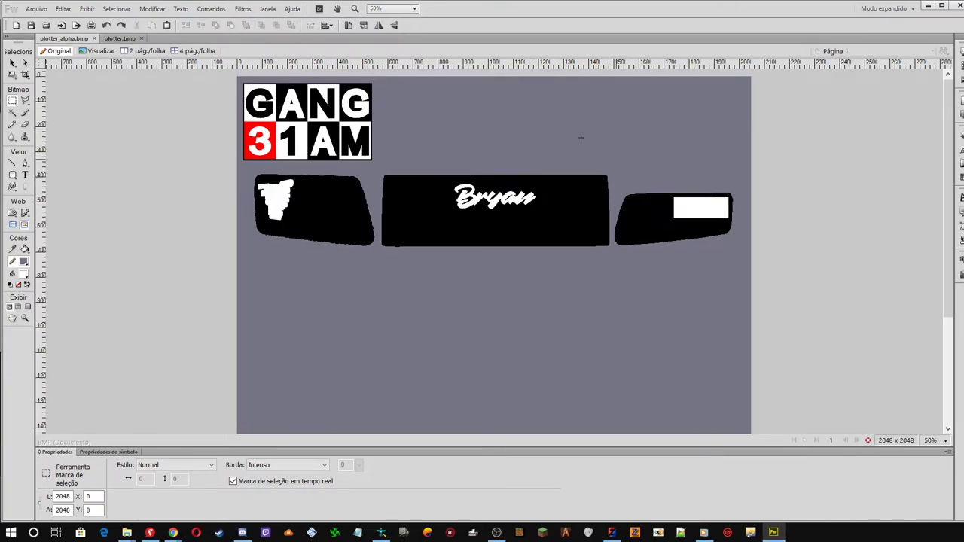
click(12, 63)
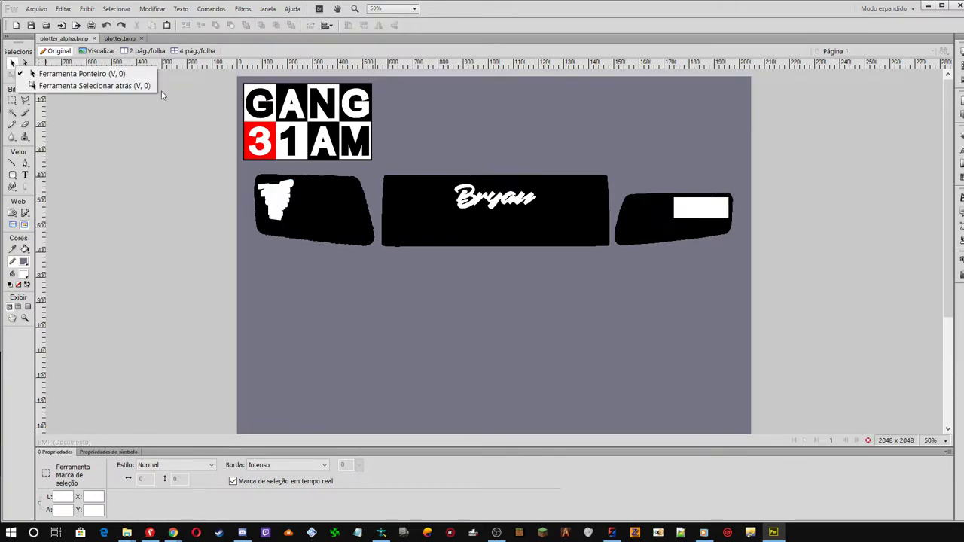
click(75, 74)
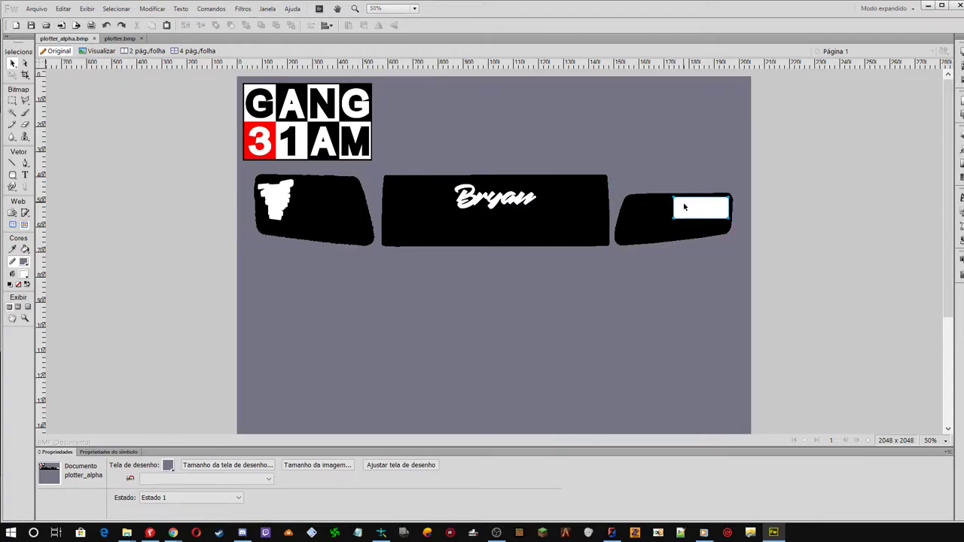
Try moving the white rectangle of the GBN 13AM window mask slightly downward, and undo the move
drag(684, 207, 684, 210)
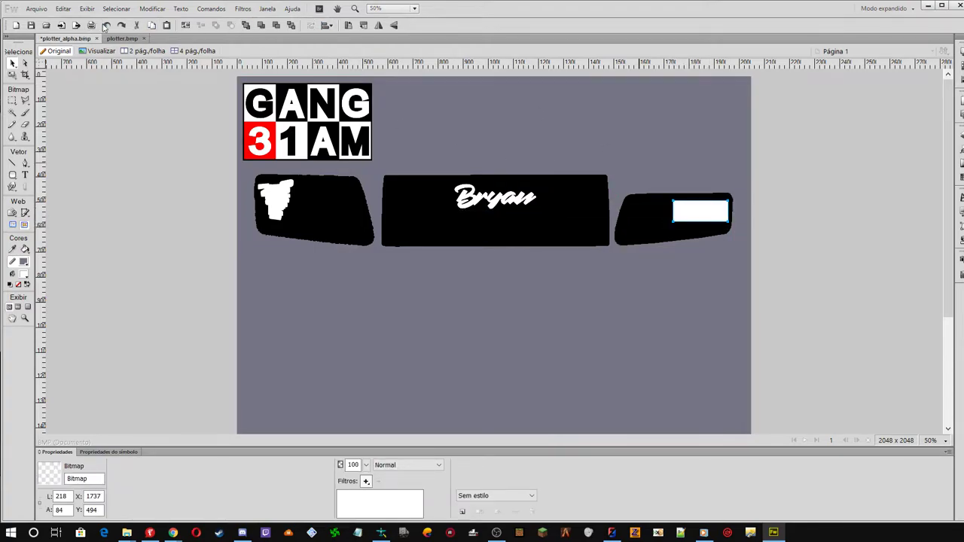
click(107, 25)
click(107, 26)
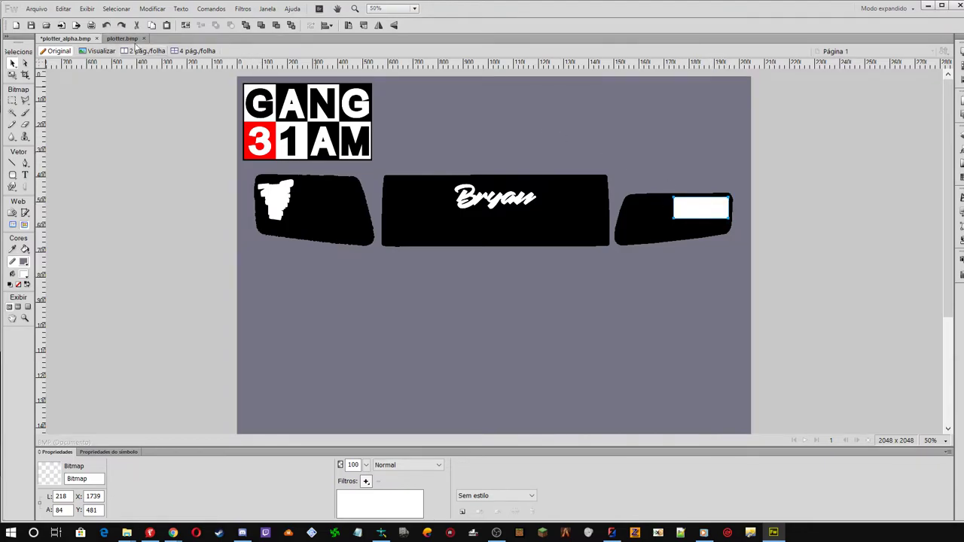
Select the GBN 13AM sticker in plotter.bmp and examine what each bitmap layer holds by toggling the upper three layers' visibility
click(114, 38)
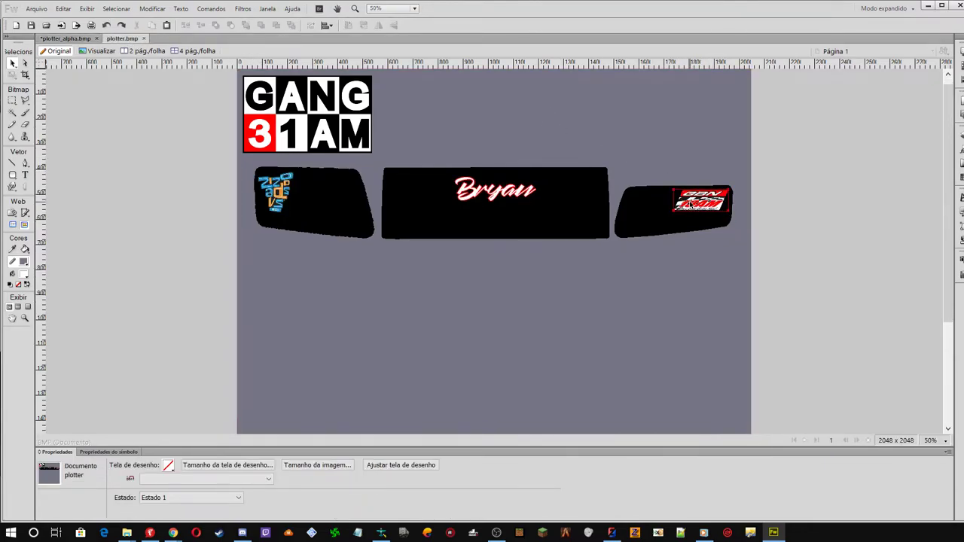
click(688, 203)
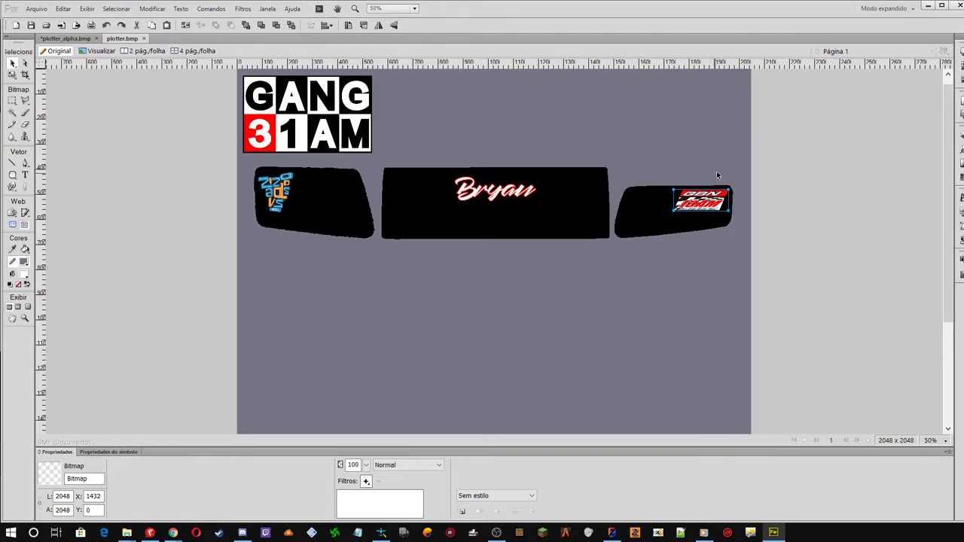
click(960, 134)
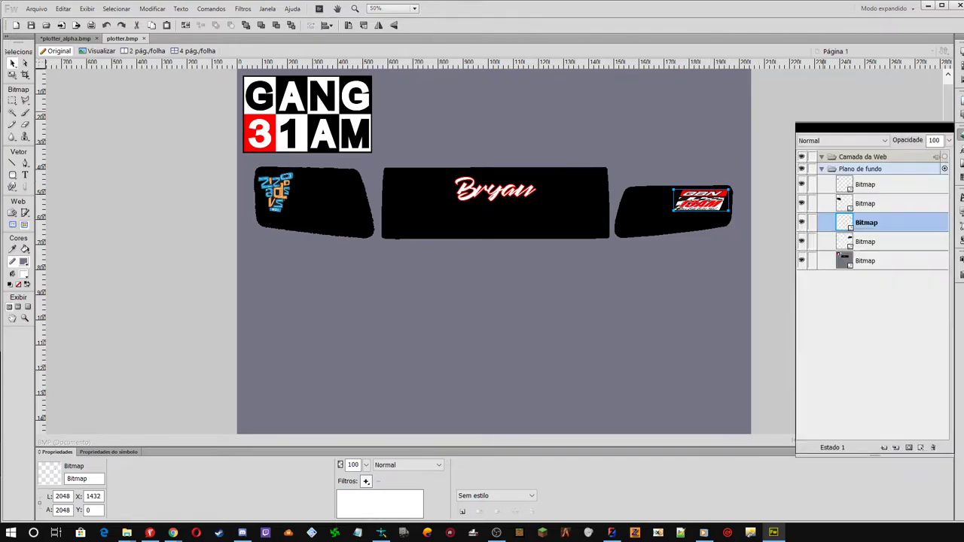
click(803, 185)
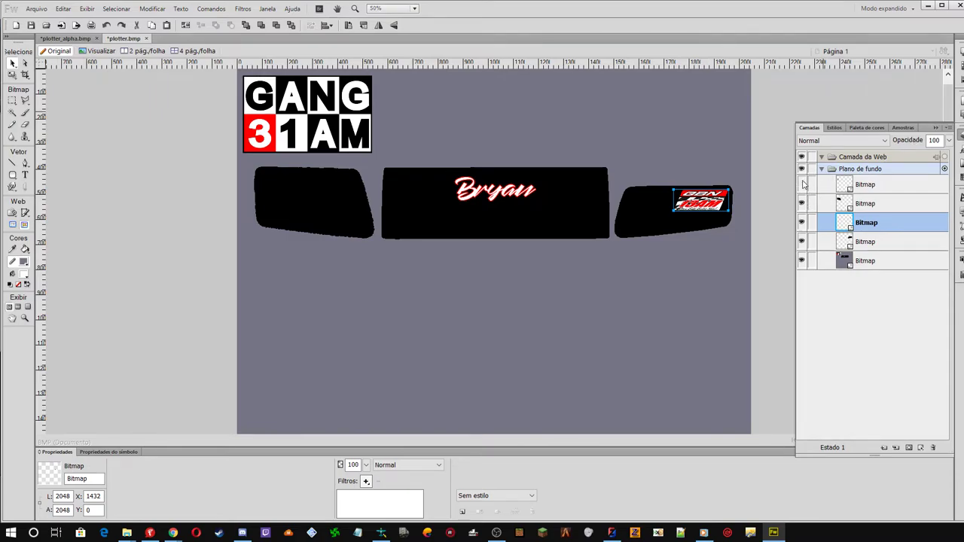
click(803, 185)
click(802, 203)
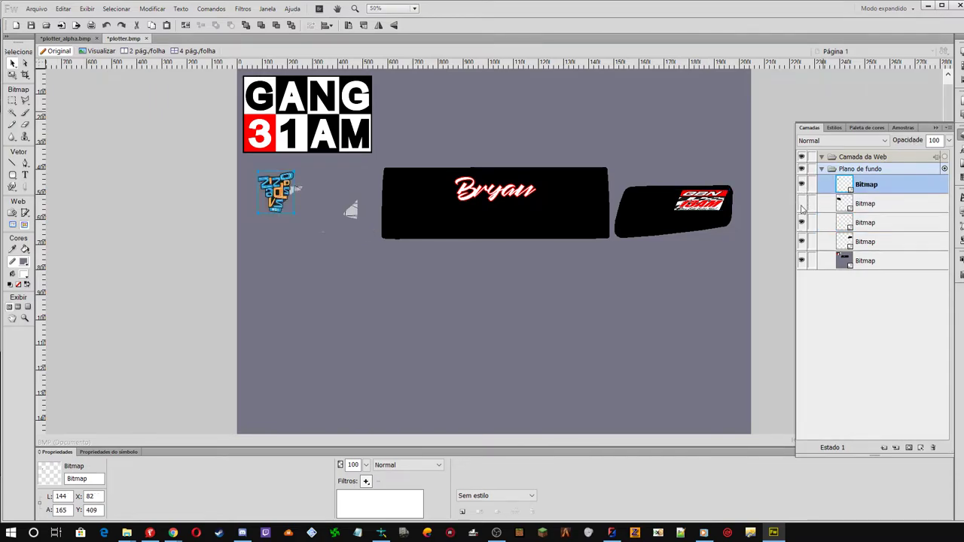
click(802, 204)
click(802, 223)
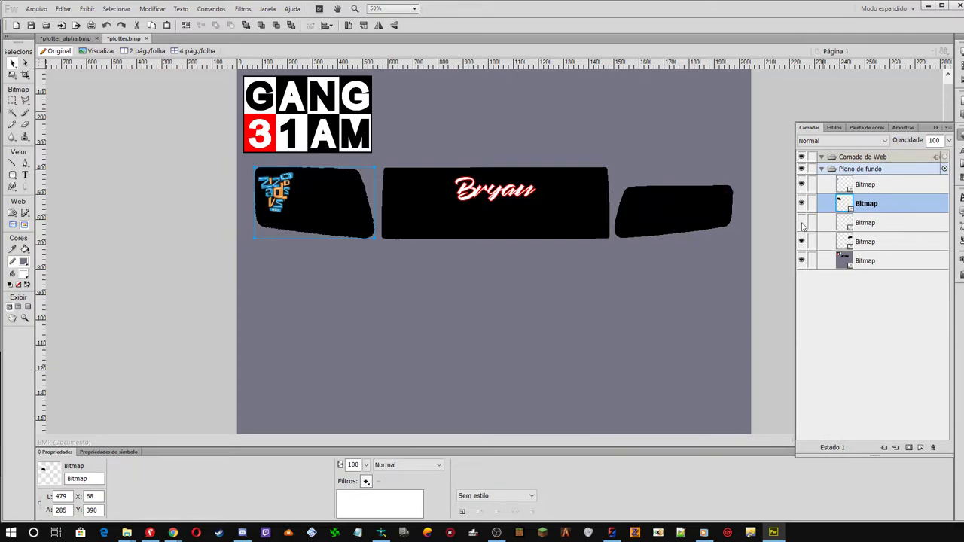
click(803, 223)
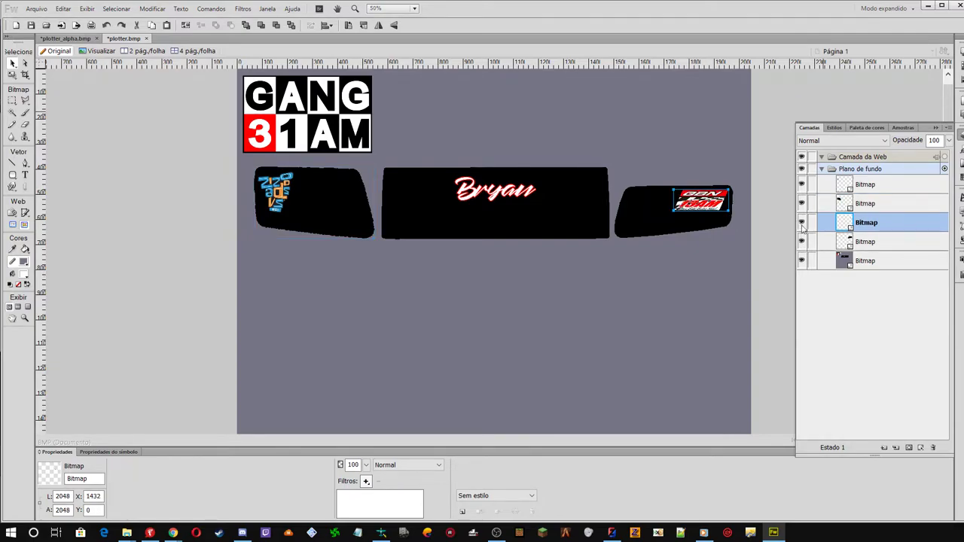
click(933, 128)
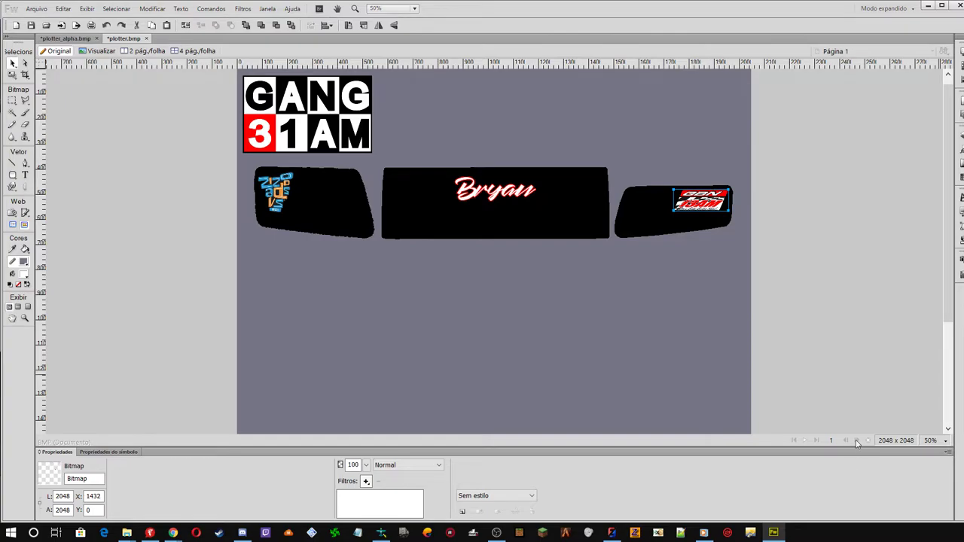
Draw a rounded rectangle about 193 × 81 px over the GBN 13AM sticker, viewed at 400%
click(931, 441)
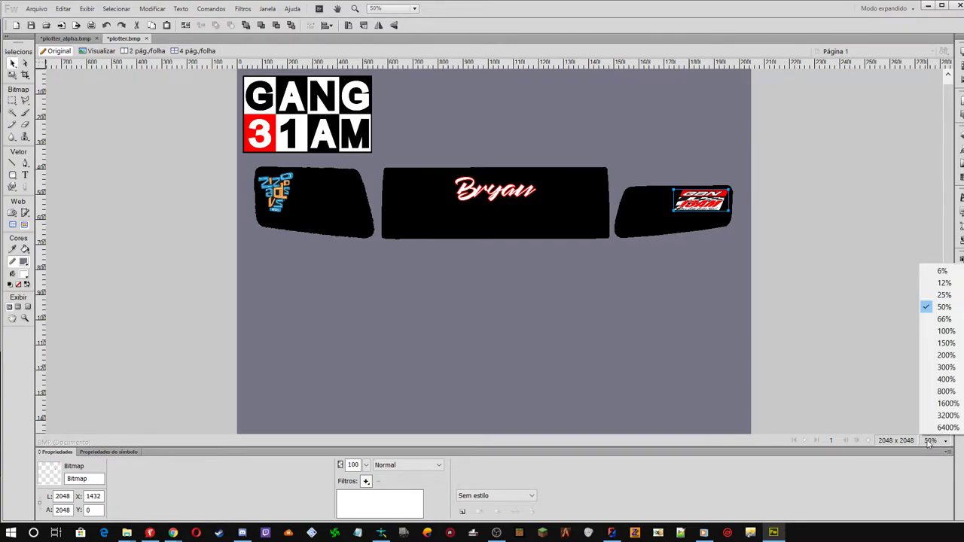
click(945, 332)
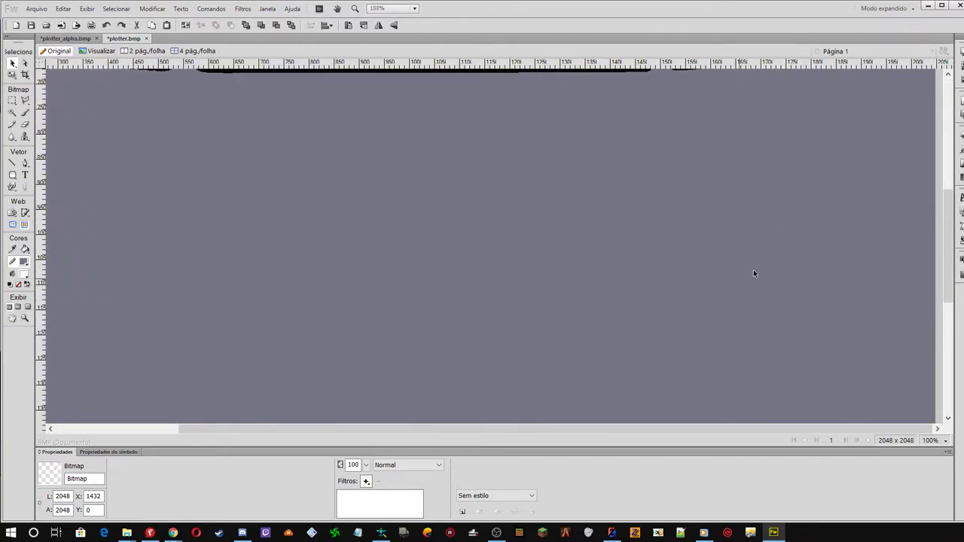
scroll(752, 274, up, 5)
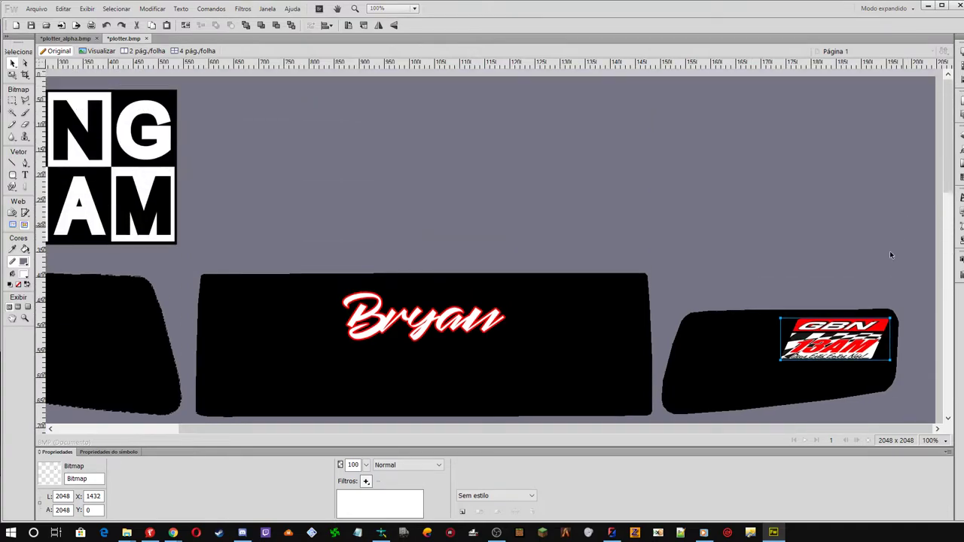
click(946, 441)
click(932, 377)
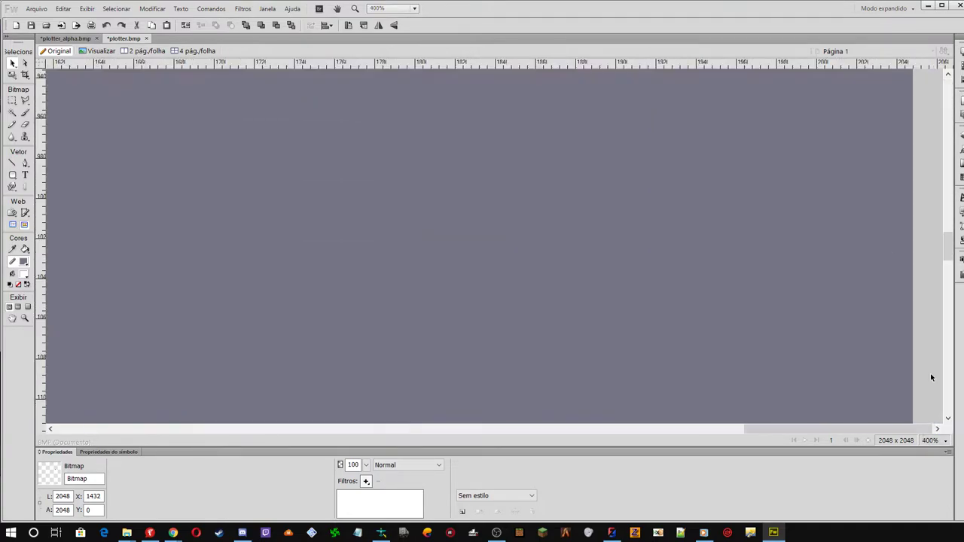
scroll(837, 354, up, 10)
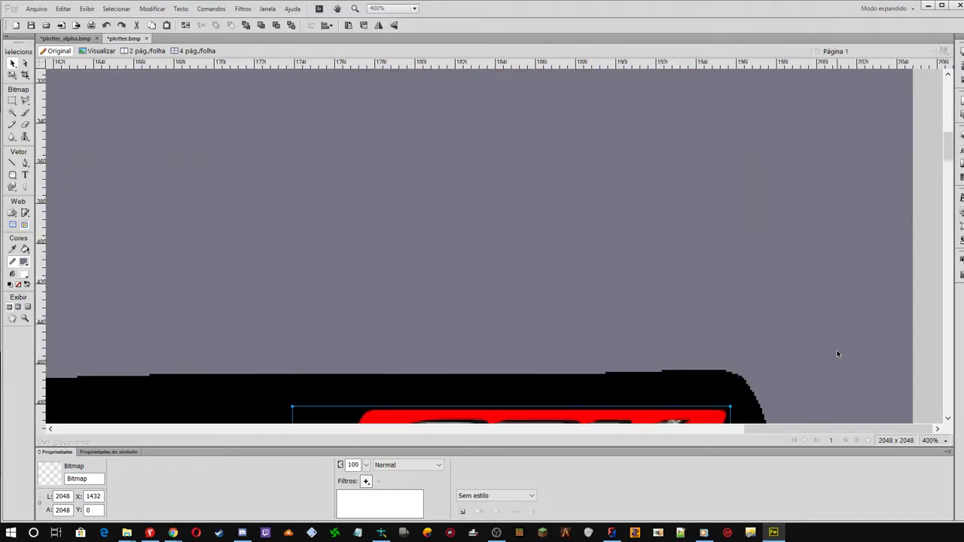
scroll(837, 354, down, 5)
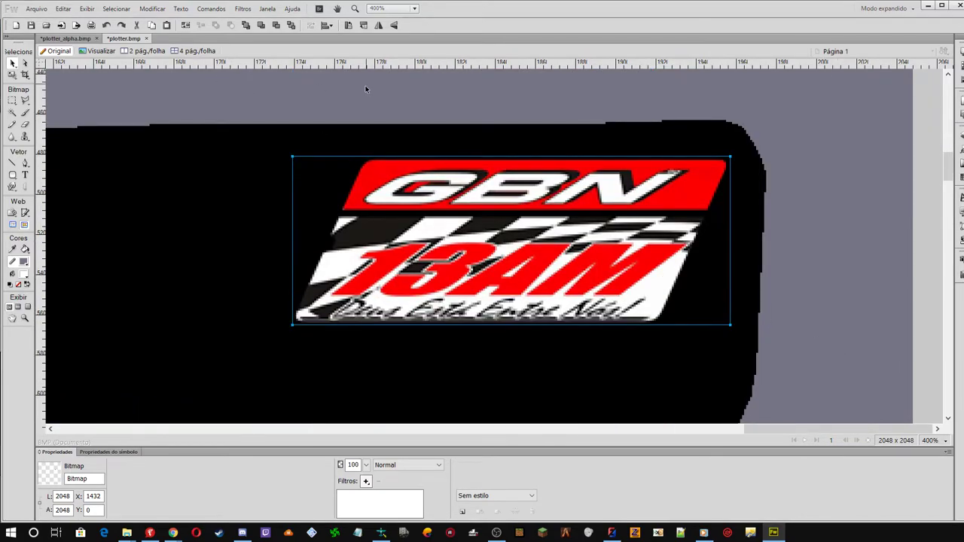
click(370, 95)
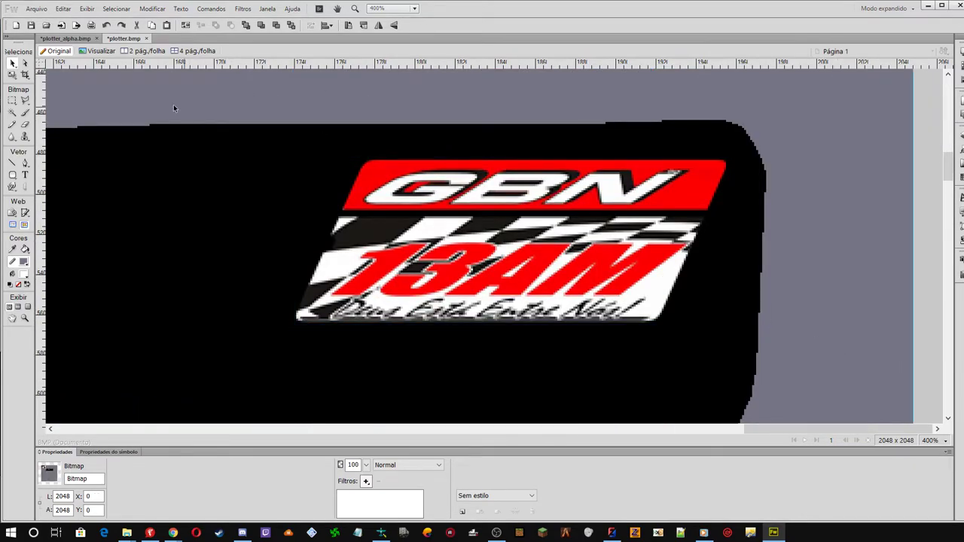
click(12, 175)
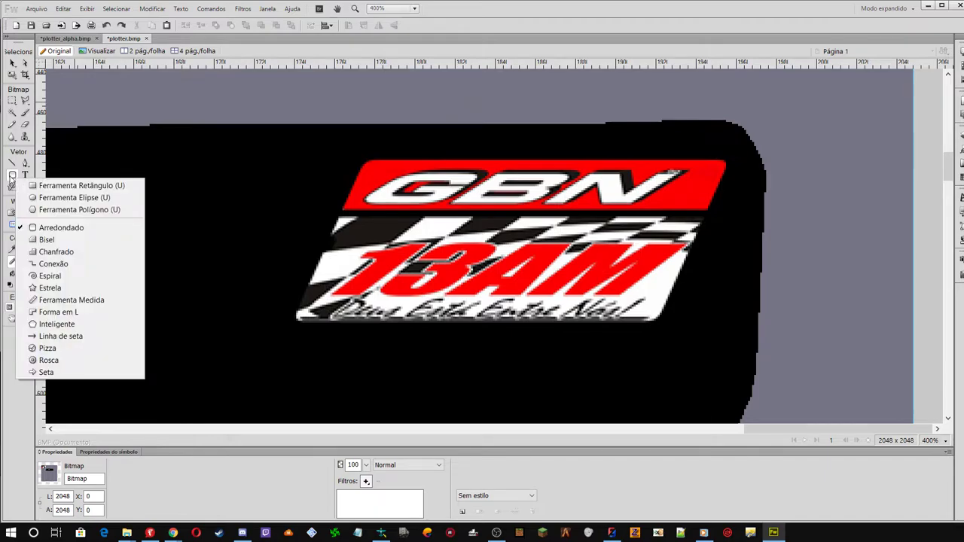
click(60, 228)
mouse_move(294, 133)
mouse_down()
mouse_move(324, 301)
mouse_move(709, 249)
mouse_move(689, 340)
mouse_move(715, 340)
mouse_move(700, 343)
mouse_up()
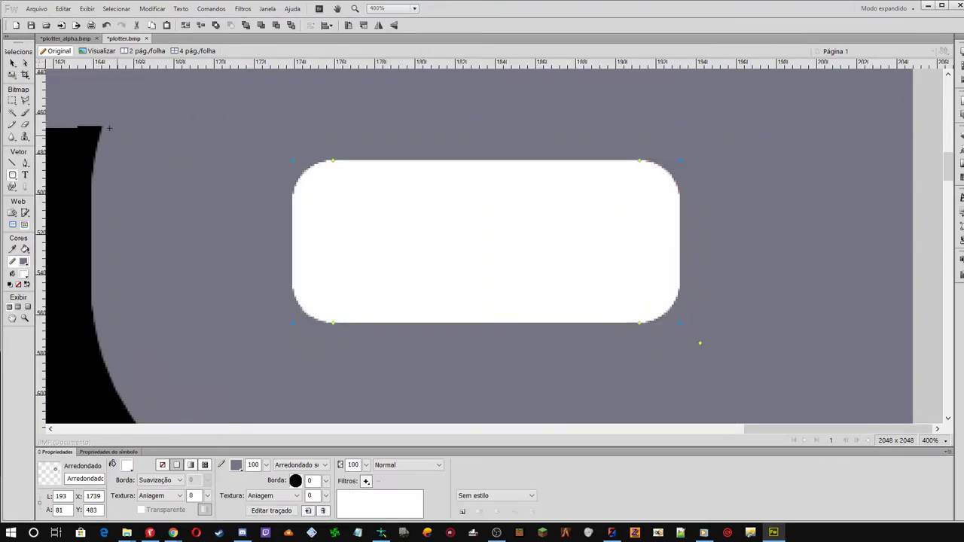
Remove the rounded rectangle's stroke and reduce its corner rounding to suit the sticker's small corners
click(265, 465)
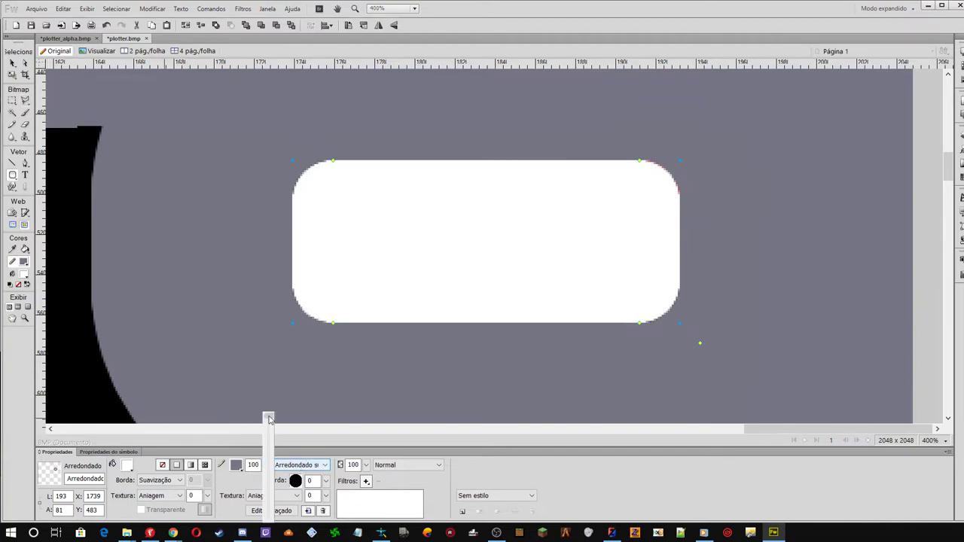
click(226, 471)
click(235, 467)
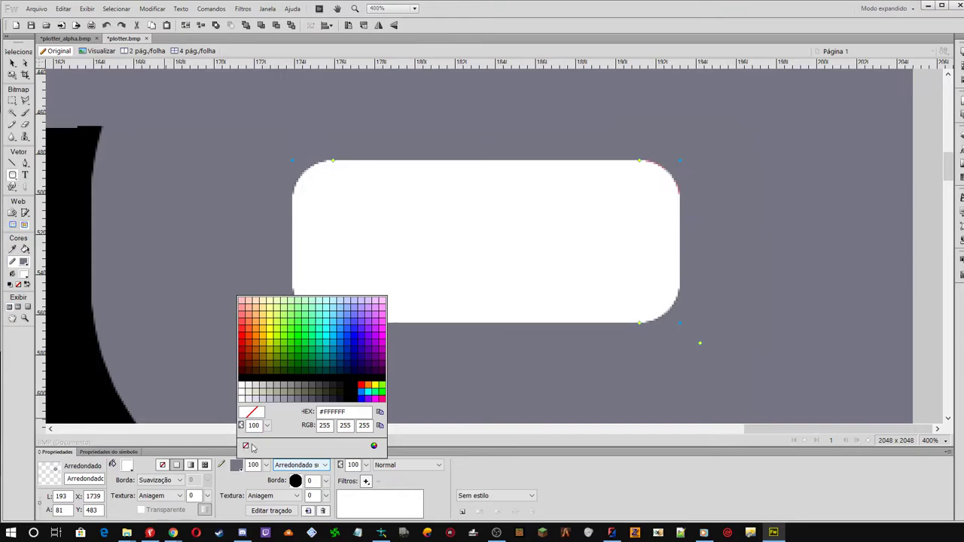
click(247, 447)
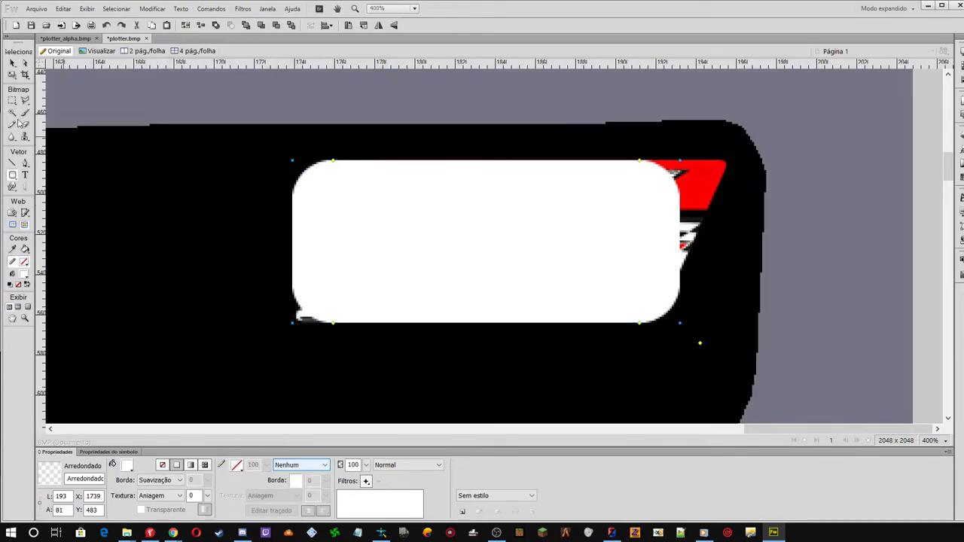
drag(11, 63, 34, 71)
drag(334, 325, 301, 323)
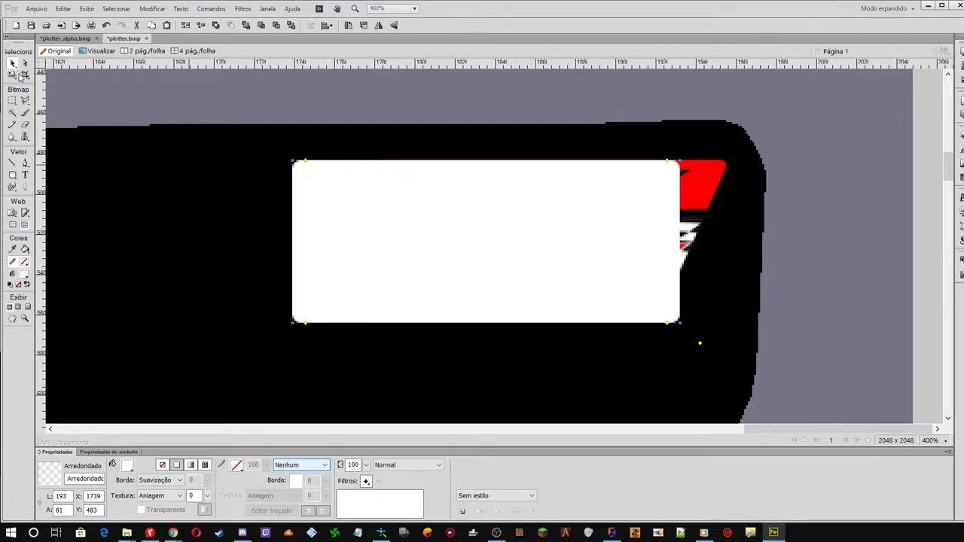
Skew the white rectangle's upper edge sideways to follow the sticker's slant, making the shape about 224 px wide
click(12, 75)
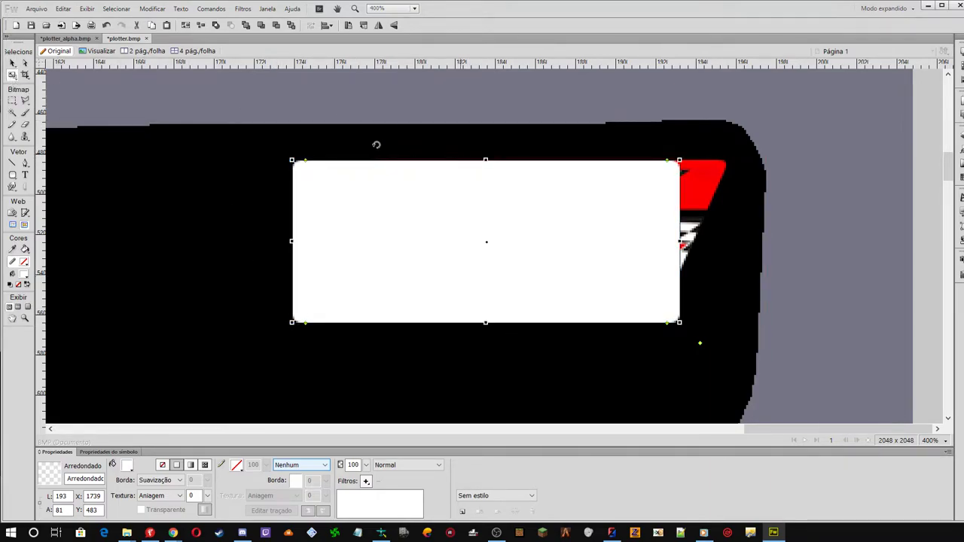
click(11, 79)
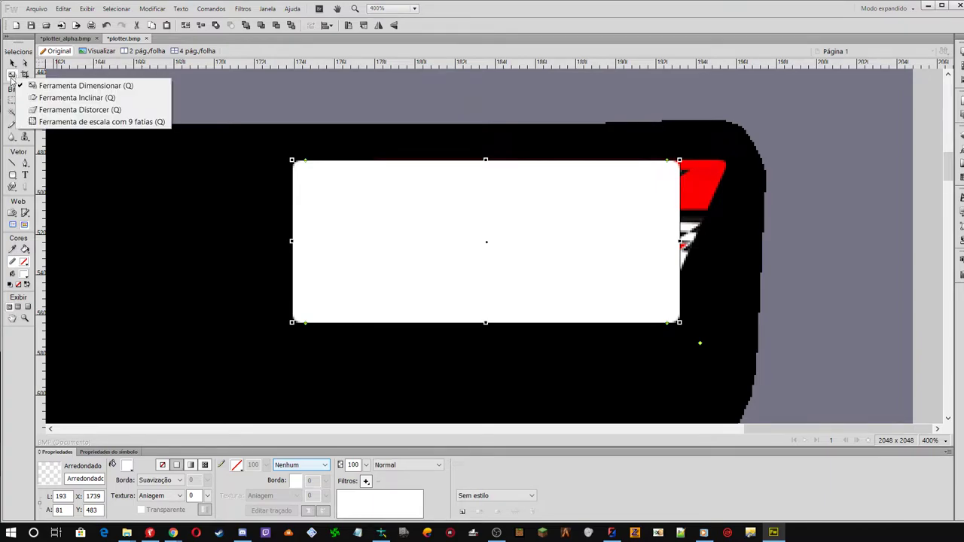
click(50, 98)
drag(486, 160, 555, 146)
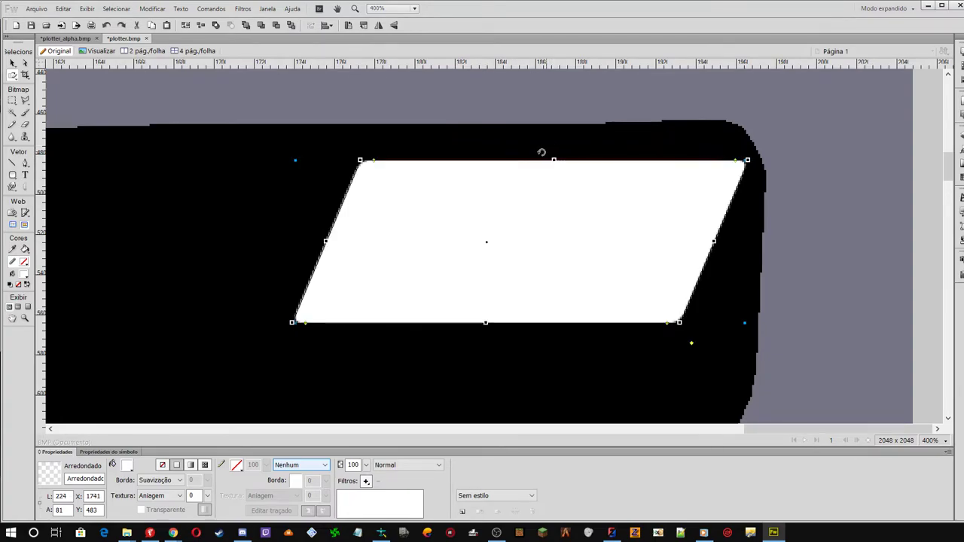
click(12, 62)
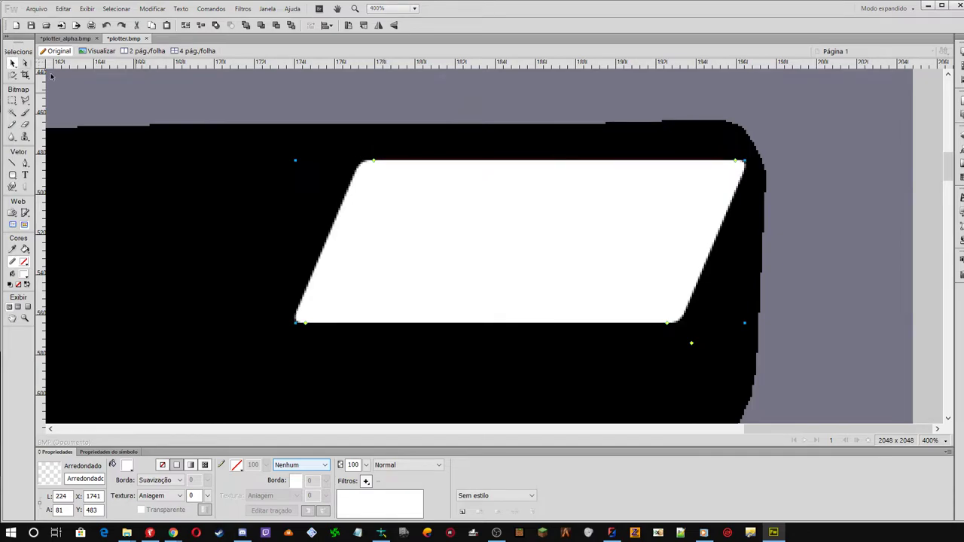
Try the Multiplicar blend mode on the white slanted shape, and return it to Normal
click(407, 464)
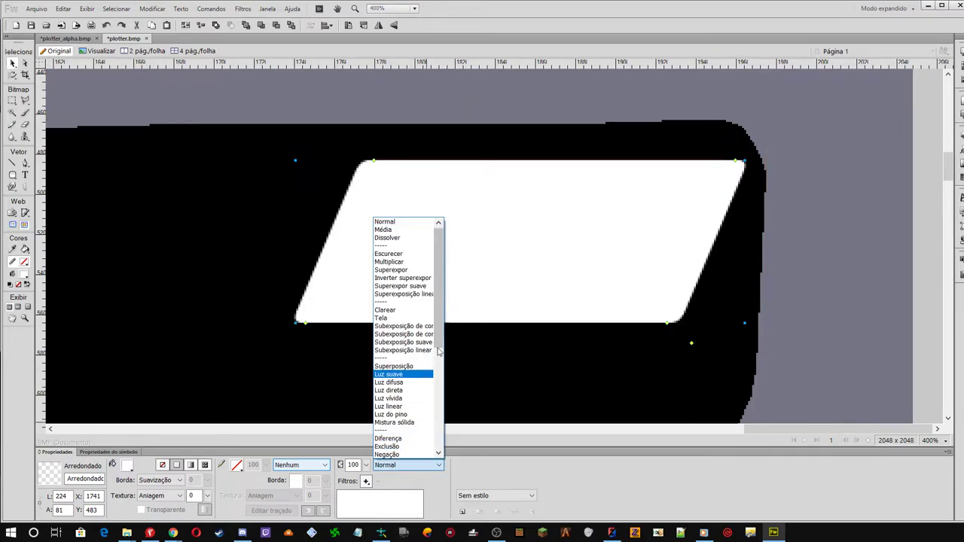
click(389, 262)
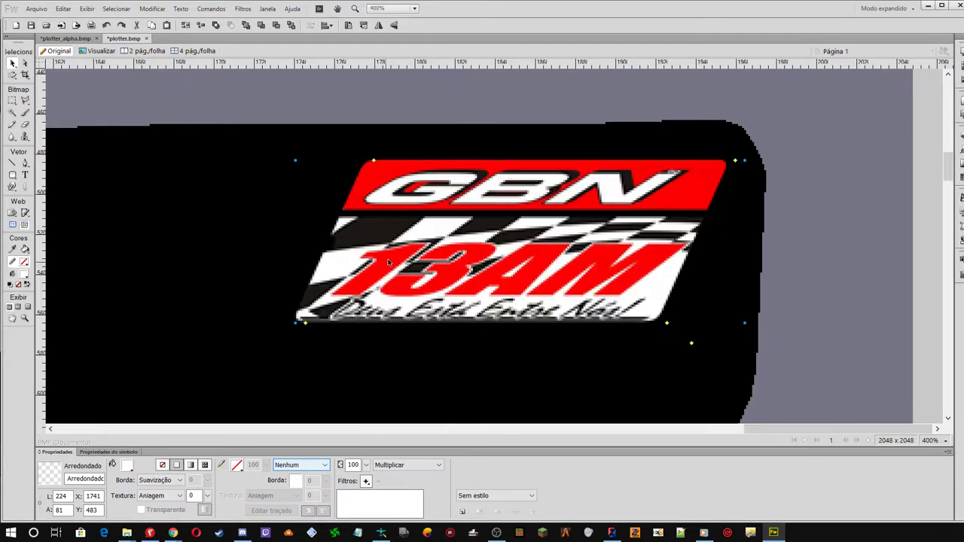
click(394, 465)
click(394, 467)
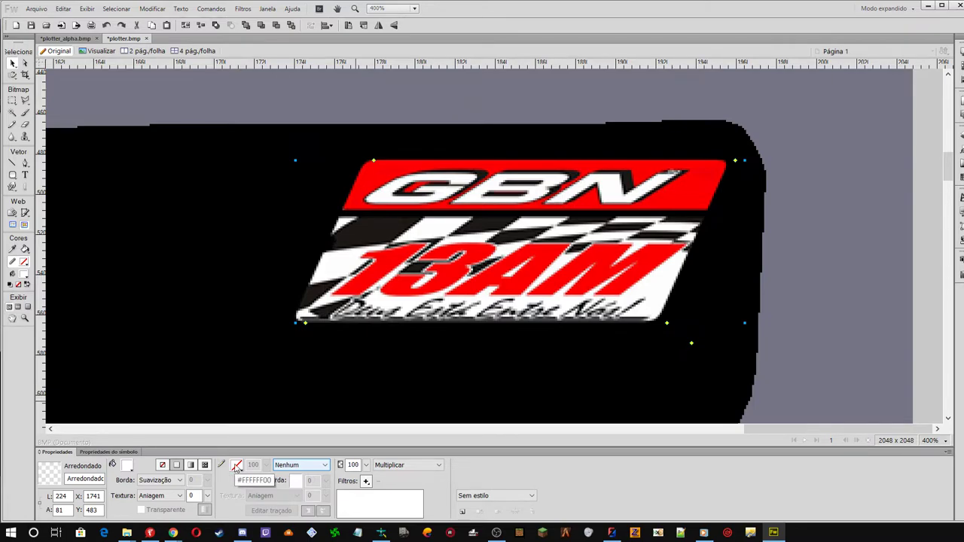
click(392, 465)
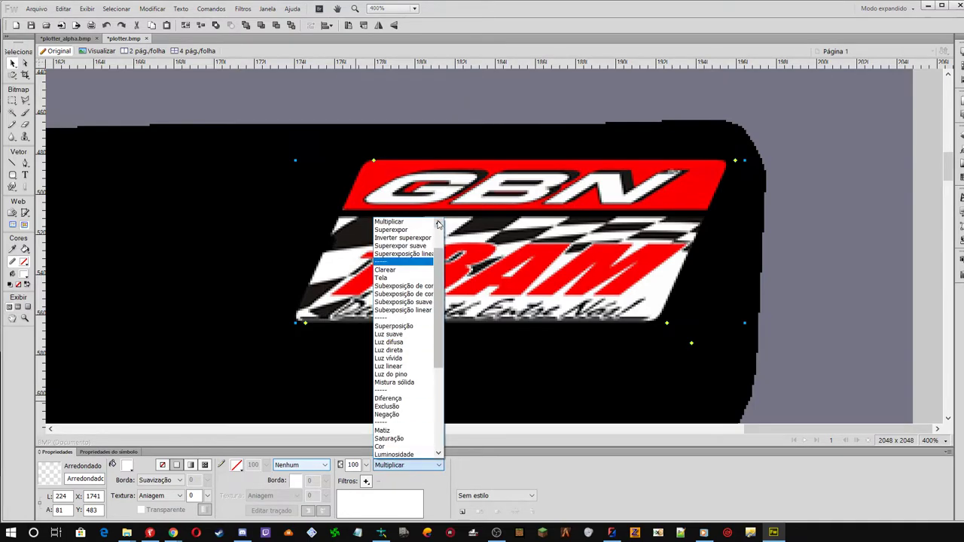
scroll(384, 219, up, 2)
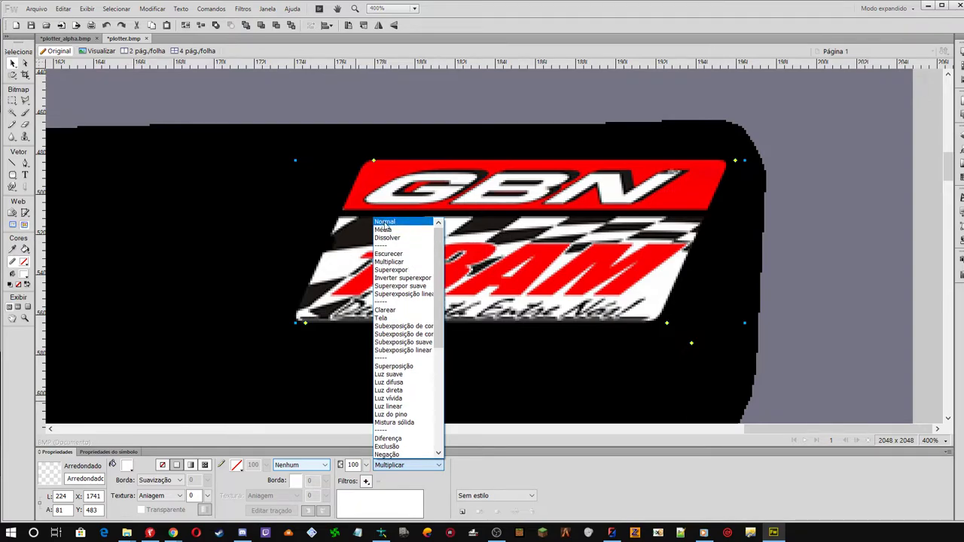
click(384, 222)
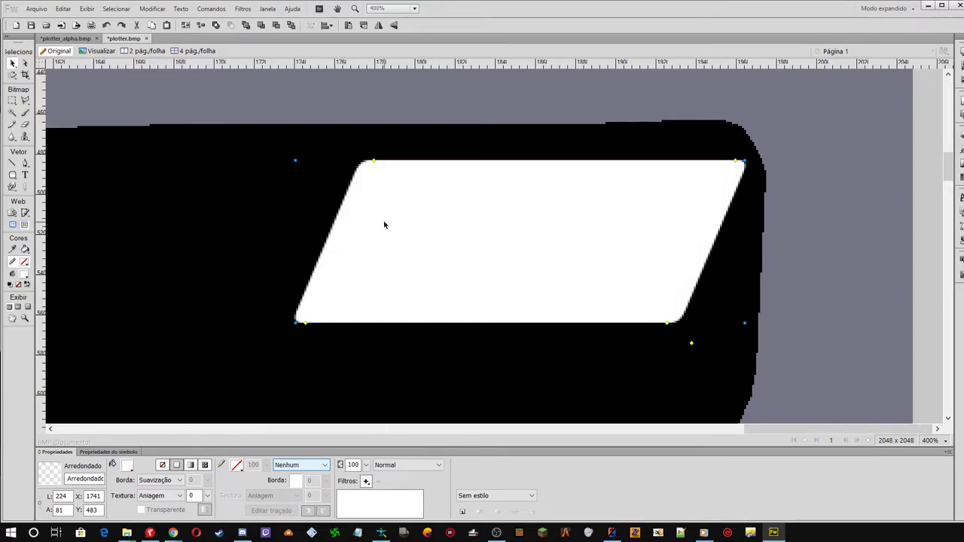
Fill the slanted shape with yellow and set its blend mode to Multiplicar
click(128, 467)
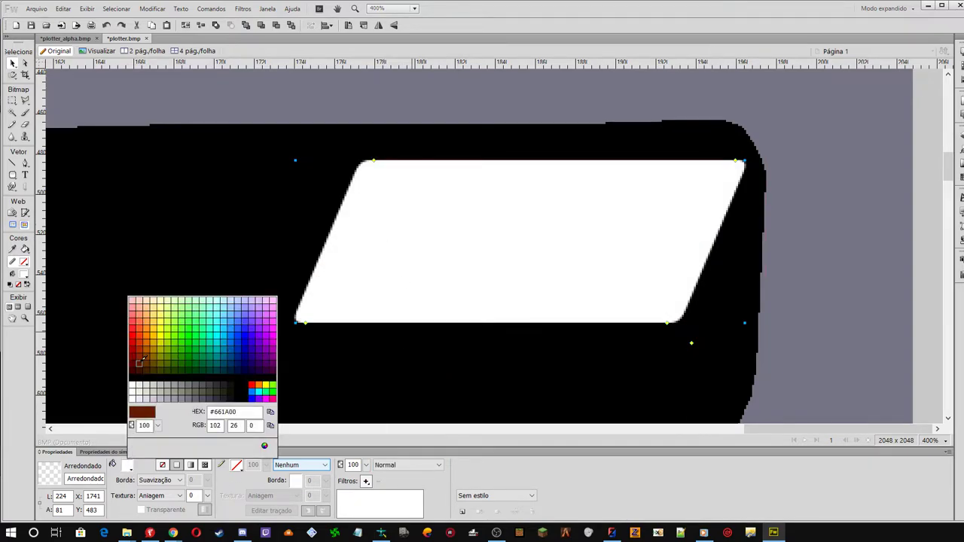
click(164, 325)
click(407, 464)
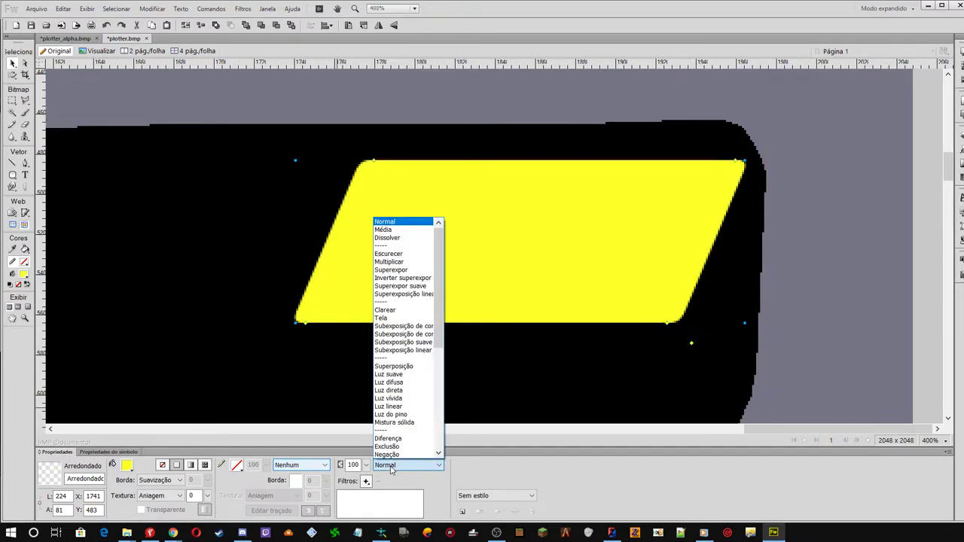
click(390, 262)
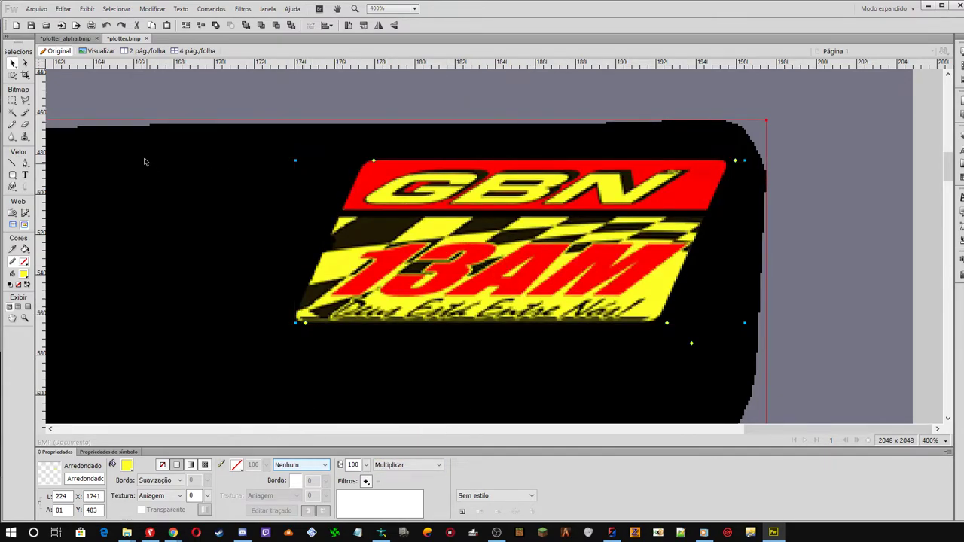
Change the slanted shape's fill to red and add a white soft stroke 2 px wide
click(127, 466)
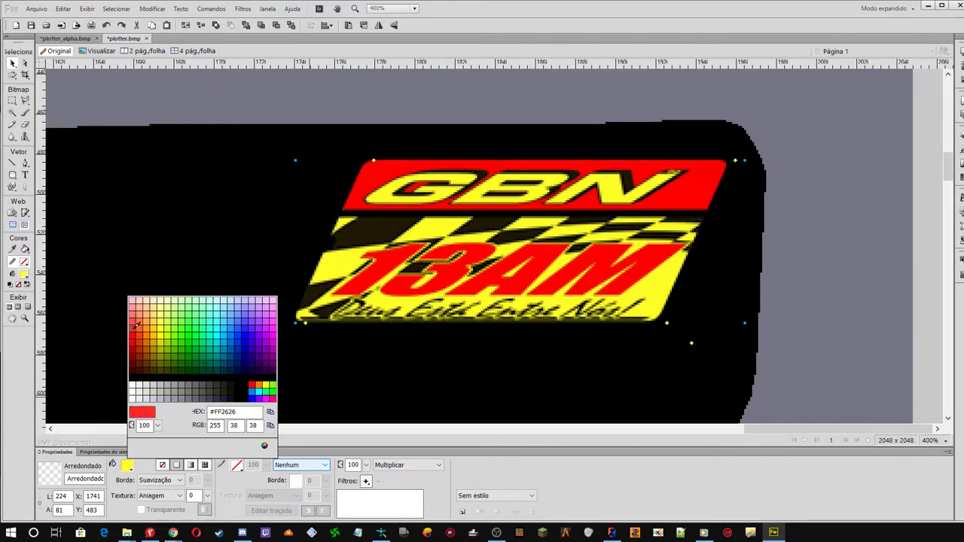
click(133, 338)
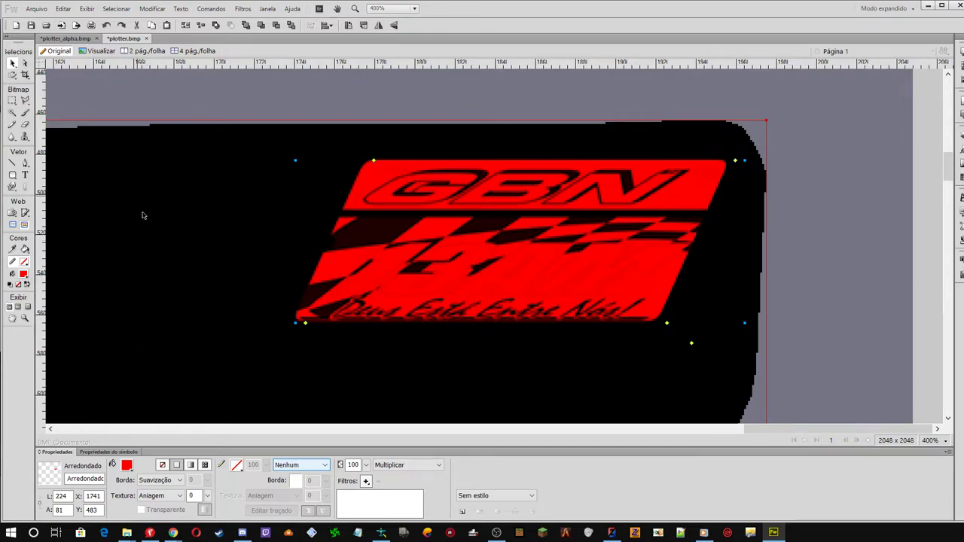
click(237, 467)
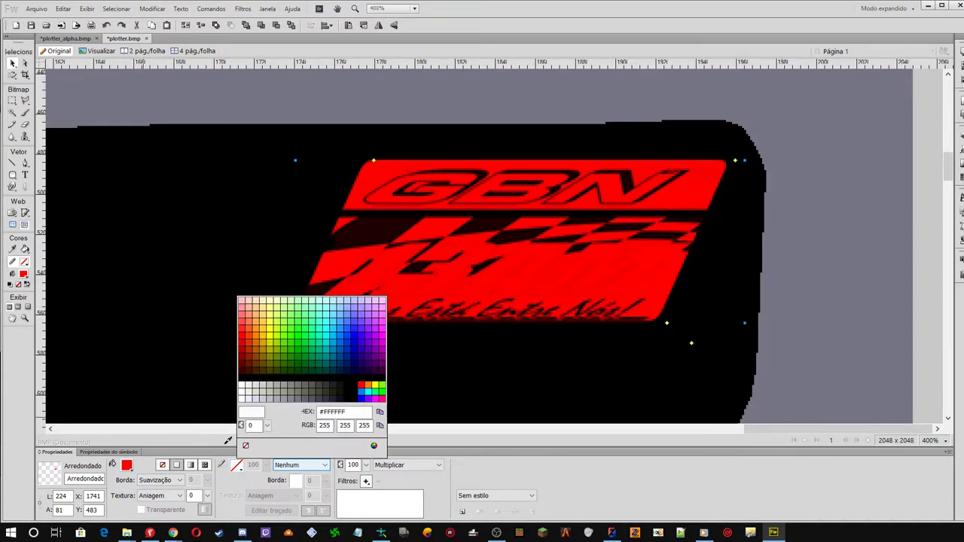
click(242, 397)
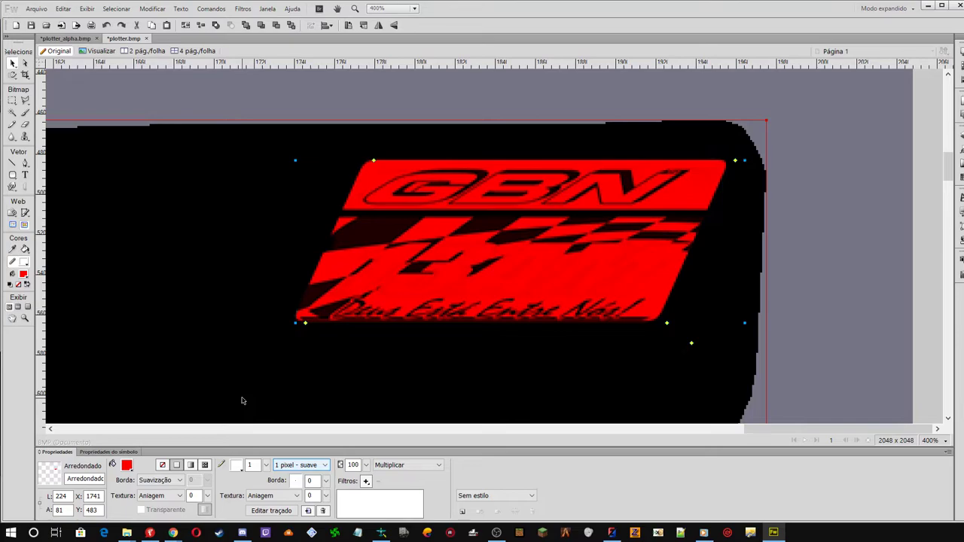
click(266, 466)
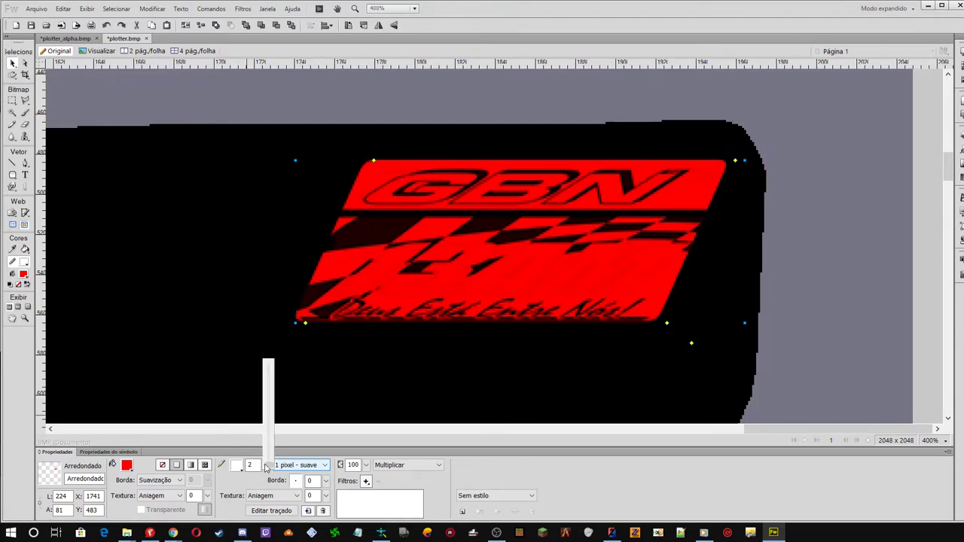
click(266, 465)
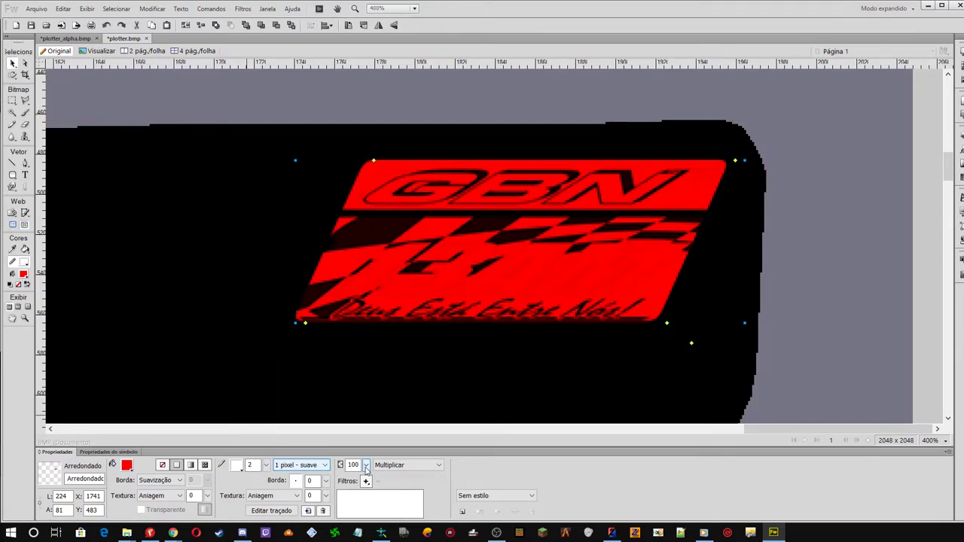
Return the slanted shape's blend mode to Normal and remove its red fill, leaving only the white outline
click(399, 465)
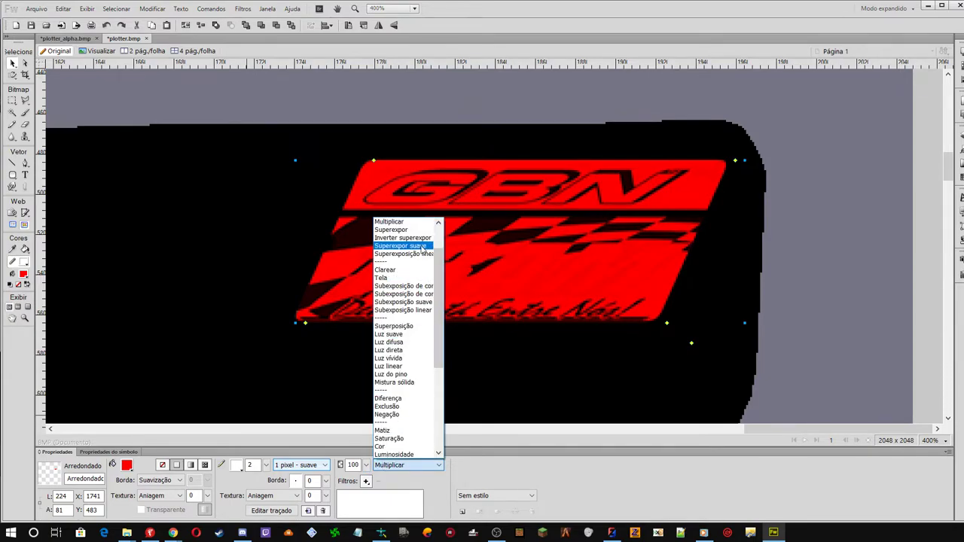
click(386, 221)
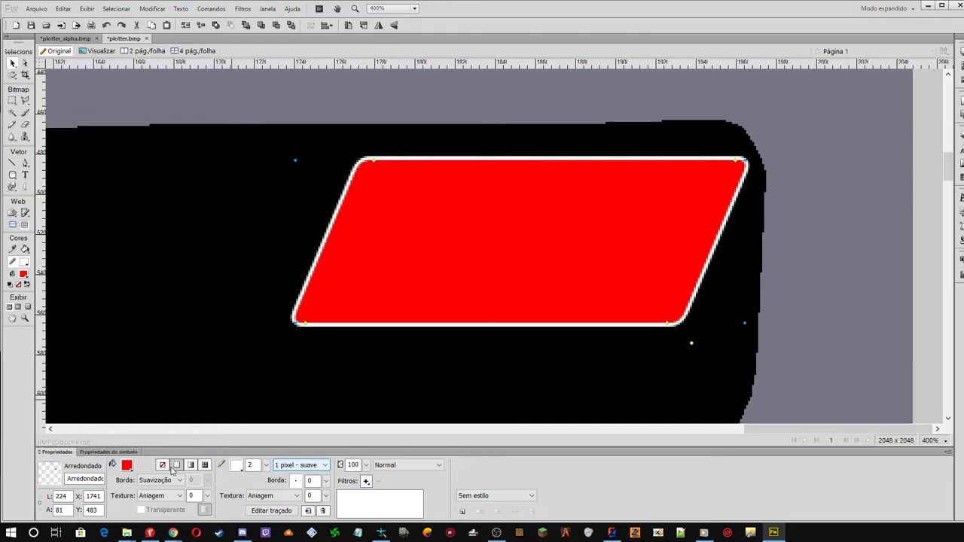
click(128, 465)
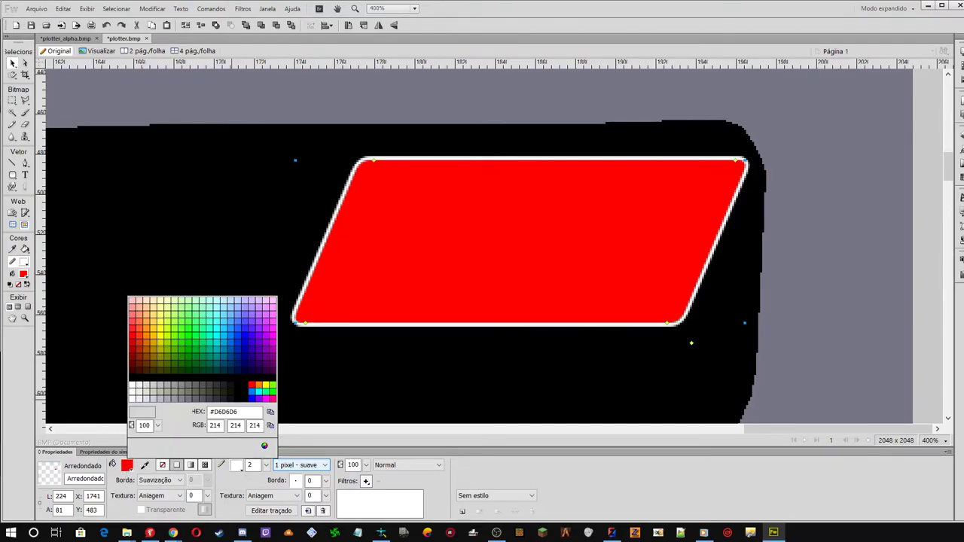
key(Escape)
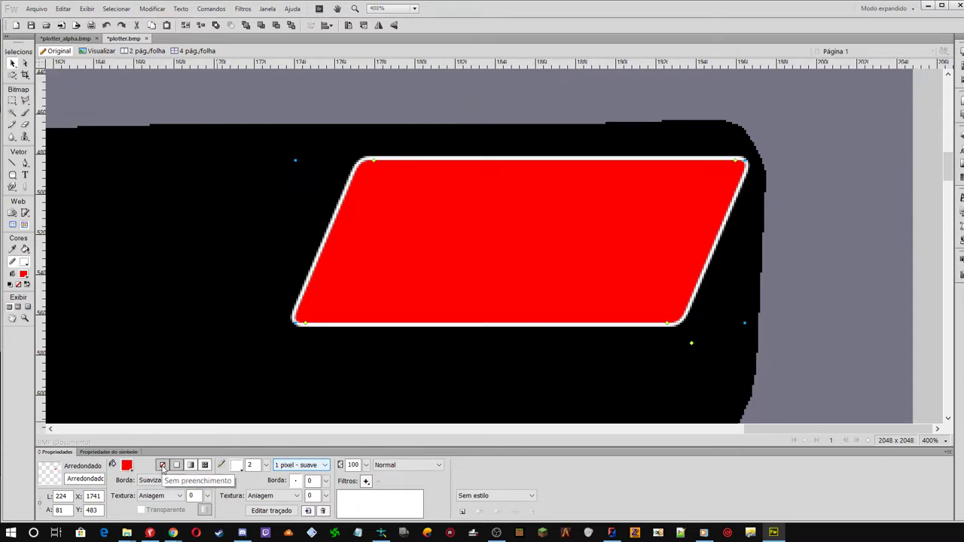
click(162, 466)
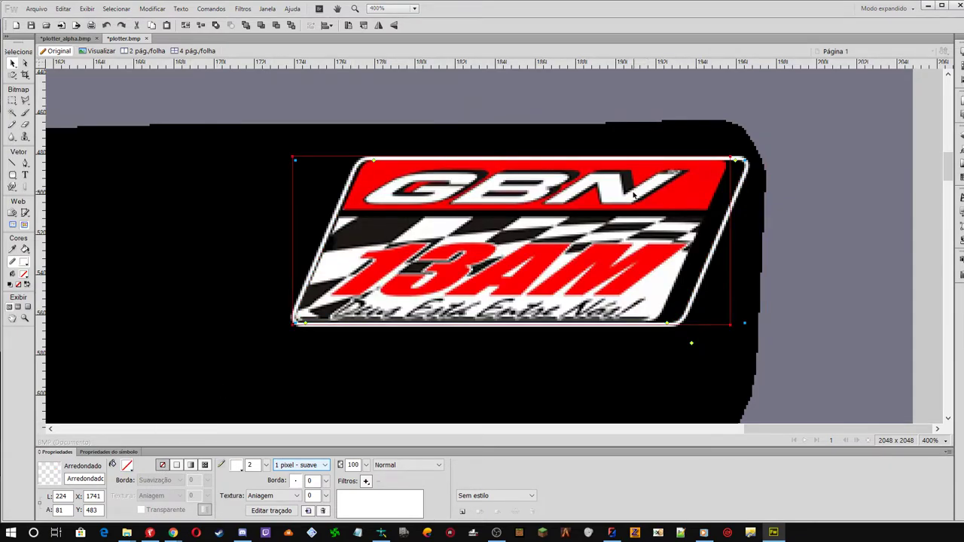
Narrow the slanted outline to 208 px and skew its upper edge to match the GBN 13AM sticker, making it about 214 px wide
click(13, 76)
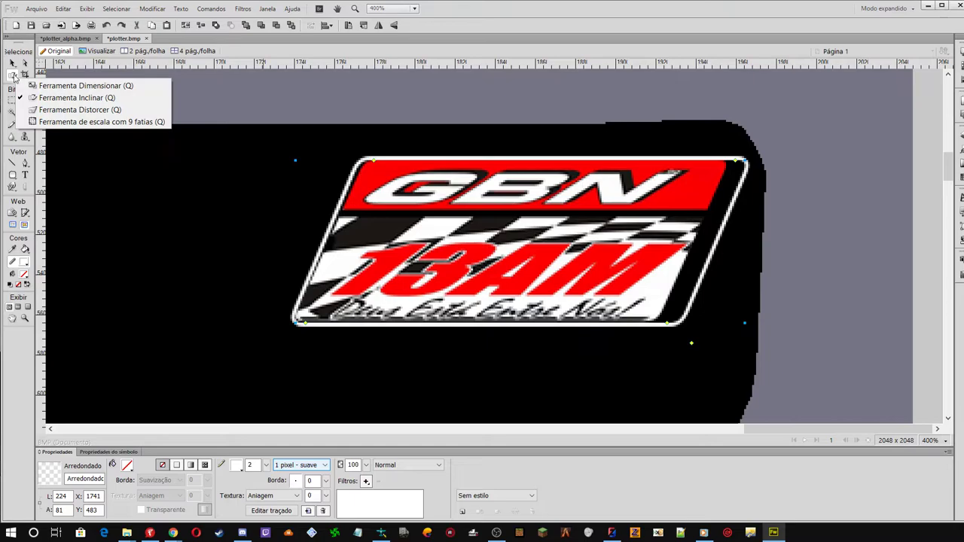
click(35, 88)
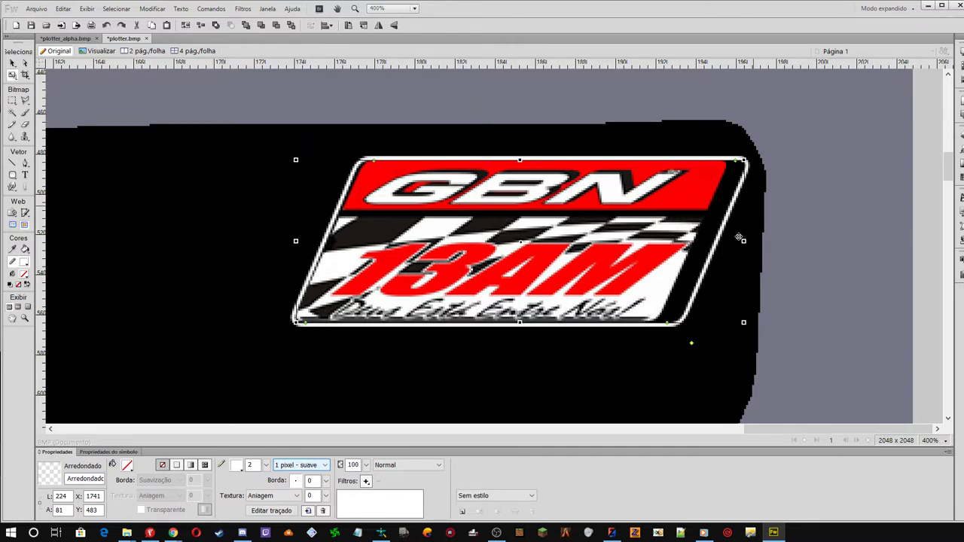
drag(743, 240, 713, 240)
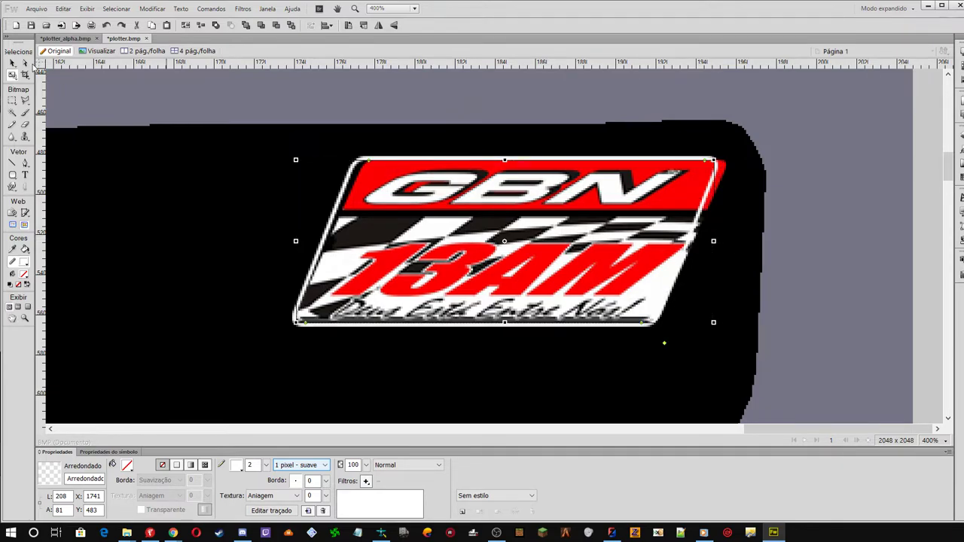
drag(14, 78, 50, 99)
drag(505, 160, 517, 160)
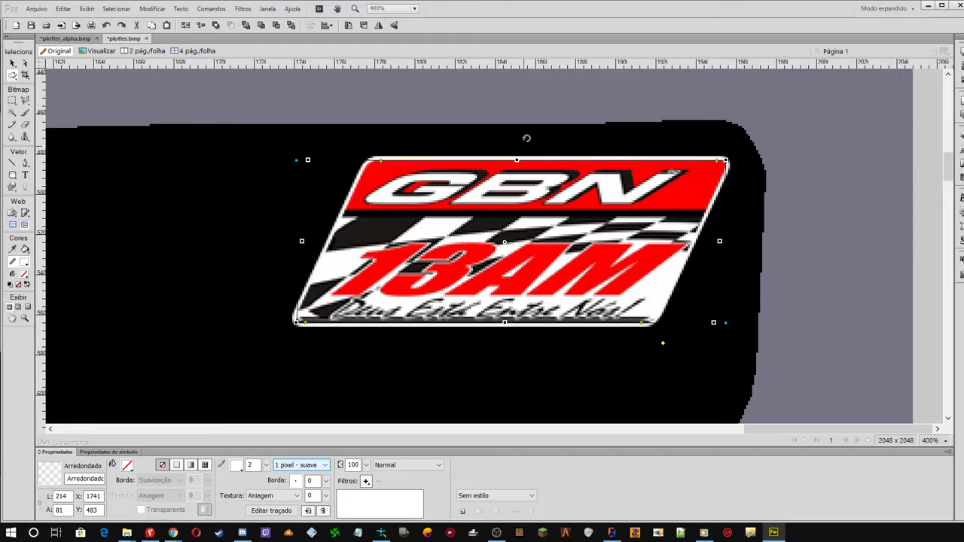
click(12, 64)
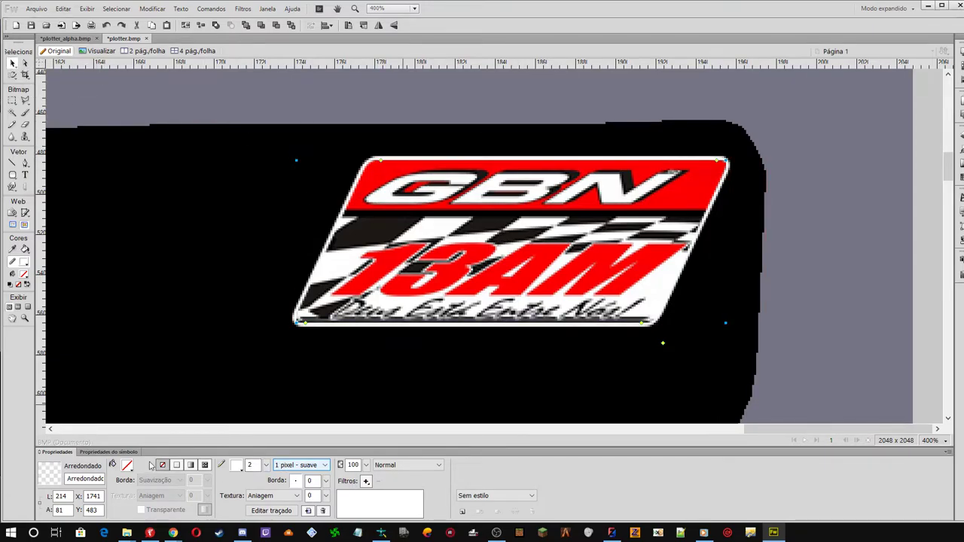
Fill the slanted shape with white and remove its stroke
click(126, 467)
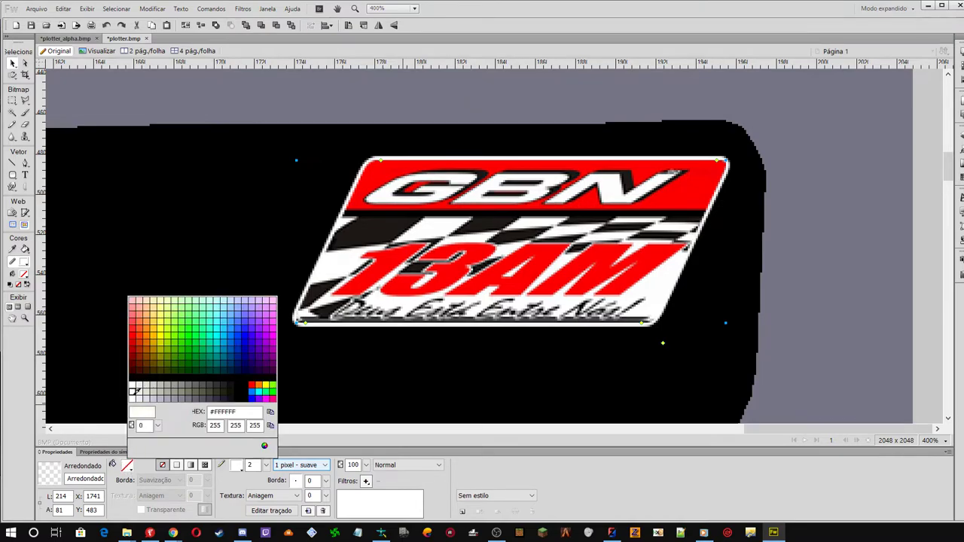
click(133, 398)
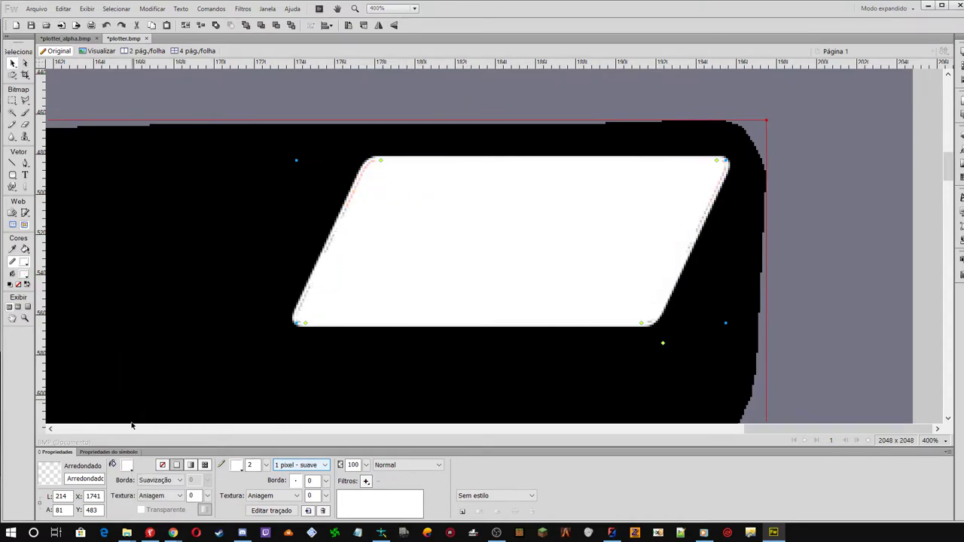
click(235, 466)
click(251, 412)
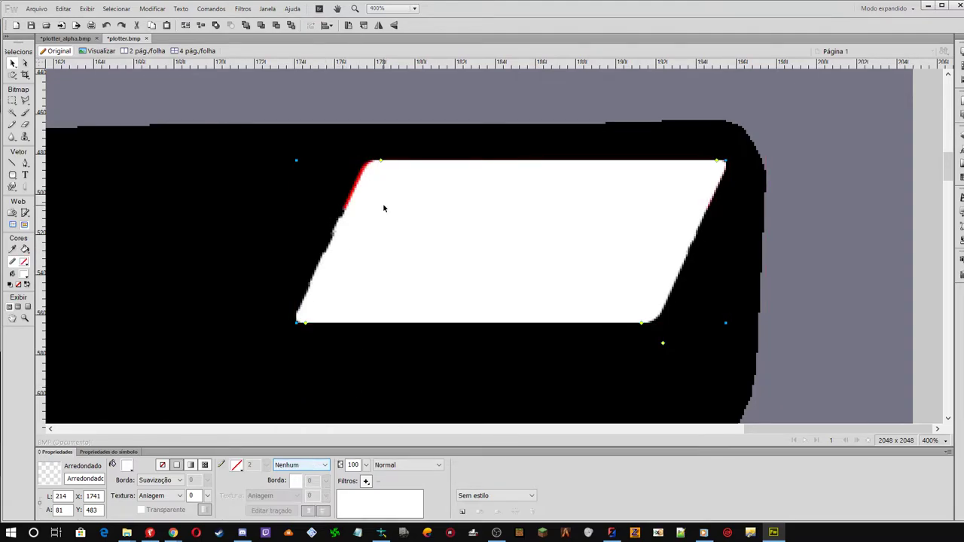
Stretch the slanted shape's left side outward to cover the sticker's edge, making it about 216 px wide
click(12, 75)
click(75, 86)
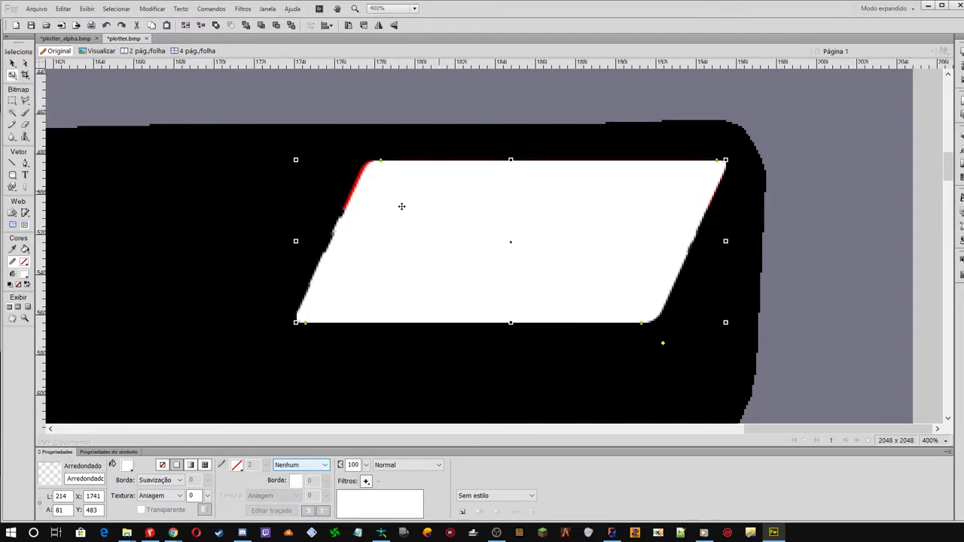
drag(296, 241, 291, 241)
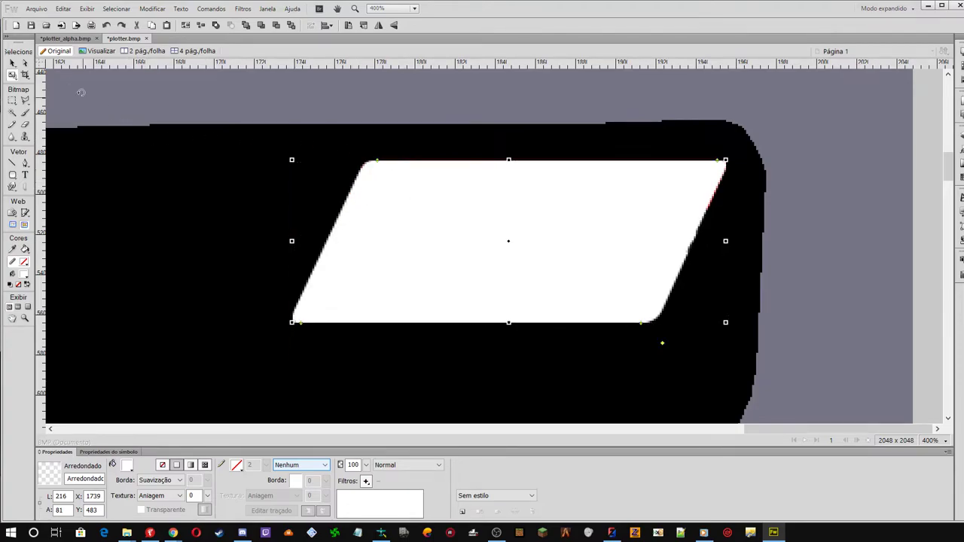
click(12, 63)
click(152, 92)
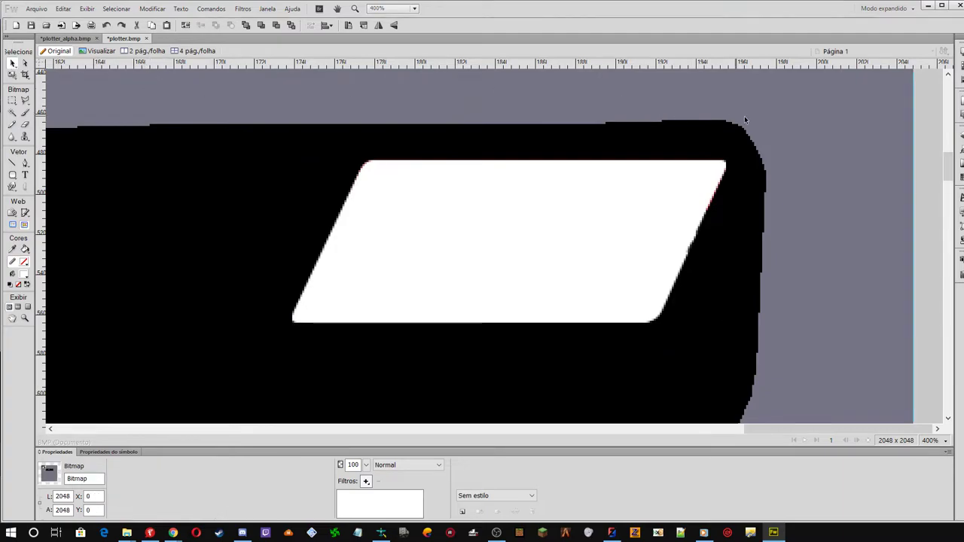
Cut the white slanted shape from plotter.bmp, paste it into plotter_alpha.bmp in place of the white rectangle on the right-hand window, and save
click(519, 236)
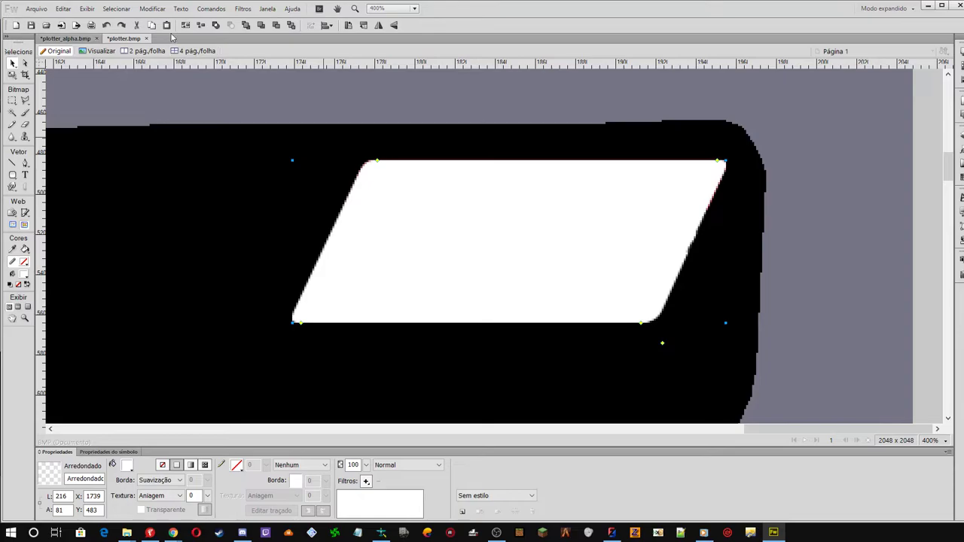
click(137, 24)
click(77, 38)
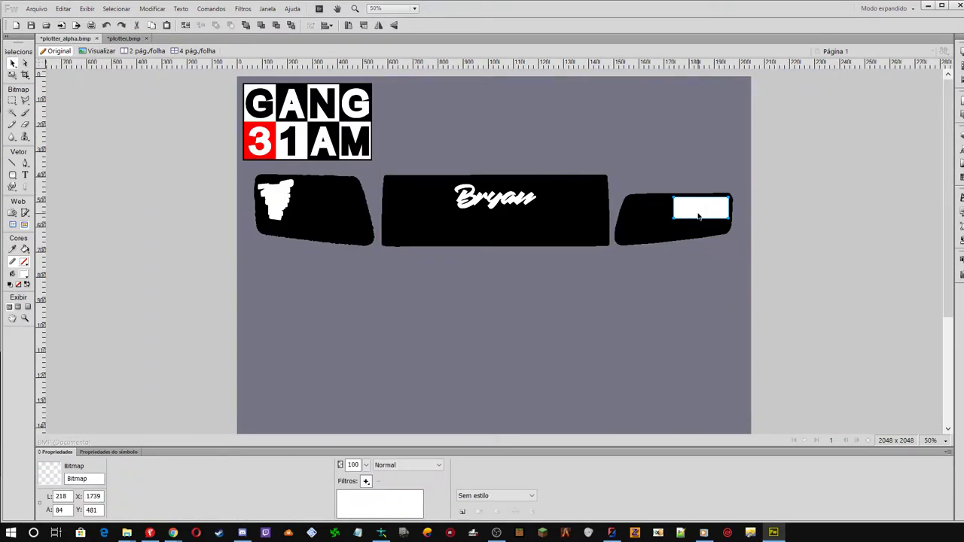
key(Delete)
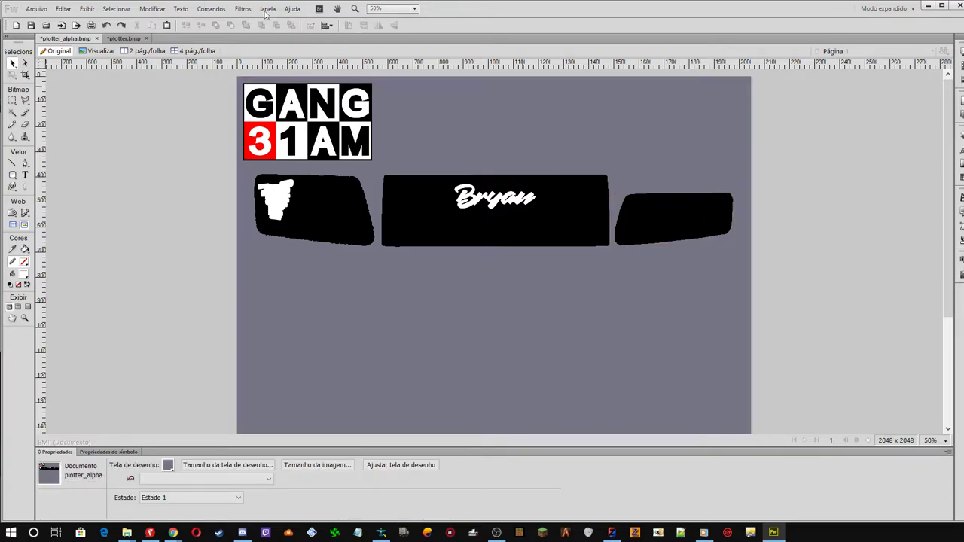
click(167, 25)
click(101, 112)
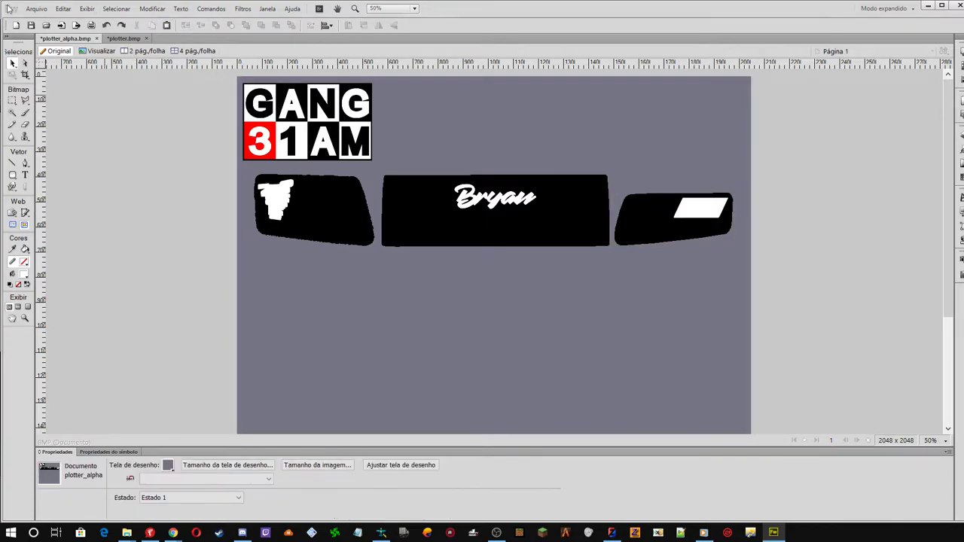
click(31, 25)
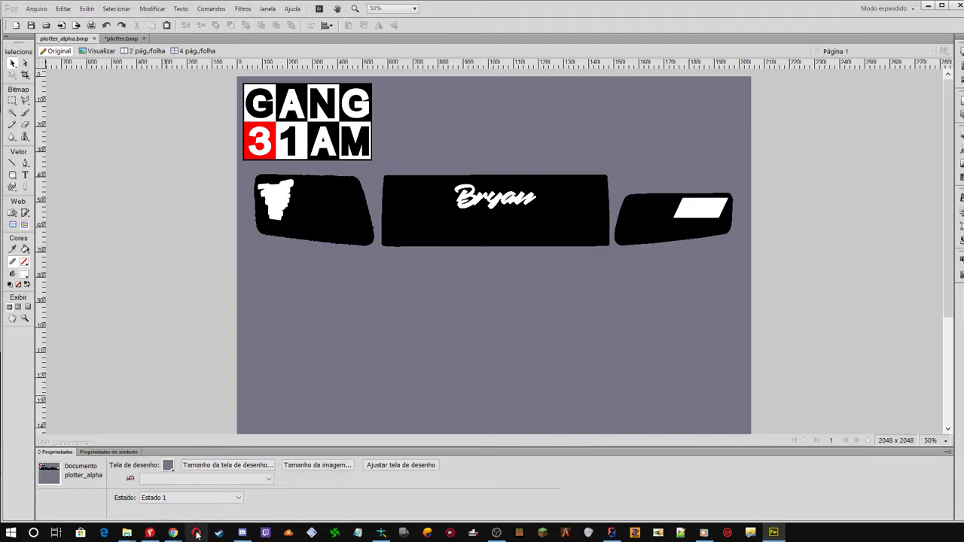
Switch to the gaminglives folder, and bring up DXTBmp to view the plotter.bmp texture and its alpha channel
click(130, 533)
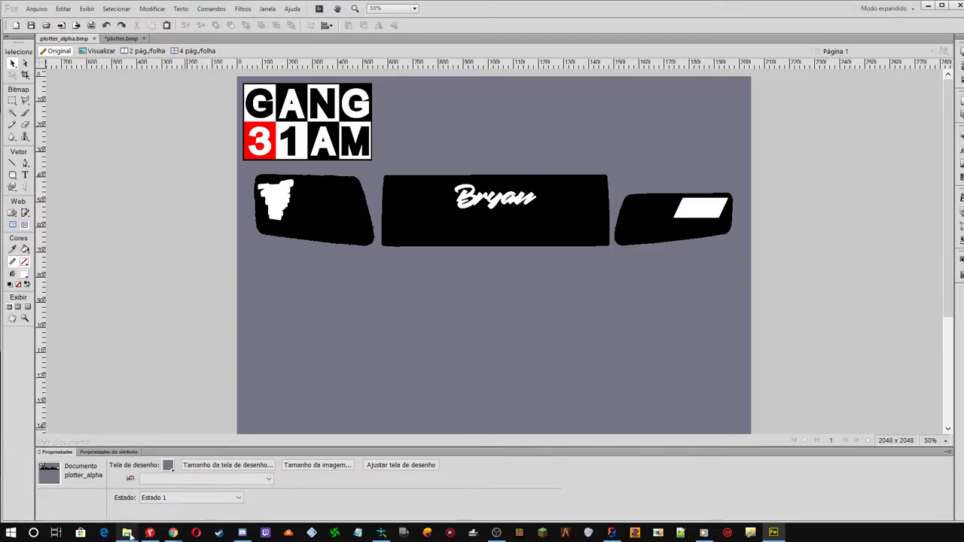
mouse_move(127, 533)
click(67, 492)
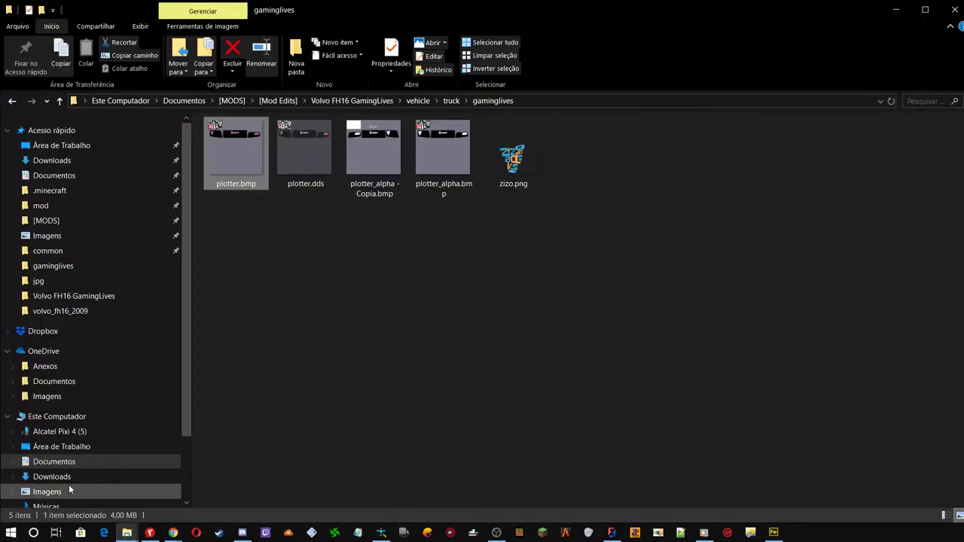
click(382, 533)
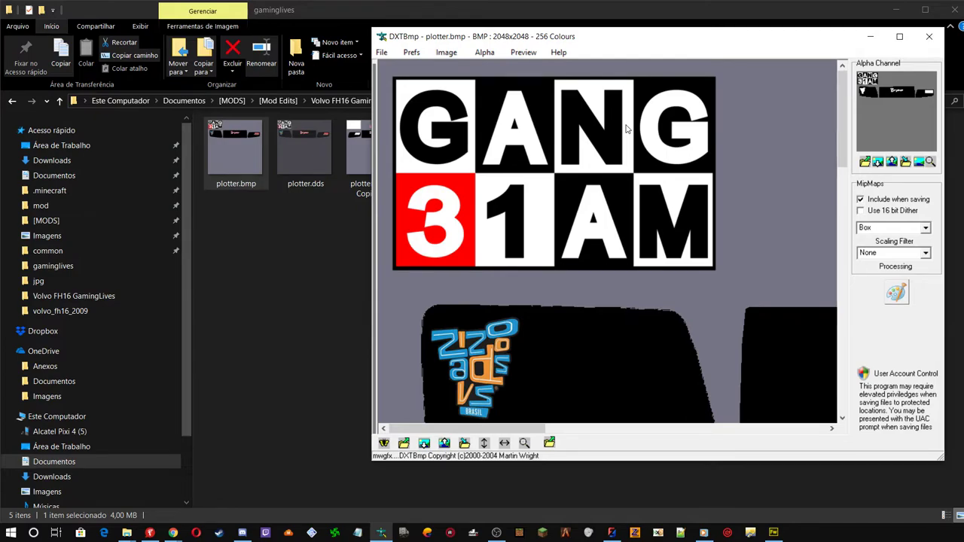
drag(593, 36, 582, 56)
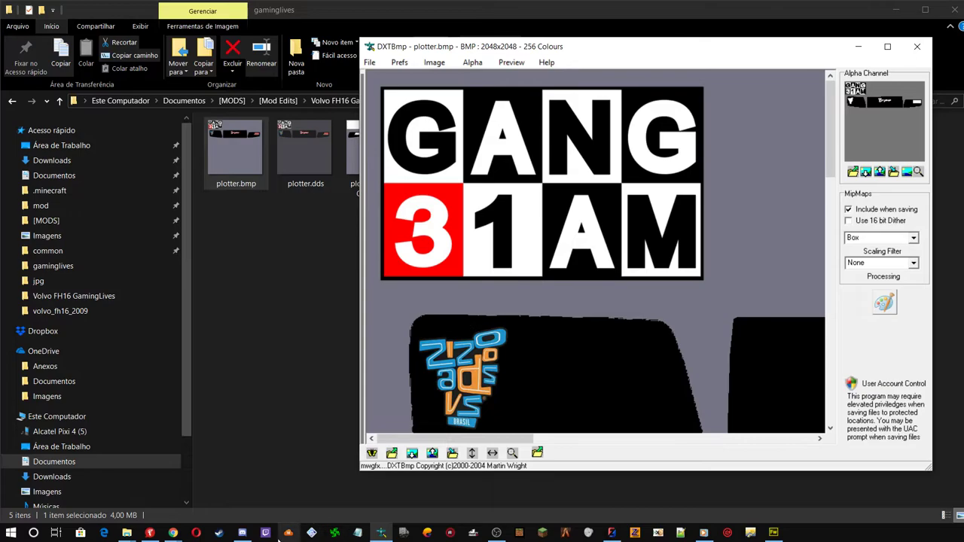
Back in Fireworks, cover the GANG 31AM logo in plotter_alpha.bmp with a white rectangle of about 516 by 310 px and save the file
click(774, 533)
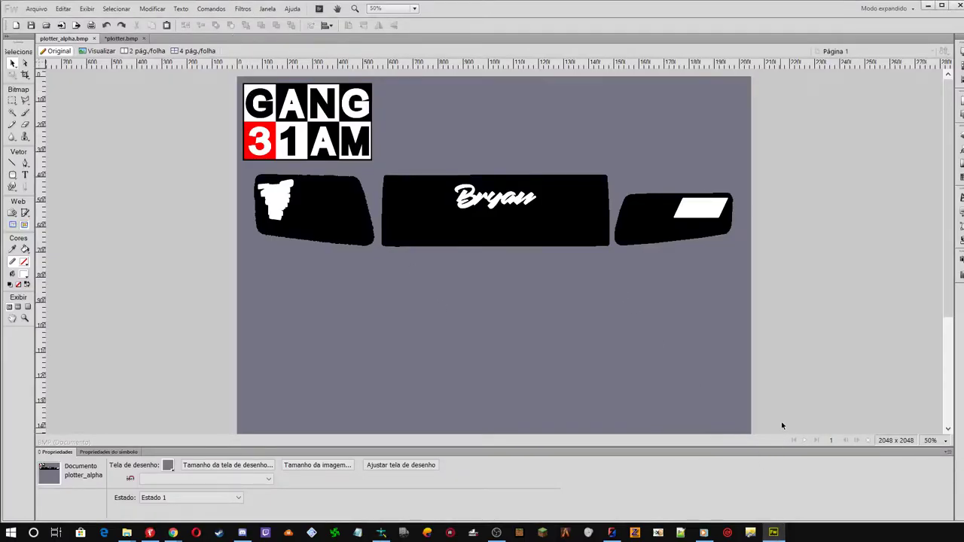
click(931, 441)
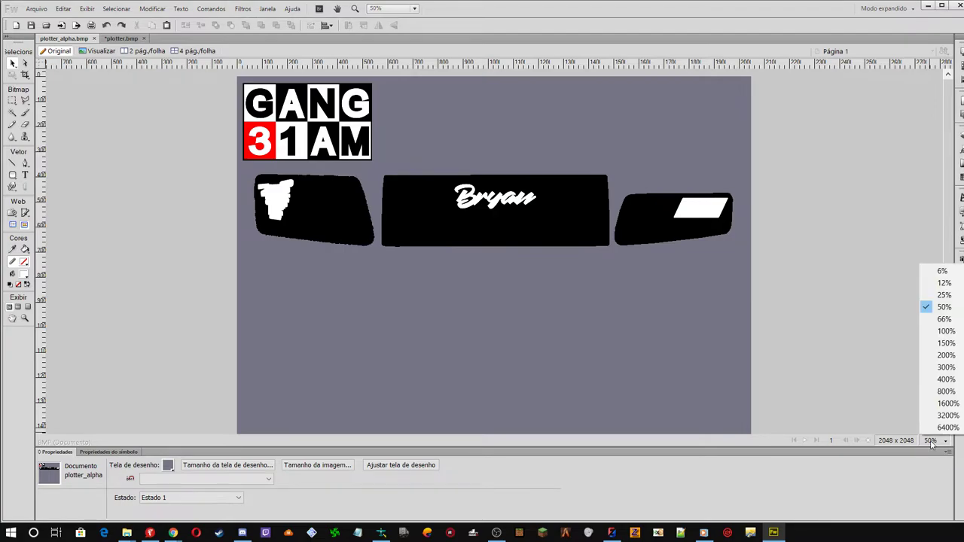
click(937, 331)
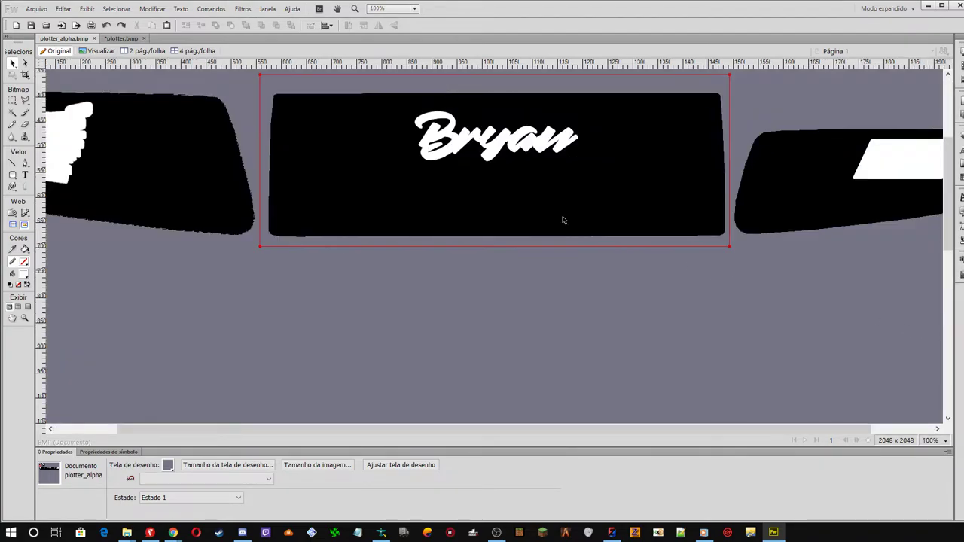
click(84, 422)
click(82, 429)
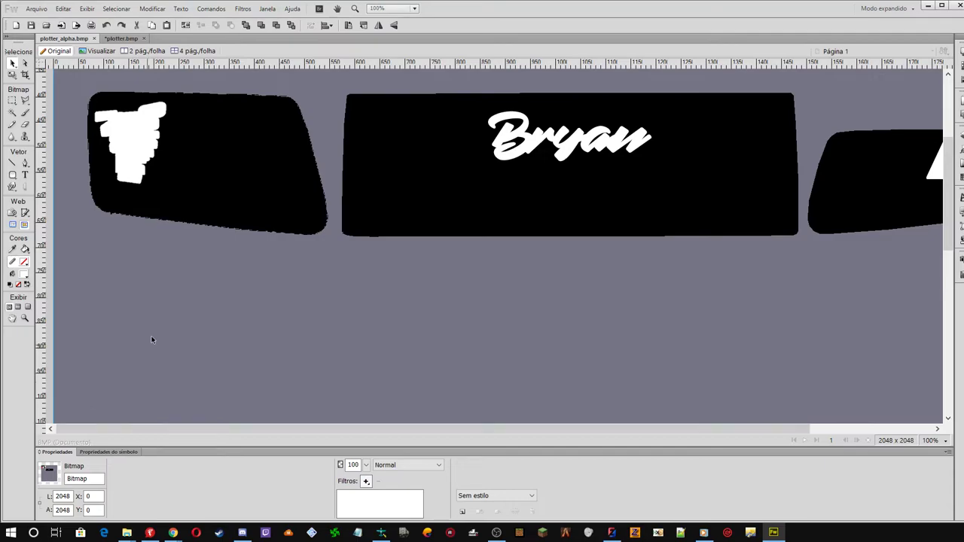
scroll(151, 338, up, 3)
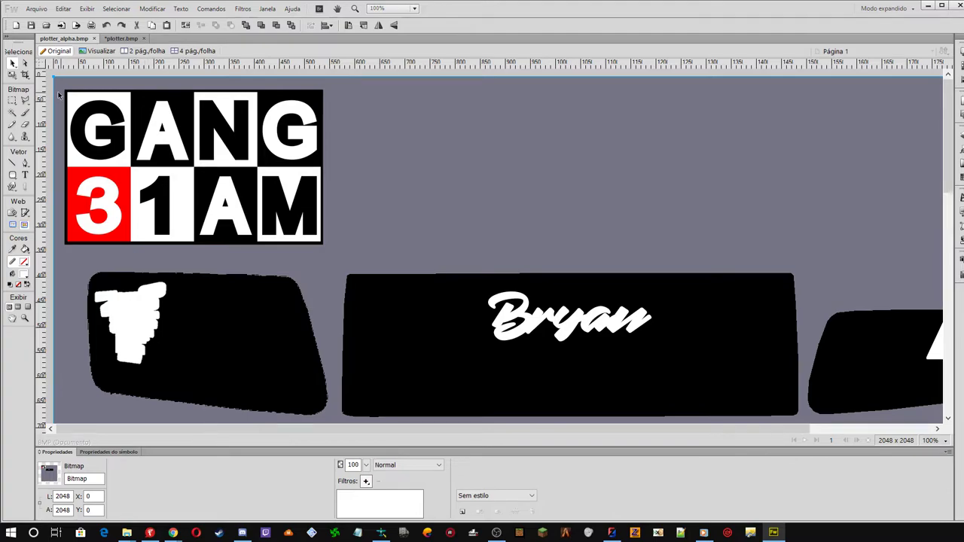
click(12, 174)
click(31, 186)
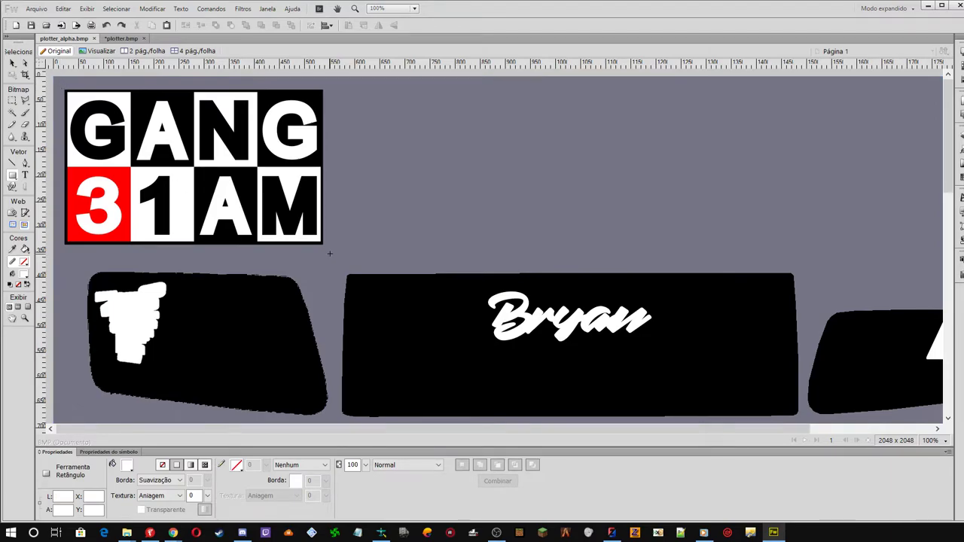
drag(324, 245, 64, 91)
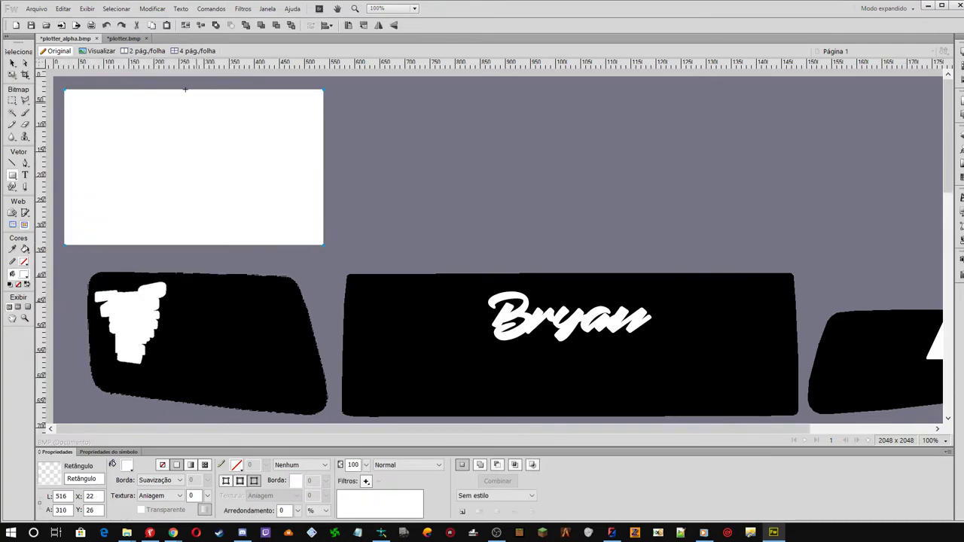
click(12, 63)
click(30, 25)
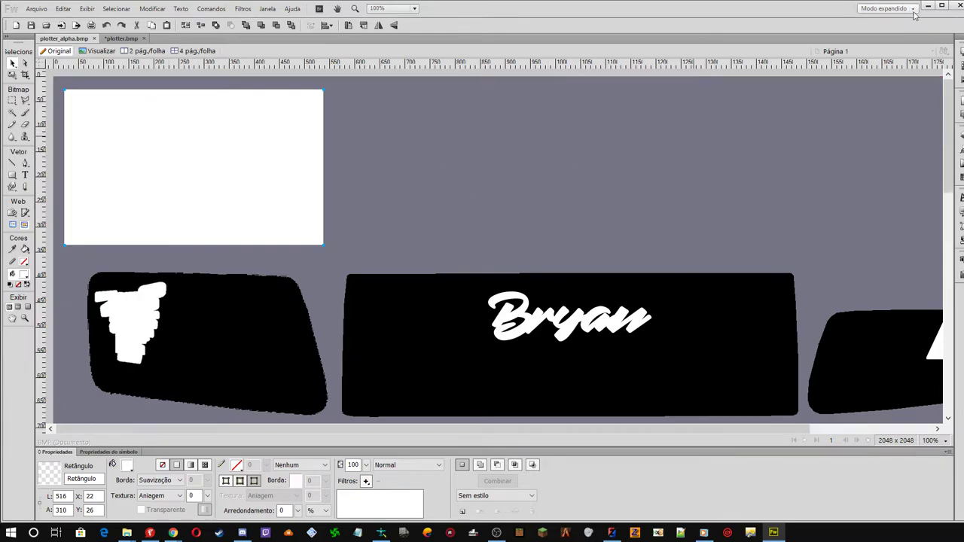
Switch to the gaminglives folder and delete the duplicate mask file plotter_alpha - Copia.bmp
mouse_move(128, 535)
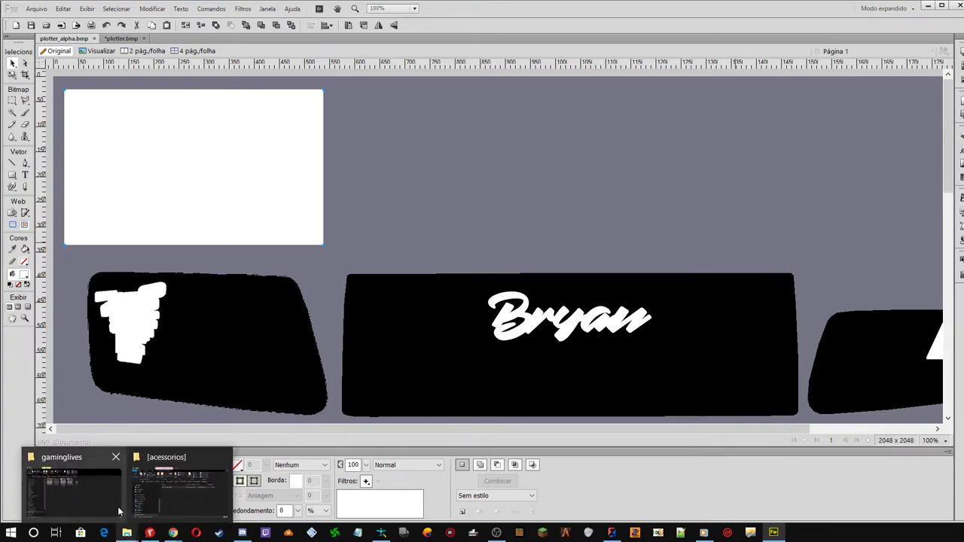
click(97, 494)
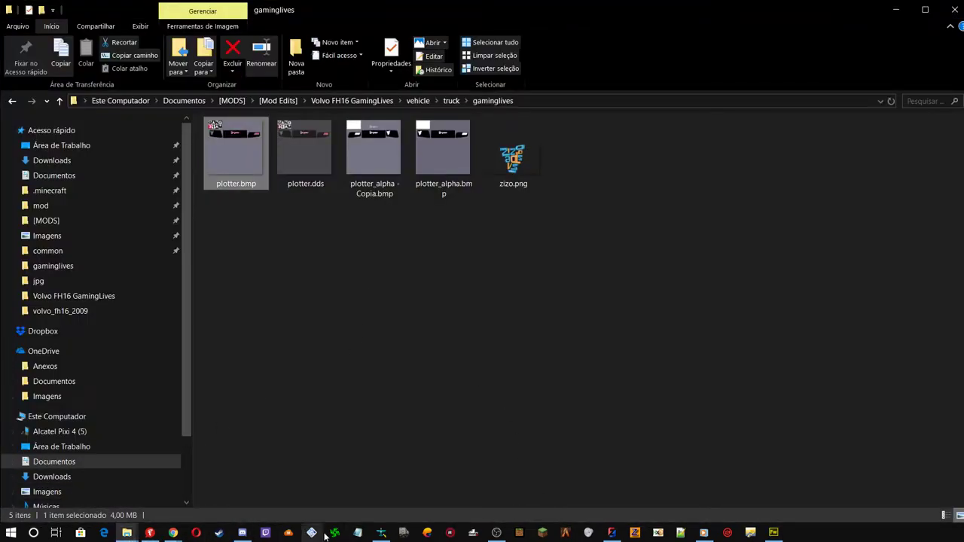
click(381, 533)
drag(503, 46, 431, 215)
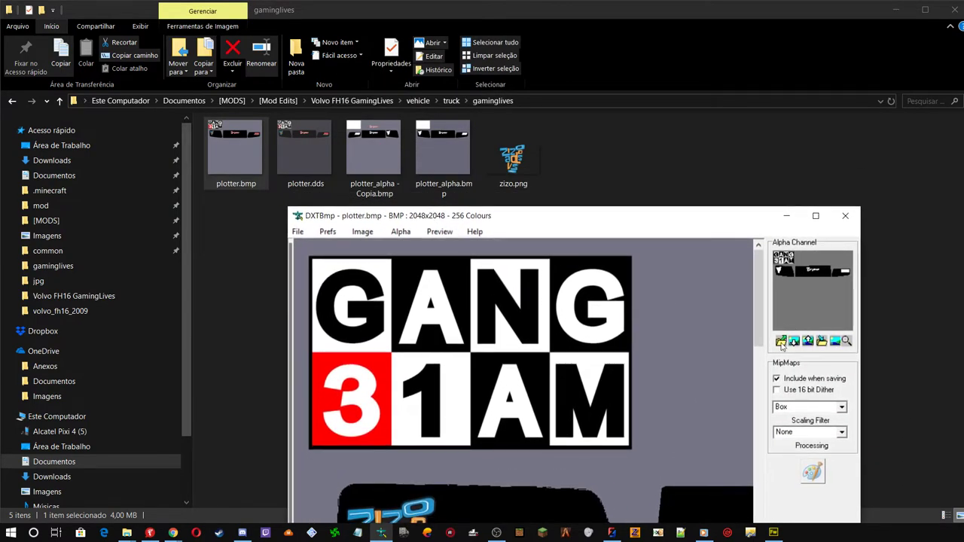
click(373, 136)
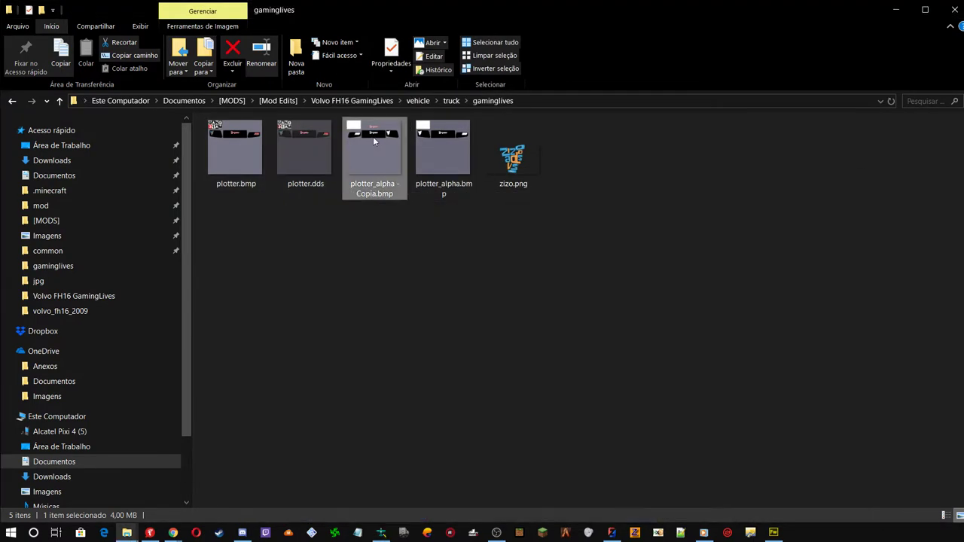
key(Delete)
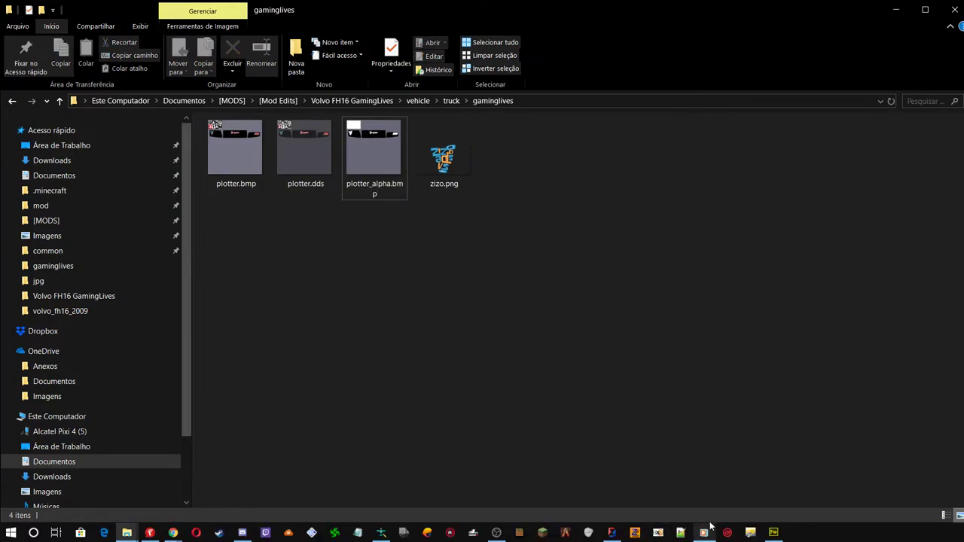
Switch to DXTBmp and import plotter_alpha.bmp as the alpha channel of the plotter.bmp texture
click(380, 532)
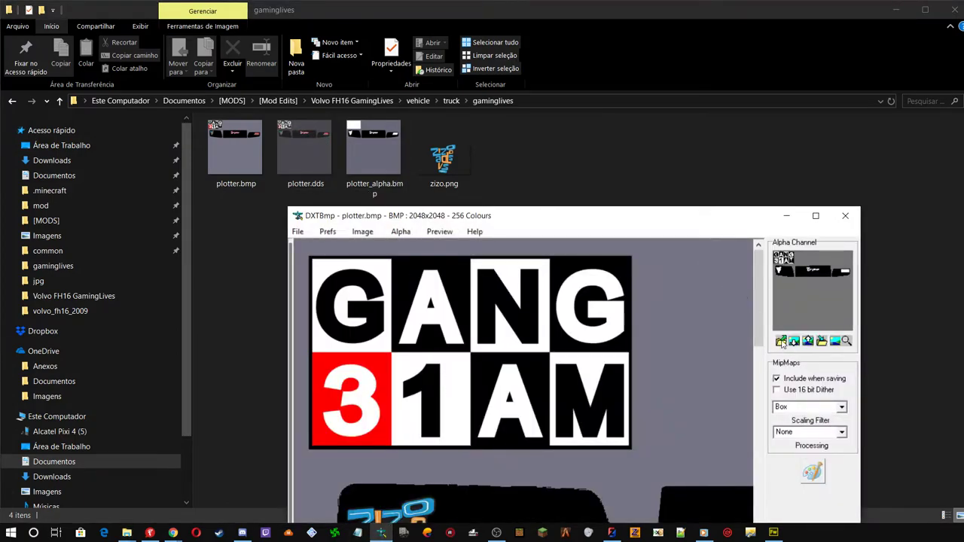
click(782, 341)
click(668, 324)
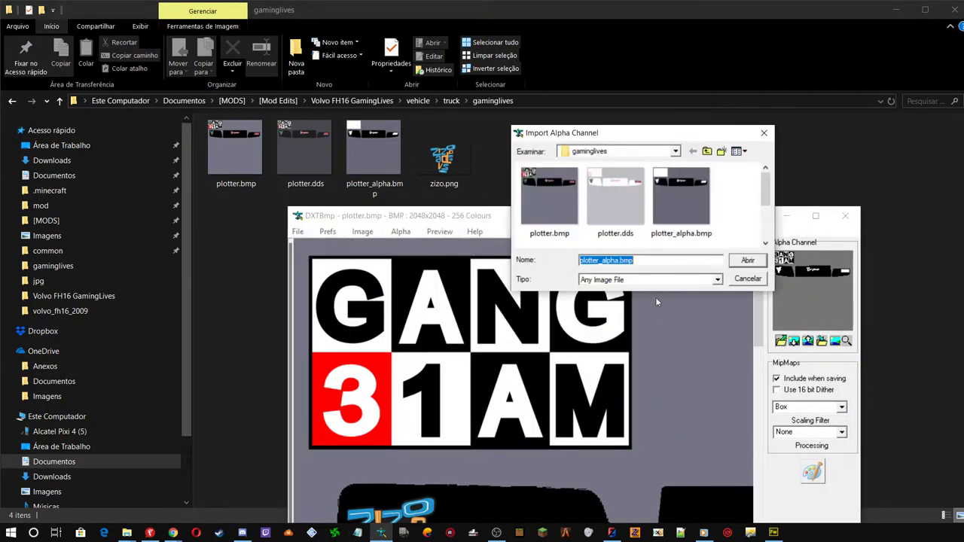
click(672, 190)
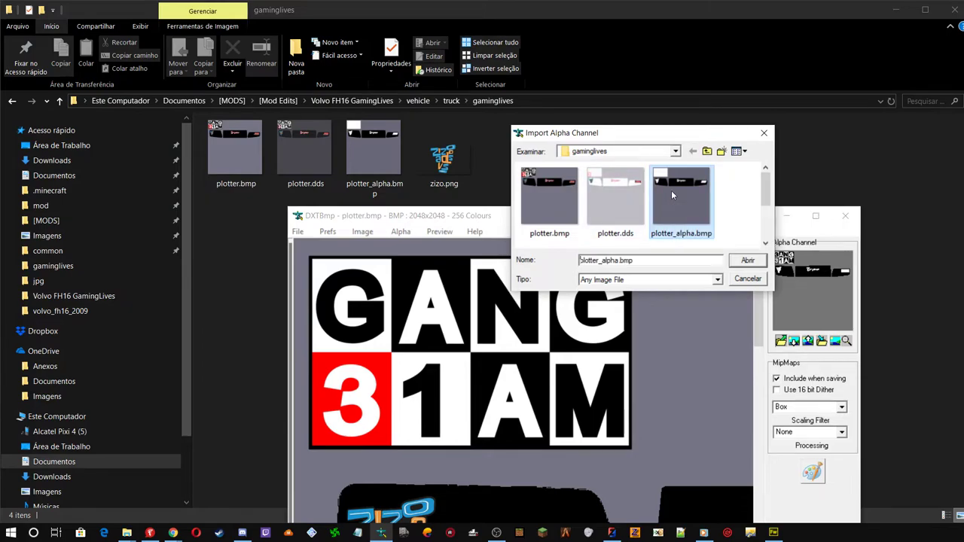
click(735, 259)
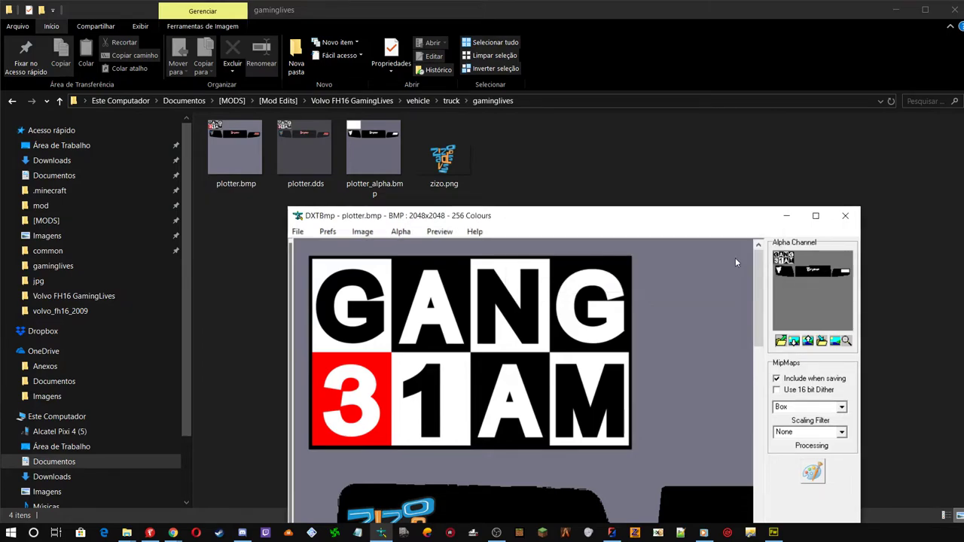
Export the combined texture as a DDS DXT5 image over plotter.dds and minimize DXTBmp
click(298, 231)
mouse_move(331, 274)
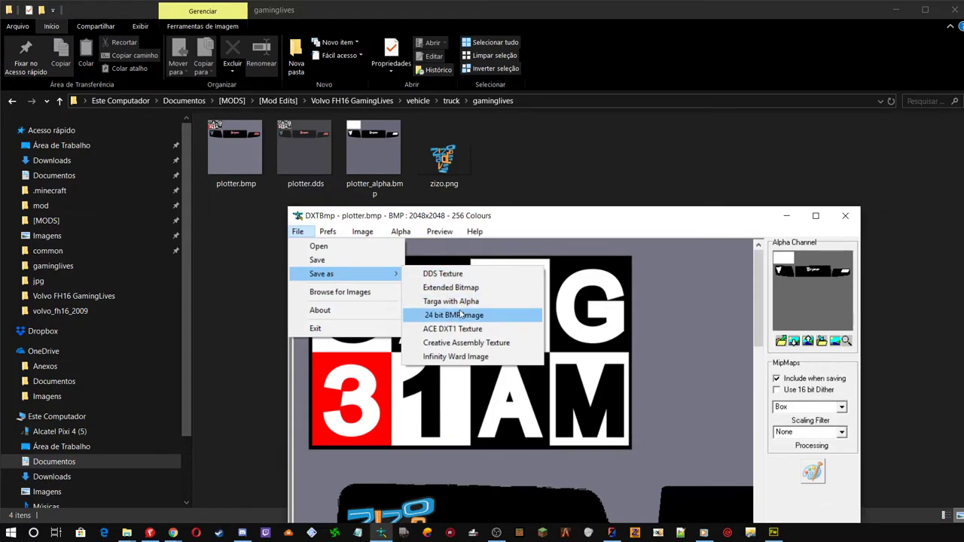
click(443, 274)
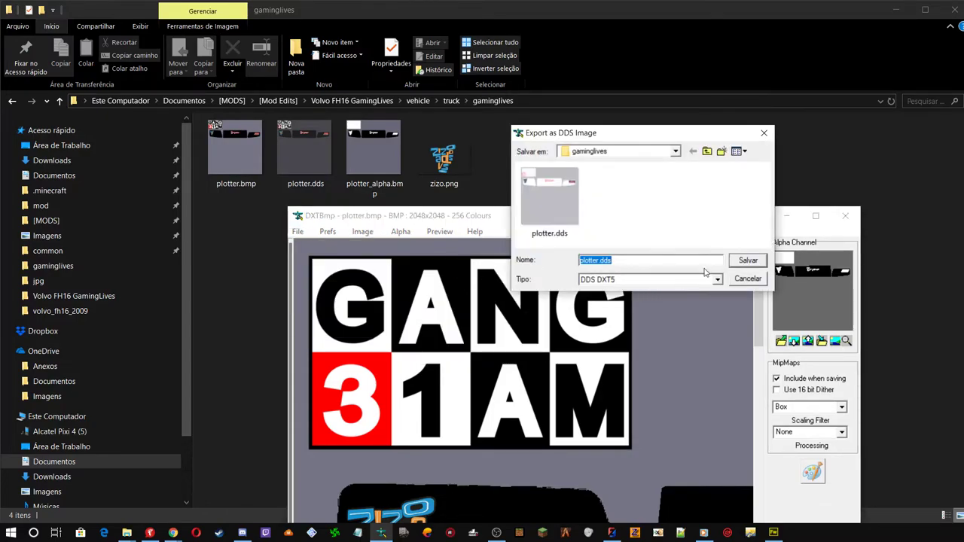
click(746, 263)
click(679, 273)
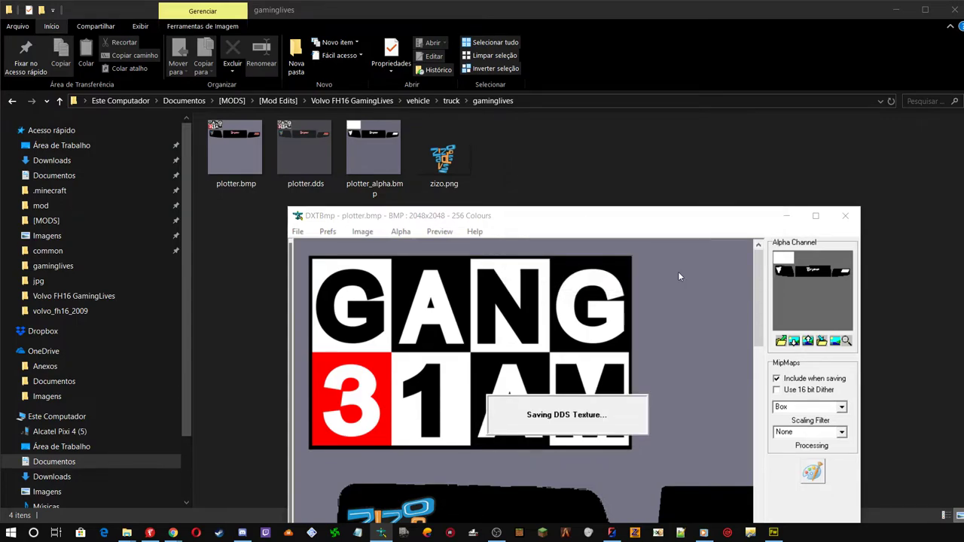
drag(652, 220, 665, 132)
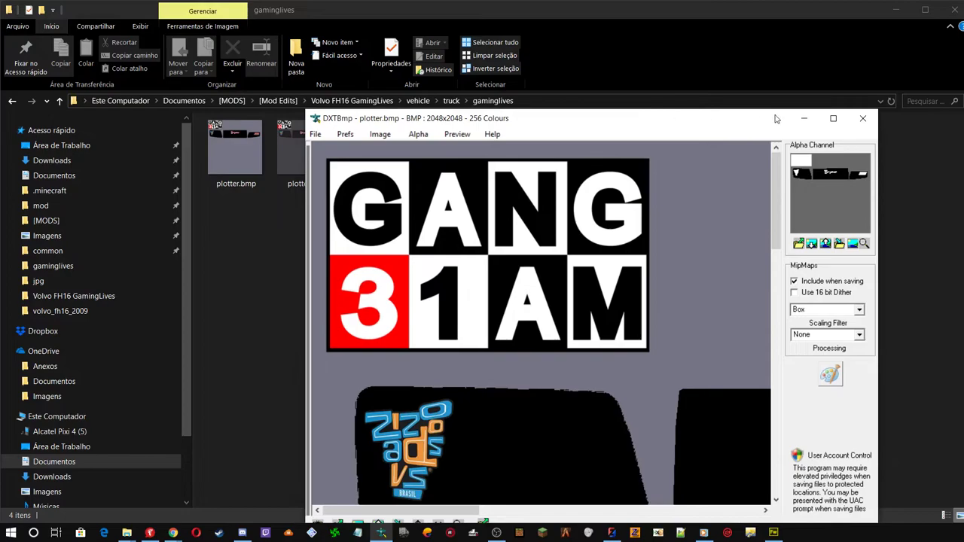
click(800, 129)
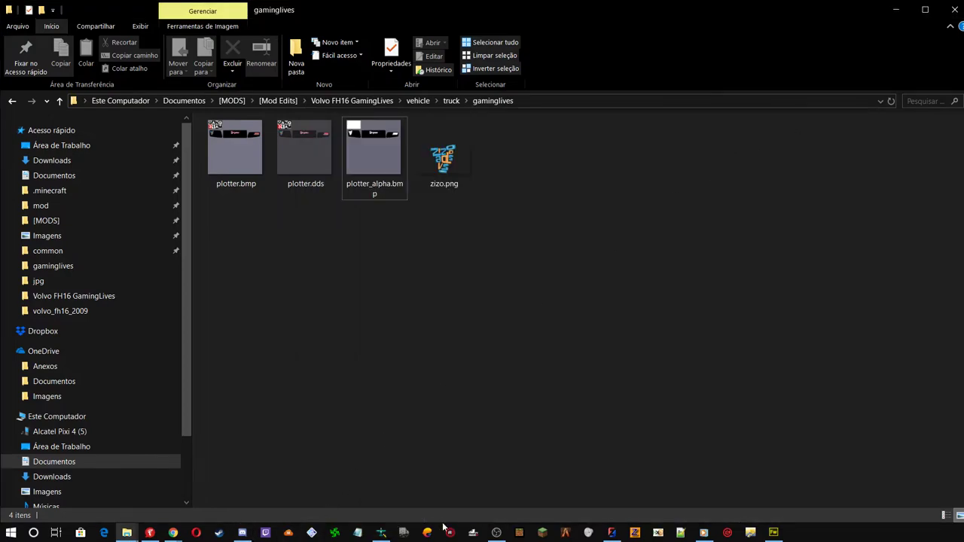
Switch to ZModeler, turn off the Scale tool, and examine the red sticker on the cab's side window up close
click(612, 532)
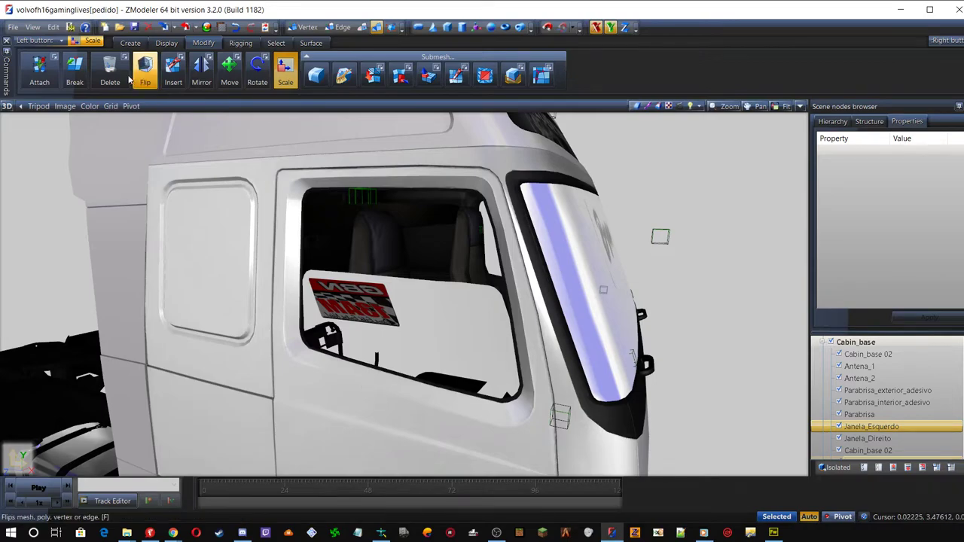
click(285, 71)
middle_drag(331, 287, 326, 317)
scroll(456, 181, up, 2)
middle_drag(456, 181, 474, 281)
scroll(469, 272, up, 2)
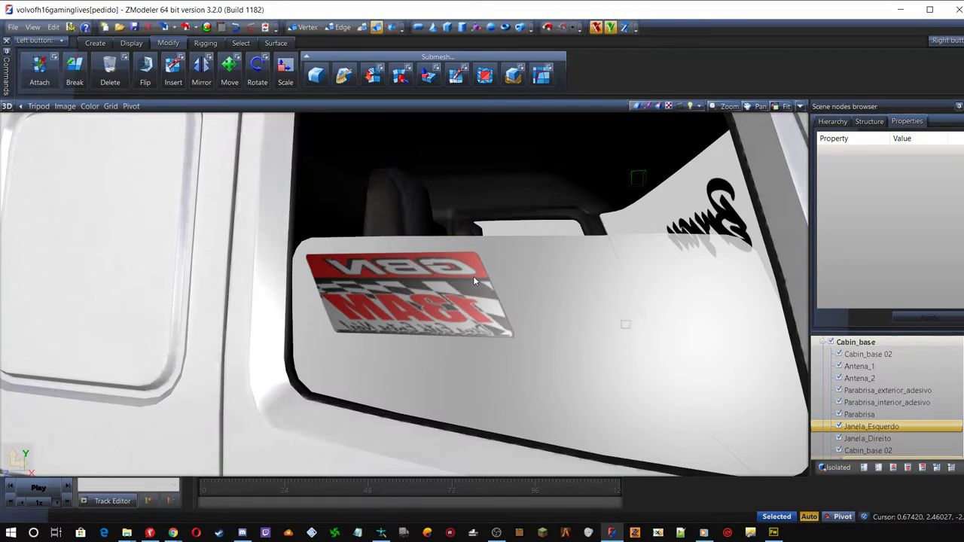
middle_drag(507, 259, 493, 351)
middle_drag(450, 329, 457, 347)
scroll(624, 307, up, 2)
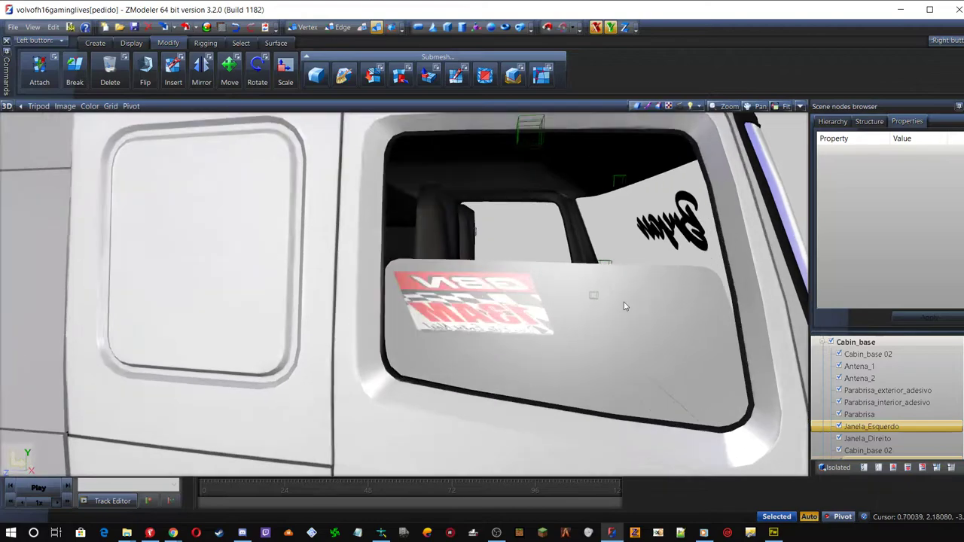
scroll(594, 339, up, 5)
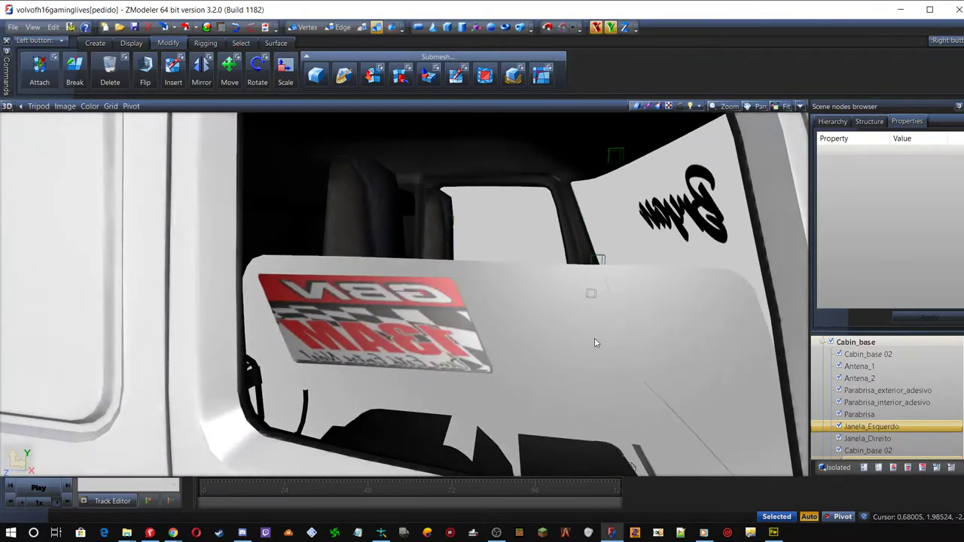
scroll(383, 296, down, 3)
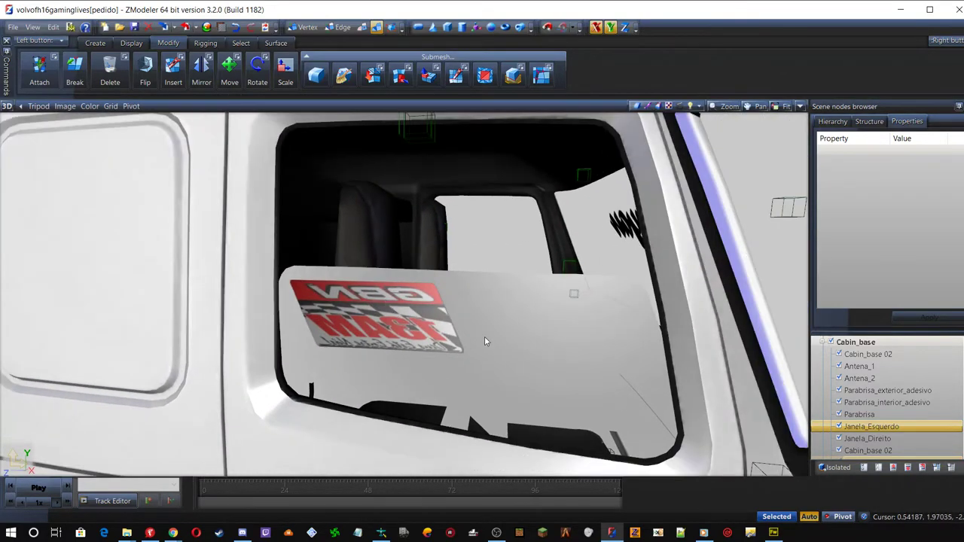
middle_drag(484, 340, 552, 349)
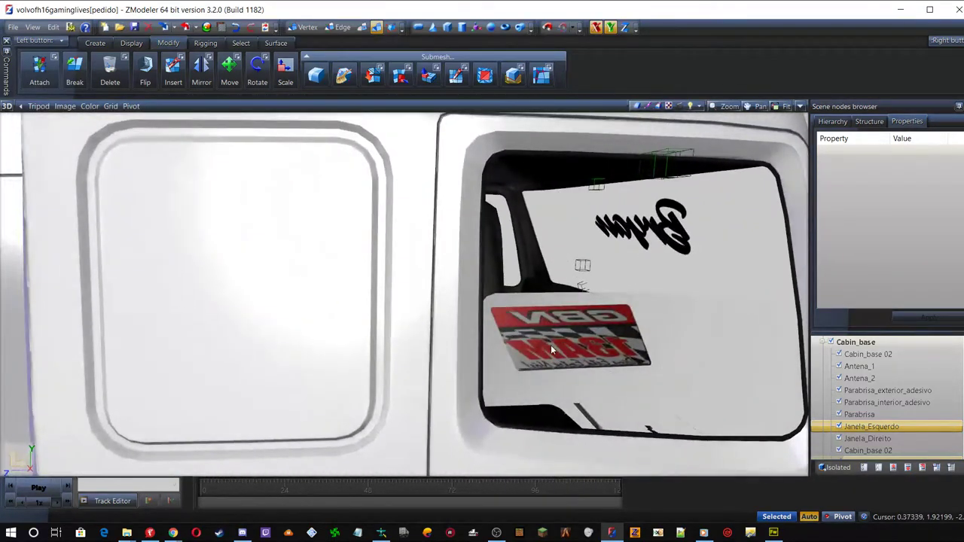
middle_drag(293, 336, 585, 368)
scroll(591, 368, up, 2)
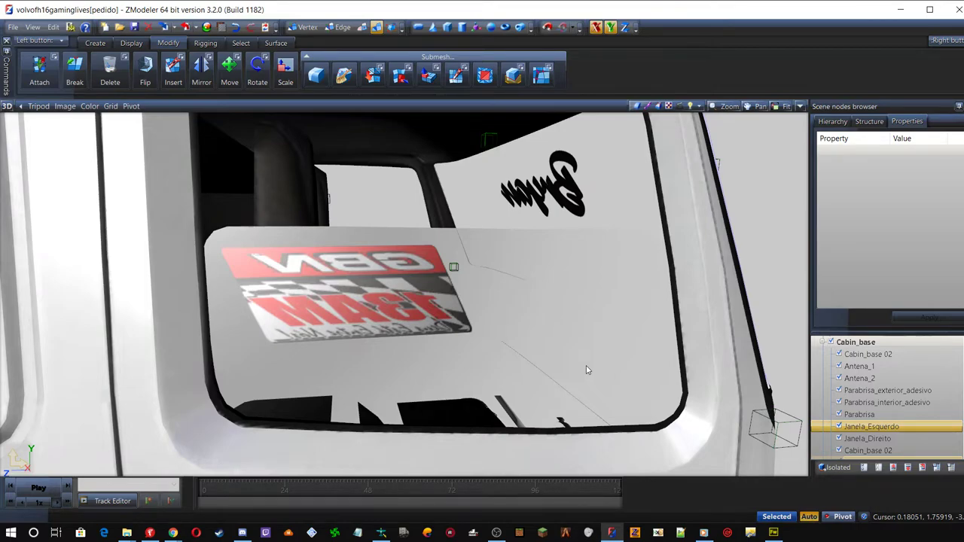
scroll(466, 265, down, 3)
middle_drag(522, 327, 493, 366)
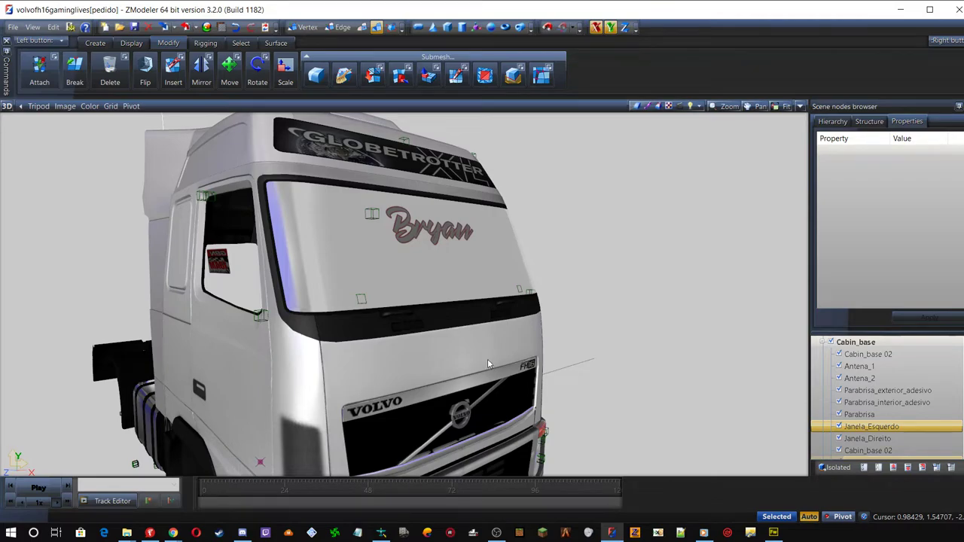
Examine the side window's sticker film and the windshield lettering from several angles around the cab
middle_drag(492, 362, 318, 353)
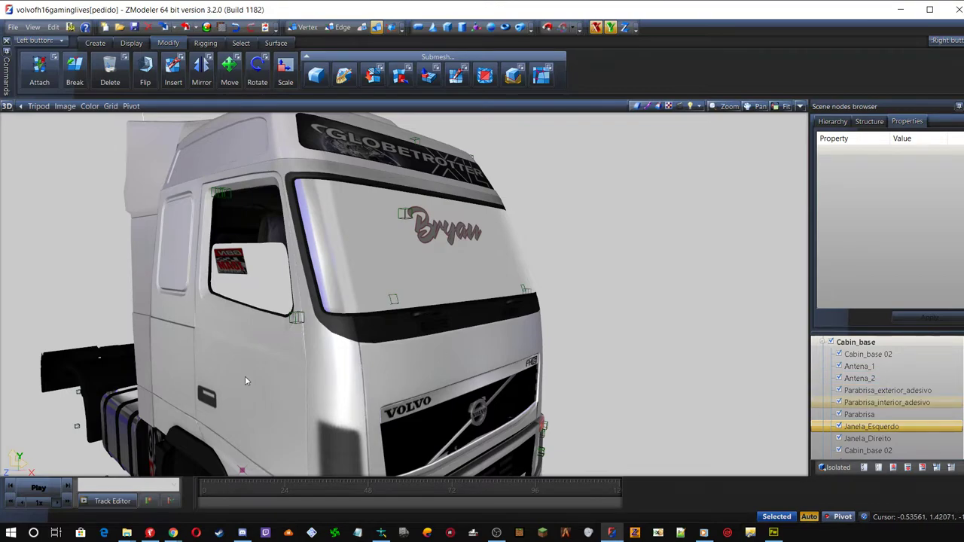
scroll(263, 380, up, 3)
scroll(263, 381, down, 3)
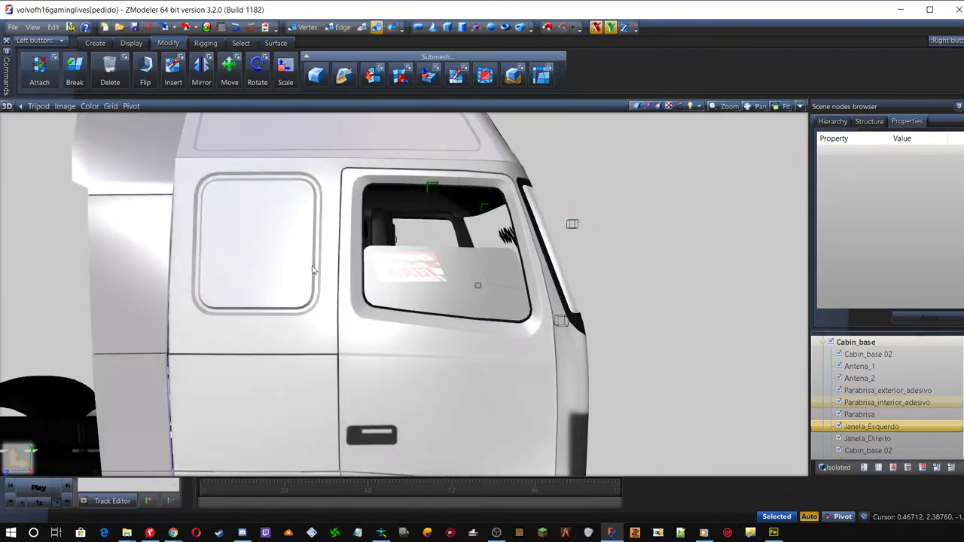
scroll(332, 291, up, 2)
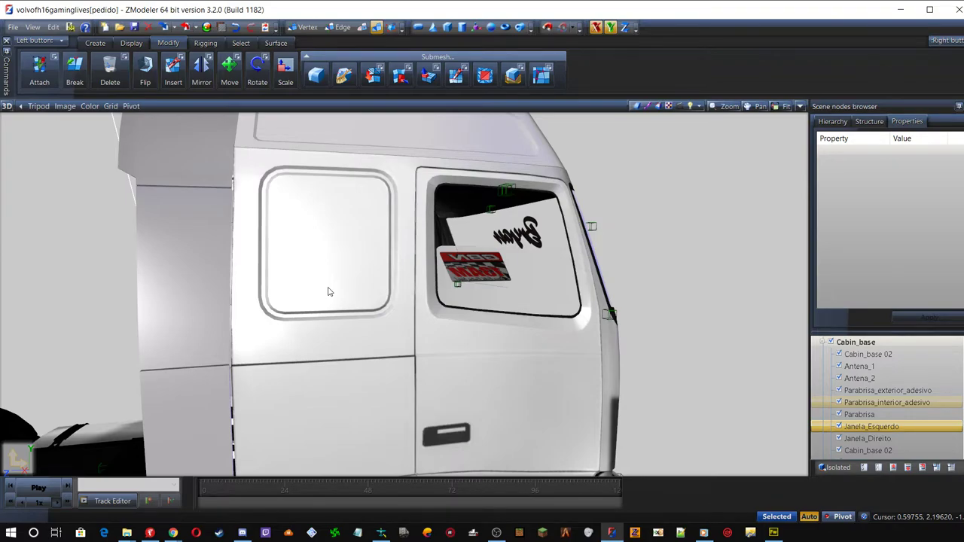
middle_drag(400, 248, 380, 248)
middle_drag(569, 214, 362, 315)
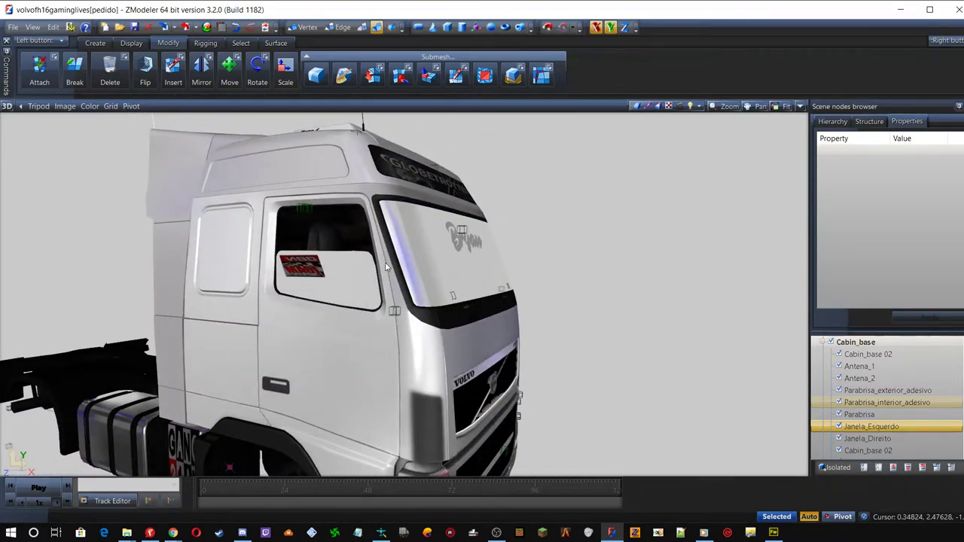
scroll(406, 292, up, 1)
scroll(406, 293, up, 1)
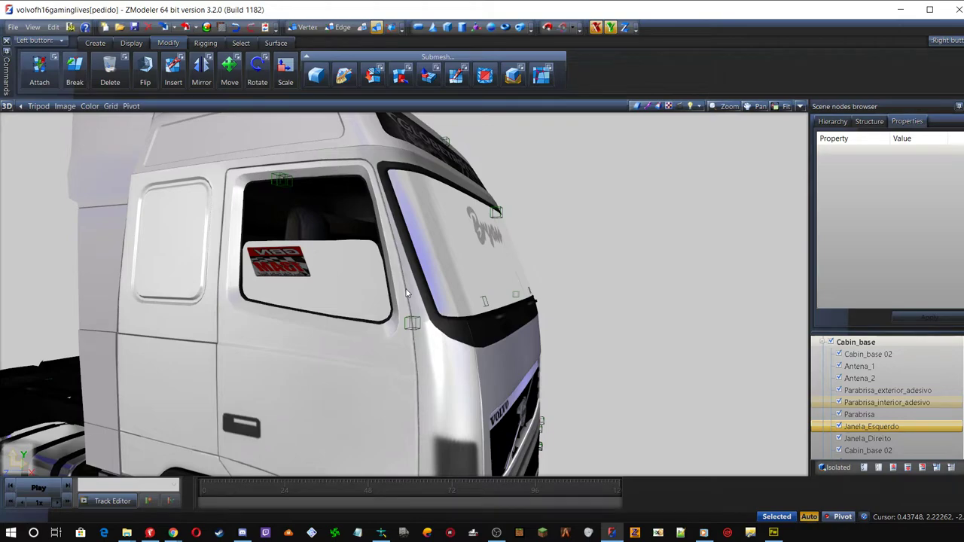
middle_drag(406, 294, 468, 333)
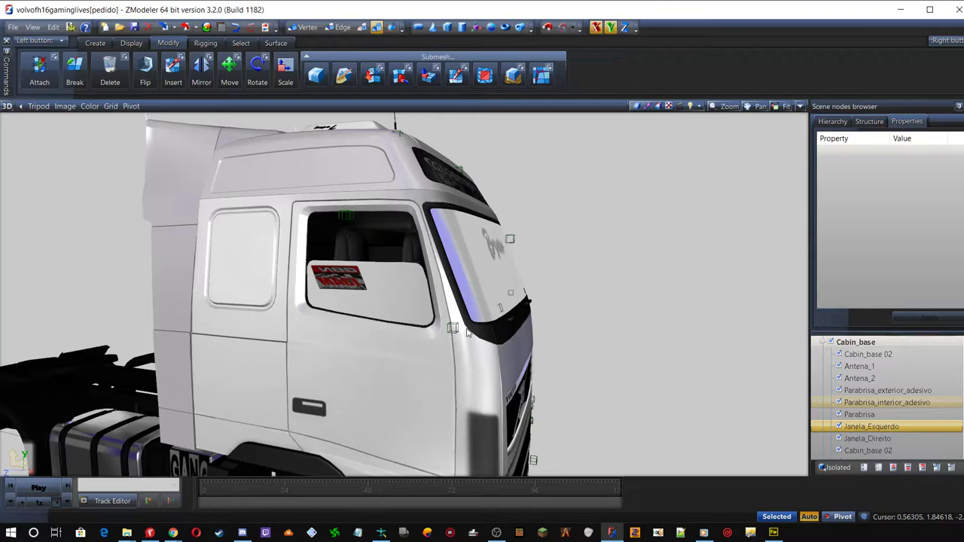
middle_drag(467, 333, 487, 233)
scroll(486, 234, up, 5)
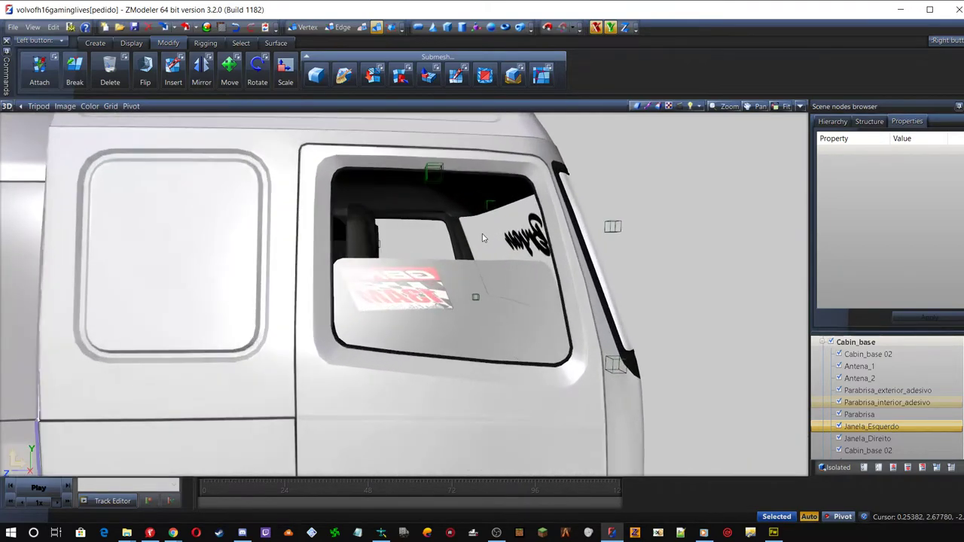
scroll(458, 287, up, 3)
middle_drag(458, 287, 482, 249)
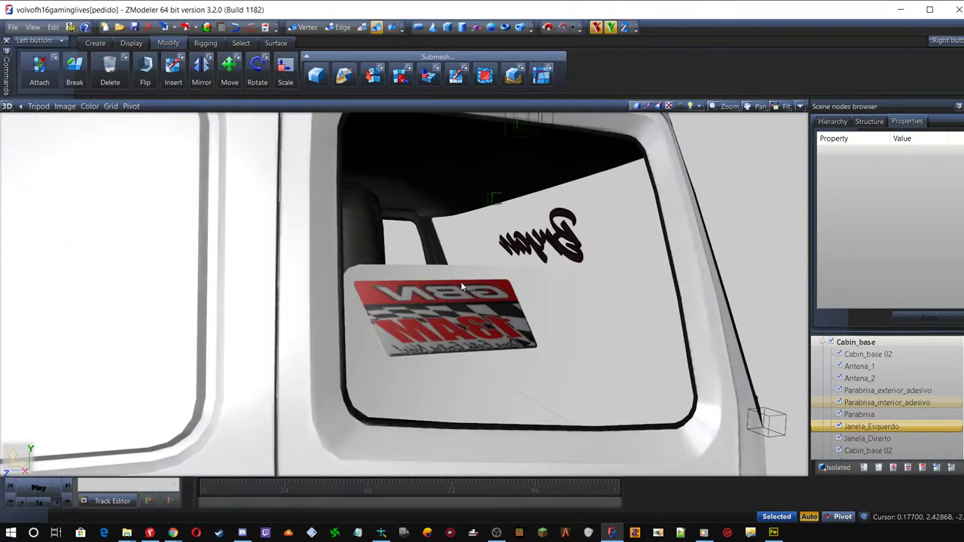
Restore the multi-view layout and isolate the Janela_Esquerdo window mesh in the Left view
click(776, 107)
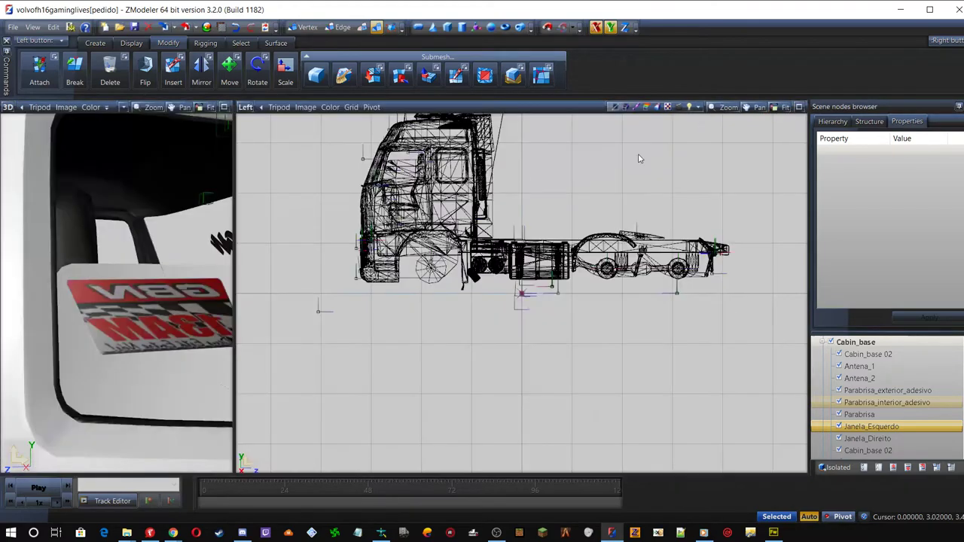
click(836, 467)
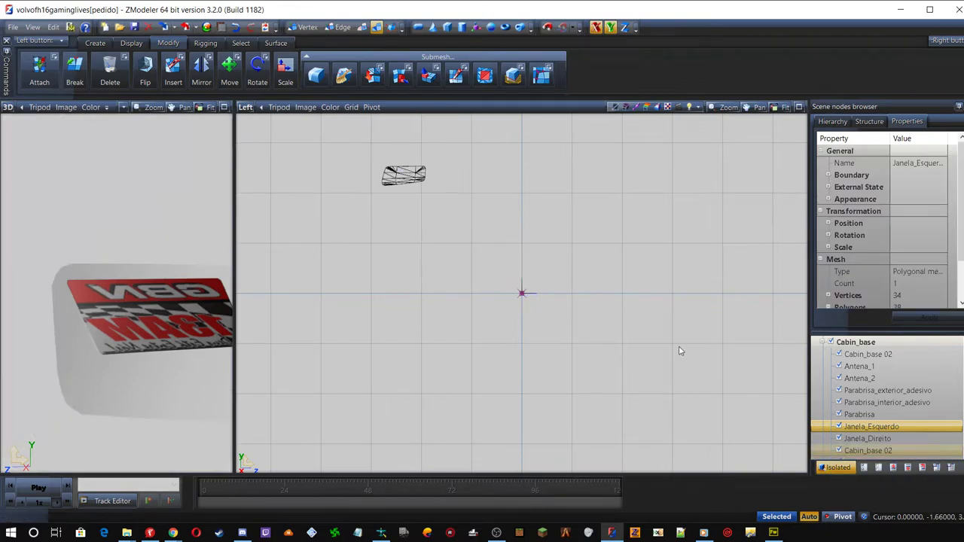
scroll(387, 152, up, 4)
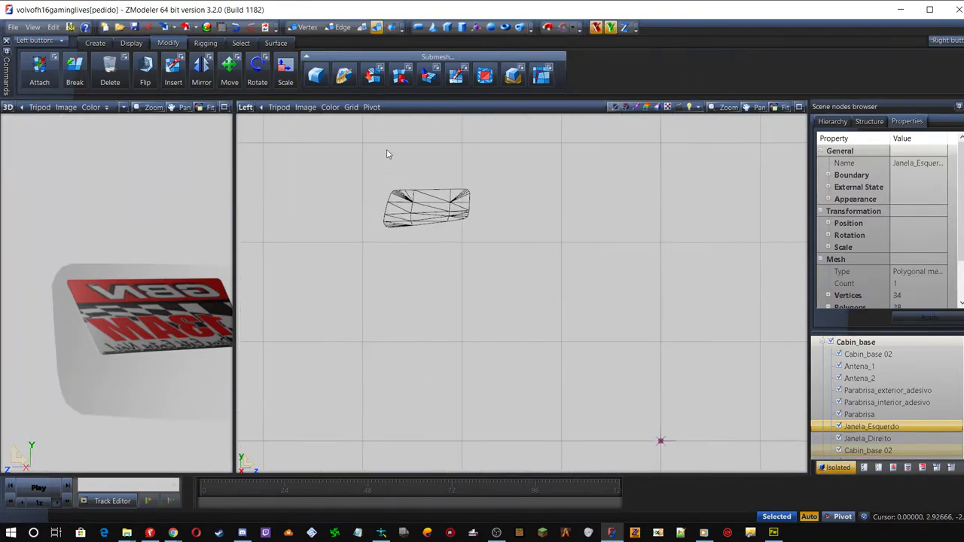
Enable UV mapping editing on the Janela_Esquerdo window mesh with the Keep old mapping option
scroll(388, 153, up, 2)
click(447, 233)
right_click(447, 233)
mouse_move(488, 271)
click(547, 268)
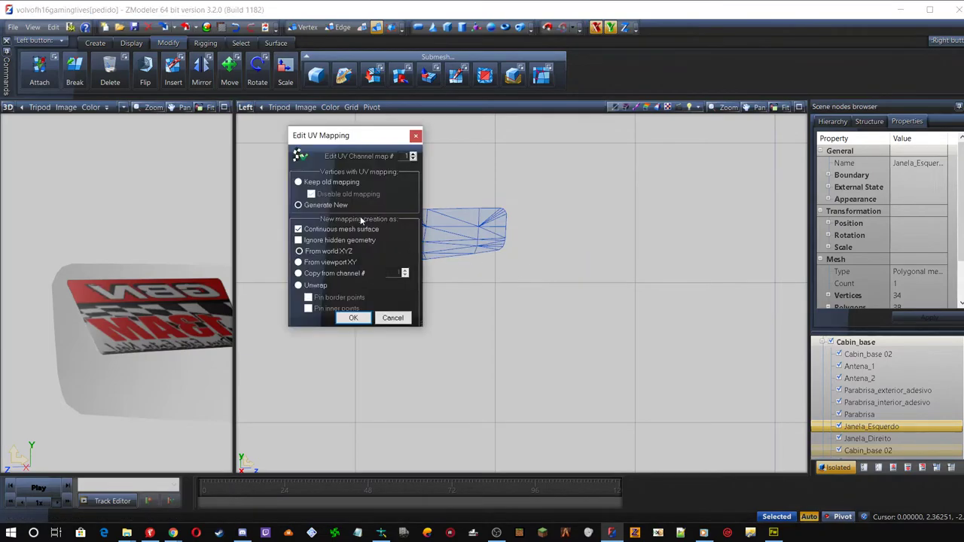
click(315, 182)
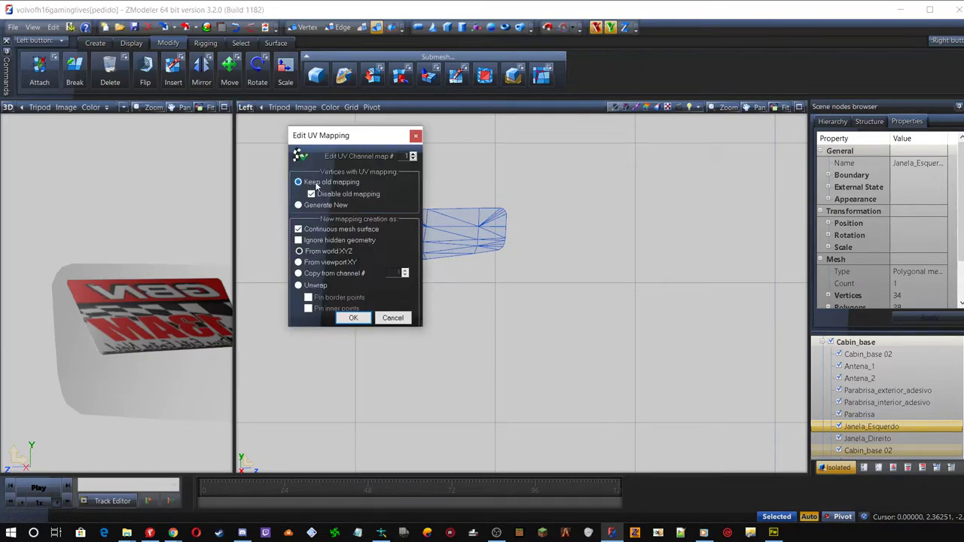
click(354, 318)
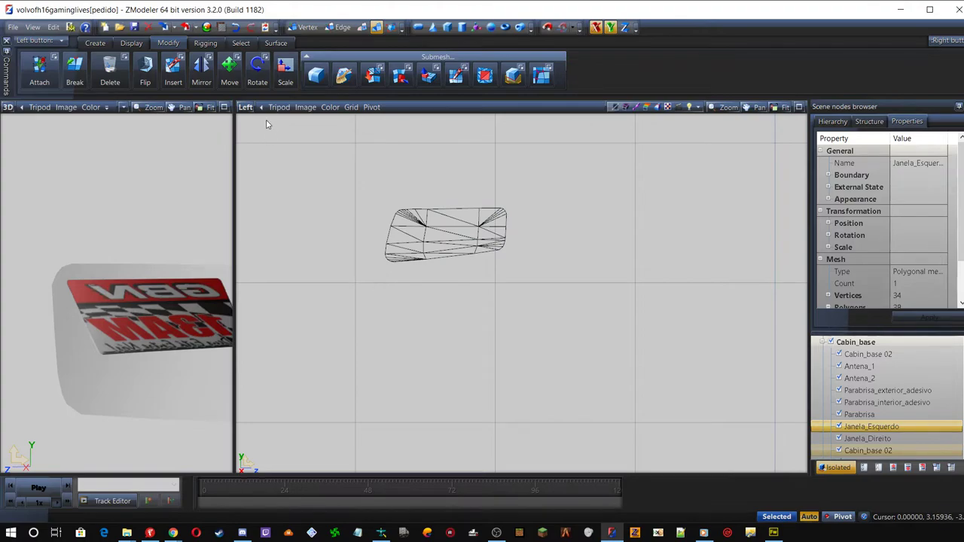
Change the Left view to the UV Mapper and focus on the side window outline with the red GBN sticker
click(247, 107)
click(262, 254)
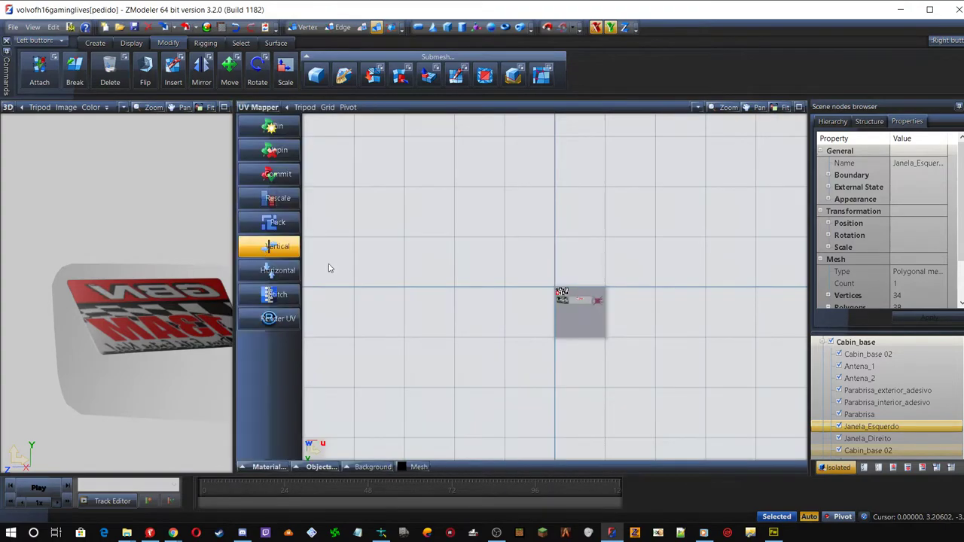
scroll(608, 304, up, 2)
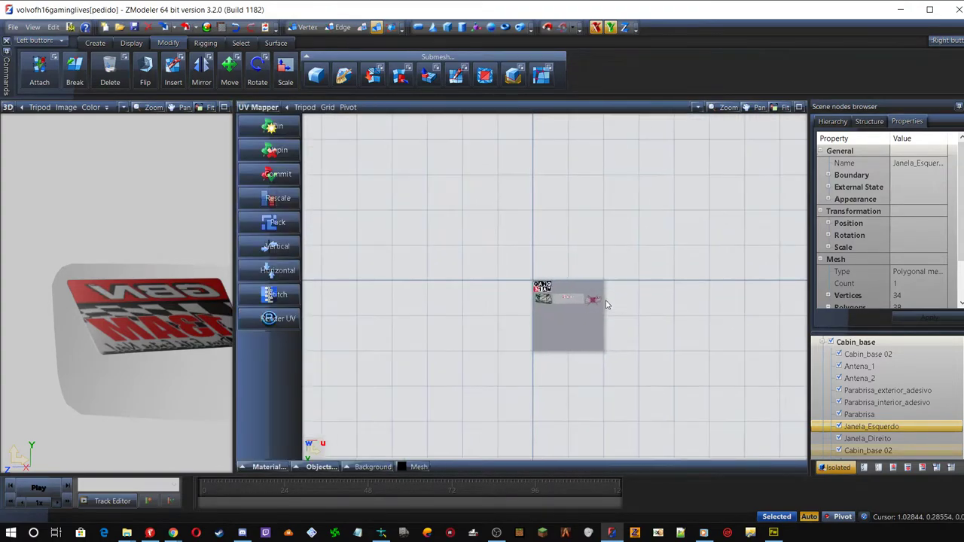
scroll(608, 305, up, 4)
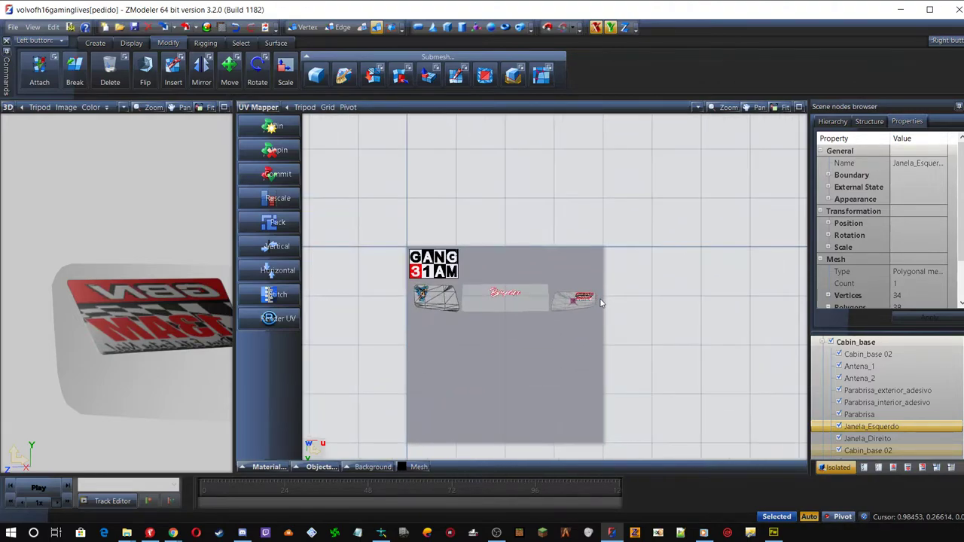
scroll(600, 303, up, 4)
scroll(501, 285, up, 3)
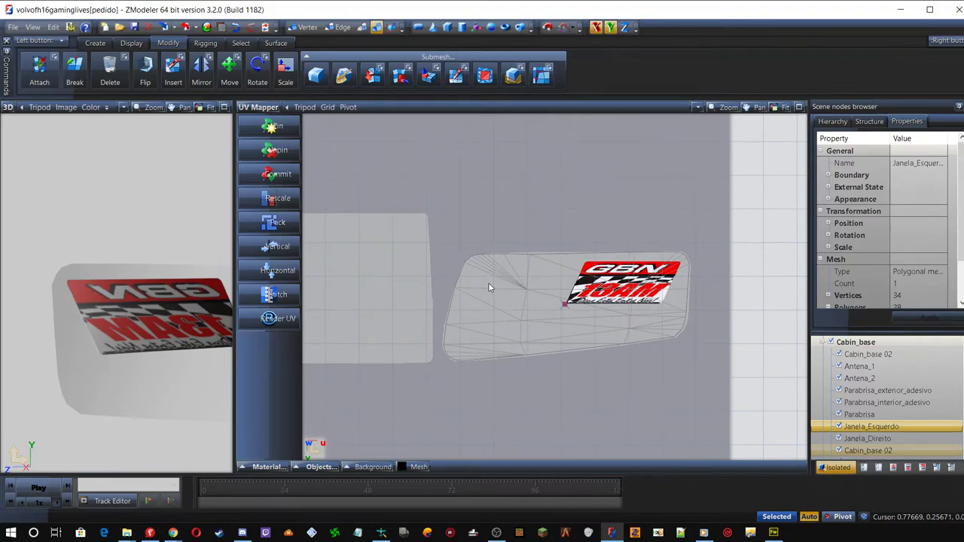
Activate the Move tool and try to box-select the UV points of the side window with the GBN sticker
drag(430, 233, 736, 383)
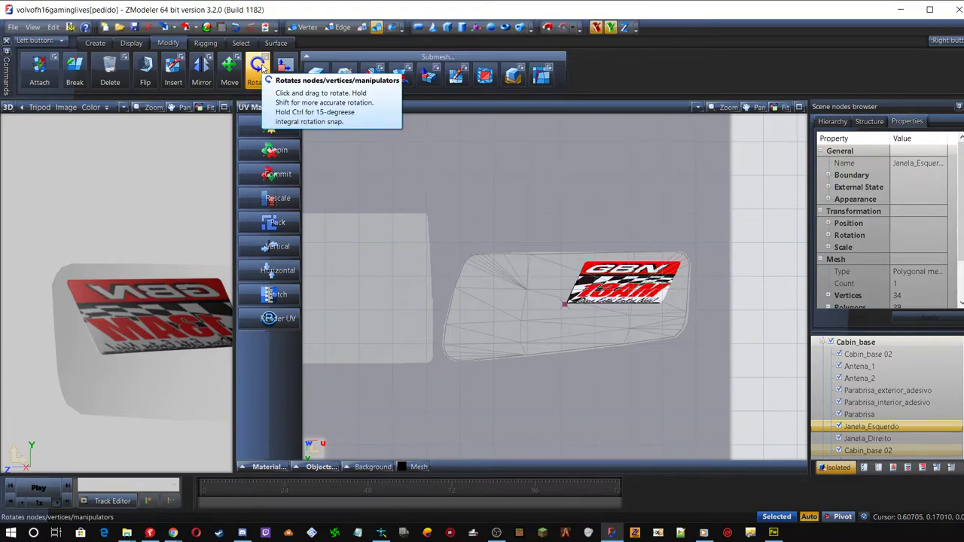
click(229, 67)
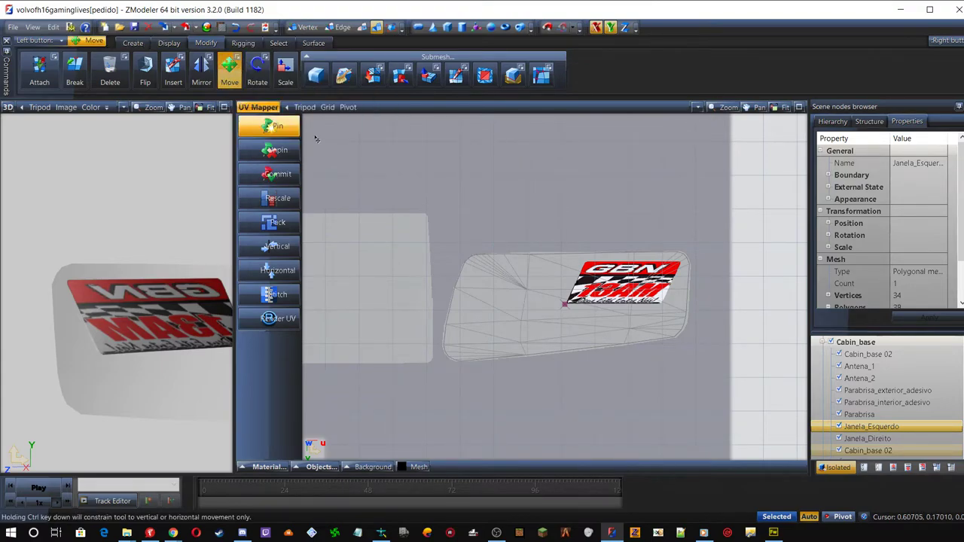
drag(419, 228, 742, 399)
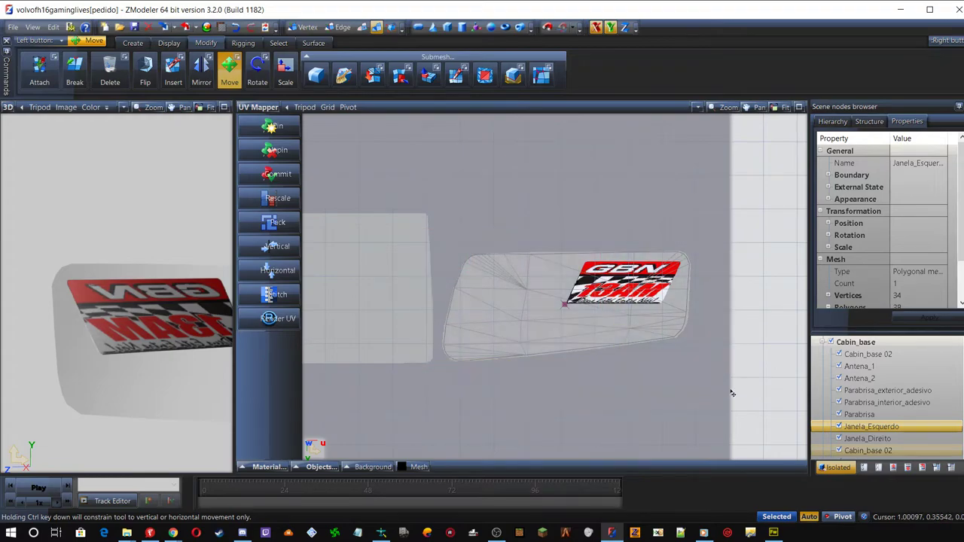
click(245, 469)
click(263, 392)
drag(419, 230, 710, 391)
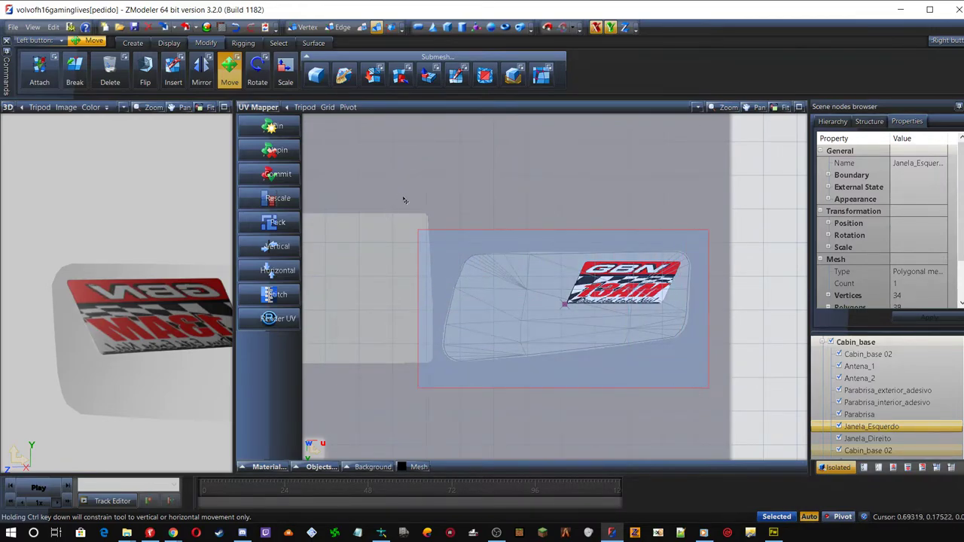
drag(420, 228, 723, 390)
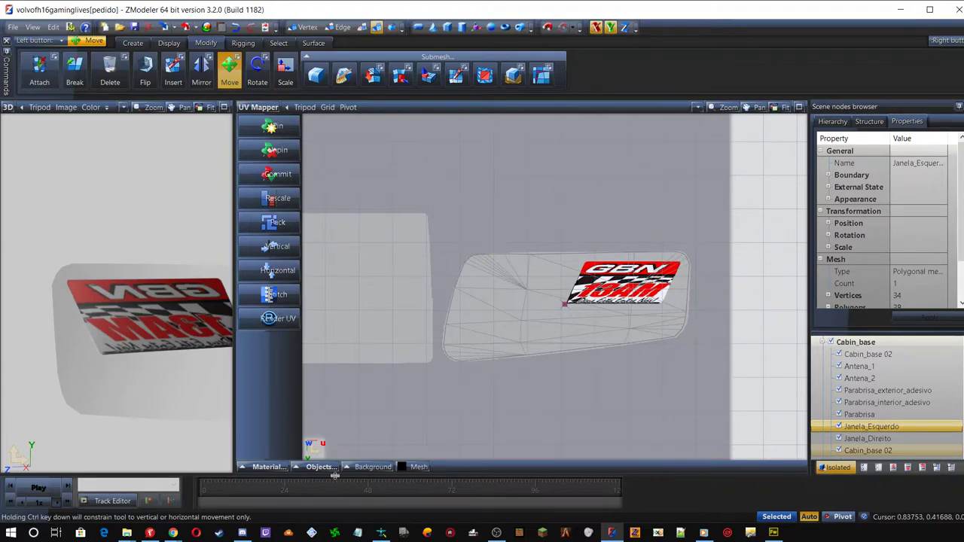
Show the parabrisa_volvo material's UV#1 layout and try selecting the window and windshield UV outlines across the texture
click(262, 468)
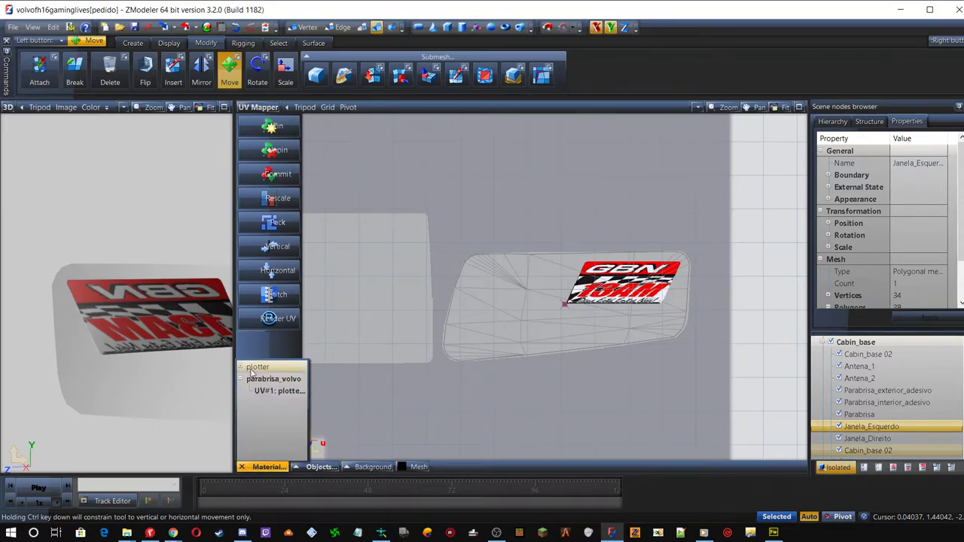
click(273, 392)
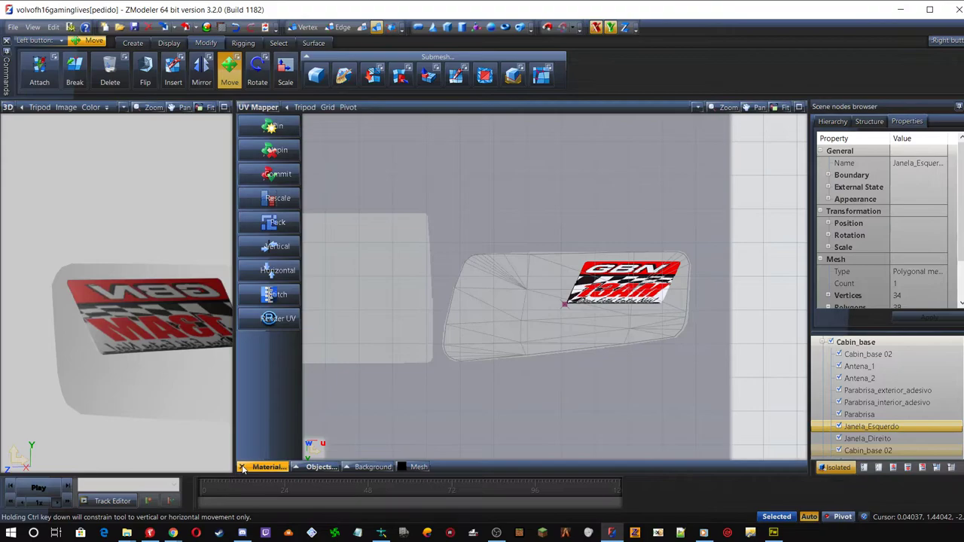
drag(419, 230, 740, 373)
scroll(766, 387, down, 5)
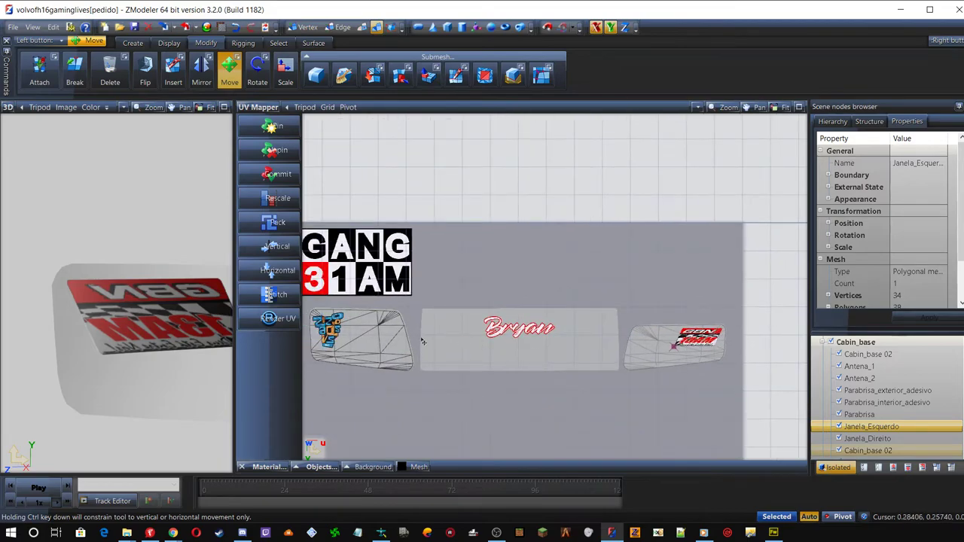
click(385, 344)
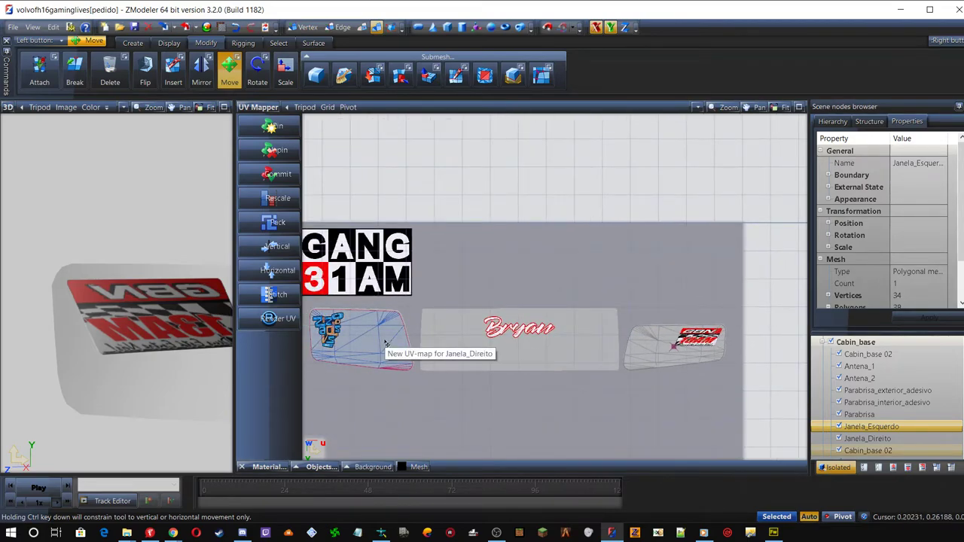
click(519, 342)
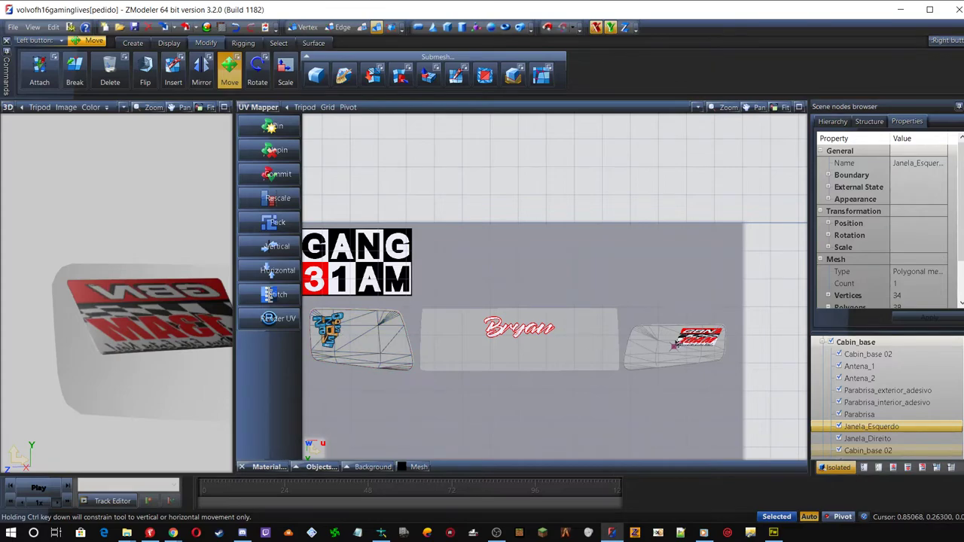
Check the Janela_Direito mesh, return to Janela_Esquerdo, and examine its GBN sticker in the 3D view
click(242, 468)
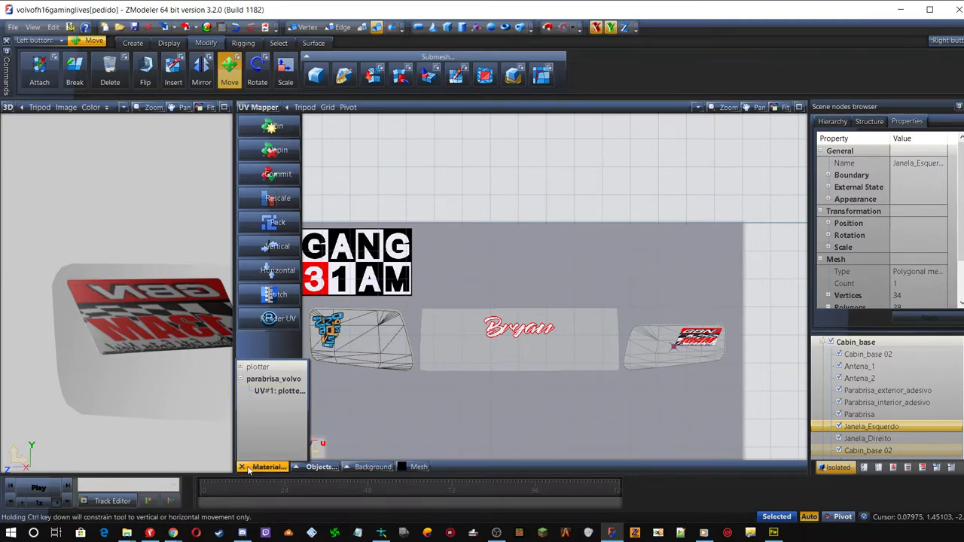
click(866, 439)
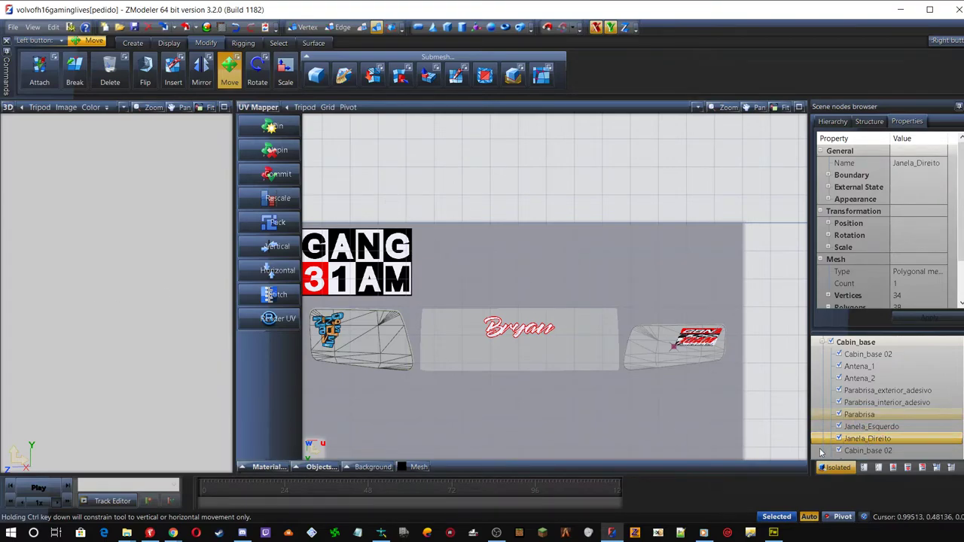
click(871, 426)
scroll(110, 348, down, 3)
scroll(138, 334, up, 5)
scroll(135, 331, down, 3)
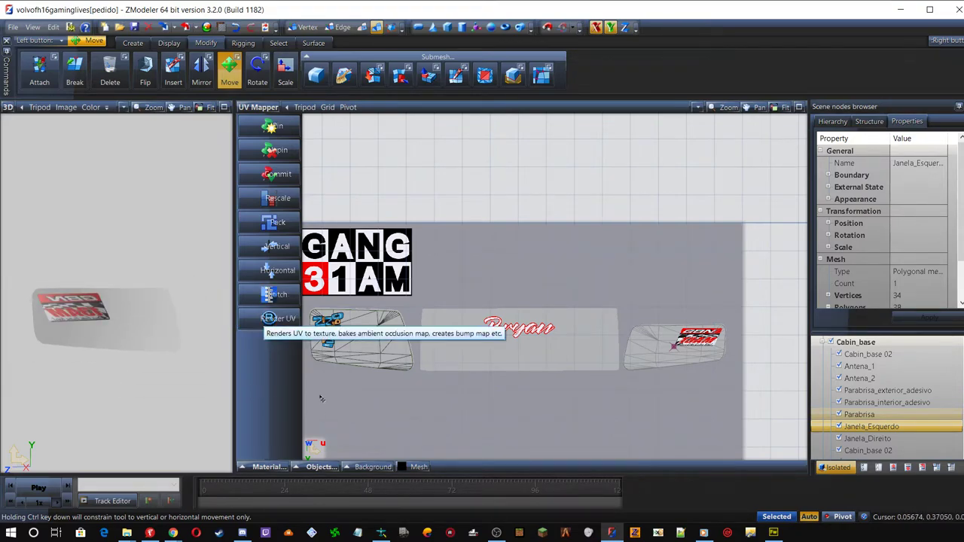
Compare the UV layouts of the plotter and parabrisa_volvo materials, ending on parabrisa_volvo
click(269, 467)
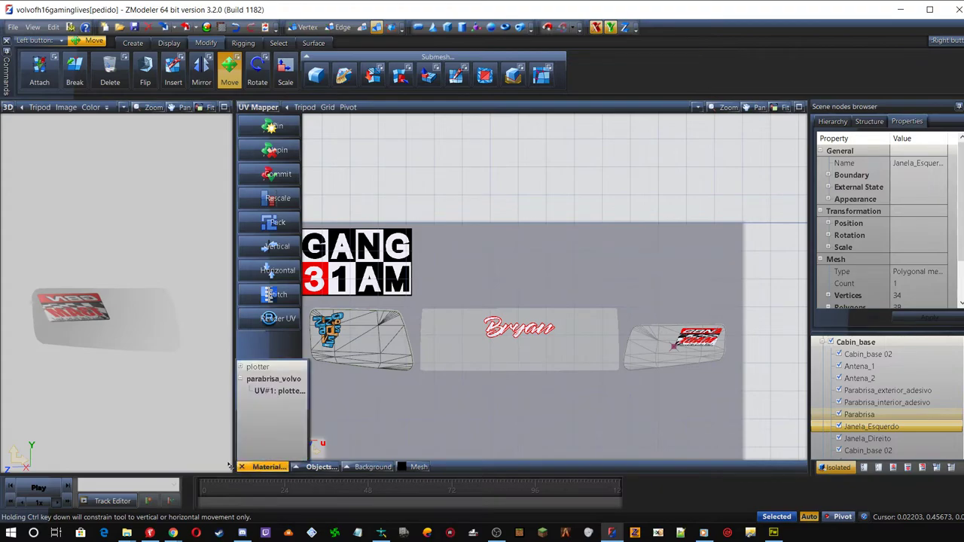
click(241, 369)
click(283, 381)
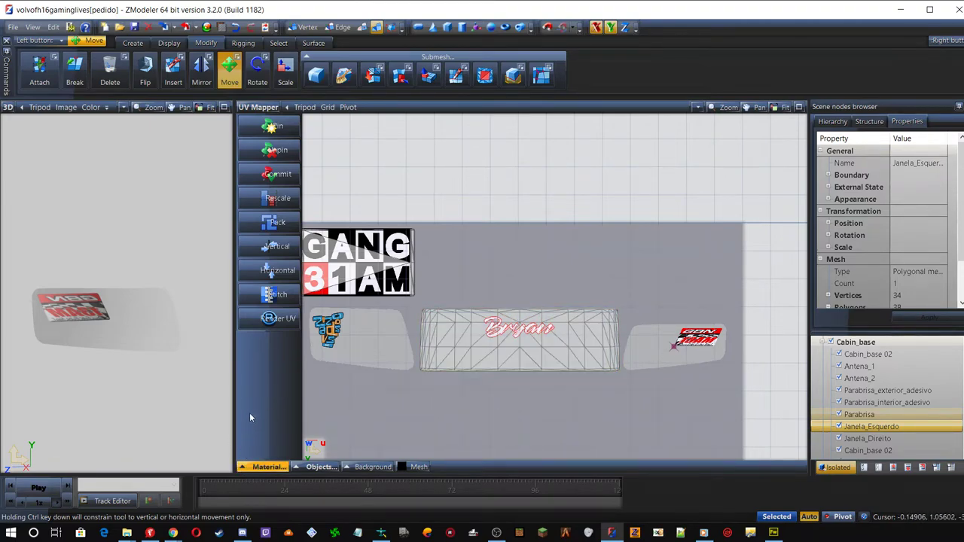
click(239, 467)
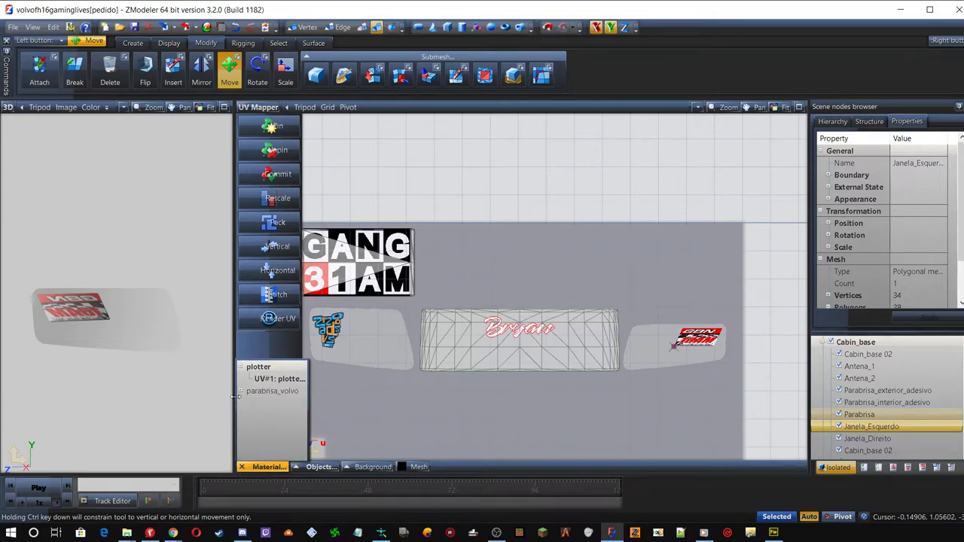
click(273, 392)
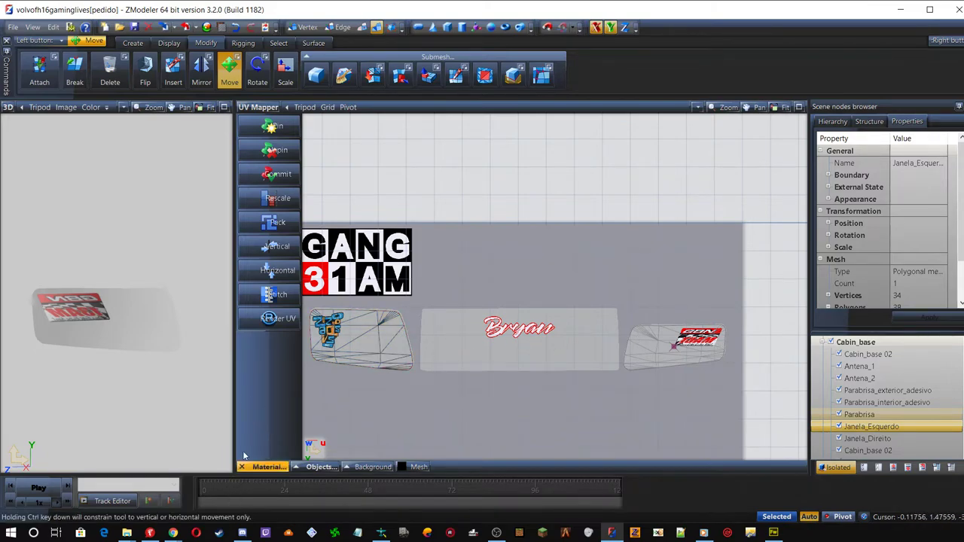
Change the UV Mapper viewport back to the Left view to show the isolated side window mesh
click(258, 107)
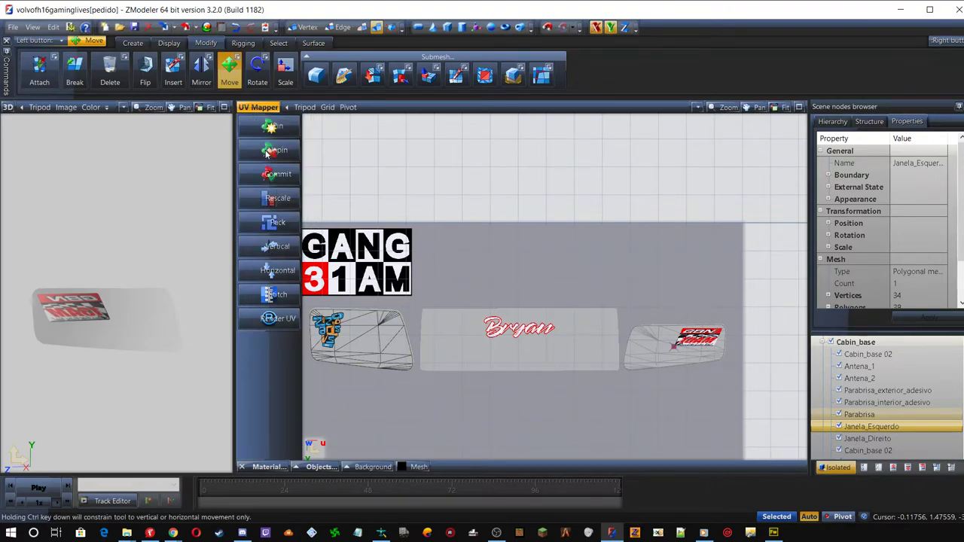
click(266, 151)
scroll(354, 151, up, 4)
click(412, 205)
click(517, 269)
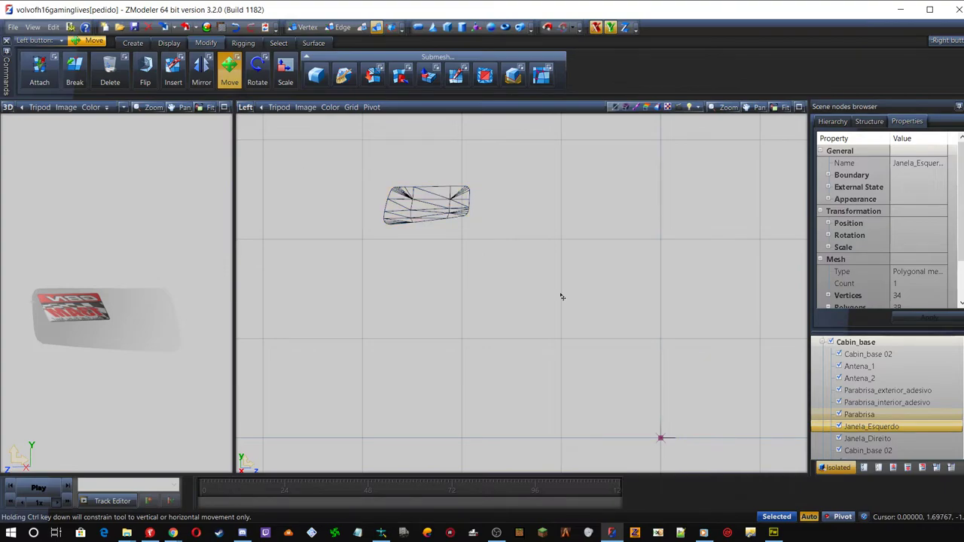
Reselect Janela_Esquerdo after checking Janela_Direito and re-enable its UV mapping editing with Keep old mapping
click(871, 440)
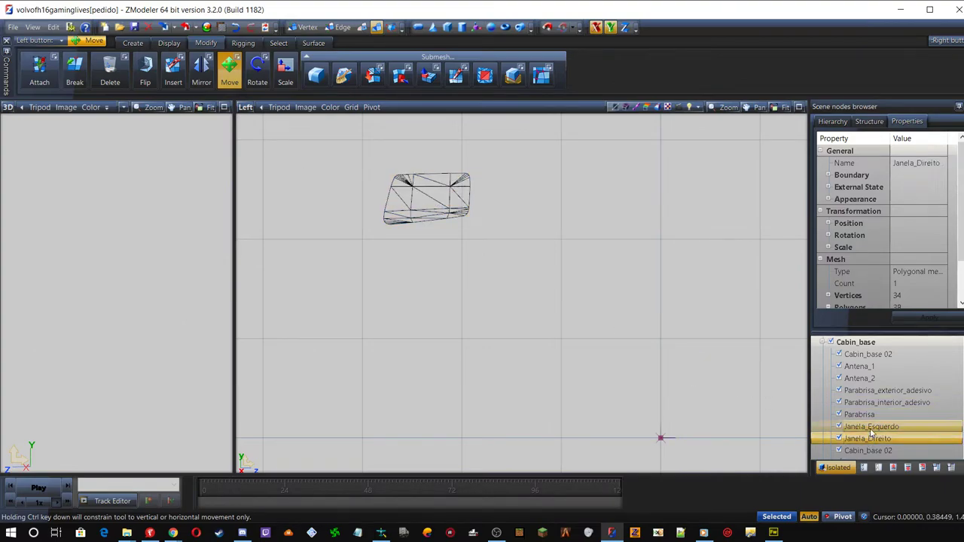
click(872, 427)
click(871, 438)
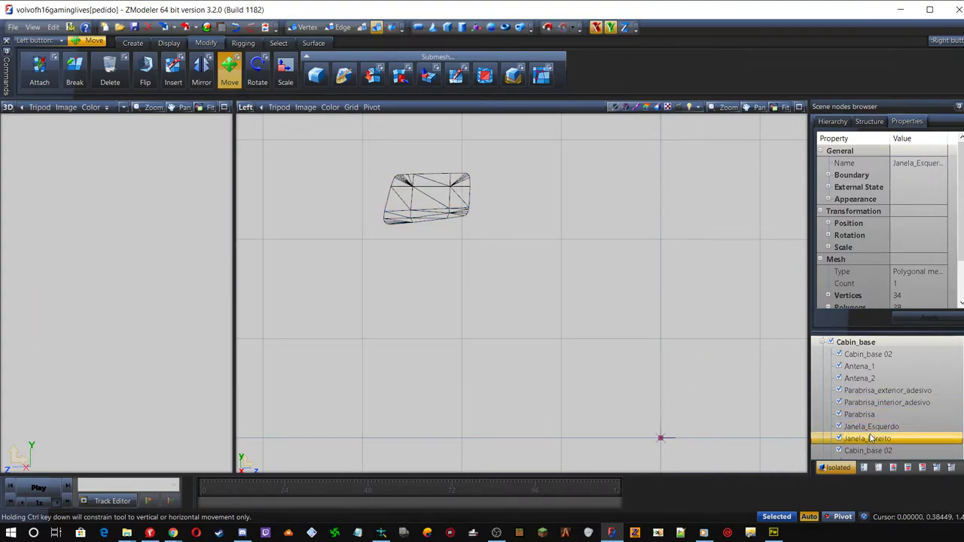
click(872, 427)
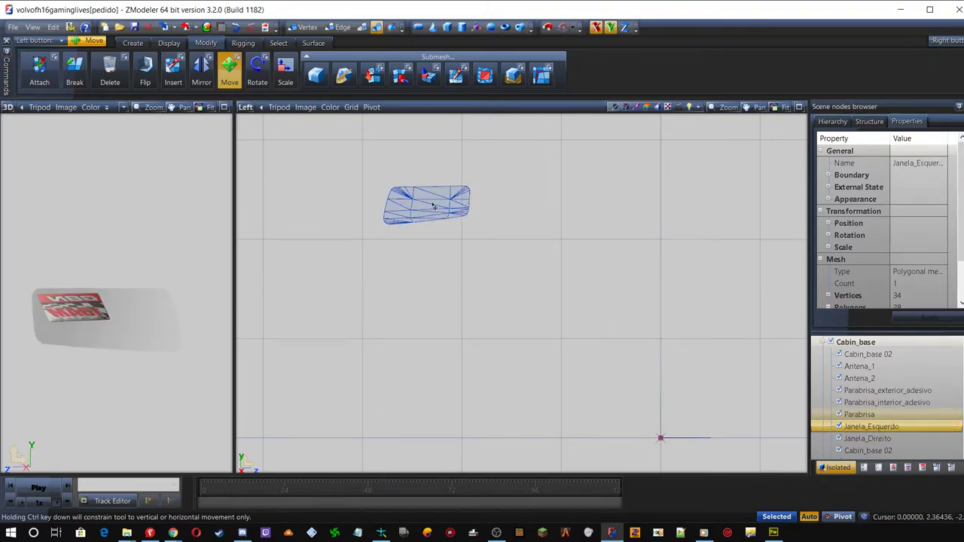
right_click(408, 206)
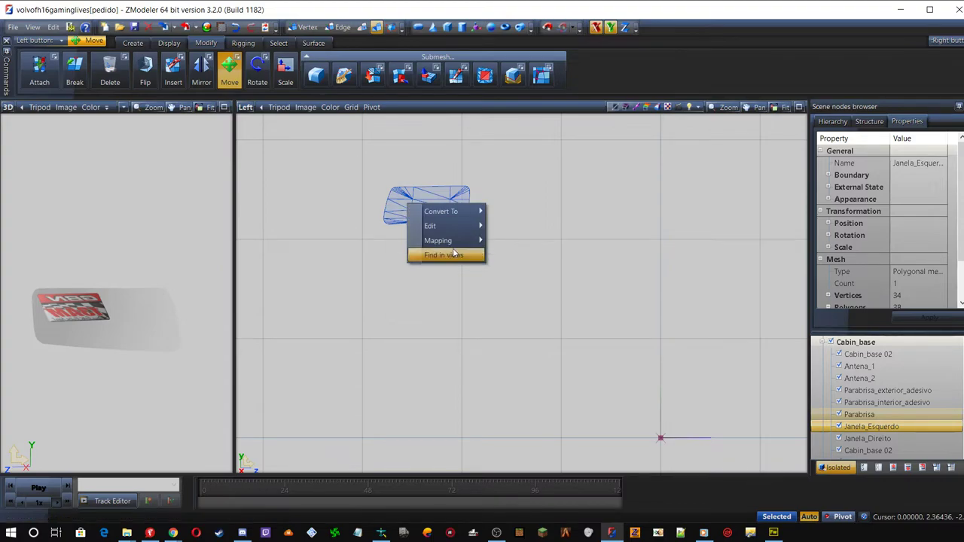
click(511, 241)
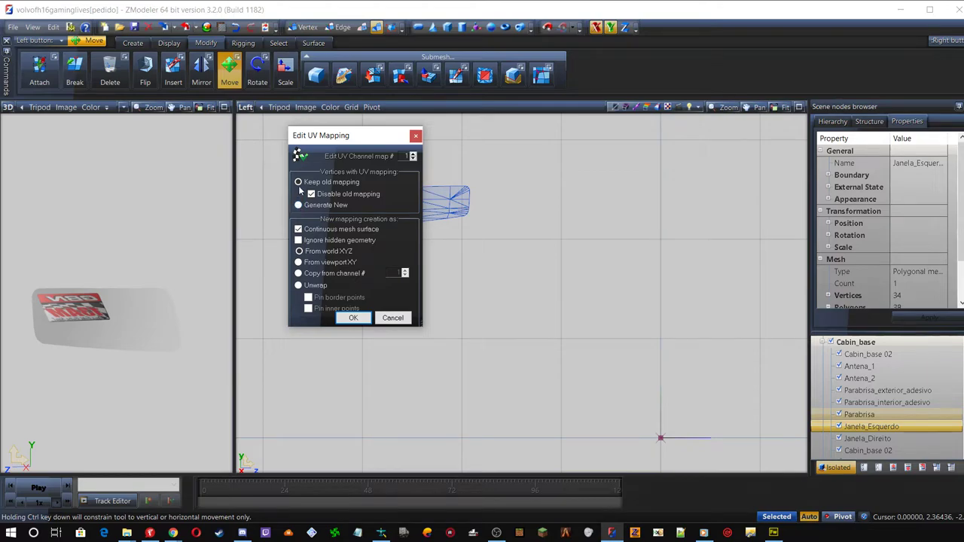
click(352, 318)
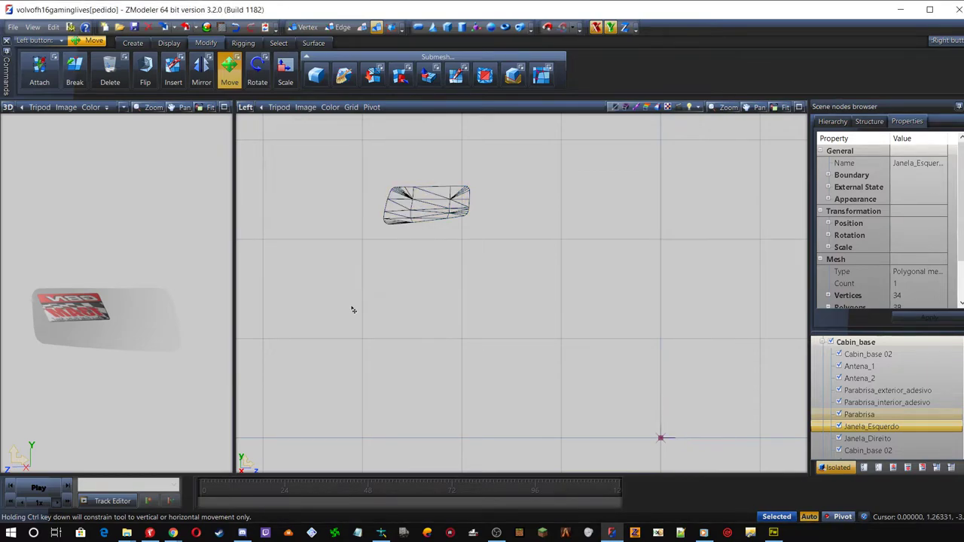
Show the isolated side window in the UV Mapper and examine its UV layout under the parabrisa_volvo material
click(246, 107)
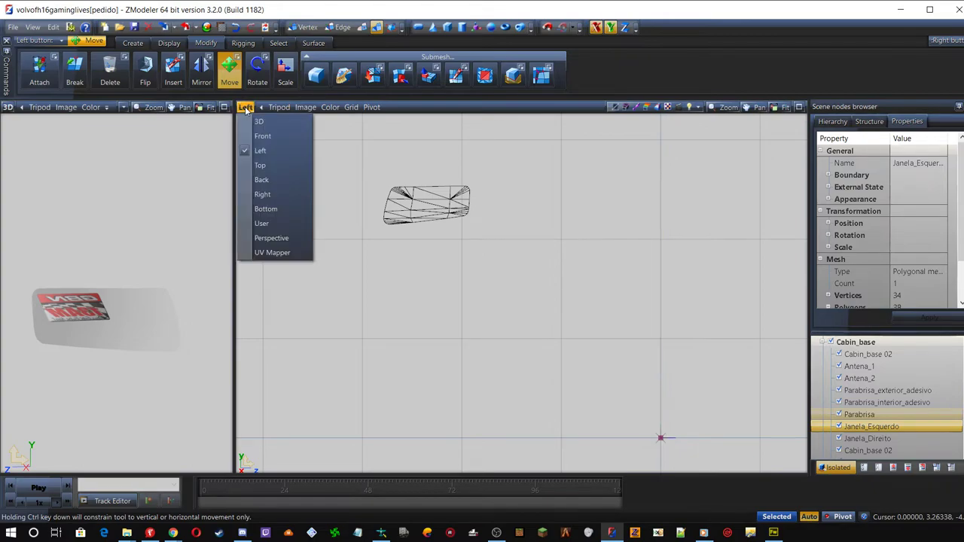
click(267, 252)
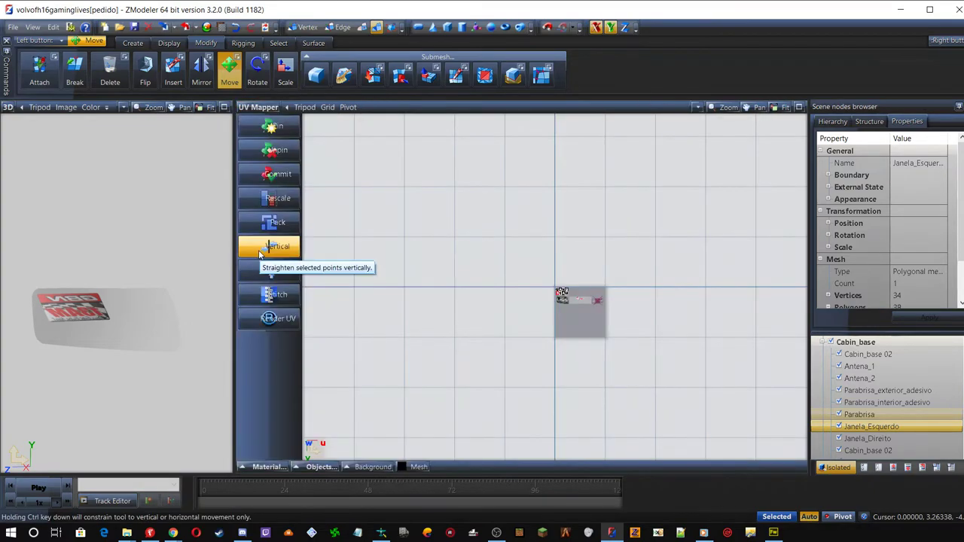
scroll(580, 305, up, 5)
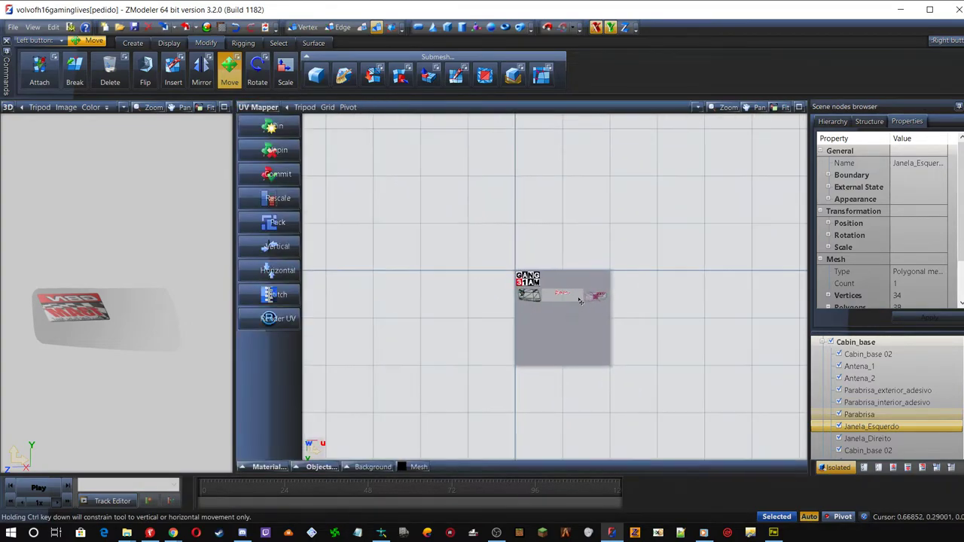
scroll(581, 302, up, 2)
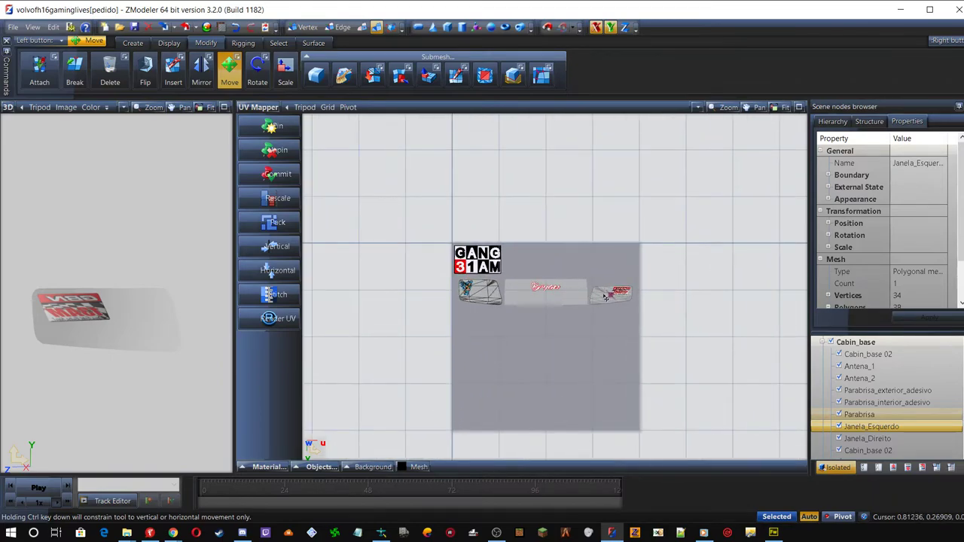
click(243, 467)
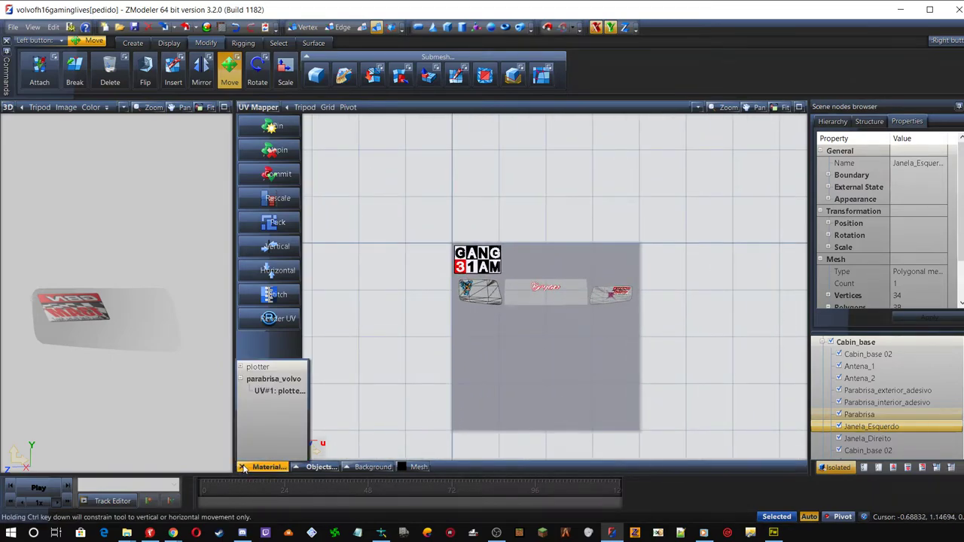
click(265, 389)
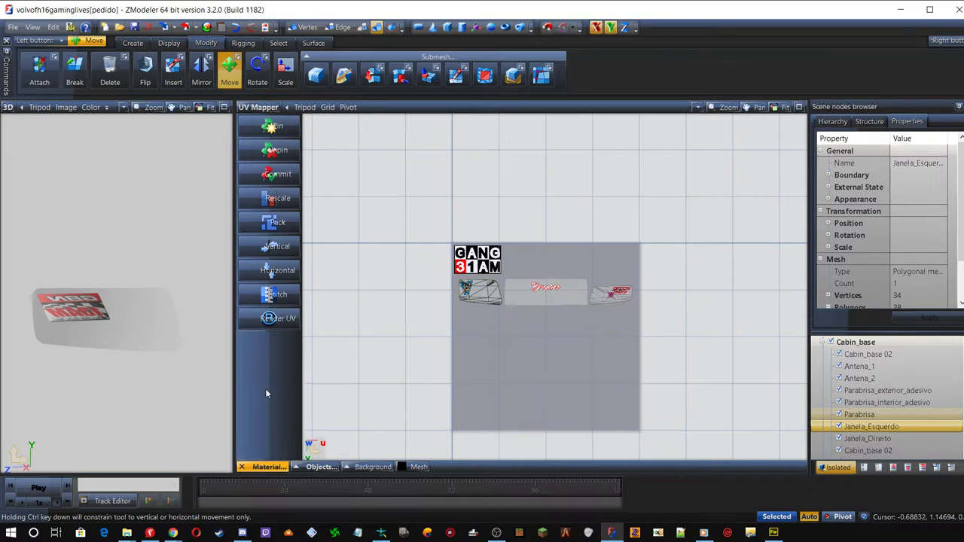
click(243, 467)
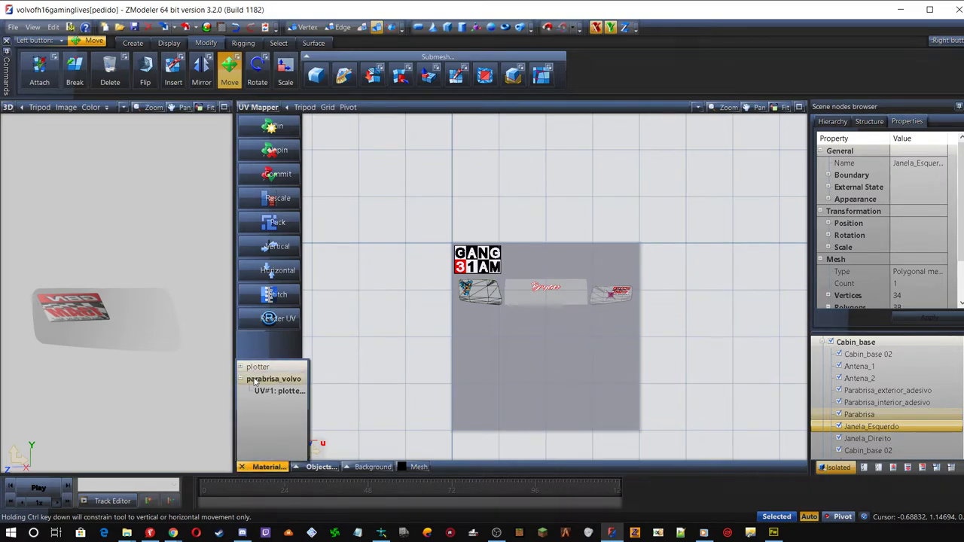
Toggle Janela_Direito and Janela_Esquerdo in the UV Mapper to compare their layouts, then reselect parabrisa_volvo's UV#1 layer
click(296, 467)
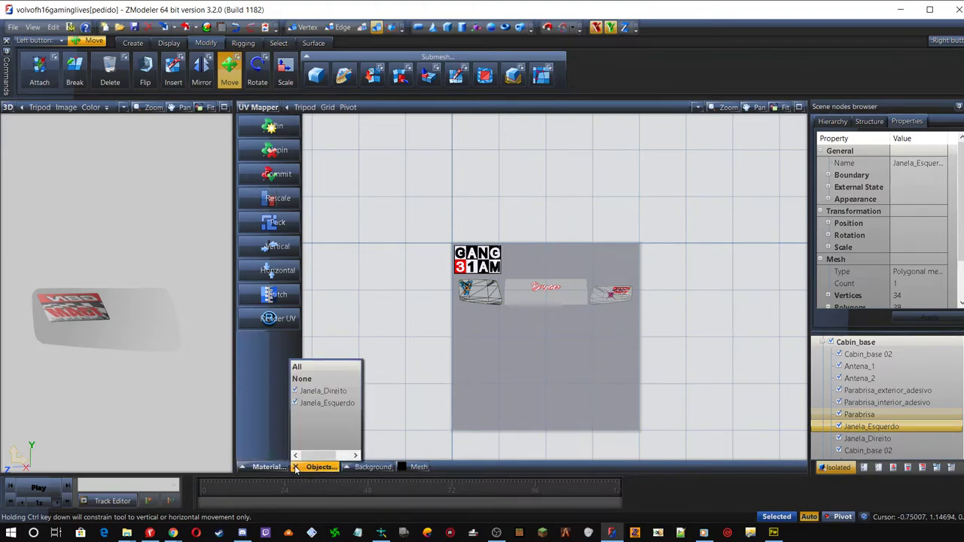
click(295, 392)
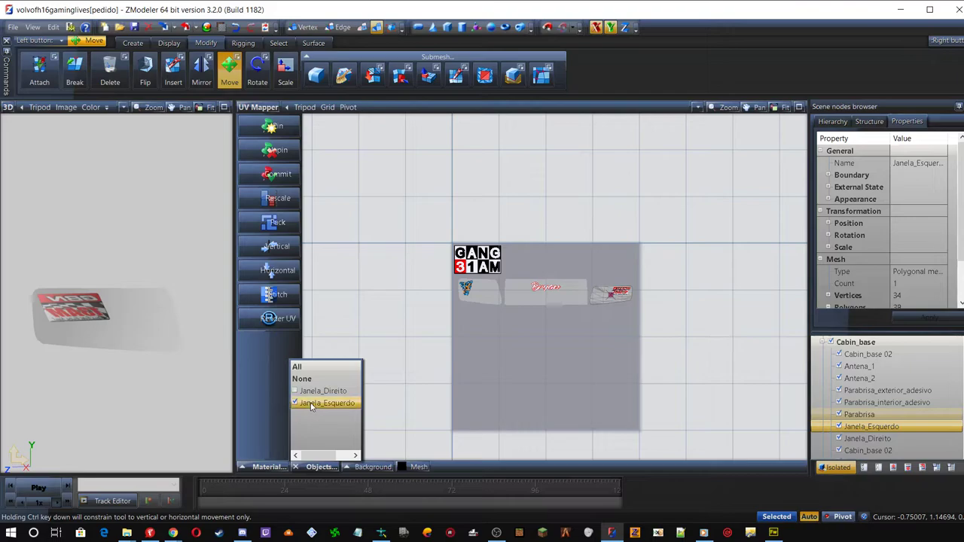
click(295, 403)
click(267, 467)
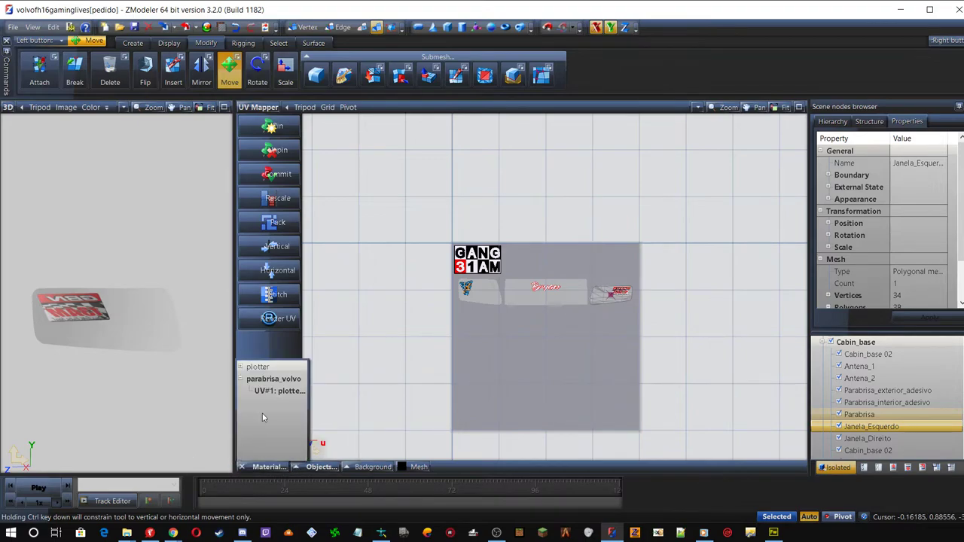
click(283, 389)
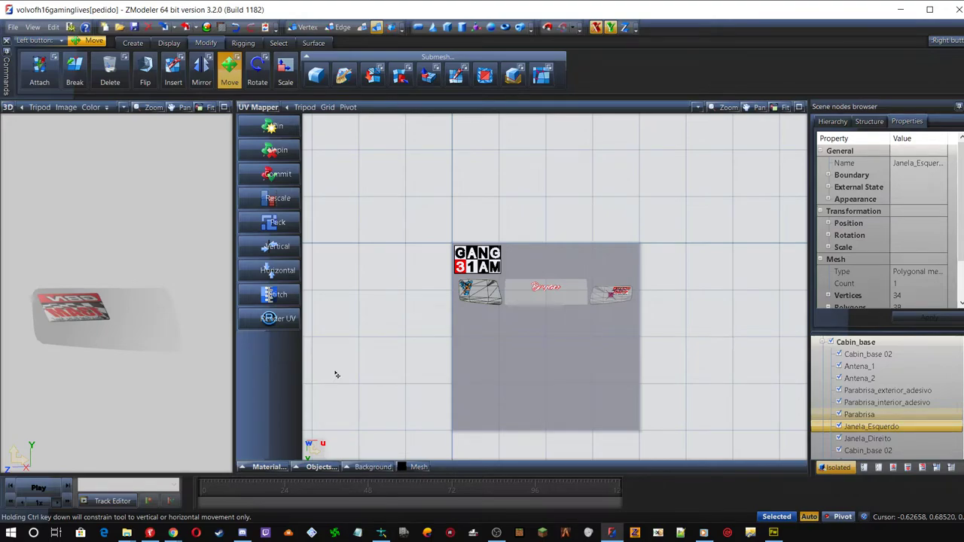
Return the viewport to the Left view and turn off isolation to show the whole truck
click(256, 106)
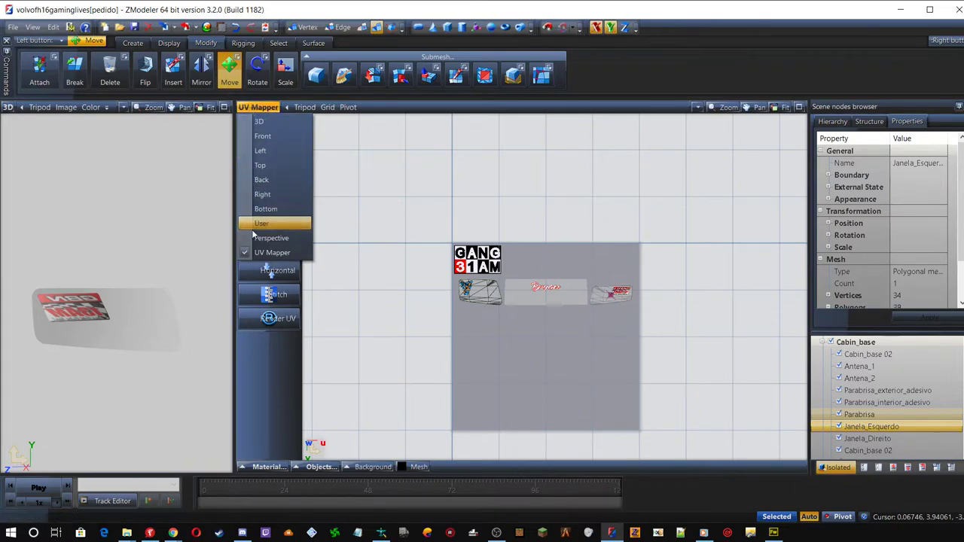
click(266, 155)
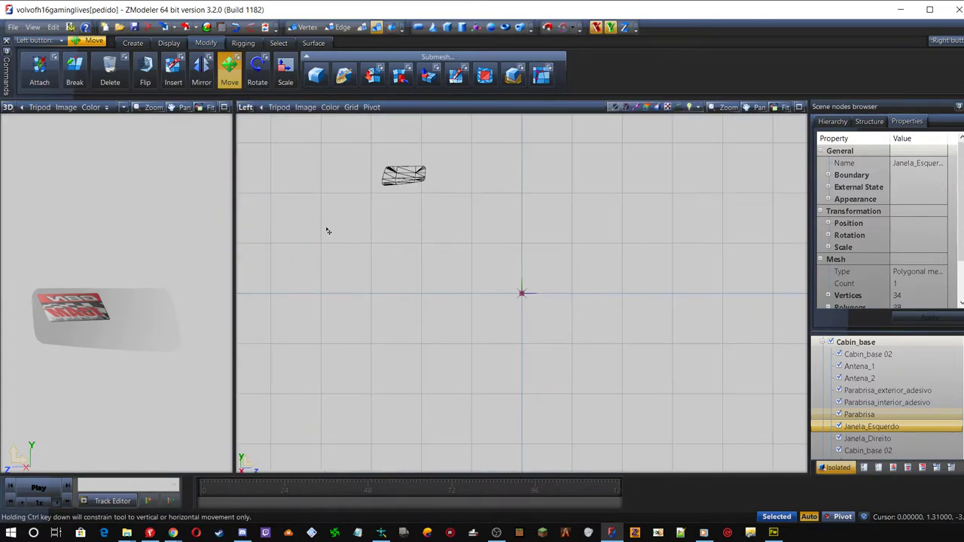
scroll(336, 167, up, 2)
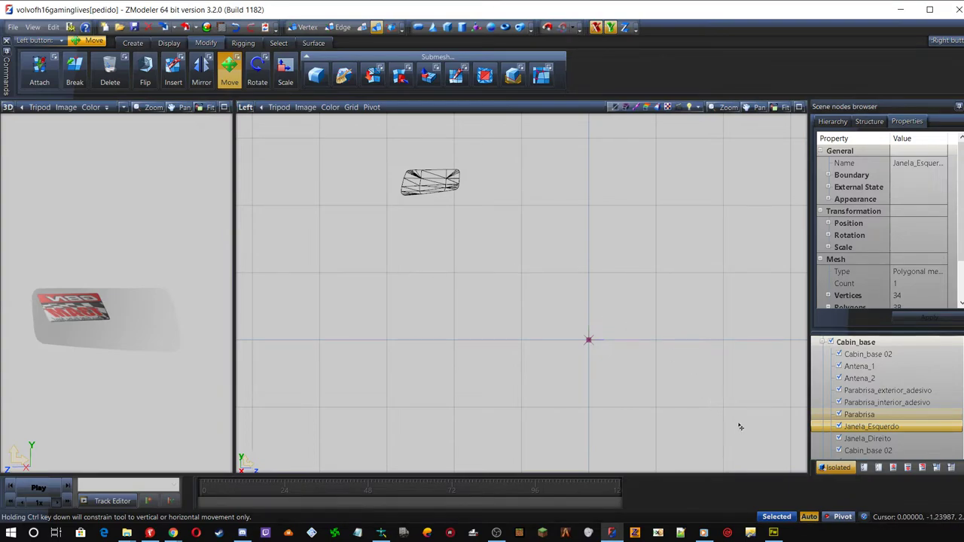
click(836, 467)
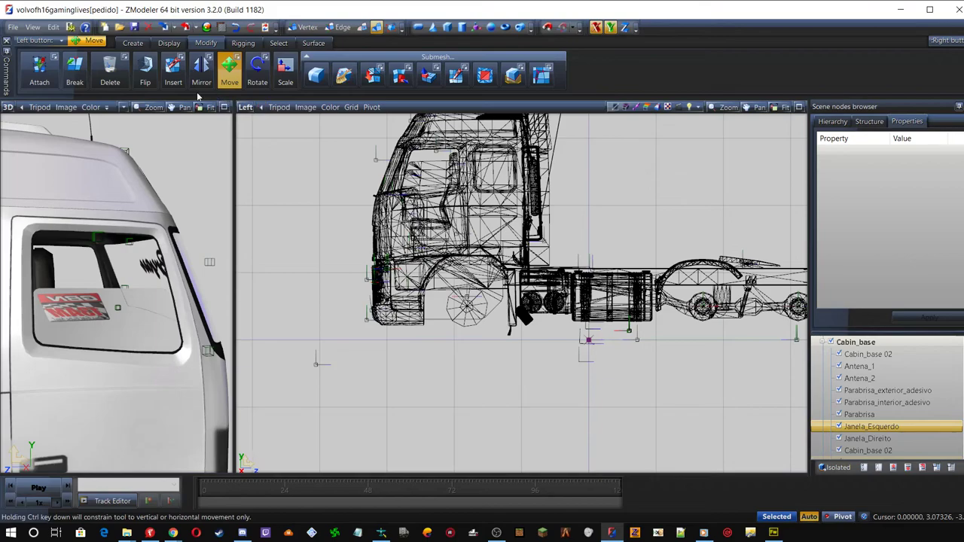
click(13, 28)
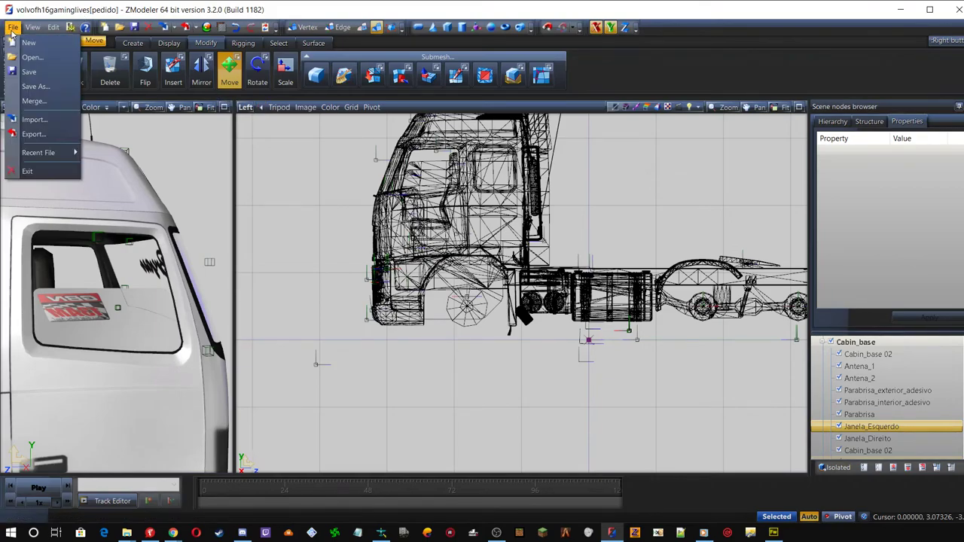
click(34, 86)
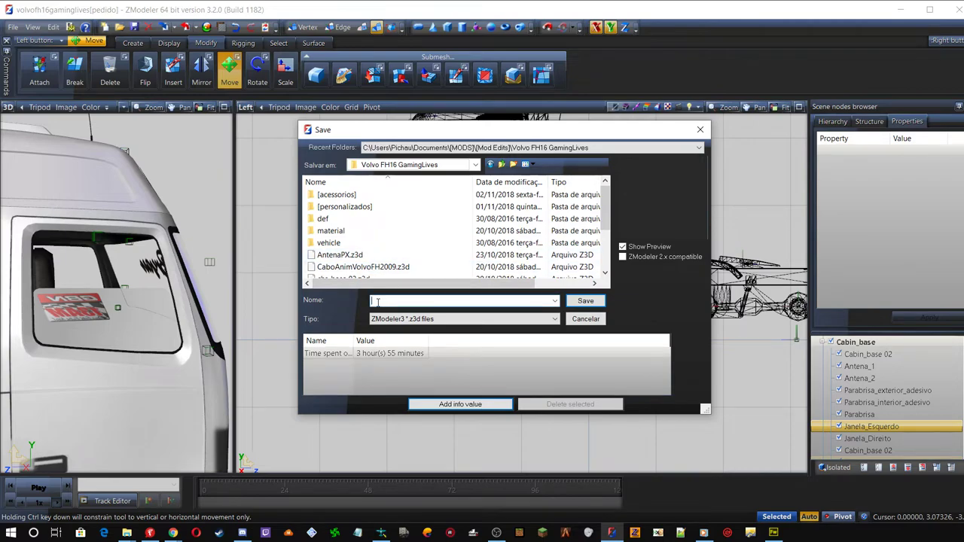
click(586, 318)
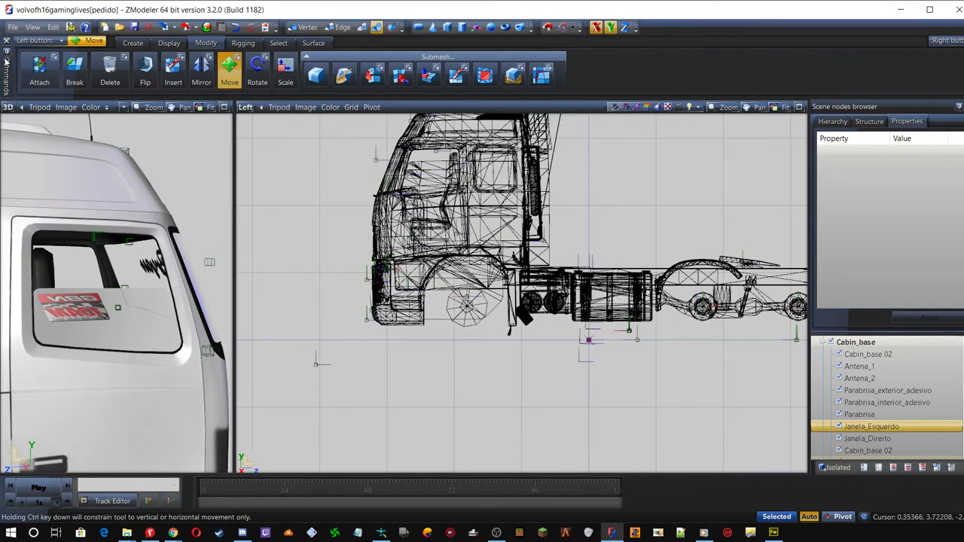
Save the truck scene to its existing file and inspect the whole truck in a maximized 3D view
click(134, 27)
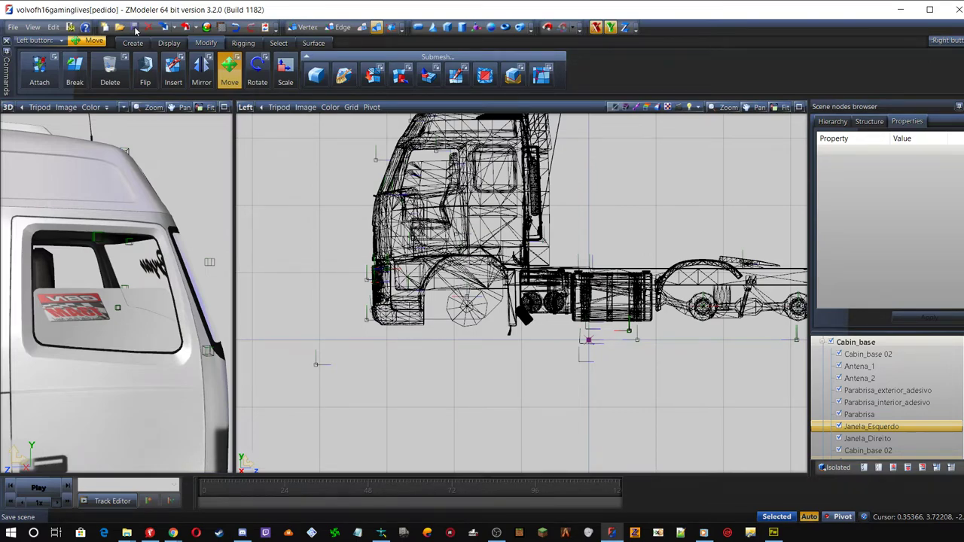
click(225, 107)
middle_drag(497, 263, 493, 161)
scroll(522, 386, down, 2)
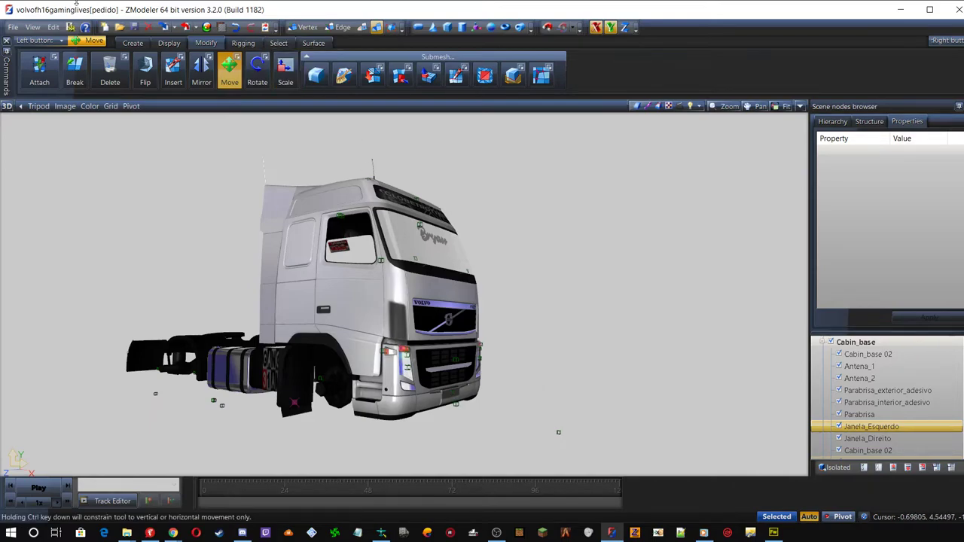
Start a new empty scene and restore the split 3D and Left viewport layout
click(106, 28)
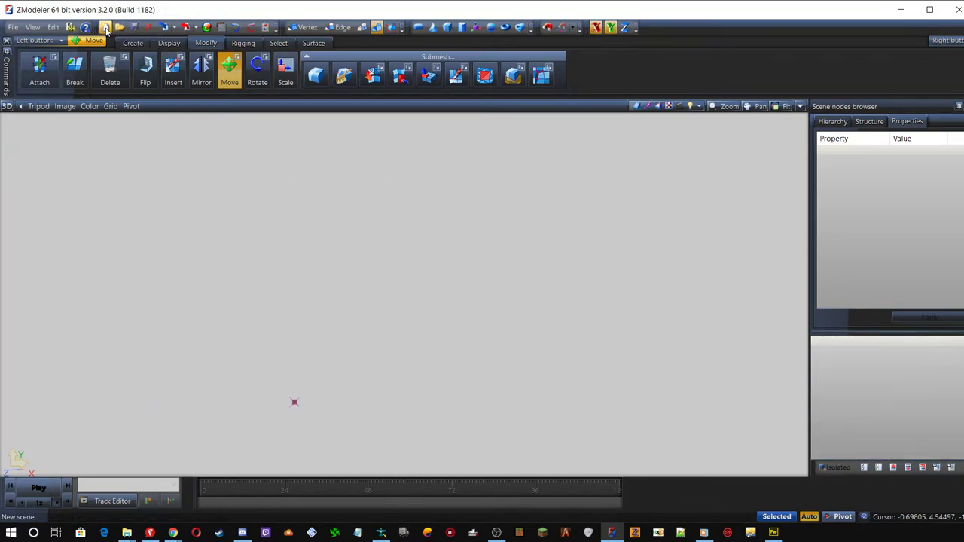
click(800, 108)
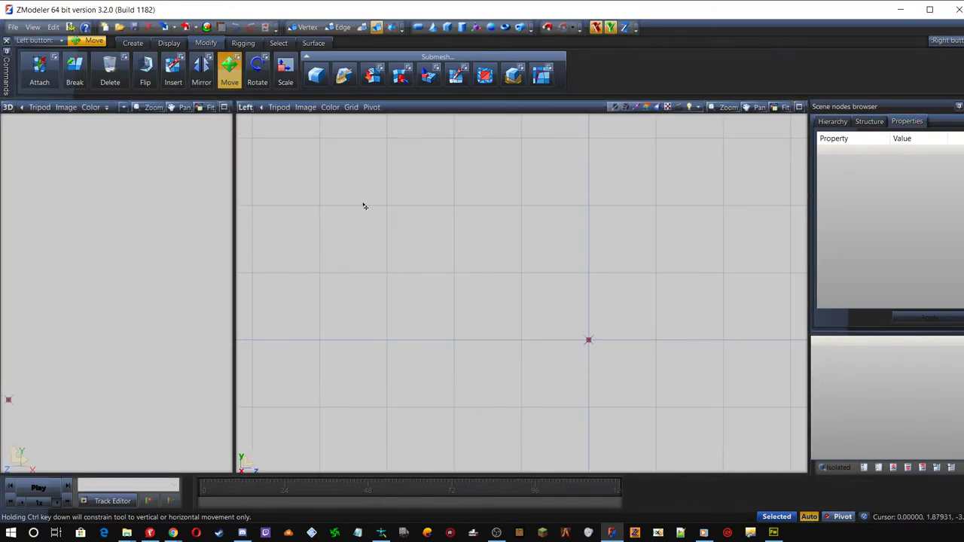
Select truck.pmd from the Ets2 1.32\vehicle\truck\man_tgx folder for import
click(165, 27)
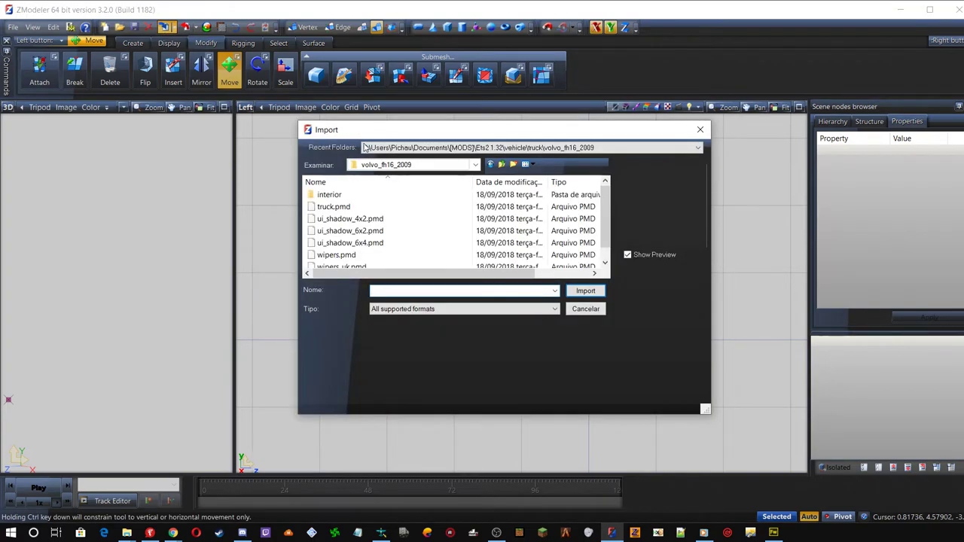
click(415, 166)
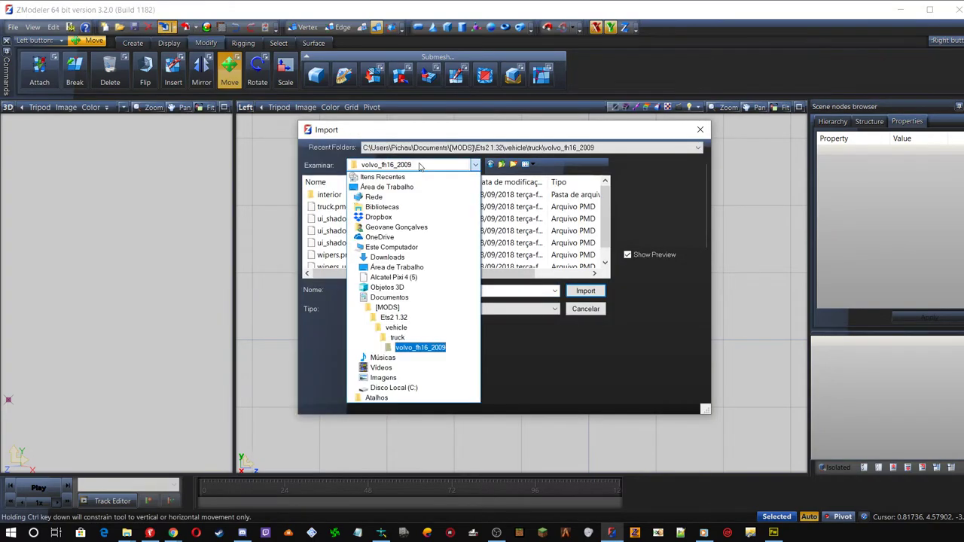
click(405, 318)
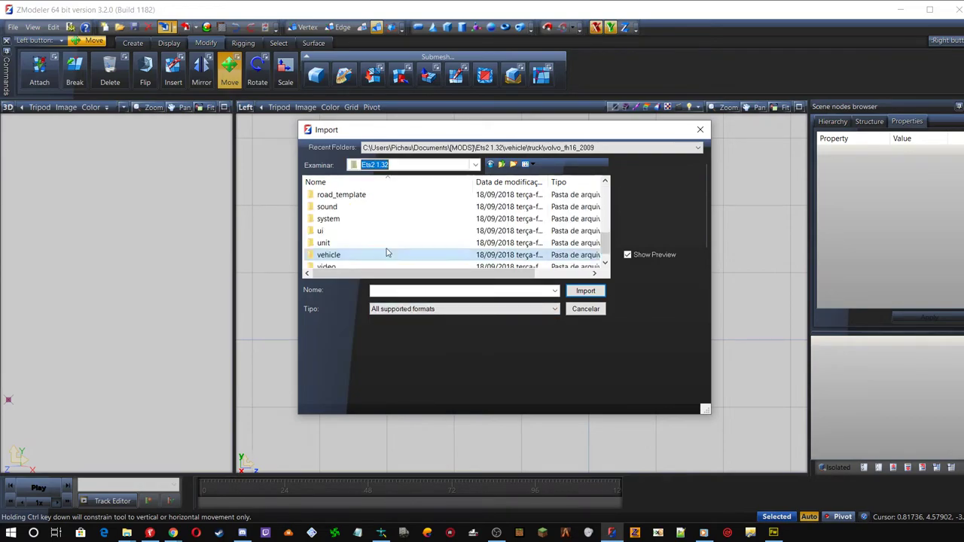
double_click(337, 256)
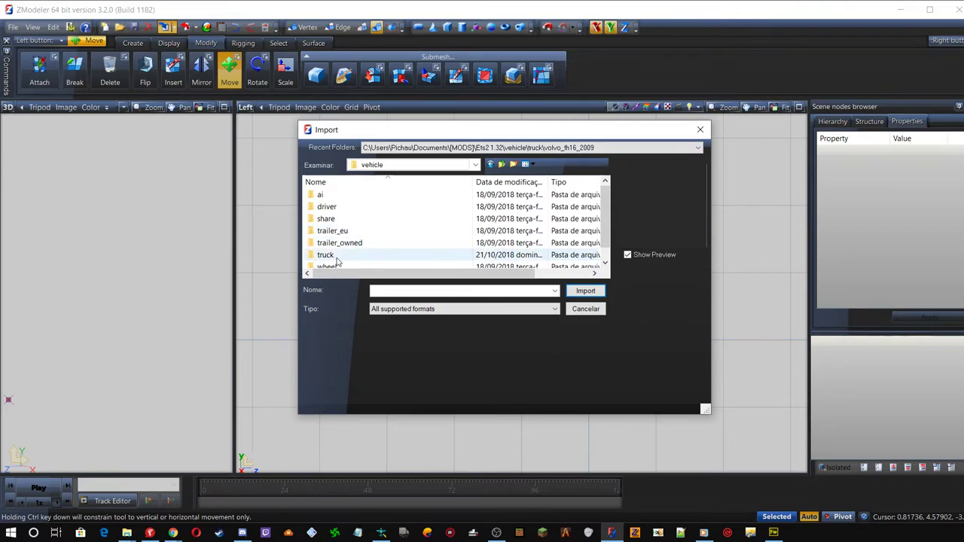
double_click(337, 257)
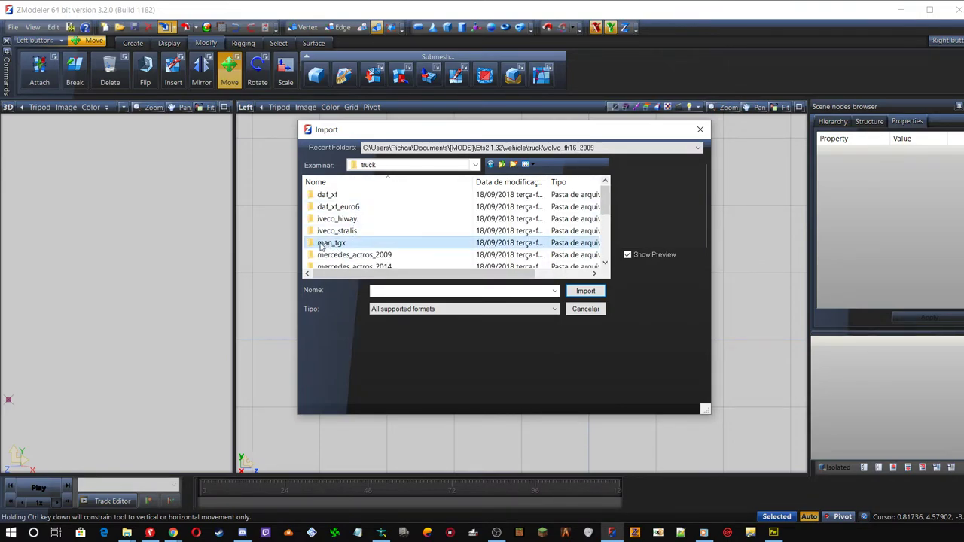
double_click(329, 244)
click(330, 208)
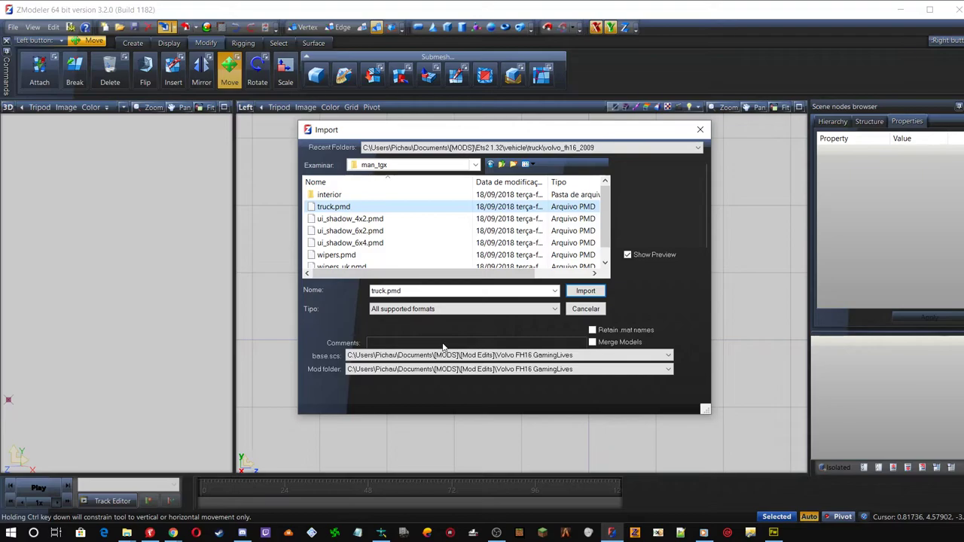
click(367, 357)
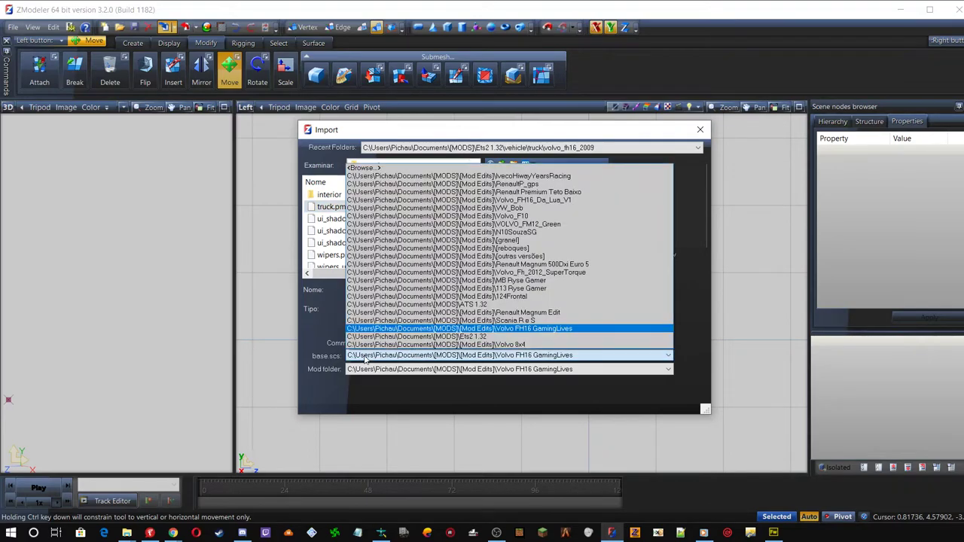
click(447, 168)
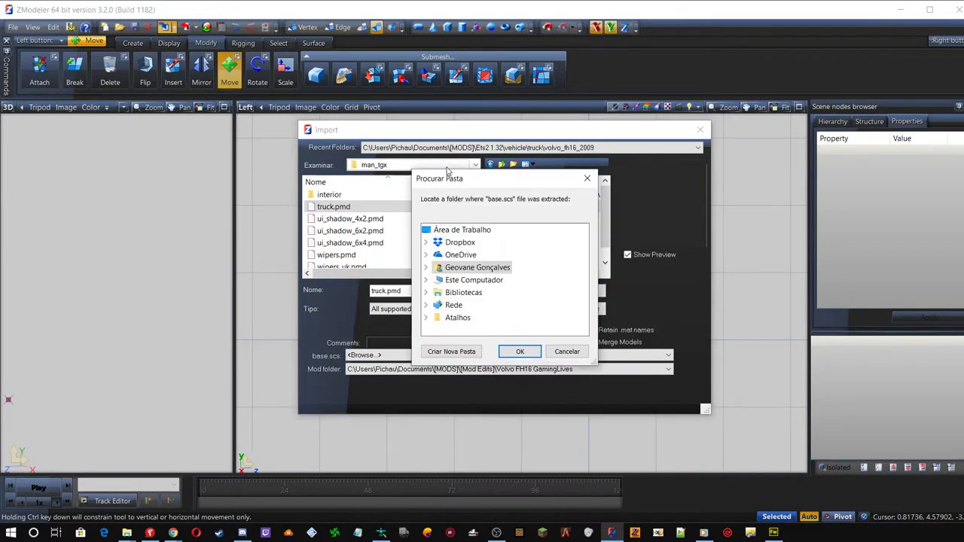
click(426, 293)
click(438, 255)
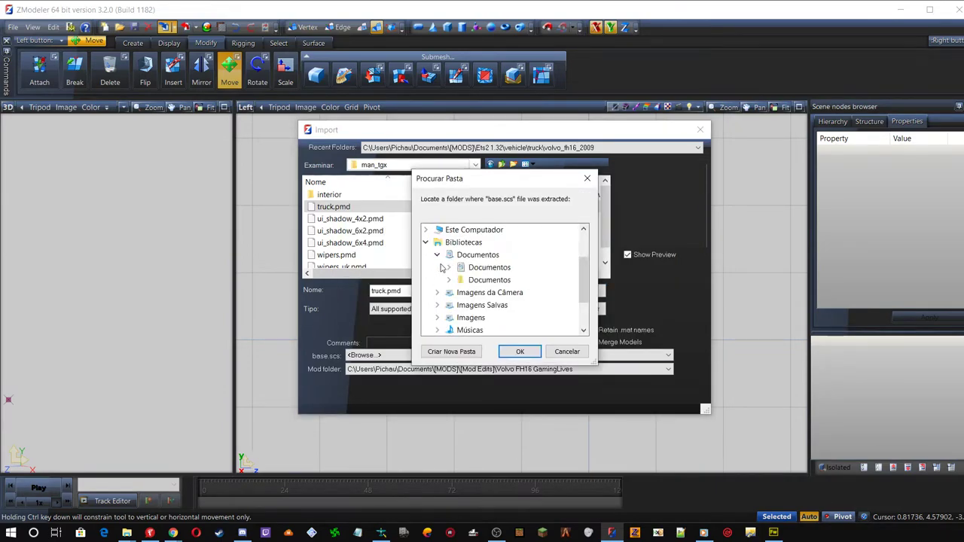
click(450, 268)
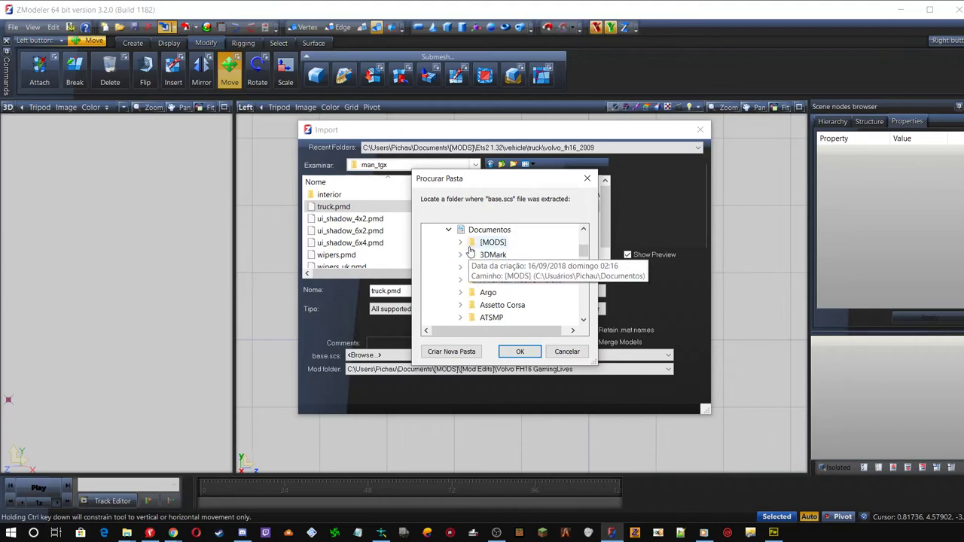
click(459, 243)
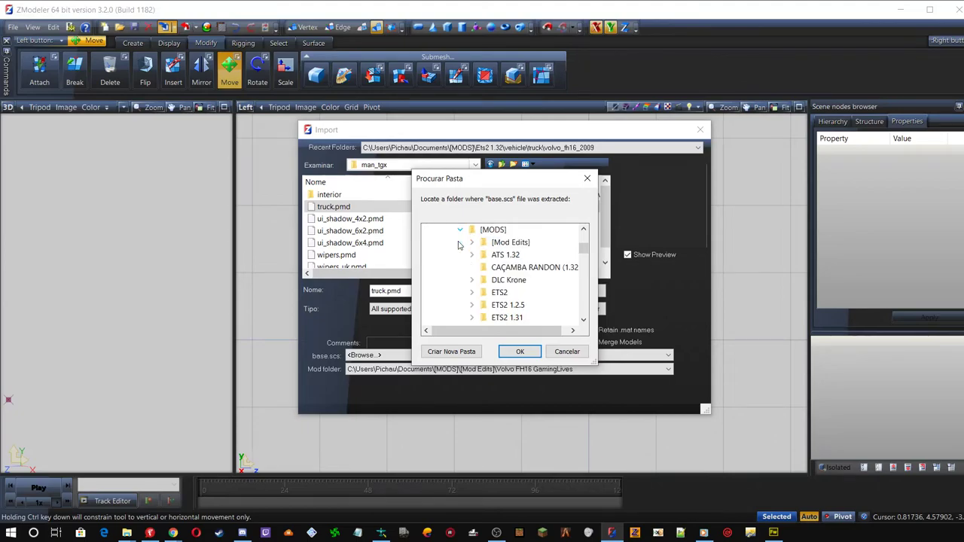
double_click(511, 317)
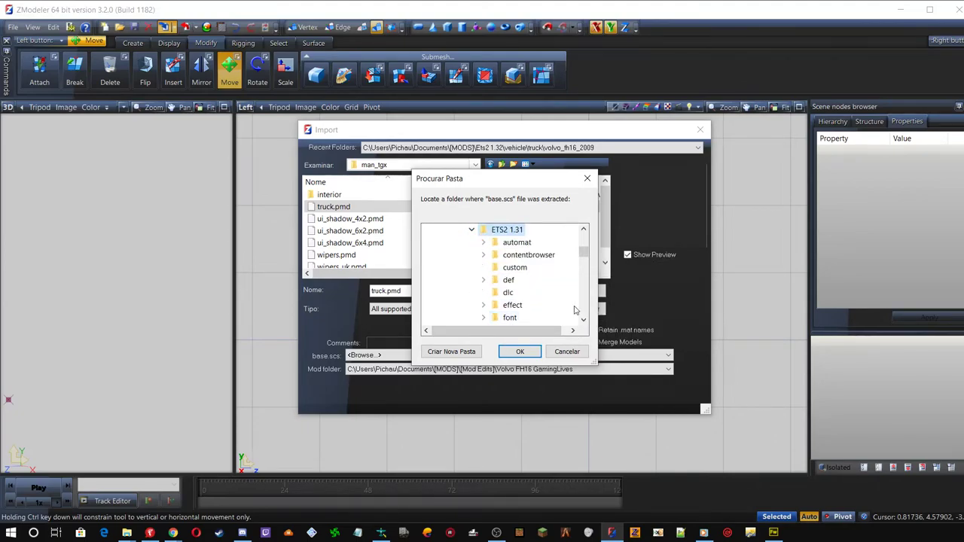
click(472, 230)
double_click(494, 242)
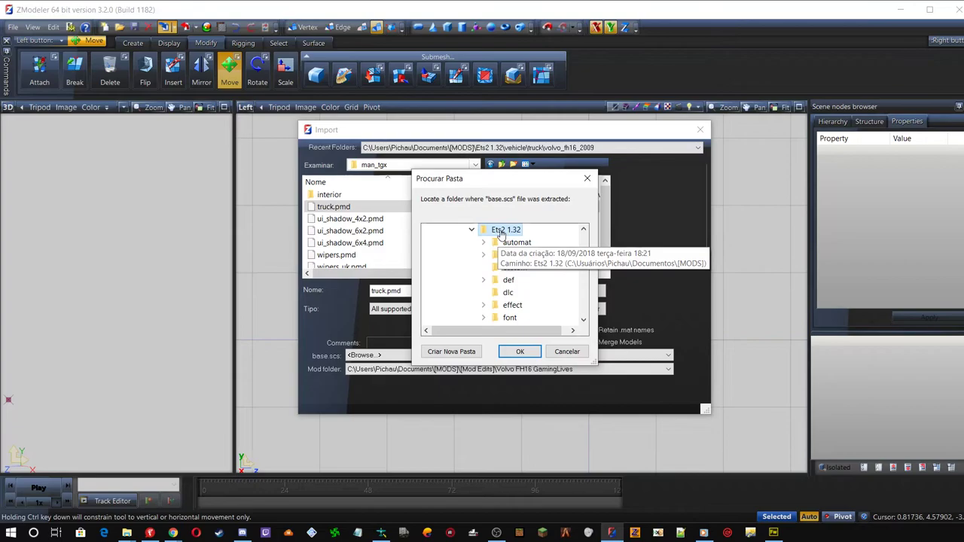
click(576, 356)
Set the import's base.scs folder to the recent path ending in [MODS]\Ets2 1.32
click(452, 358)
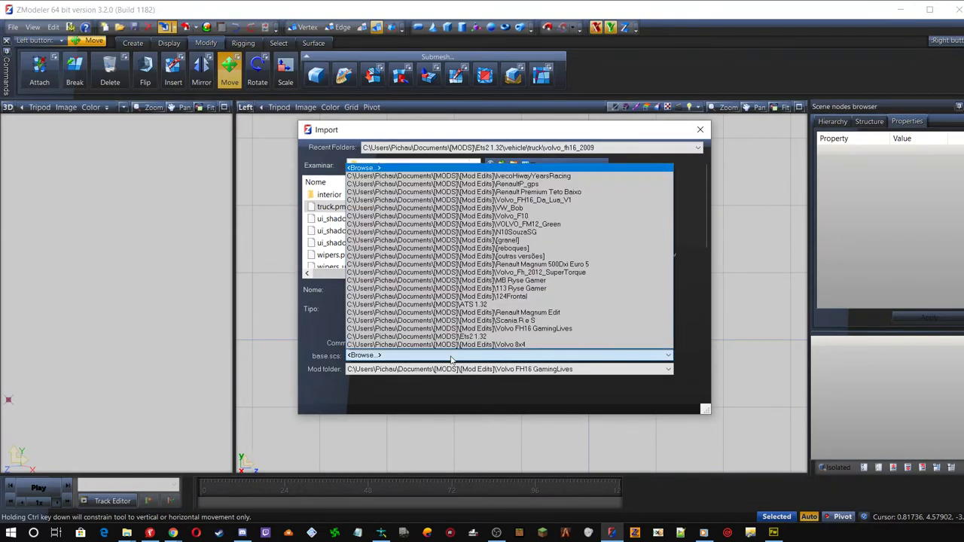
click(488, 338)
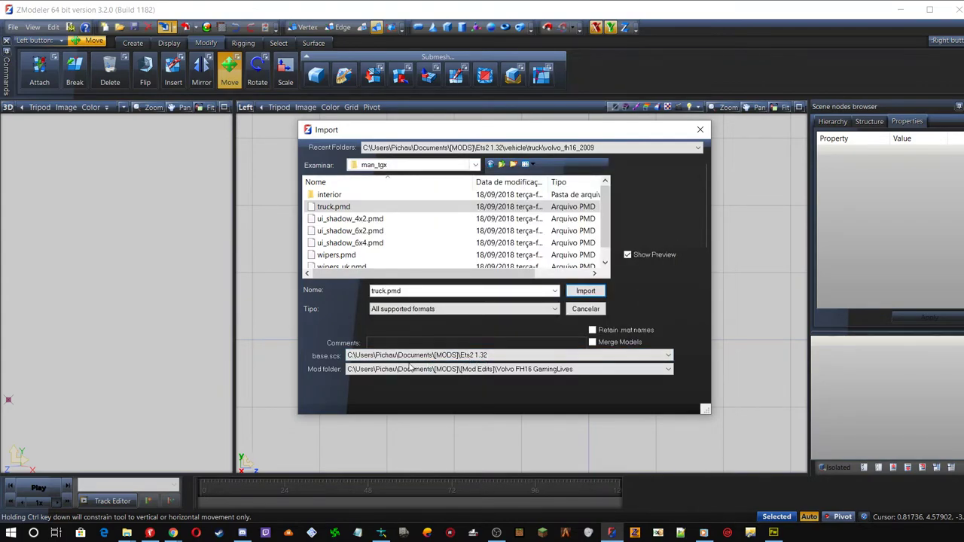
Browse for a new mod folder location and expand Documentos\[MODS]\[Mod Edits]
click(373, 372)
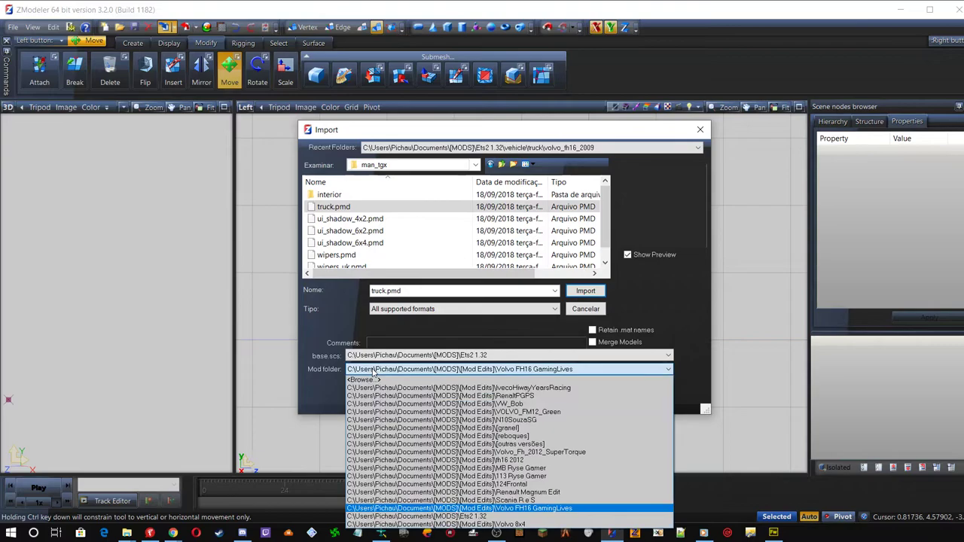
click(374, 383)
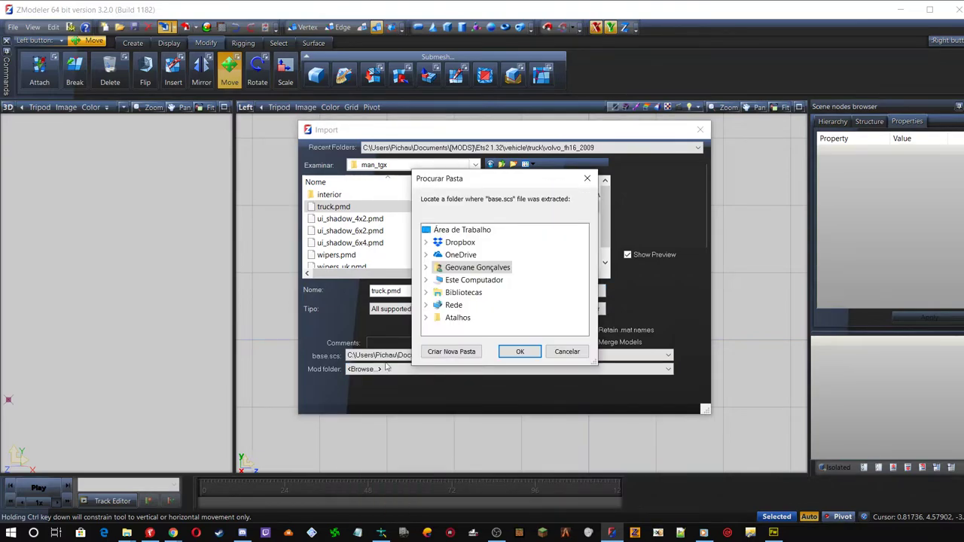
click(425, 292)
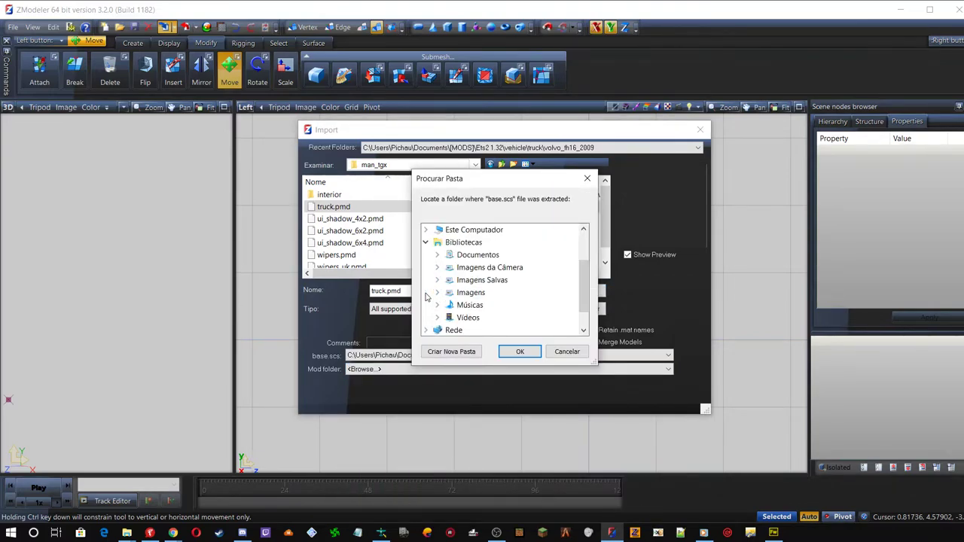
click(438, 256)
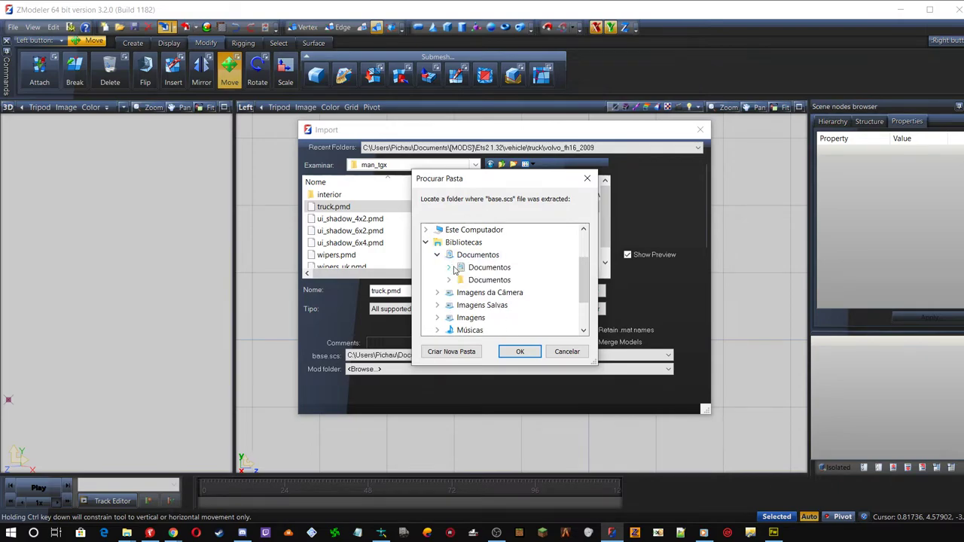
click(460, 242)
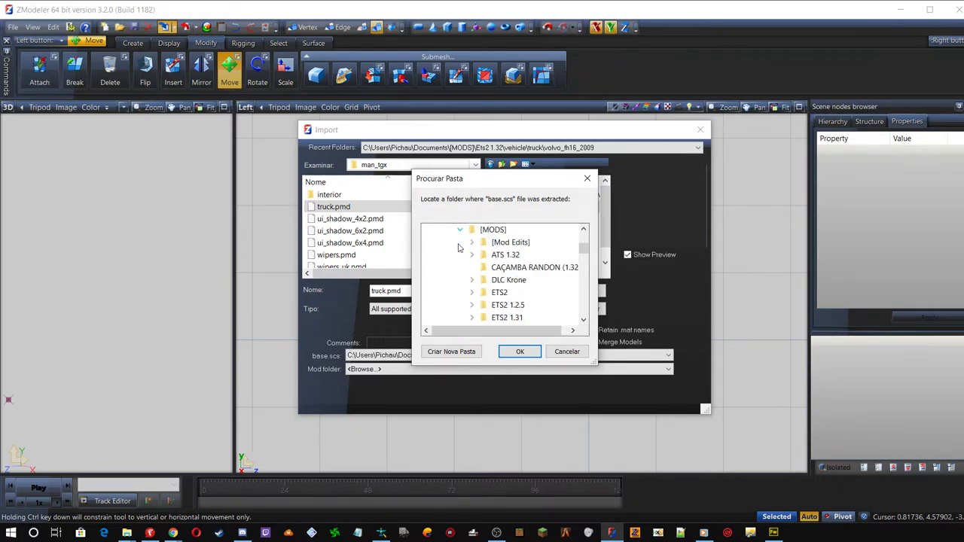
double_click(506, 243)
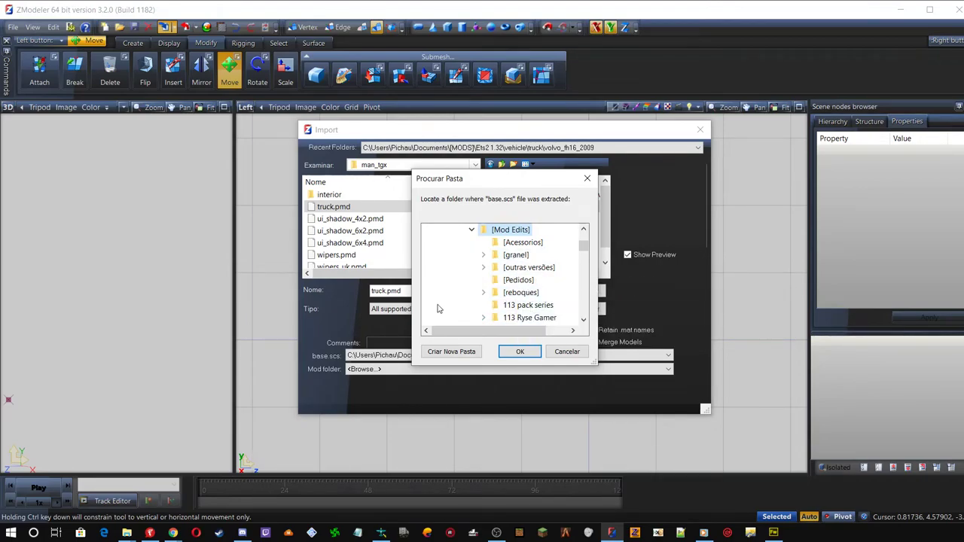
Create a folder named Man_TGX inside [Mod Edits] and choose it as the import's mod folder
click(446, 352)
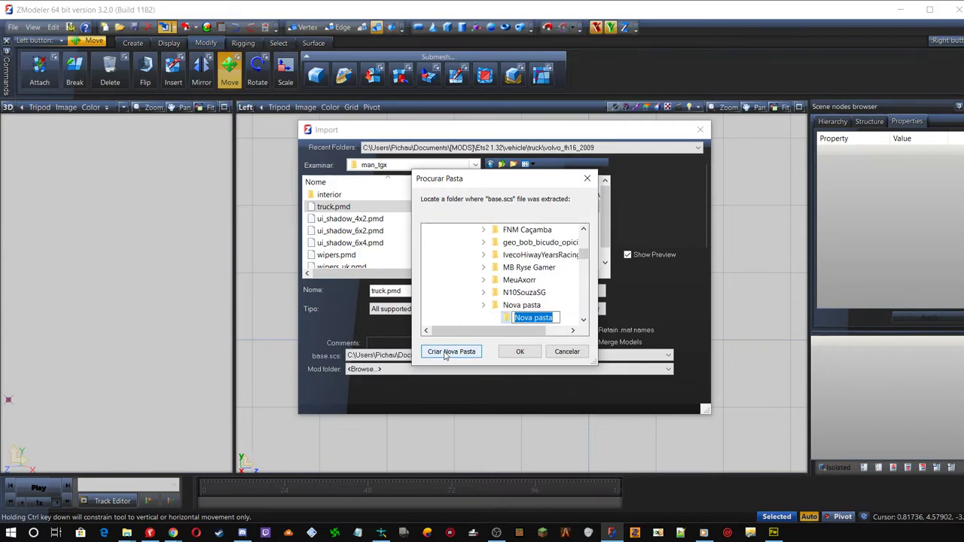
click(511, 312)
click(511, 307)
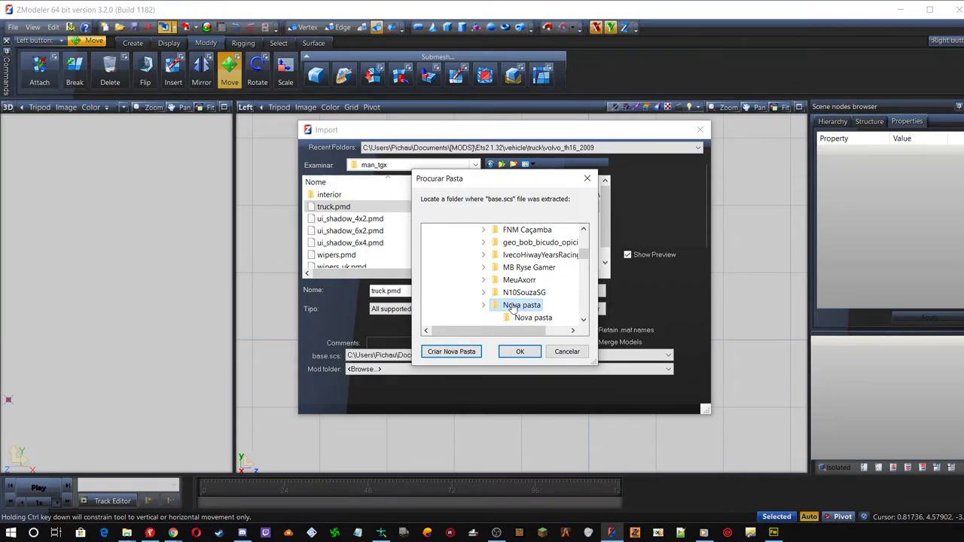
click(512, 306)
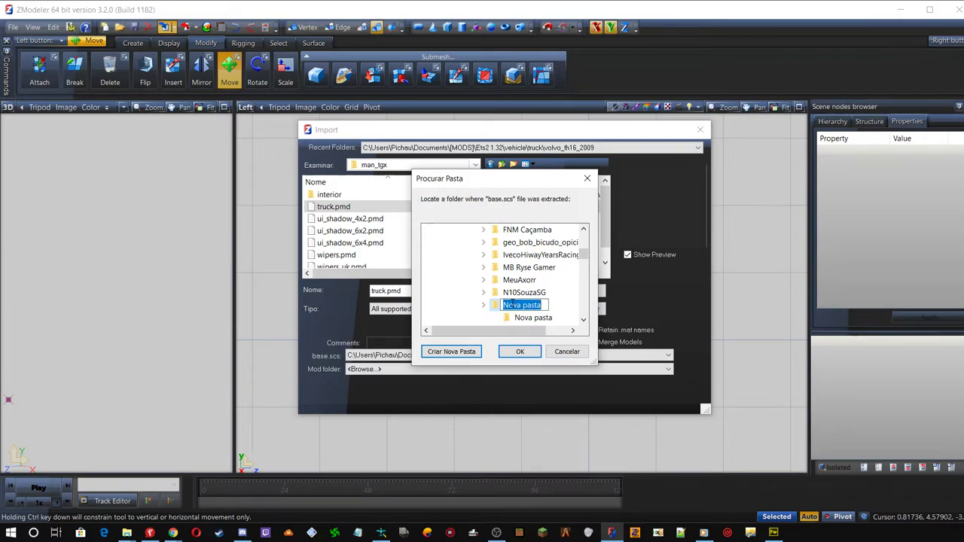
text(Man_TGX)
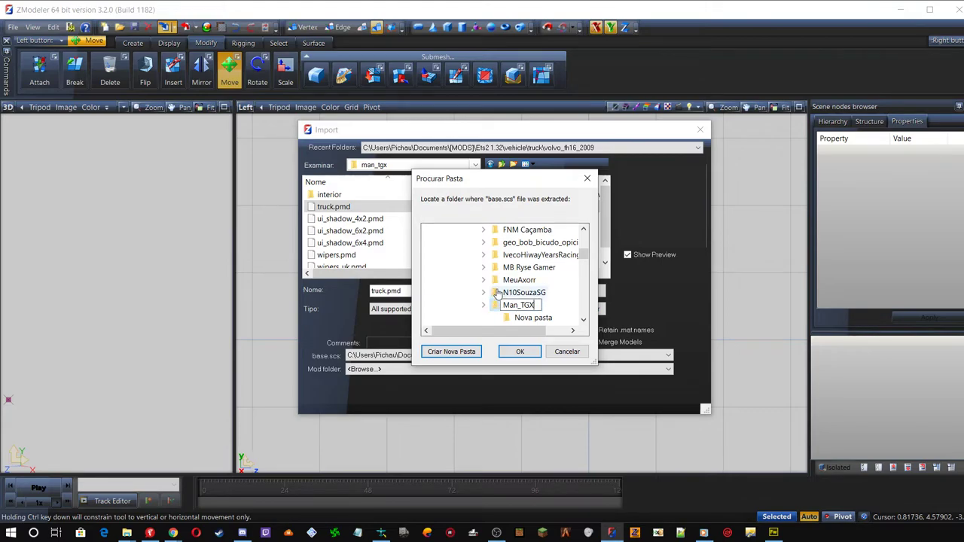
click(497, 308)
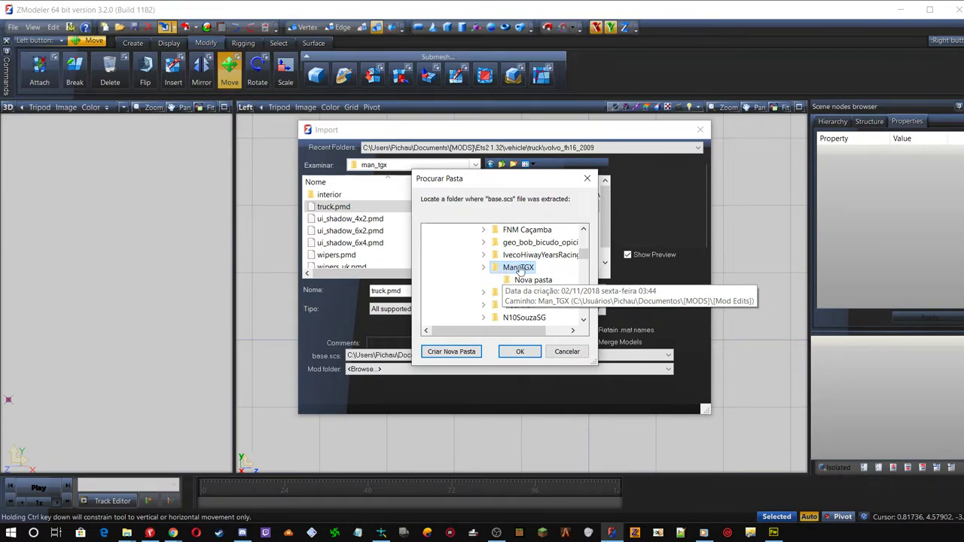
click(520, 351)
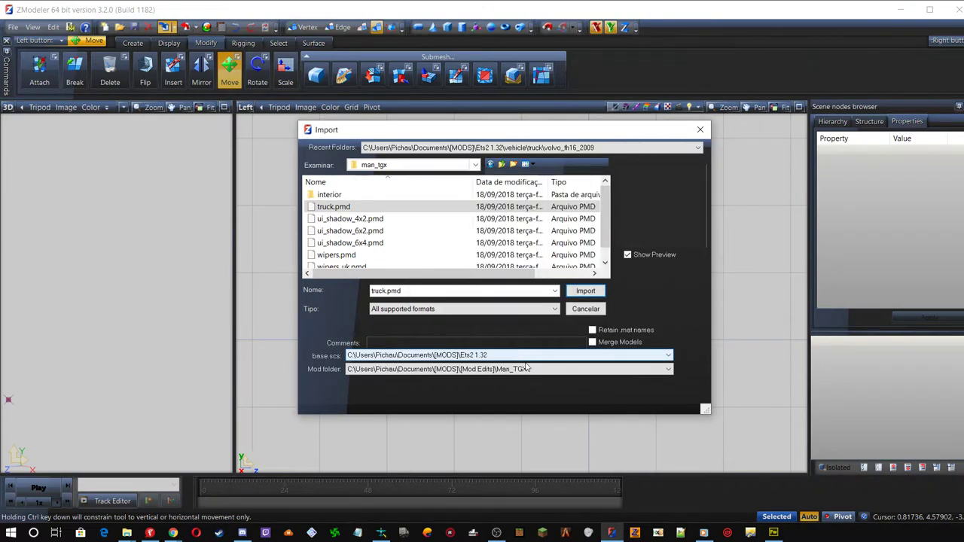
Import truck.pmd and turn on its Chs_4x2 chassis state
click(584, 292)
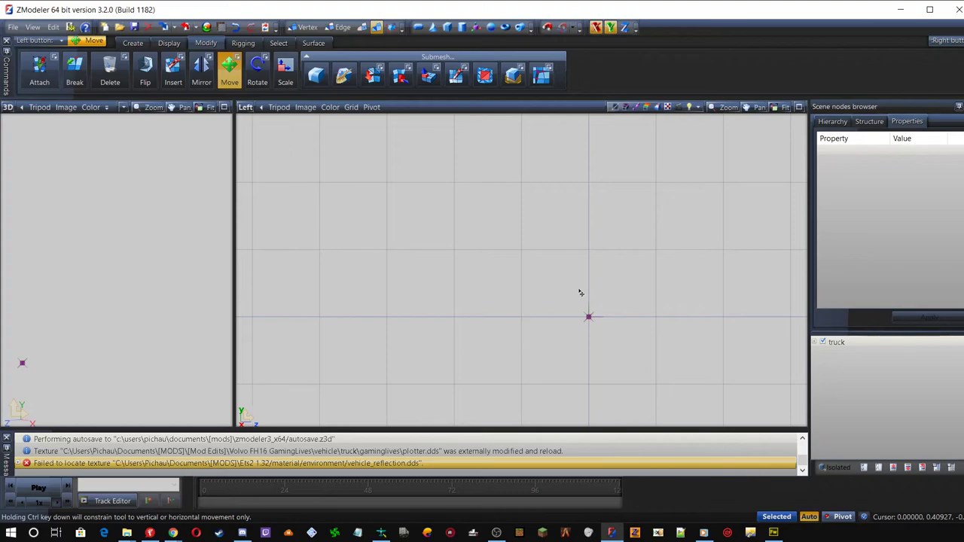
click(870, 121)
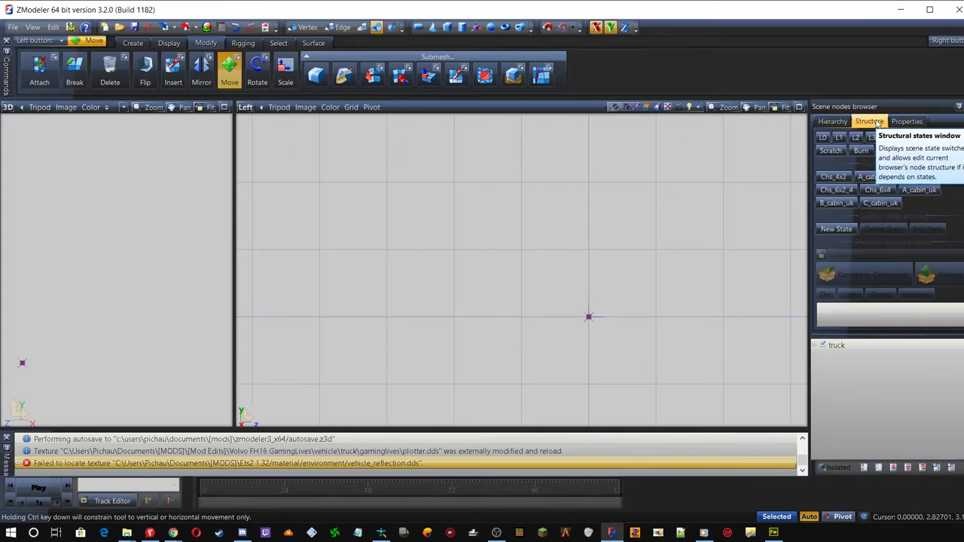
click(833, 176)
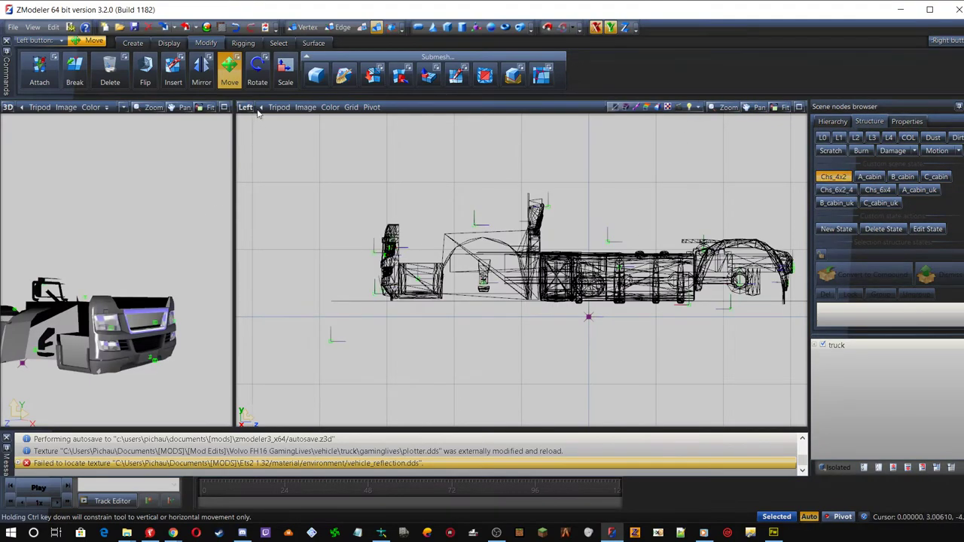
Maximize the 3D view around the chassis and close the message log
click(224, 107)
middle_drag(286, 248, 273, 394)
scroll(274, 394, up, 2)
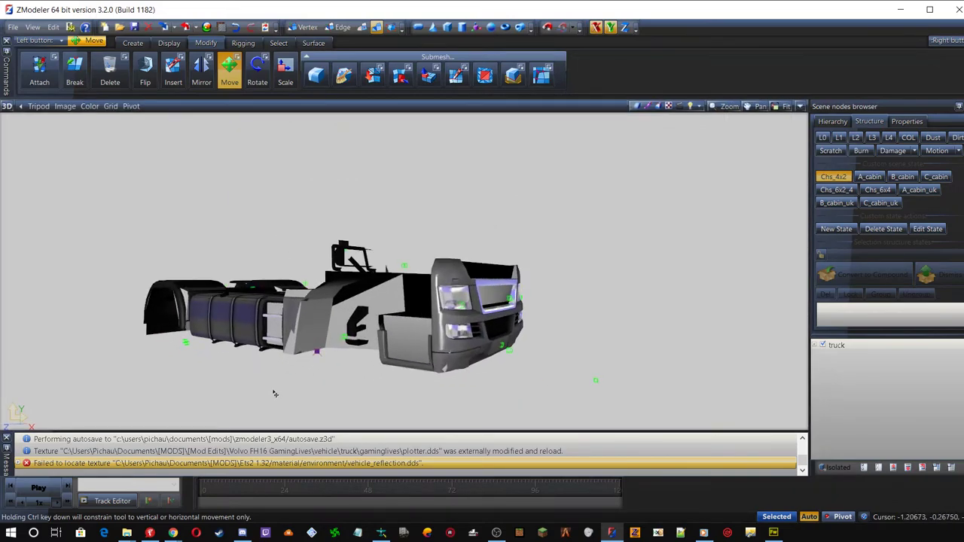
click(6, 439)
middle_drag(316, 339, 422, 343)
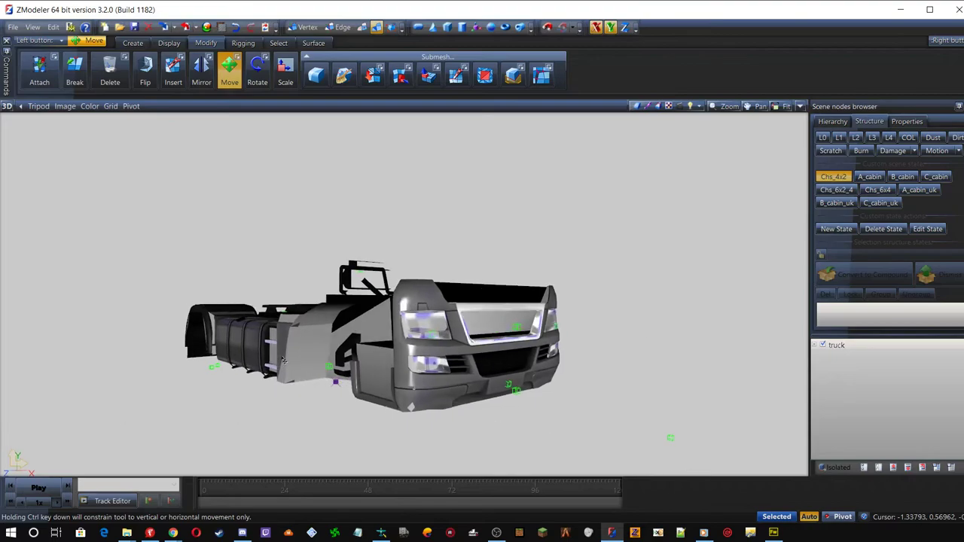
Turn on the A_cabin state along with the 4x2 chassis and frame the whole truck
click(869, 176)
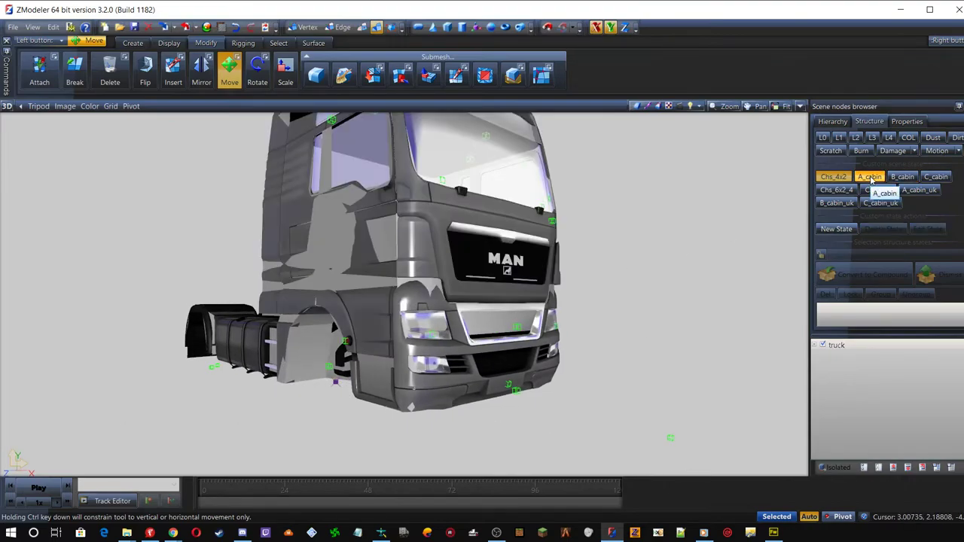
middle_drag(291, 304, 365, 277)
scroll(362, 346, down, 3)
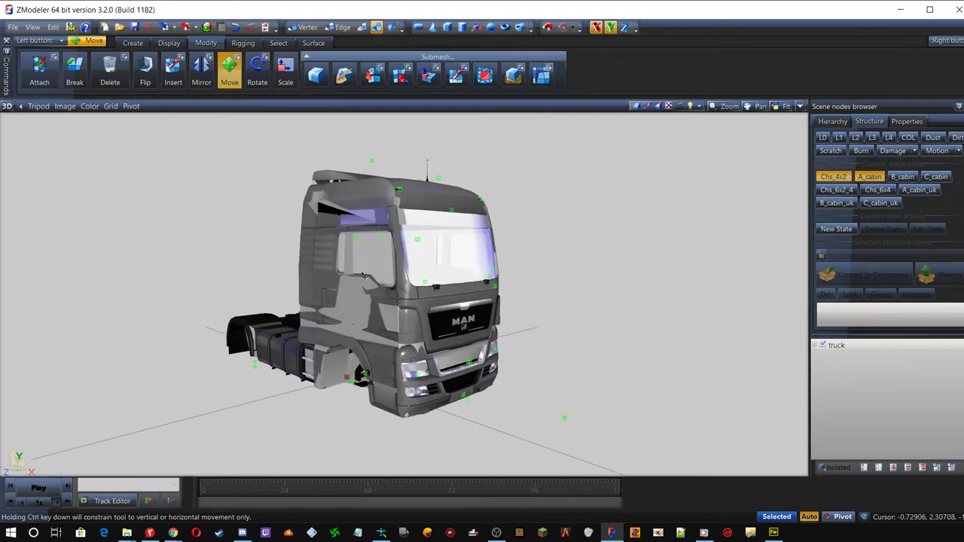
Review the imported truck's materials in the Material Browser and select the truck node
click(206, 28)
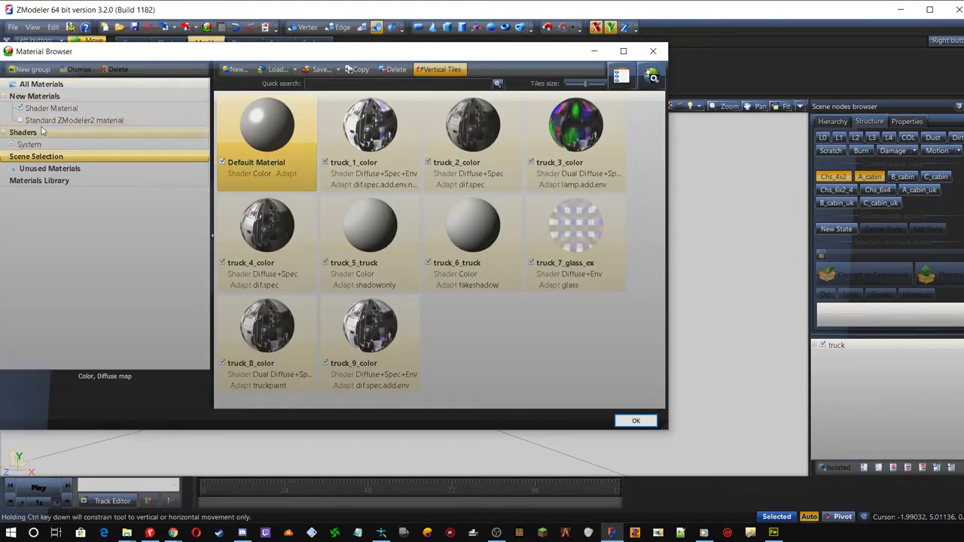
click(636, 420)
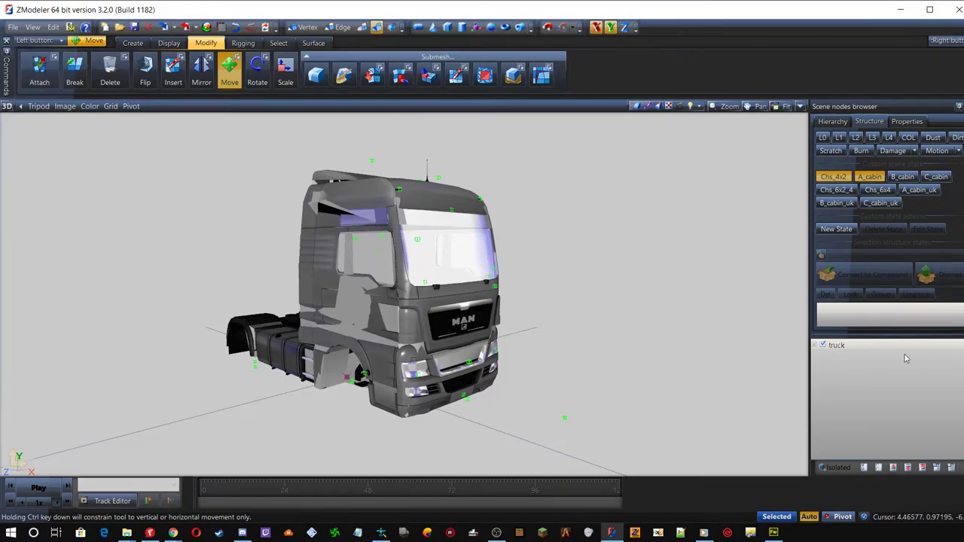
click(863, 348)
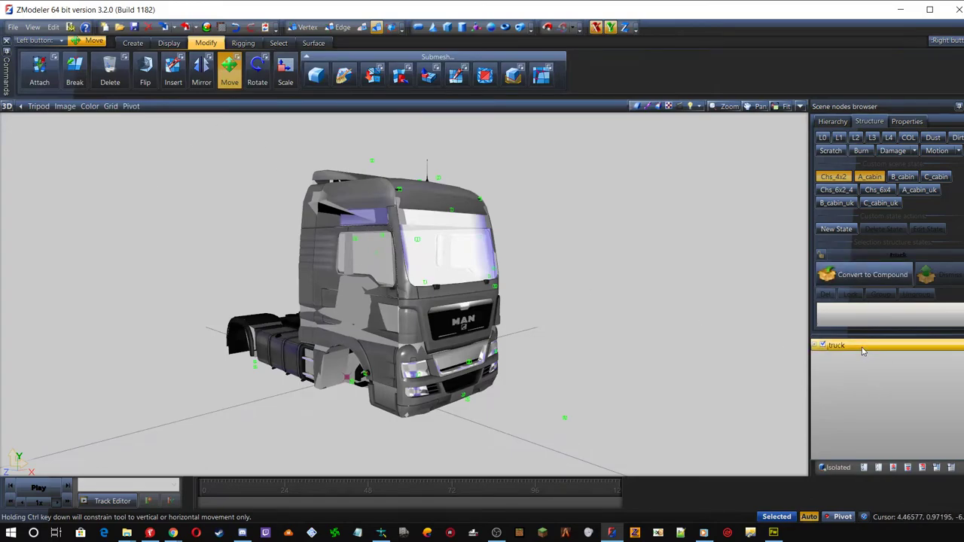
Copy the Origin path /vehicle/truck/man_tgx from the truck node's user-defined options without changing it
click(836, 467)
click(907, 122)
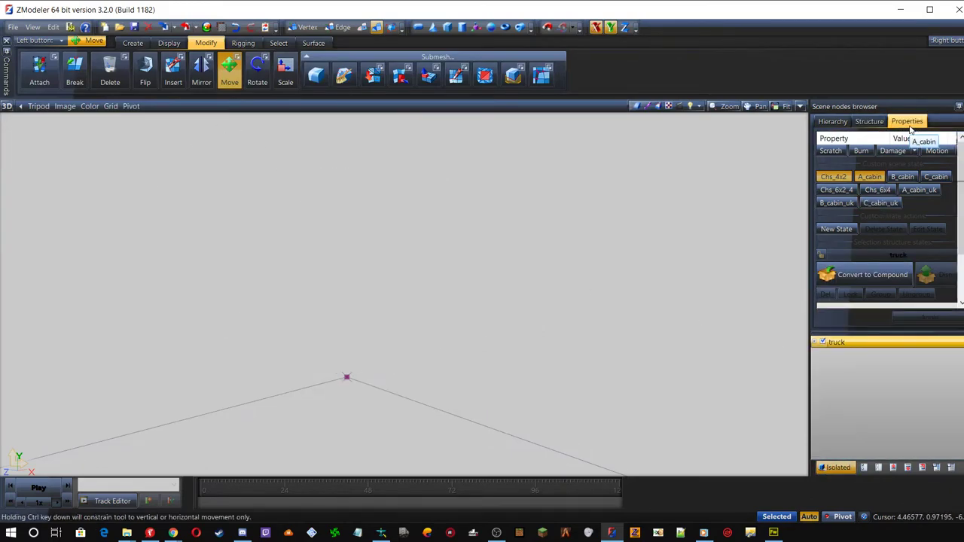
scroll(904, 256, down, 2)
scroll(904, 256, down, 1)
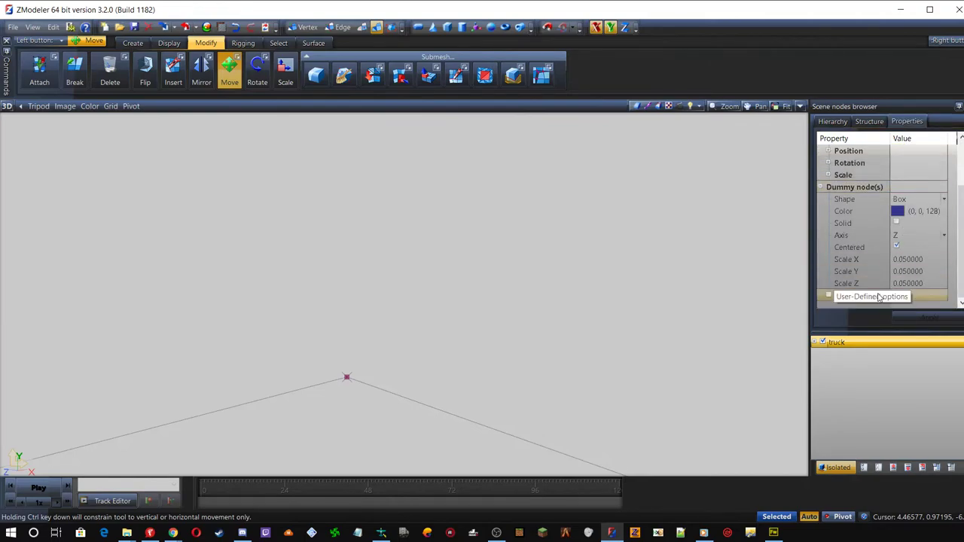
double_click(901, 298)
click(738, 230)
click(738, 230)
drag(739, 230, 545, 230)
key(ctrl+c)
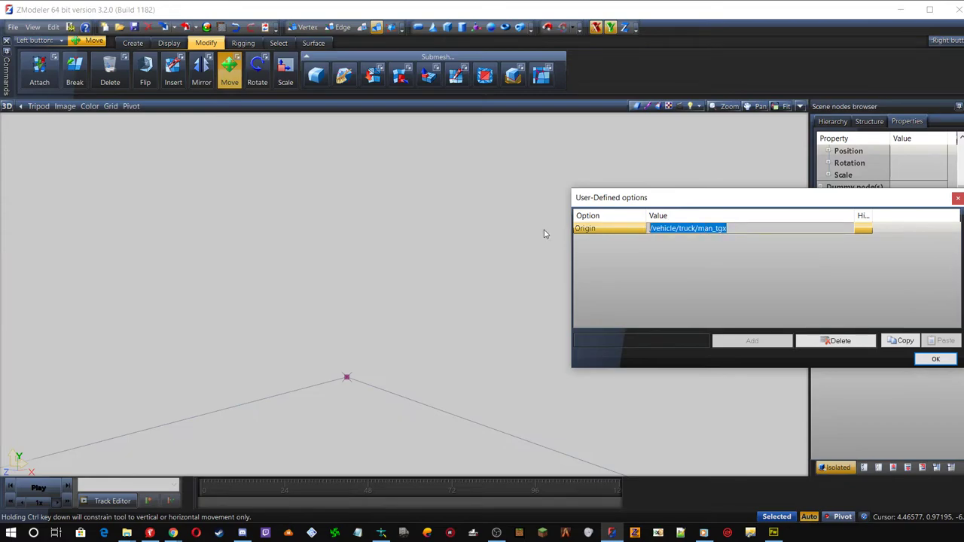
key(Return)
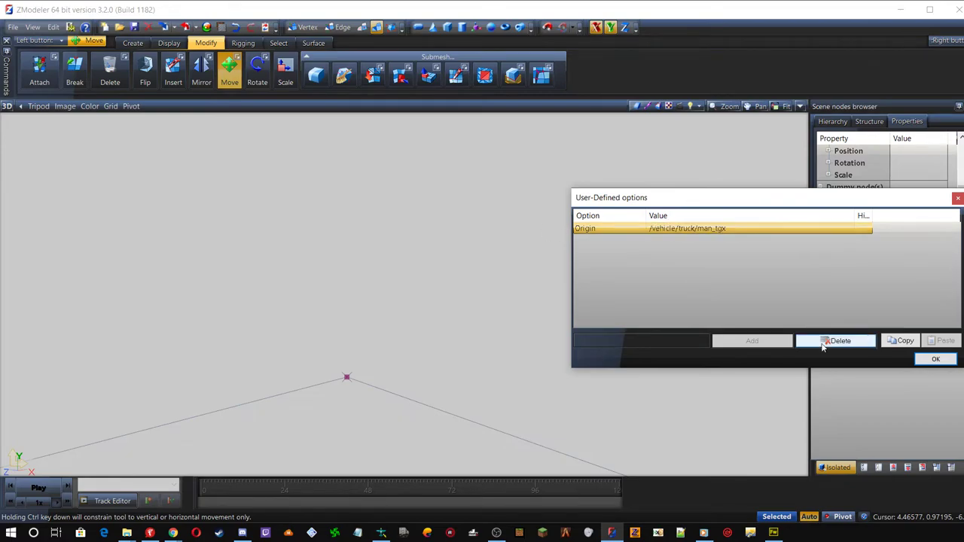
click(957, 199)
click(837, 468)
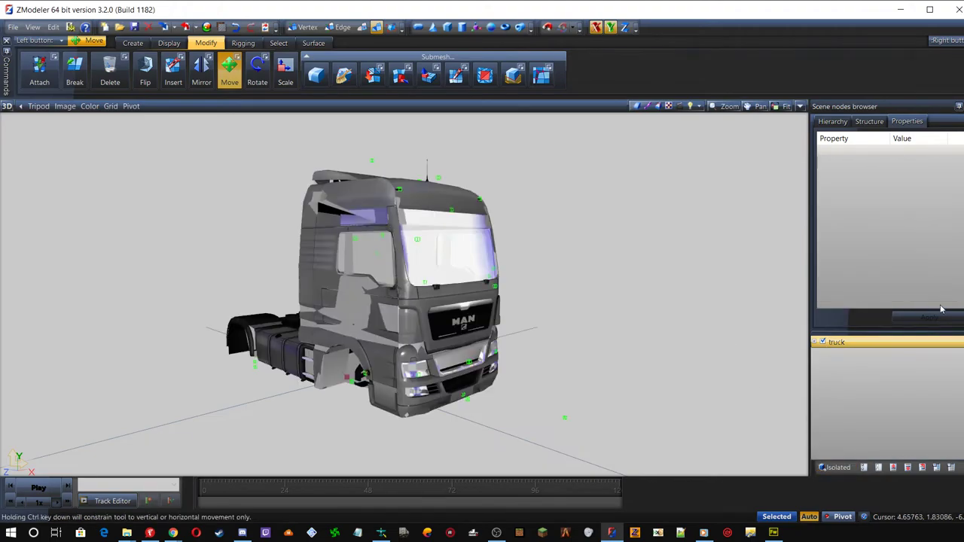
Create a new material group named /vehicle/truck/man_tgx under All Materials
click(207, 28)
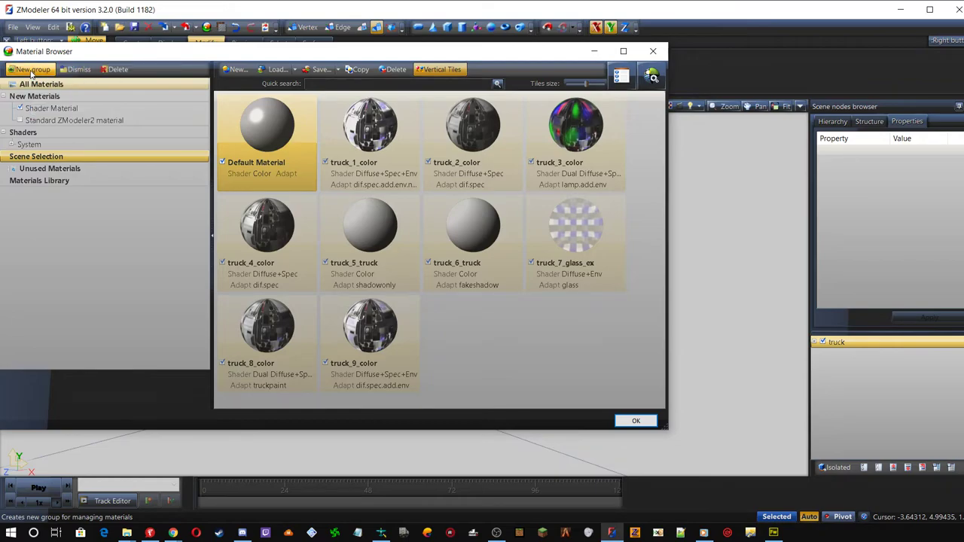
click(31, 69)
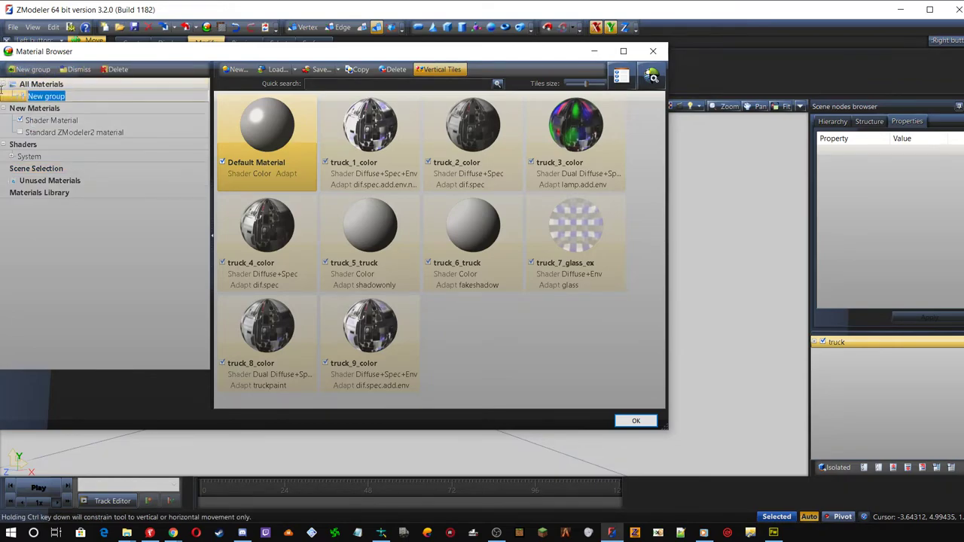
key(ctrl+v)
click(47, 285)
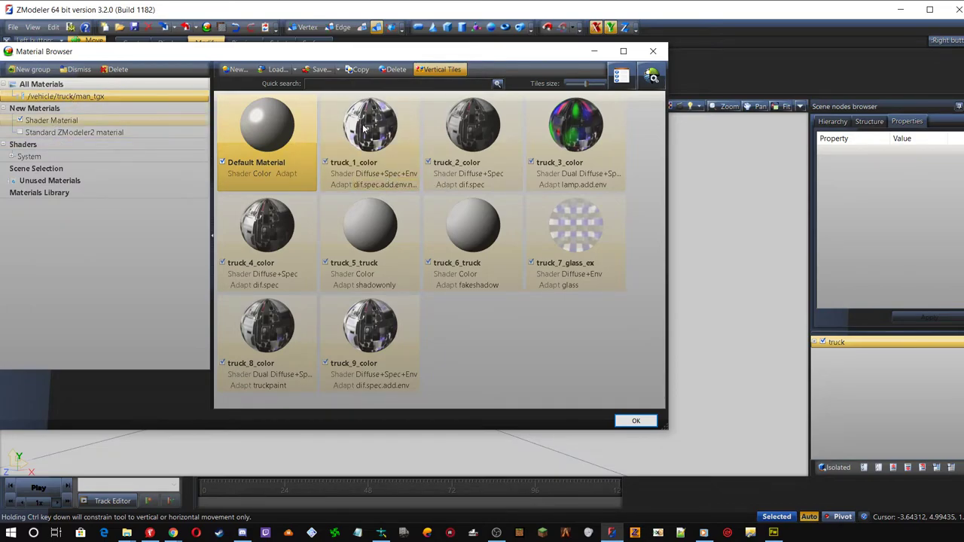
Assign the nine truck materials, truck_1_color through truck_9_color, to the /vehicle/truck/man_tgx group and accept the material changes
drag(359, 127, 130, 95)
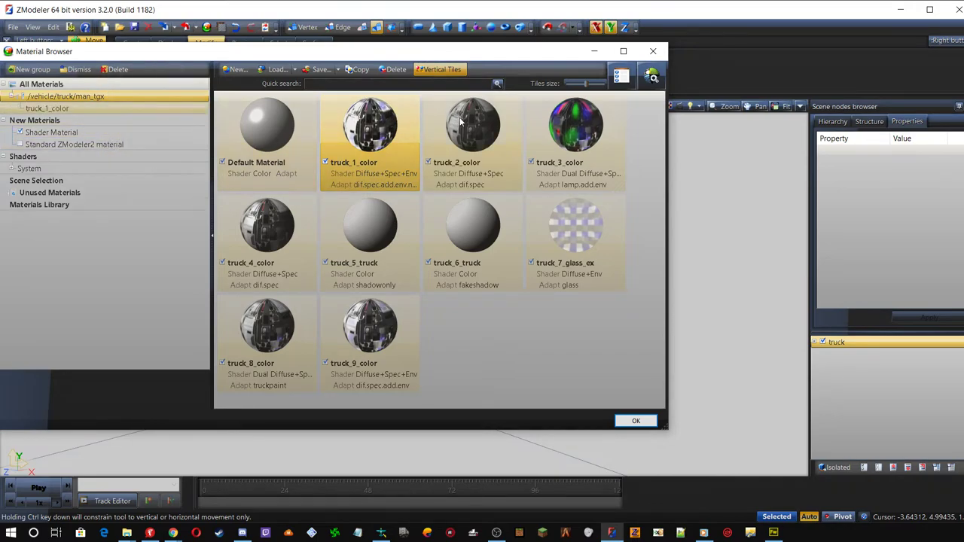
drag(463, 121, 96, 98)
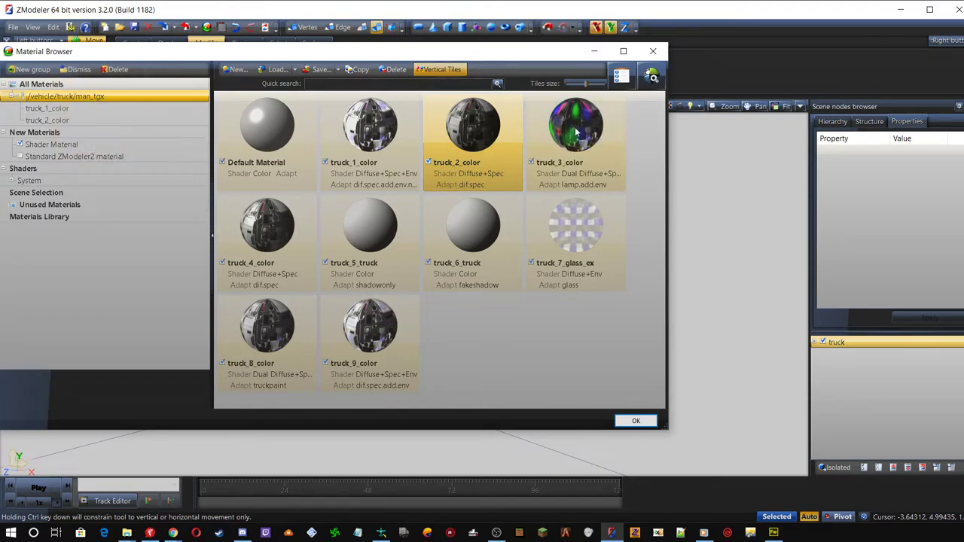
drag(567, 161, 129, 100)
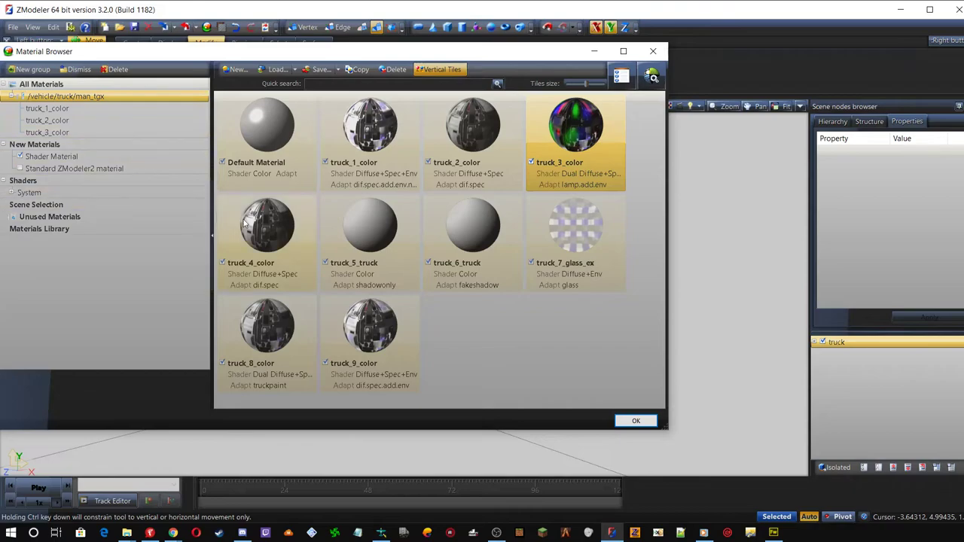
click(250, 230)
drag(264, 232, 85, 95)
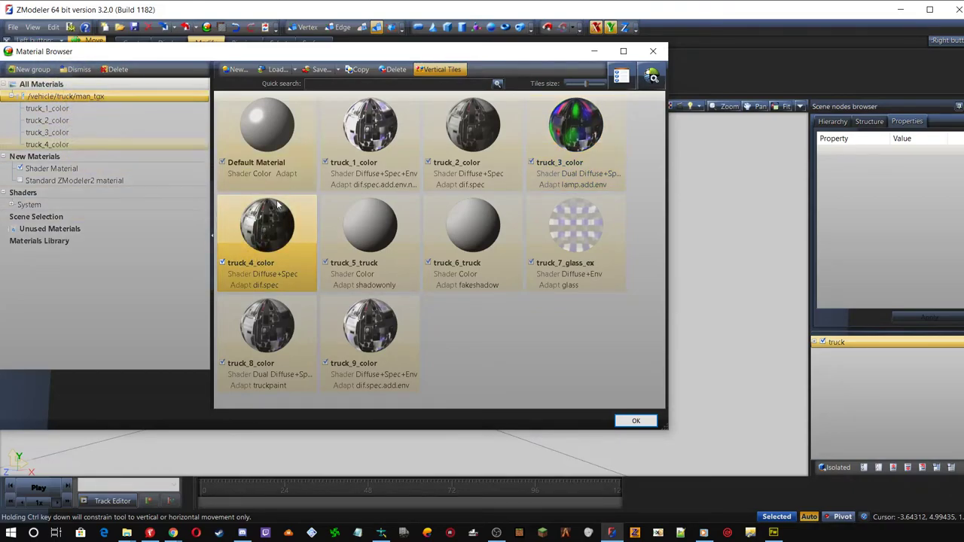
click(375, 229)
drag(375, 229, 128, 97)
click(469, 226)
drag(88, 156, 85, 94)
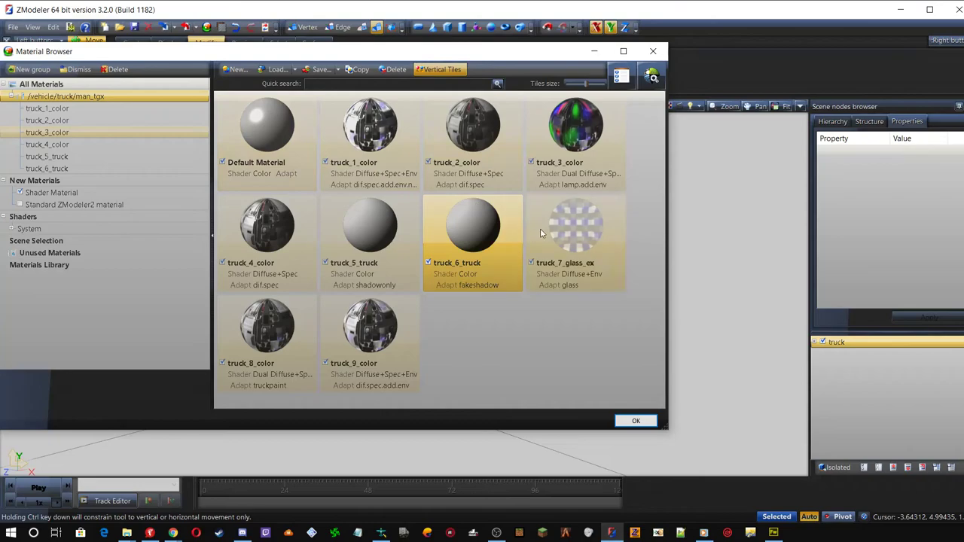
click(573, 227)
drag(534, 237, 85, 96)
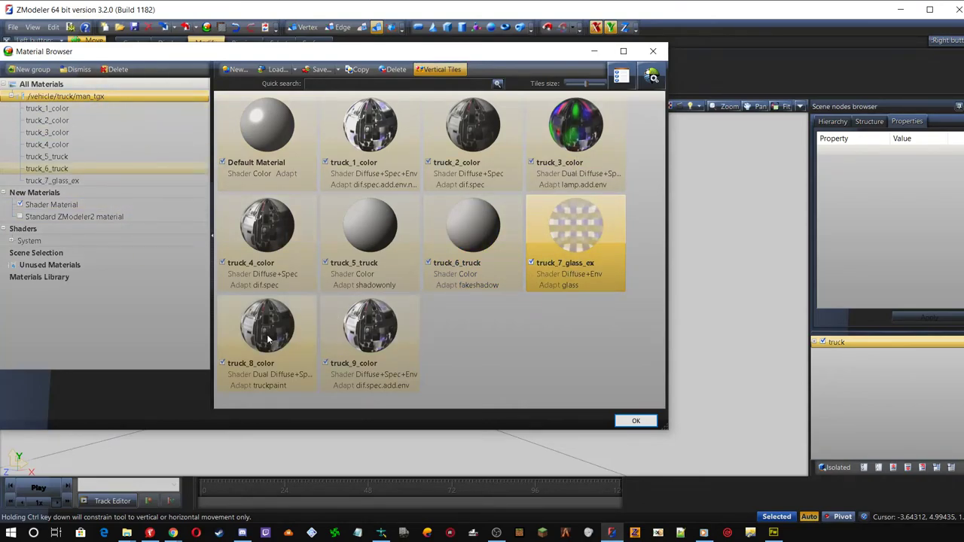
drag(267, 324, 107, 97)
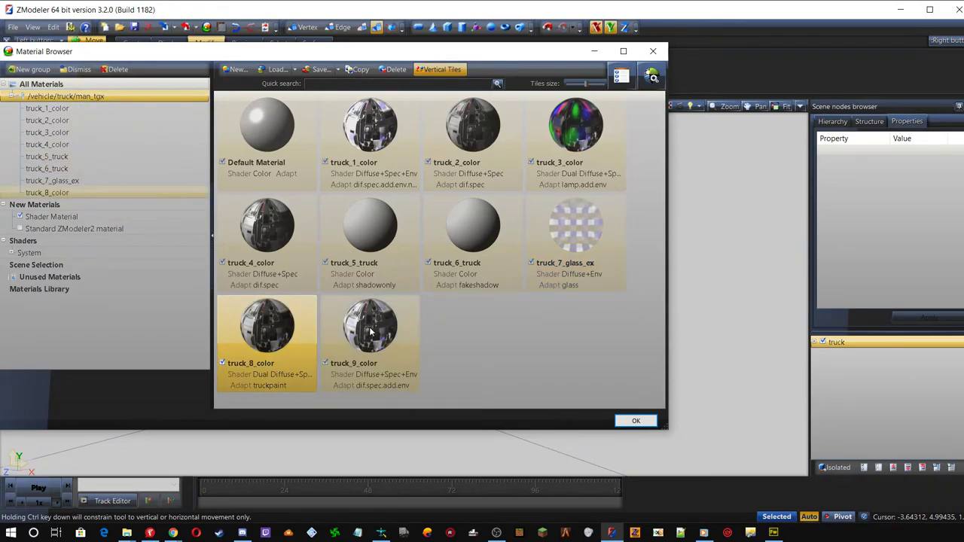
drag(381, 332, 139, 96)
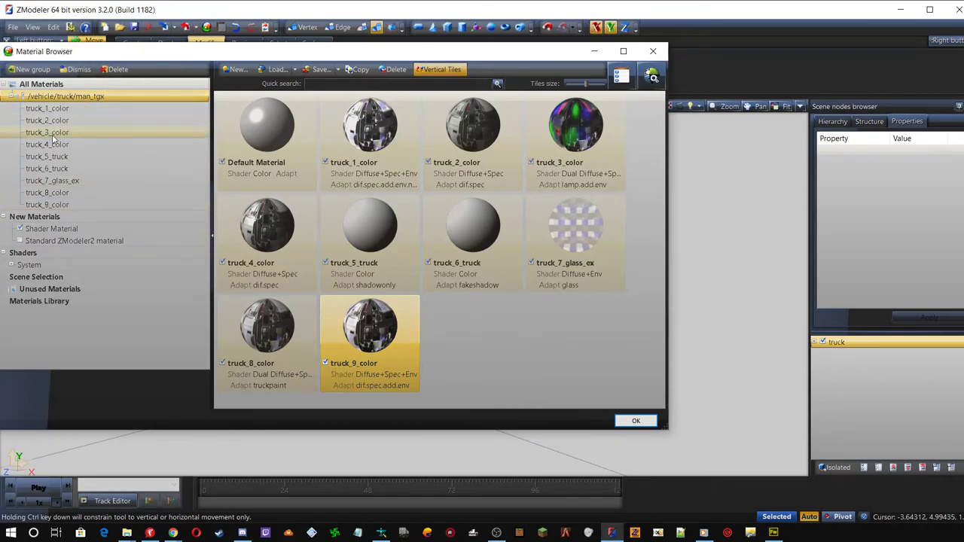
click(646, 421)
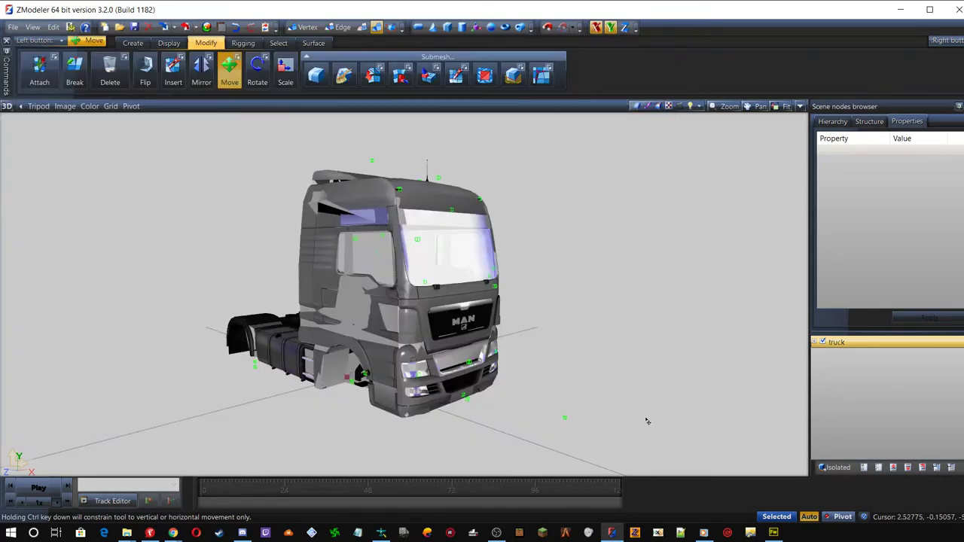
Review the existing texture groups and create a new texture group named /vehicle/truck/man_tgx
click(222, 28)
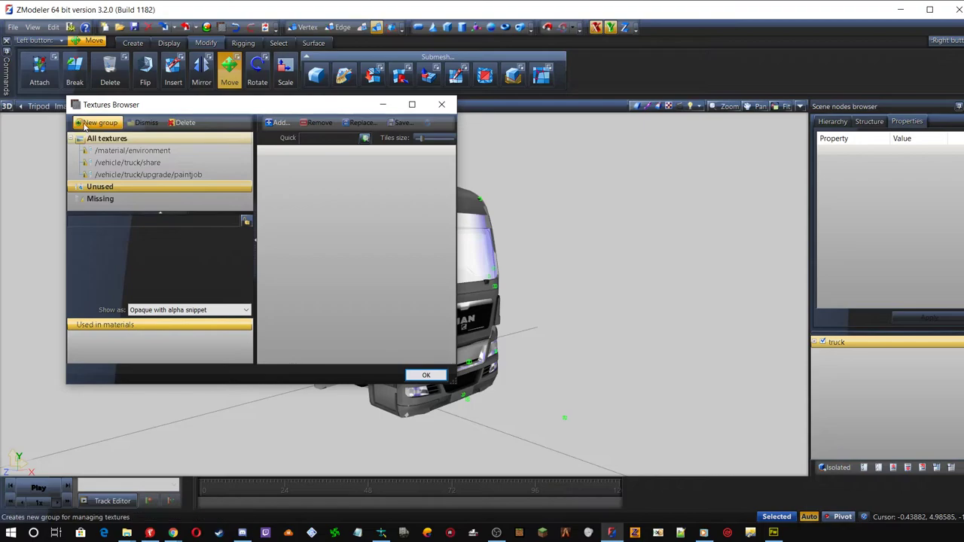
click(165, 177)
click(160, 163)
click(157, 152)
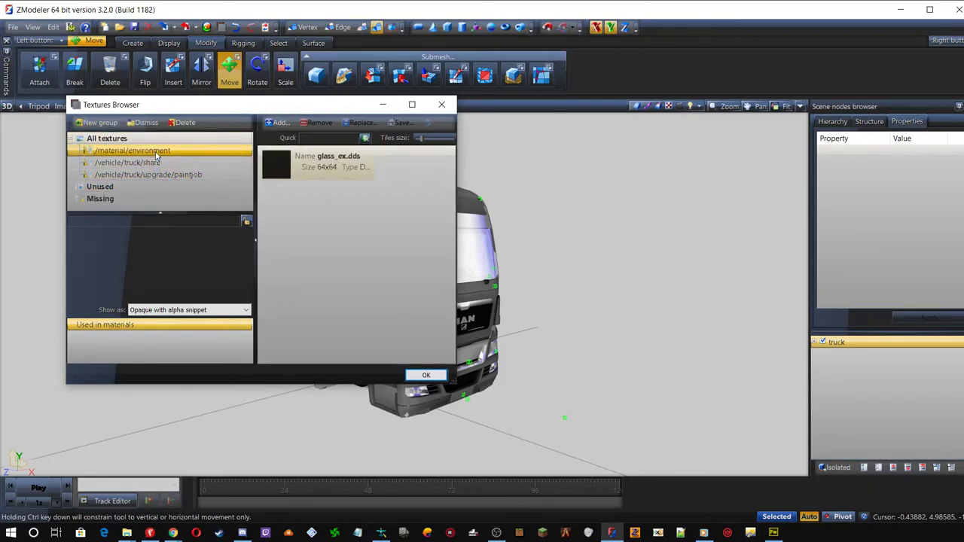
click(154, 163)
click(145, 175)
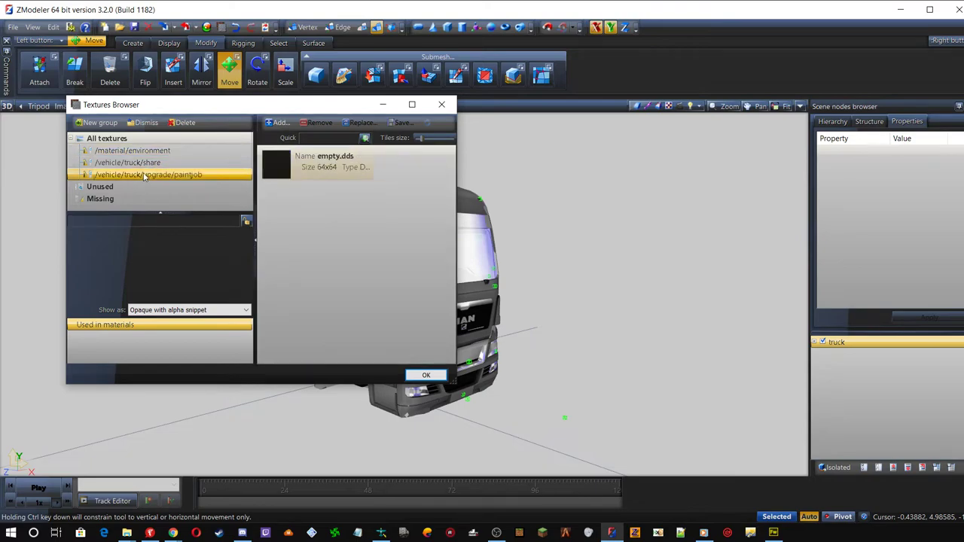
click(102, 124)
click(144, 188)
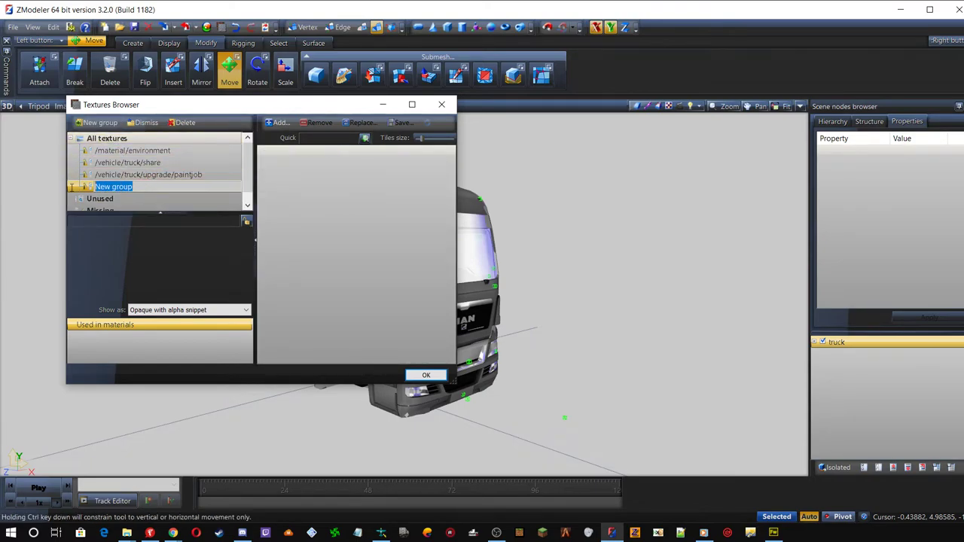
text(/vehicle/truck/man_tgx)
key(Return)
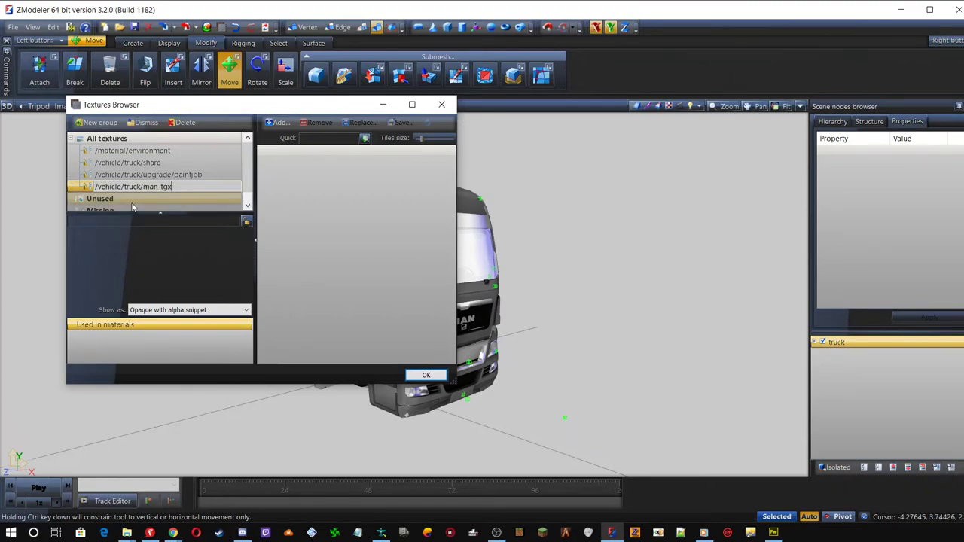
click(159, 176)
click(150, 188)
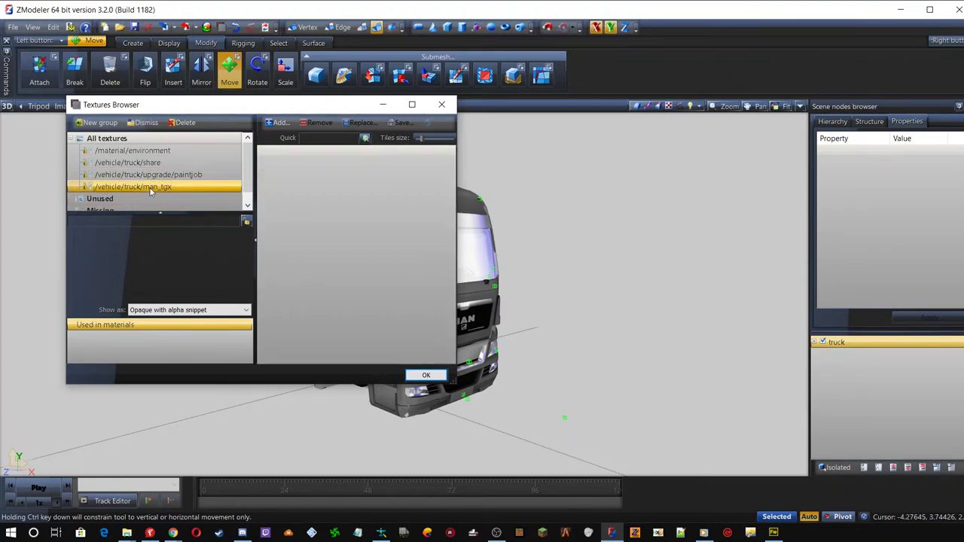
Assign the color.dds and lightmask.dds textures to the /vehicle/truck/man_tgx texture group
click(156, 176)
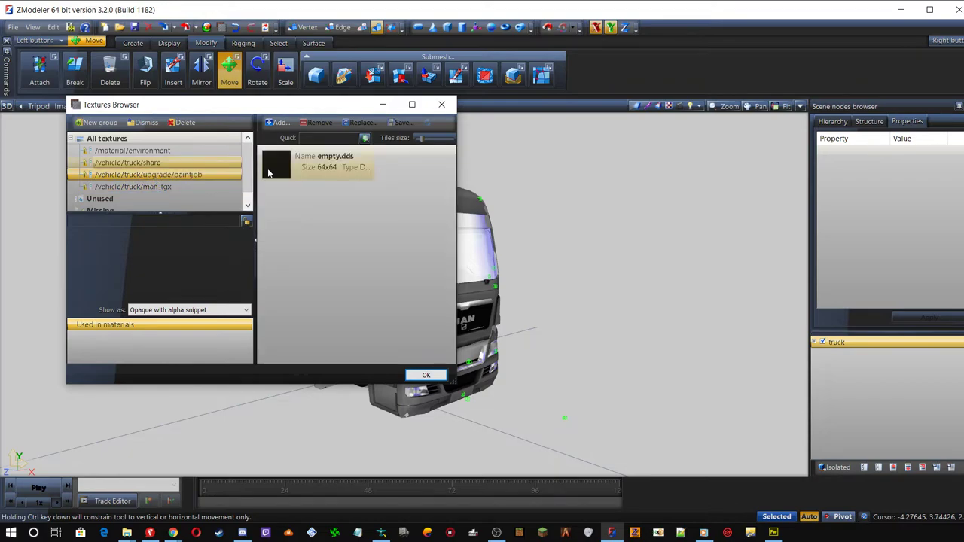
click(156, 165)
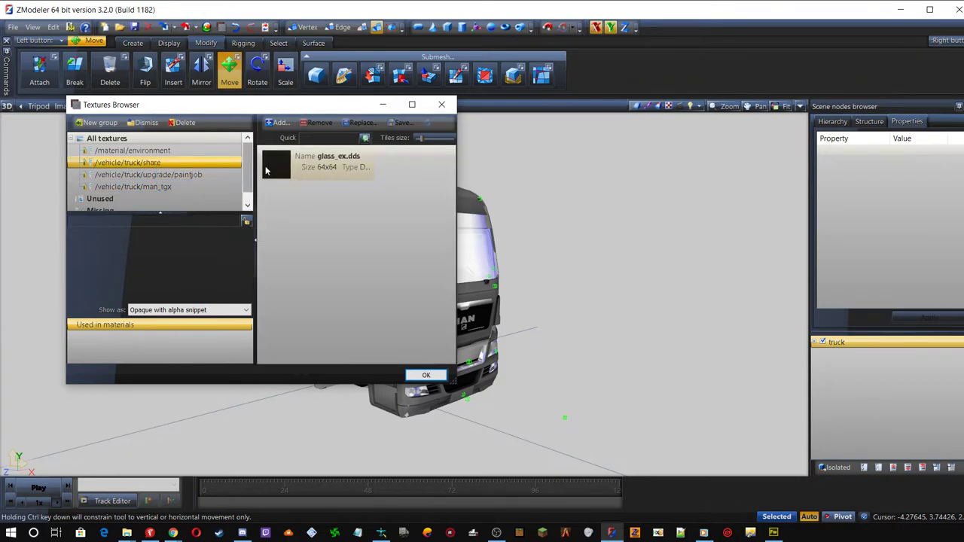
ctrl+click(155, 151)
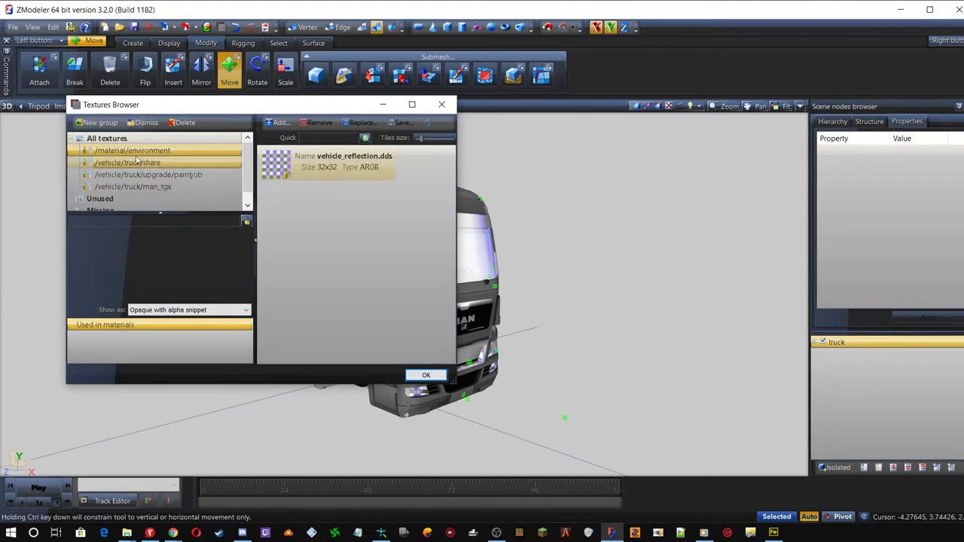
click(123, 140)
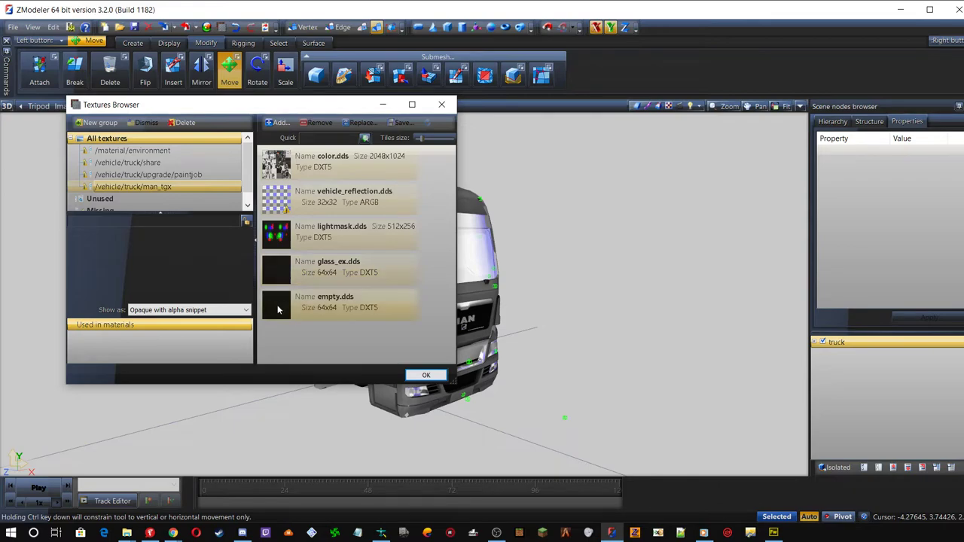
click(280, 167)
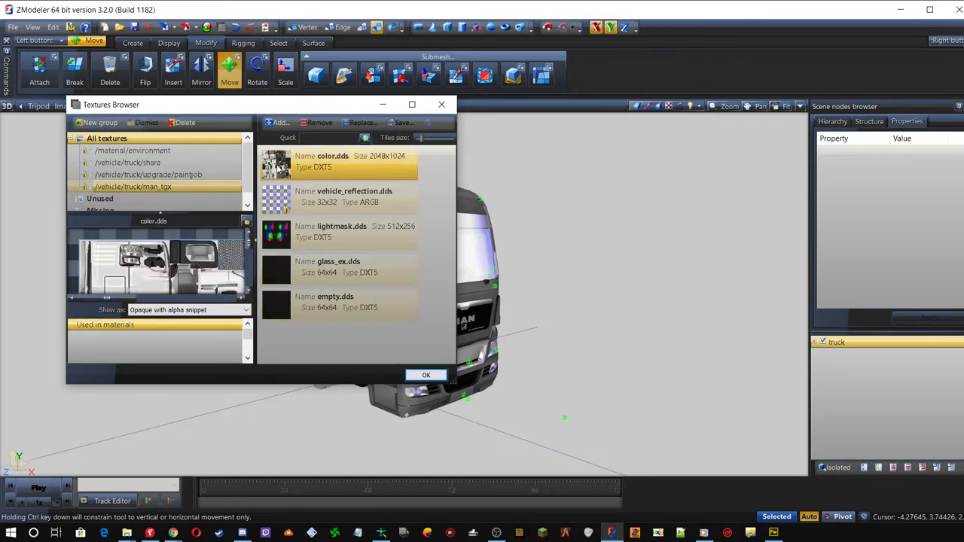
click(279, 235)
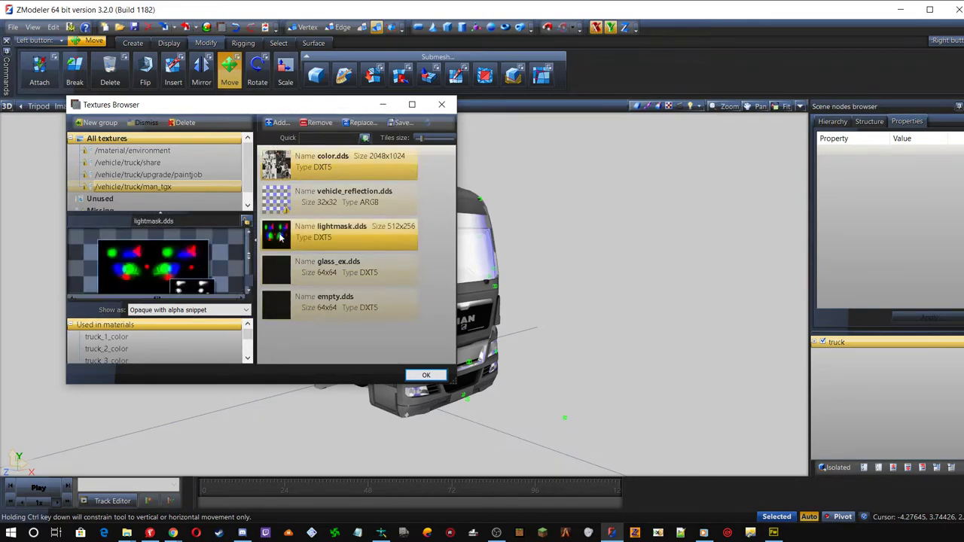
drag(274, 165, 176, 188)
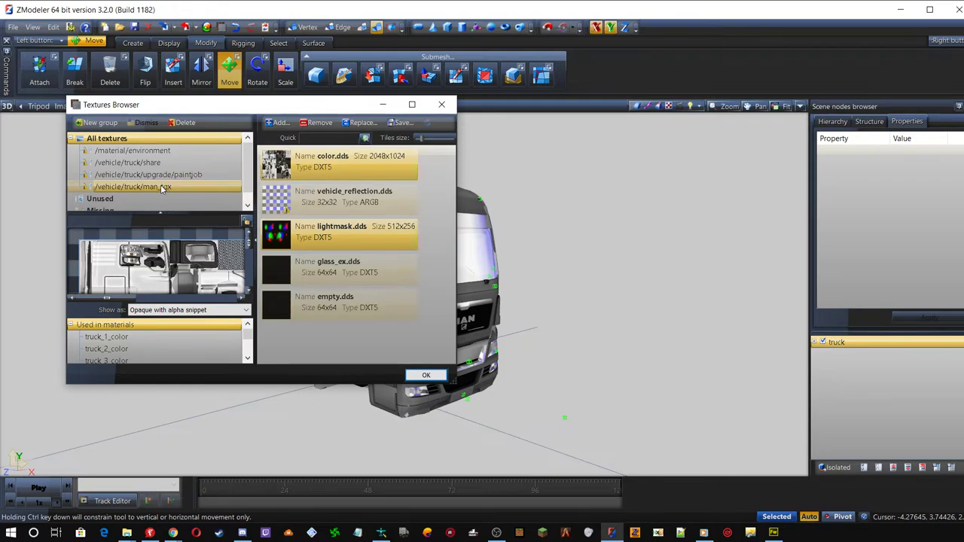
click(166, 188)
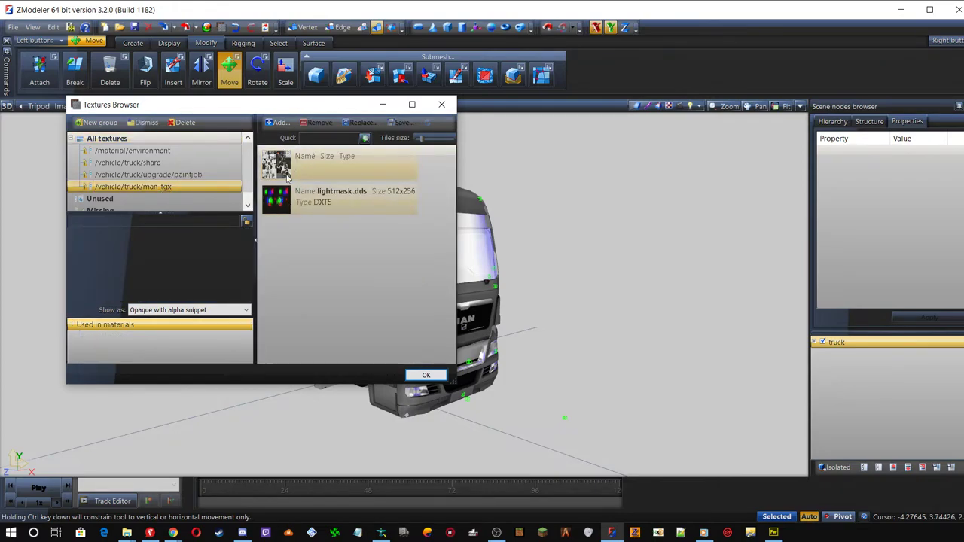
Check the textures in the paintjob, share and environment groups, and preview vehicle_reflection.dds
click(158, 177)
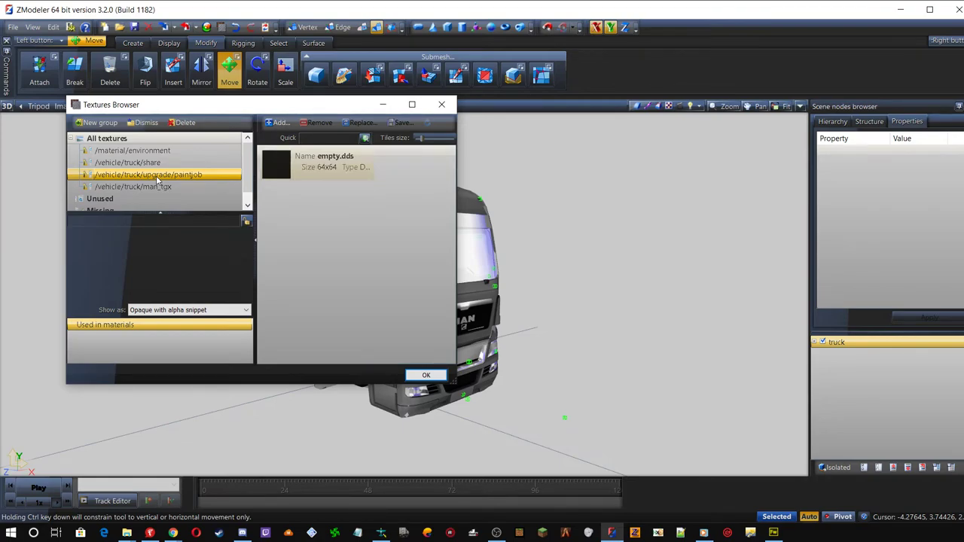
click(135, 163)
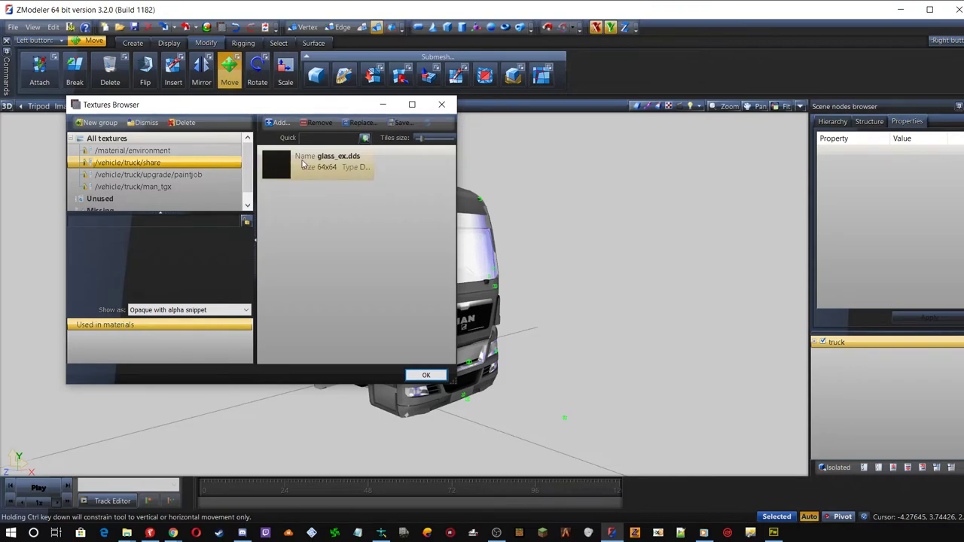
click(147, 152)
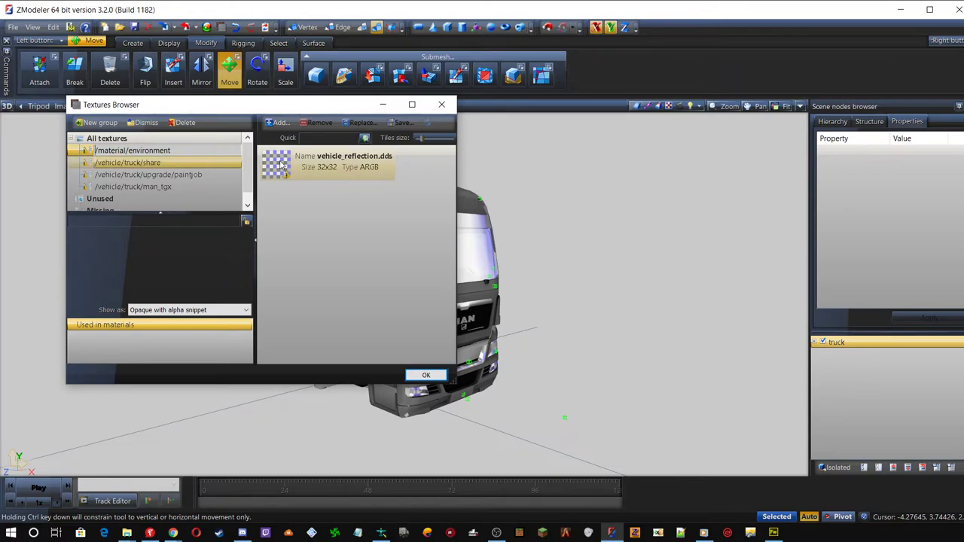
click(282, 166)
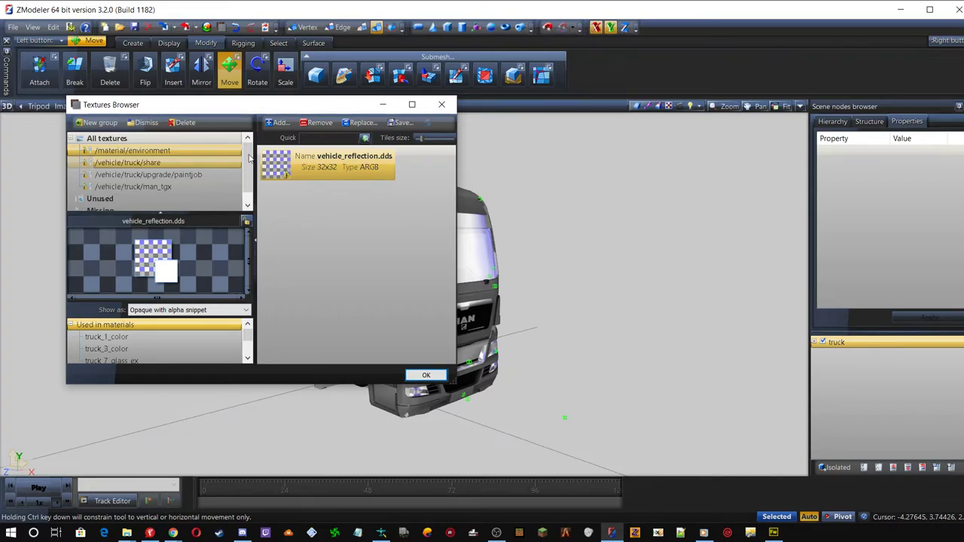
Close the Textures Browser and switch the truck's visible structural states to A_cabin with the Chs_6x4 chassis
click(427, 375)
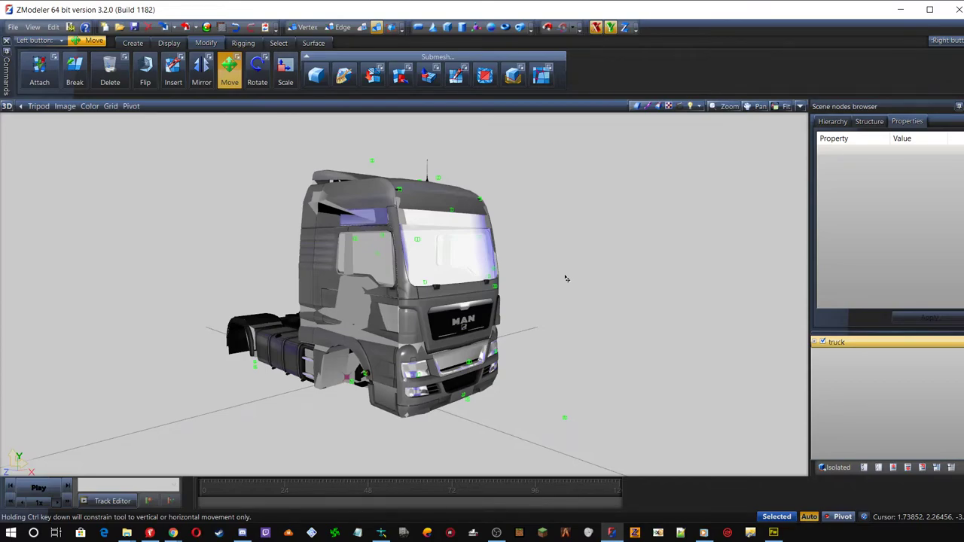
middle_drag(566, 279, 577, 174)
click(870, 123)
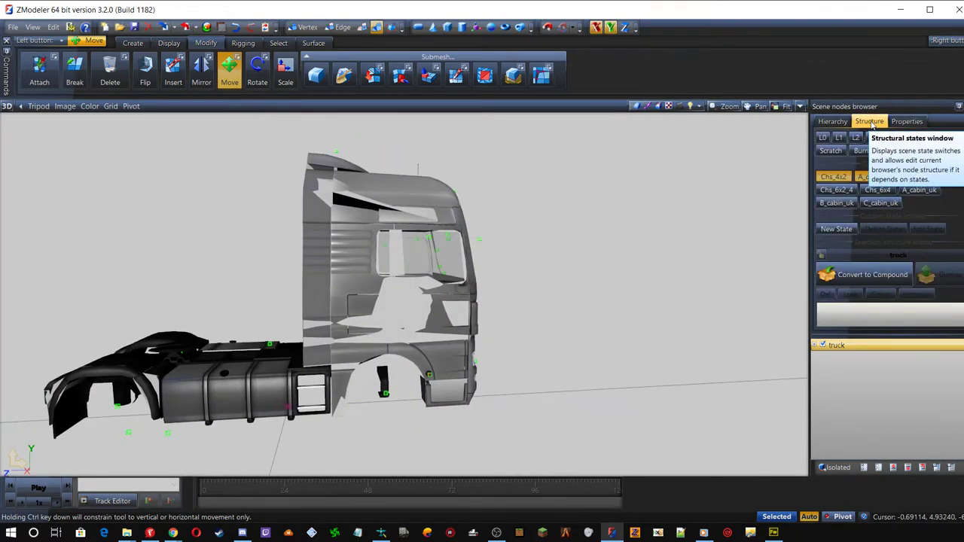
click(870, 177)
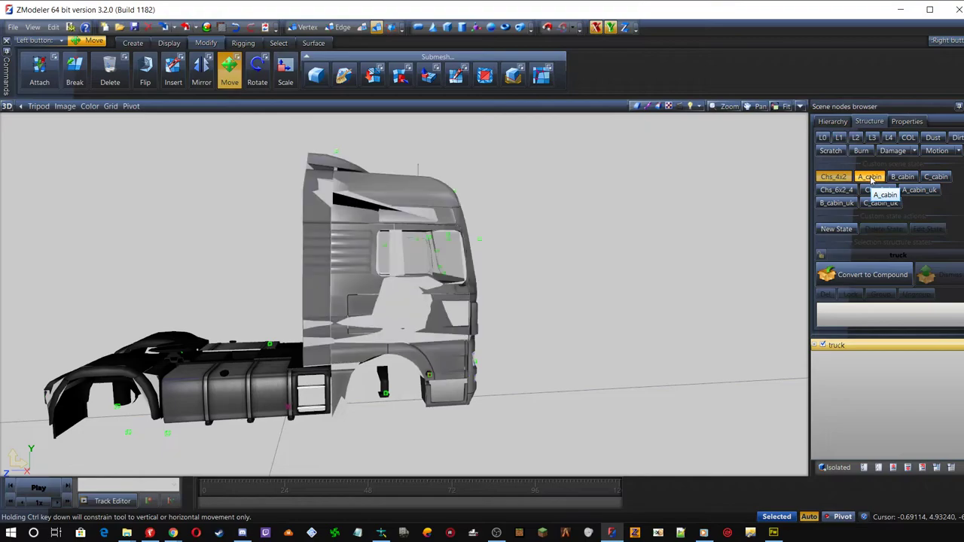
click(834, 178)
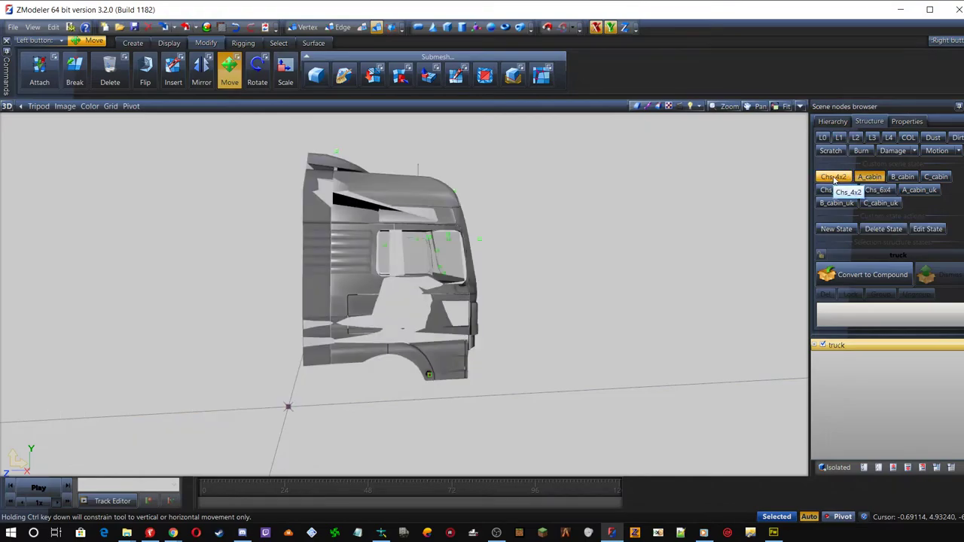
click(878, 190)
middle_drag(362, 260, 294, 316)
Restore the multi-viewport layout and change the Left wireframe view to Top
click(801, 108)
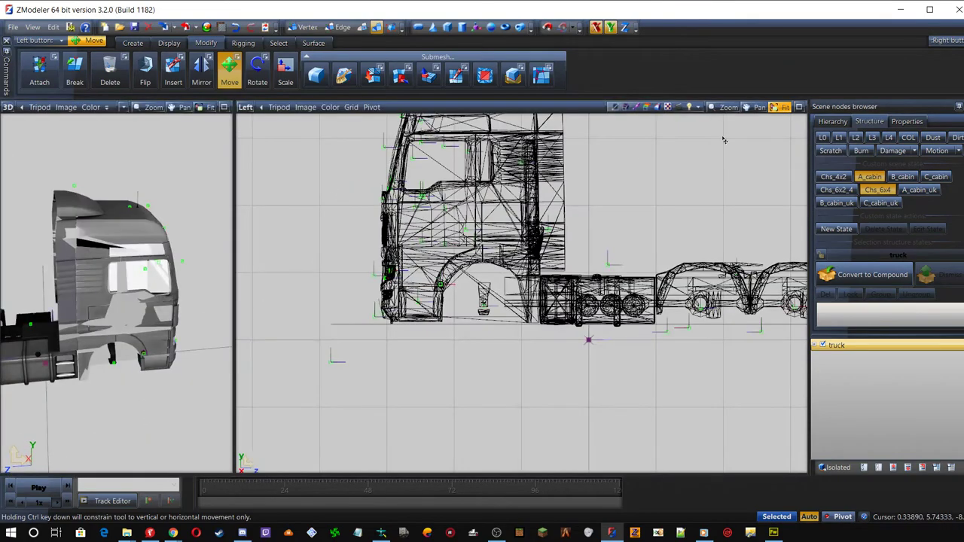
click(246, 108)
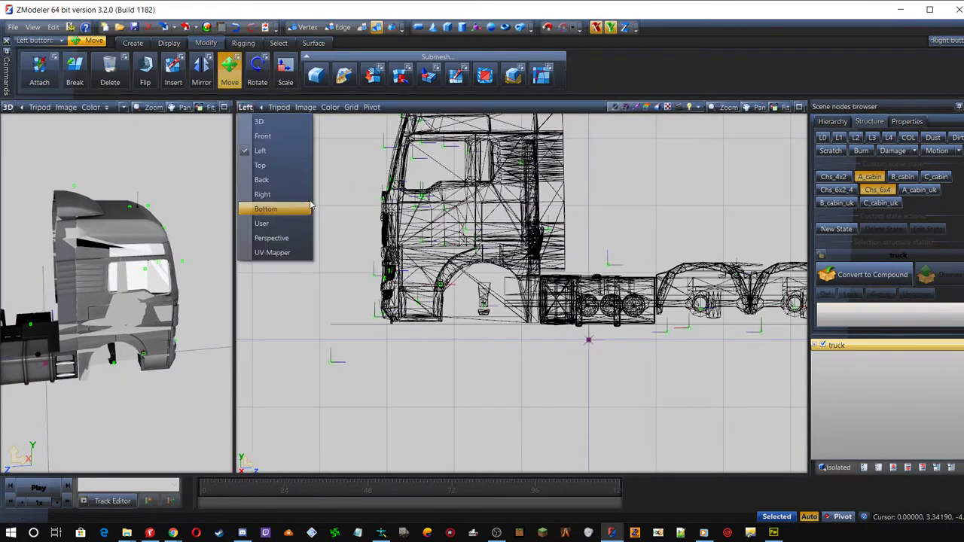
click(262, 165)
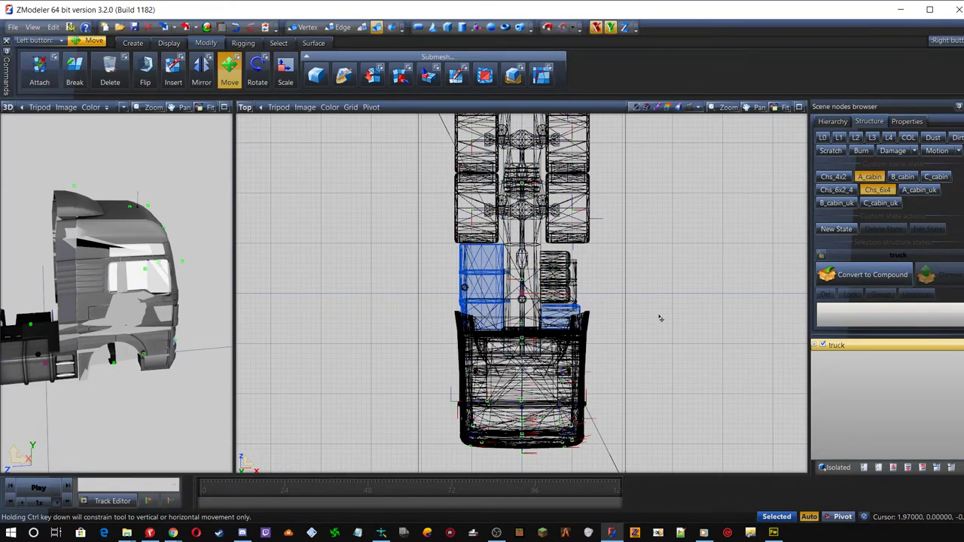
Expand the truck's Chs_6x4 node, then select and isolate its Chs_6x4 01 mesh
click(817, 347)
scroll(823, 380, down, 1)
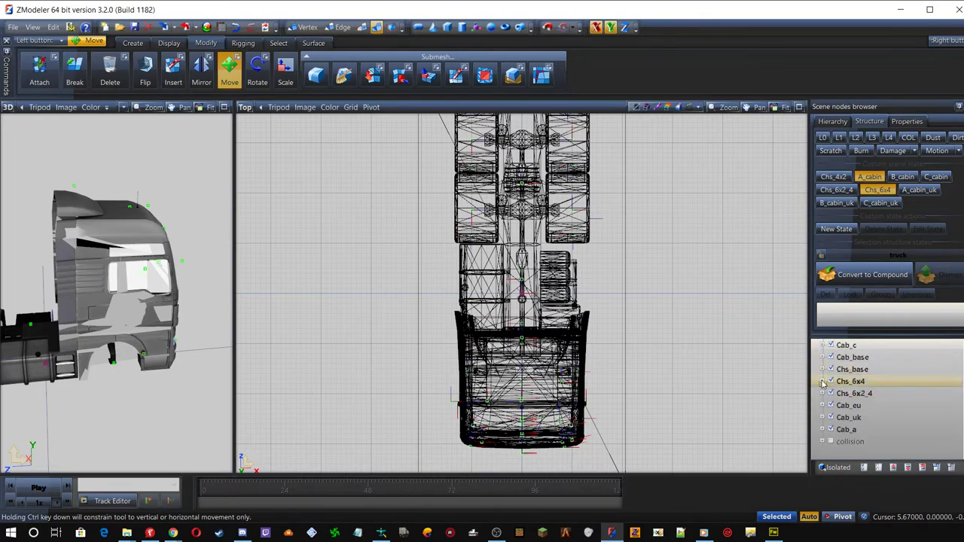
click(823, 381)
click(859, 394)
click(846, 467)
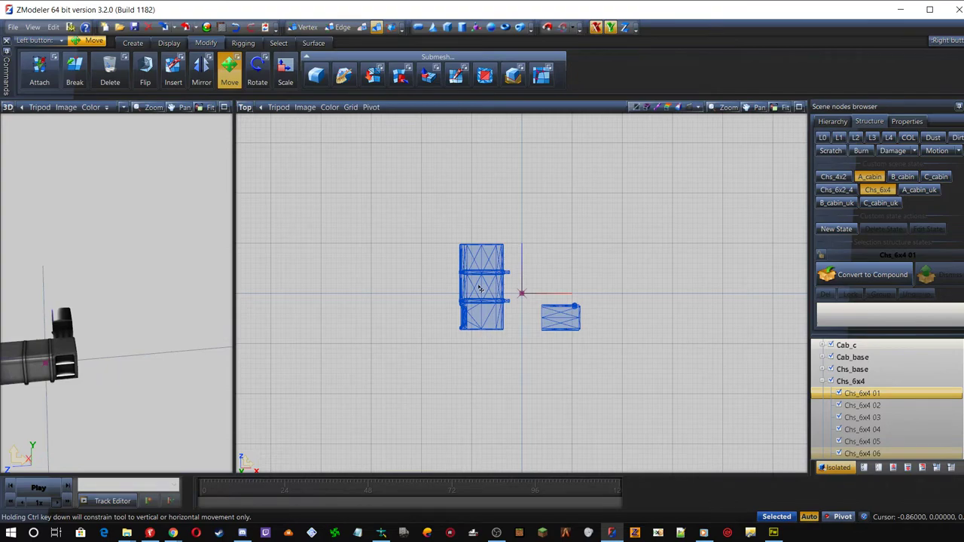
Select all polygons of the cylindrical cap on the smaller tank of Chs_6x4 01 and detach them from the mesh
scroll(542, 292, up, 4)
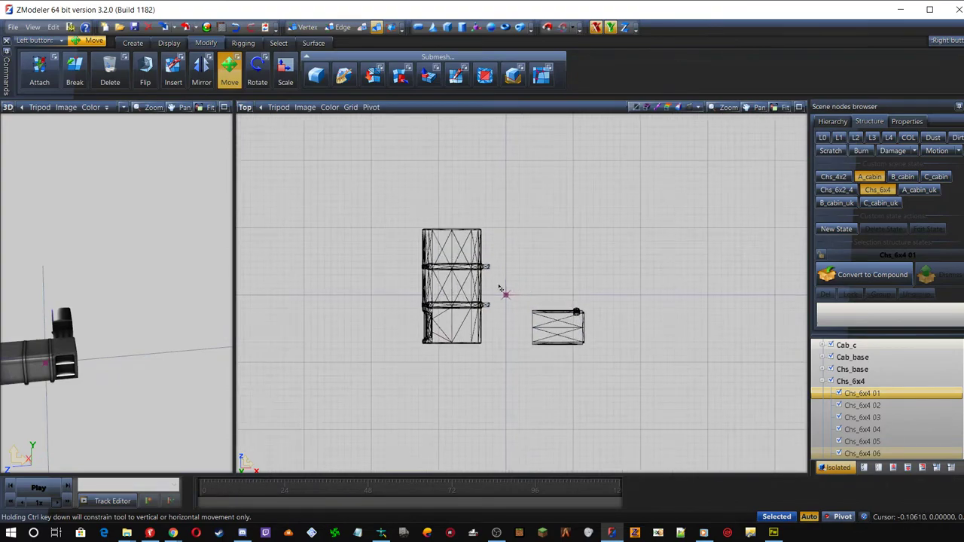
scroll(433, 289, up, 2)
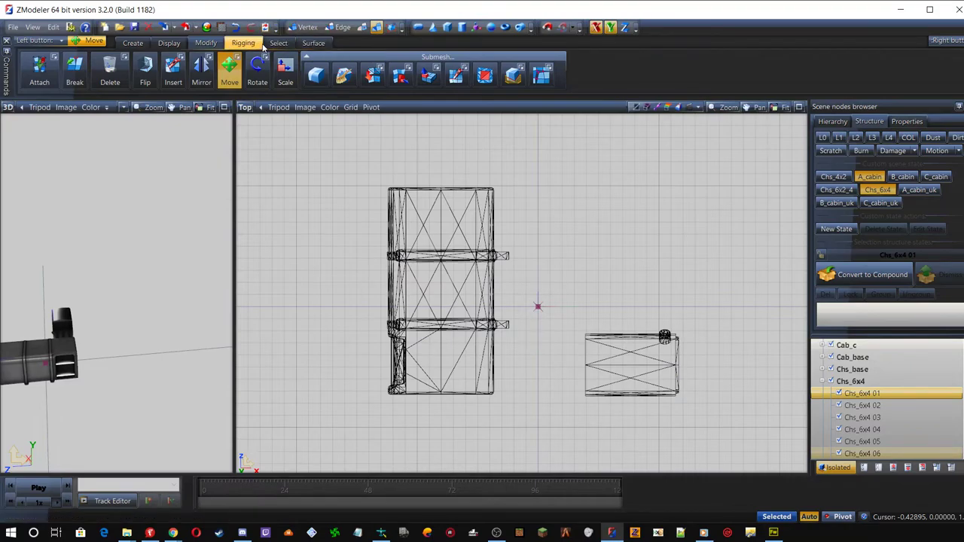
click(362, 27)
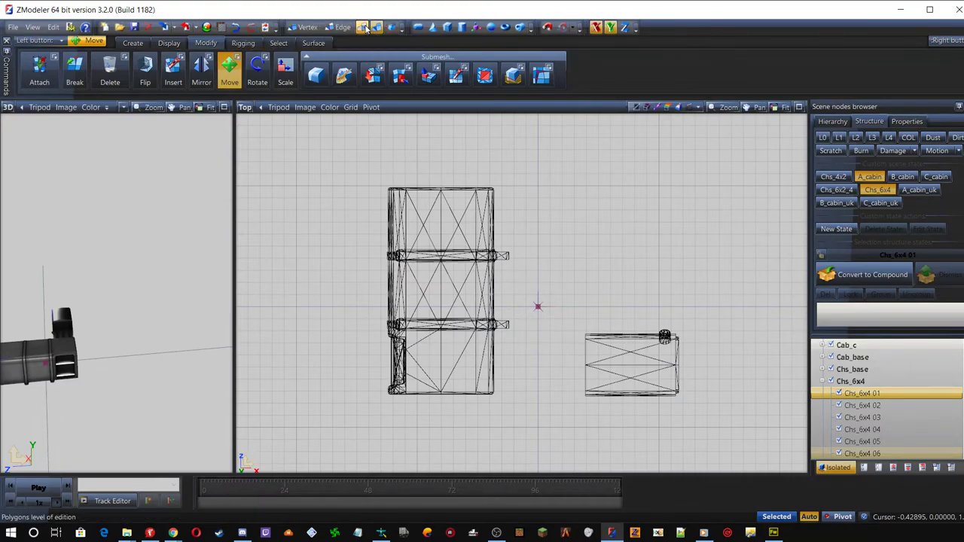
click(433, 213)
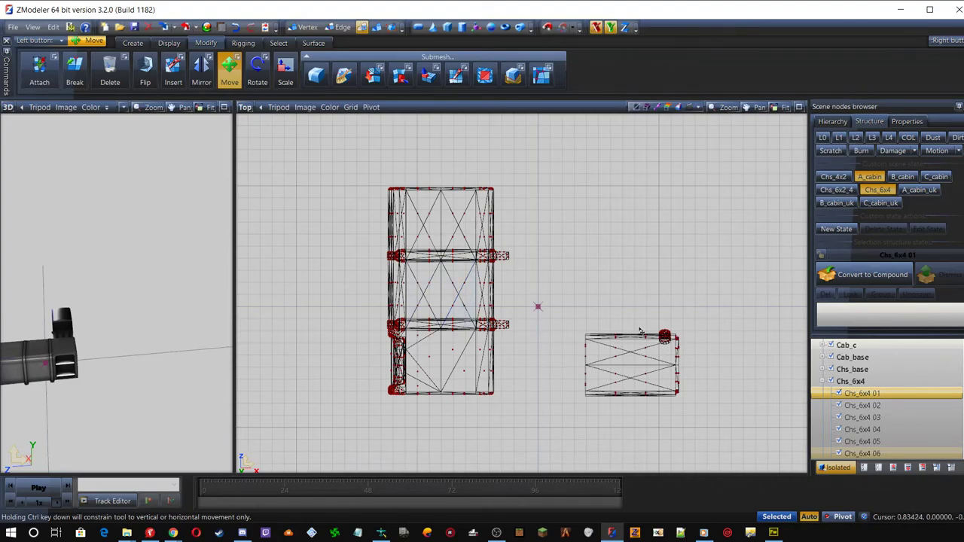
scroll(662, 354, up, 5)
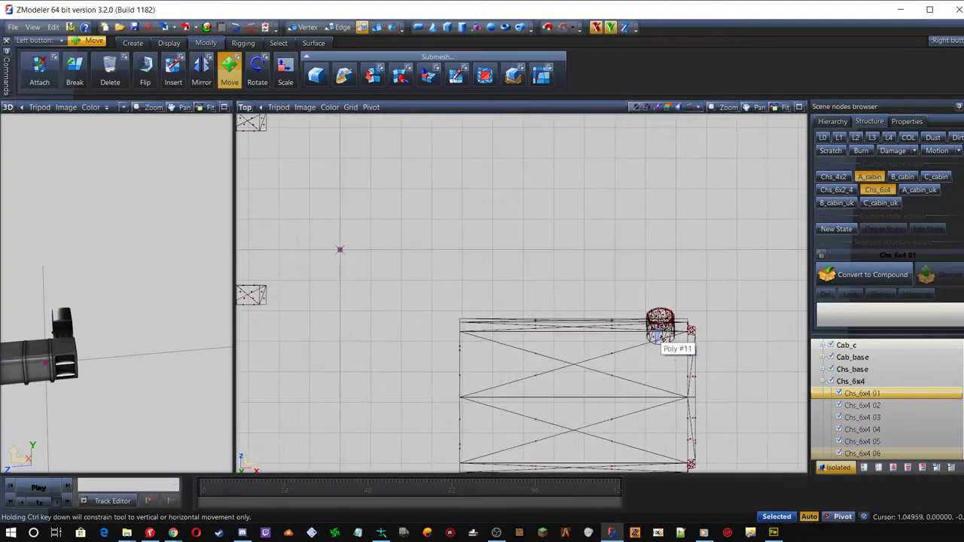
scroll(661, 343, up, 2)
drag(589, 261, 689, 363)
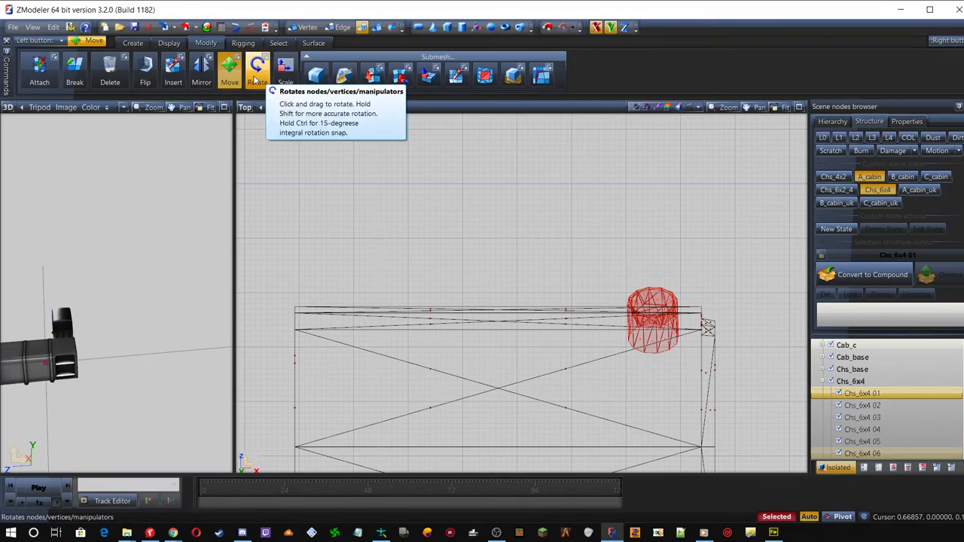
click(401, 74)
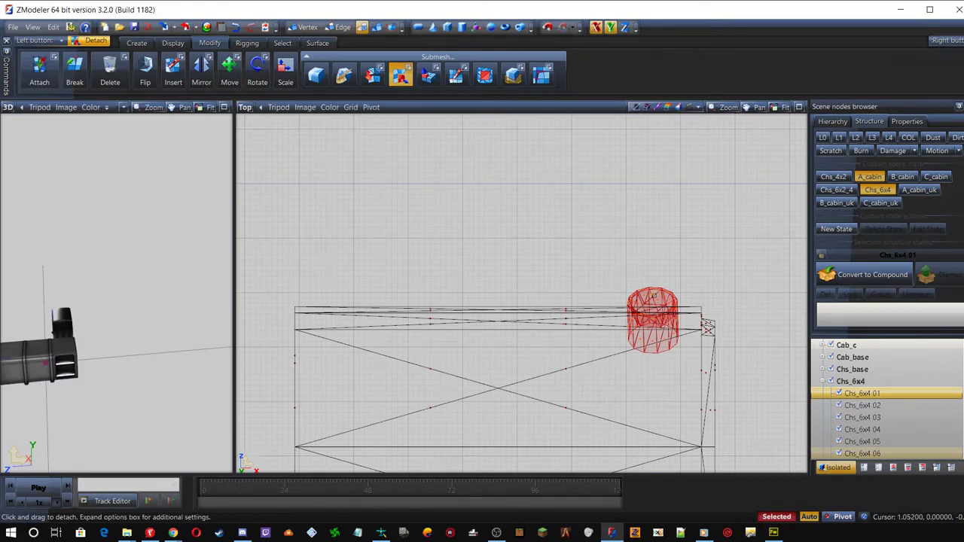
click(659, 297)
drag(618, 254, 657, 217)
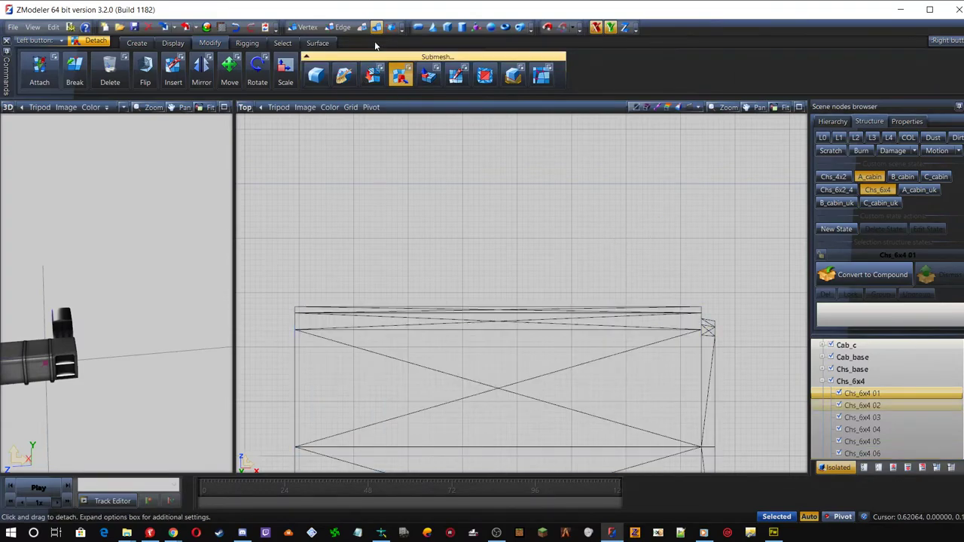
At polygon level, select all polygons of the rear strap around the large fuel tank
click(362, 29)
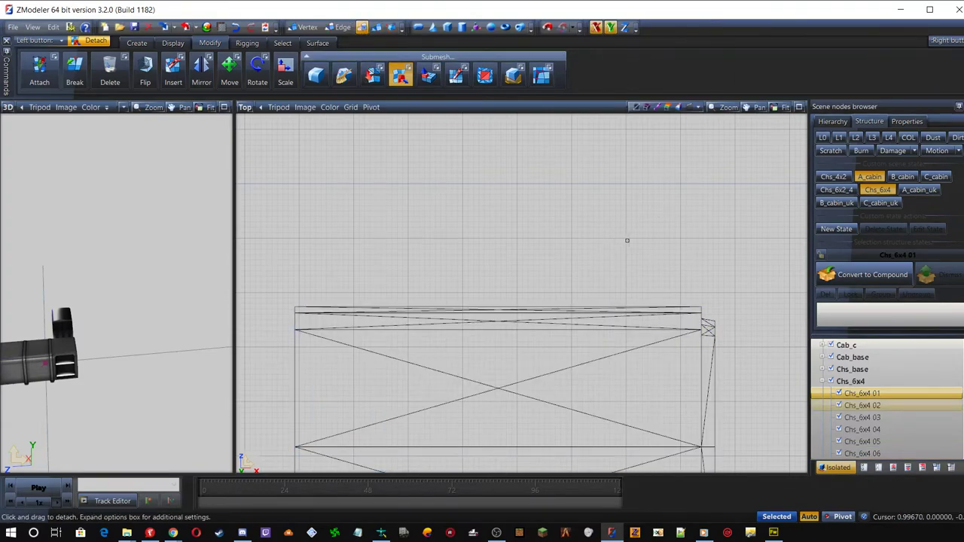
scroll(693, 202, down, 5)
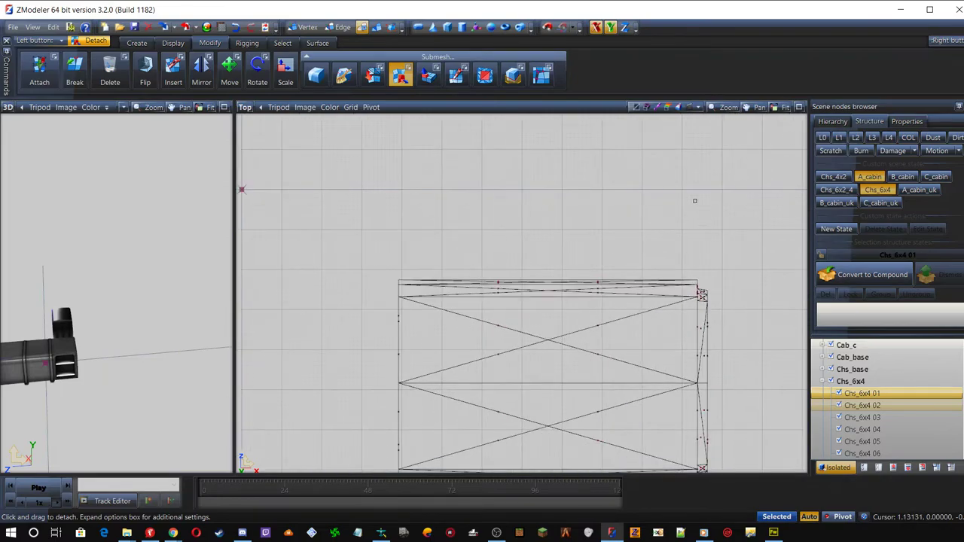
scroll(696, 315, down, 3)
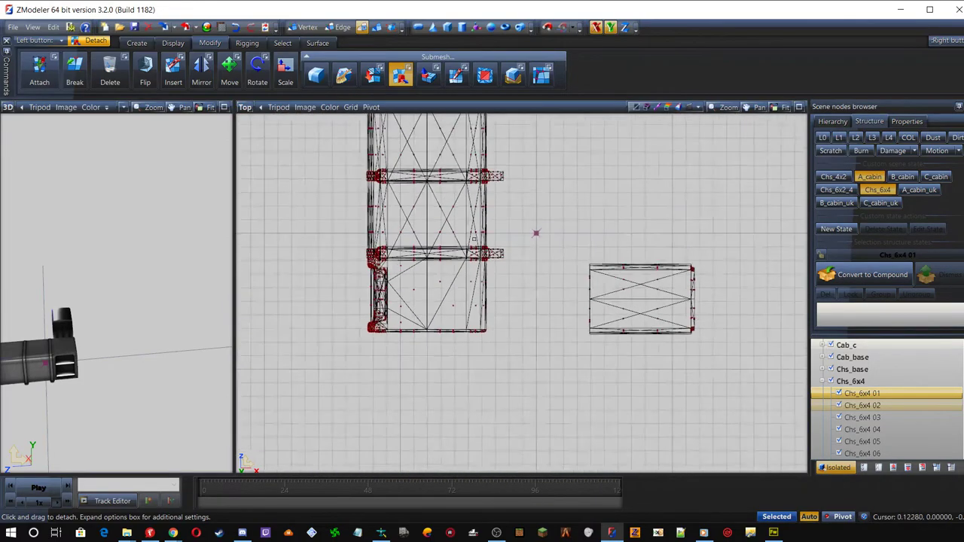
scroll(377, 151, up, 5)
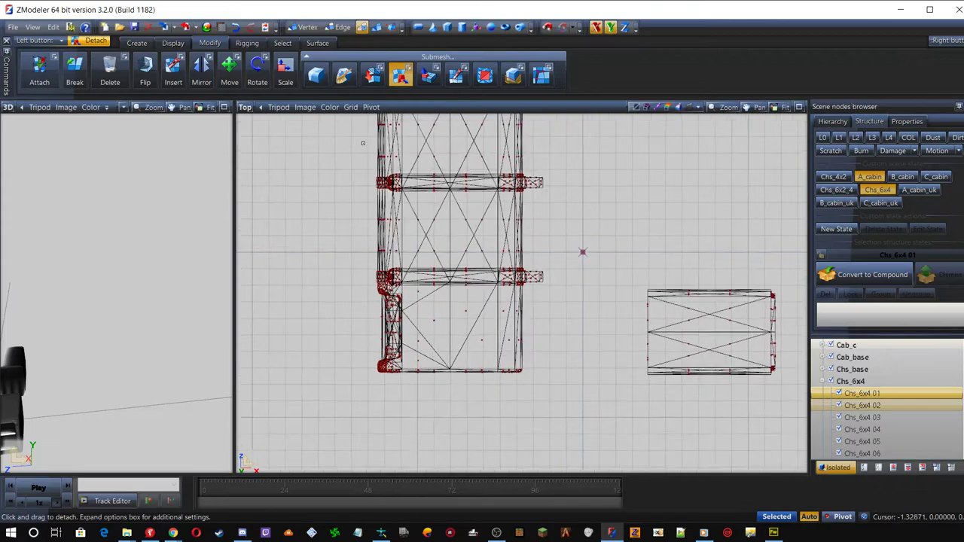
scroll(456, 171, up, 2)
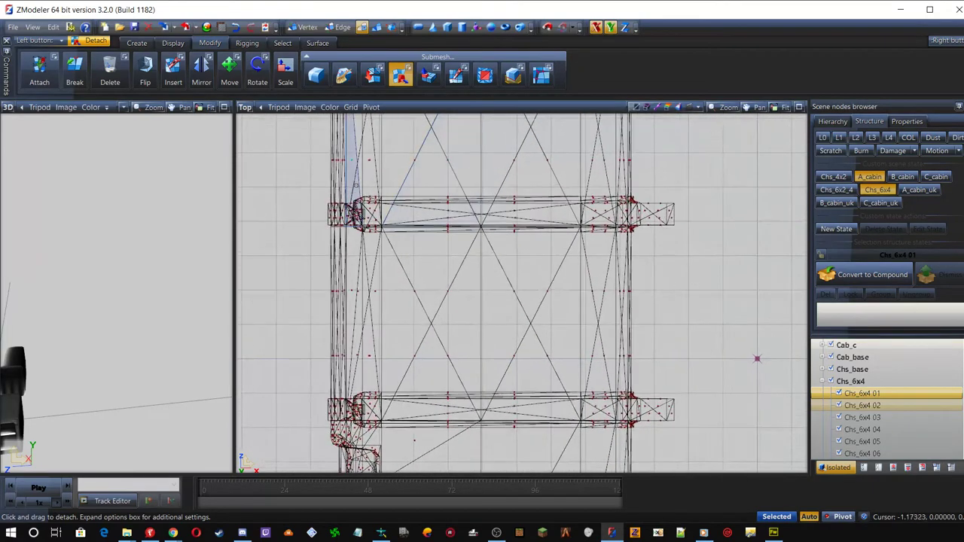
drag(309, 186, 702, 238)
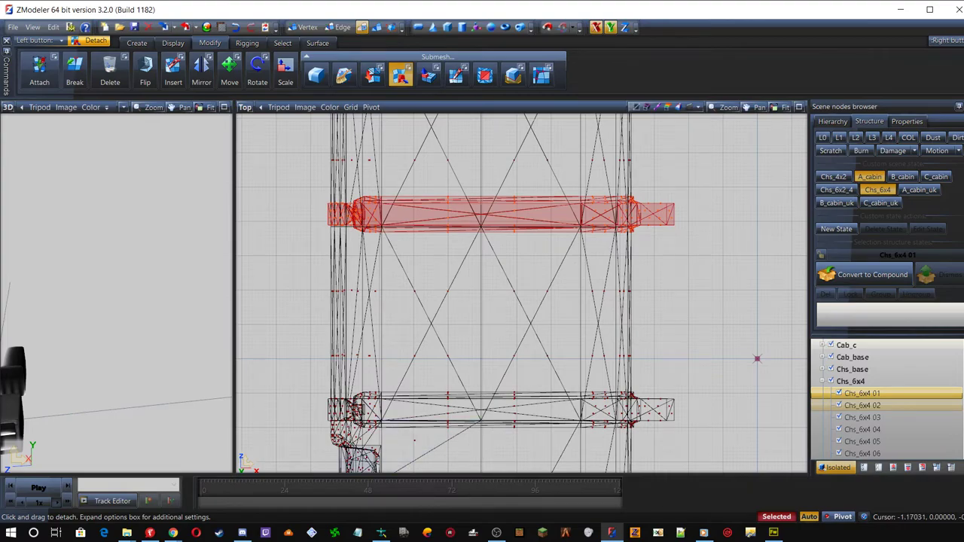
Inspect the large tank's front strap beside the steps and select the polygons of its long straight section
scroll(384, 435, up, 4)
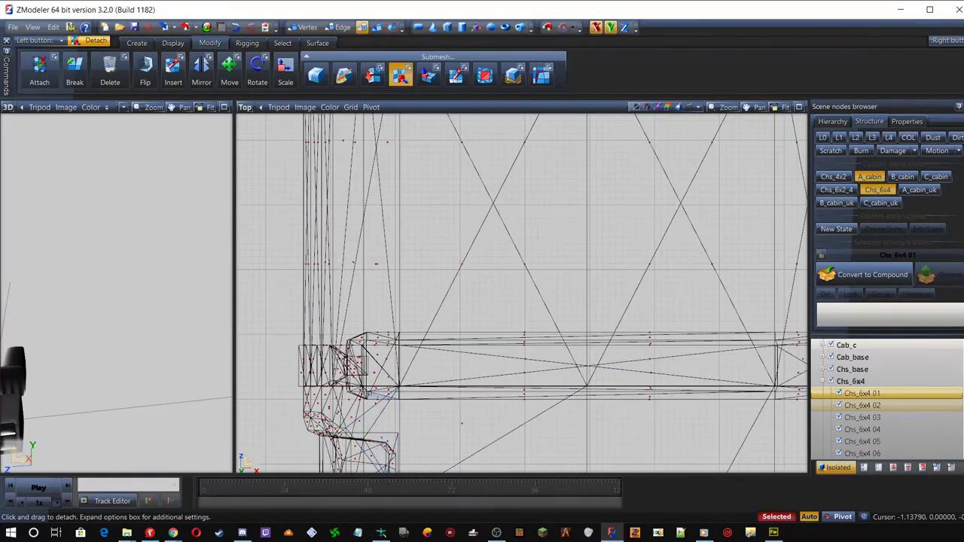
middle_drag(60, 301, 130, 175)
middle_drag(96, 304, 119, 348)
scroll(93, 369, up, 8)
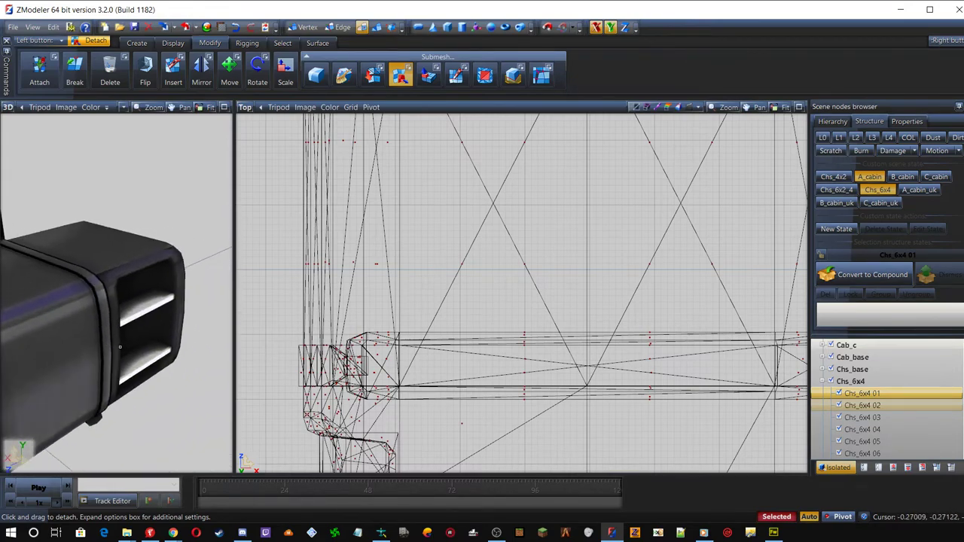
scroll(266, 281, down, 3)
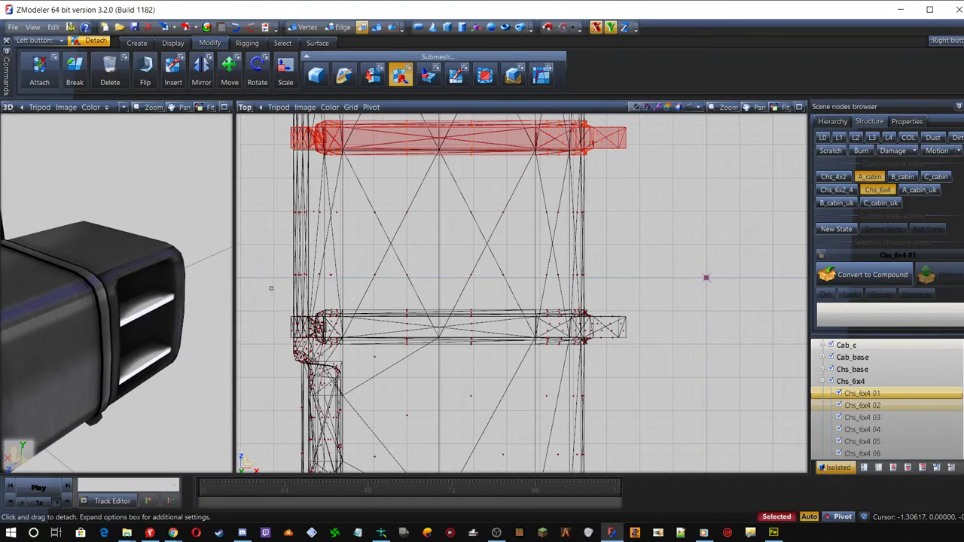
scroll(270, 287, down, 1)
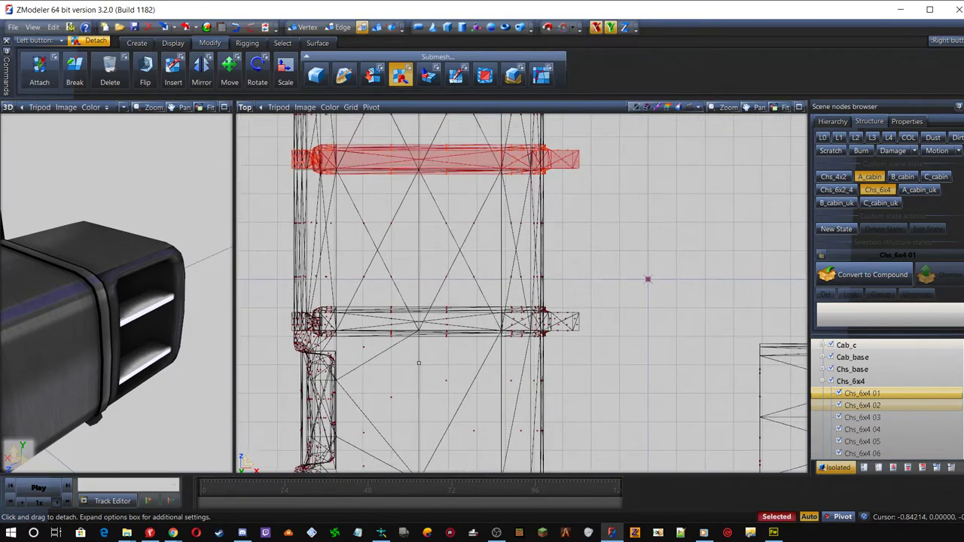
drag(595, 345, 375, 300)
Add the polygons at the front strap's outer end and bracket to the selection
scroll(280, 331, up, 2)
scroll(286, 328, up, 2)
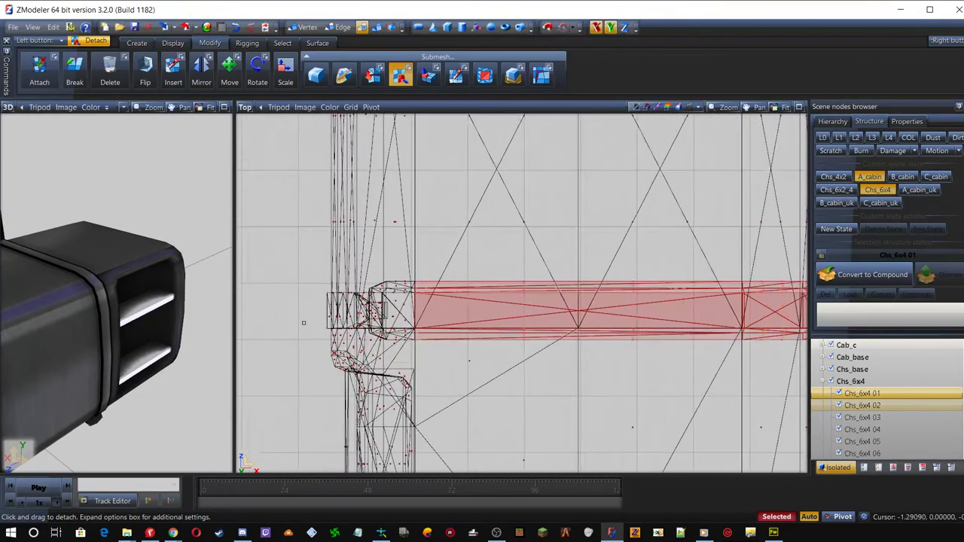
scroll(305, 325, up, 1)
scroll(356, 314, up, 3)
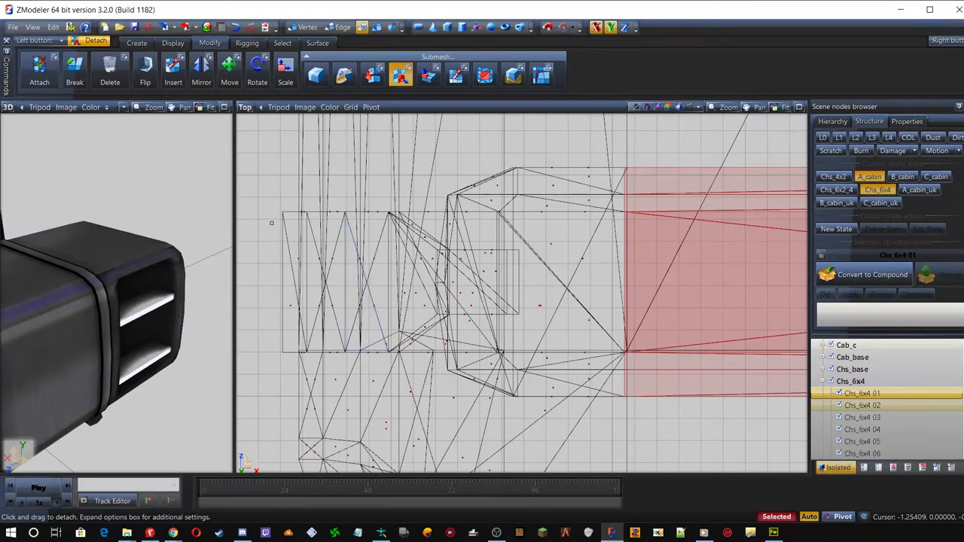
drag(261, 242, 537, 321)
drag(261, 148, 646, 266)
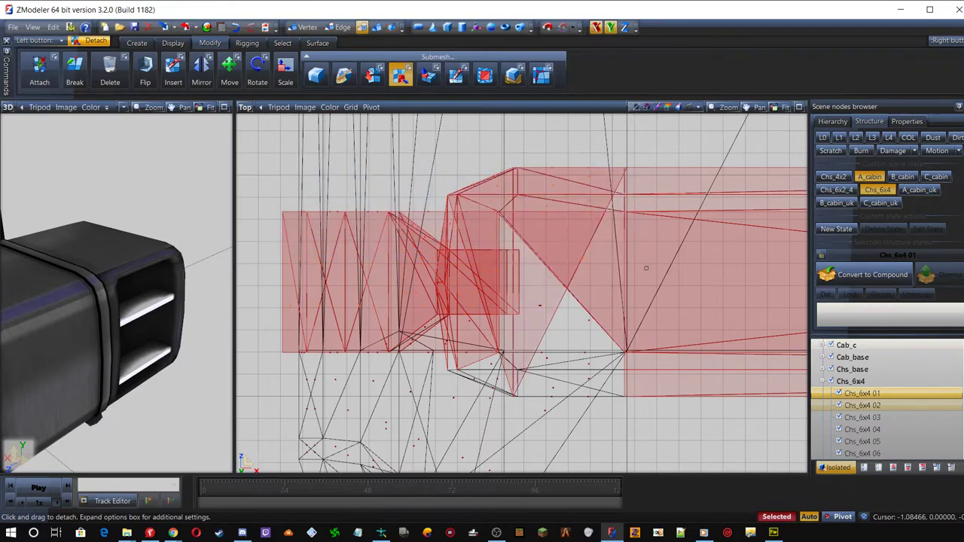
Leave the Detach command and add the remaining polygons along the front strap's outer corner to the selection
click(399, 79)
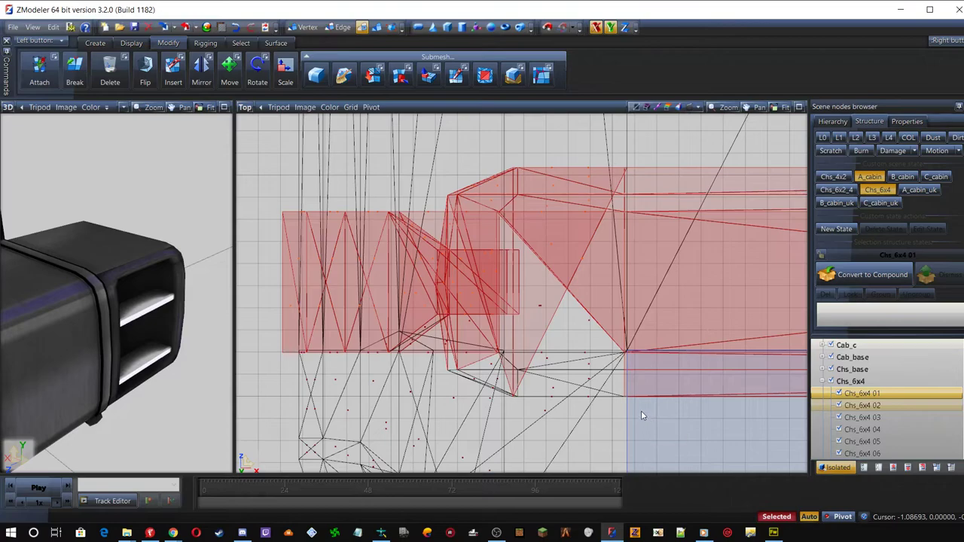
drag(641, 400, 510, 282)
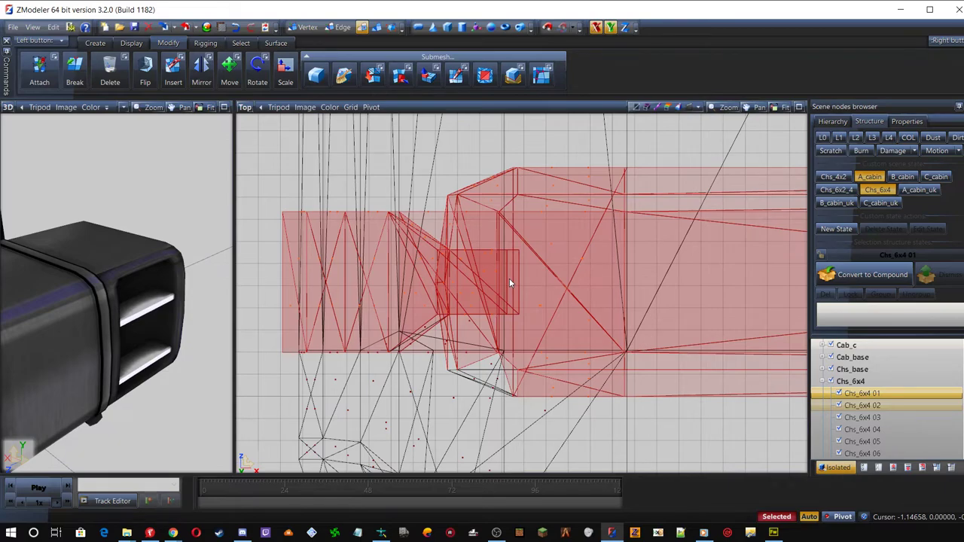
scroll(498, 379, up, 2)
scroll(498, 379, up, 4)
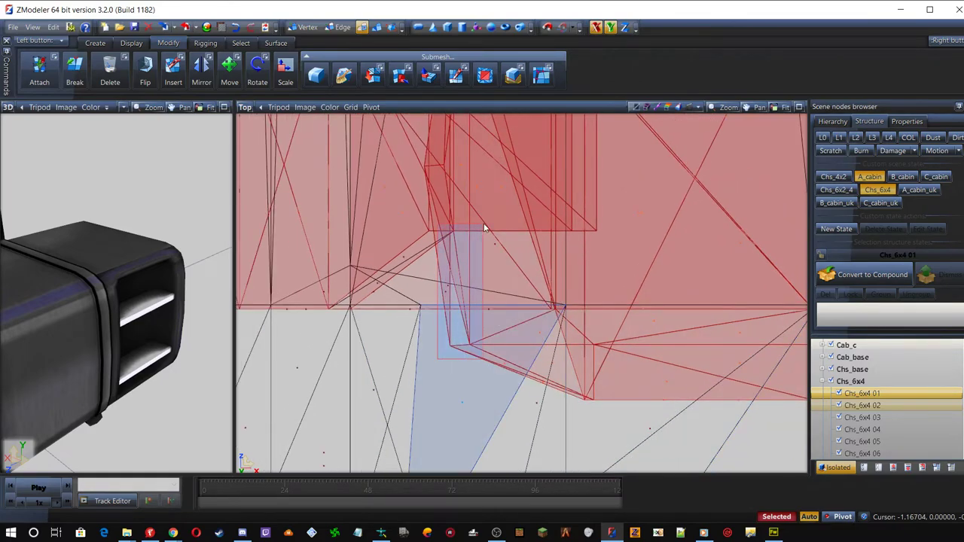
scroll(708, 317, down, 3)
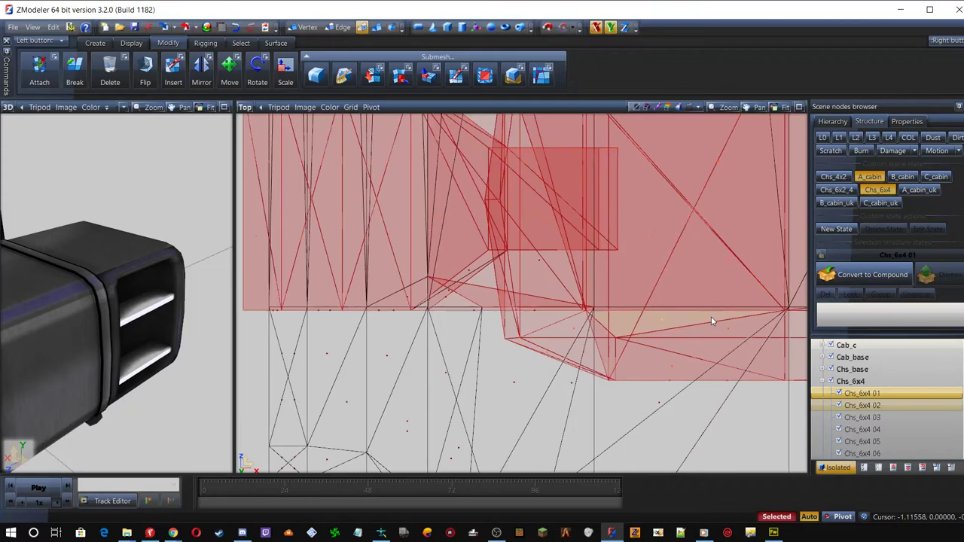
Add the missed polygons between the front strap's bracket and its curved end to the selection
scroll(487, 270, up, 2)
scroll(486, 260, up, 2)
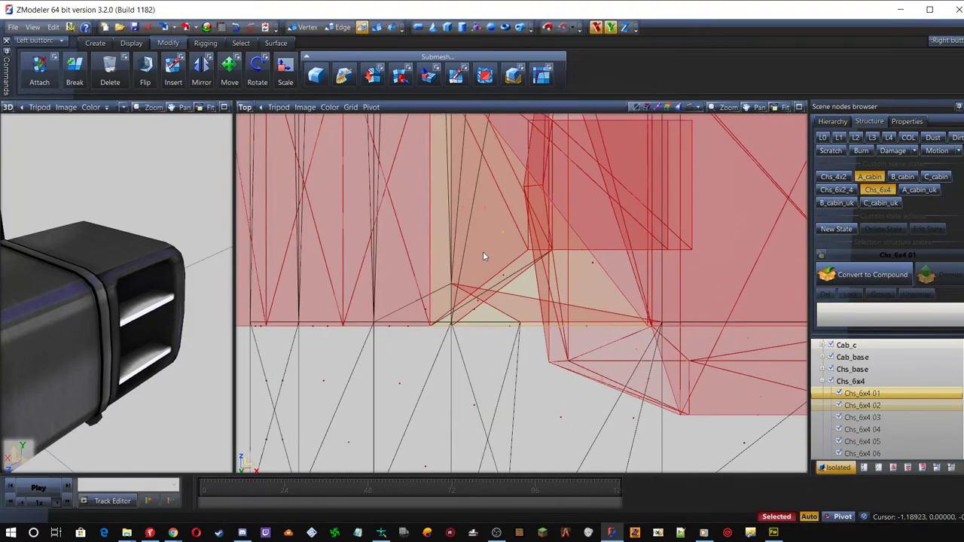
drag(409, 185, 607, 324)
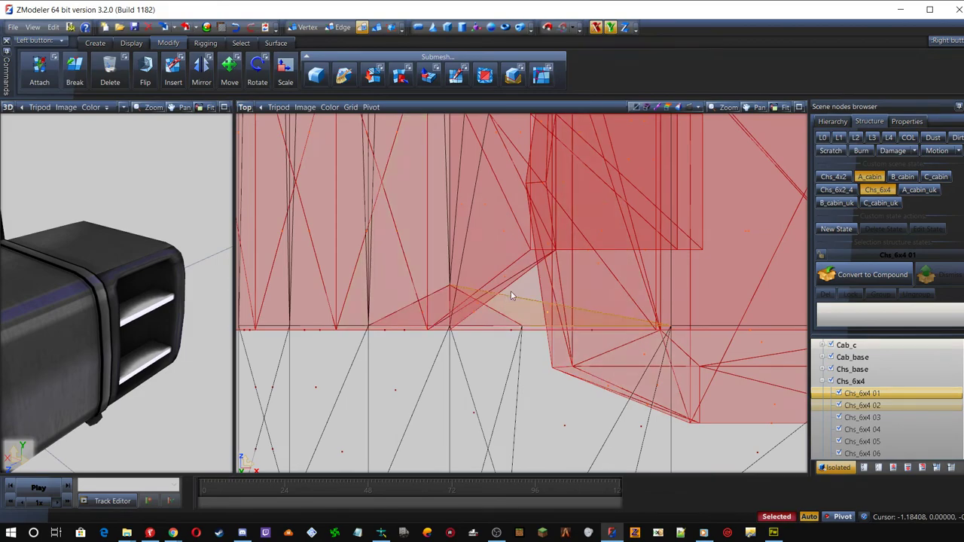
drag(411, 188, 605, 256)
scroll(657, 256, down, 1)
scroll(624, 336, down, 3)
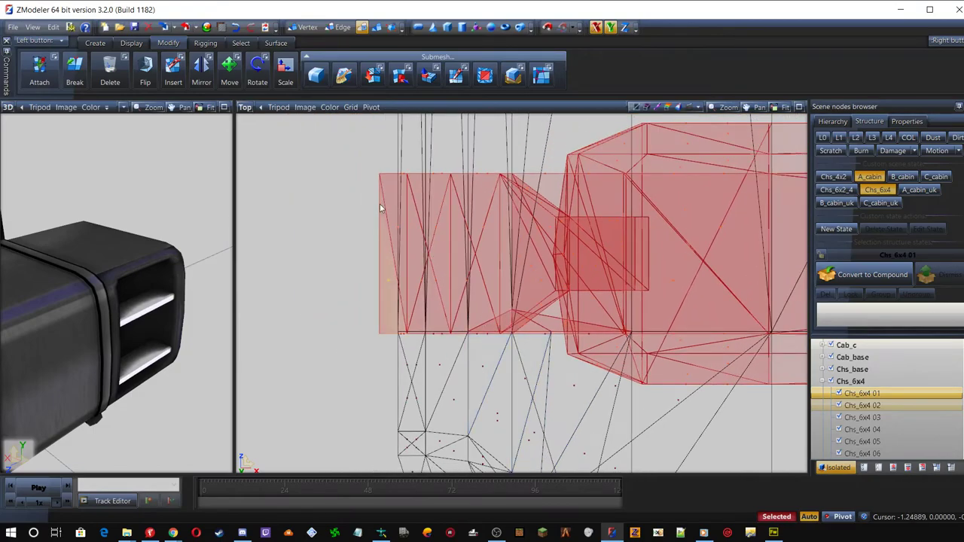
drag(335, 153, 684, 308)
Detach the selected polygons of both large fuel tank straps from the Chs_6x4 01 mesh
scroll(336, 220, down, 5)
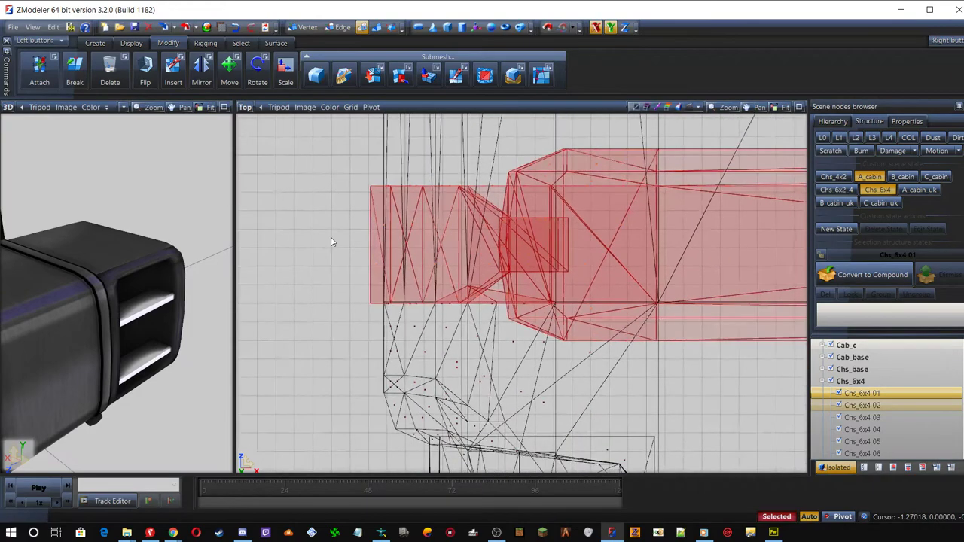
scroll(319, 282, down, 3)
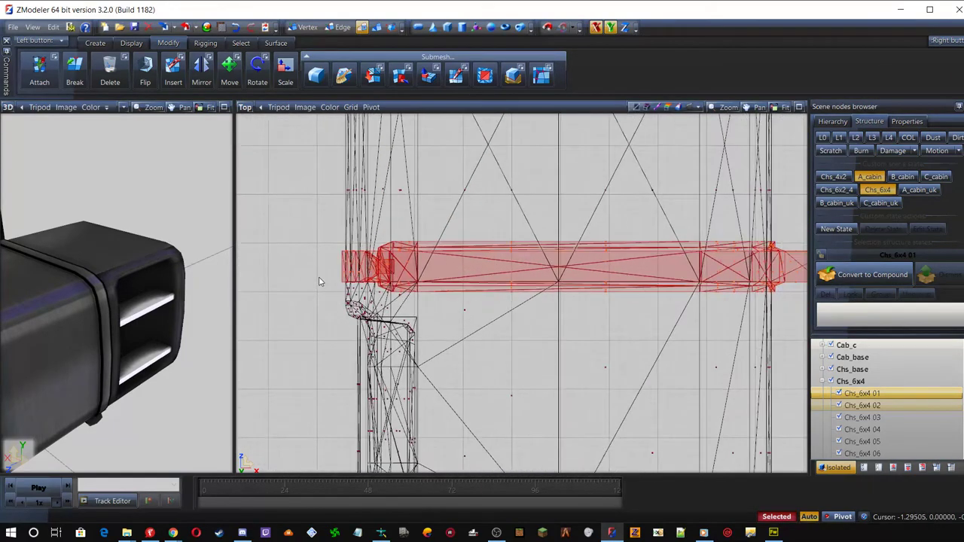
scroll(578, 415, down, 3)
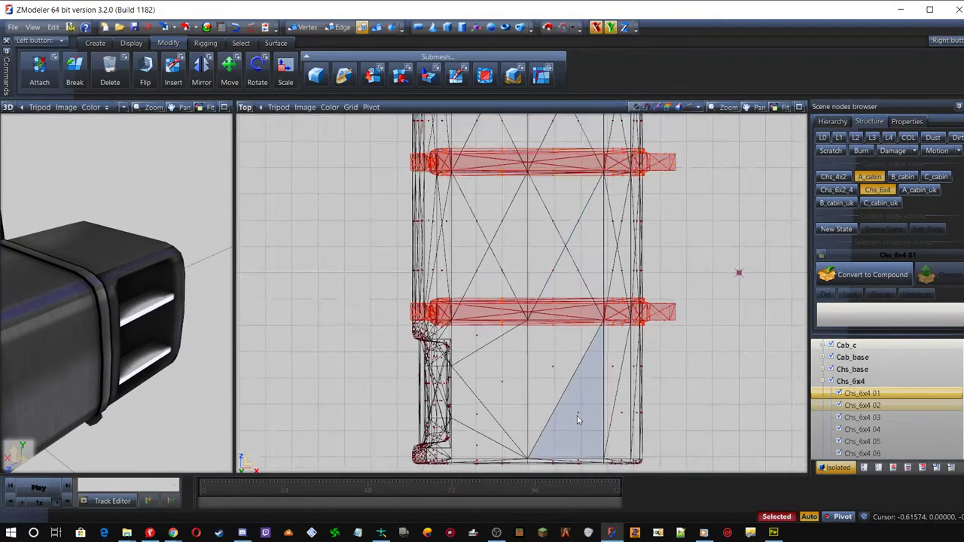
click(400, 74)
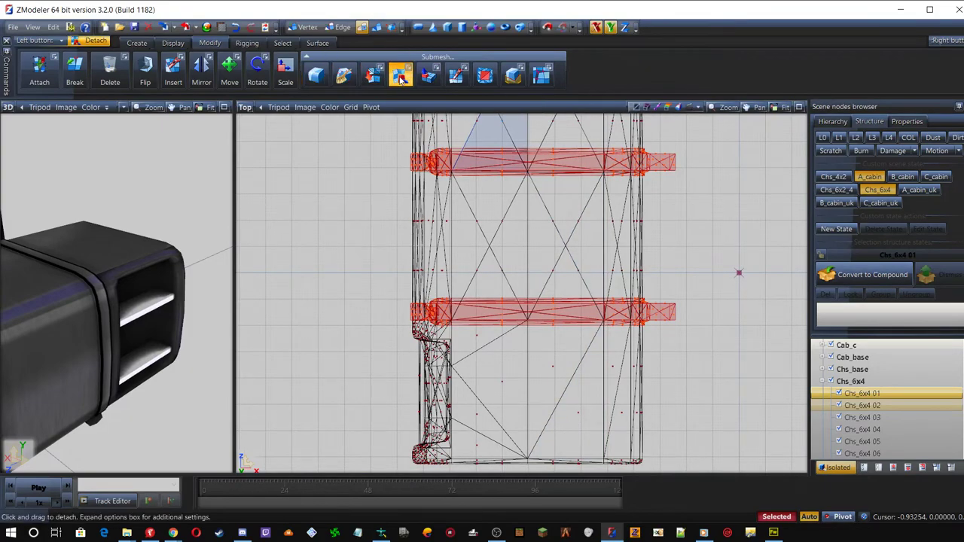
click(667, 162)
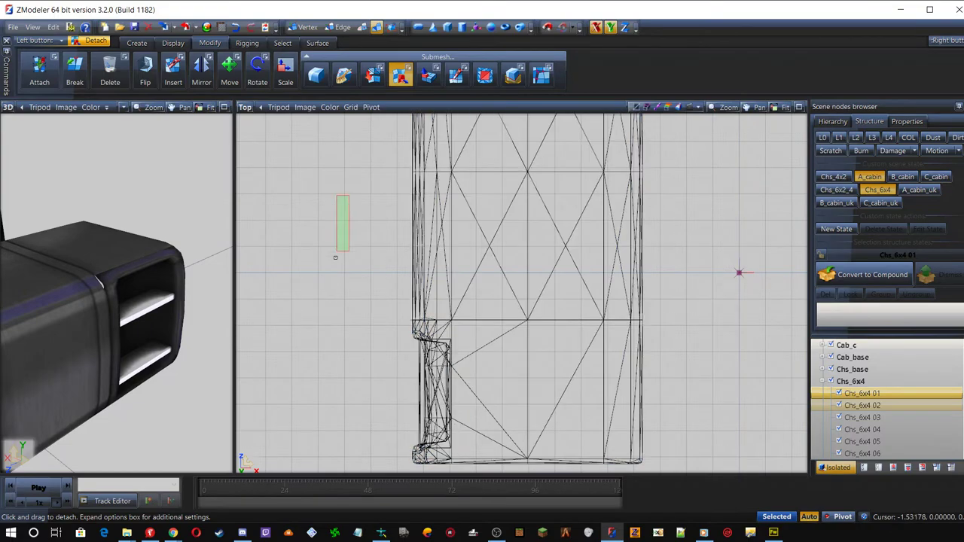
Maximise the 3D view and examine both tanks, the straps and the steps from several sides
middle_drag(100, 259, 163, 174)
click(224, 107)
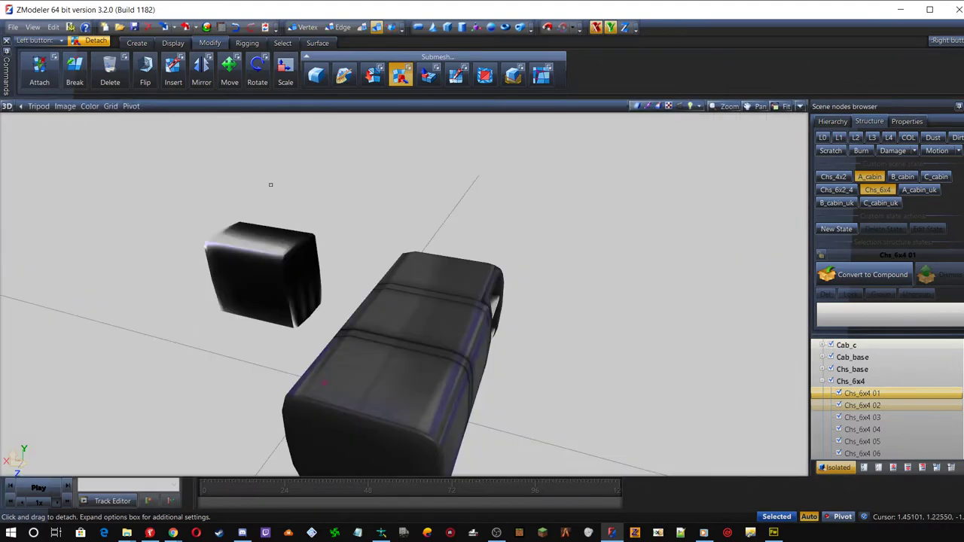
middle_drag(419, 350, 364, 315)
scroll(336, 239, up, 5)
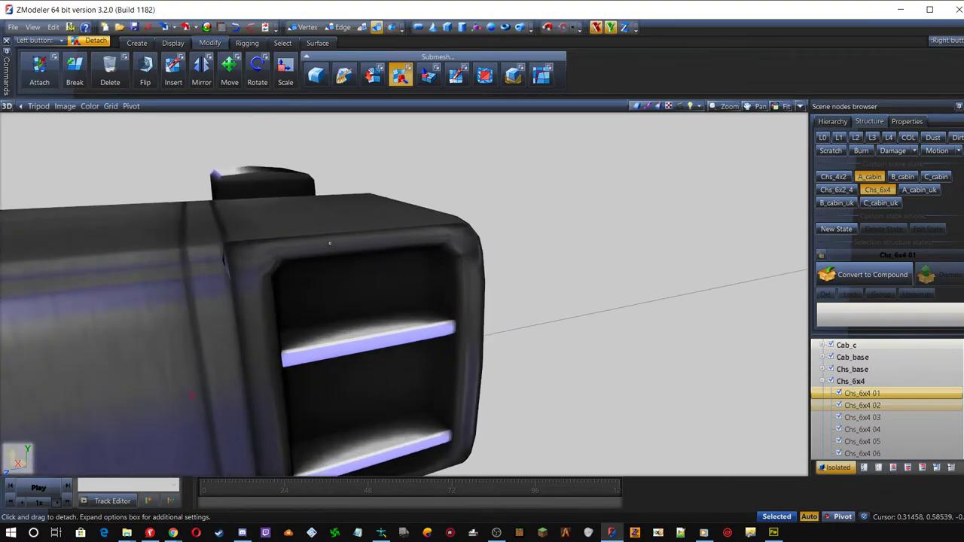
middle_drag(330, 242, 591, 265)
scroll(437, 262, down, 5)
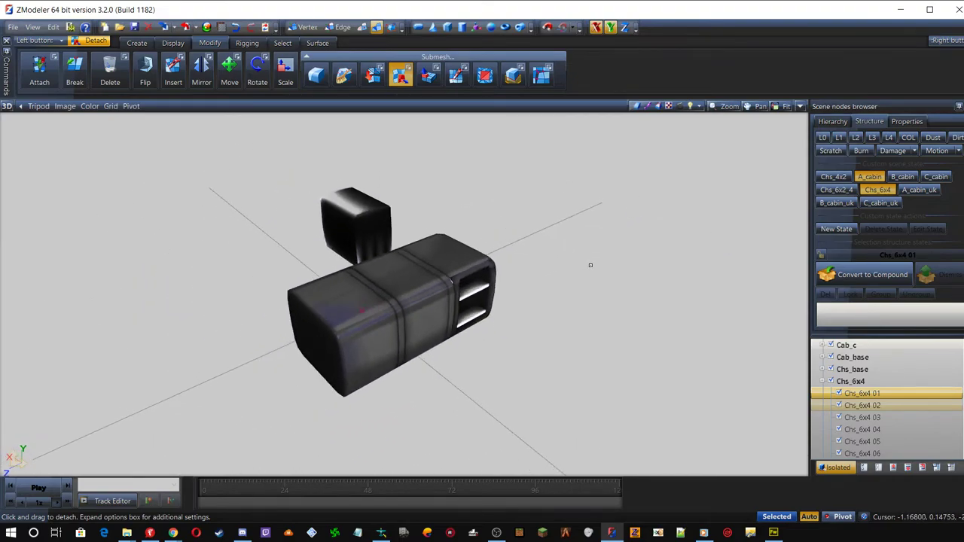
mouse_move(382, 329)
middle_down()
mouse_move(426, 316)
mouse_move(400, 312)
mouse_move(480, 309)
mouse_move(383, 327)
mouse_move(390, 319)
middle_up()
scroll(465, 409, down, 2)
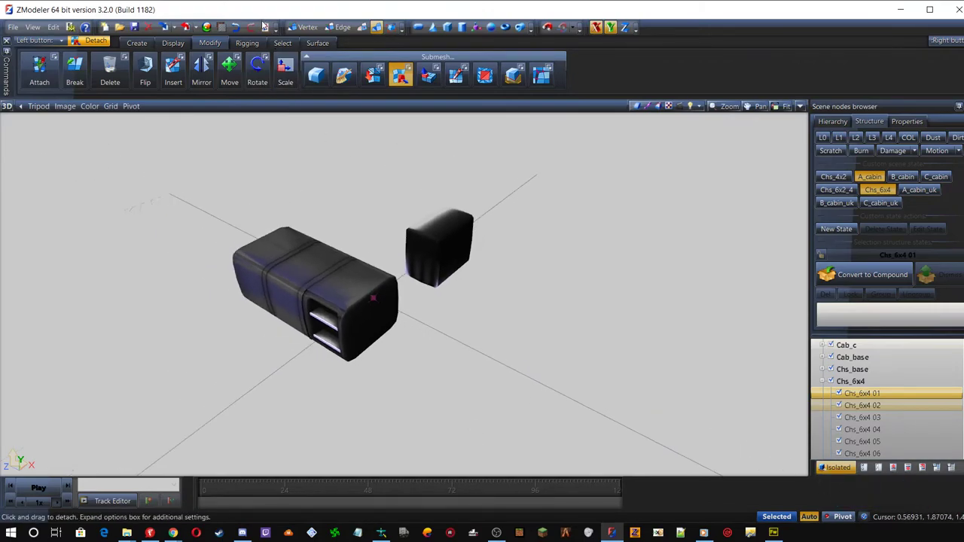
Start loading a material from file and browse to the Volvo FH16 GamingLives folder inside [Mod Edits]
click(207, 28)
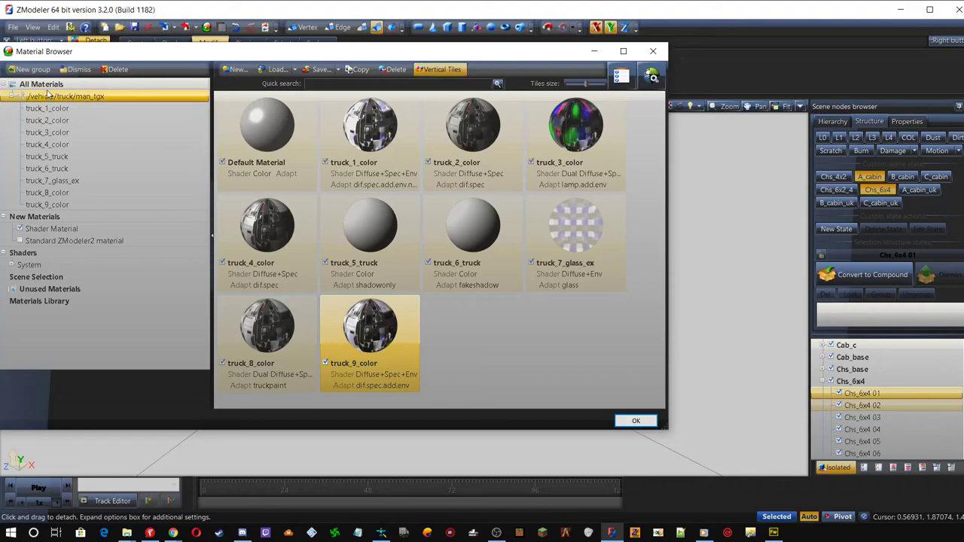
click(265, 69)
click(391, 167)
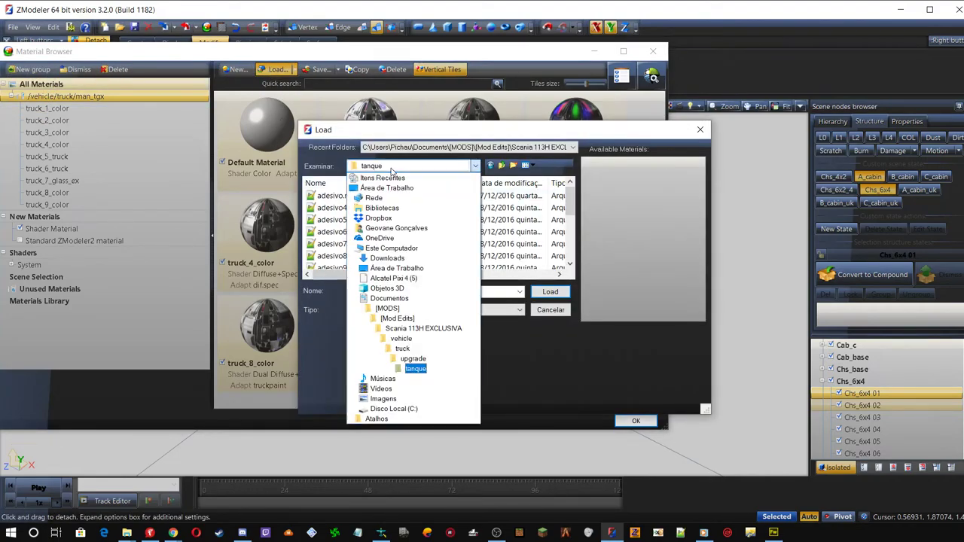
click(397, 318)
scroll(403, 218, down, 3)
scroll(399, 218, up, 2)
double_click(381, 246)
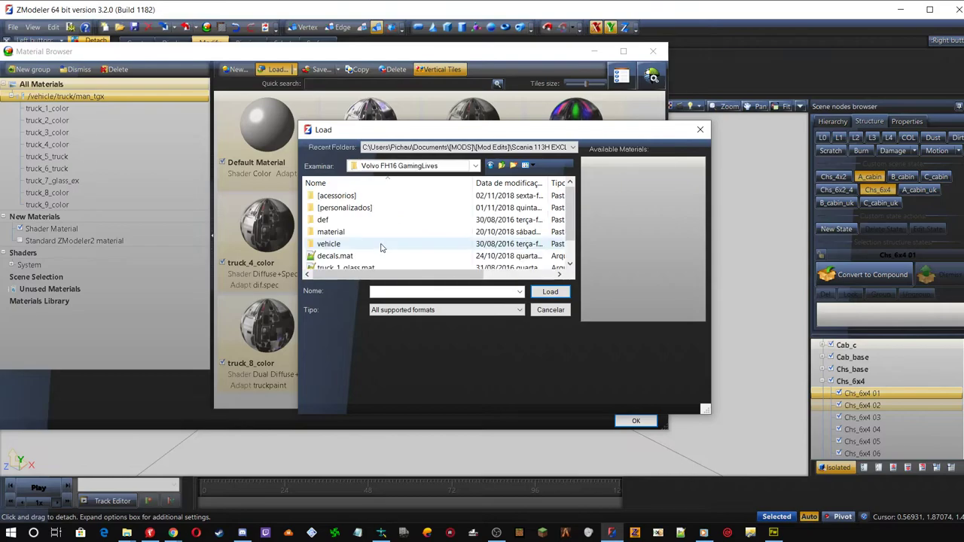
Load the material cromado.mat from the vehicle/truck/volvo_fh16_2009 folder
double_click(353, 244)
double_click(338, 198)
scroll(340, 234, down, 1)
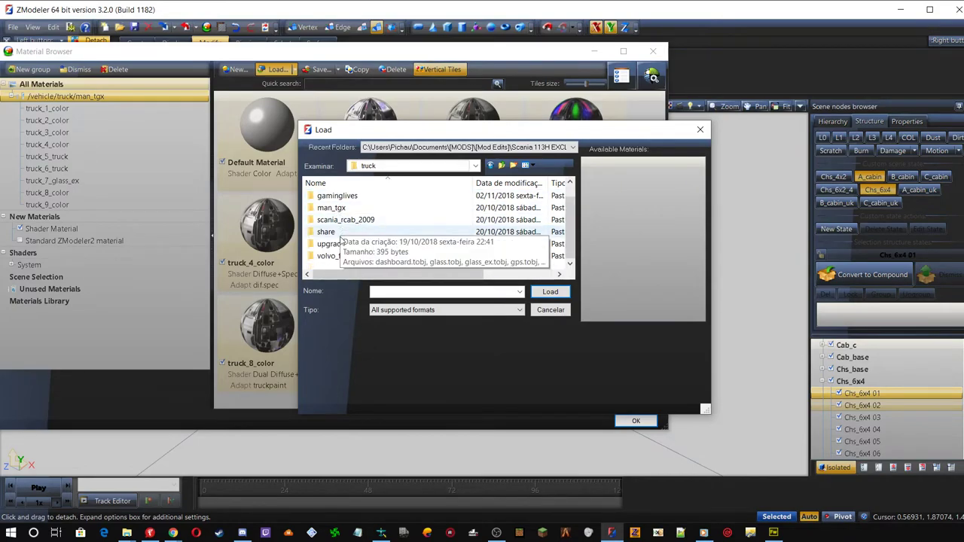
double_click(335, 256)
scroll(544, 232, down, 3)
scroll(544, 232, down, 1)
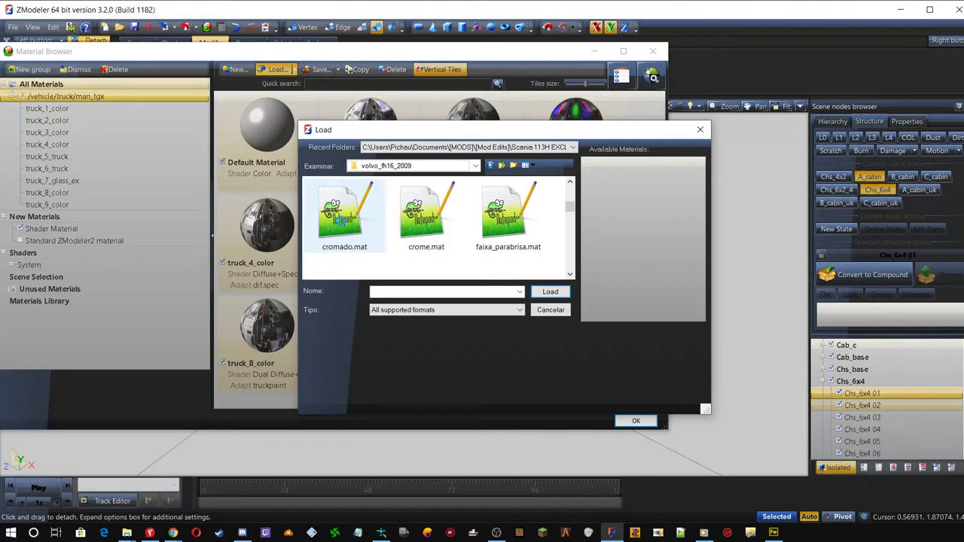
click(340, 220)
key(Return)
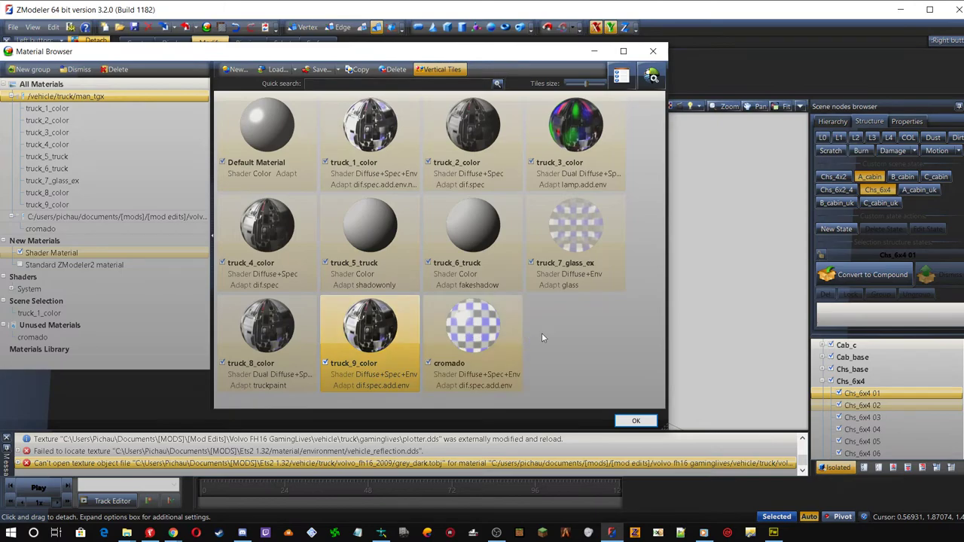
Move the cromado material into the /vehicle/truck/man_tgx group and close the material browser
click(503, 332)
drag(472, 332, 95, 101)
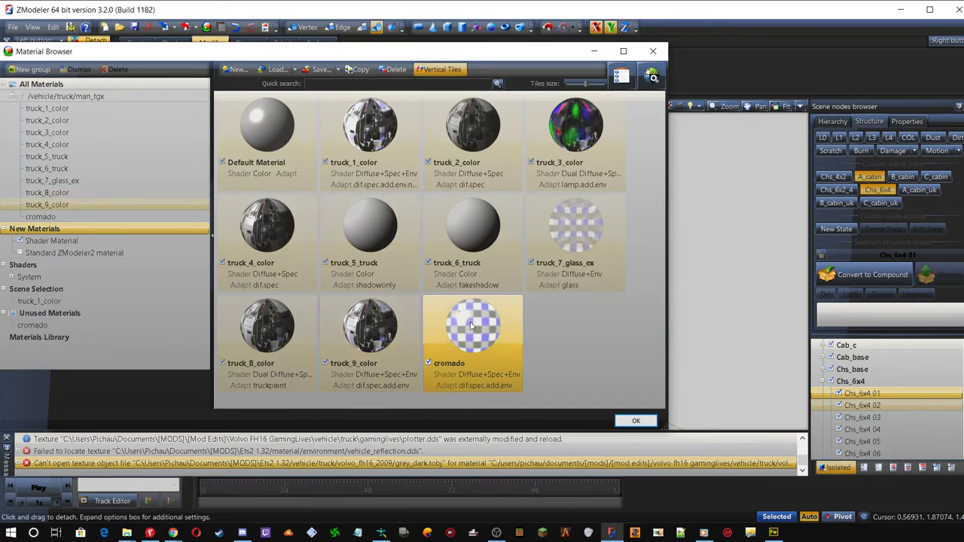
click(634, 420)
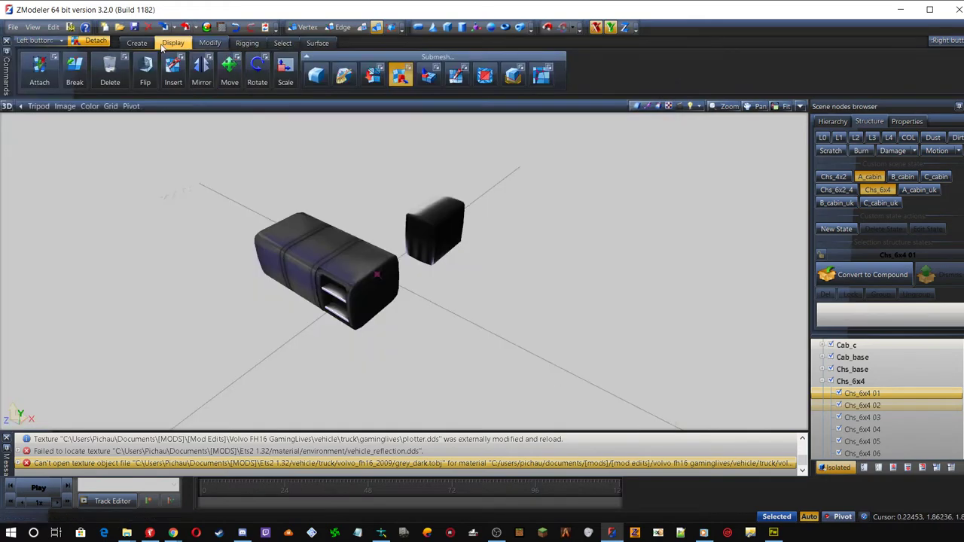
Move the grey_dark.dds texture into the /vehicle/truck/man_tgx group and delete the /vehicle/truck/volvo_fh16_2009 texture group
click(223, 27)
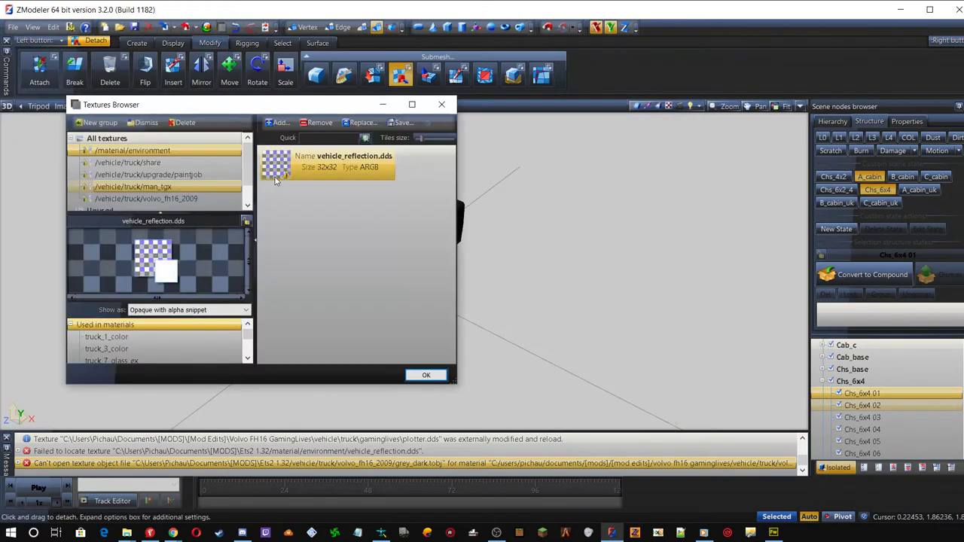
scroll(140, 179, down, 1)
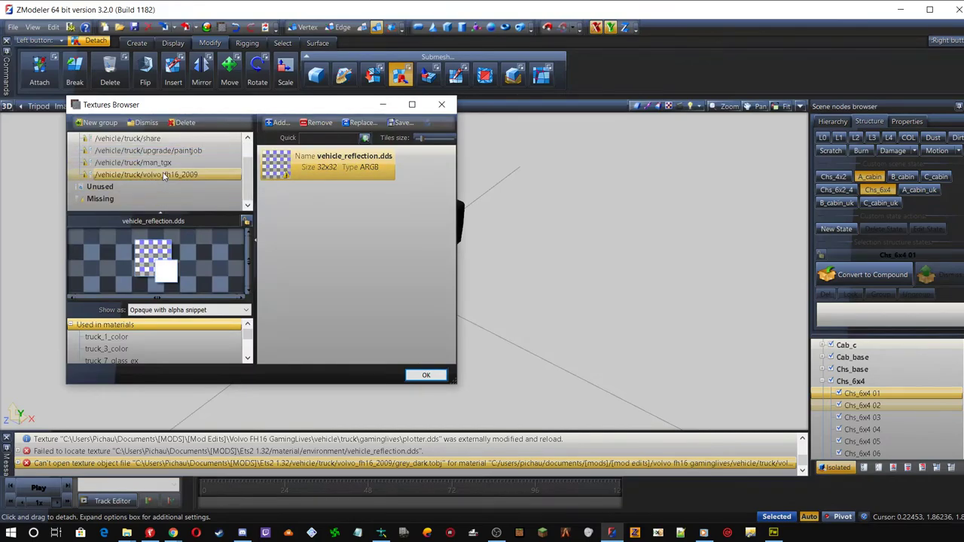
click(164, 176)
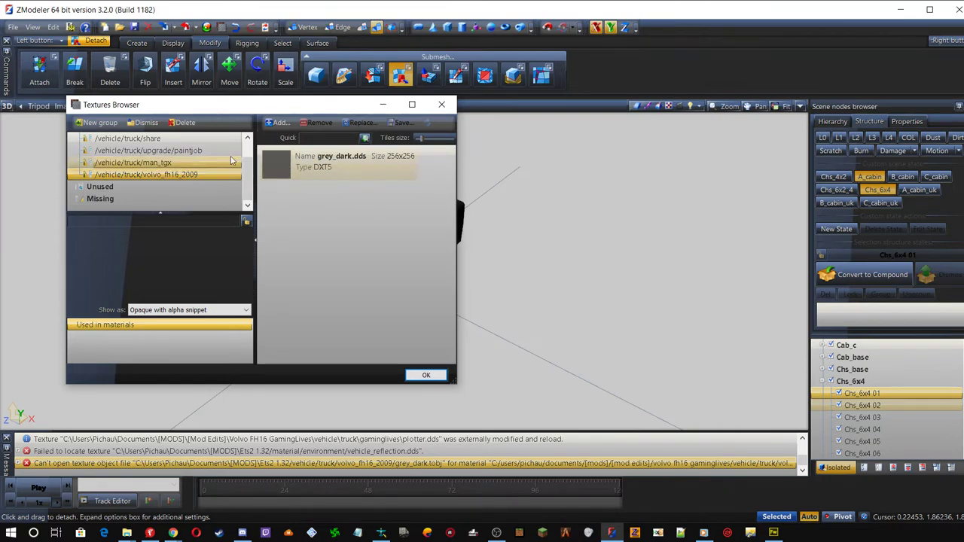
drag(273, 163, 168, 164)
click(128, 139)
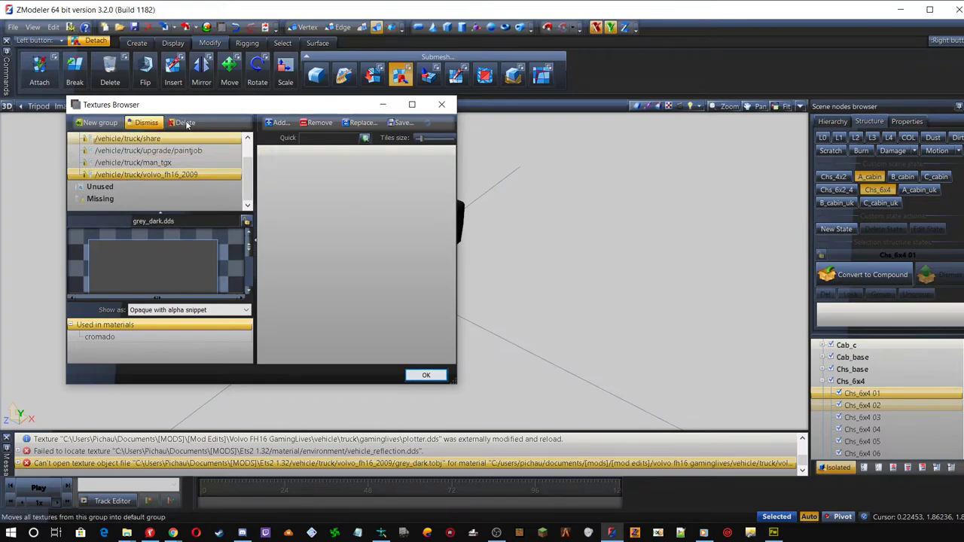
click(181, 123)
click(174, 123)
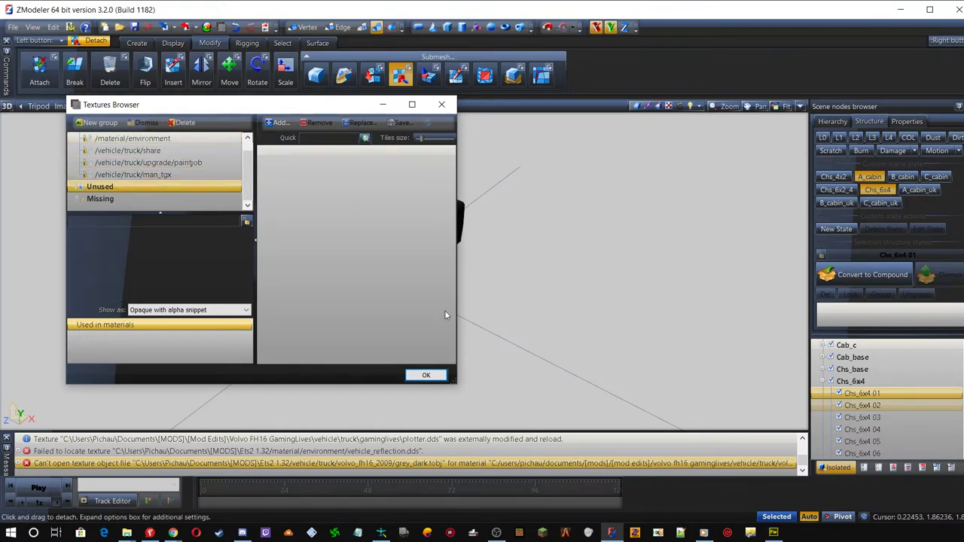
click(427, 376)
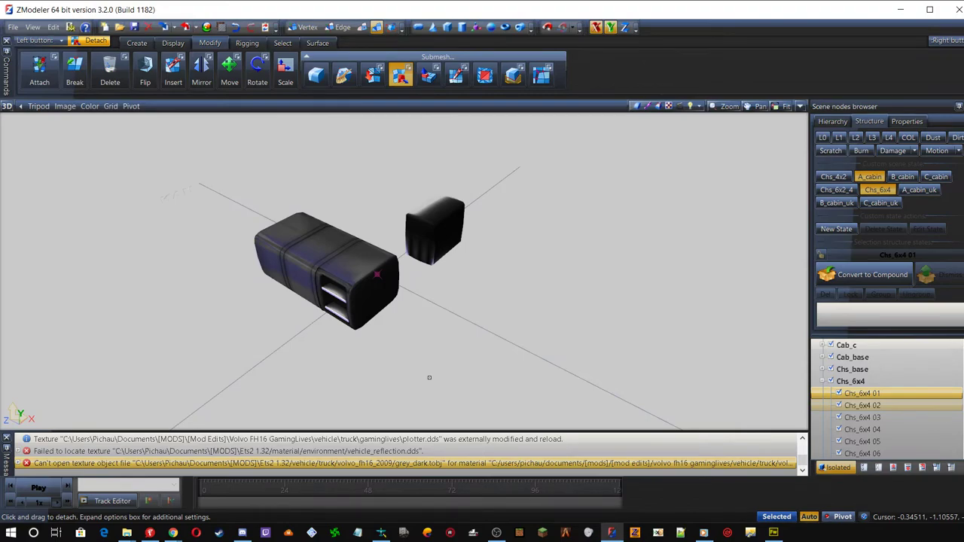
Assign the cromado material to the polygons of the fuel tank mesh Chs_6x4 01 in the Chs_6x4 group
click(874, 393)
click(865, 407)
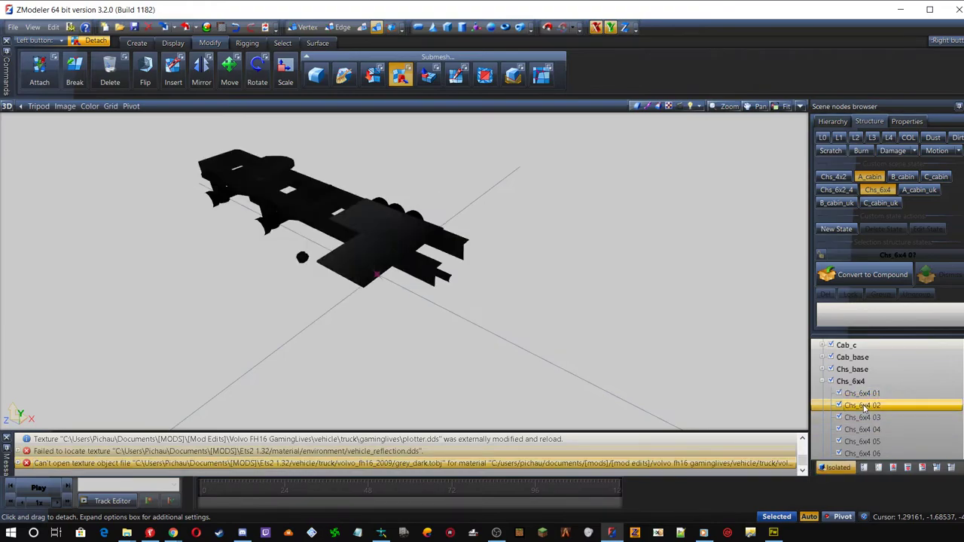
click(865, 394)
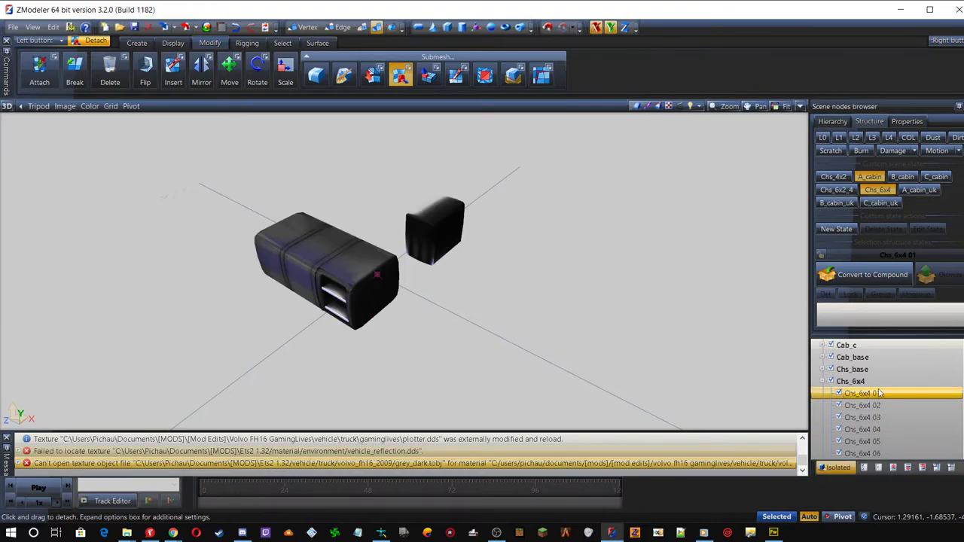
click(907, 121)
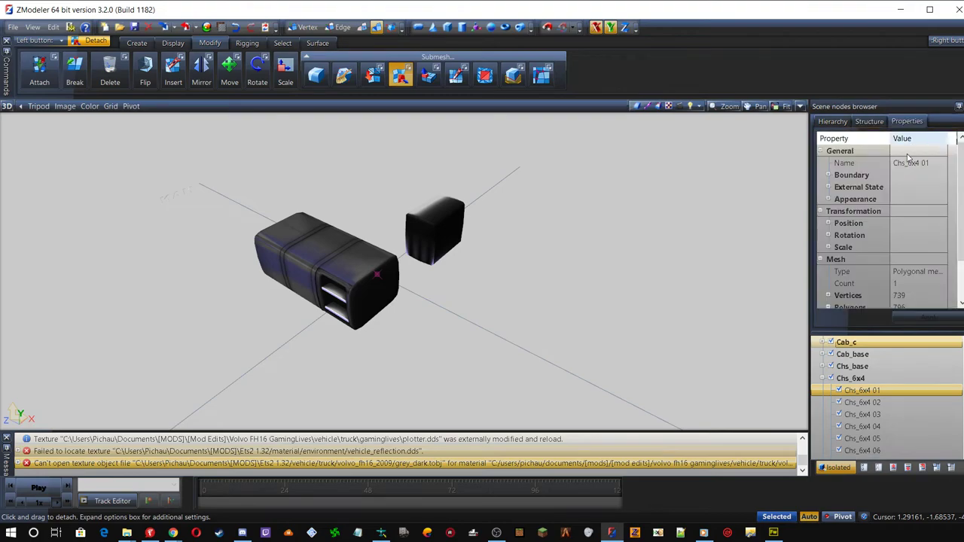
click(829, 306)
scroll(882, 256, down, 2)
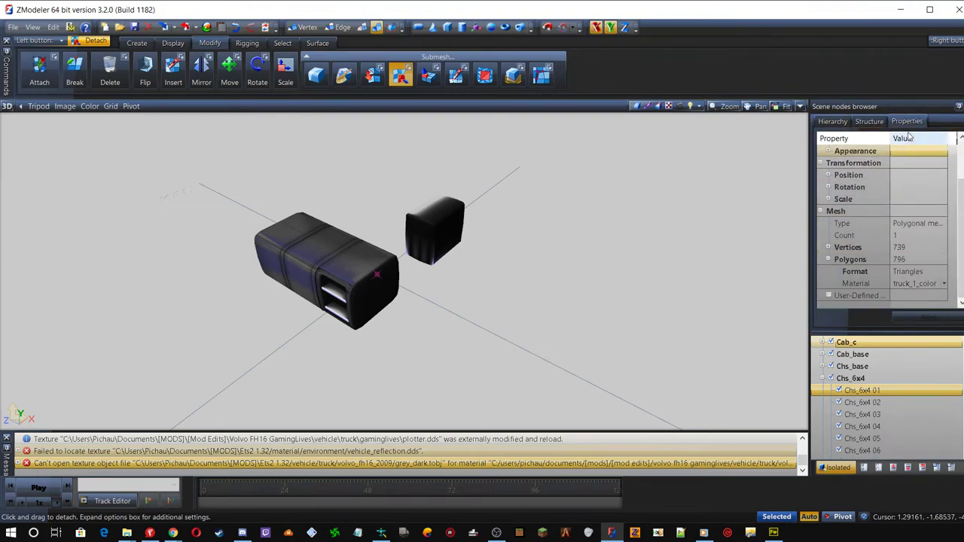
click(944, 283)
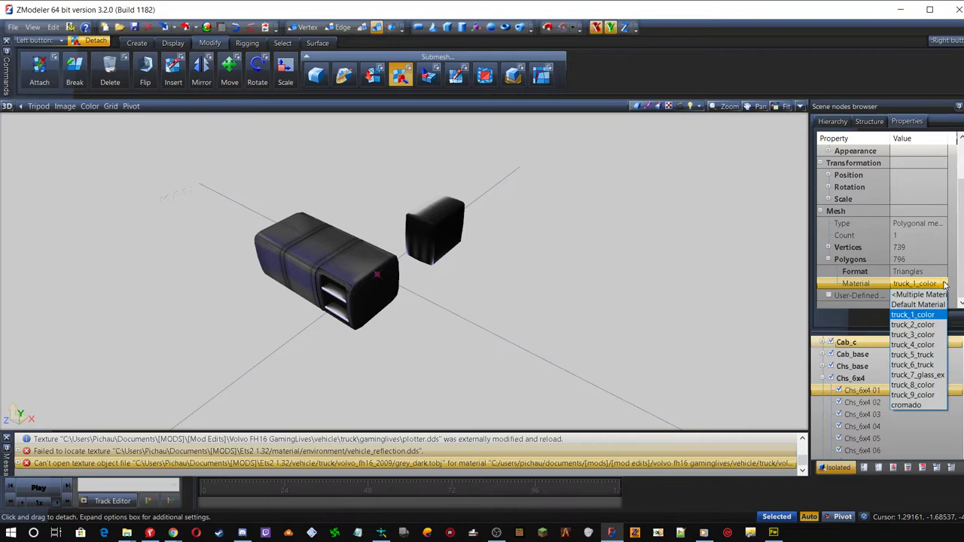
click(908, 406)
click(921, 319)
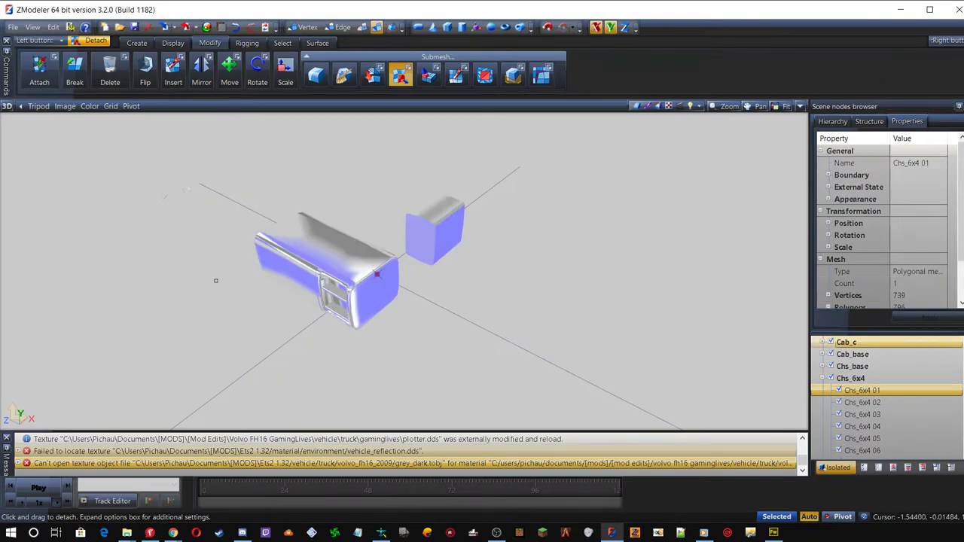
Show the whole truck again and examine the chrome finish on the fuel tank
click(838, 468)
middle_drag(452, 264, 207, 271)
middle_drag(400, 193, 410, 218)
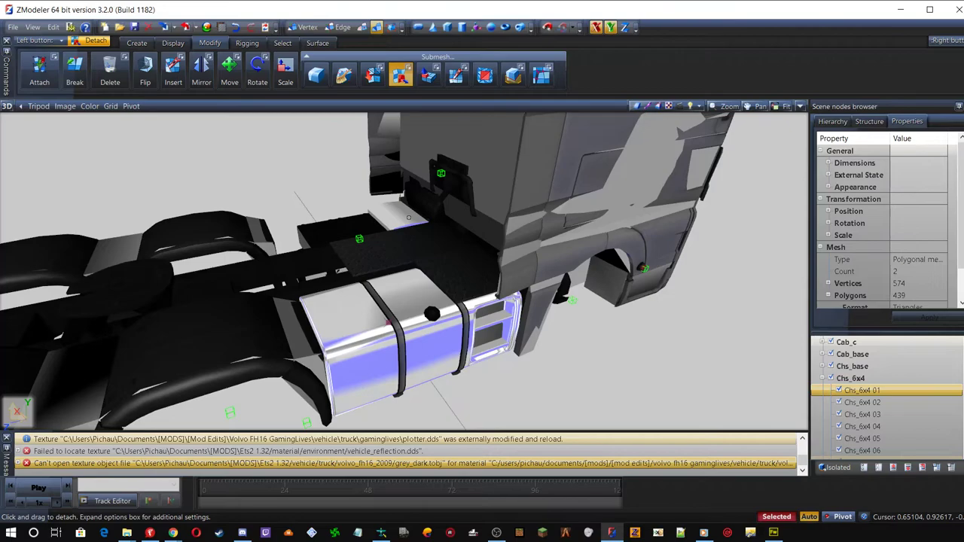
middle_drag(426, 341, 421, 340)
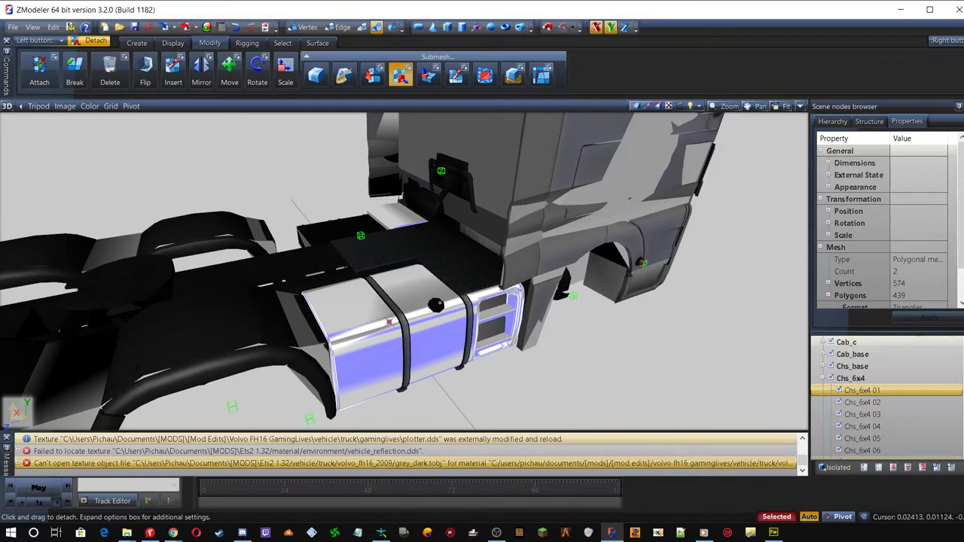
middle_drag(507, 331, 502, 331)
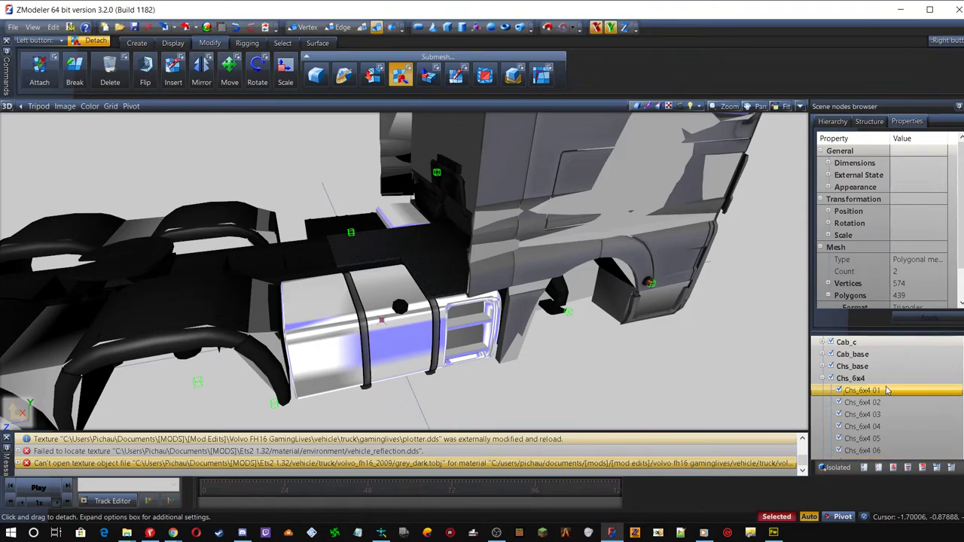
Move the two detached Chs_6x4 01 nodes from the end of the scene hierarchy into the Chs_6x4 group
scroll(884, 398, down, 10)
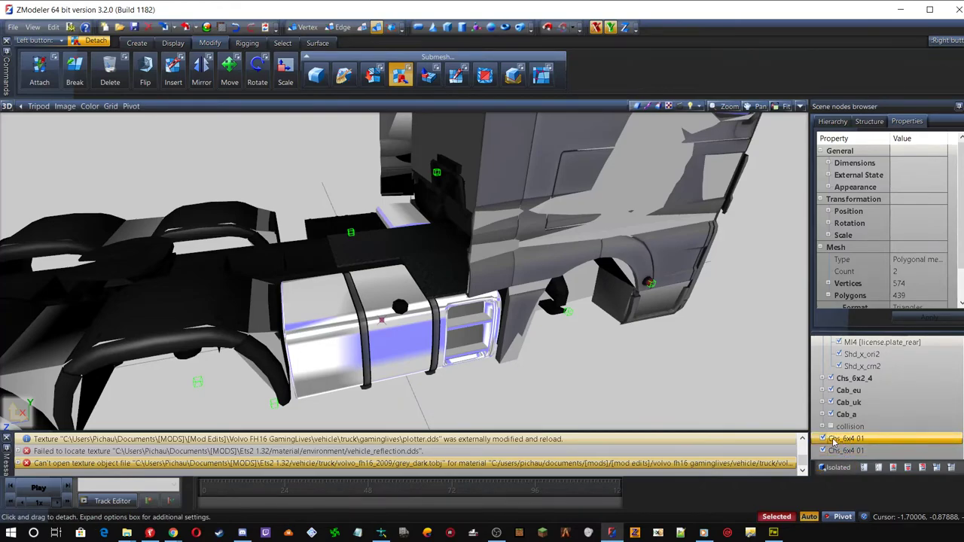
click(825, 443)
click(824, 443)
click(824, 444)
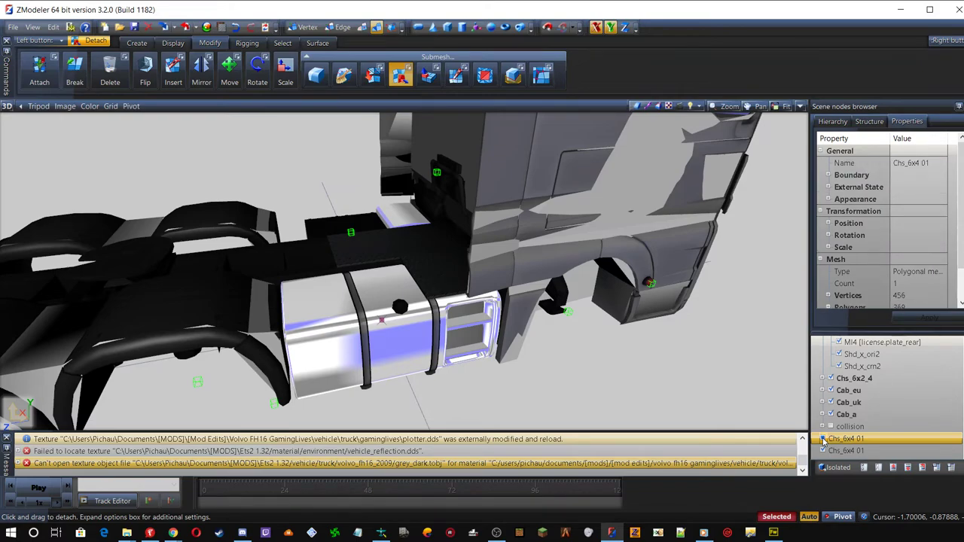
click(870, 121)
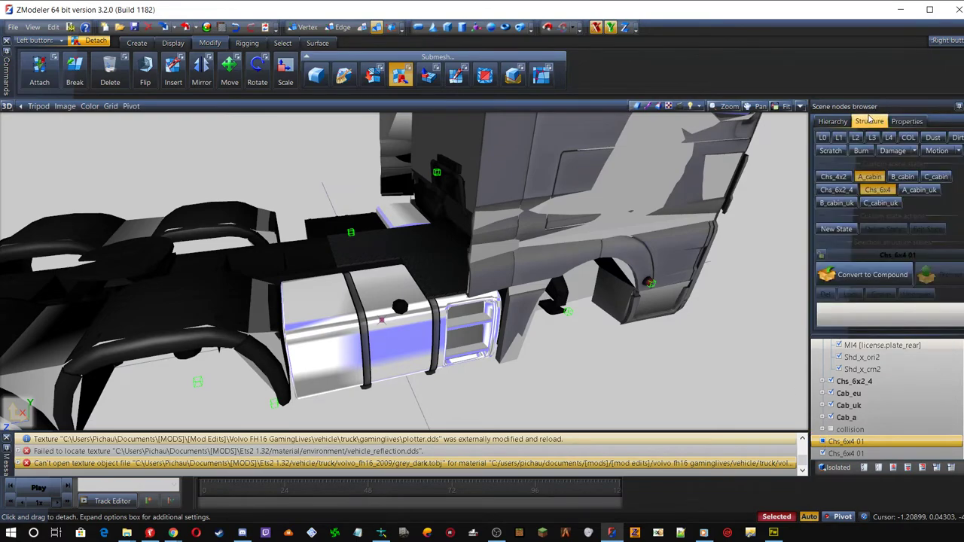
ctrl+click(842, 454)
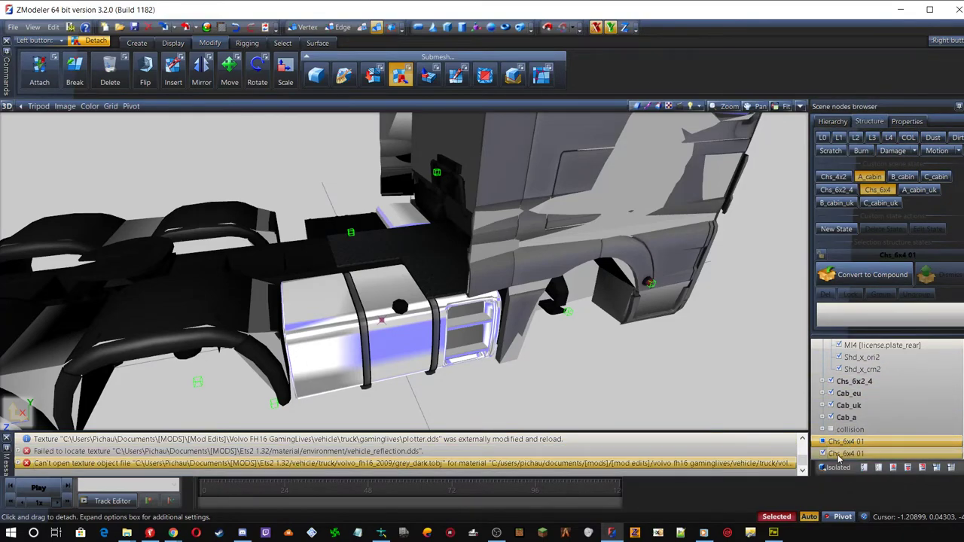
key(ctrl+s)
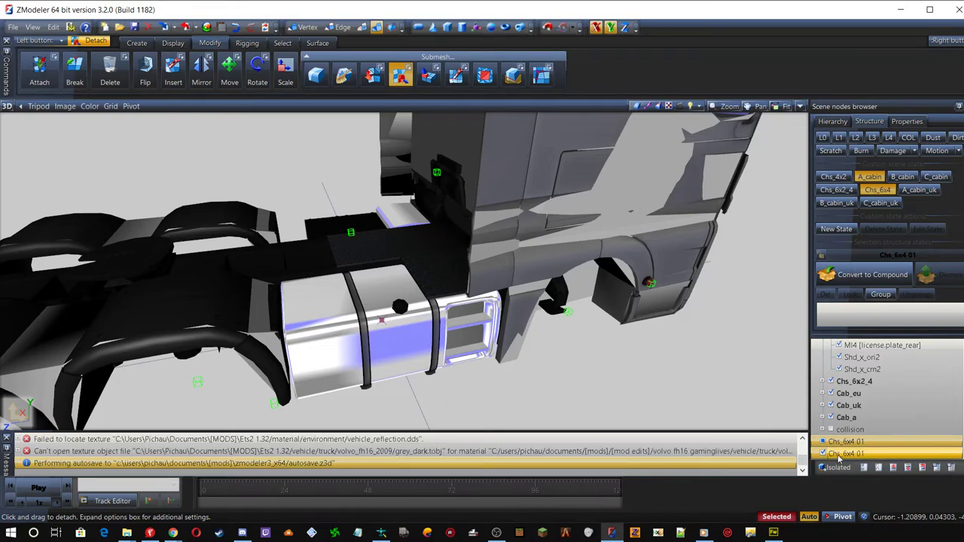
scroll(836, 446, down, 10)
scroll(878, 403, up, 10)
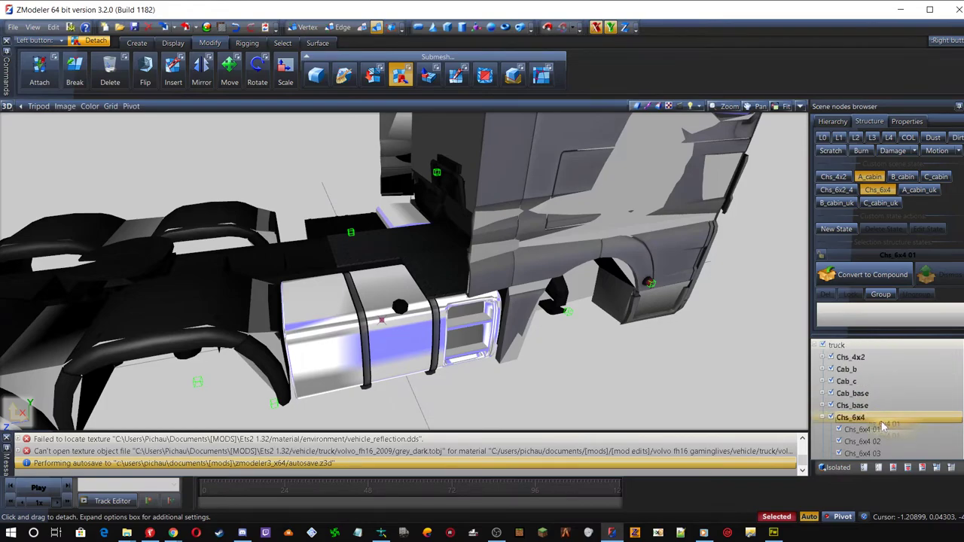
click(884, 428)
drag(885, 428, 838, 430)
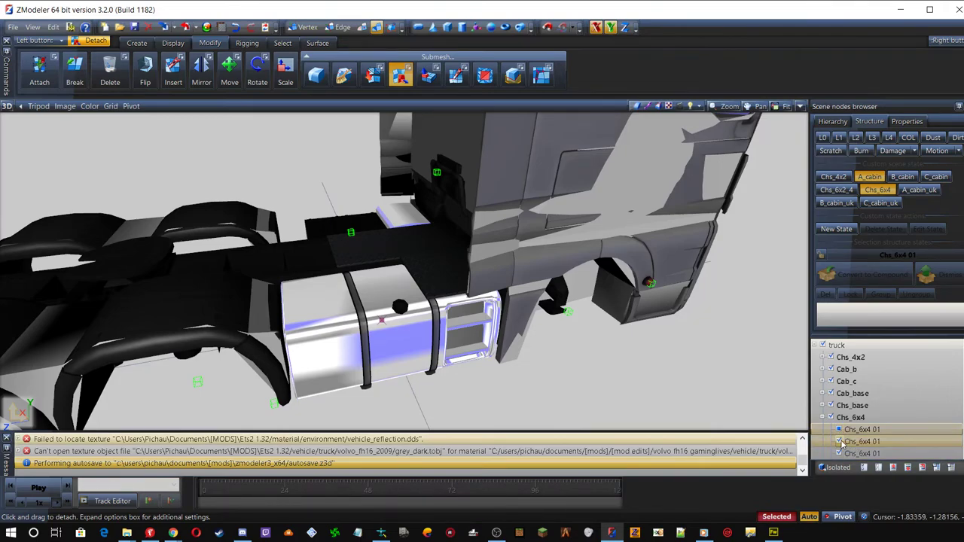
Show the 3D and Top views side by side with a wider 3D view, and clear the selection of the detached parts
click(839, 443)
click(839, 443)
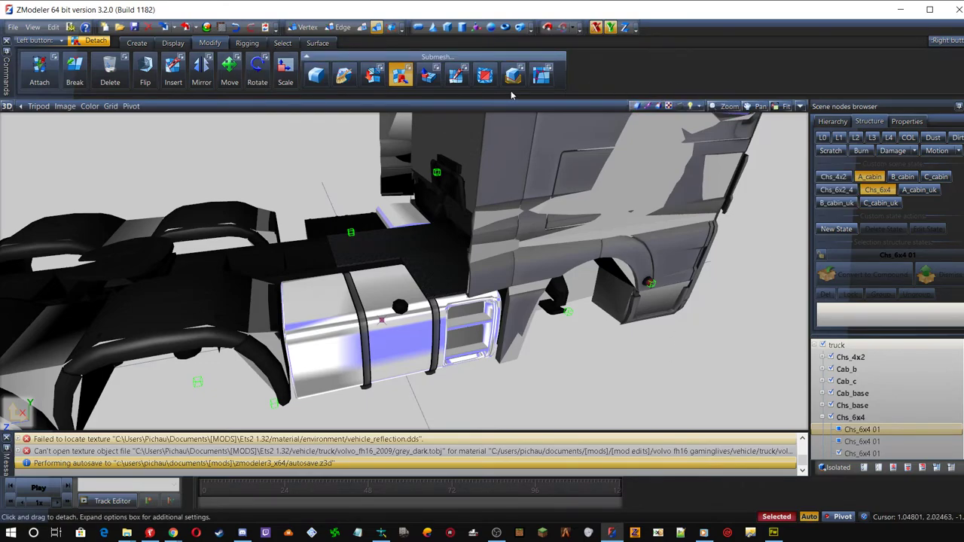
click(800, 106)
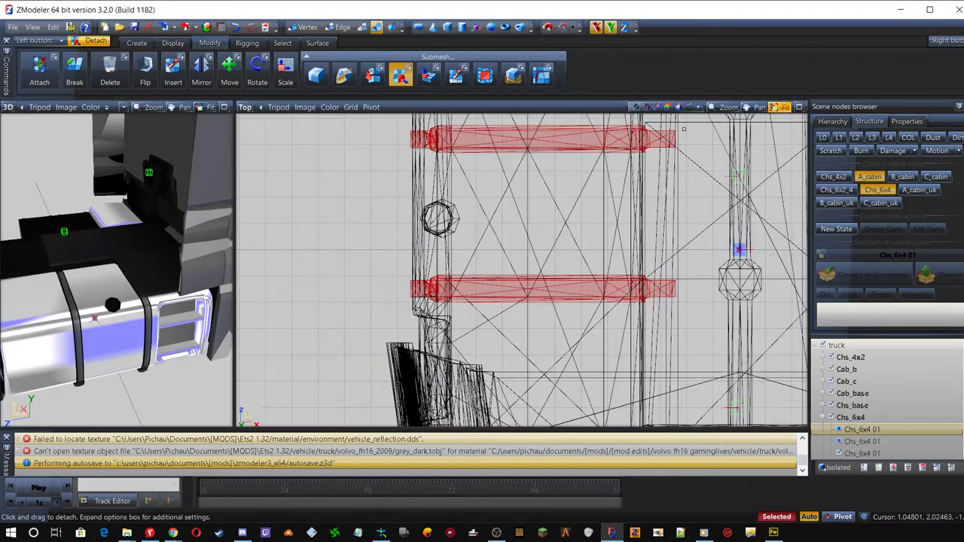
drag(235, 223, 318, 217)
scroll(644, 294, down, 6)
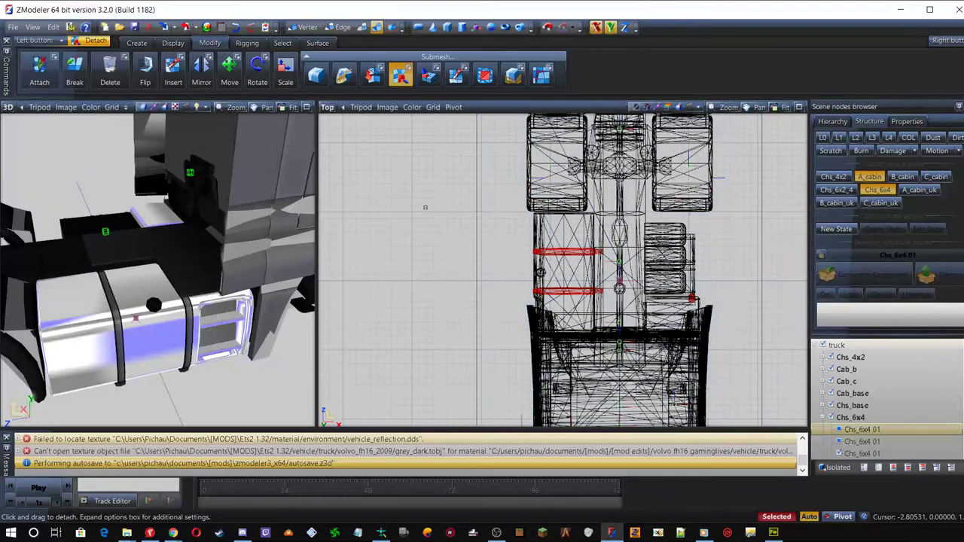
drag(391, 261, 391, 250)
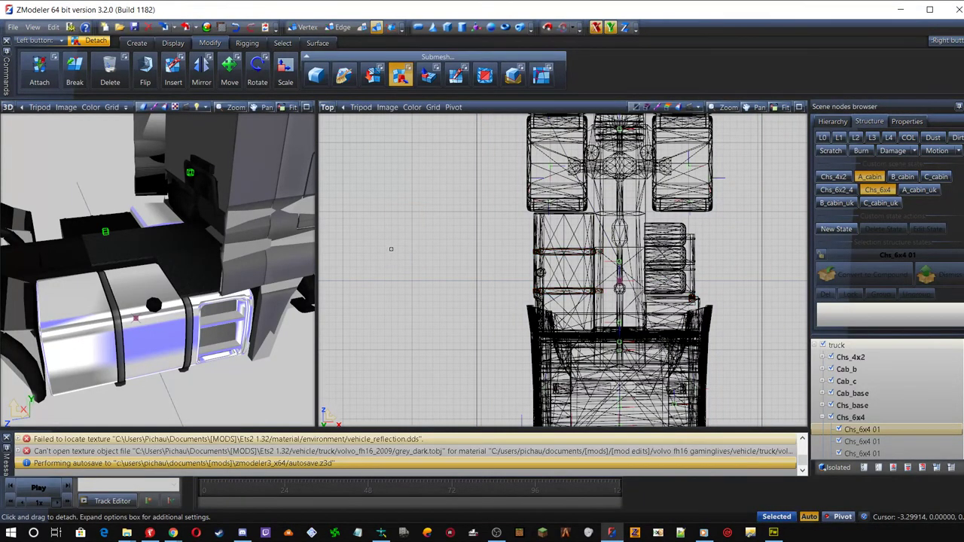
click(564, 271)
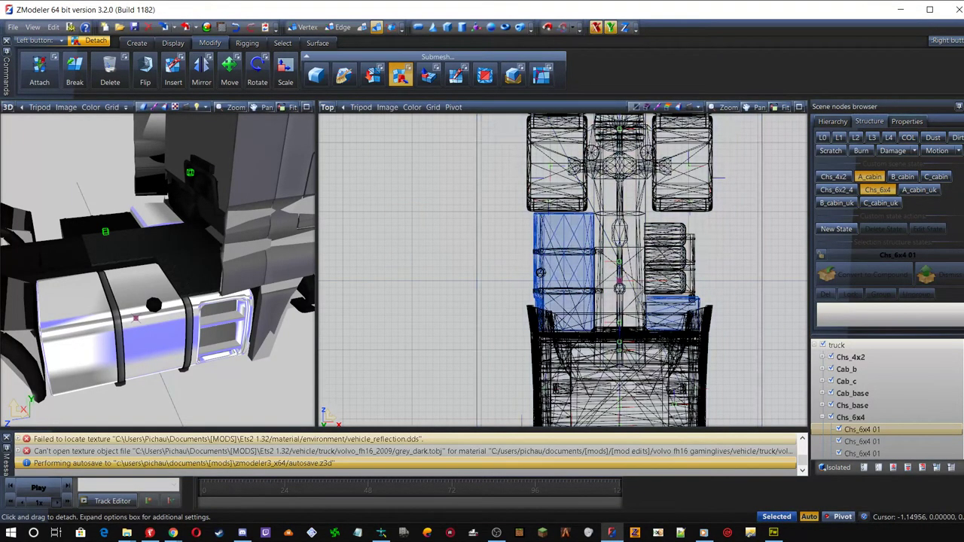
click(452, 263)
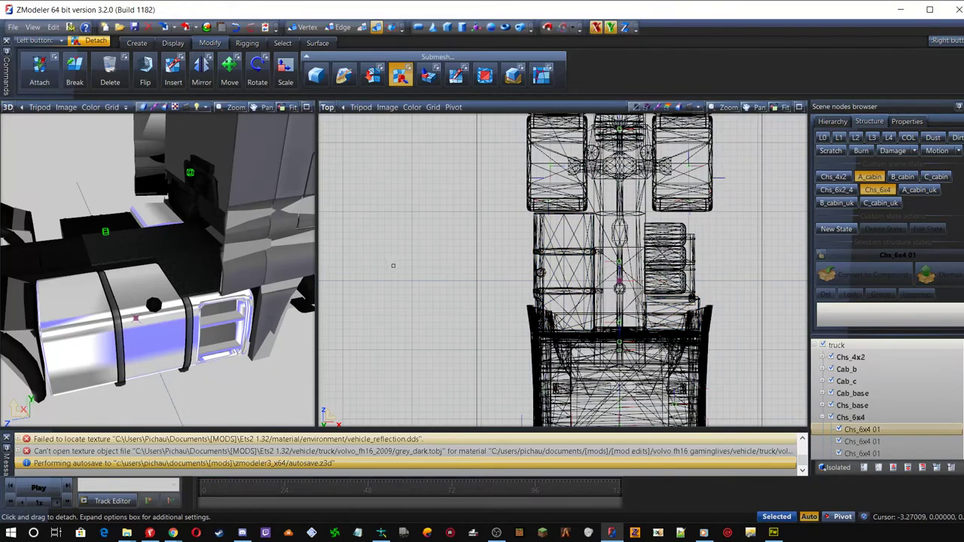
Isolate the detached Chs_6x4 01 nodes one at a time to identify the parts, and return to the full truck with the straps selected
click(859, 429)
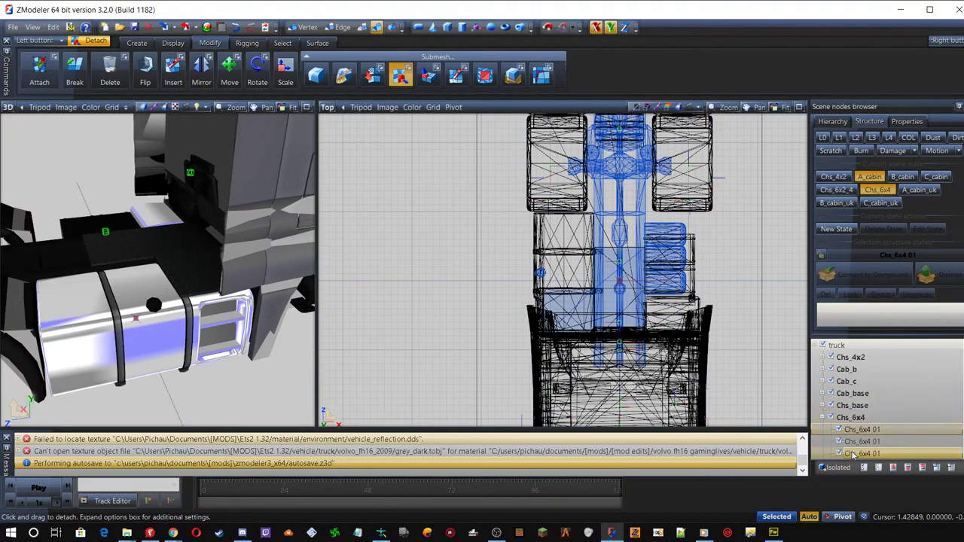
click(838, 469)
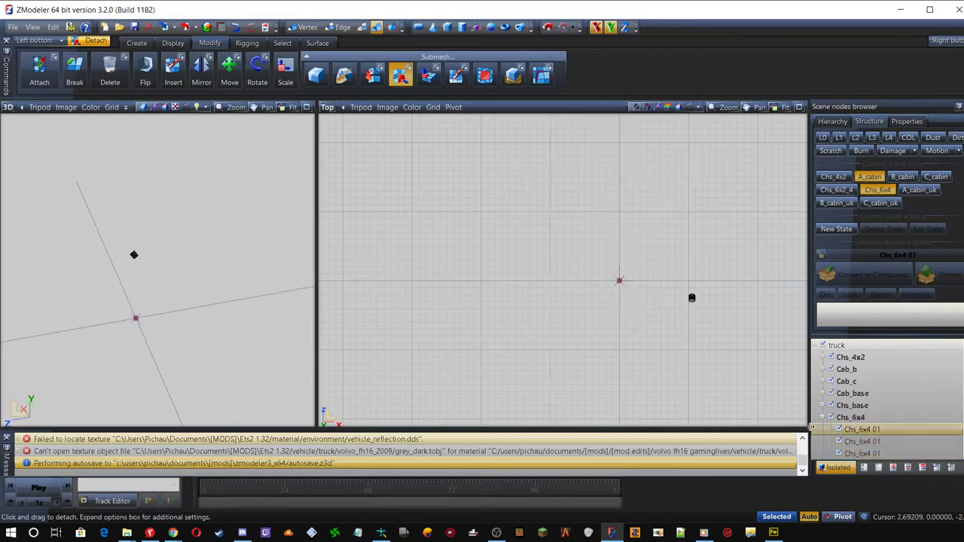
click(837, 345)
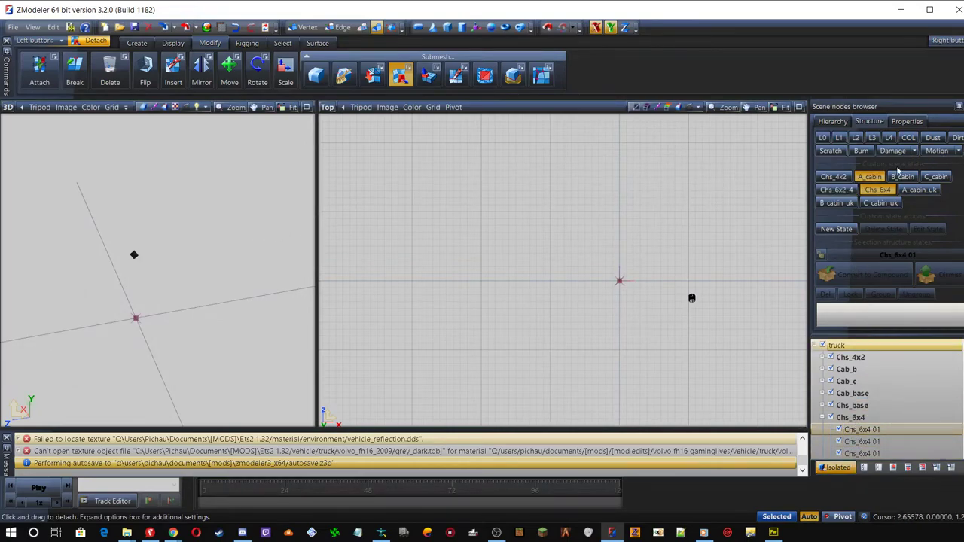
click(873, 429)
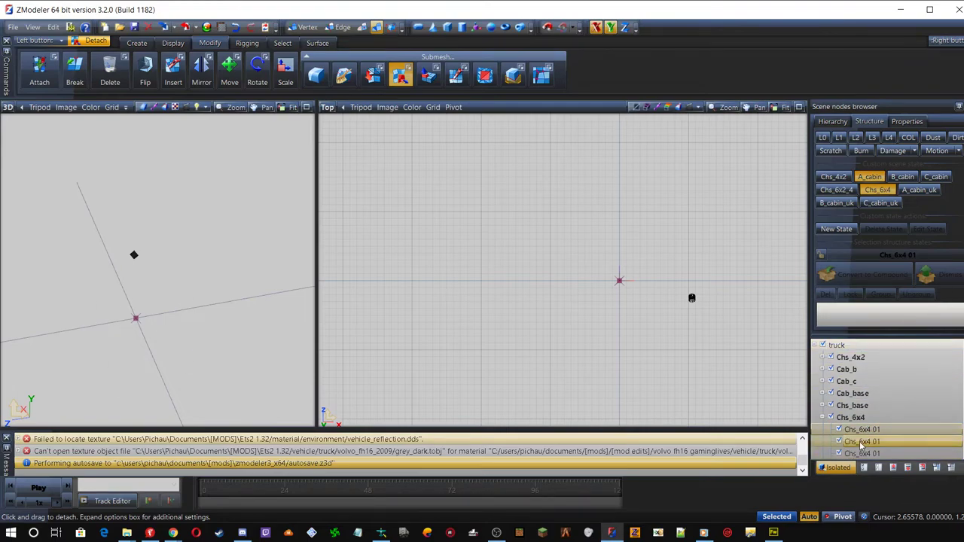
click(862, 441)
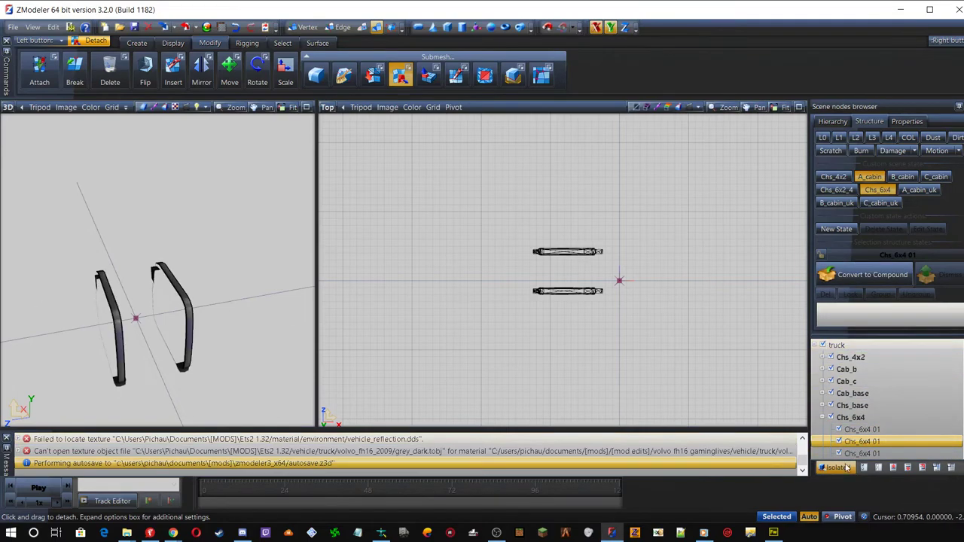
click(837, 467)
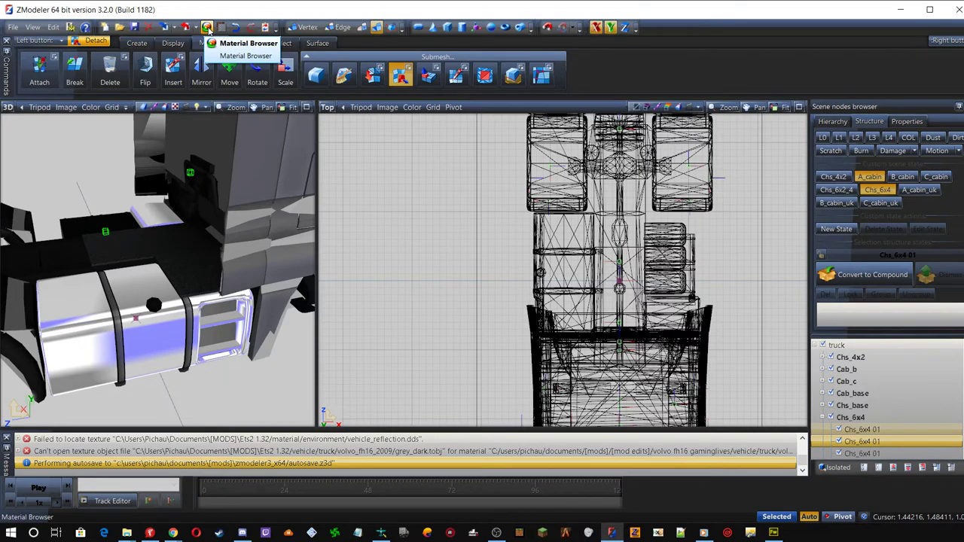
Load the material carcolor.mat from the volvo_fh16_2009 folder
click(207, 28)
click(275, 69)
scroll(488, 216, down, 1)
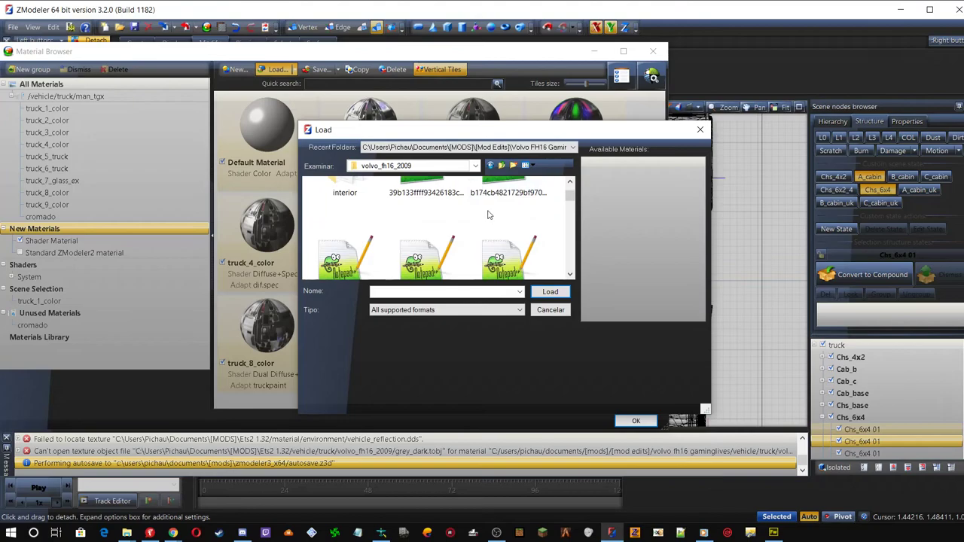
scroll(499, 213, down, 1)
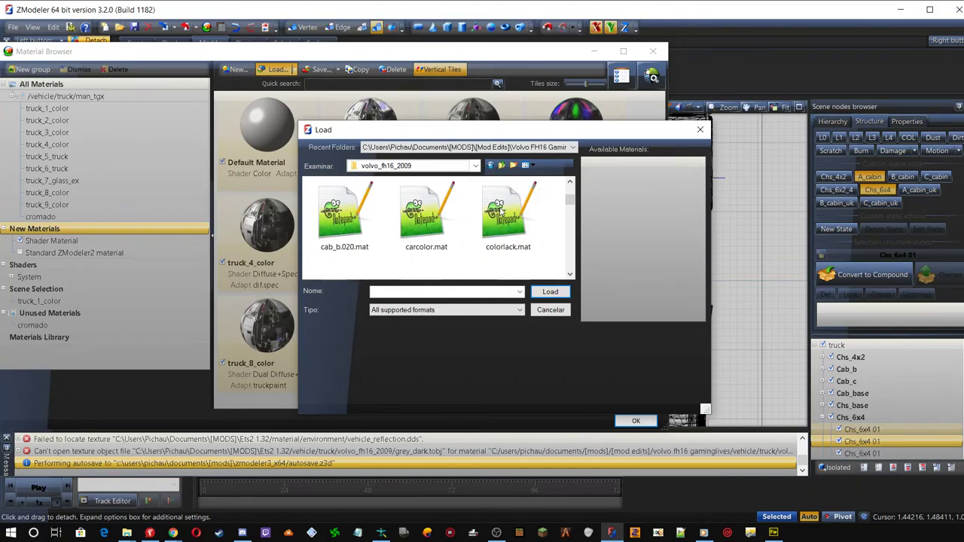
click(424, 214)
click(549, 292)
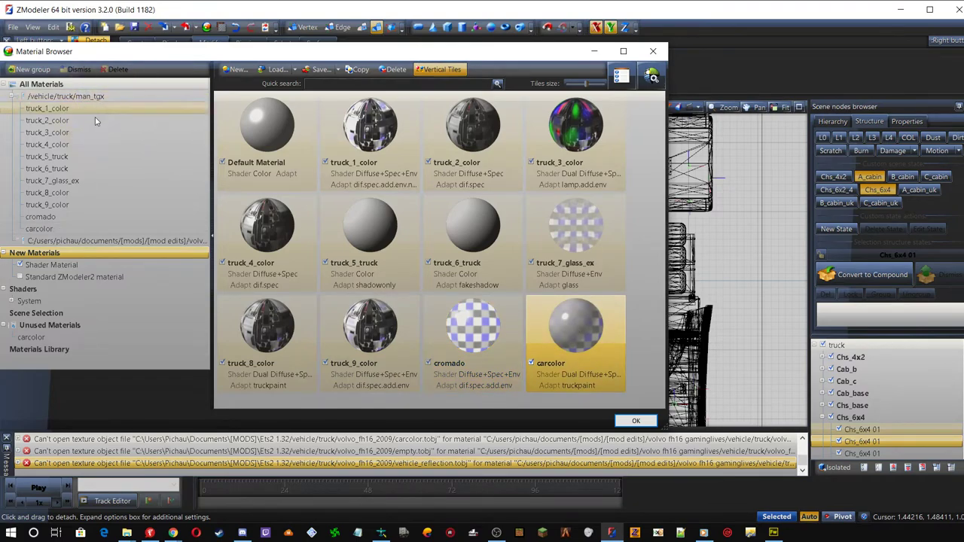
Keep carcolor in the /vehicle/truck/man_tgx group and try to delete the leftover Volvo material group
click(90, 241)
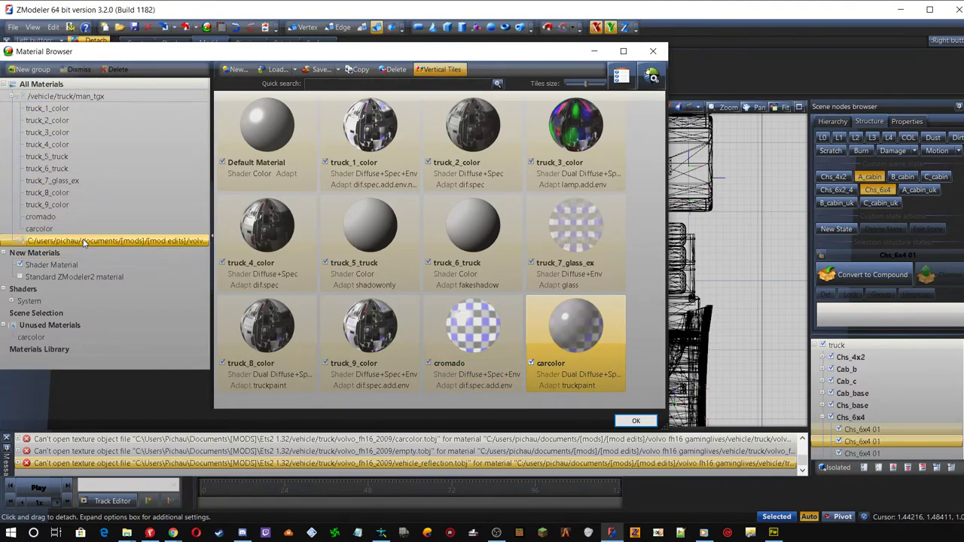
click(109, 69)
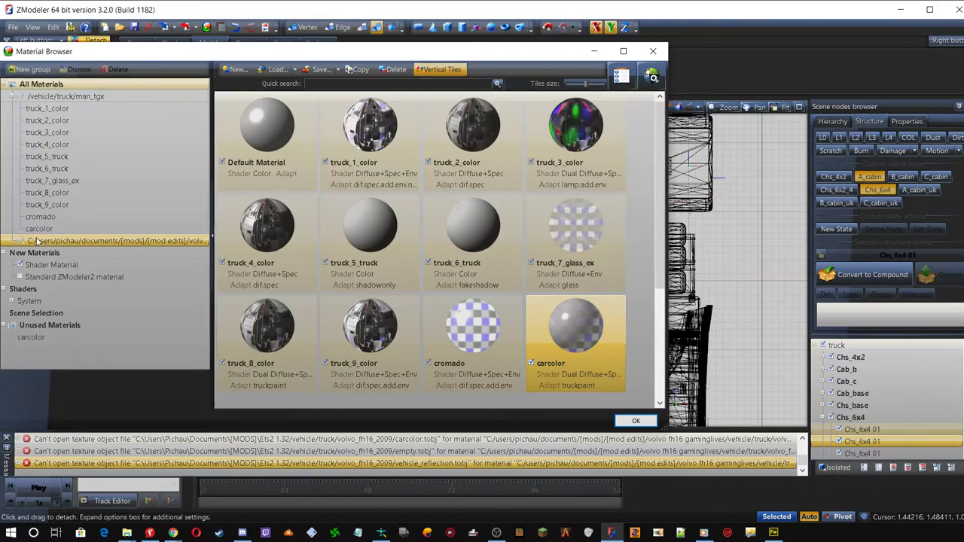
click(635, 421)
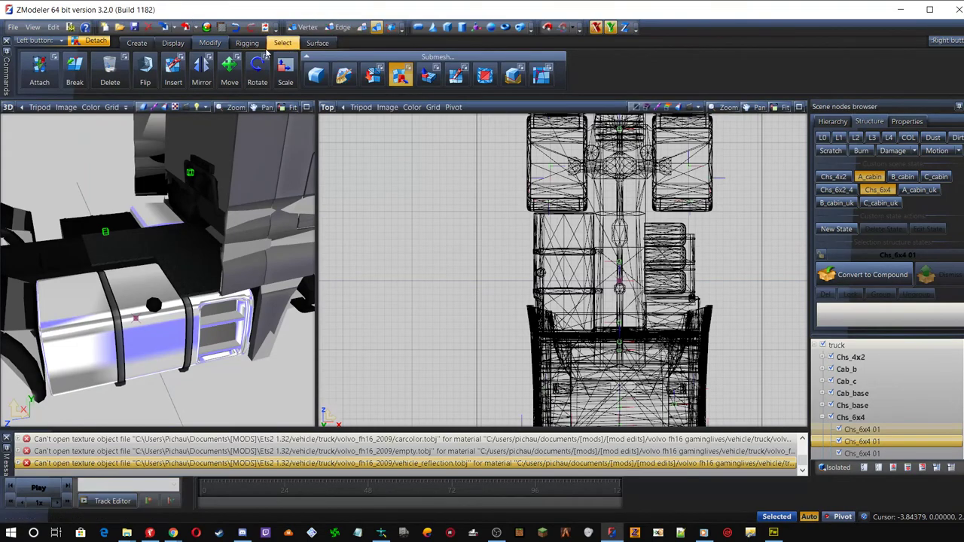
Move the vehicle_reflection, empty and carcolor textures from the volvo_fh16_2009 texture group into the /vehicle/truck/man_tgx group
click(221, 27)
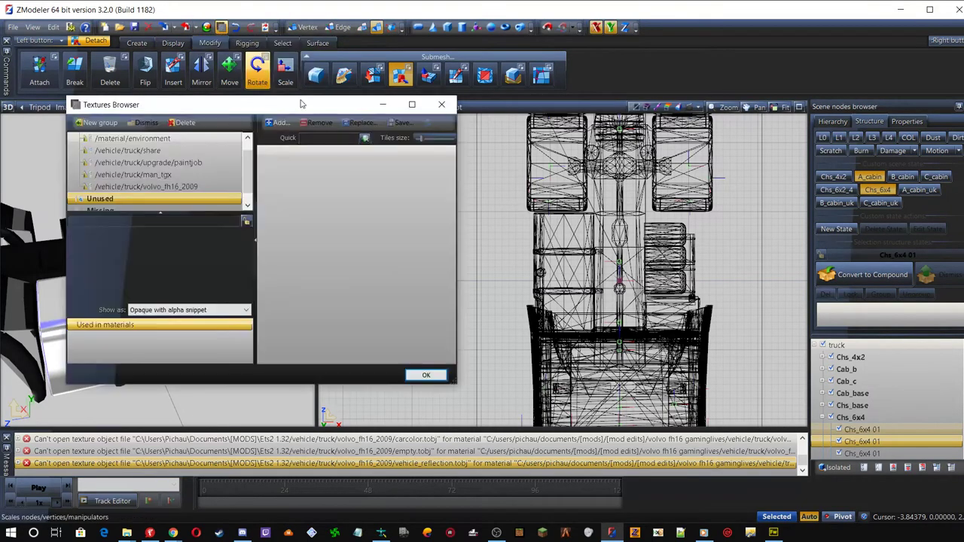
click(186, 189)
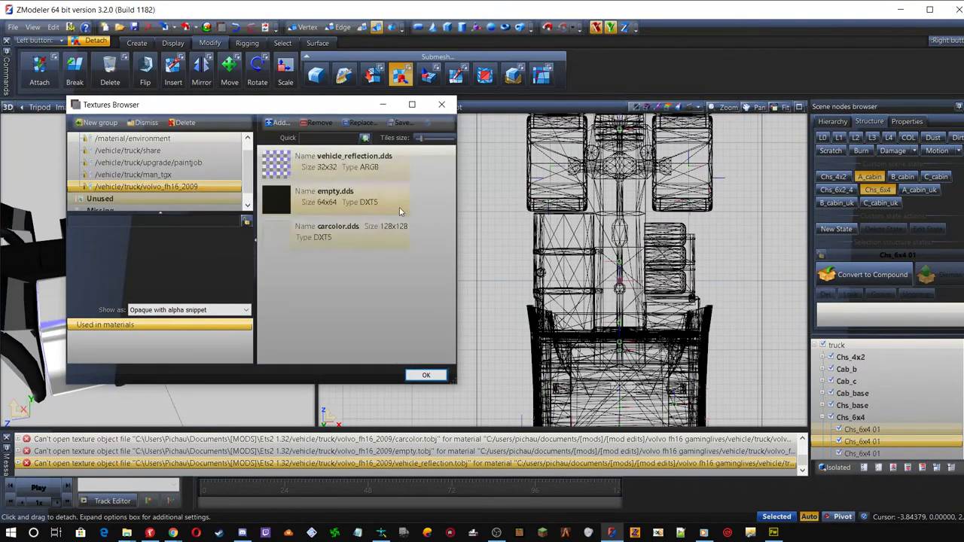
click(283, 241)
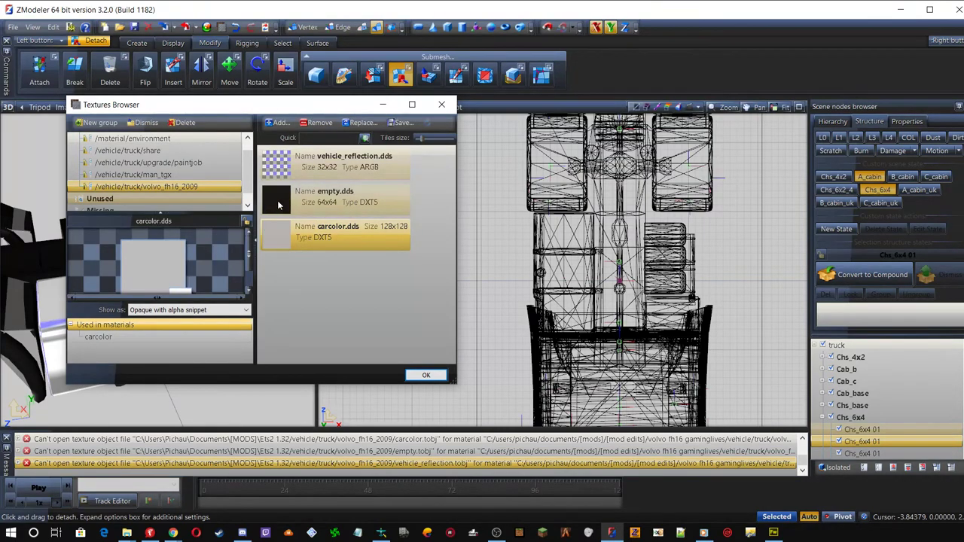
ctrl+click(278, 200)
ctrl+click(277, 171)
drag(278, 162, 172, 186)
Delete the emptied /vehicle/truck/volvo_fh16_2009 texture group and check the man_tgx group's textures
click(185, 122)
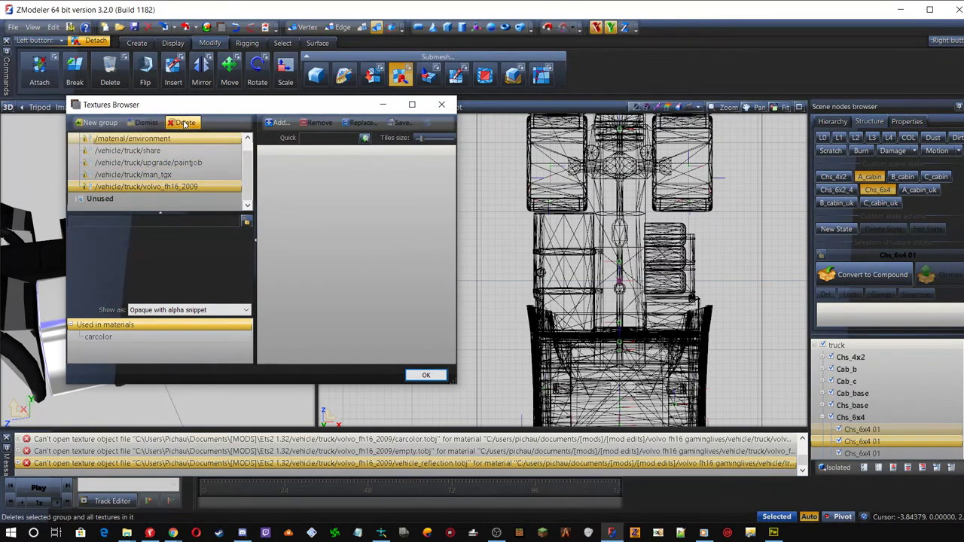
click(162, 176)
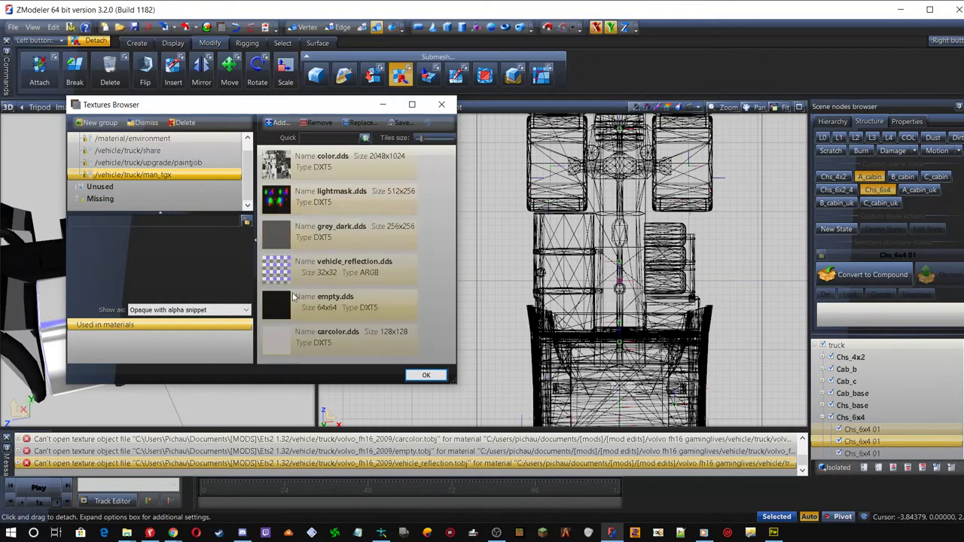
click(420, 377)
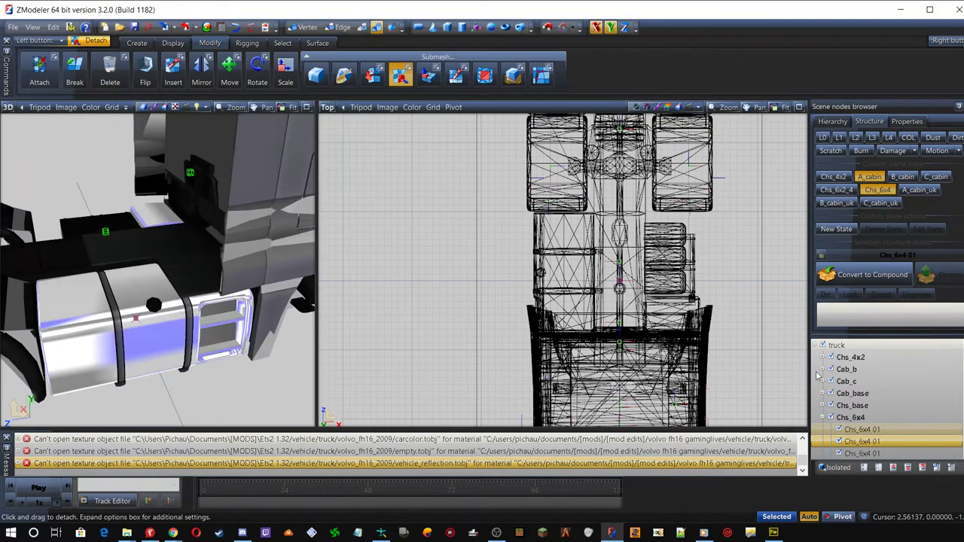
Isolate the fuel tank straps and change their material to carcolor
click(861, 430)
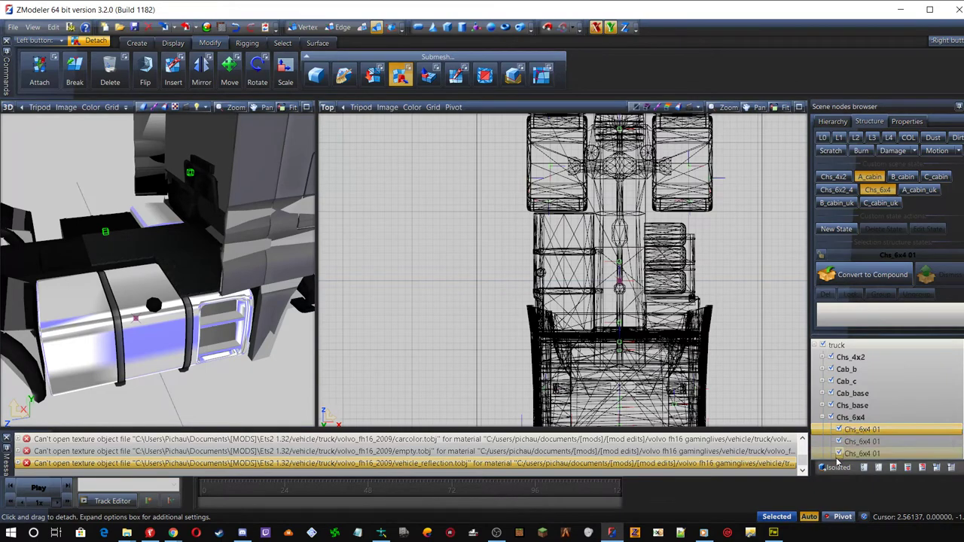
click(836, 467)
ctrl+click(855, 443)
click(854, 443)
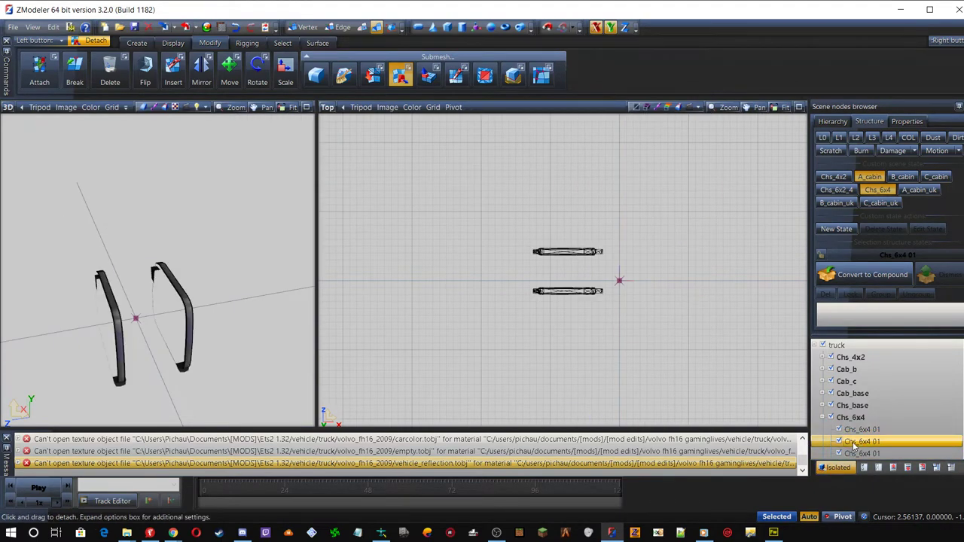
middle_drag(131, 310, 184, 294)
middle_drag(162, 204, 162, 205)
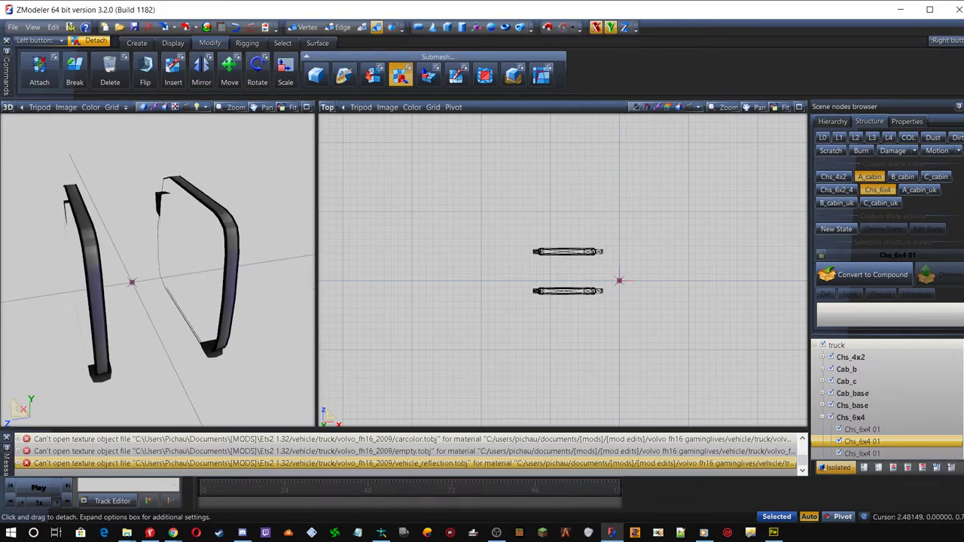
click(907, 122)
scroll(925, 295, down, 2)
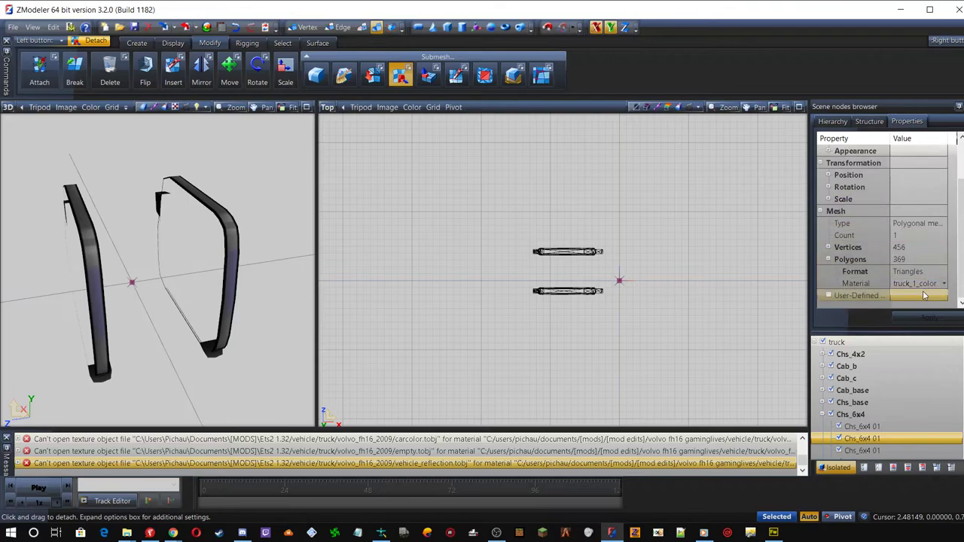
click(944, 284)
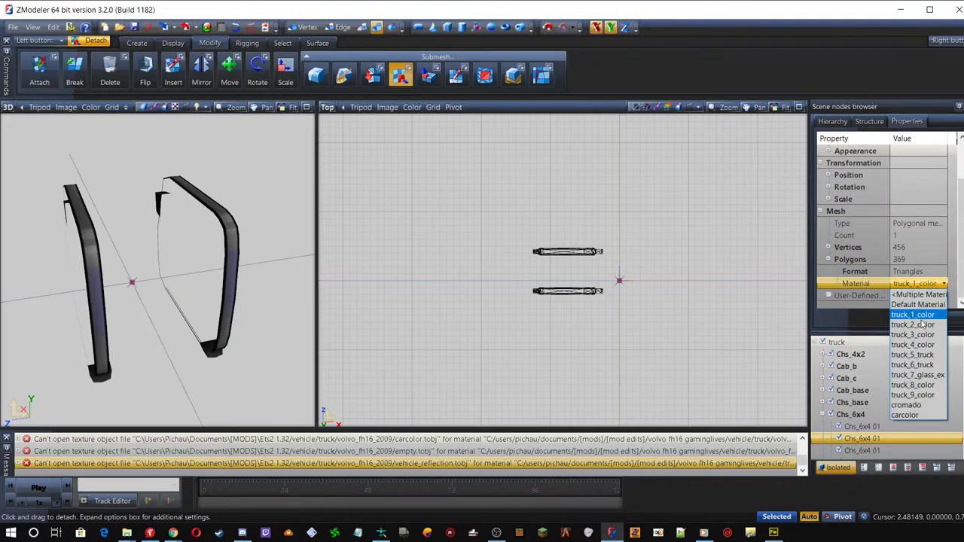
click(908, 416)
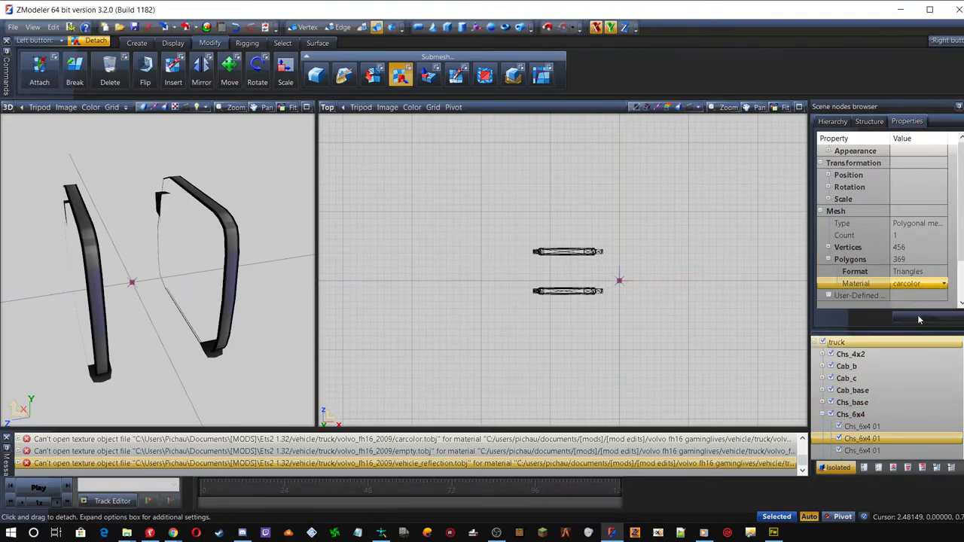
middle_drag(91, 209, 119, 233)
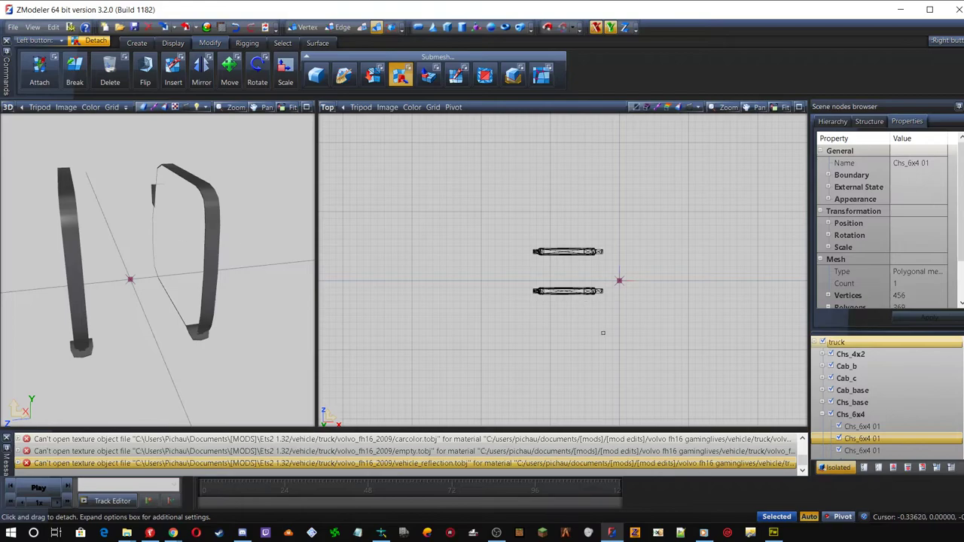
Assign the carcolor material to the small detached cap on the opposite side and return to the full truck
click(853, 427)
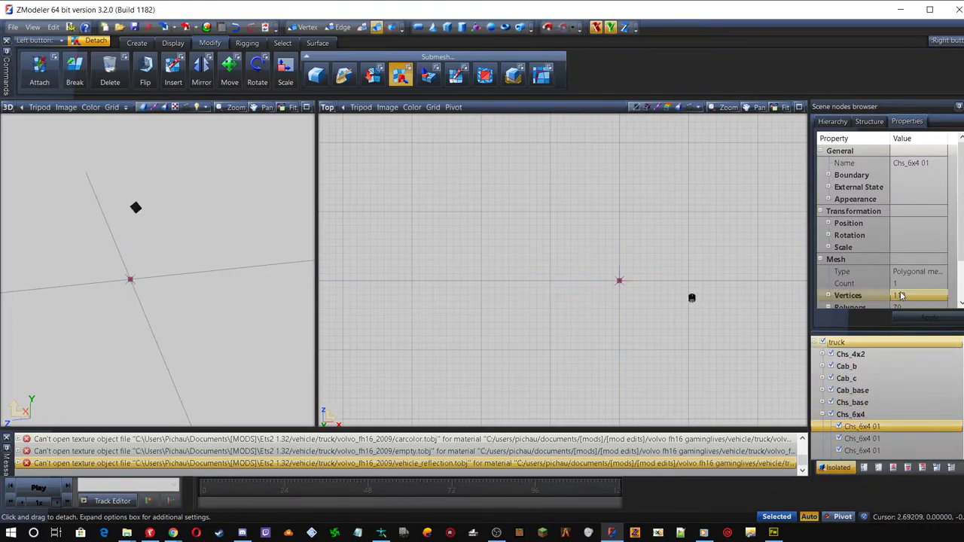
scroll(934, 283, down, 2)
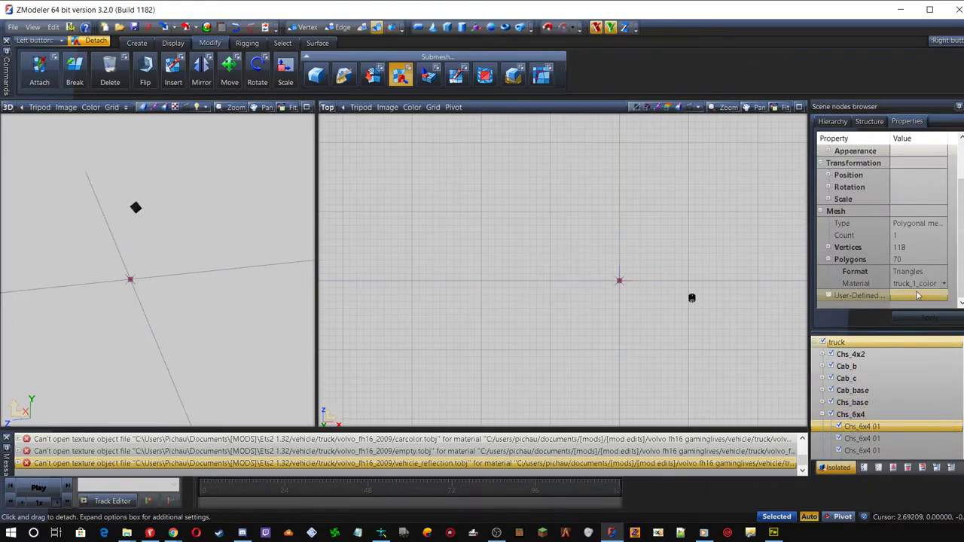
click(919, 284)
click(920, 285)
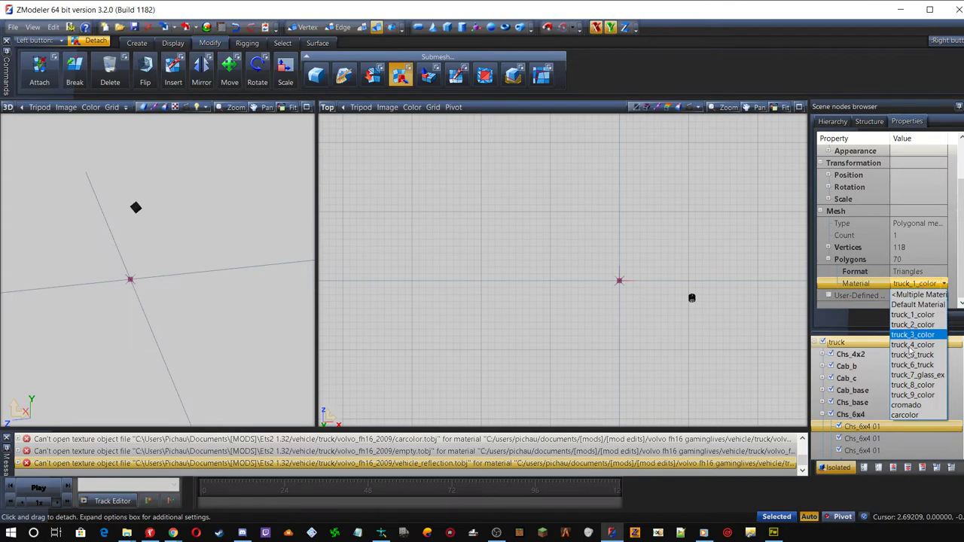
click(908, 416)
click(930, 318)
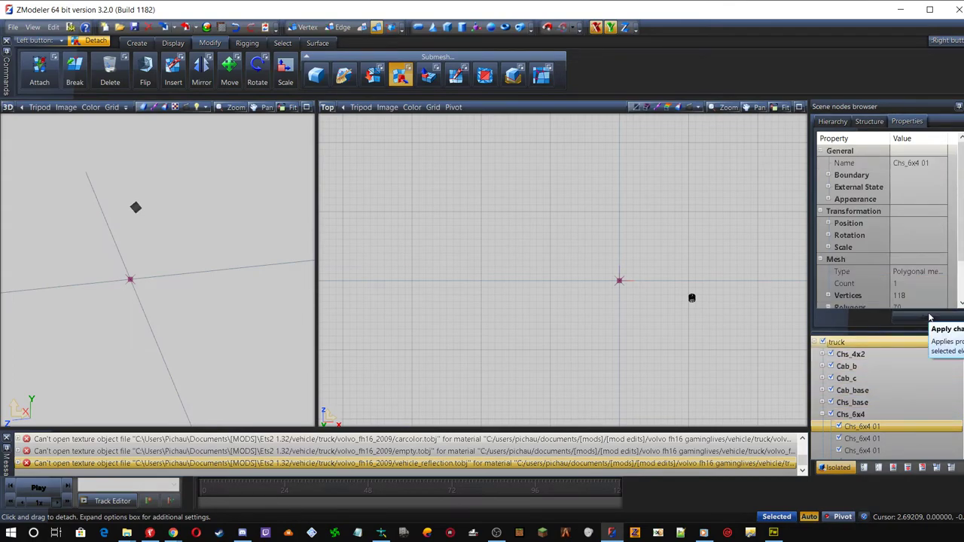
click(836, 468)
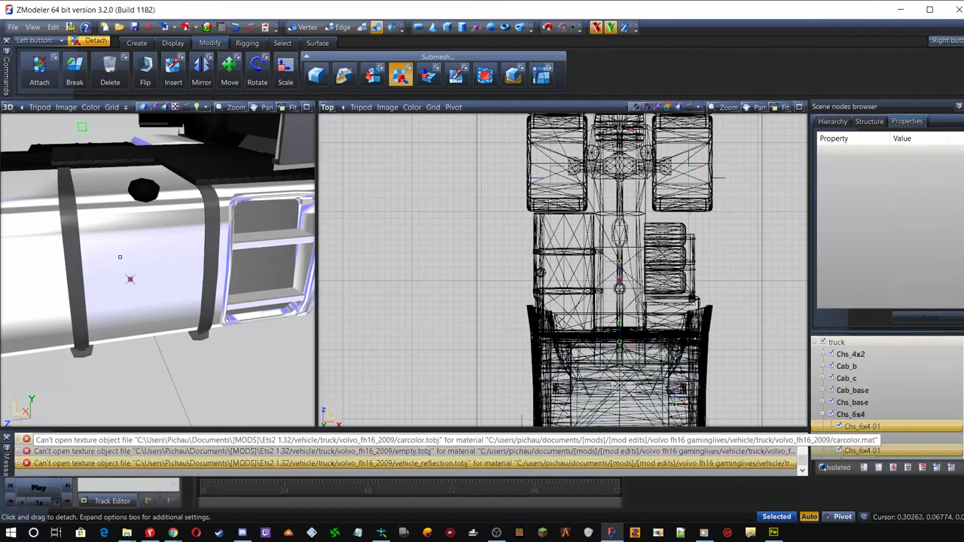
middle_drag(128, 249, 182, 316)
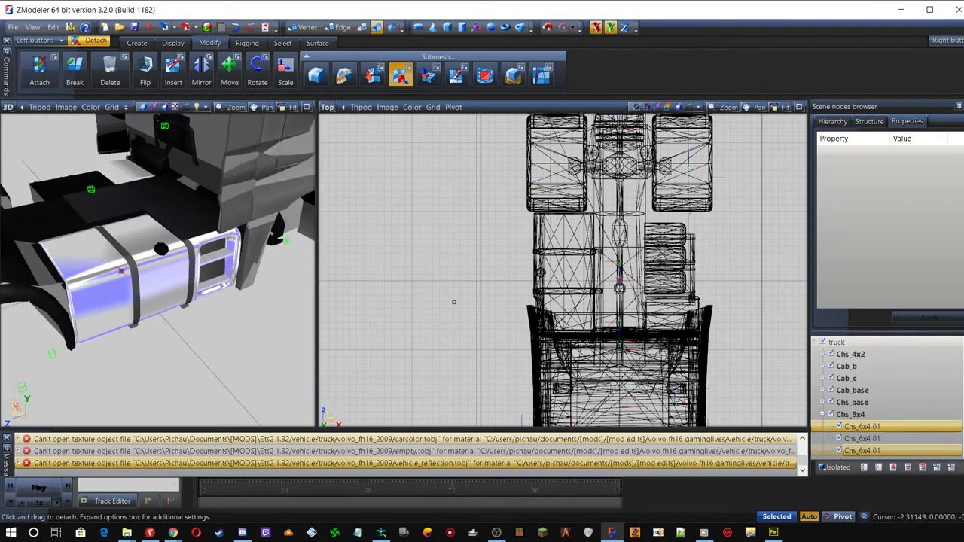
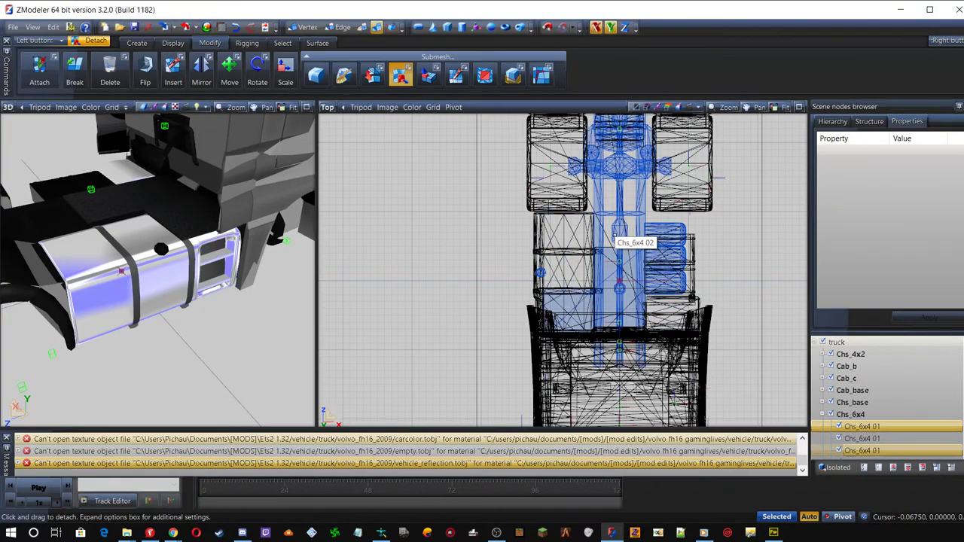
Isolate Chs_6x4 02 and detach the round fuel tank cap's polygons into a separate node
scroll(874, 396, down, 2)
click(874, 390)
click(838, 468)
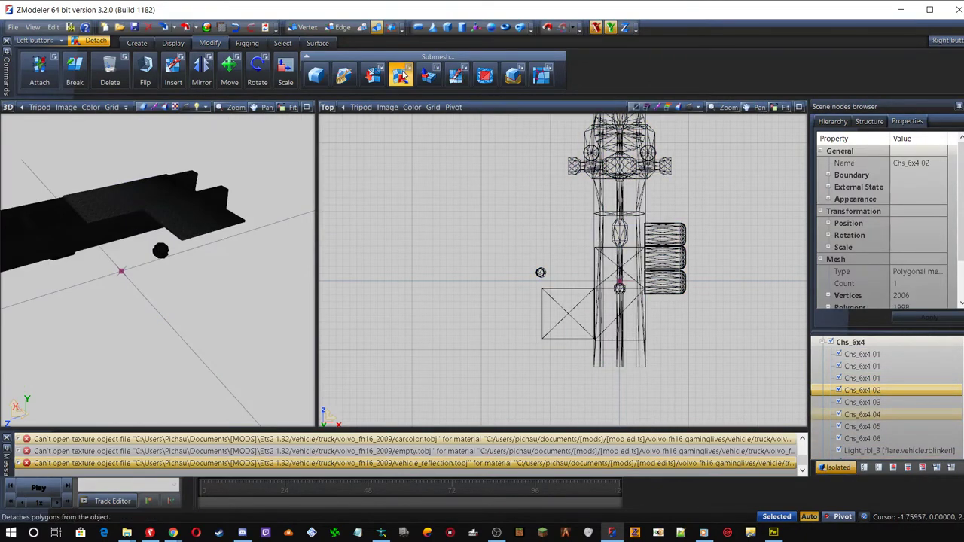
click(401, 74)
key(ctrl+a)
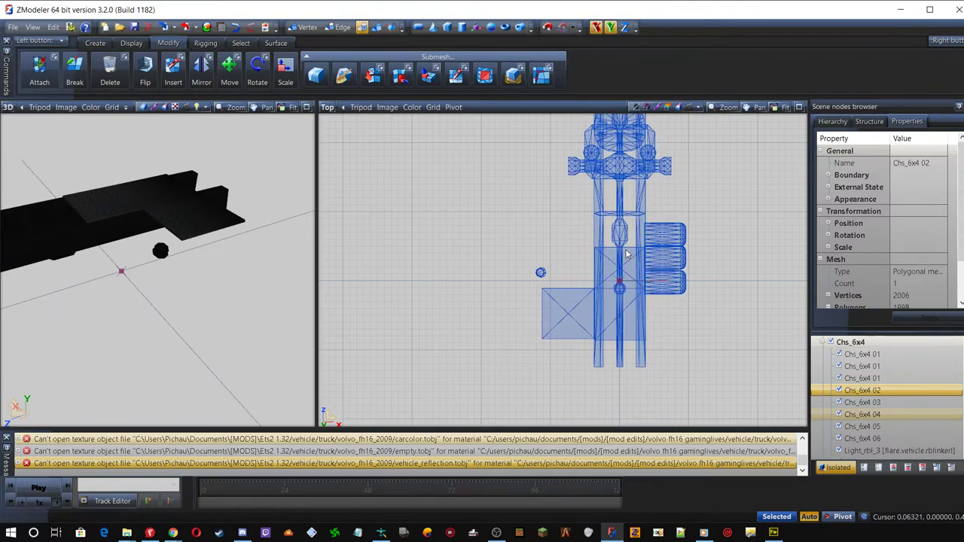
key(ctrl+d)
drag(527, 269, 551, 288)
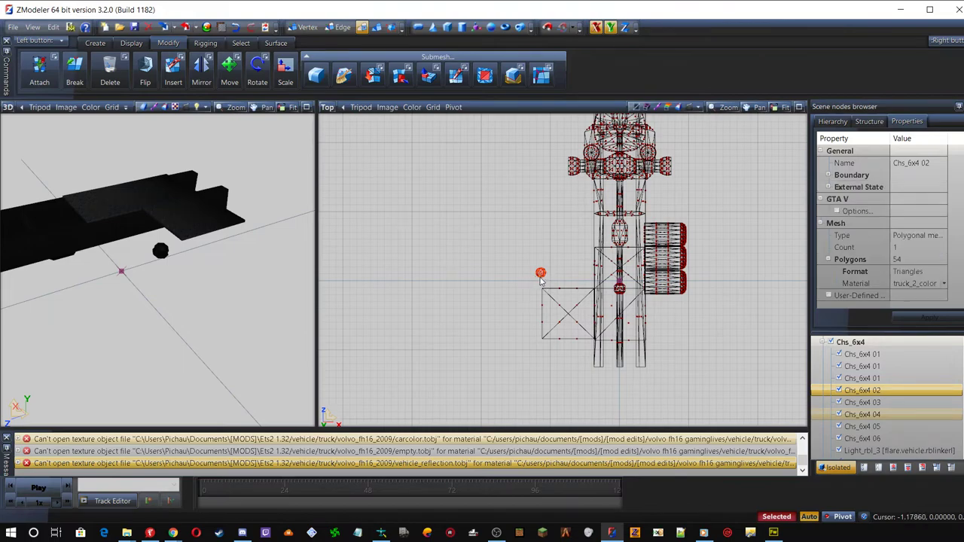
click(400, 75)
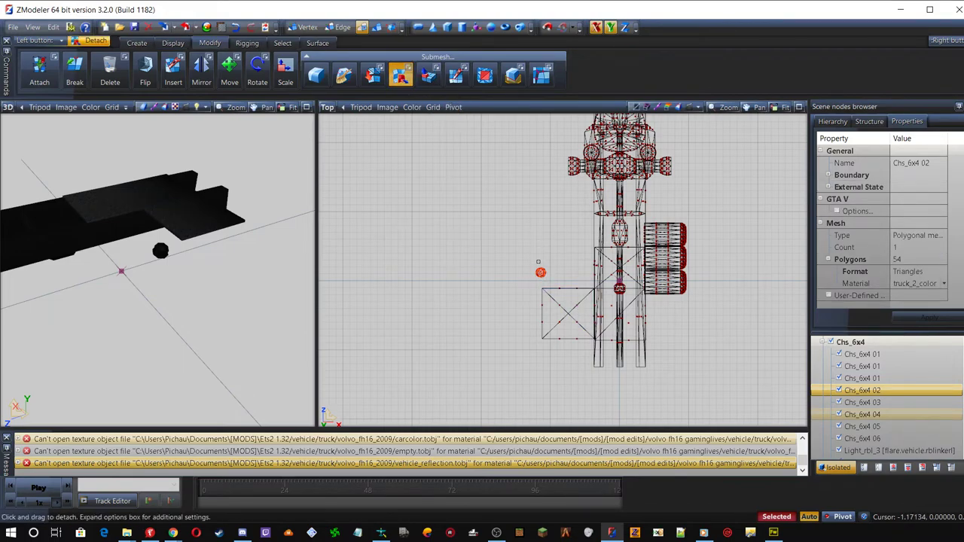
click(540, 272)
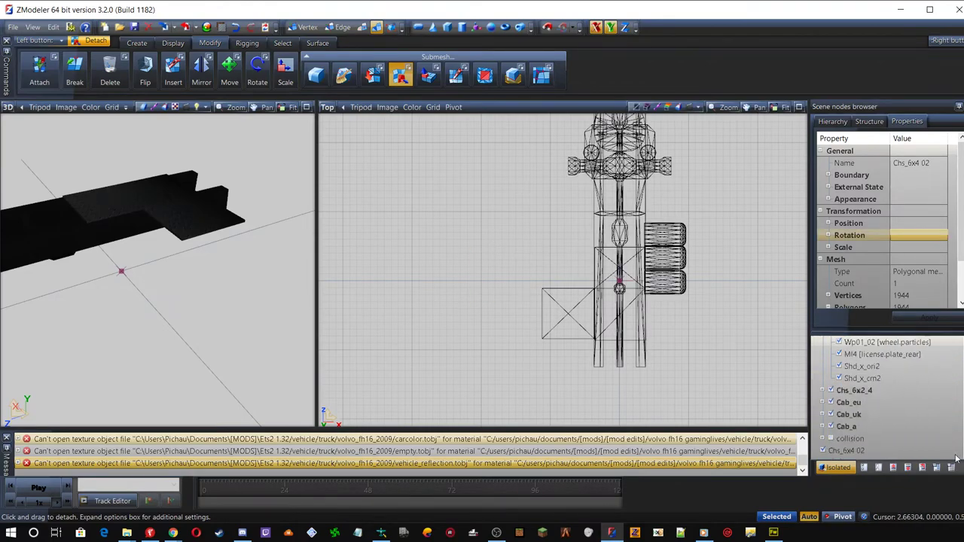
Show the full truck again and move the detached cap node into the Chs_6x4 group
click(829, 468)
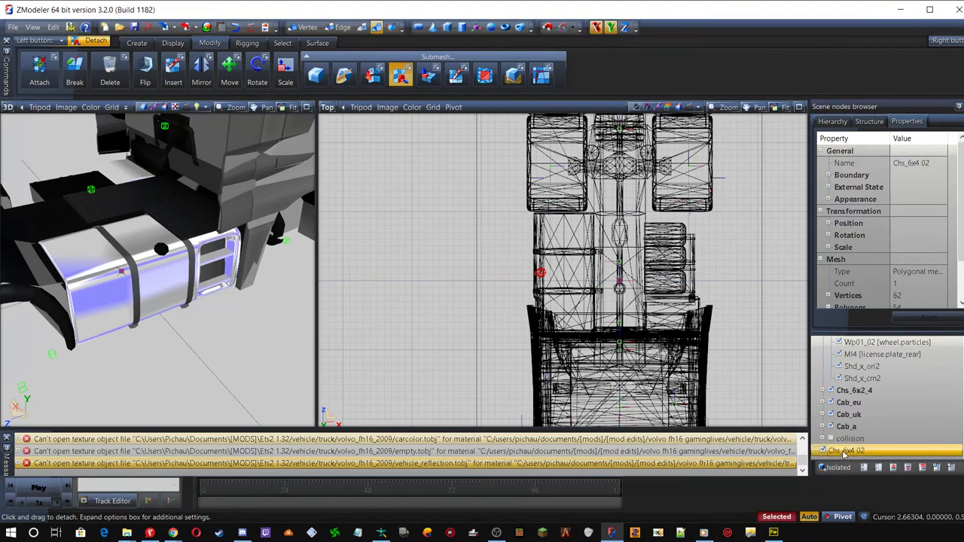
scroll(885, 399, up, 3)
scroll(886, 400, up, 3)
drag(887, 379, 889, 381)
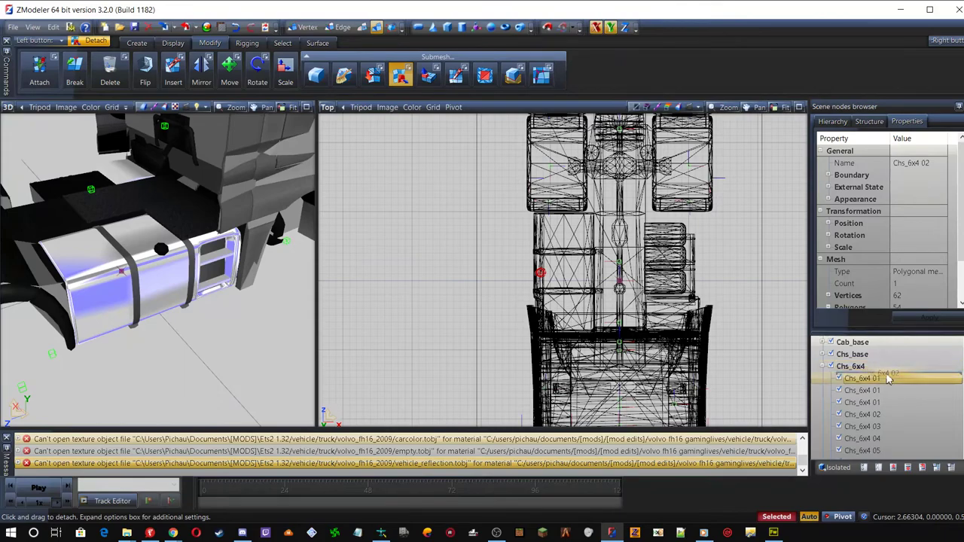
Isolate the detached fuel tank cap, set its material to carcolor, and show the full truck again
click(837, 467)
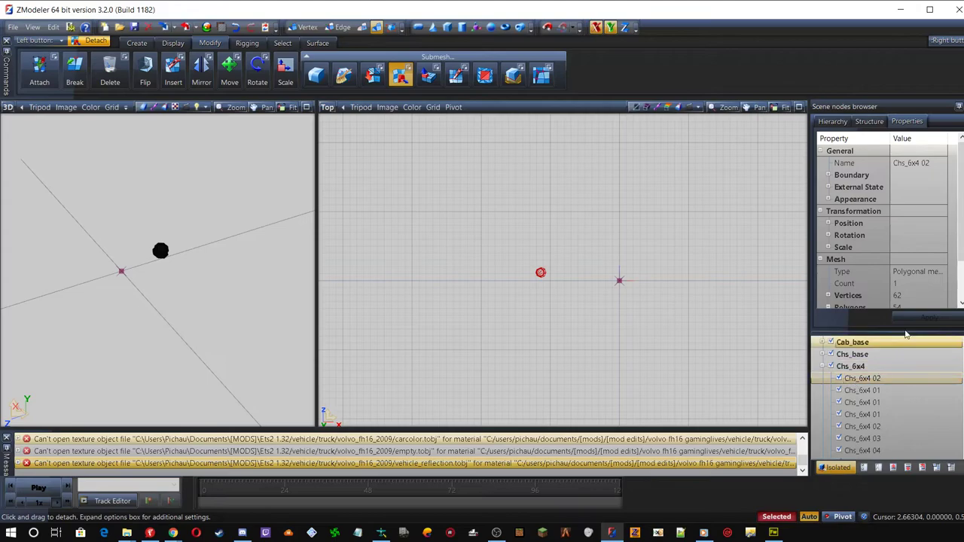
scroll(951, 243, down, 2)
double_click(923, 259)
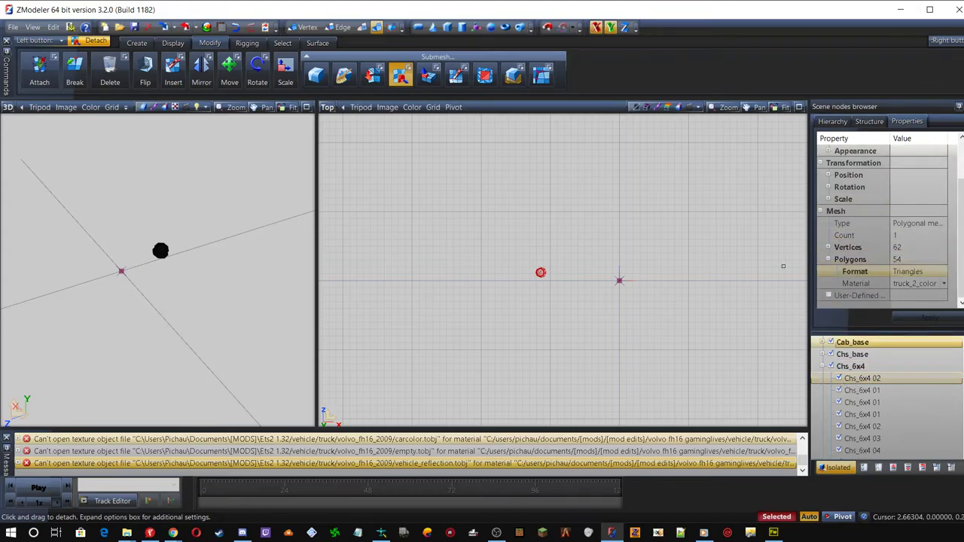
click(924, 292)
click(914, 418)
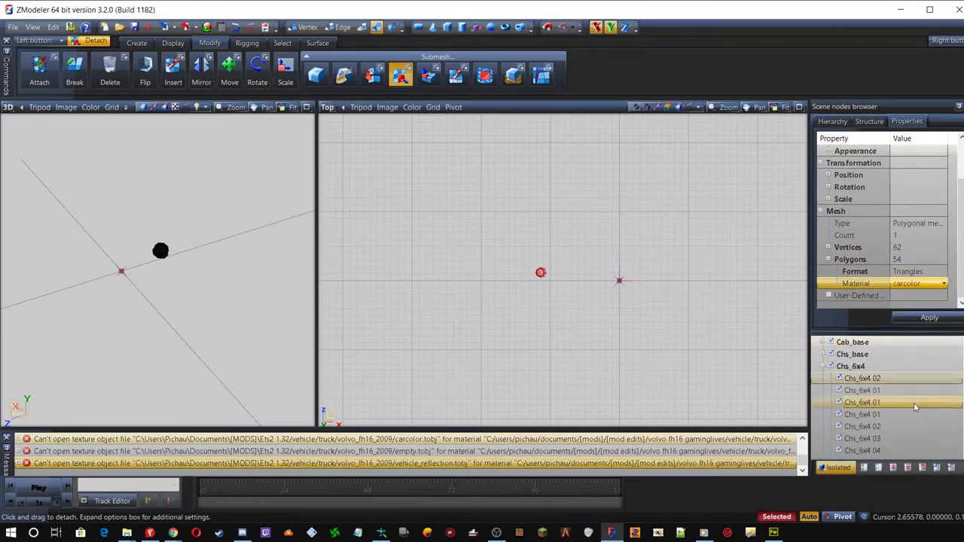
click(930, 320)
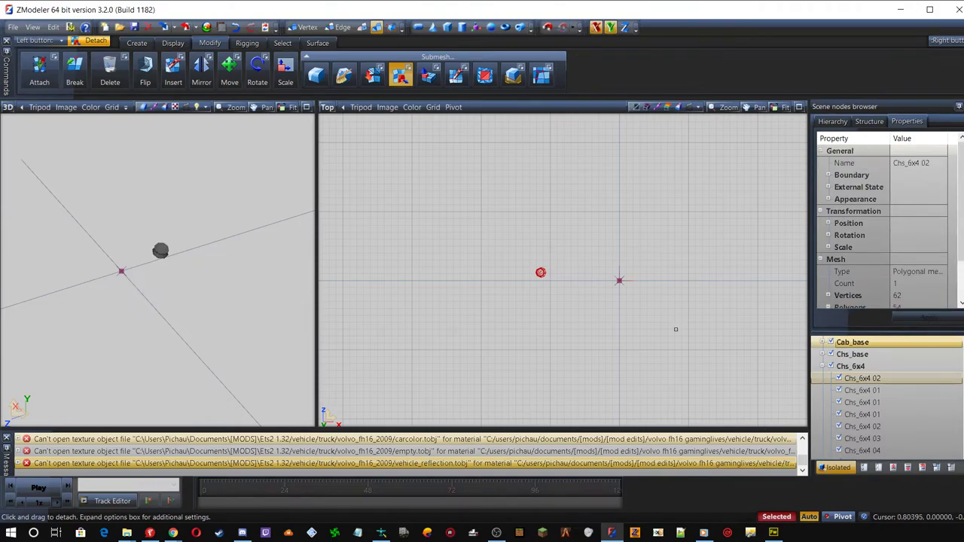
click(838, 467)
Inspect the tank's cap and straps on the full truck and close the message log
middle_drag(226, 226, 163, 237)
scroll(163, 239, up, 8)
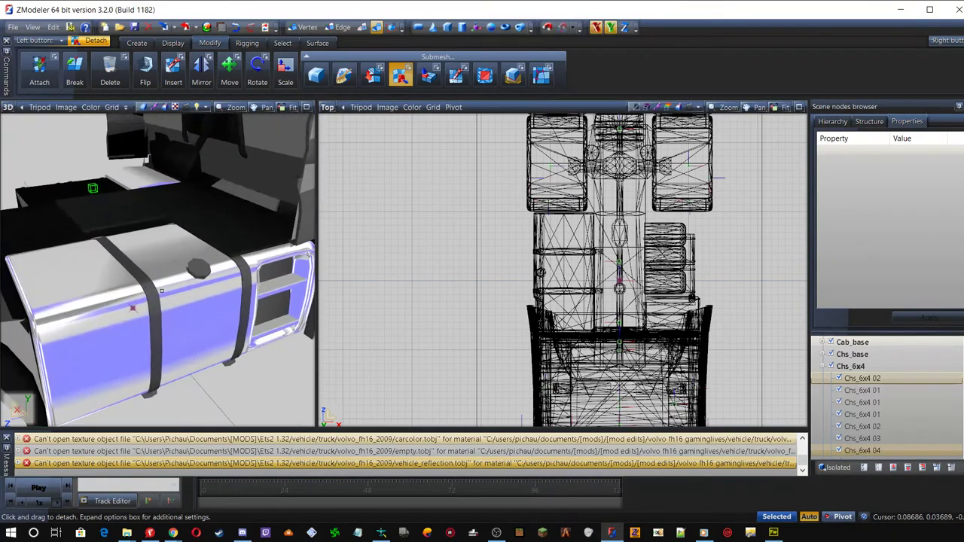
middle_drag(168, 290, 142, 285)
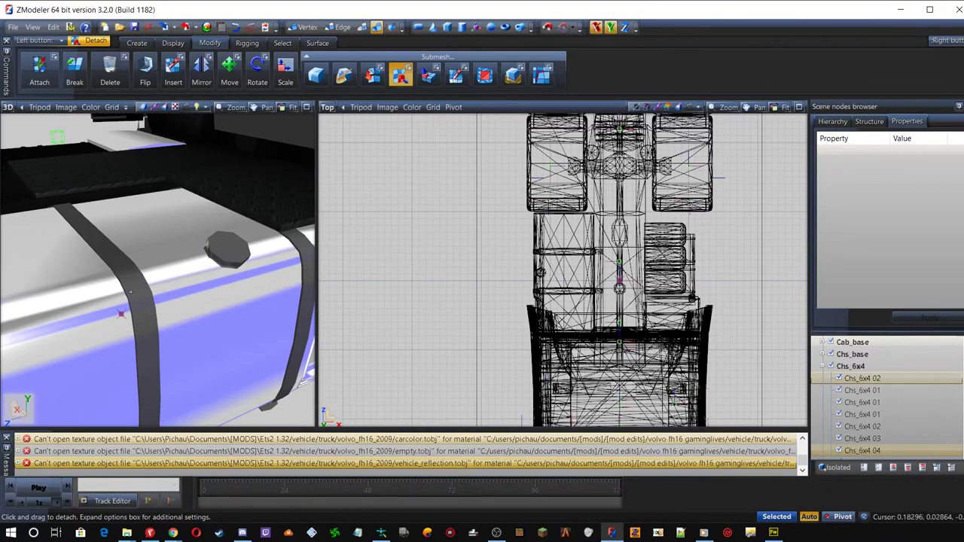
scroll(215, 220, down, 10)
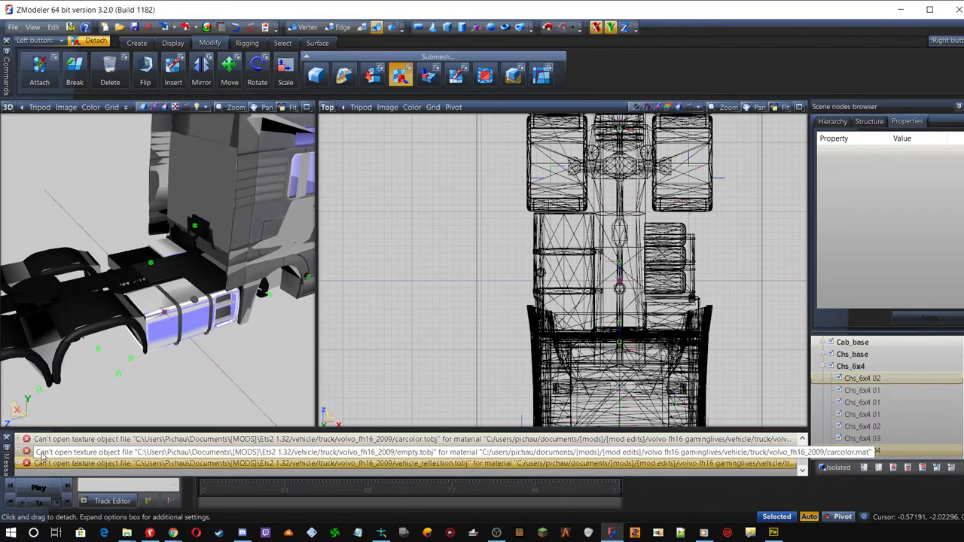
click(6, 437)
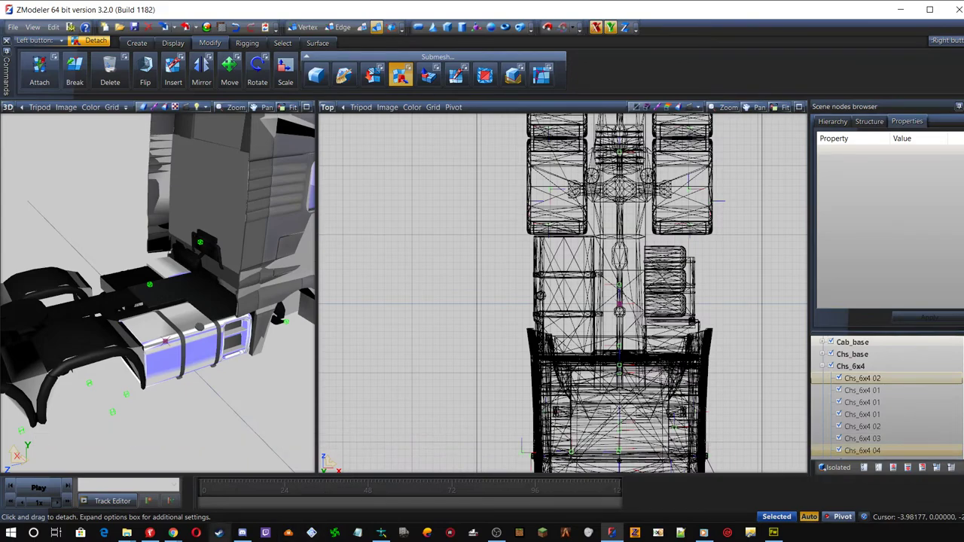
Switch to File Explorer and copy the man_tgx folder from [MODS]\Ets2 1.32\vehicle\truck
mouse_move(128, 534)
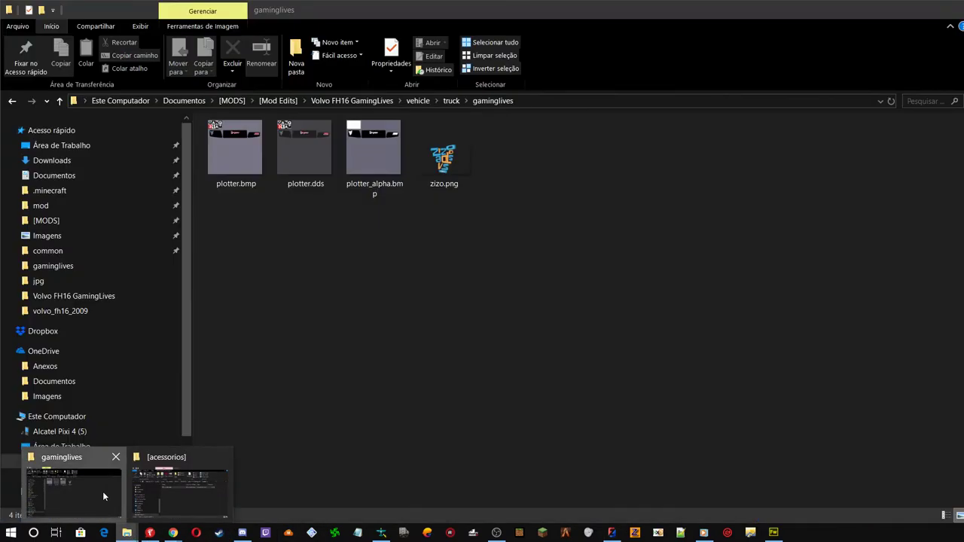
click(104, 496)
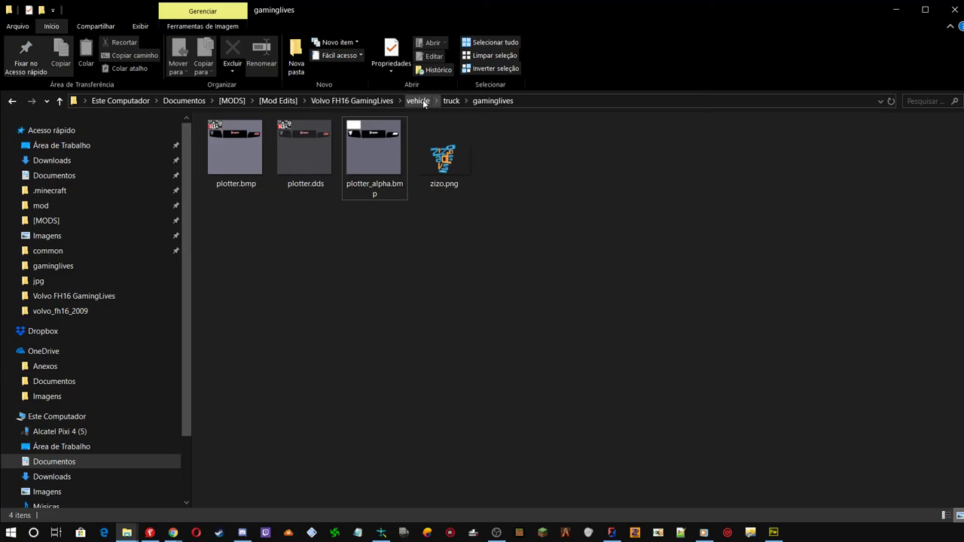
click(232, 100)
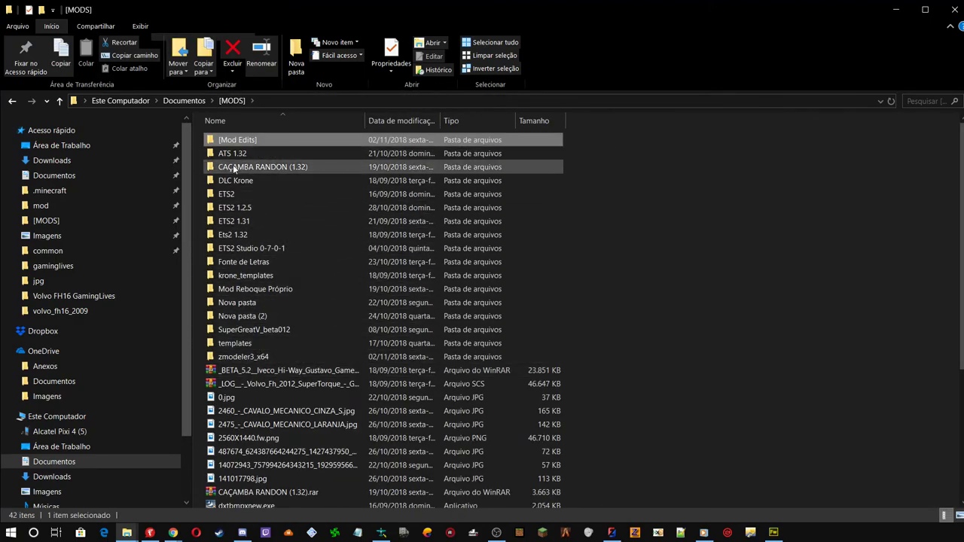
double_click(224, 235)
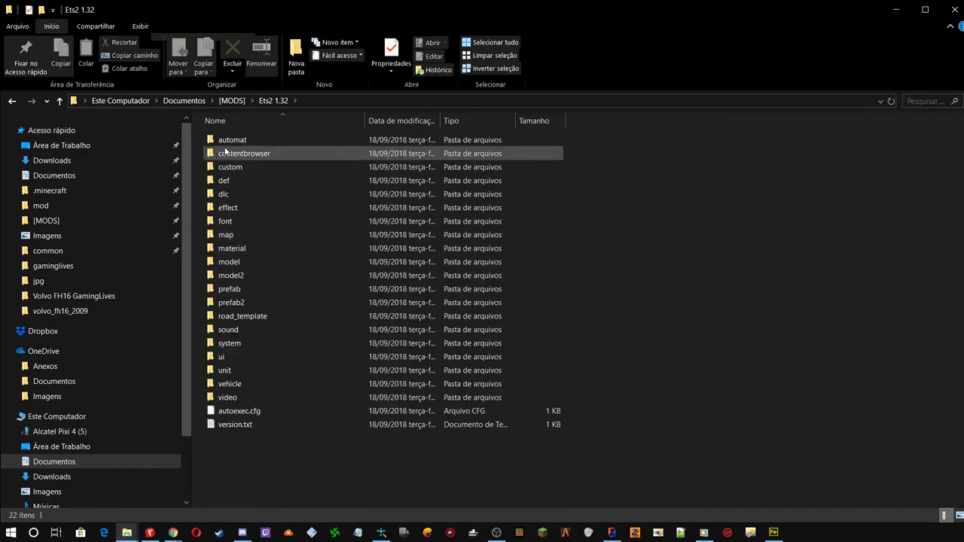
double_click(235, 386)
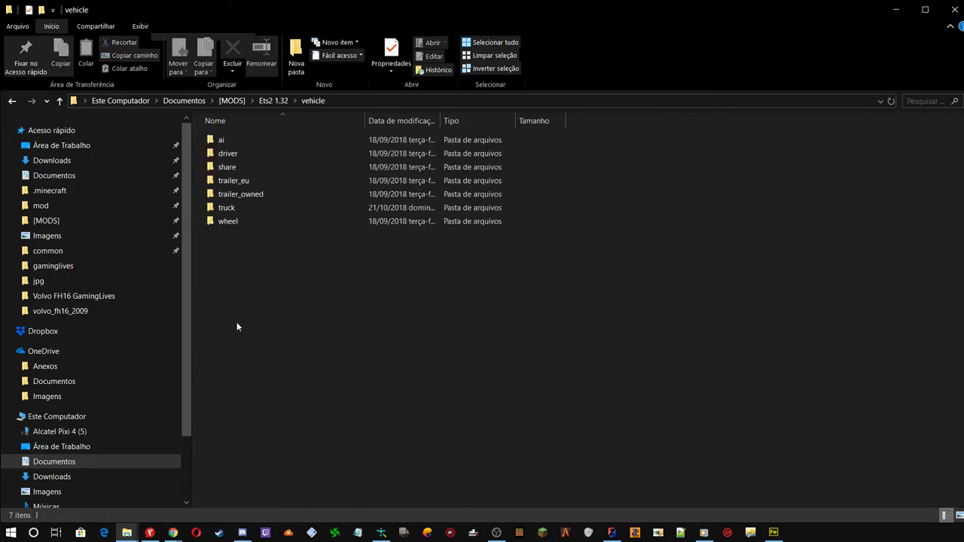
click(228, 209)
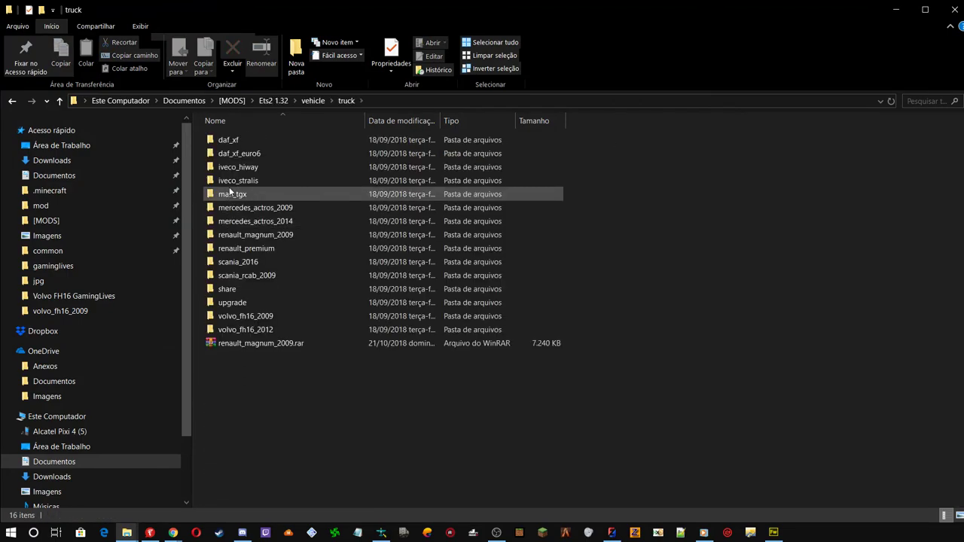
click(230, 195)
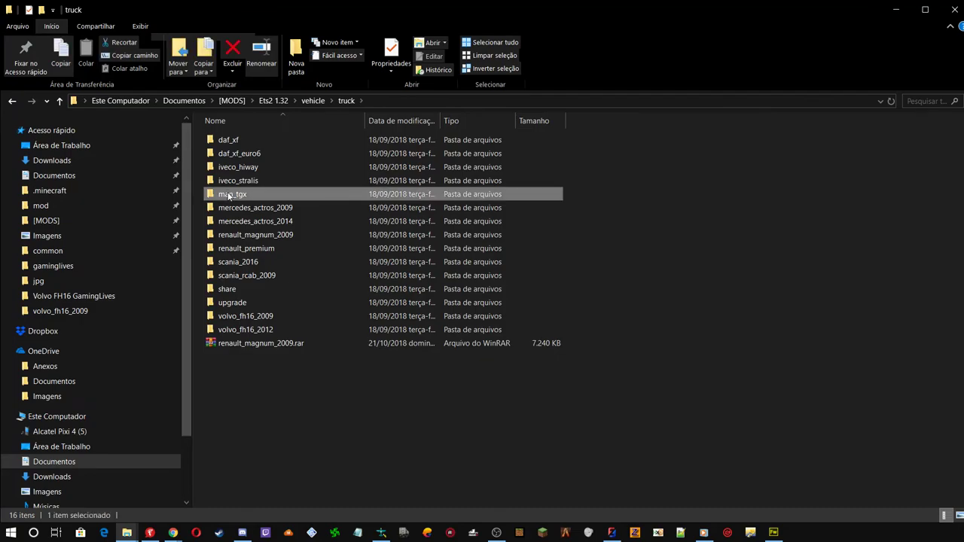
click(62, 49)
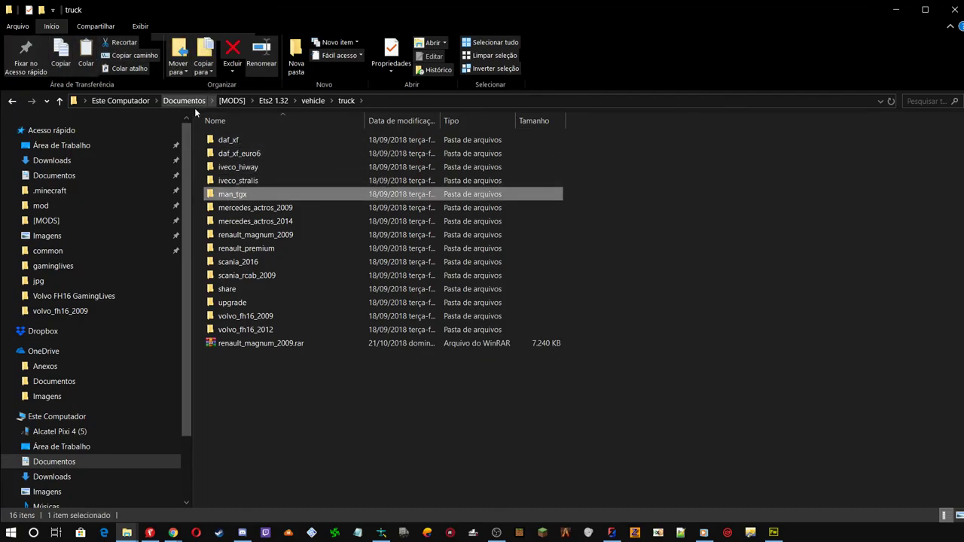
Open [Mod Edits]\Man_TGX and rename its Nova pasta folder as vehicle
click(235, 101)
double_click(228, 142)
click(228, 143)
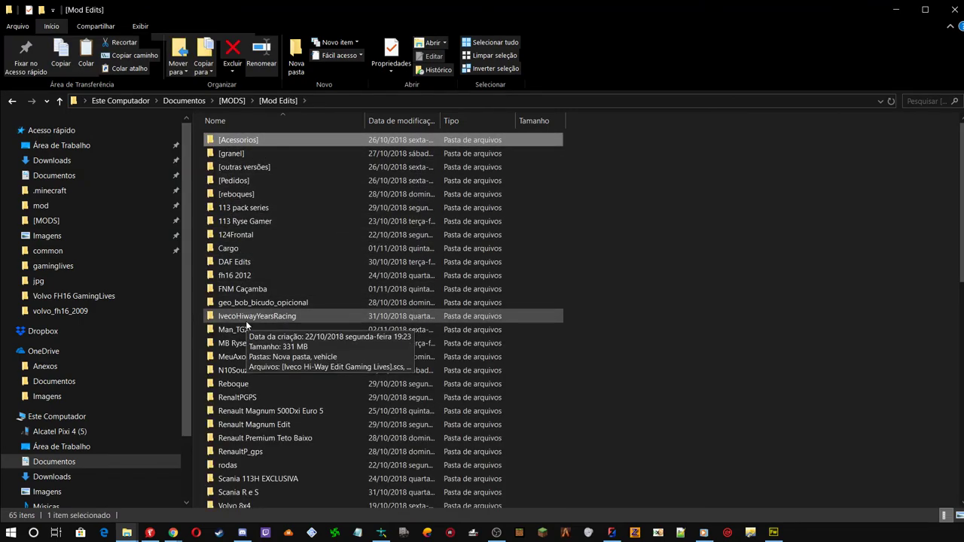
scroll(247, 325, down, 4)
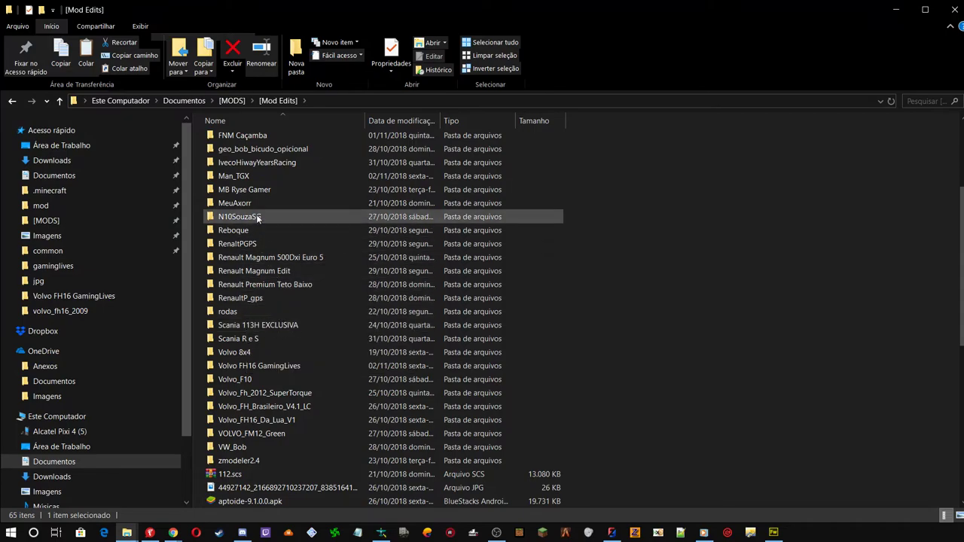
double_click(244, 178)
click(235, 143)
key(F2)
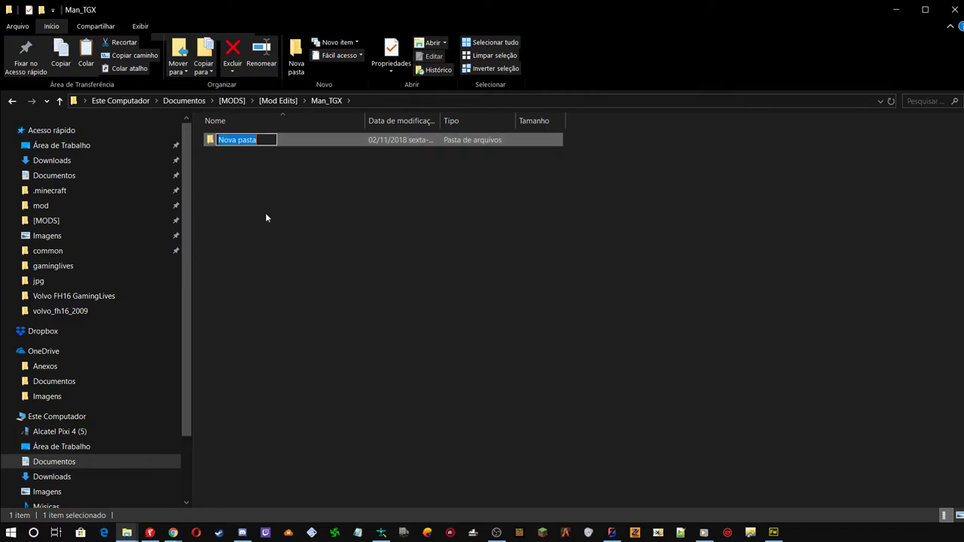
text(vehi)
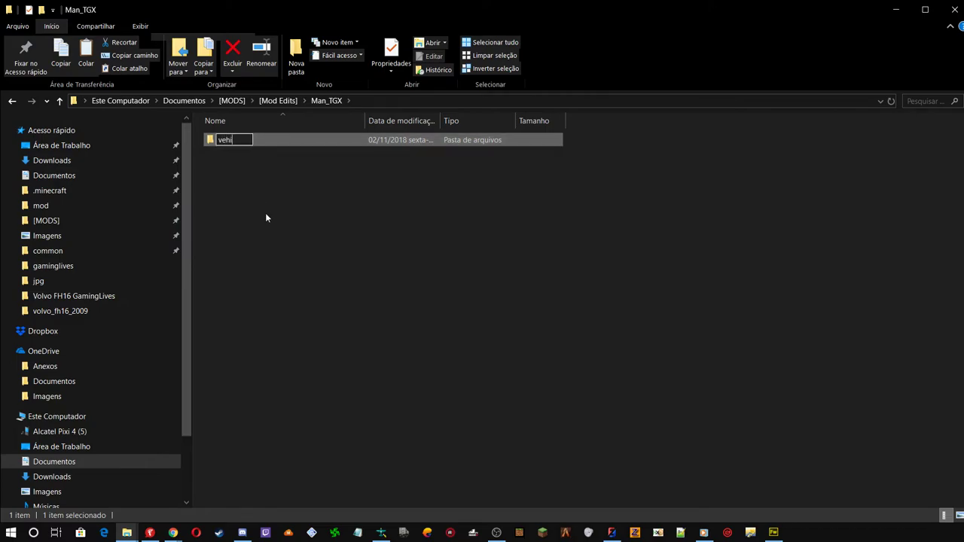
text(cle)
key(Return)
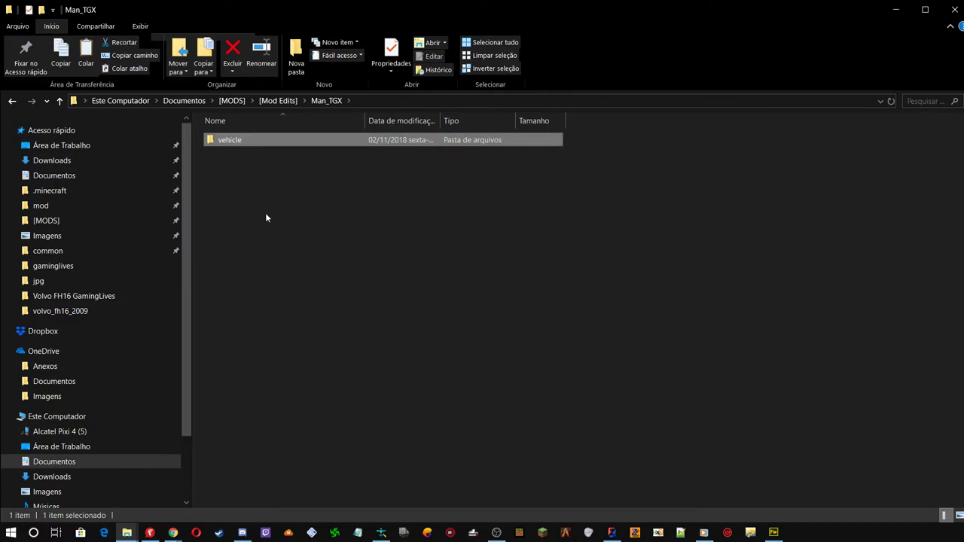
Create a truck folder inside vehicle and paste the copied man_tgx folder into it
key(Return)
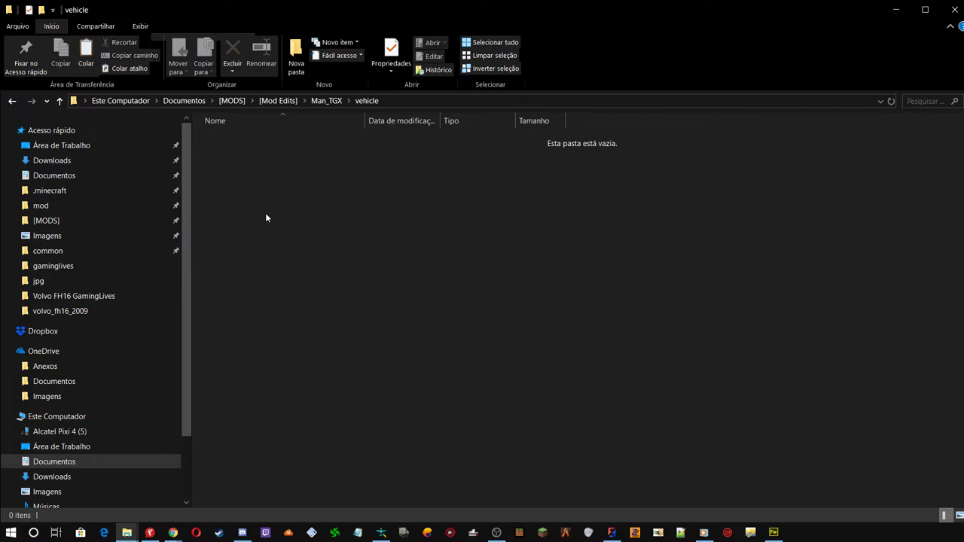
click(297, 59)
text(tr)
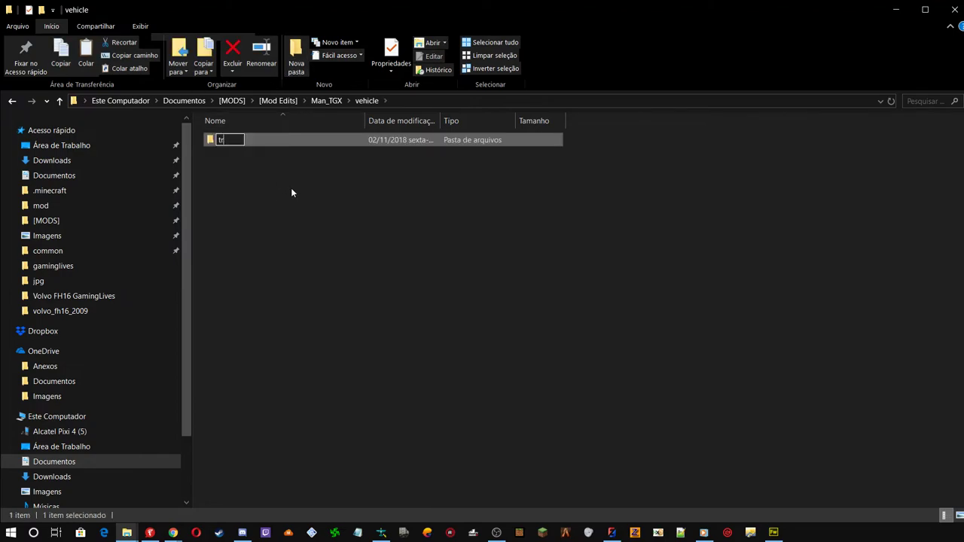
text(uck)
key(Return)
key(Return)
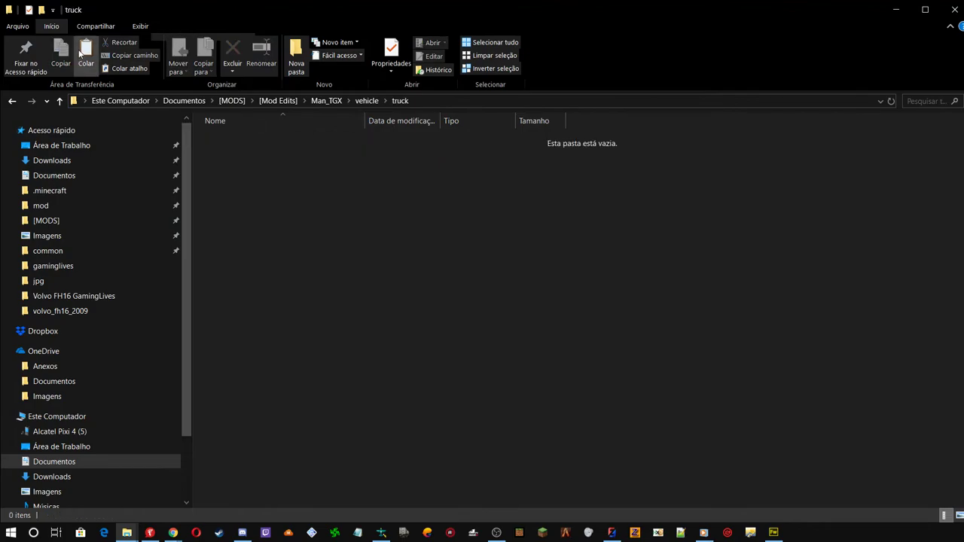
click(83, 52)
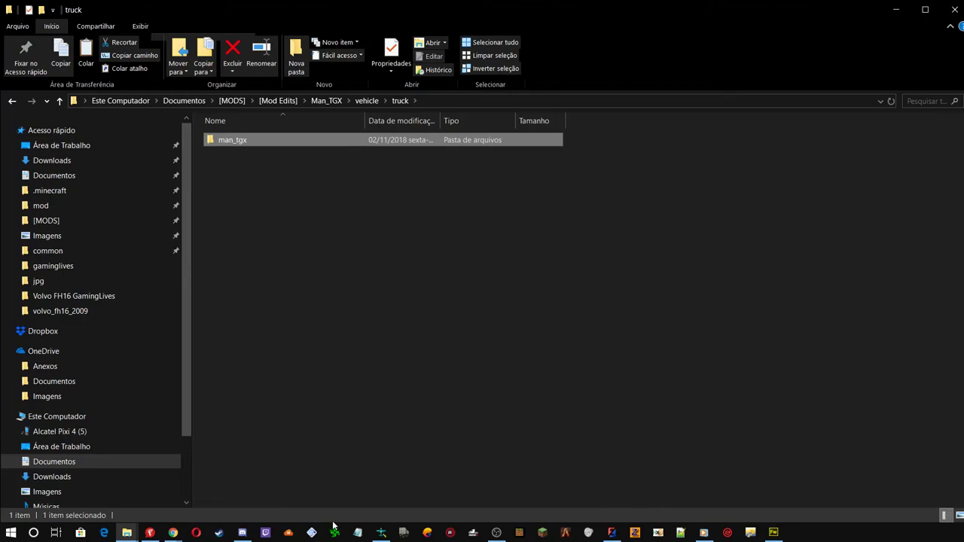
Switch to ZModeler and begin an export with [Mod Edits]\Man_TGX\vehicle\truck\man_tgx as the destination folder
click(612, 533)
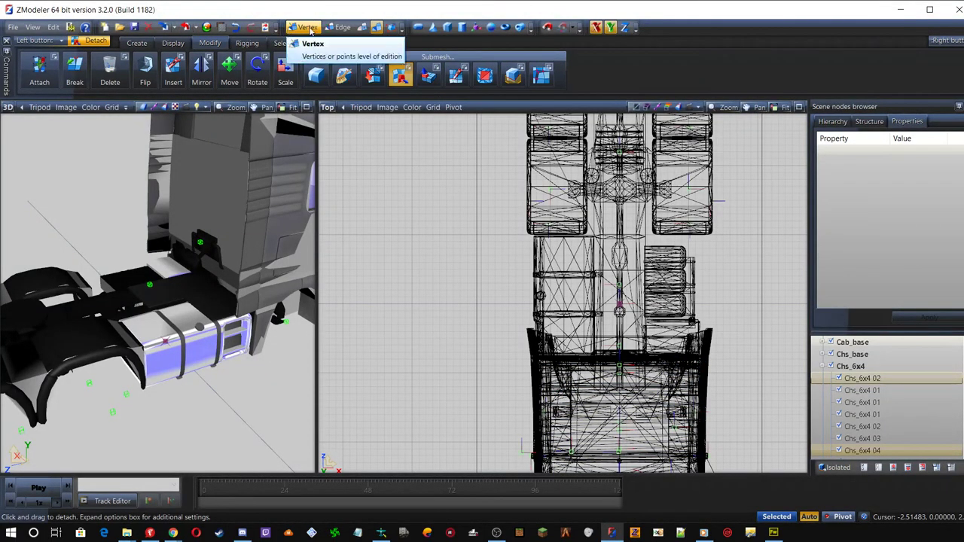
click(184, 29)
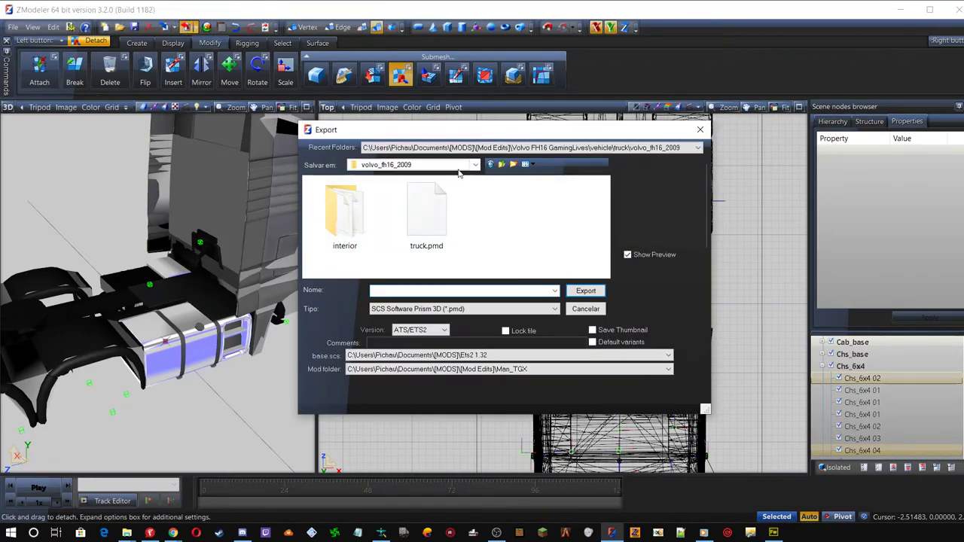
click(457, 167)
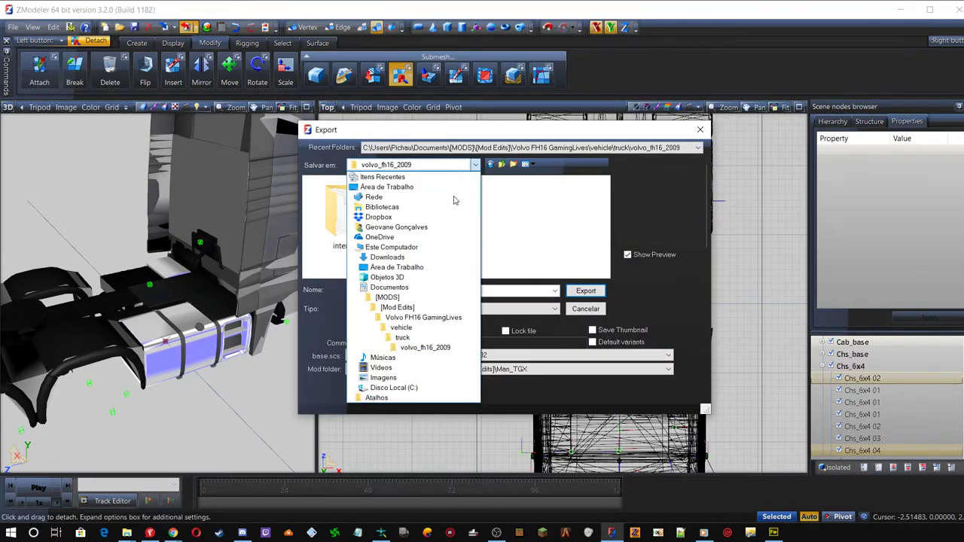
click(397, 308)
scroll(415, 219, down, 5)
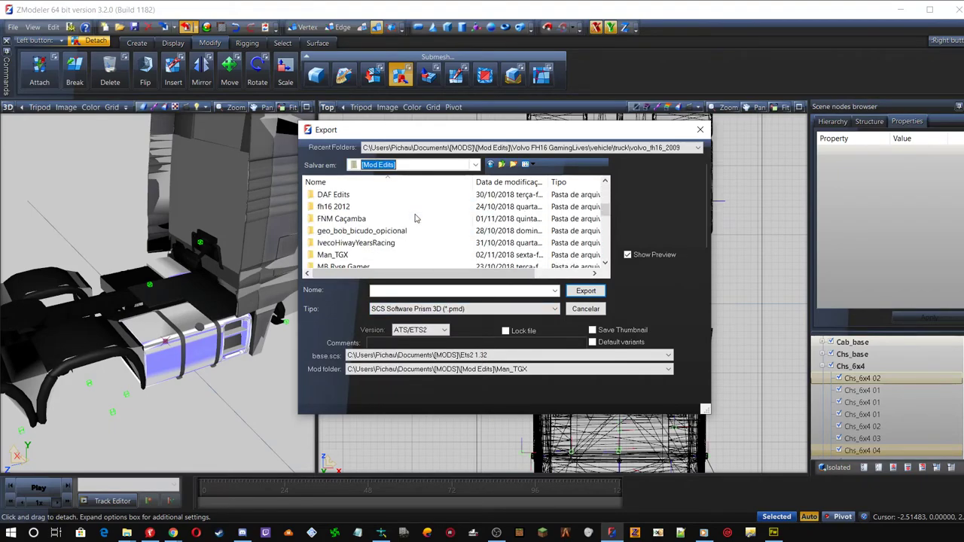
double_click(338, 218)
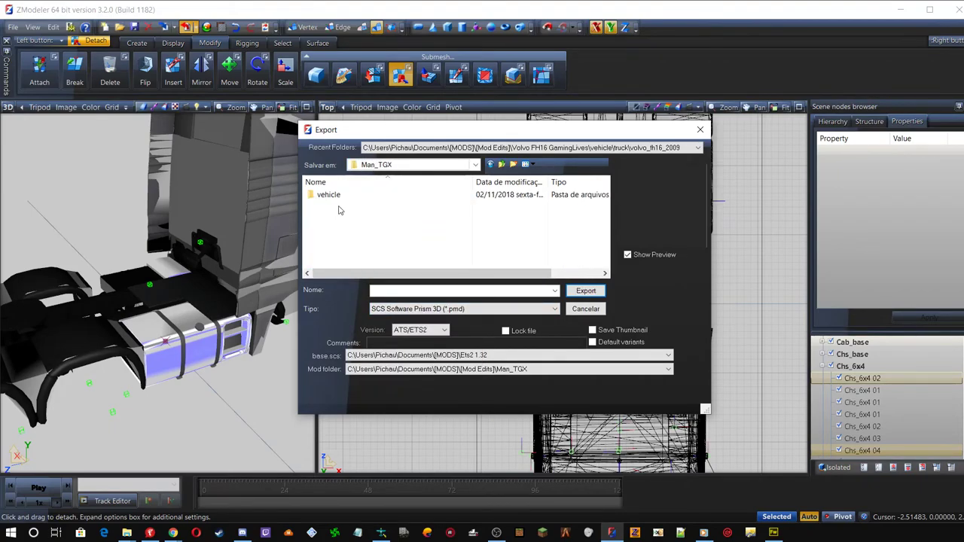
double_click(329, 195)
double_click(329, 195)
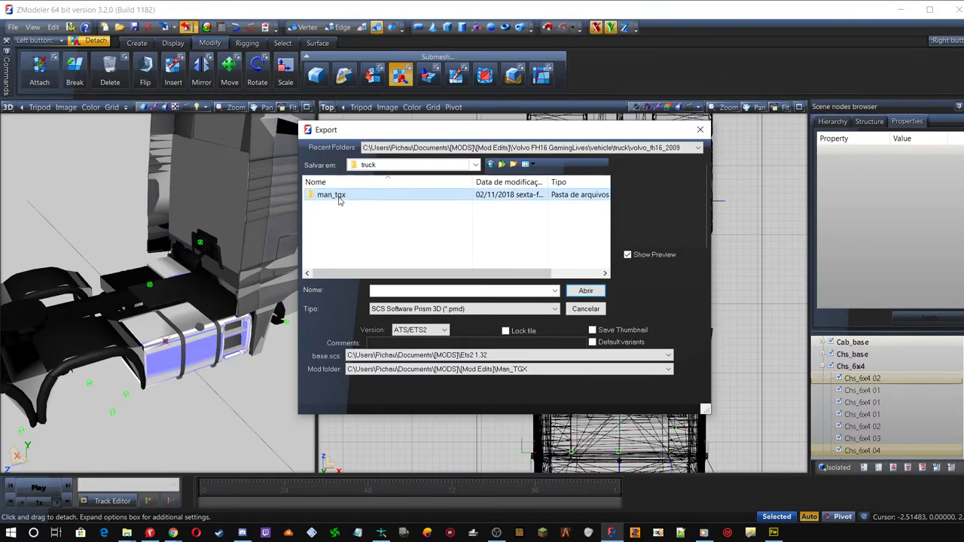
double_click(329, 195)
Export the model over truck.pmd in SCS Software Prism 3D format for ATS/ETS2 and close the message log
click(339, 208)
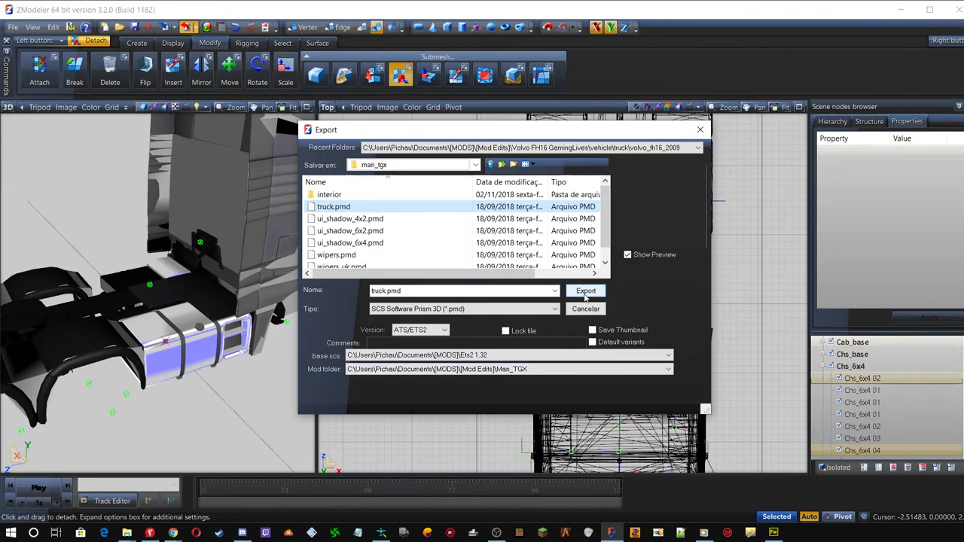
click(452, 165)
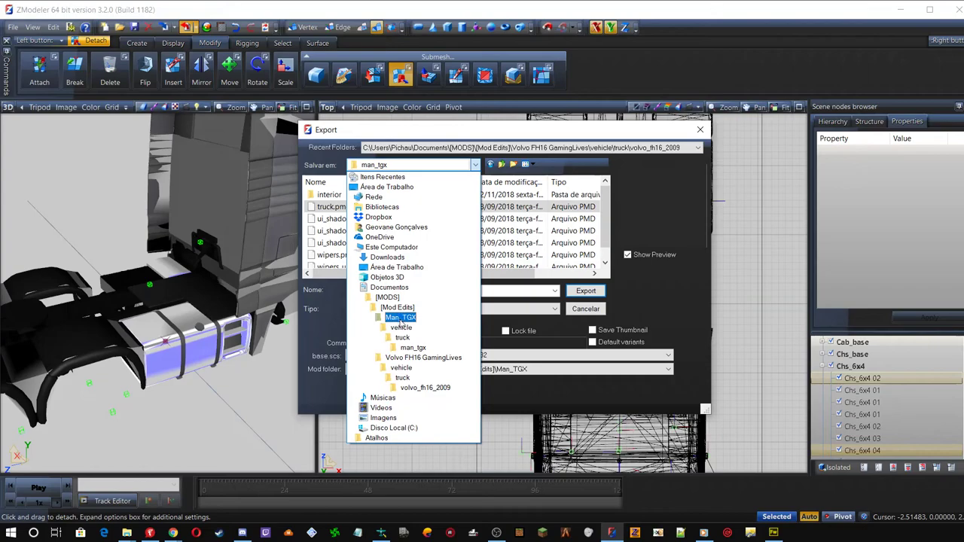
click(627, 203)
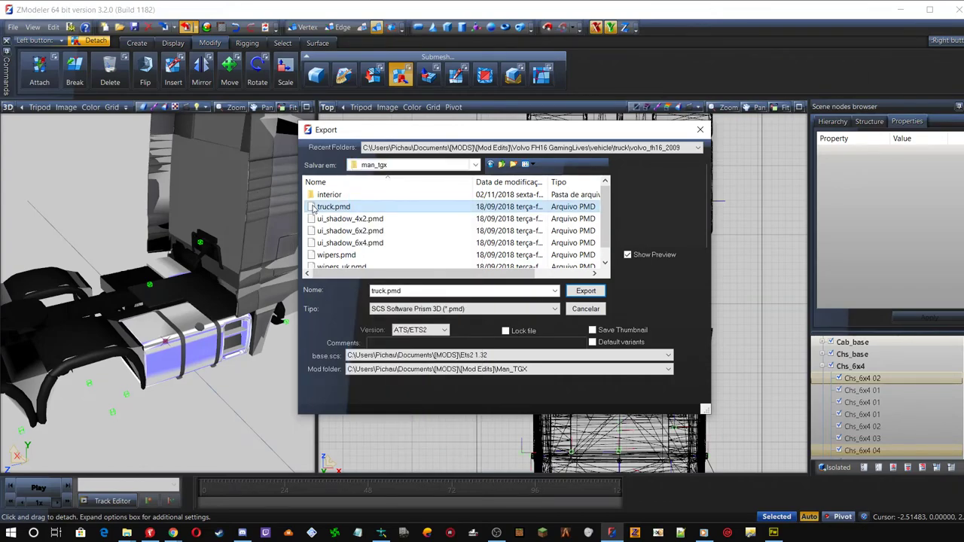
click(585, 291)
click(677, 276)
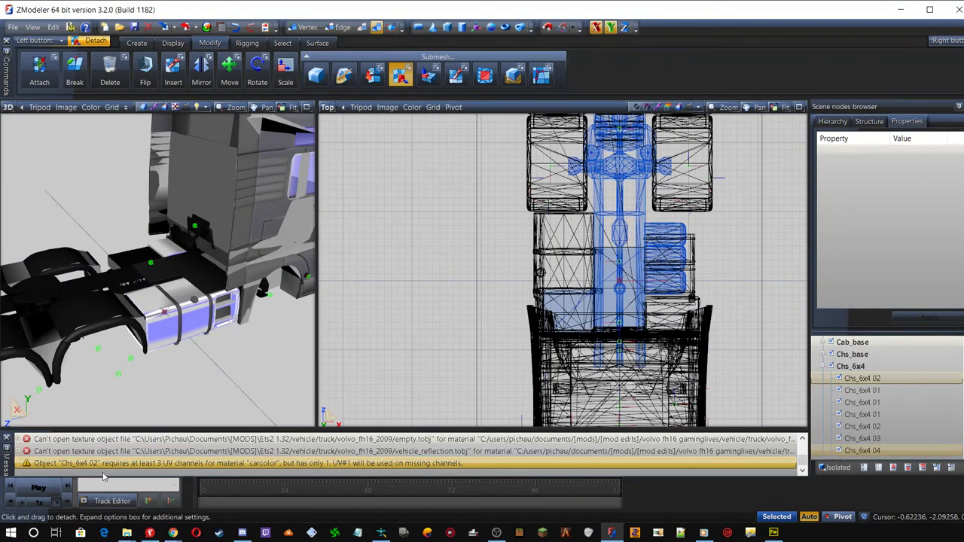
click(6, 438)
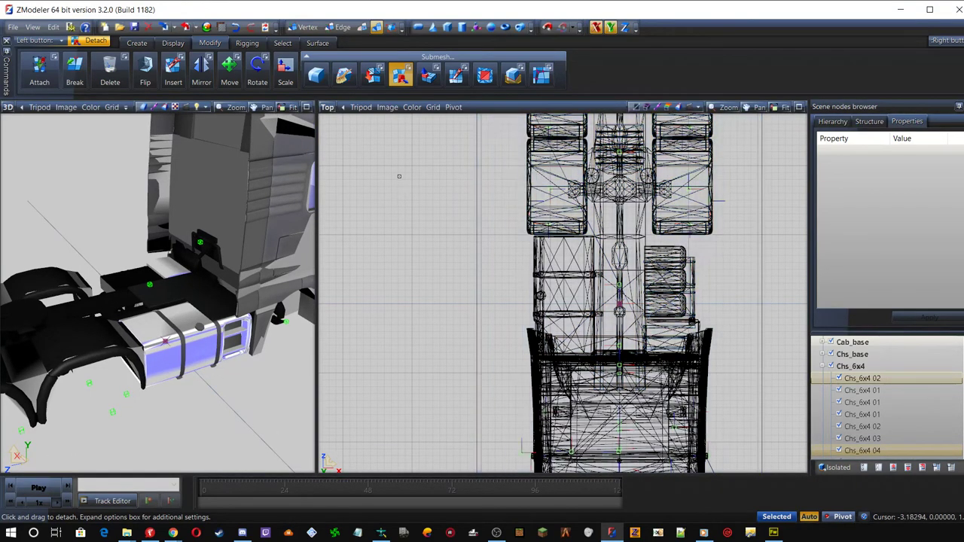
Select the grey_dark, vehicle_reflection, empty and carcolor textures of /vehicle/truck/man_tgx in the Textures Browser and start saving them
click(223, 28)
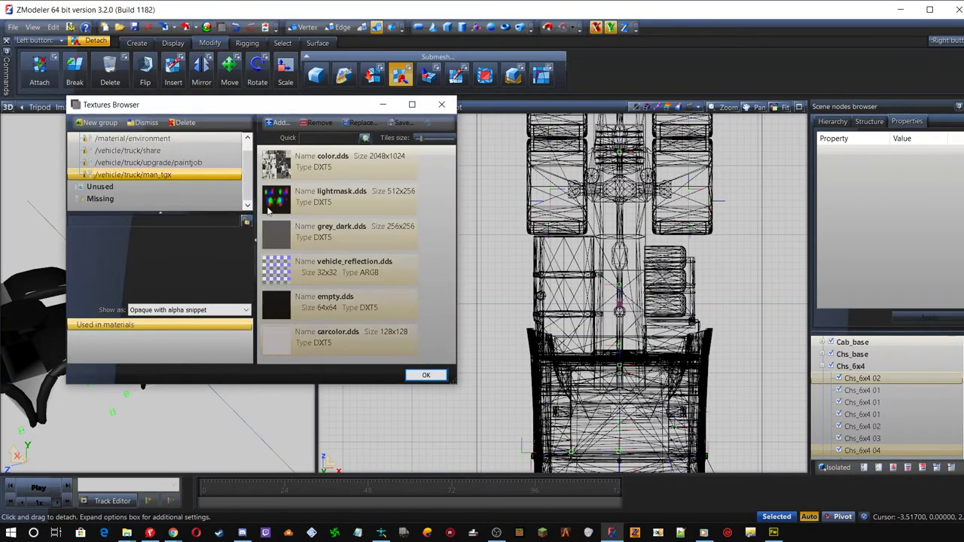
click(278, 247)
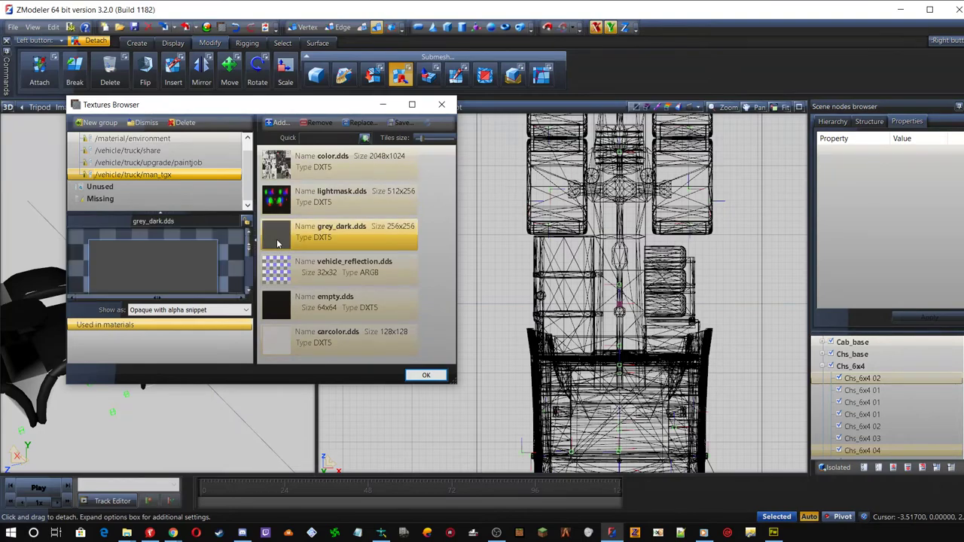
click(276, 342)
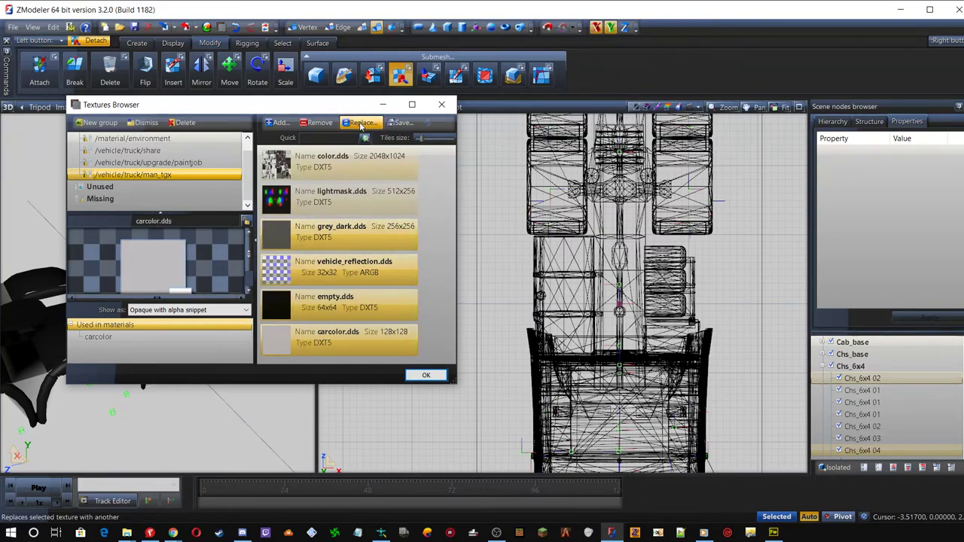
click(404, 123)
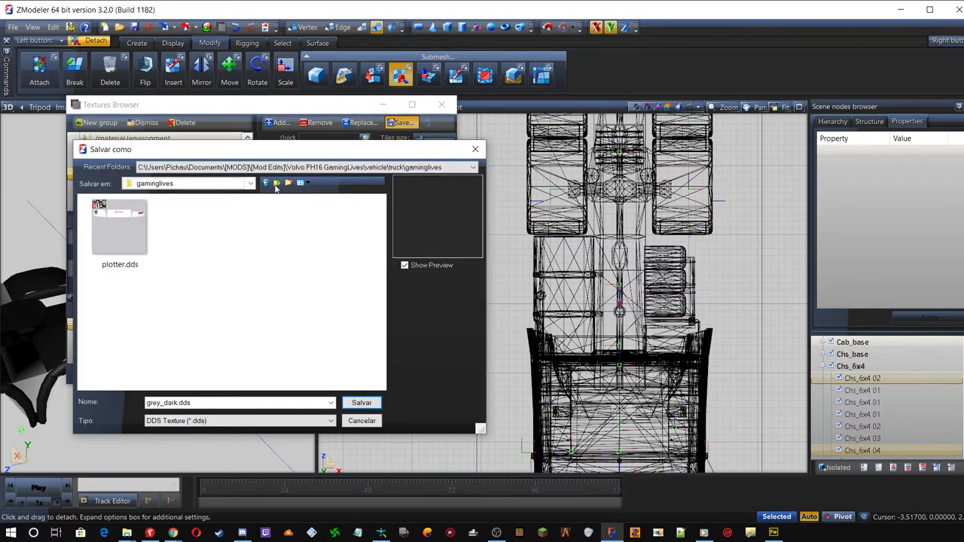
Choose [Mod Edits]\Man_TGX\vehicle\truck\man_tgx as the destination folder for the textures
click(249, 184)
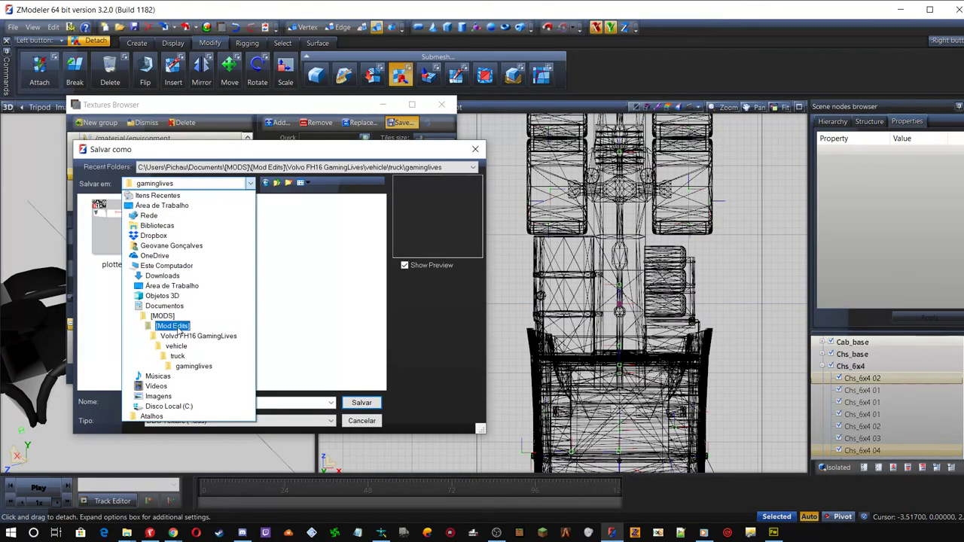
click(172, 327)
scroll(131, 298, down, 2)
click(110, 312)
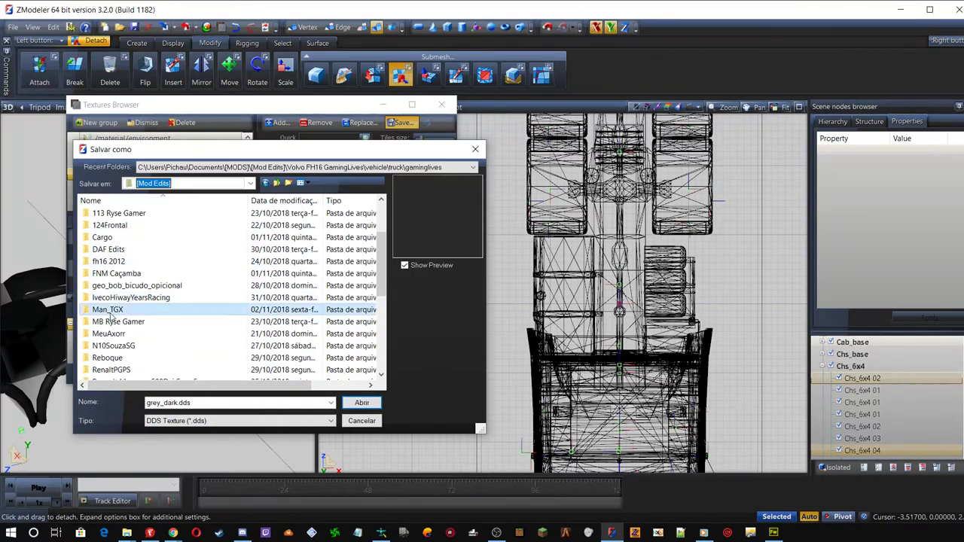
double_click(110, 312)
double_click(106, 230)
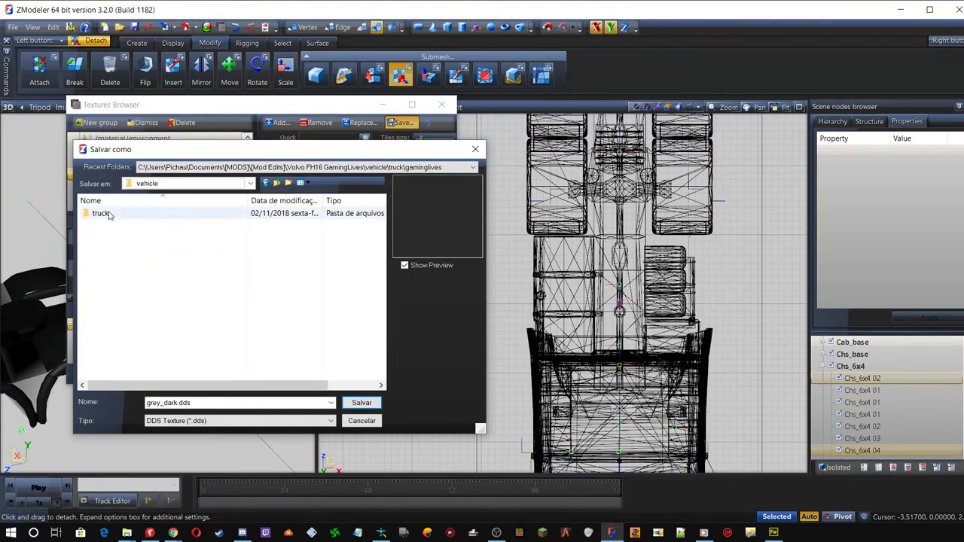
double_click(105, 214)
double_click(106, 213)
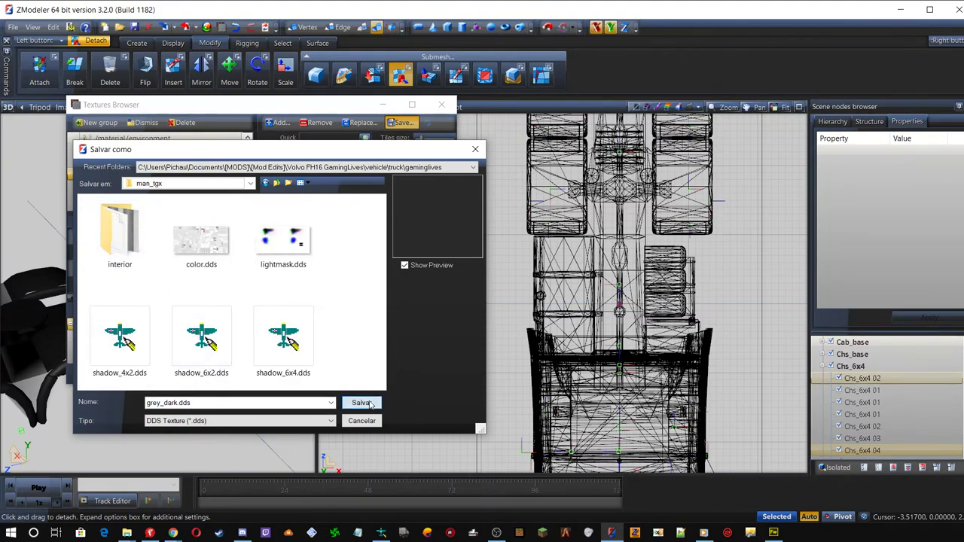
Save grey_dark.dds, vehicle_reflection.dds, empty.dds and carcolor.dds in the man_tgx folder and close the Textures Browser
click(361, 403)
click(362, 403)
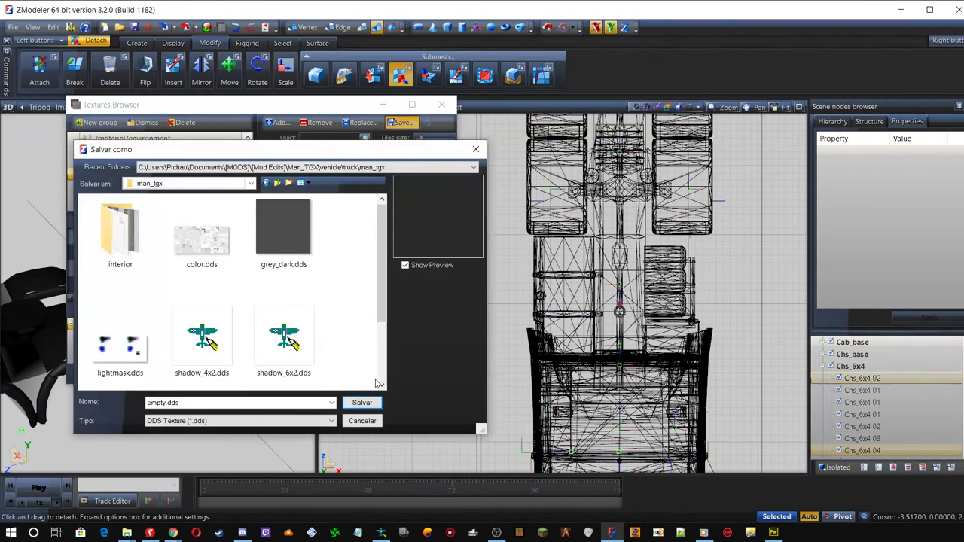
click(362, 403)
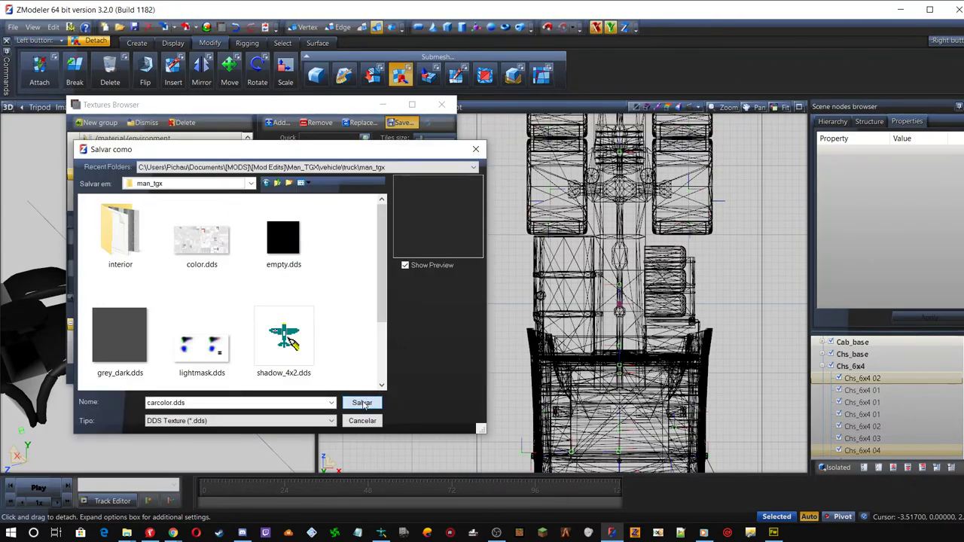
click(362, 403)
click(428, 376)
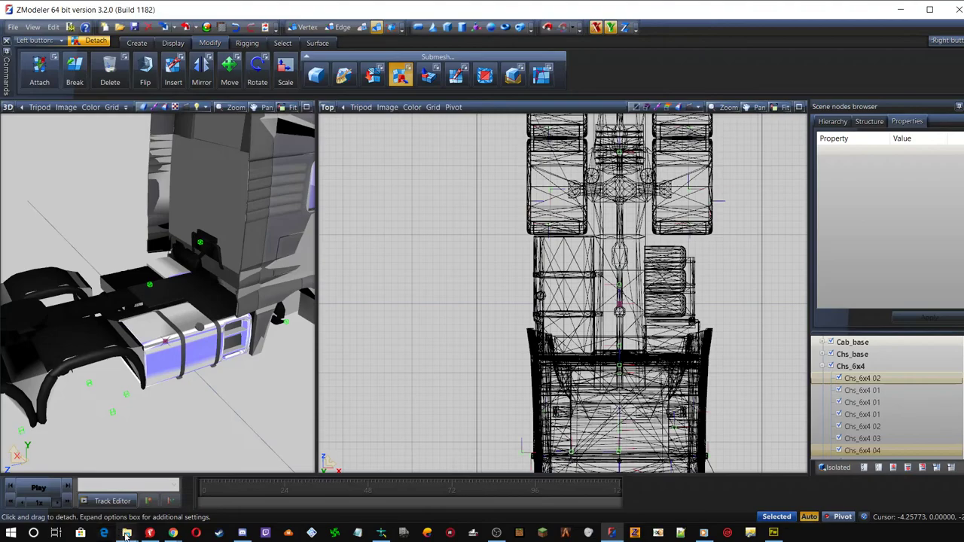
Switch to File Explorer and open the mod's man_tgx folder to examine the exported files, including carcolor.mat
mouse_move(126, 534)
click(75, 494)
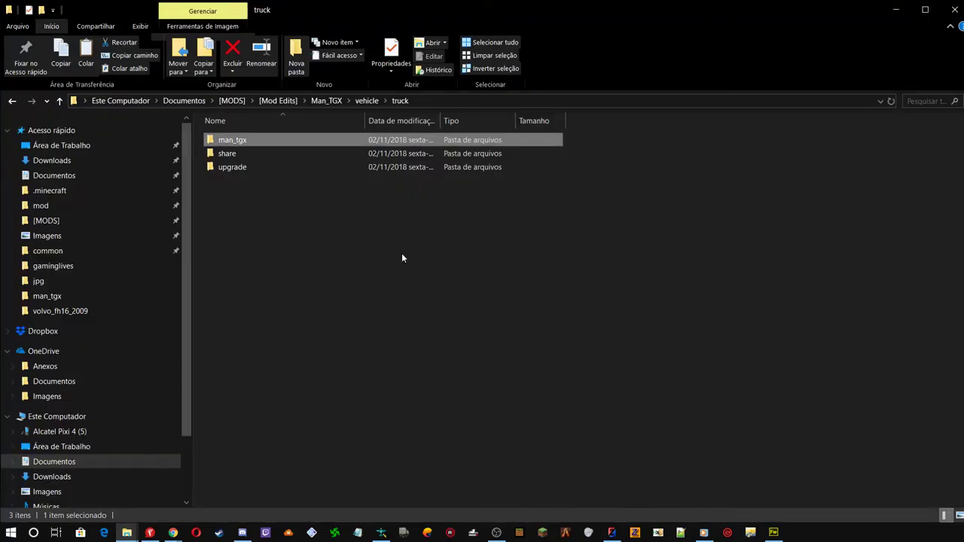
double_click(234, 144)
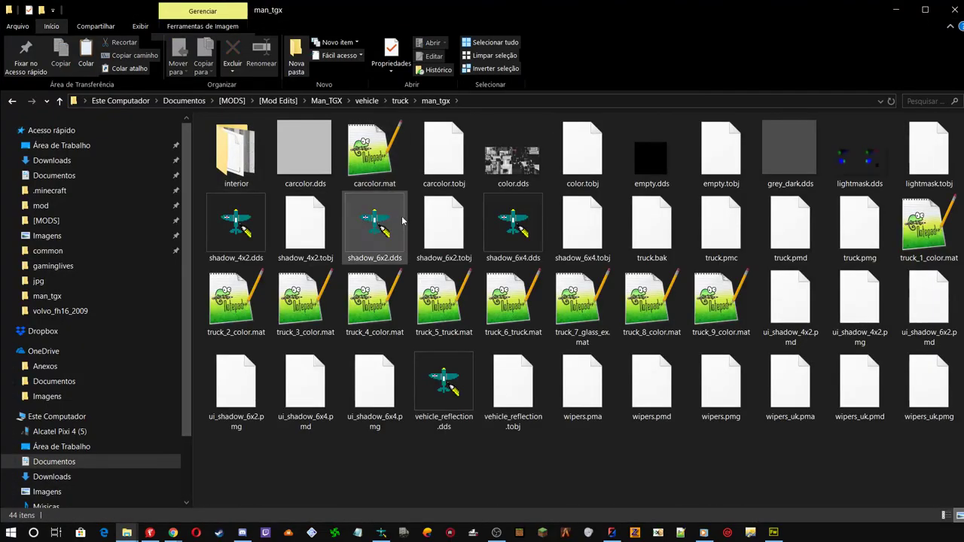
click(369, 164)
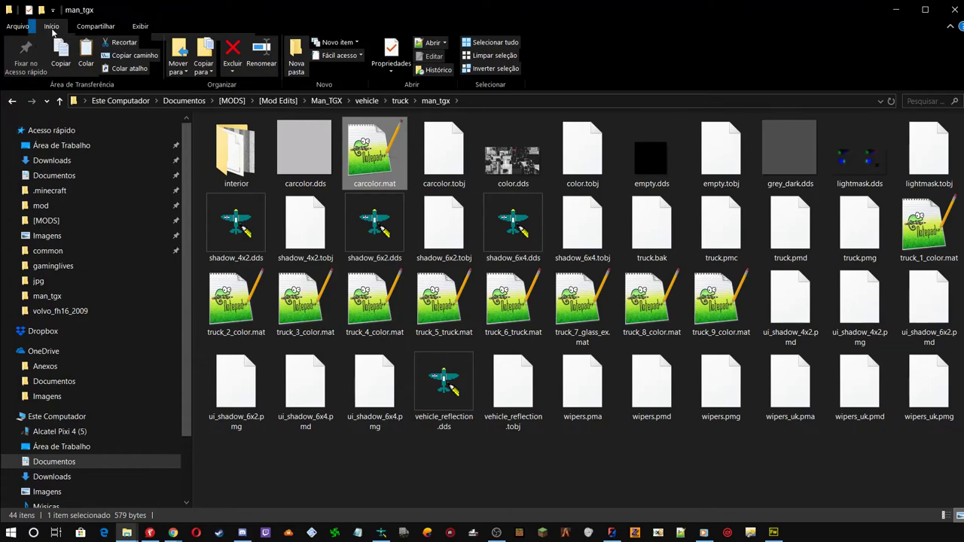
Display the man_tgx files as medium icons and examine the carcolor .tobj and .dds files
click(140, 26)
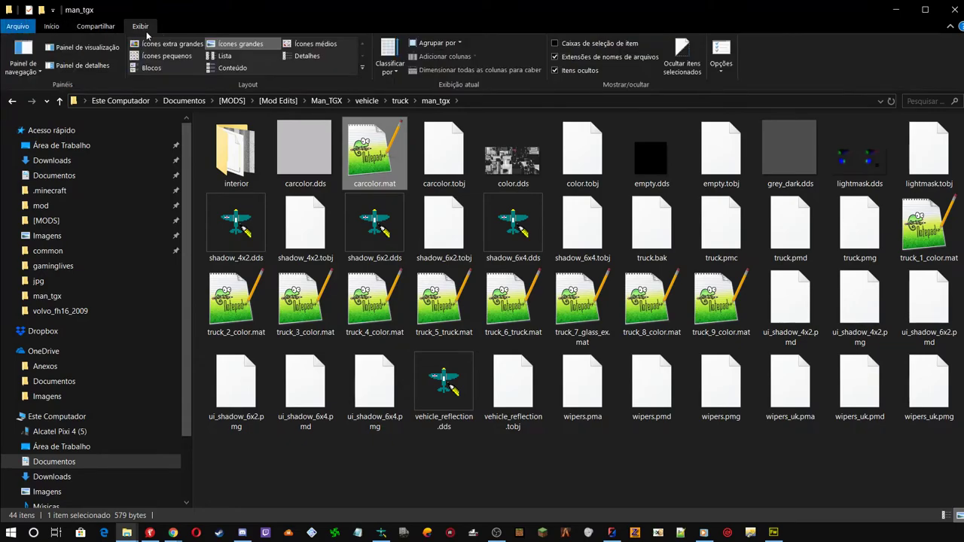
click(224, 56)
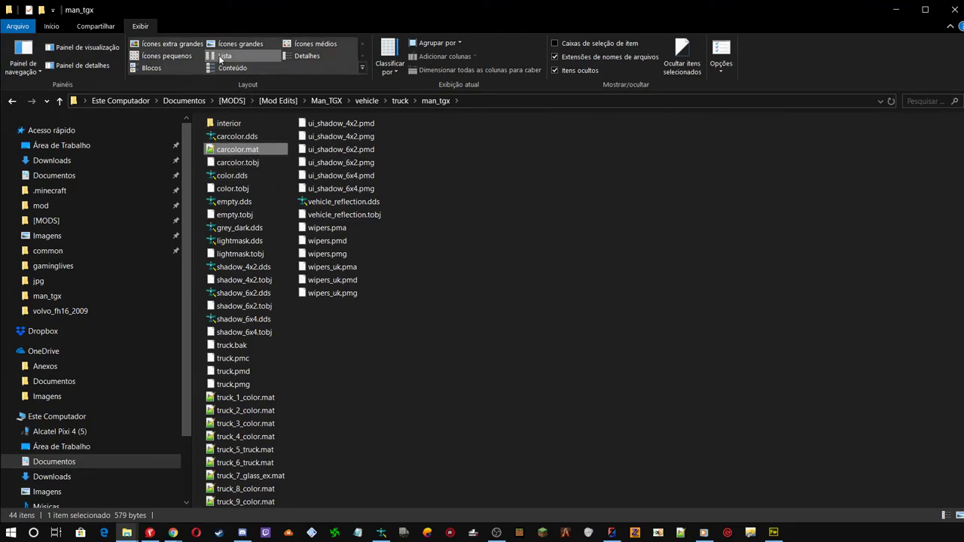
click(178, 58)
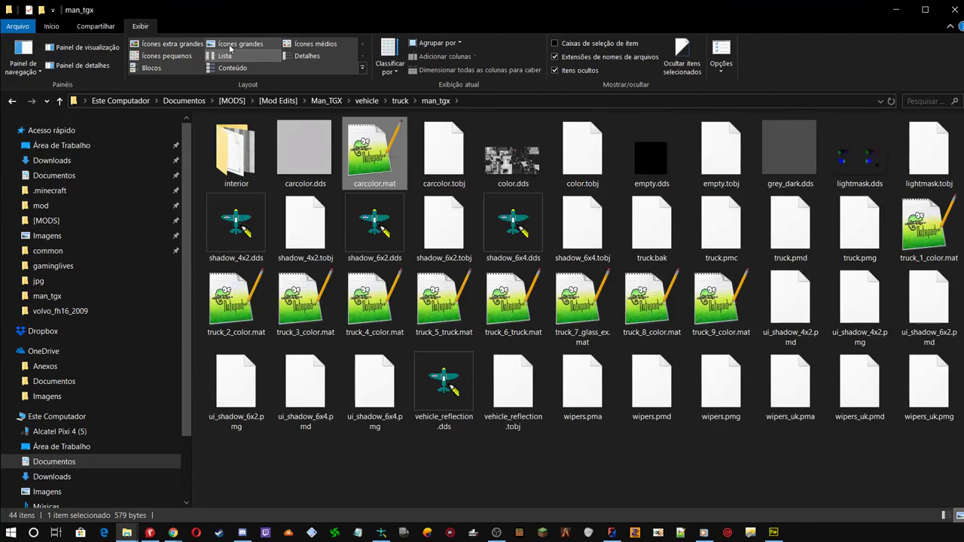
click(298, 47)
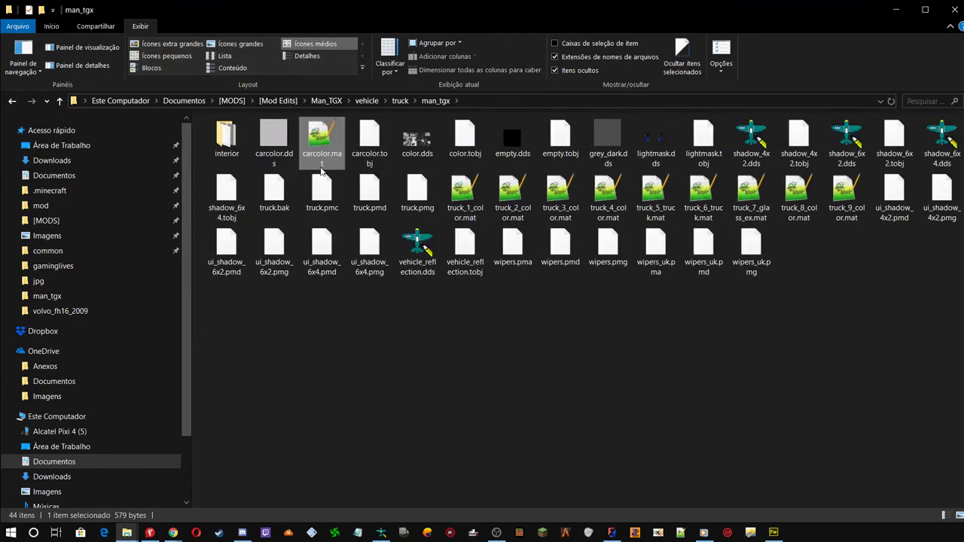
click(373, 136)
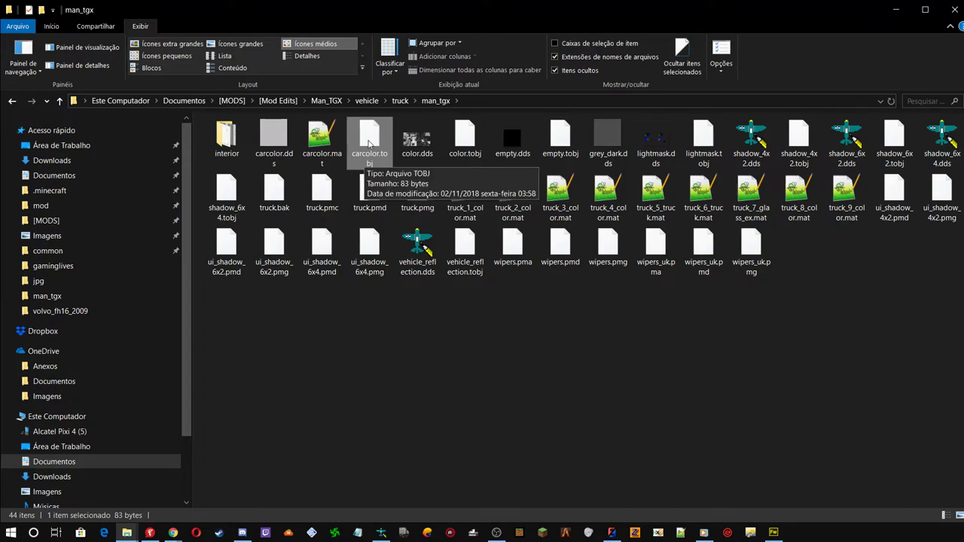
click(279, 140)
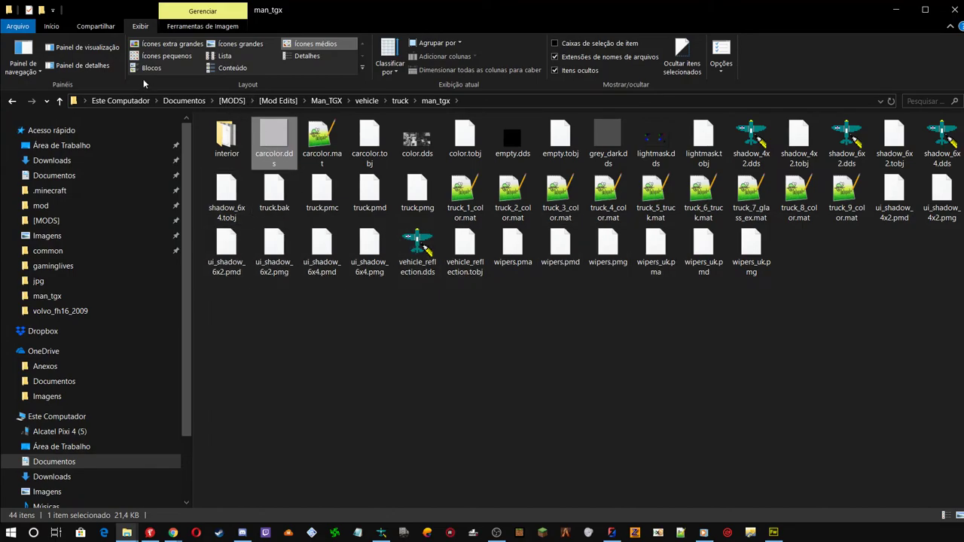
Switch to ZModeler and review the man_tgx textures and the cromado material in the texture and material browsers
click(612, 533)
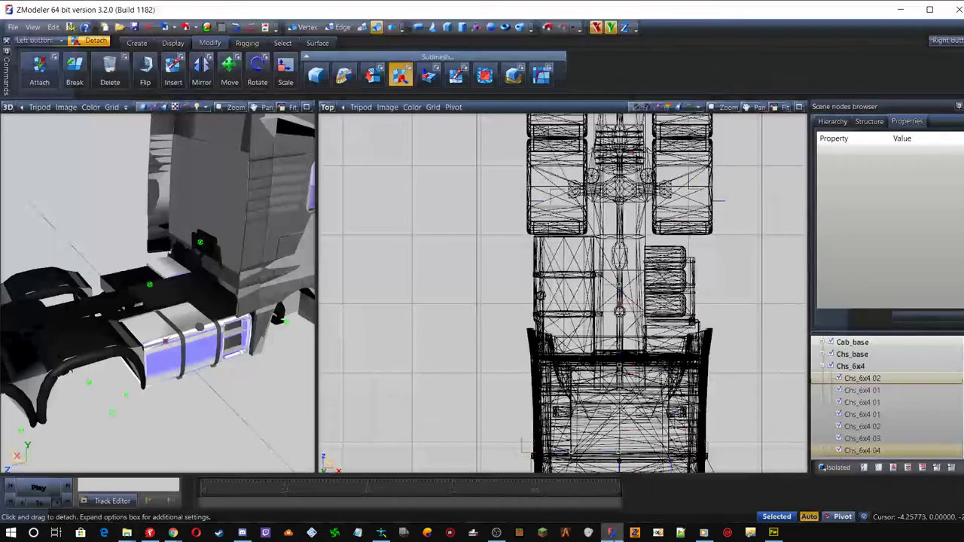
click(220, 27)
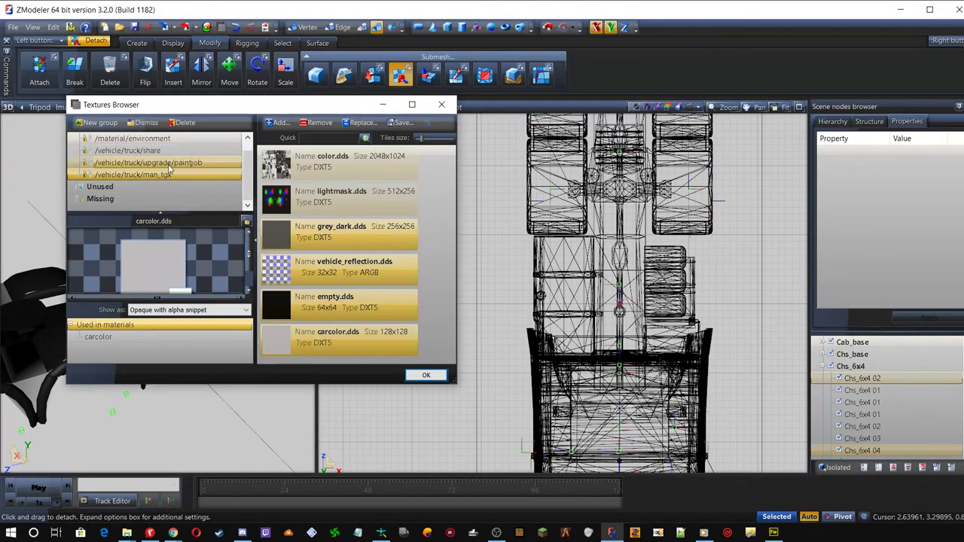
click(427, 377)
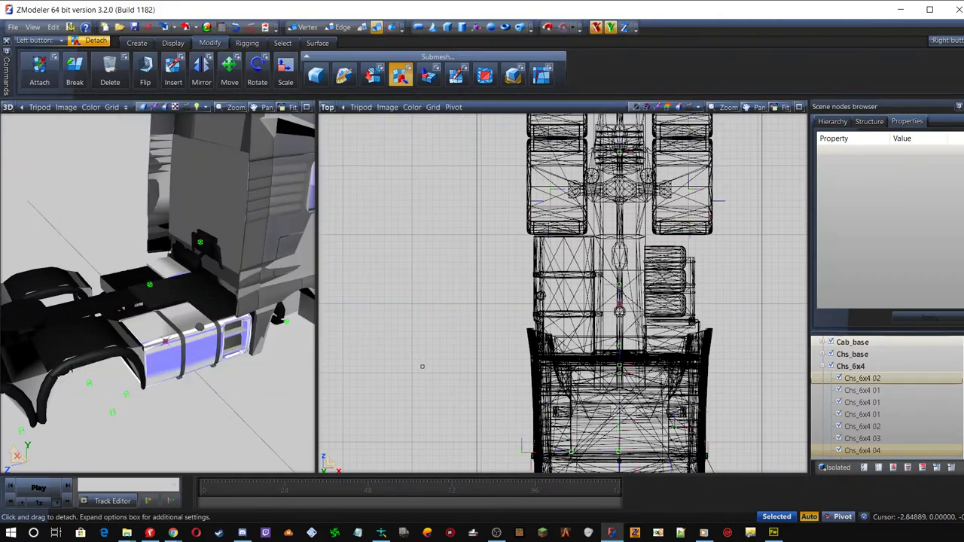
click(206, 28)
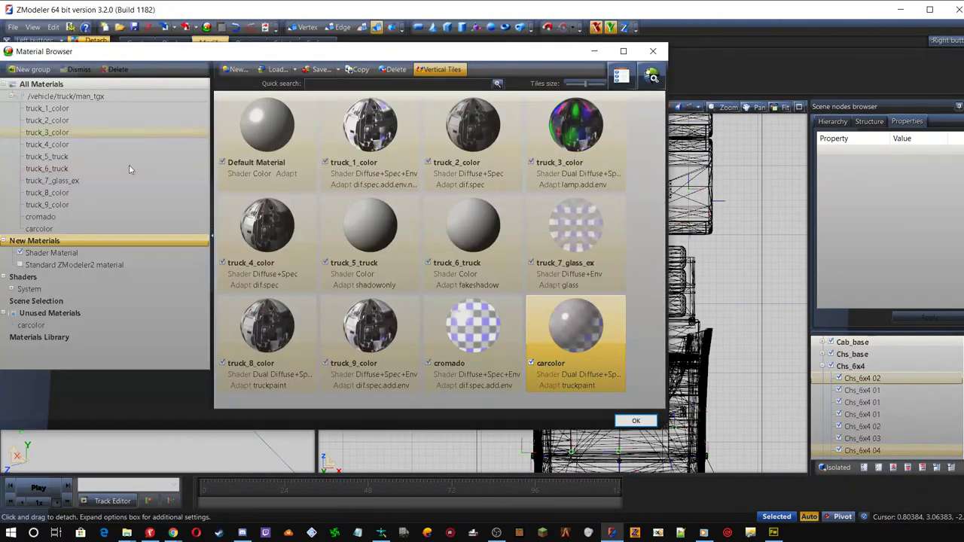
click(45, 217)
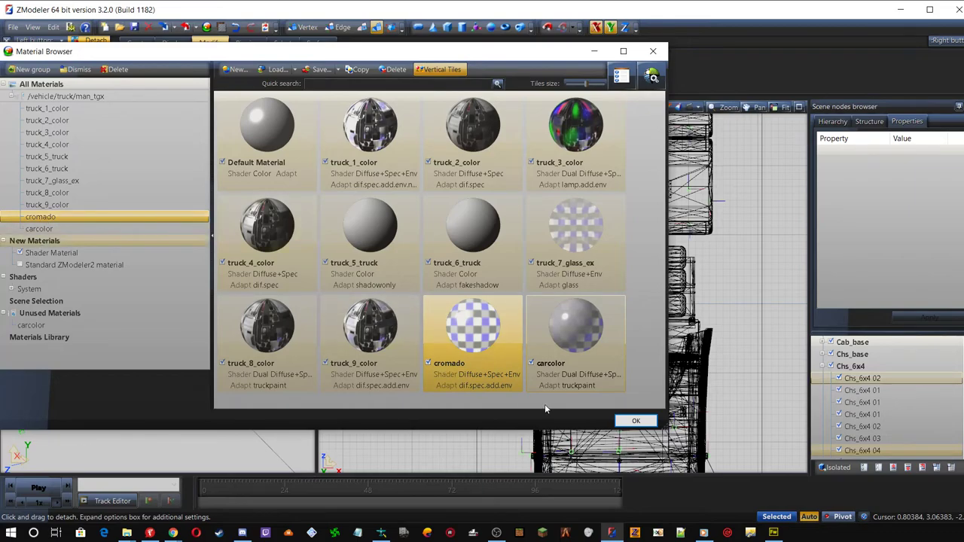
click(635, 422)
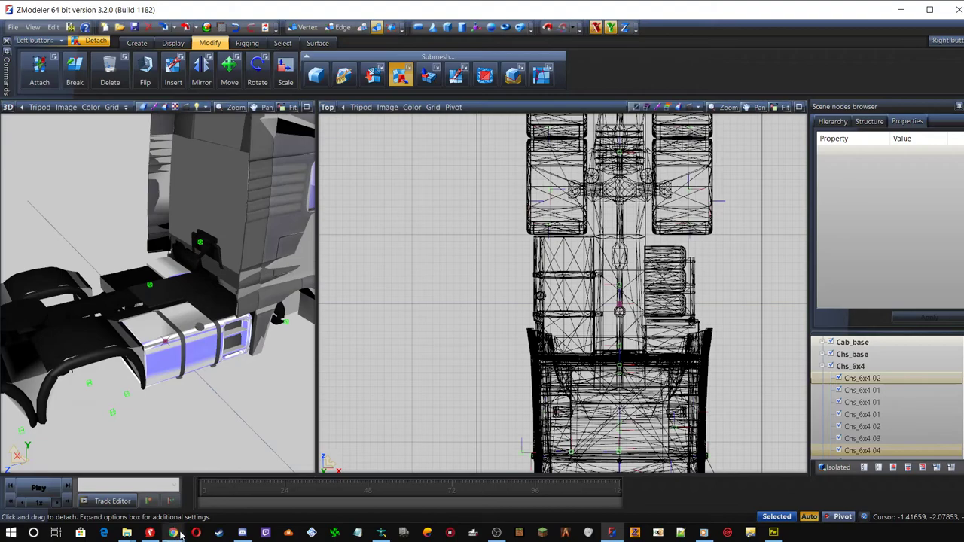
Switch to File Explorer, refresh the man_tgx folder and show its files in a detailed list sorted by type
mouse_move(126, 532)
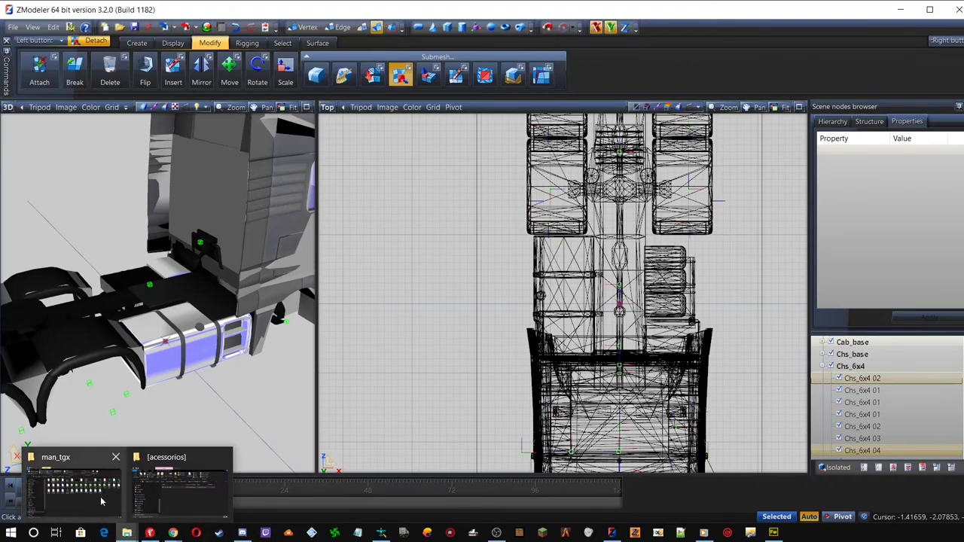
click(102, 501)
right_click(452, 338)
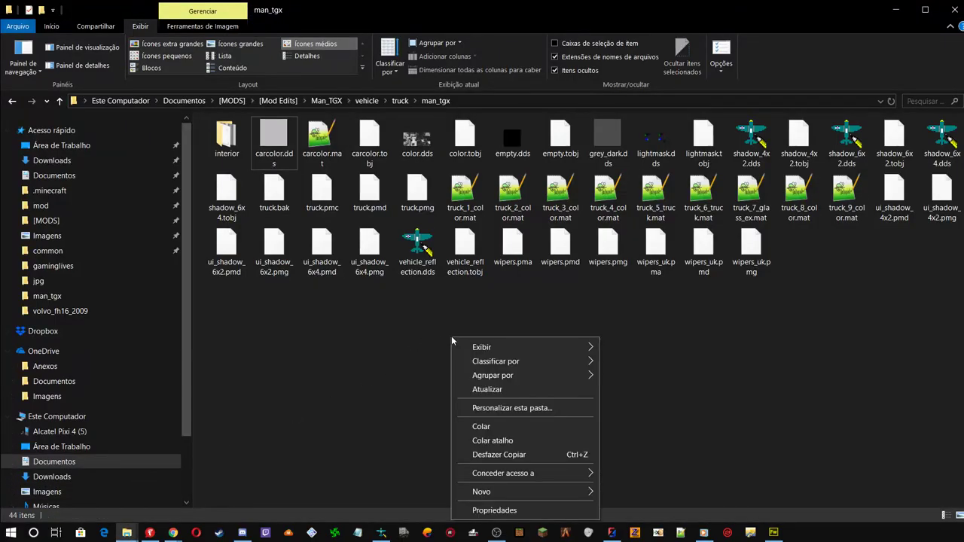
click(515, 389)
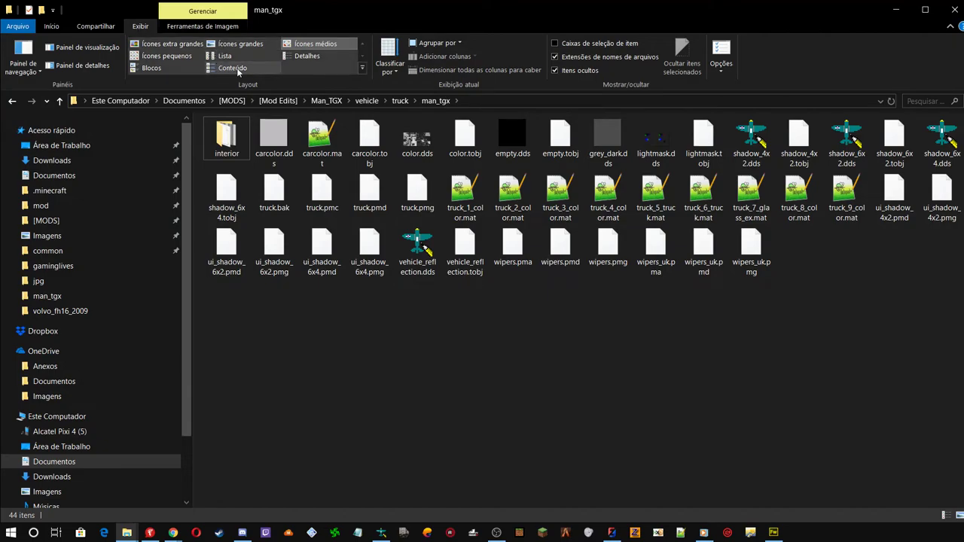
click(303, 56)
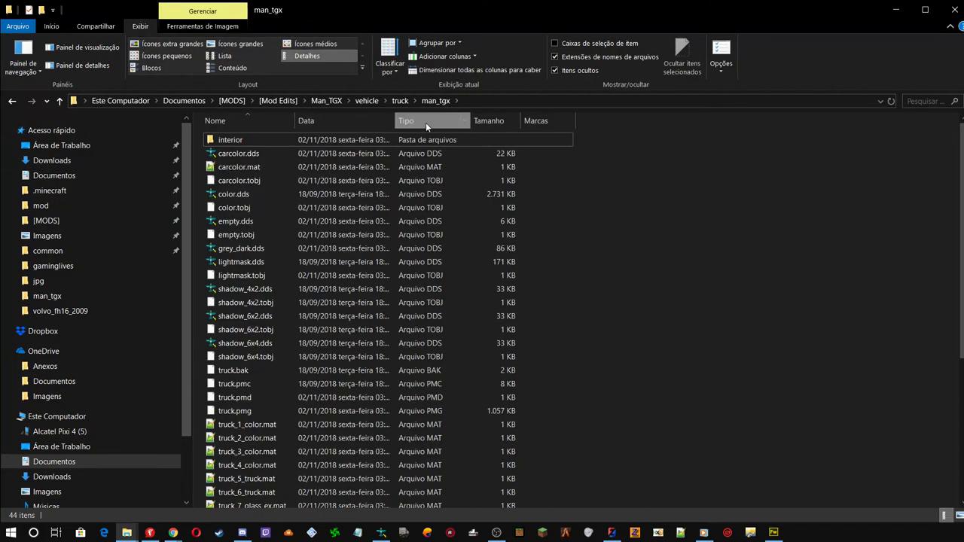
click(426, 122)
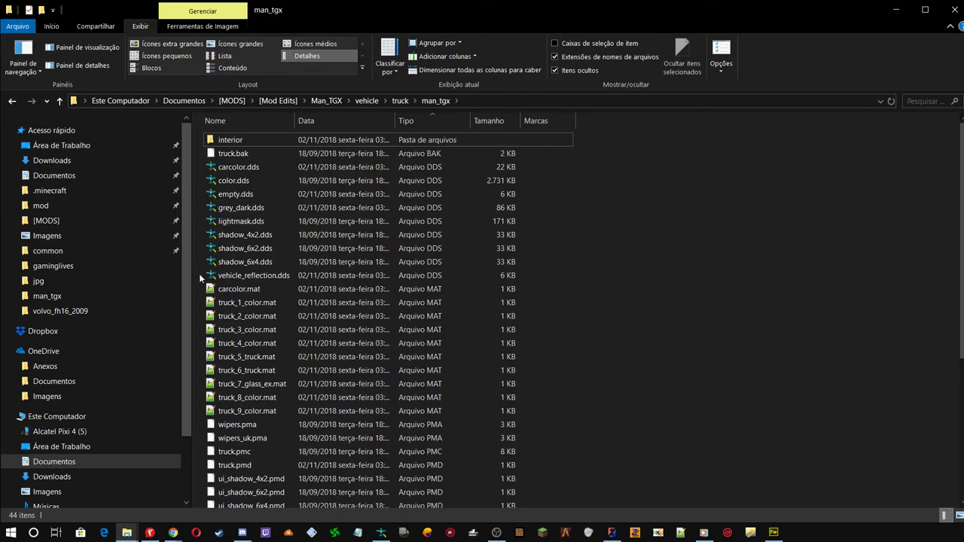
Examine the MAT and TOBJ files in the man_tgx folder, then return to ZModeler
click(238, 293)
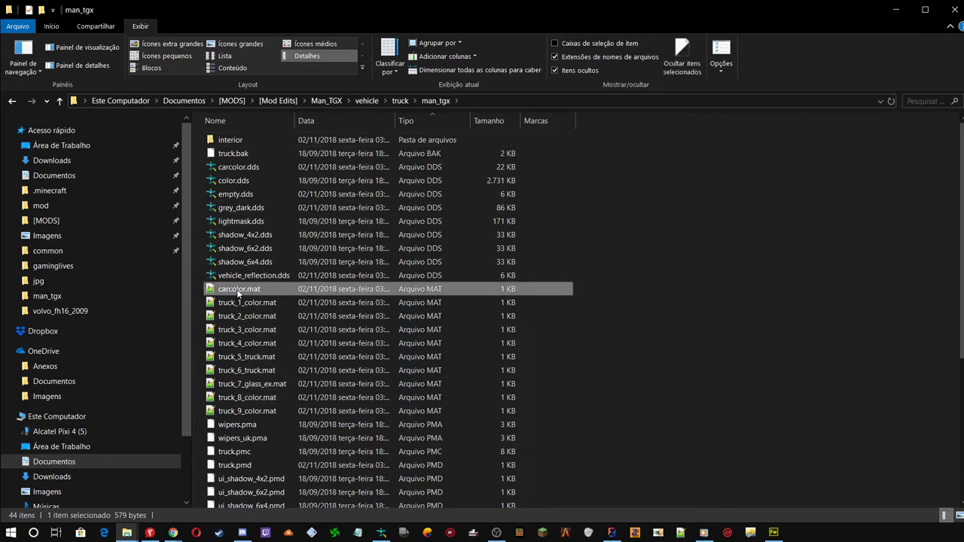
scroll(281, 292, down, 5)
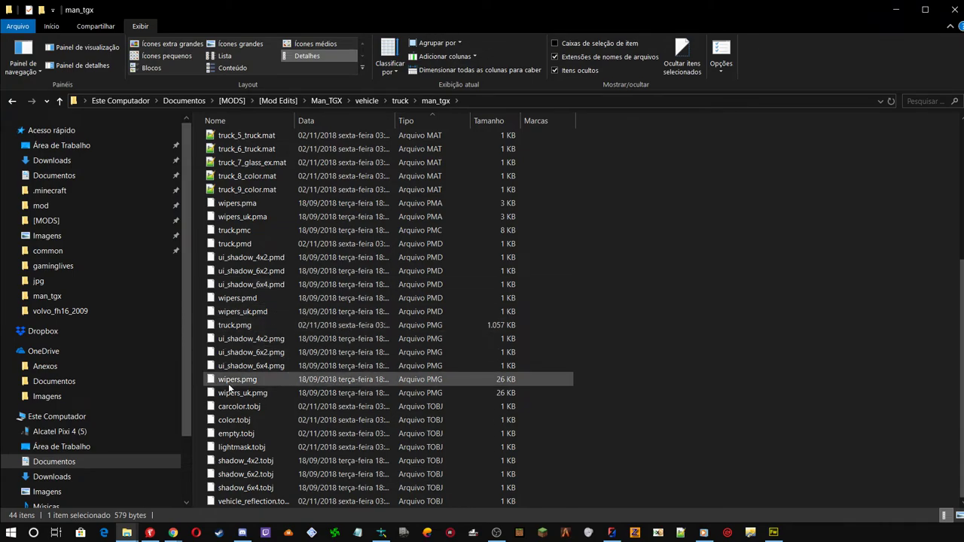
scroll(285, 300, up, 5)
scroll(285, 300, up, 1)
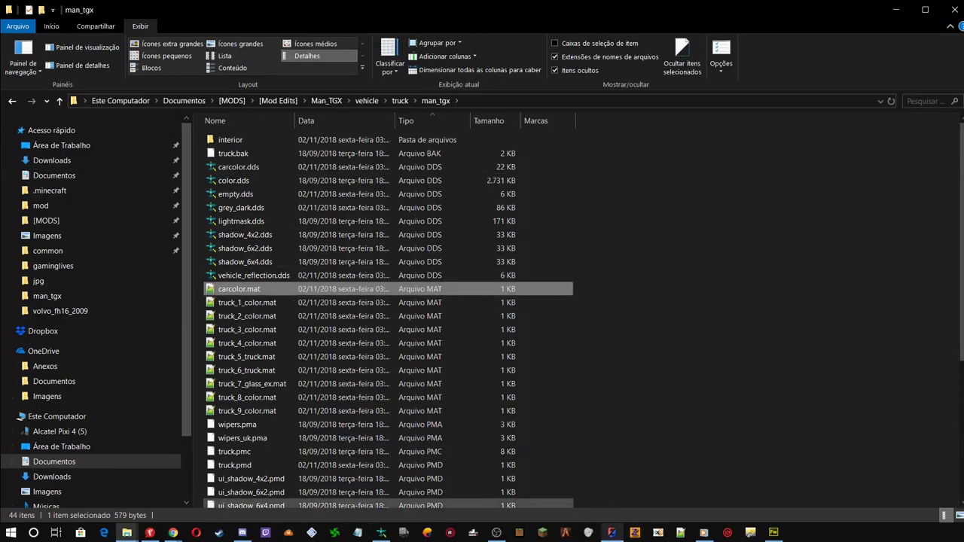
click(612, 533)
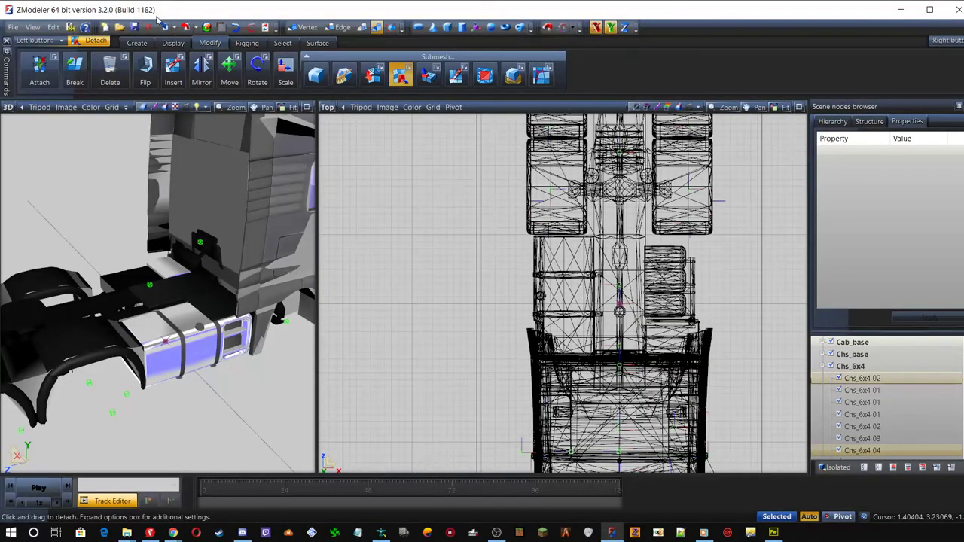
Review the cromado material's properties in the material browser, then close the browser and leave the Detach command
click(207, 28)
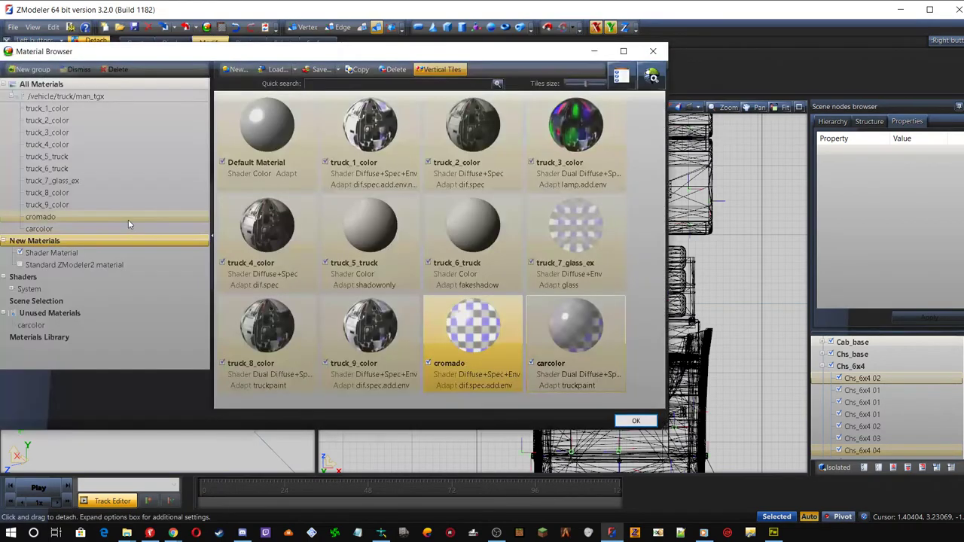
click(40, 217)
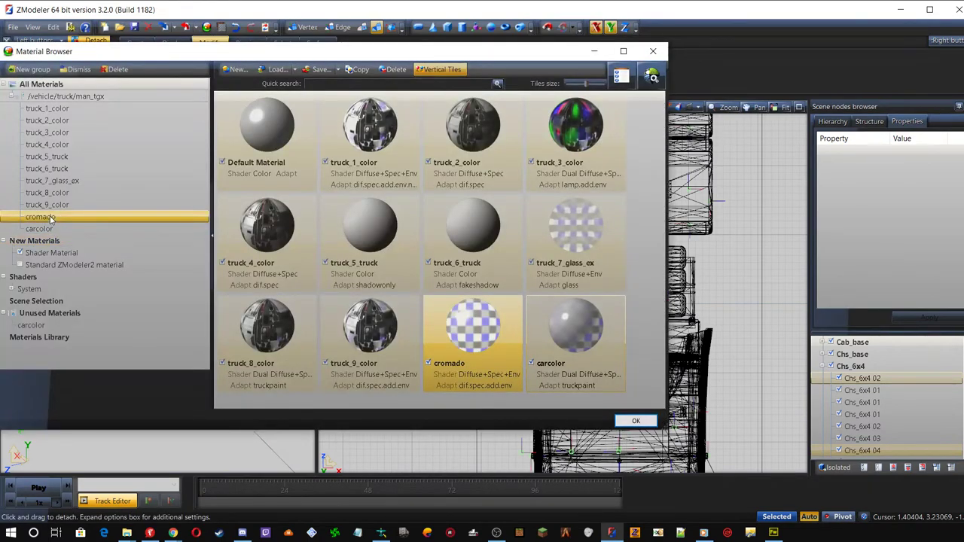
double_click(424, 371)
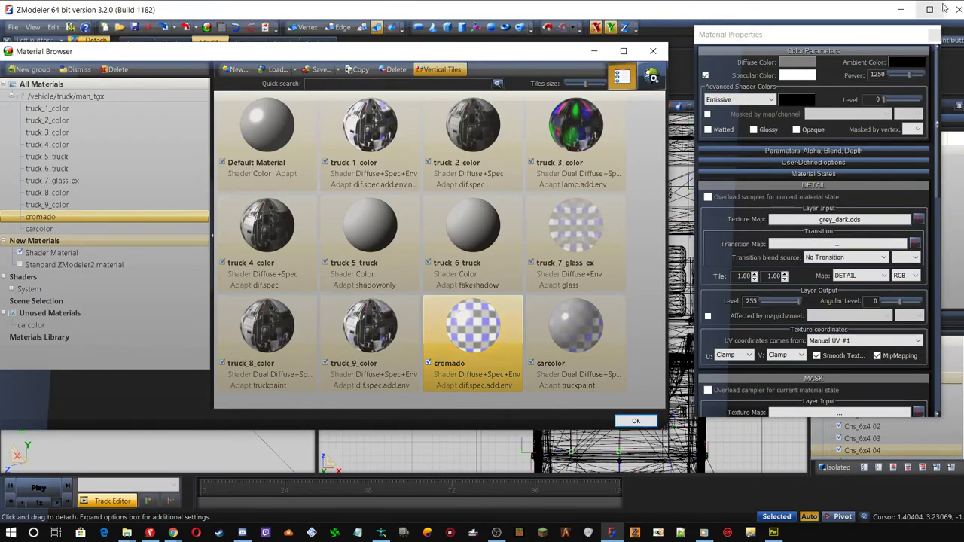
click(933, 35)
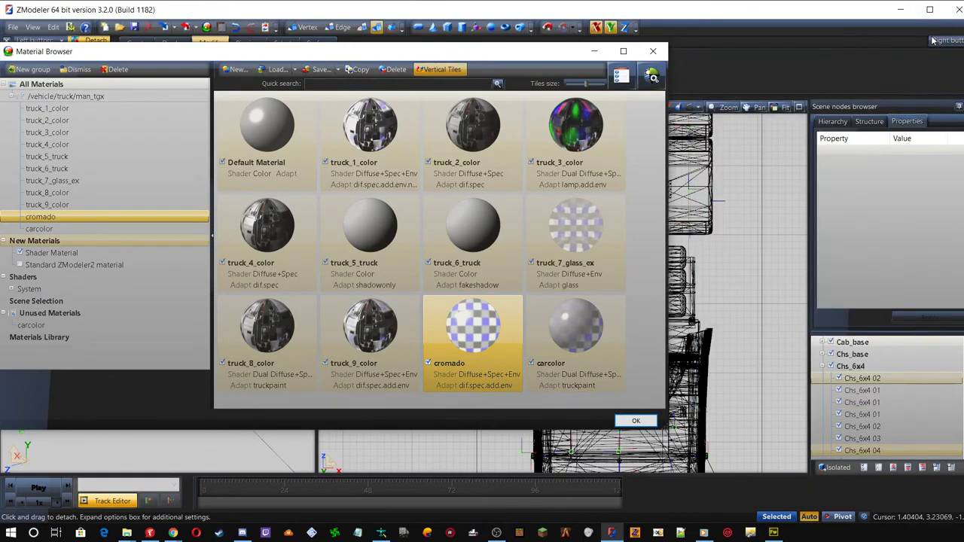
click(637, 421)
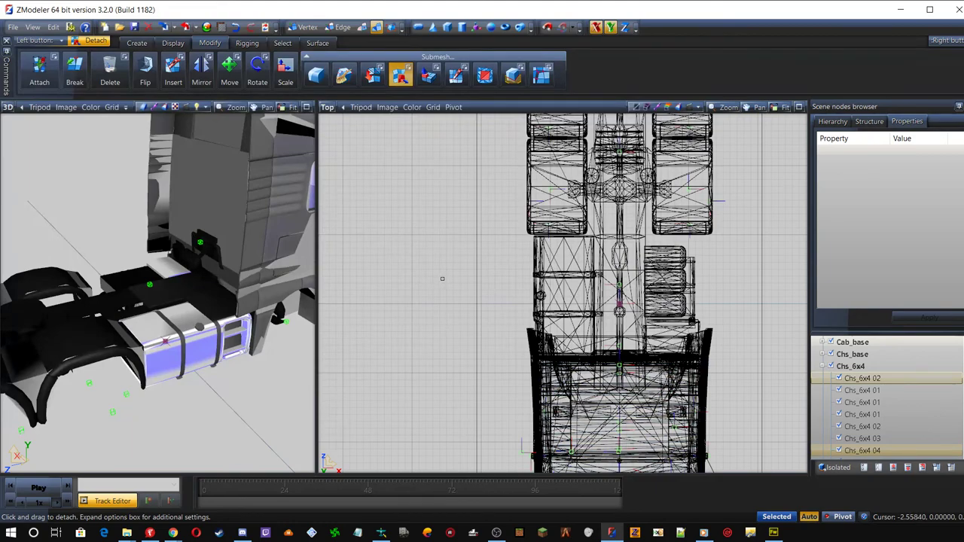
key(Escape)
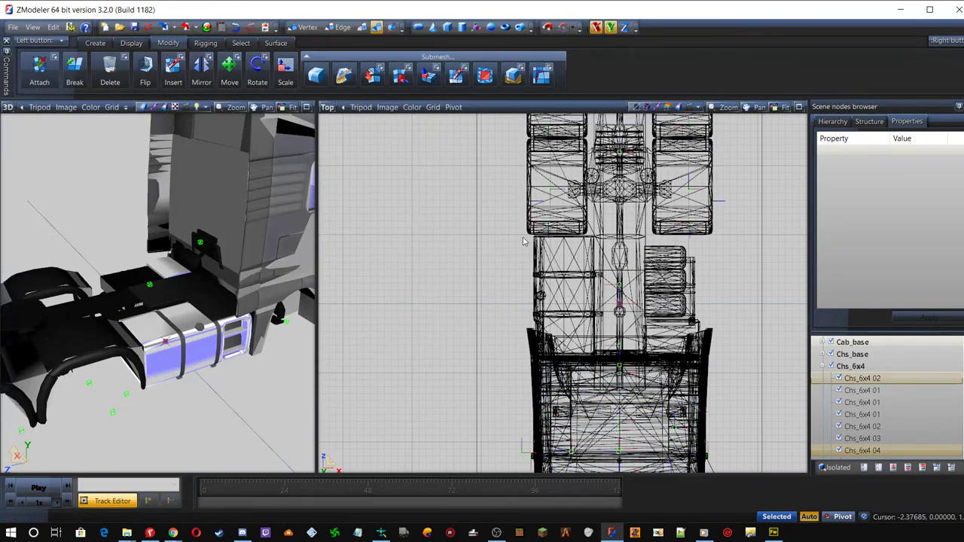
Isolate the Chs_6x4 01 submeshes, examine the material assigned to the fuel tank mesh, and show the full model again
click(864, 392)
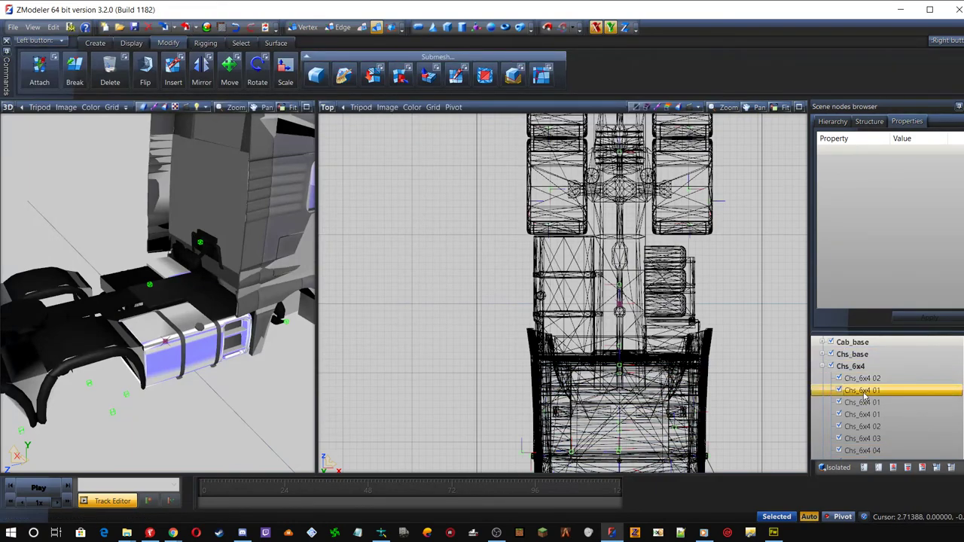
click(835, 467)
click(857, 403)
ctrl+click(851, 416)
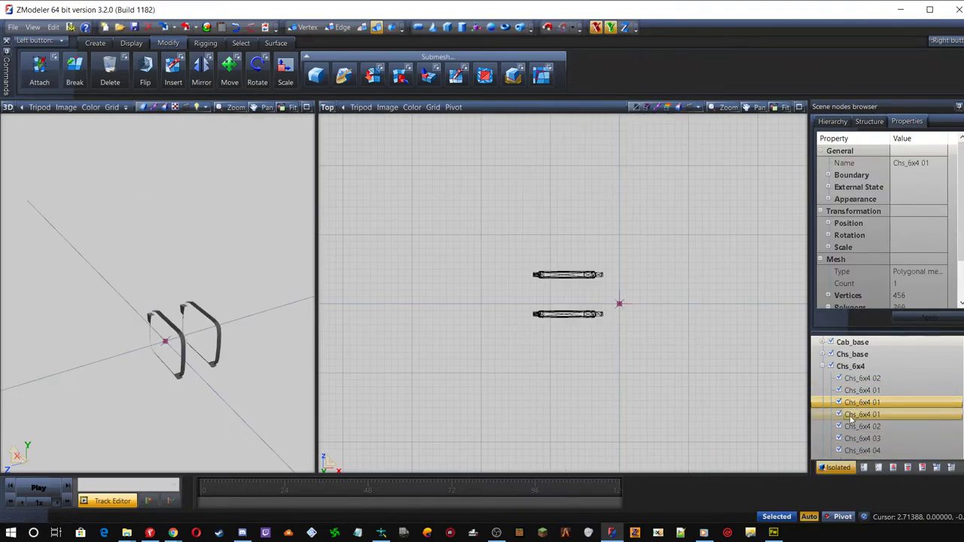
click(851, 415)
scroll(923, 251, down, 2)
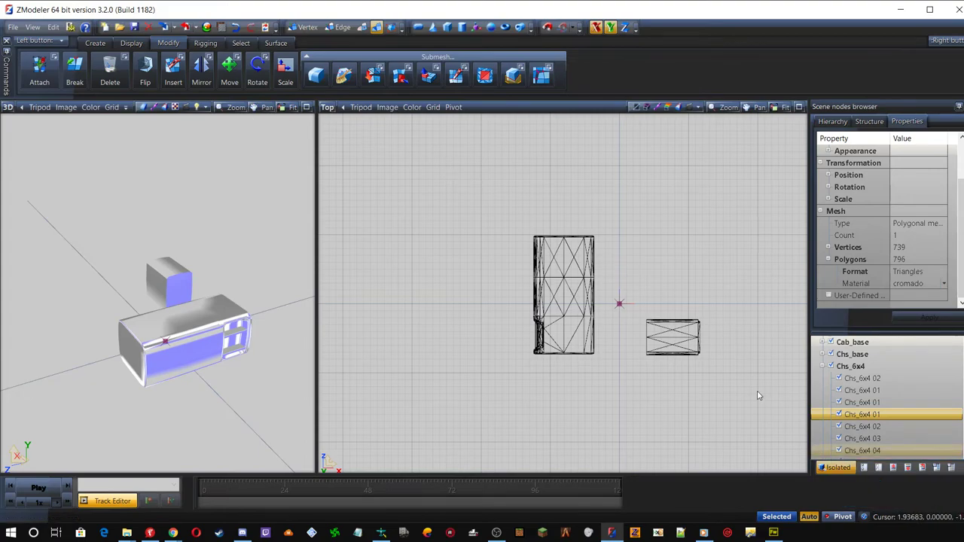
click(834, 468)
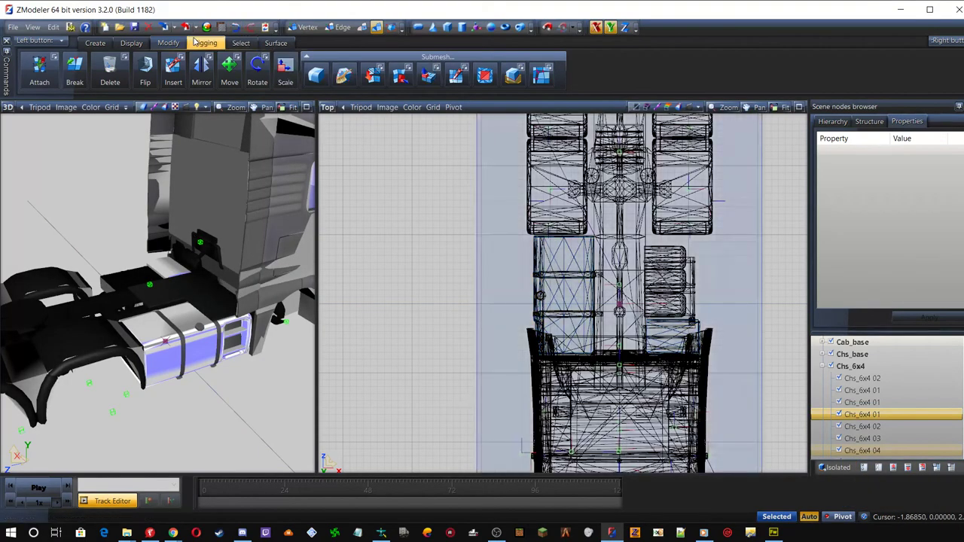
Compare the carcolor and cromado entries under /vehicle/truck/man_tgx in the material browser
click(206, 27)
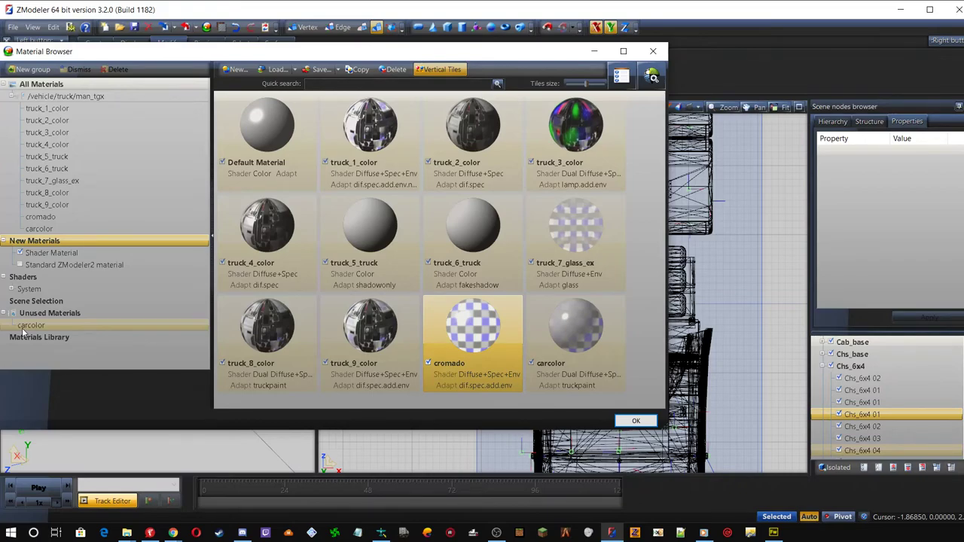
click(46, 228)
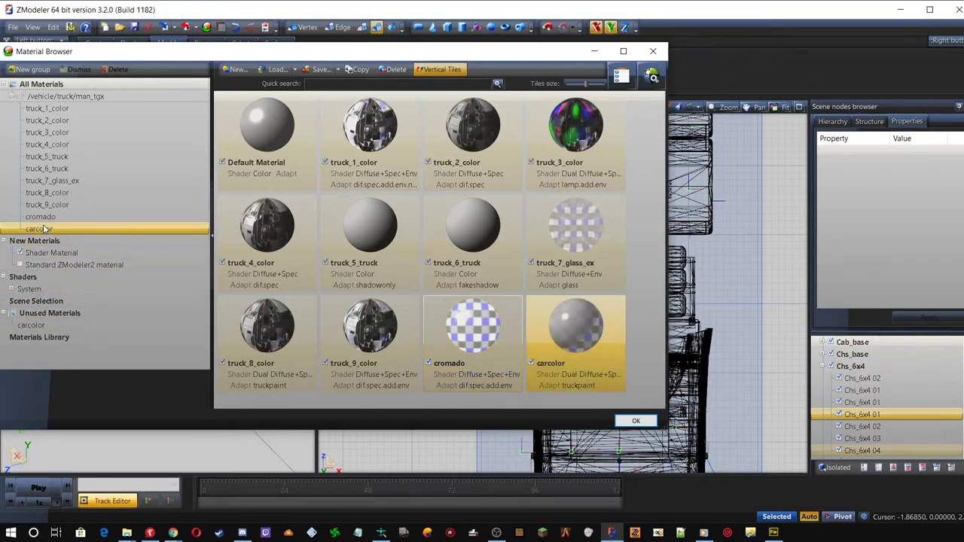
click(49, 217)
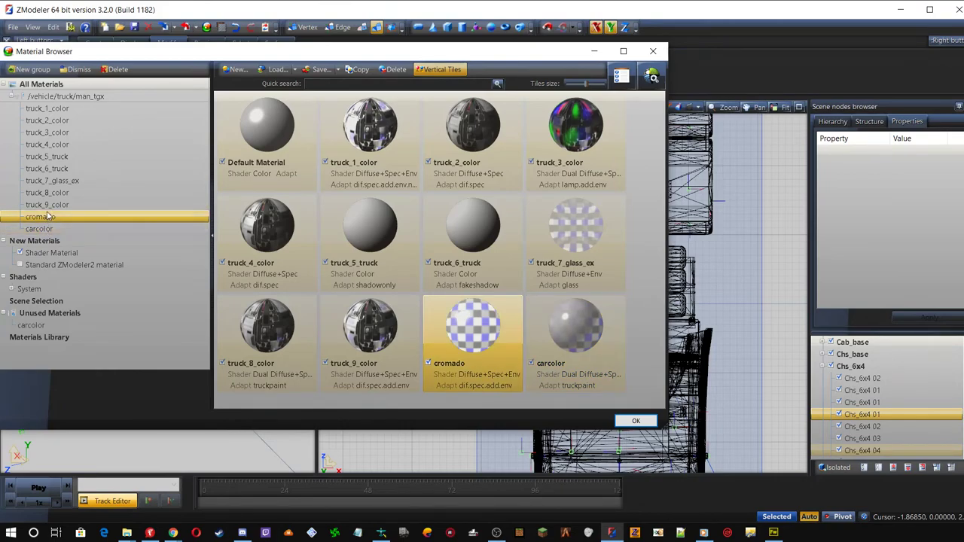
click(634, 421)
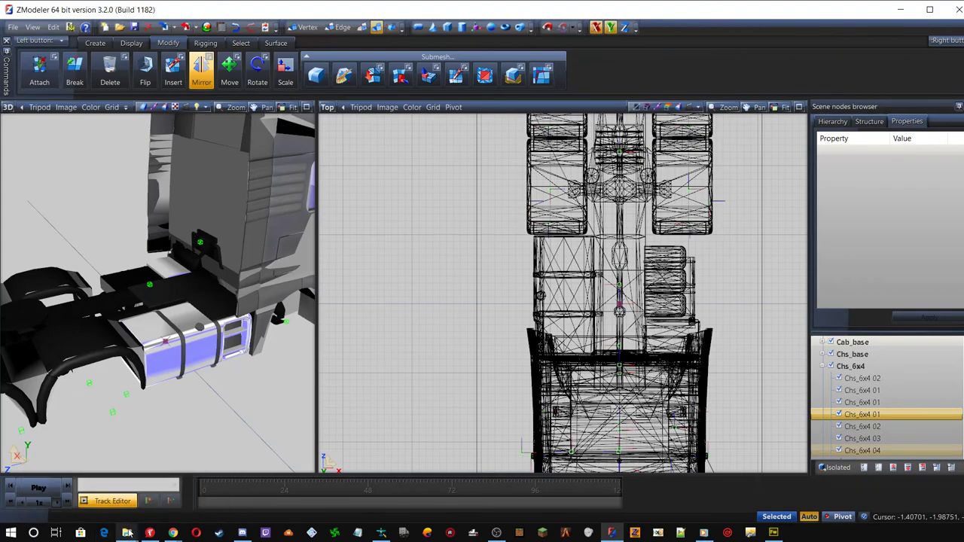
Switch to File Explorer, go to the Man_TGX folder and begin adding its material and vehicle folders to an archive
mouse_move(127, 533)
click(97, 486)
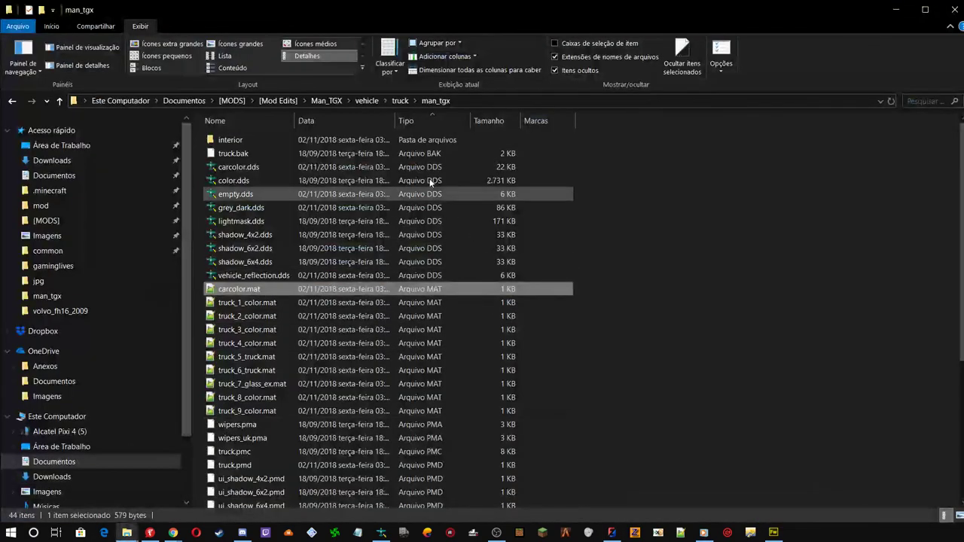
click(328, 101)
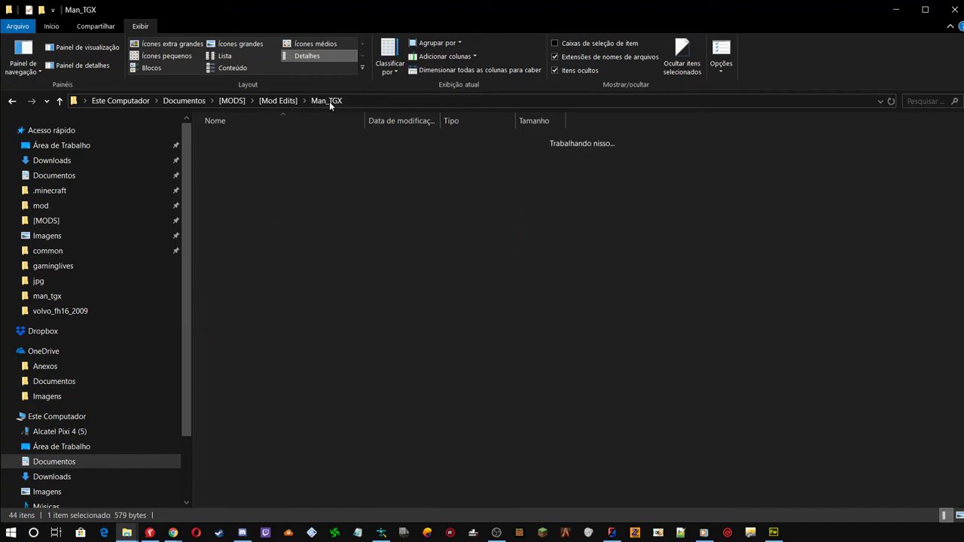
drag(274, 181, 224, 137)
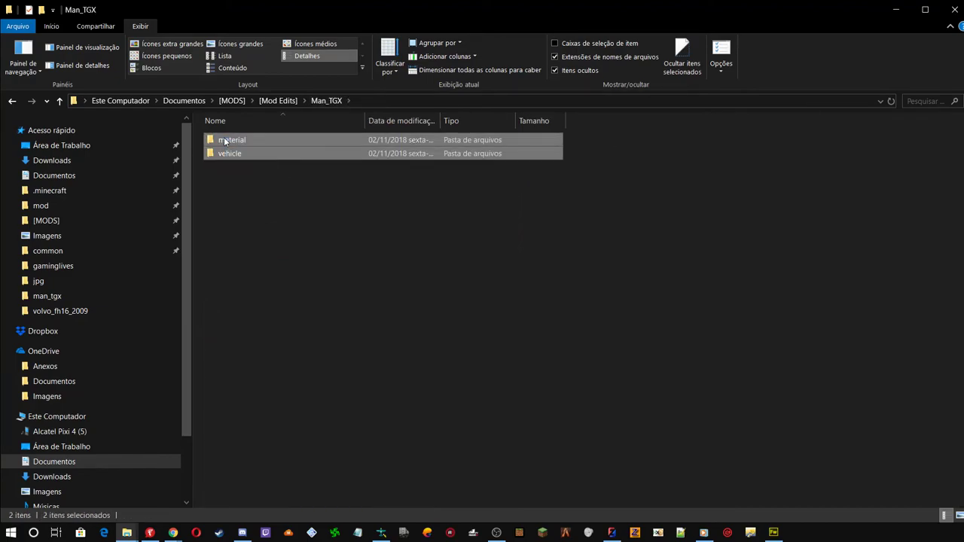
right_click(224, 137)
click(287, 224)
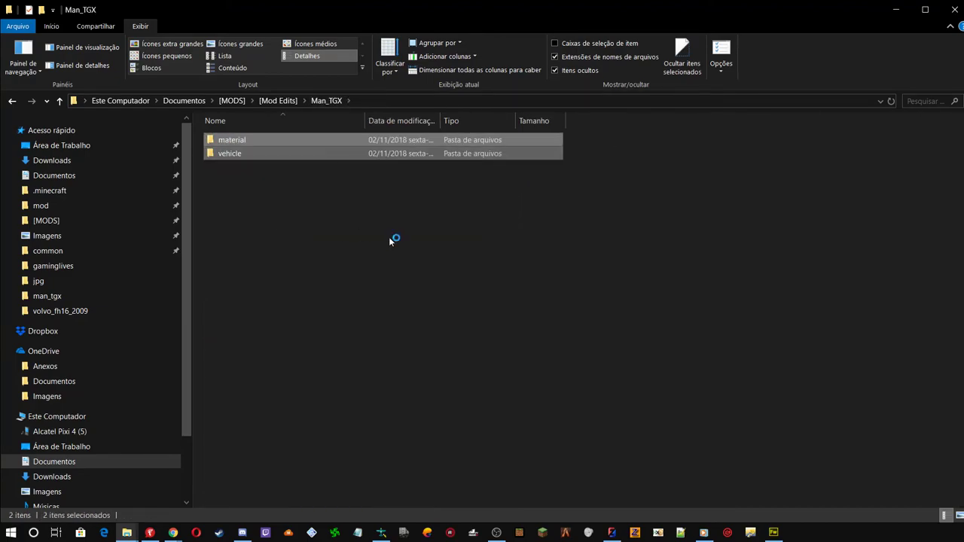
Create the archive in ZIP format with Ótimo compression and the file name Man_TGX.scs
click(591, 253)
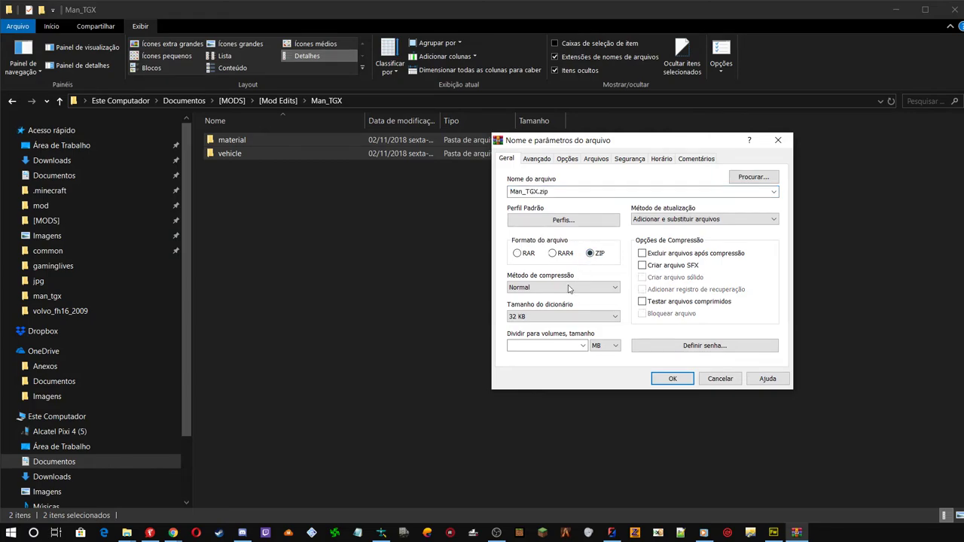
click(562, 287)
click(520, 340)
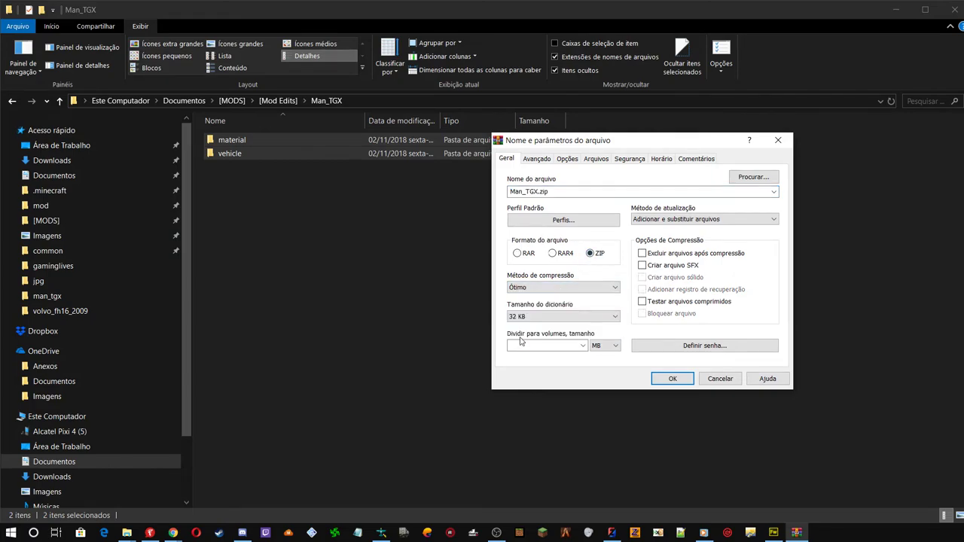
double_click(541, 191)
click(541, 192)
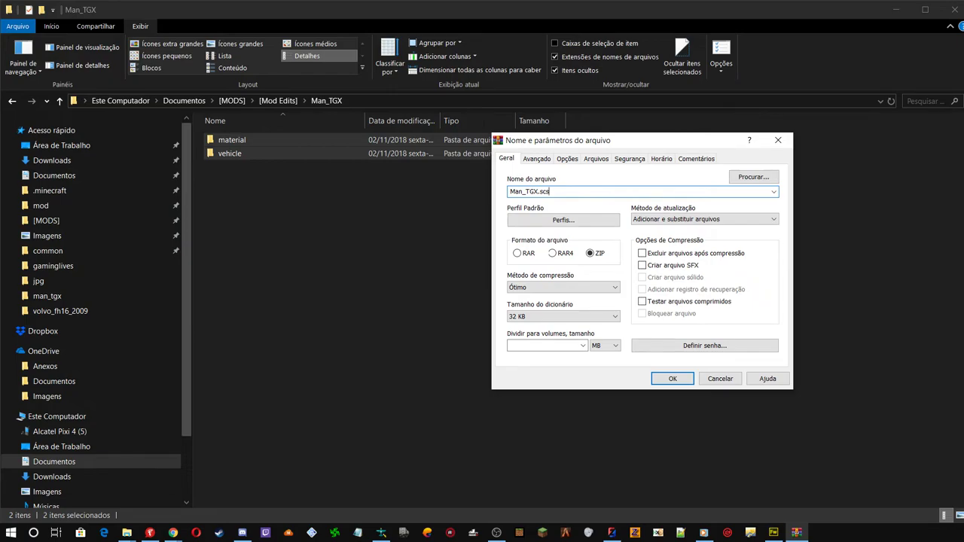
click(679, 378)
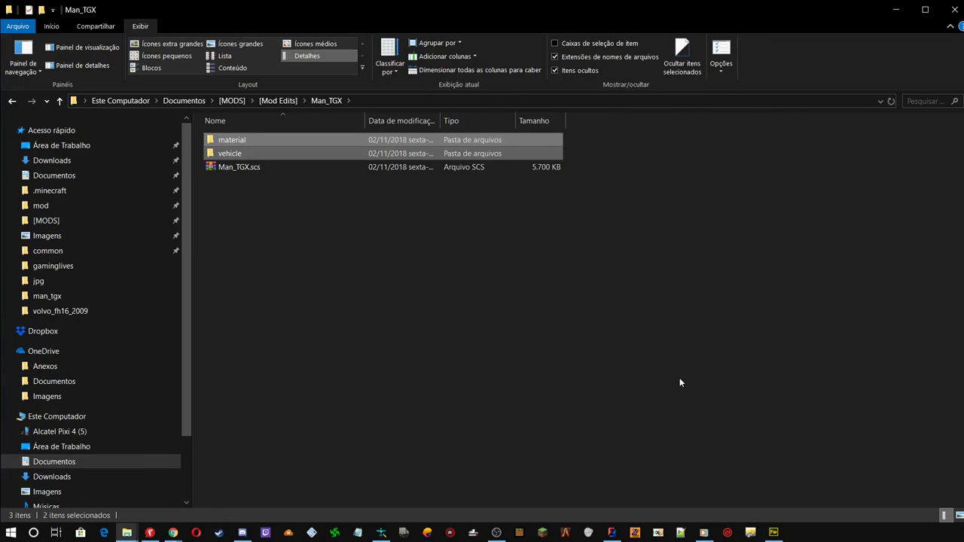
Select Man_TGX.scs, then close Windows Media Player and Fireworks, declining to save a Fireworks PNG
click(214, 169)
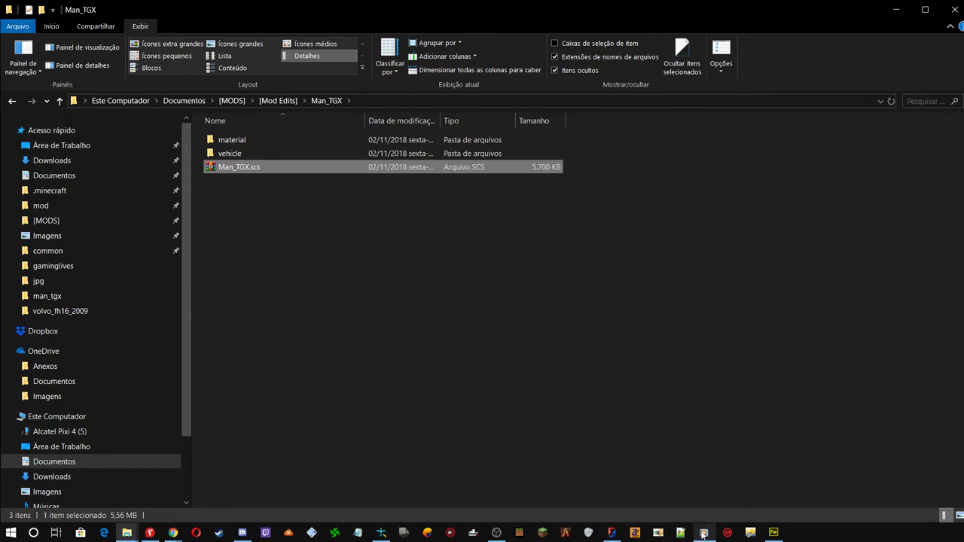
mouse_move(704, 533)
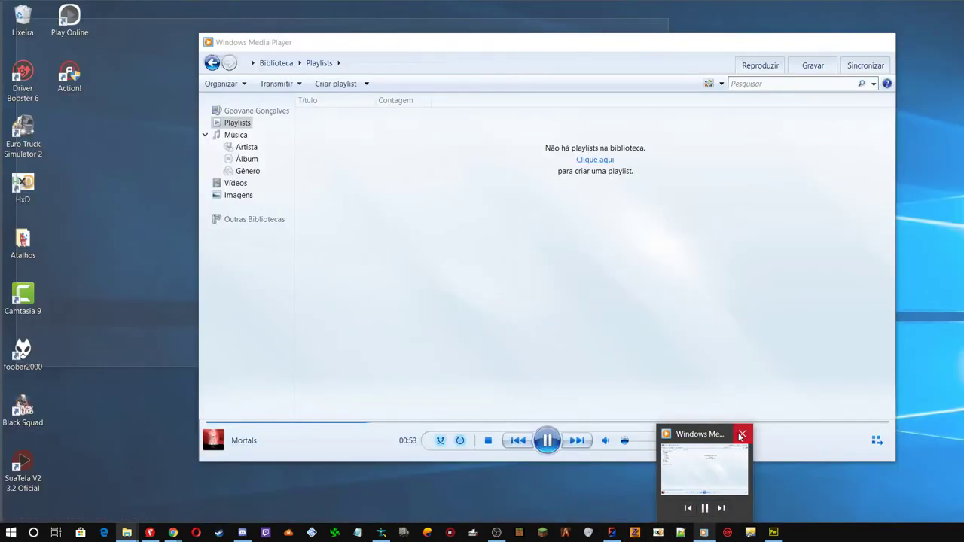
click(740, 435)
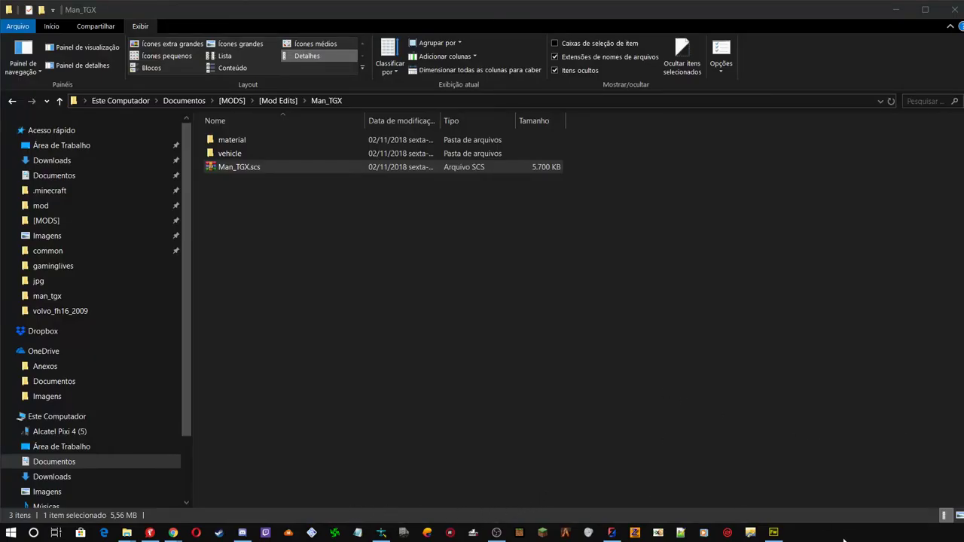
click(774, 532)
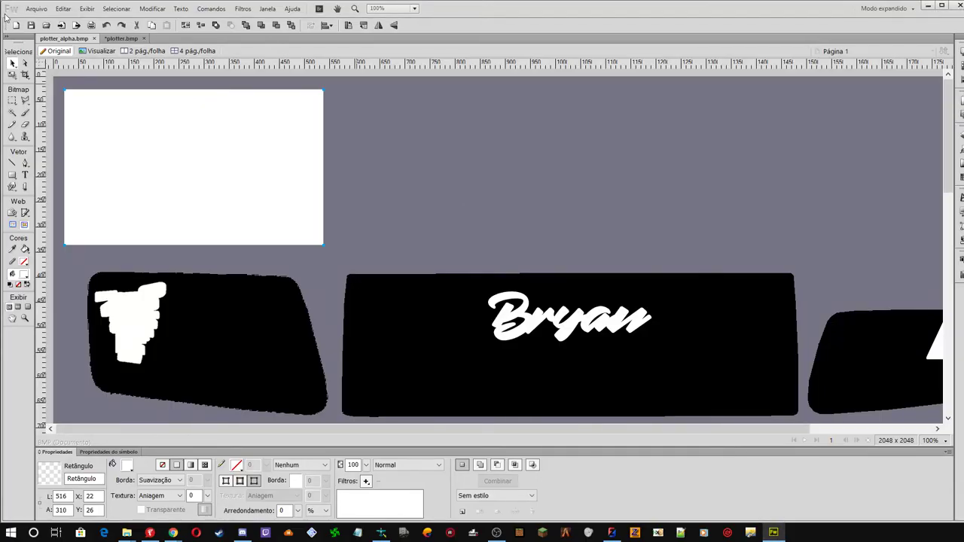
click(959, 6)
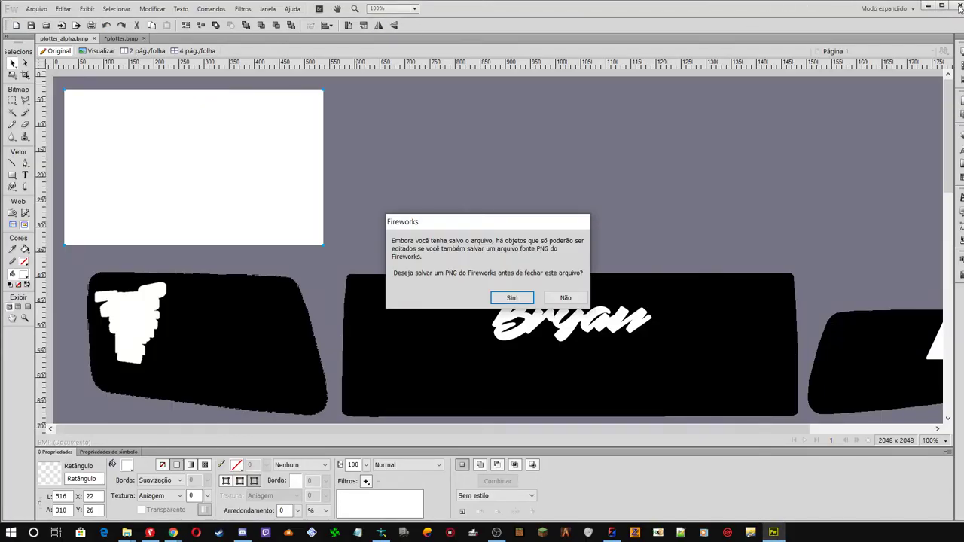
click(558, 299)
click(490, 295)
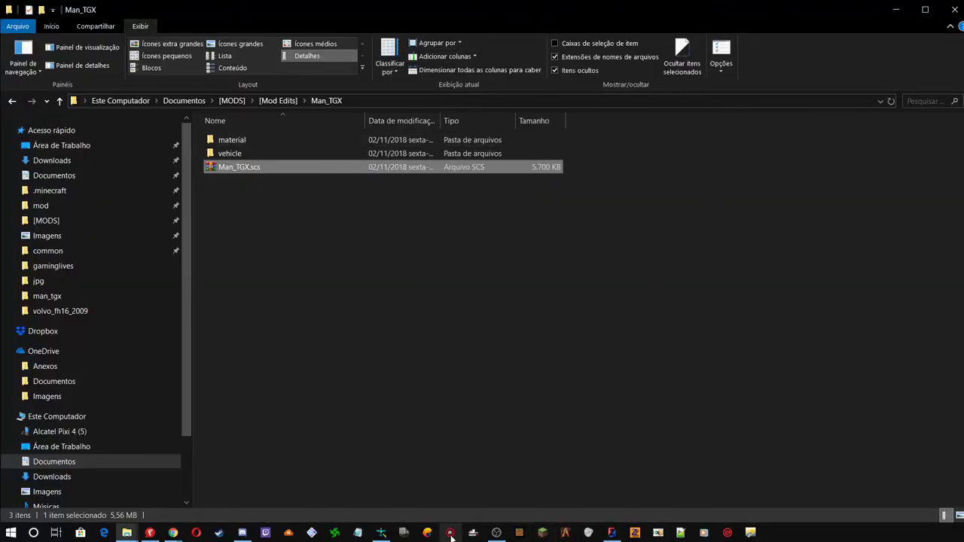
Close DXTBmp and the [acessorios] folder window
click(382, 532)
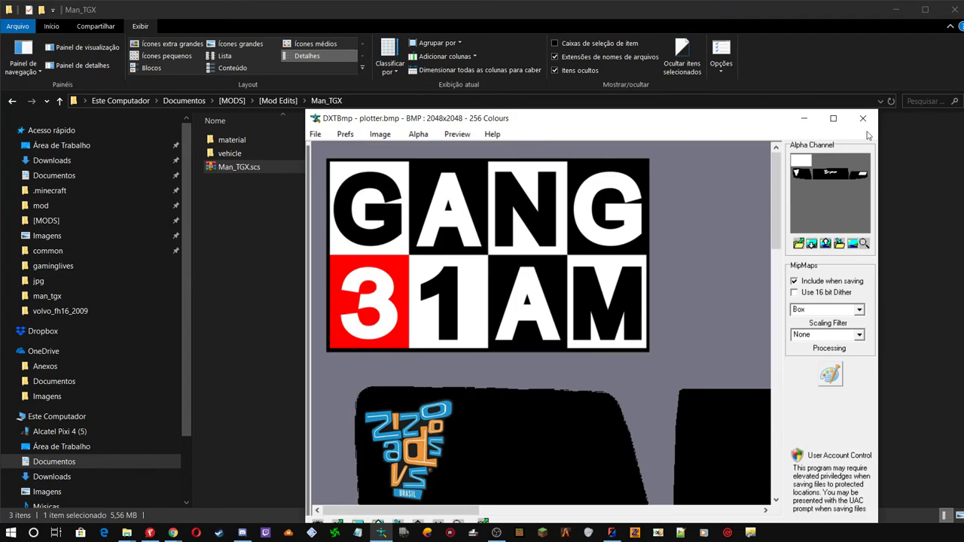
click(862, 119)
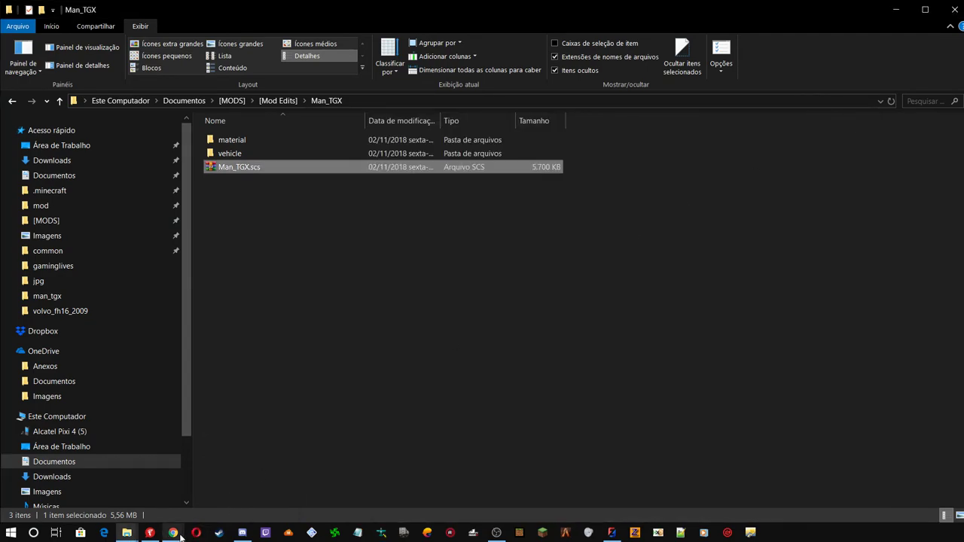
mouse_move(170, 533)
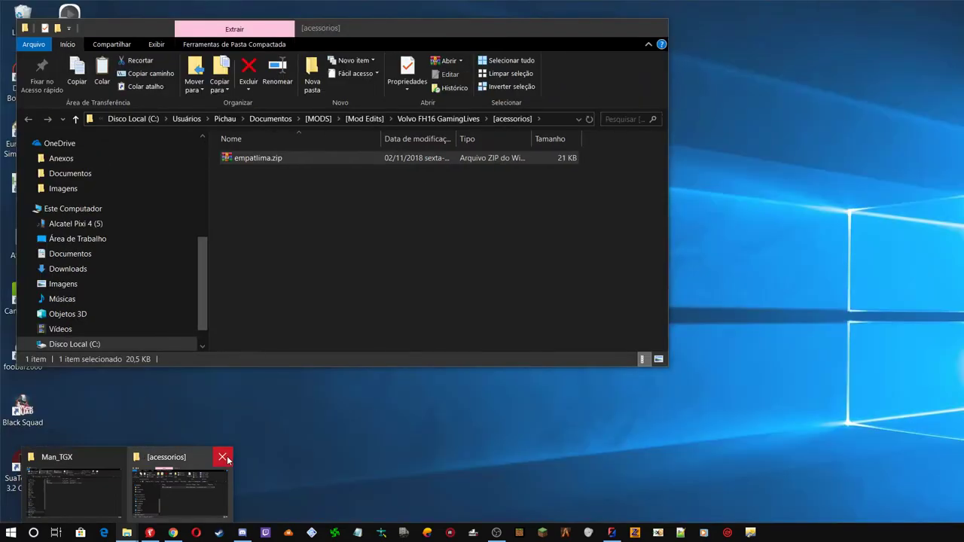
click(224, 457)
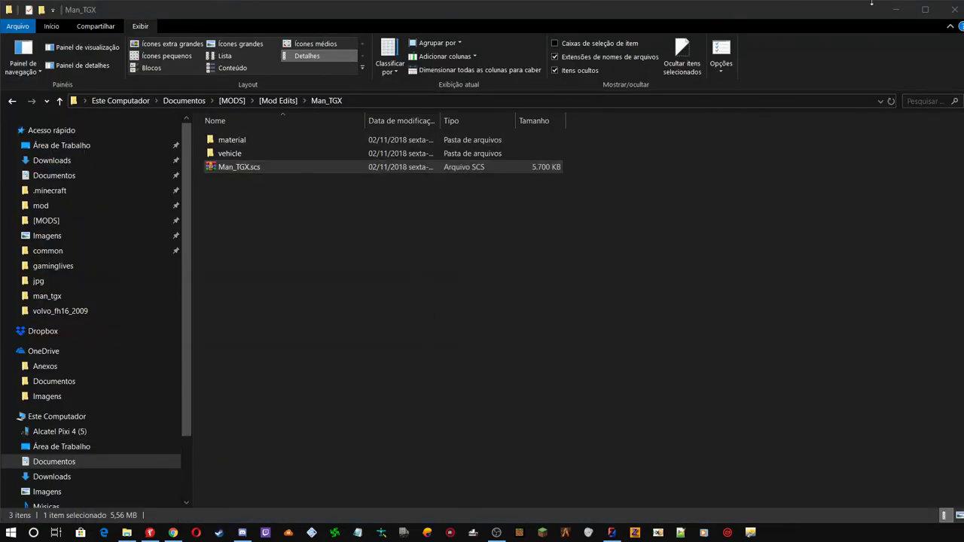
Go to the Euro Truck Simulator 2 folder in Documentos and open config.cfg in Notepad++, moving its window into full view
click(896, 9)
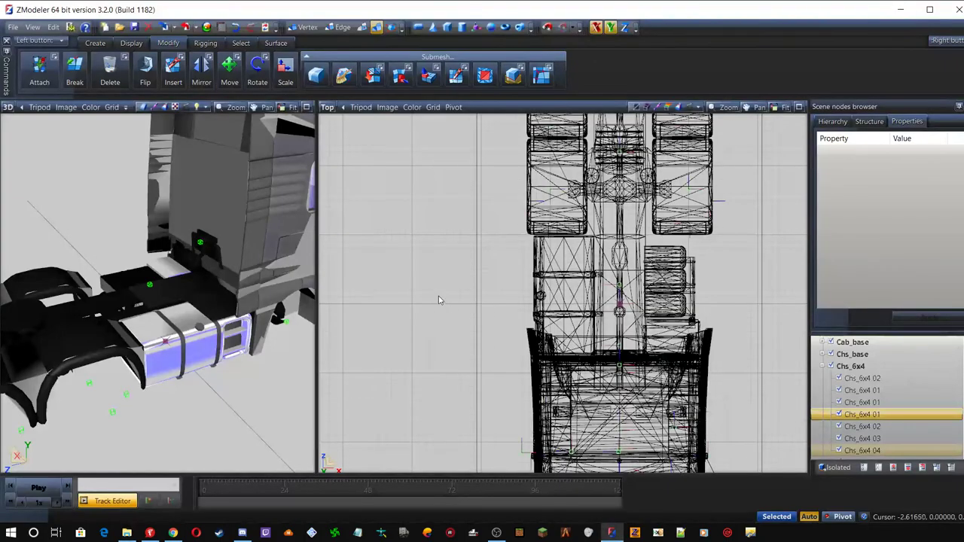
click(127, 533)
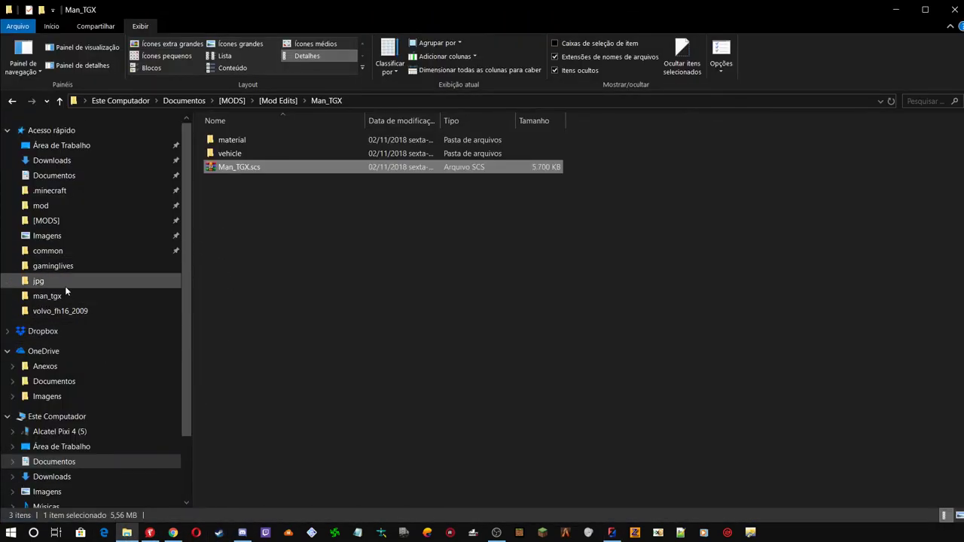
click(49, 180)
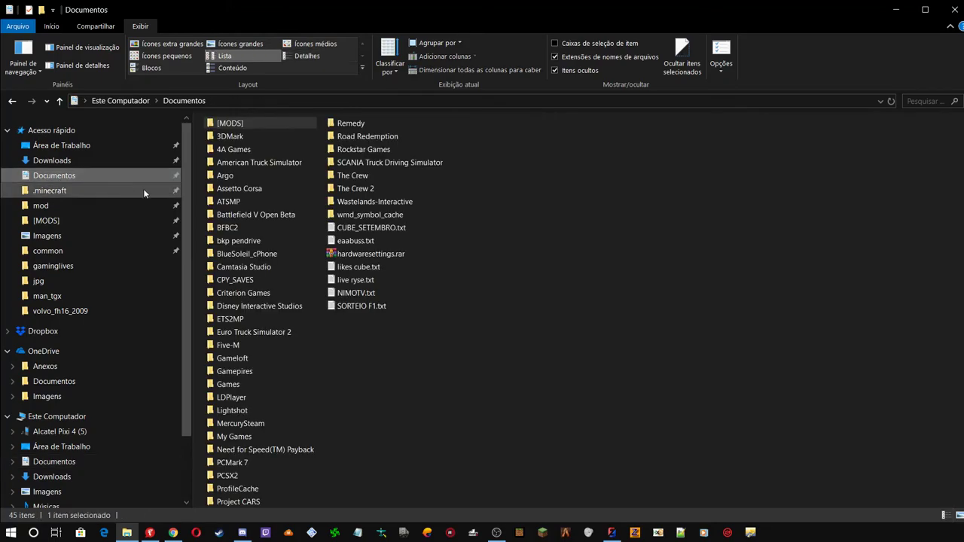
double_click(253, 332)
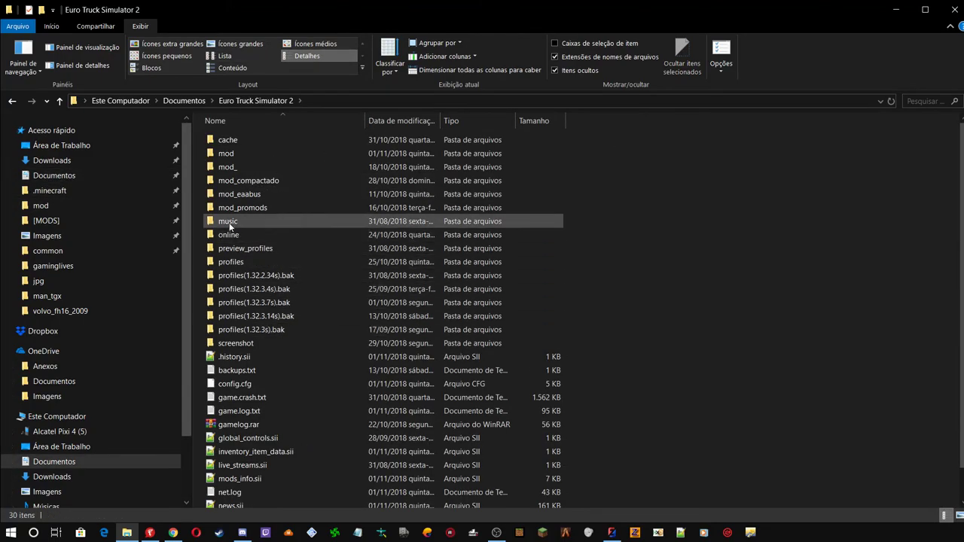
right_click(233, 385)
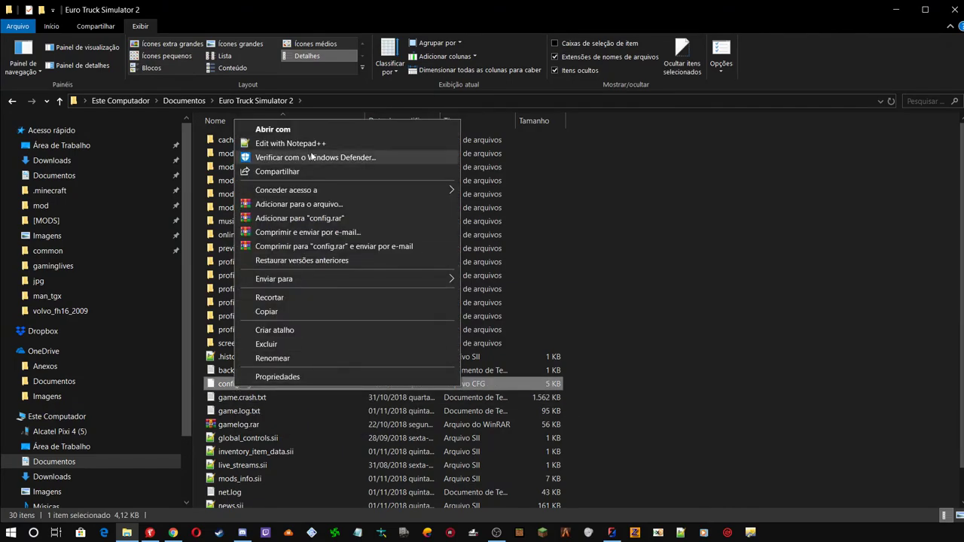
click(285, 143)
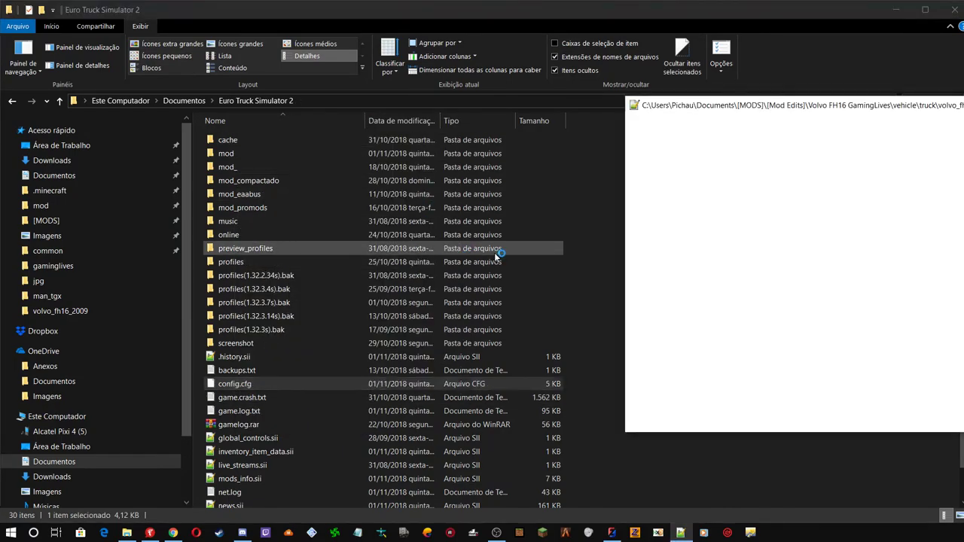
drag(757, 109, 325, 105)
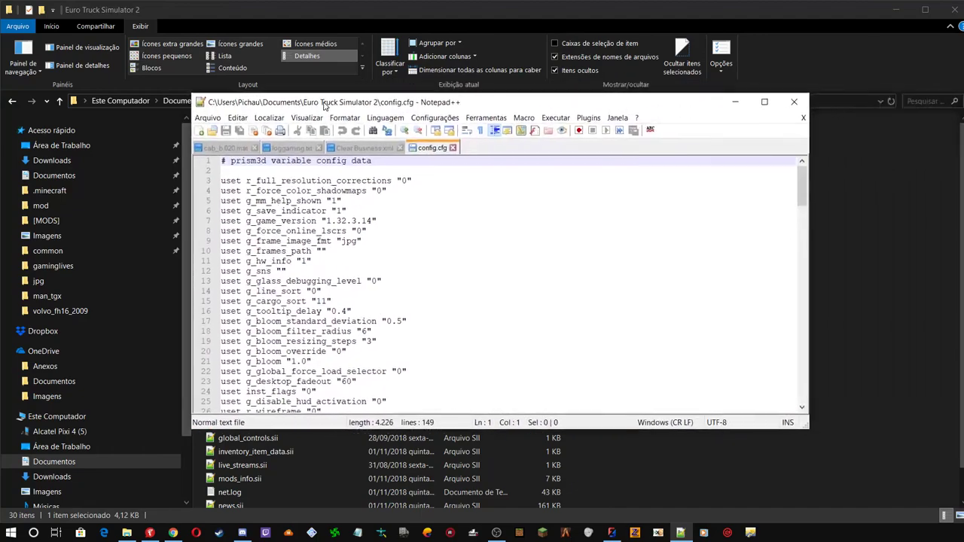
Turn off fullscreen mode in config.cfg by setting r_fullscreen to "0"
scroll(431, 293, down, 6)
scroll(431, 339, down, 11)
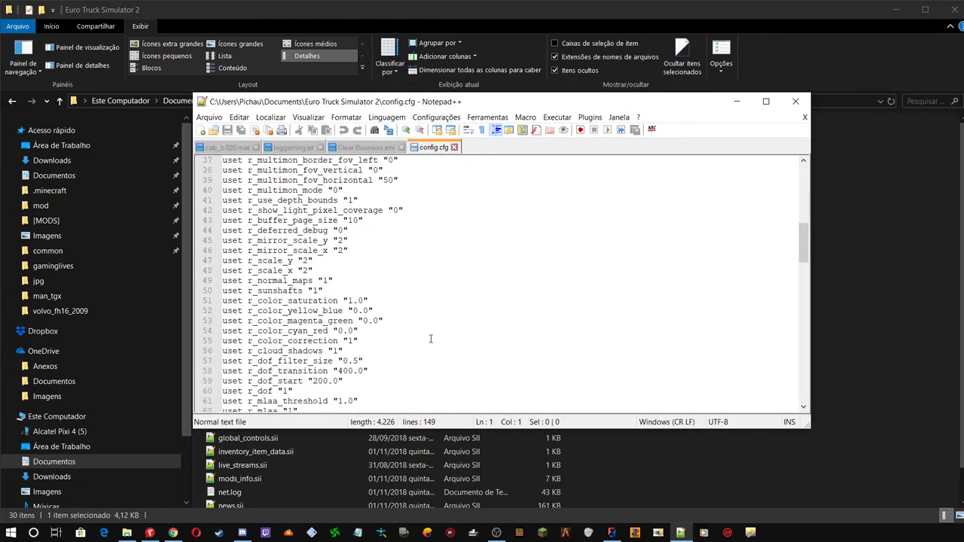
scroll(431, 339, down, 5)
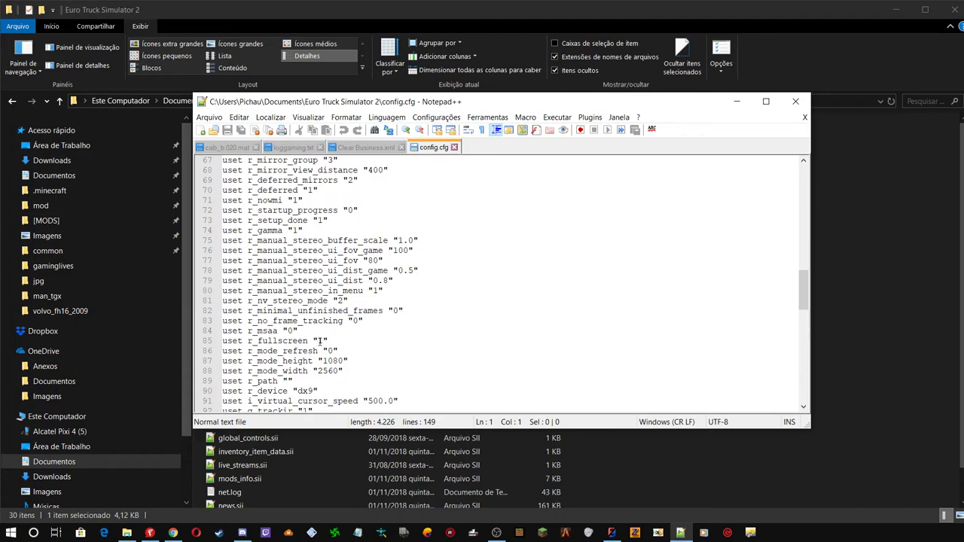
double_click(319, 340)
text(0)
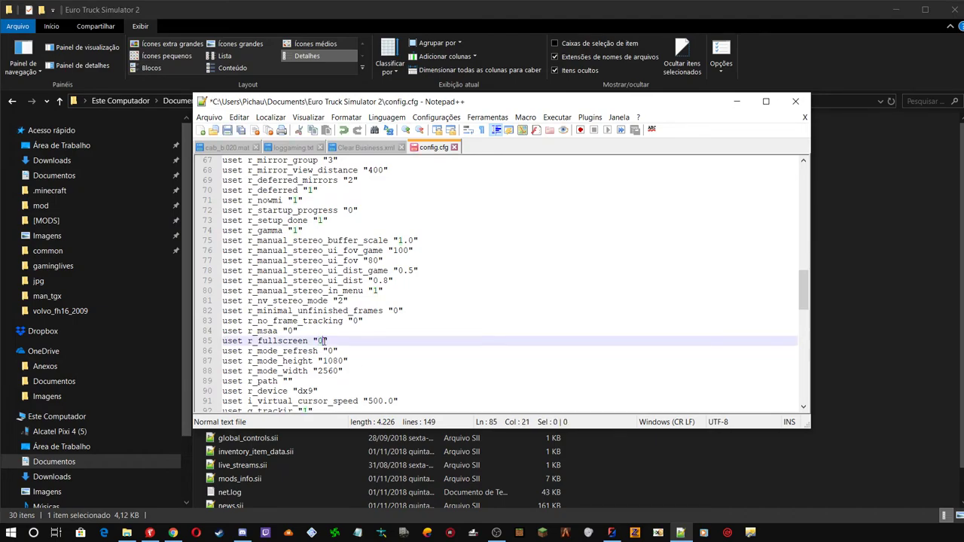
Set r_mode_width to "1920" in config.cfg, save the file and close Notepad++
drag(318, 371, 331, 371)
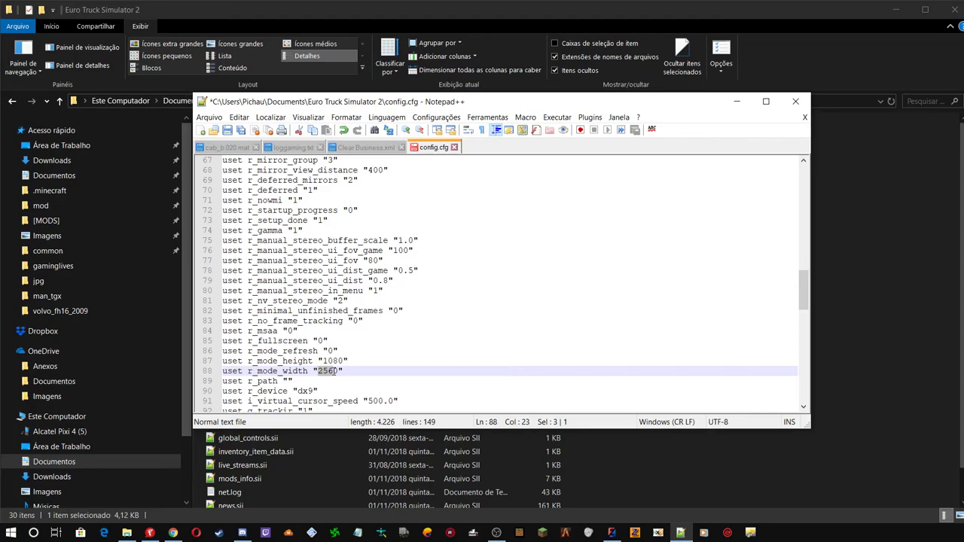
text(7)
drag(317, 371, 323, 371)
text(19)
click(369, 334)
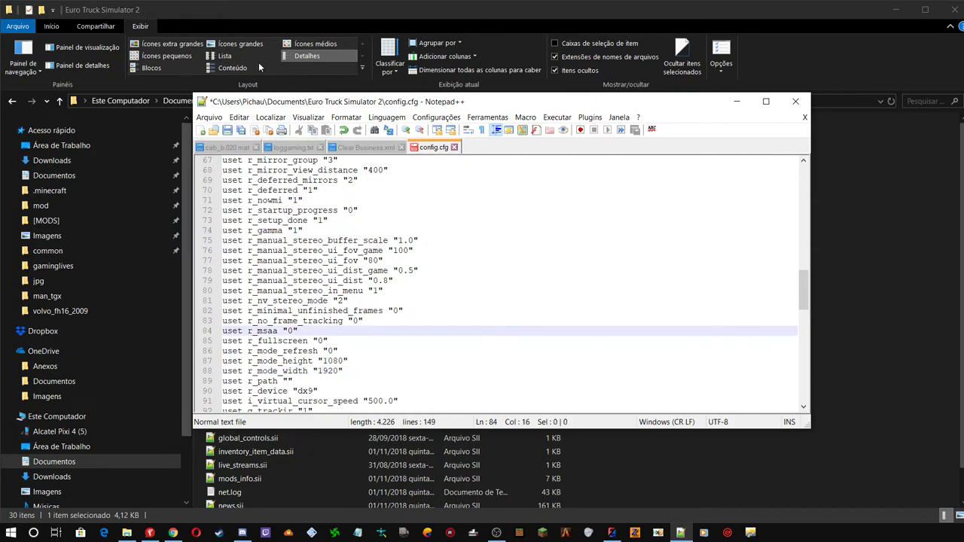
click(229, 131)
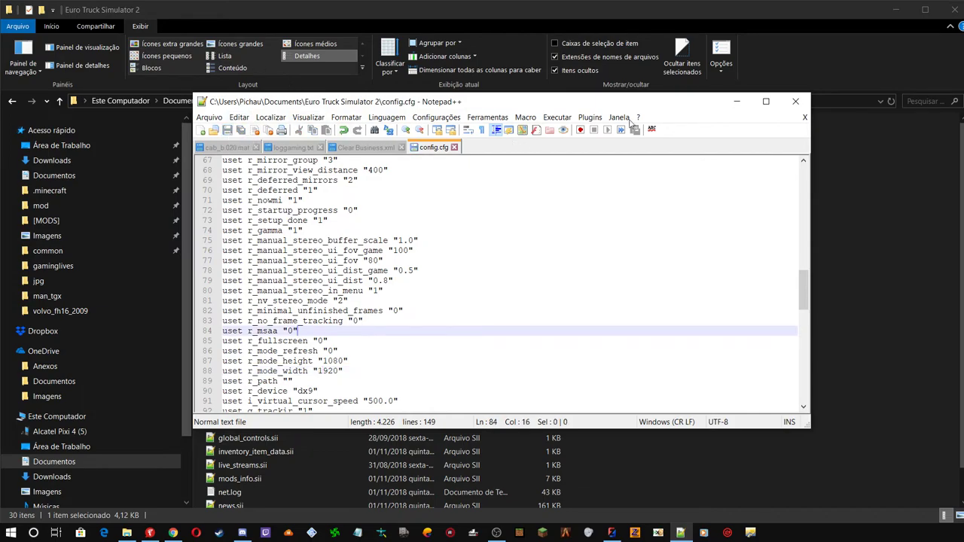
click(796, 101)
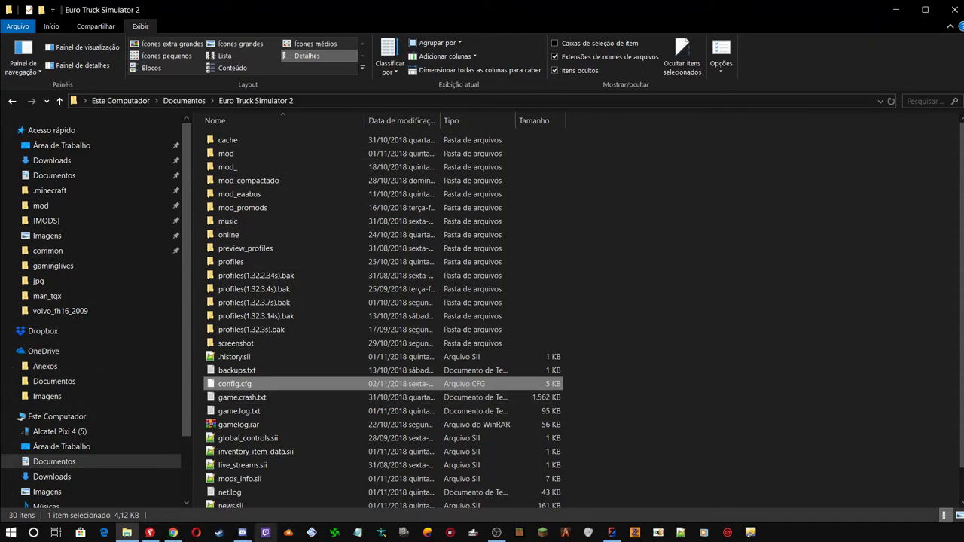
Launch Euro Truck Simulator 2 through Steam and check the mod manager of the selected profile
right_click(219, 533)
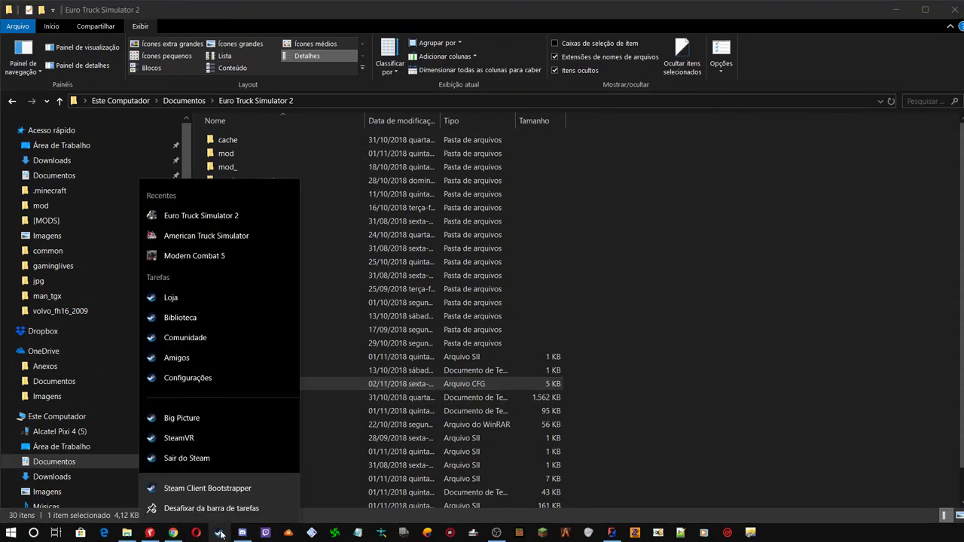
click(200, 215)
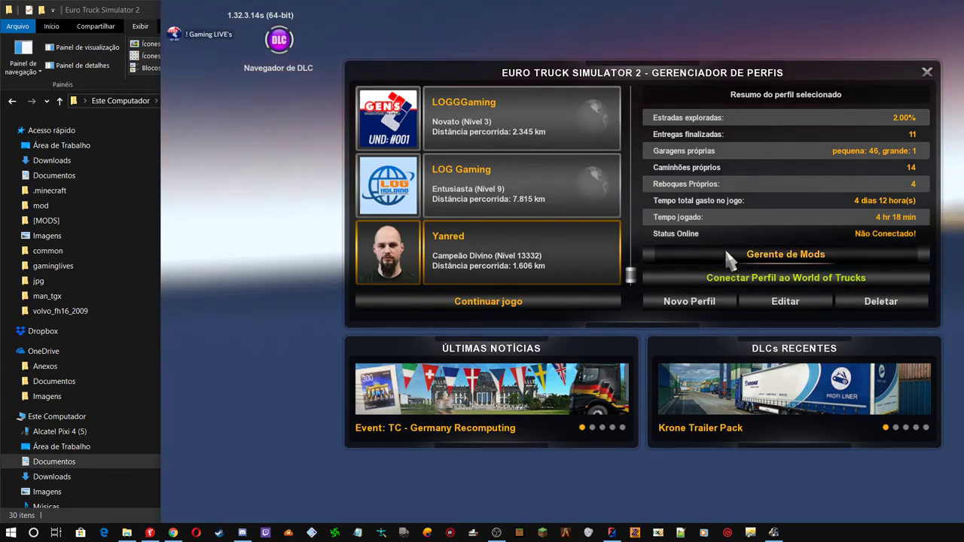
click(725, 254)
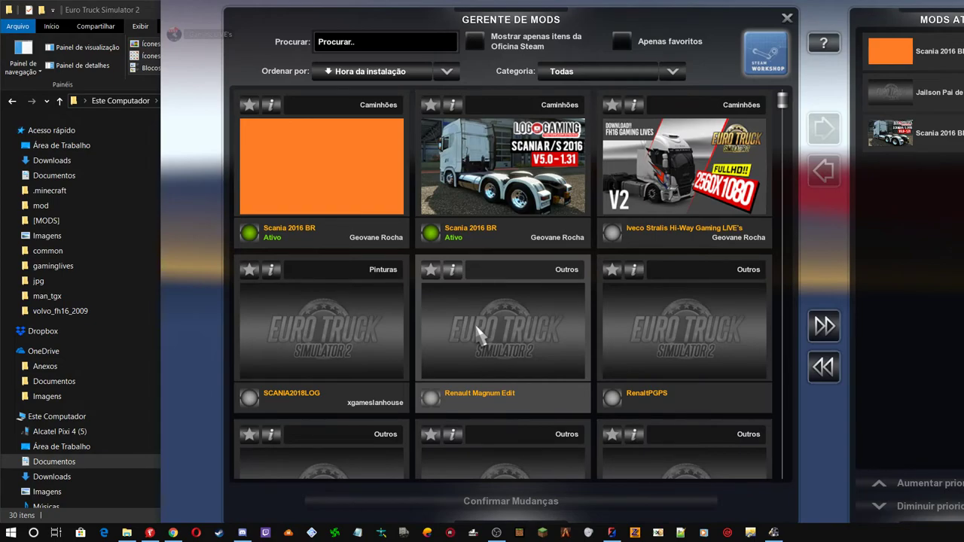
key(Escape)
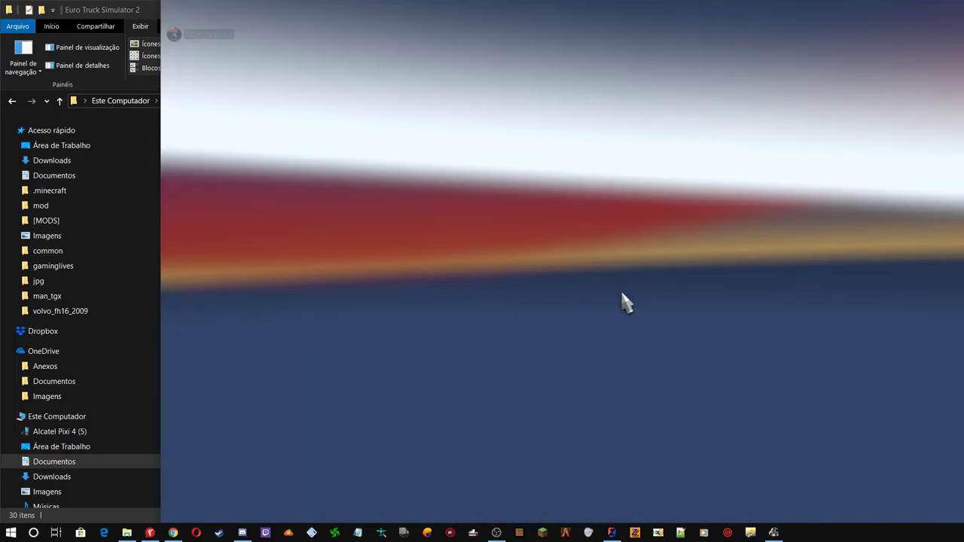
Switch to File Explorer, return to the Man_TGX folder and put Man_TGX.scs into the game's mod folder
key(alt+Tab)
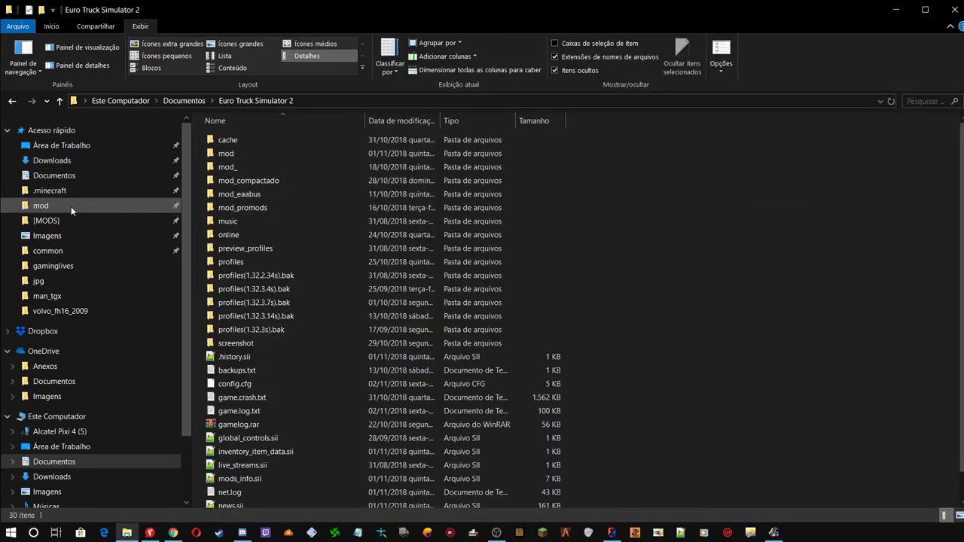
click(12, 101)
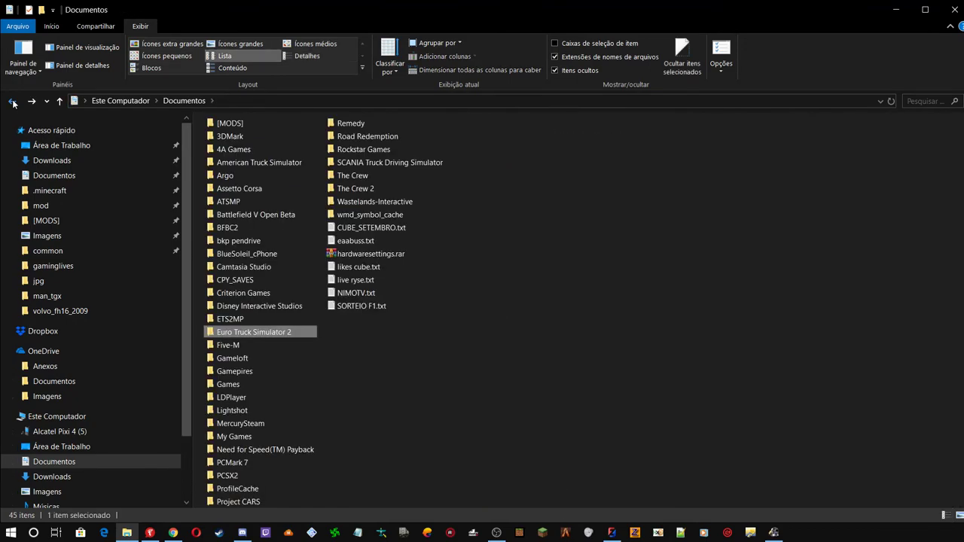
click(13, 102)
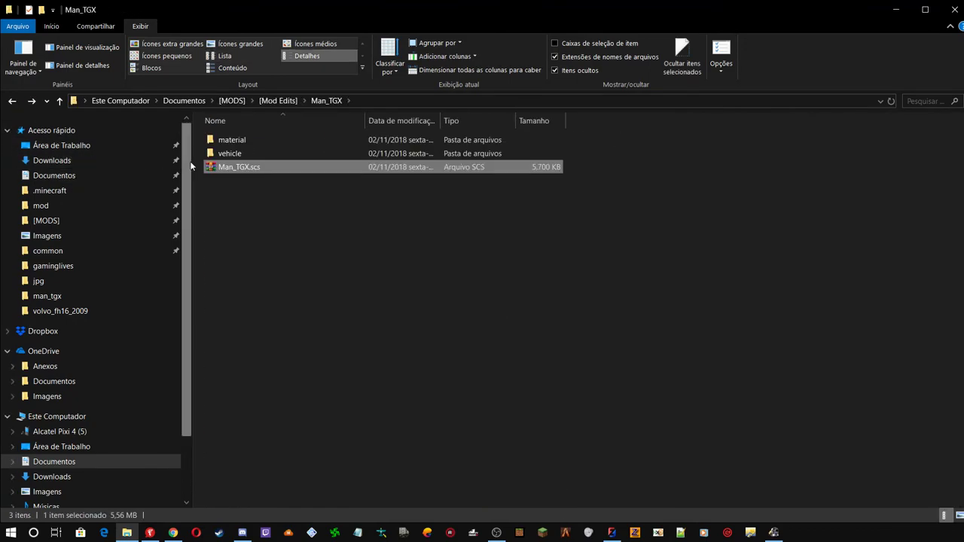
drag(204, 172, 40, 210)
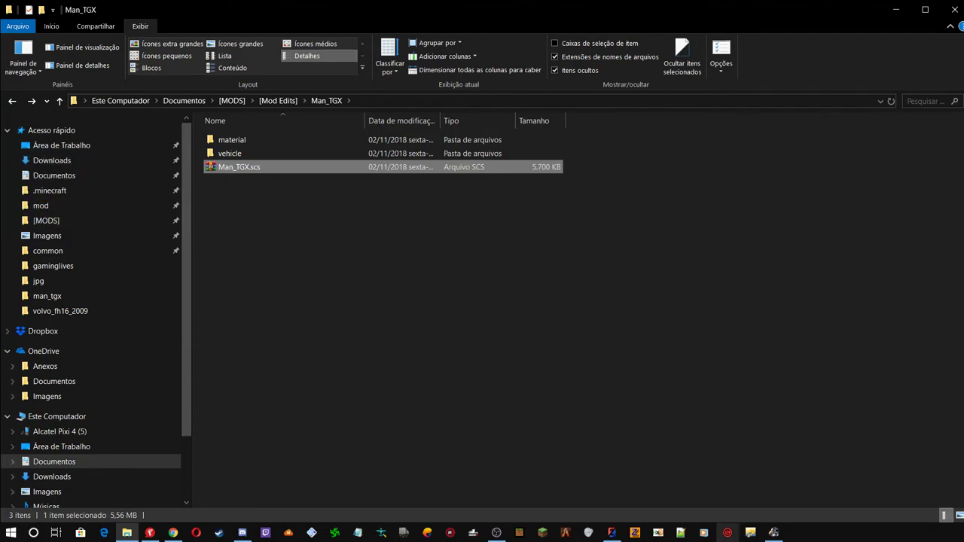
Switch back to Euro Truck Simulator 2, activate the Man_TGX mod in the mod manager and confirm the changes
click(775, 533)
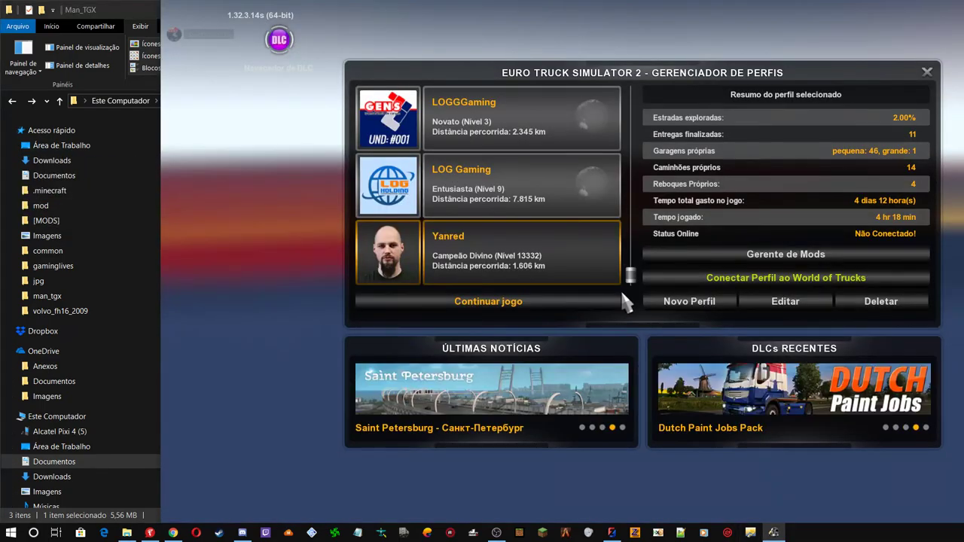
click(758, 257)
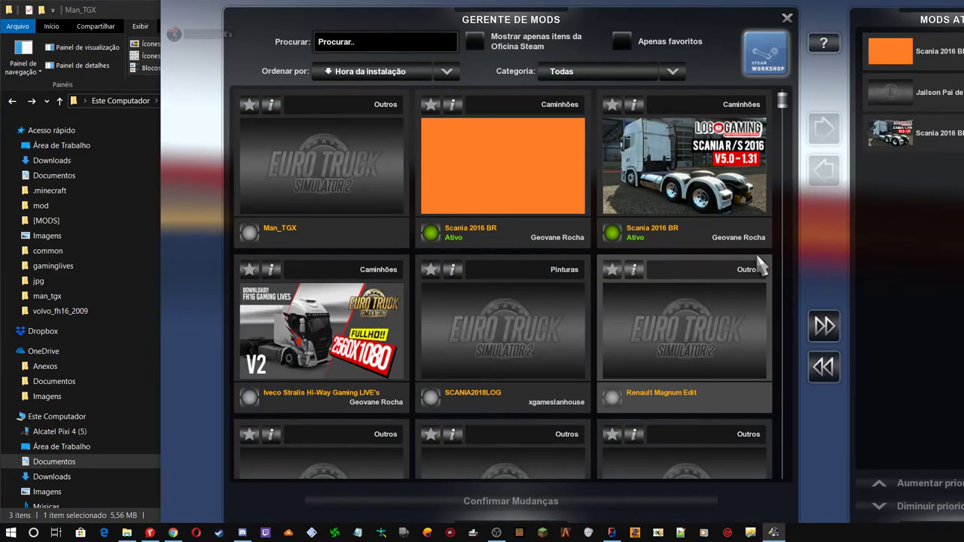
double_click(324, 173)
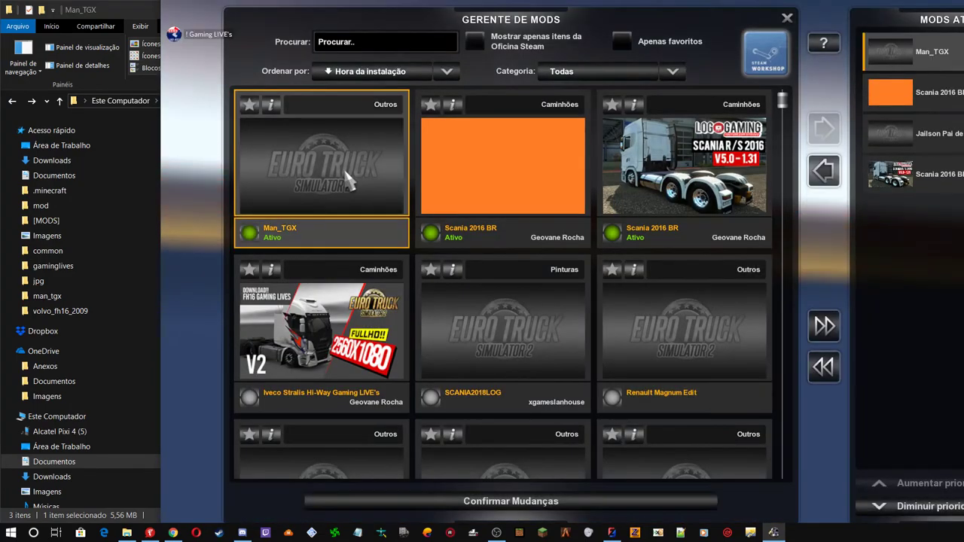
click(494, 508)
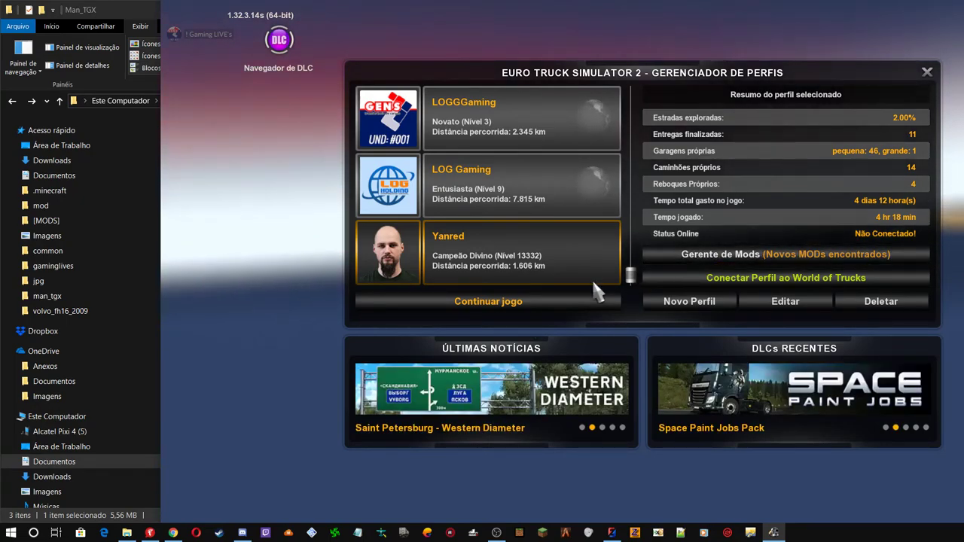
Continue the game with the selected profile, filter the truck dealers to MAN and try to buy from the dealer in northeastern Germany
click(523, 299)
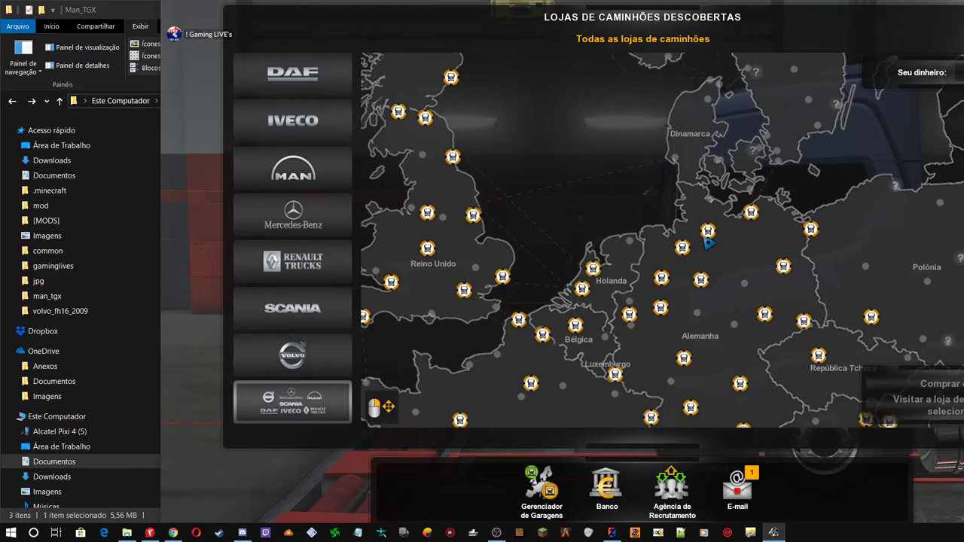
click(312, 178)
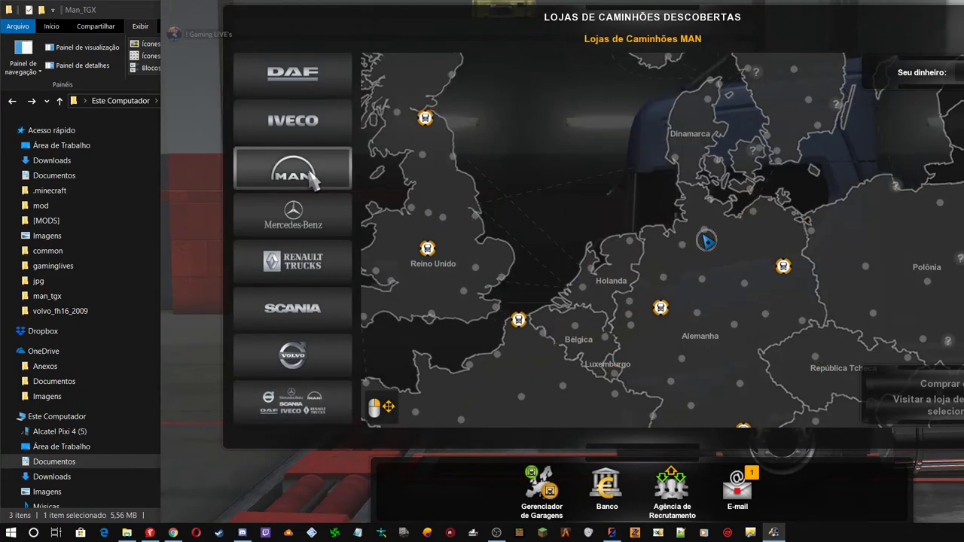
click(783, 266)
click(942, 384)
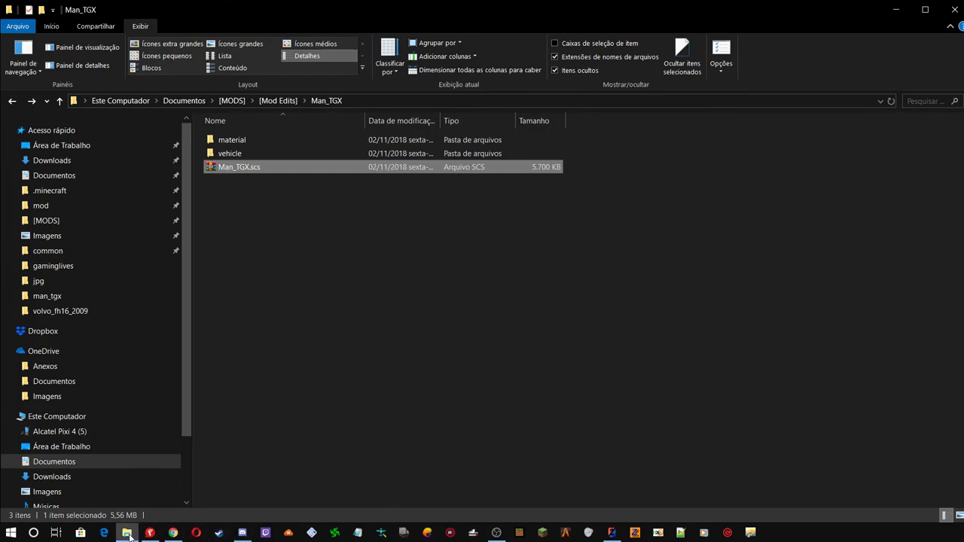
Switch to File Explorer, go to the Euro Truck Simulator 2 folder in Documentos and open game.log.txt in Notepad++
click(148, 534)
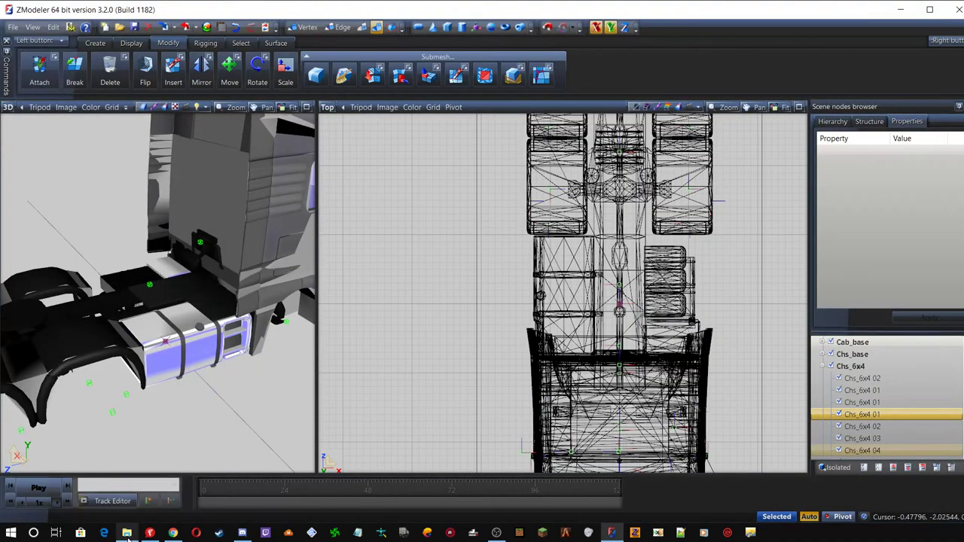
click(126, 533)
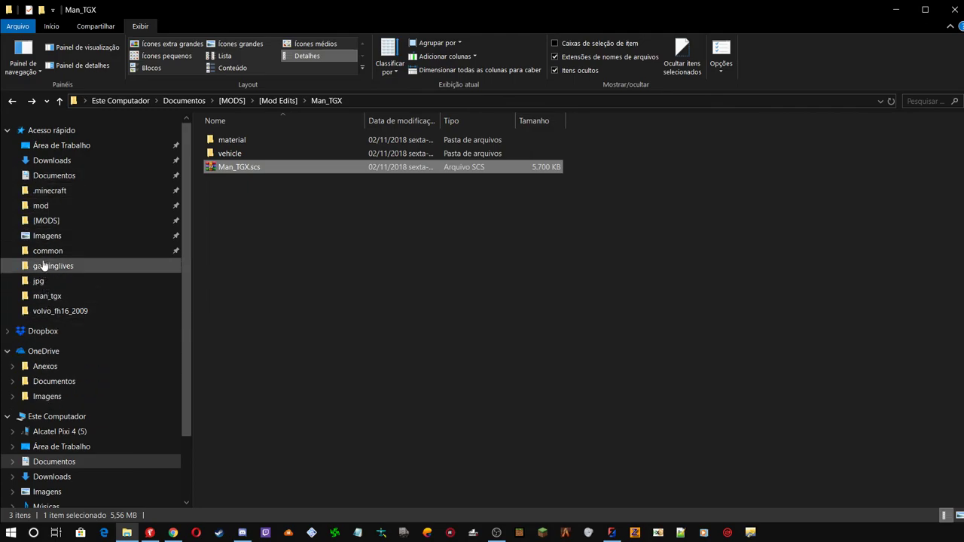
click(47, 175)
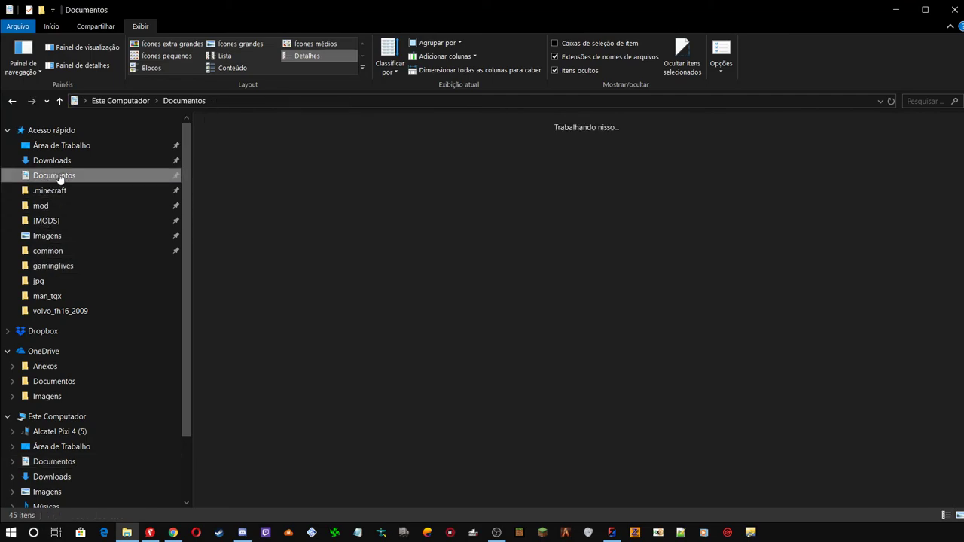
double_click(254, 332)
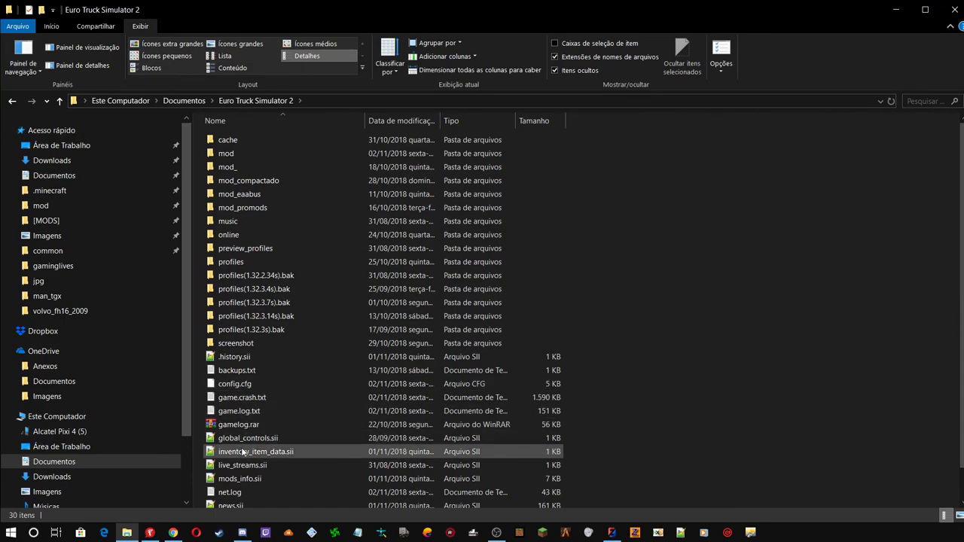
right_click(240, 412)
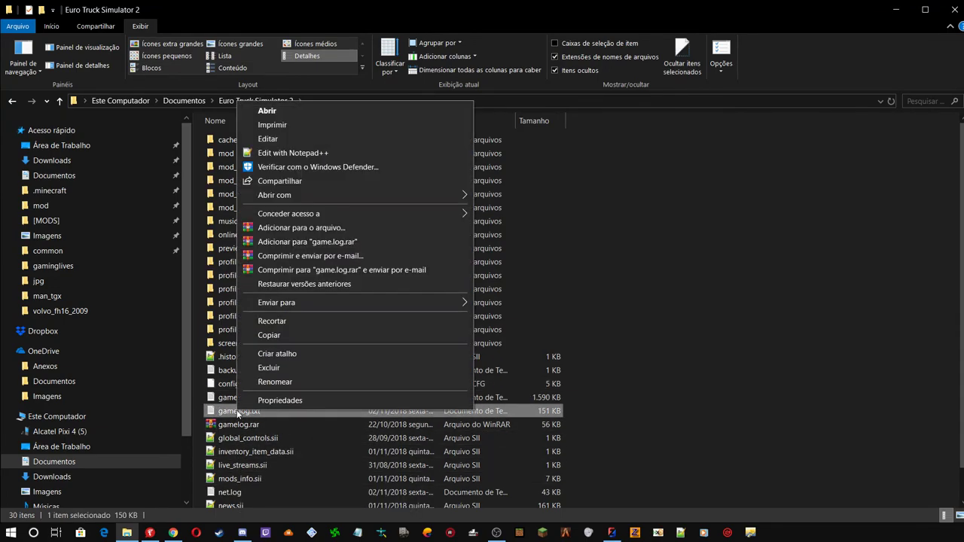
click(287, 152)
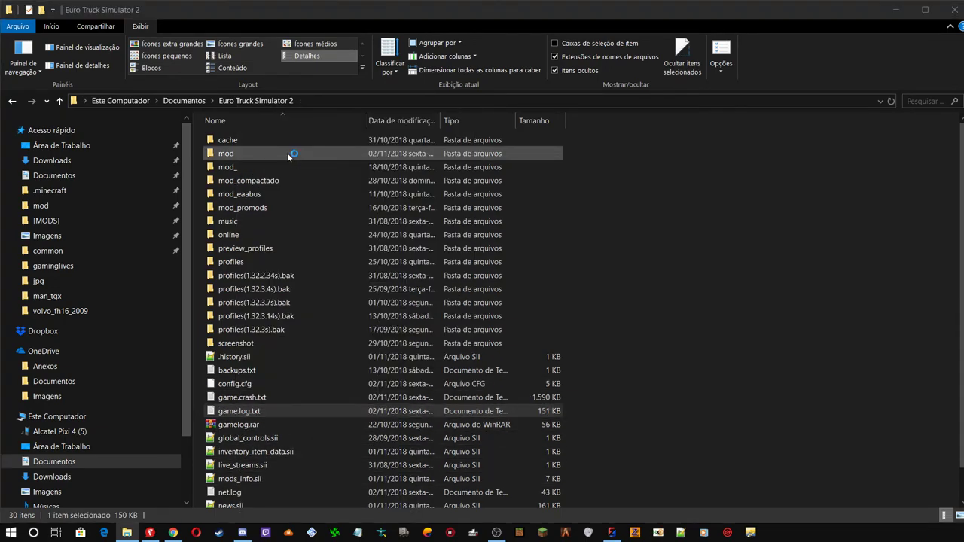
Examine the error lines at the end of game.log.txt, then close the file and put Notepad++ away
drag(804, 172, 805, 386)
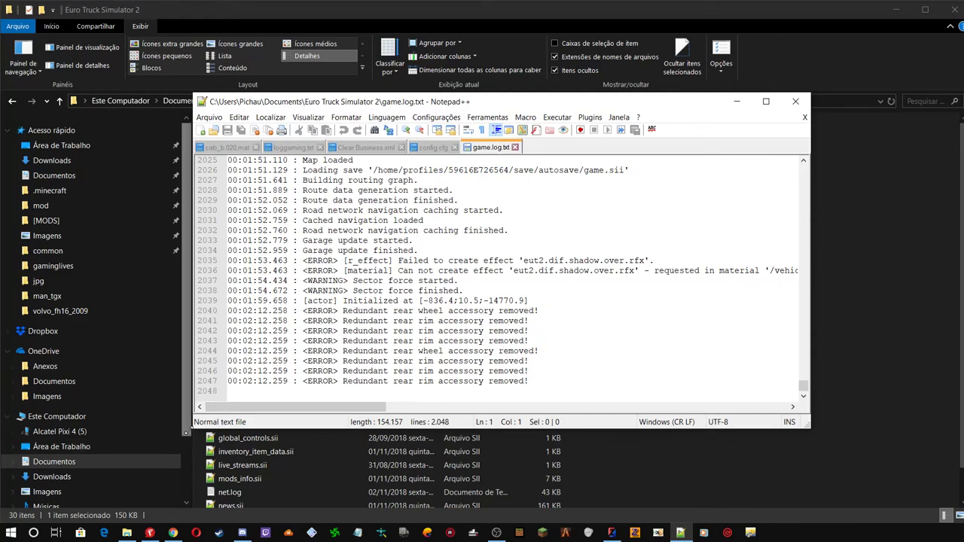
drag(190, 430, 3, 494)
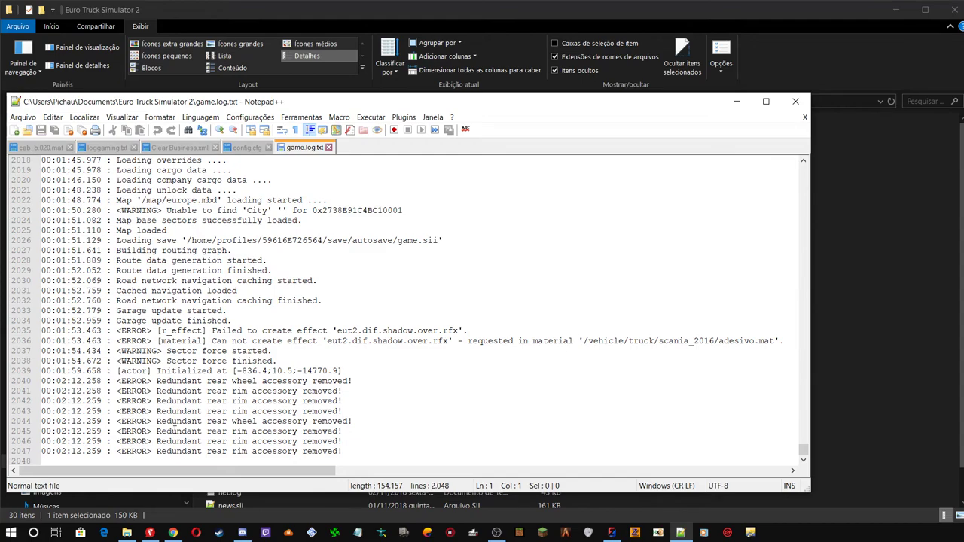
click(329, 147)
click(737, 101)
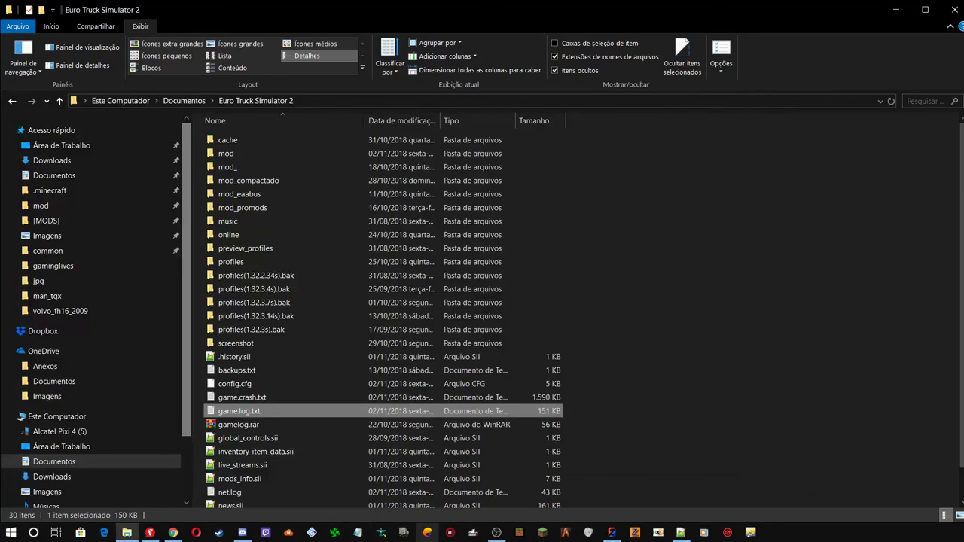
Launch Euro Truck Simulator 2, acknowledge the SDK notice, deactivate the Scania 2016 BR mod and confirm the mod changes
right_click(219, 534)
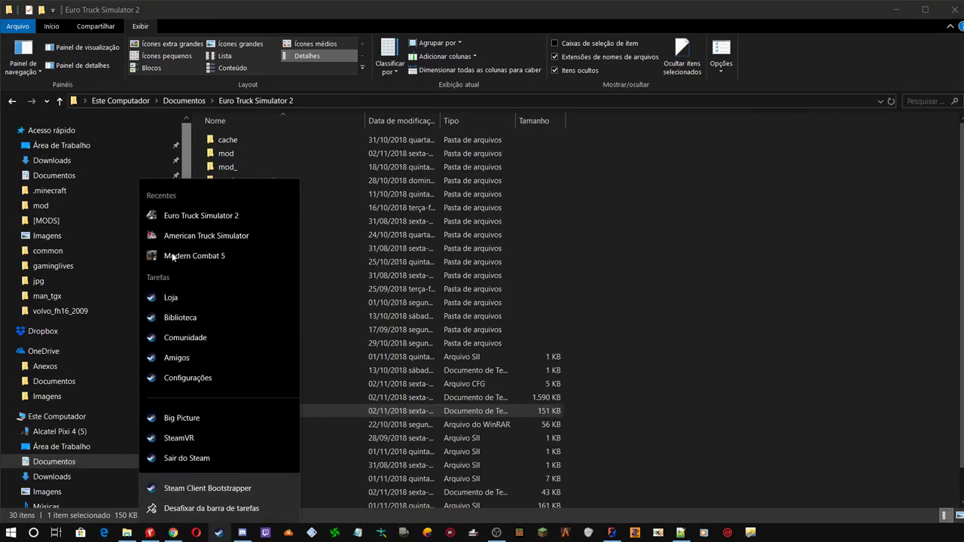
click(173, 215)
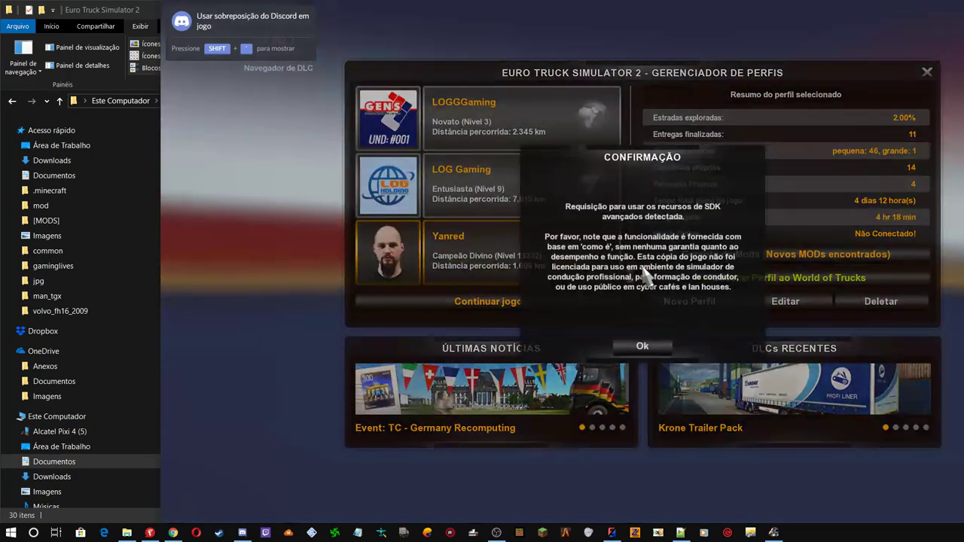
key(Return)
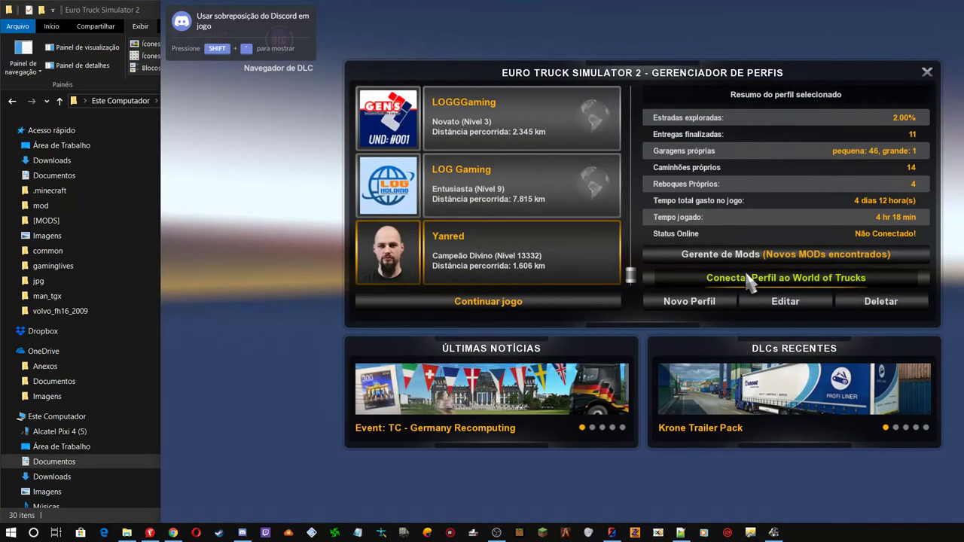
click(678, 255)
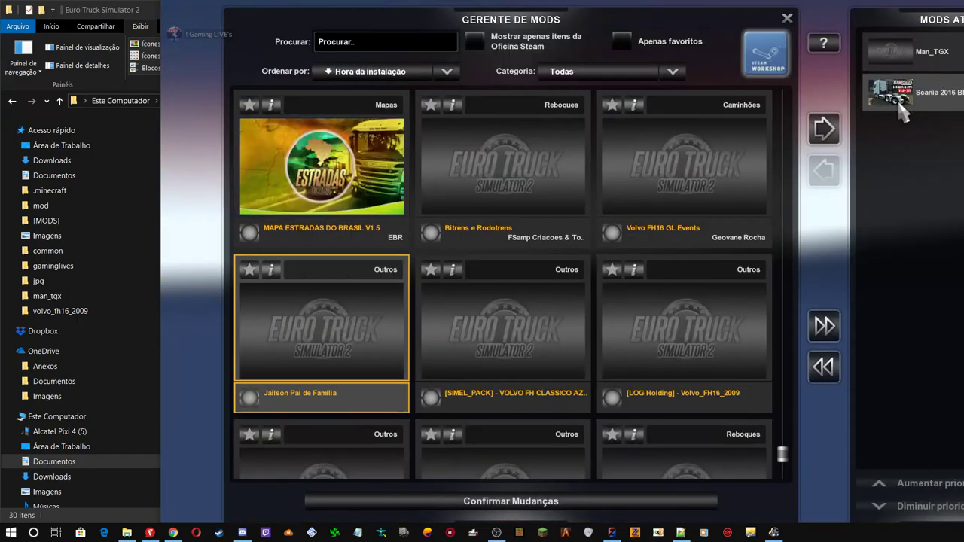
double_click(902, 111)
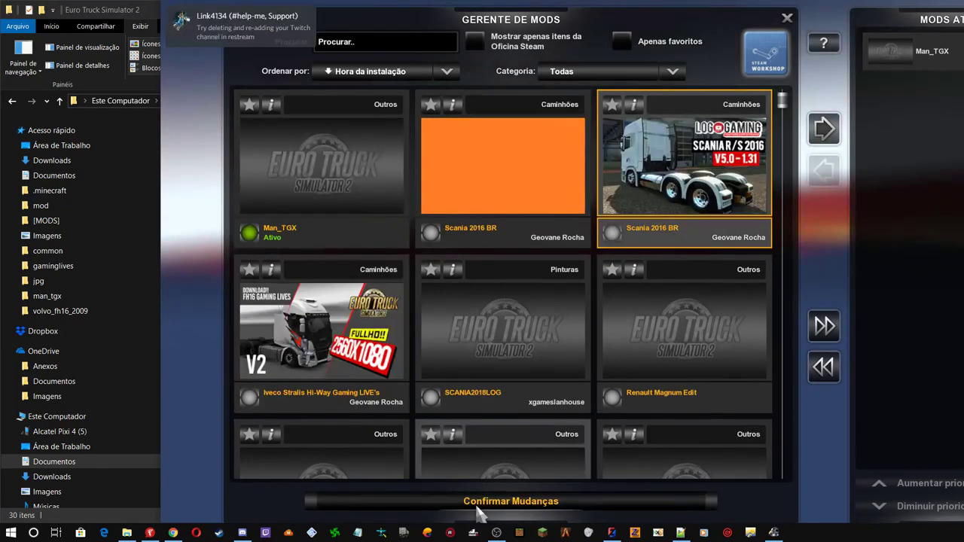
click(493, 501)
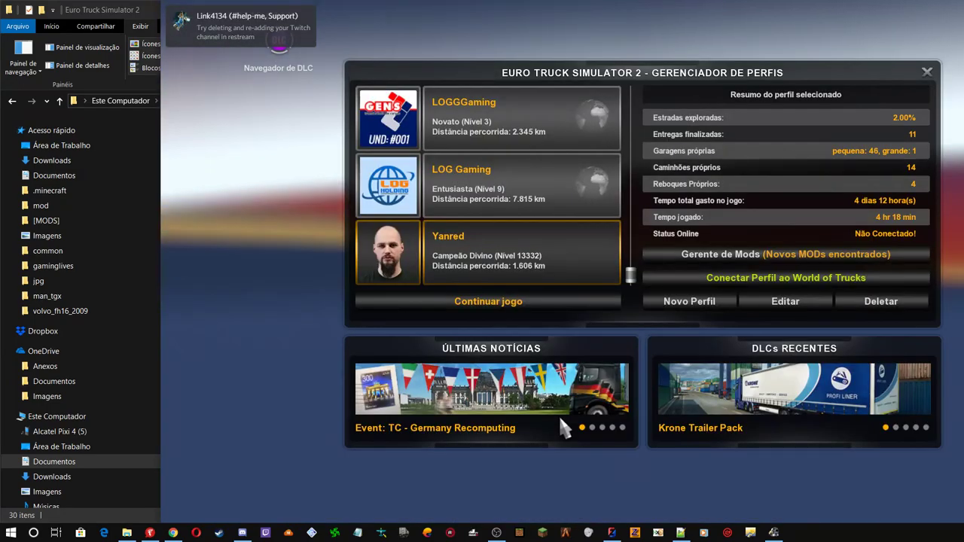
Load the latest autosave, filter the truck dealers to MAN and view the trucks offered for online purchase
click(522, 305)
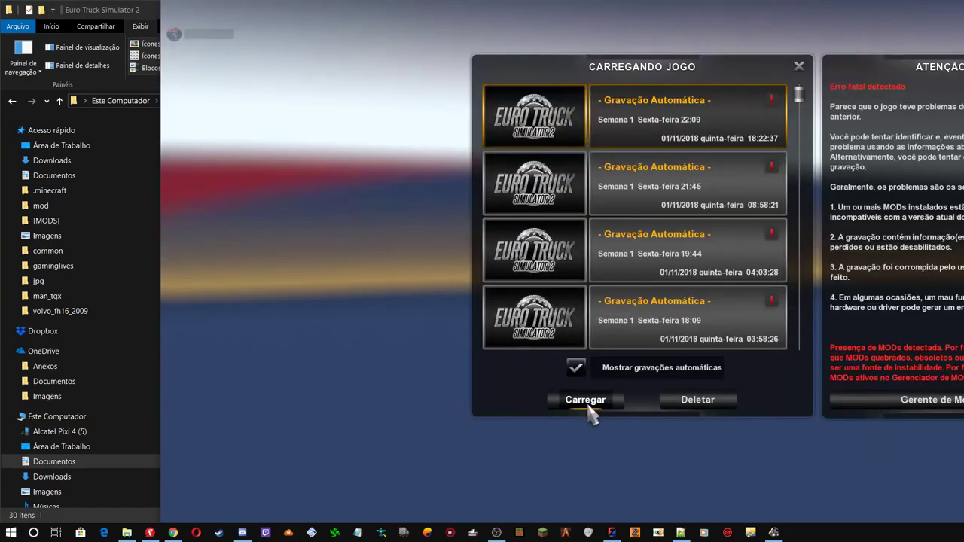
click(587, 404)
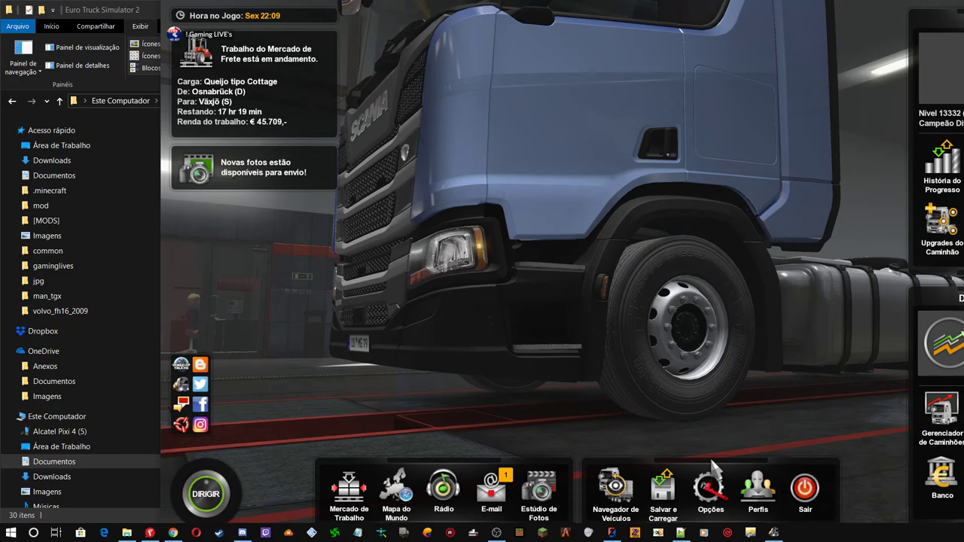
drag(714, 468, 806, 202)
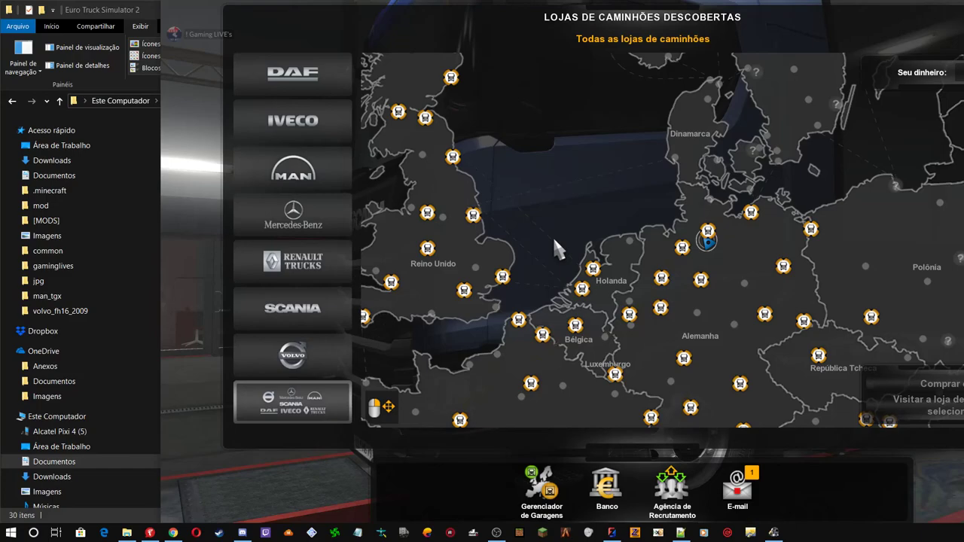
click(322, 175)
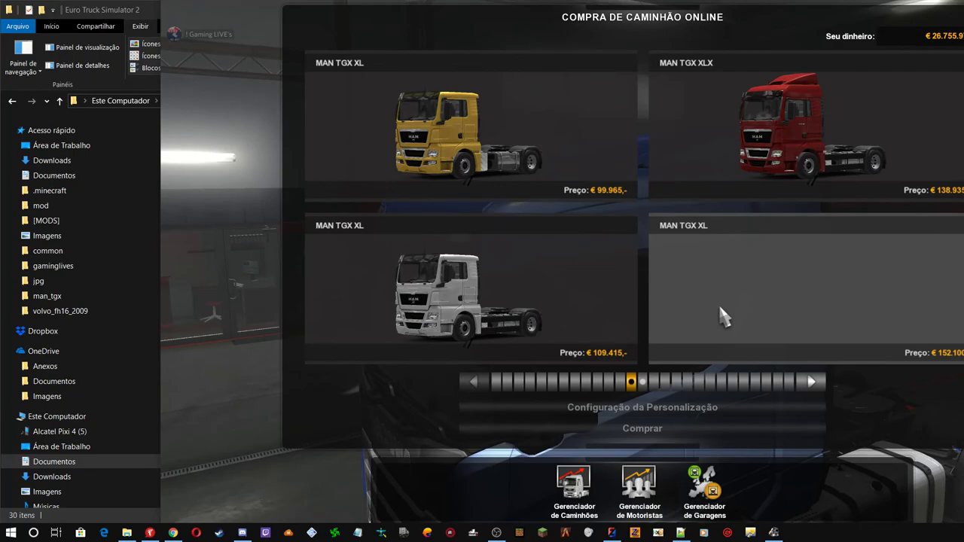
Switch to ZModeler and isolate the Chs_6x4 01 mesh that contains the chrome fuel tank
key(alt+Tab)
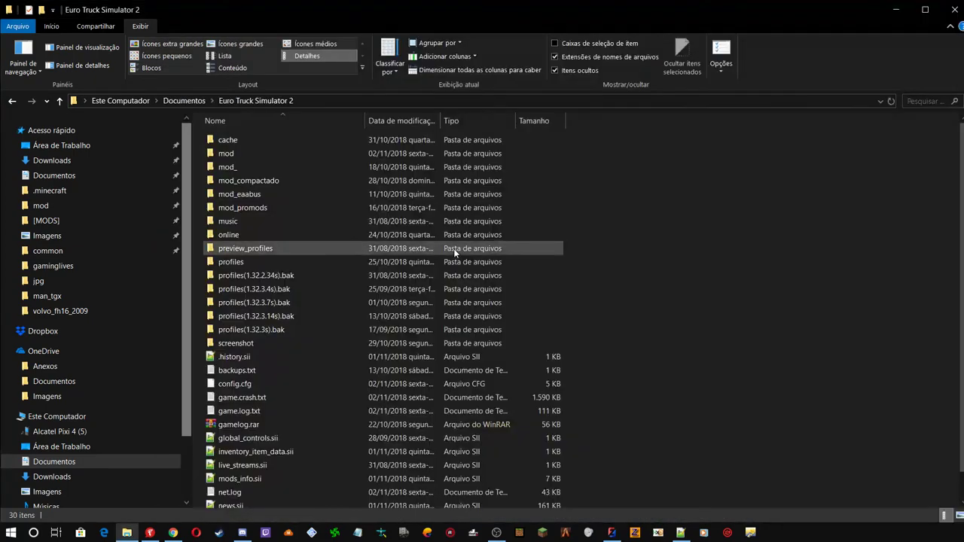
click(894, 11)
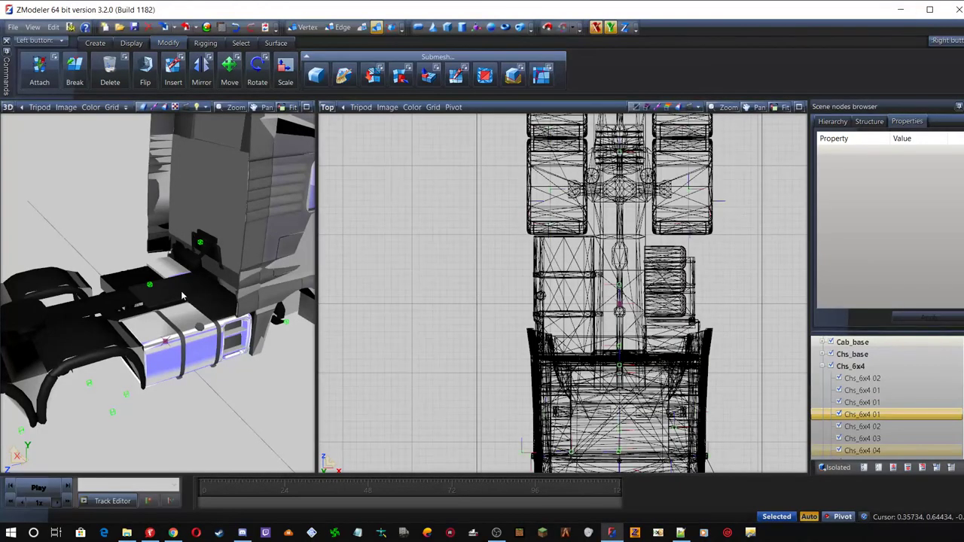
mouse_move(208, 326)
middle_down()
mouse_move(219, 316)
mouse_move(205, 322)
middle_up()
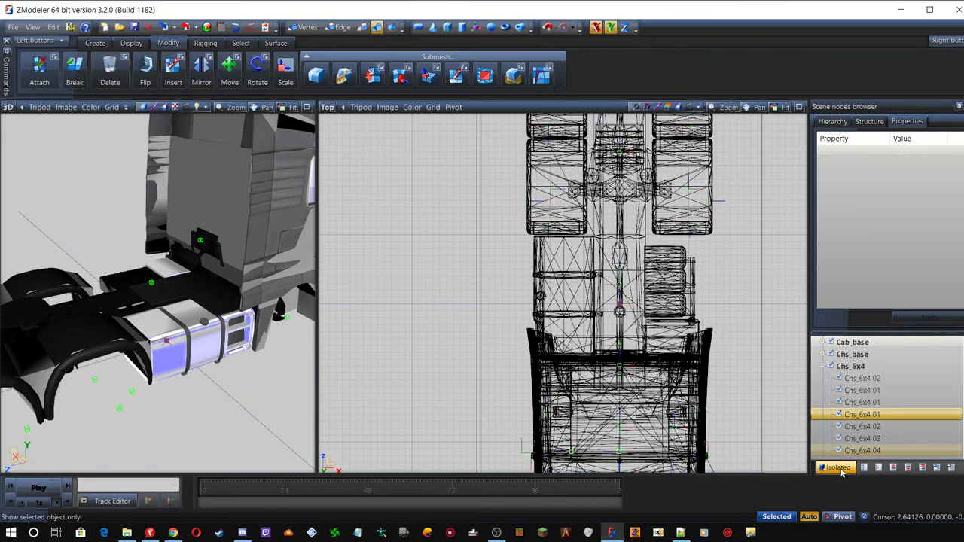
click(859, 402)
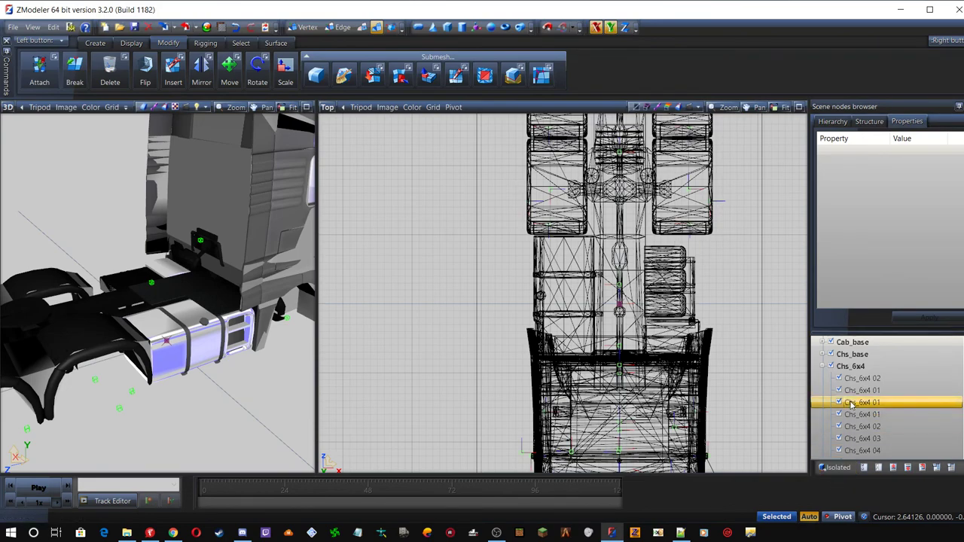
click(857, 415)
click(836, 467)
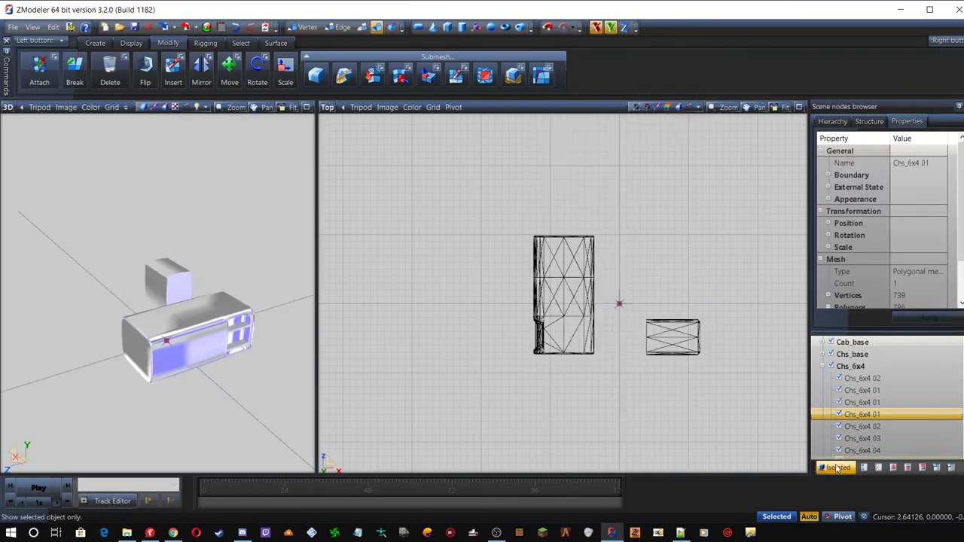
Reapply the cromado material to the isolated mesh's polygons and open the Textures Browser
scroll(908, 214, down, 2)
click(917, 285)
click(922, 285)
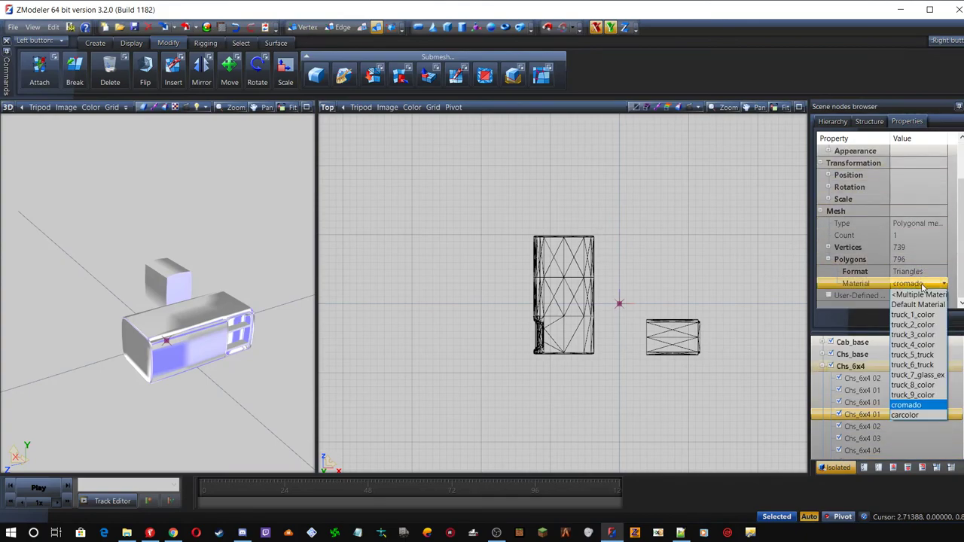
click(923, 285)
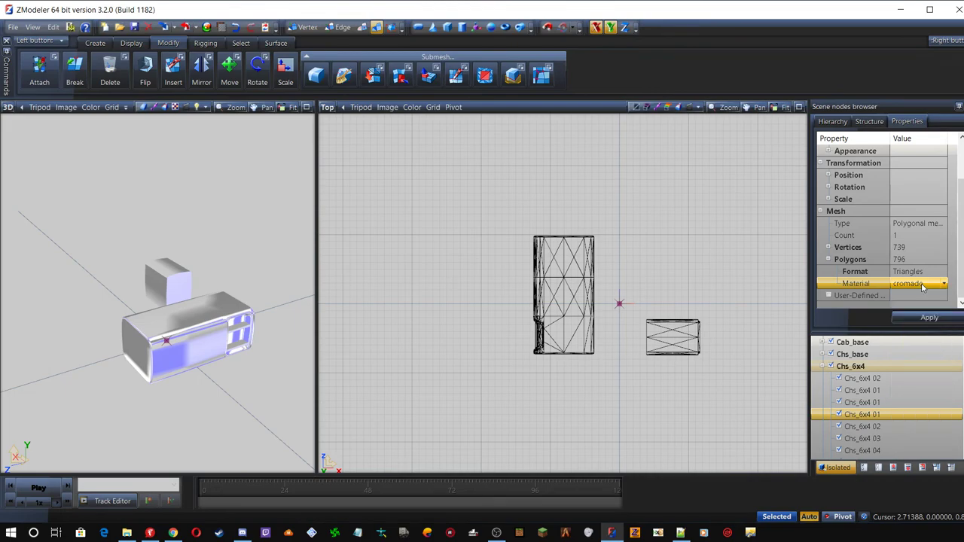
click(220, 28)
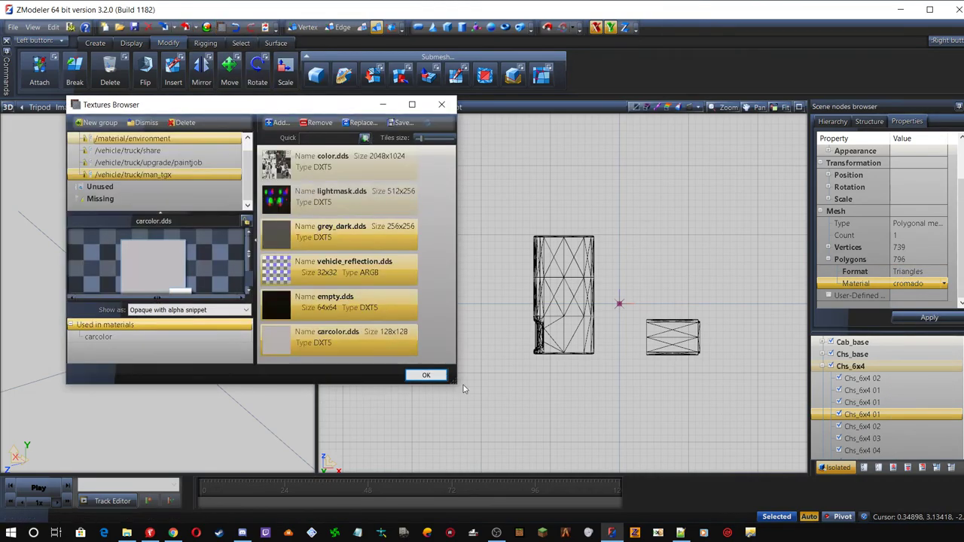
click(904, 320)
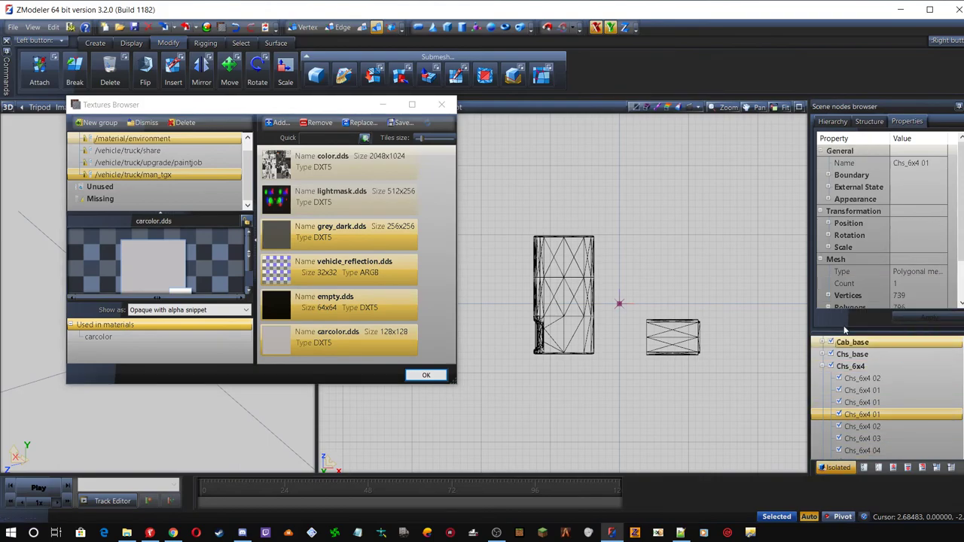
Turn off isolation, inspect the /vehicle/truck/man_tgx texture group and close the Textures Browser
click(838, 468)
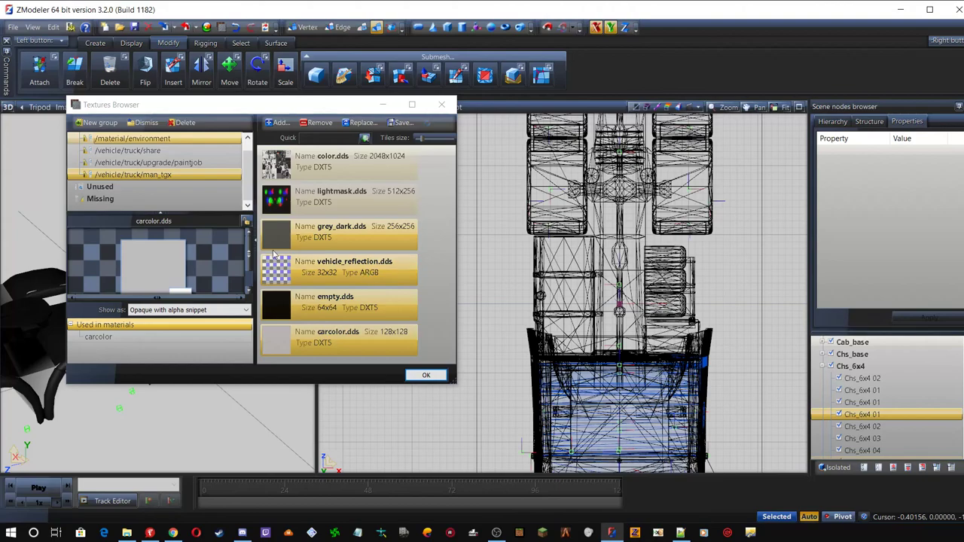
click(133, 175)
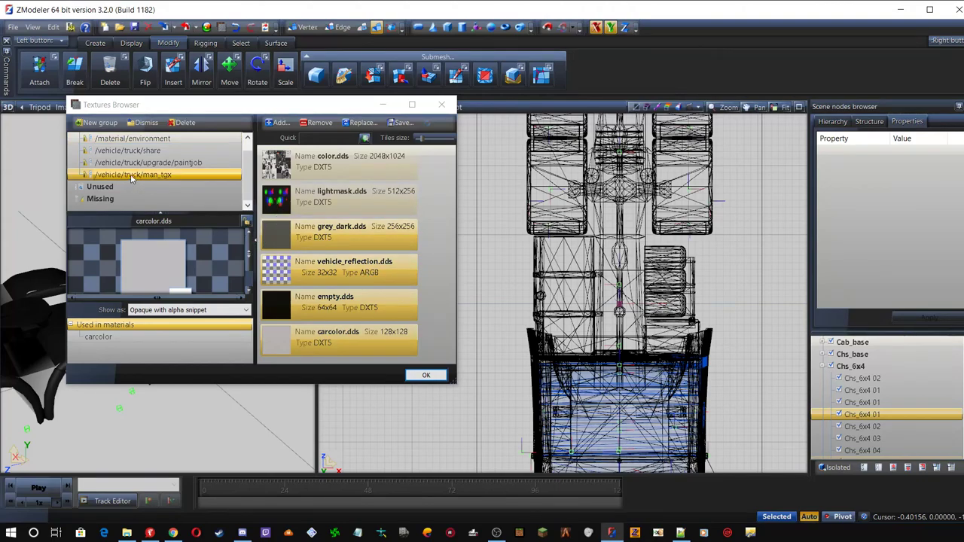
ctrl+click(131, 165)
ctrl+click(132, 164)
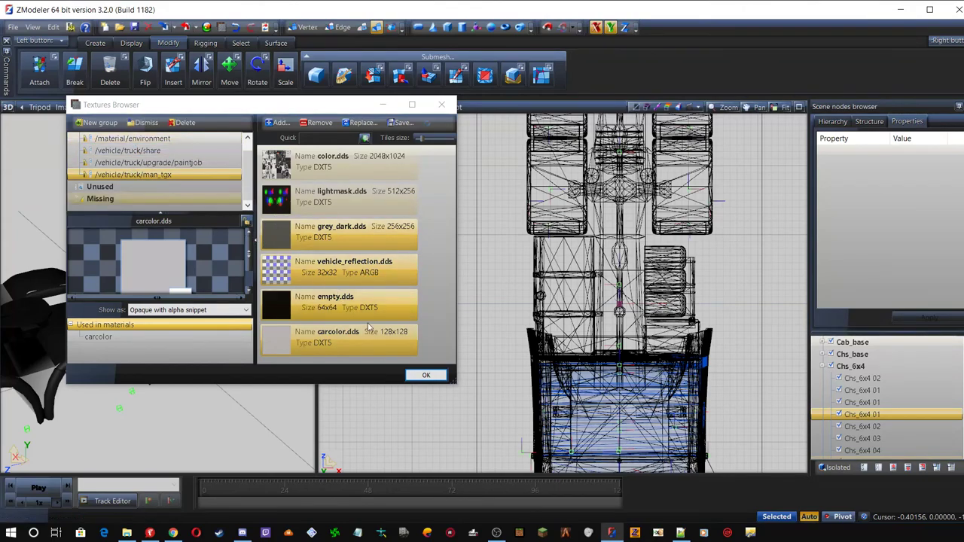
click(422, 376)
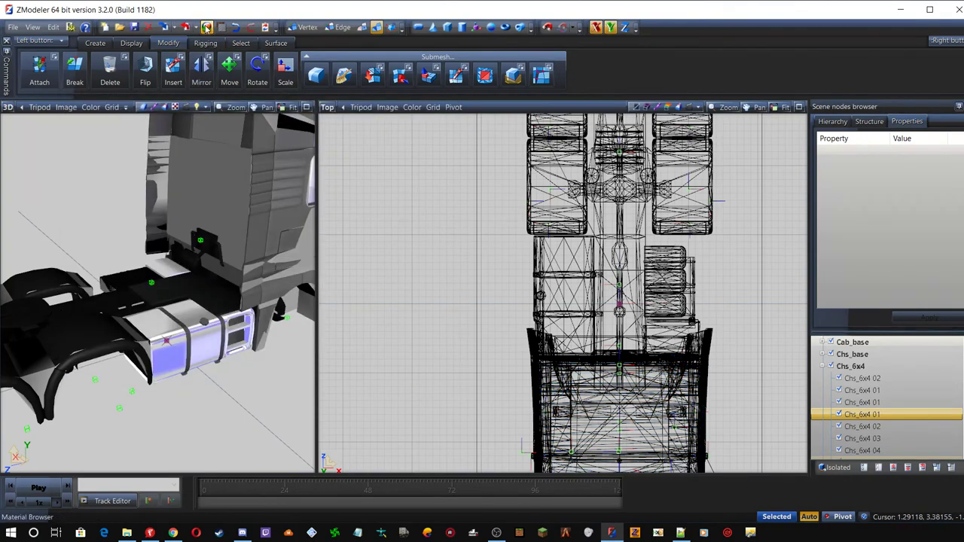
Rename the cromado material to ultra_chrome in the Material Browser
click(207, 27)
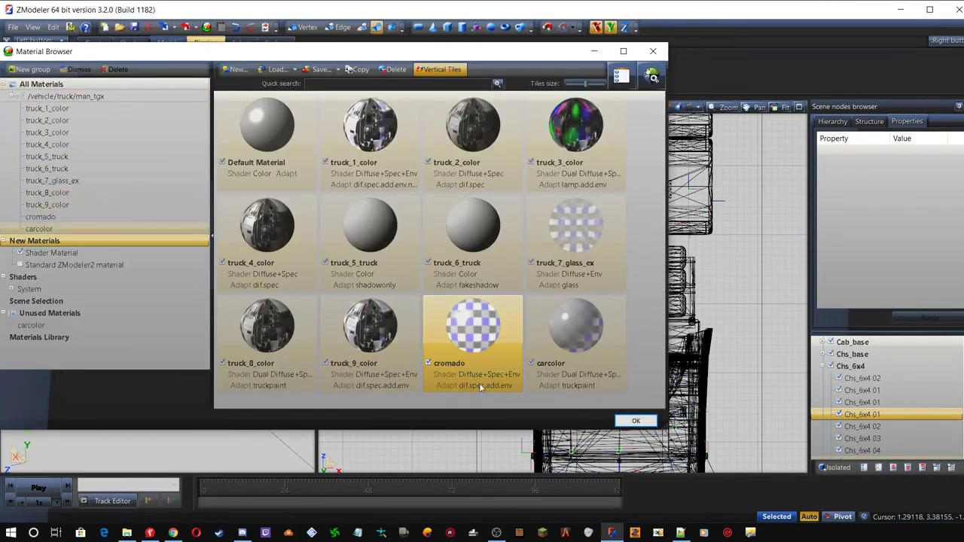
click(470, 363)
drag(471, 363, 433, 365)
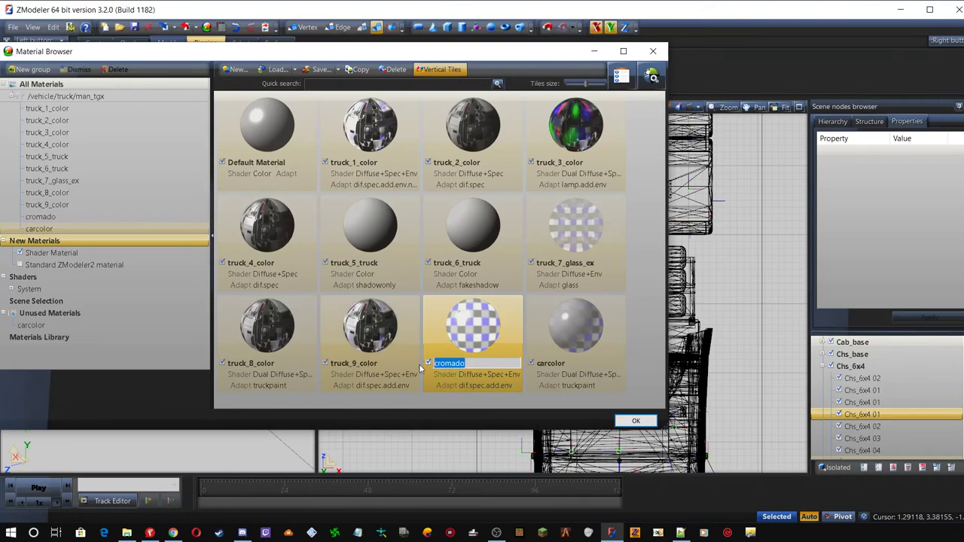
text(ultra_chrome)
key(Return)
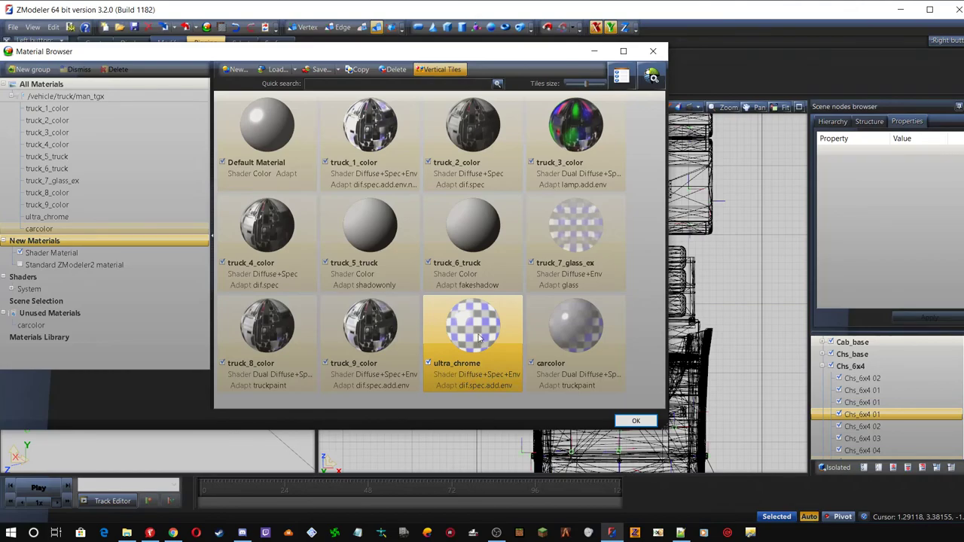
click(638, 421)
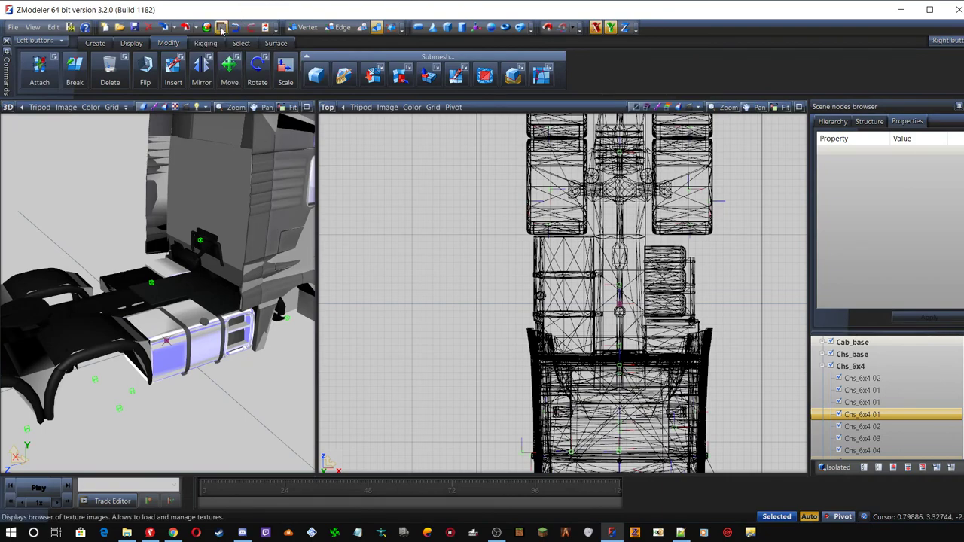
Review the Material Browser's contents, close it, and look through the /vehicle/truck texture groups in the Textures Browser
click(206, 28)
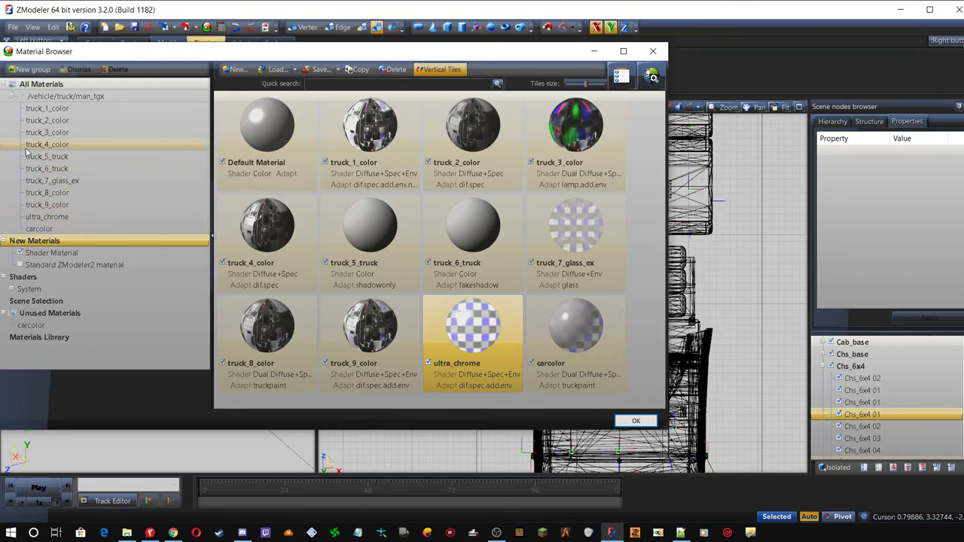
click(633, 421)
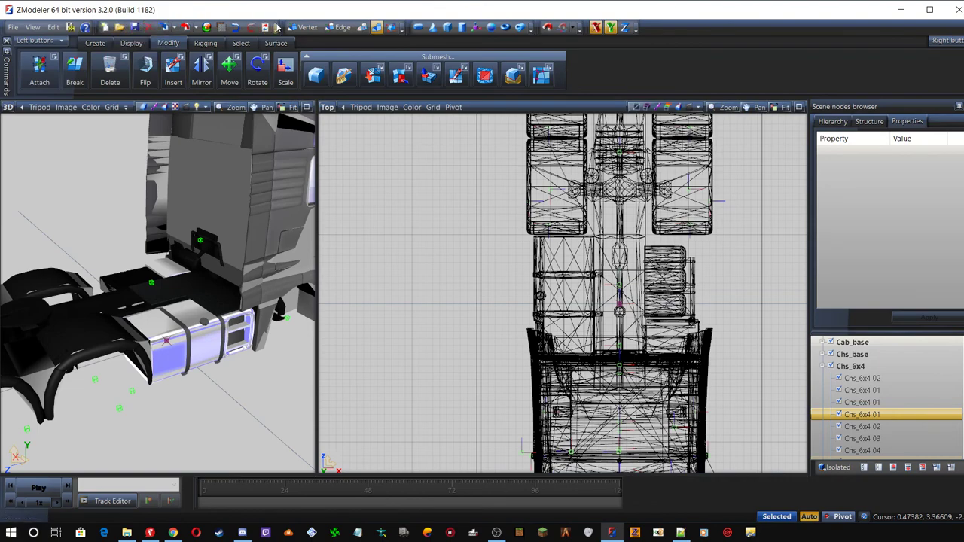
click(224, 27)
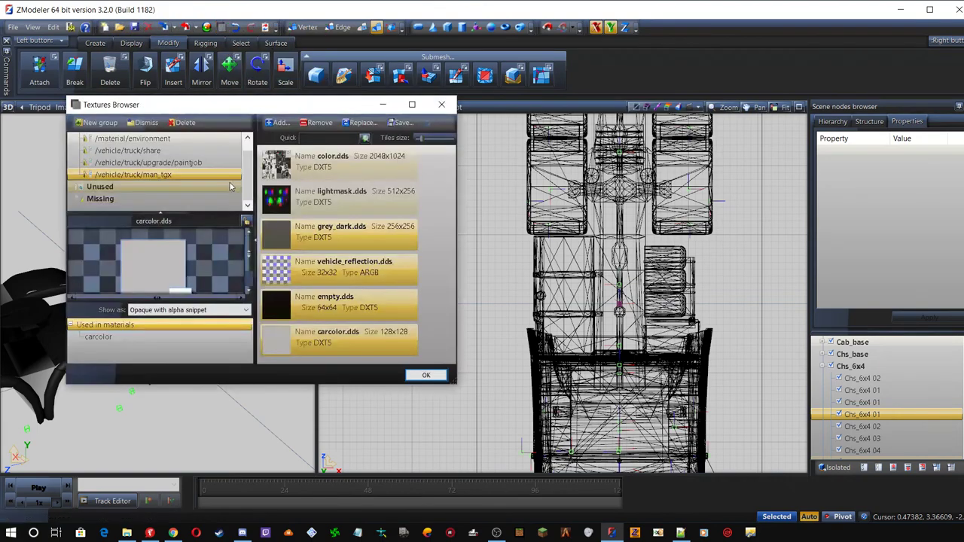
click(169, 165)
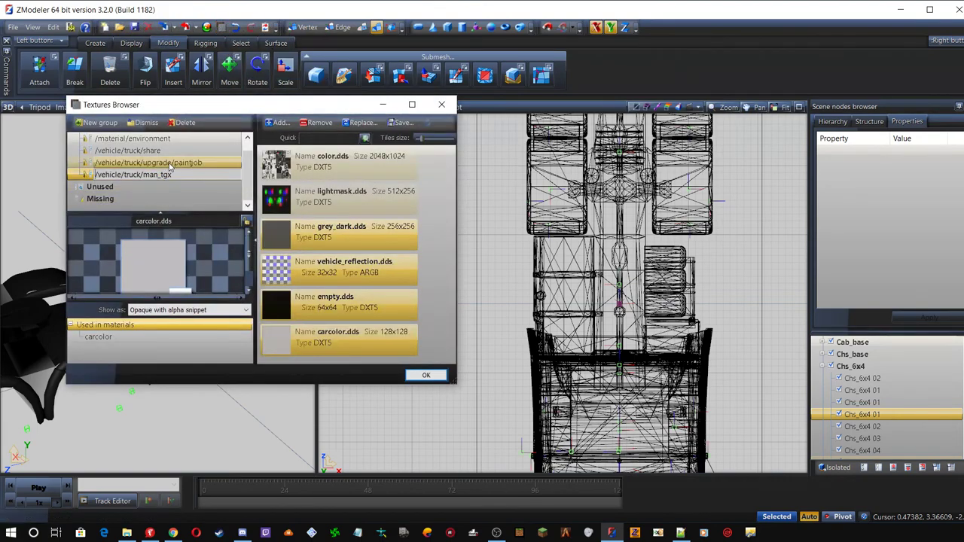
click(141, 151)
click(143, 163)
click(145, 175)
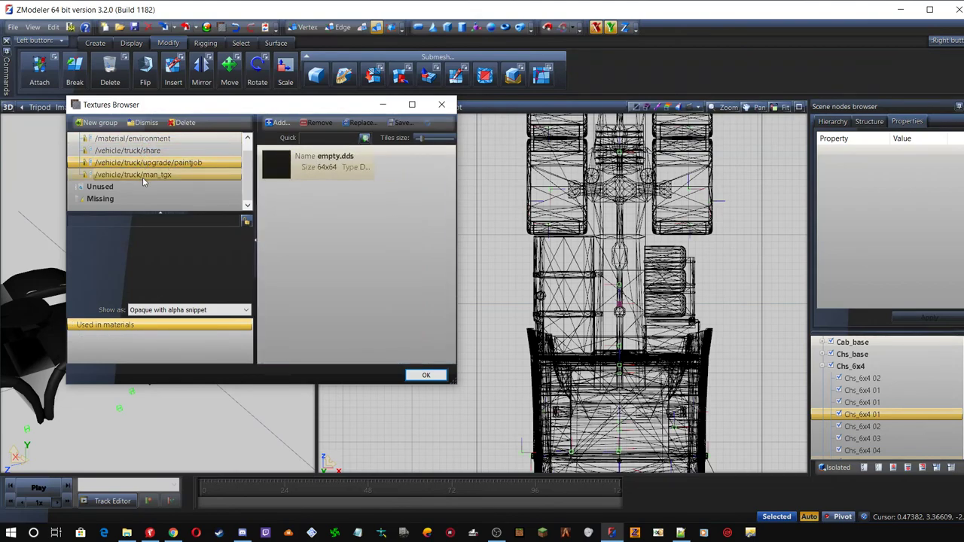
Save vehicle_reflection.dds from the /material/environment texture group into the mod's Man_TGX\material\environment folder as a DDS texture
click(147, 139)
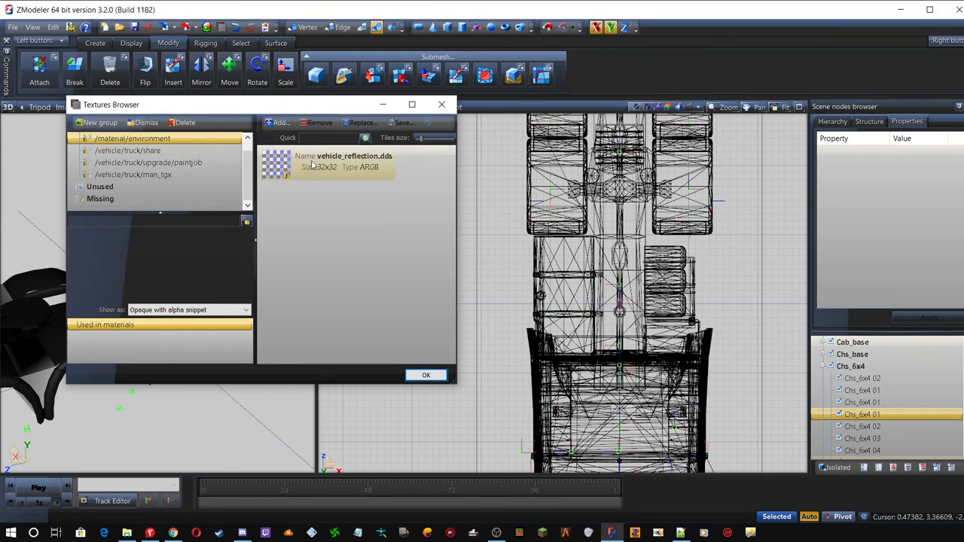
click(312, 165)
click(401, 122)
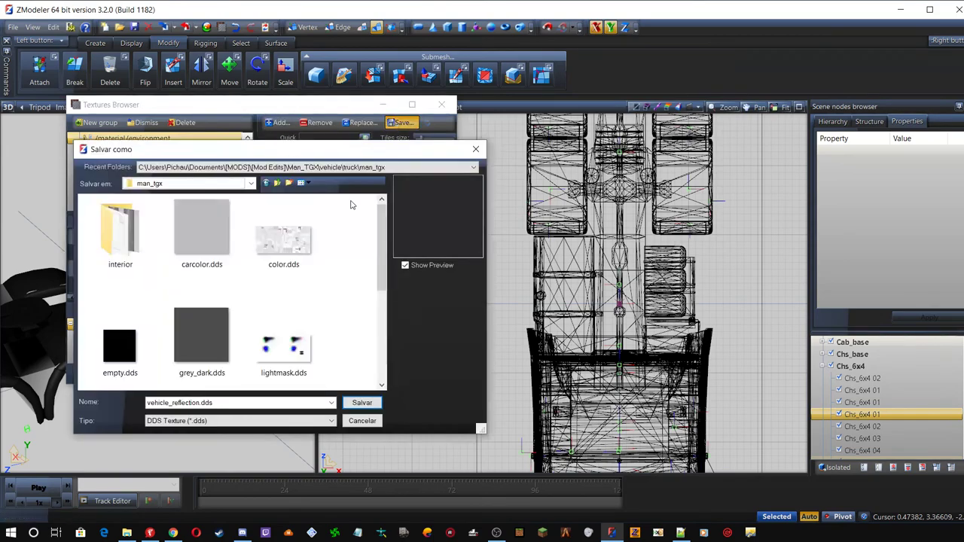
click(278, 184)
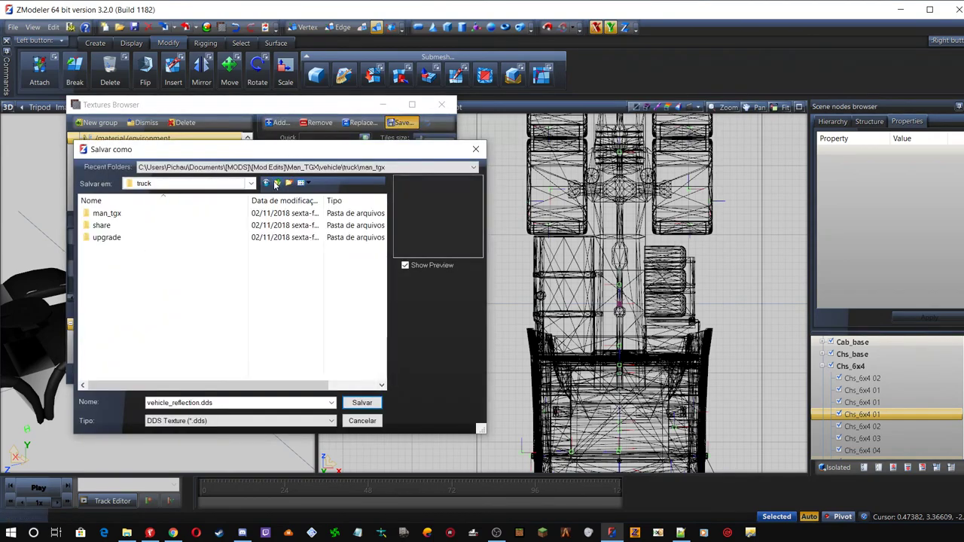
click(276, 184)
click(277, 184)
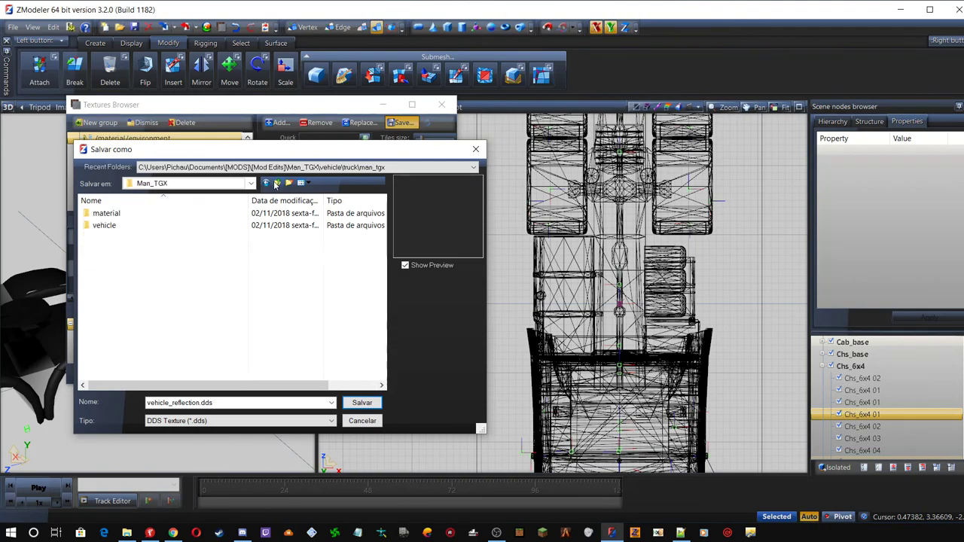
click(106, 215)
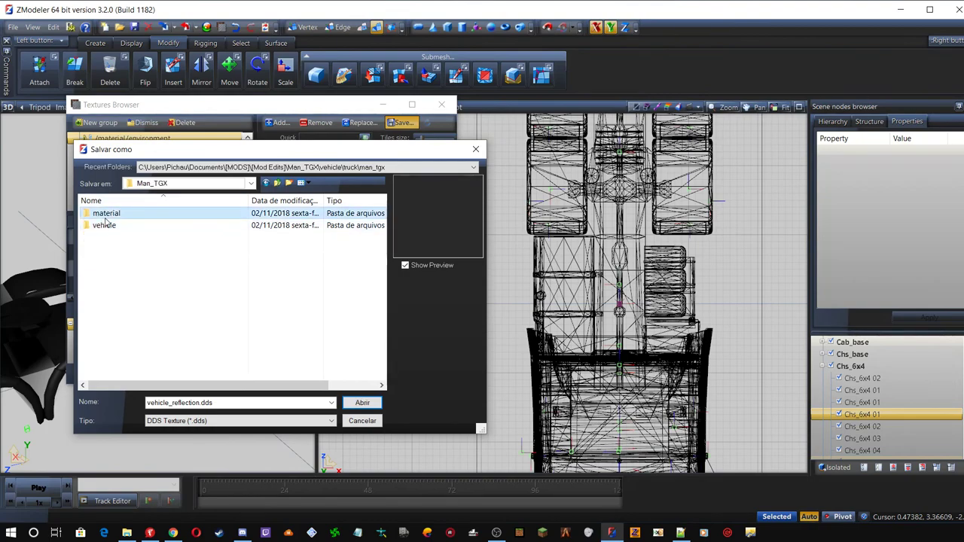
double_click(106, 214)
double_click(107, 217)
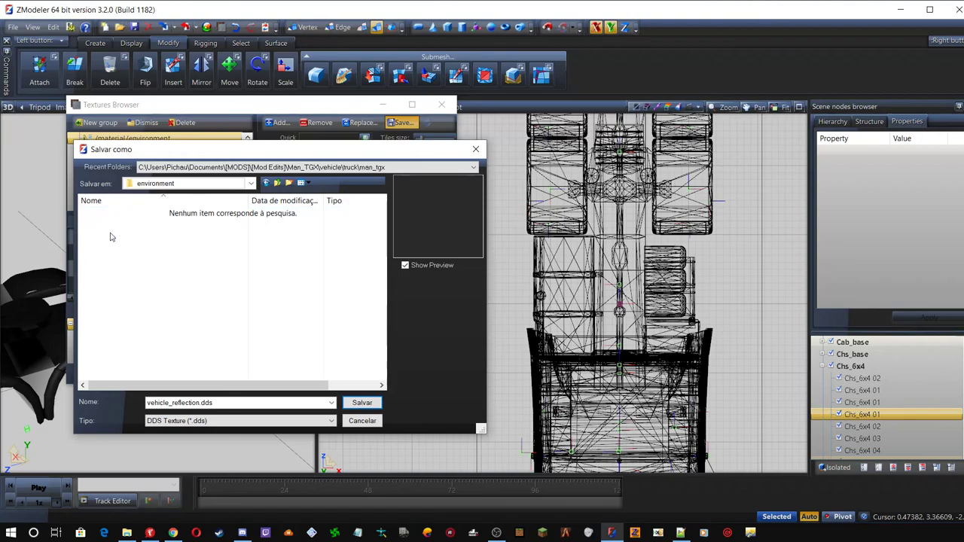
click(361, 402)
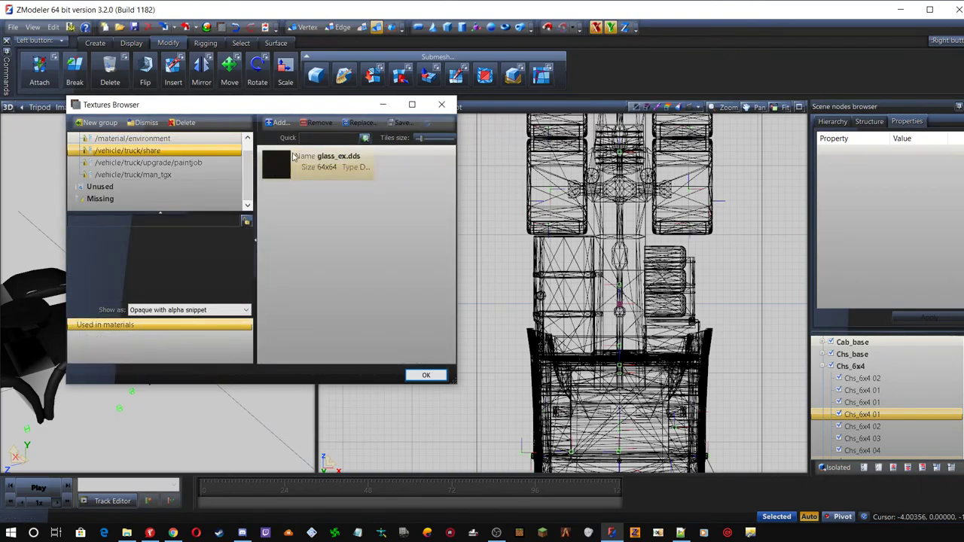
Save glass_ex.dds from the /vehicle/truck/share texture group into the mod's vehicle\truck\share folder
click(290, 162)
click(391, 123)
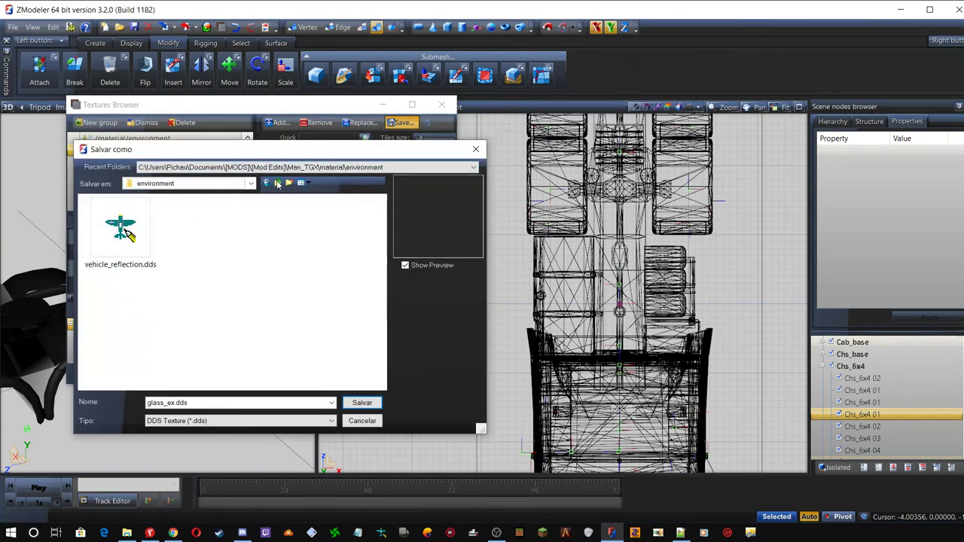
click(277, 183)
click(277, 183)
double_click(101, 225)
double_click(105, 215)
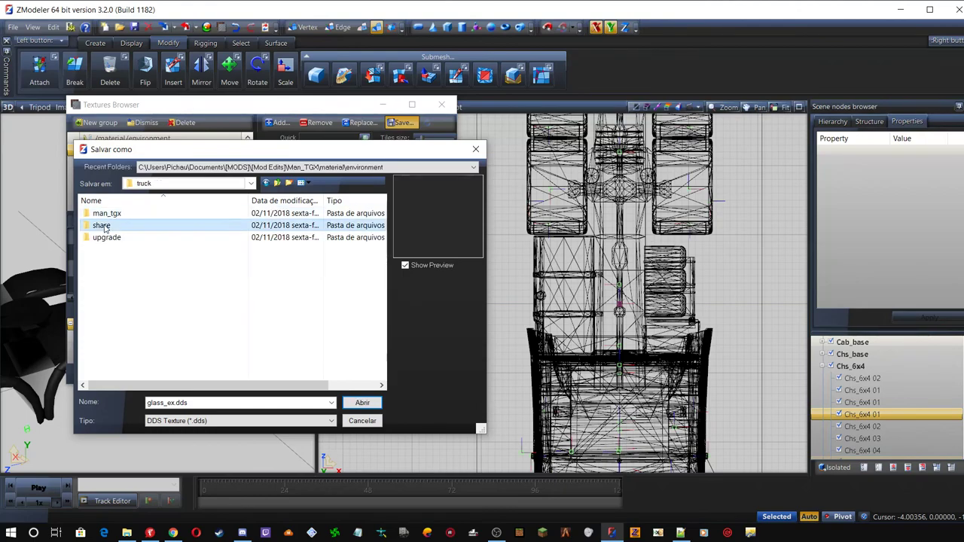
double_click(102, 225)
click(358, 403)
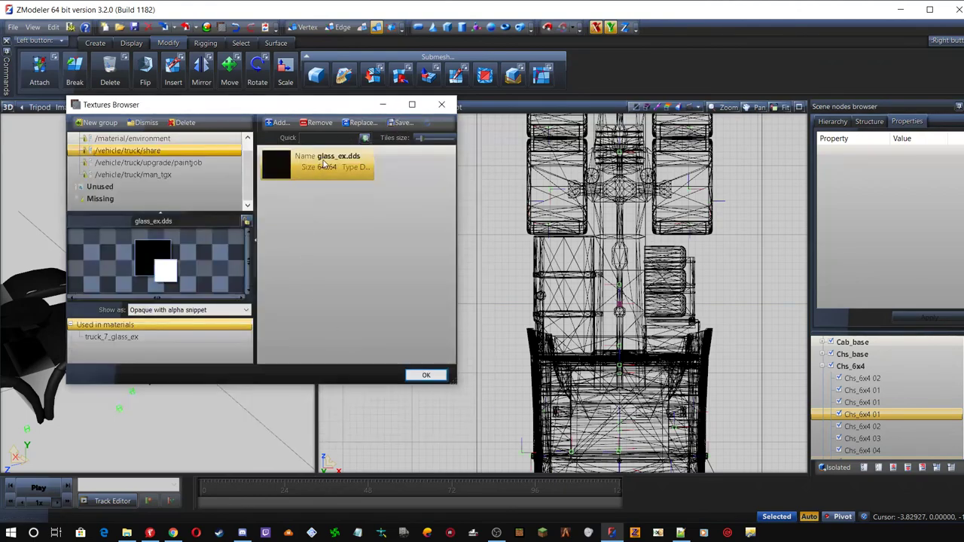
Save empty.dds from the /vehicle/truck/upgrade/paintjob texture group into the mod's vehicle\truck\upgrade\paintjob folder
click(154, 164)
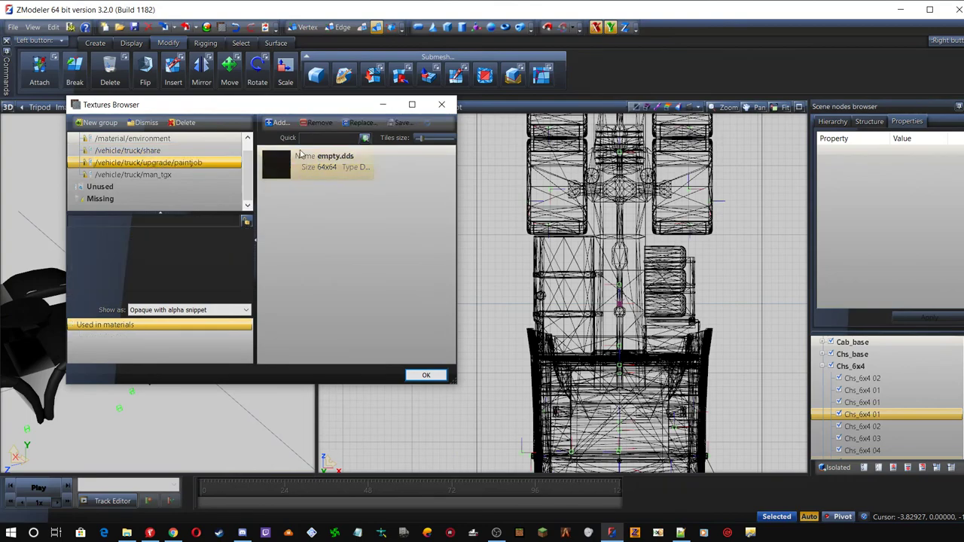
click(320, 164)
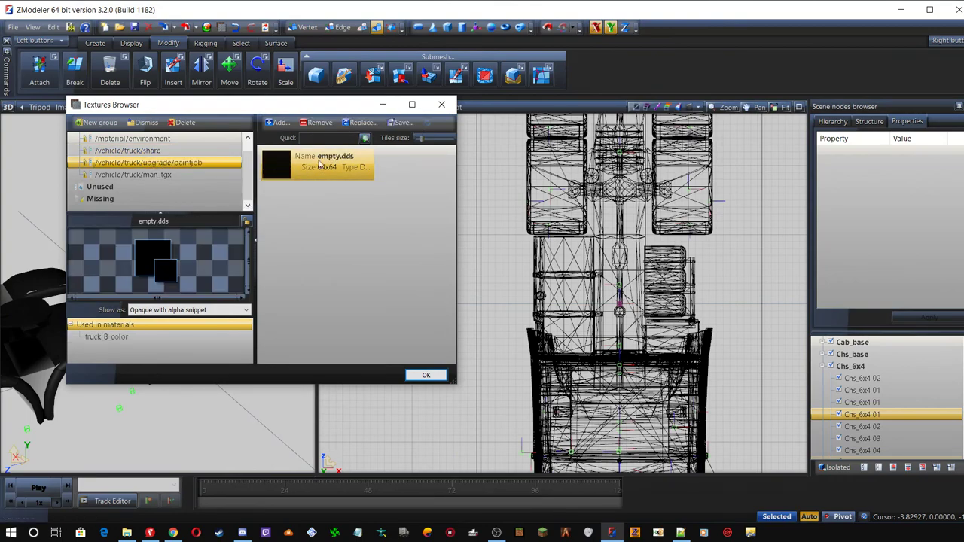
click(400, 123)
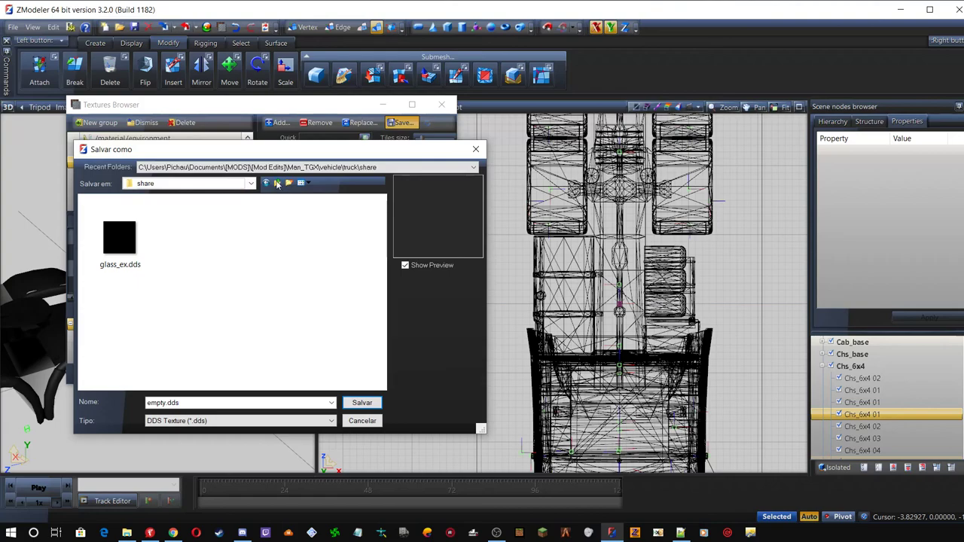
click(263, 183)
click(87, 237)
double_click(87, 237)
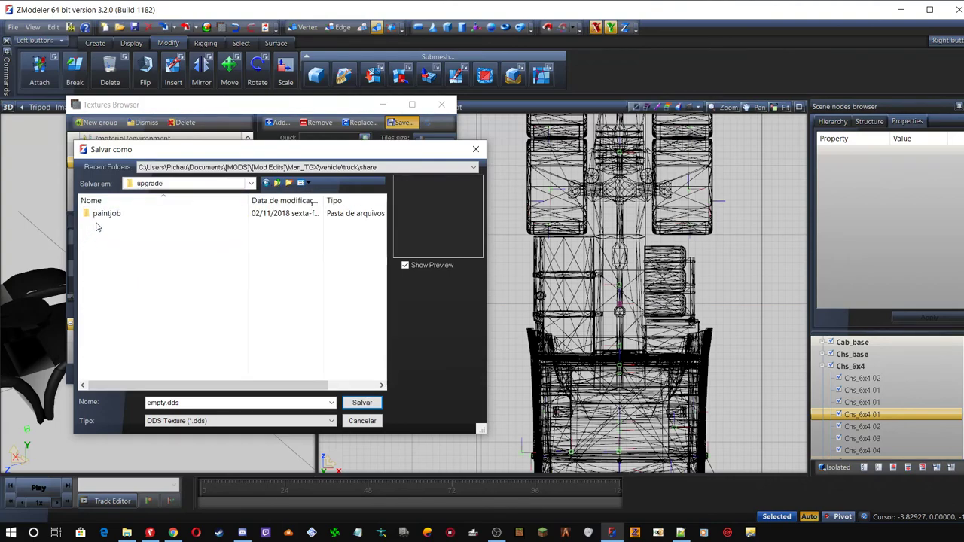
double_click(101, 216)
click(362, 402)
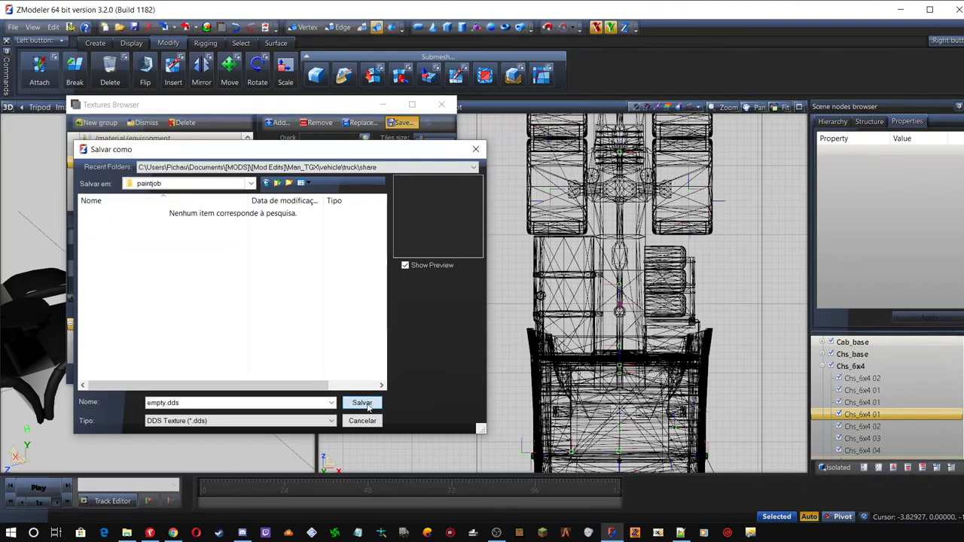
Save all /vehicle/truck/man_tgx textures, from color.dds to carcolor.dds, into the mod's man_tgx folder, overwriting existing files, and close the Textures Browser
click(150, 176)
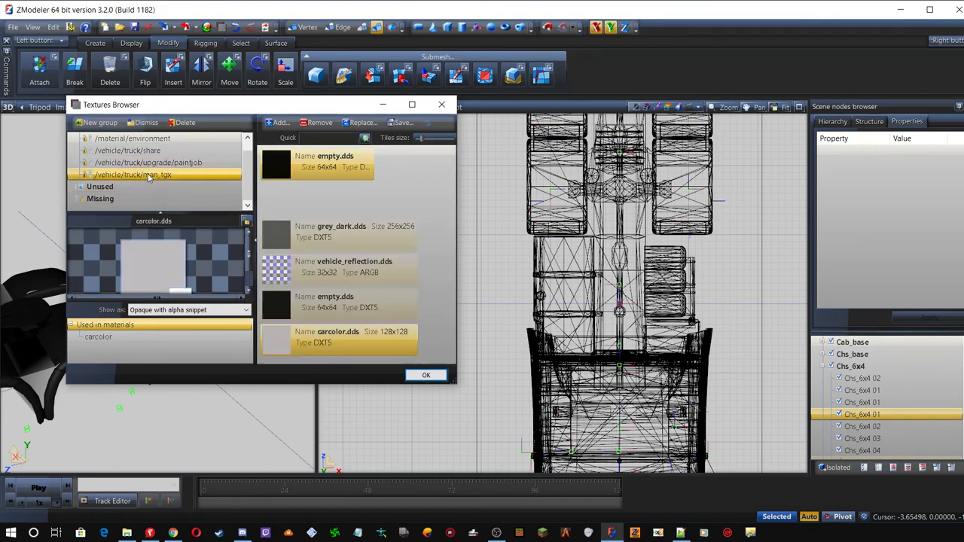
click(280, 175)
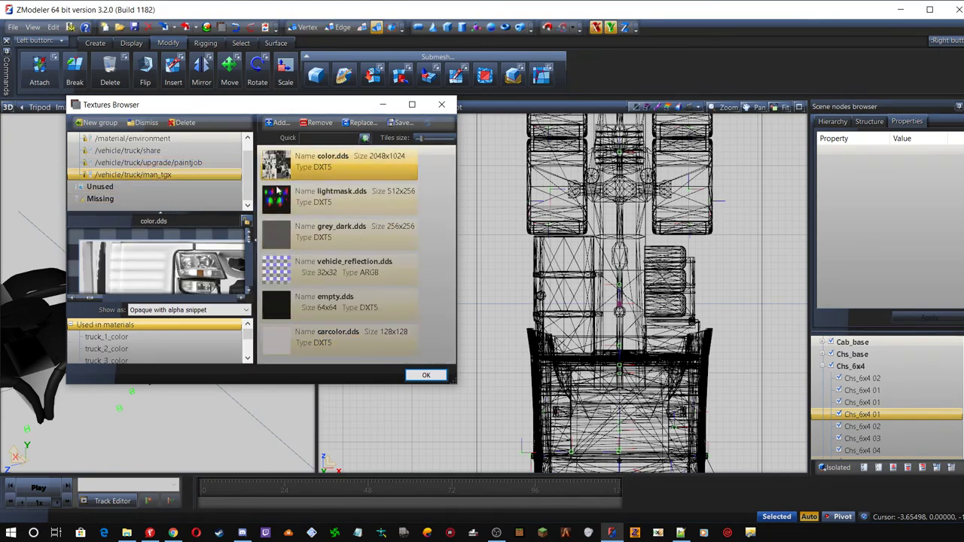
click(273, 339)
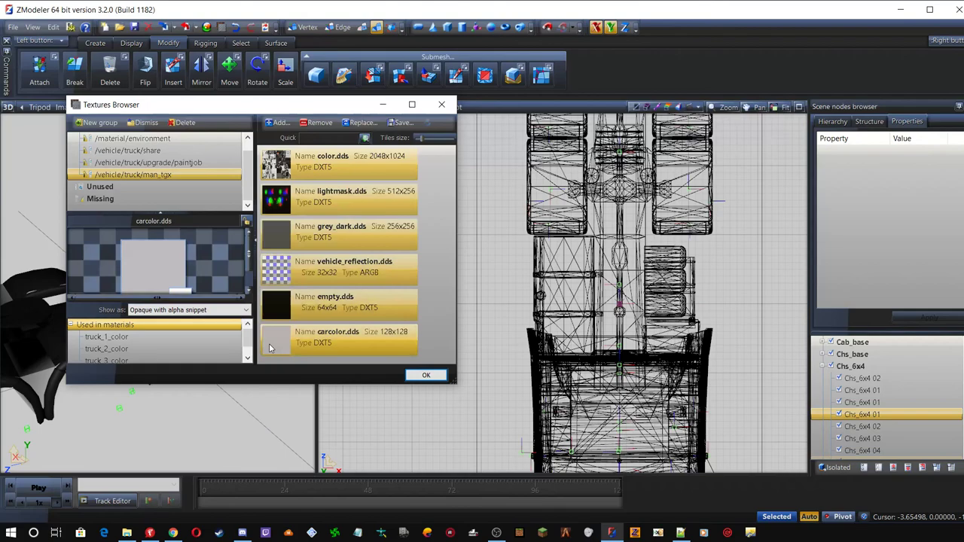
click(403, 123)
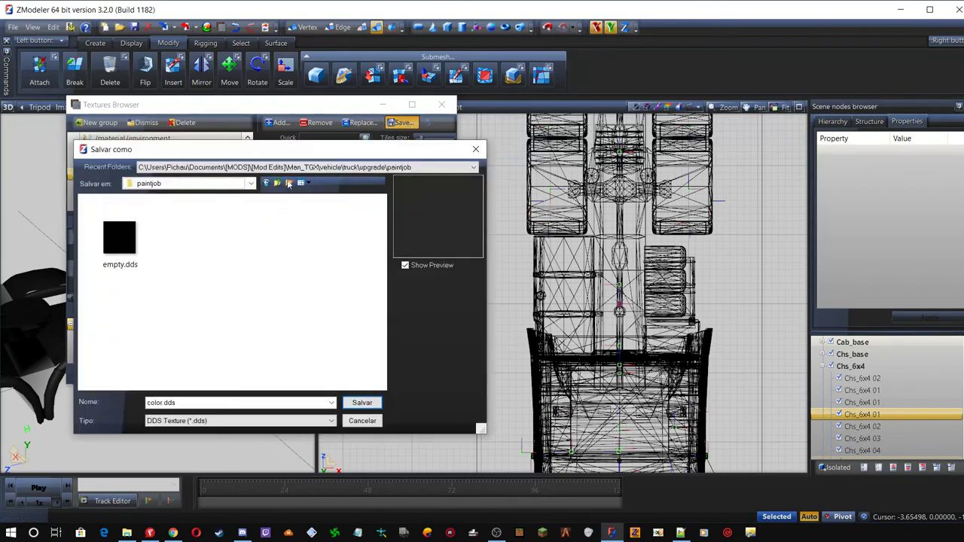
click(277, 185)
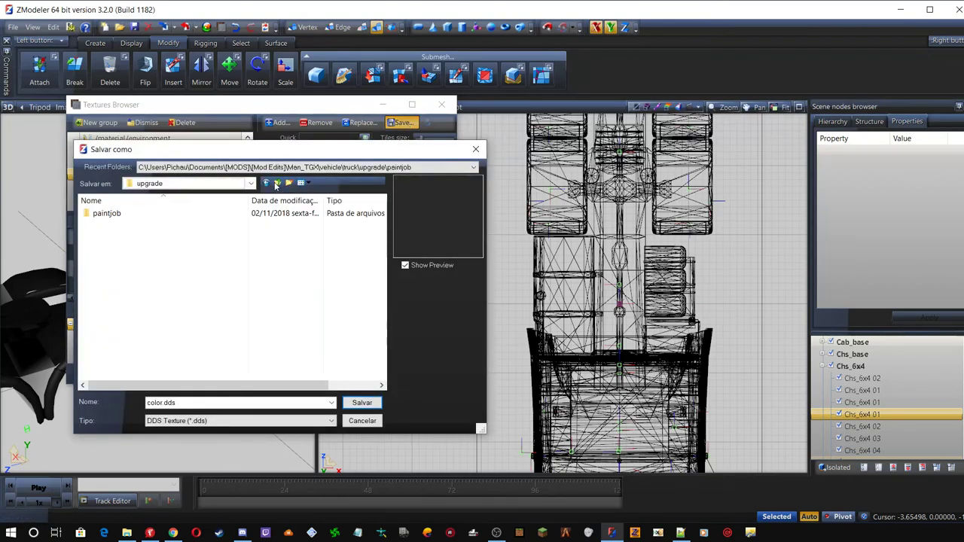
click(277, 185)
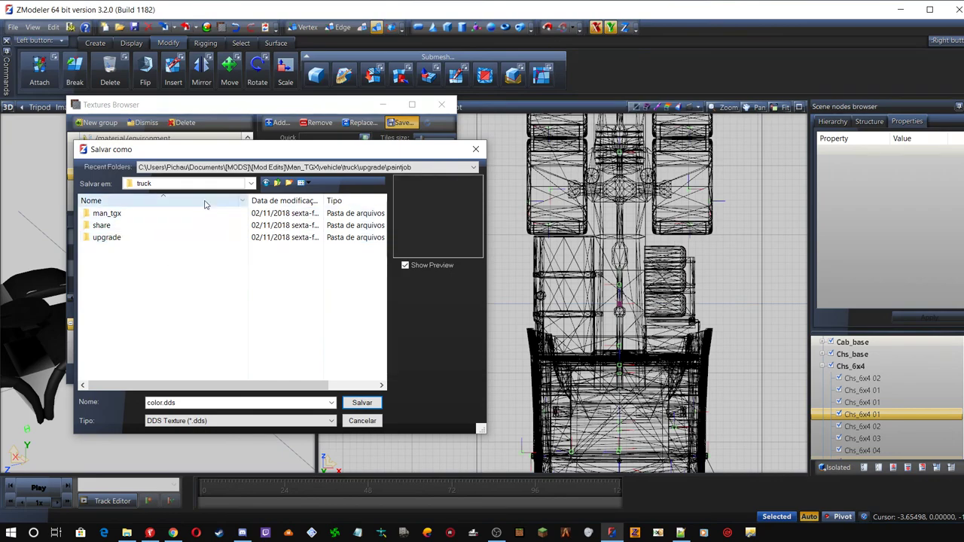
click(110, 215)
double_click(110, 215)
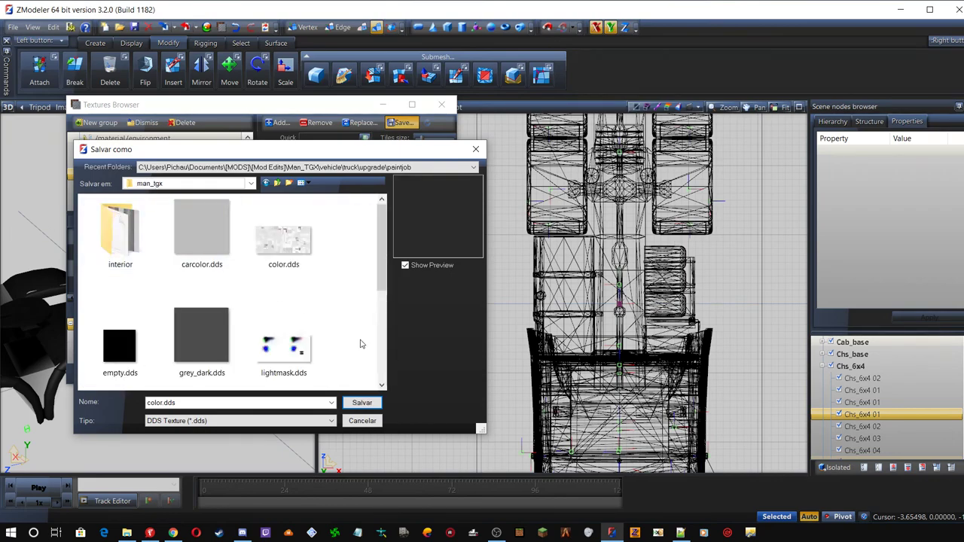
click(362, 403)
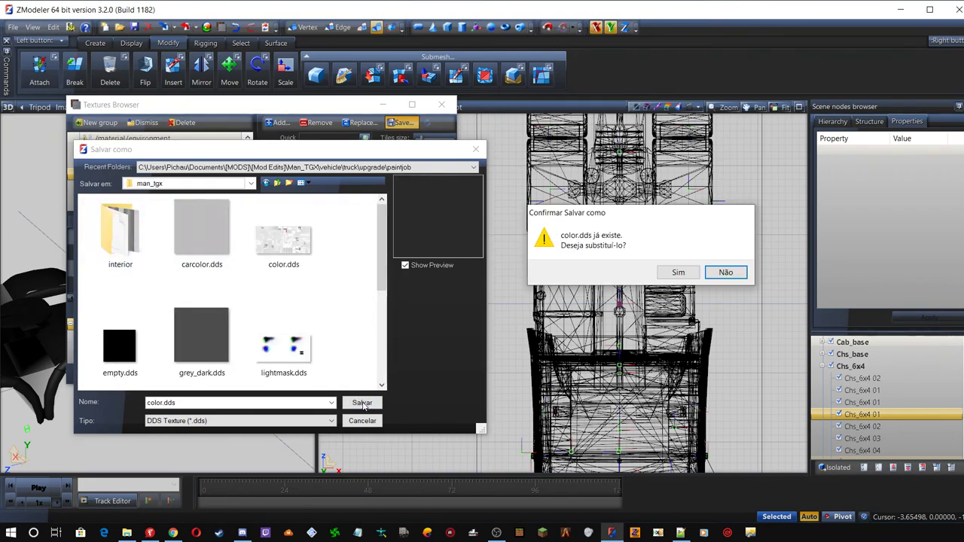
key(s)
click(362, 404)
key(s)
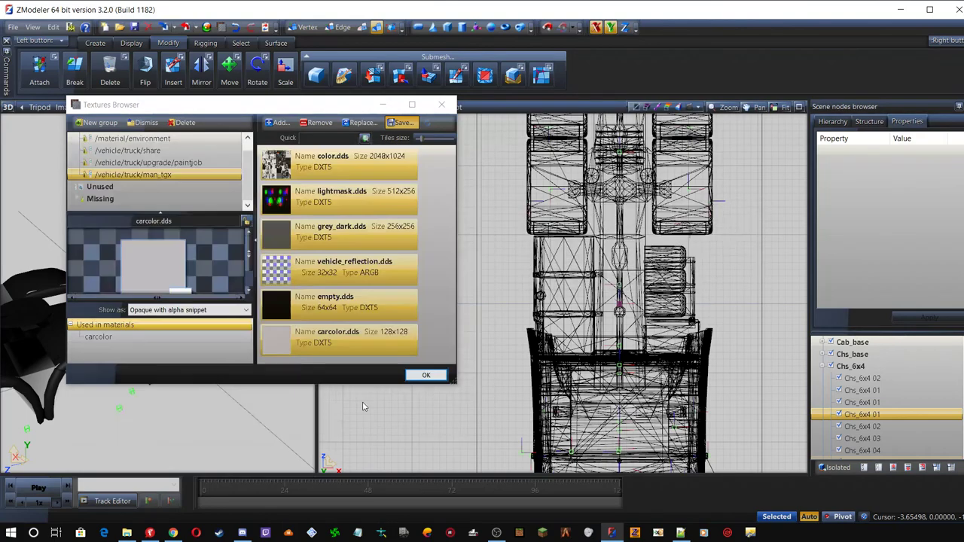
click(362, 403)
key(s)
click(363, 403)
key(s)
click(362, 404)
key(s)
click(363, 403)
key(s)
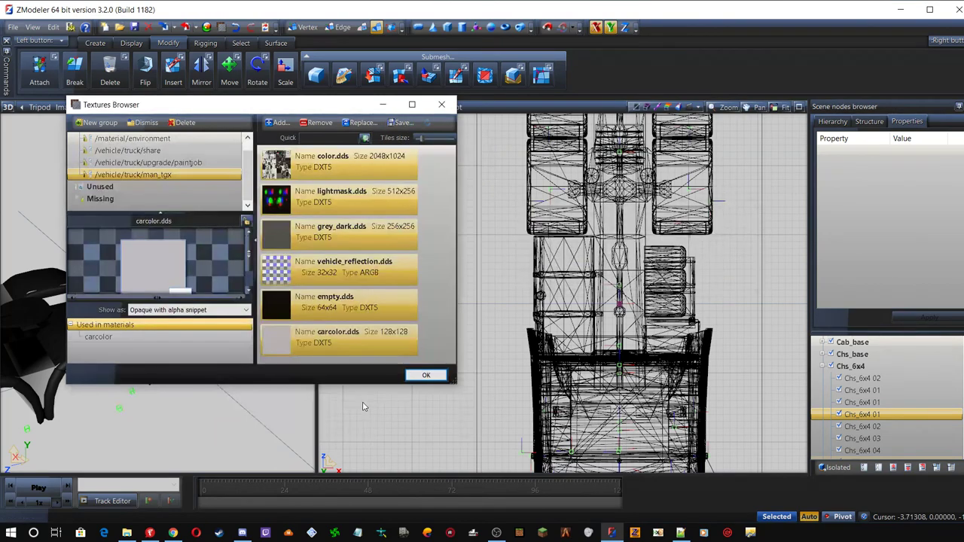
click(414, 375)
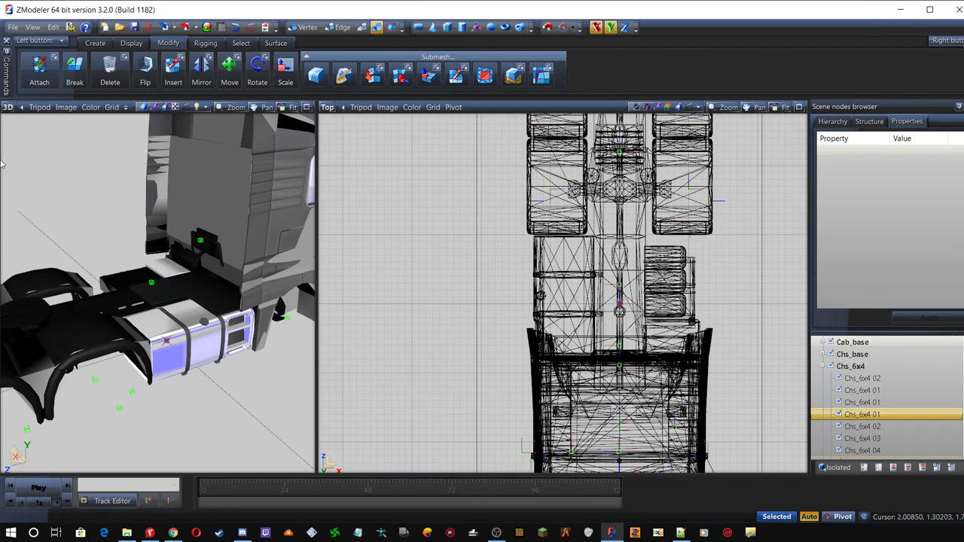
Load the crome.mat material from the volvo_fh16_2009 folder into the Material Browser
middle_drag(178, 298, 256, 256)
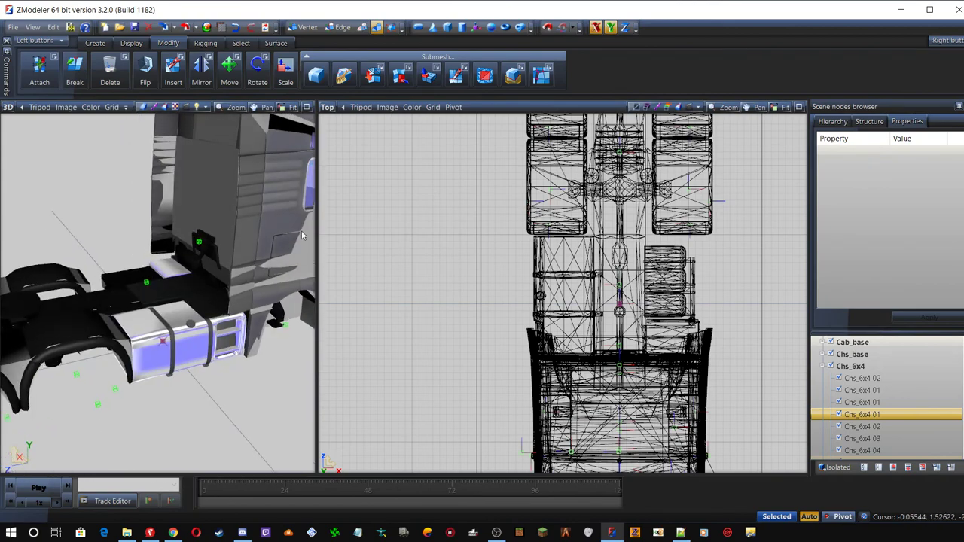
middle_drag(278, 225, 282, 225)
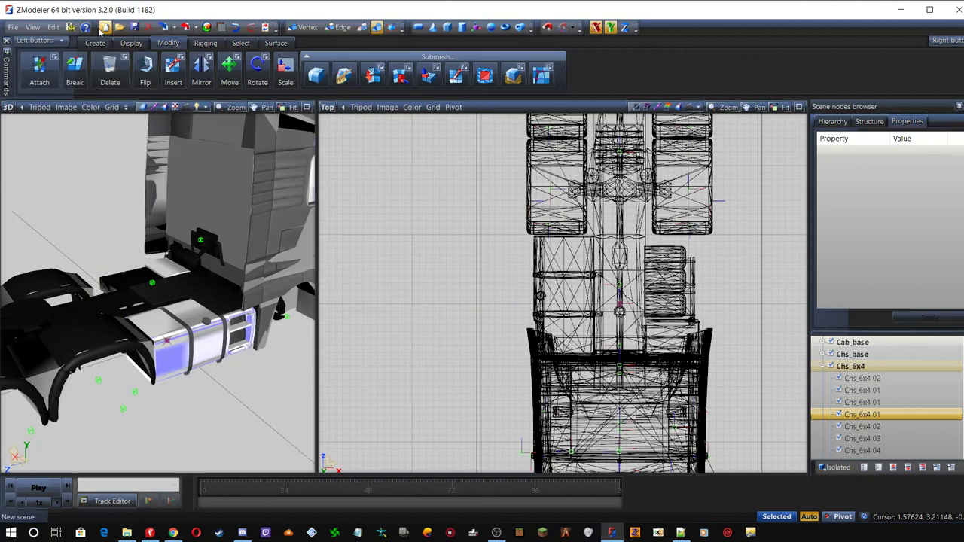
click(209, 28)
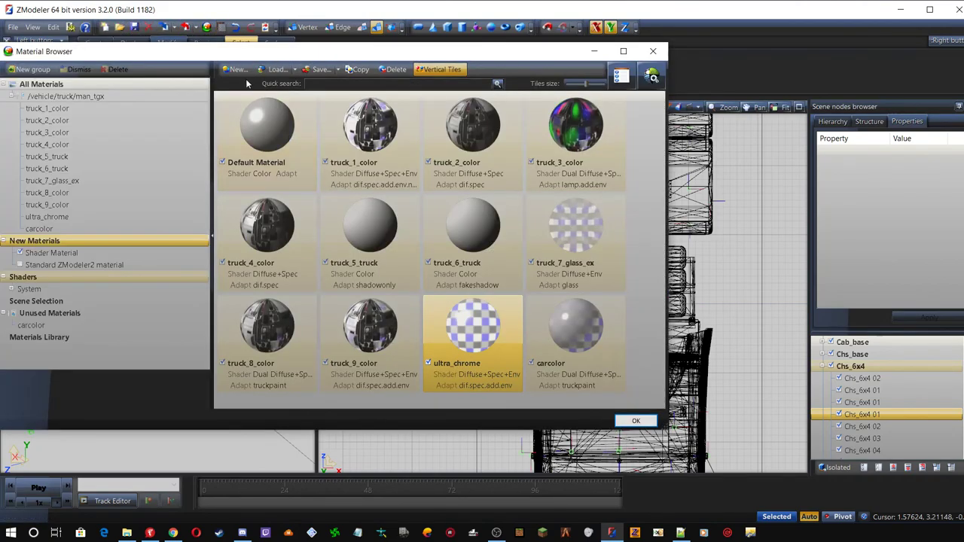
click(277, 70)
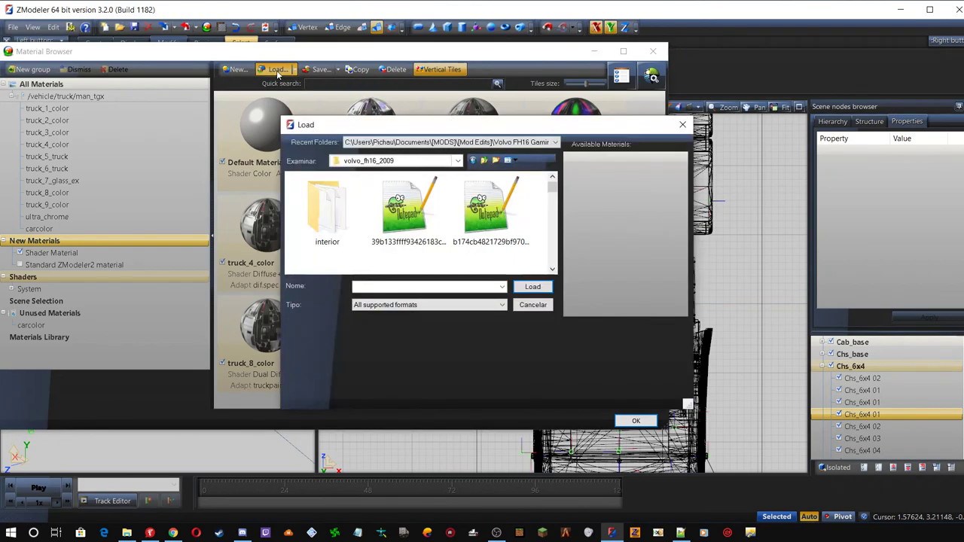
scroll(486, 207, down, 2)
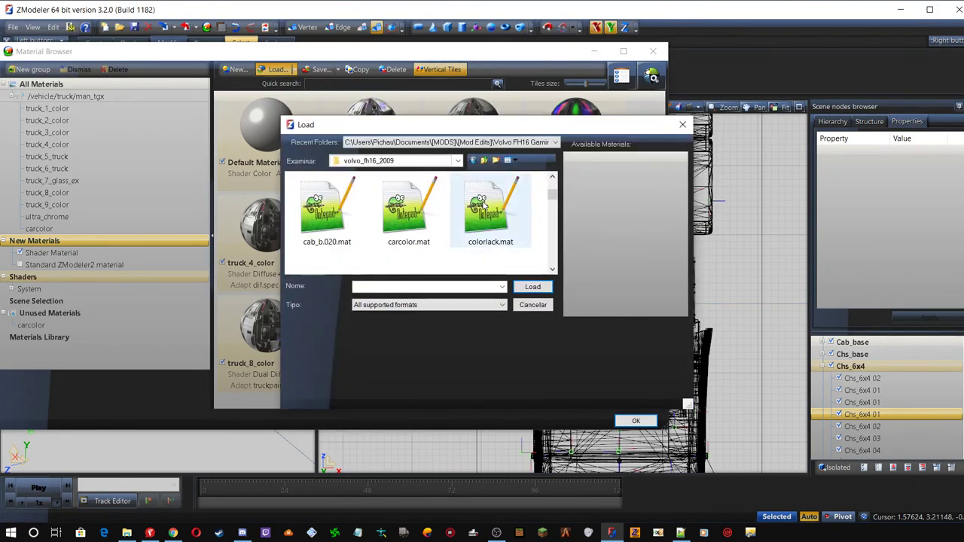
scroll(486, 207, down, 2)
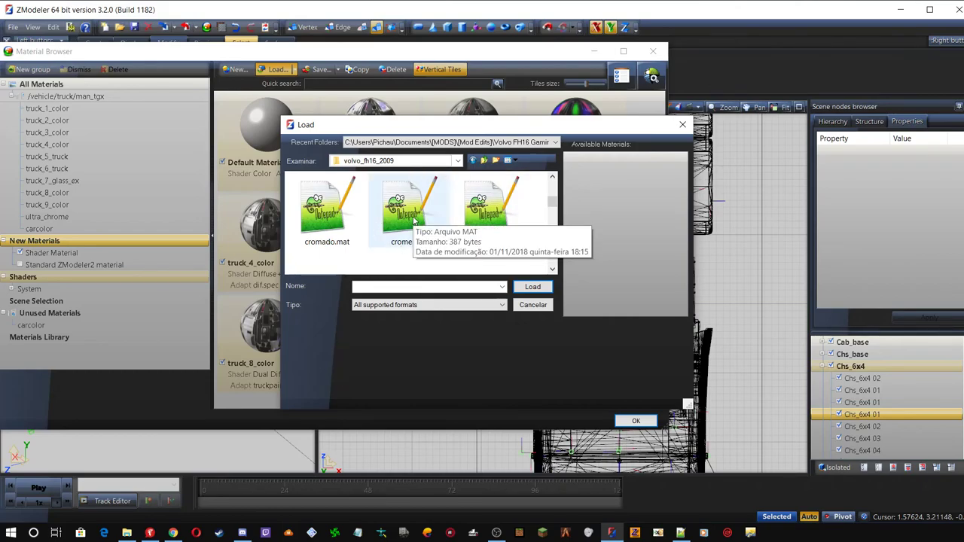
scroll(510, 221, down, 1)
scroll(510, 222, up, 1)
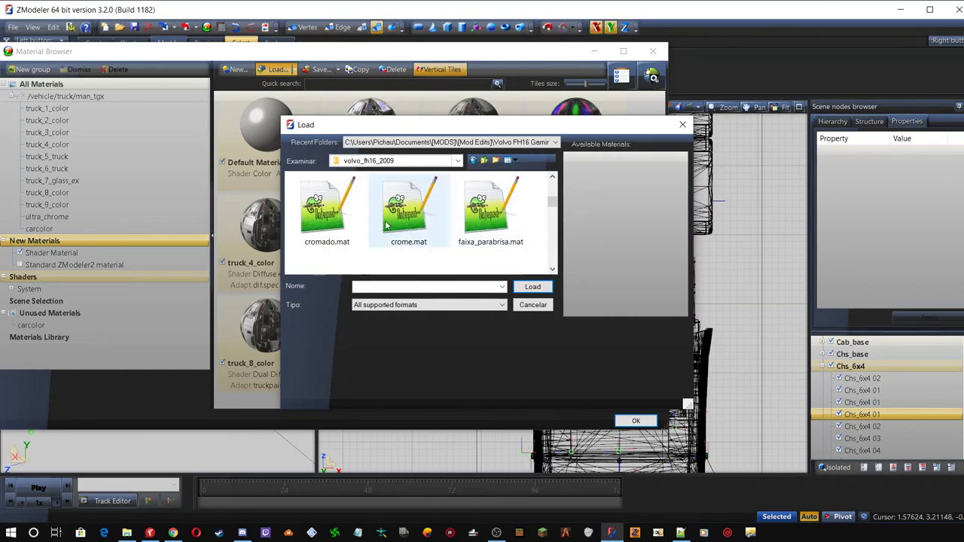
click(397, 214)
click(532, 287)
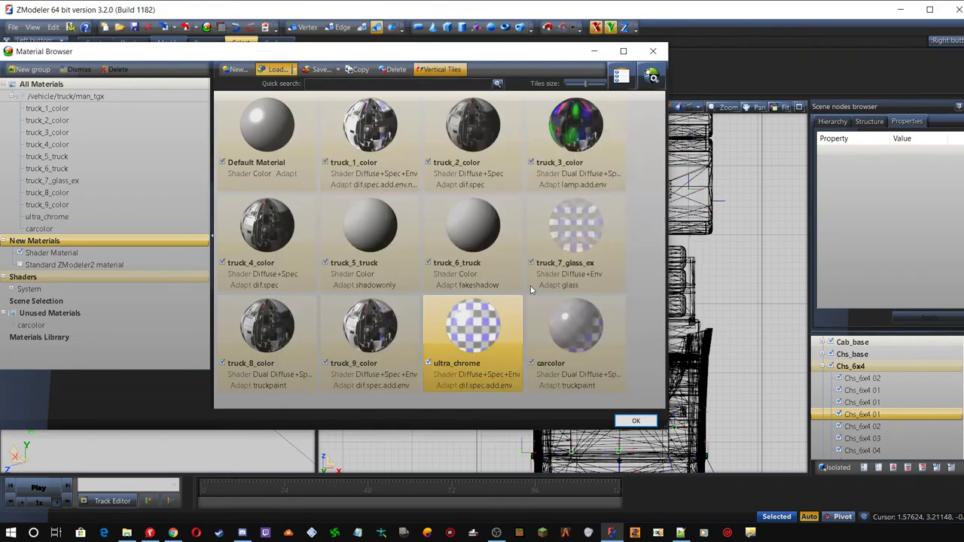
Delete the loaded crome material and its leftover volvo_fh16_2009 group, and select the ultra_chrome material
scroll(584, 362, down, 3)
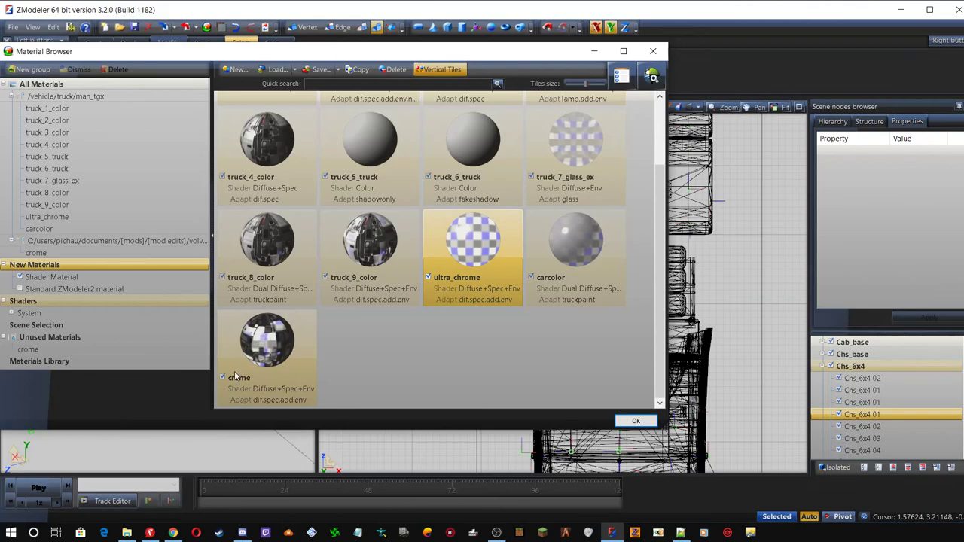
click(271, 340)
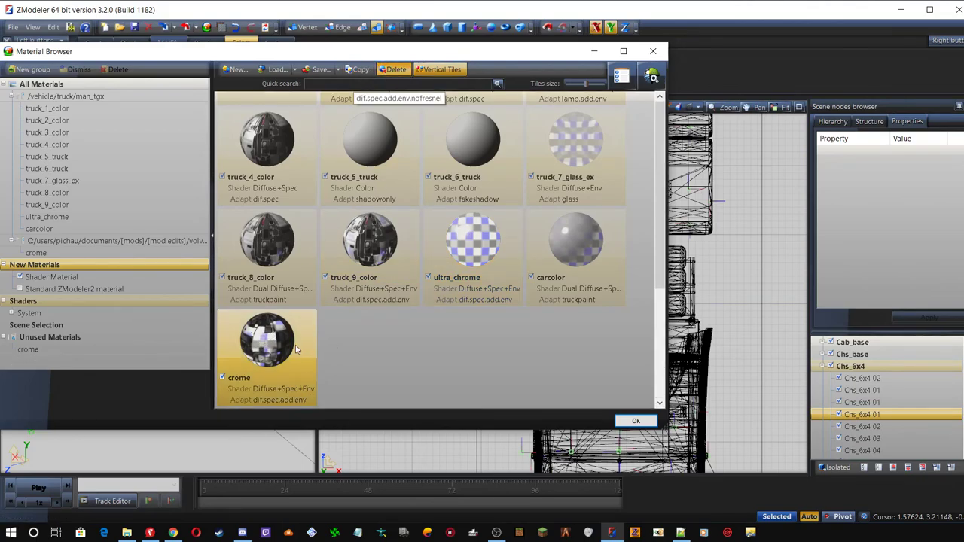
key(Delete)
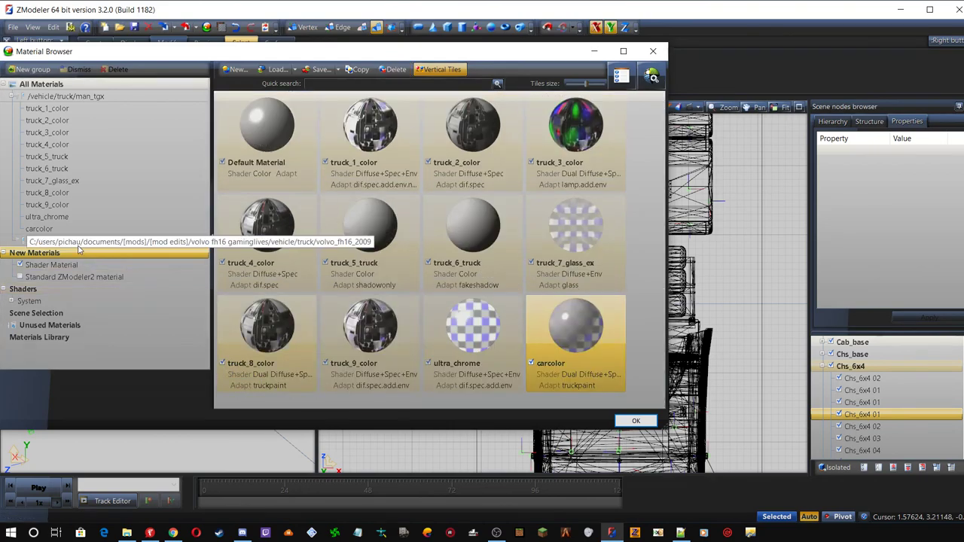
click(114, 68)
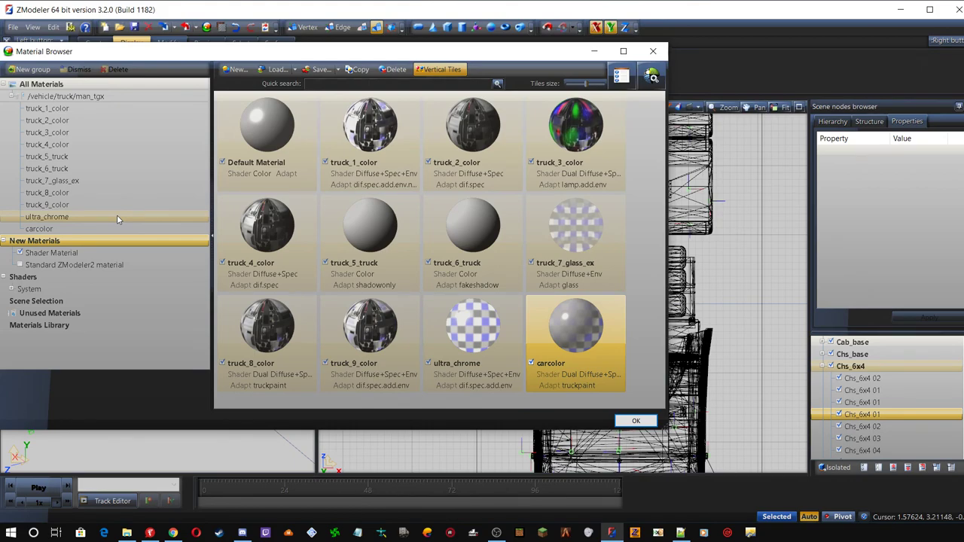
click(477, 334)
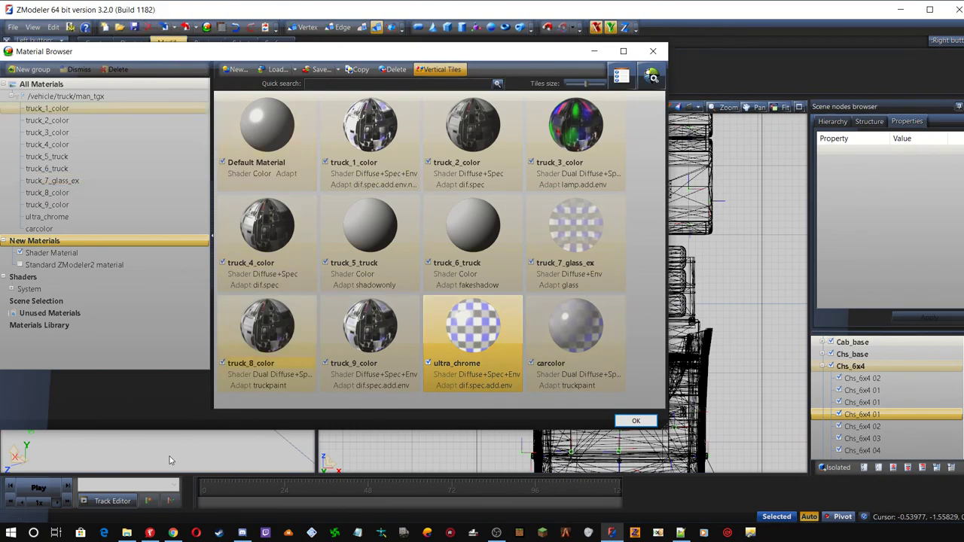
In File Explorer, copy cromo.dif_spec.add.env.mat from Dropbox\Pastas Antigas\Mat Rodas into the mod's vehicle\truck\man_tgx folder
click(126, 532)
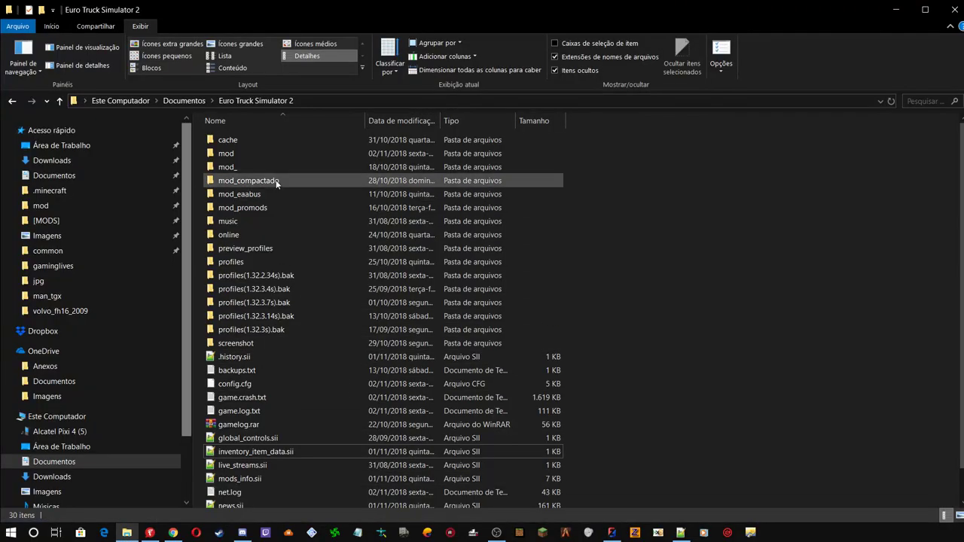
click(45, 332)
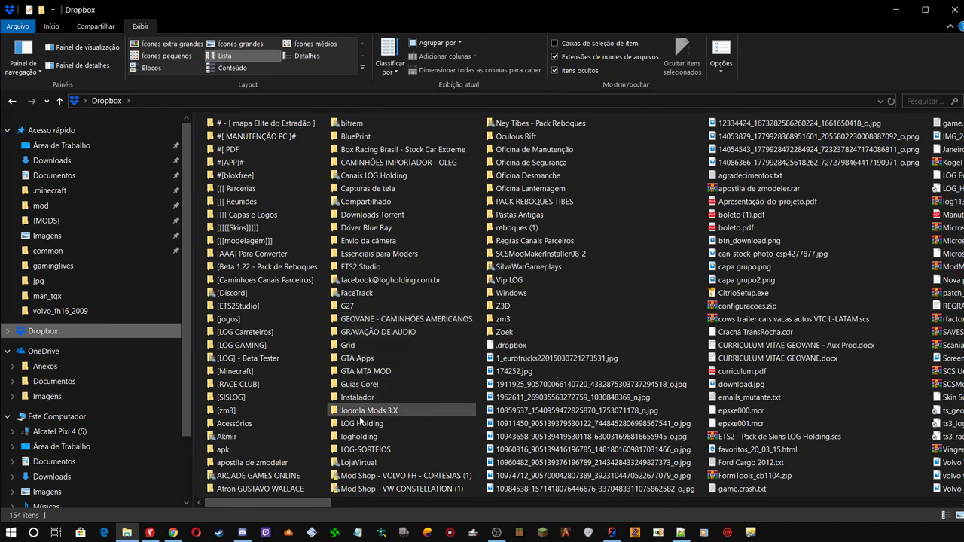
double_click(510, 217)
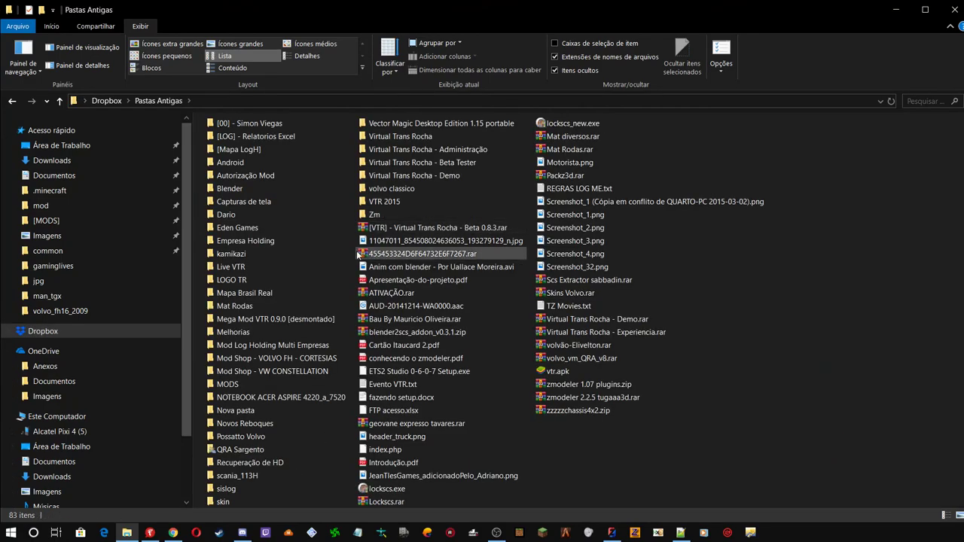
double_click(230, 306)
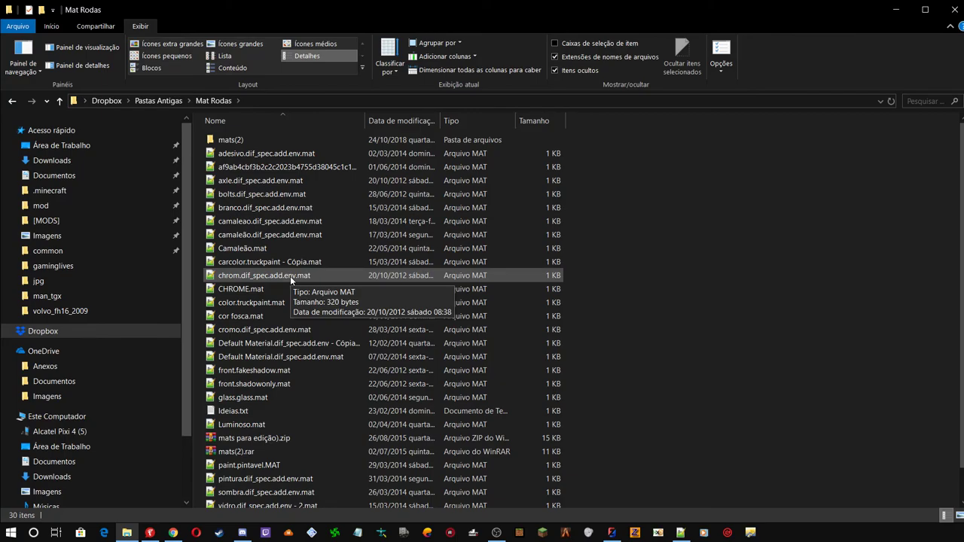
scroll(290, 275, down, 1)
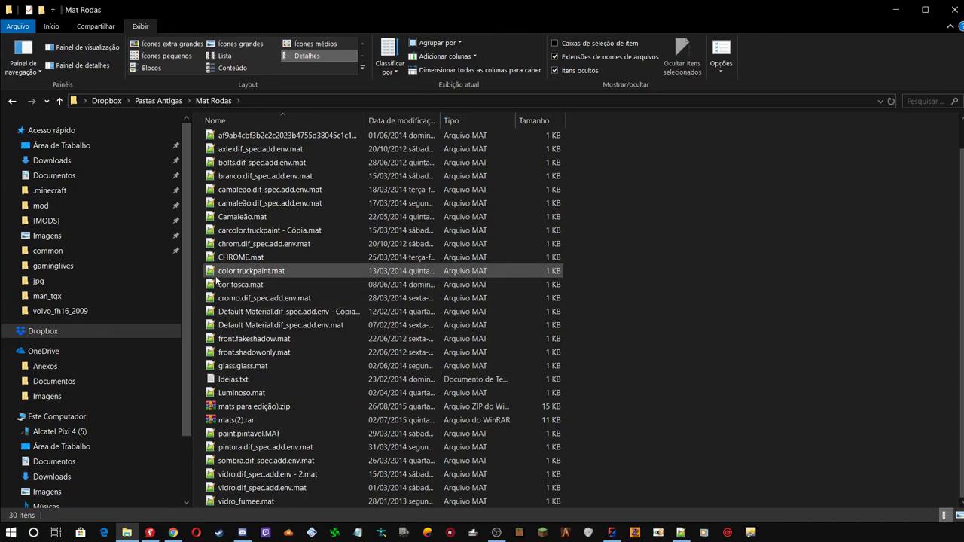
click(208, 304)
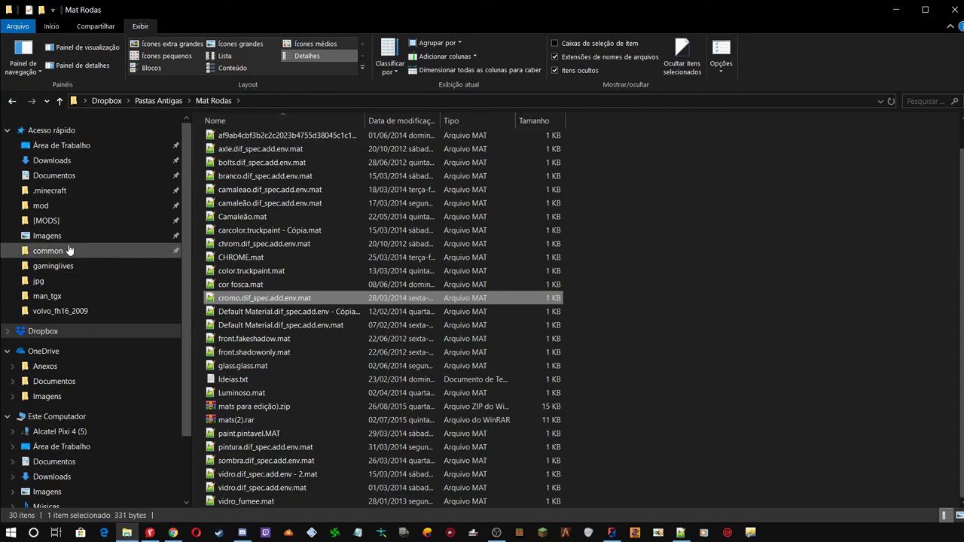
click(42, 297)
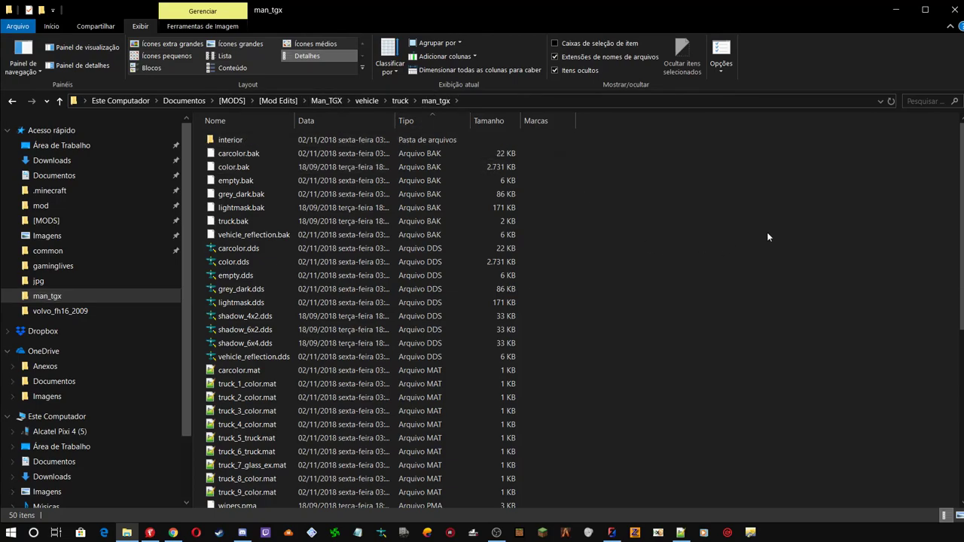
key(ctrl+v)
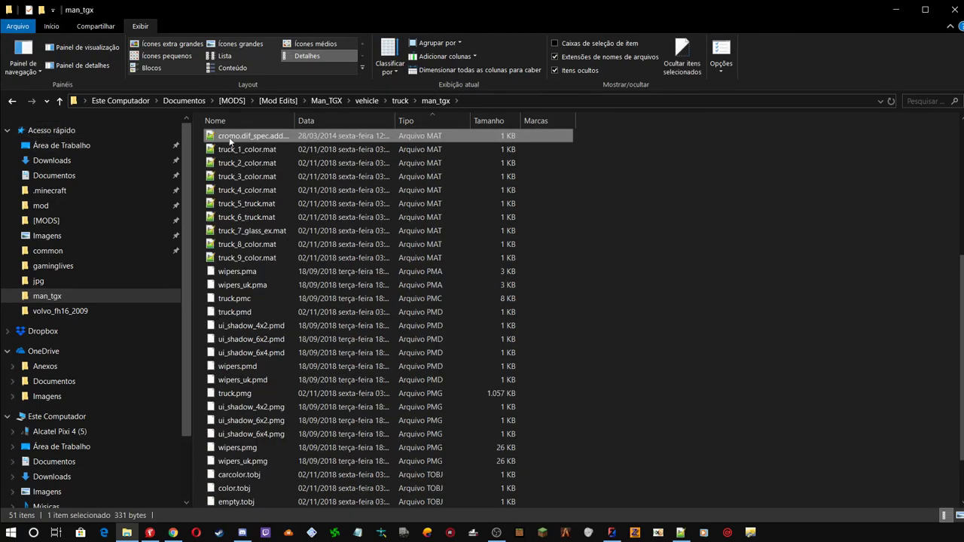
Open the copied cromo.dif_spec.add.env.mat in Notepad++ without reloading config.cfg, and set its texture[0] path to /vehicle/truck/man_tgx/chrom.tobj
double_click(239, 138)
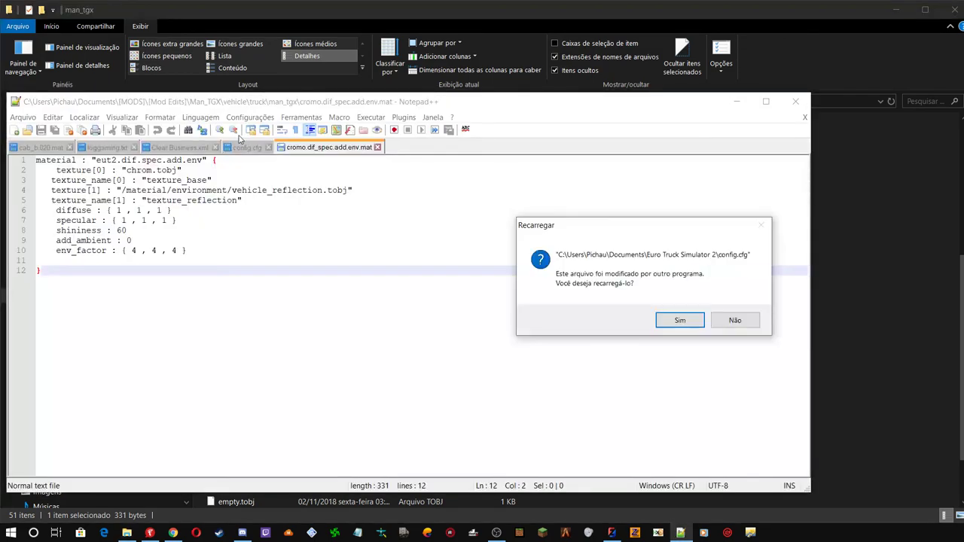
click(735, 320)
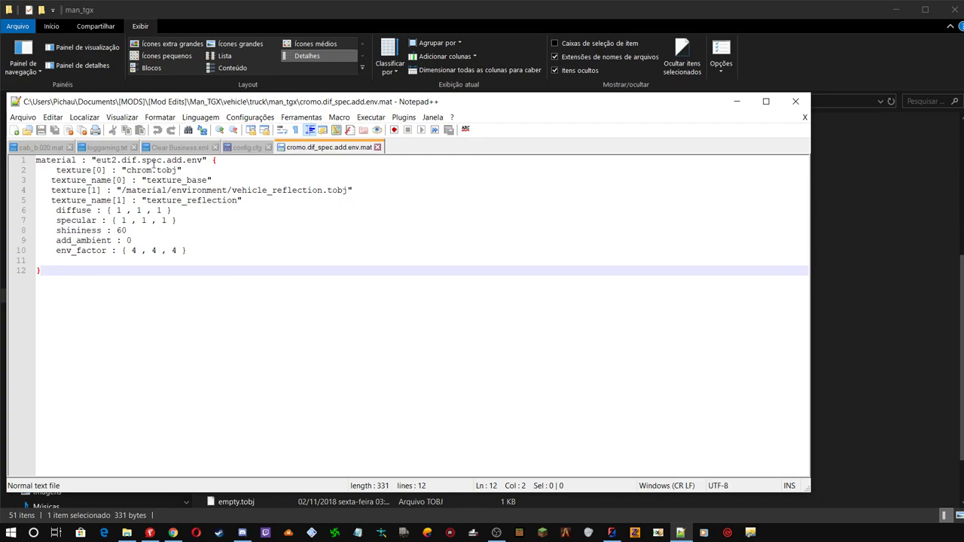
drag(127, 170, 153, 171)
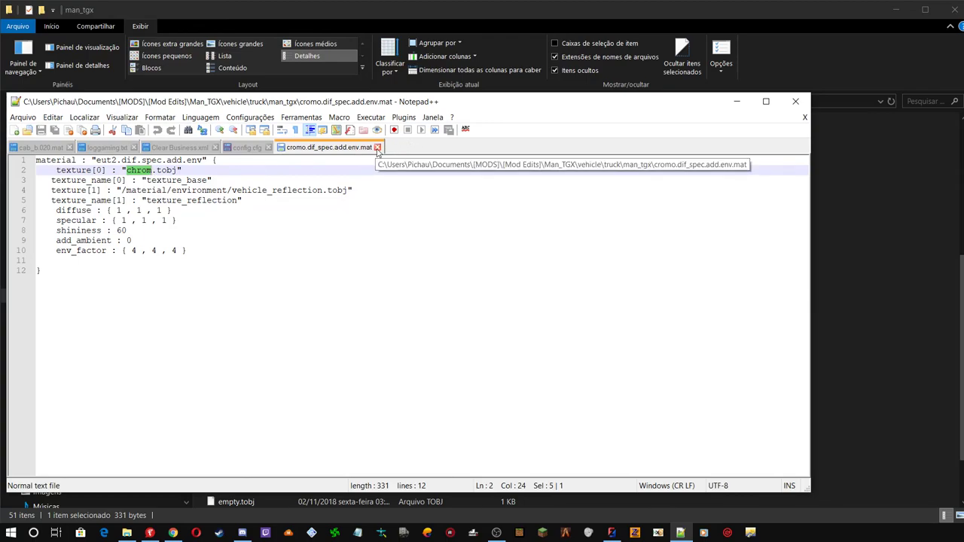
click(127, 171)
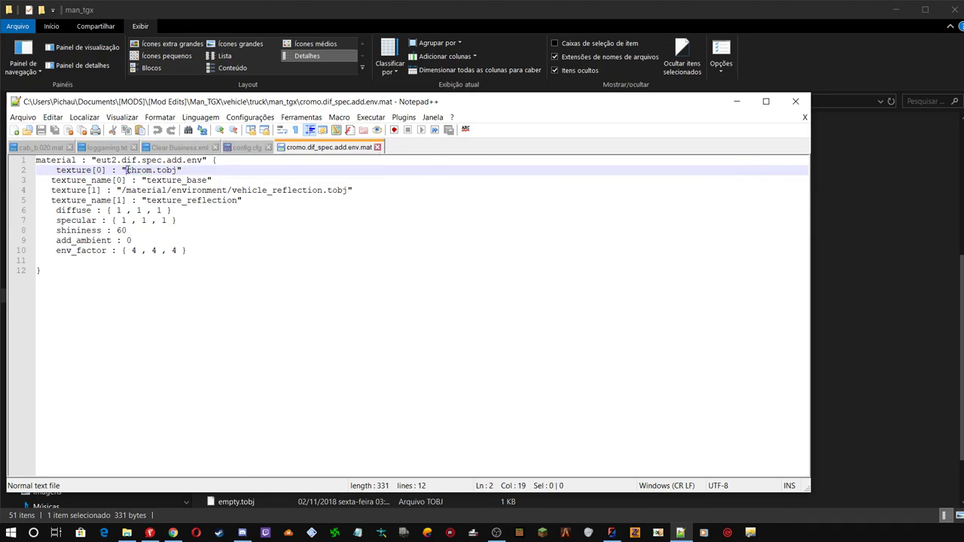
text(/veh)
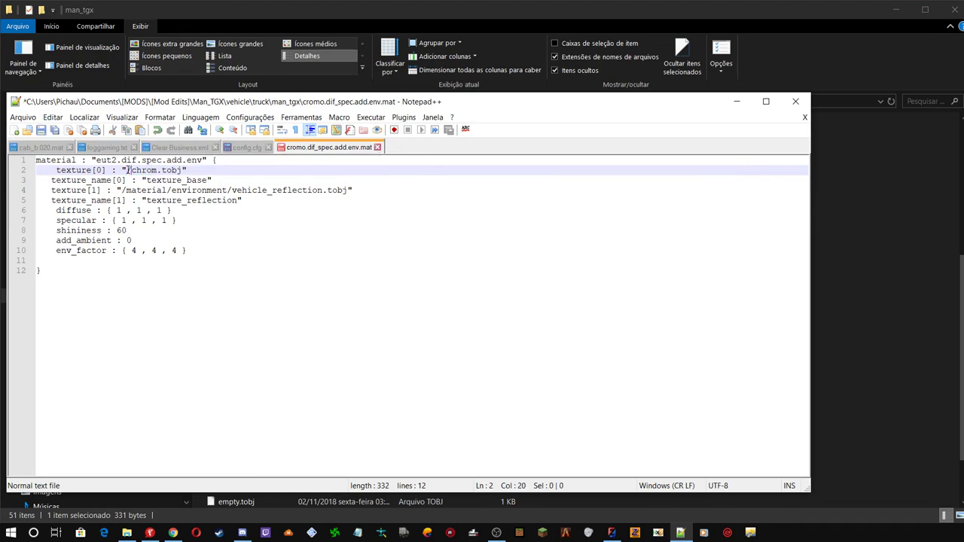
text(cle/)
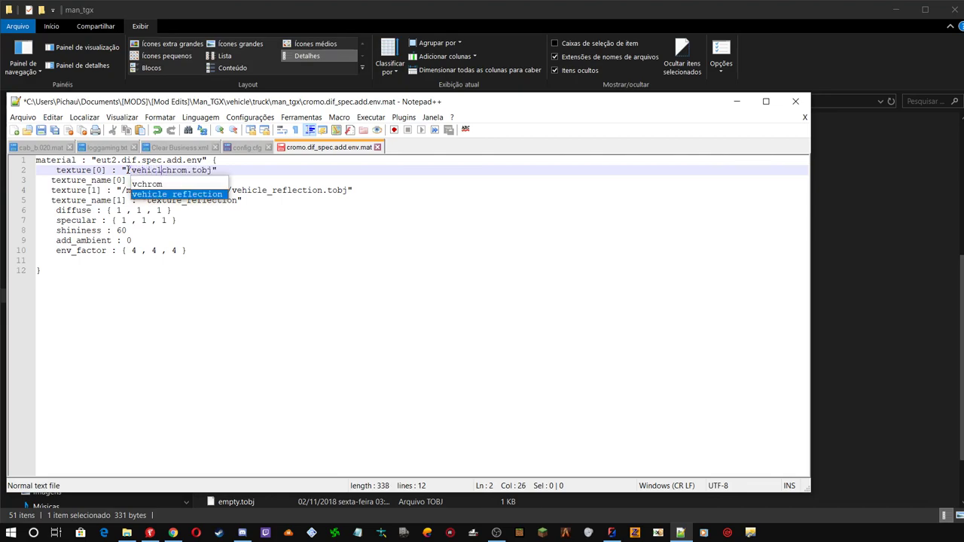
text(truck/)
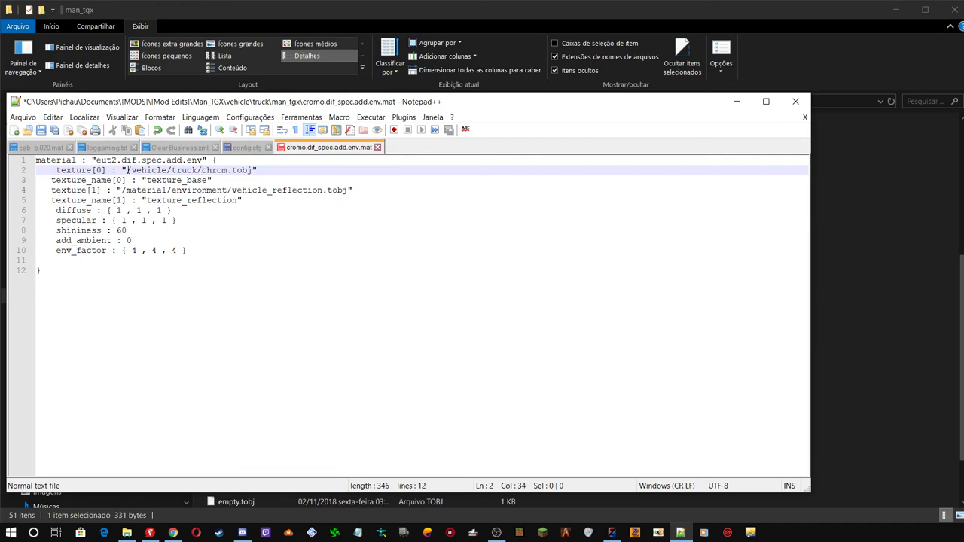
text(man_)
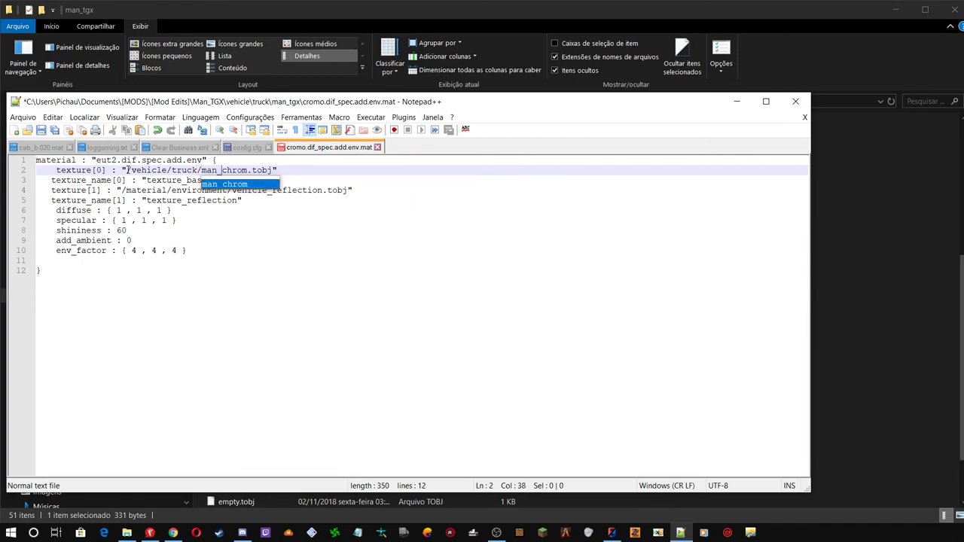
text(tgx)
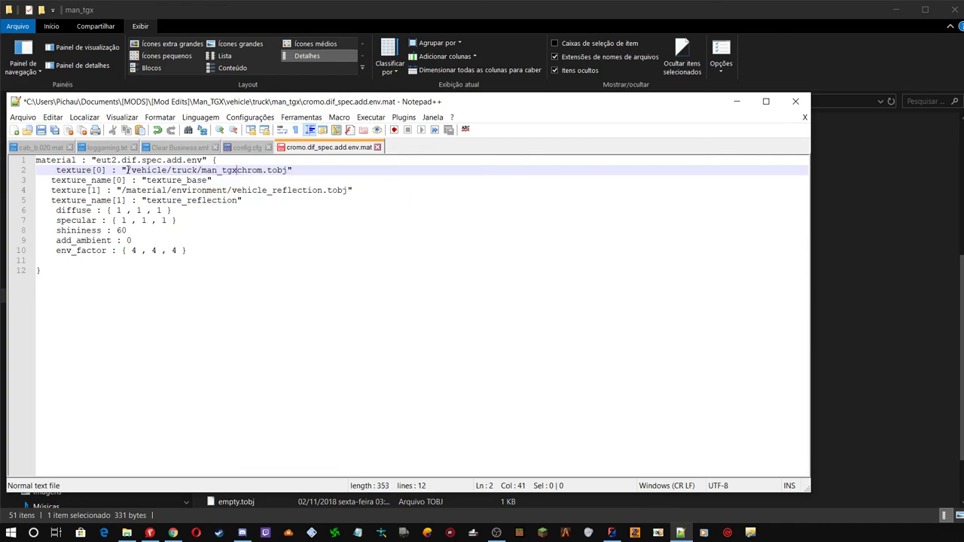
text(/)
Save the edited cromo.dif_spec.add.env.mat and close the text editor without saving config.cfg
drag(242, 170, 269, 172)
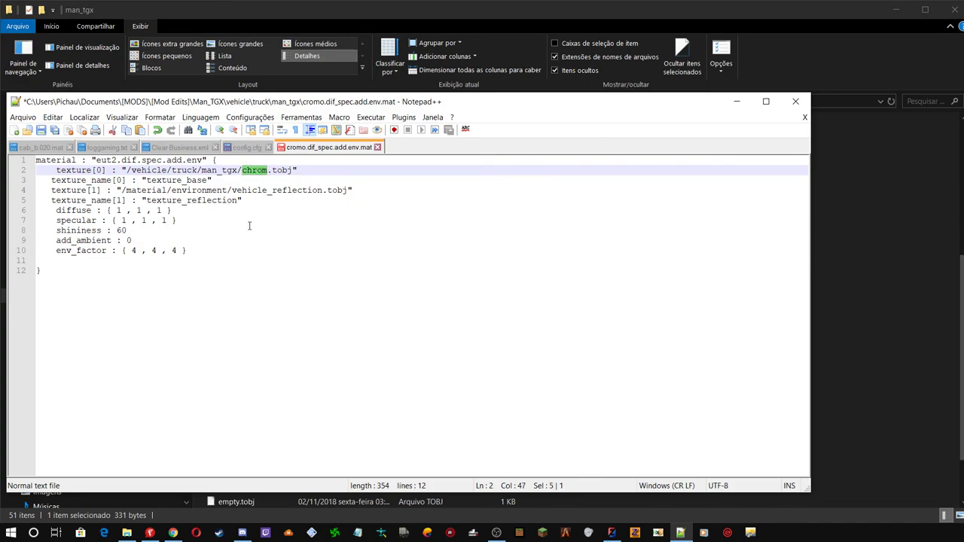
click(219, 300)
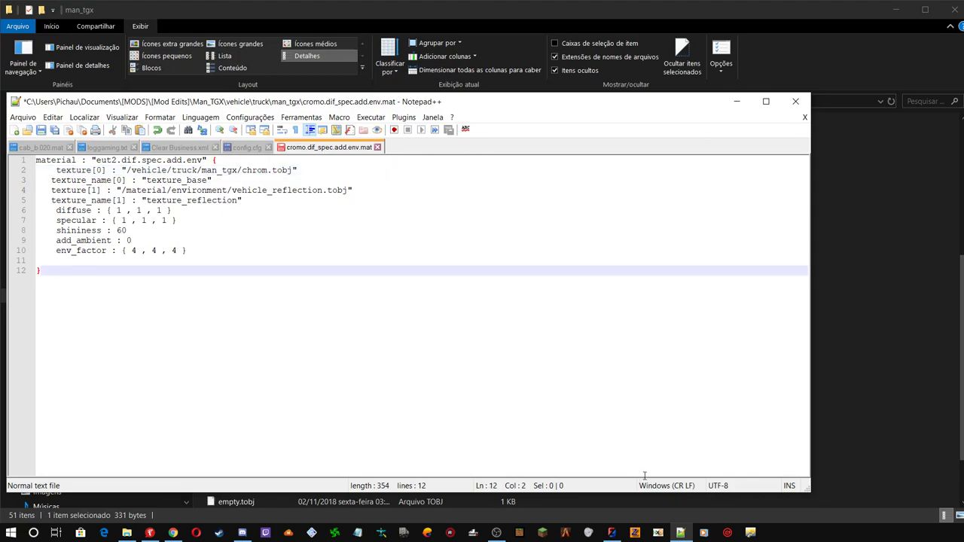
click(41, 130)
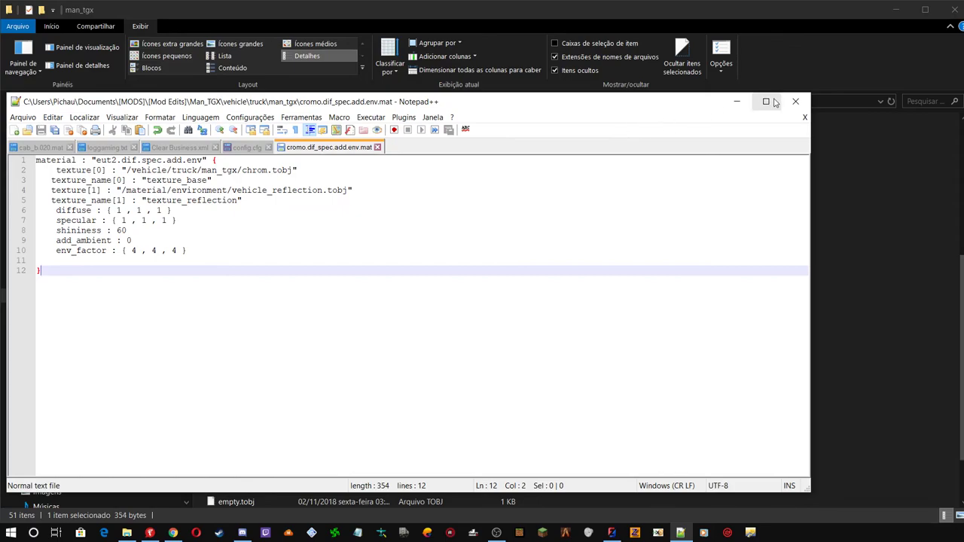
click(797, 102)
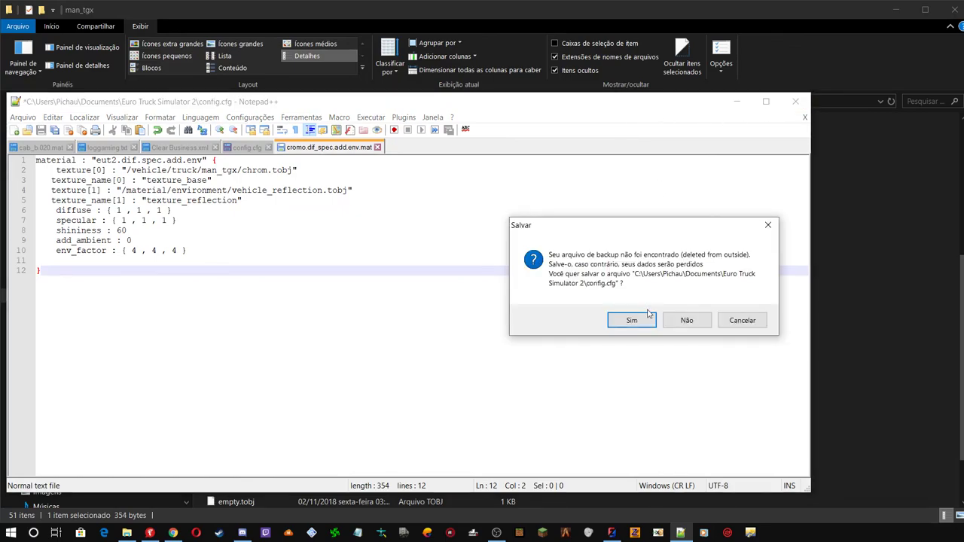
click(687, 320)
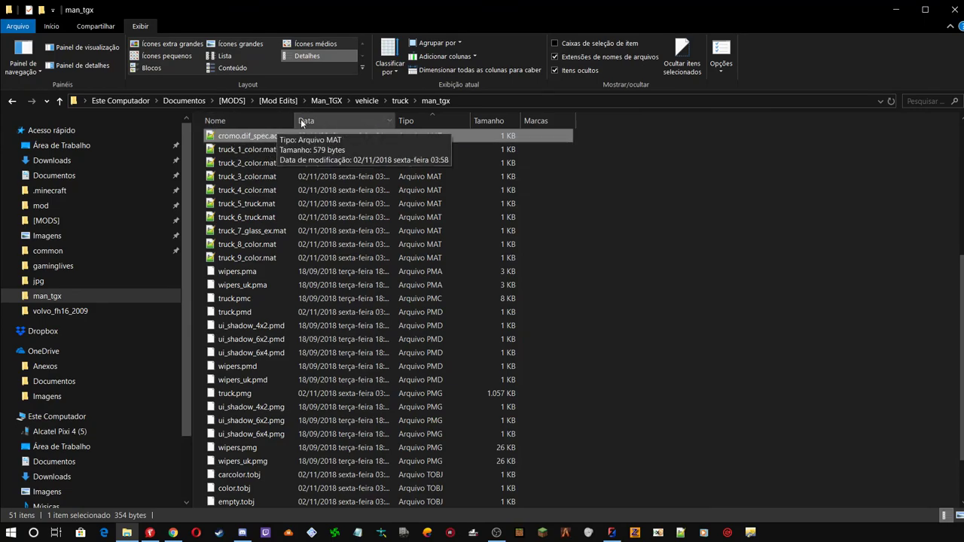
Widen the Name column in the man_tgx folder and rename cromo.dif_spec.add.env.mat to cromo.mat
drag(295, 121, 424, 123)
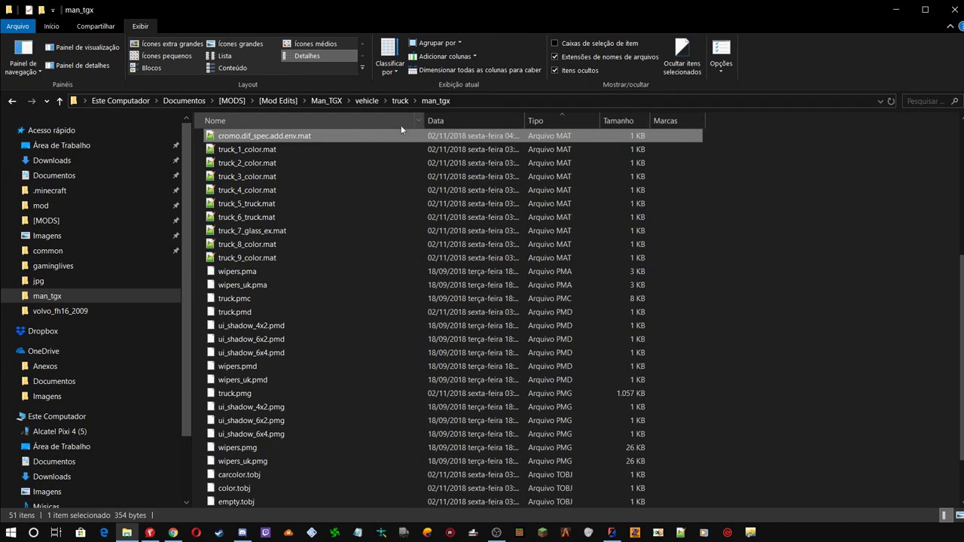
click(269, 138)
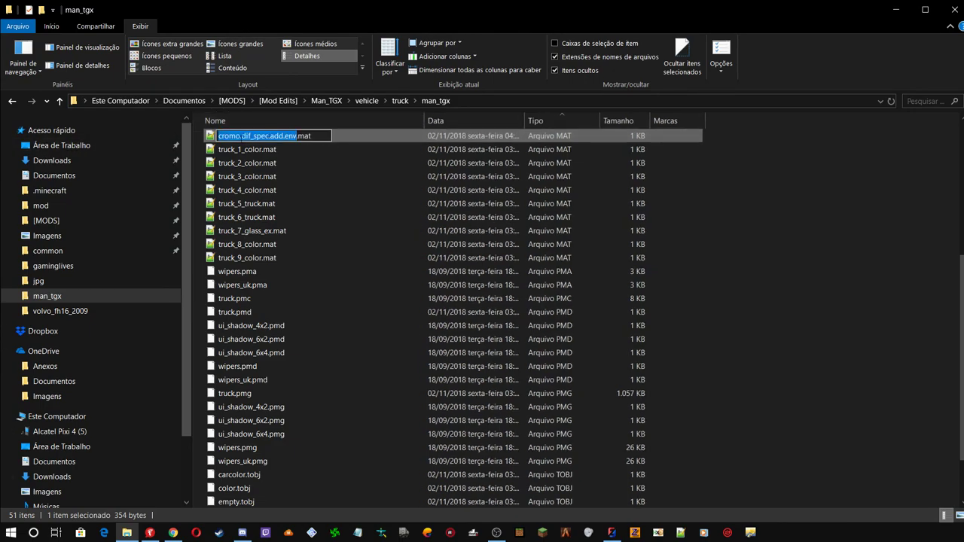
drag(241, 136, 297, 136)
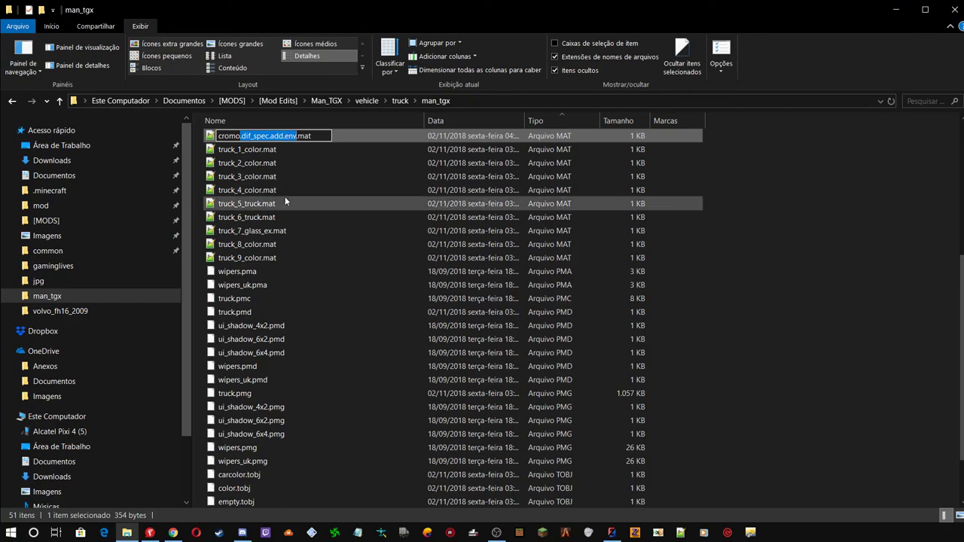
key(BackSpace)
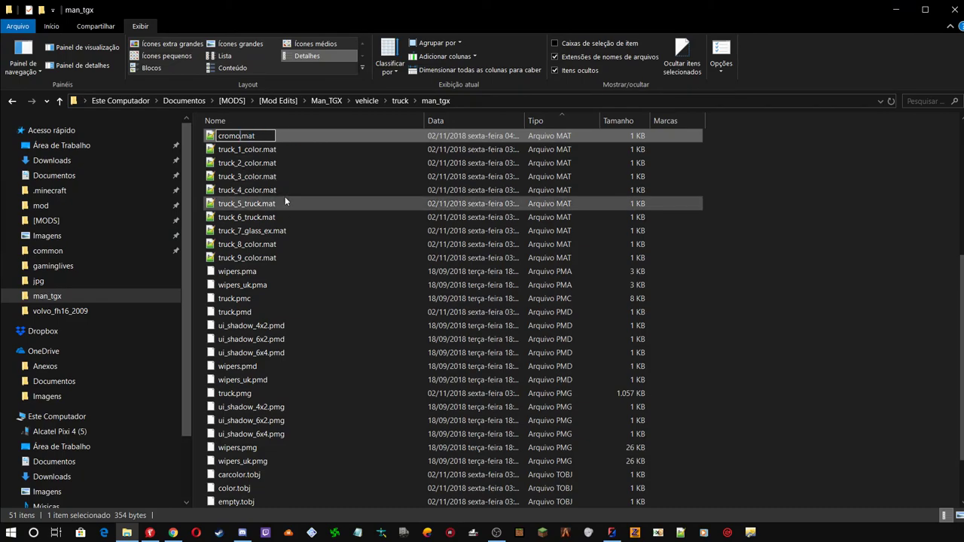
key(Return)
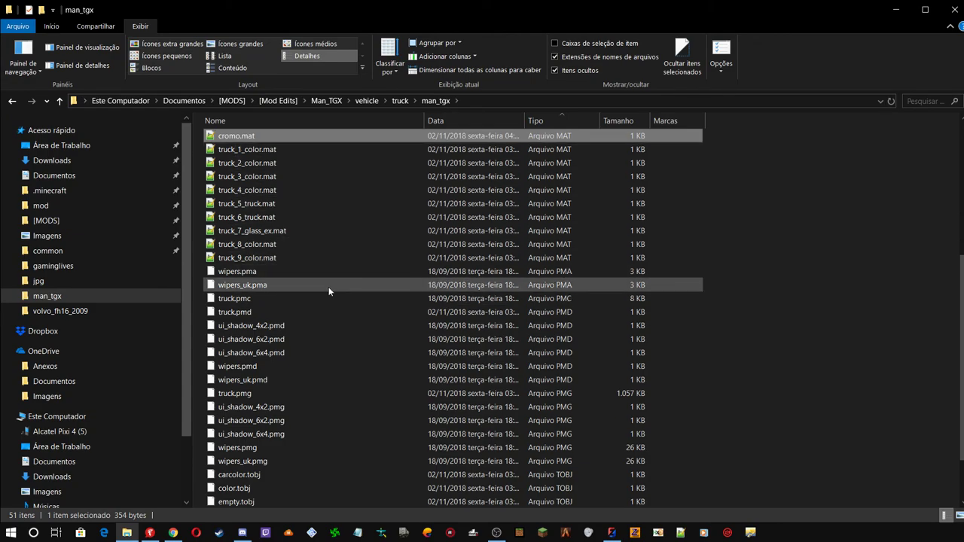
Switch to the OBS window to view the live transmission controls
scroll(328, 287, down, 2)
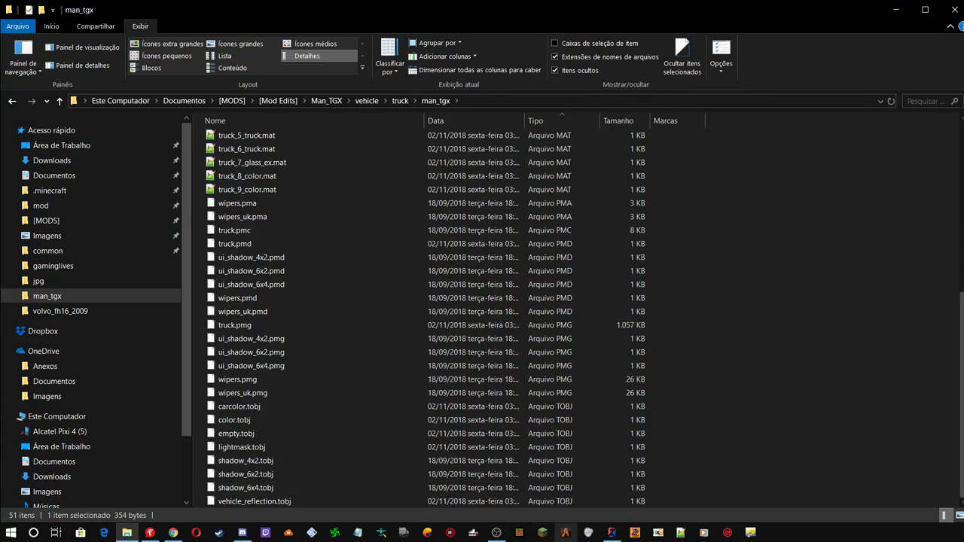
mouse_move(503, 536)
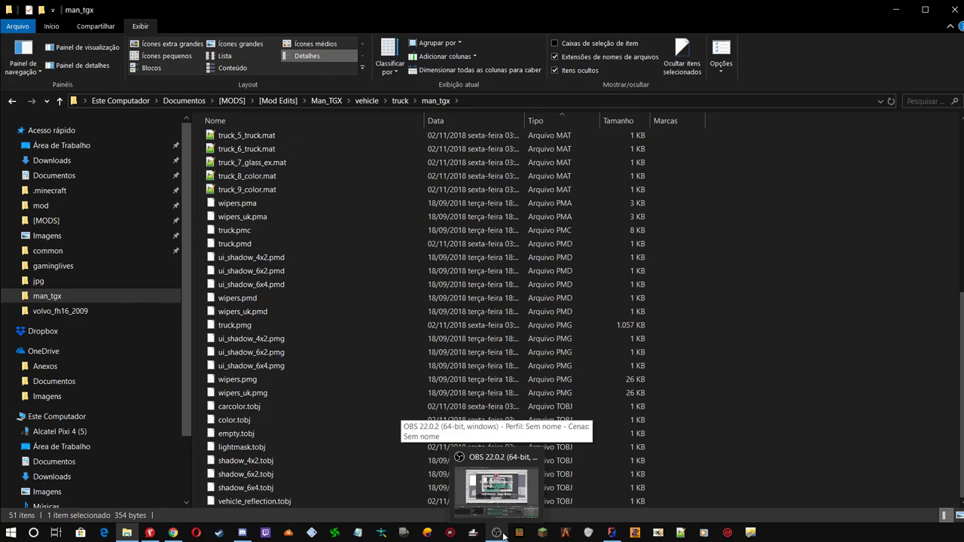
click(505, 494)
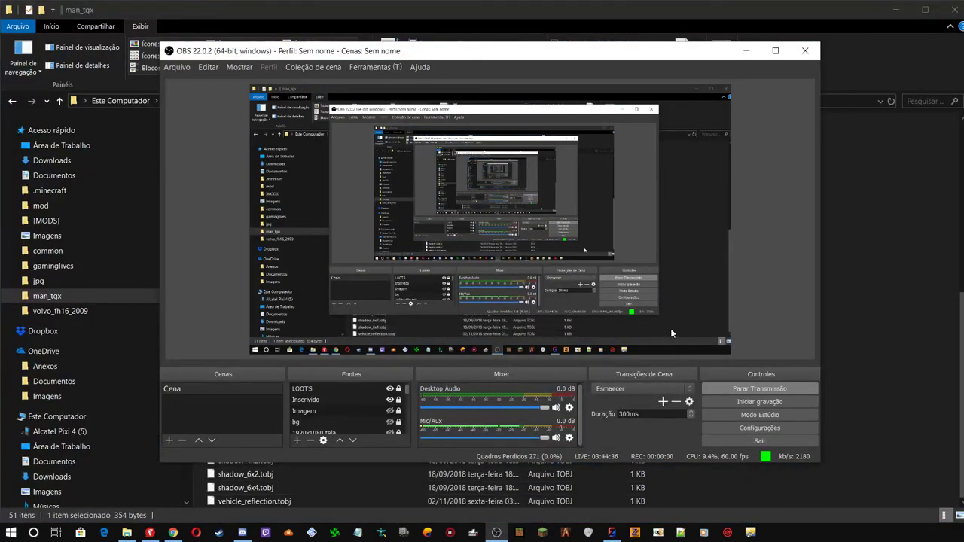